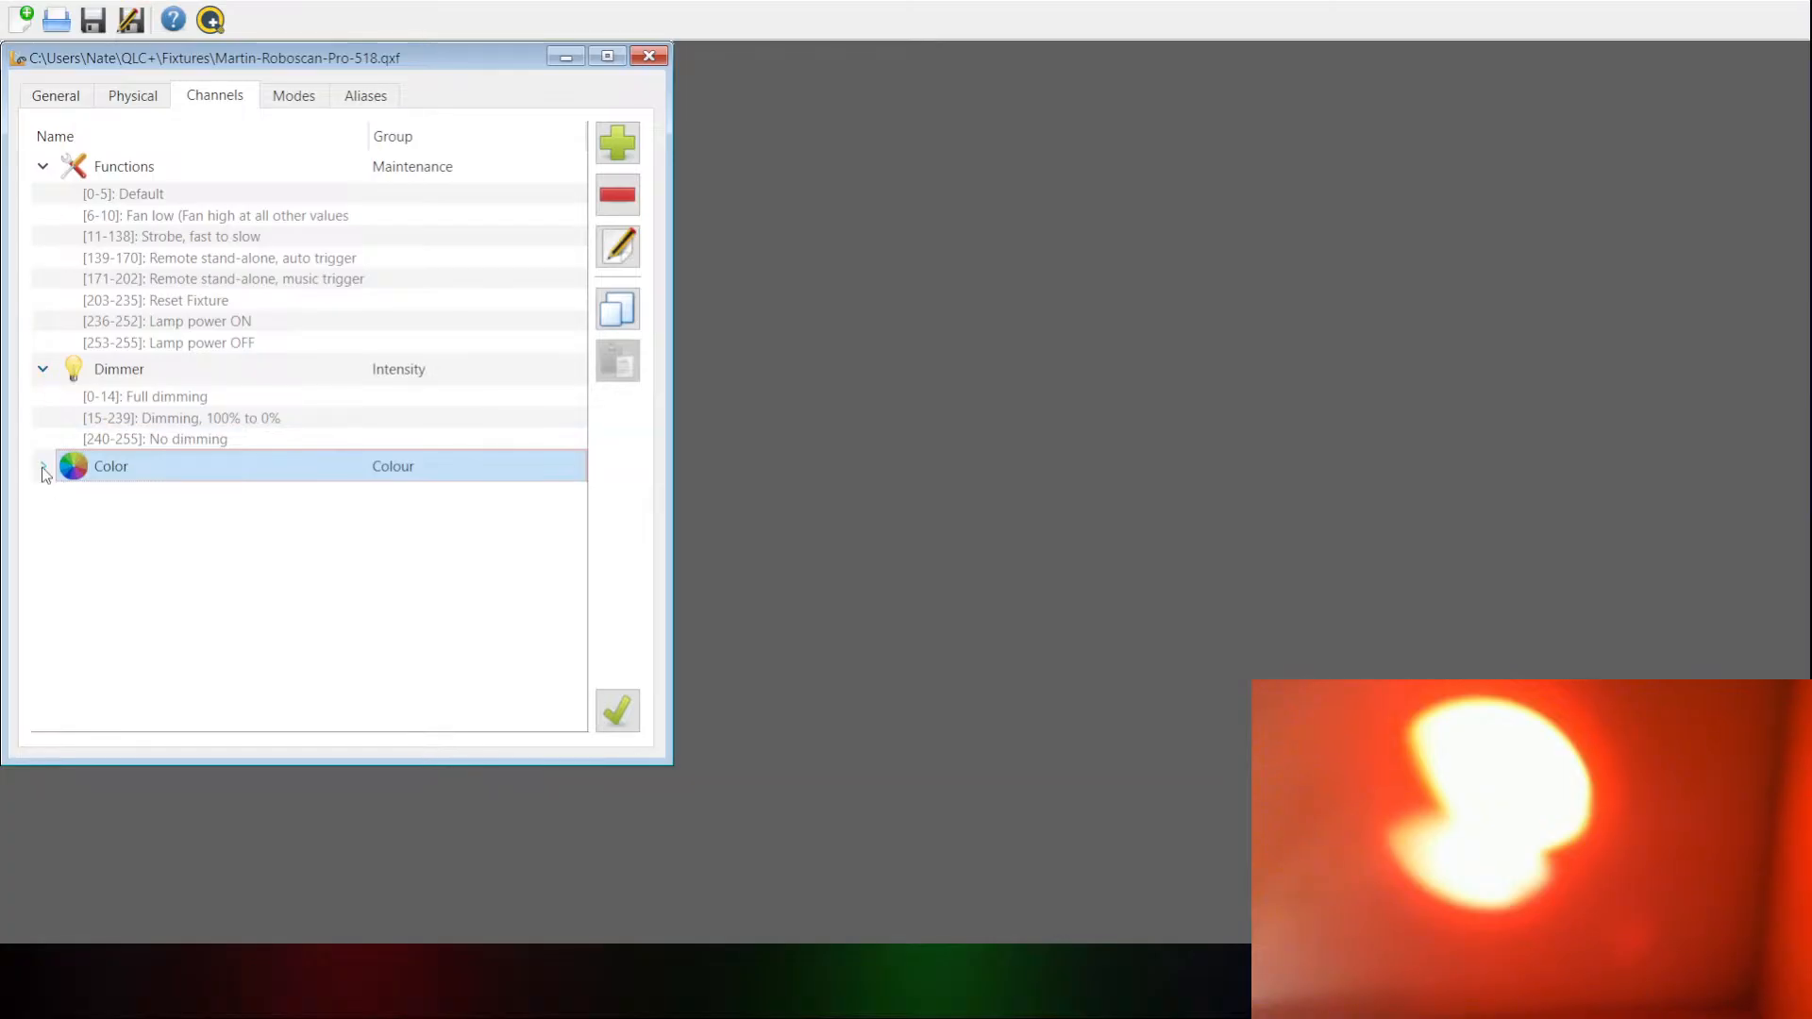
Expand the Color channel to review its value ranges, check the fixture's aliases, and return to the channel list
left_click(42, 467)
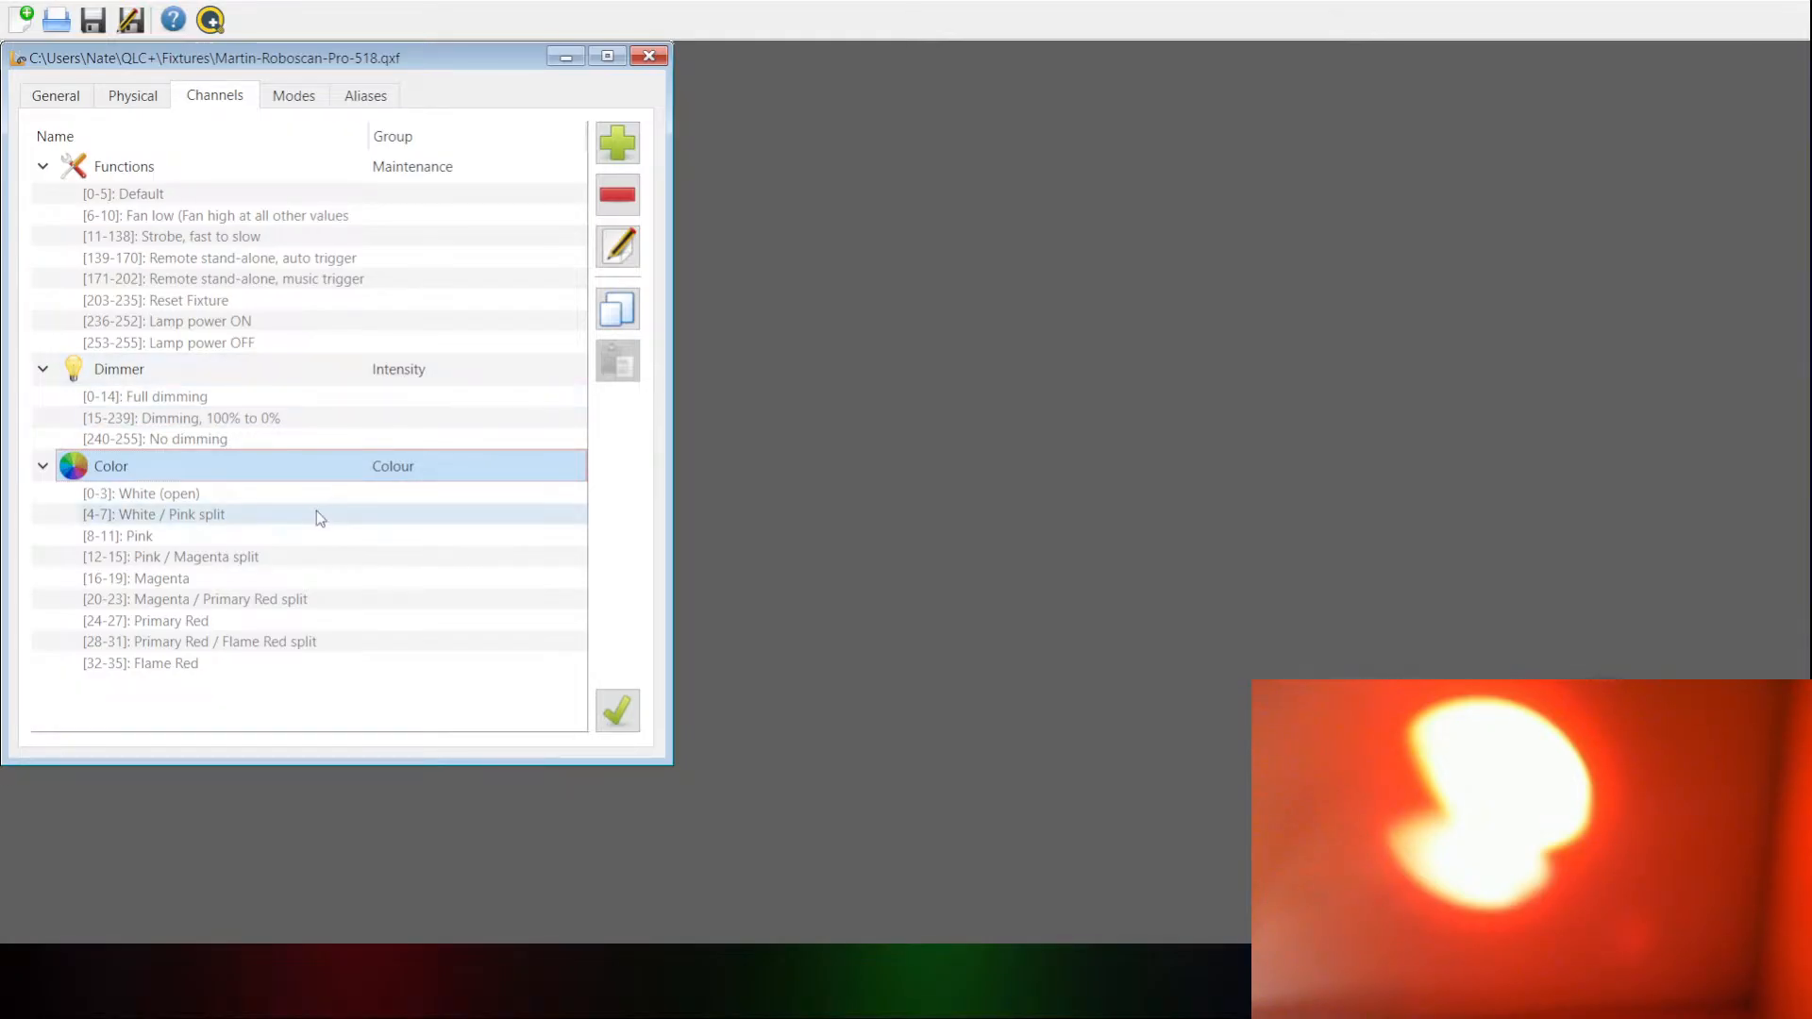
left_click(319, 92)
left_click(364, 95)
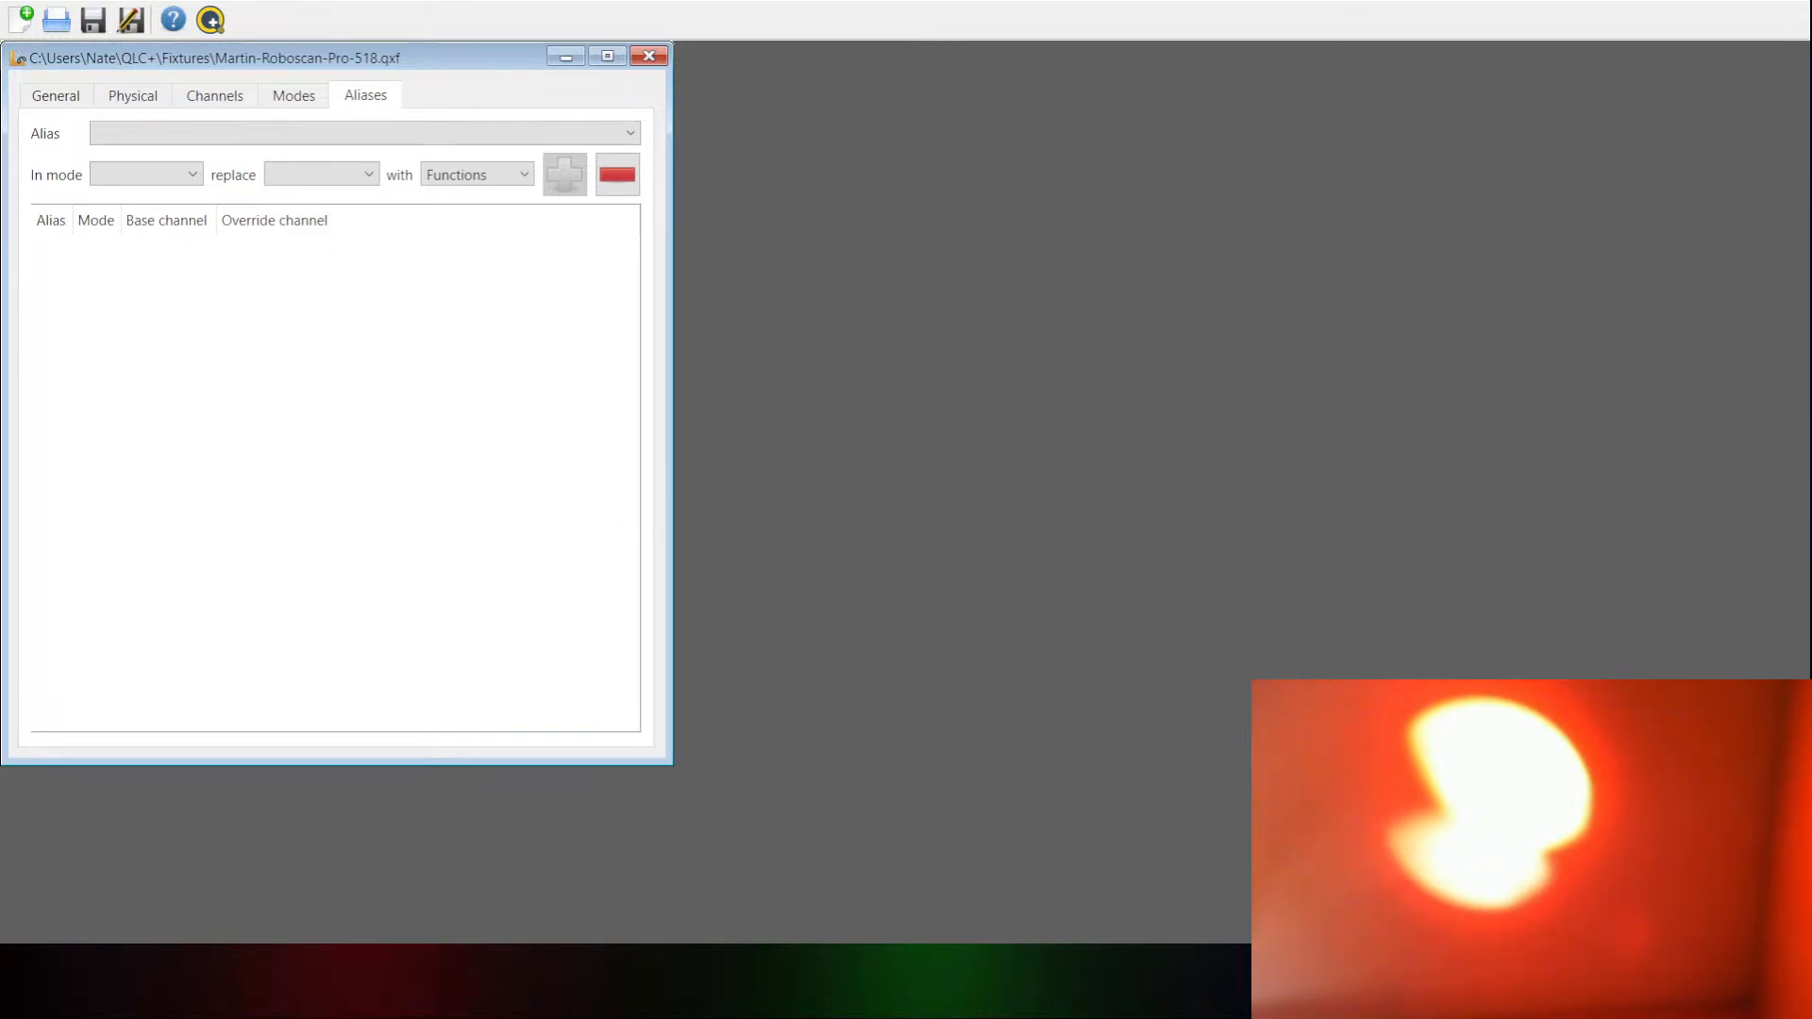
left_click(238, 98)
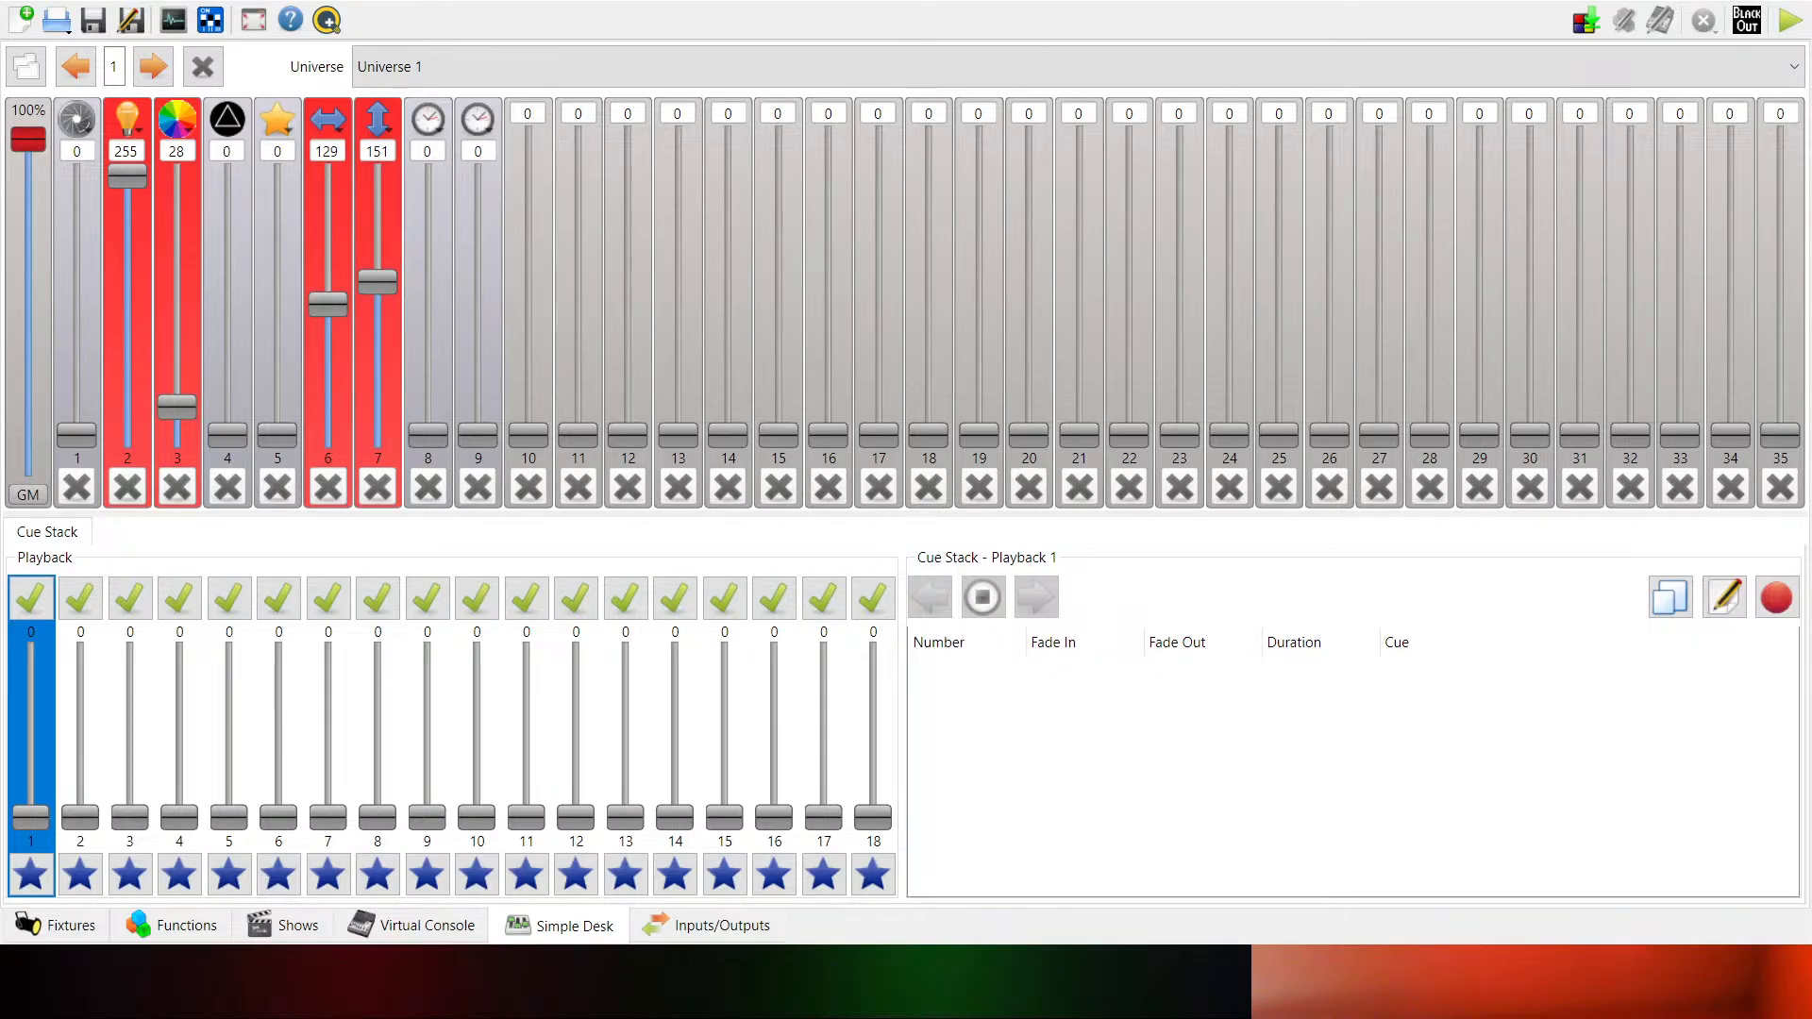
Switch to the QLC+ Simple Desk and raise the colour wheel channel (3) to 32
left_click(188, 149)
key("Up")
key("Up")
key("Up")
key("Up")
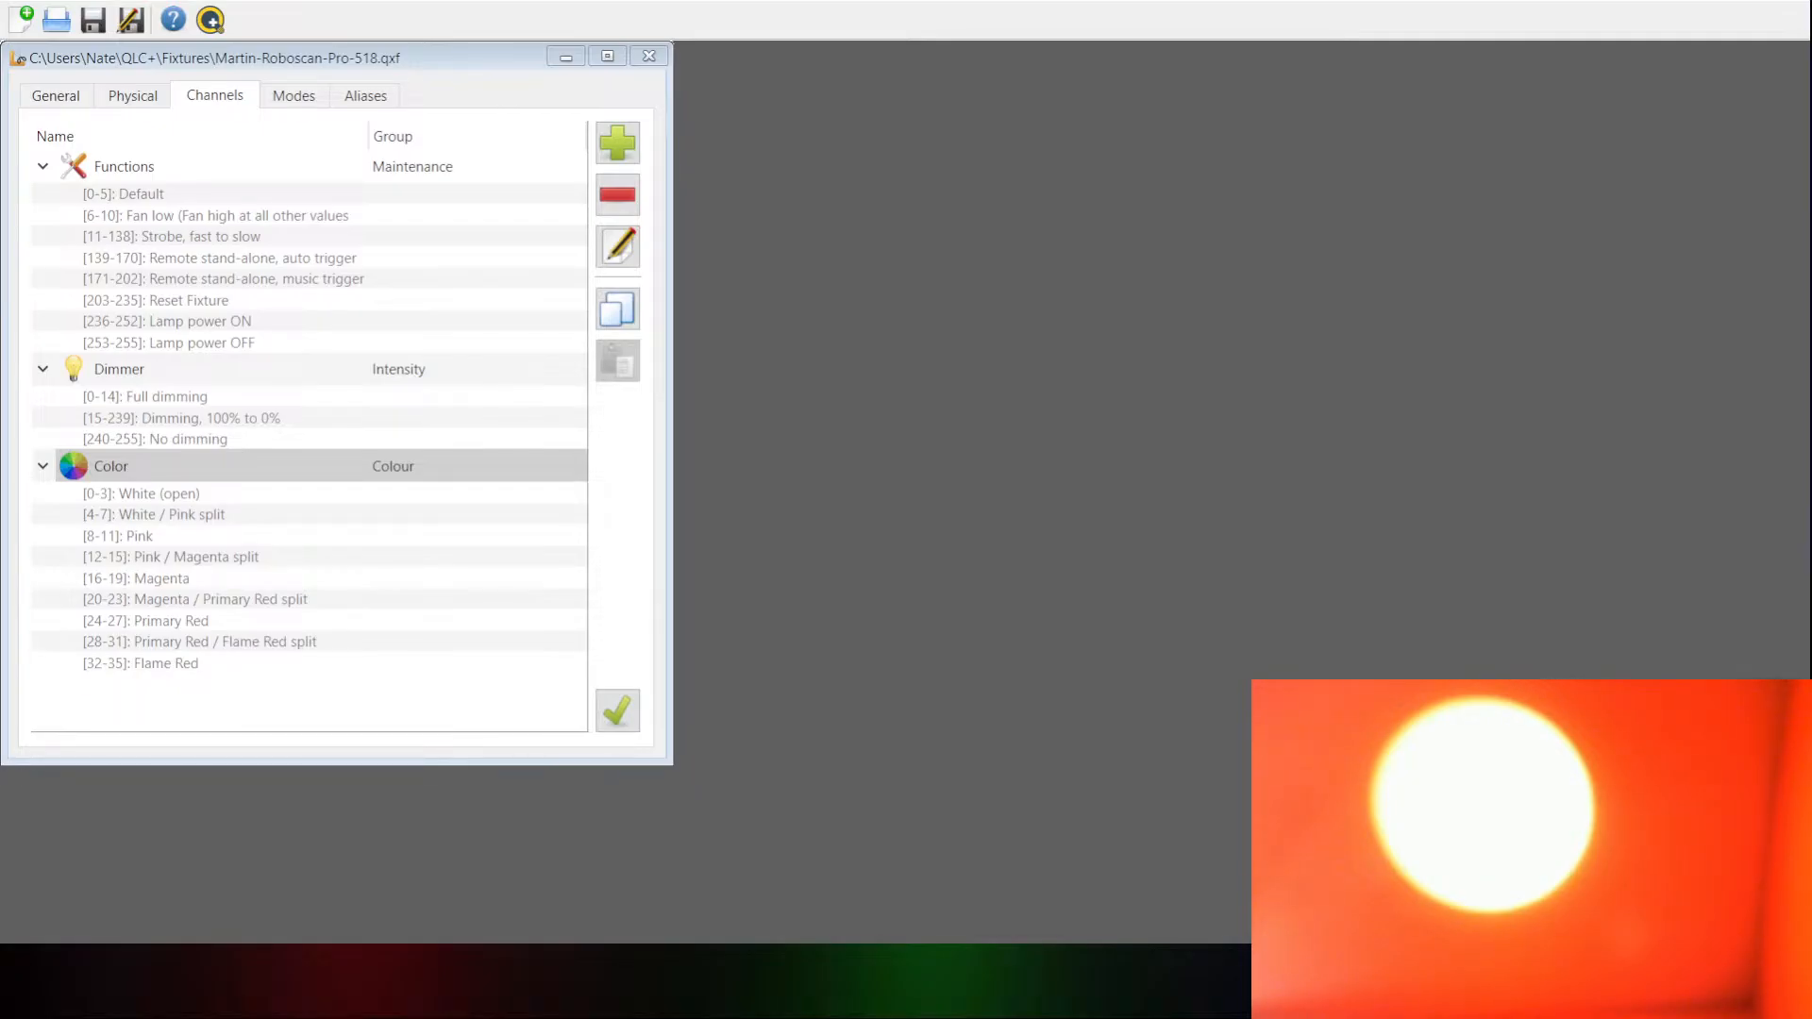
Open the Color channel in the Fixture Definition Editor and examine its channel presets, types and the presets of the last two ranges
left_click(906, 23)
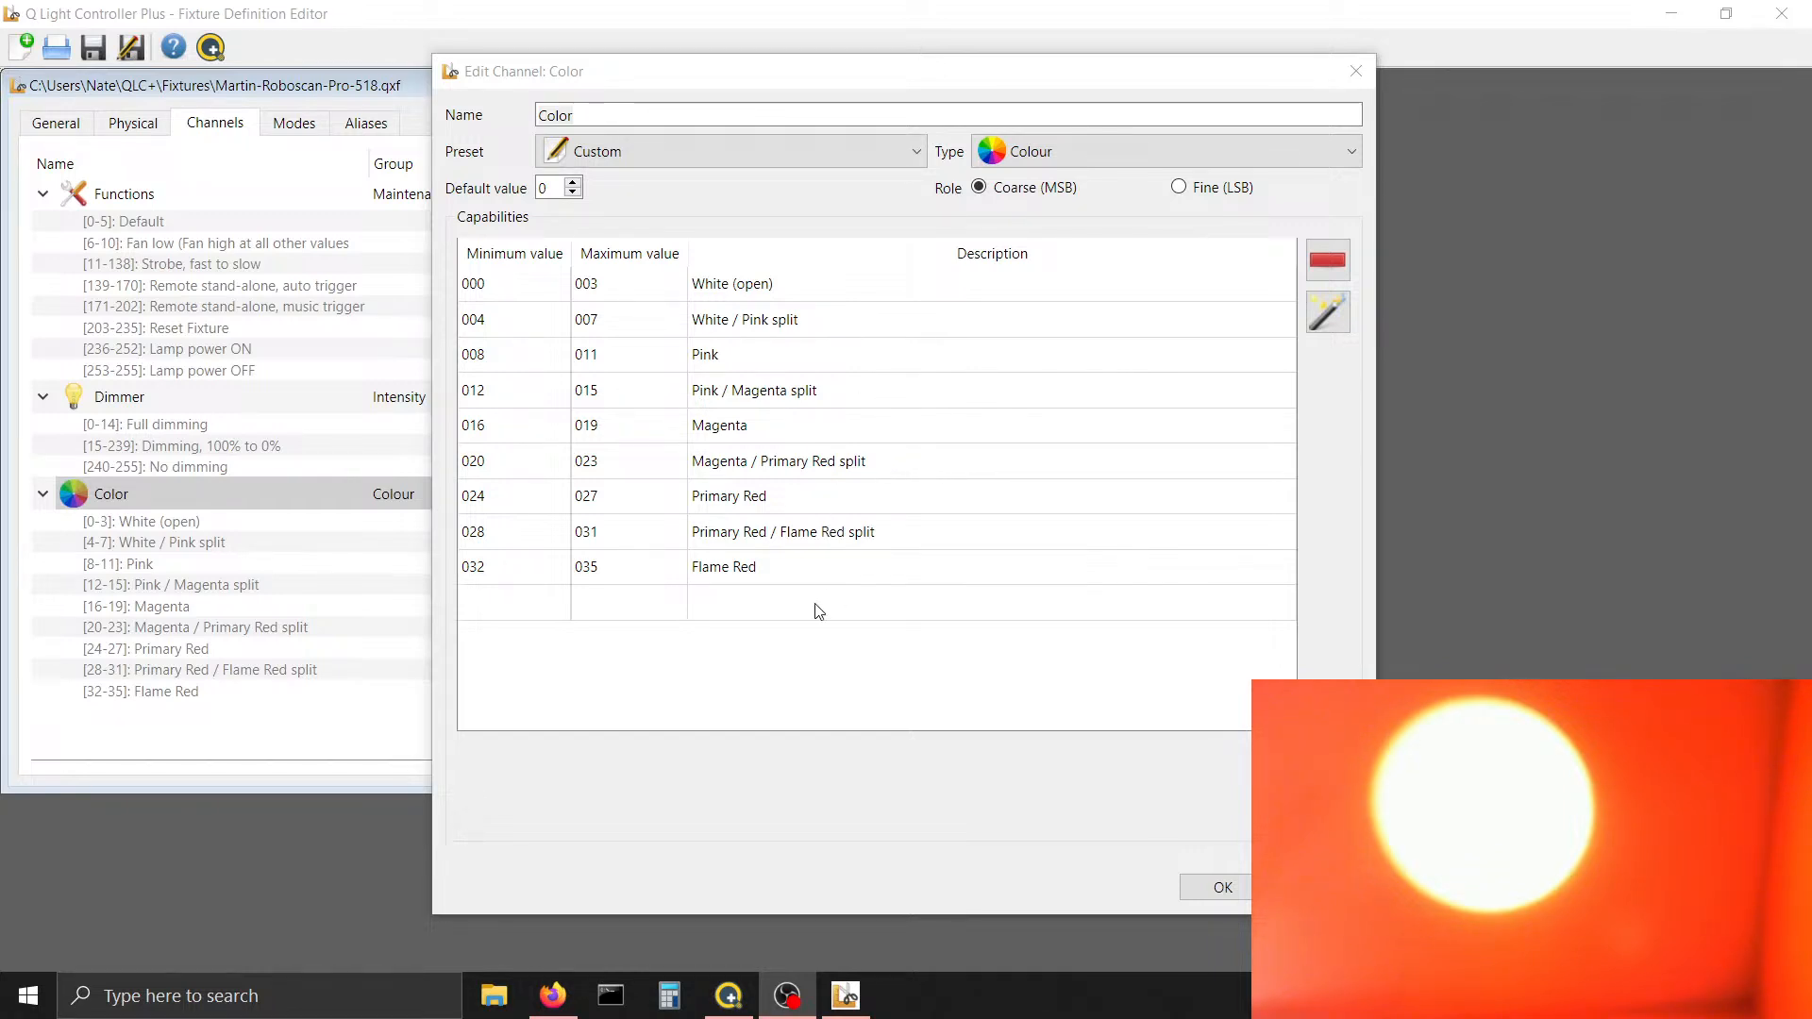
left_click(804, 567)
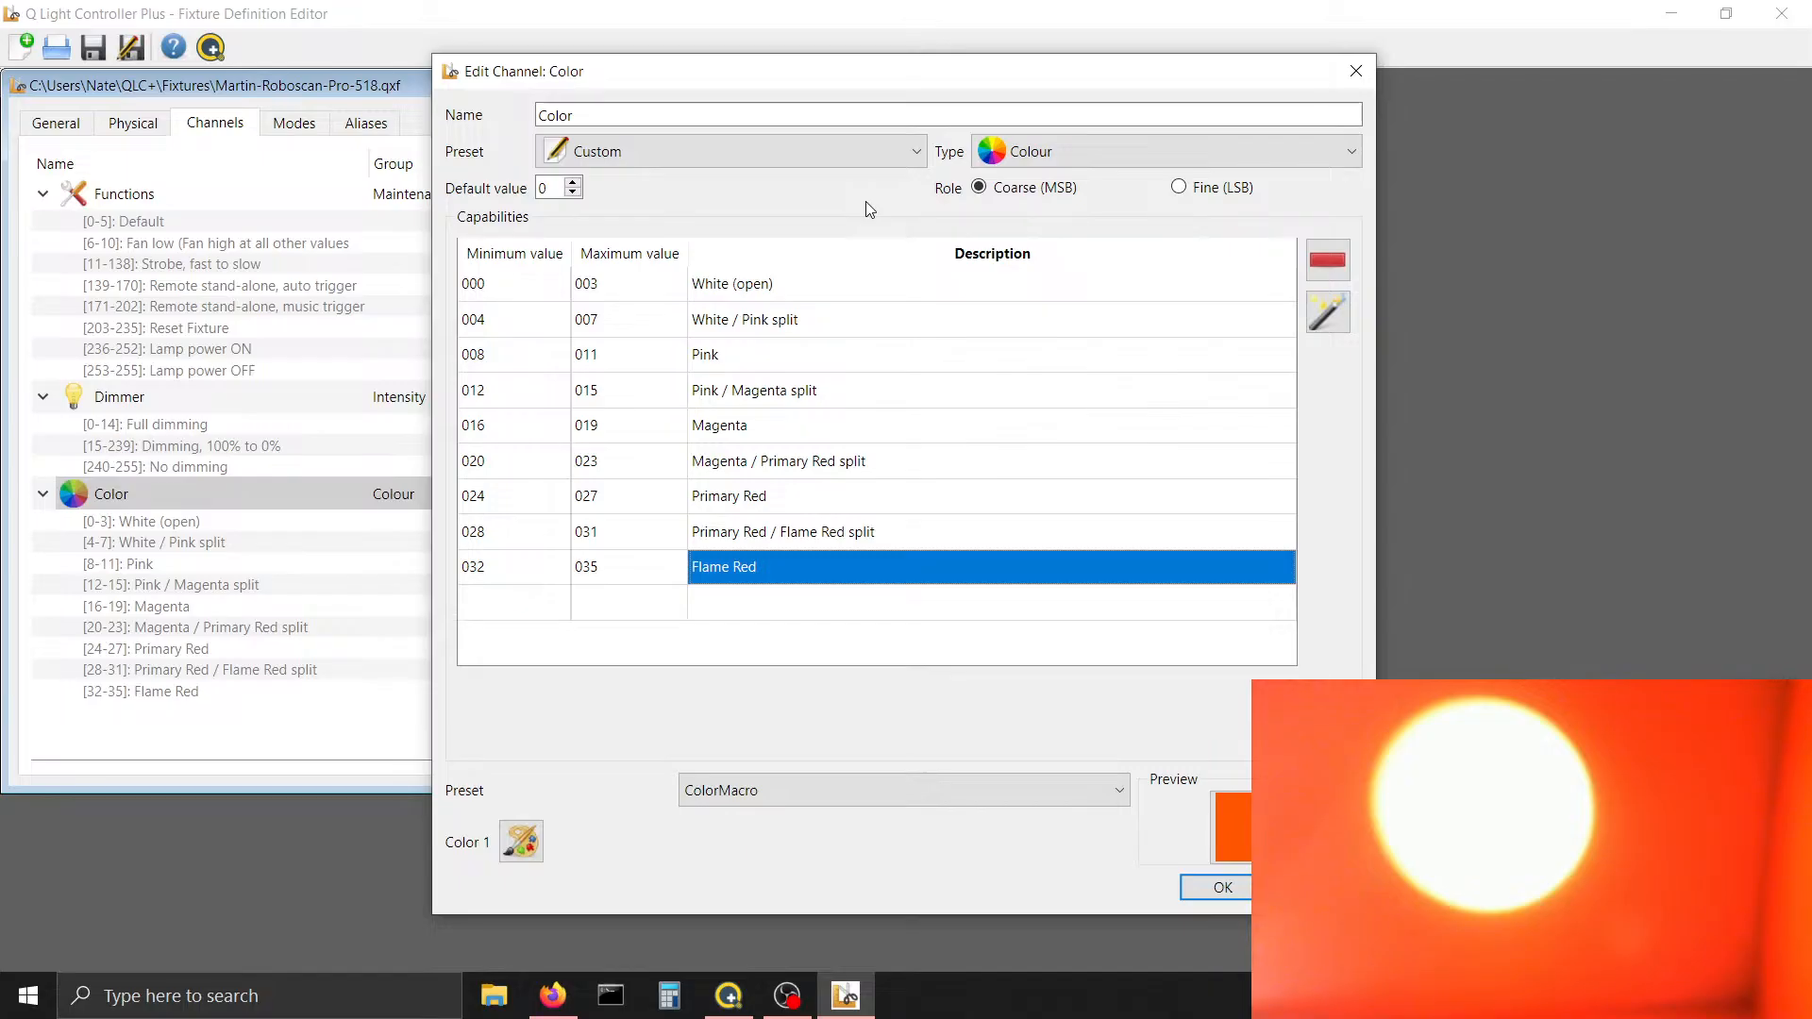
left_click(878, 152)
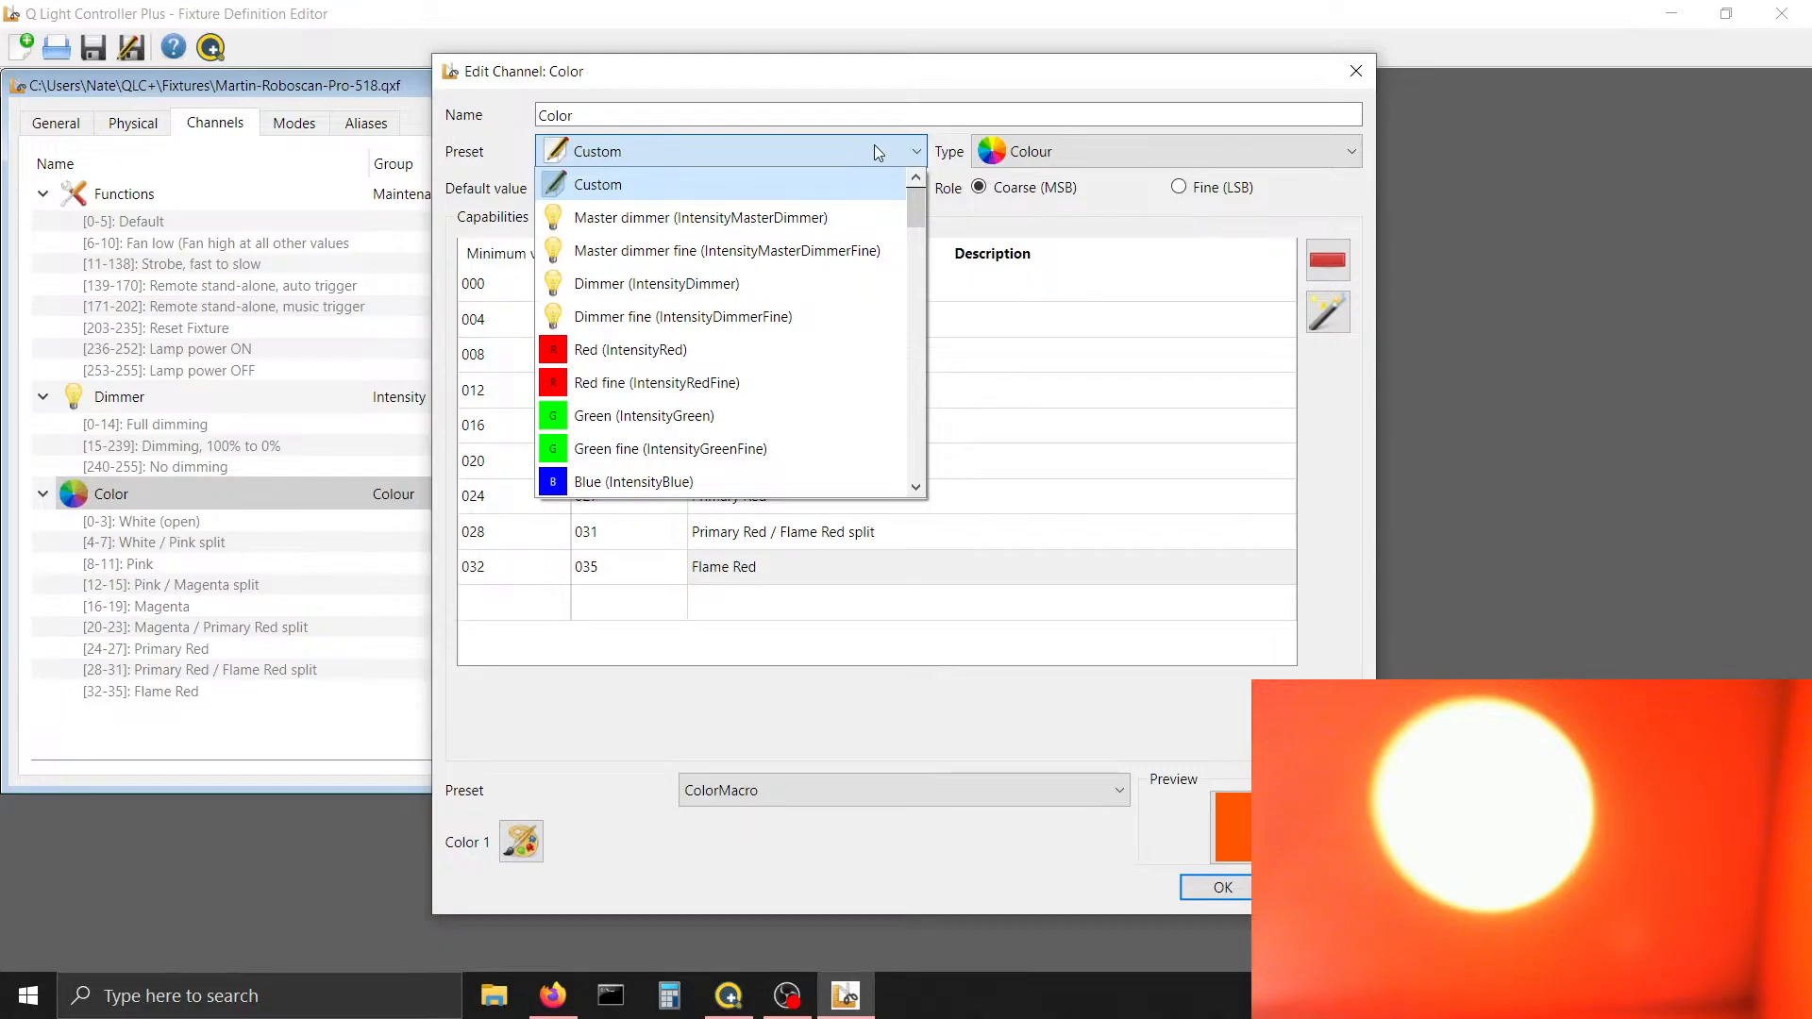
left_click(549, 189)
left_click(640, 150)
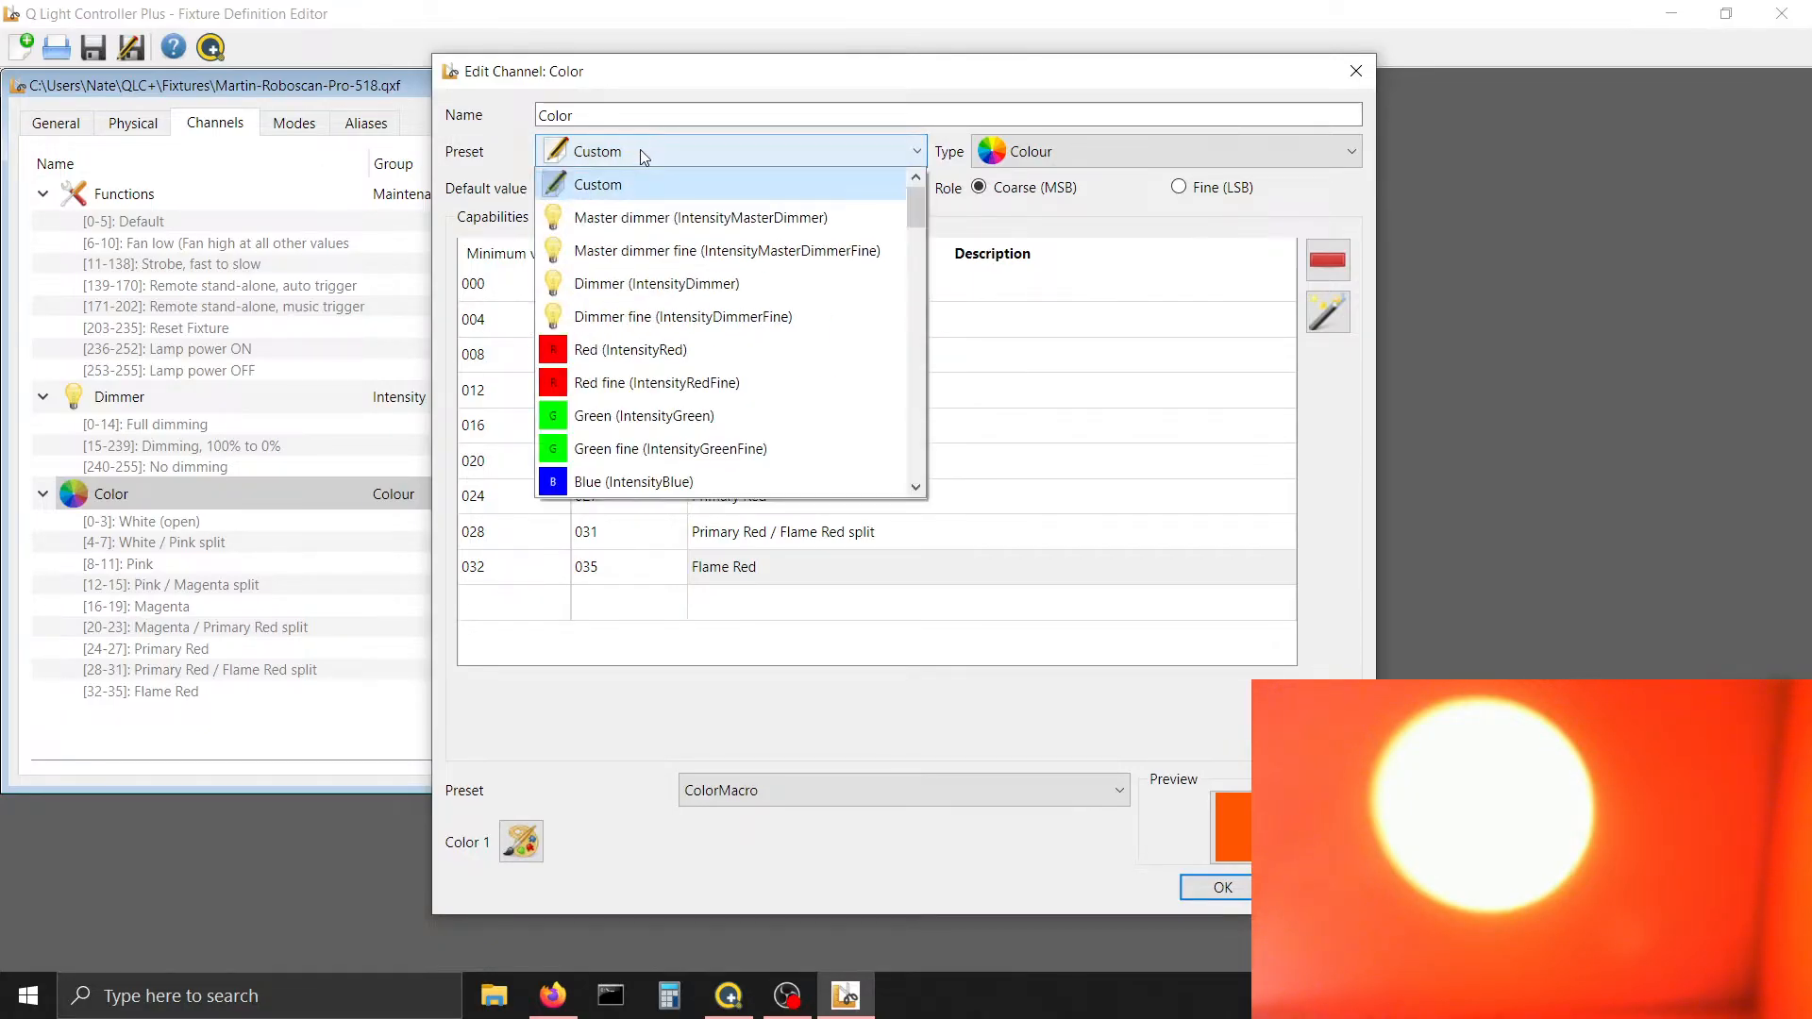
left_click_drag(920, 210, 929, 170)
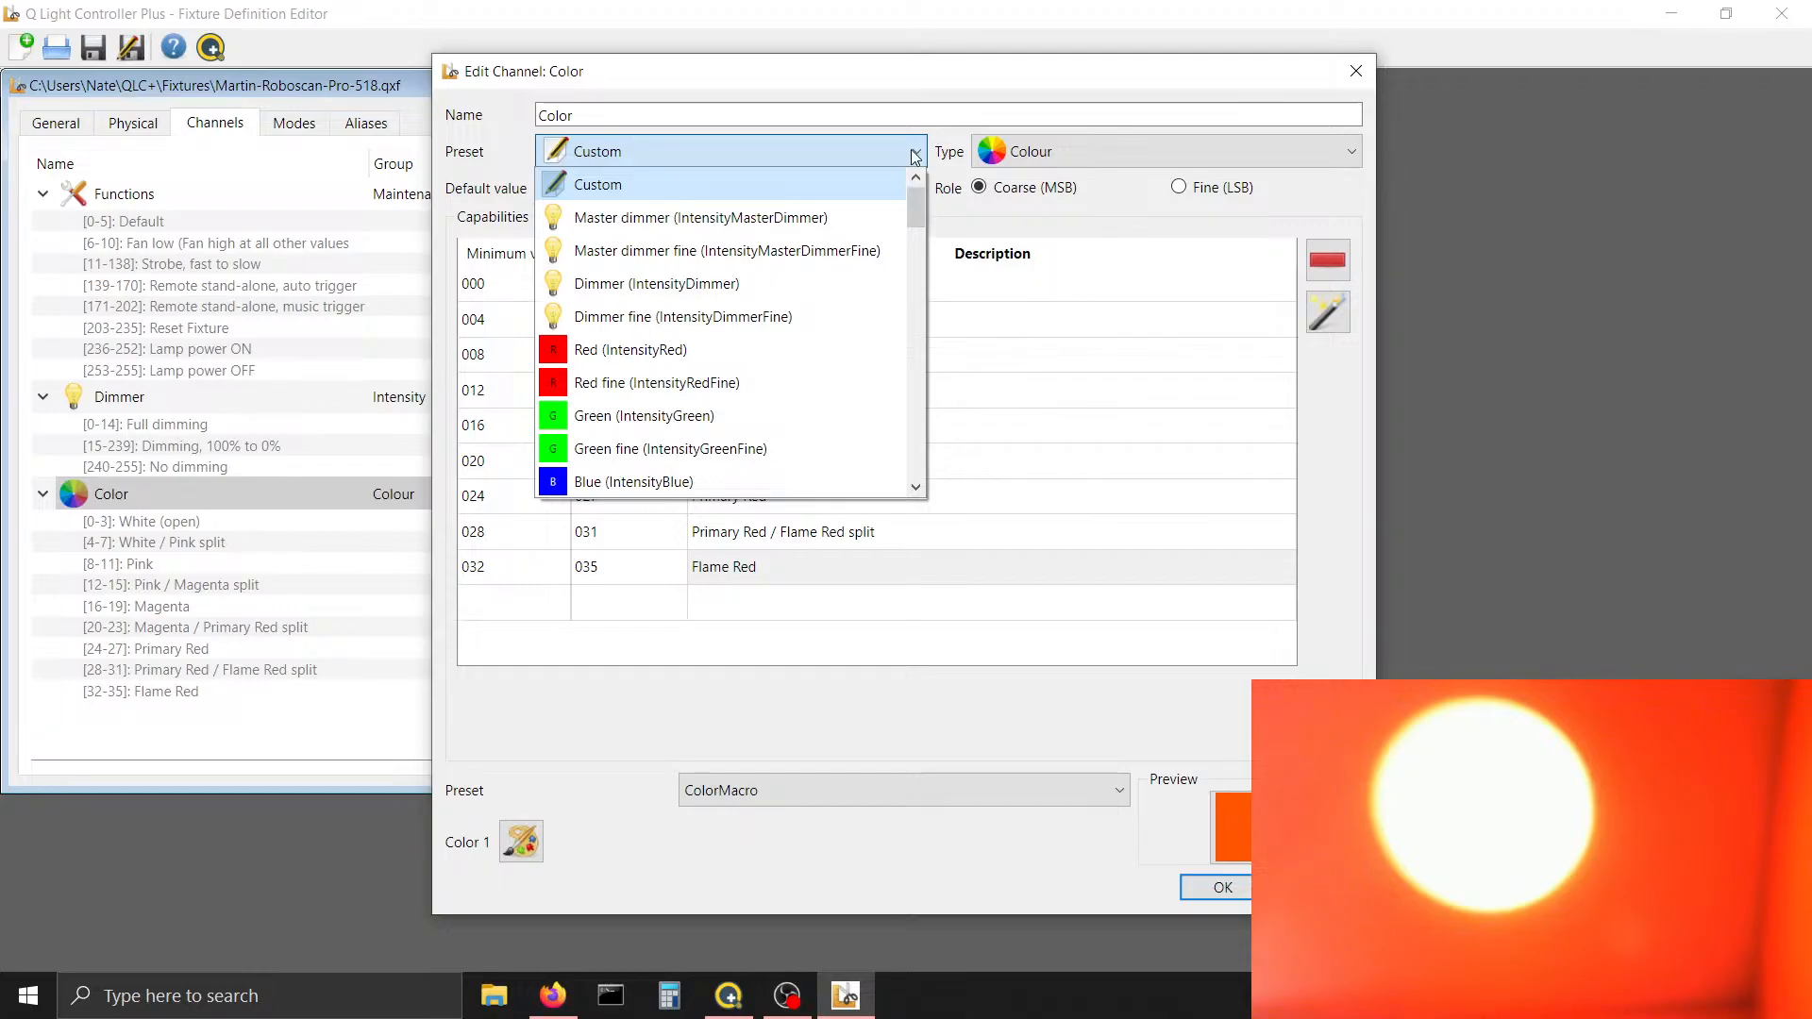
left_click(914, 154)
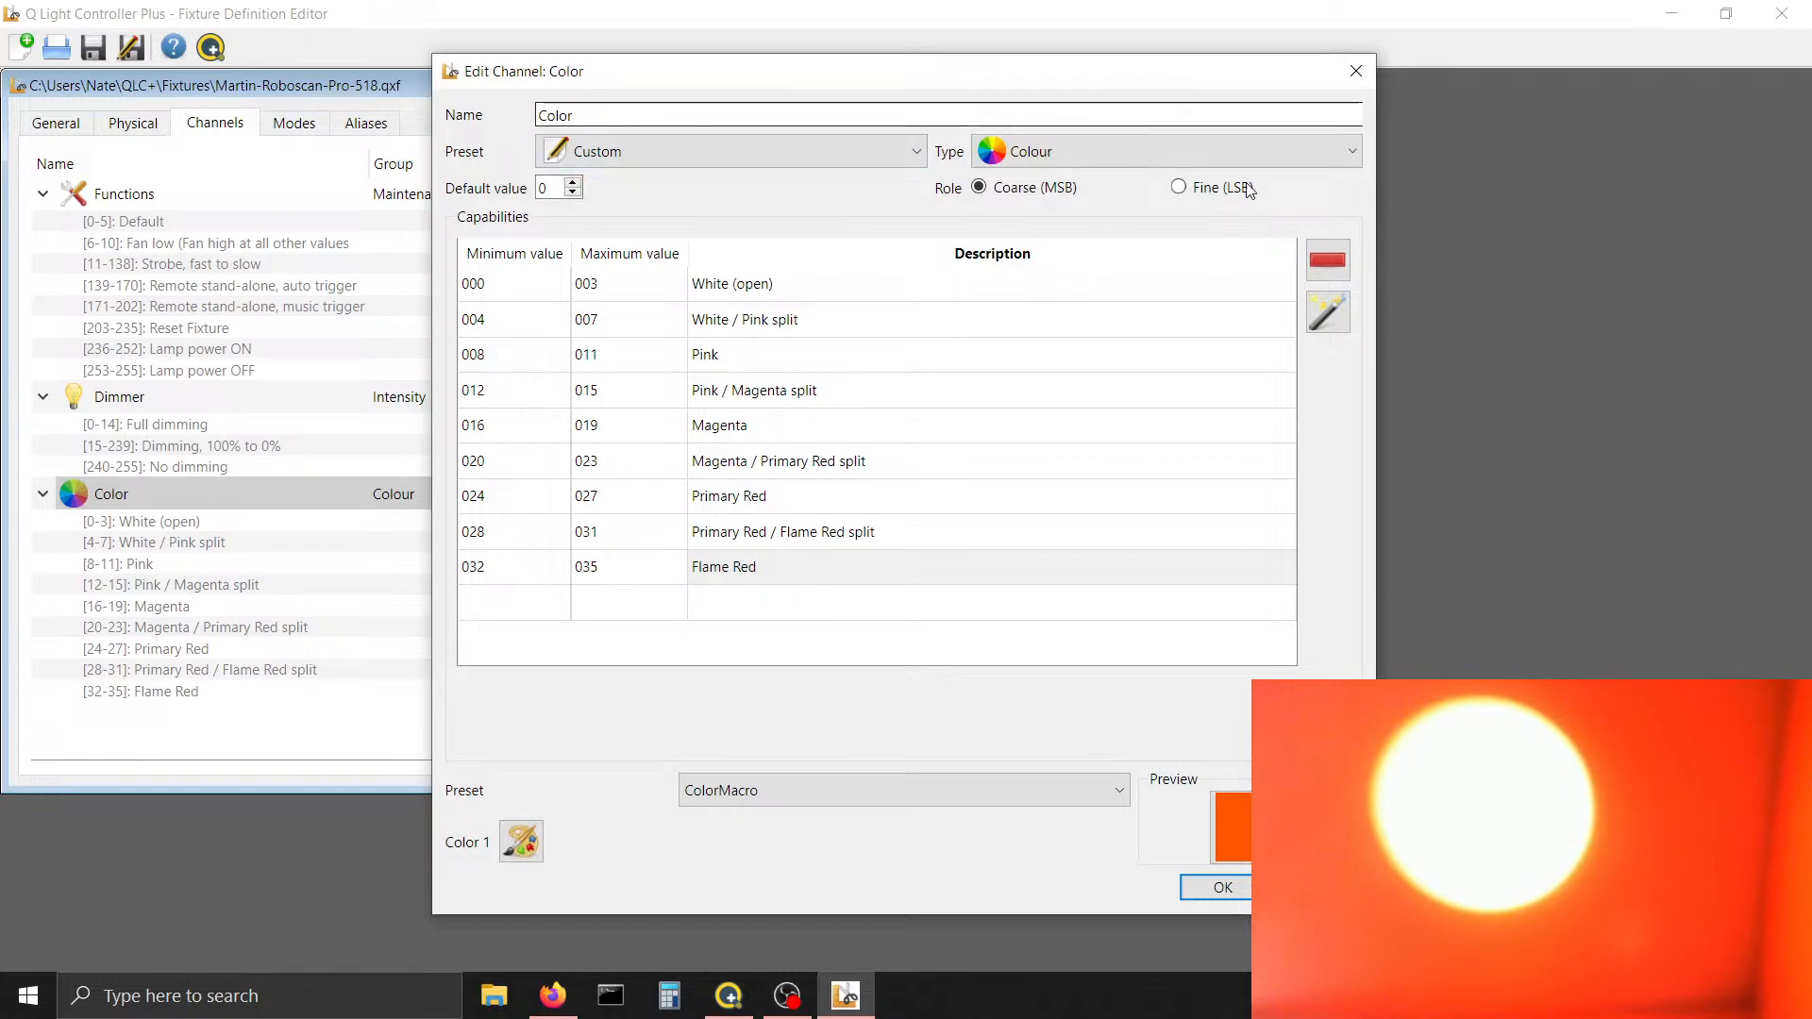
left_click(1305, 156)
left_click(1304, 156)
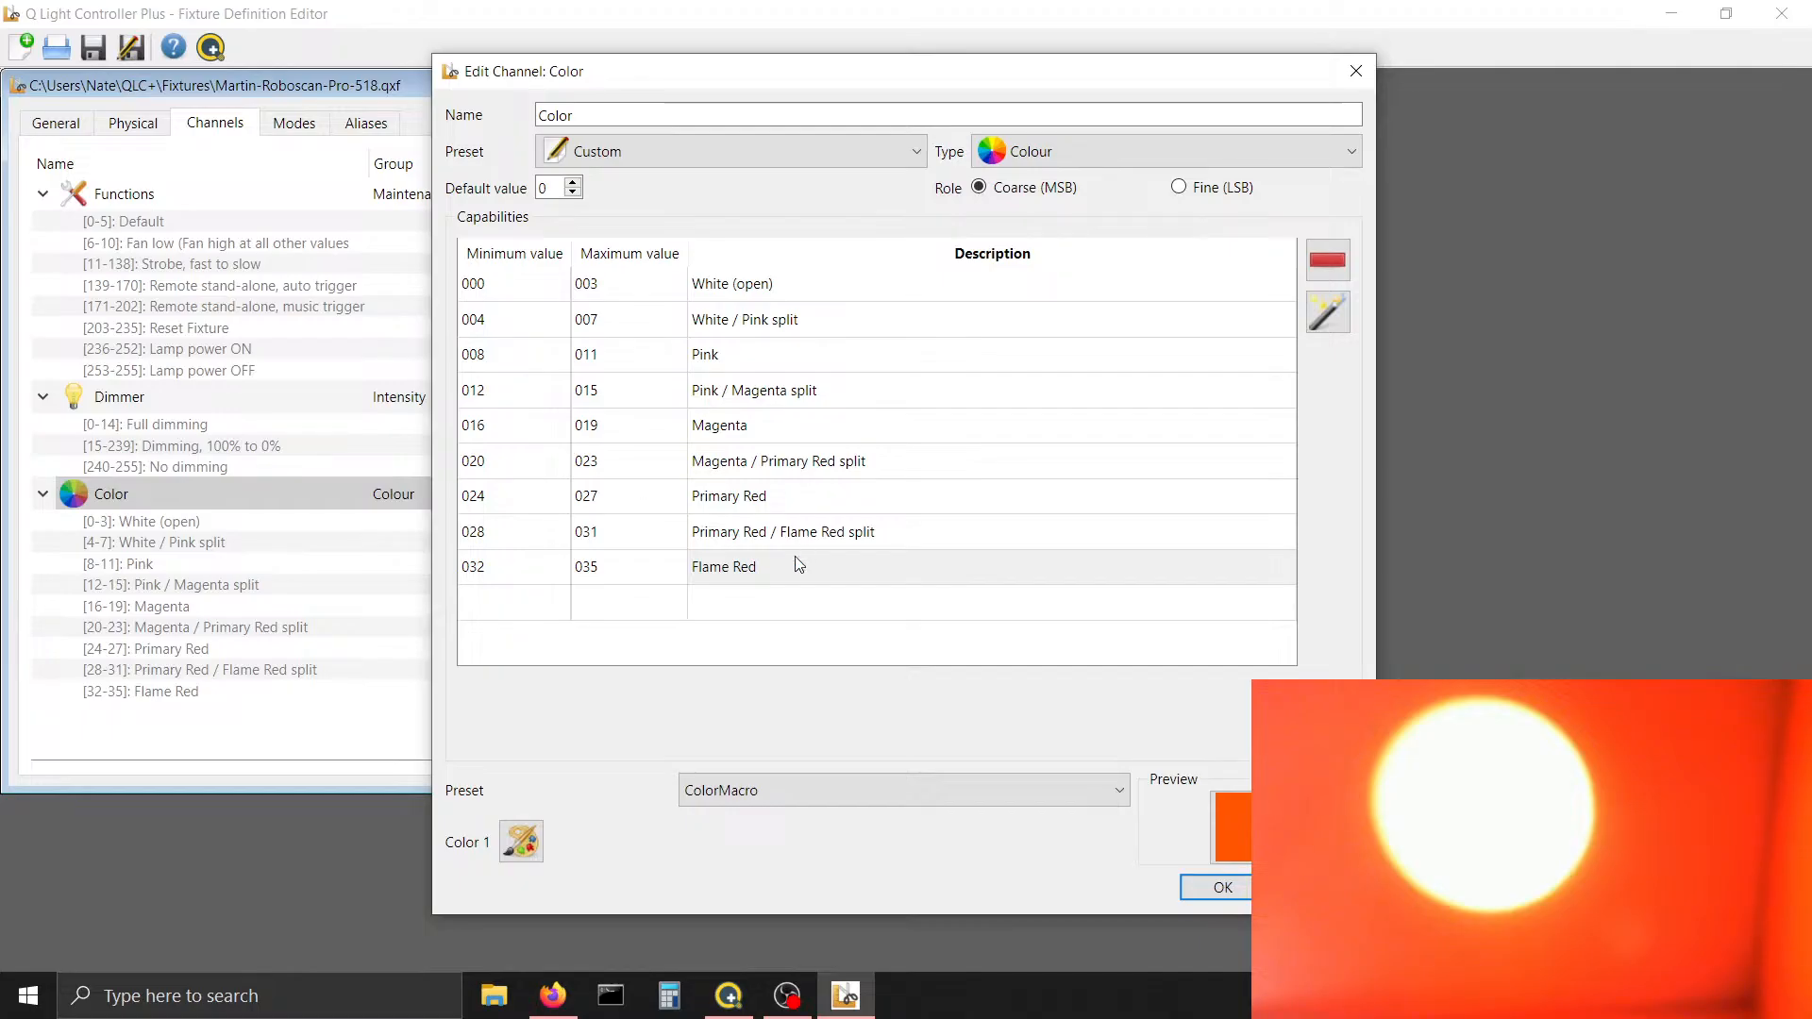
left_click(729, 536)
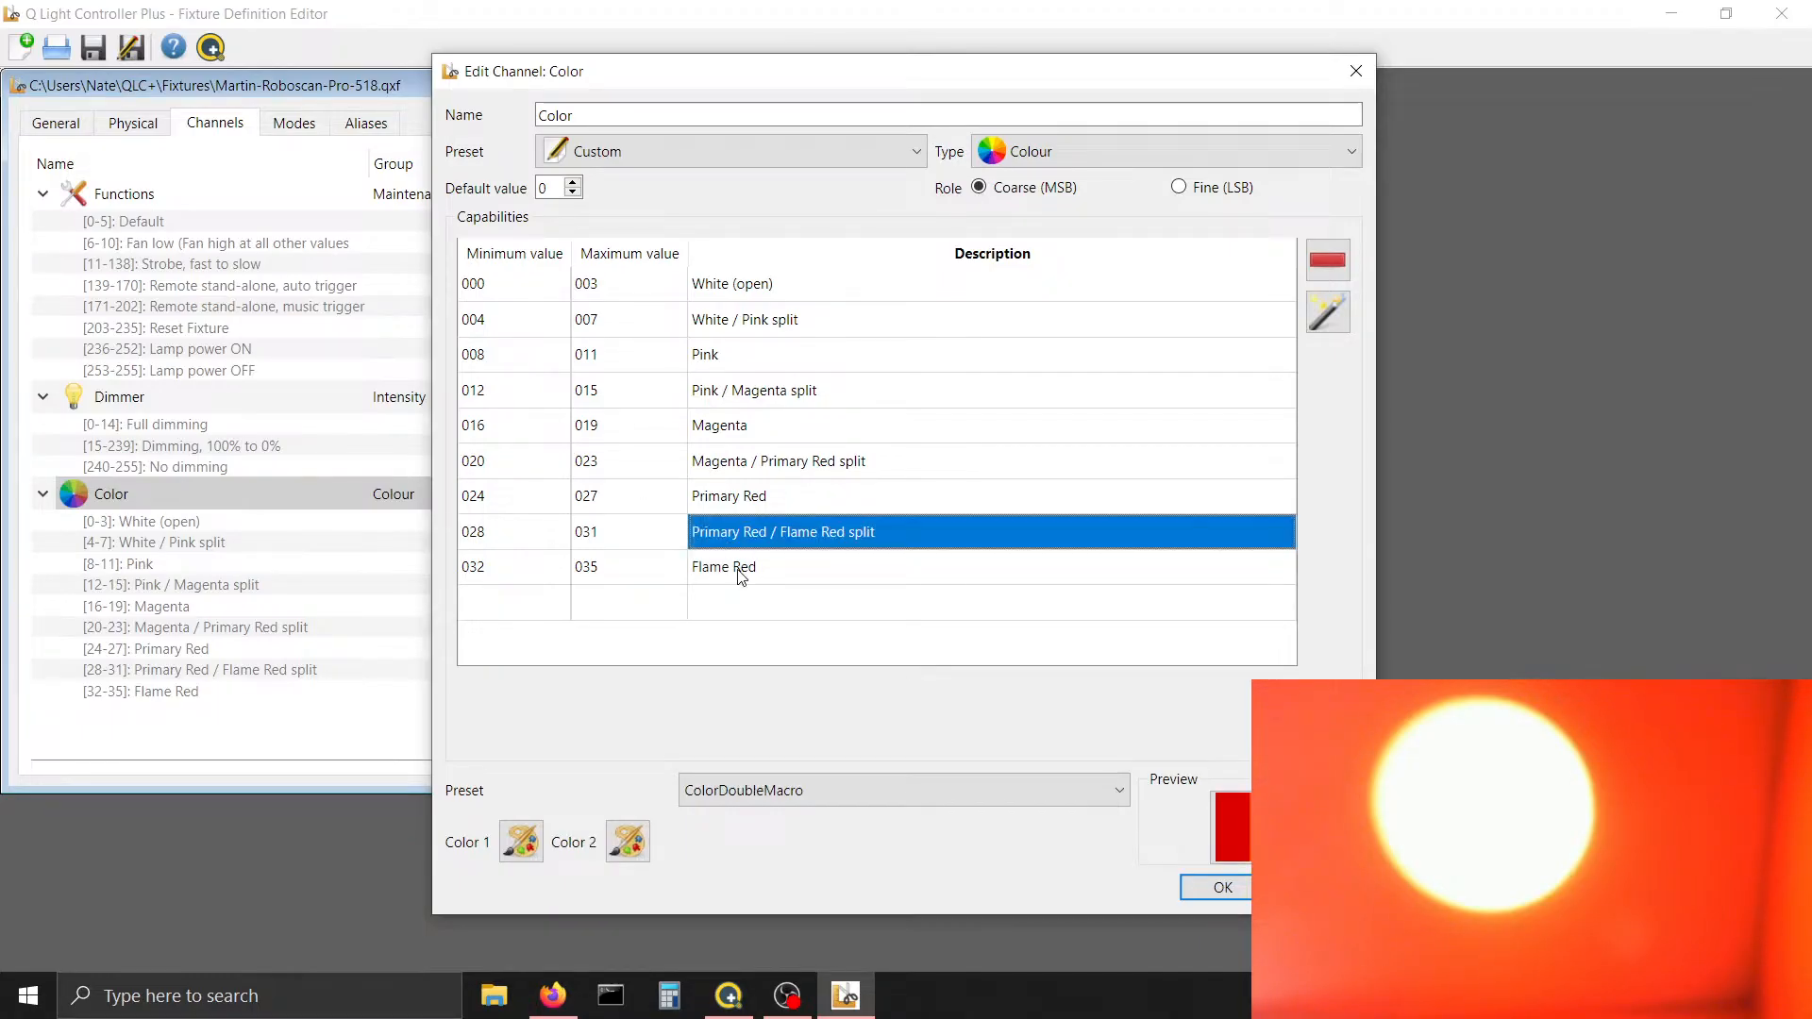
left_click(742, 571)
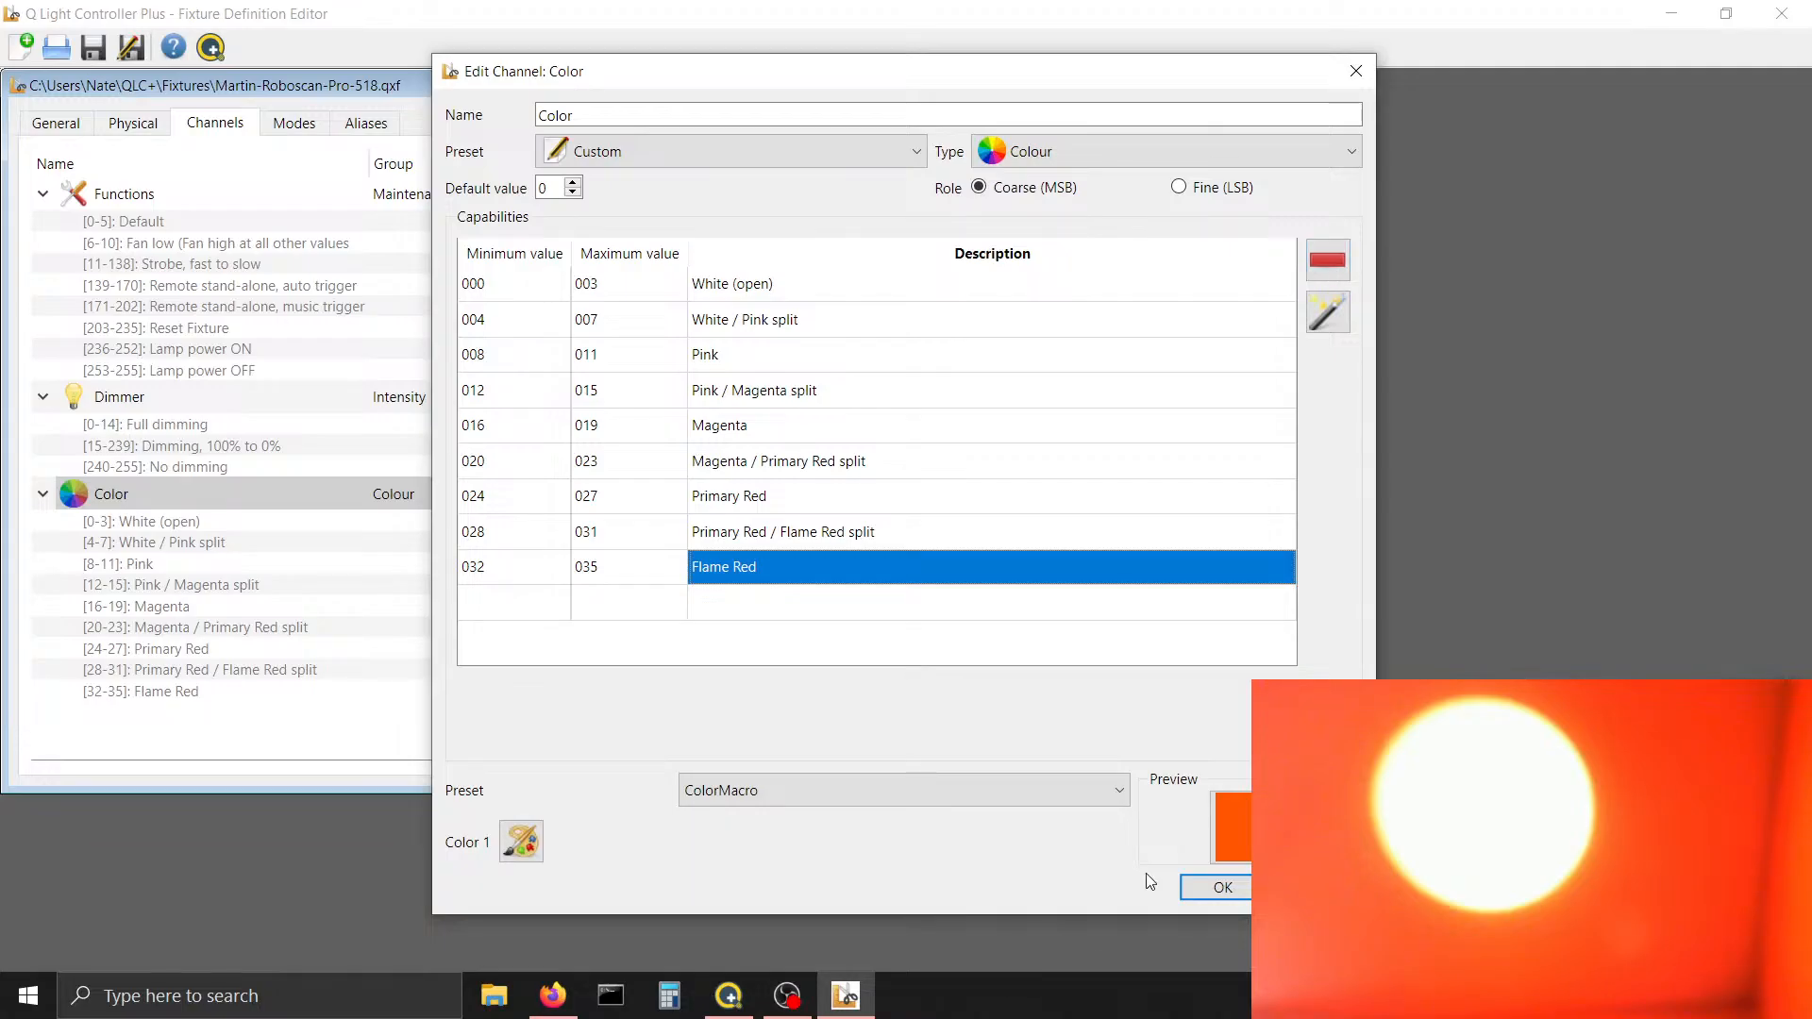
Switch back to the QLC+ Simple Desk and raise the colour wheel channel (3) to 36
left_click(732, 1007)
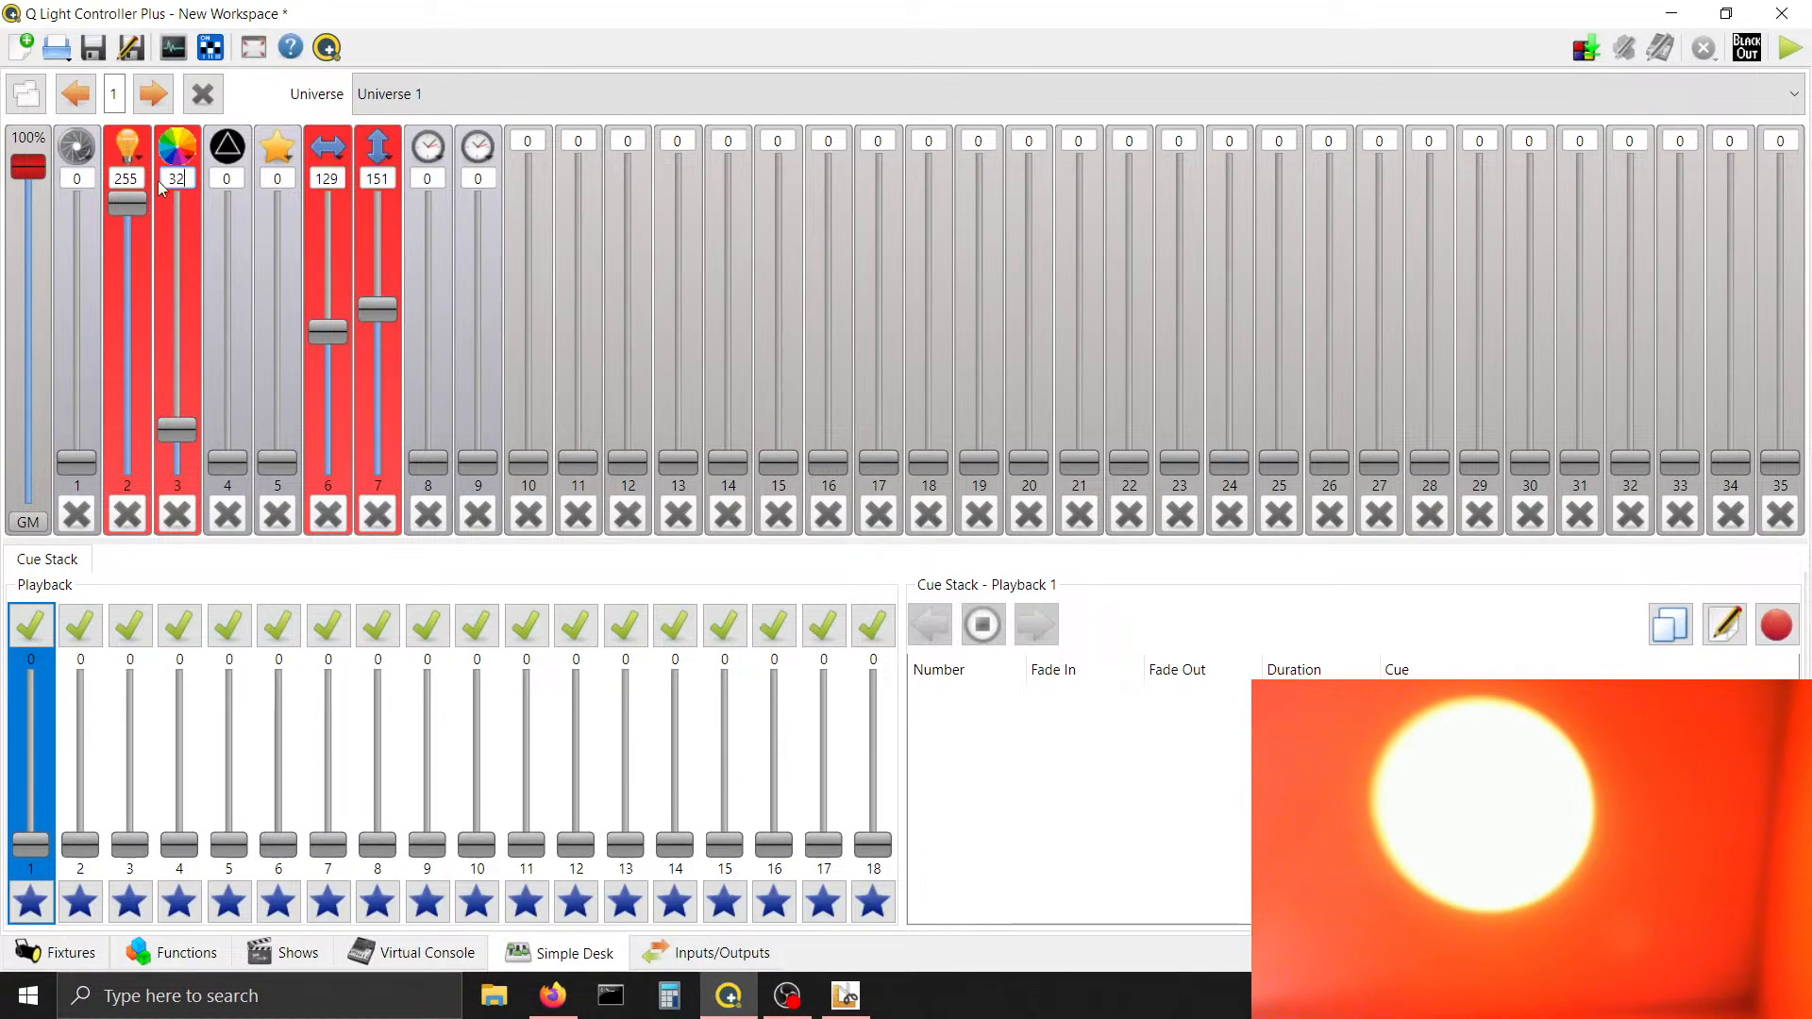
left_click(193, 178)
scroll(198, 180, "up", 4)
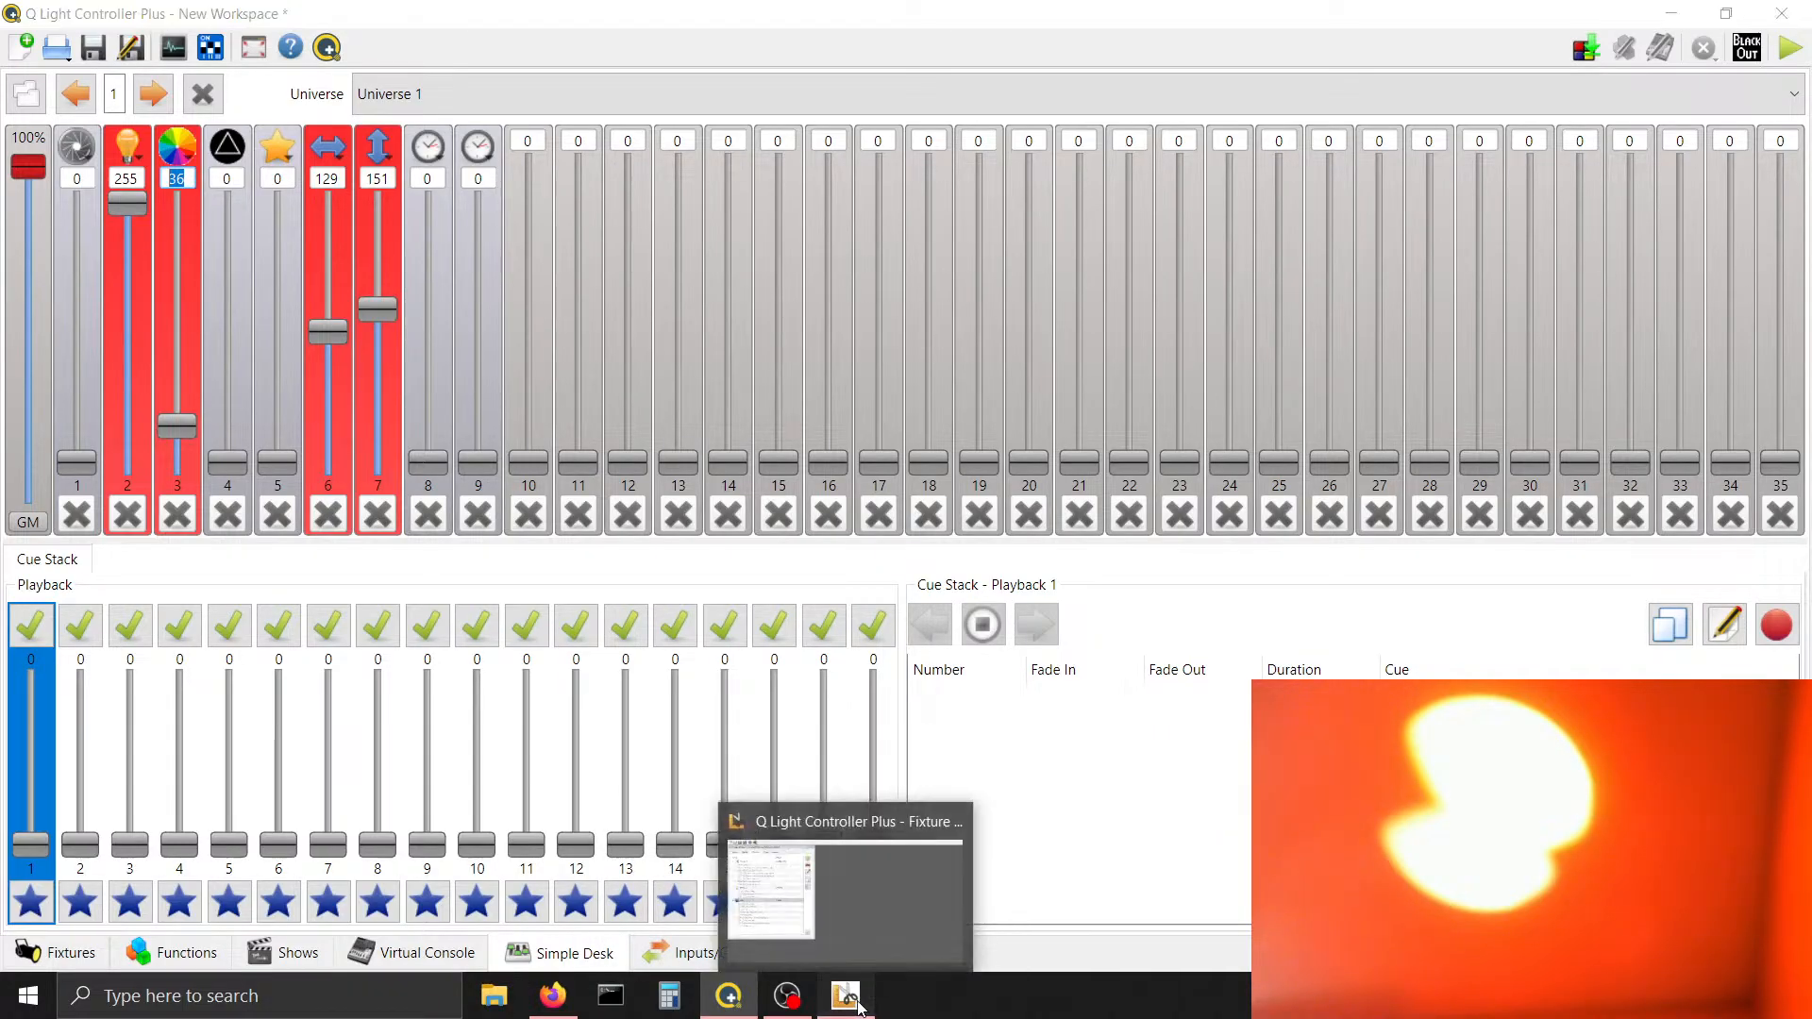
In the Fixture Definition Editor, add a Color range from 036 to 39 described as "Flame Red / Dark Orange Split"
left_click(859, 1008)
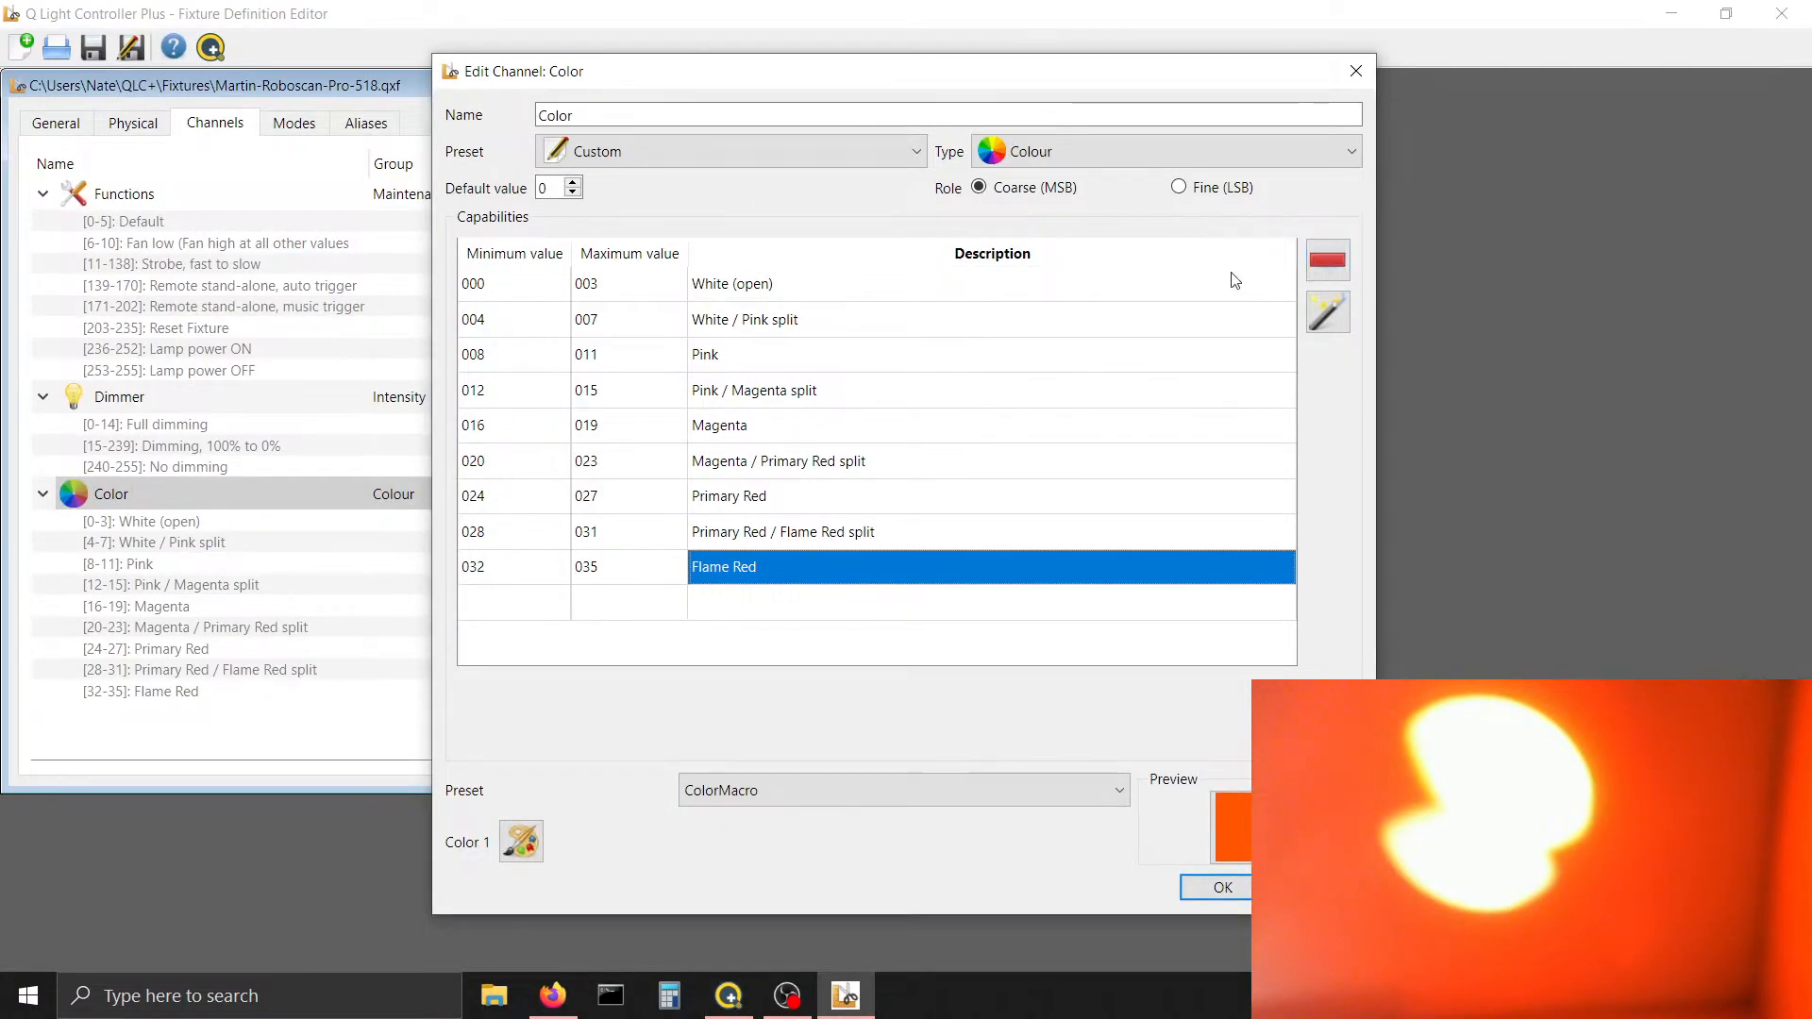
key("Tab")
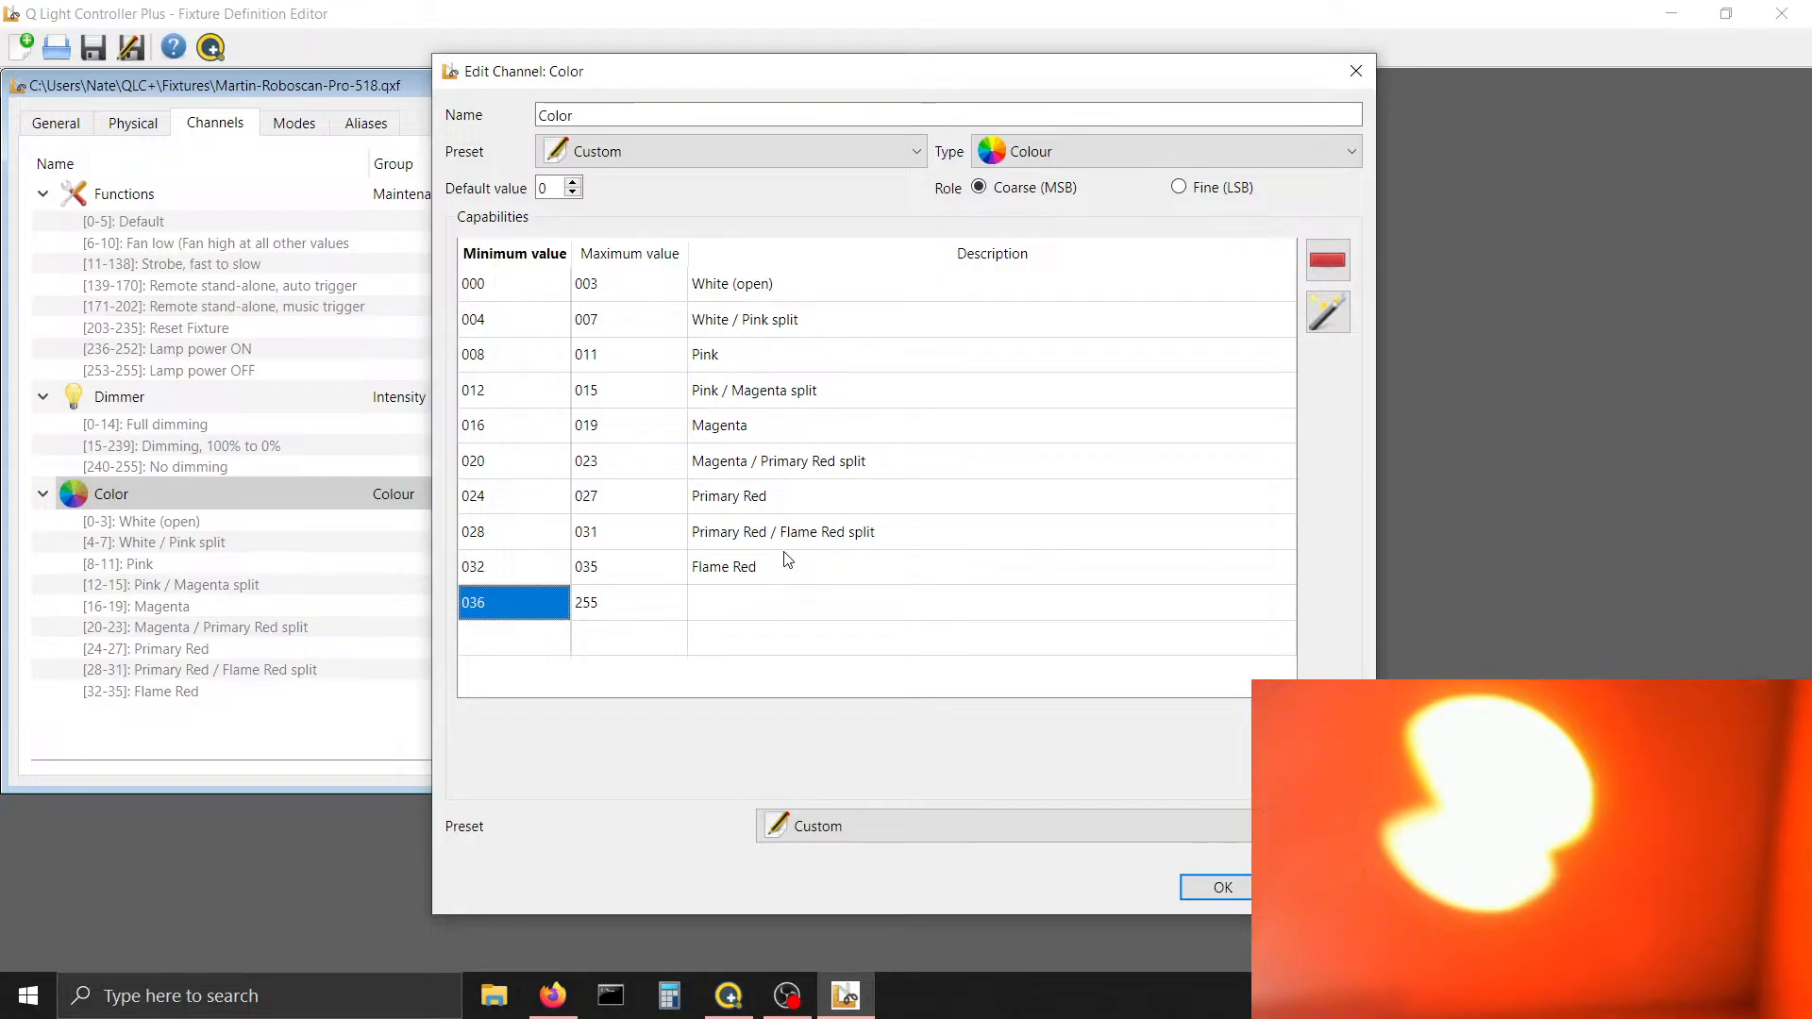
key("Tab")
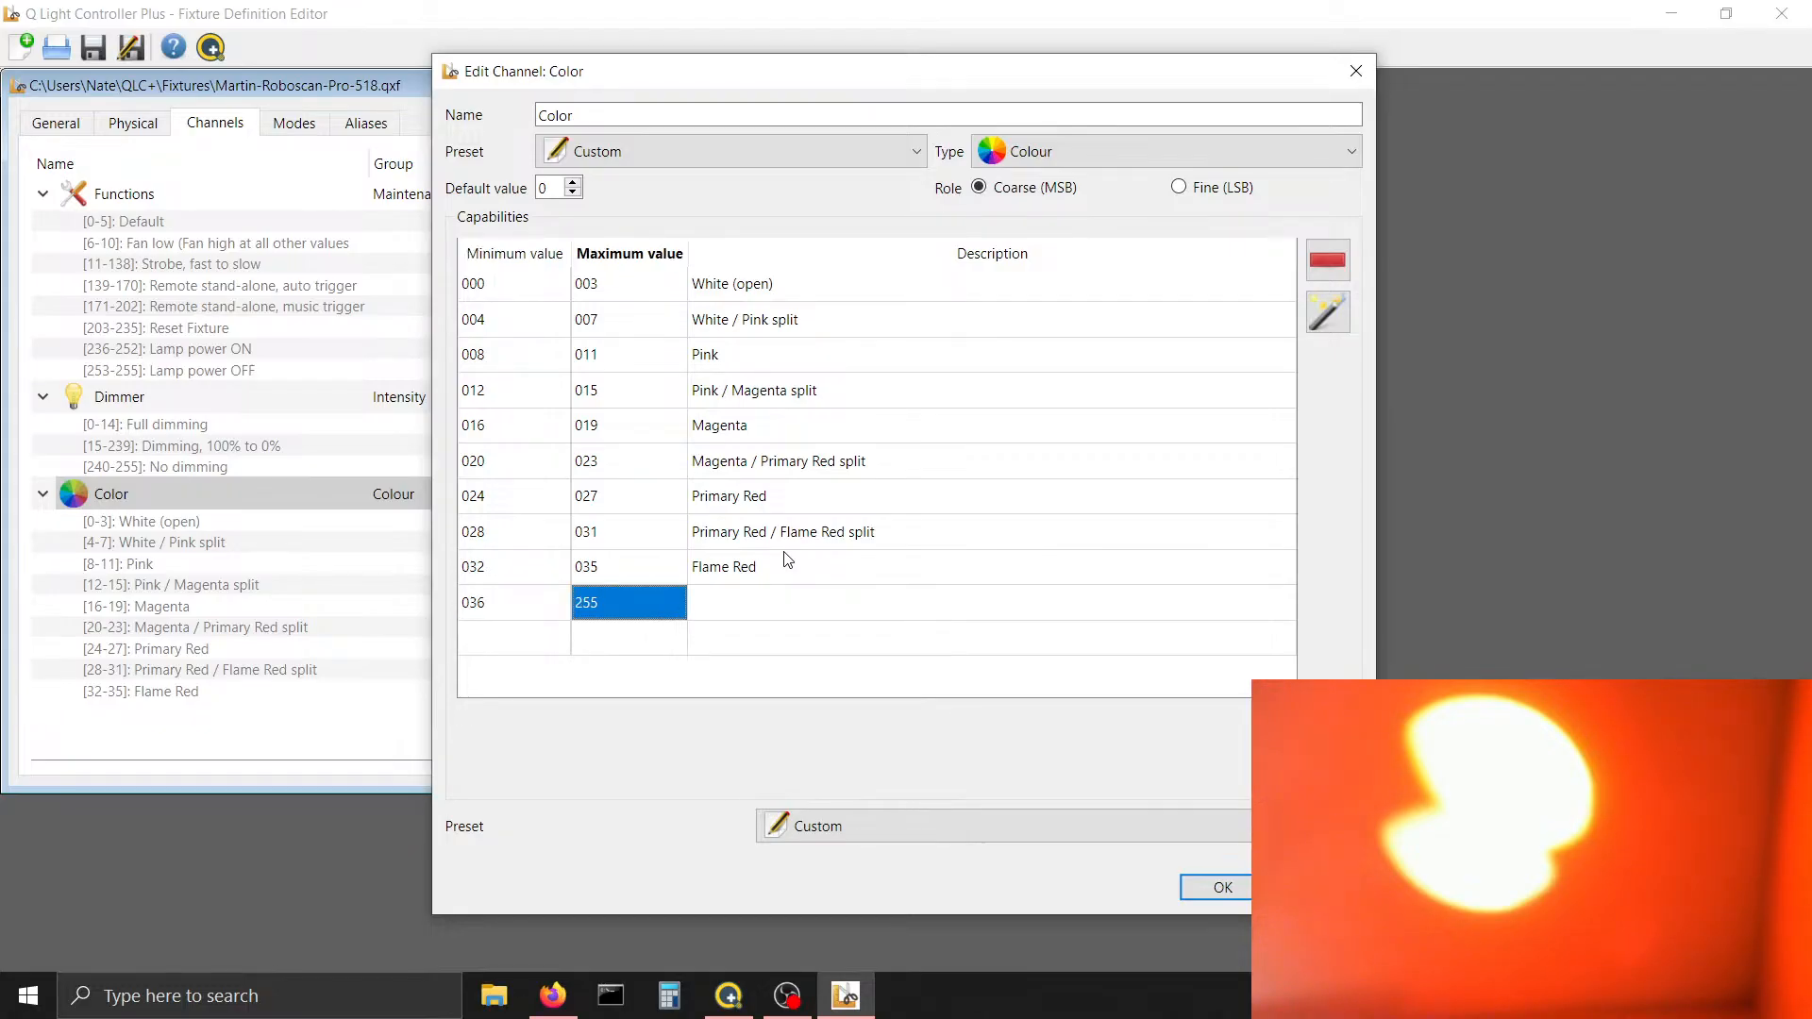
key("Tab")
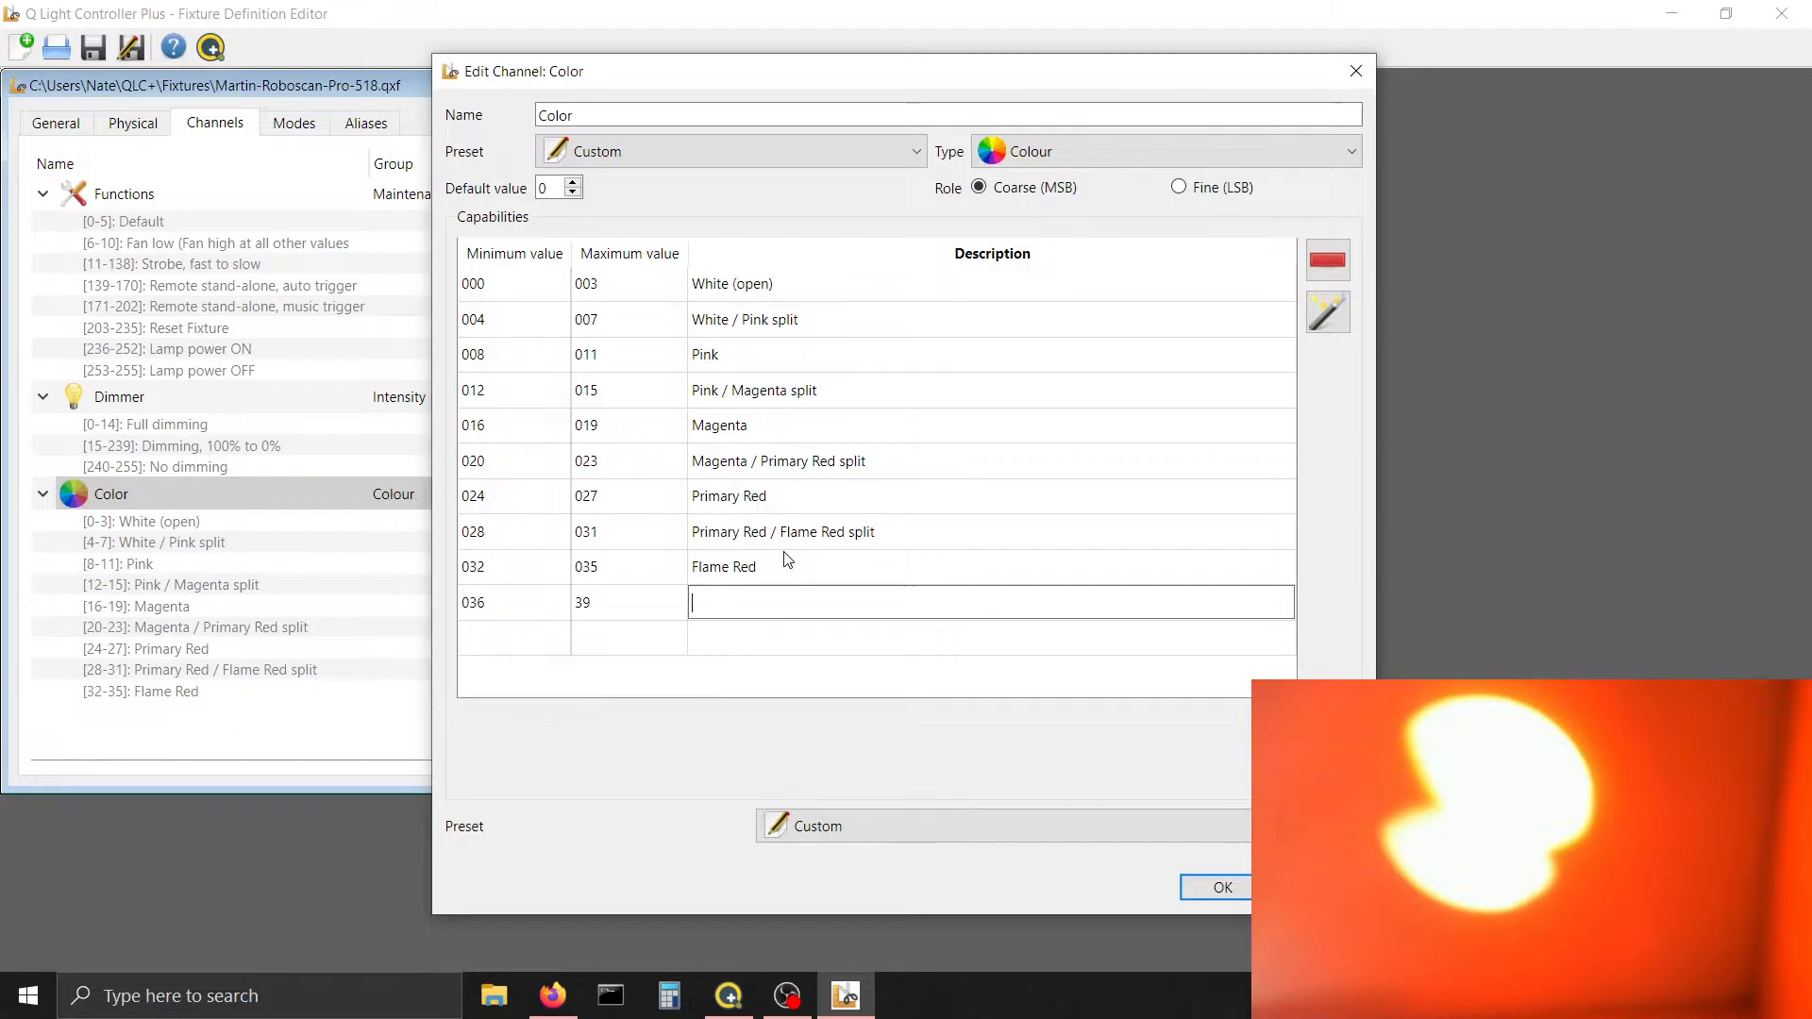
type("Flame Red / Dark Orange Split")
left_click(854, 631)
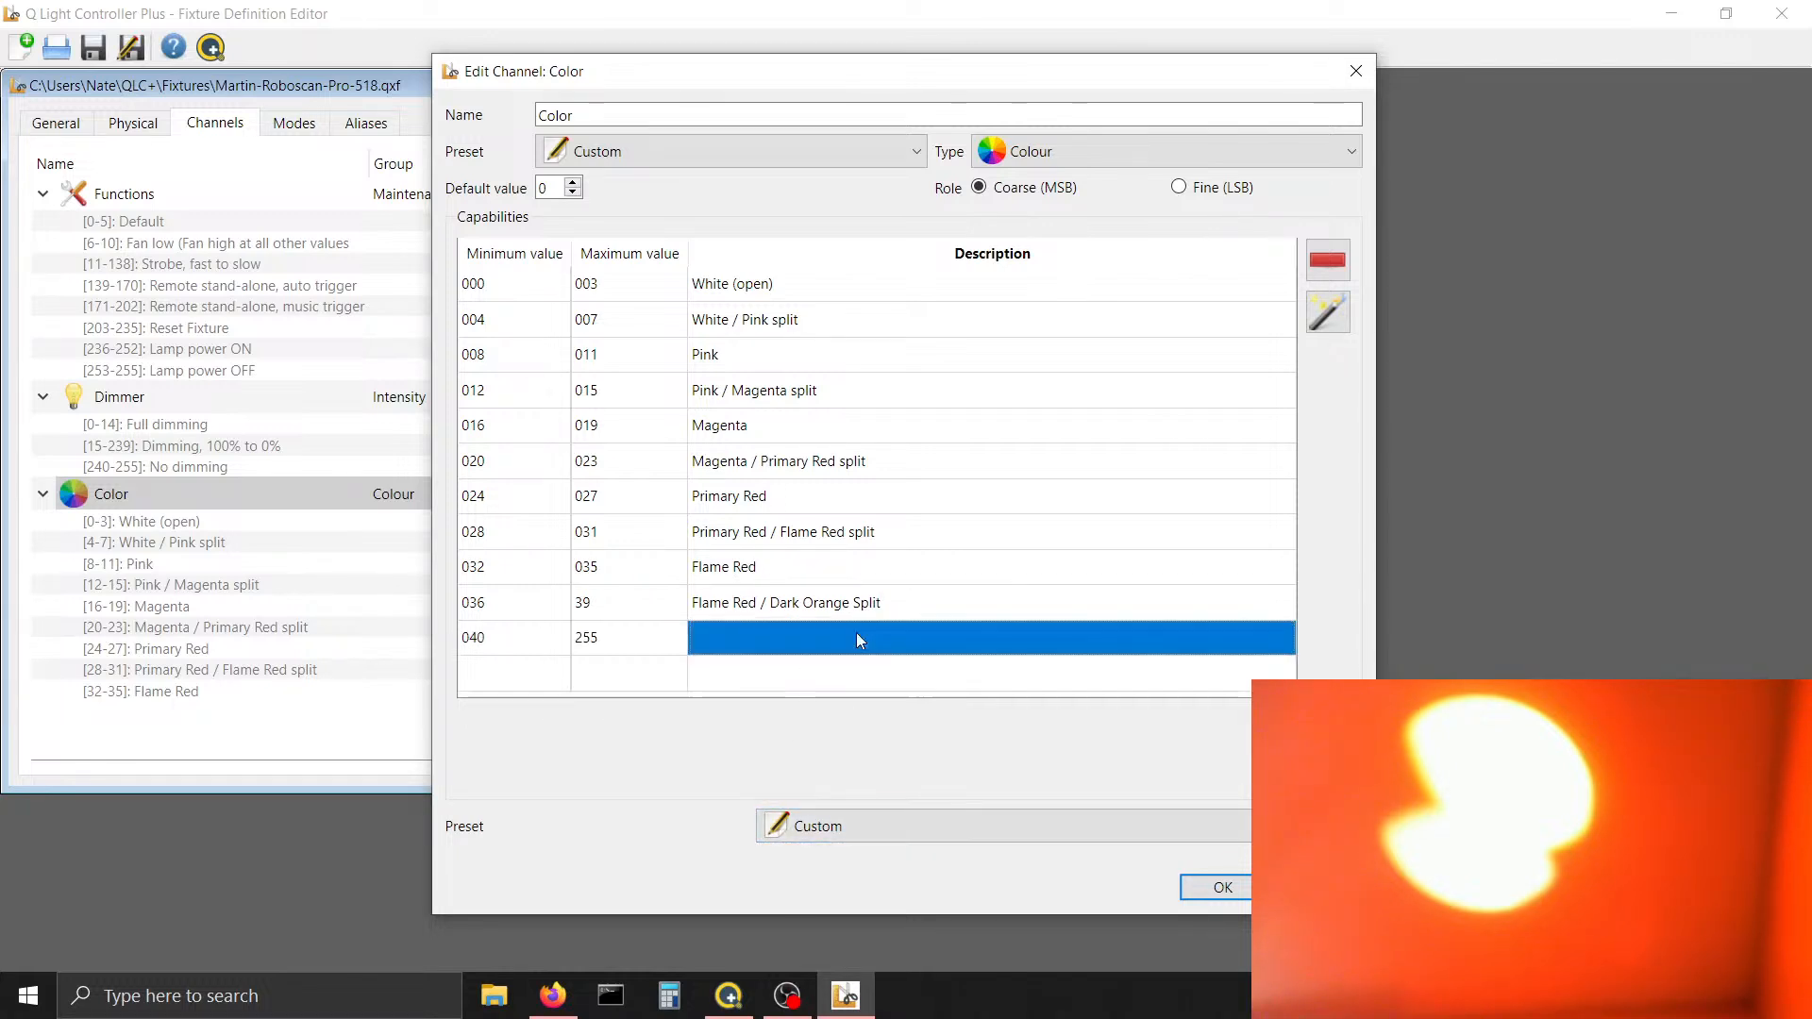
Assign the ColorDoubleMacro preset to the Flame Red / Dark Orange Split range
left_click(859, 609)
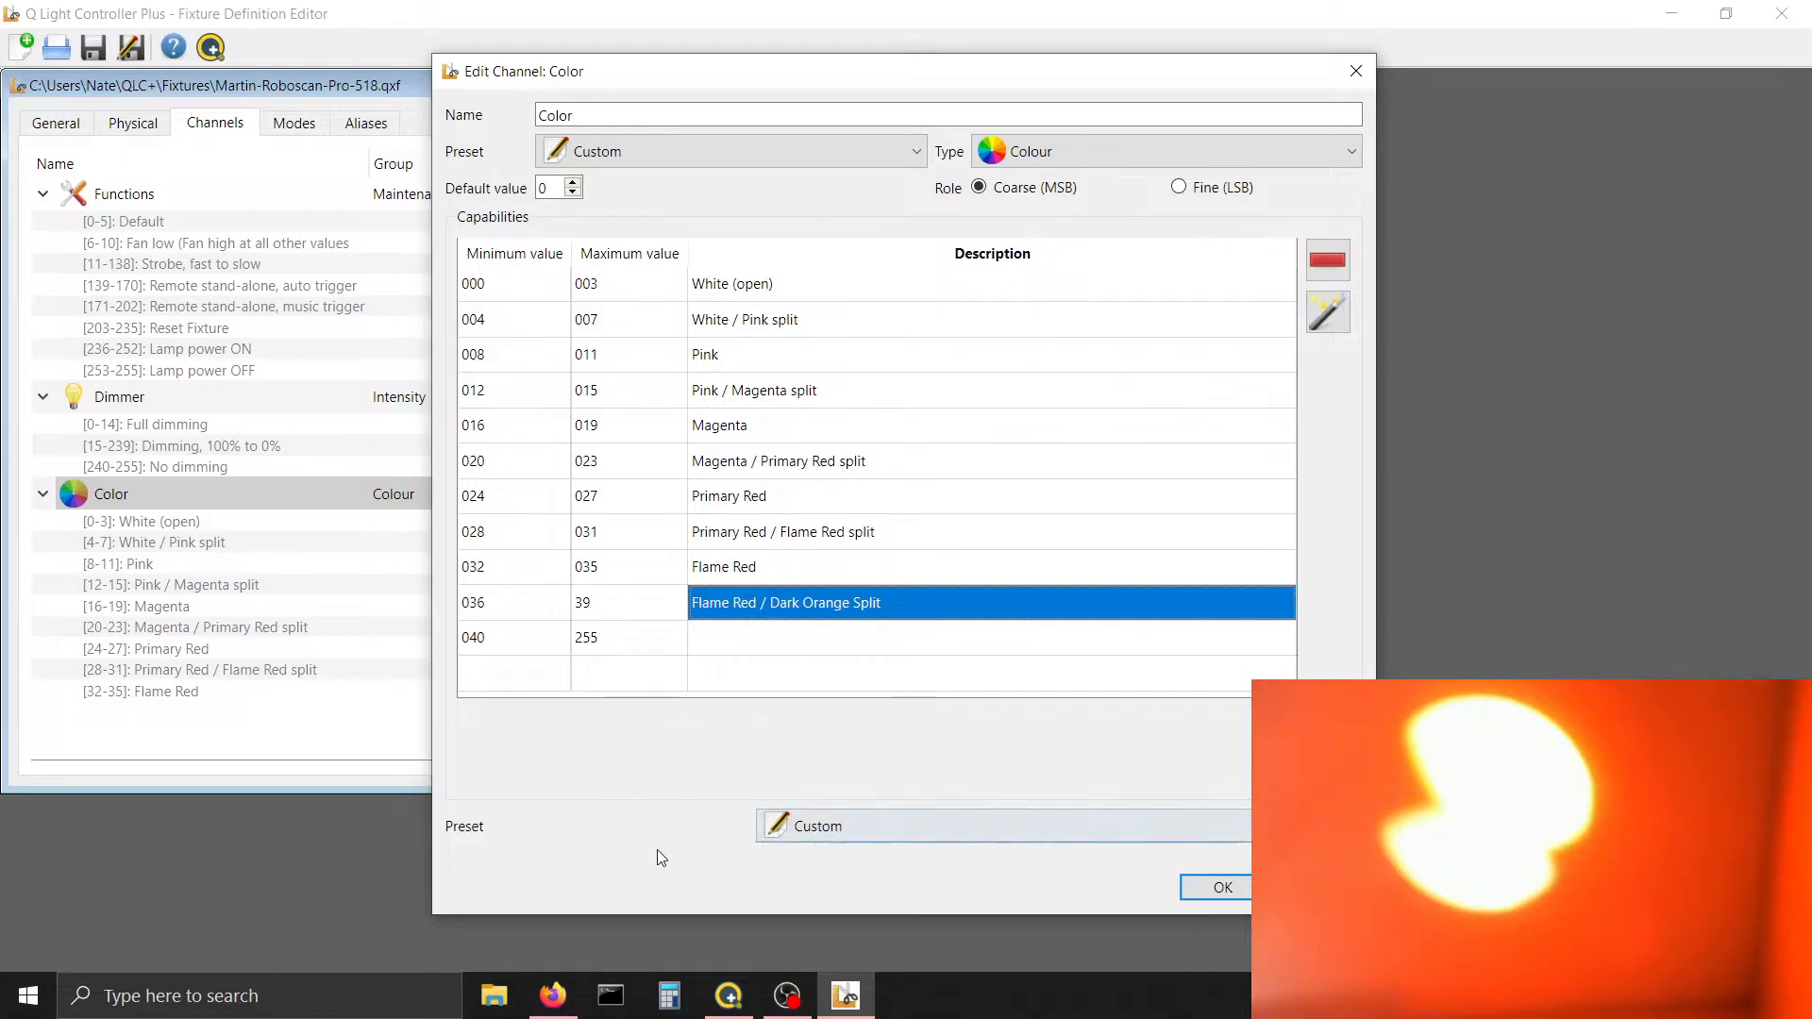
left_click(880, 820)
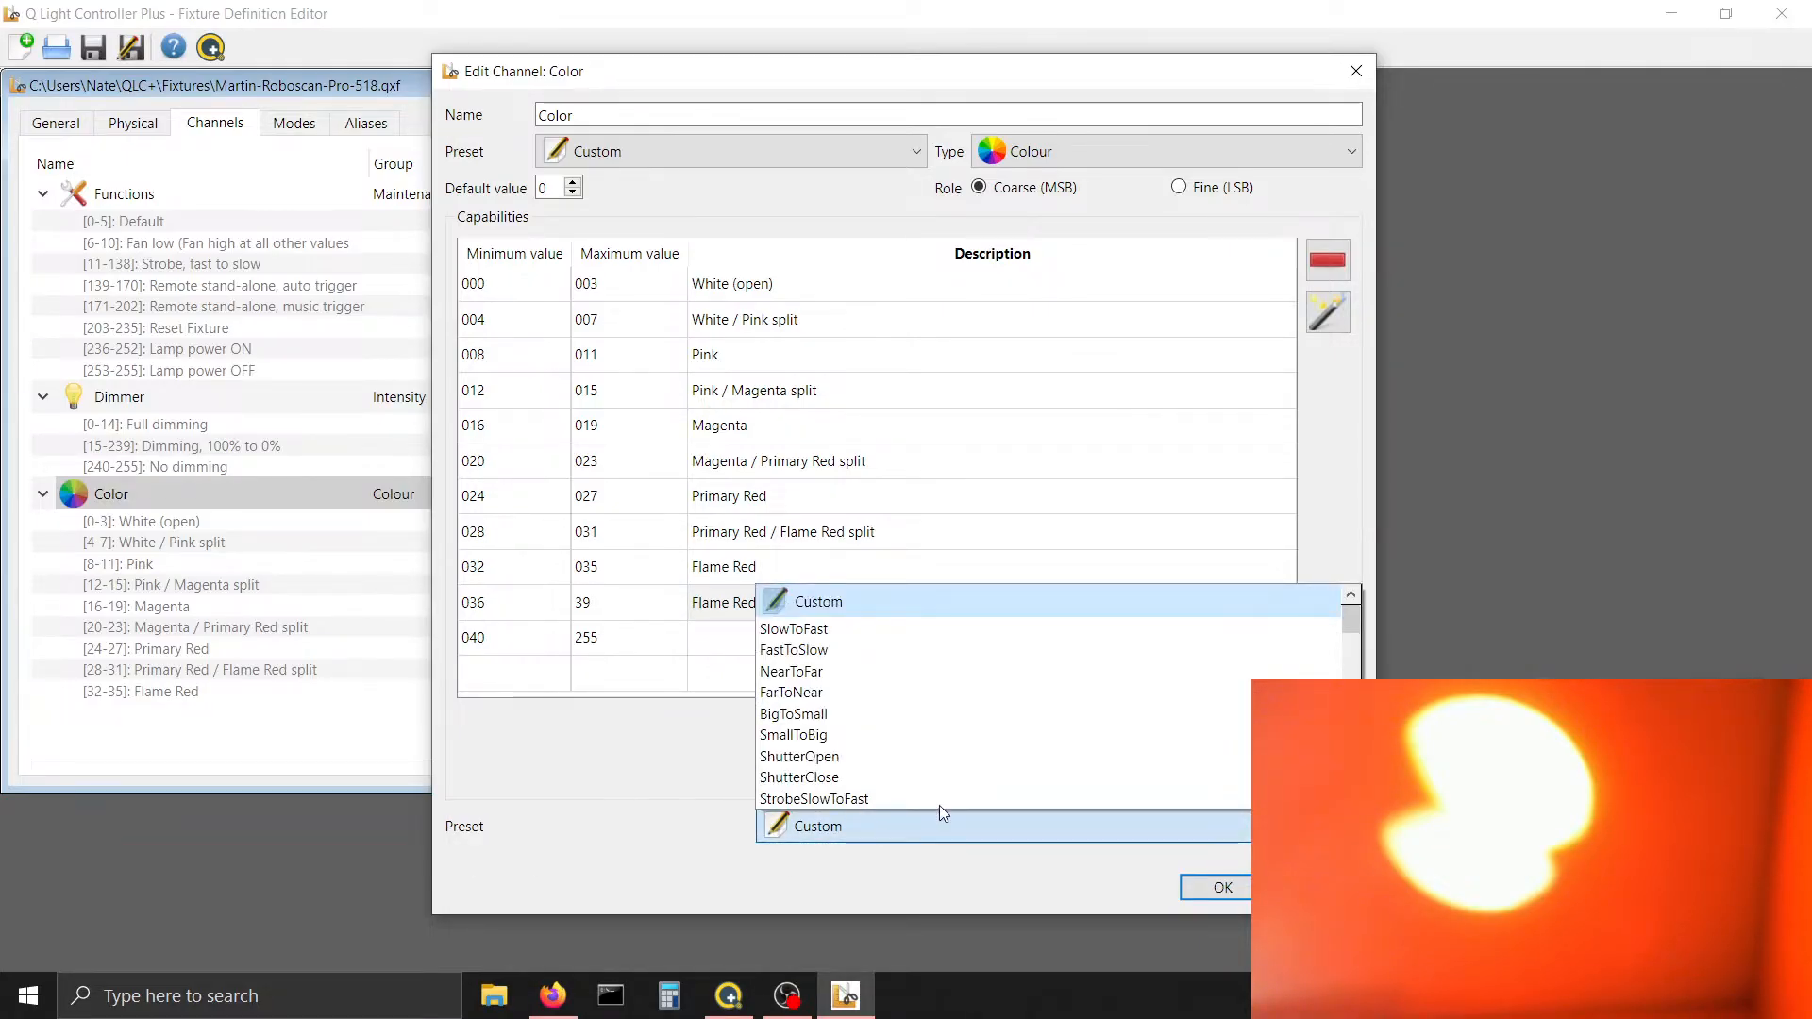
left_click_drag(1353, 621, 1356, 689)
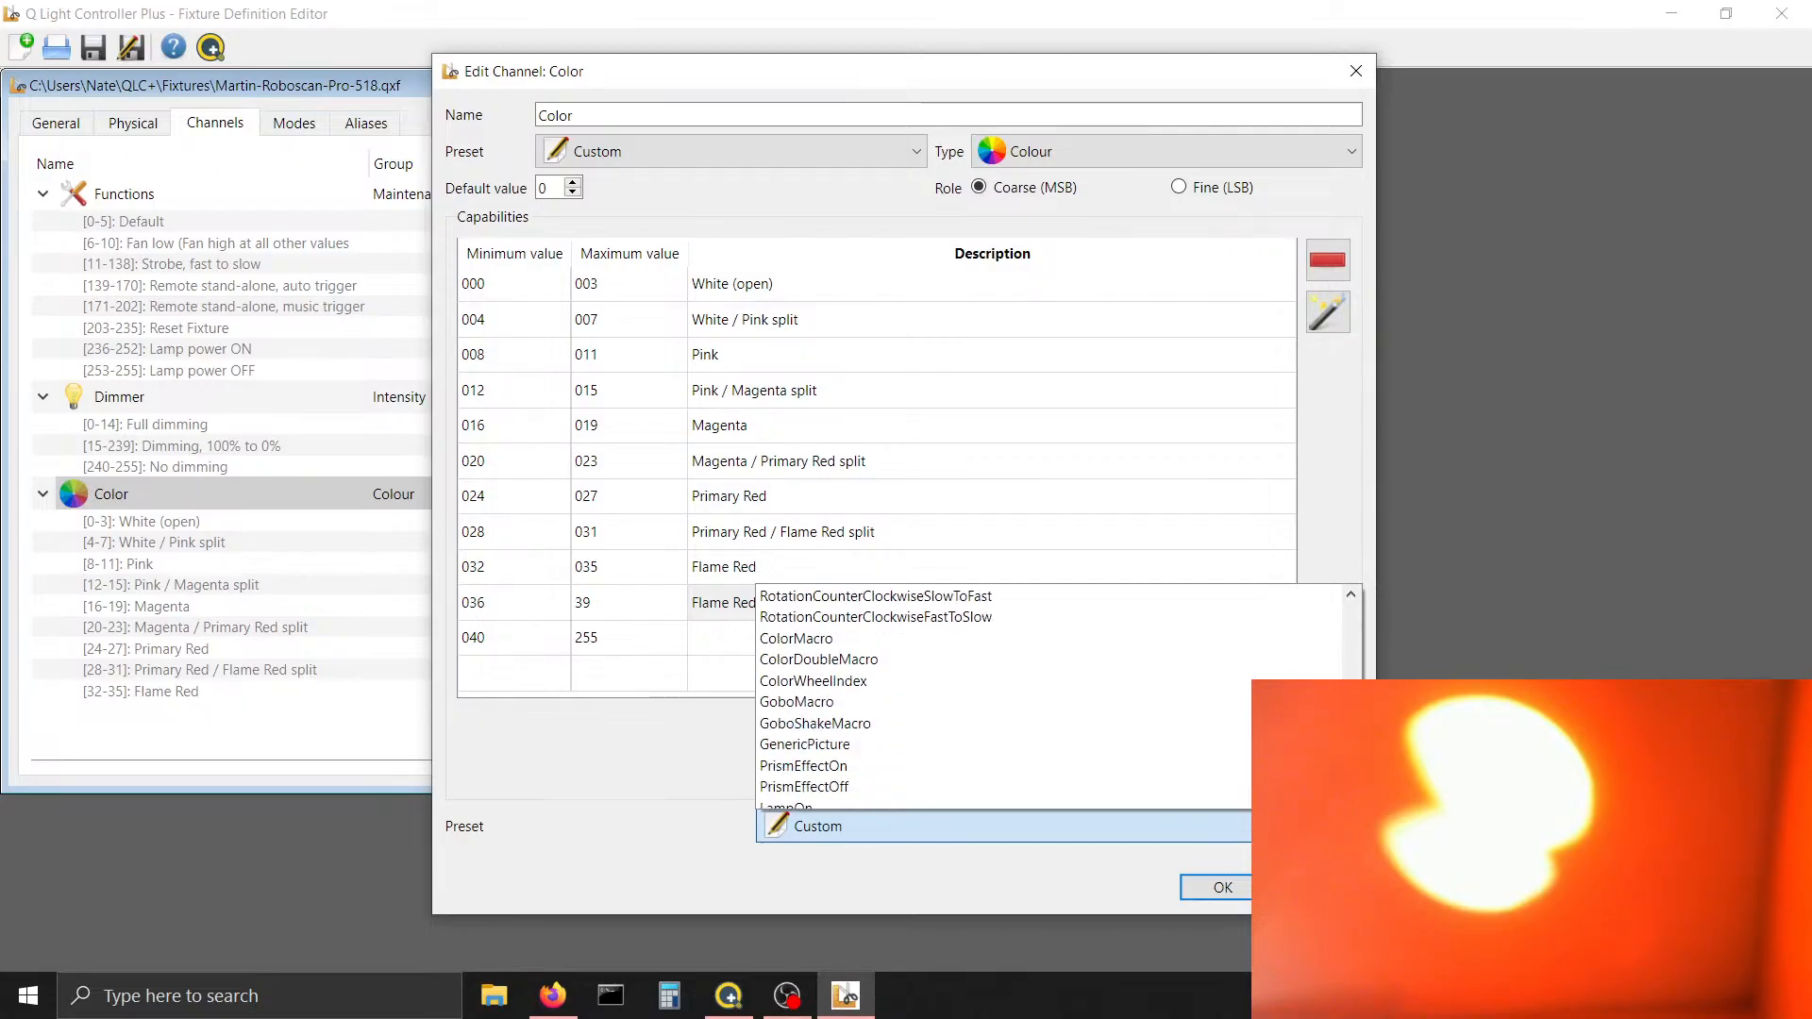
left_click(1161, 646)
left_click(878, 790)
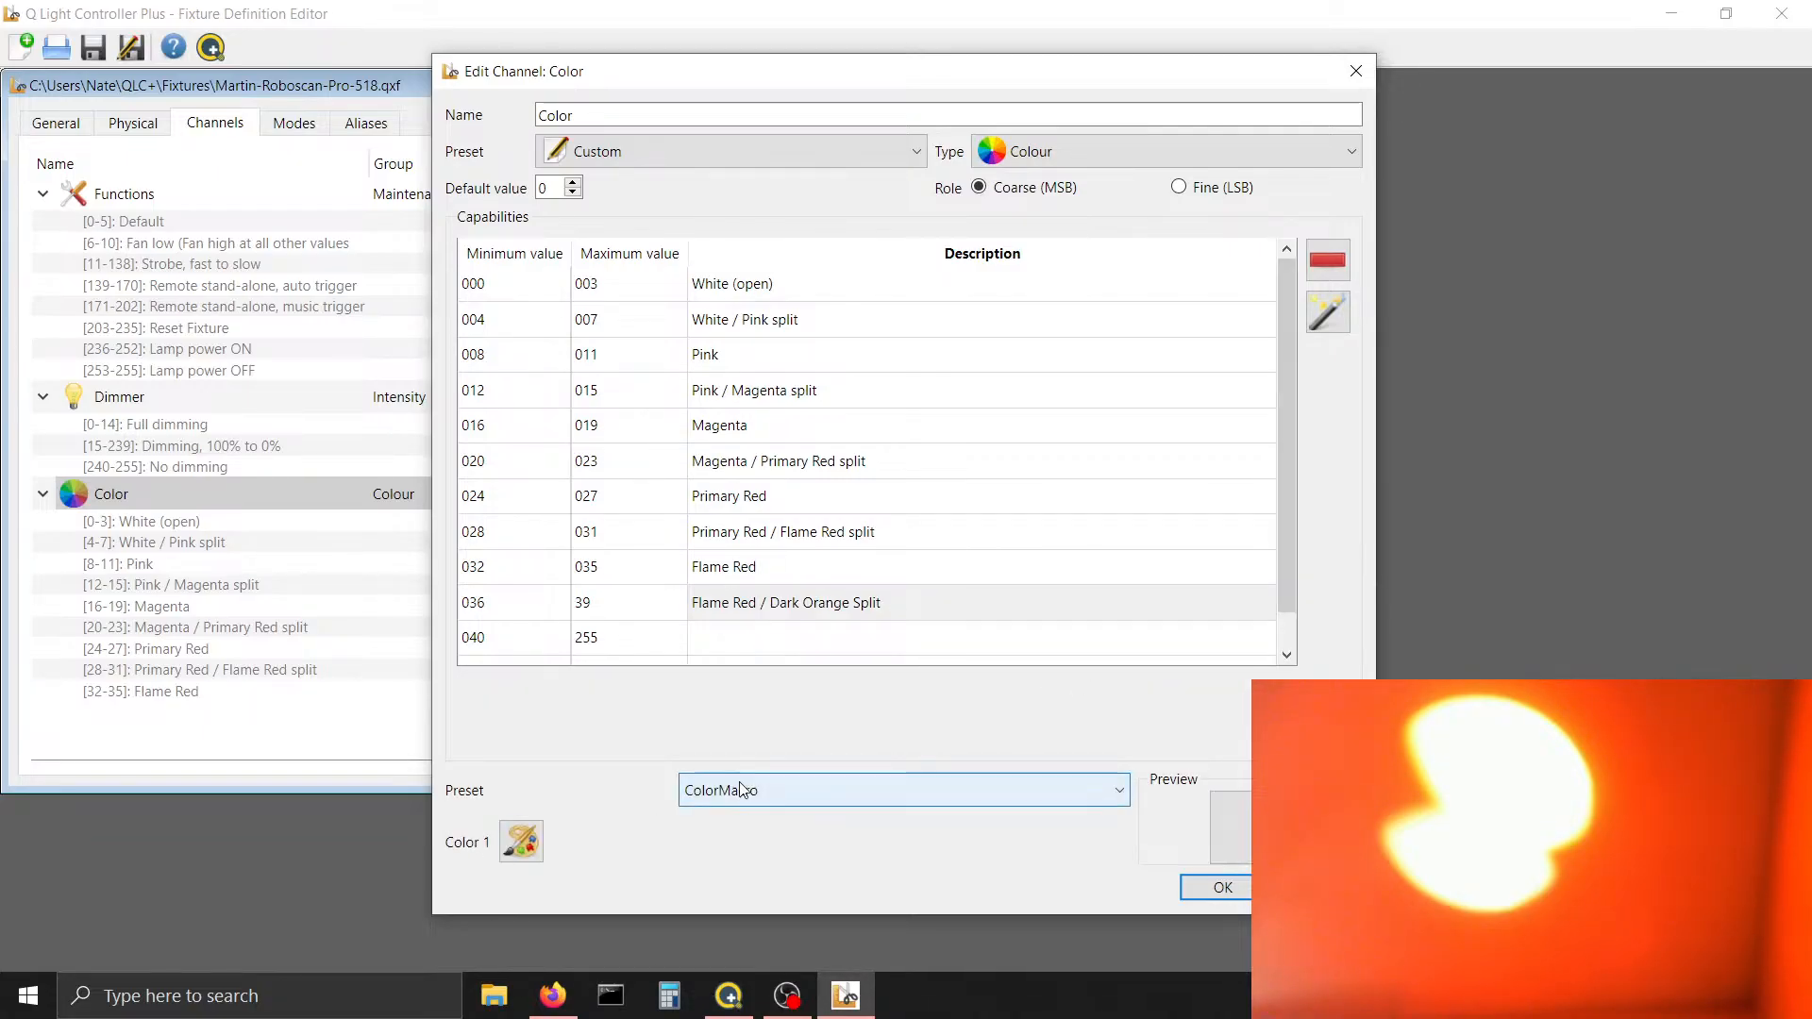
left_click(787, 604)
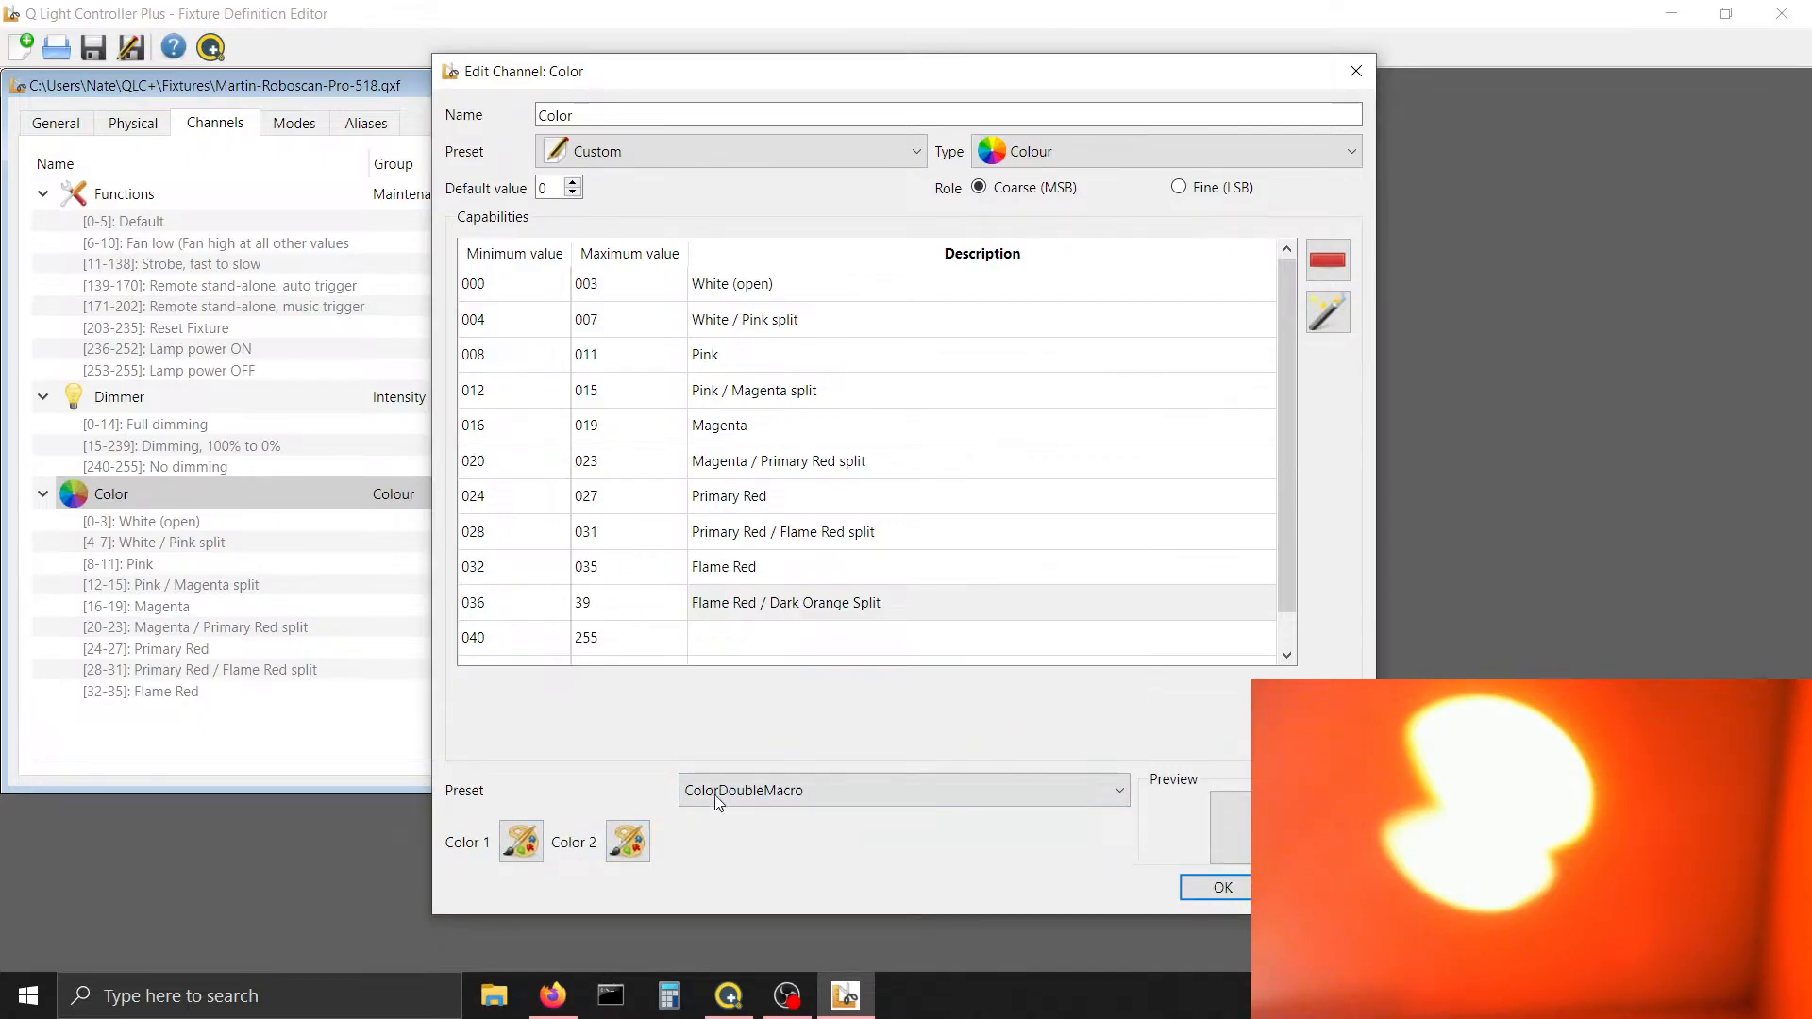
Change the split range's preset to ColorMacro for comparison and return it to ColorDoubleMacro
left_click(801, 790)
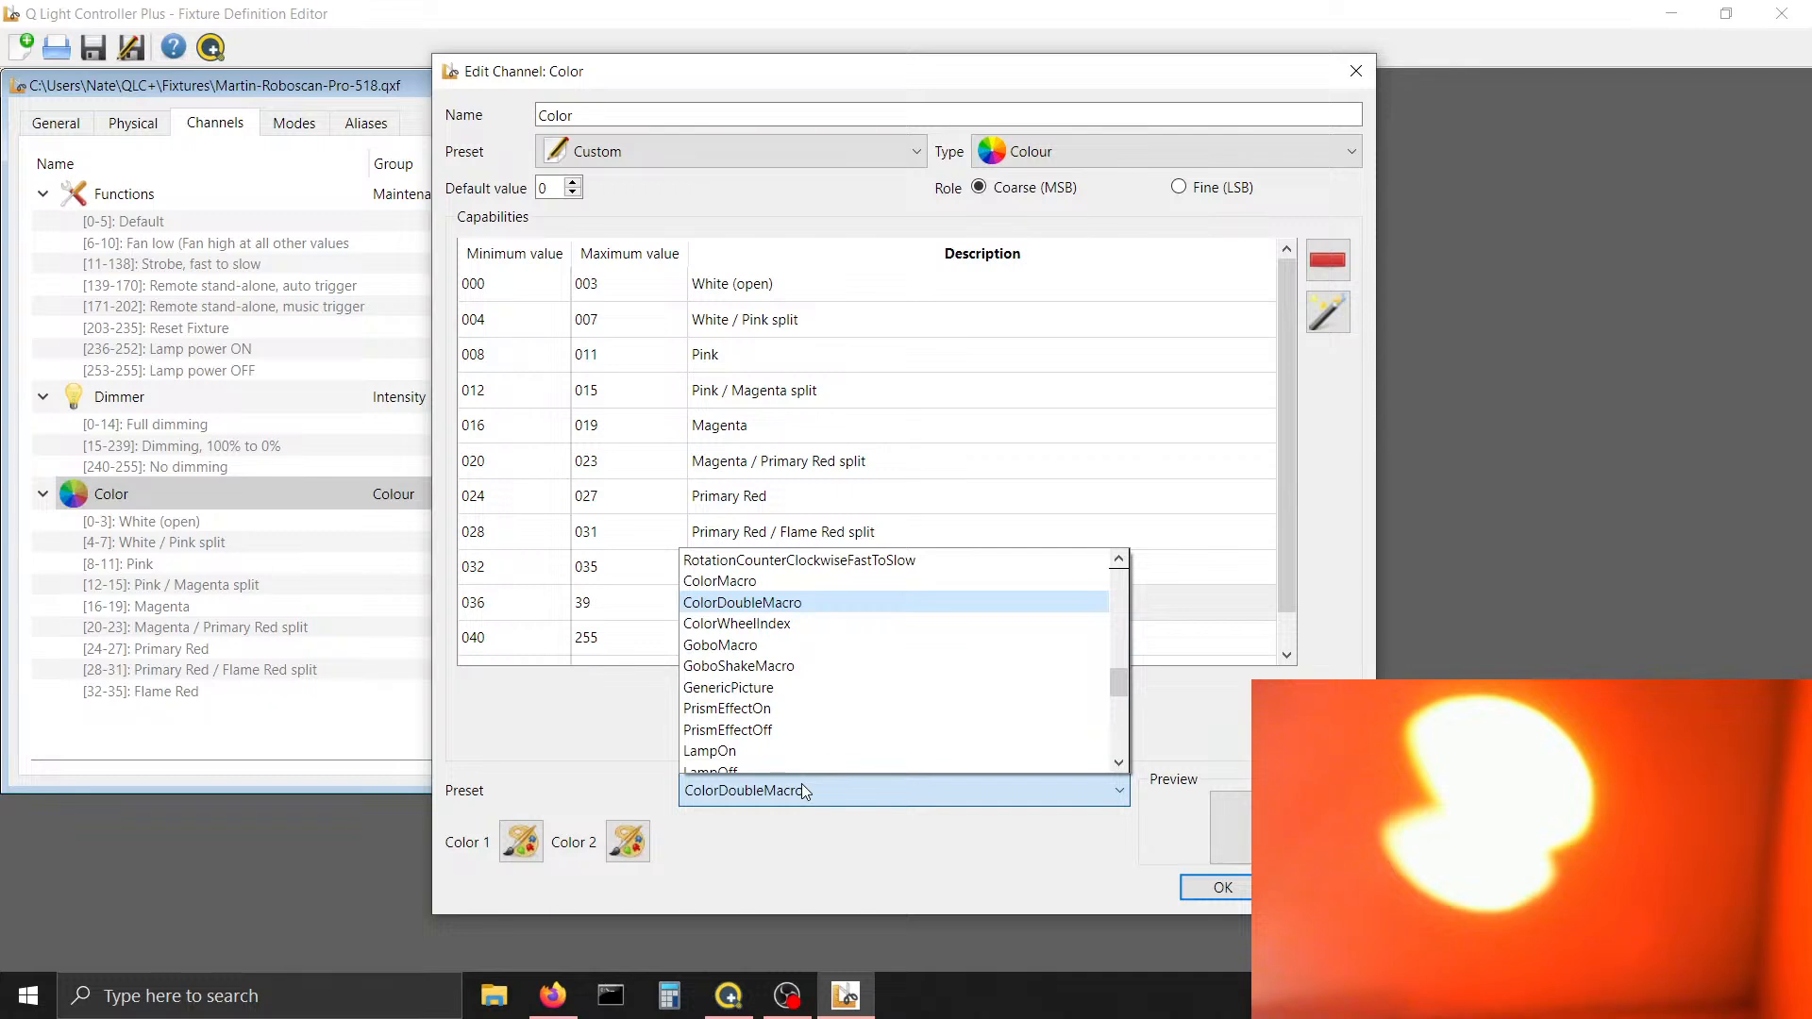
key("Down")
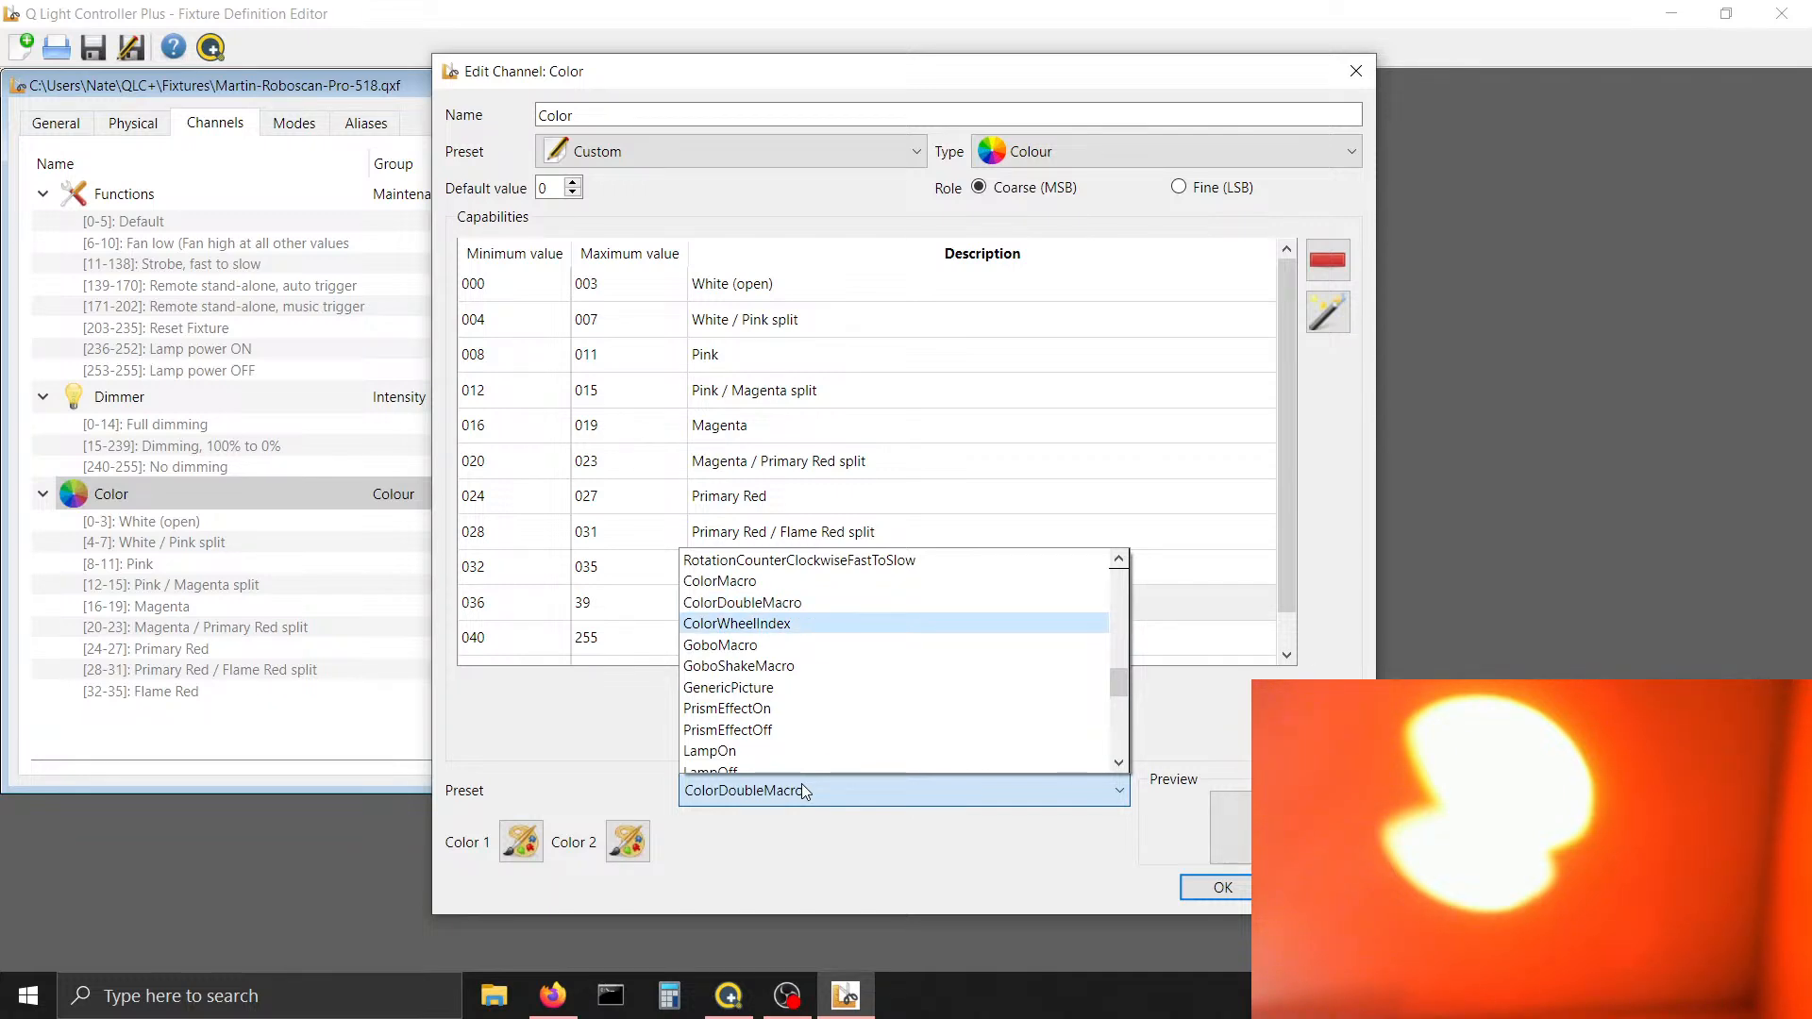
key("Up")
key("Up")
key("Return")
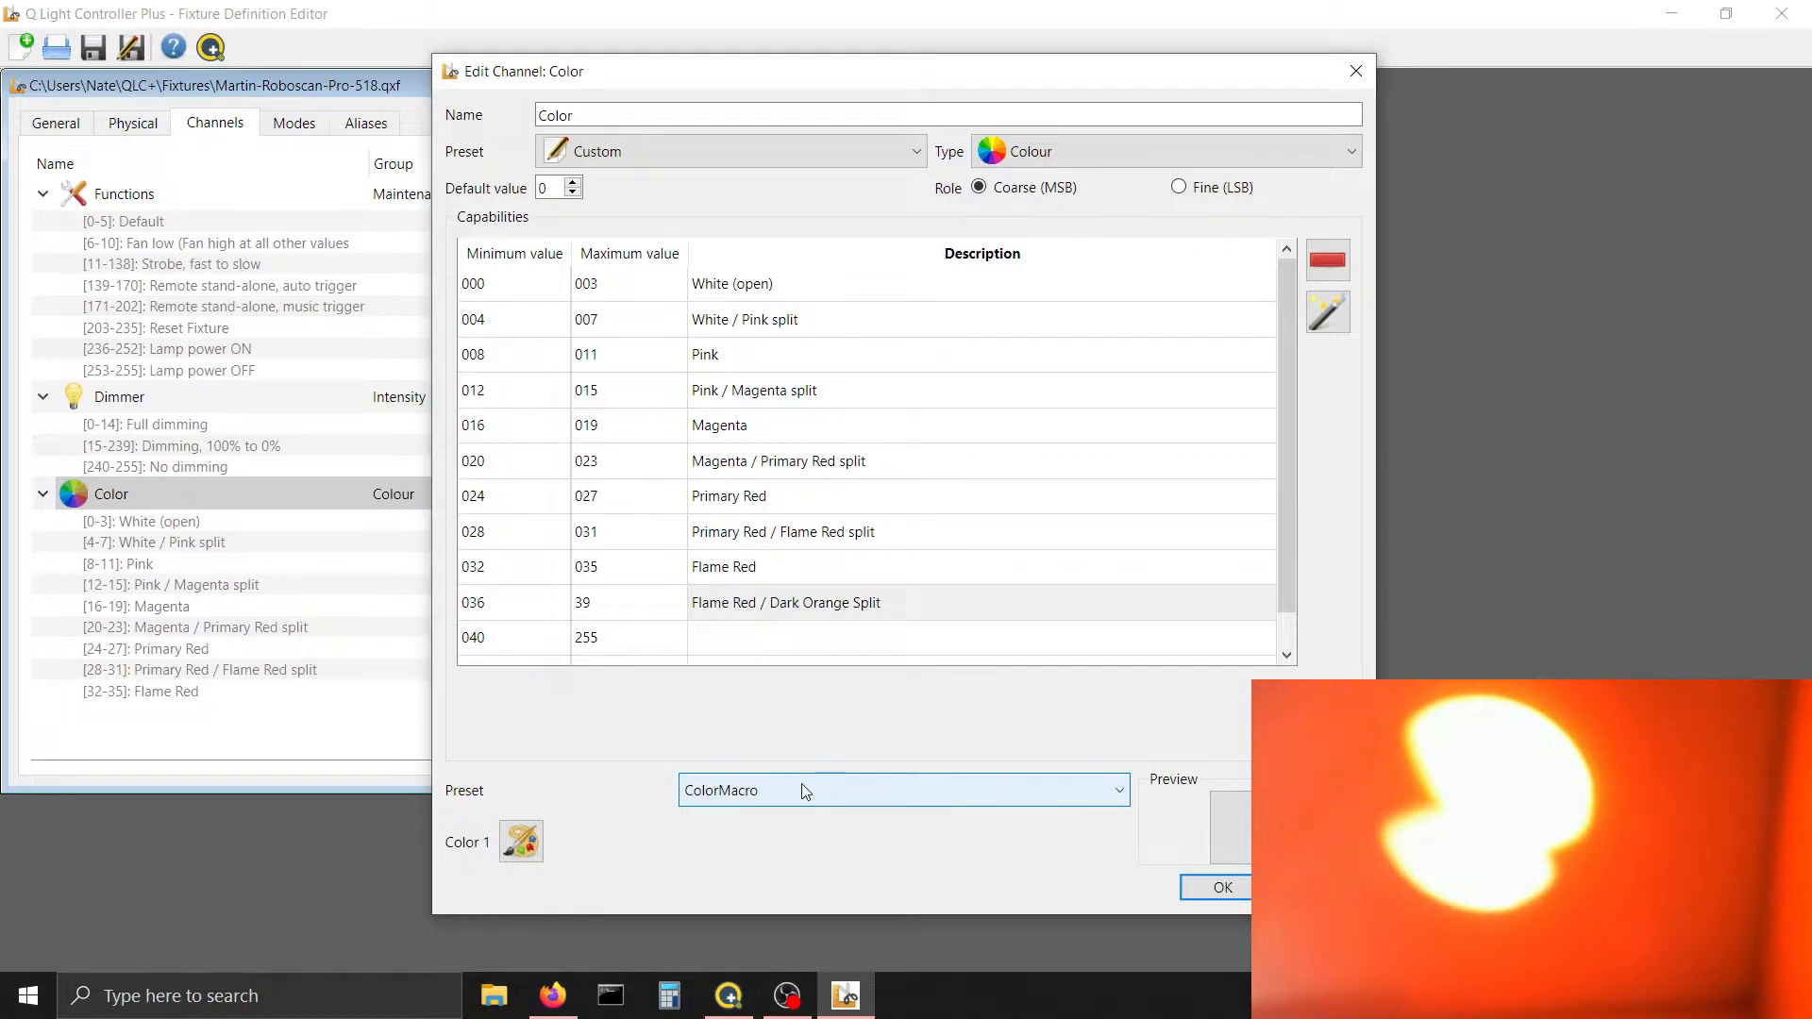
left_click(717, 797)
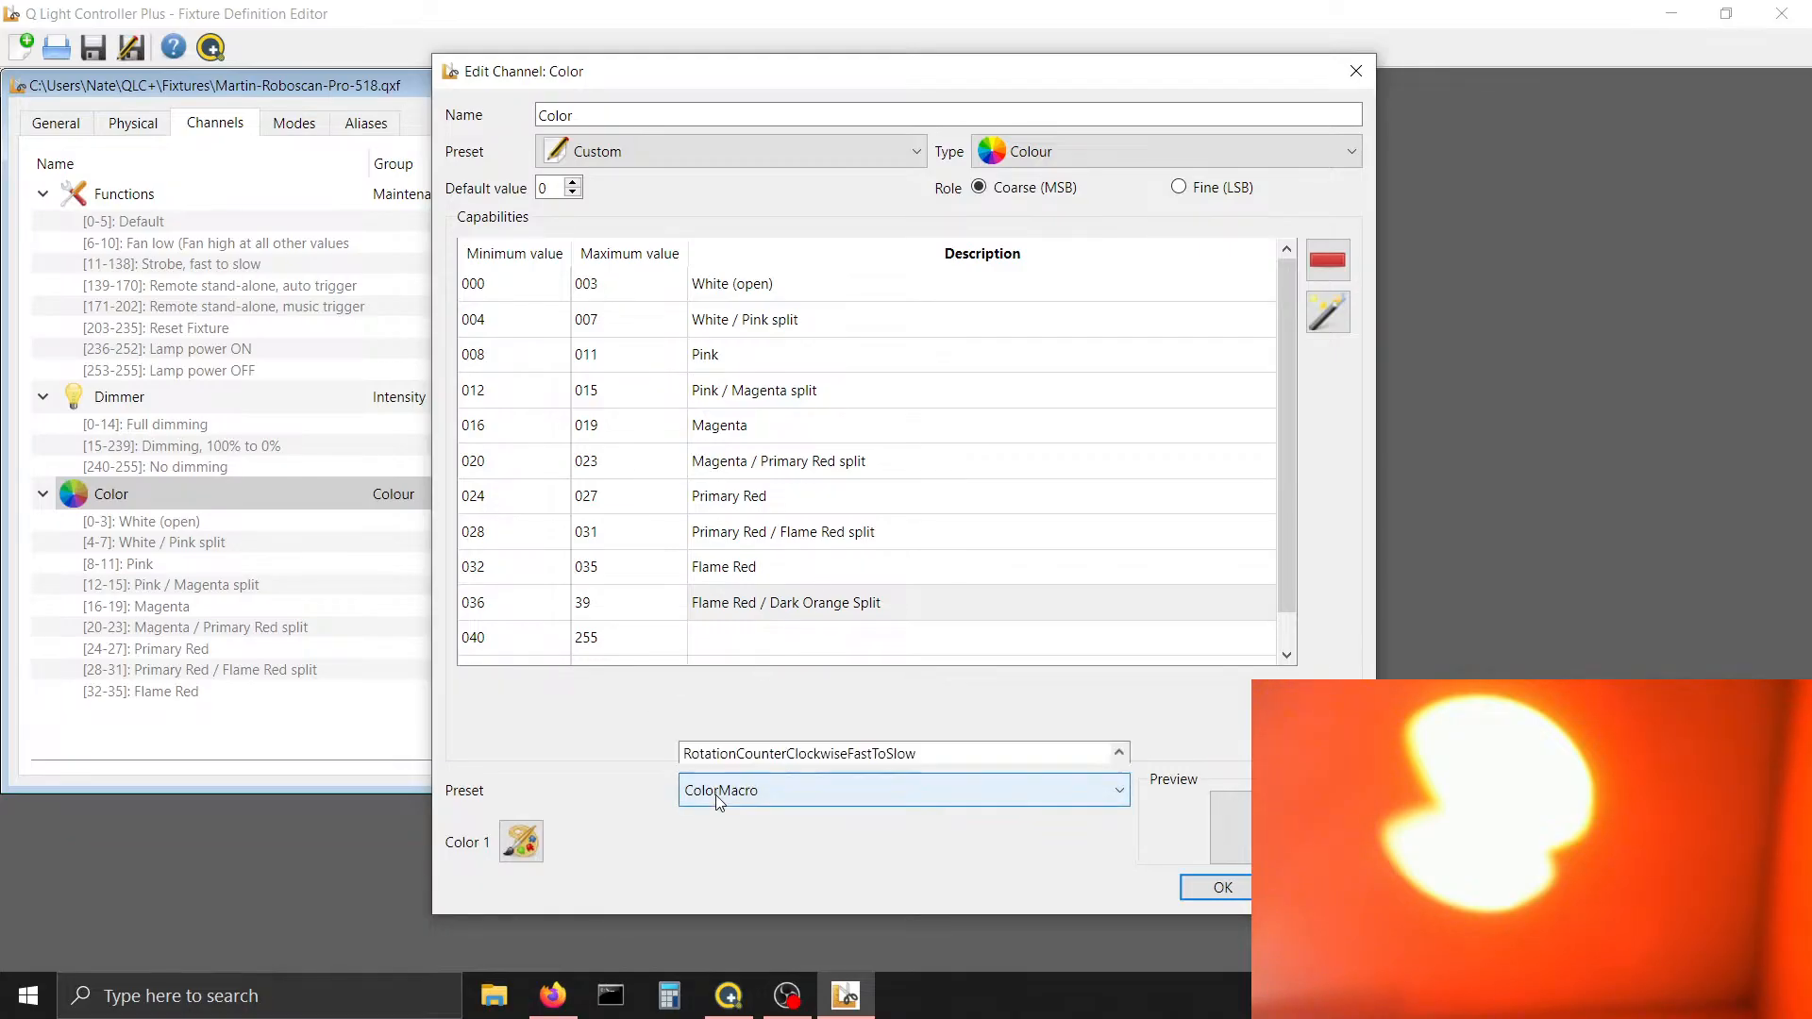
left_click(789, 604)
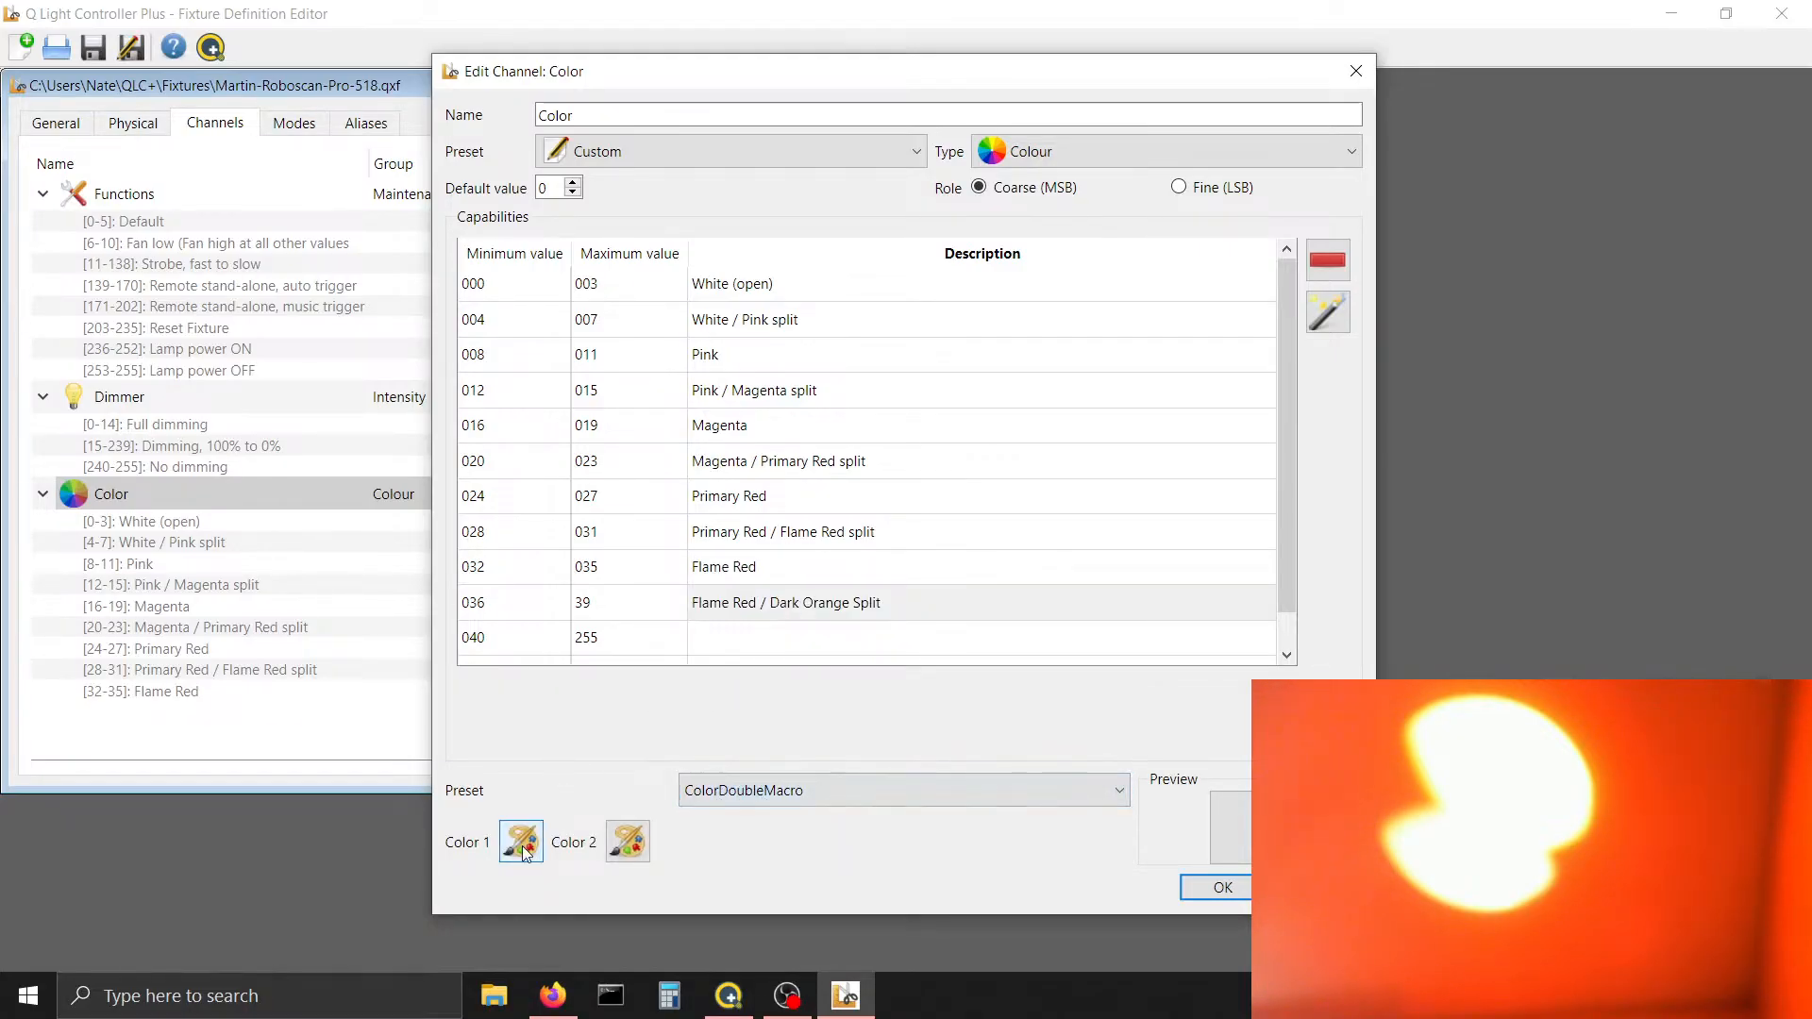
Copy the HTML colour code #ff5500 from the Flame Red range's colour and leave that colour as it is
left_click(821, 564)
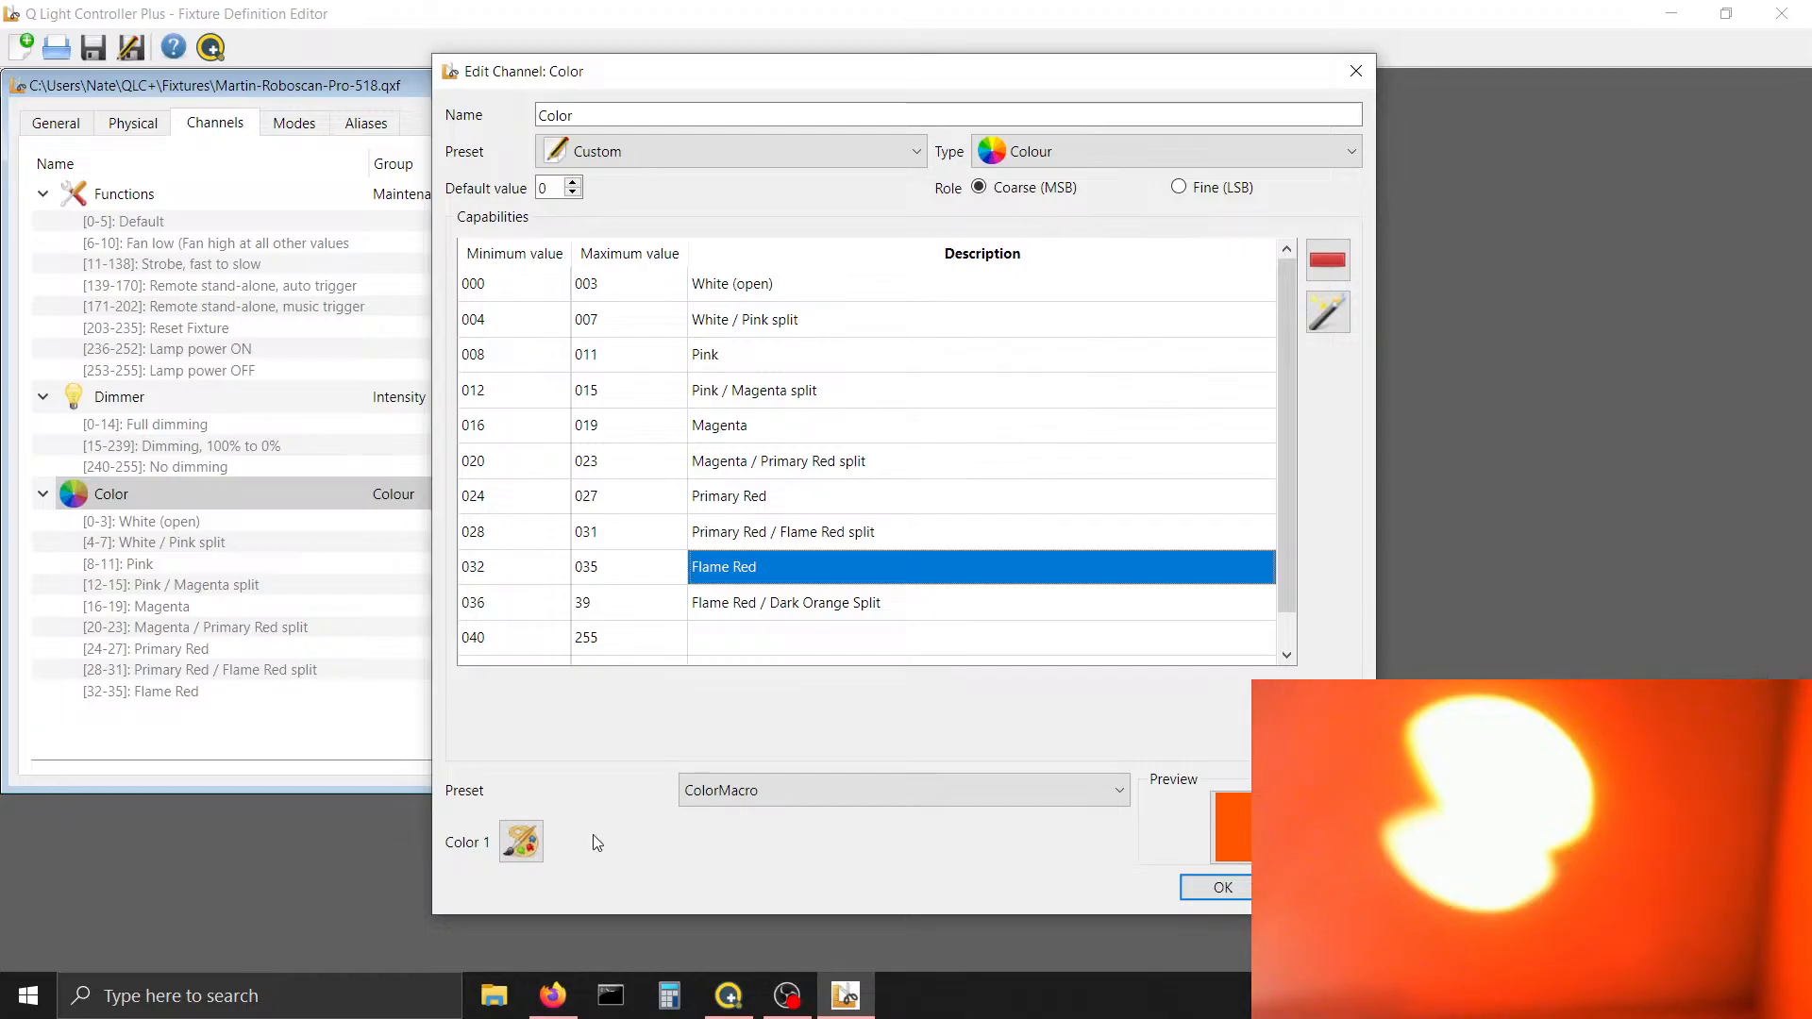
left_click(523, 844)
left_click_drag(1084, 657, 972, 655)
key("ctrl+c")
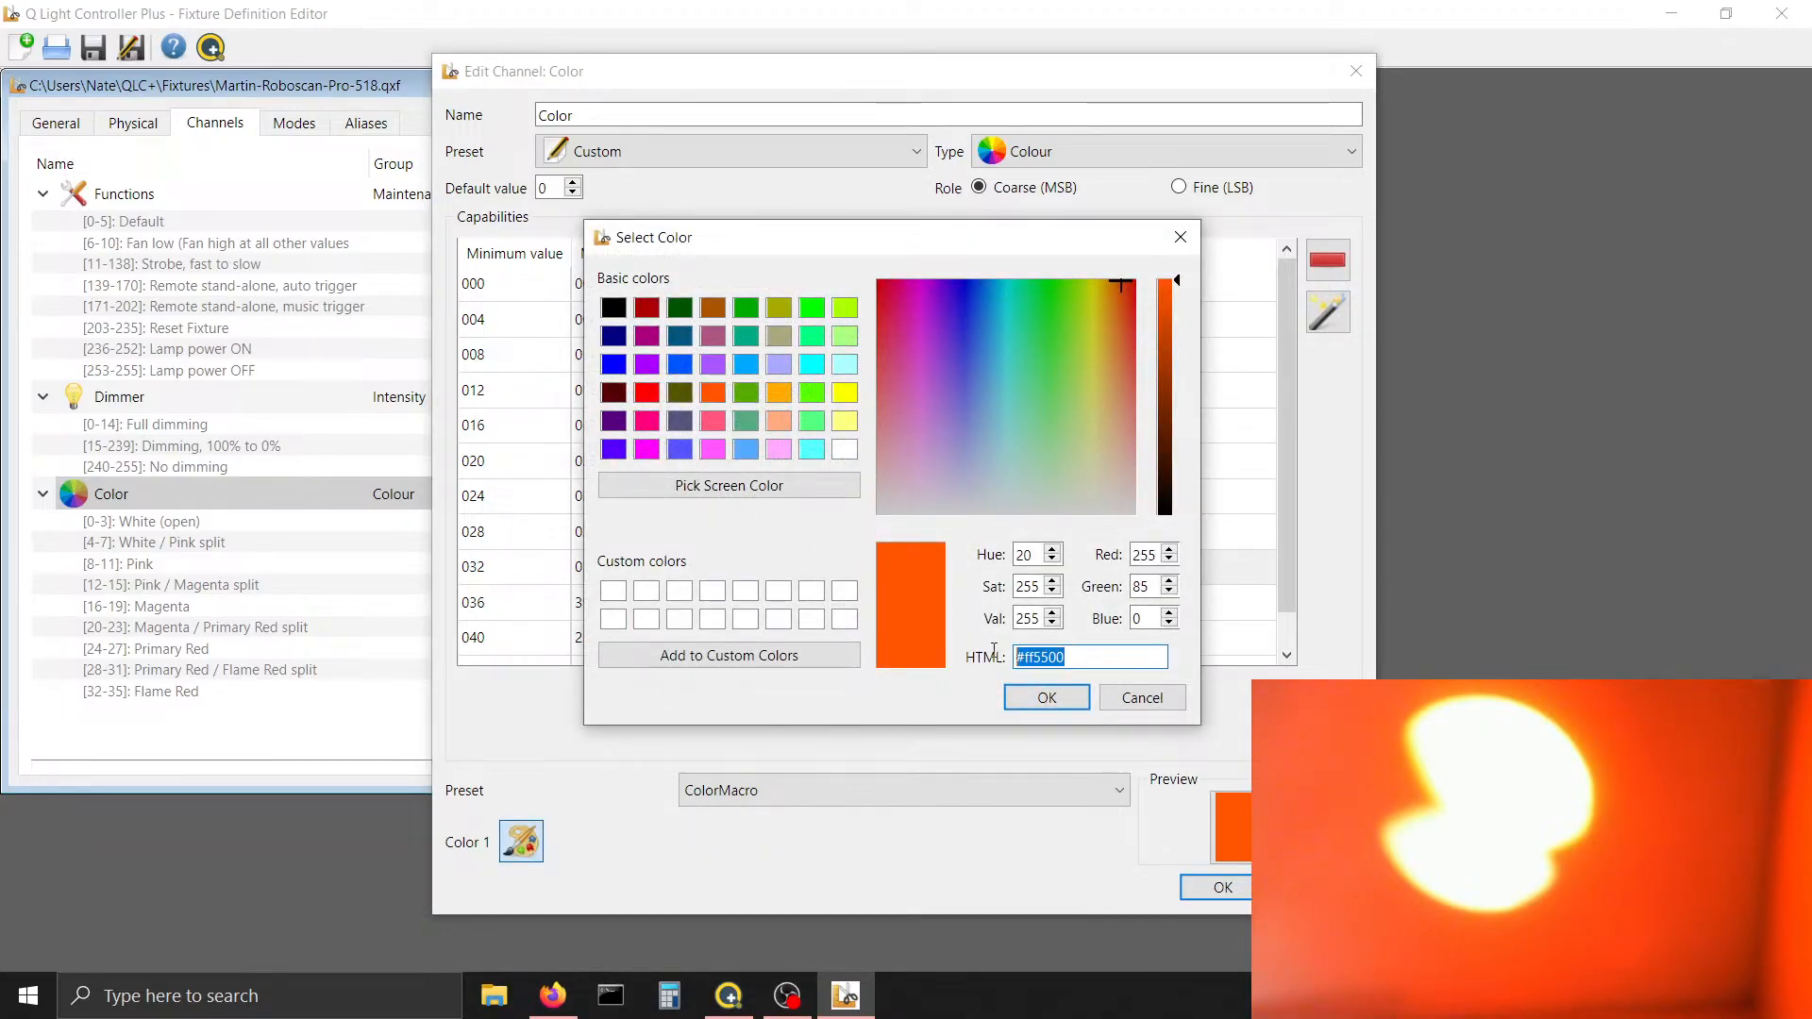
left_click(1144, 696)
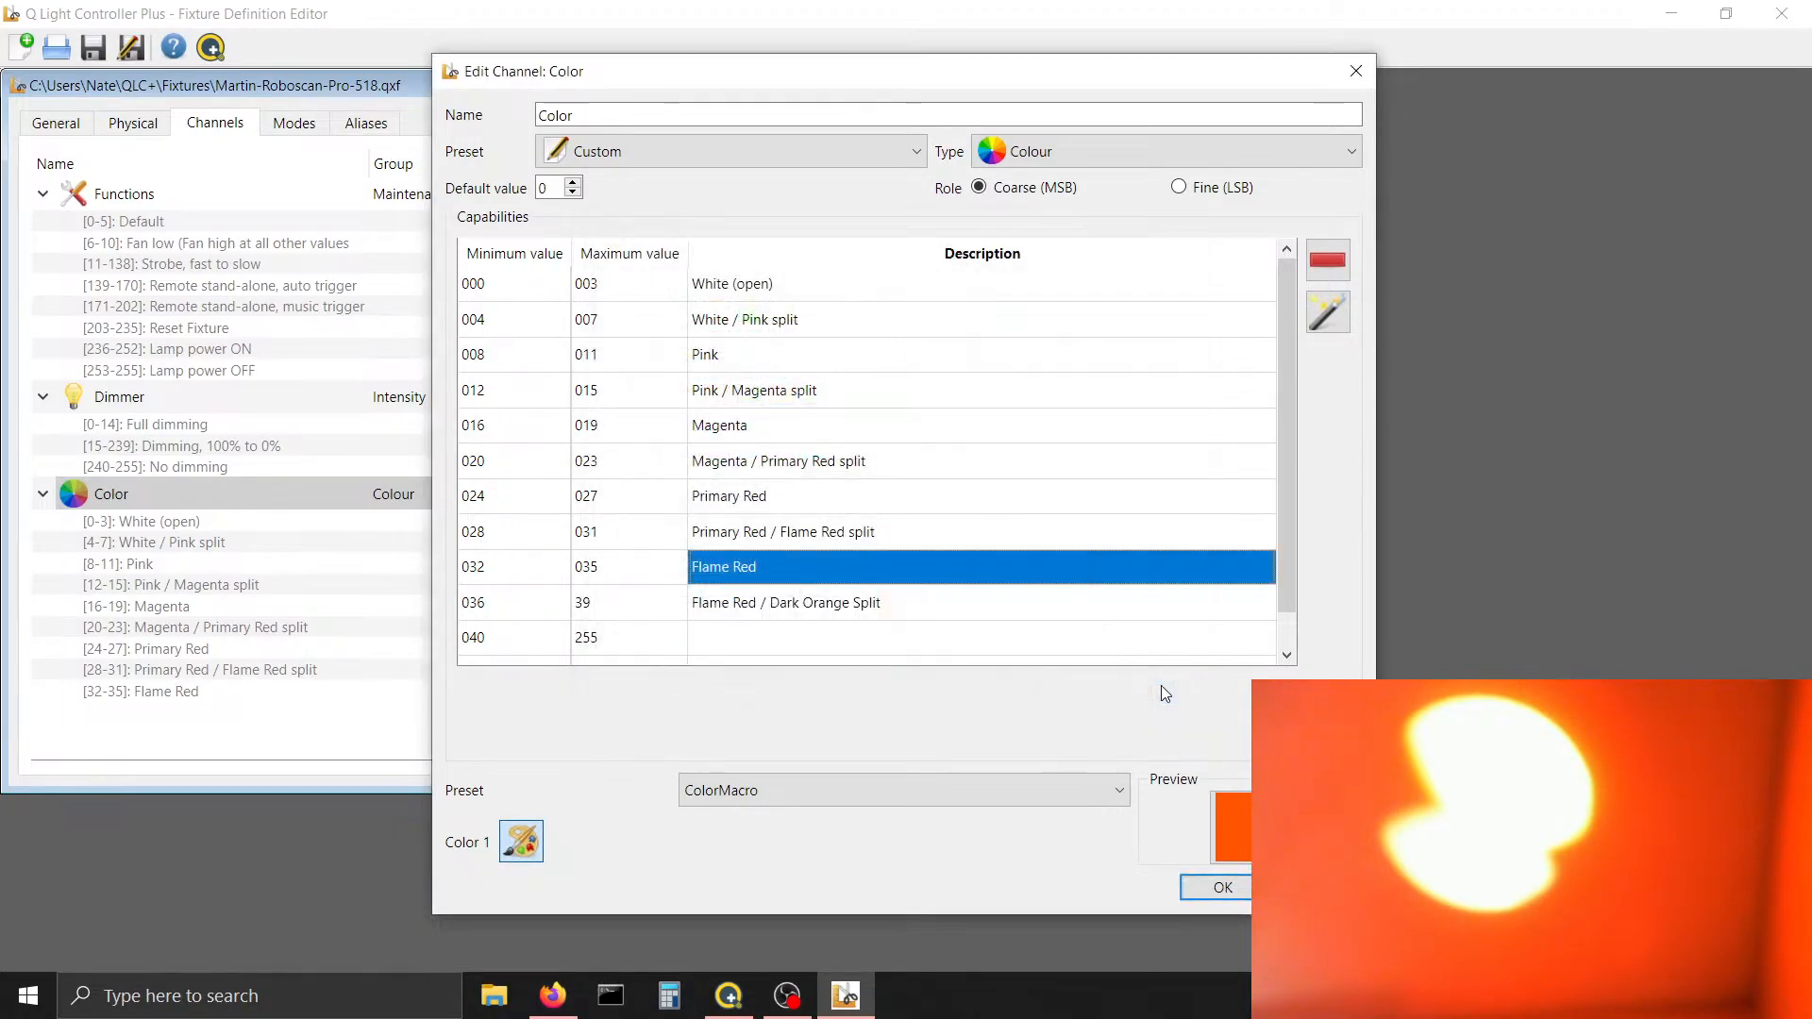
Set the first colour of the Flame Red / Dark Orange Split range to the copied HTML code #ff5500
left_click(951, 609)
left_click(521, 843)
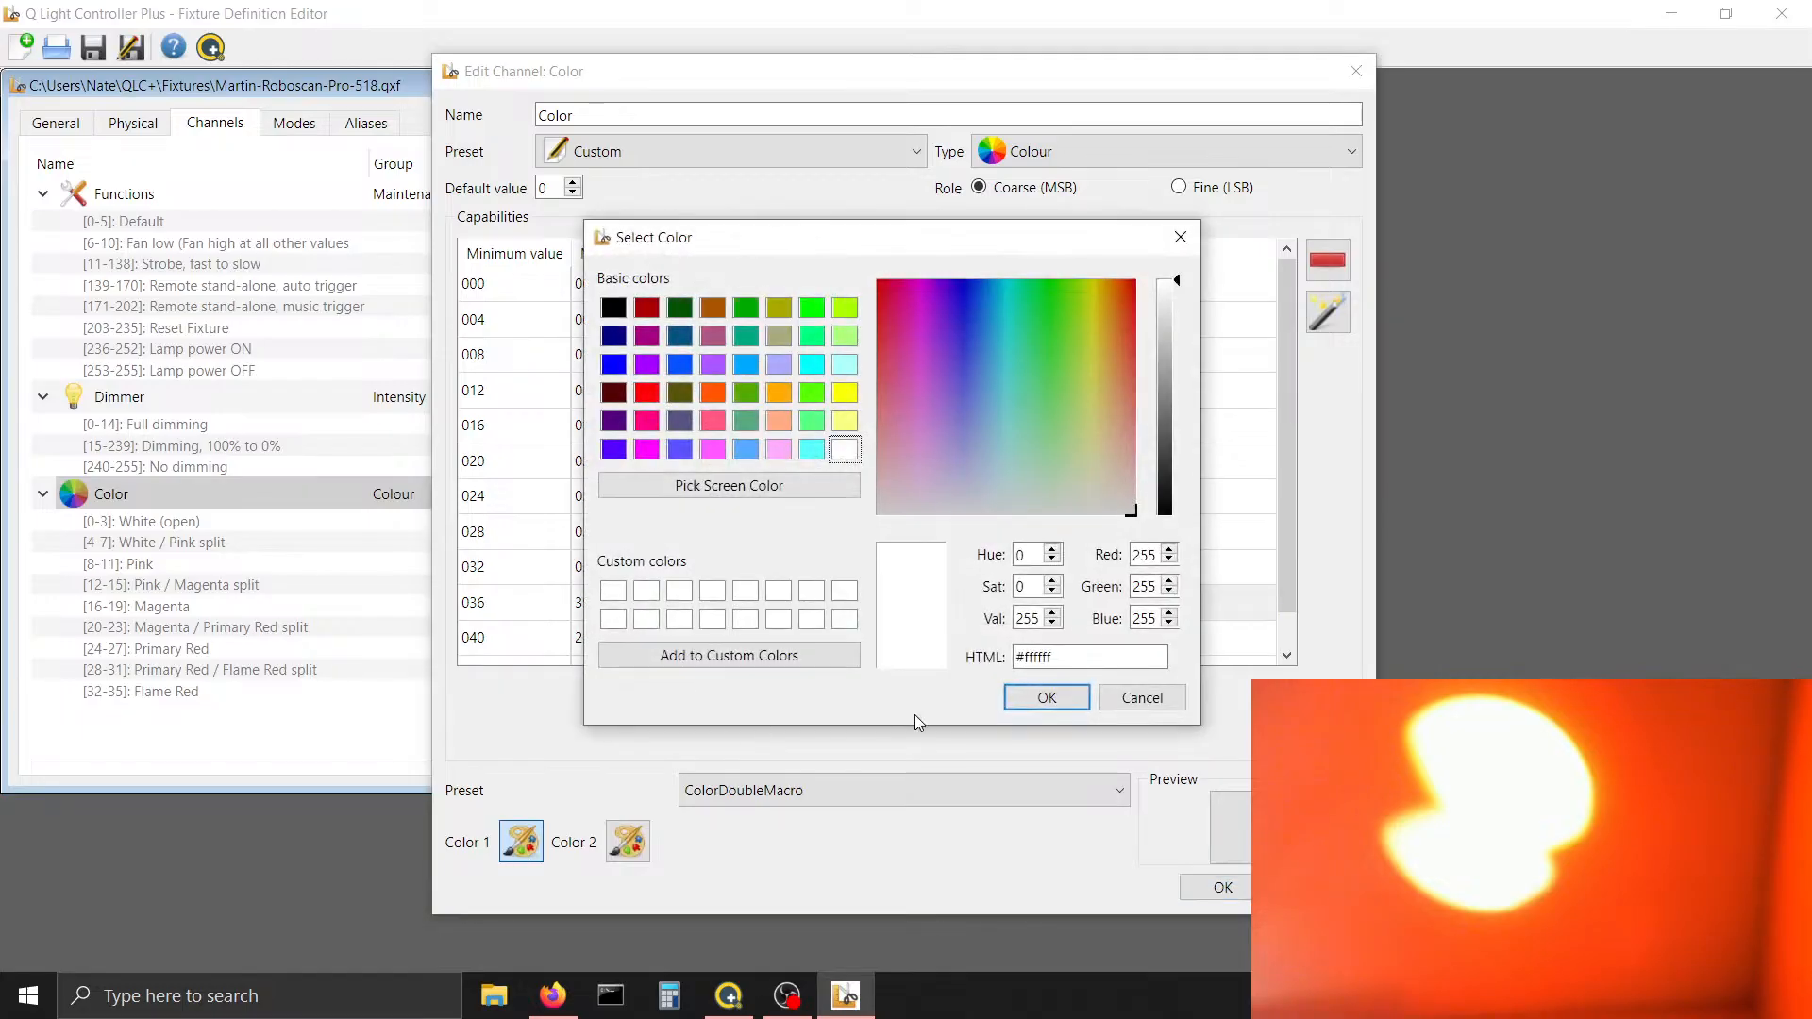
left_click_drag(1085, 657, 909, 658)
key("ctrl+v")
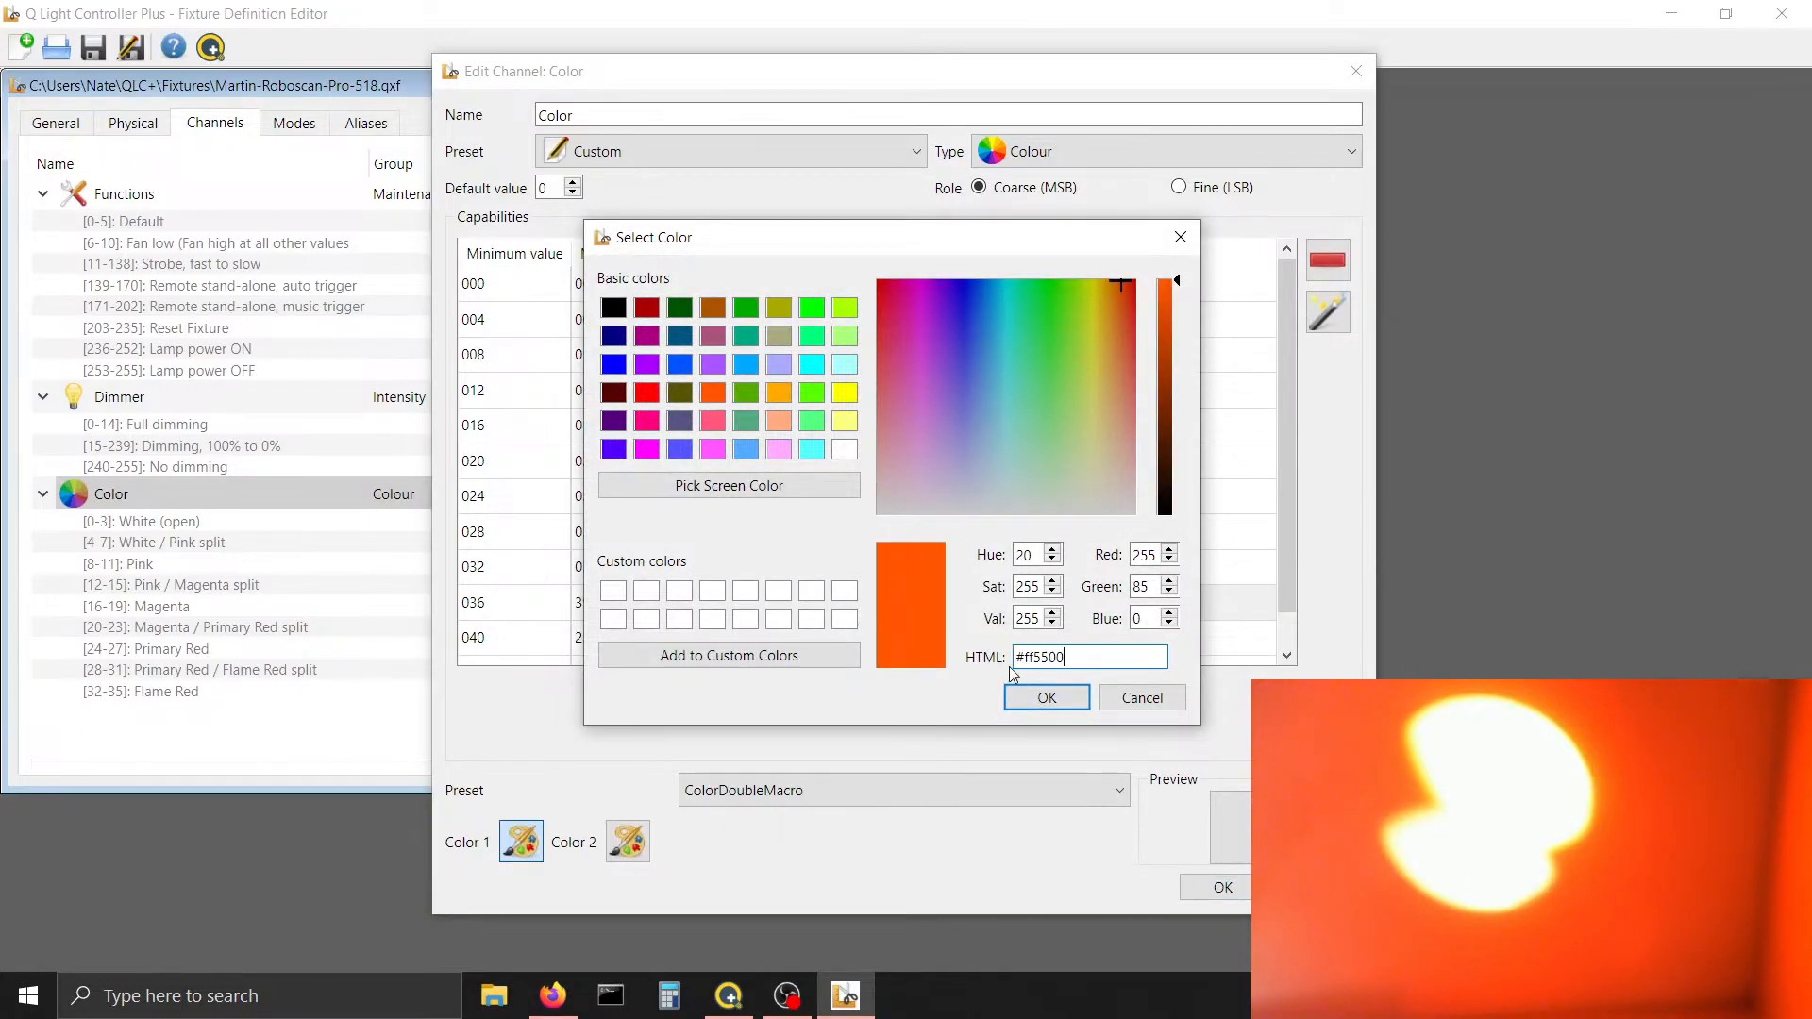
left_click(1048, 697)
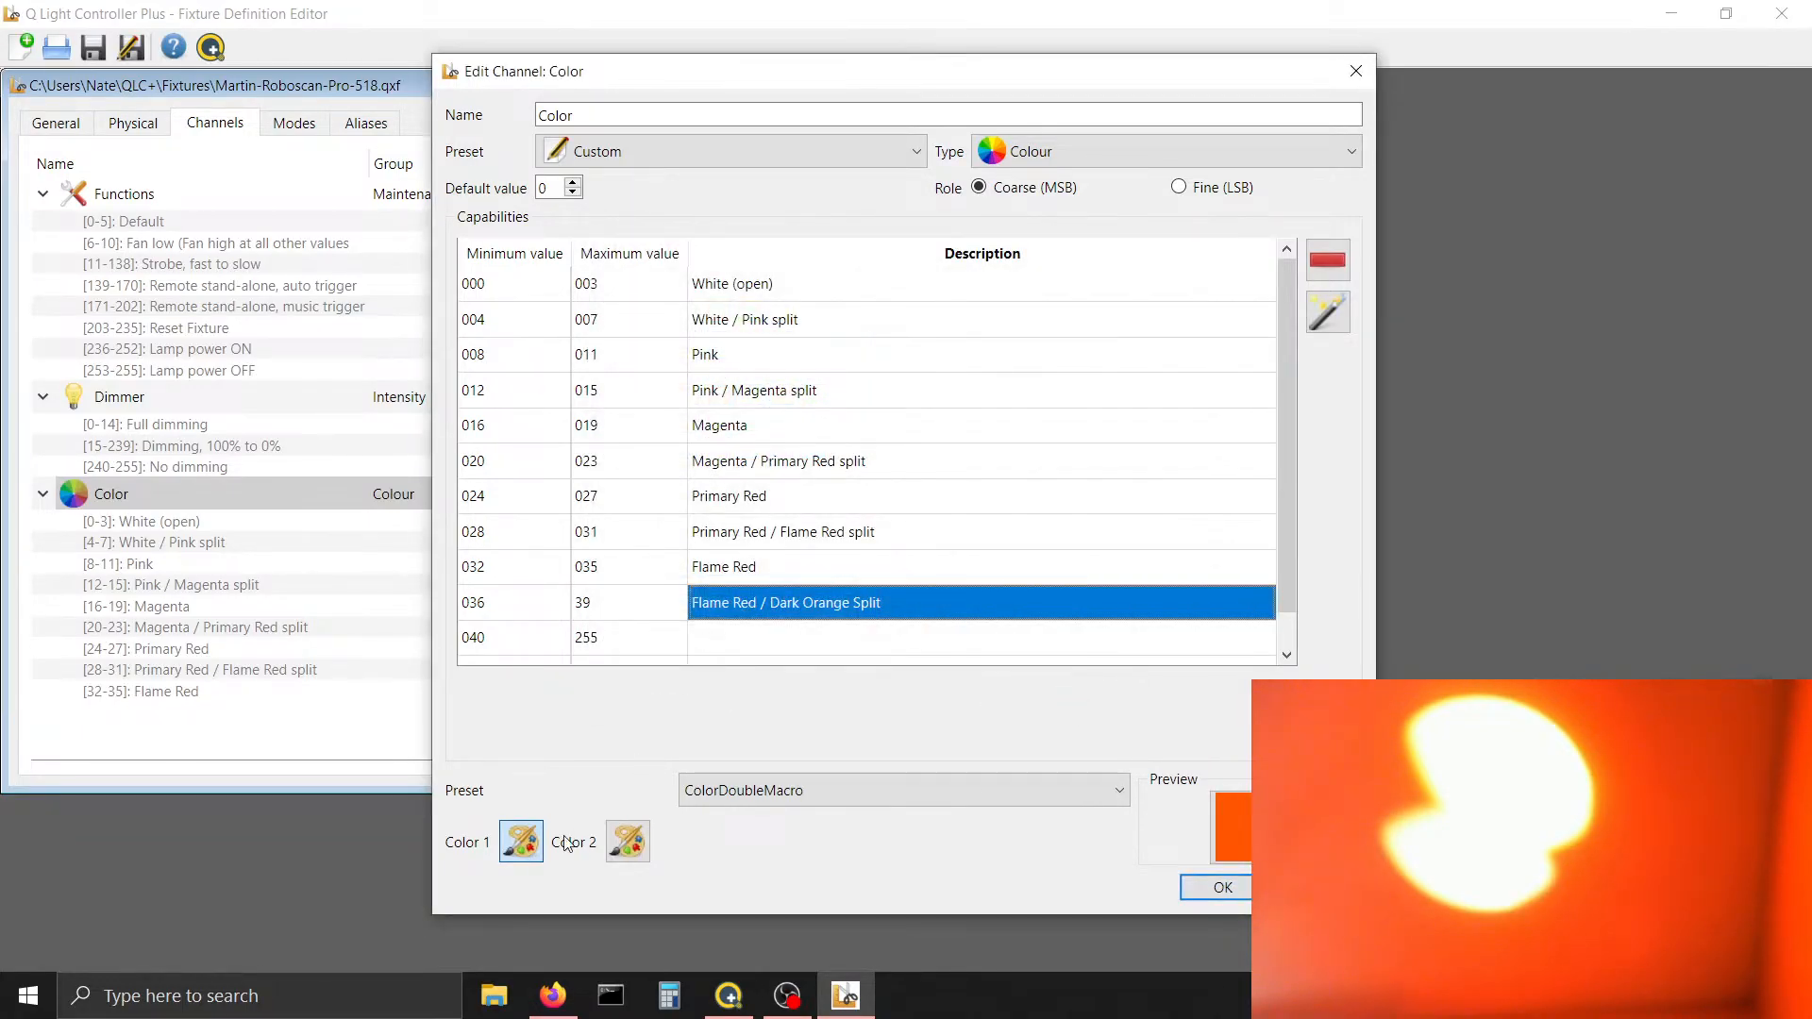
Set the second colour of the Flame Red / Dark Orange Split range to orange and fine-tune it to #ff9d00
left_click(626, 841)
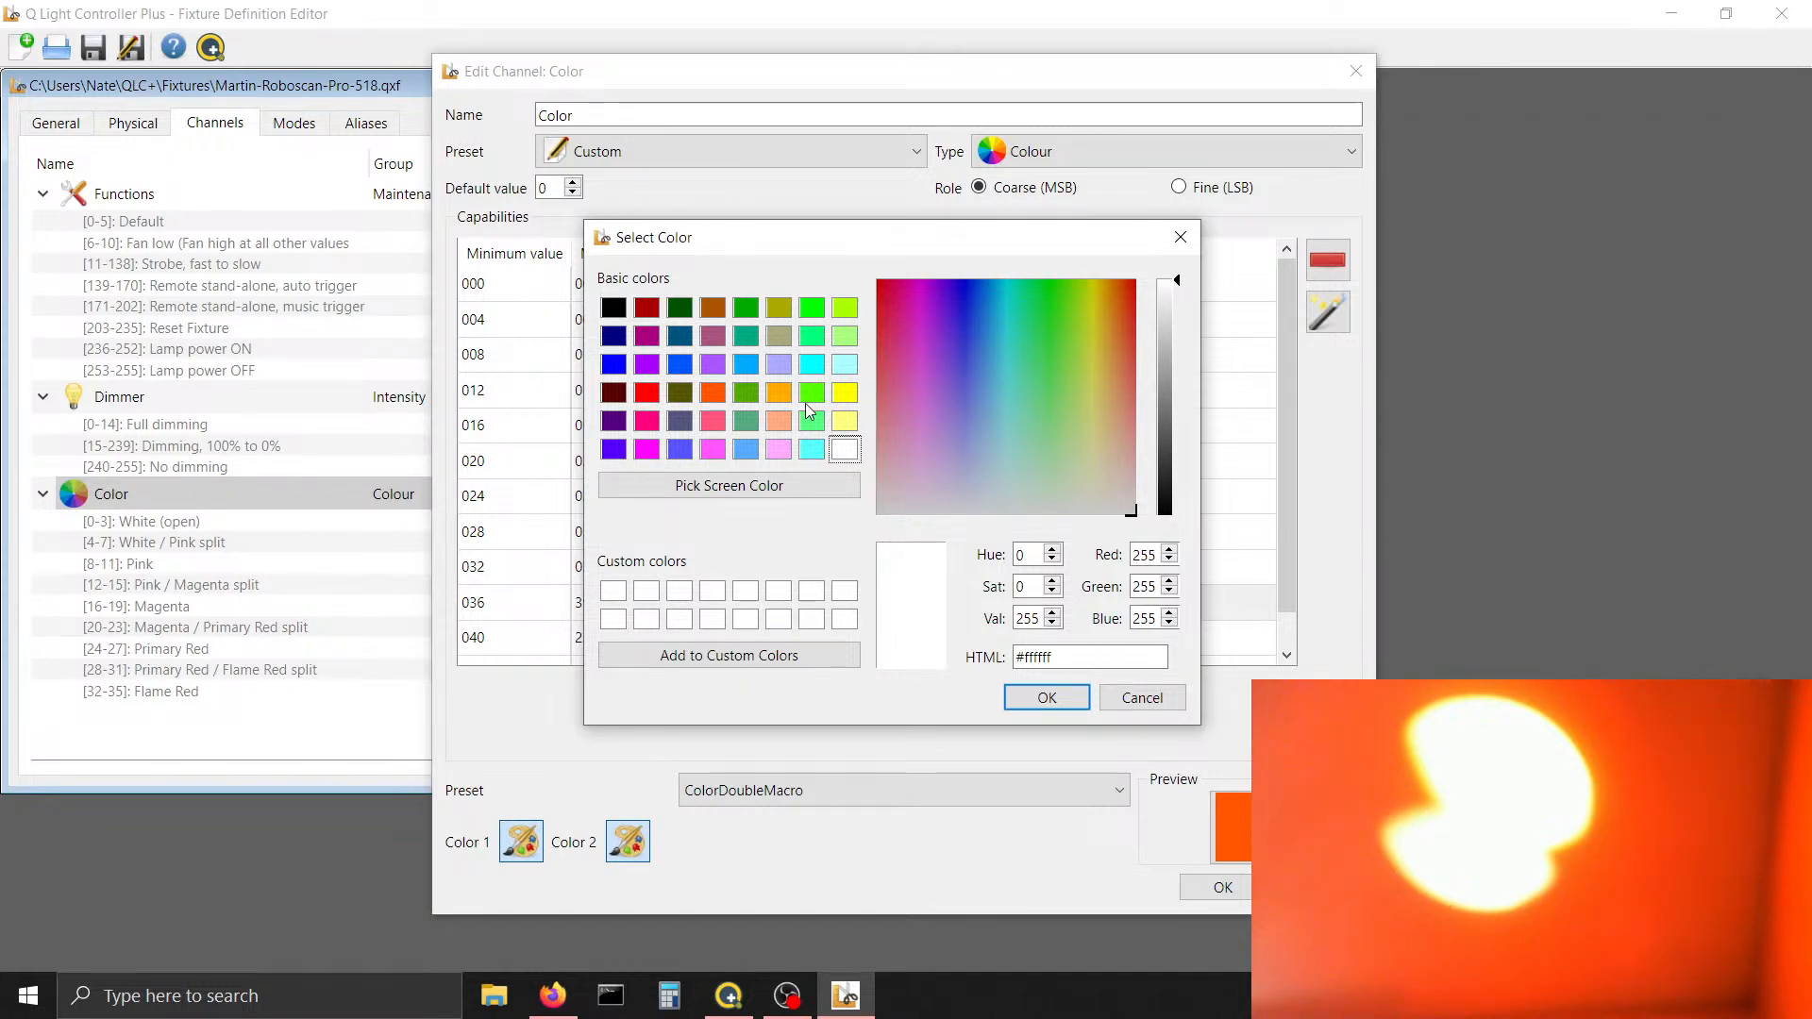
left_click(778, 394)
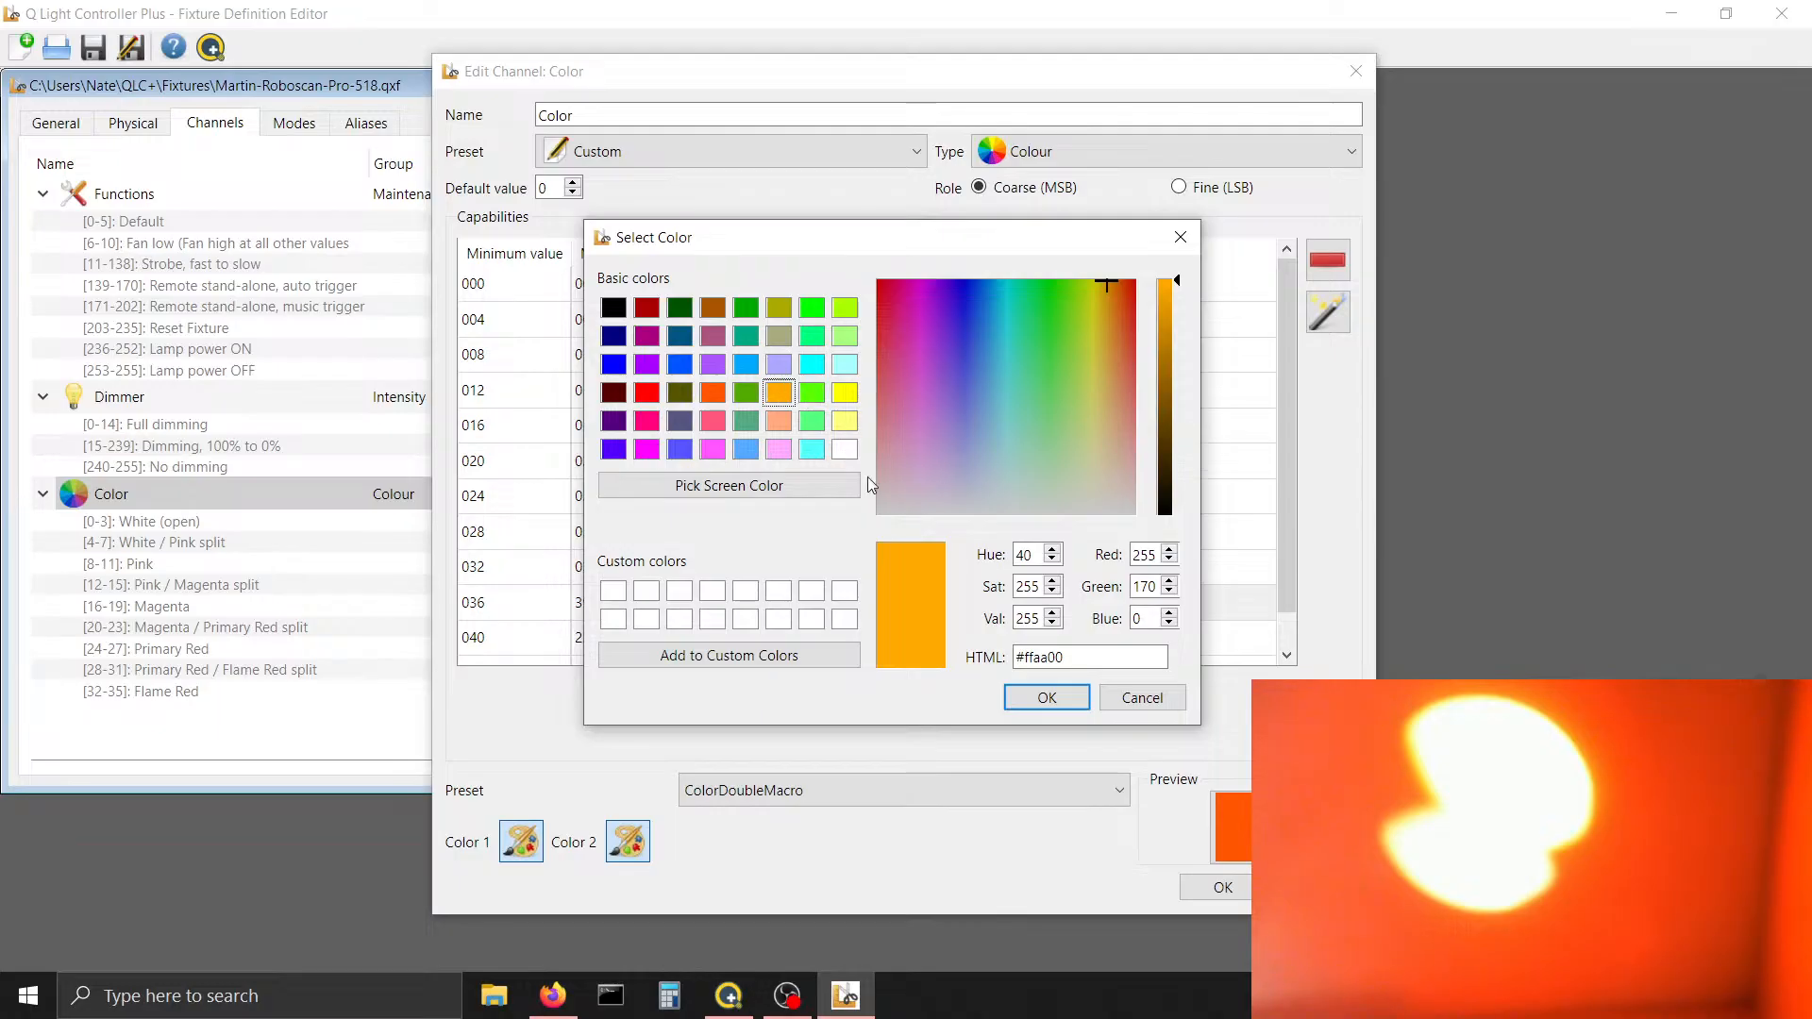
left_click(1031, 699)
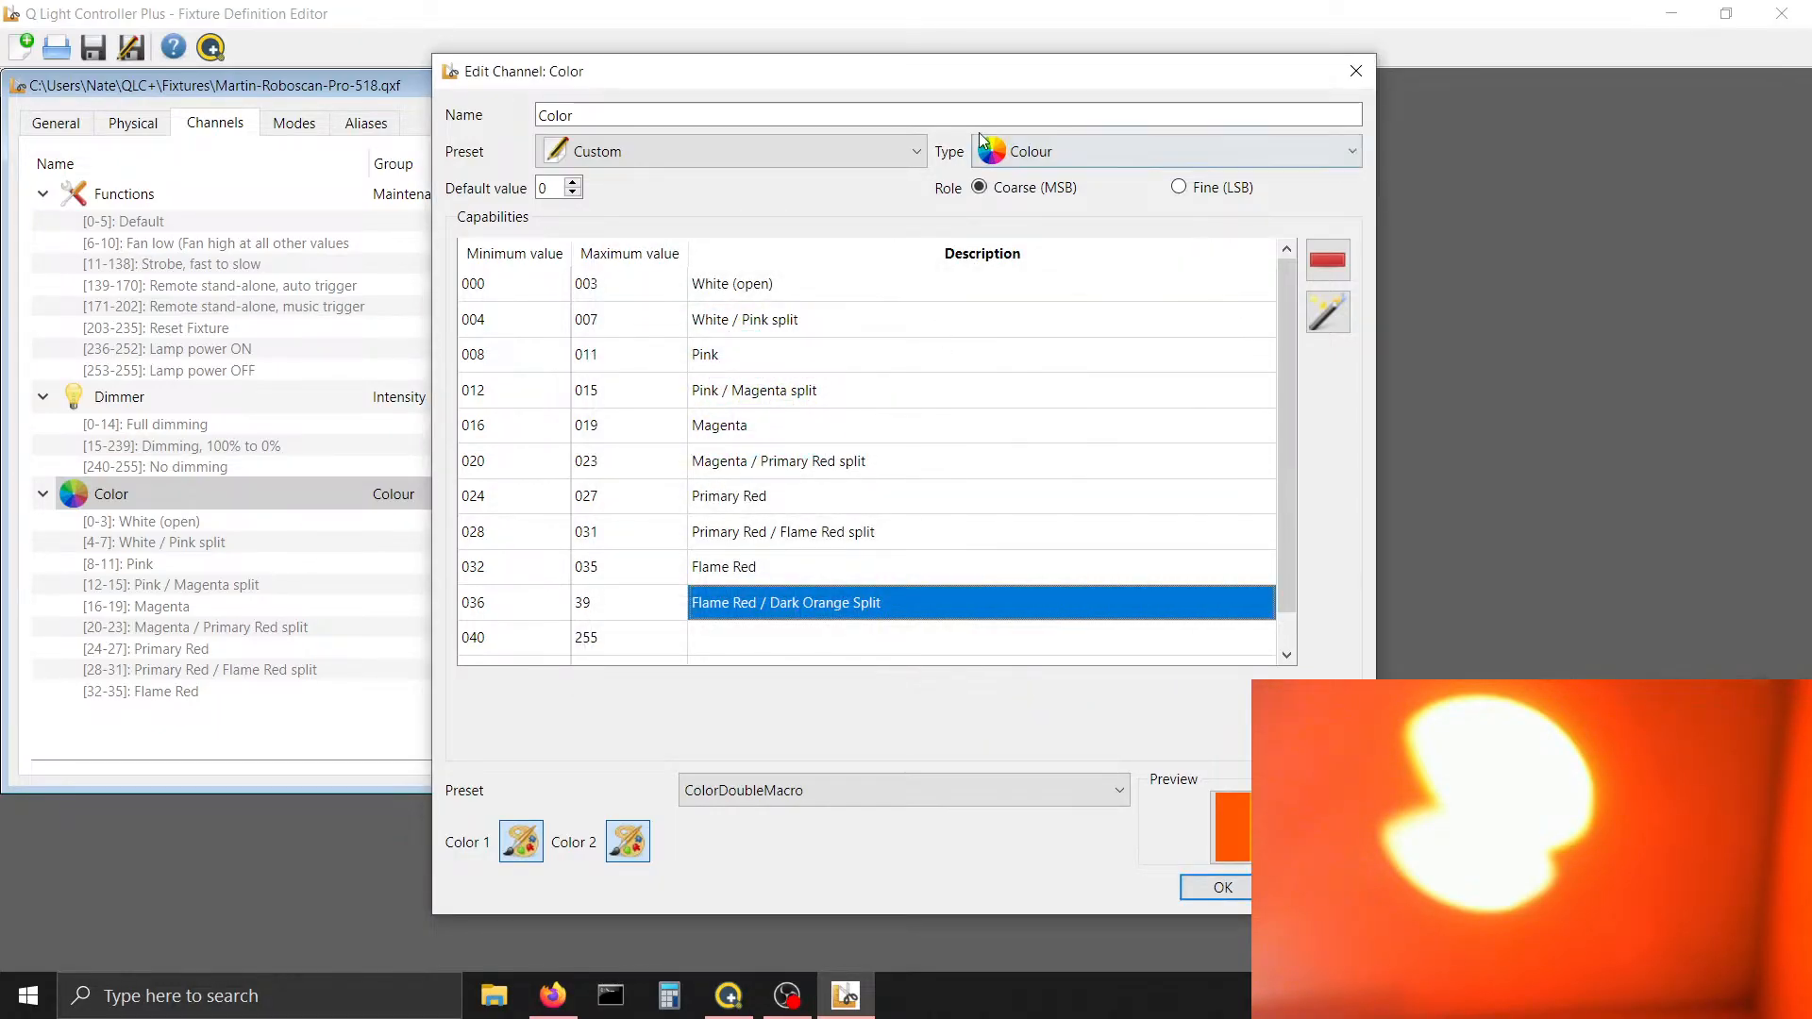
left_click_drag(951, 87, 870, 88)
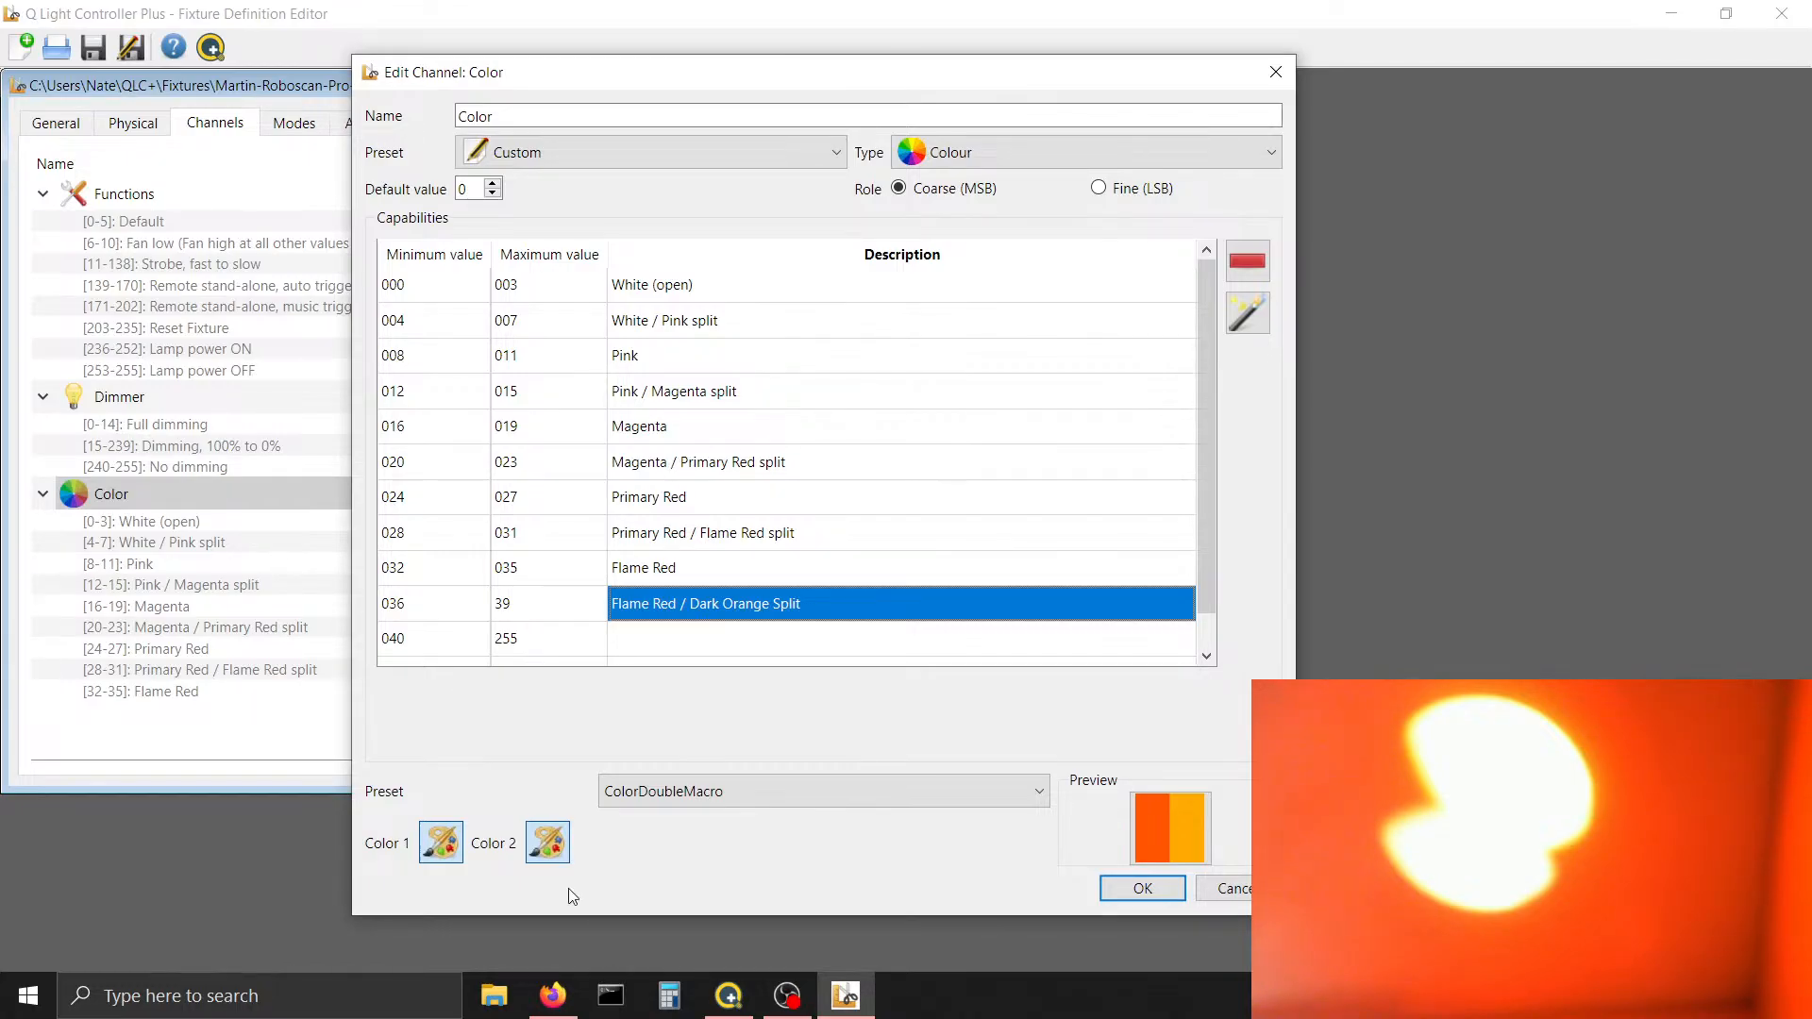
left_click(543, 855)
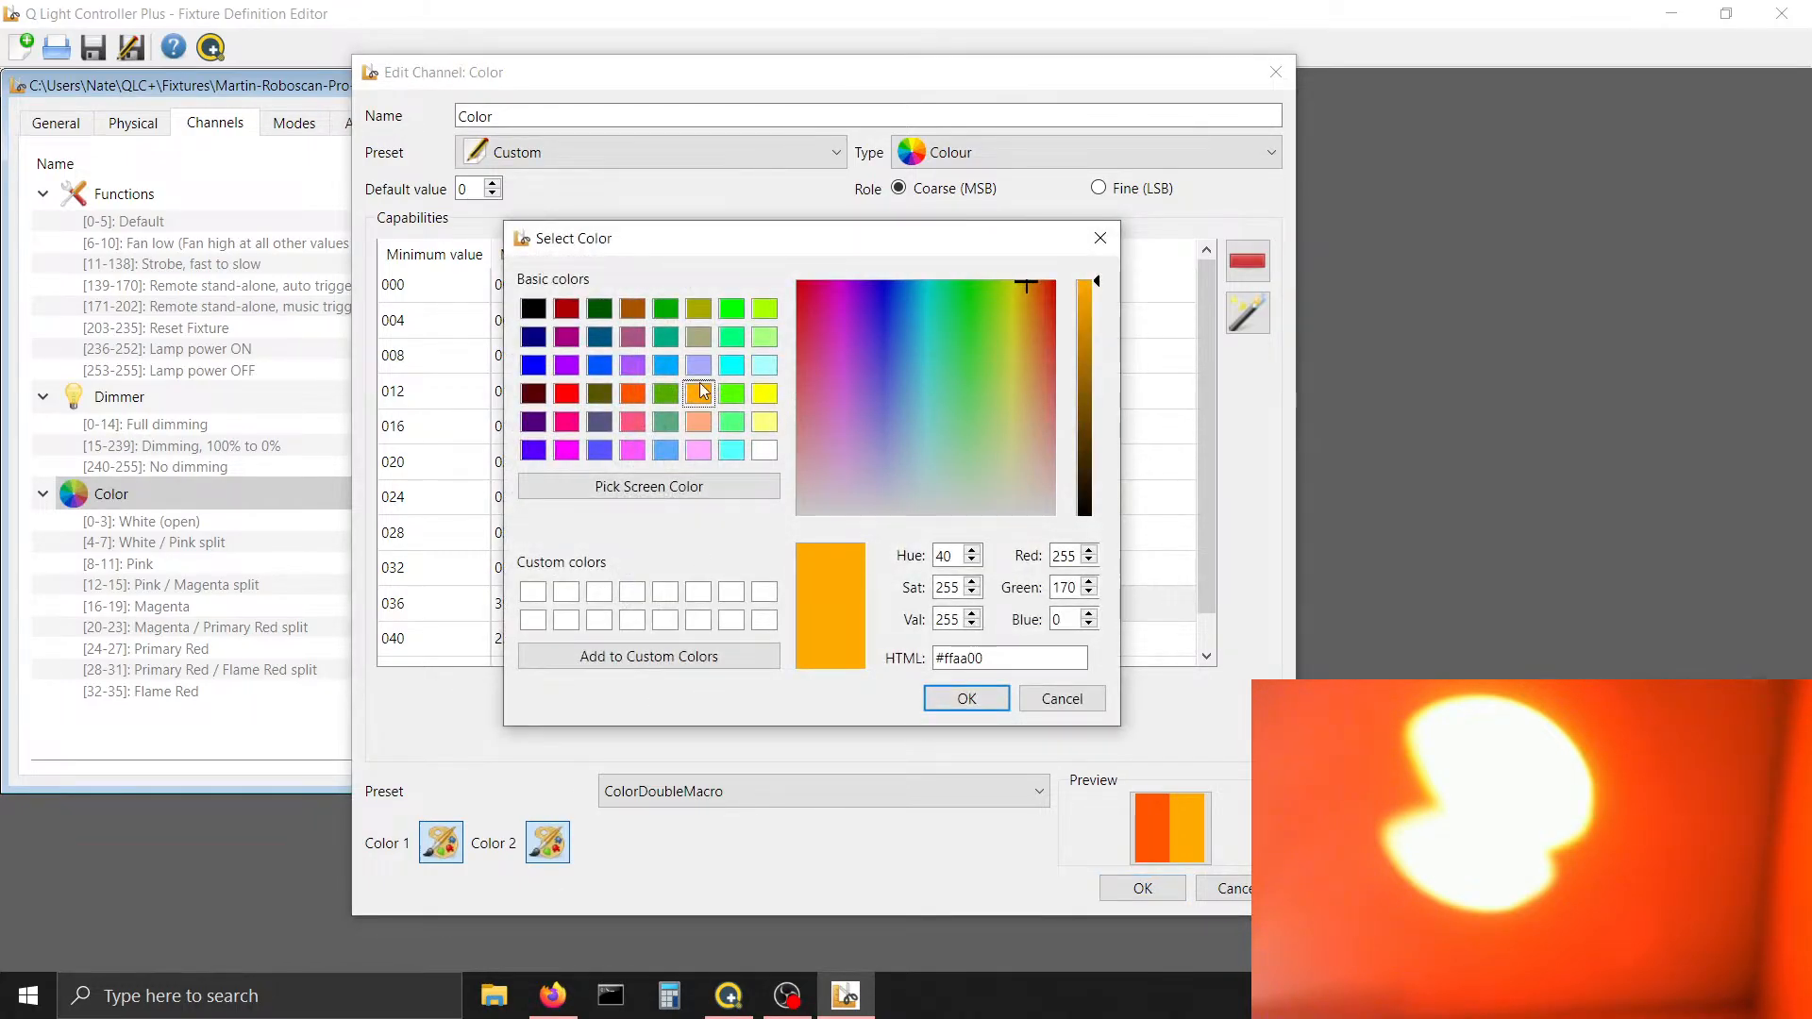
left_click(1097, 284)
left_click_drag(1096, 290, 1097, 280)
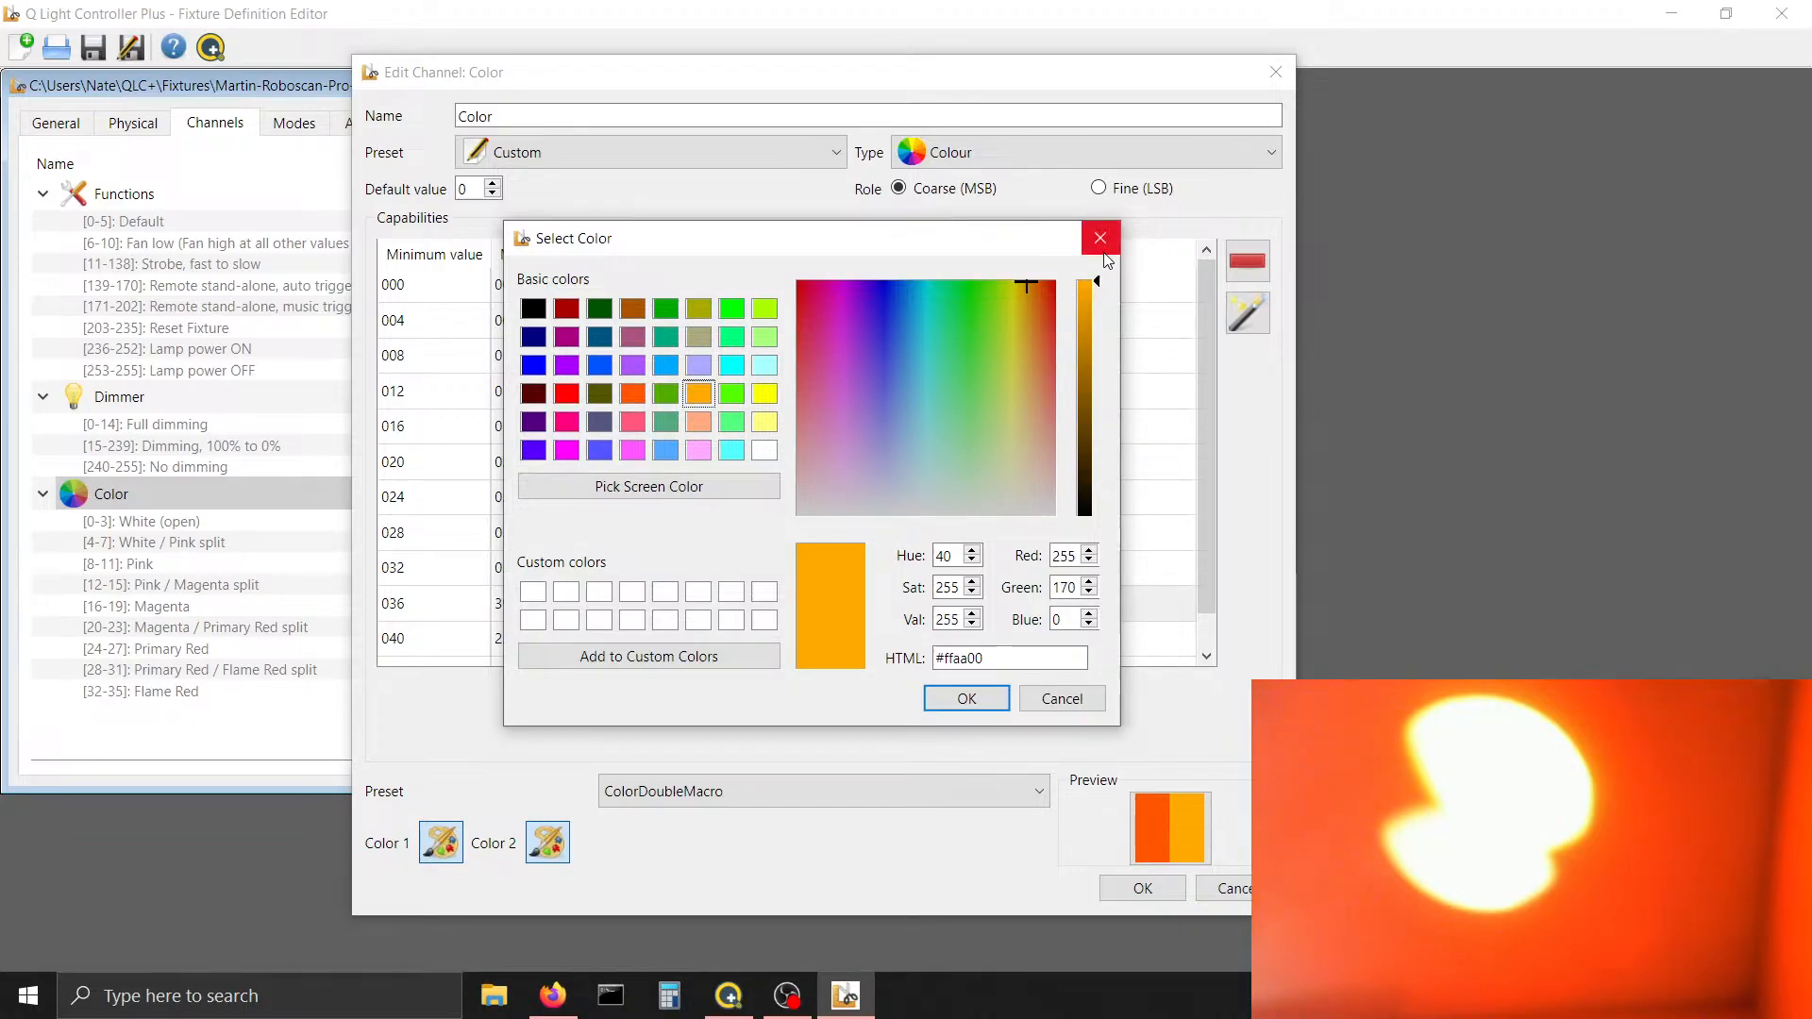
left_click(1027, 282)
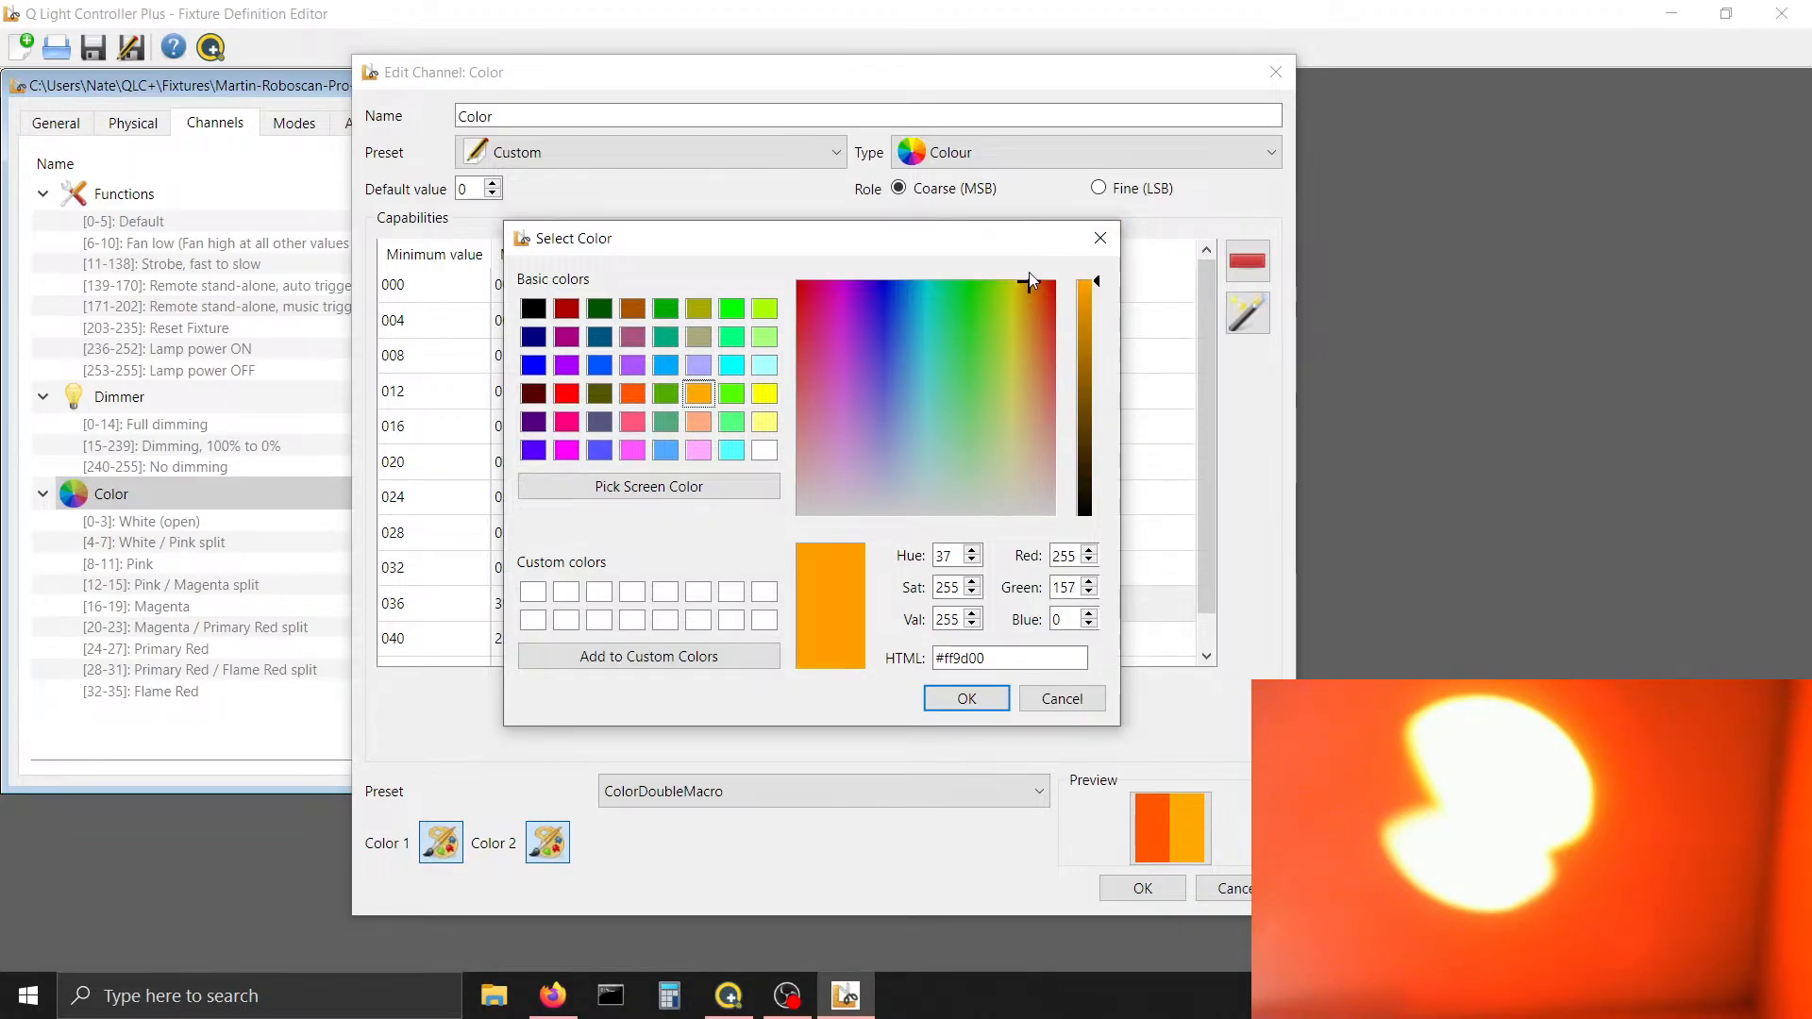
left_click(972, 698)
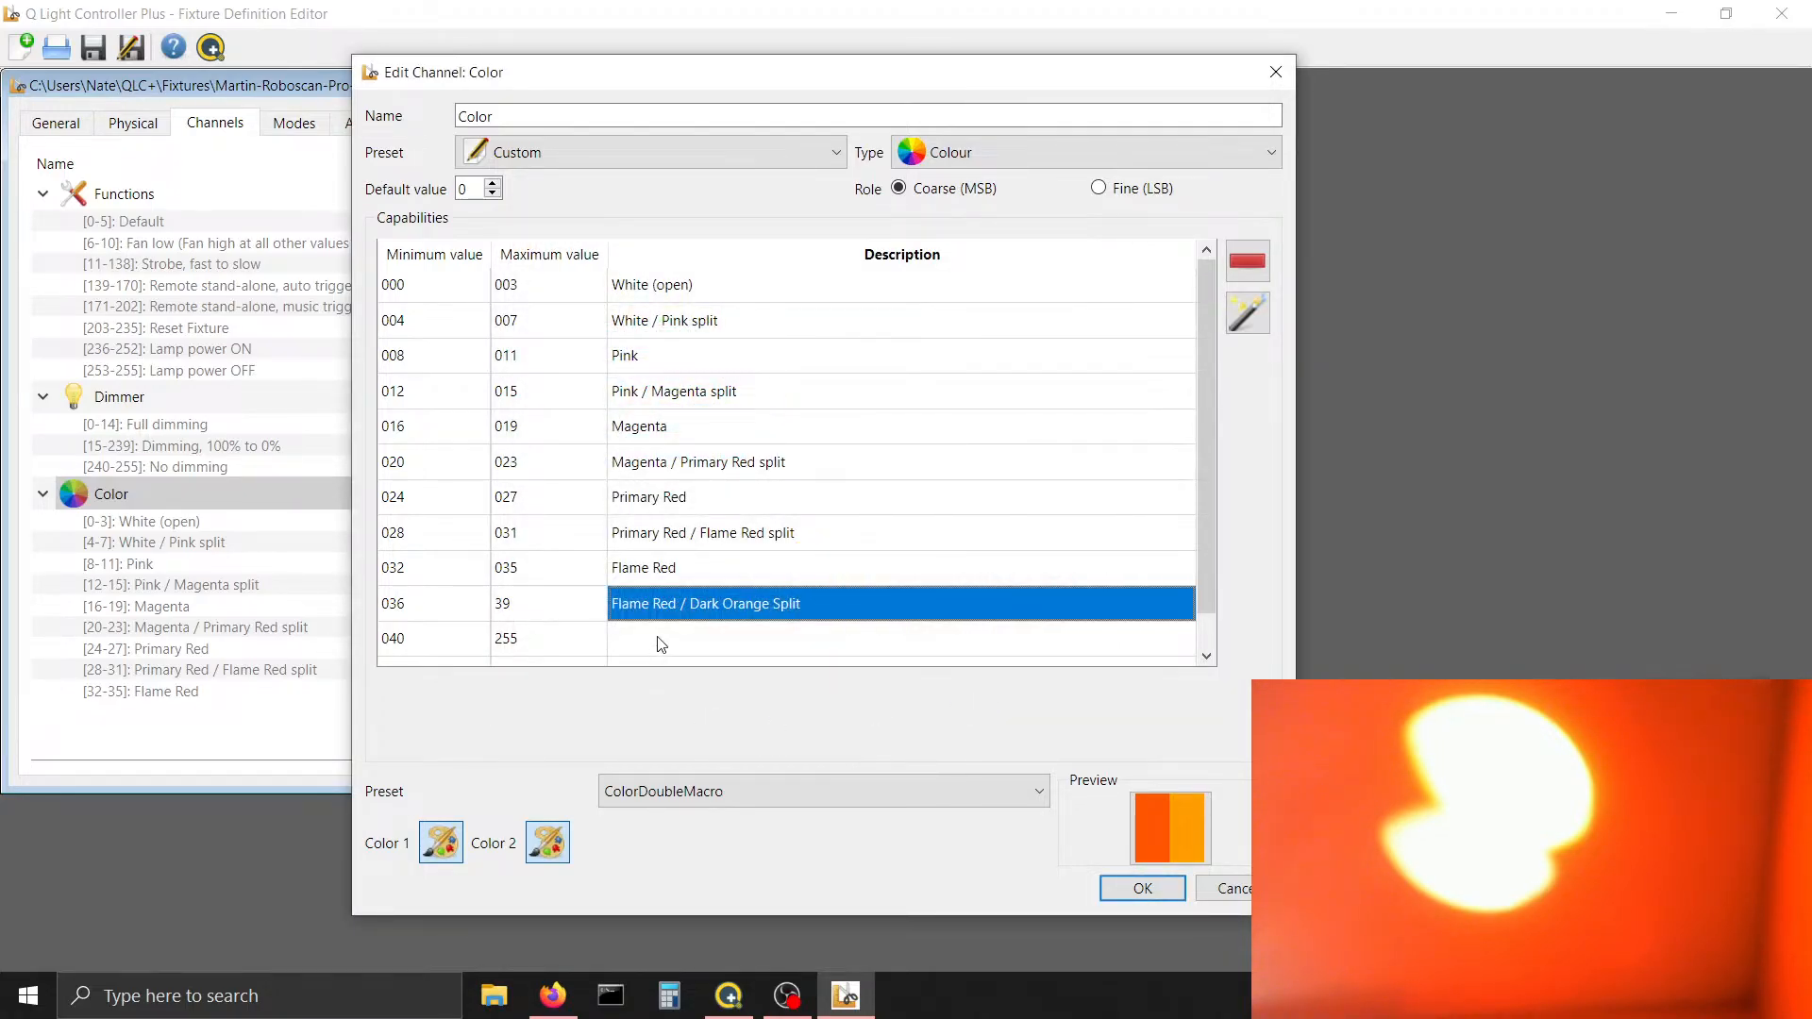
Set the maximum value of the range starting at 040 to 43
left_click(578, 639)
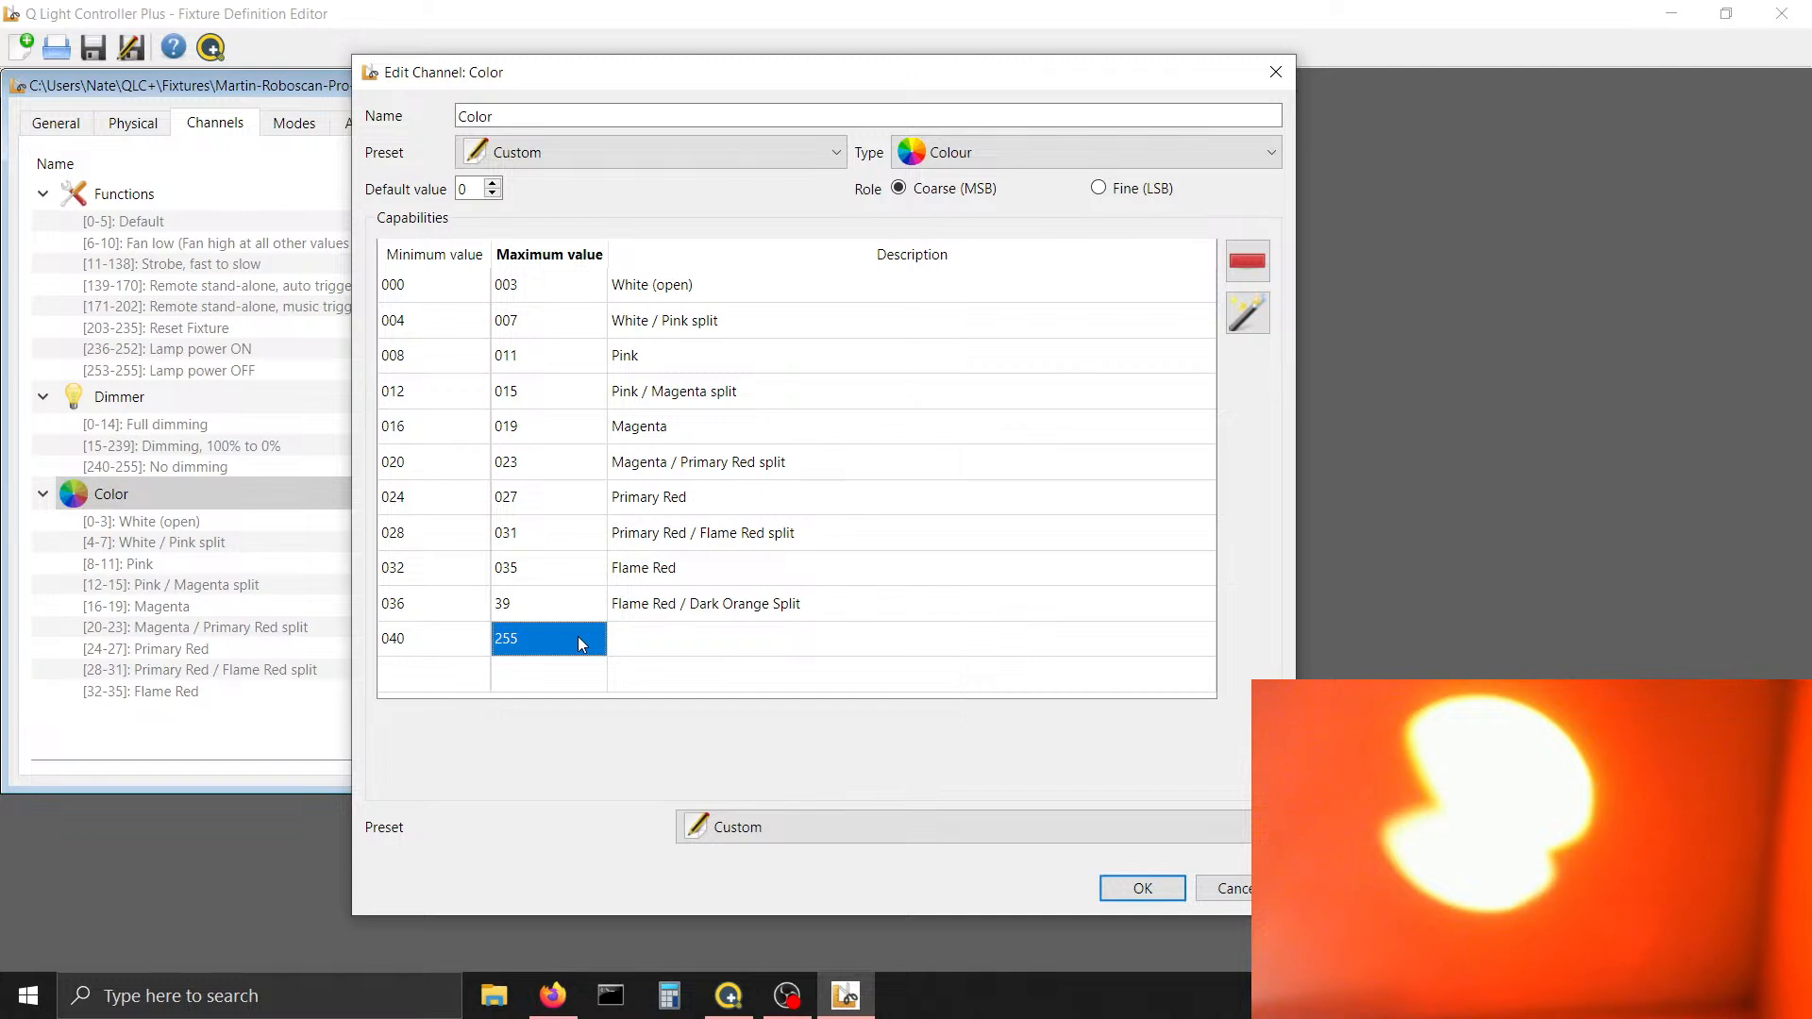
key("Up")
key("Down")
key("Left")
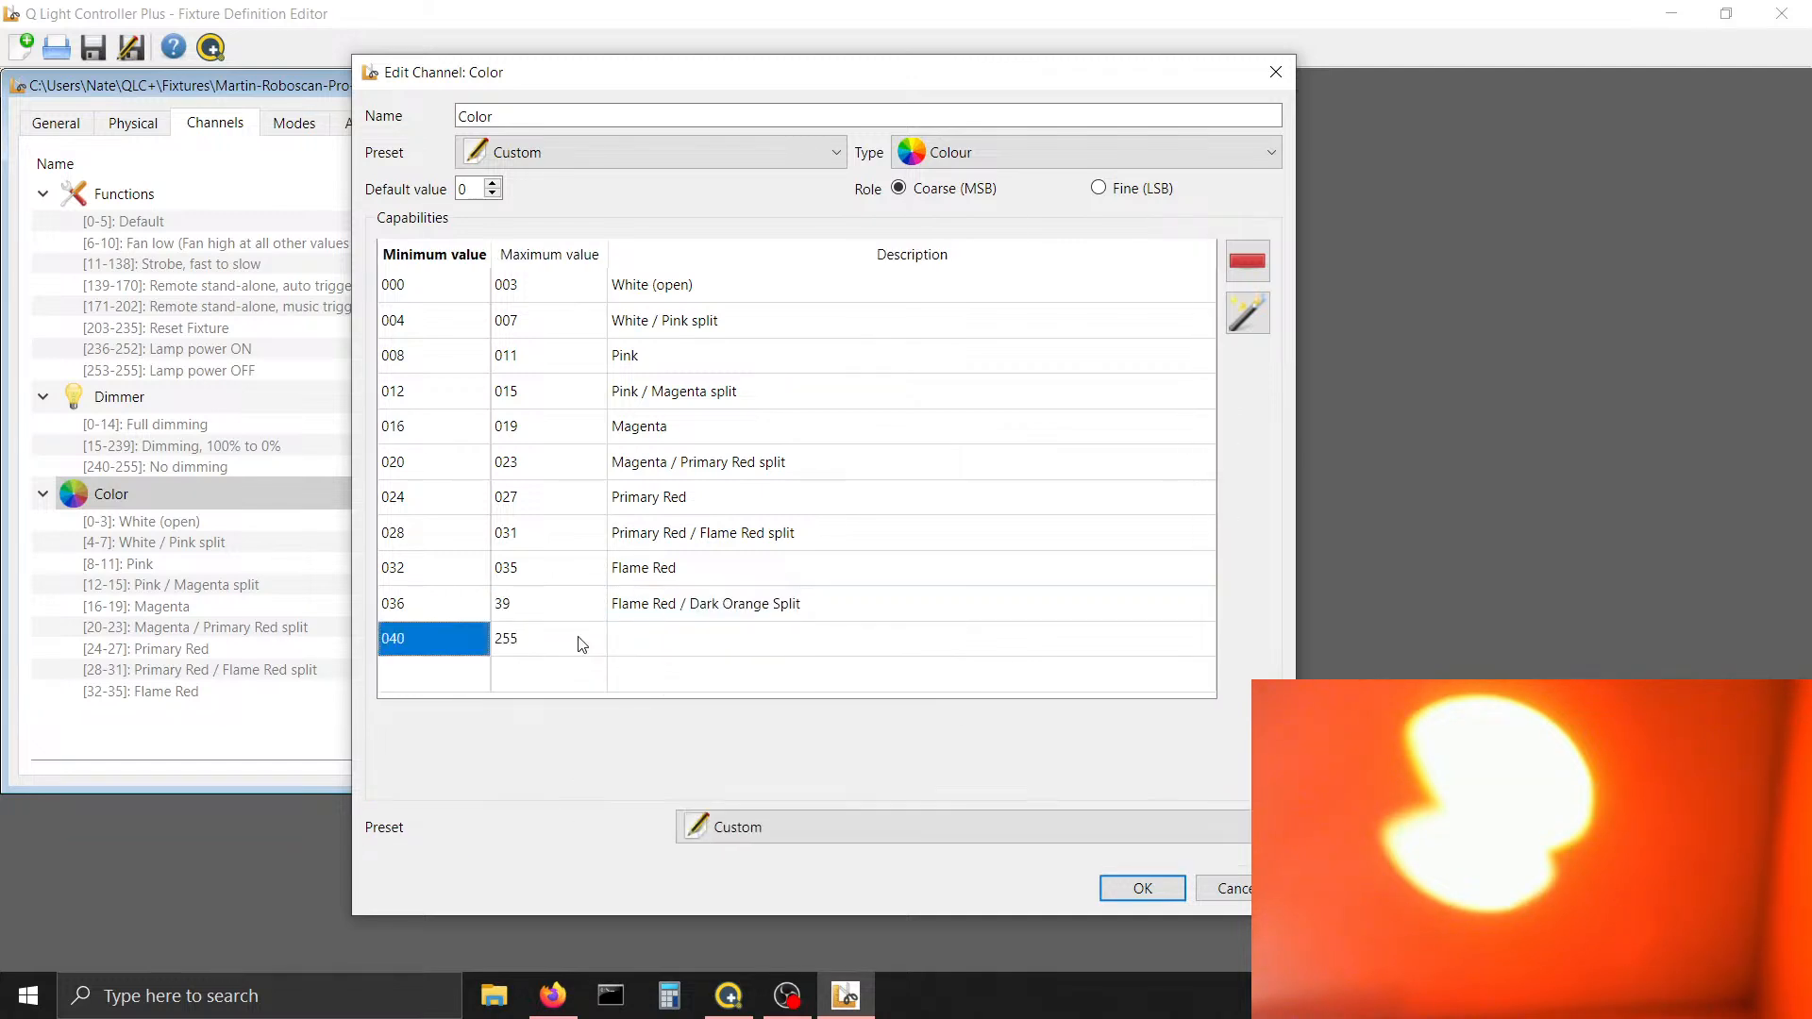
key("Right")
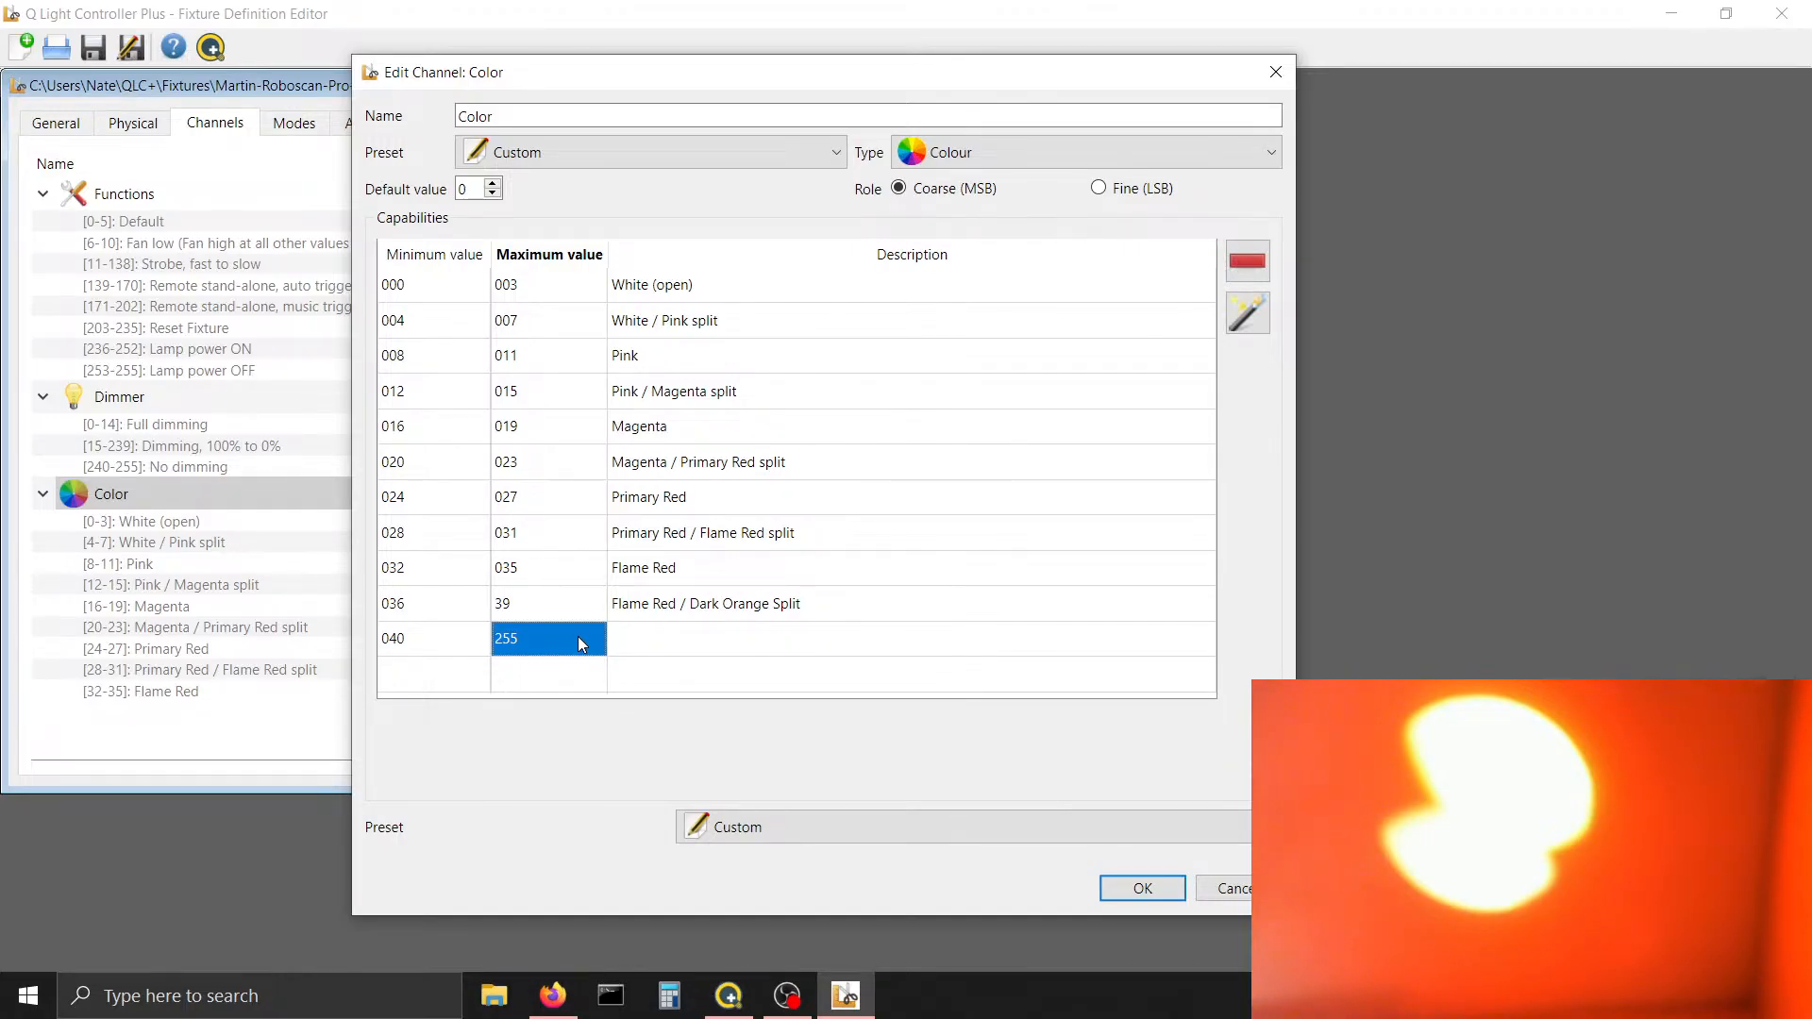
type("43")
In Q Light Controller Plus, raise colour channel 3 to 40 to check the light, and return to the Fixture Definition Editor
left_click(729, 996)
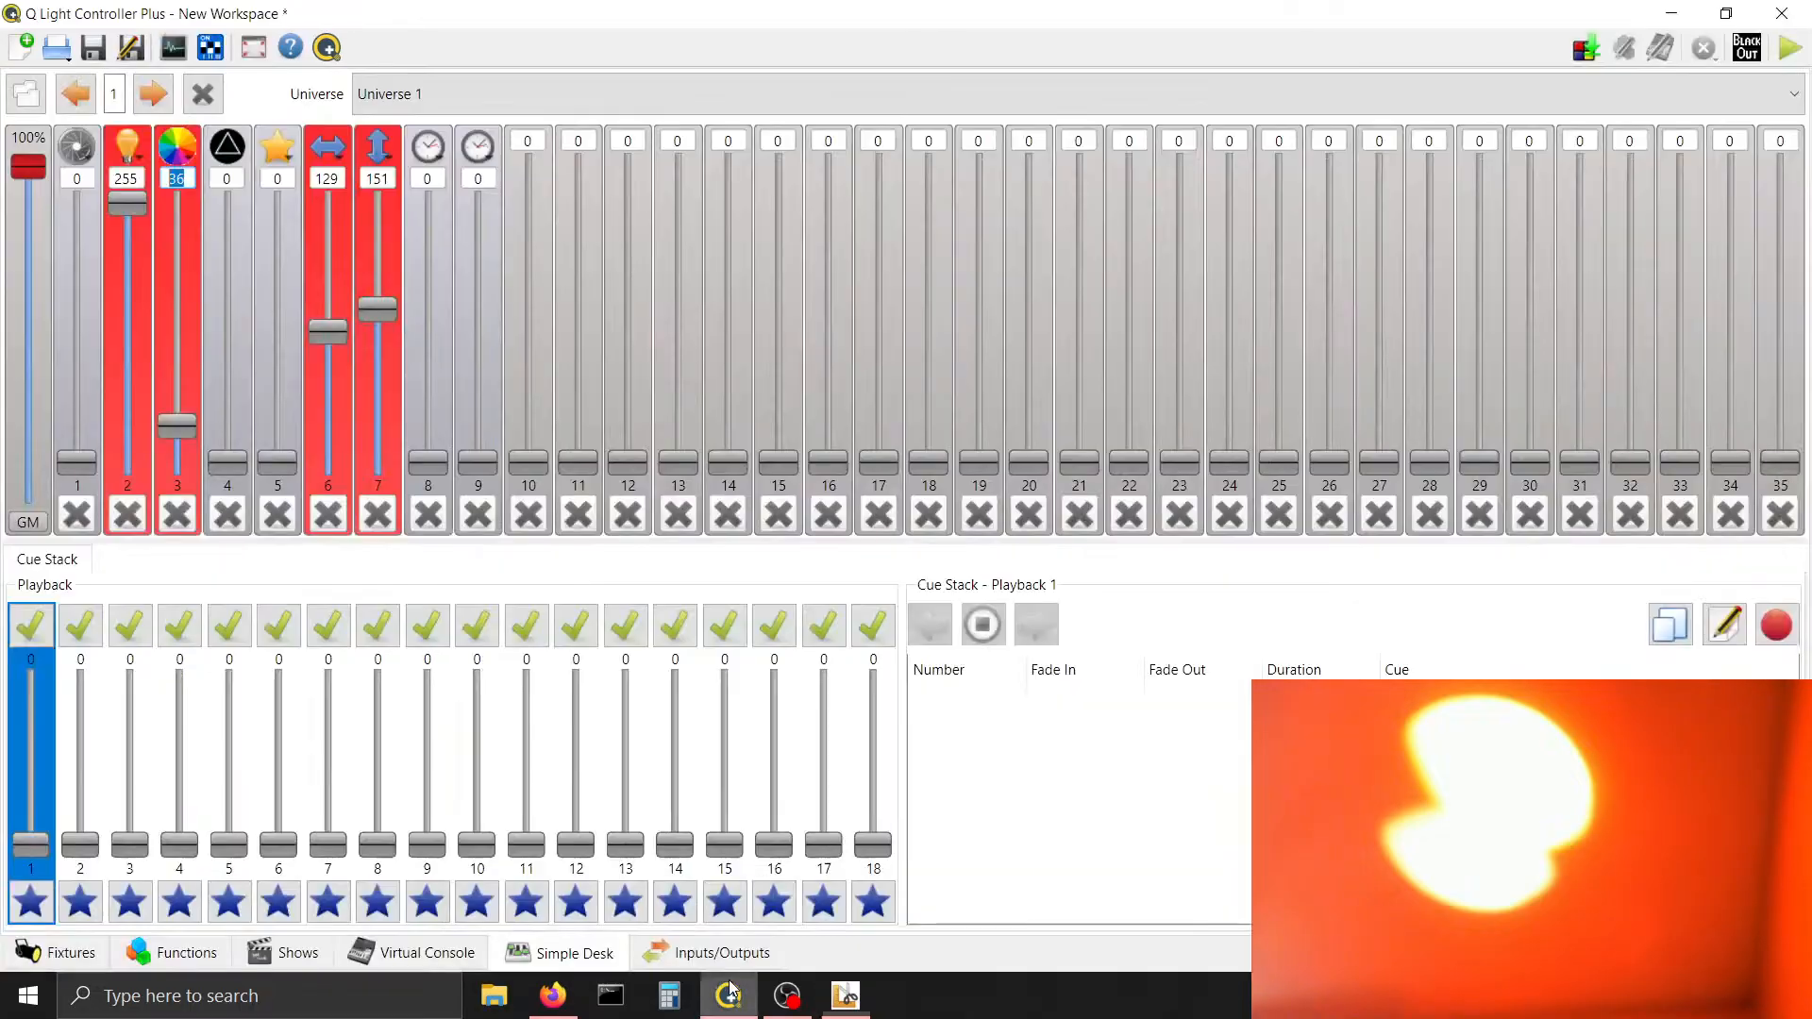
left_click(179, 176)
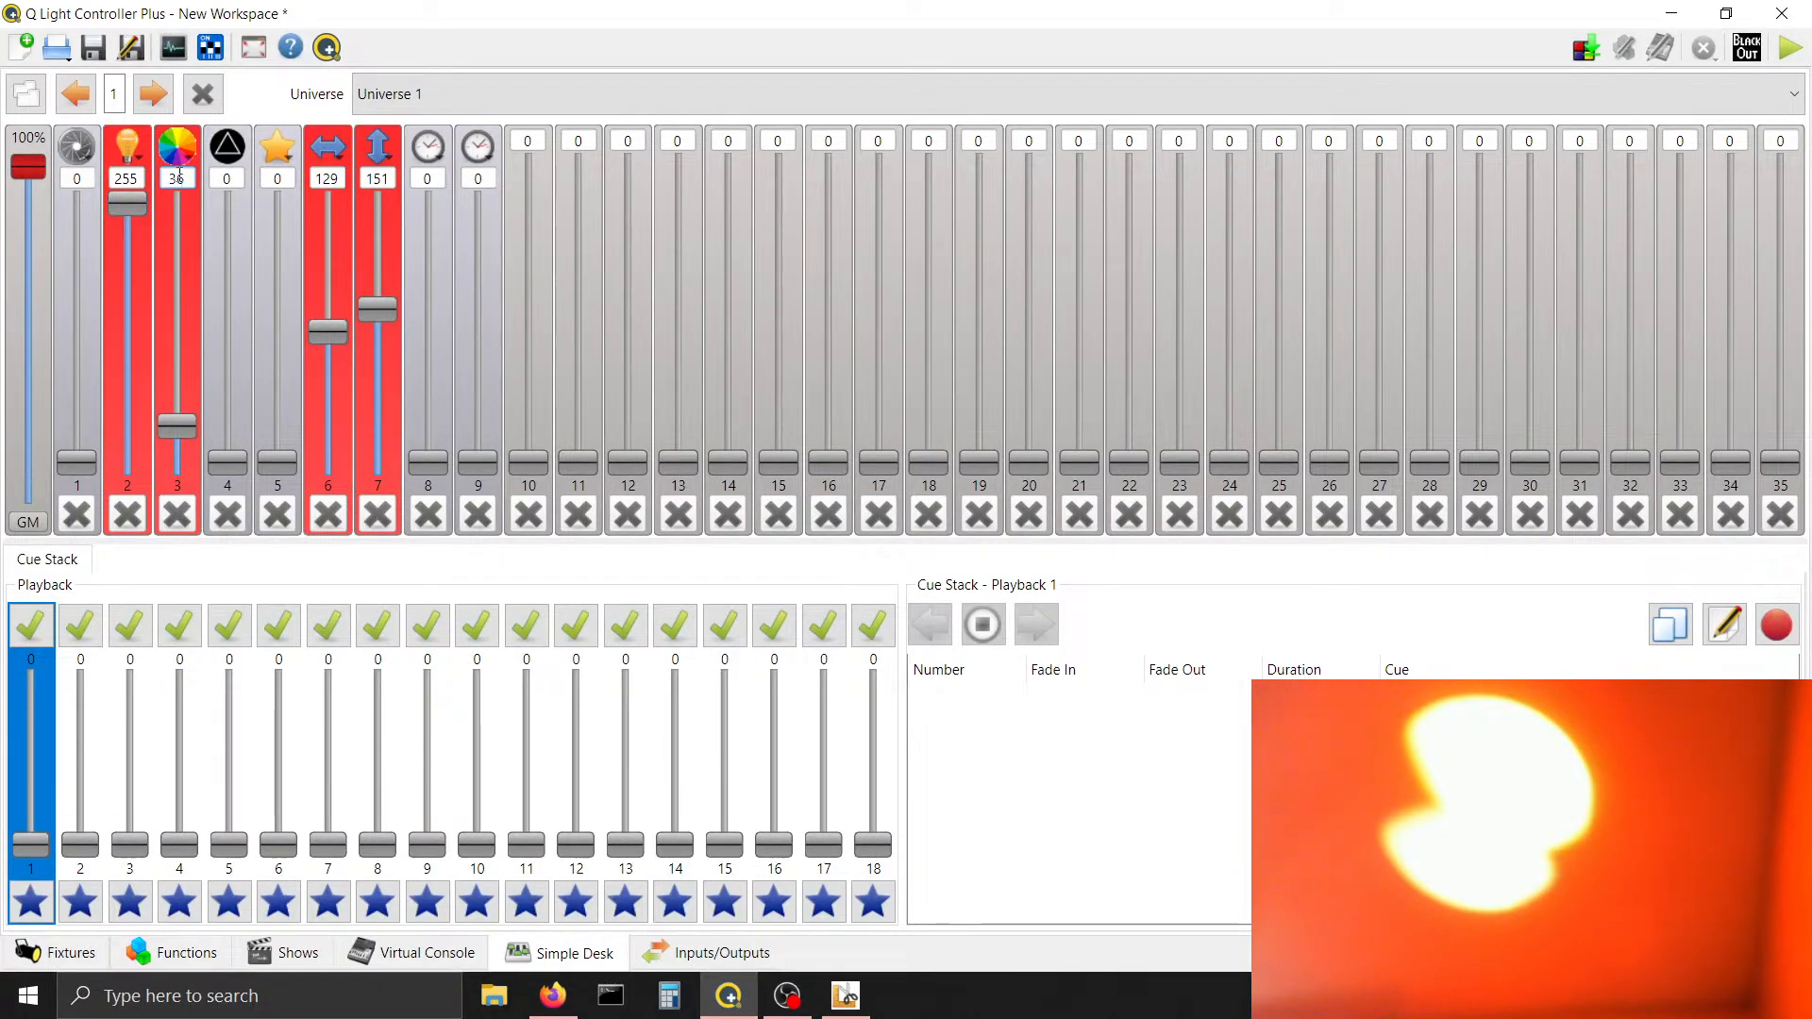
scroll(179, 176, "up", 4)
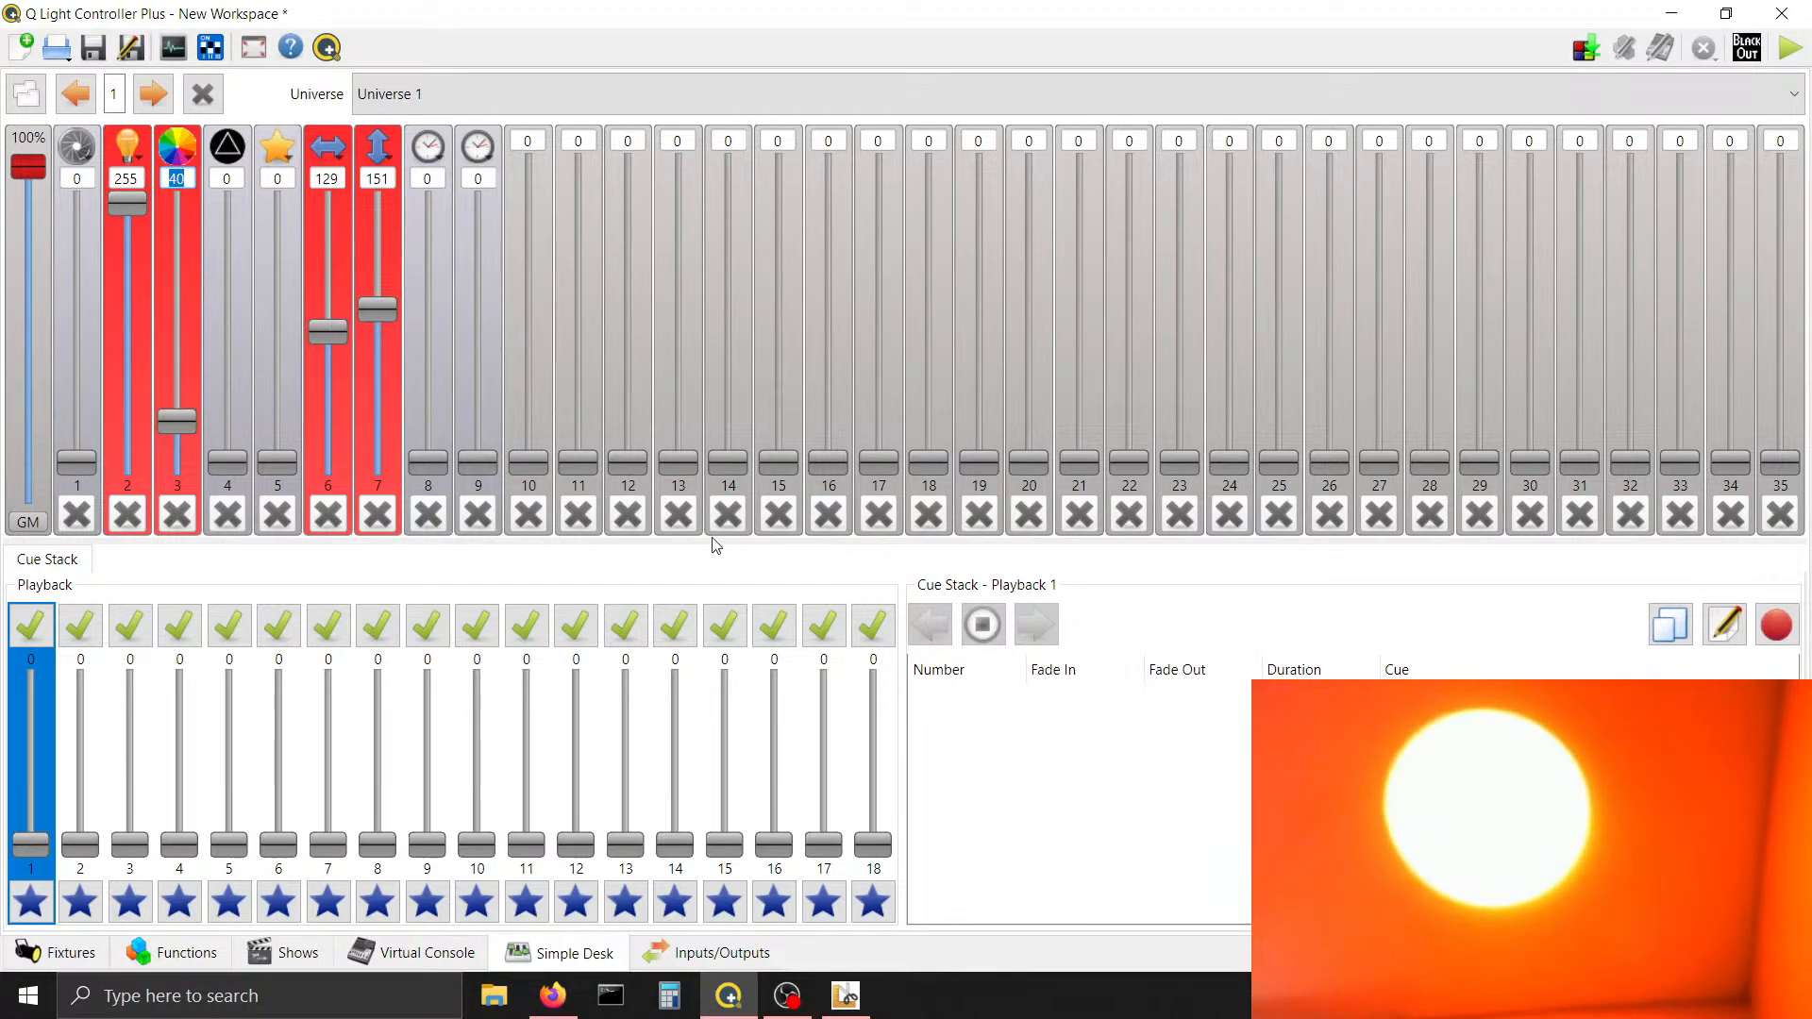
left_click(844, 996)
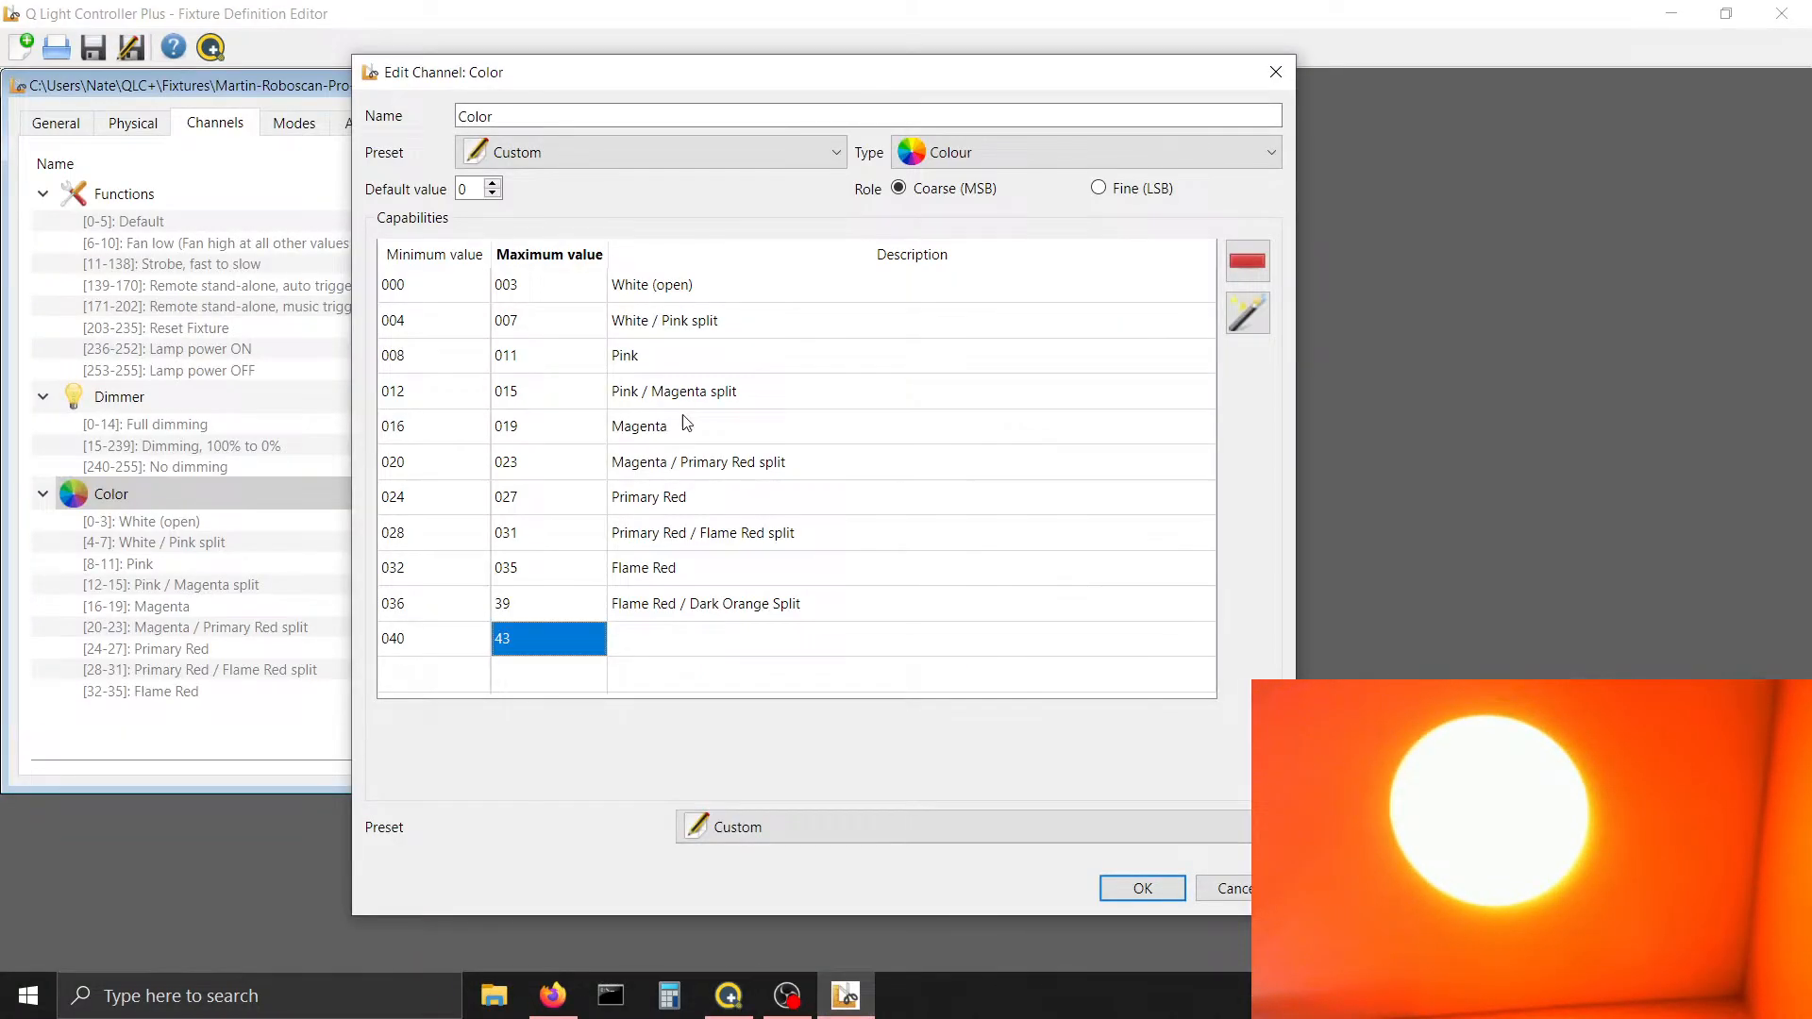
Describe the 040 to 43 range as "Dark Orange" and assign it the ColorMacro preset
left_click(706, 609)
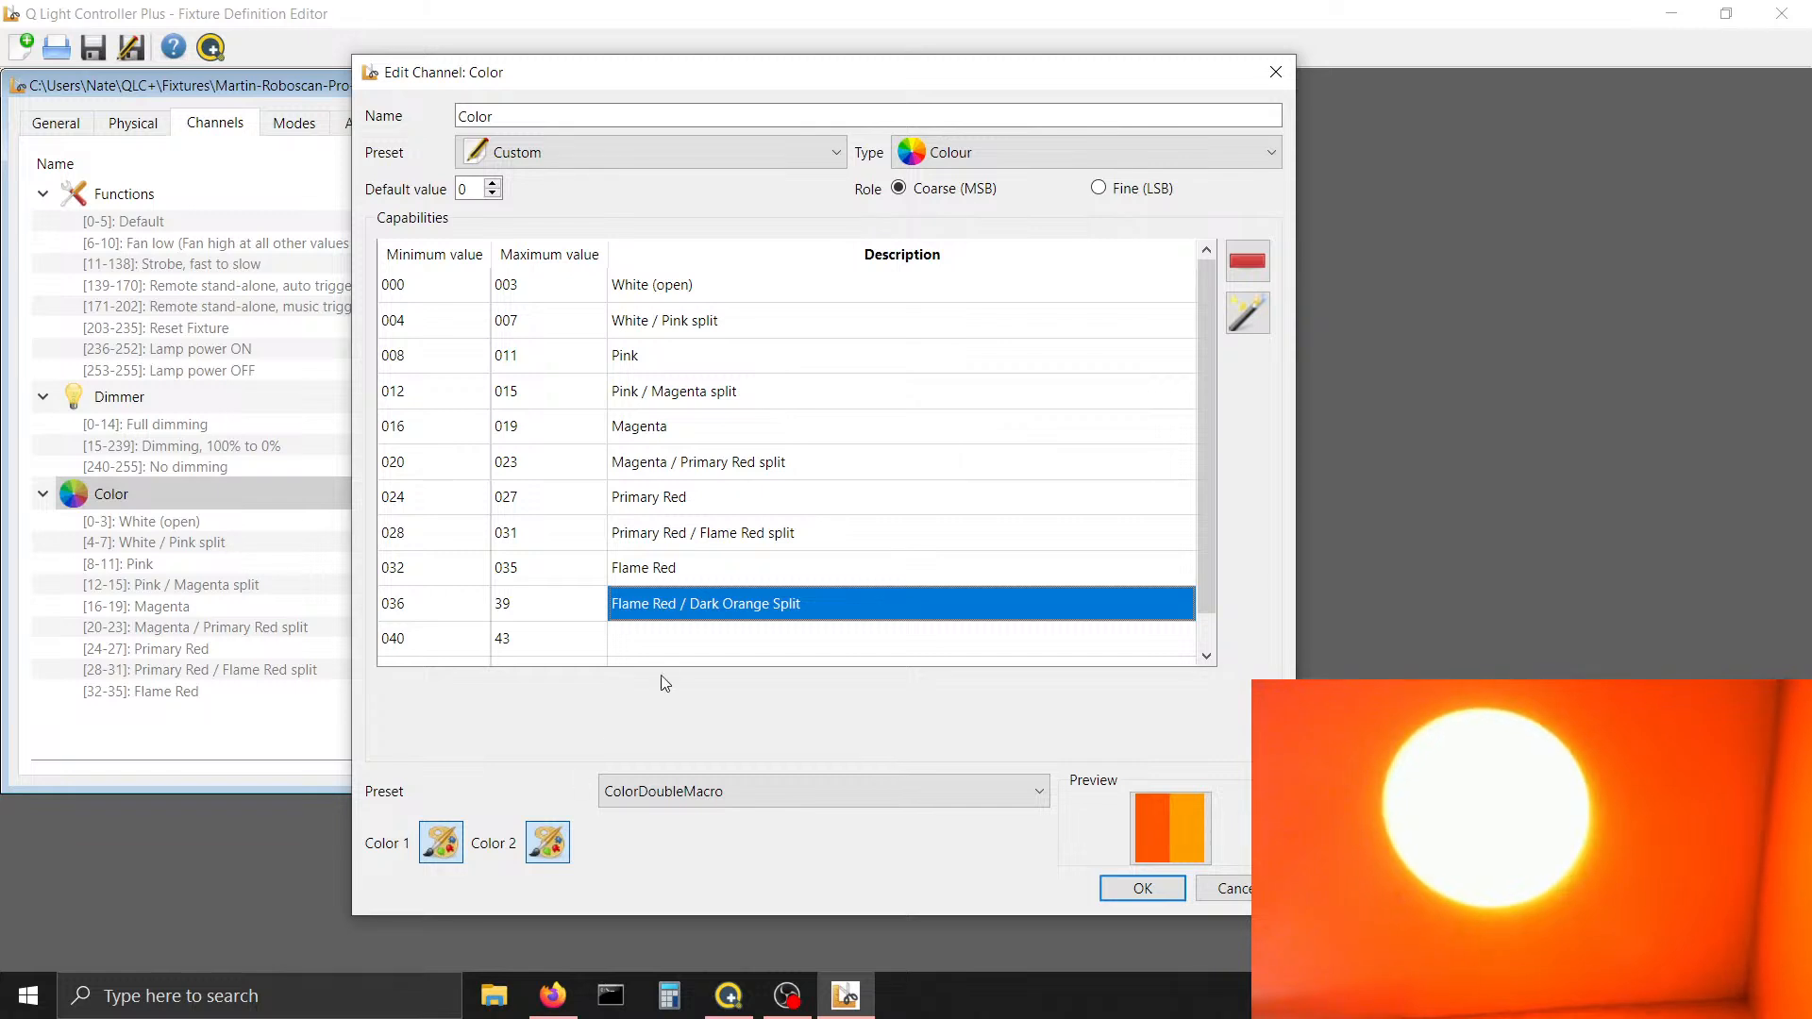
left_click(697, 636)
type("D")
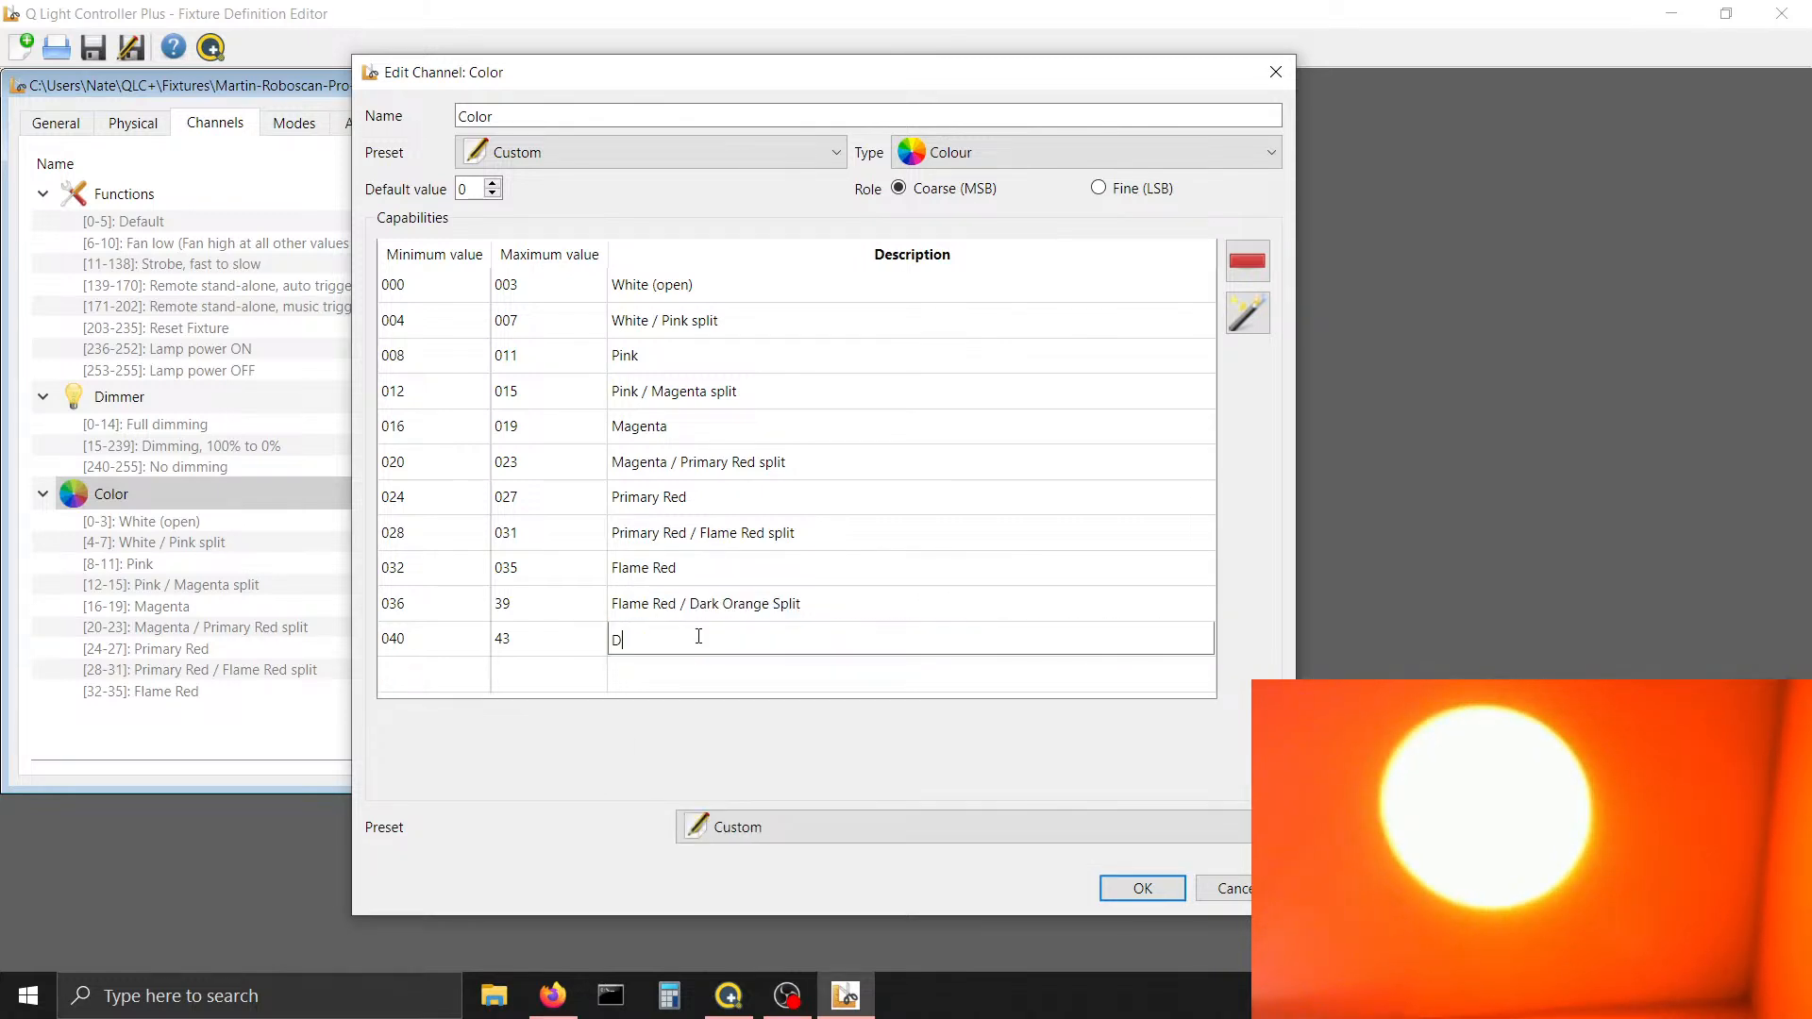
type("ark Orange")
left_click(778, 836)
key("Return")
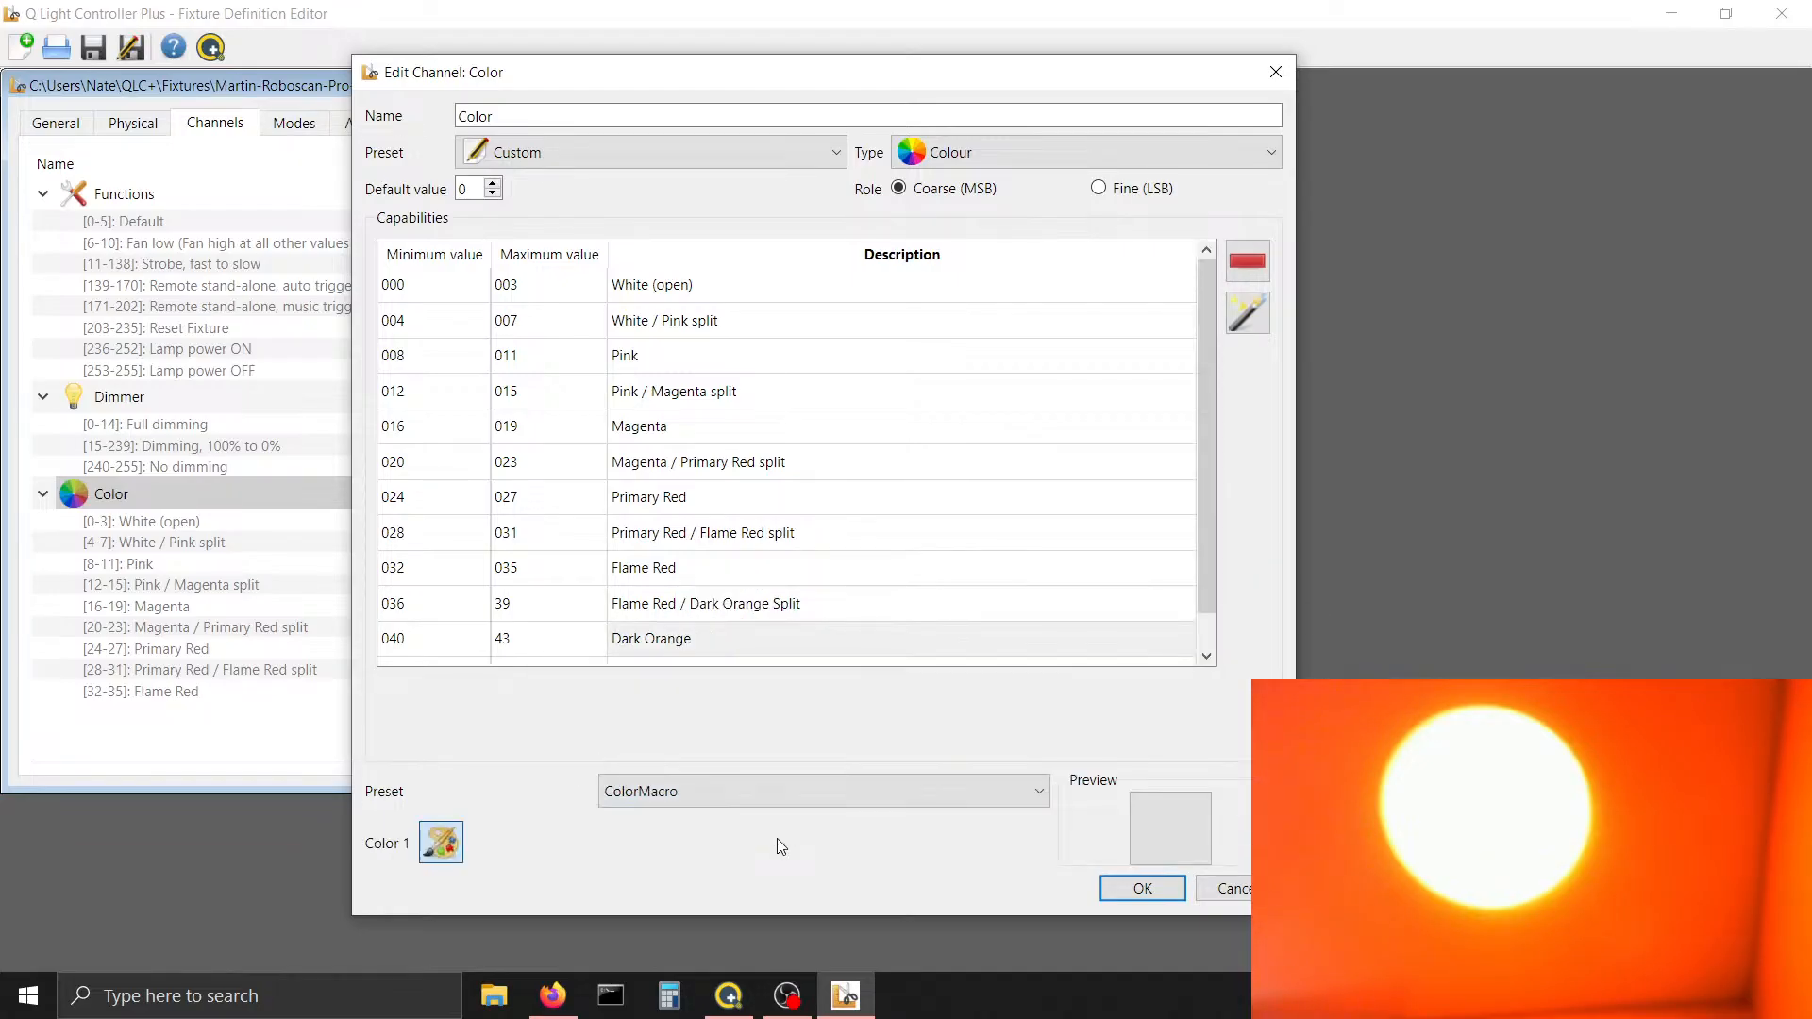
Copy the HTML colour code #ff9d00 from the second colour of the Flame Red / Dark Orange Split range and keep that colour
left_click(797, 604)
left_click(543, 842)
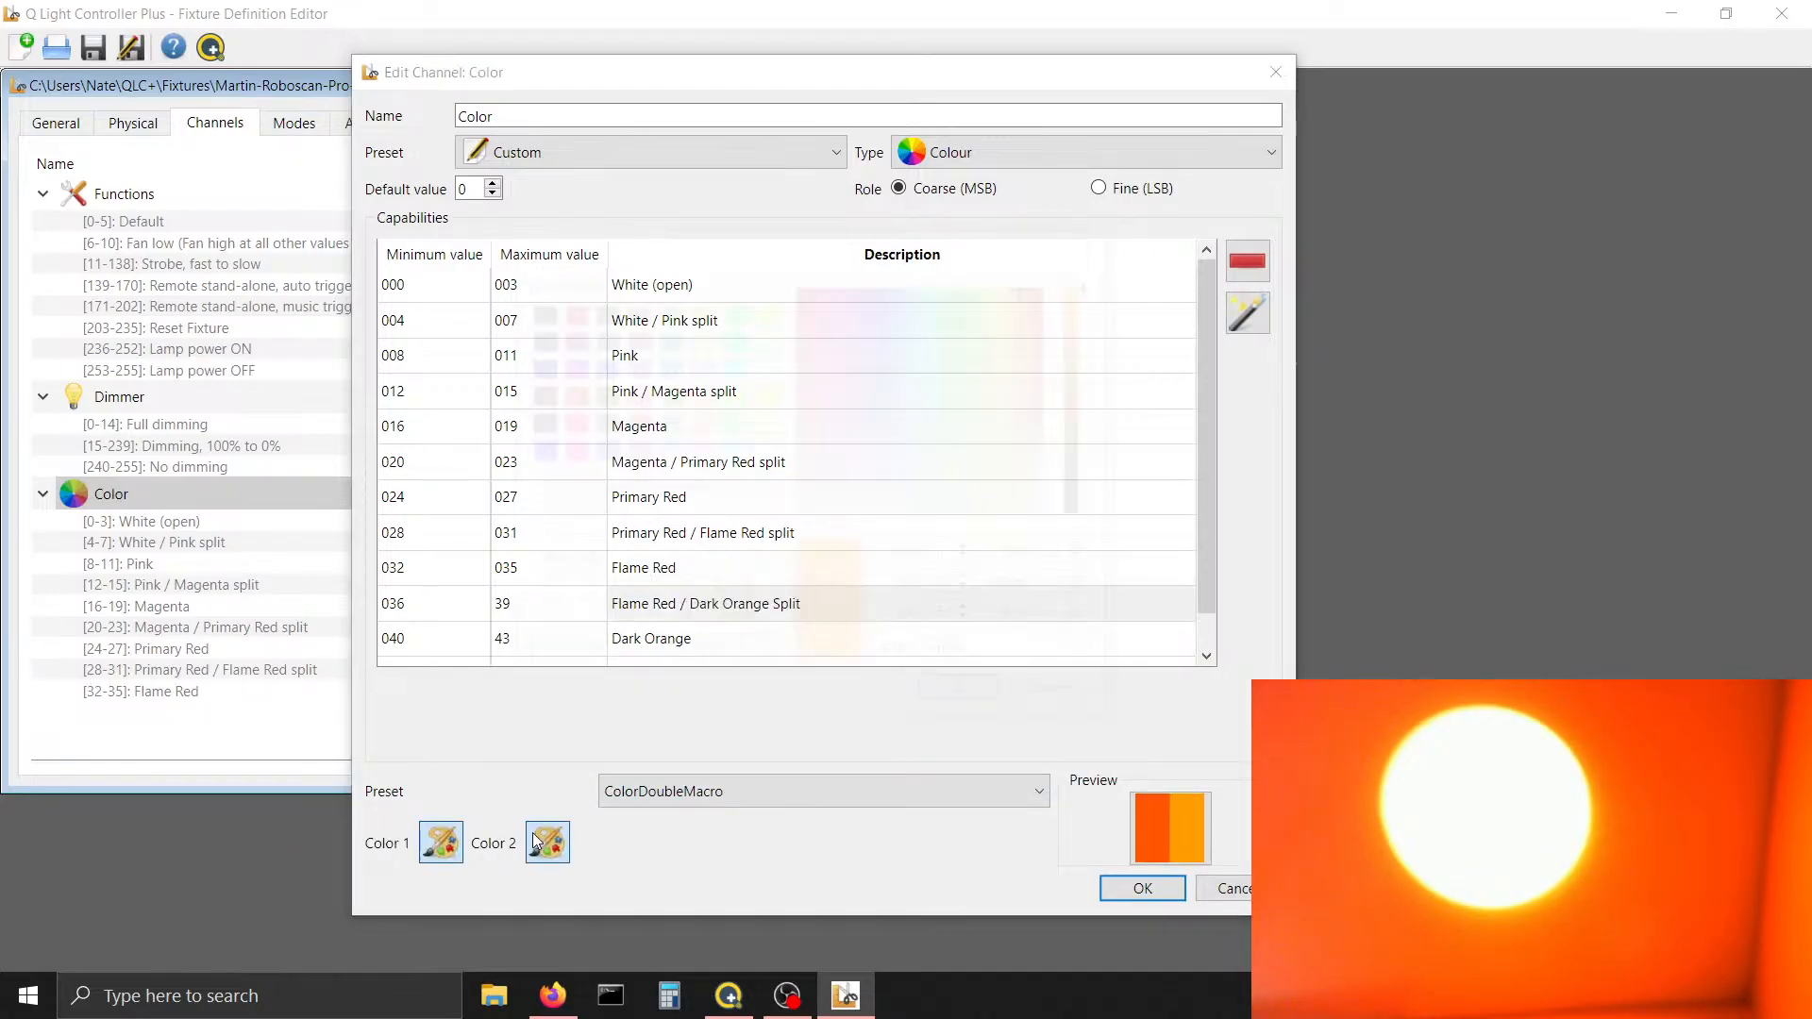
left_click(993, 657)
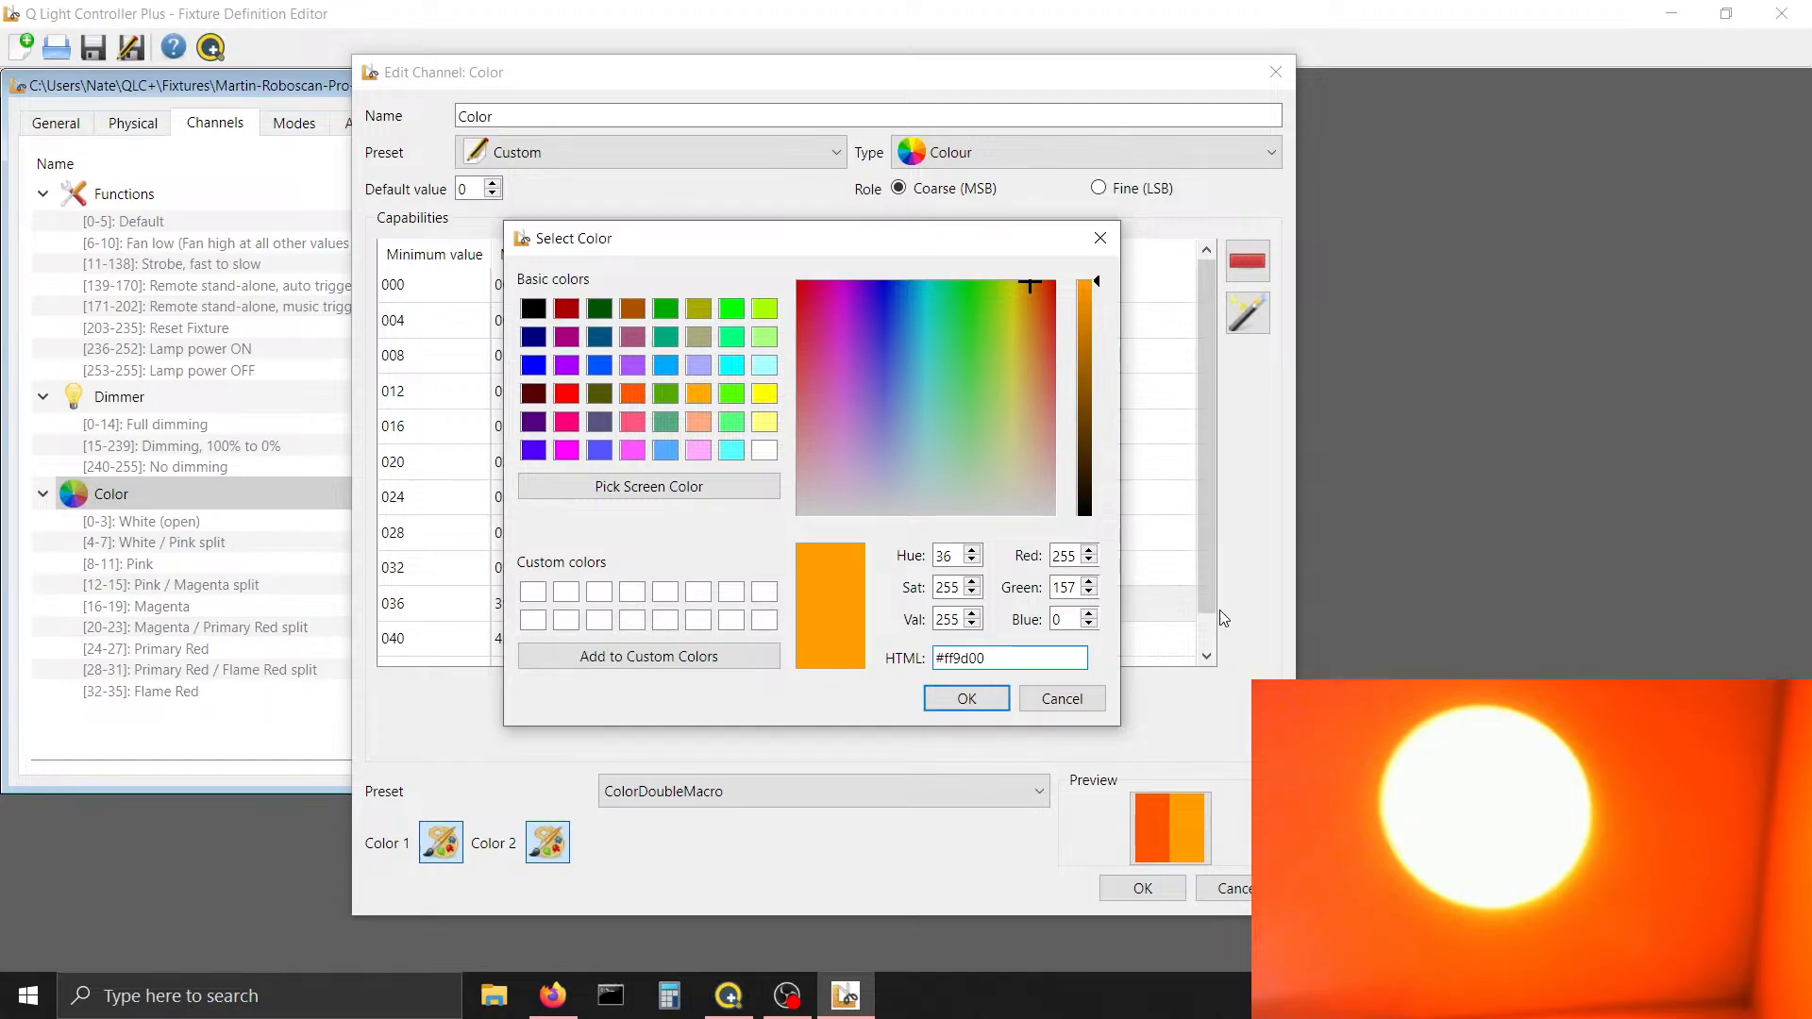
left_click_drag(1002, 660, 851, 663)
key("ctrl+c")
left_click(966, 698)
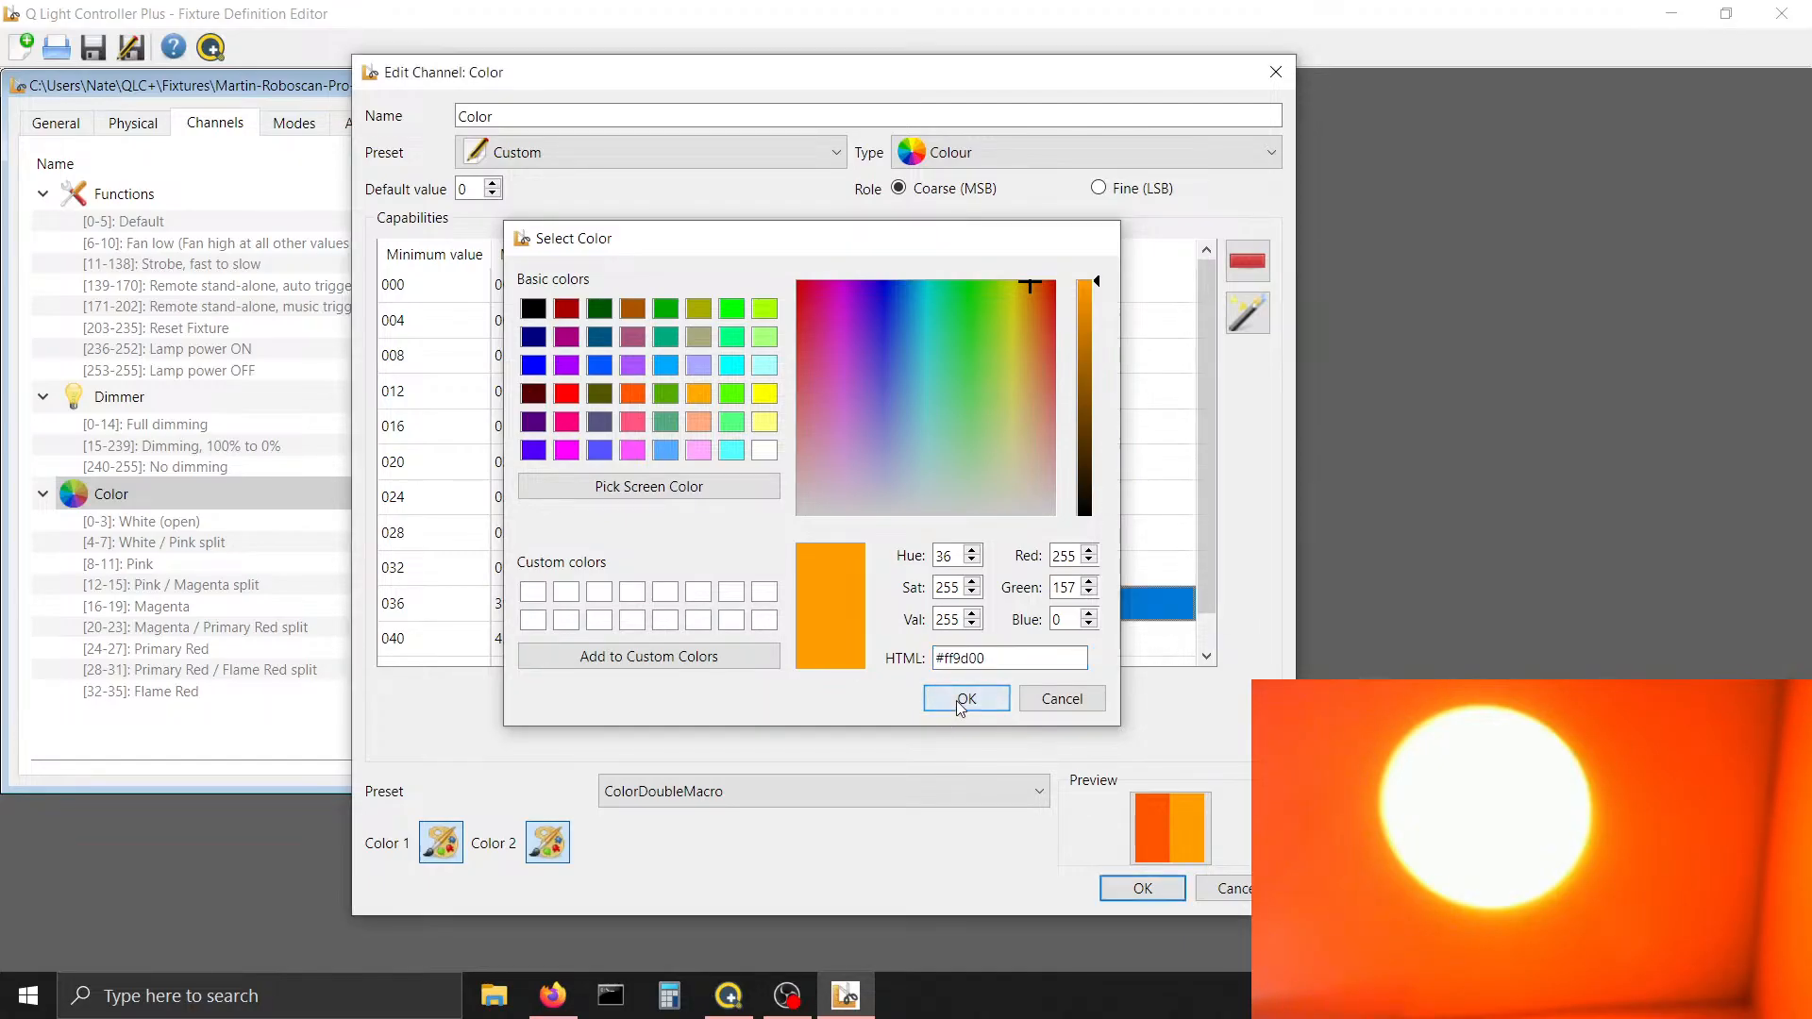
Set the Dark Orange range's colour to the copied code #ff9d00 and compare its preview with the Flame Red and split ranges
left_click(801, 647)
left_click(441, 842)
left_click_drag(1003, 658, 802, 638)
key("ctrl+v")
key("Return")
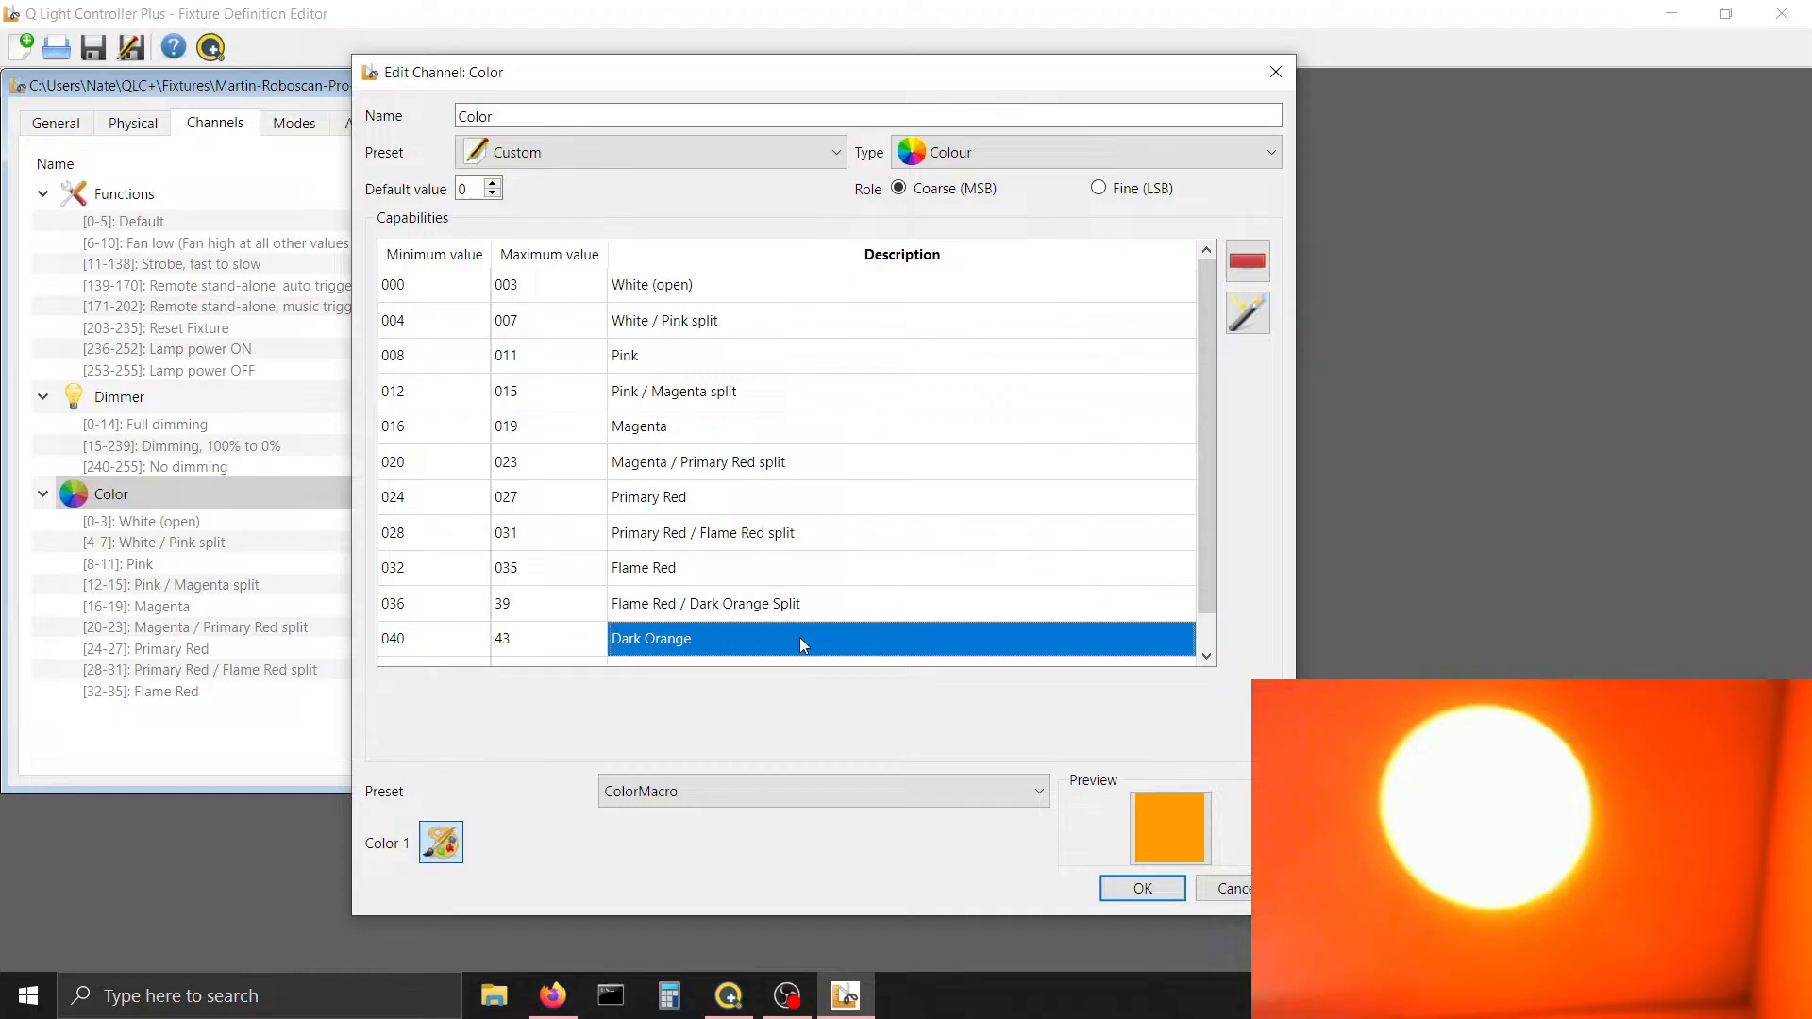
left_click(714, 613)
left_click(719, 639)
left_click(721, 567)
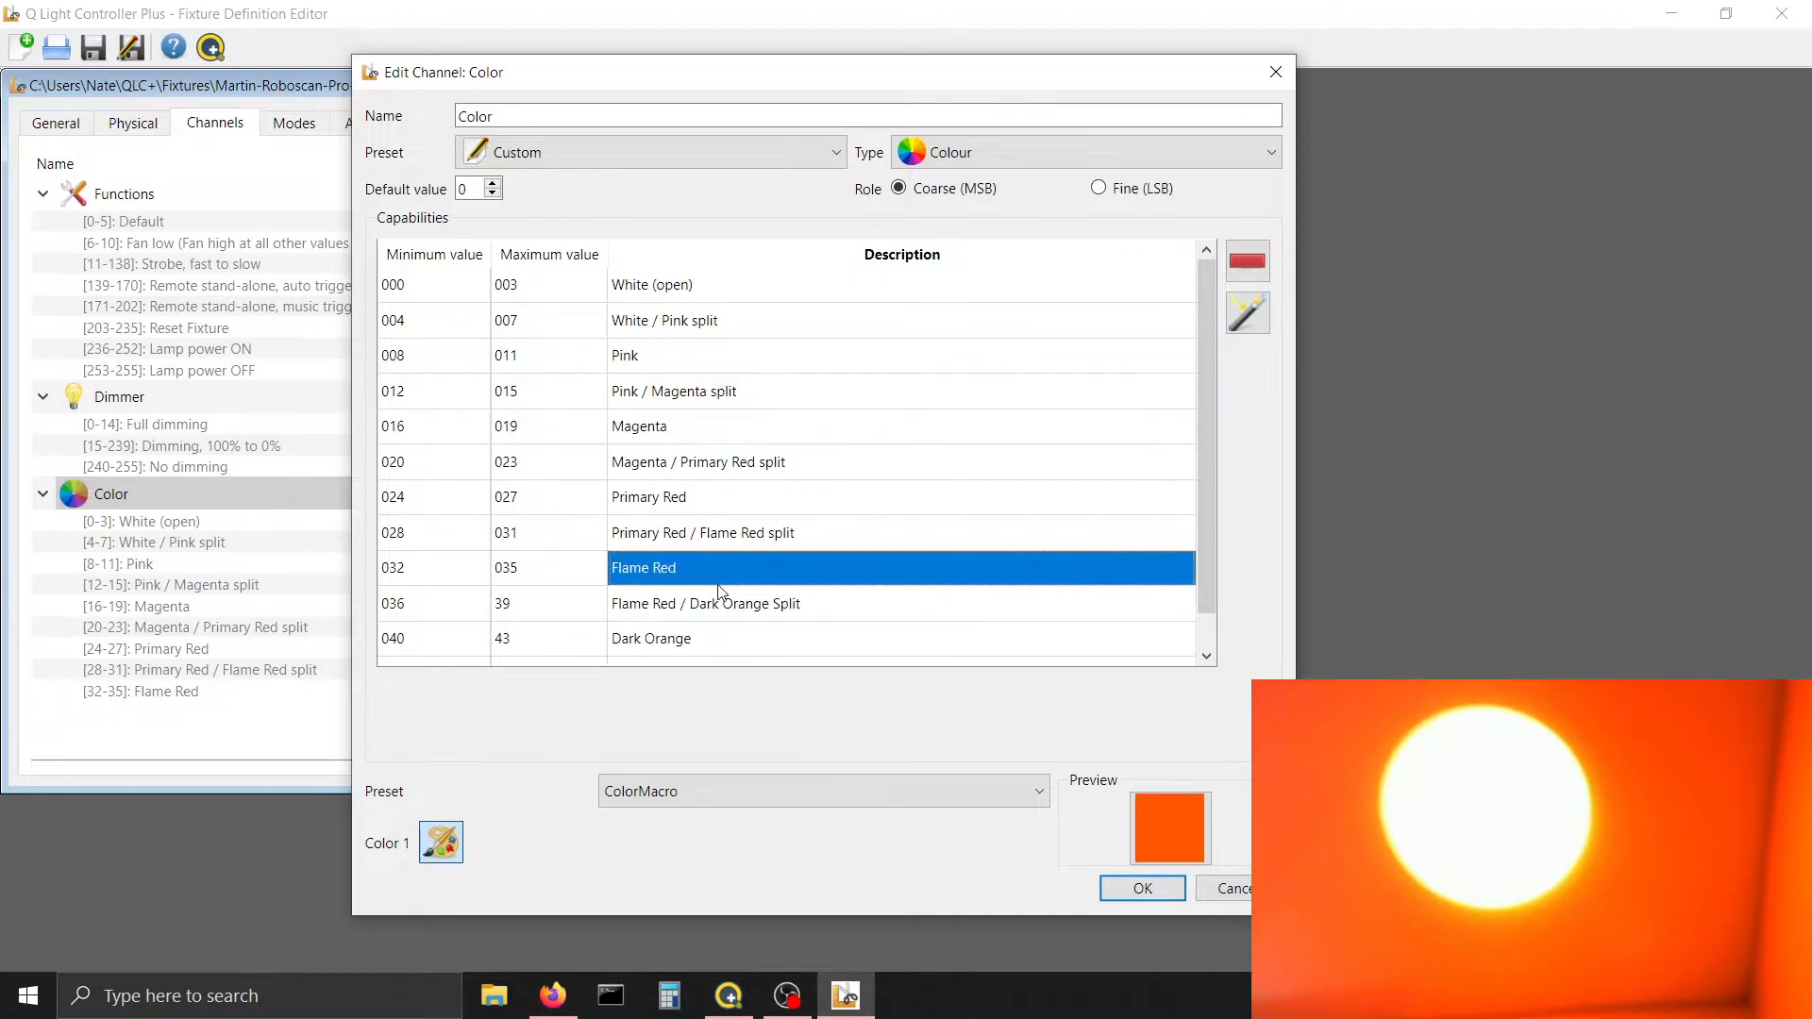
left_click(721, 596)
left_click(723, 639)
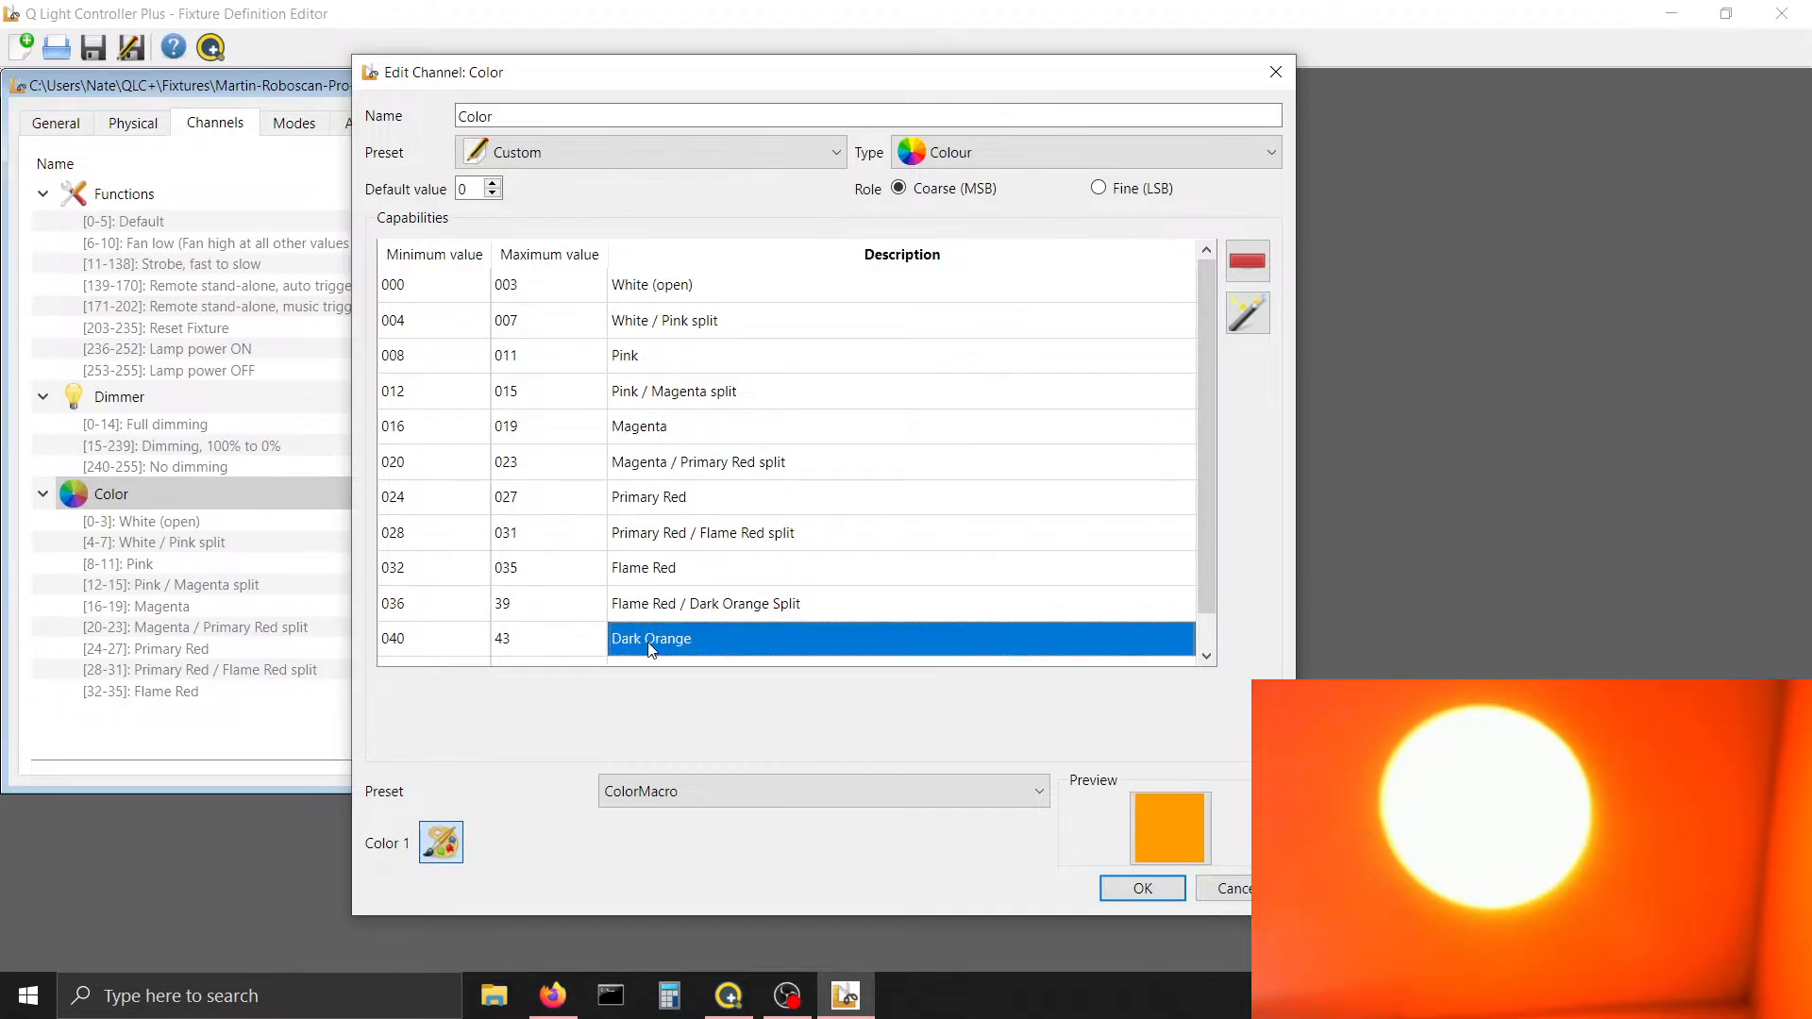
Add a range from 044 to 47 described as "Dark Orange / Orange split"
key("Tab")
key("Tab")
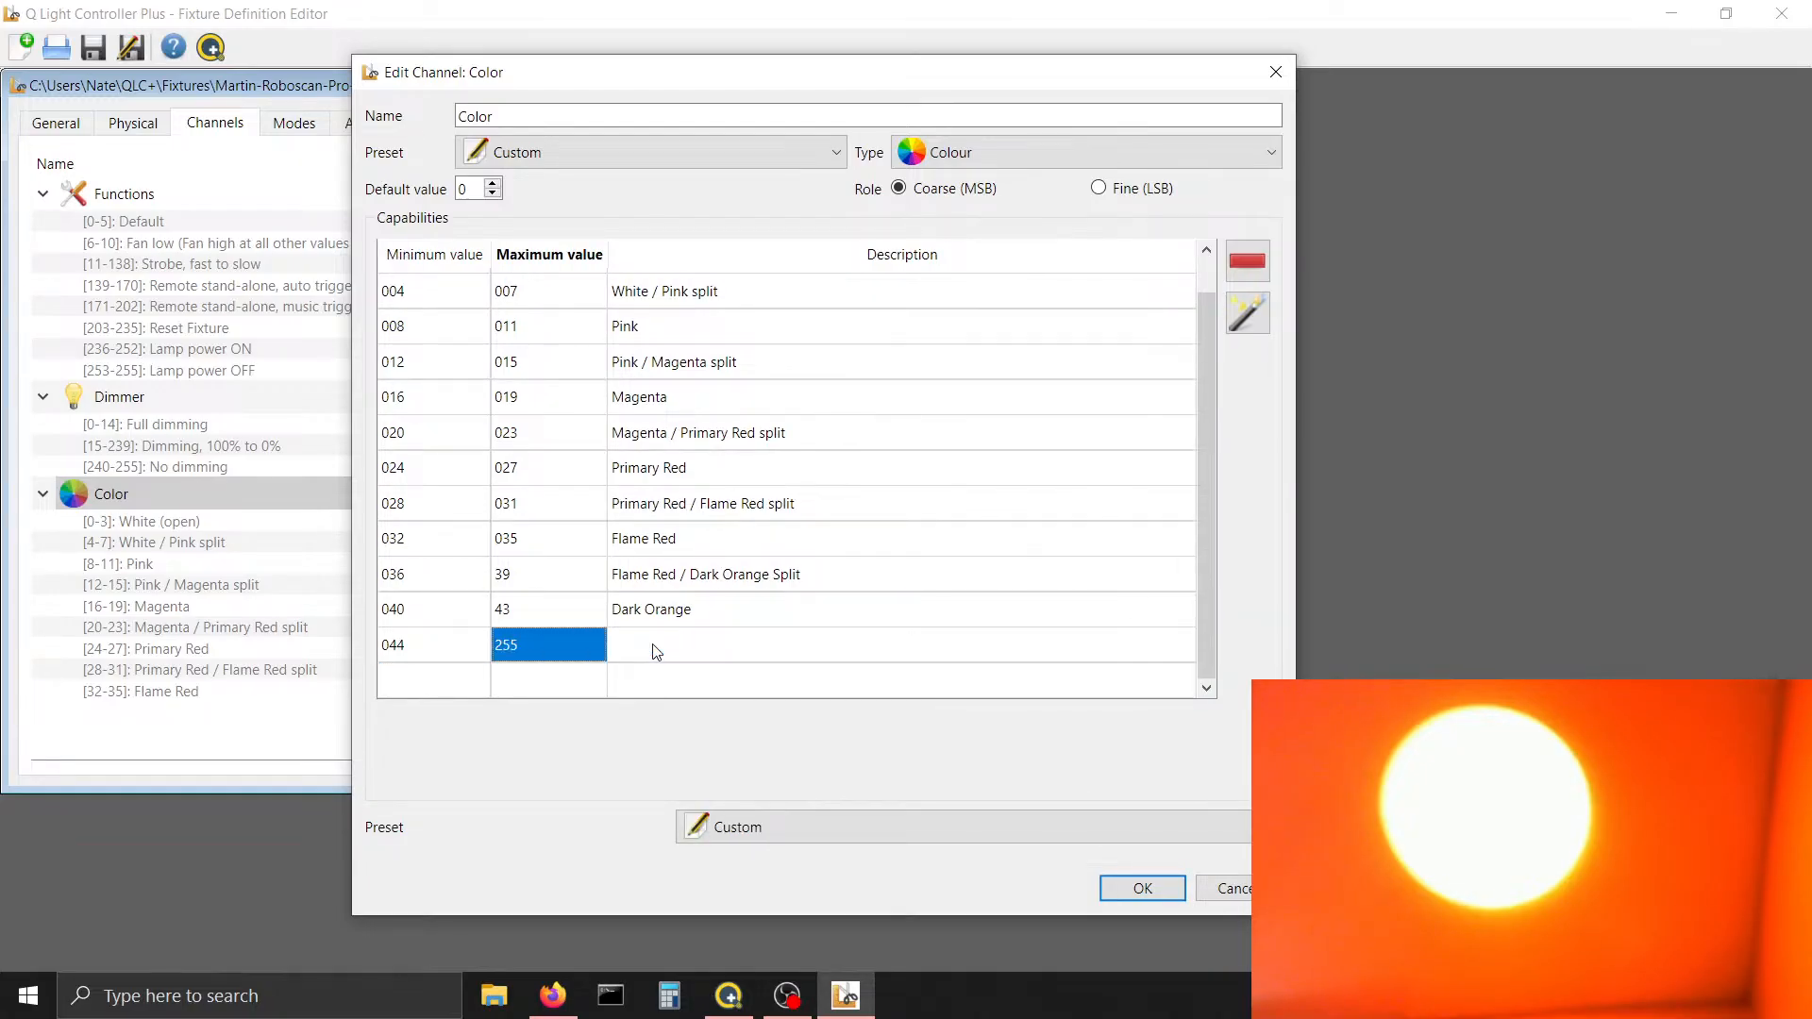
type("47")
key("Tab")
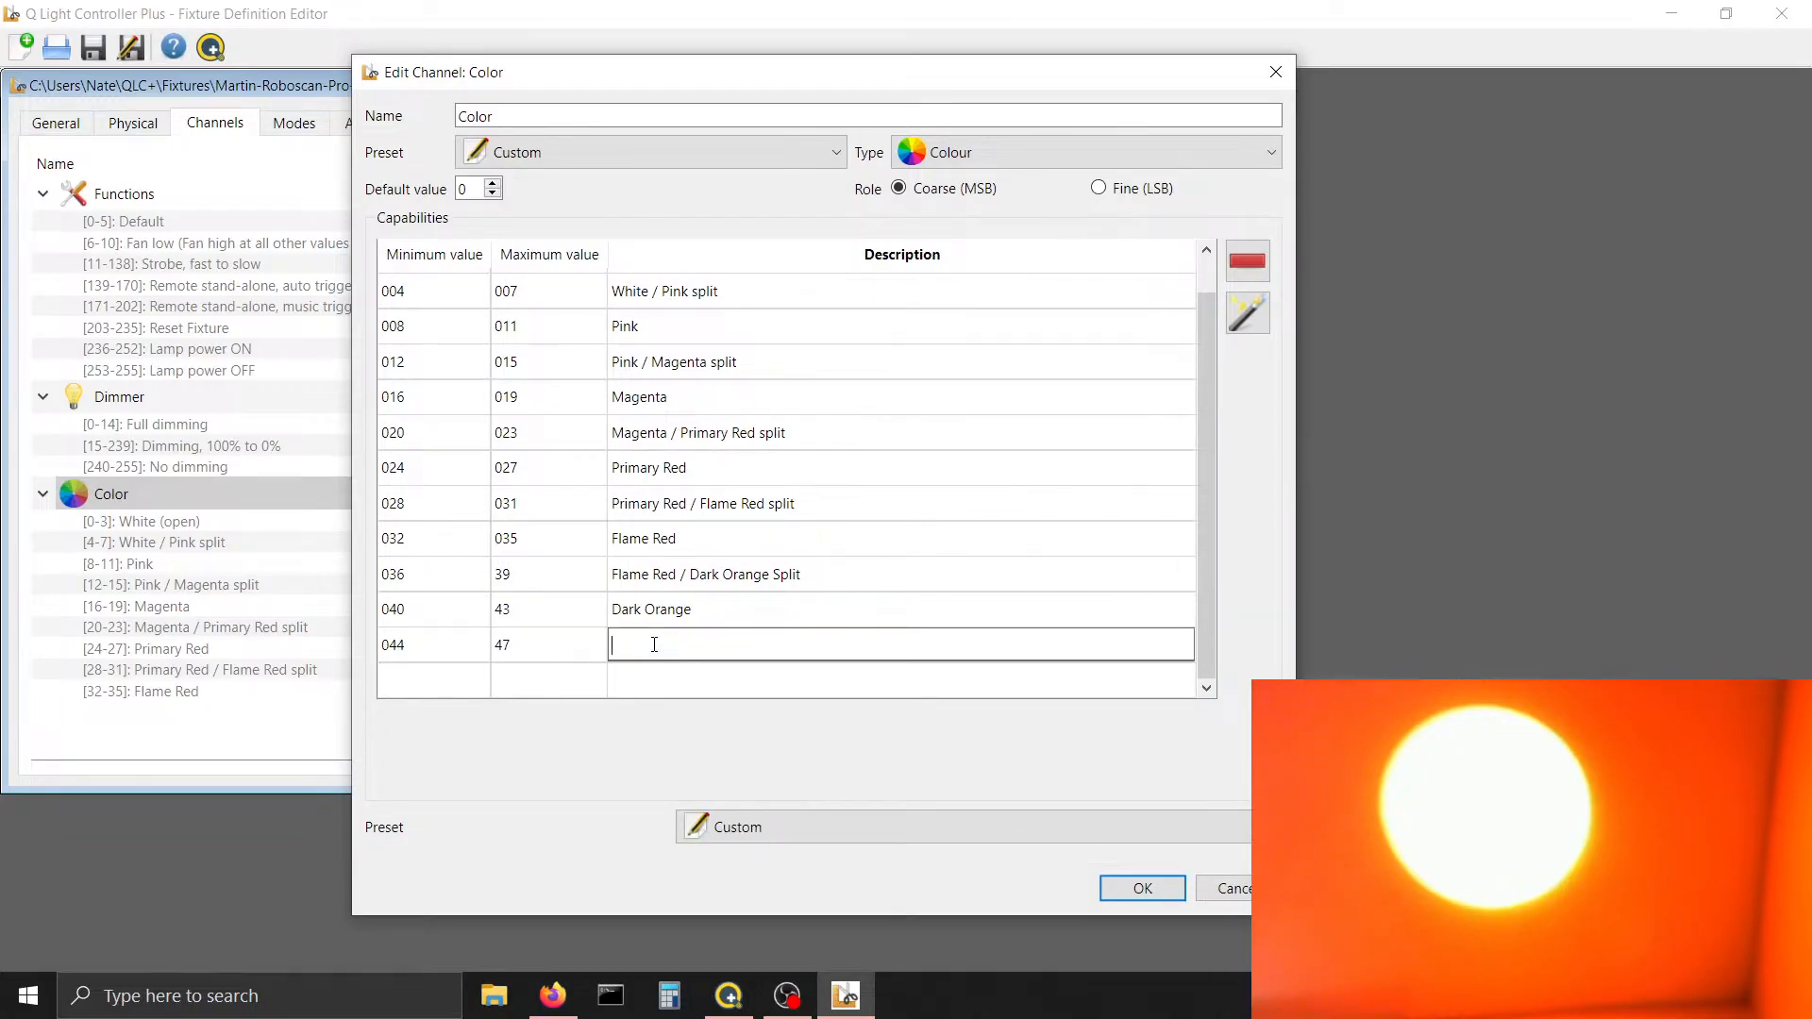
type("Dark Orange")
type("/ Orange split")
Correct the 036 to 39 range's description to "Flame Red / Dark Orange split" with a lowercase "split"
left_click(752, 577)
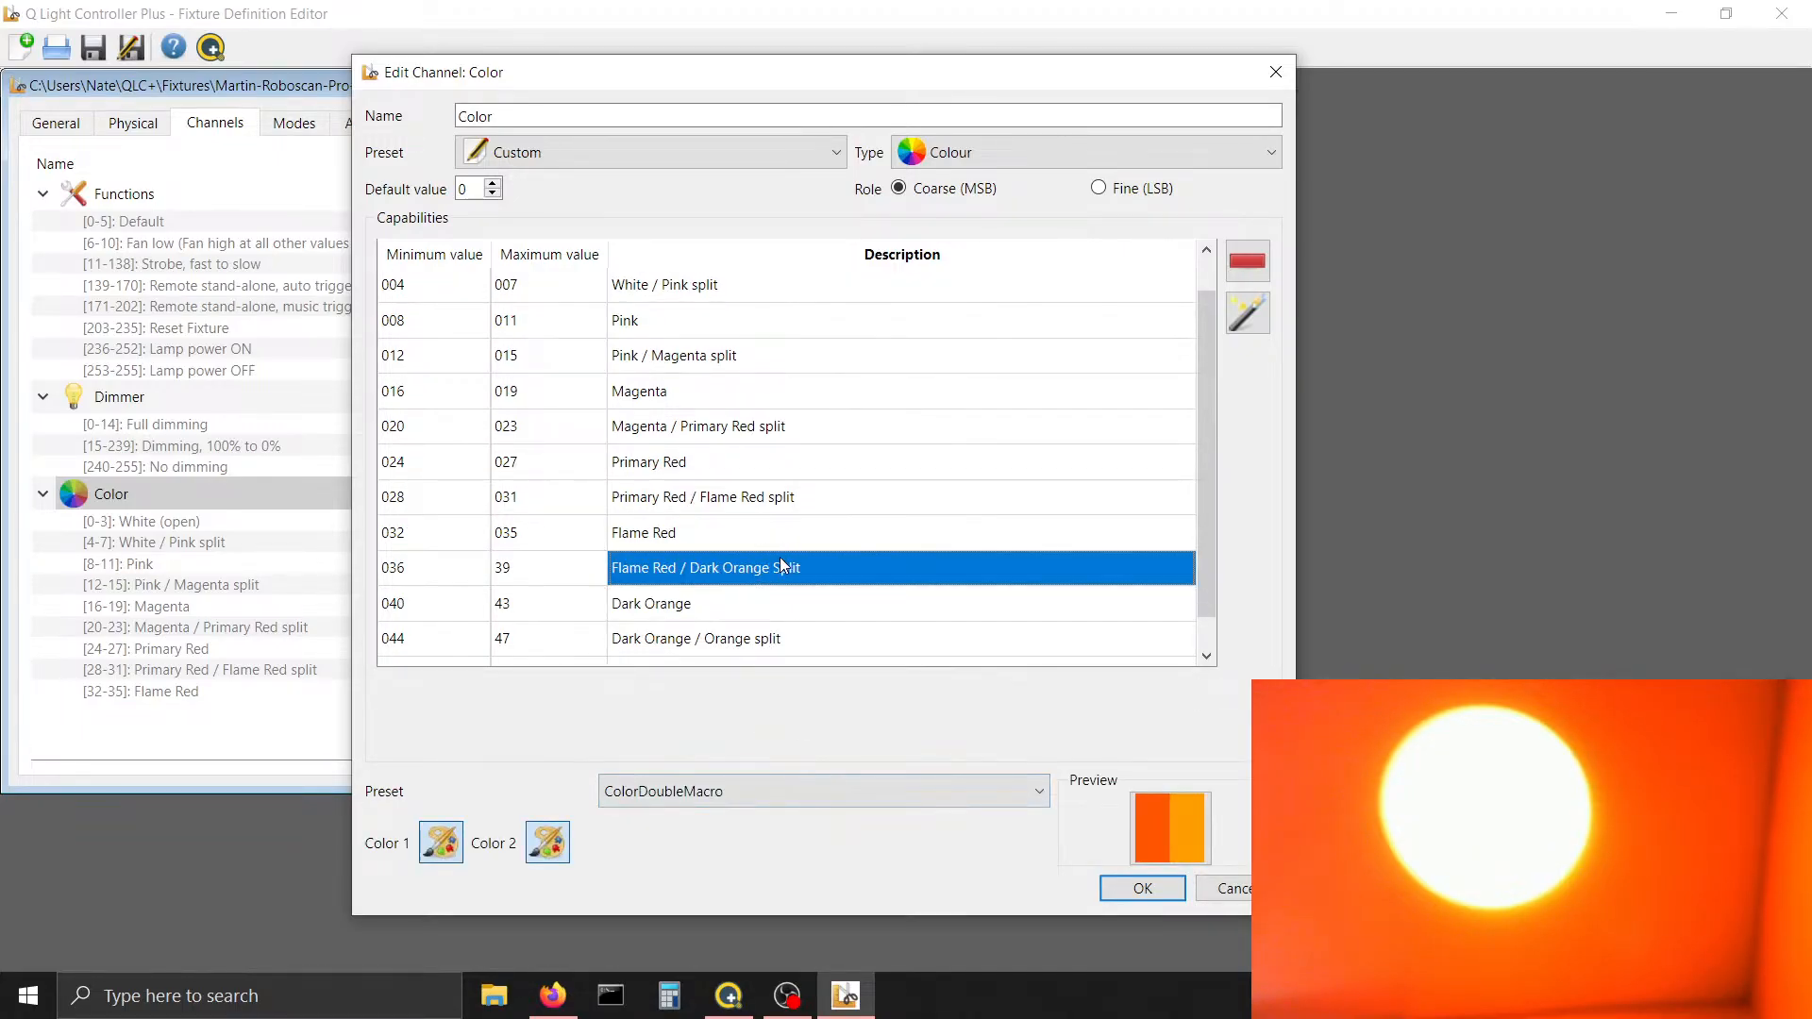
left_click(779, 563)
key("BackSpace")
type("s")
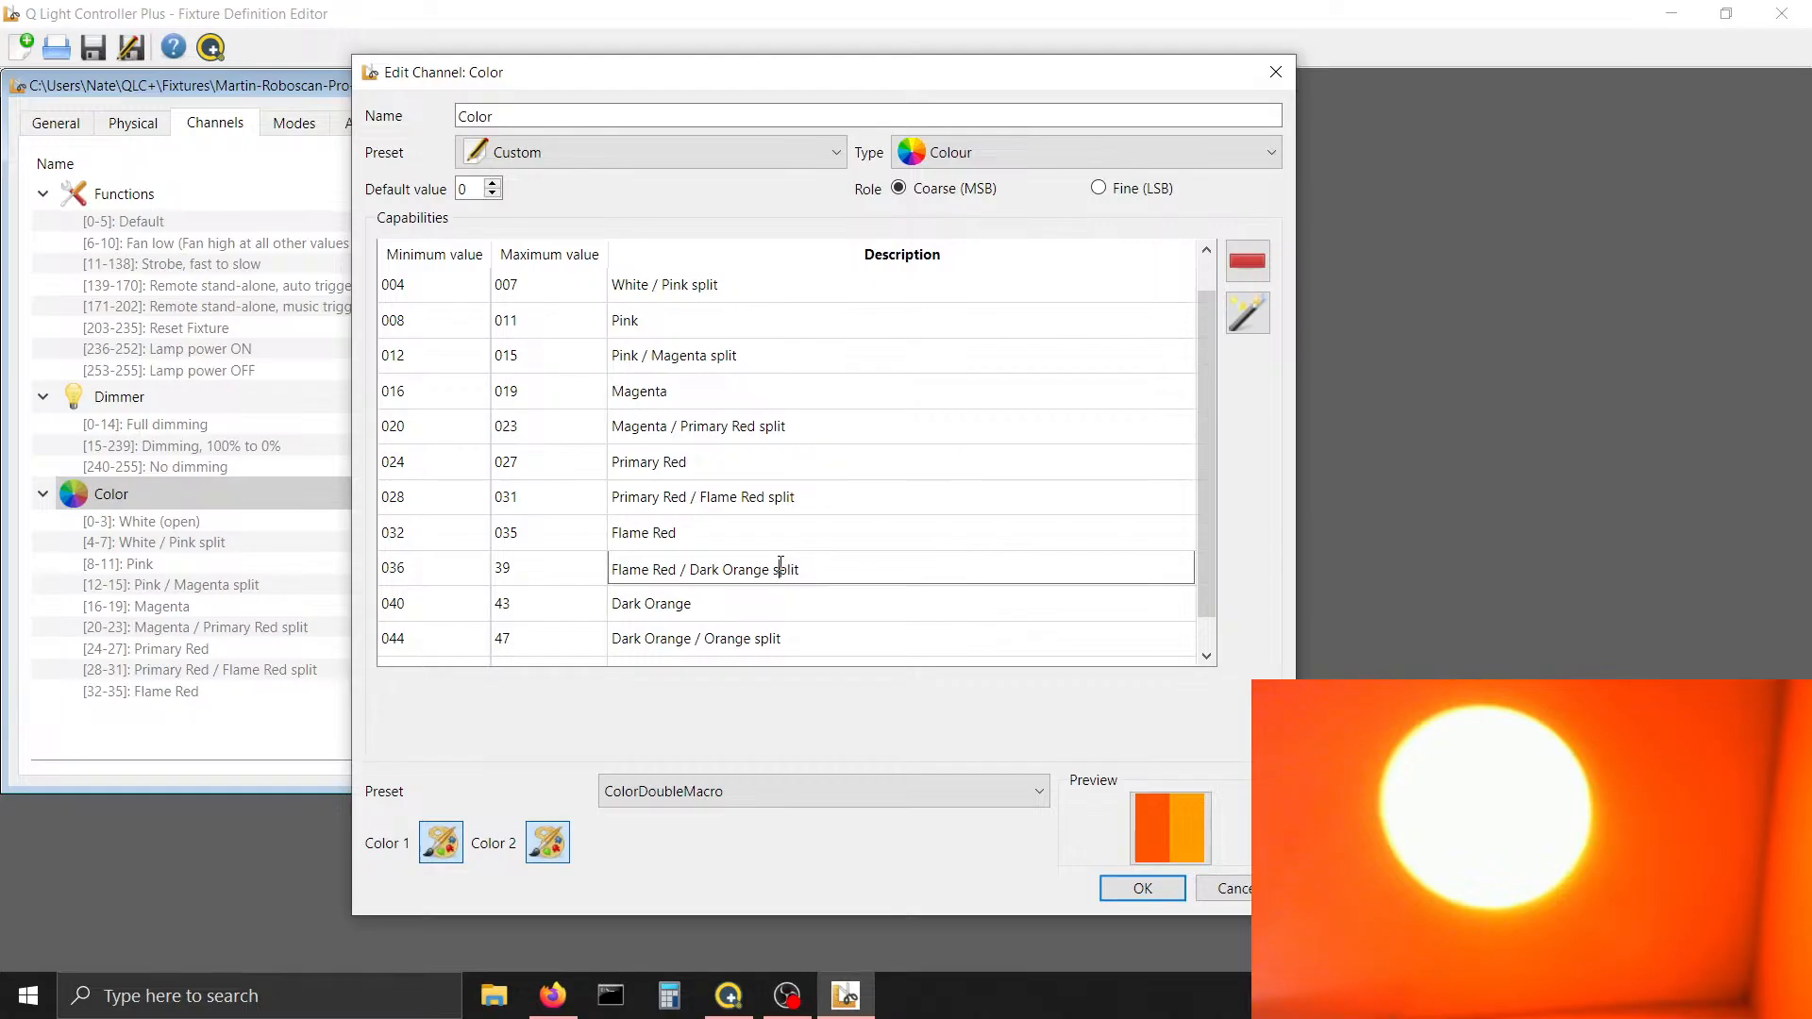
left_click(775, 644)
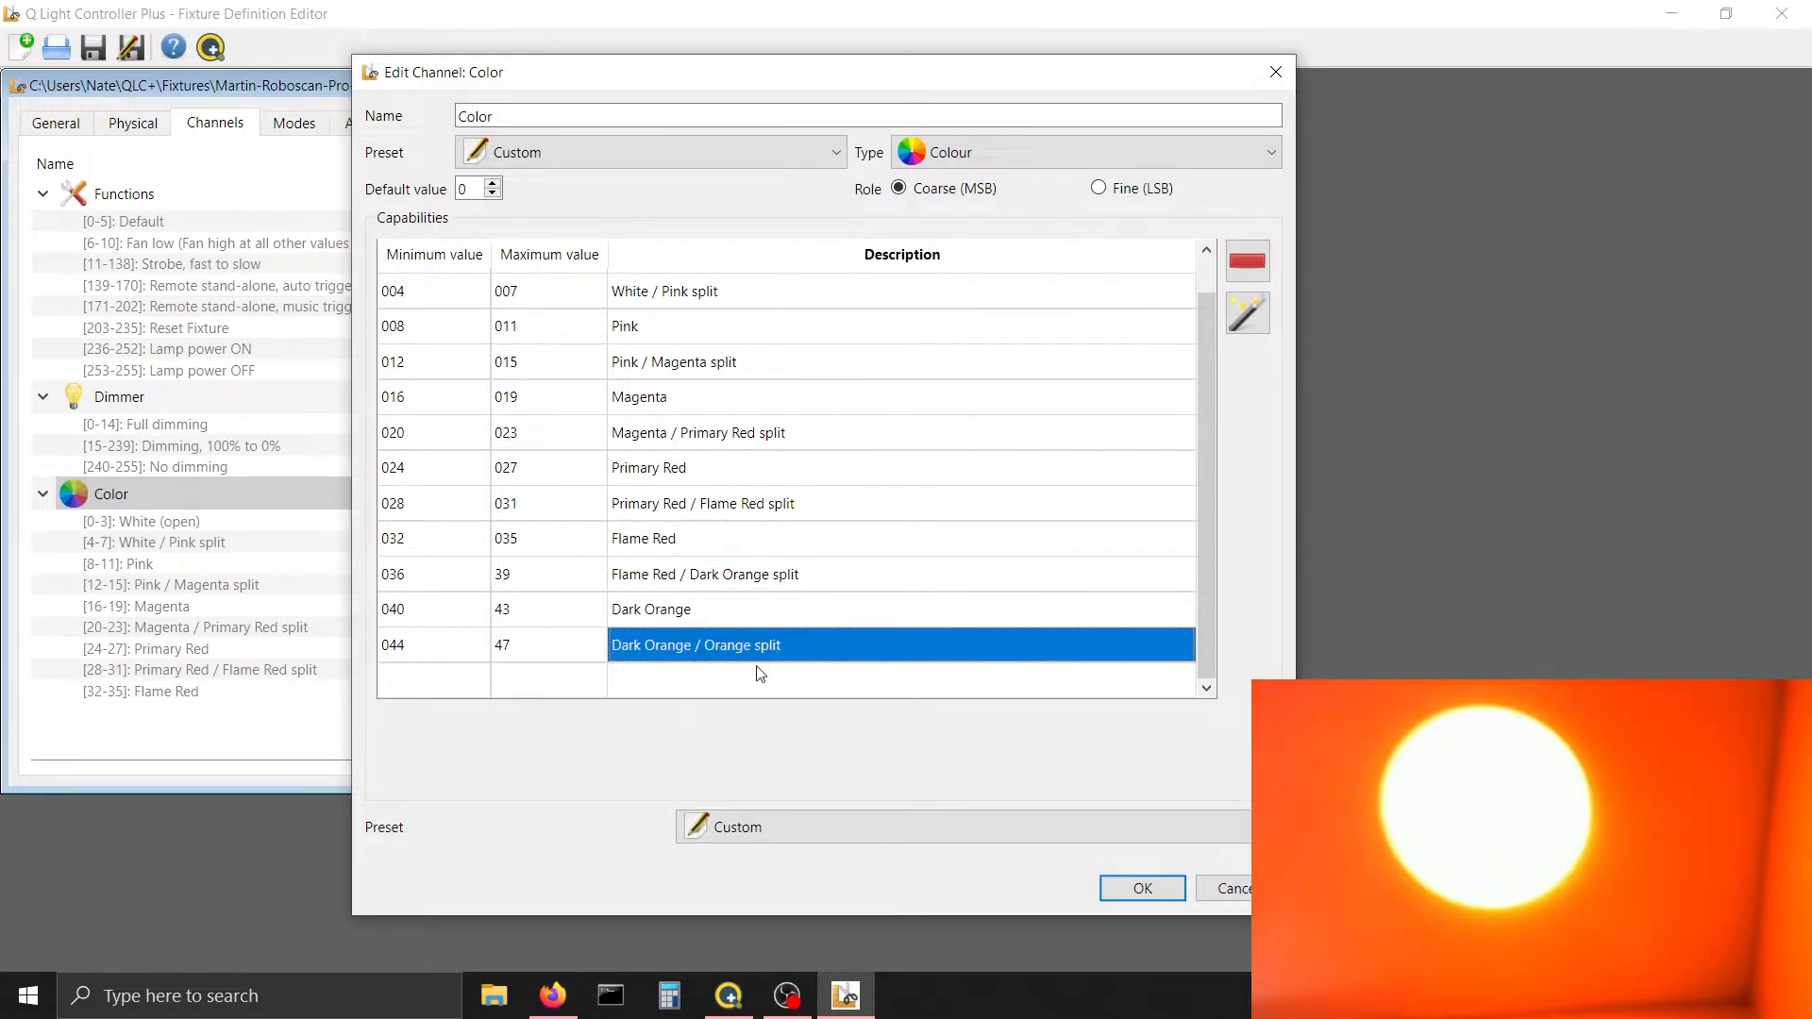
In Q Light Controller Plus, raise colour channel 3 to 44 to check the split colour, and return to the Fixture Definition Editor
left_click(736, 997)
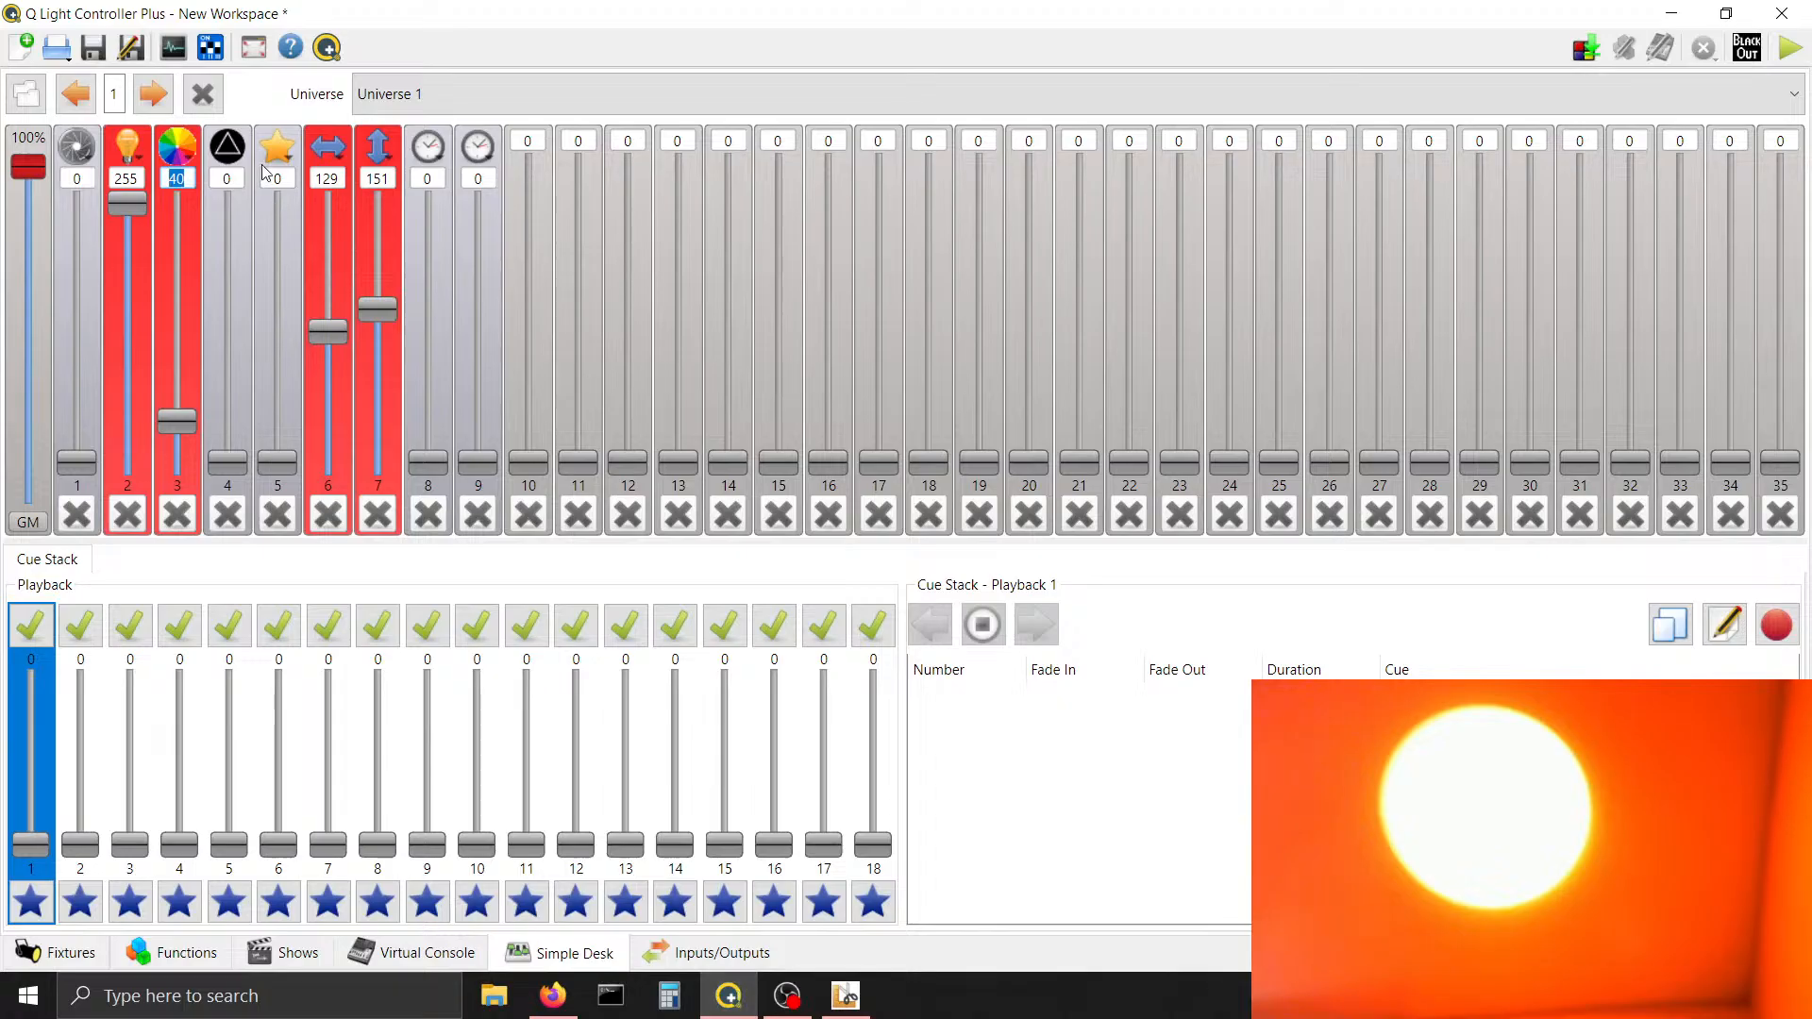
left_click(186, 175)
key("Up")
key("Up")
key("Up")
key("Up")
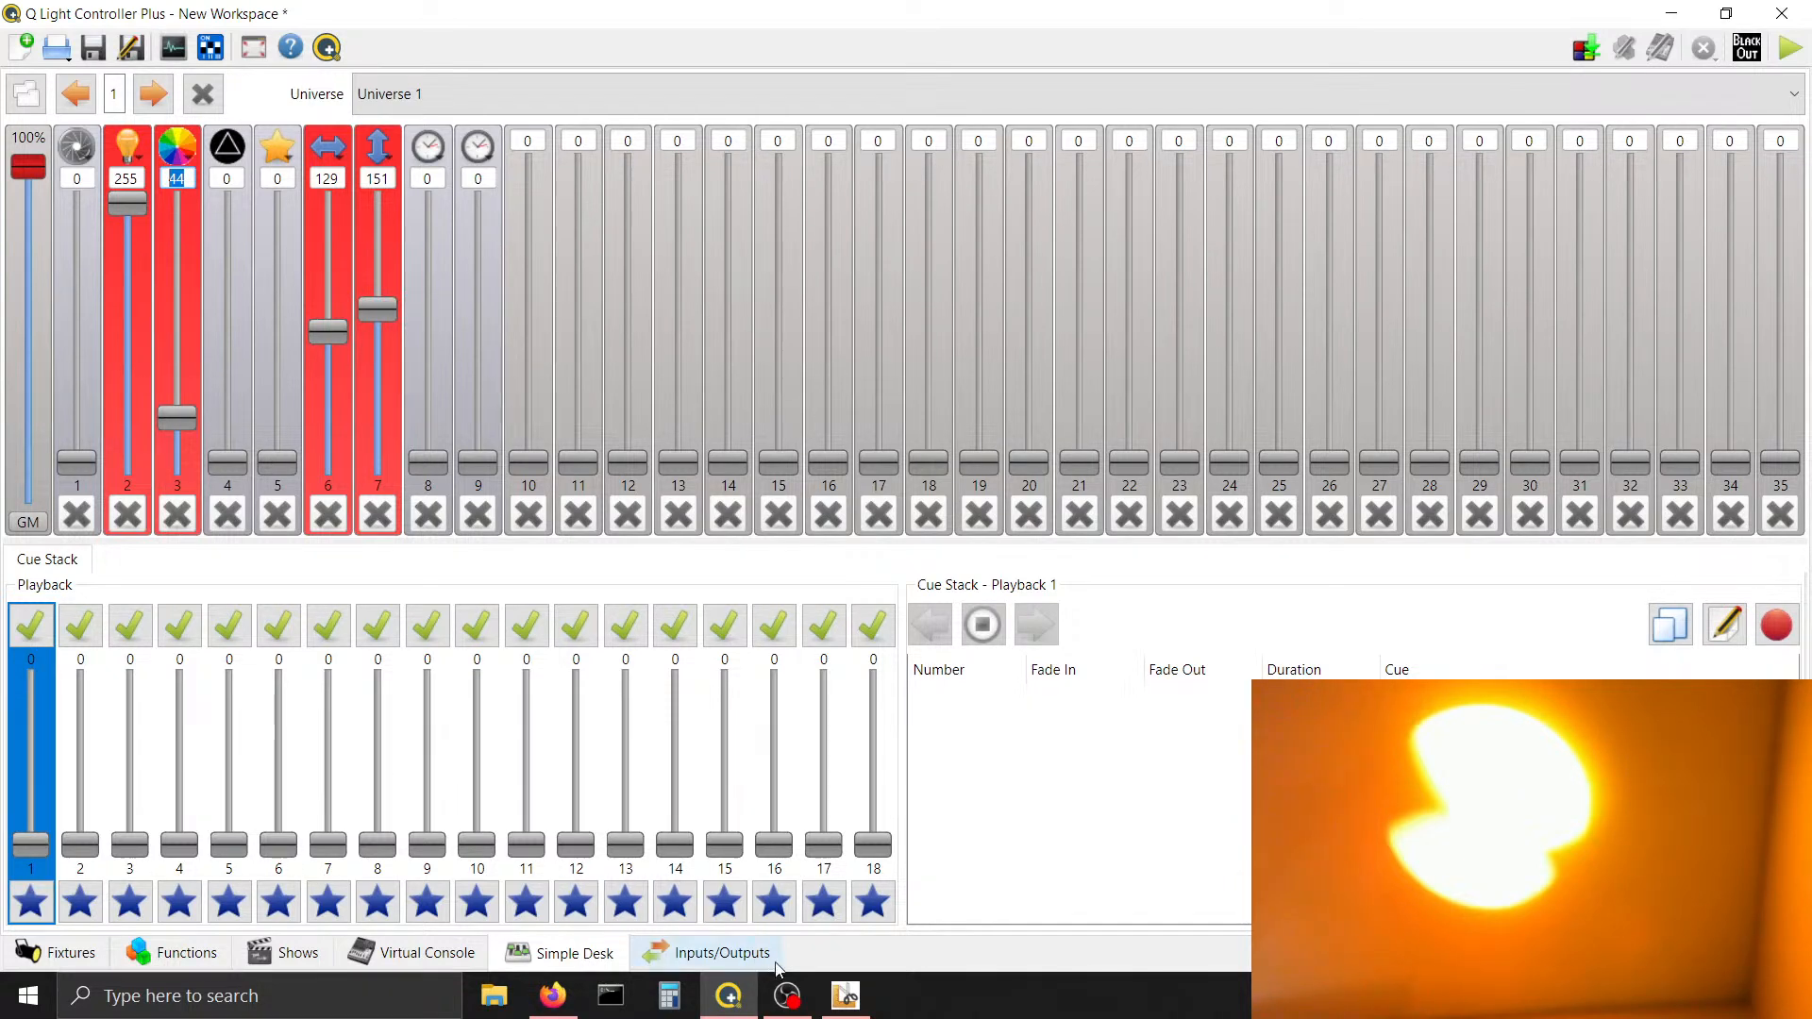
left_click(846, 995)
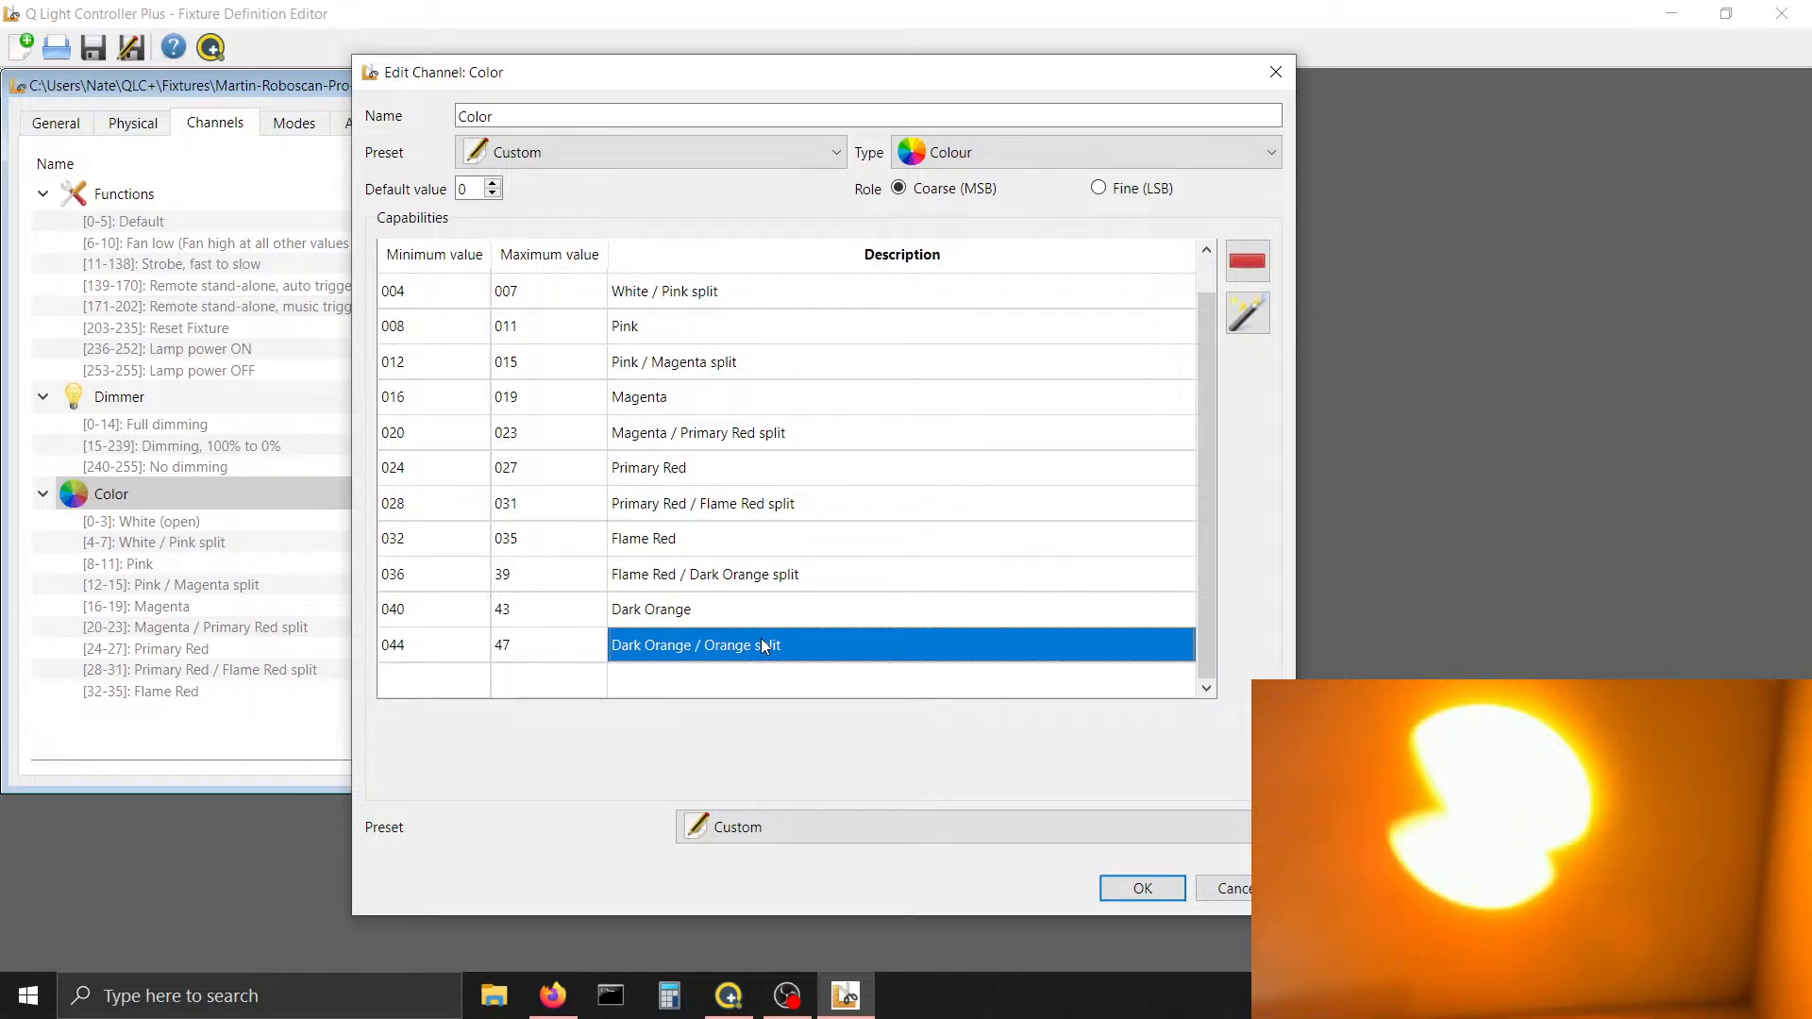
In Q Light Controller Plus, run colour channel 3 up to 53 and back through 50 to 46, and return to the Fixture Definition Editor
left_click(726, 994)
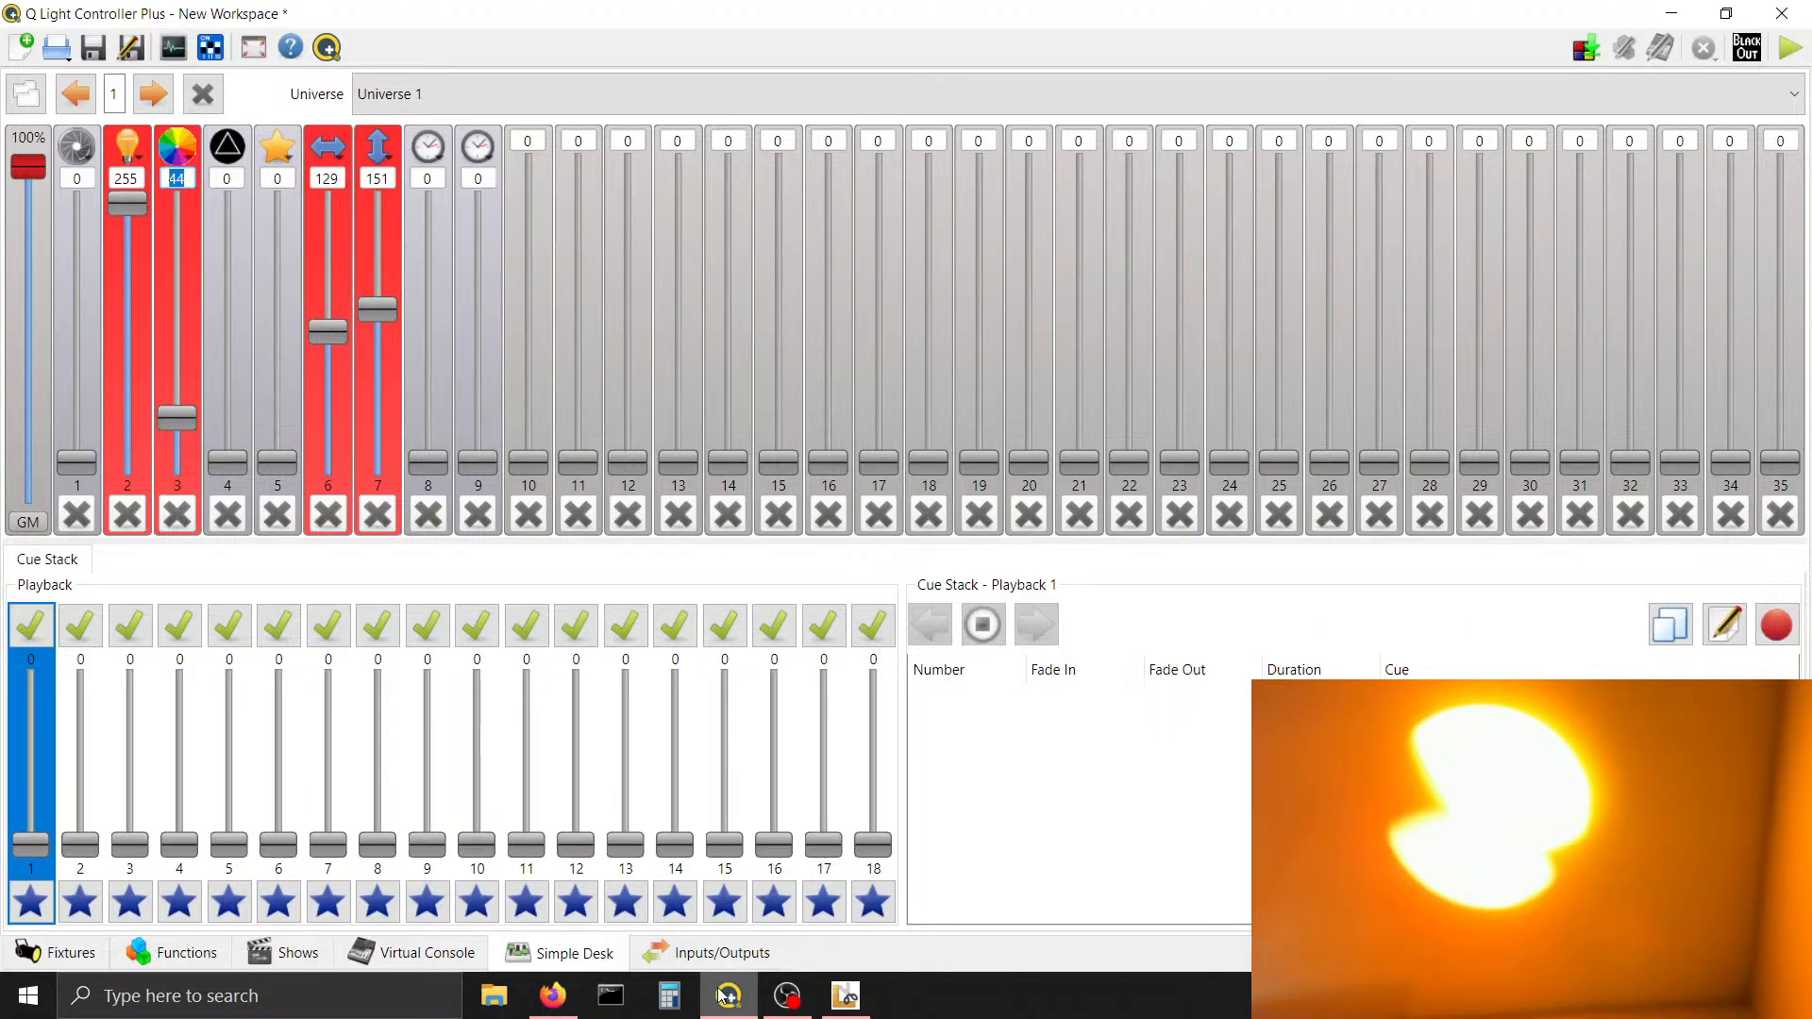
left_click(846, 994)
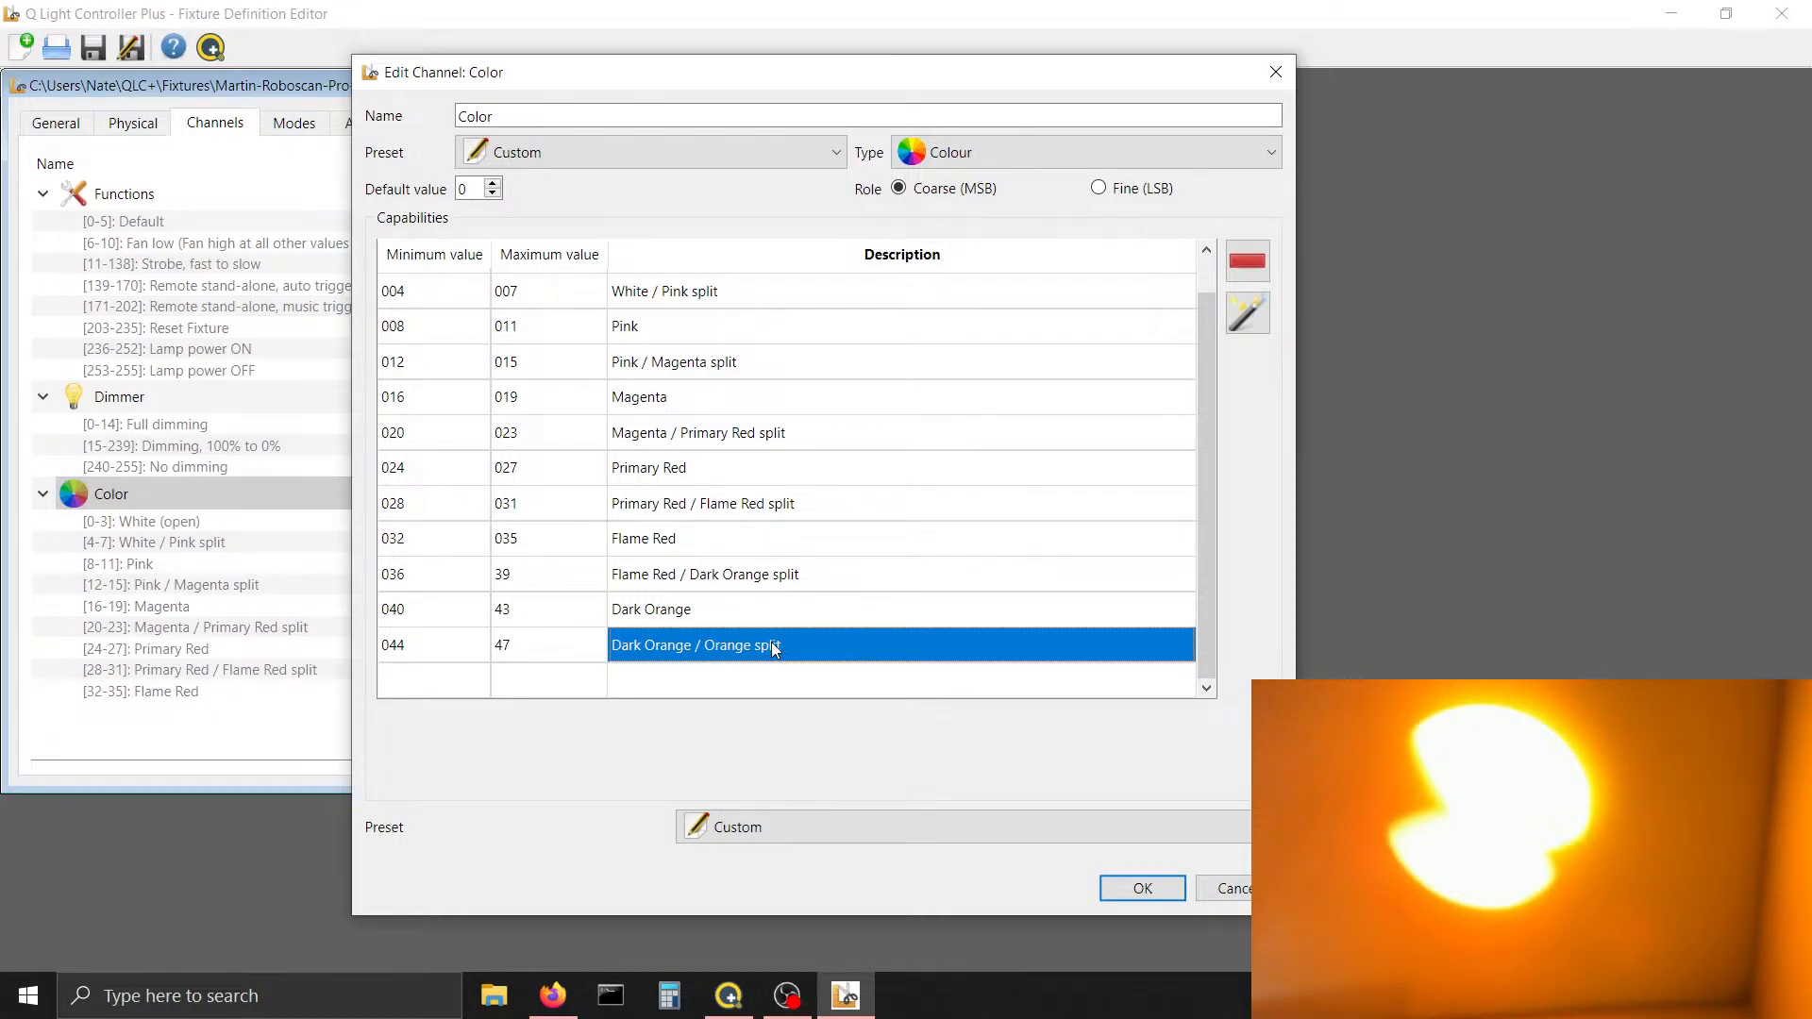
left_click(728, 994)
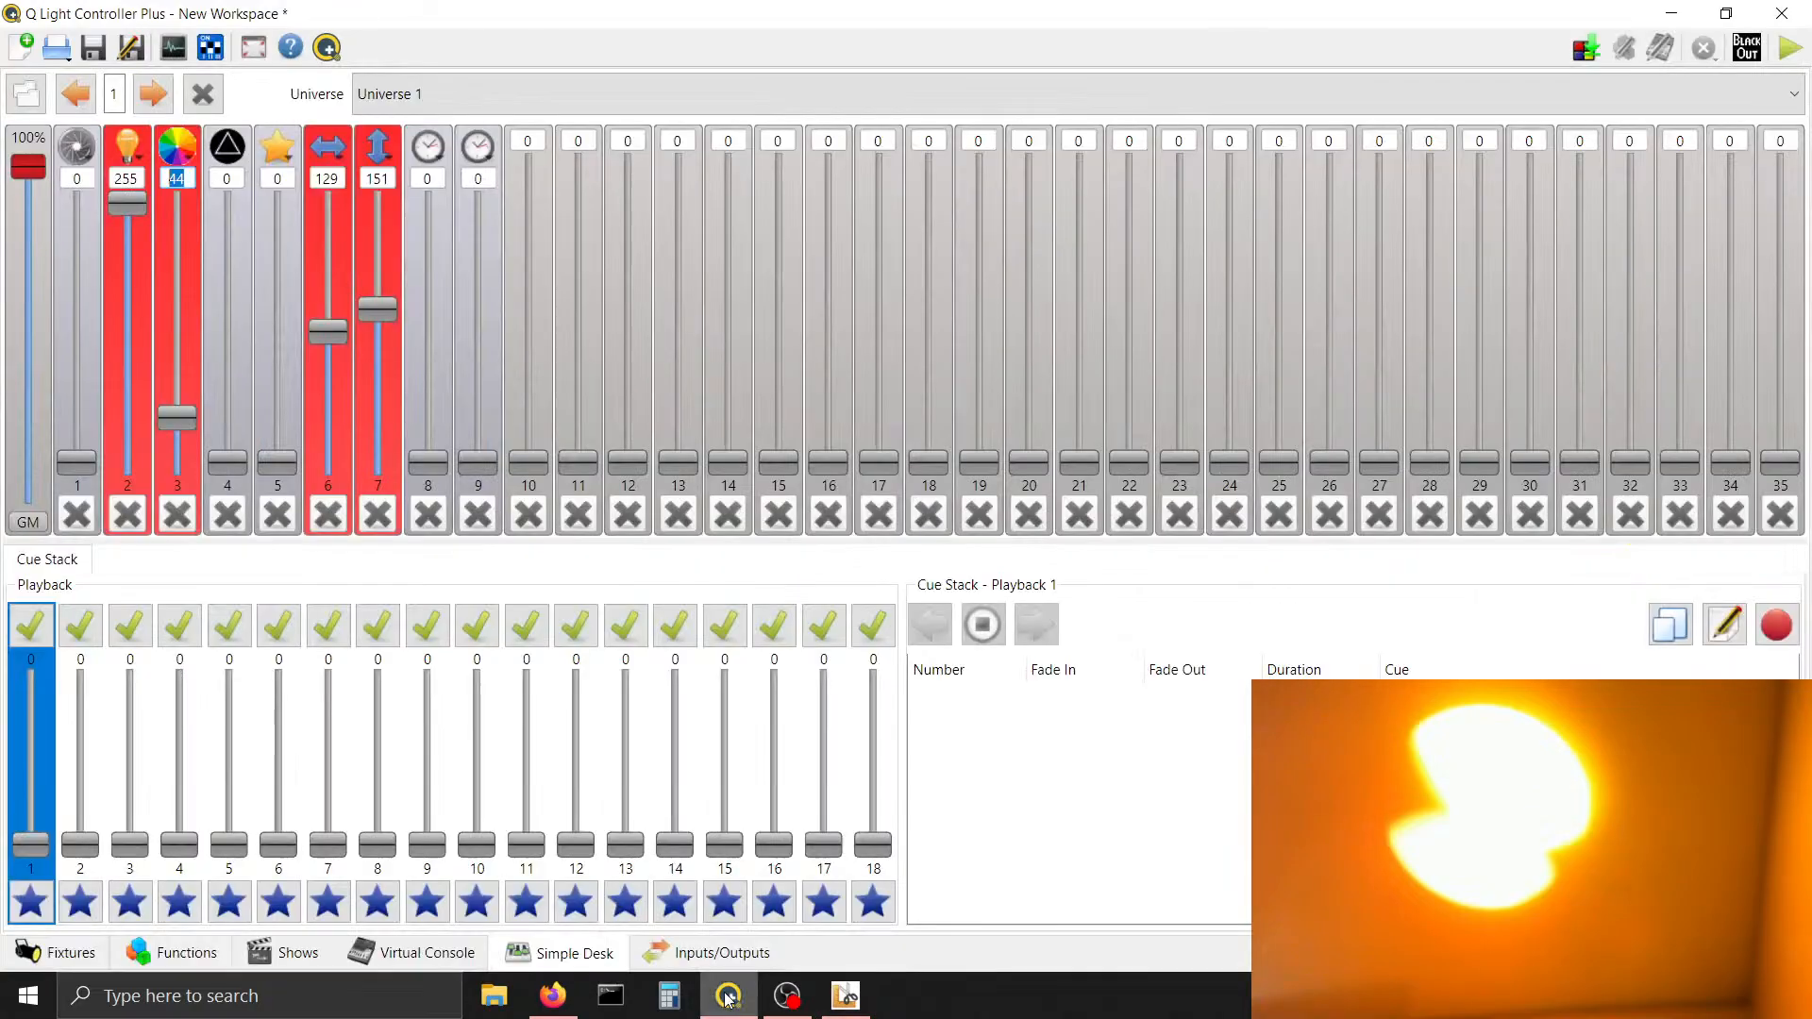
left_click(182, 177)
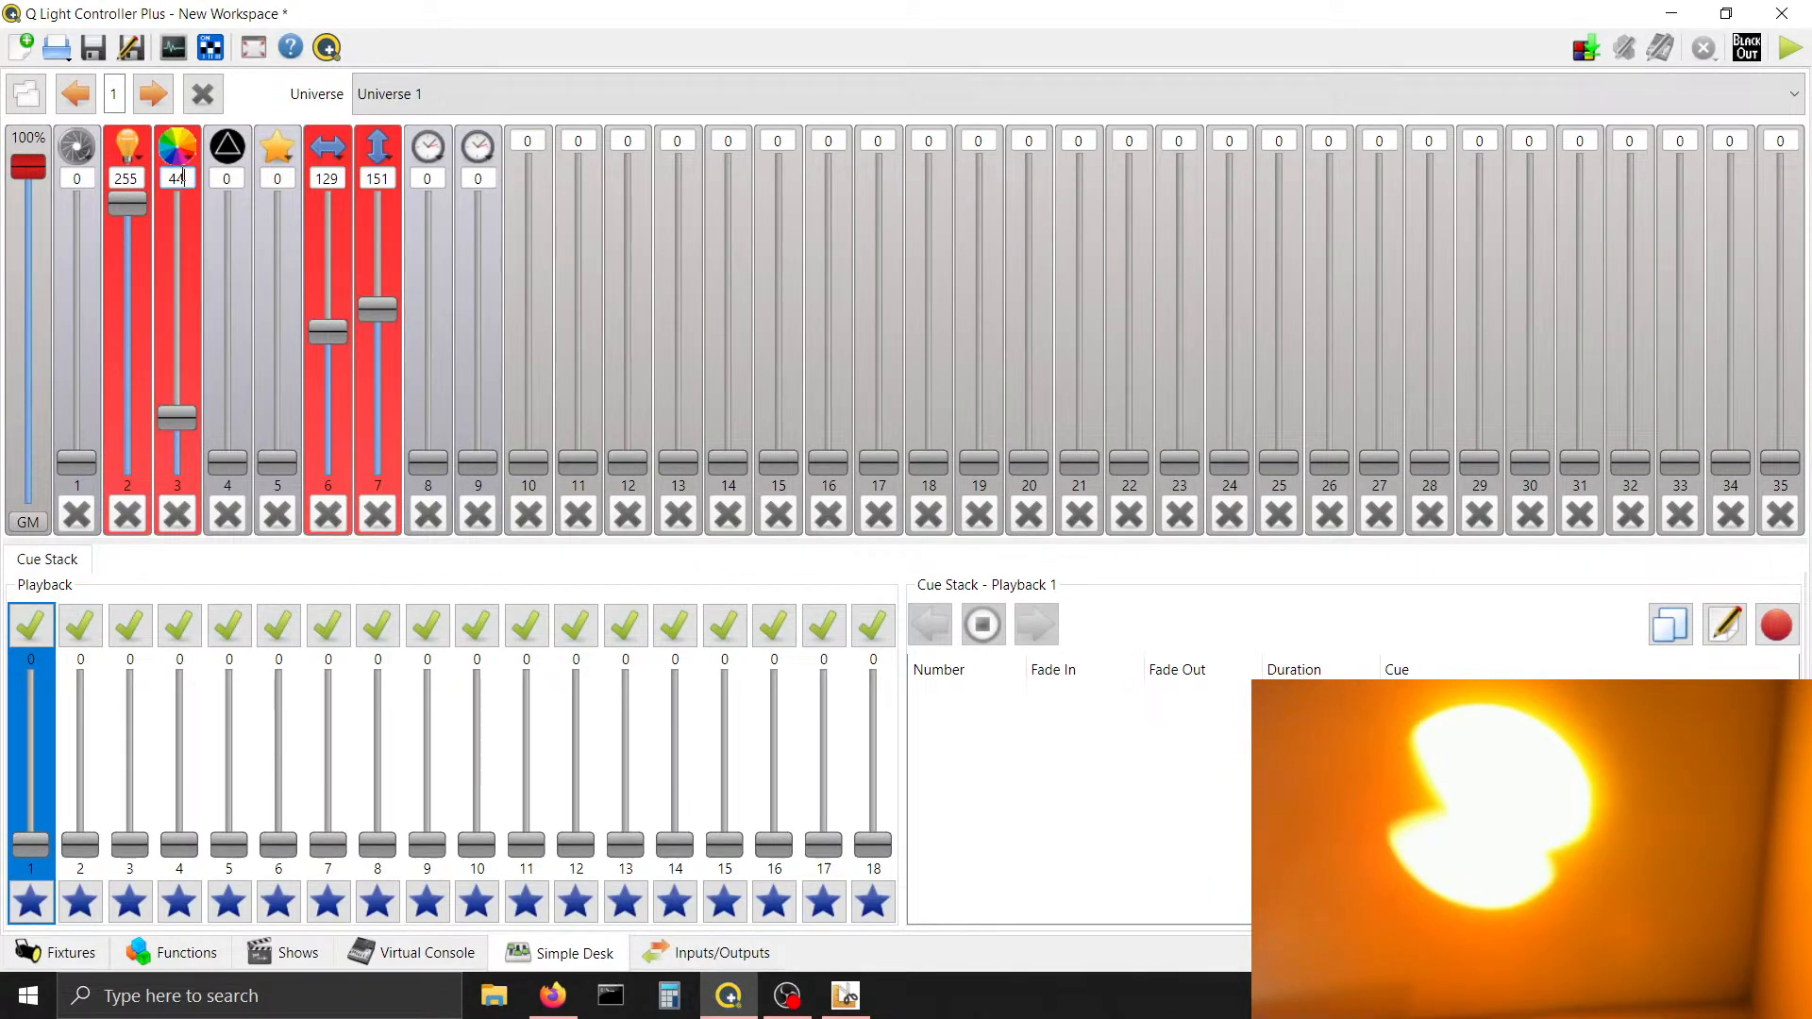
scroll(179, 177, "up", 7)
scroll(179, 177, "up", 2)
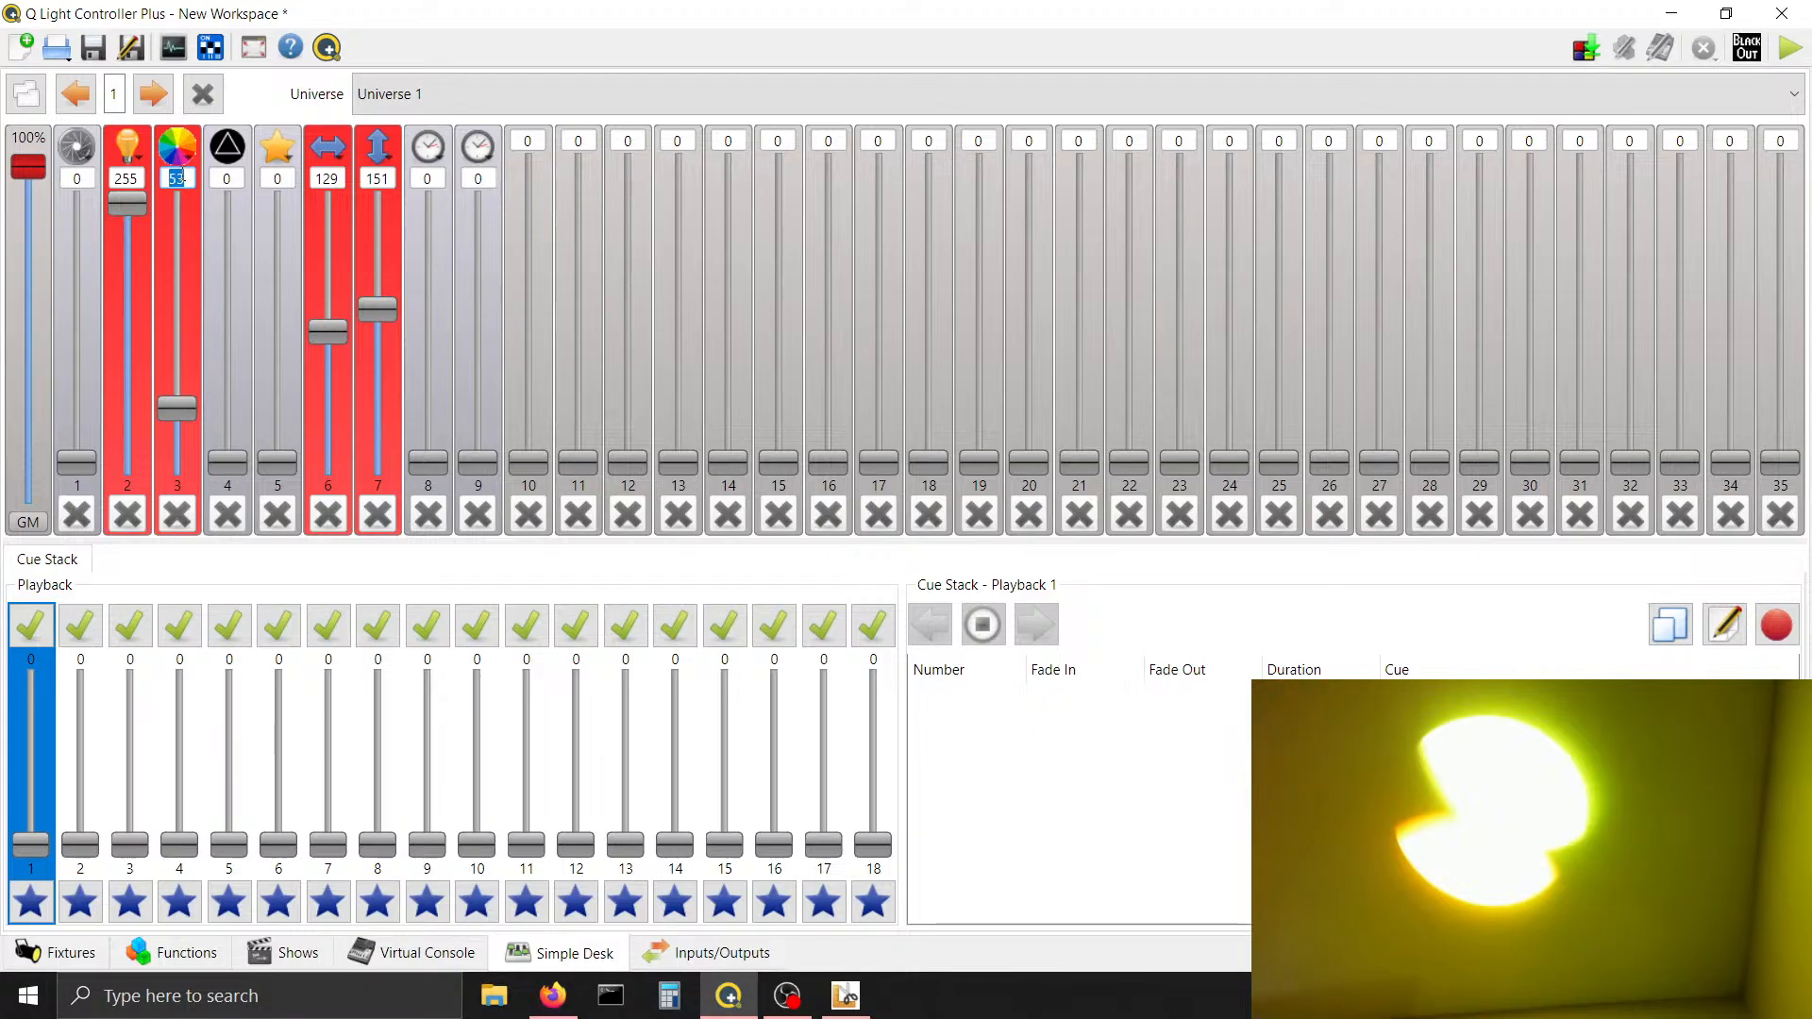
scroll(184, 177, "down", 3)
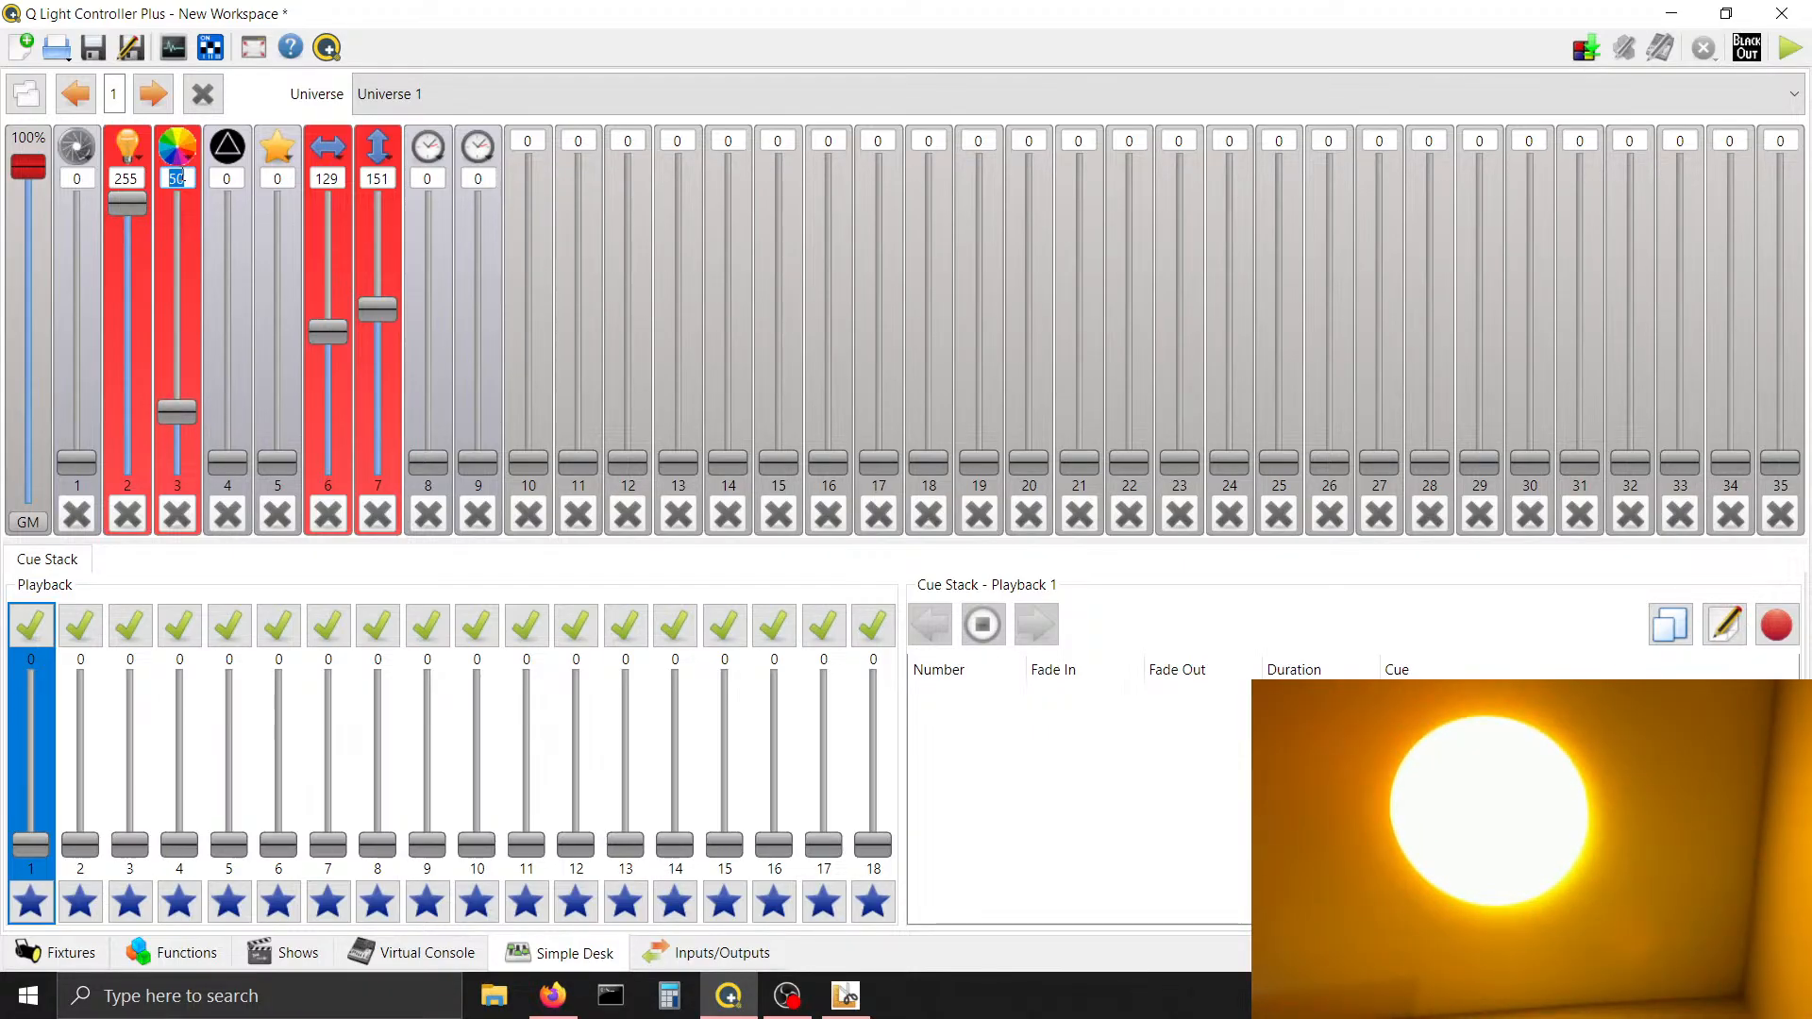
scroll(178, 177, "down", 4)
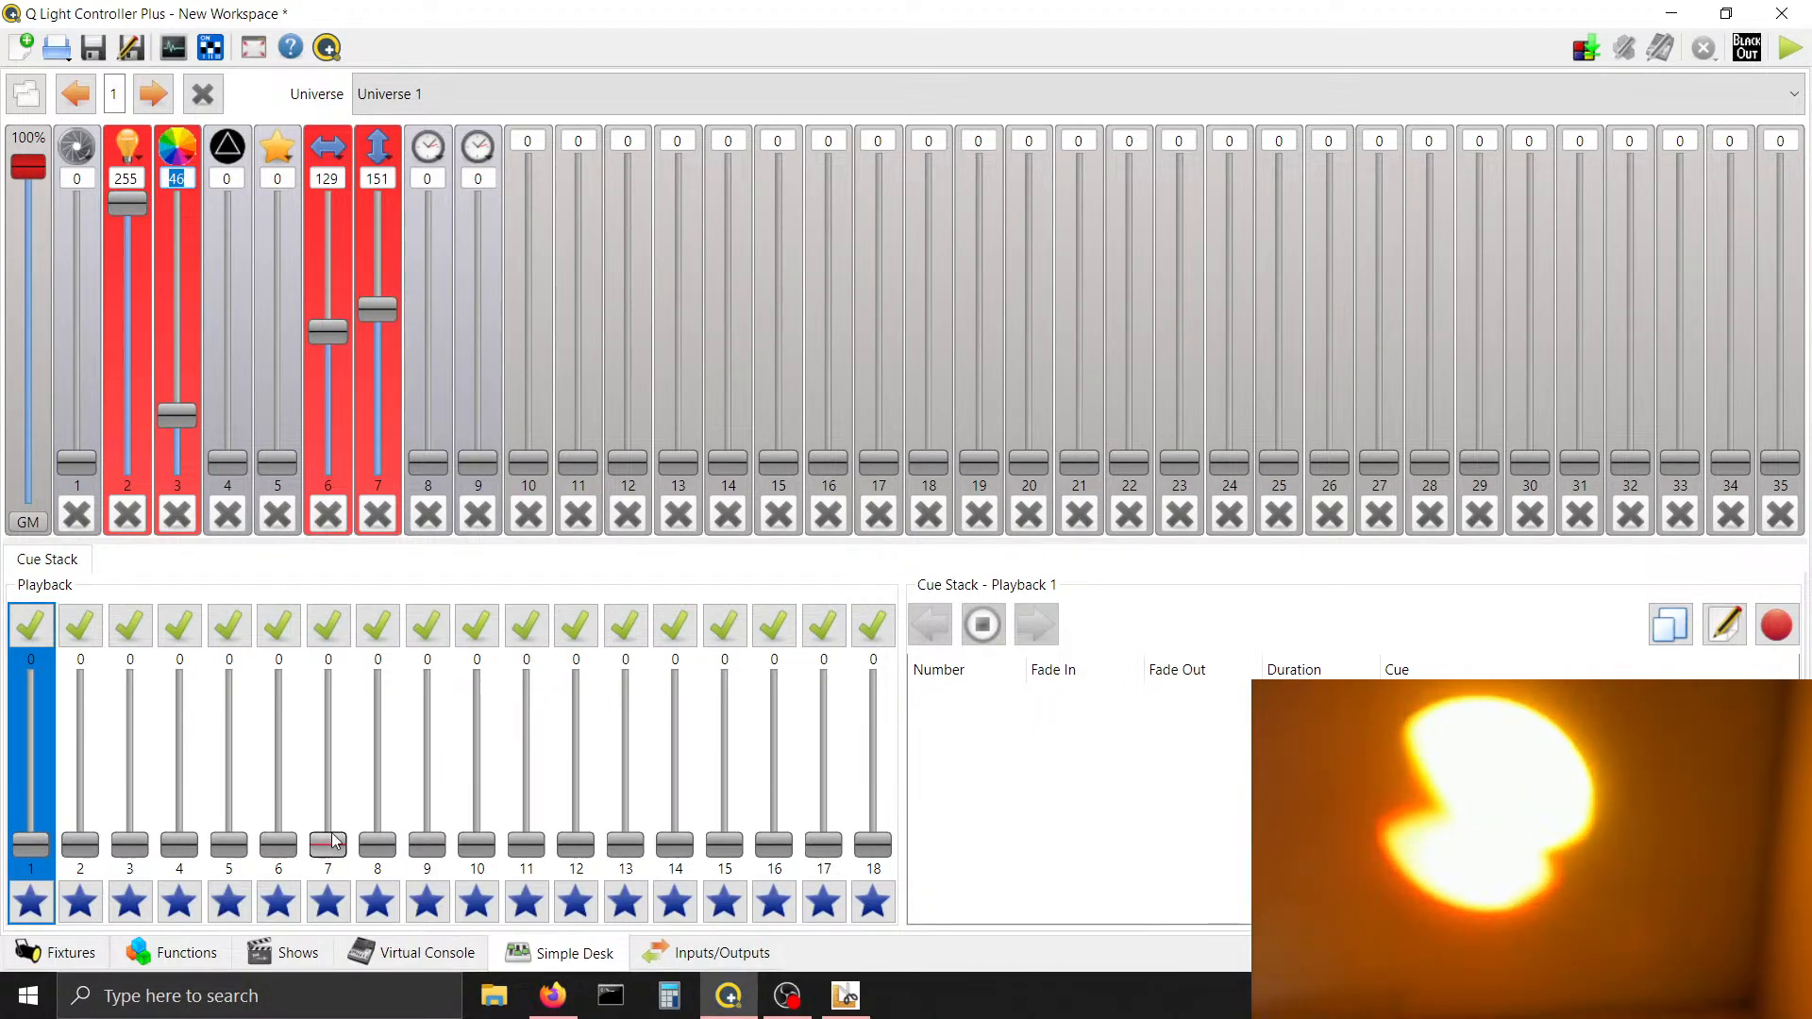
left_click(846, 996)
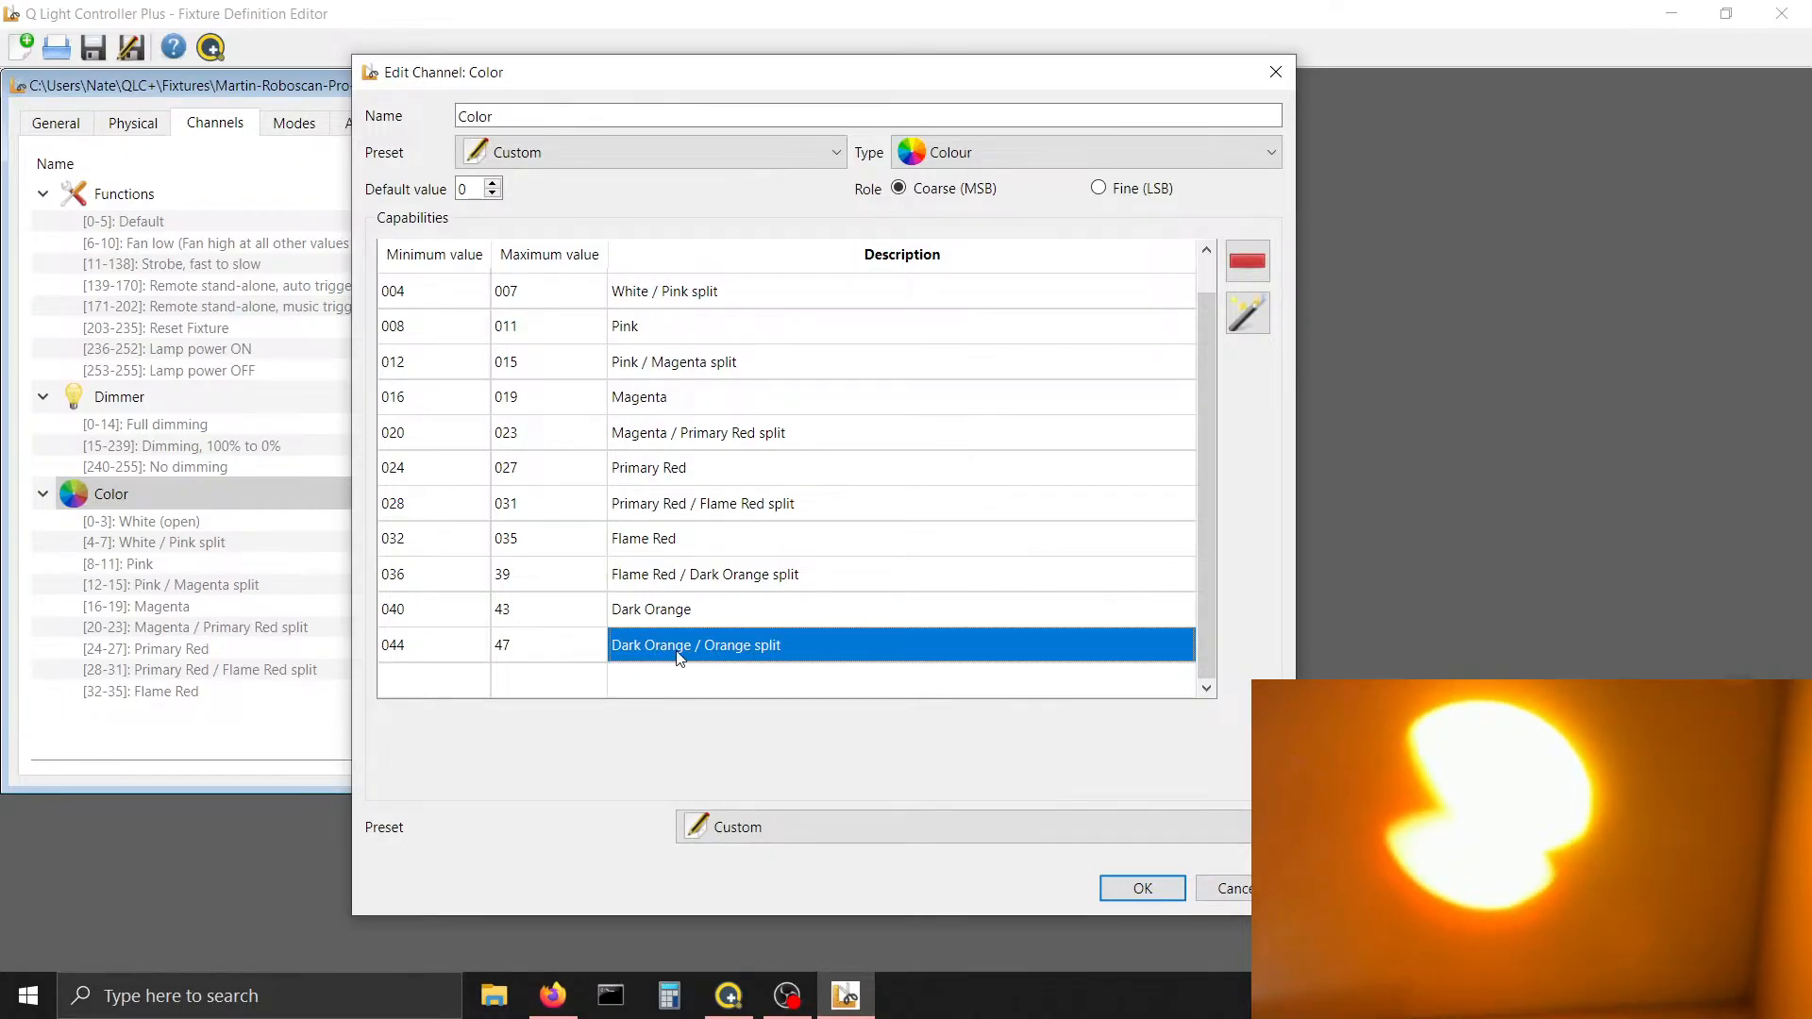
Give the 044 to 47 "Dark Orange / Orange split" range the ColorDoubleMacro preset
key("alt+Tab")
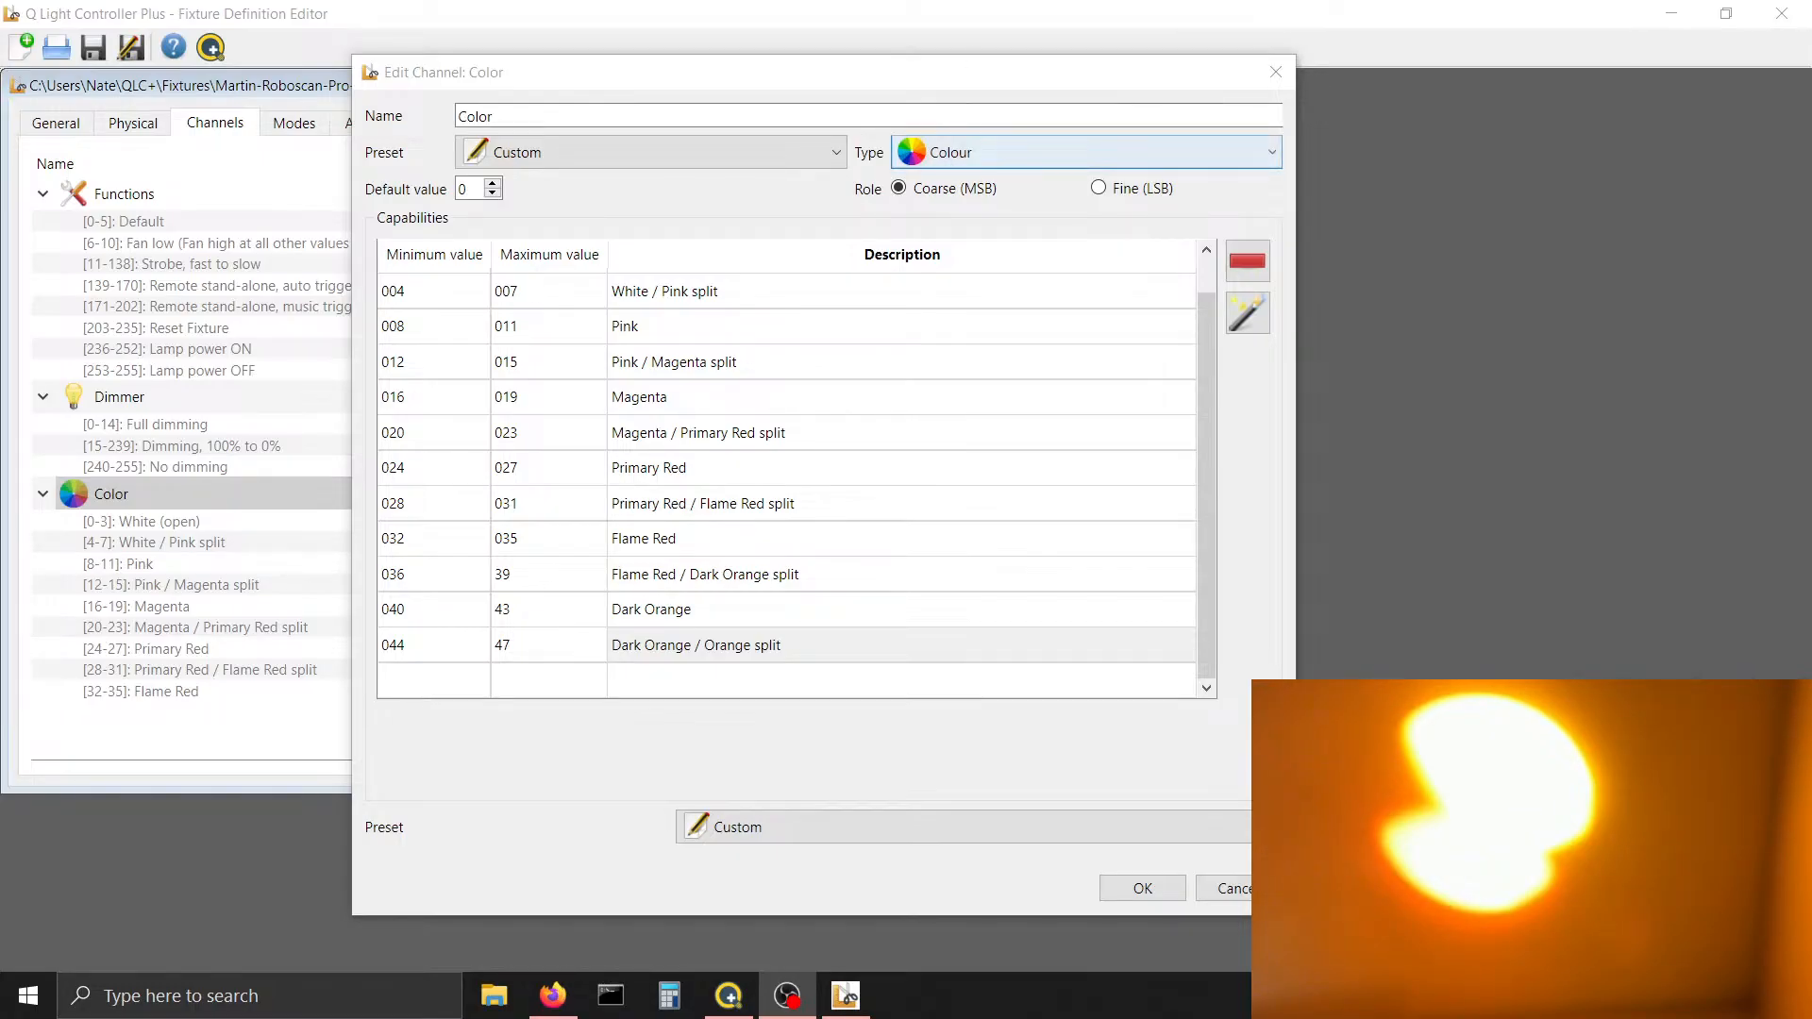
left_click(728, 654)
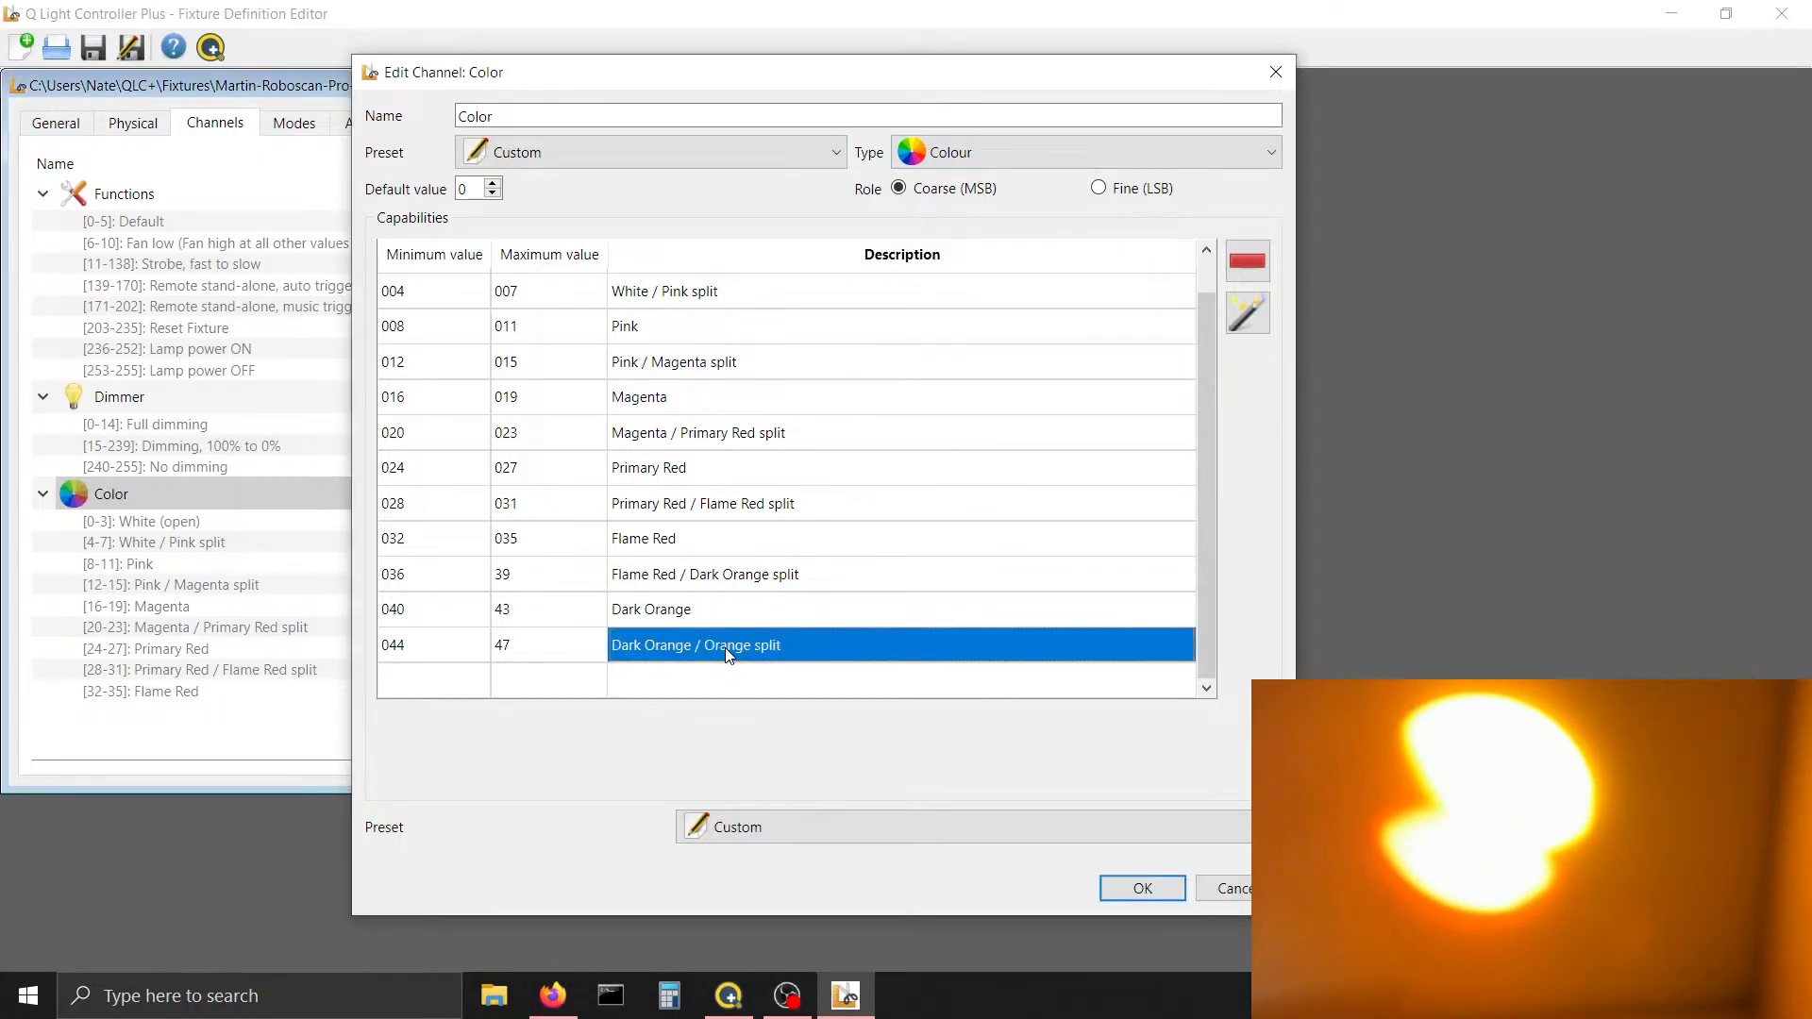
left_click(772, 827)
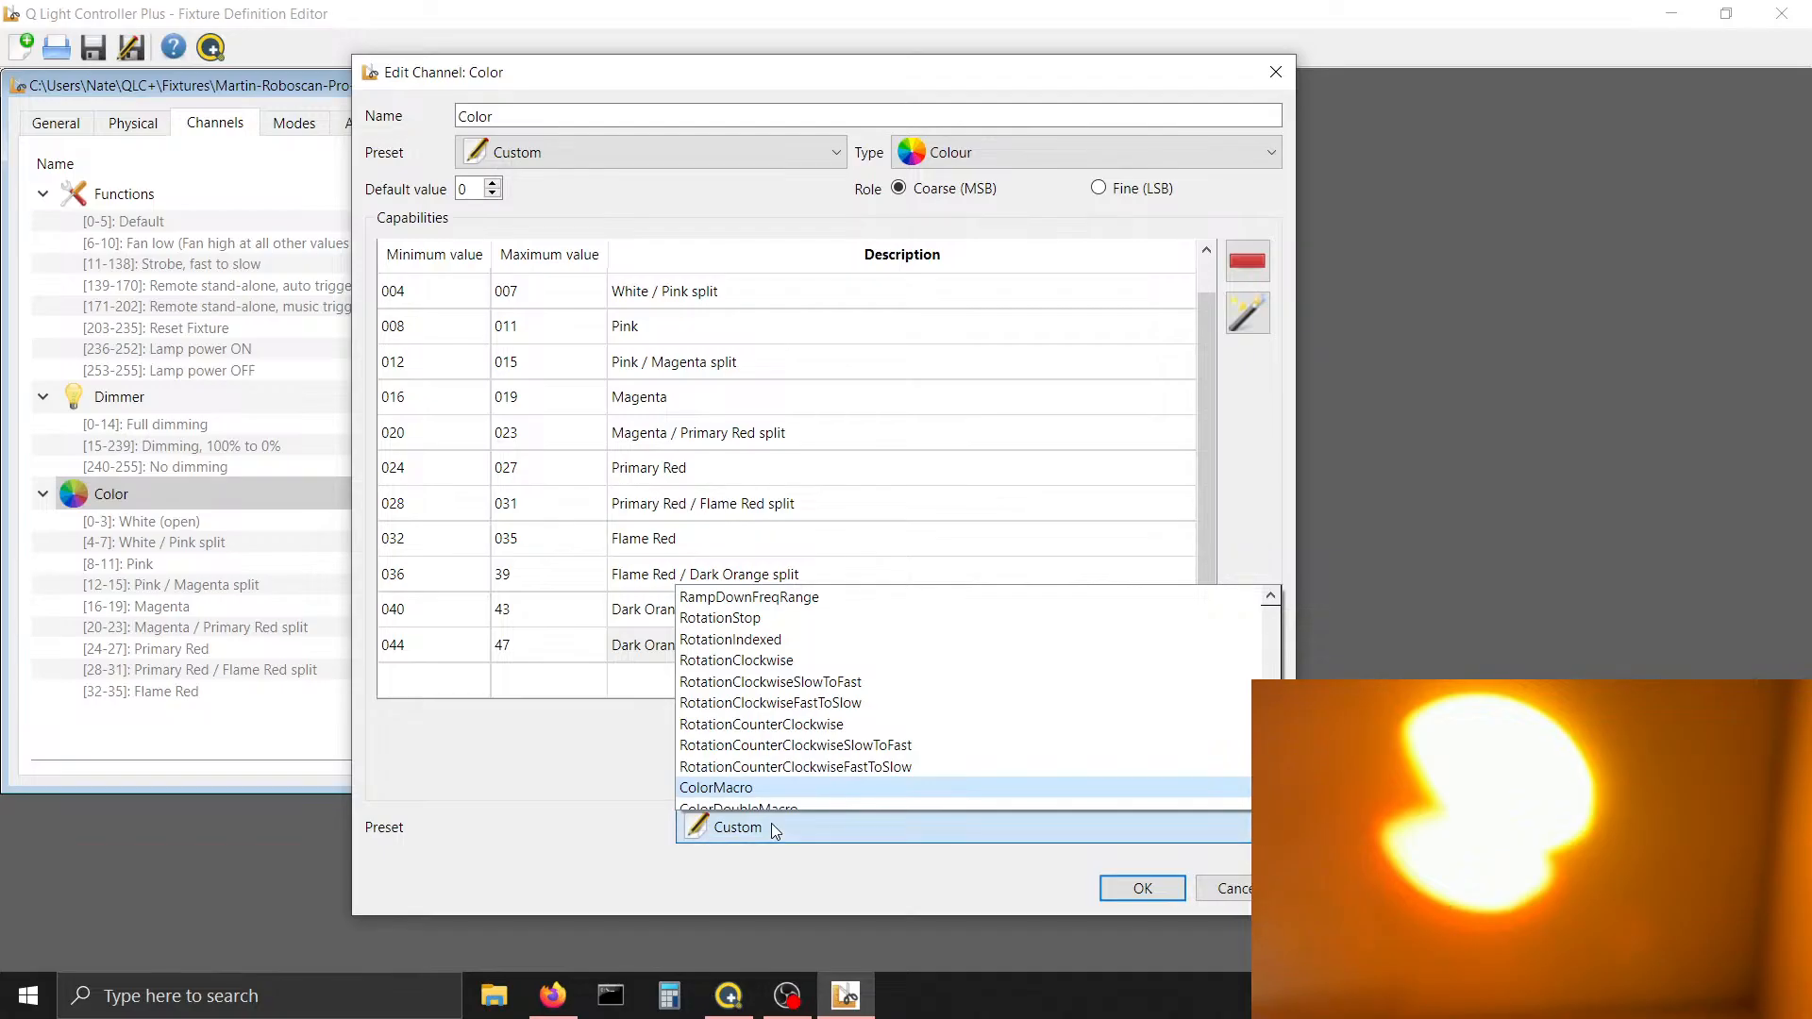
key("Down")
key("Return")
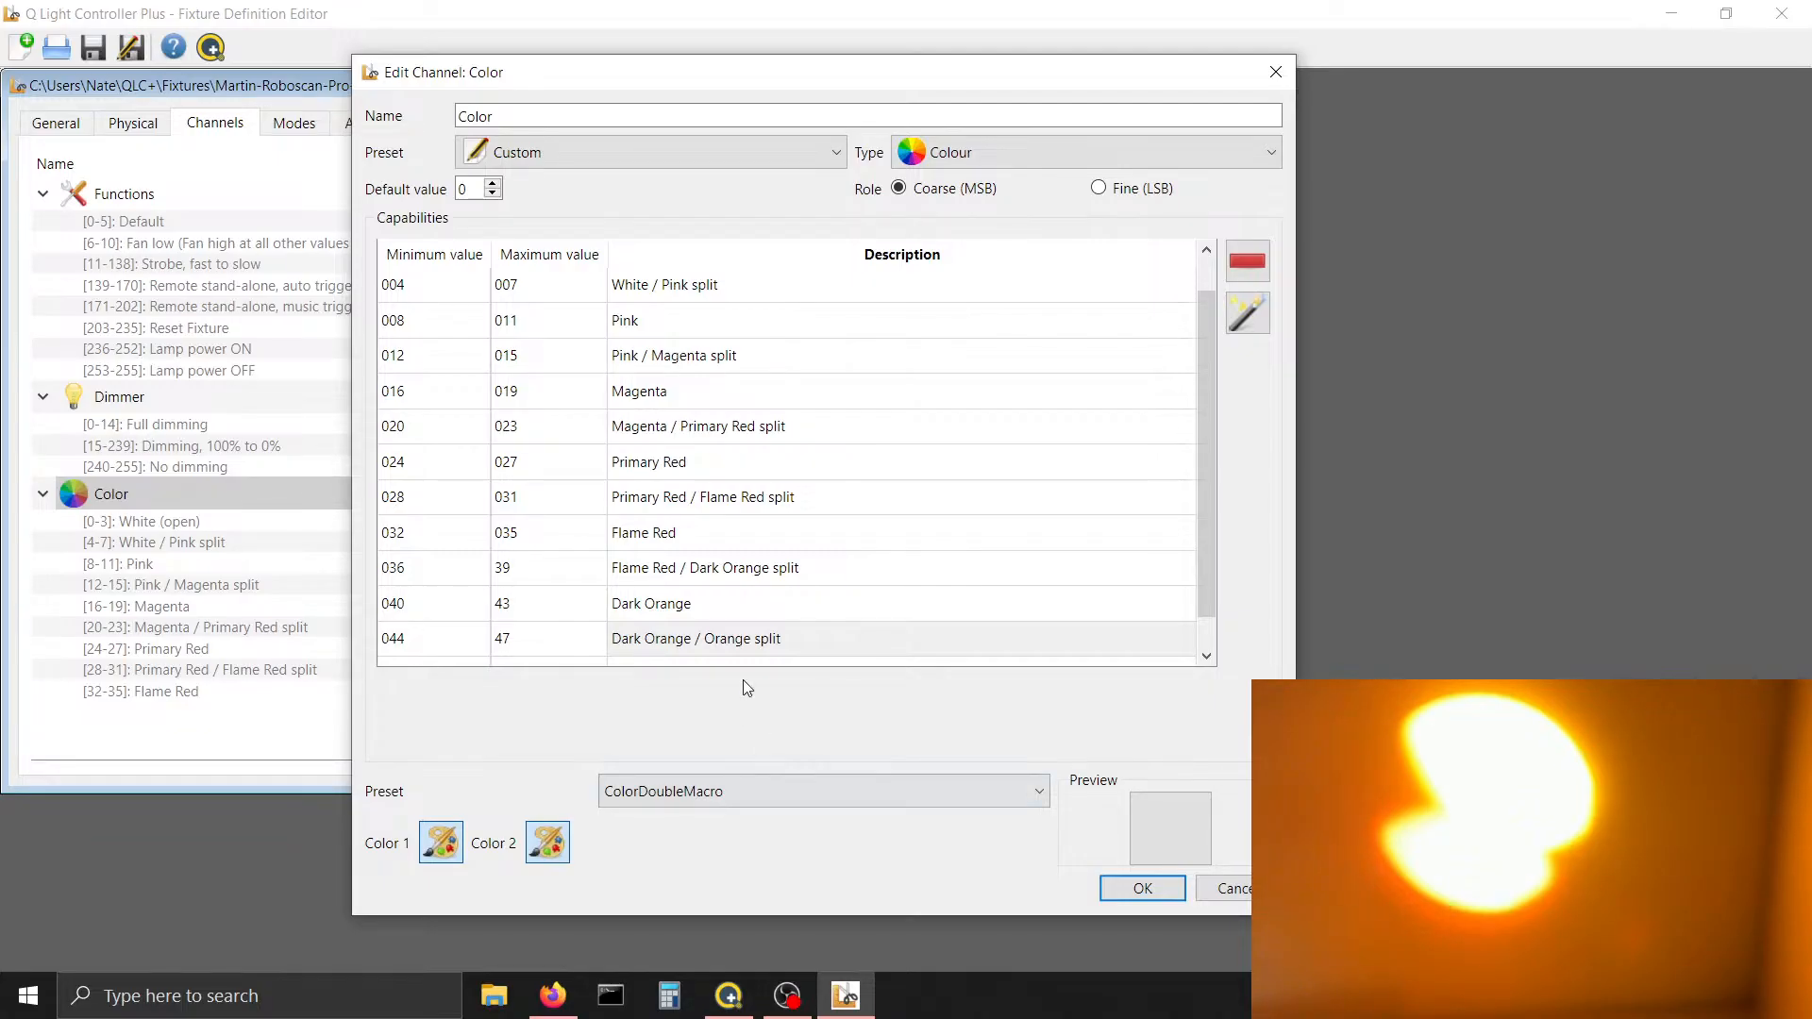
Copy the Dark Orange range's colour code #ff9d00 and set it as Color 1 of the Dark Orange / Orange split
left_click(770, 609)
left_click(440, 841)
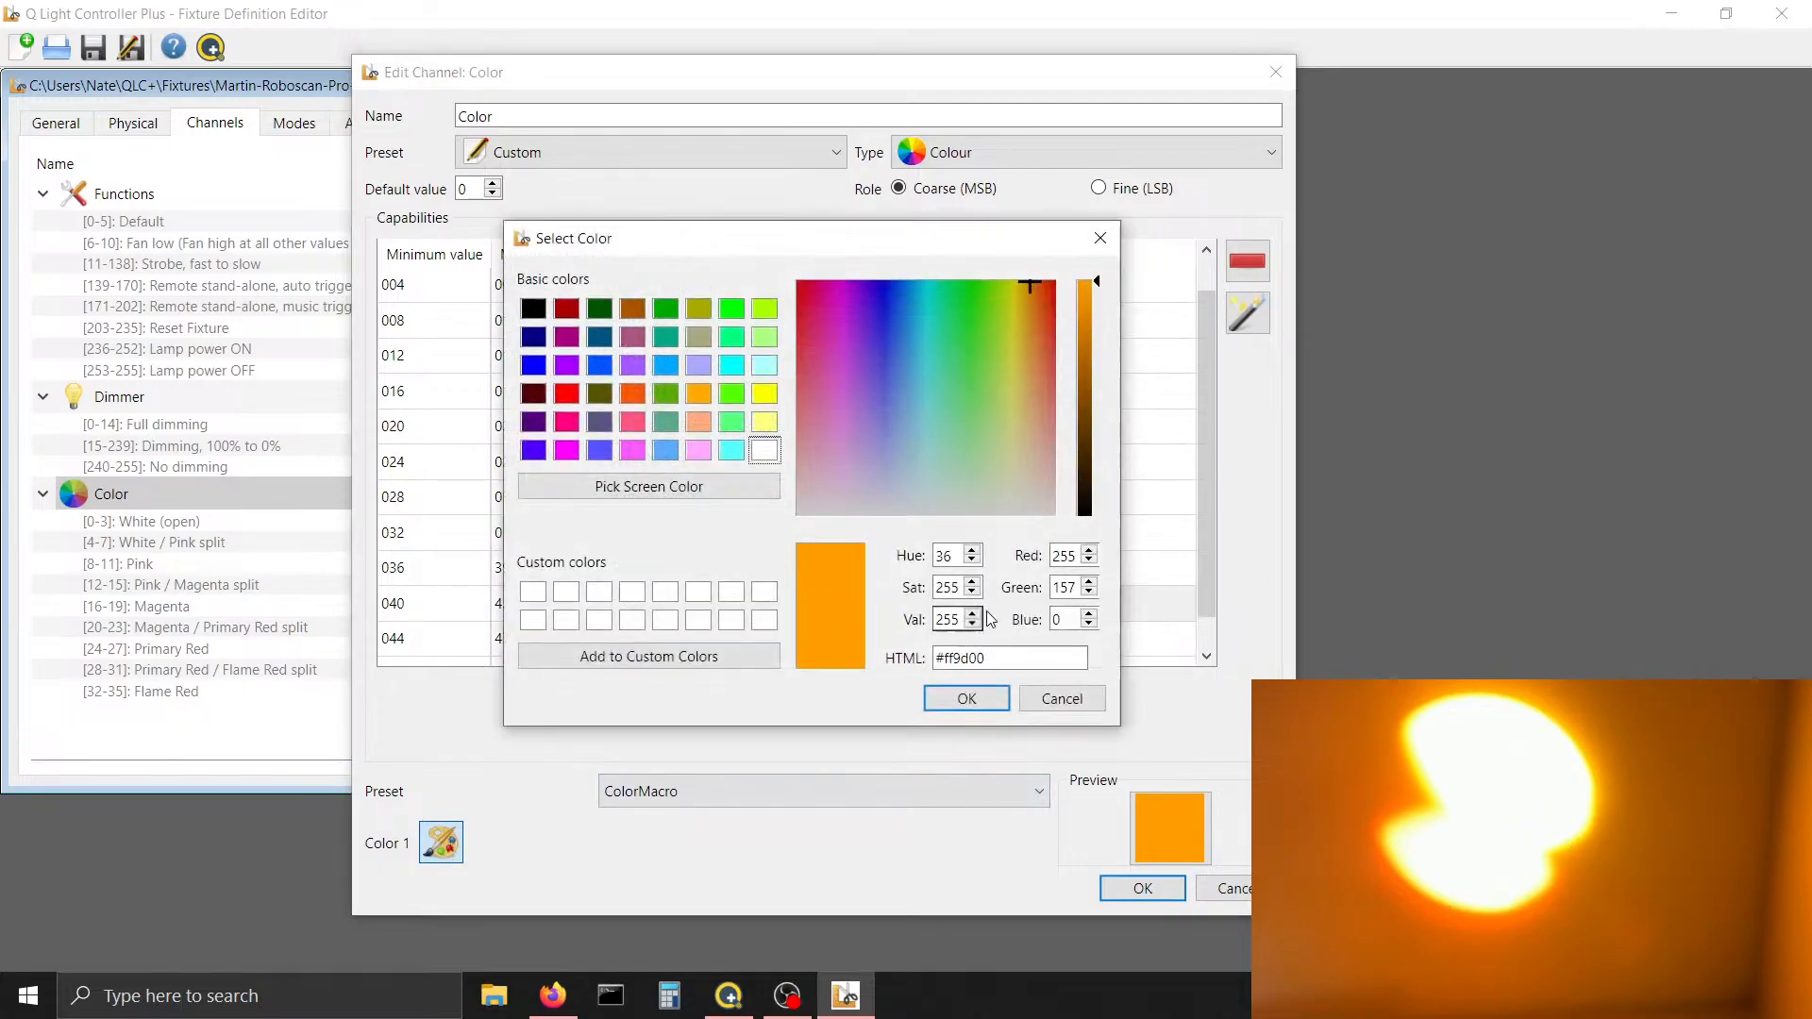
left_click_drag(987, 658, 903, 667)
key("ctrl+c")
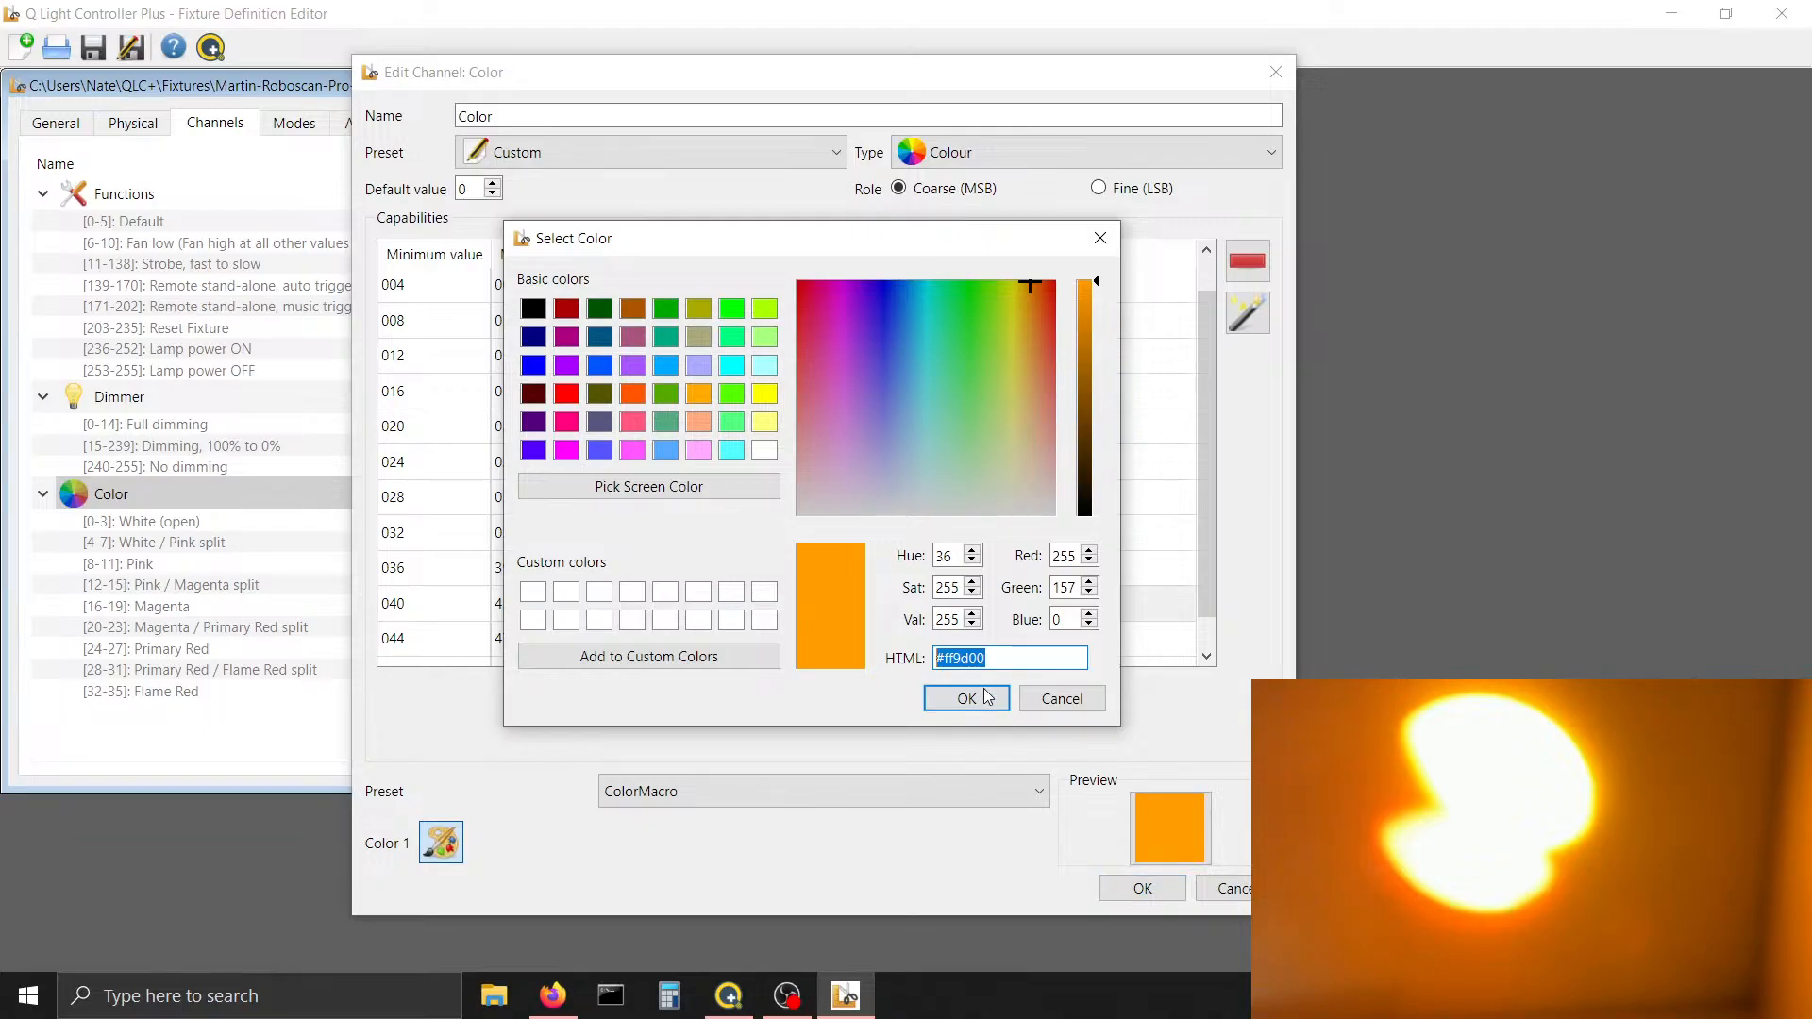
left_click(984, 695)
left_click(869, 638)
left_click(440, 849)
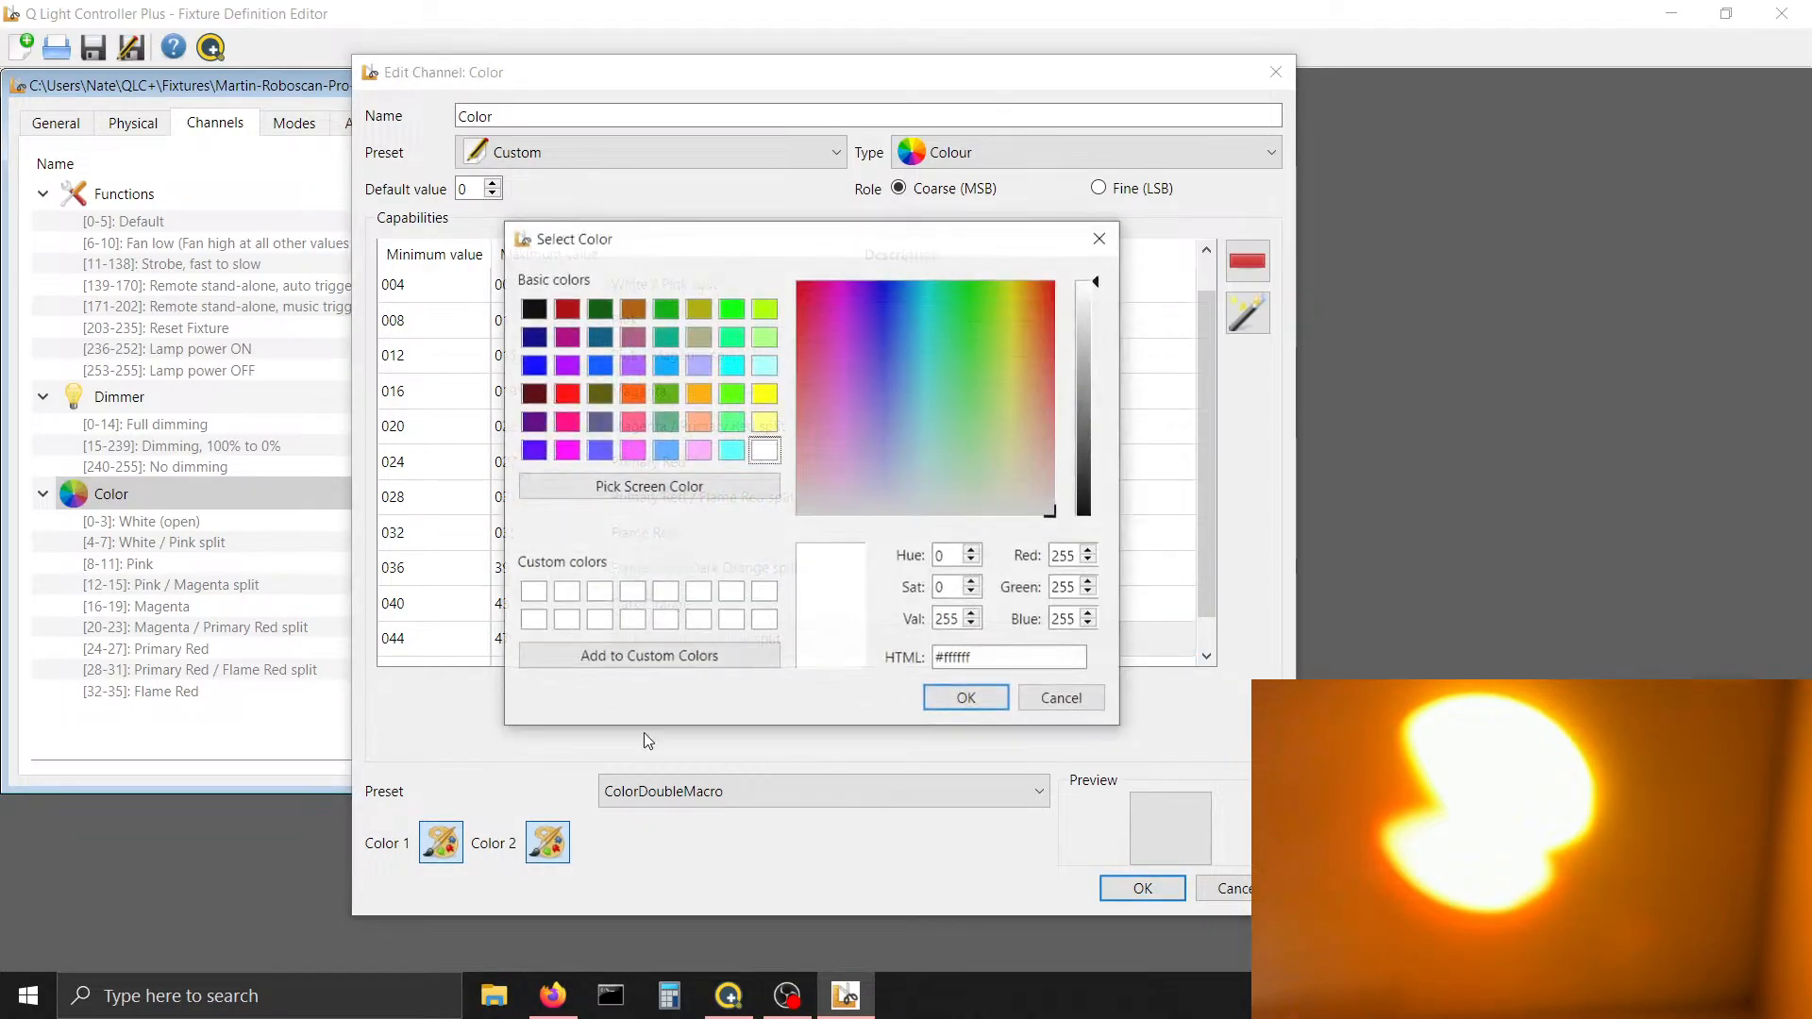
left_click_drag(991, 658, 869, 640)
key("ctrl+v")
key("Return")
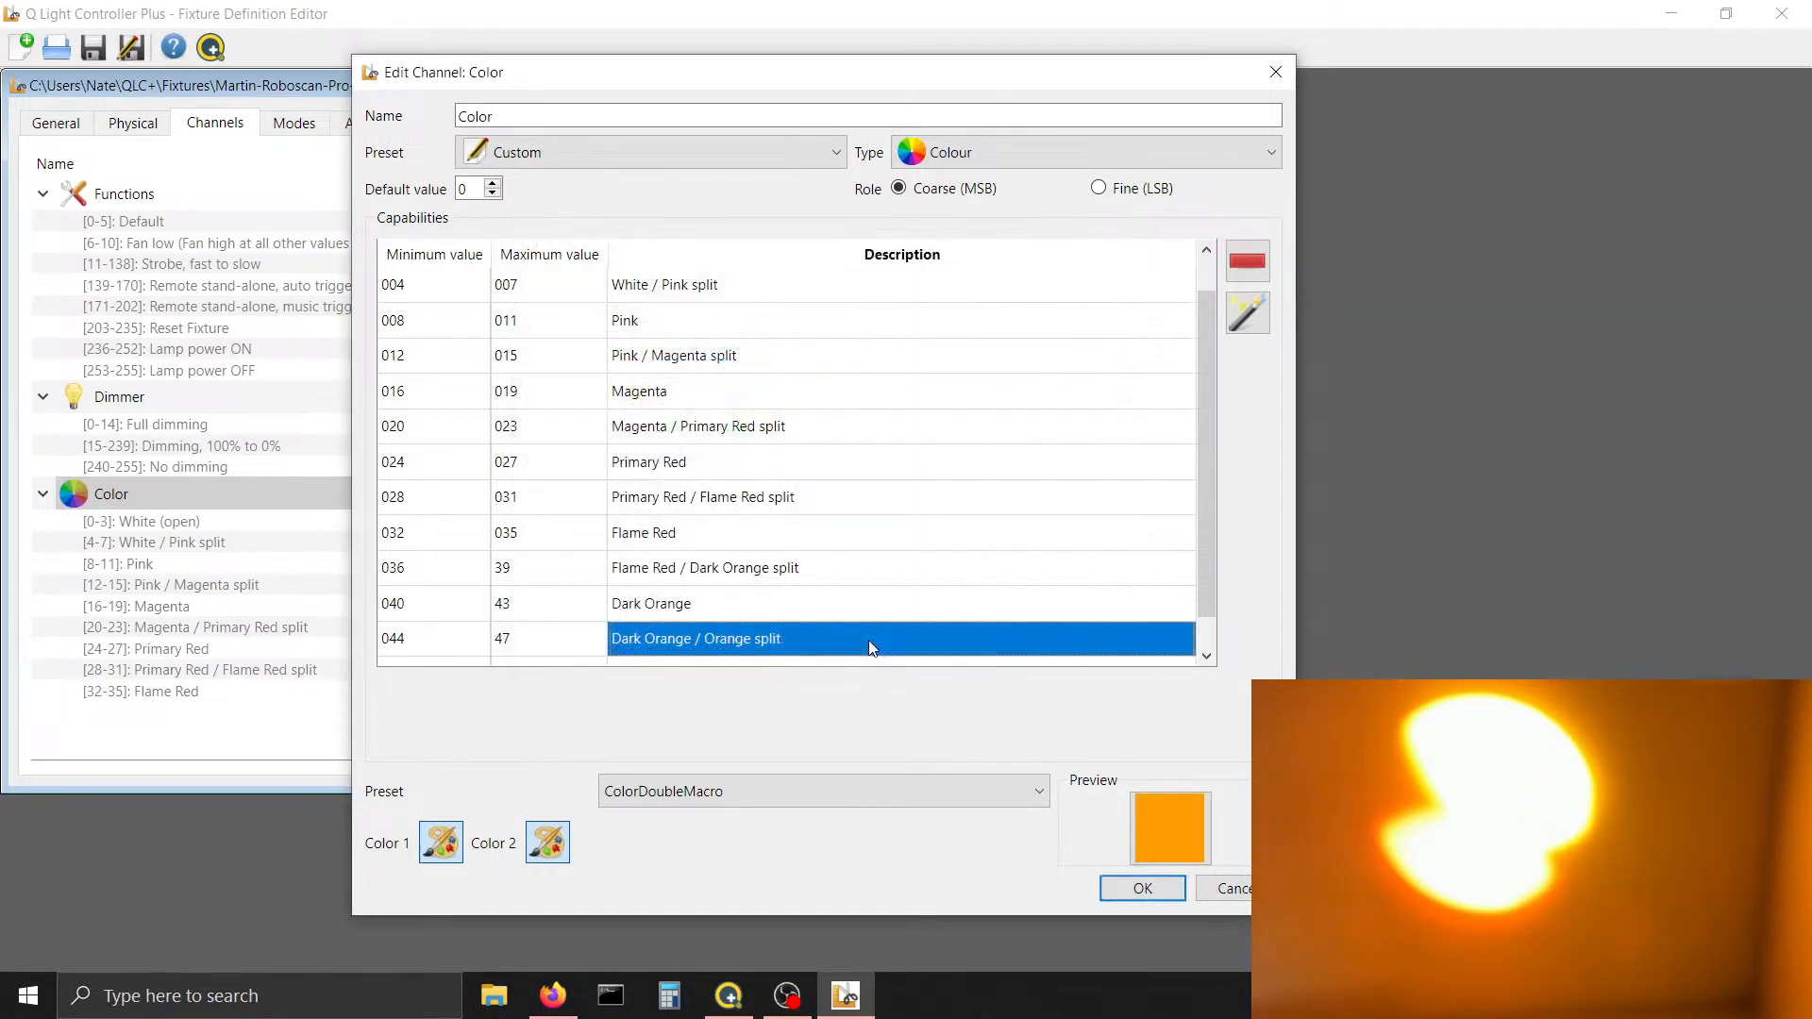
Try several basic colours for Color 2 of the Dark Orange / Orange split and choose yellow #ffff00
left_click(546, 844)
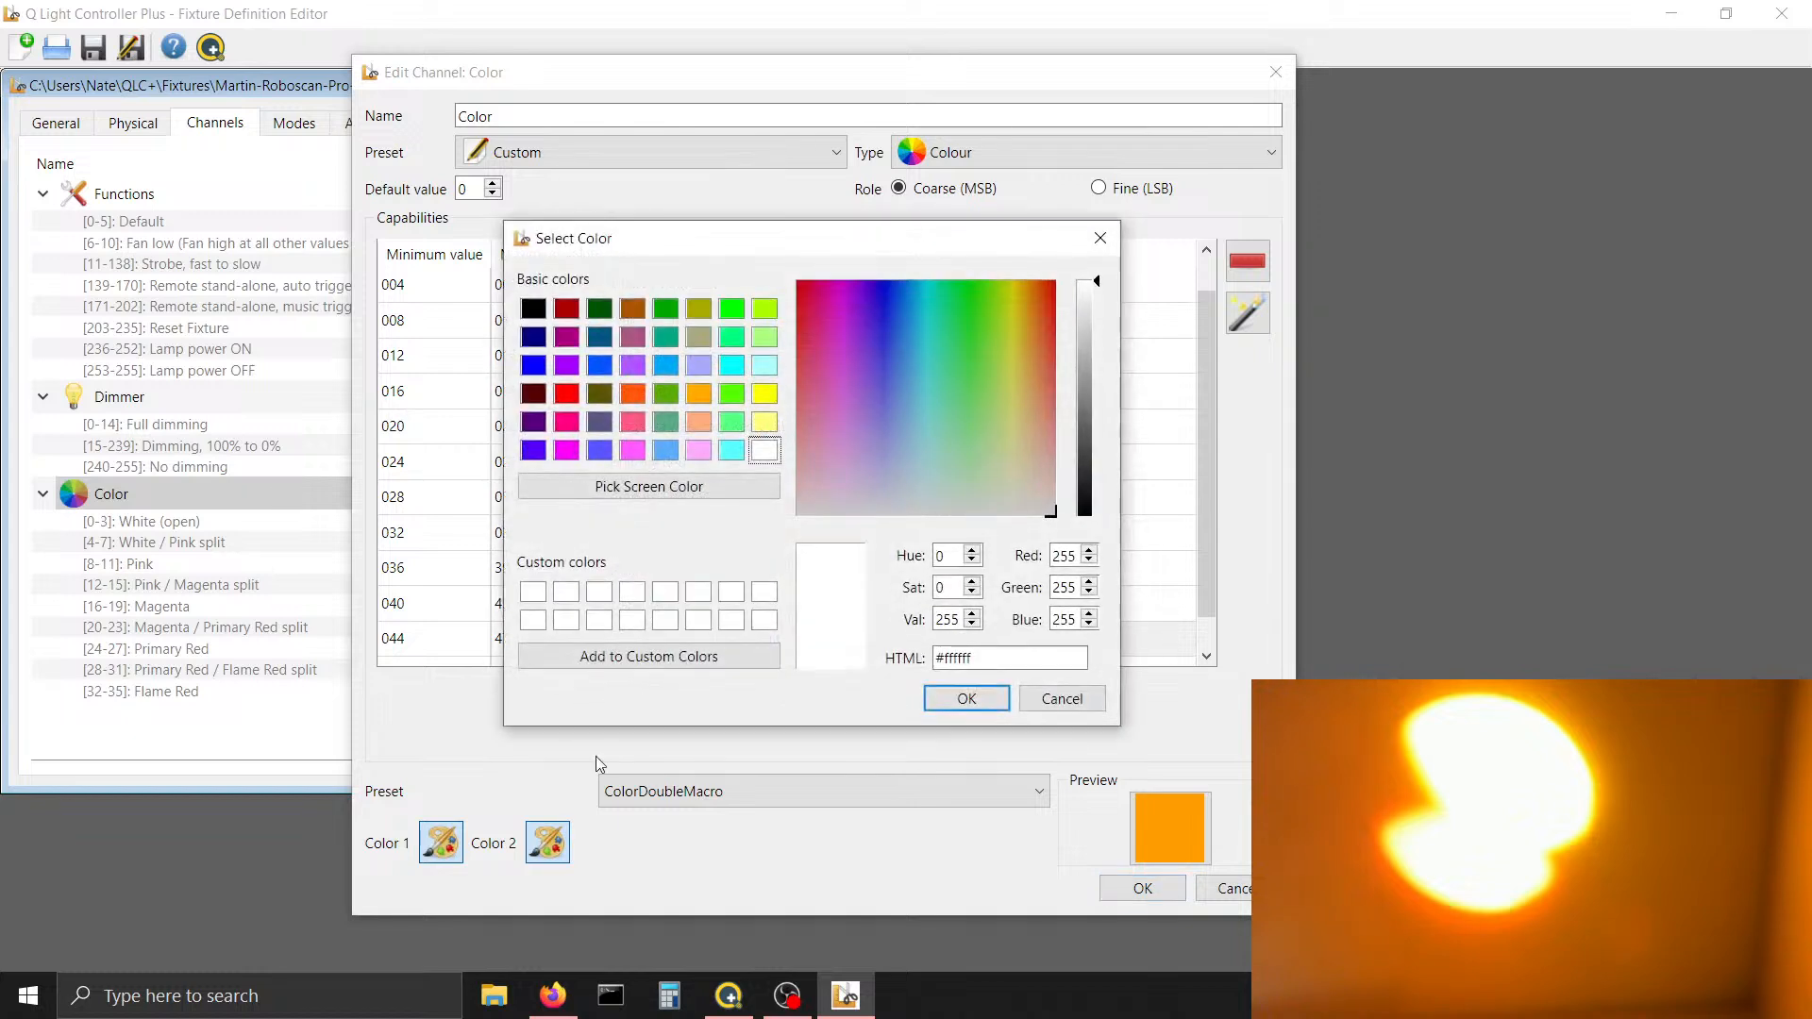
left_click(760, 396)
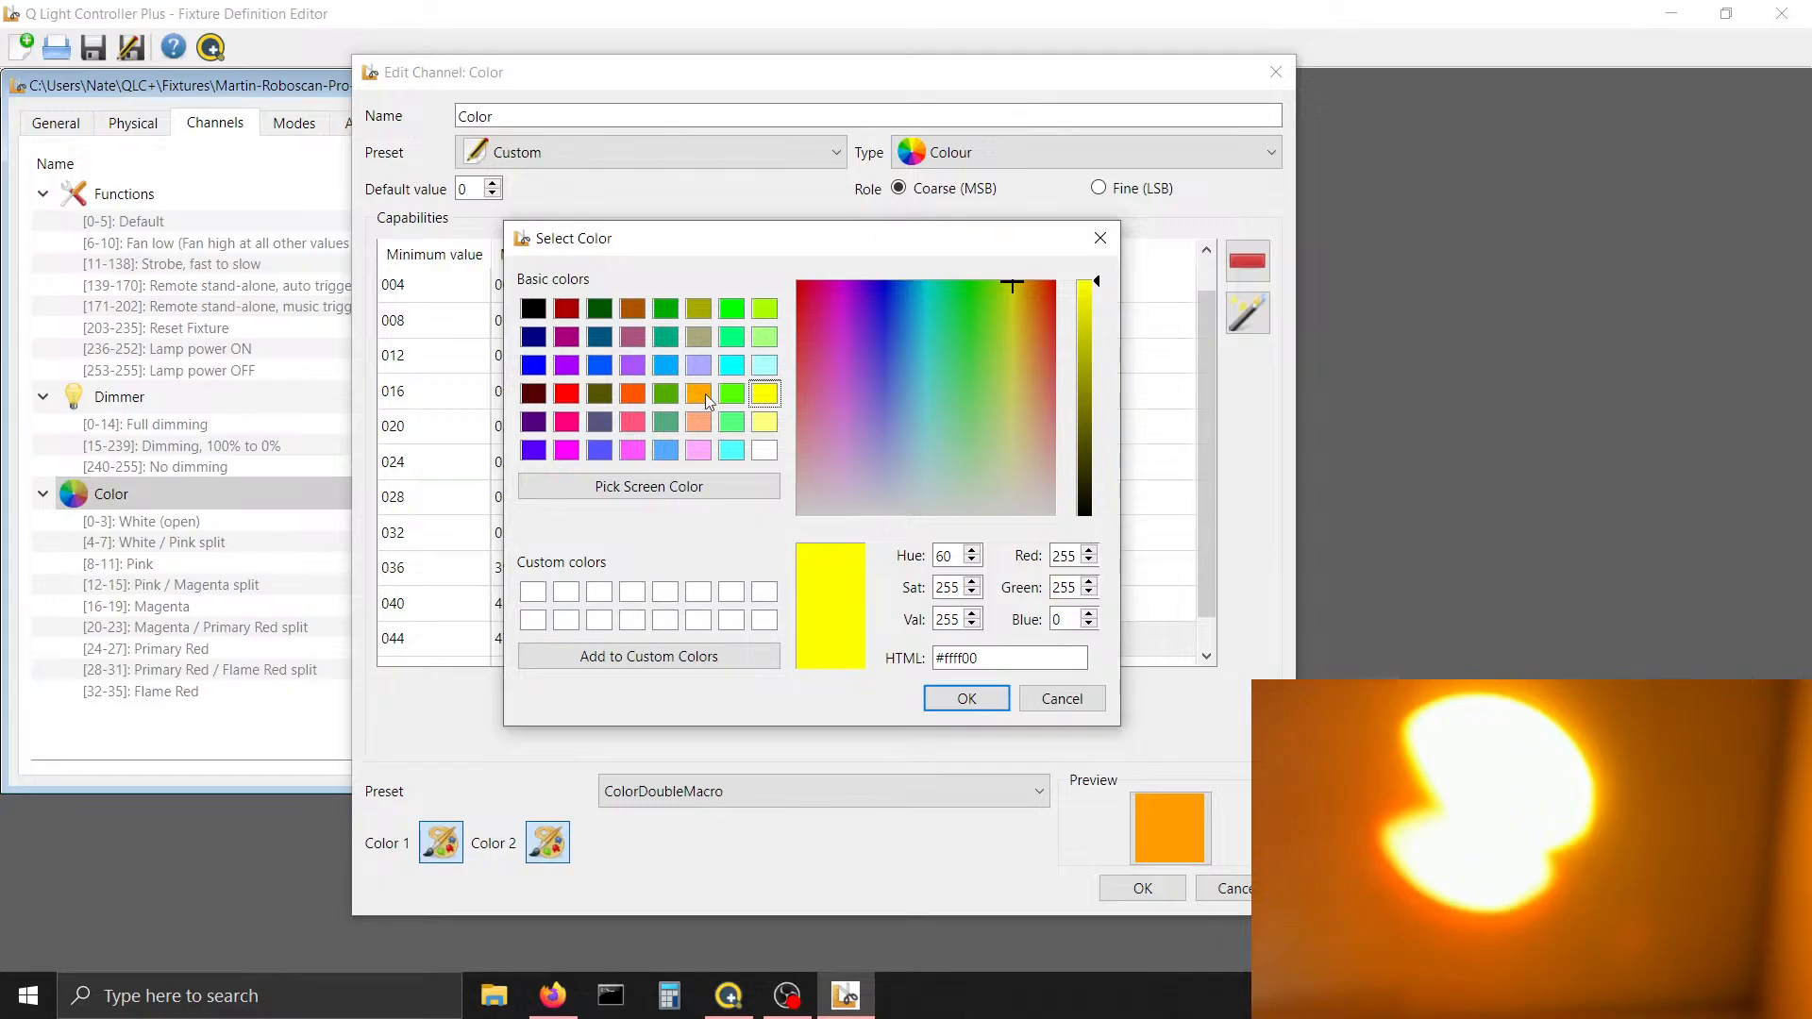
left_click(700, 425)
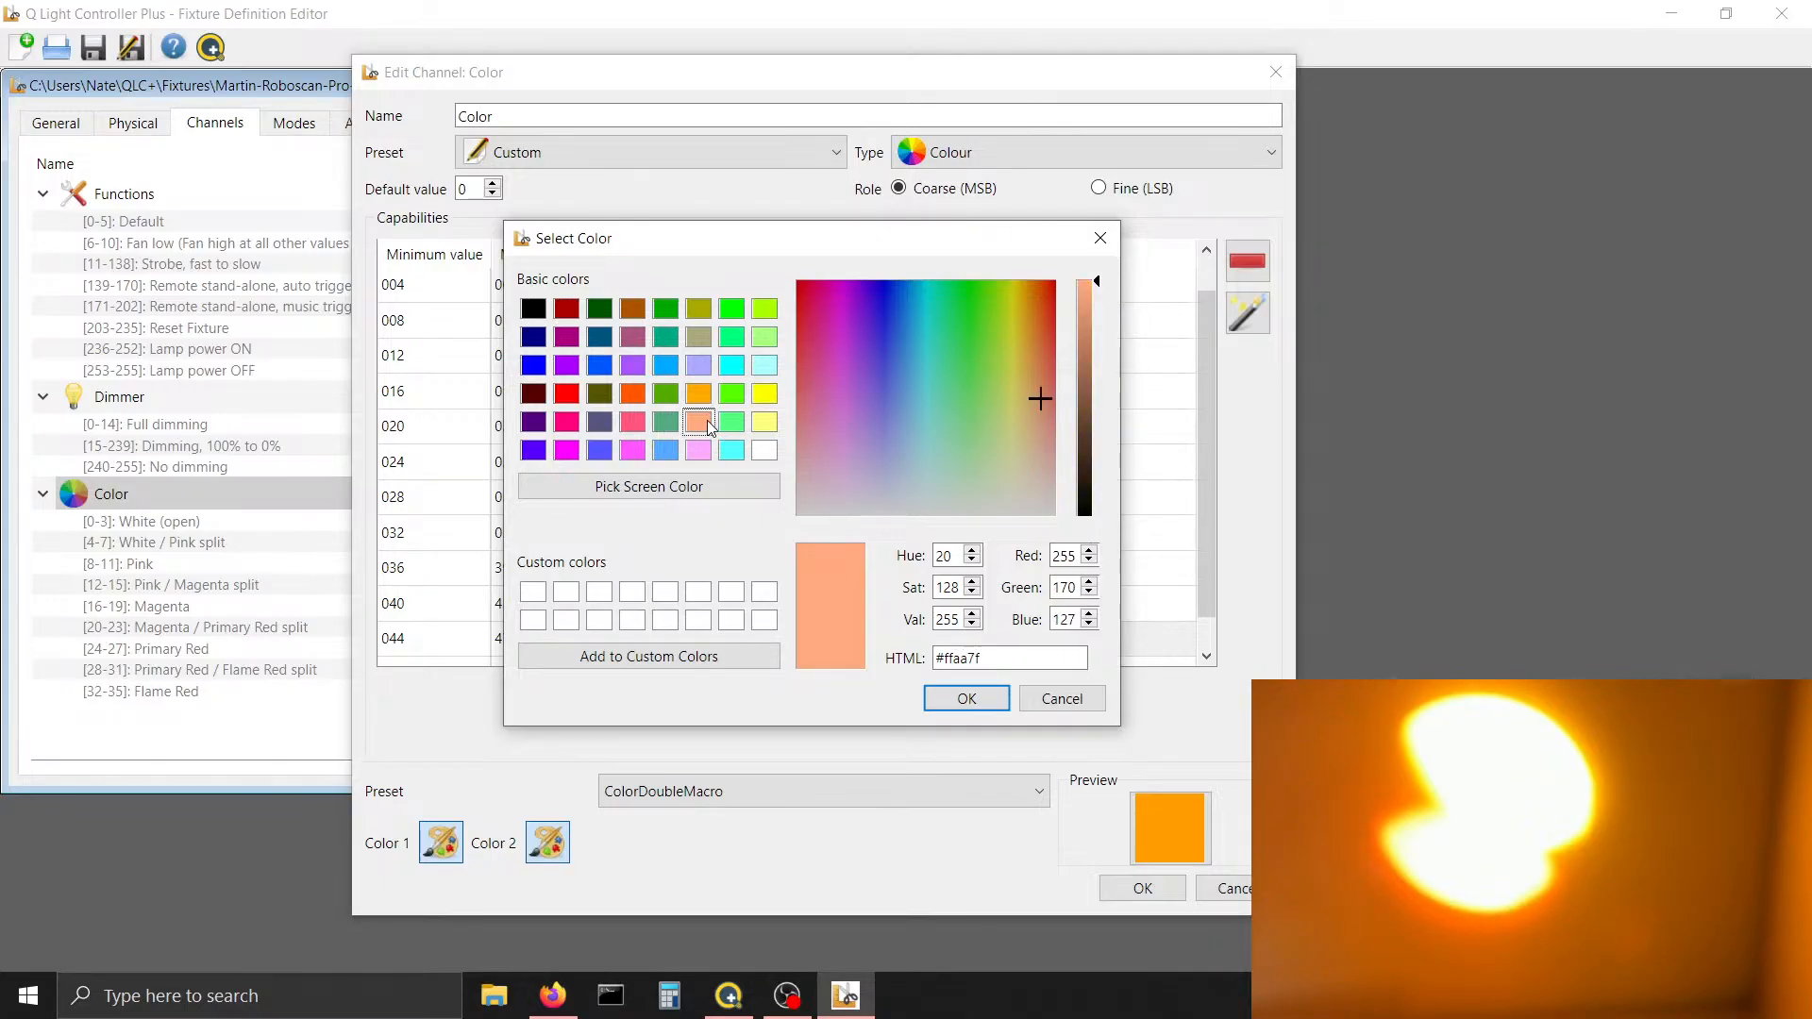
left_click(763, 422)
left_click(765, 394)
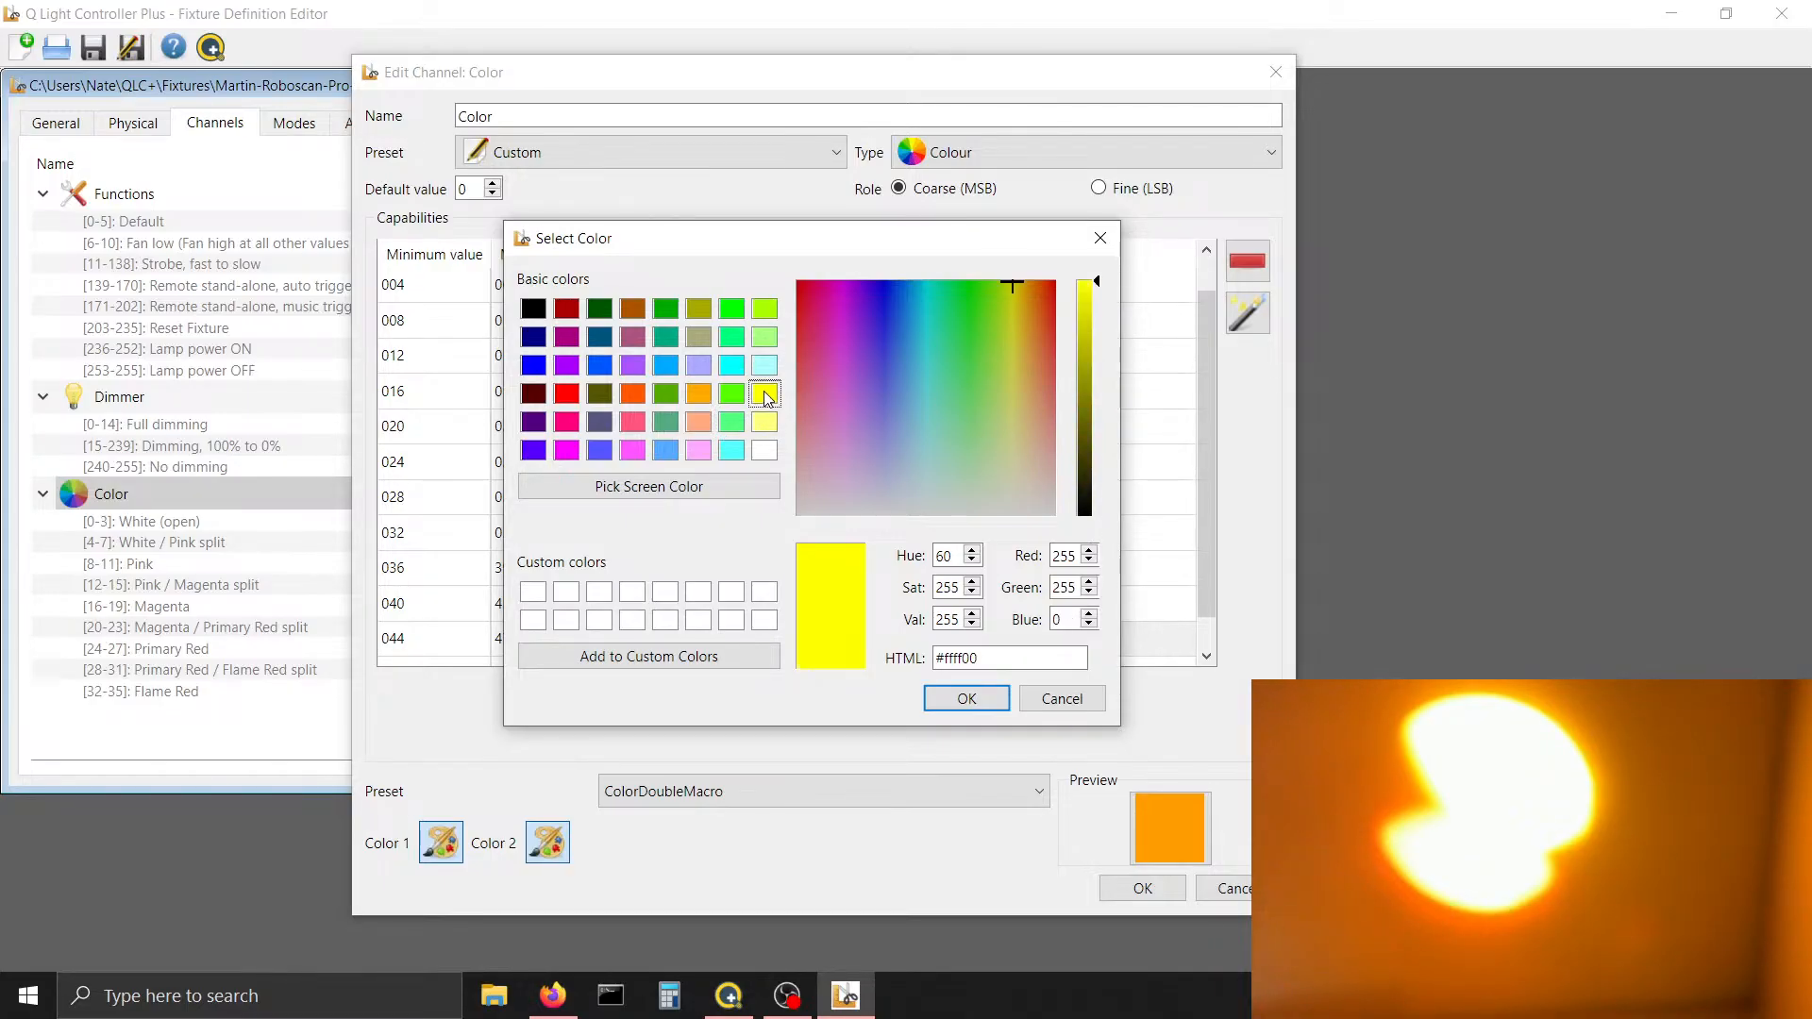
Shift Color 2's hue from yellow towards orange to 53, and apply the resulting colour #ffe100 to the split range
left_click(973, 550)
left_click(973, 551)
left_click(973, 550)
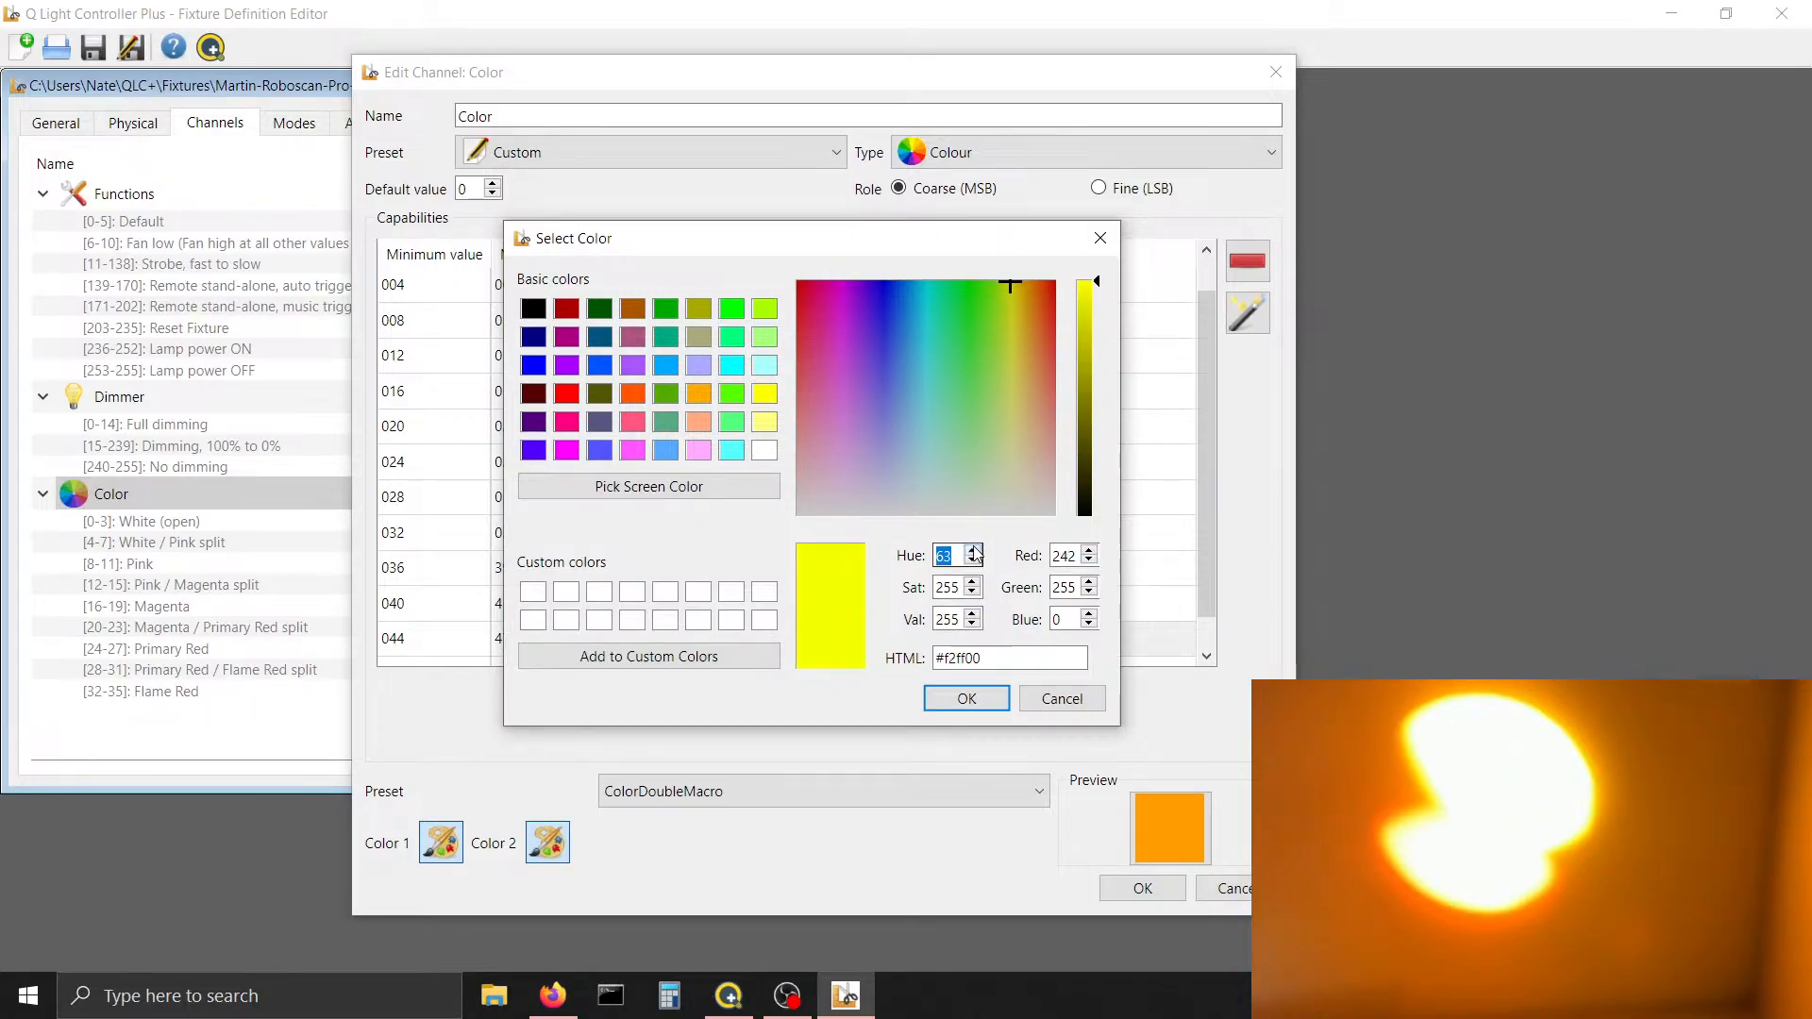
left_click(973, 564)
left_click(973, 564)
left_click(973, 563)
left_click(973, 563)
left_click(973, 564)
left_click(973, 563)
left_click(973, 563)
double_click(973, 563)
left_click(973, 563)
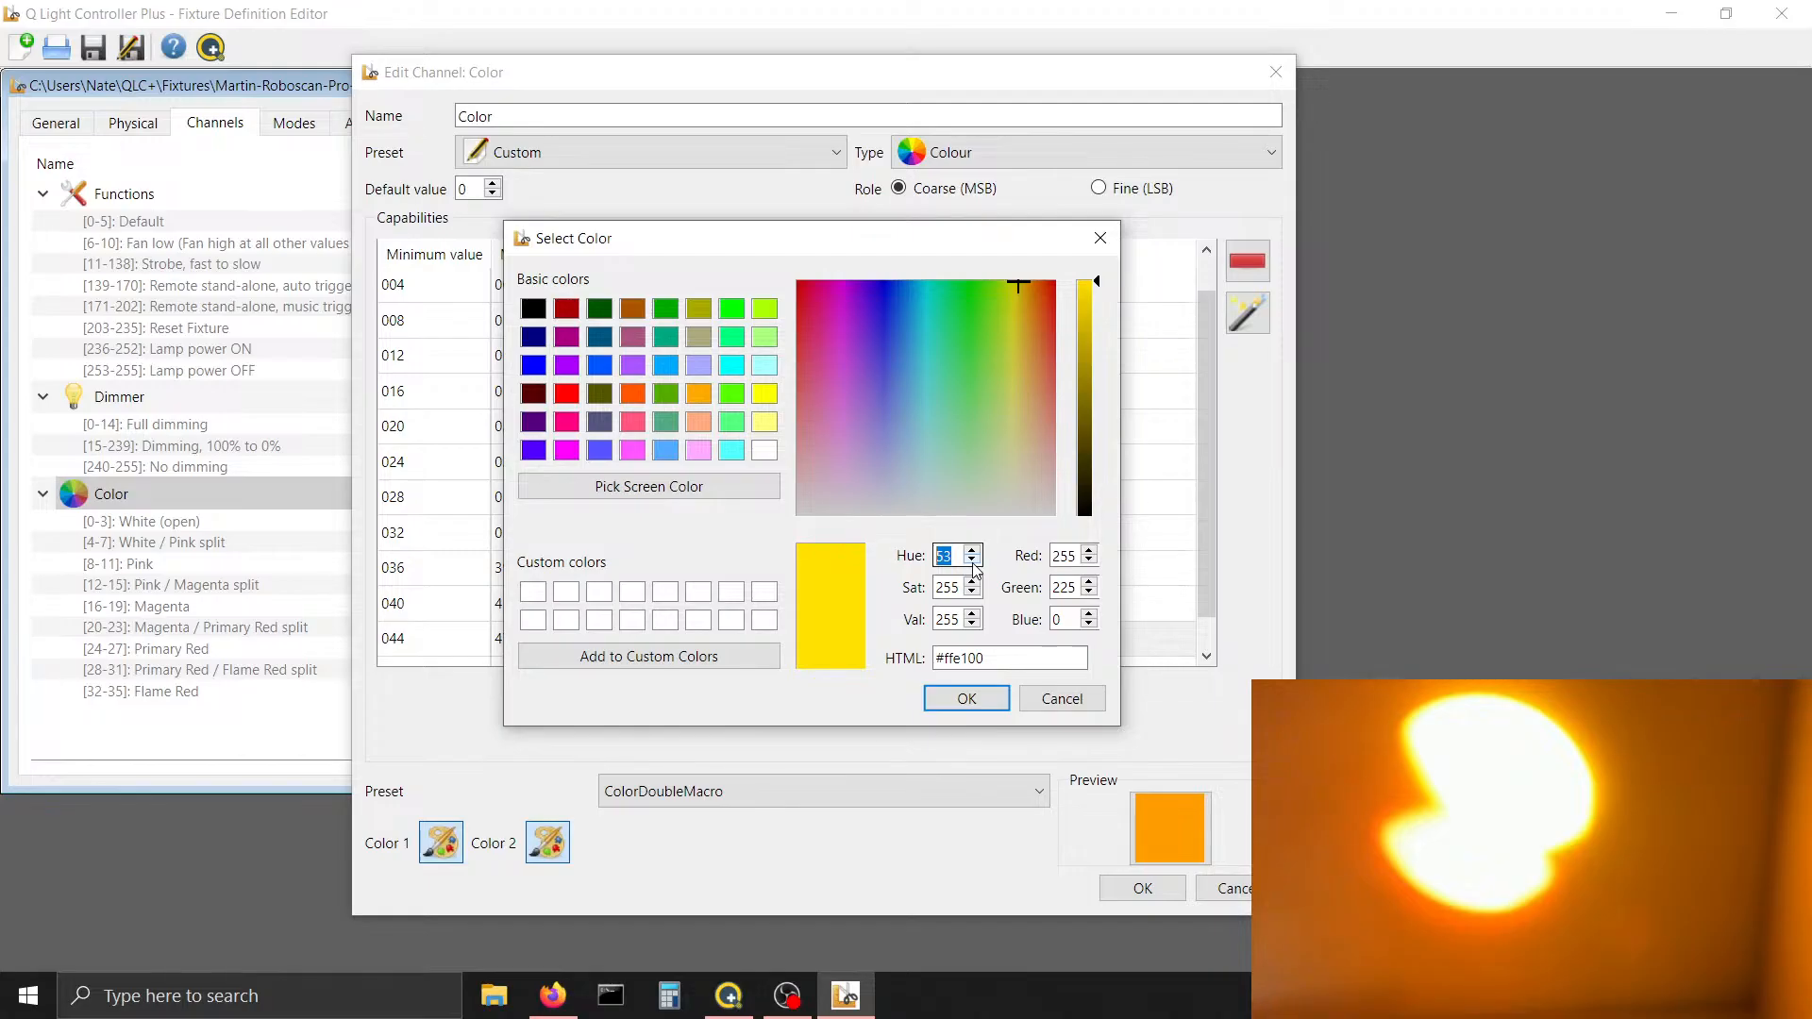
left_click(953, 701)
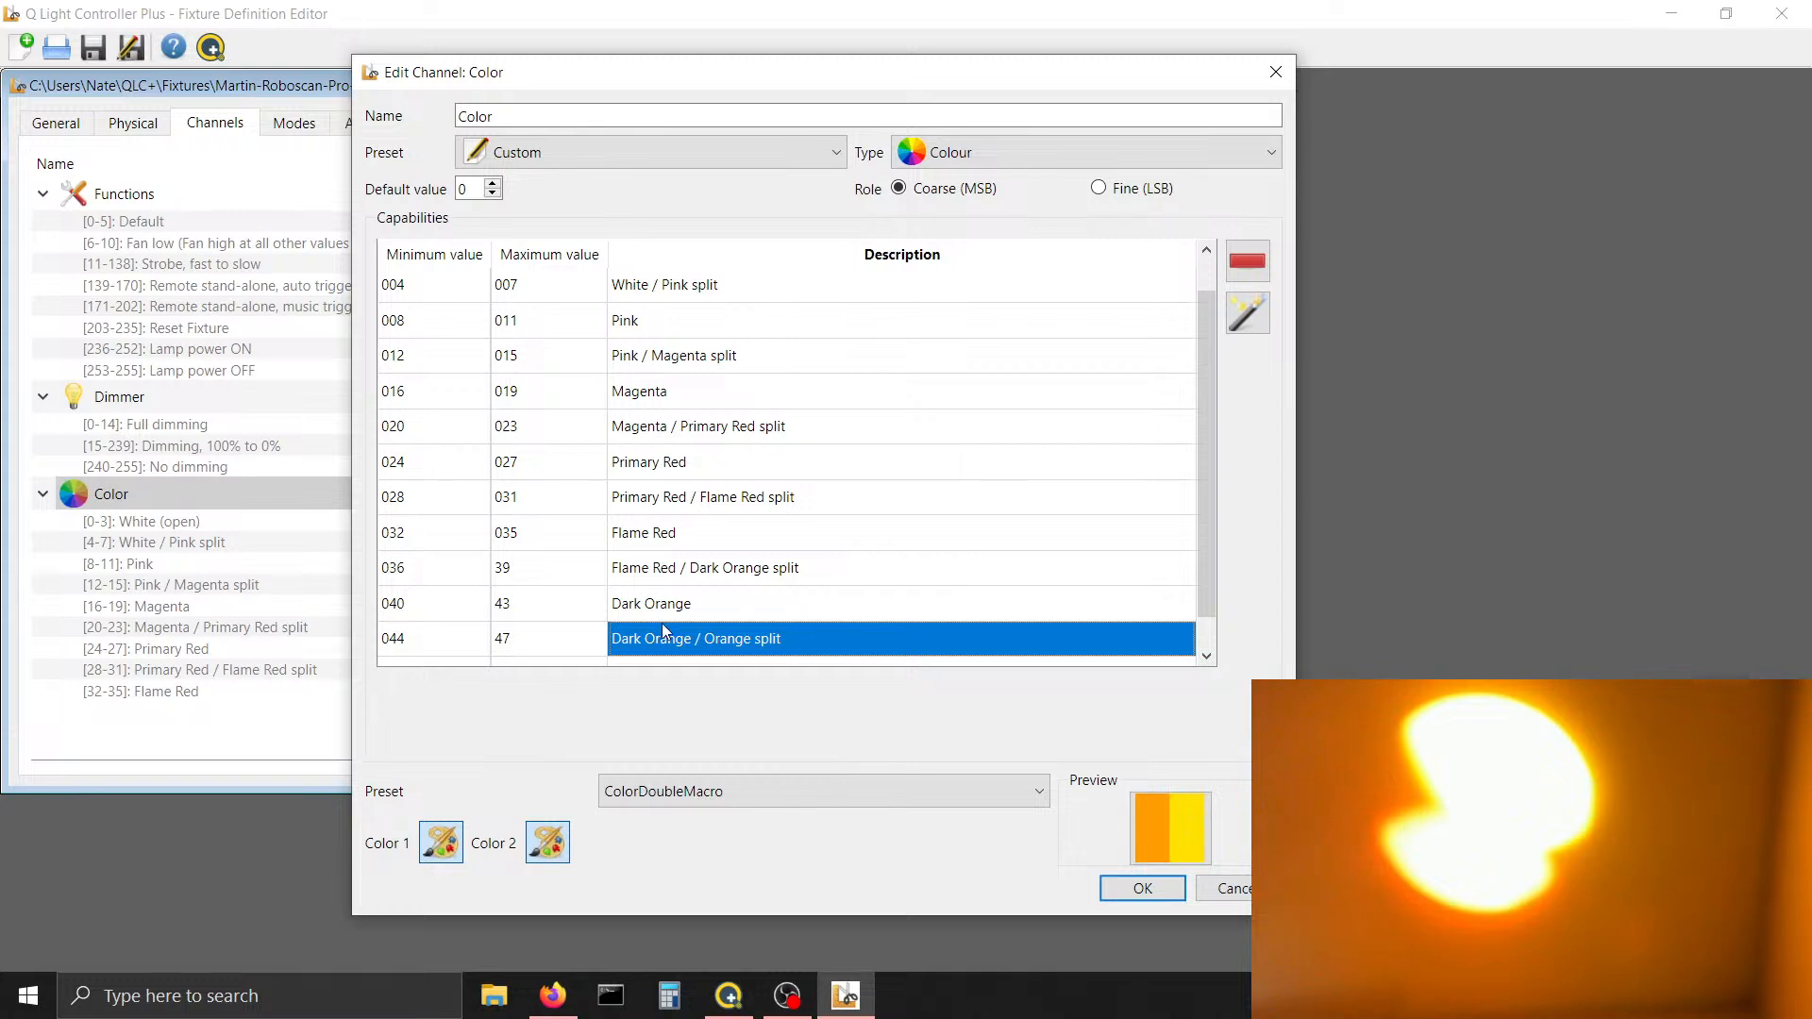
Add a range from 048 to 51 described as "Orange" and give it the ColorMacro preset
key("Tab")
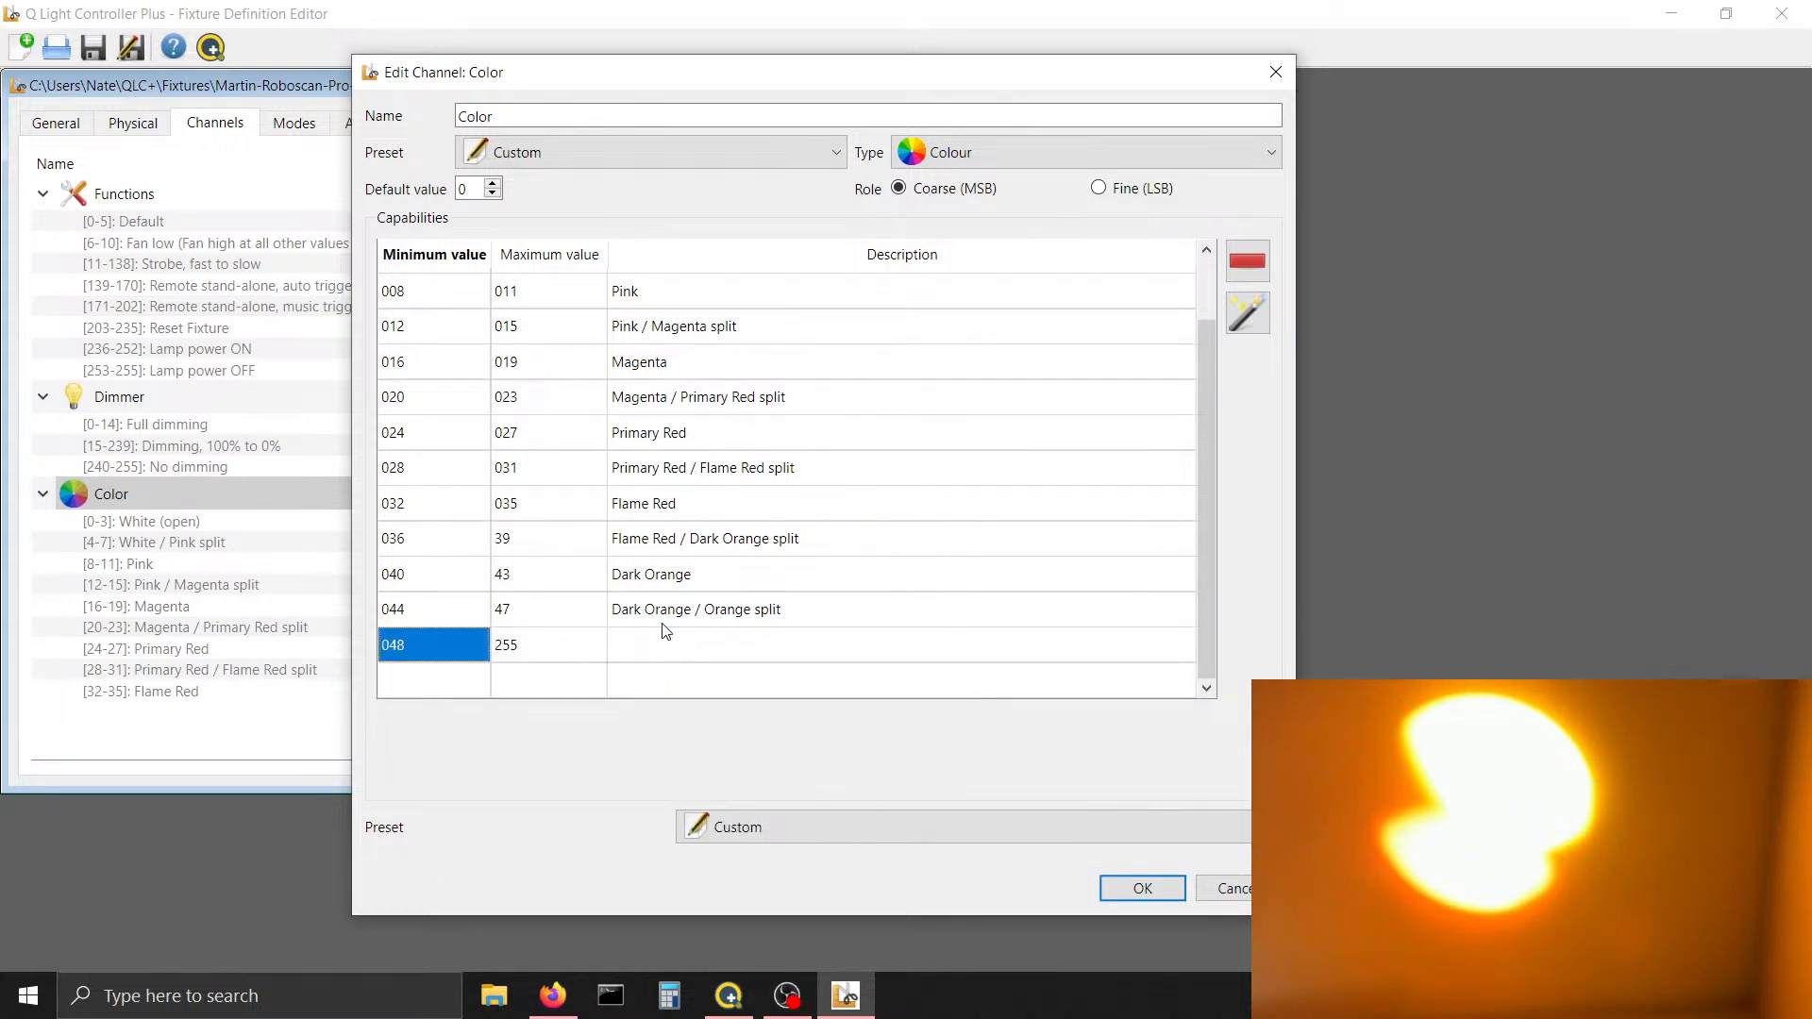
key("Tab")
type("51")
key("Tab")
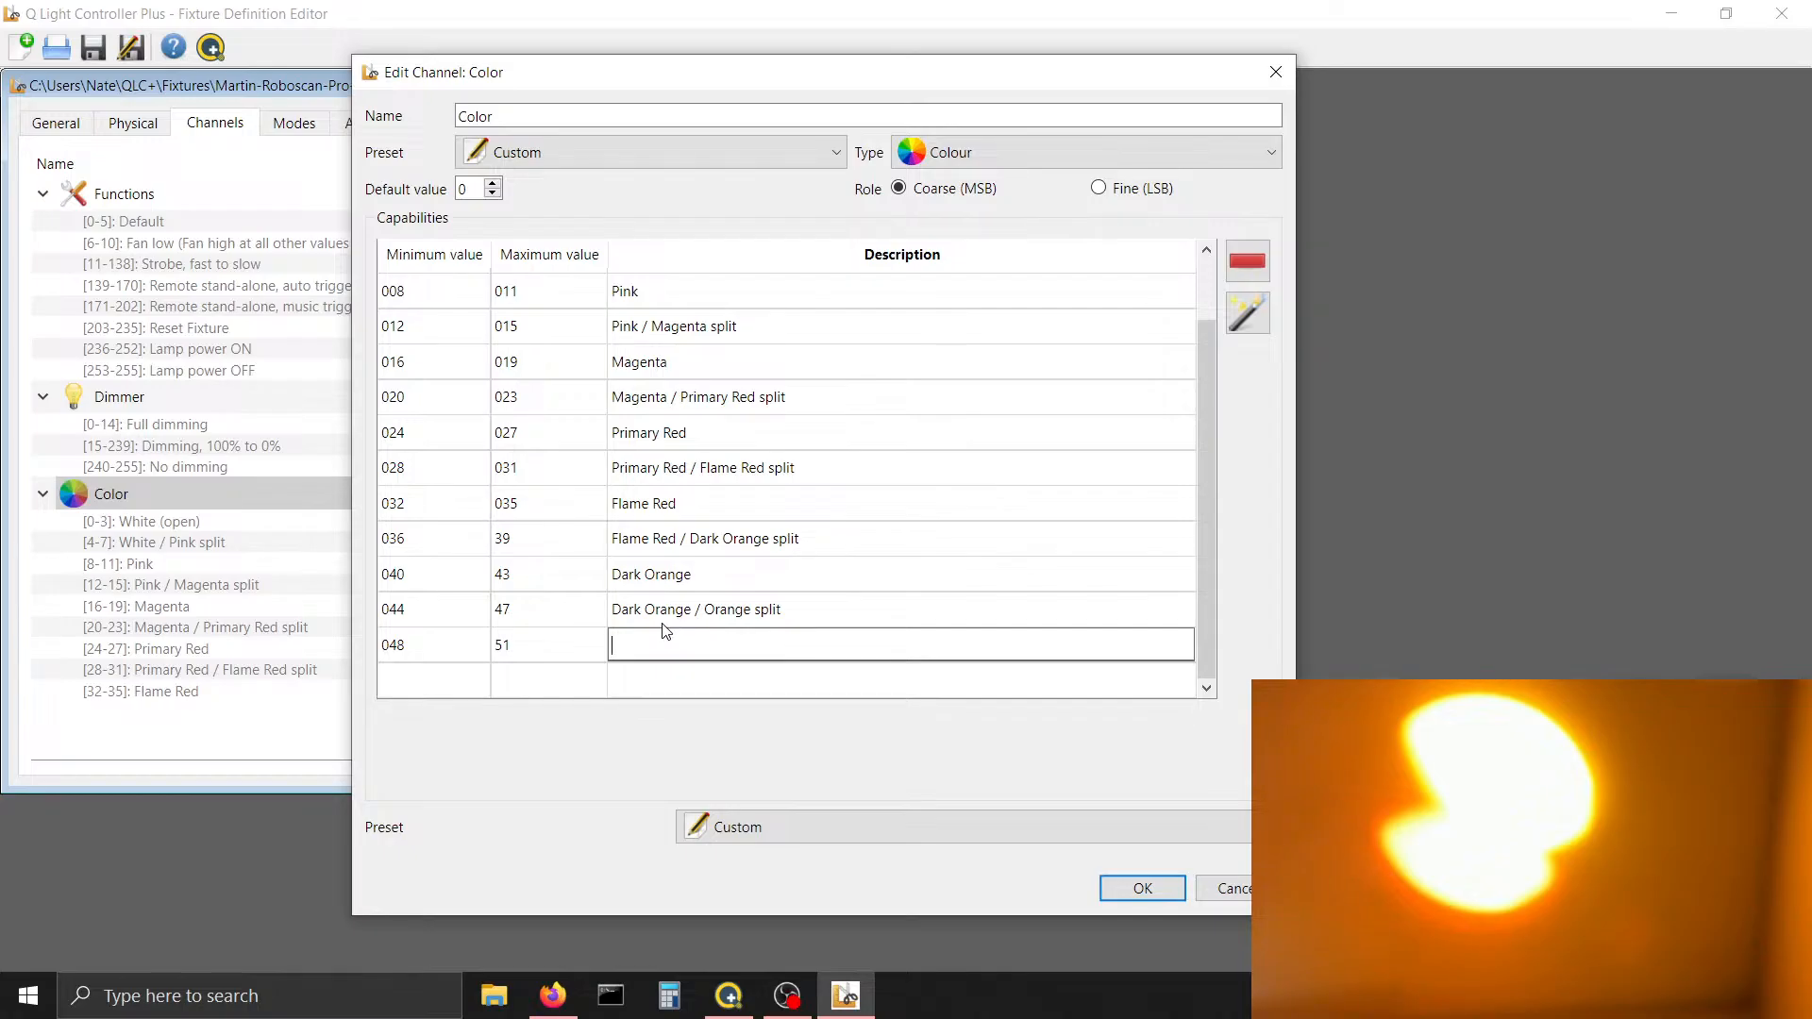
type("Orange")
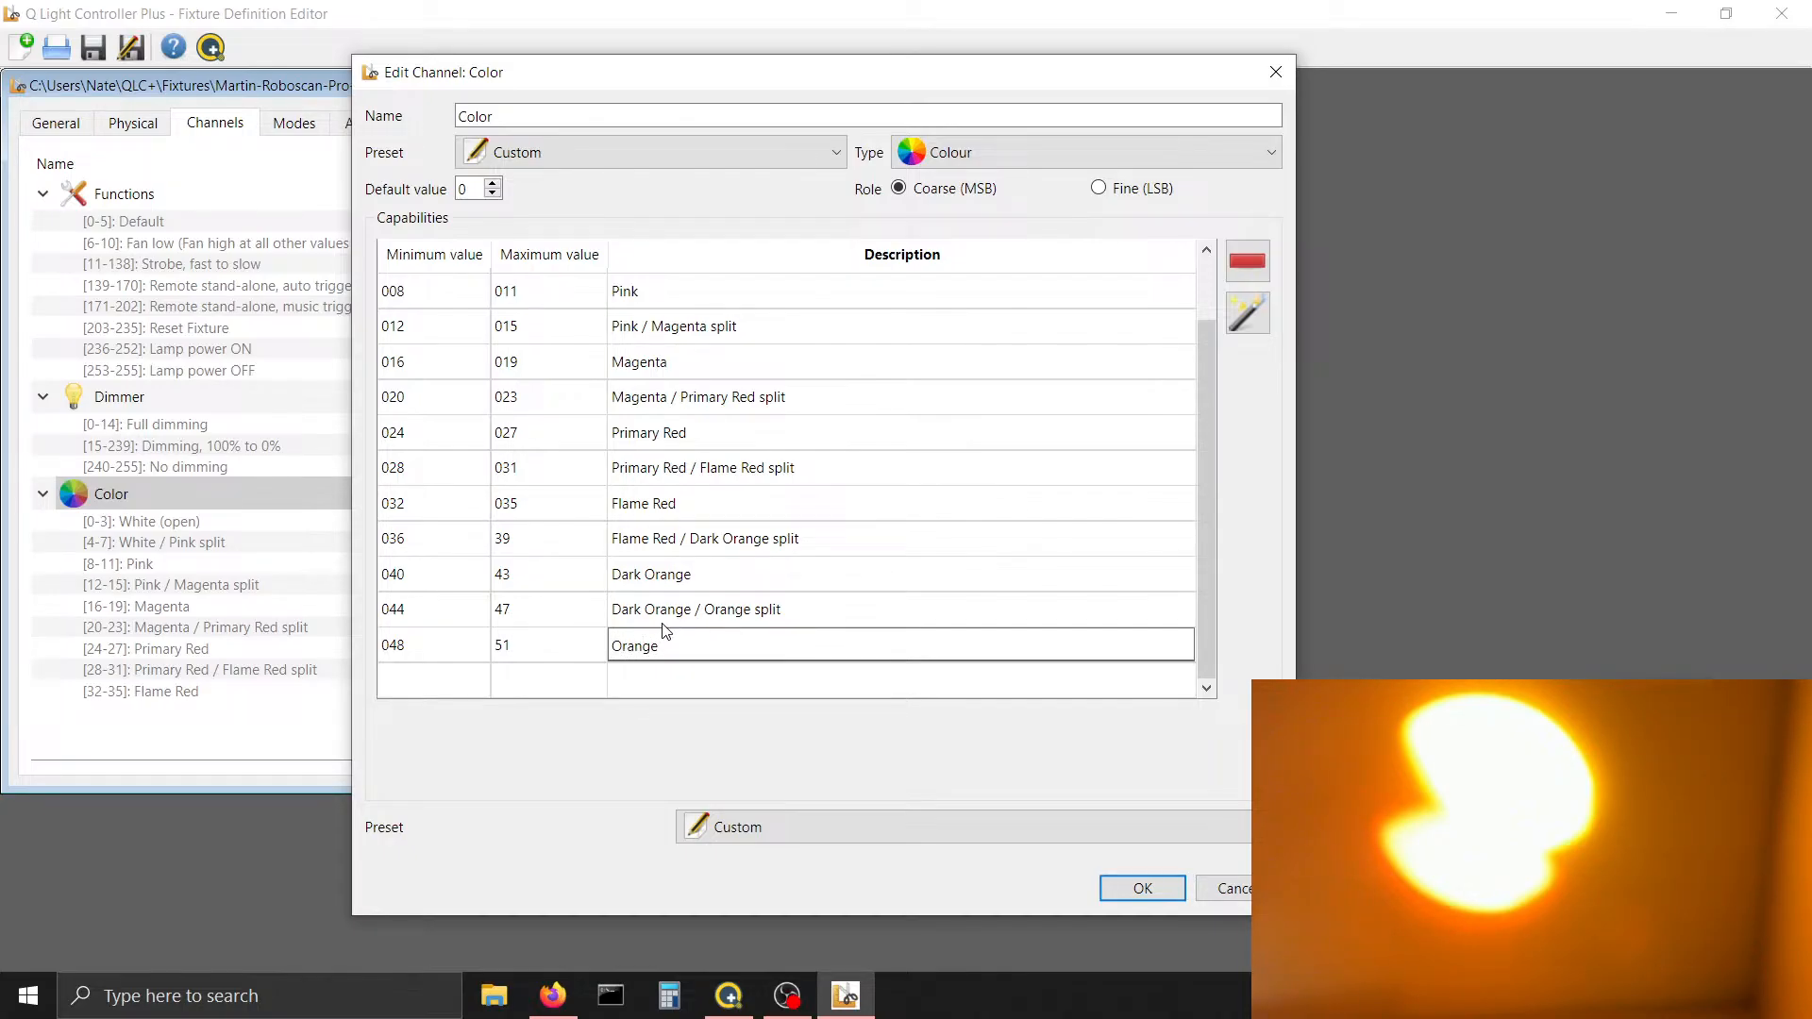
left_click(730, 828)
key("Return")
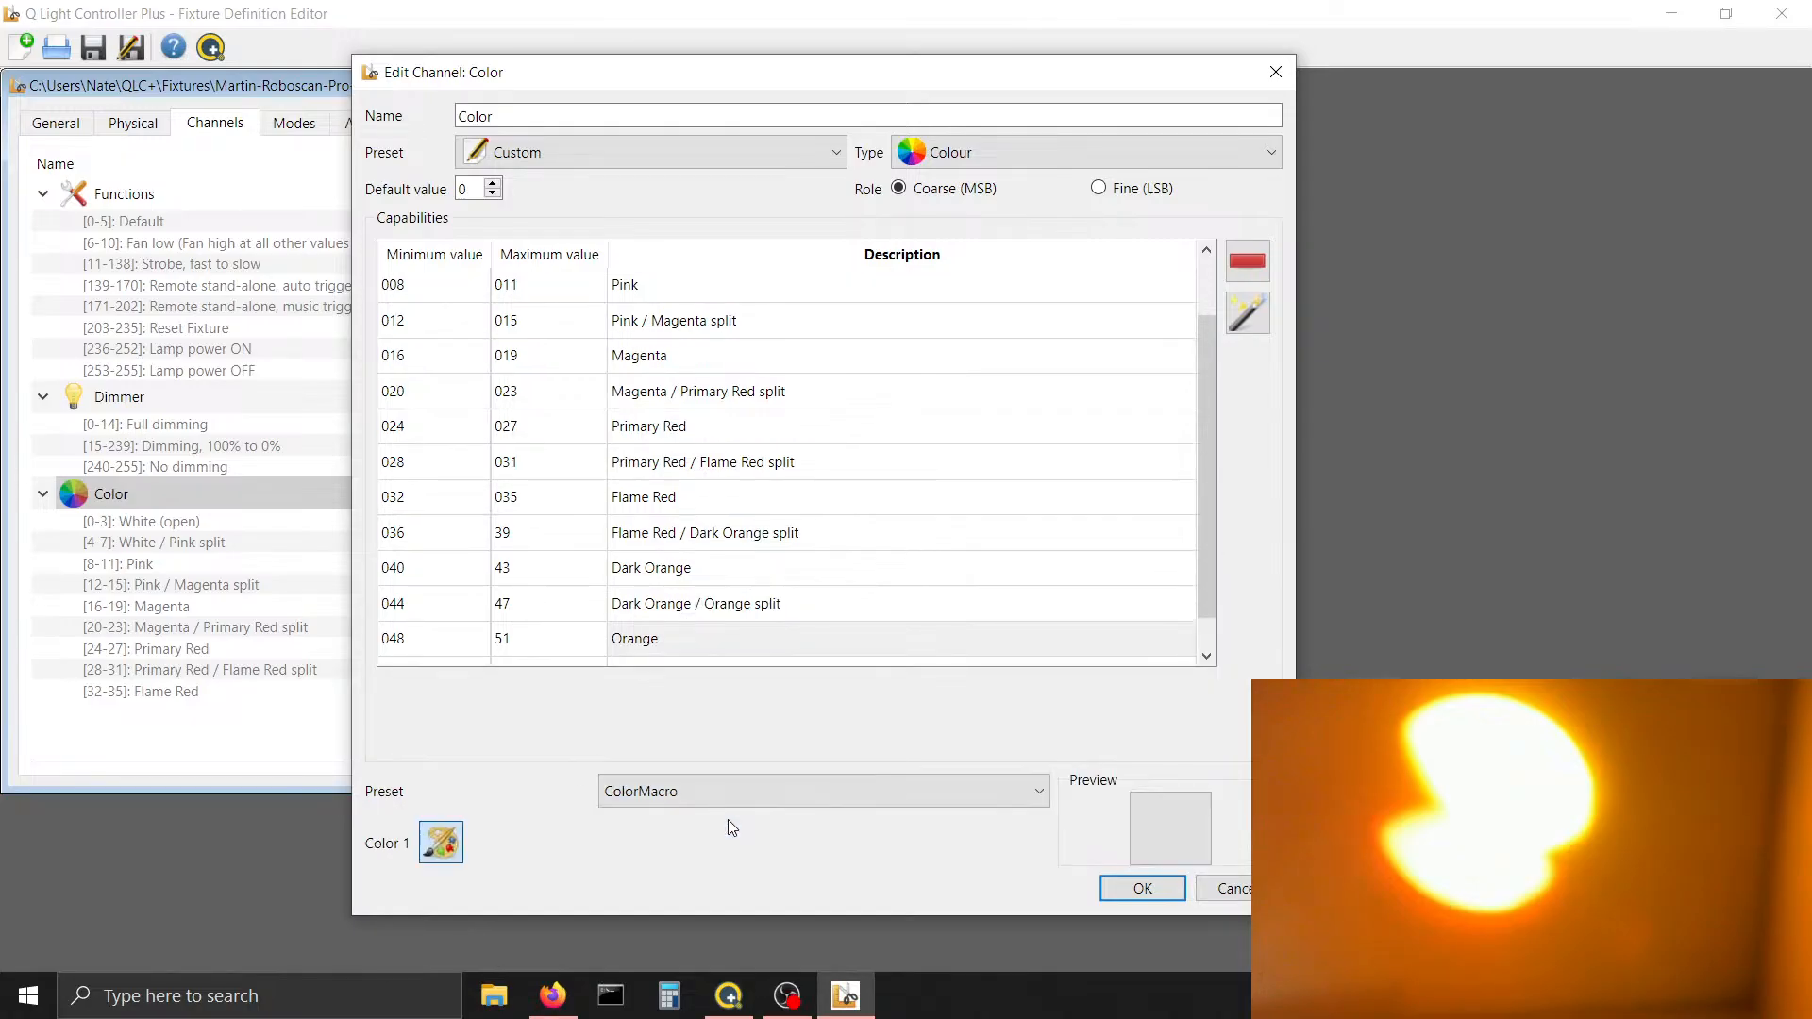
left_click(688, 601)
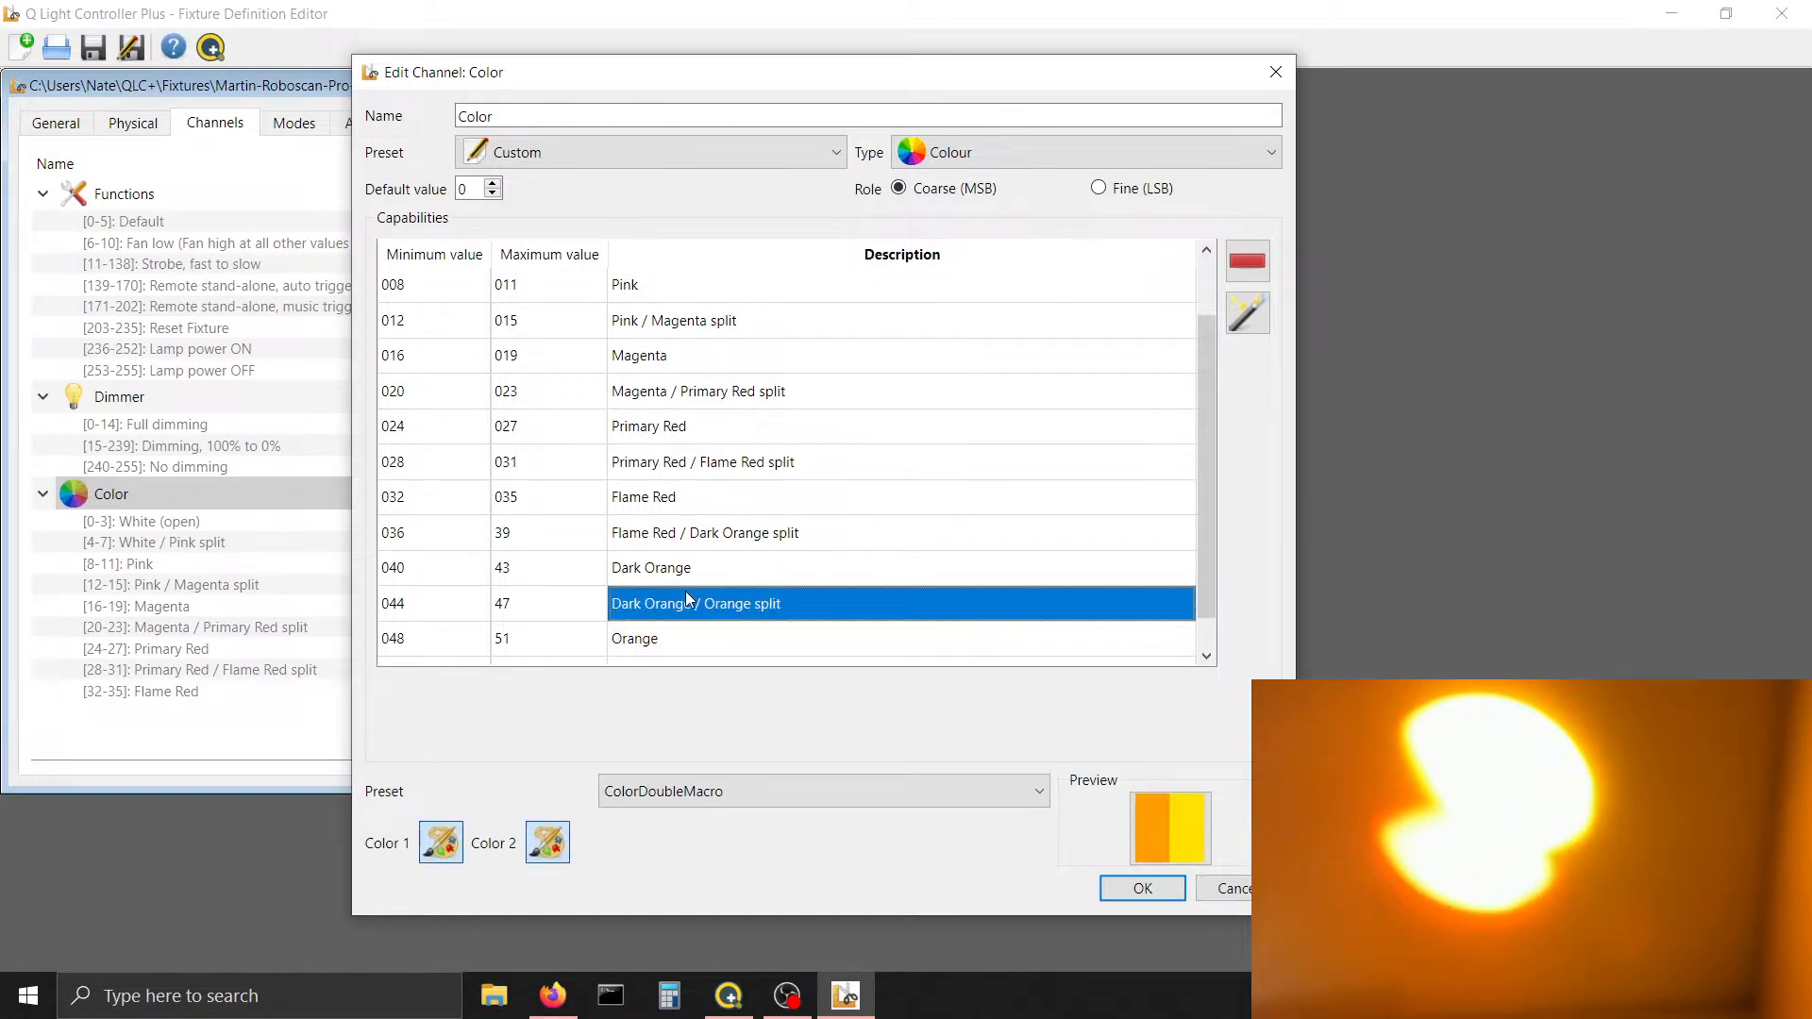
left_click(548, 843)
left_click_drag(991, 658, 882, 658)
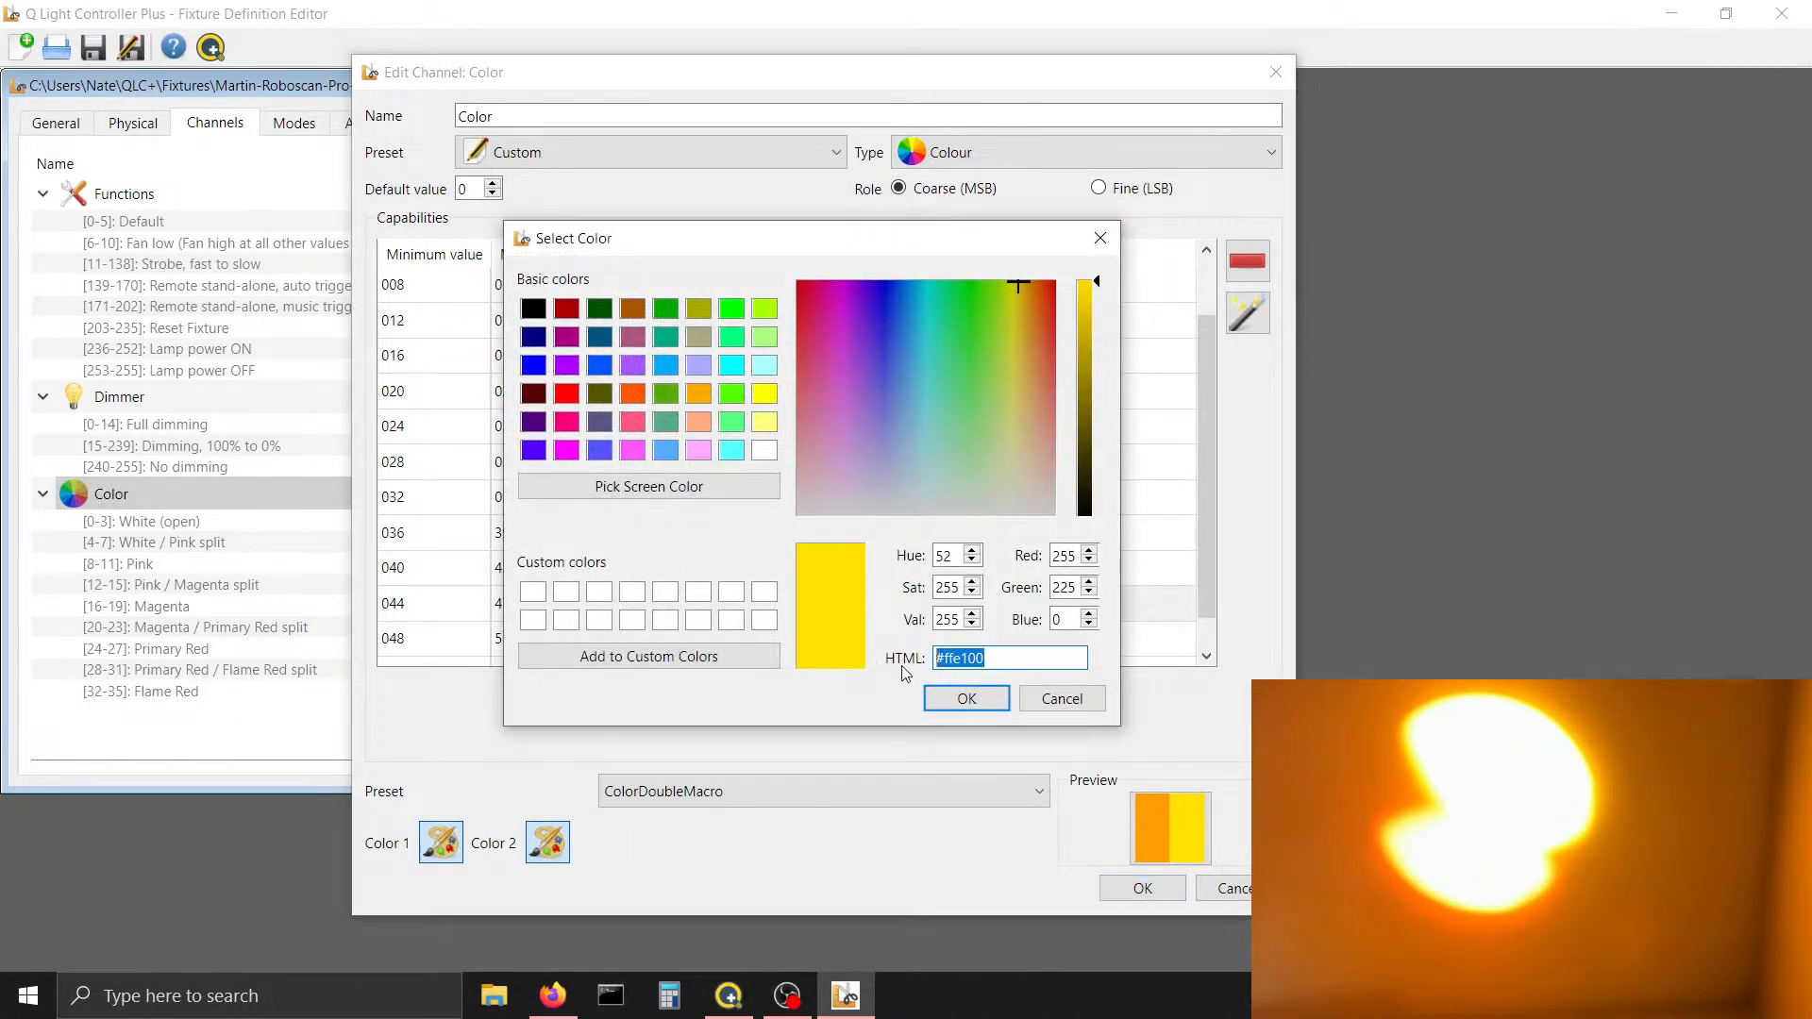
left_click(1038, 703)
left_click(908, 652)
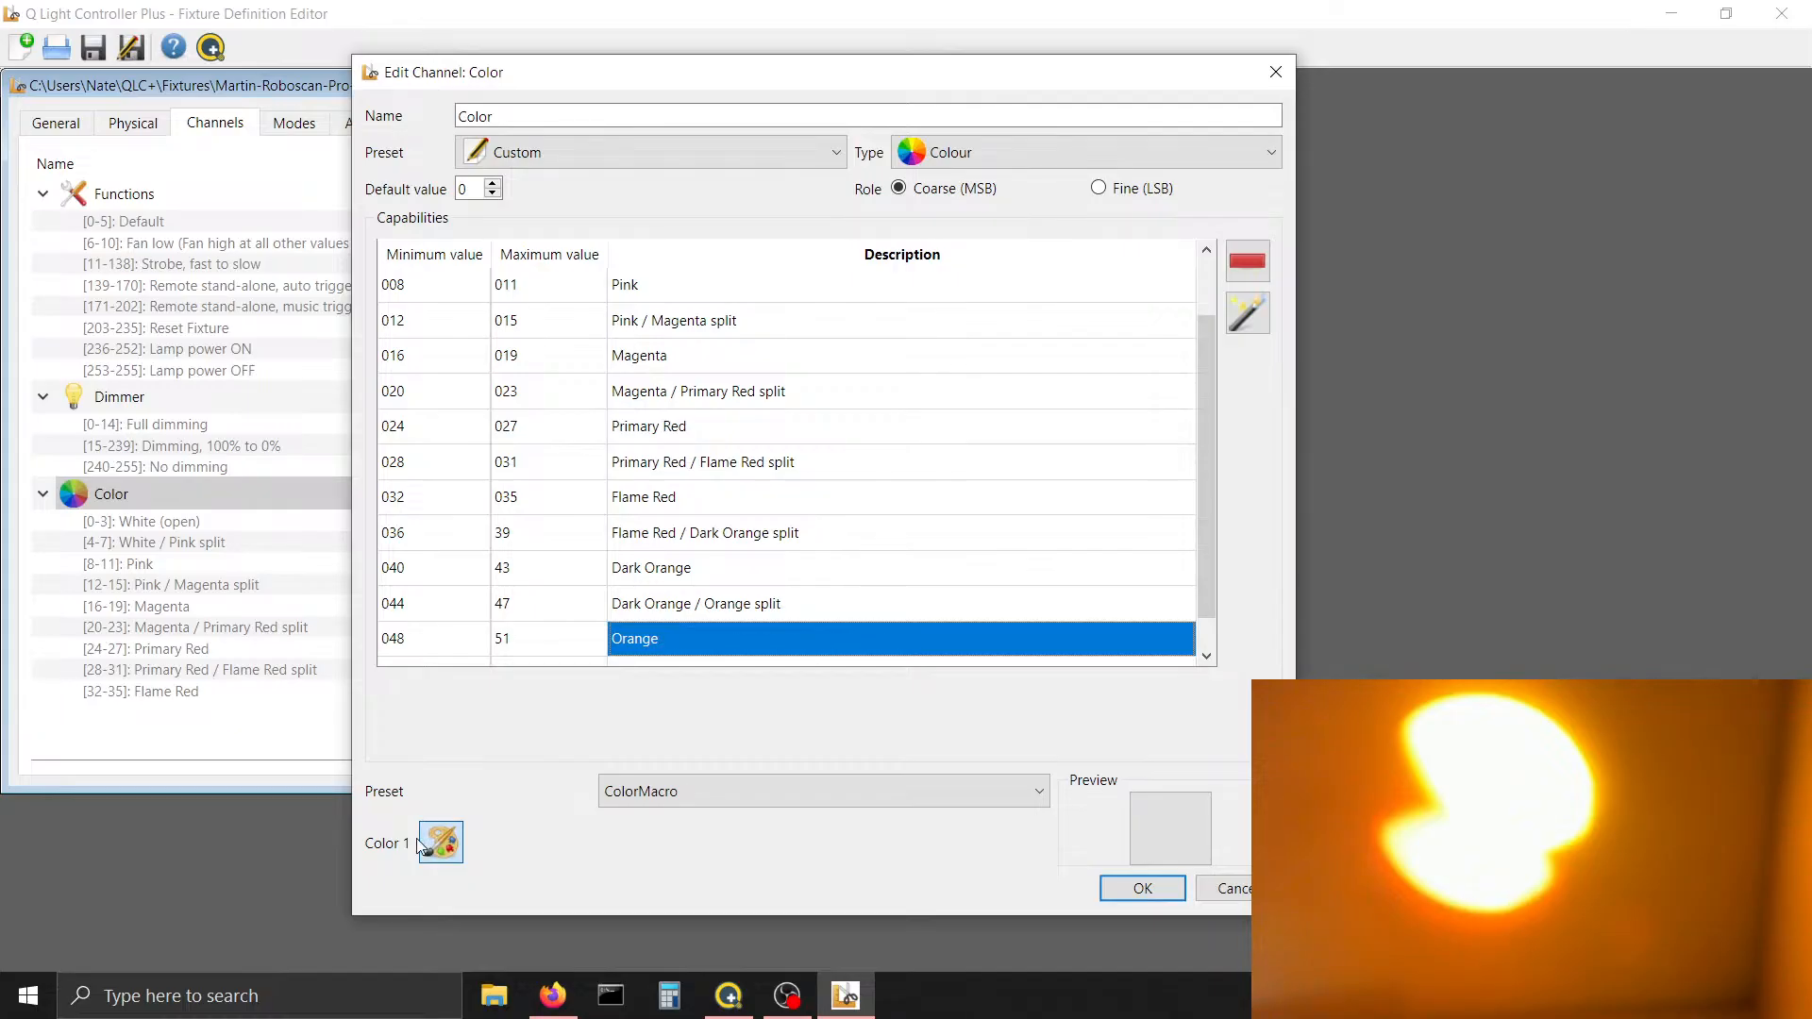
left_click(441, 842)
left_click_drag(978, 653, 827, 653)
type("#ffffff")
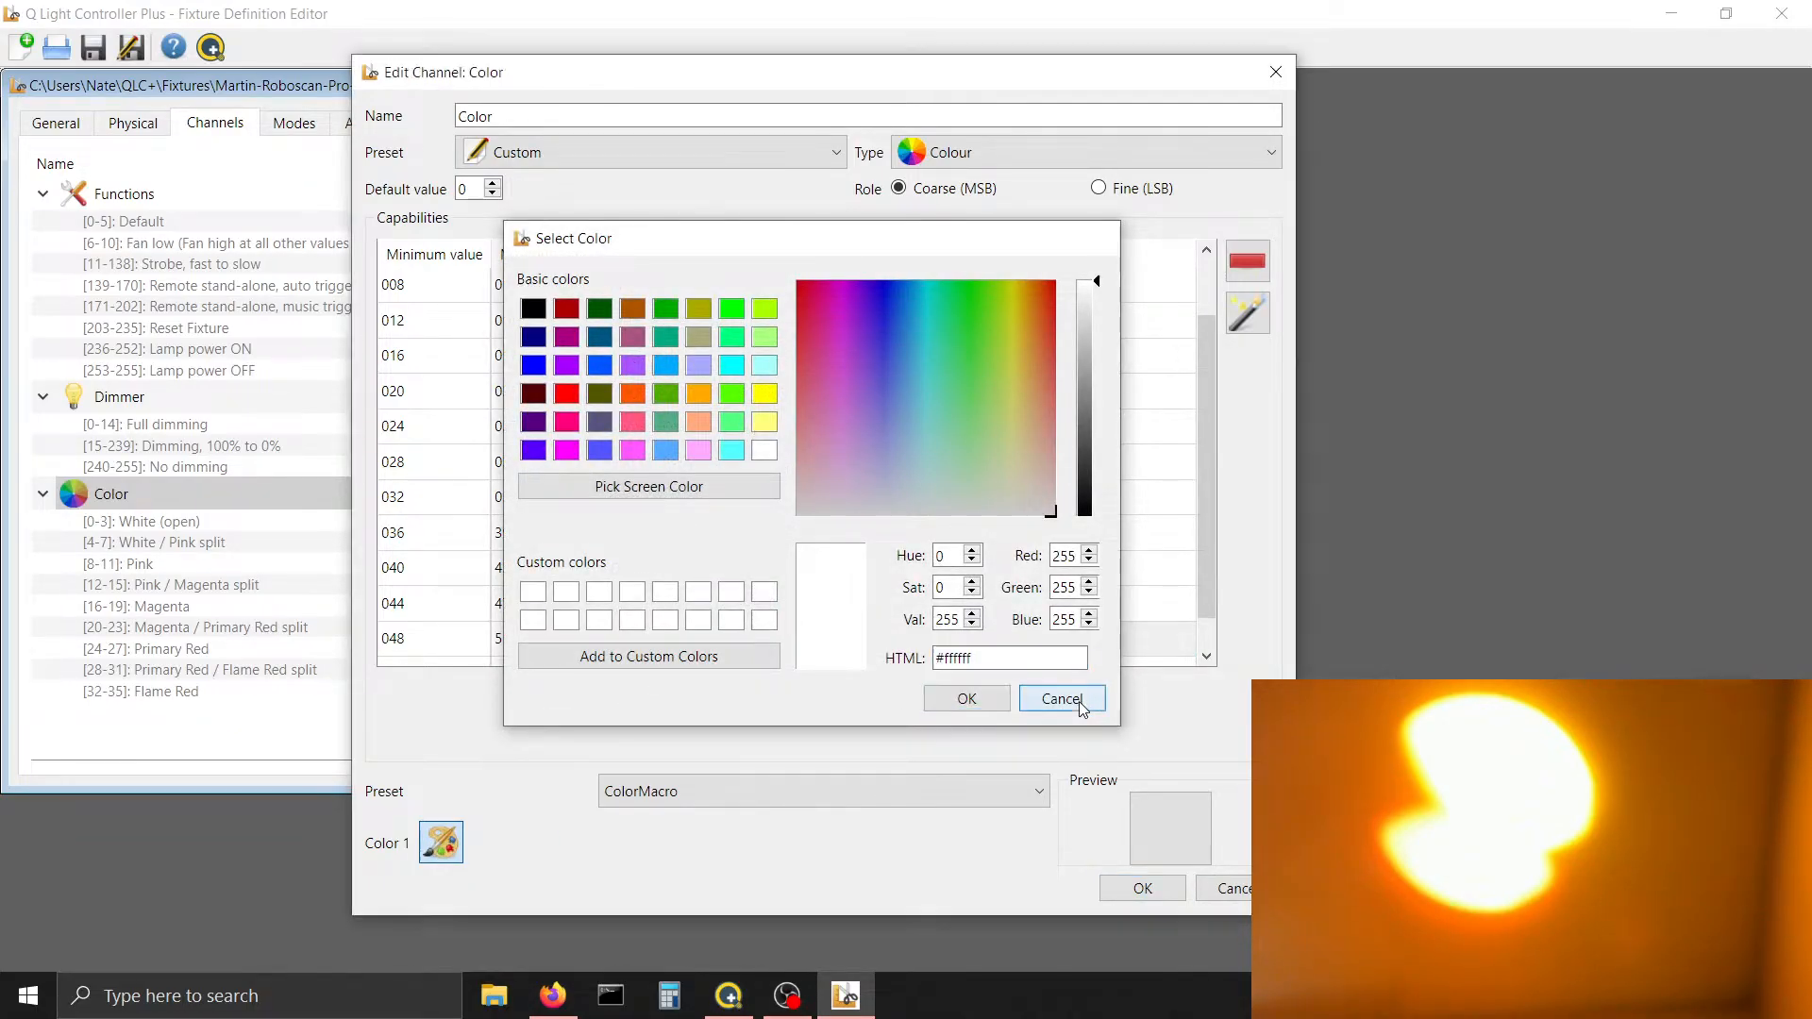
left_click(1065, 699)
Copy Color 2's code #ffe100 from the Dark Orange / Orange split and set it as the Orange range's colour
left_click(813, 609)
left_click(557, 846)
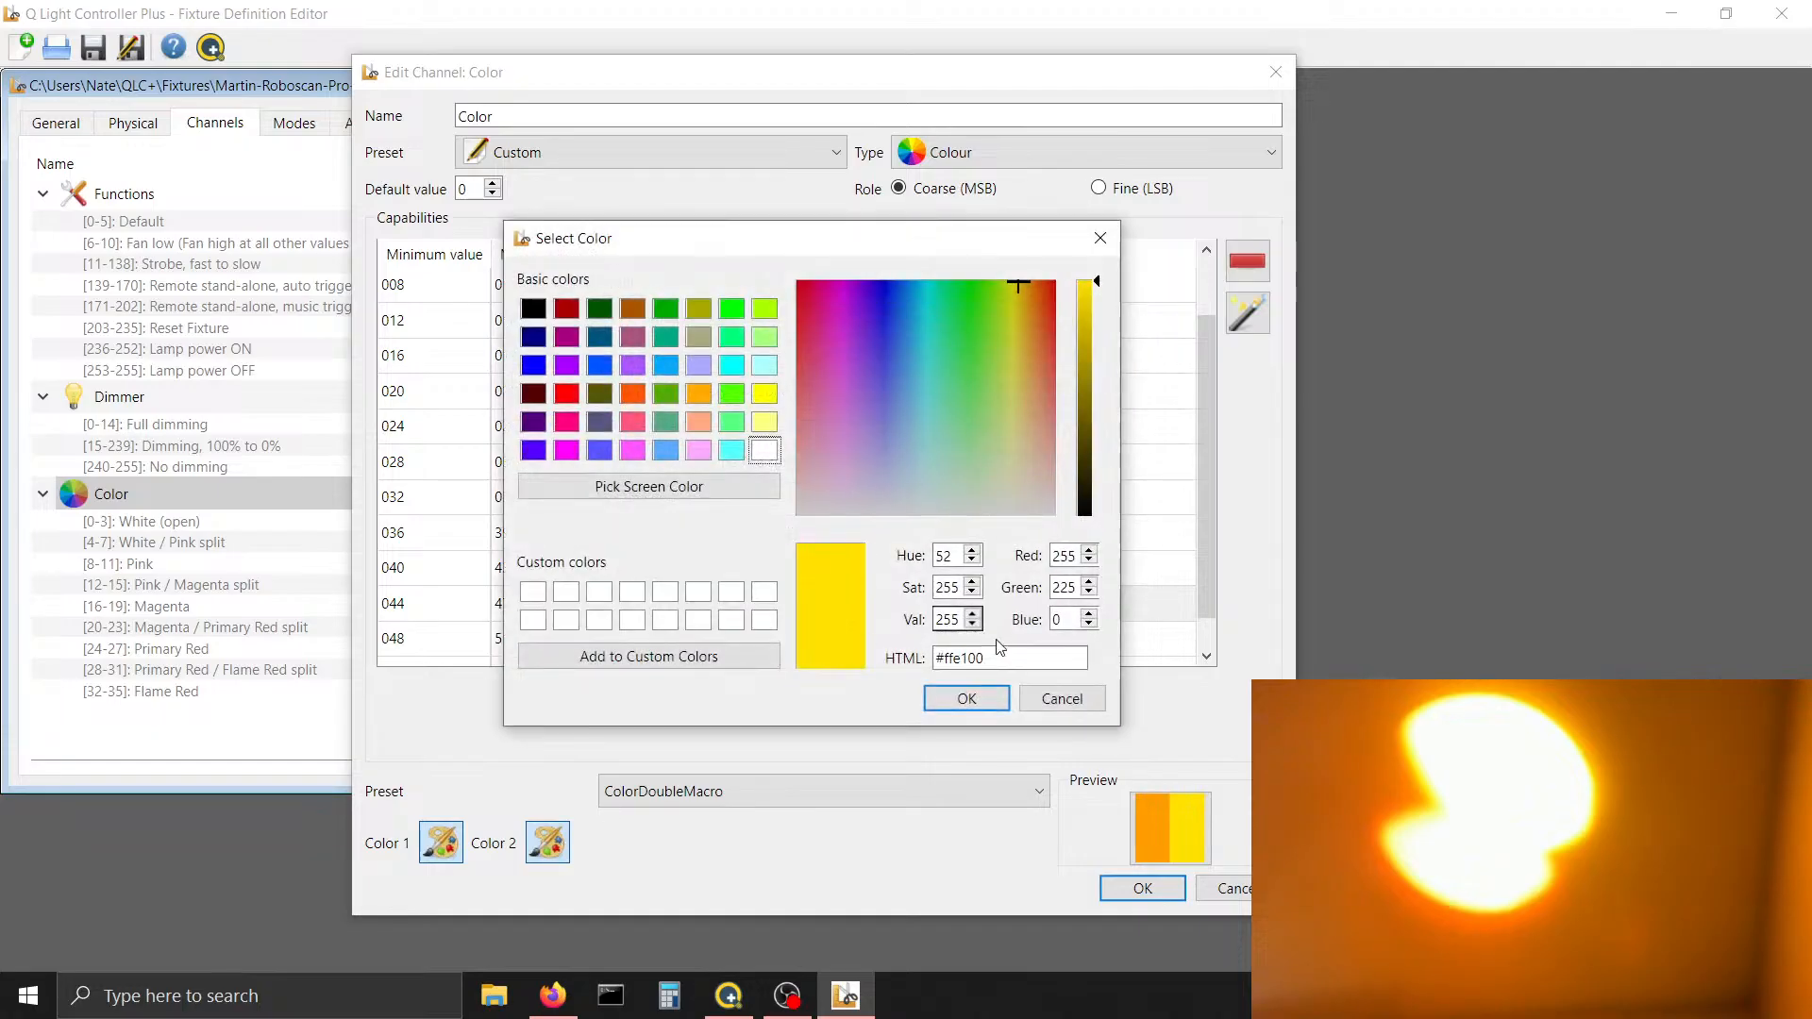
left_click_drag(1076, 658, 807, 640)
key("ctrl+c")
left_click(955, 697)
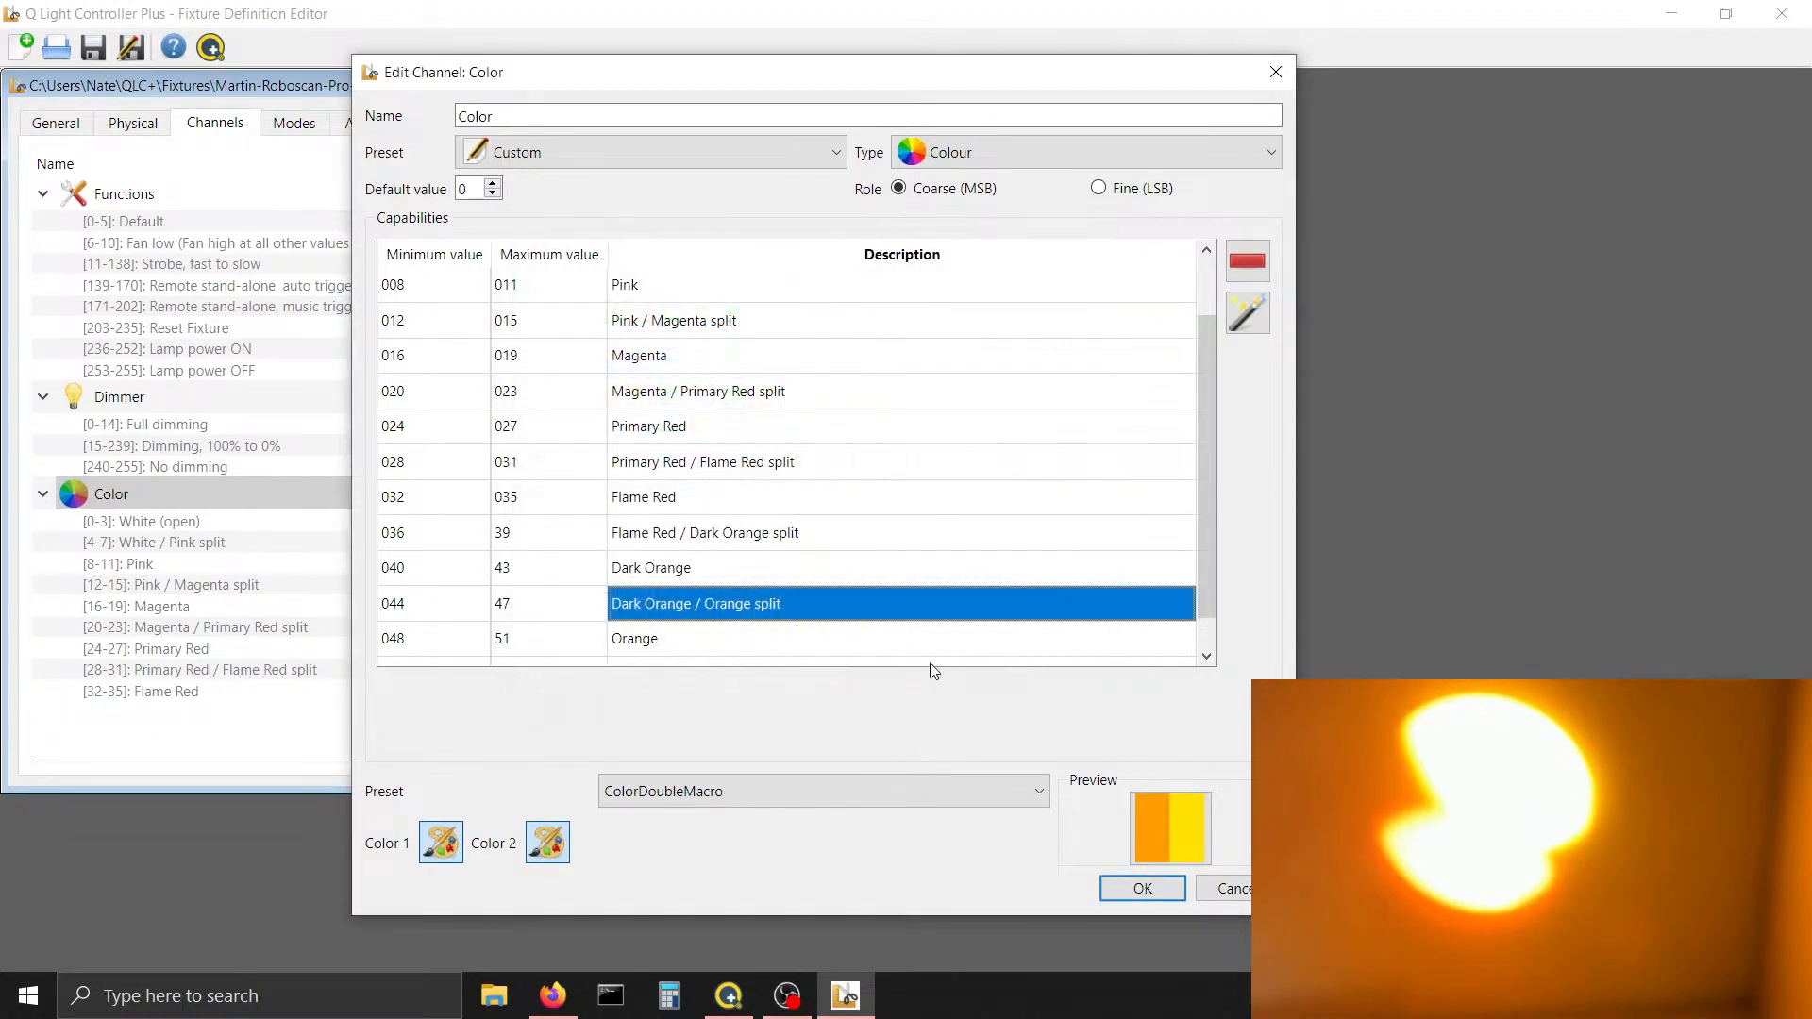
left_click(908, 636)
left_click(440, 847)
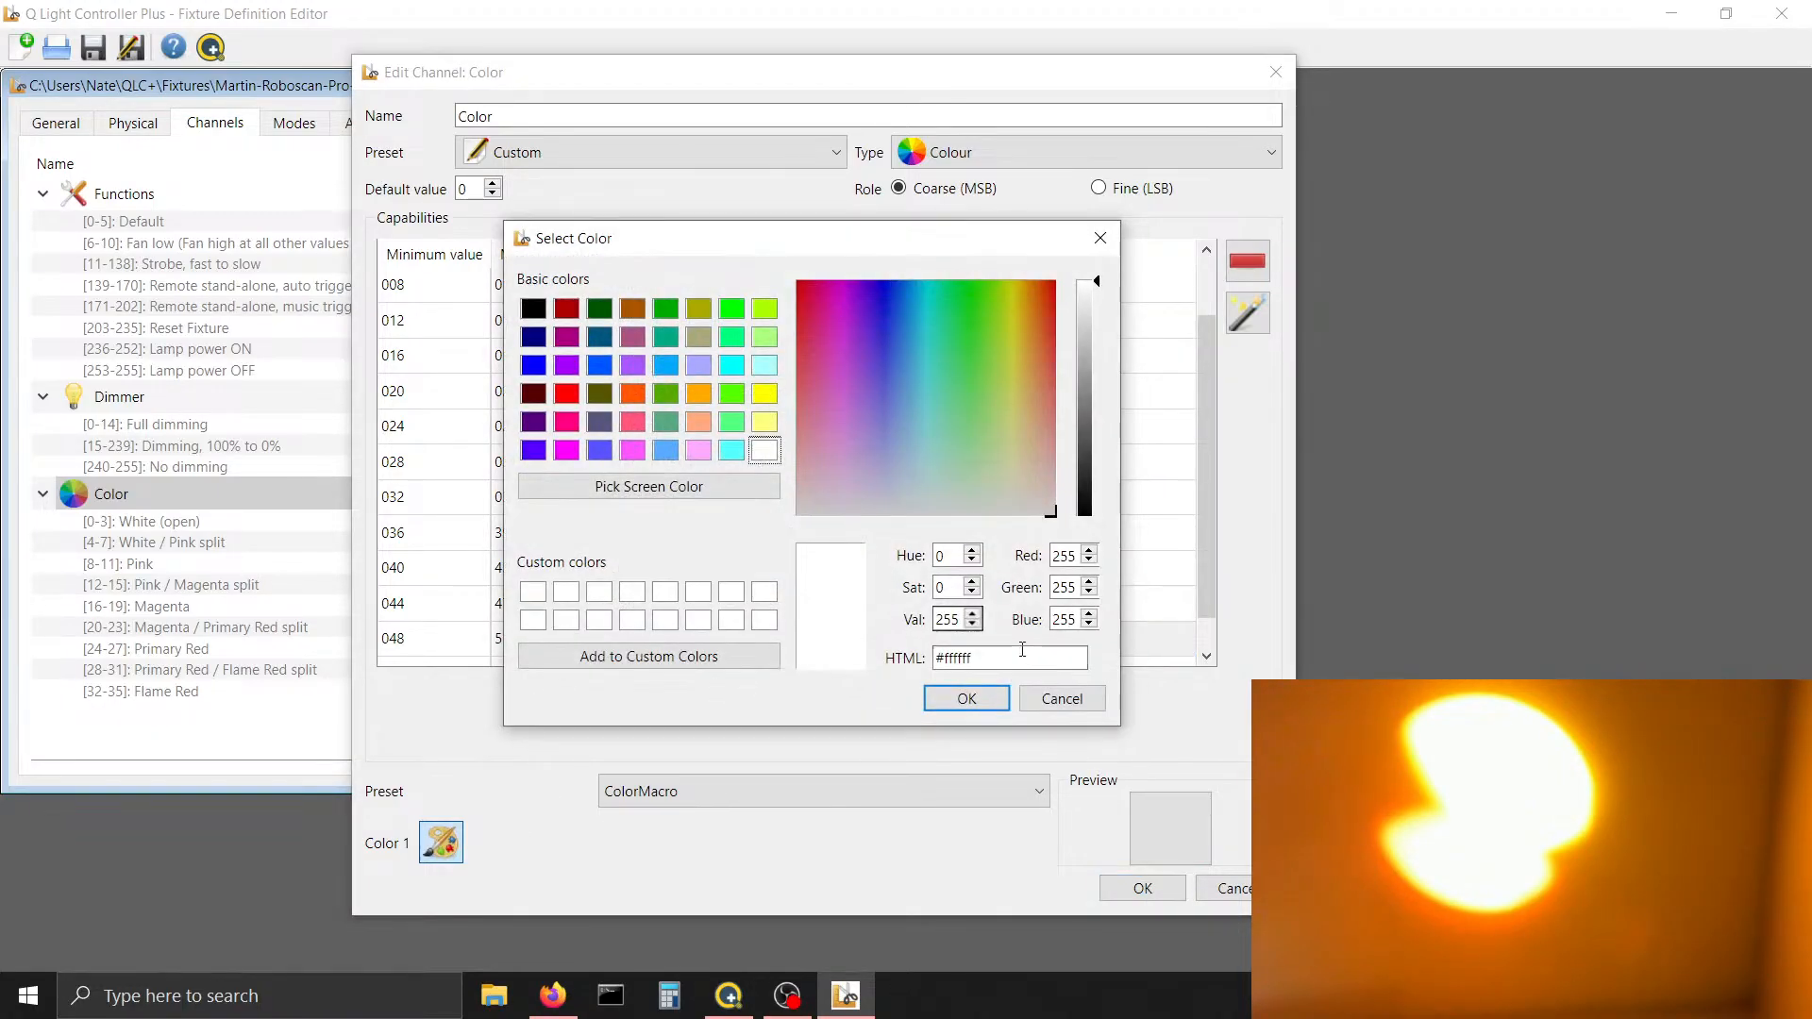
left_click_drag(1081, 658, 934, 658)
key("ctrl+v")
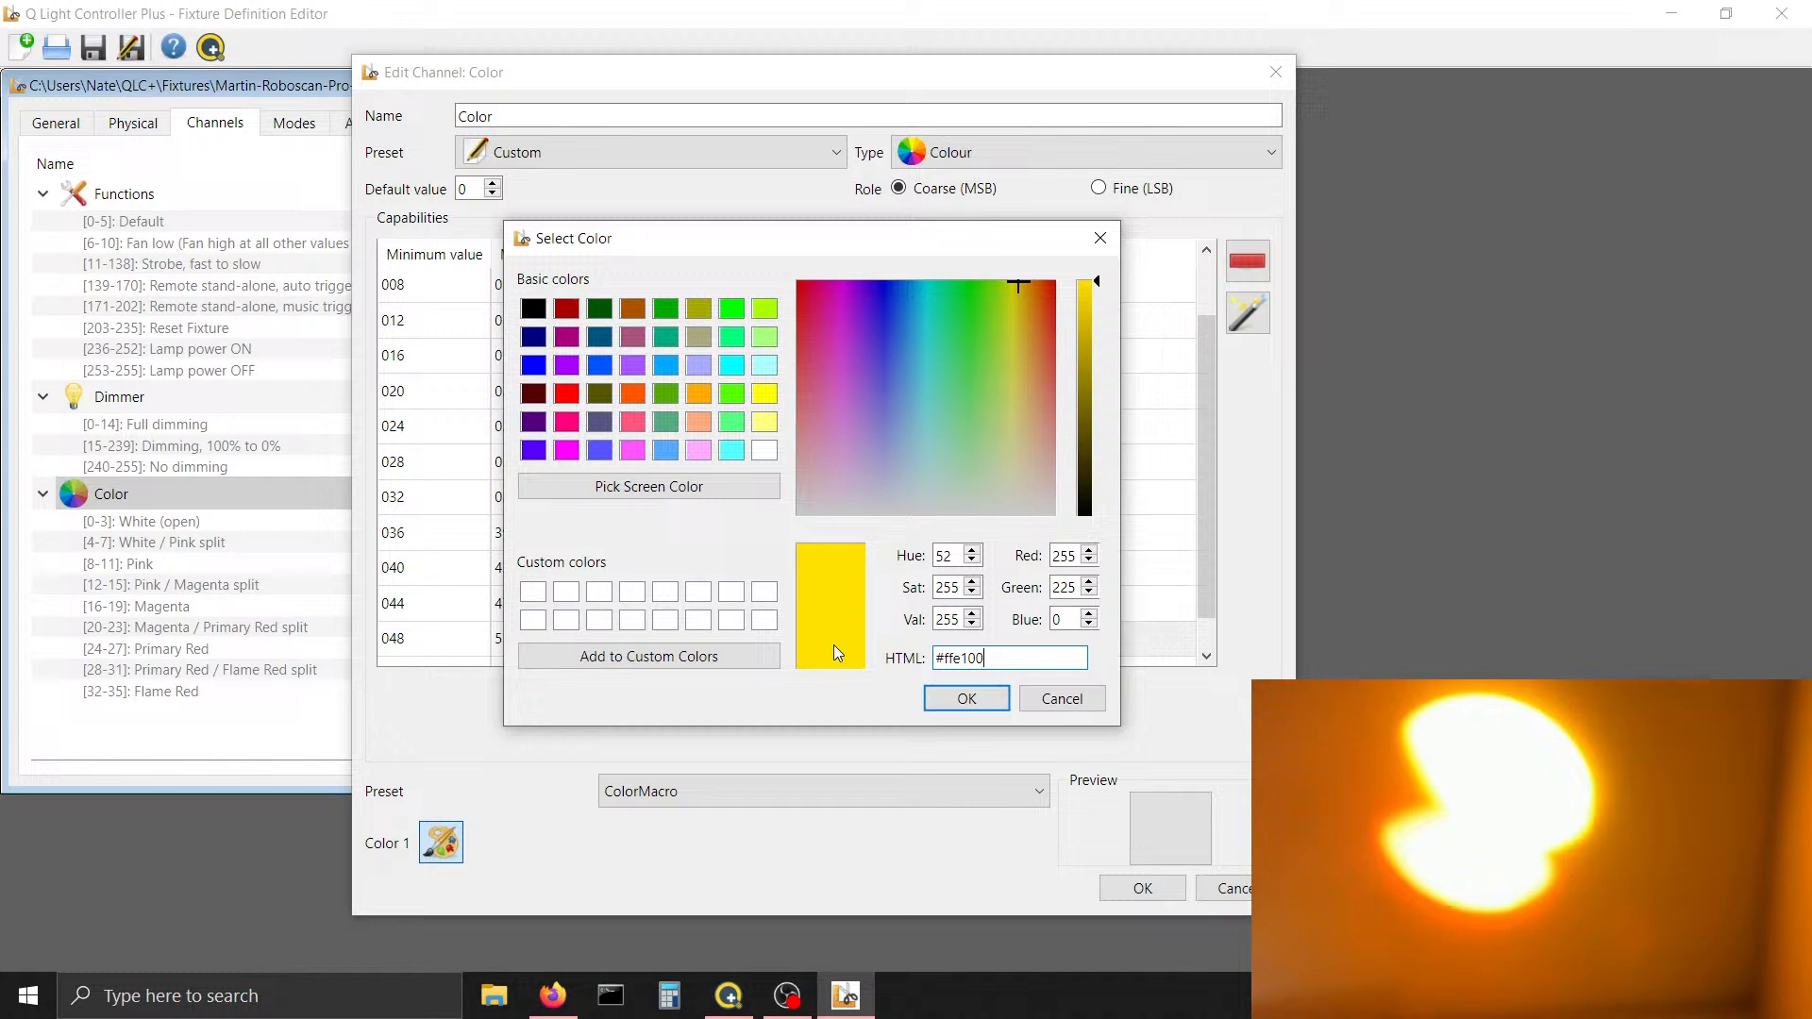
left_click(938, 696)
Add a range from 052 to 55 described as "Orange / Yellow split" and give it the ColorDoubleMacro preset
key("Tab")
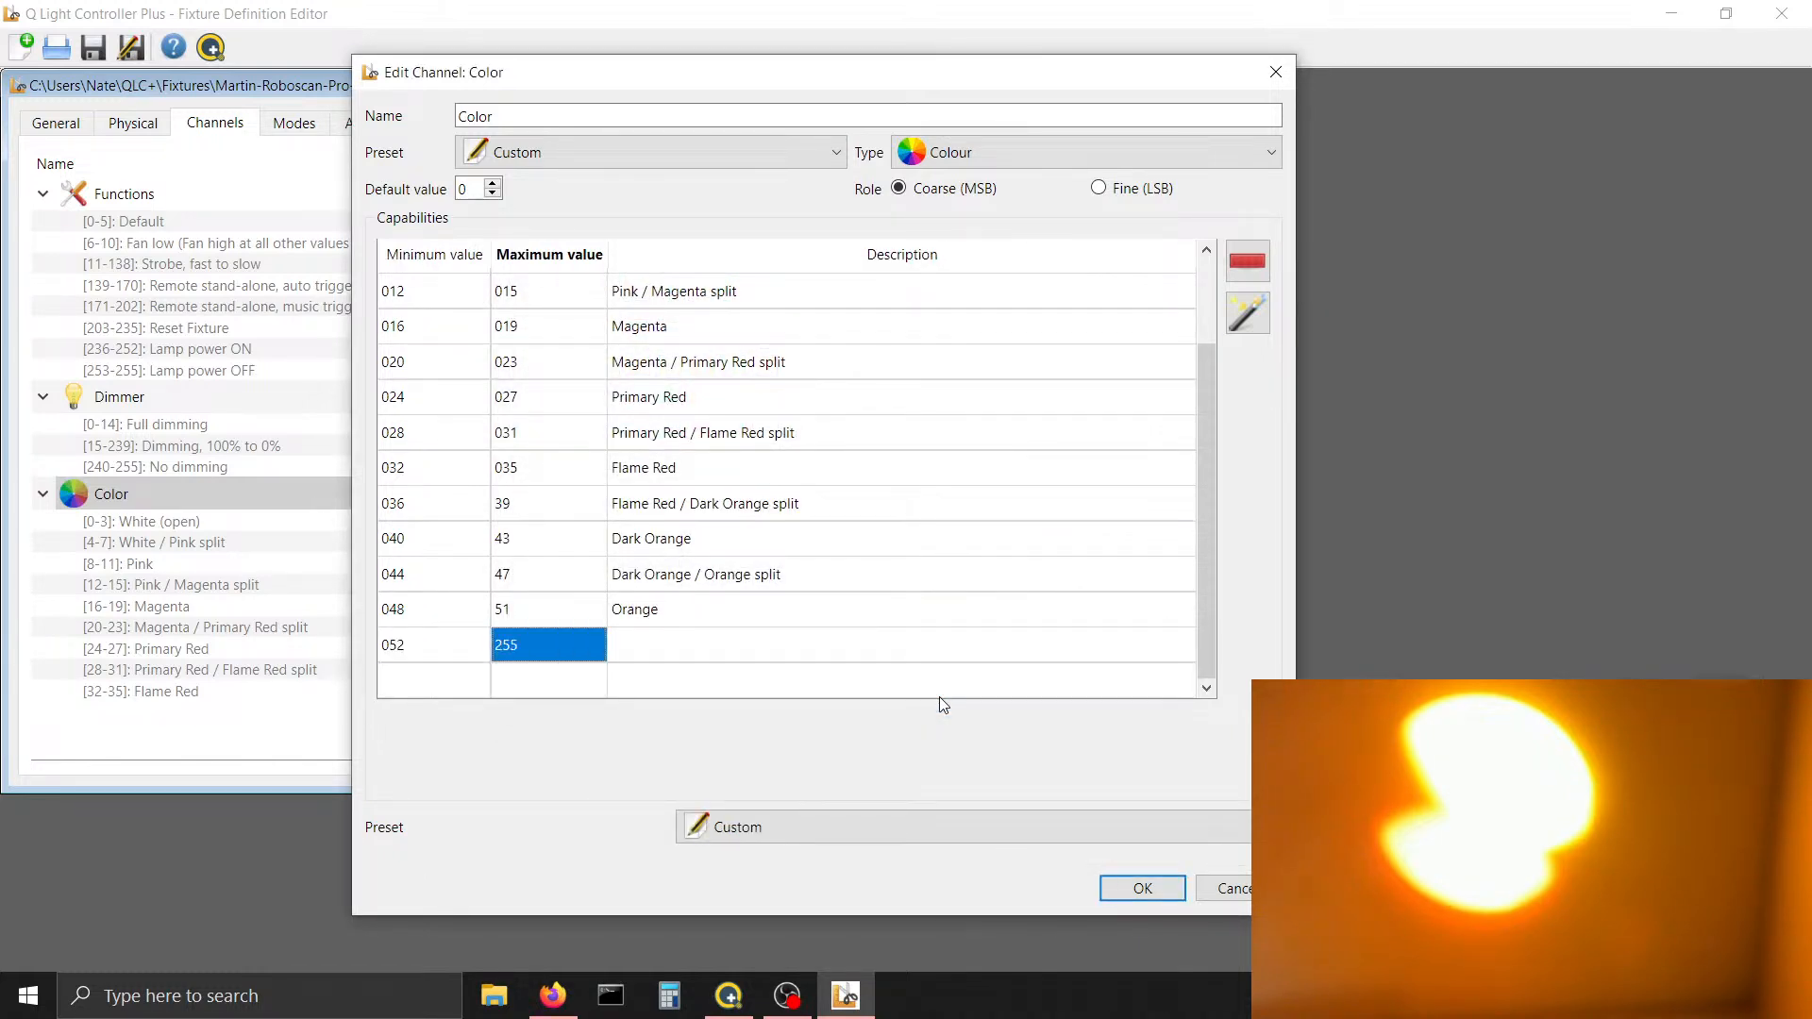
type("55")
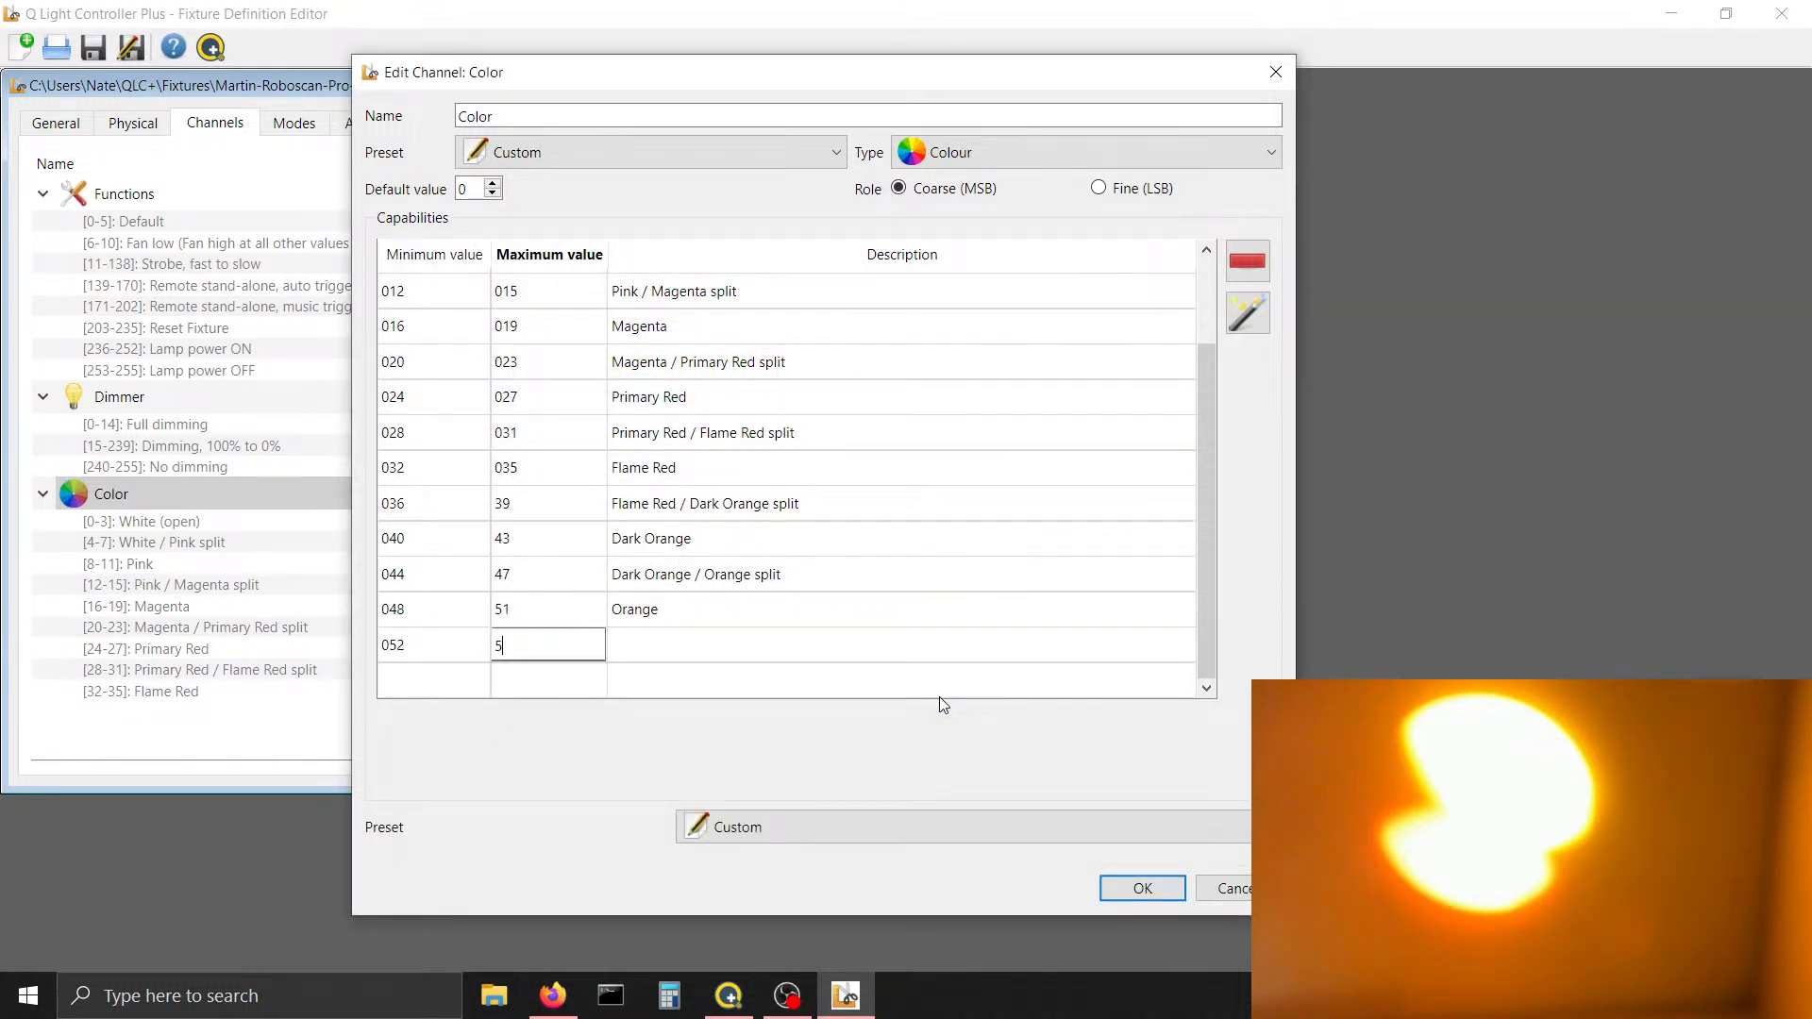
key("Tab")
type("Orange / ")
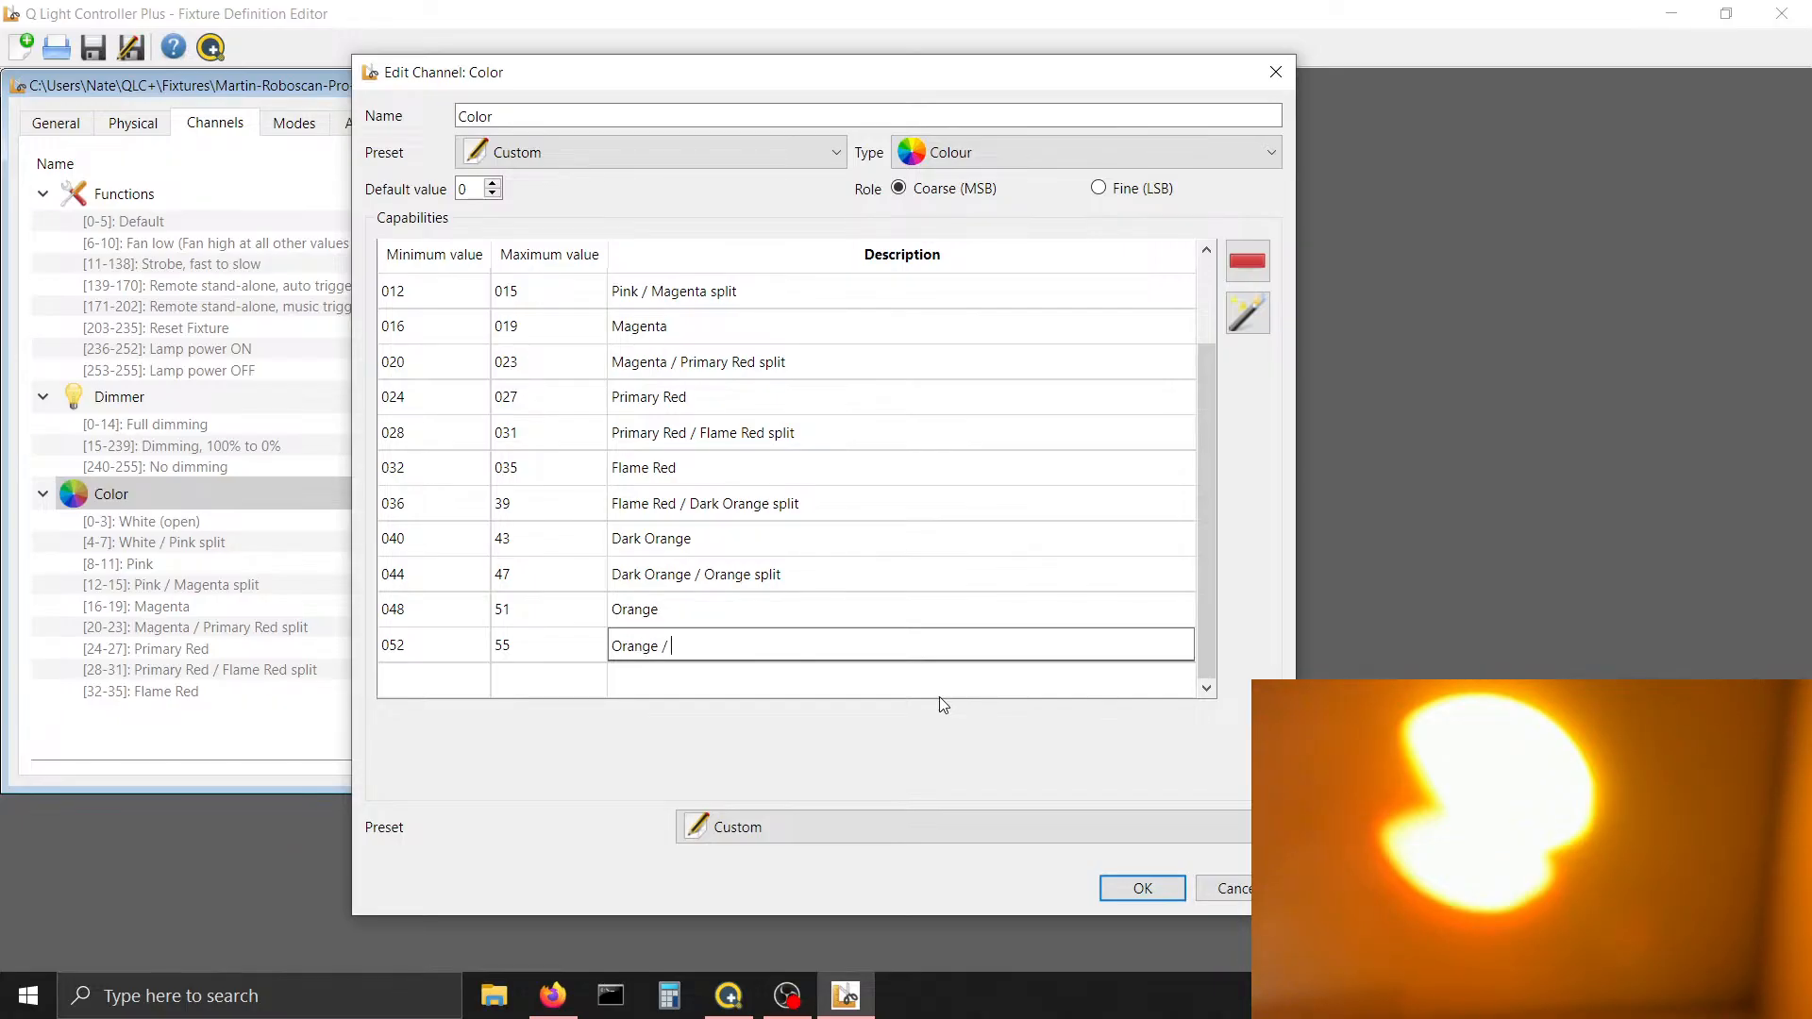
type("Yellow split")
left_click(730, 827)
key("Return")
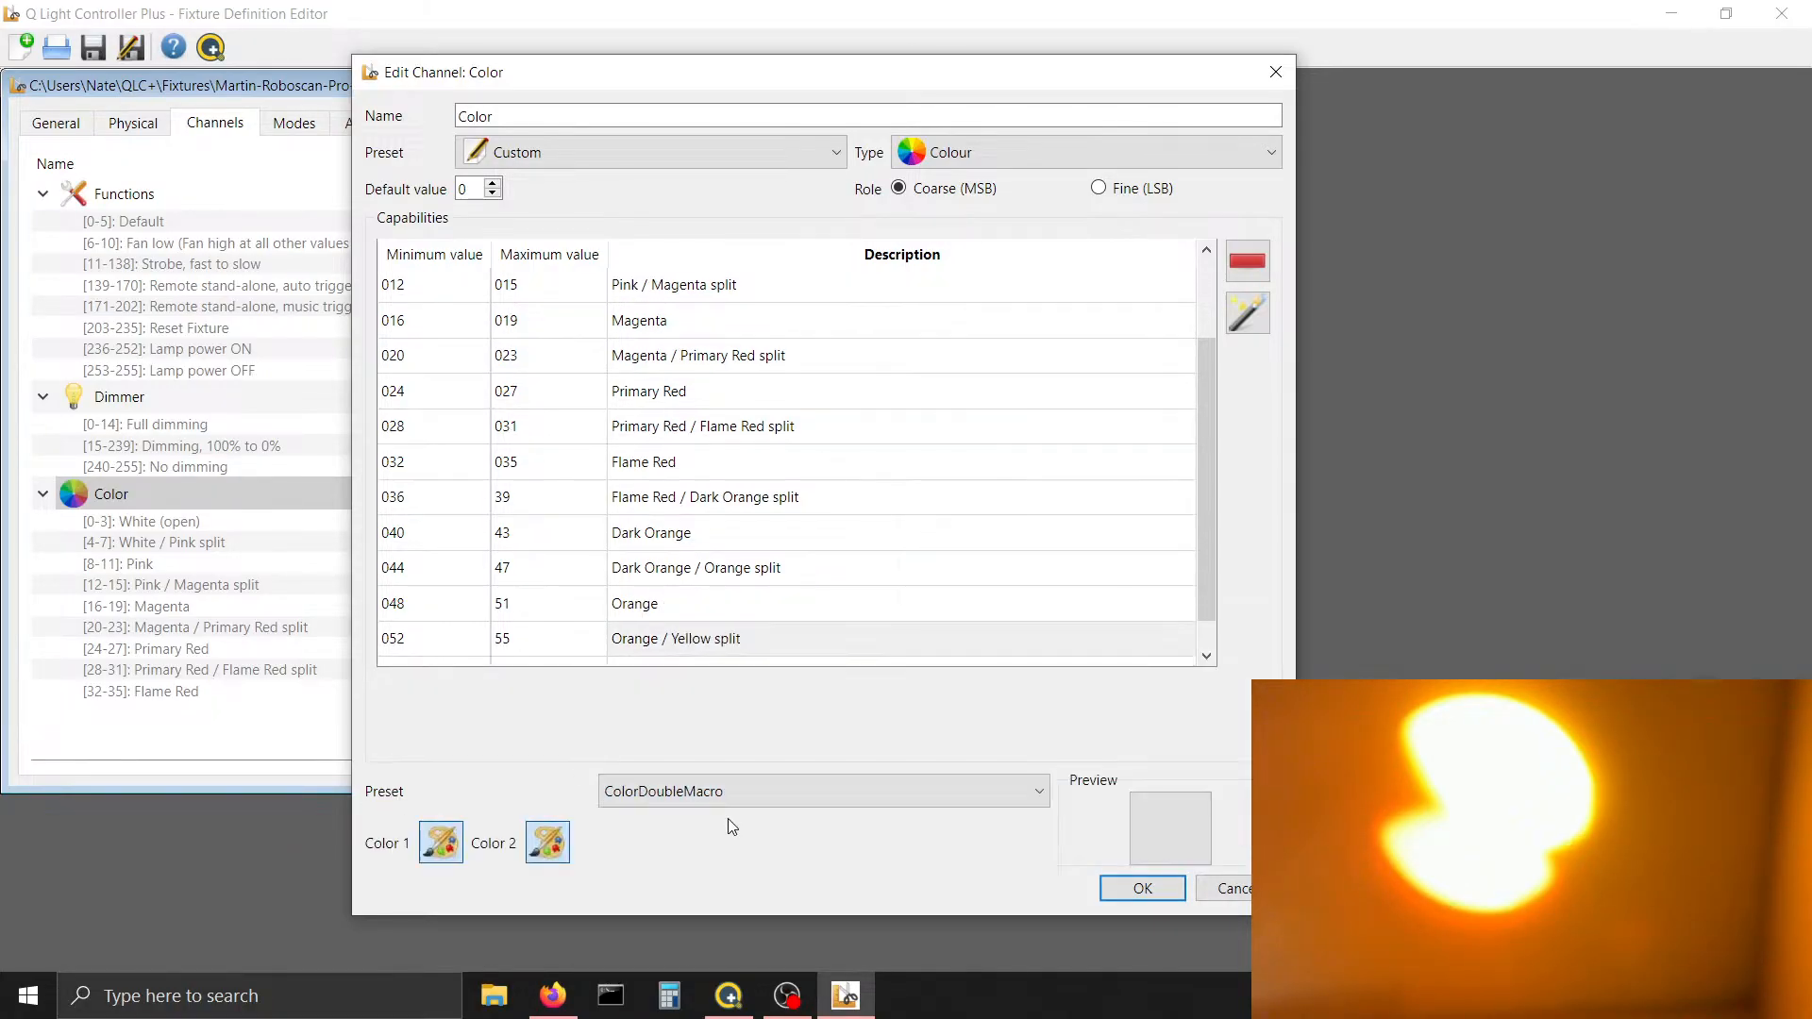
Set Color 1 of the Orange / Yellow split to the same colour as the Orange range
left_click(439, 849)
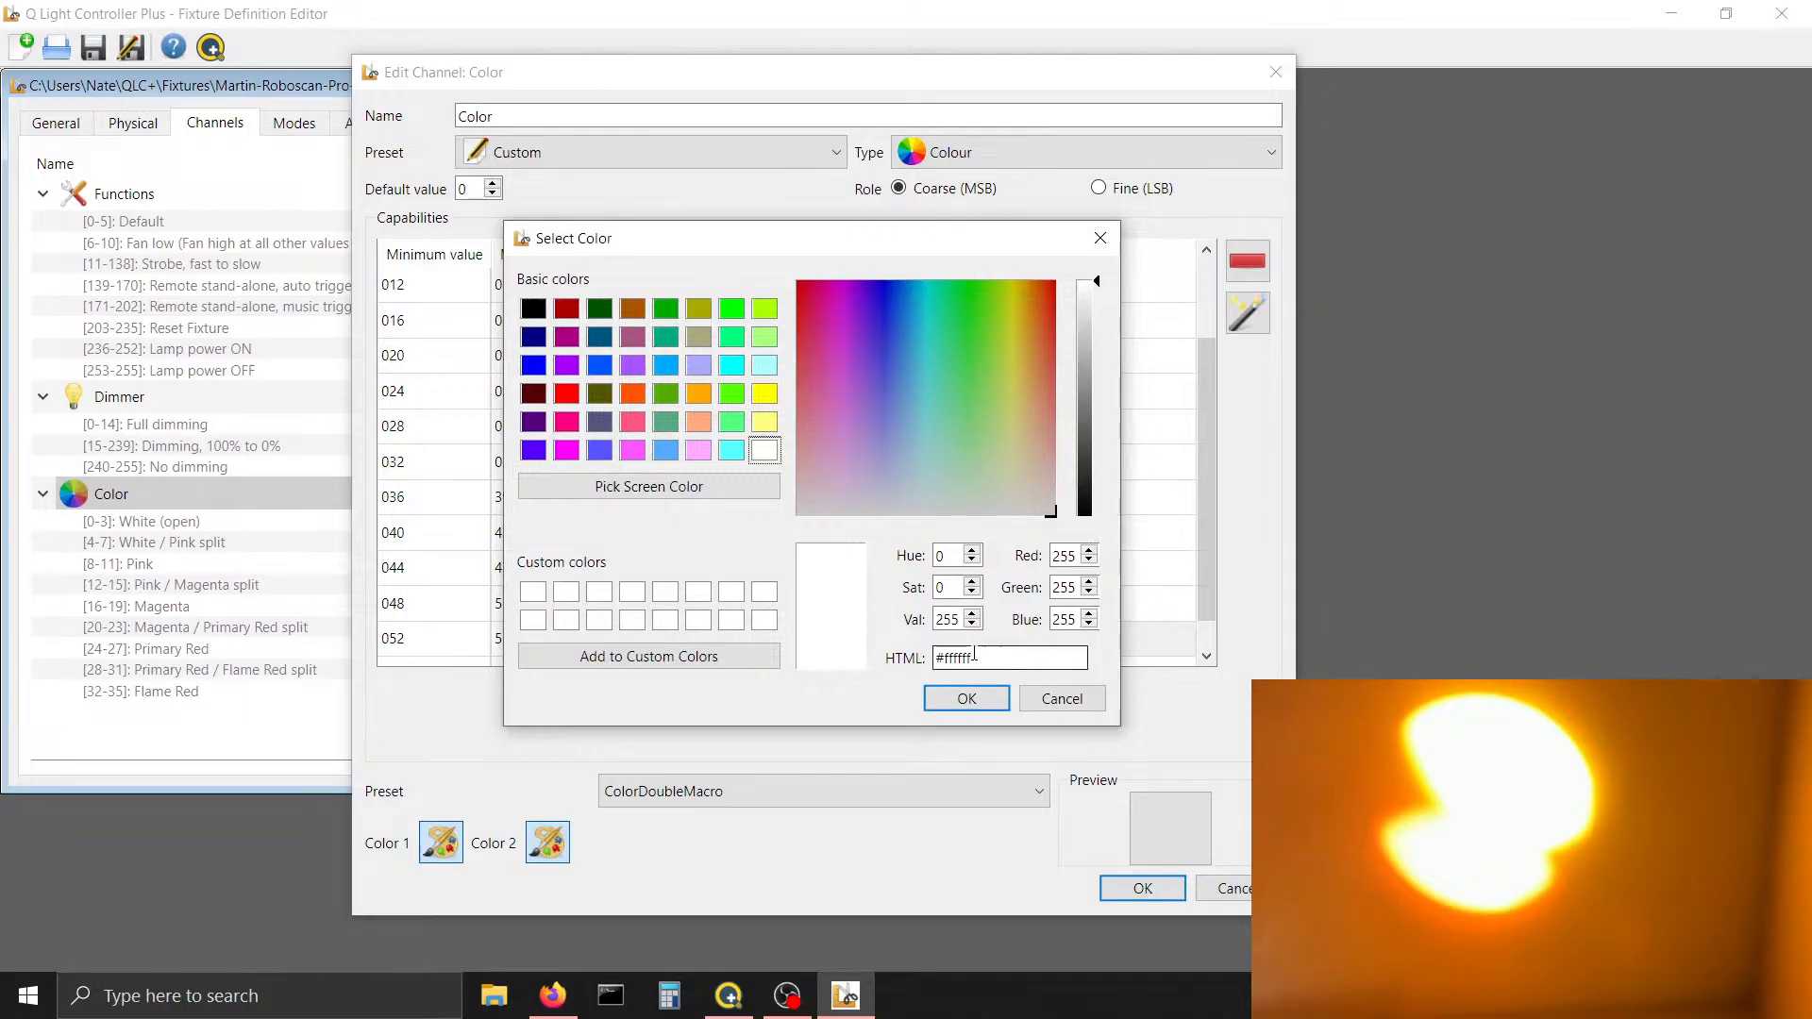
type("#ffdd00")
left_click(966, 698)
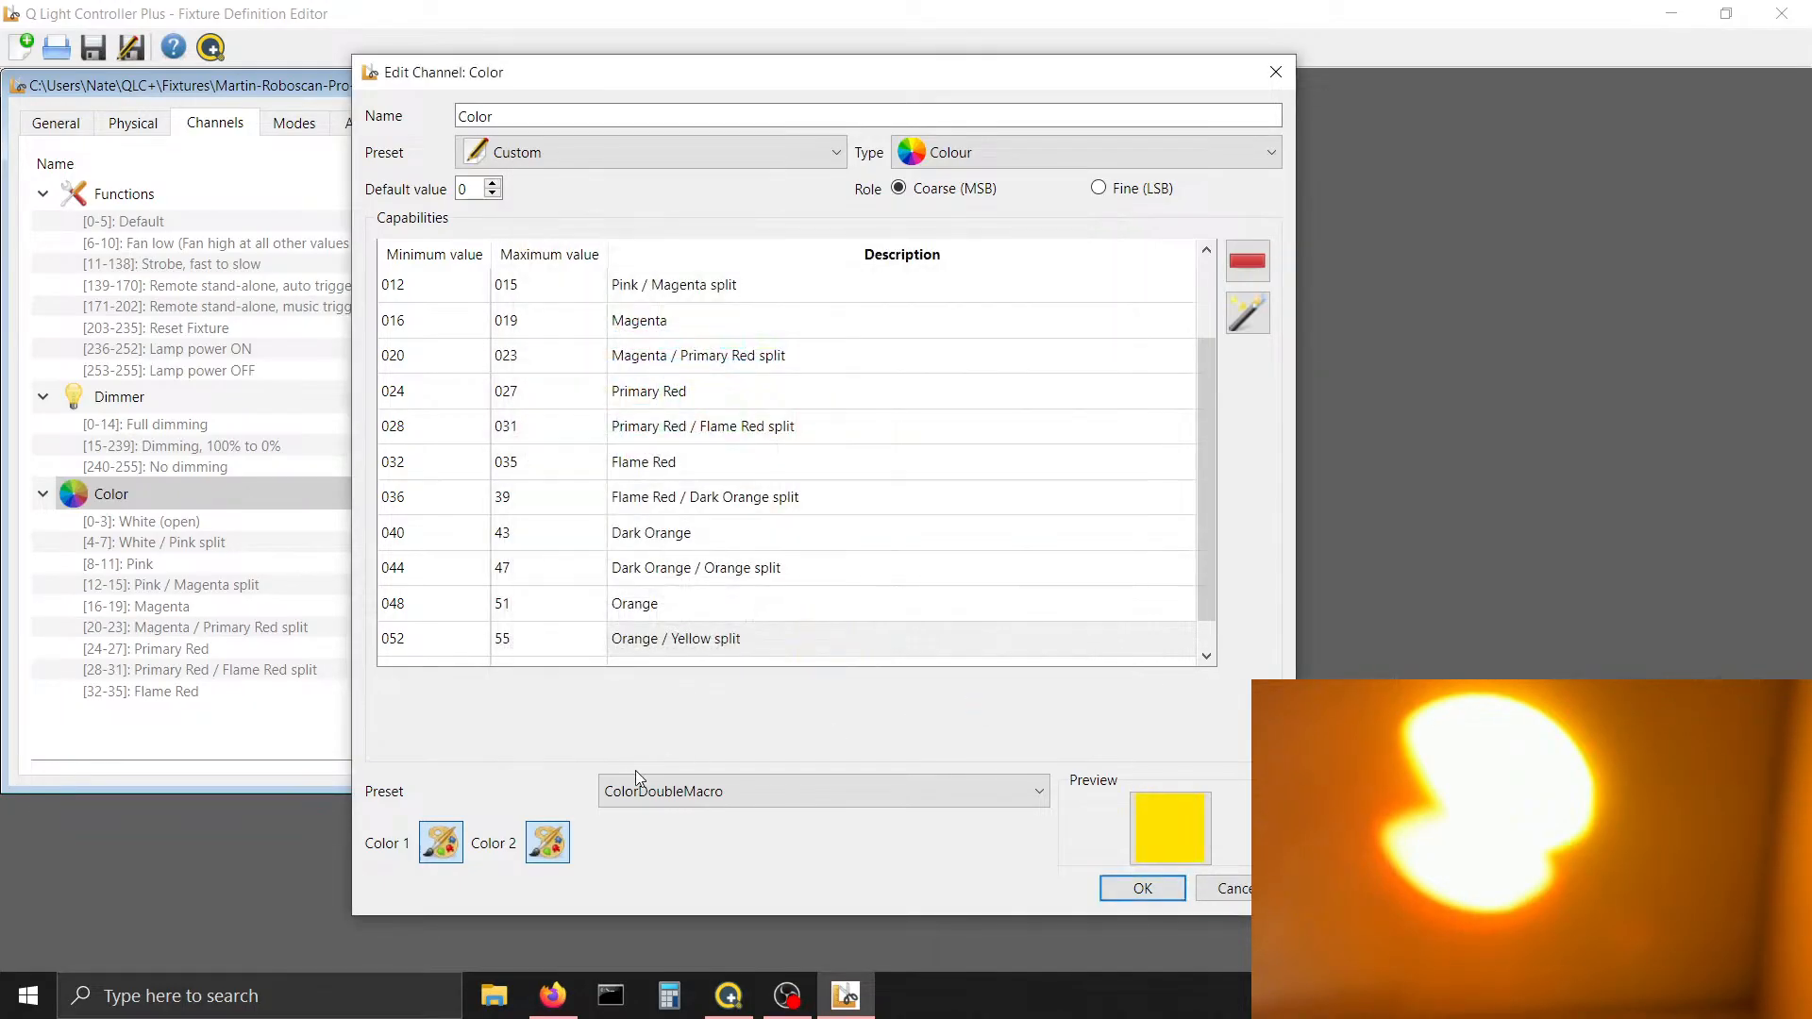
Switch to the Q Light Controller Plus Simple Desk and sweep channel 7 down to 41, then back up to 150, to view the beam
left_click(731, 993)
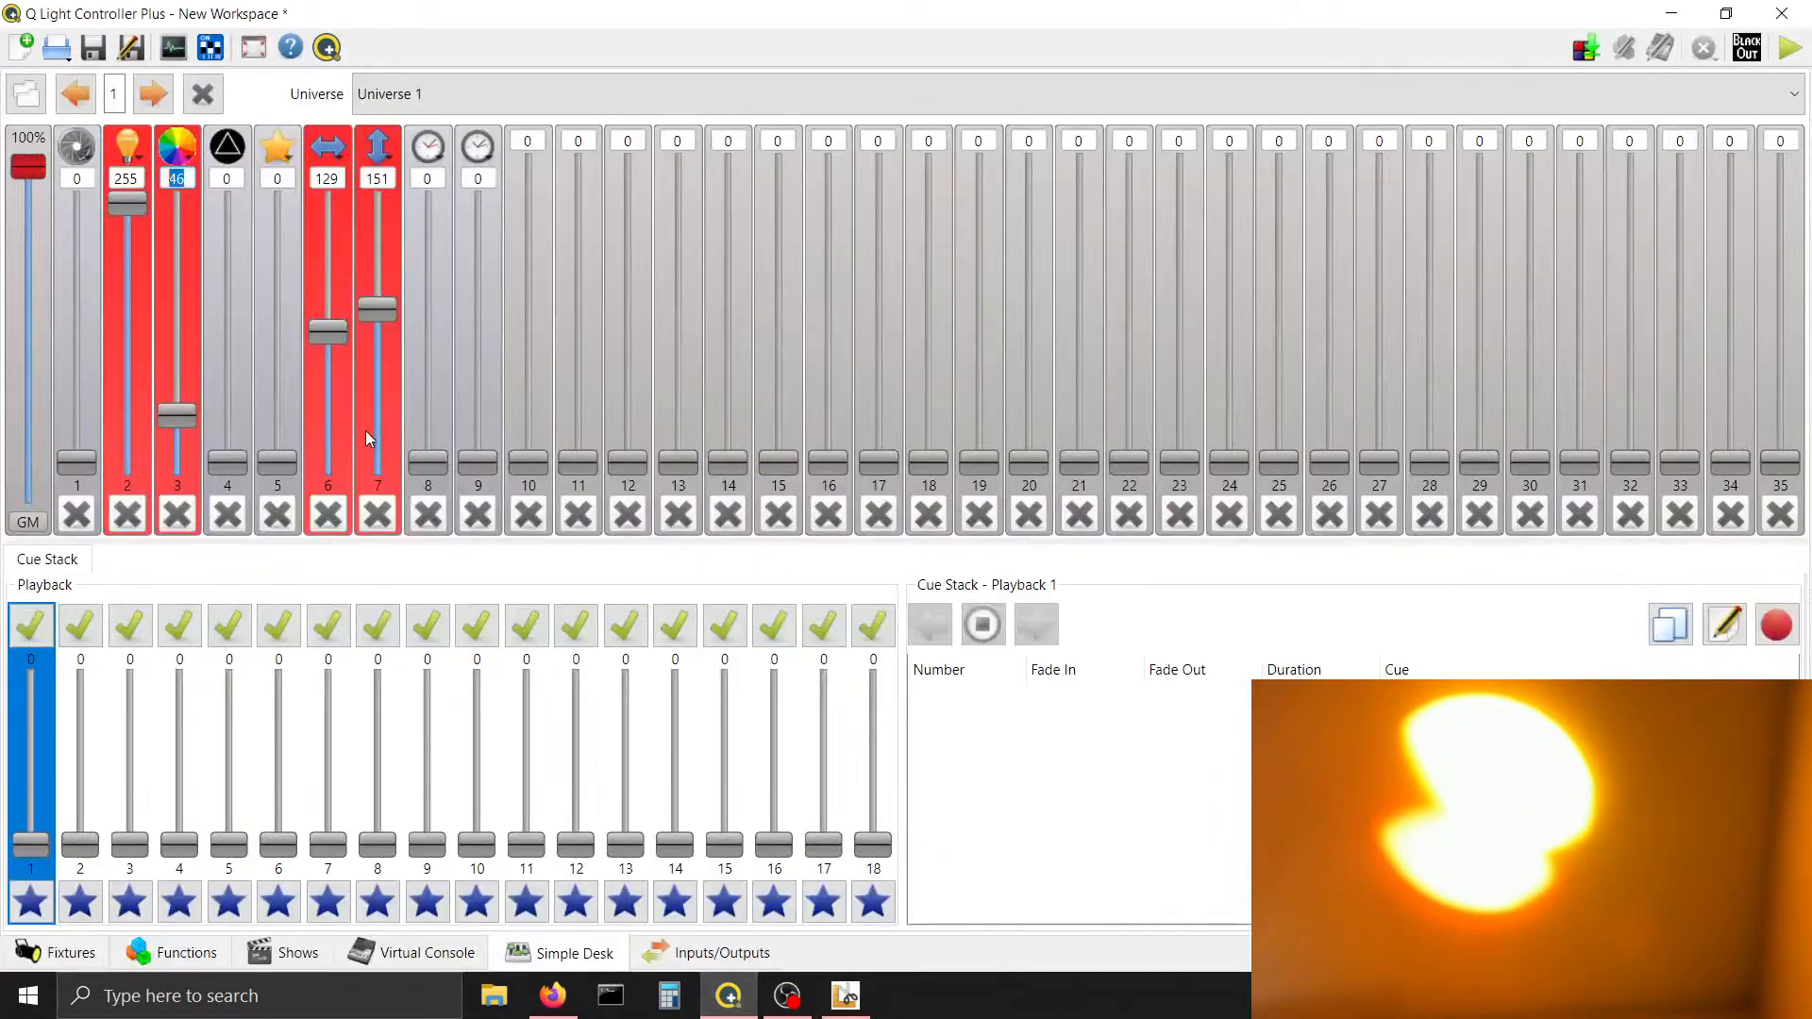
left_click(365, 432)
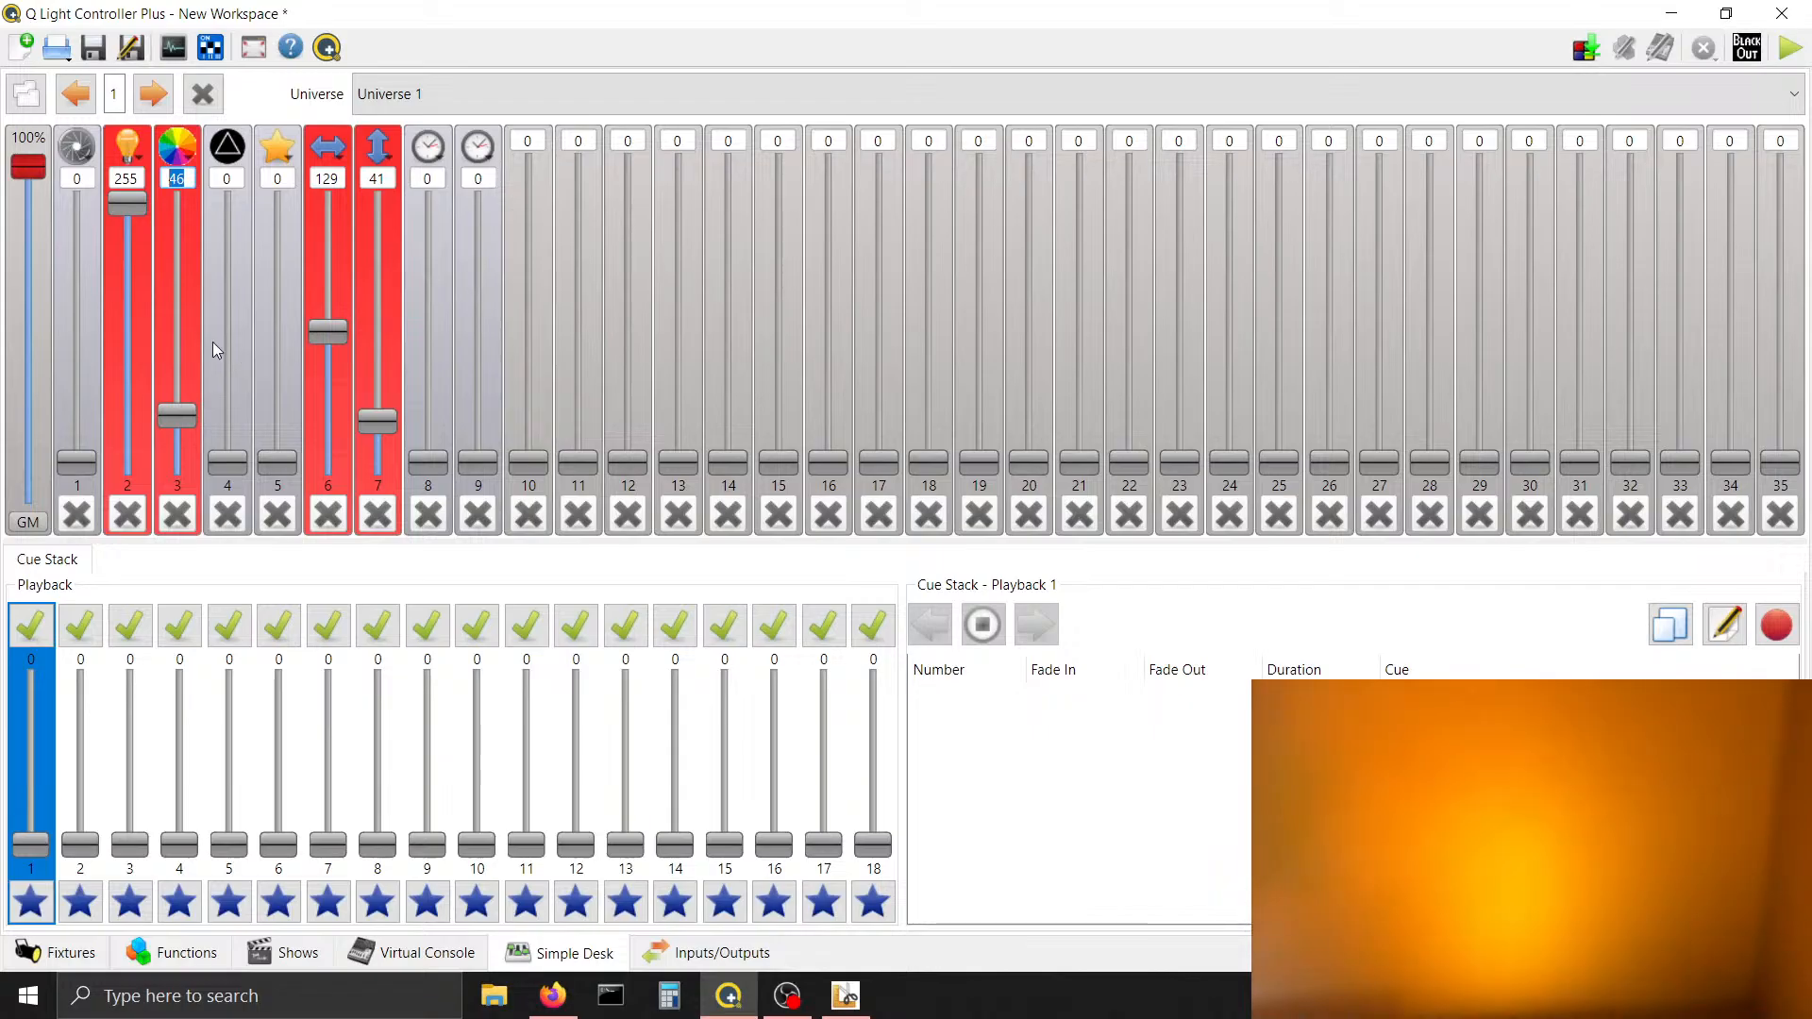
left_click(374, 362)
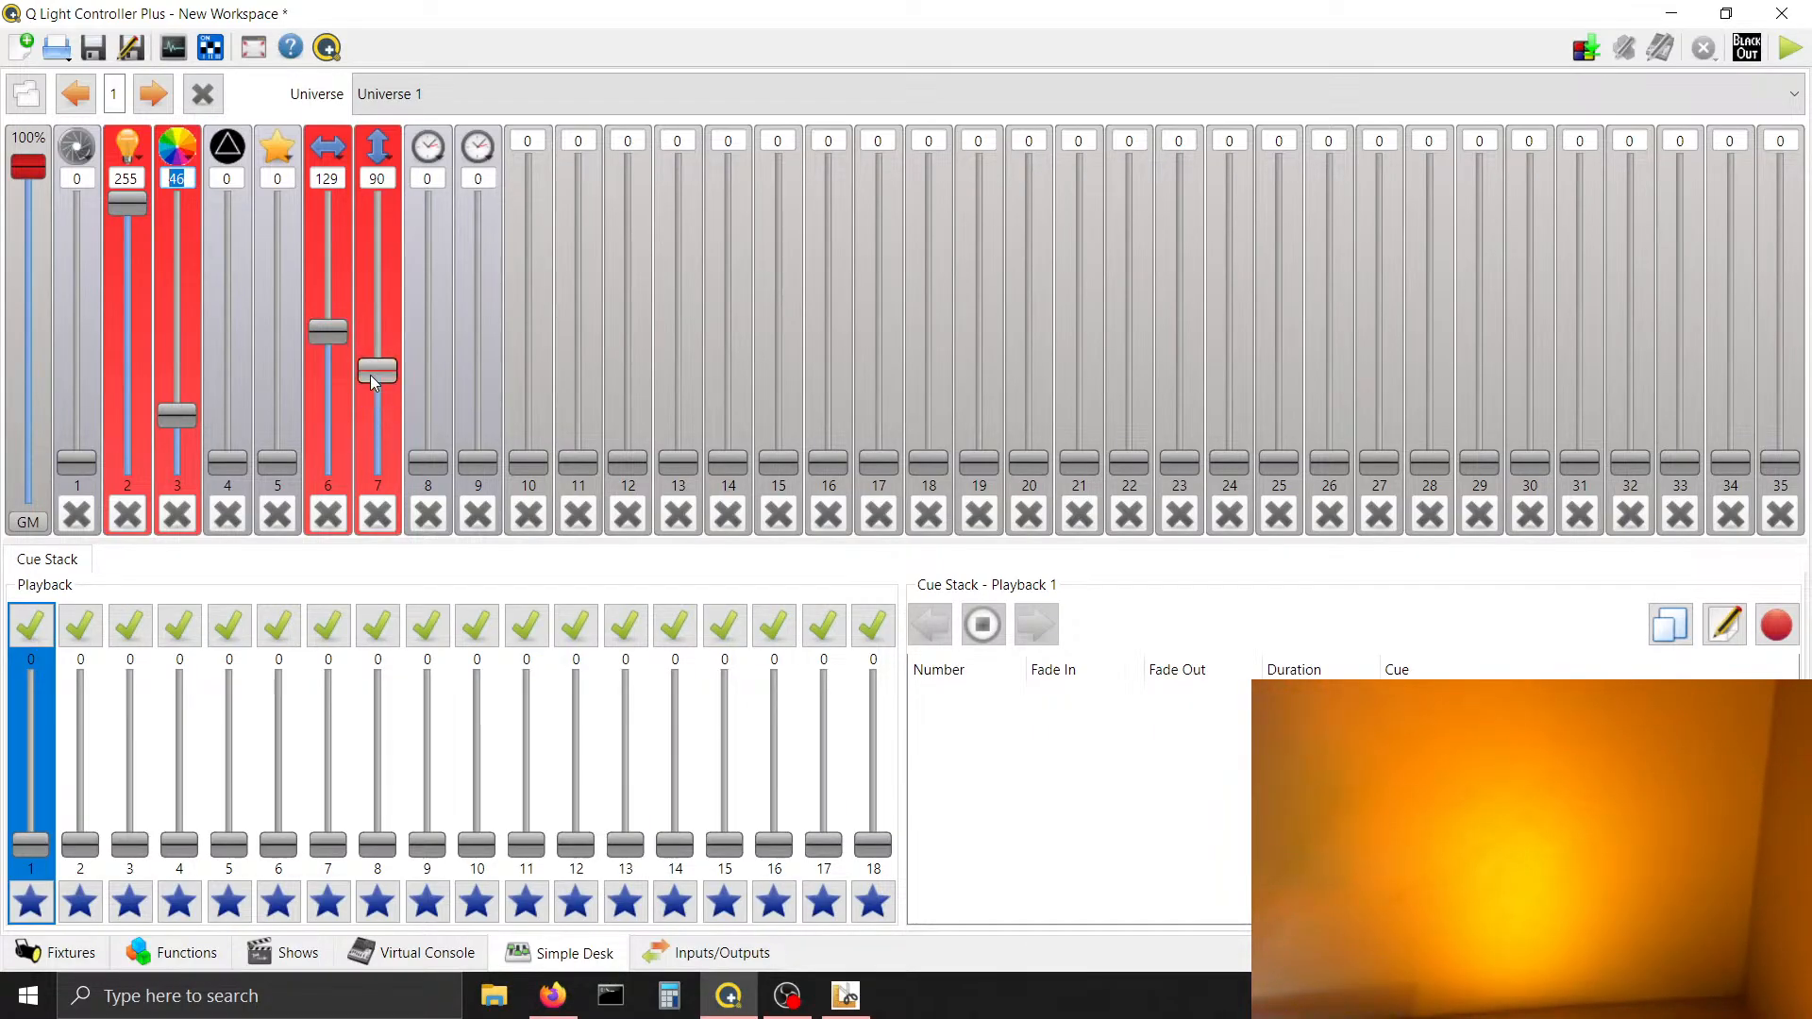
left_click_drag(374, 366, 338, 333)
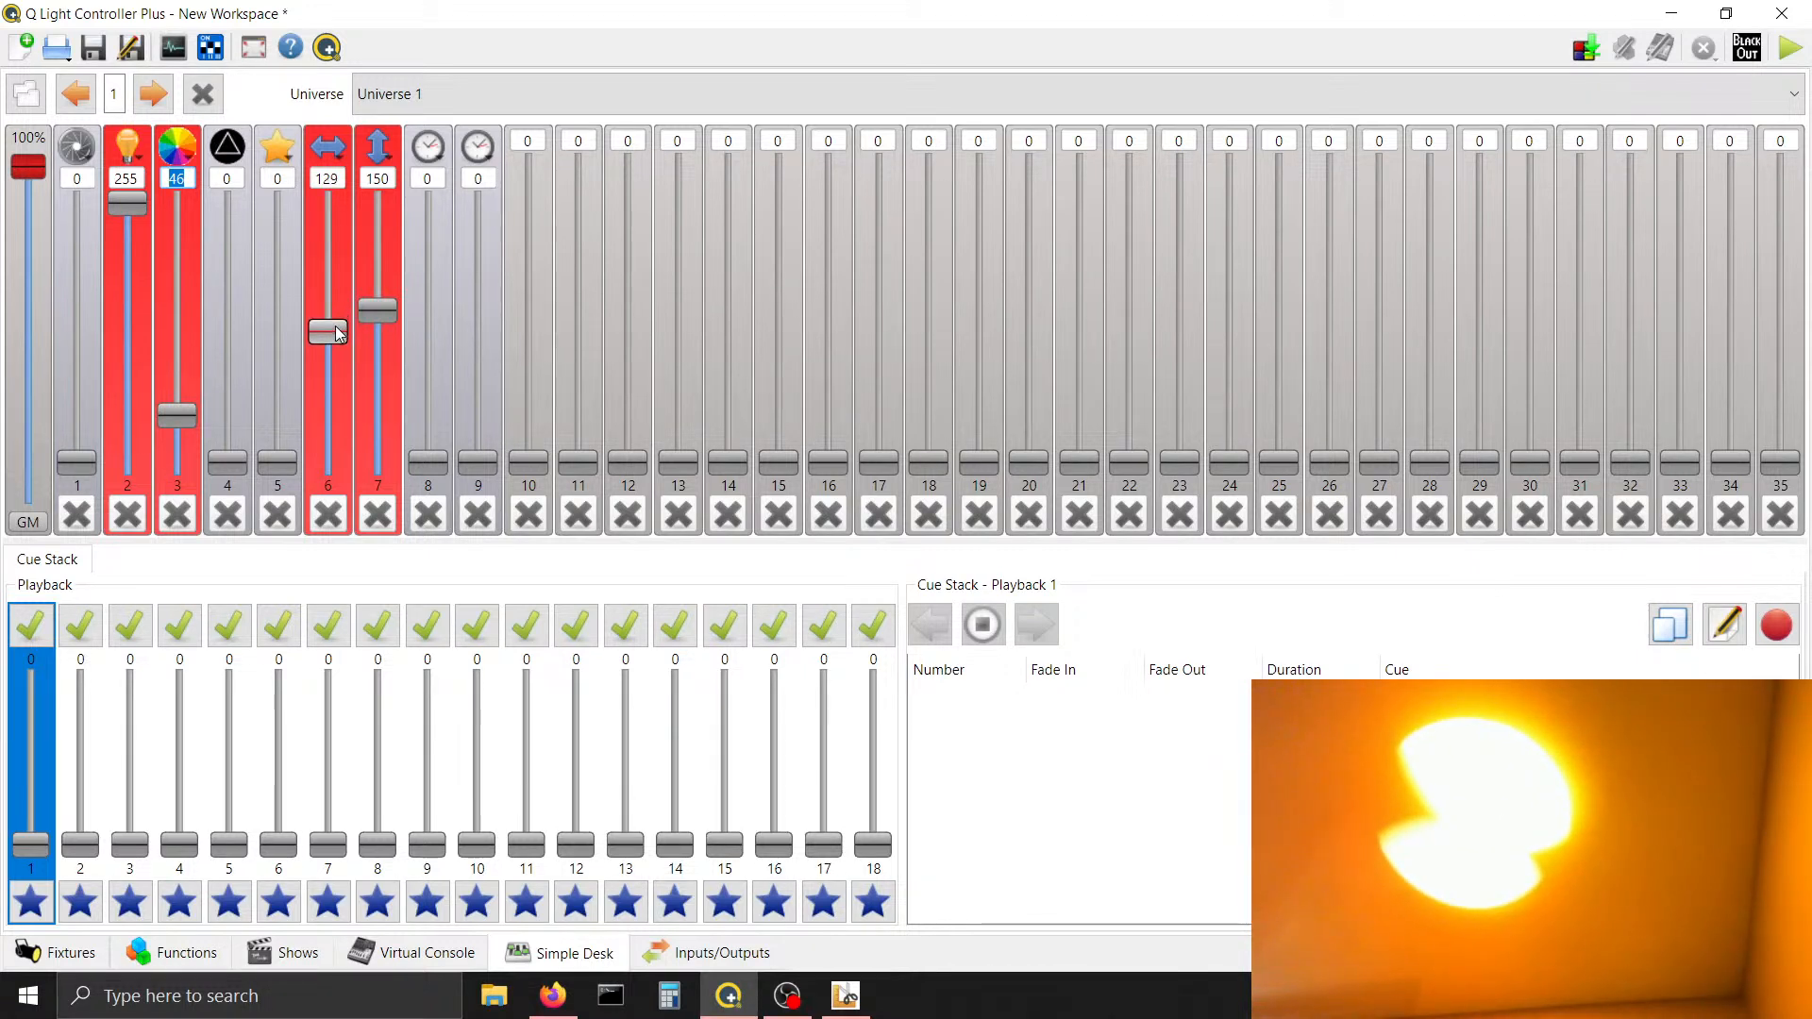
Raise colour channel 3 to 48 and then 52 to check Orange and the Orange / Yellow split on the light
left_click(190, 178)
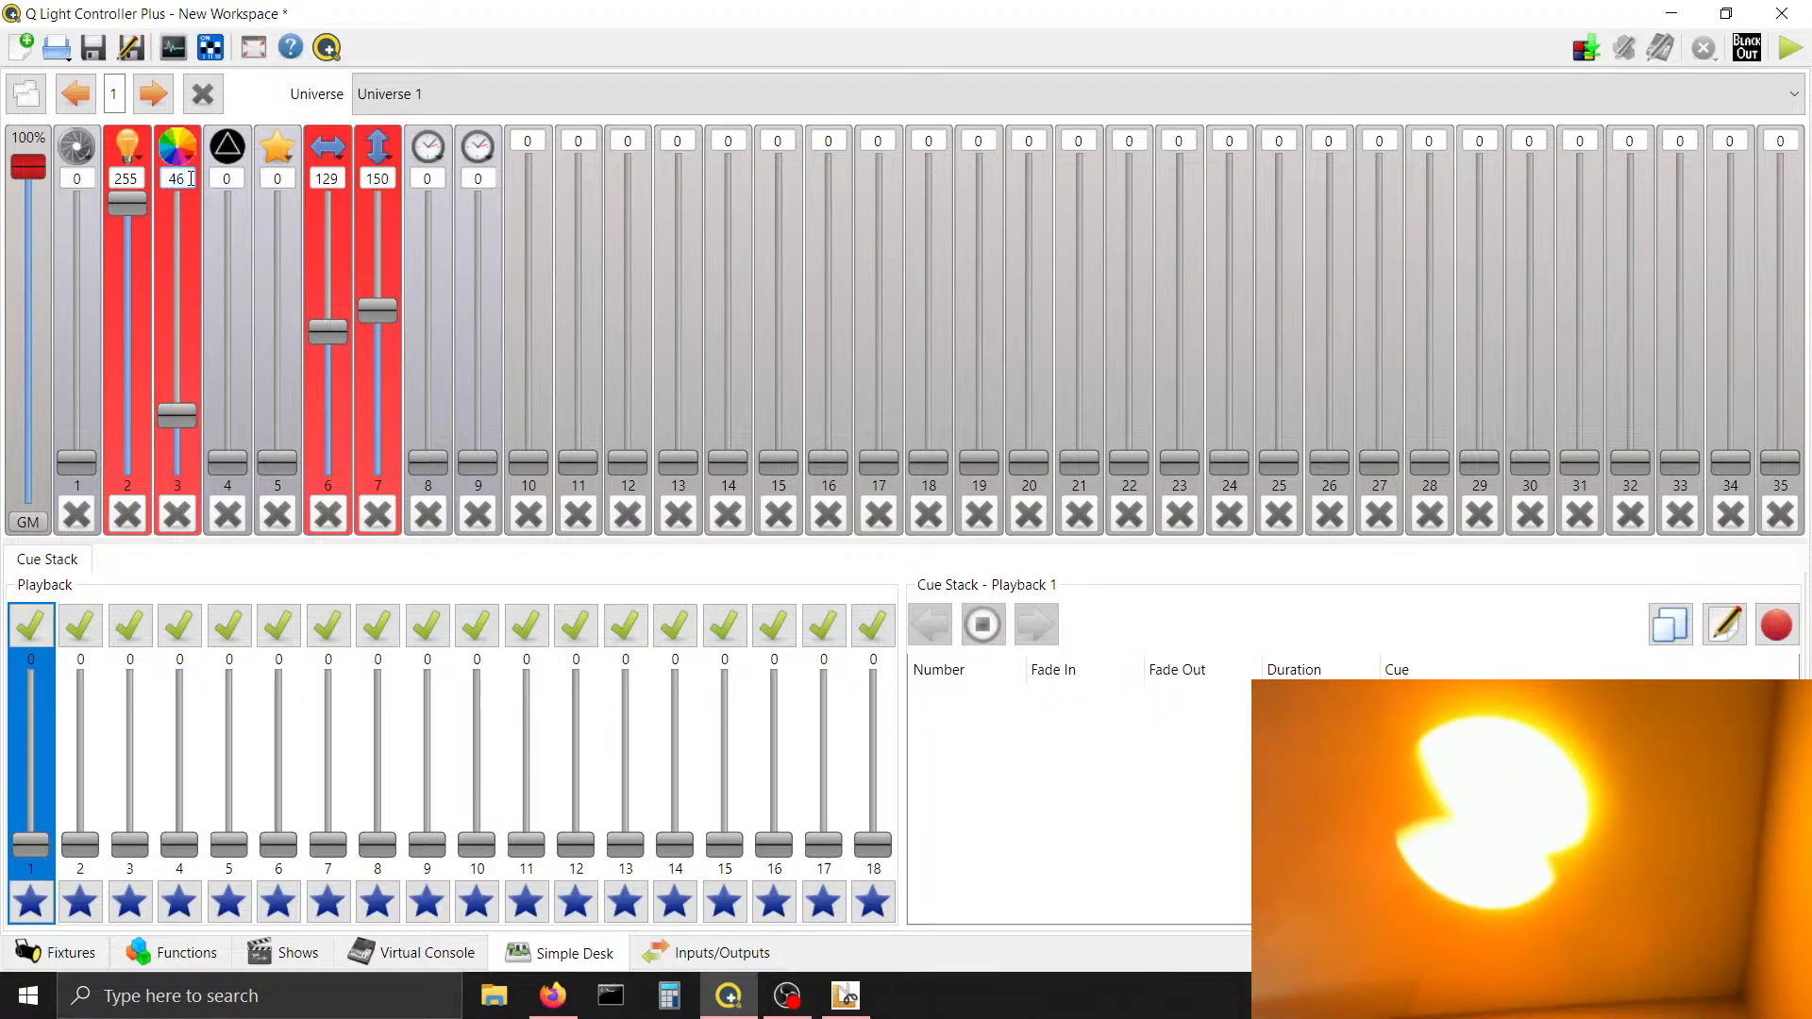
scroll(190, 177, "up", 2)
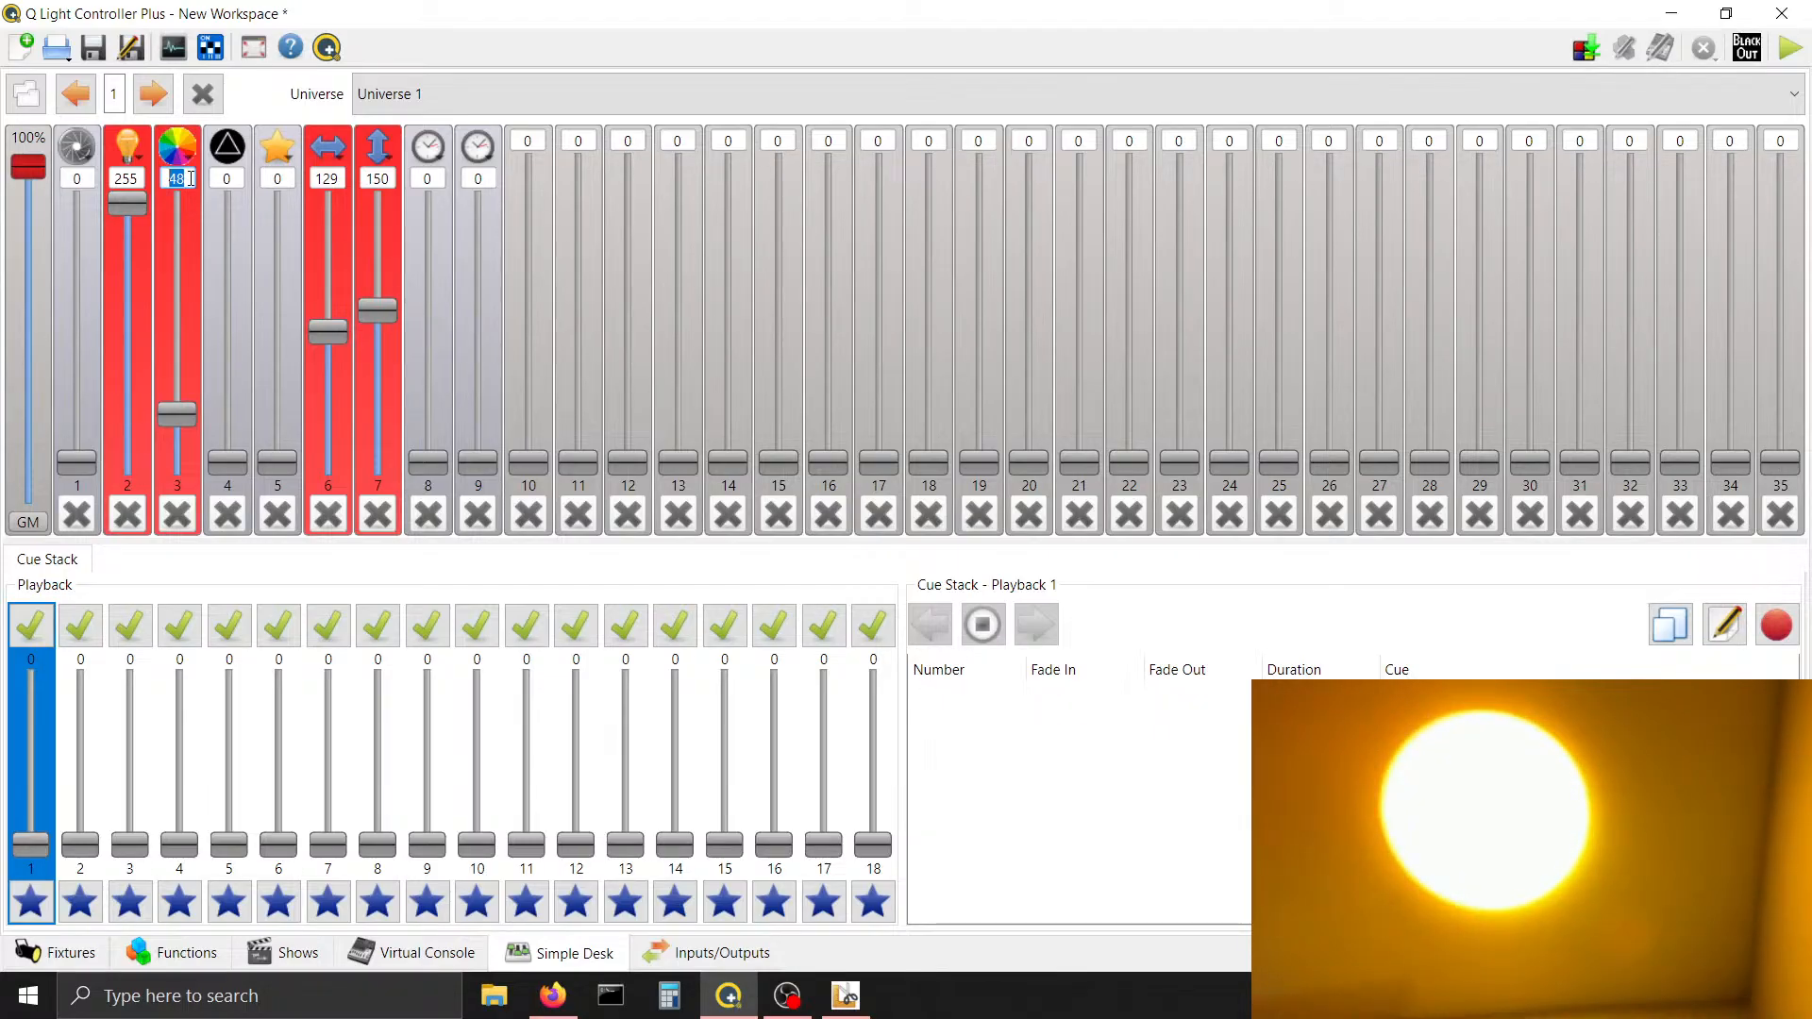
scroll(189, 177, "up", 4)
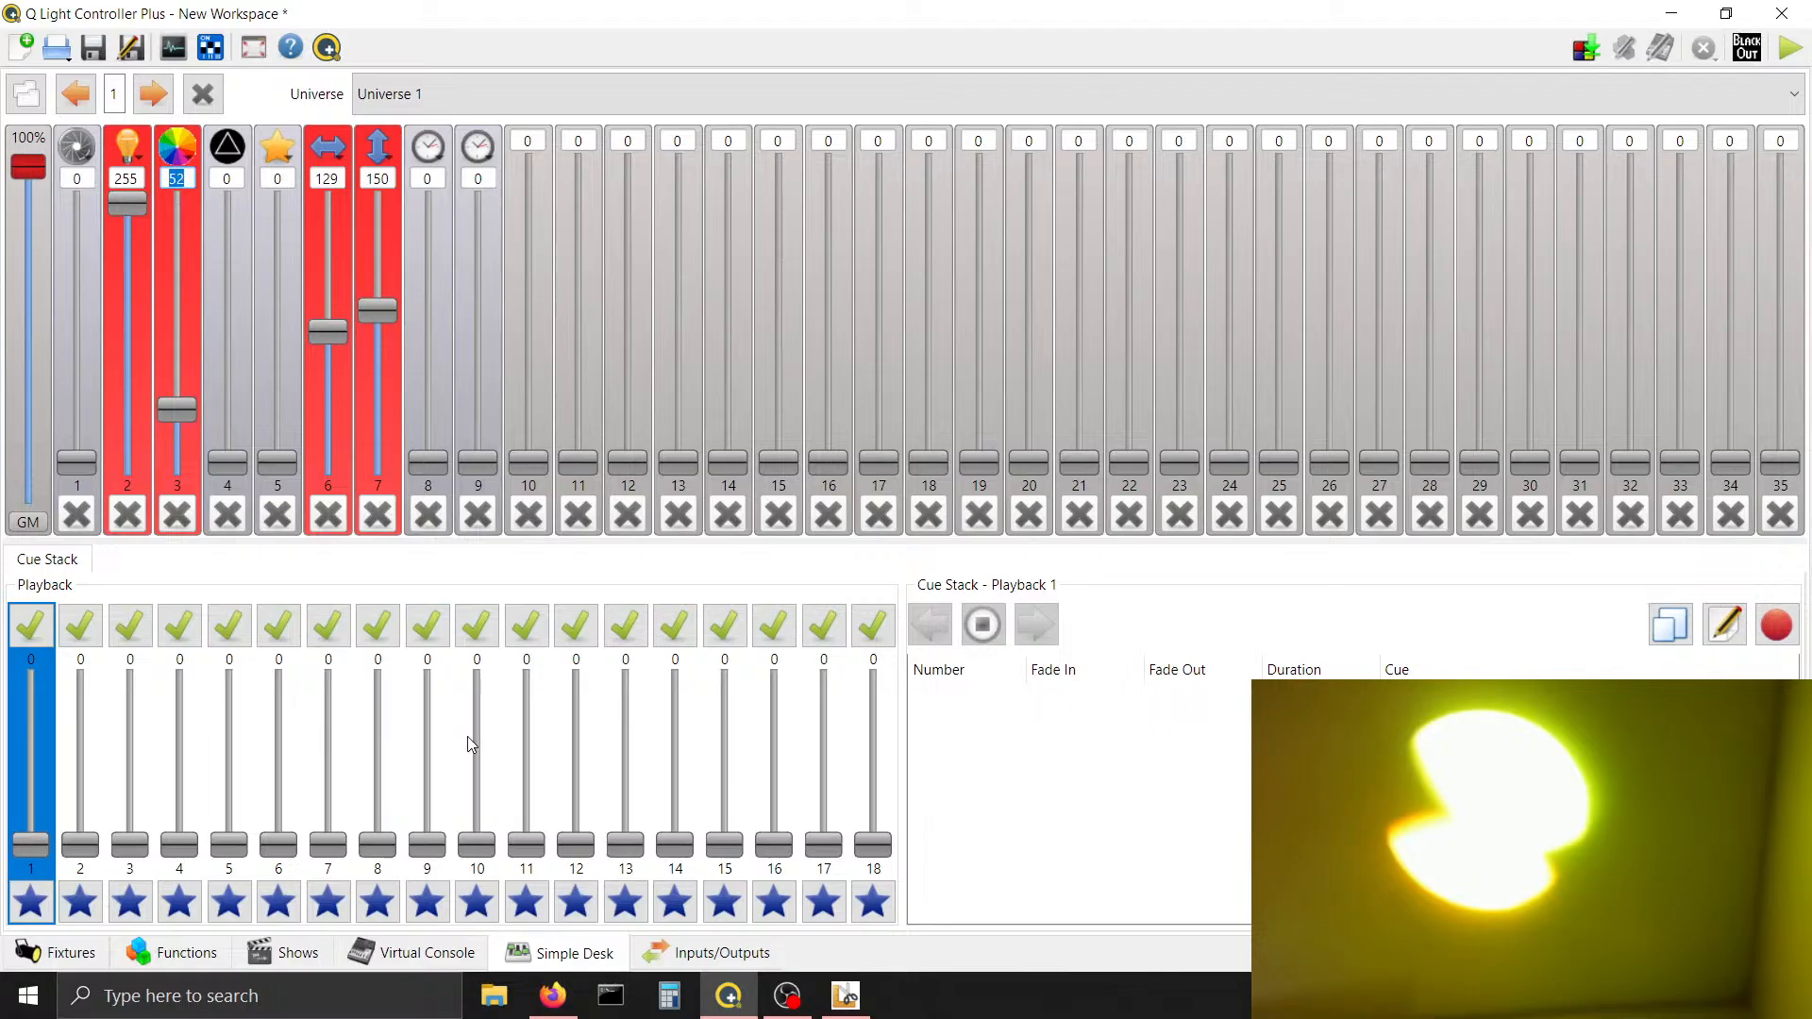
Return to the Fixture Definition Editor and set Color 2 of the Orange / Yellow split to yellow #ffff00
mouse_move(794, 982)
left_click(846, 996)
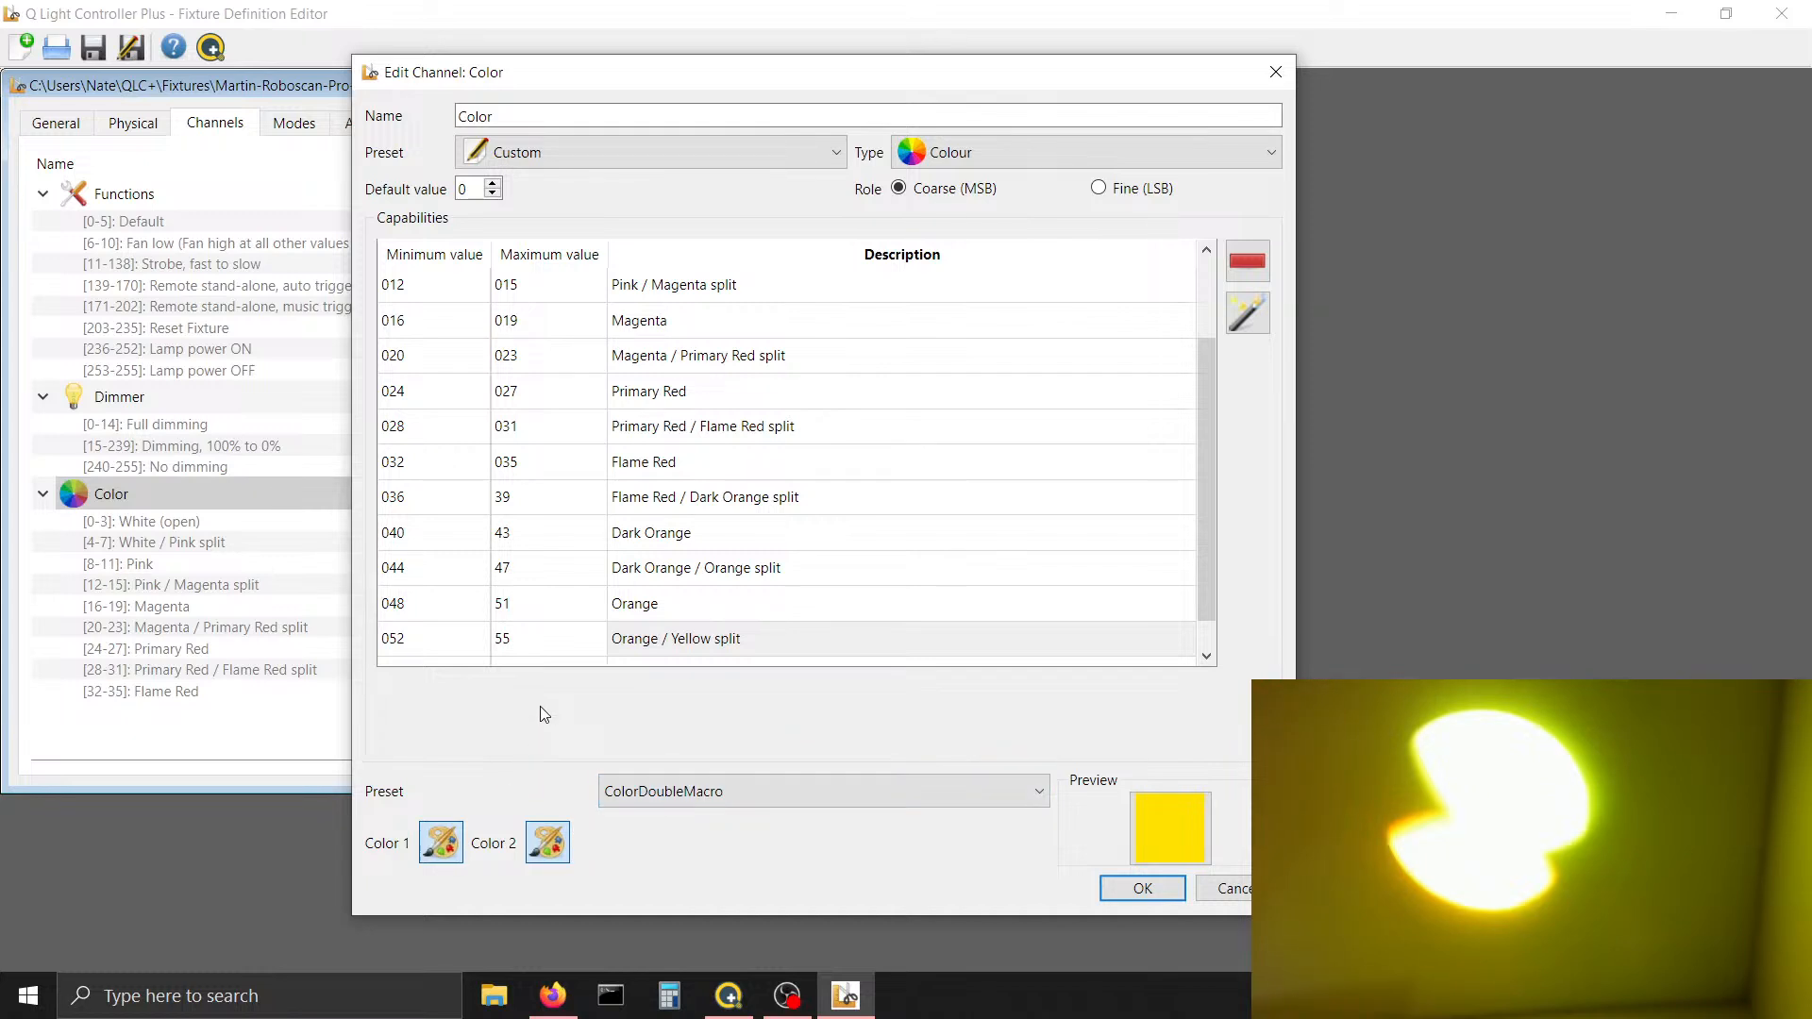
left_click(656, 604)
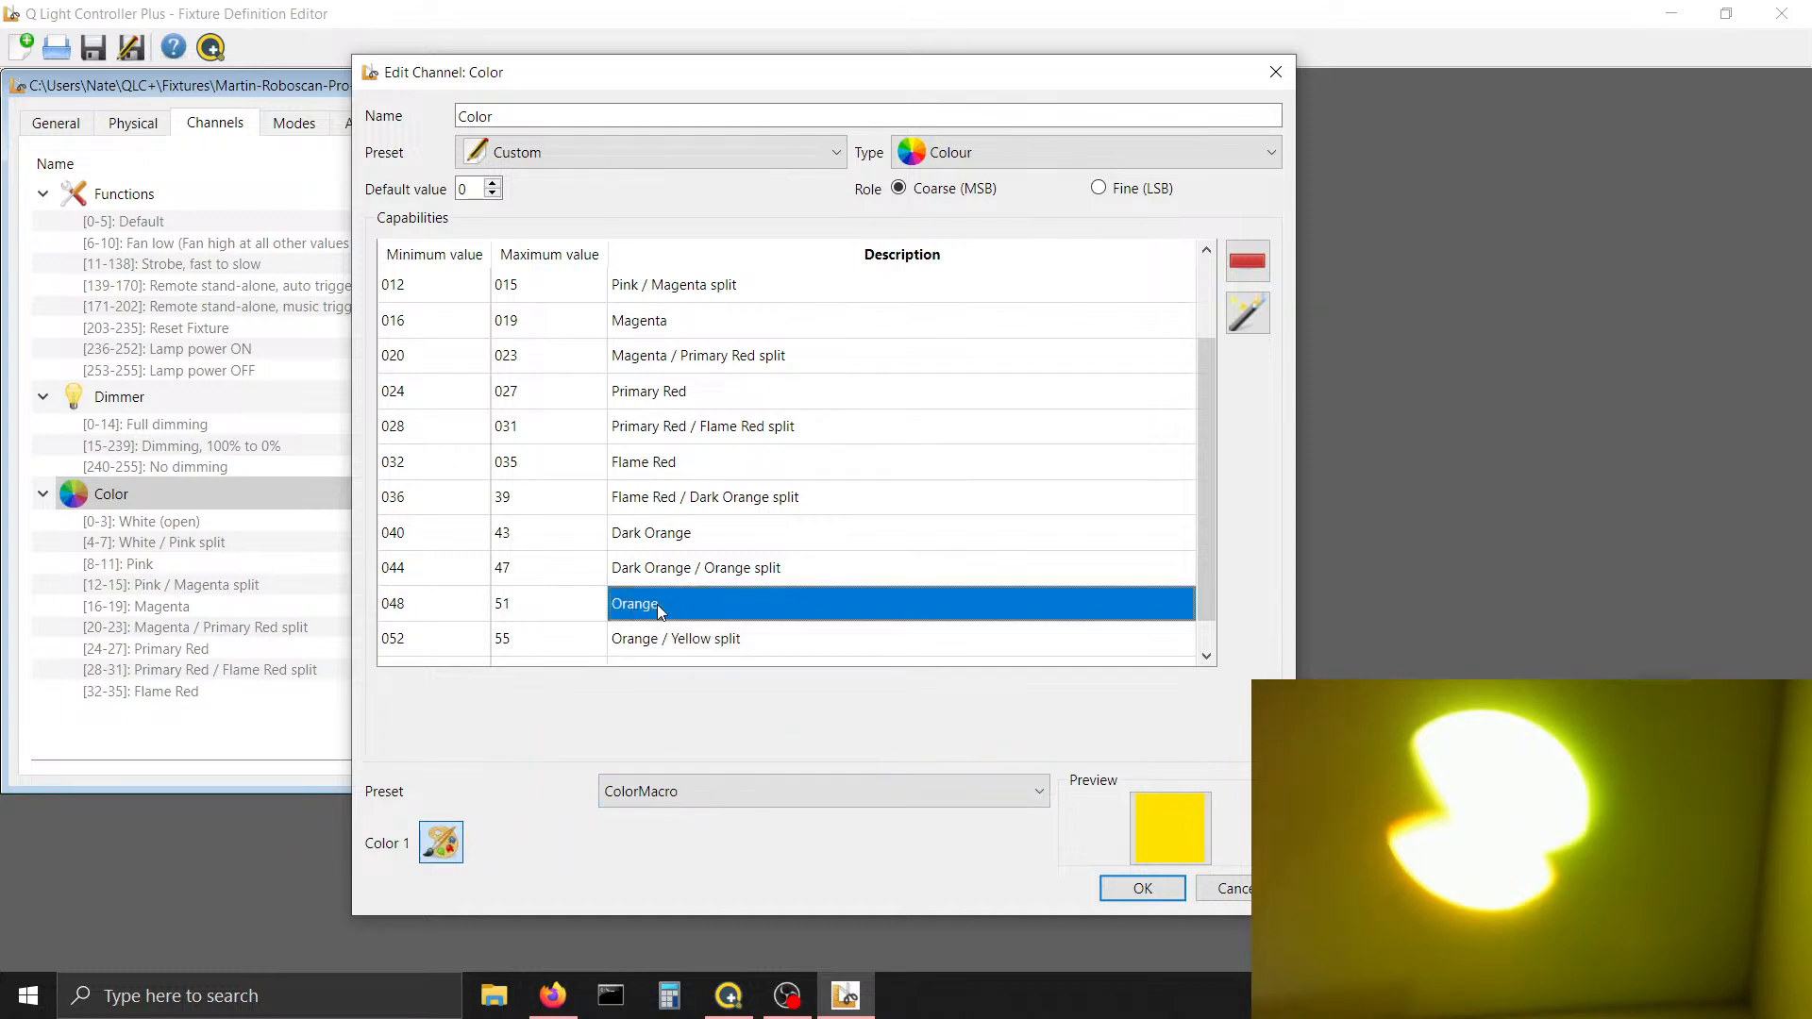
left_click(667, 652)
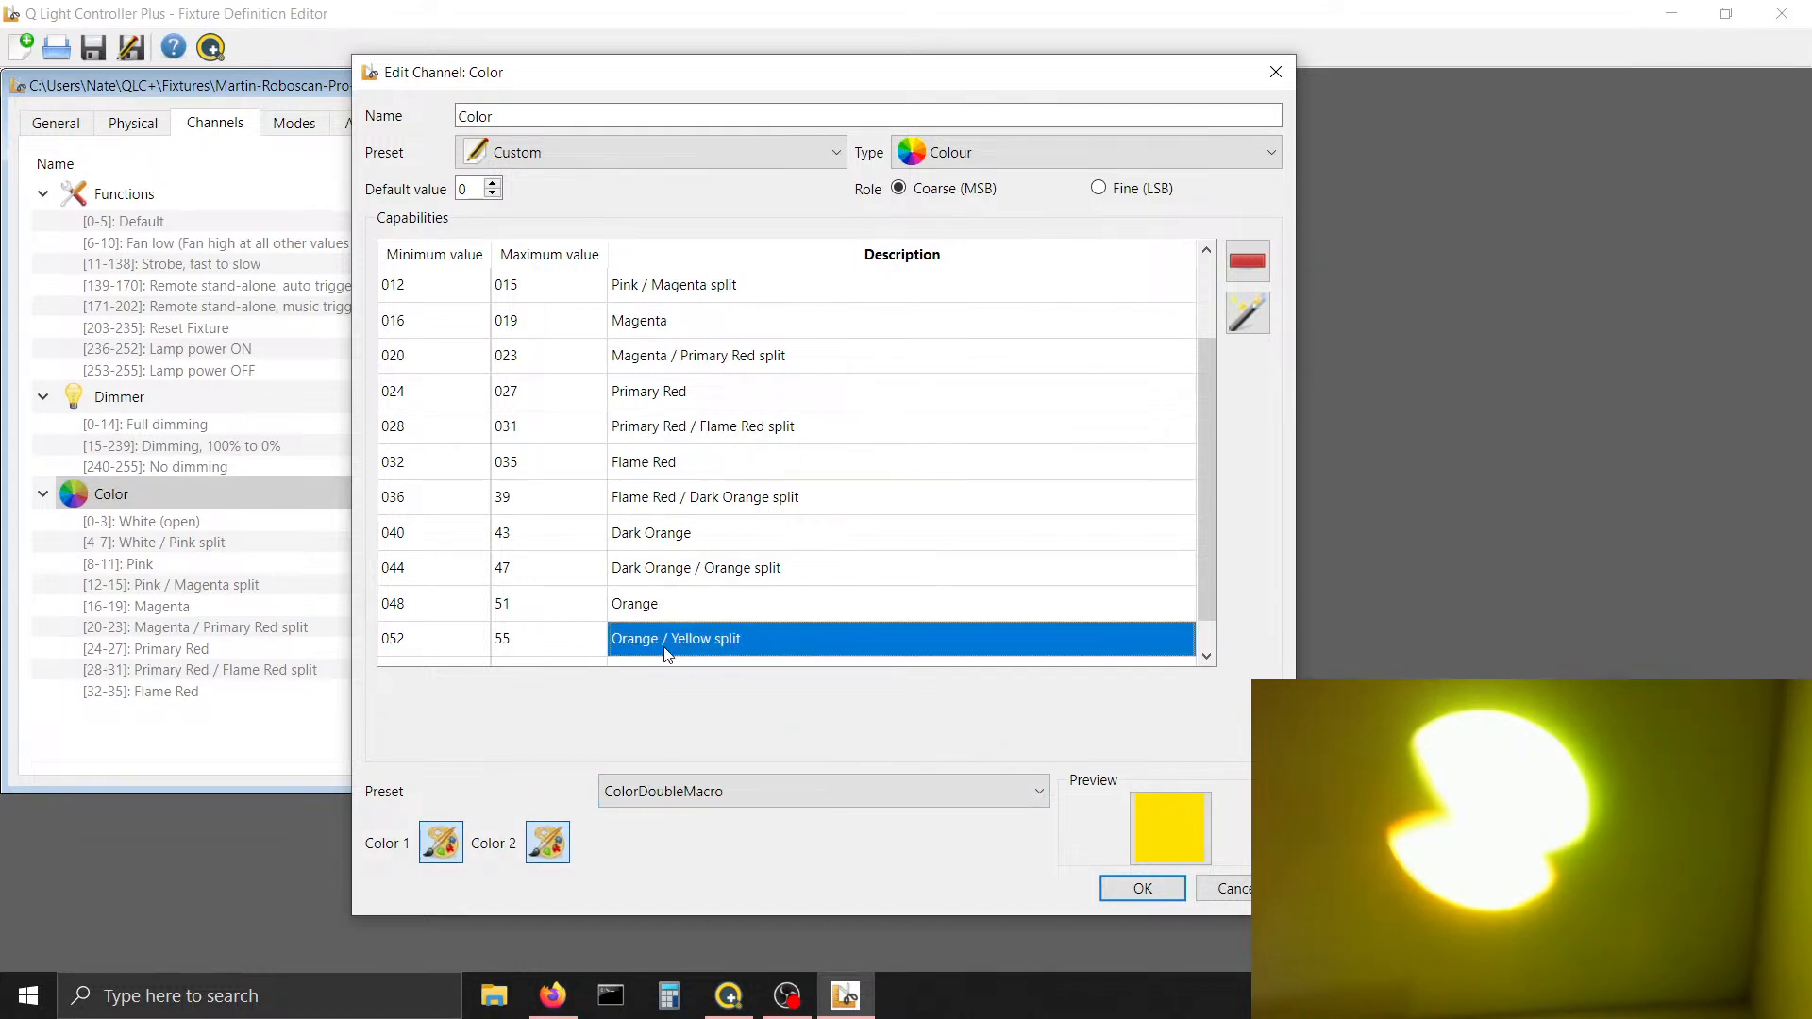
left_click(570, 849)
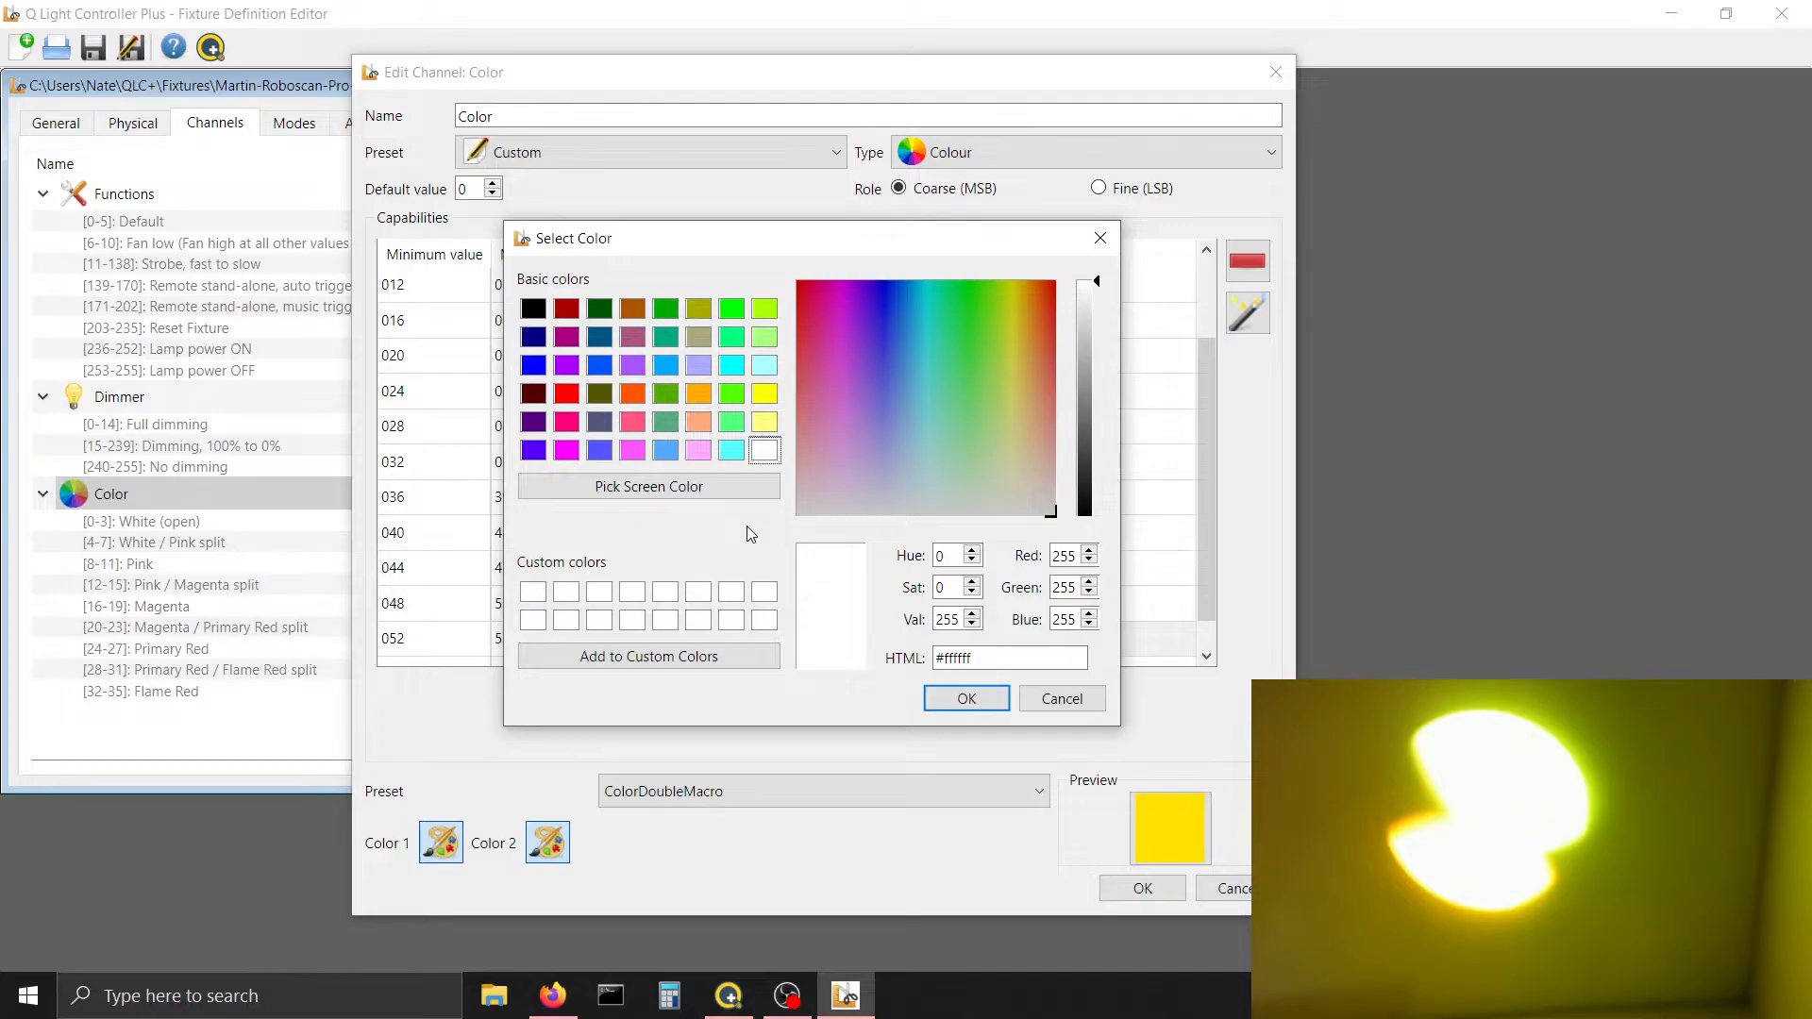
left_click(765, 395)
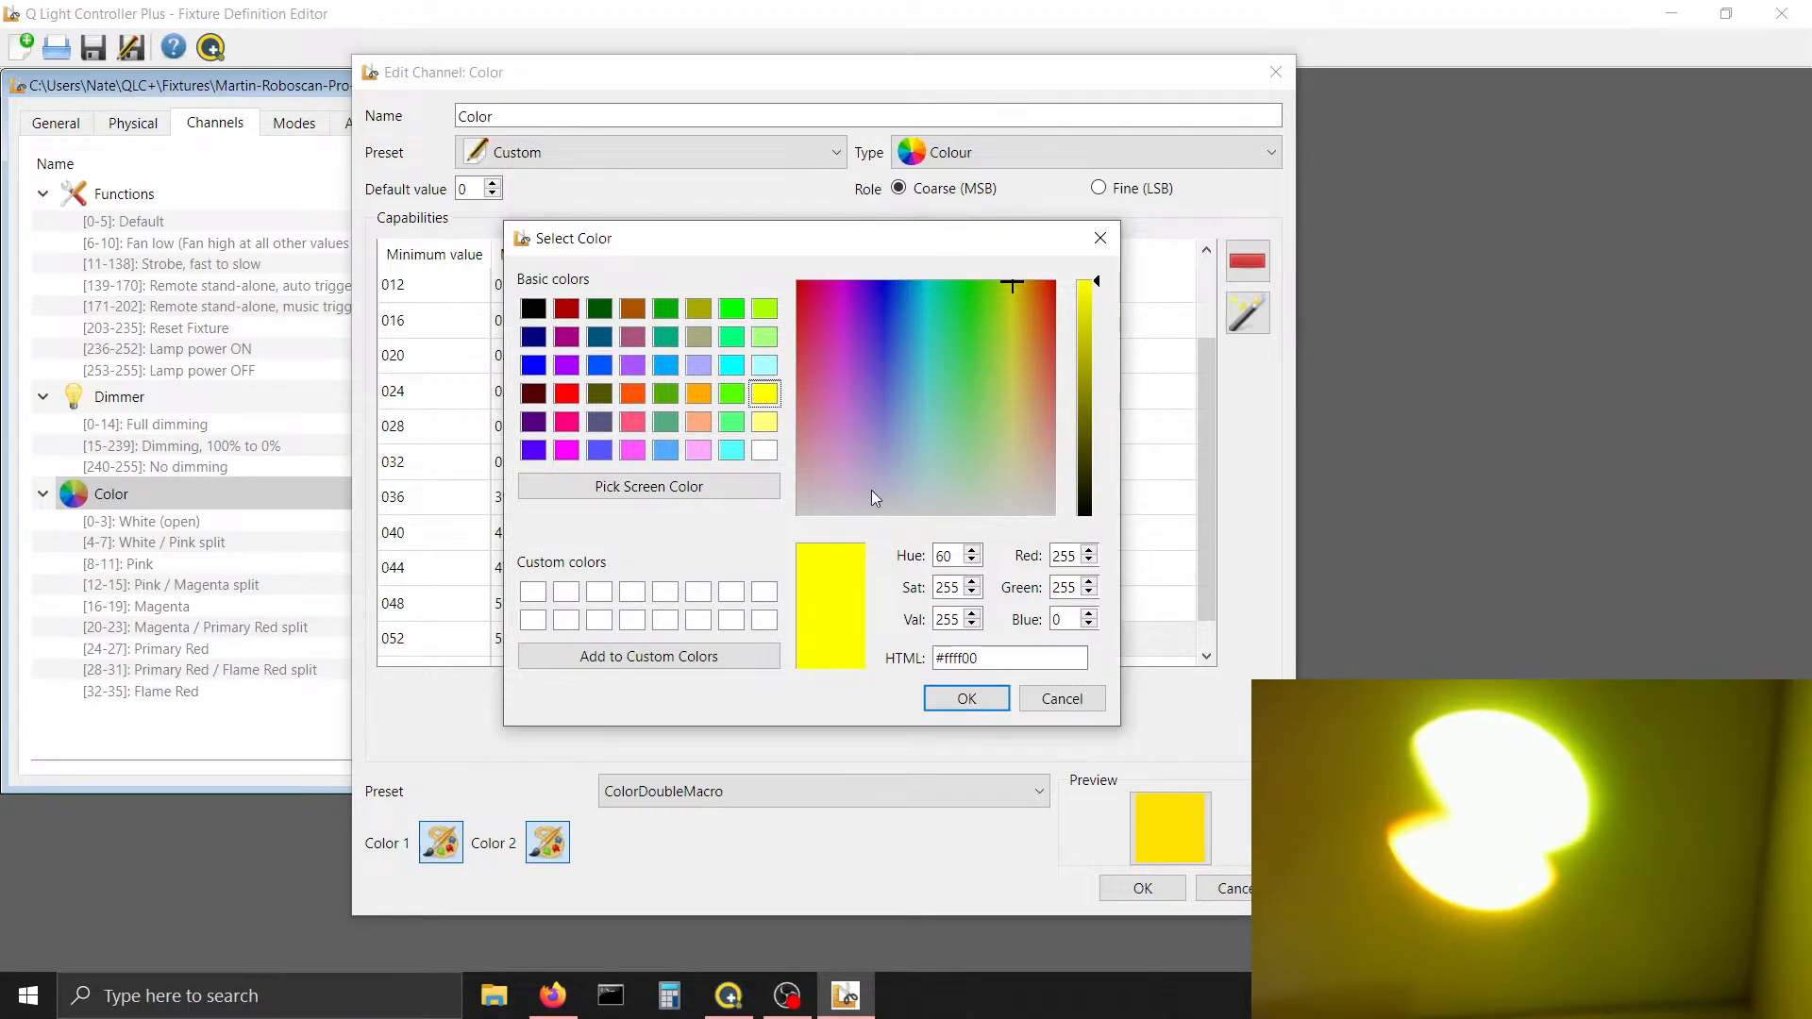
left_click(963, 703)
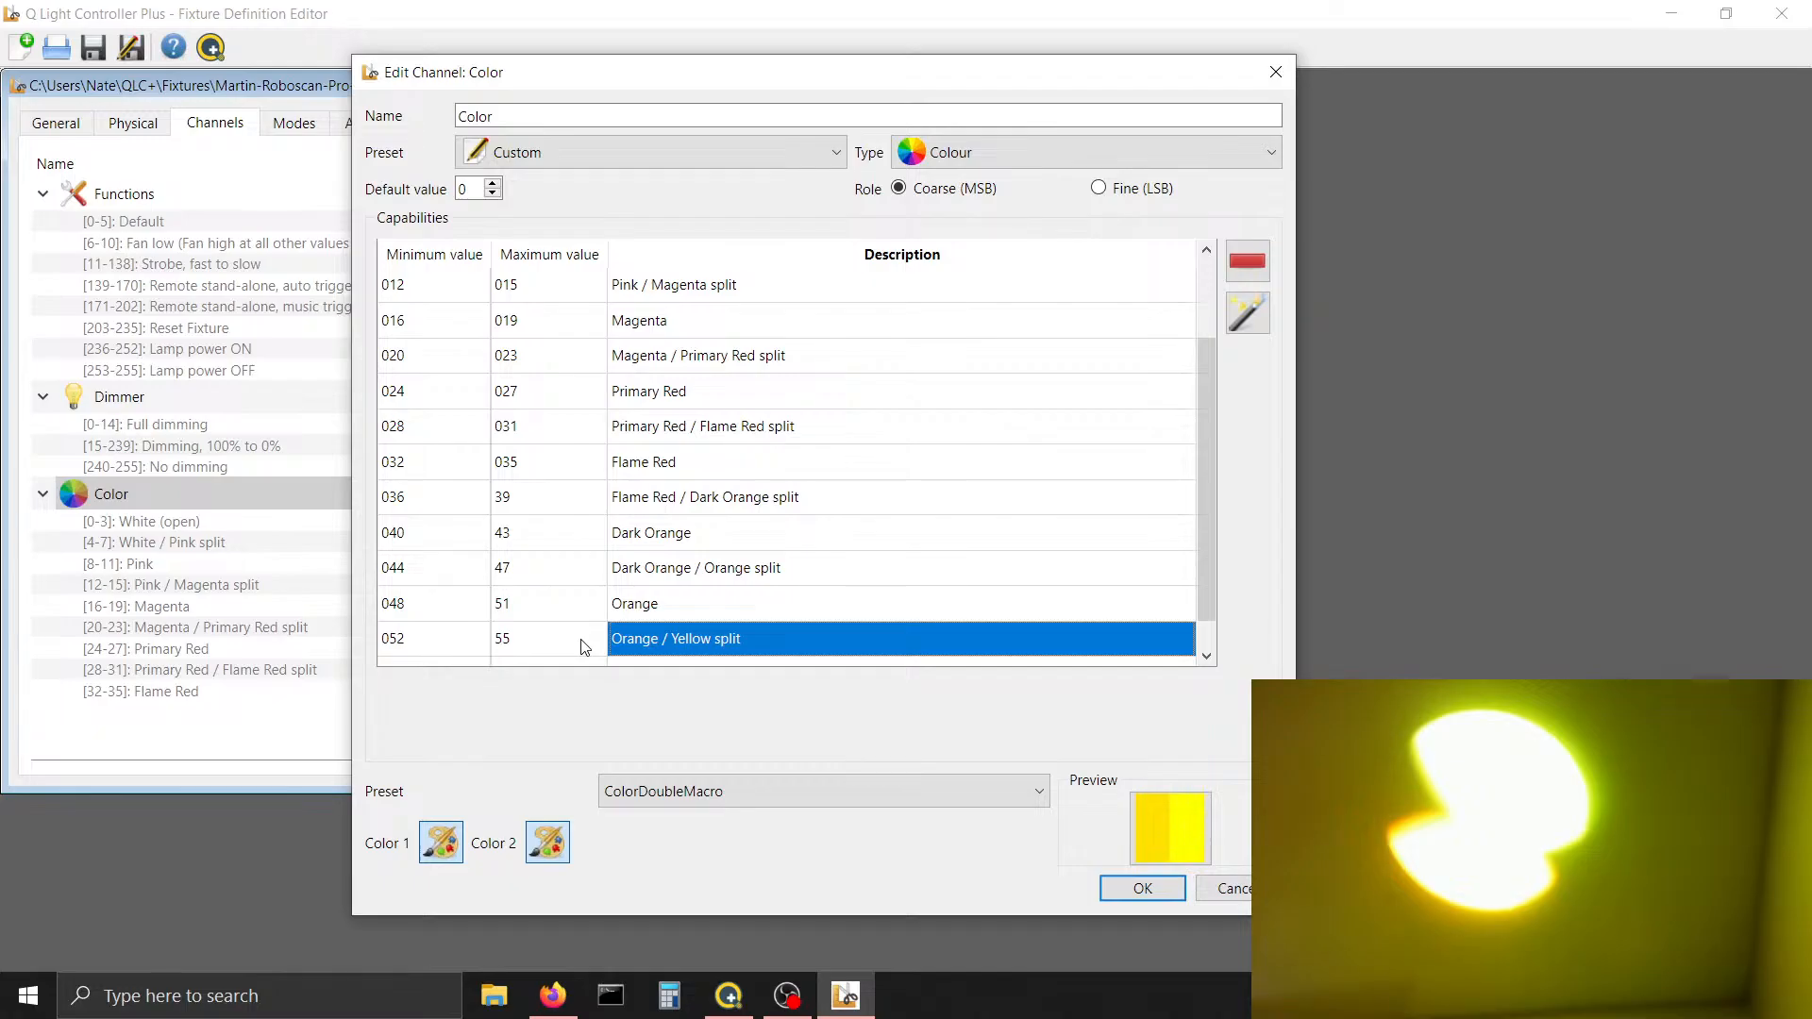
Add a range from 056 to 59 described as "Yellow" and give it the ColorMacro preset
key("Tab")
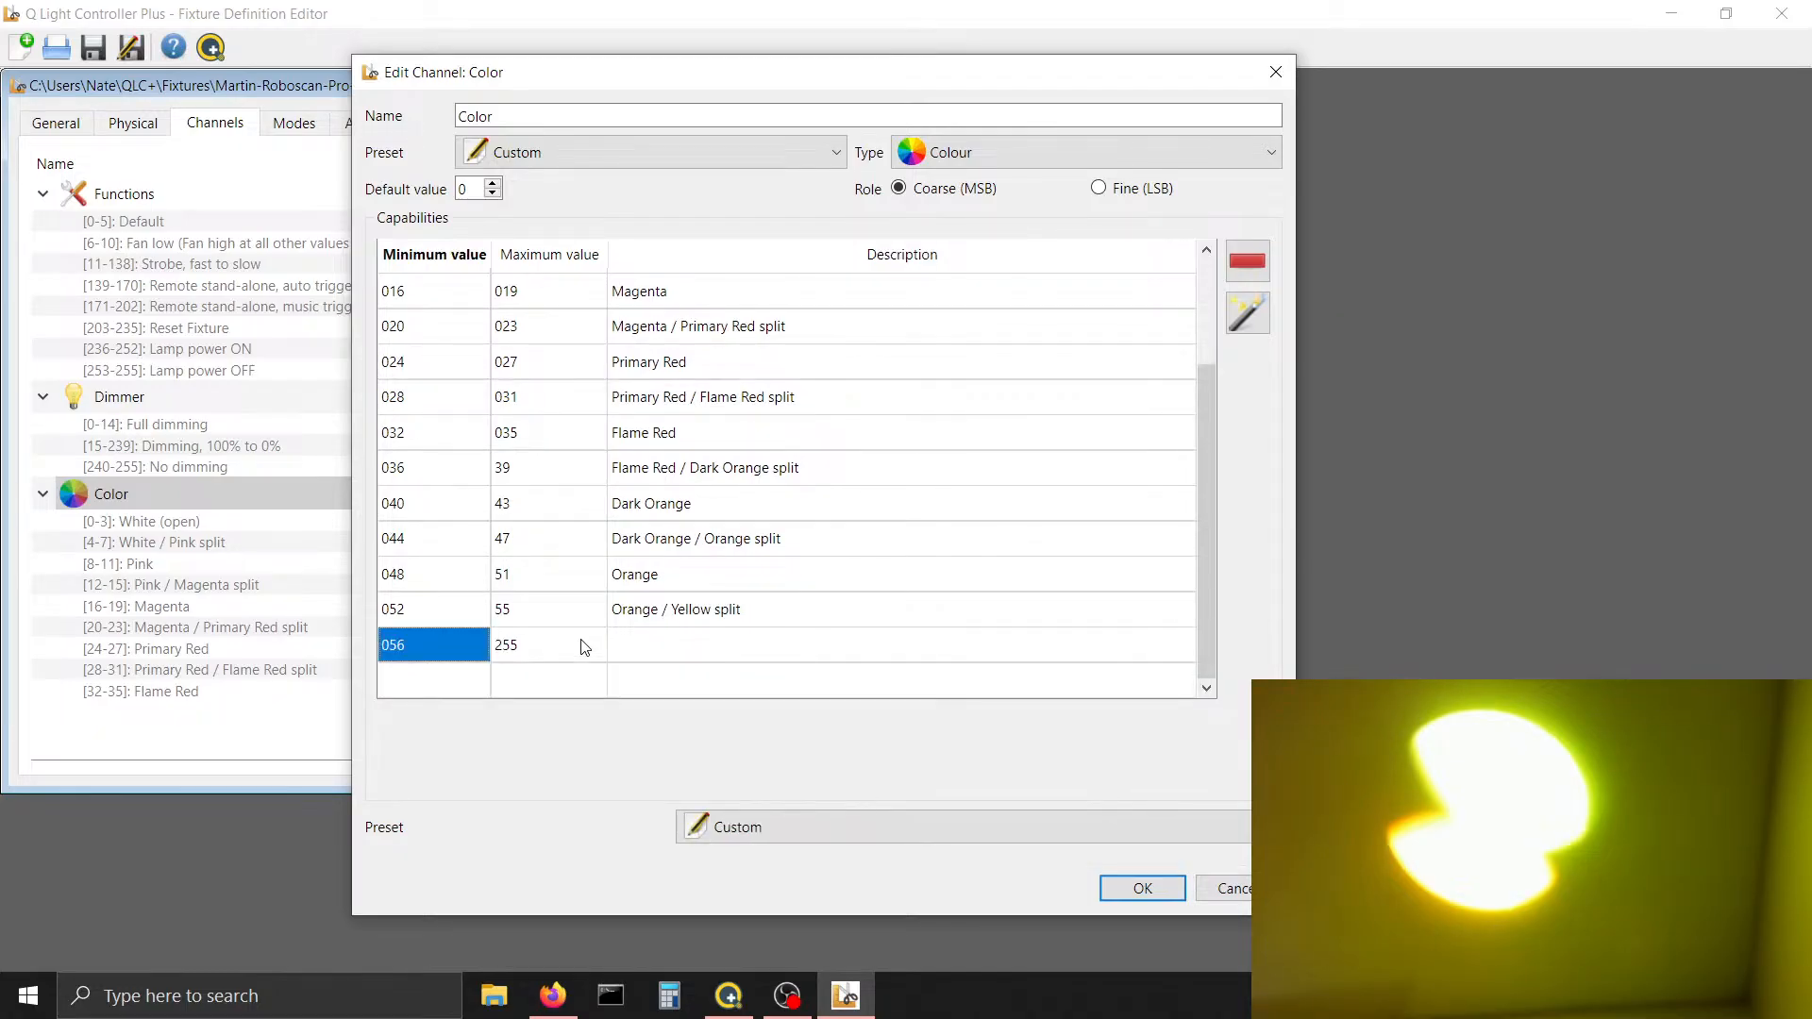
key("Tab")
type("59")
key("Tab")
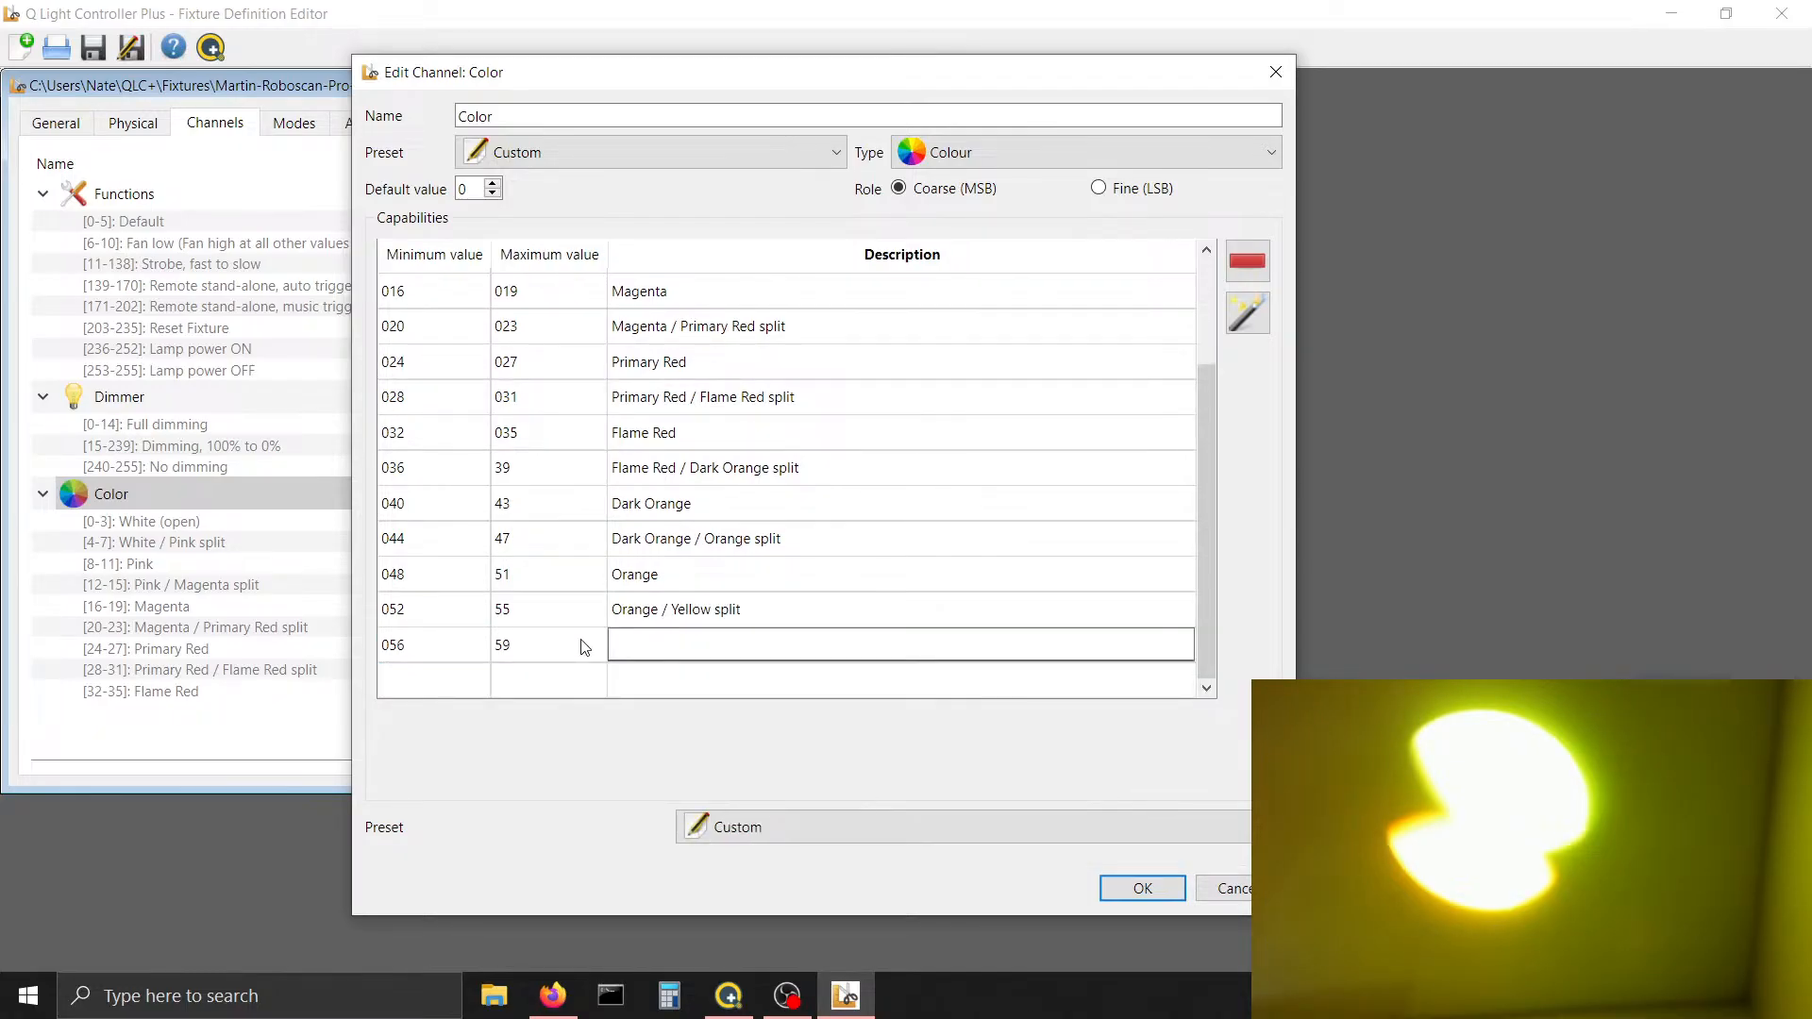
type("Yeello")
key("BackSpace")
key("BackSpace")
key("BackSpace")
key("BackSpace")
type("llow")
left_click(746, 817)
scroll(745, 818, "down", 5)
left_click(745, 817)
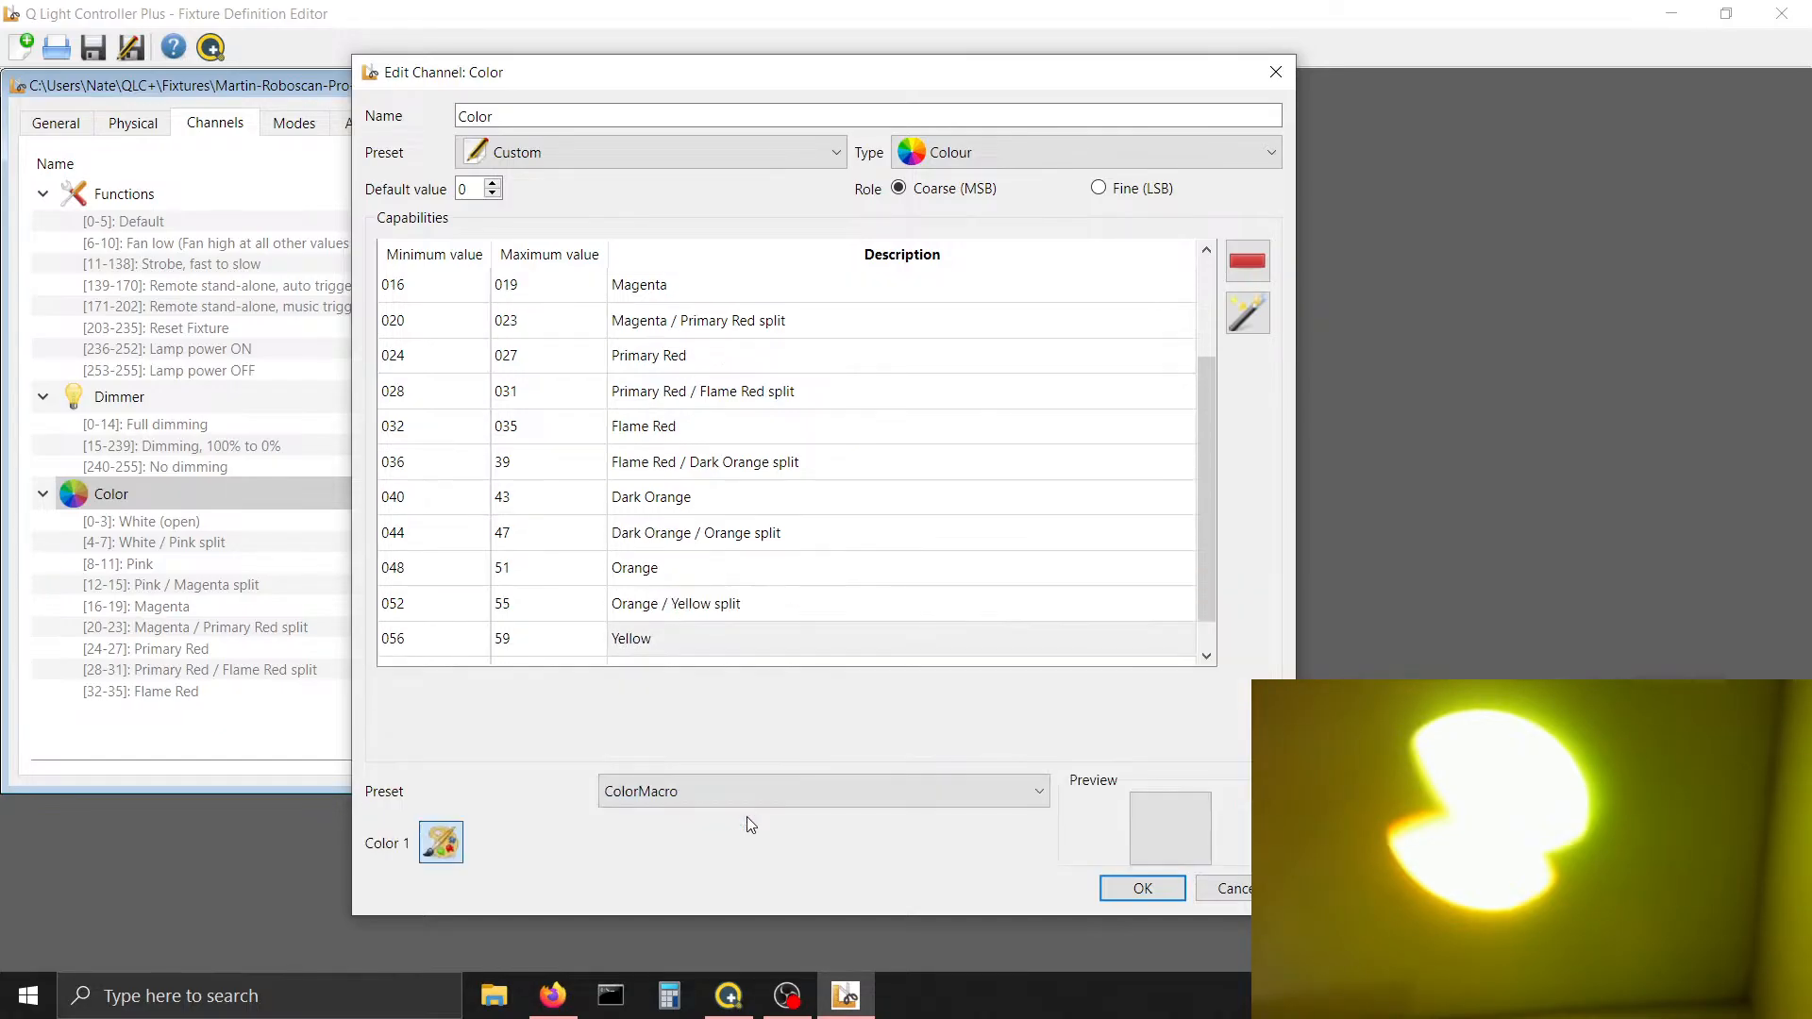
Copy Color 2's code #ffff00 from the Orange / Yellow split and set it as the Yellow range's colour
left_click(727, 607)
left_click(547, 842)
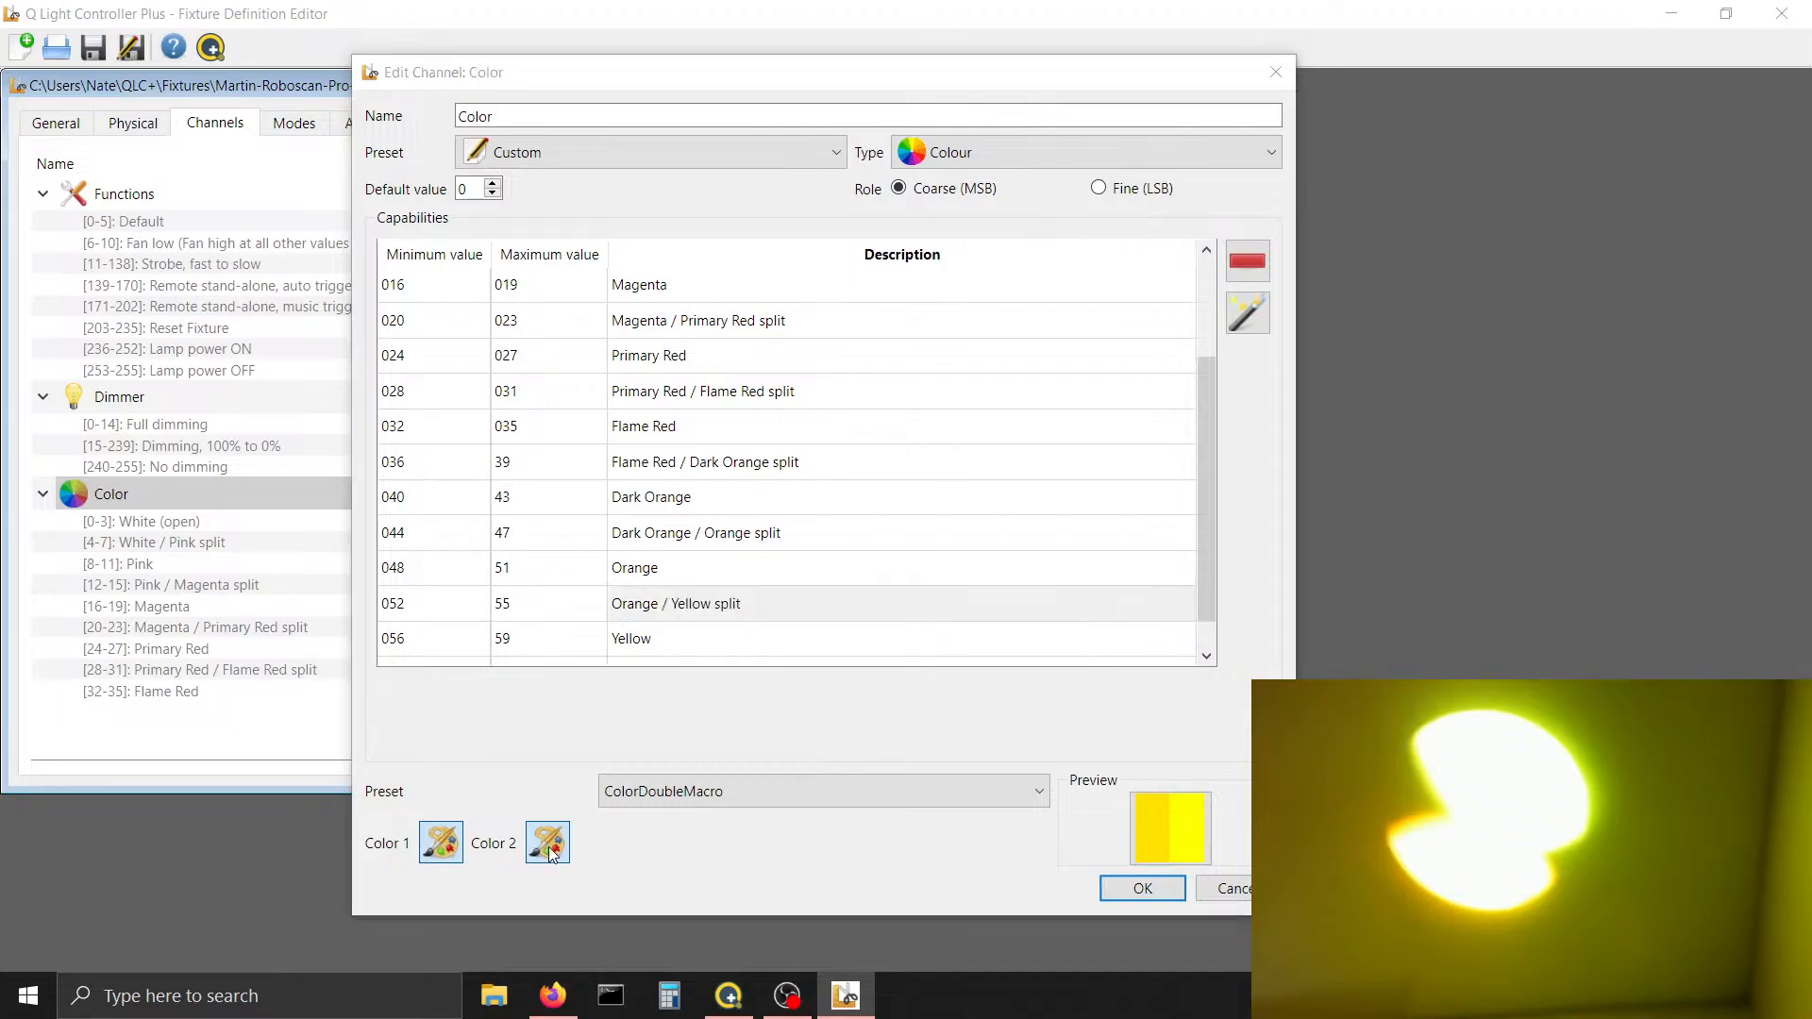
left_click_drag(989, 657, 878, 659)
key("ctrl+c")
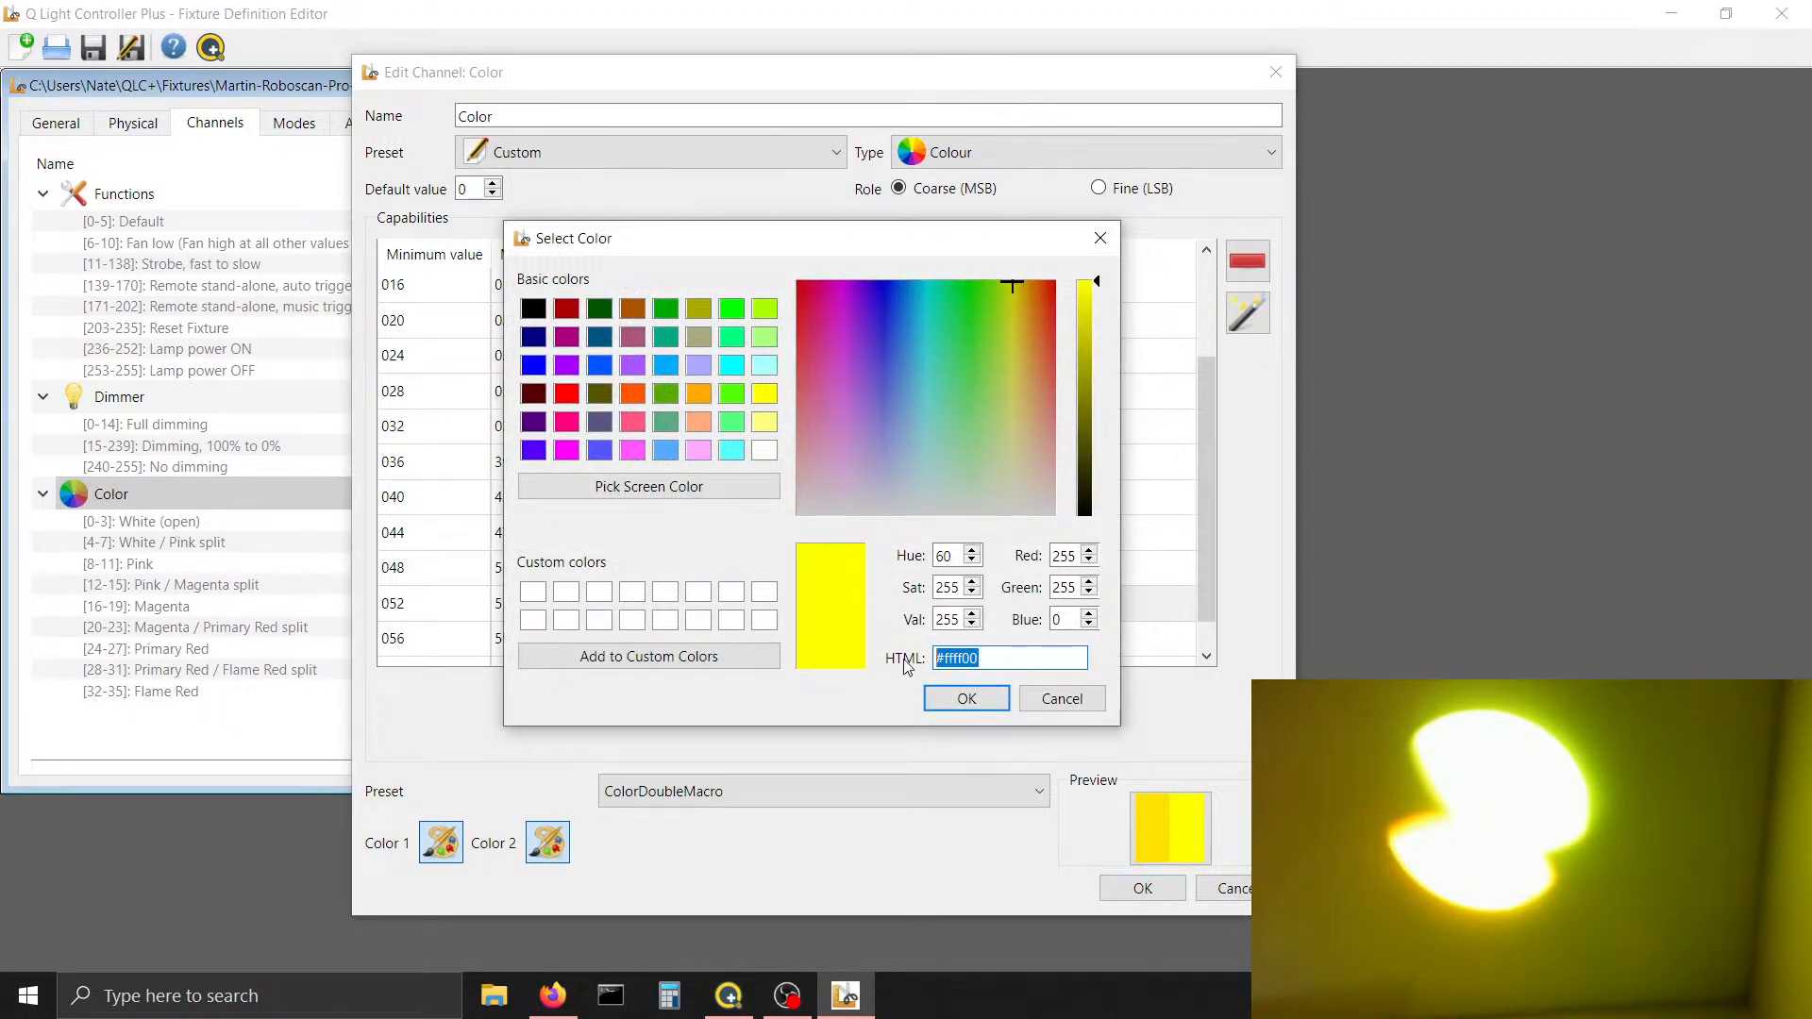
left_click(966, 698)
left_click(706, 651)
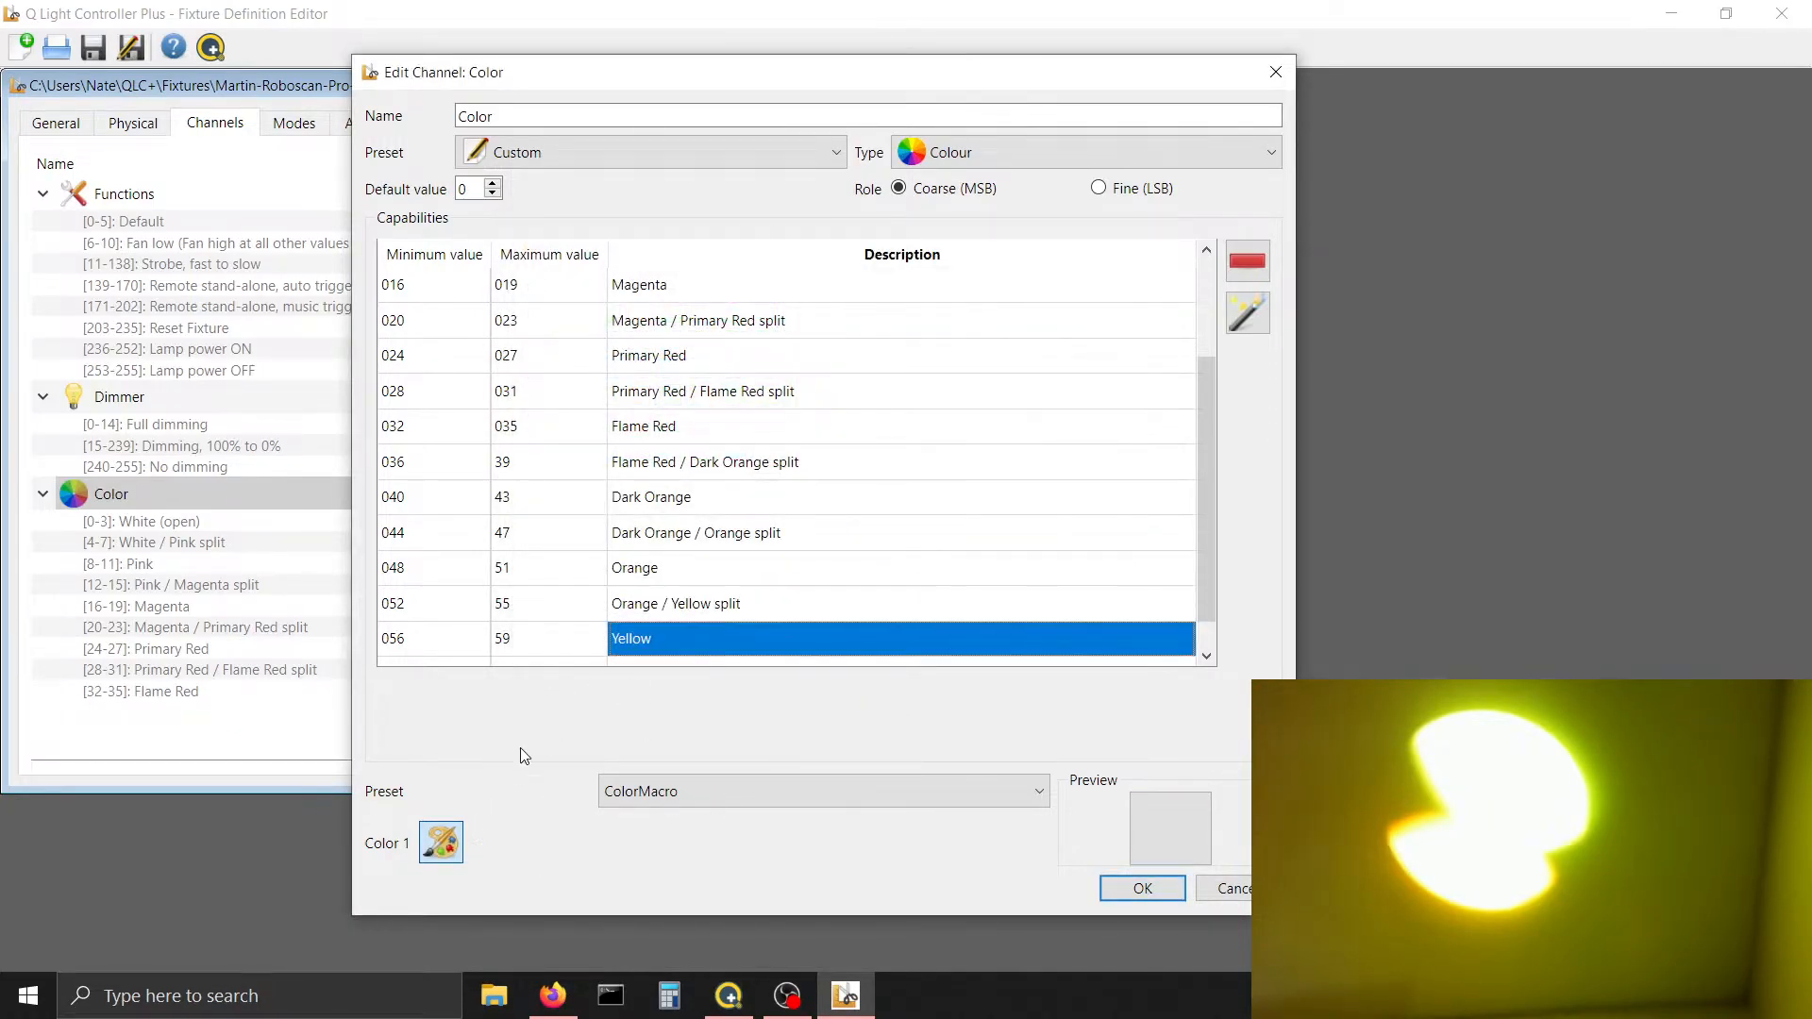
left_click(458, 828)
left_click_drag(997, 657, 859, 670)
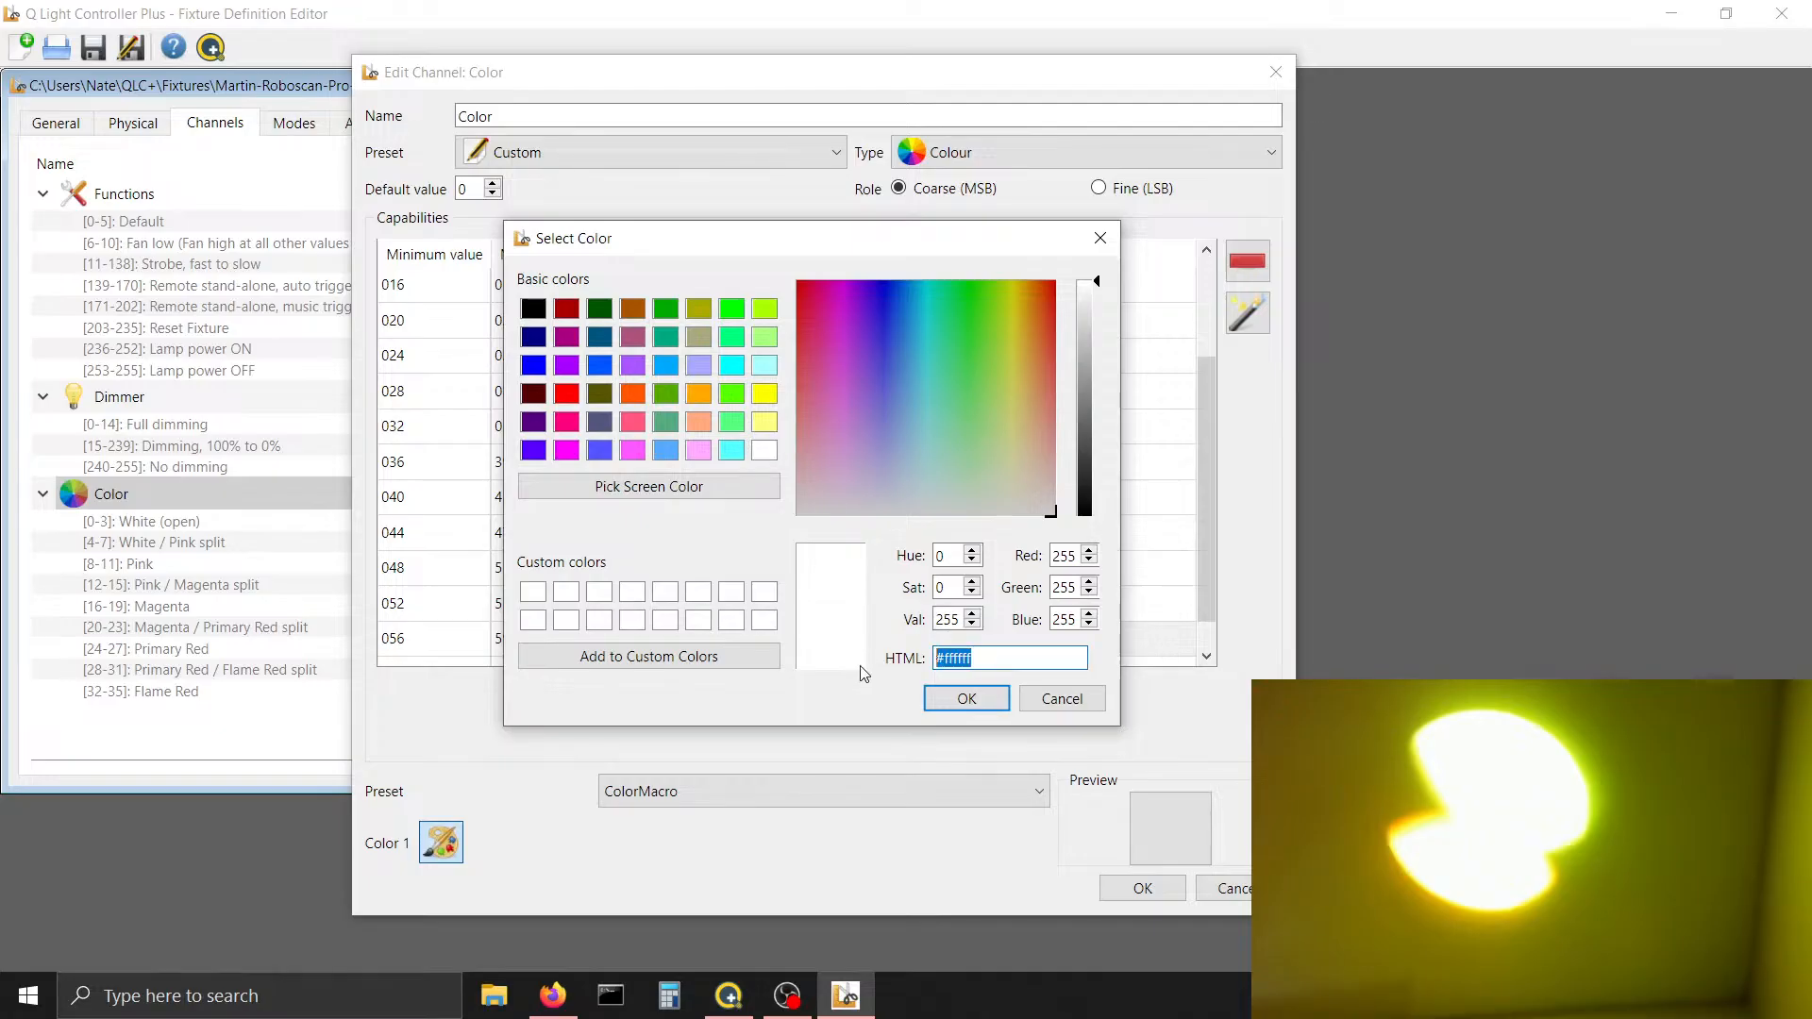
key("ctrl+v")
key("Return")
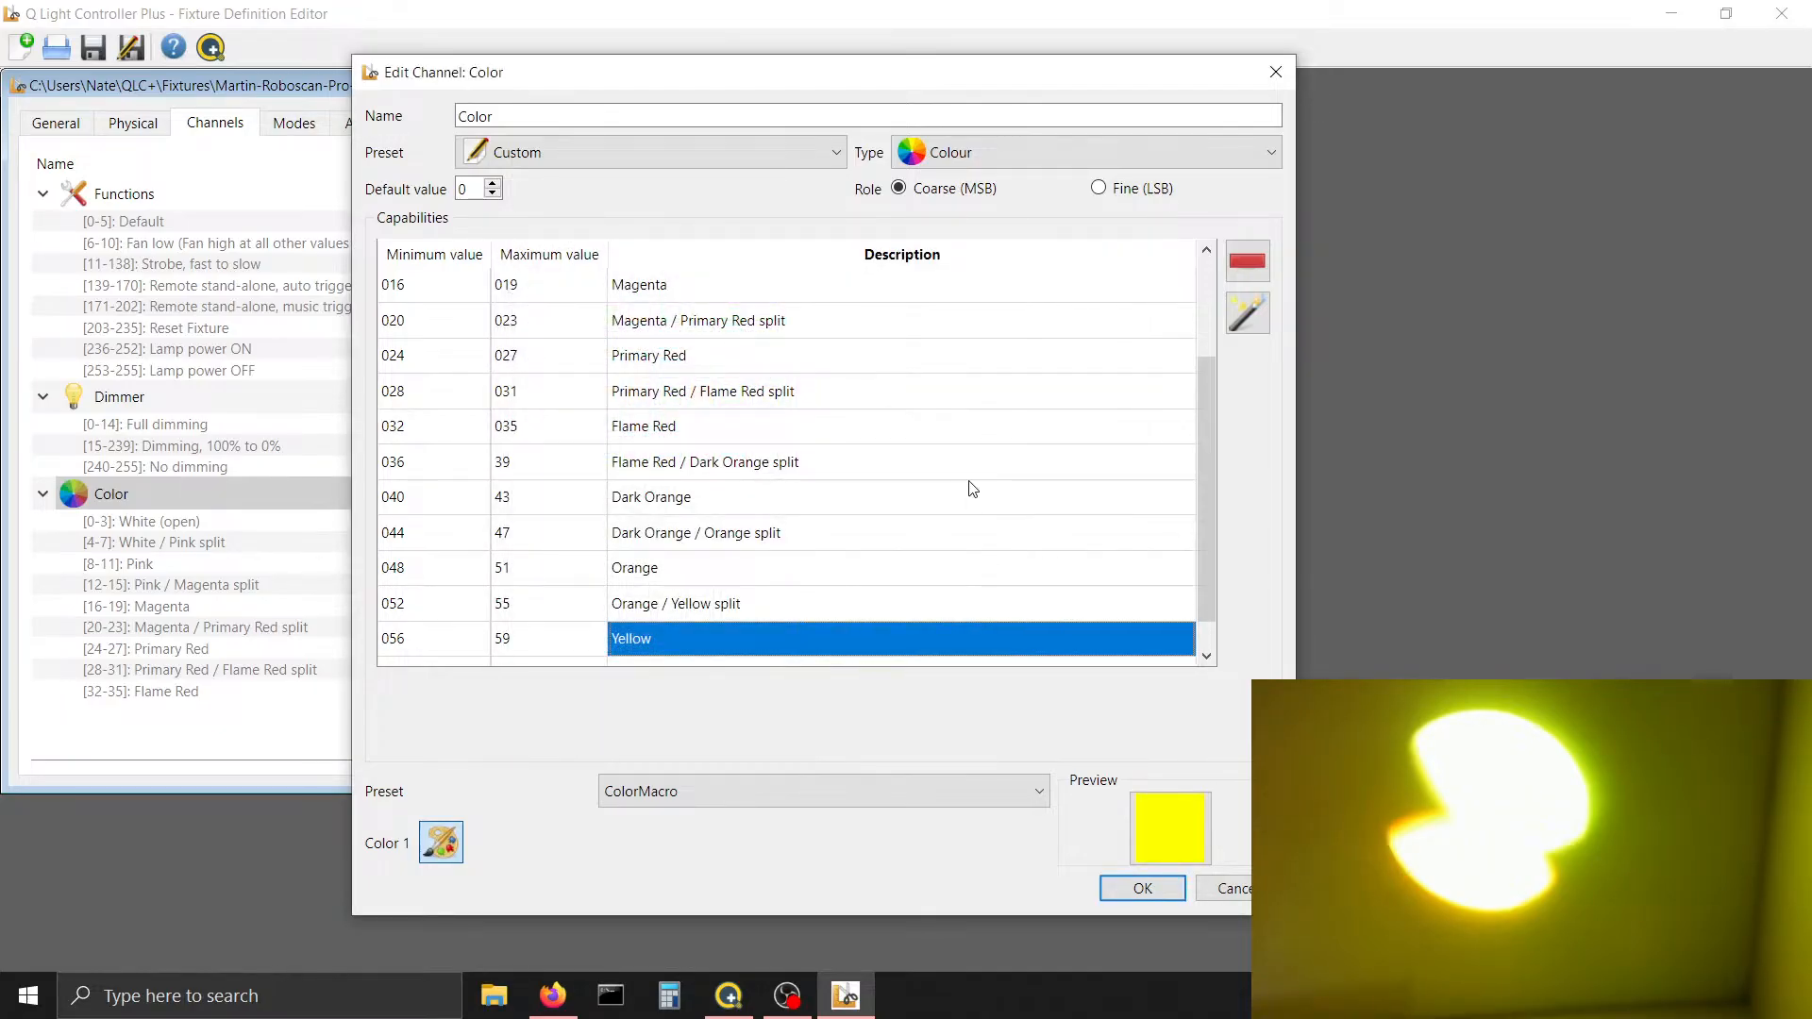
Add a range from 060 to 63 described as "Yellow / Light Green split" and give it the ColorDoubleMacro preset
key("Tab")
key("Tab")
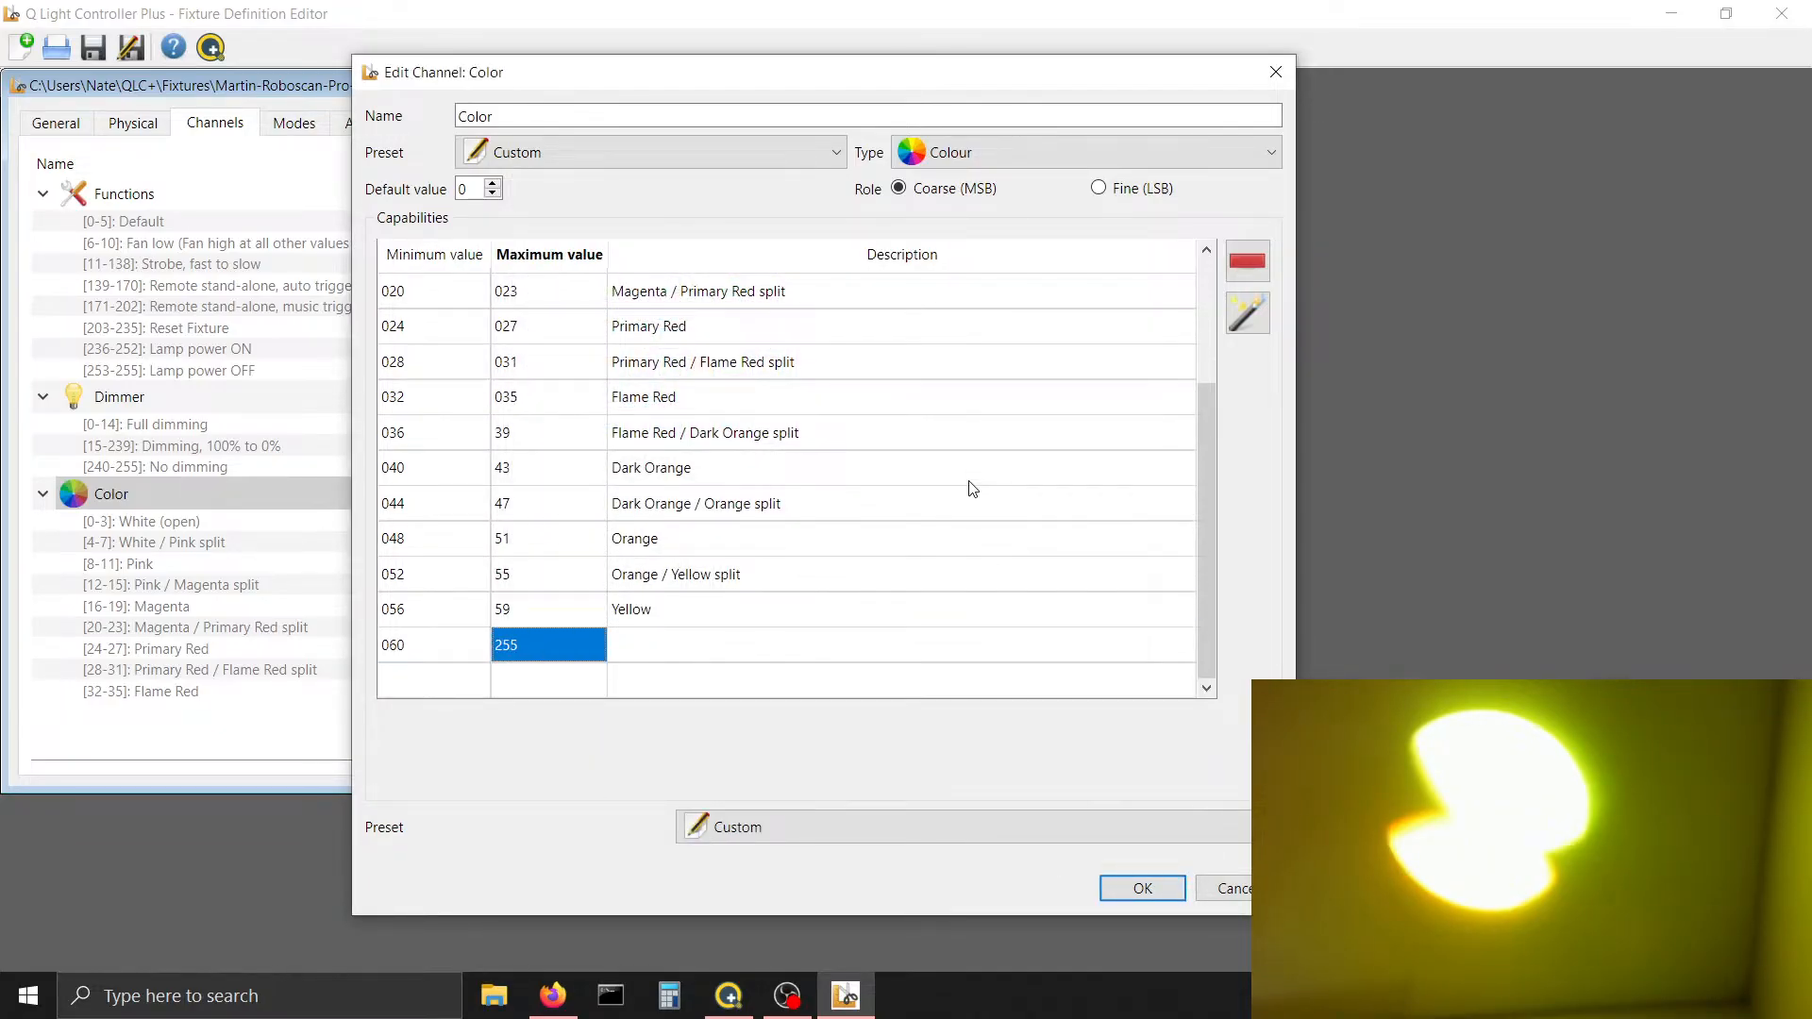
type("63")
key("Tab")
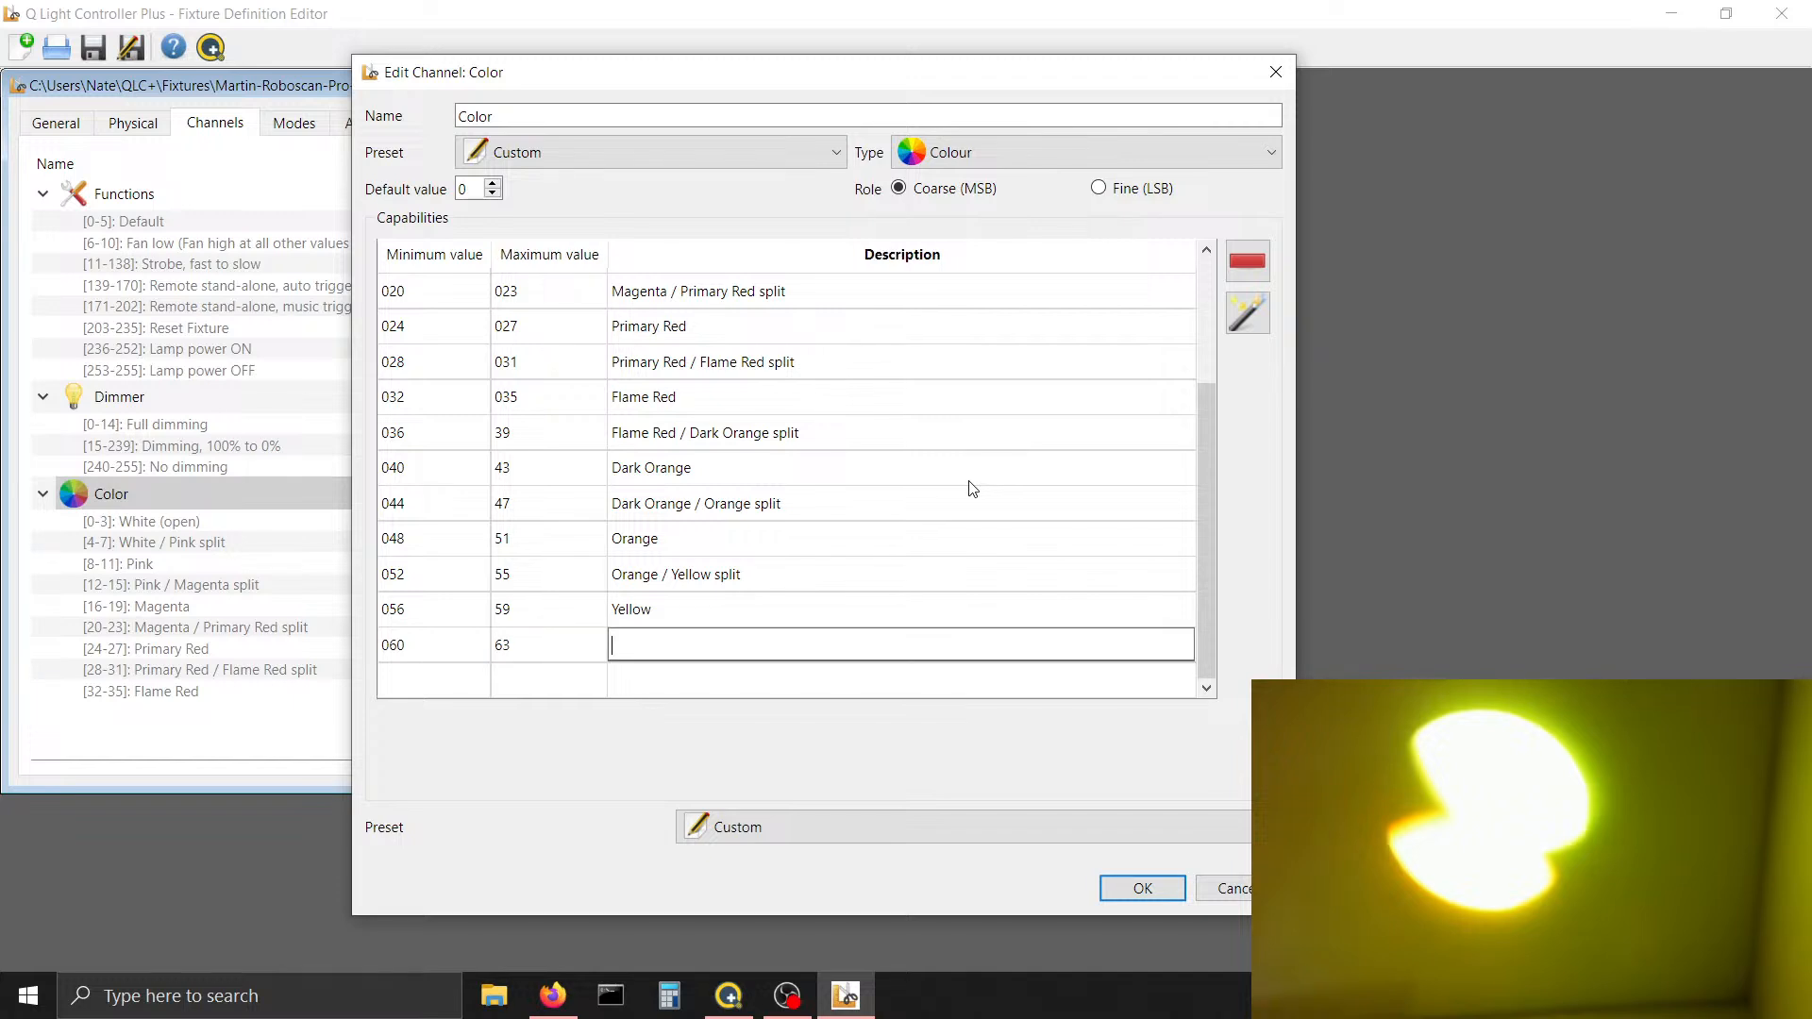
type("Yellow / Light Green split")
left_click(859, 825)
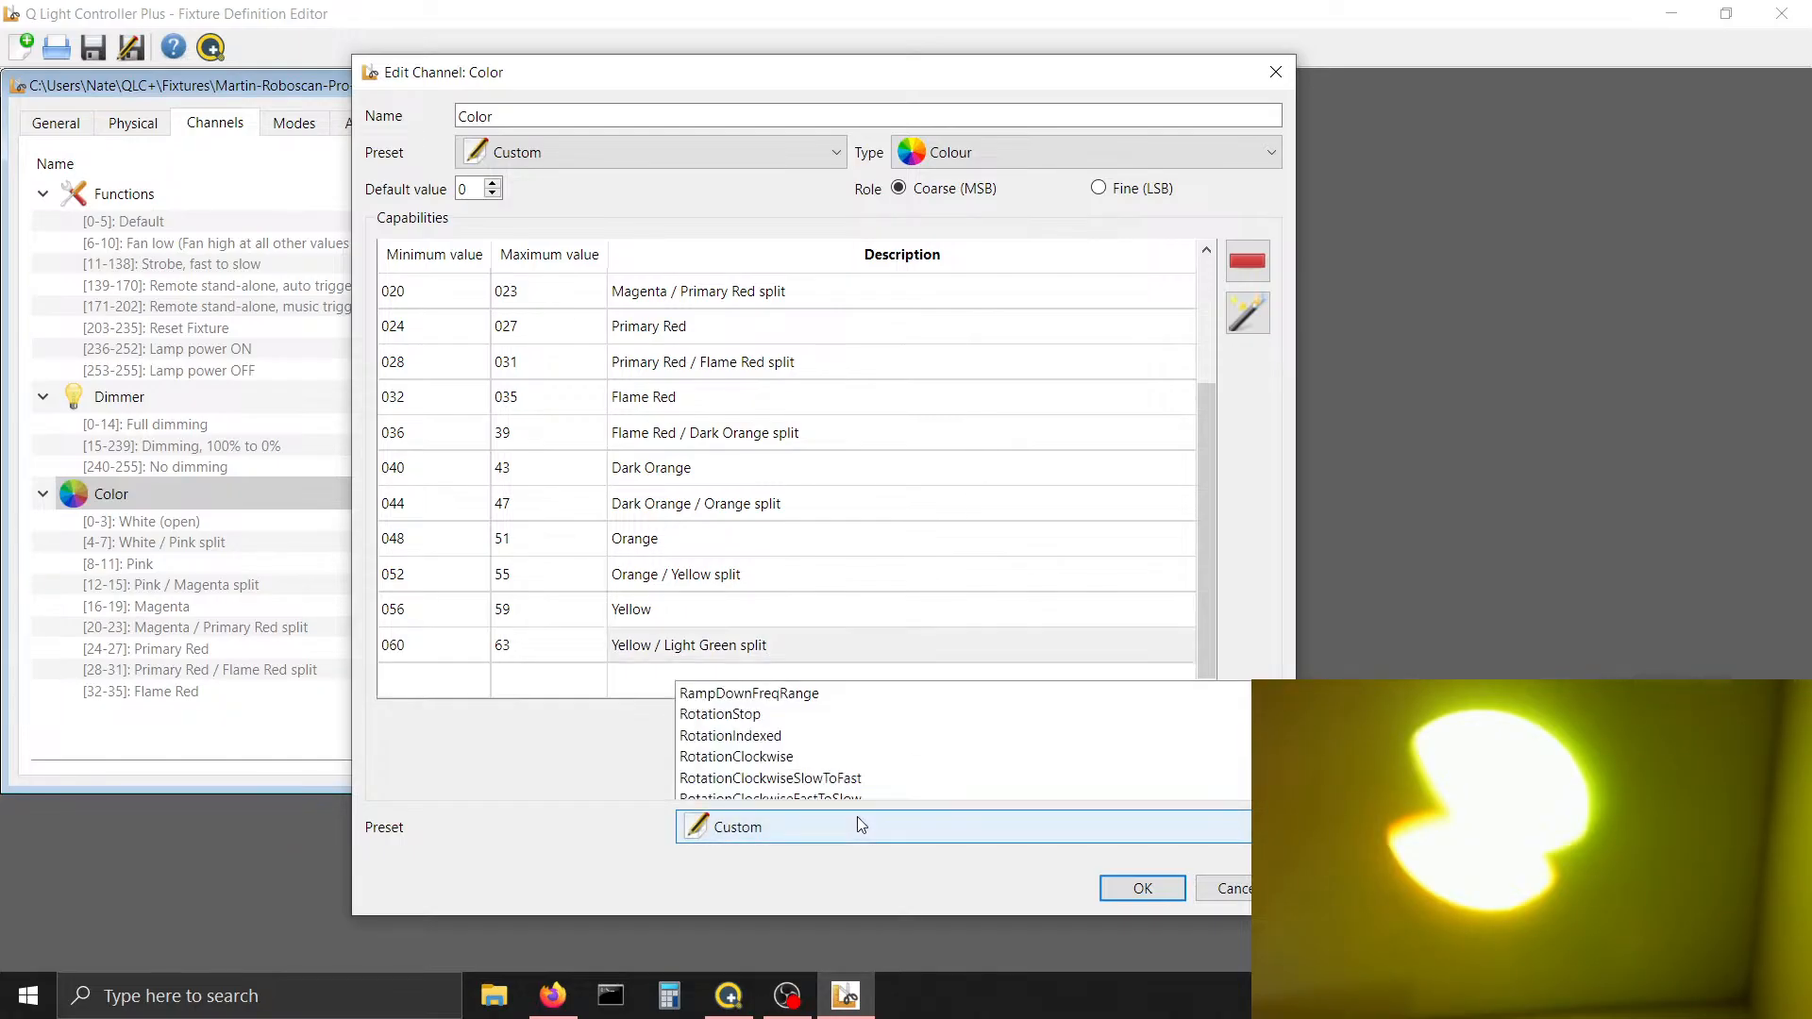
key("Down")
key("Return")
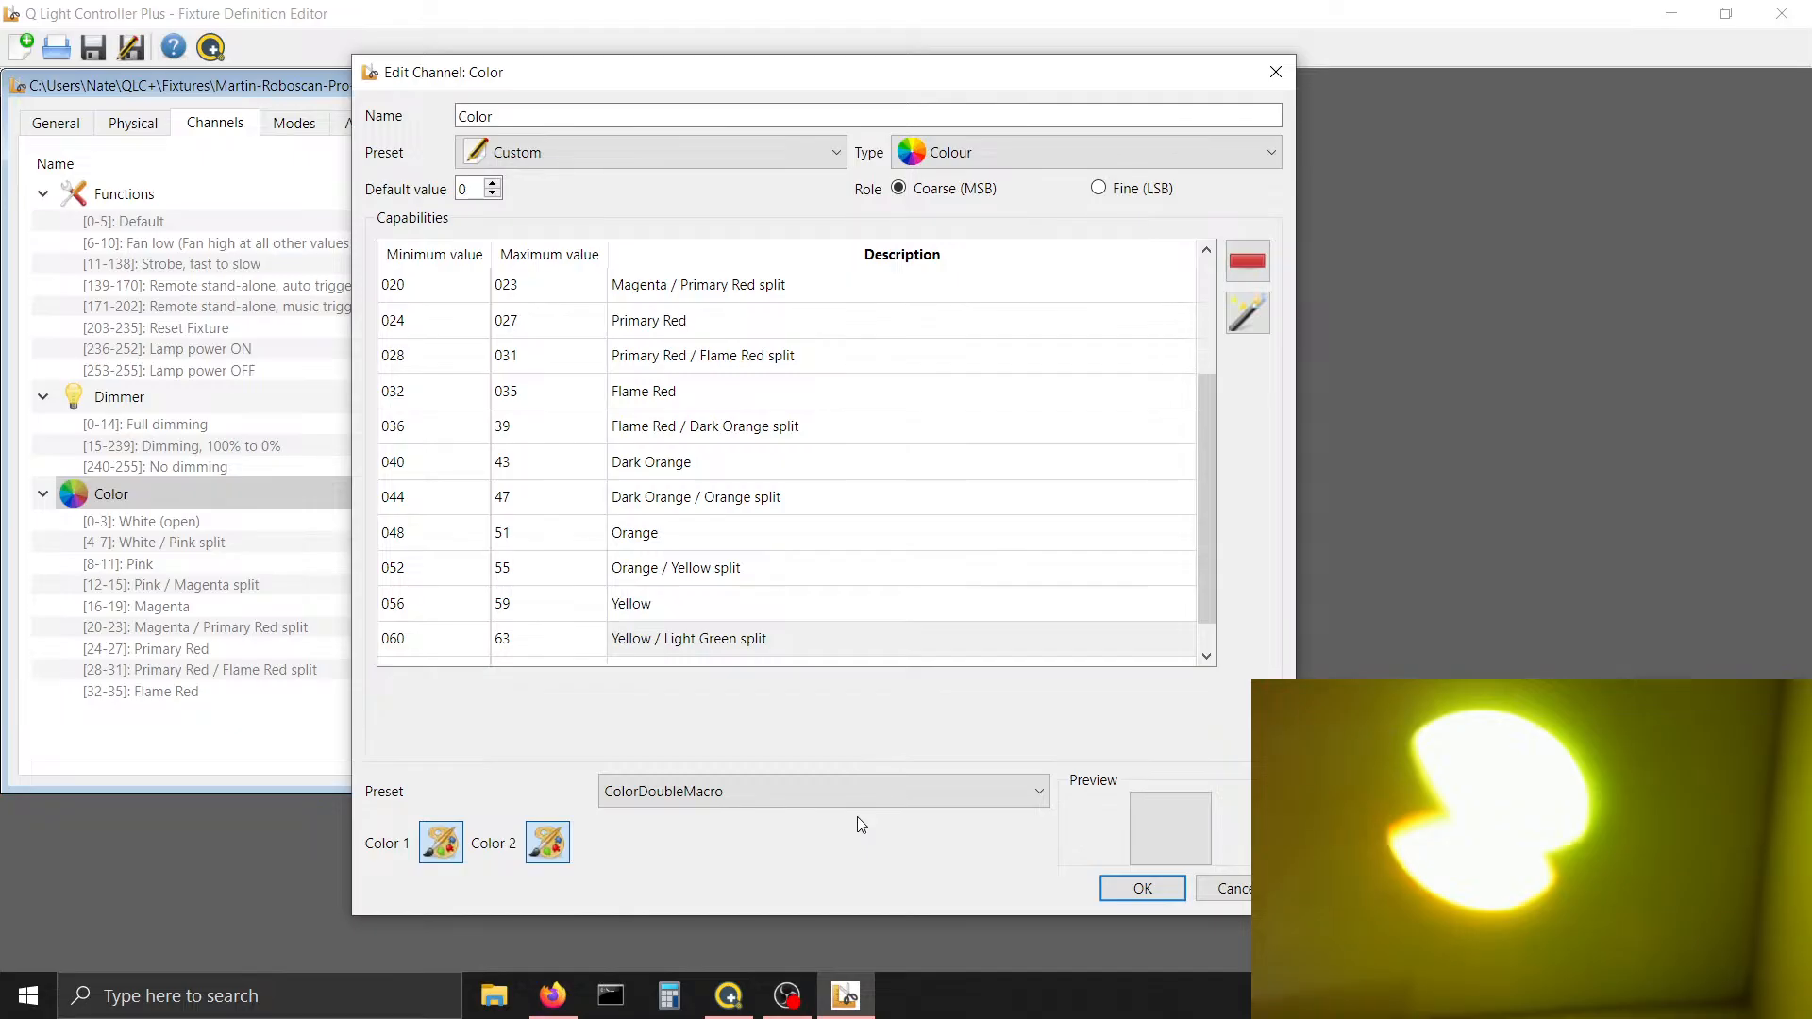
Set Color 1 of the Yellow / Light Green split to the copied yellow #ffff00
left_click(437, 842)
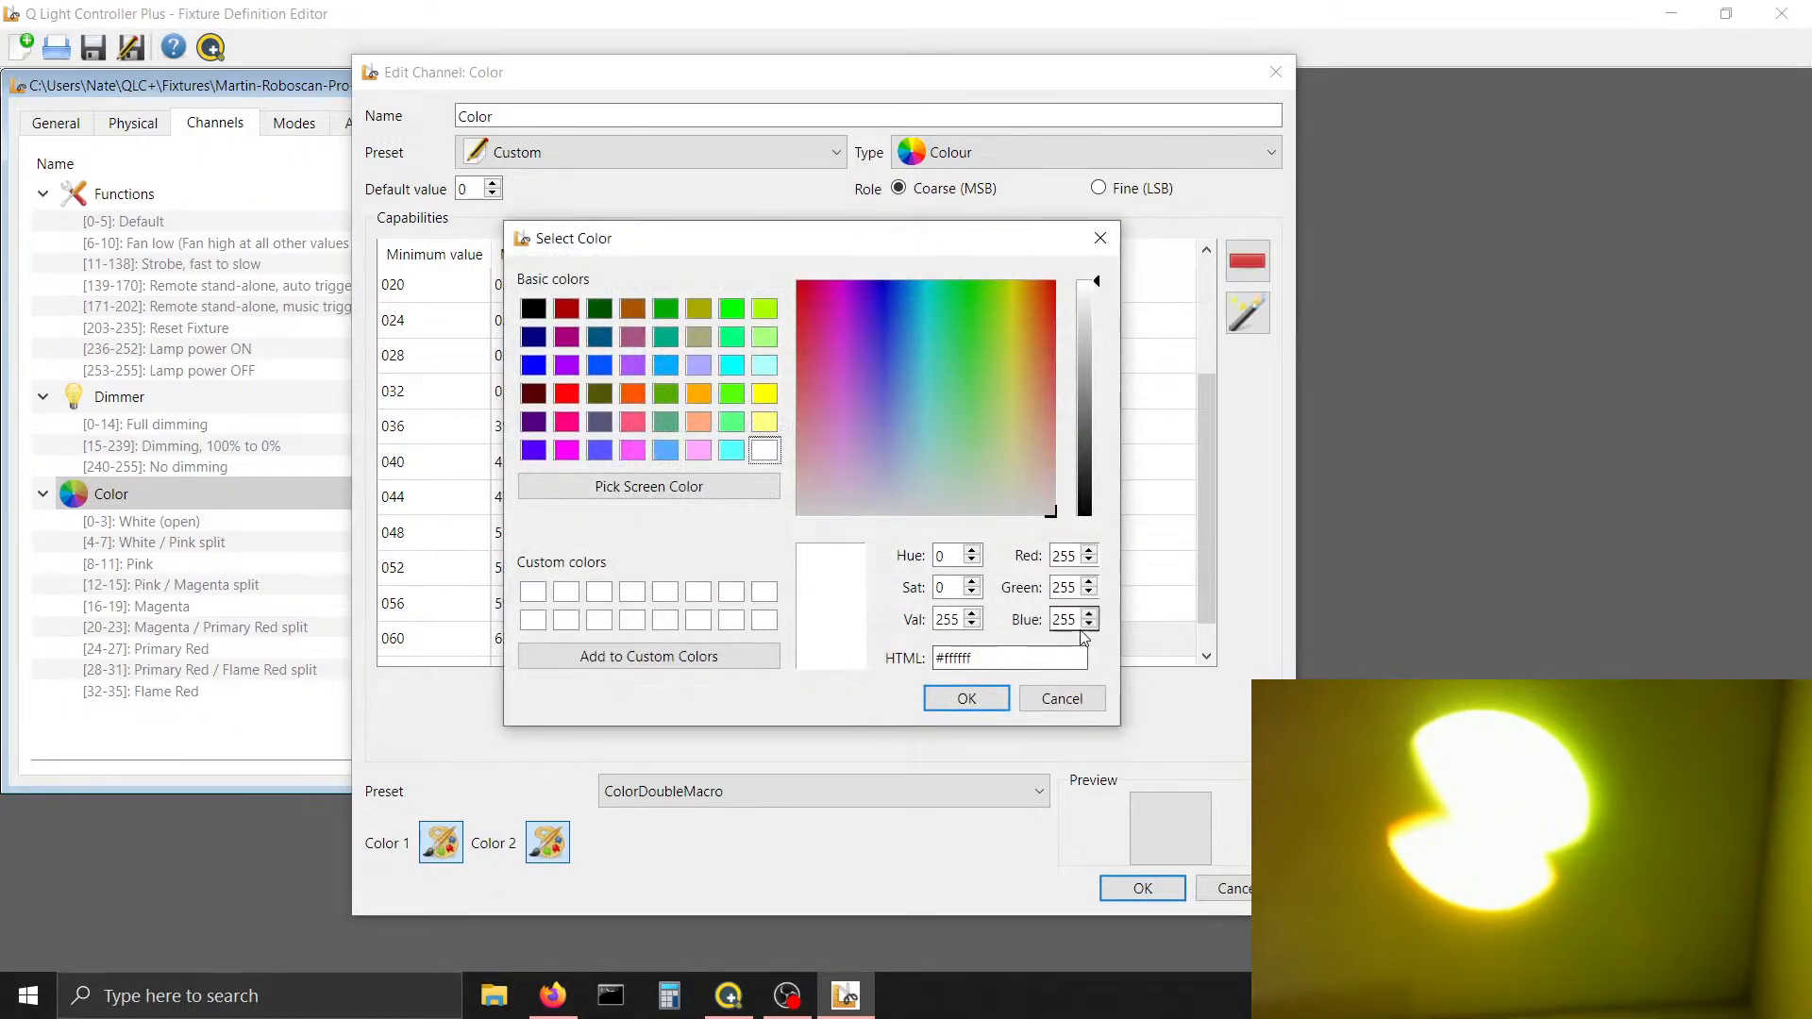
left_click_drag(1000, 659, 740, 655)
key("ctrl+v")
key("Return")
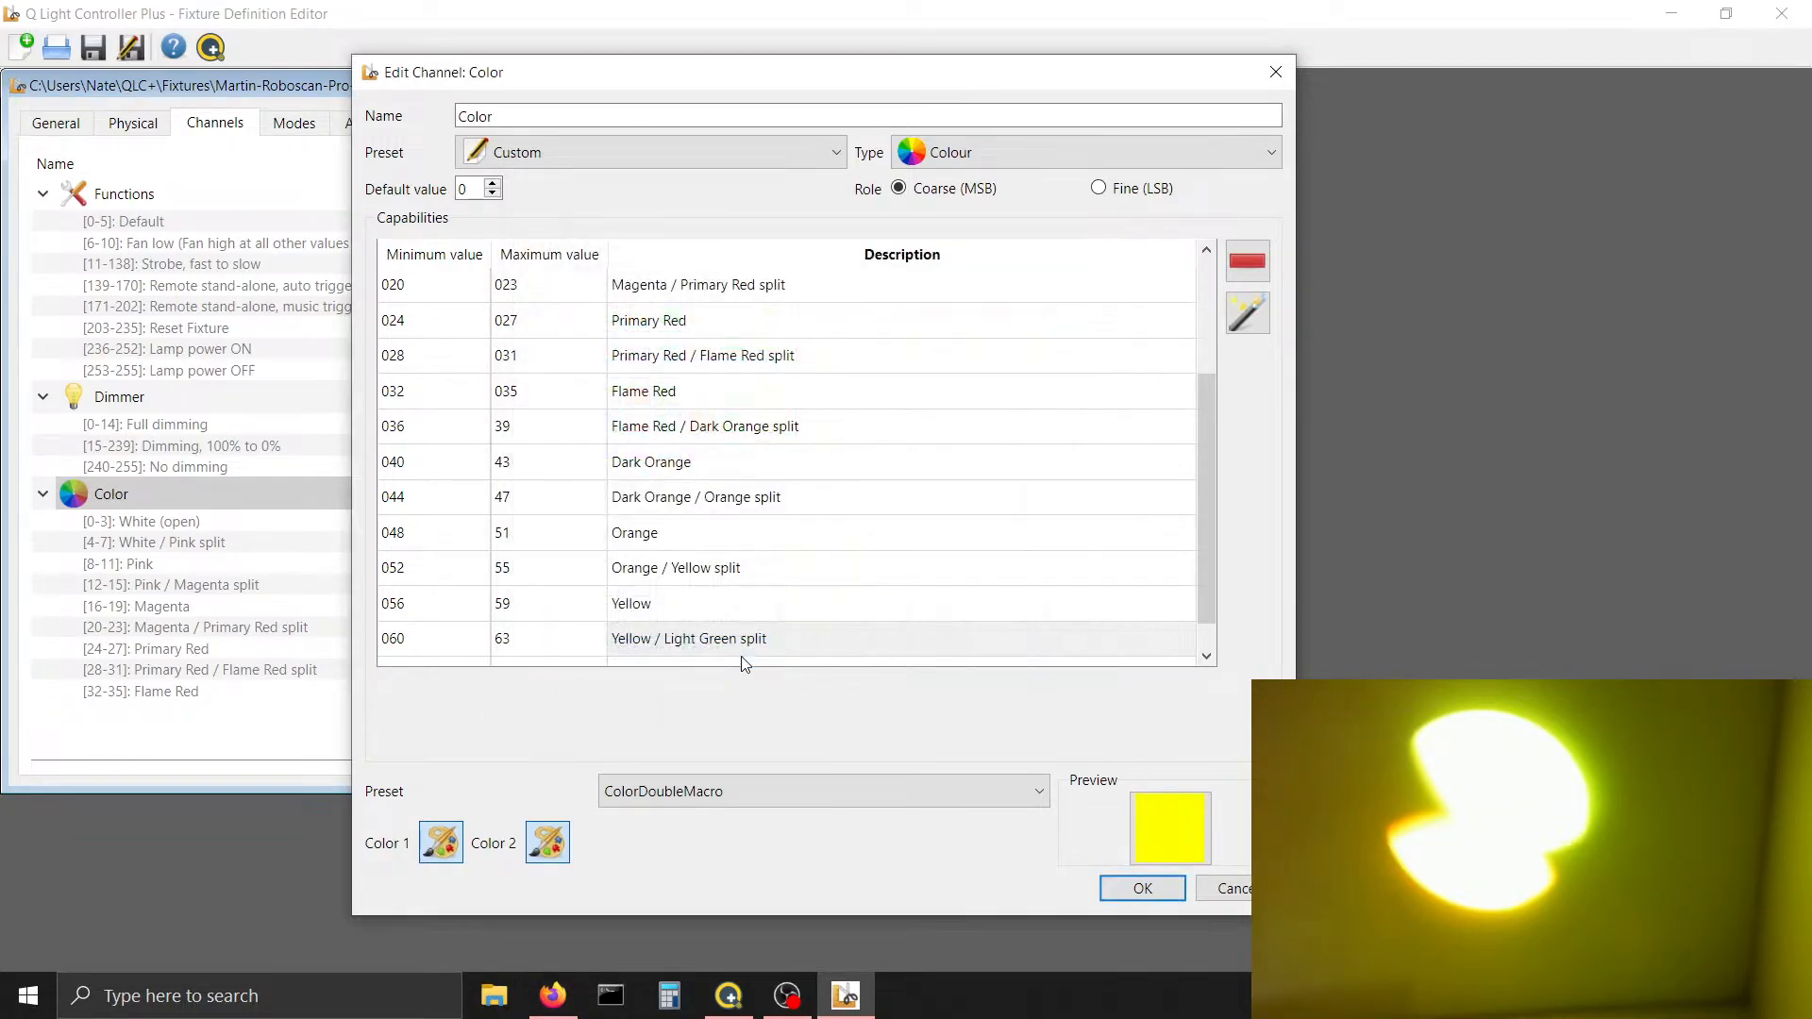
Switch to Q Light Controller Plus and step channel 3 up to 69 and back to 63 to check the yellow and green wheel positions
left_click(728, 995)
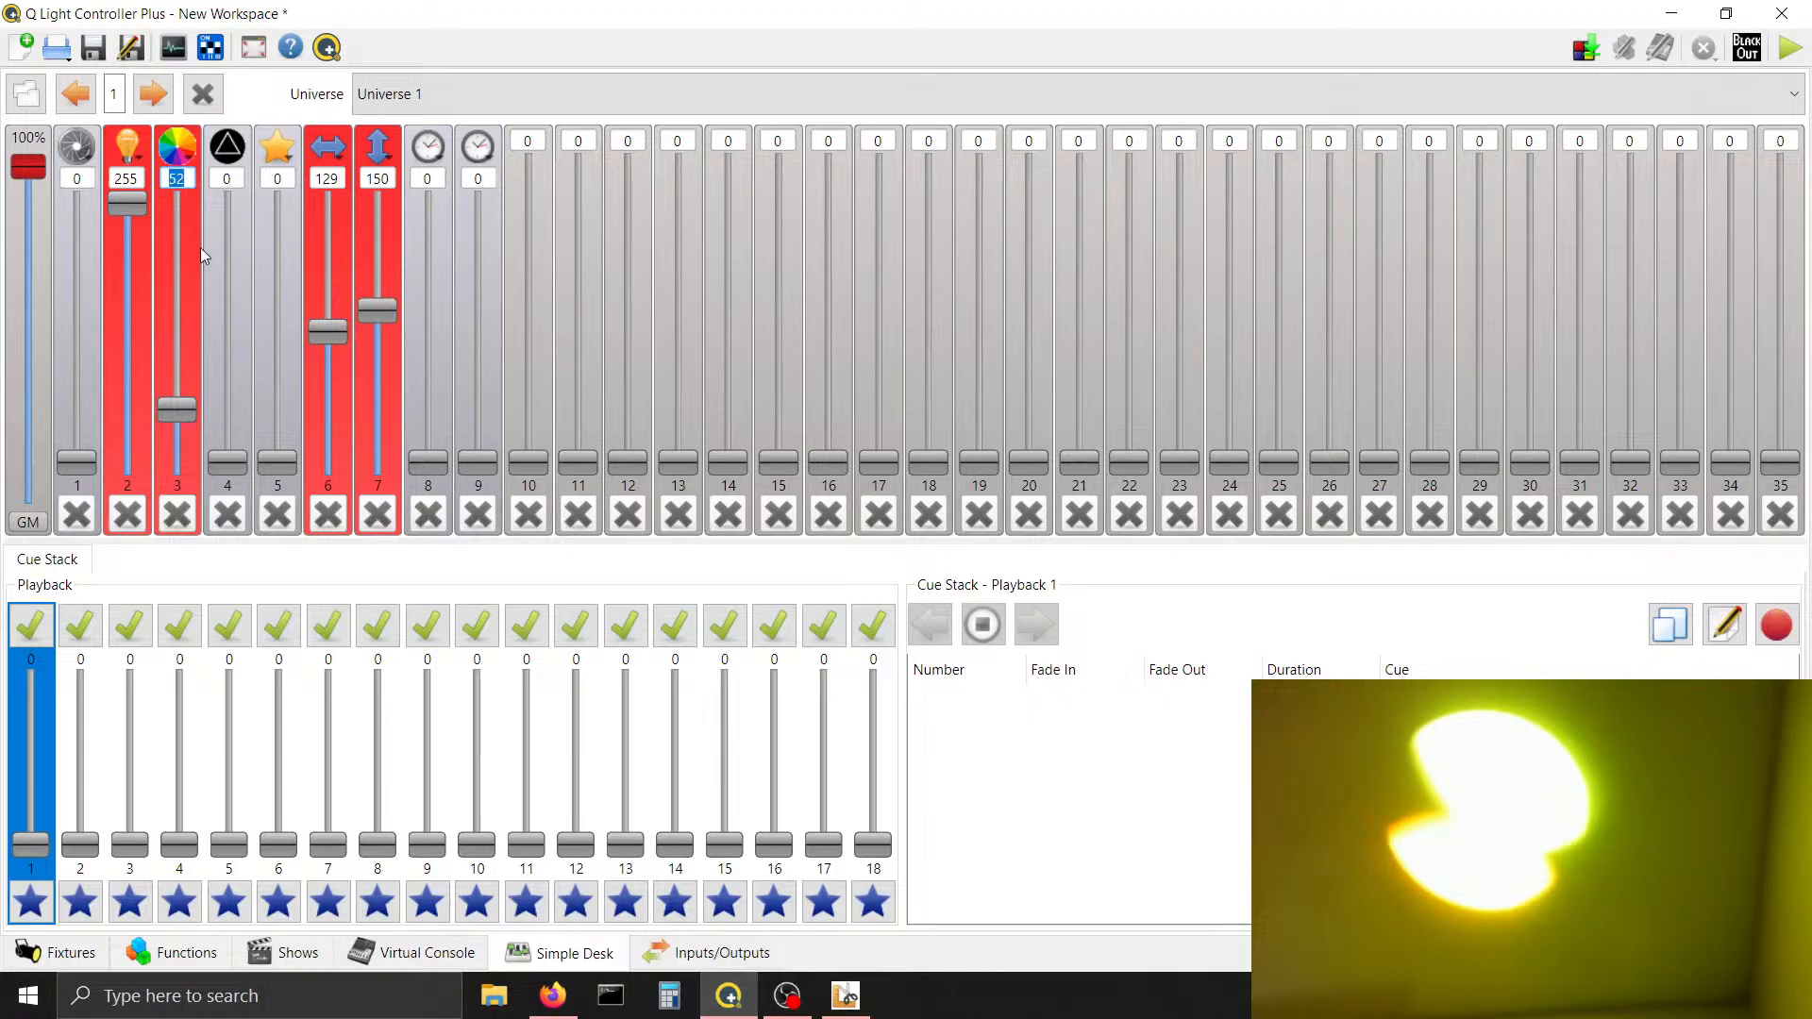
left_click(184, 177)
scroll(185, 178, "up", 6)
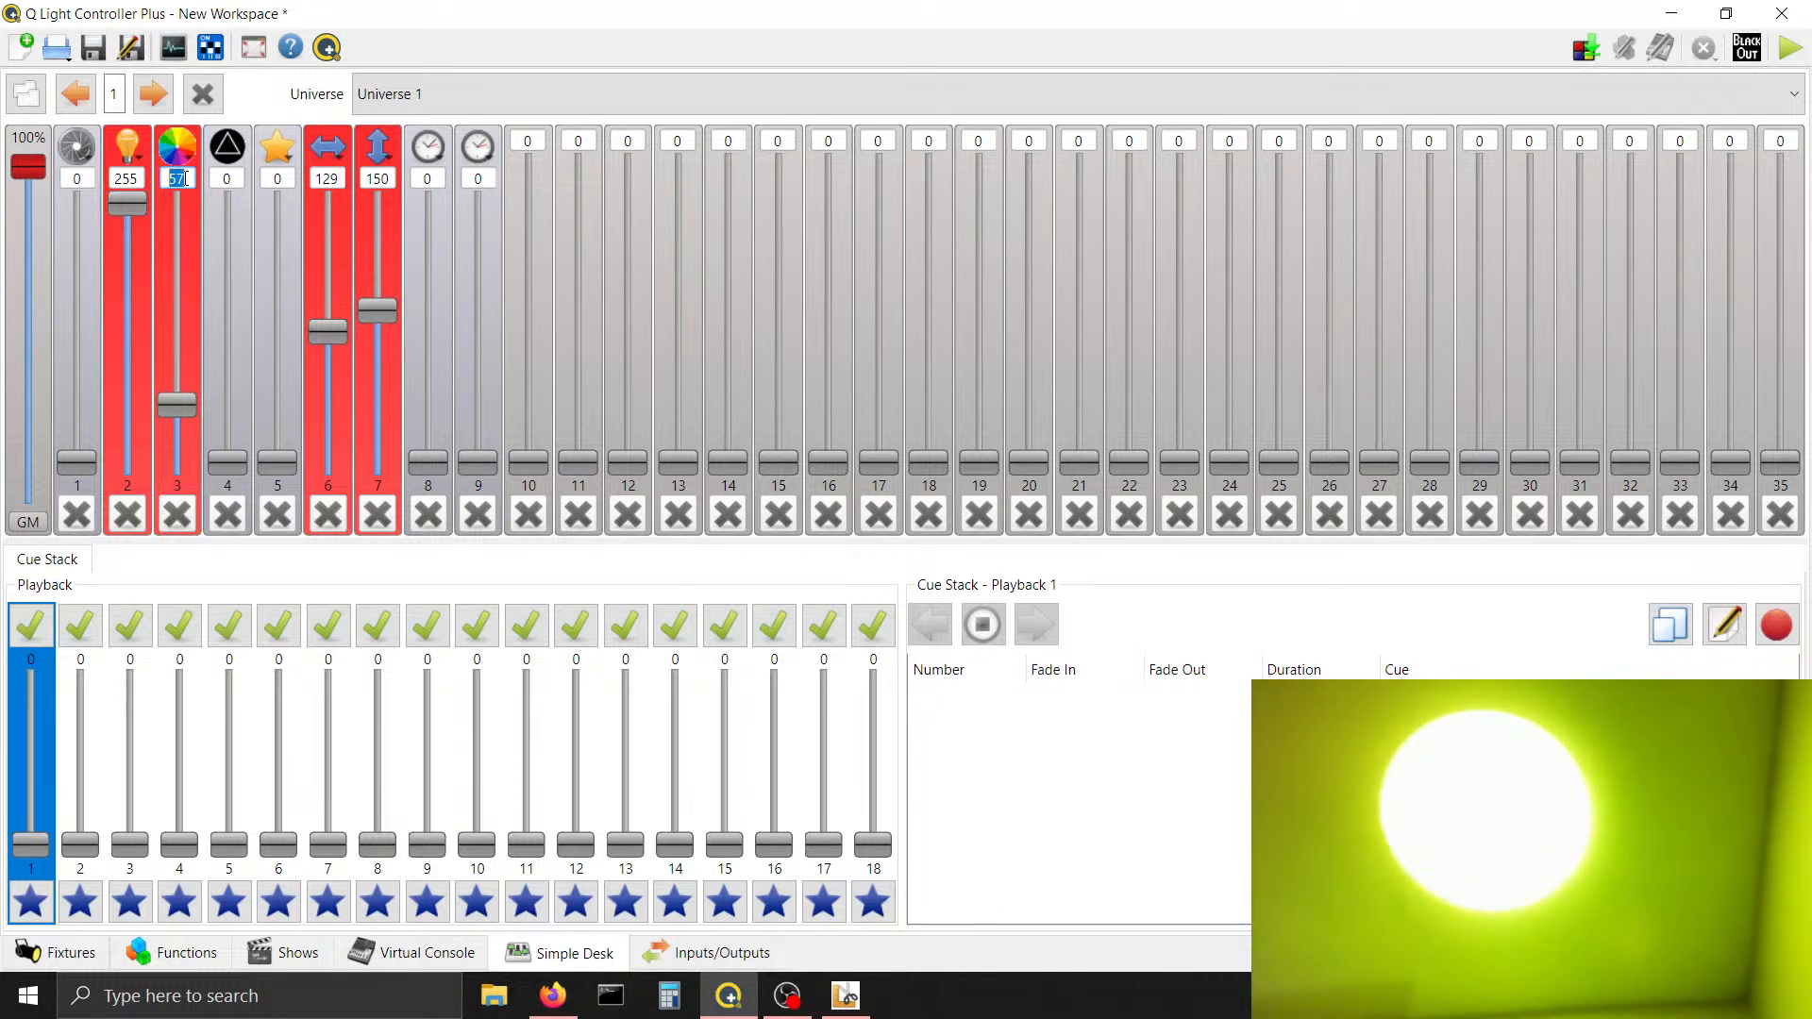
scroll(185, 178, "up", 4)
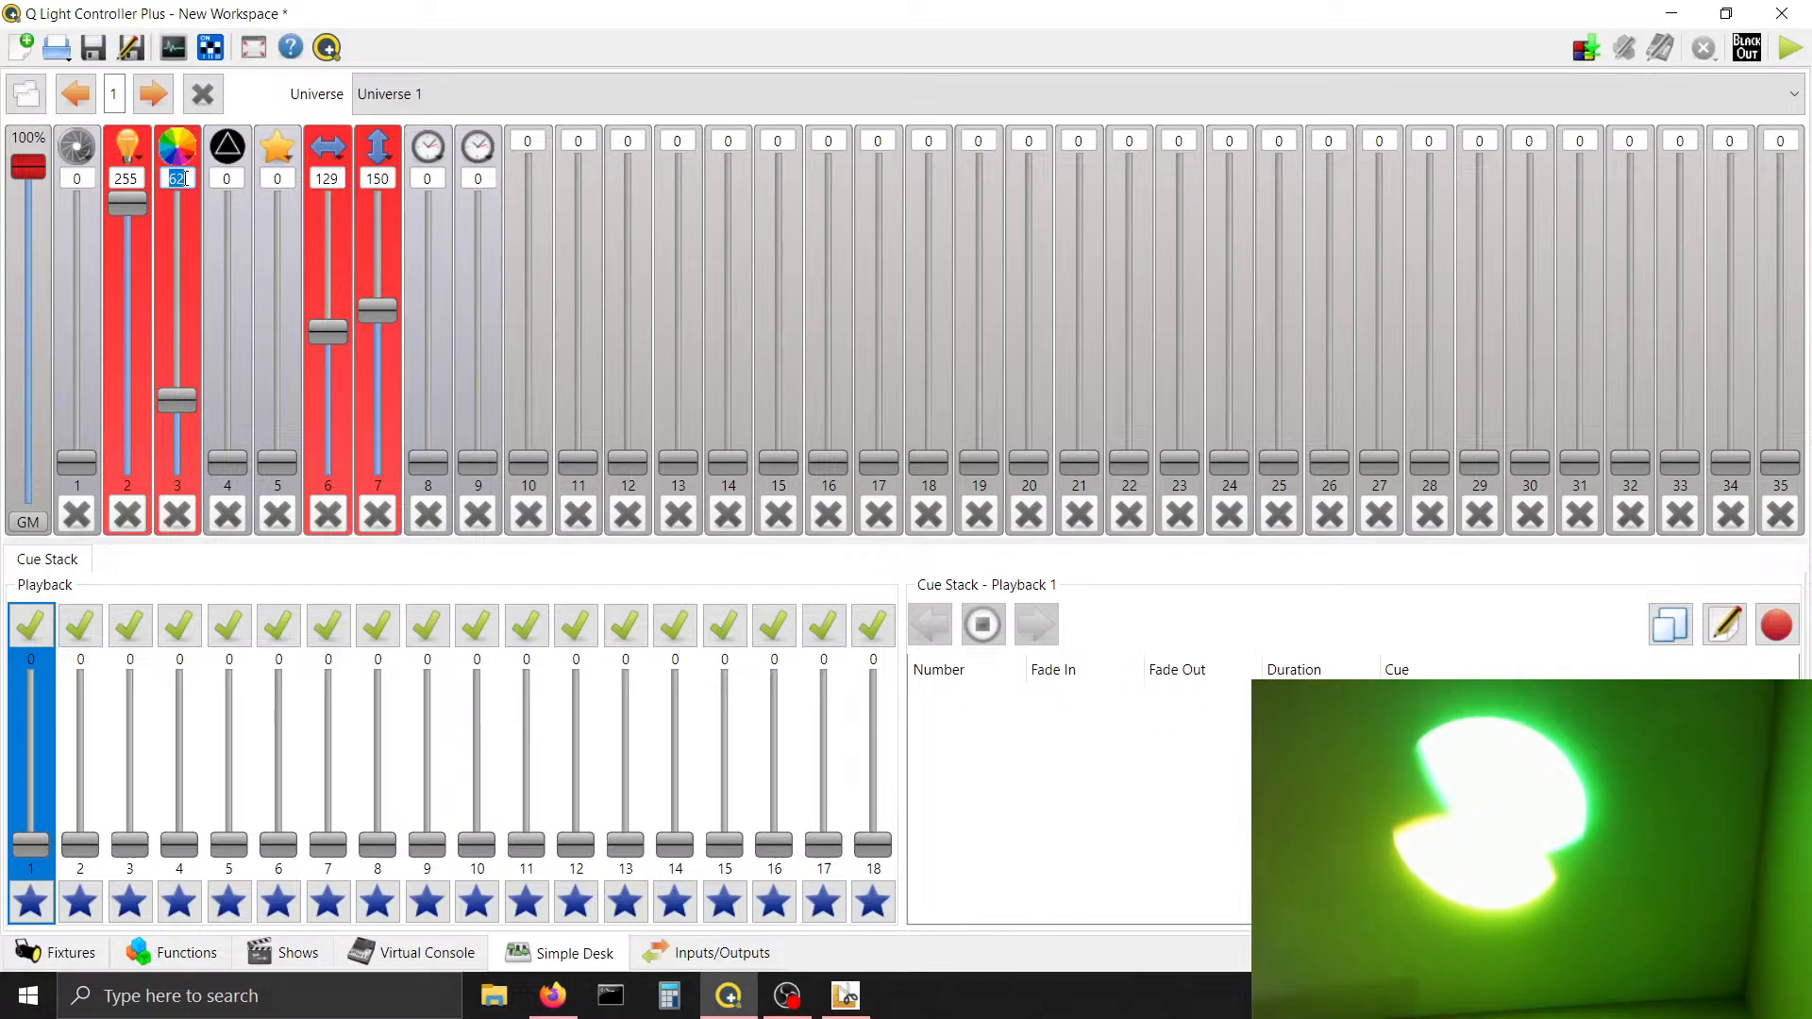
scroll(186, 178, "up", 7)
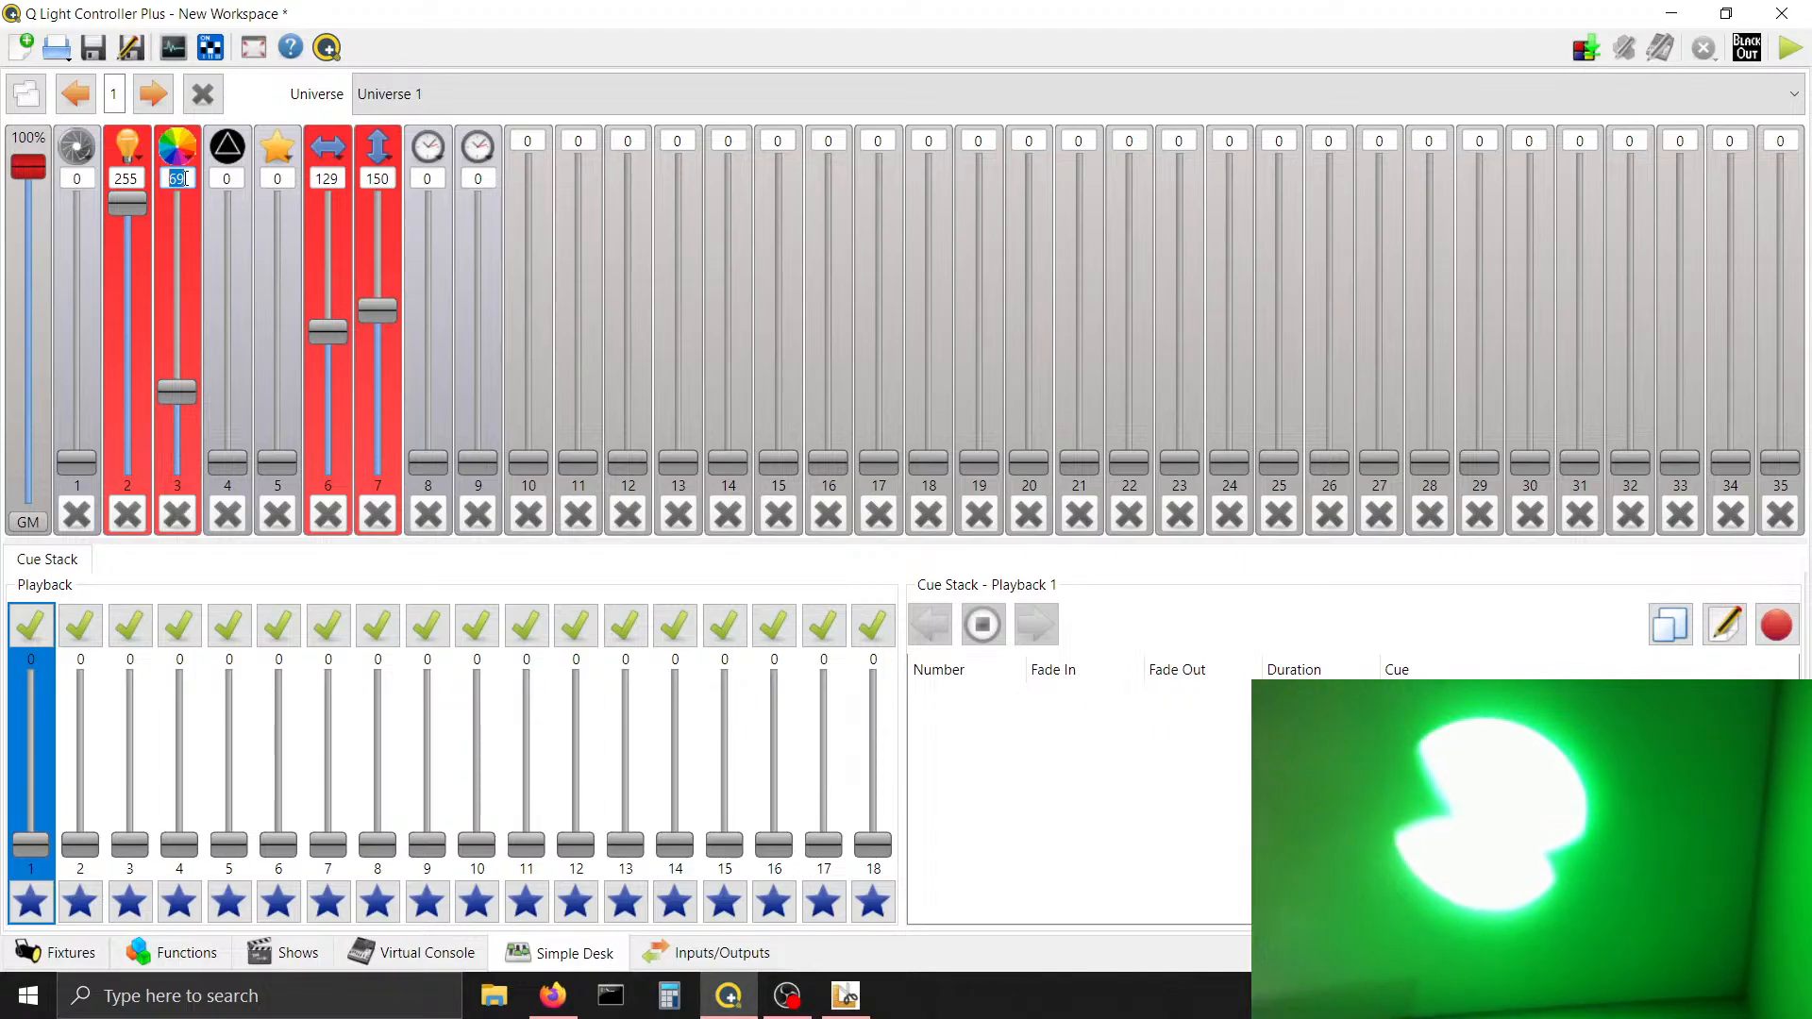
scroll(186, 177, "down", 6)
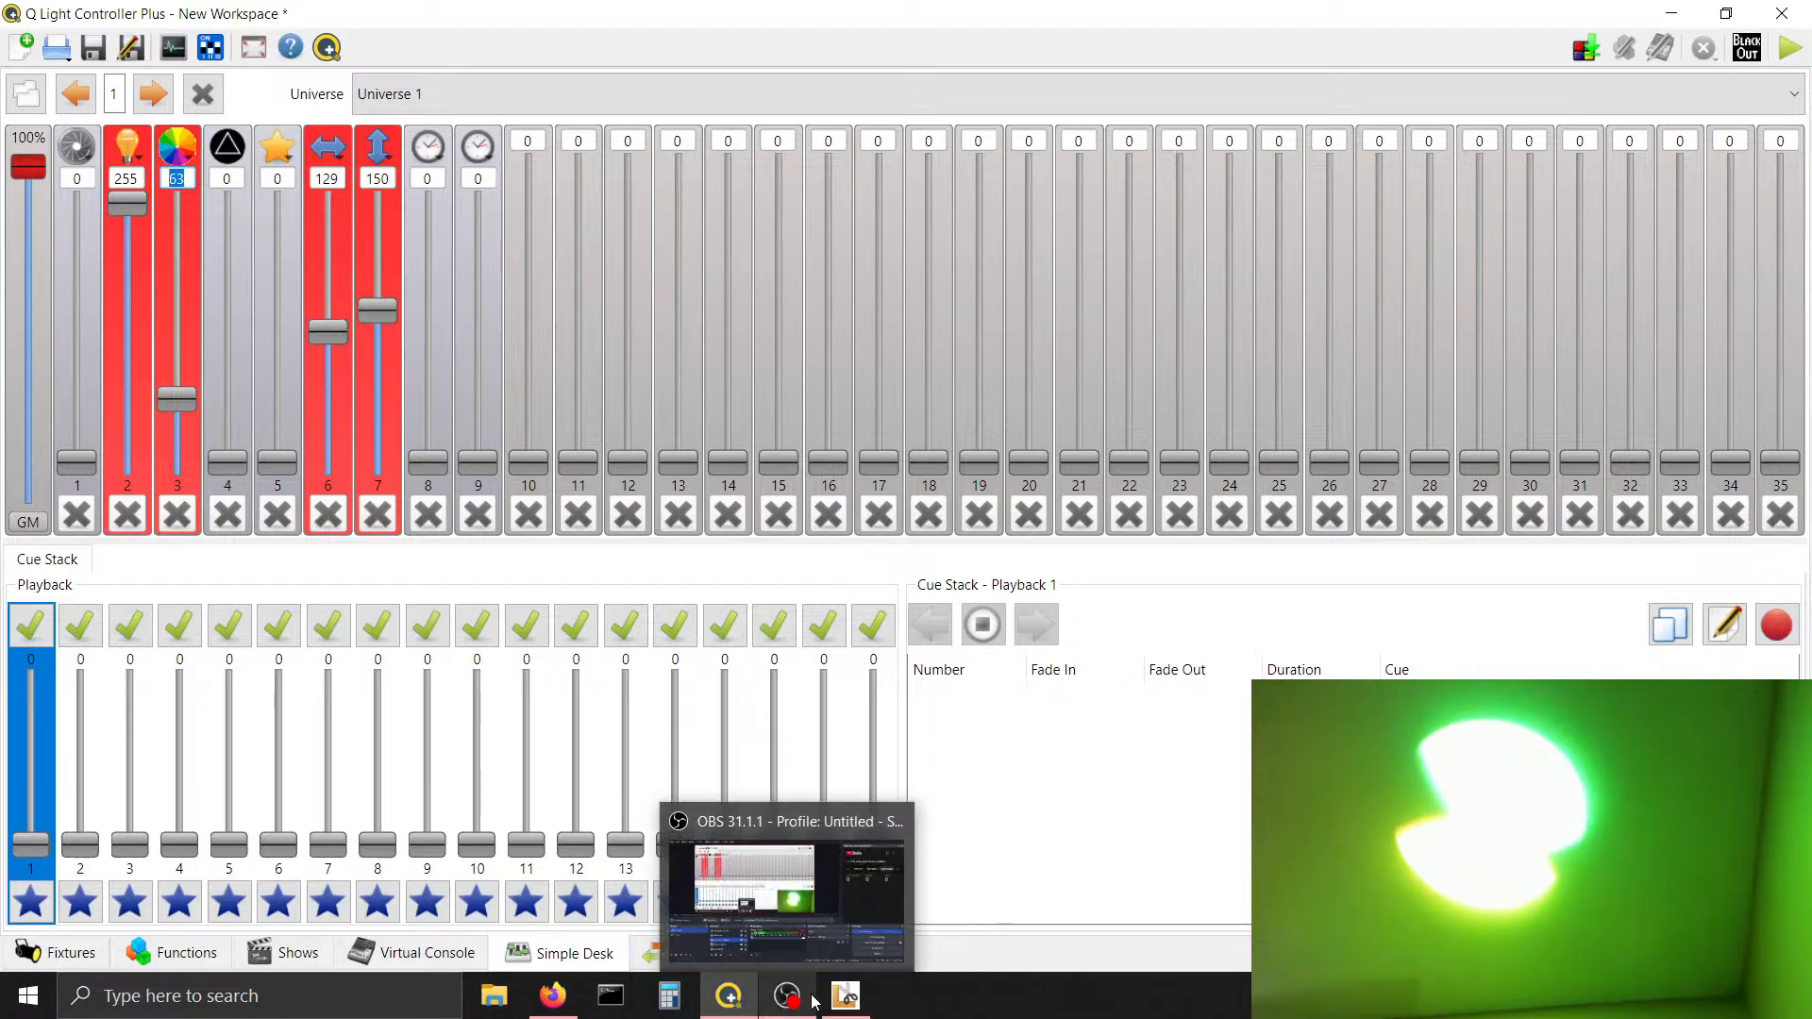
Return to the Fixture Definition Editor and add a range from 064 to 67 described as "Light Green"
left_click(846, 995)
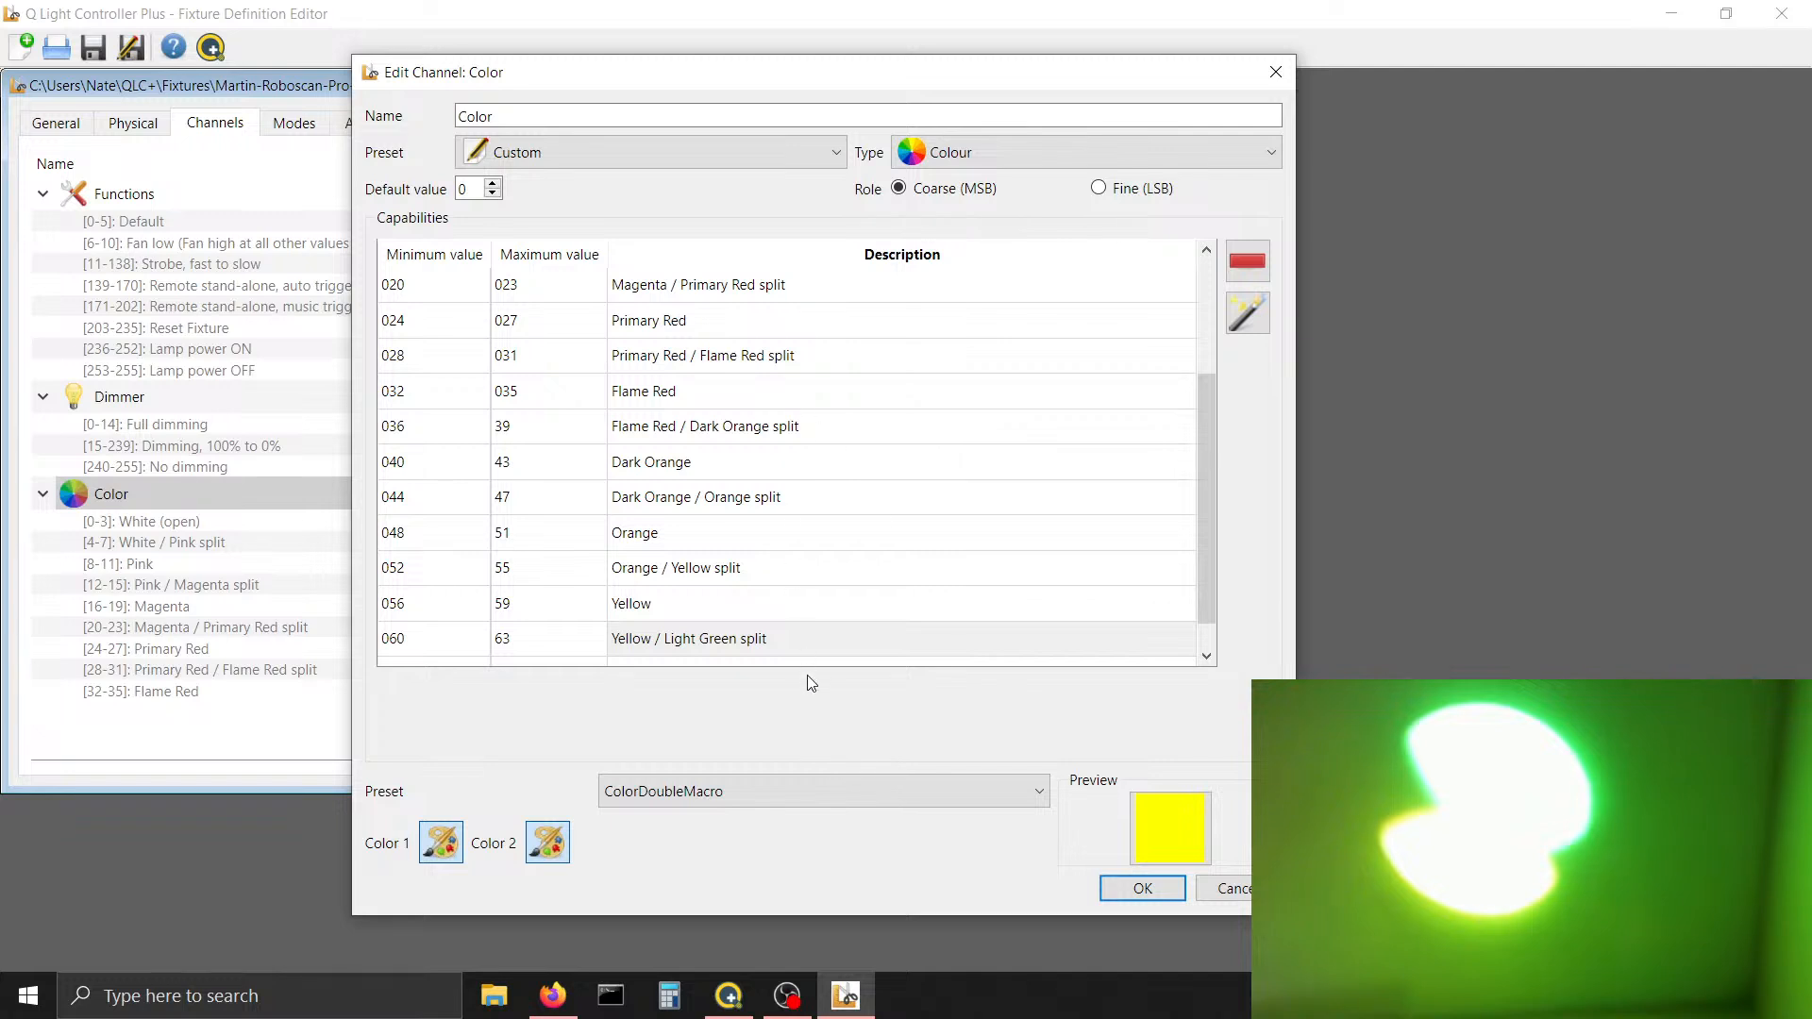
left_click(793, 642)
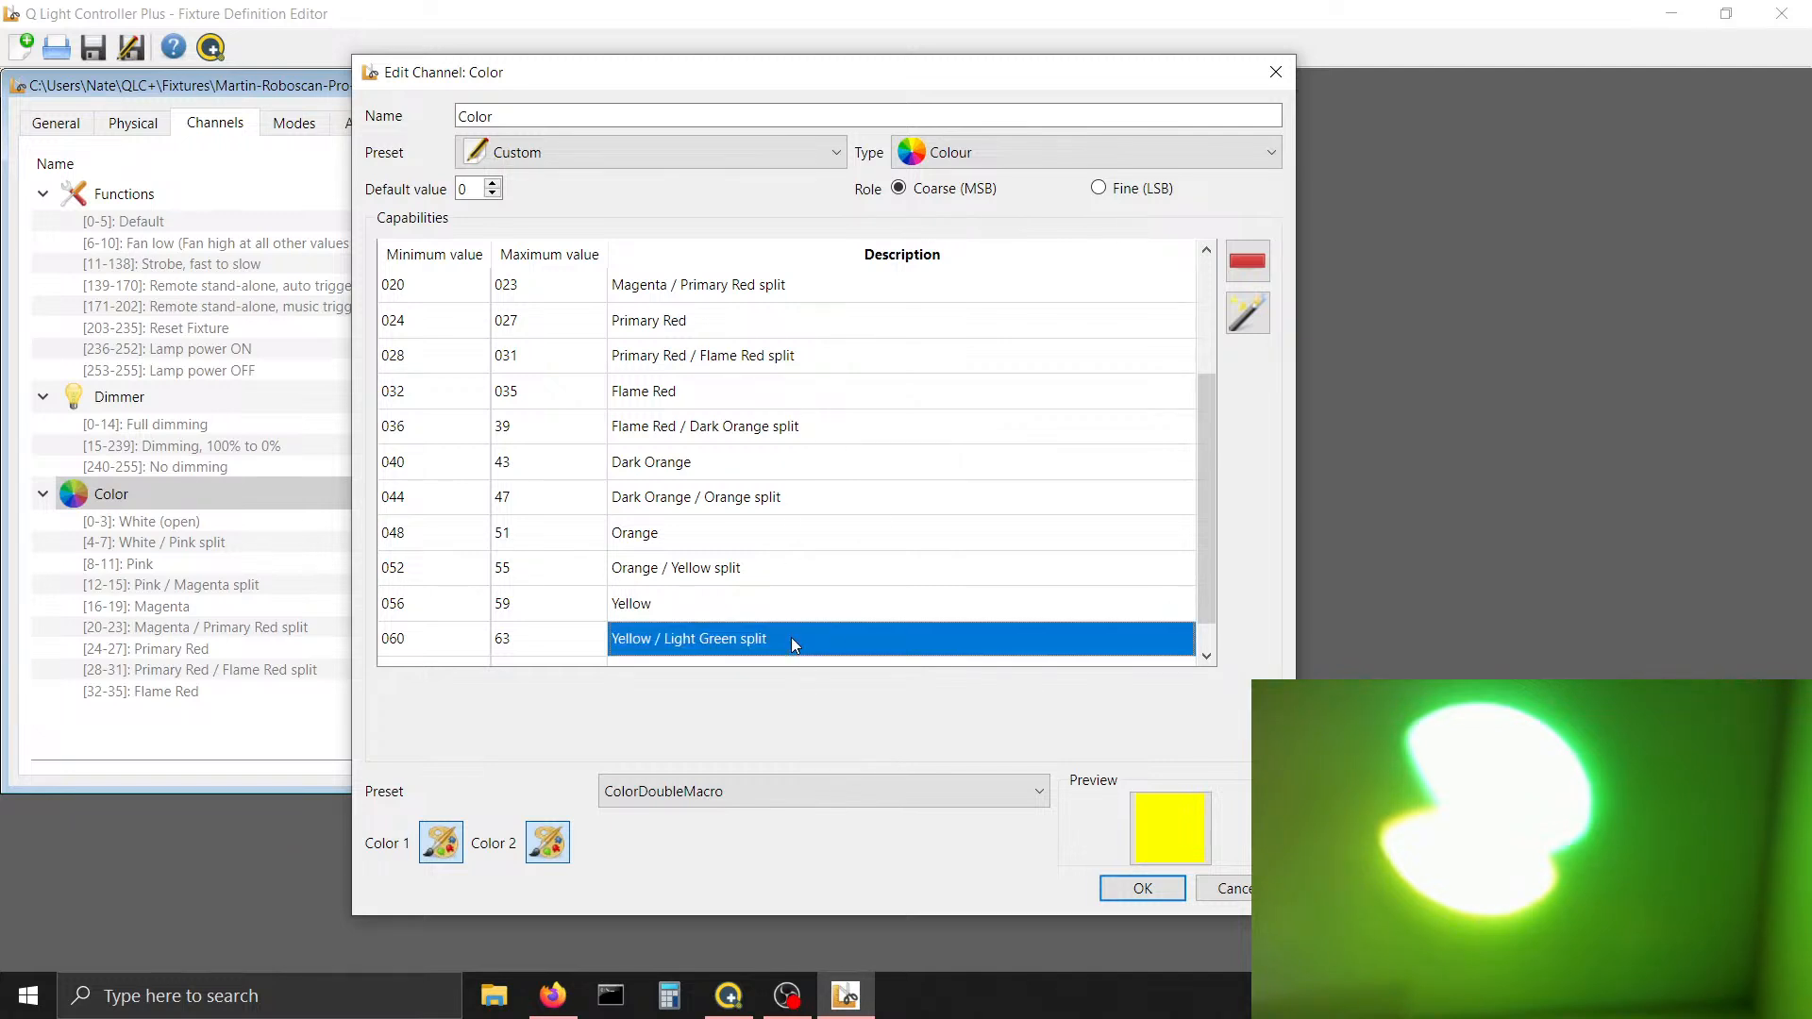
left_click_drag(1200, 448, 1191, 511)
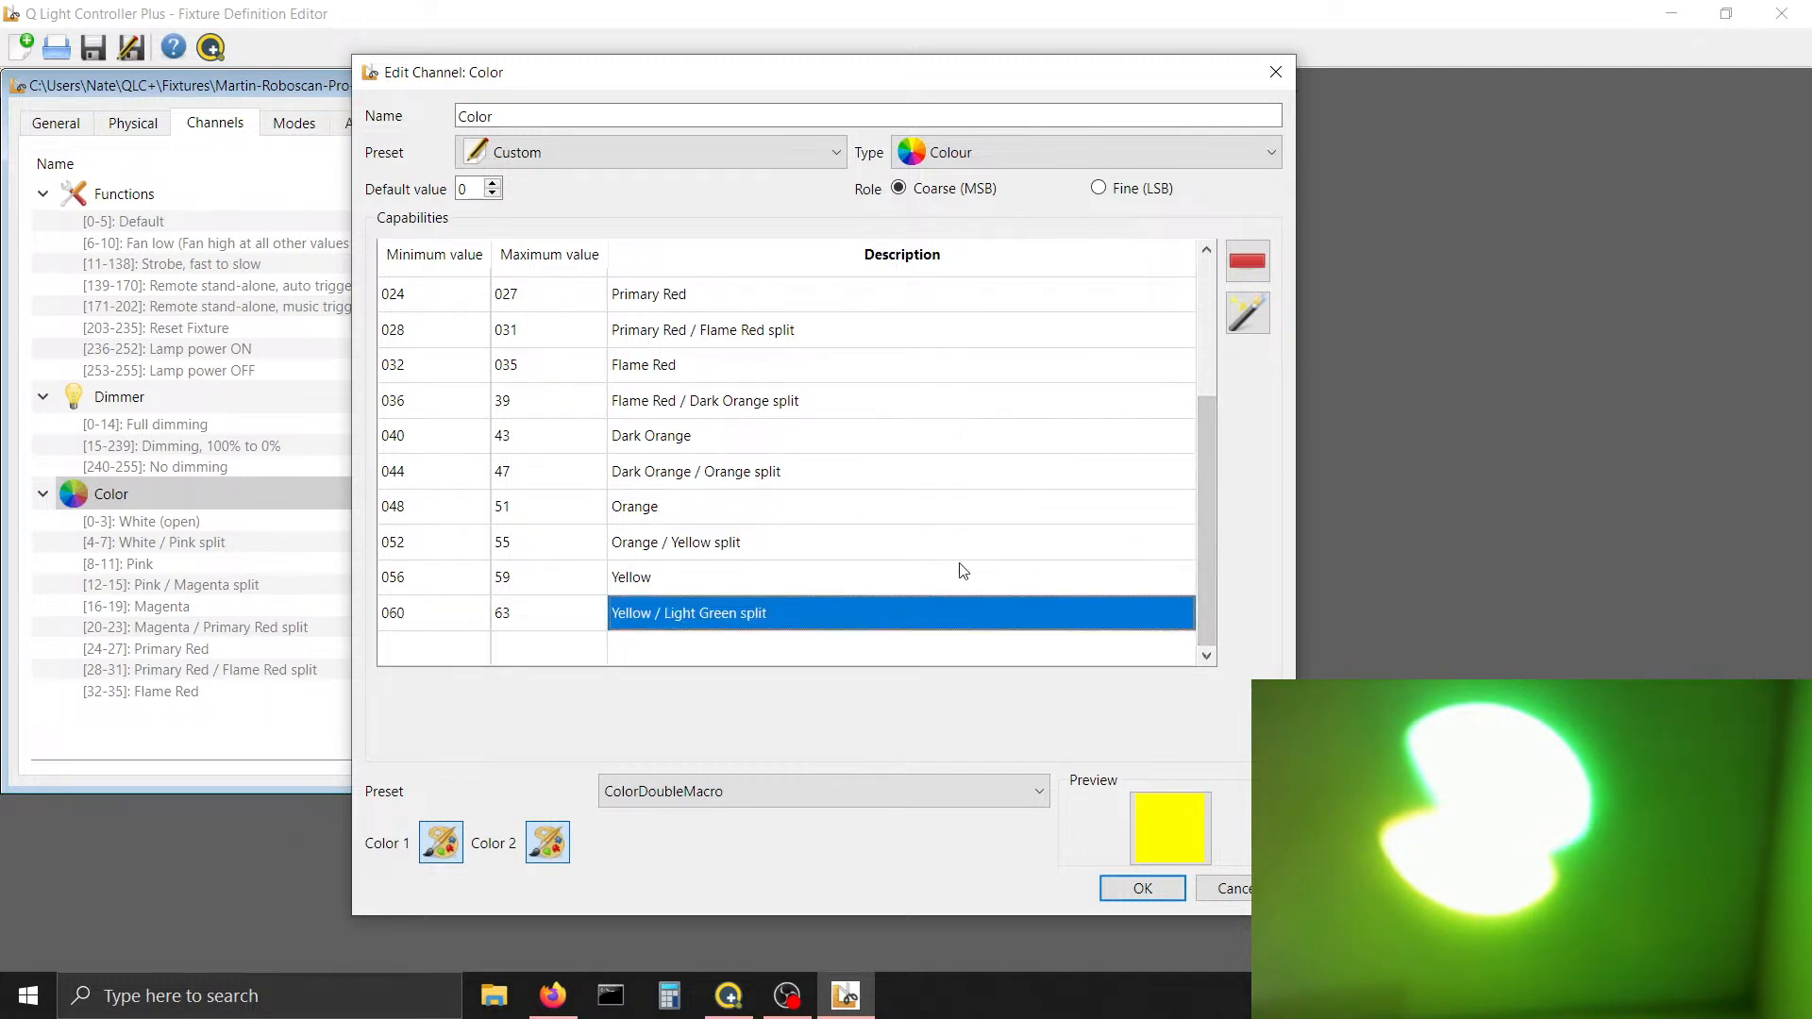
key("Tab")
key("Tab")
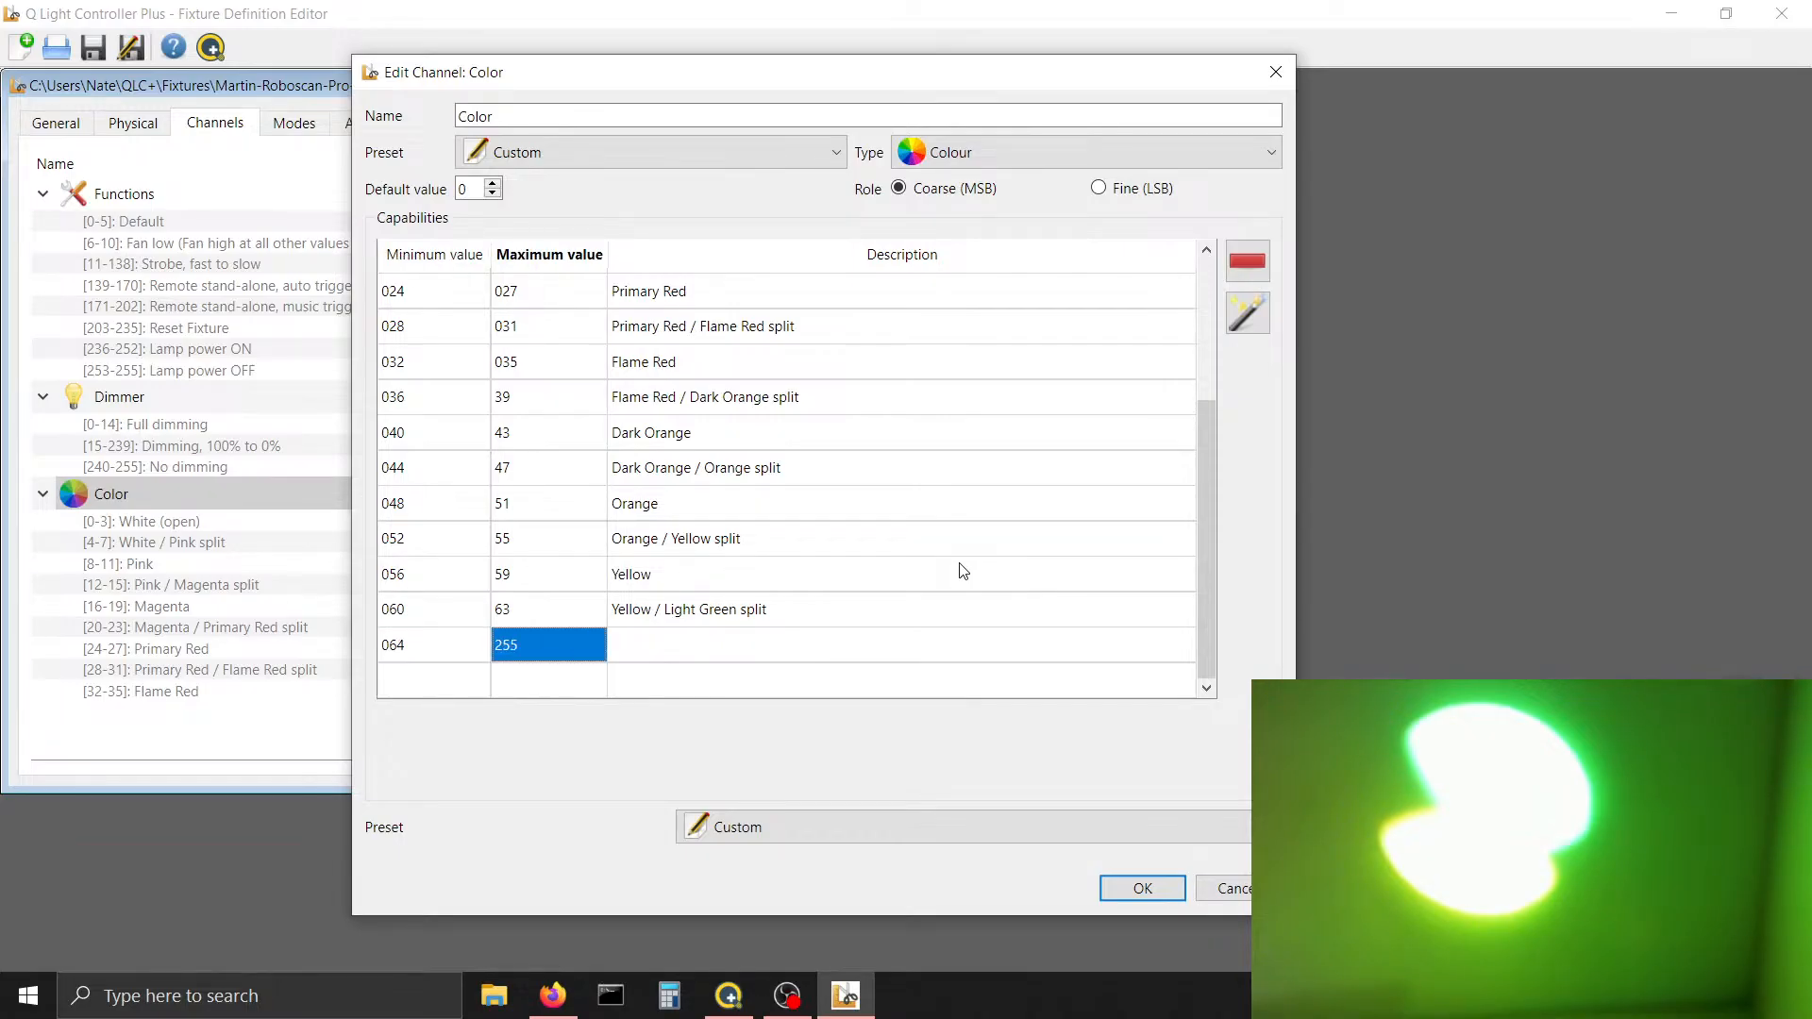
type("67")
key("Tab")
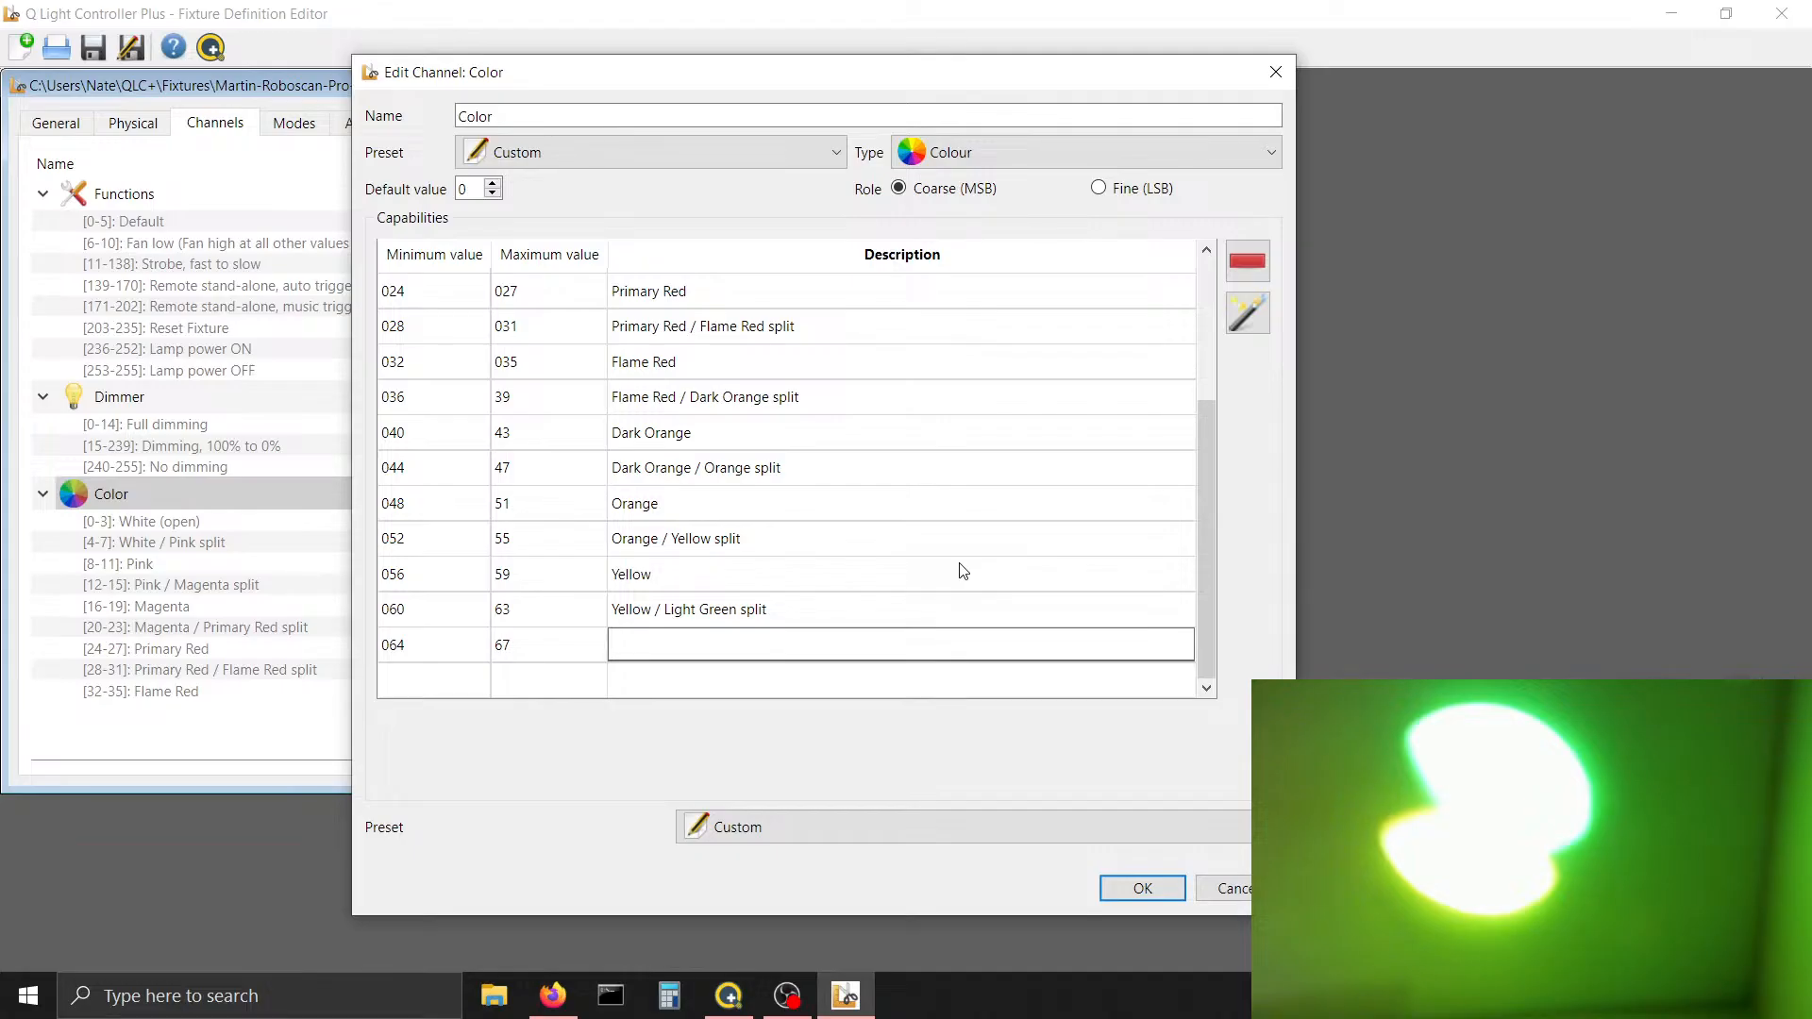
type("Light Green")
left_click(842, 991)
left_click(845, 994)
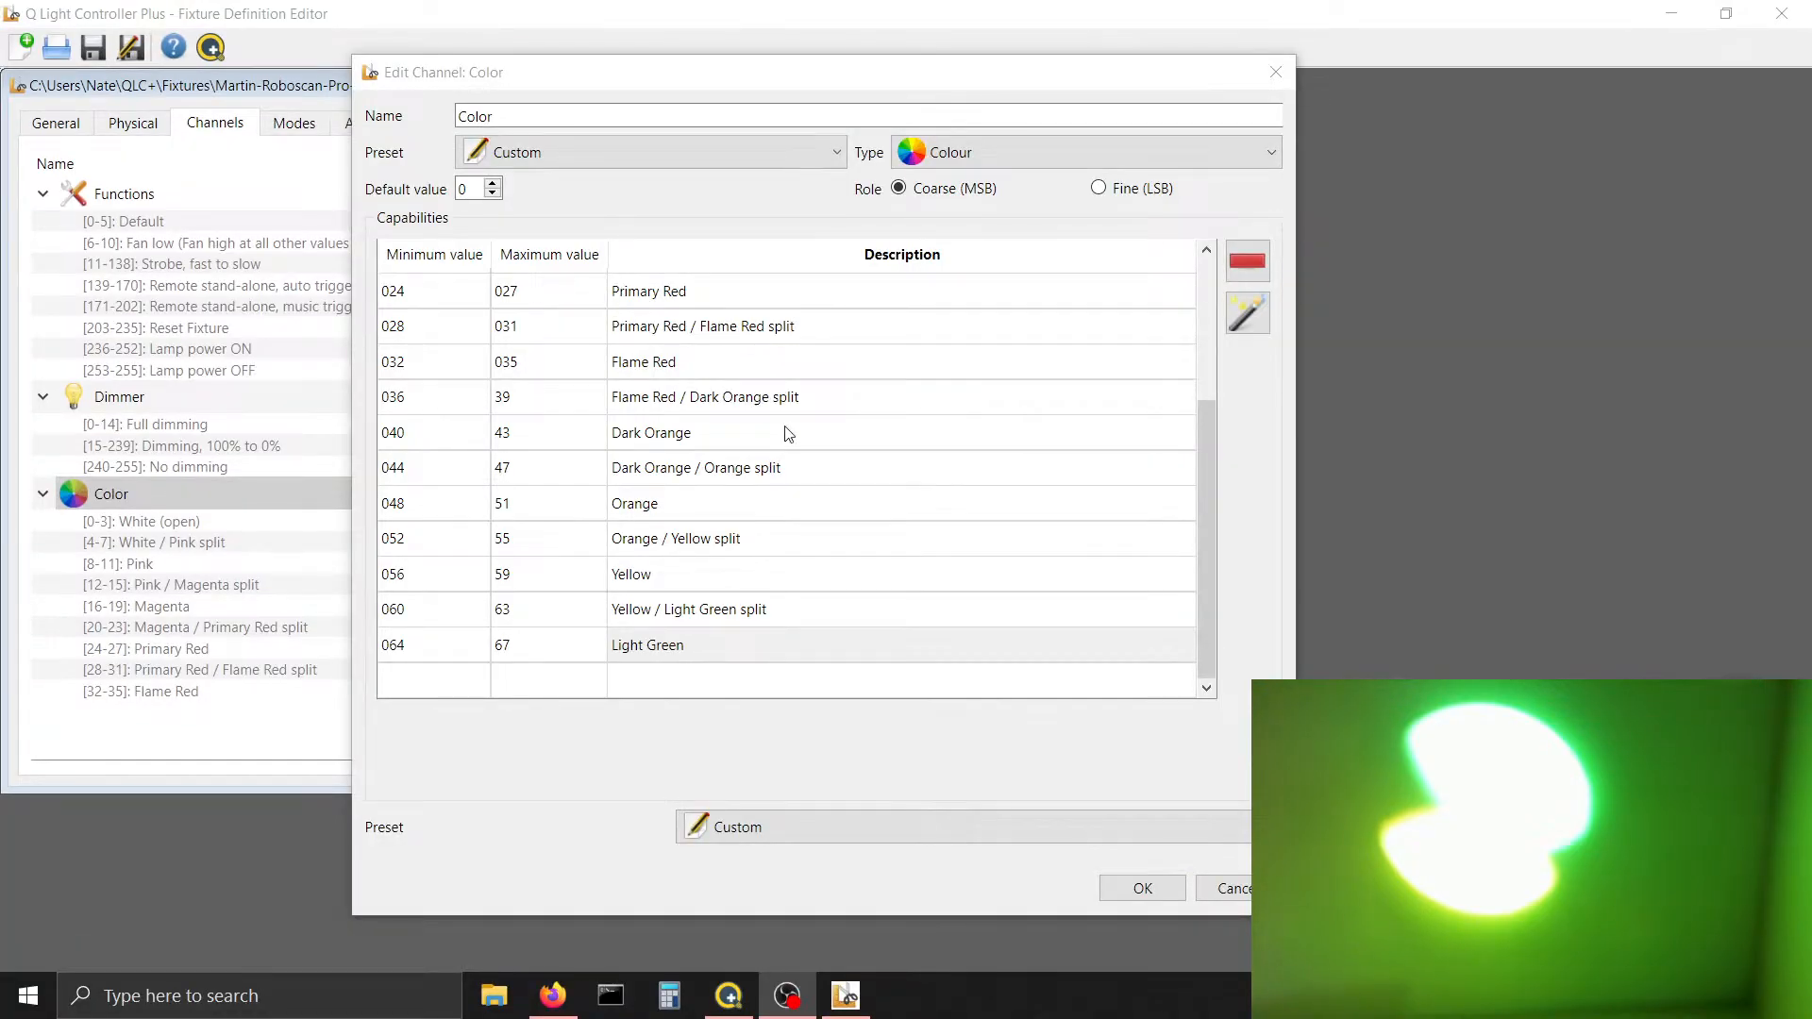
Give the Light Green range the ColorMacro preset
left_click(773, 654)
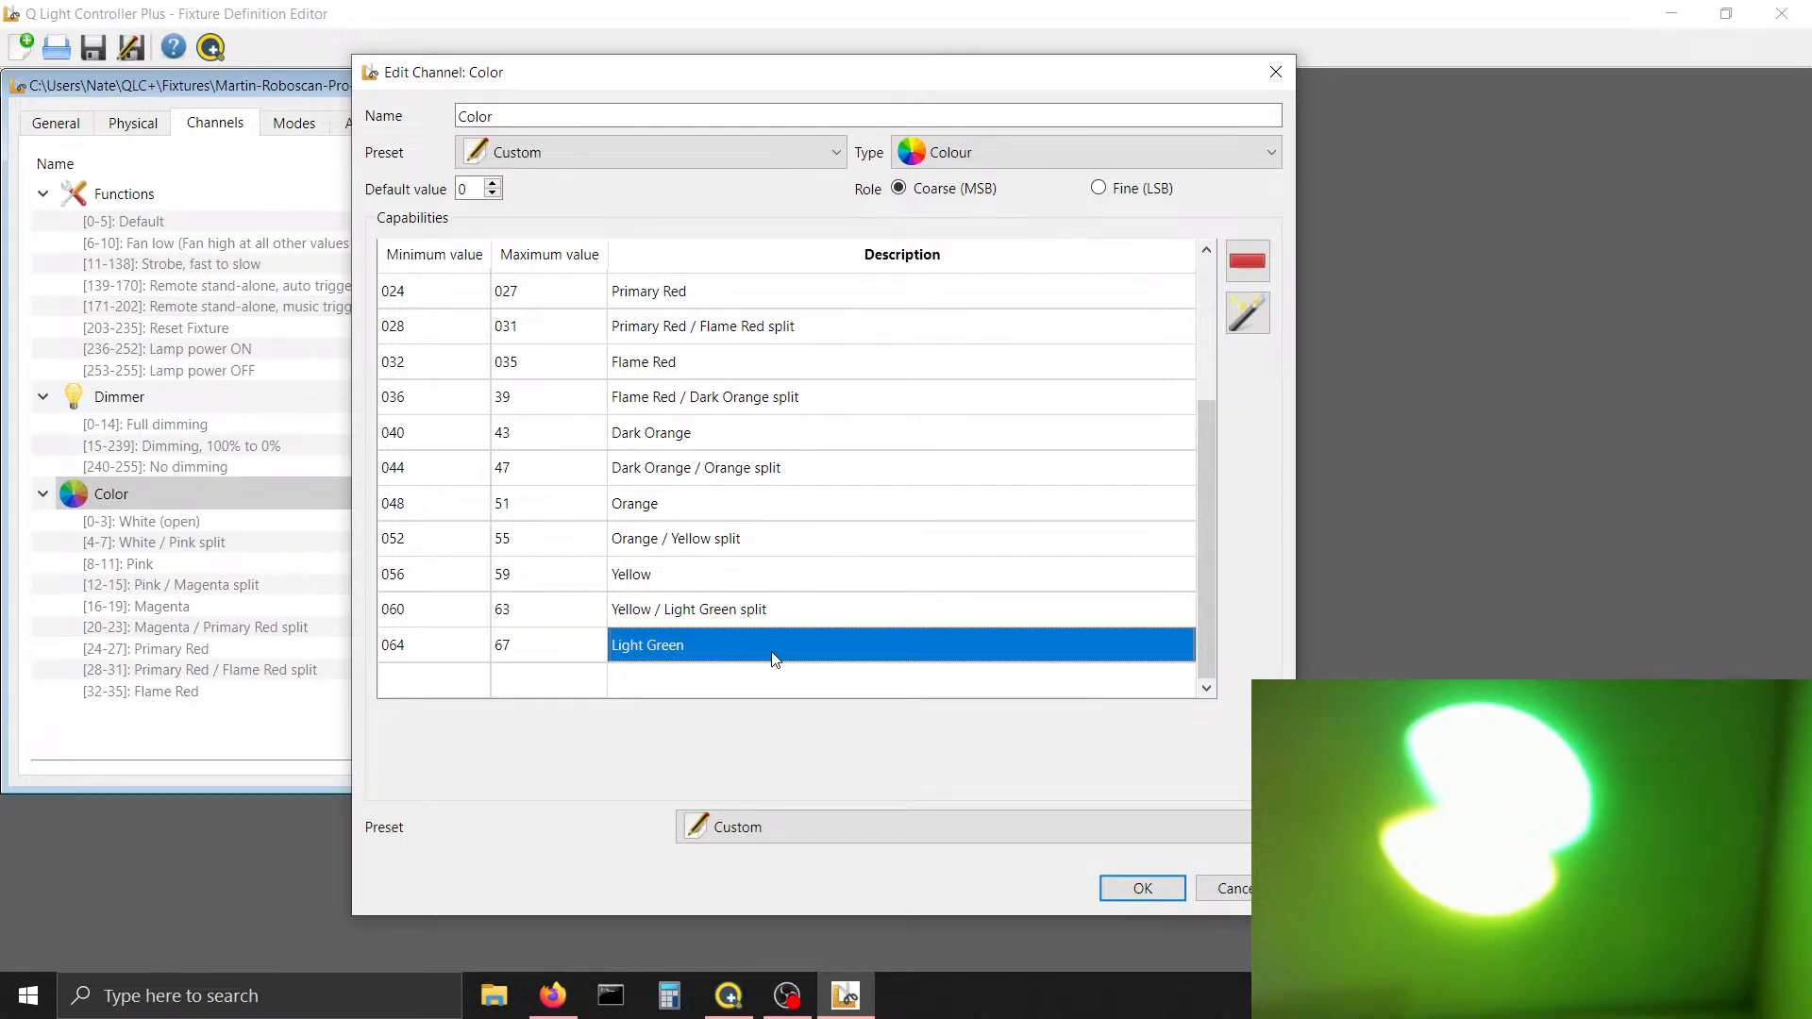
left_click(777, 839)
scroll(793, 819, "down", 5)
left_click(793, 819)
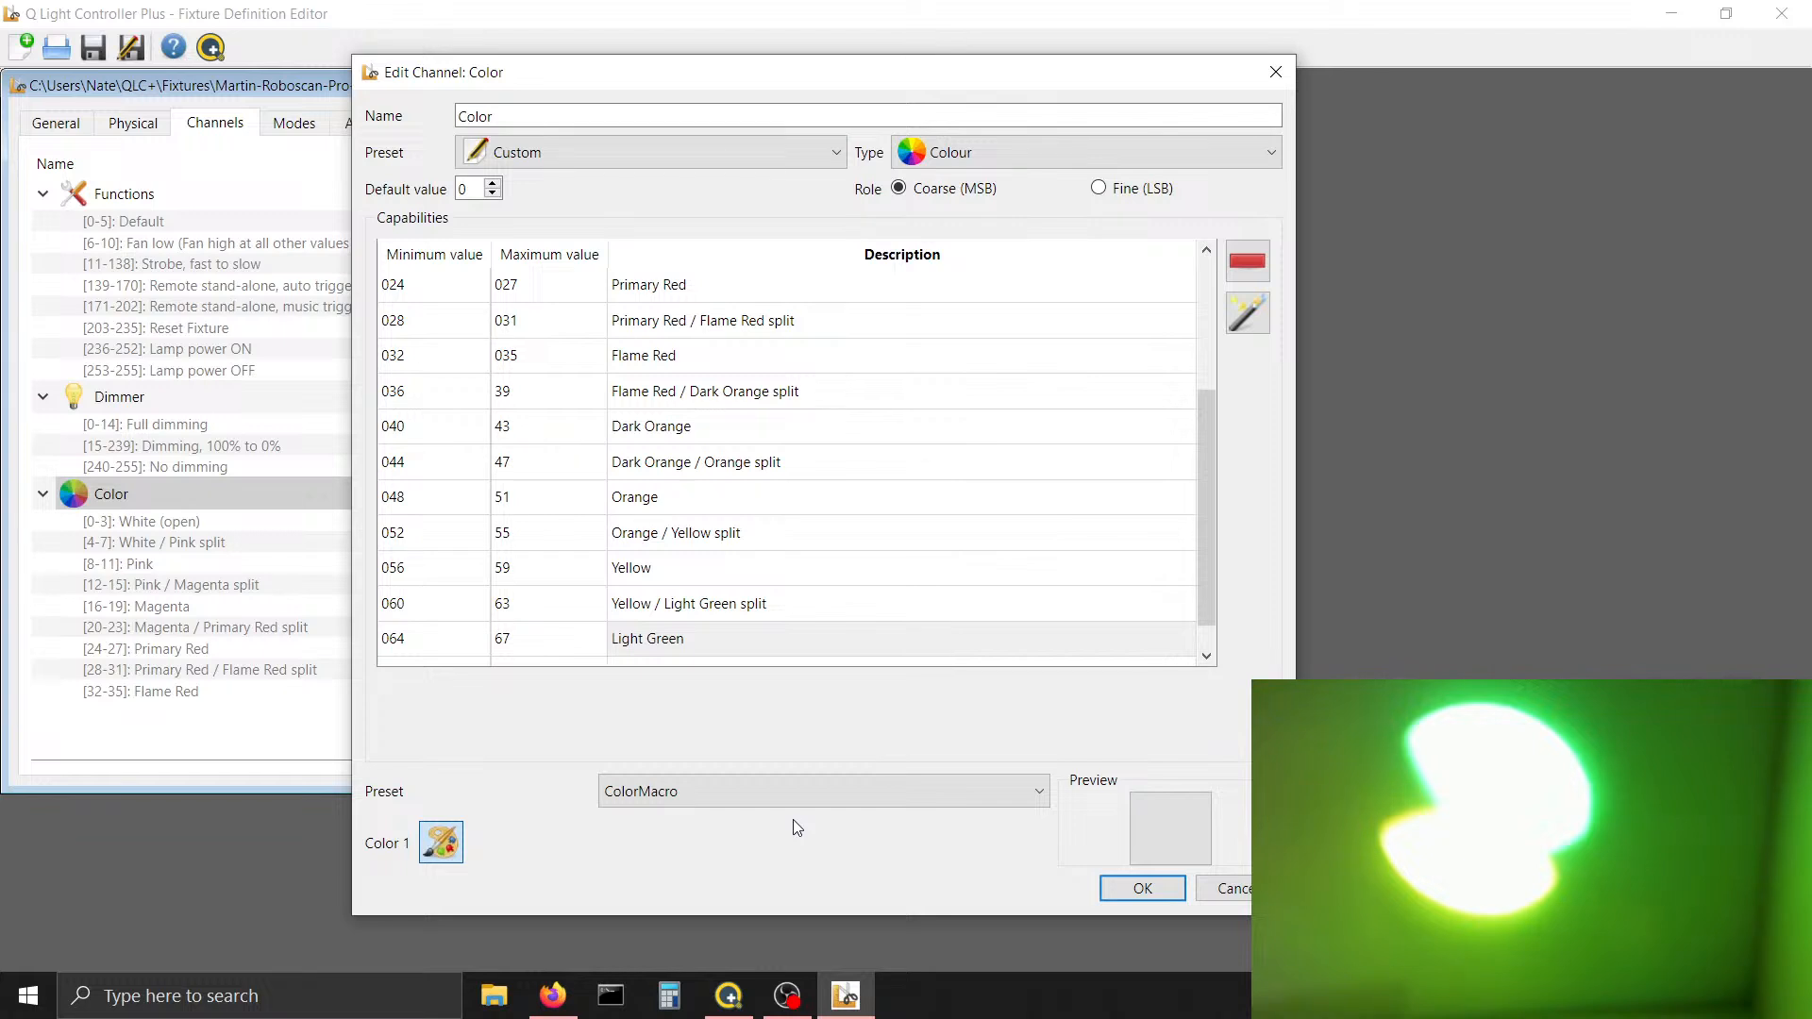
Try several basic greens for the Light Green range and set its colour to #6aff7b
left_click(451, 840)
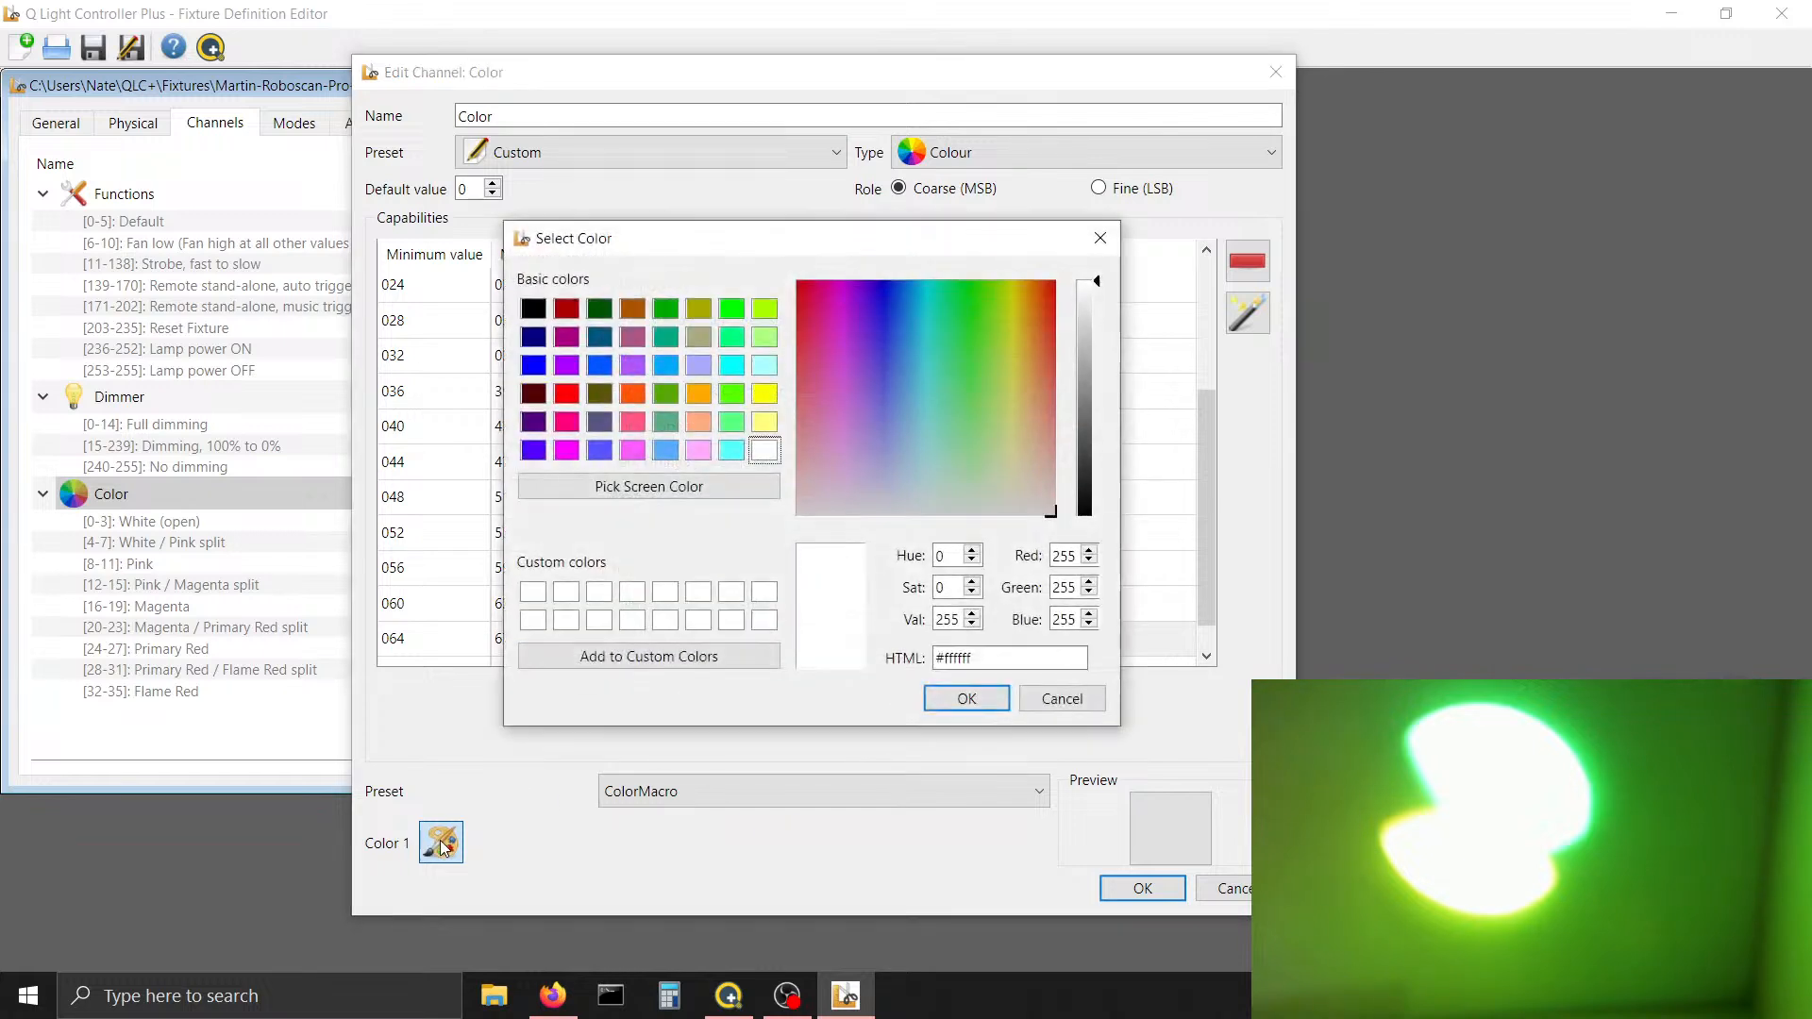
left_click(733, 427)
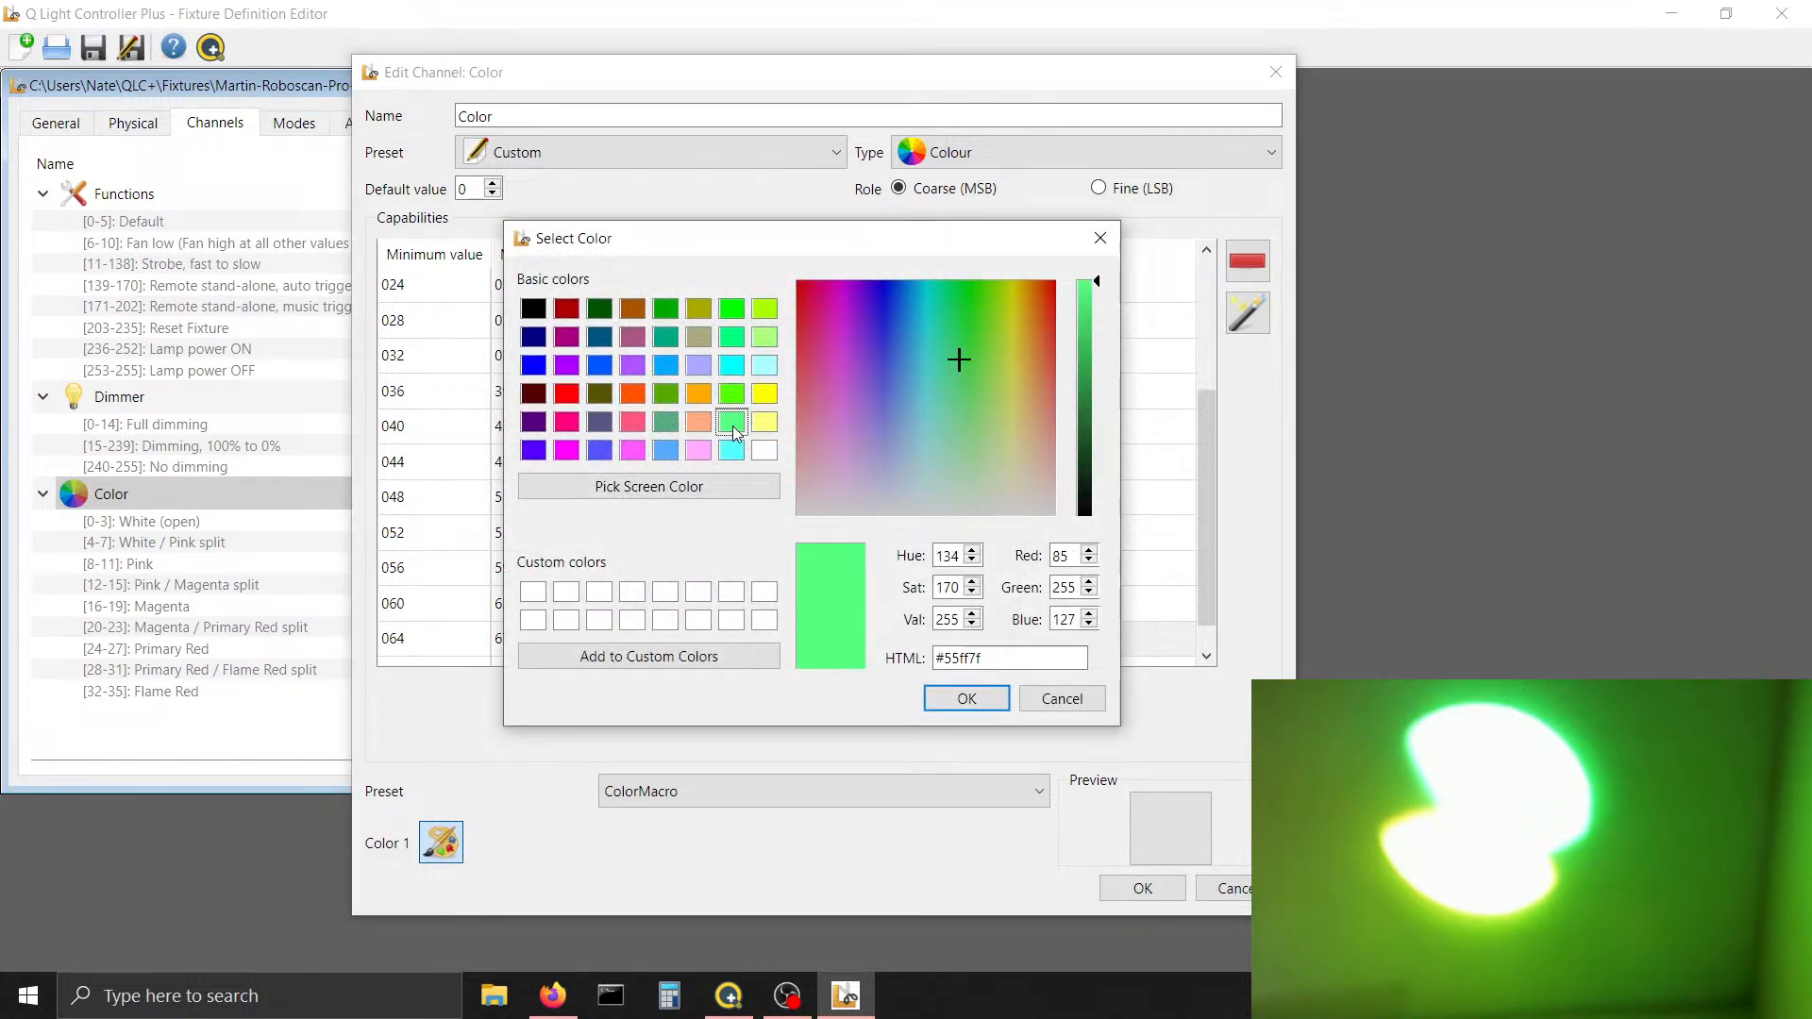
left_click(734, 396)
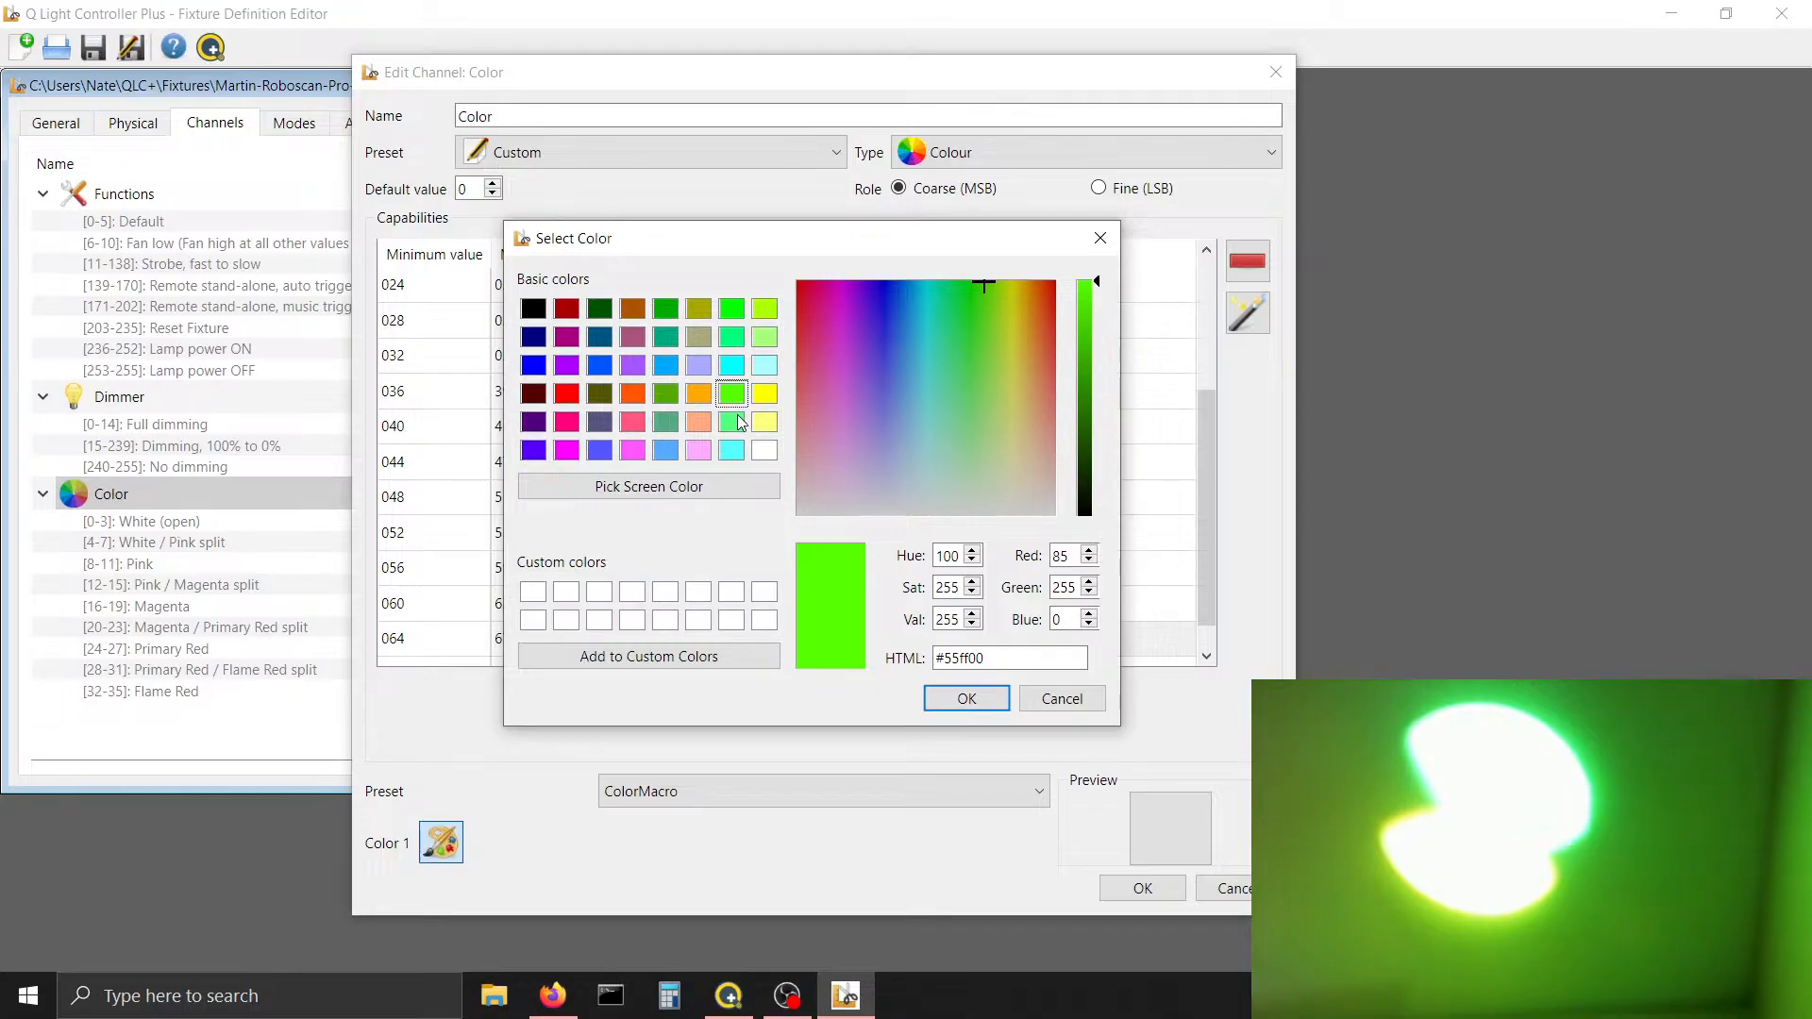
left_click(738, 418)
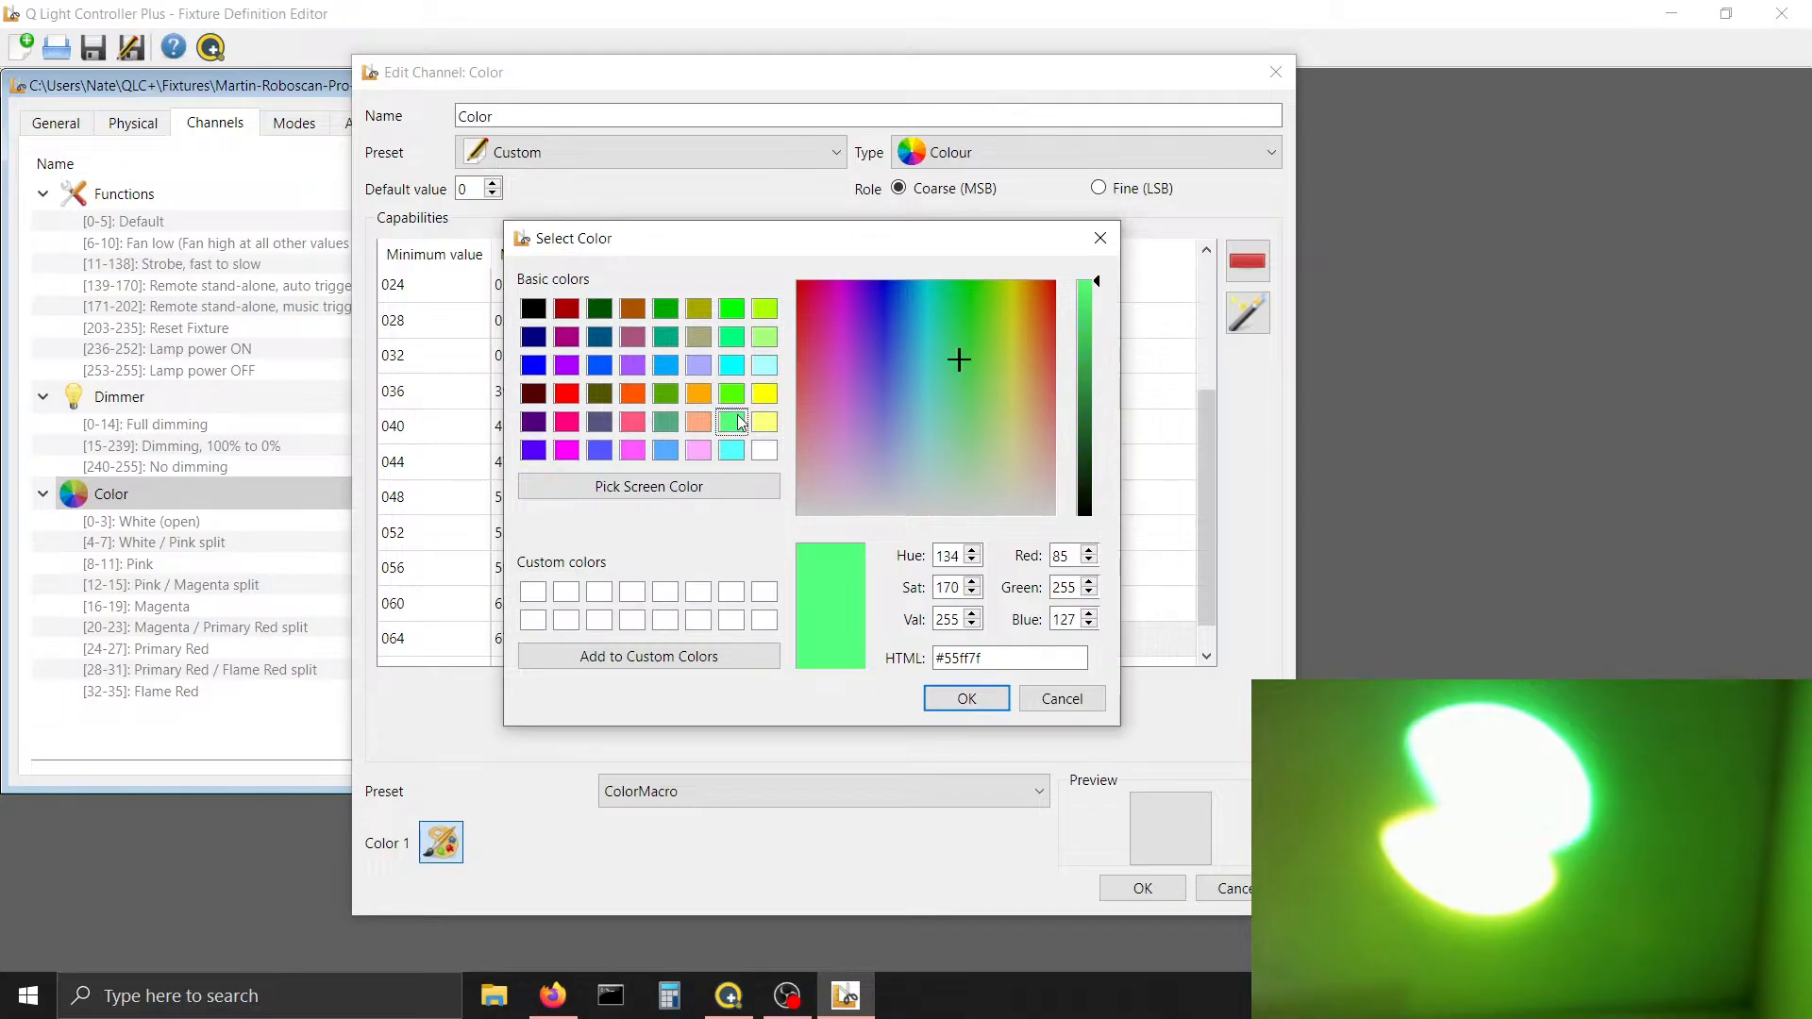
left_click(766, 311)
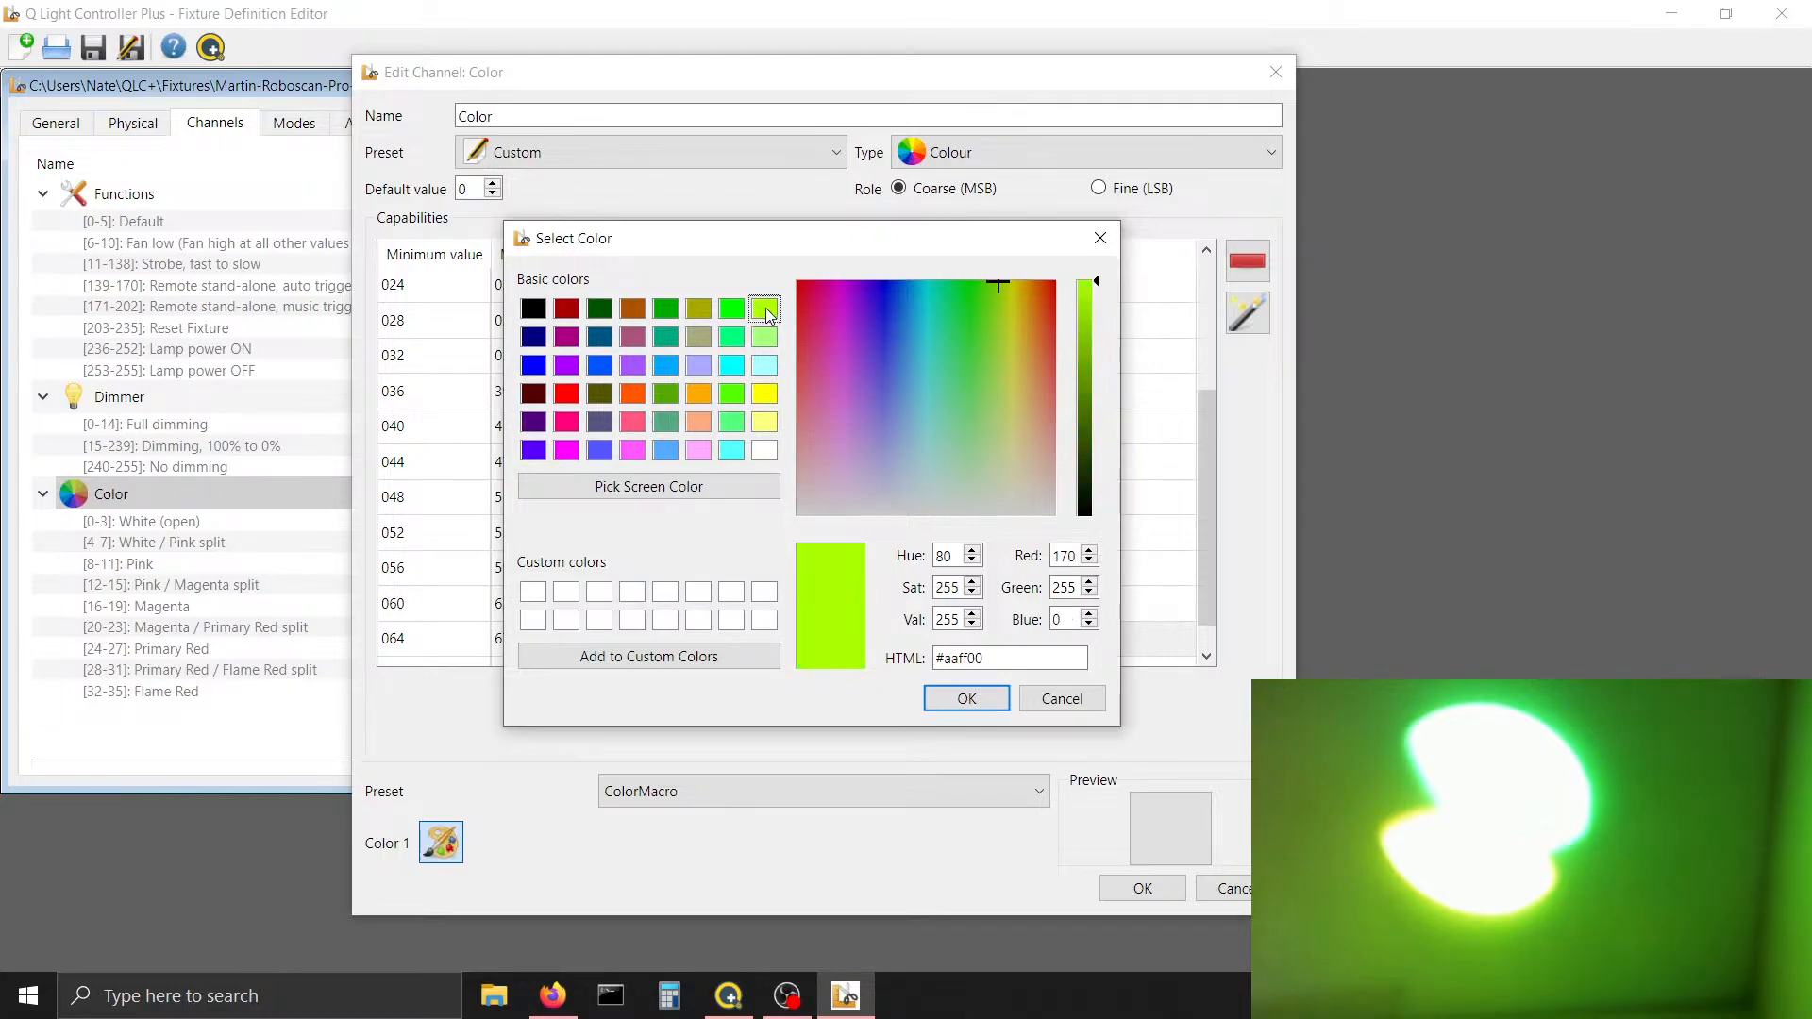
left_click(732, 422)
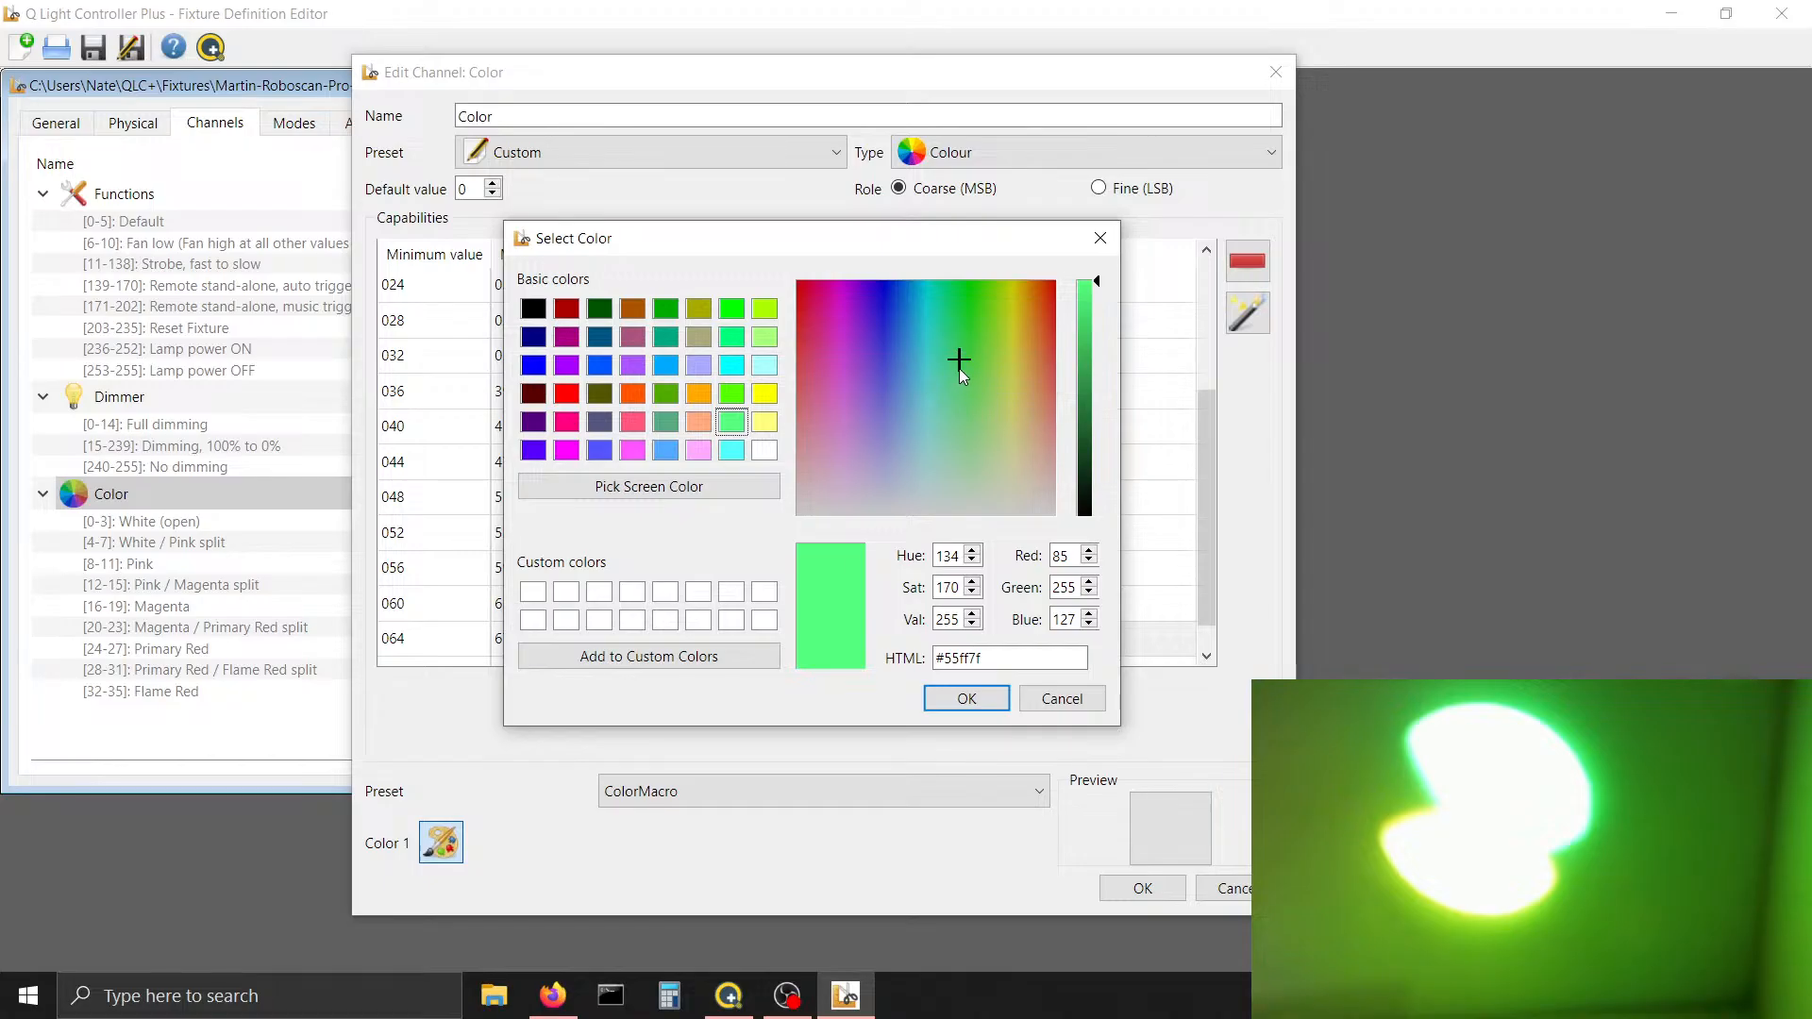
mouse_move(959, 363)
left_mouse_down()
mouse_move(969, 276)
mouse_move(964, 378)
left_mouse_up()
left_click(941, 697)
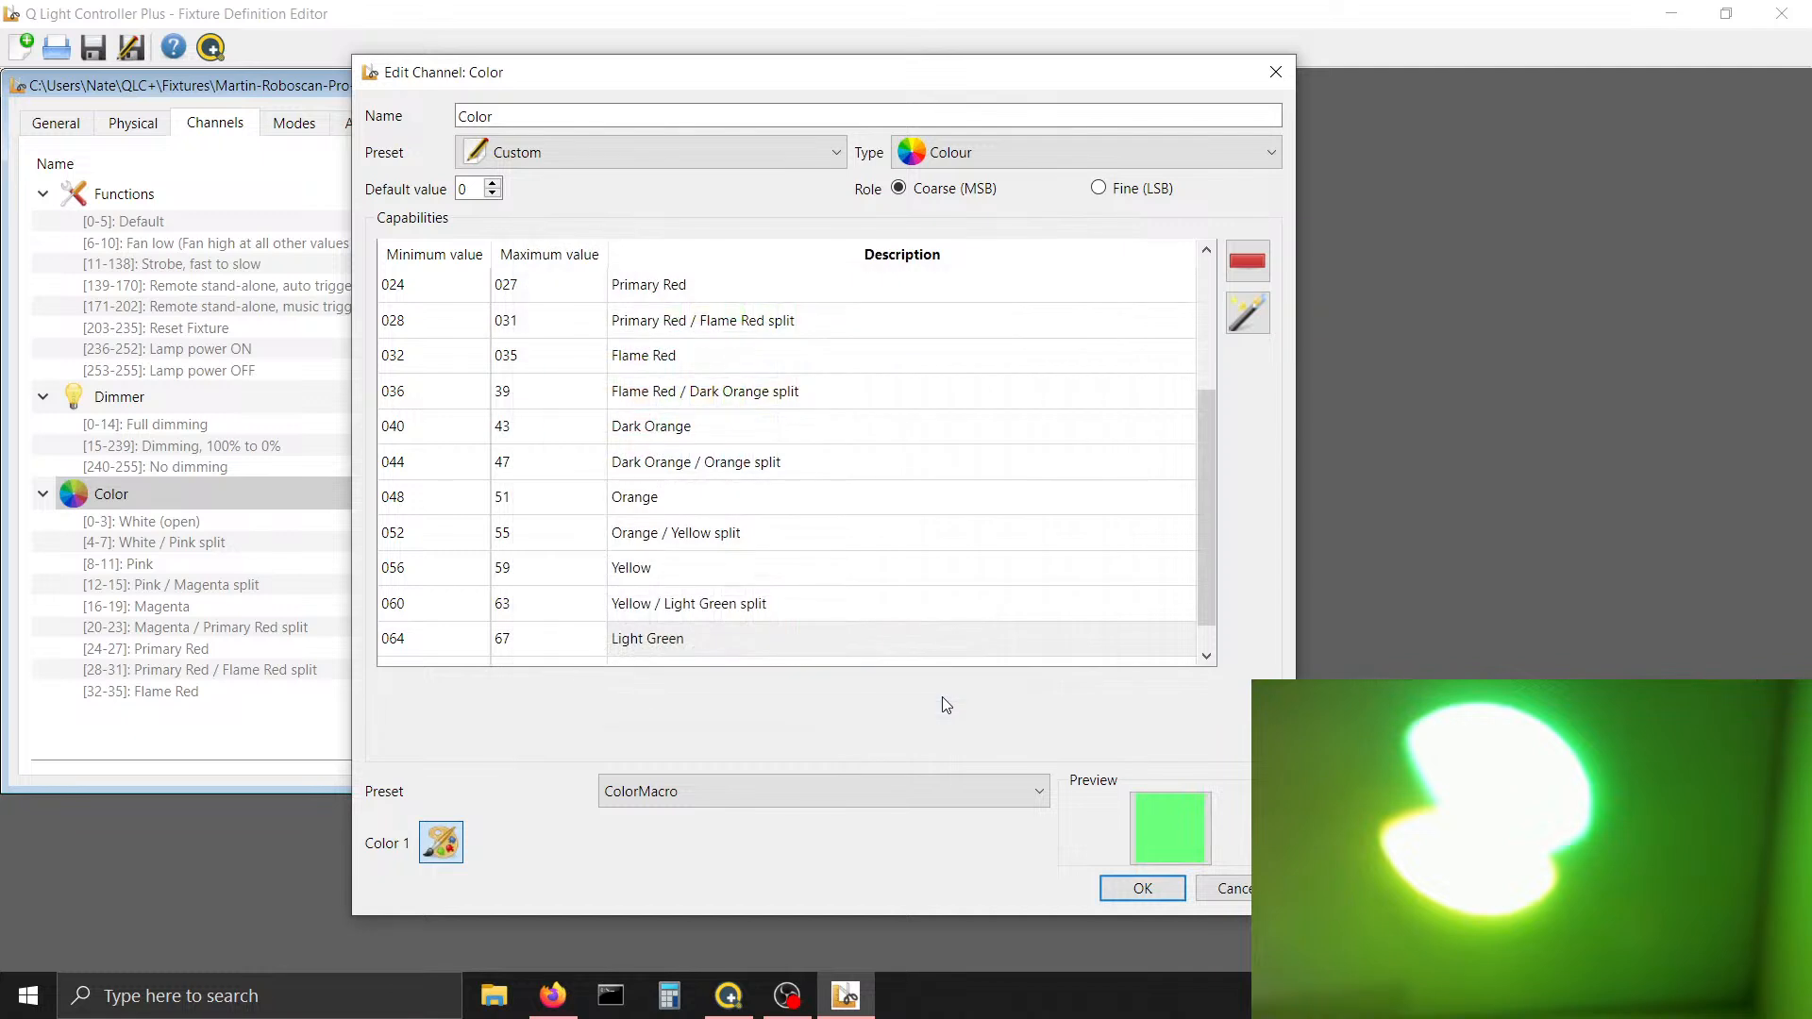
Add a range from 068 to 71 described as "Light Green / Fern Green split" and give it the ColorDoubleMacro preset
left_click(837, 627)
key("Tab")
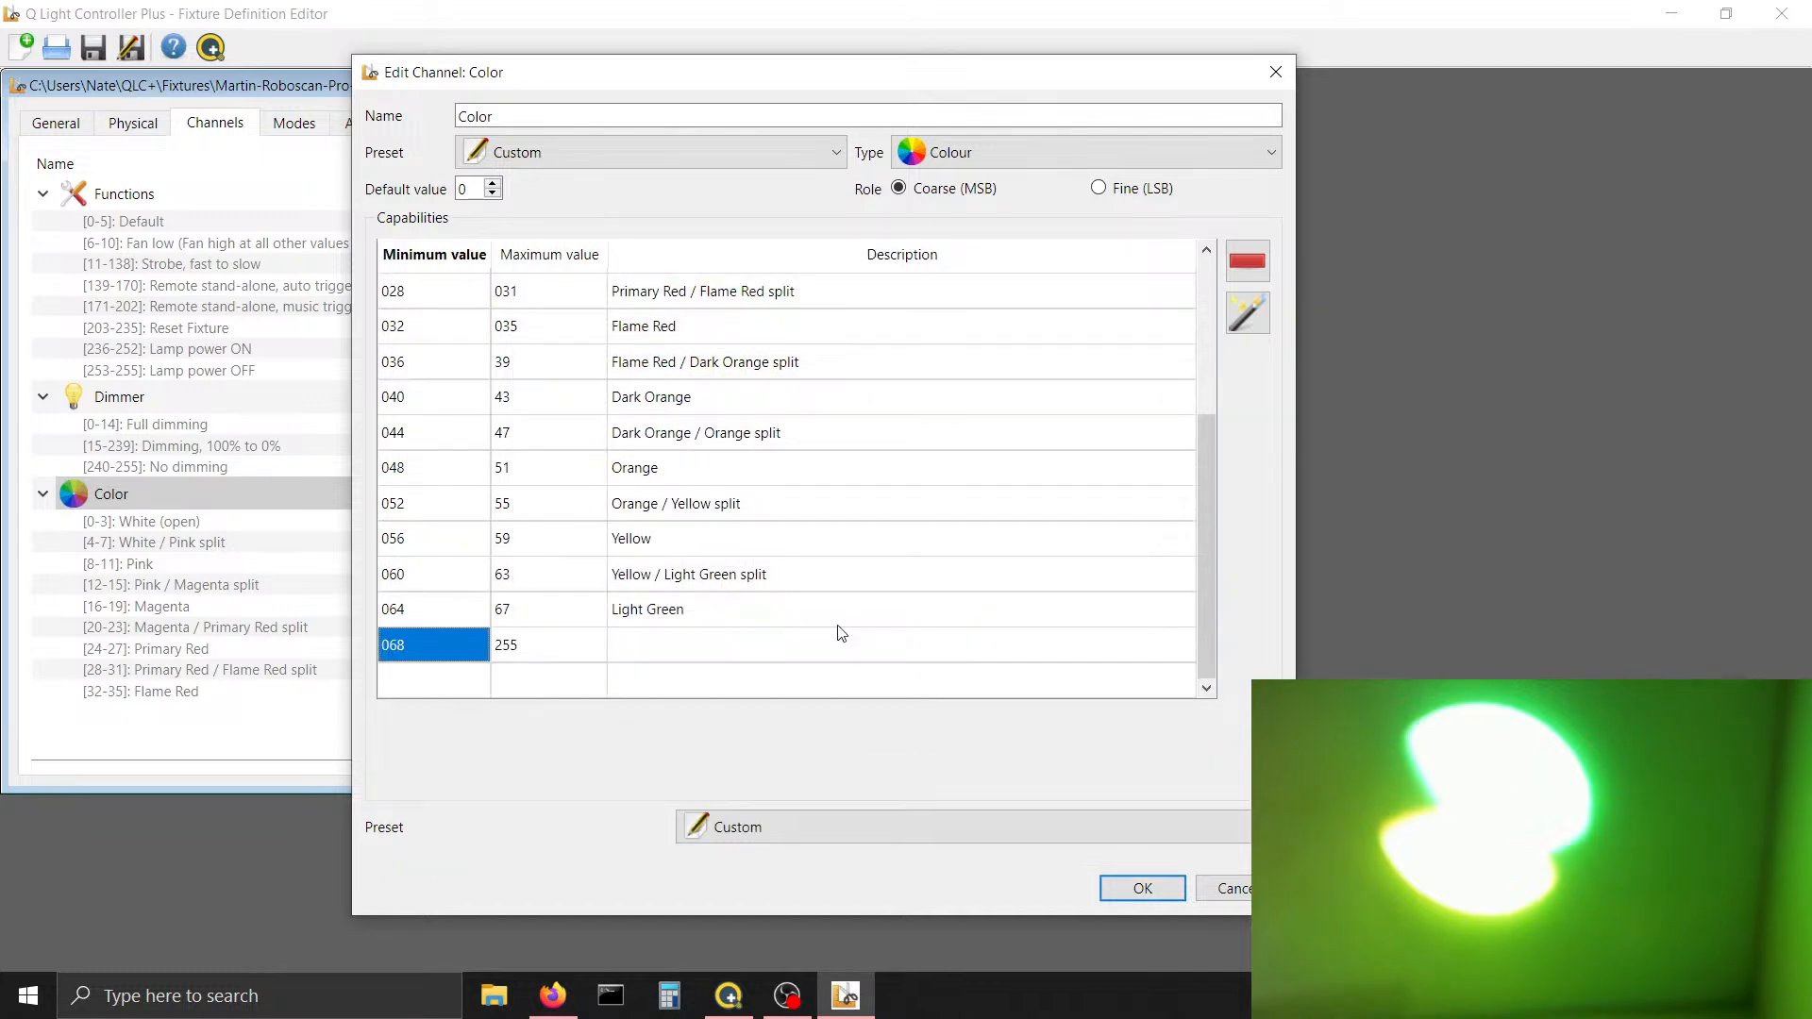
key("Tab")
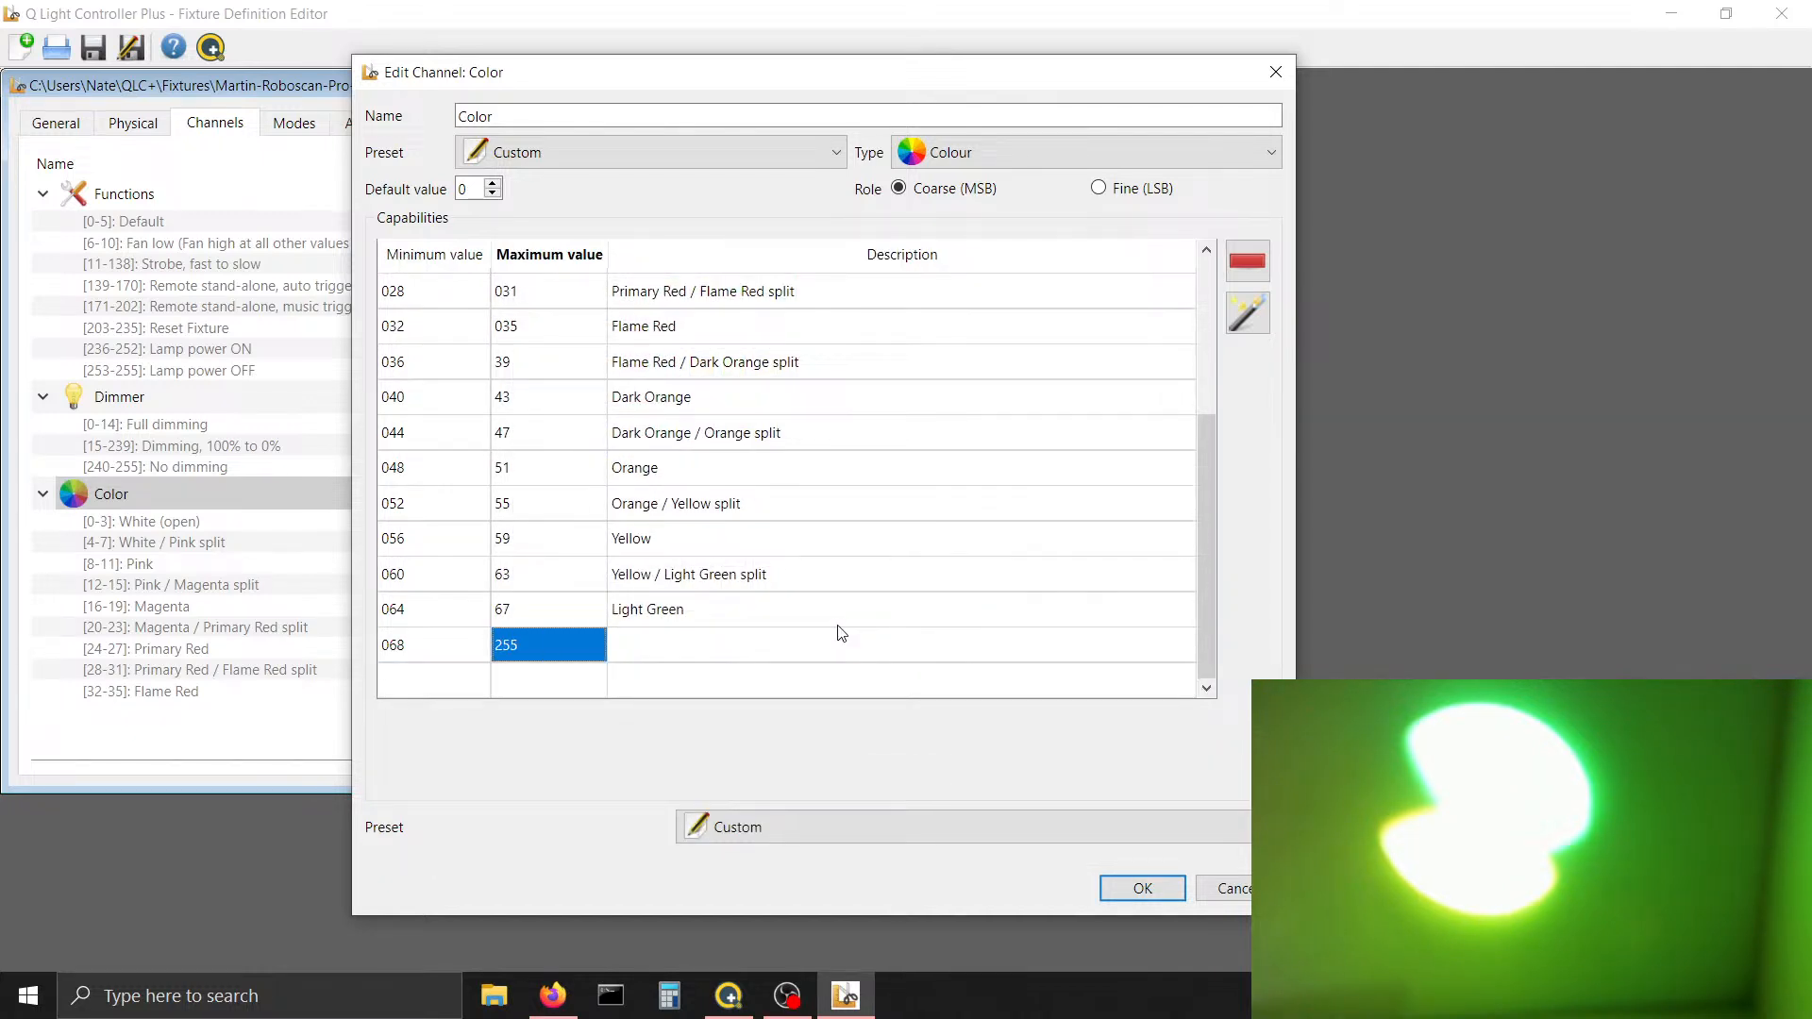
type("71")
key("Tab")
type("Li")
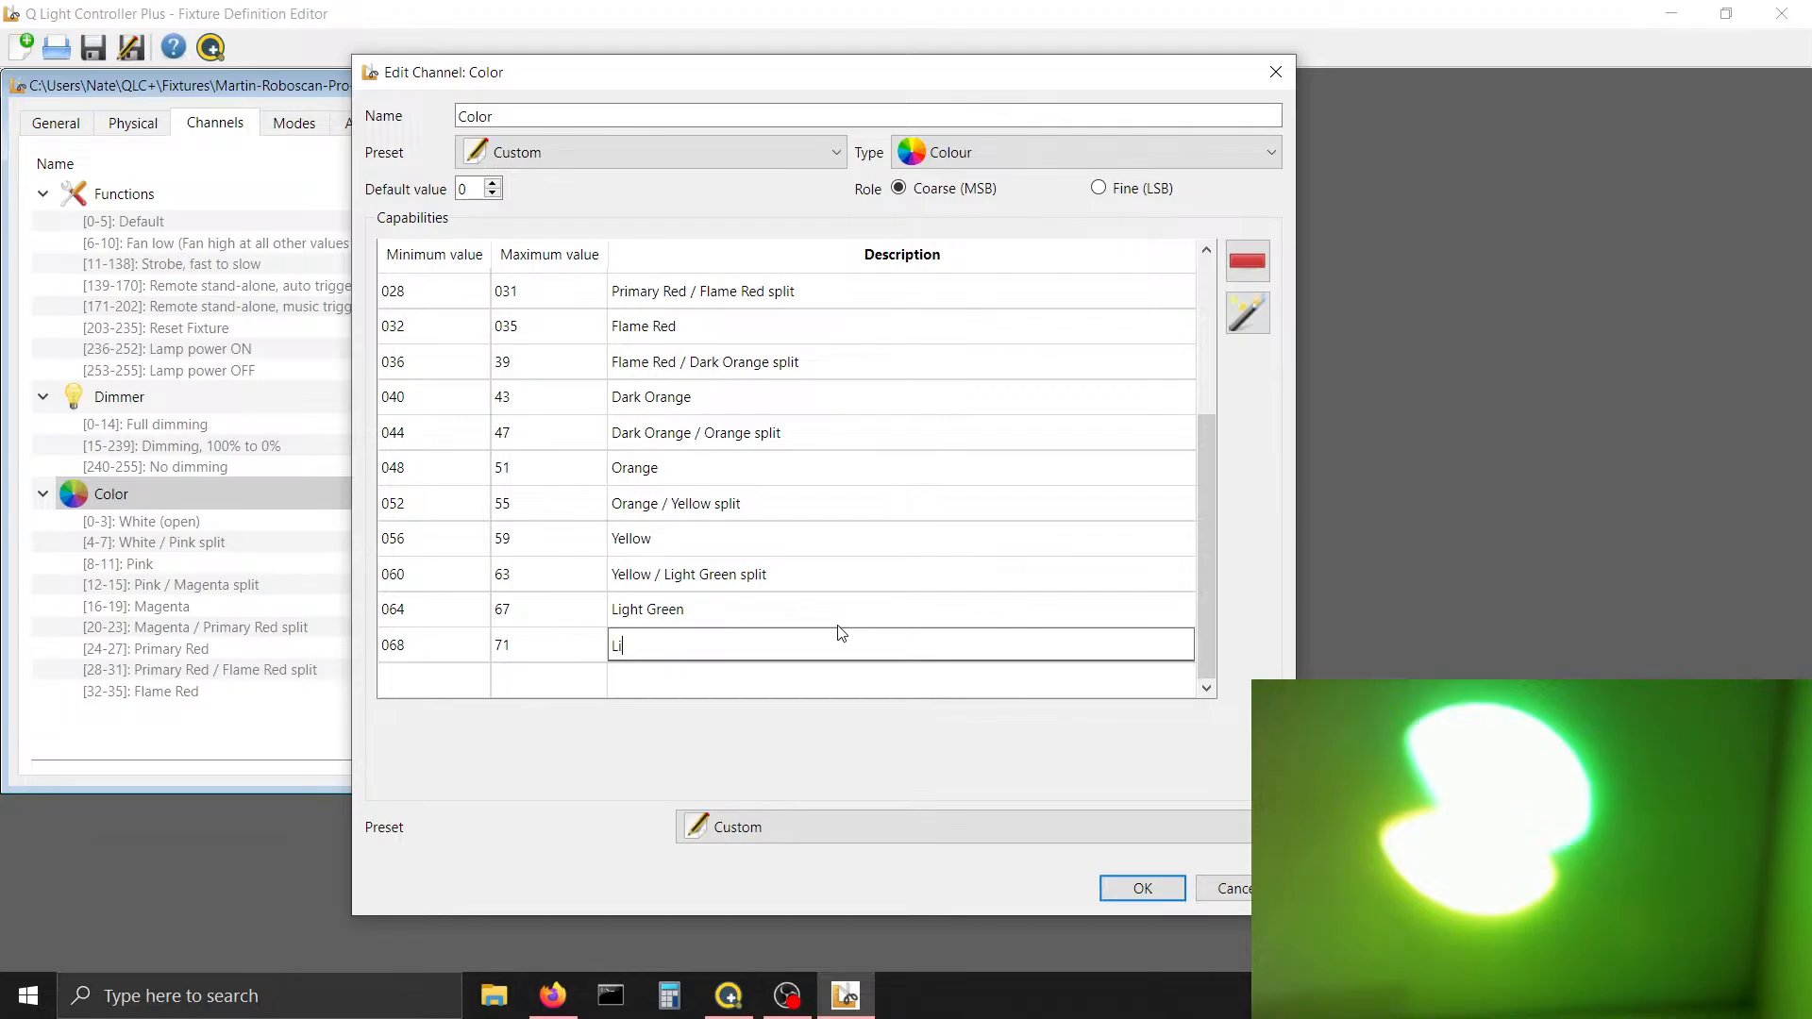
type("ght Green / Fern Green split")
left_click(753, 824)
left_click(745, 809)
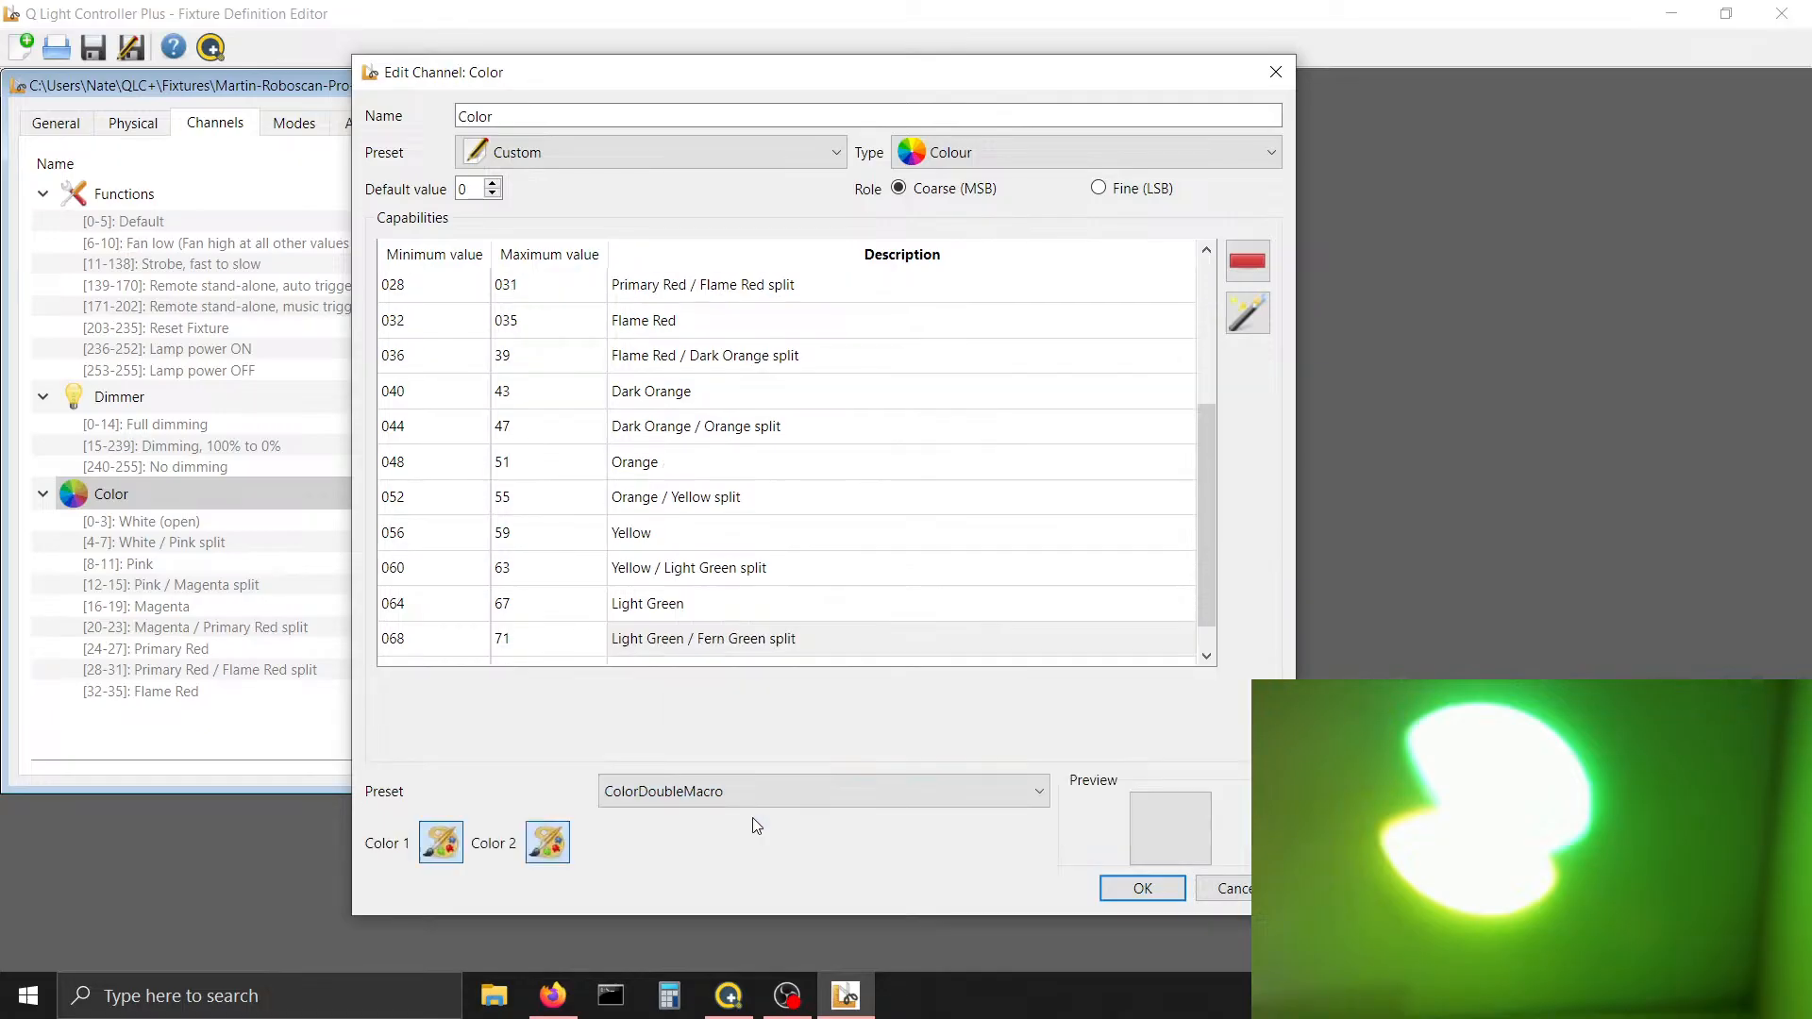
left_click(436, 842)
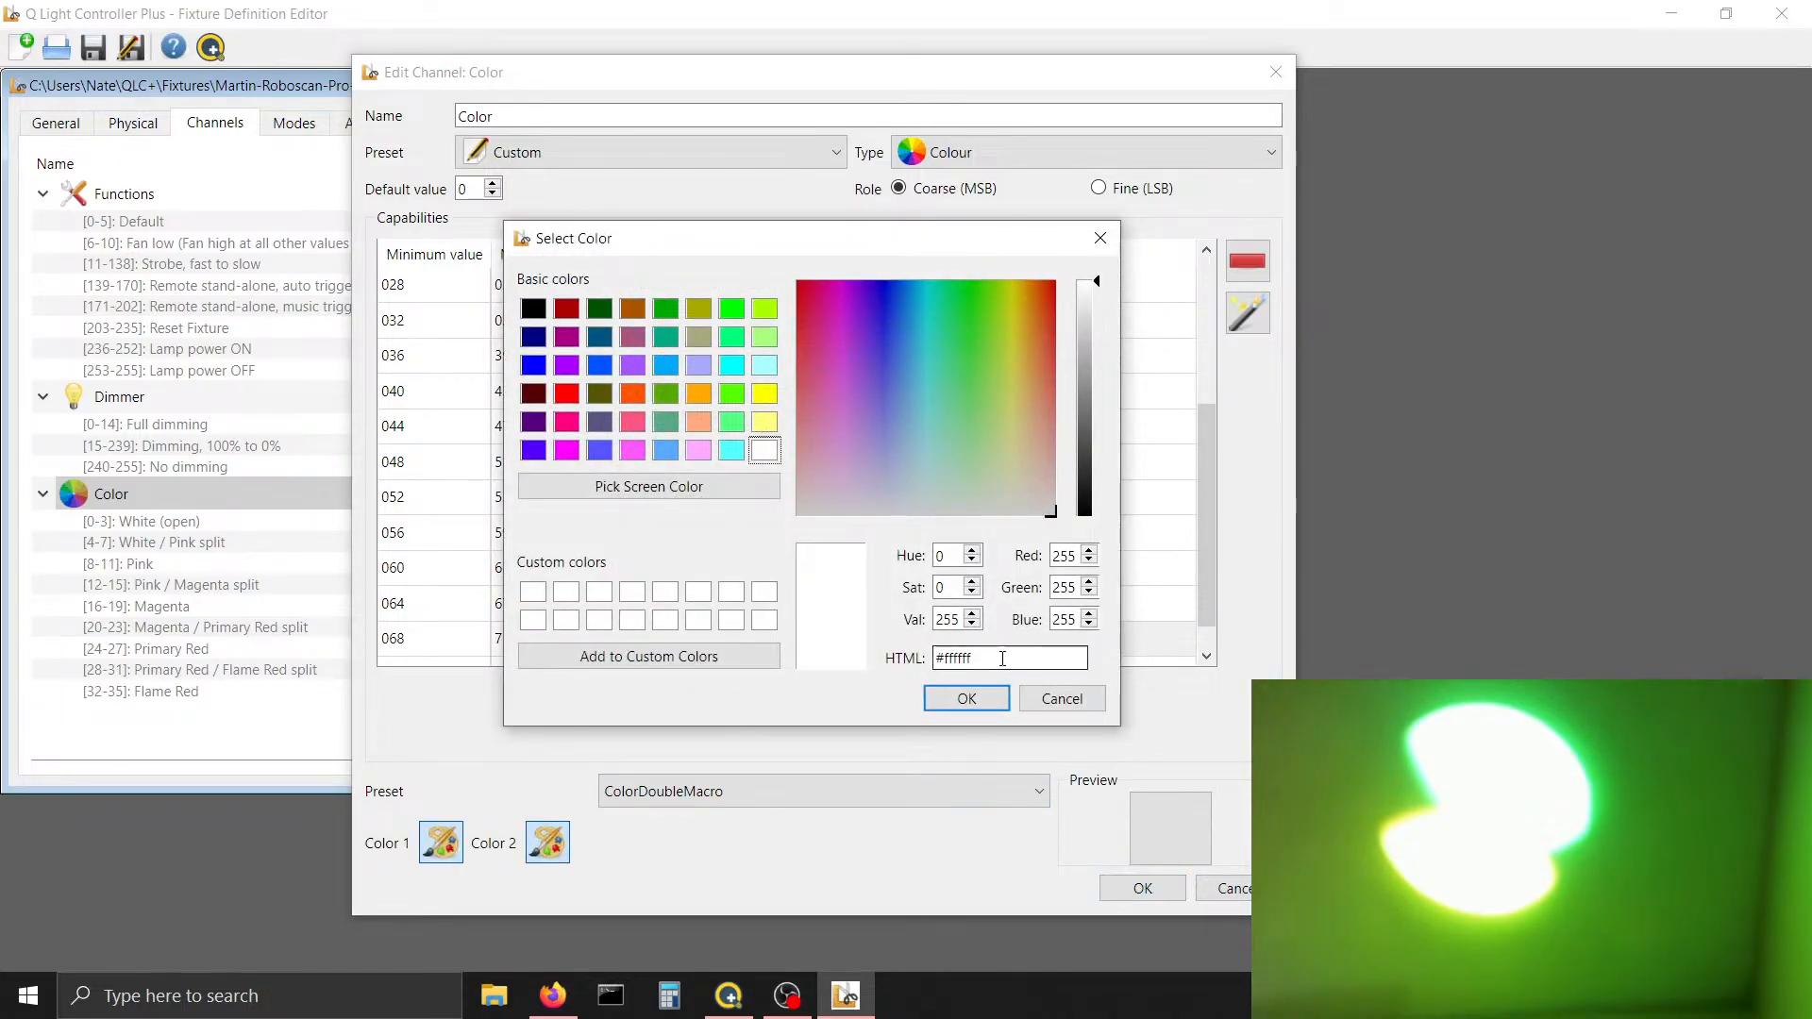
left_click_drag(991, 658, 807, 660)
type("#ffff00")
left_click(1036, 697)
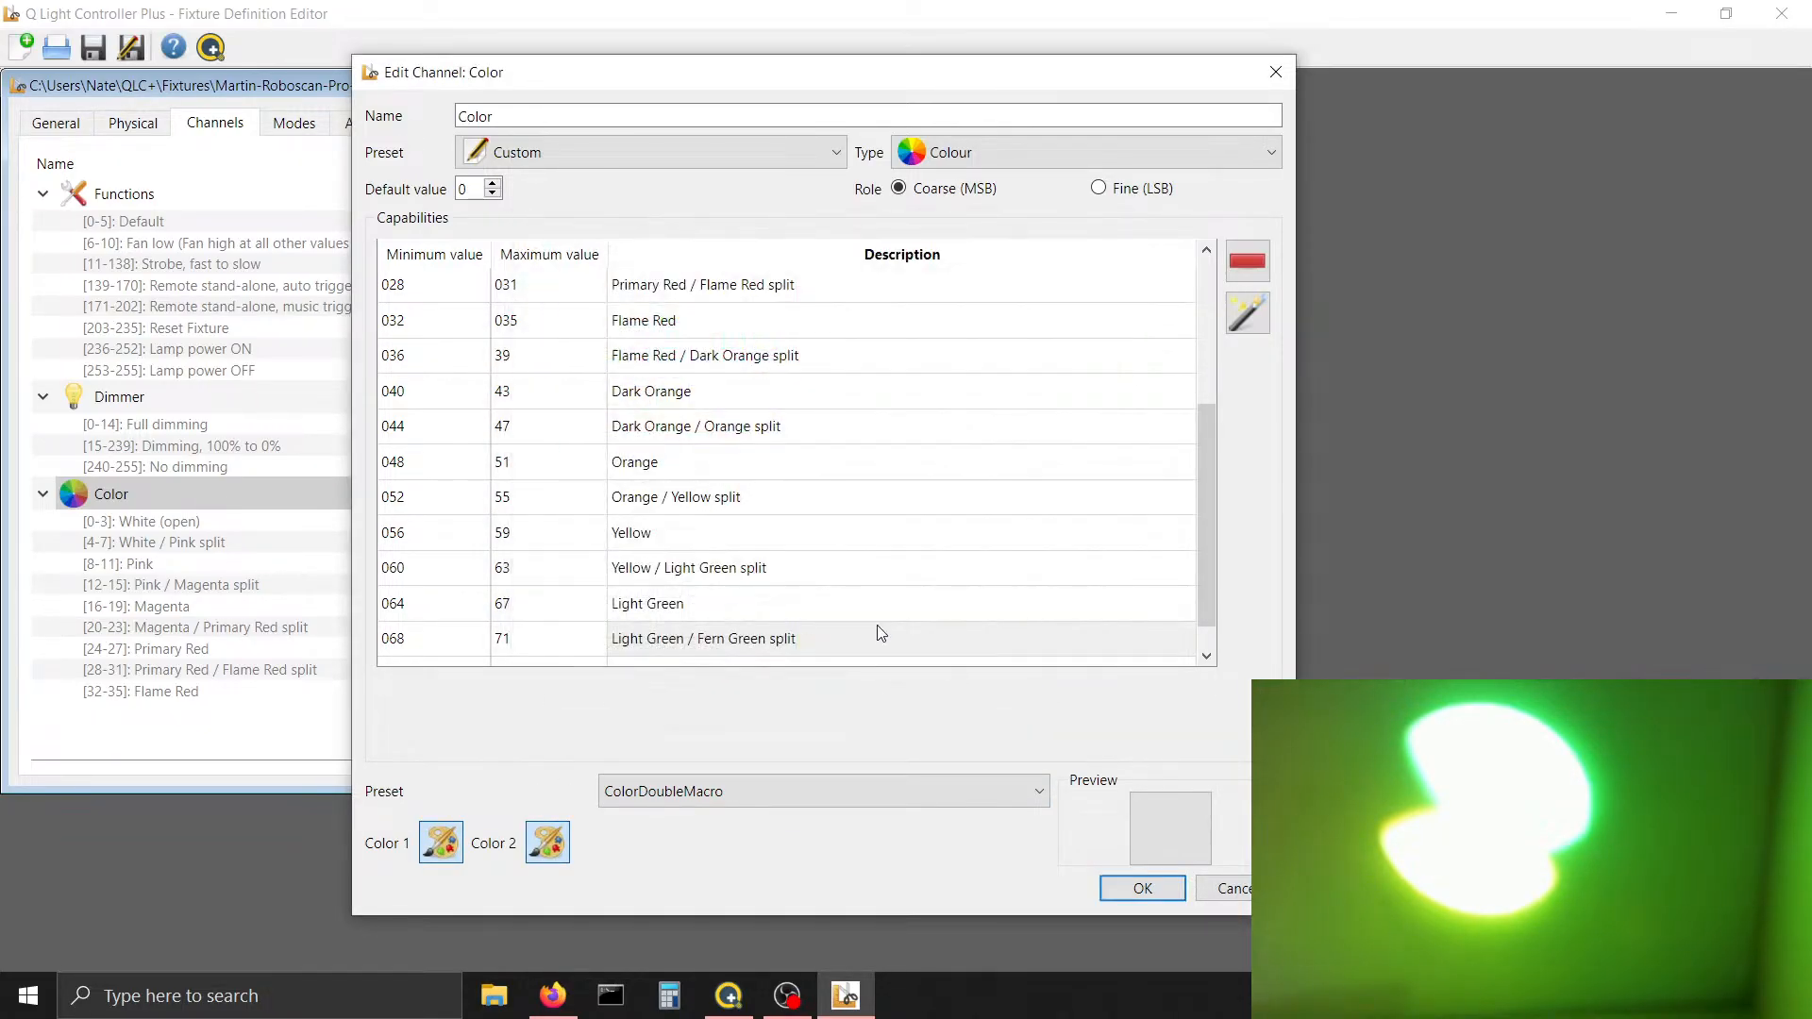
Copy the Light Green range's colour code #6aff7b and set it as Color 1 of the Light Green / Fern Green split
left_click(820, 601)
left_click(437, 834)
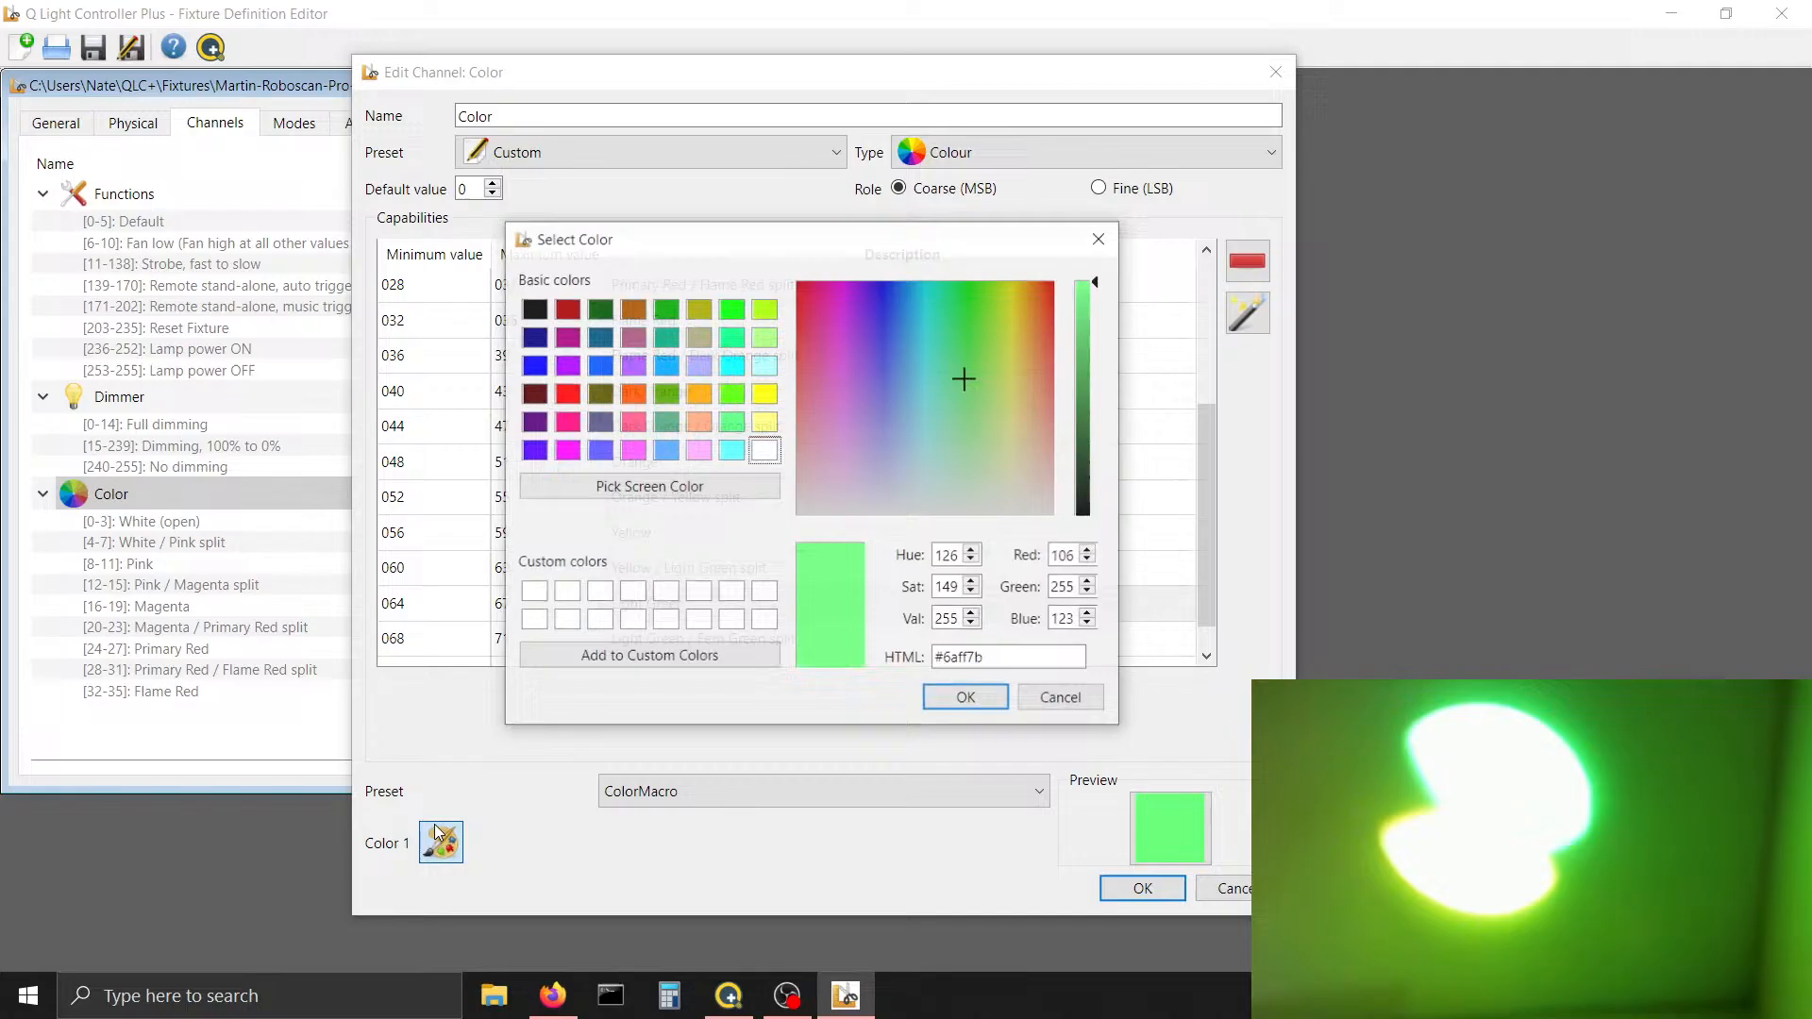
left_click_drag(991, 658, 780, 659)
key("ctrl+c")
left_click(961, 697)
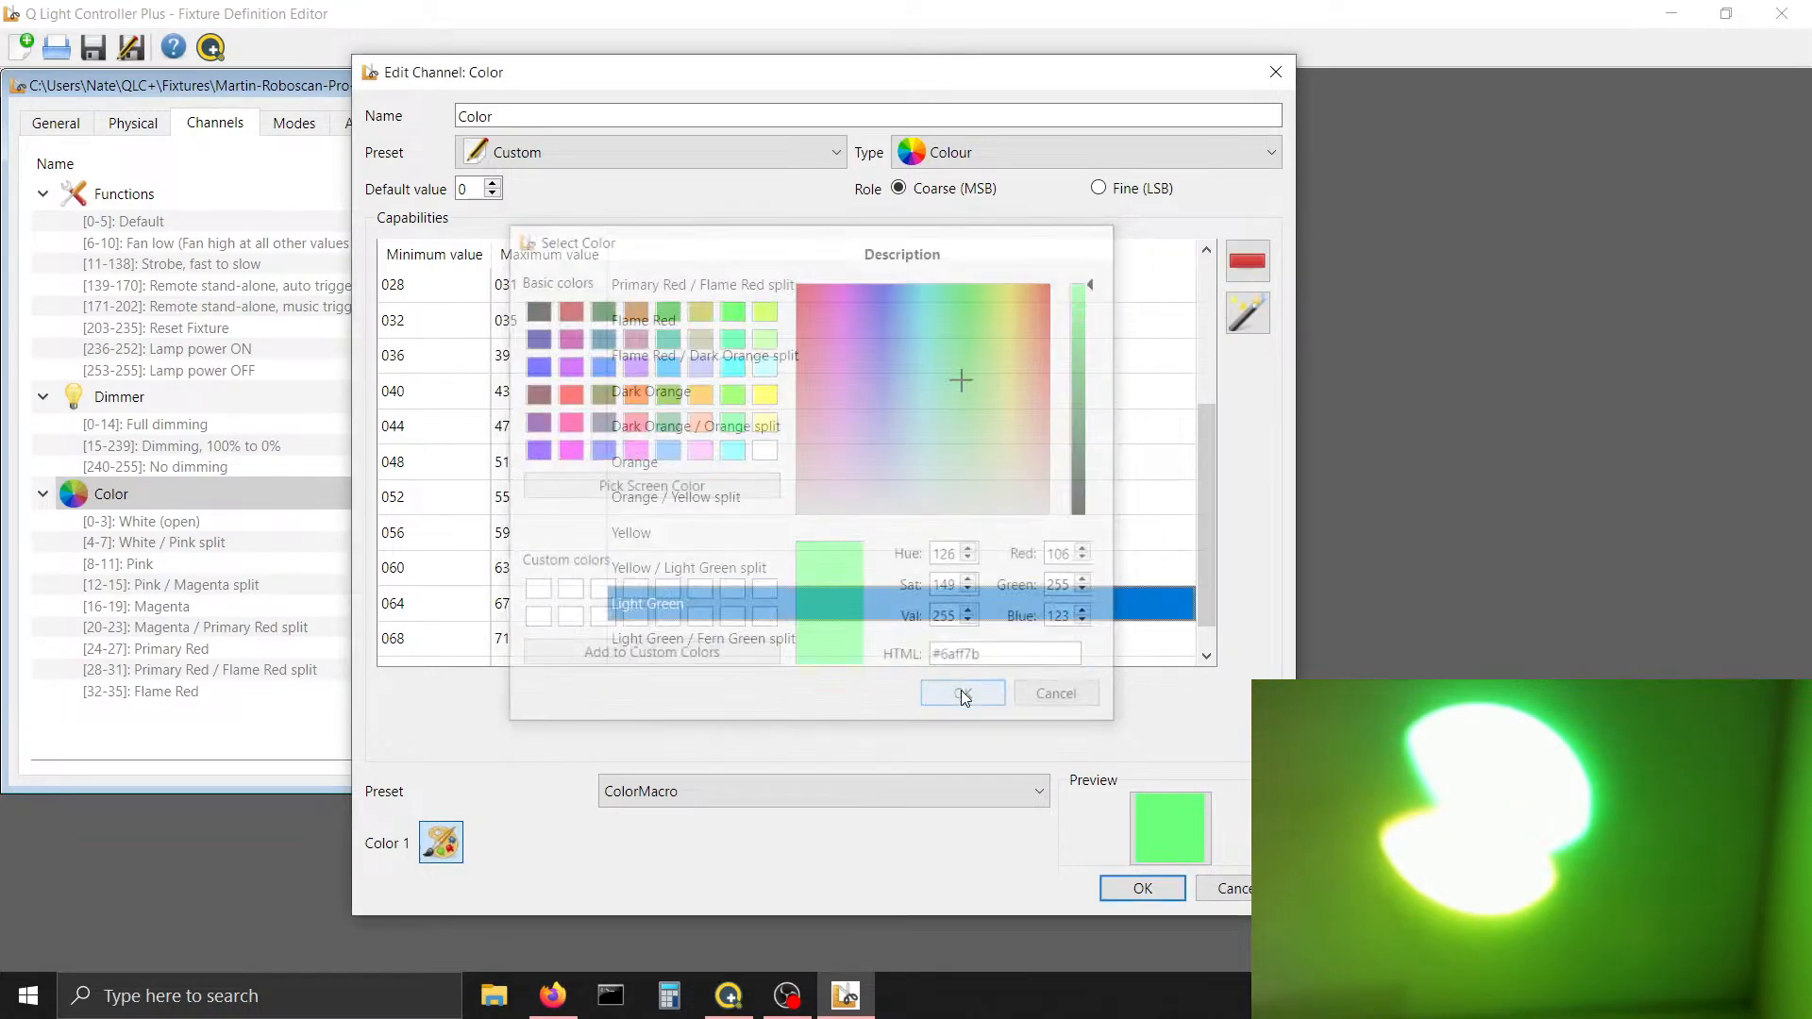
left_click(911, 644)
left_click(432, 840)
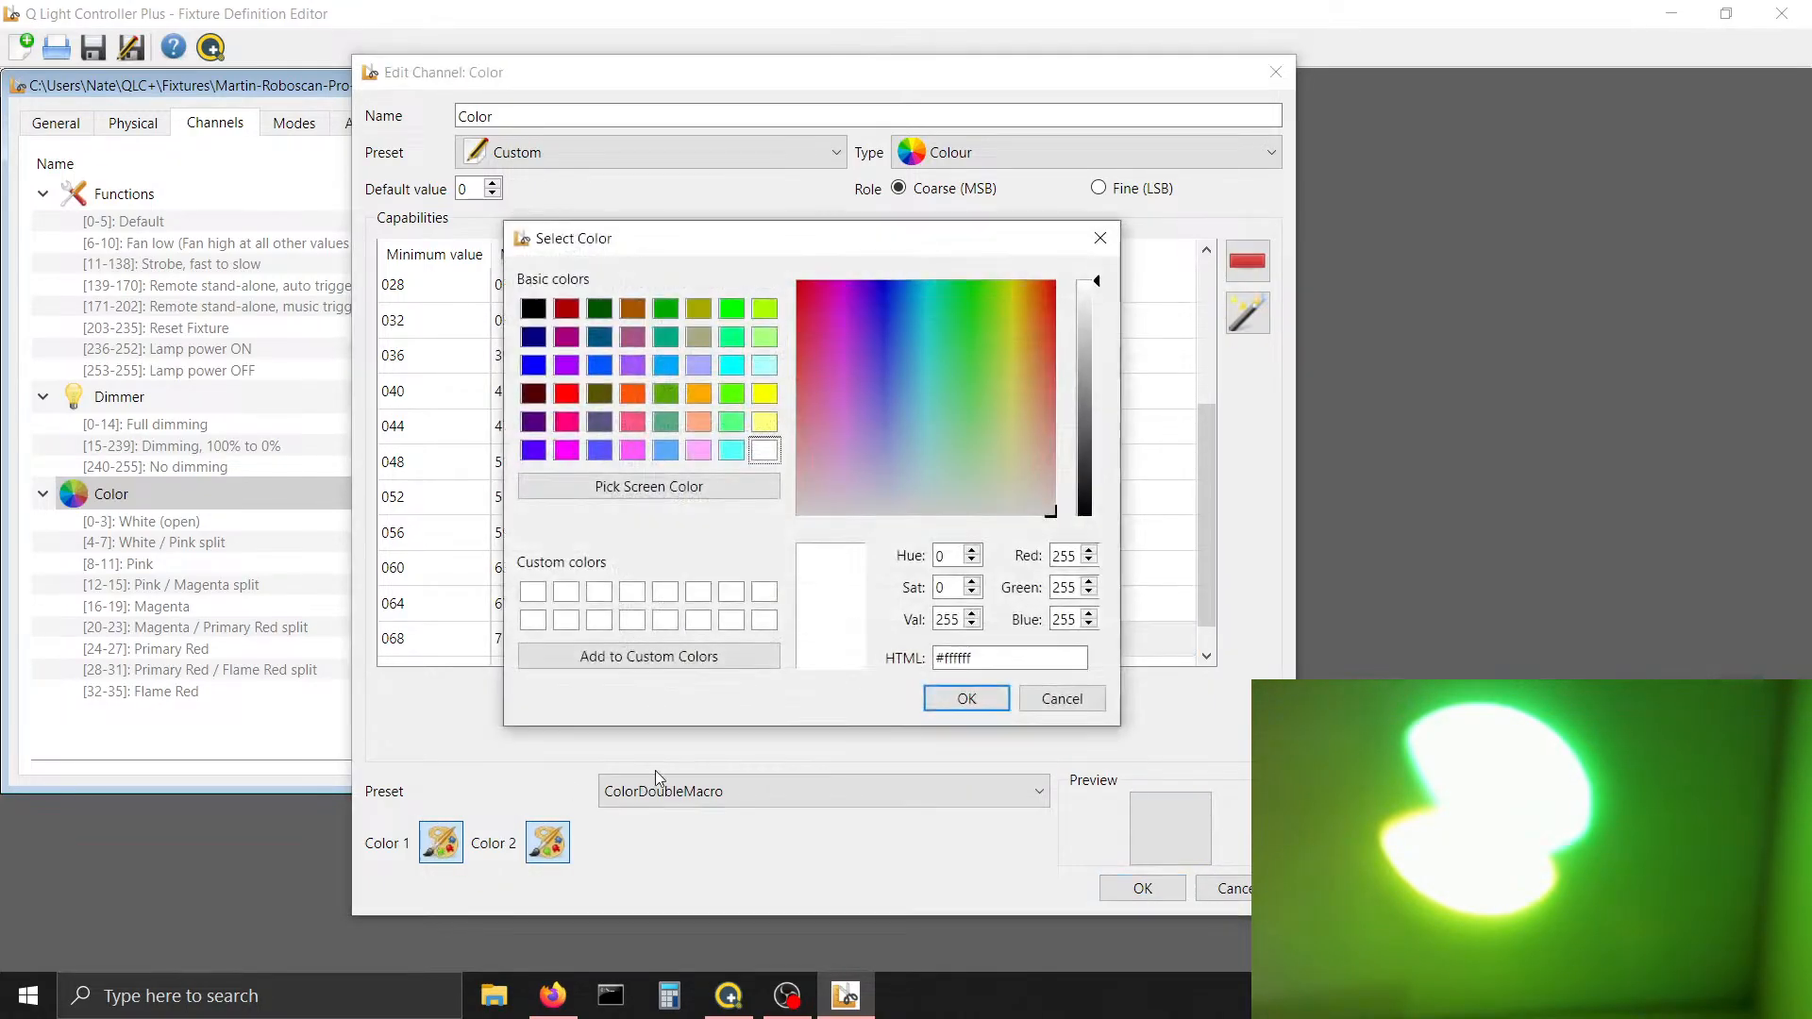
left_click_drag(1006, 656, 821, 642)
key("ctrl+v")
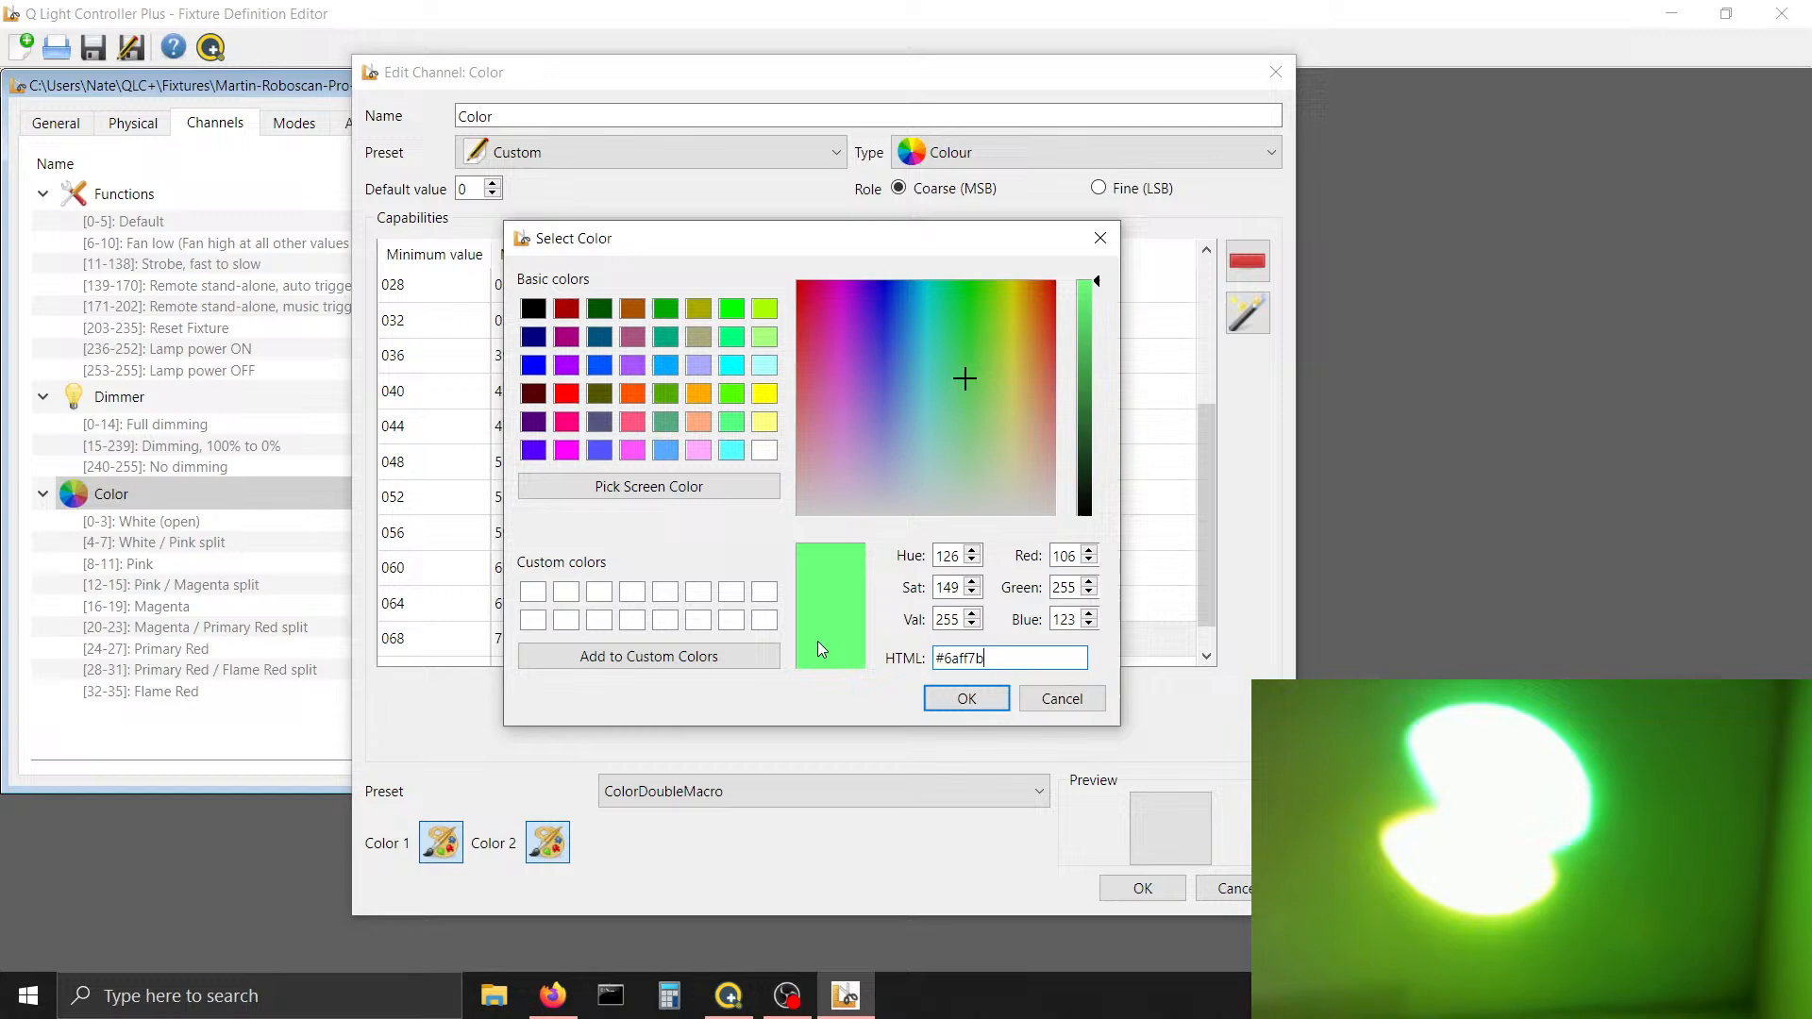
left_click(962, 698)
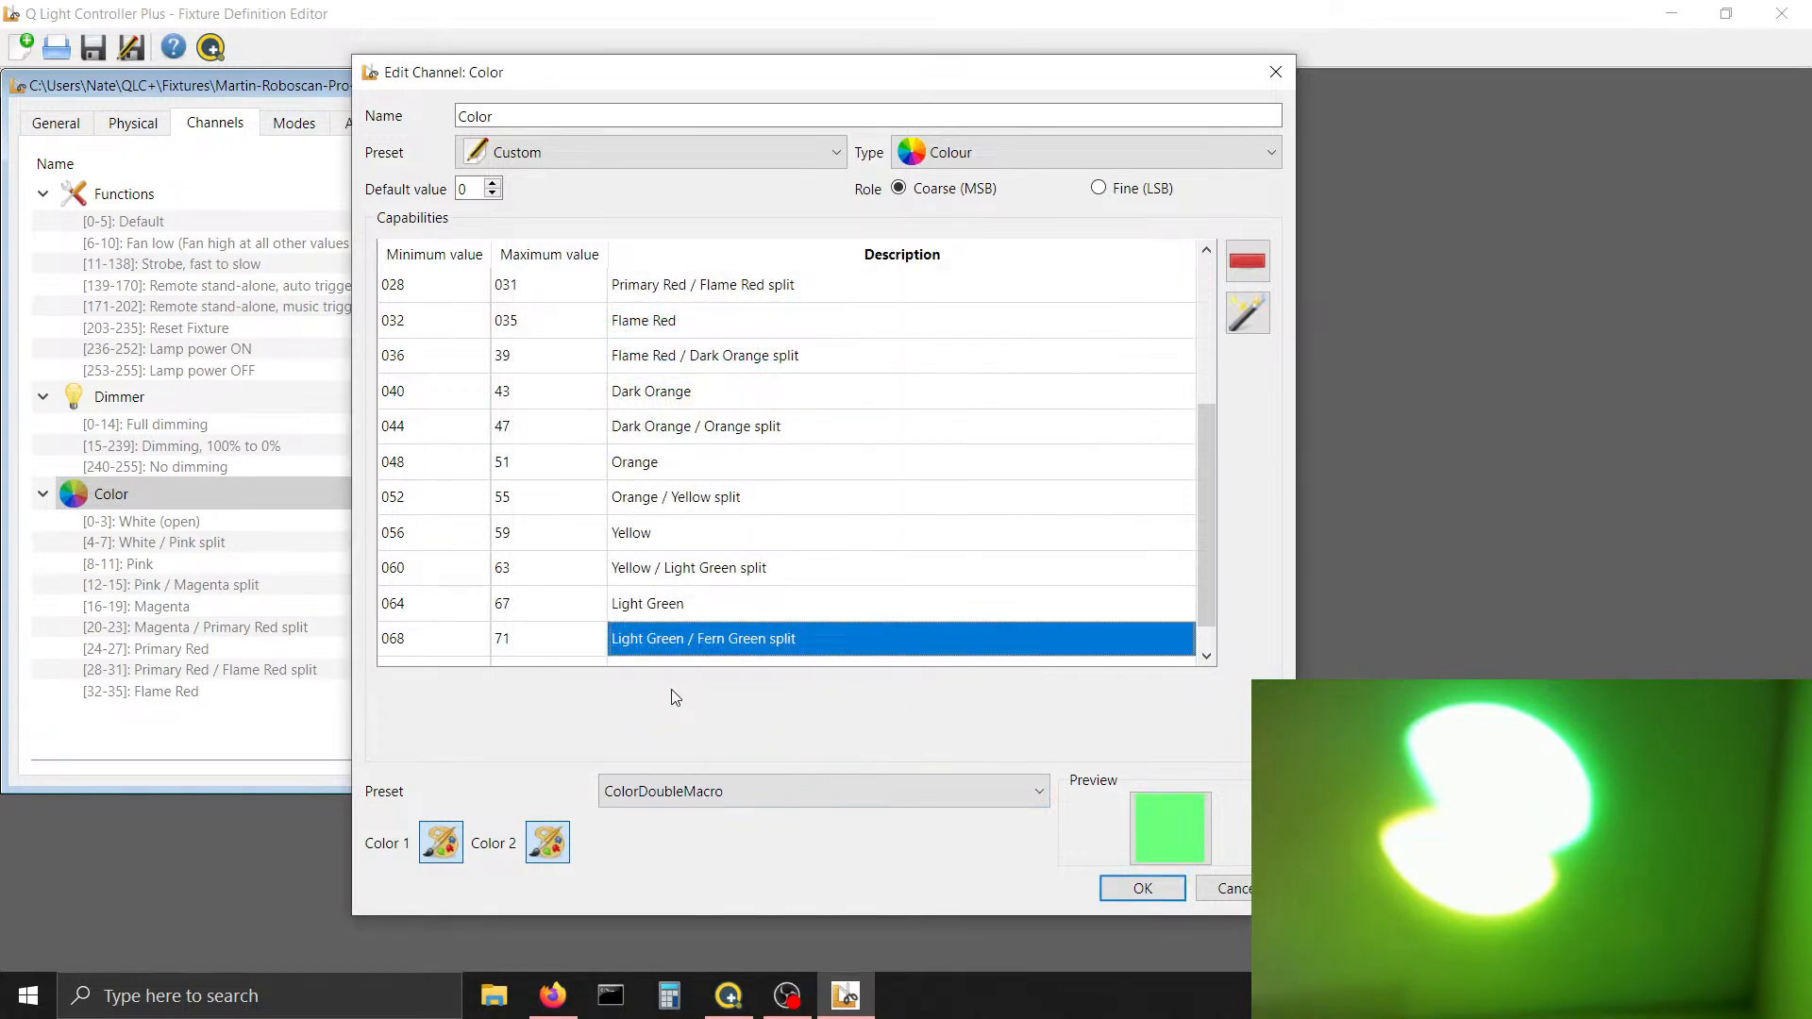
Switch to Q Light Controller Plus and raise channel 3 to 69 to check the Light Green / Fern Green split on the light
left_click(728, 996)
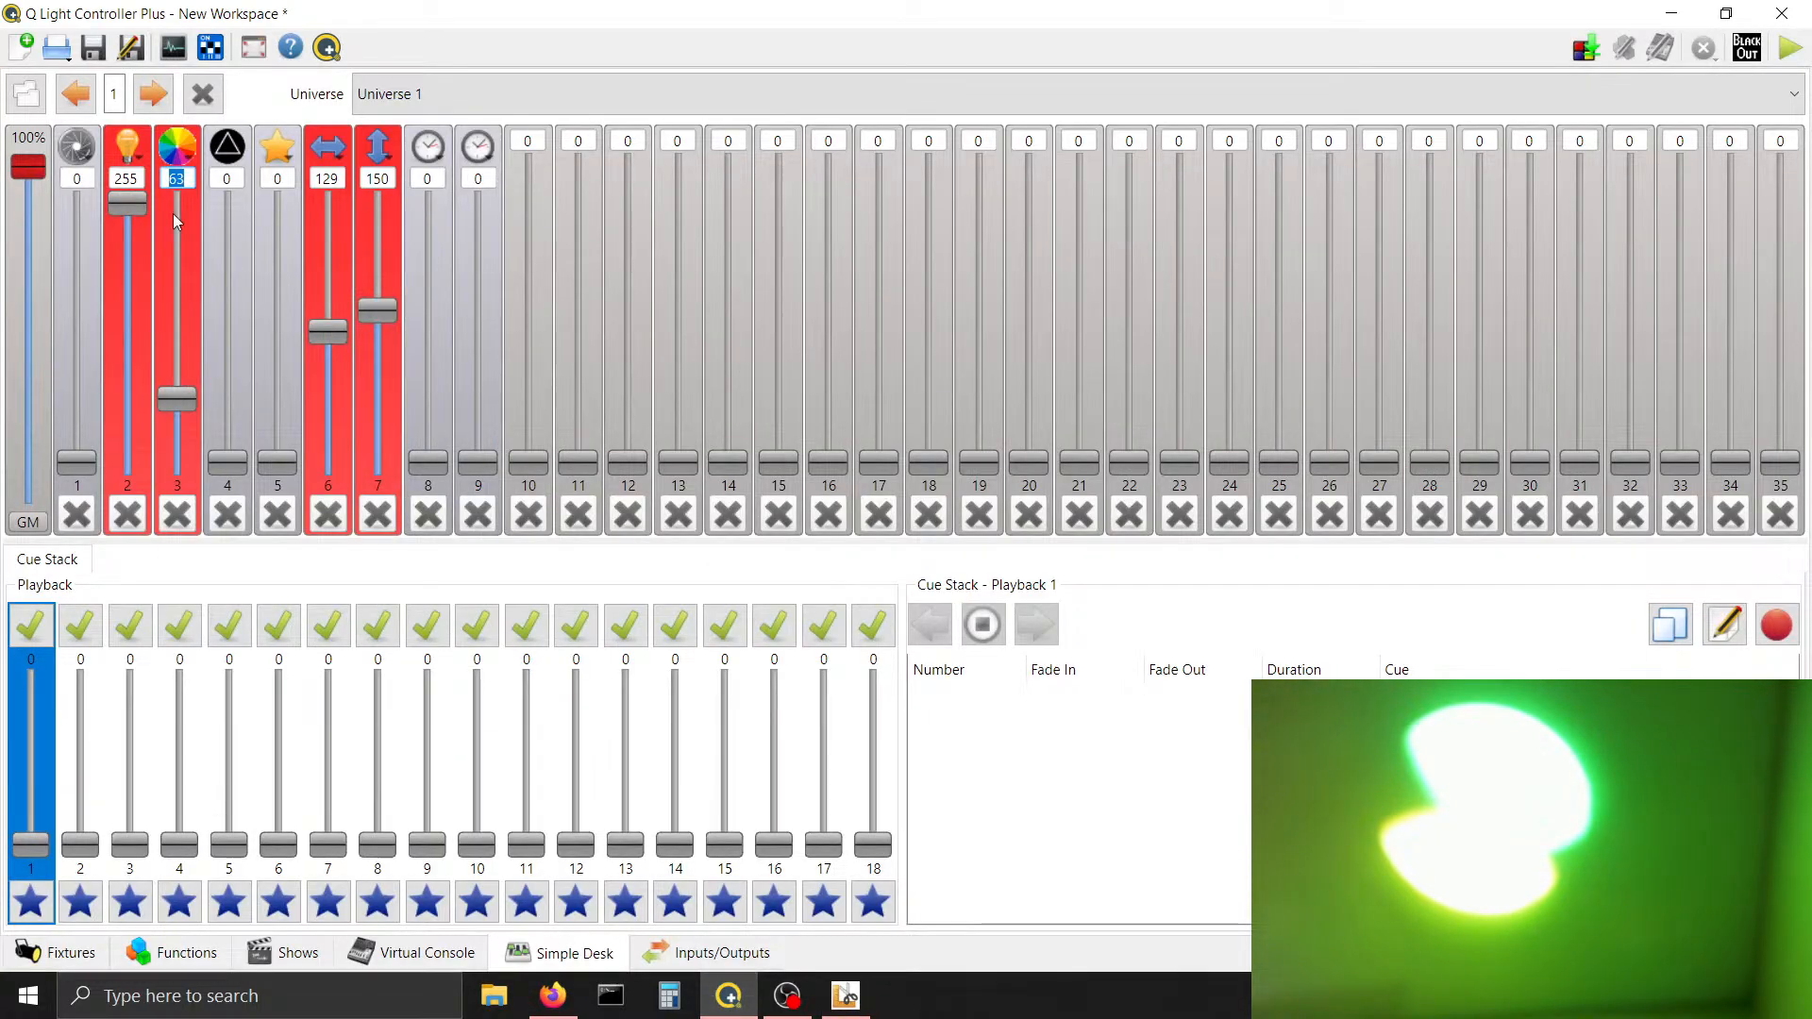
left_click(176, 178)
scroll(177, 178, "up", 6)
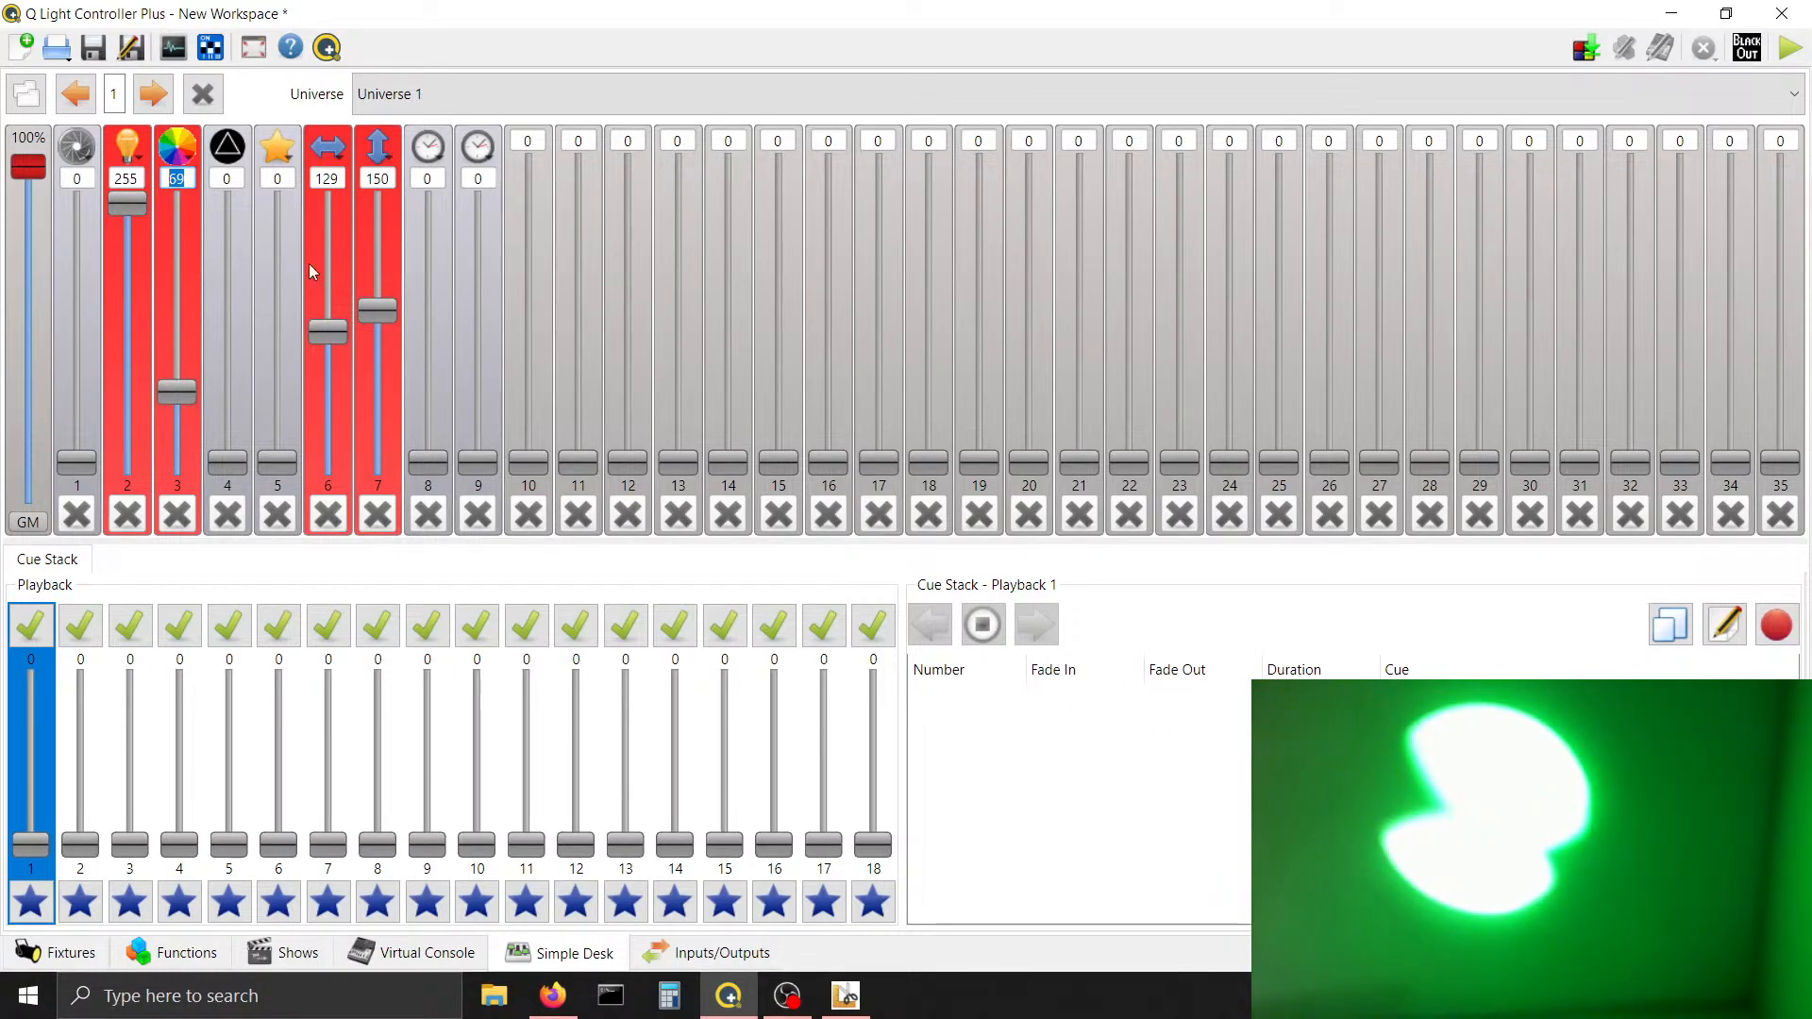
Switch to the Fixture Definition Editor and set Color 2 of the Light Green / Fern Green split to pure green #00ff00
left_click(846, 996)
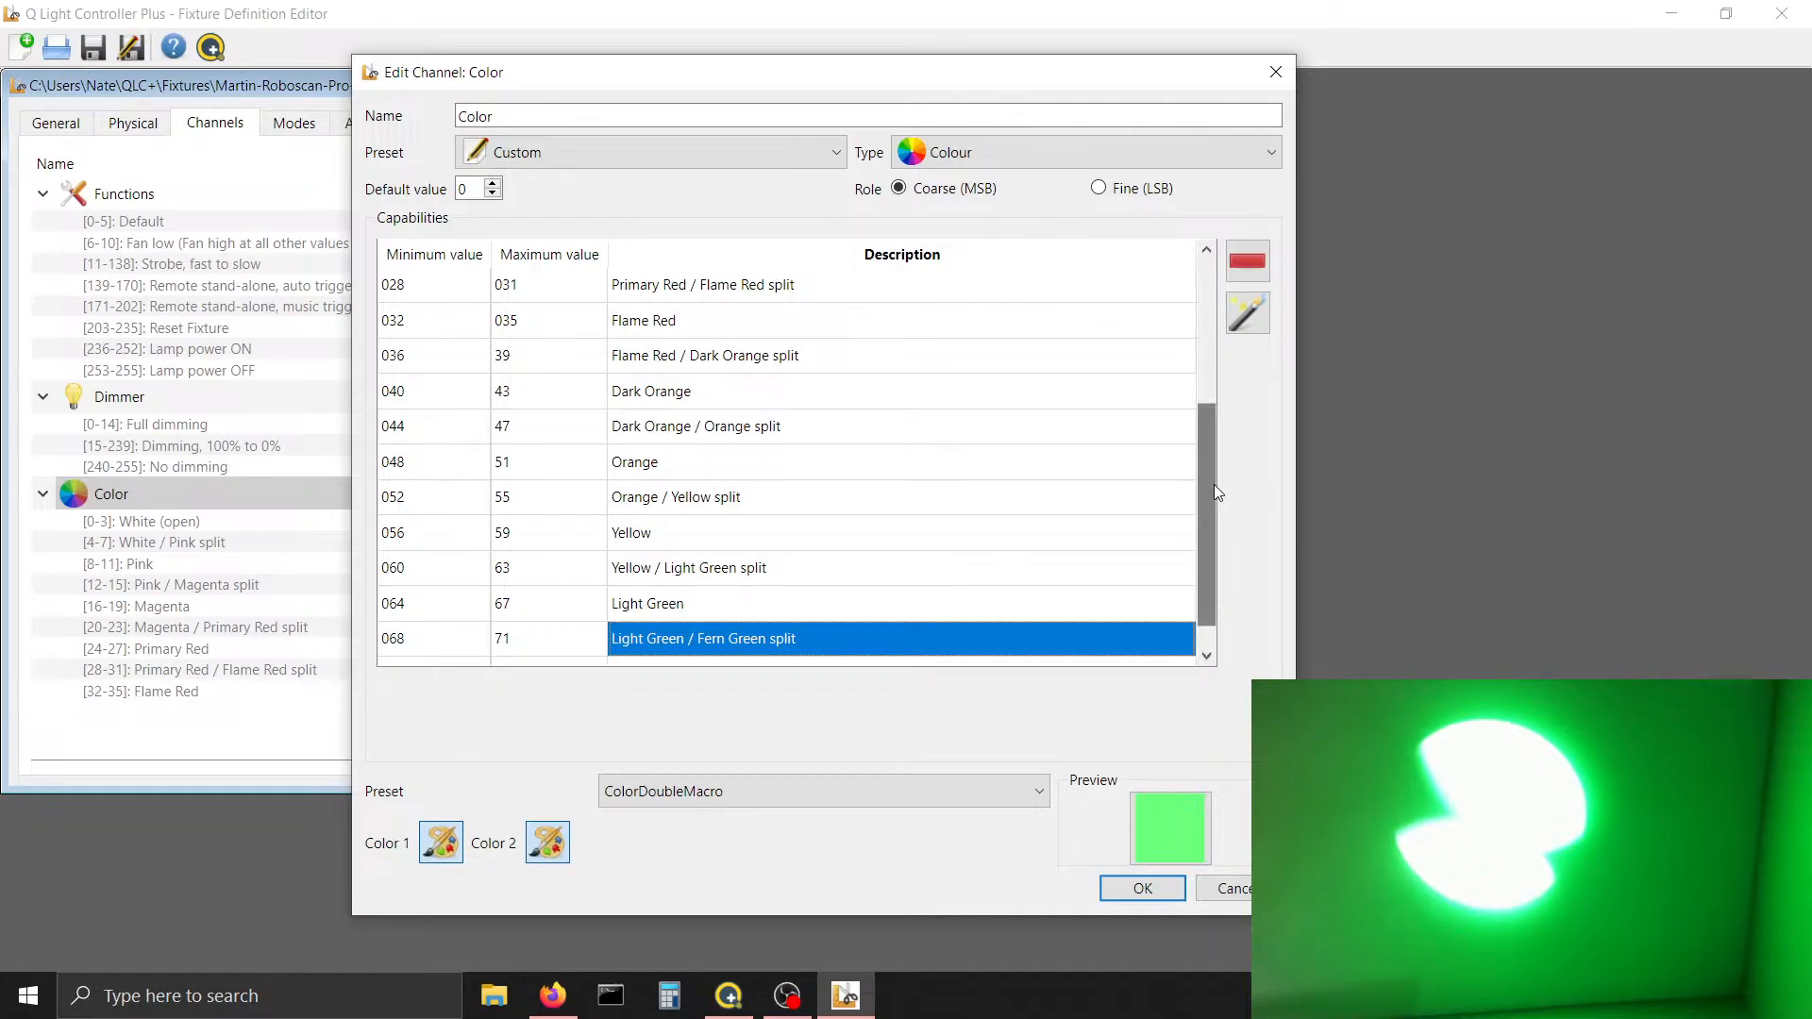
scroll(1214, 485, "down", 1)
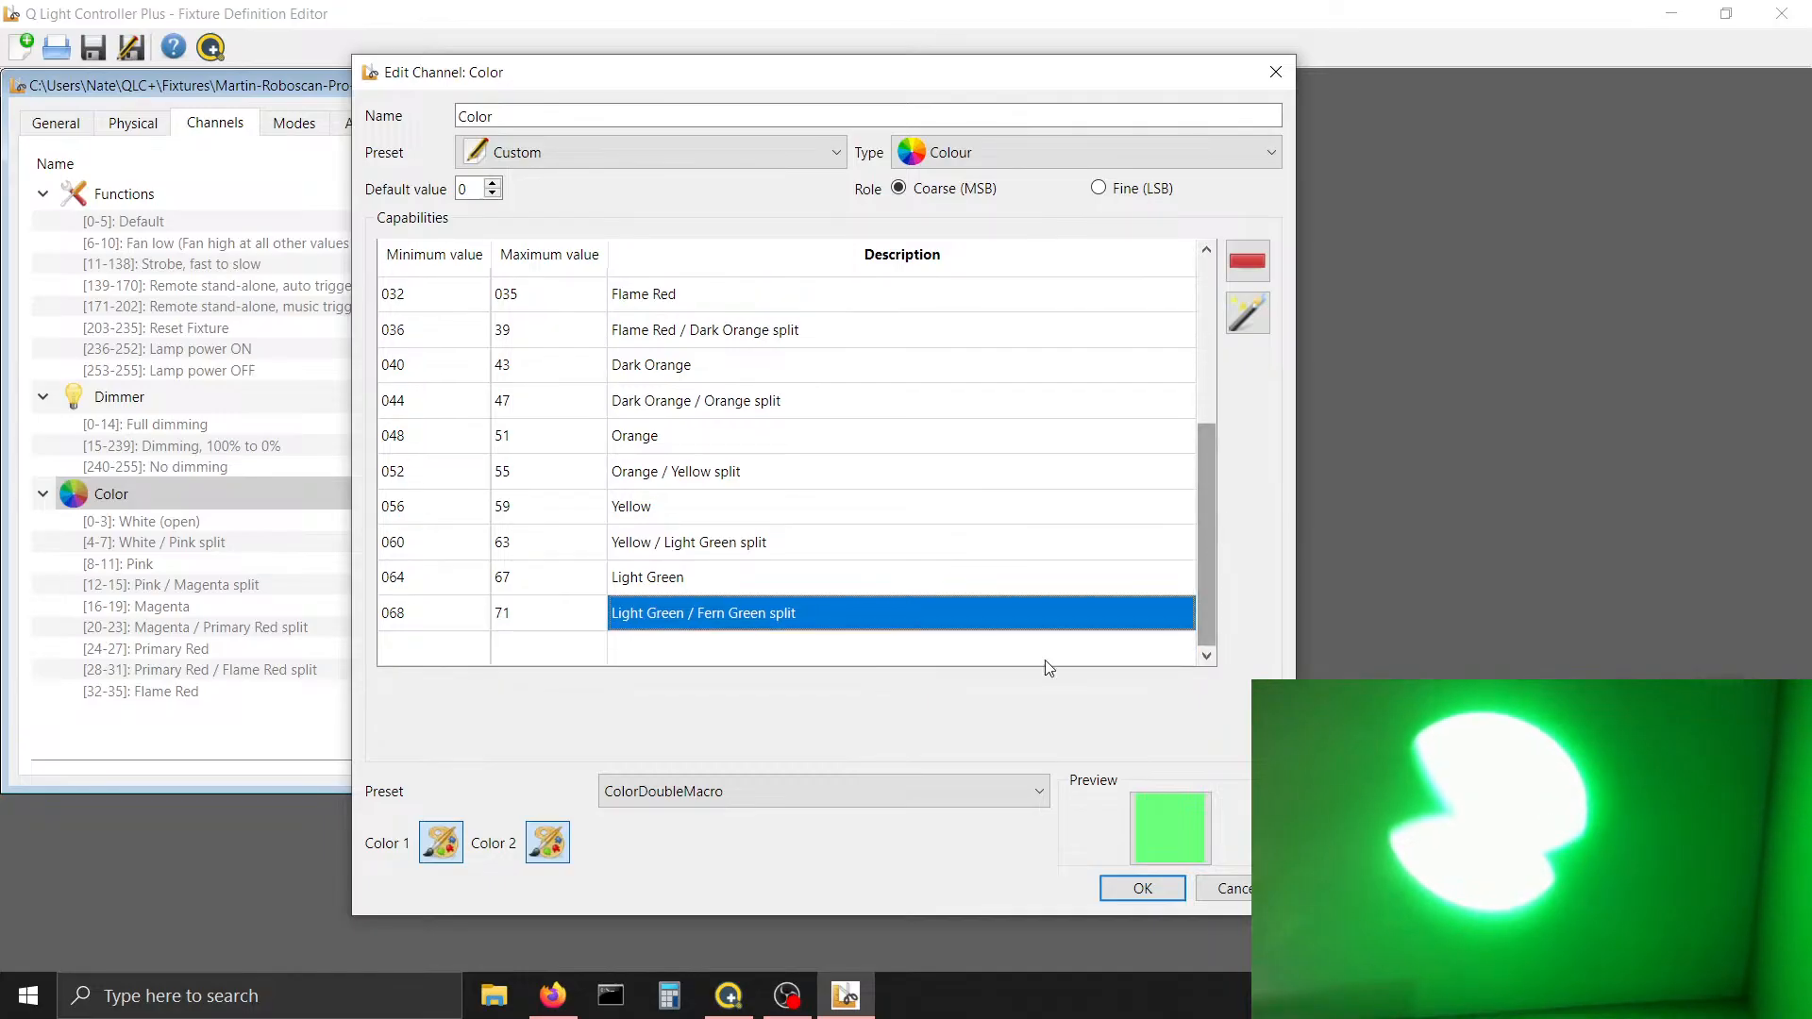
left_click(549, 842)
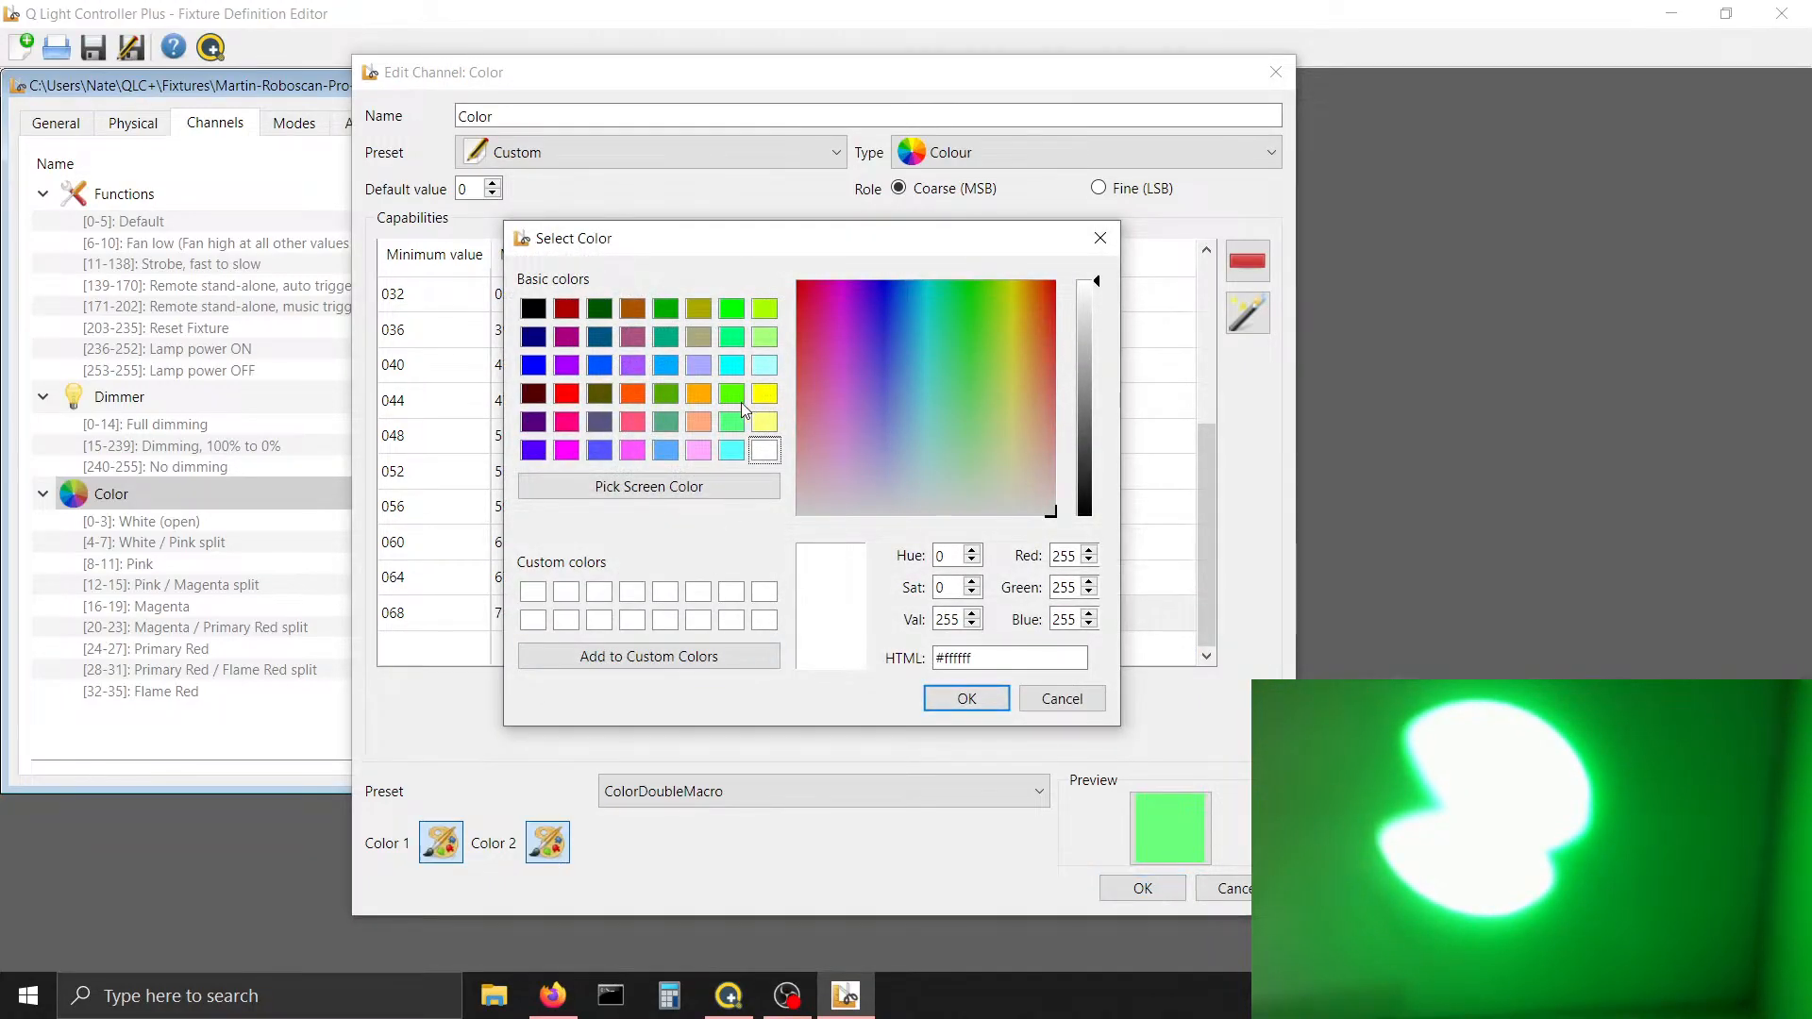
left_click(731, 310)
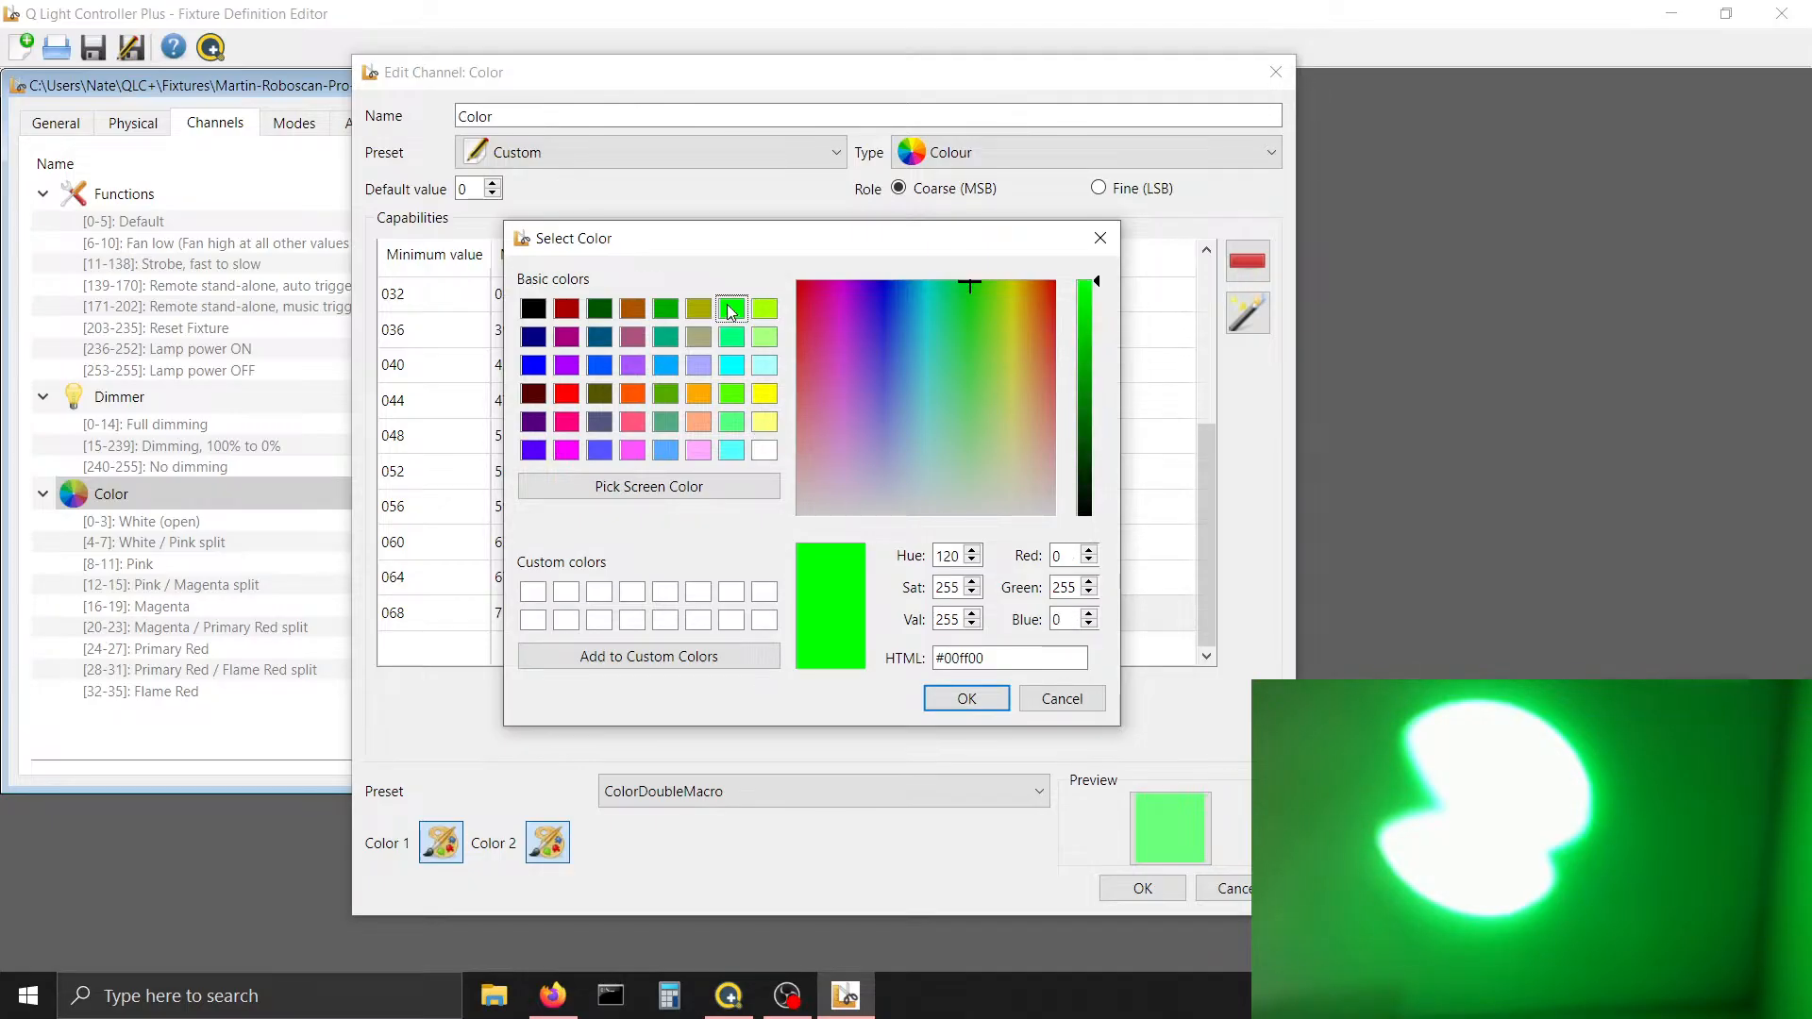
left_click(967, 699)
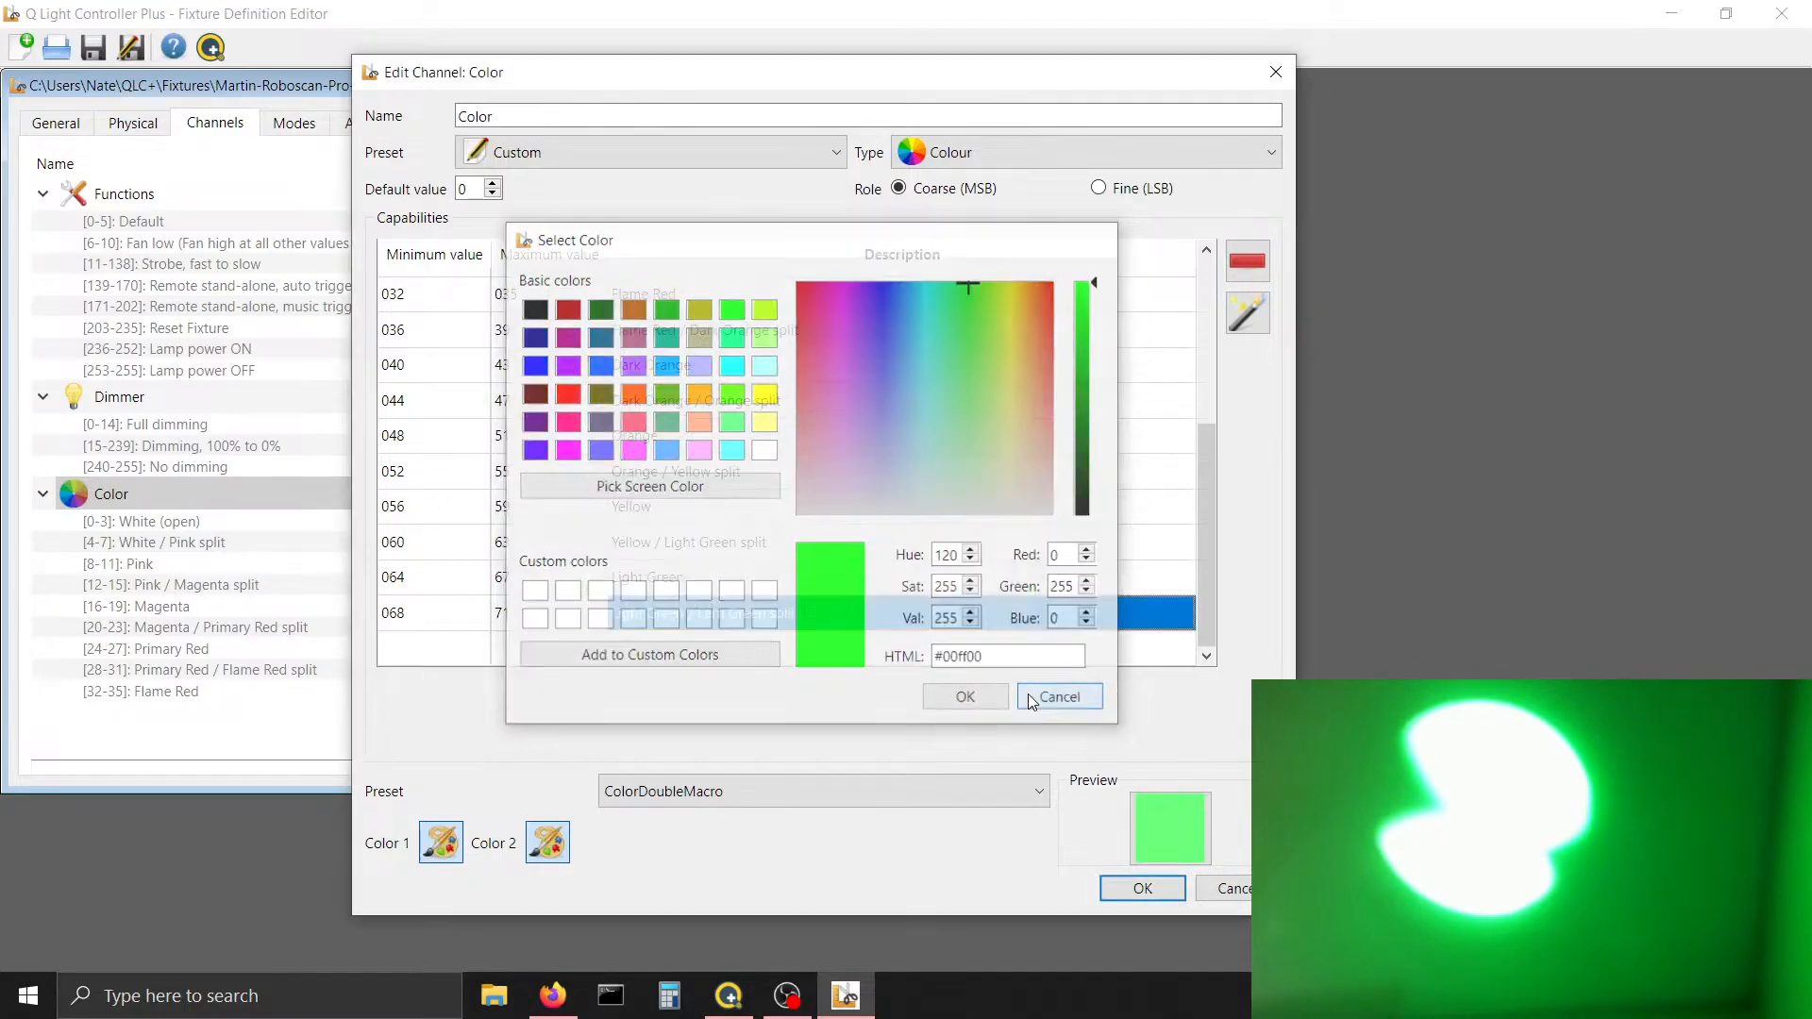
left_click(547, 849)
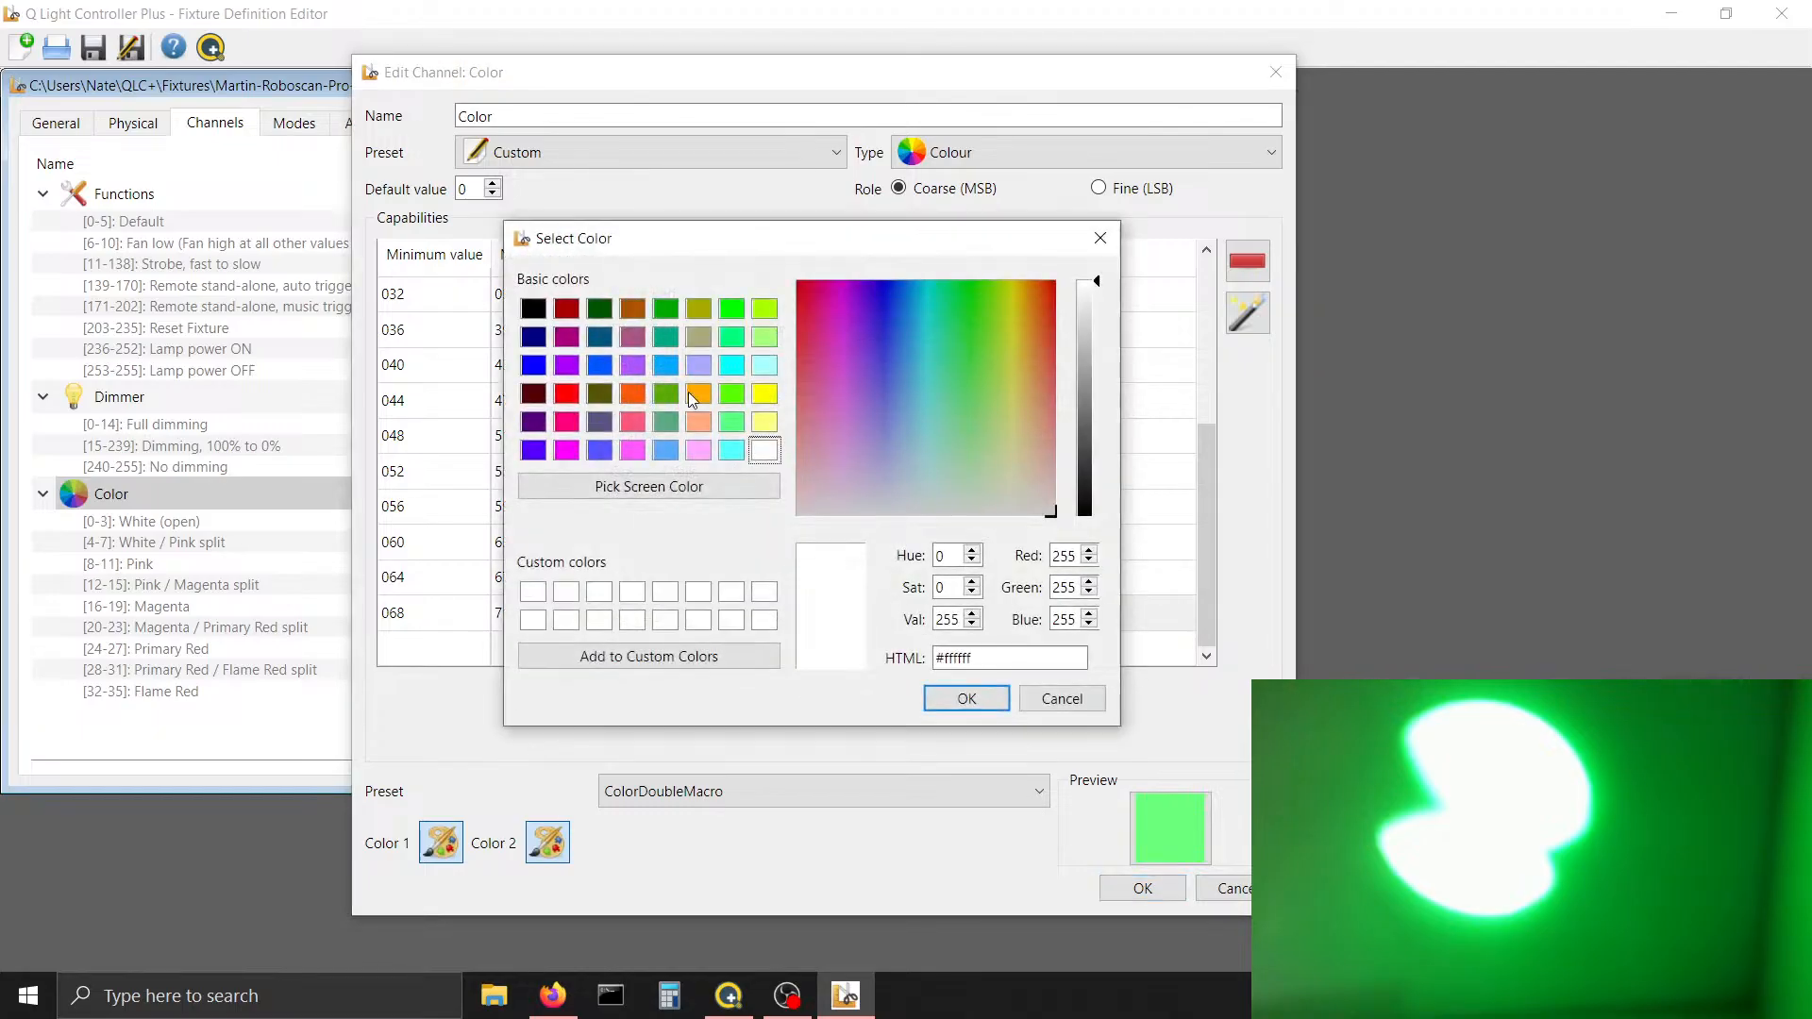
left_click(734, 314)
left_click(945, 703)
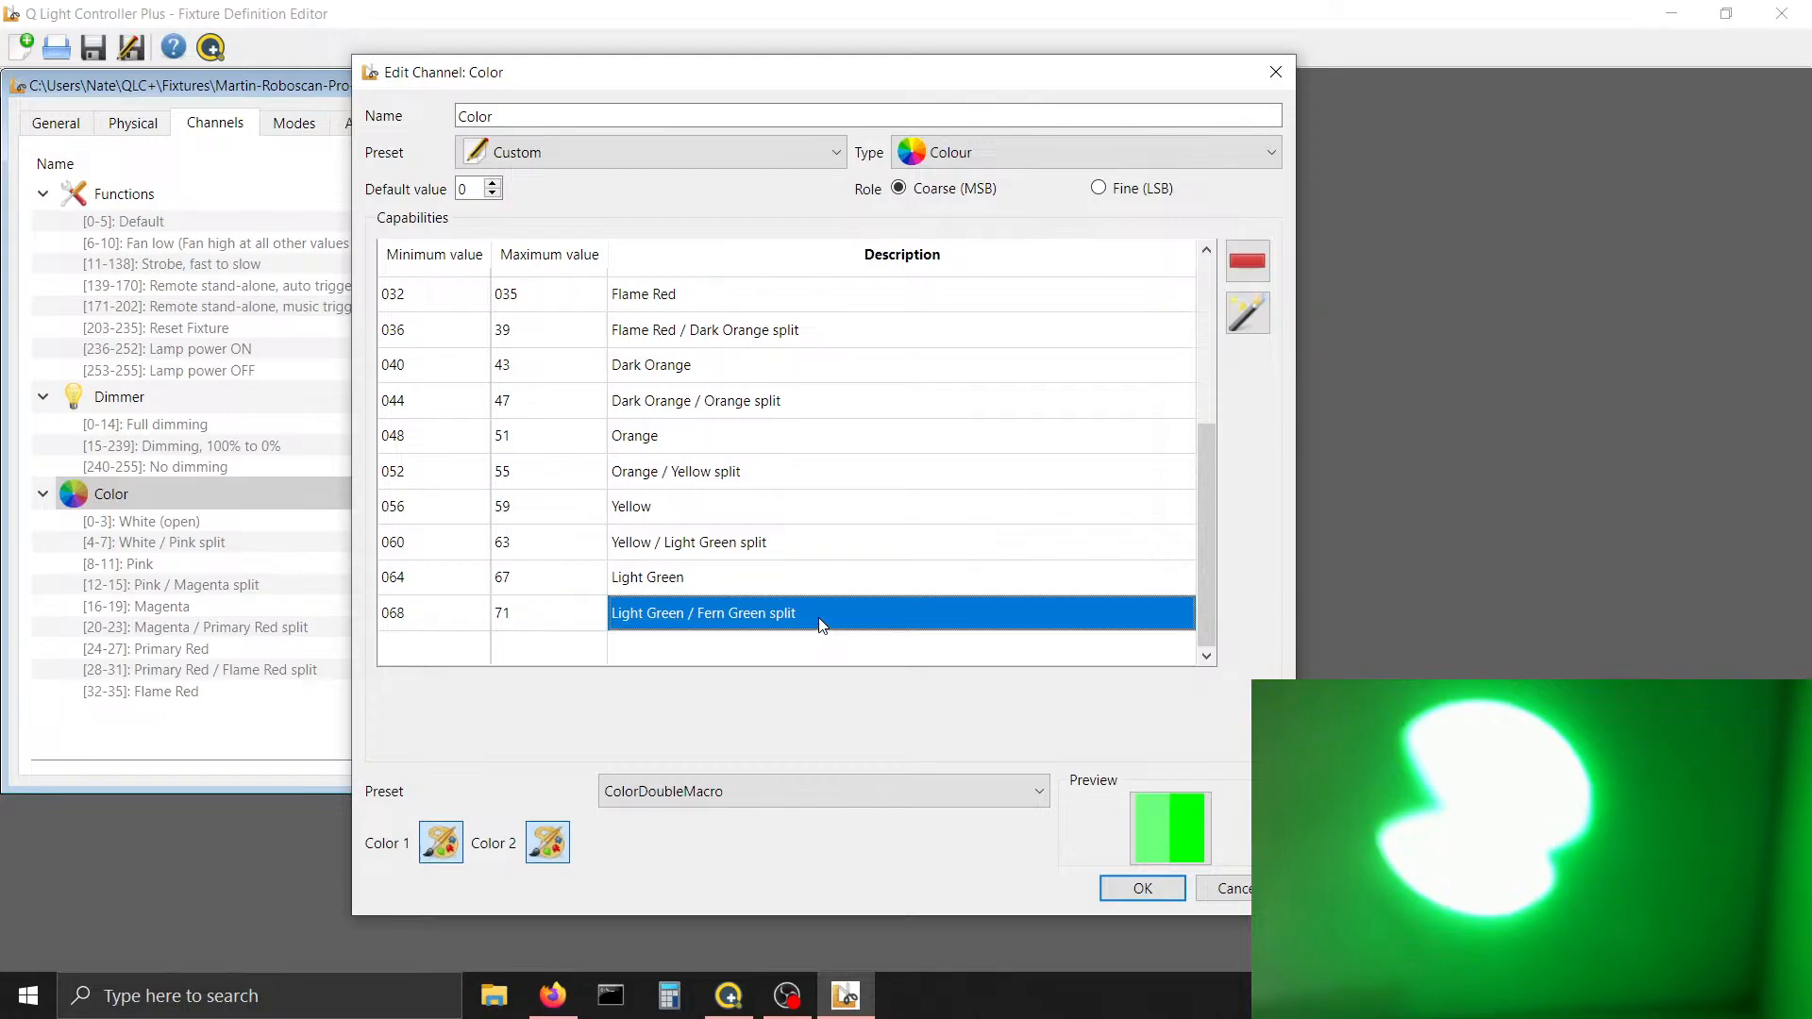
Check the Color 2 code of the Light Green / Fern Green split and compare its preview with the Light Green range
left_click(545, 849)
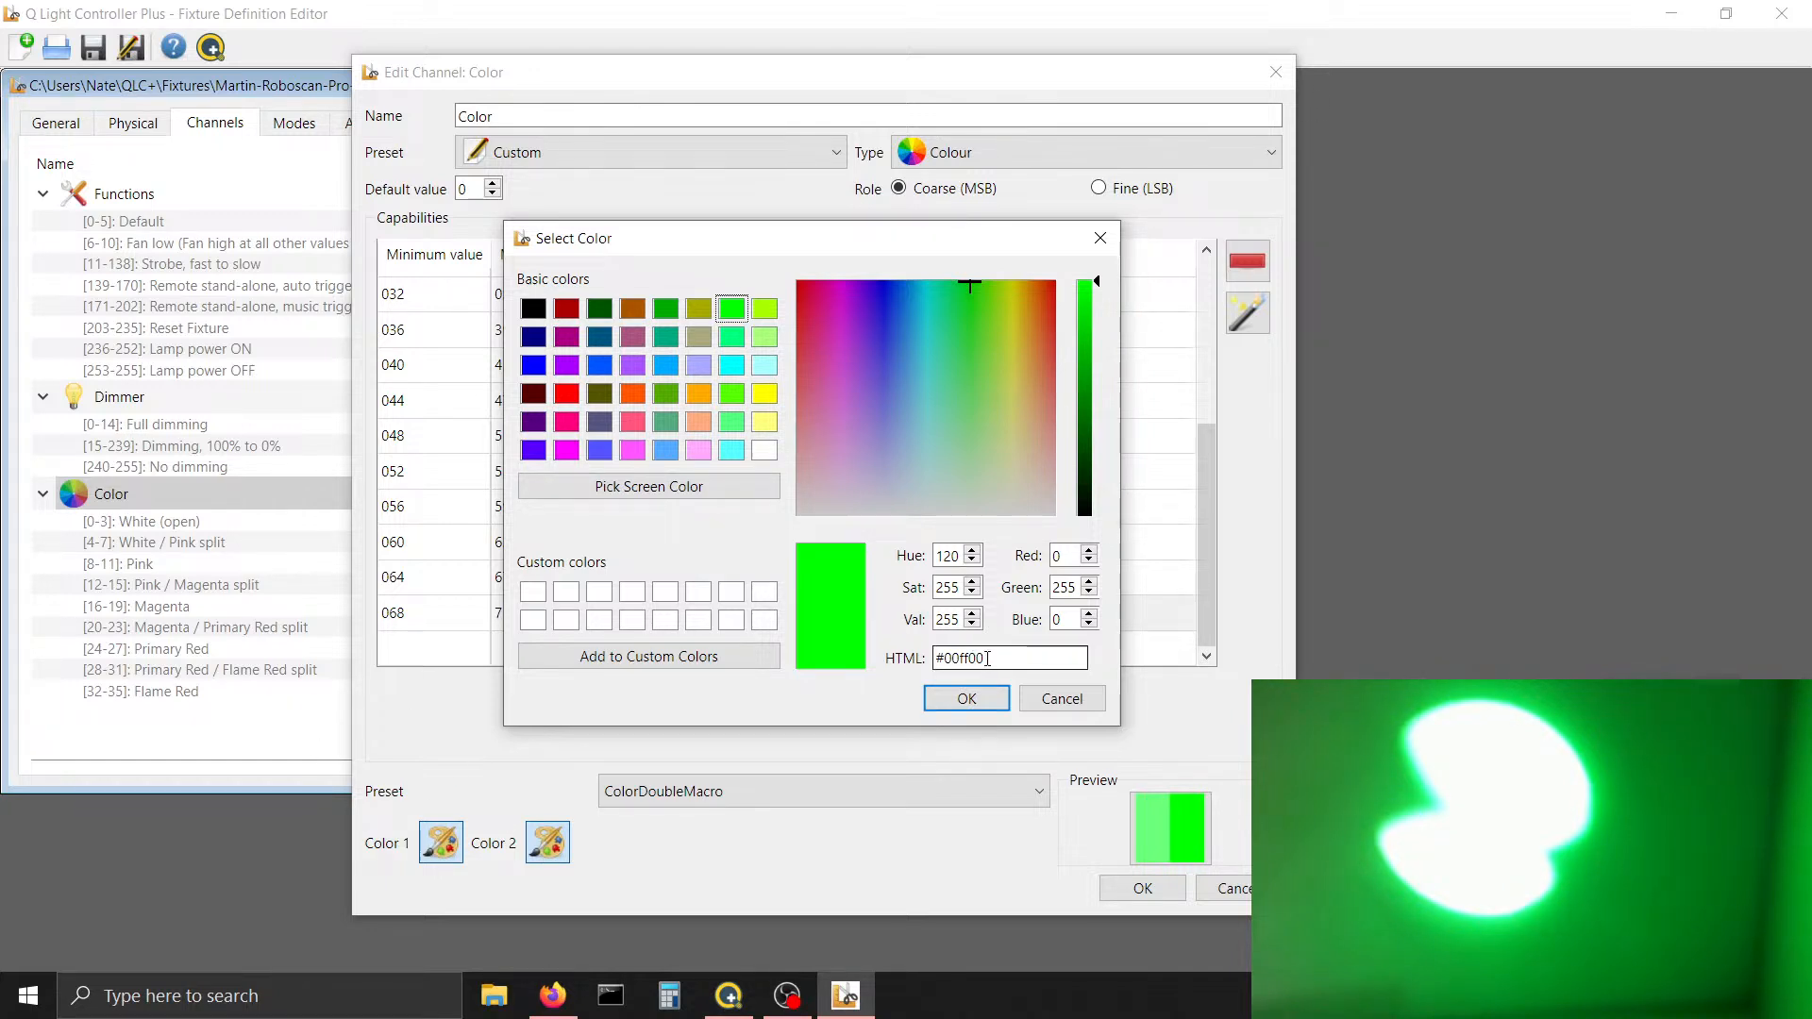
left_click(1061, 698)
left_click(829, 578)
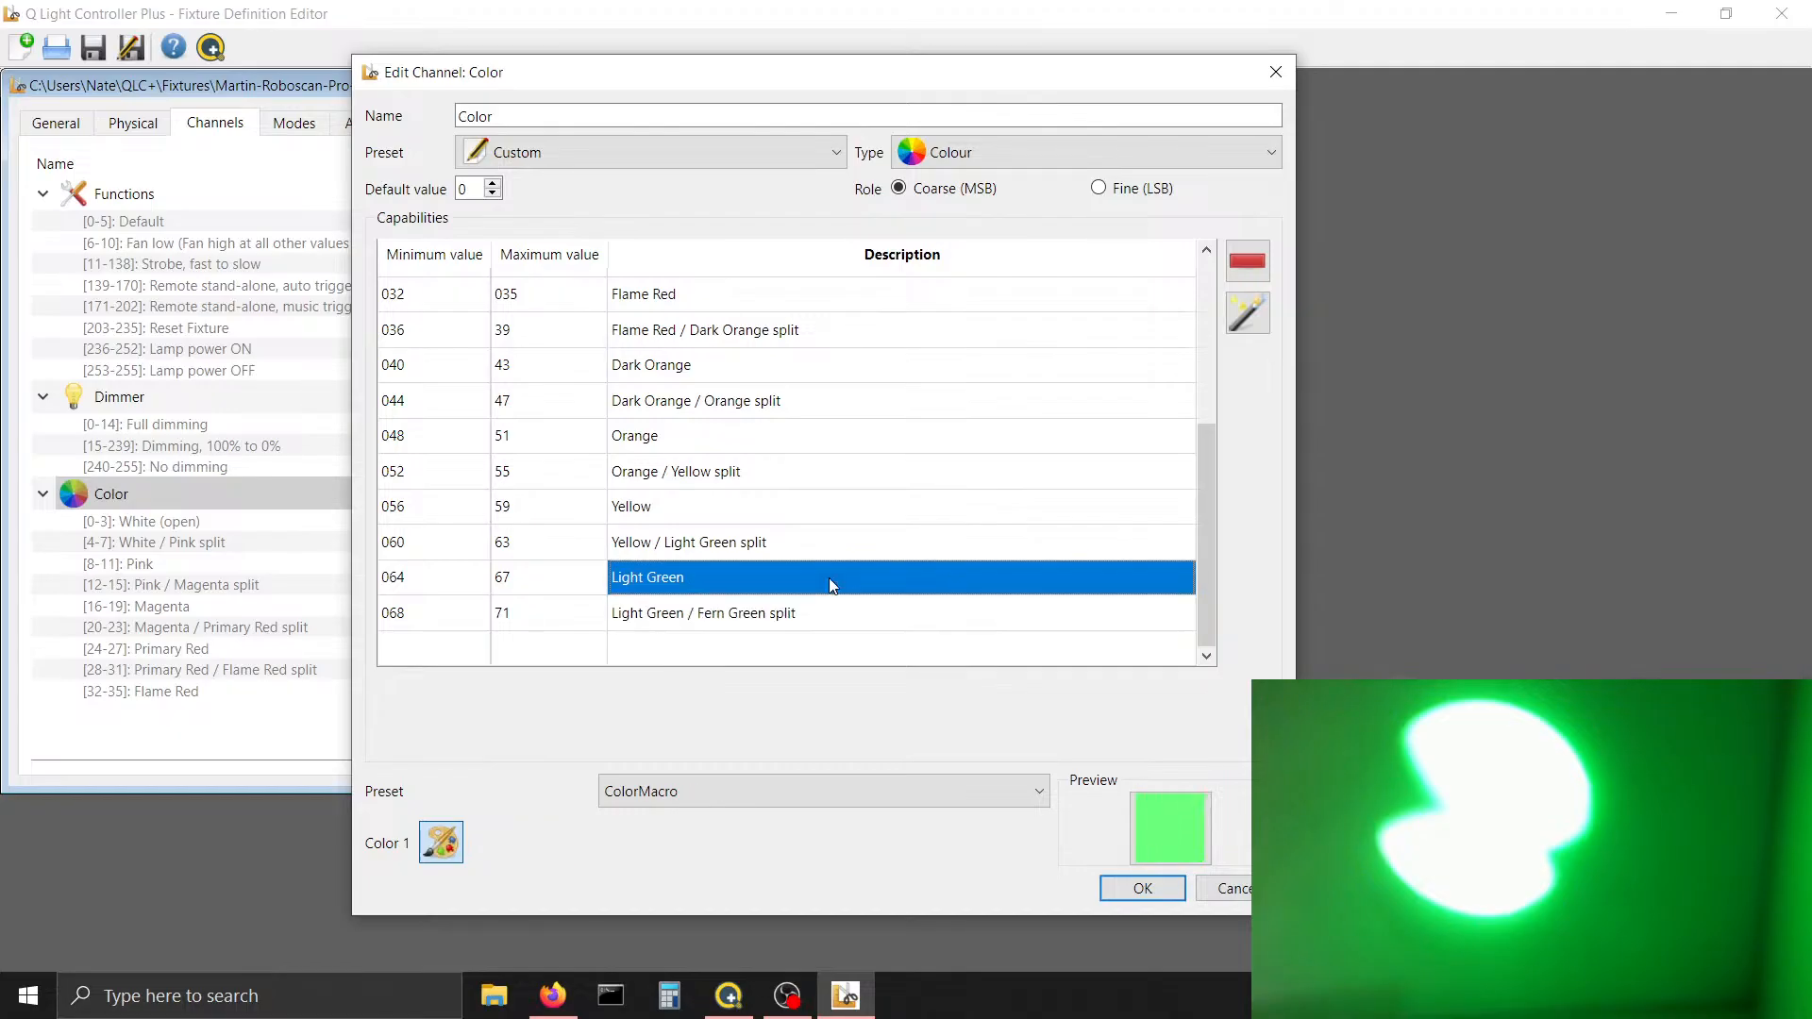
left_click(816, 623)
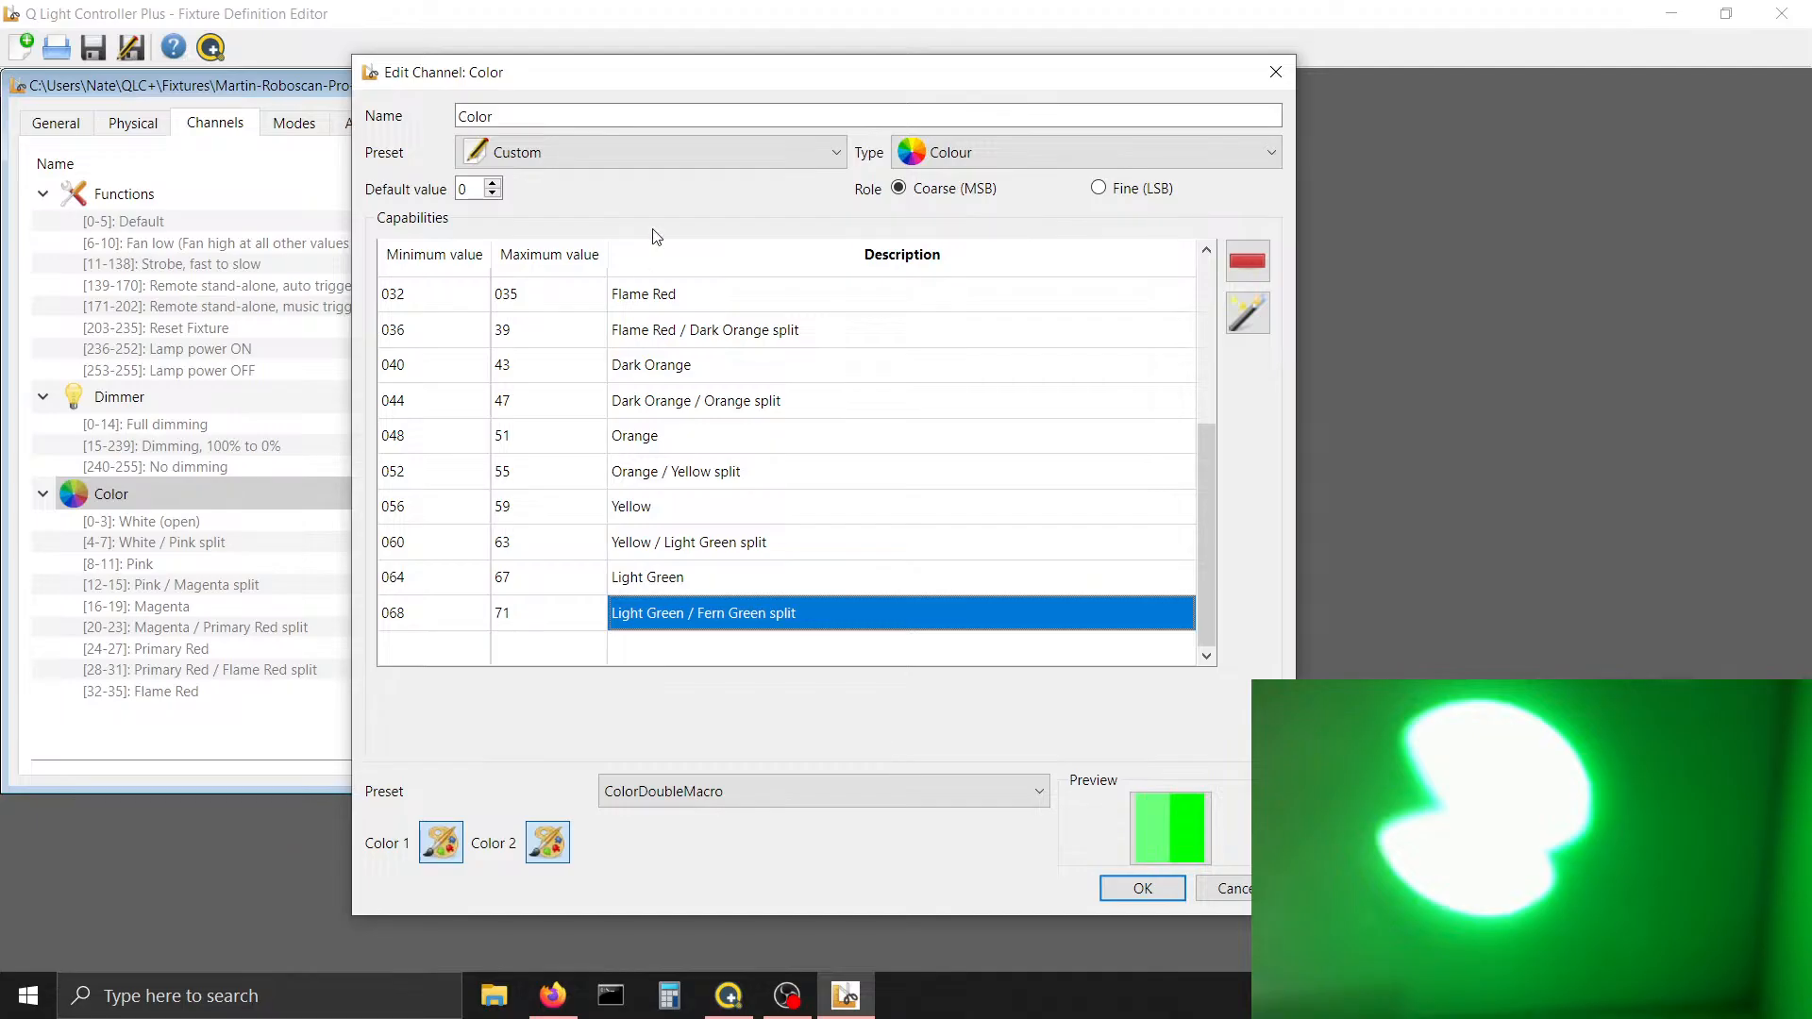
Add a range from 072 to 75 described as "Fern Green" and give it the ColorMacro preset
left_click(763, 613)
key("Tab")
key("Tab")
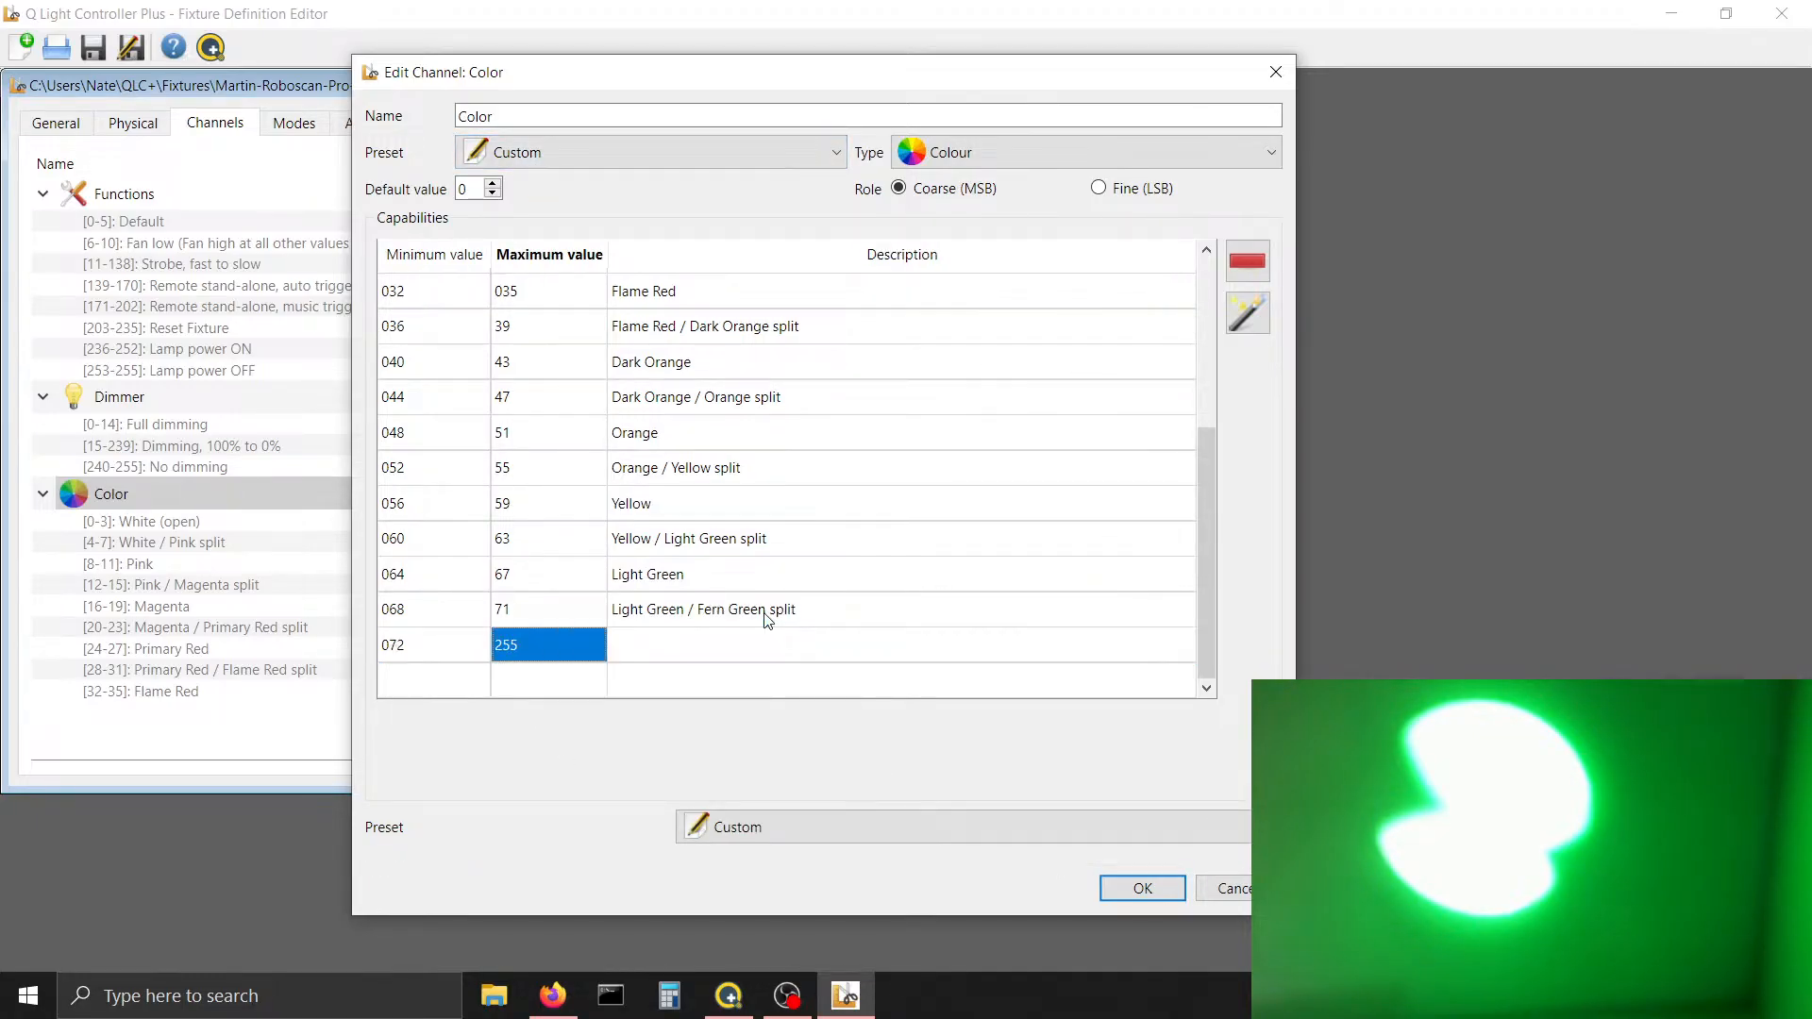
type("75")
key("Tab")
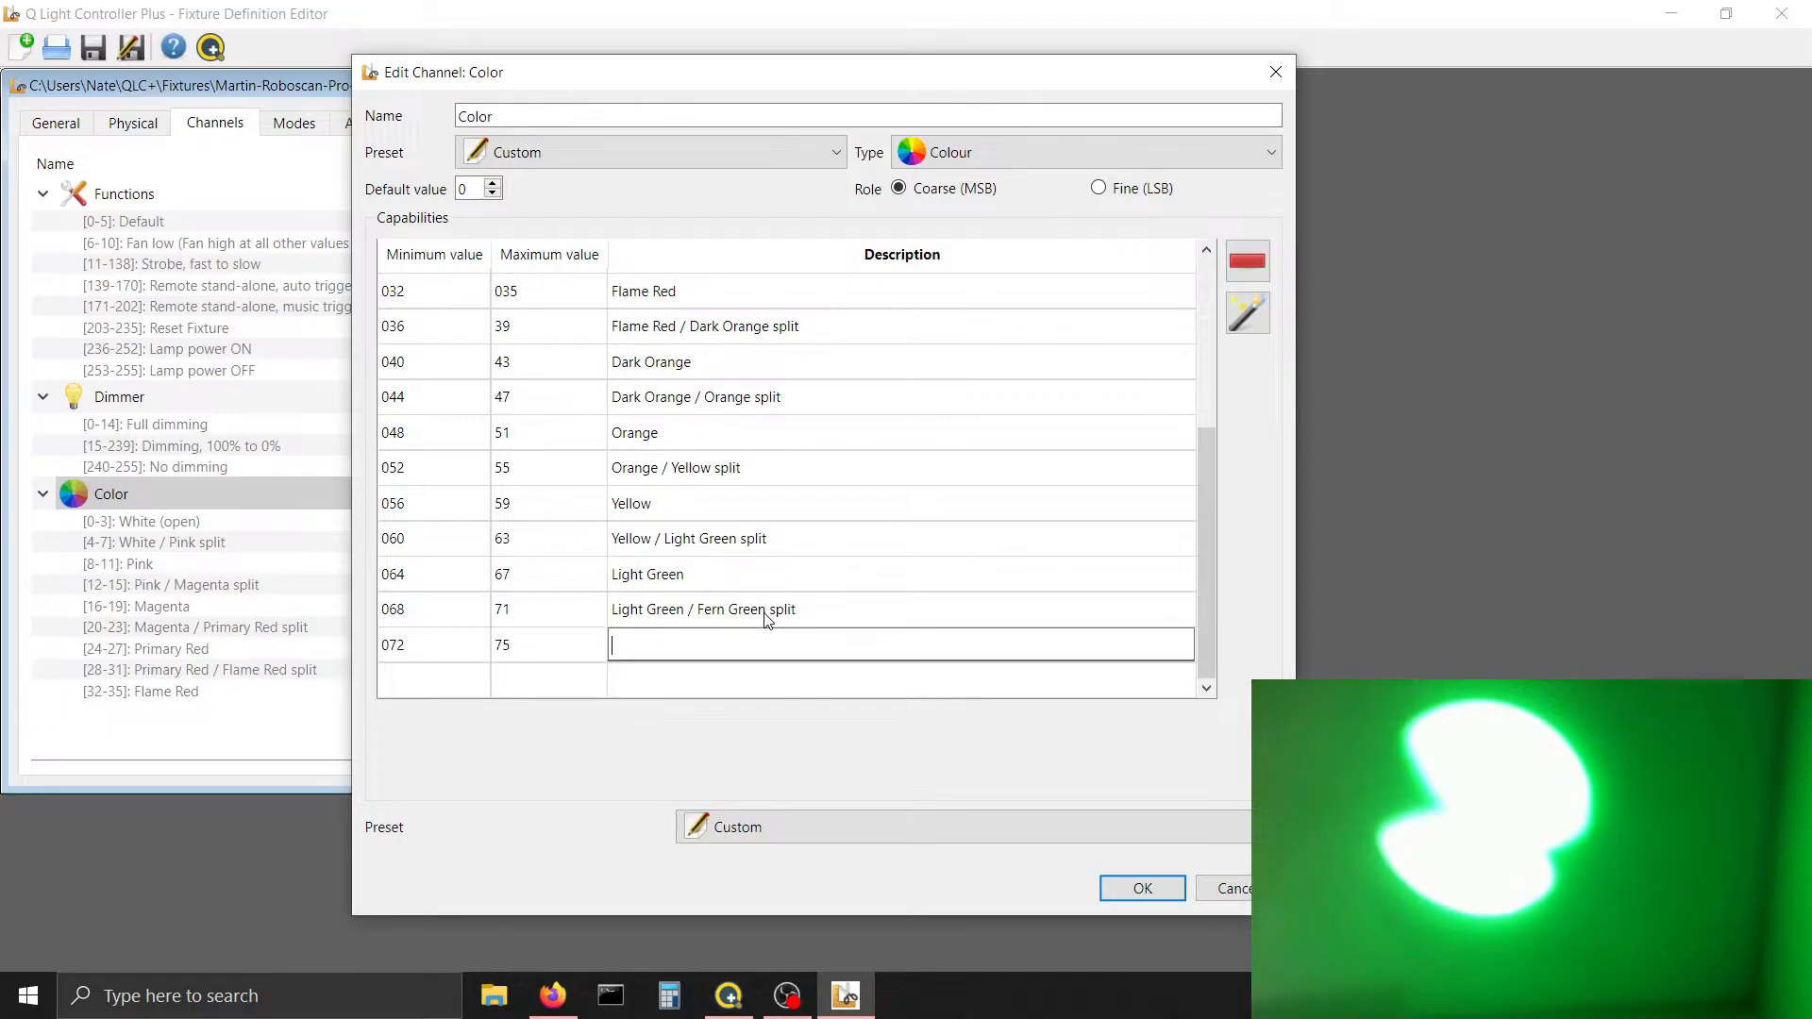
type("Fern Green")
left_click(774, 826)
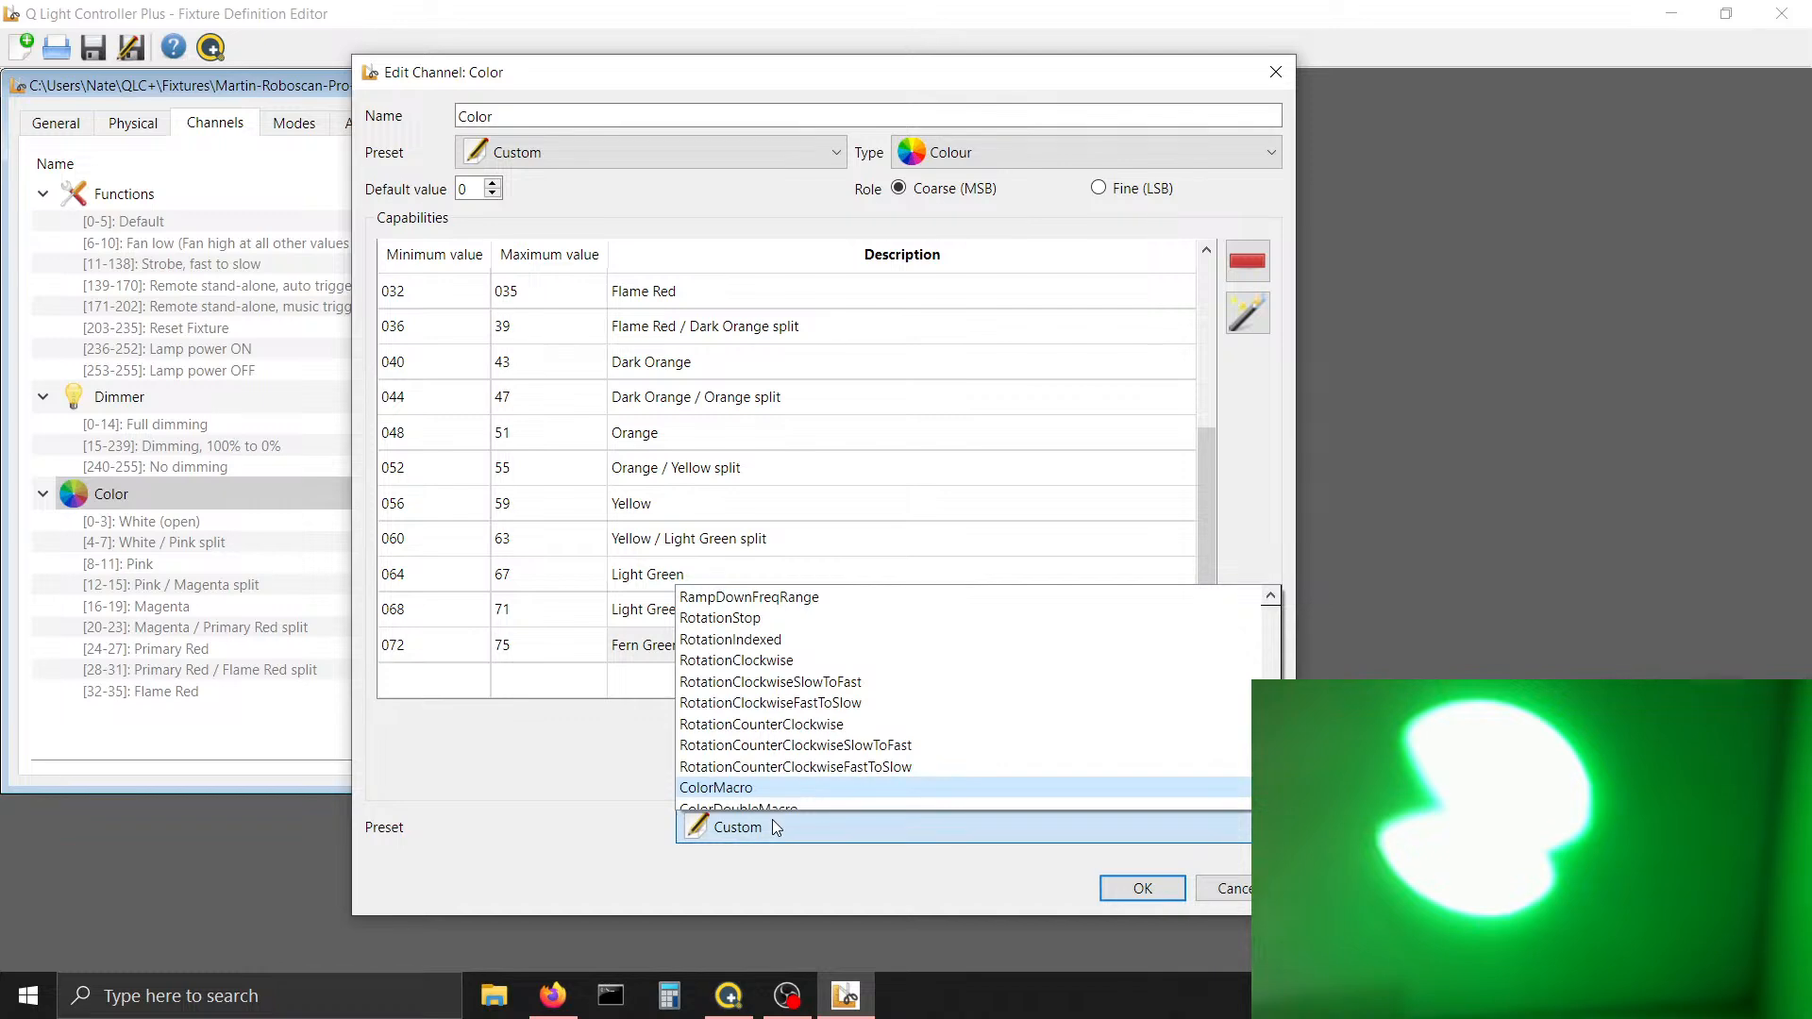
key("Return")
Set Color 1 of the Fern Green range to pure green #00ff00
left_click(453, 848)
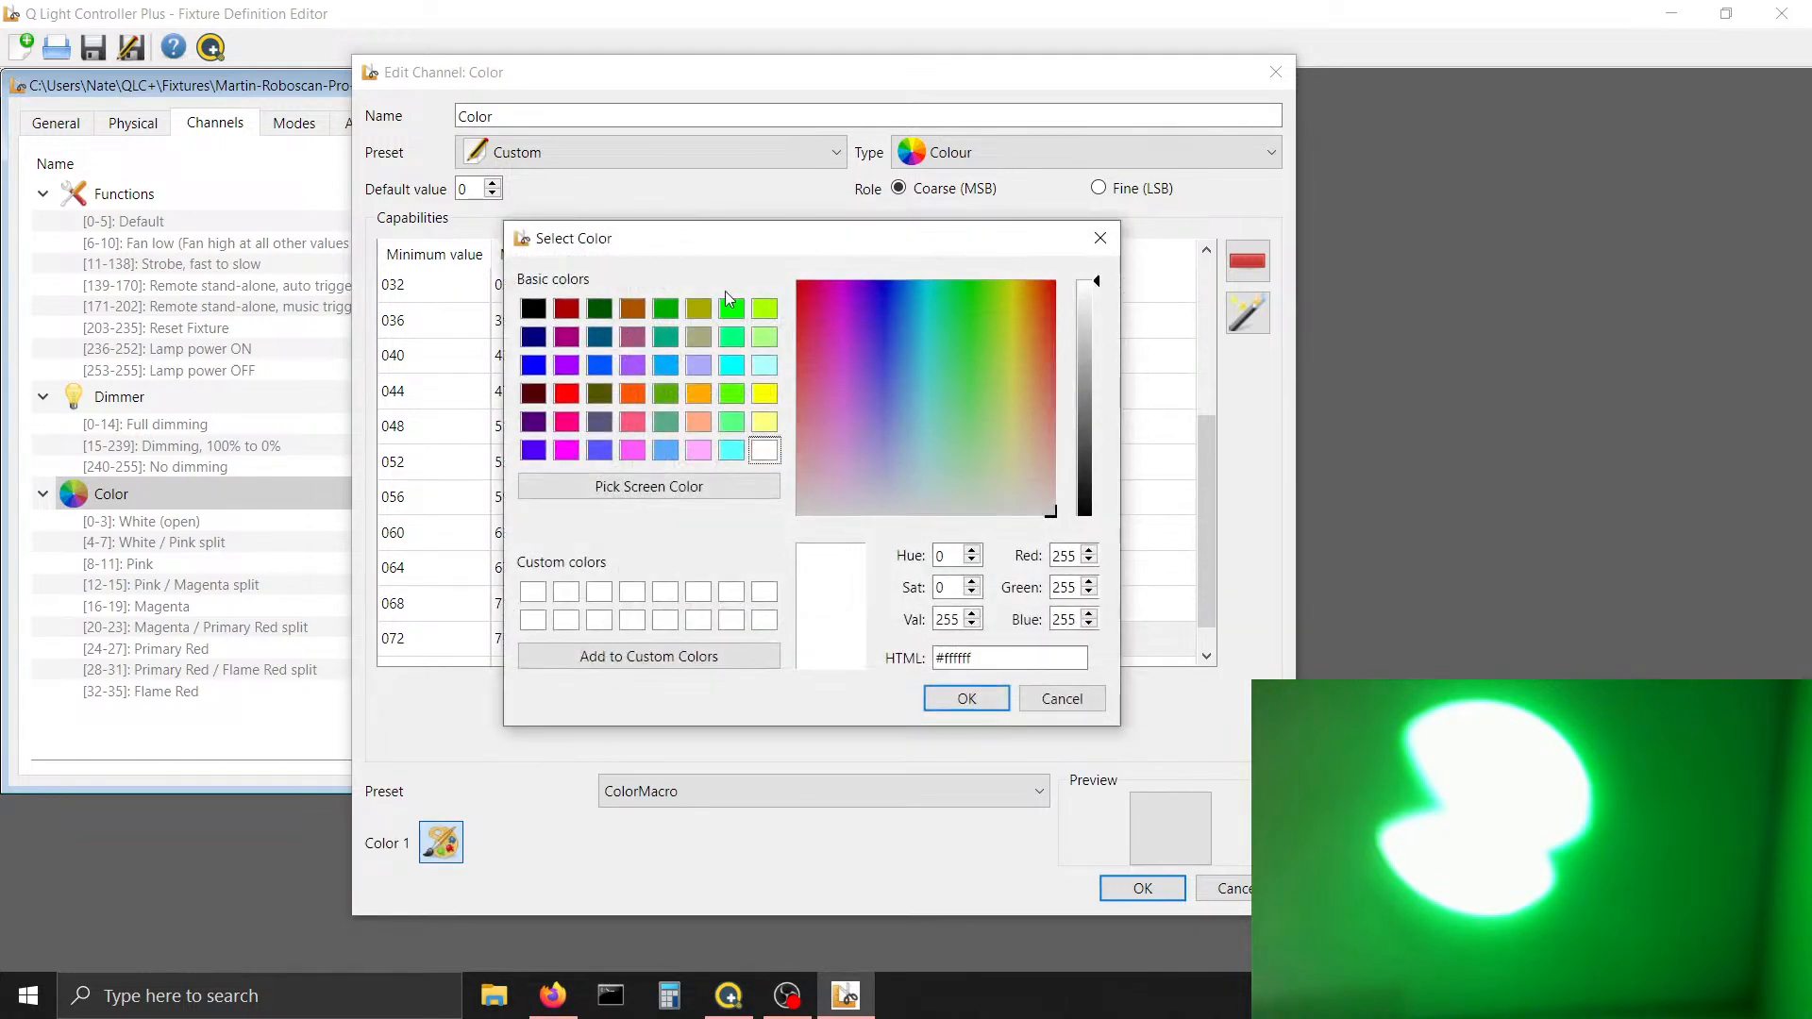
left_click(732, 307)
left_click(966, 699)
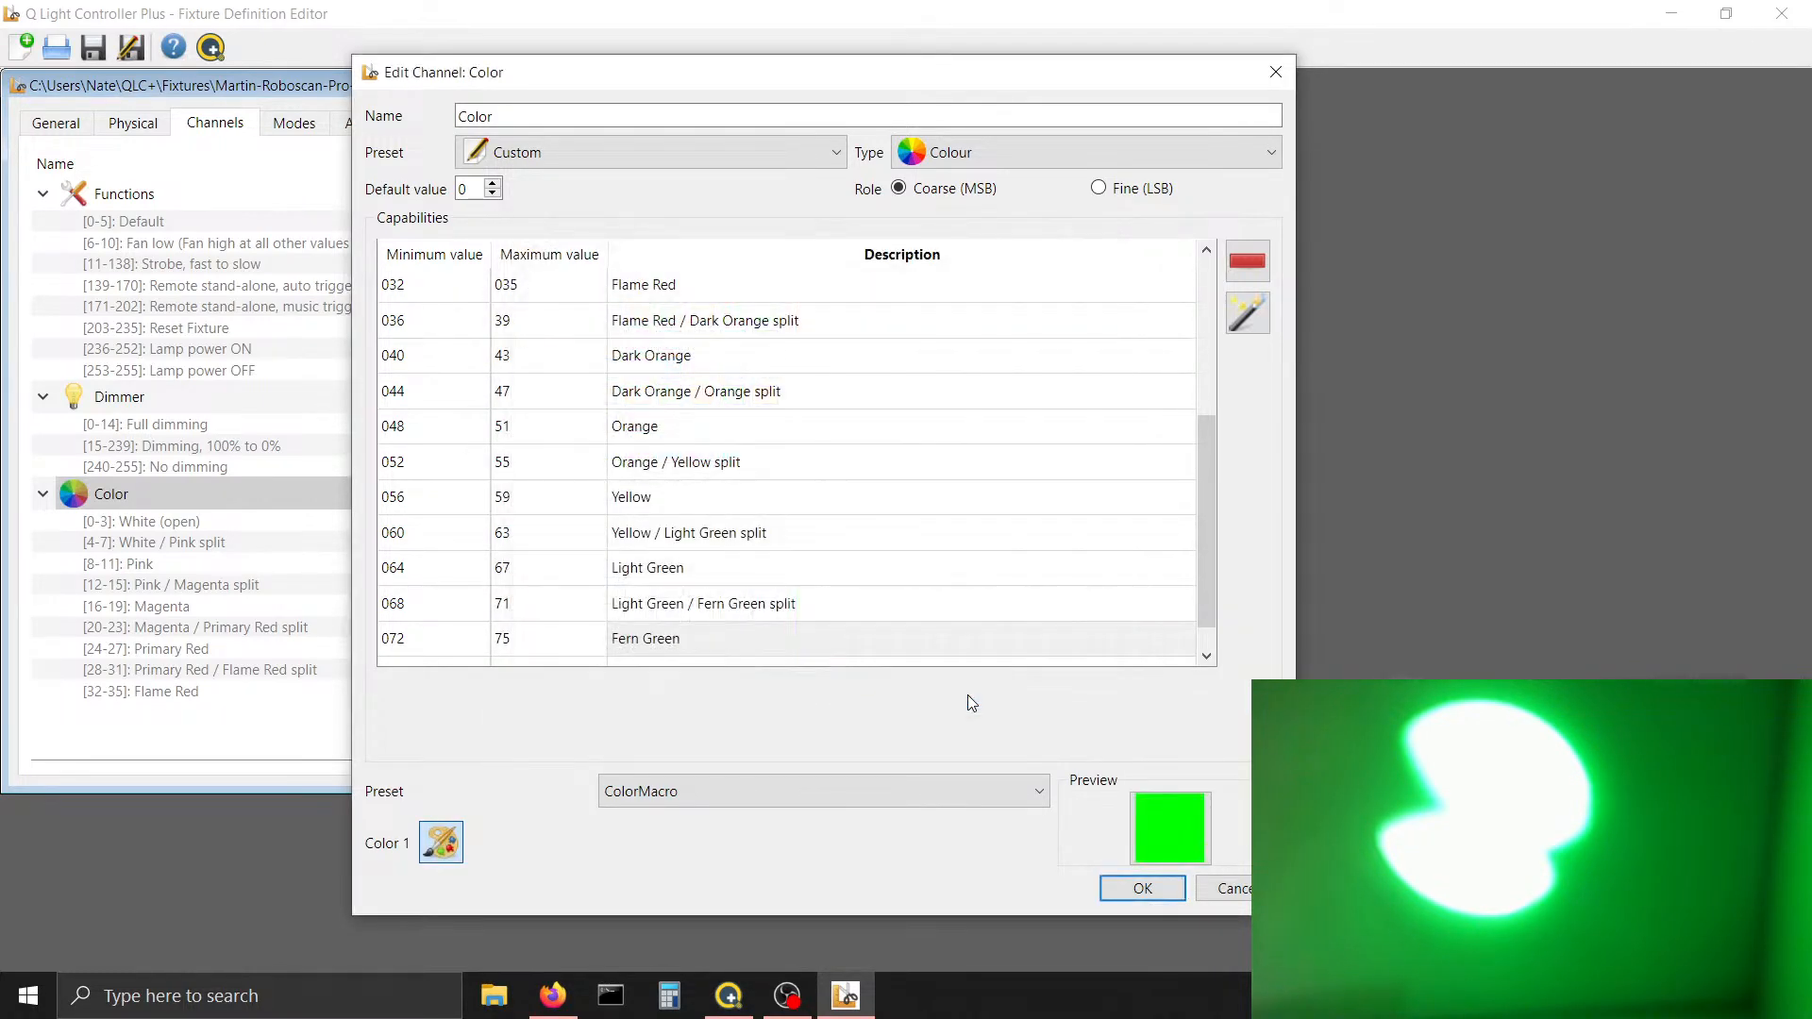
Add a range from 076 to 79 described as "Fern Green / Turquoise split" and give it the ColorDoubleMacro preset
left_click(858, 648)
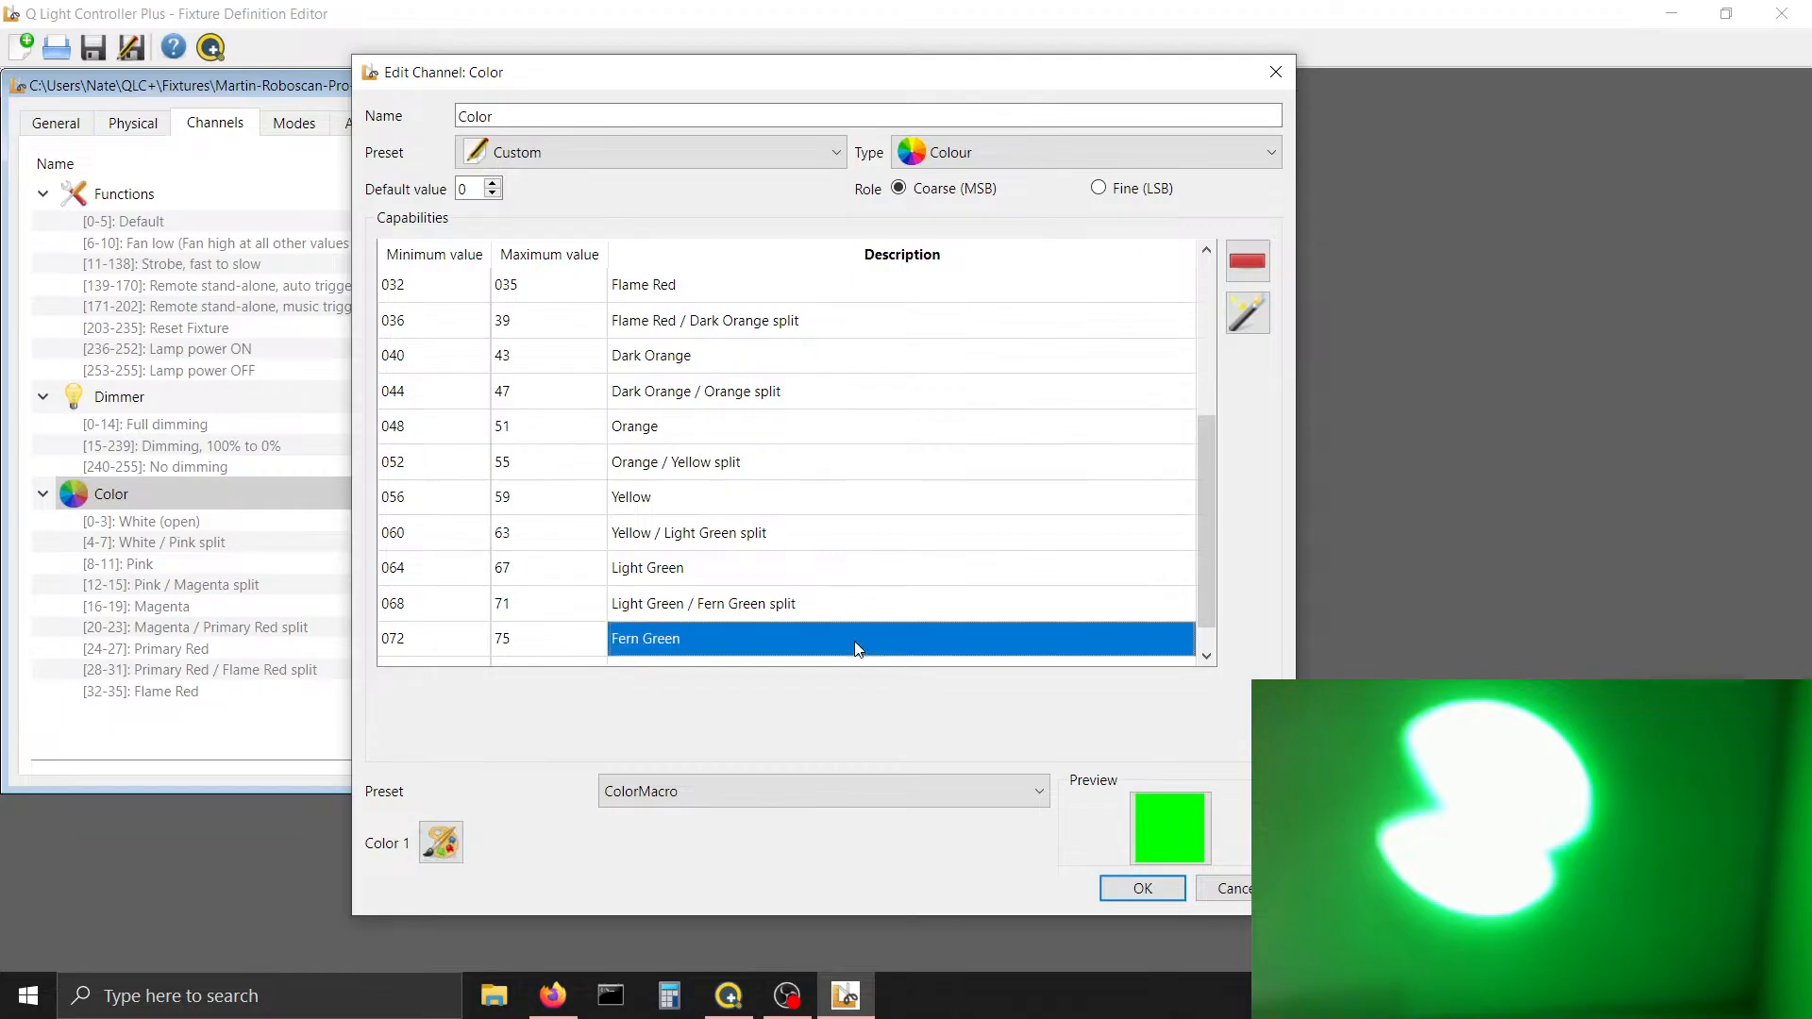
key("Tab")
key("Tab")
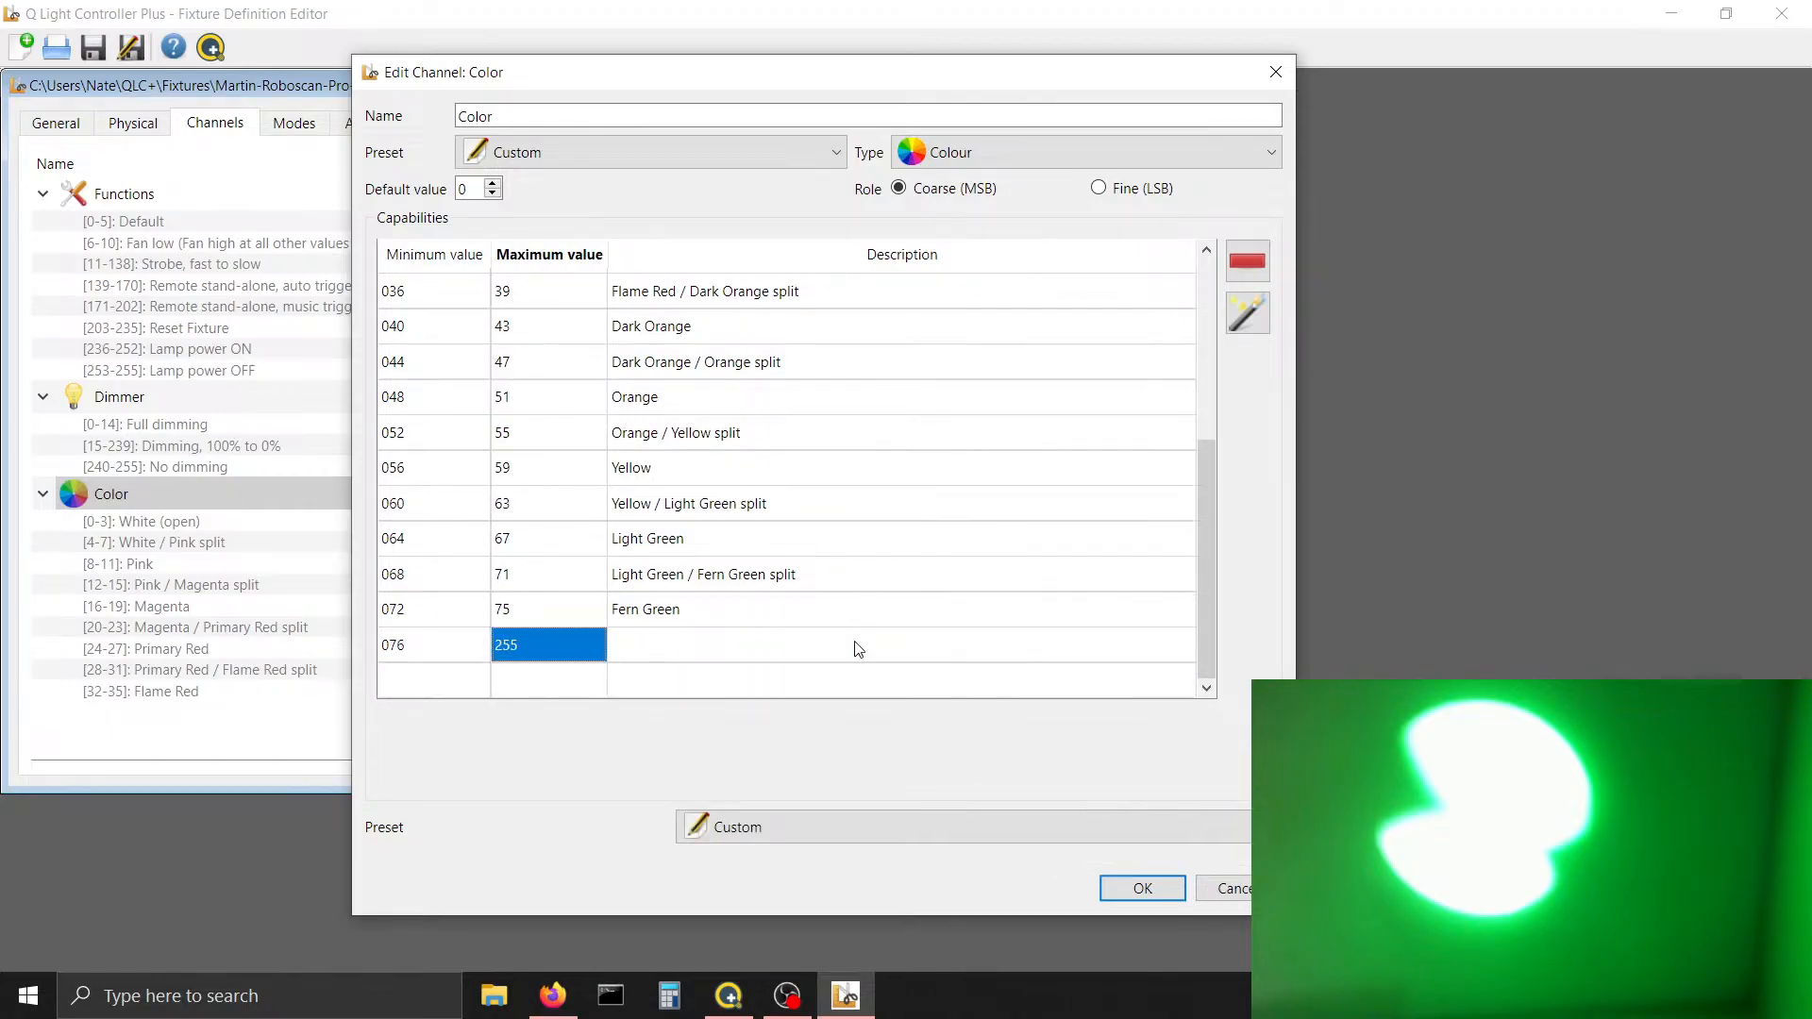
type("79")
key("Tab")
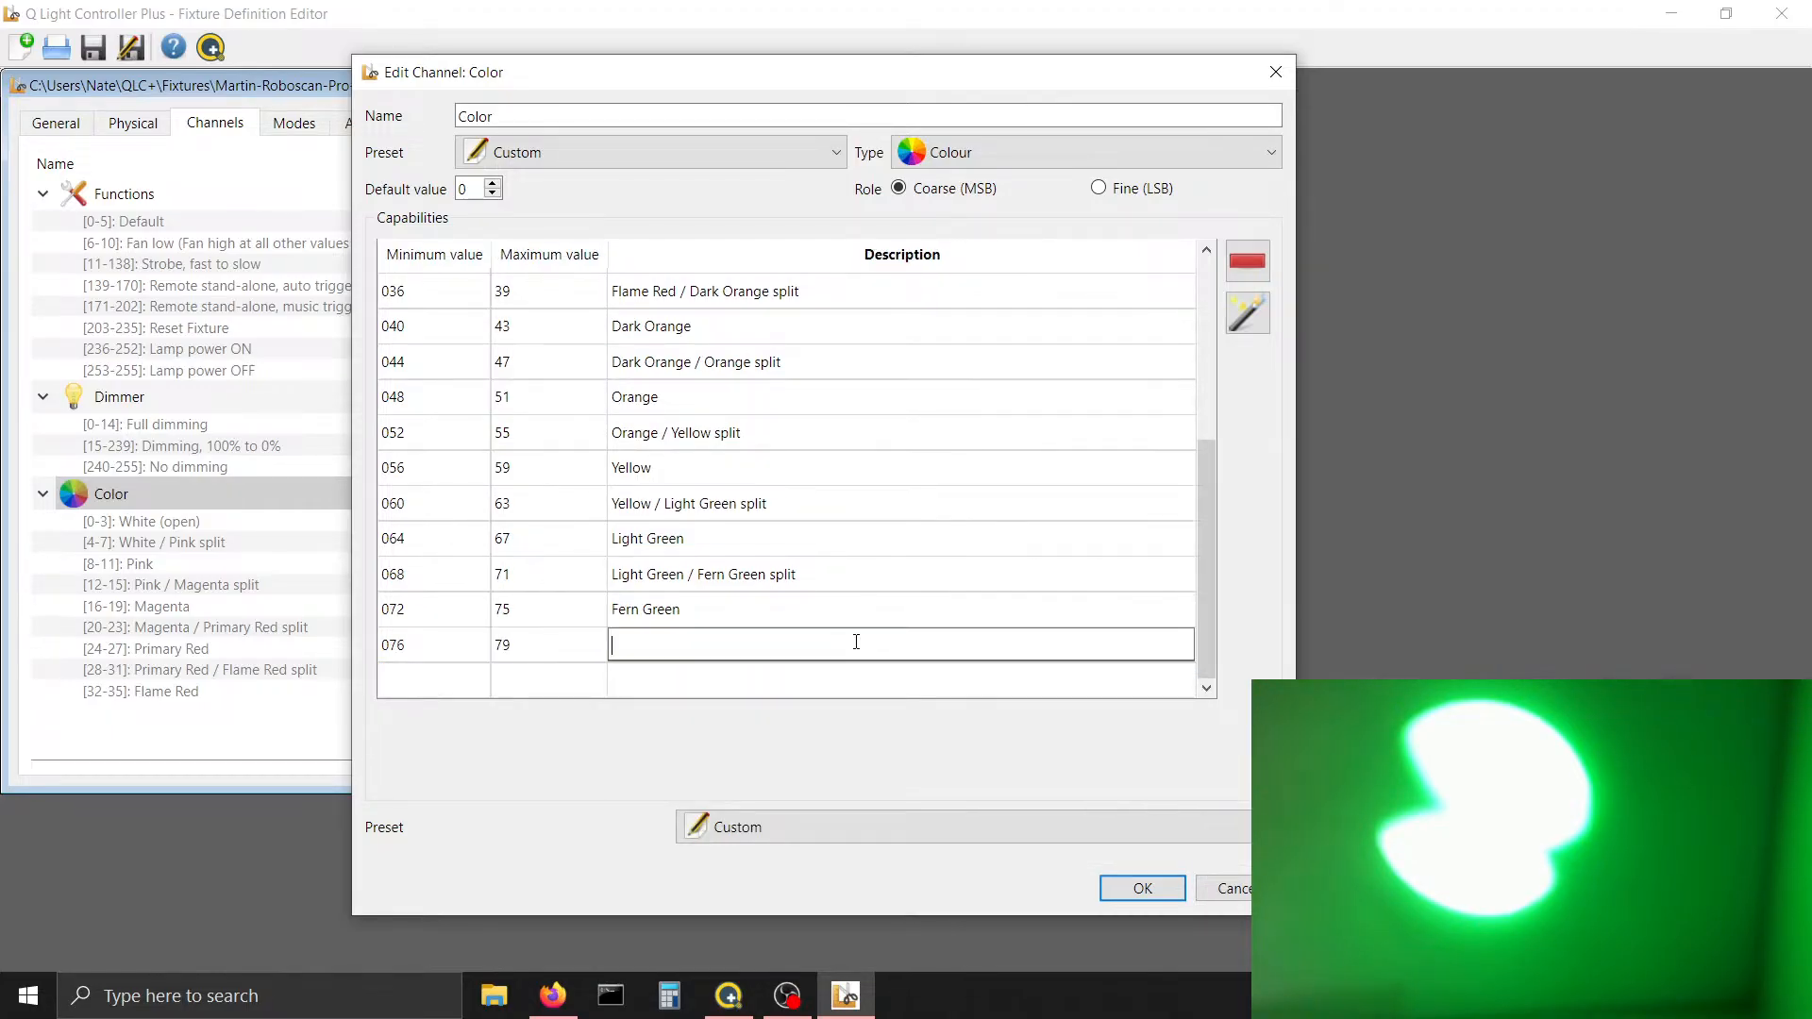
type("Fern Green / Turquoise split")
left_click(732, 830)
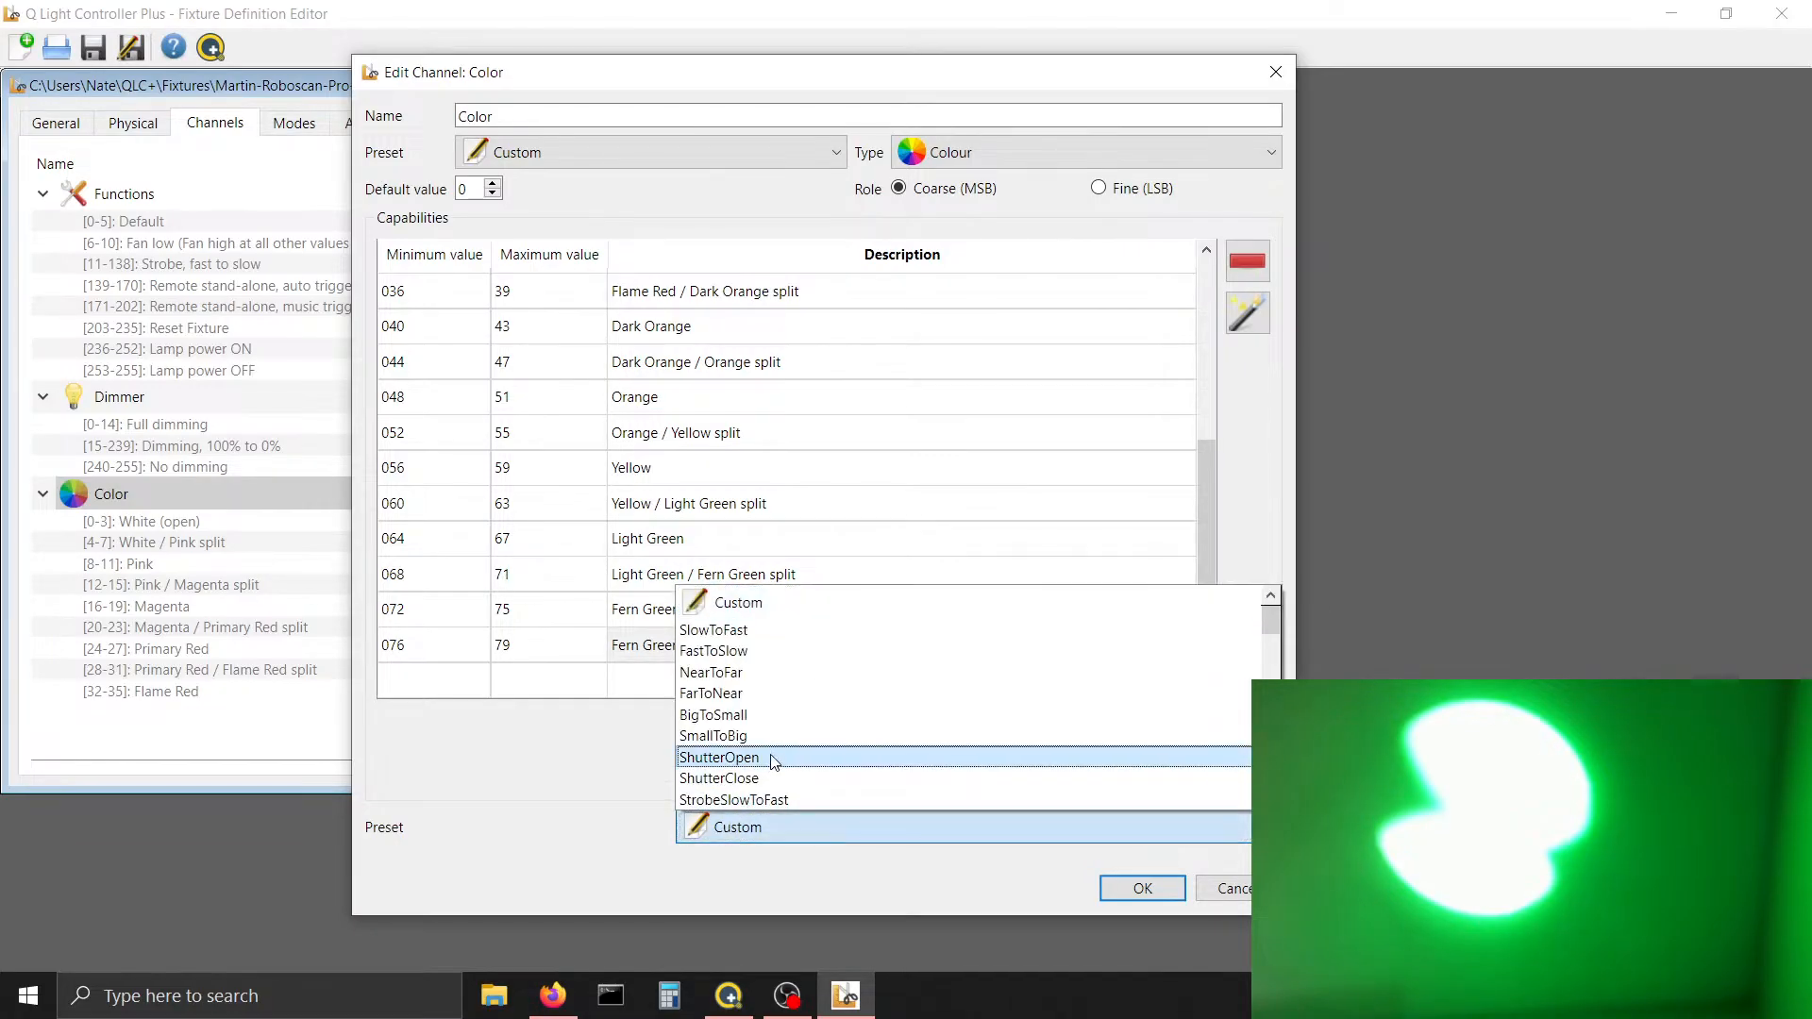
key("c")
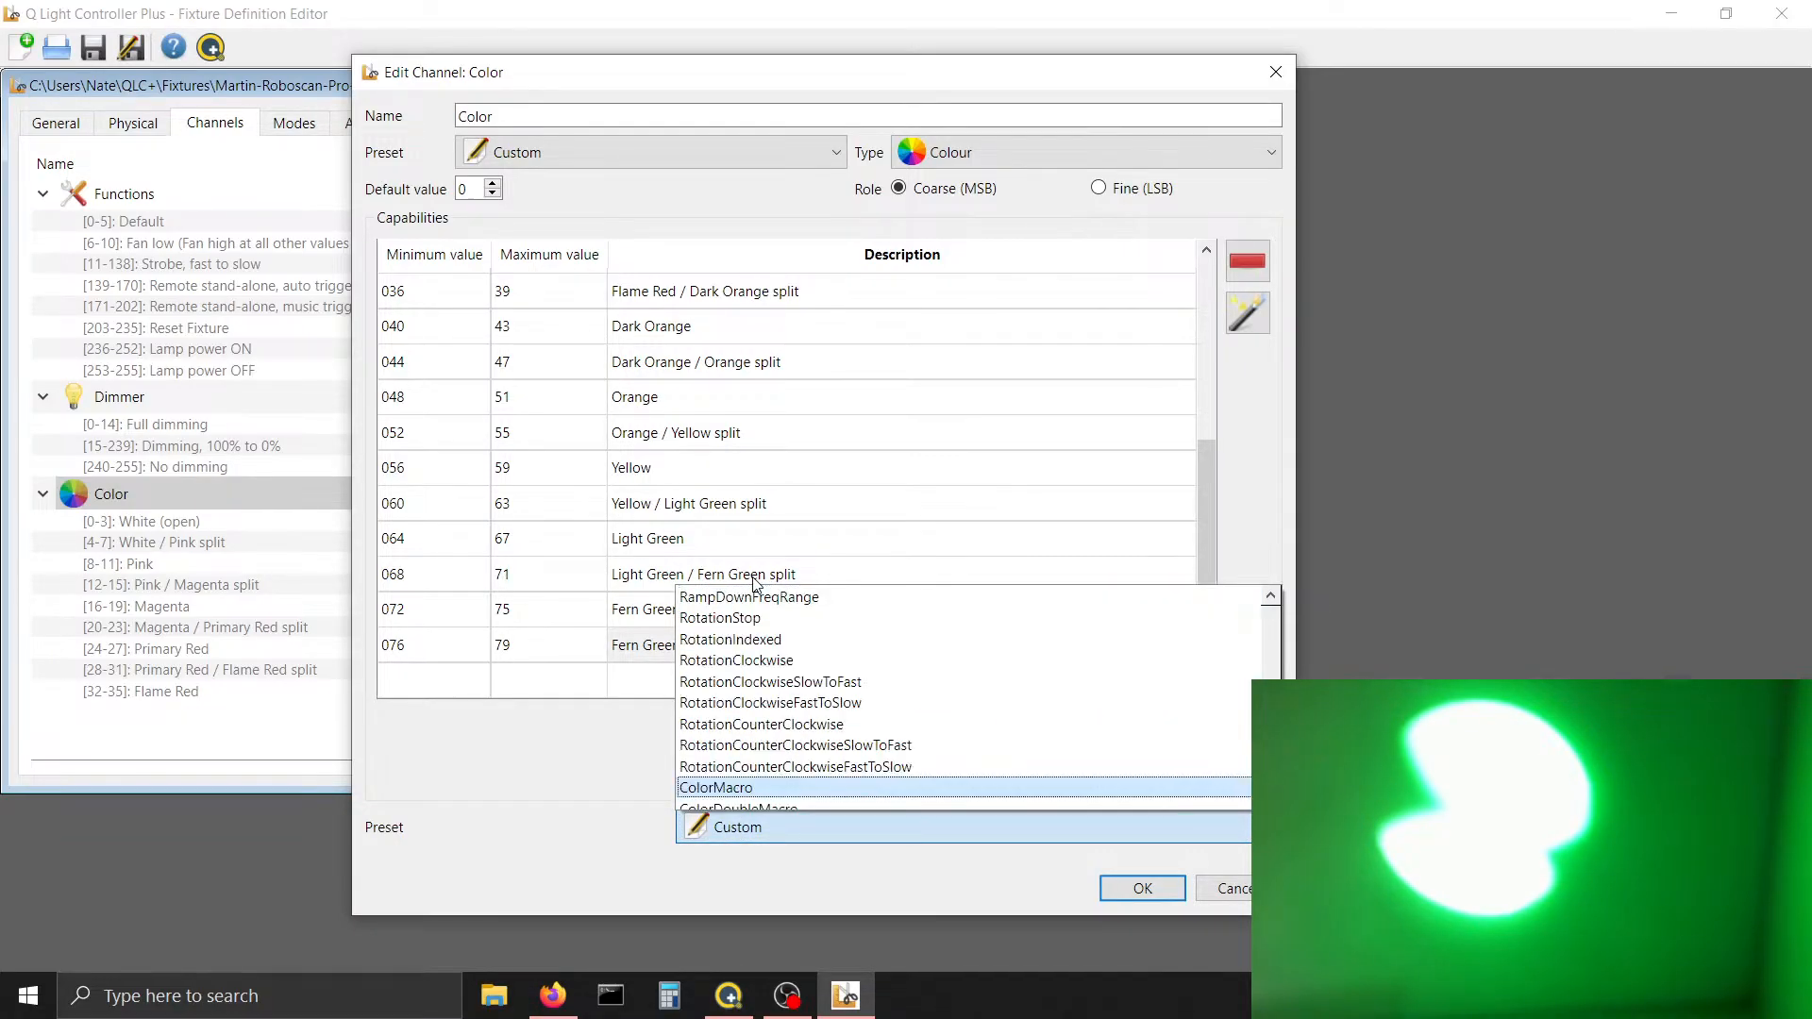
key("Down")
key("Return")
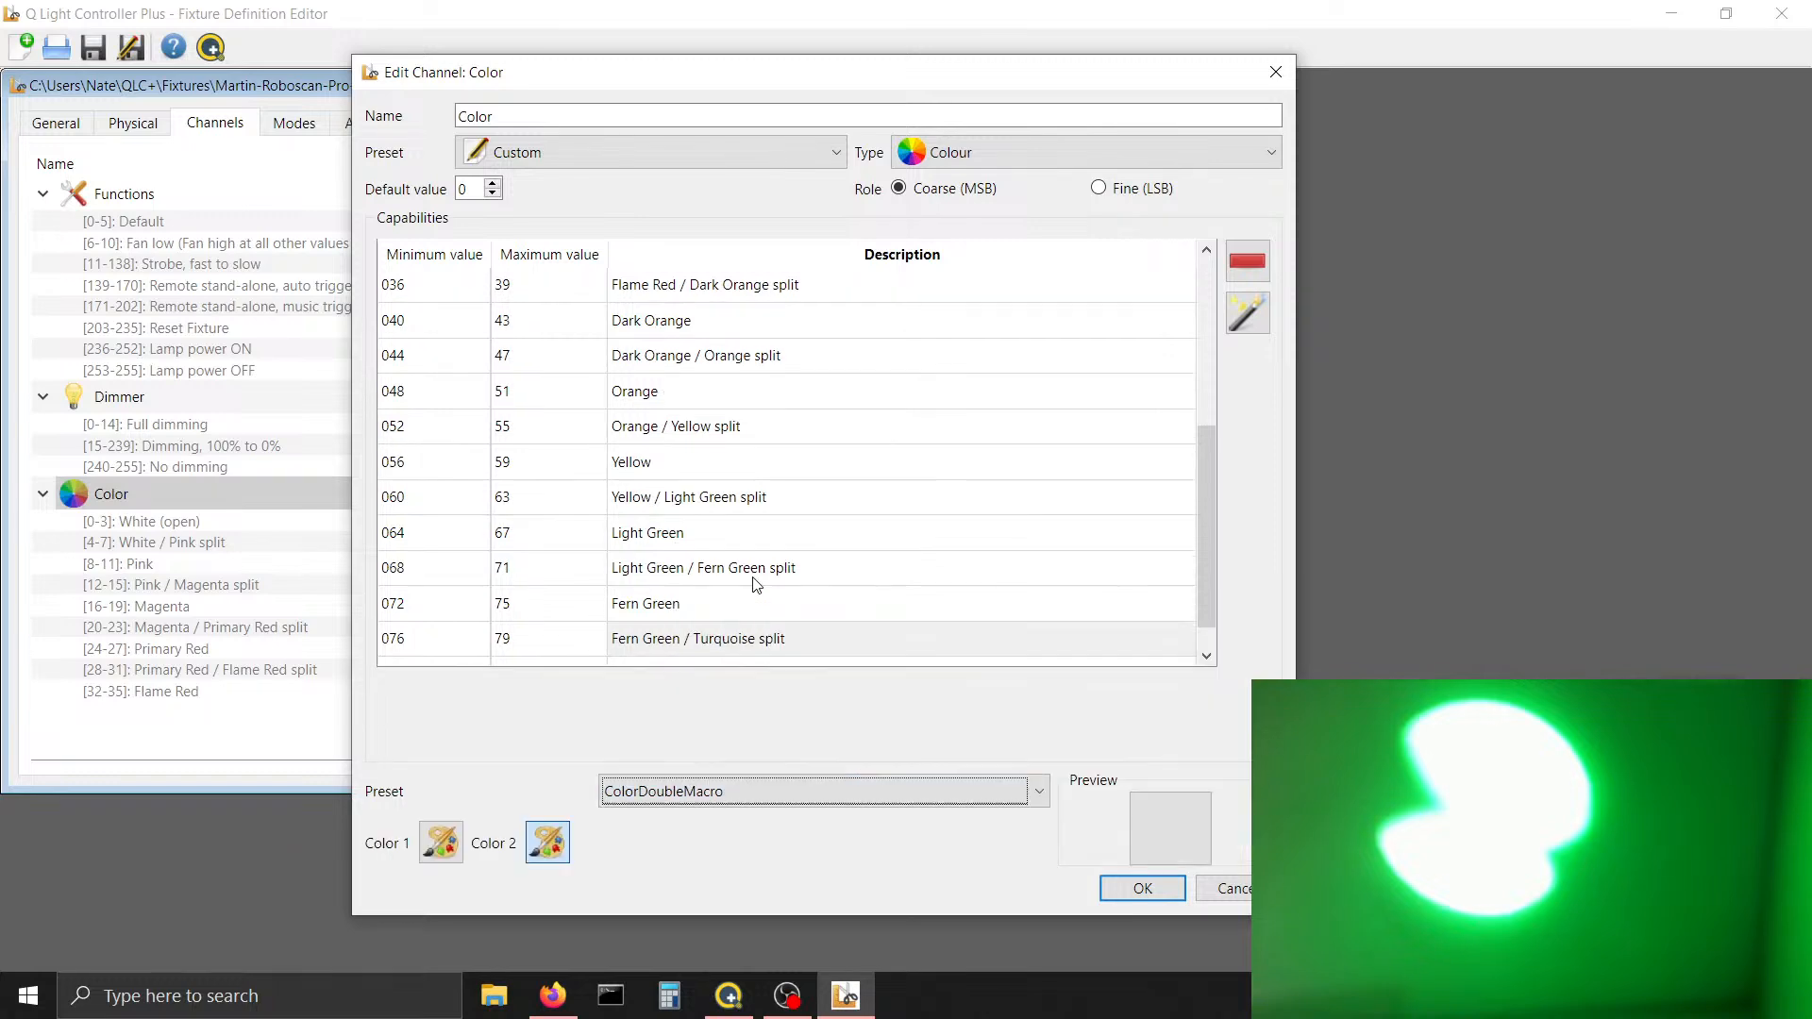
Set Color 1 of the Fern Green / Turquoise split to pure green #00ff00
left_click(440, 842)
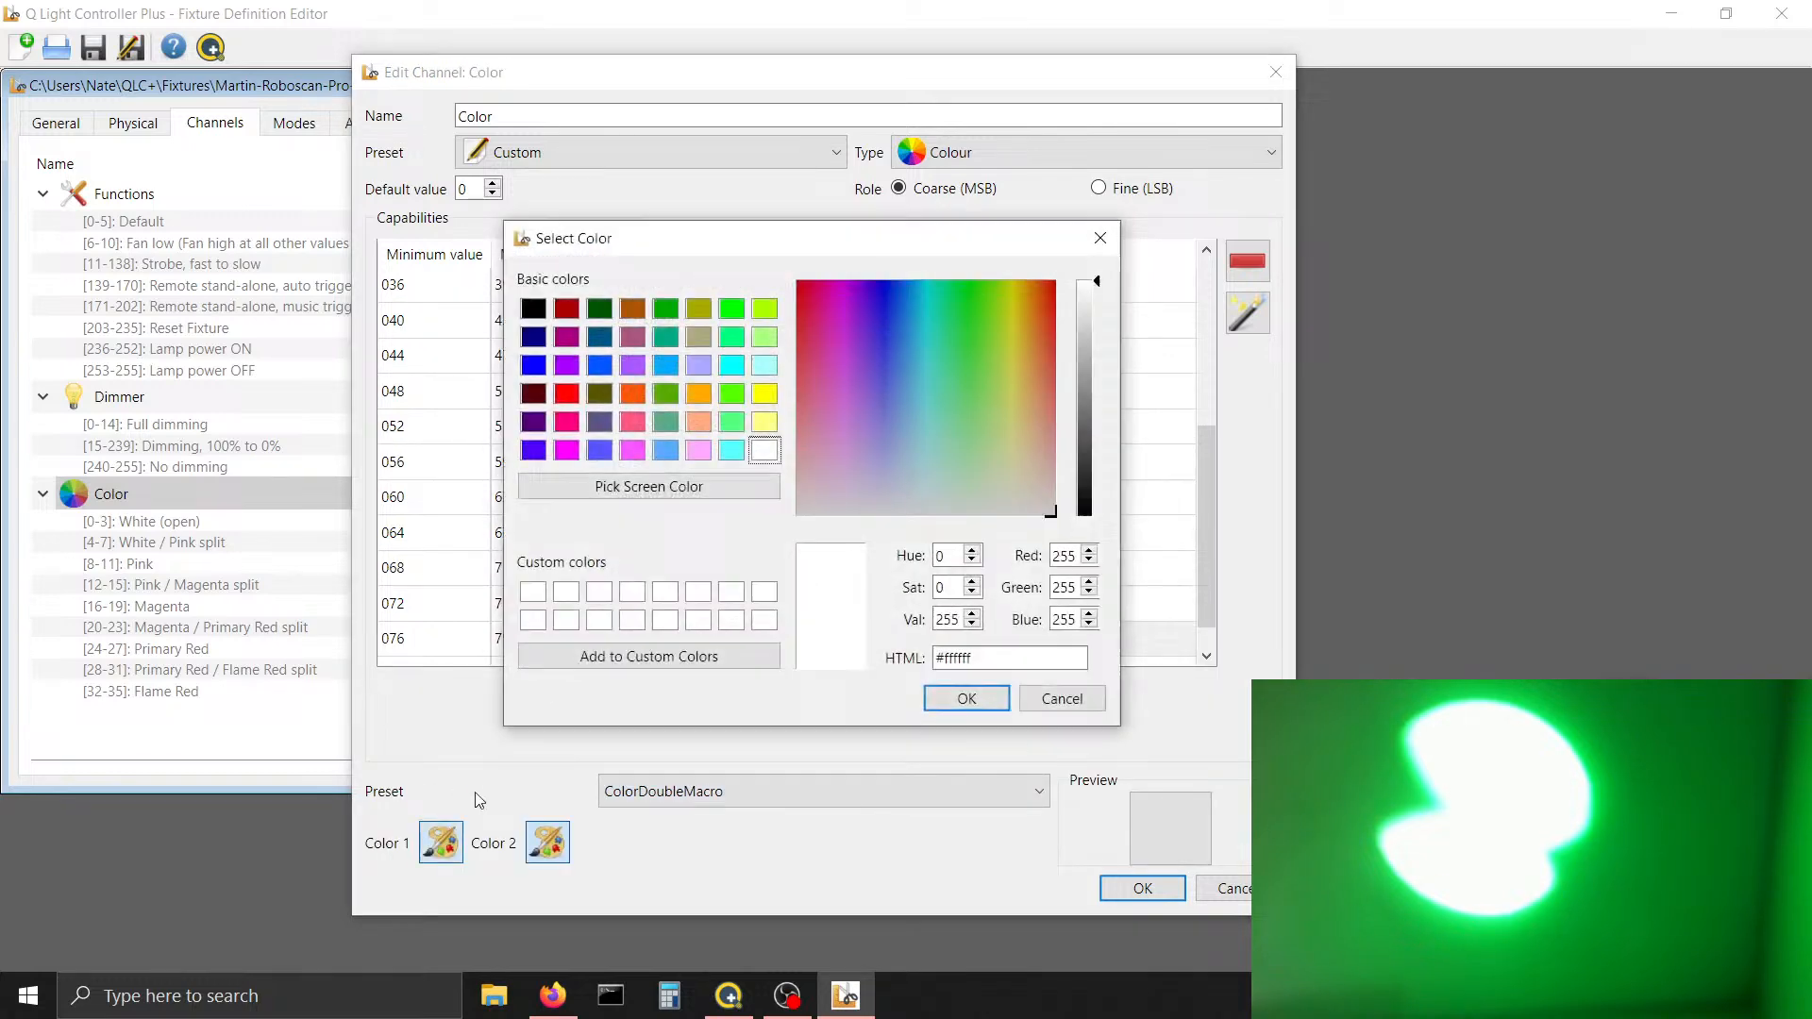
left_click(731, 315)
left_click(982, 699)
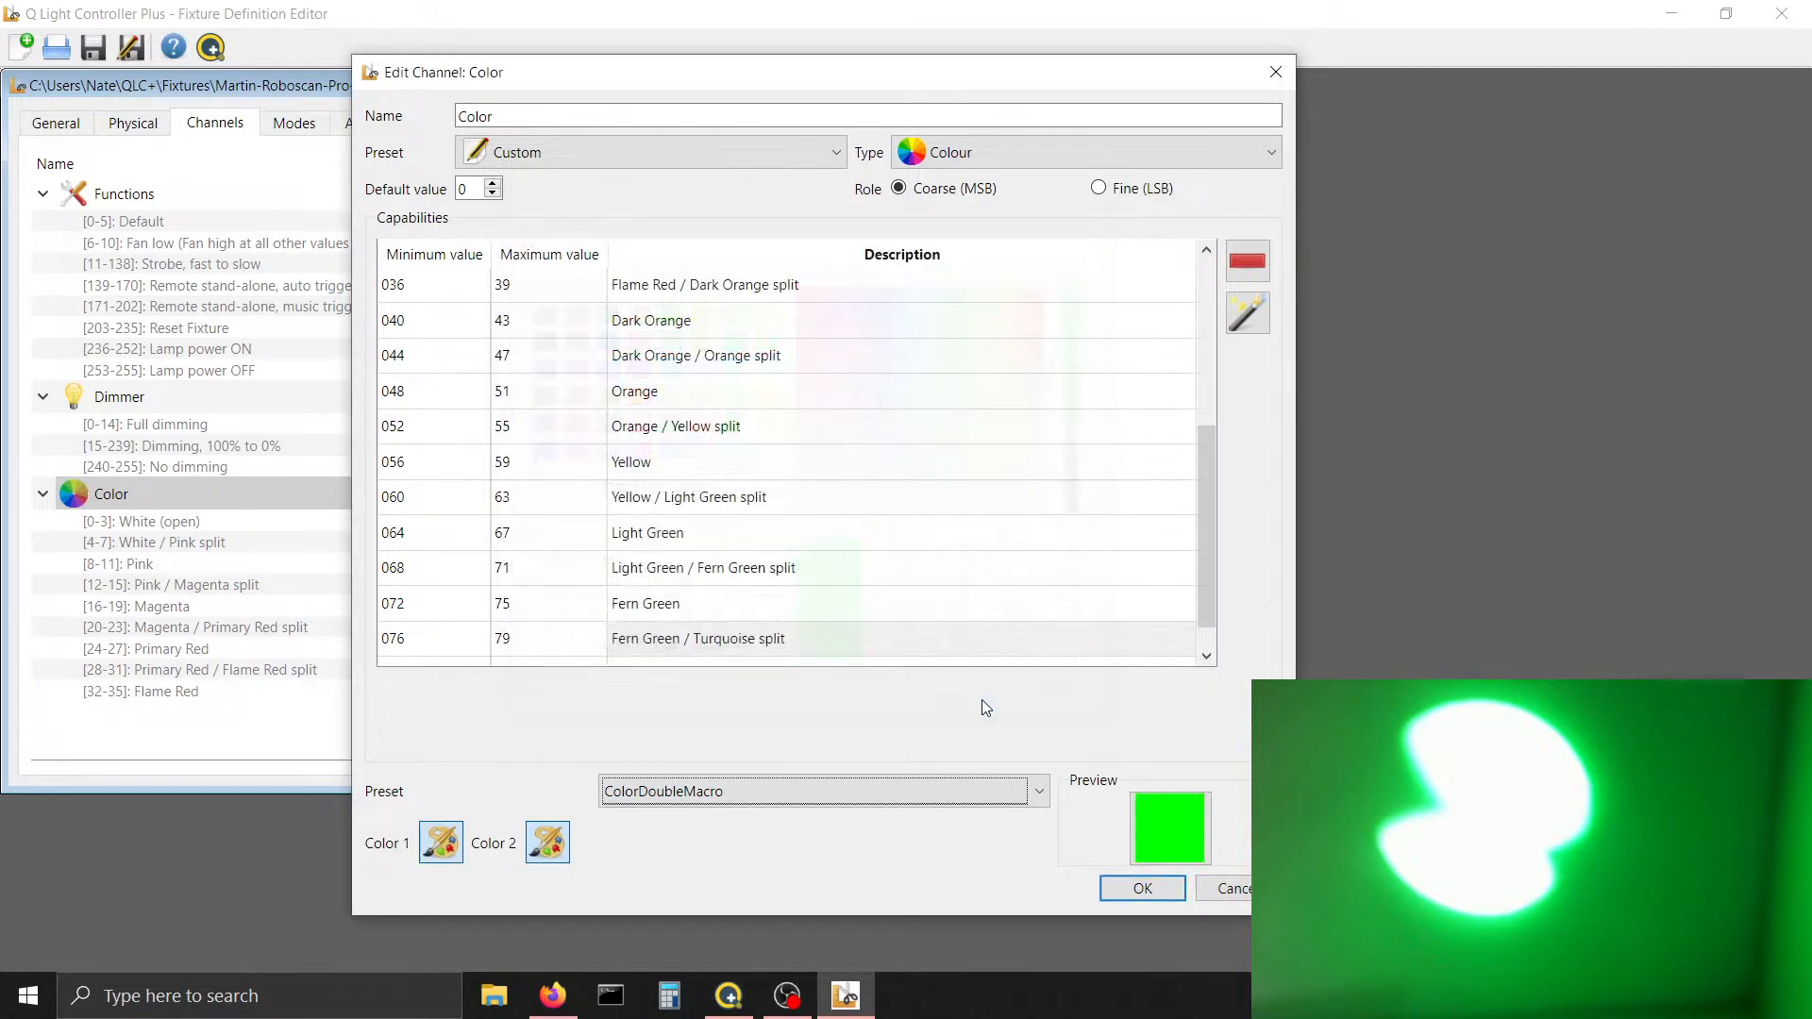
Switch to Q Light Controller Plus and raise channel 3 to 77 to check the Fern Green / Turquoise split on the light
left_click(728, 996)
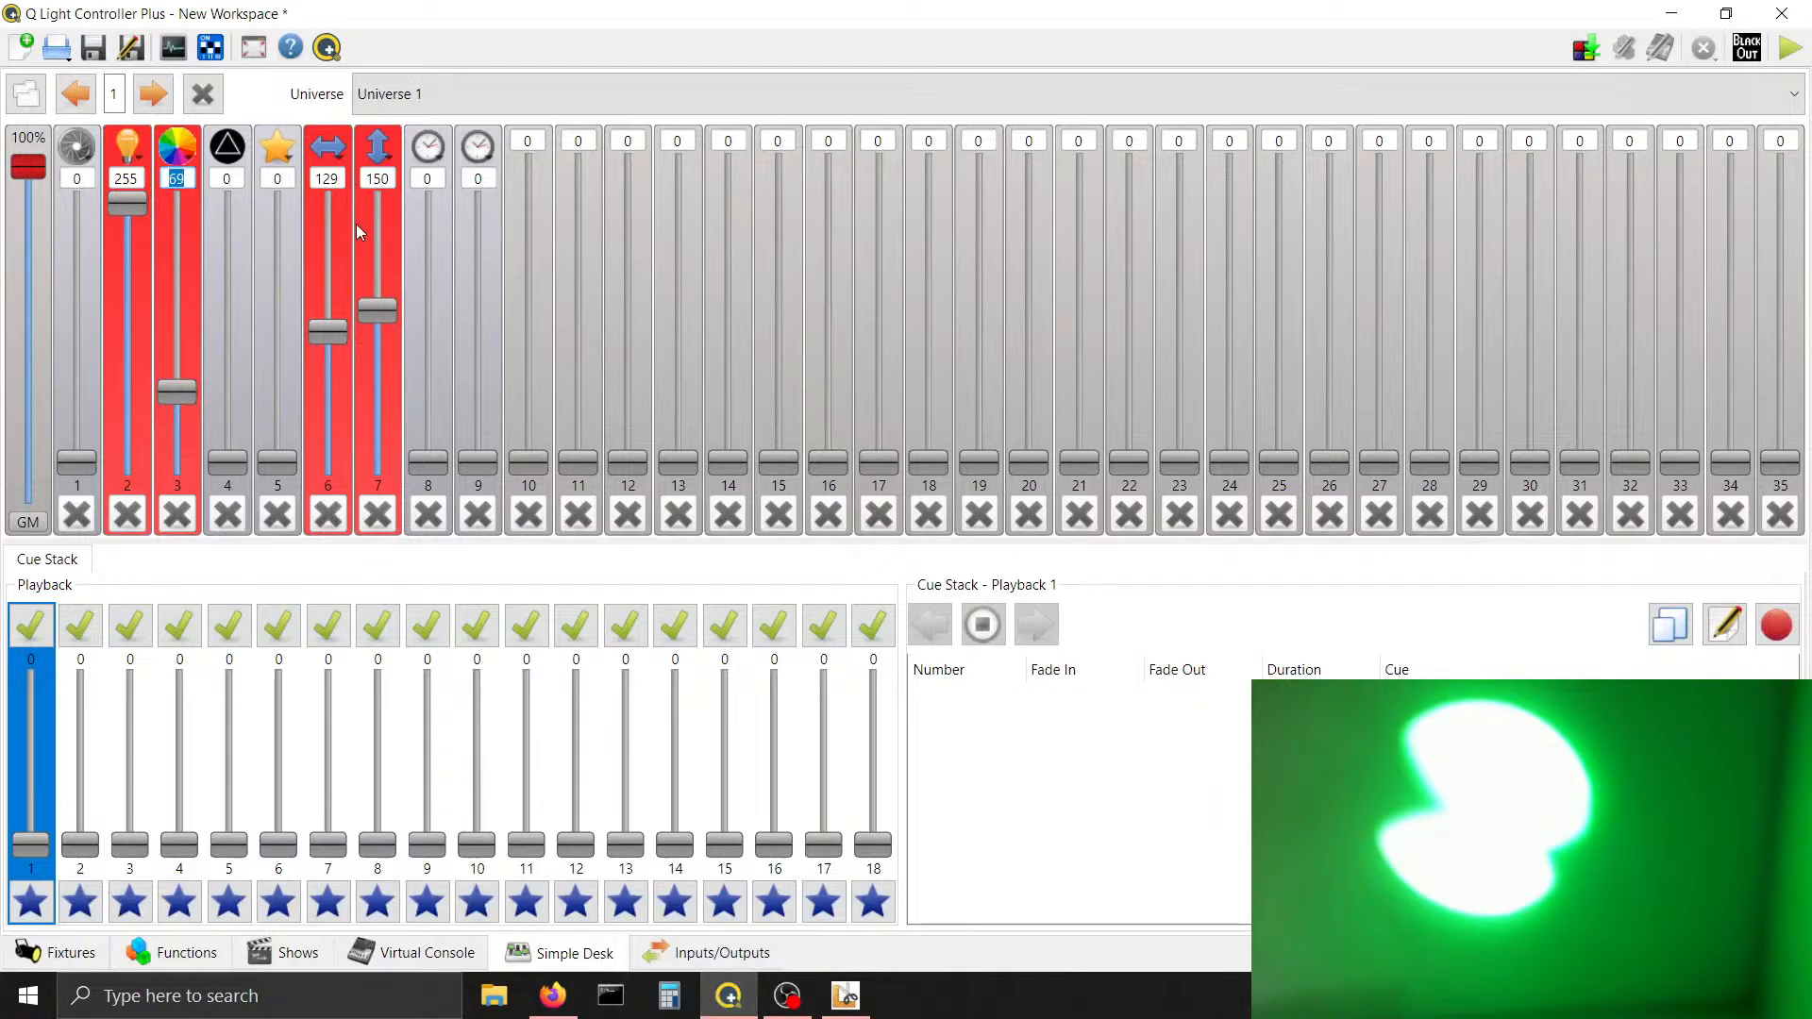
left_click(176, 180)
scroll(177, 179, "up", 5)
scroll(177, 180, "up", 3)
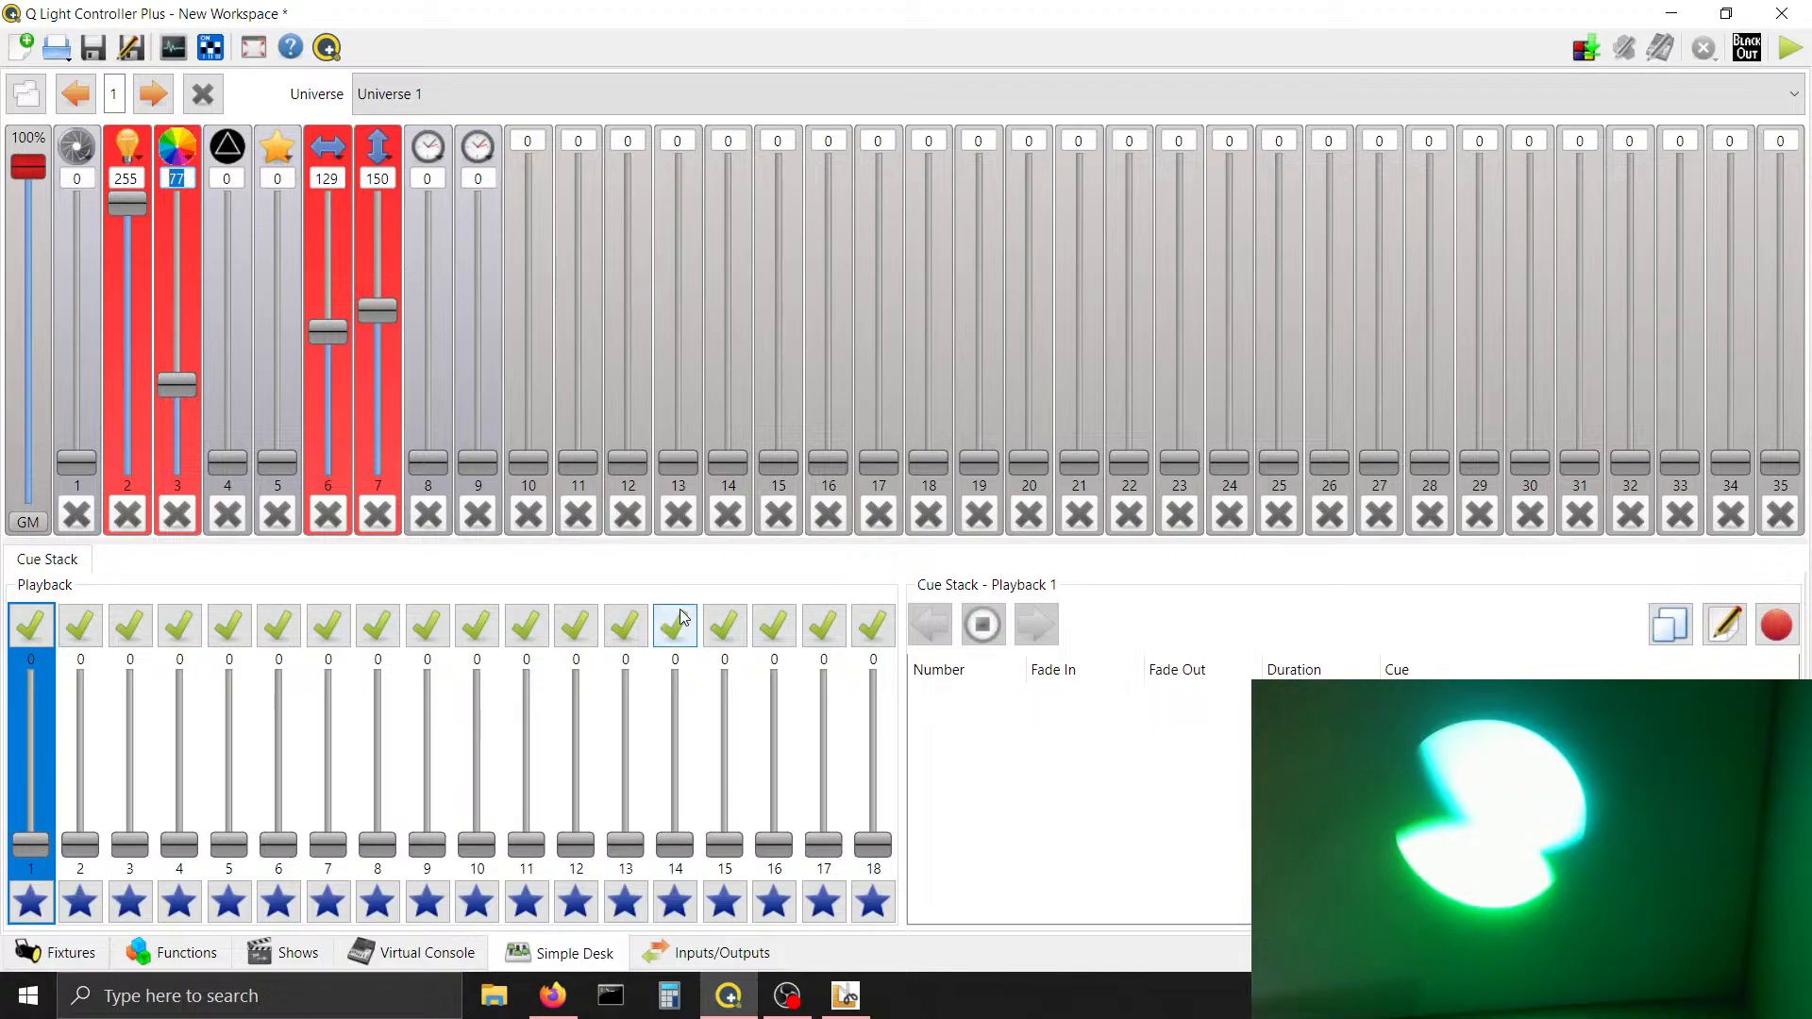
Switch to the Fixture Definition Editor, try several basic colours and set Color 2 of the Fern Green / Turquoise split to #00e1a1
left_click(845, 996)
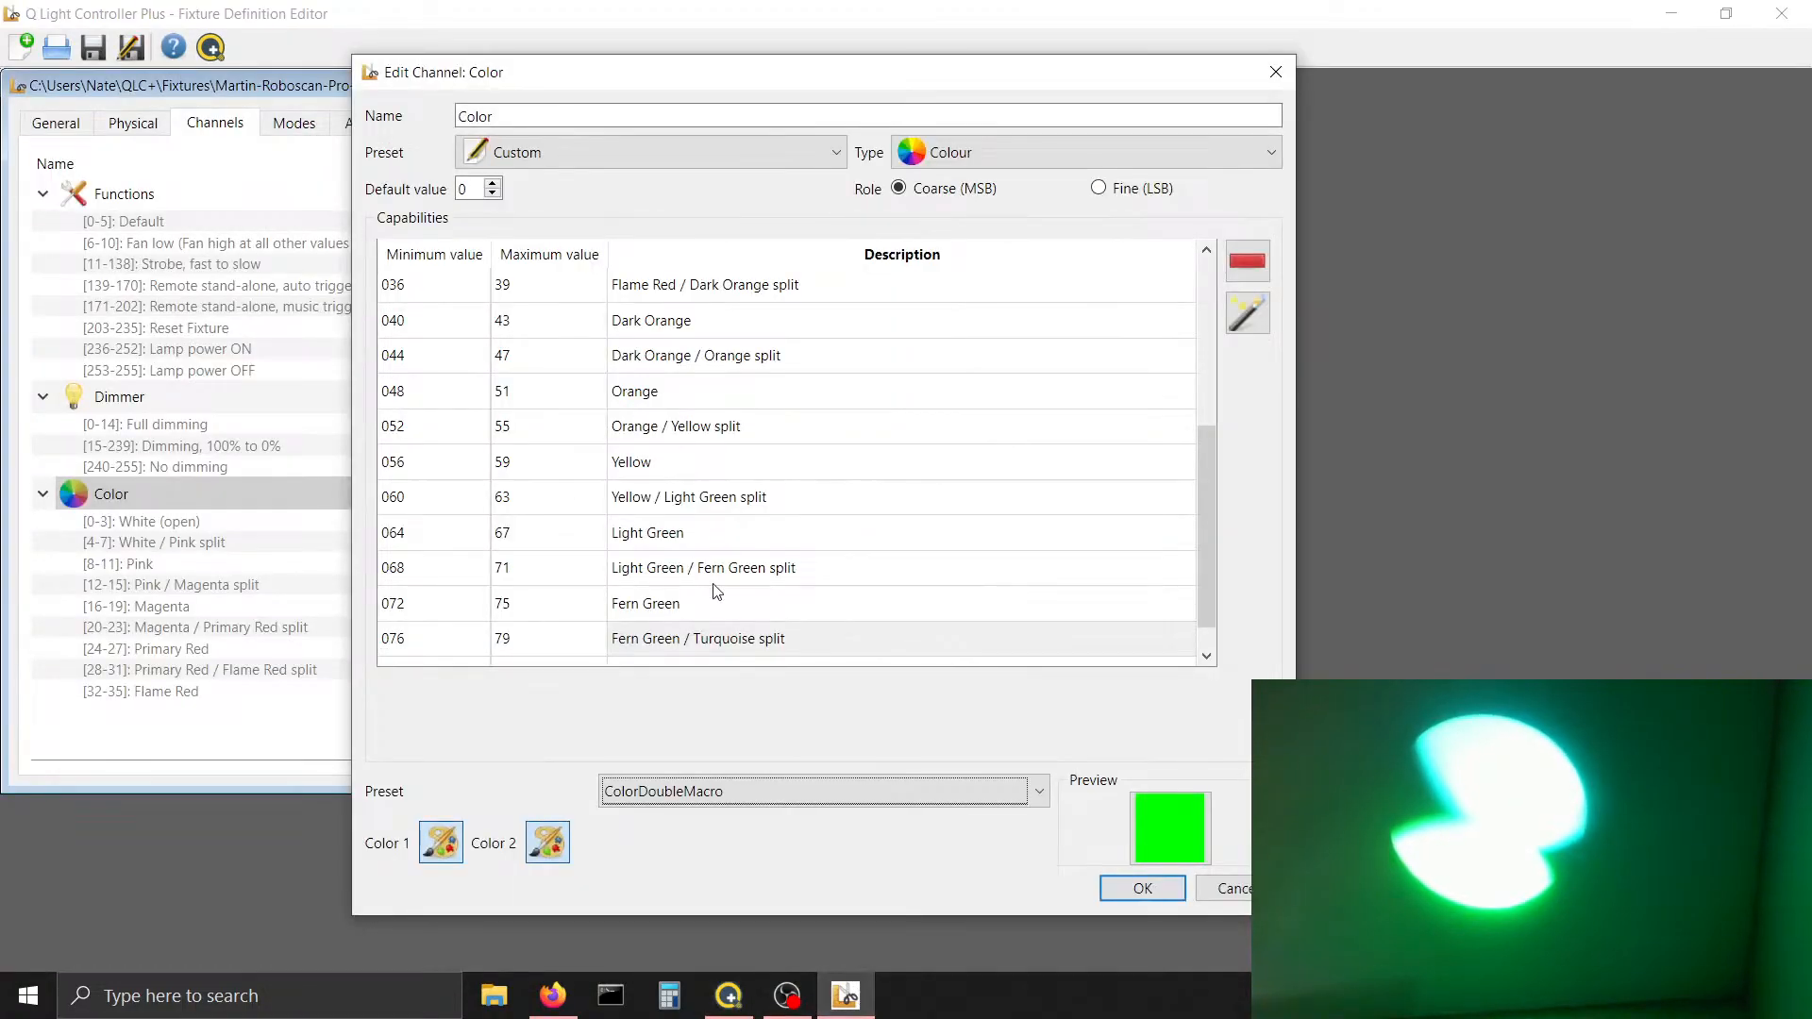
left_click(548, 843)
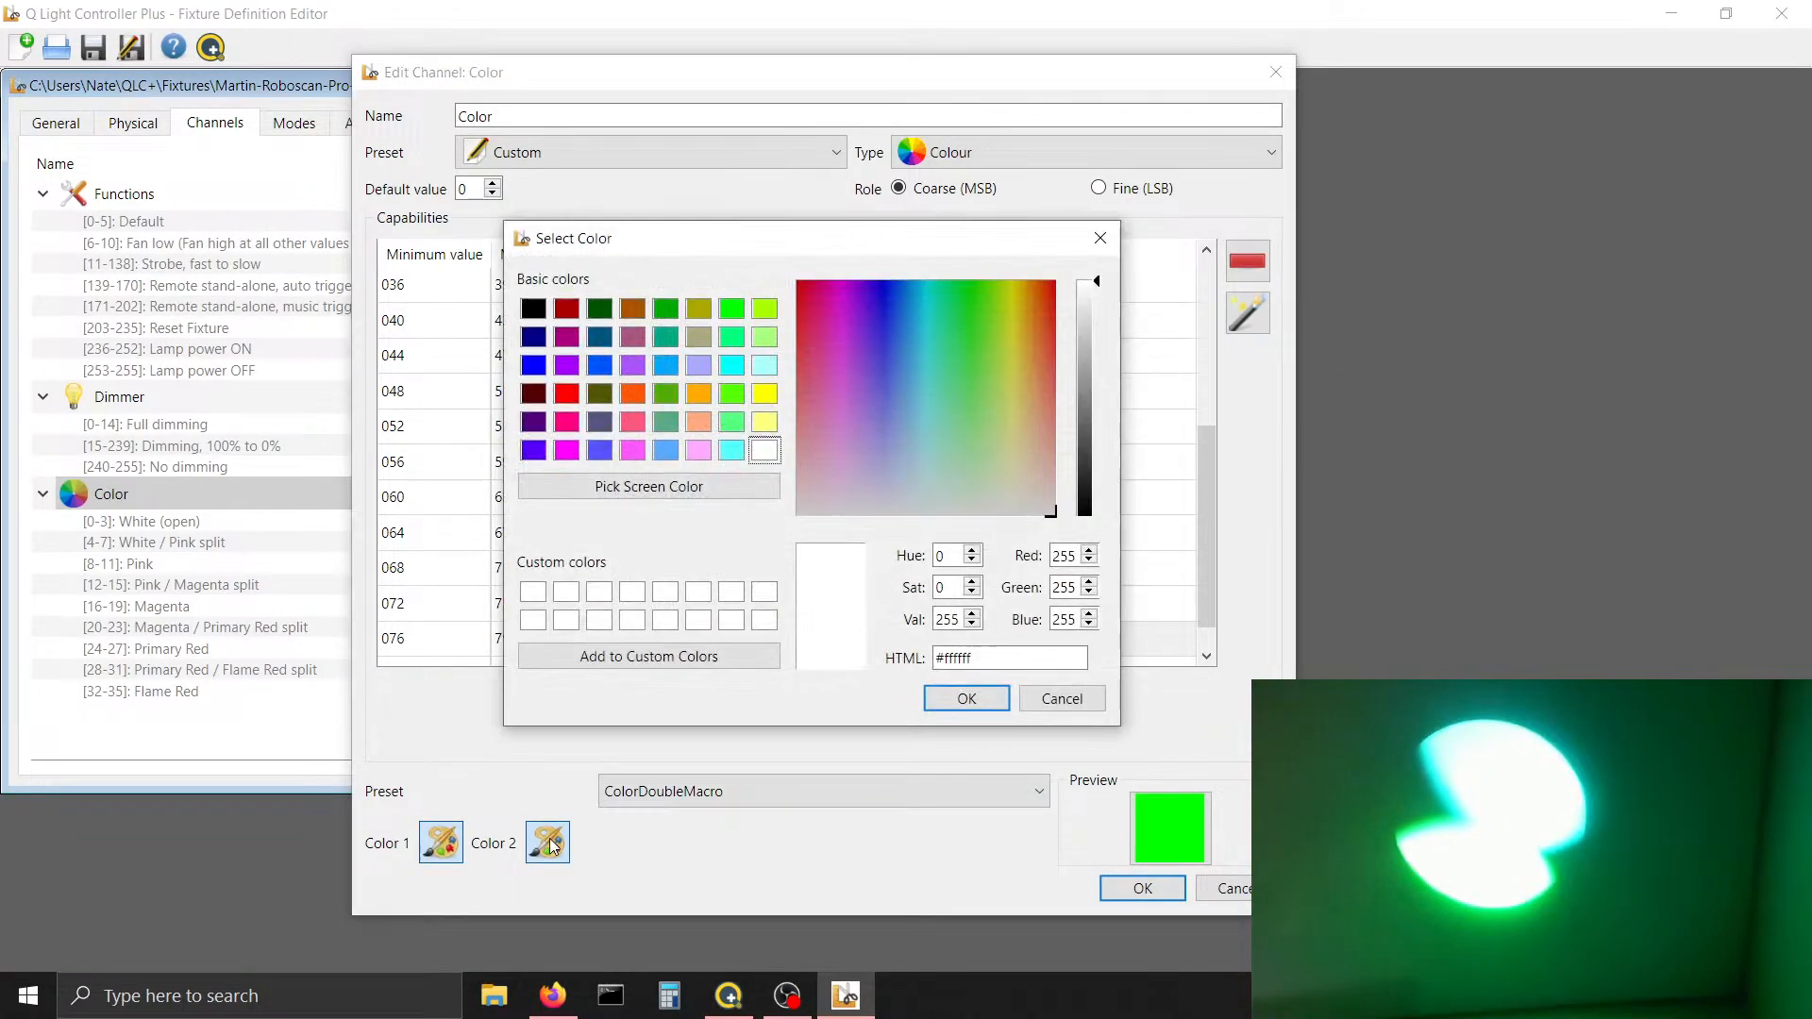
left_click(729, 367)
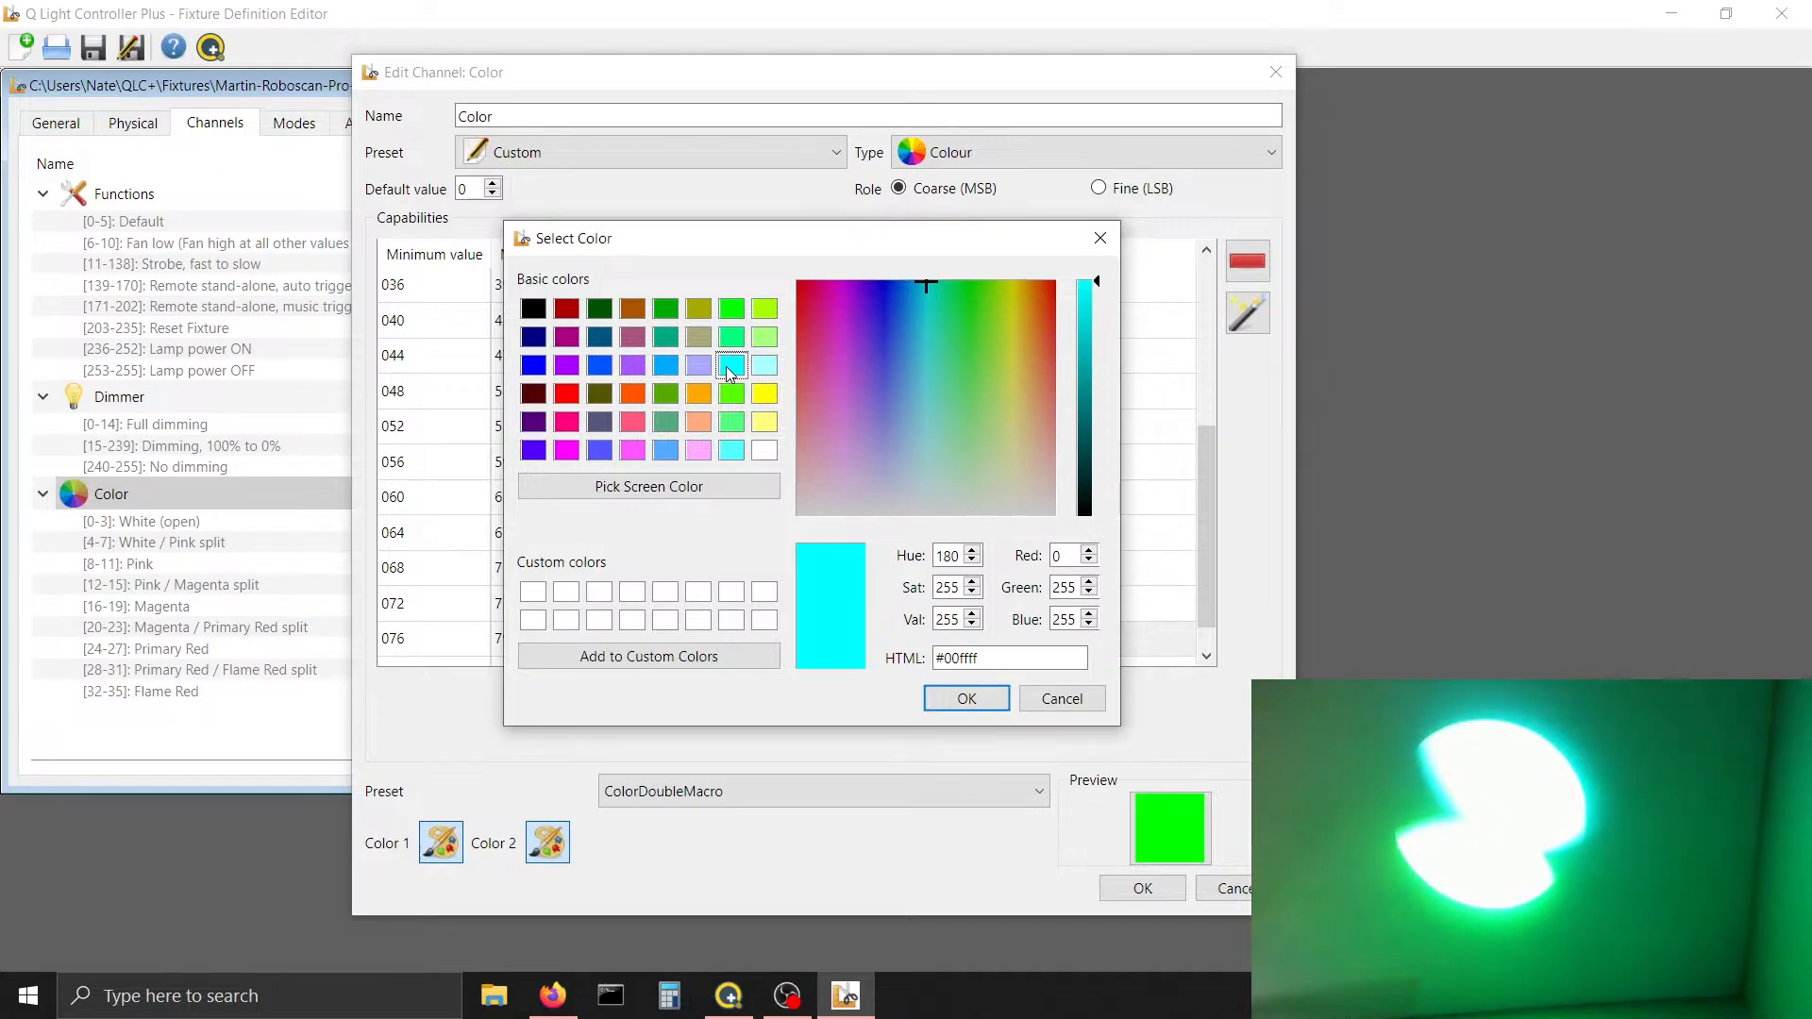
left_click(666, 367)
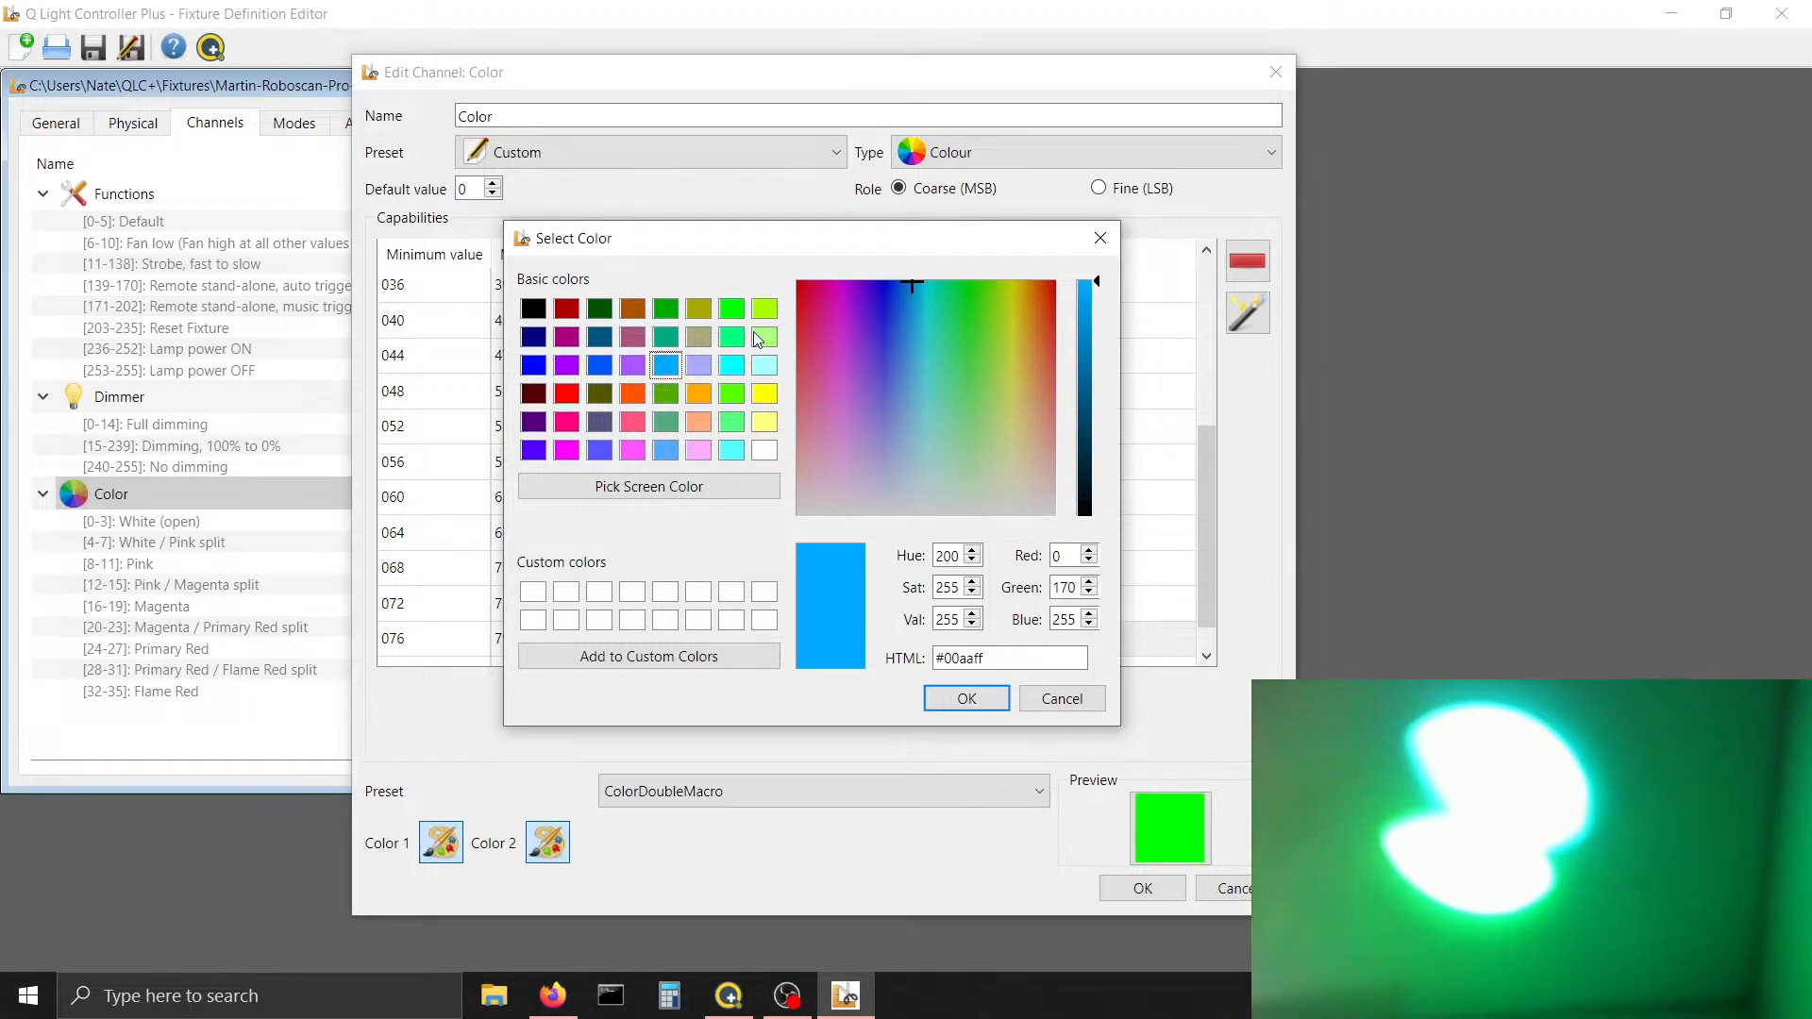
left_click(666, 311)
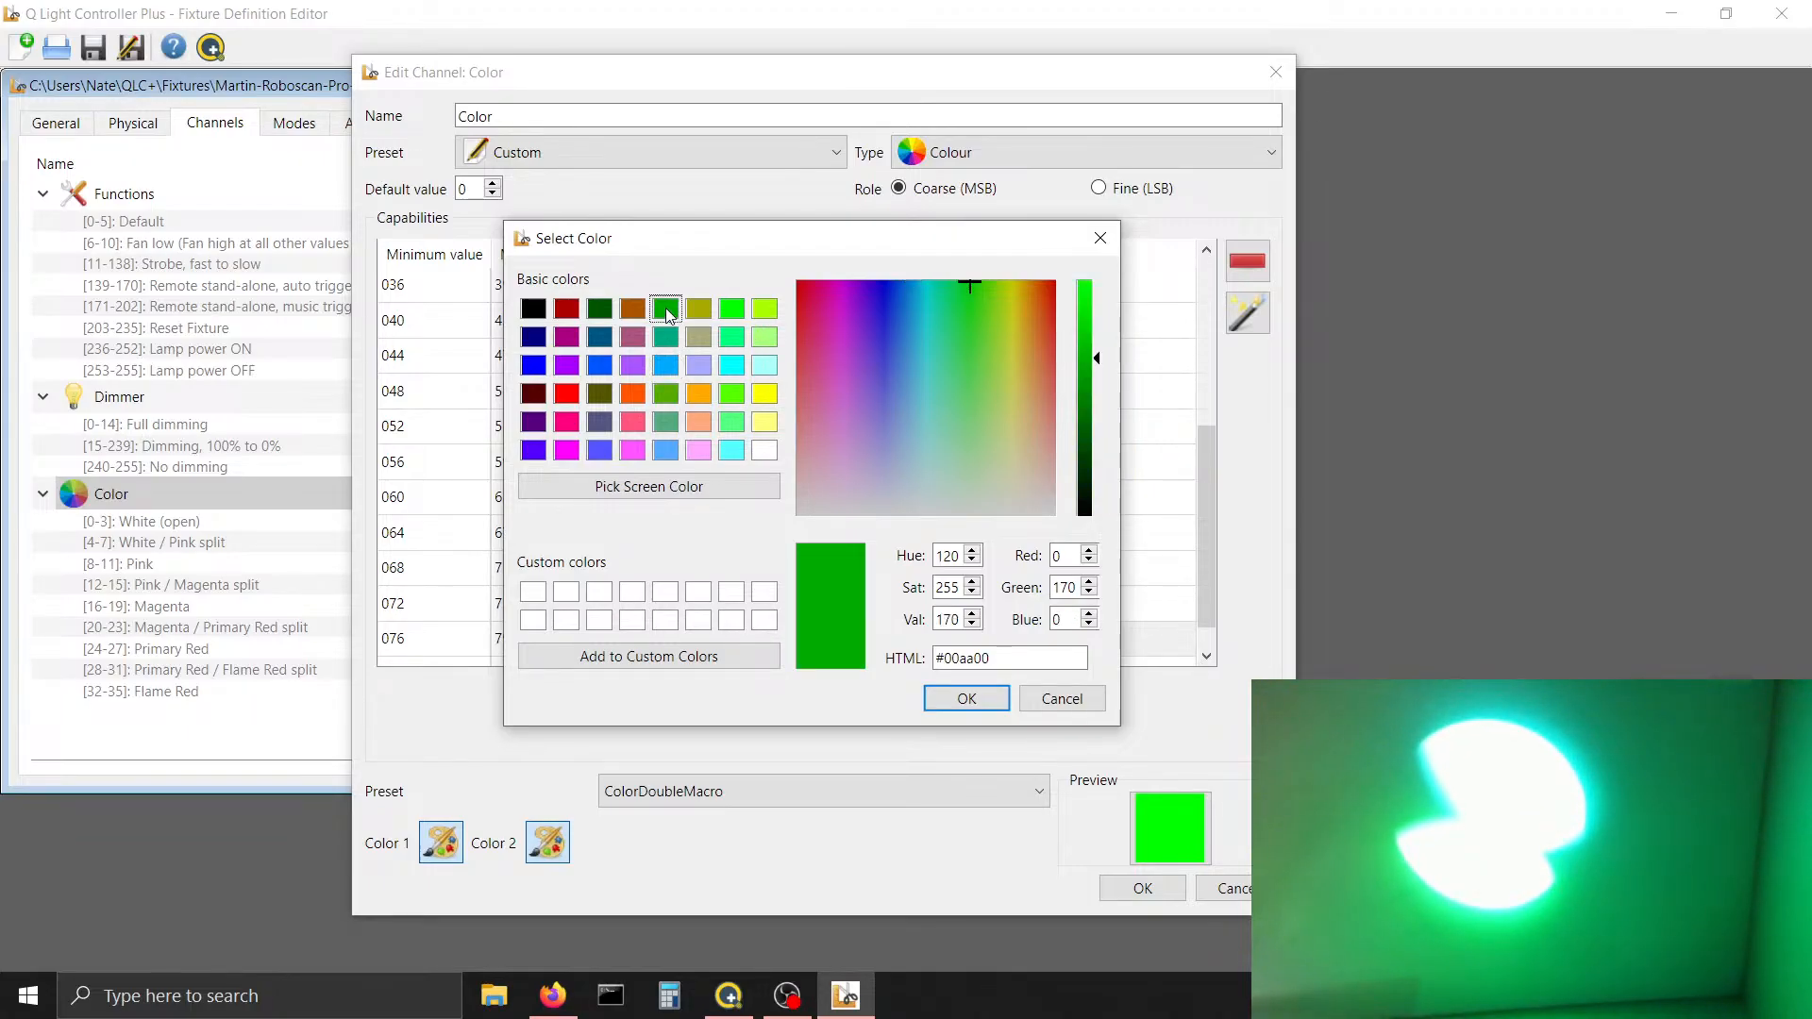
left_click(633, 365)
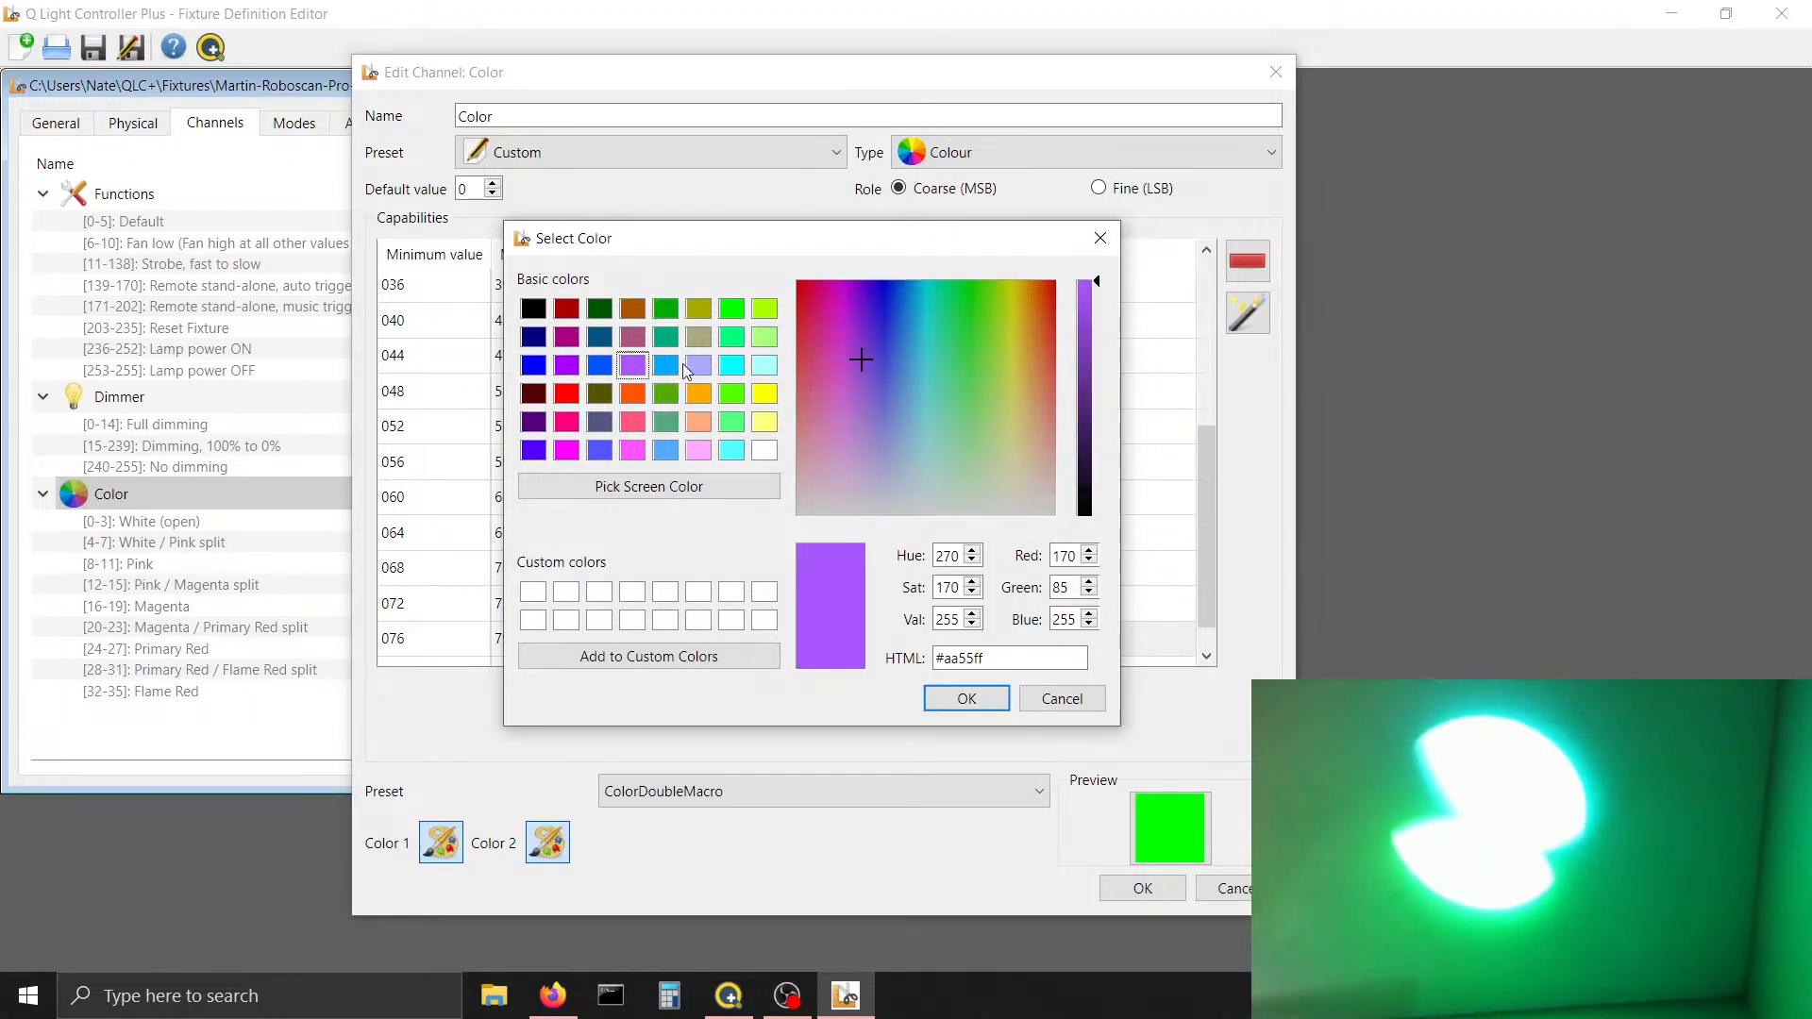
left_click(667, 366)
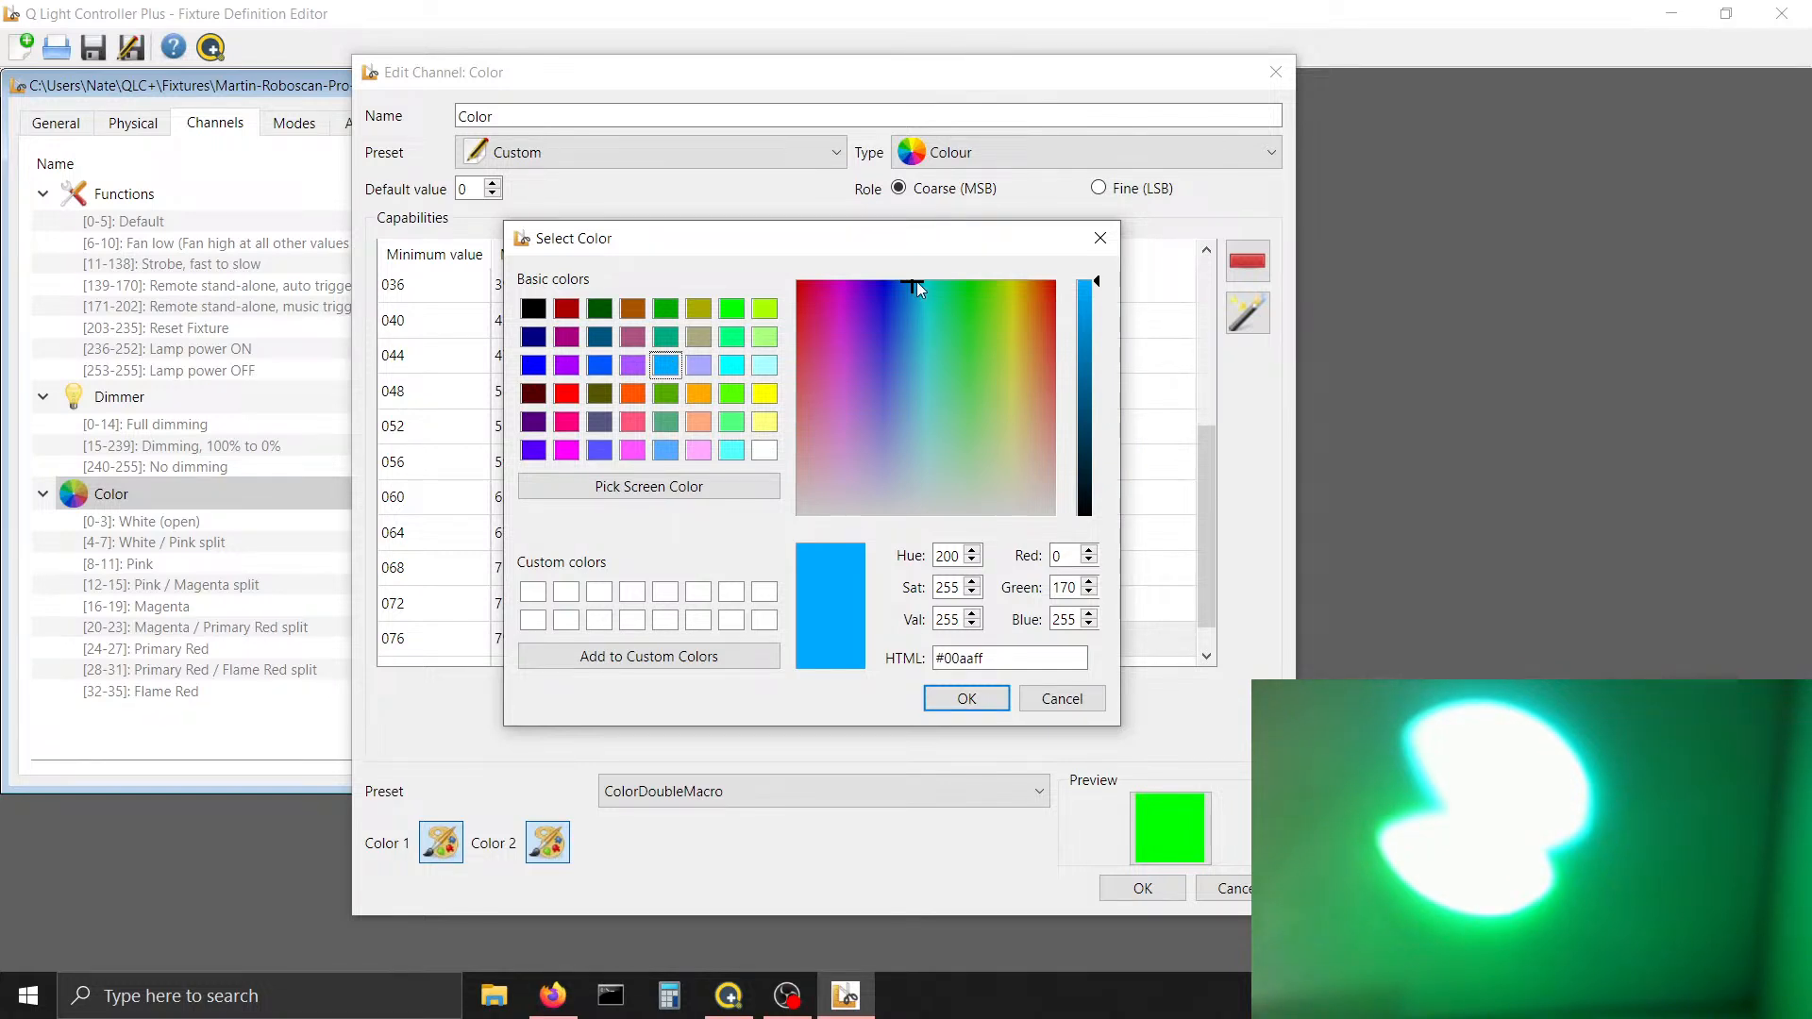
left_click(932, 282)
left_click(938, 282)
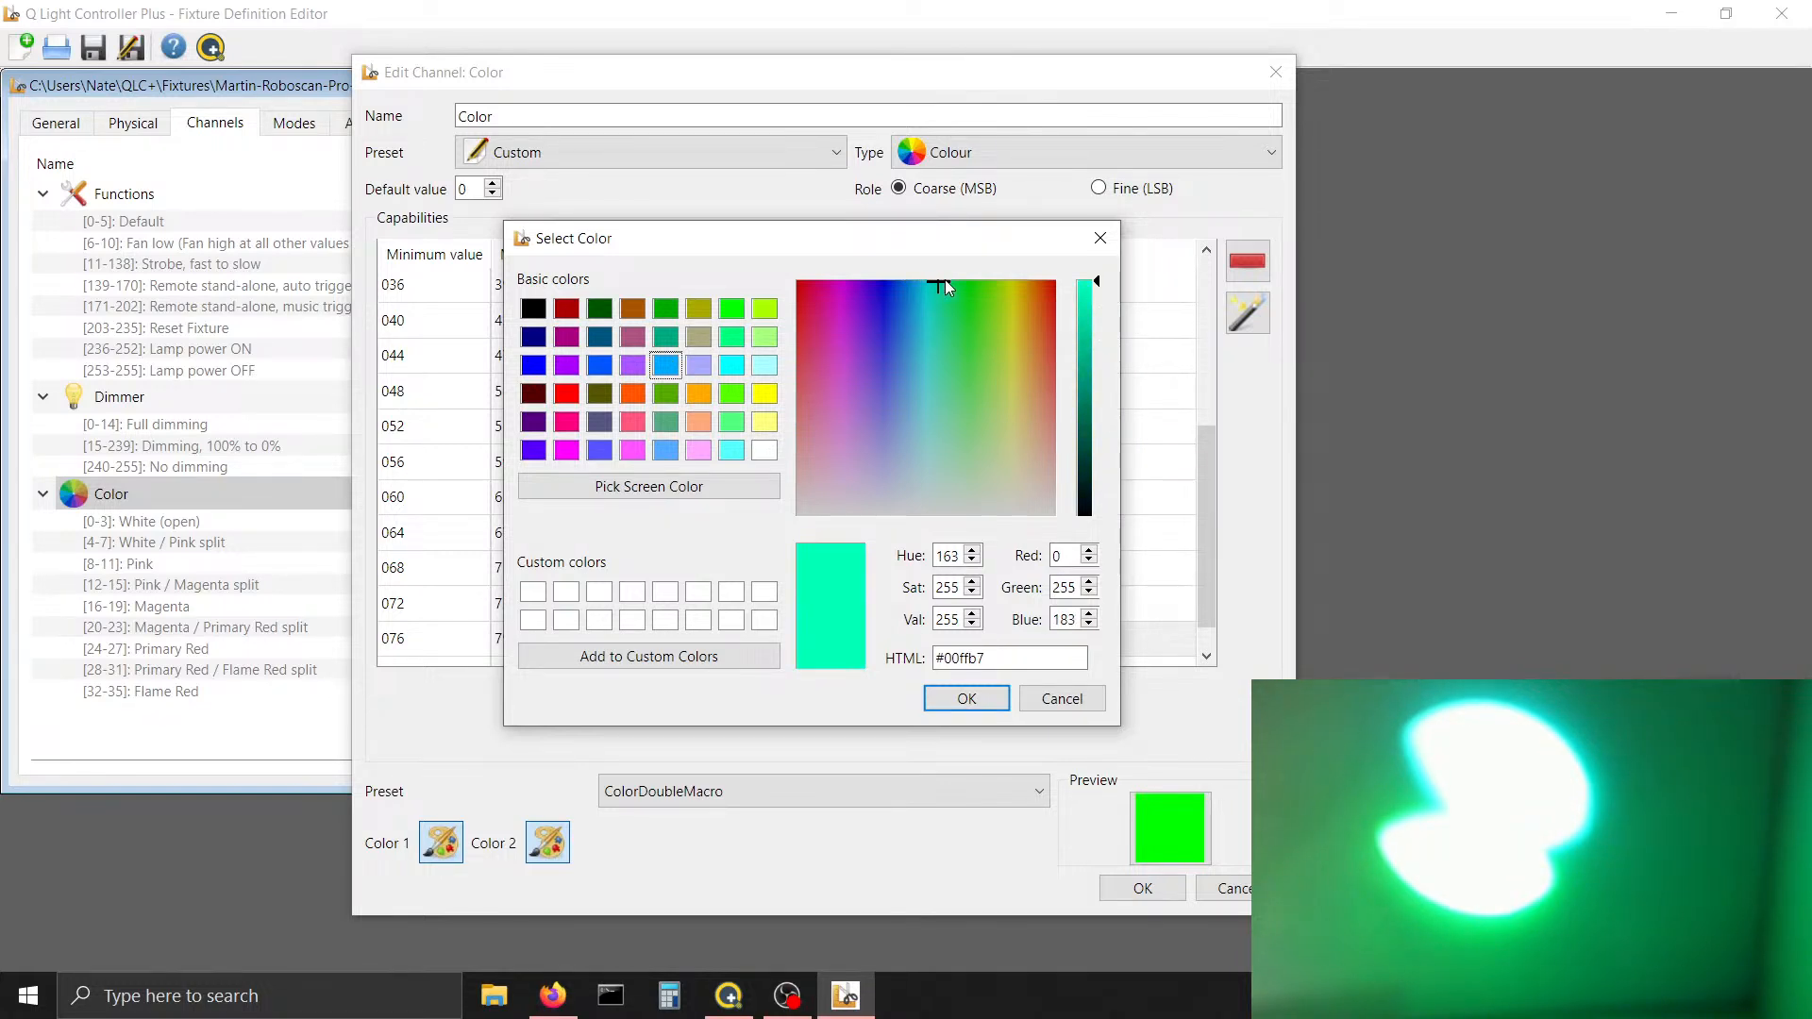
left_click_drag(1098, 288, 1099, 314)
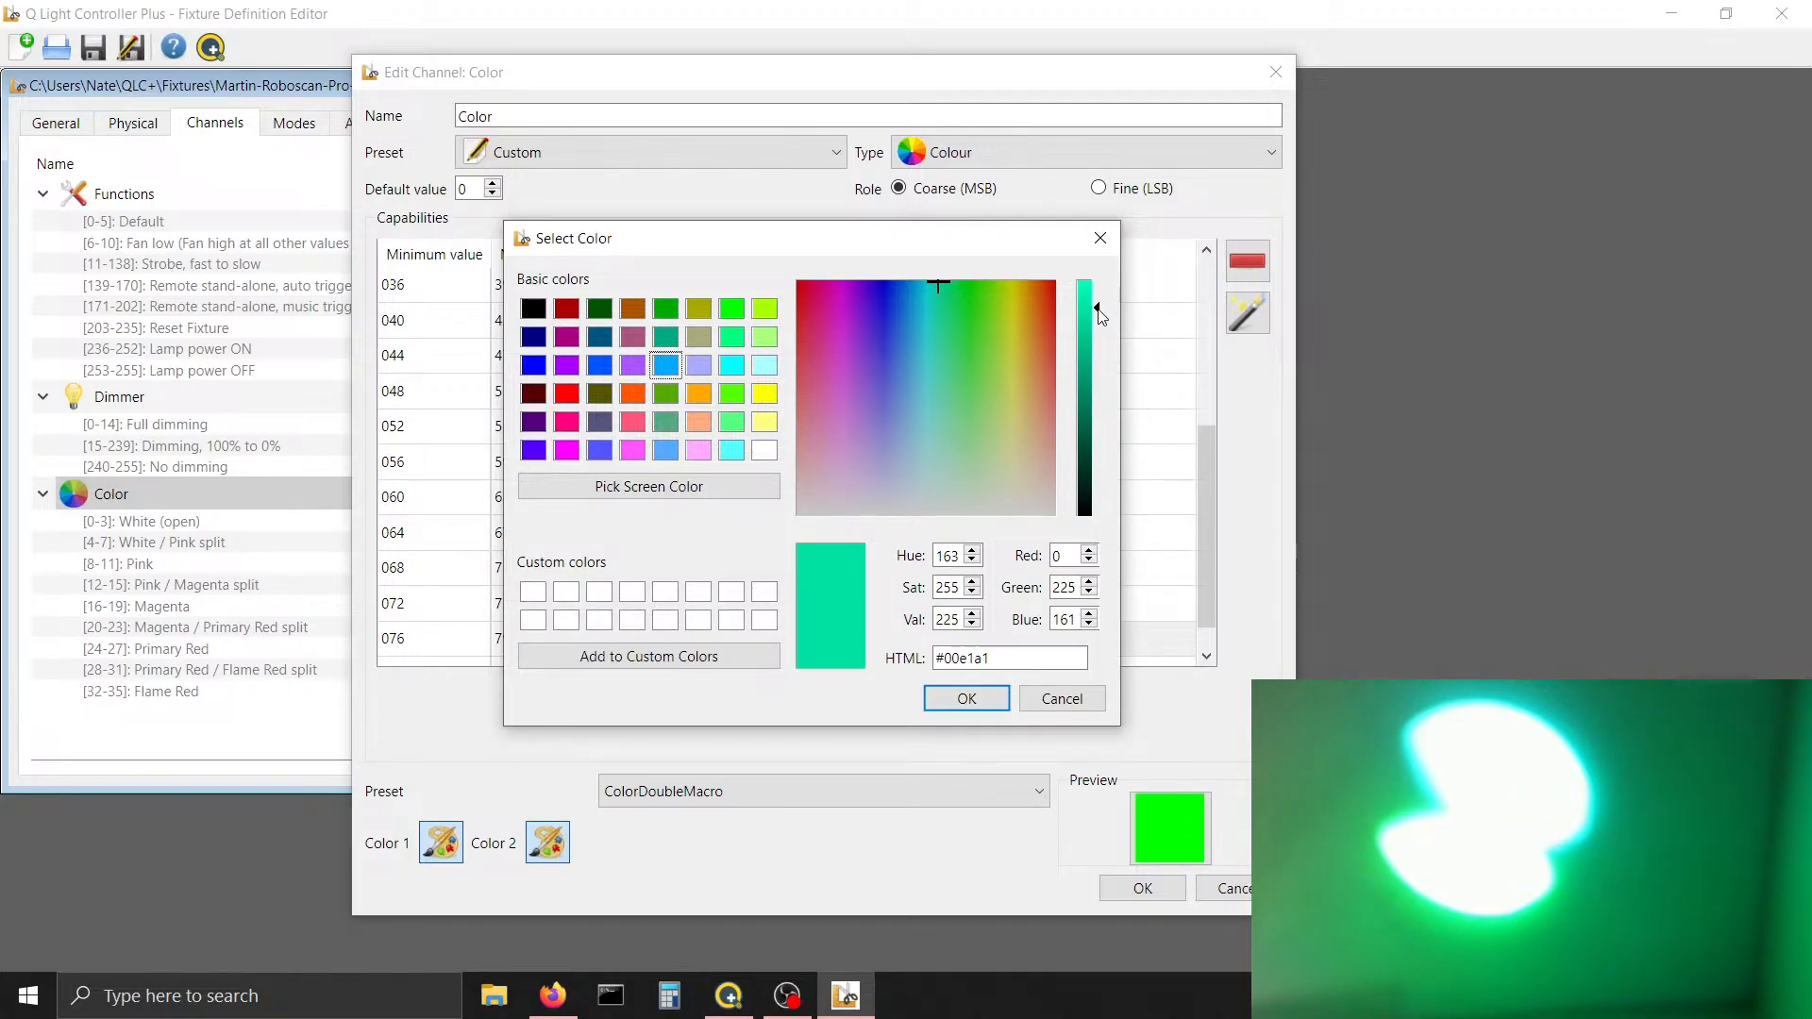
left_click(964, 698)
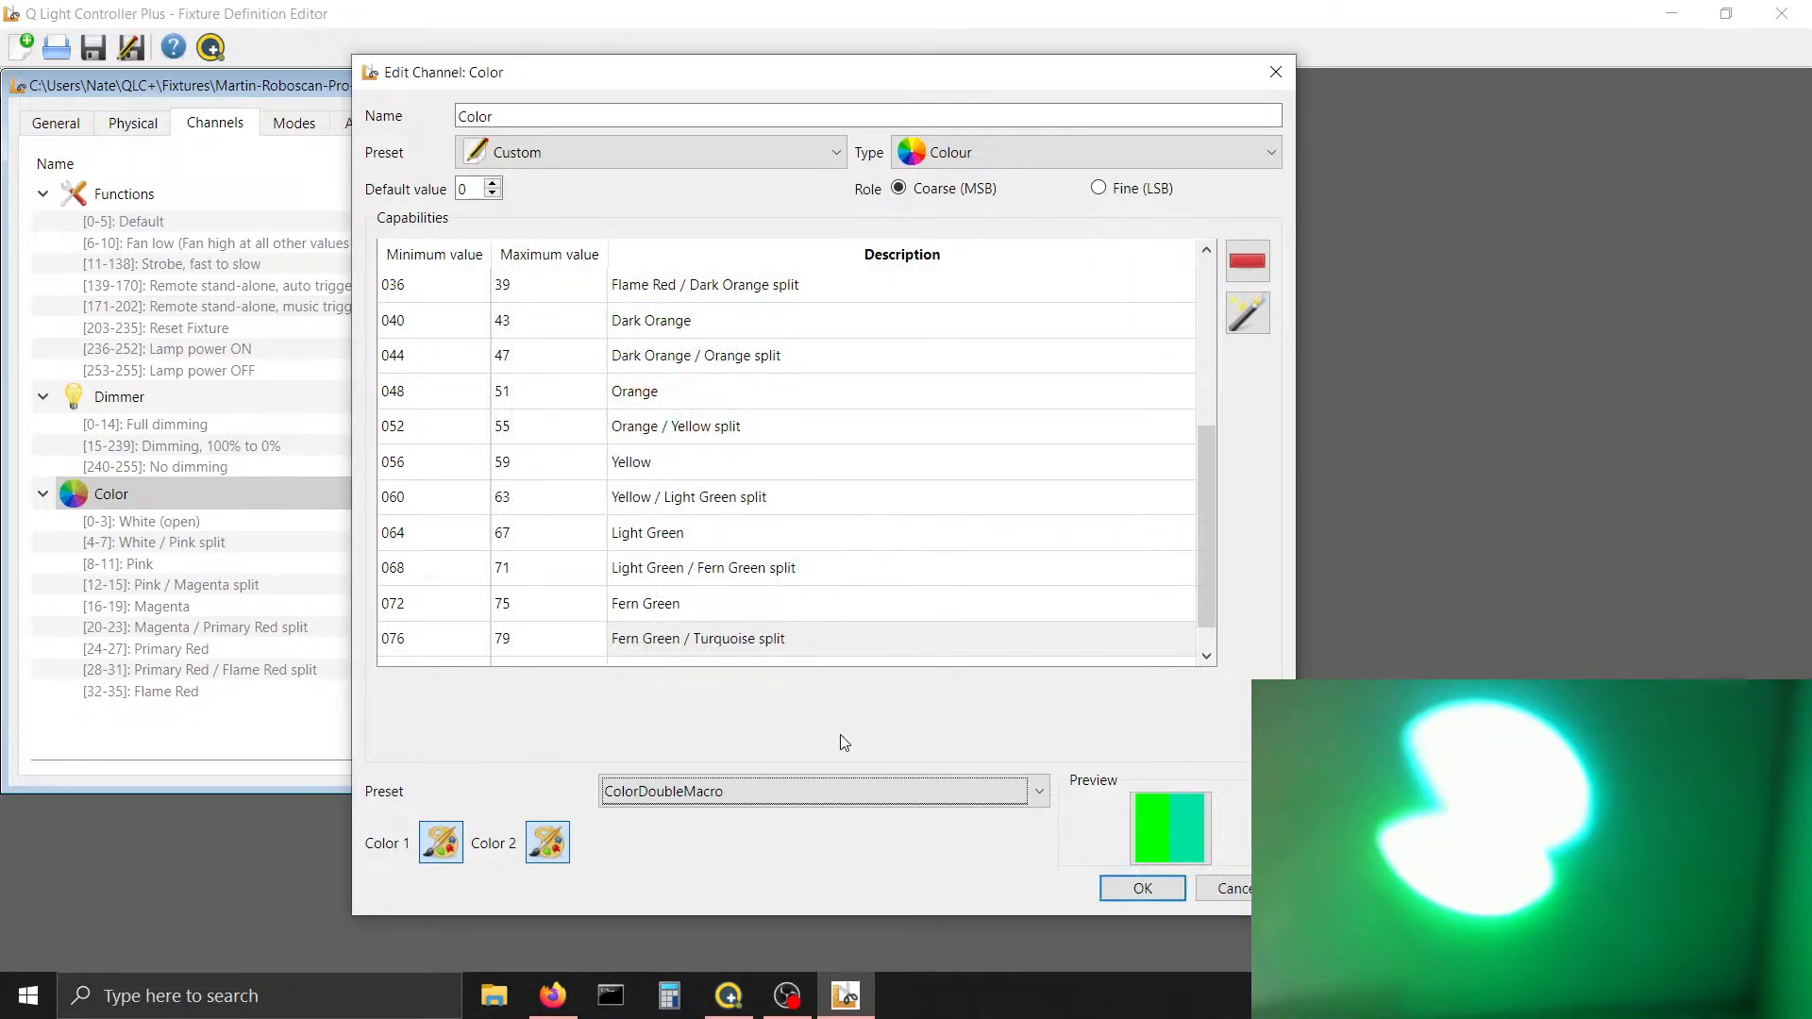
Copy the HTML colour code of Color 2 from the Fern Green / Turquoise split range
left_click(732, 645)
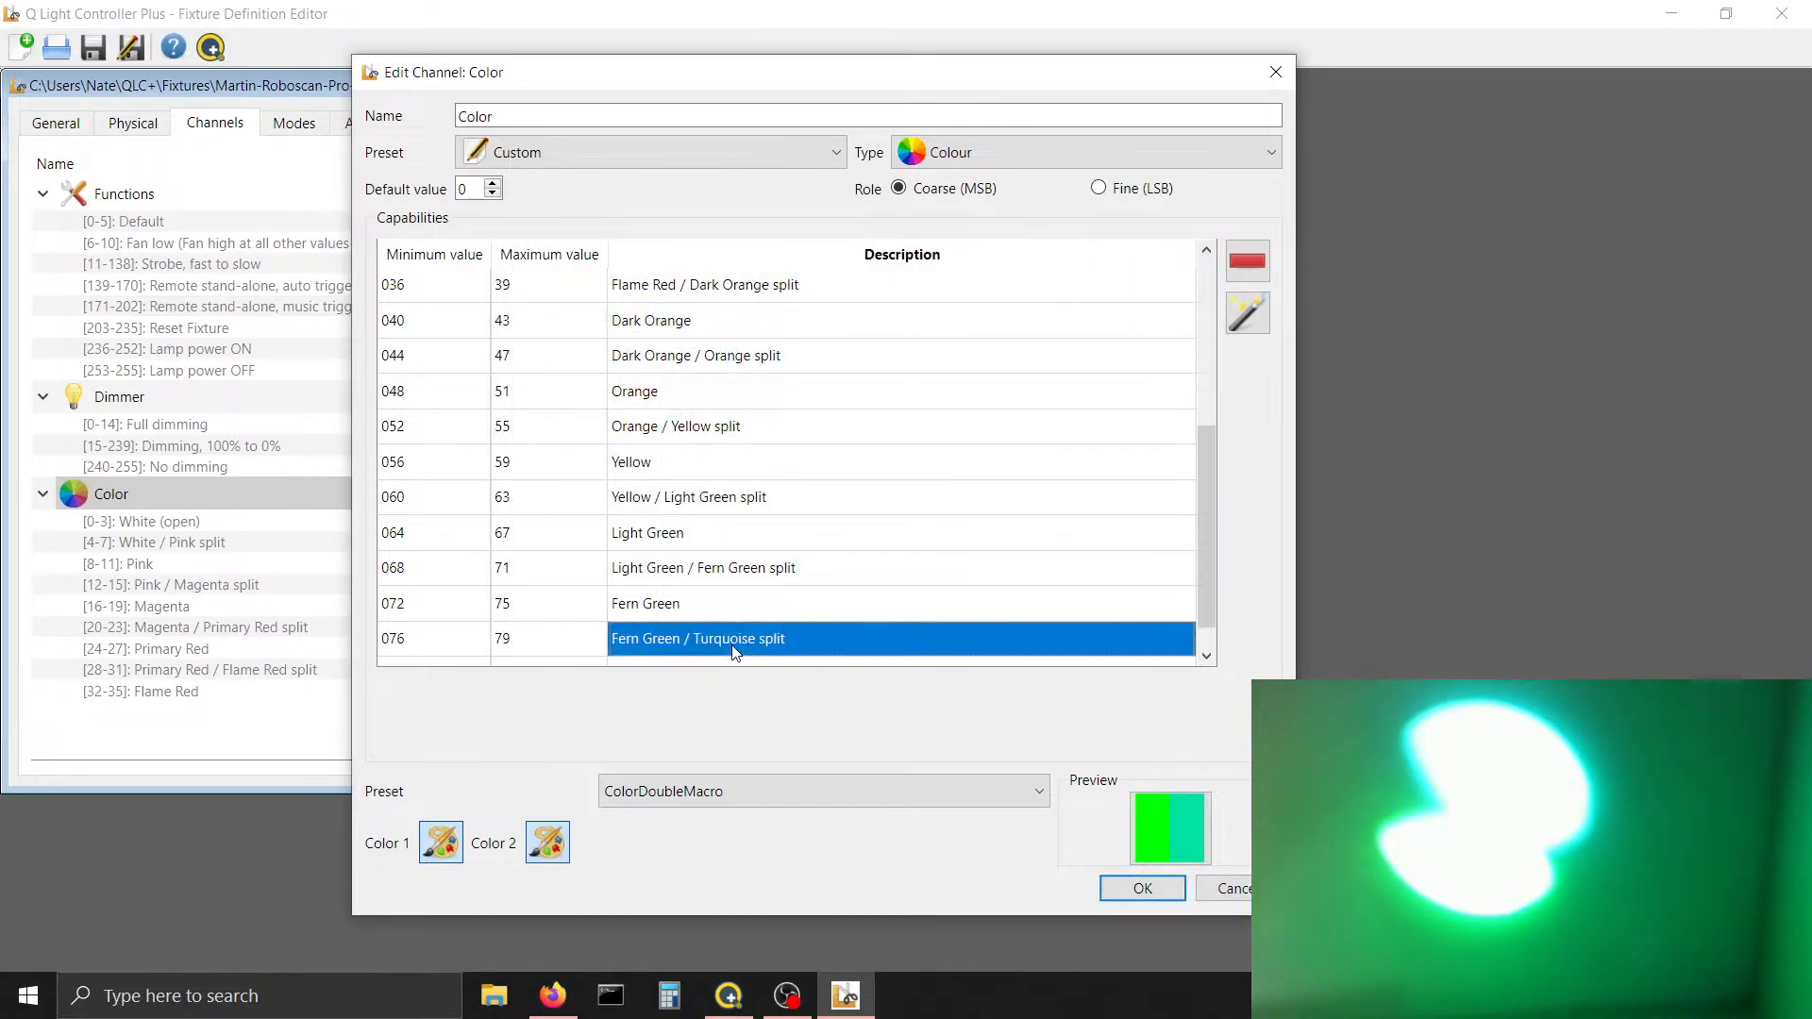
left_click(547, 842)
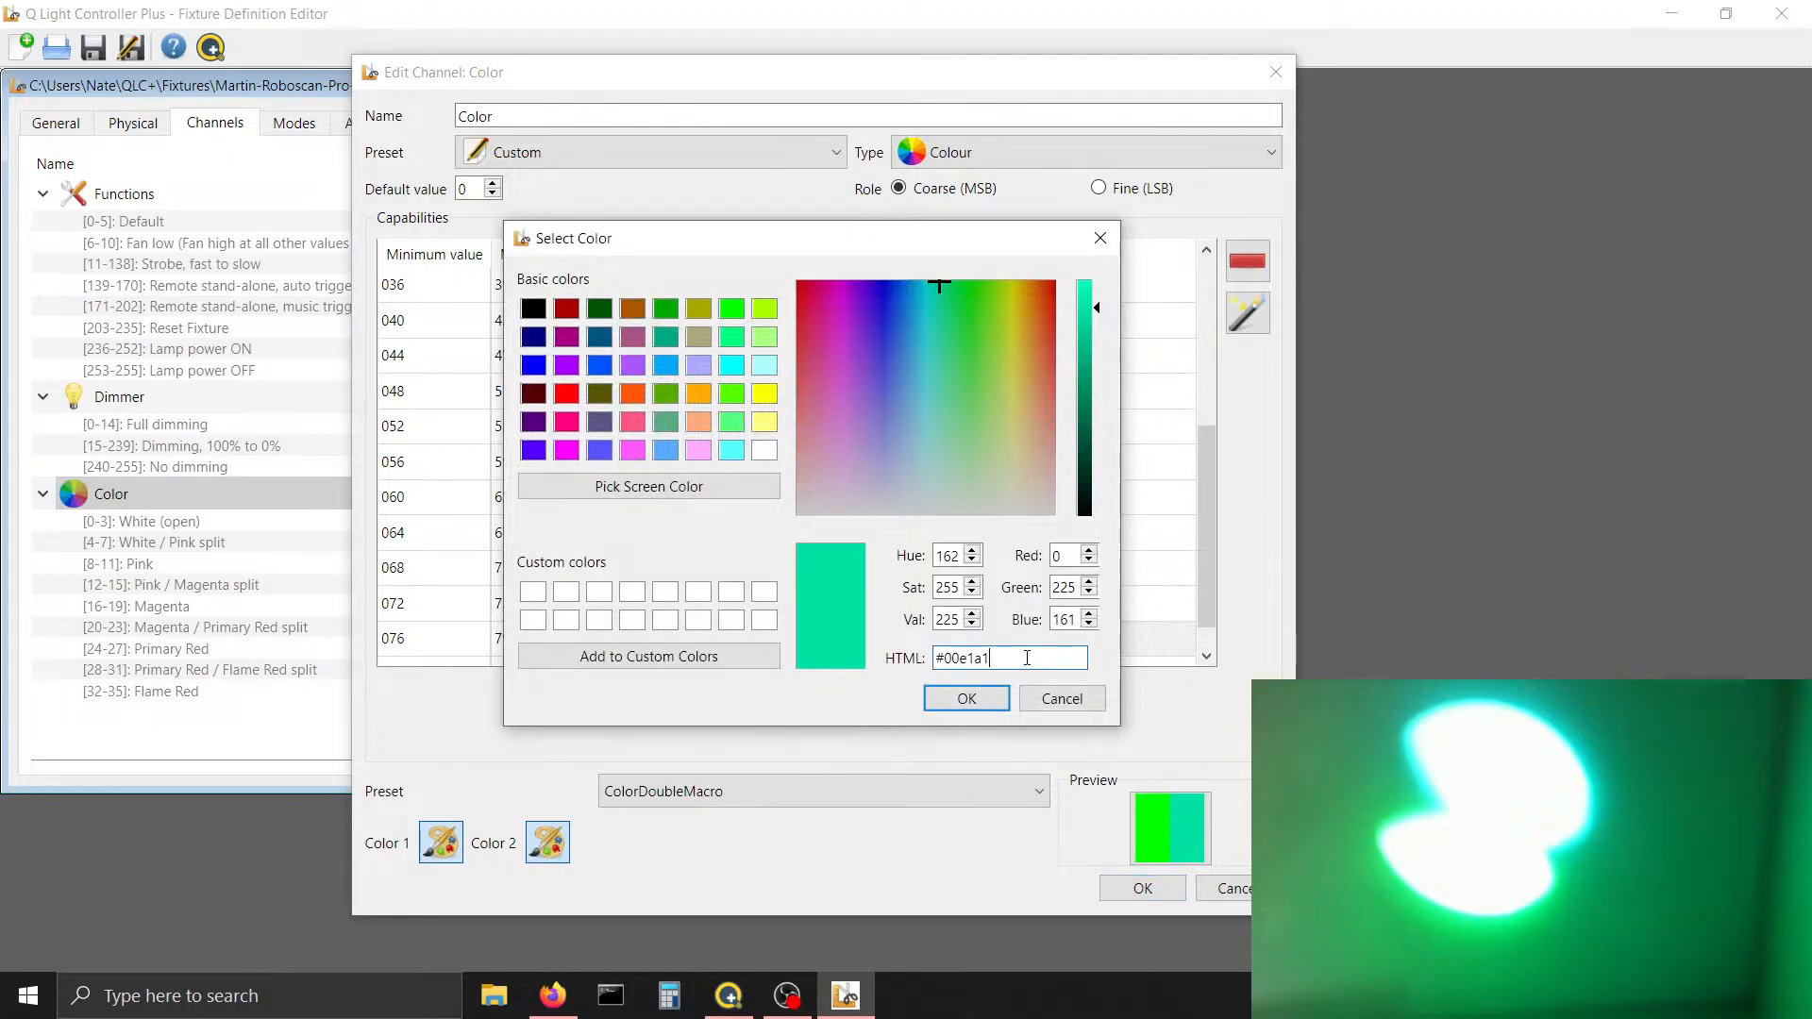
left_click_drag(1029, 658, 877, 658)
key("ctrl+c")
left_click(966, 696)
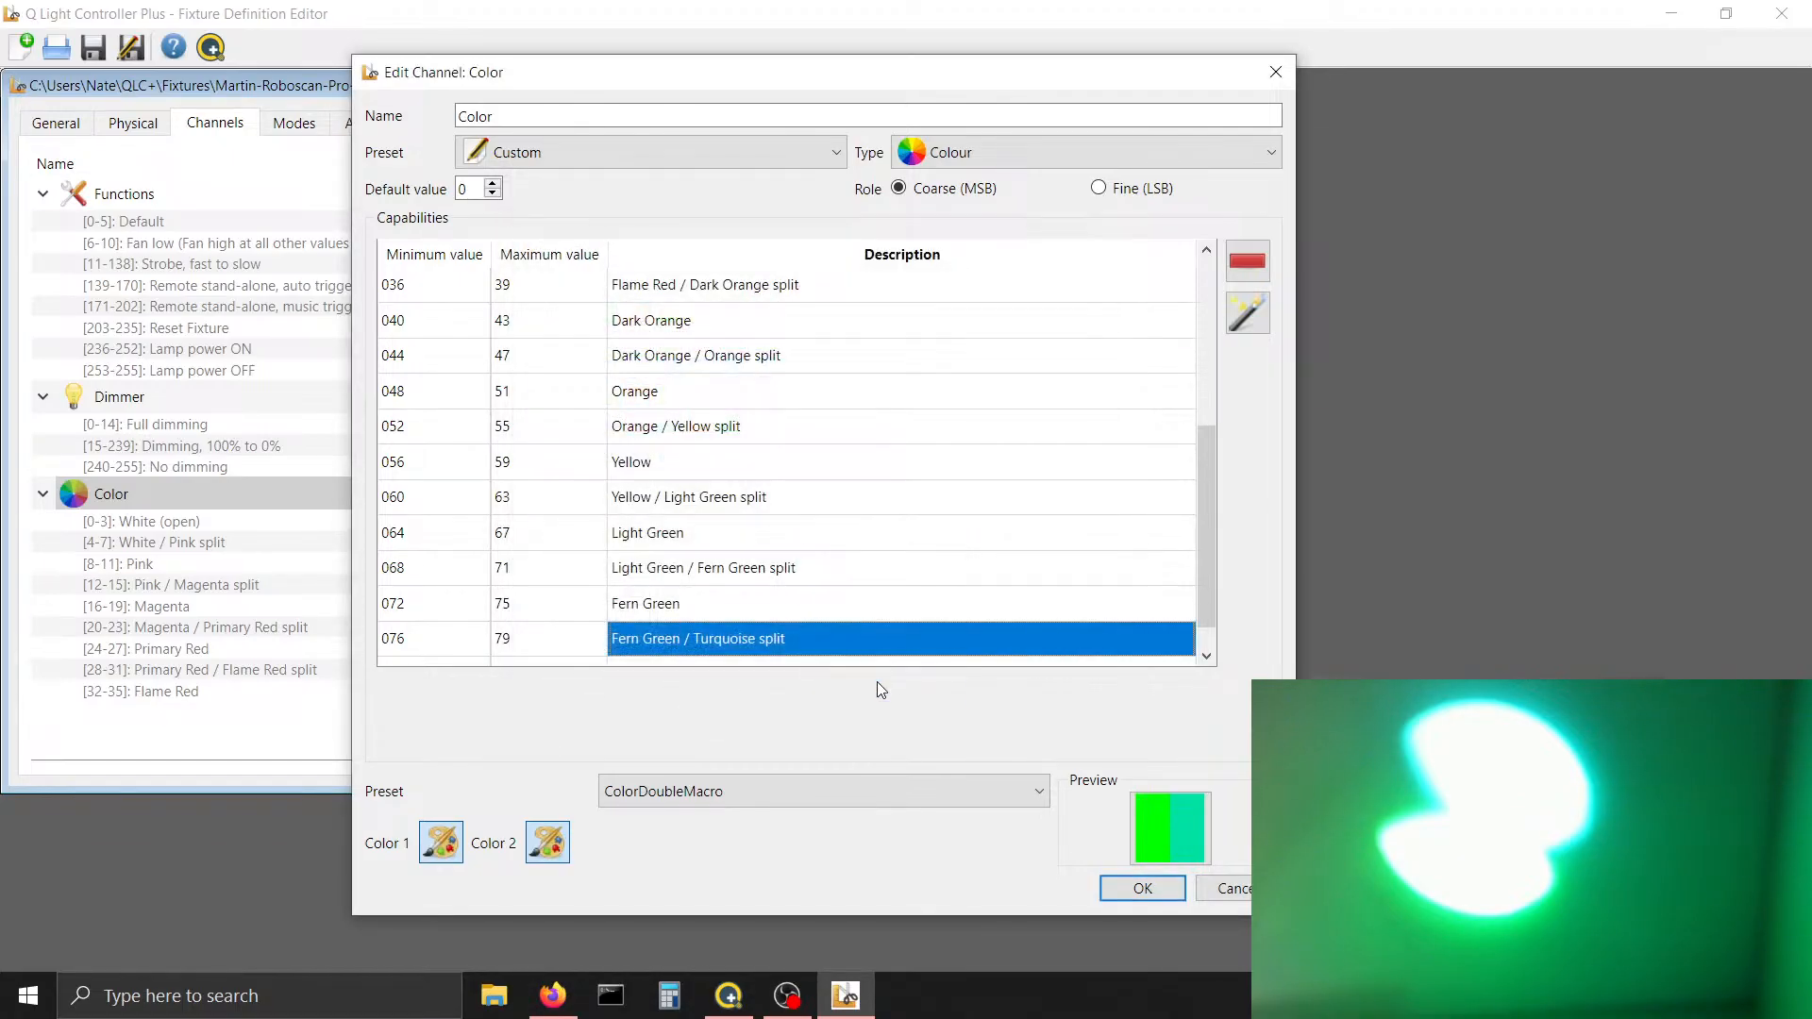
Add a range from 080 to 83 described as "Turquoise split" and give it the ColorMacro preset
left_click(800, 650)
key("Tab")
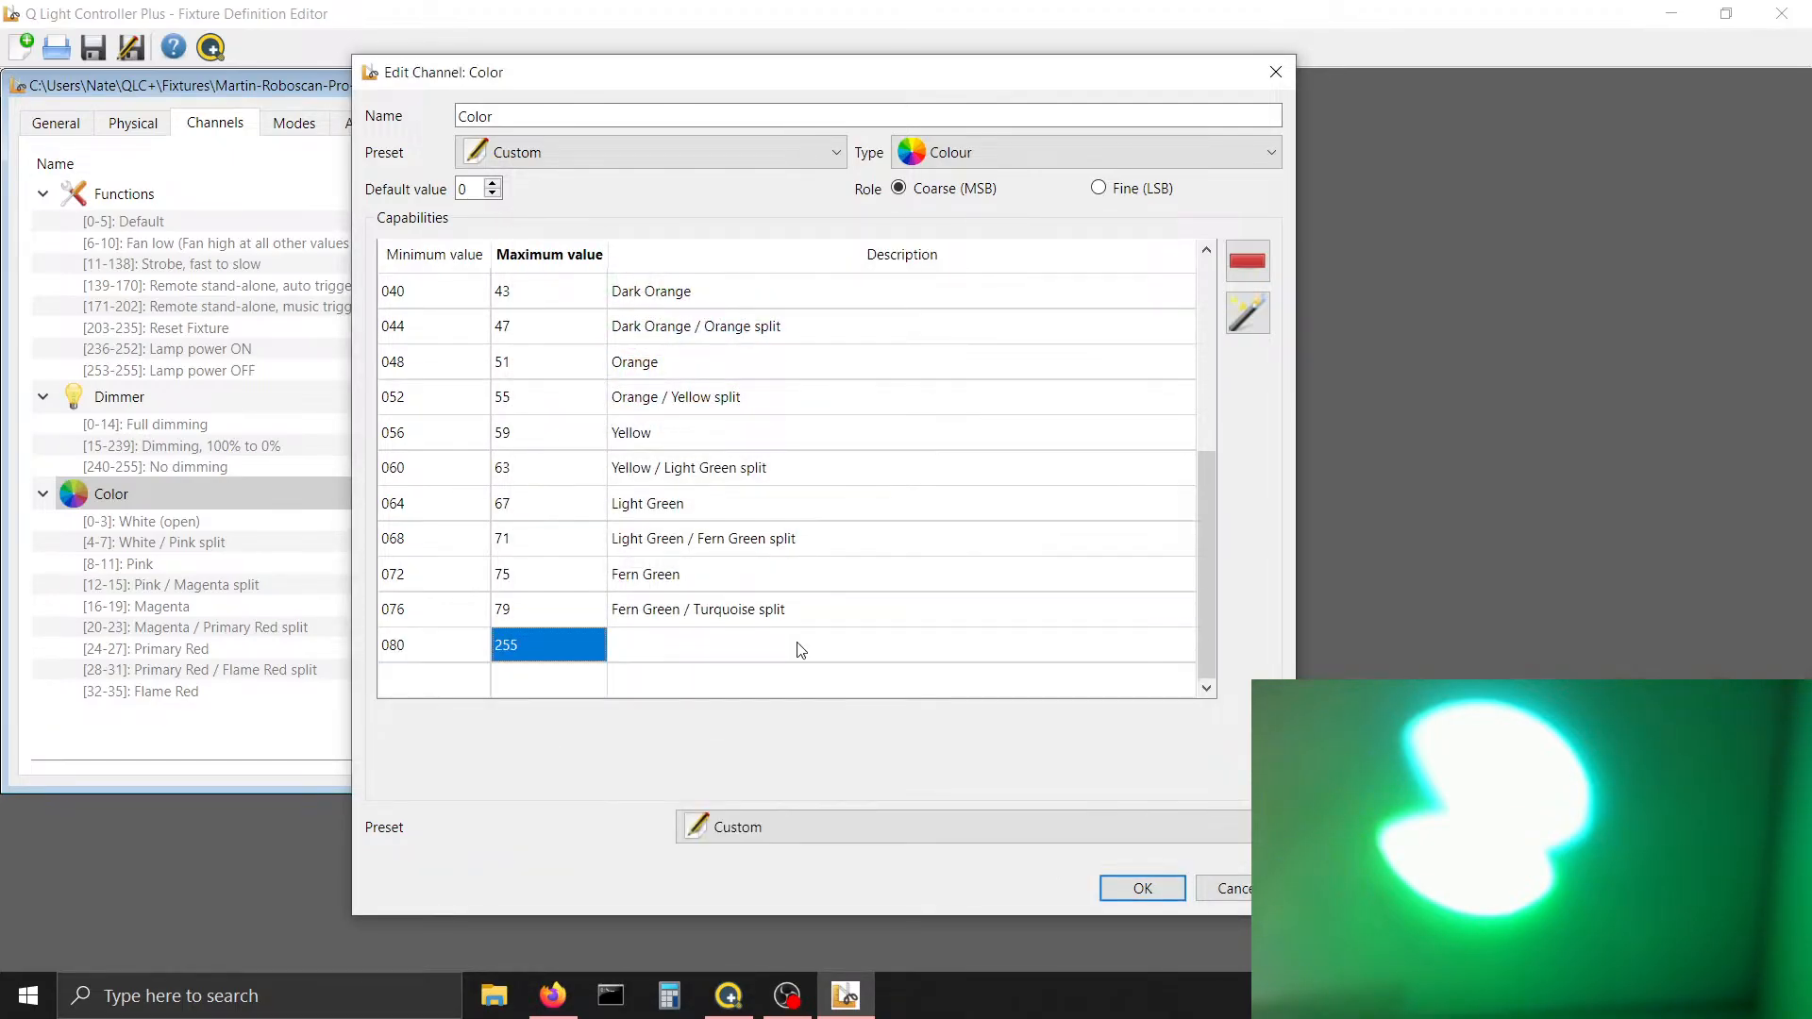
type("83")
key("Tab")
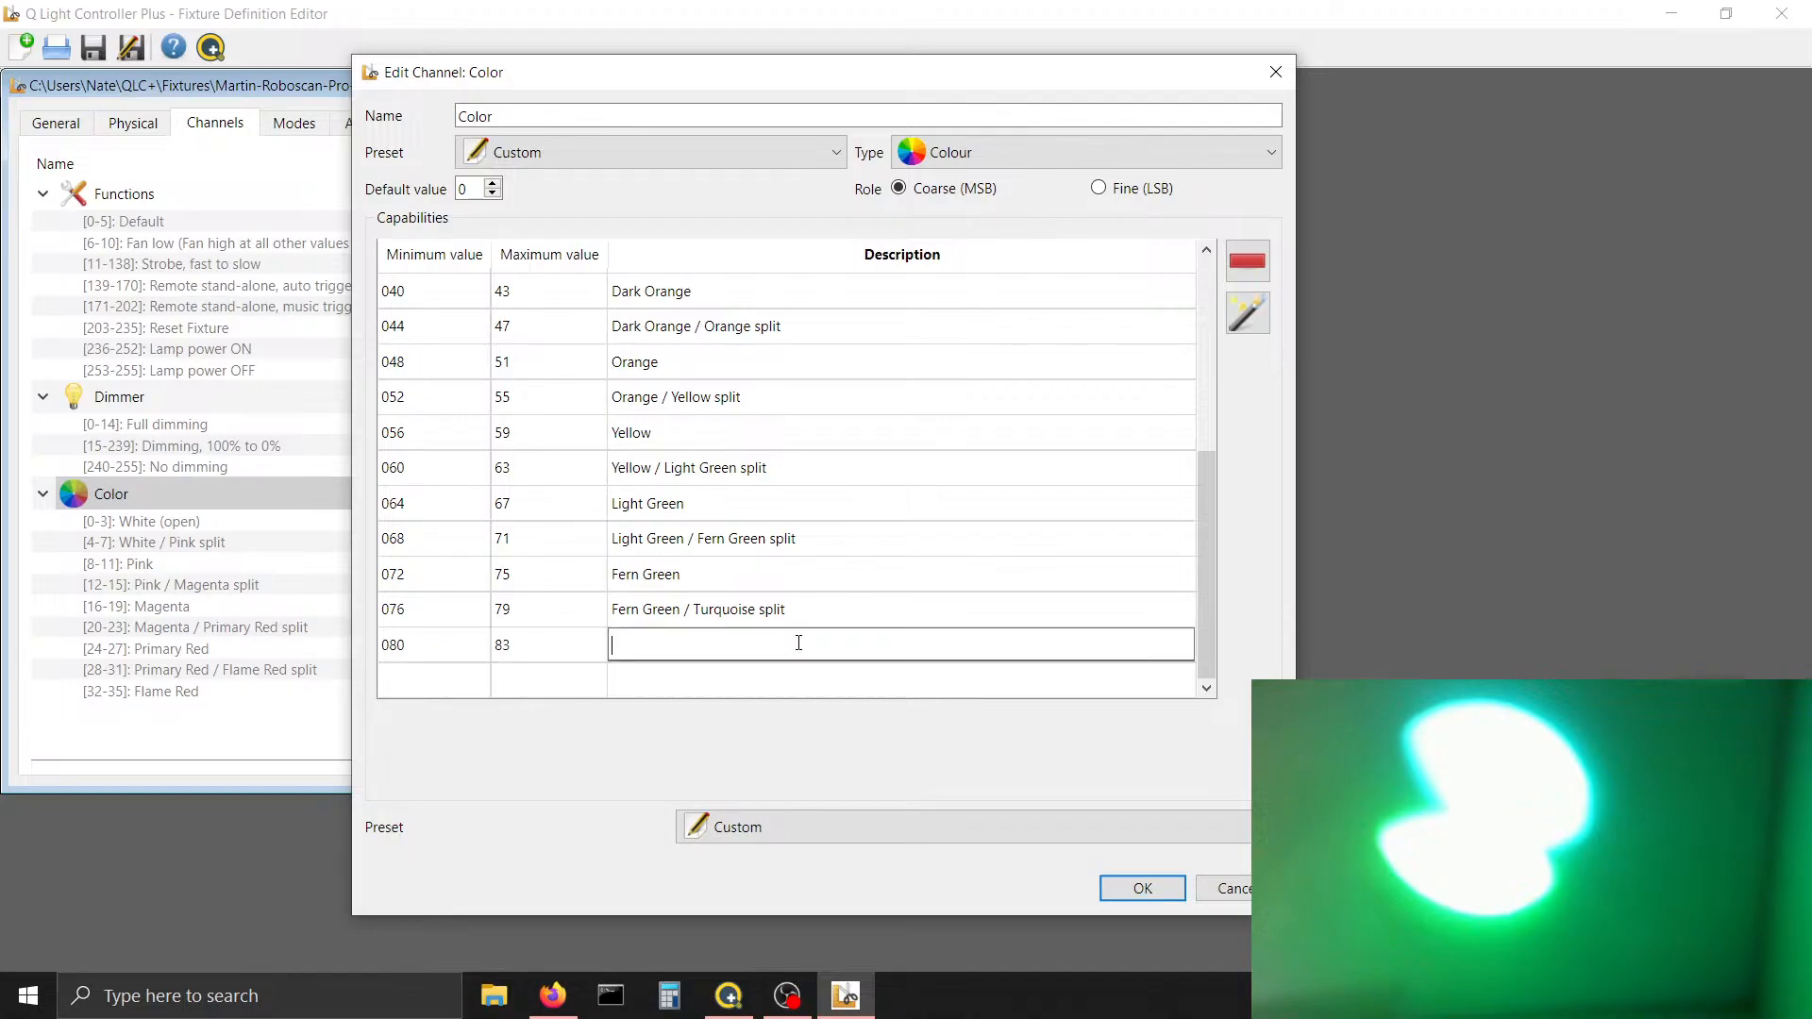
type("Turquoise slplit")
left_click(766, 824)
key("Return")
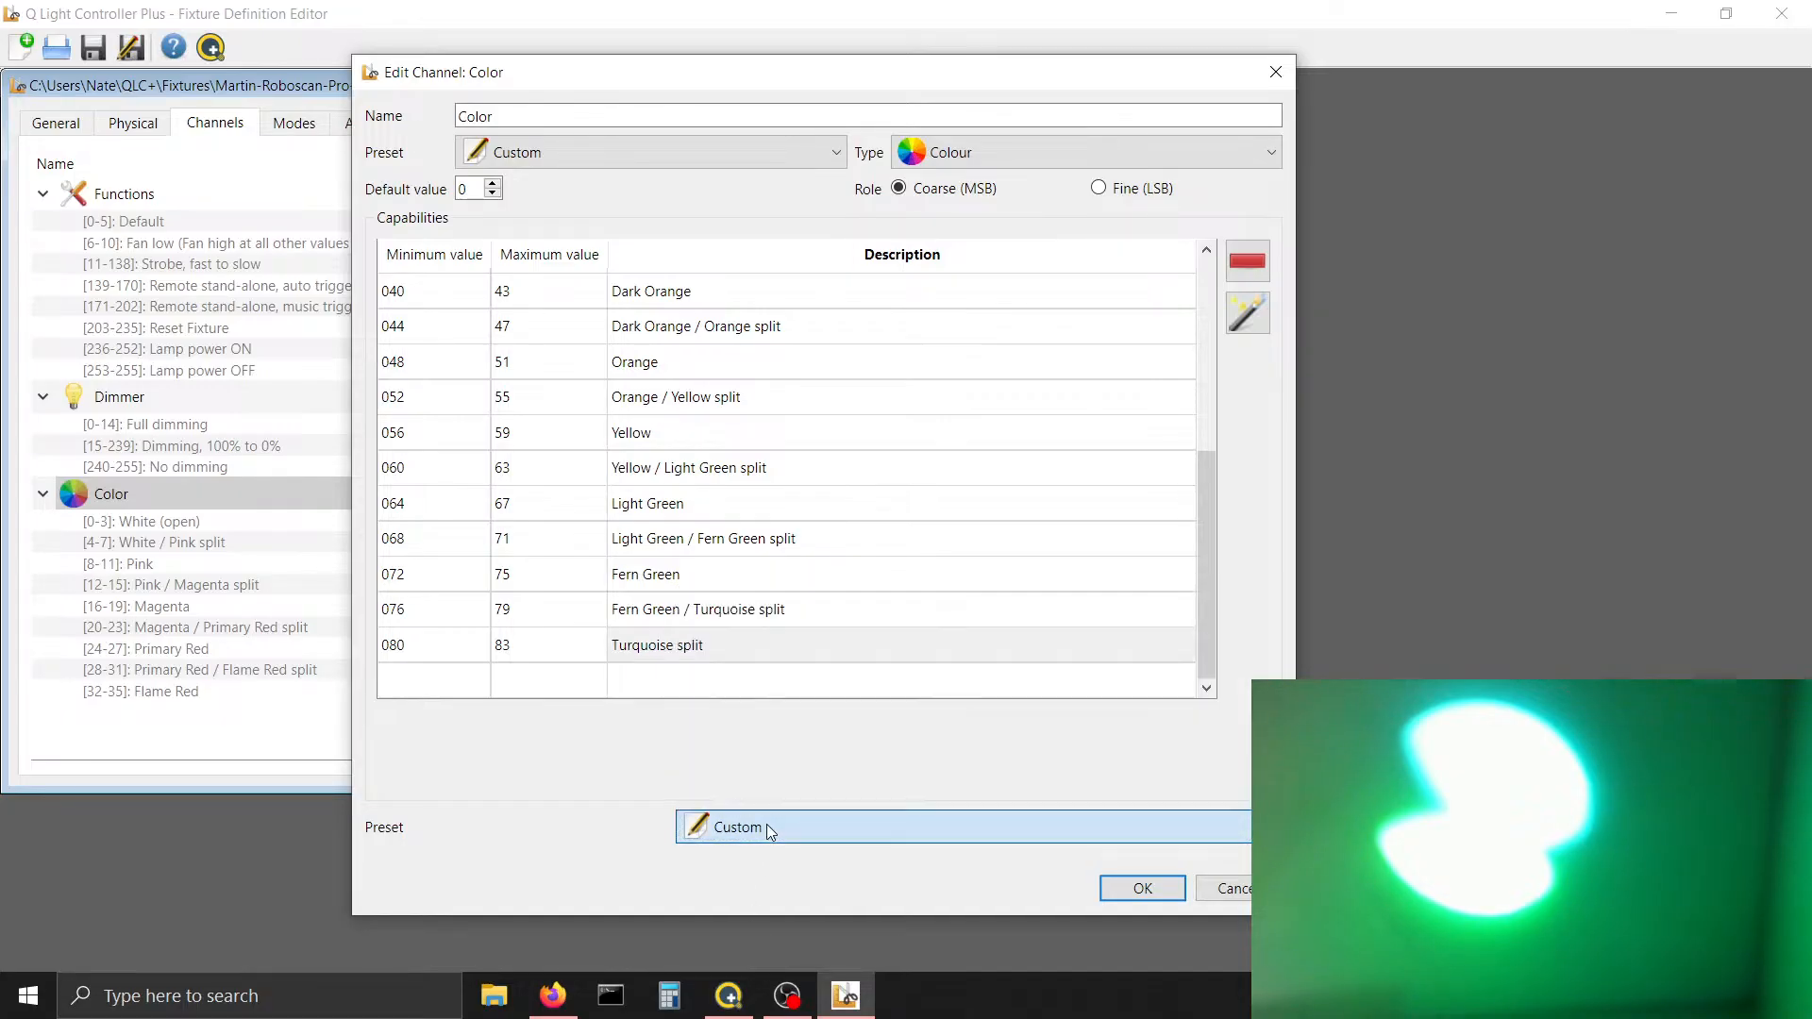
Set Color 1 of the 080 to 83 range to the copied turquoise #00e1a1
left_click(438, 842)
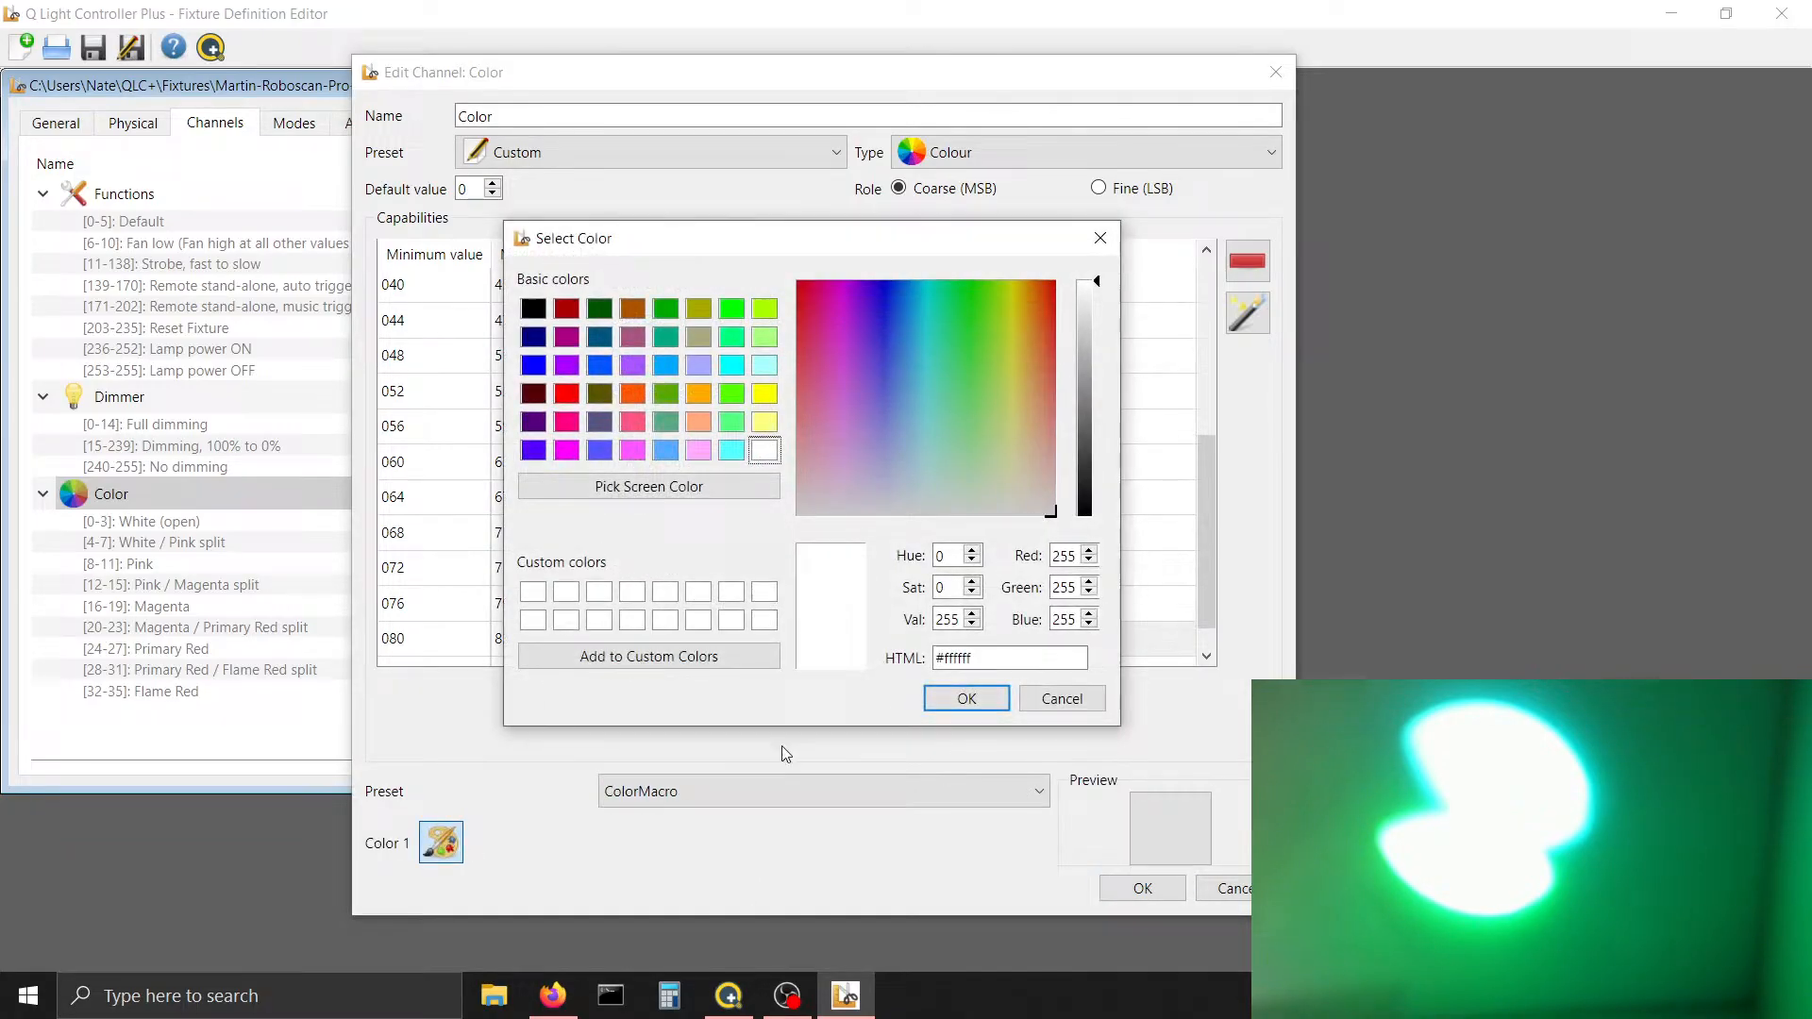
left_click(961, 666)
key("ctrl+a")
key("ctrl+v")
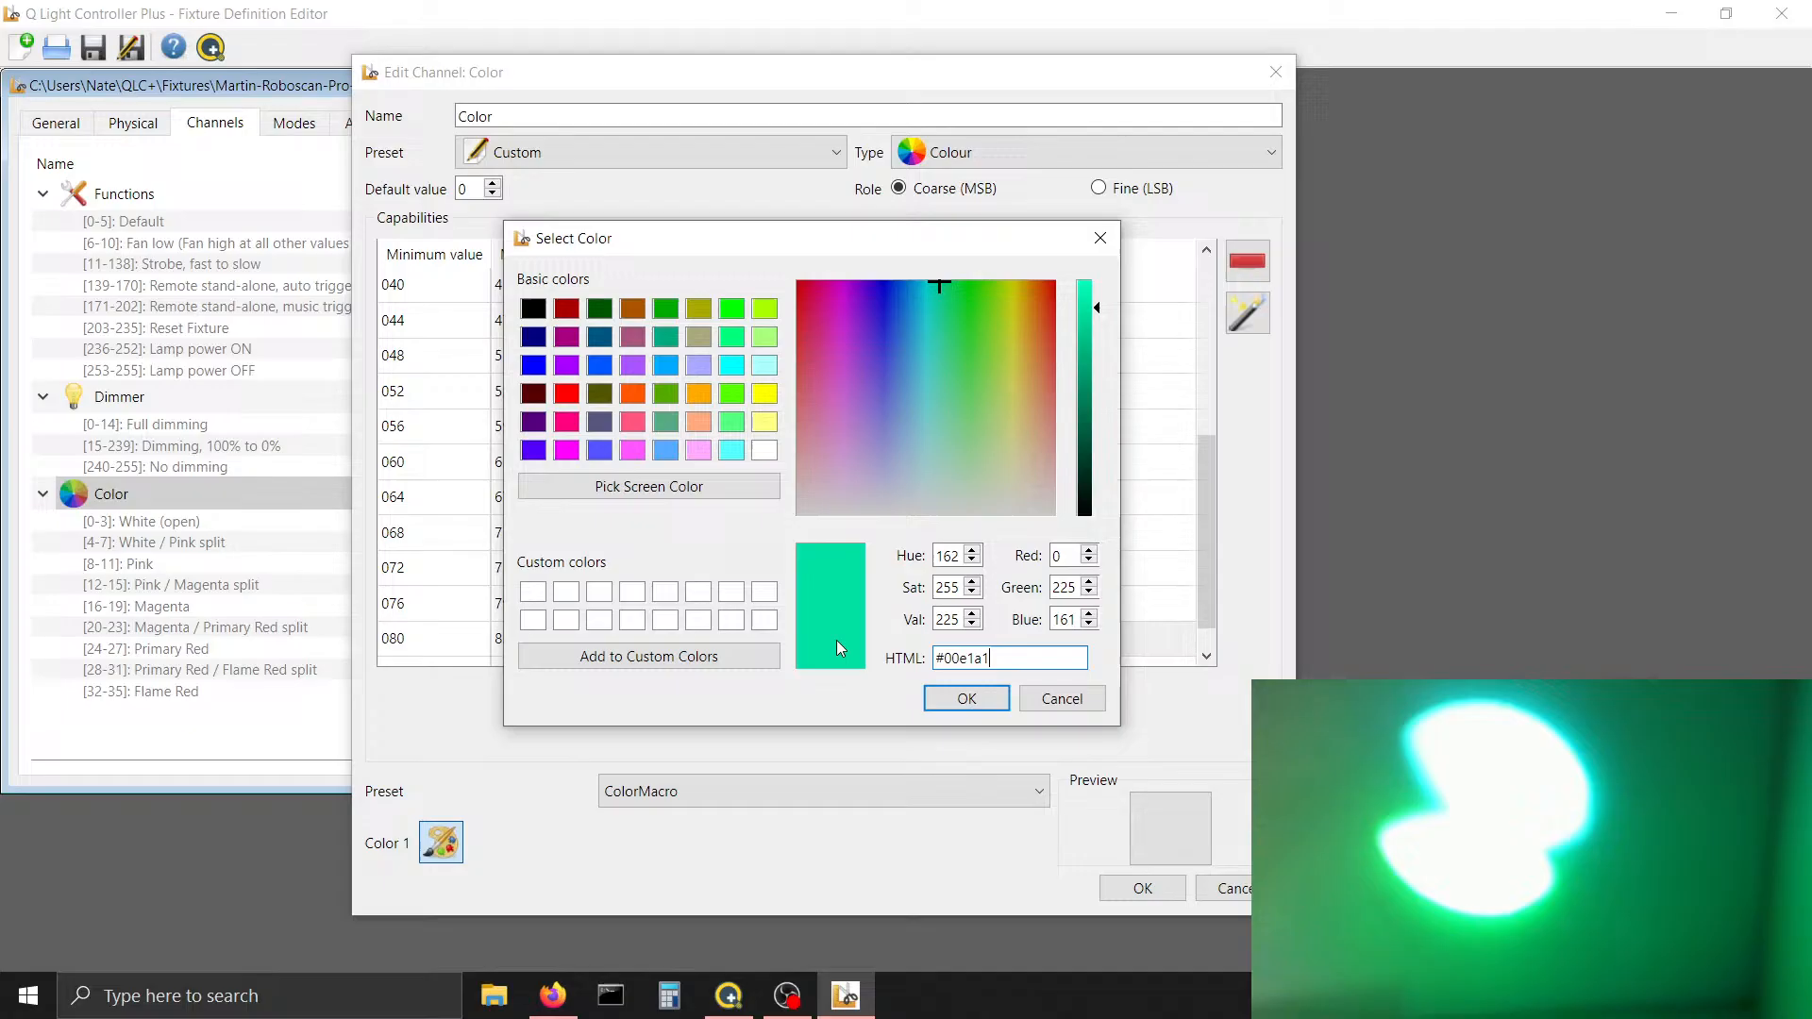
left_click(964, 698)
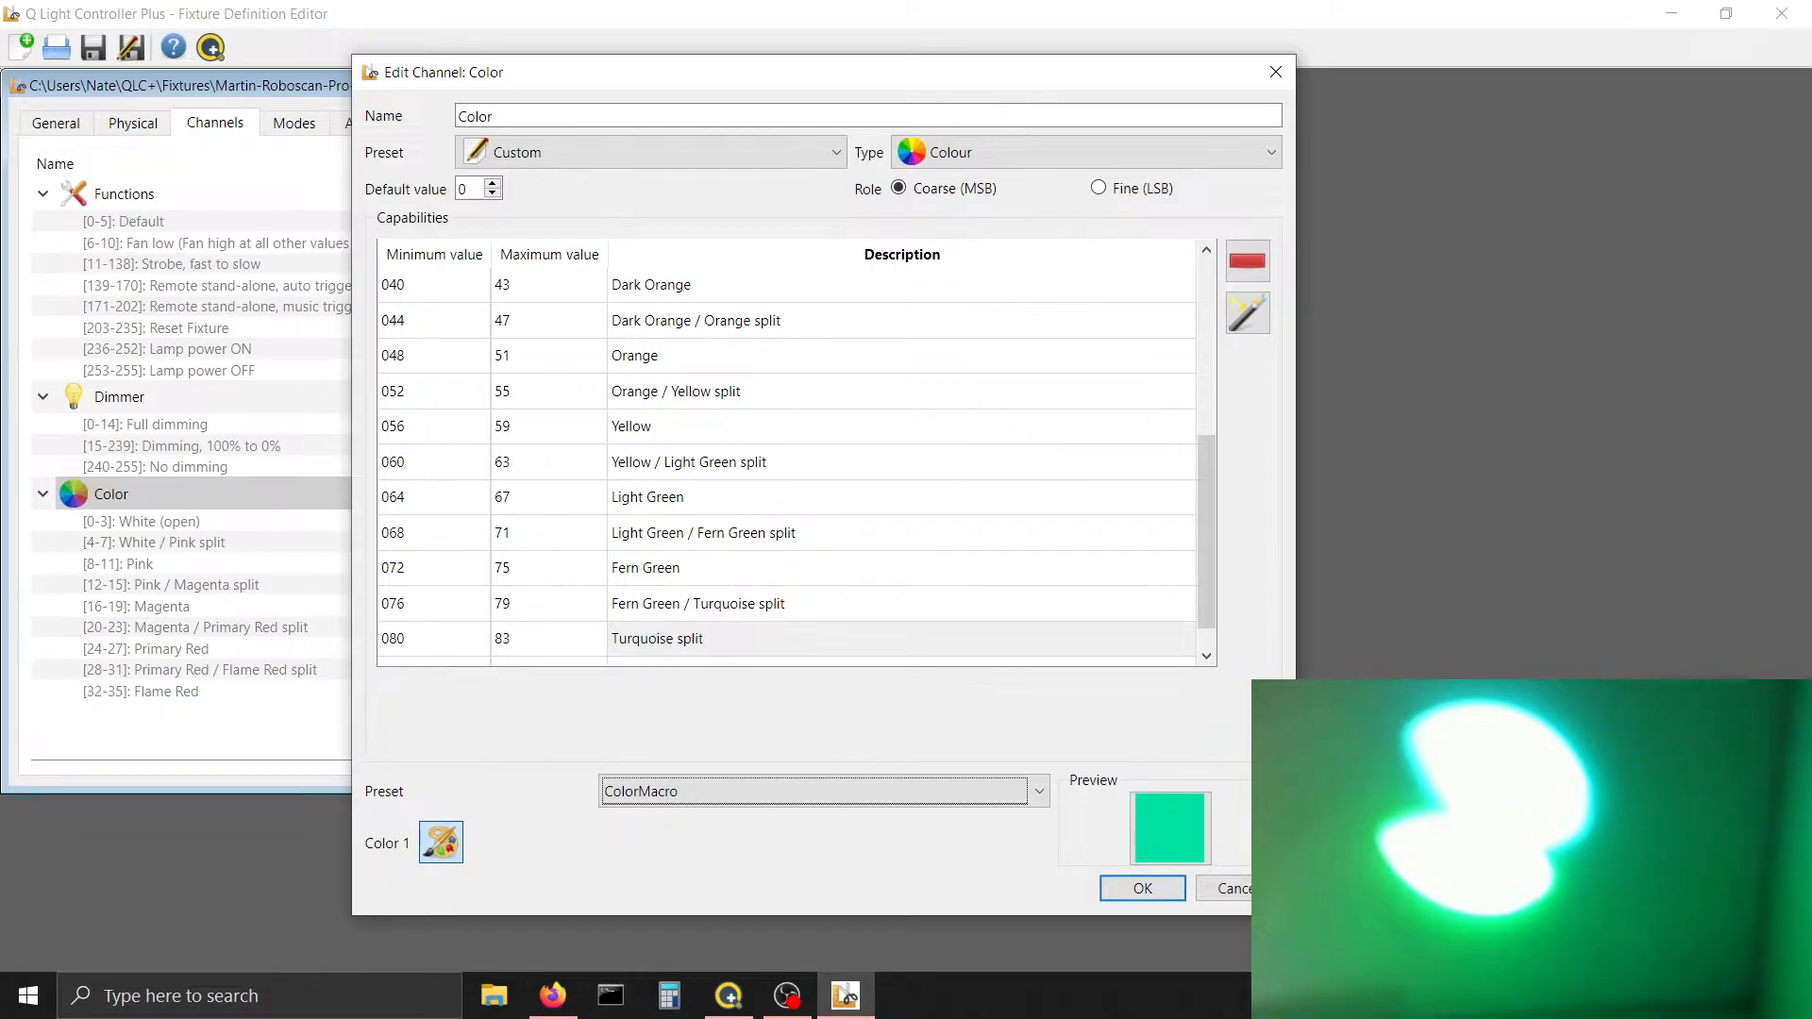
Shorten the description of the 080 to 83 range to "Turquoise"
key("alt+Tab")
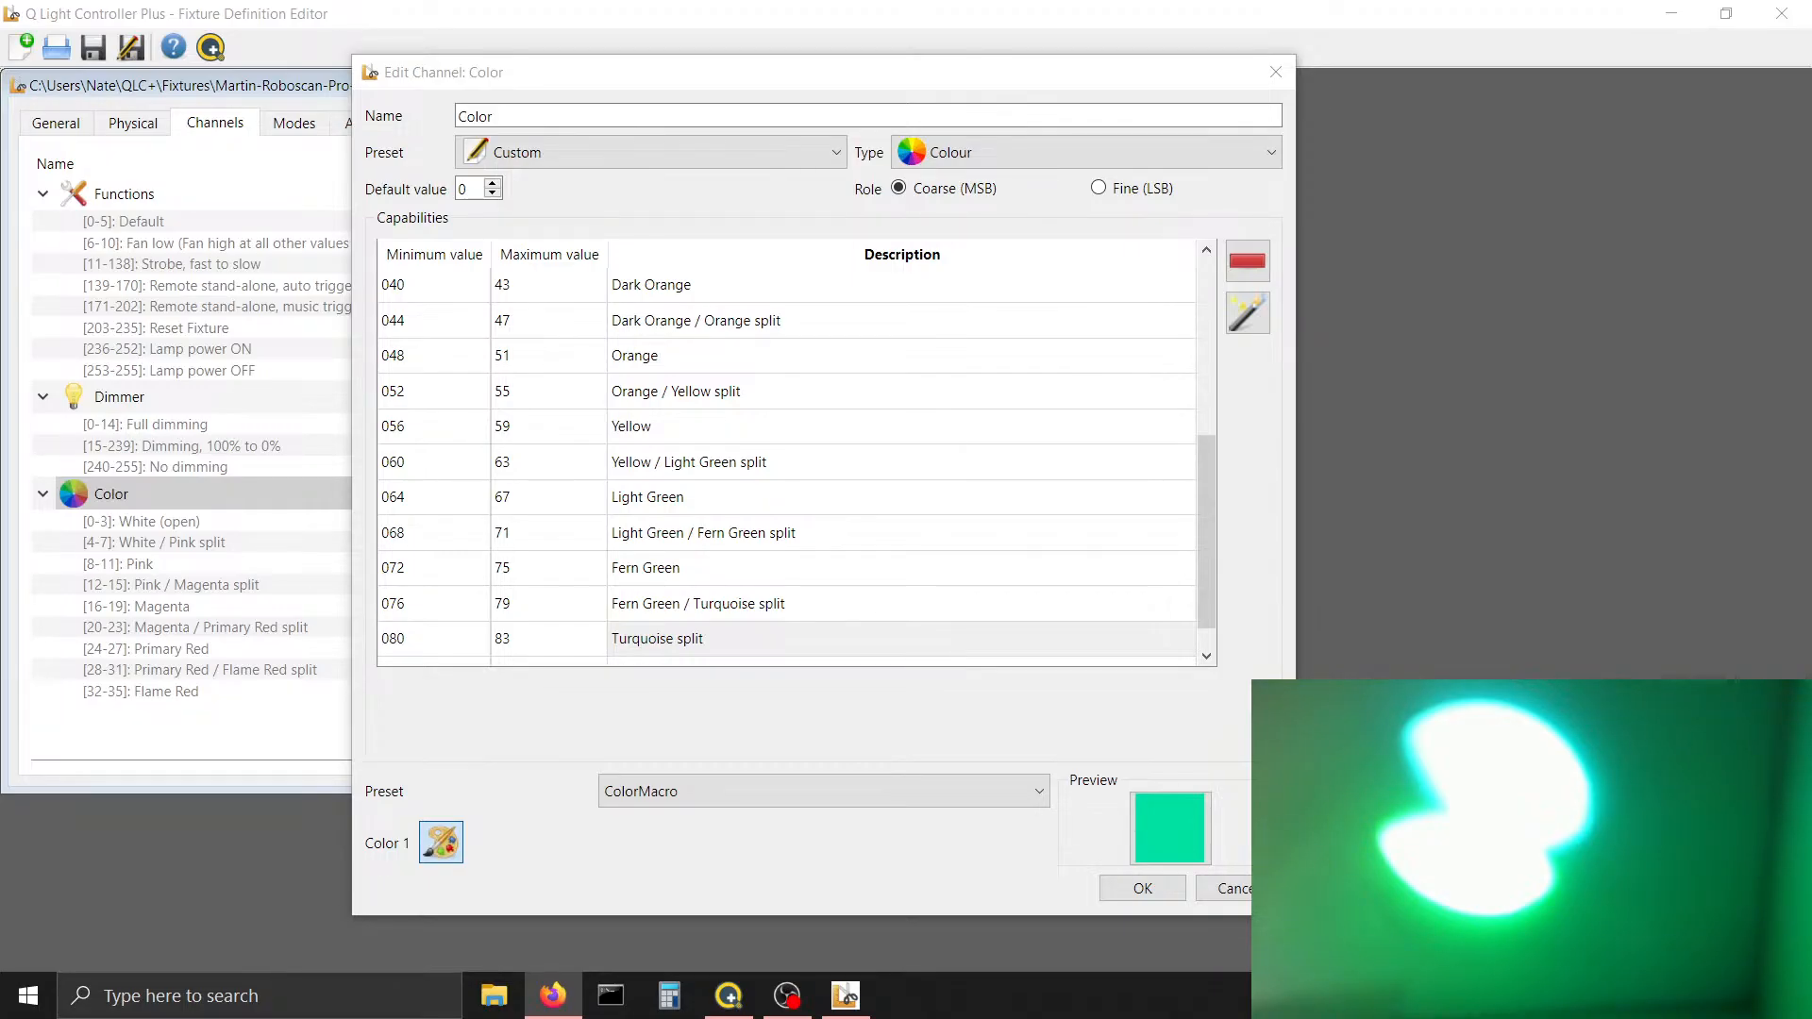
key("alt+Tab")
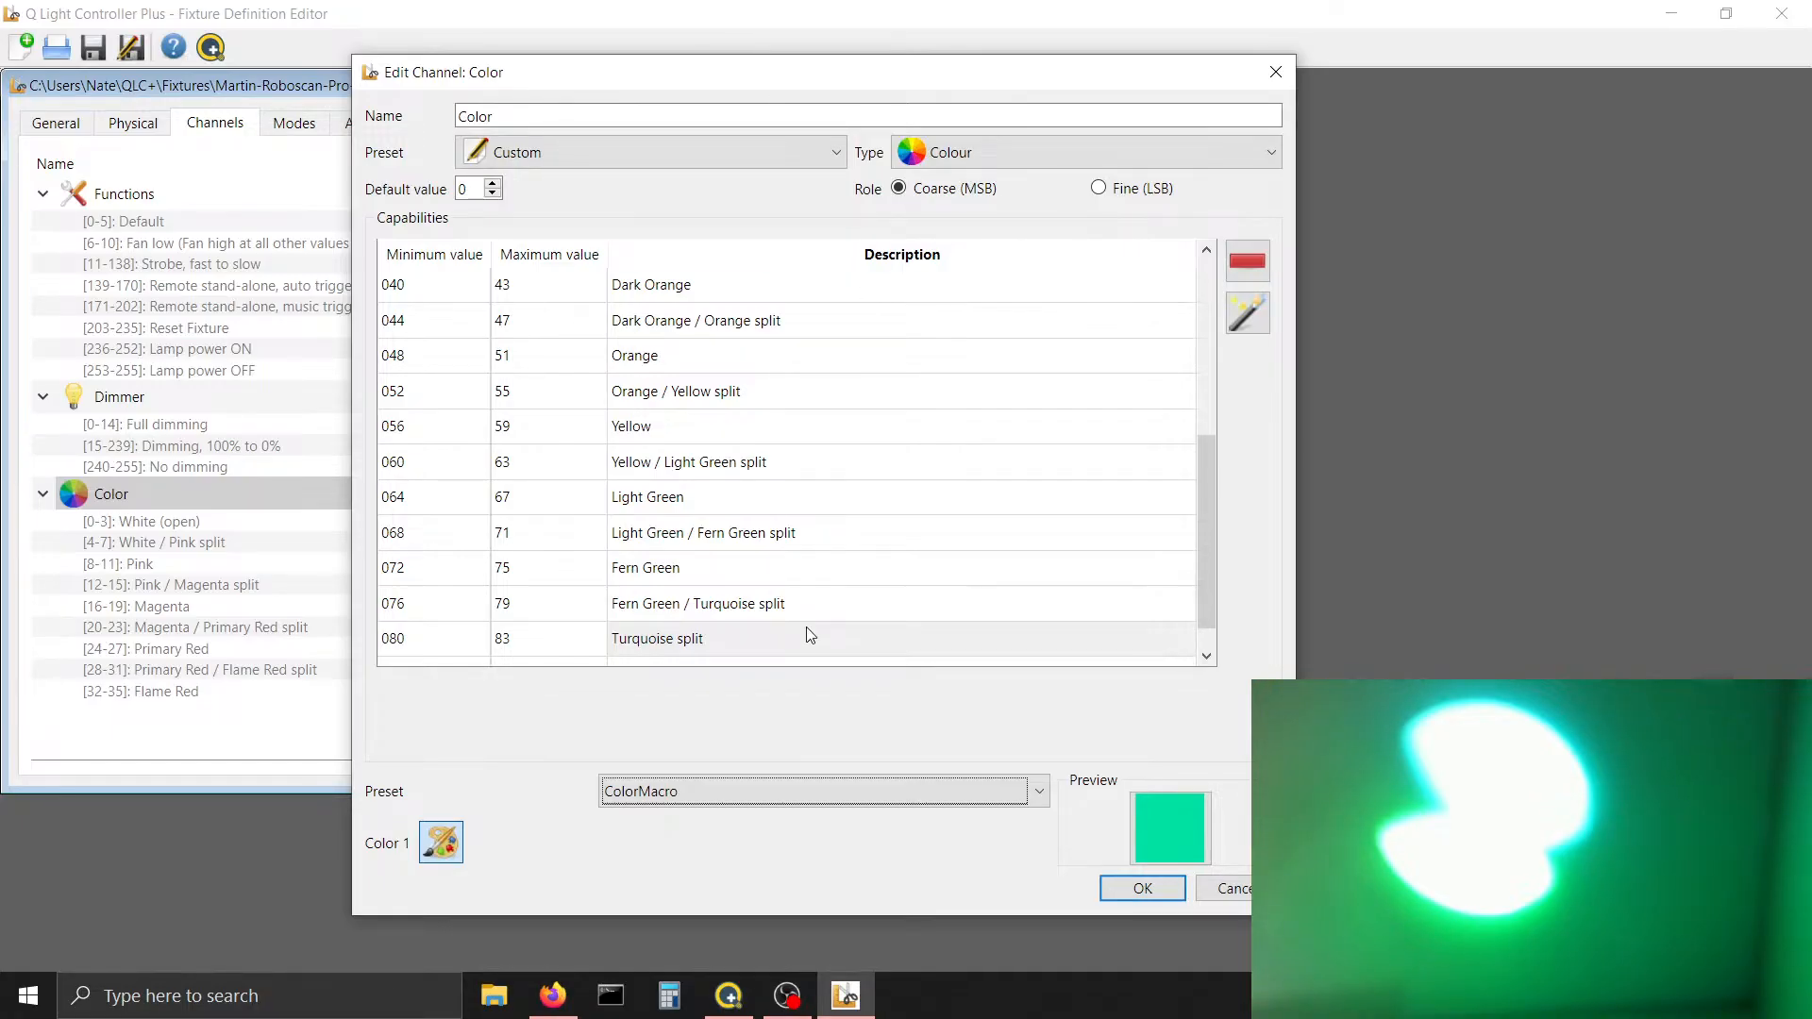
left_click(770, 588)
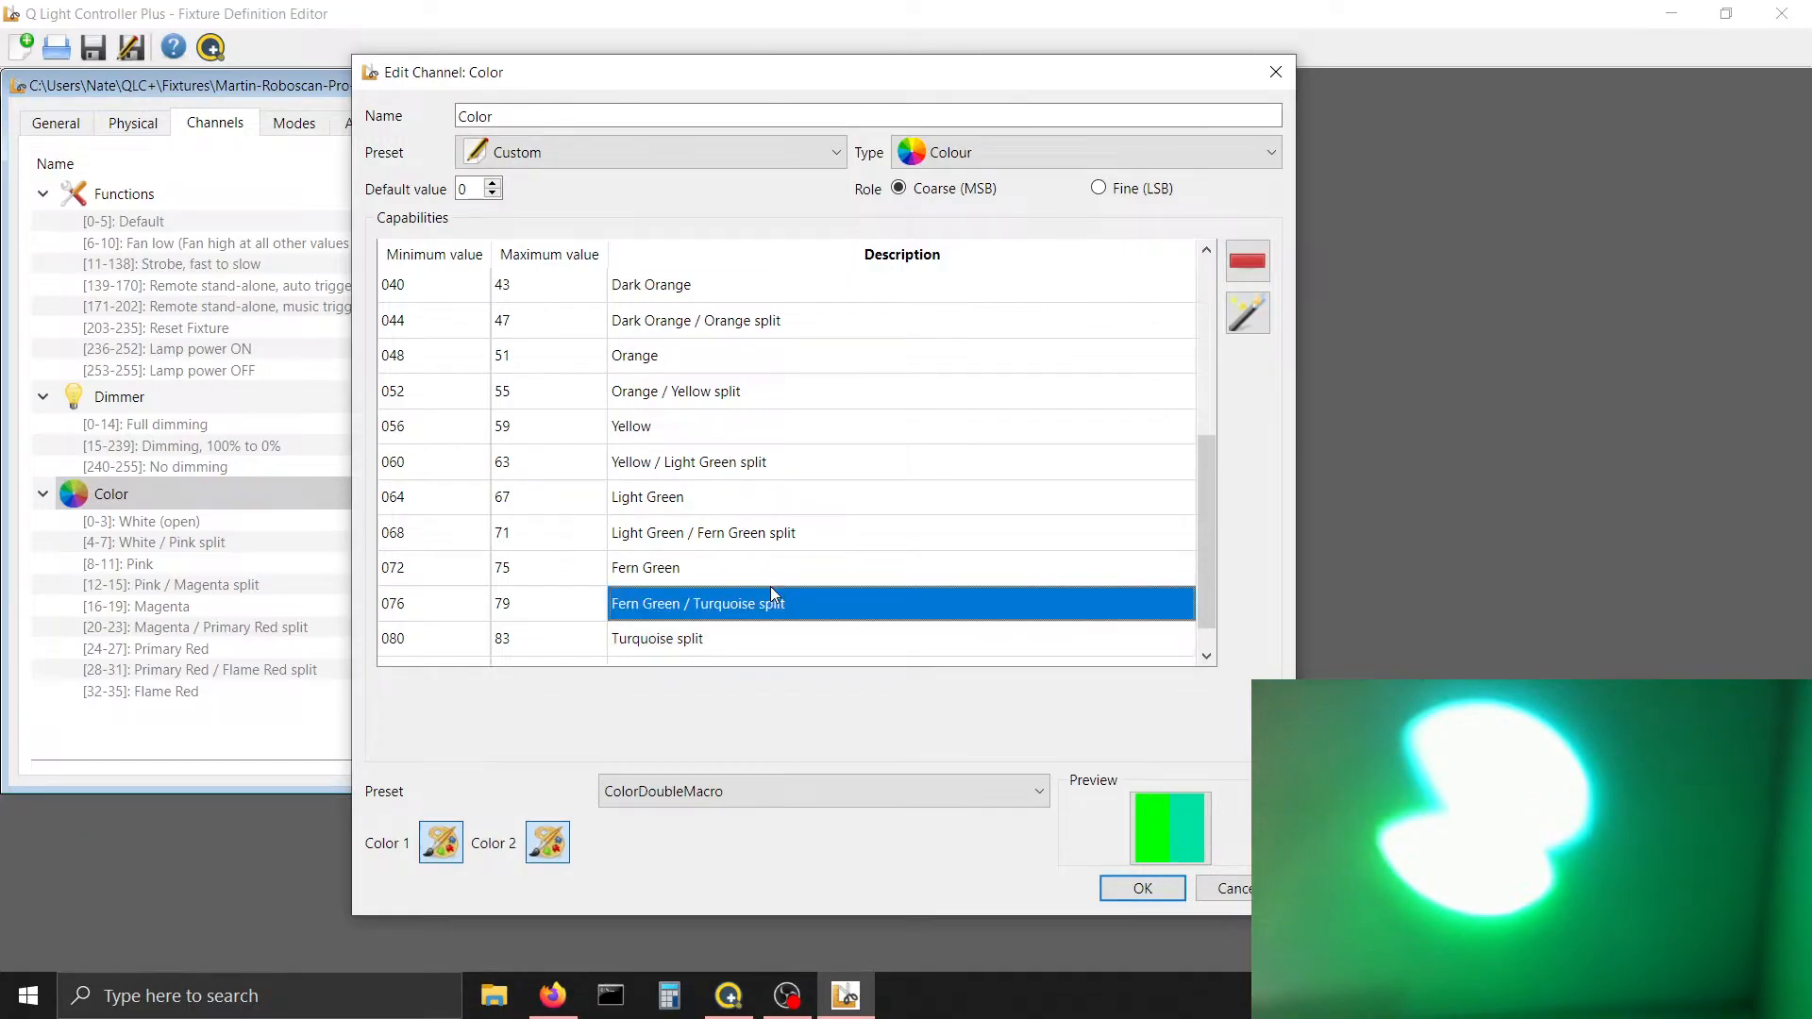
left_click(752, 639)
double_click(751, 638)
key("End")
key("BackSpace")
key("BackSpace")
key("BackSpace")
key("BackSpace")
key("BackSpace")
key("BackSpace")
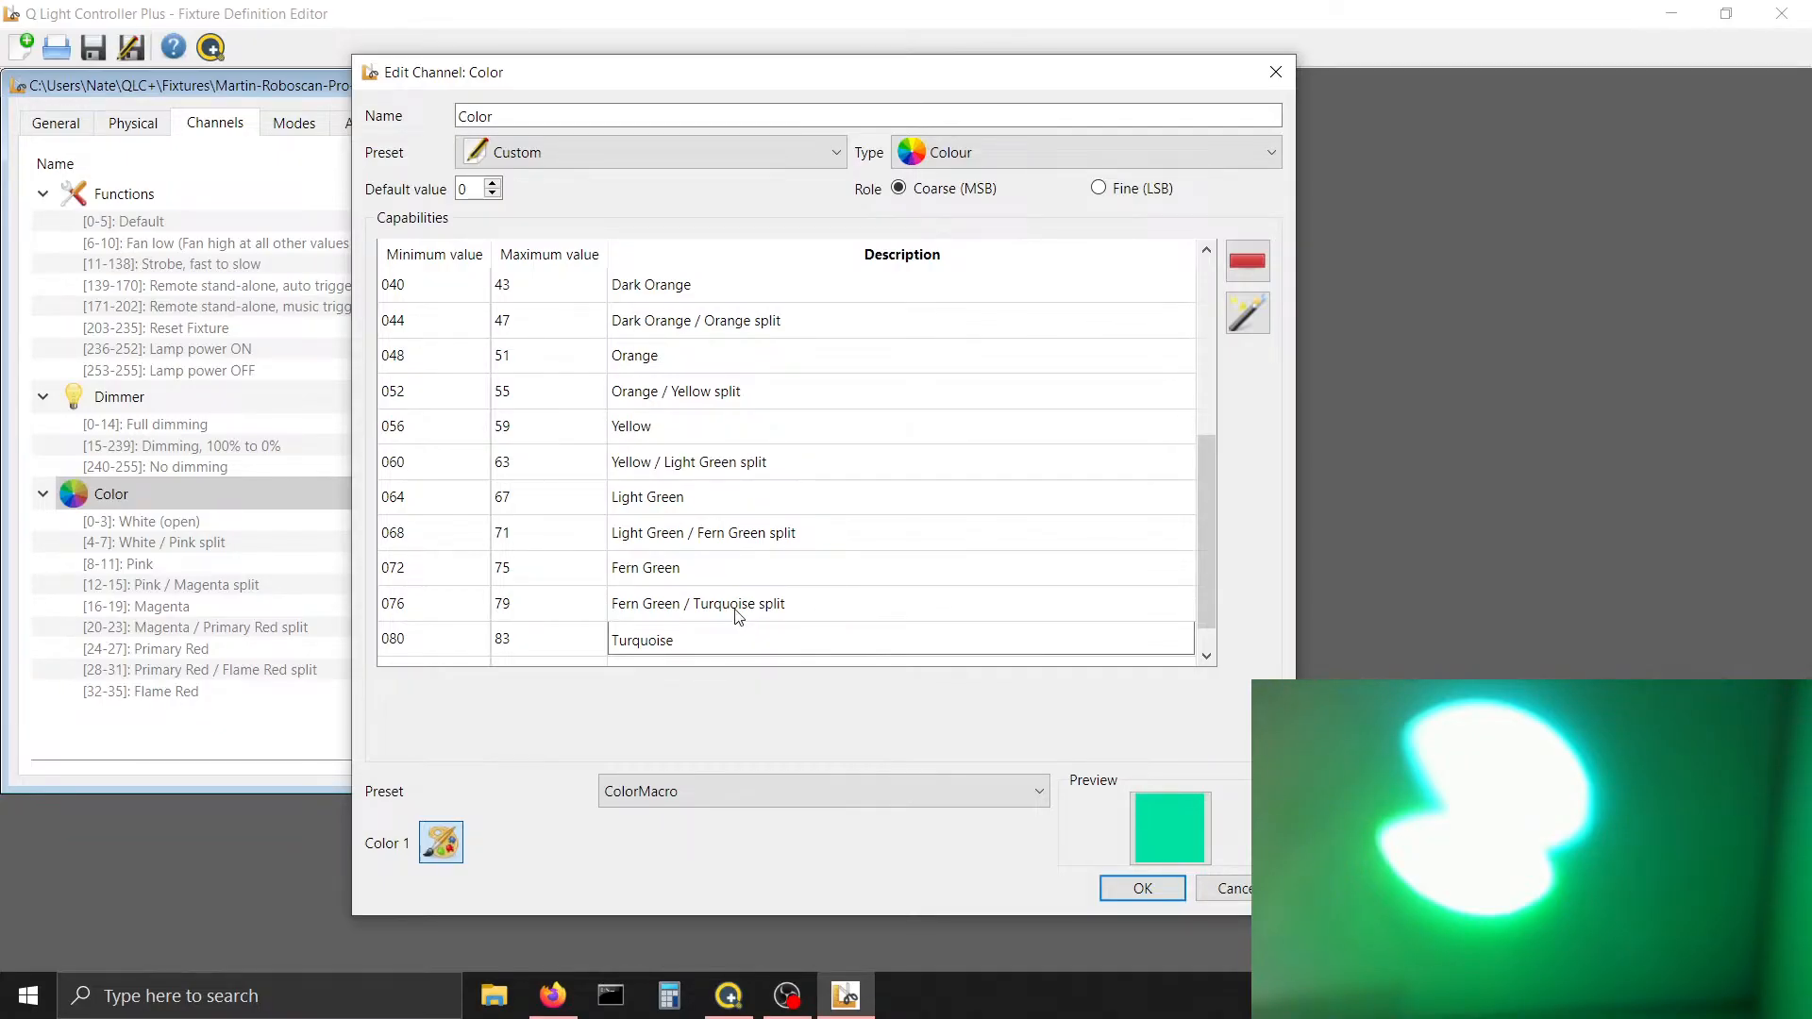
left_click(735, 611)
left_click(734, 636)
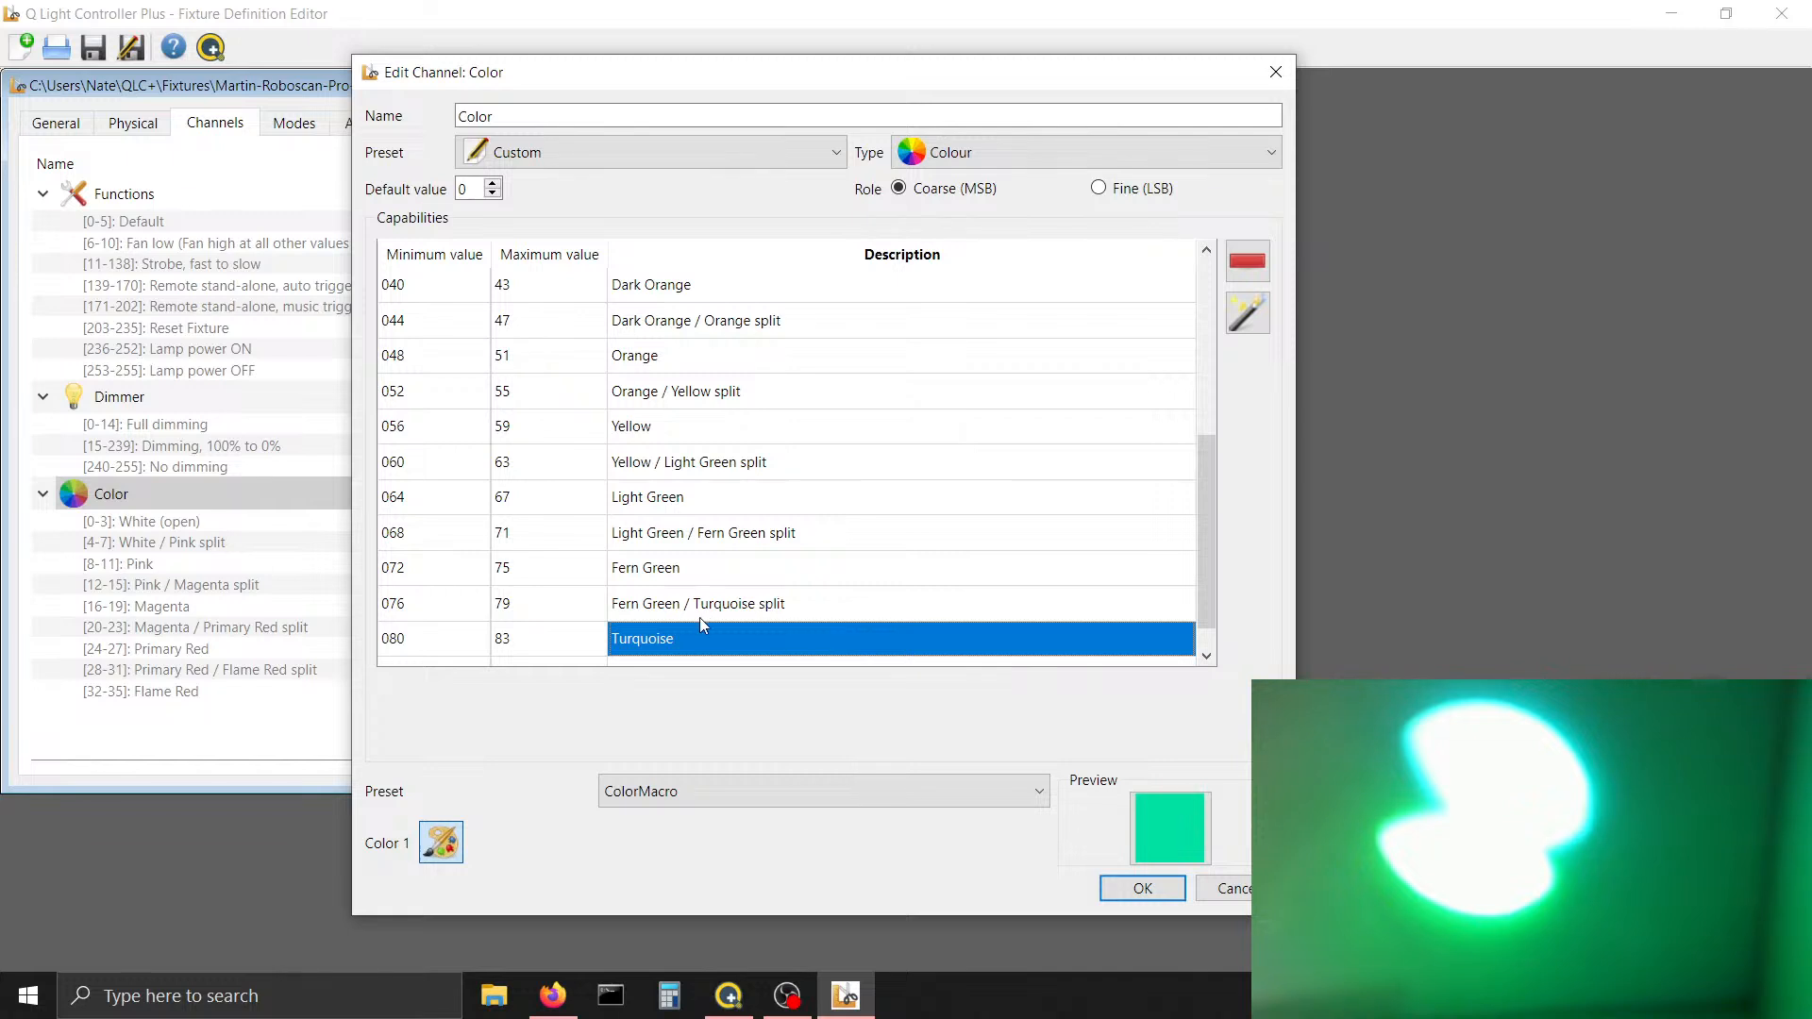
Add a range from 084 to 87 described as "Turquoise / Cyan split", reusing the Turquoise description text
key("Tab")
key("Tab")
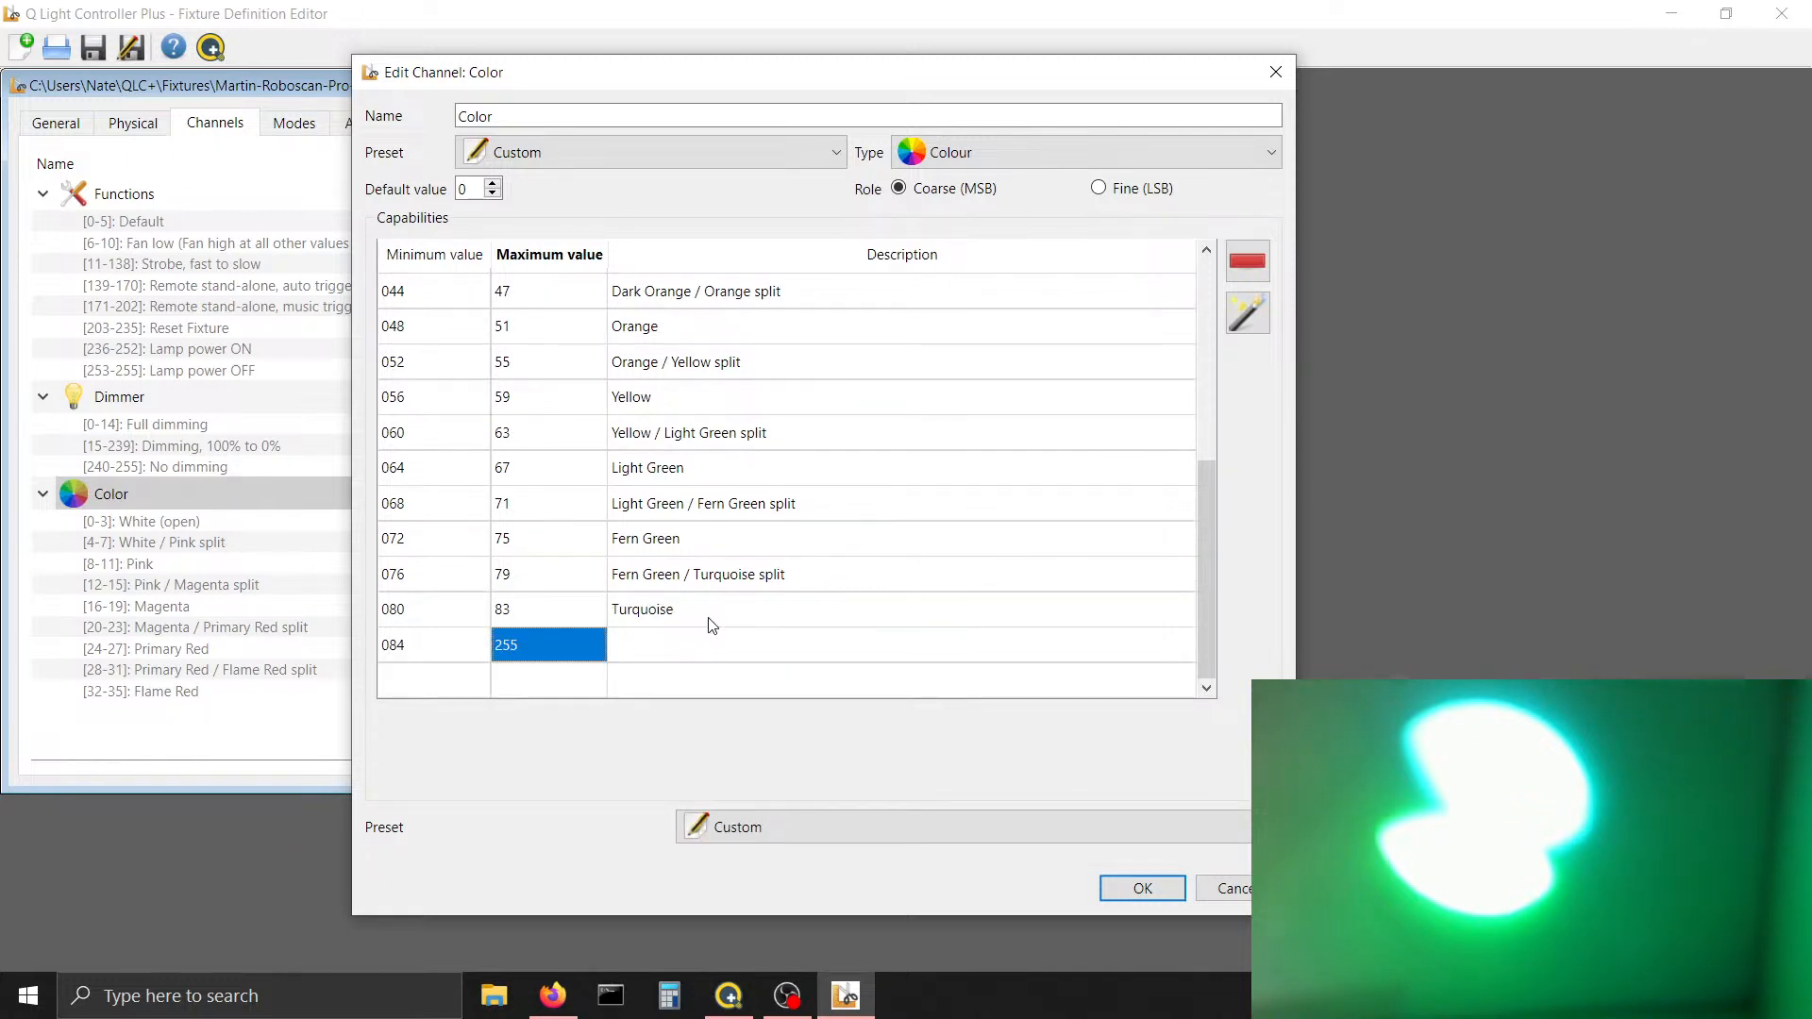
type("87")
key("Tab")
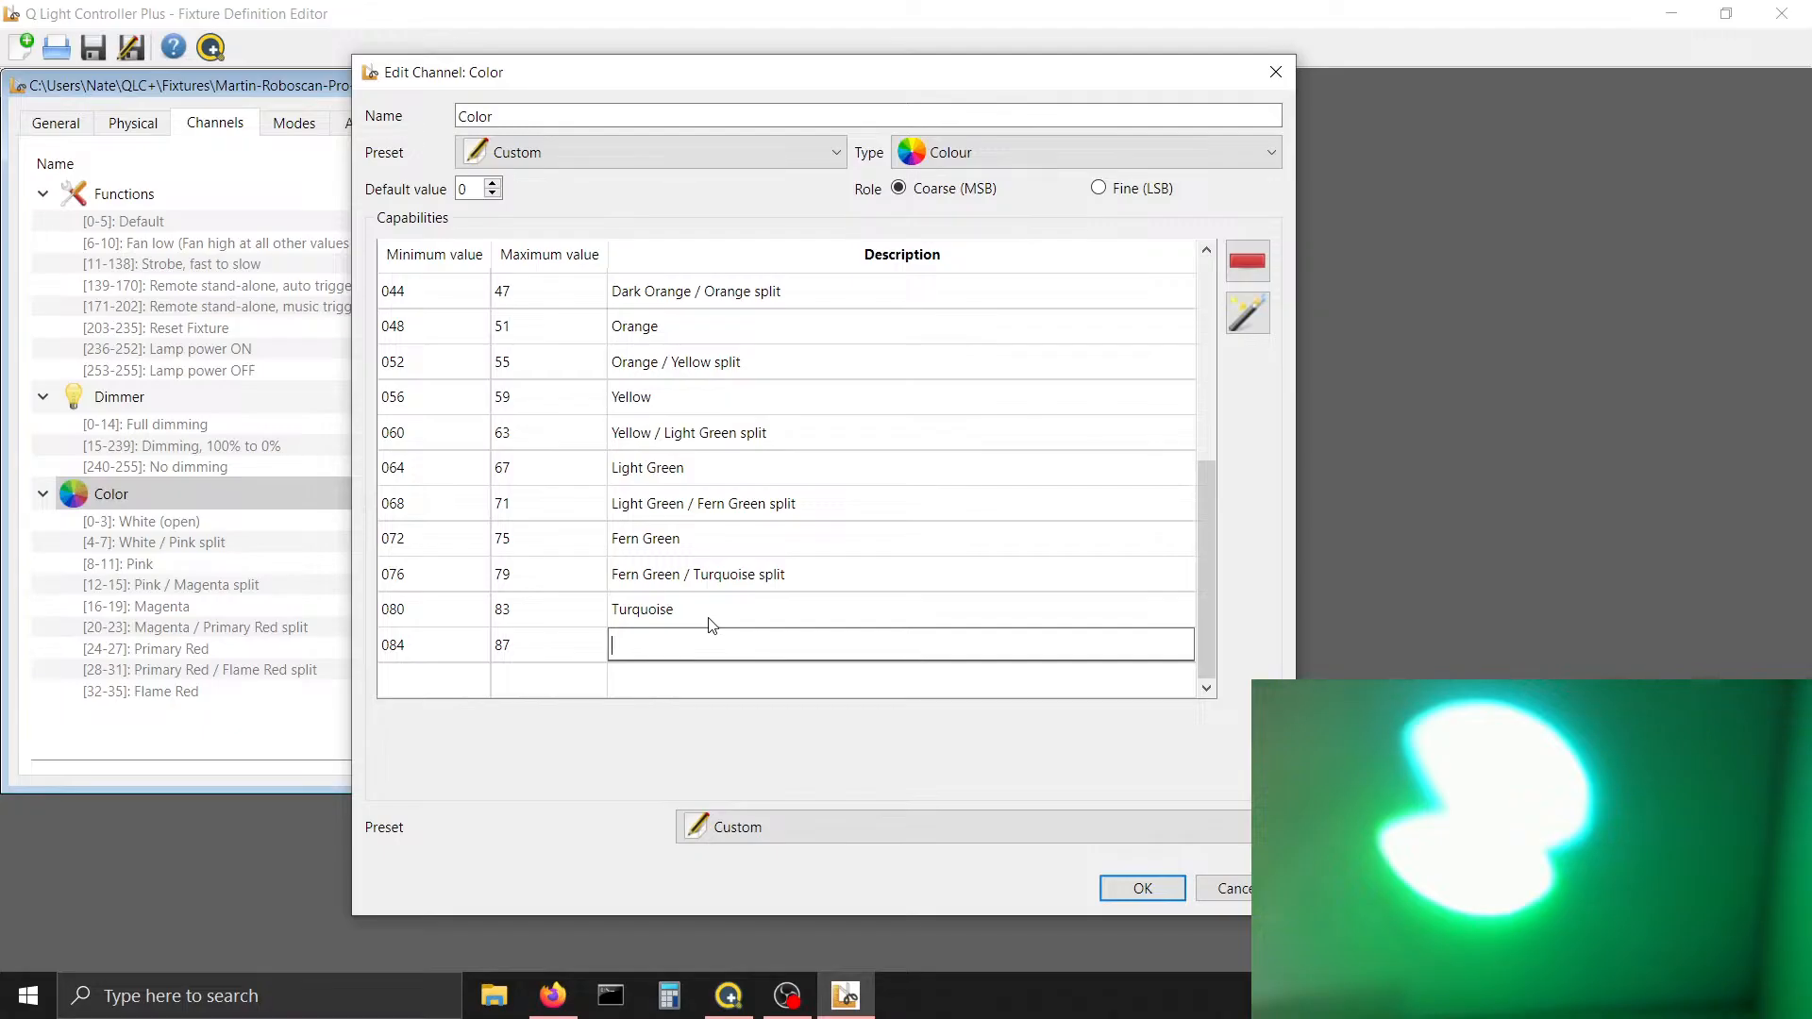
double_click(704, 616)
key("ctrl+c")
left_click(677, 638)
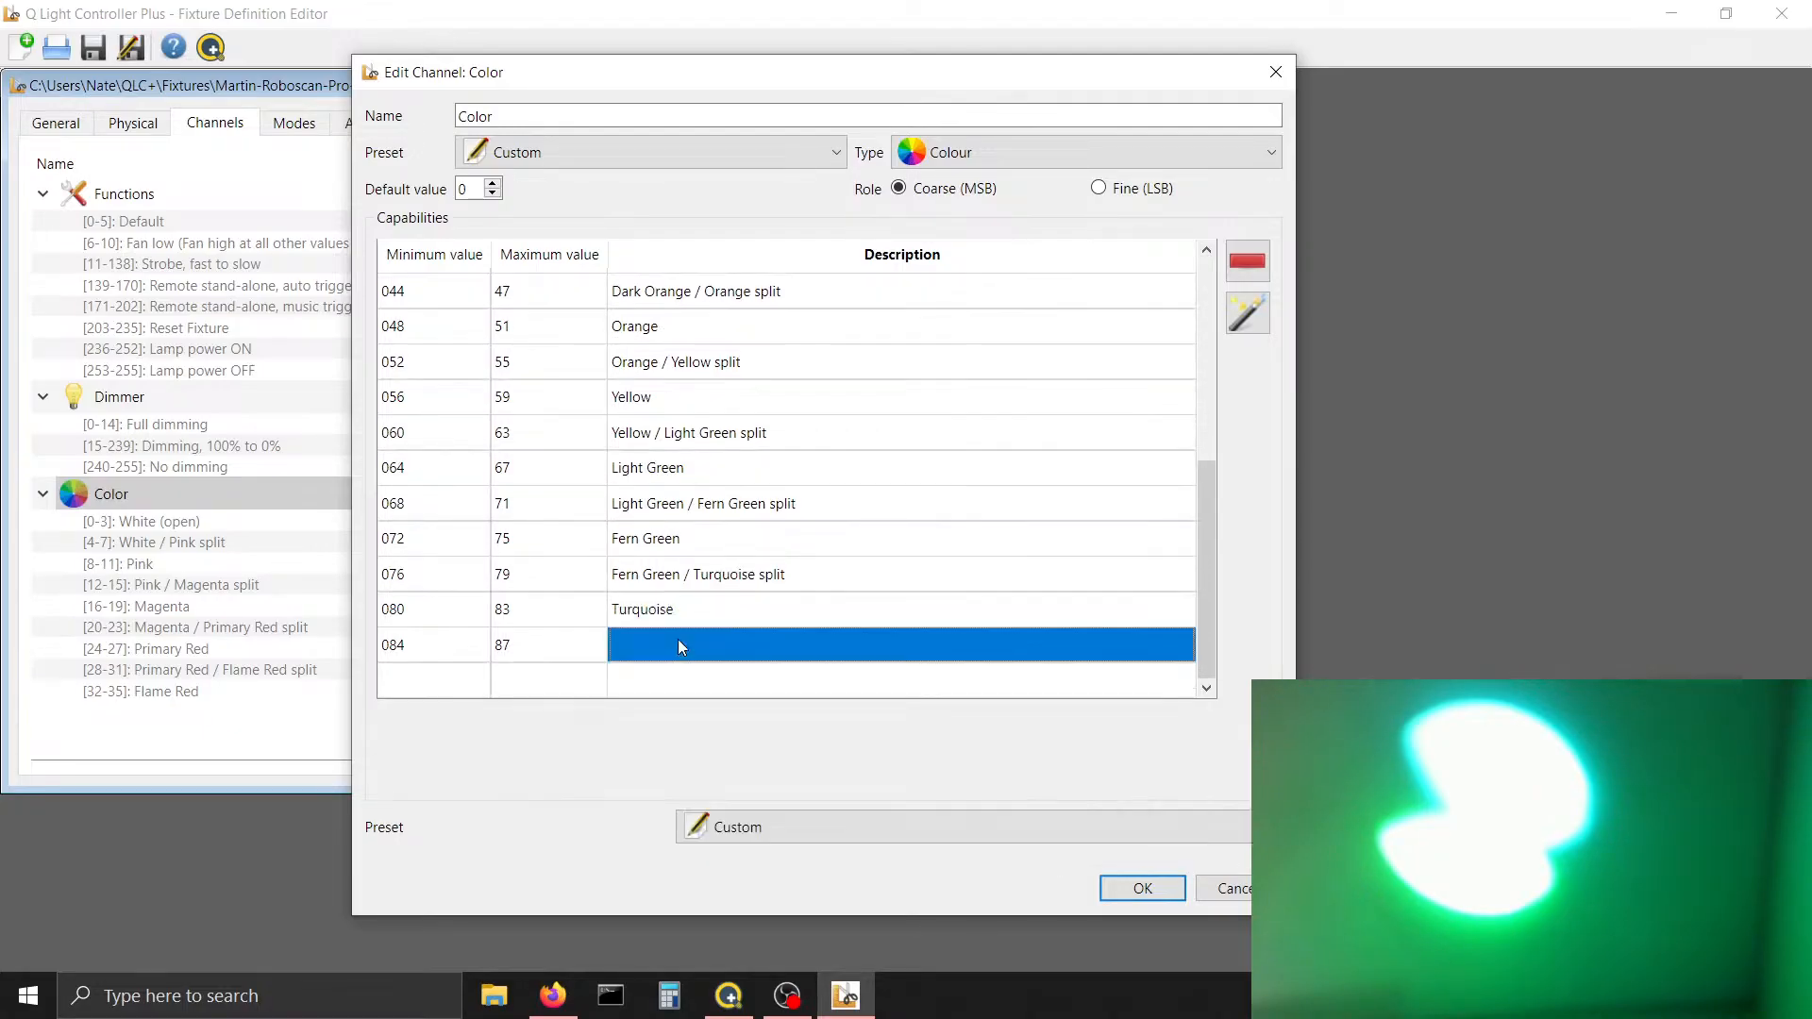
left_click(678, 638)
key("ctrl+v")
type("/ ")
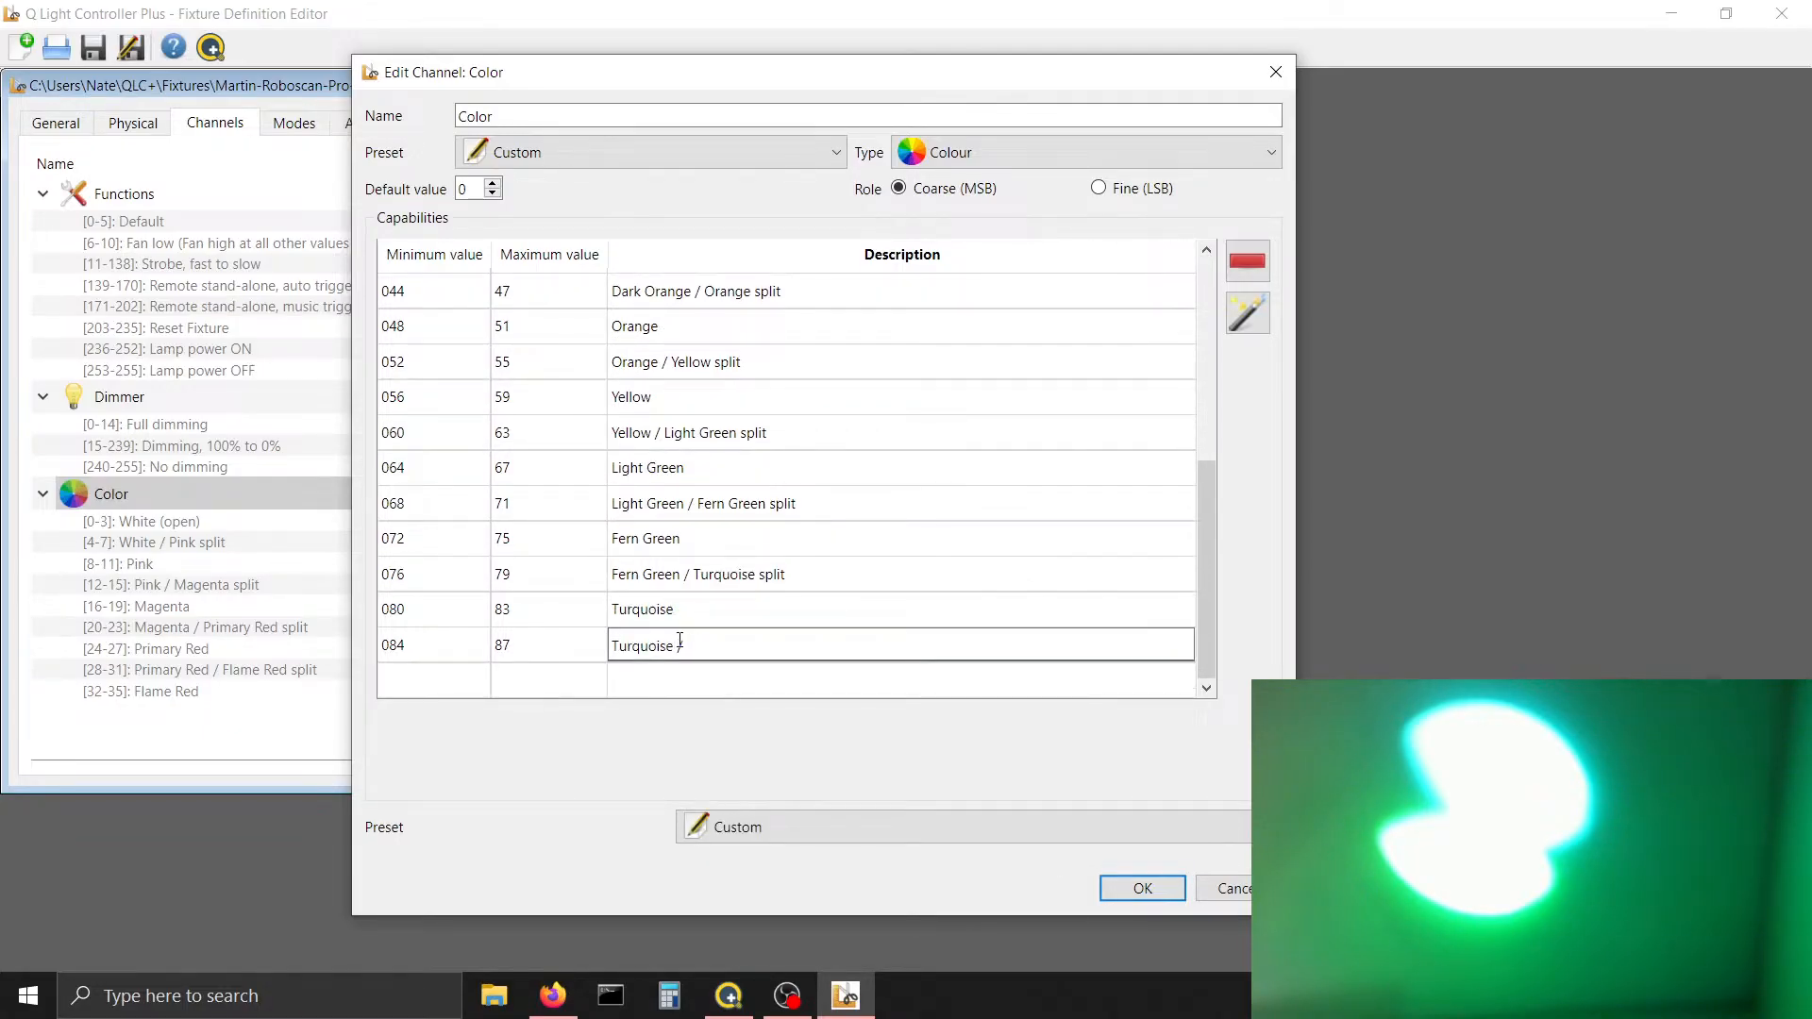
type("Cyan p")
type("plit")
key("Return")
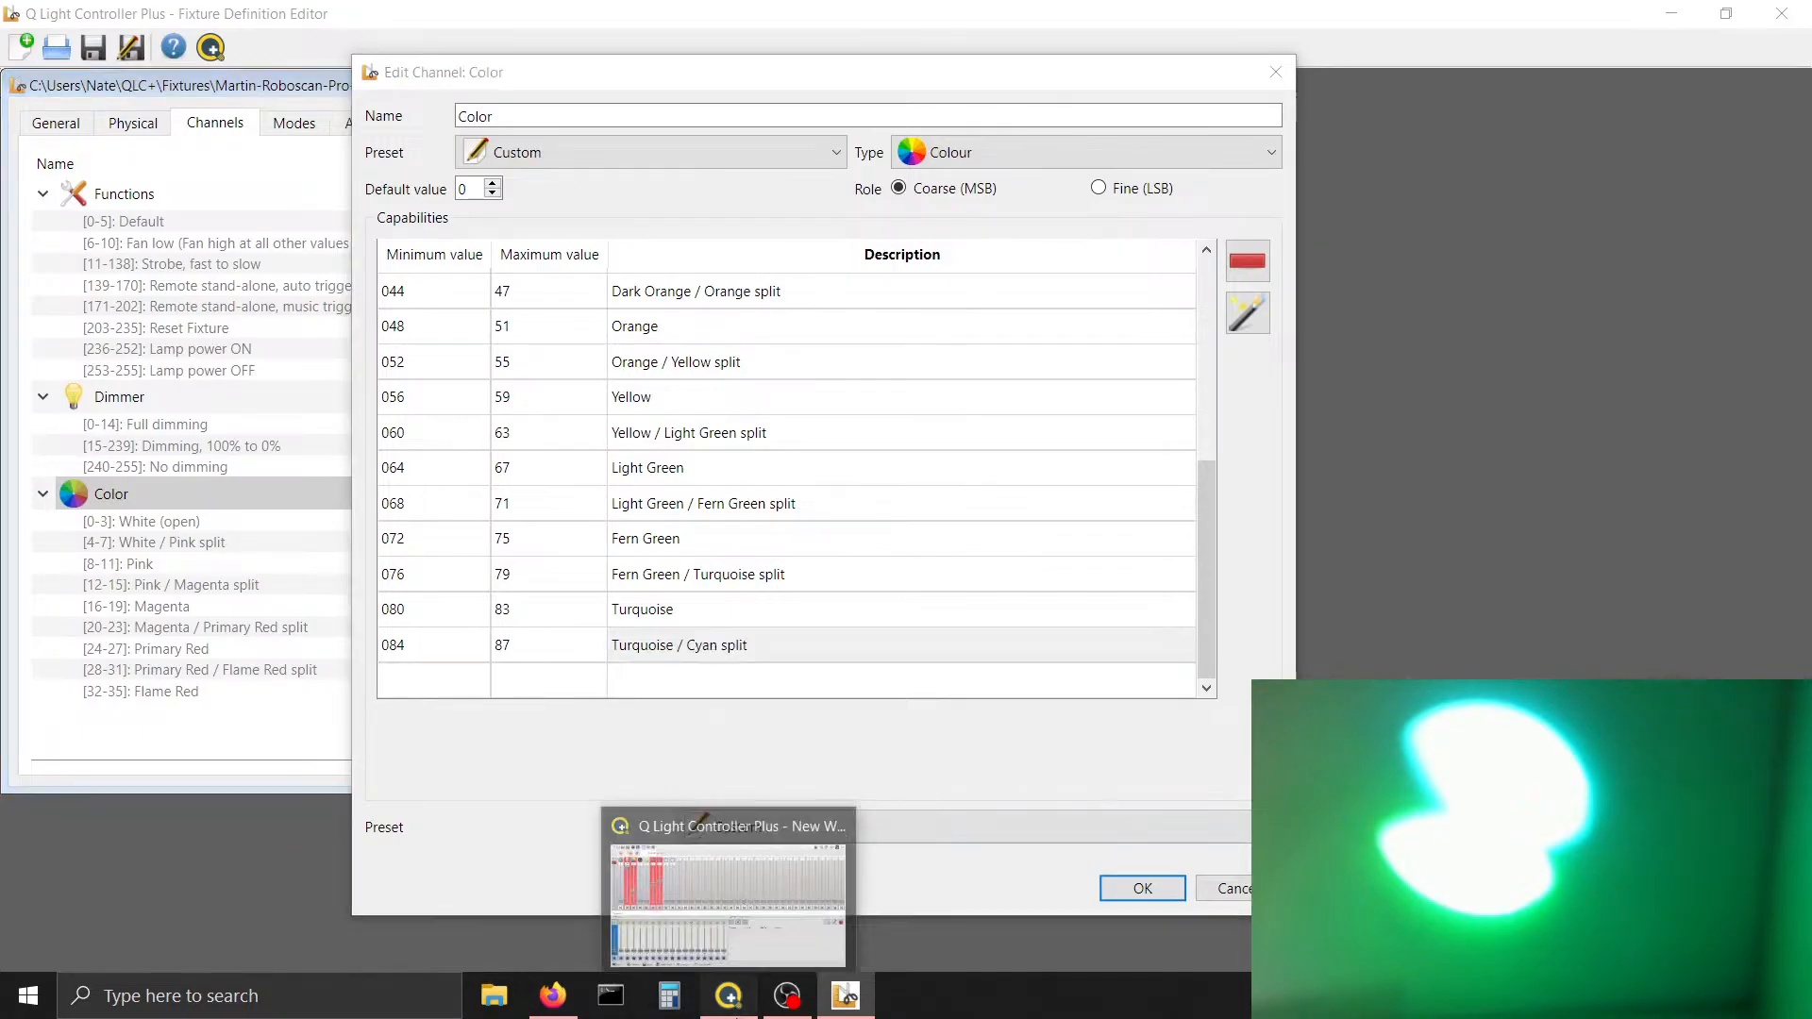
Switch to Q Light Controller Plus and raise channel 3 to 85 to check the Turquoise / Cyan split on the light
left_click(728, 996)
left_click(190, 173)
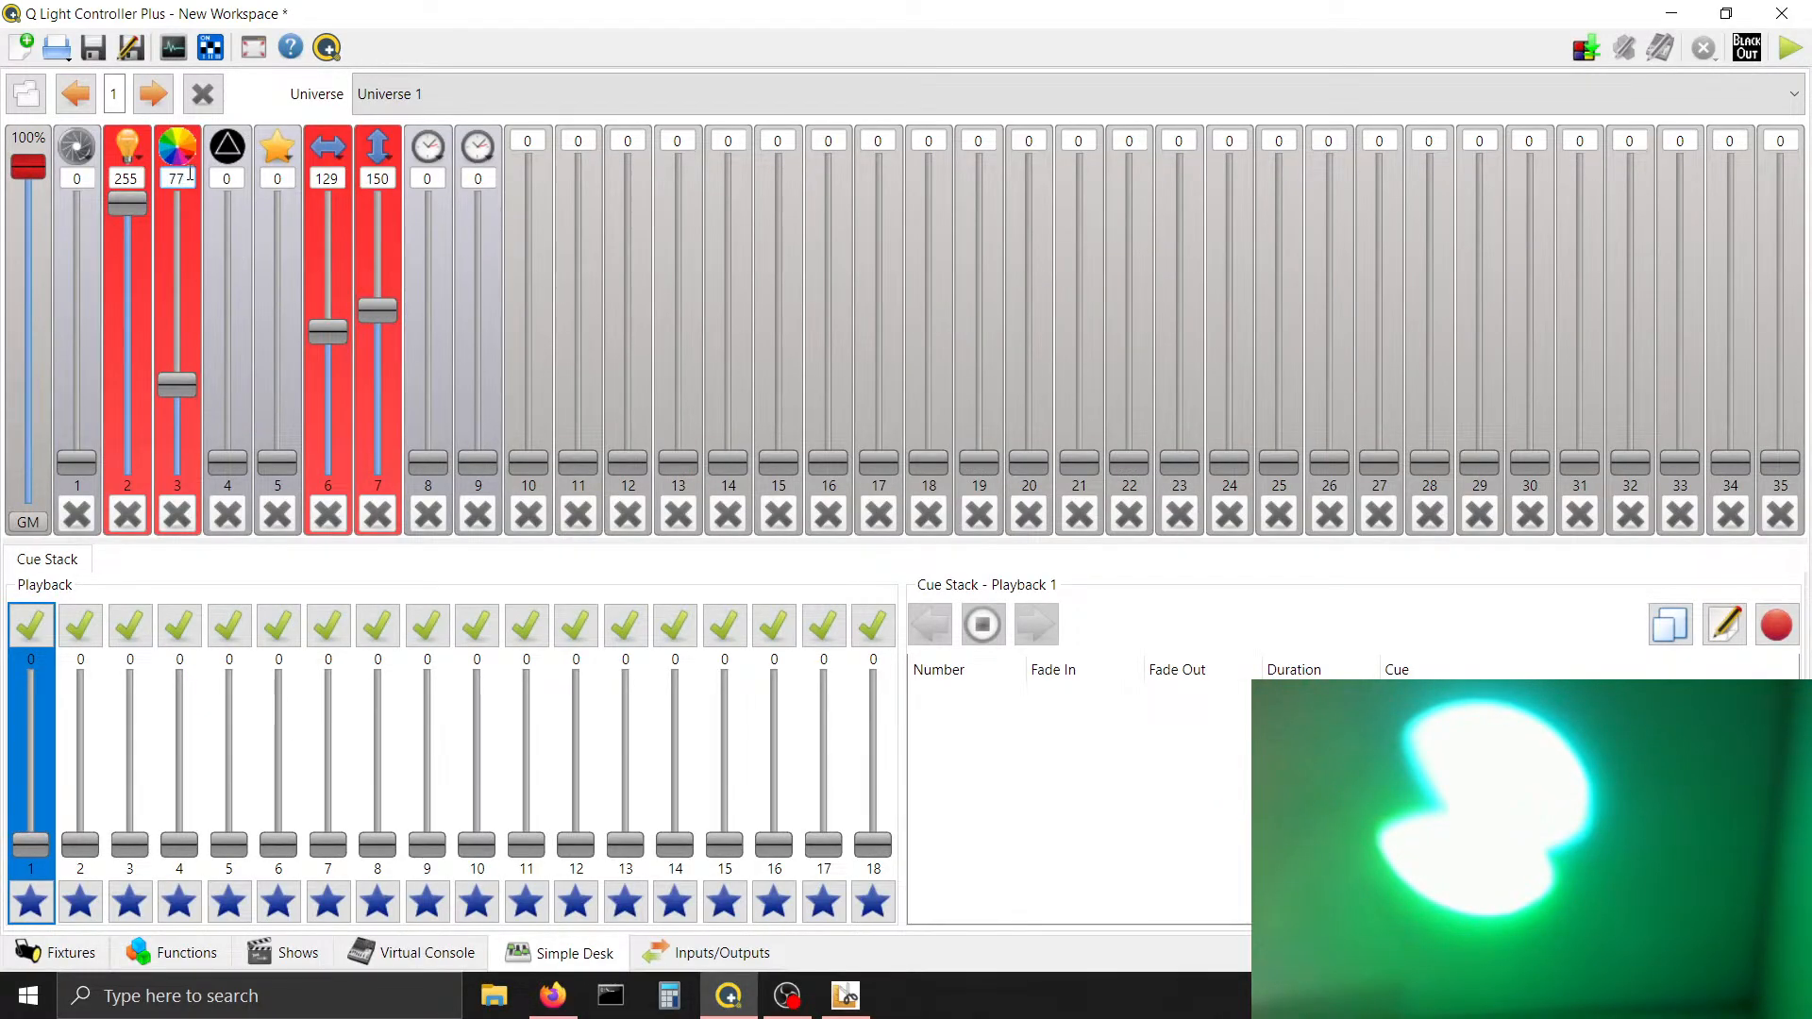
scroll(190, 174, "up", 8)
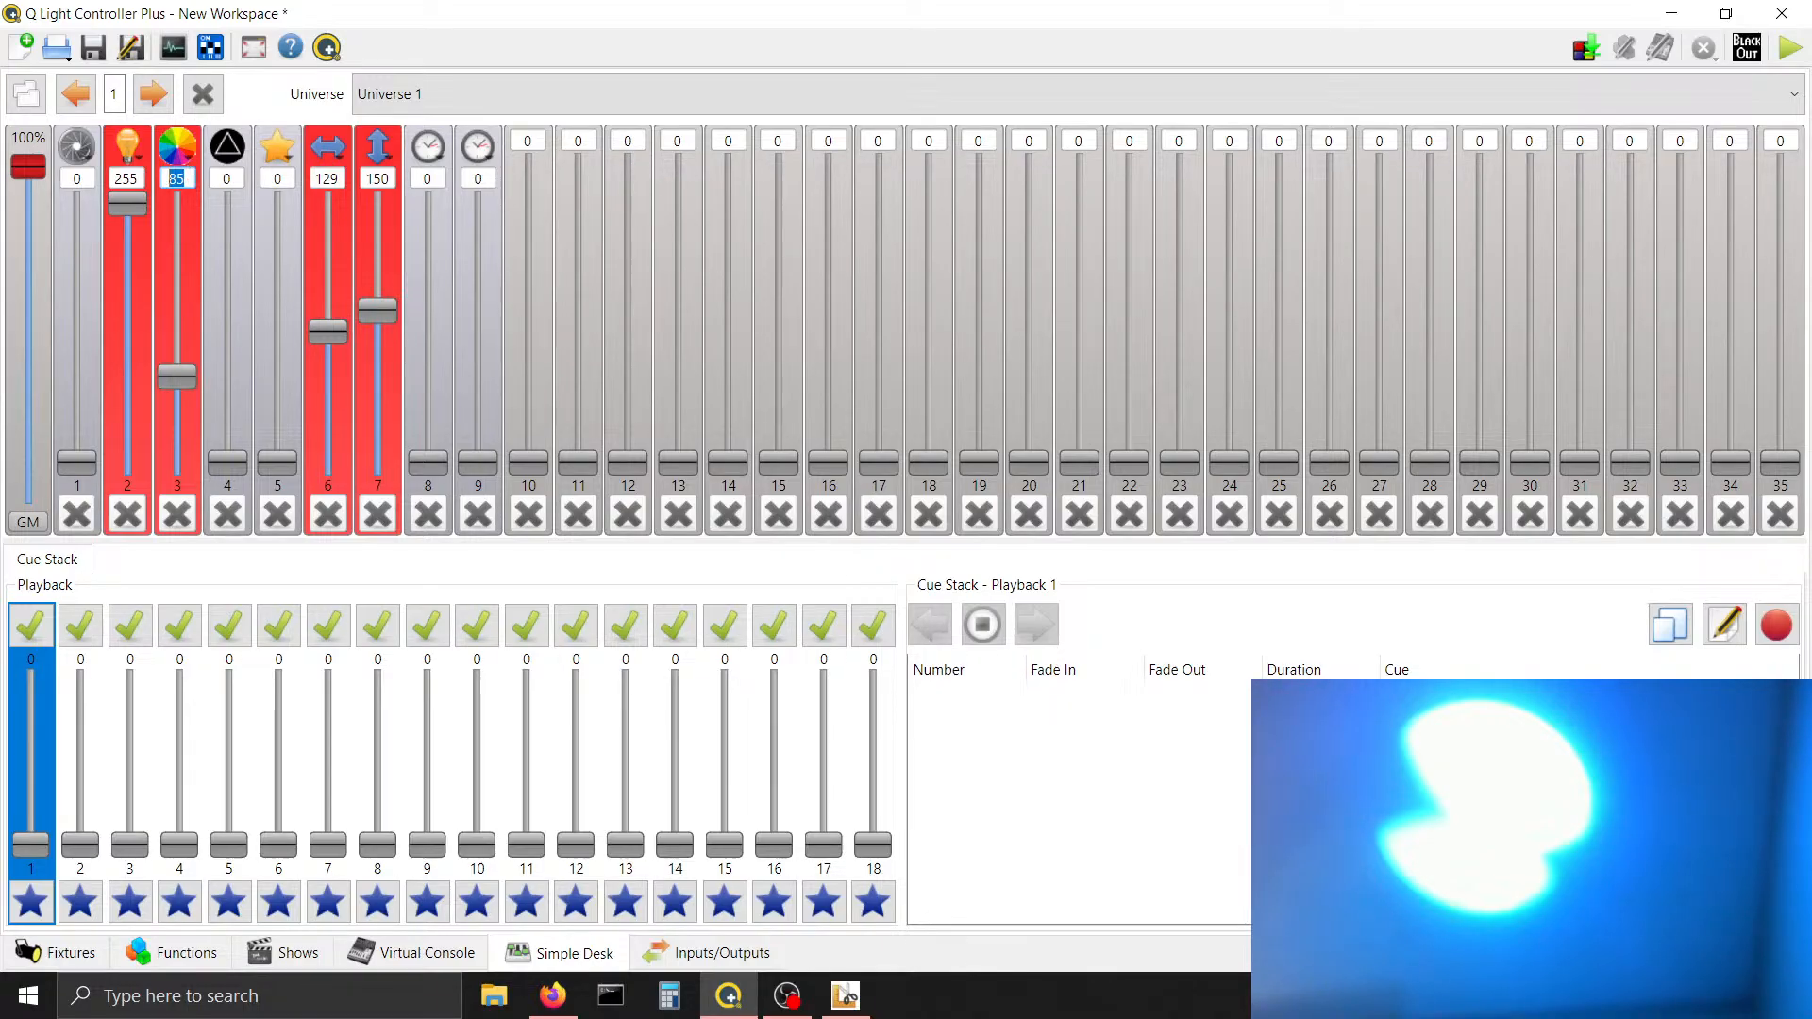
Switch to the Fixture Definition Editor and copy the HTML code of the Turquoise range's Color 1
left_click(846, 996)
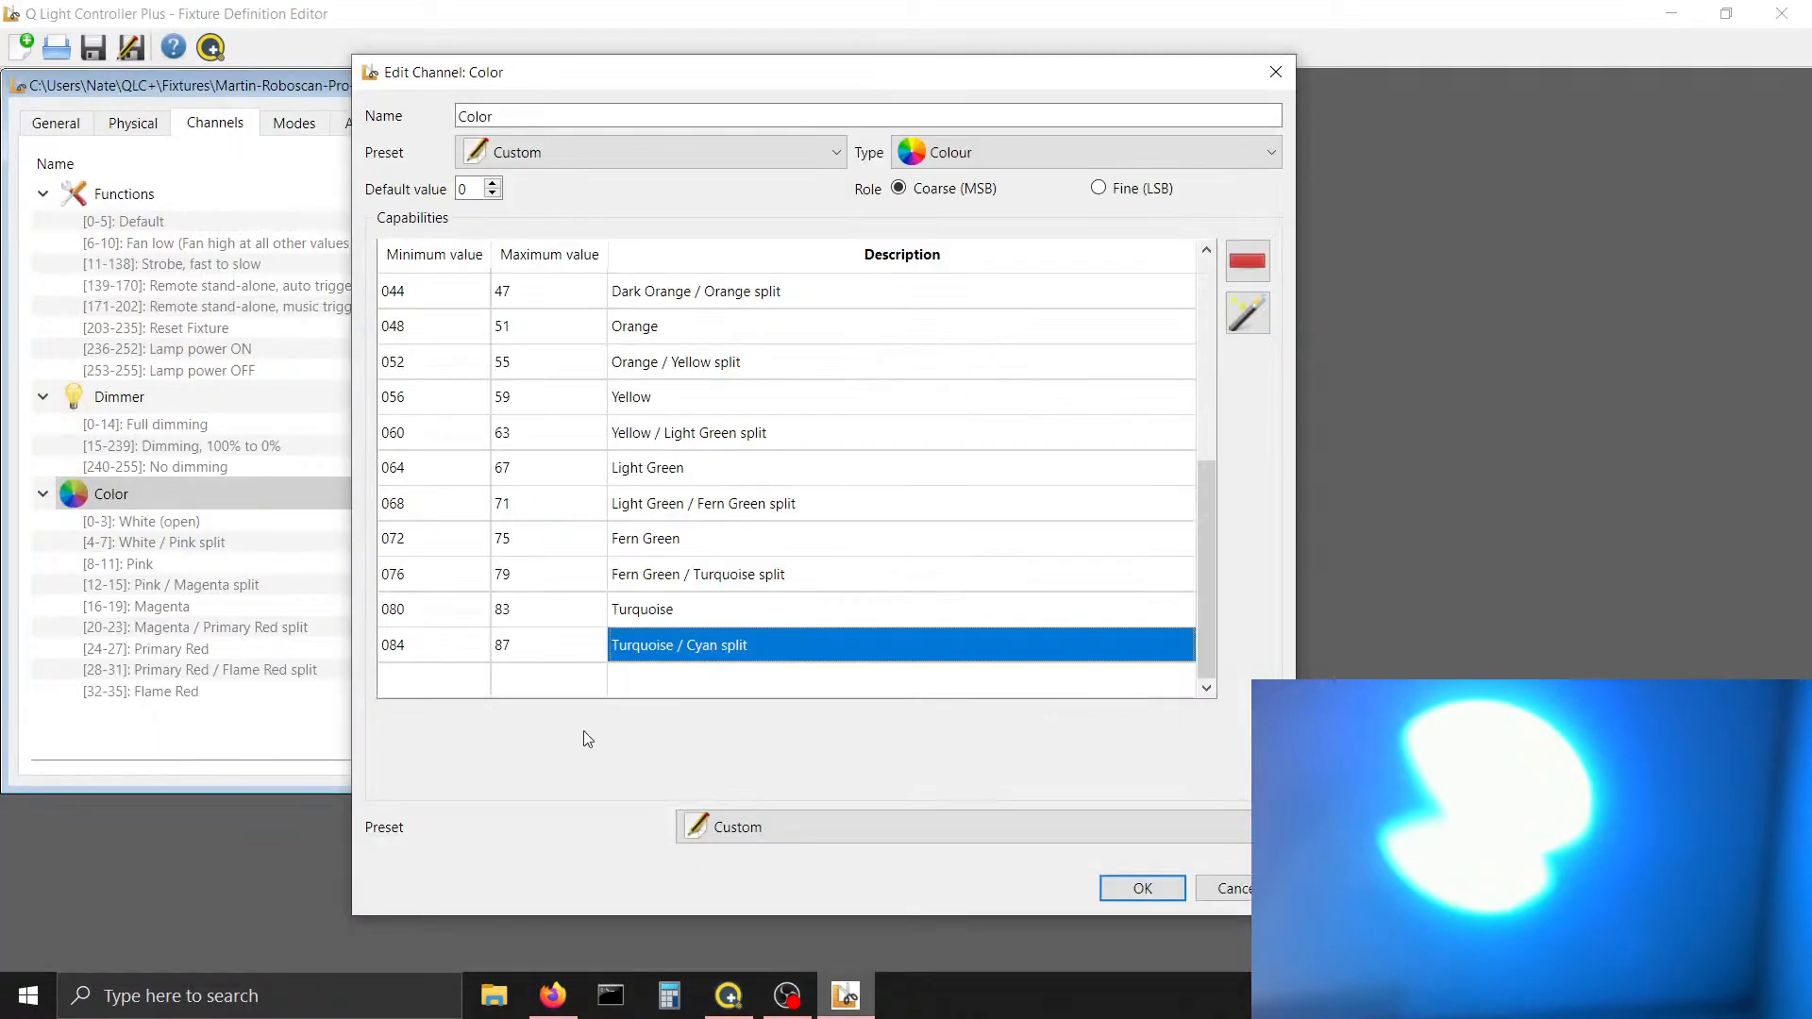
left_click(697, 605)
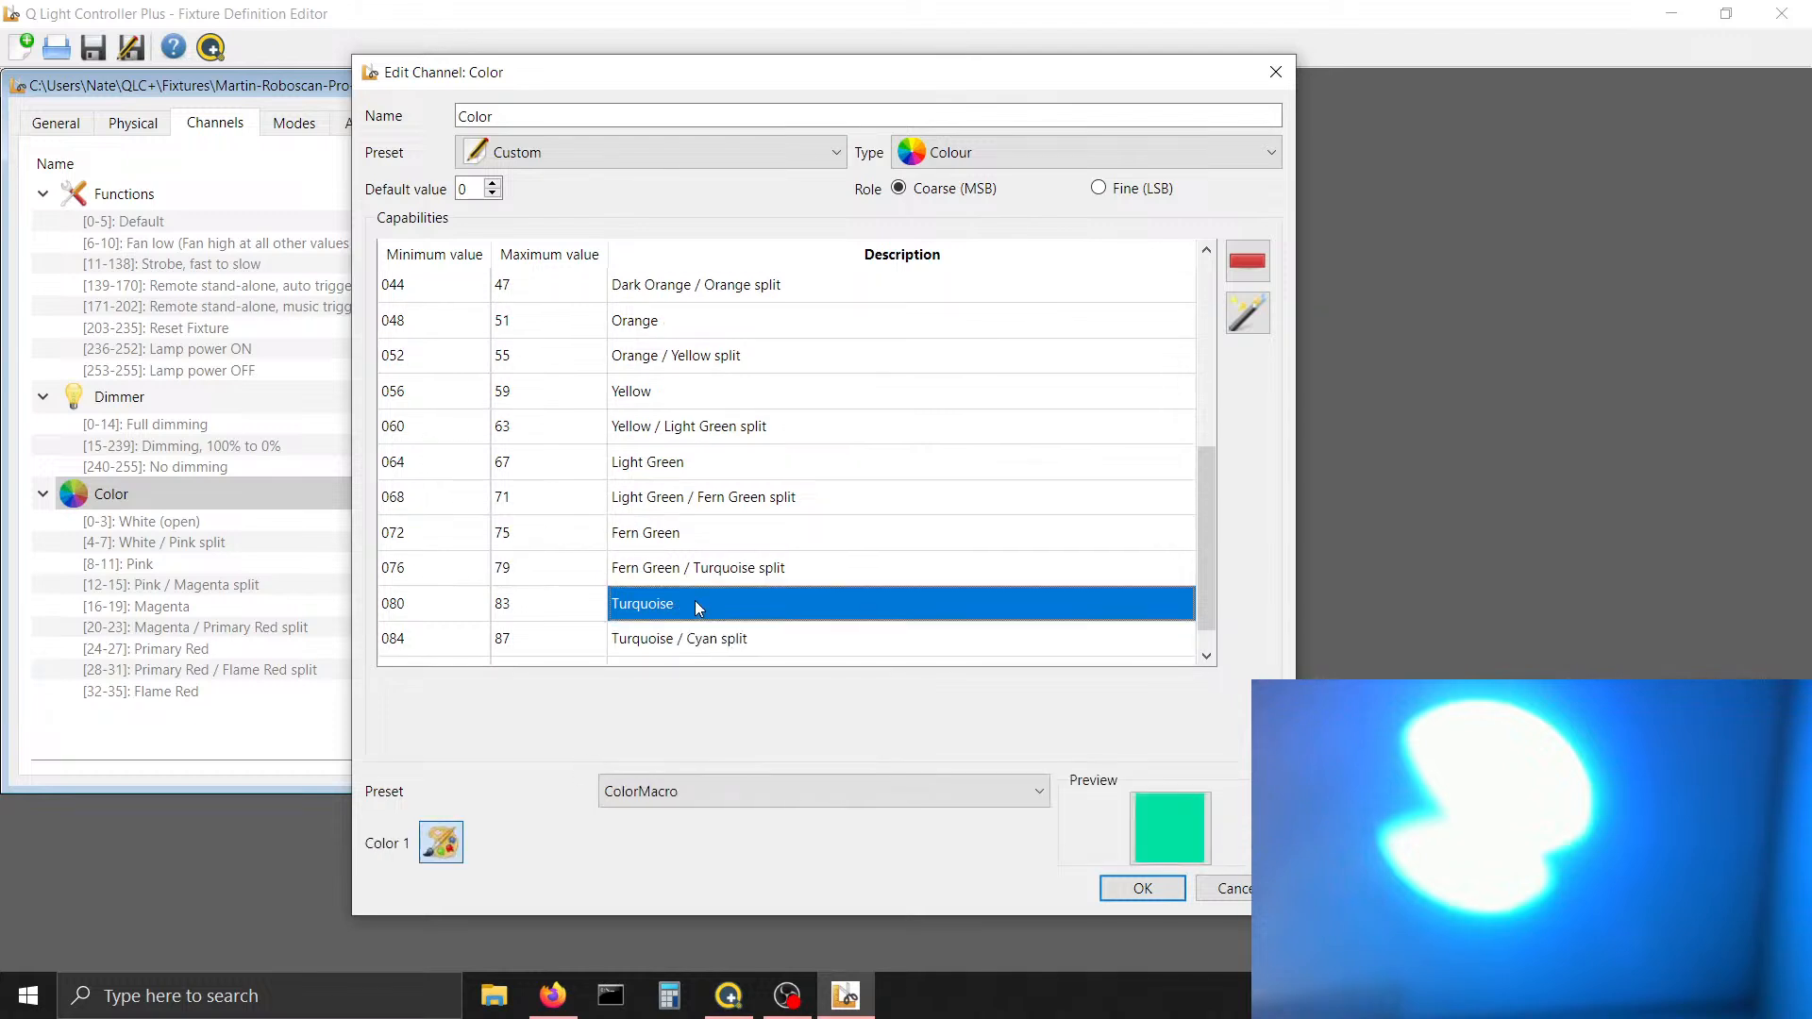
double_click(720, 610)
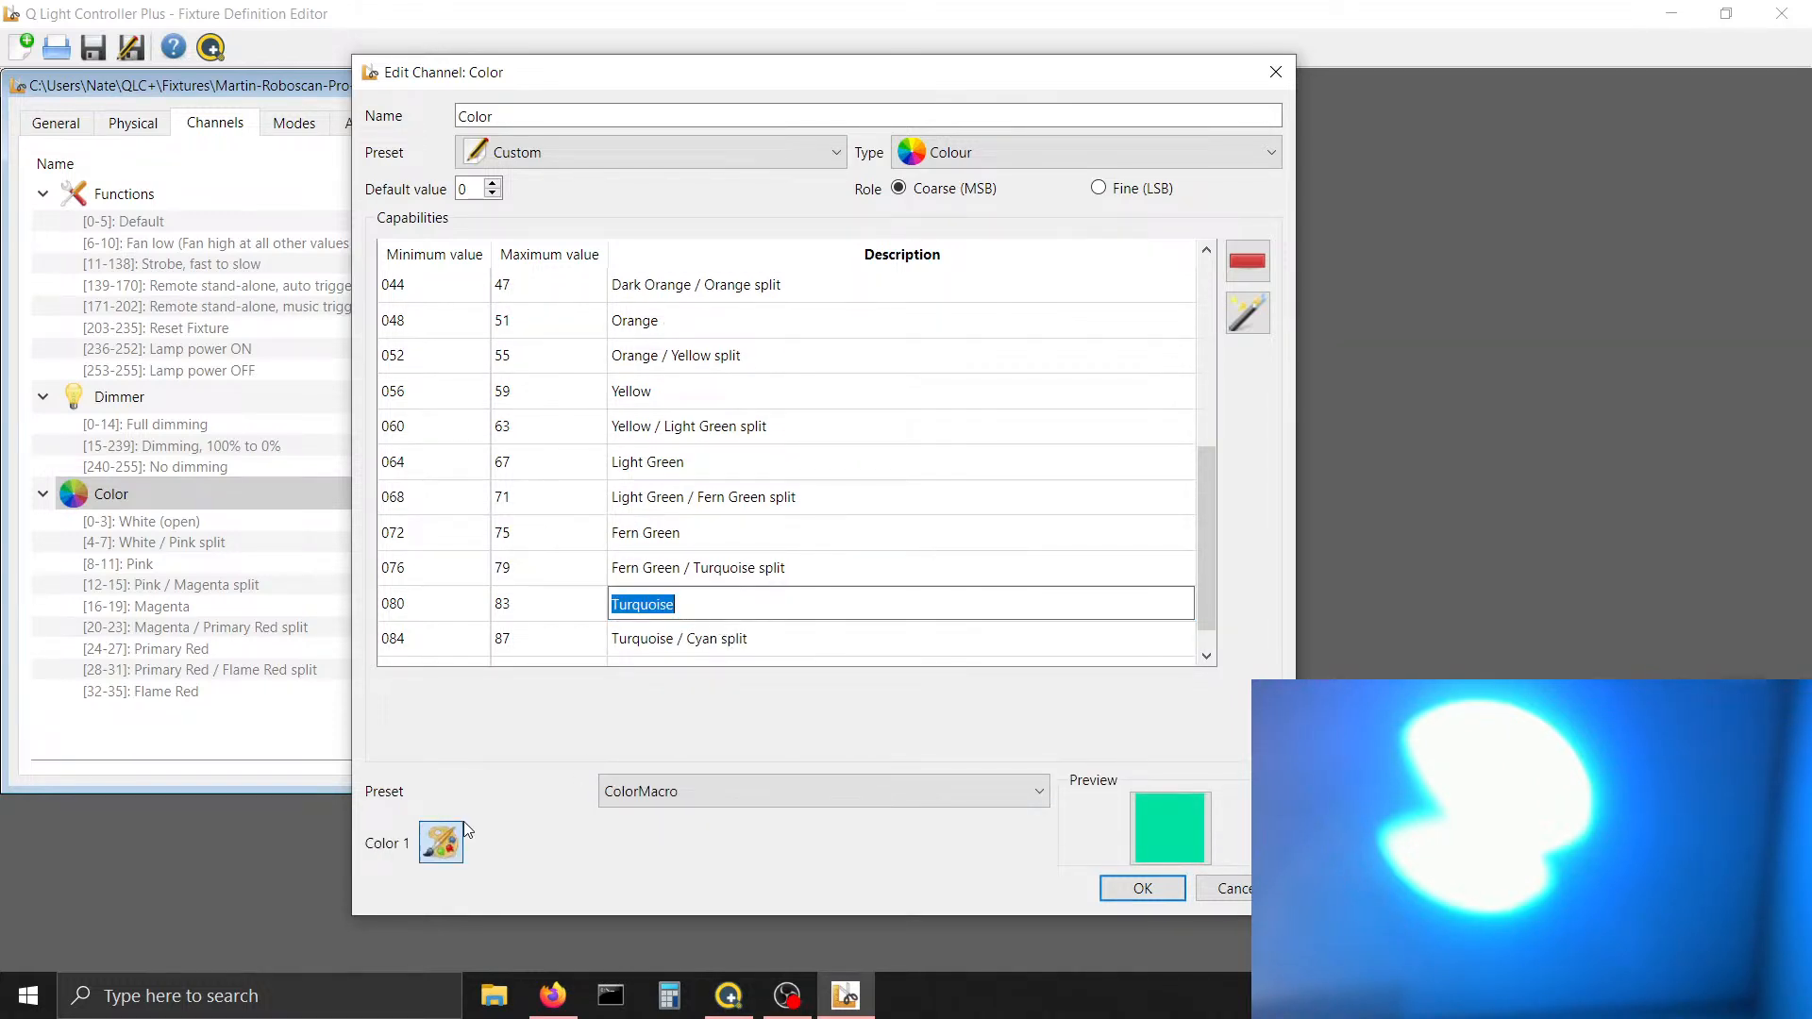
left_click(441, 842)
left_click_drag(1038, 658, 899, 656)
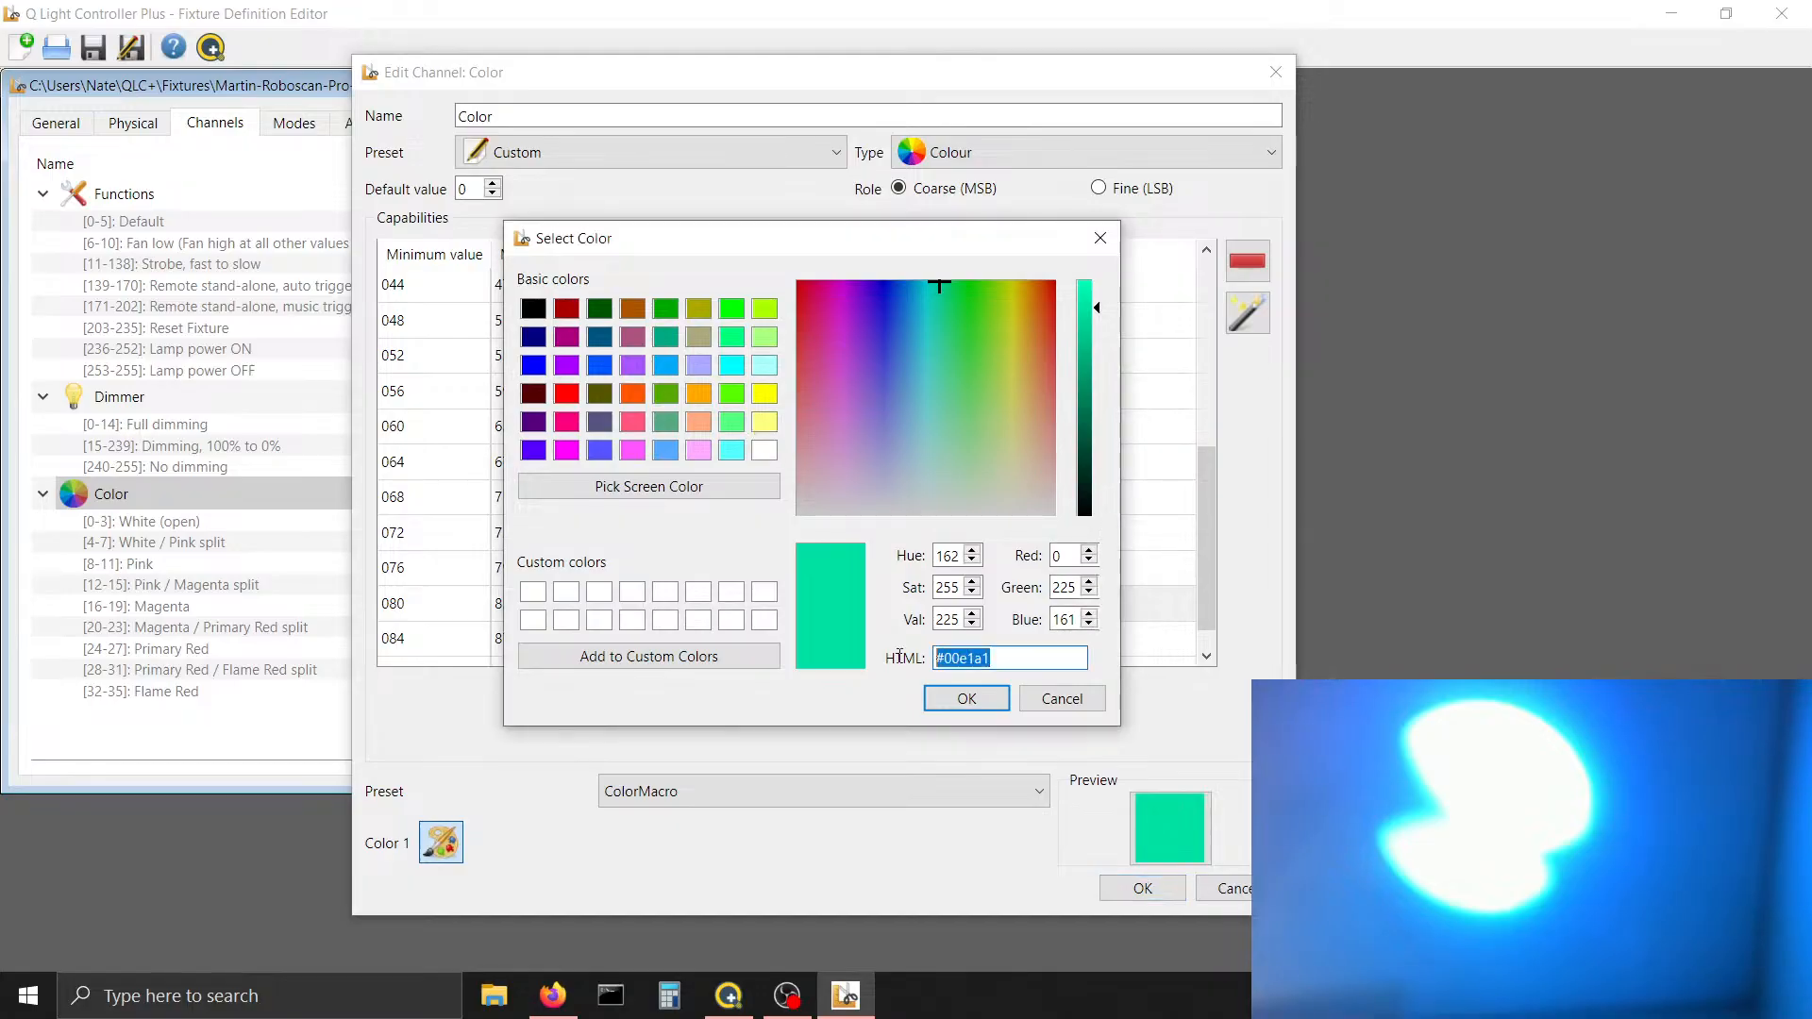
left_click(1033, 698)
Give the Turquoise / Cyan split the ColorDoubleMacro preset and set its Color 1 to the copied turquoise #00e1a1
left_click(910, 644)
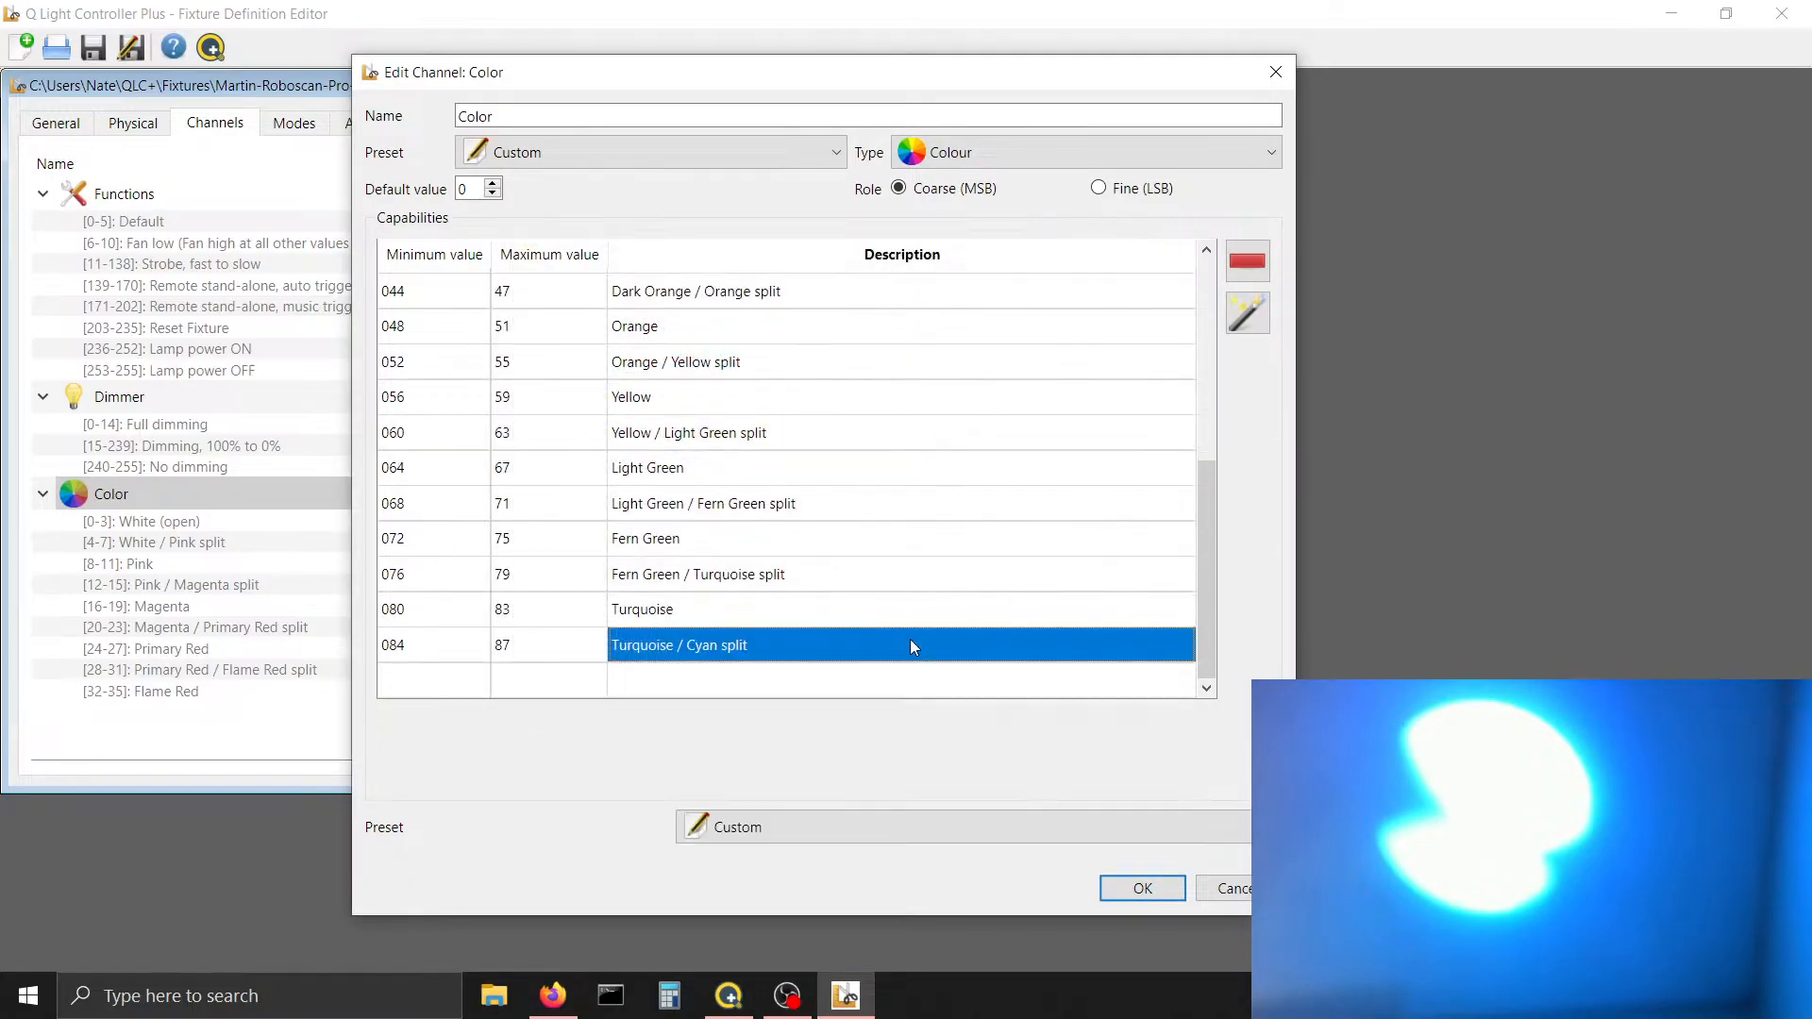
left_click(735, 821)
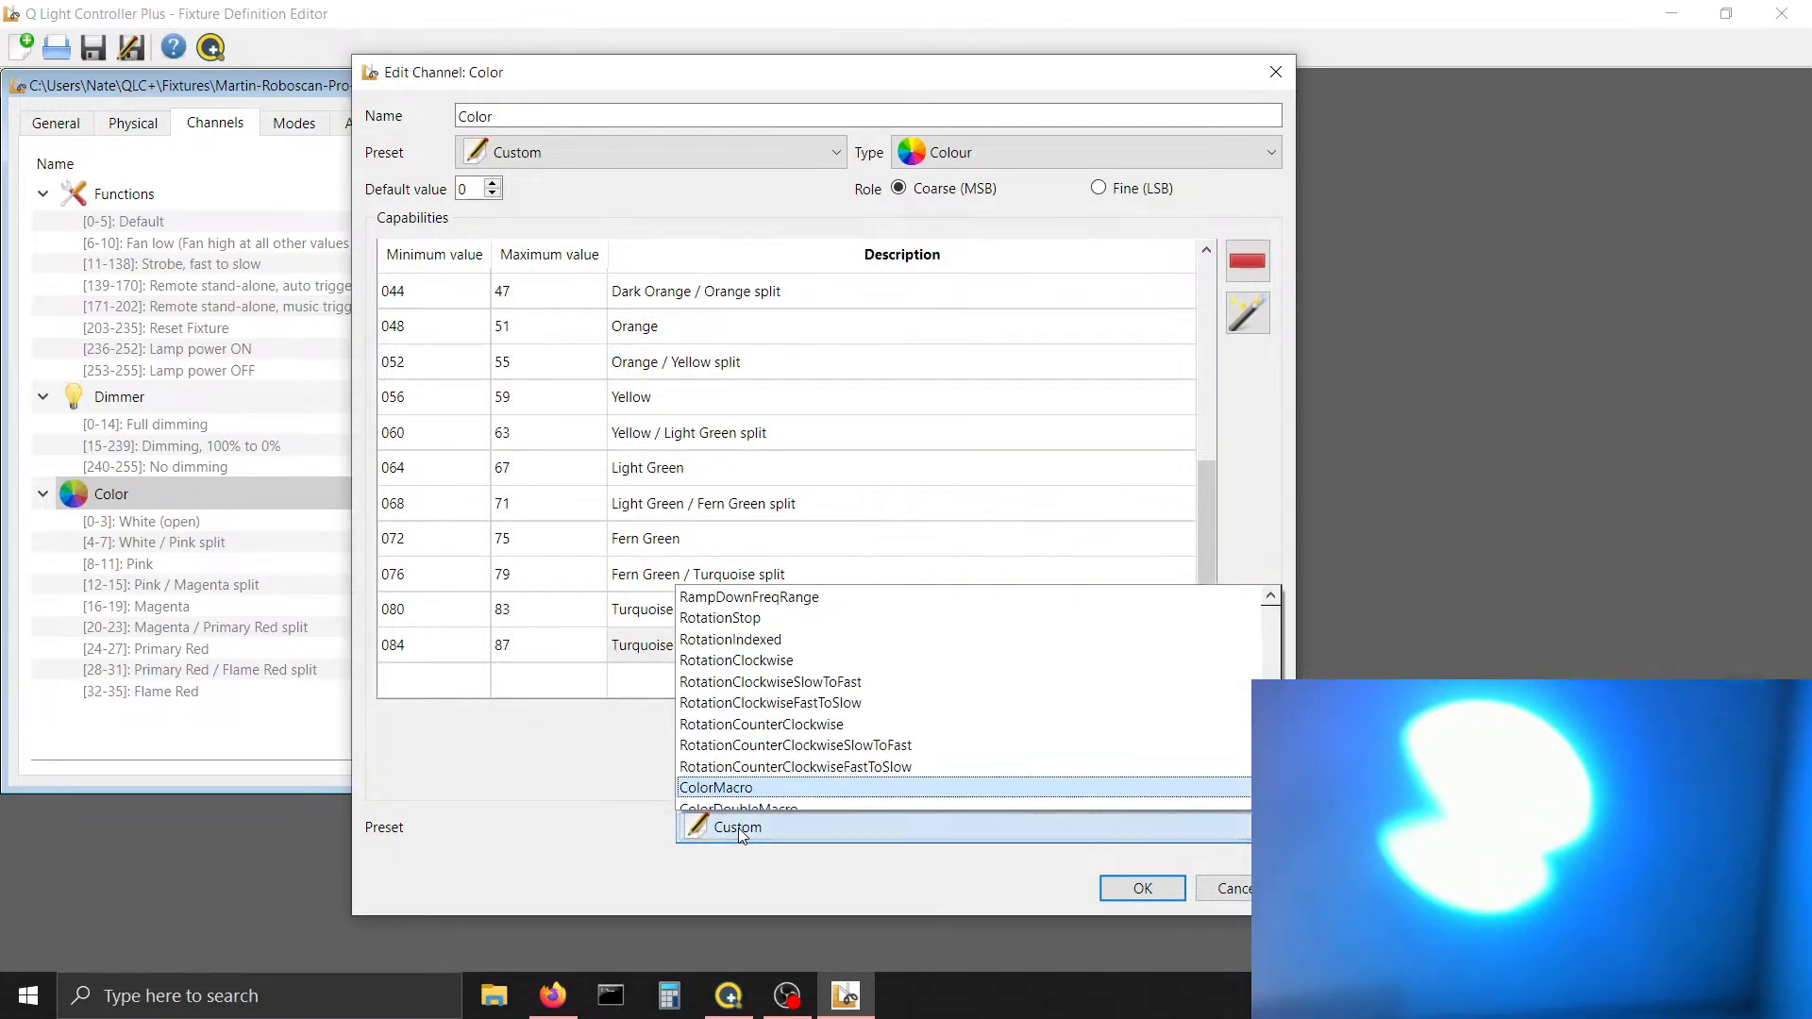
left_click(738, 828)
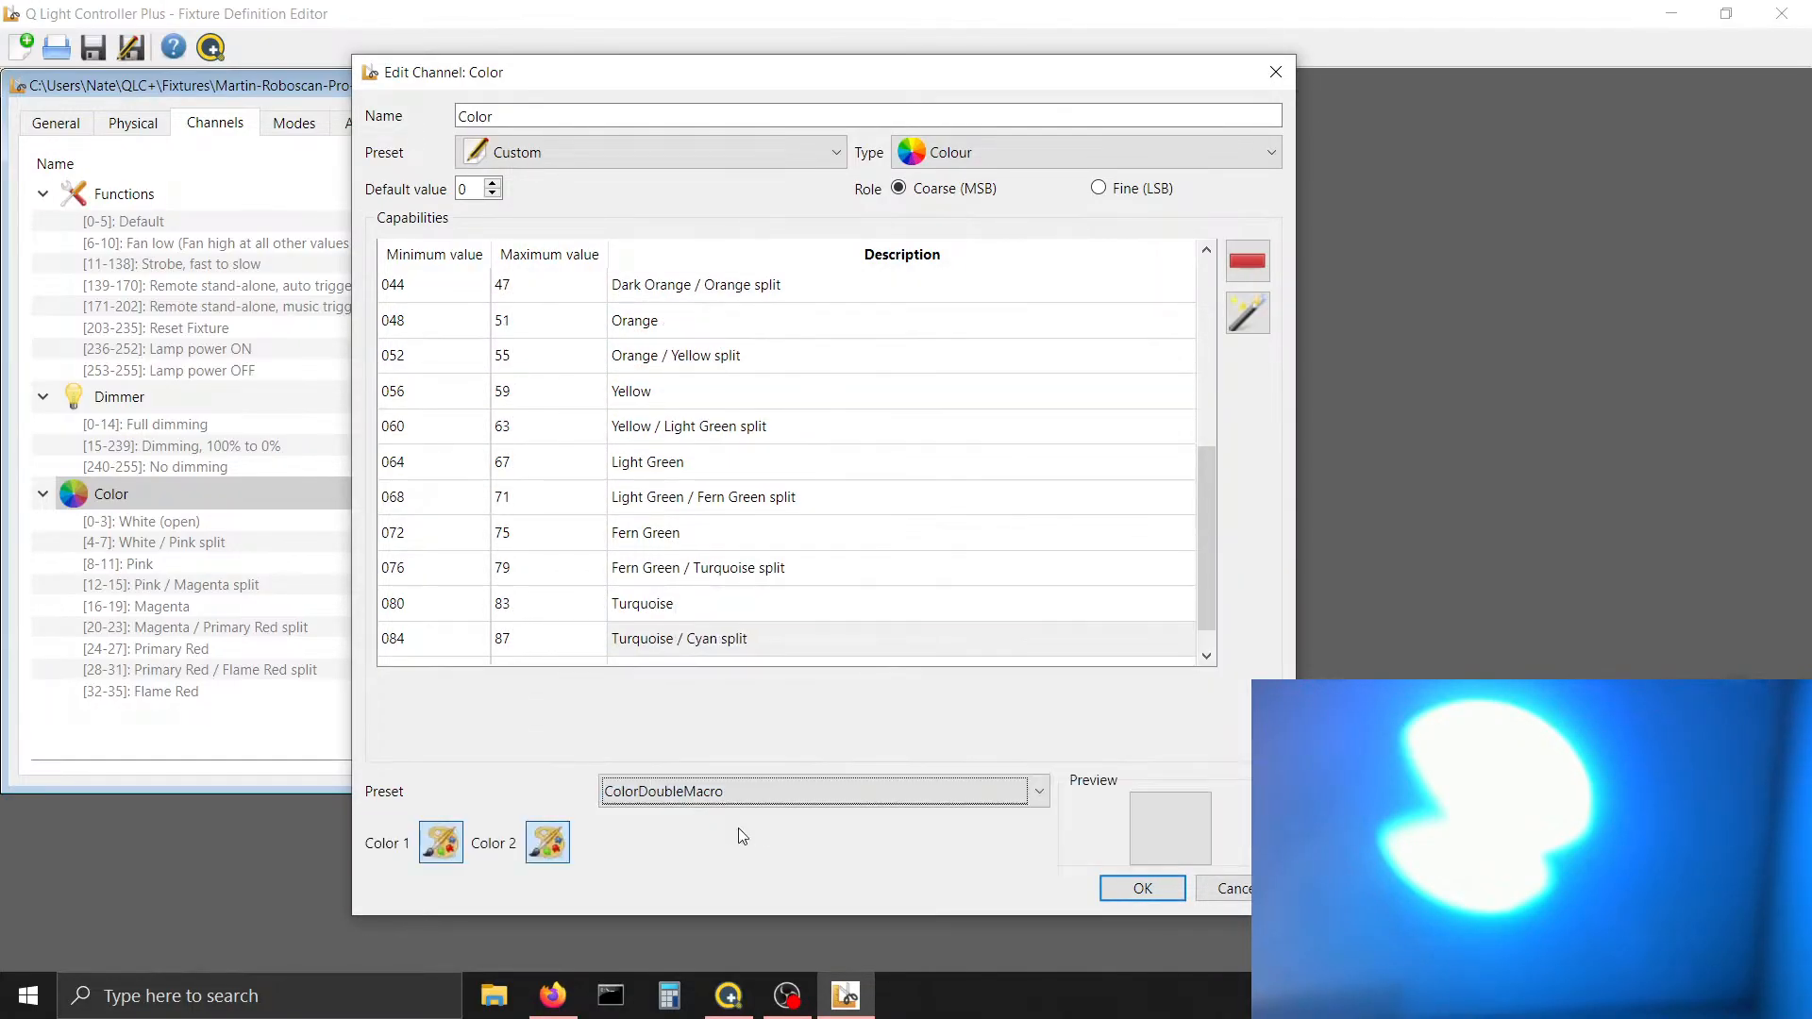
left_click(440, 842)
left_click_drag(1038, 658, 791, 648)
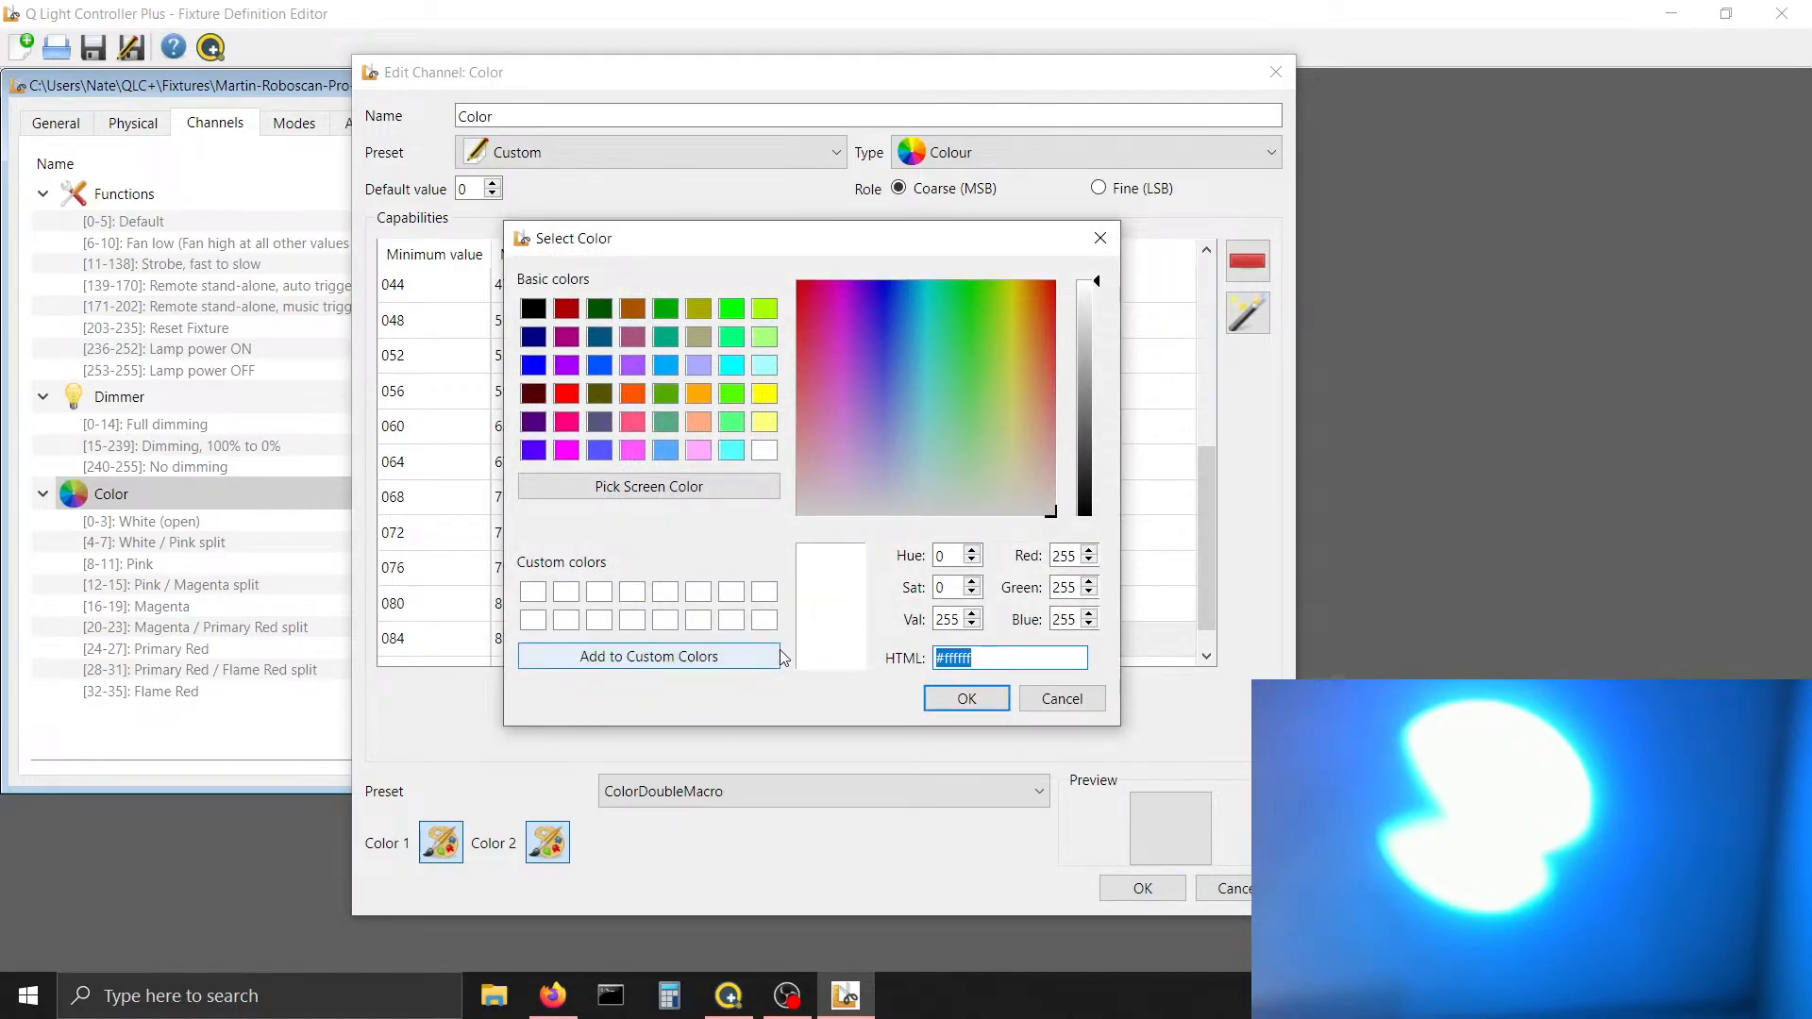
key("ctrl+v")
key("Return")
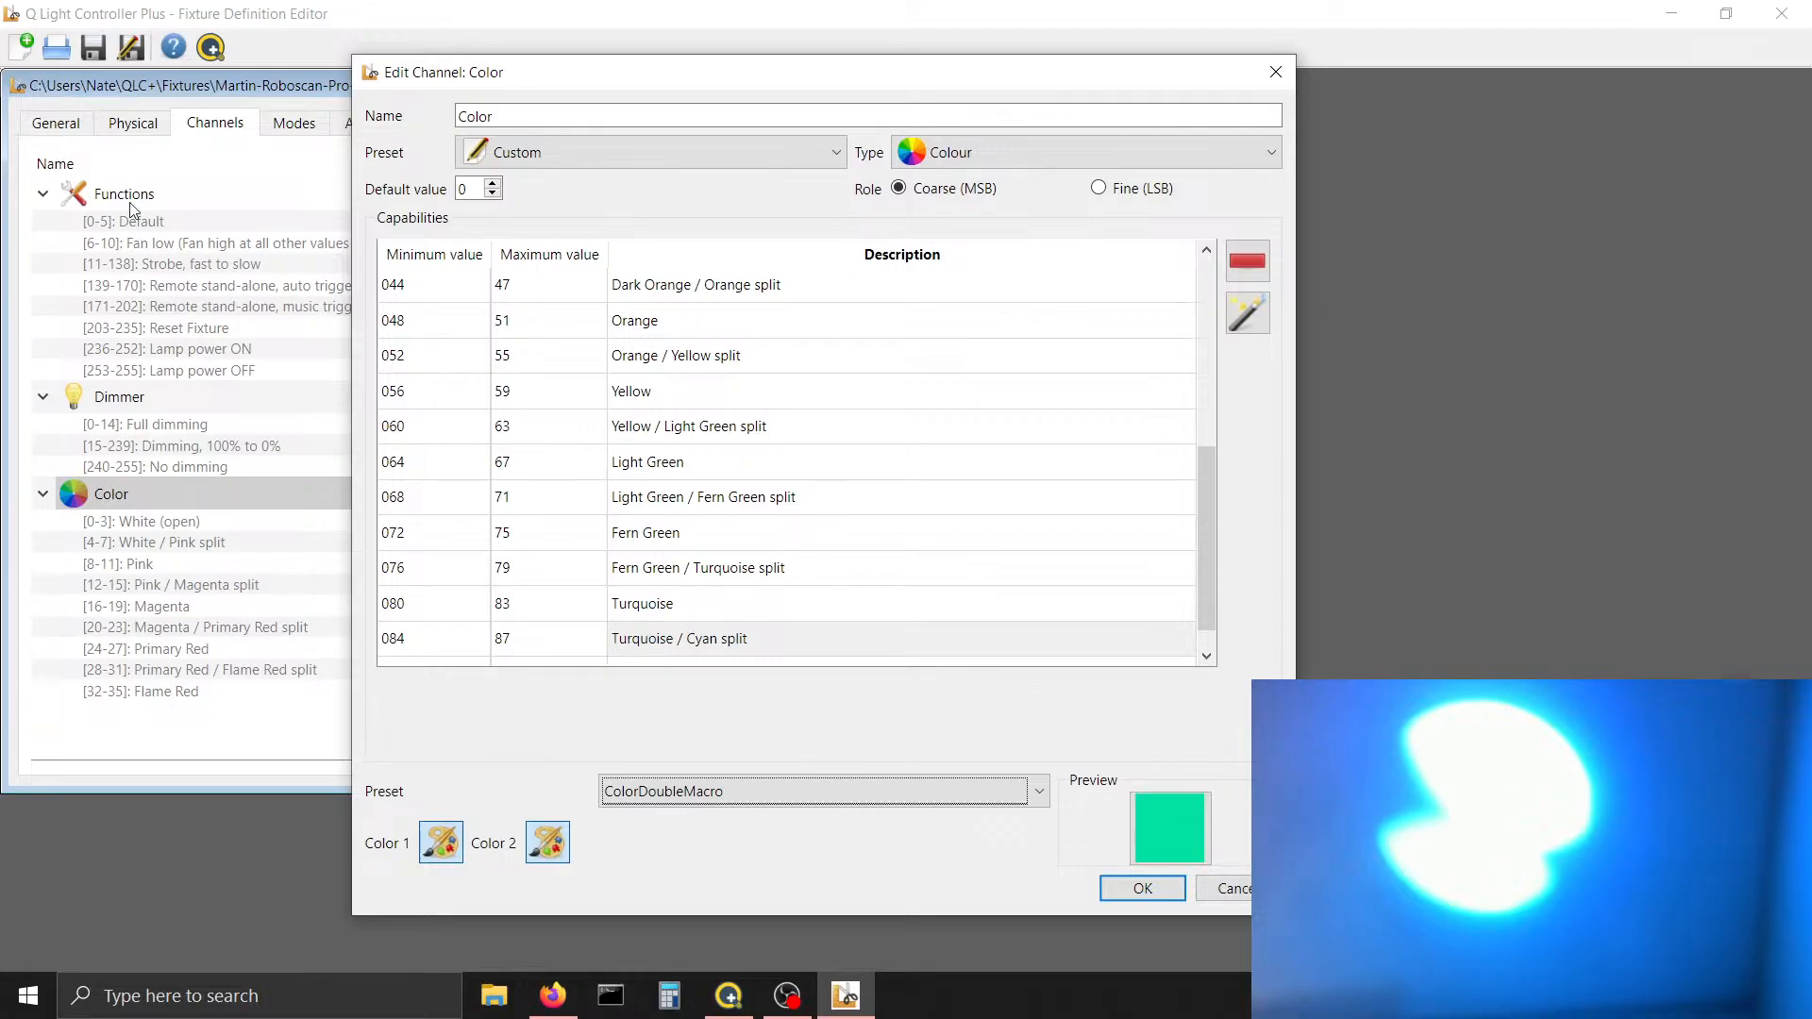
Set Color 2 of the Turquoise / Cyan split to the basic light blue #00aaff
left_click(0, 203)
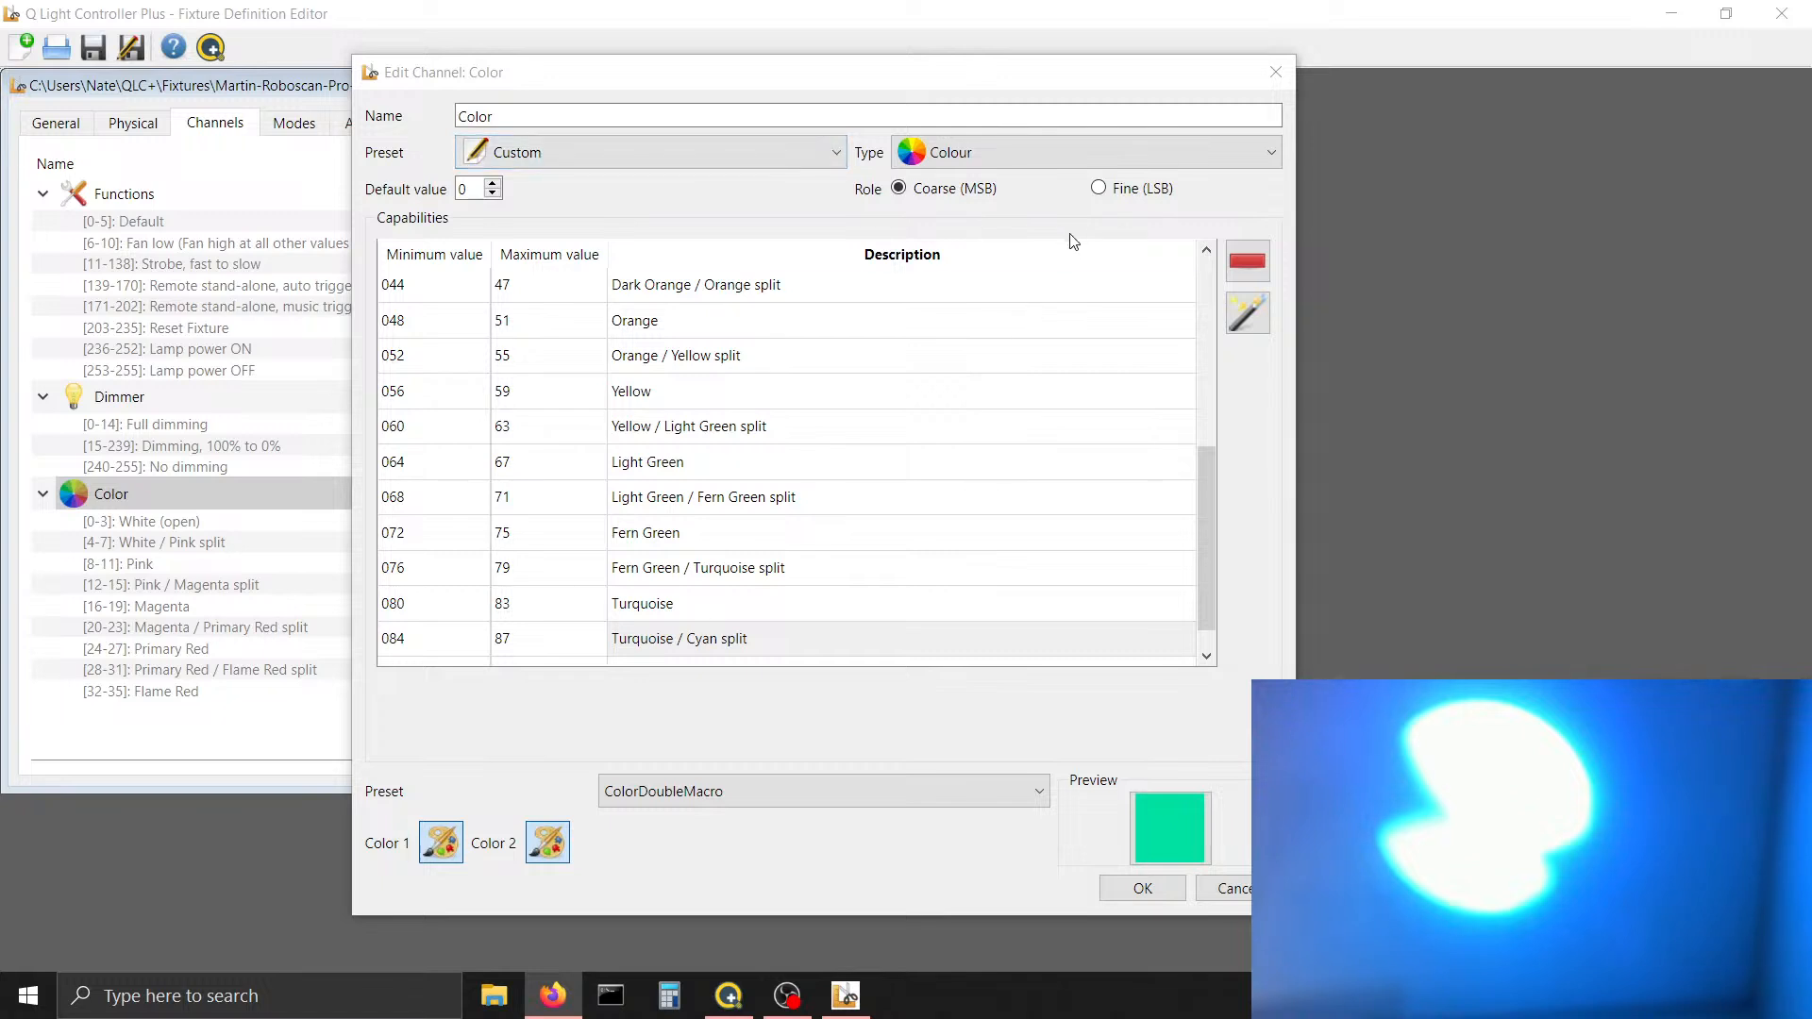
left_click(849, 636)
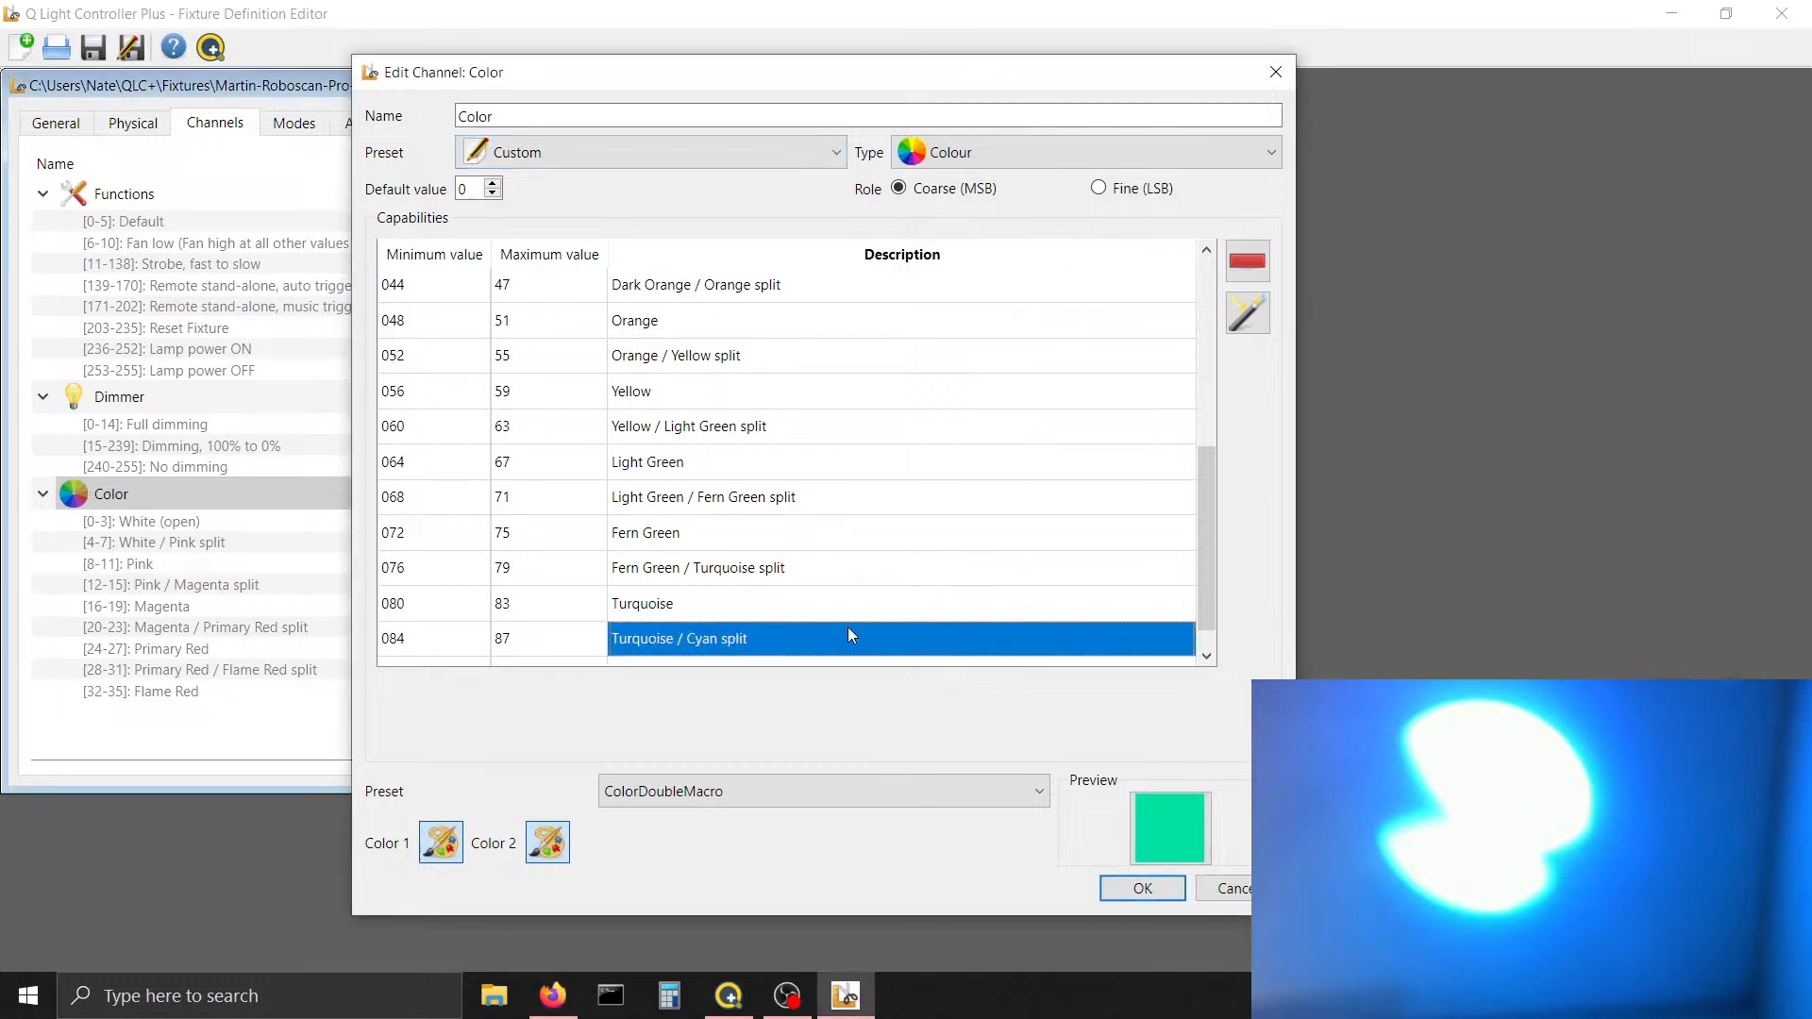
left_click(544, 850)
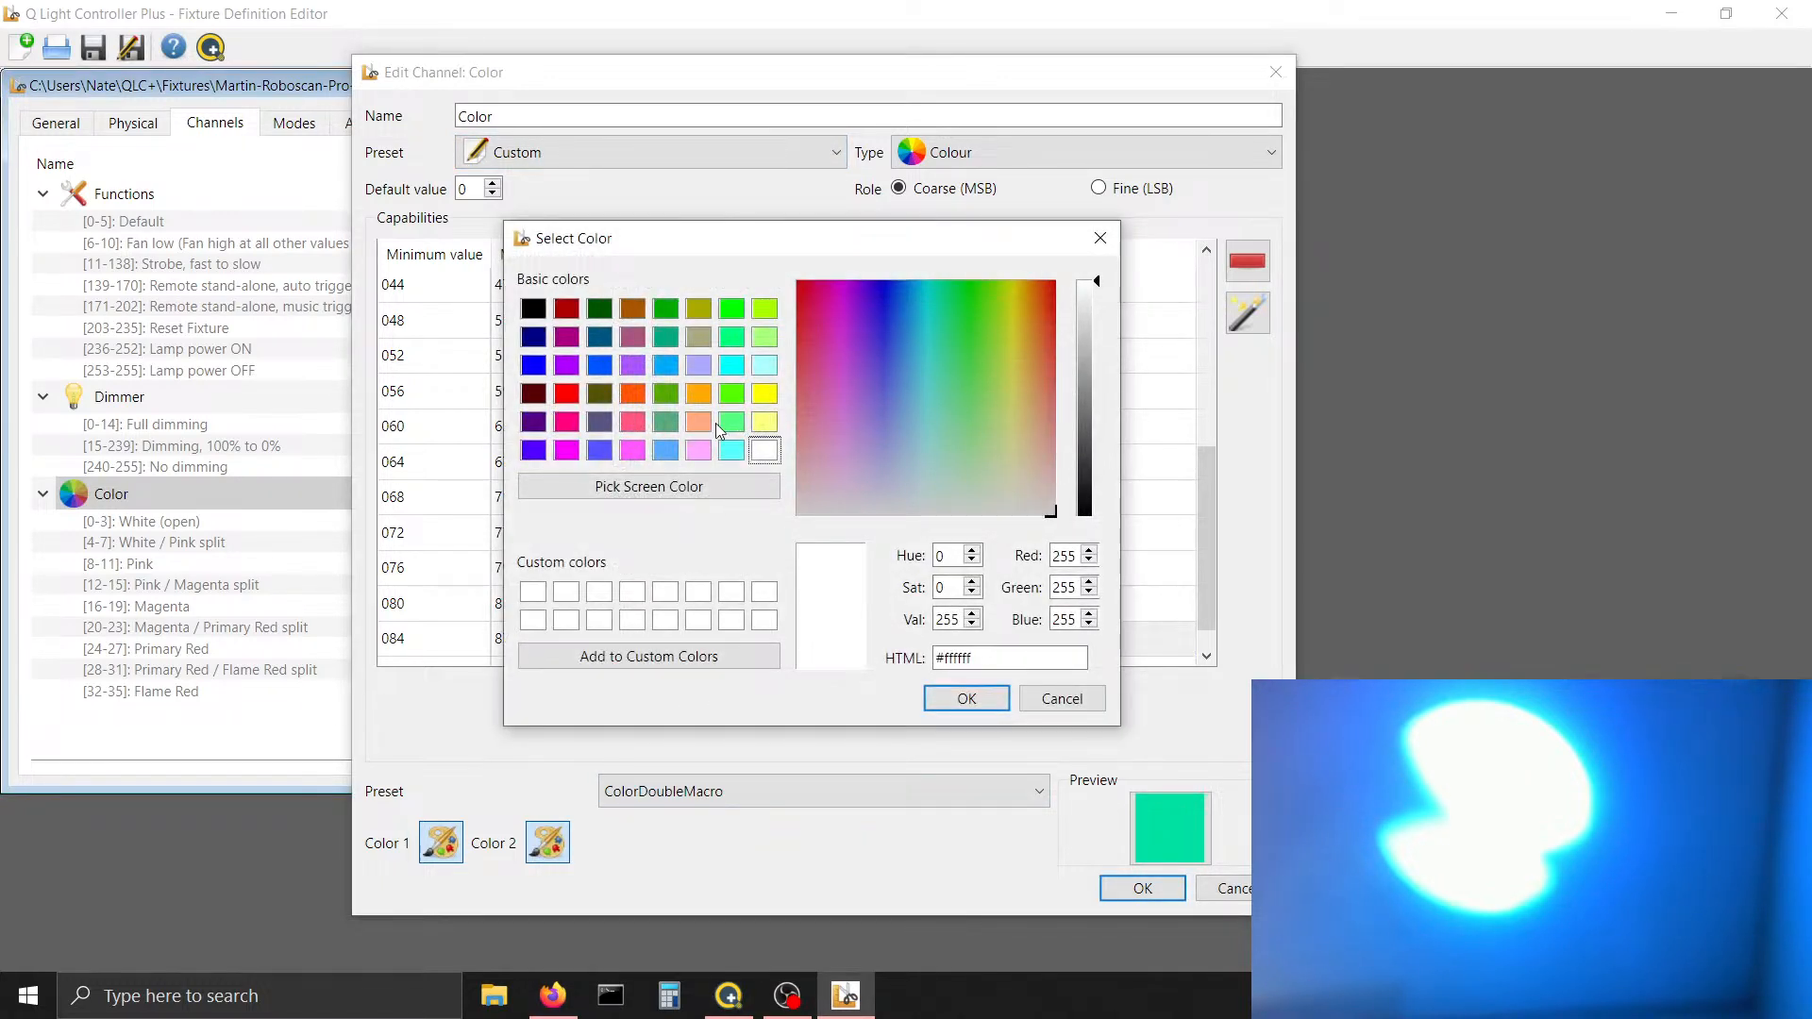
left_click(665, 365)
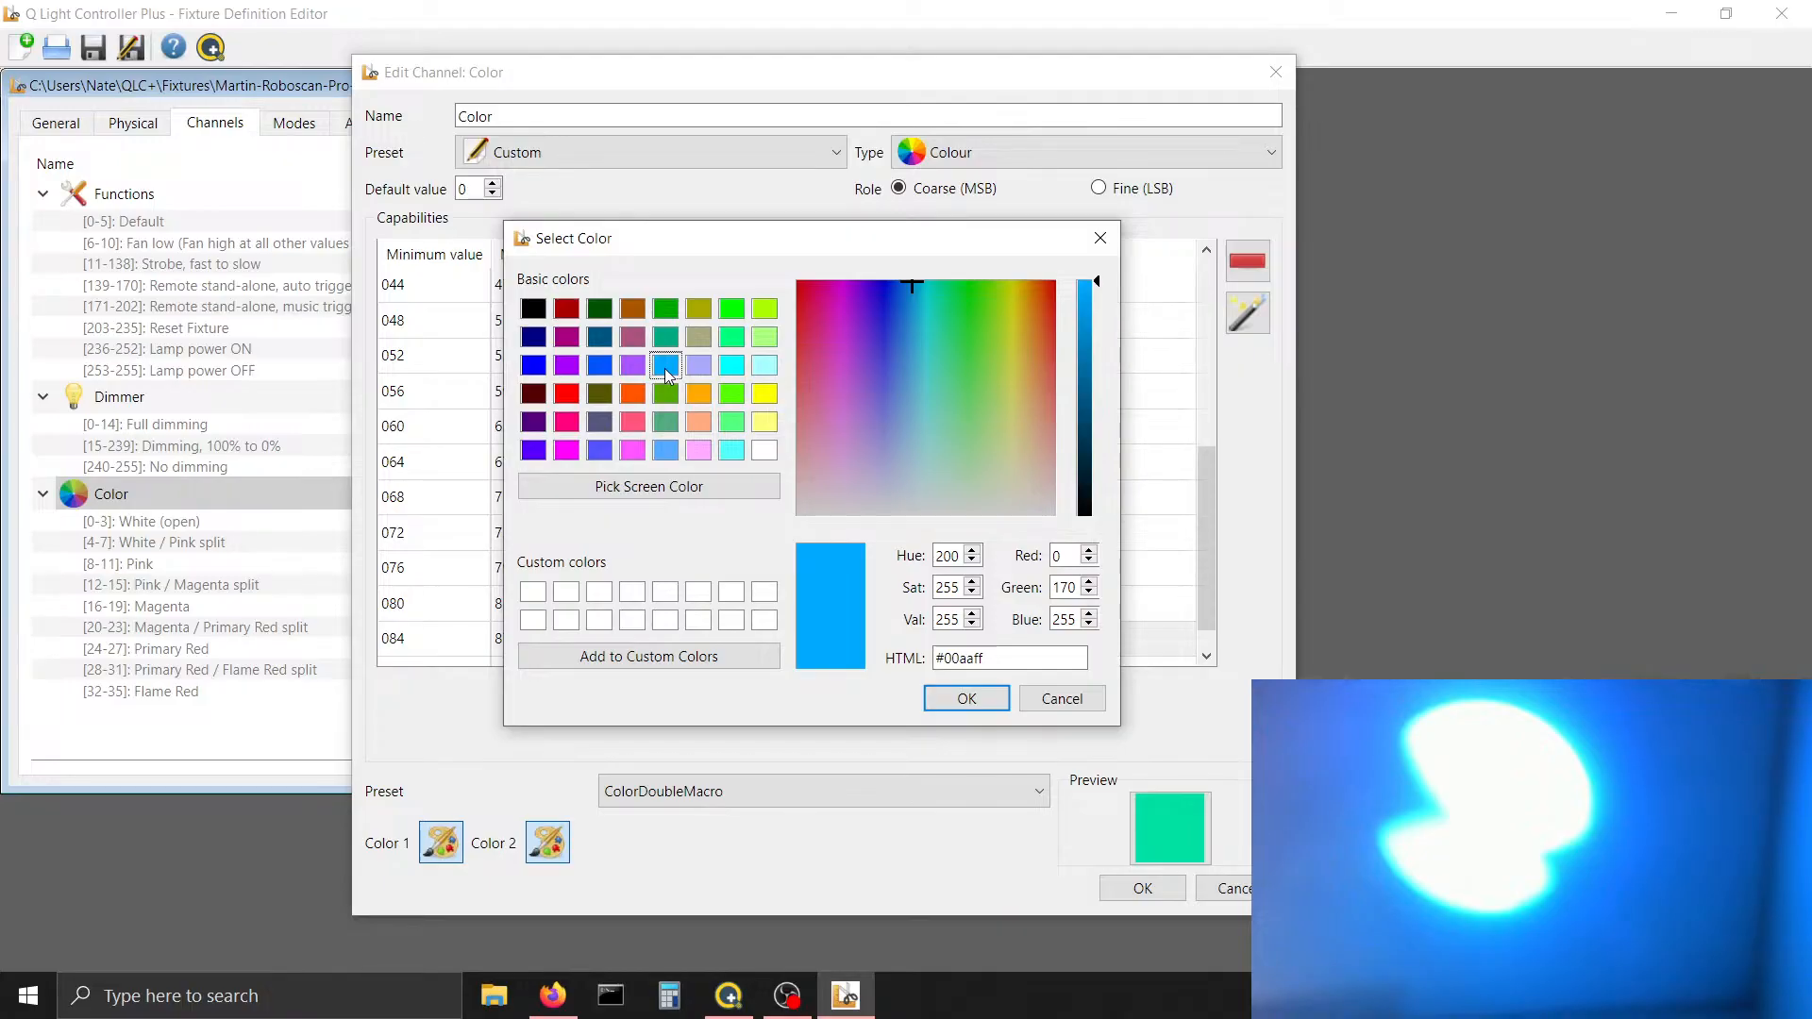
left_click(944, 699)
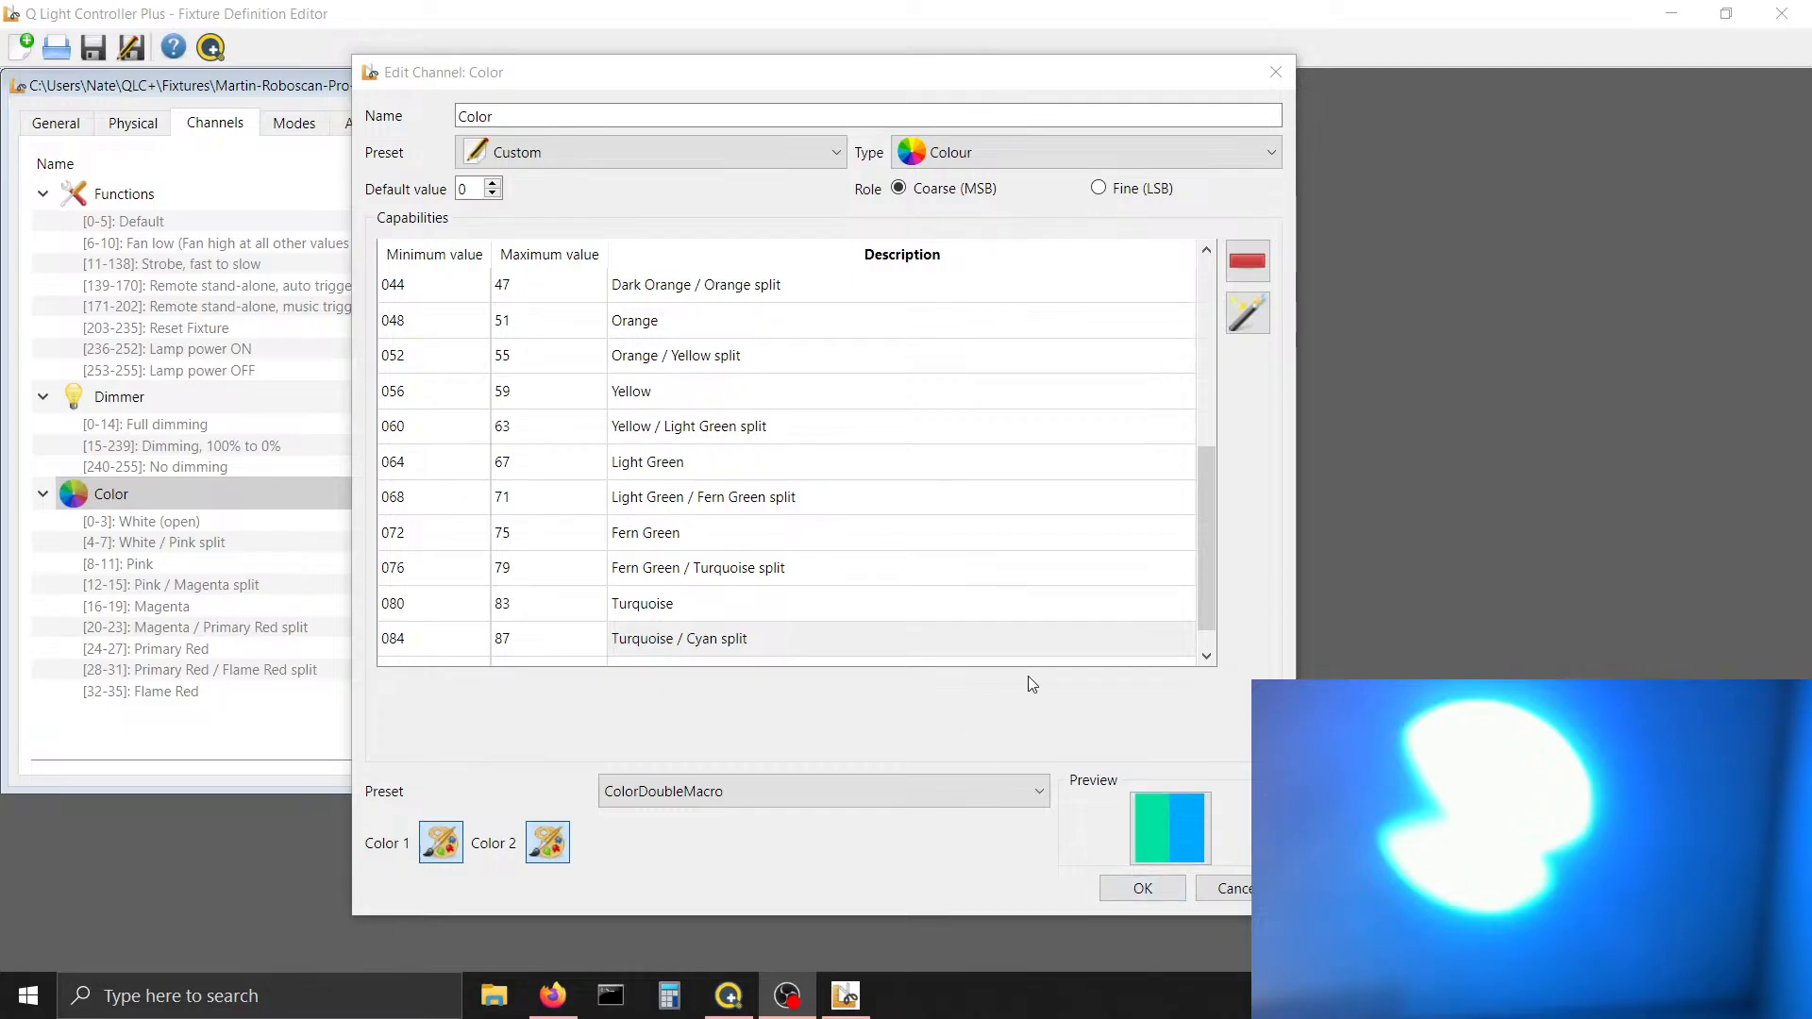
Add a capability range up to 91 after the Turquoise / Cyan split and describe it as Cyan
left_click_drag(1204, 496, 1208, 540)
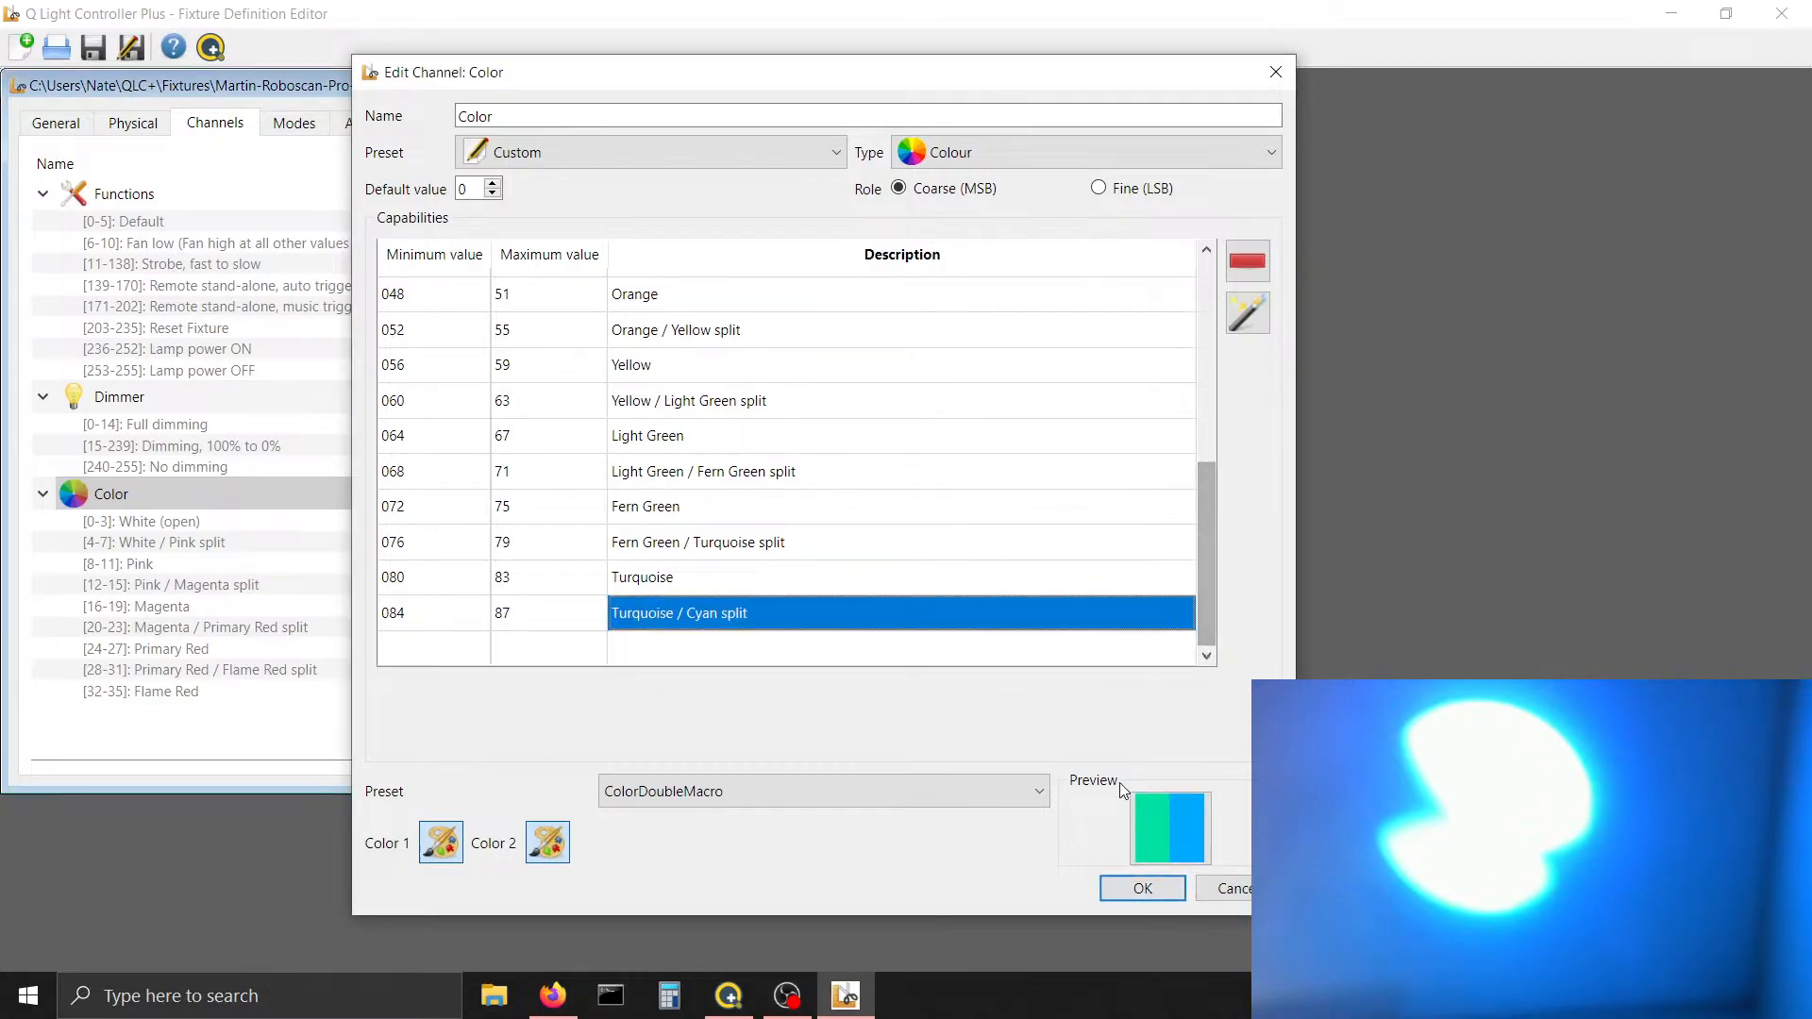
key("Tab")
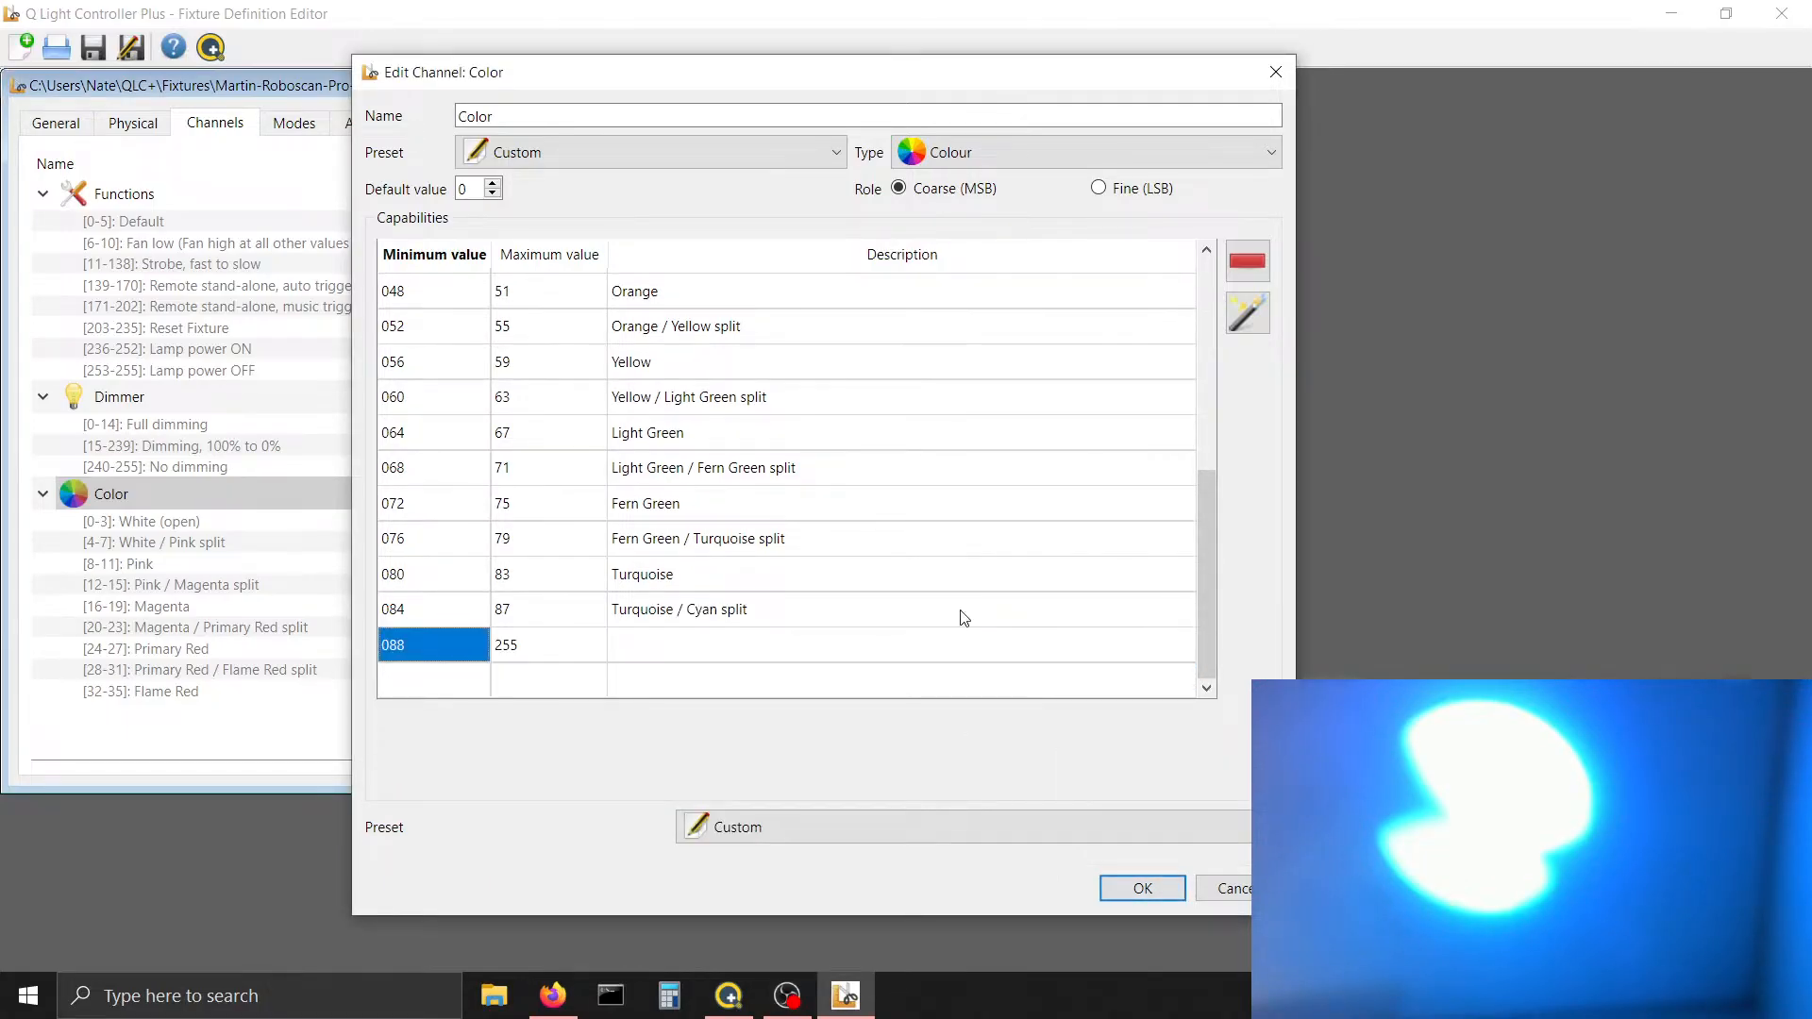
key("Tab")
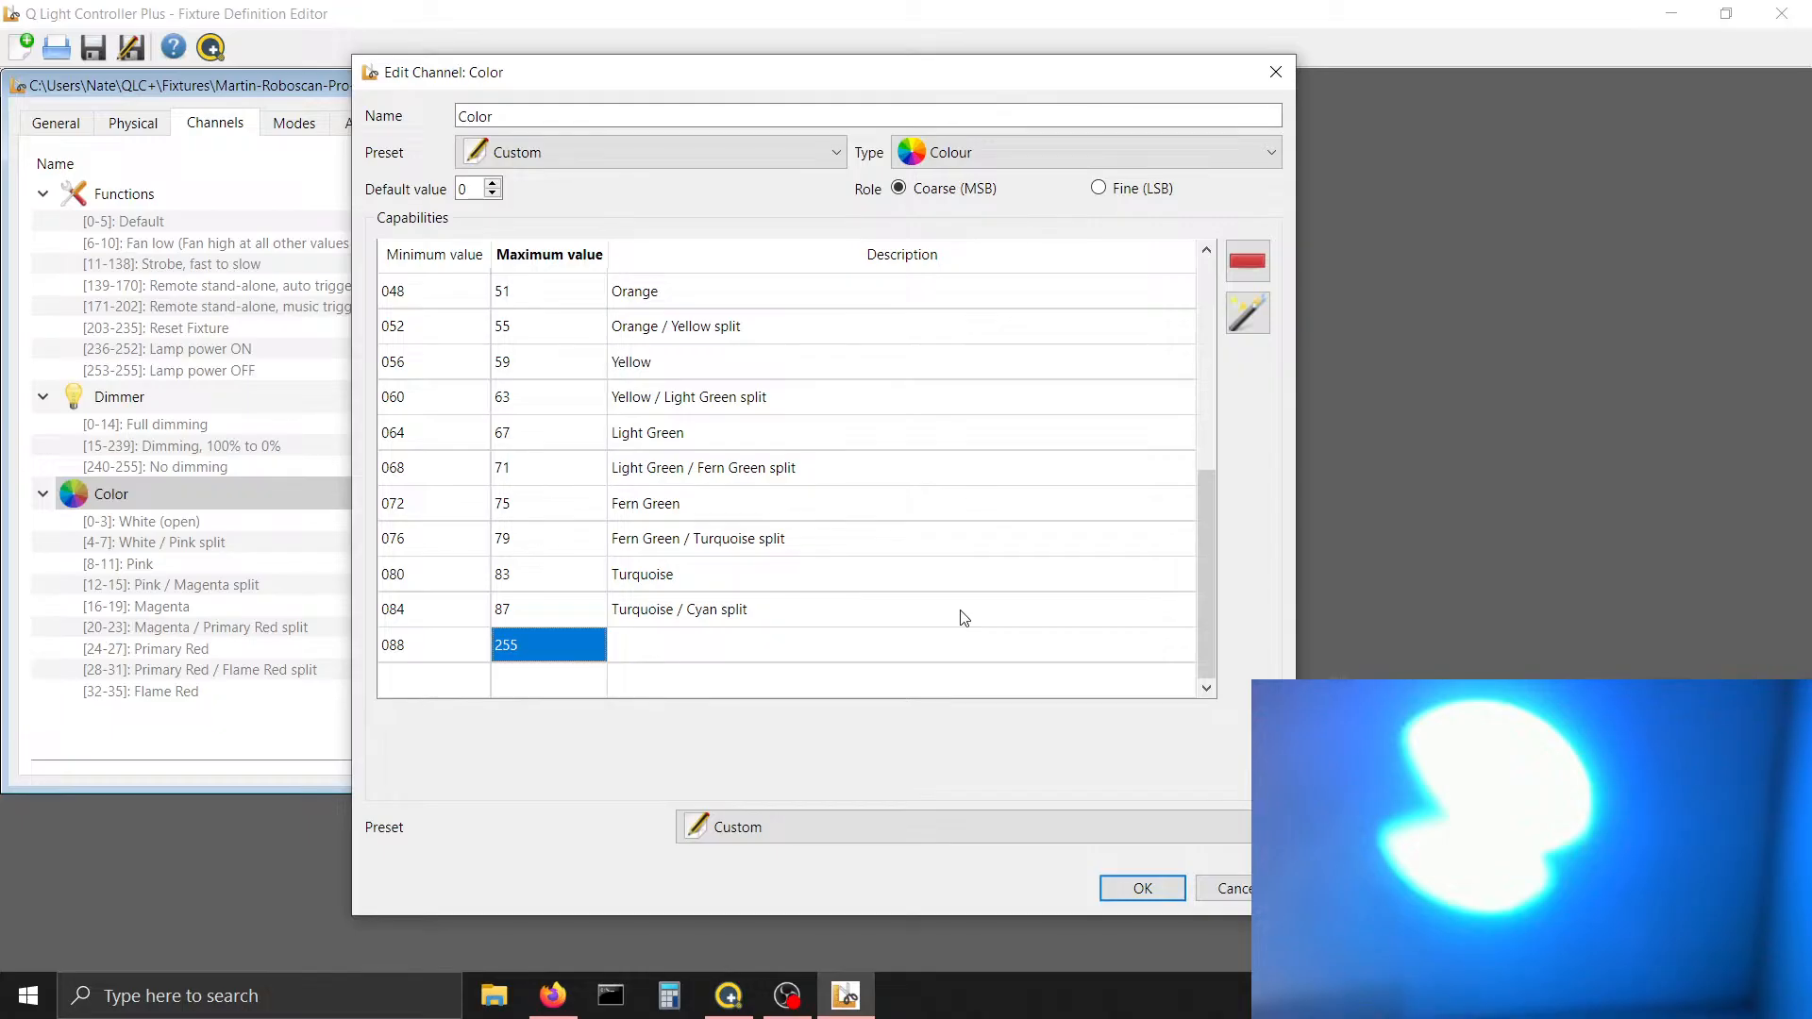
type("91")
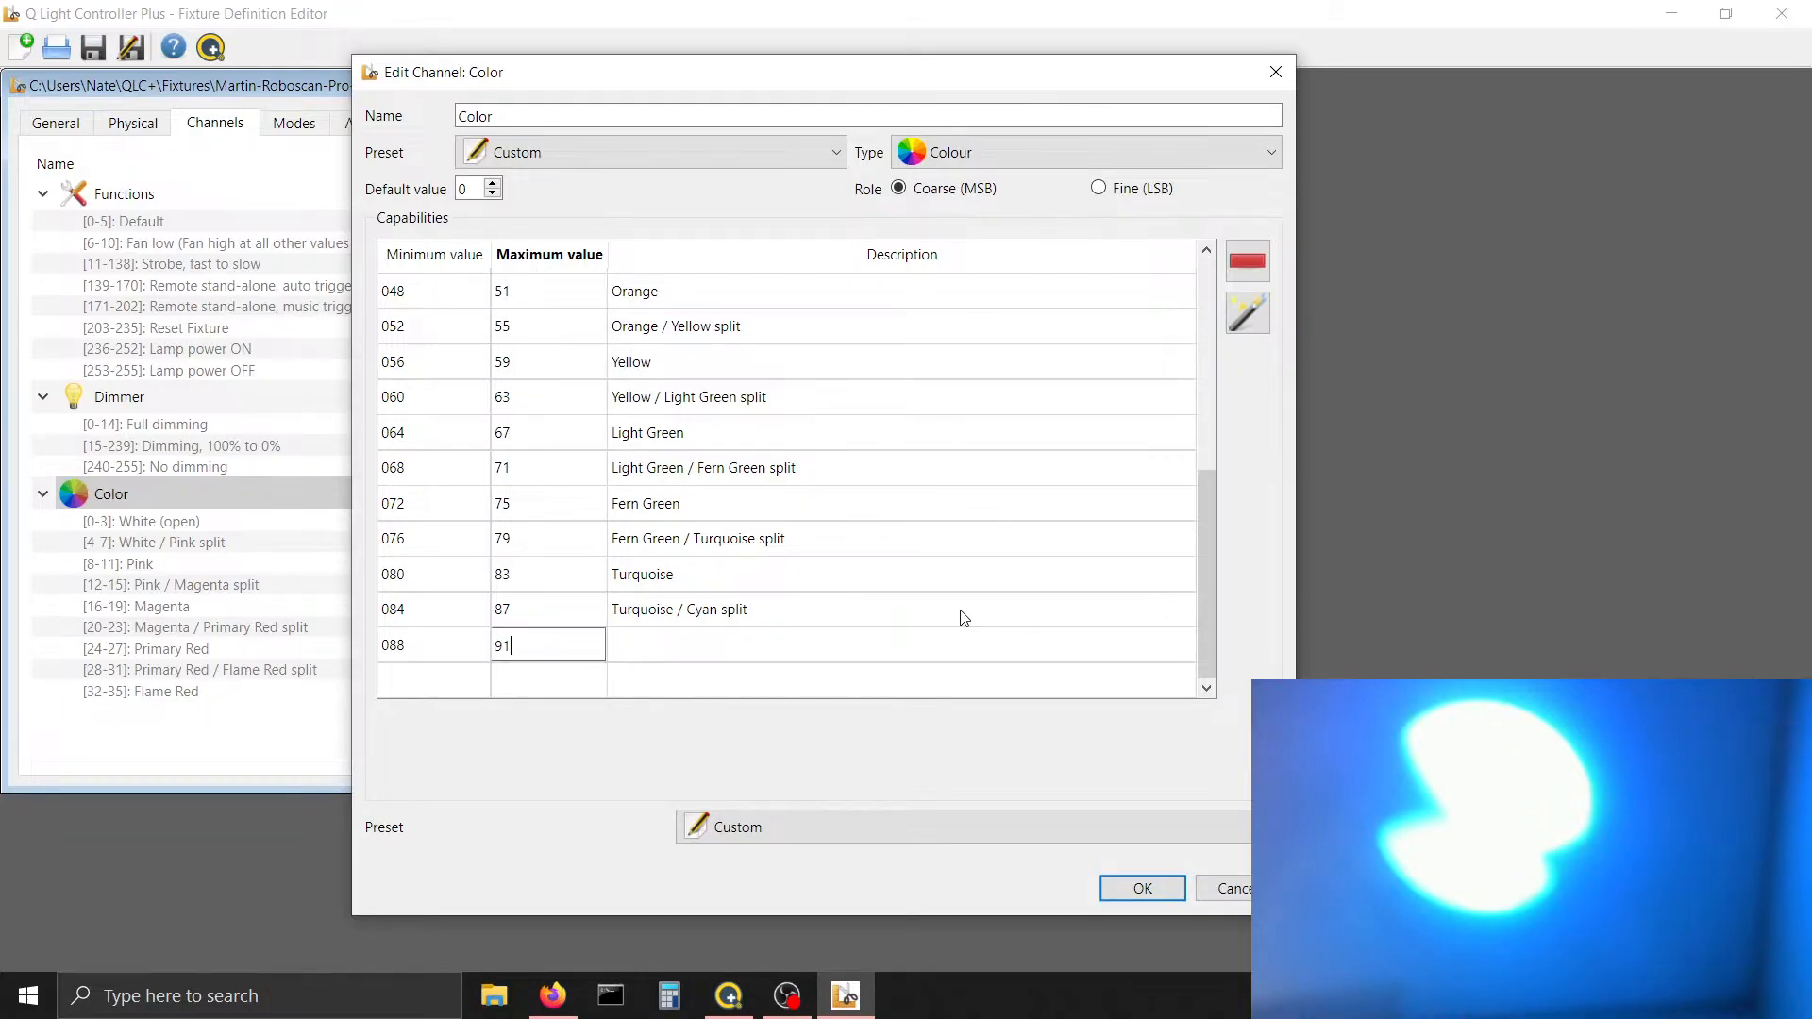
key("Tab")
type("Cyan")
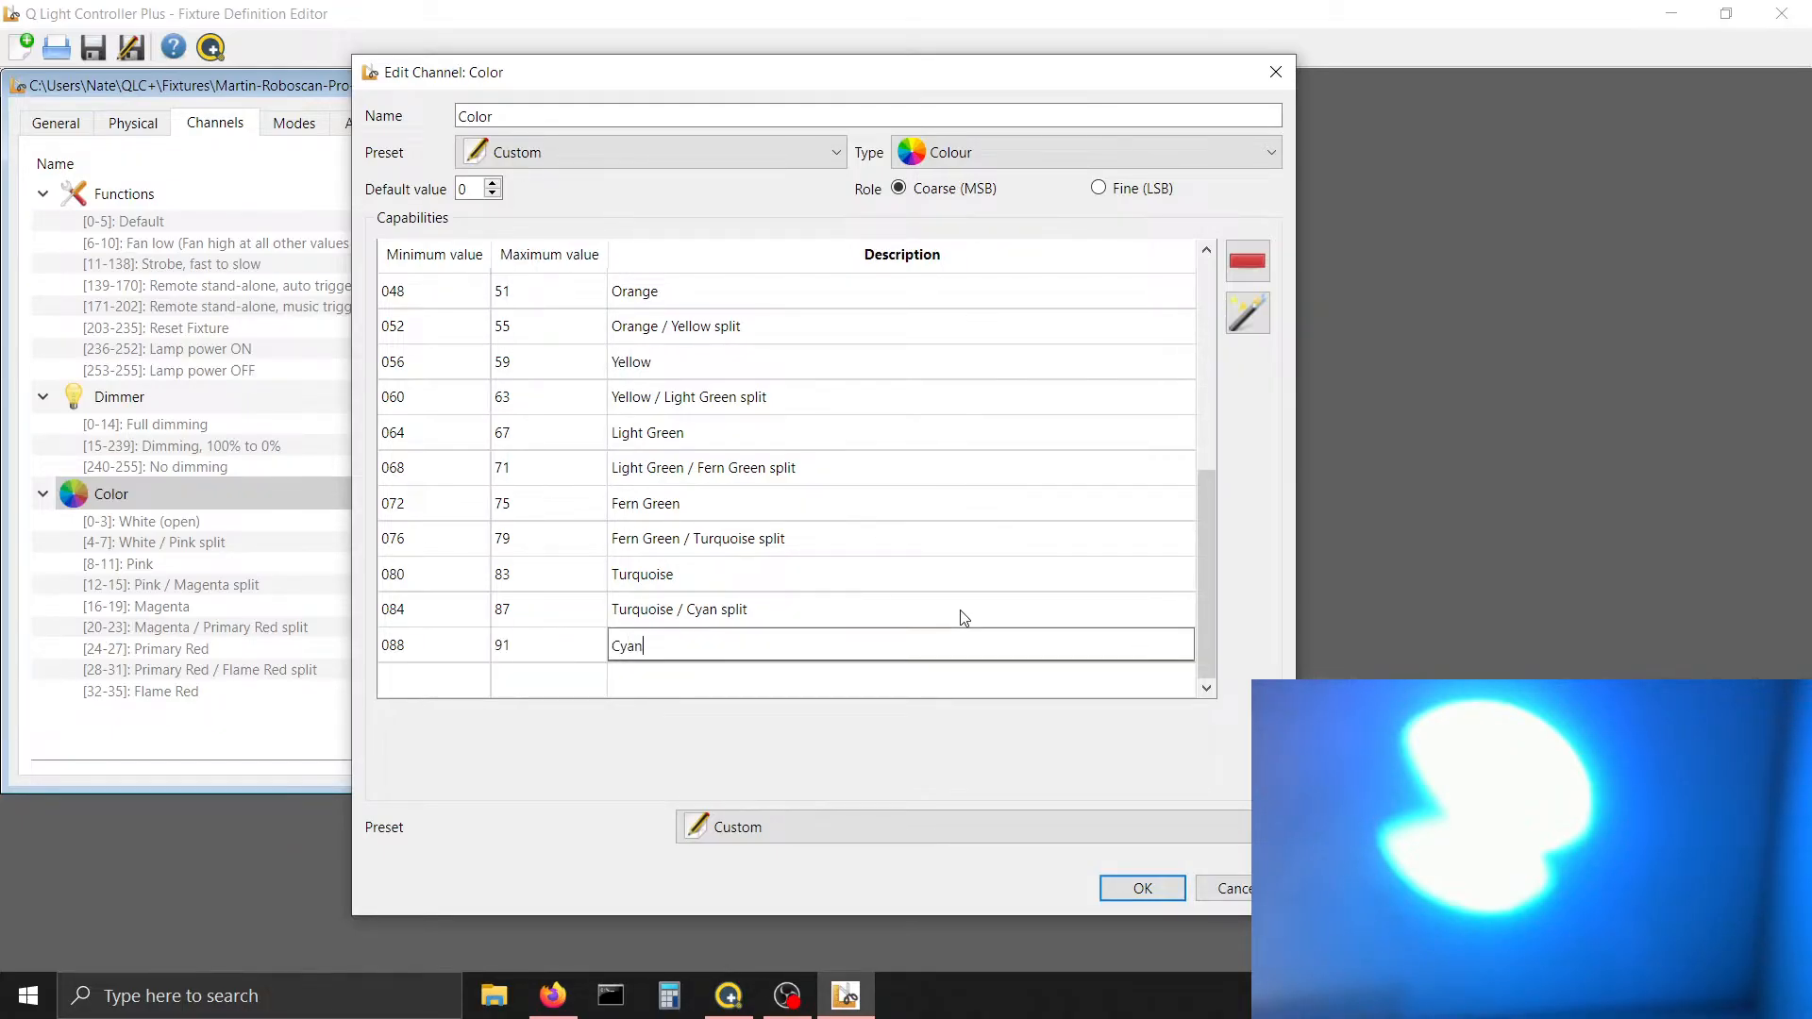
key("BackSpace")
Give the Cyan range the ColorMacro preset and set its Color 1 to the basic light blue #00aaff
left_click(719, 830)
key("c")
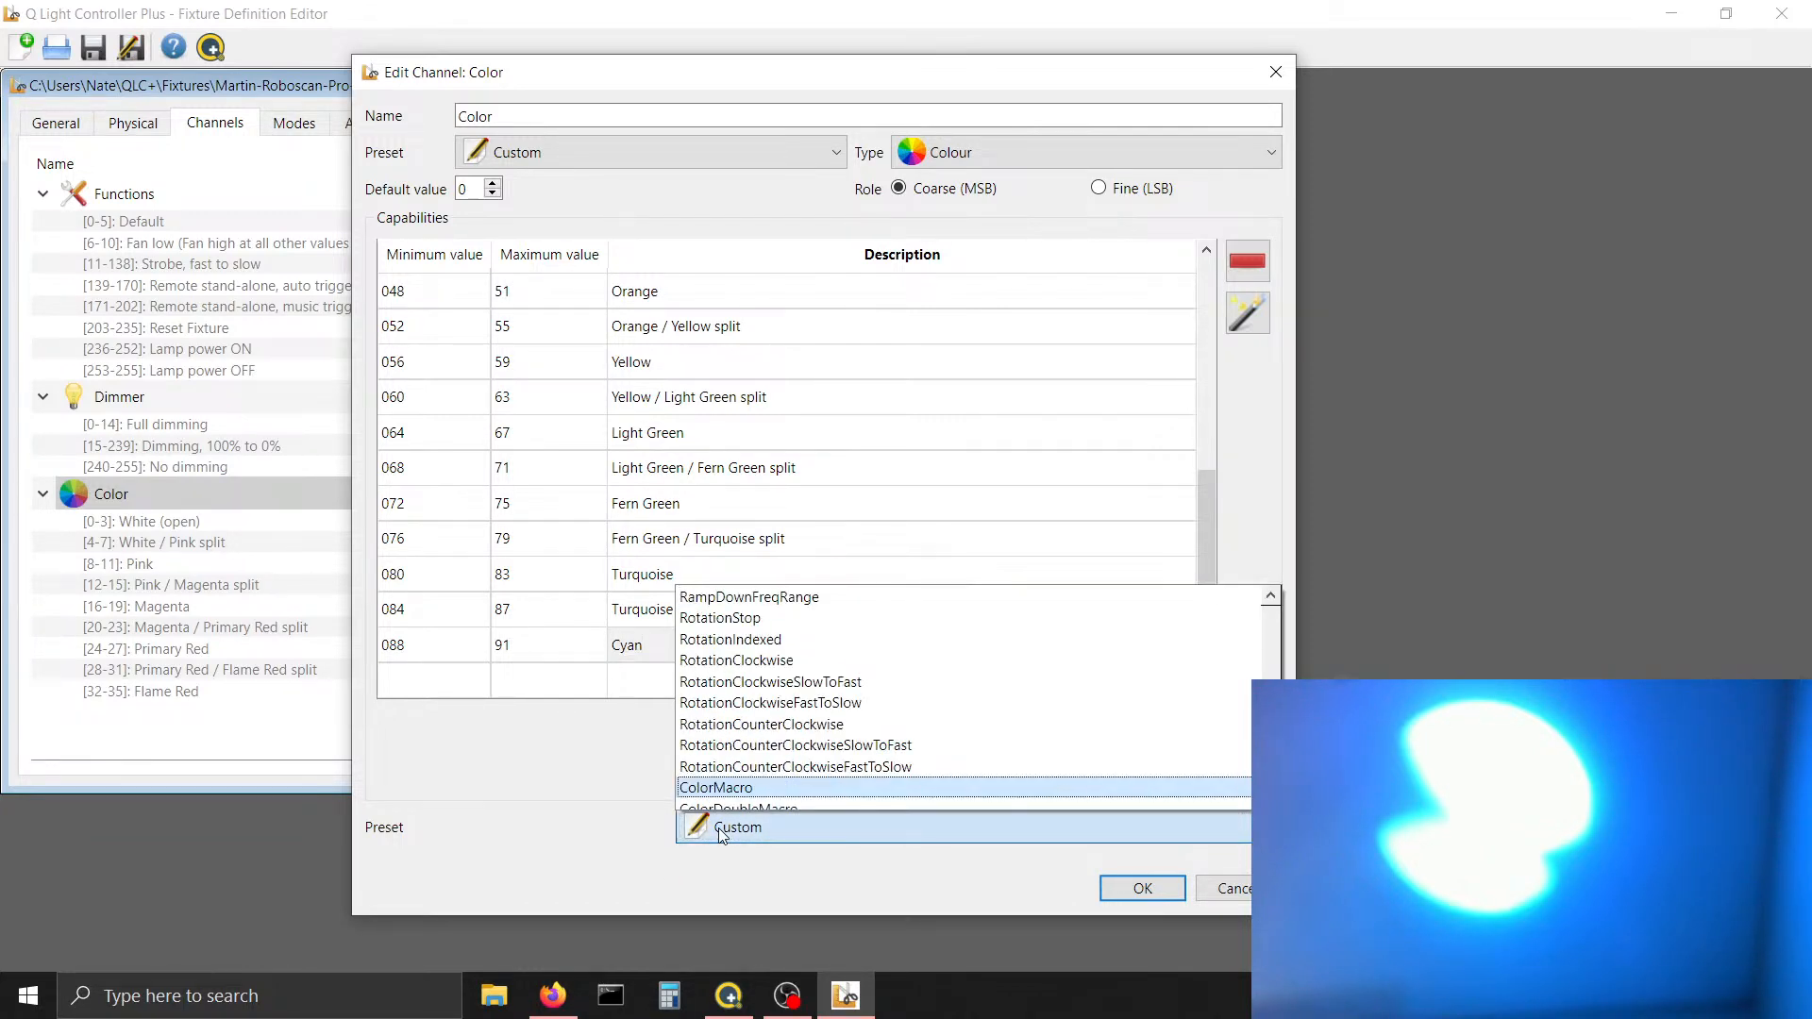
key("Return")
left_click(440, 842)
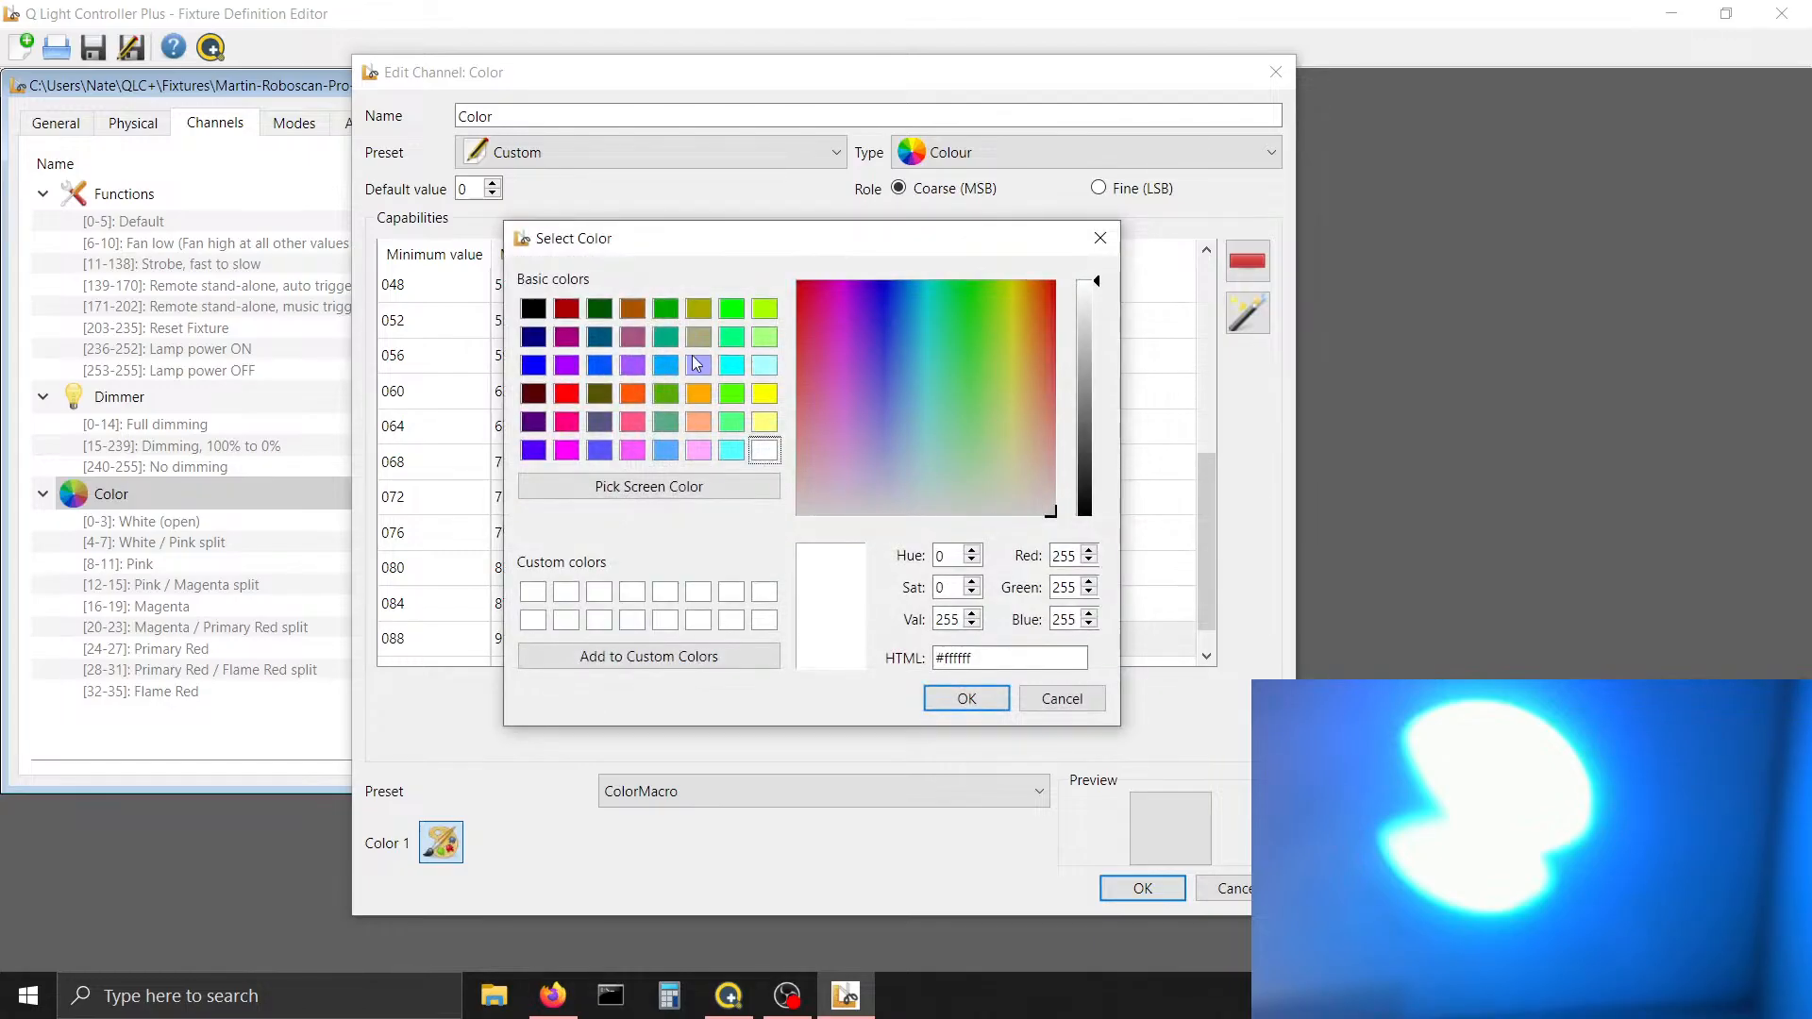
left_click(732, 365)
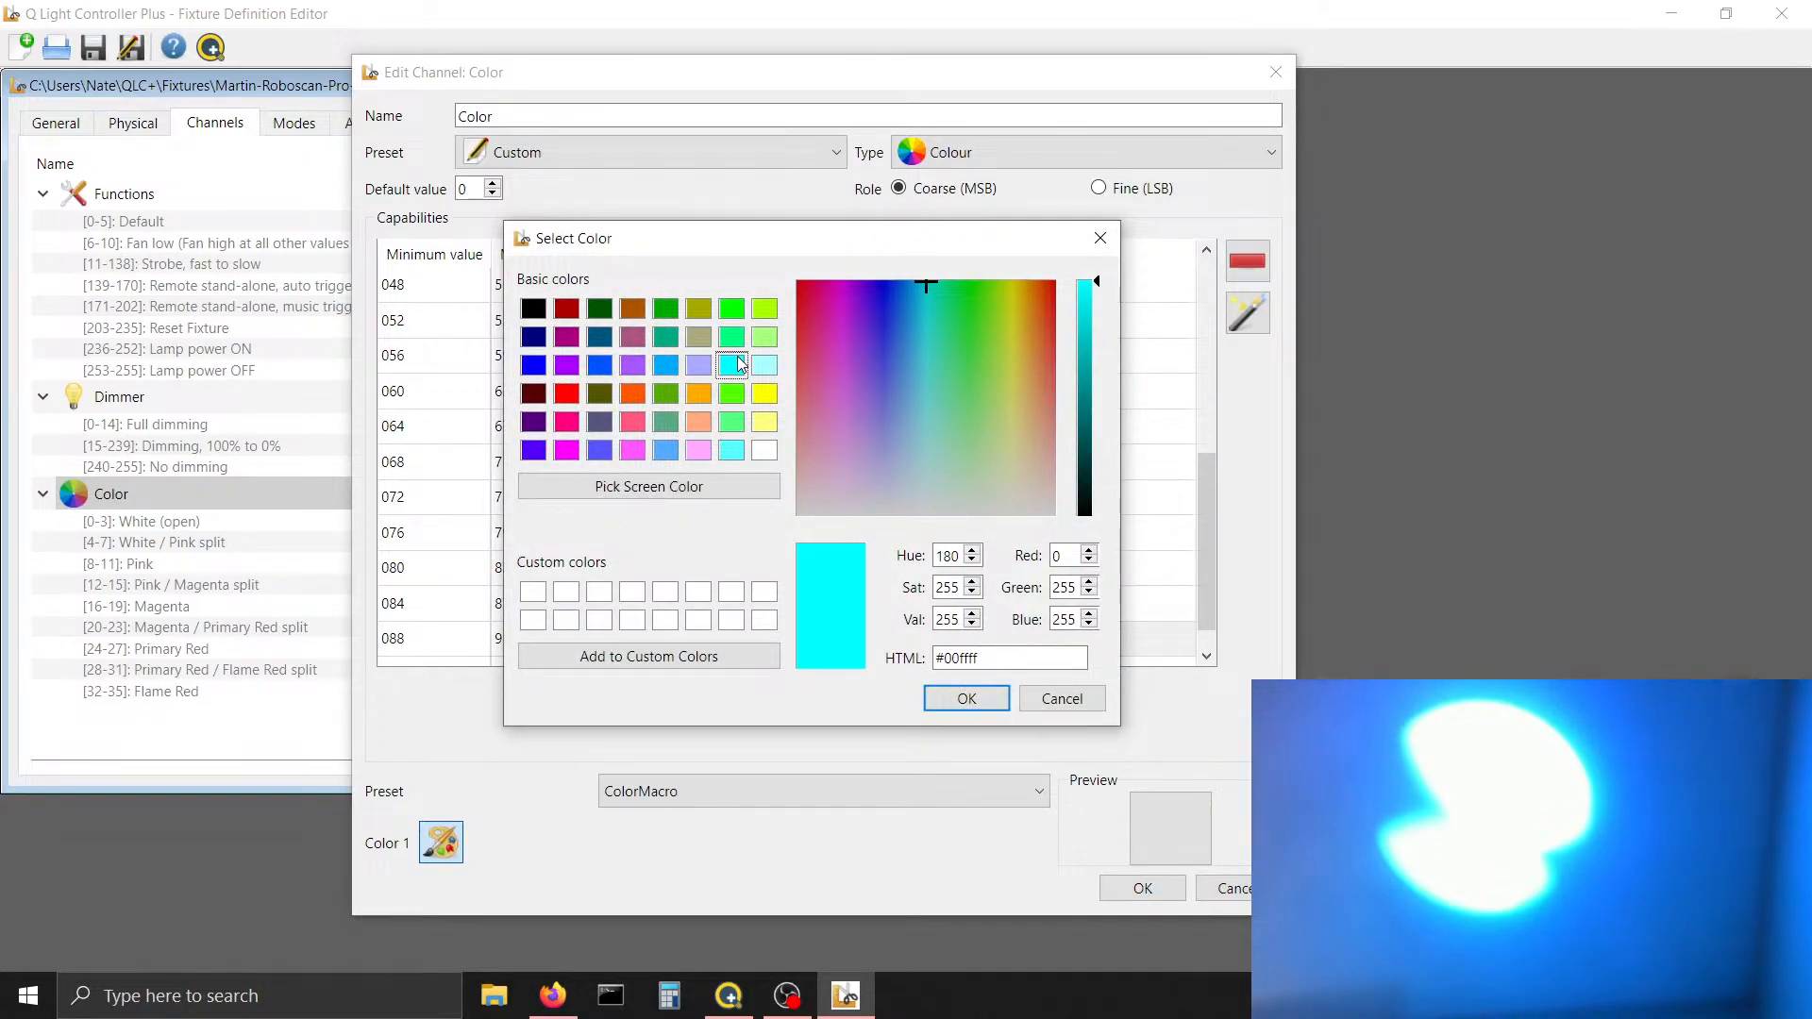
left_click(667, 368)
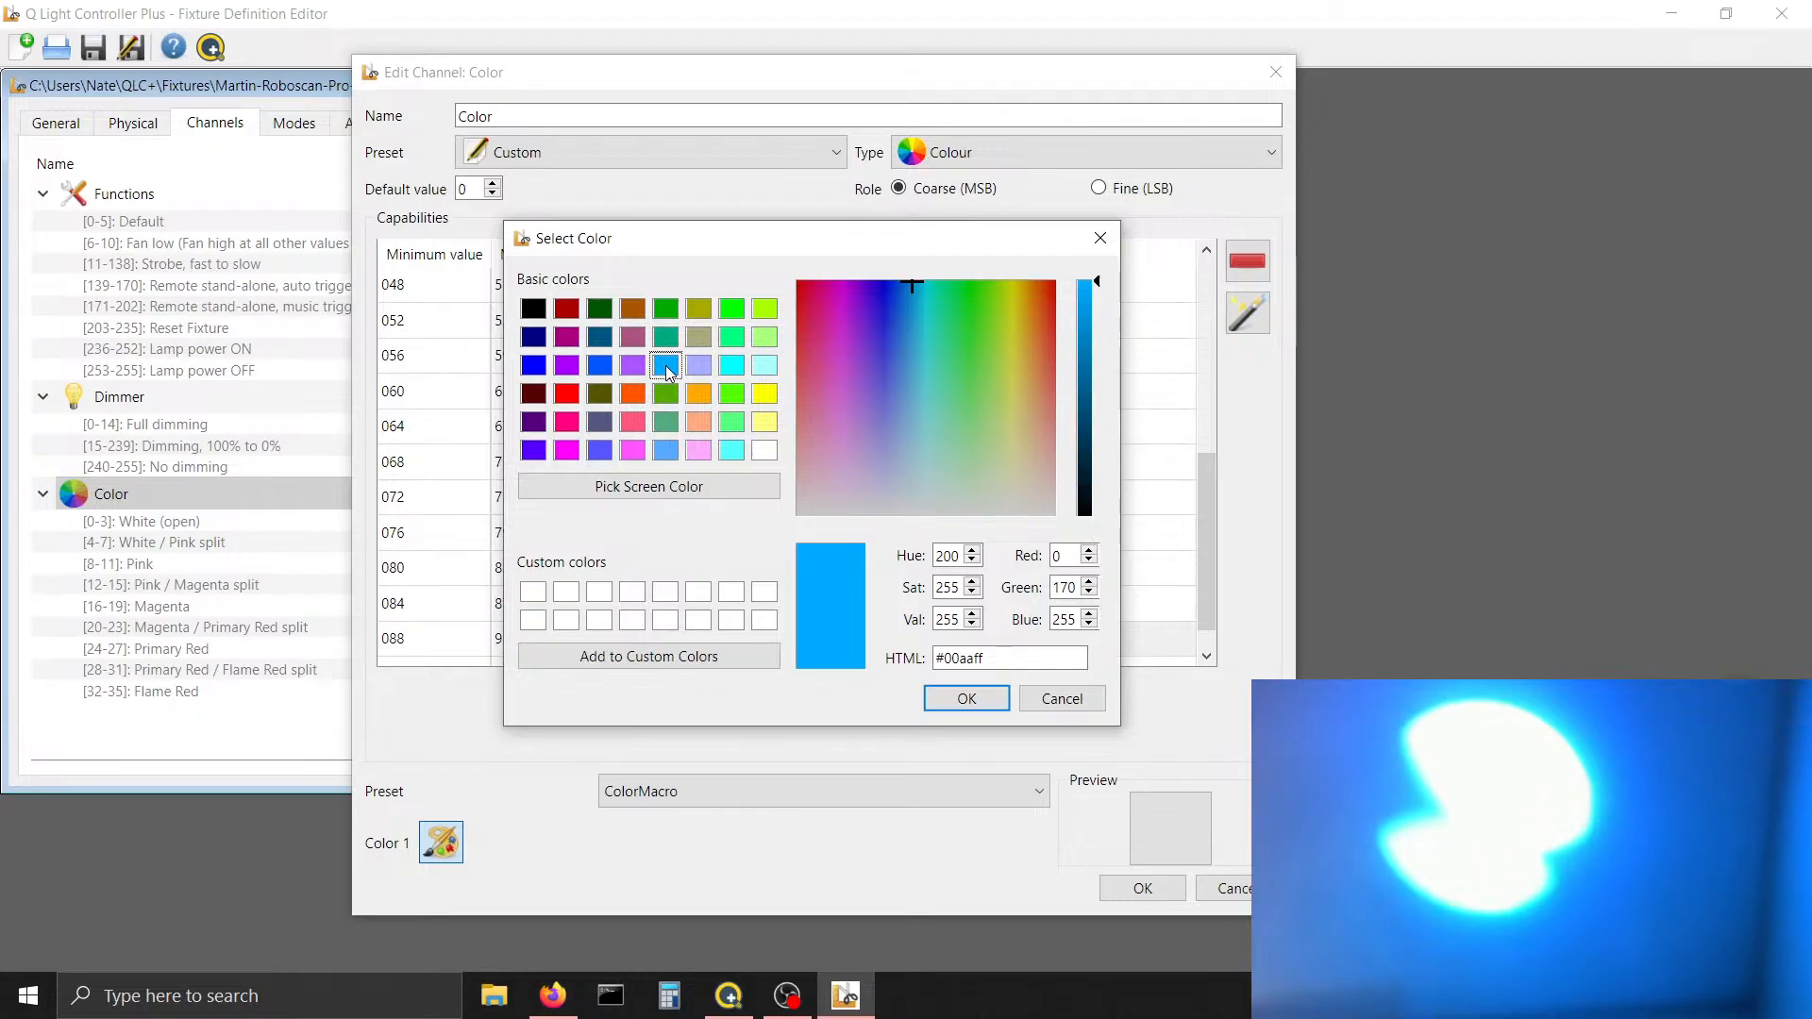
left_click(972, 699)
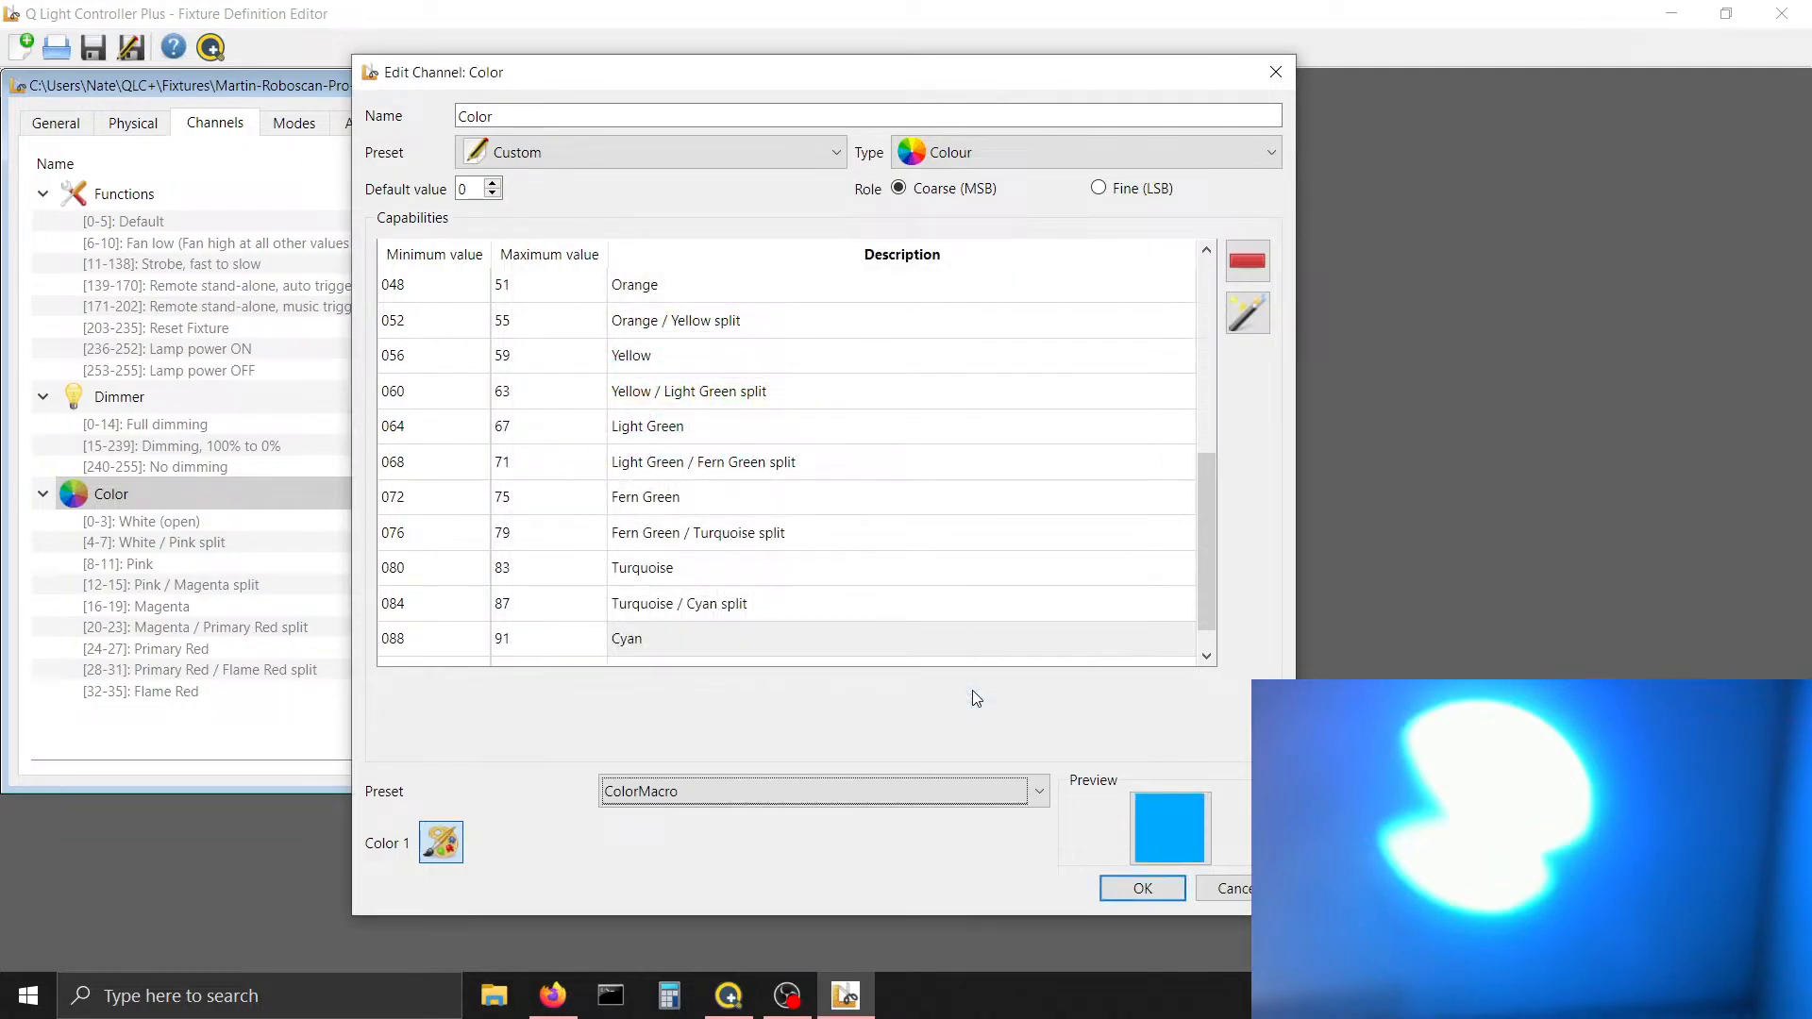
Check the Color 2 value of the Turquoise / Cyan split against the Cyan range's colour
left_click(812, 612)
double_click(810, 613)
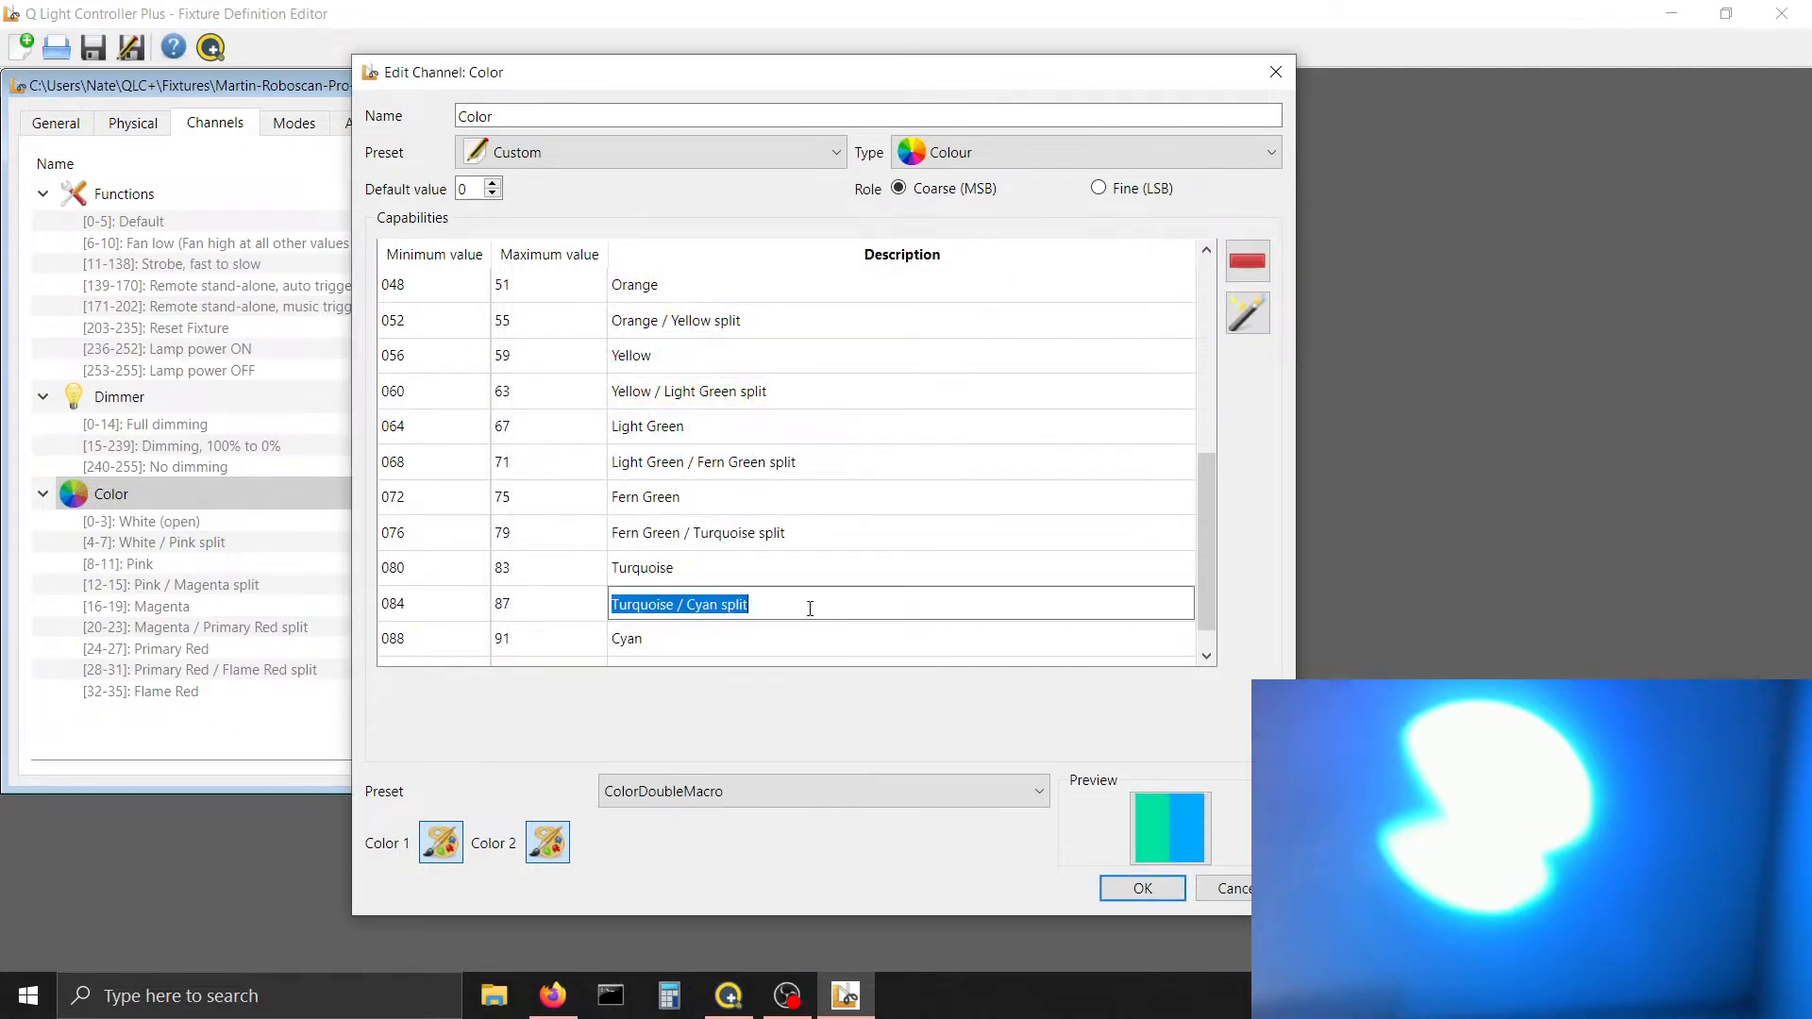
left_click(550, 851)
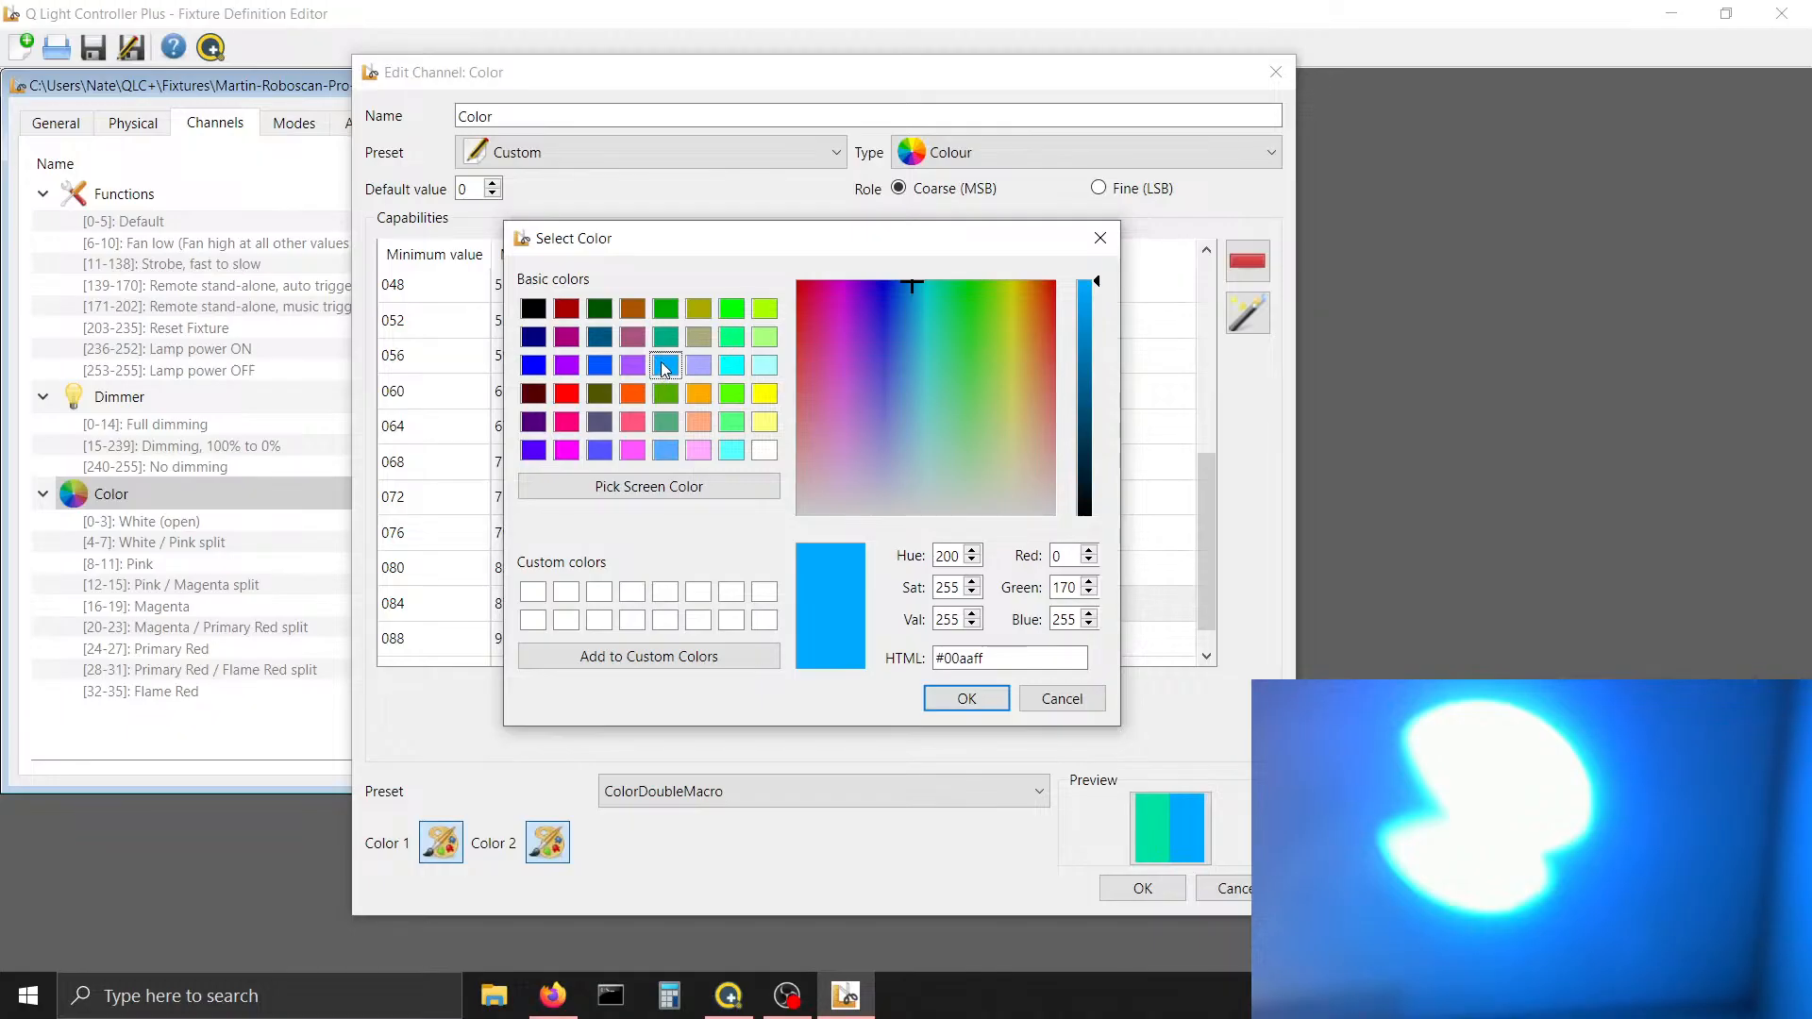
left_click(977, 695)
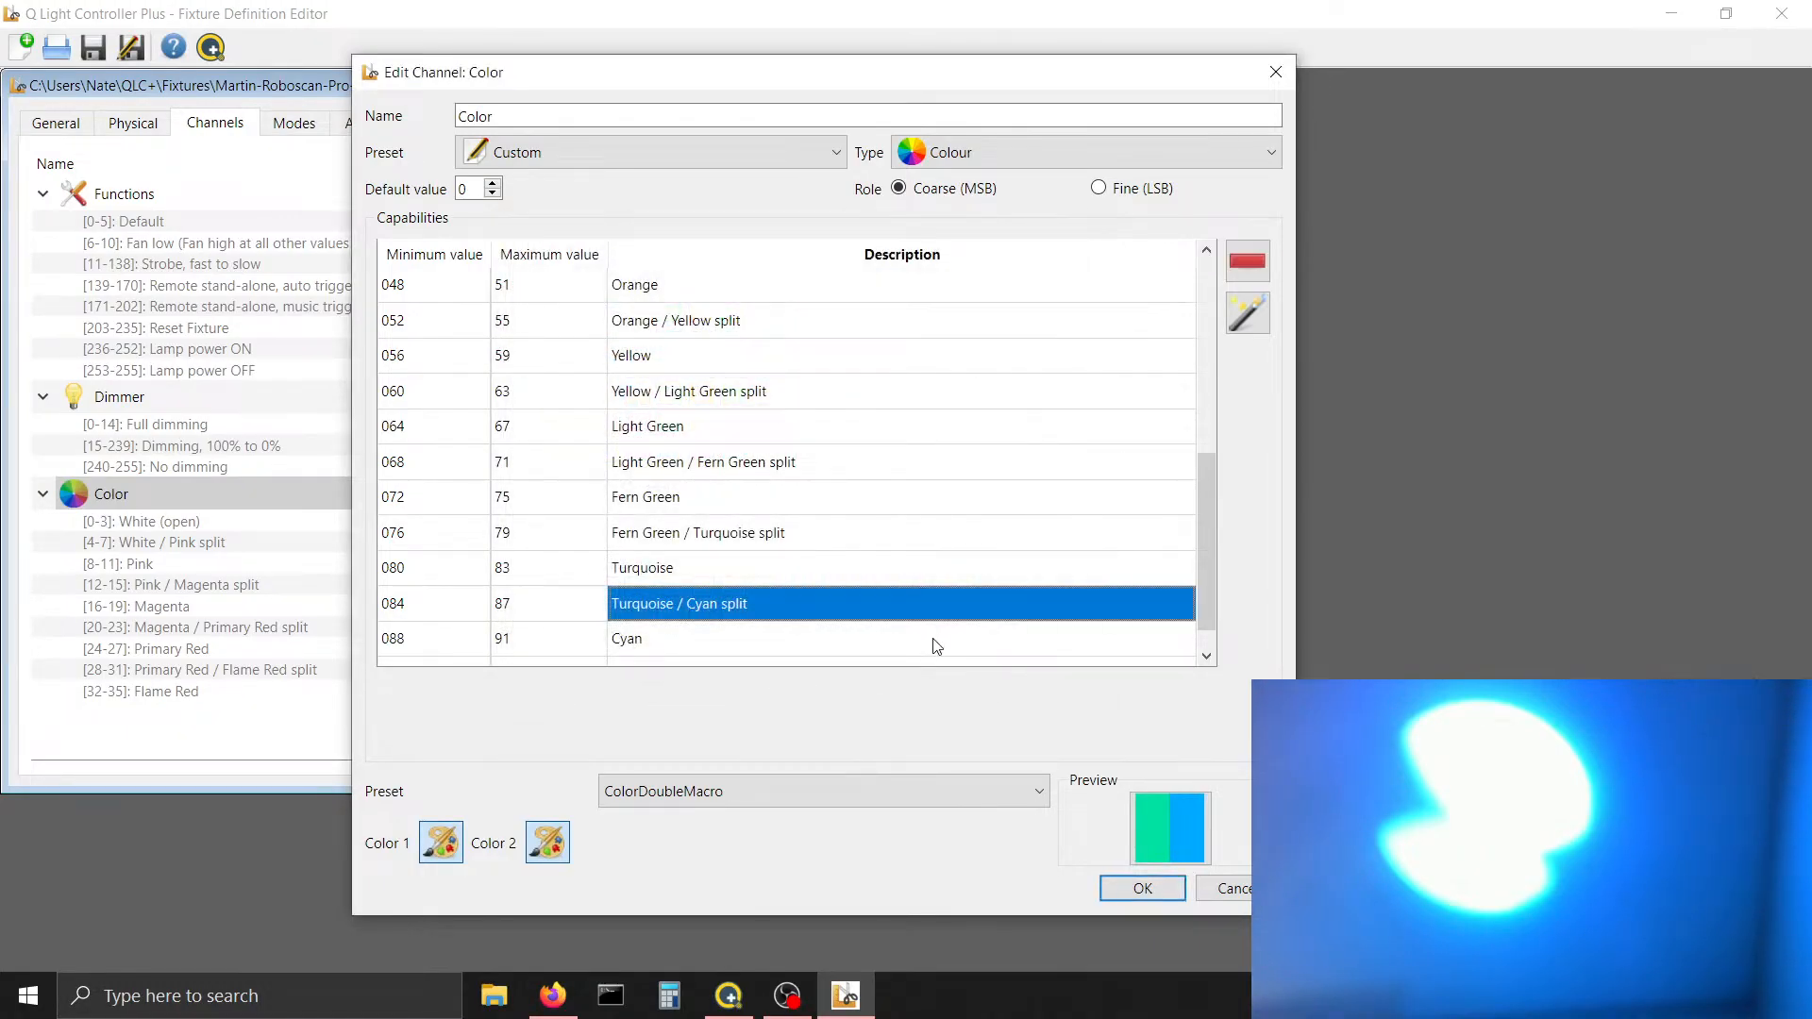
Add a capability range up to 95 after Cyan and describe it as Cyan / Light Blue split
left_click(933, 638)
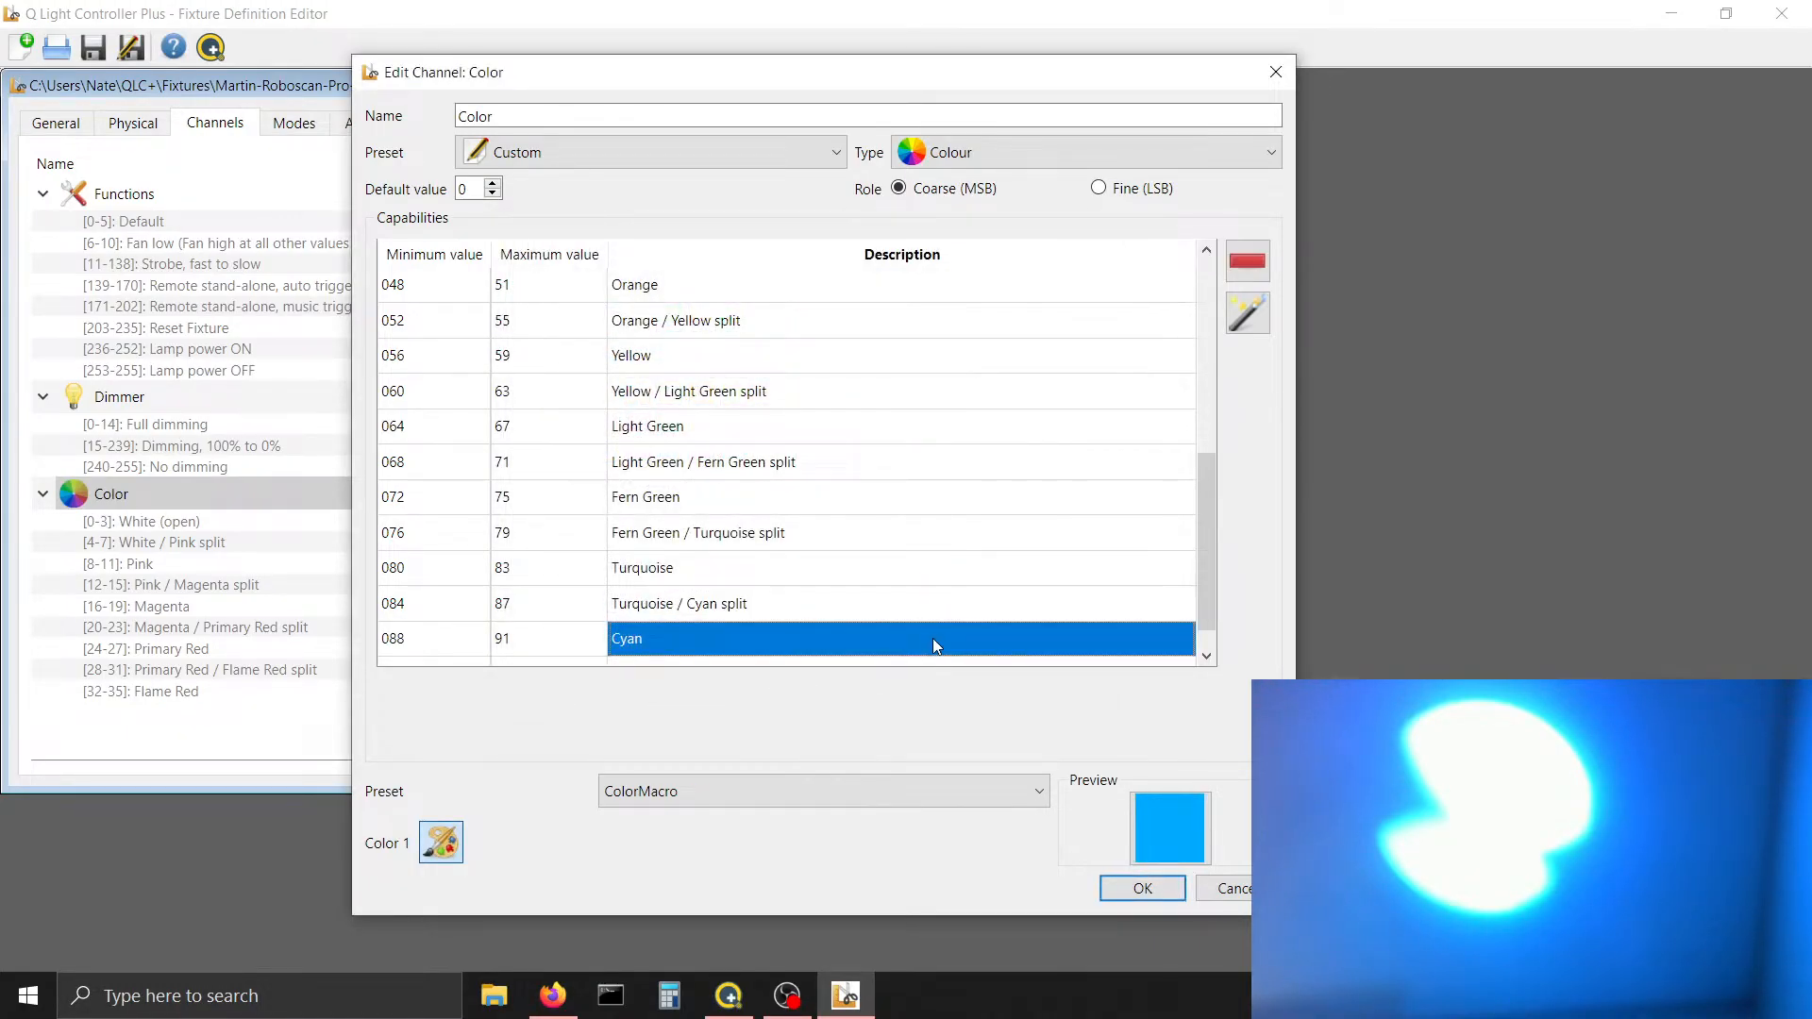
key("Tab")
key("Tab")
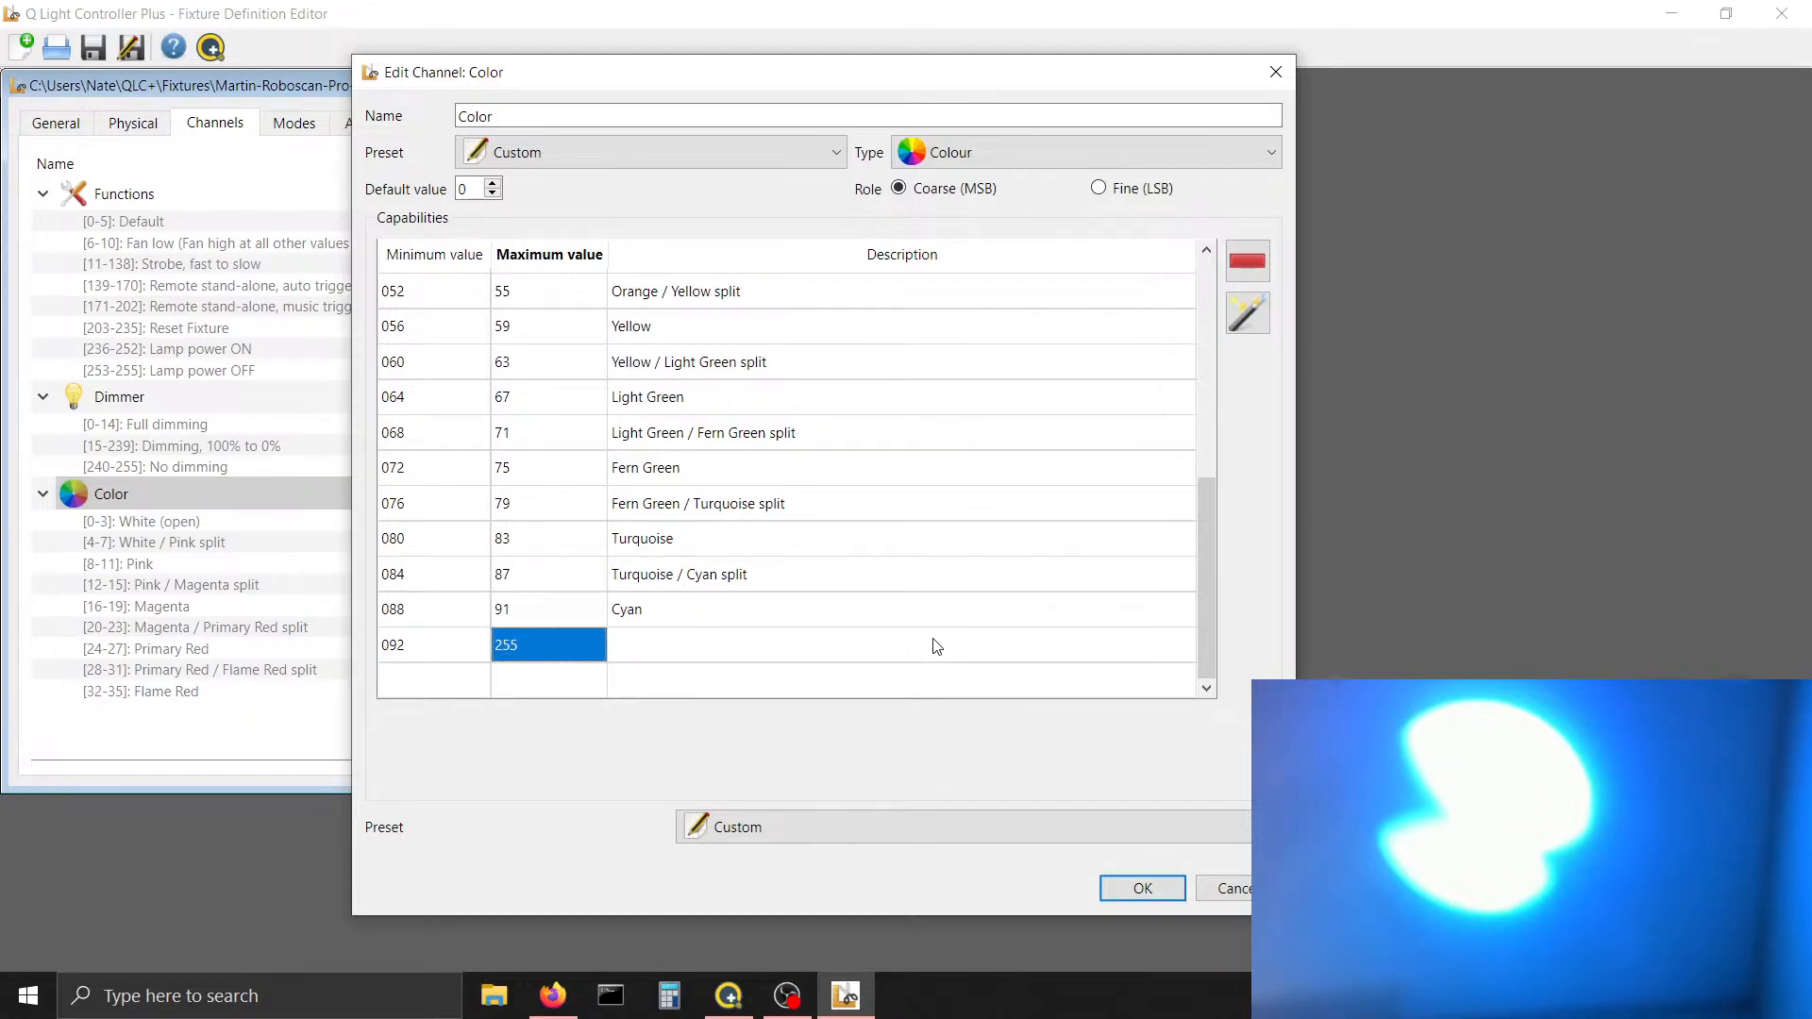
type("95")
key("Tab")
type("Cyan / ")
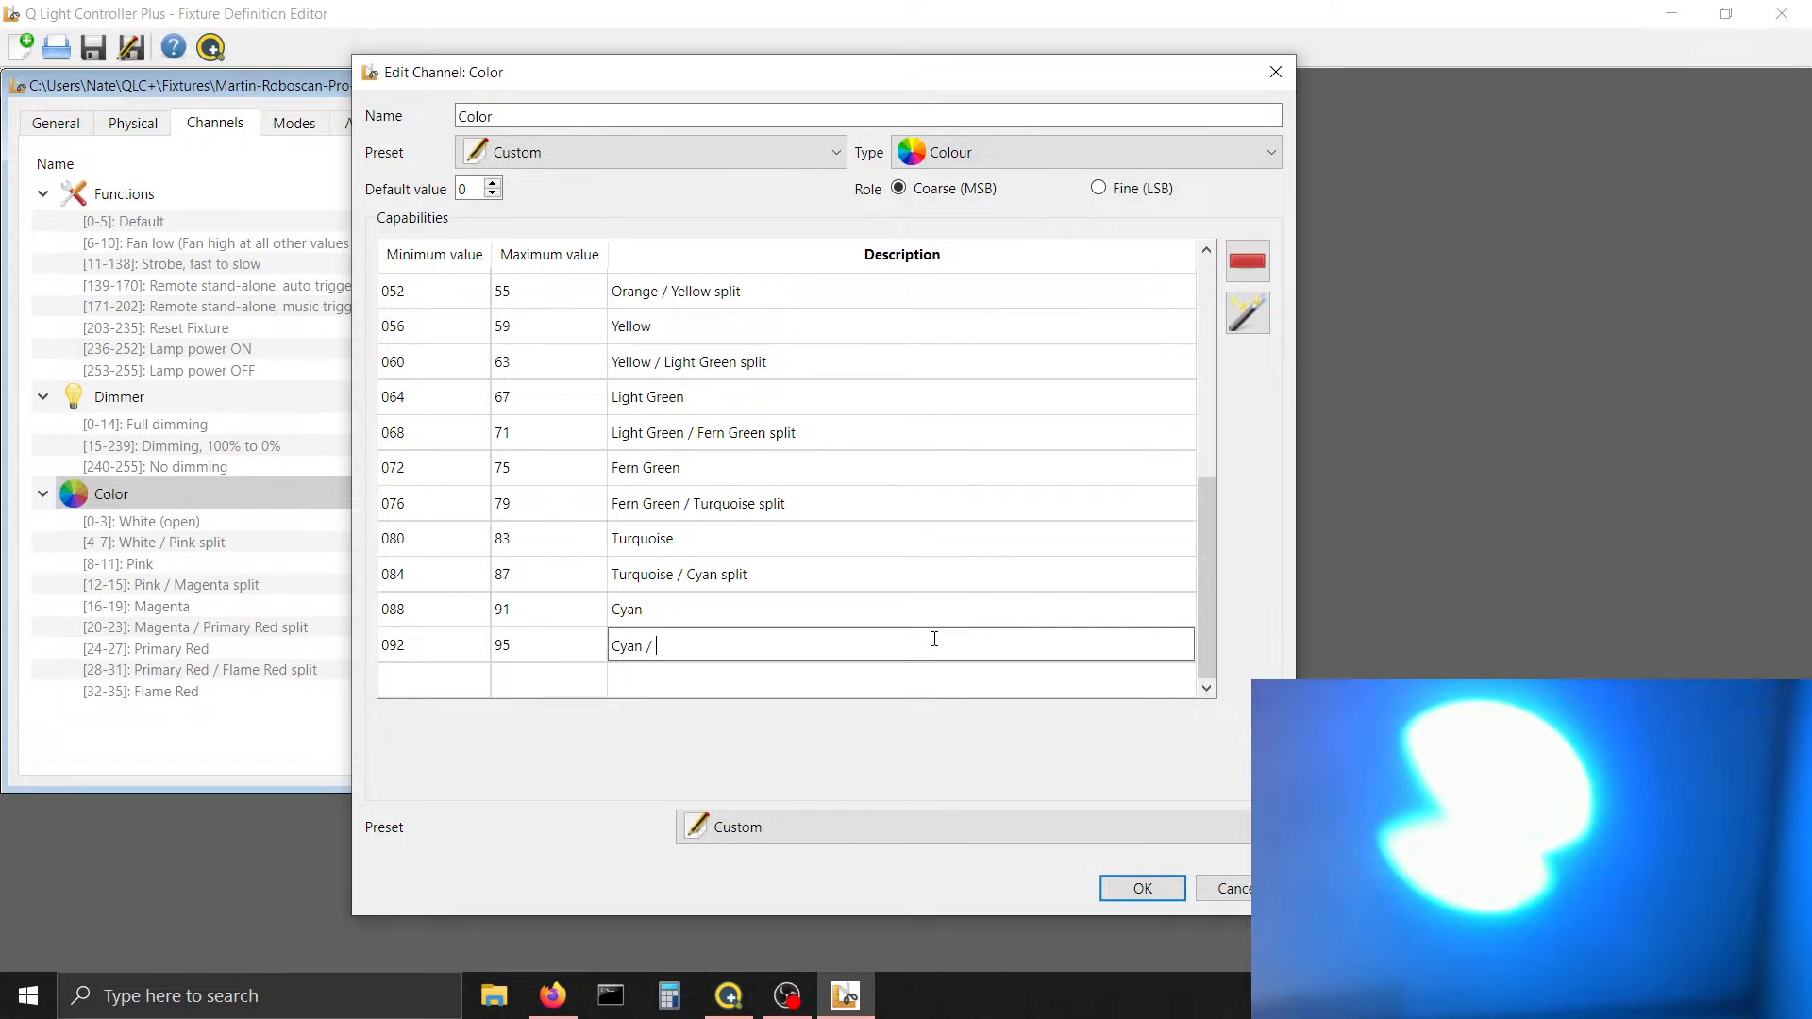
type("Light Blue split")
Give the Cyan / Light Blue split the ColorDoubleMacro preset and set its Color 1 to #00aaff
left_click(751, 828)
key("Down")
key("Return")
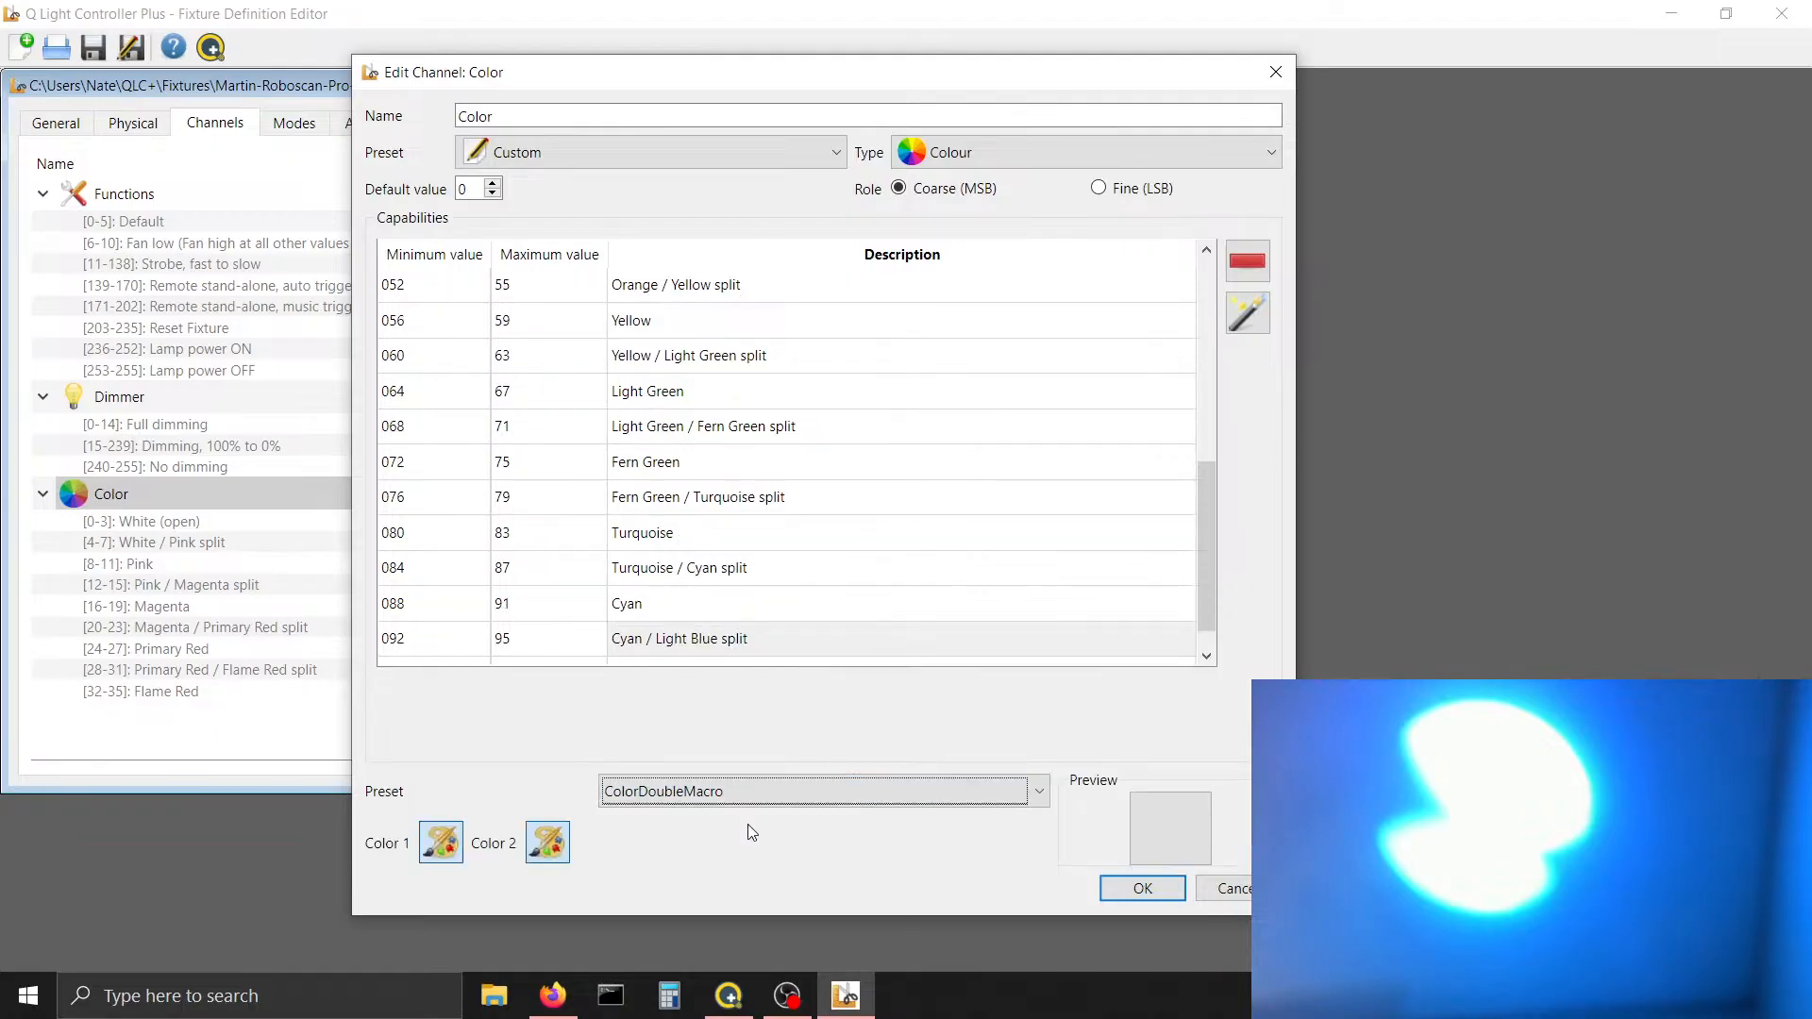
left_click(434, 844)
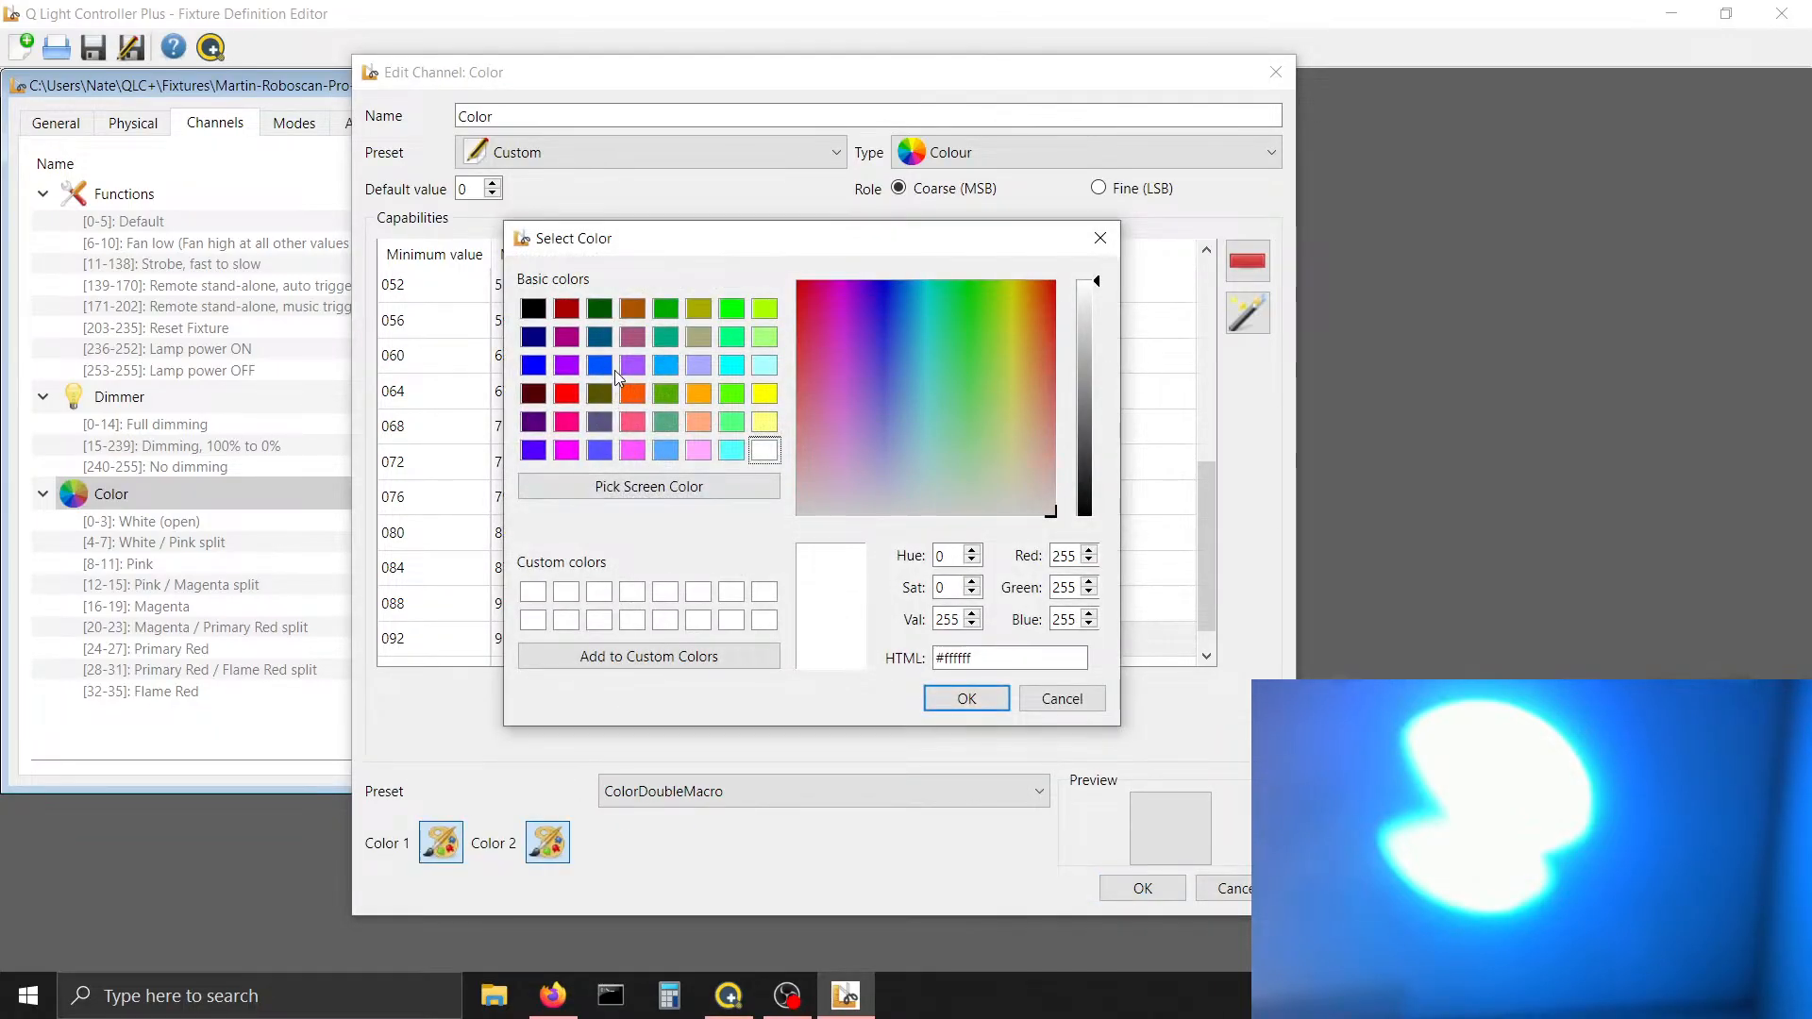
left_click(666, 365)
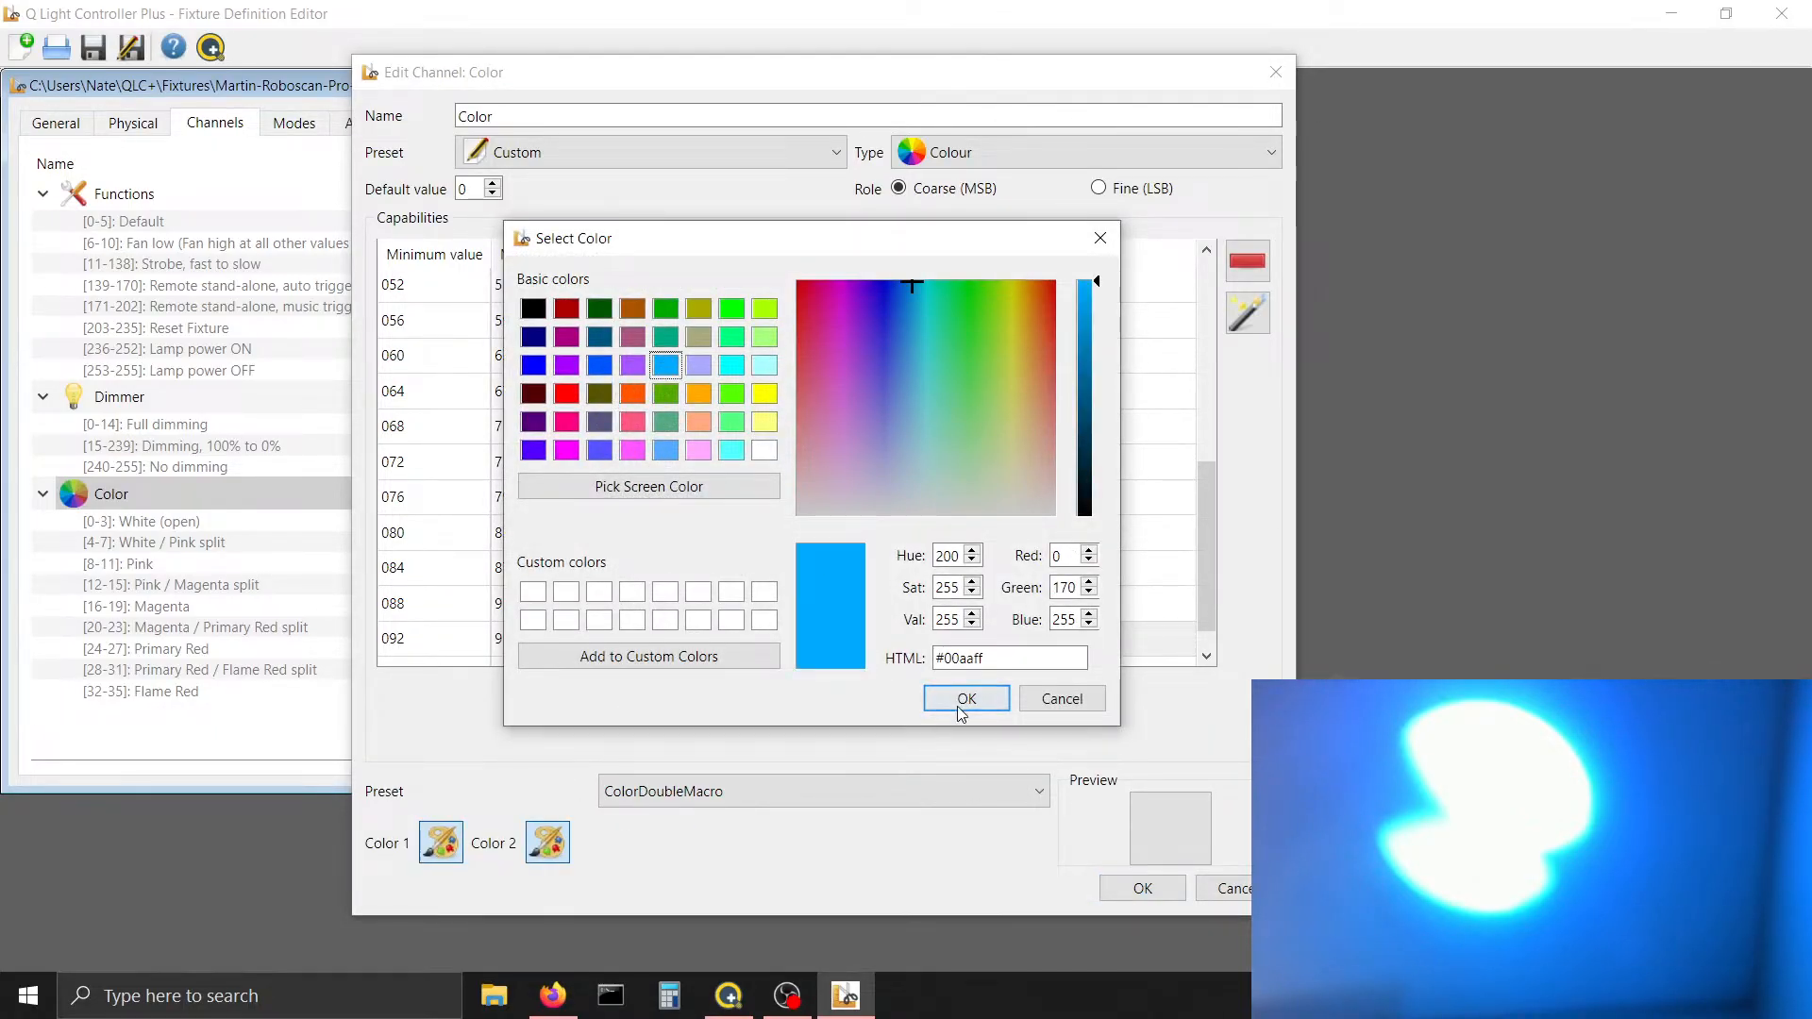
left_click(963, 699)
Switch to Q Light Controller Plus and raise channel 3 to 94 to check the Cyan / Light Blue split on the light
left_click(729, 1010)
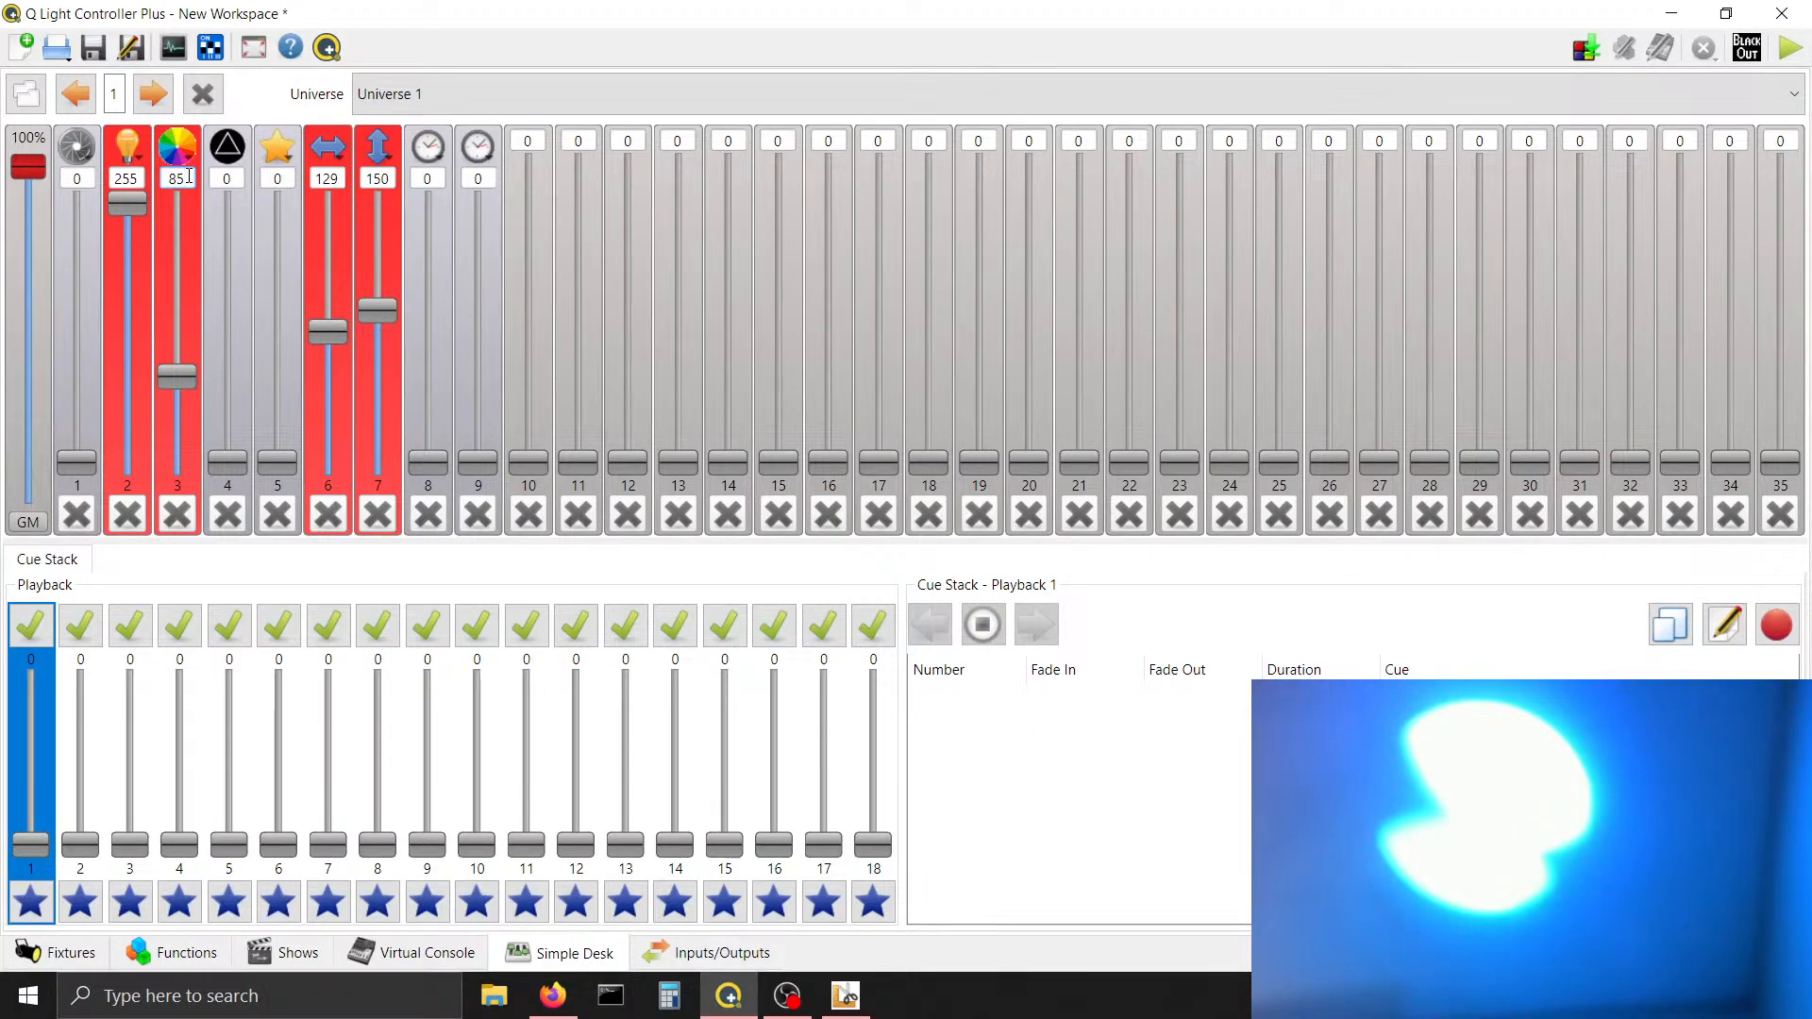
scroll(189, 176, "up", 7)
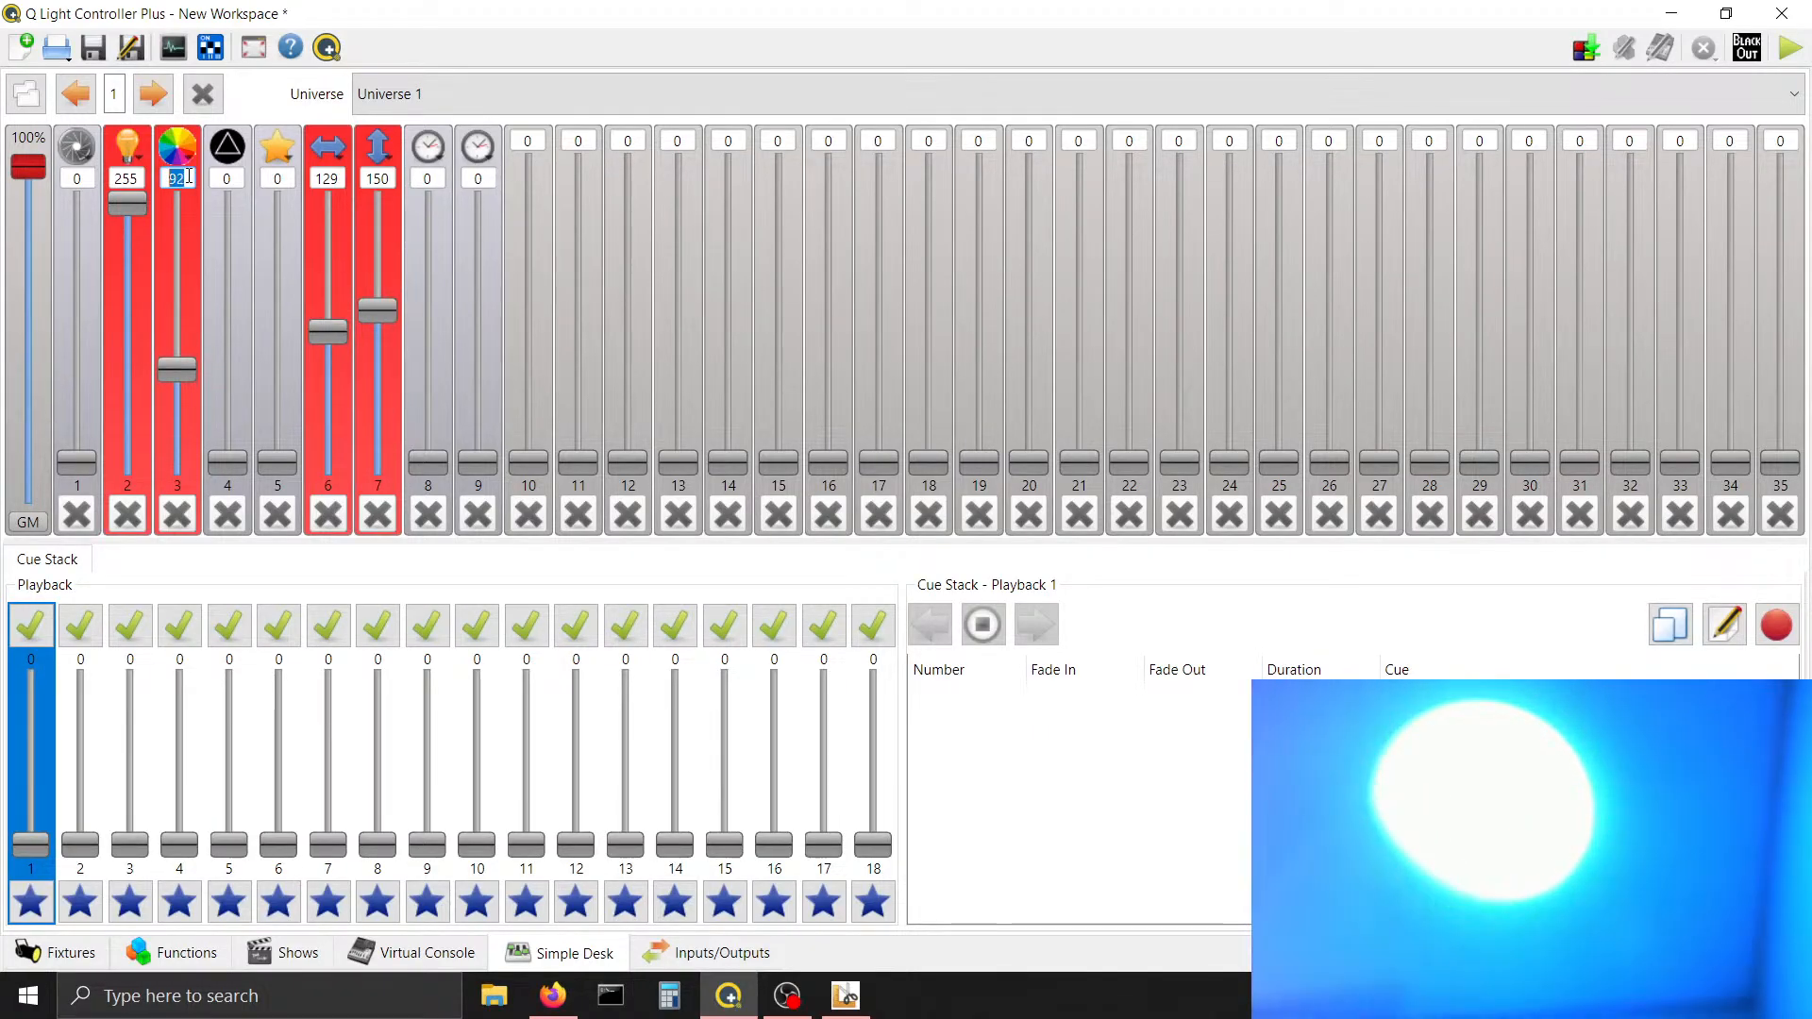
scroll(188, 176, "up", 2)
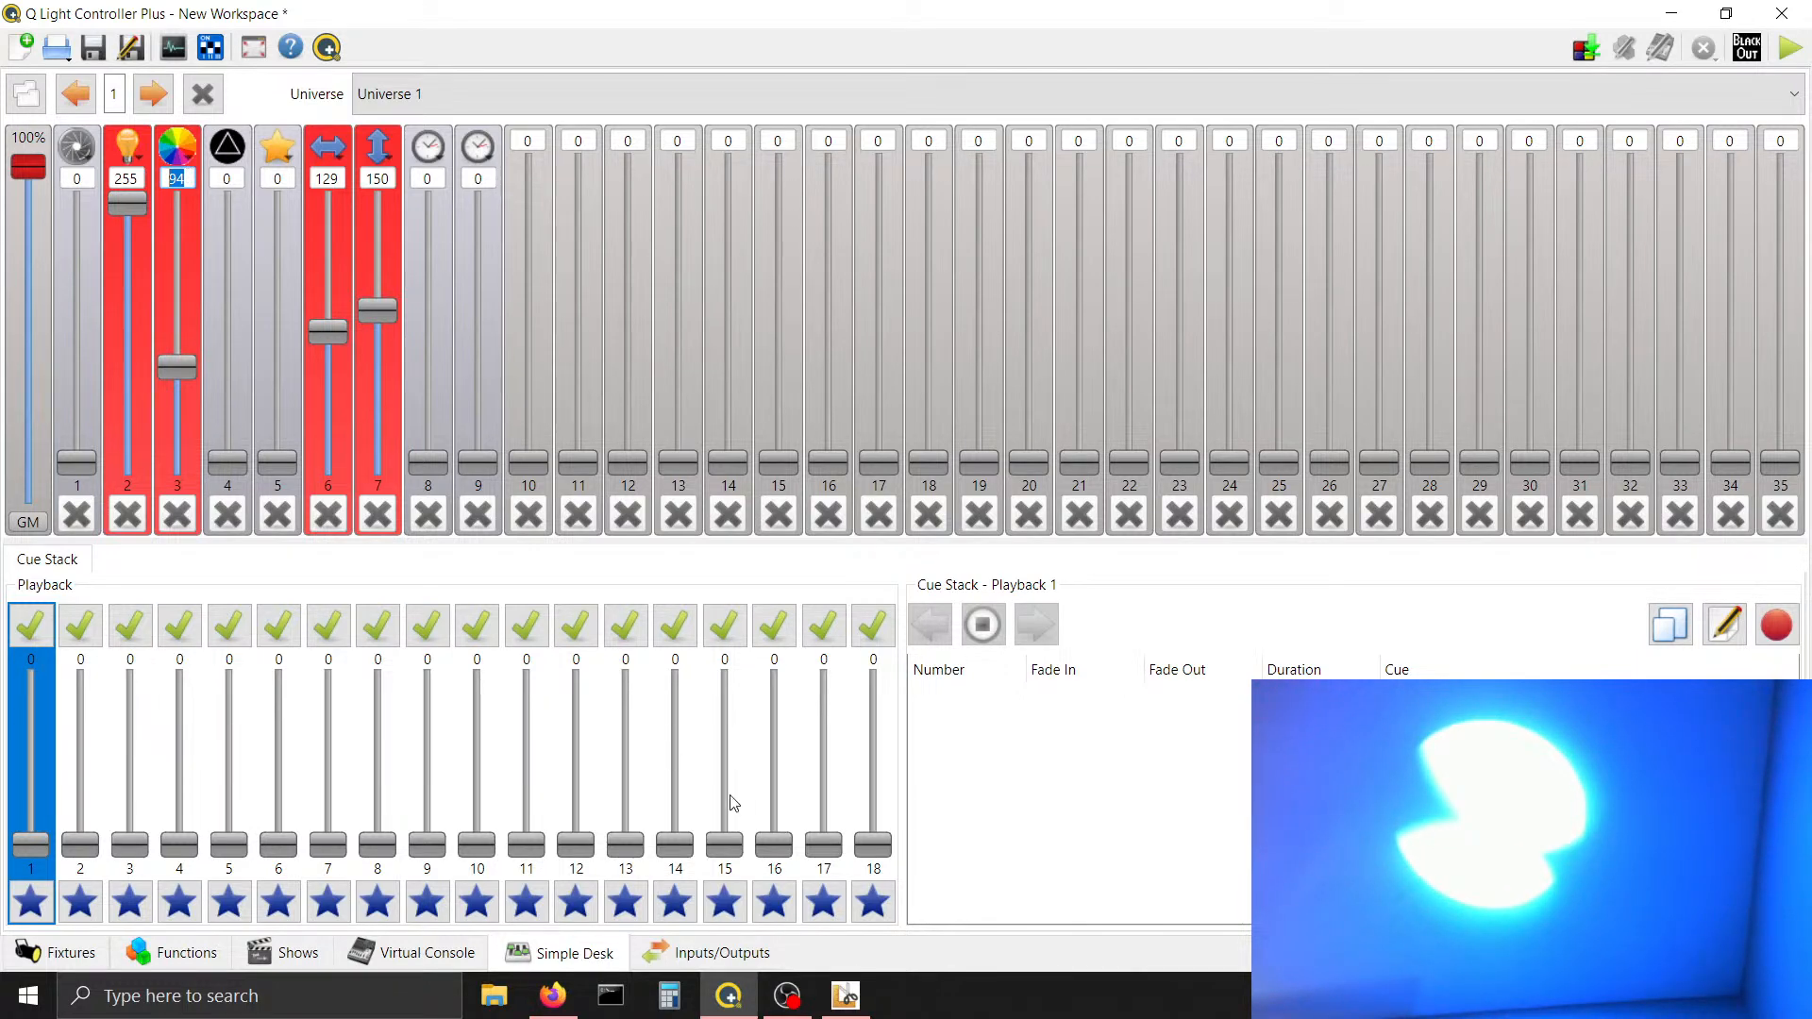
Switch to the Fixture Definition Editor and set Color 2 of the Cyan / Light Blue split to the blue #0084ff
left_click(844, 993)
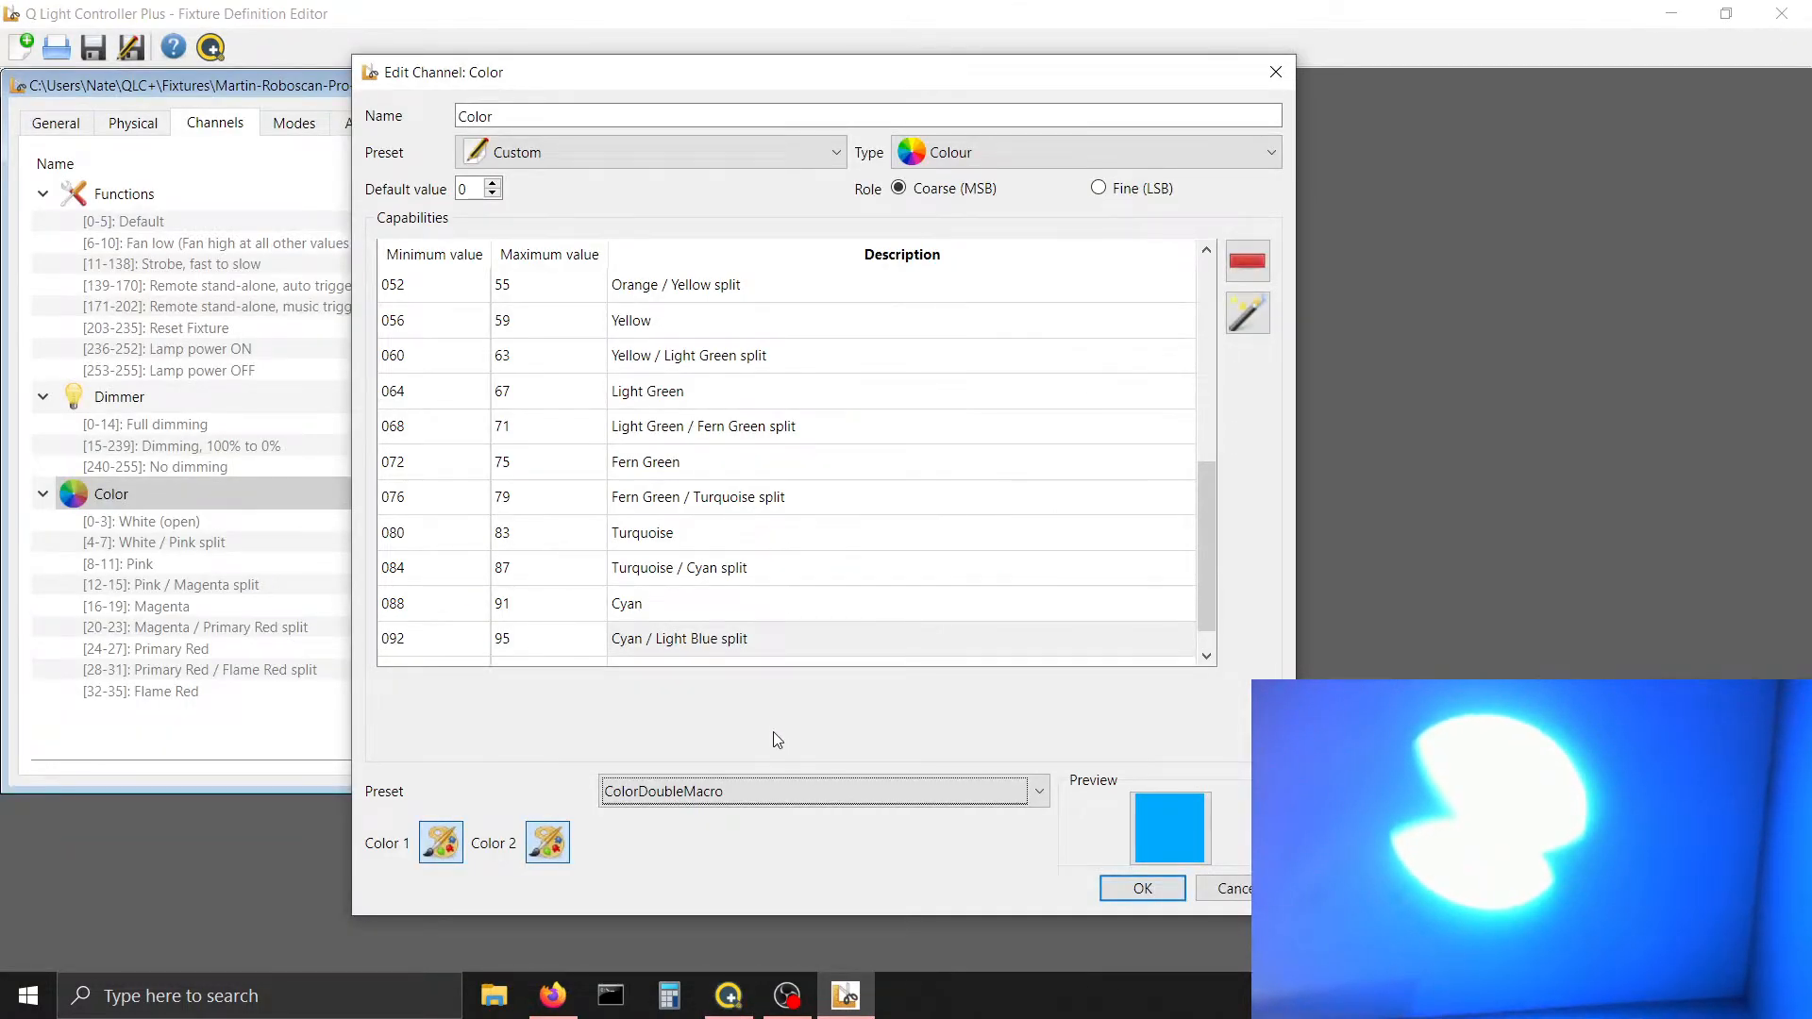
left_click(547, 842)
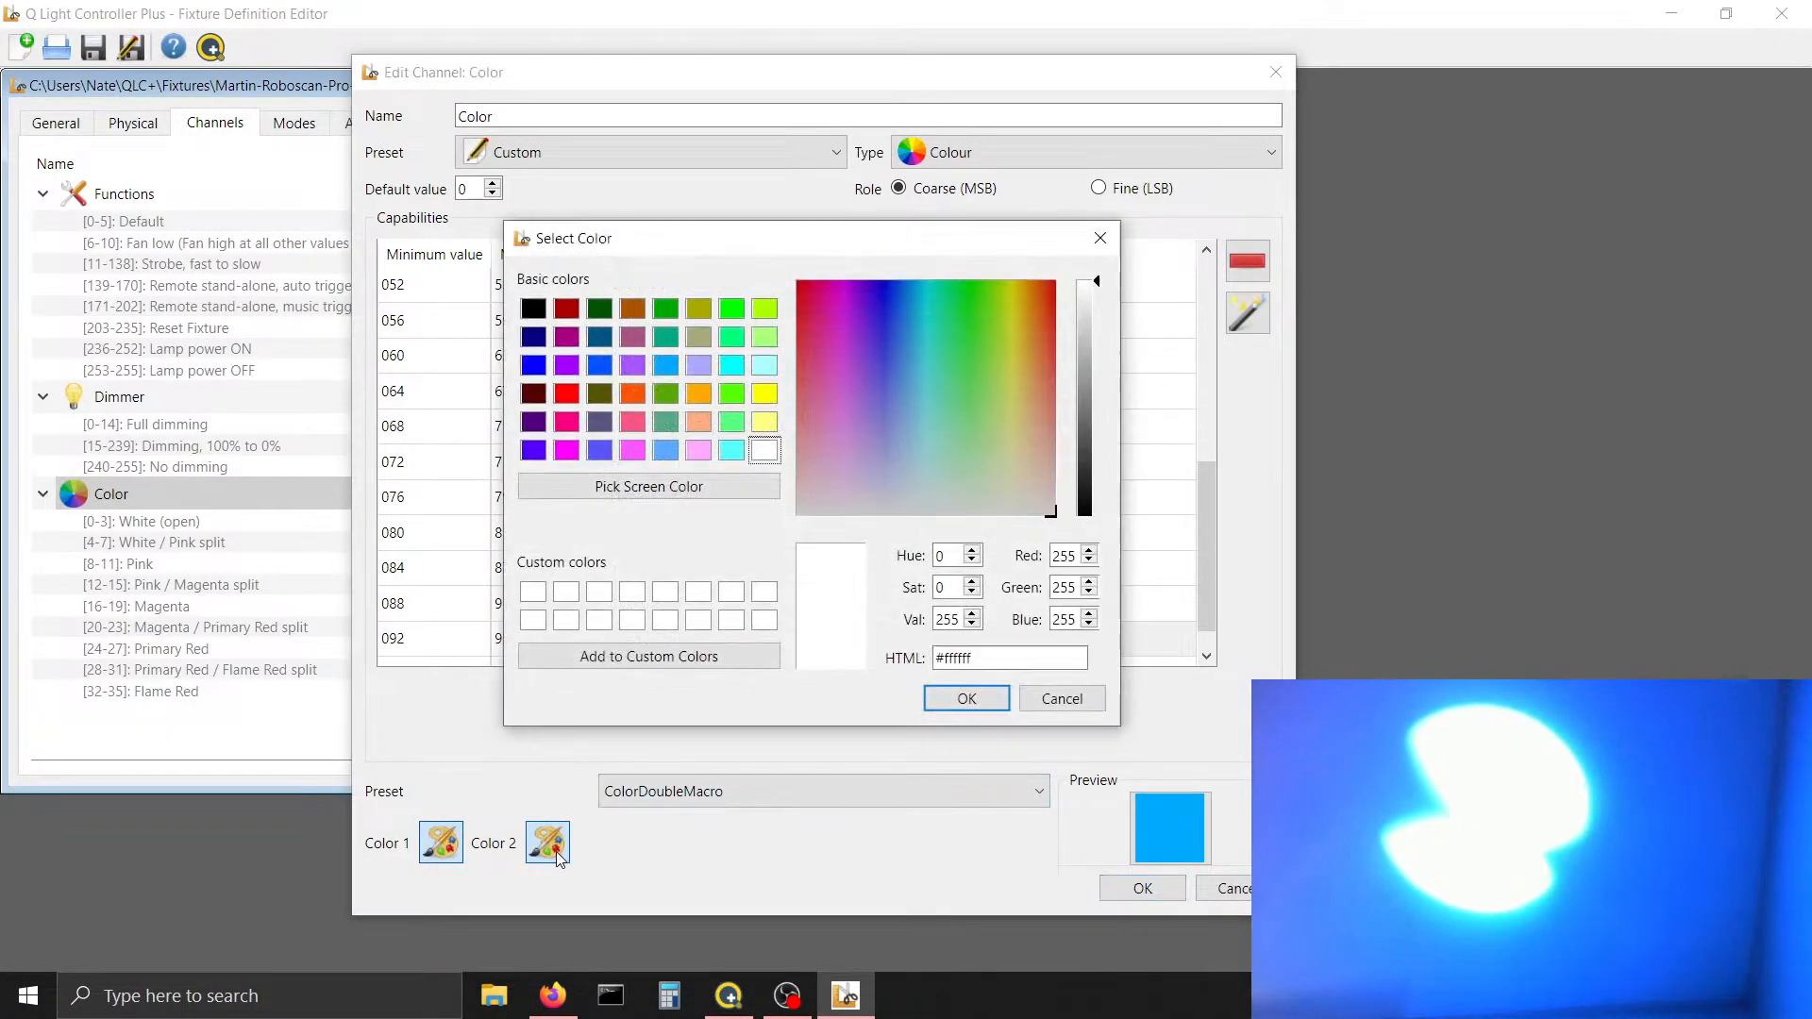
left_click(600, 365)
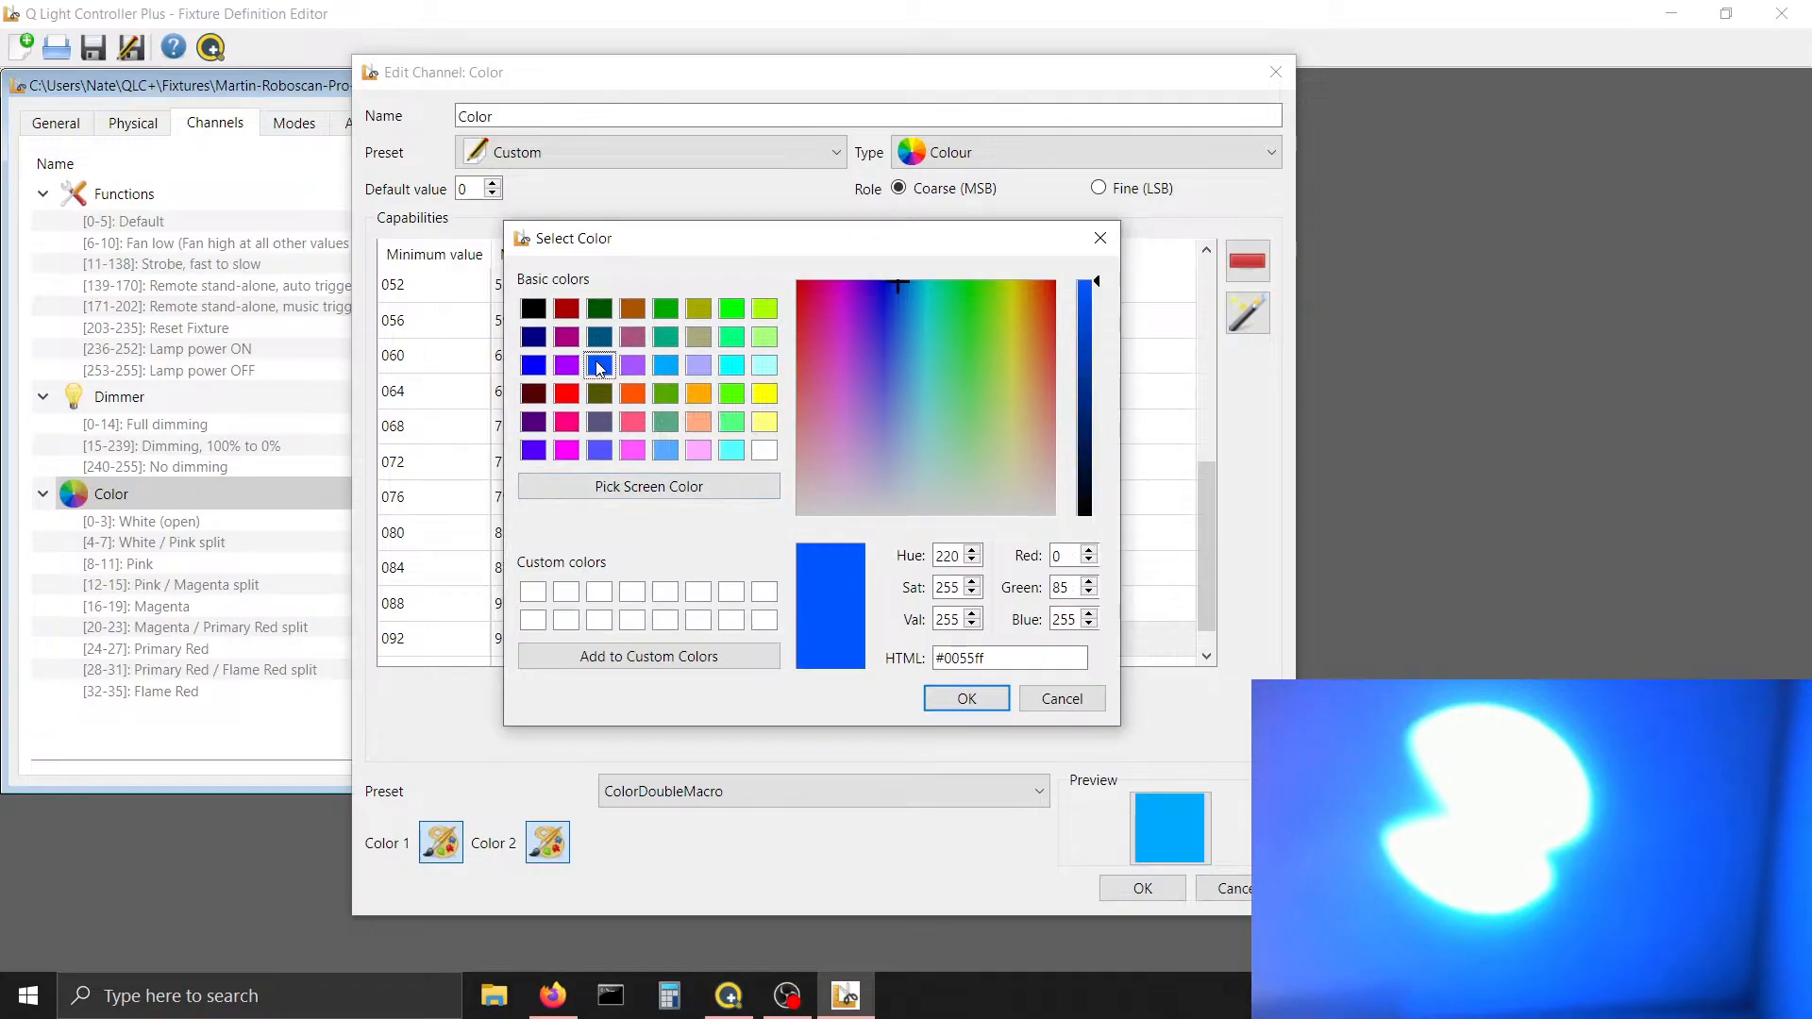
left_click(955, 701)
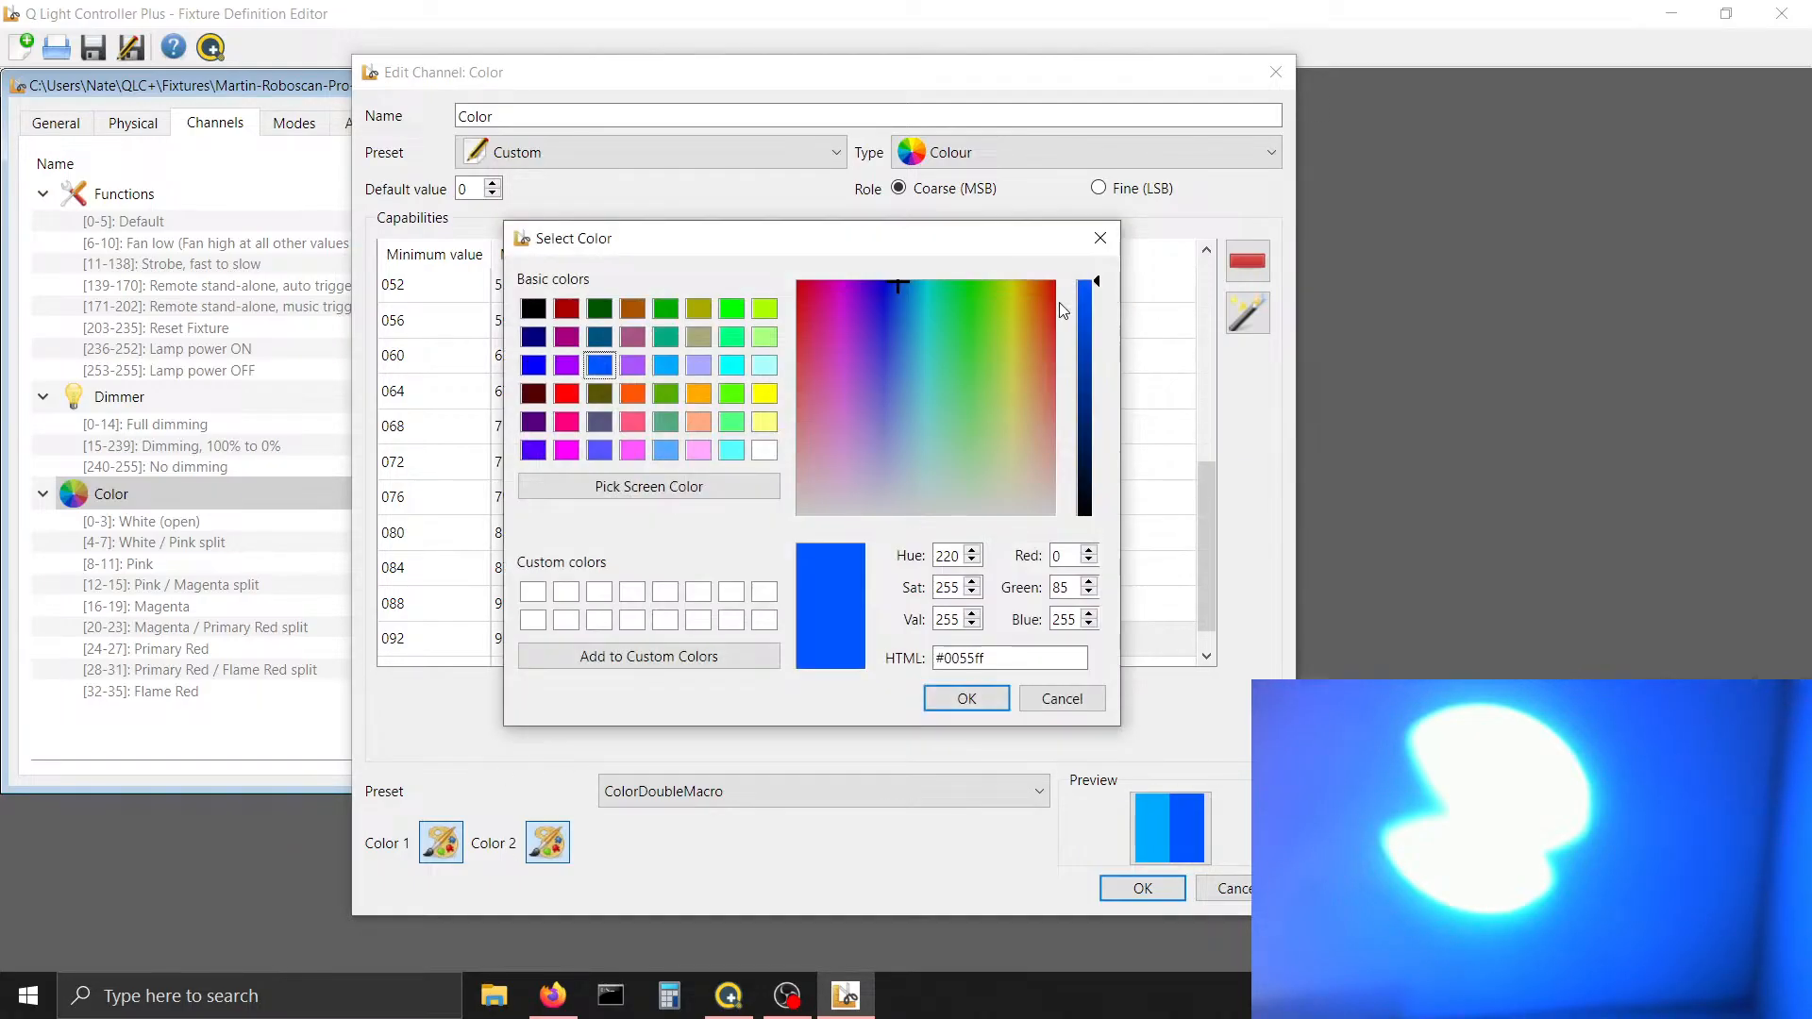
left_click(904, 282)
left_click_drag(904, 276, 906, 276)
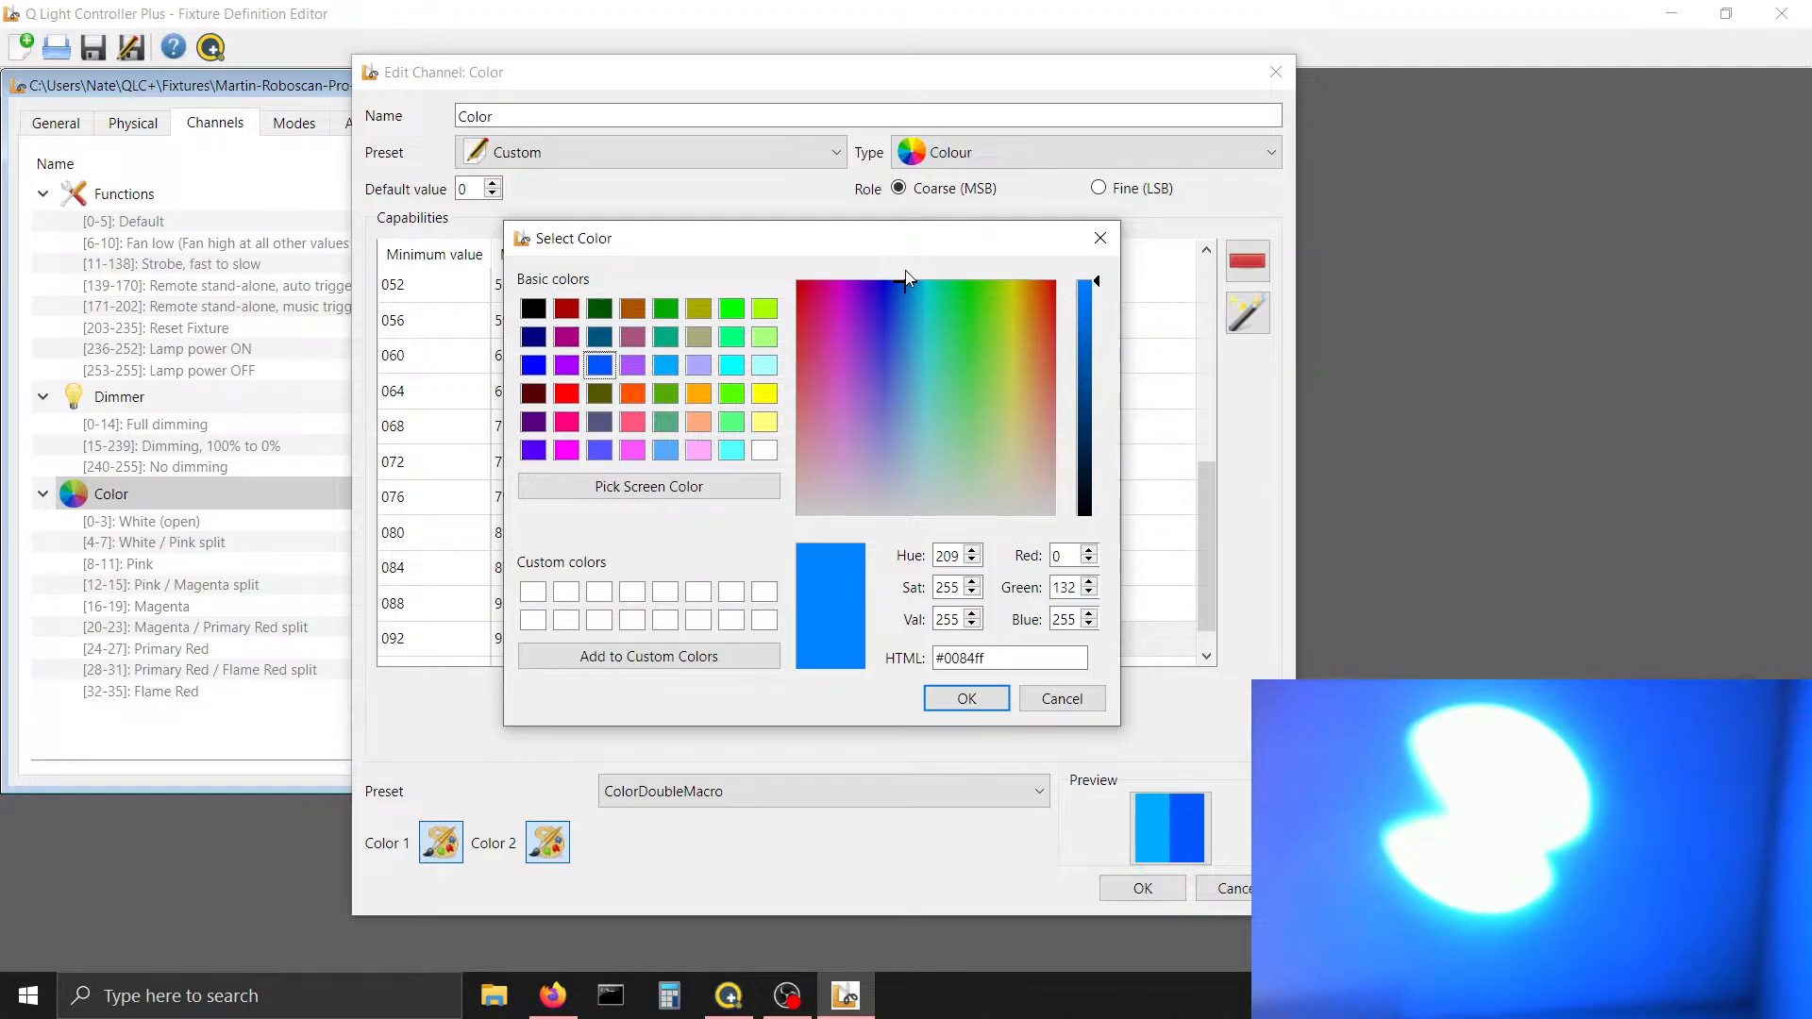
left_click(967, 699)
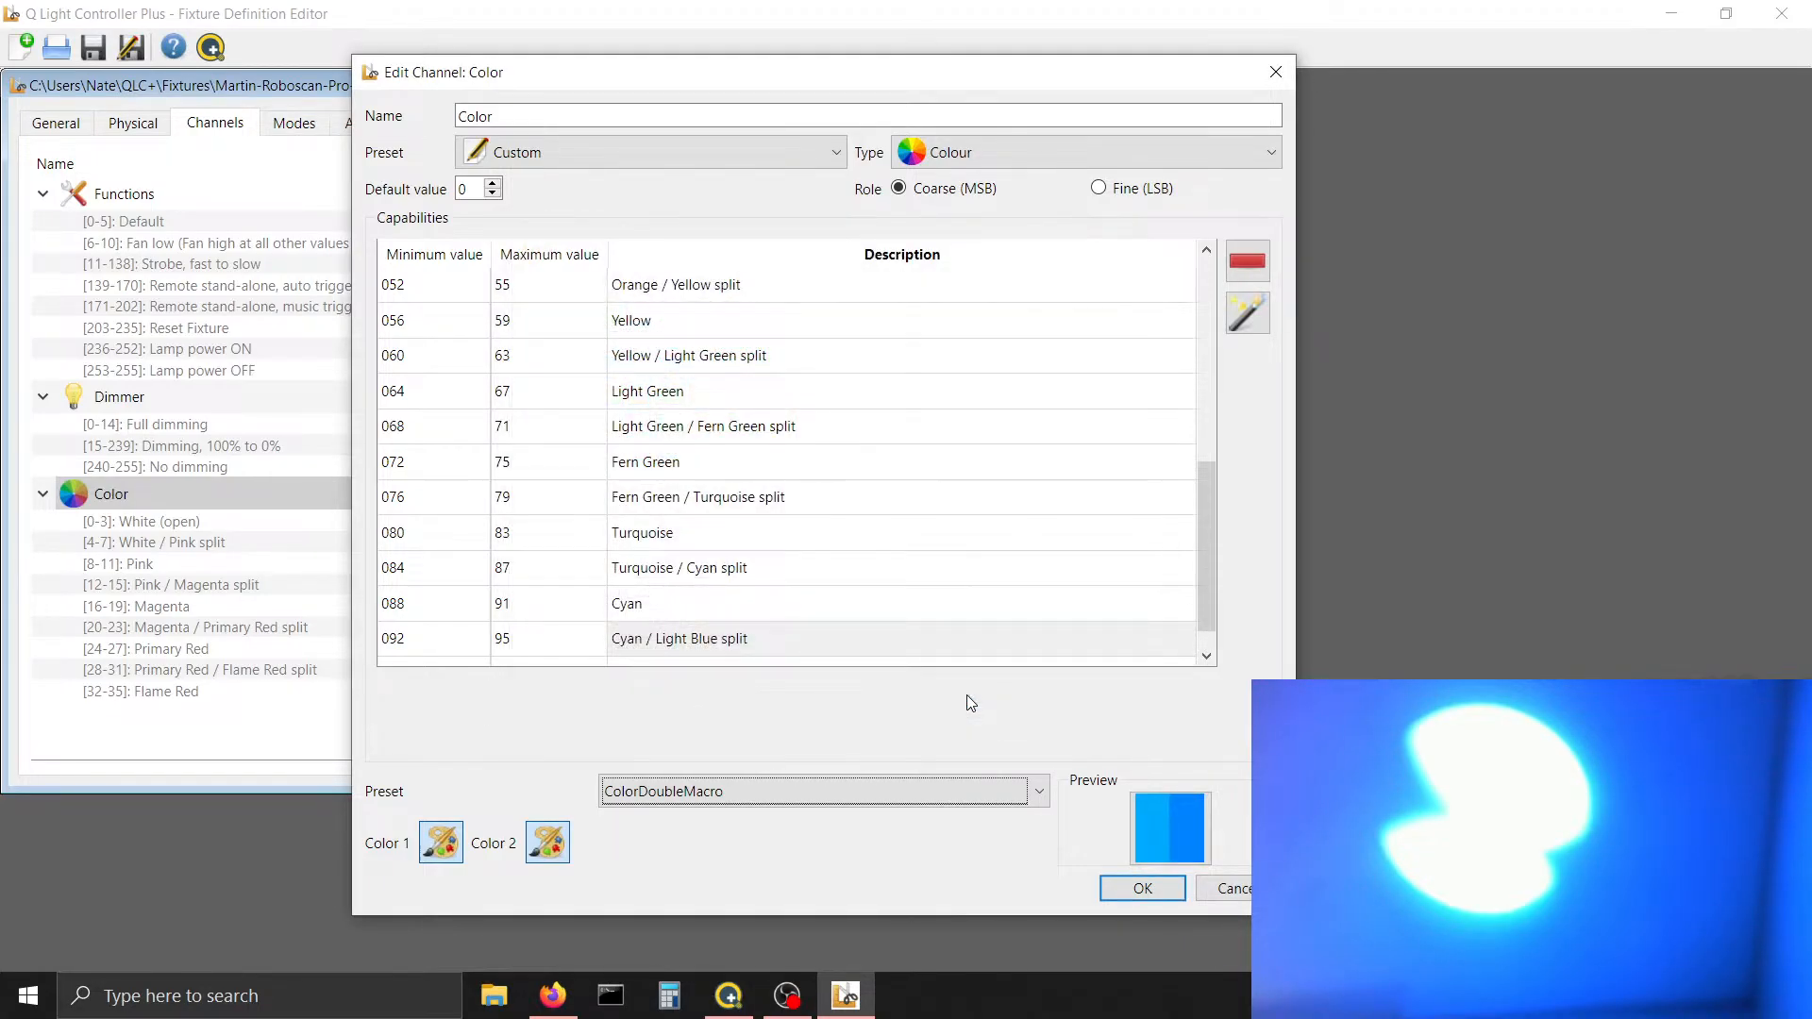
Add a capability range up to 99 after the Cyan / Light Blue split and describe it as Light Blue
left_click(914, 639)
key("Tab")
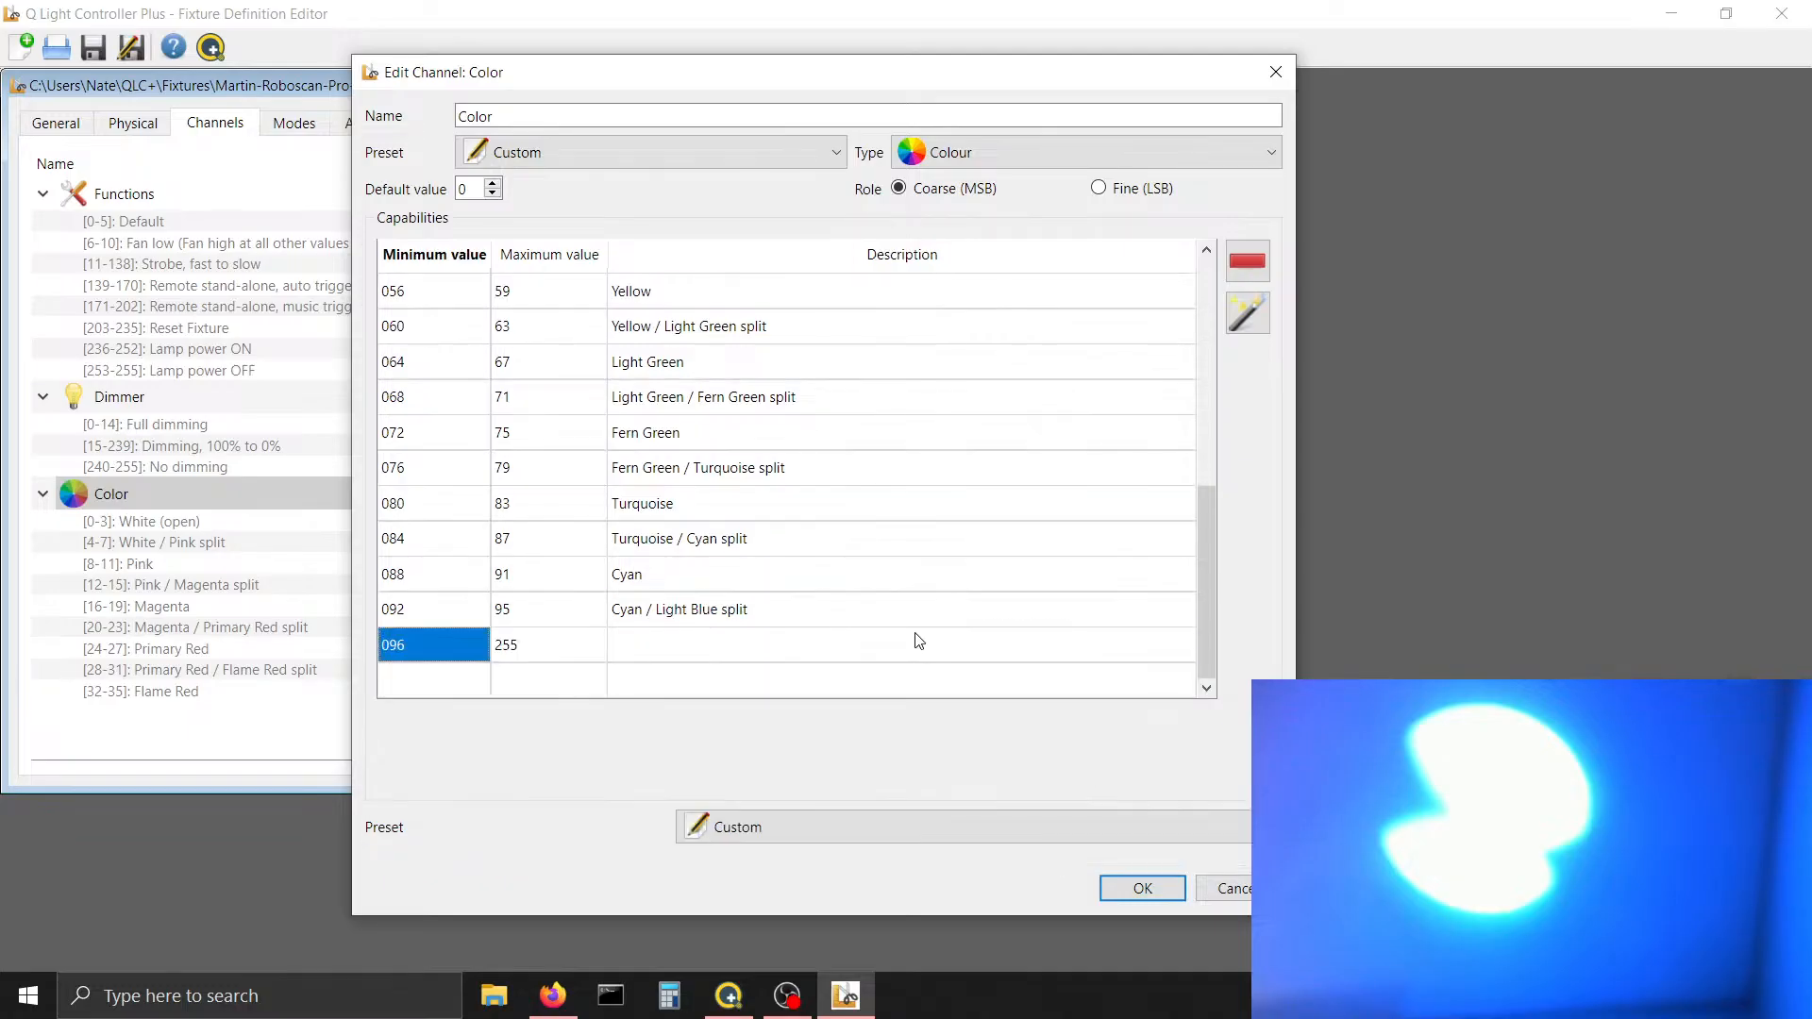
key("Tab")
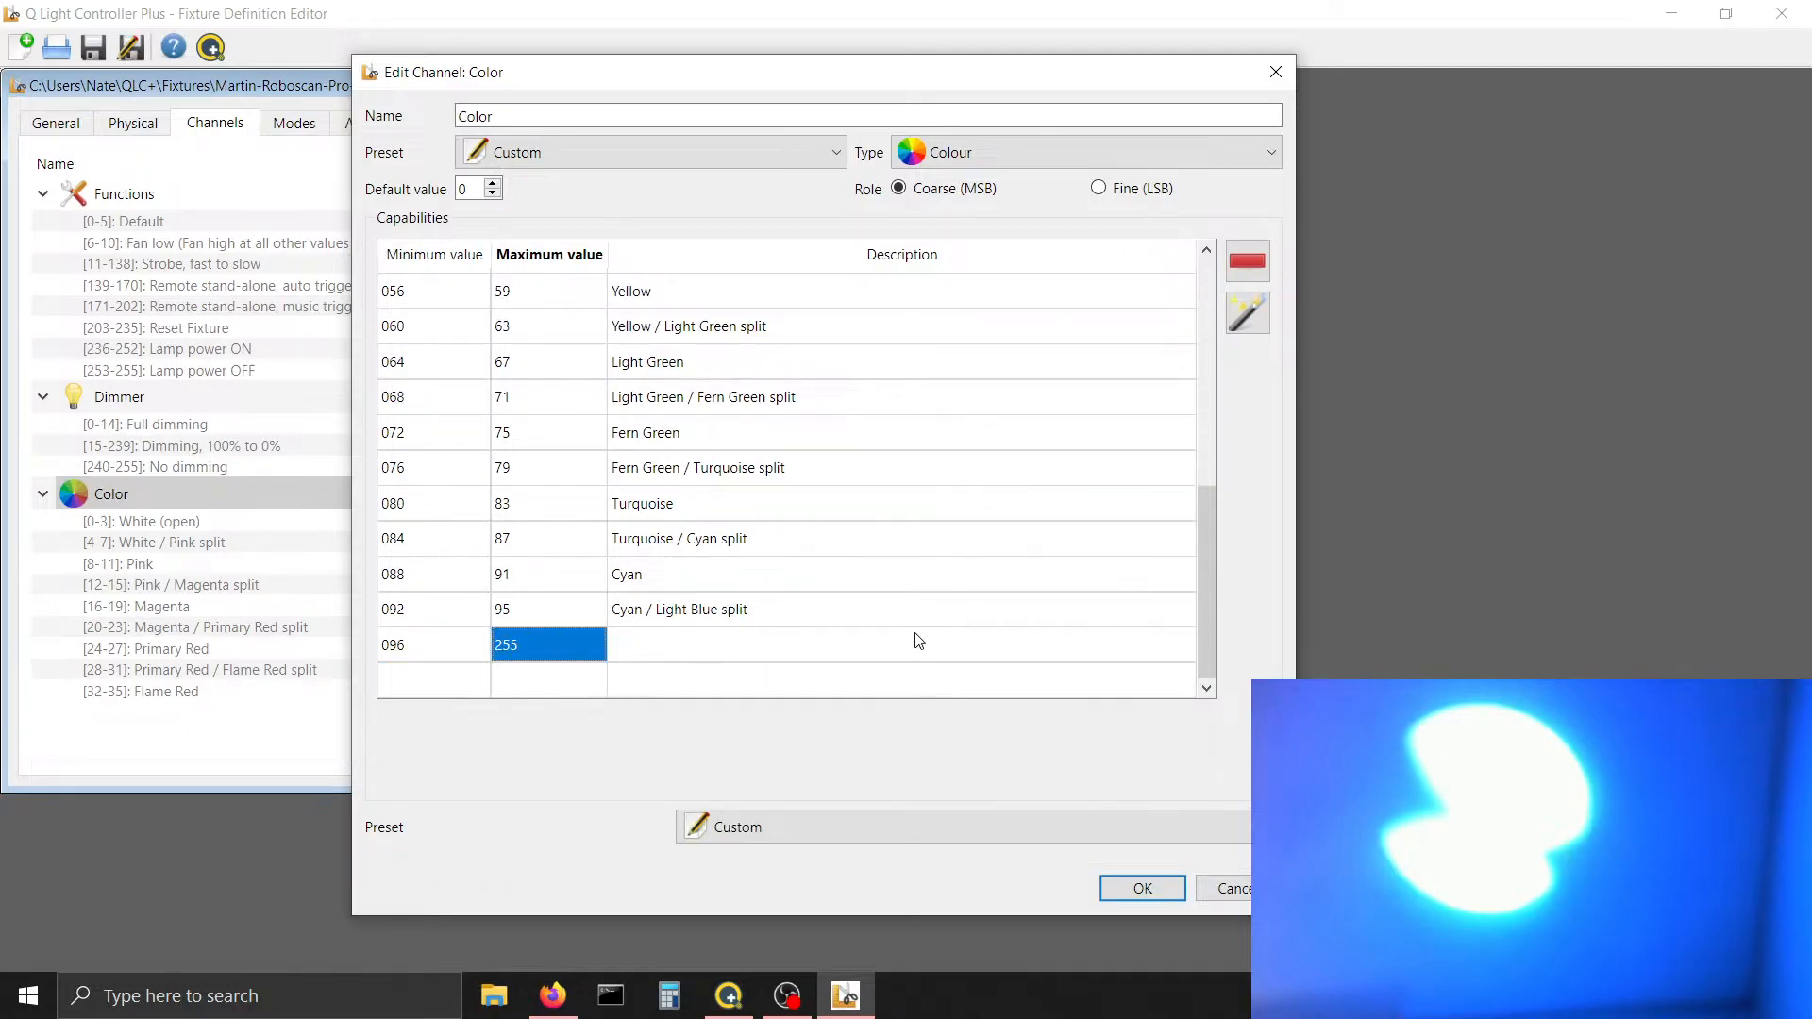
type("99")
key("Tab")
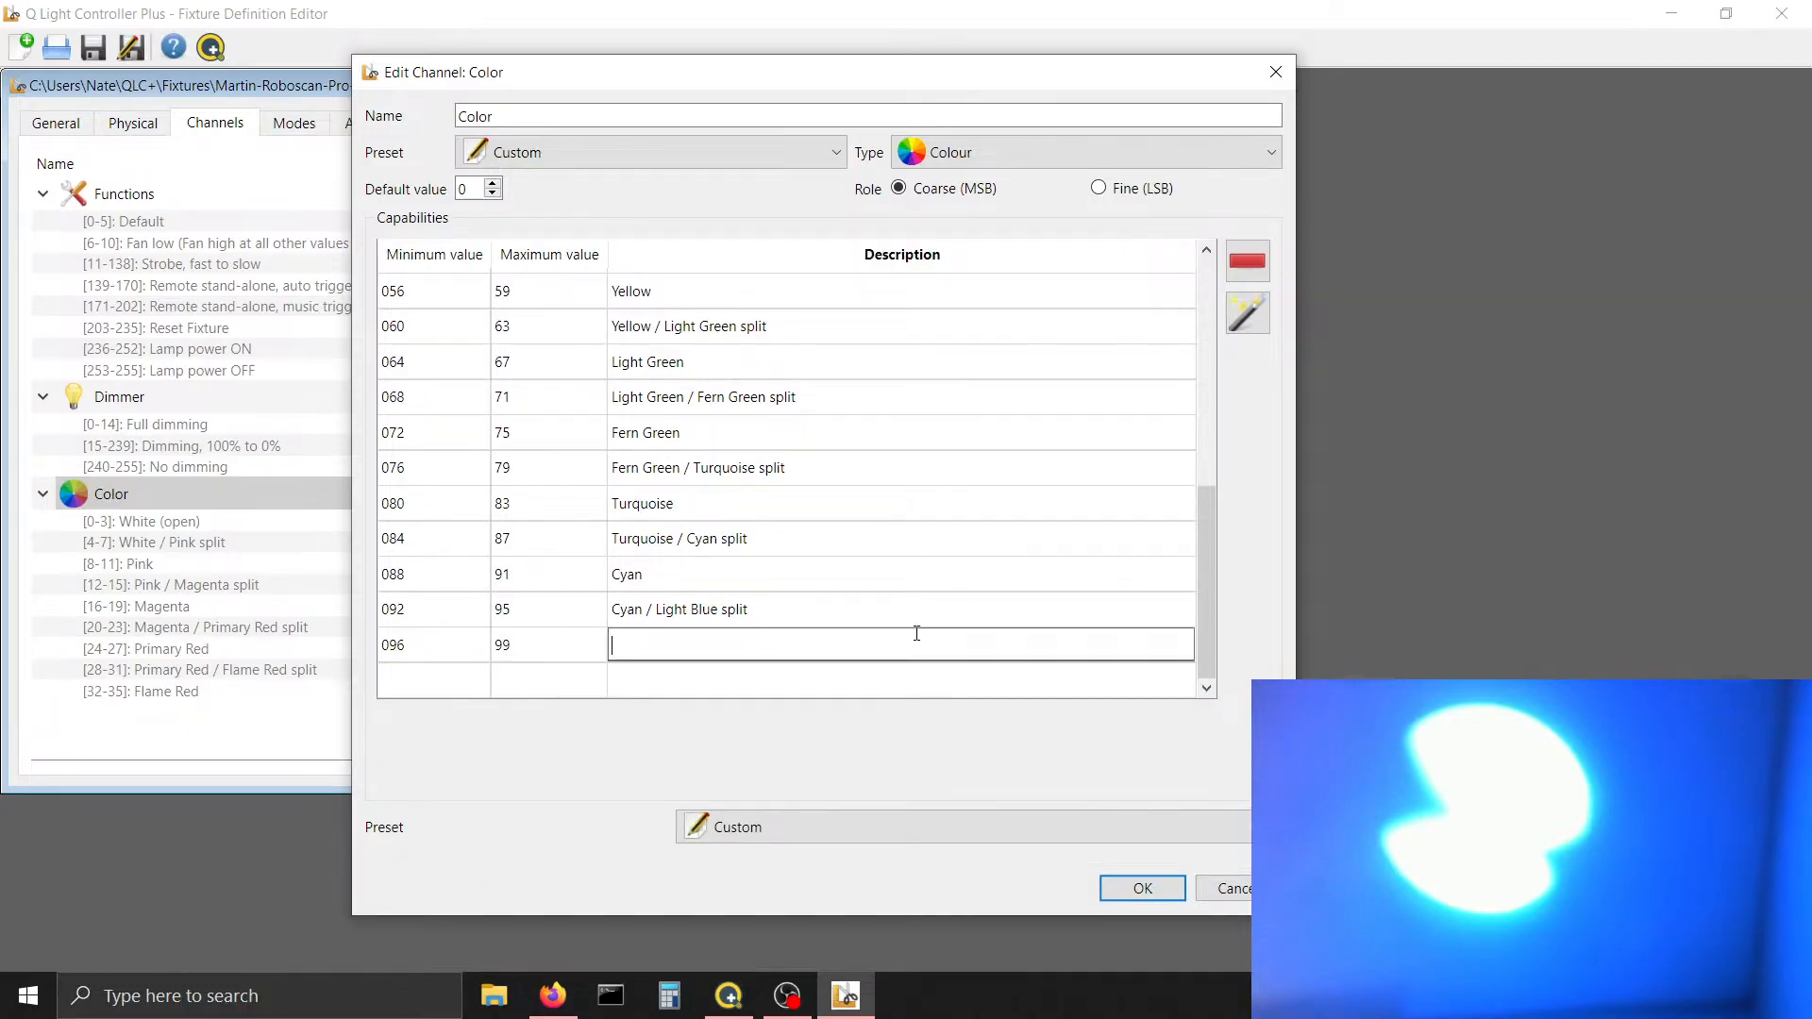
type("Light Blue")
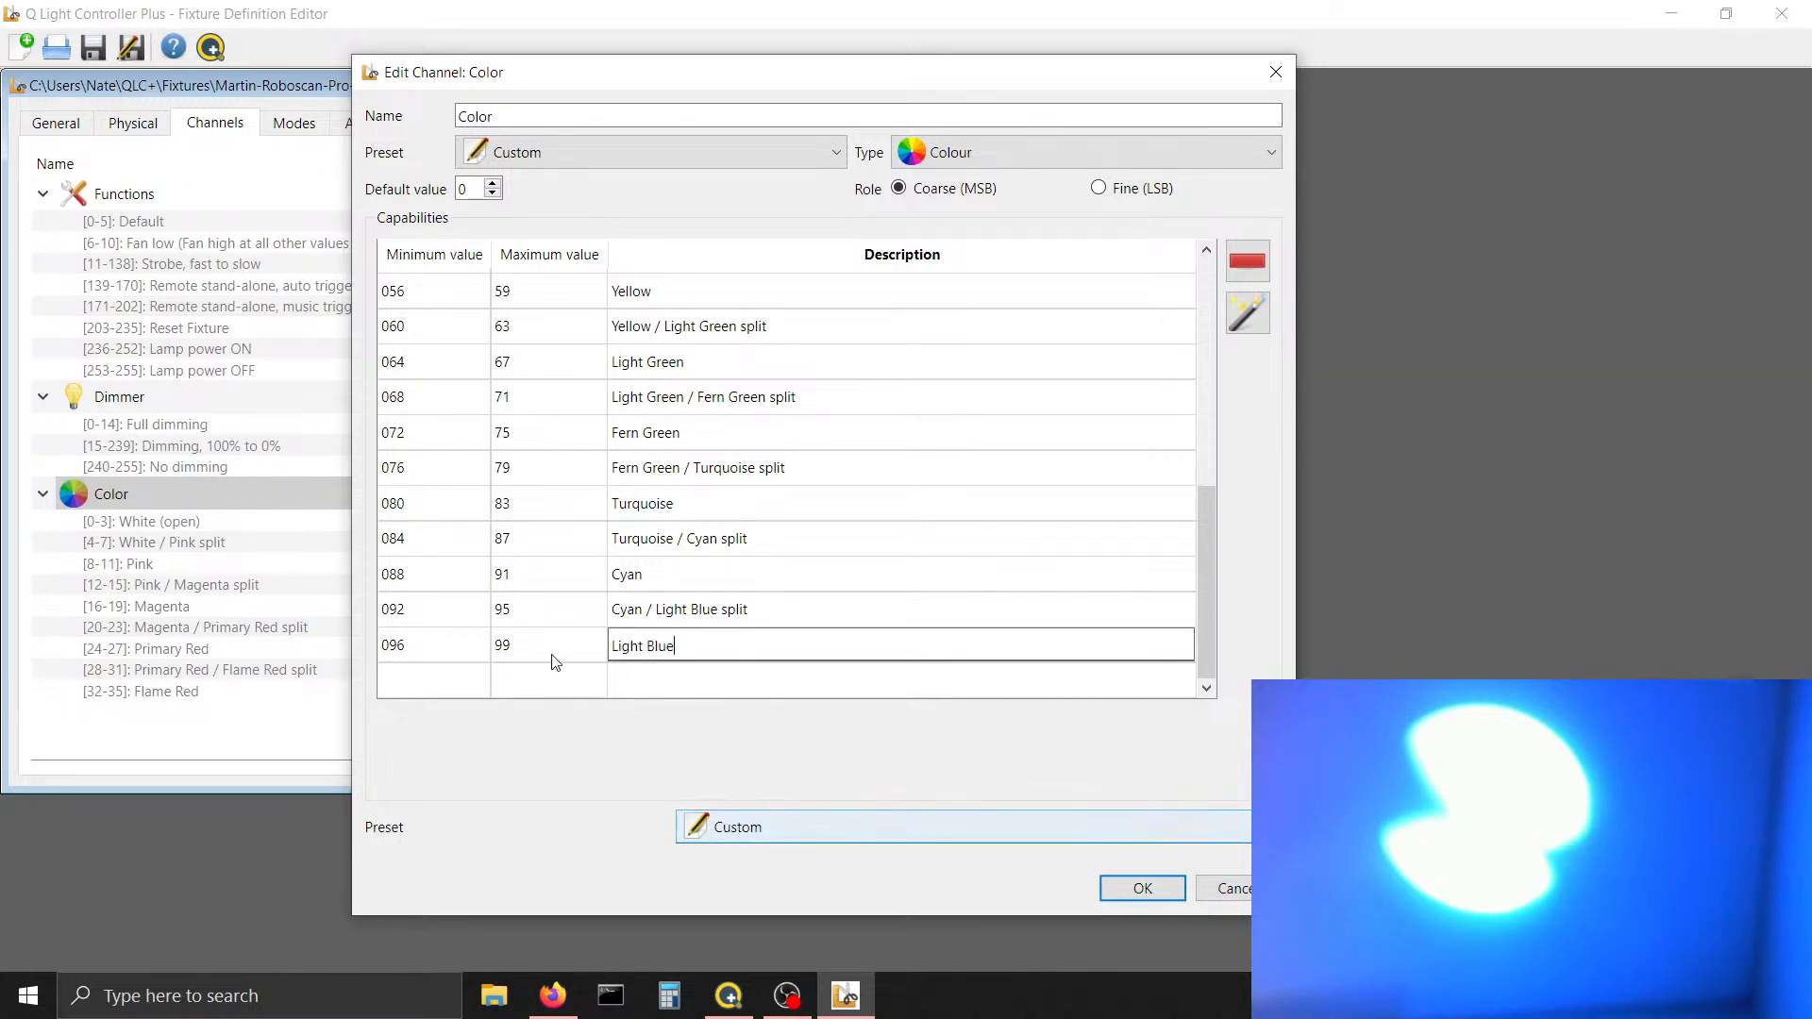
Copy the HTML code of Color 2 from the Cyan / Light Blue split
left_click(627, 611)
left_click(694, 791)
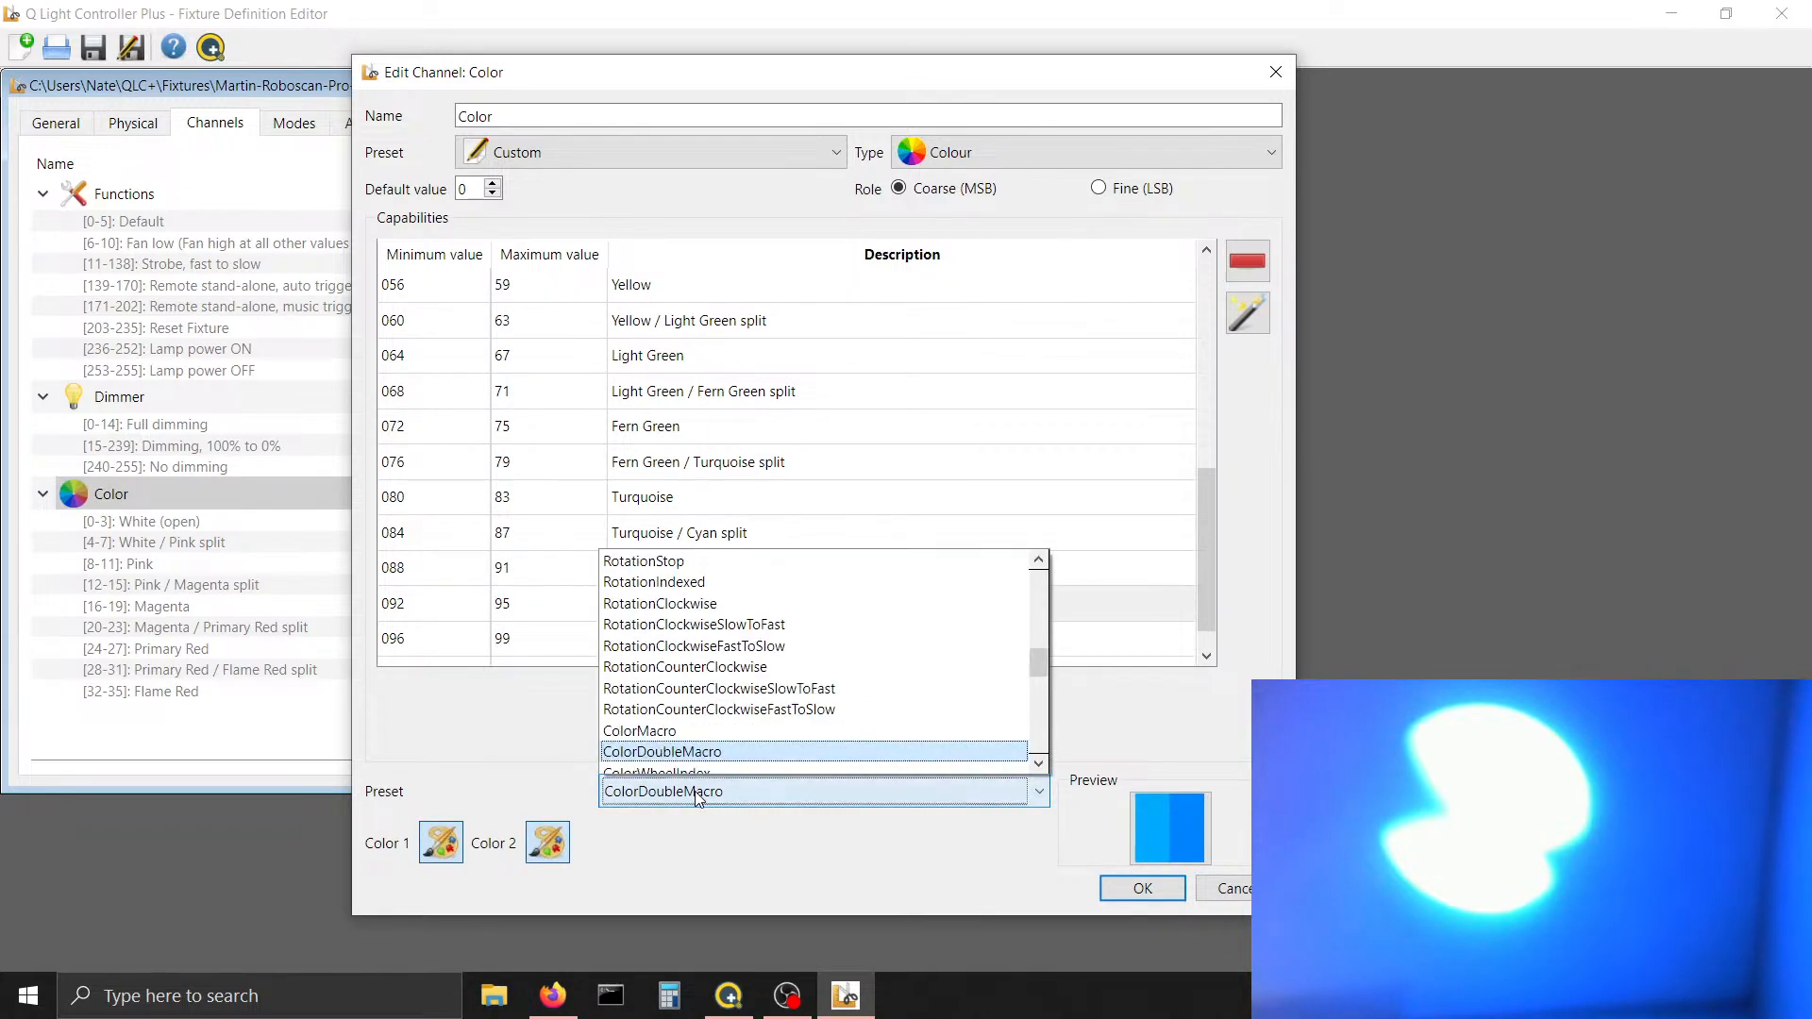
left_click(549, 843)
left_click(550, 844)
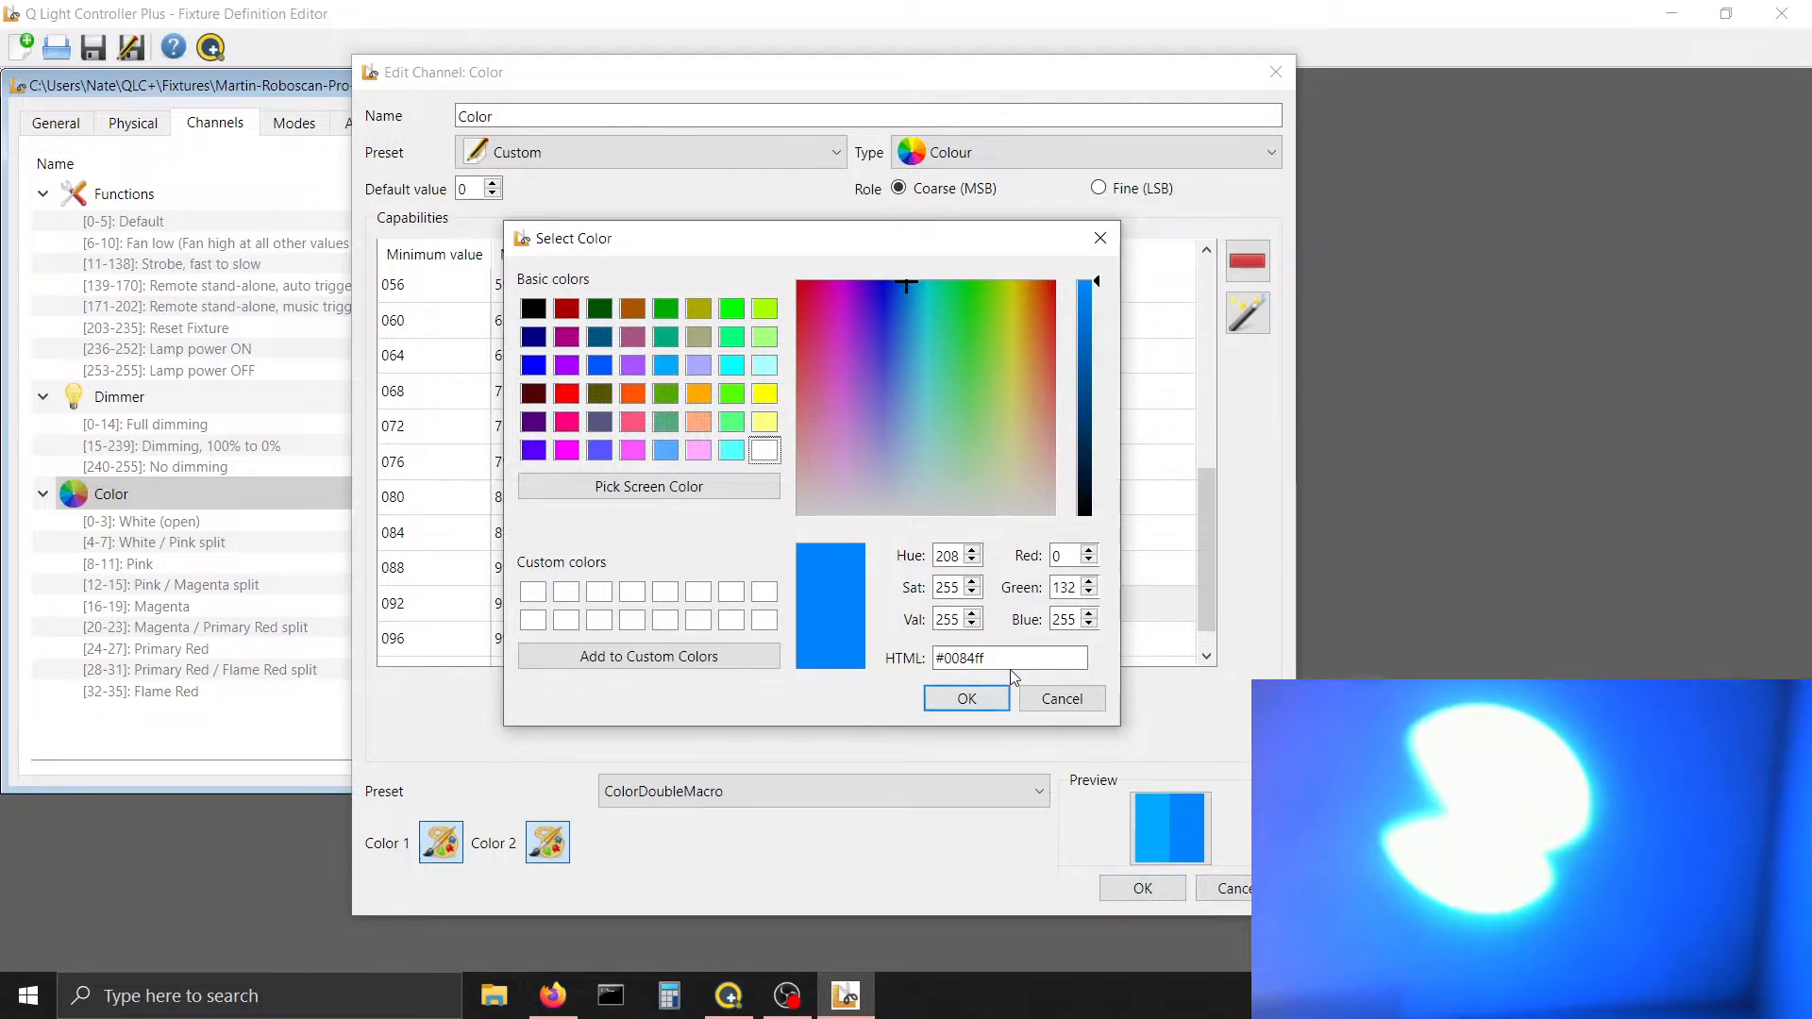
left_click_drag(1010, 666, 915, 658)
left_click(928, 699)
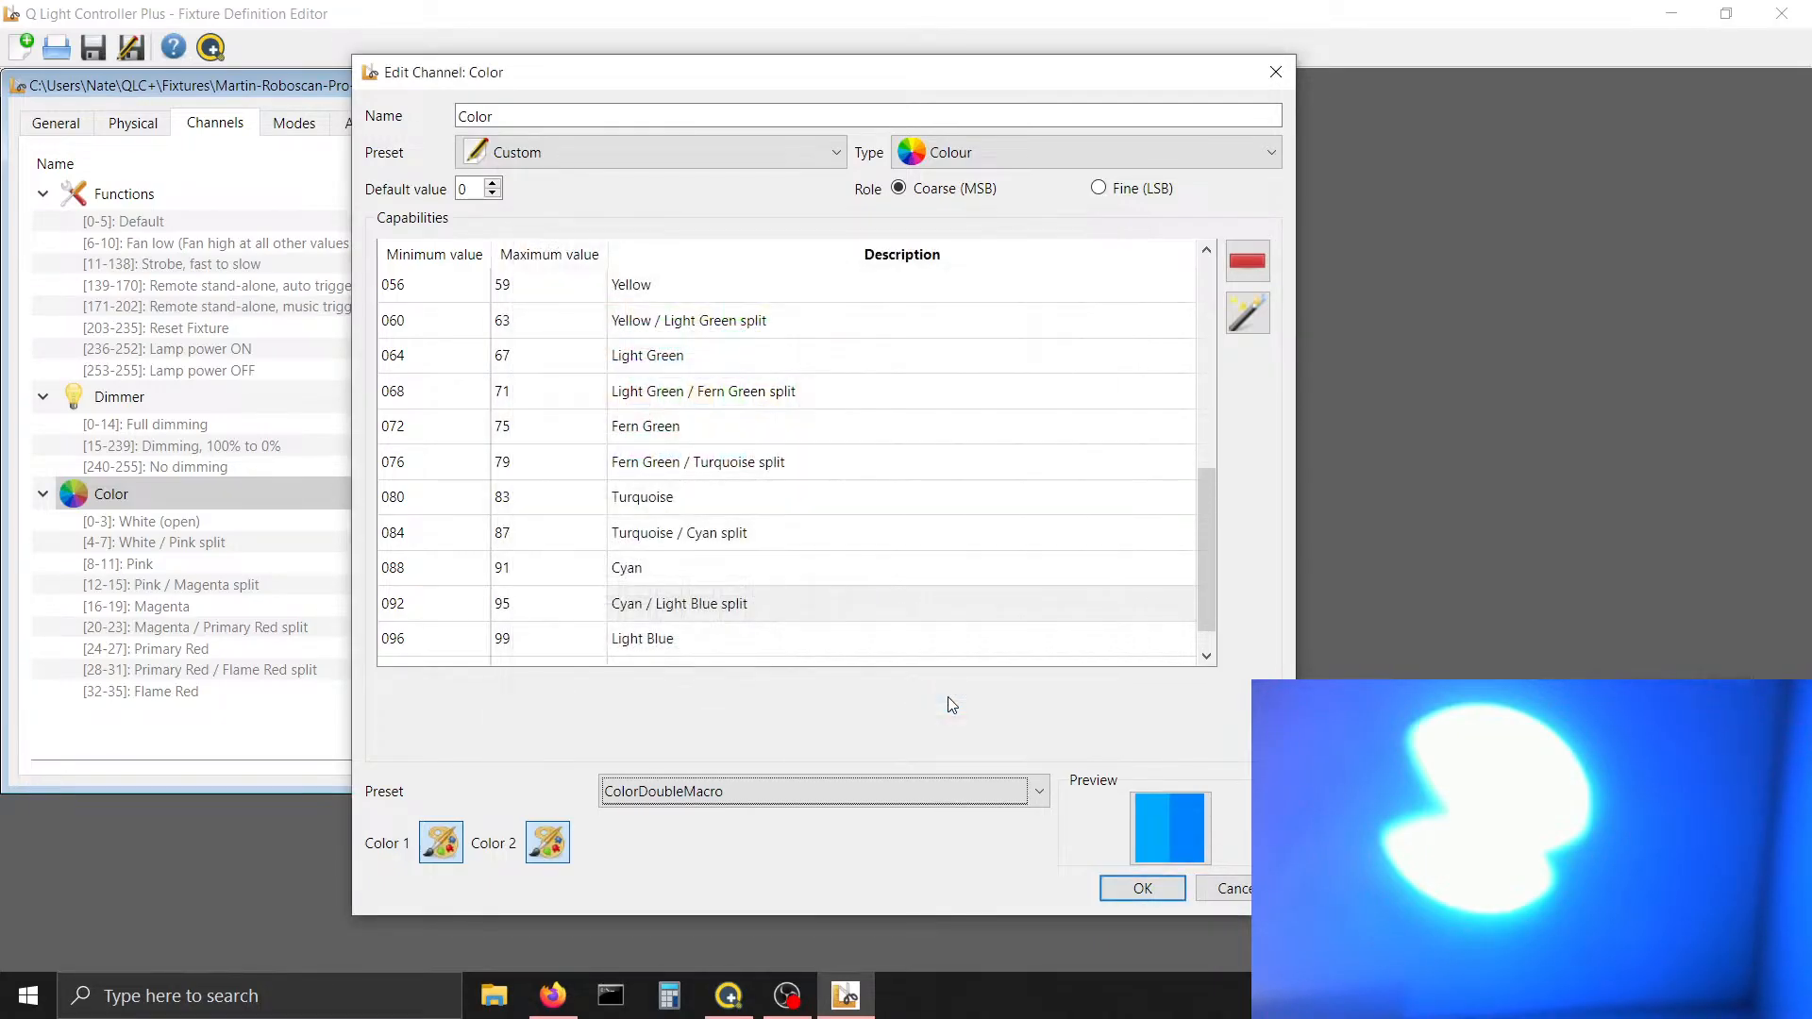
Set the preset of the 96–99 Light Blue capability to ColorMacro
left_click(861, 641)
left_click(743, 831)
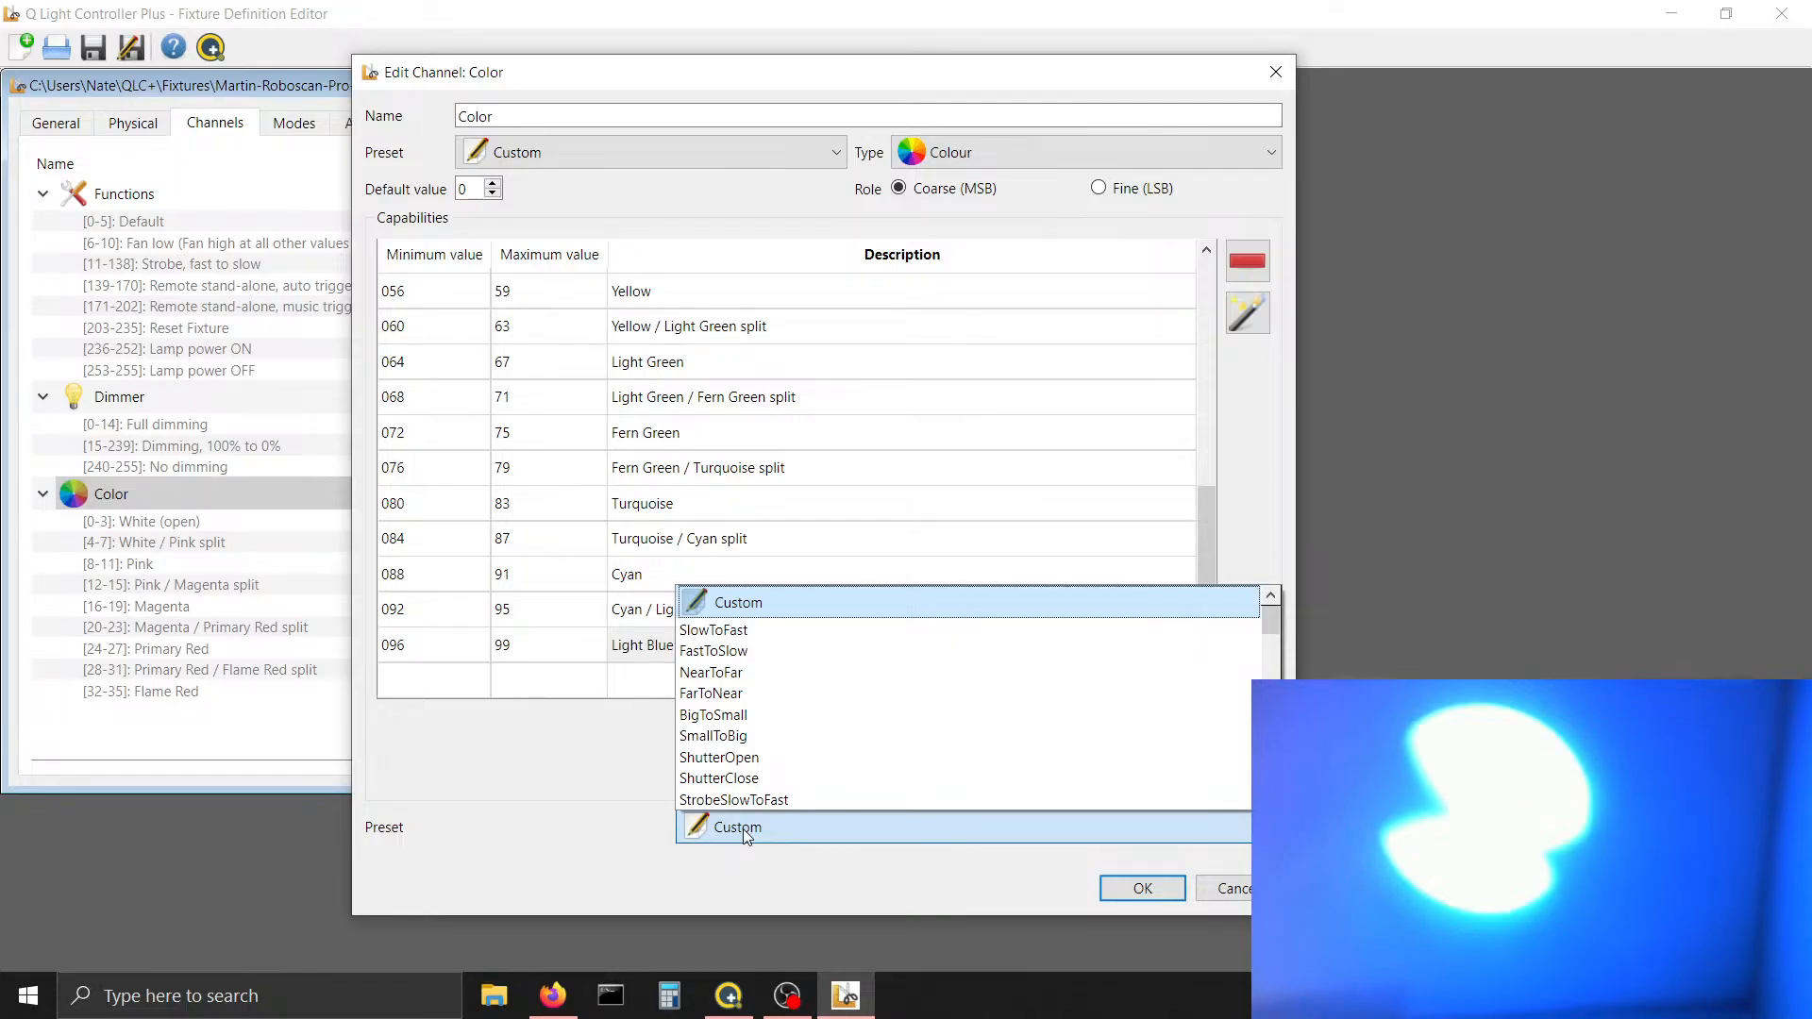
key("c")
key("Down")
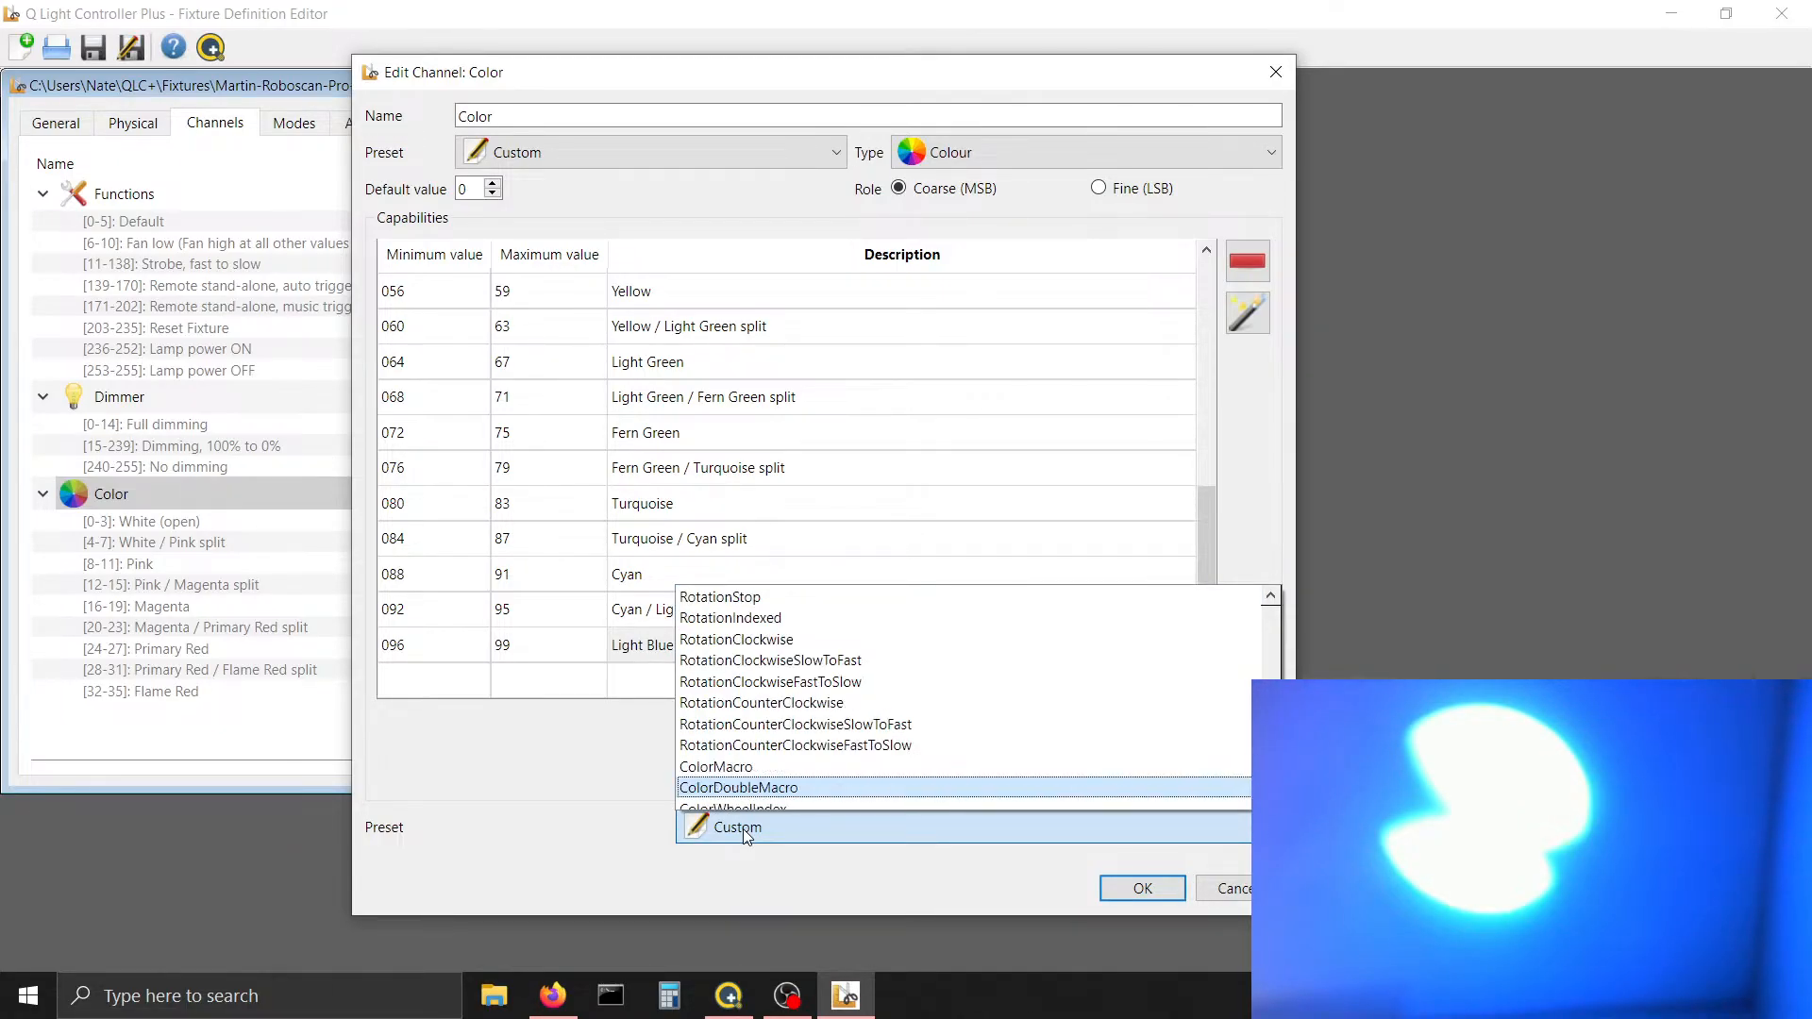
key("Return")
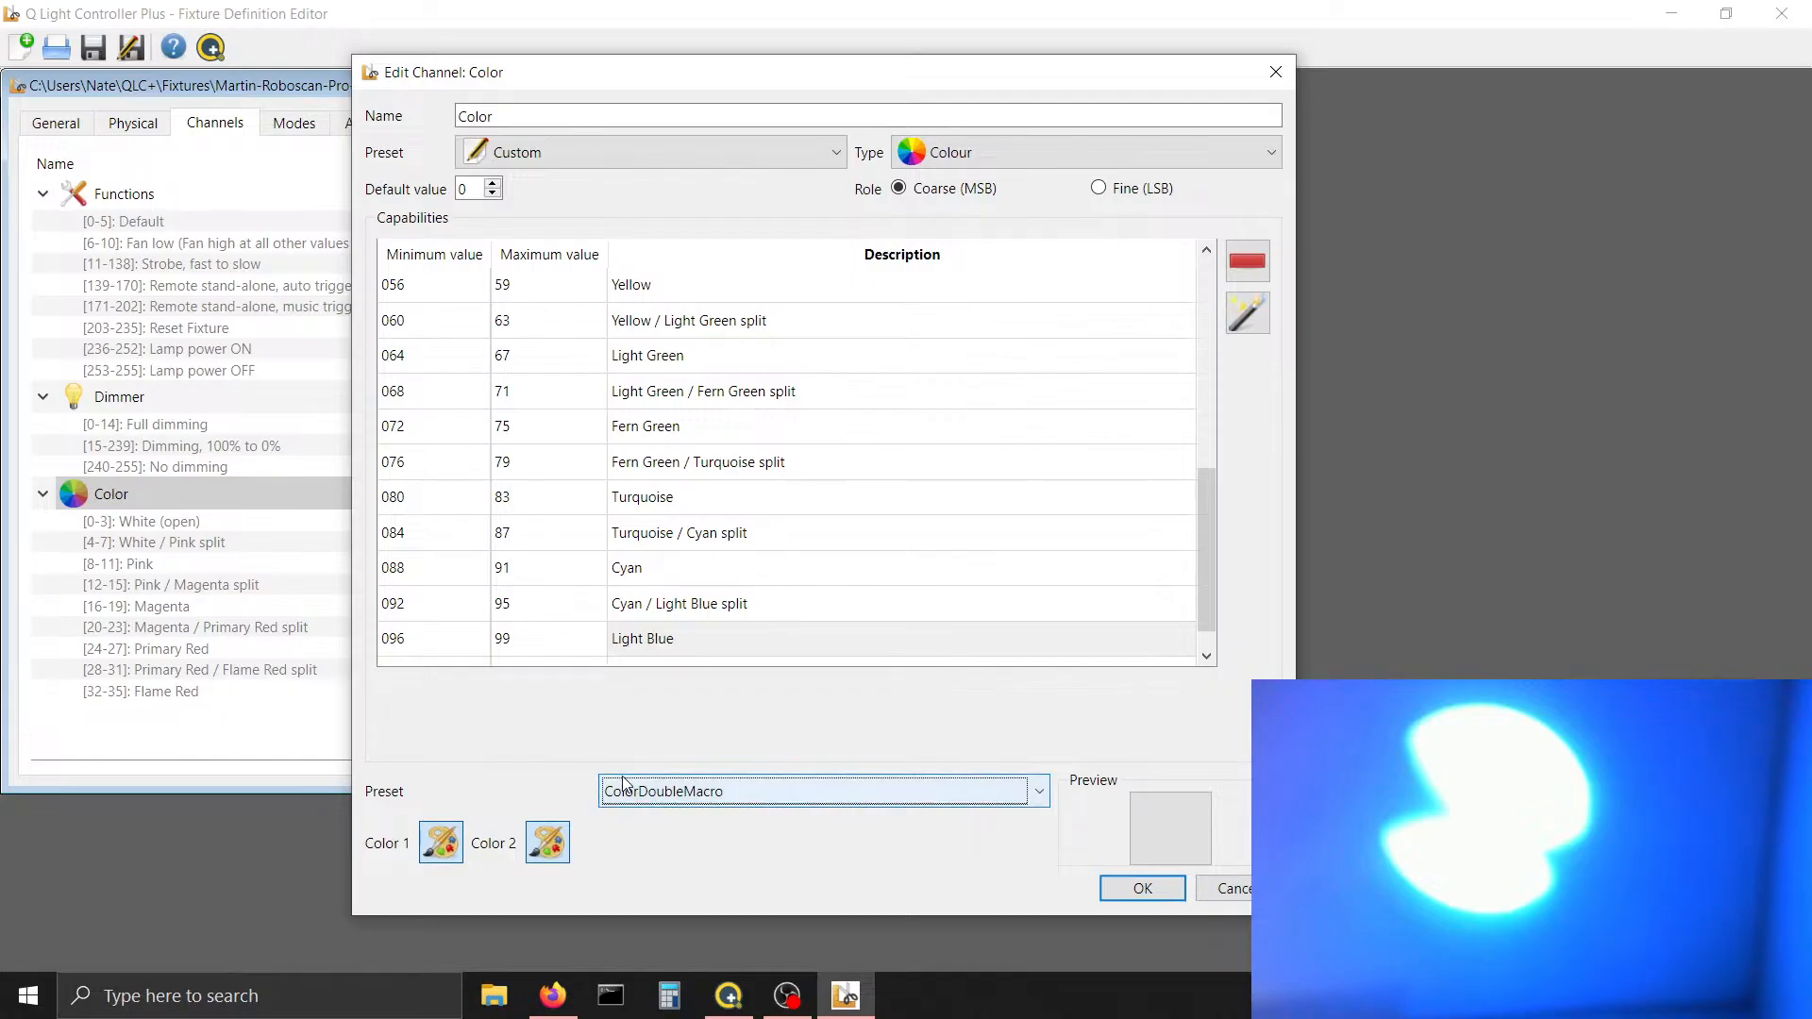
key("Up")
left_click(441, 842)
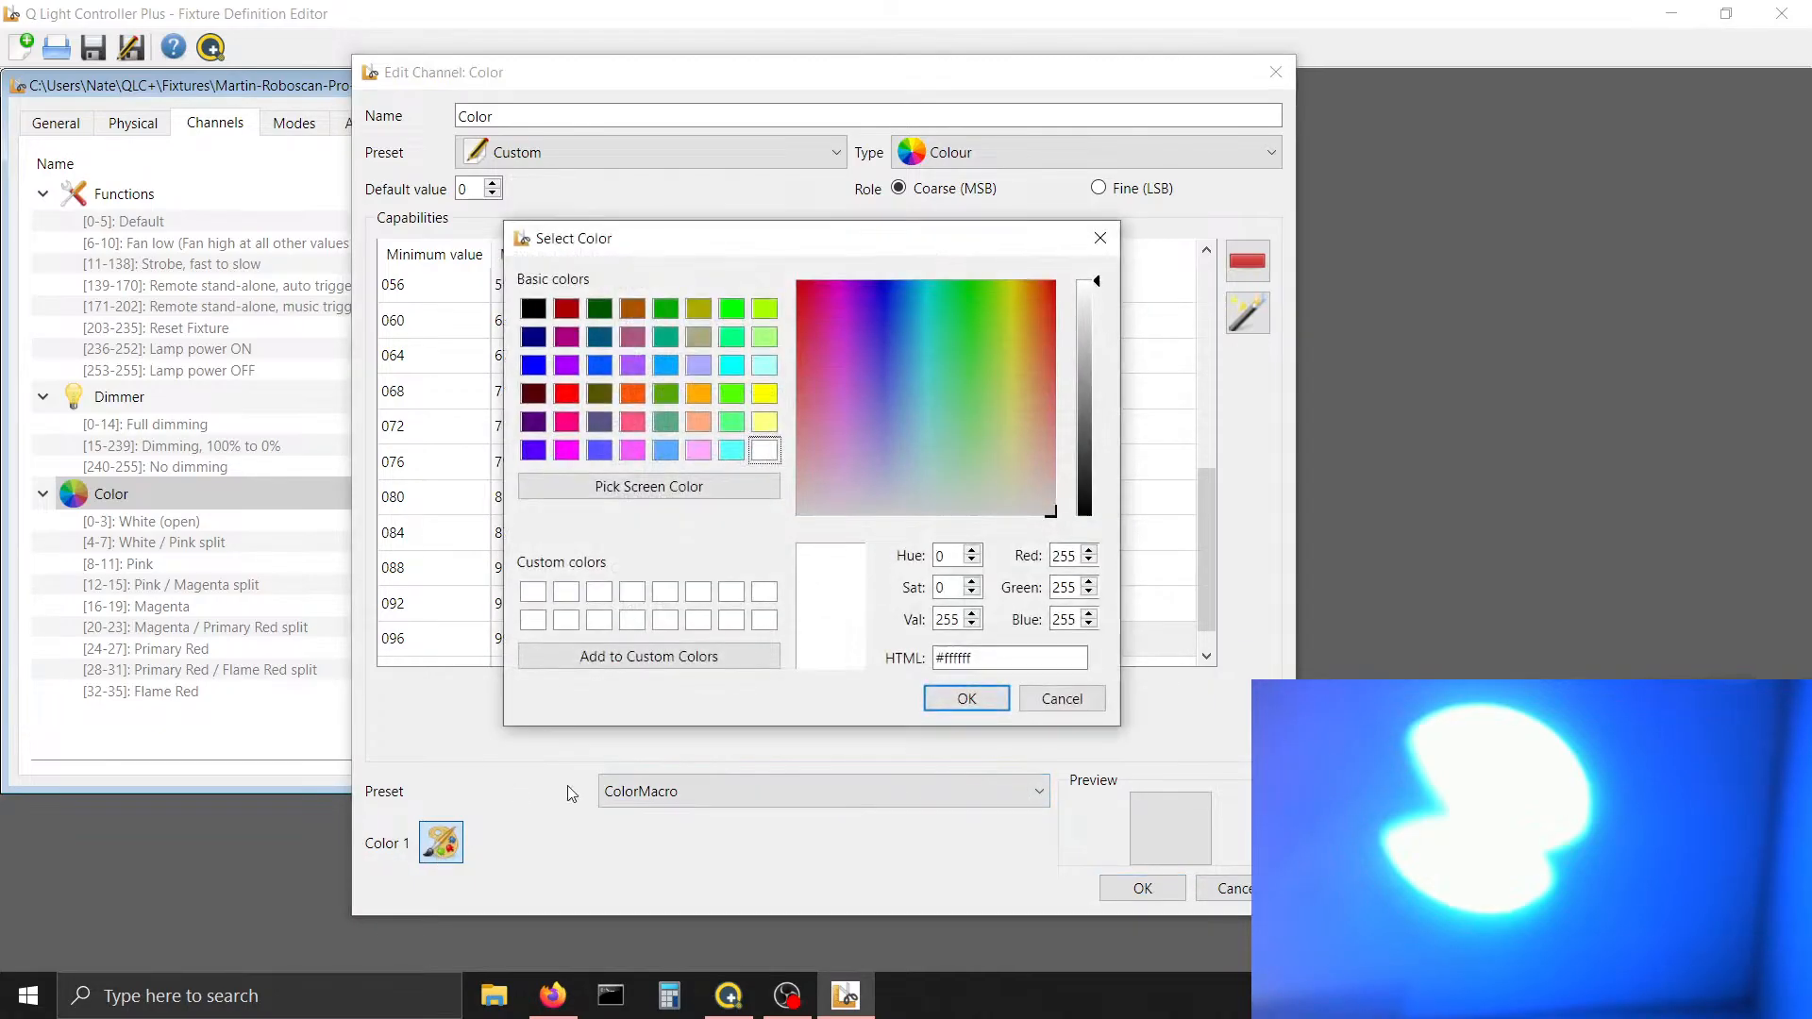
left_click_drag(978, 659, 885, 646)
type("#ffffff")
left_click(1061, 699)
Copy the HTML code of Color 2 from the Cyan / Light Blue split again
left_click(922, 609)
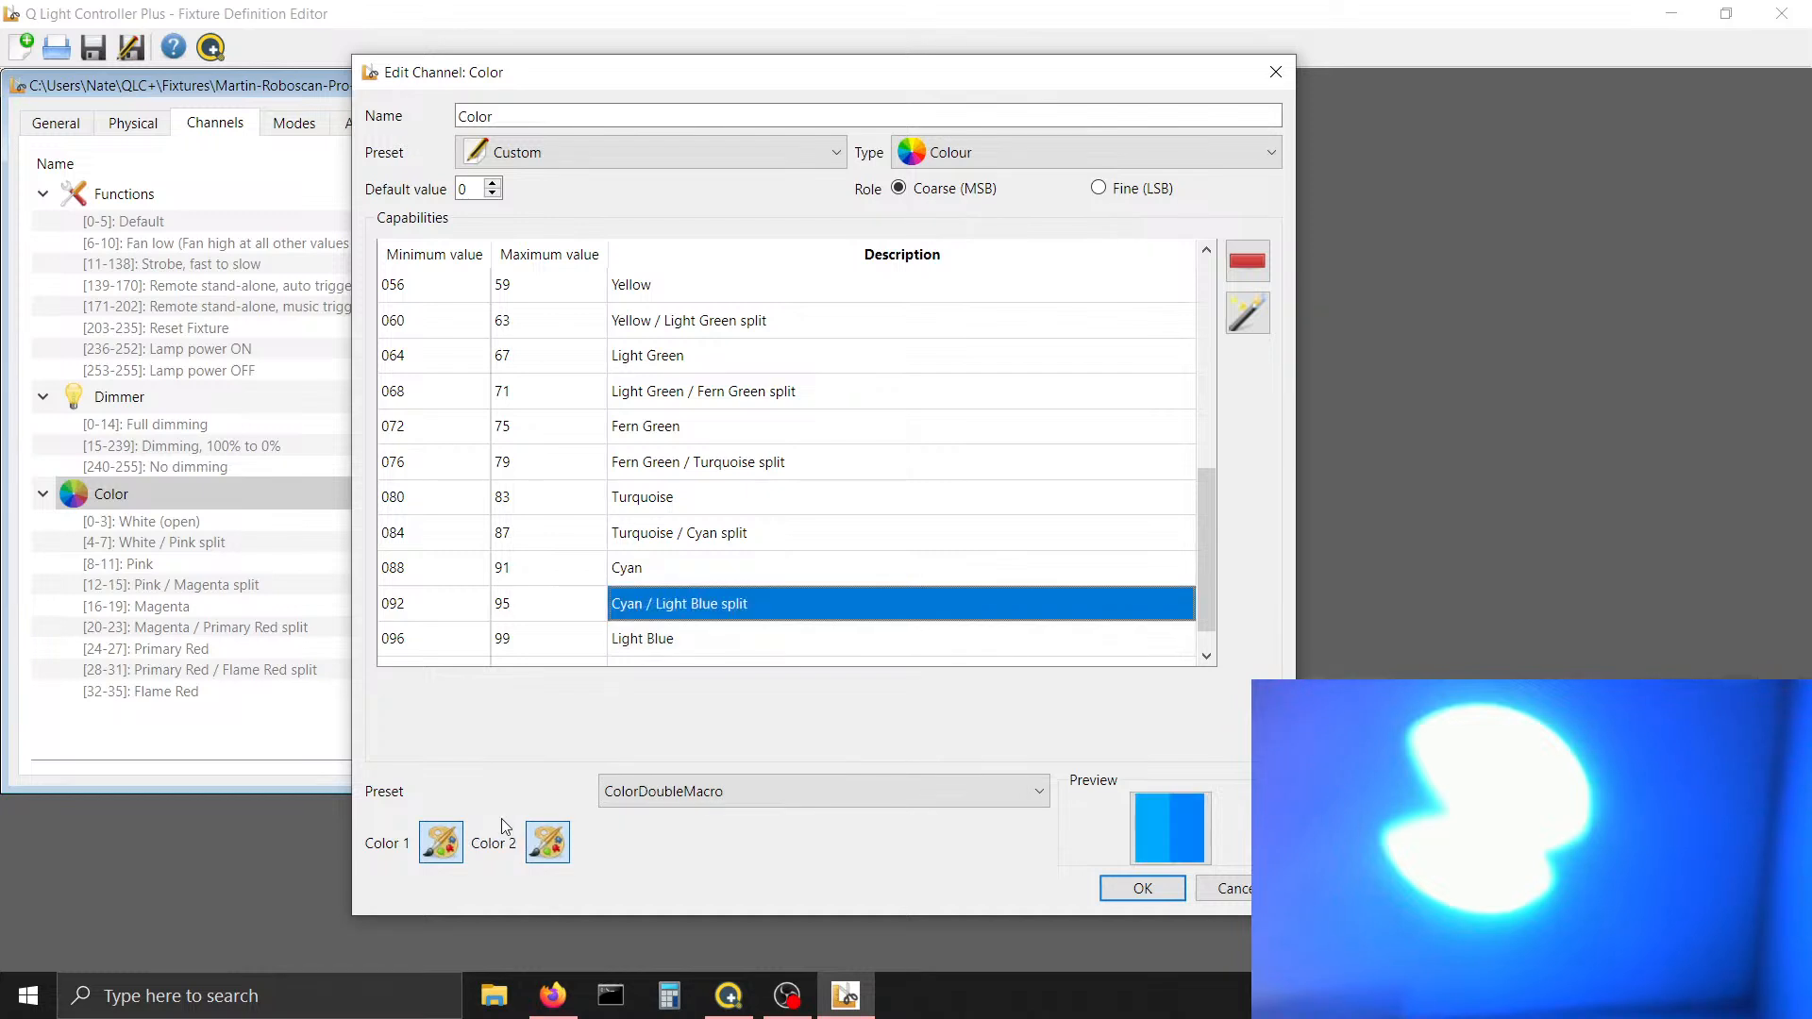
left_click(546, 840)
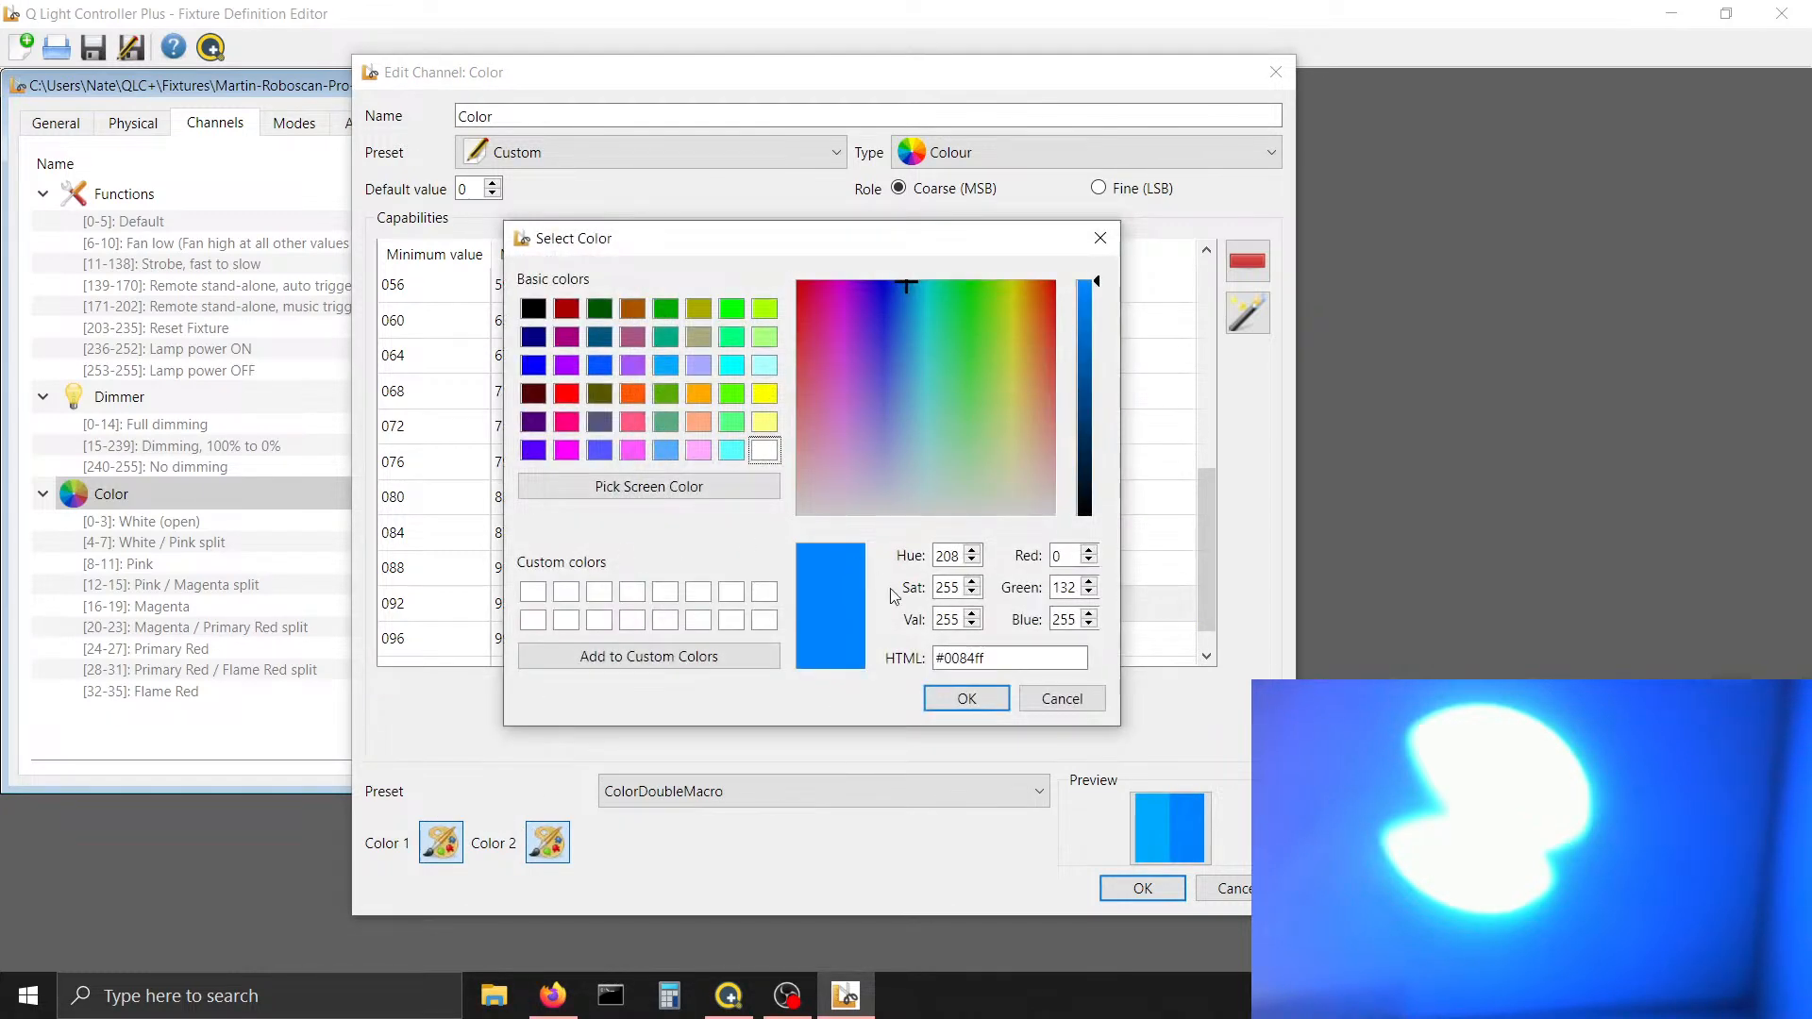
left_click_drag(987, 648, 834, 672)
key("ctrl+c")
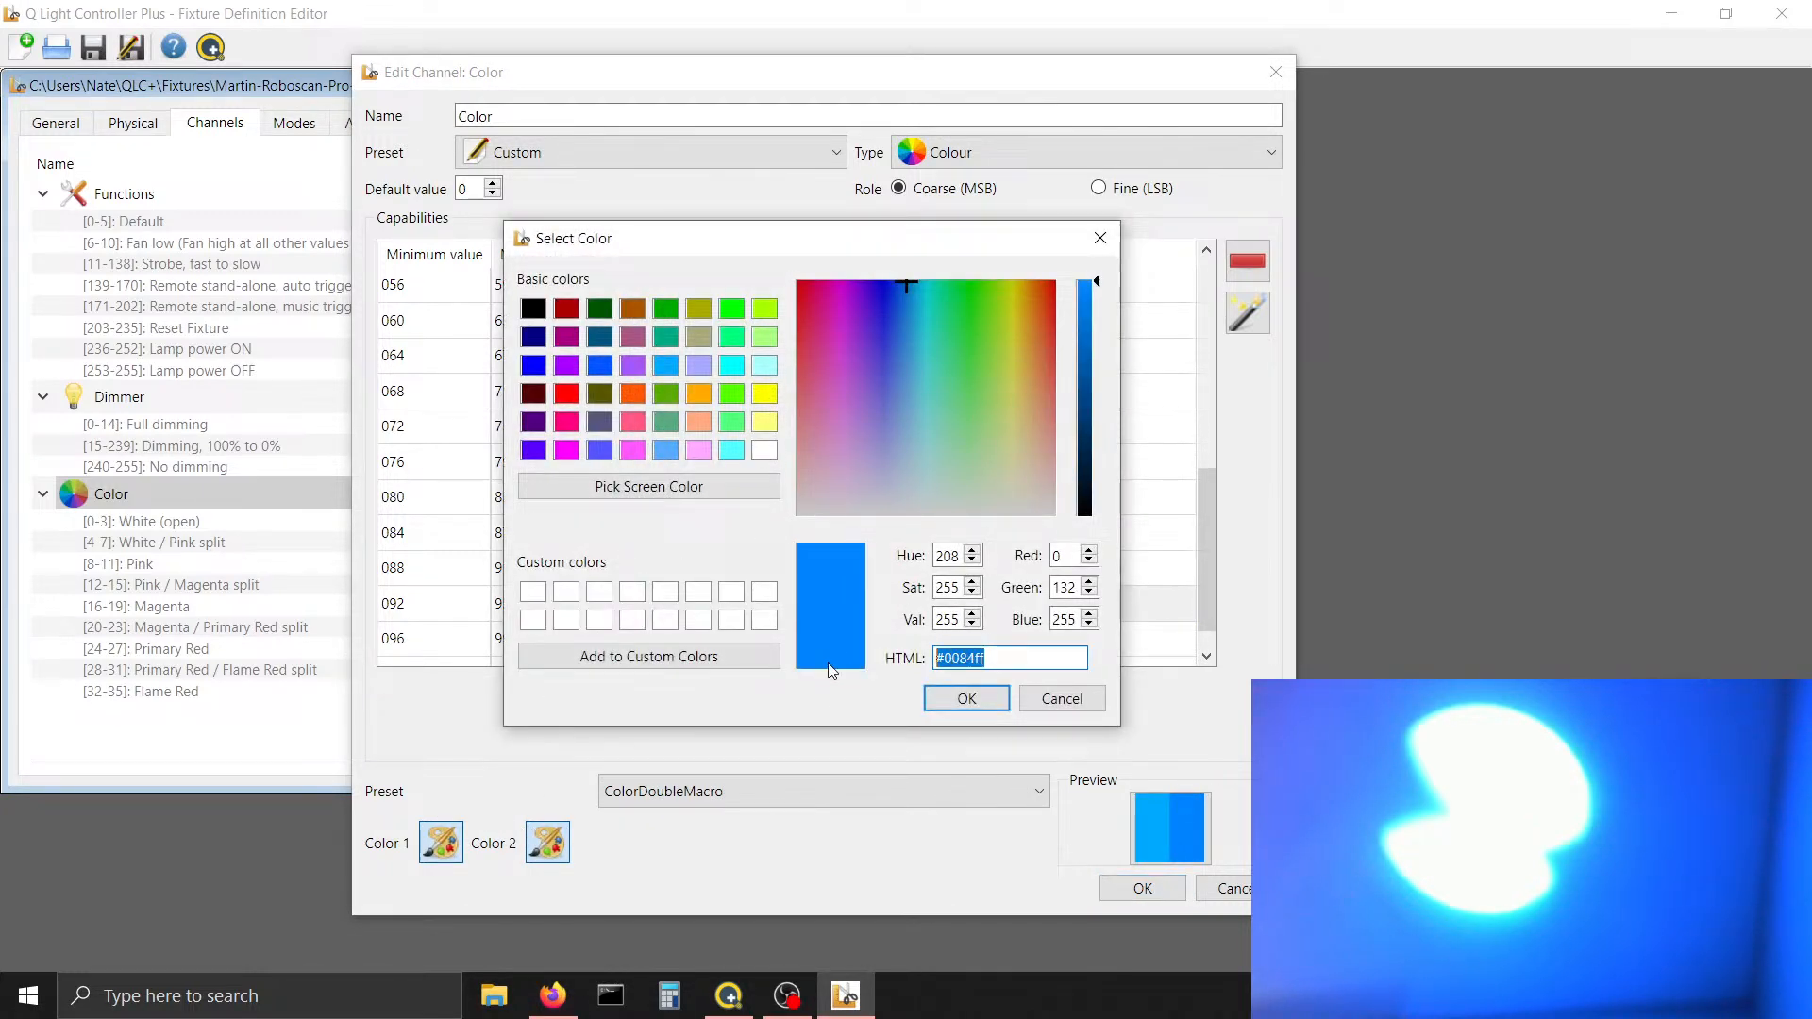
left_click(939, 699)
Set Color 1 of the Light Blue capability to the copied #0084ff and compare it with the Cyan / Light Blue split
left_click(782, 647)
left_click(442, 840)
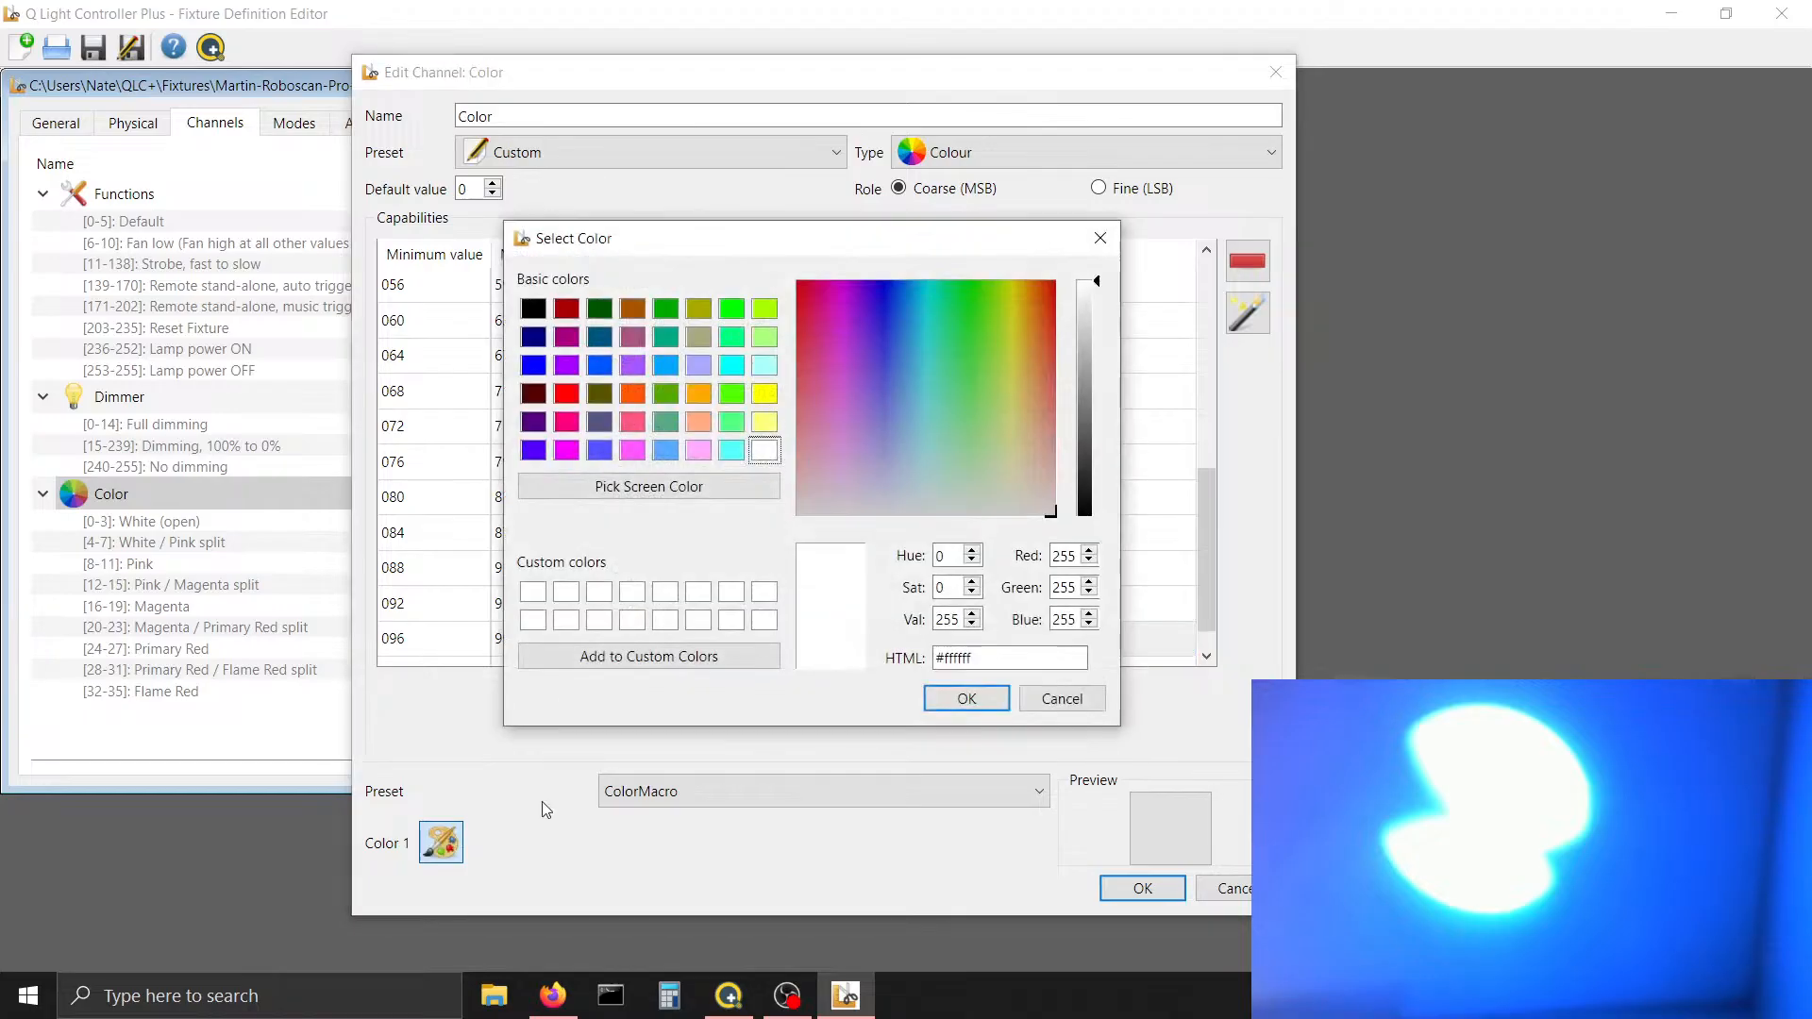
left_click_drag(994, 654, 934, 658)
key("ctrl+v")
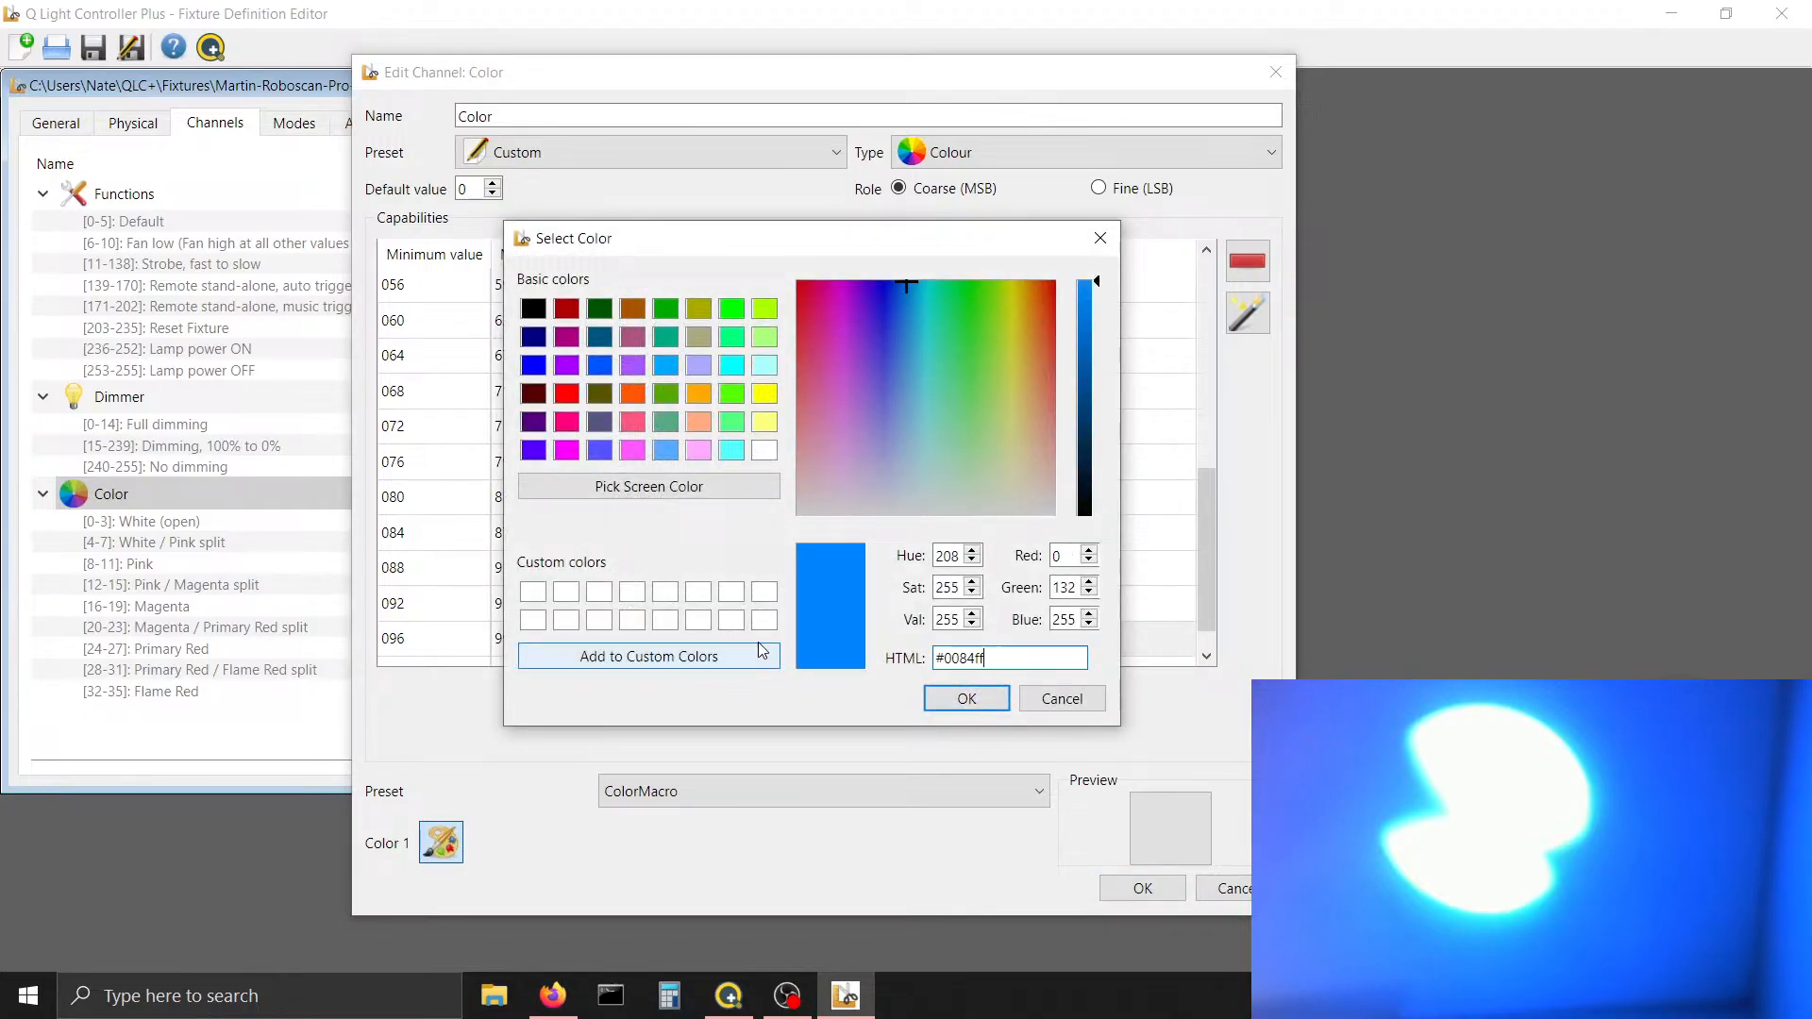
left_click(965, 699)
left_click(908, 606)
left_click(910, 638)
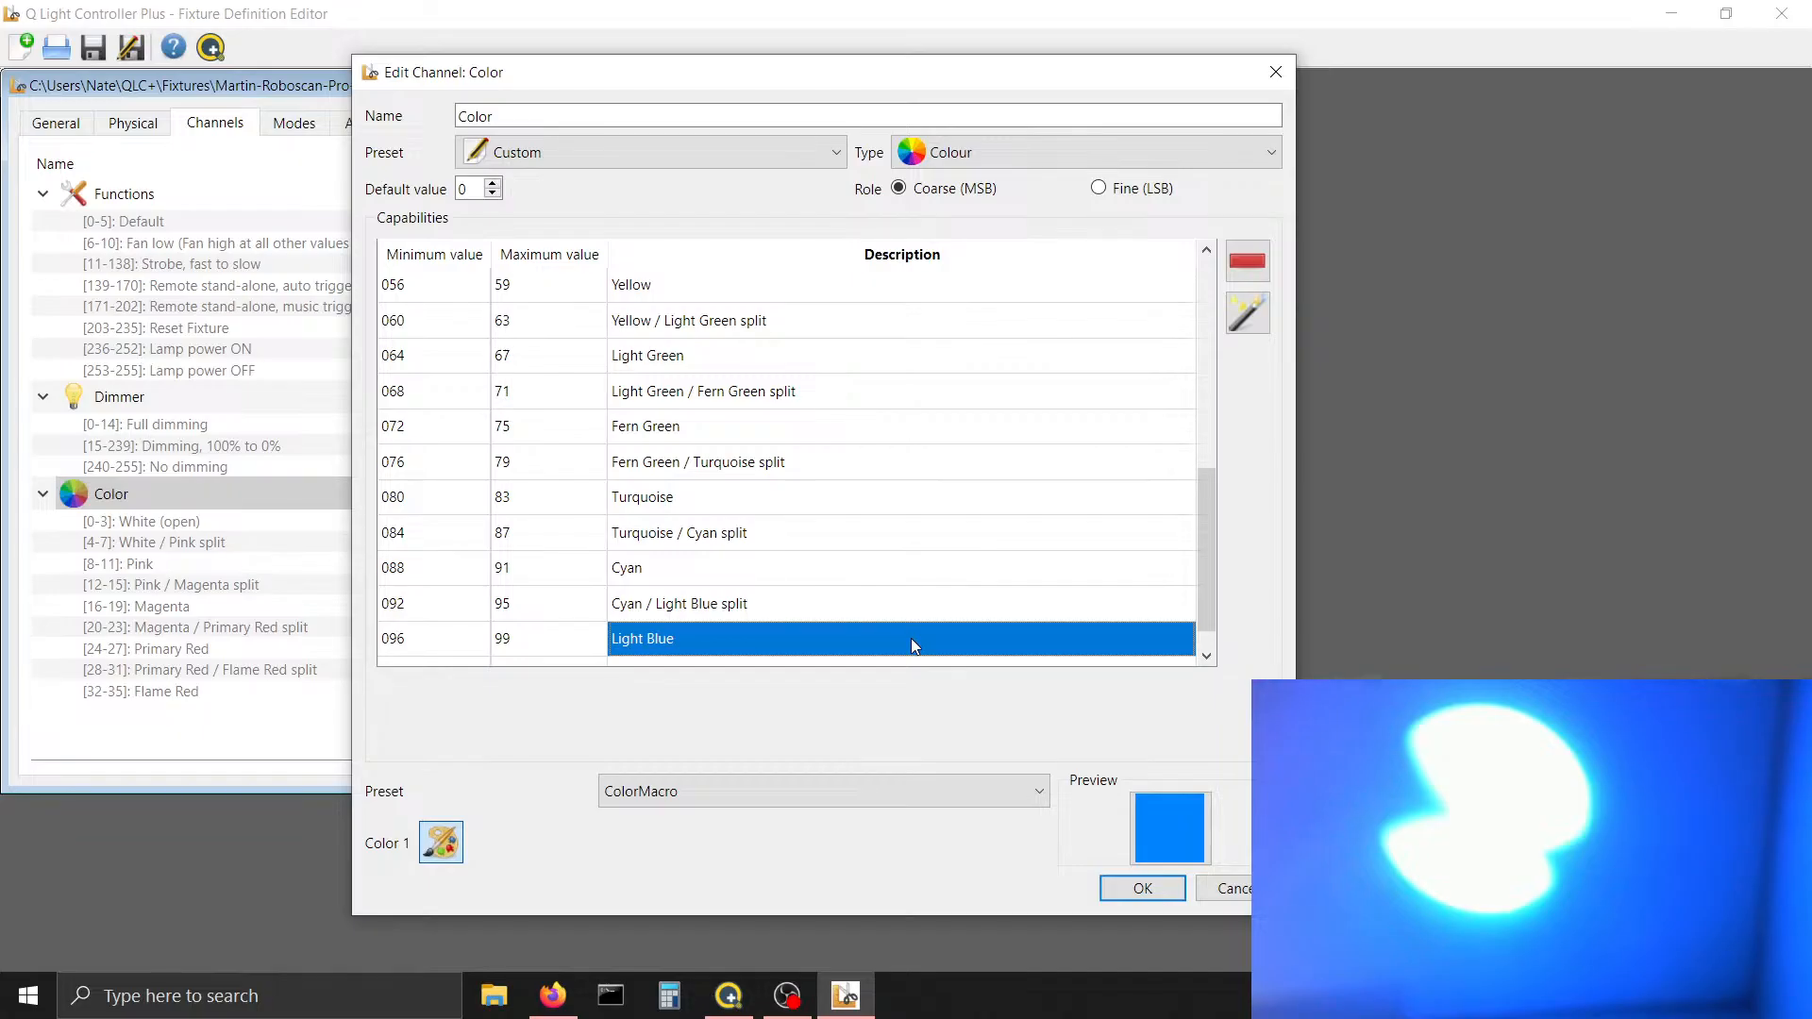
Add a capability range from 100 to 103 after Light Blue and describe it as Light Blue / Dark Lavender split
key("Down")
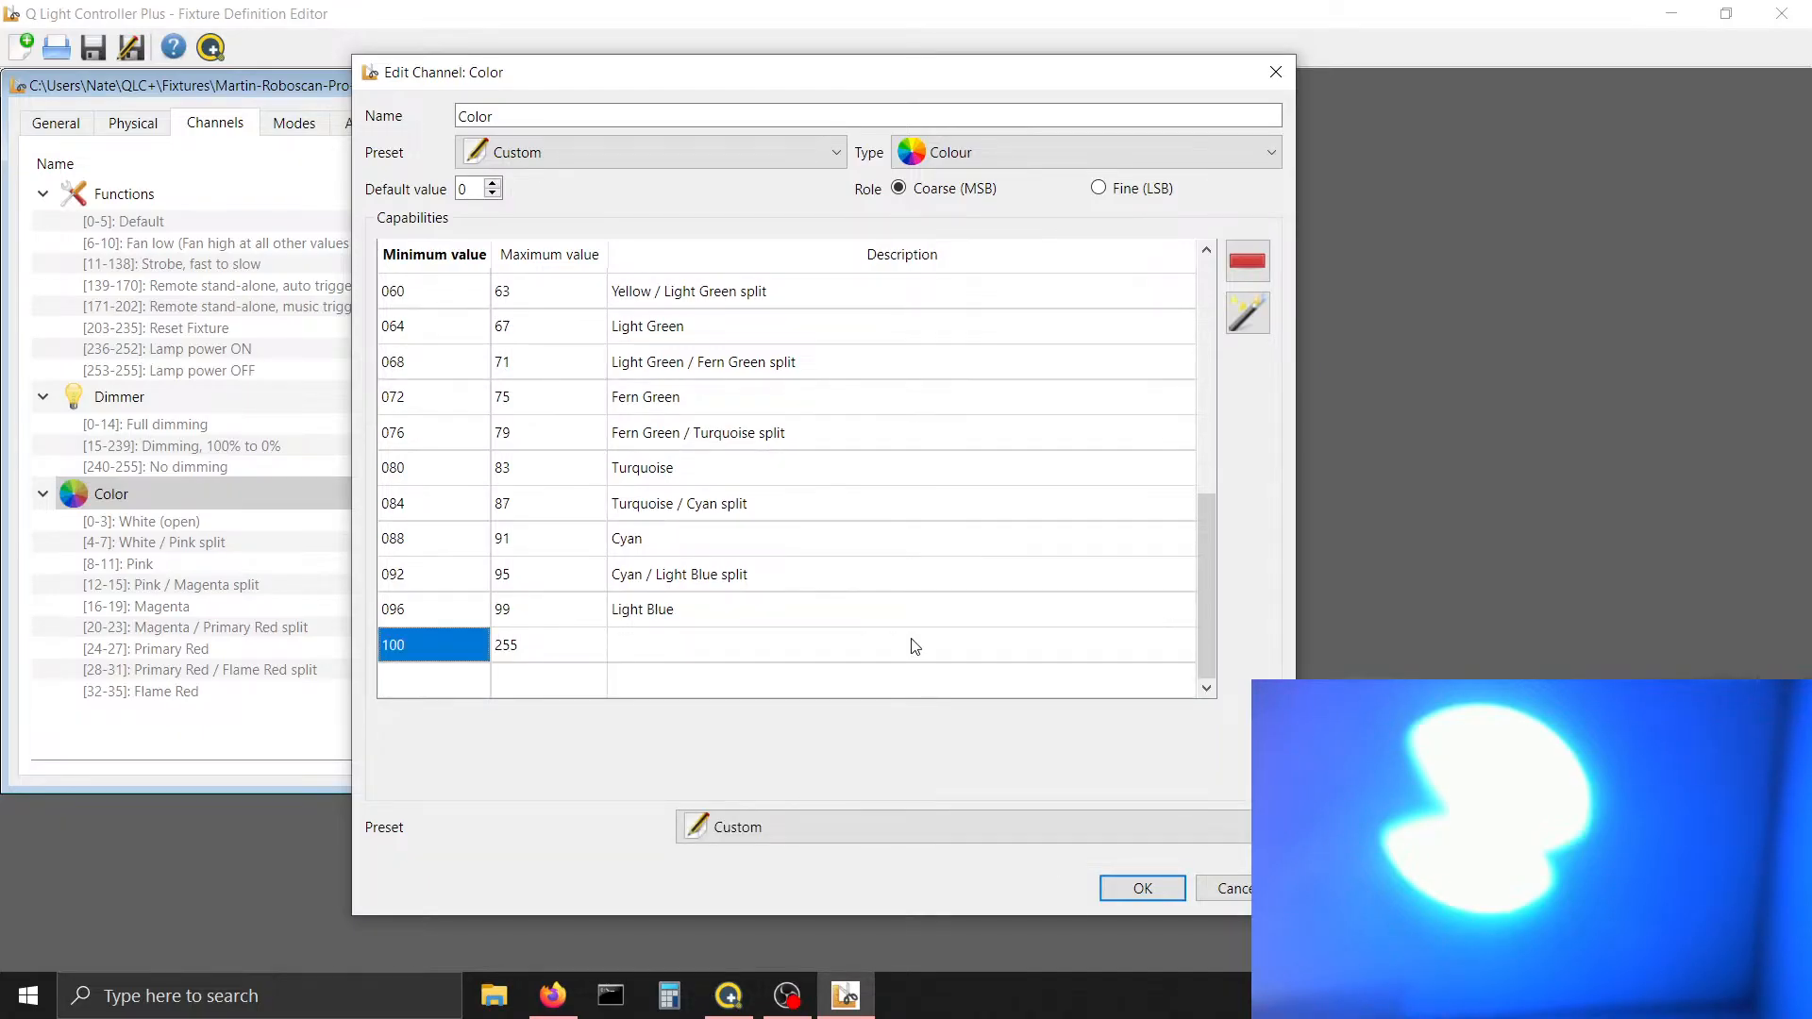
key("Tab")
type("103")
key("Tab")
type("L")
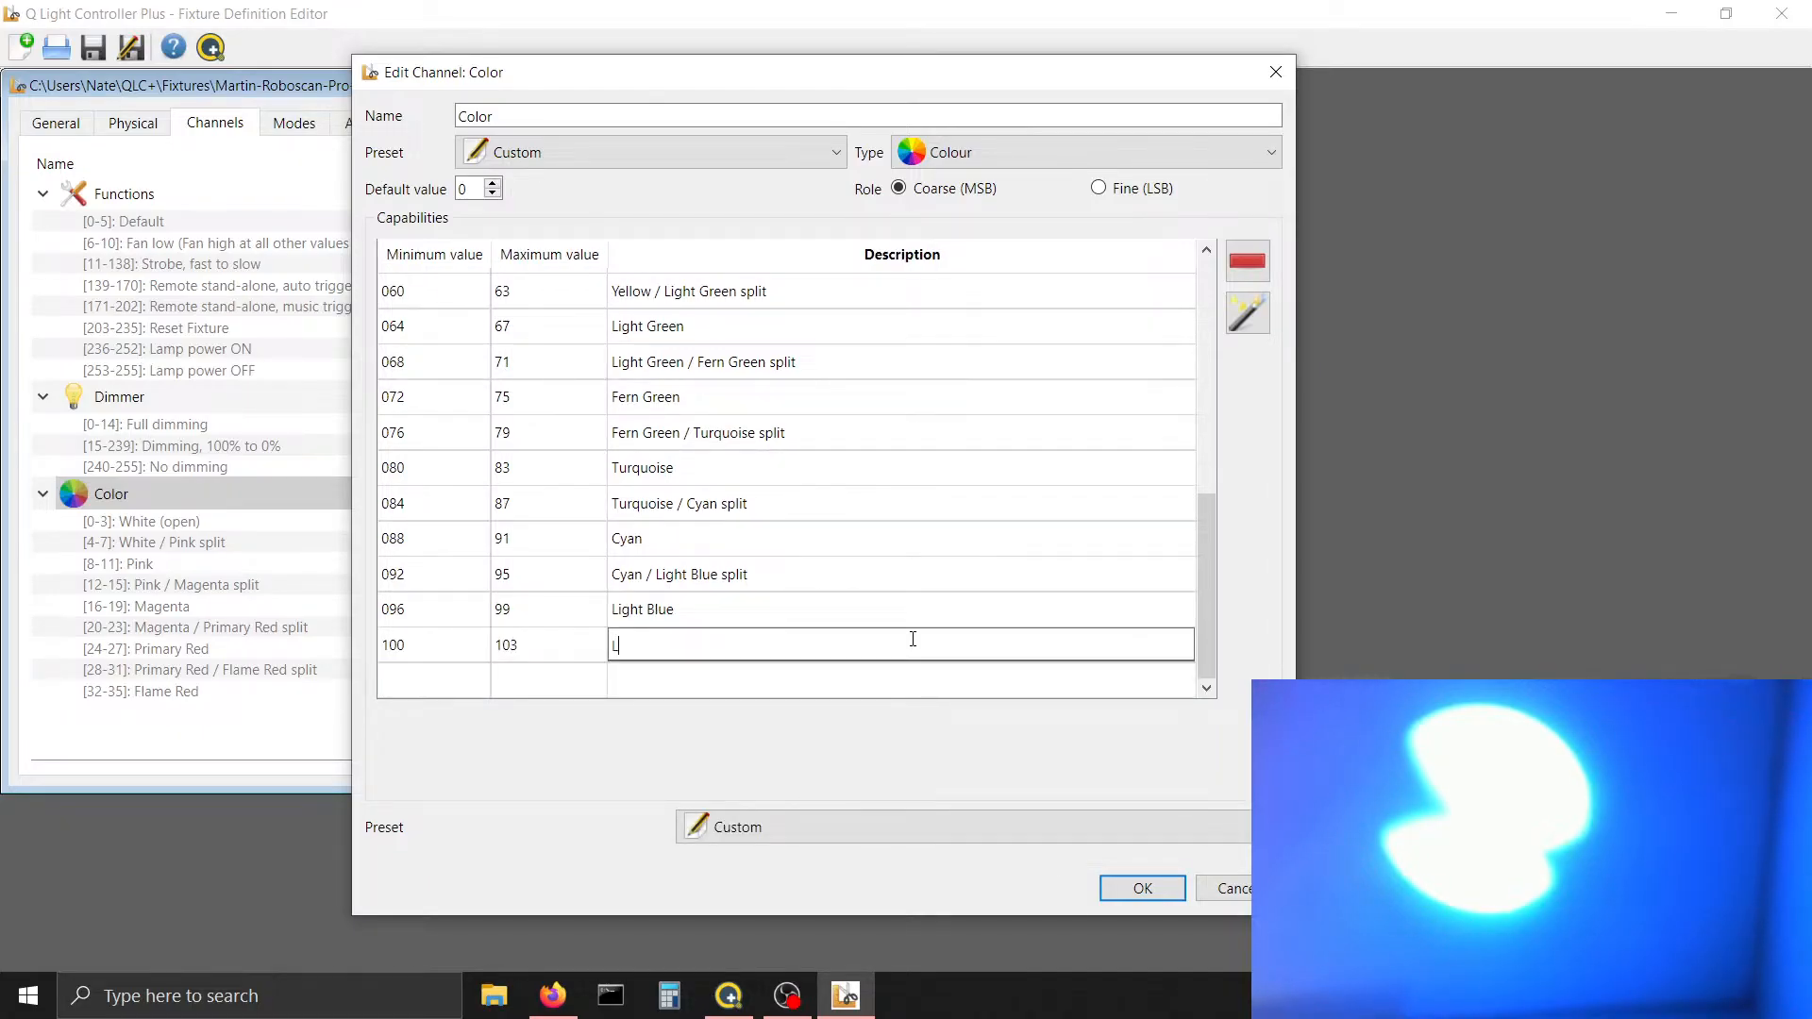
type("ight Blue / Dark Lavender split")
Set the preset of the Light Blue / Dark Lavender split to ColorDoubleMacro
left_click(760, 836)
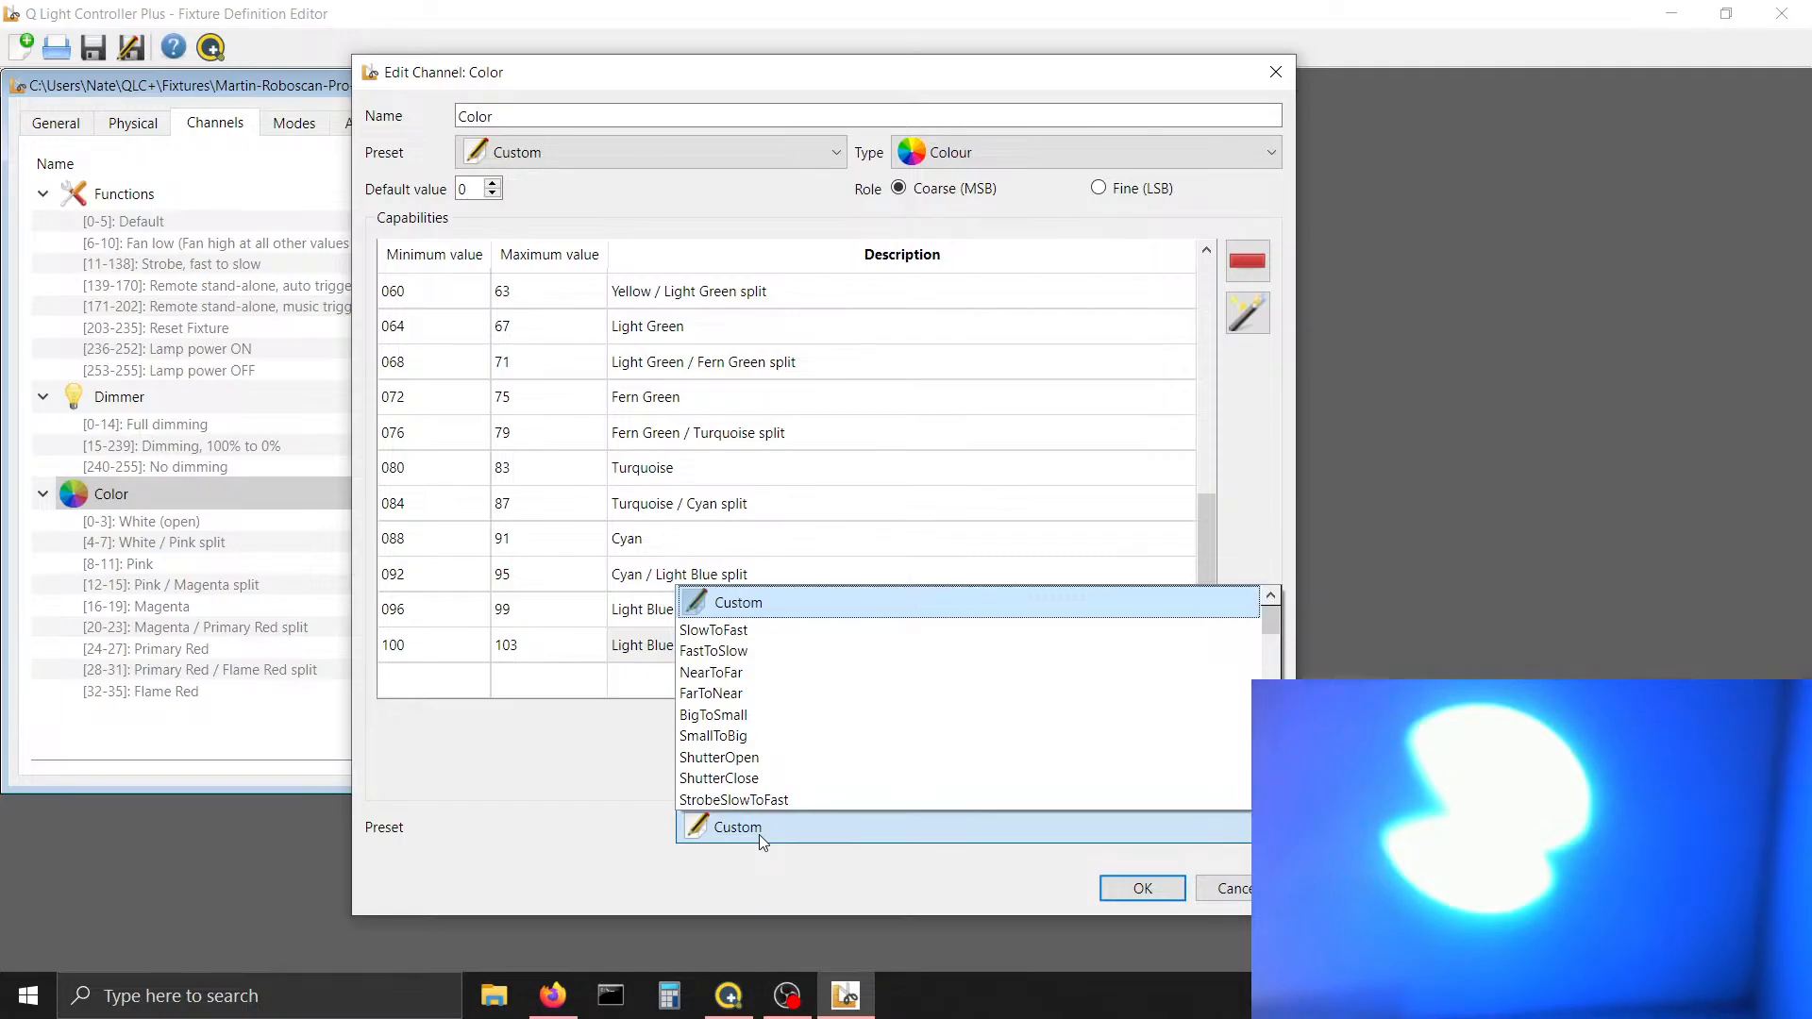
key("c")
key("Down")
key("Return")
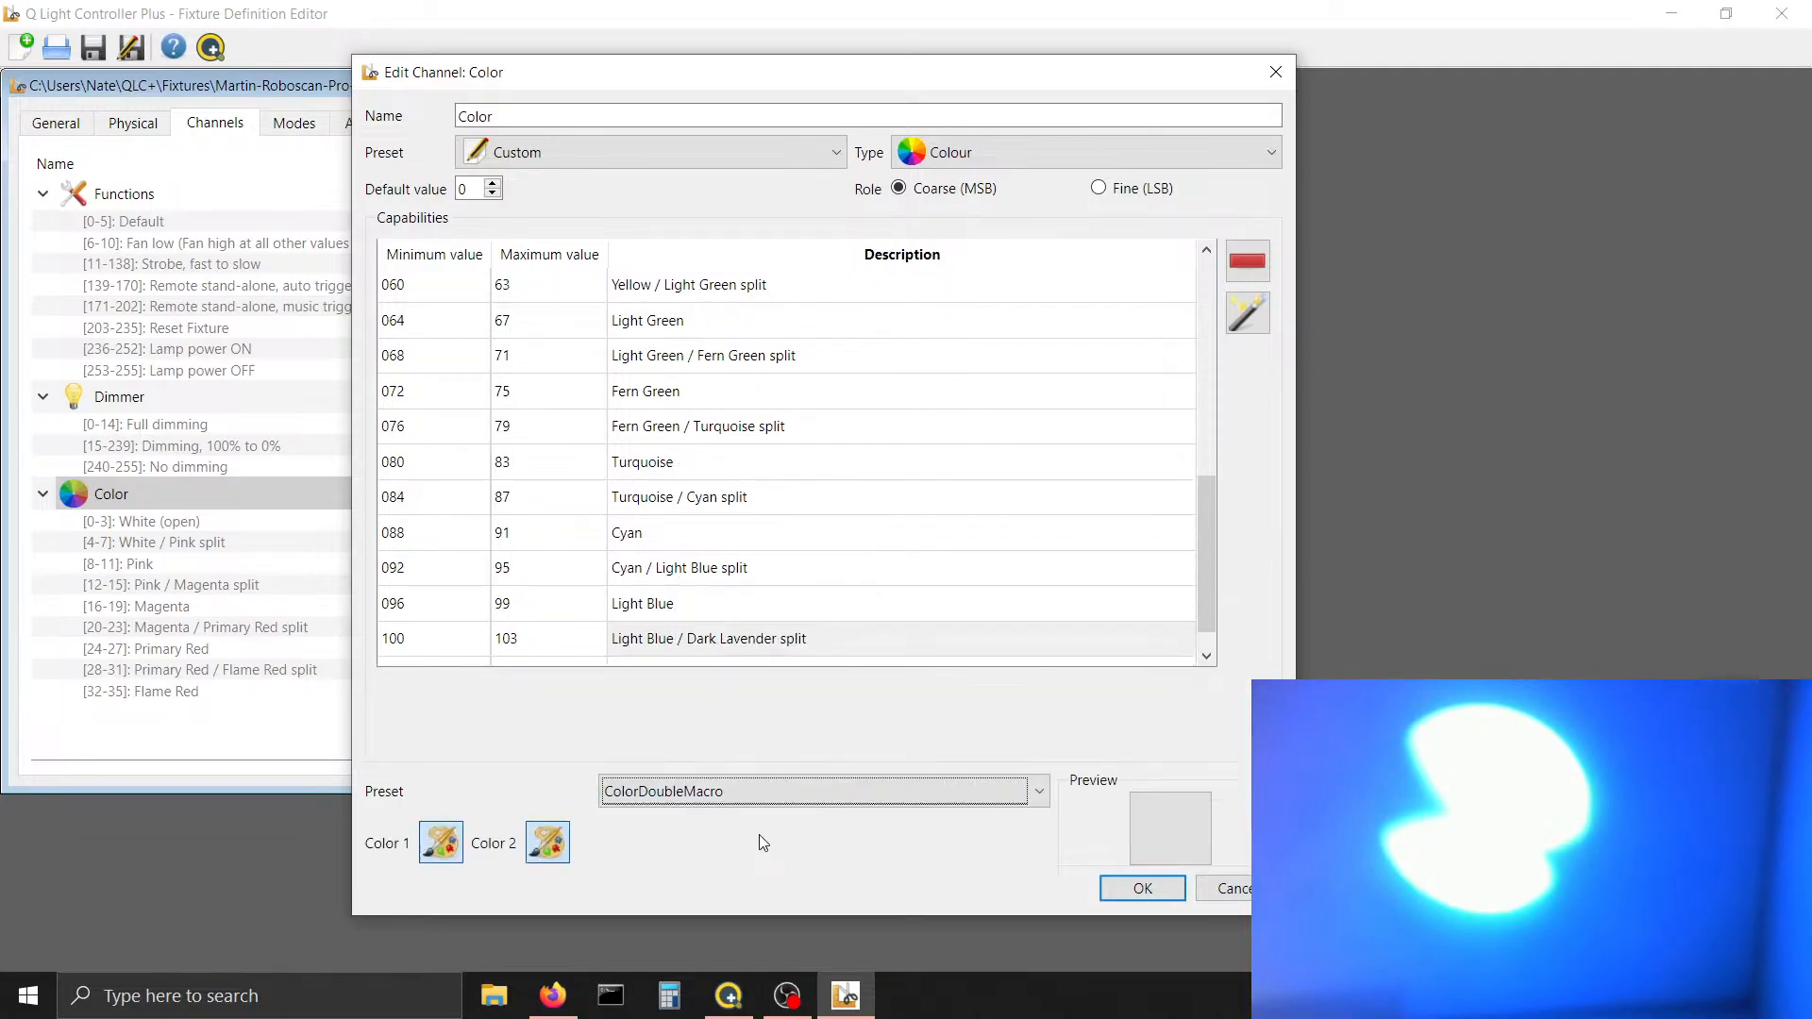
left_click(801, 989)
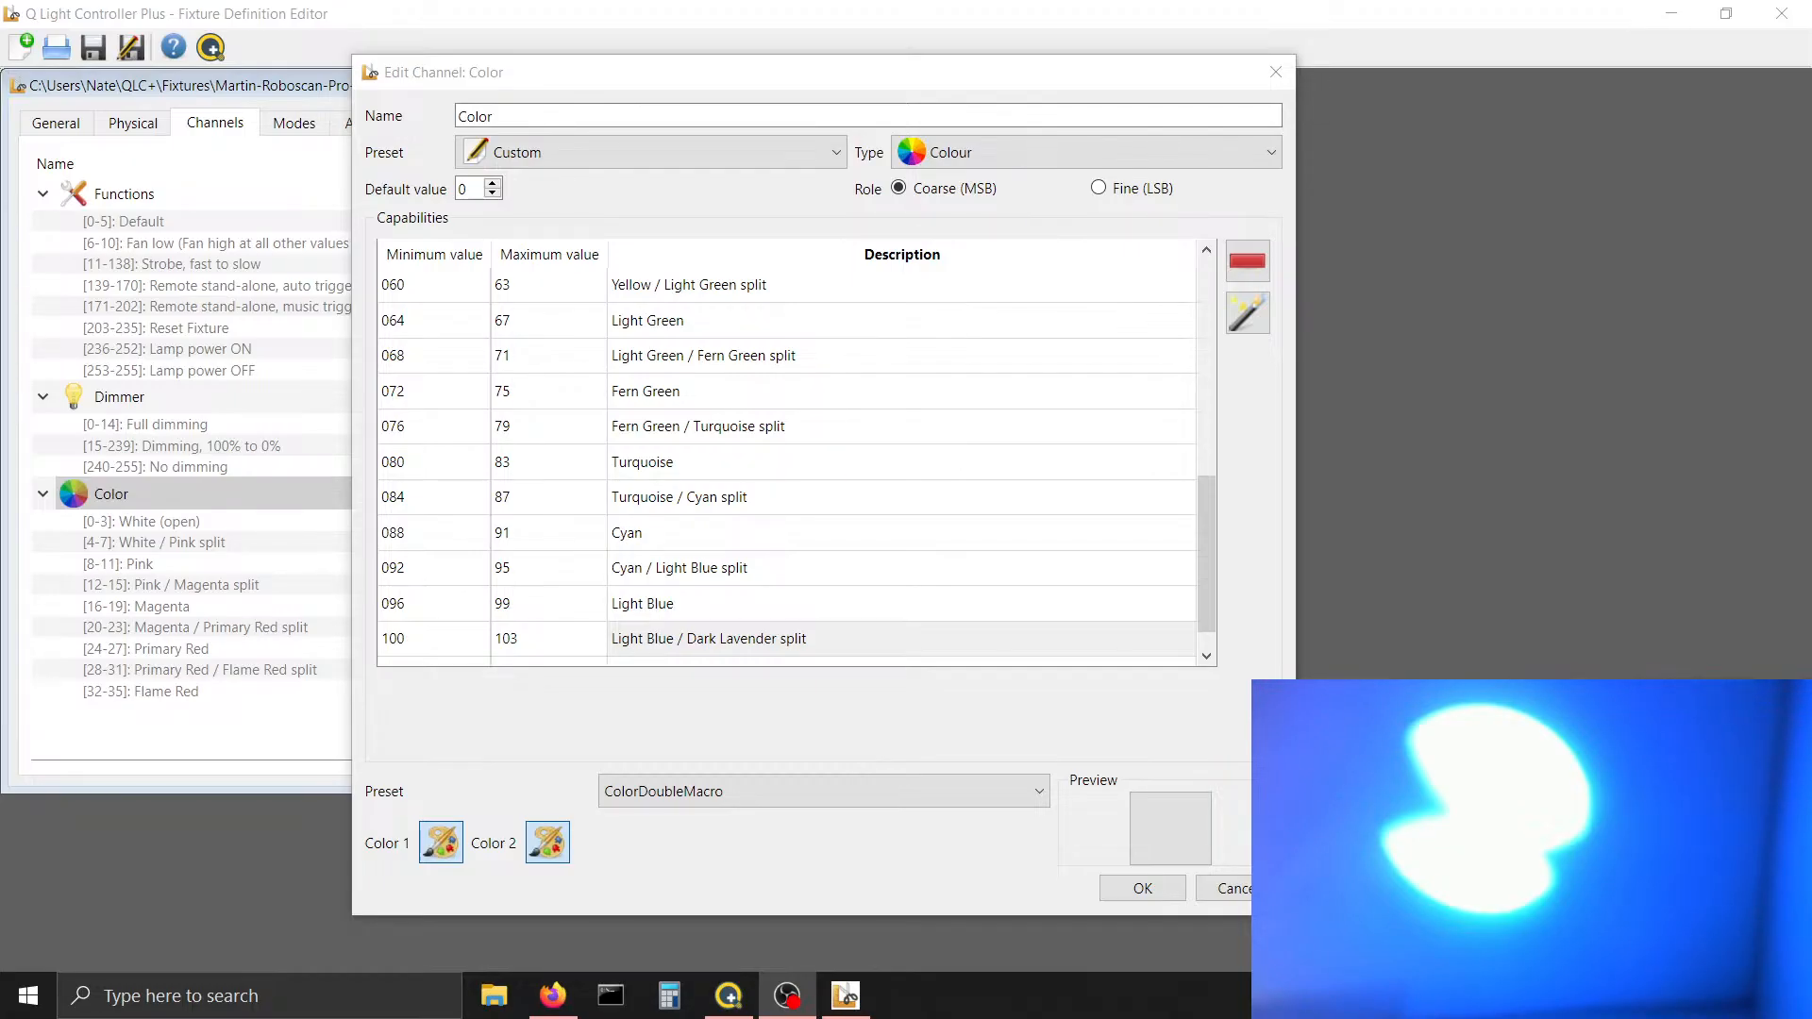
key("alt+Tab")
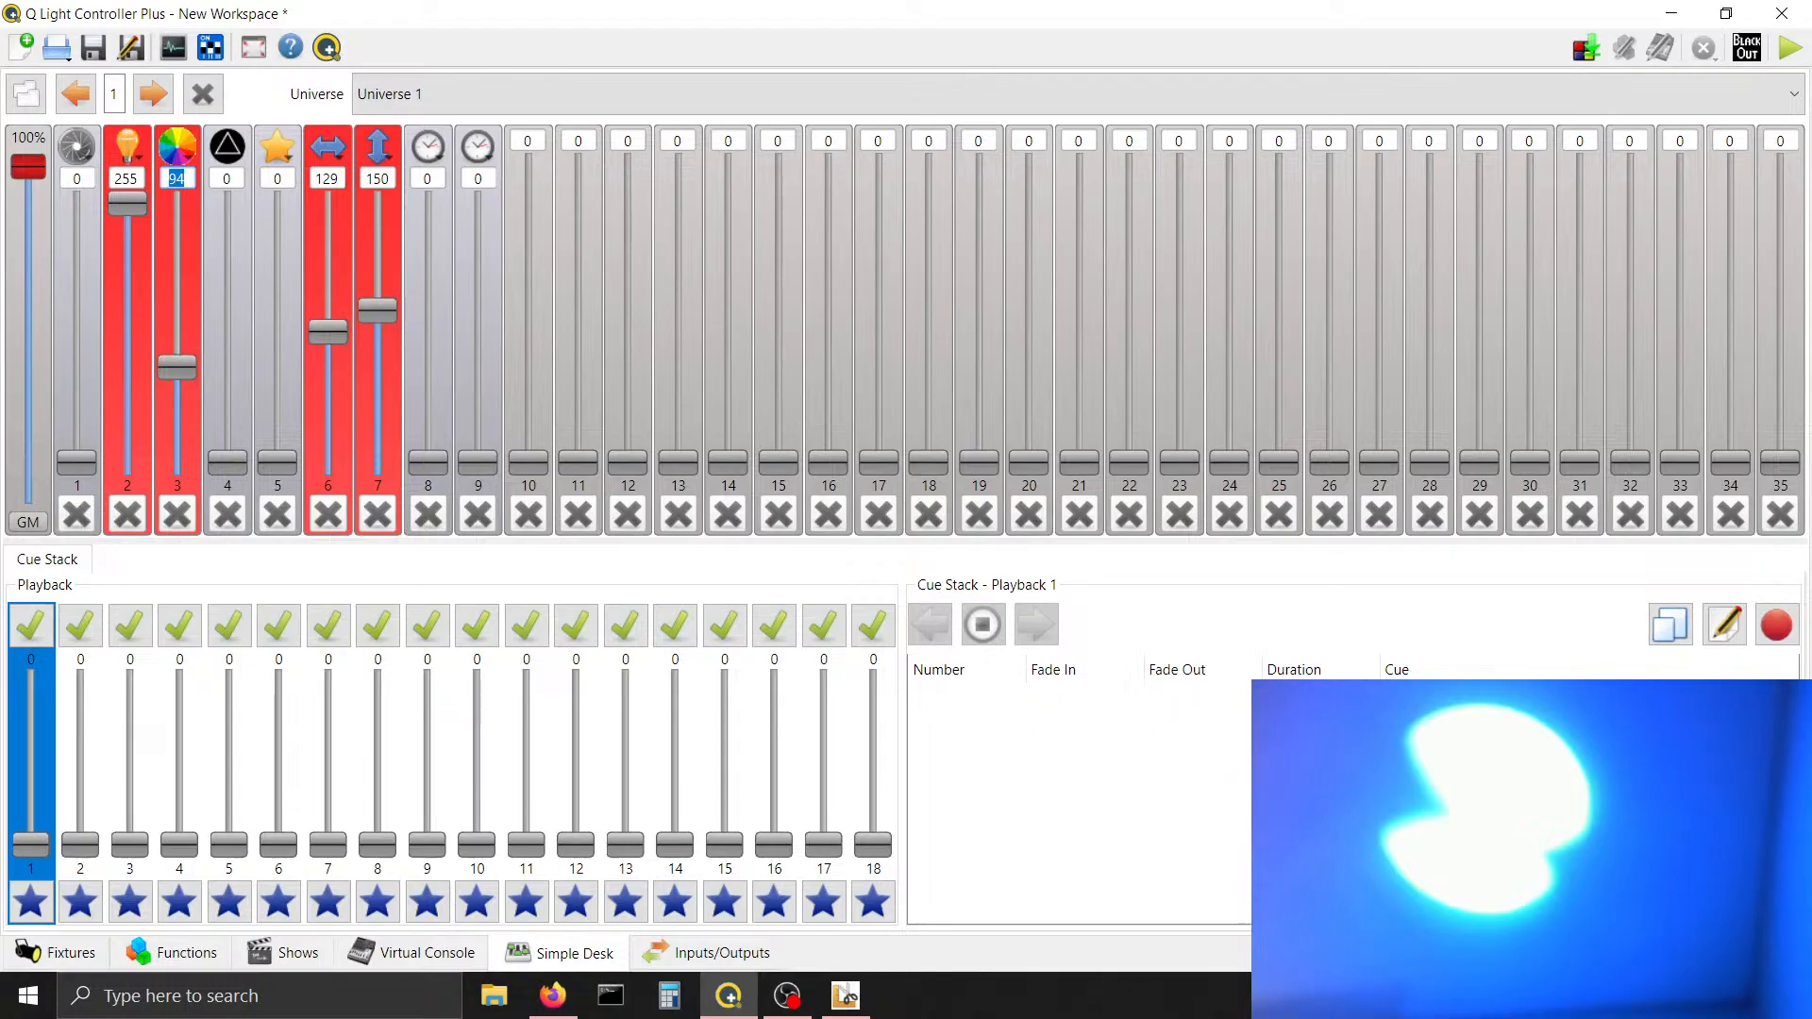
key("alt+Tab")
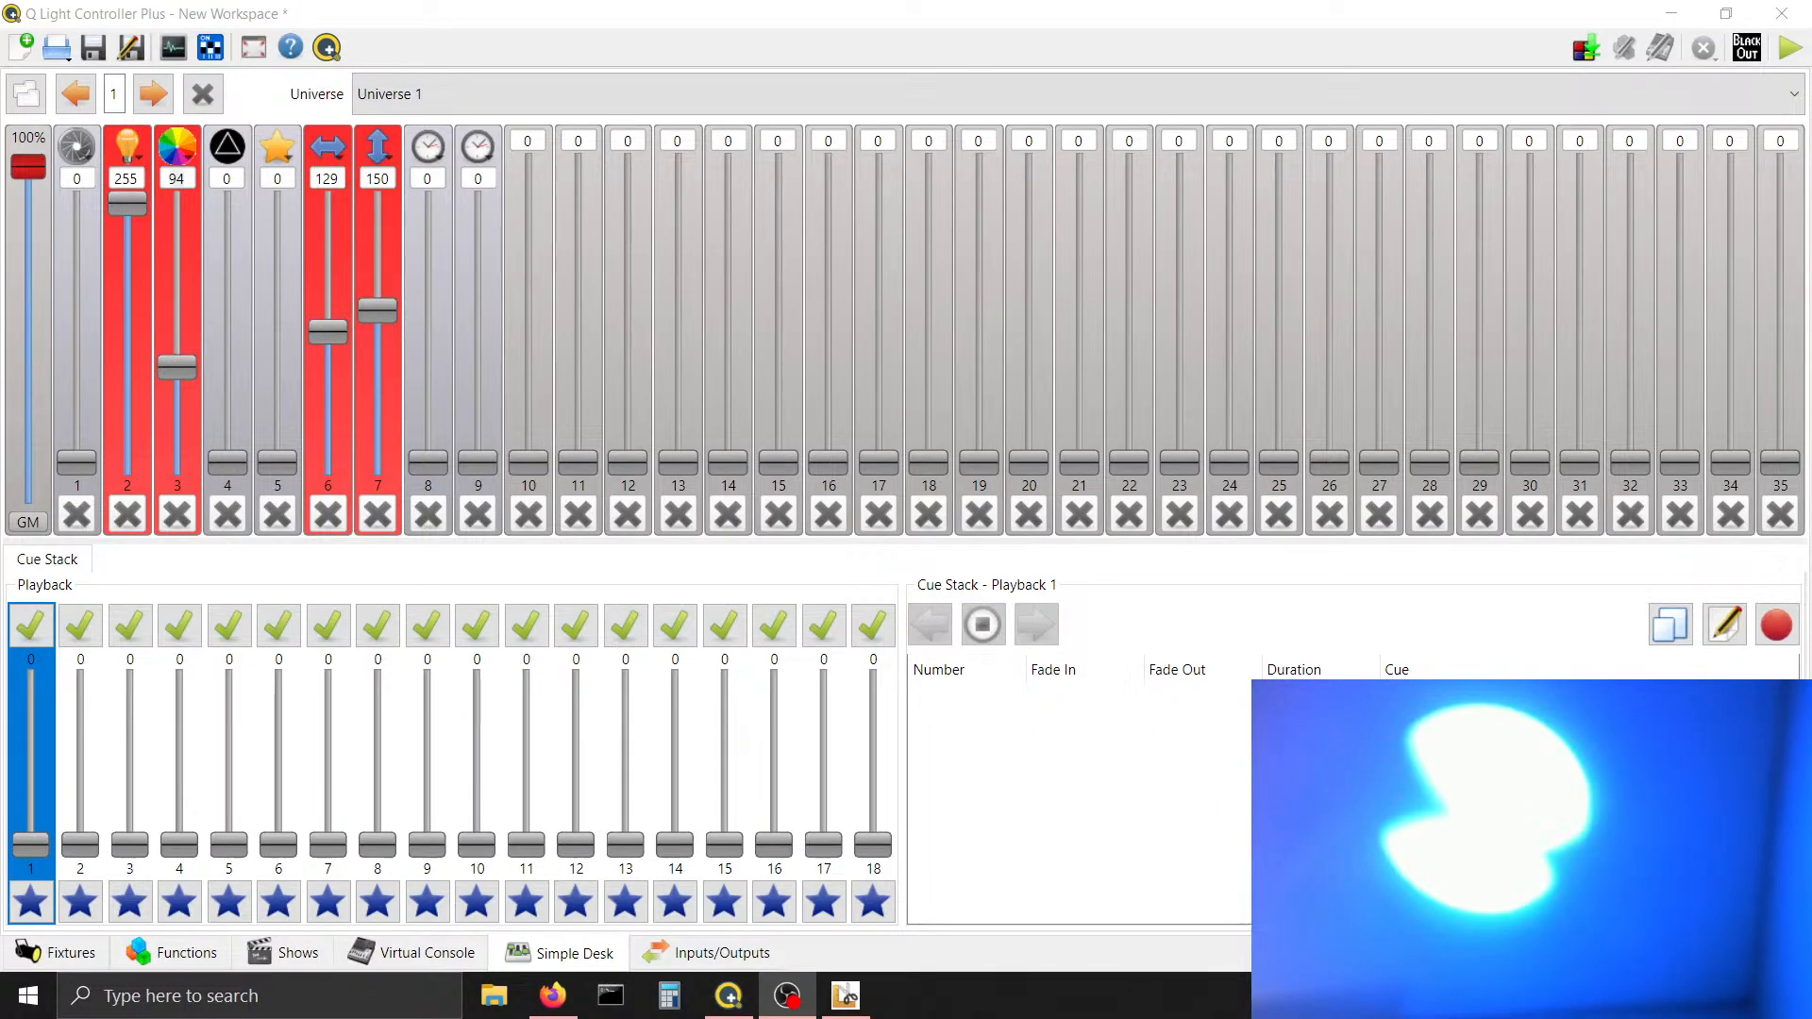
key("alt+Tab")
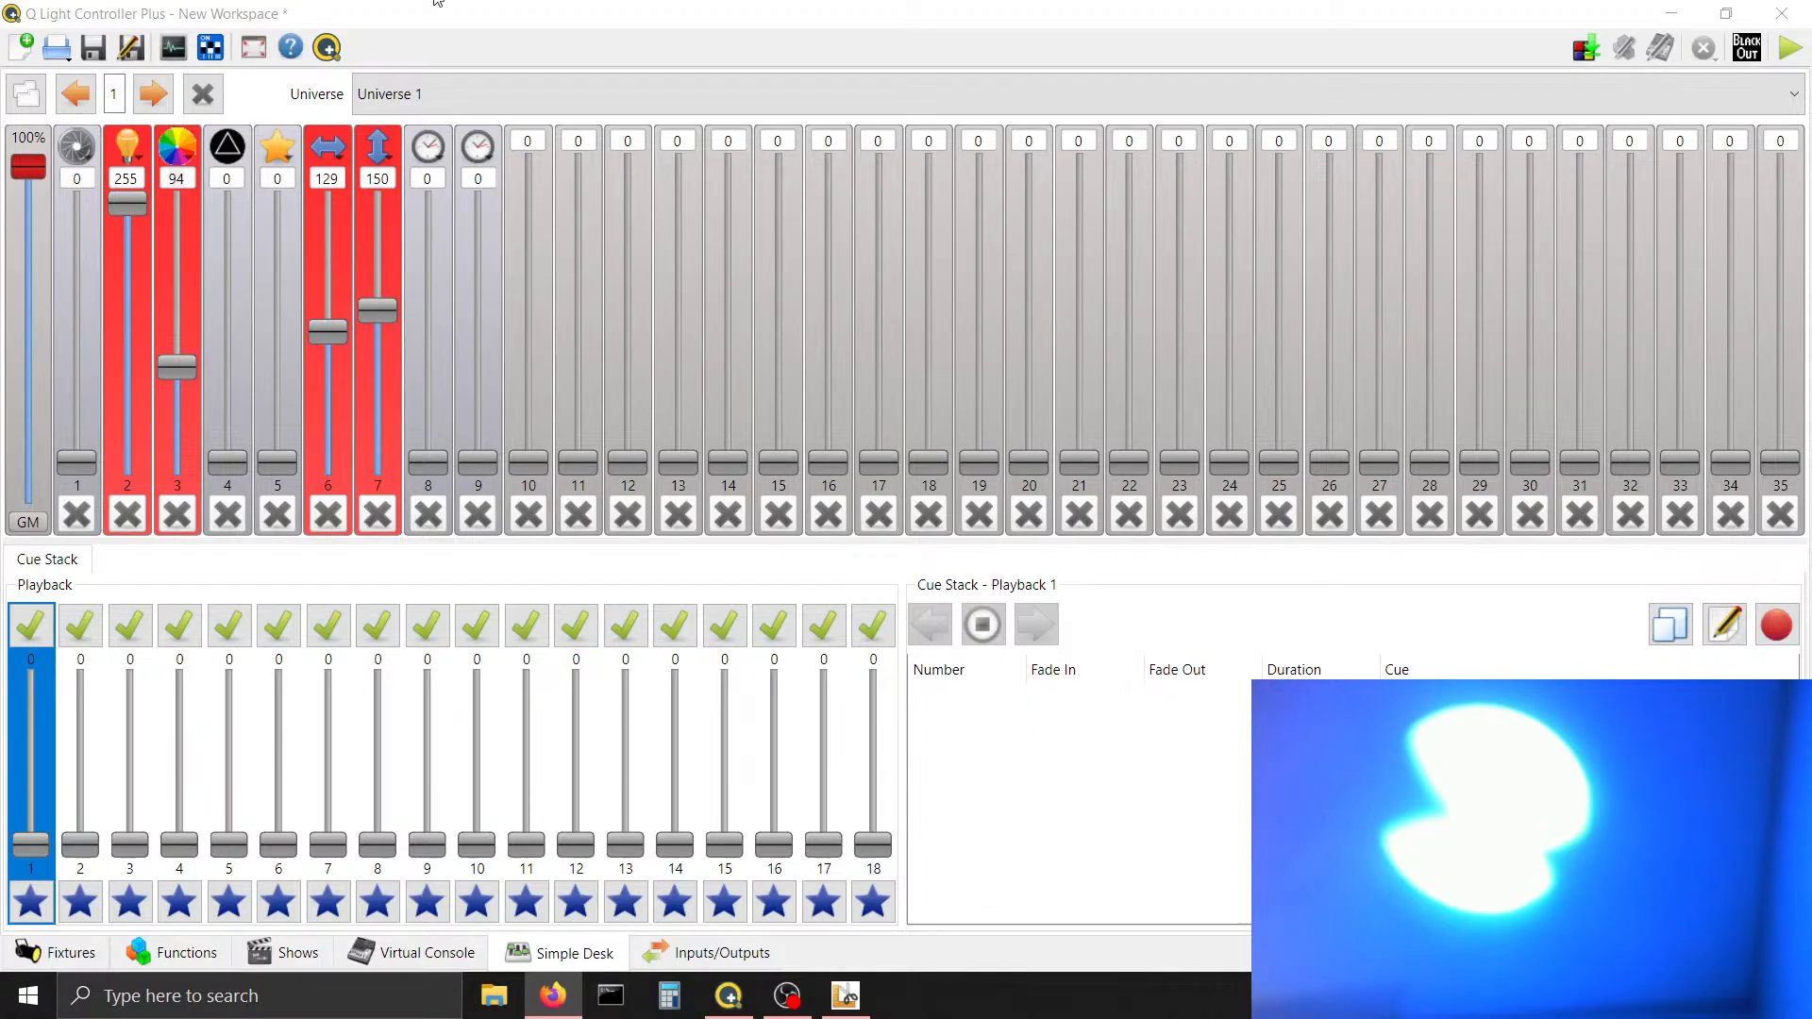
key("alt+Tab")
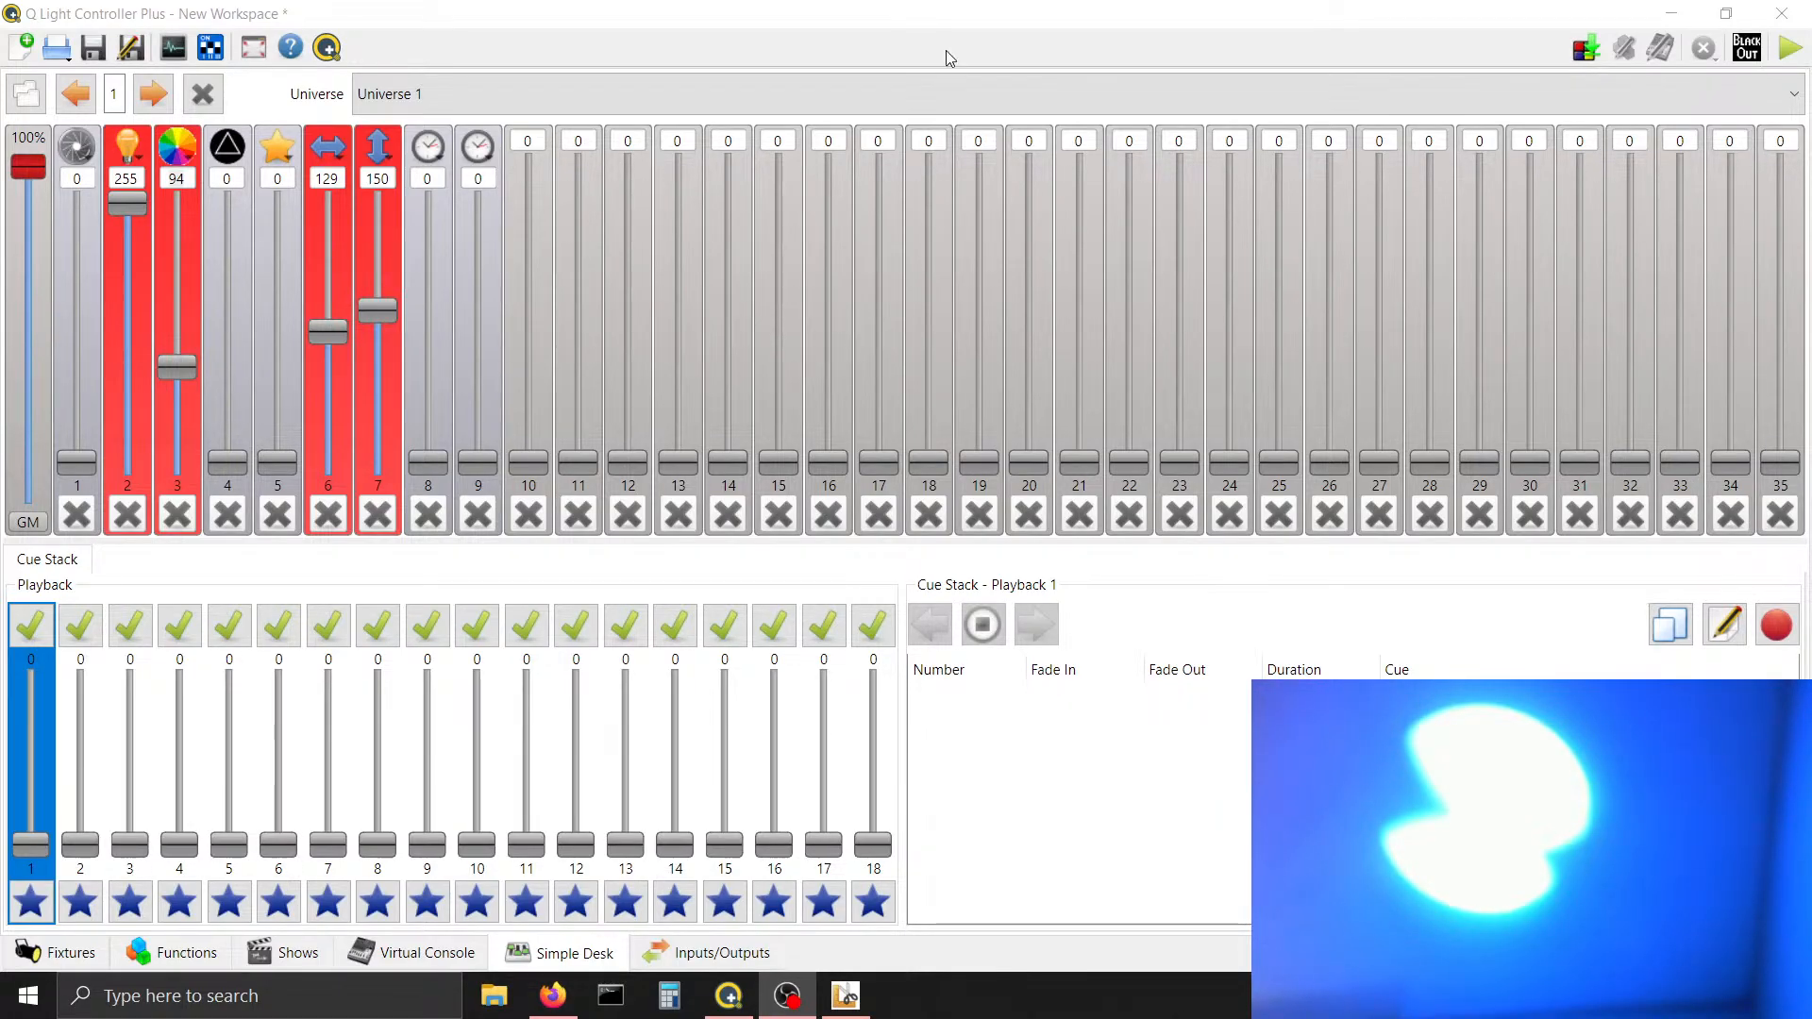
key("alt+Tab")
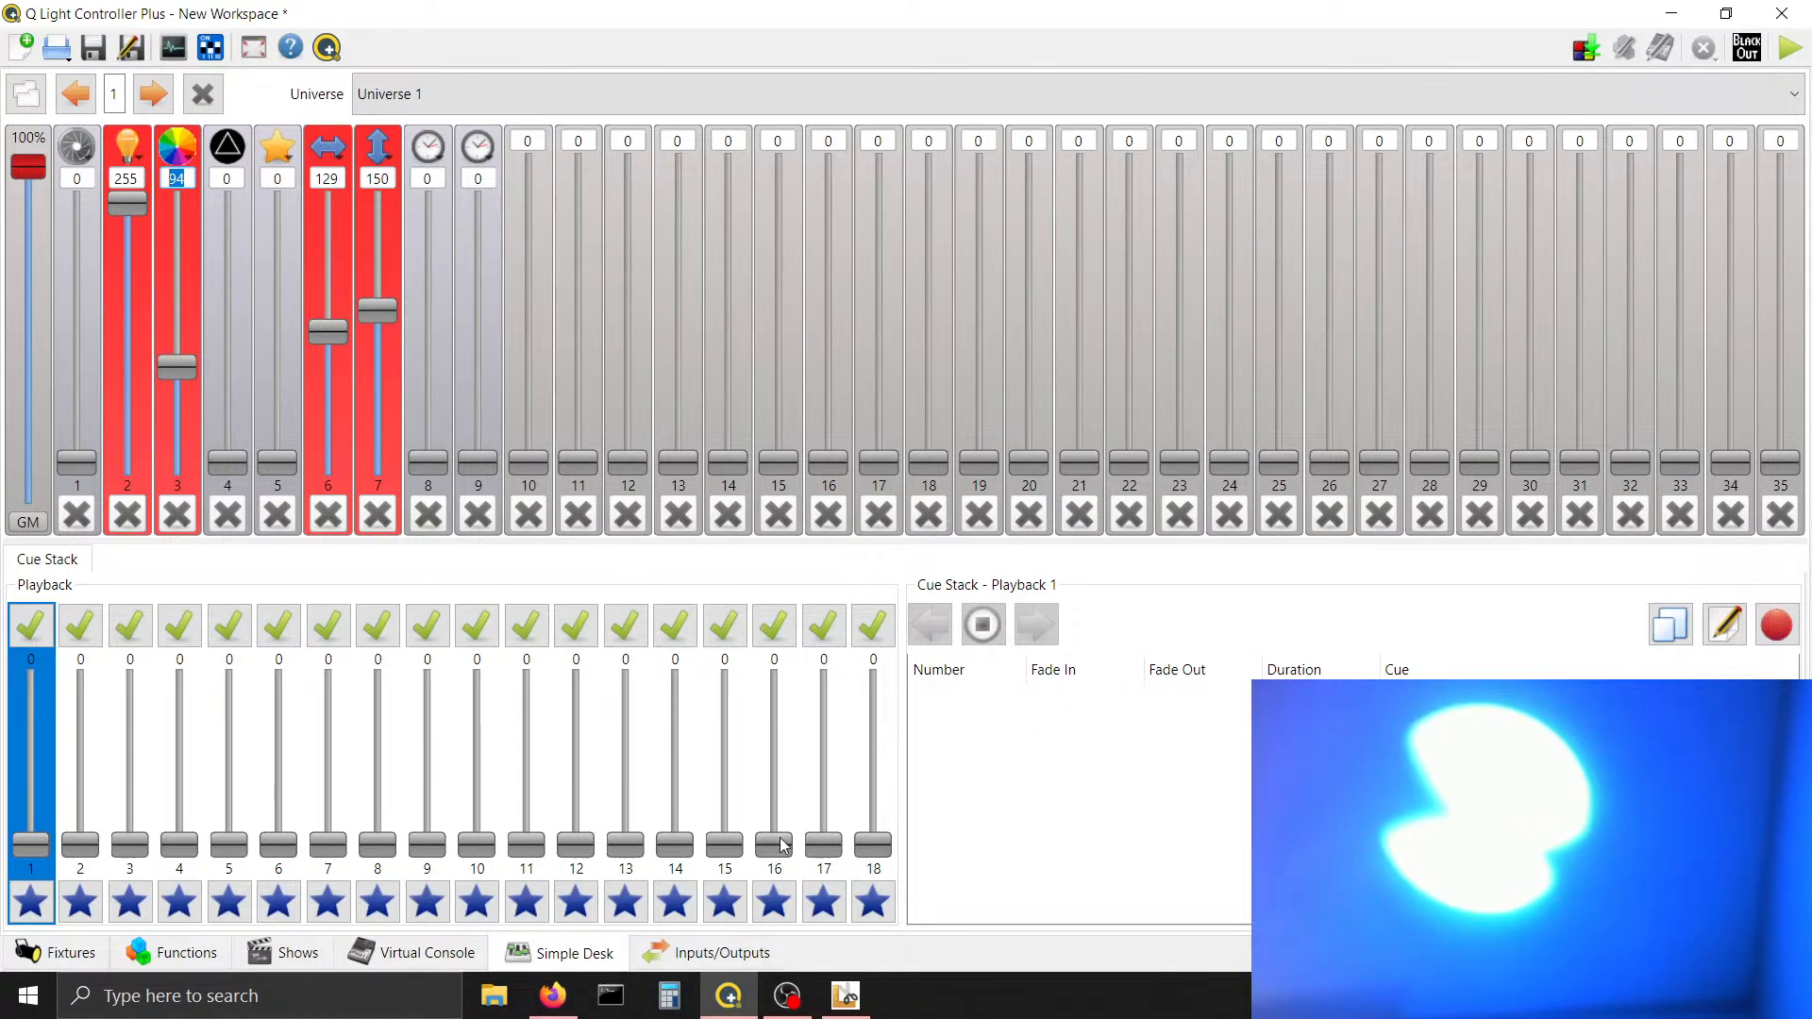
Switch to the Fixture Definition Editor and set Color 1 of the Light Blue / Dark Lavender split to #0084ff
left_click(846, 996)
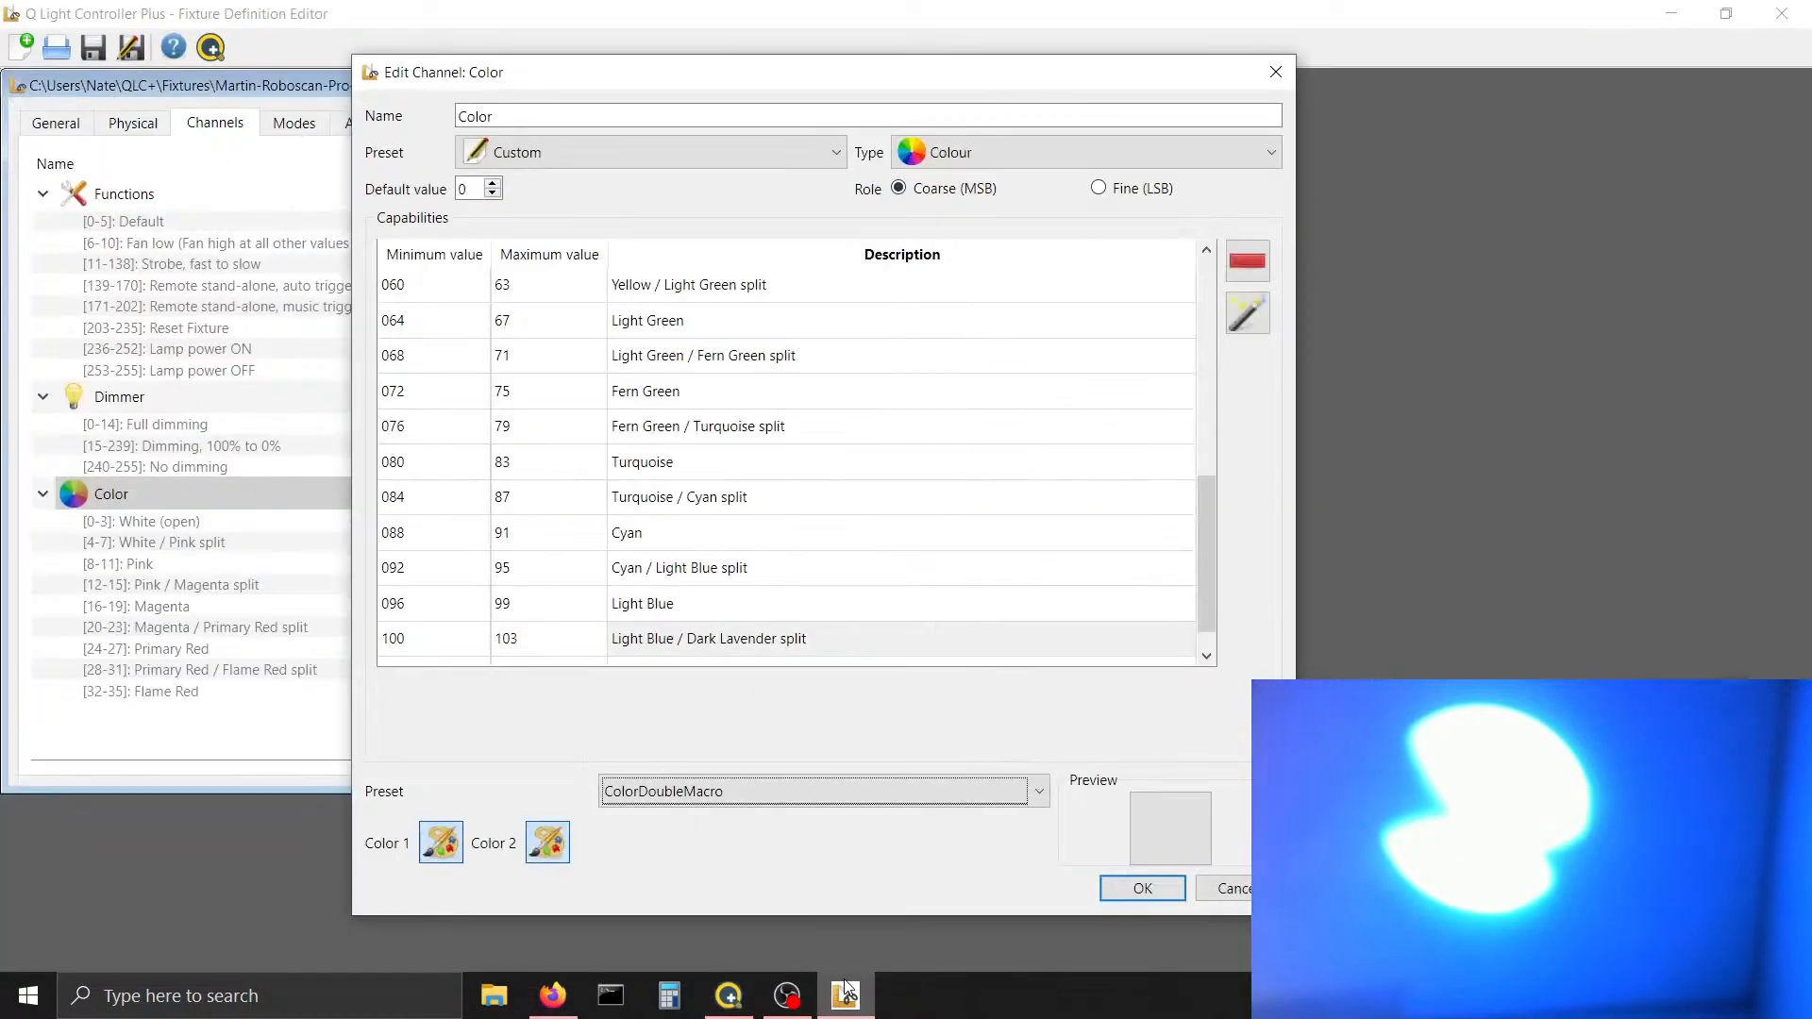
left_click(795, 630)
left_click(441, 836)
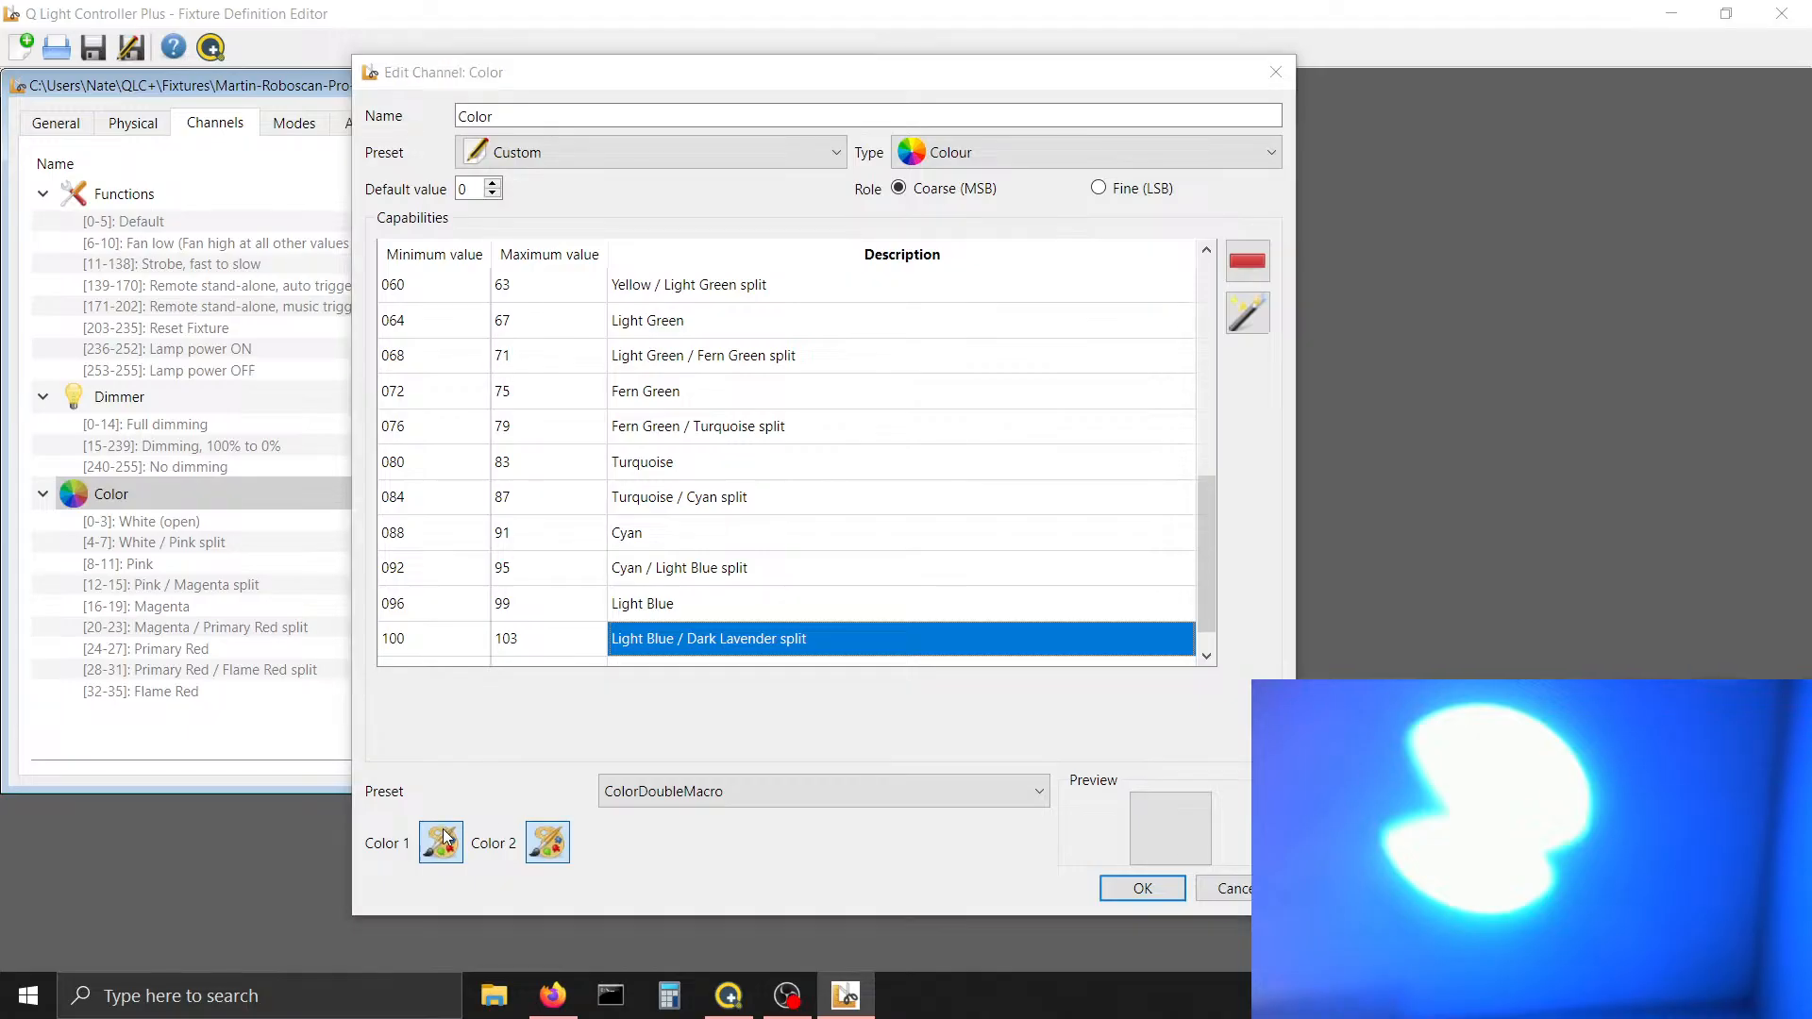
left_click_drag(1007, 656, 817, 608)
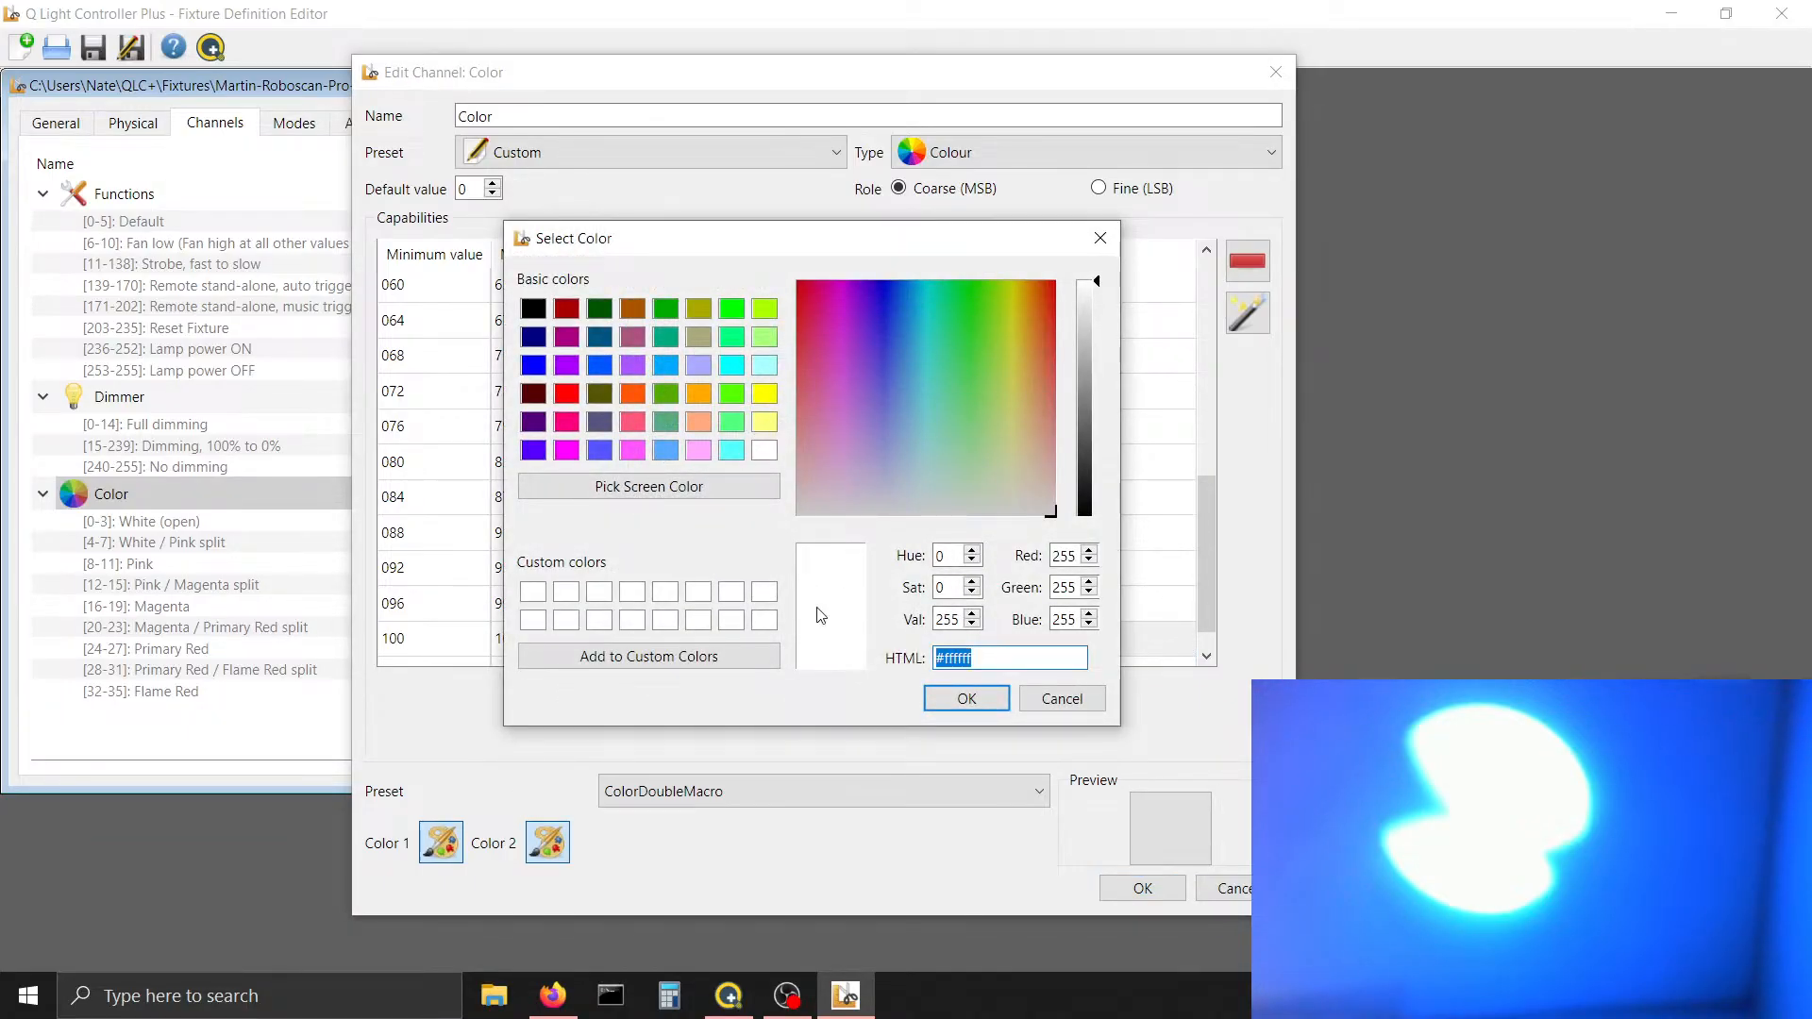
key("ctrl+v")
left_click(965, 704)
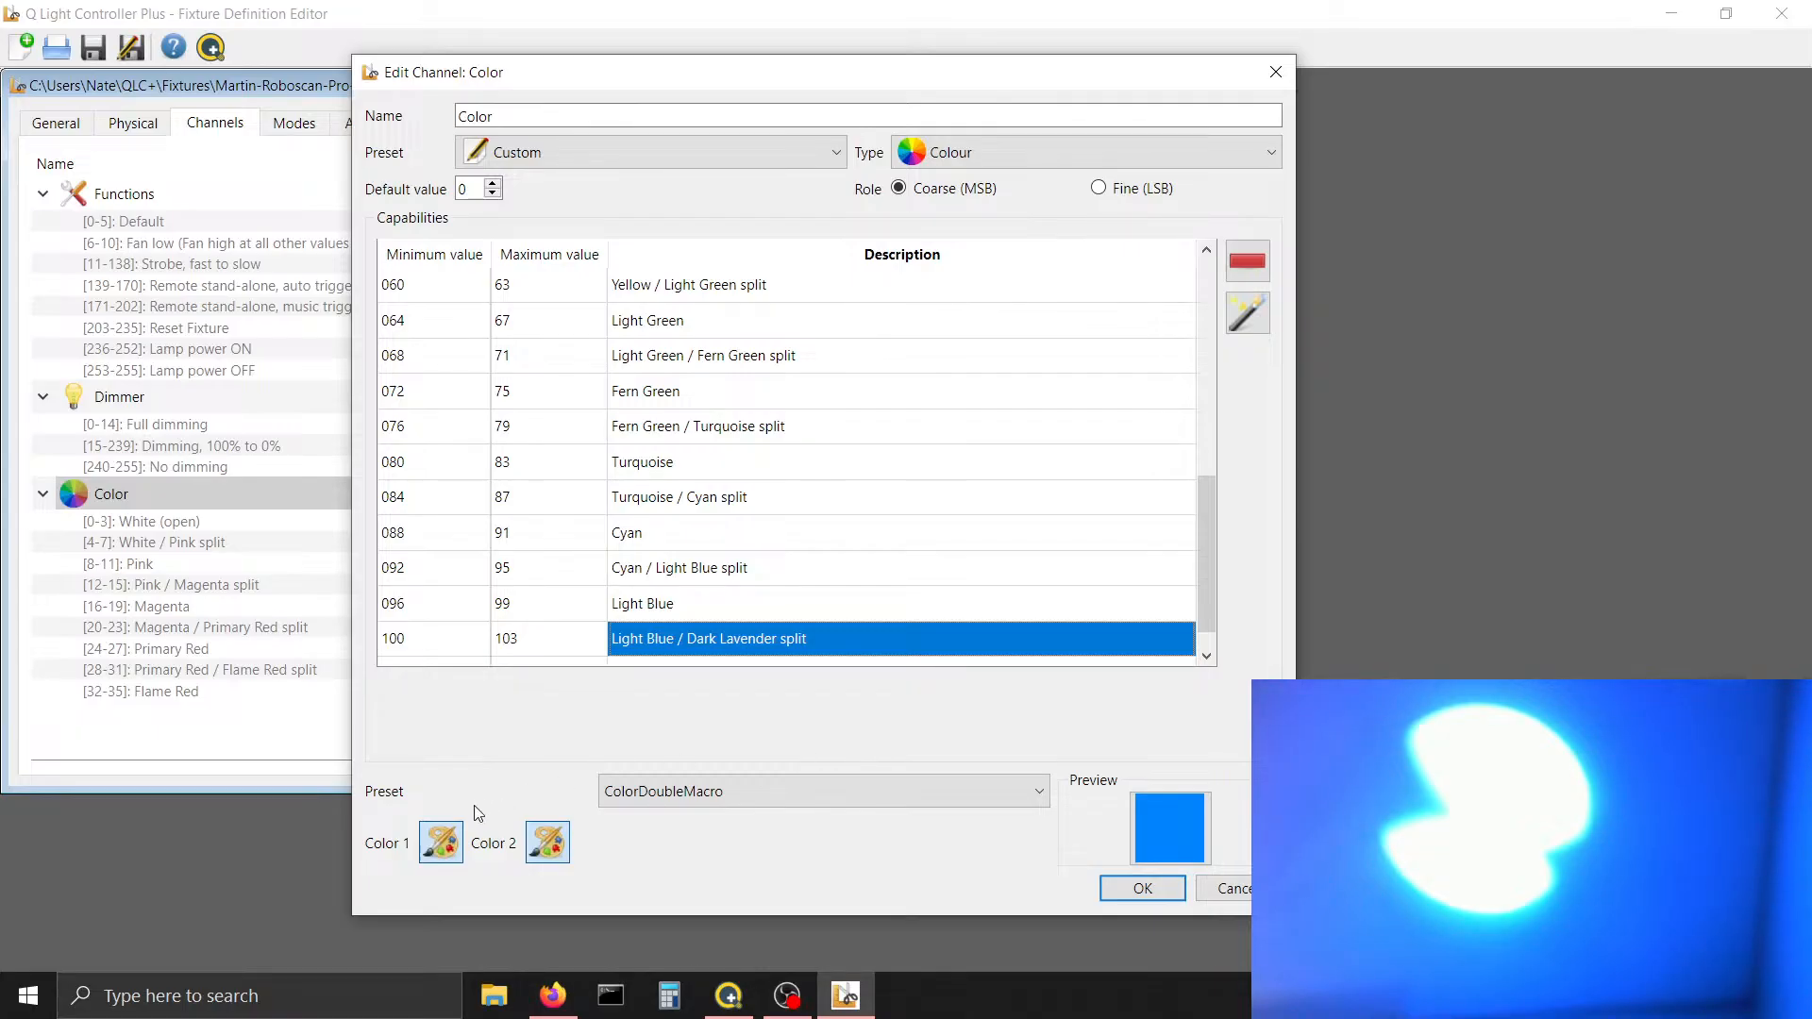
Set Color 2 of the Light Blue / Dark Lavender split to the basic blue #0000ff
left_click(560, 841)
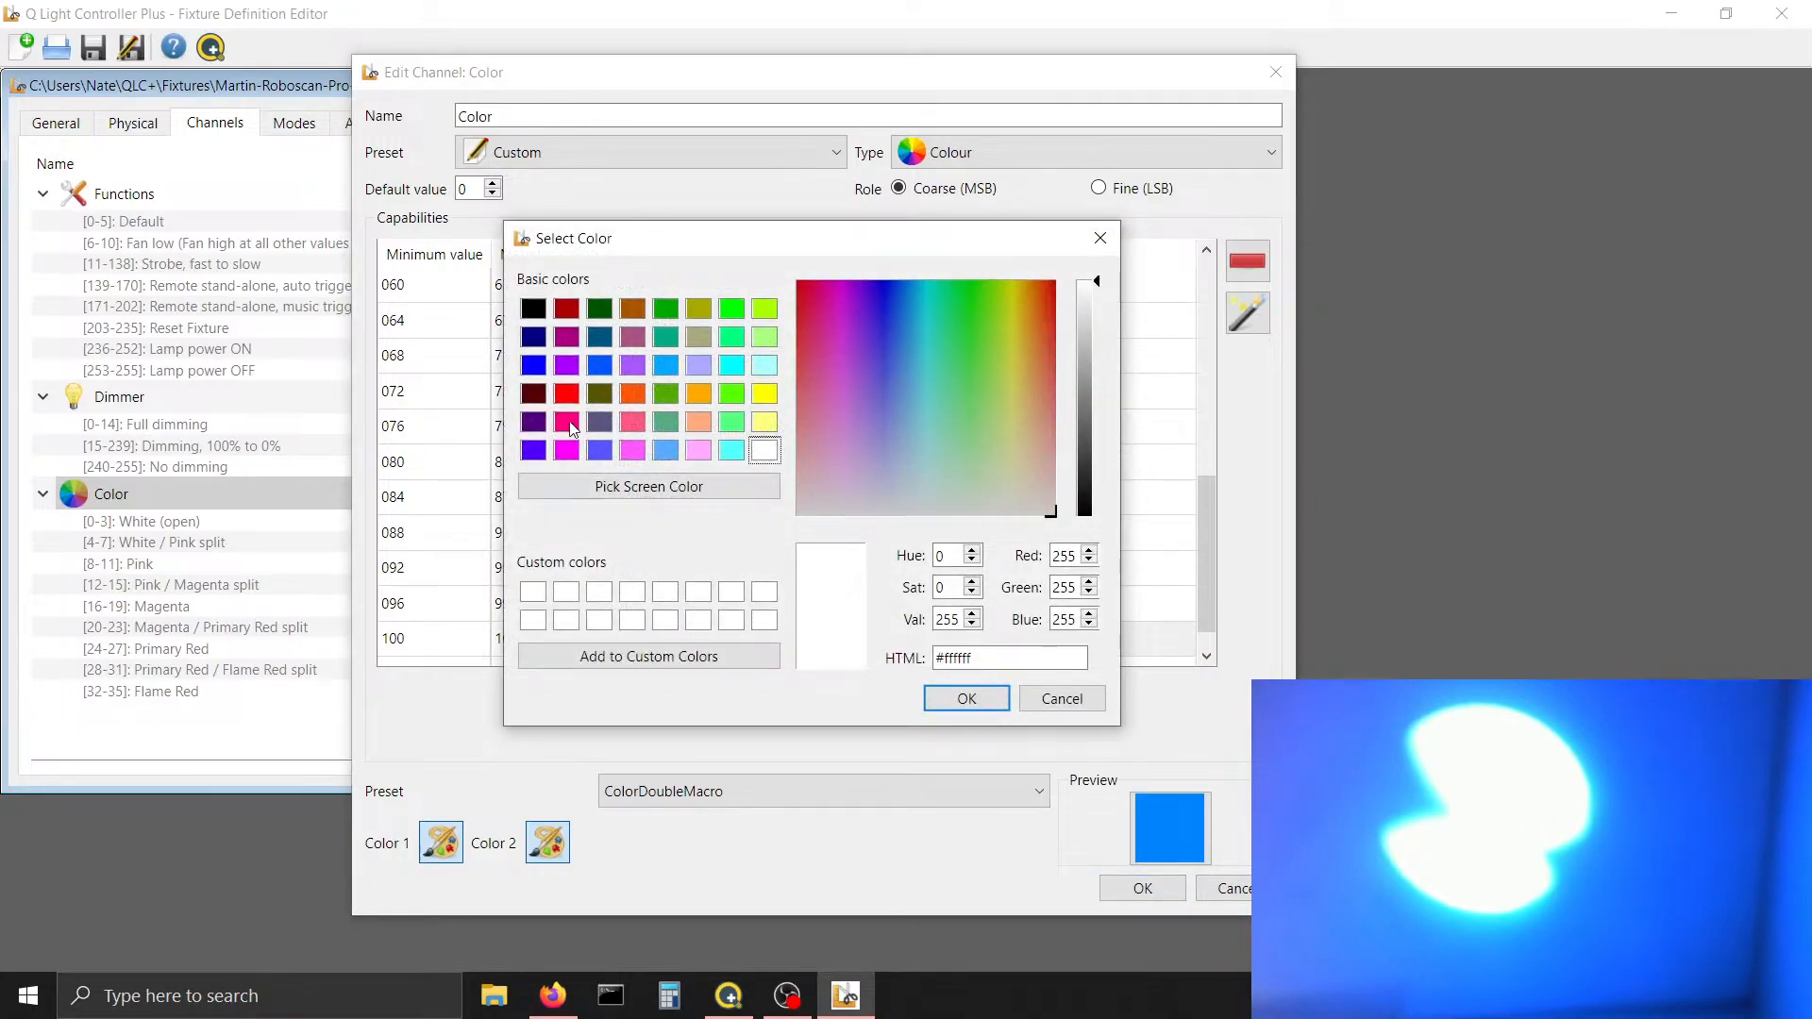
left_click(540, 370)
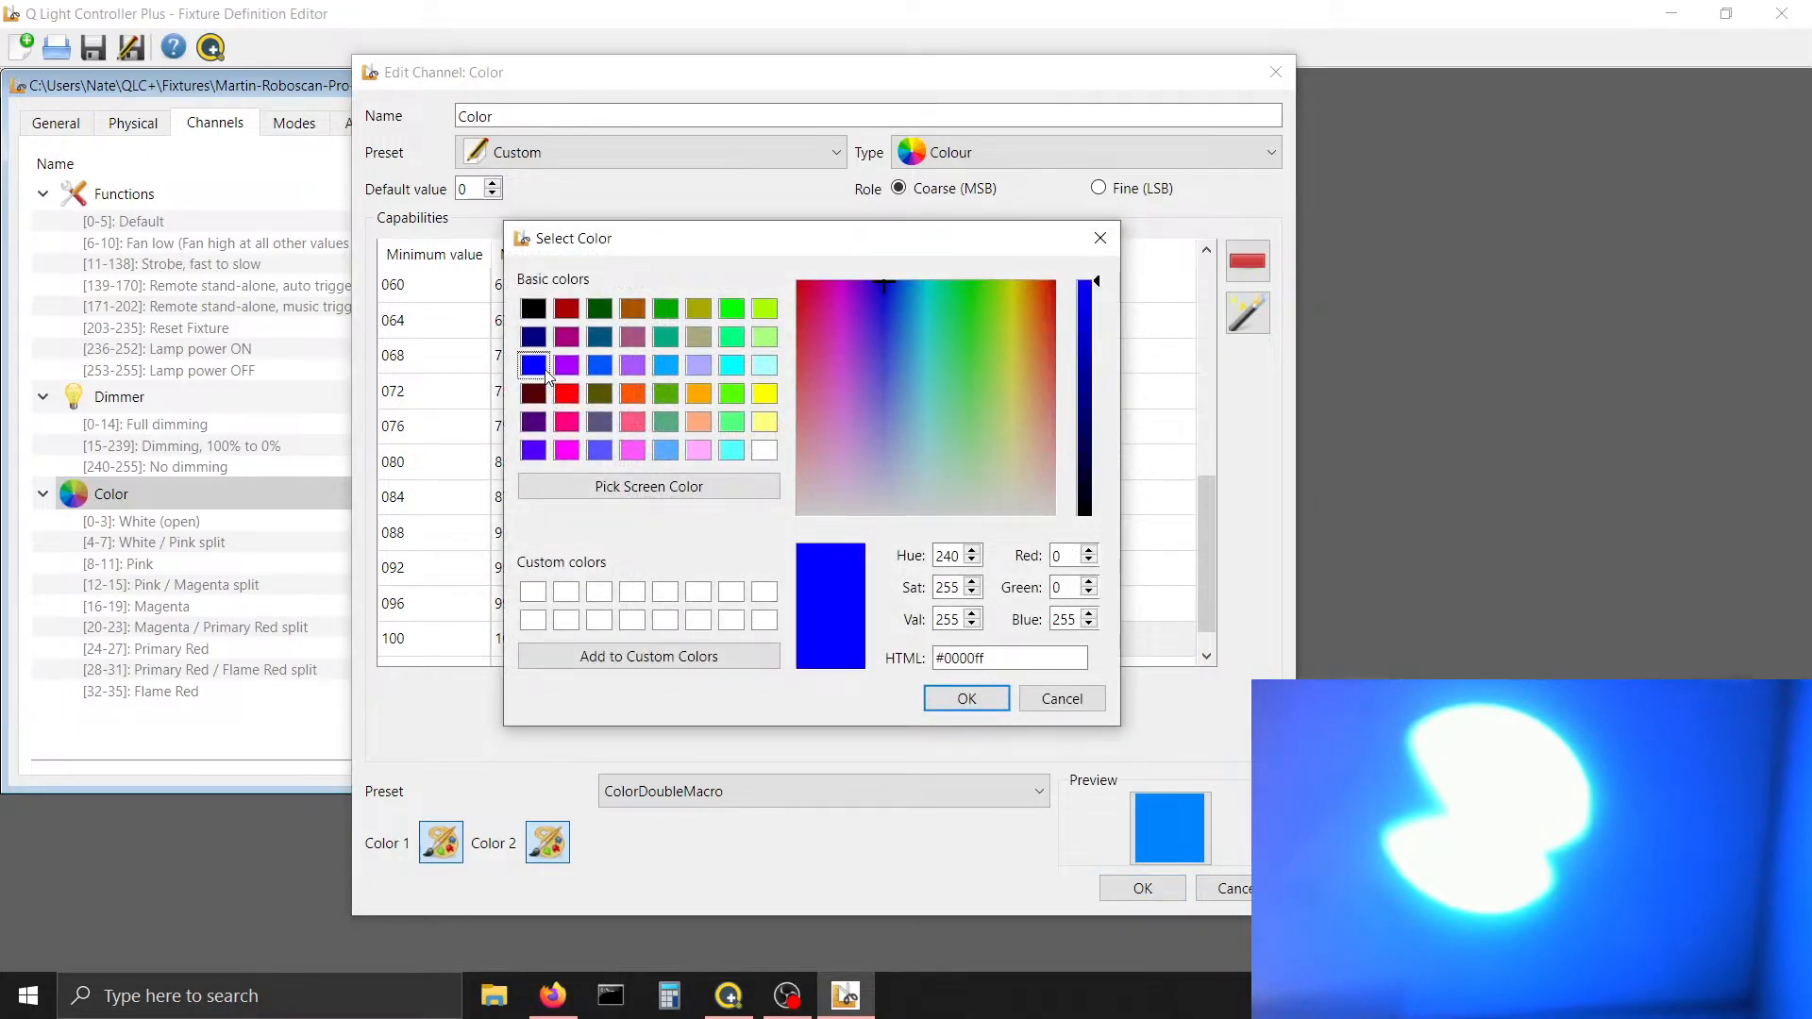
left_click(953, 700)
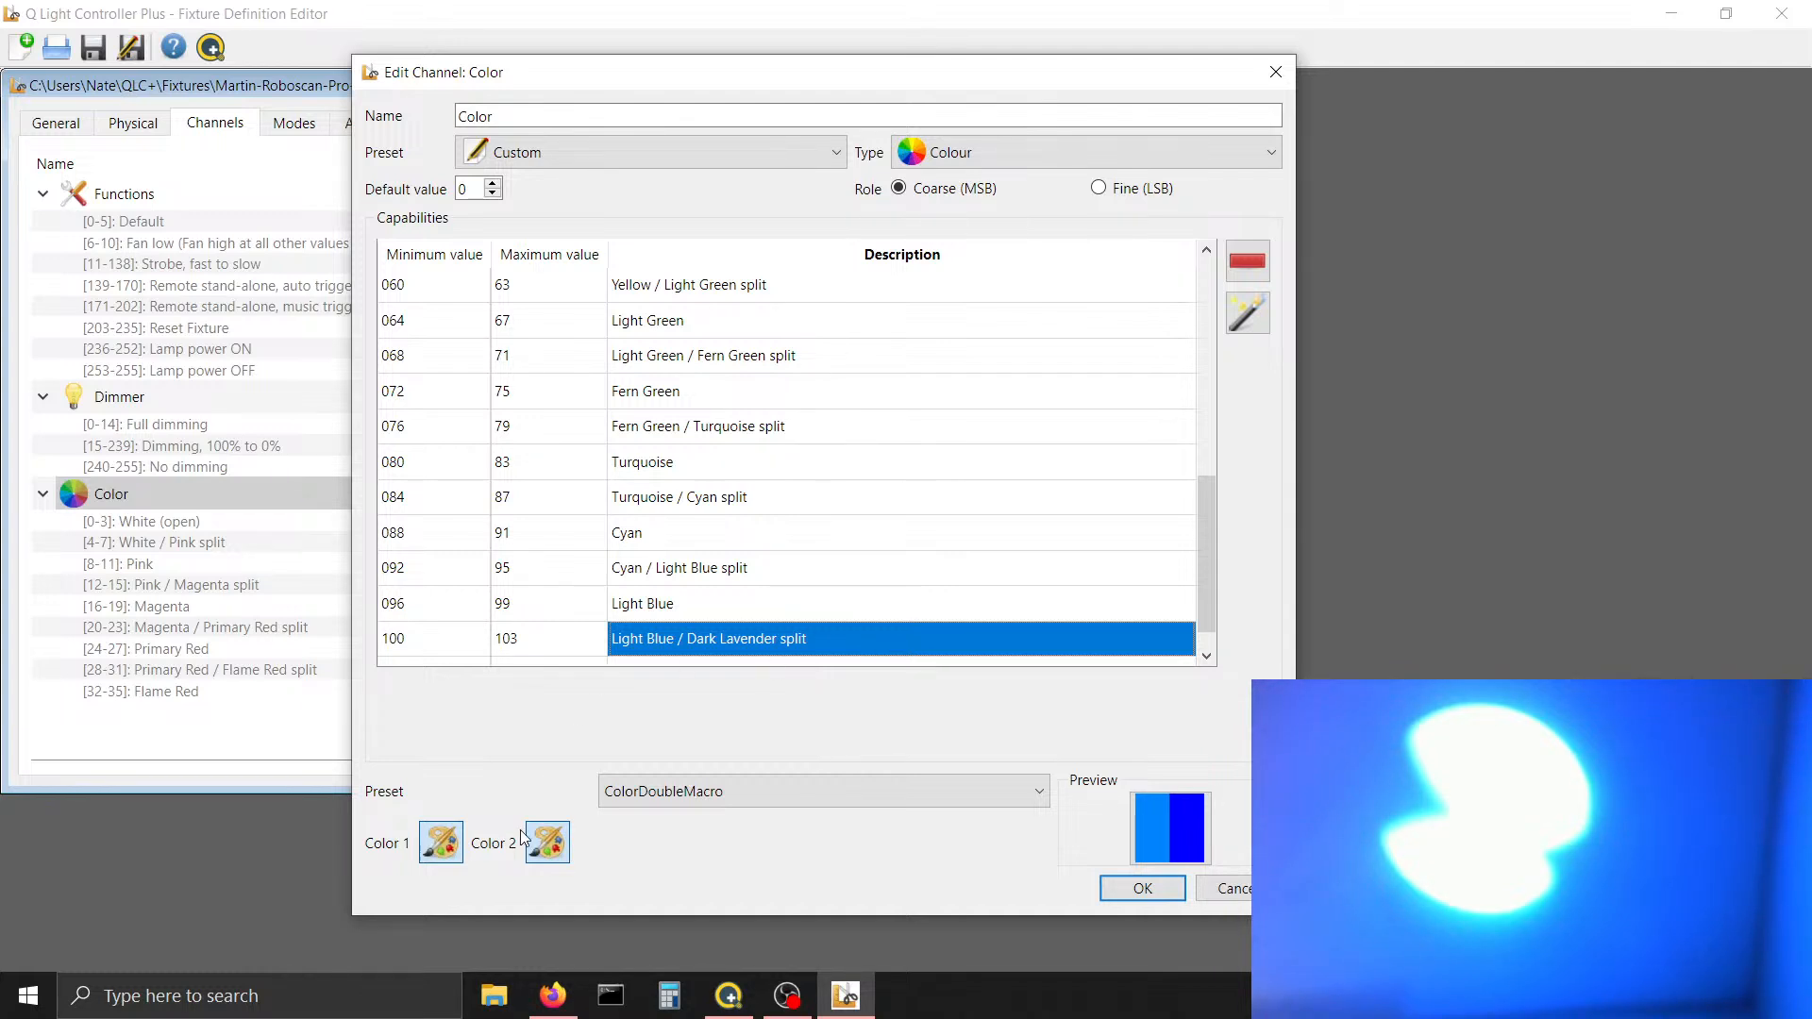
Reduce the saturation of Color 2 in the Light Blue / Dark Lavender split to 228, keeping the brightness value at 255
left_click(550, 849)
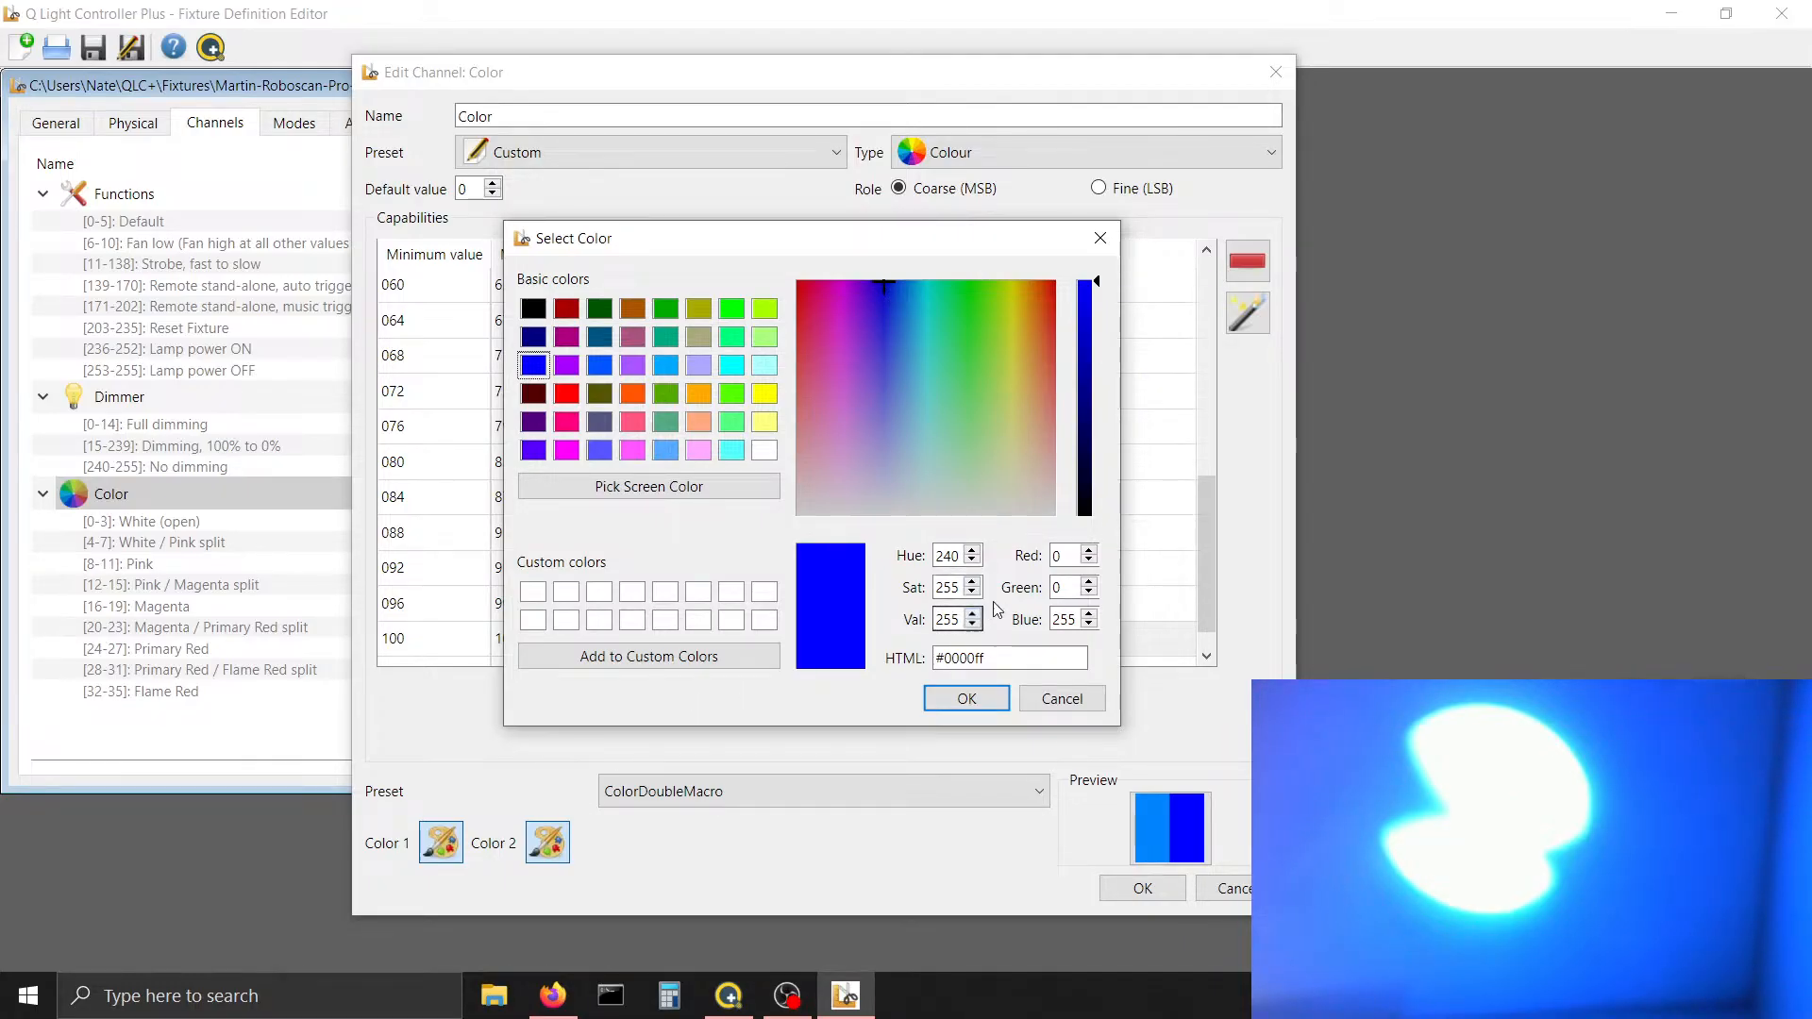
left_click(973, 624)
scroll(976, 625, "down", 6)
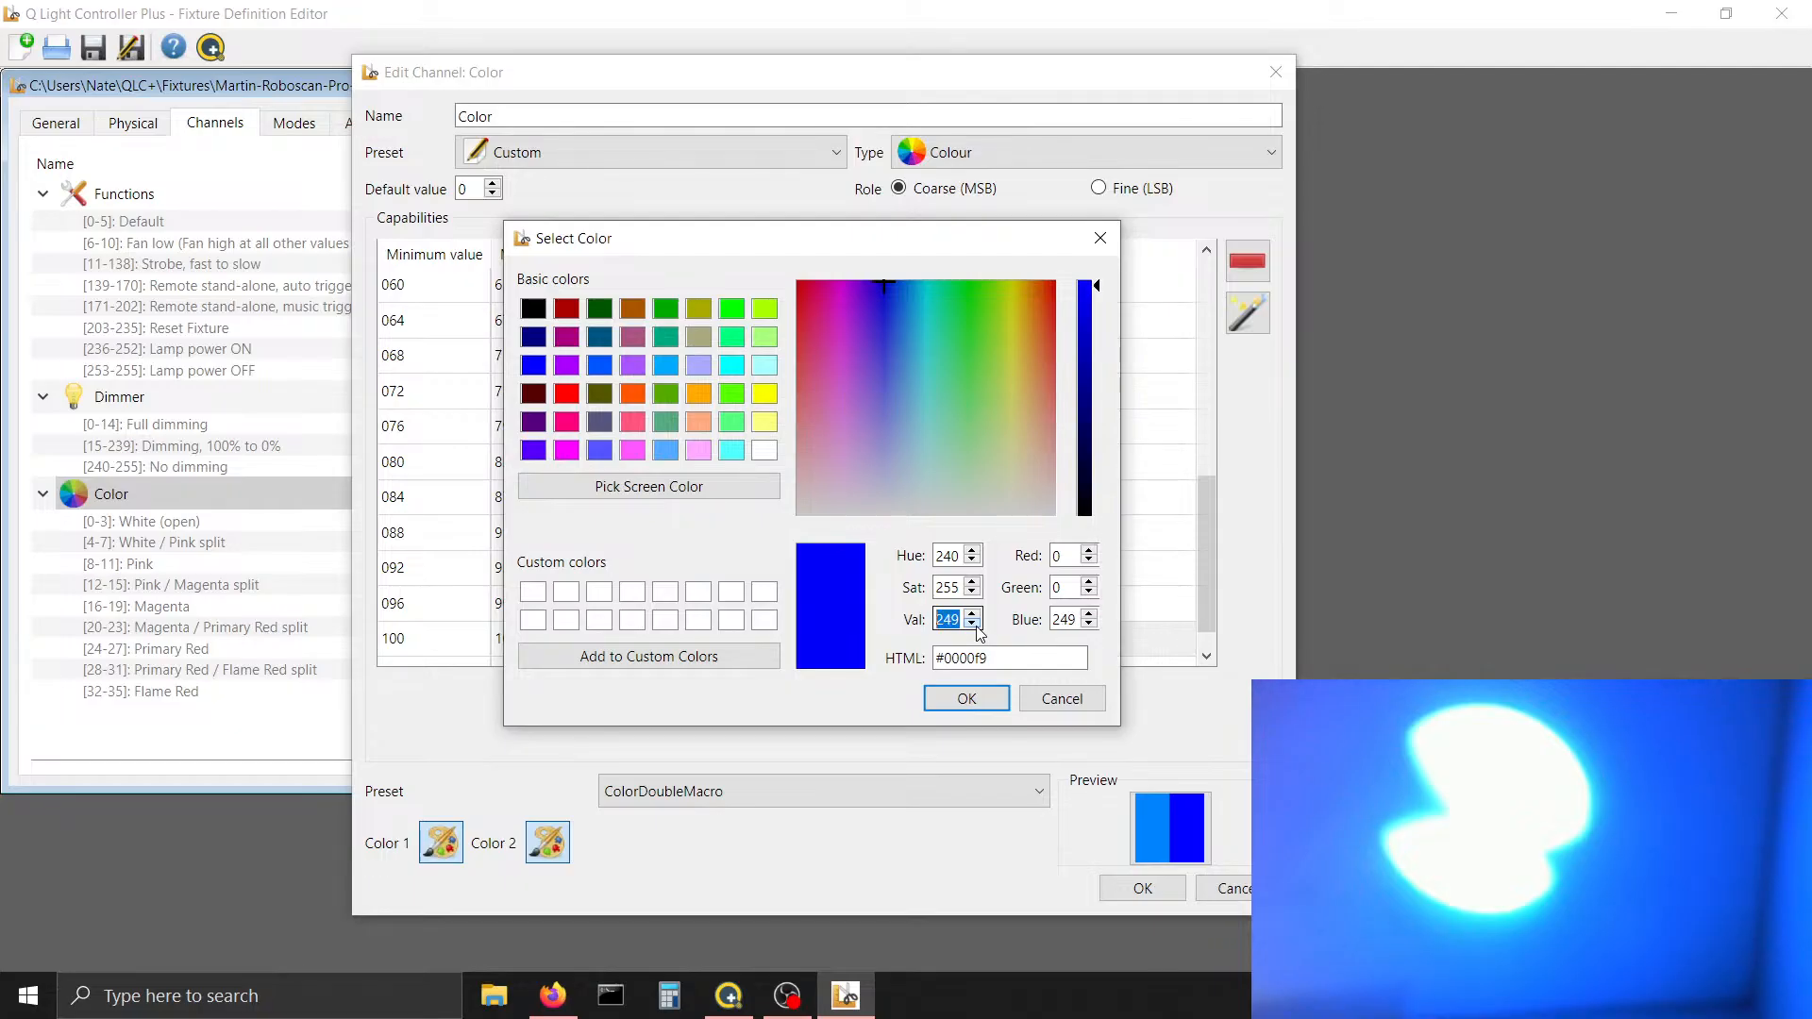
scroll(975, 616, "up", 3)
scroll(975, 618, "up", 1)
left_click(973, 594)
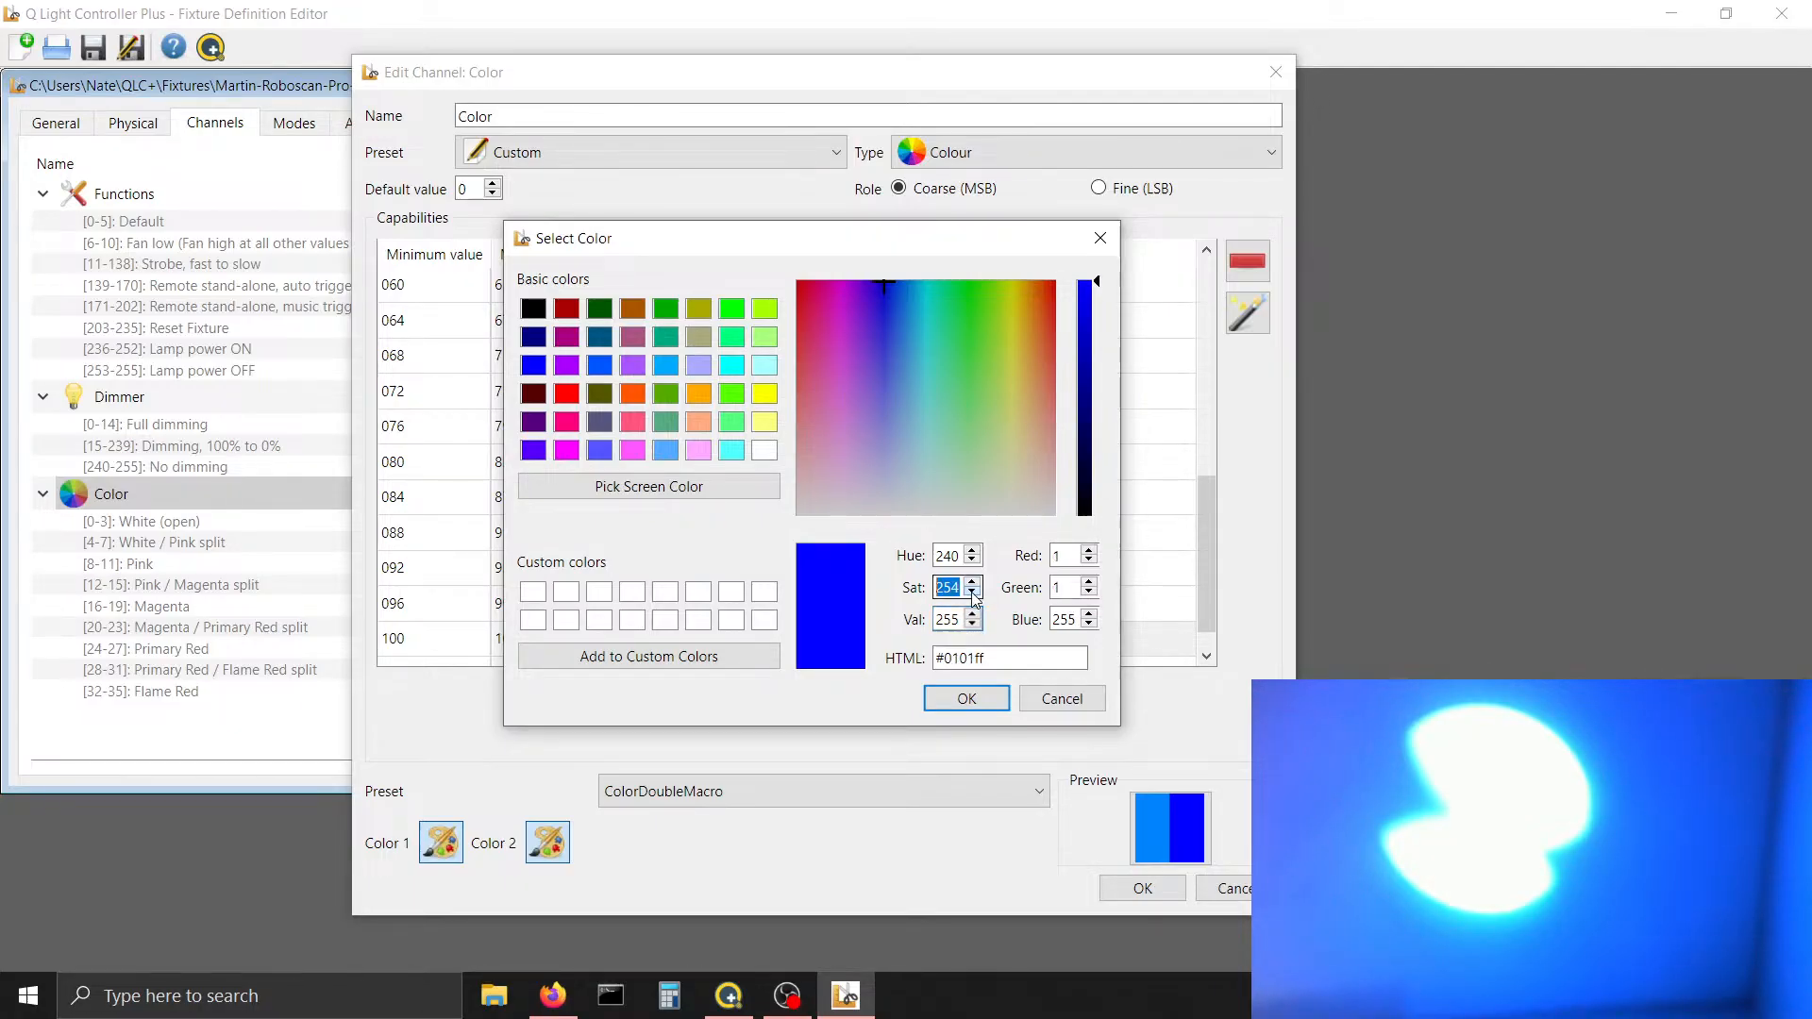
scroll(973, 593, "down", 13)
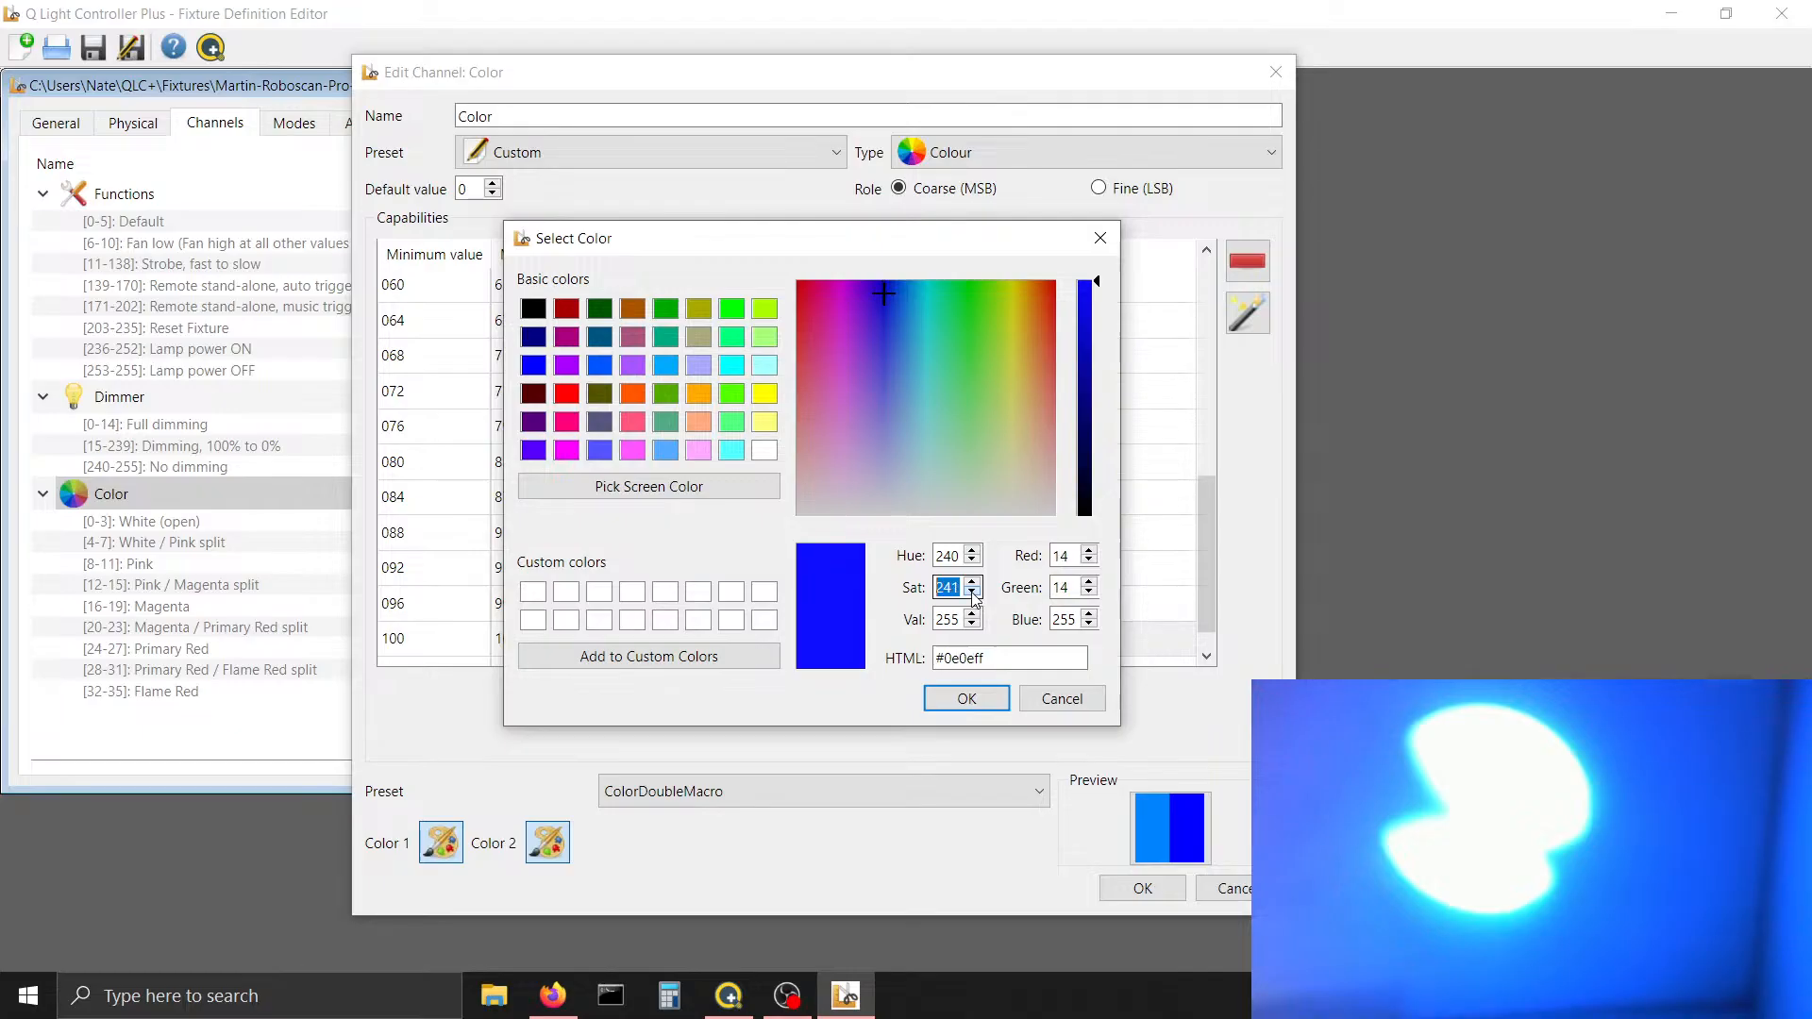
scroll(974, 597, "down", 7)
scroll(974, 596, "down", 10)
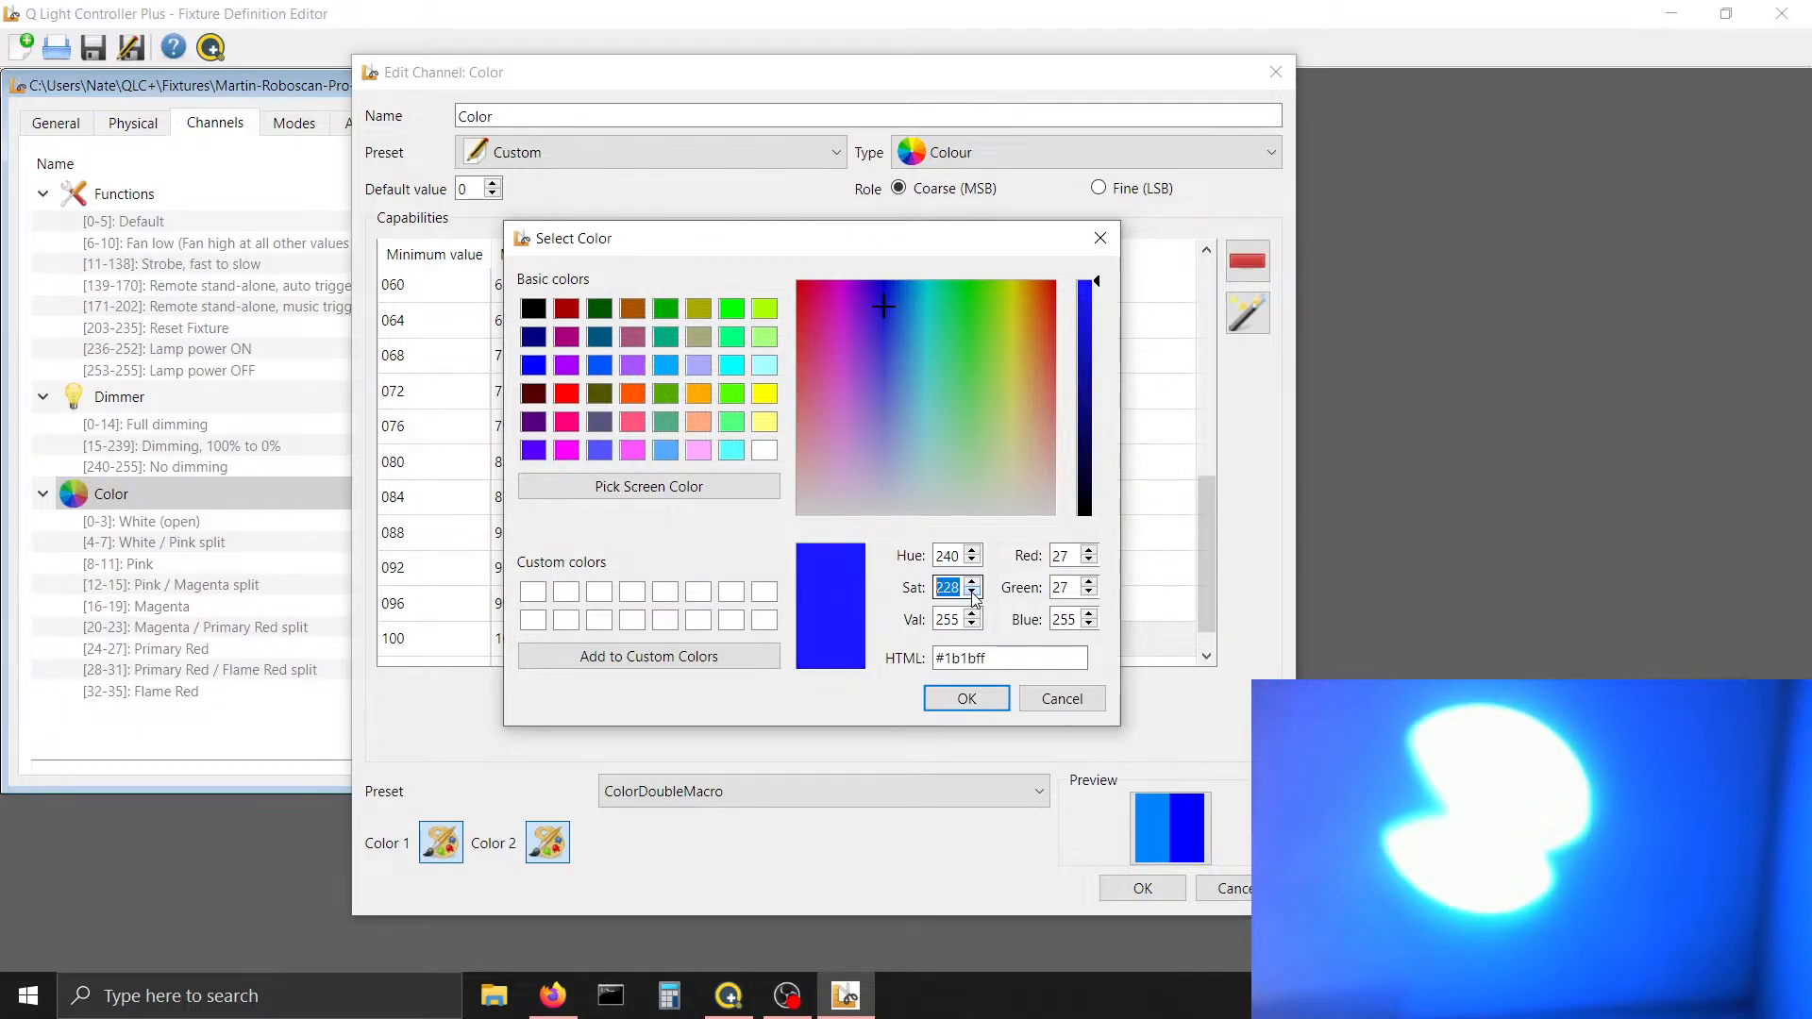
Lower the saturation of the Light Blue / Dark Lavender split's second colour to 191 and accept it
scroll(974, 596, "down", 13)
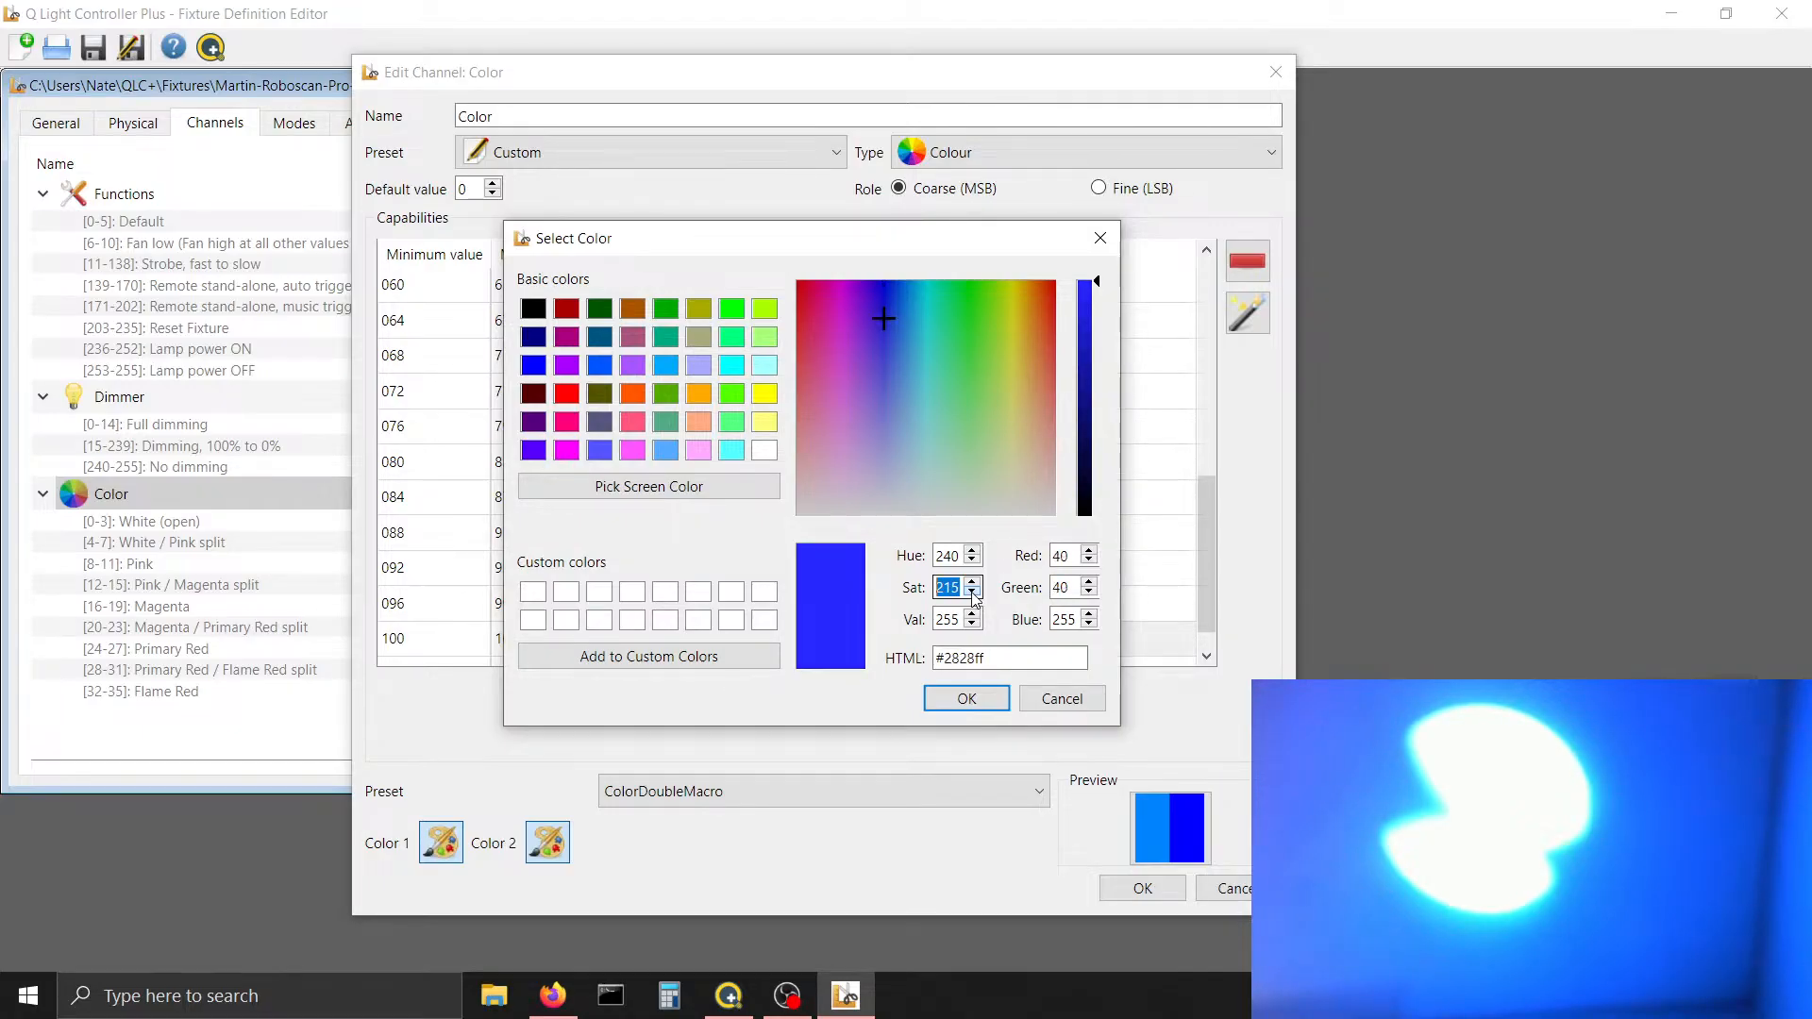
scroll(974, 596, "down", 2)
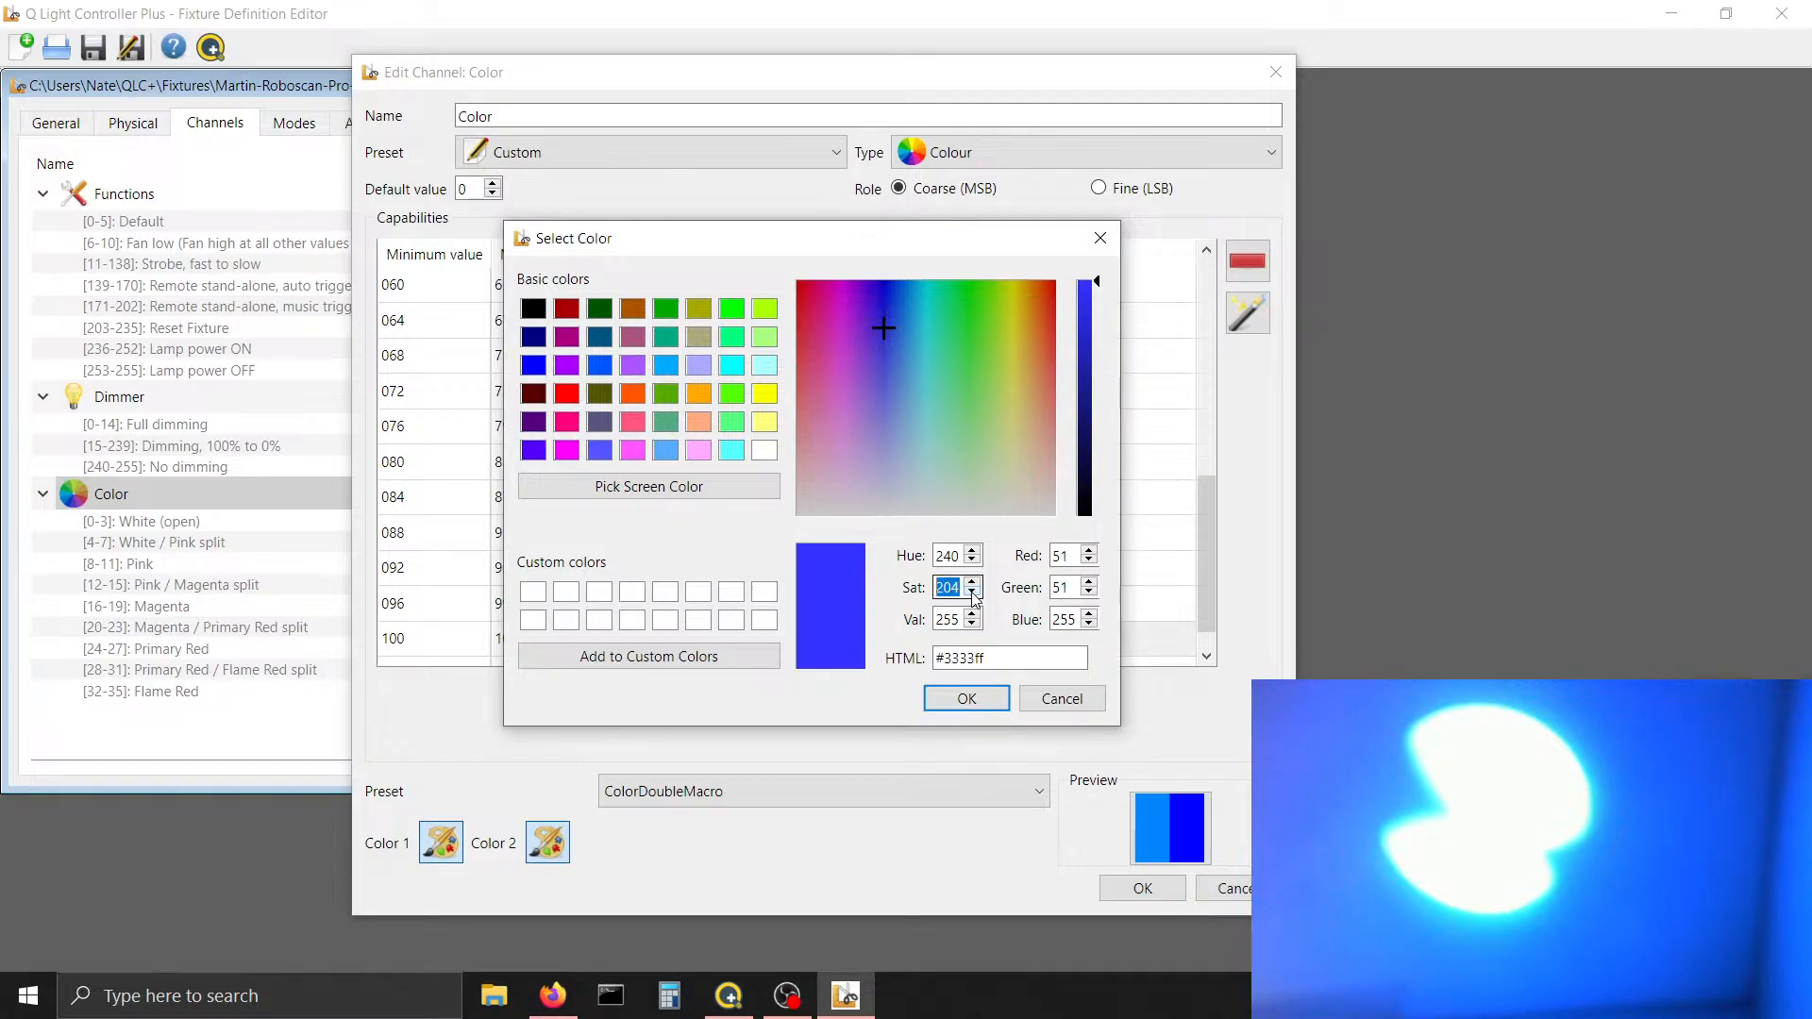
left_click(973, 595)
left_click(973, 594)
left_click(974, 595)
left_click(974, 595)
left_click(973, 594)
left_click(973, 595)
left_click(973, 594)
left_click(973, 595)
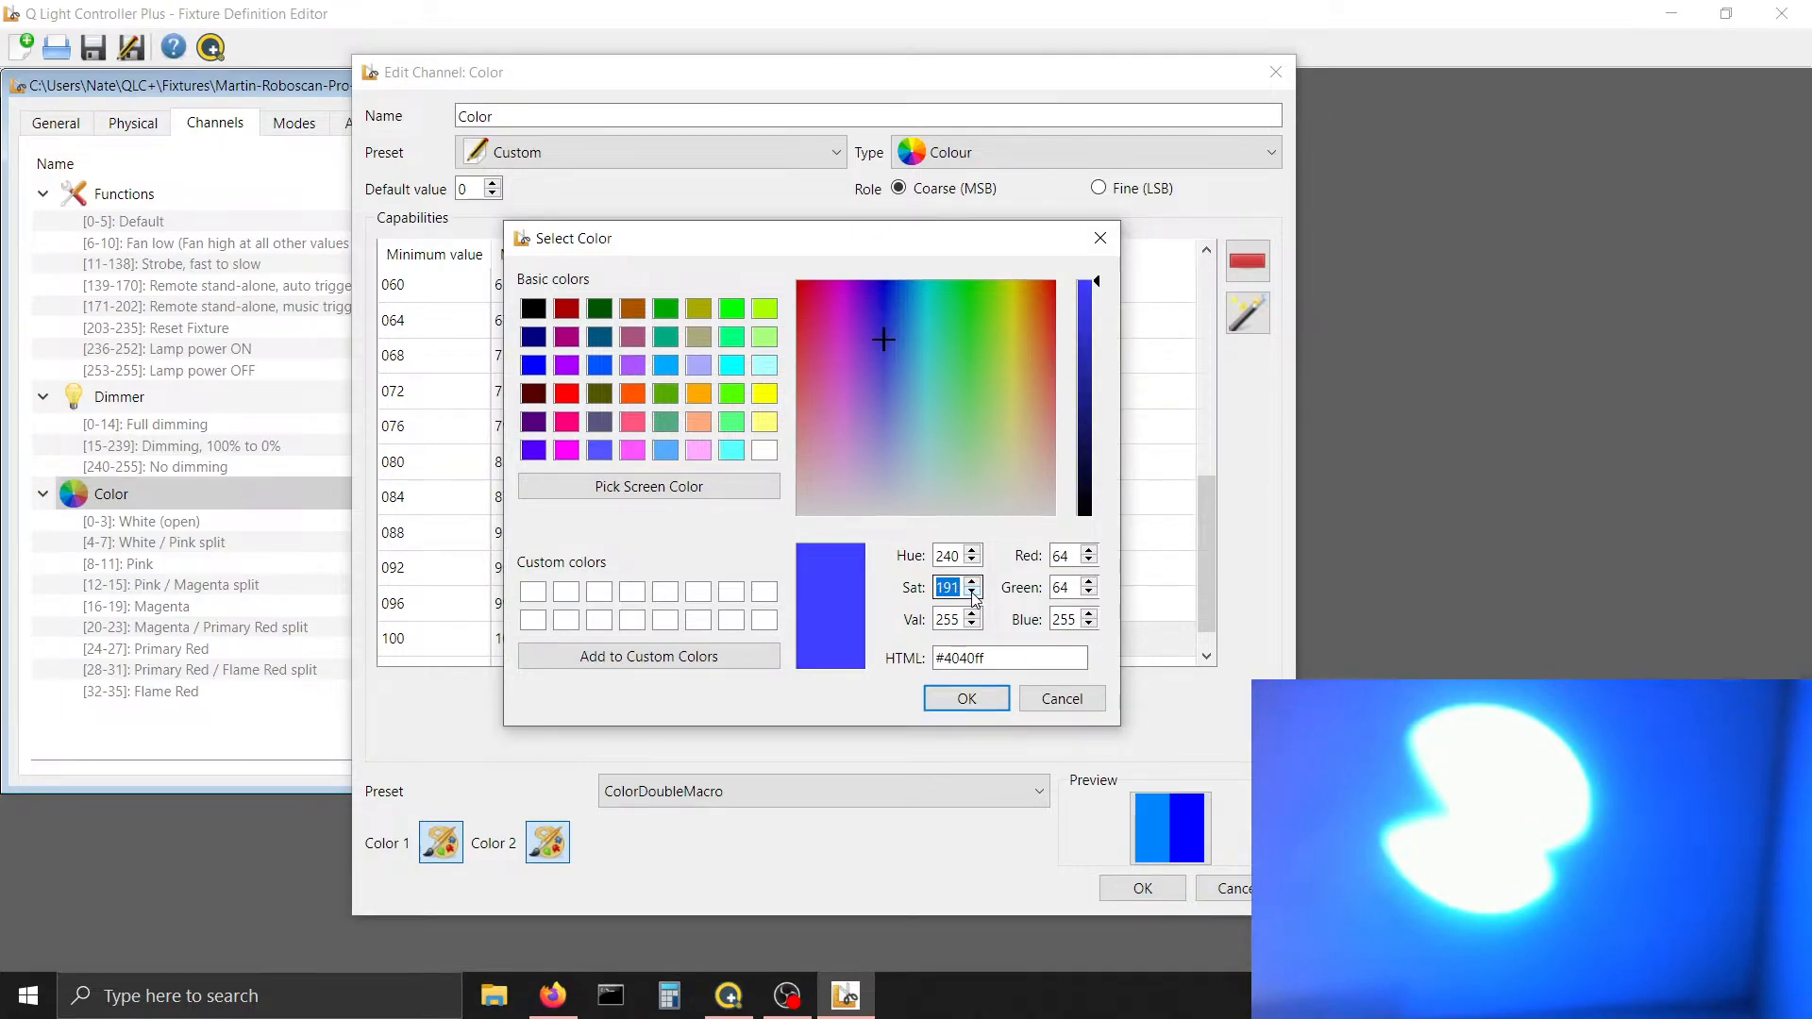
left_click(953, 699)
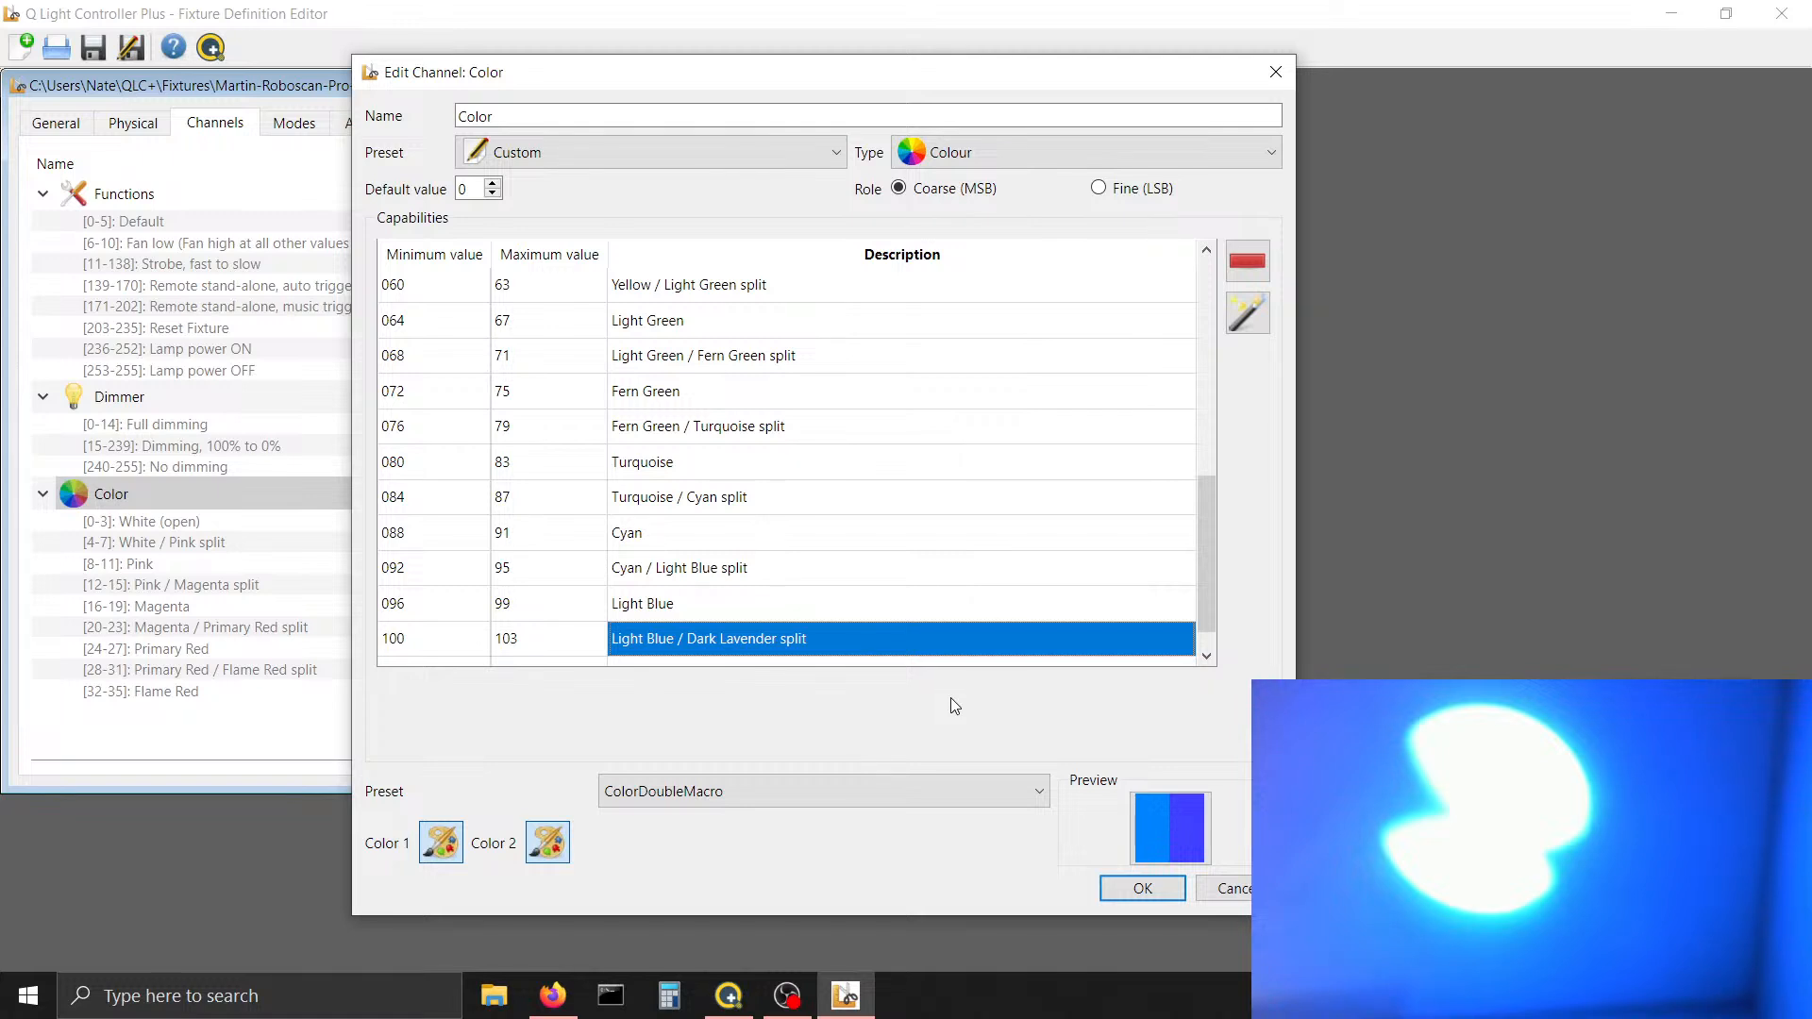
Add a capability for values 104 to 107 described as Dark Lavender
left_click(823, 613)
left_click(823, 639)
key("Tab")
key("Tab")
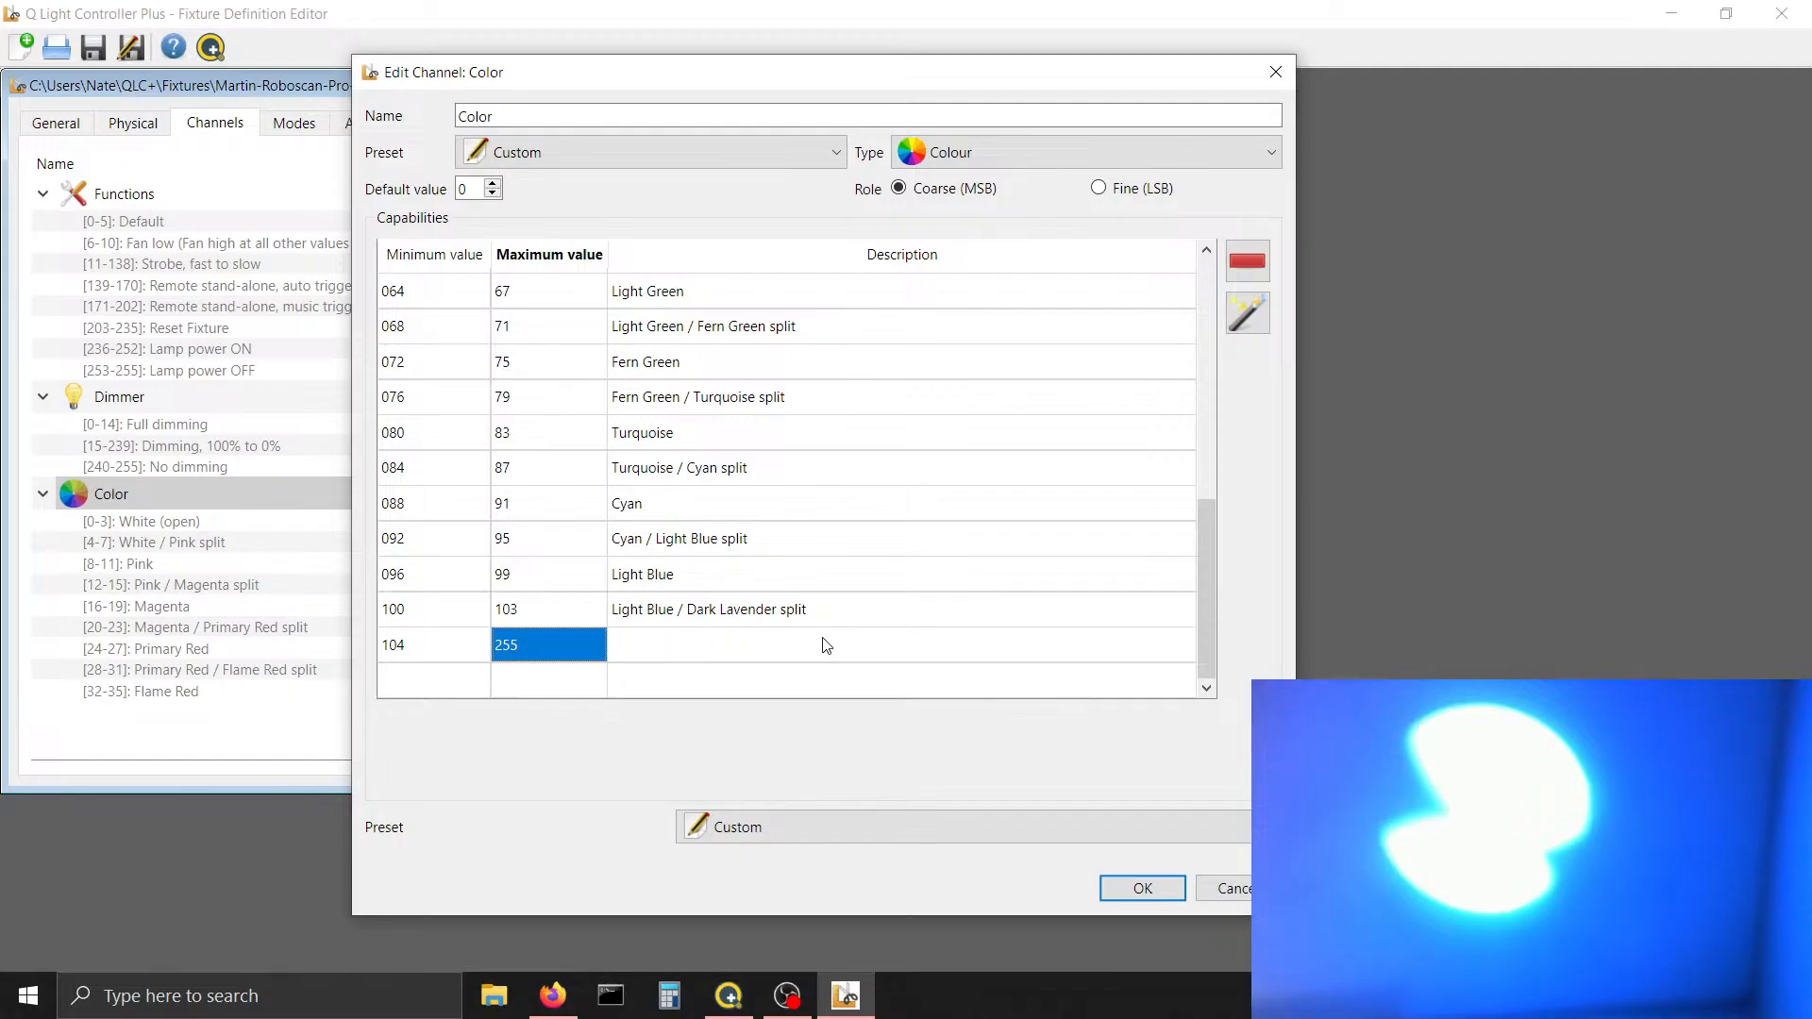
type("107")
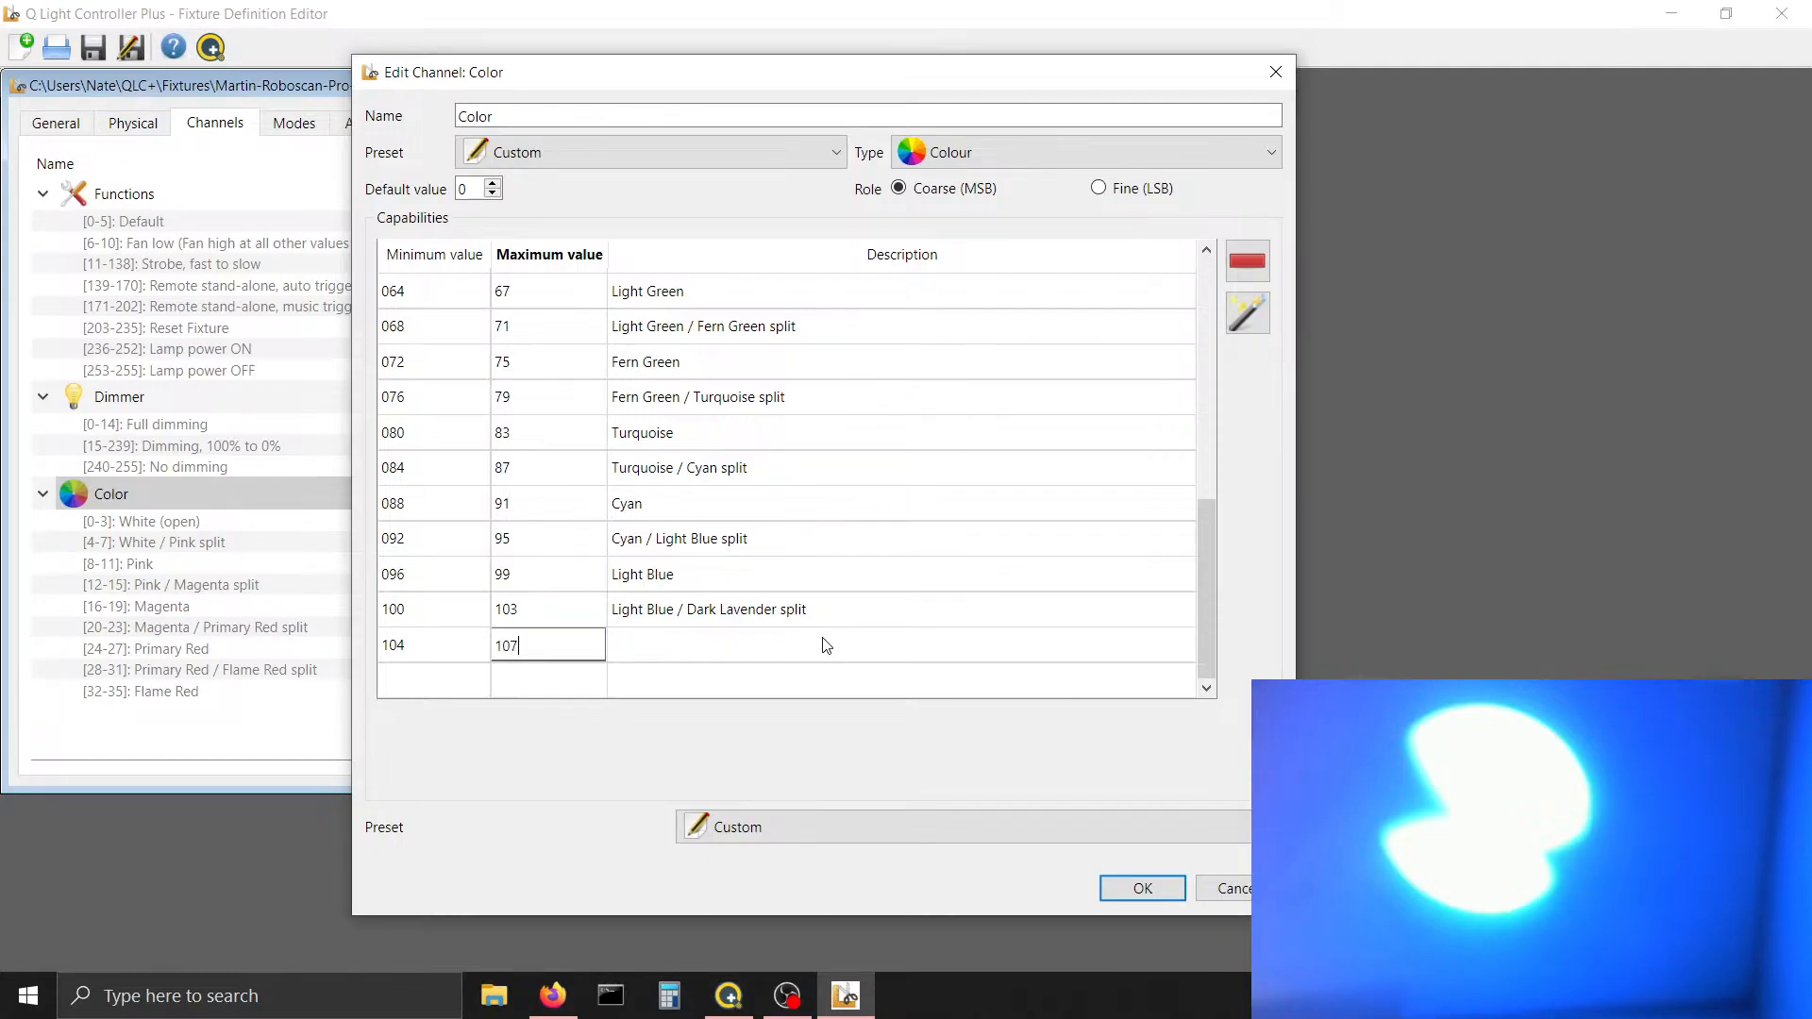
key("Tab")
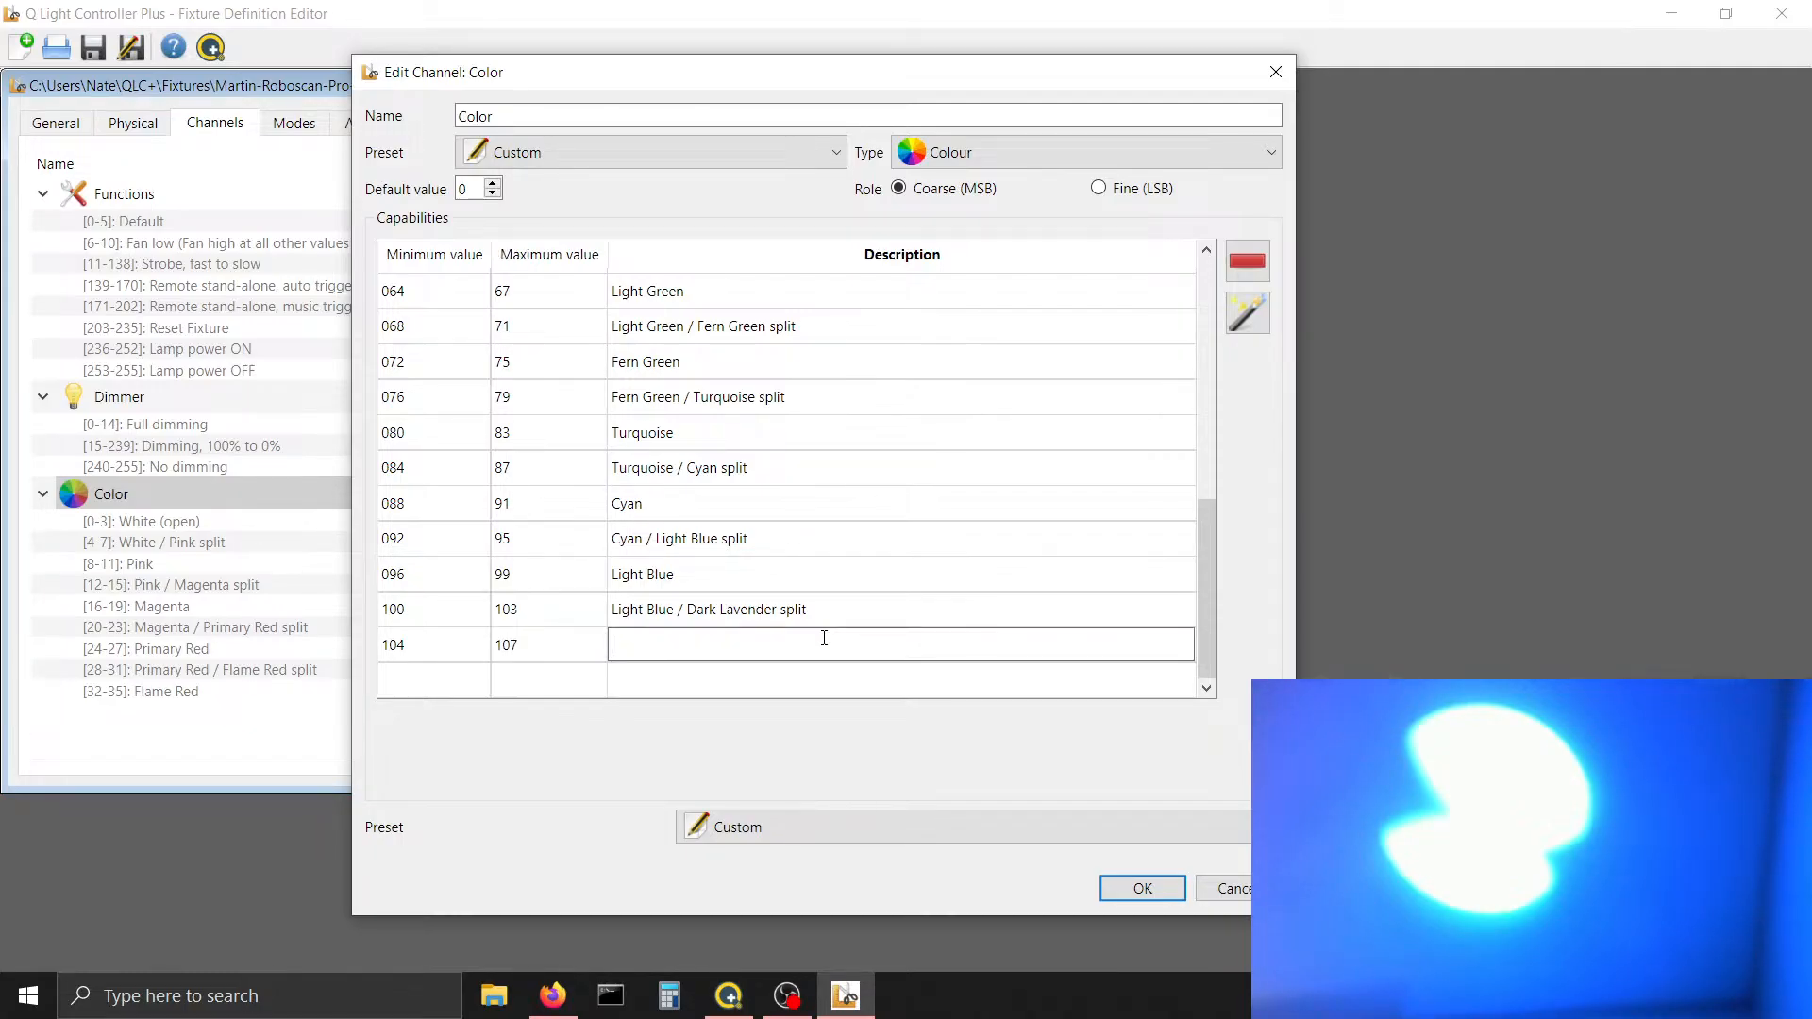
type("Dark Lavender")
left_click(809, 606)
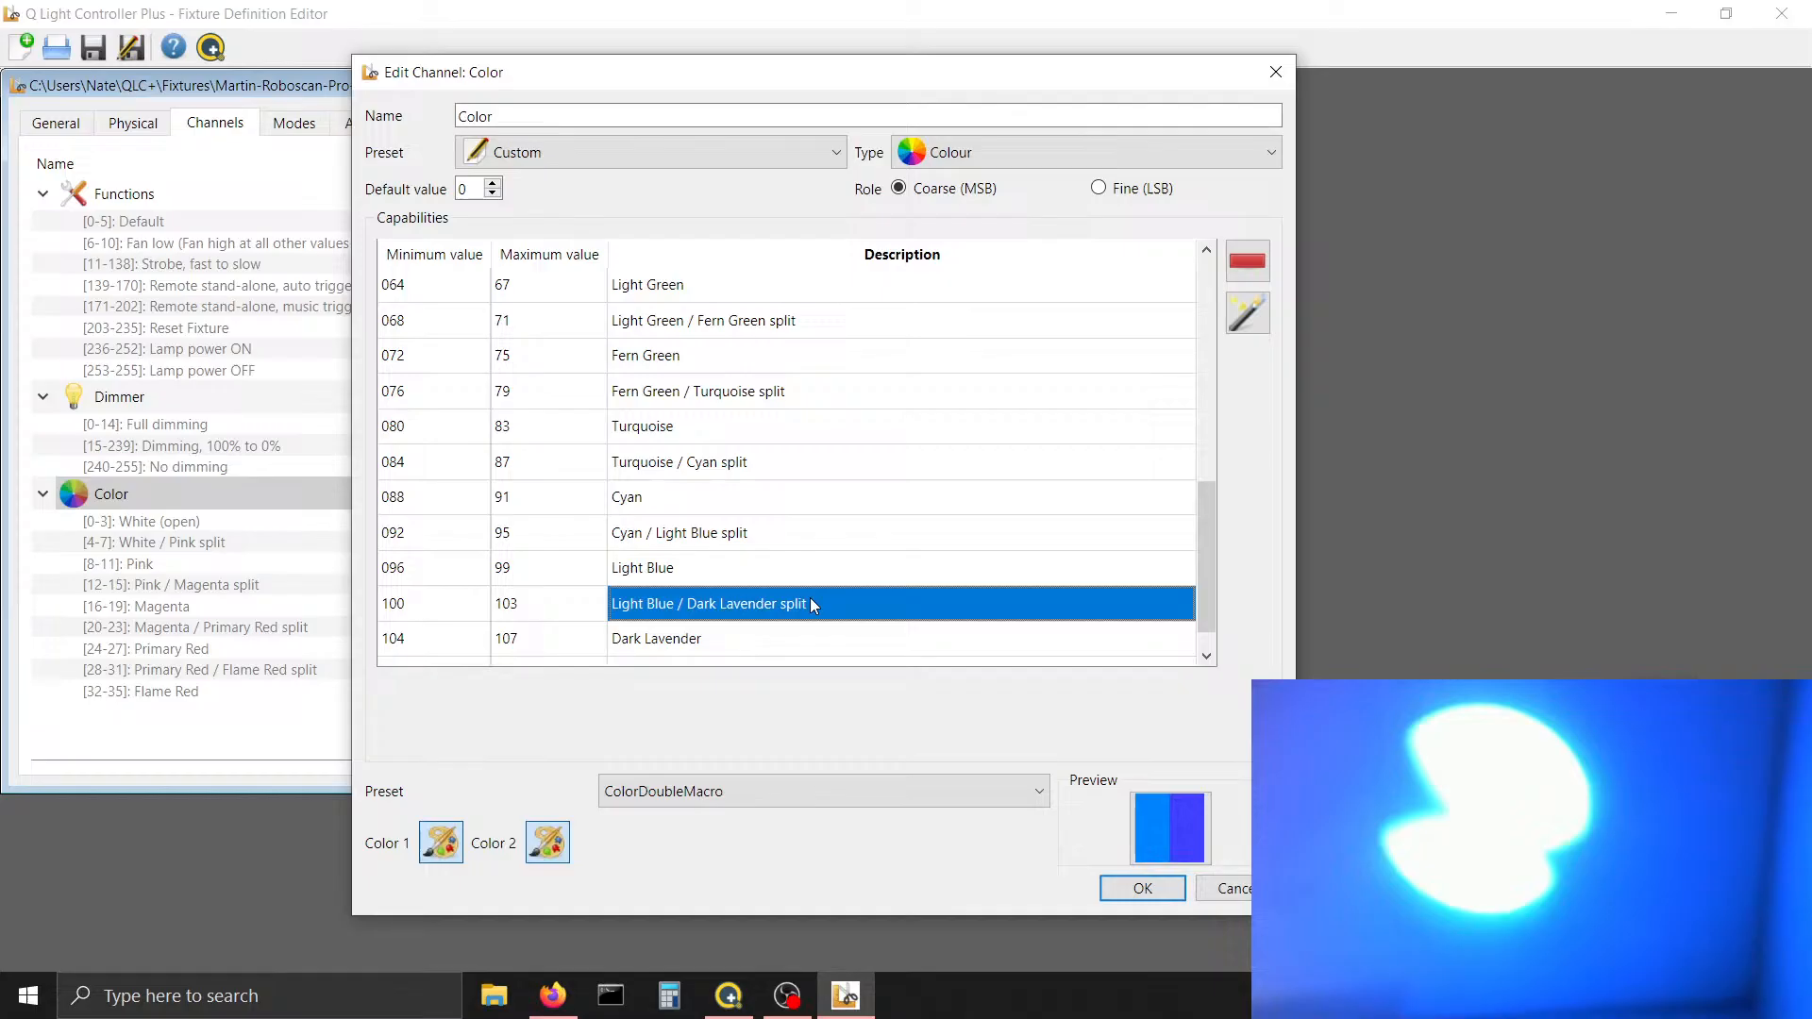
Set the Dark Lavender capability's preset to ColorMacro
left_click(735, 655)
left_click(748, 818)
left_click(746, 819)
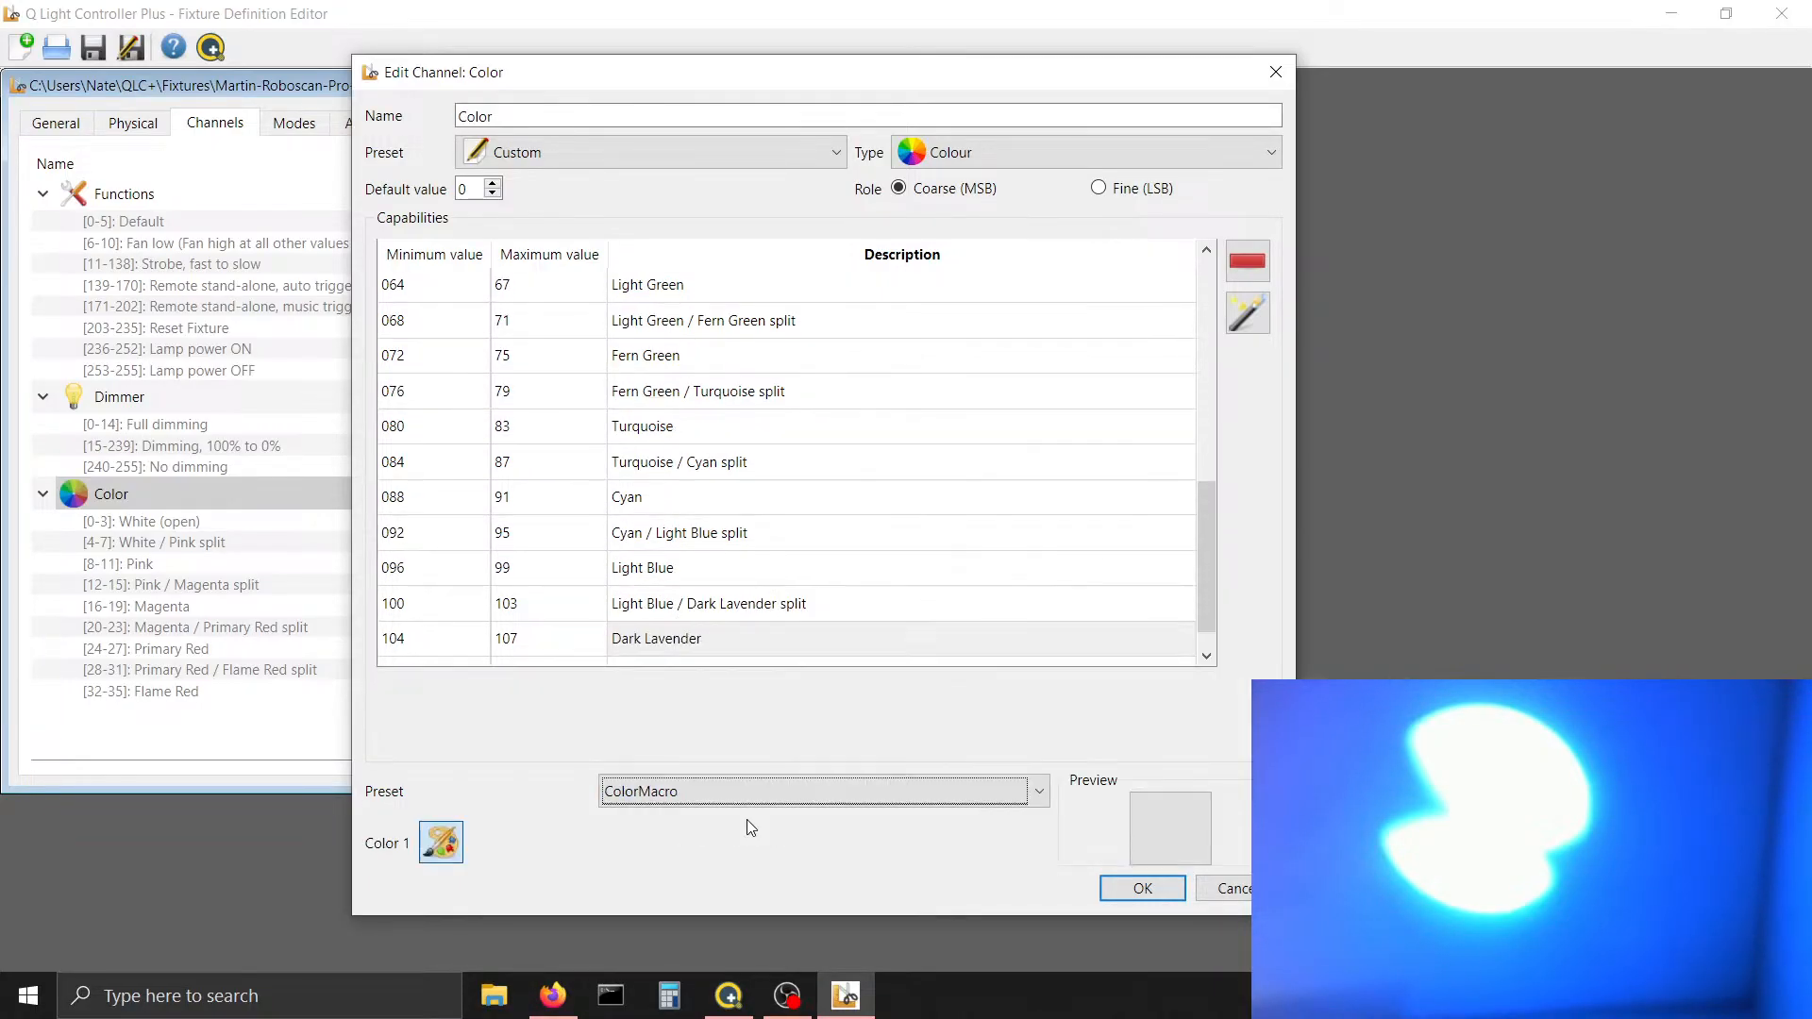
left_click(446, 839)
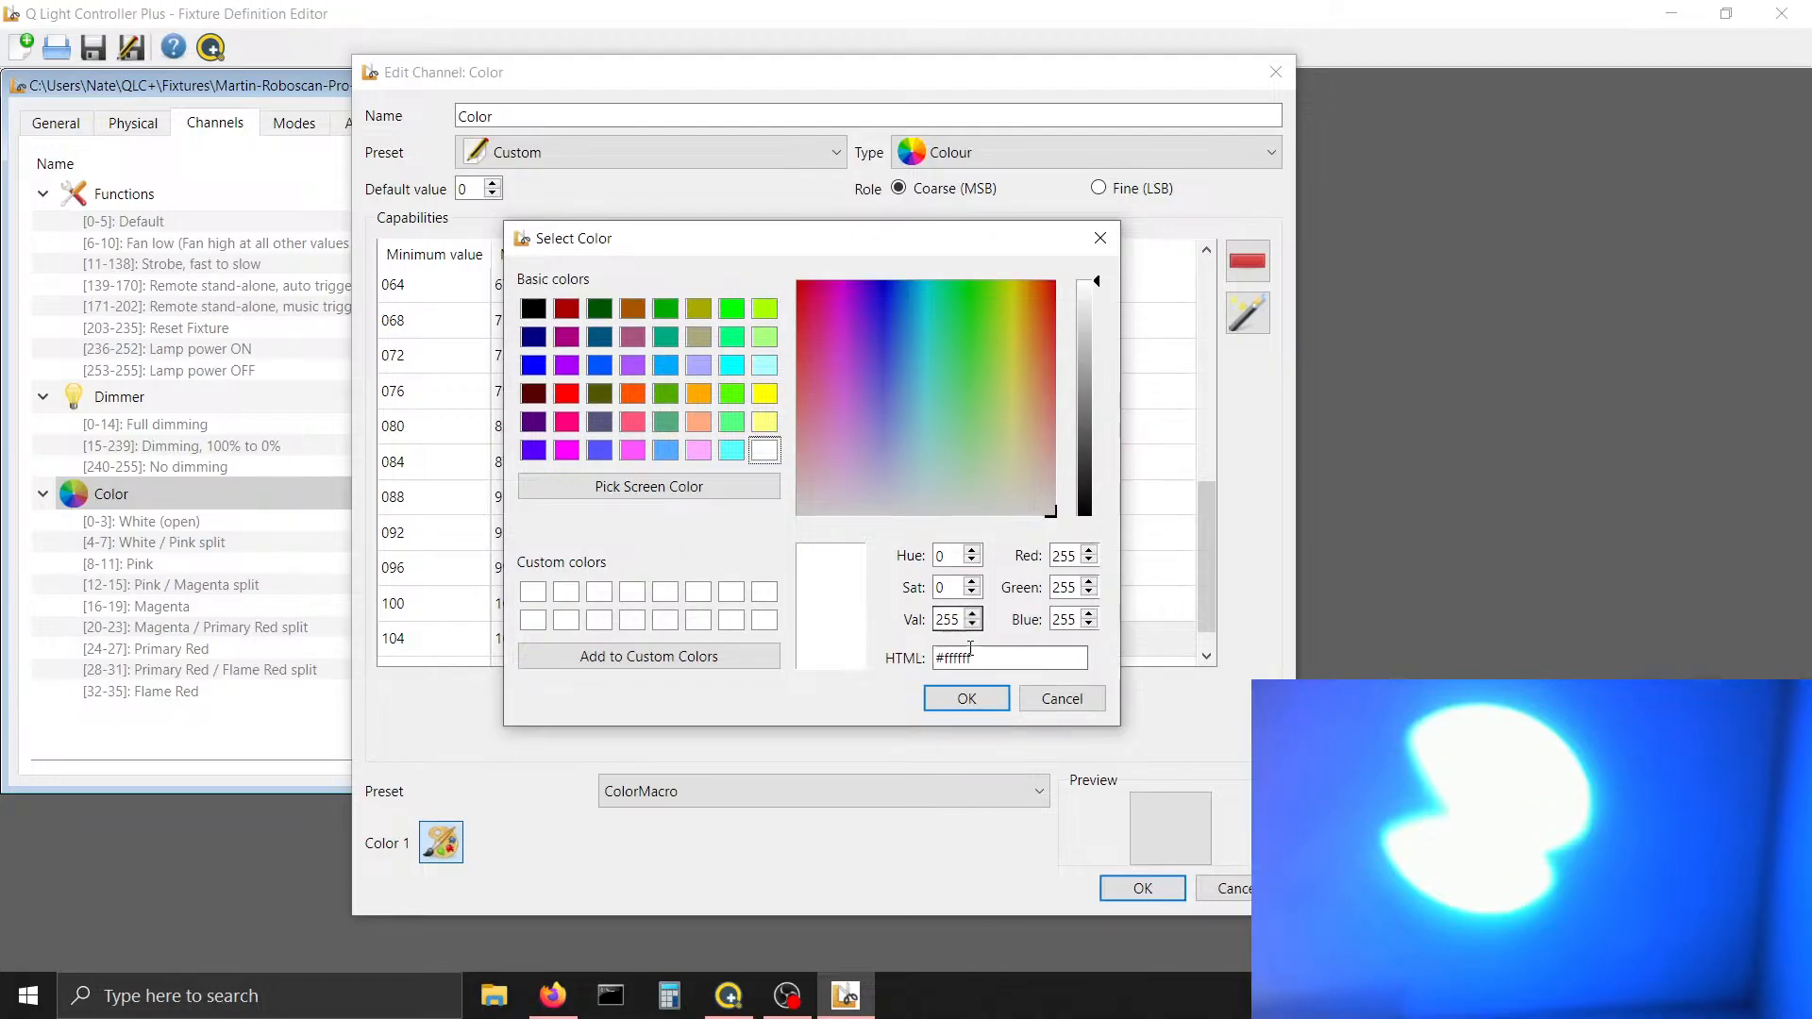
left_click(1036, 699)
left_click(943, 609)
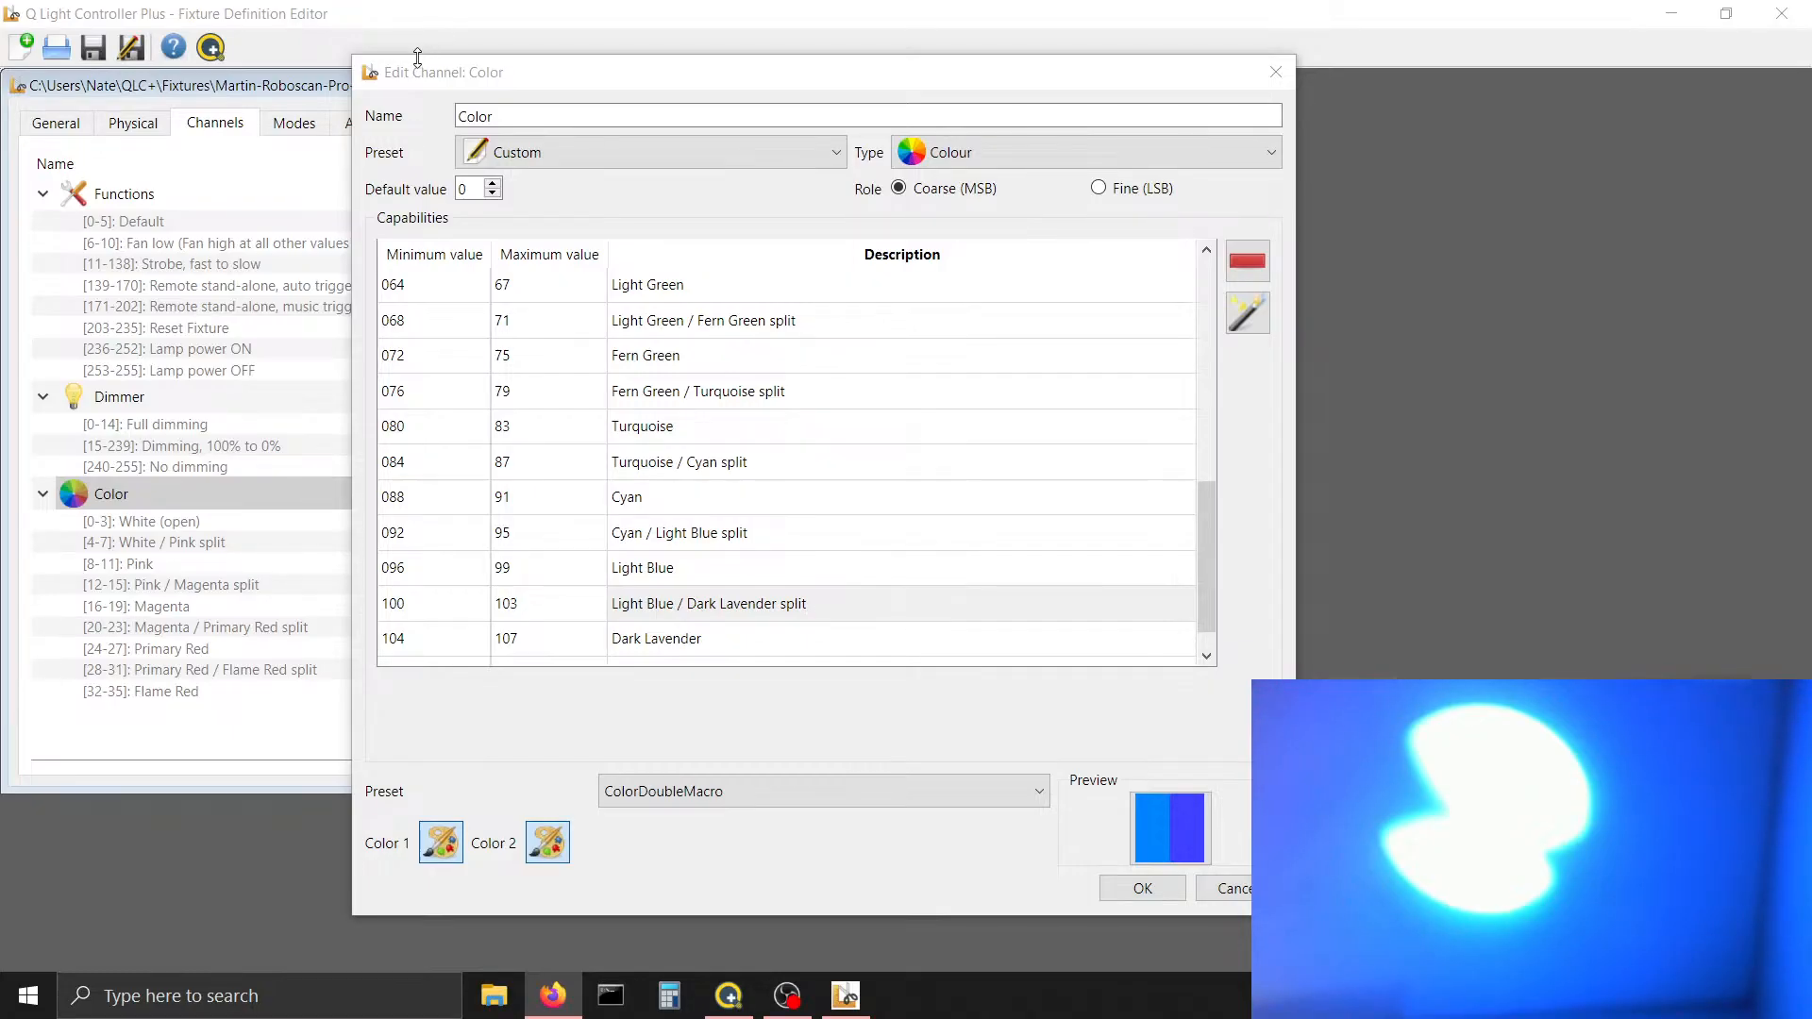
Copy the HTML code #4040ff from the second colour of the Light Blue / Dark Lavender split
left_click(827, 635)
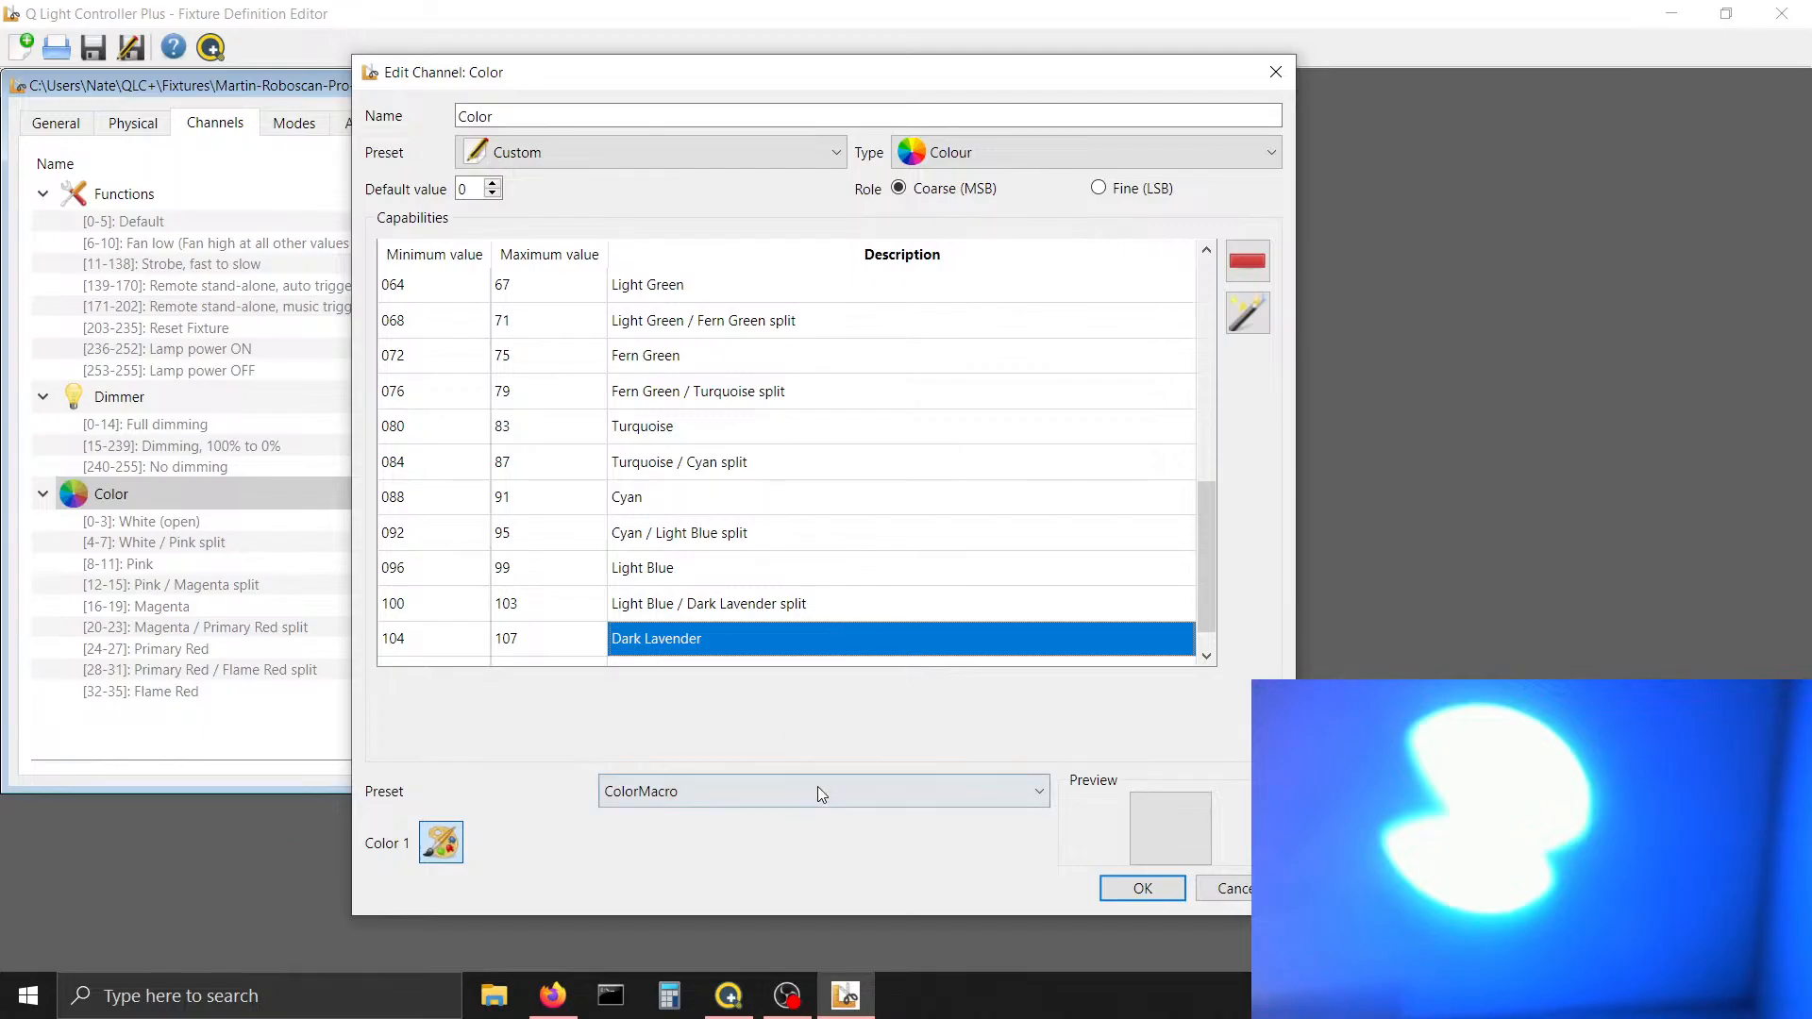
left_click(705, 613)
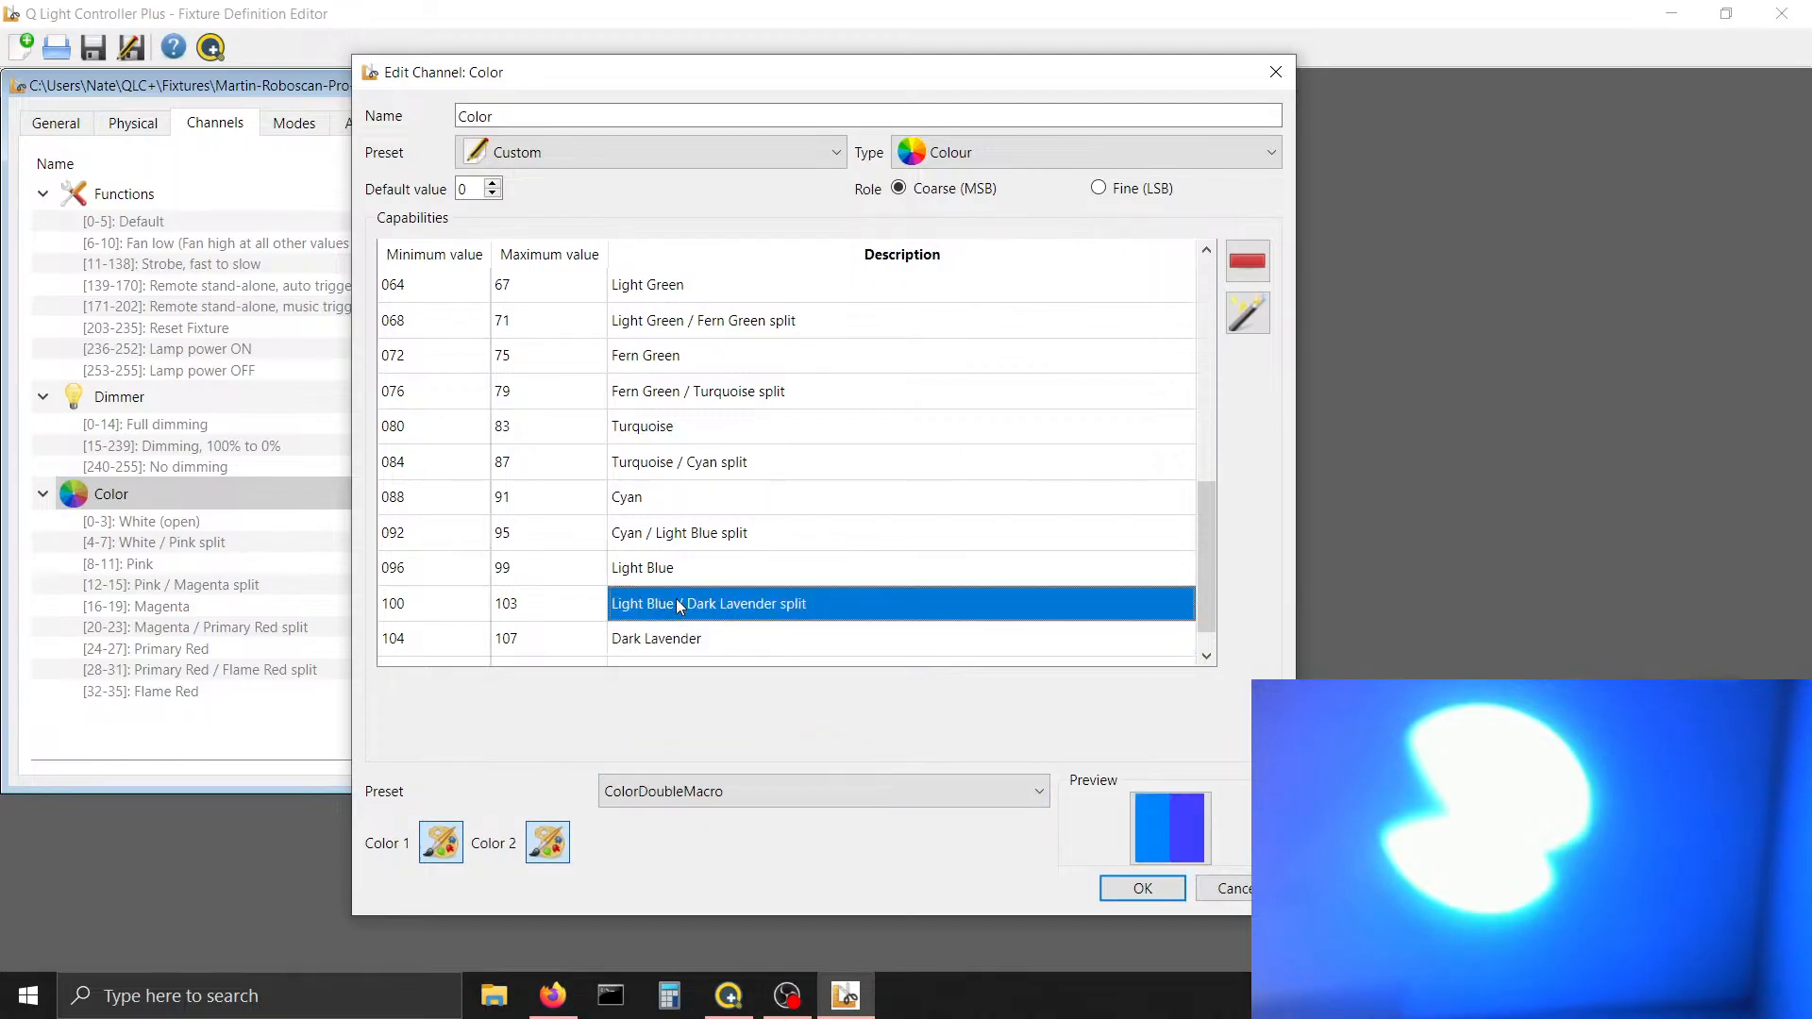
left_click(549, 841)
triple_click(1003, 660)
key("ctrl+c")
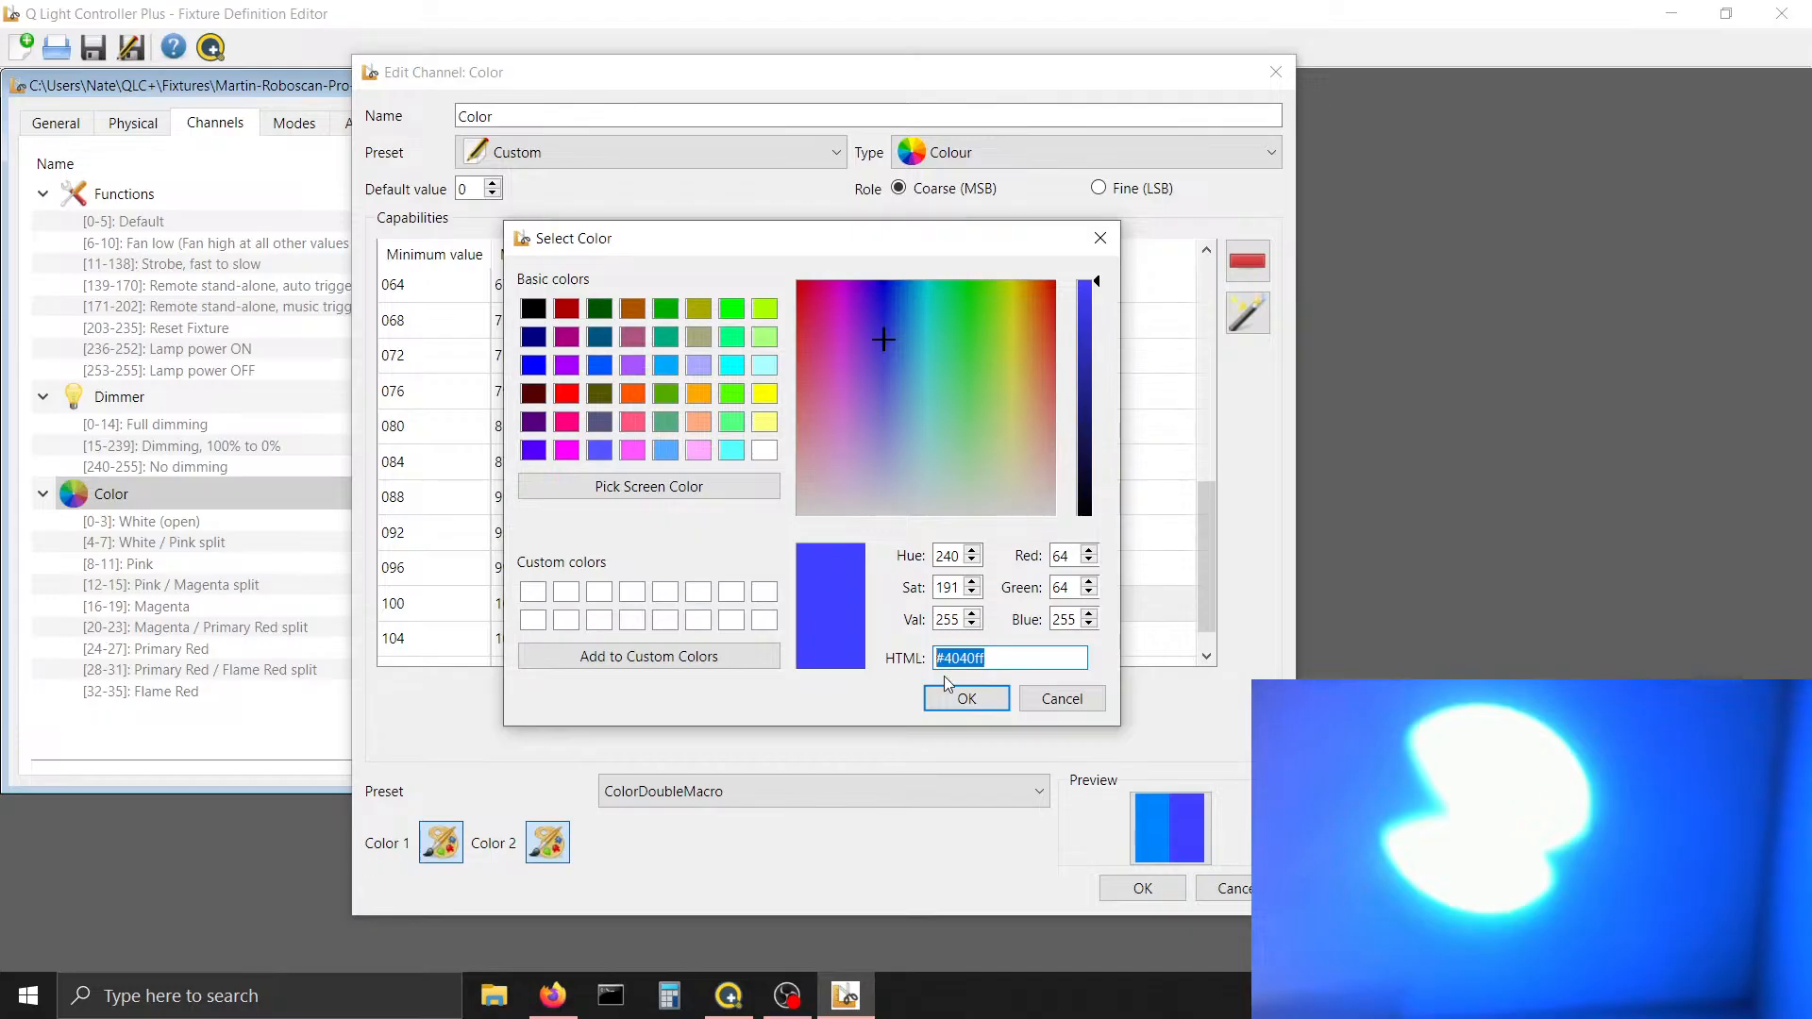
left_click(948, 701)
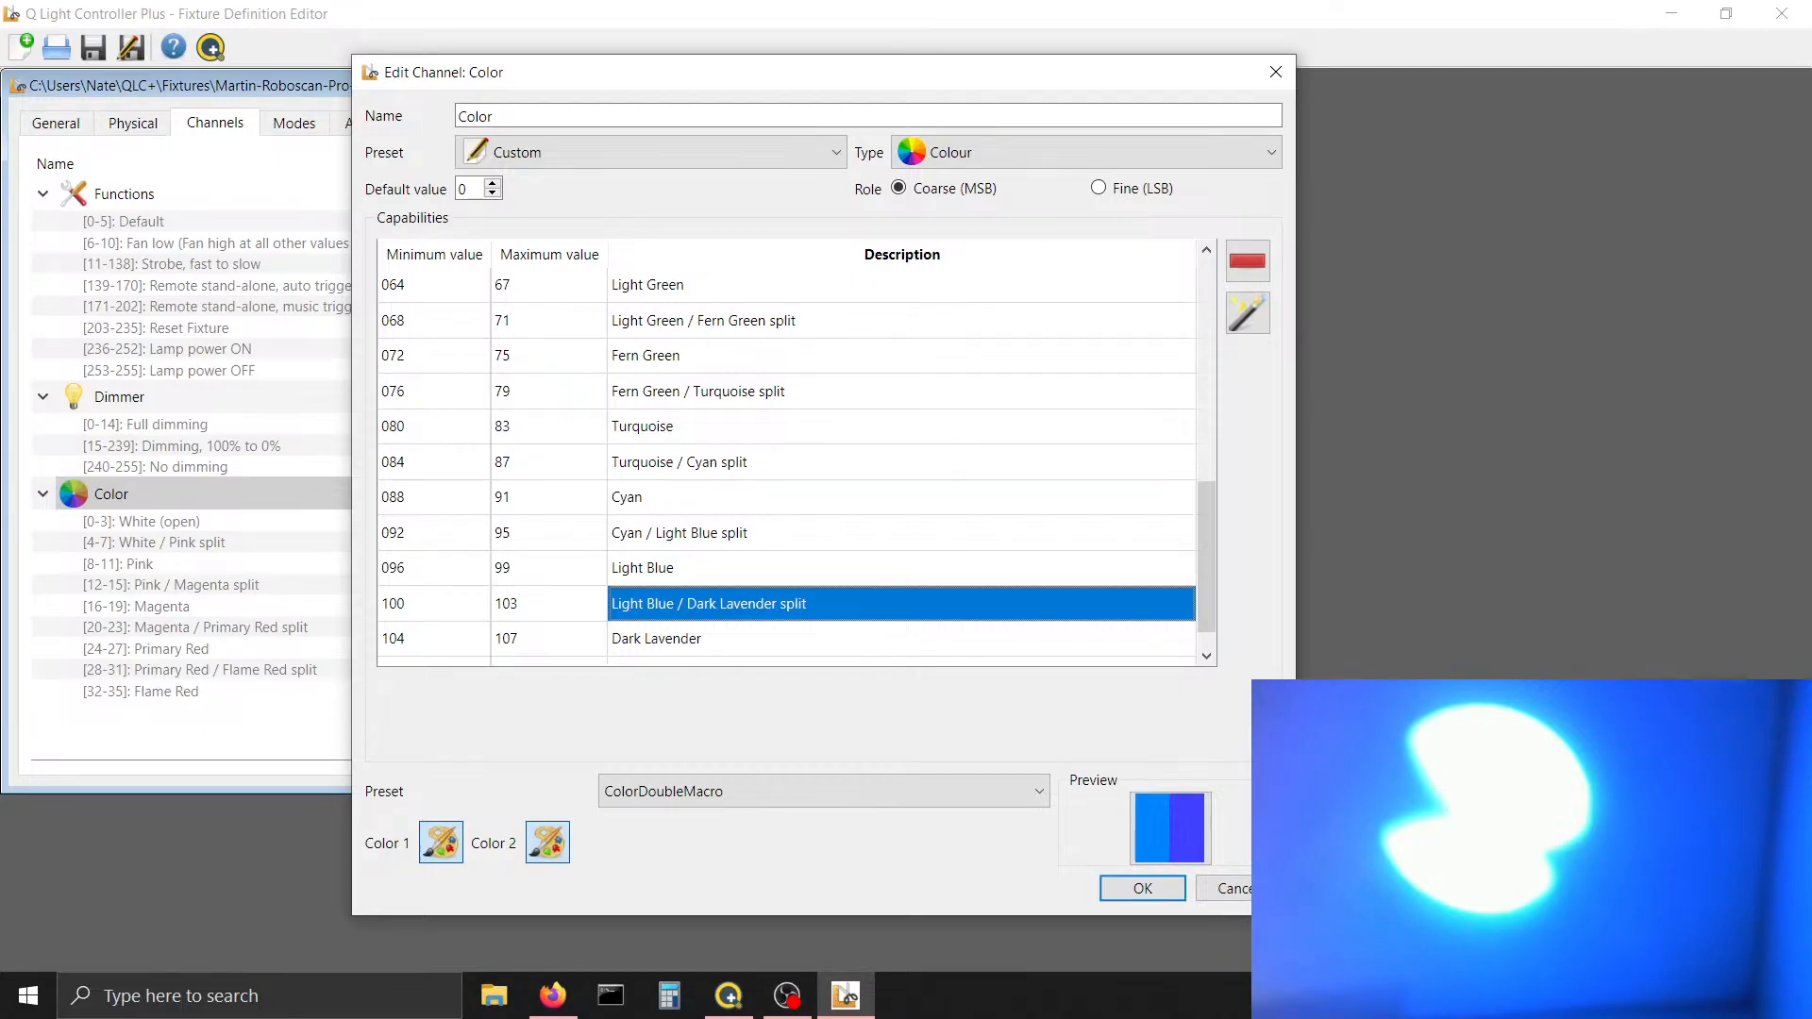
key("alt+Tab")
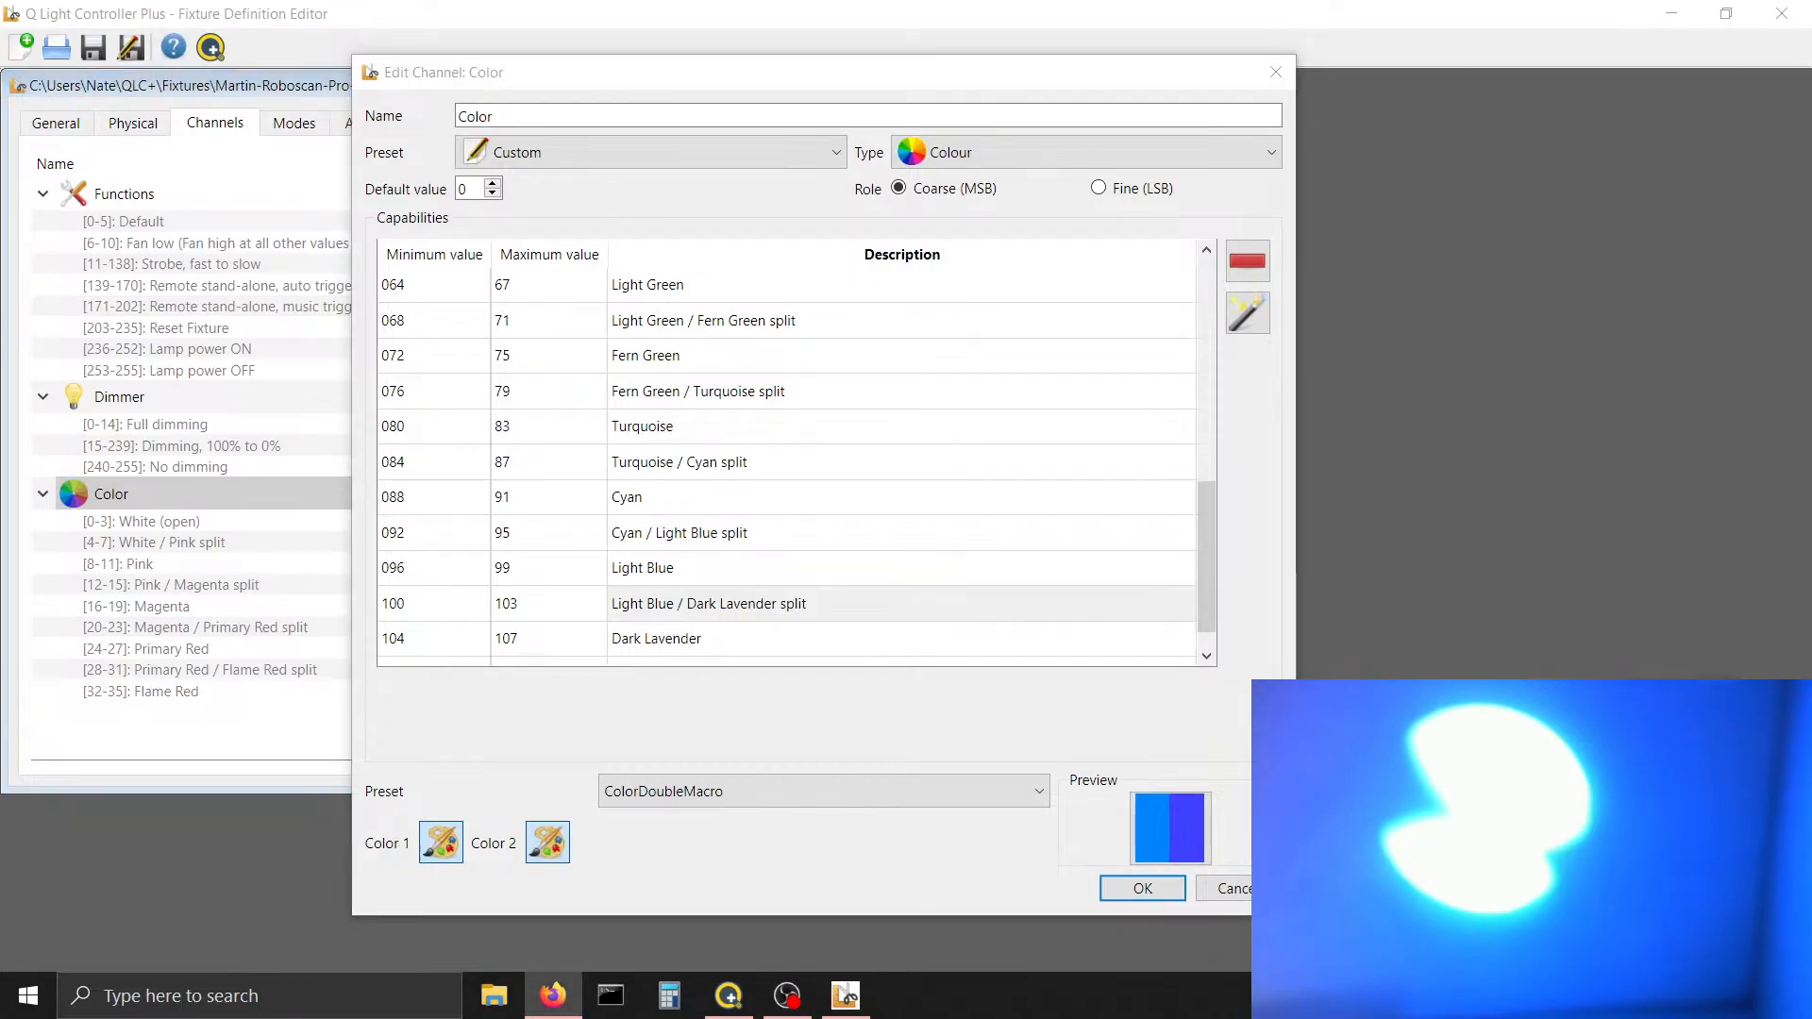
Set the Dark Lavender capability's colour to #4040ff and compare its preview with the Light Blue / Dark Lavender split
left_click(780, 628)
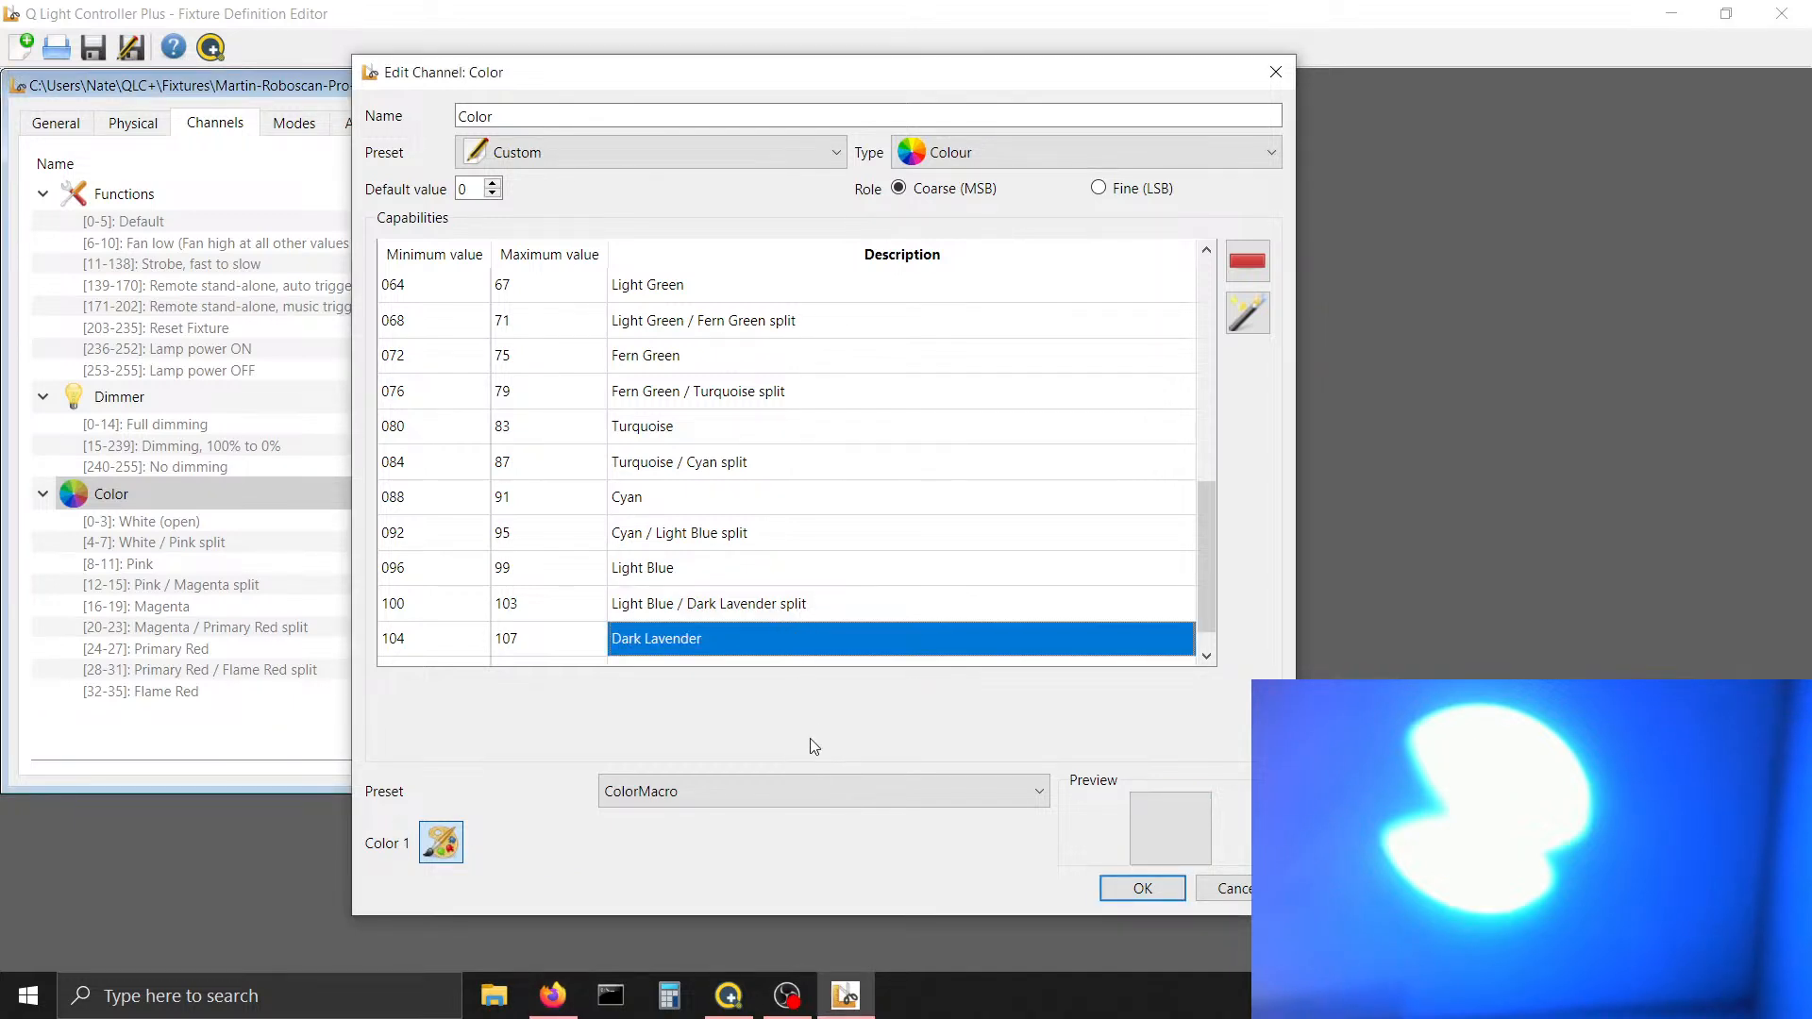
left_click(813, 789)
left_click(813, 789)
left_click(813, 789)
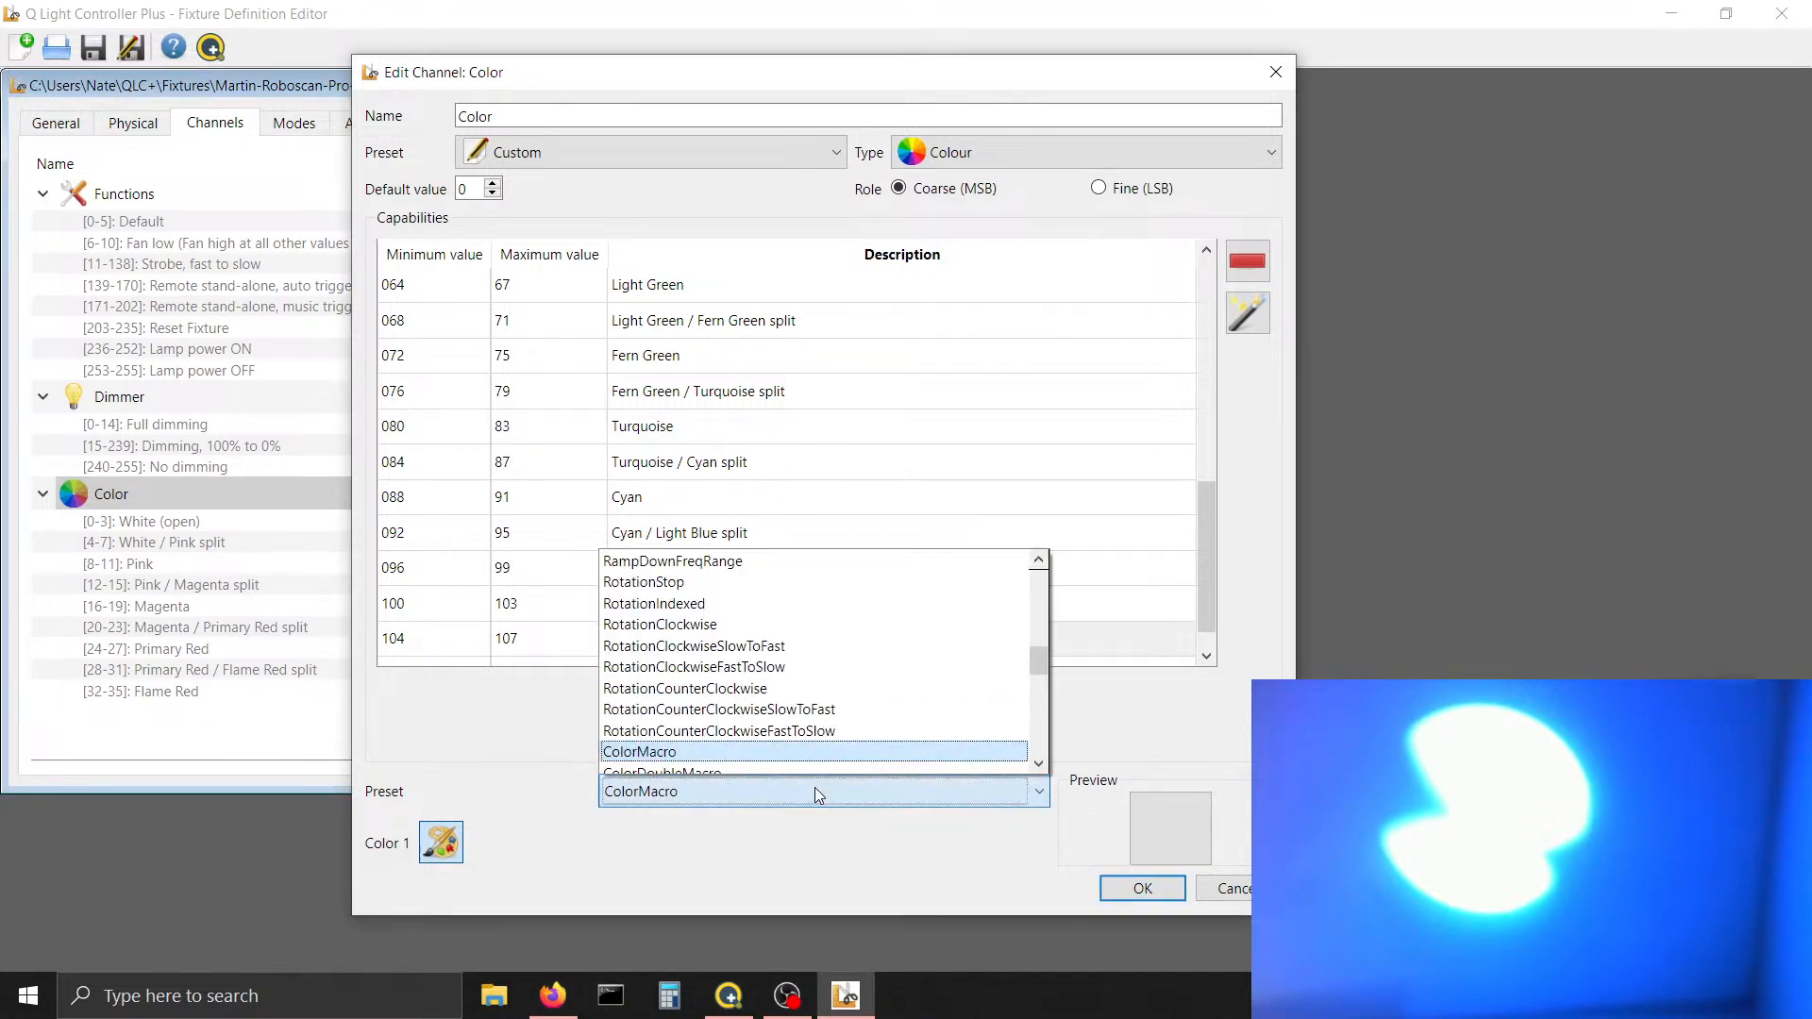
left_click(781, 732)
left_click(441, 841)
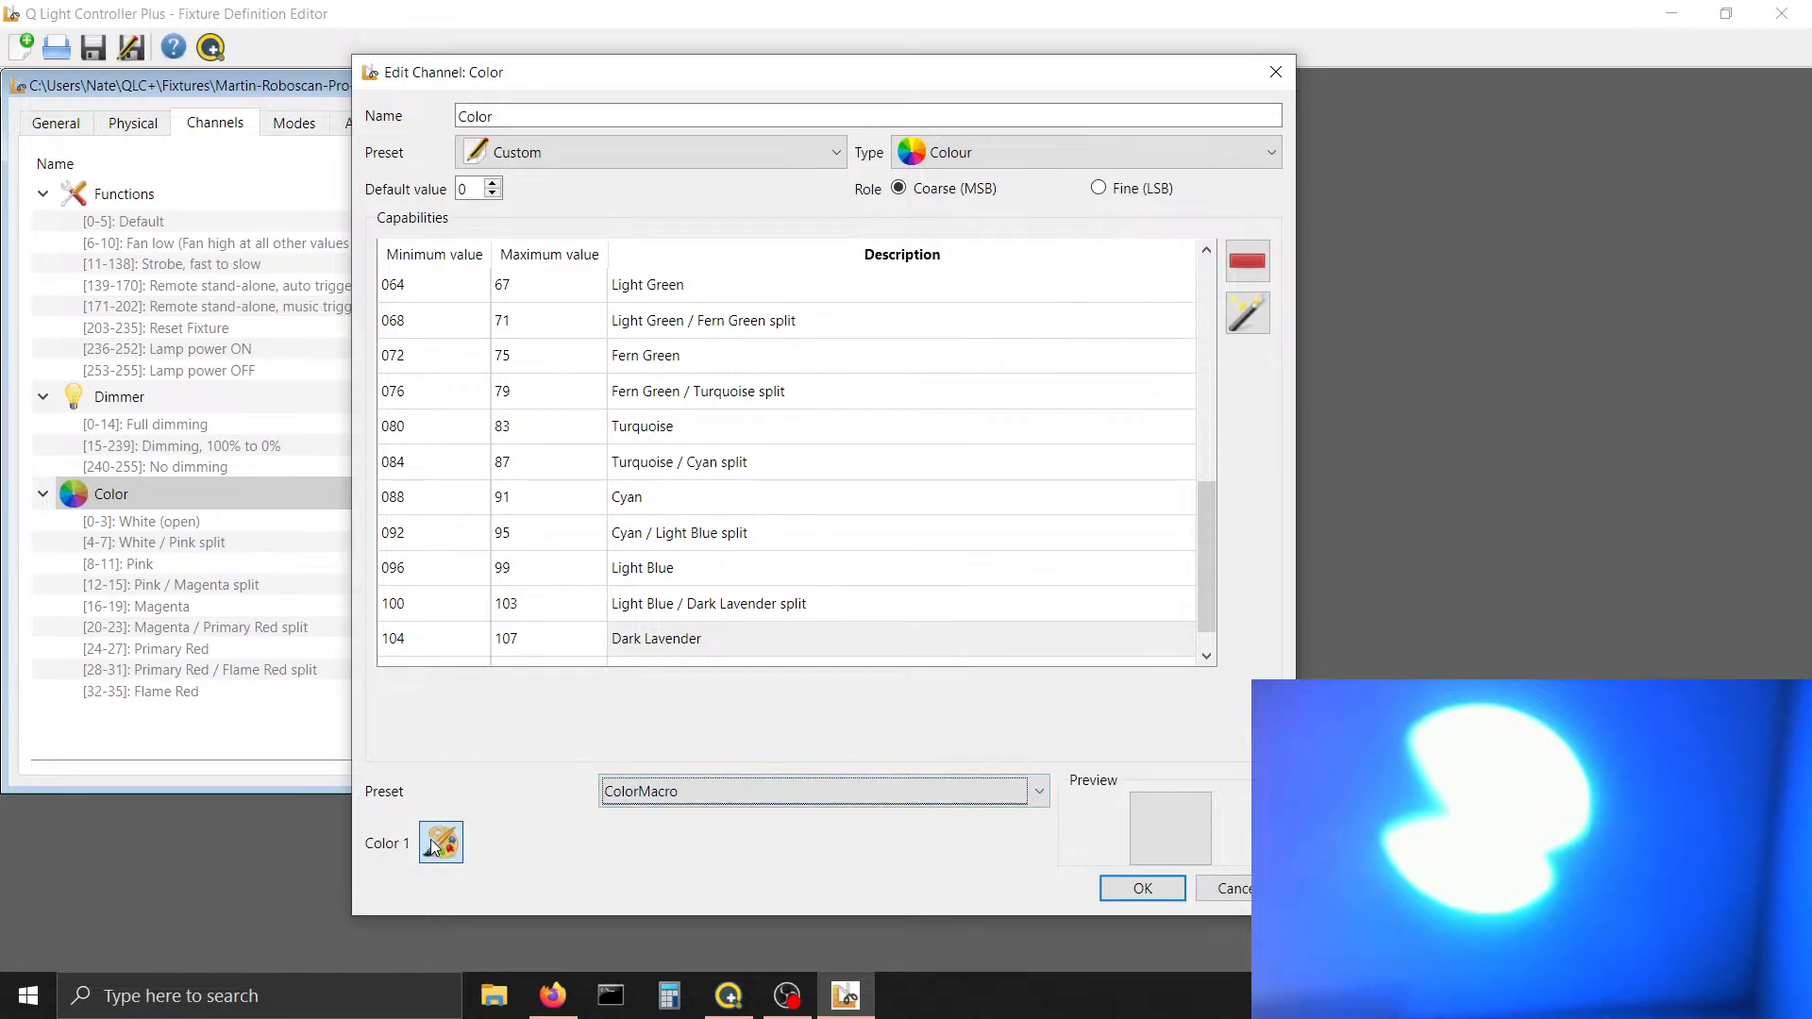
left_click(991, 648)
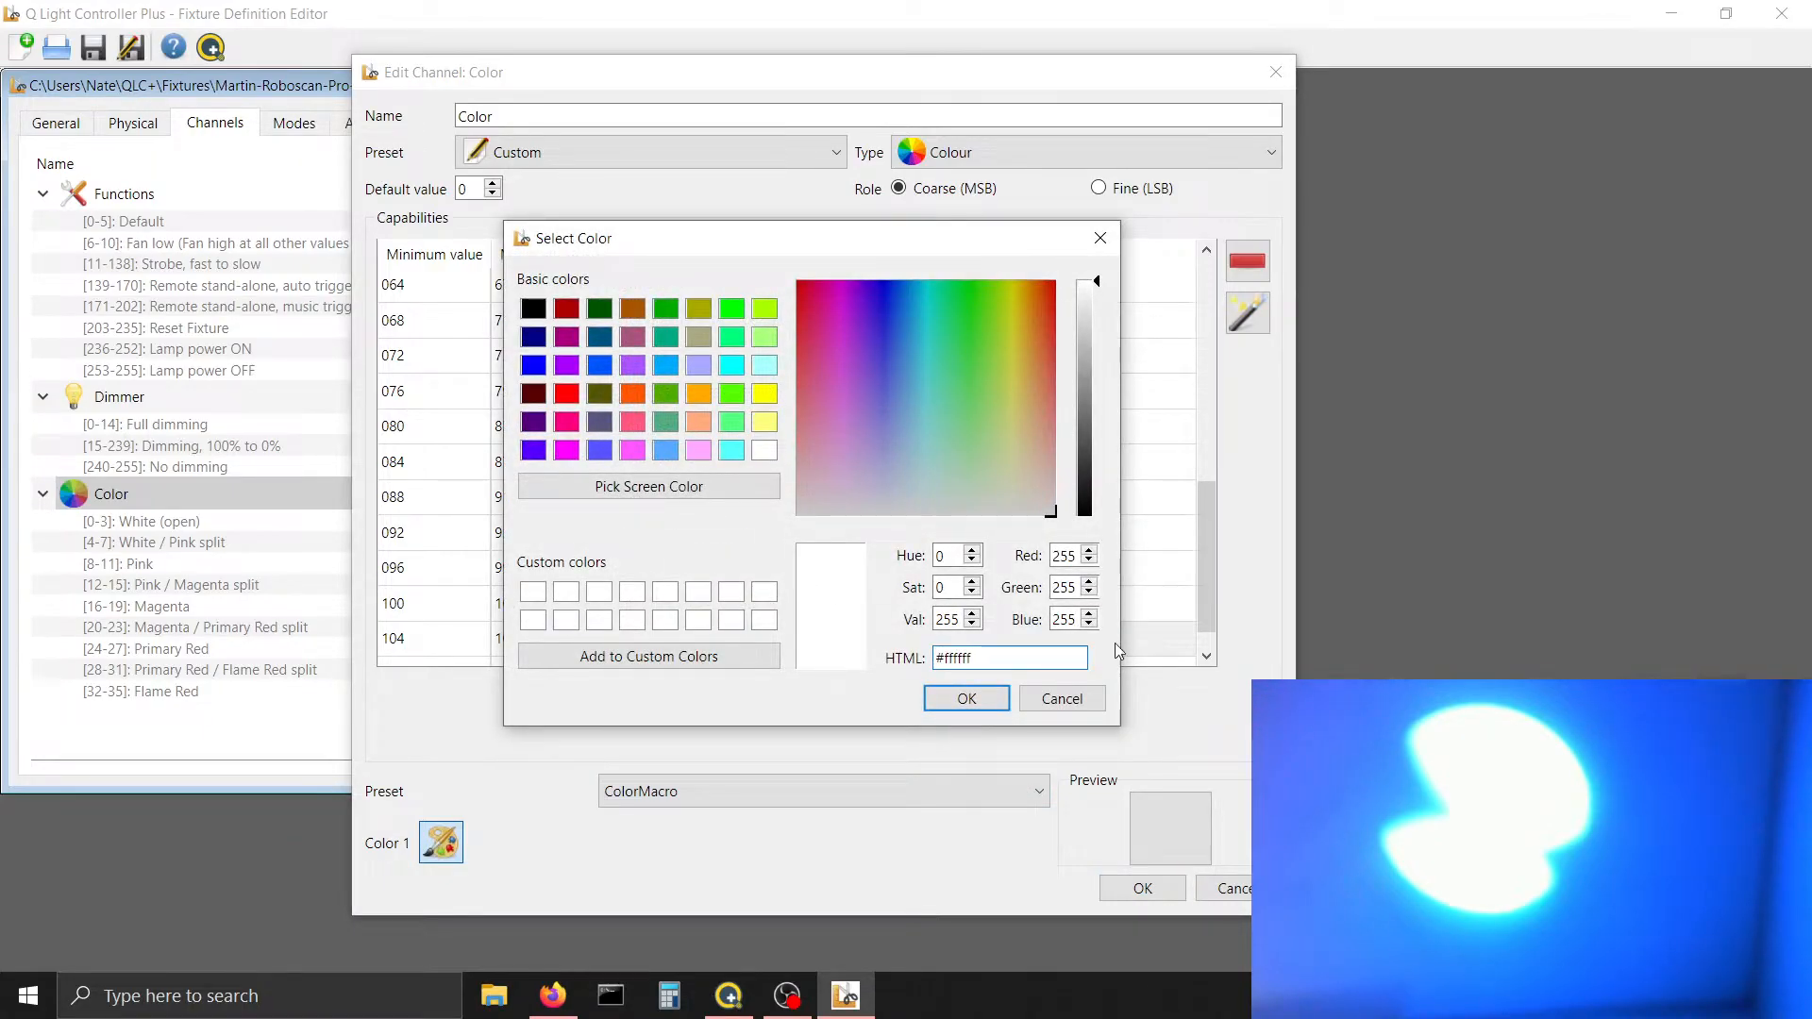
key("BackSpace")
key("BackSpace")
key("BackSpace")
key("BackSpace")
key("BackSpace")
key("BackSpace")
key("BackSpace")
type("#4040FF")
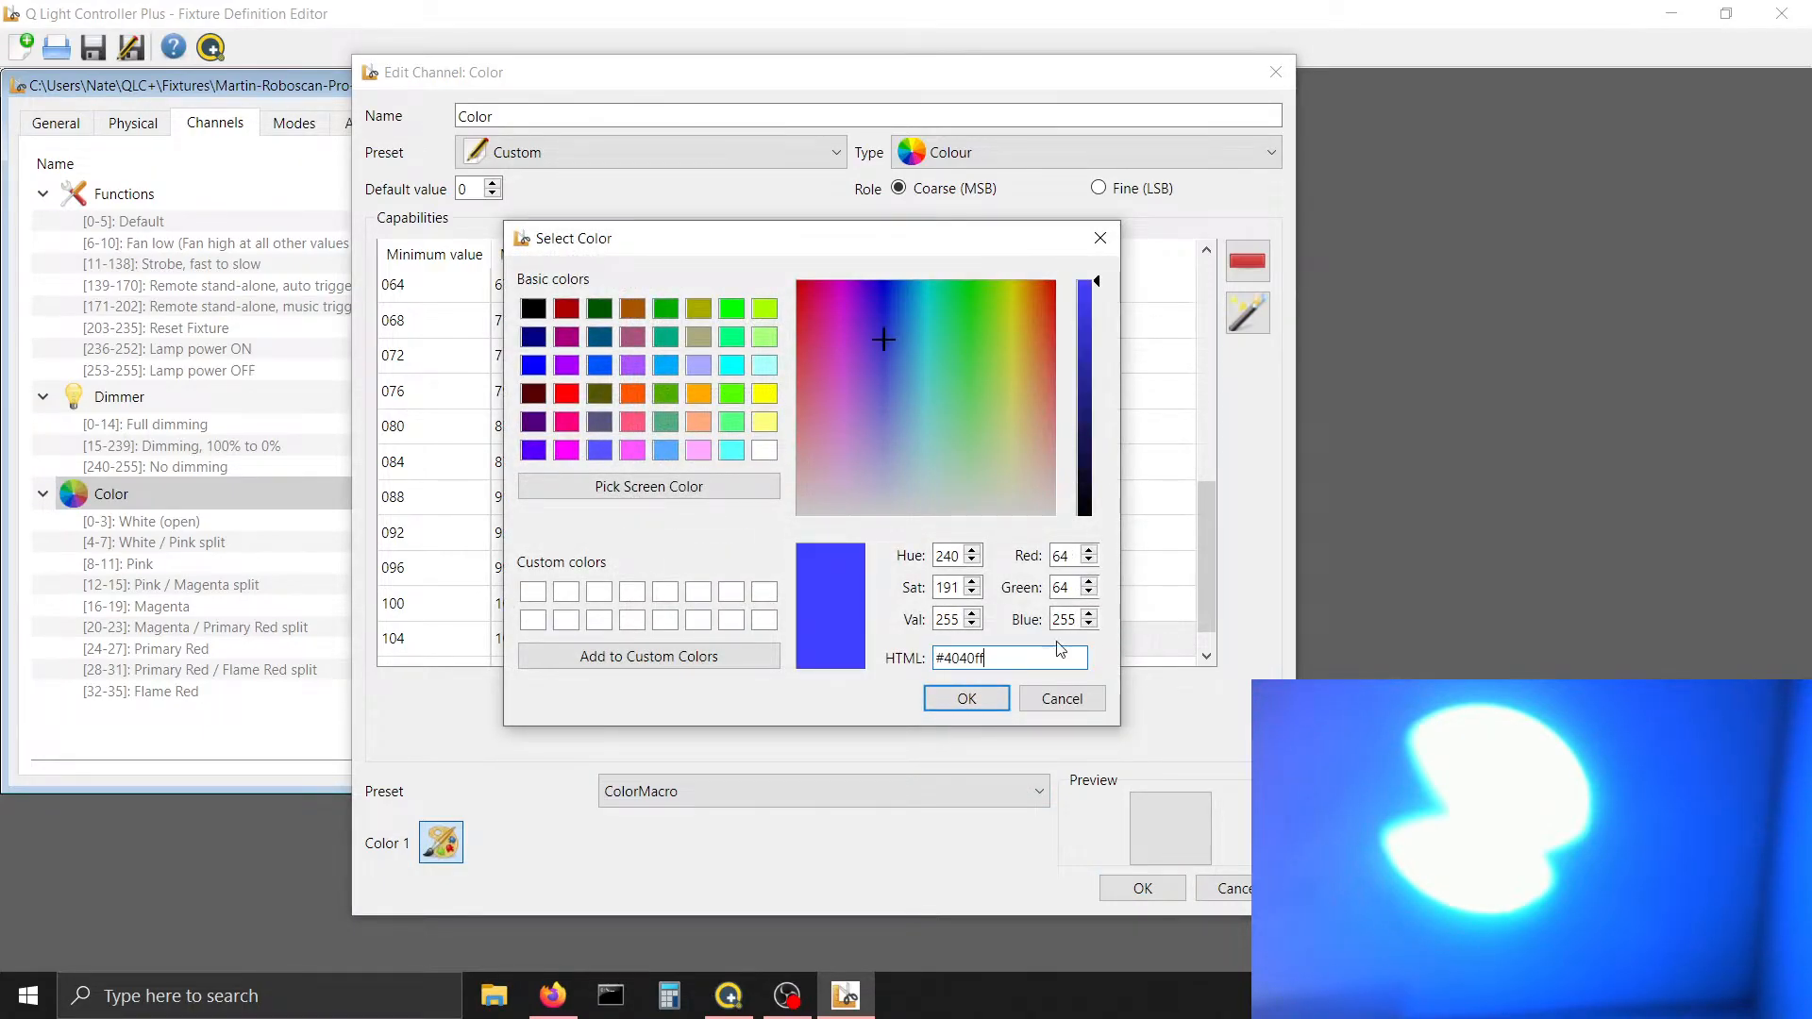
left_click(964, 698)
left_click(857, 606)
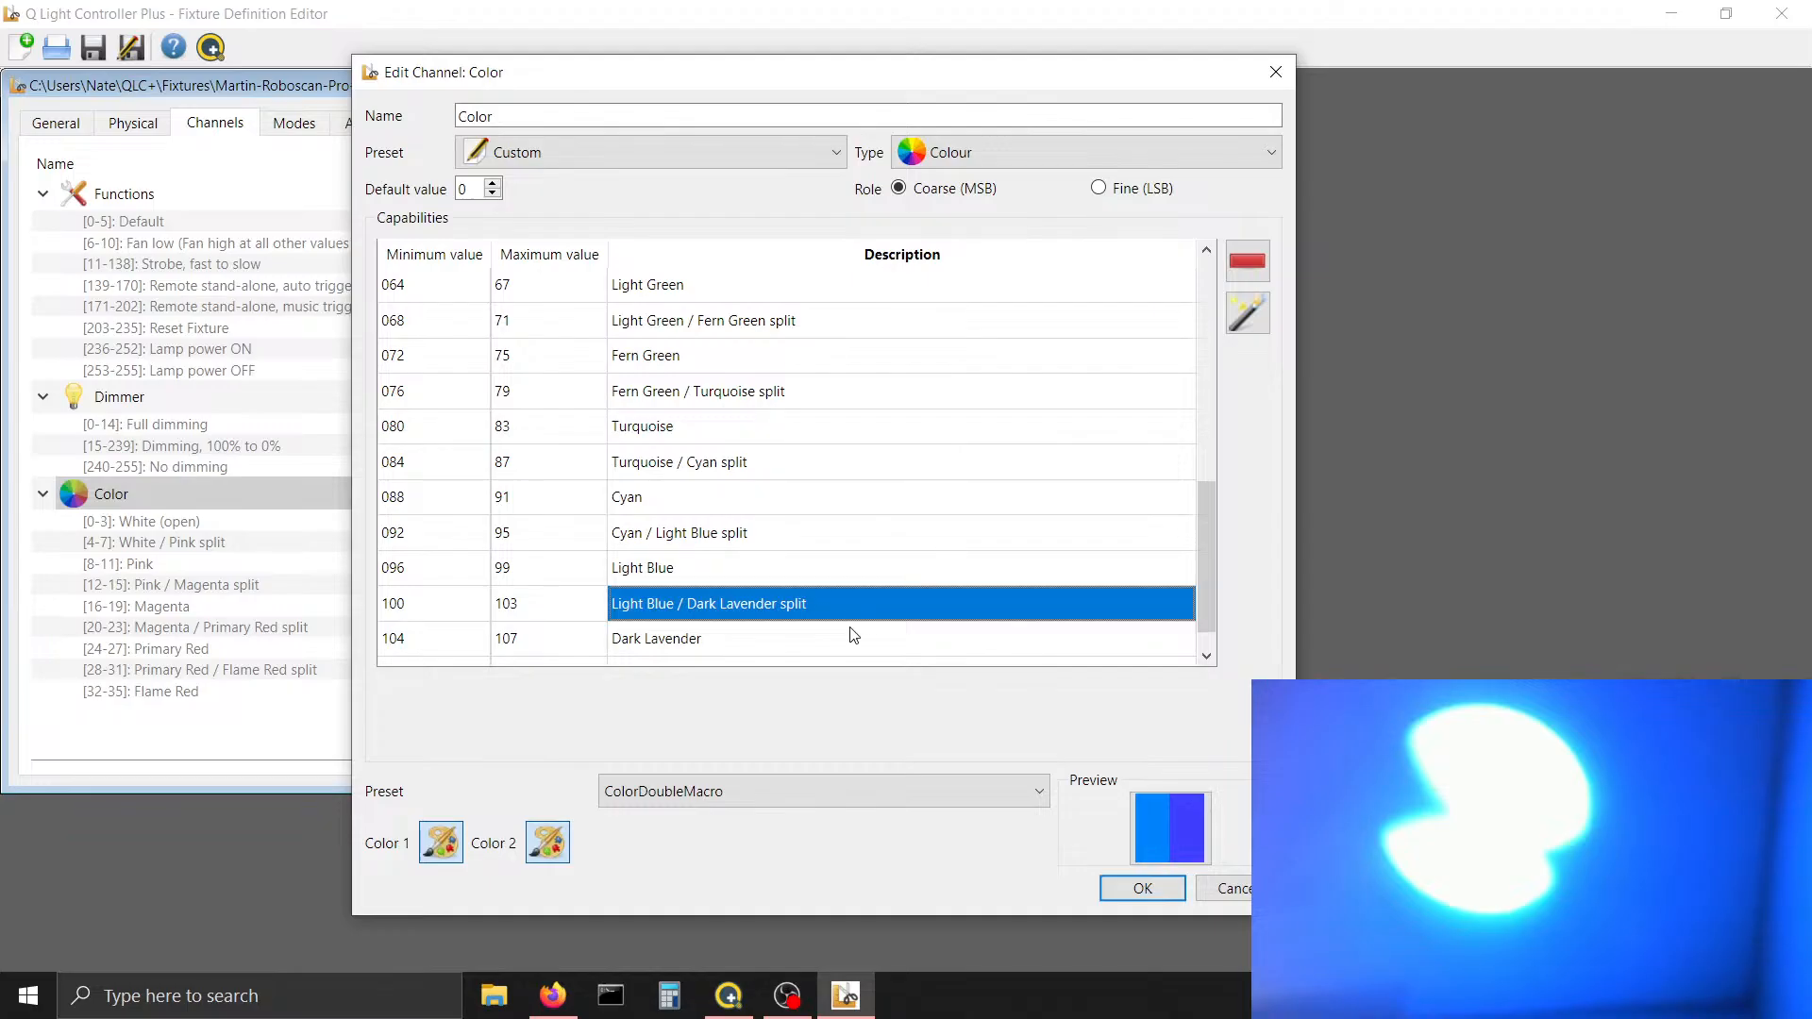
left_click(846, 636)
left_click(847, 609)
Add a new capability below Dark Lavender covering values 108 to 111
left_click(836, 636)
key("Tab")
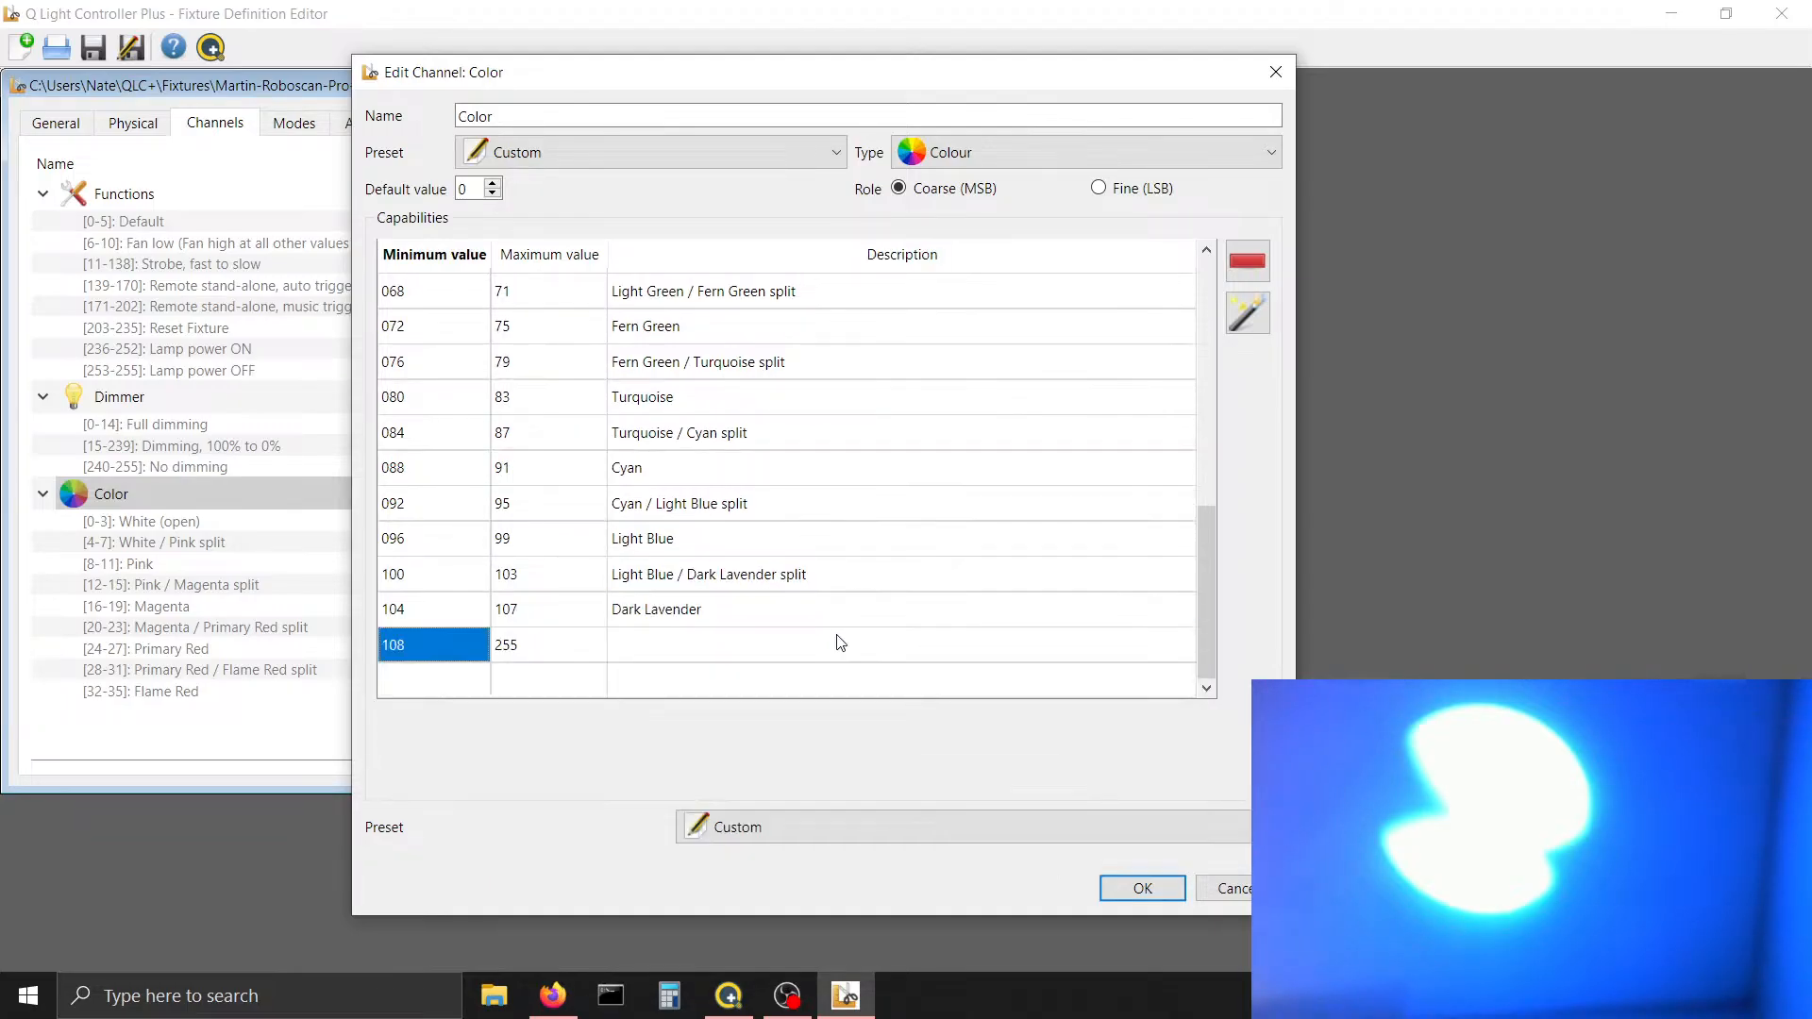
key("Tab")
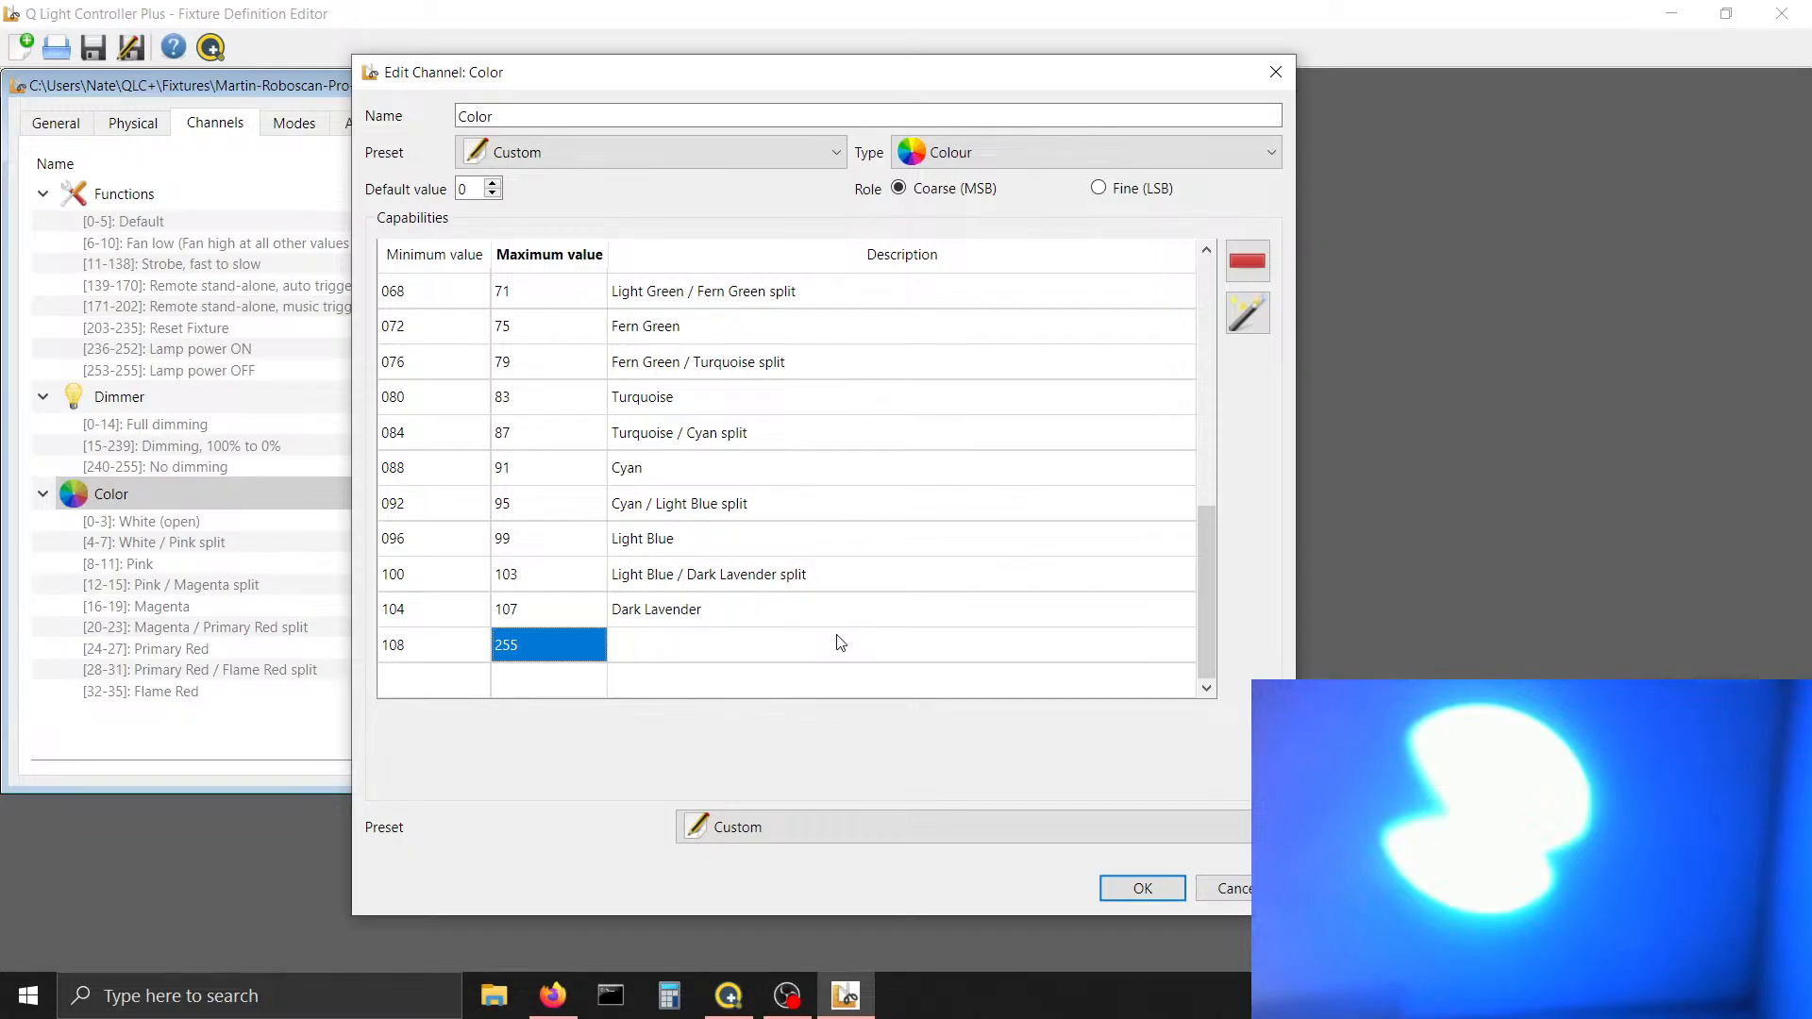
type("111")
key("Tab")
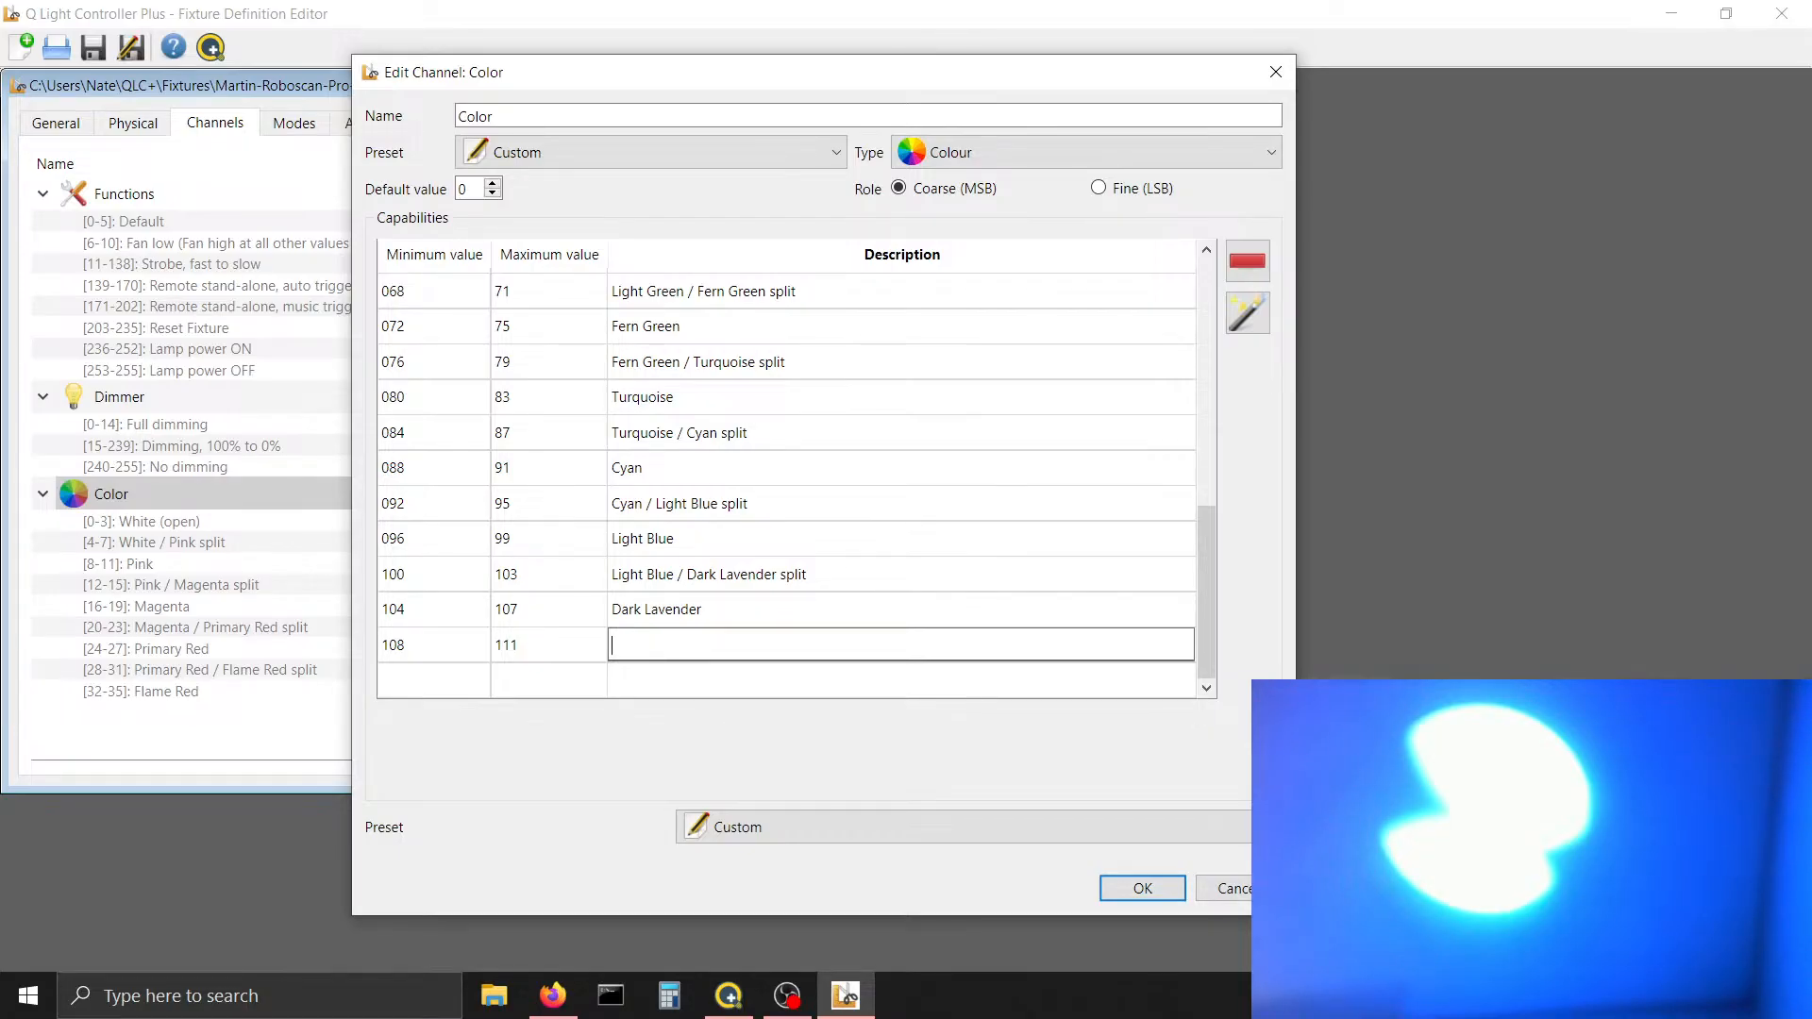
key("alt+Tab")
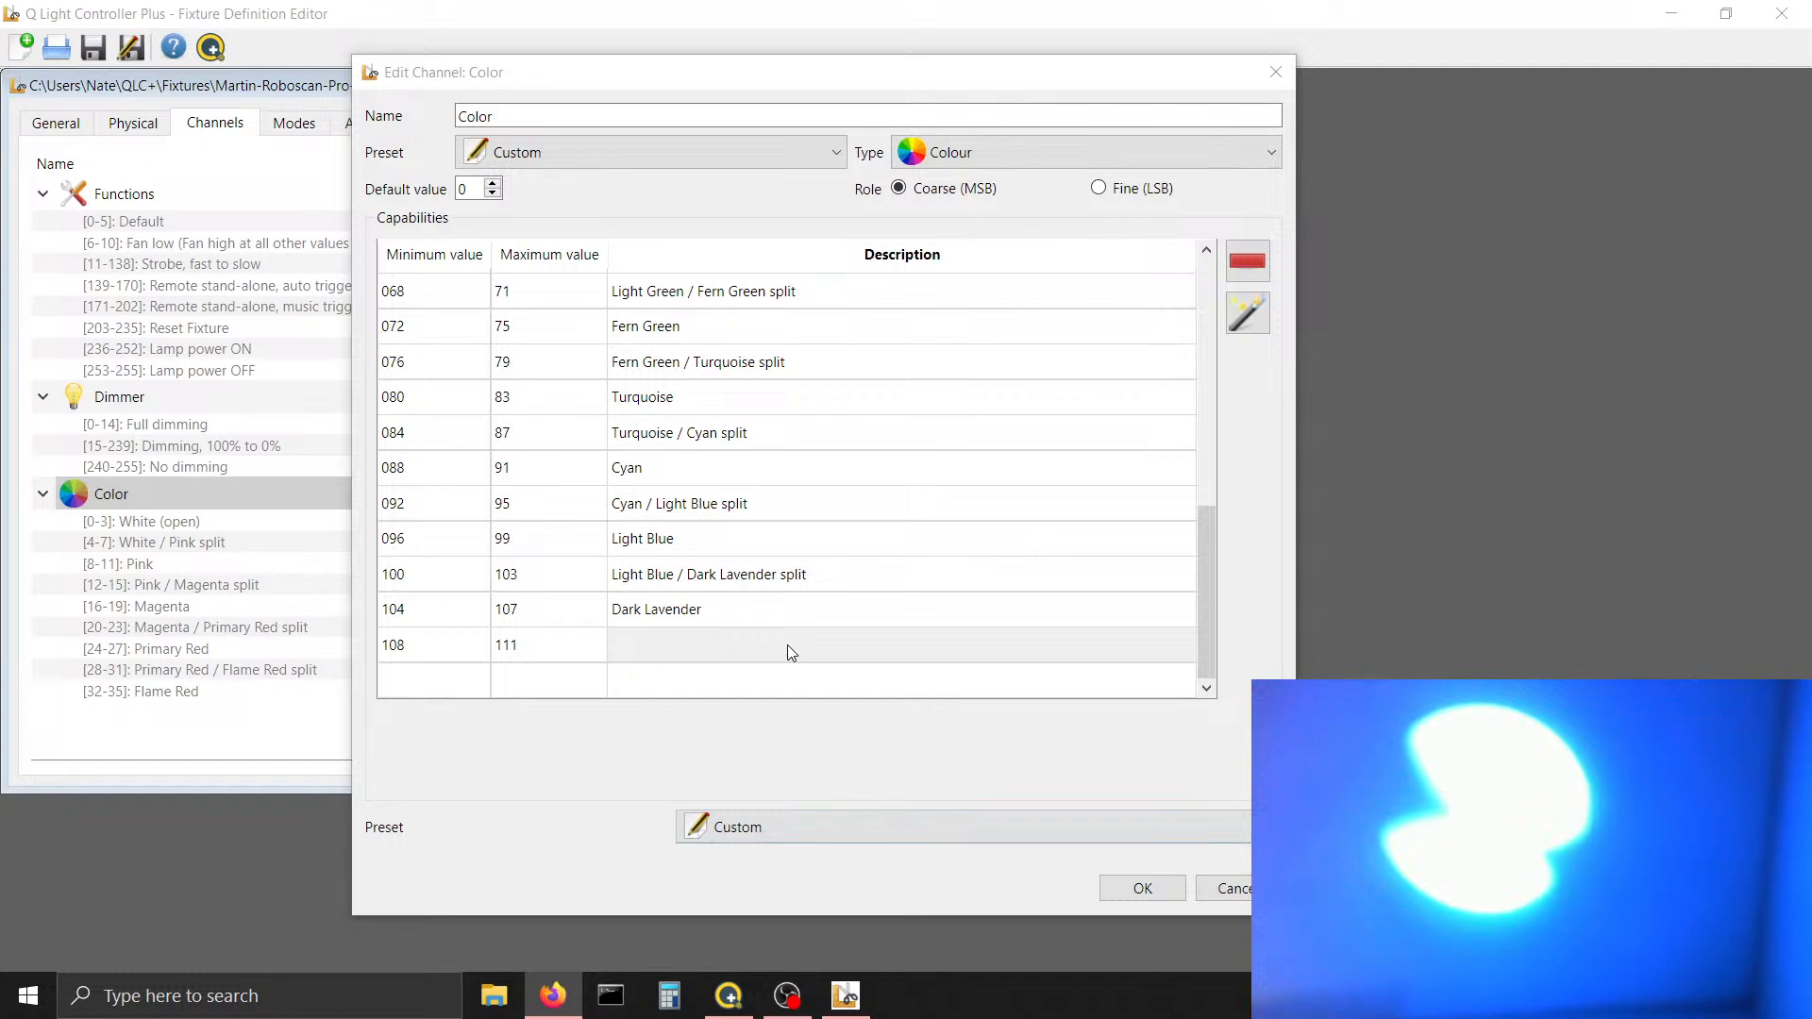
Describe the 108 to 111 capability as "Dark Lavender / Dark Blue split"
double_click(791, 650)
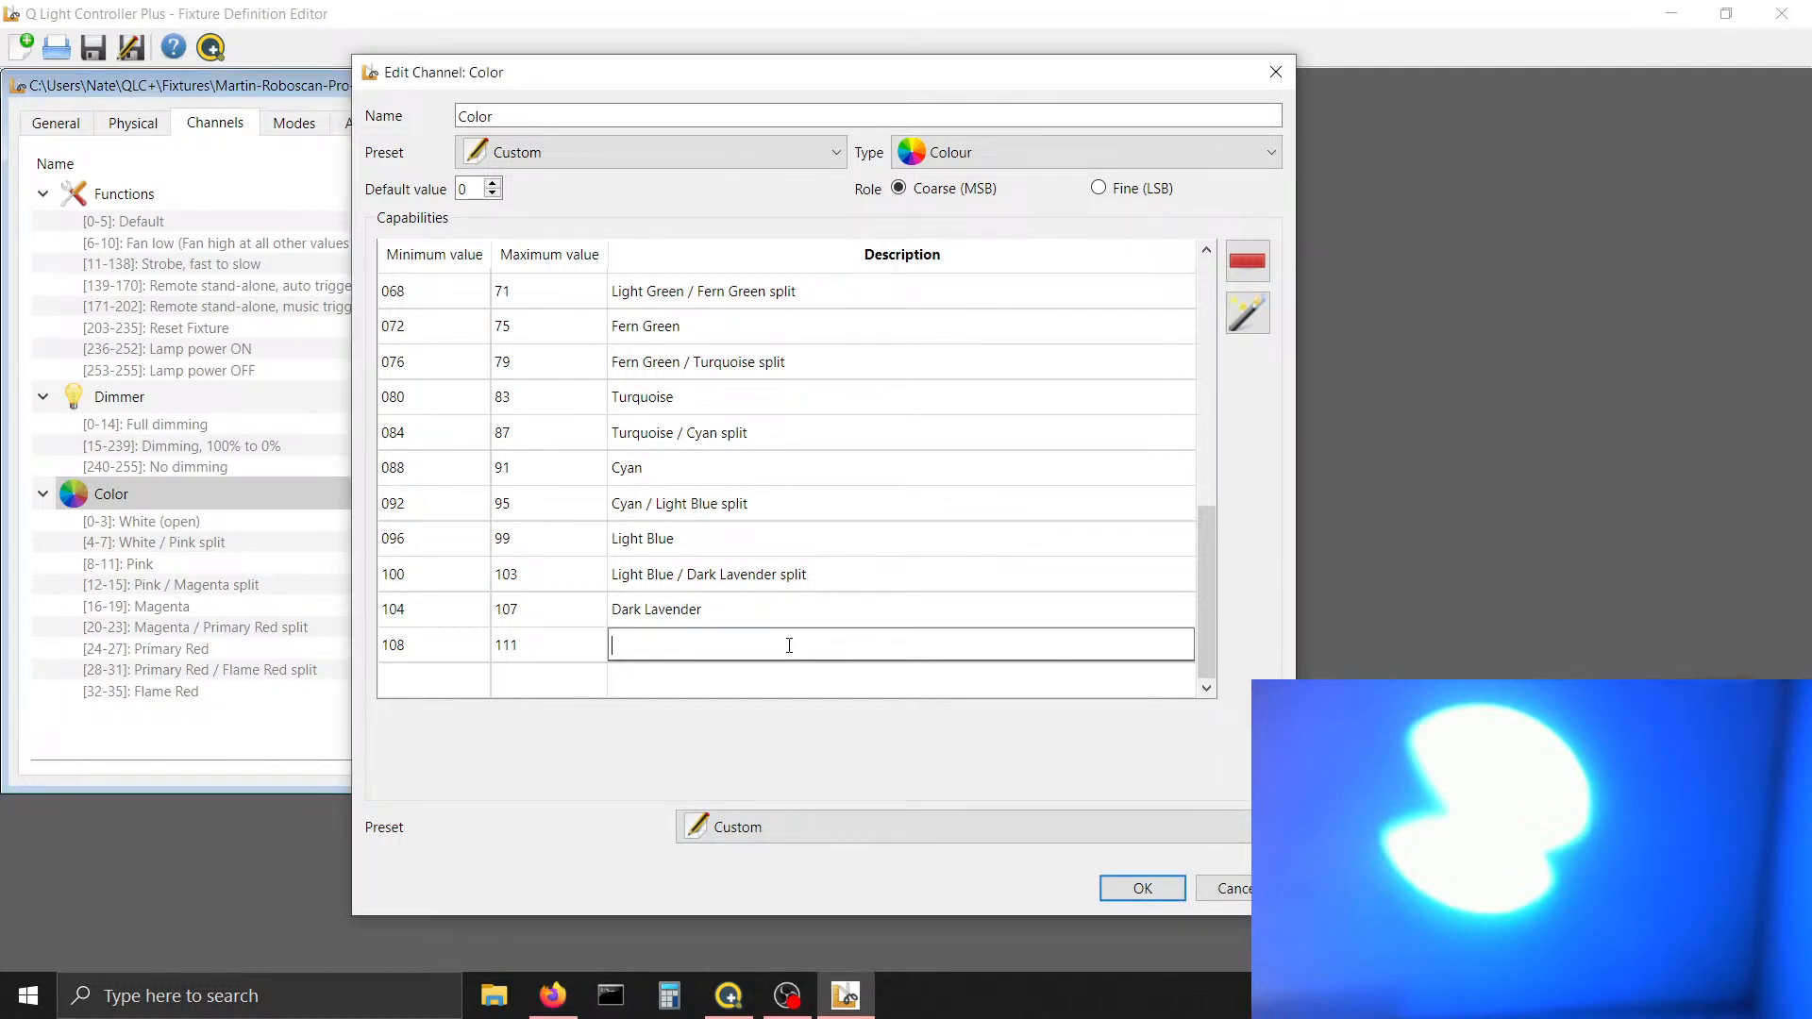
type("Dark Lavender")
type("/ Dar")
key("BackSpace")
key("BackSpace")
type("rrk")
key("BackSpace")
key("BackSpace")
key("BackSpace")
type("k Blue")
Set the Dark Lavender / Dark Blue split's preset to ColorDoubleMacro with #4040ff as its first colour
left_click(779, 837)
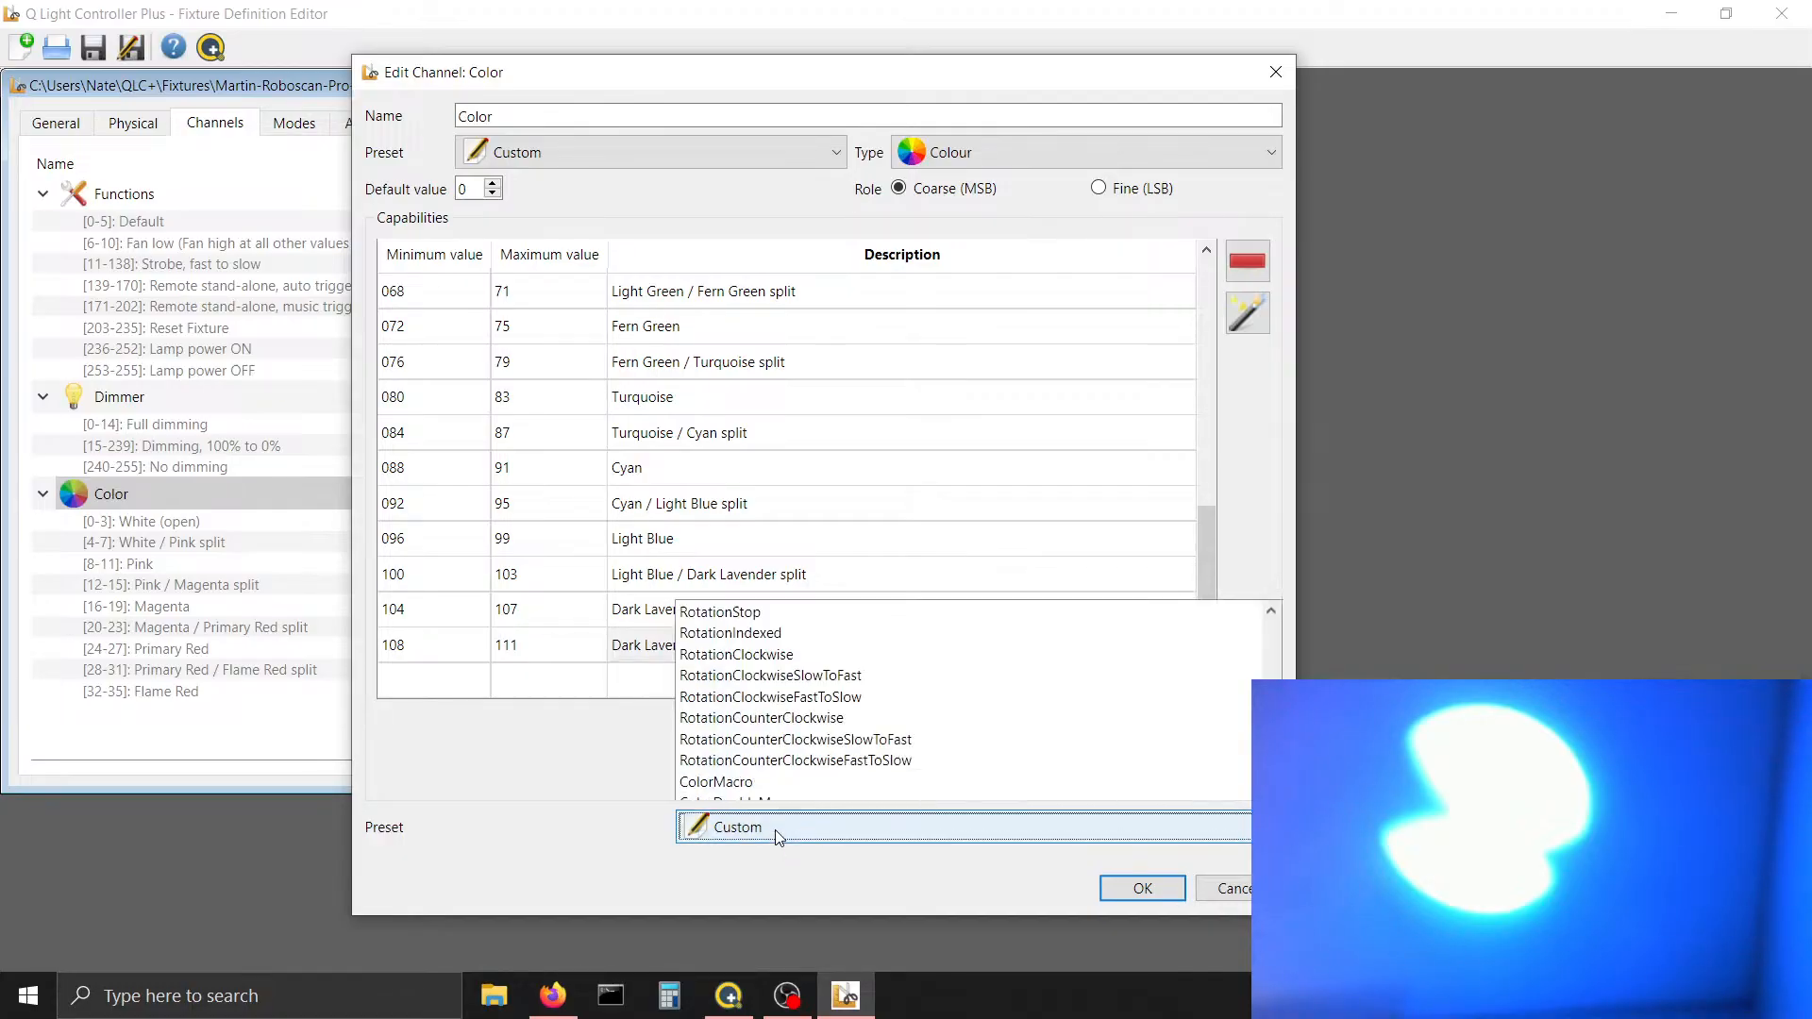
key("c")
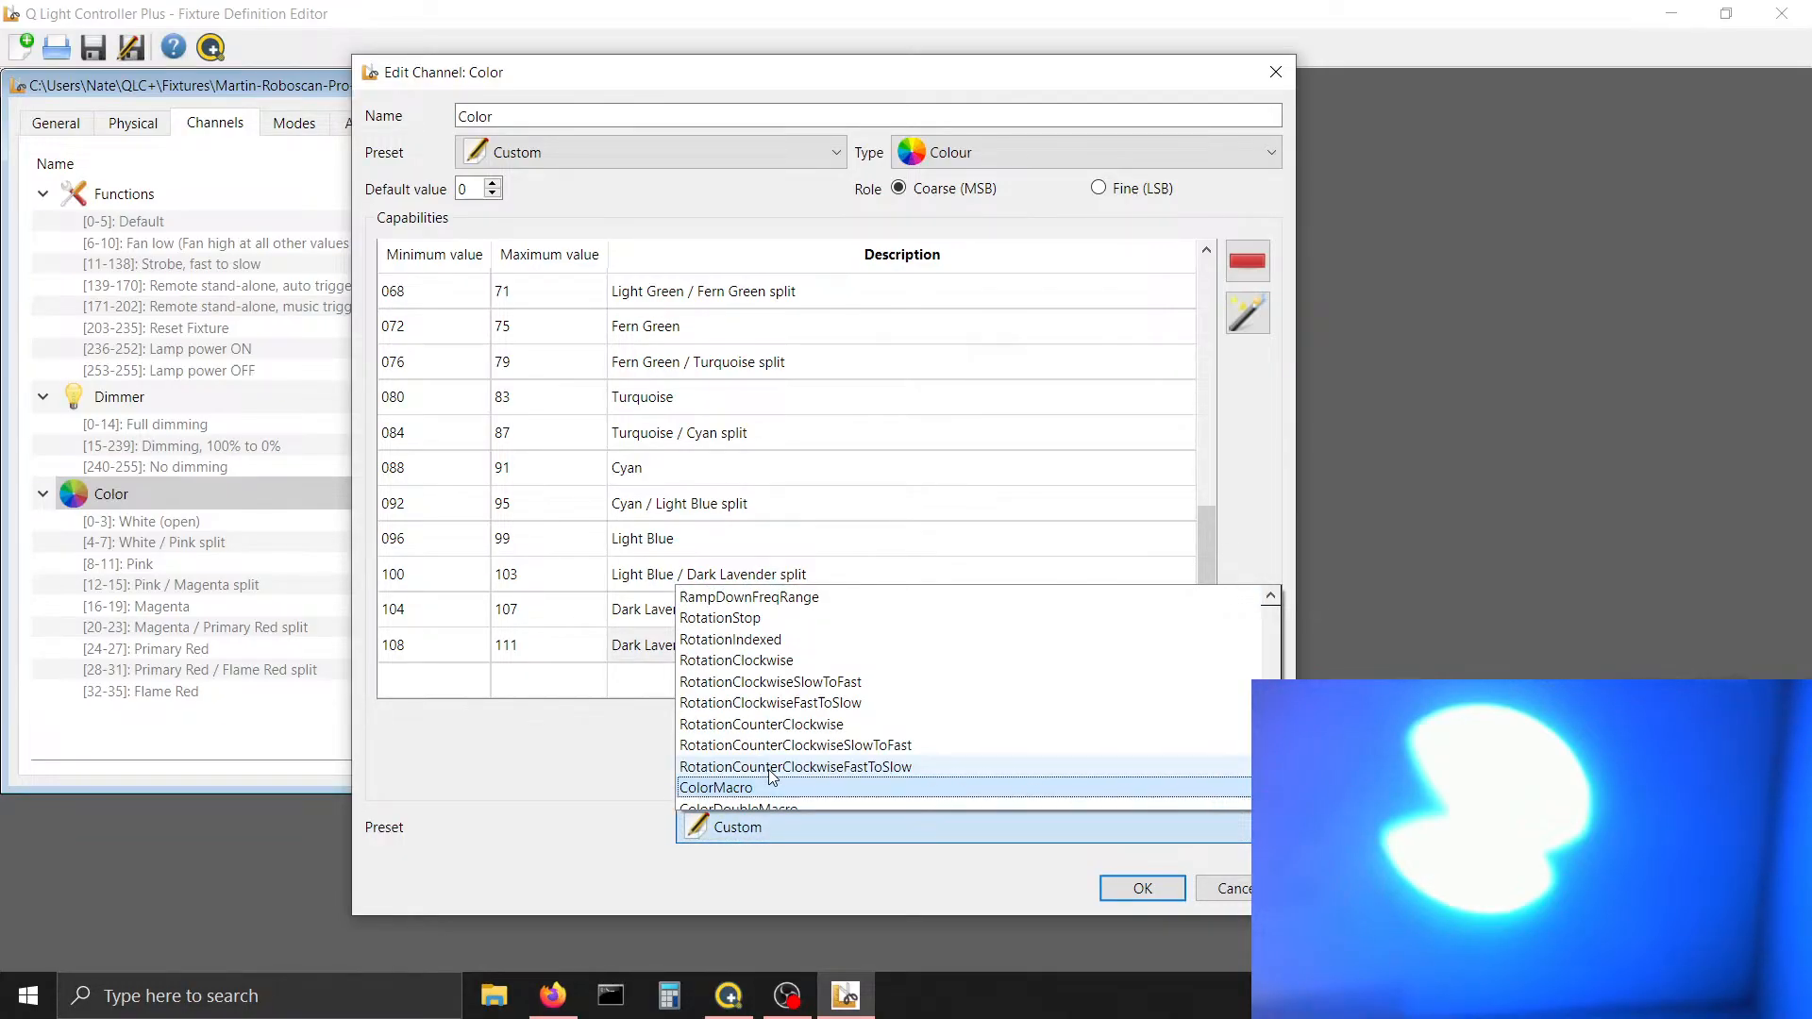
key("Down")
key("Return")
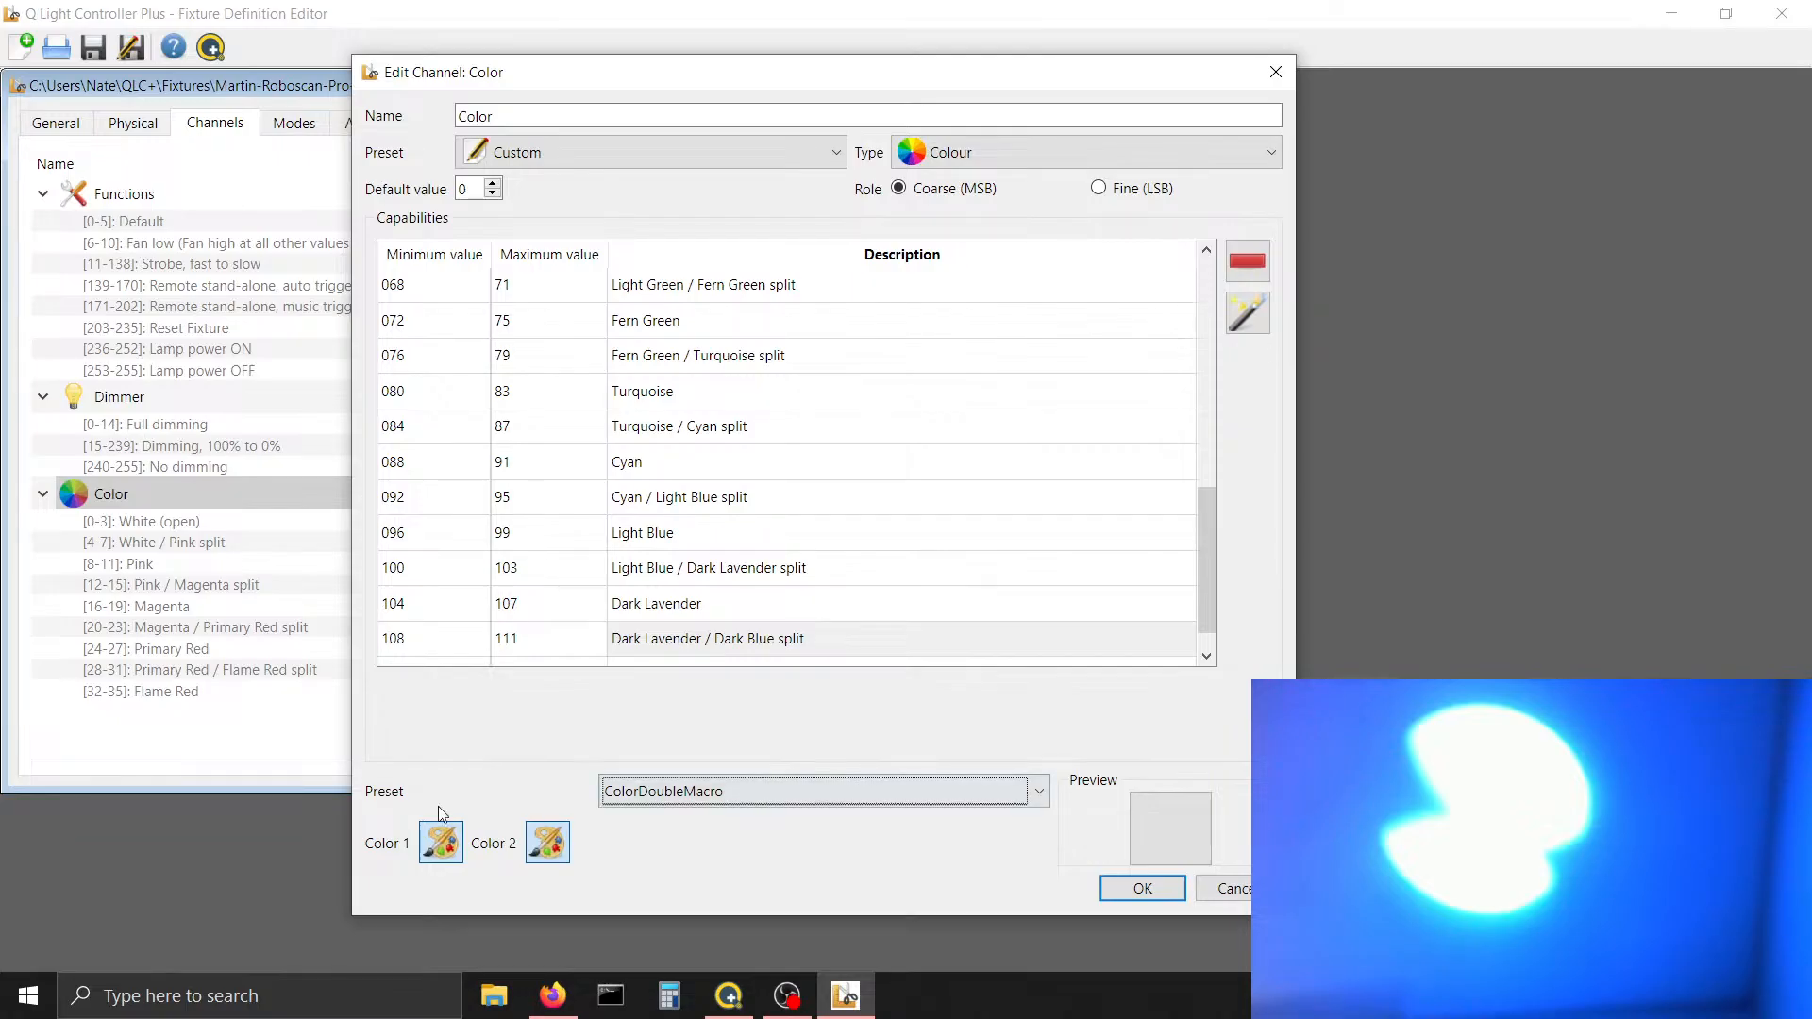
left_click(441, 840)
left_click_drag(997, 656, 810, 640)
key("ctrl+v")
left_click(956, 700)
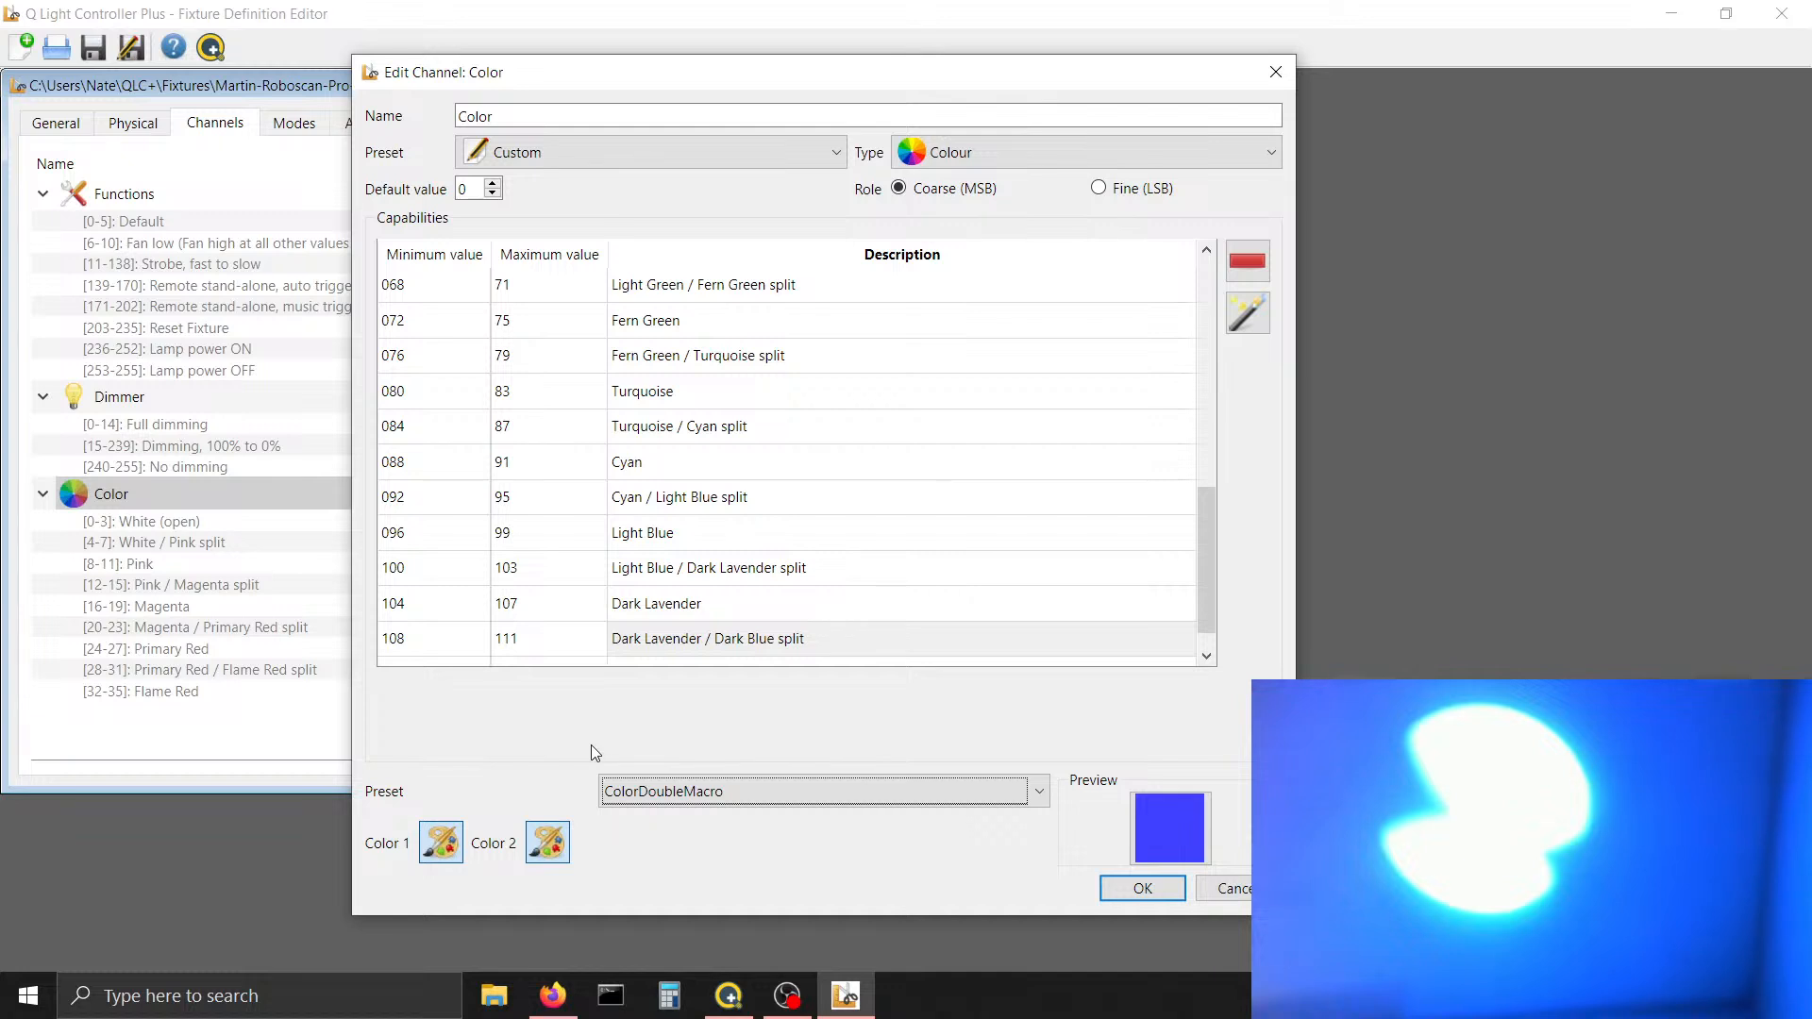
Switch to Q Light Controller Plus and raise the colour channel 3 value to 101 on the Simple Desk
left_click(723, 984)
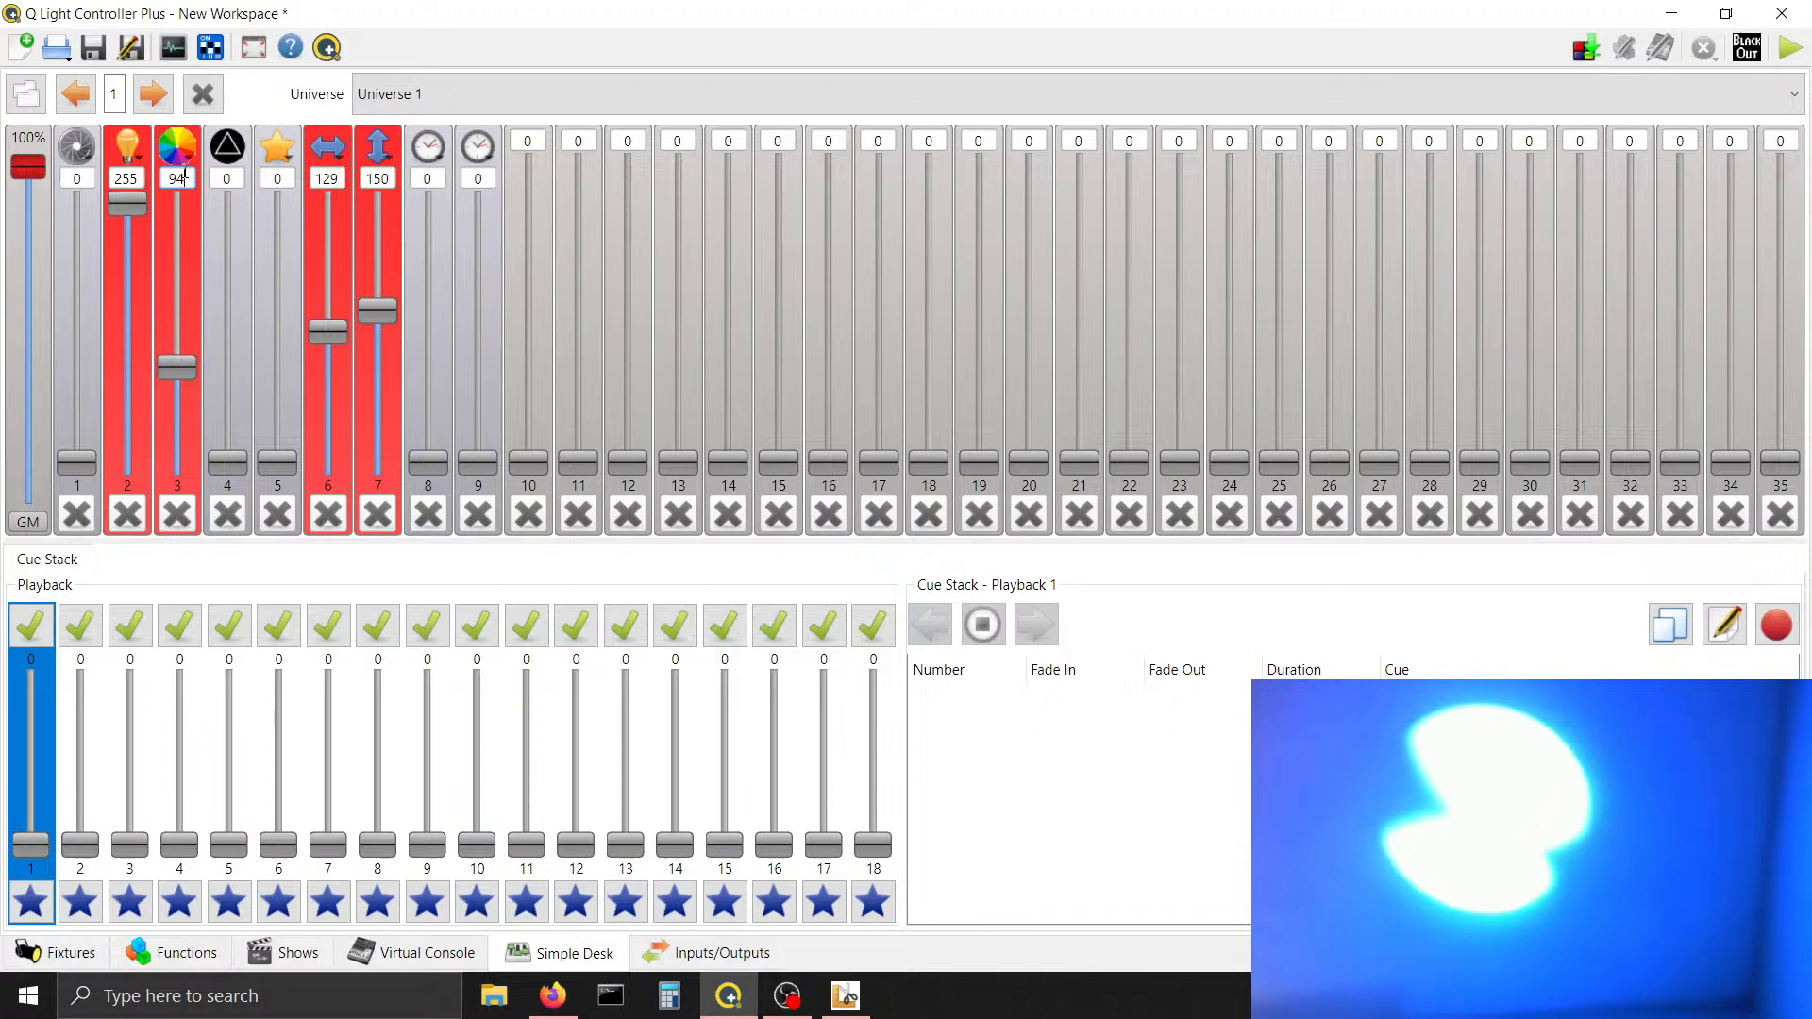
scroll(185, 175, "up", 7)
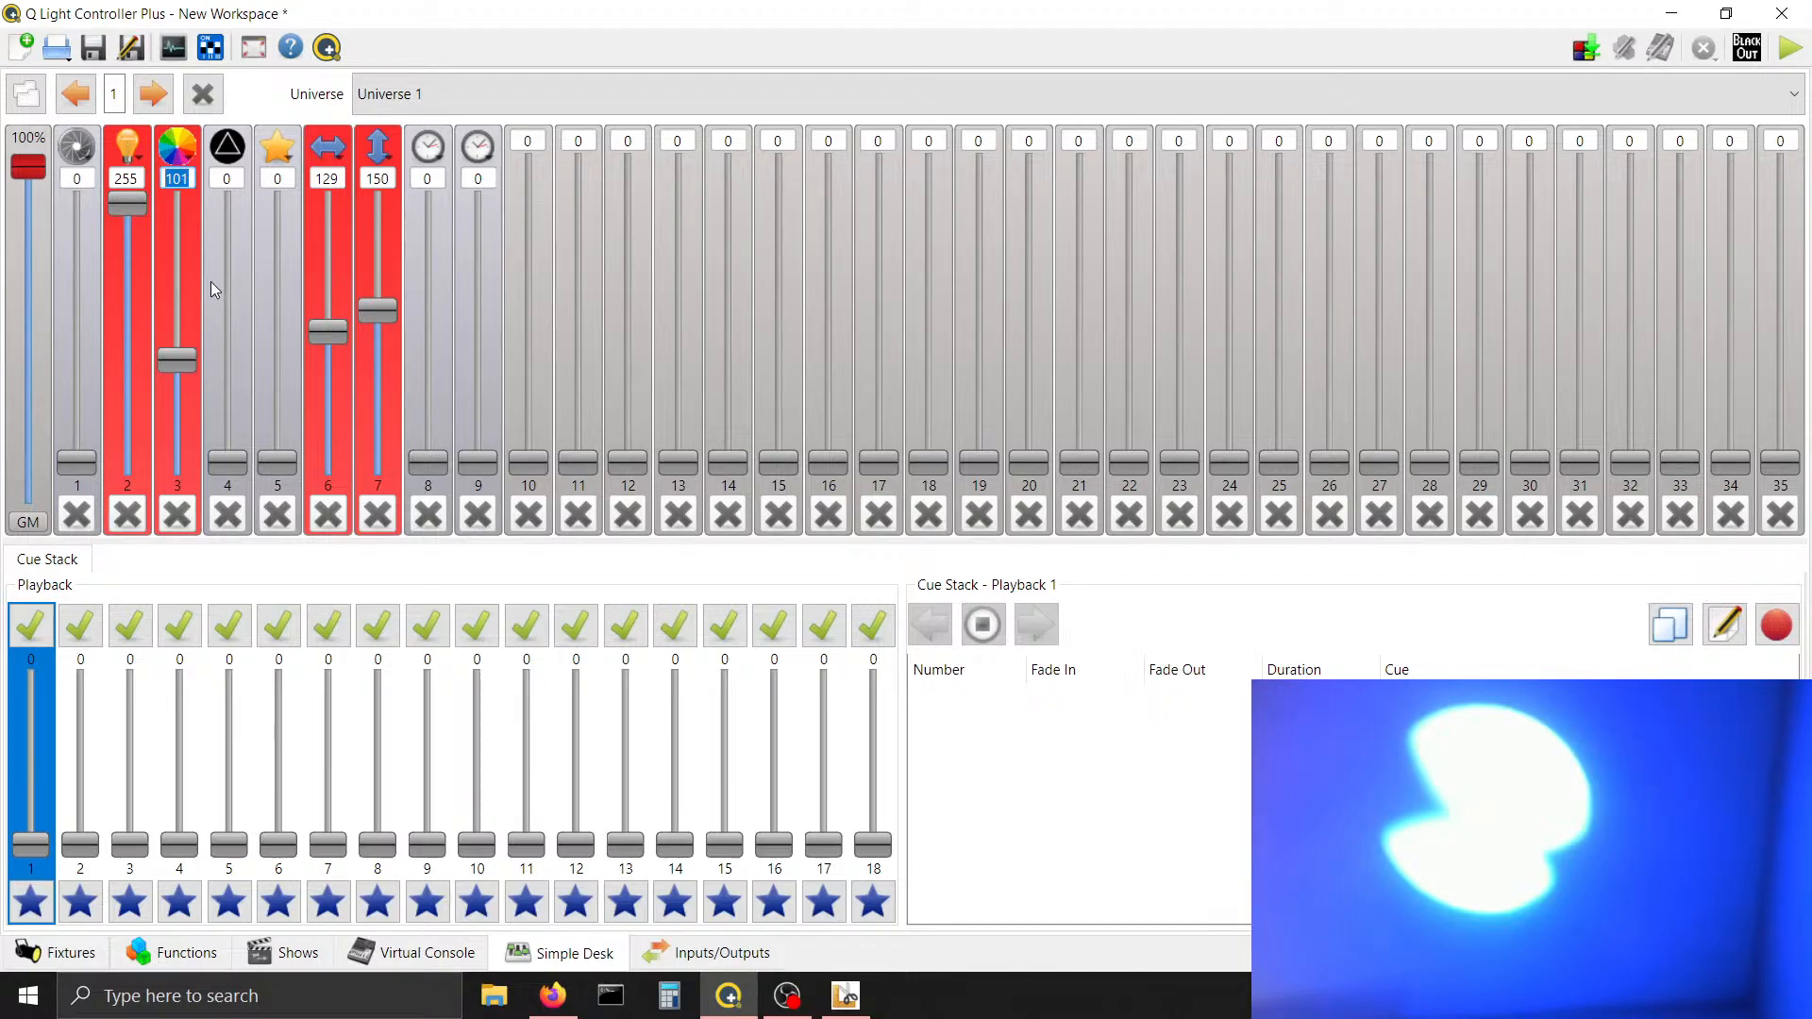
key("alt+Tab")
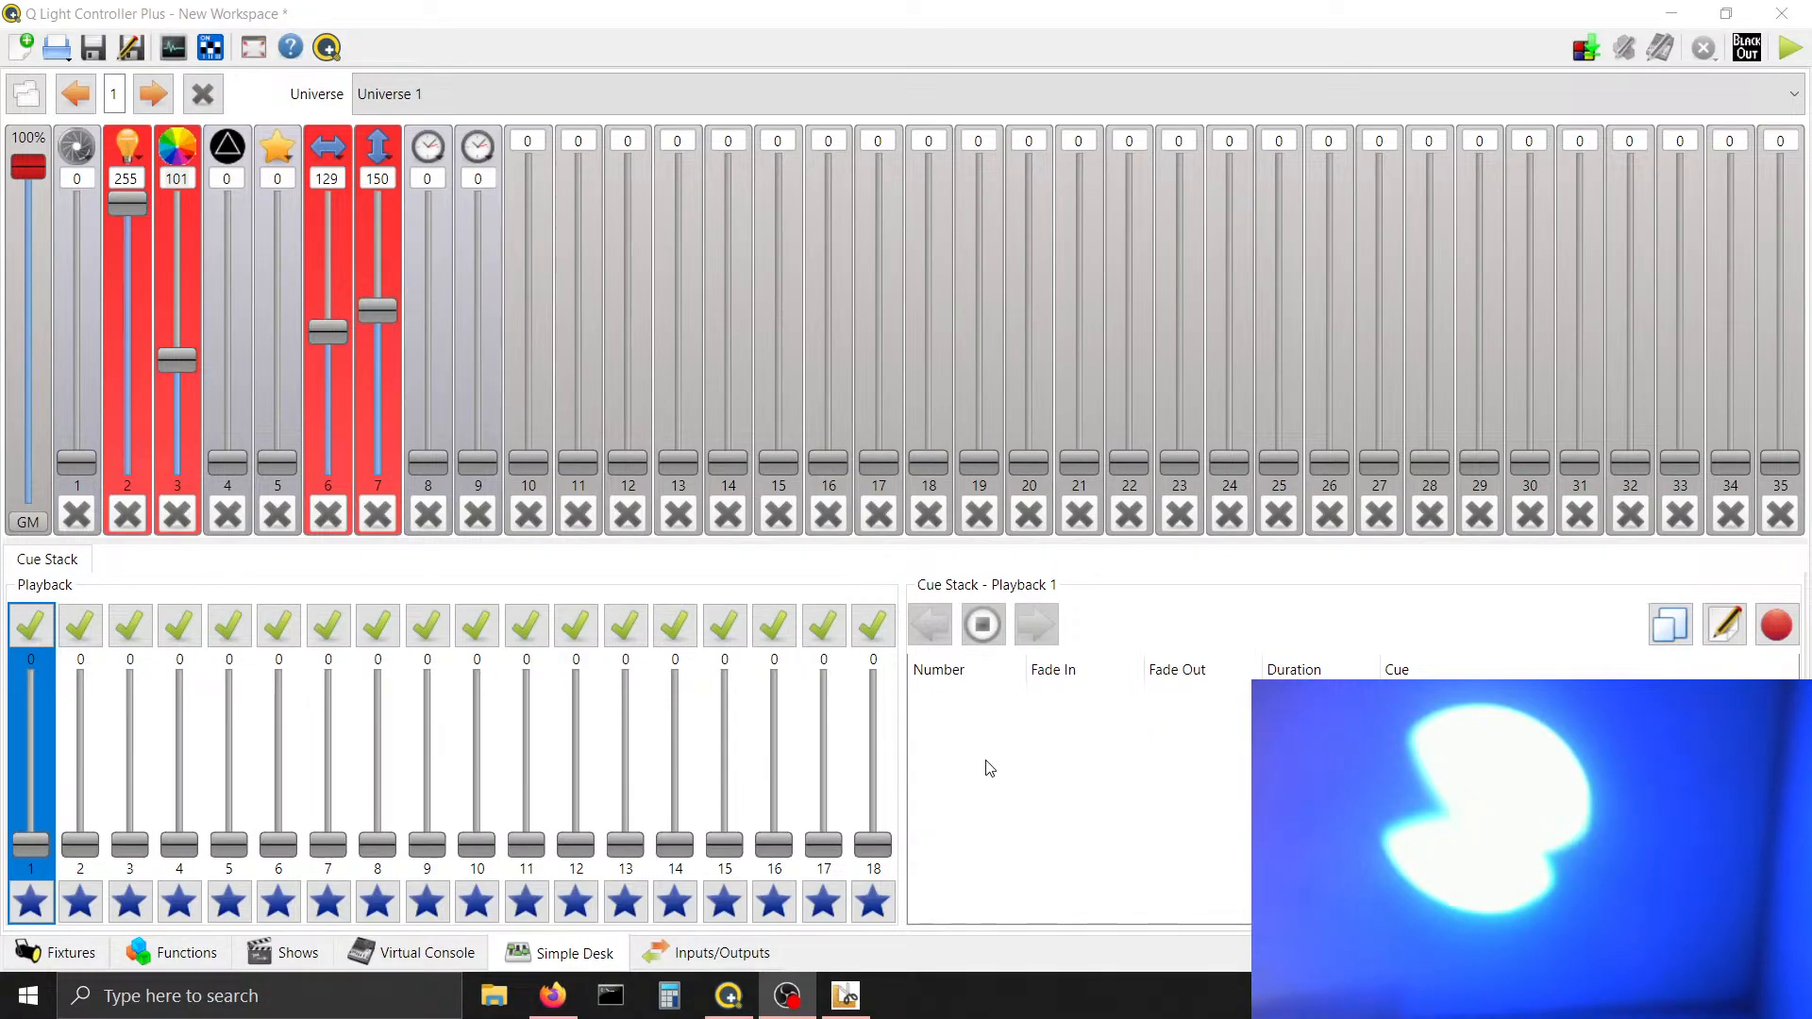
Compare the preview colours of Dark Lavender and the Dark Lavender / Dark Blue split in the Fixture Definition Editor with the live beam
left_click(846, 995)
left_click(748, 607)
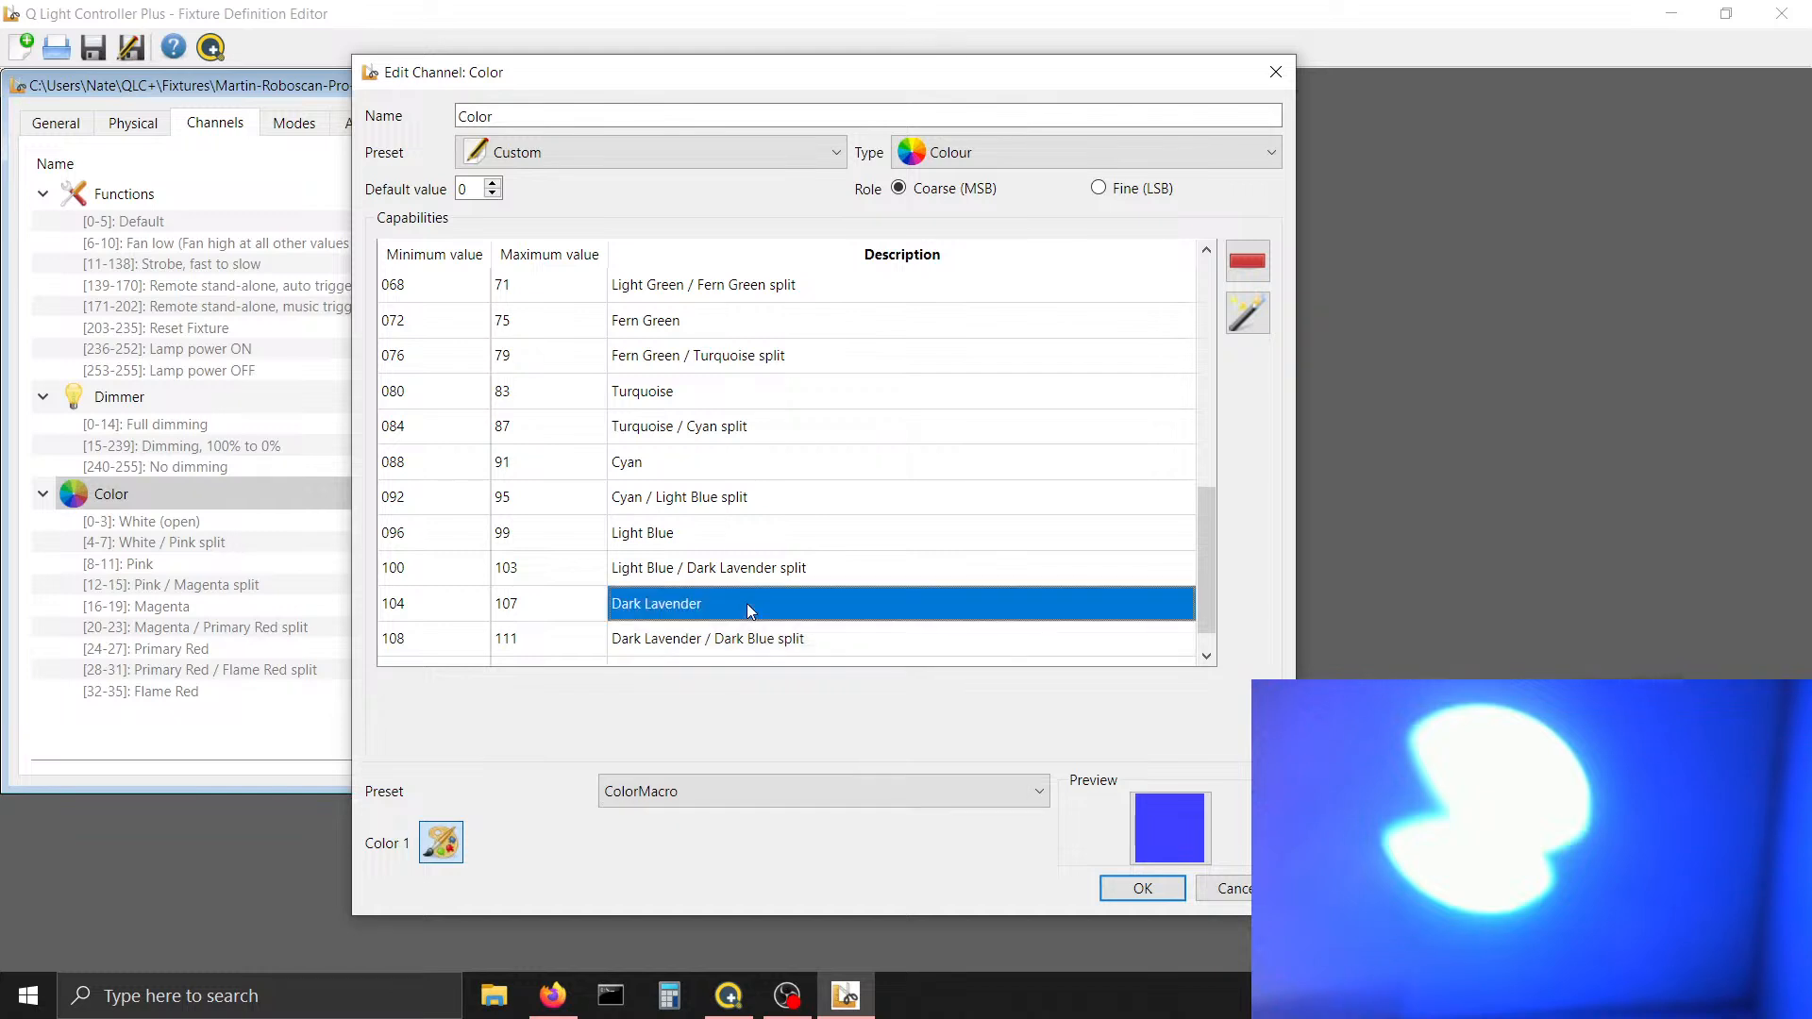
left_click(738, 639)
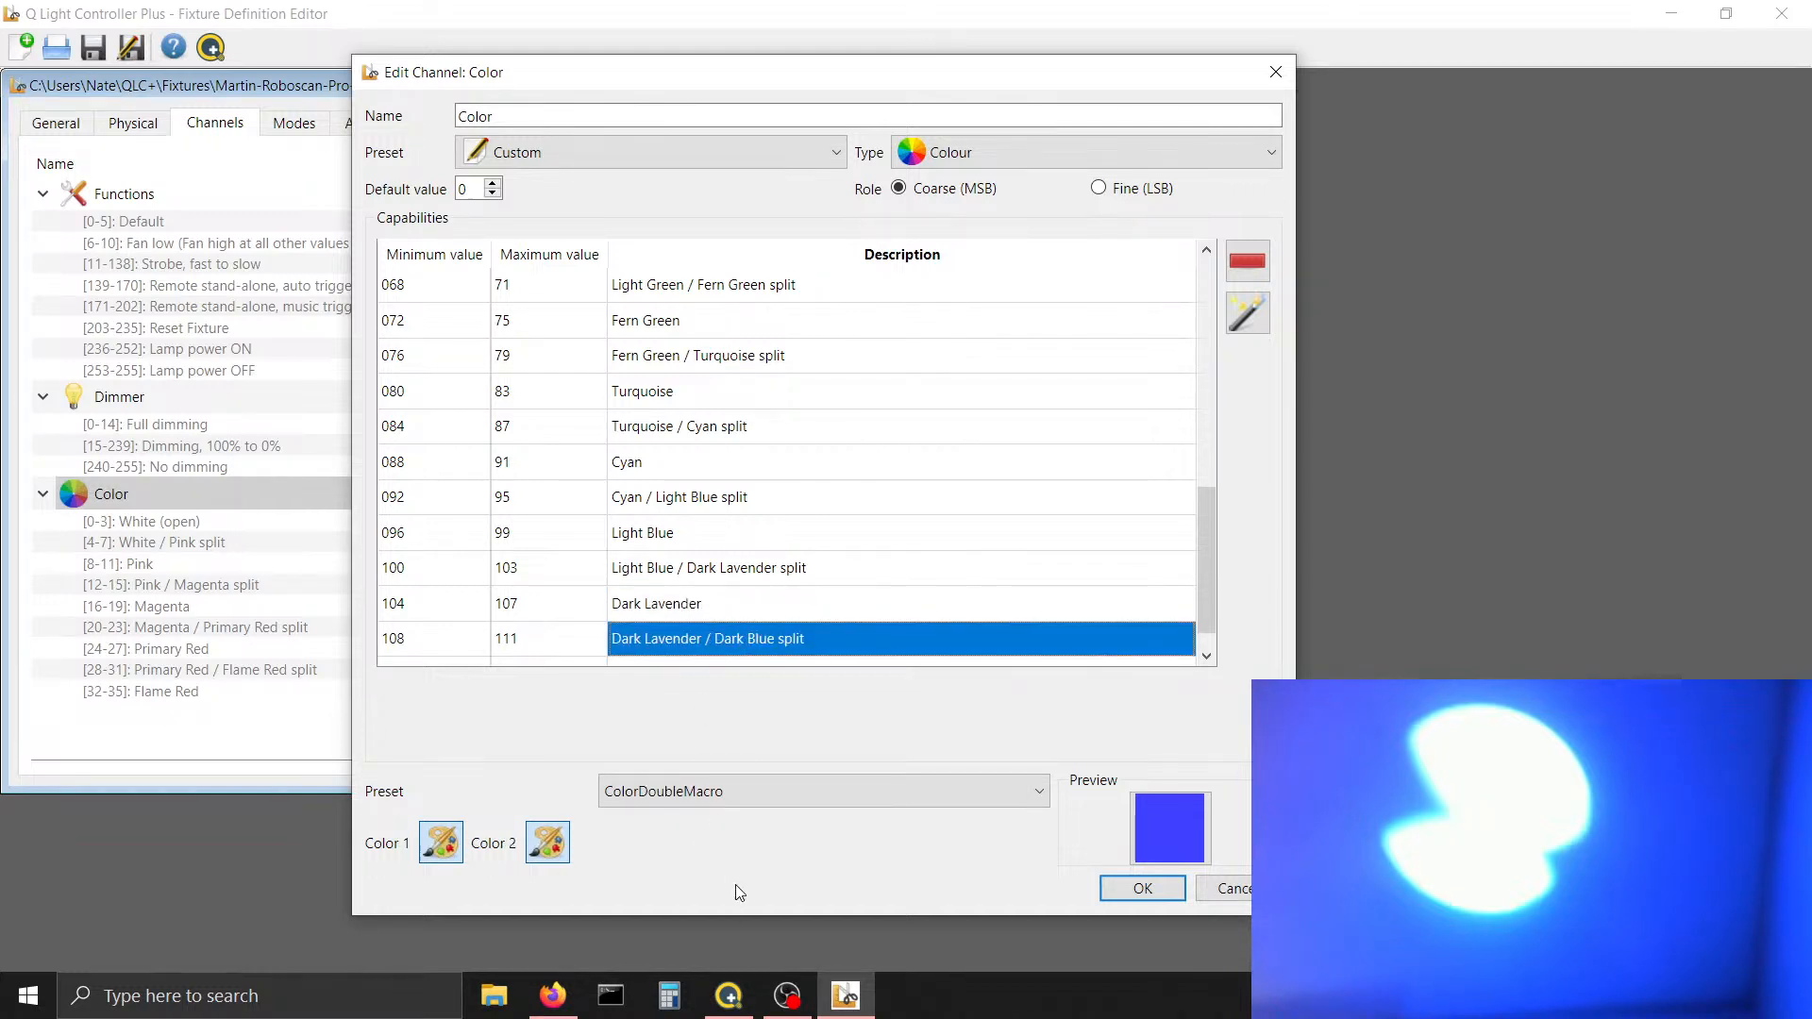
left_click(729, 998)
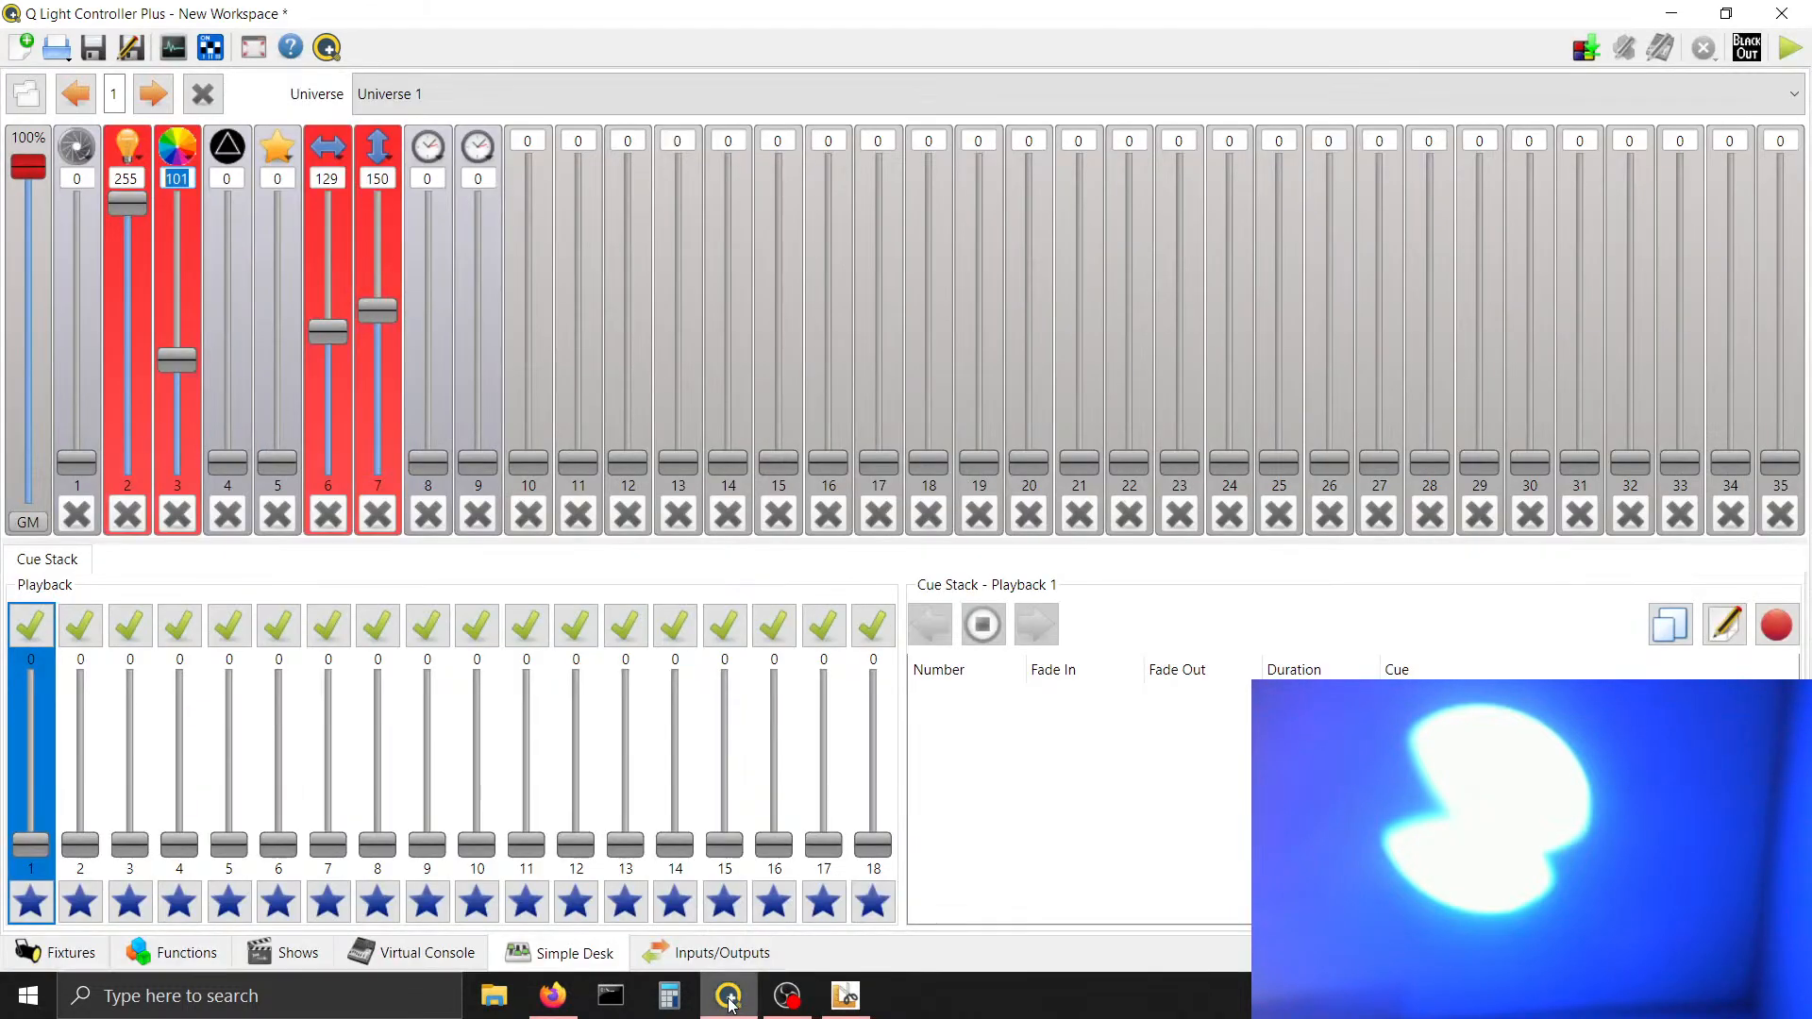
Return to the Fixture Definition Editor and set the Dark Lavender / Dark Blue split's second colour to #6a00ff
left_click(845, 997)
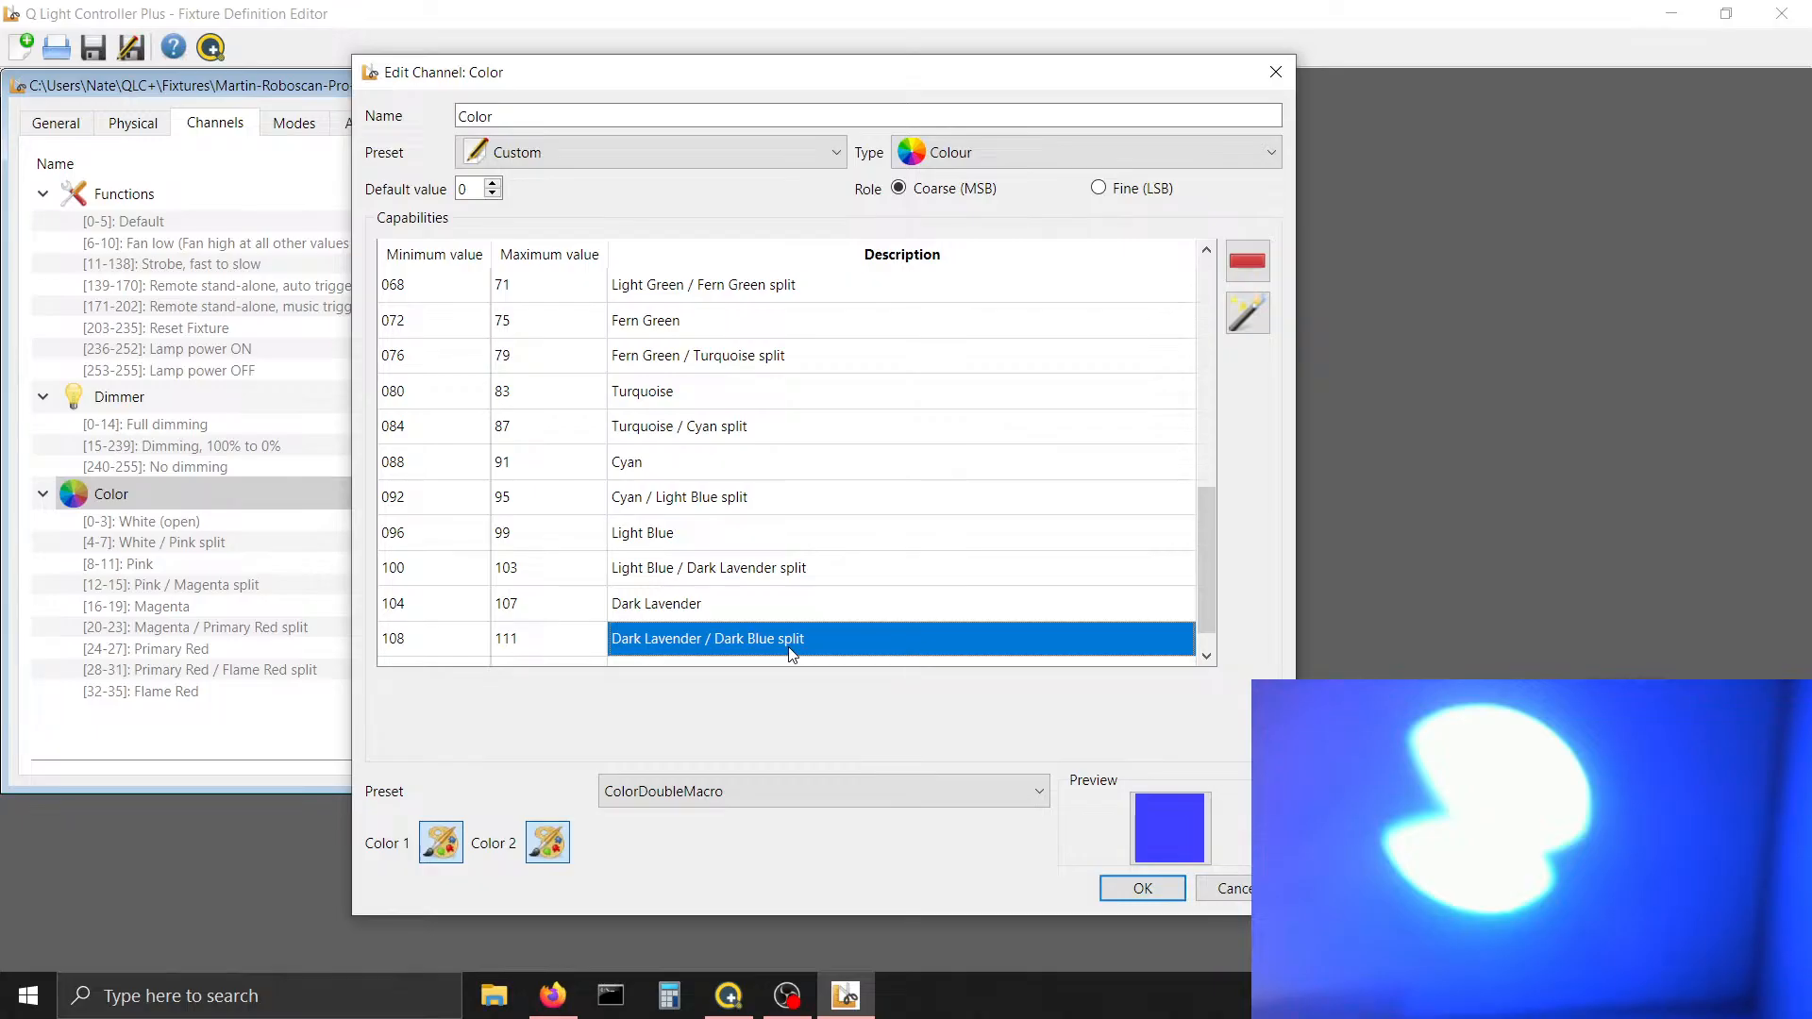
left_click(565, 846)
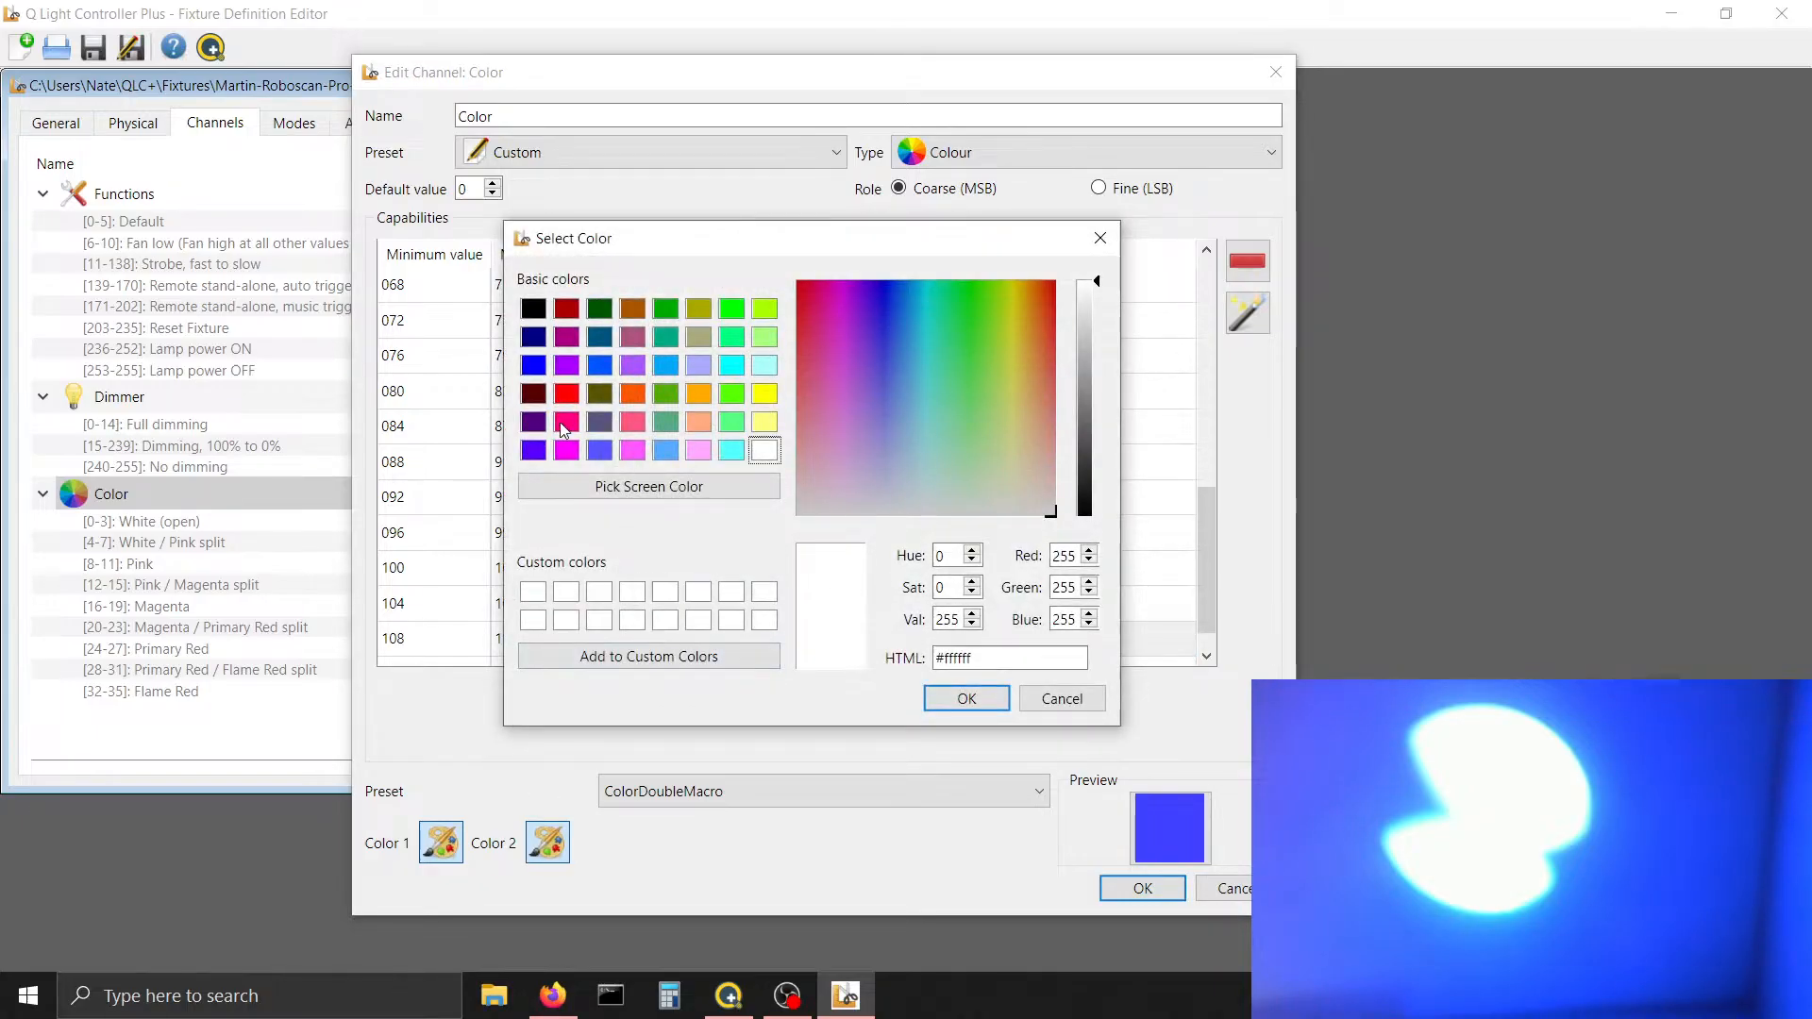
left_click(534, 366)
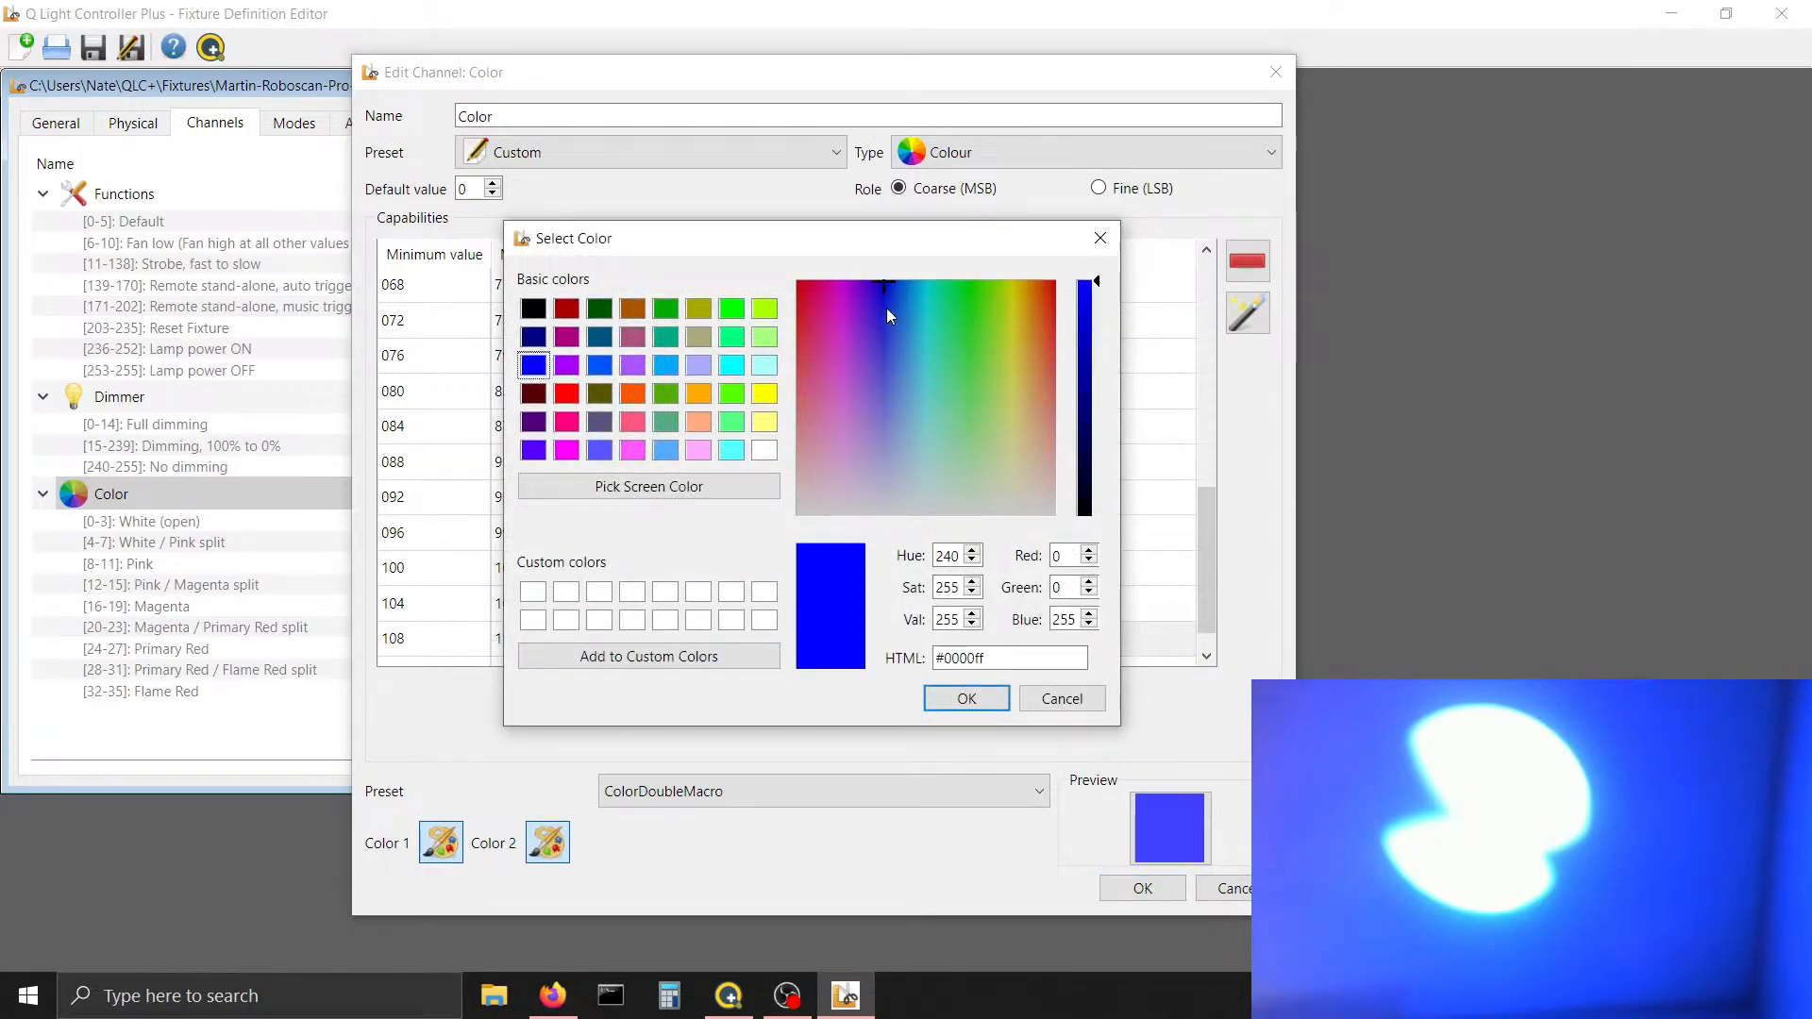
left_click_drag(880, 282, 864, 279)
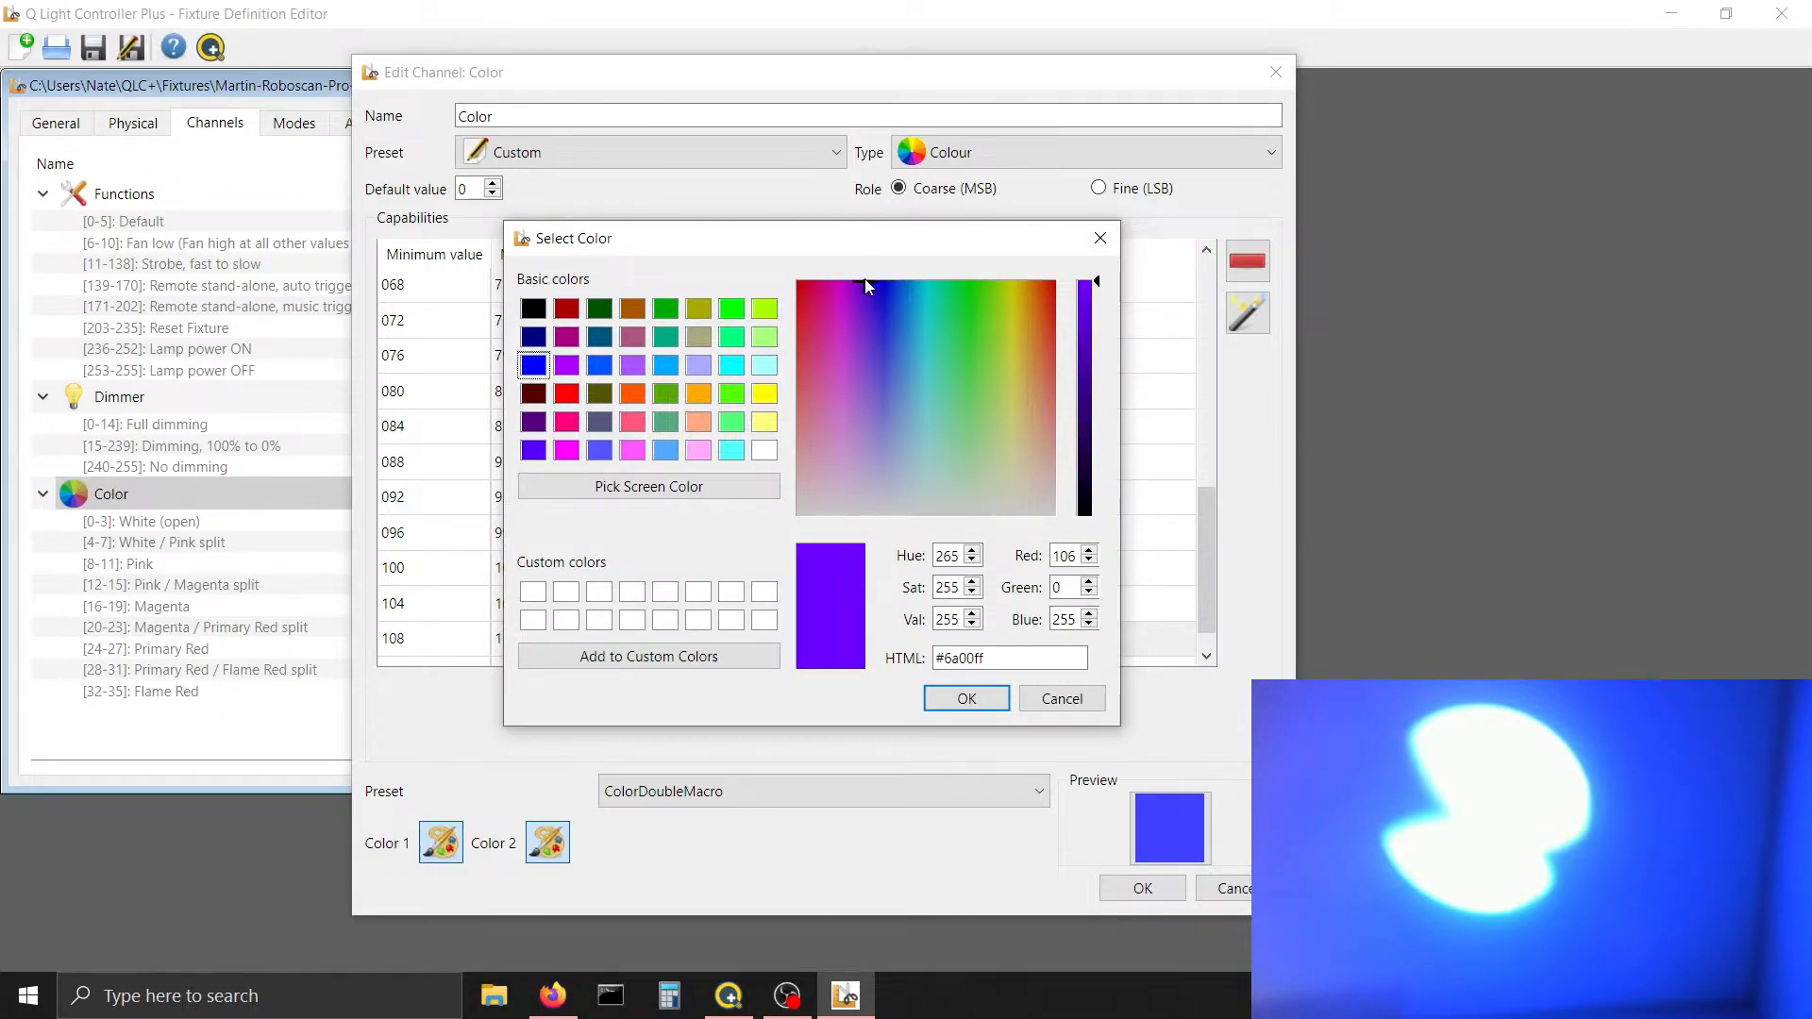
left_click(969, 698)
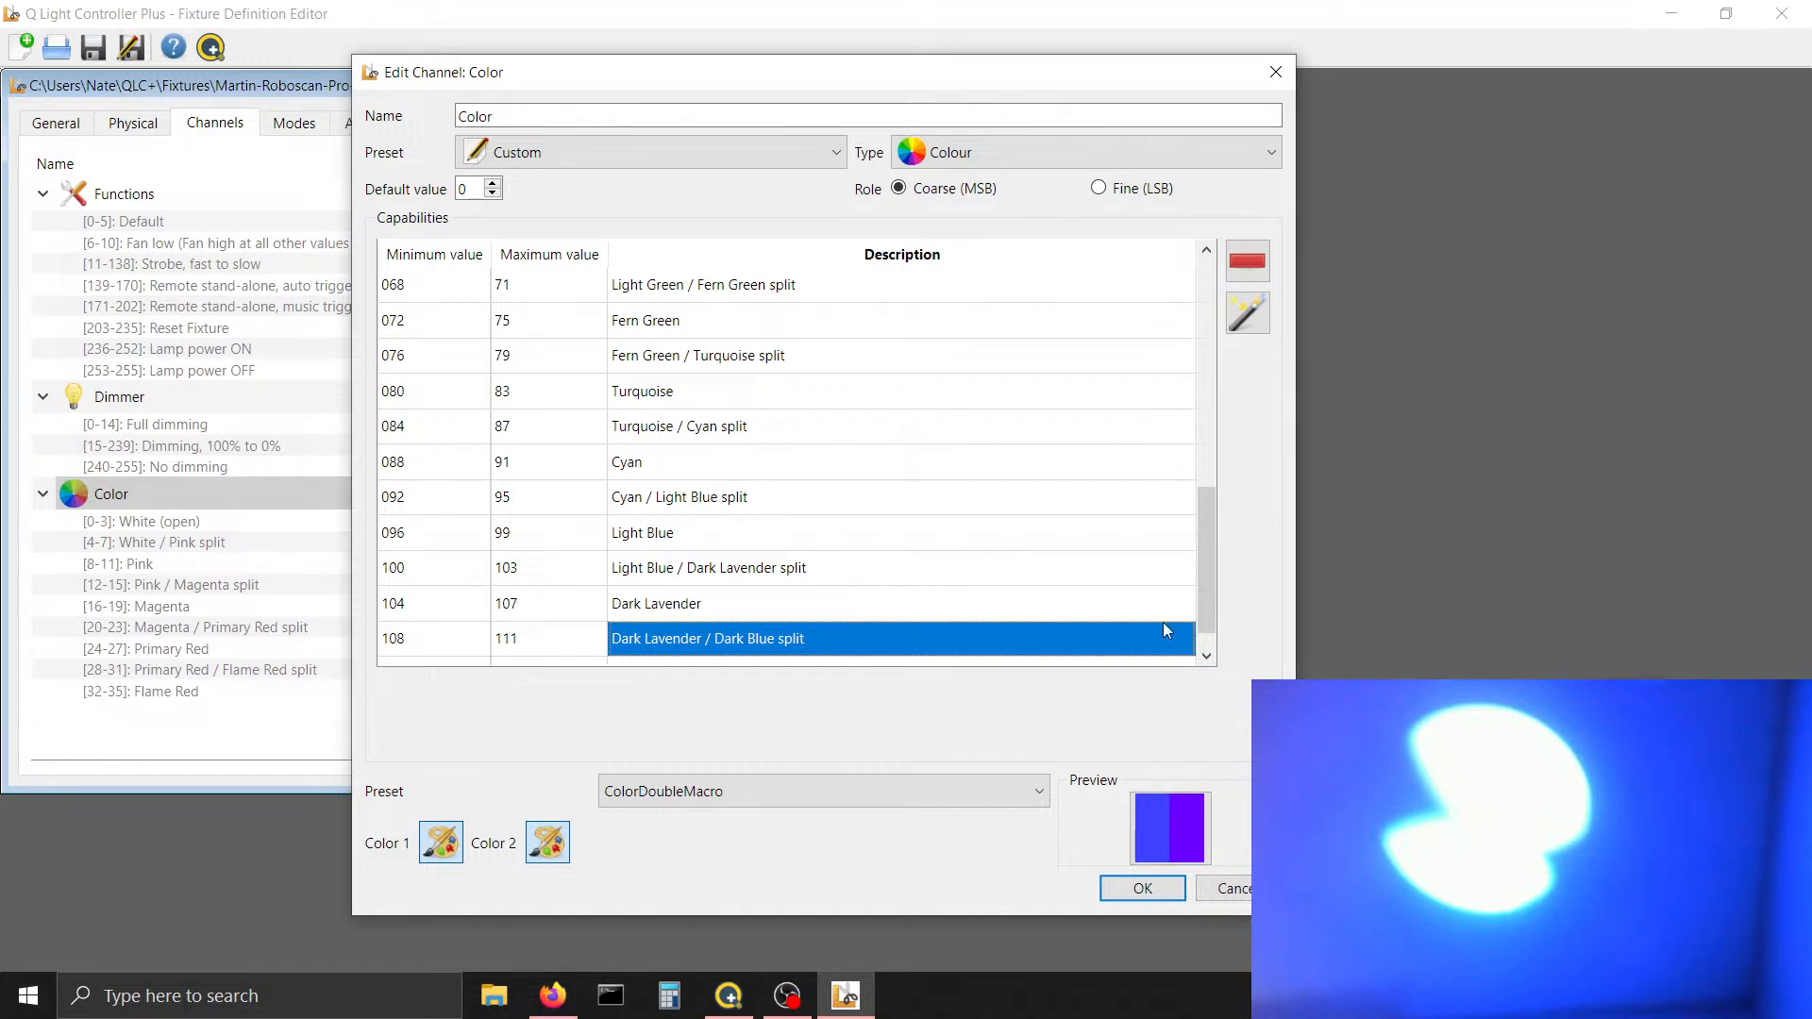
Add a new capability below the Dark Lavender / Dark Blue split covering values 112 to 115
left_click_drag(1204, 568, 1212, 627)
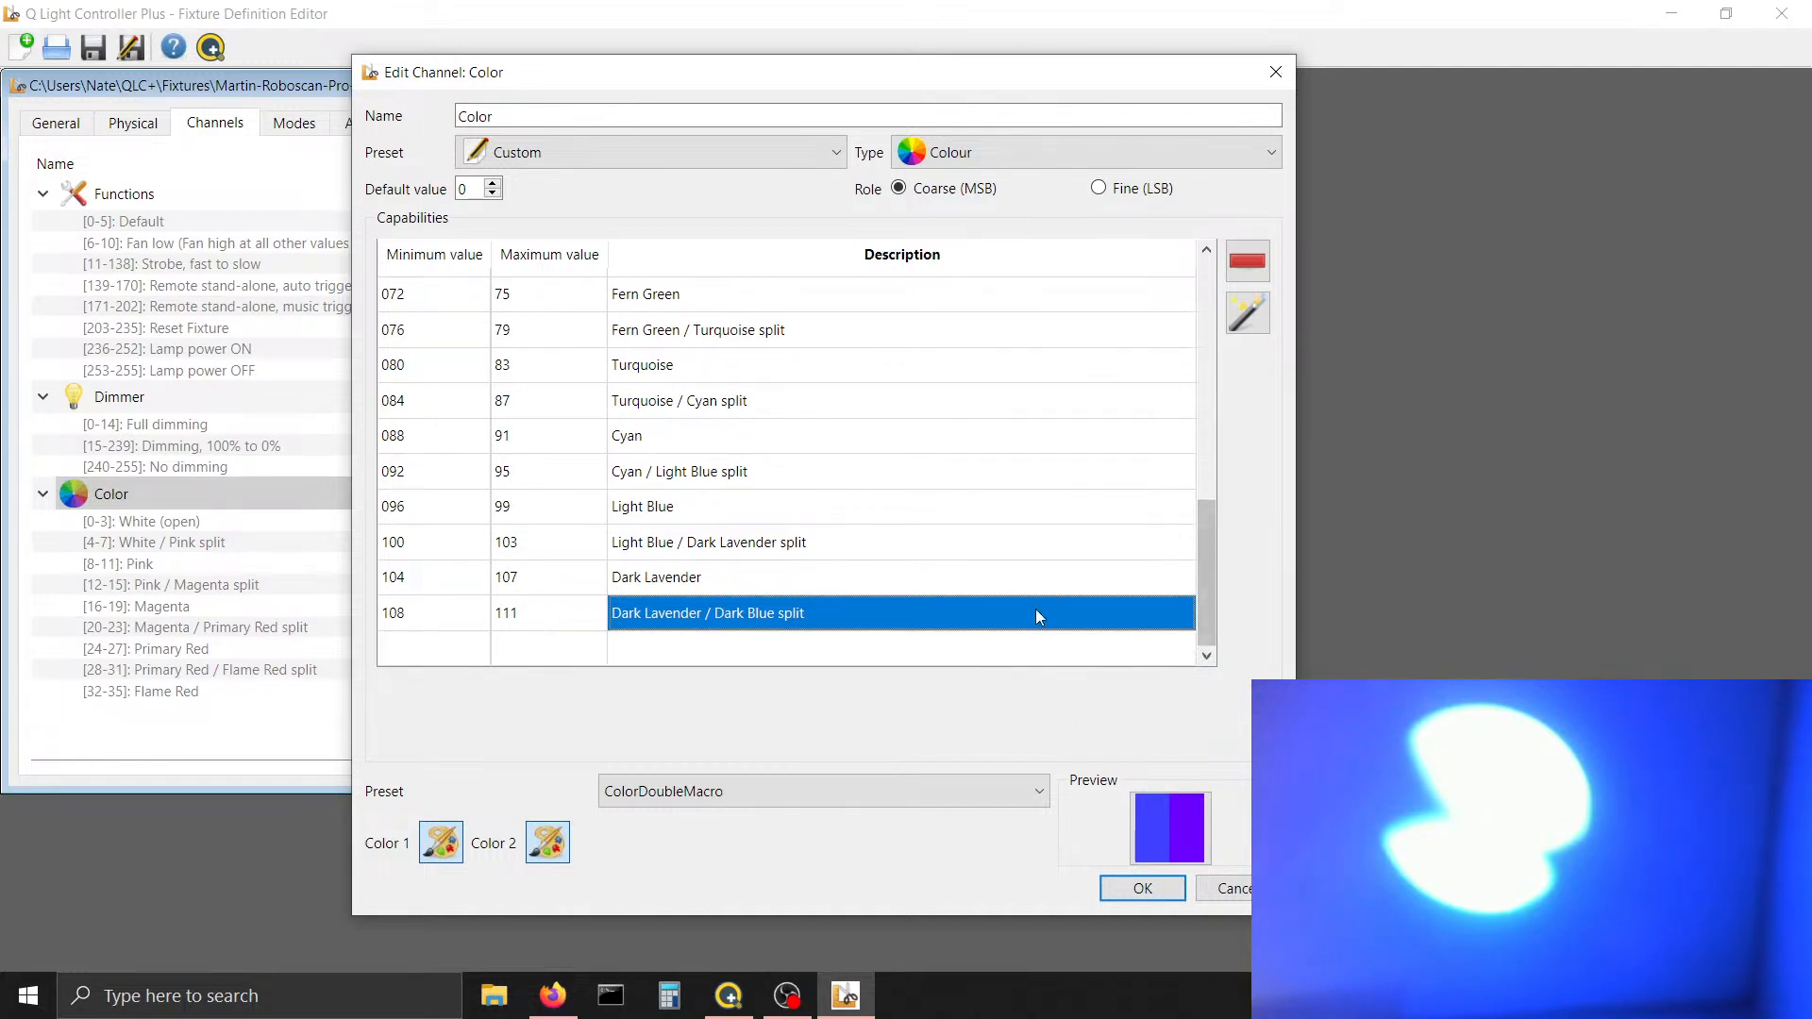
key("Tab")
key("Tab")
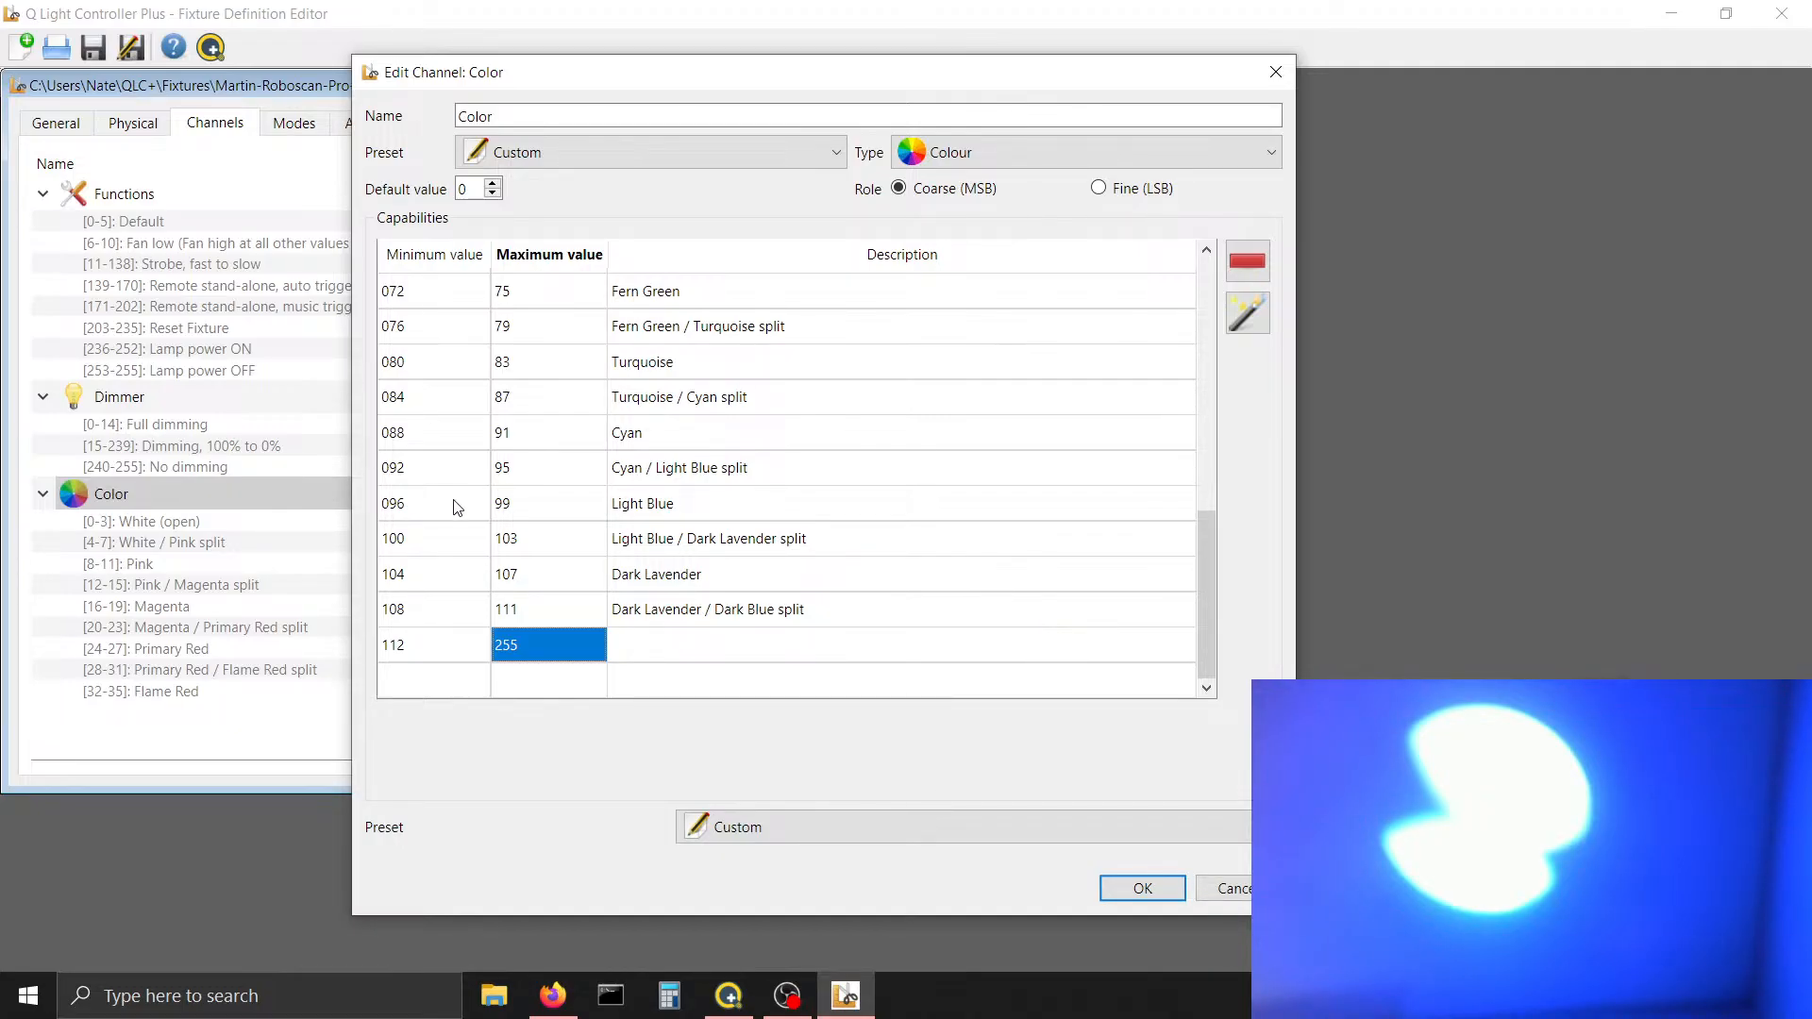
key("alt+Tab")
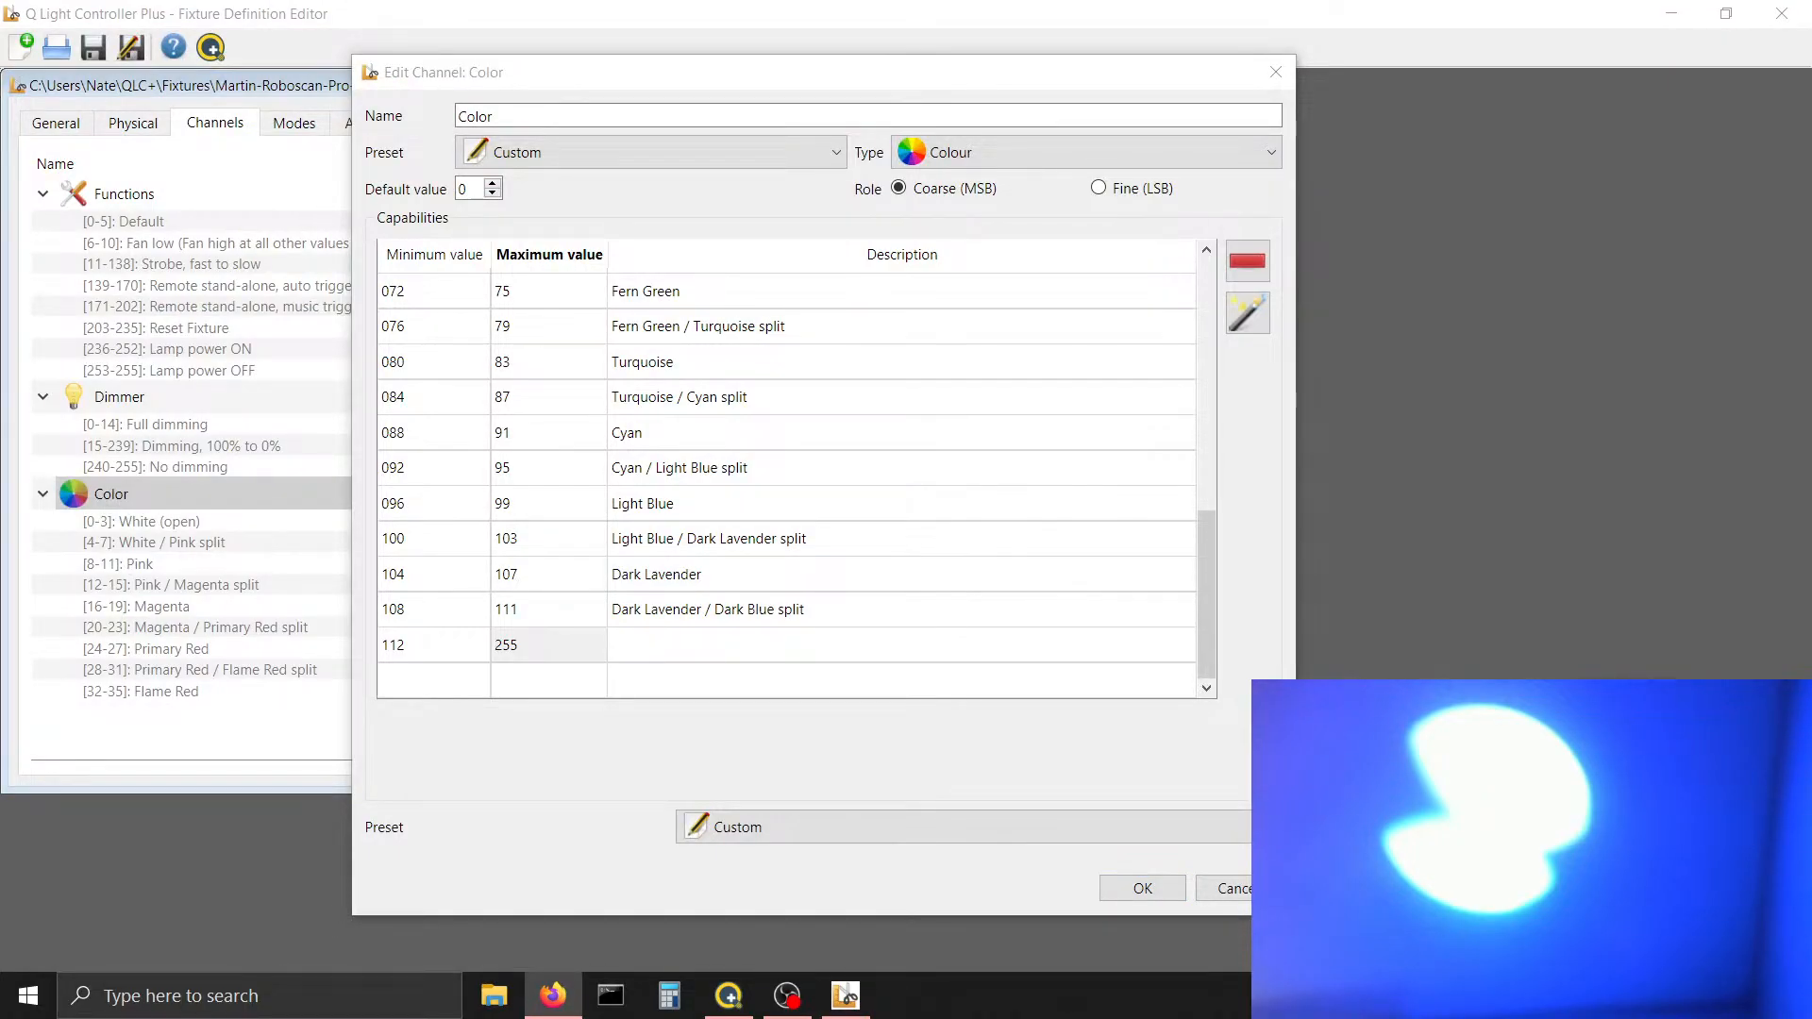
key("alt+Tab")
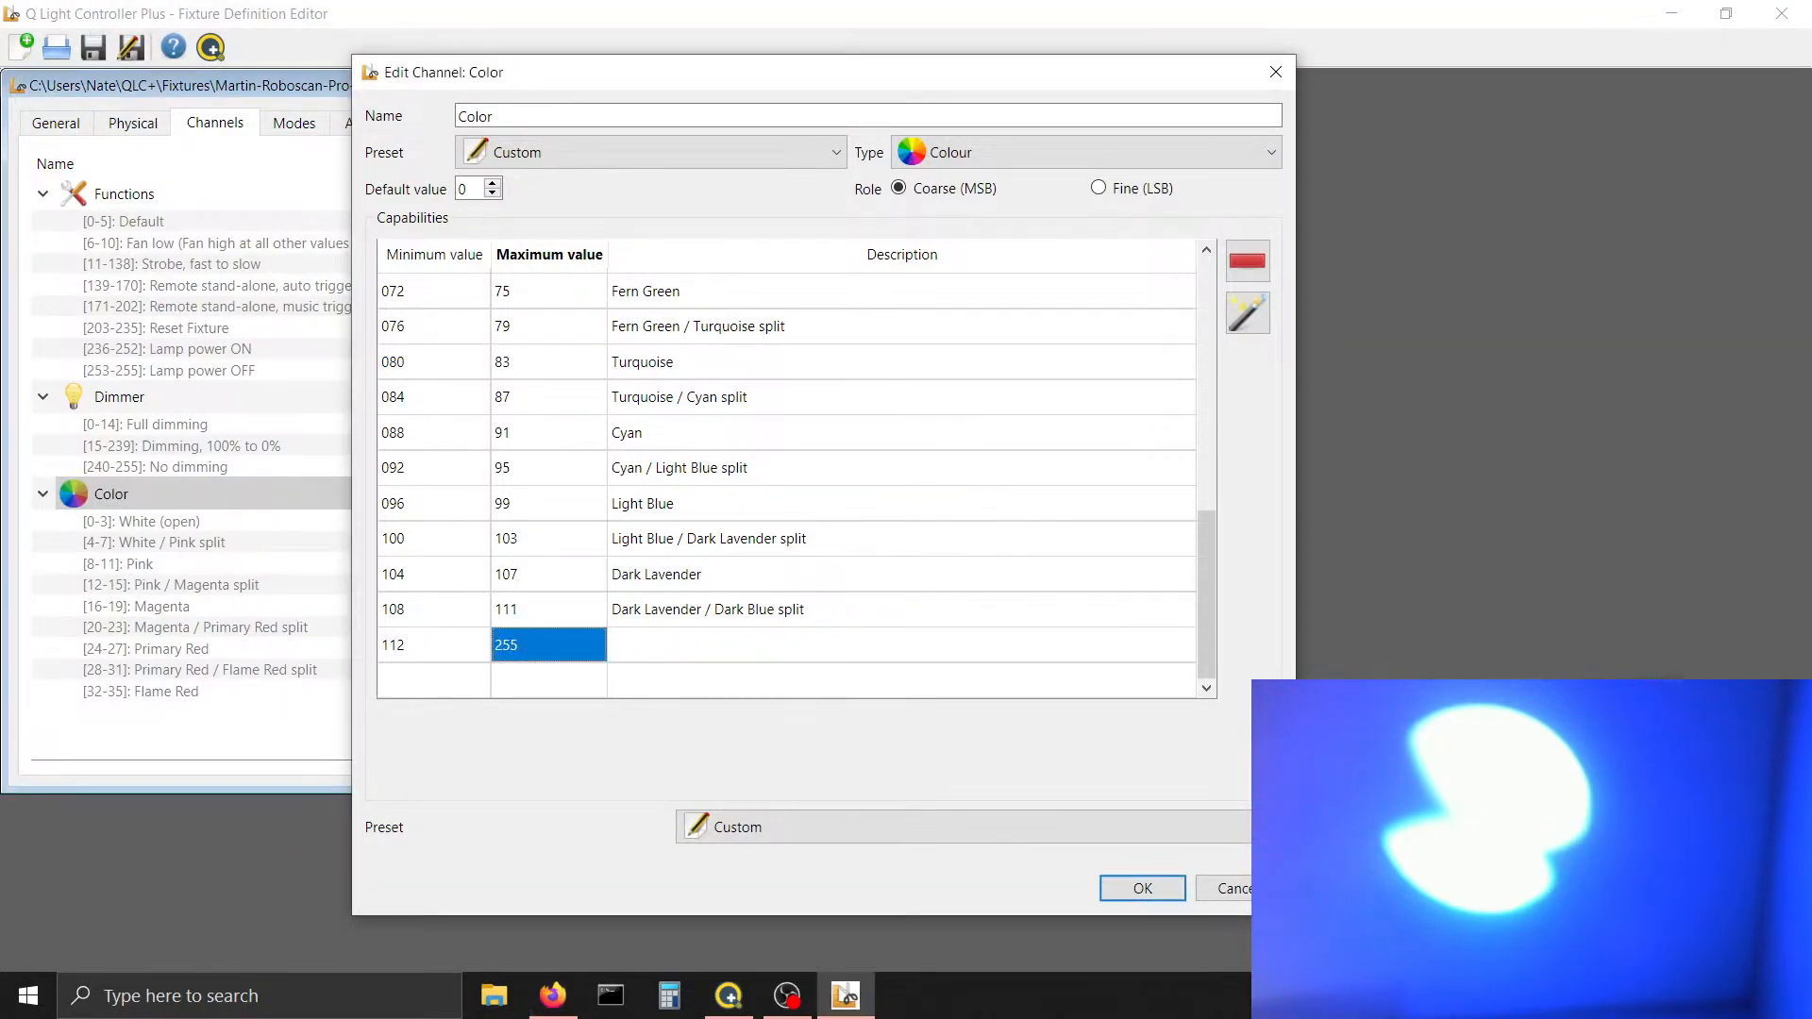
left_click(726, 644)
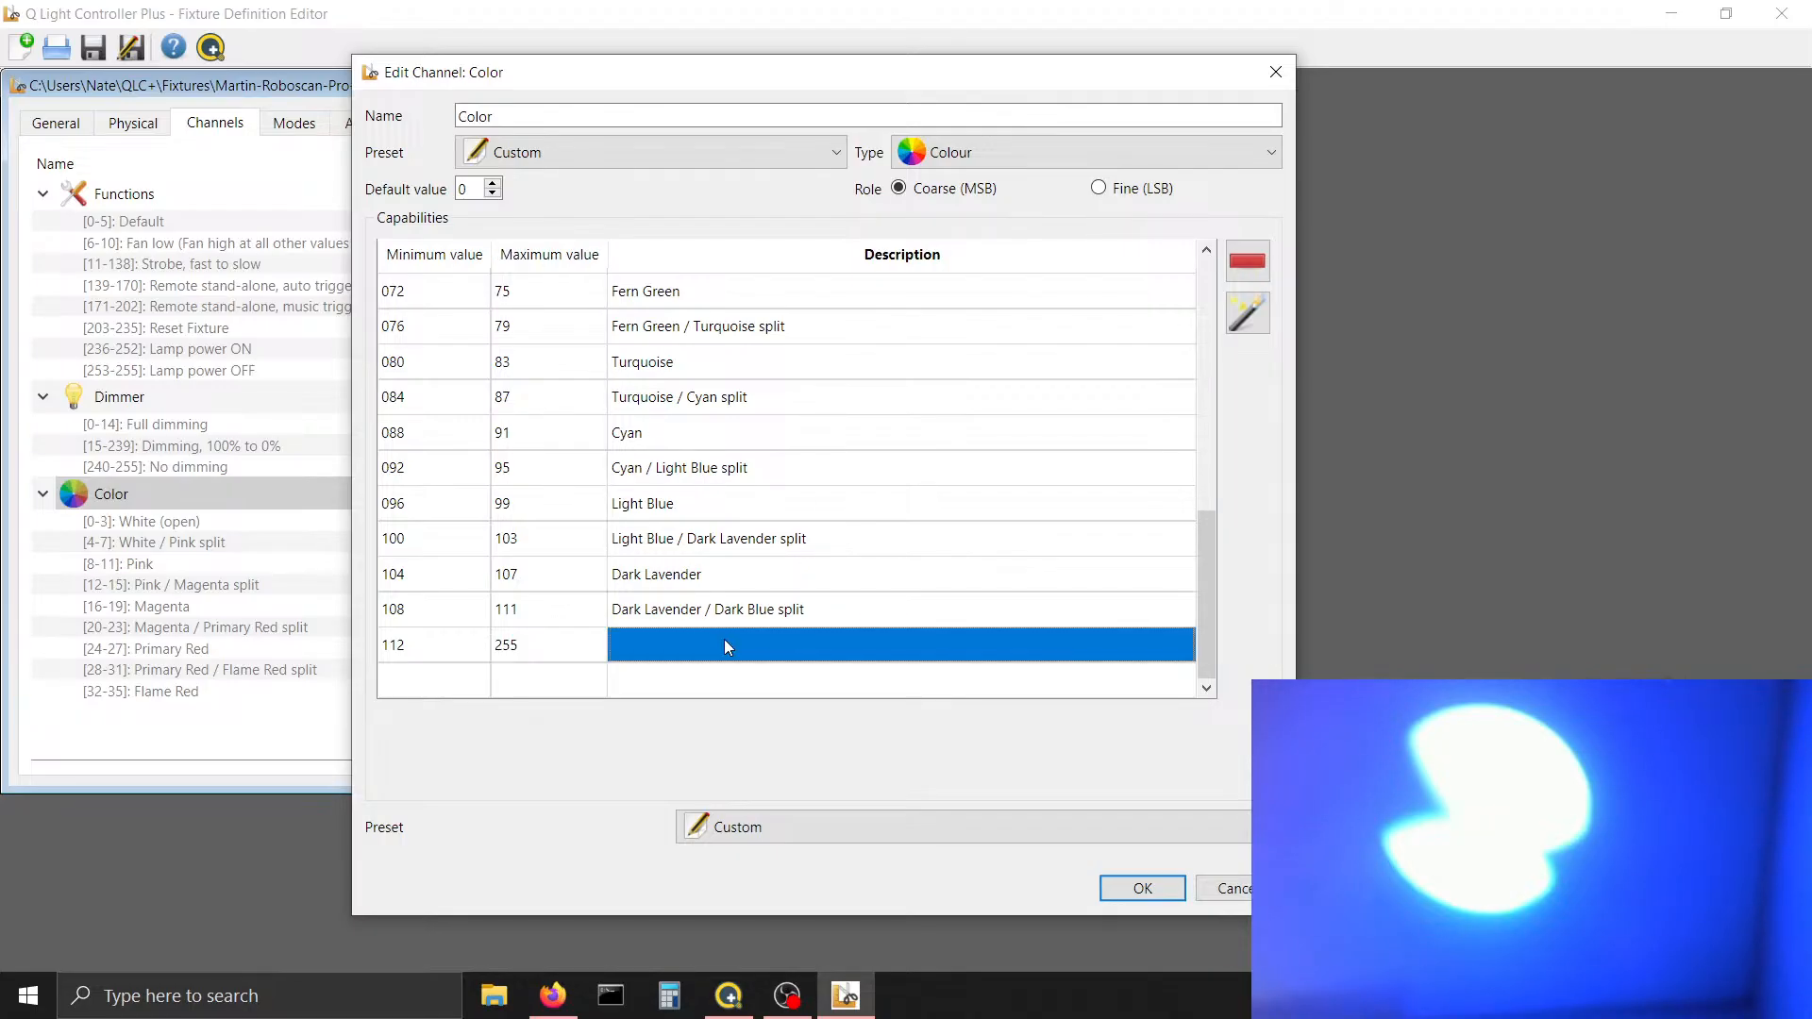
key("Tab")
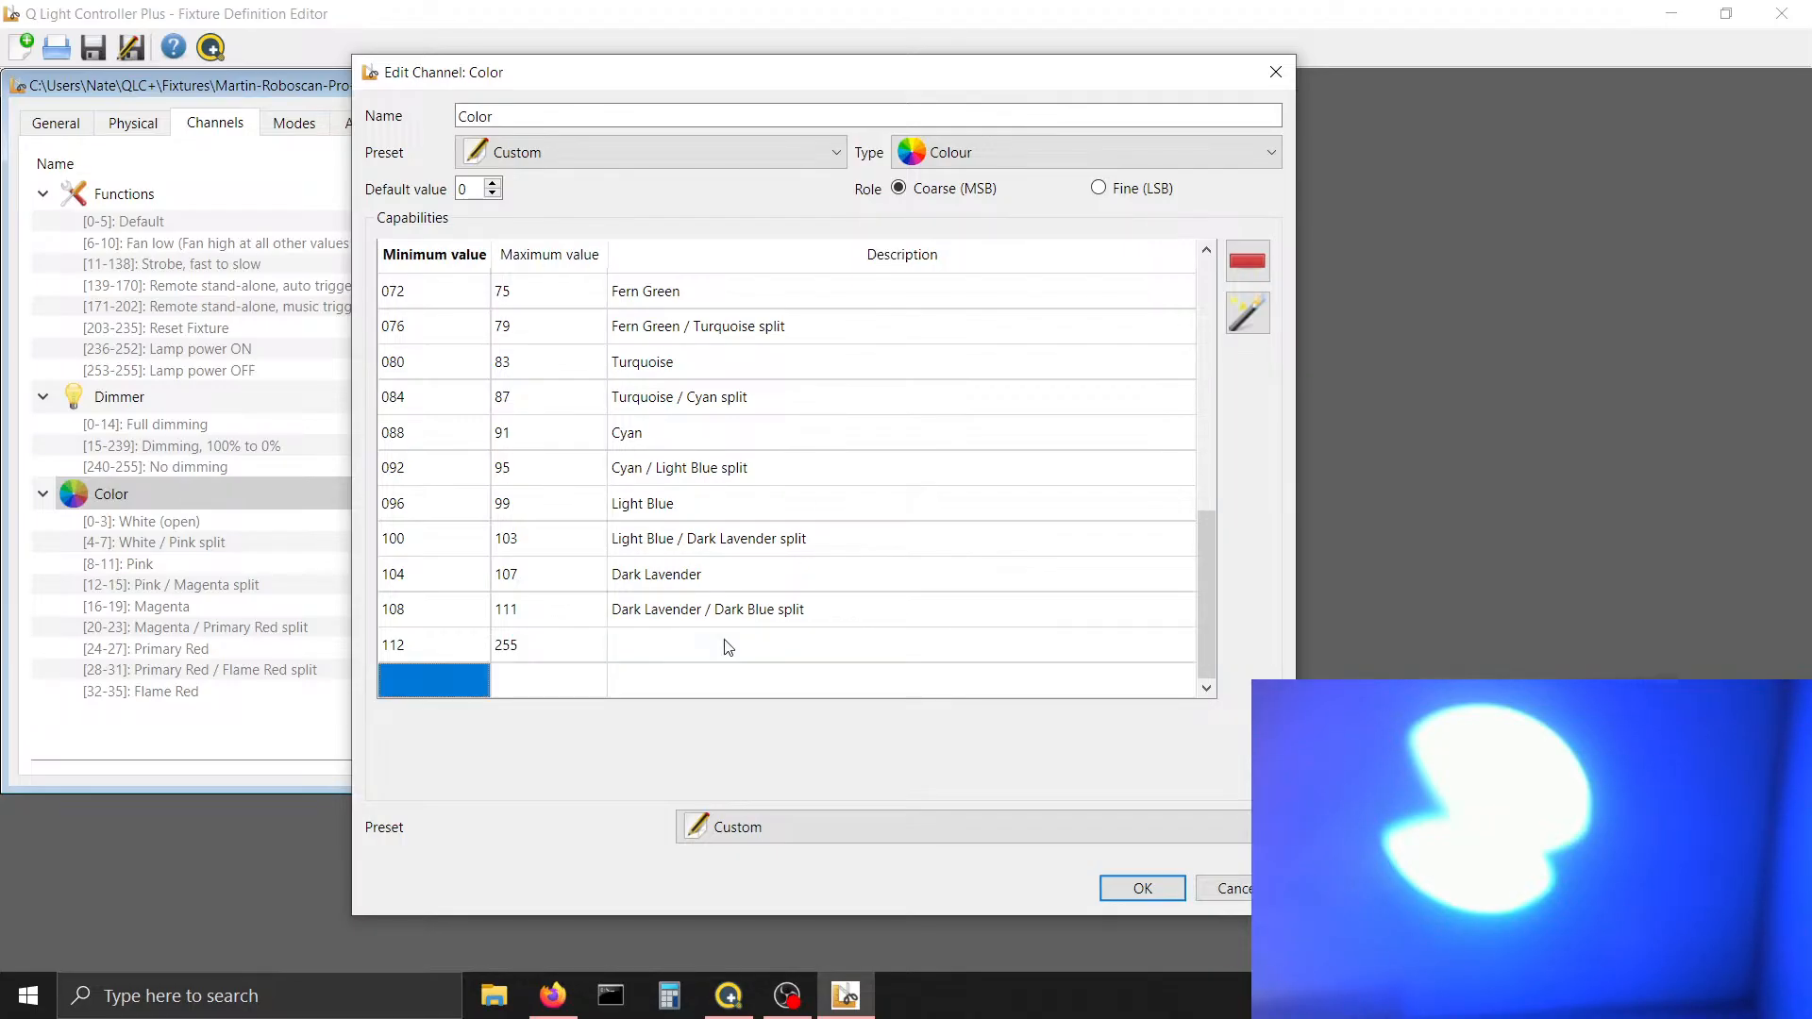
left_click(538, 660)
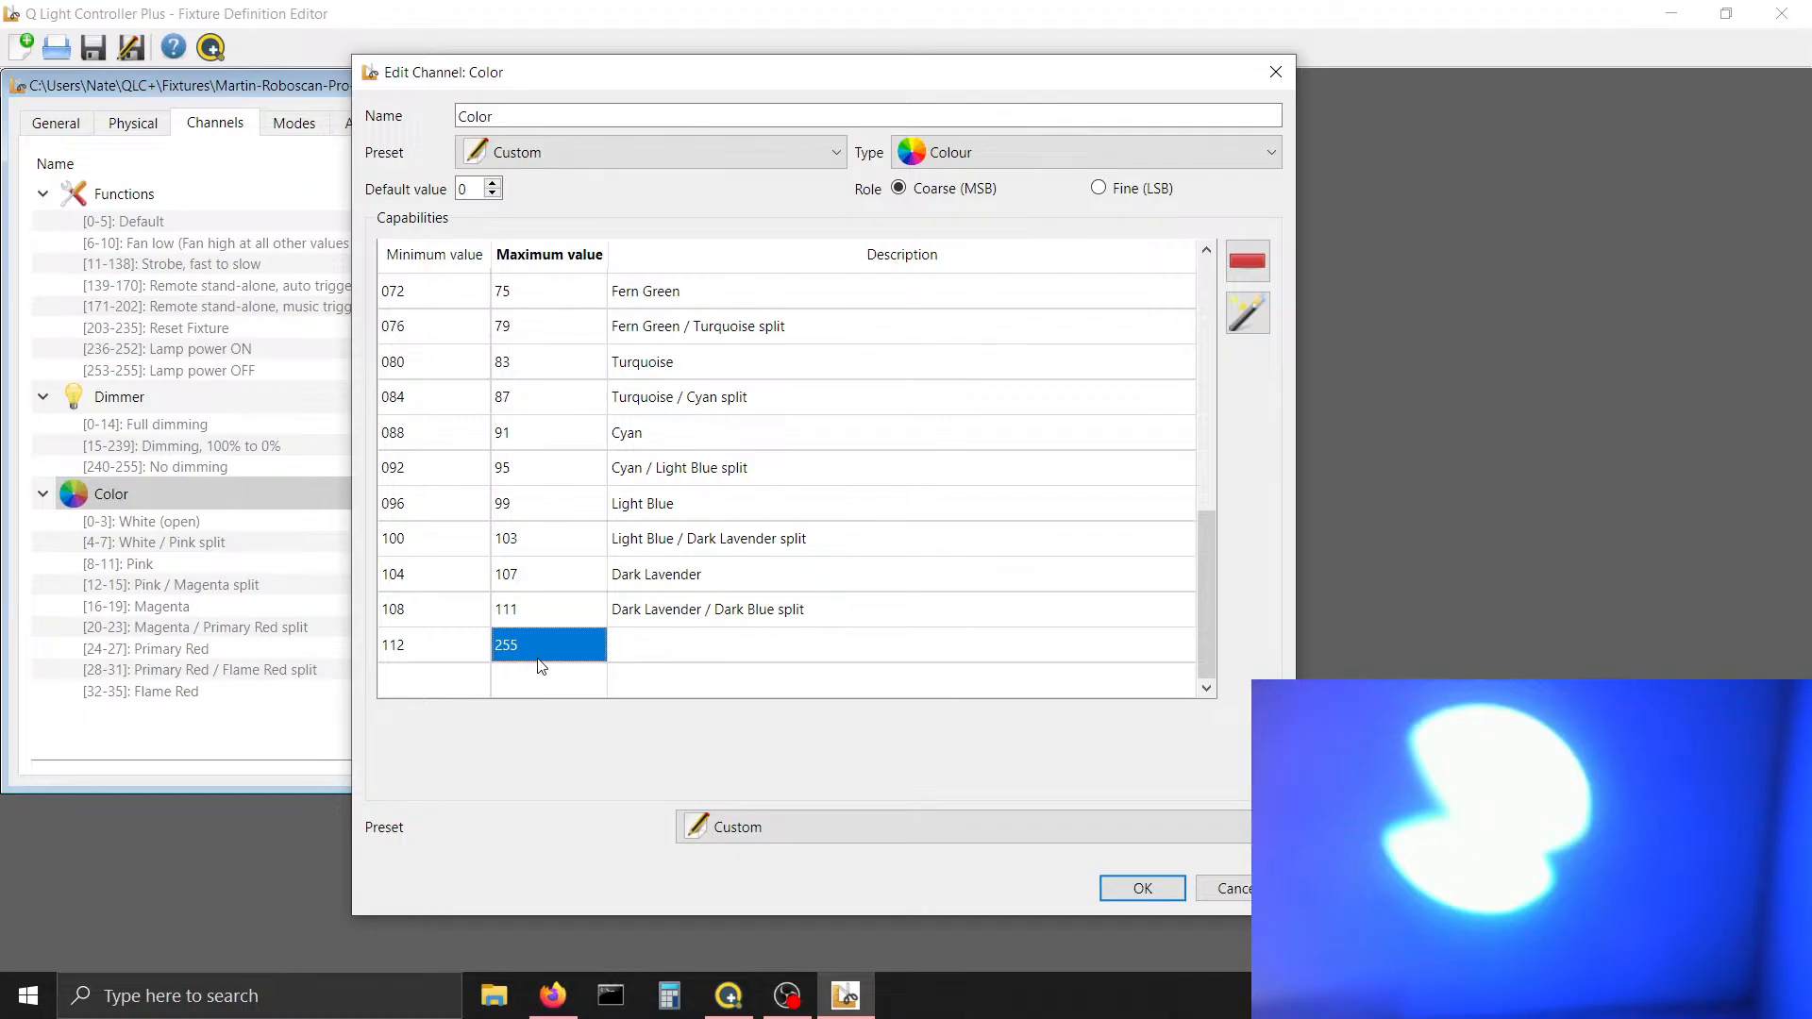
type("115")
key("Tab")
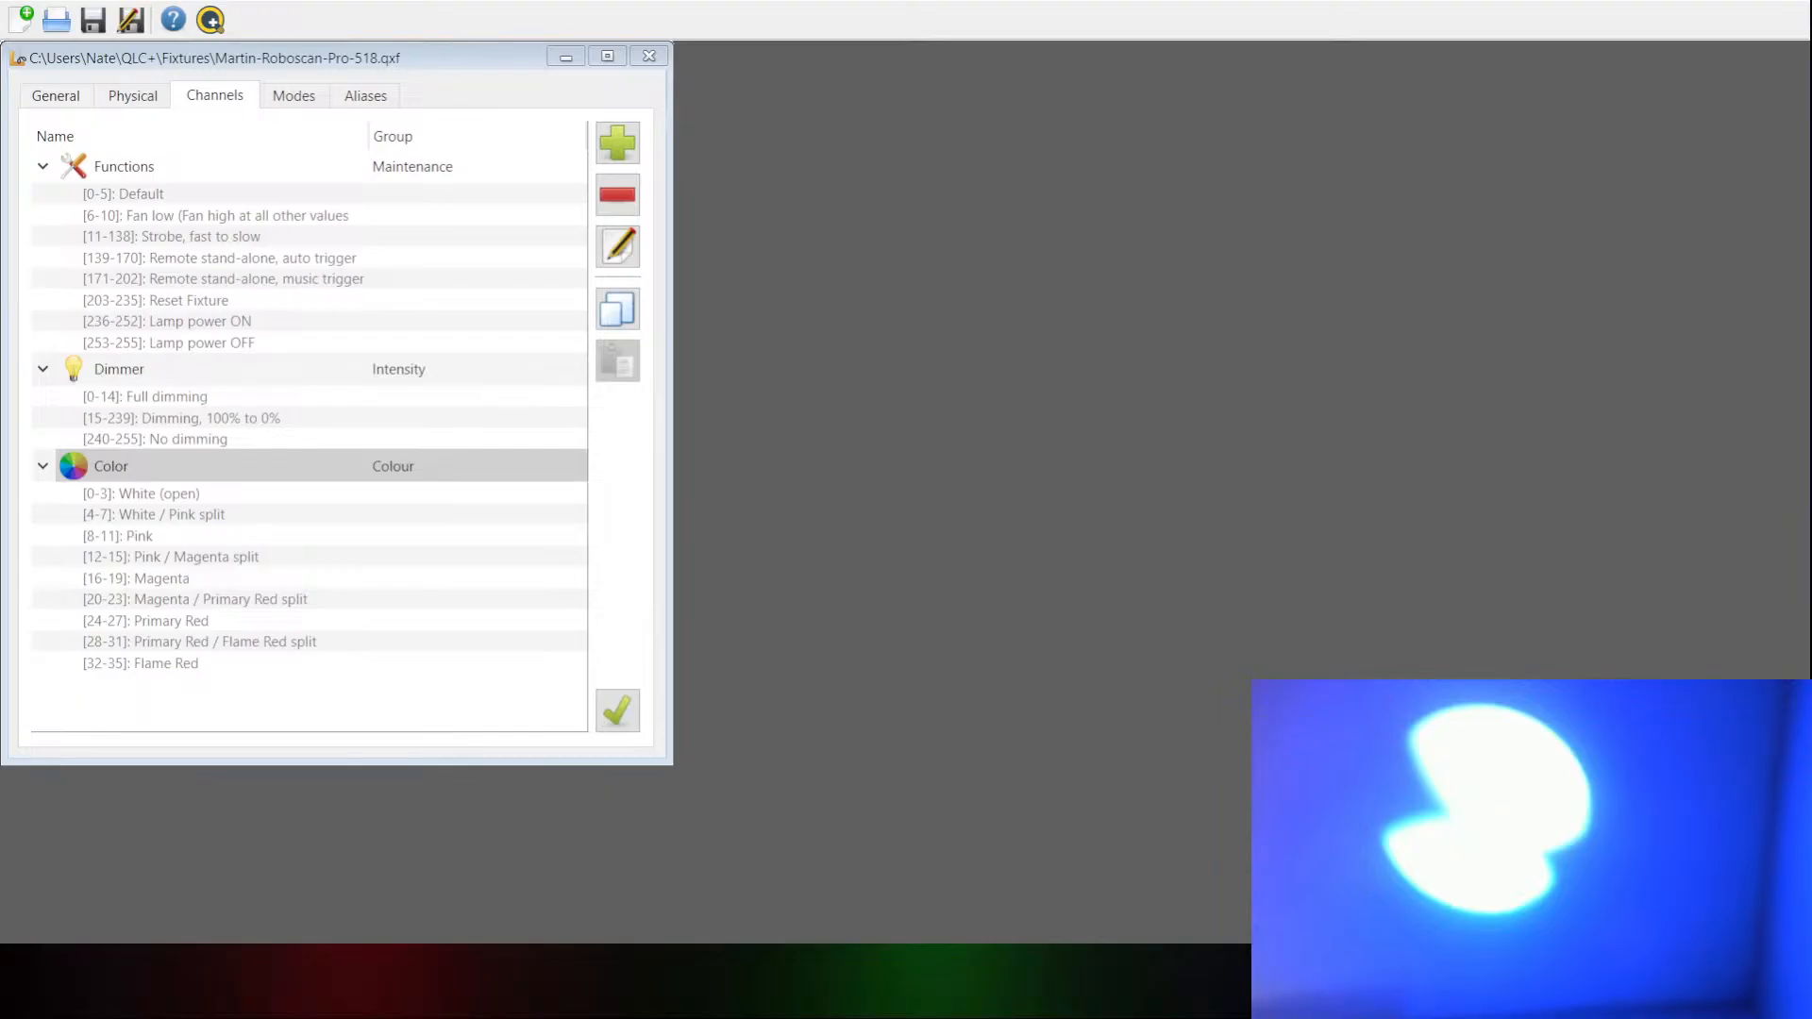
Accept the Color channel edits and save the fixture definition
left_click(1120, 861)
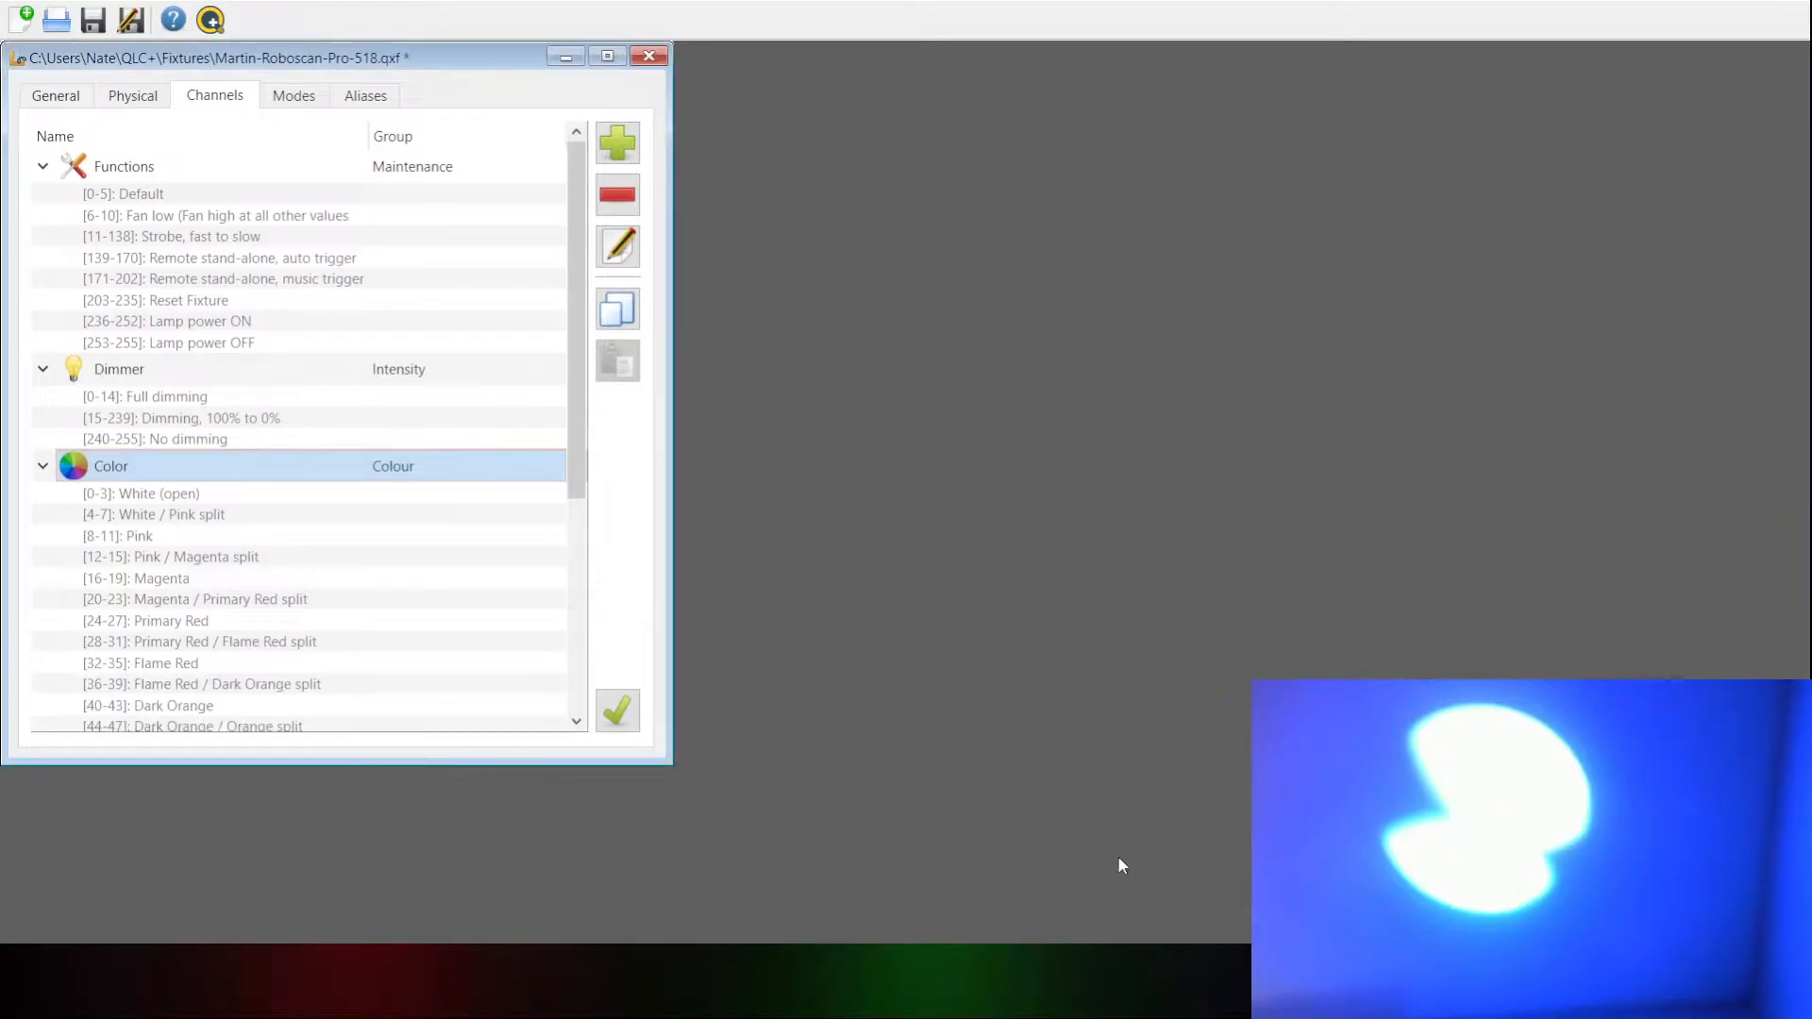
left_click(92, 22)
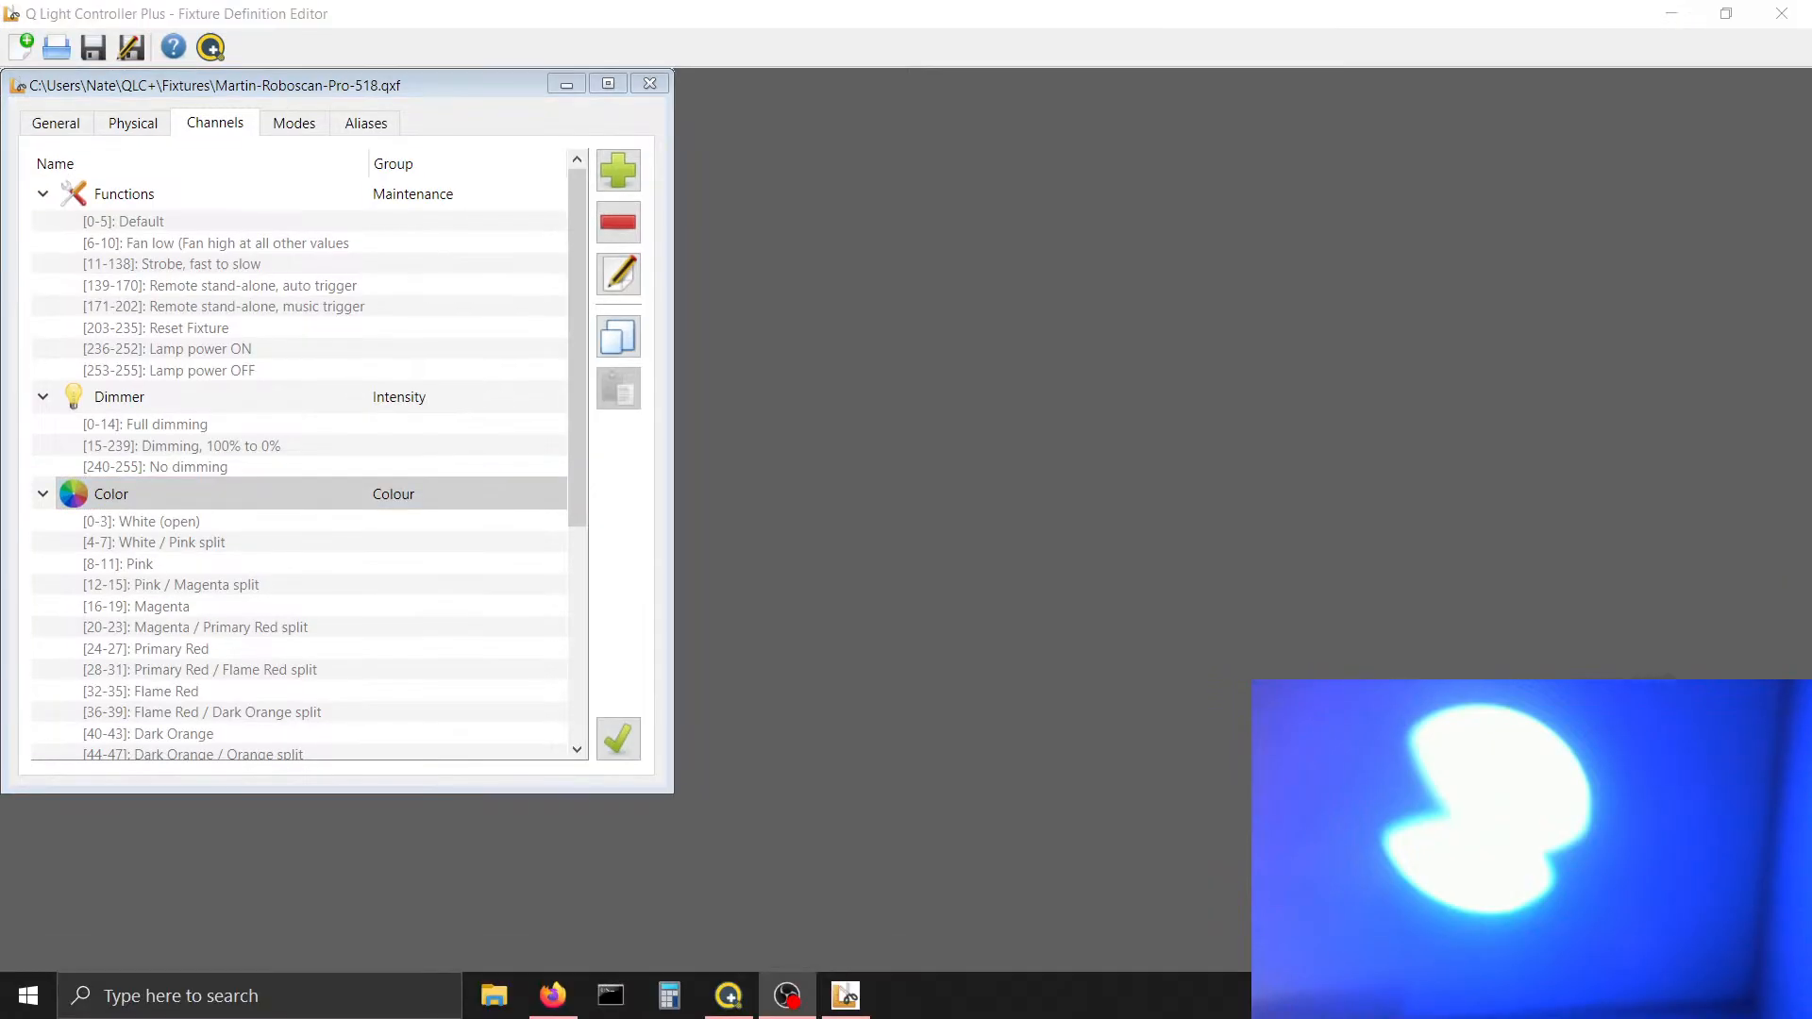
Reopen the Color channel for editing and describe the 112 to 115 capability as "Dark Blue"
left_click(412, 503)
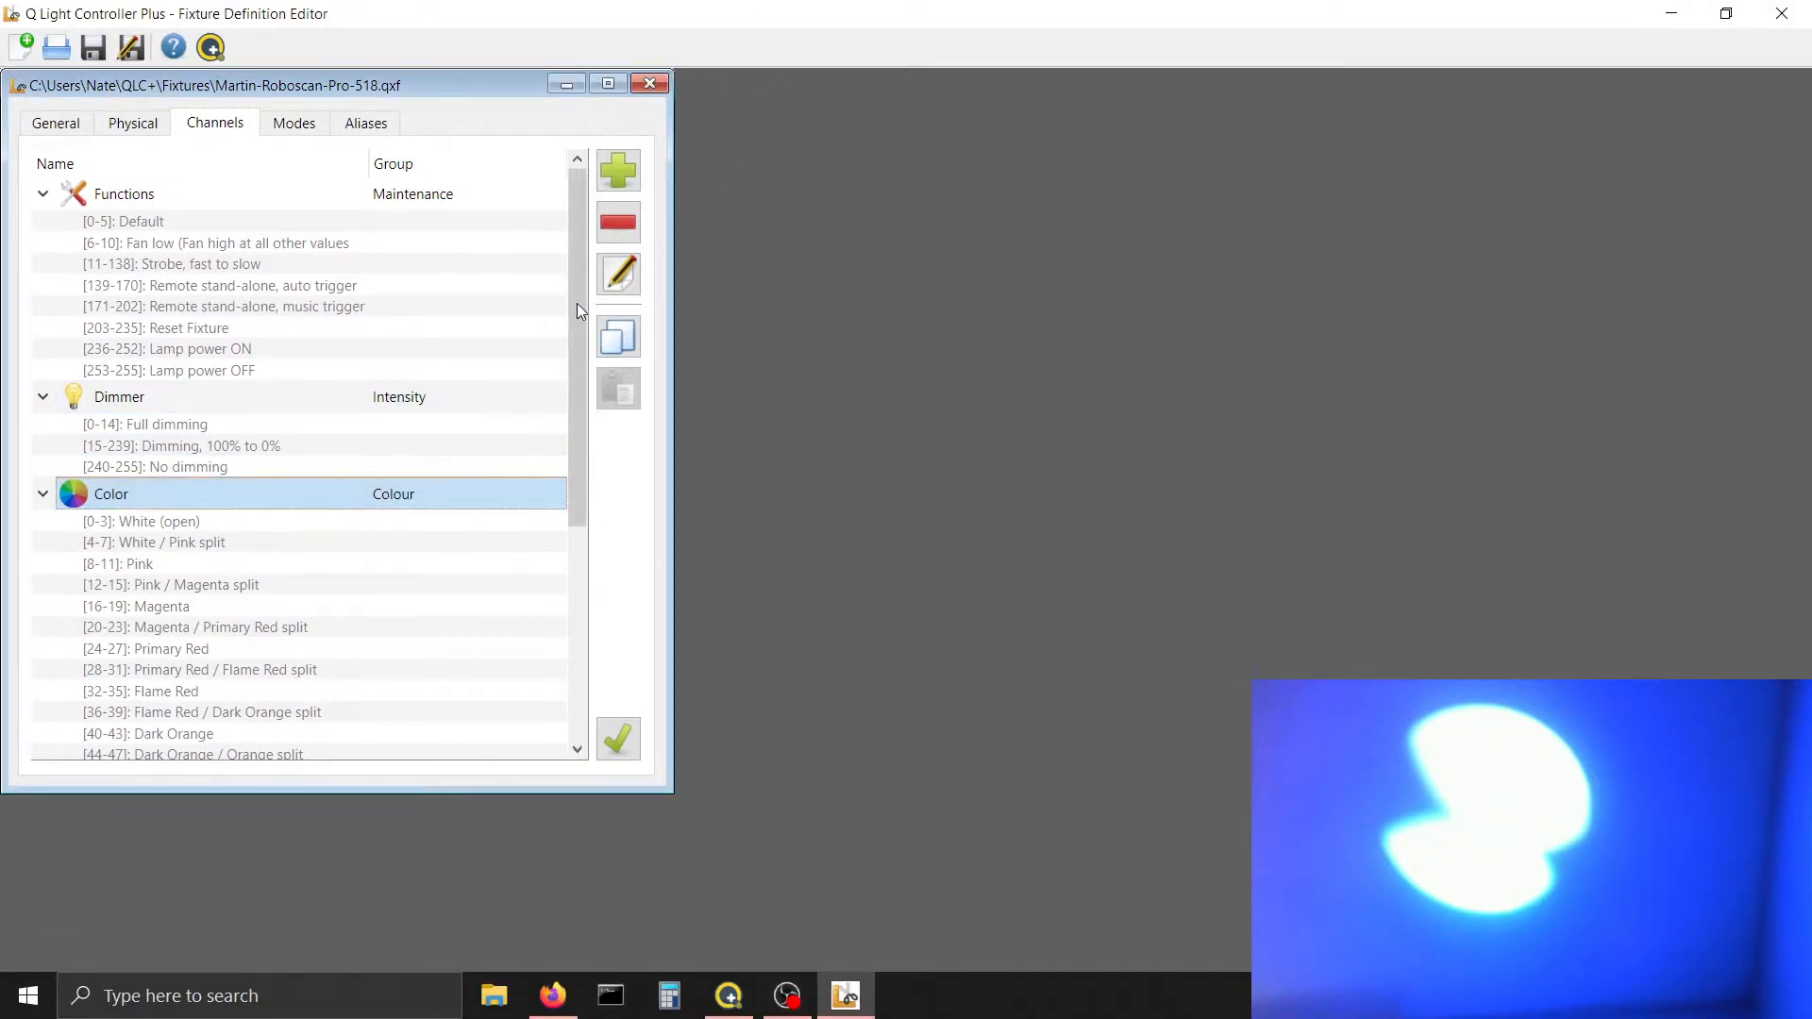
left_click(614, 285)
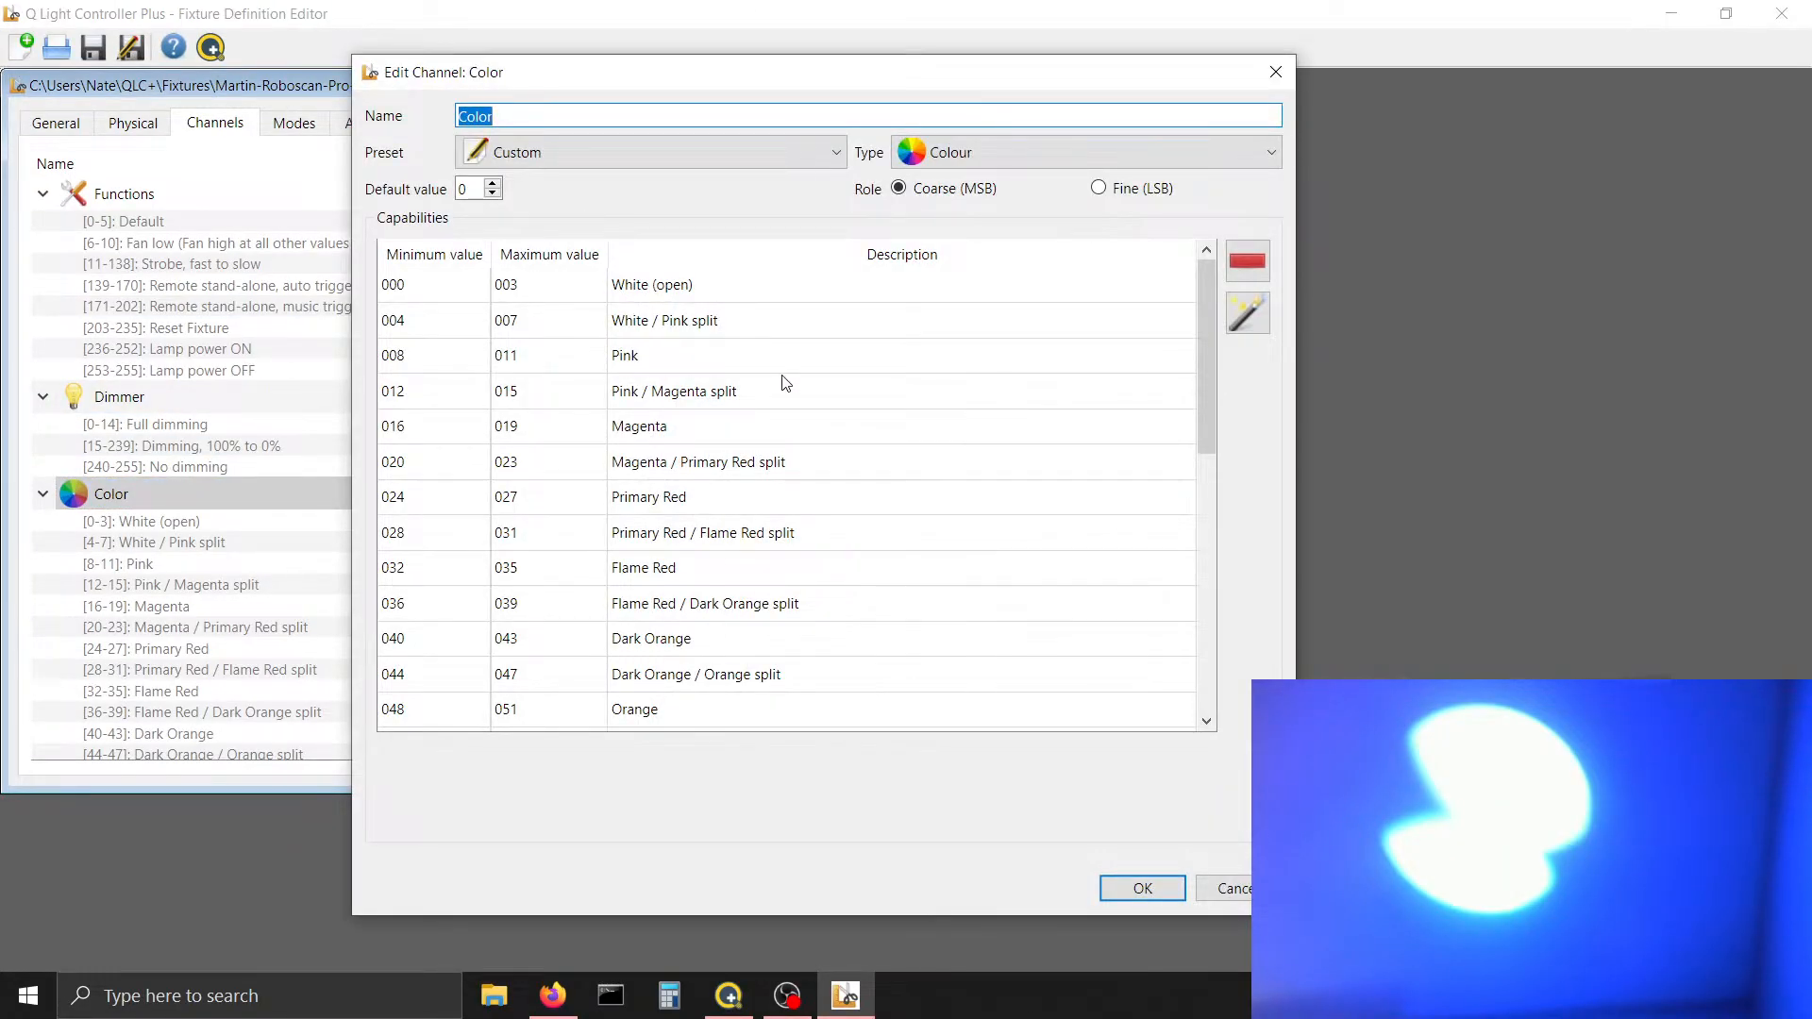
left_click_drag(1210, 428, 1242, 685)
left_click(1017, 680)
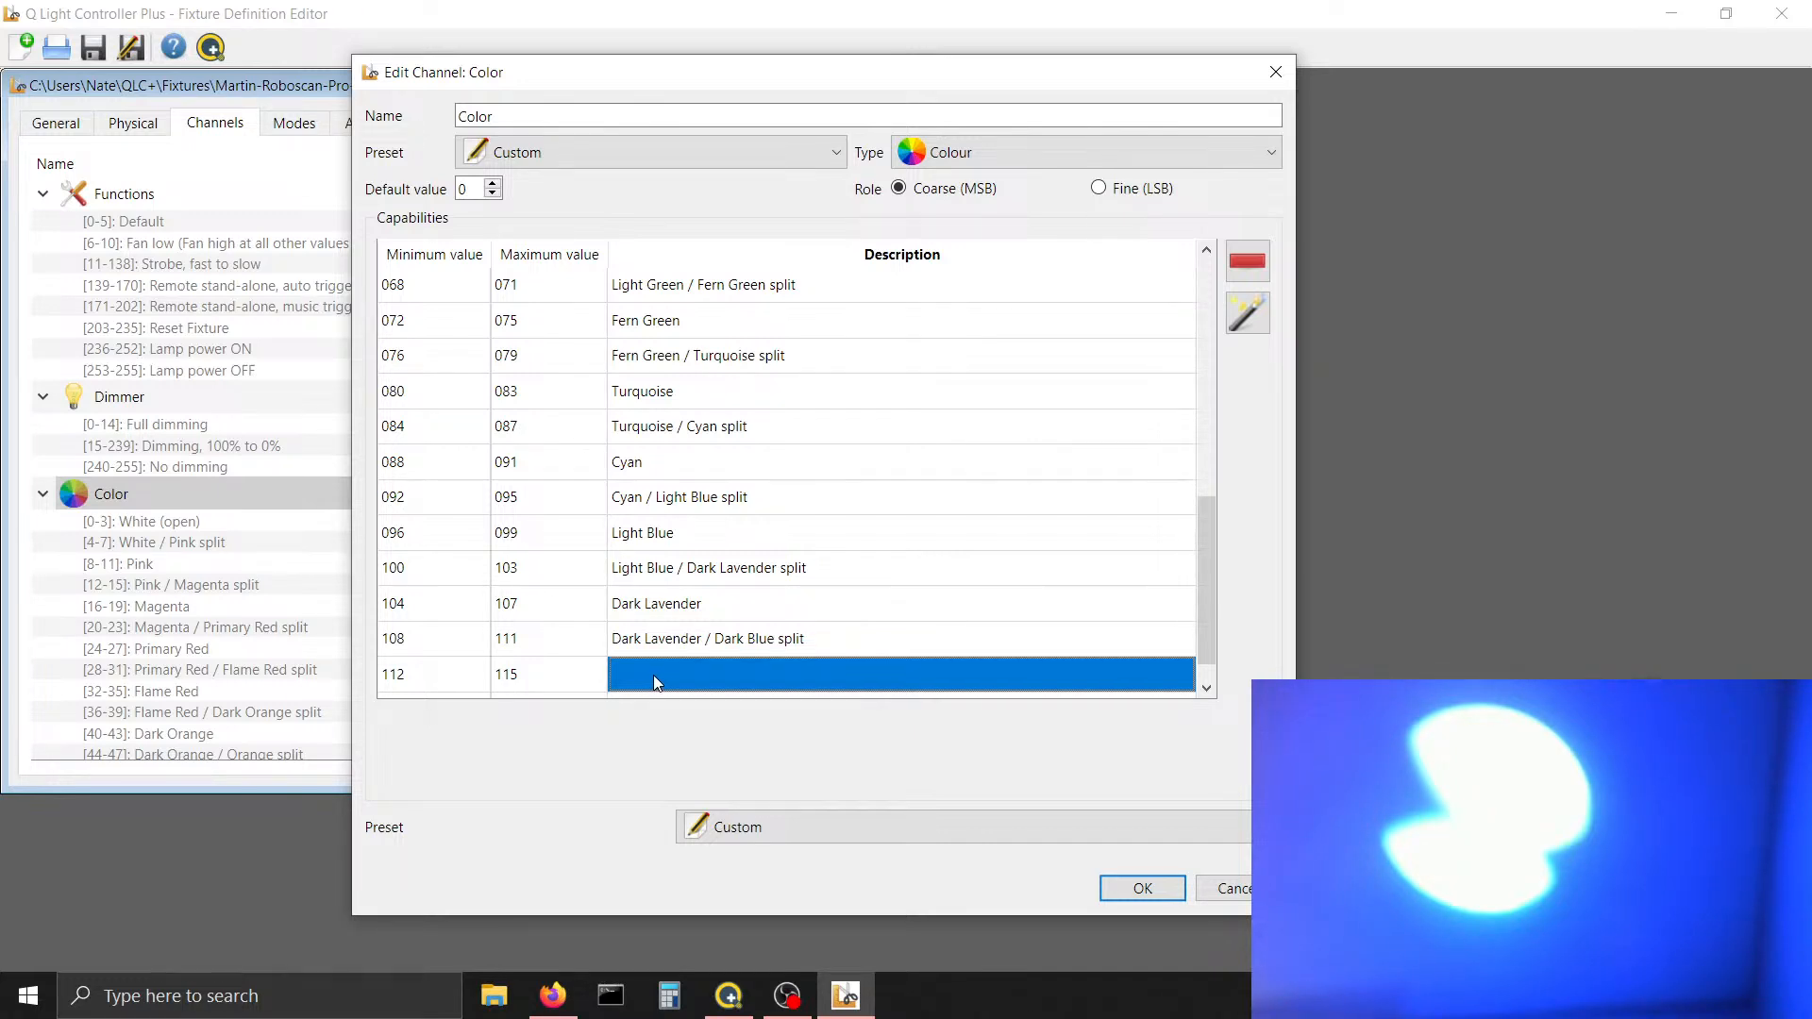
type("Dark Blue")
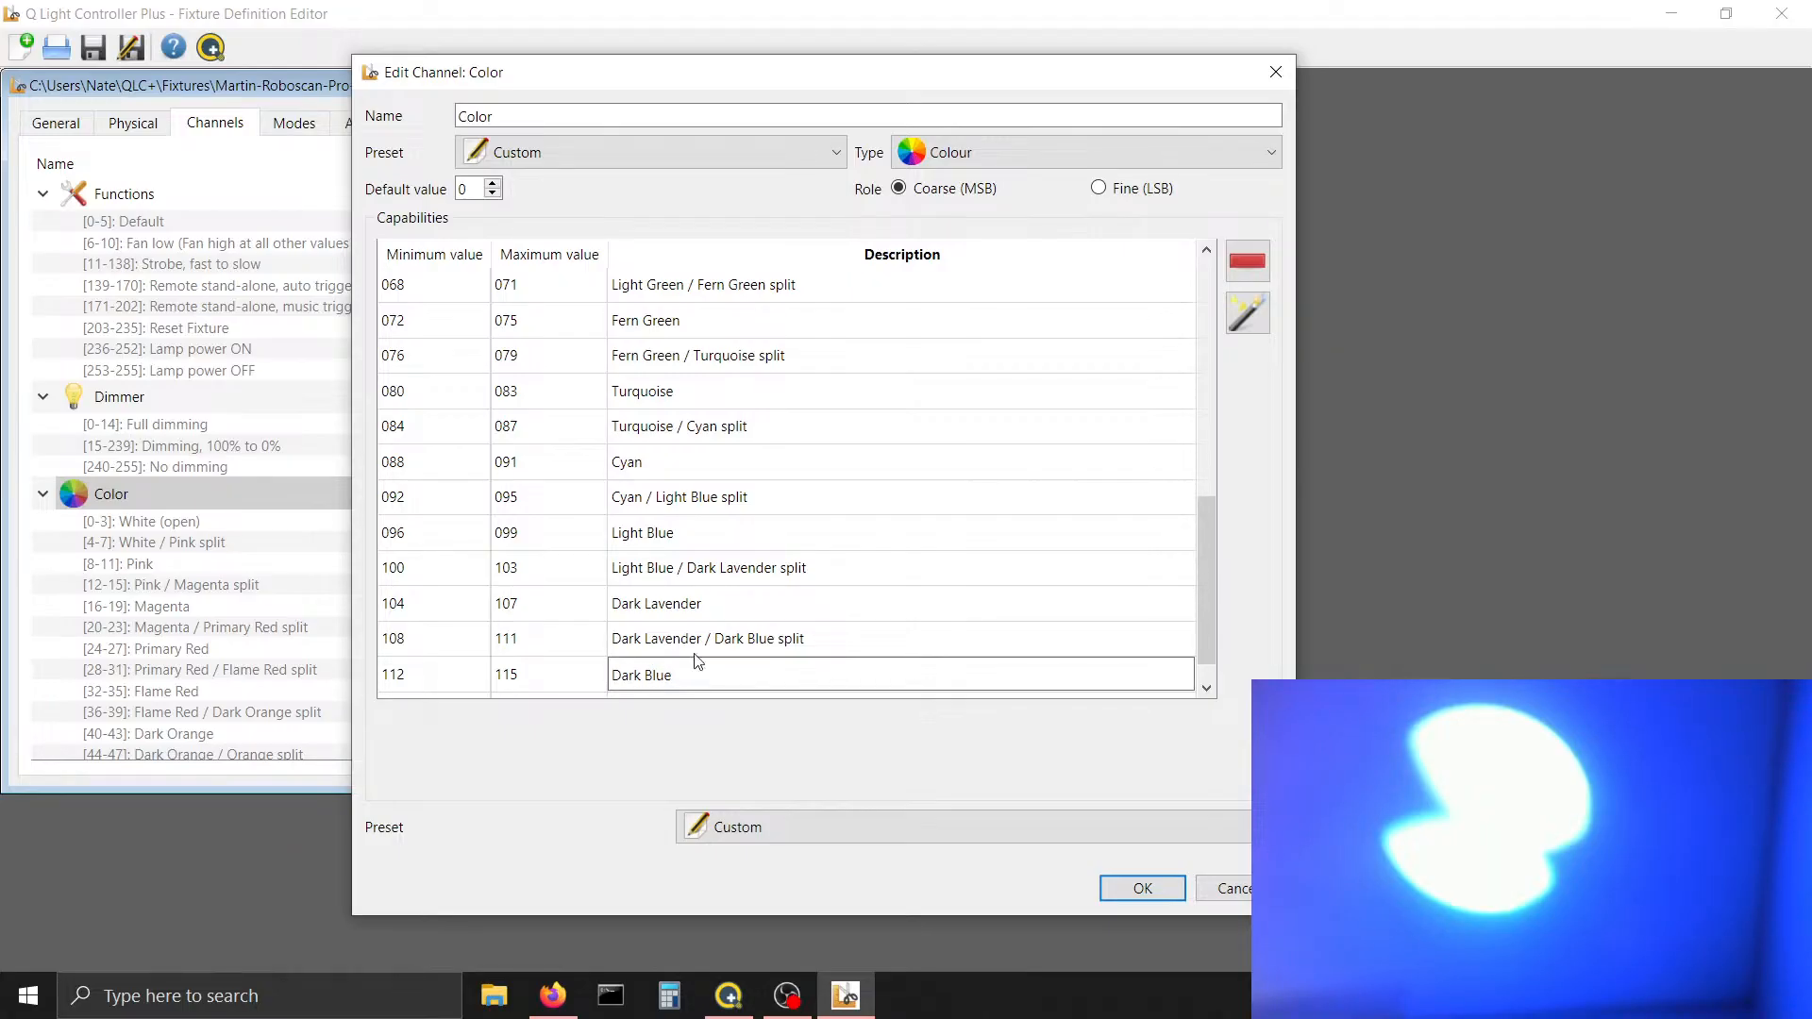
Try to copy the HTML code #6a00ff from the Dark Lavender / Dark Blue split's second colour
left_click(736, 639)
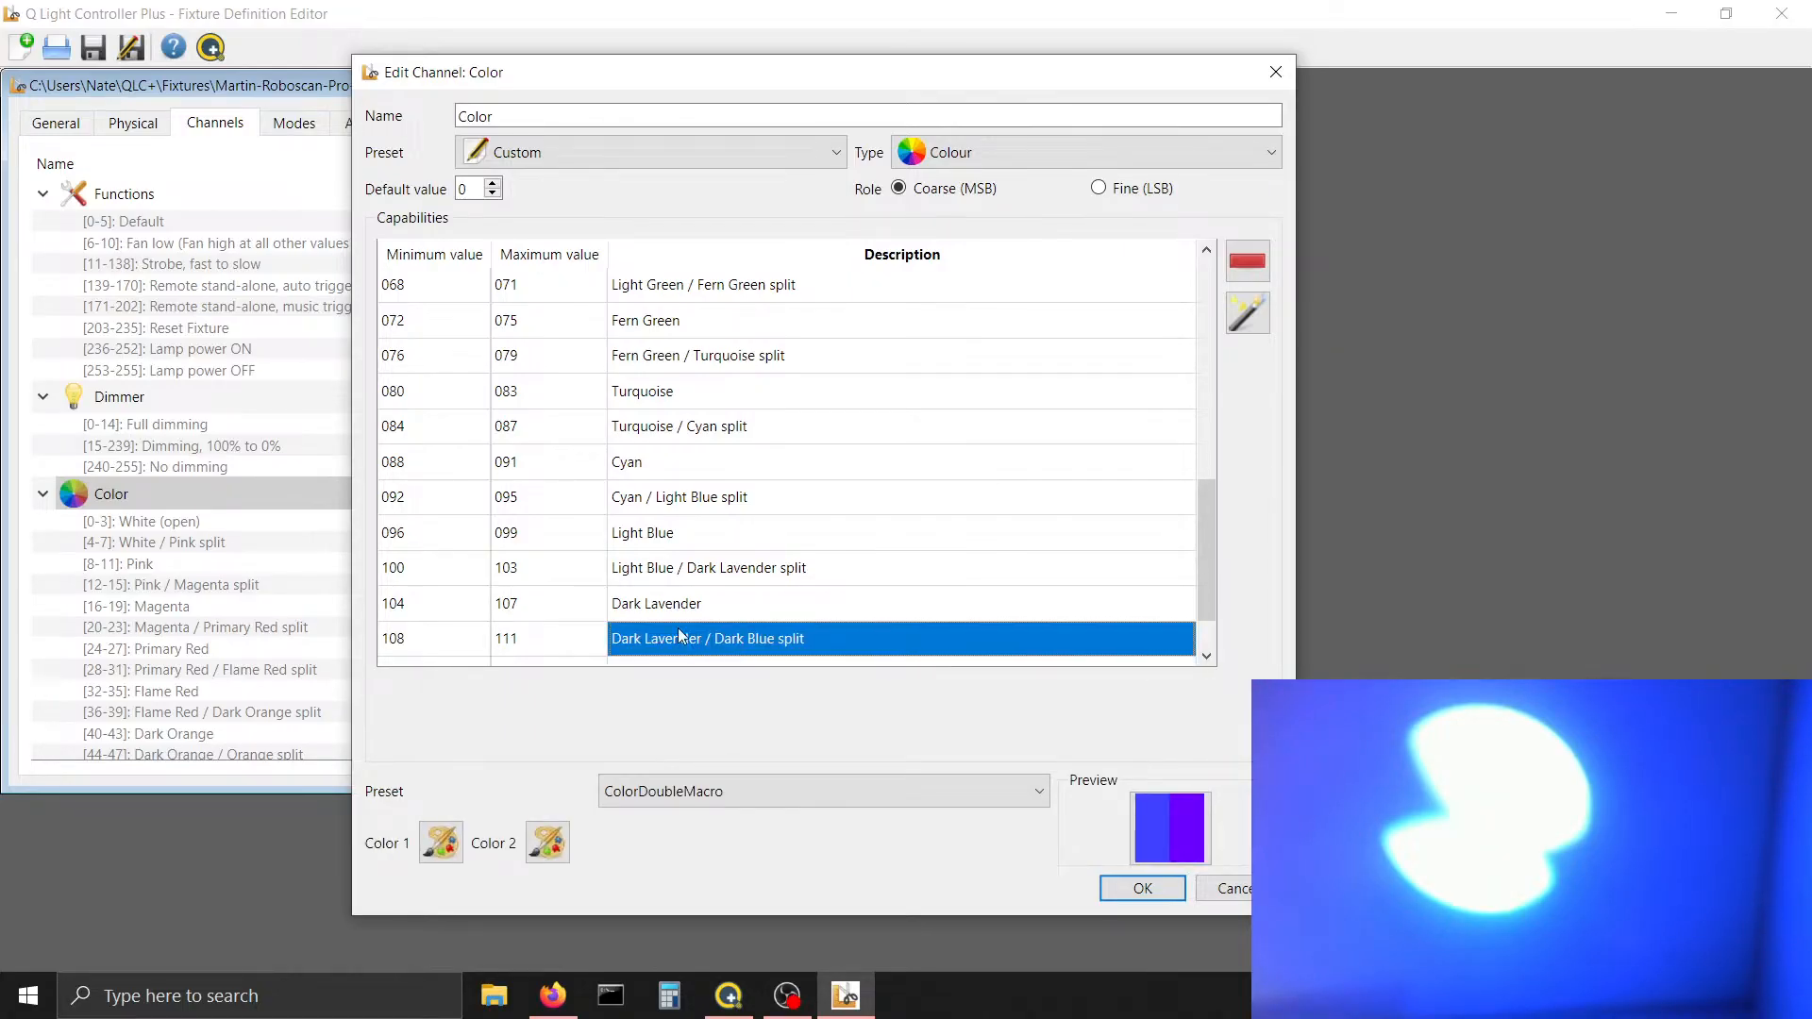
left_click(547, 842)
left_click_drag(988, 648, 836, 640)
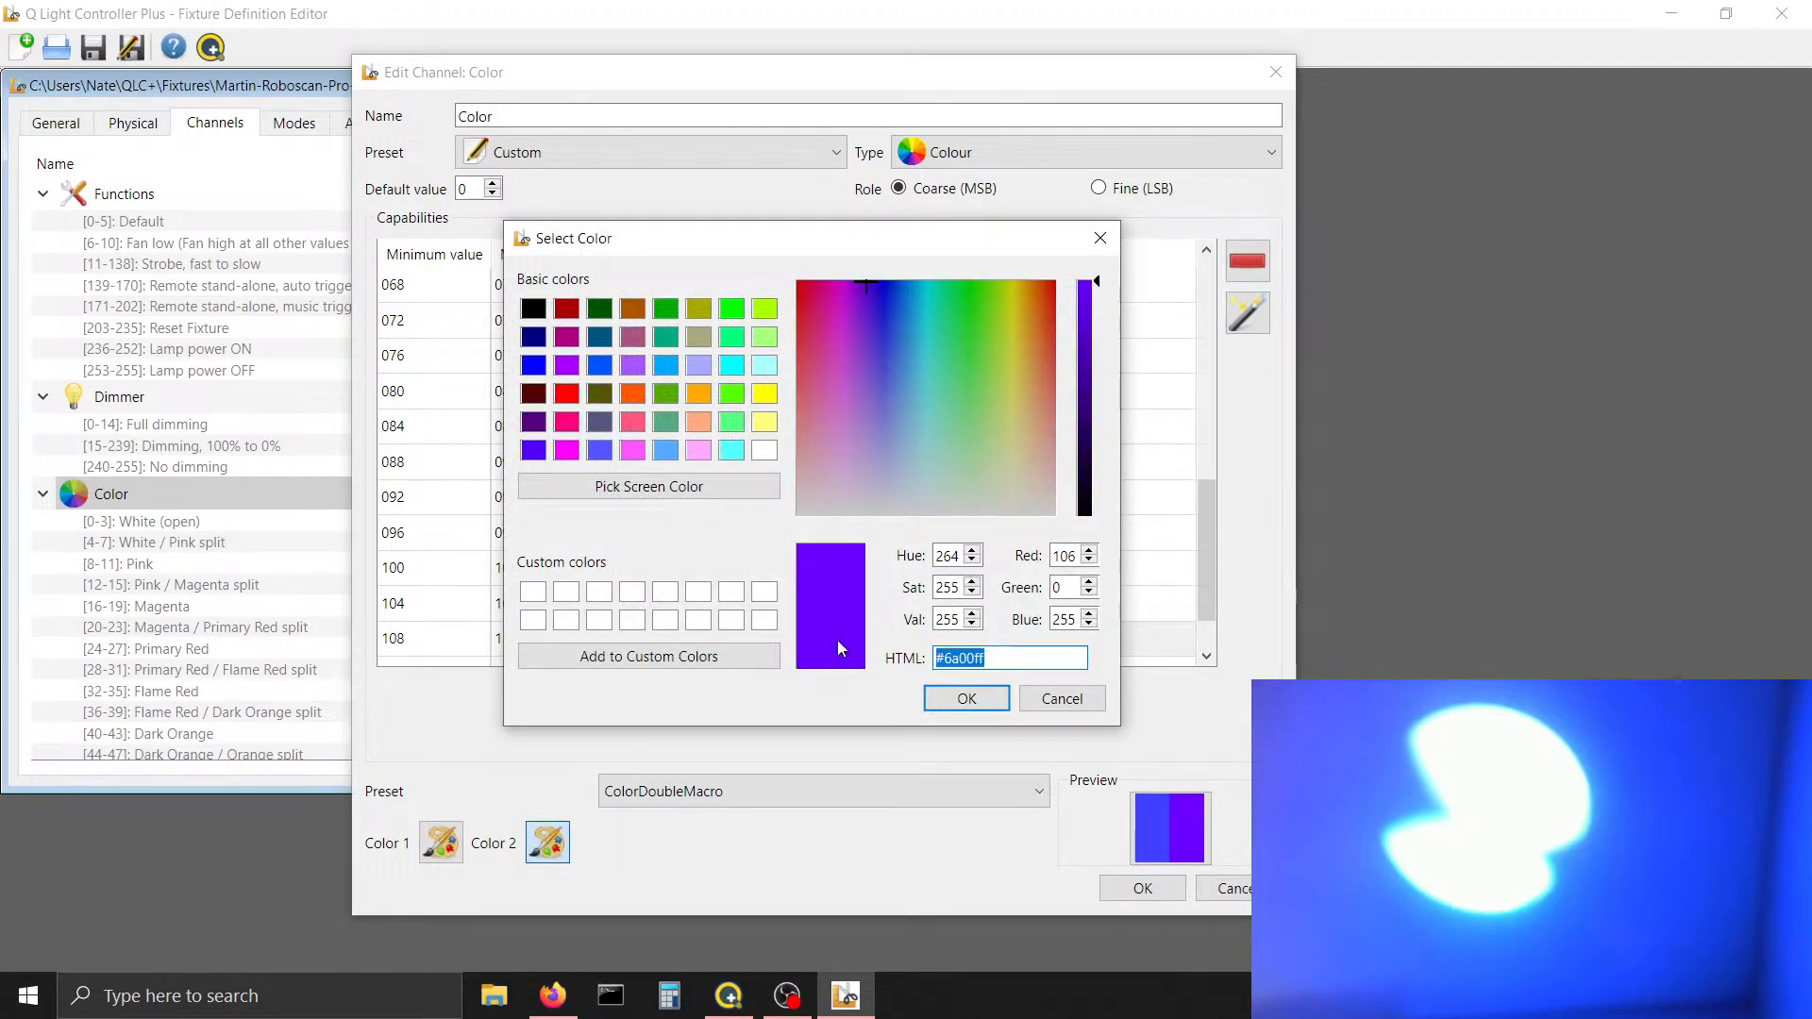
left_click(946, 698)
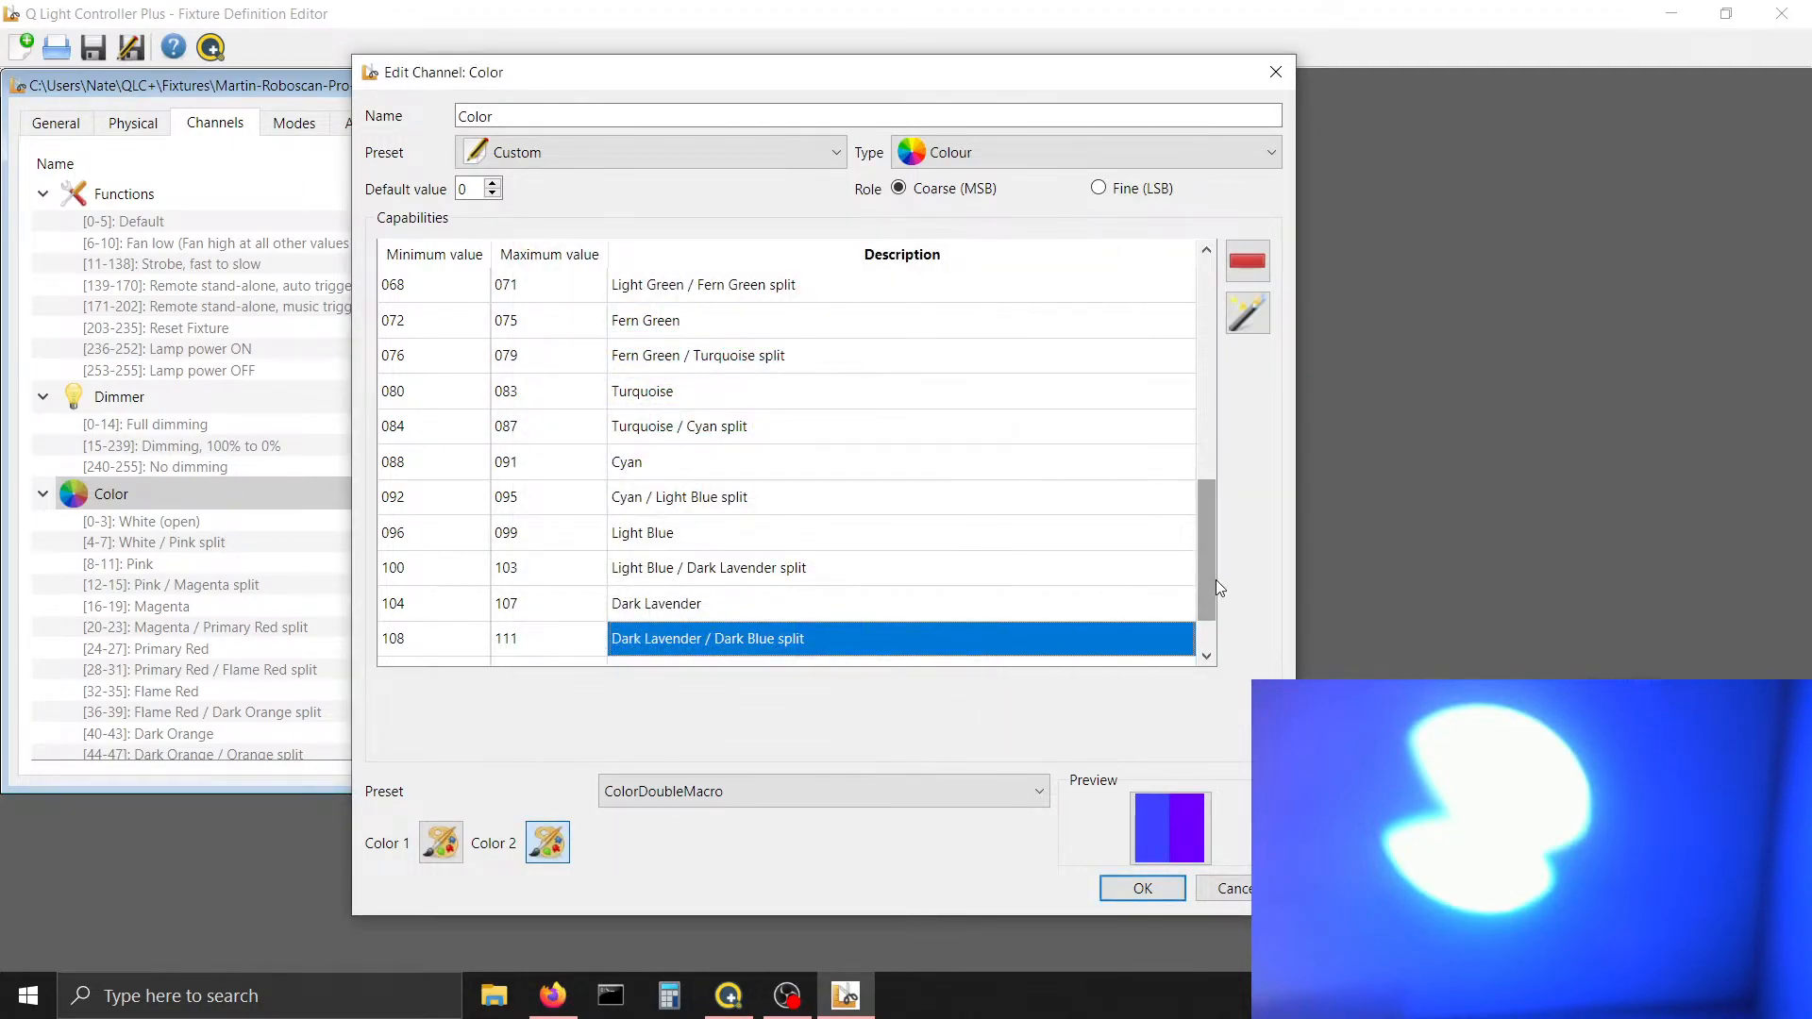
Set the Dark Blue capability's preset to ColorMacro
left_click_drag(1209, 569, 1208, 604)
left_click(953, 613)
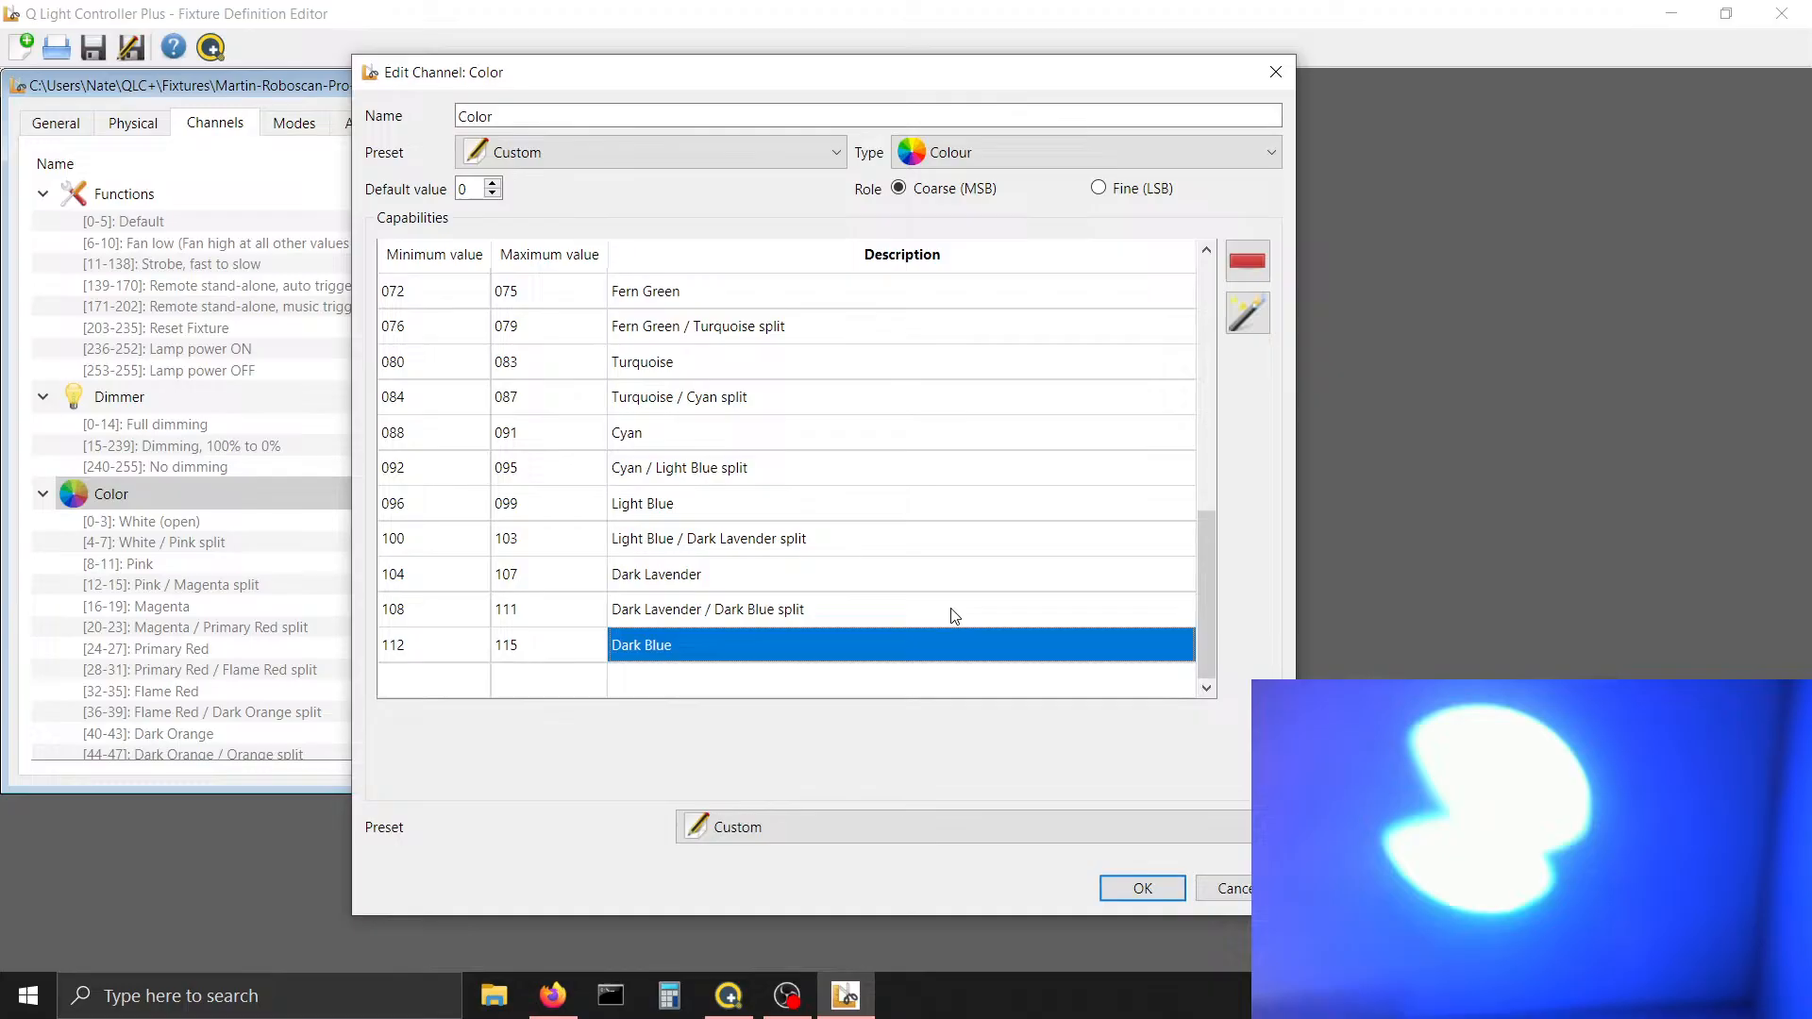
left_click(727, 830)
left_click(723, 807)
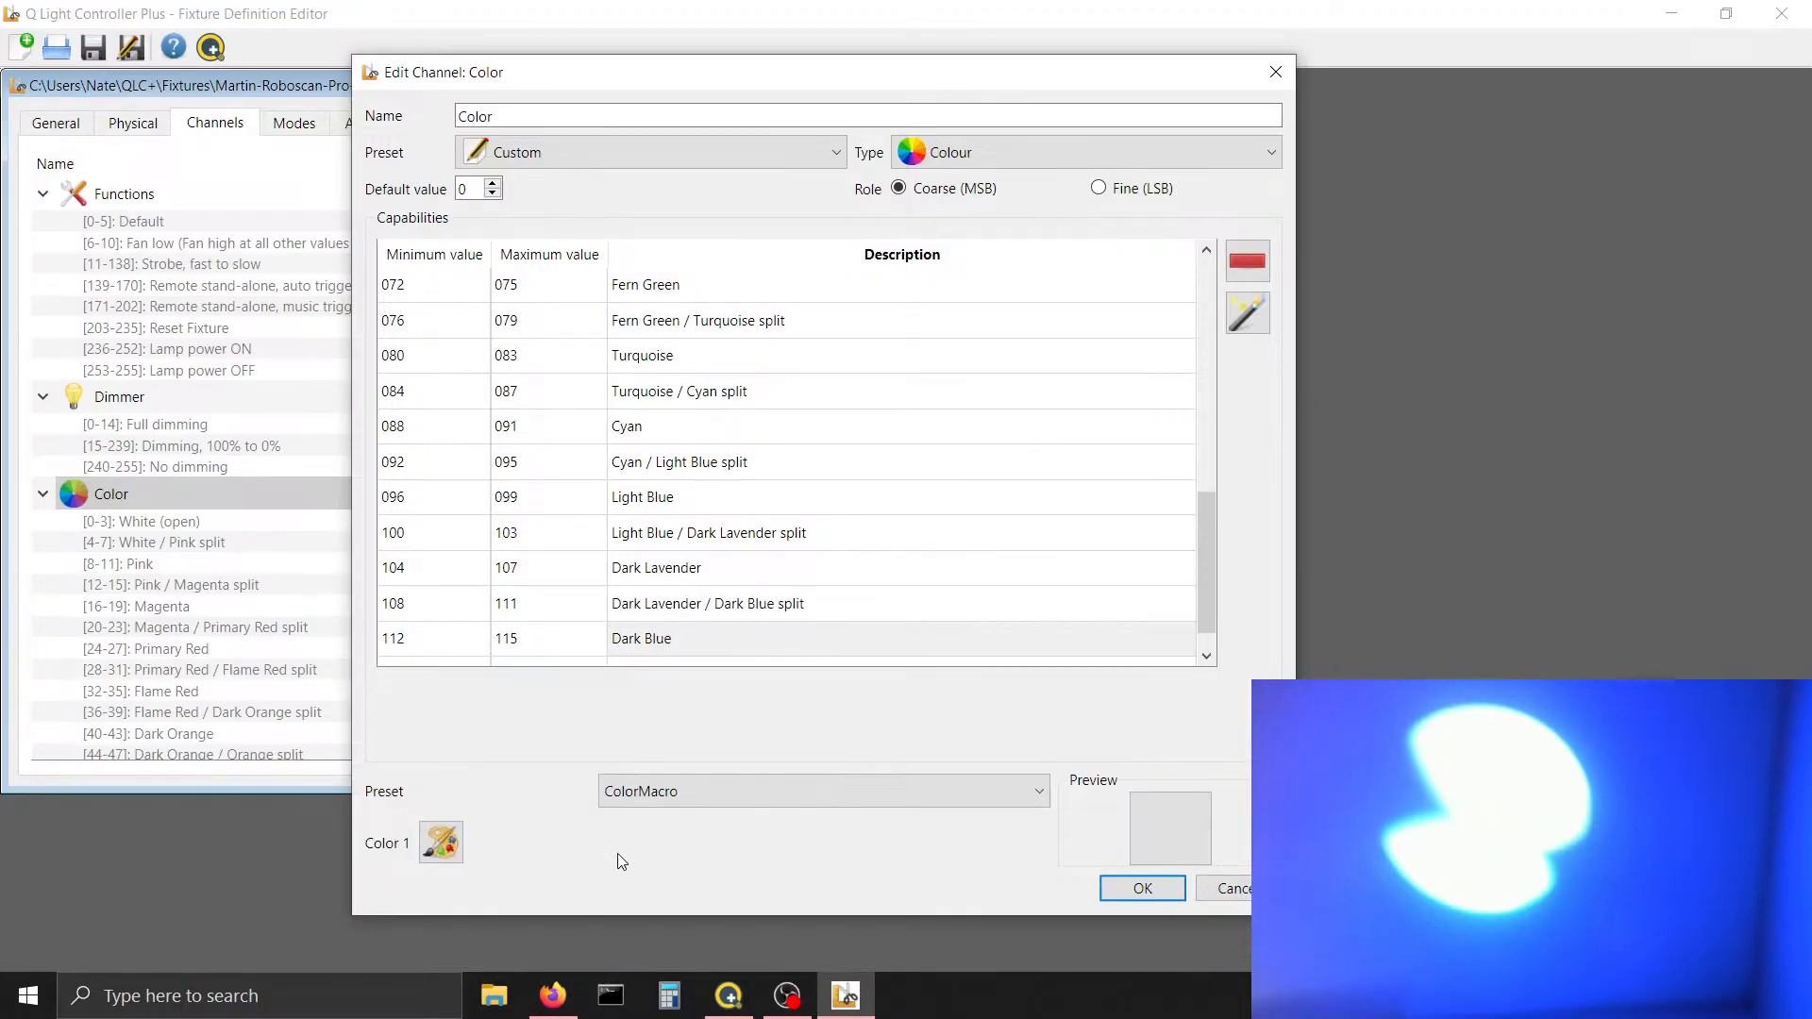
Try to transfer the split's second colour code #6a00ff into the Dark Blue capability's first colour
left_click(441, 843)
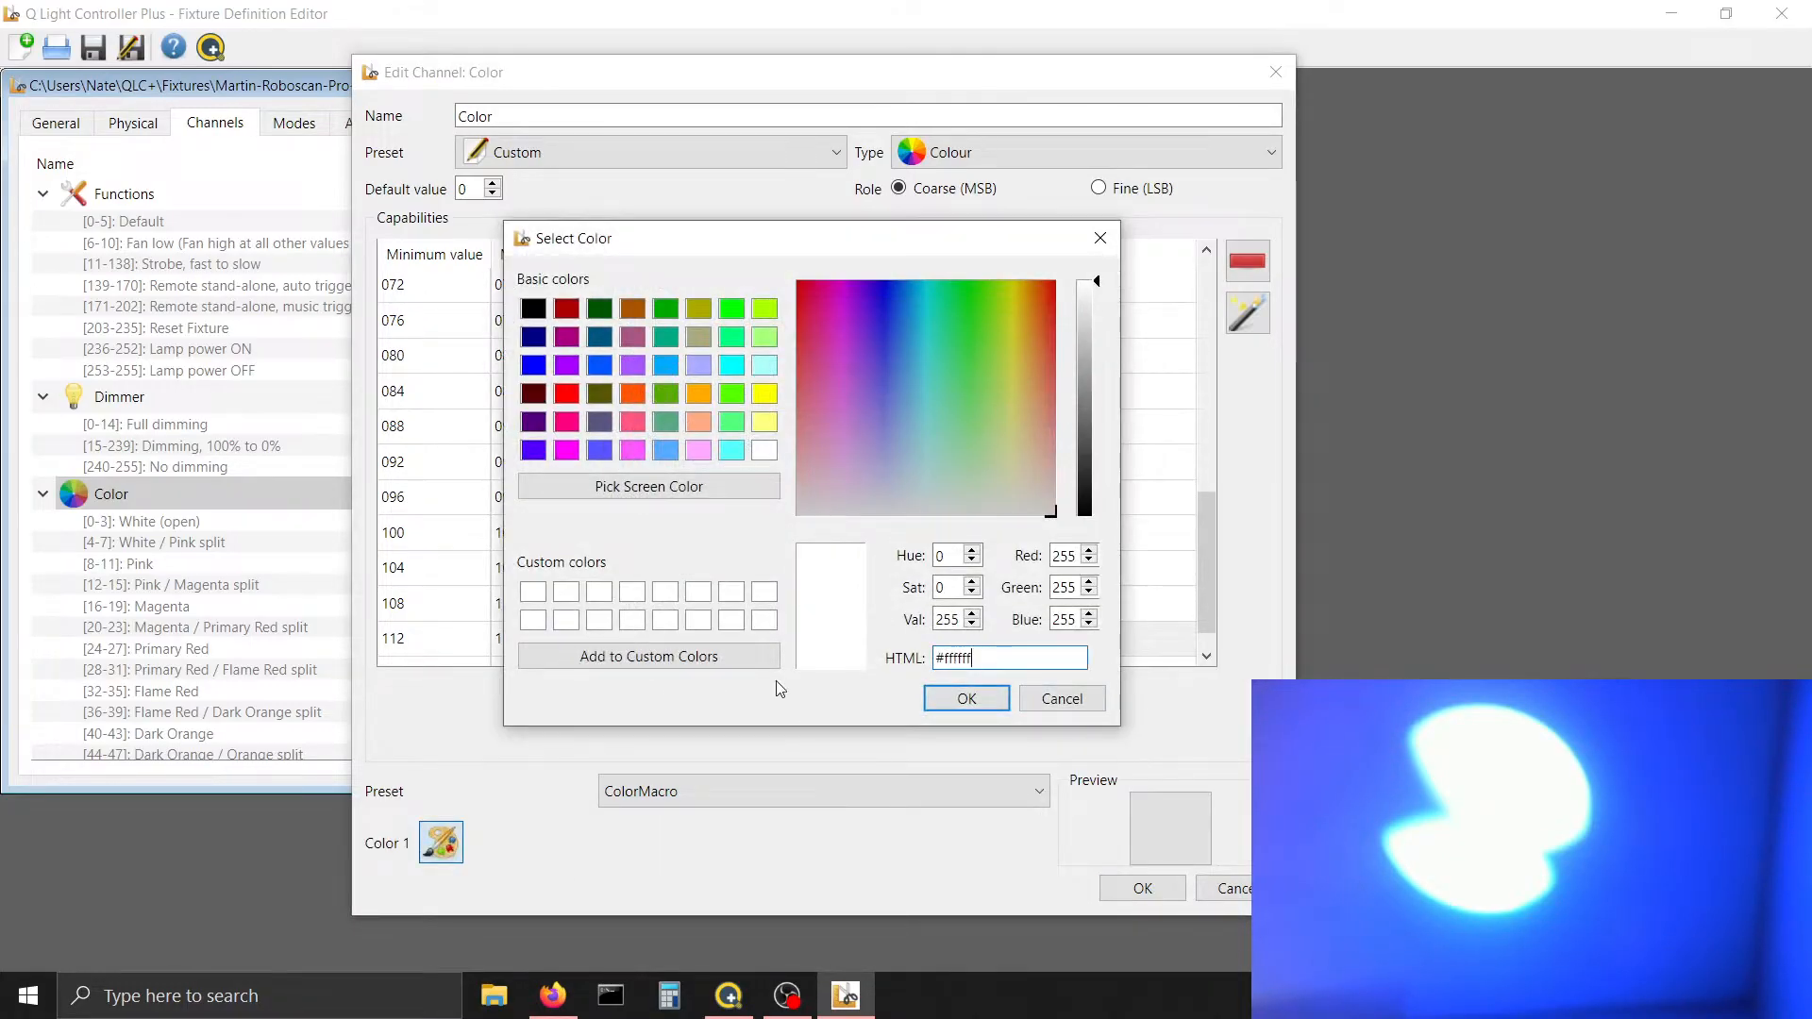
left_click(964, 699)
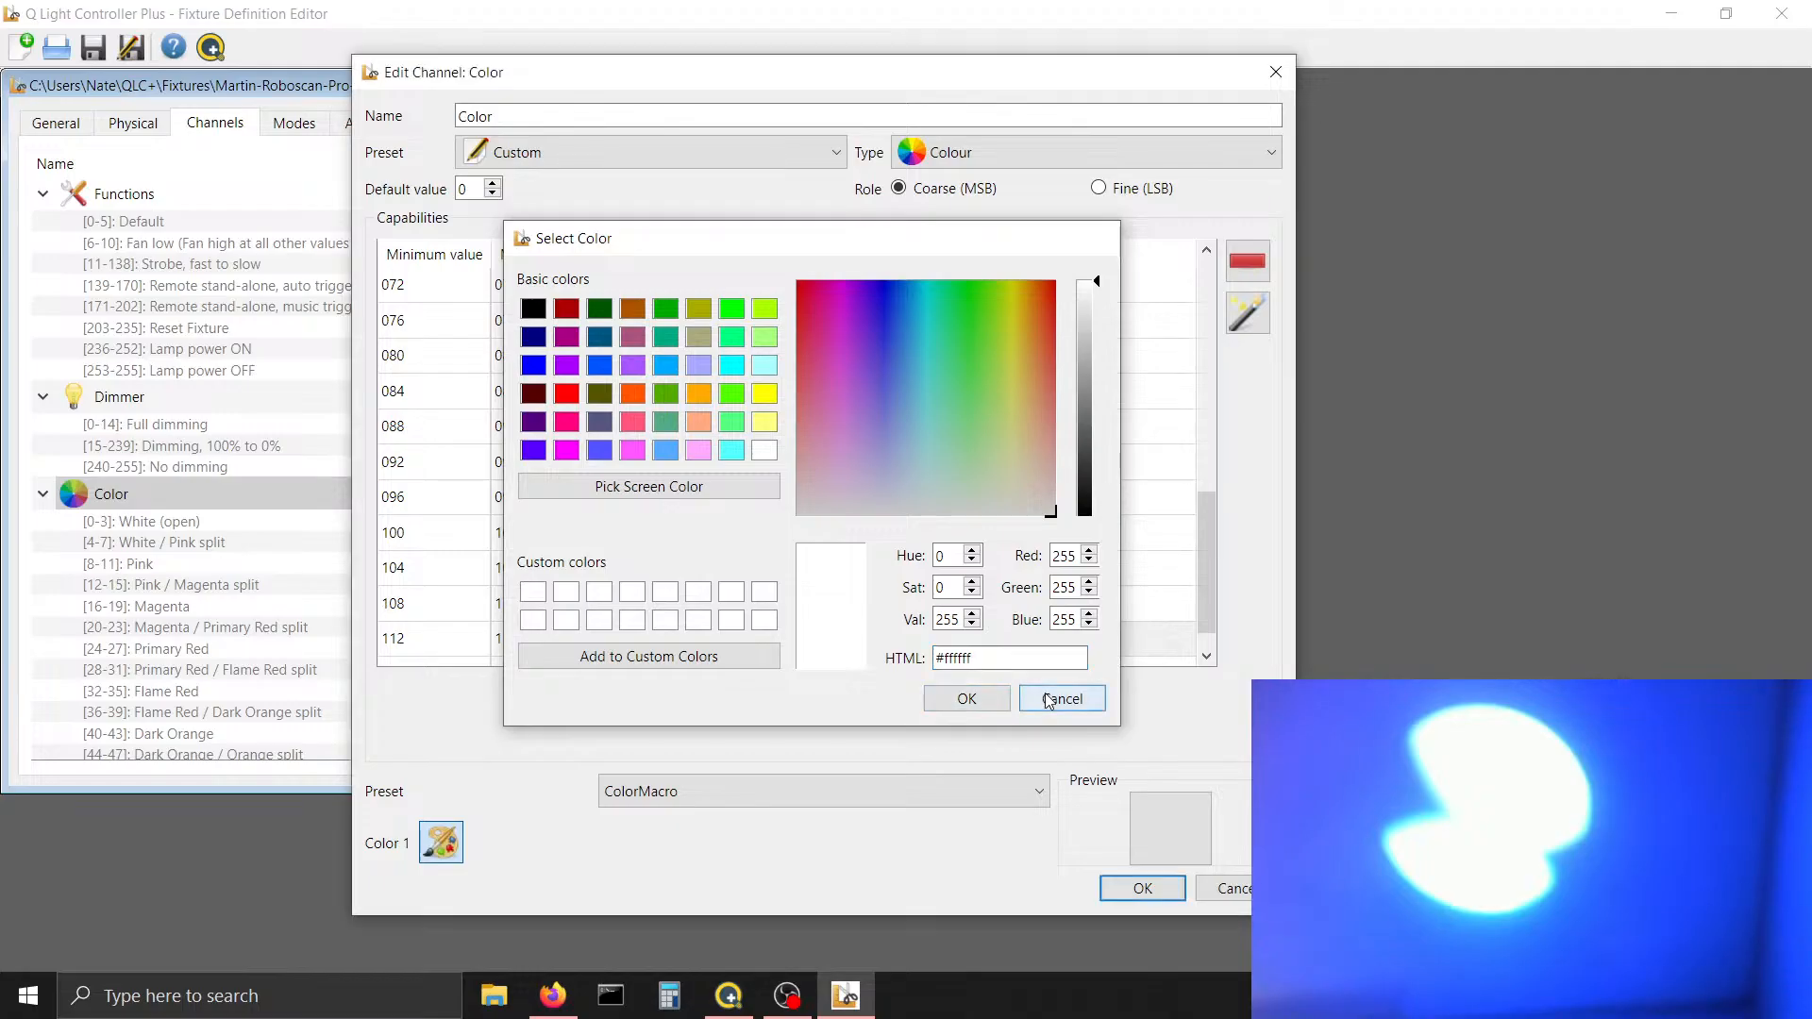
left_click(932, 604)
left_click(548, 843)
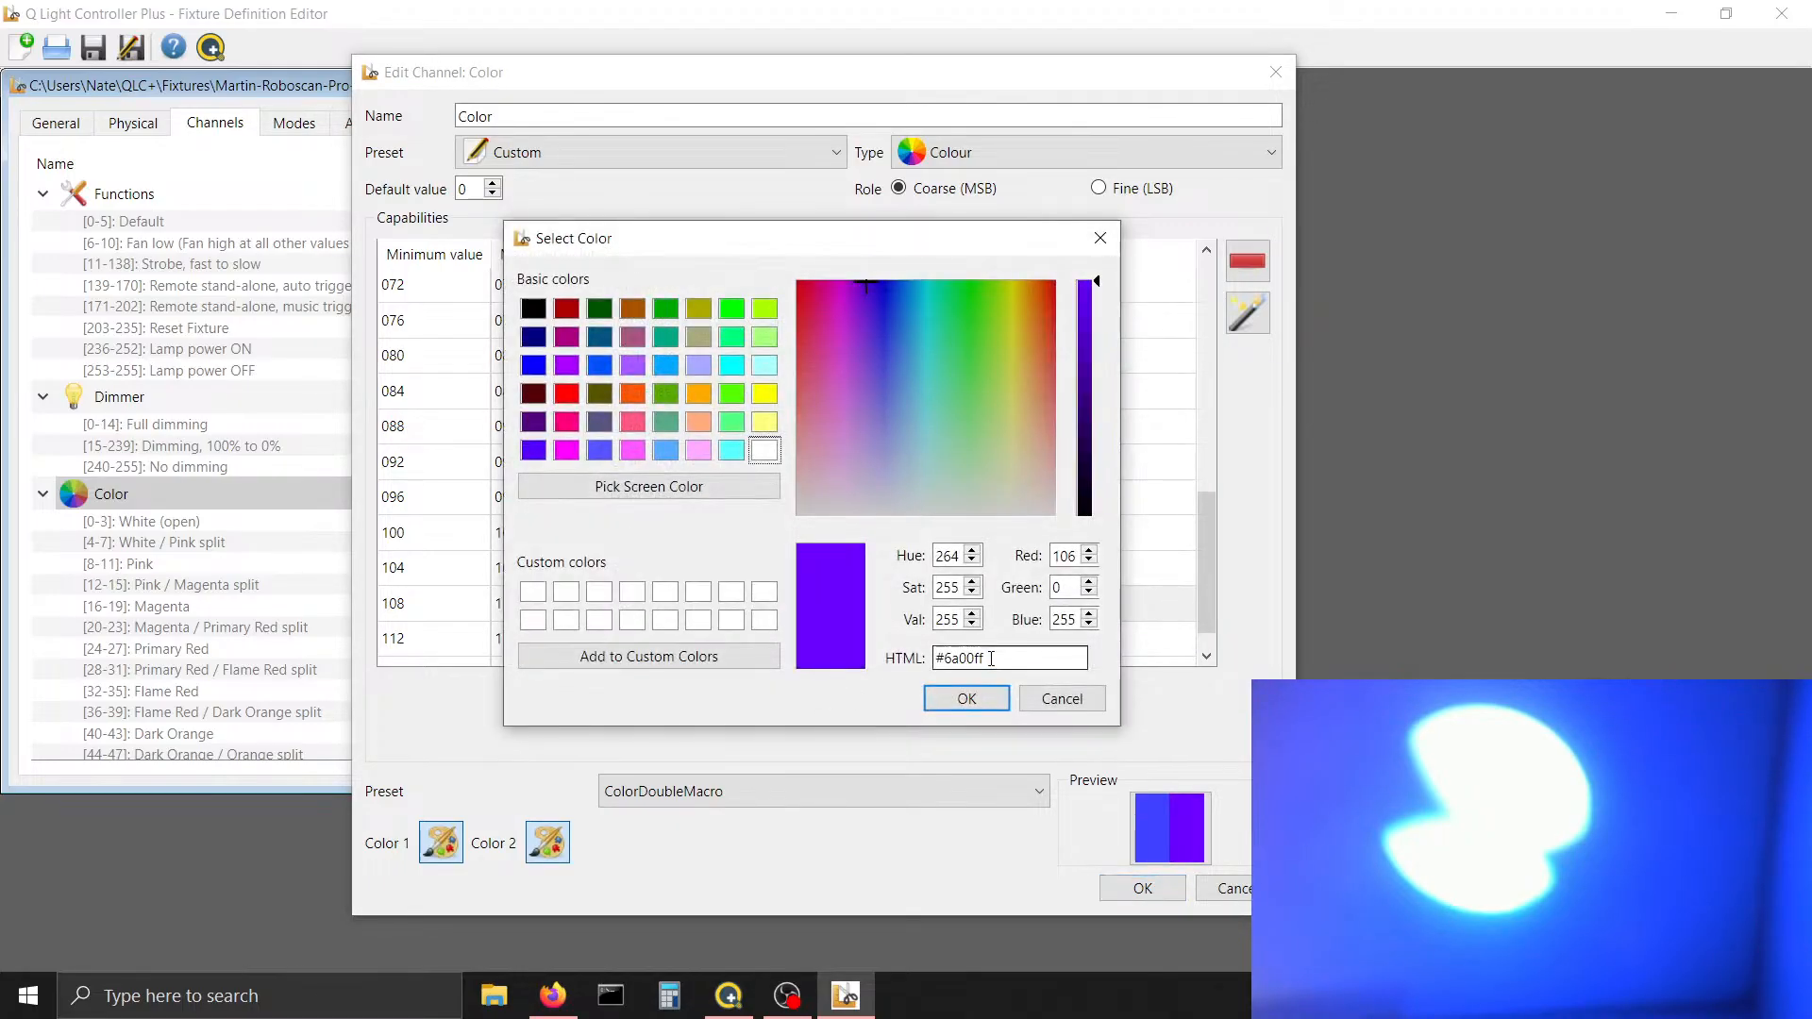
left_click_drag(1038, 657, 881, 664)
key("Return")
left_click(896, 650)
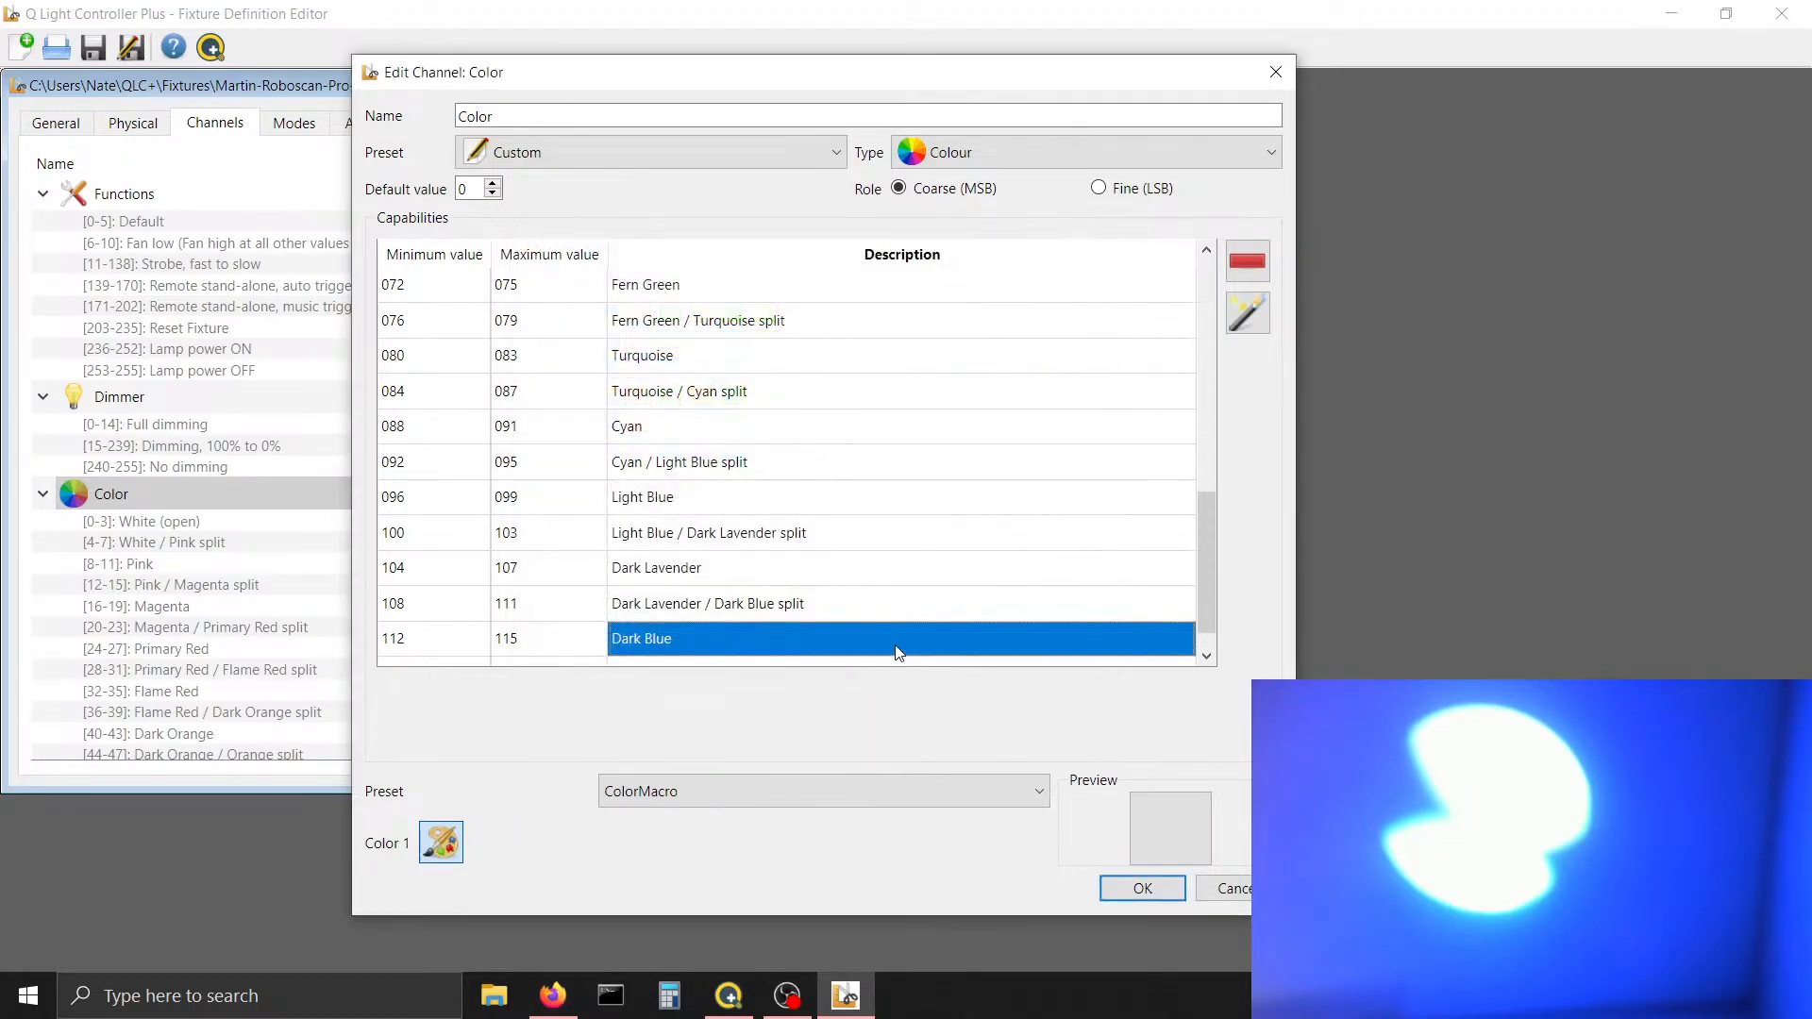
left_click(446, 850)
left_click(1000, 658)
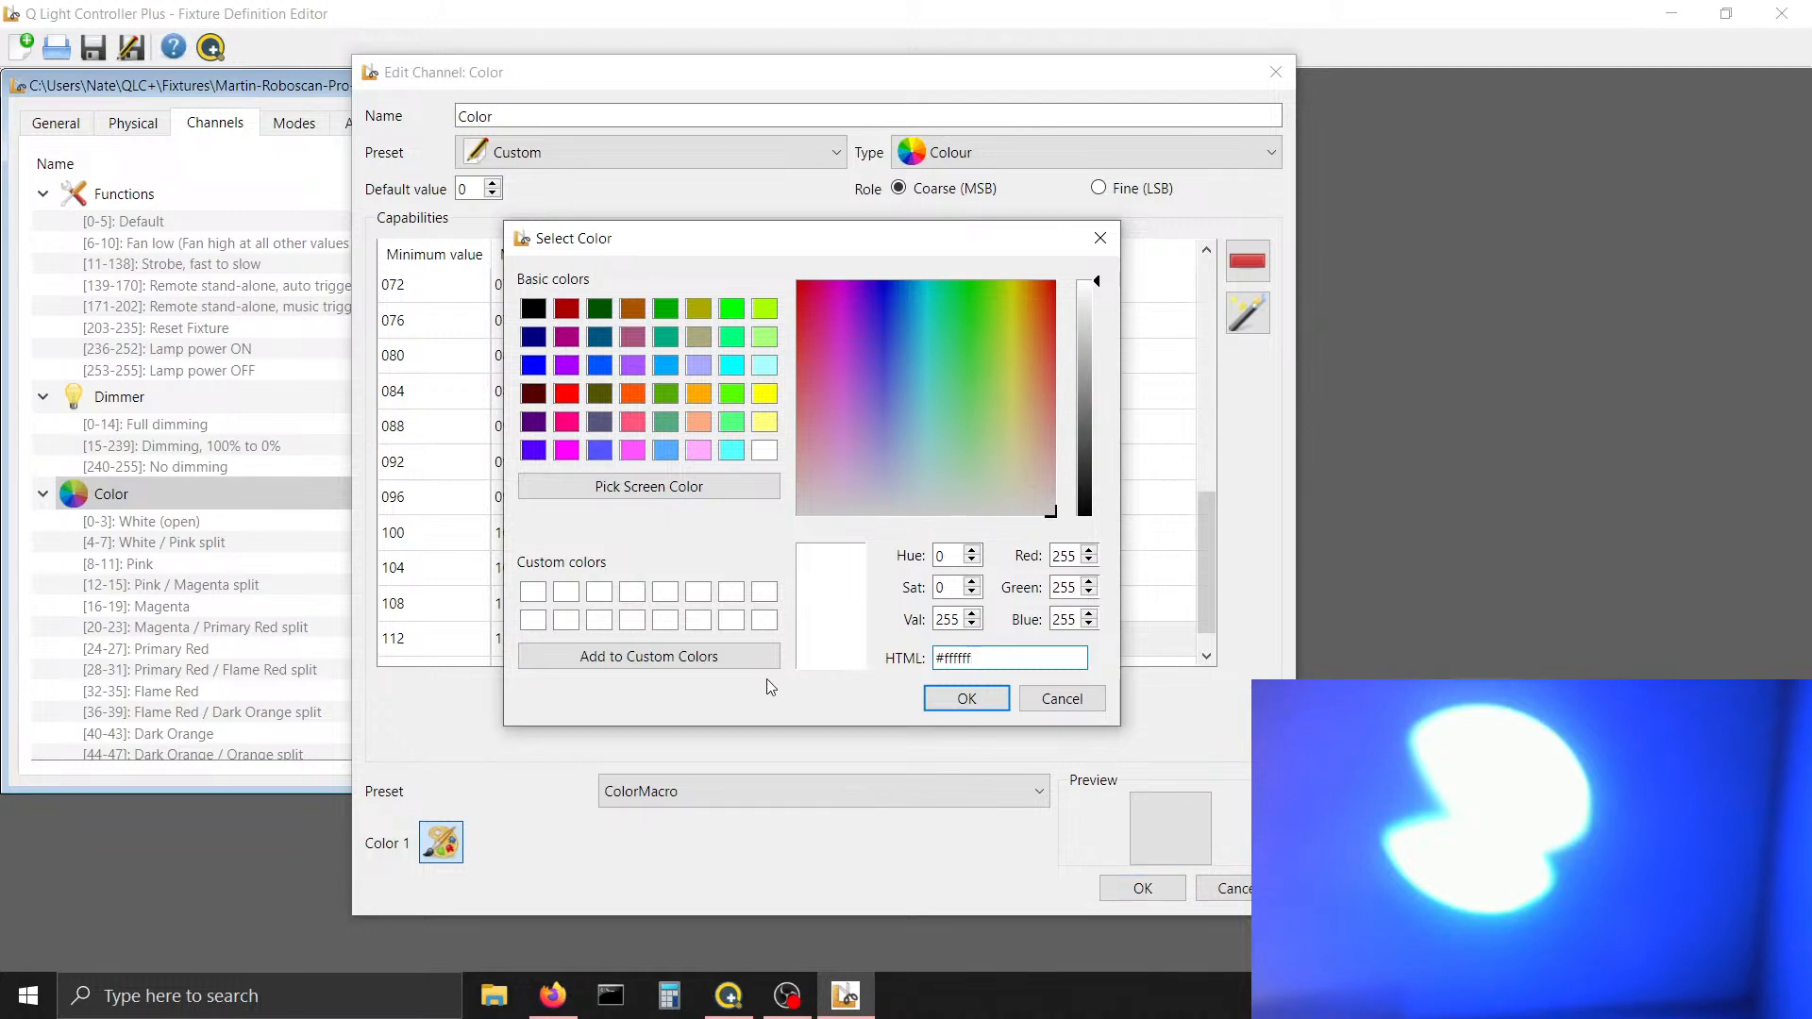
left_click(977, 699)
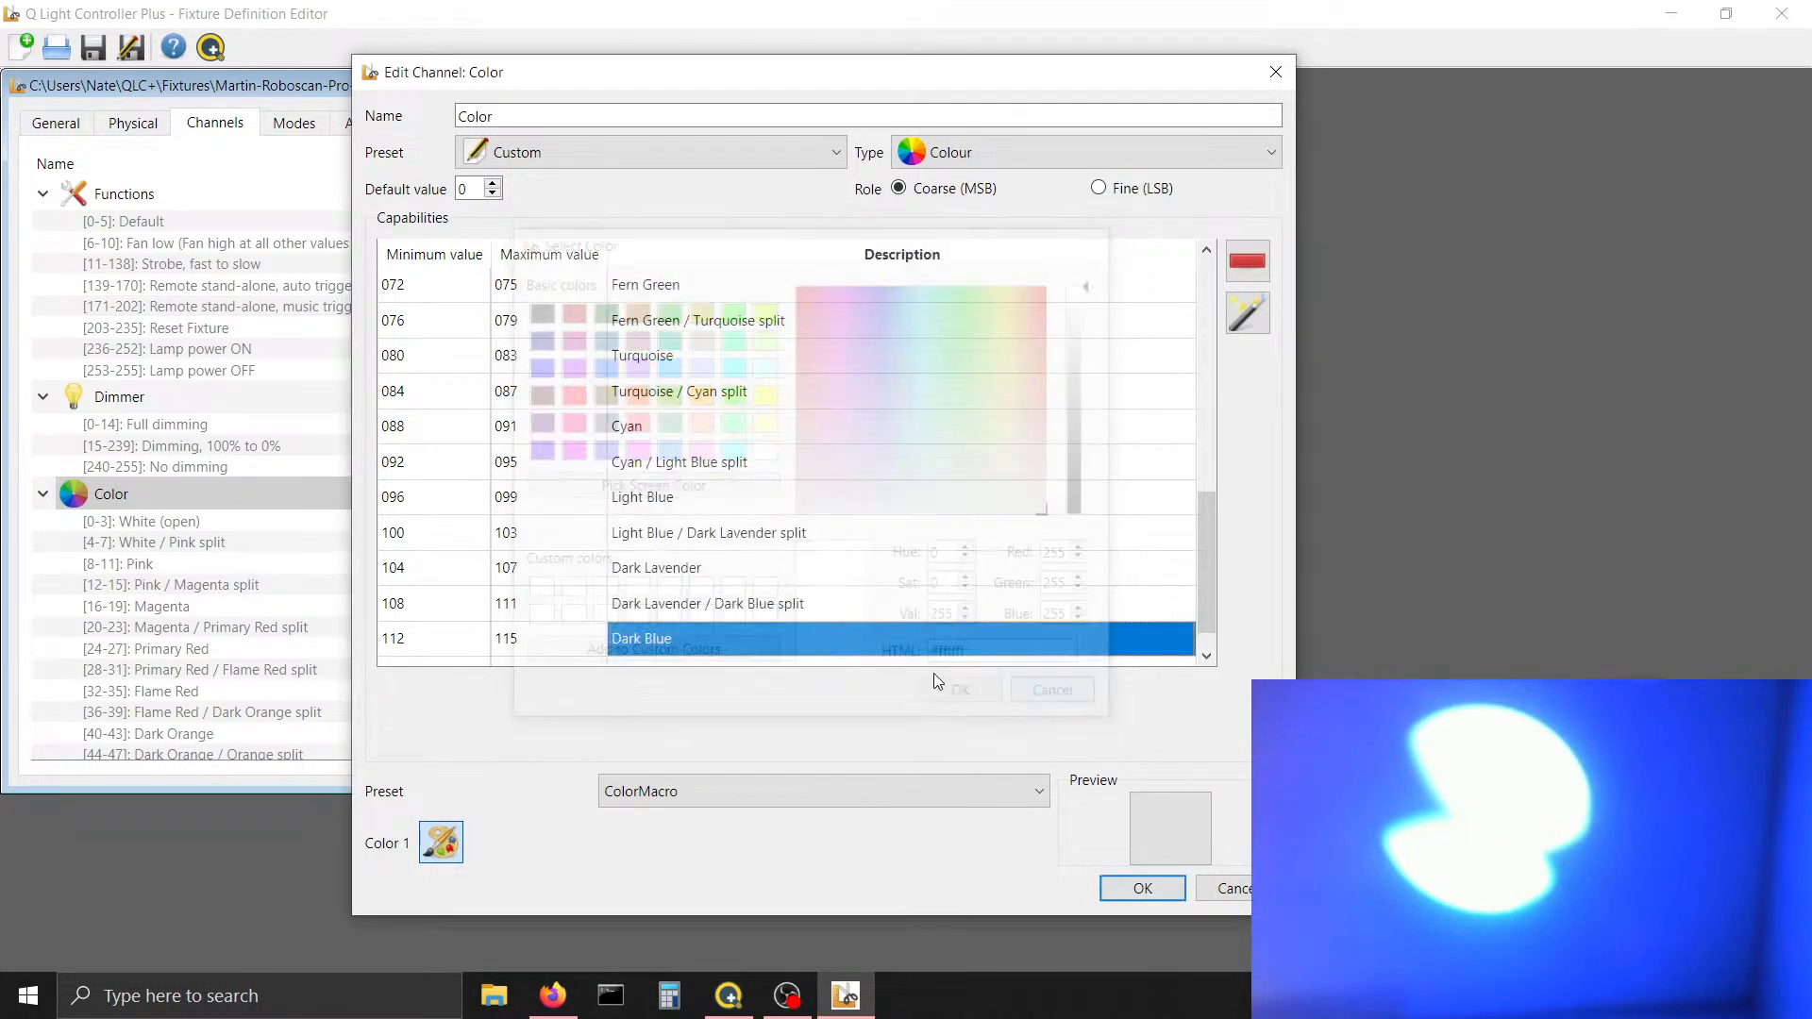
Copy the HTML code #6a00ff from the second colour of the Dark Lavender / Dark Blue split
left_click(809, 606)
left_click(546, 849)
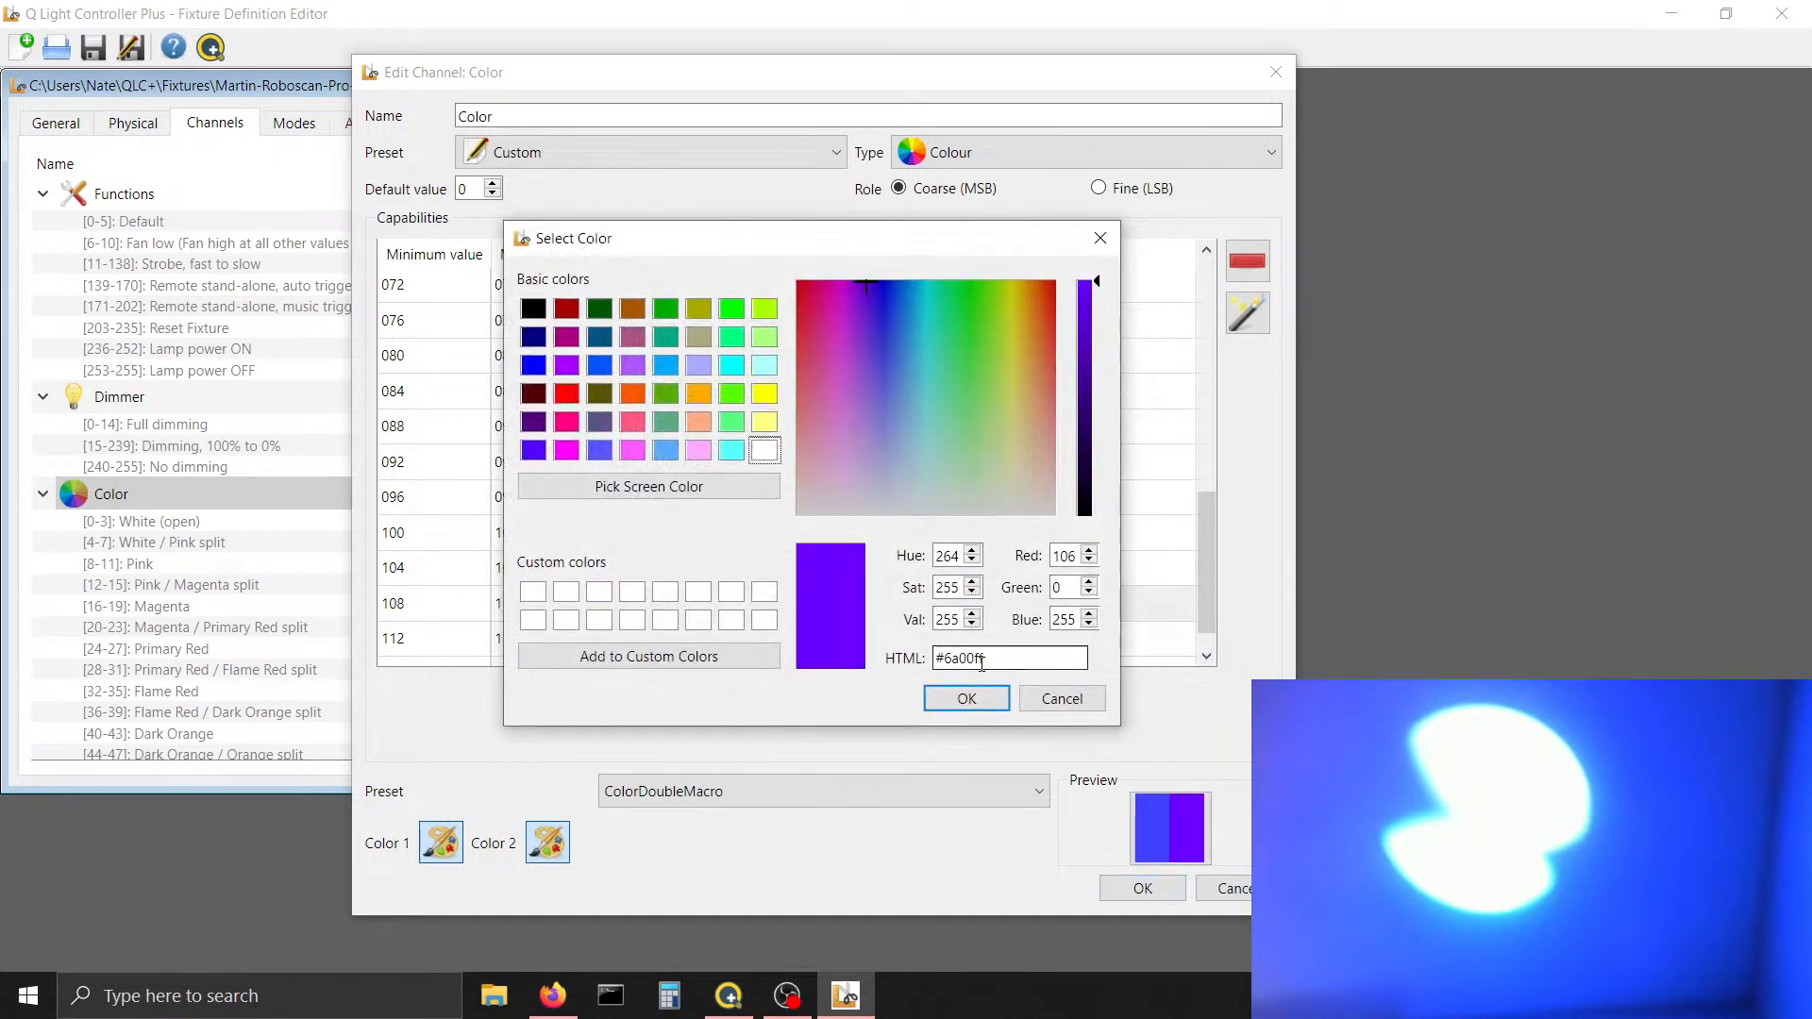
left_click_drag(987, 658, 933, 658)
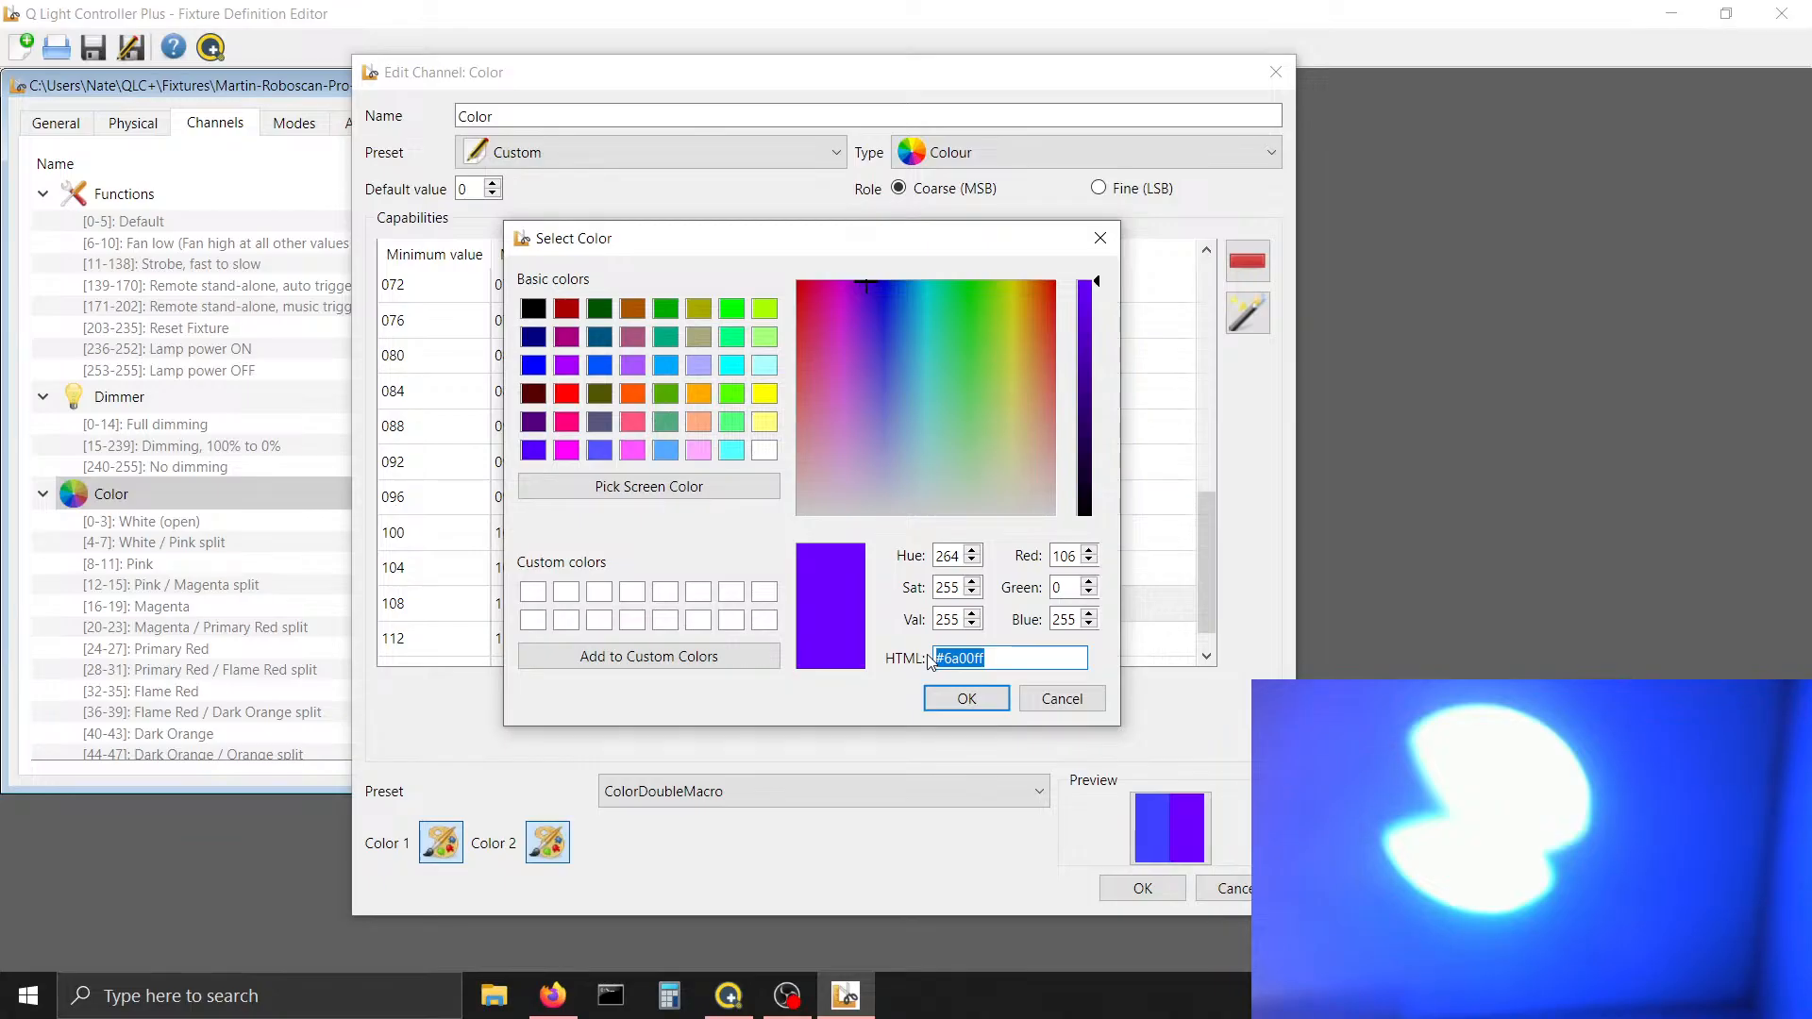
right_click(963, 658)
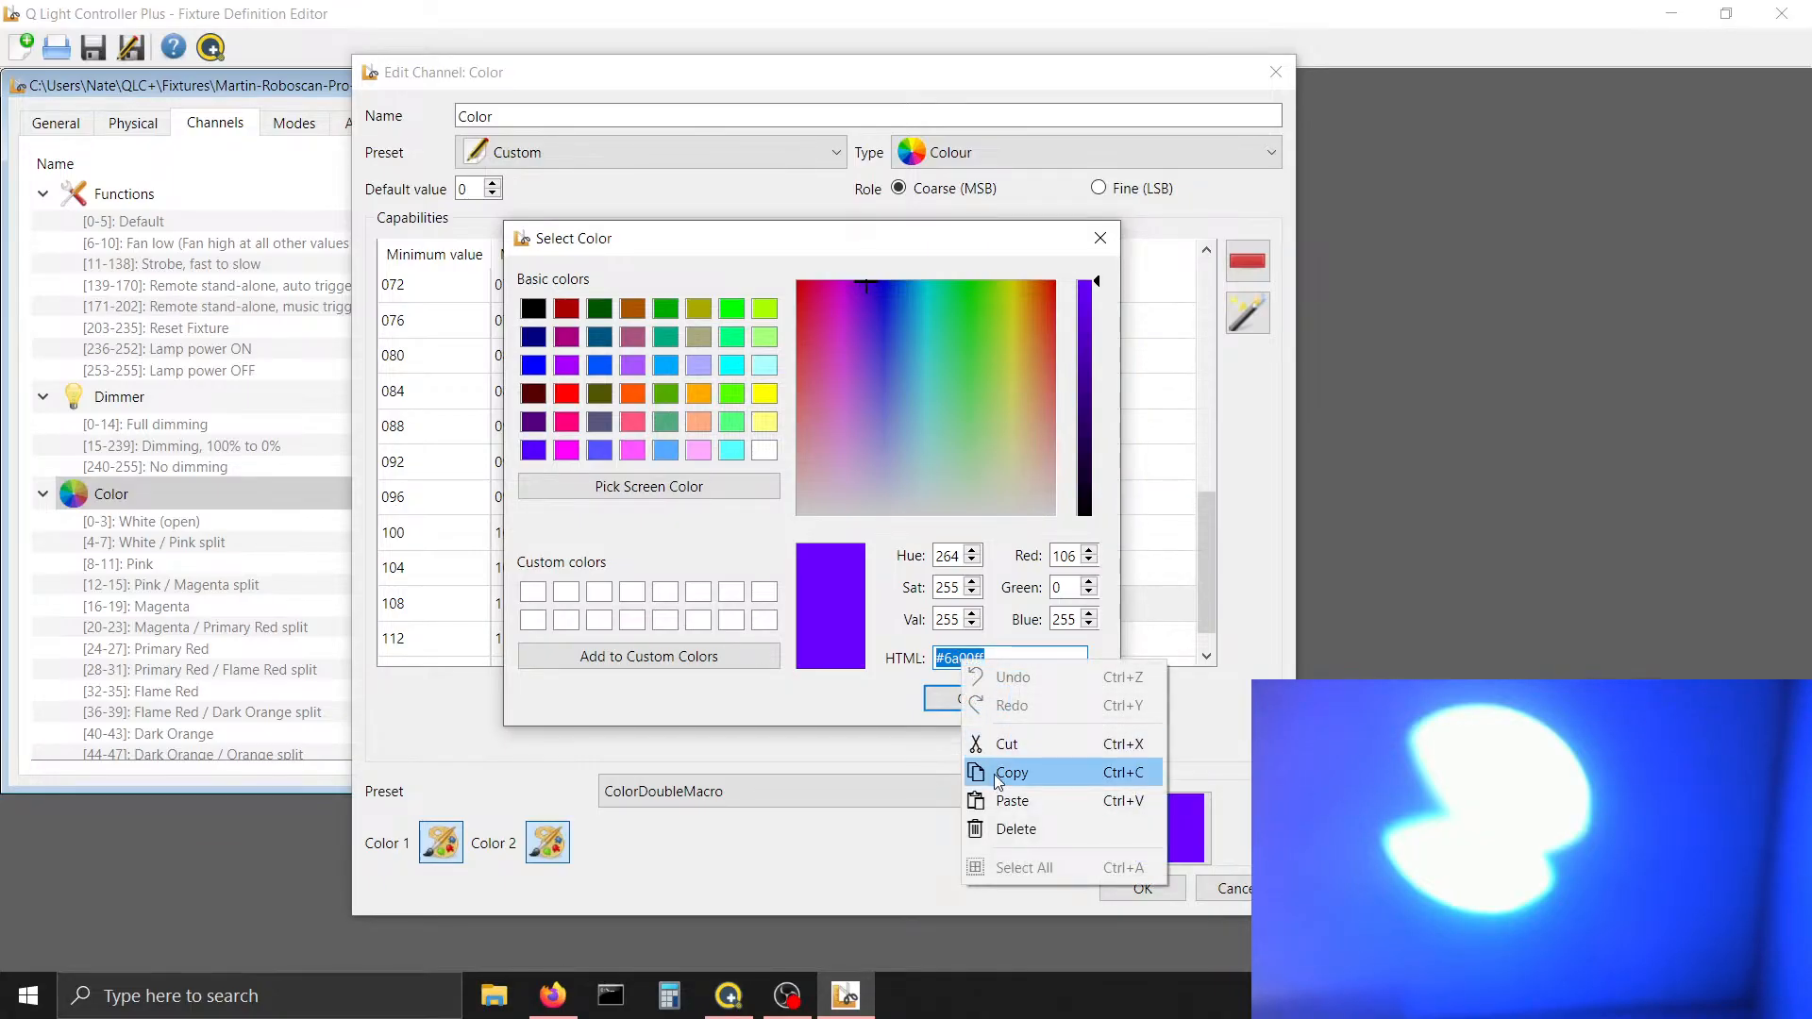
left_click(982, 774)
left_click(965, 703)
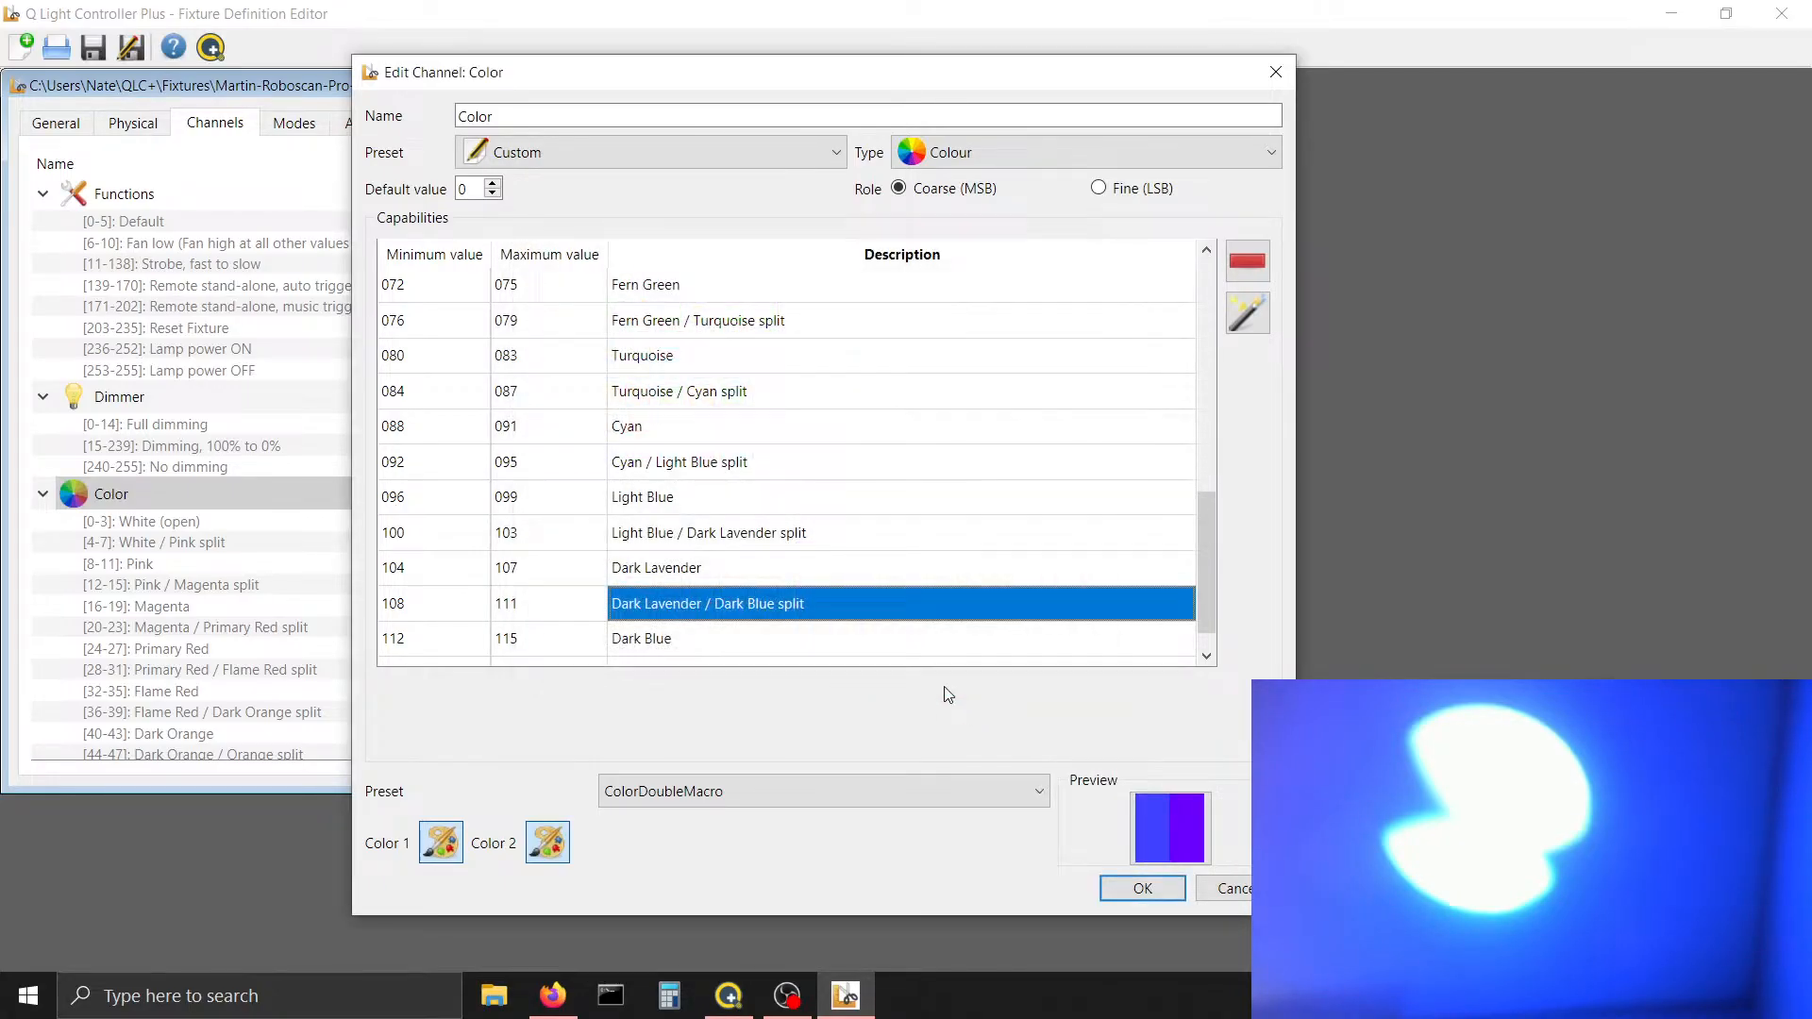
Set the Dark Blue capability's colour to the copied code #6a00ff
left_click(875, 638)
left_click(458, 843)
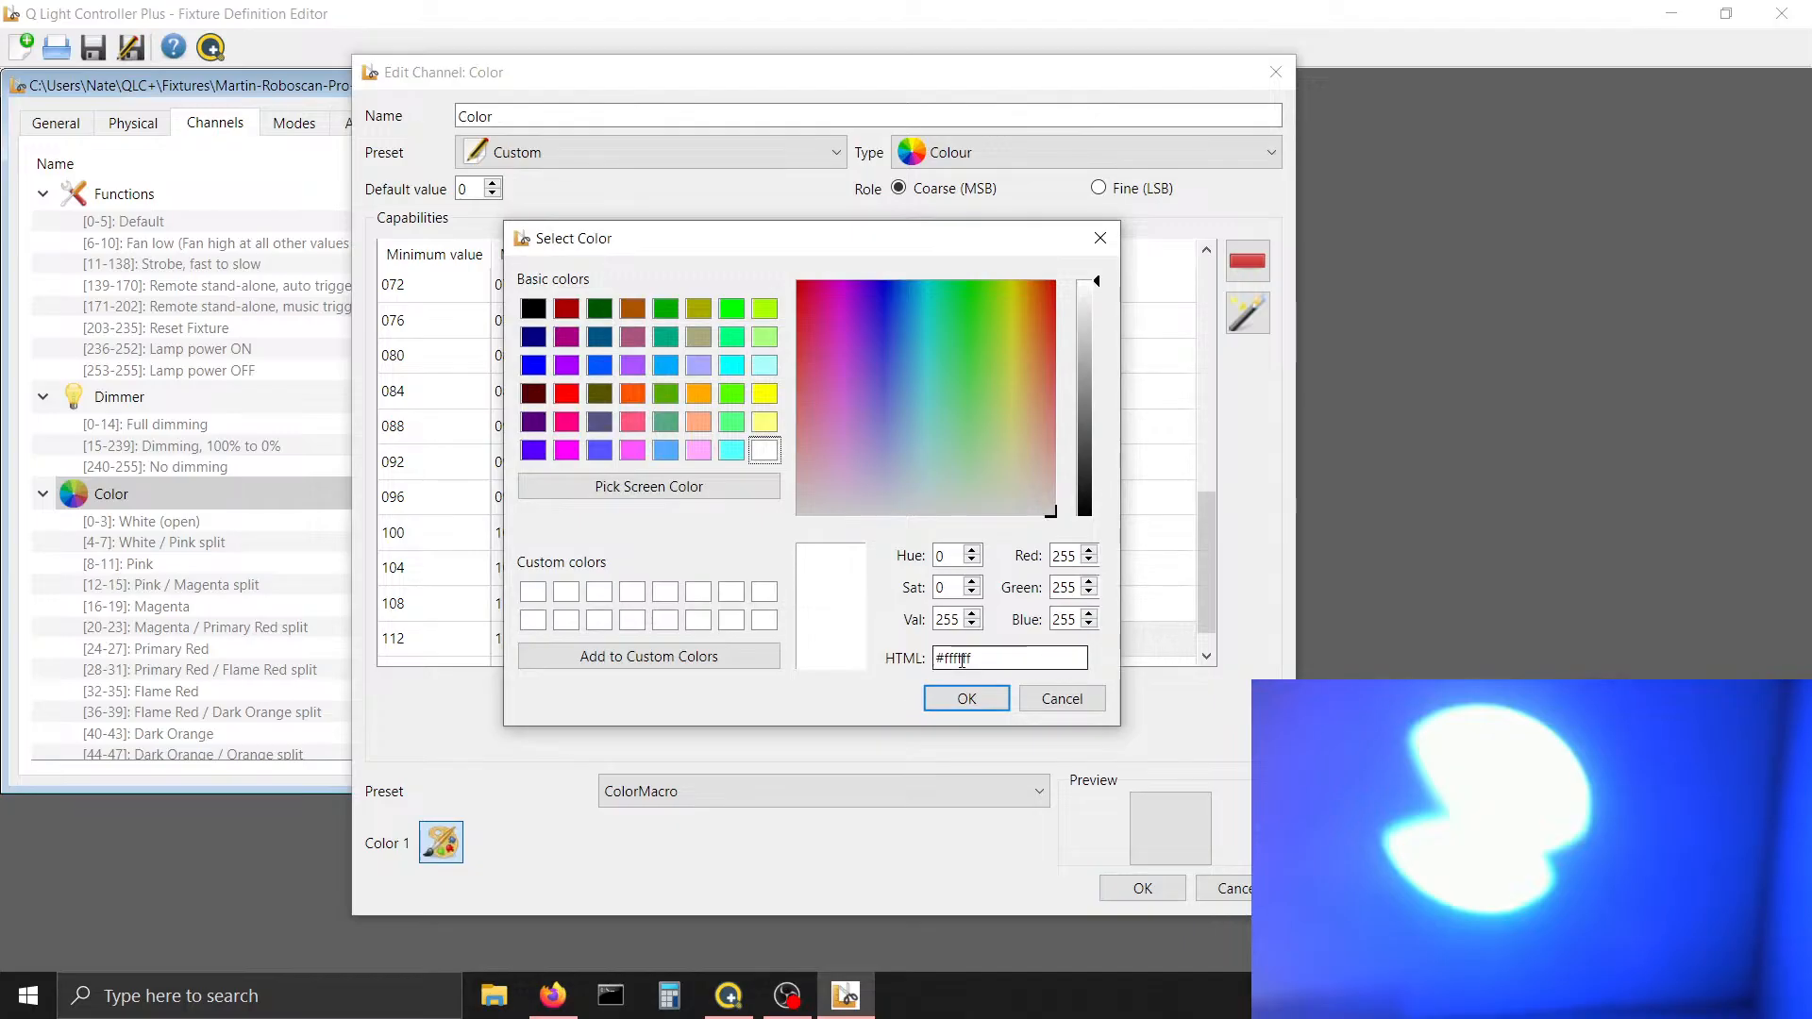
left_click_drag(974, 660, 908, 666)
key("ctrl+v")
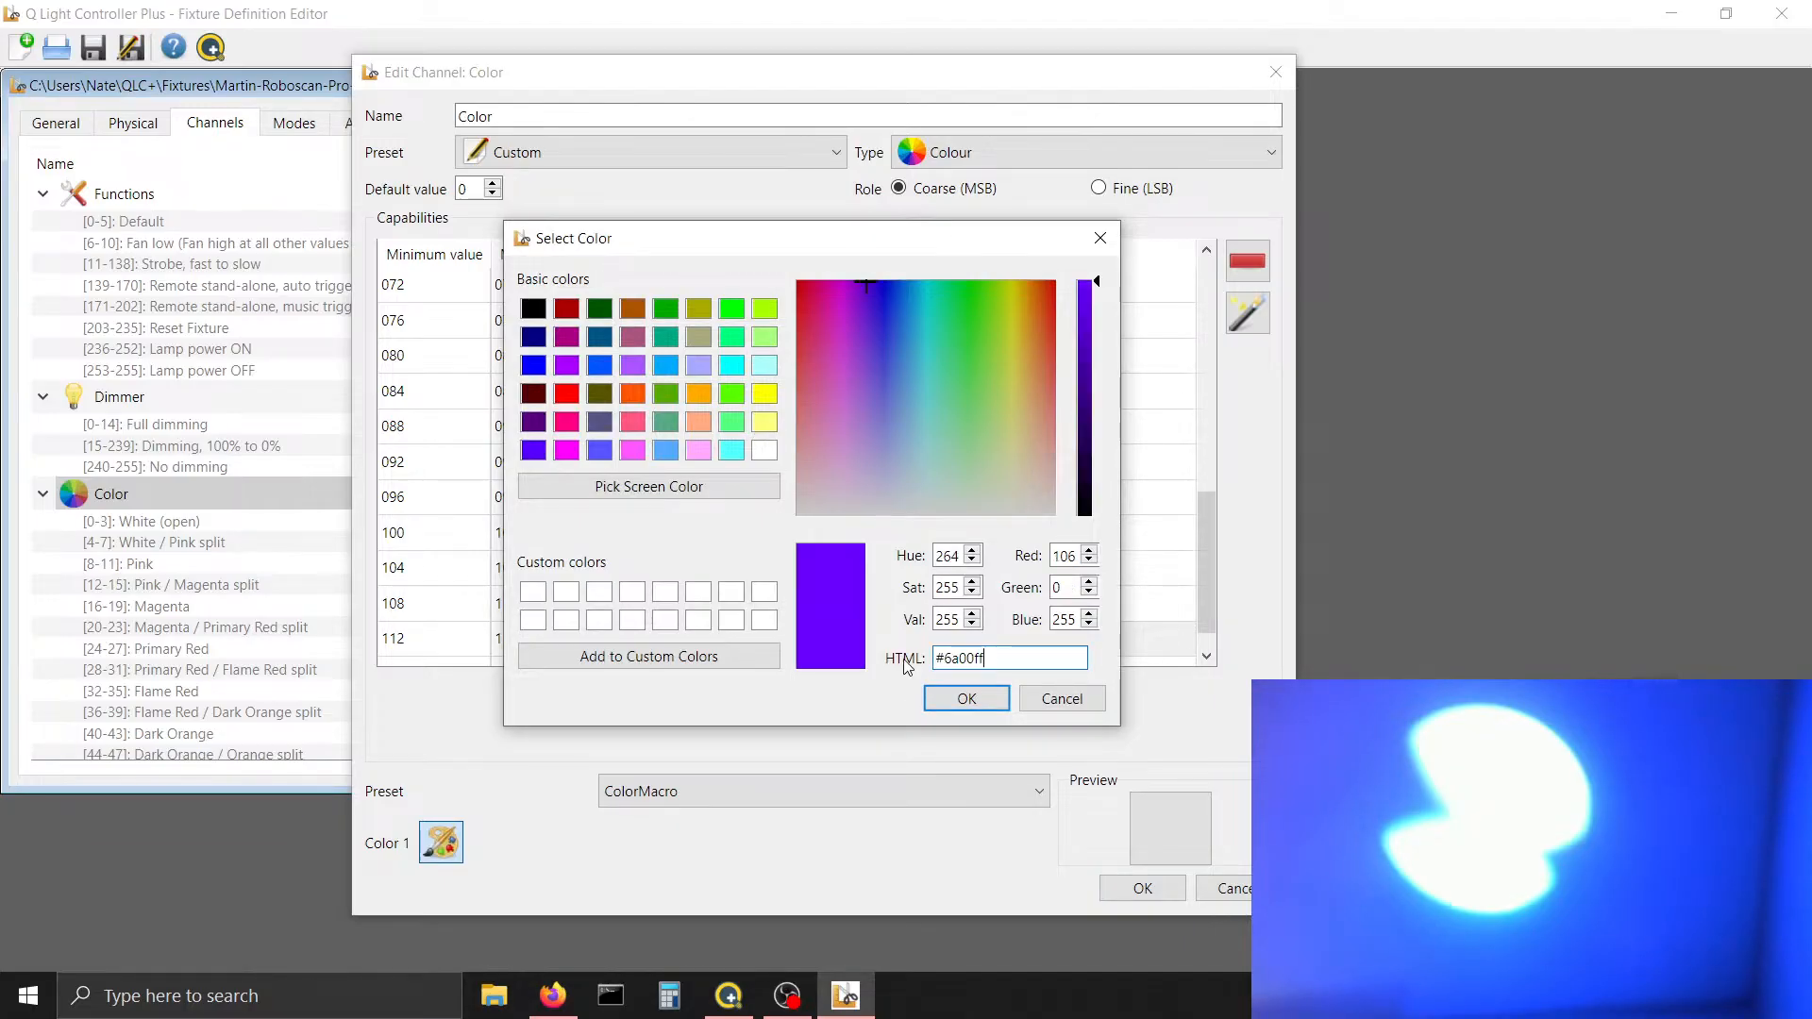
left_click(945, 700)
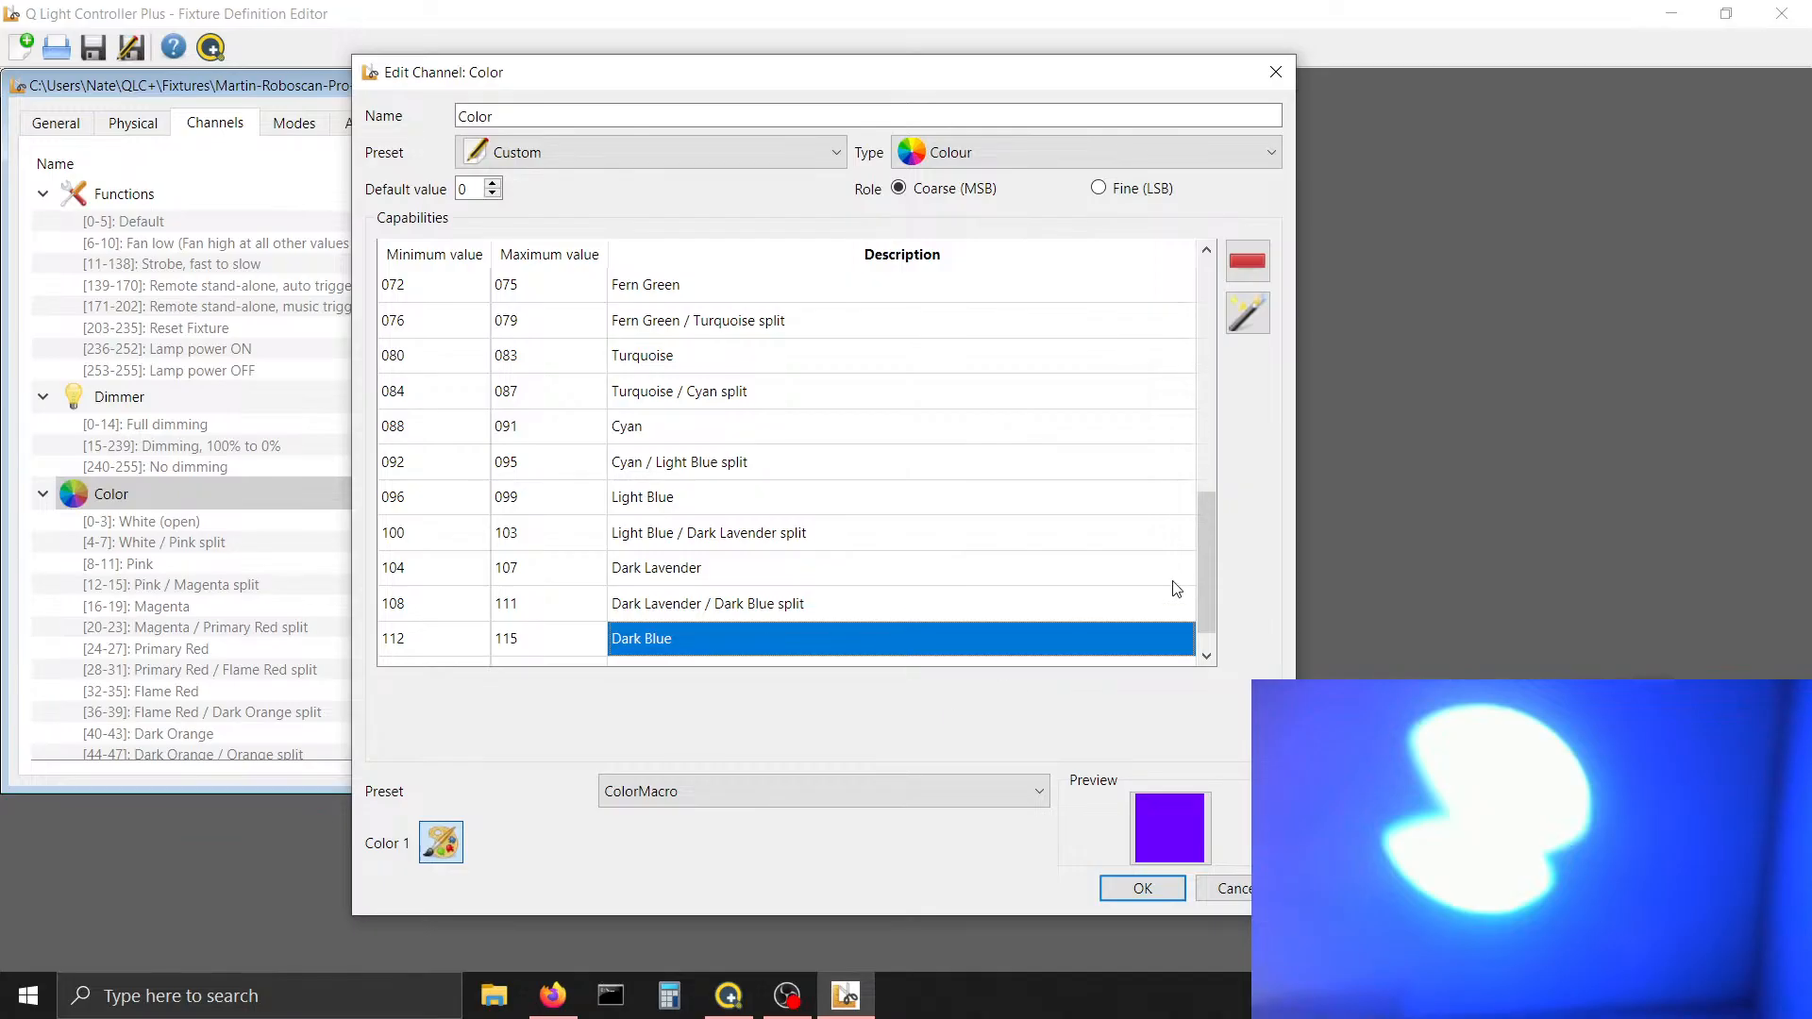
Add a capability for values 116 to 119 described as "Dark Blue / UV Pass split"
left_click_drag(1204, 579, 1205, 621)
key("Tab")
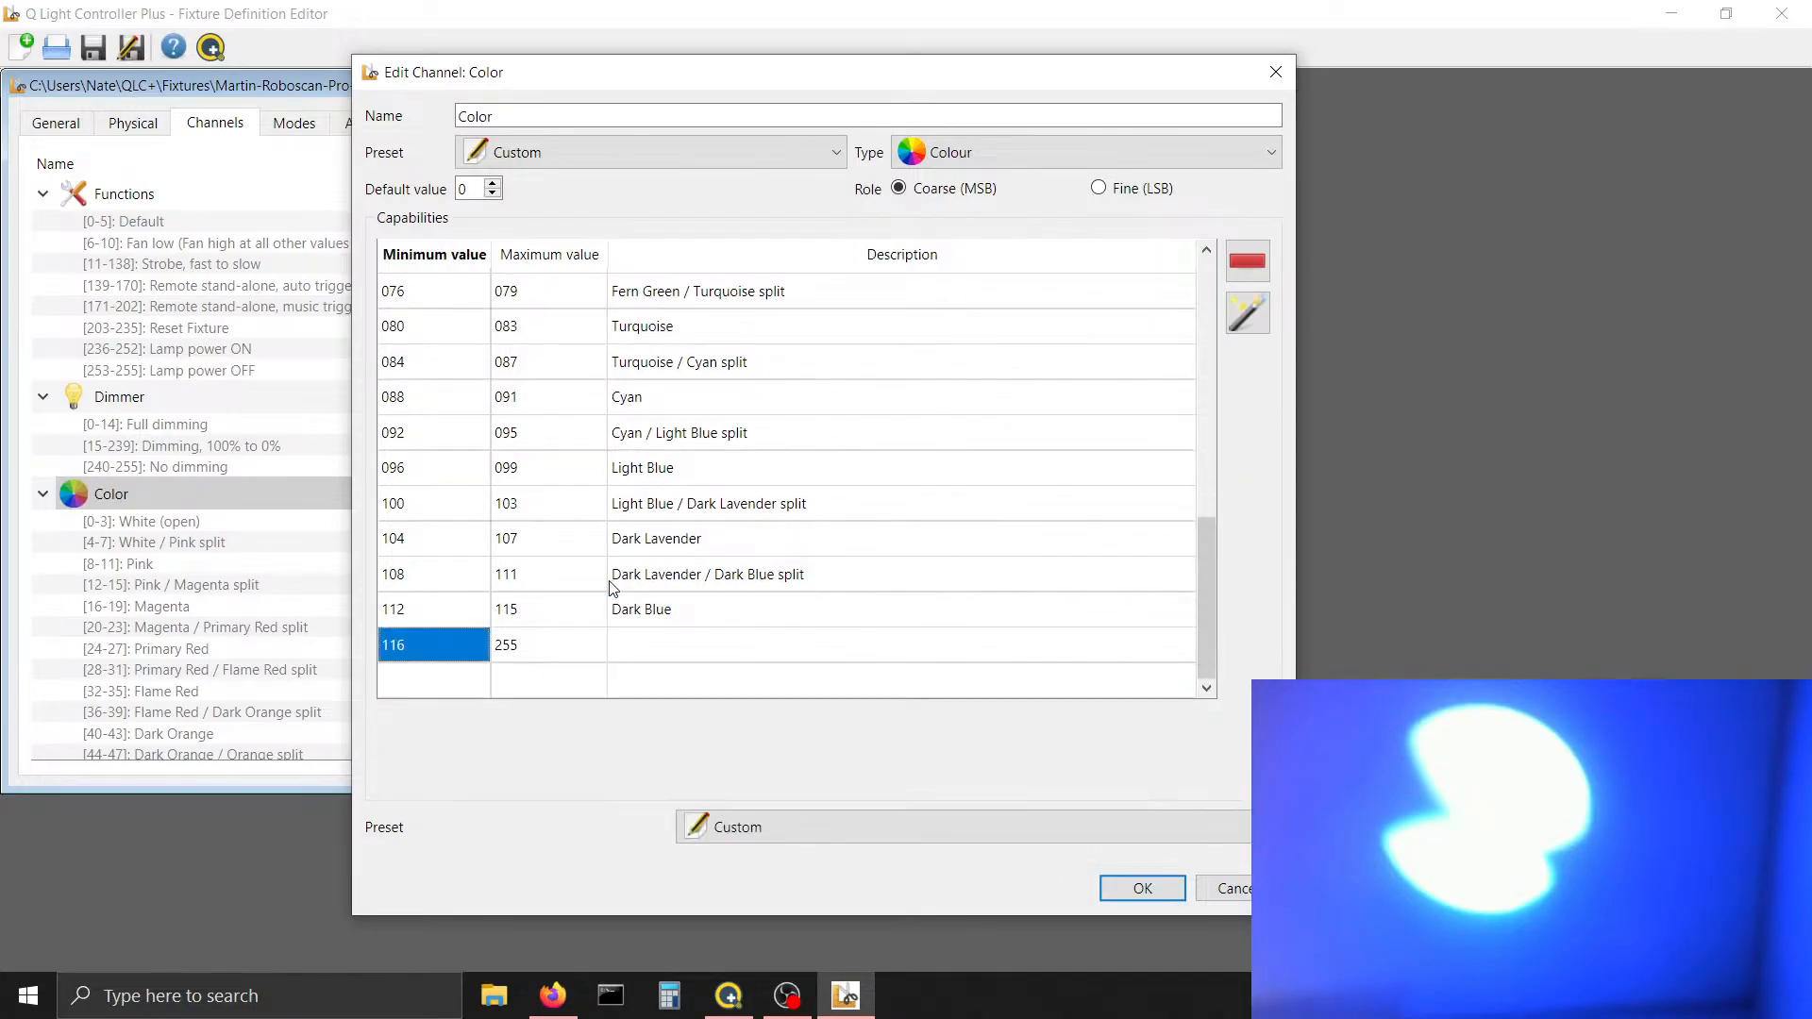
key("Tab")
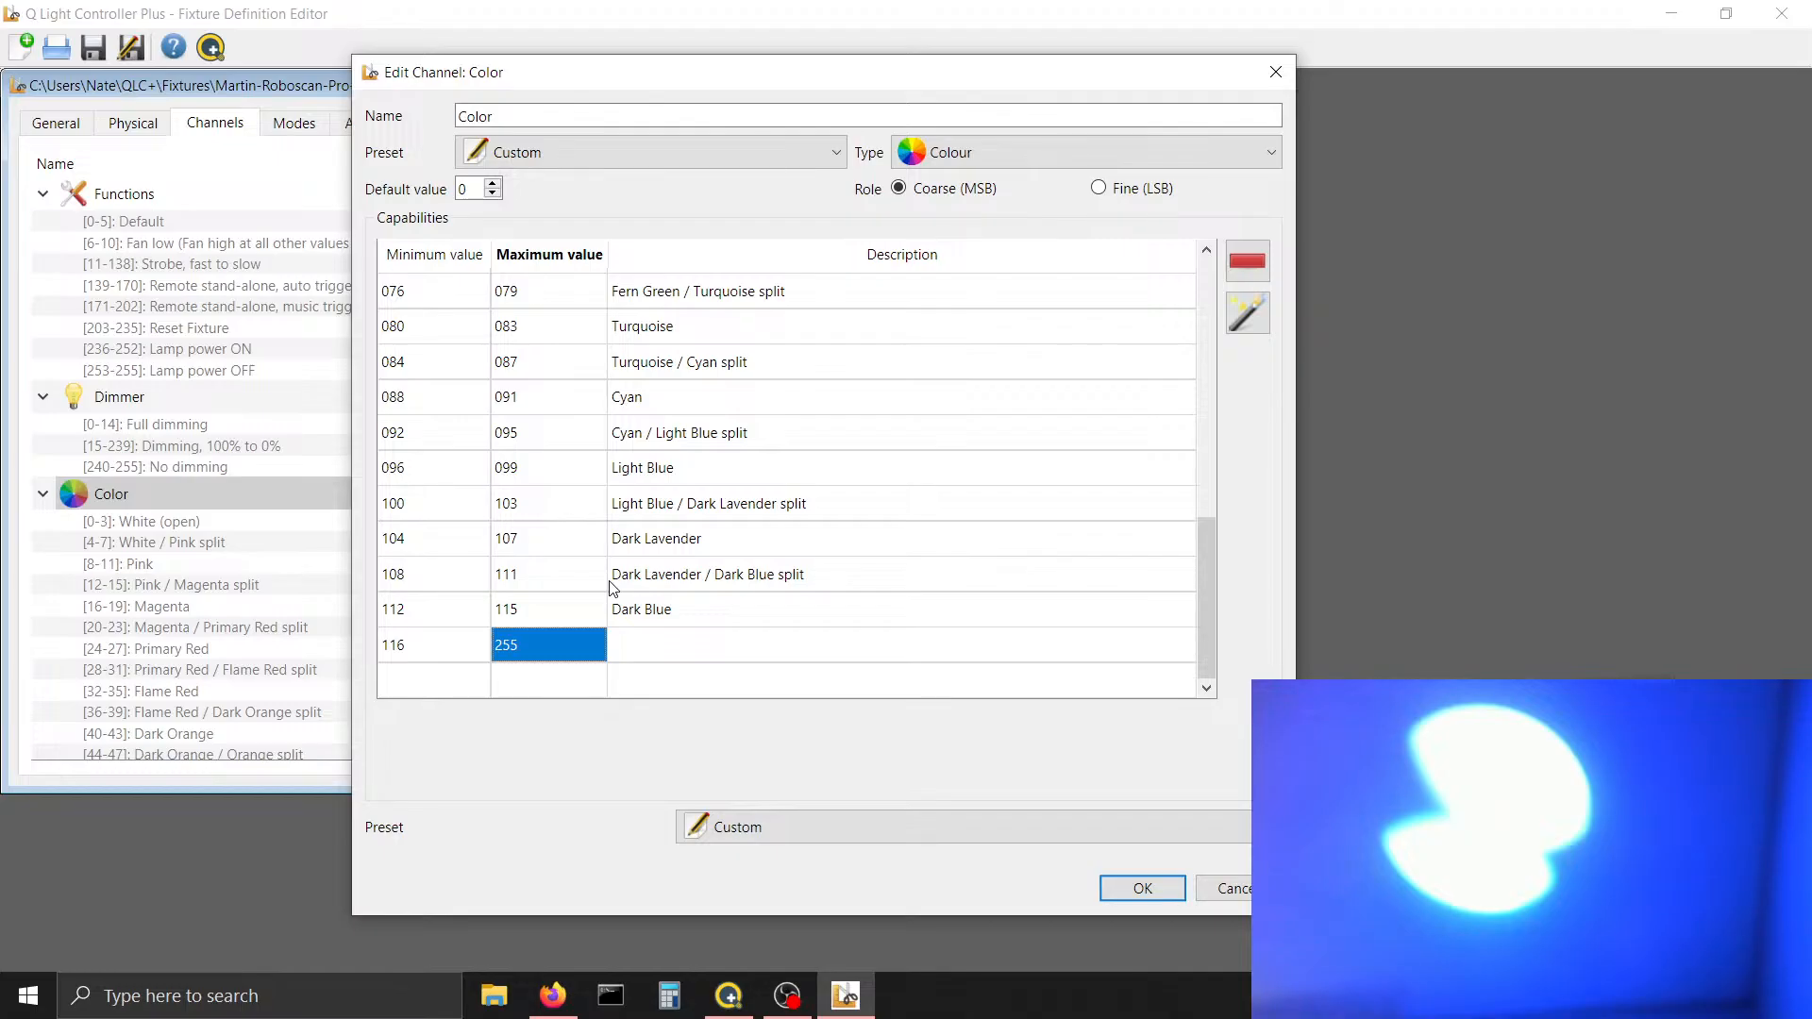
type("119")
key("Tab")
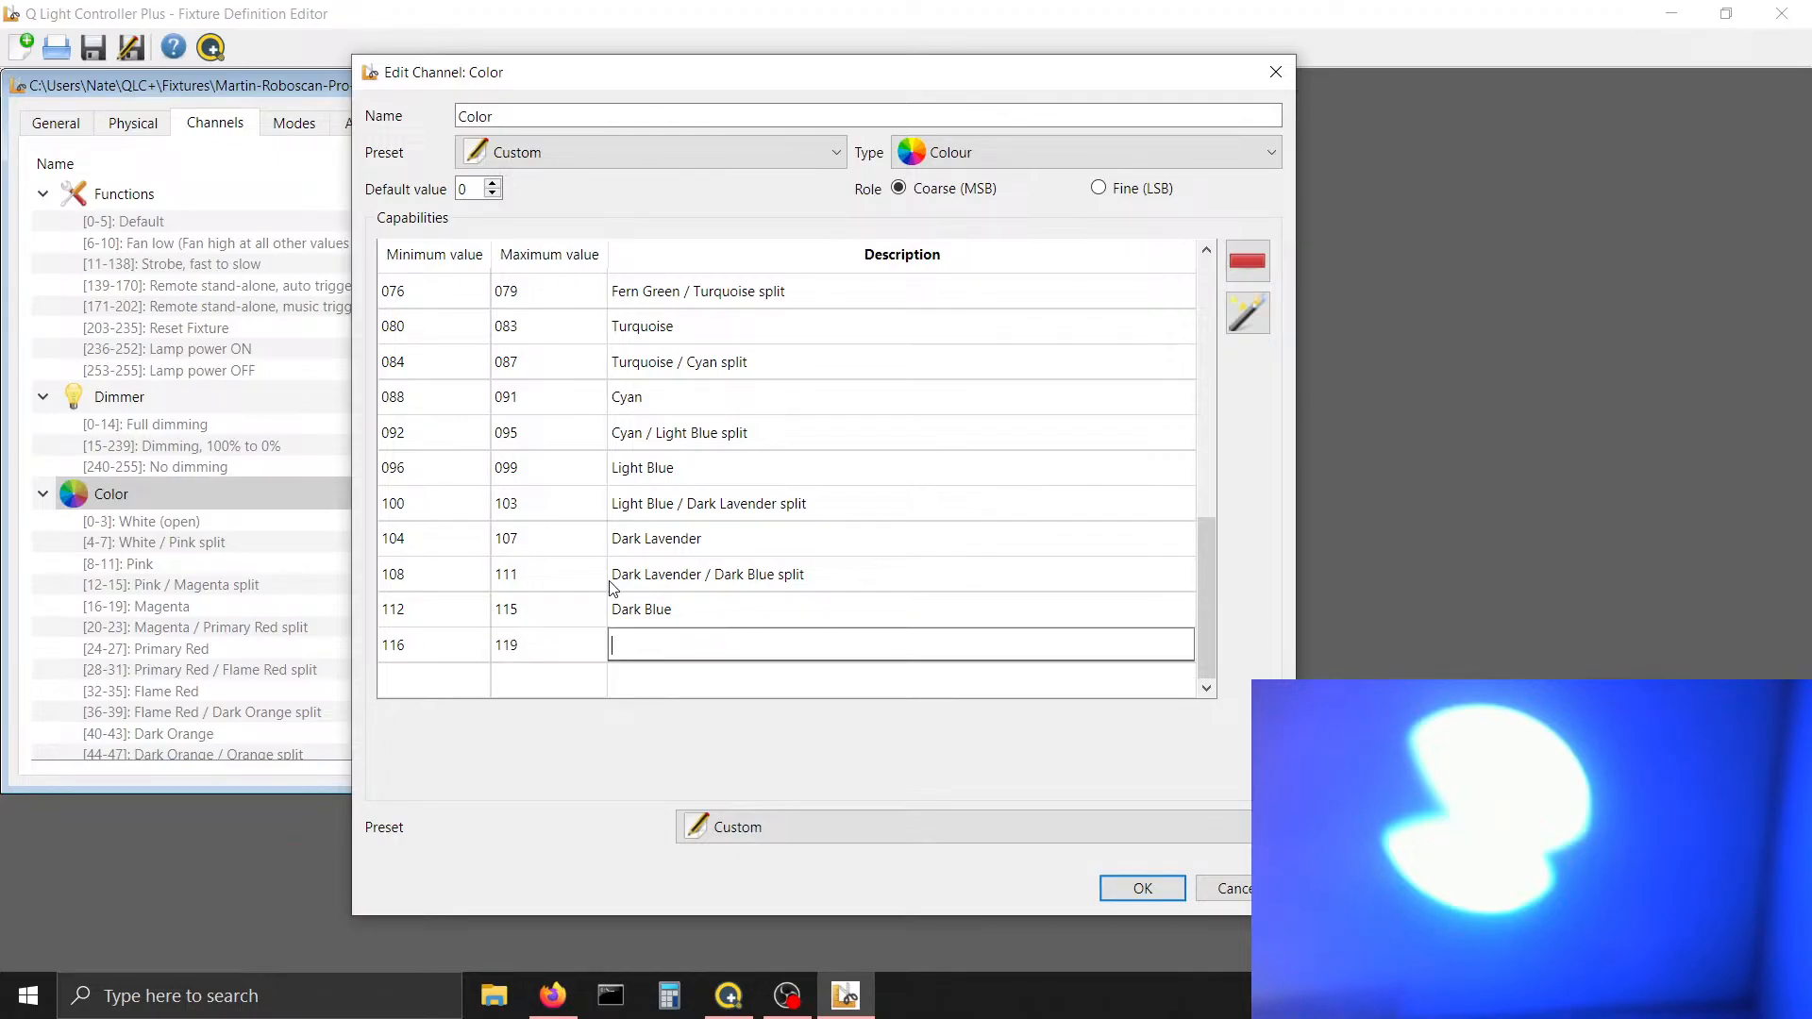
type("Dark Blue / UV Pass split")
left_click(571, 615)
left_click(697, 643)
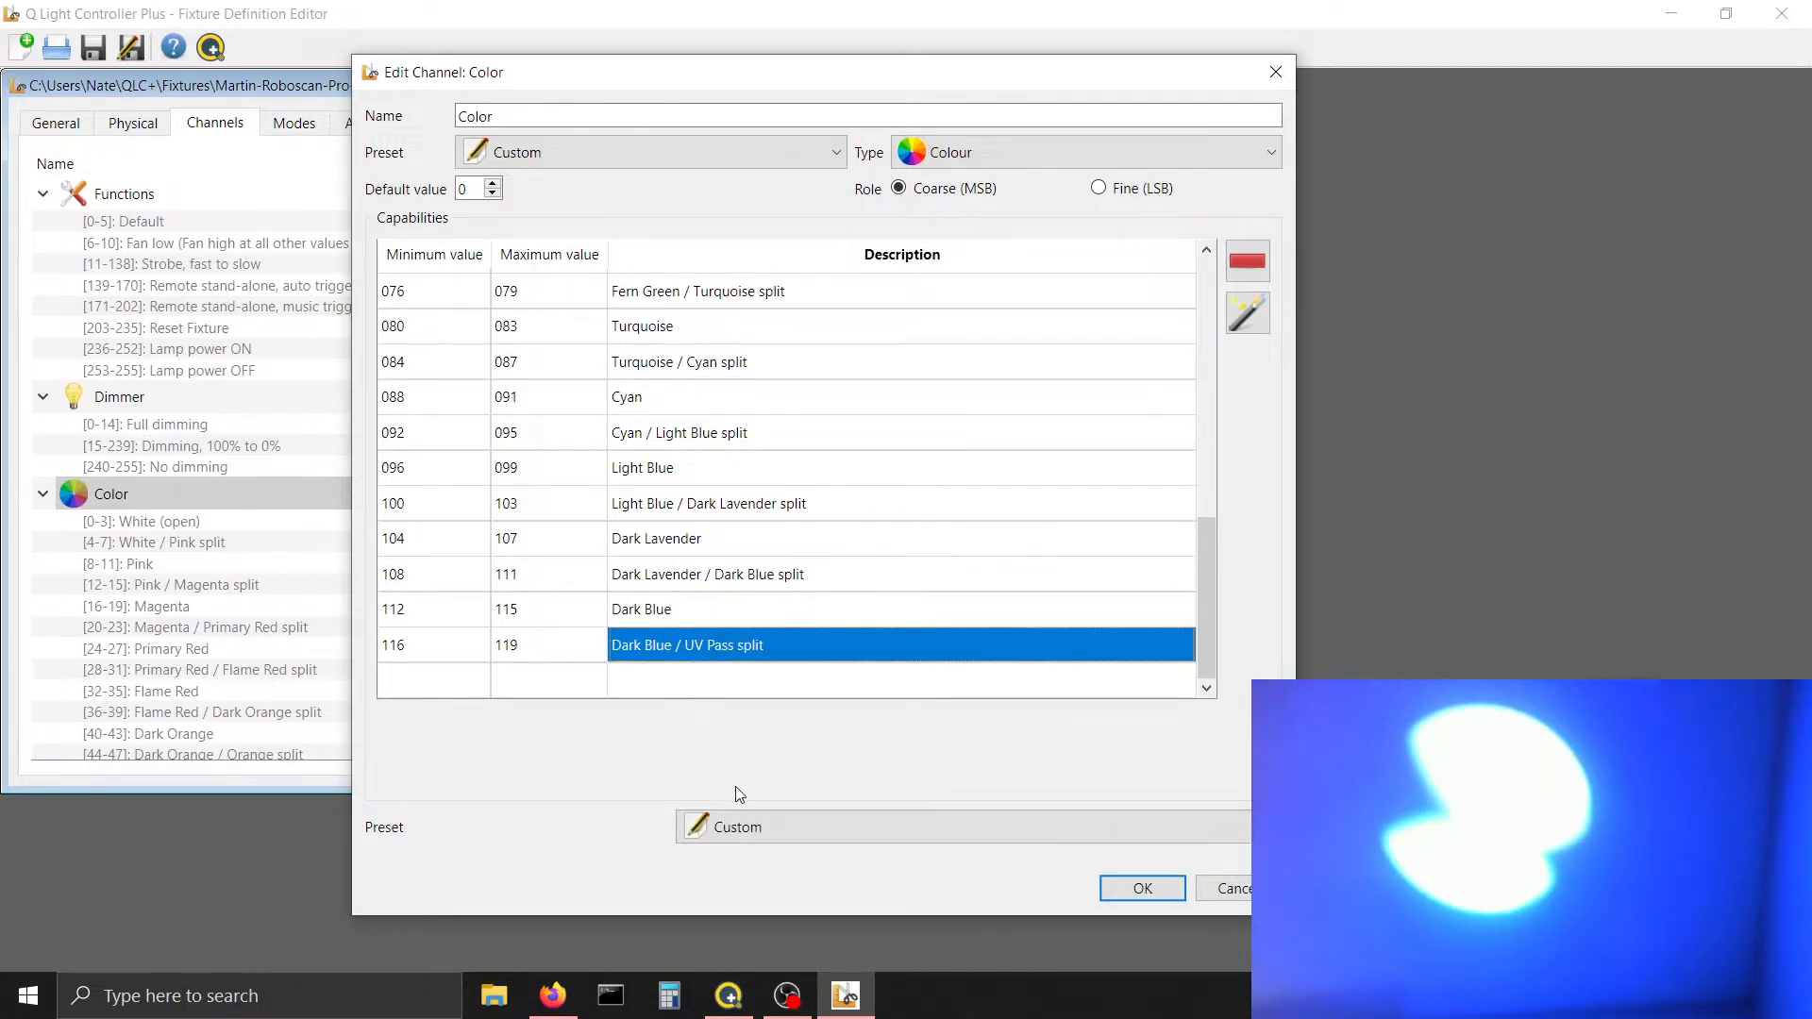
Set the Dark Blue / UV Pass split's preset to ColorDoubleMacro and its first colour to #6a00ff
left_click(749, 825)
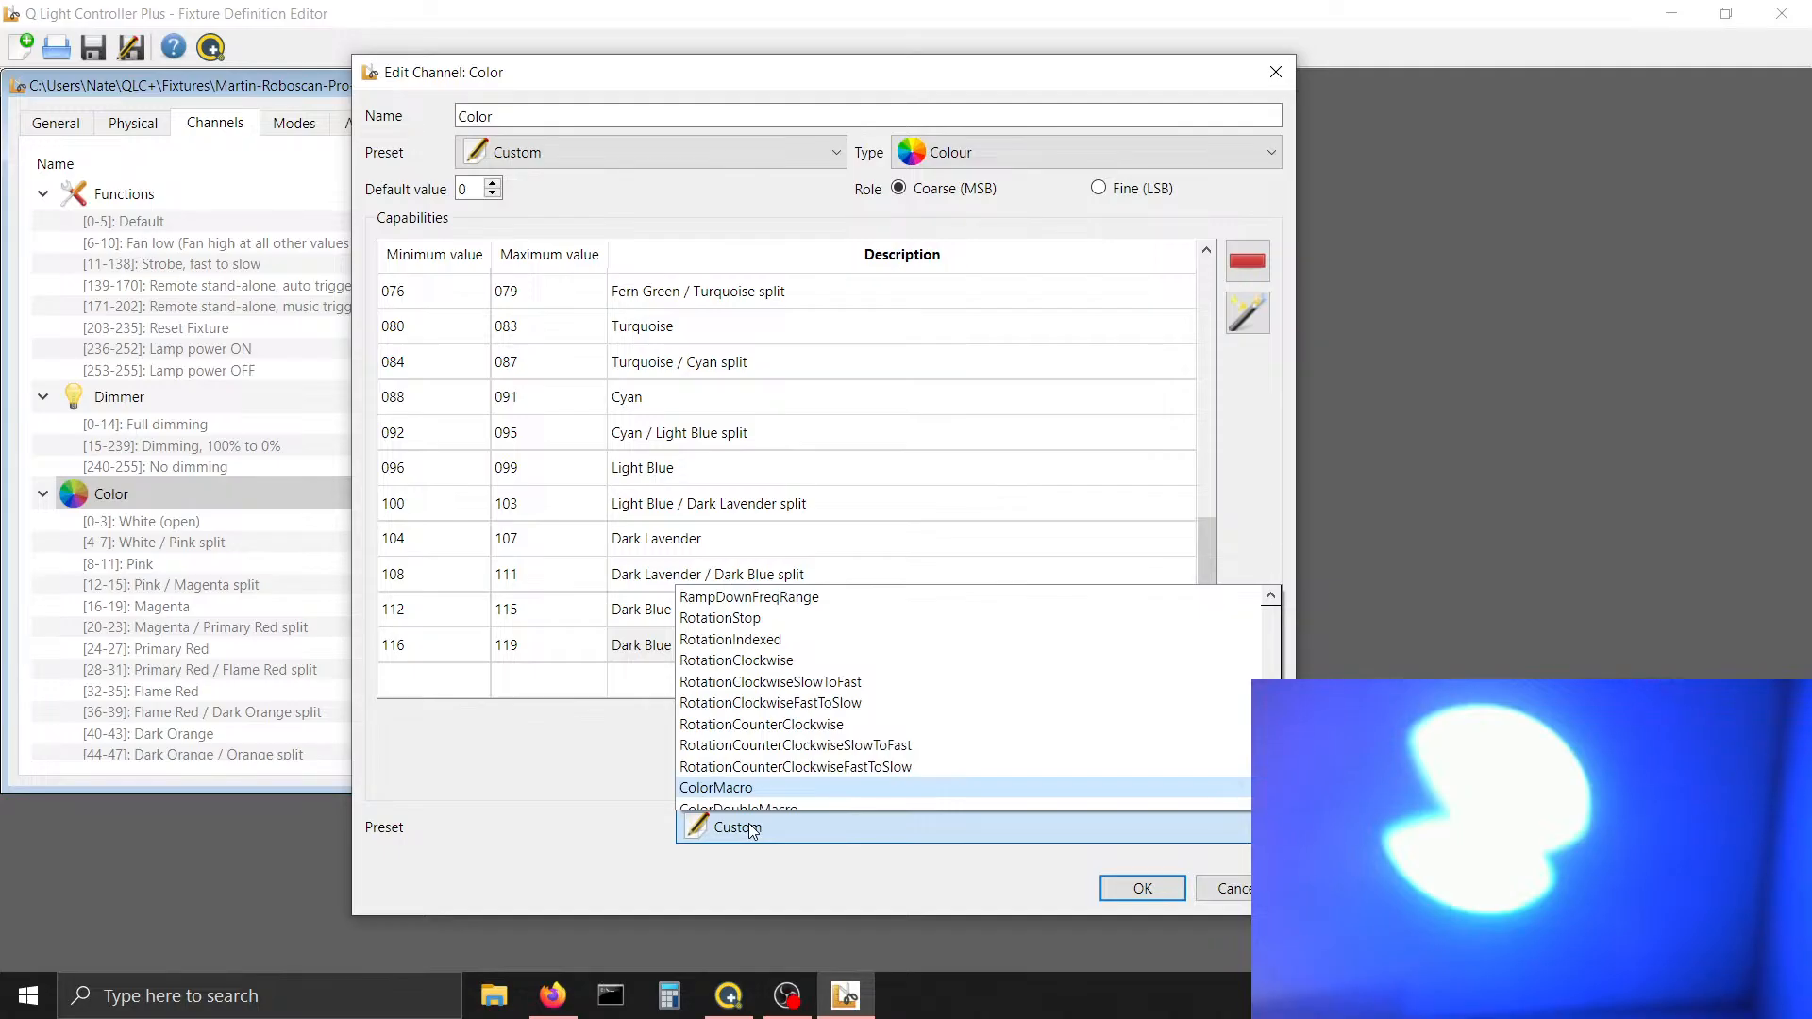
key("Down")
key("Return")
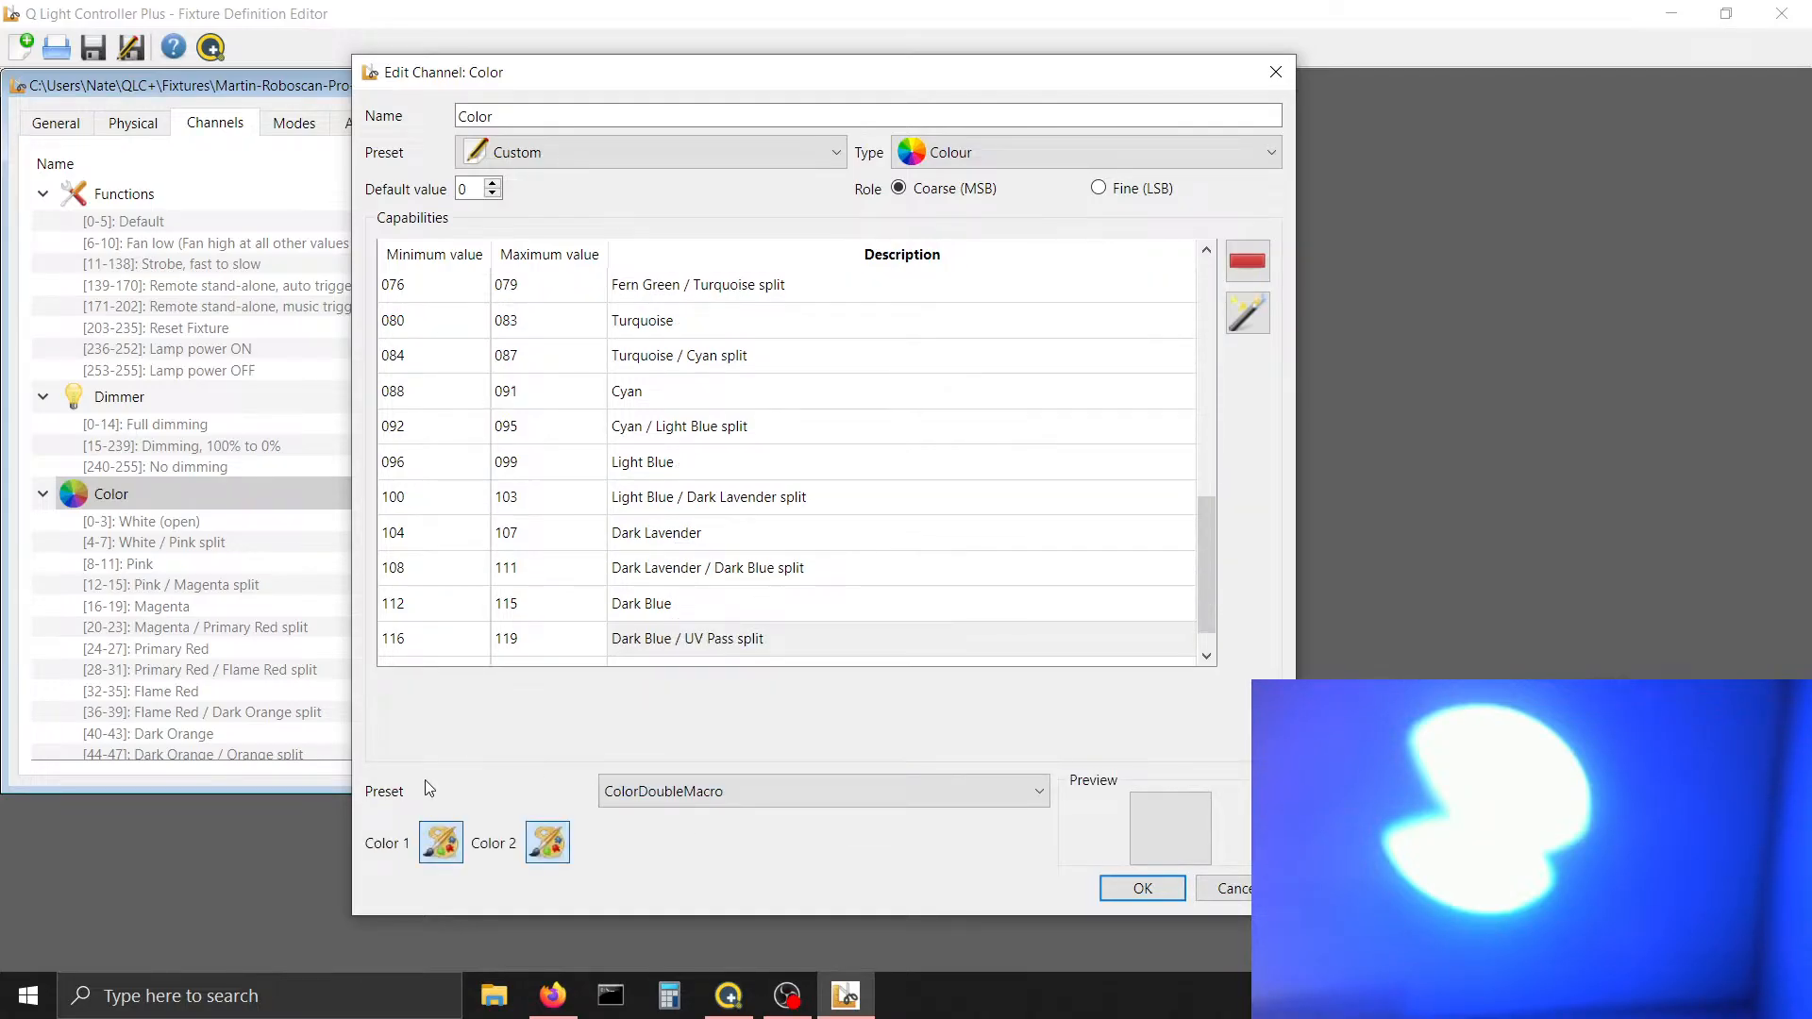
left_click(461, 852)
left_click_drag(983, 657, 868, 656)
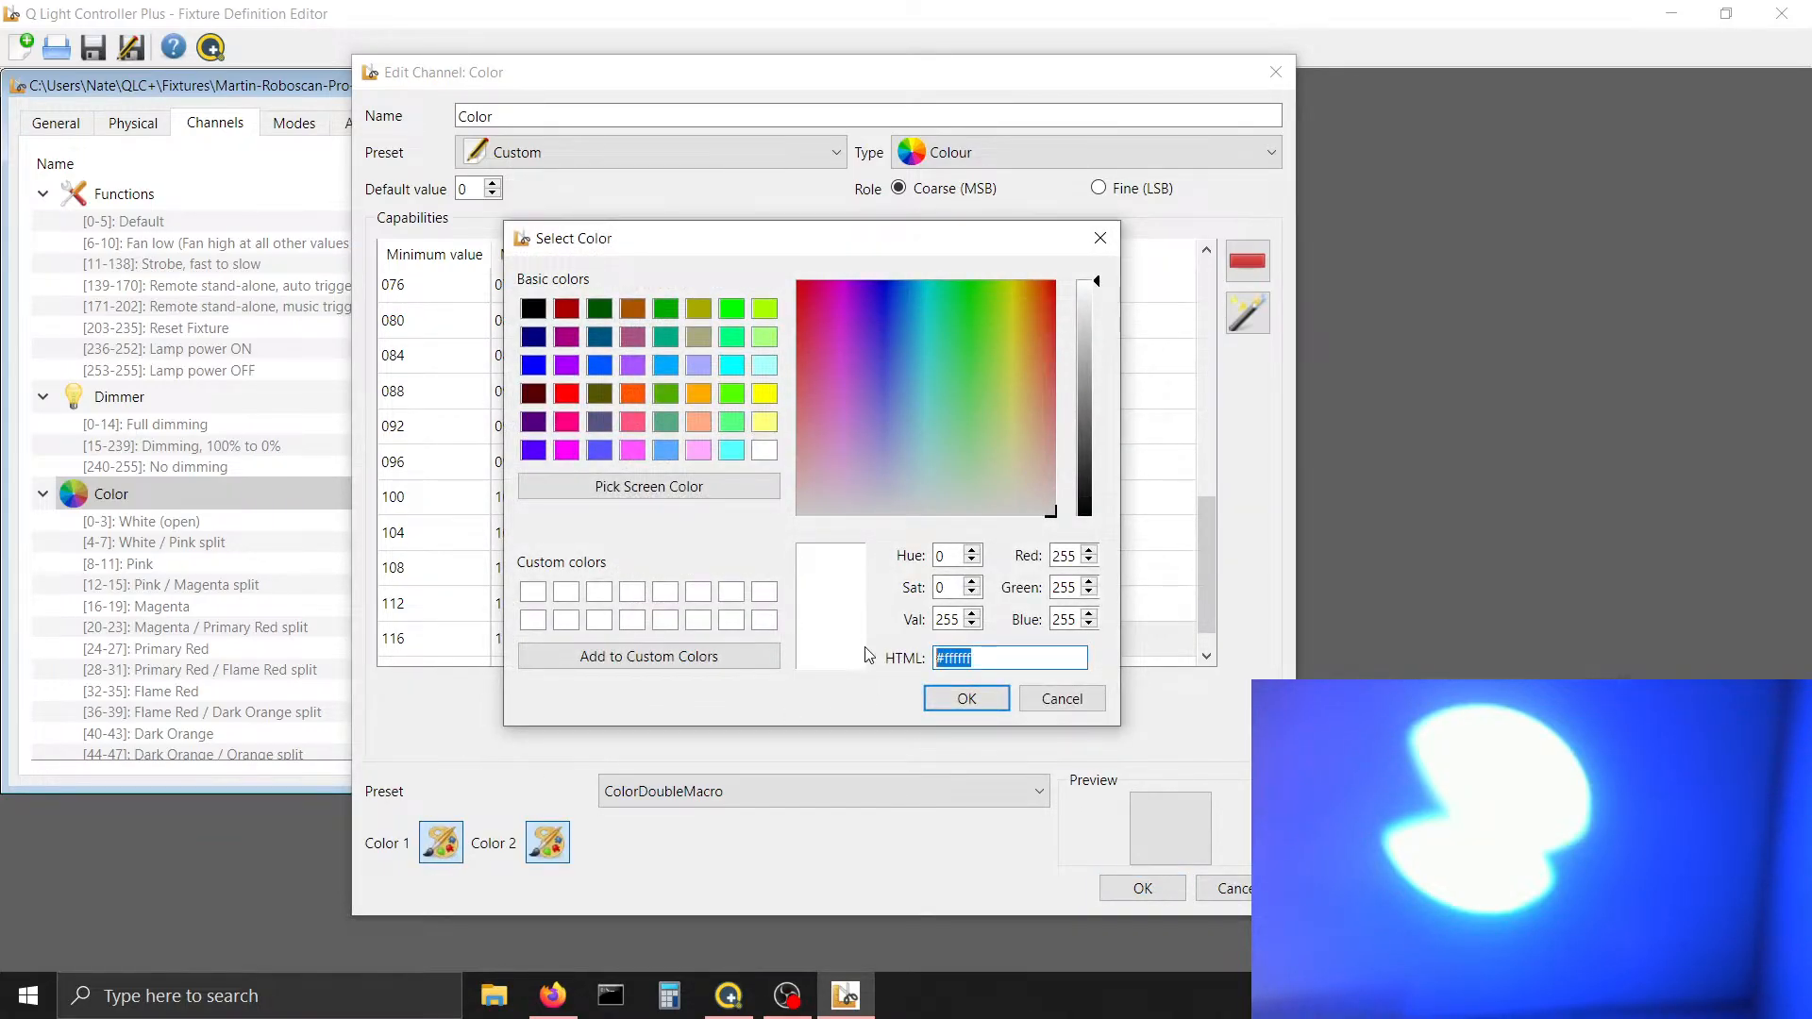
key("ctrl+v")
left_click(968, 698)
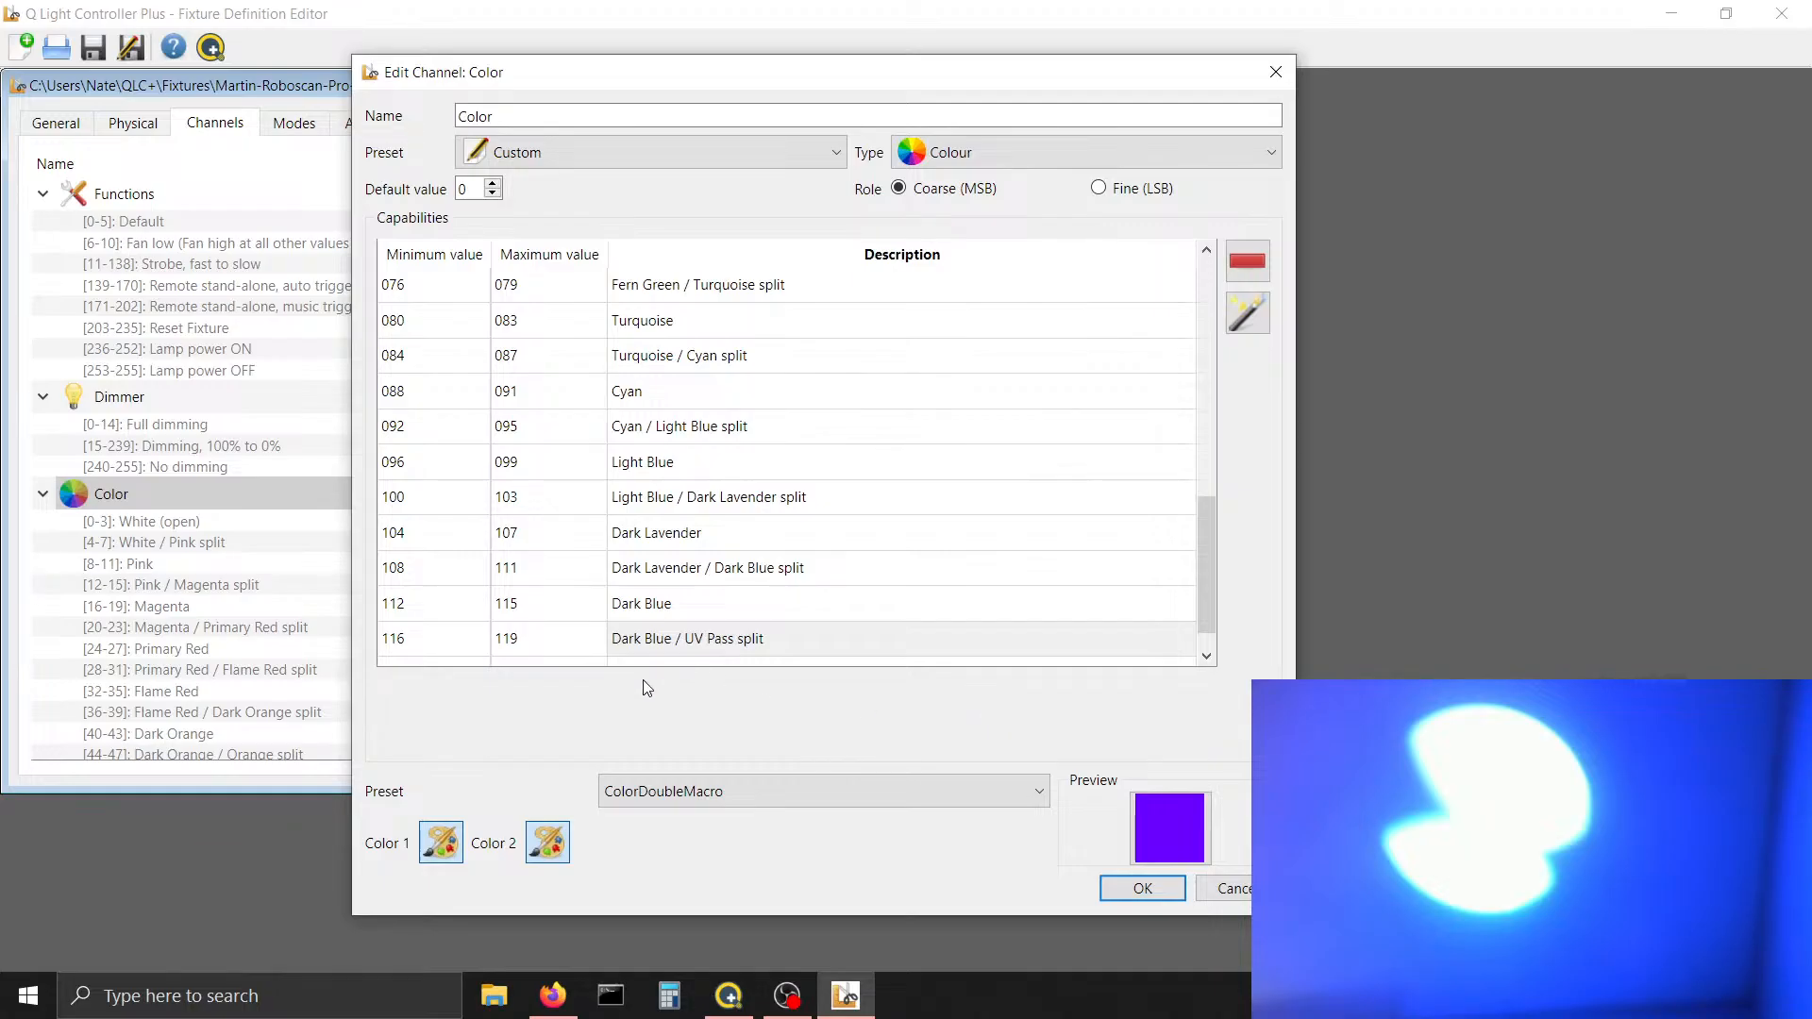
Switch to the Q Light Controller Plus workspace and raise the Color channel fader in Simple Desk to 120
left_click(728, 987)
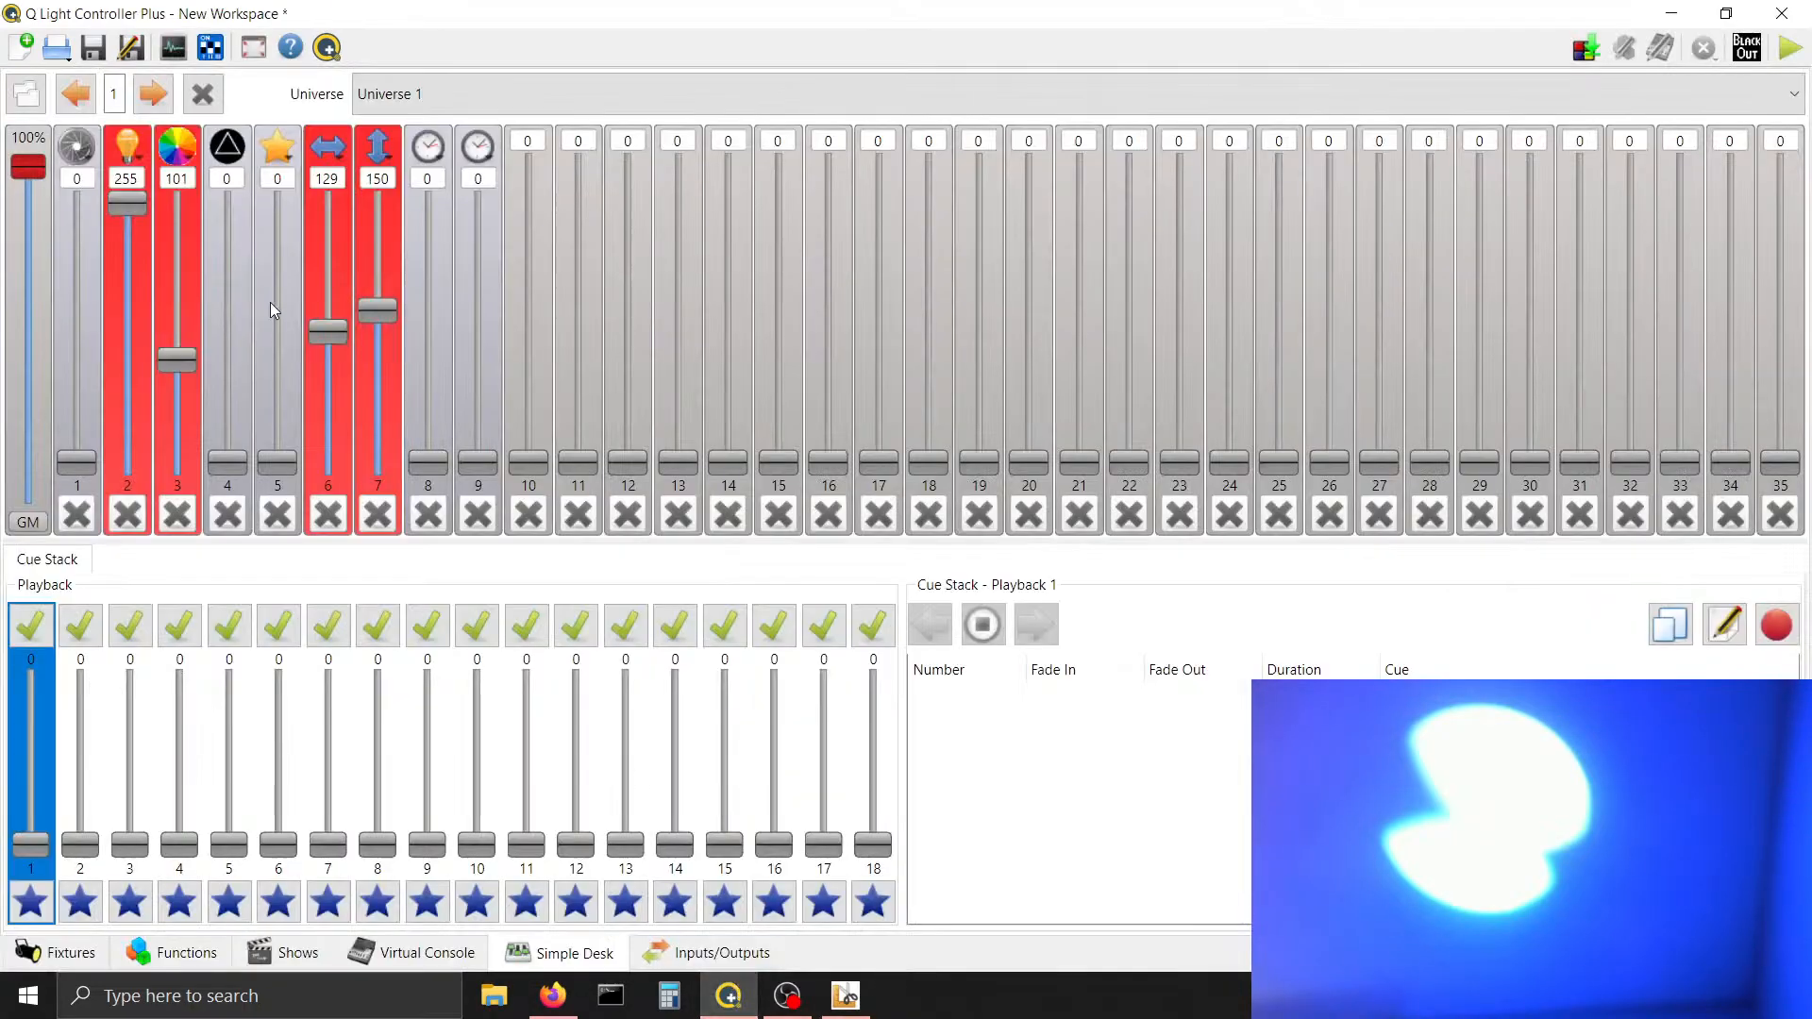
scroll(182, 179, "up", 2)
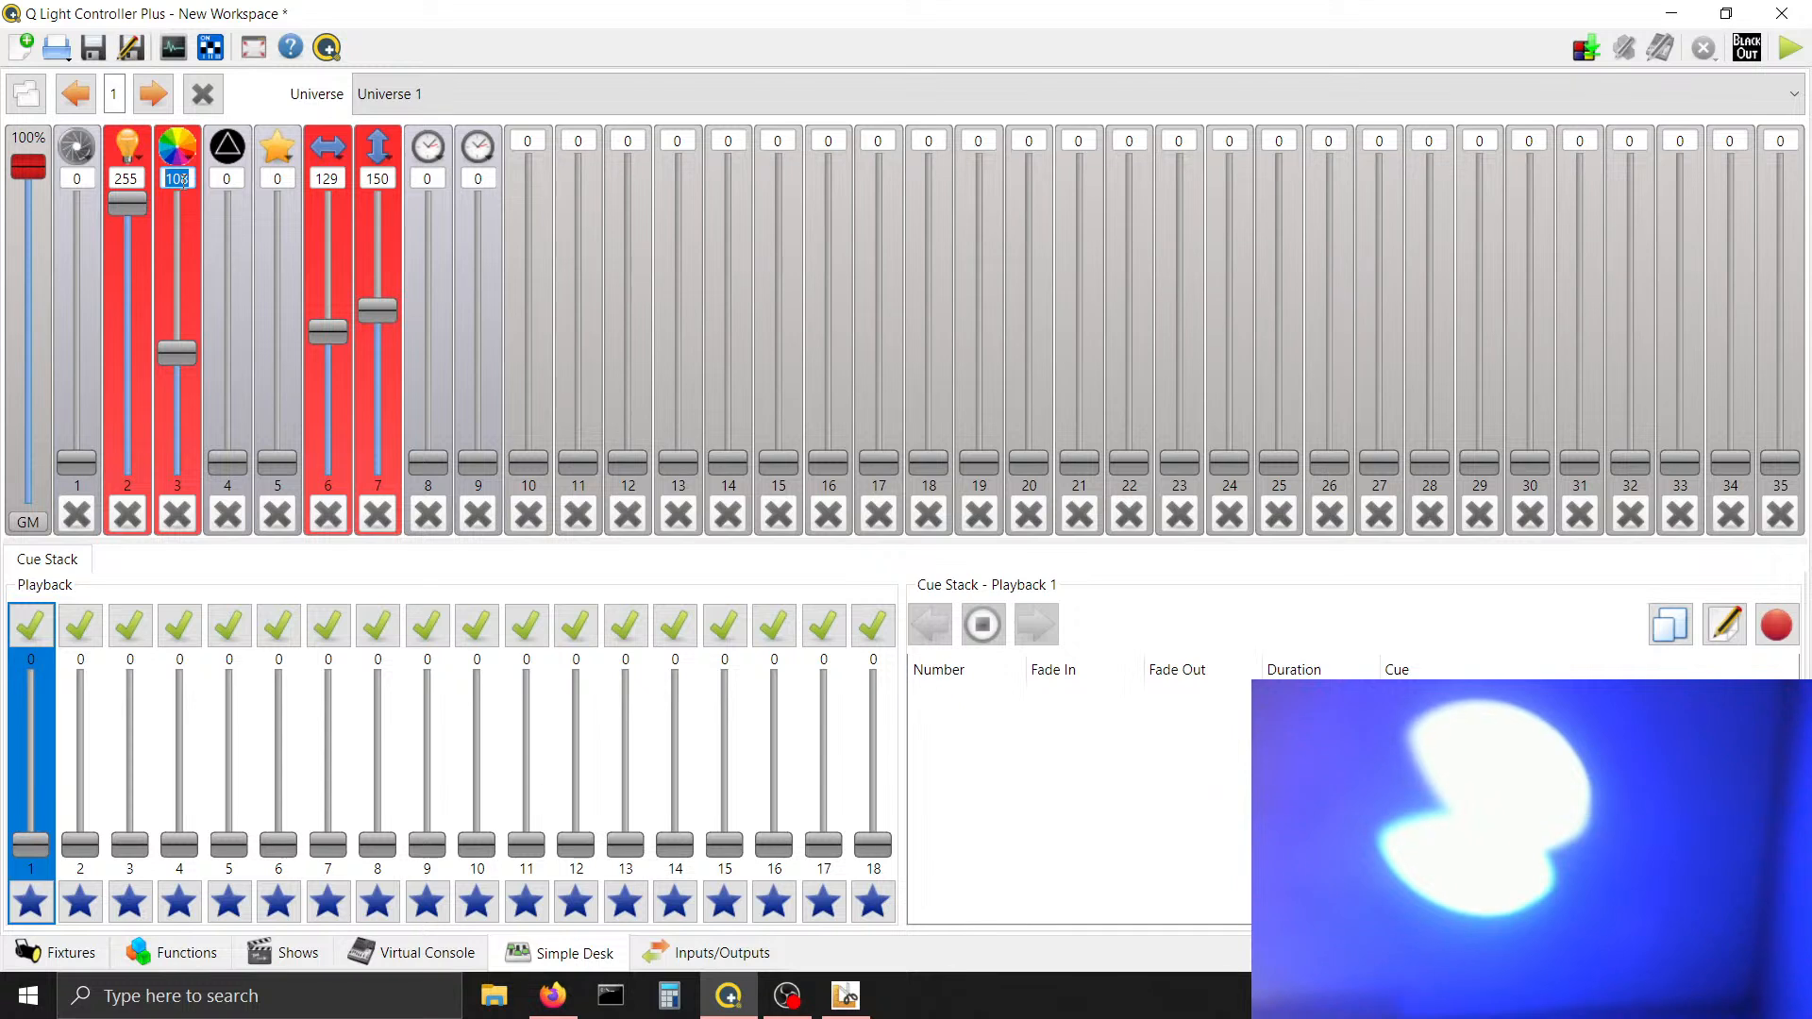
scroll(180, 178, "up", 8)
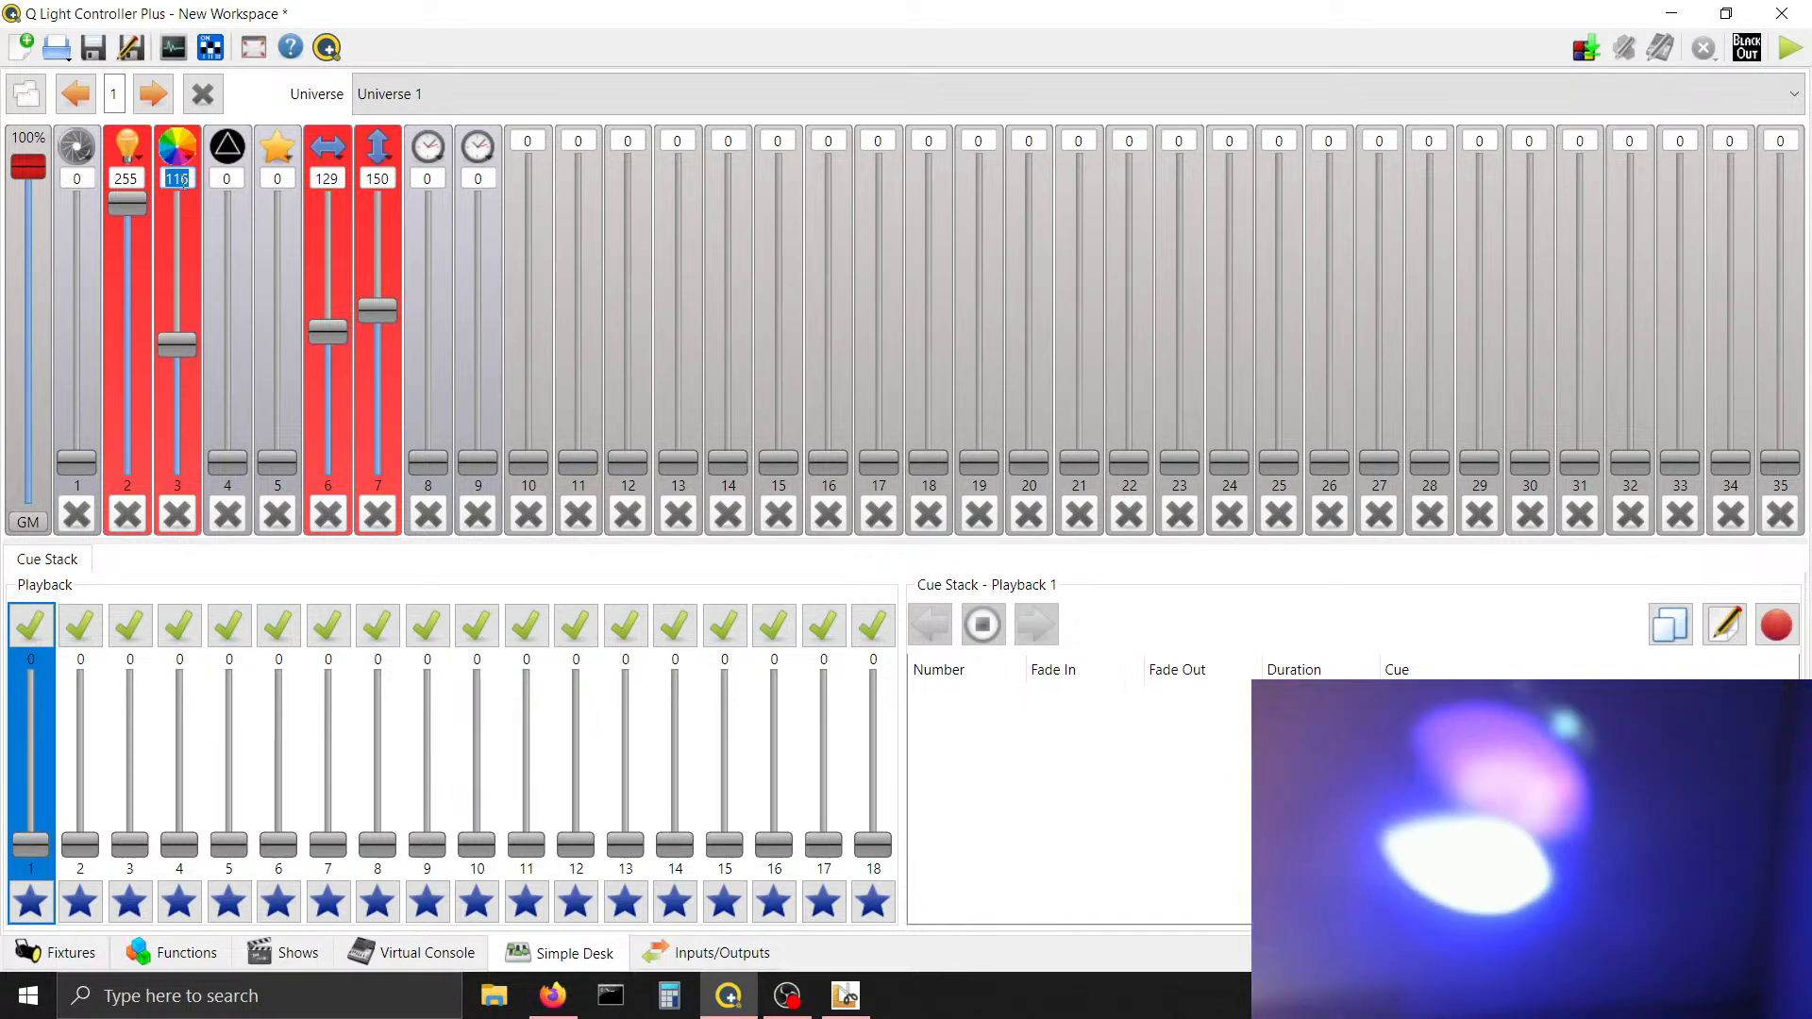
scroll(179, 178, "up", 2)
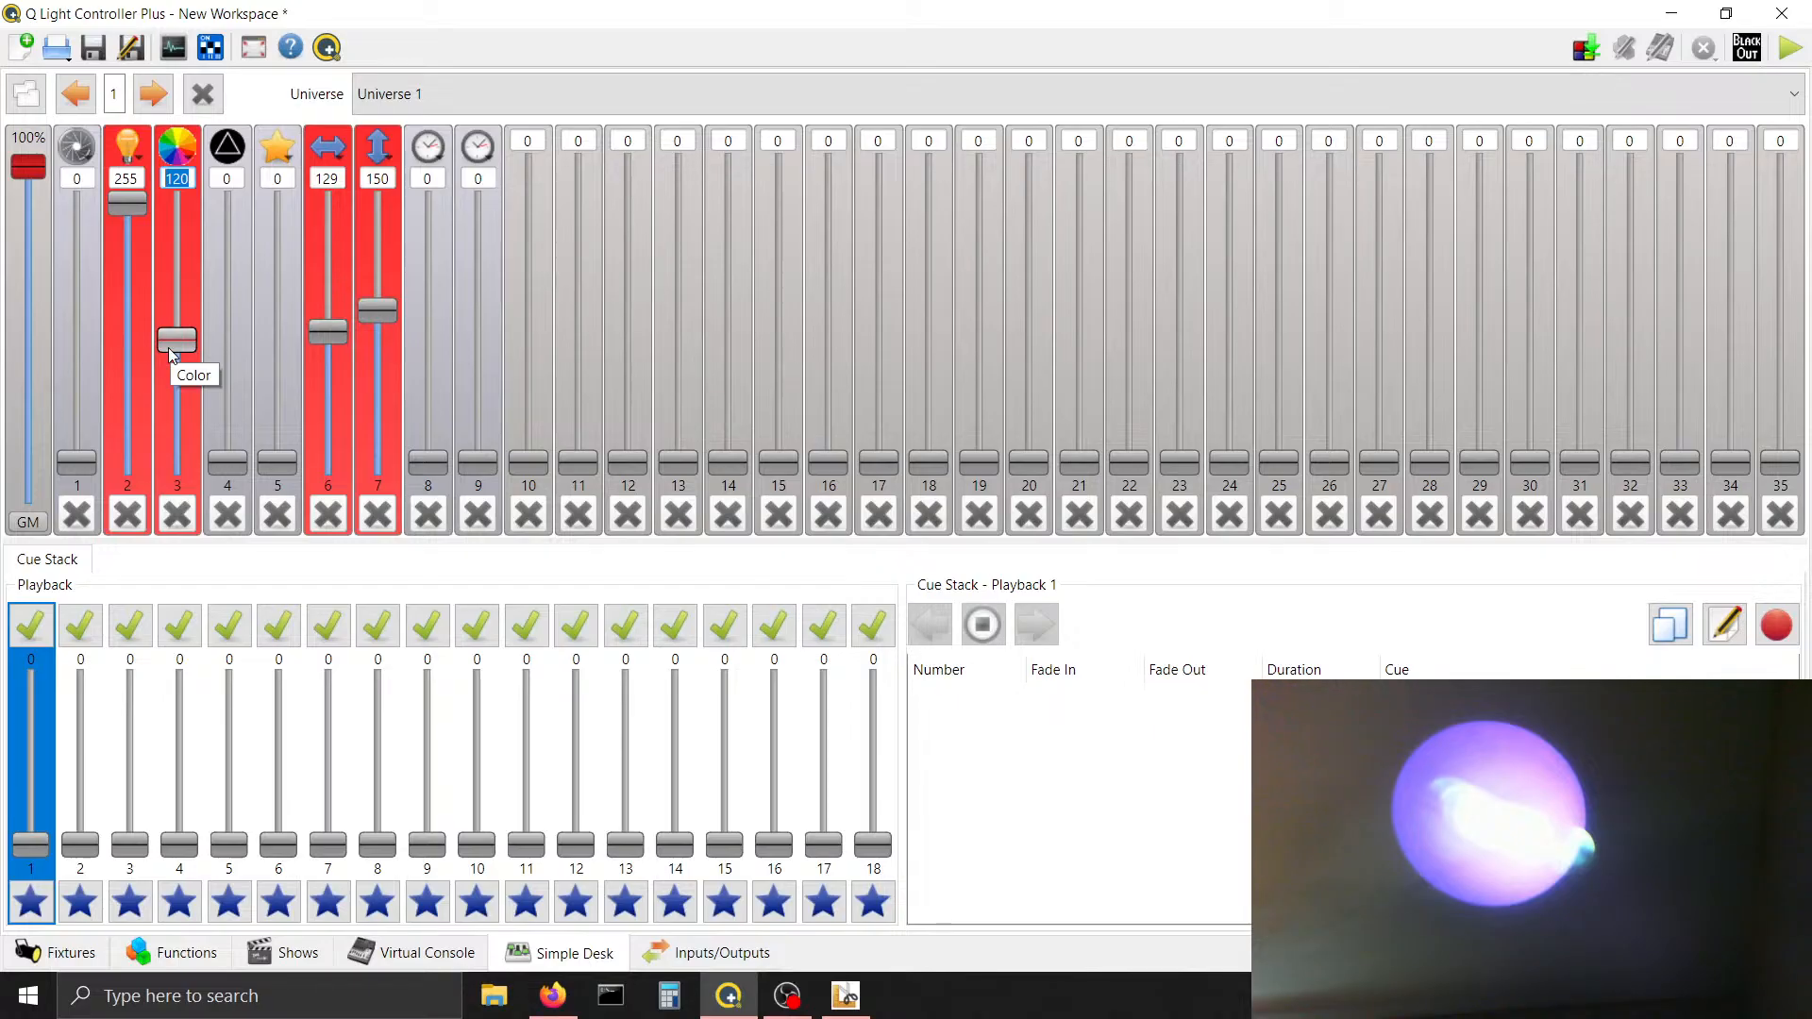
Switch back to the Fixture Definition Editor and set the Dark Blue / UV Pass split's second colour to dark purple #4a256f
left_click(835, 998)
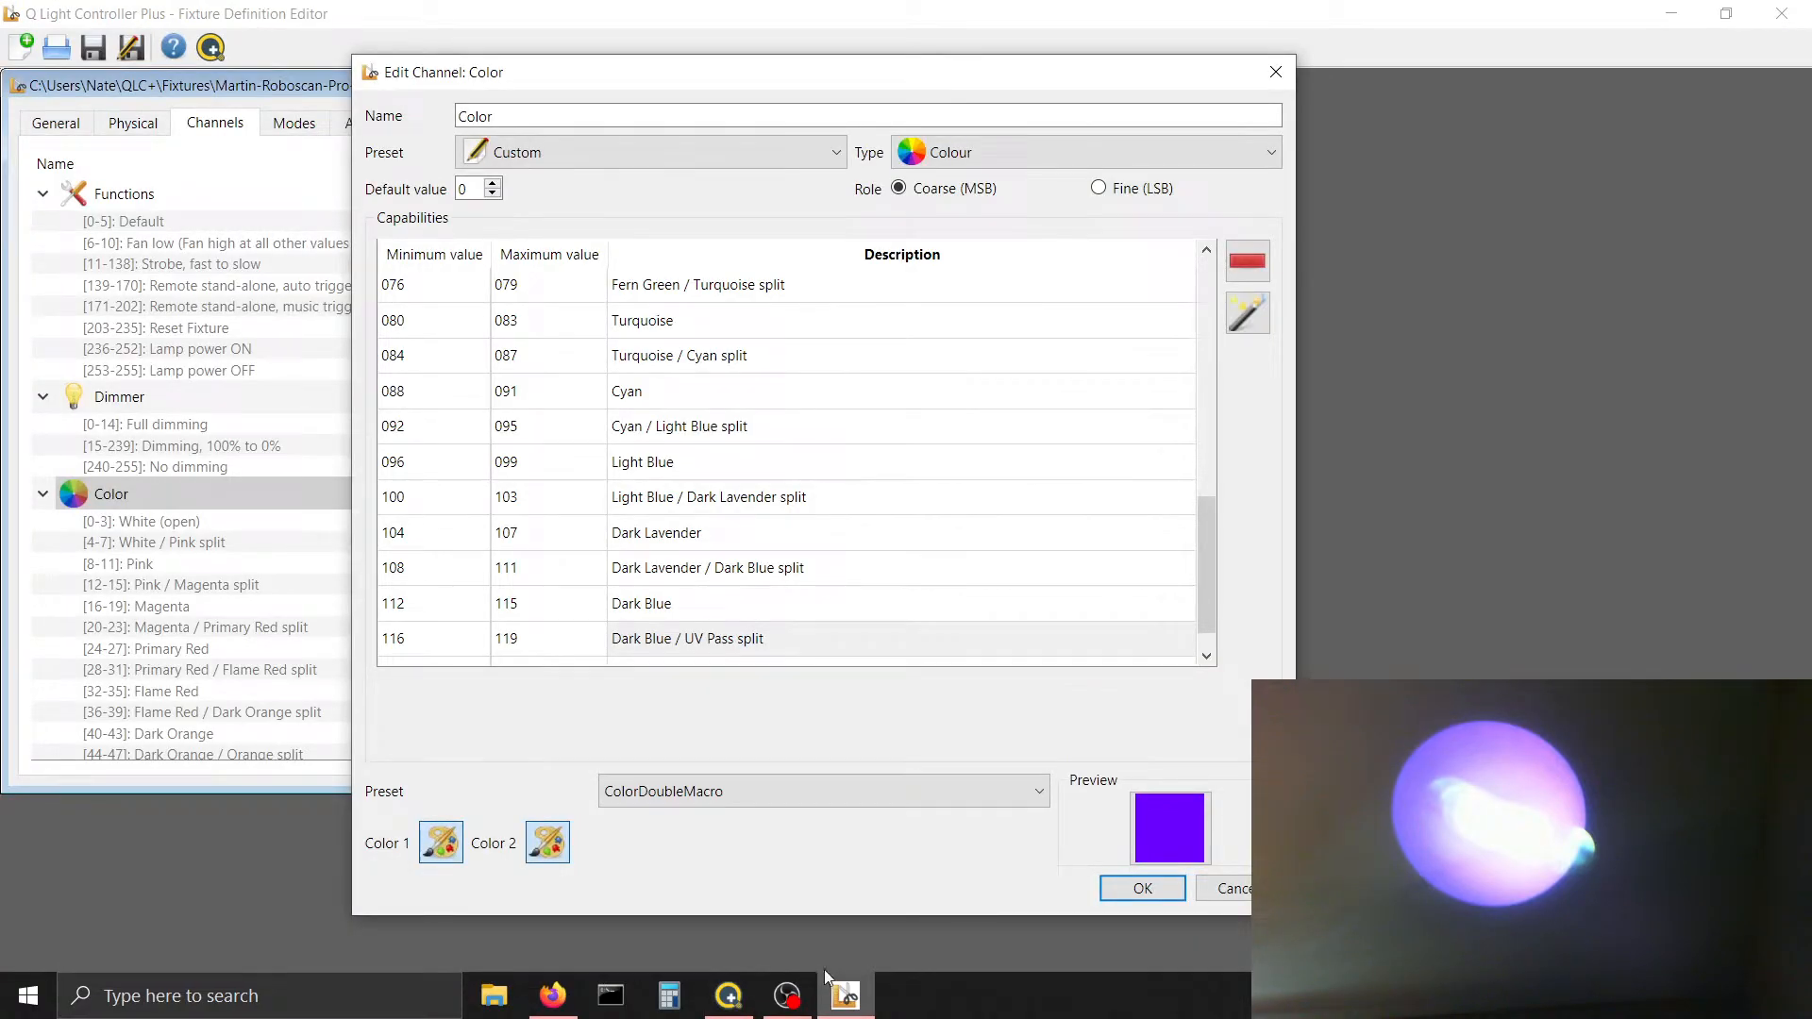
left_click(793, 638)
left_click(789, 604)
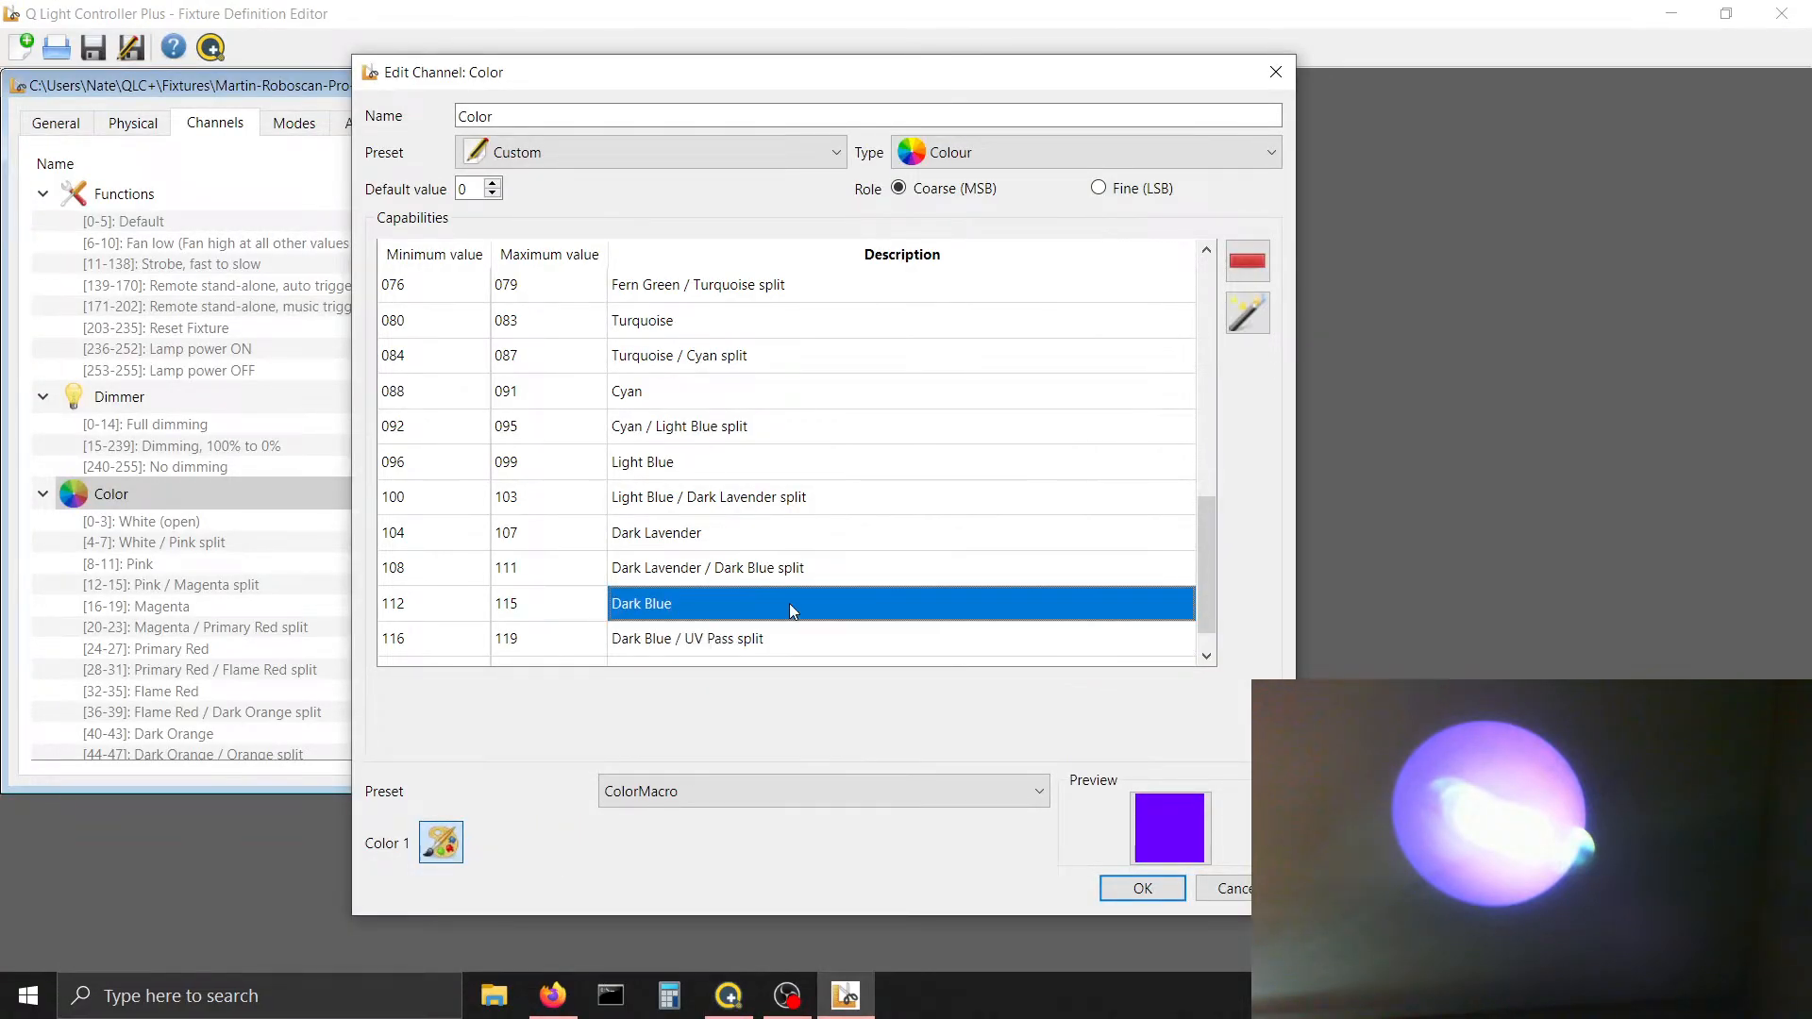
left_click(801, 639)
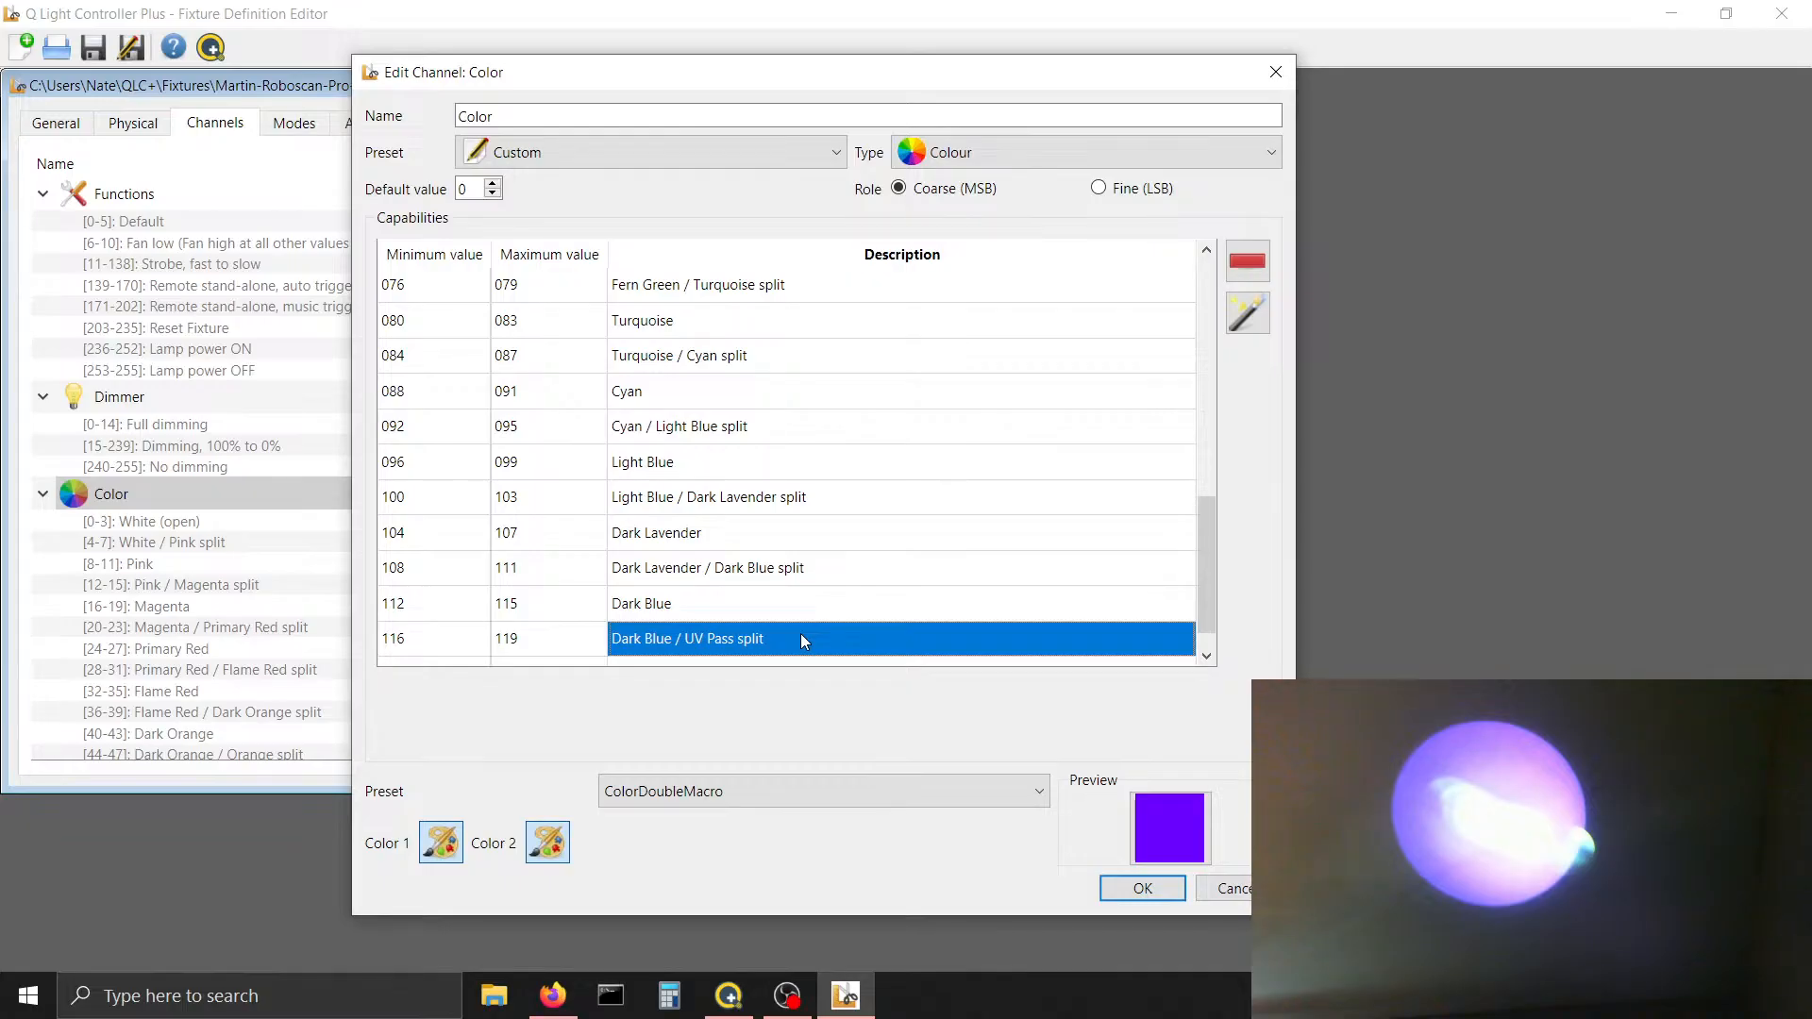
left_click(557, 842)
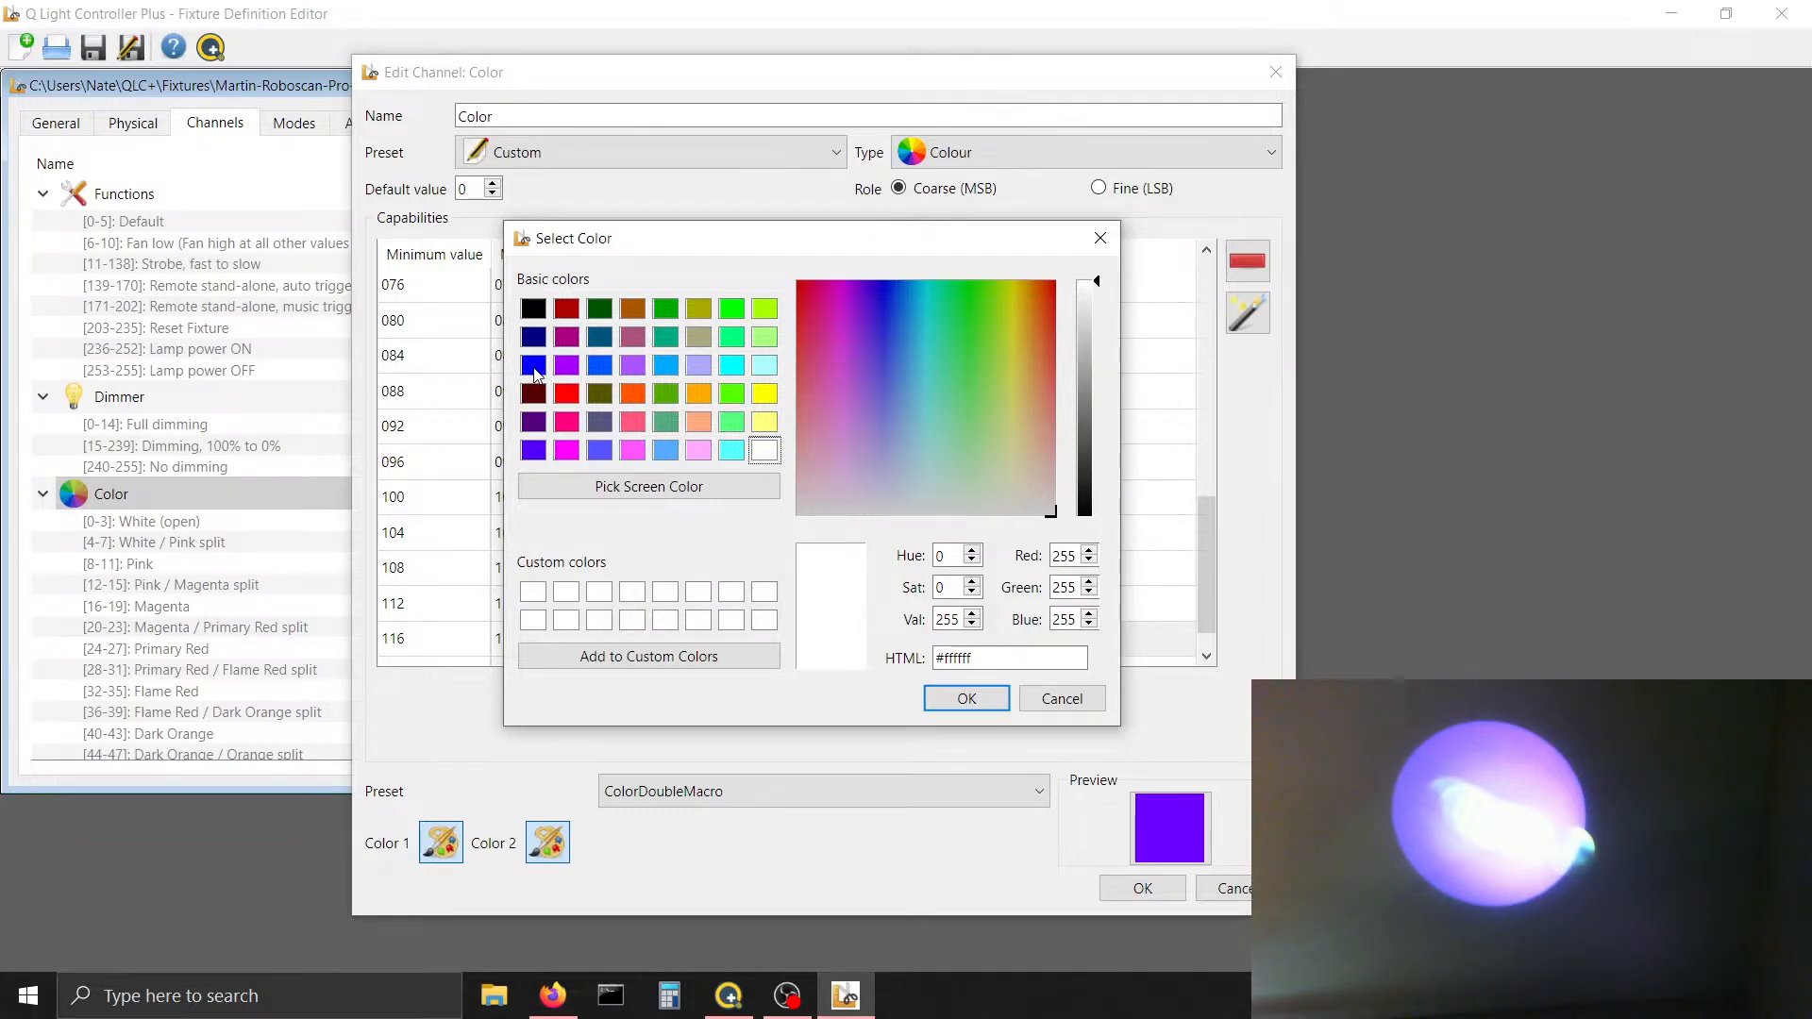
left_click(635, 368)
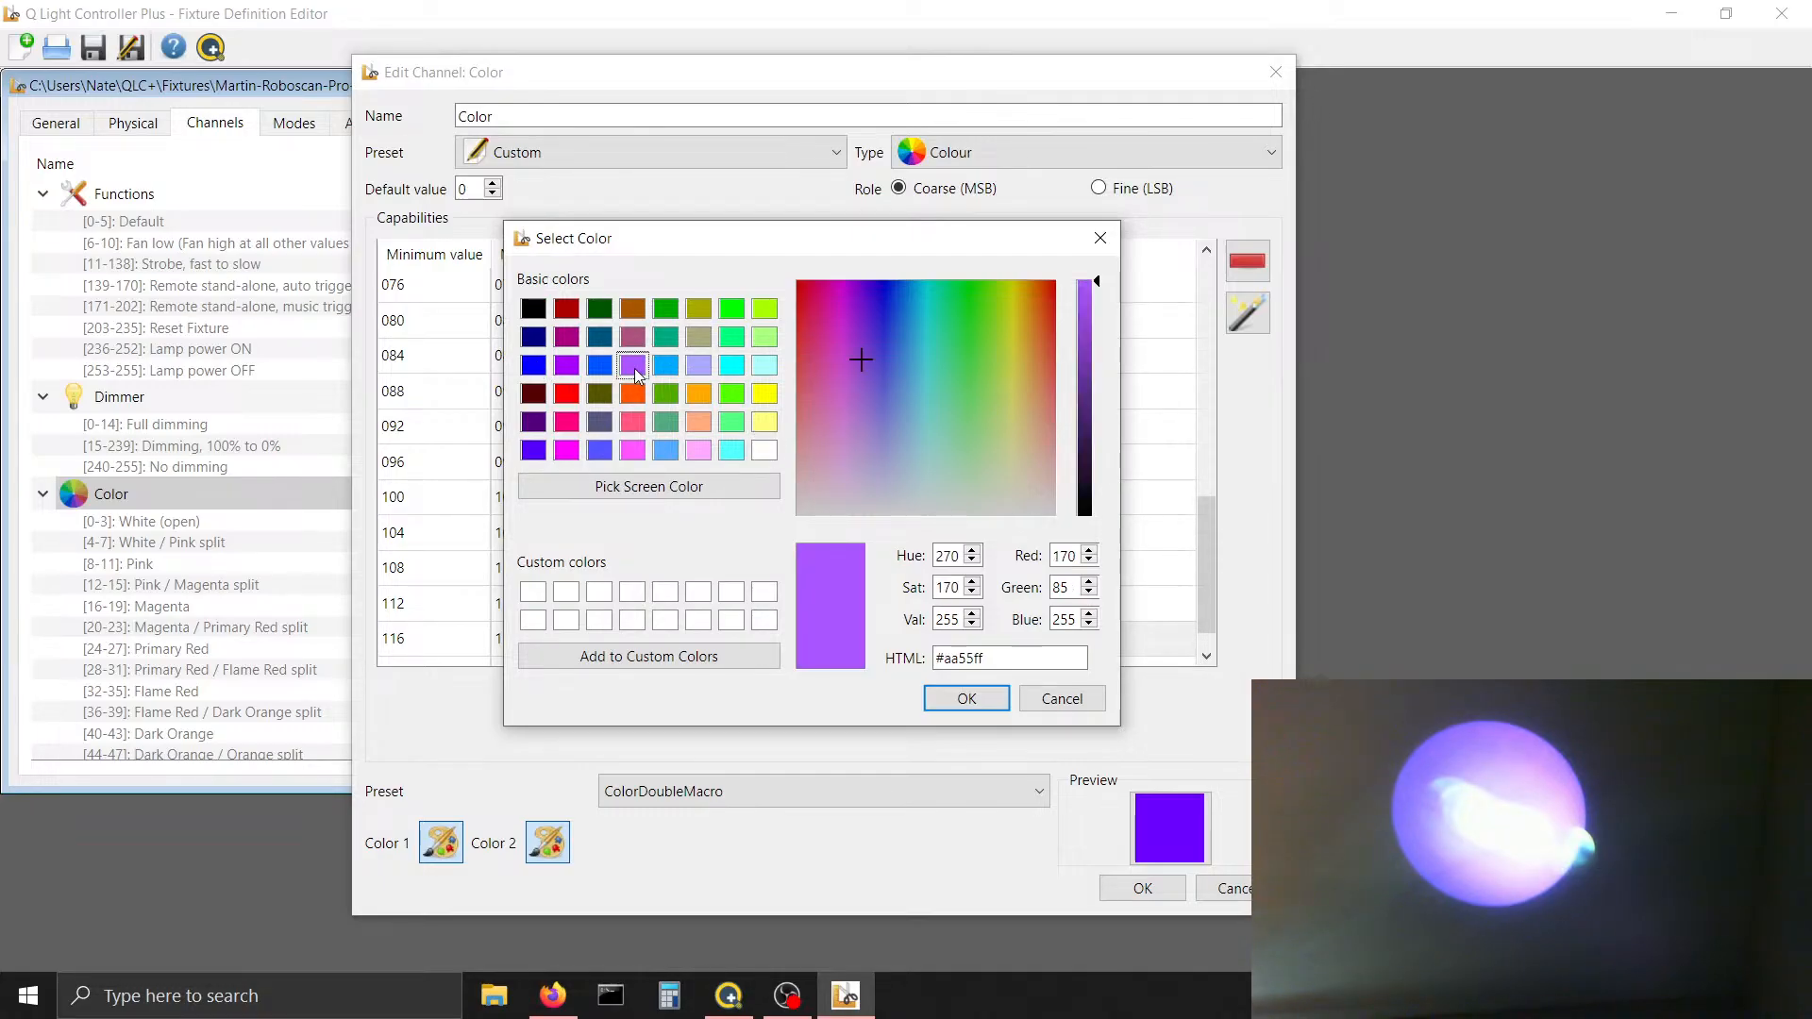
left_click_drag(1098, 289, 1100, 414)
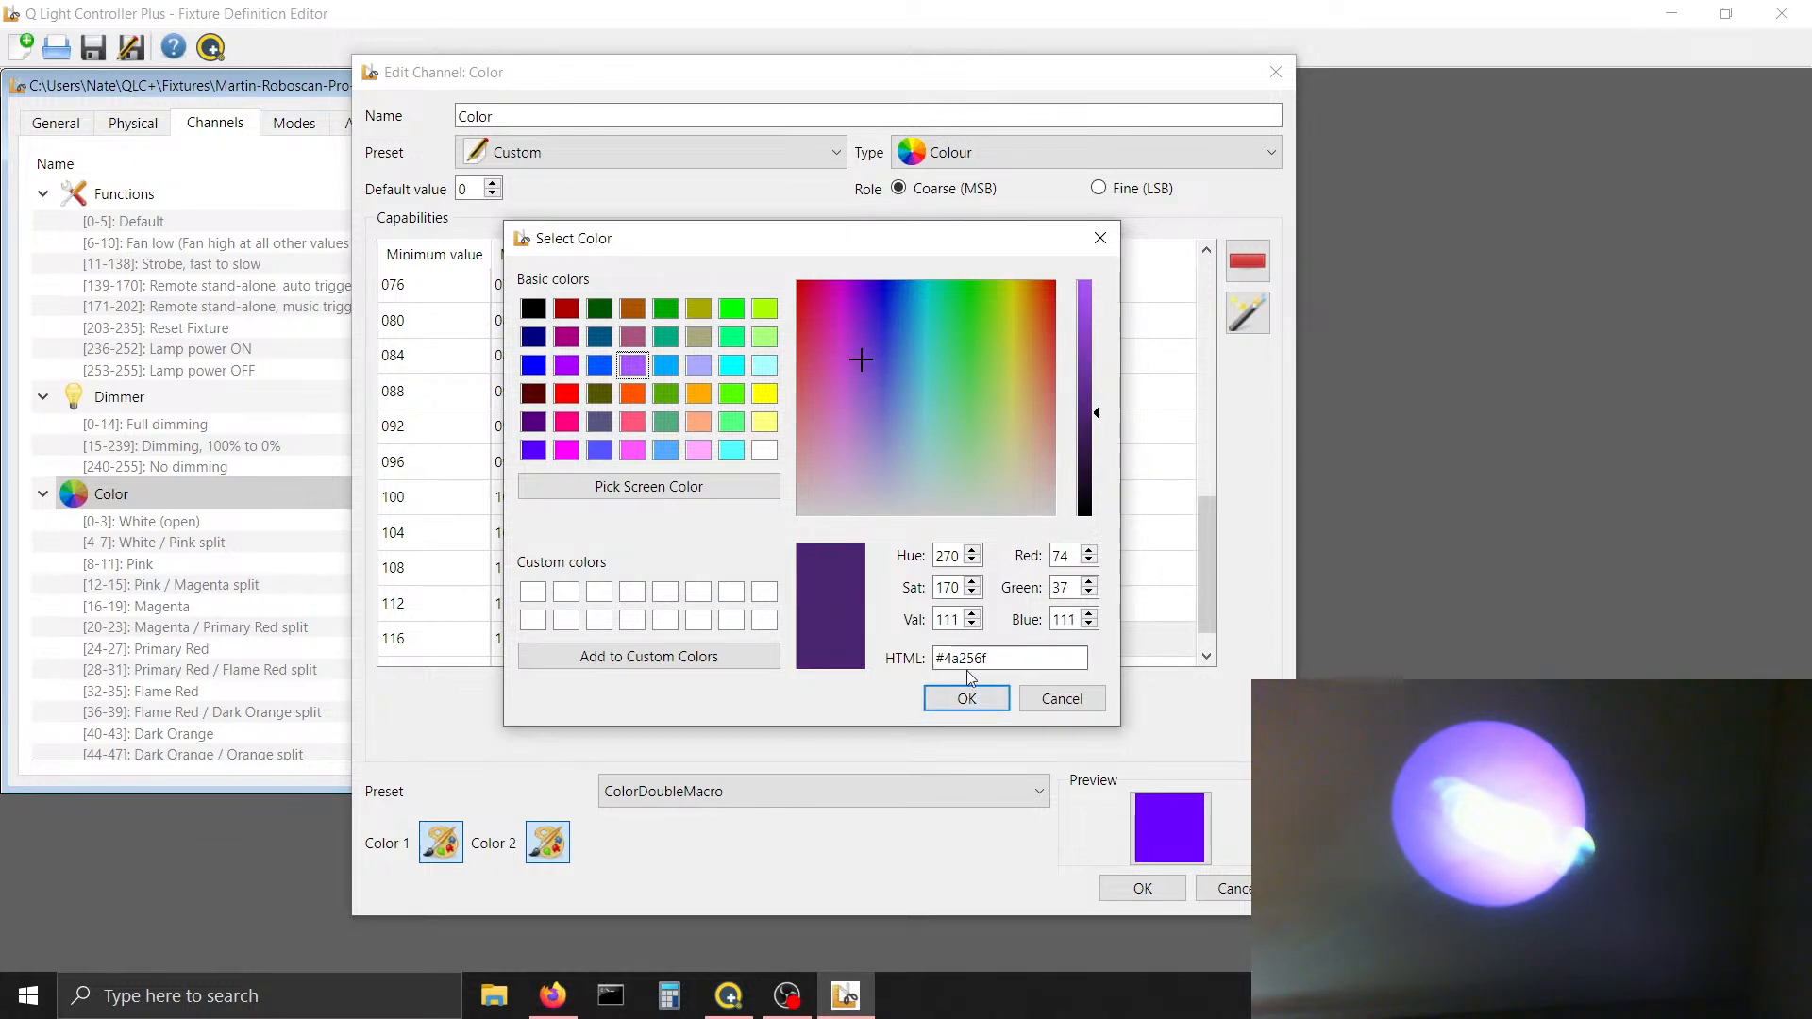
left_click(967, 701)
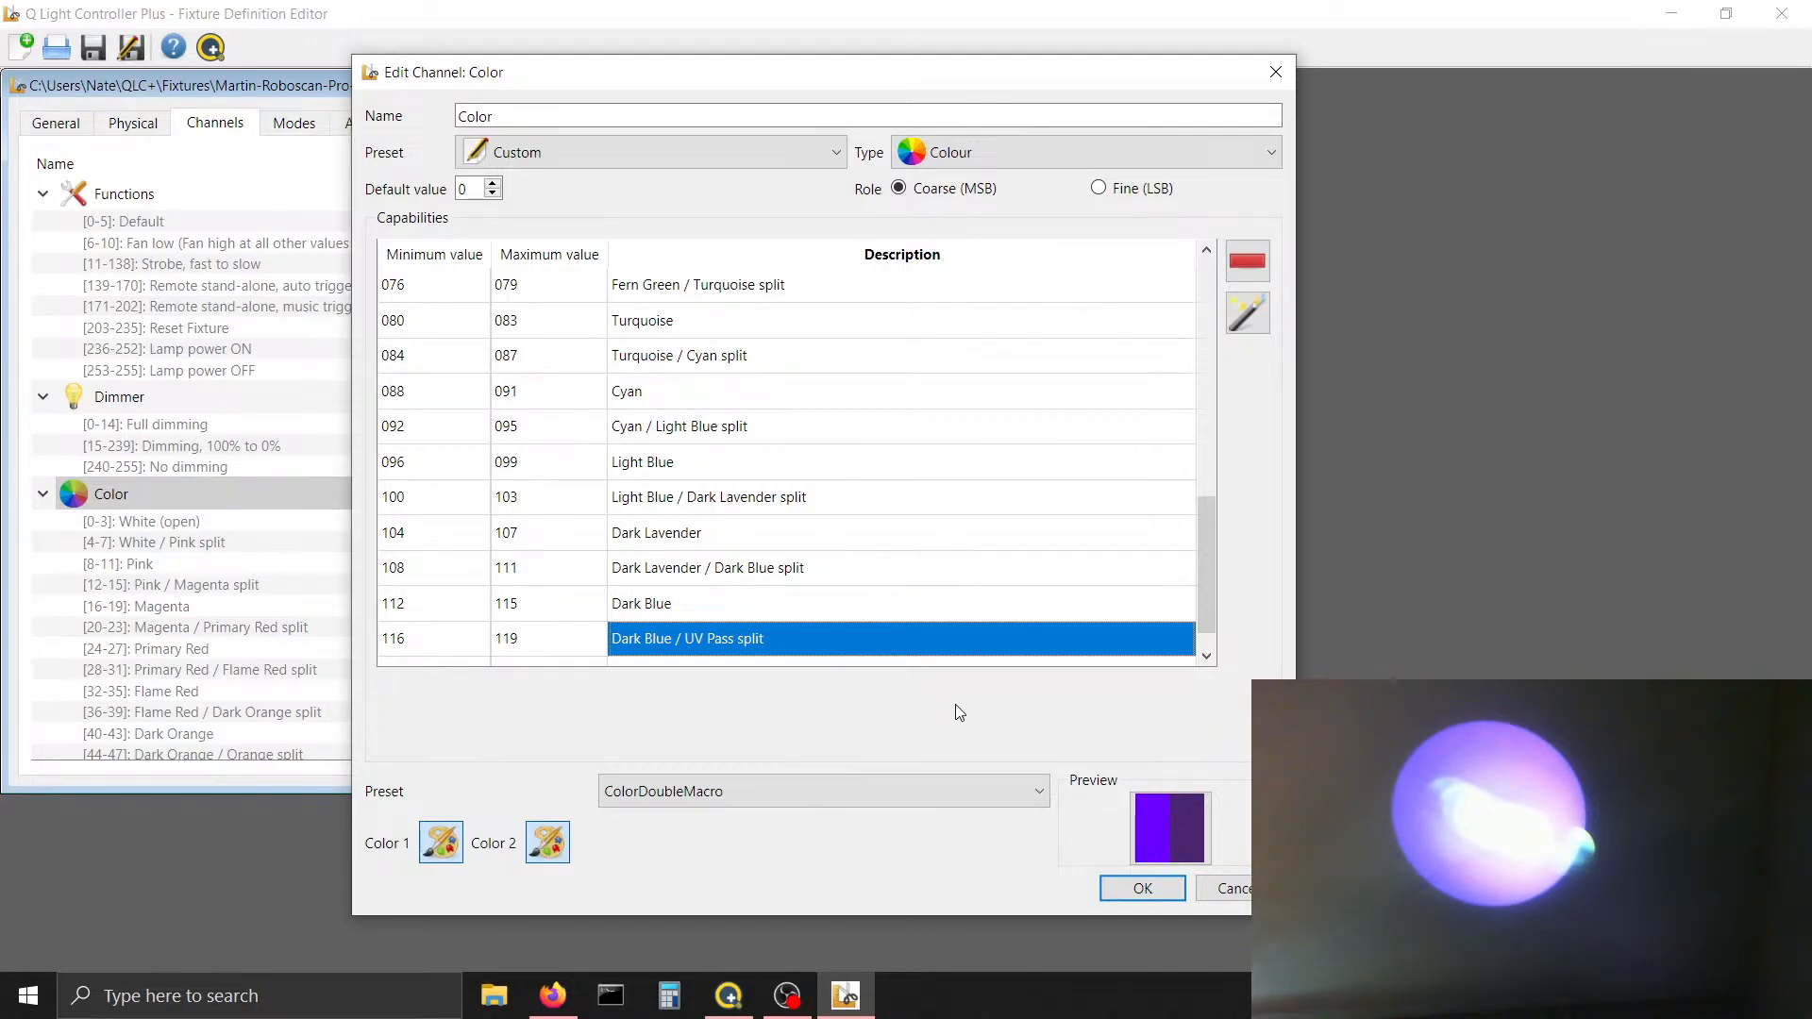
Add a capability for values 120 to 123 described as "UV Pass"
key("Tab")
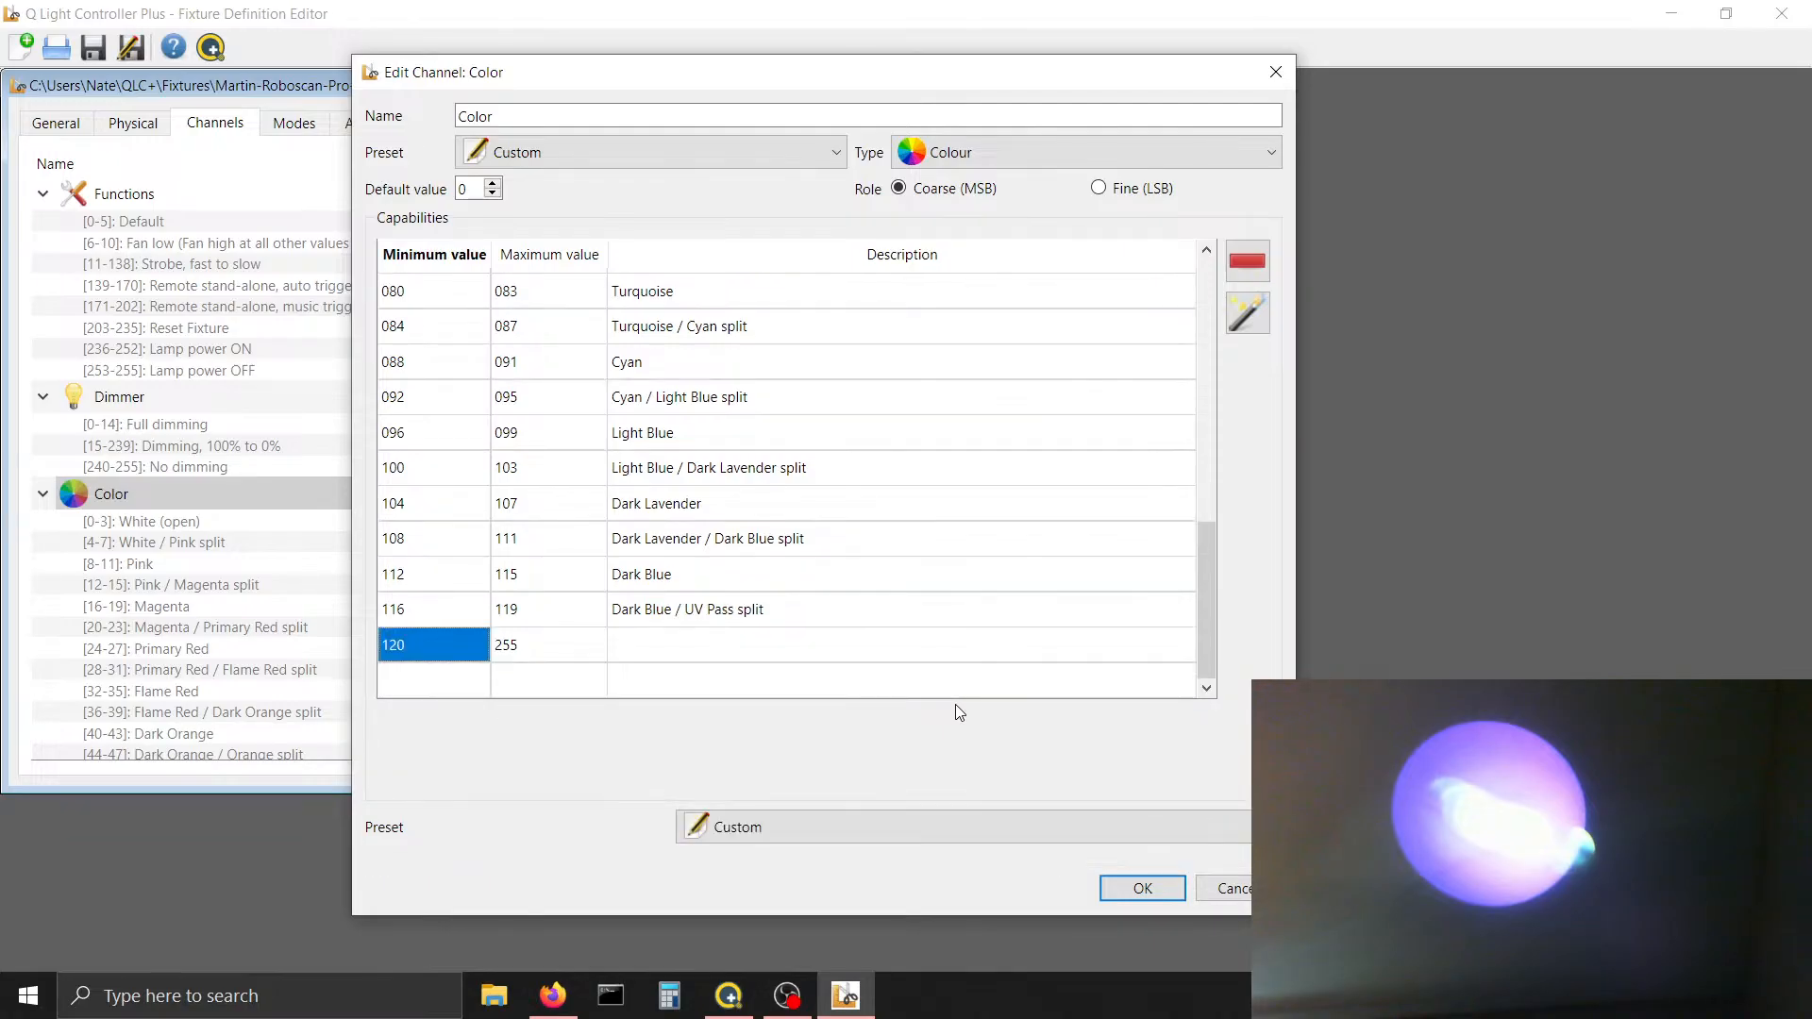
key("Tab")
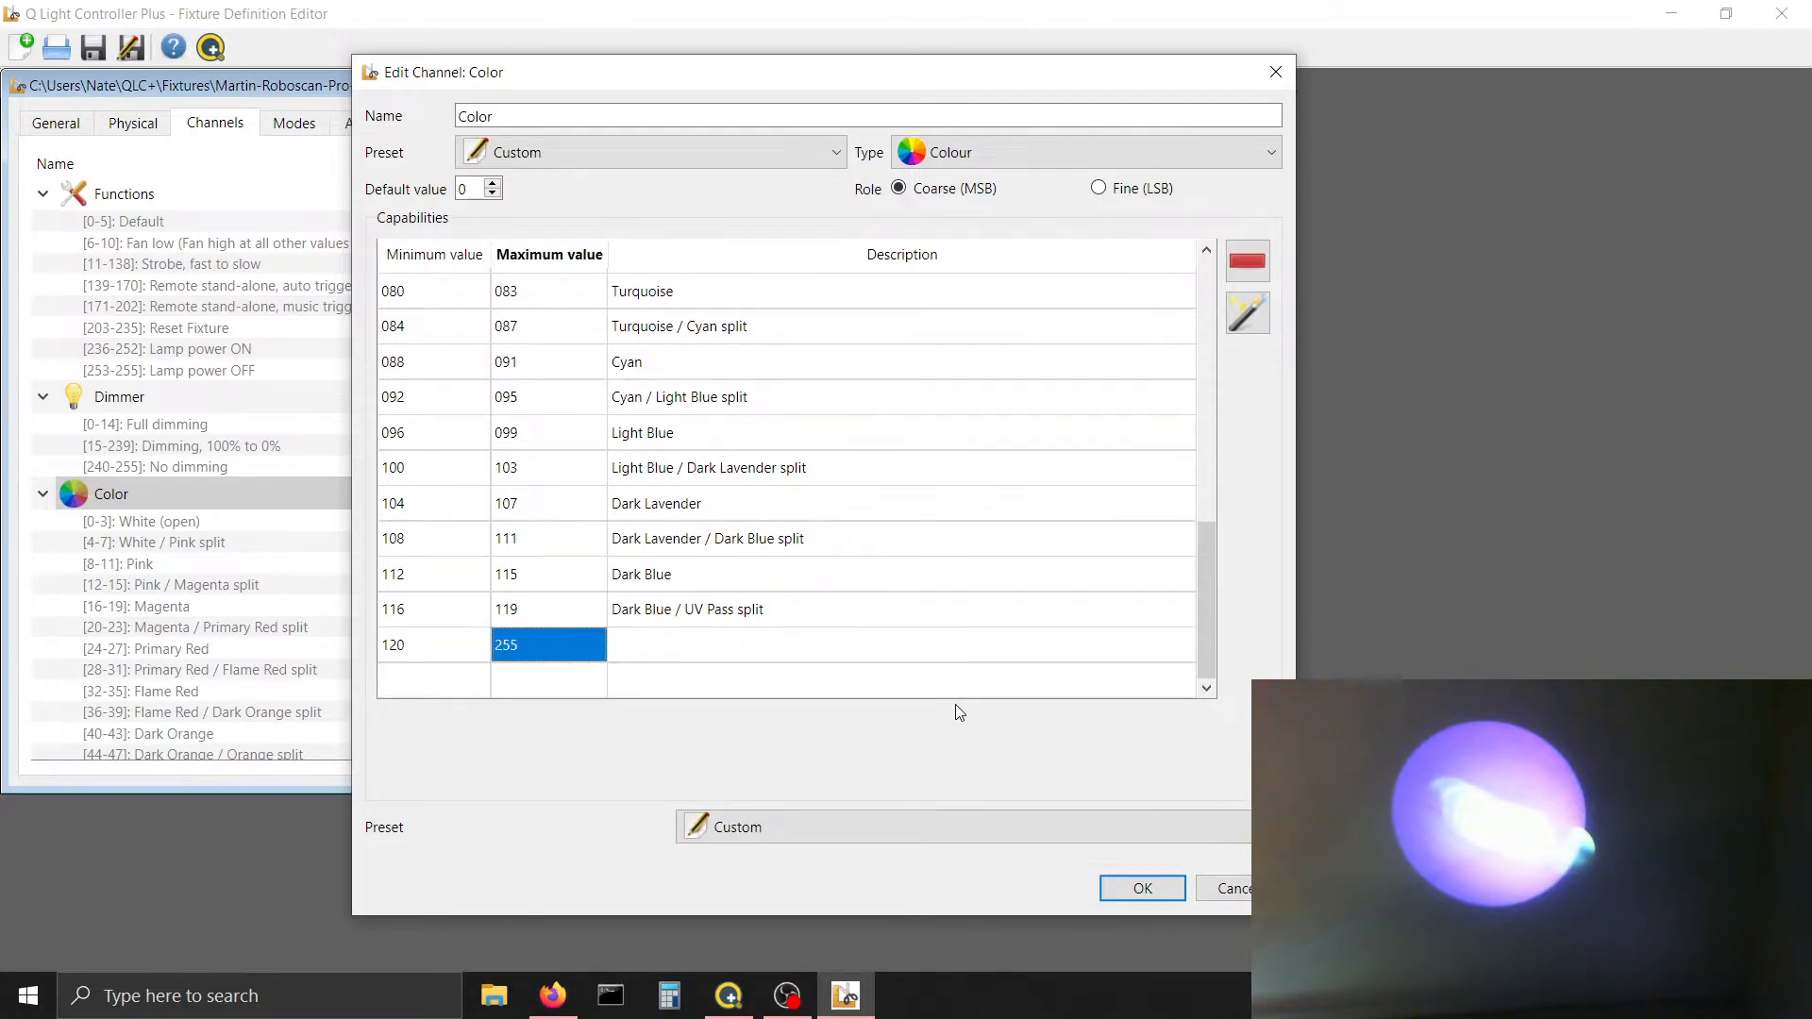
type("123")
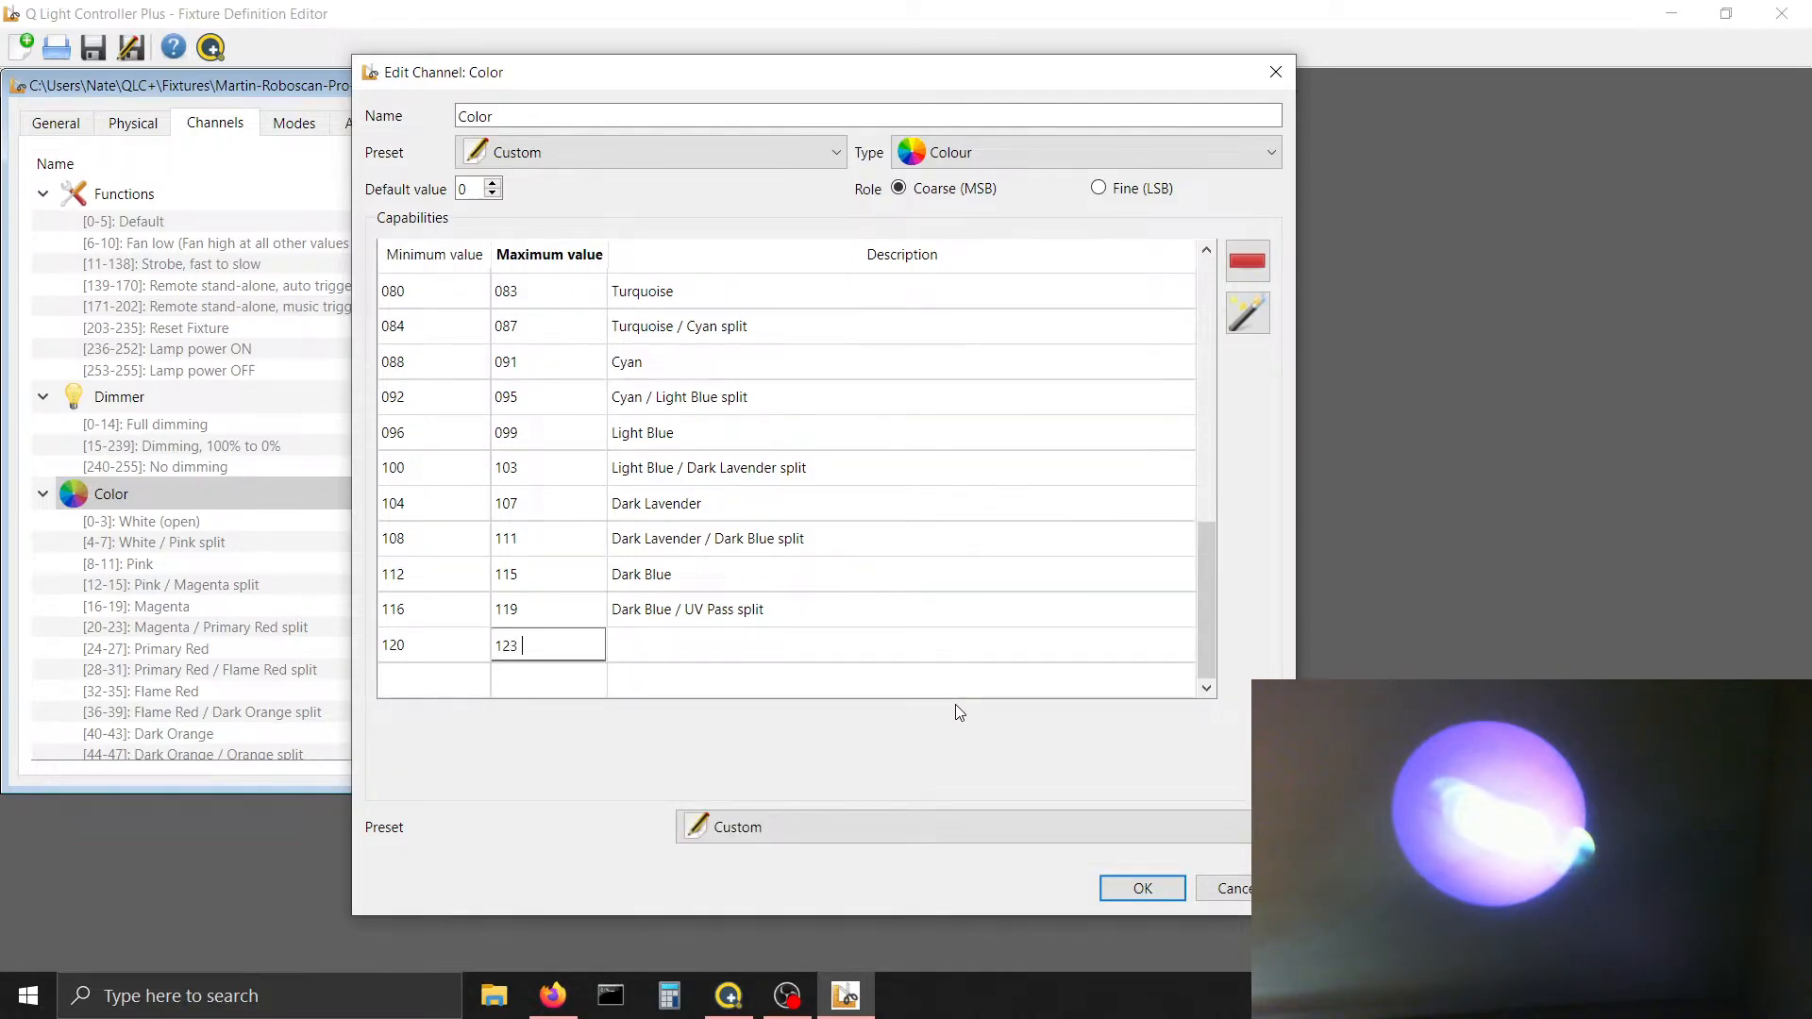
key("Tab")
type("UV Pass")
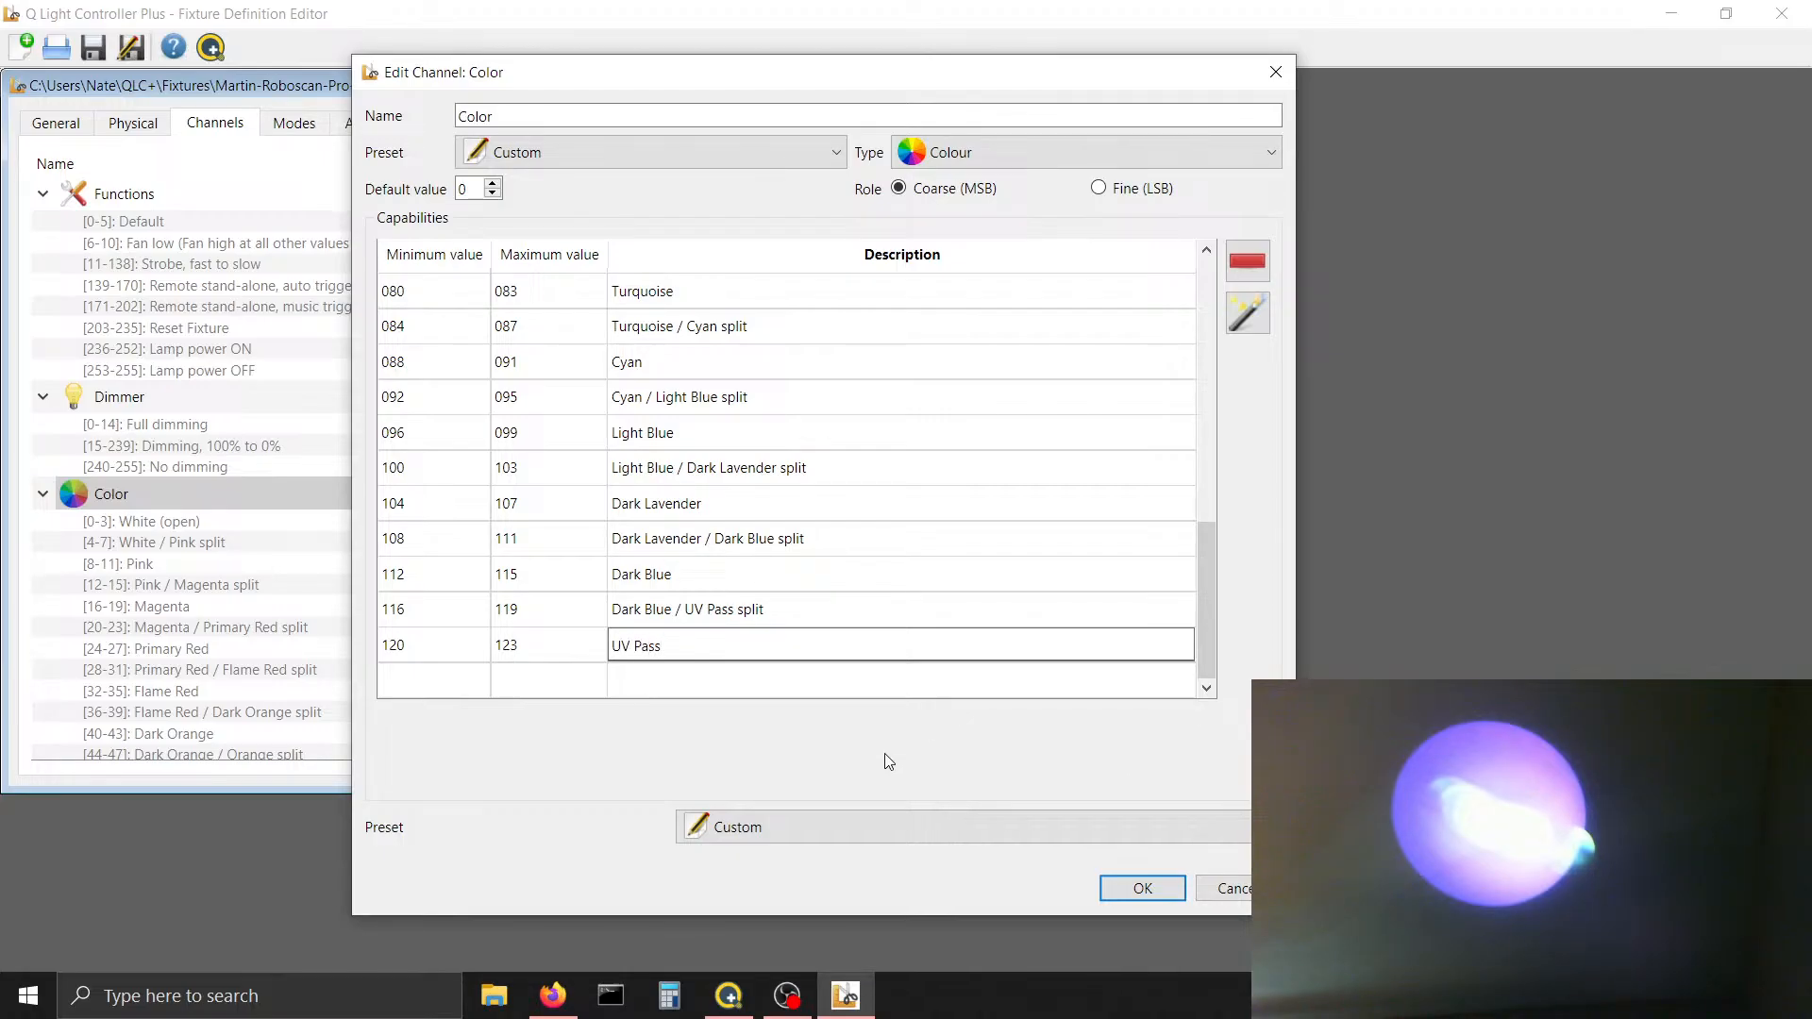
Set the UV Pass capability's preset to ColorMacro
left_click(812, 828)
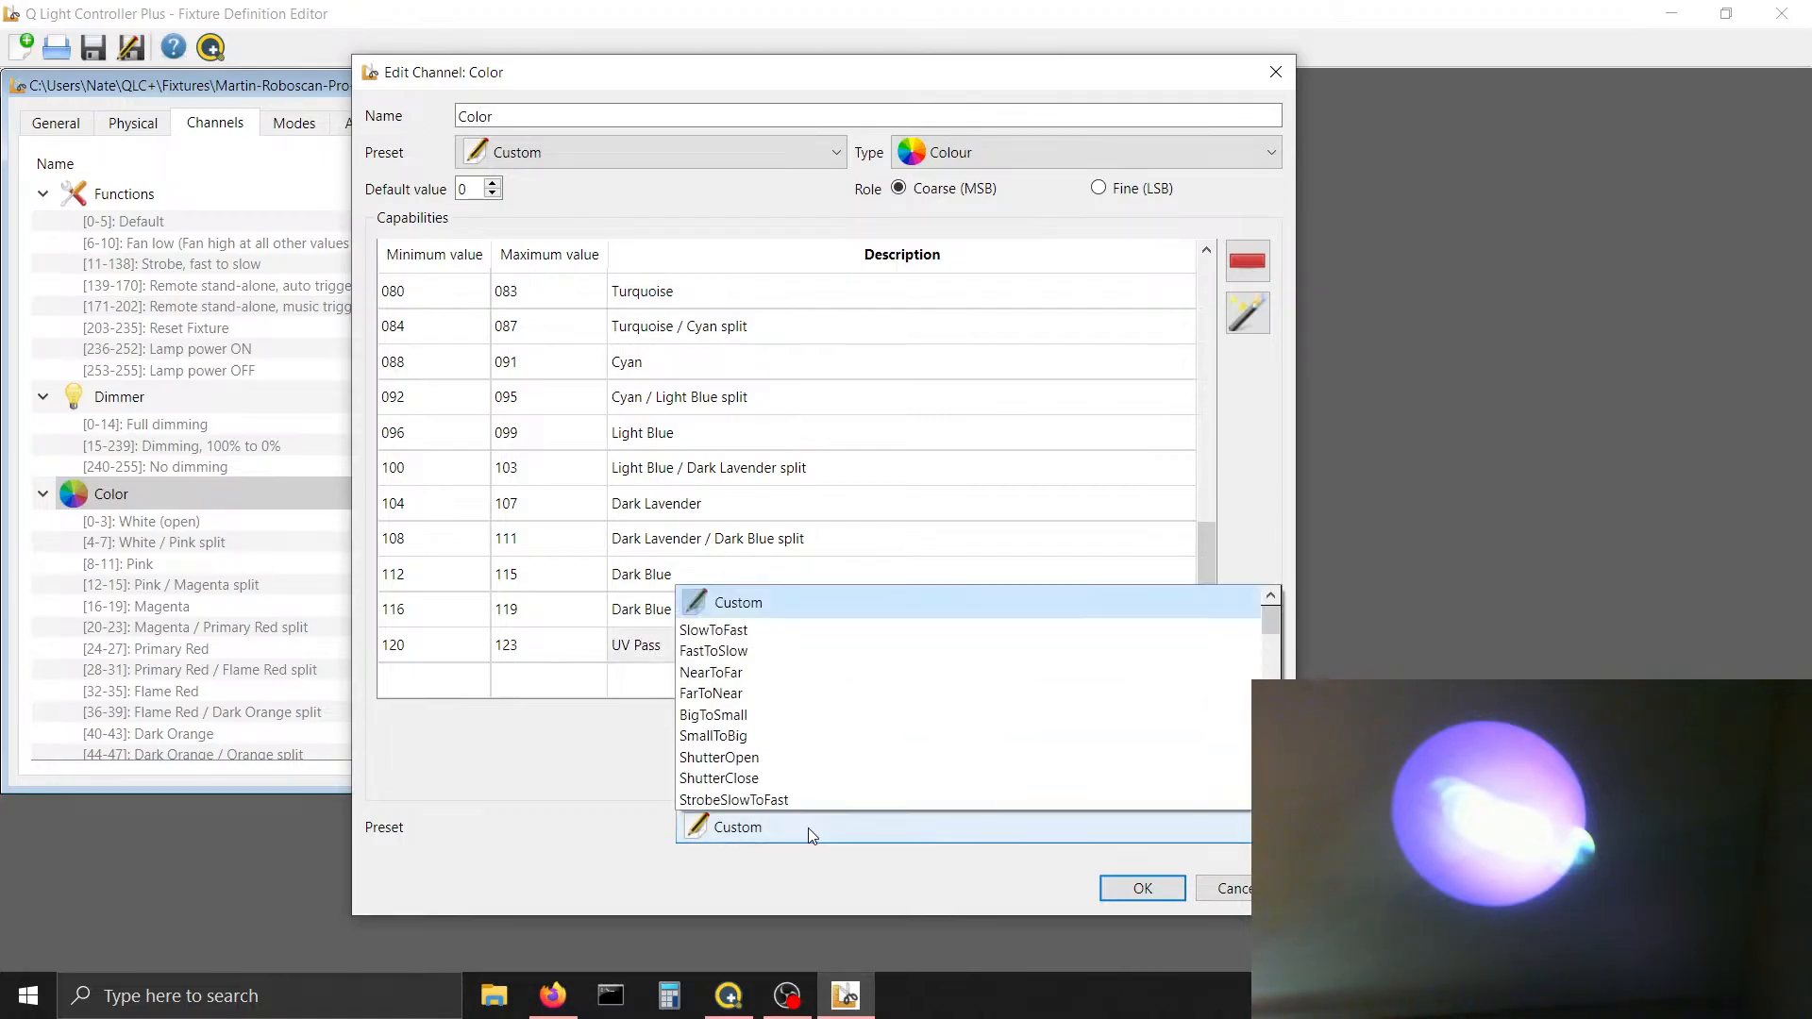
scroll(752, 733, "down", 5)
left_click(753, 733)
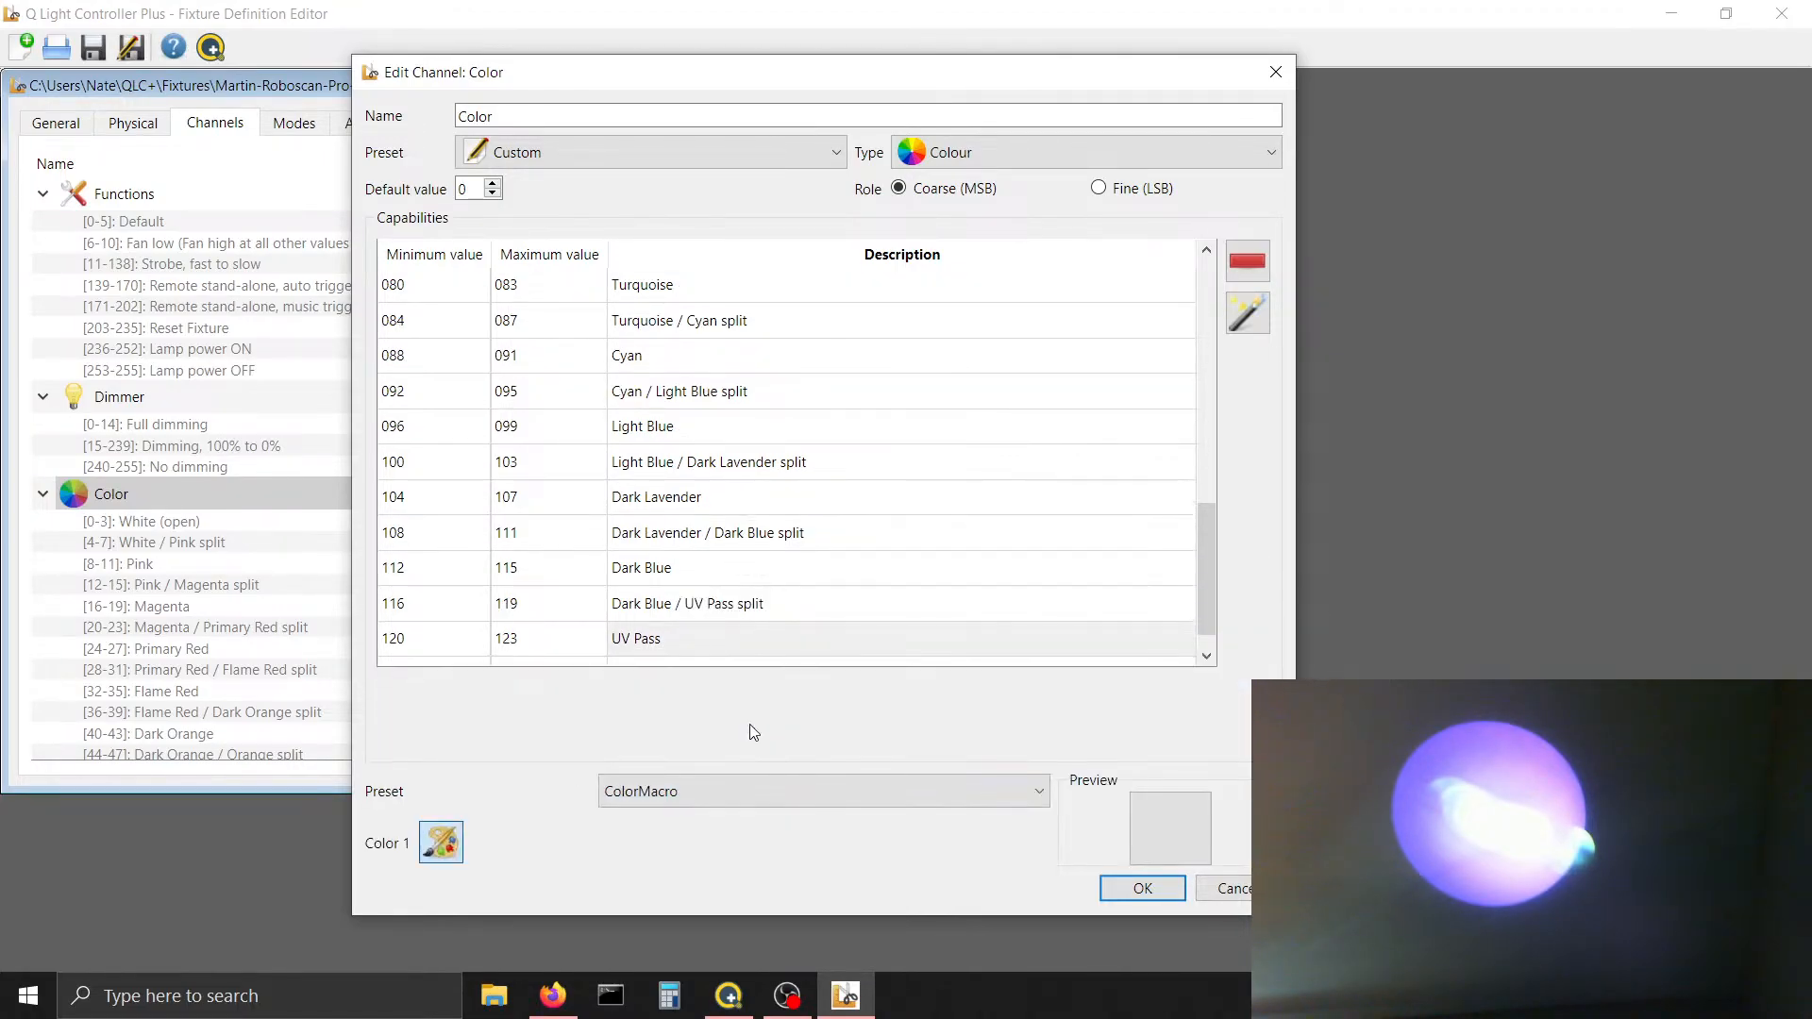
left_click(447, 855)
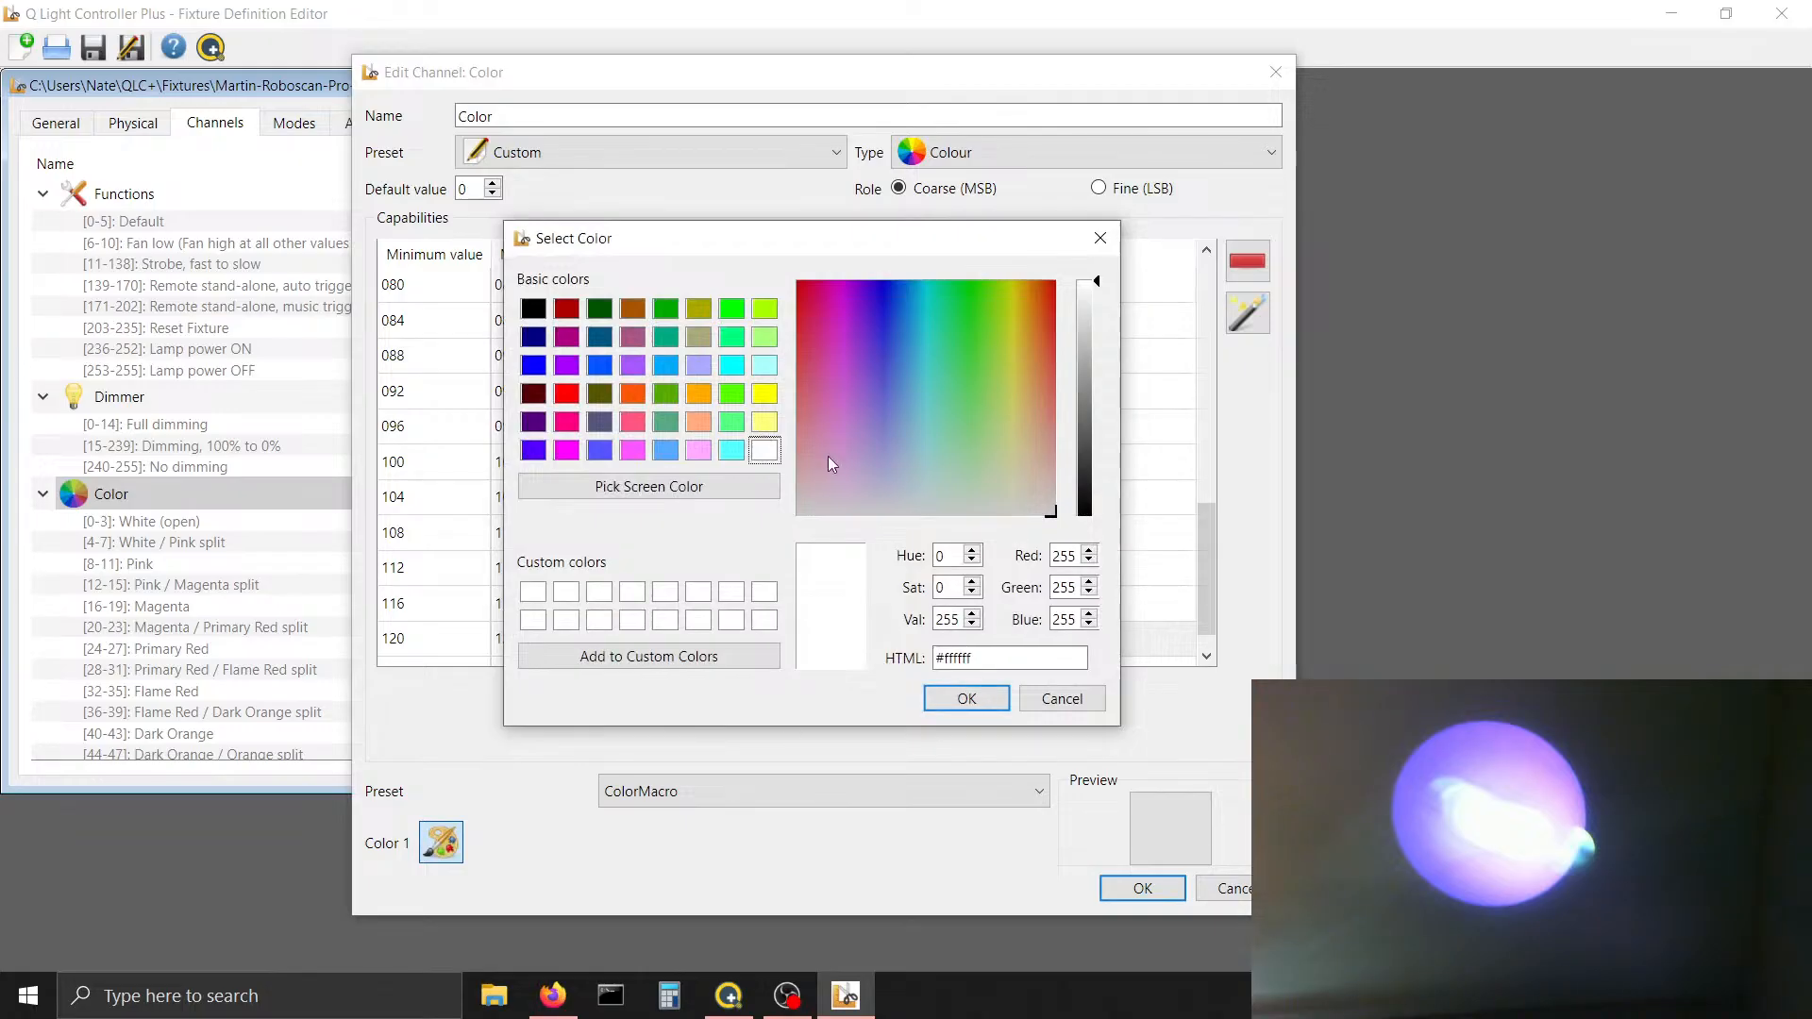
left_click(1027, 700)
Copy the HTML code #4a256f from the second colour of the Dark Blue / UV Pass split
left_click(939, 609)
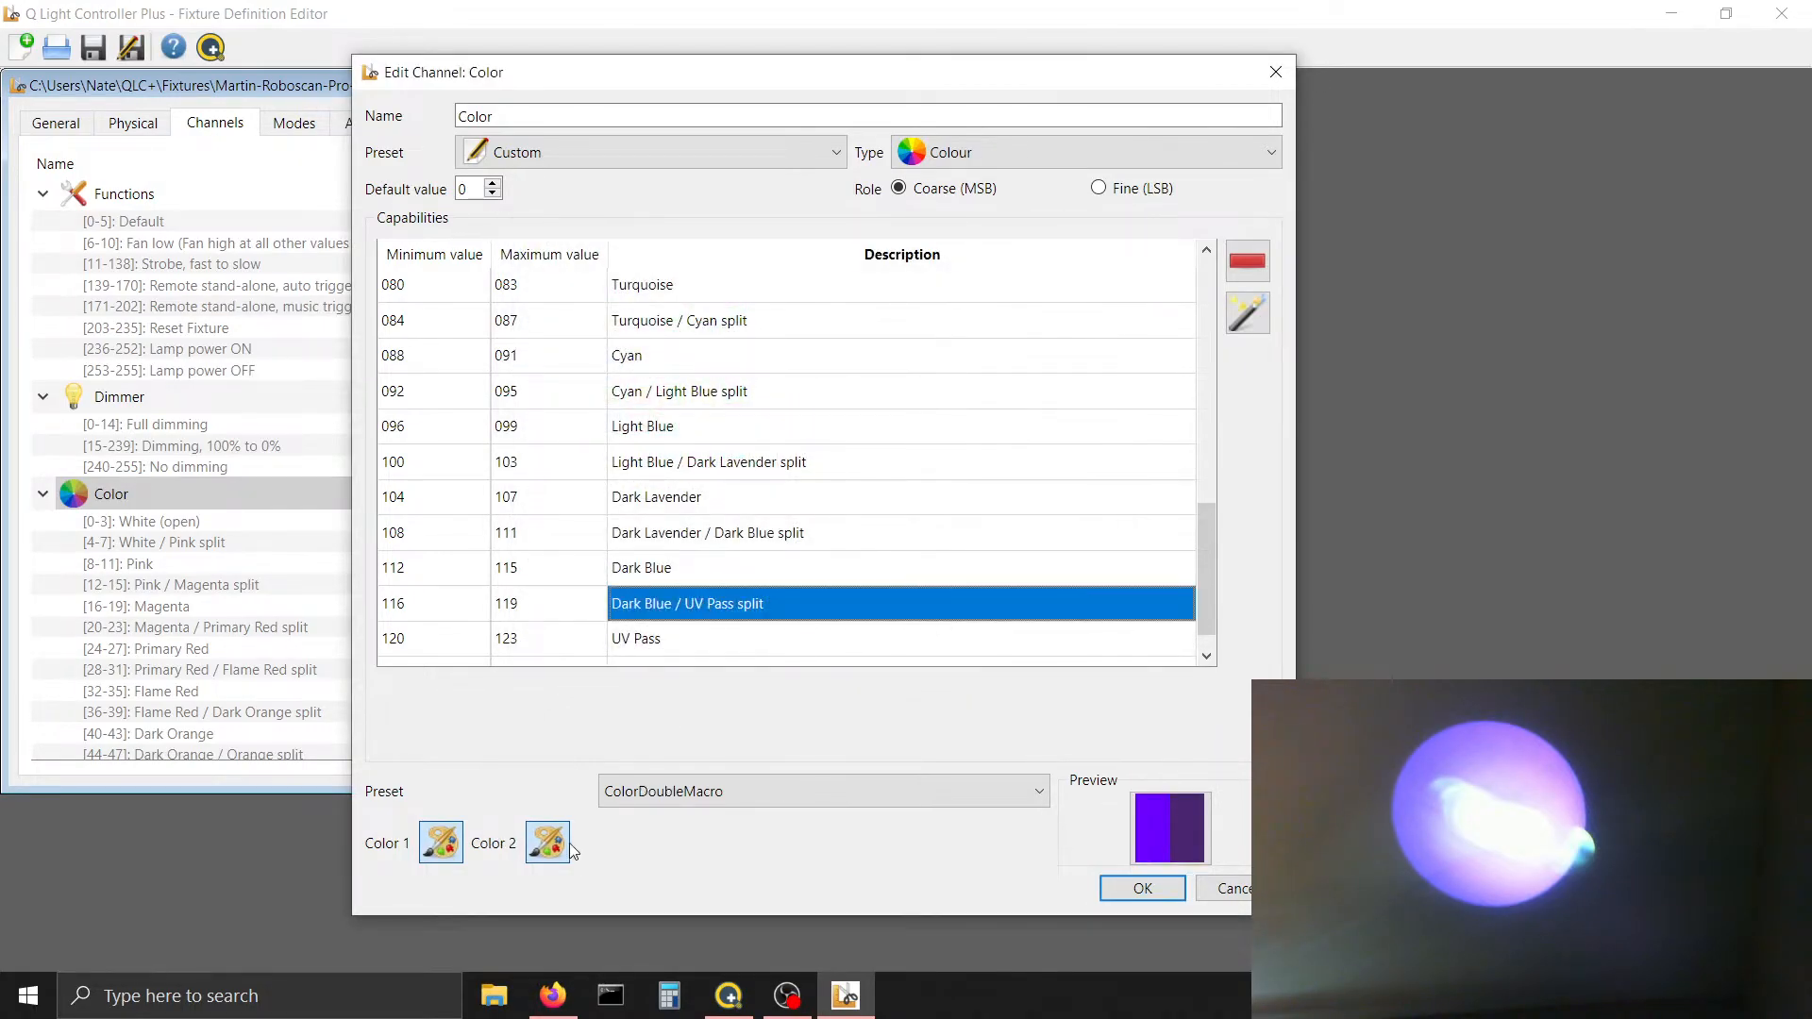
left_click(549, 849)
triple_click(994, 653)
key("ctrl+c")
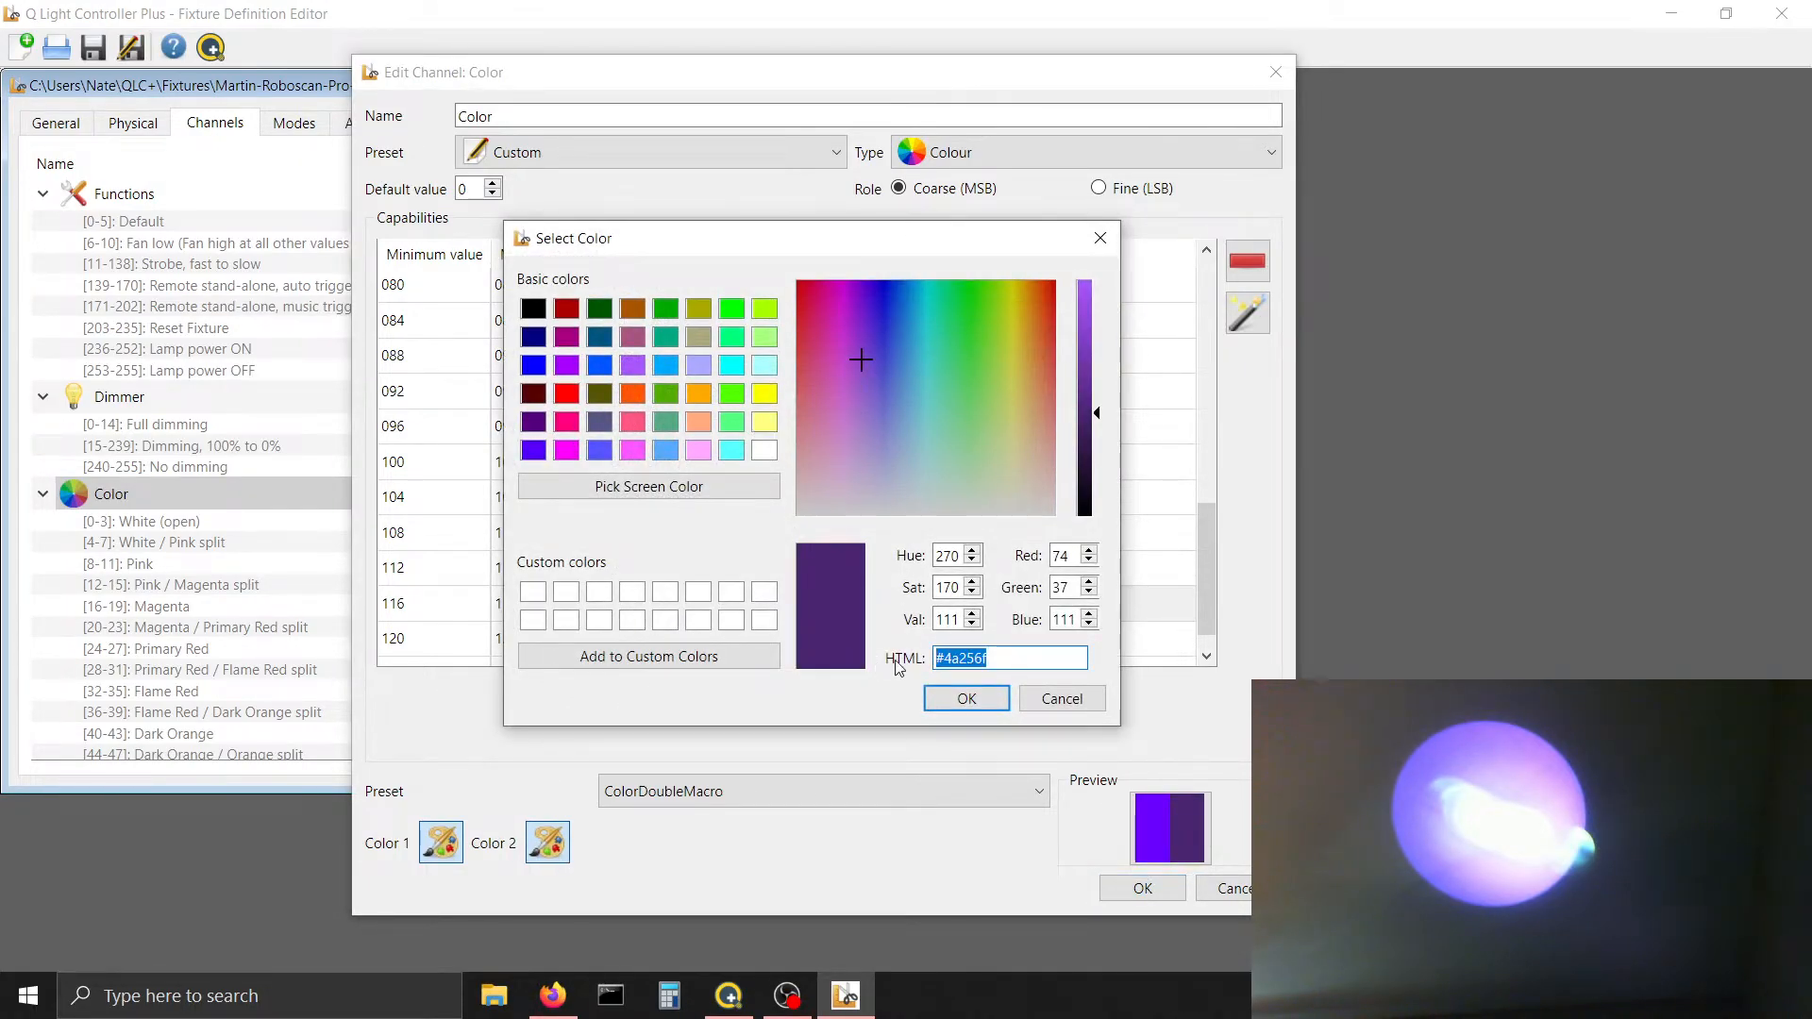
Set the UV Pass capability's colour to dark purple #4a256f
left_click(966, 699)
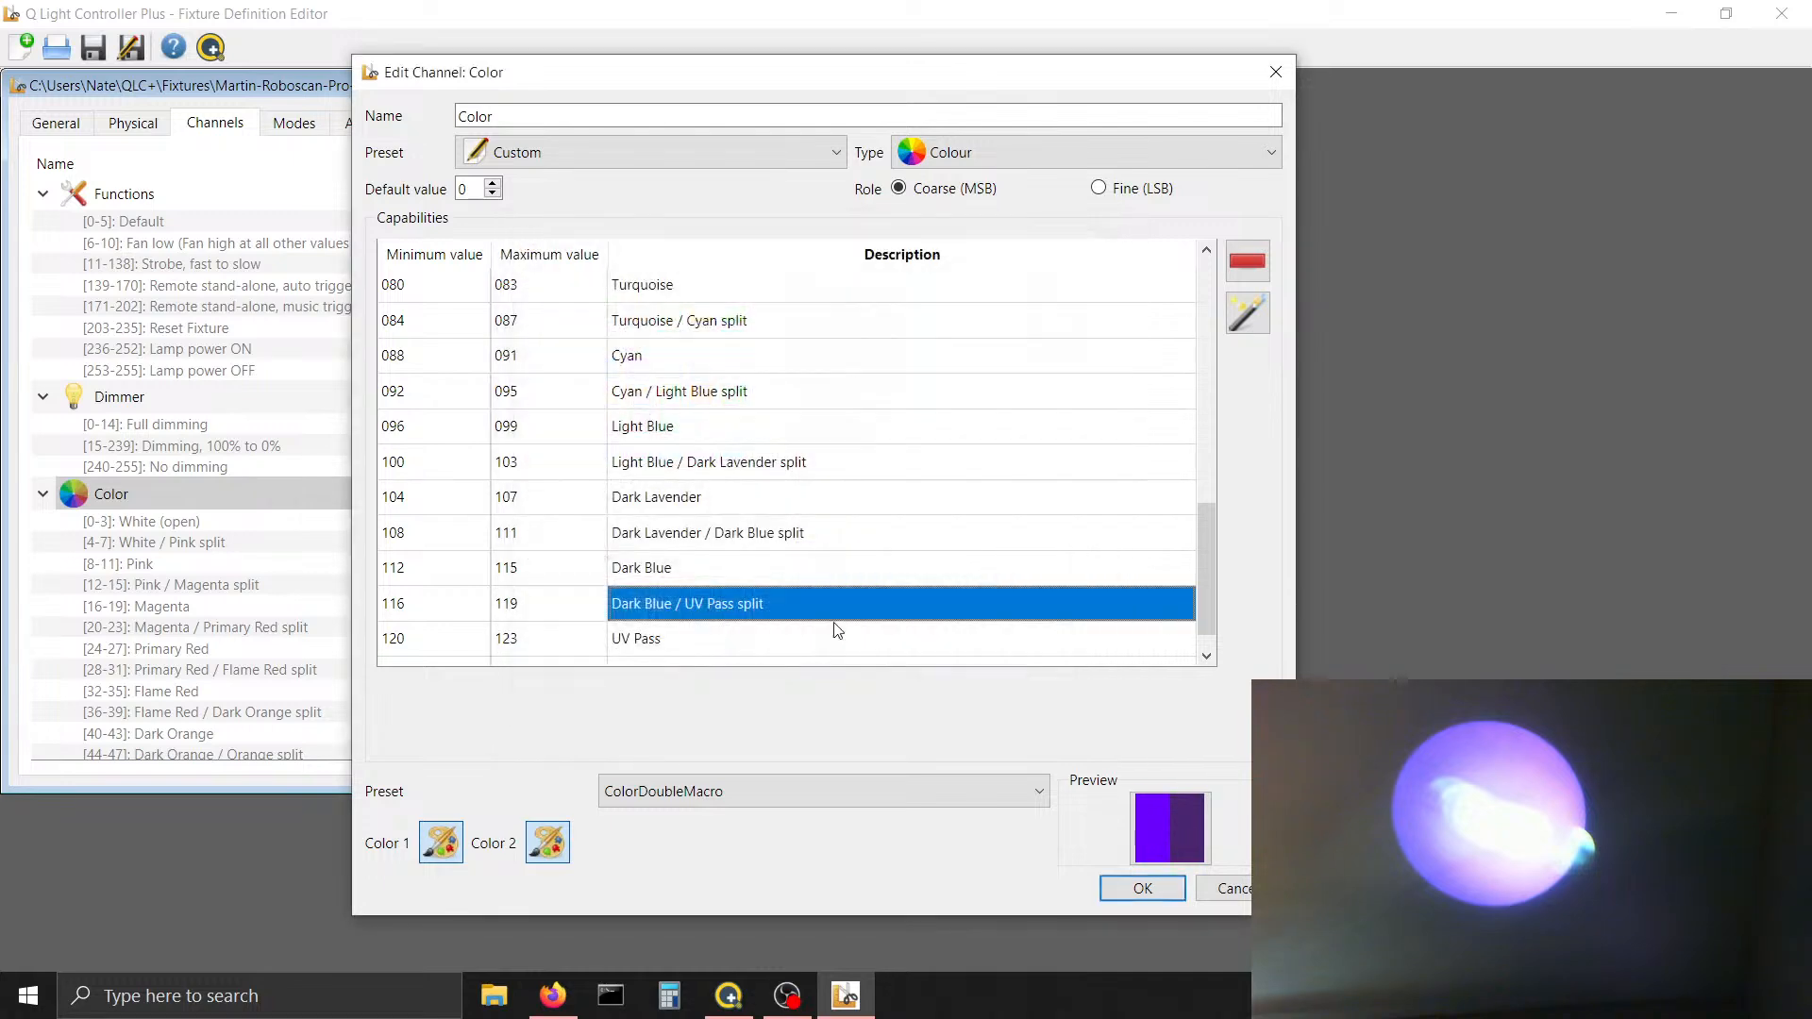
left_click(834, 638)
left_click(441, 842)
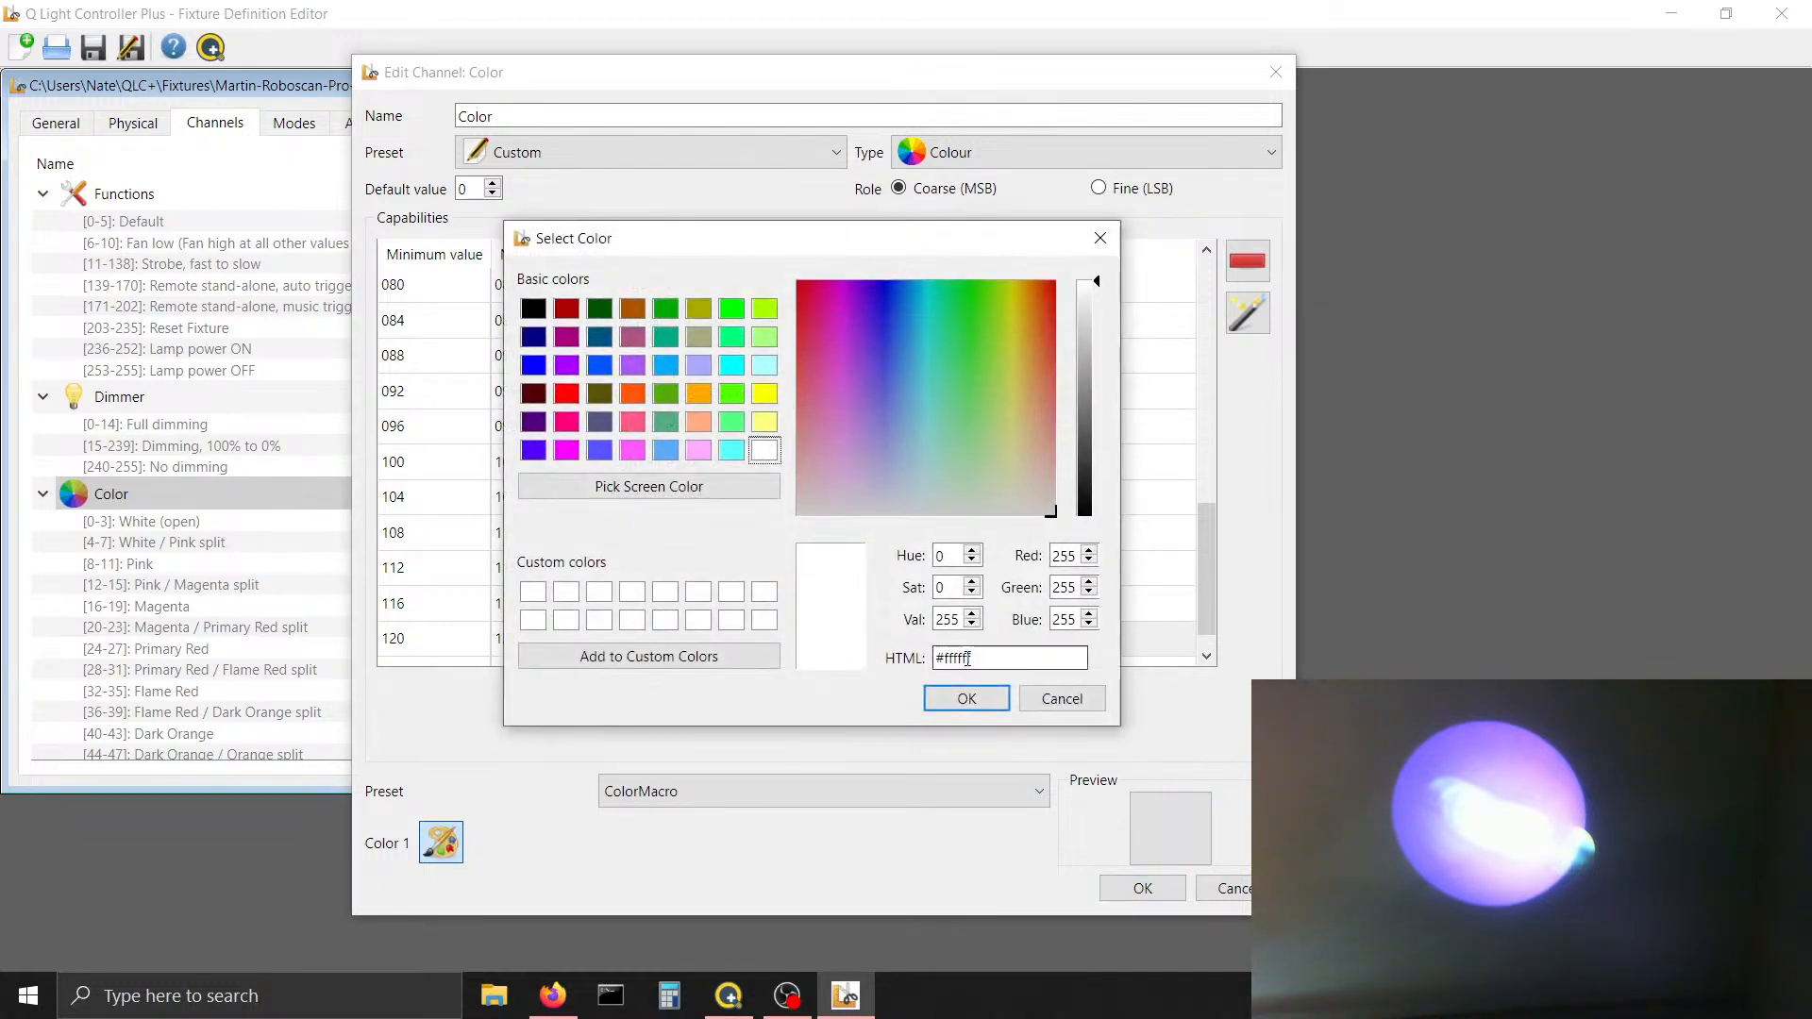
left_click_drag(1038, 658, 901, 662)
key("ctrl+v")
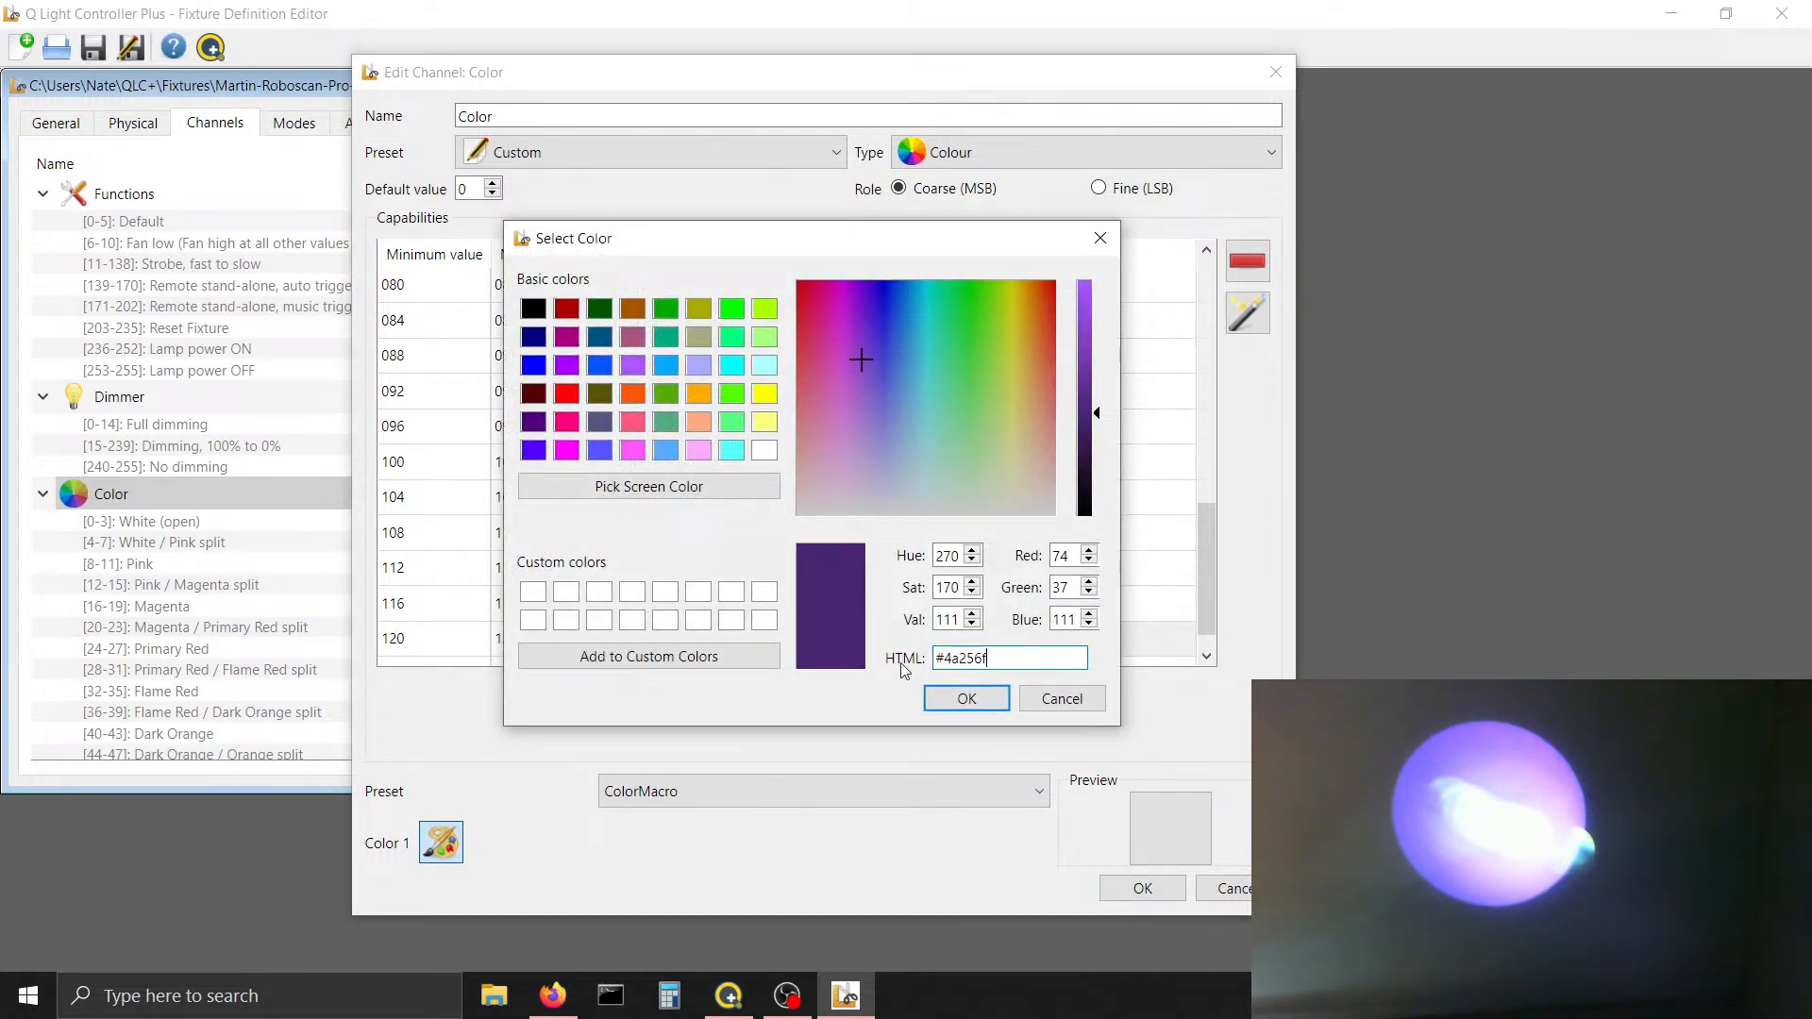
left_click(958, 698)
Add a capability for values 124 to 127 described as "UV Pass / Multi Color 1 split"
left_click_drag(1210, 556, 1210, 568)
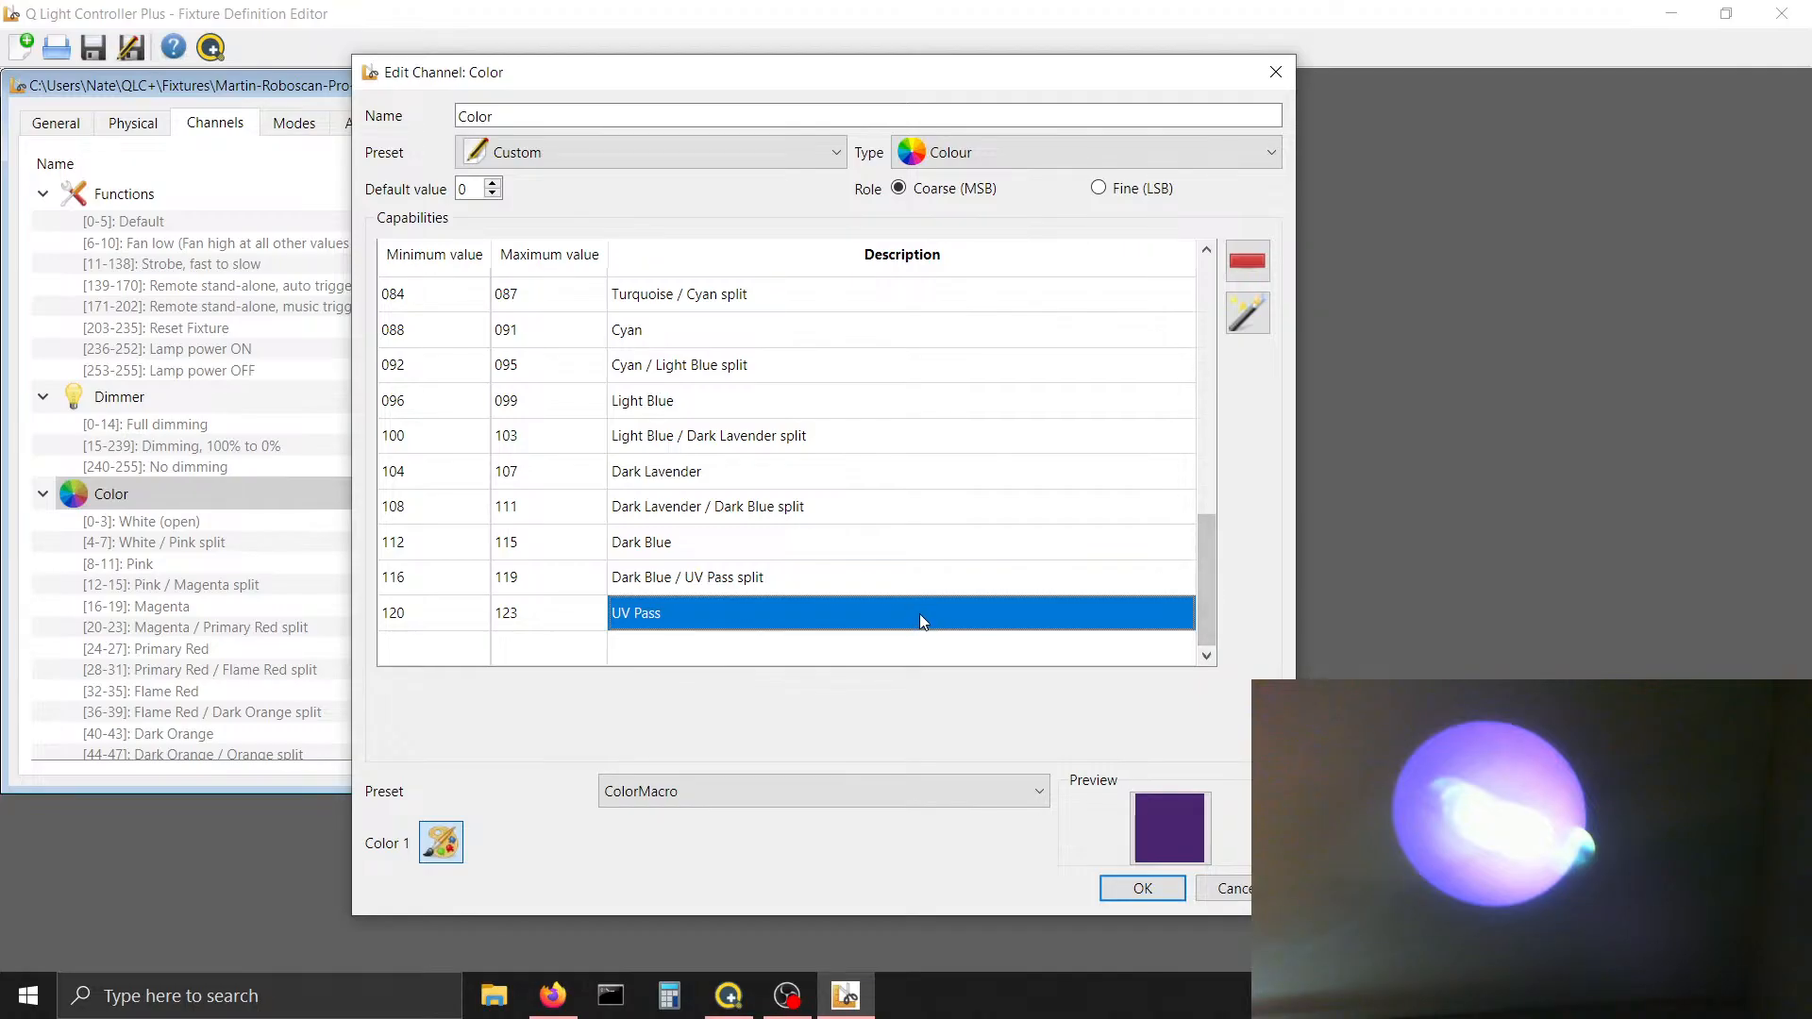
left_click(746, 639)
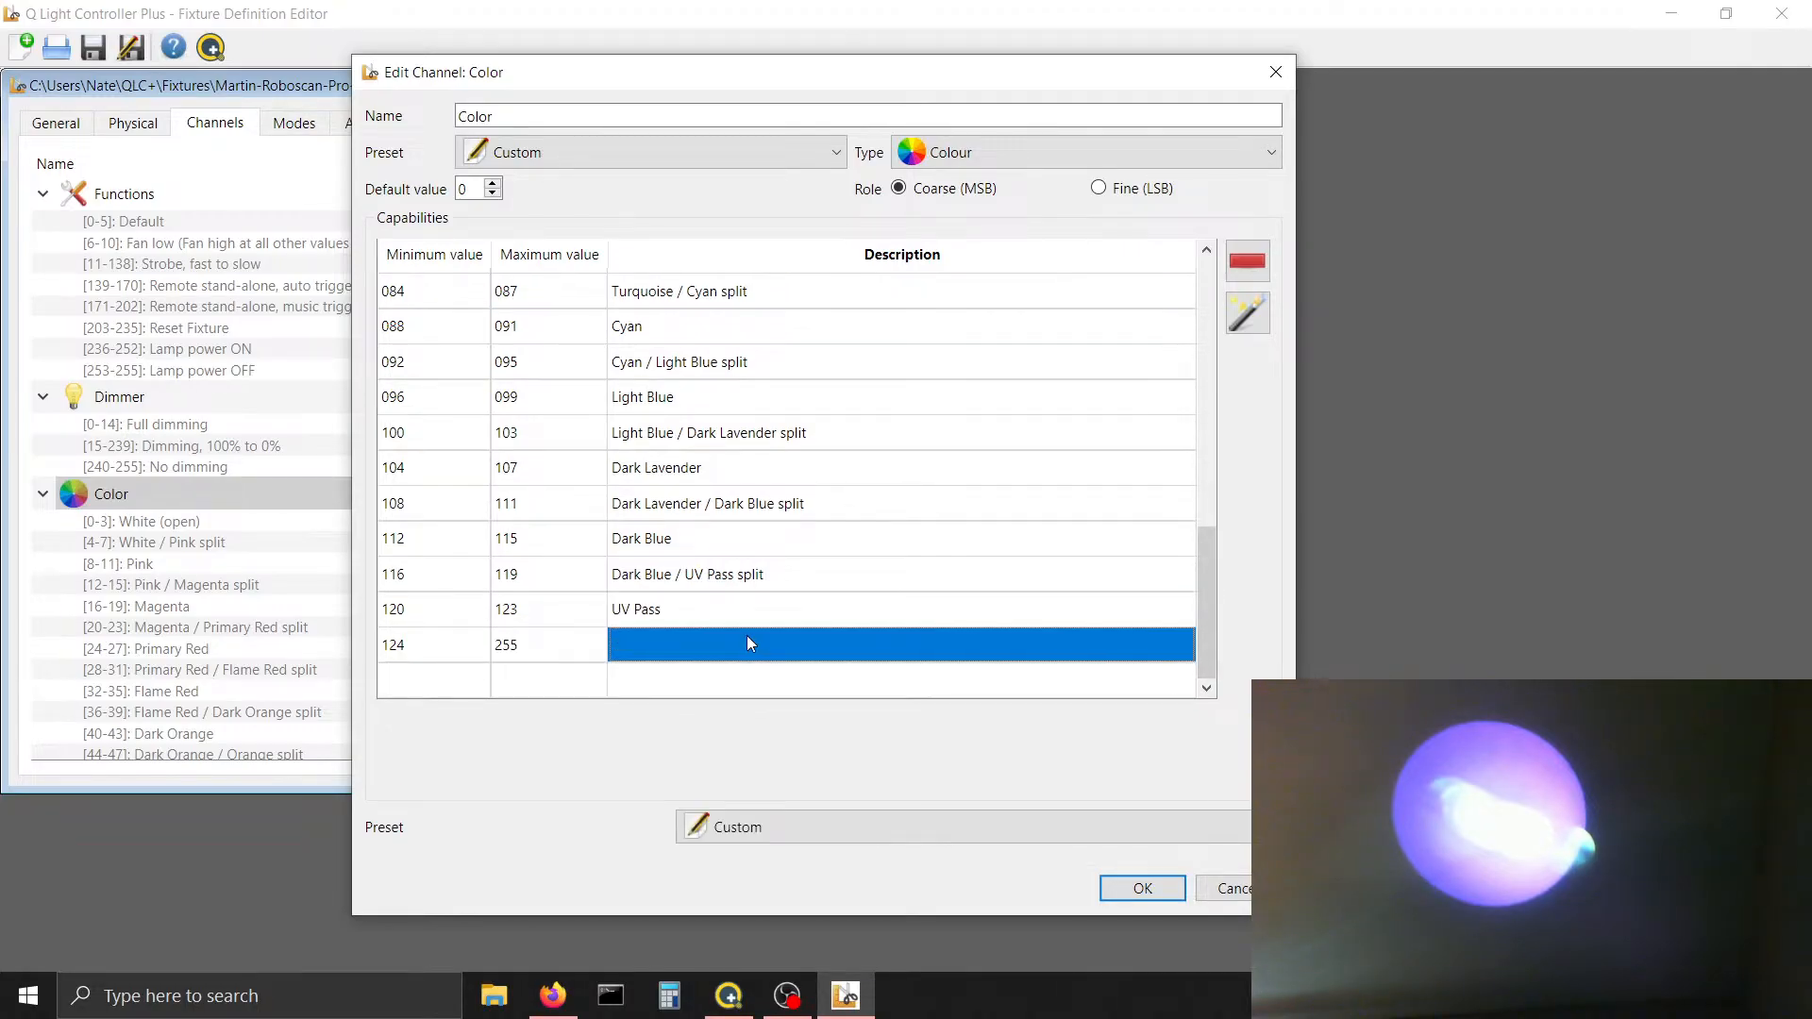
left_click(549, 646)
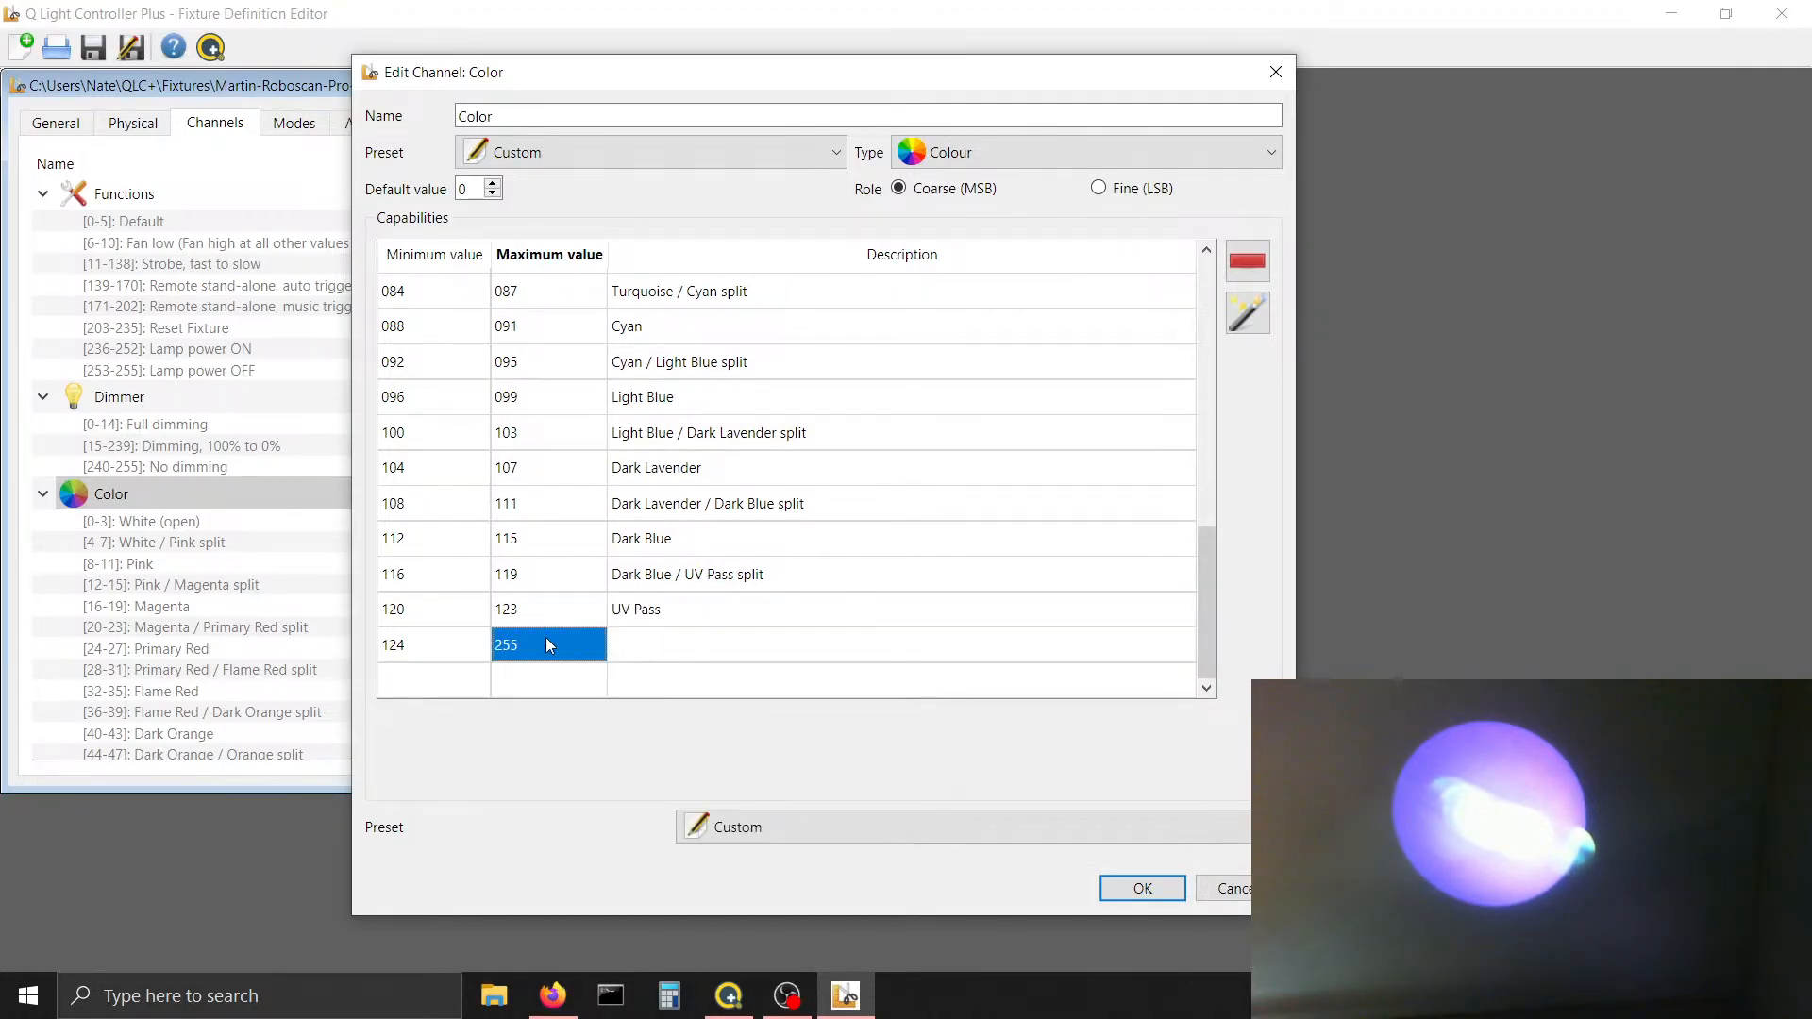
type("127")
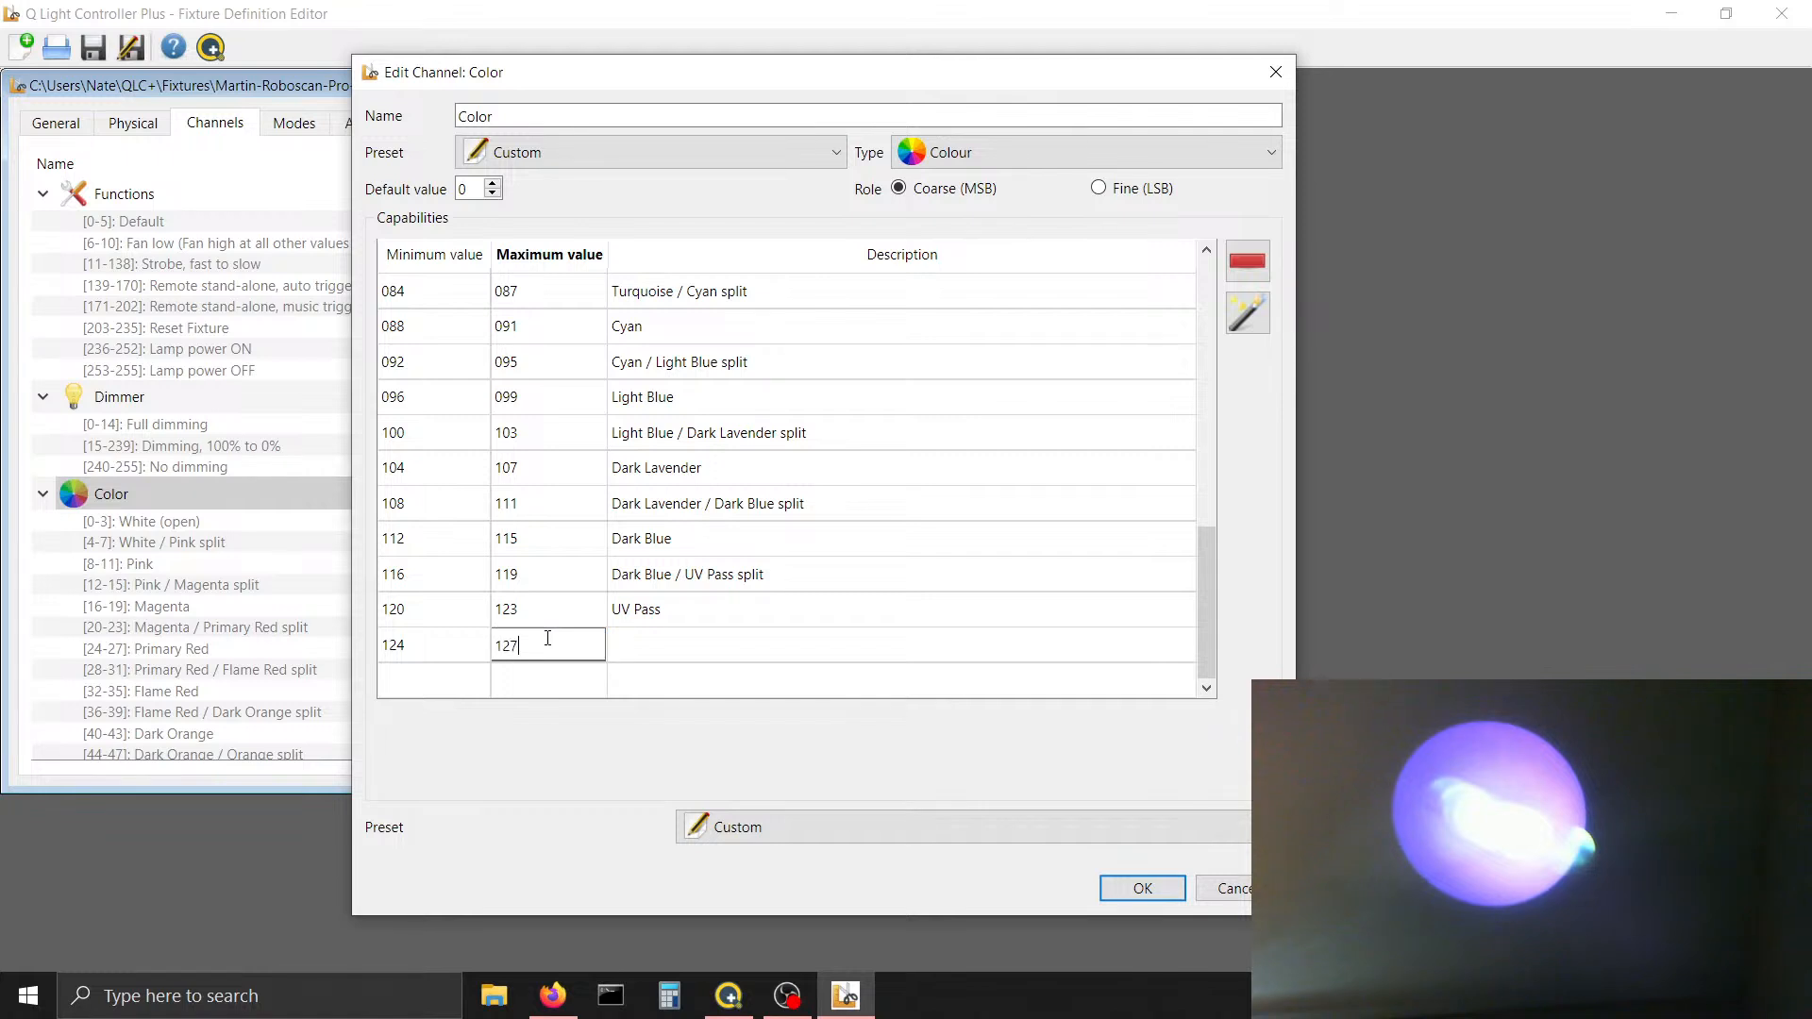
key("Tab")
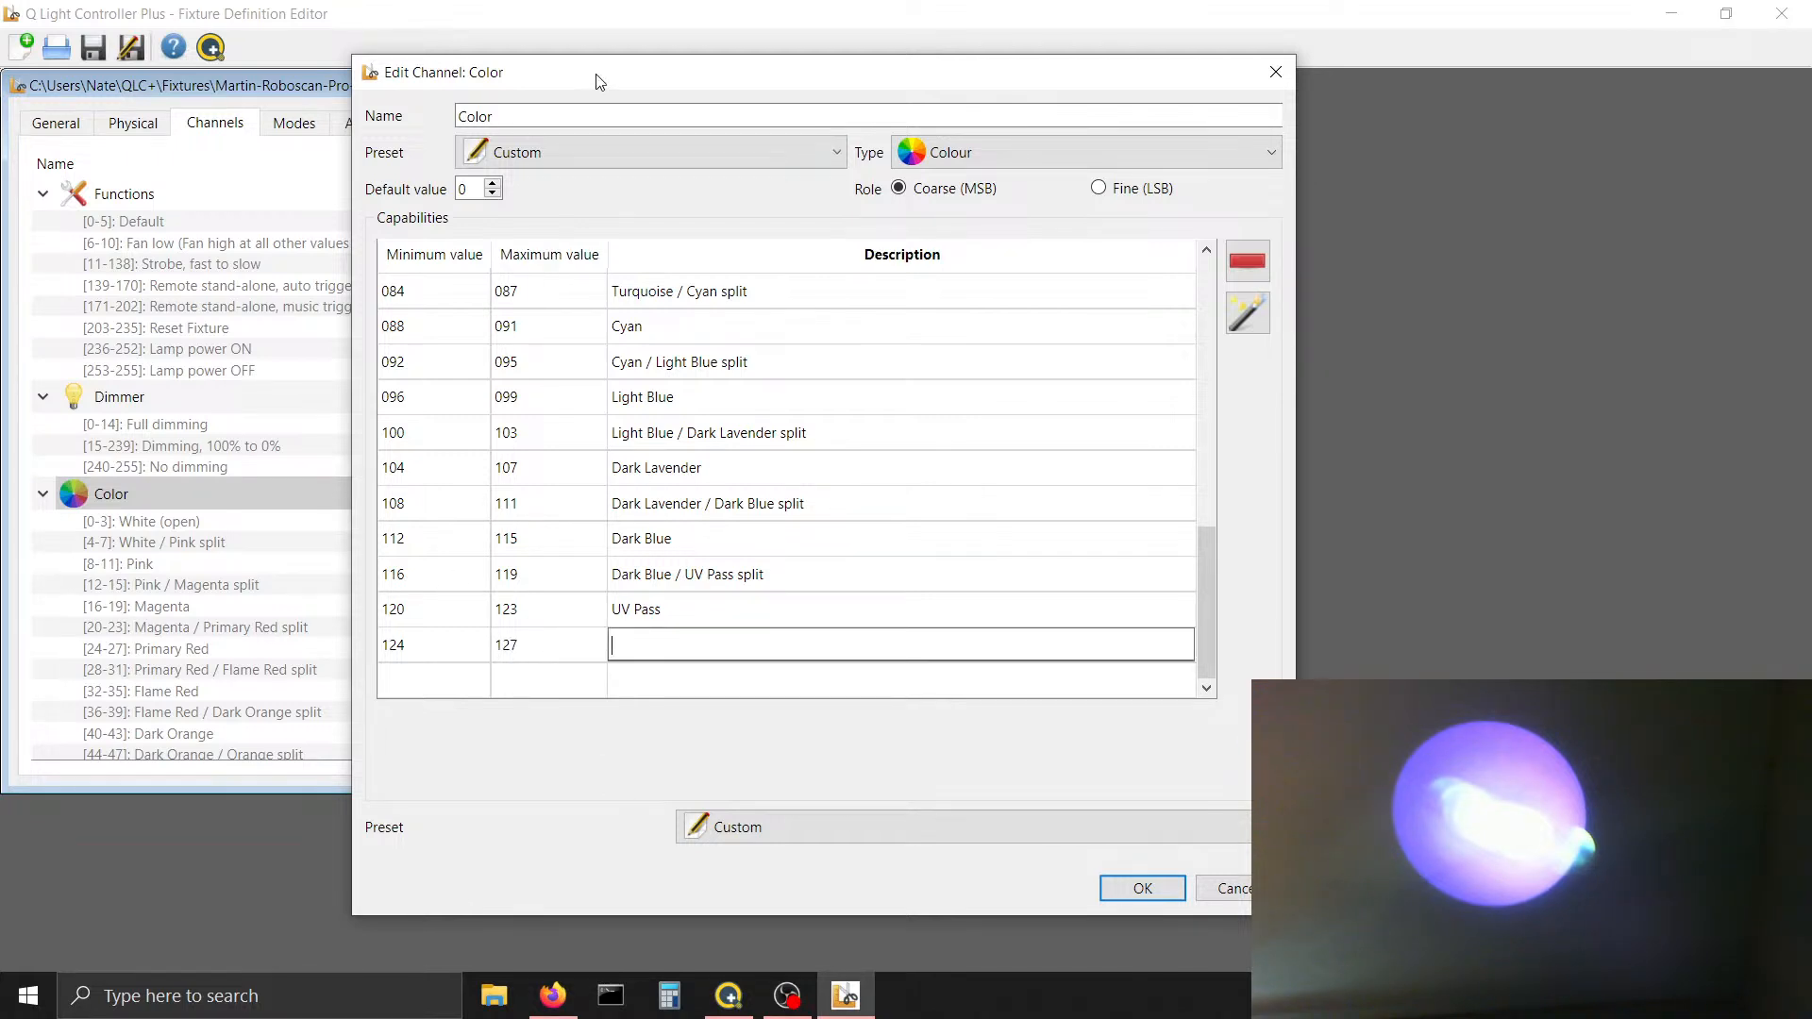
left_click(208, 5)
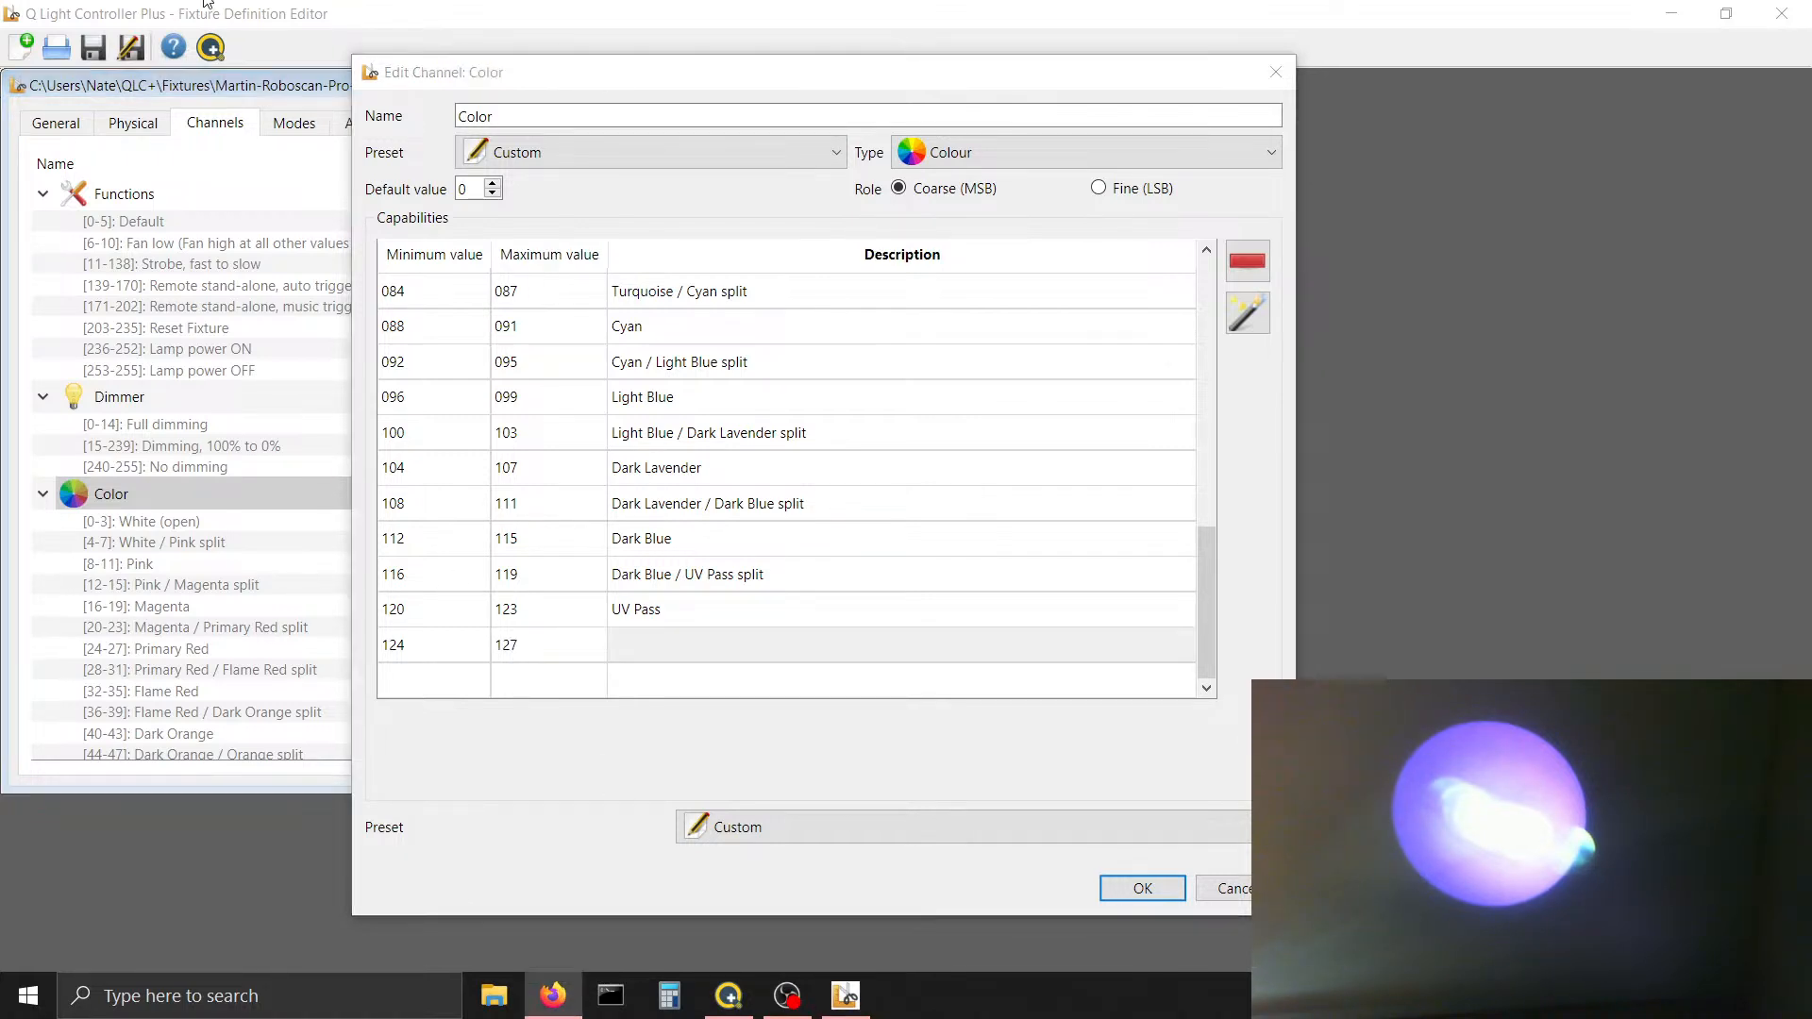
left_click(883, 646)
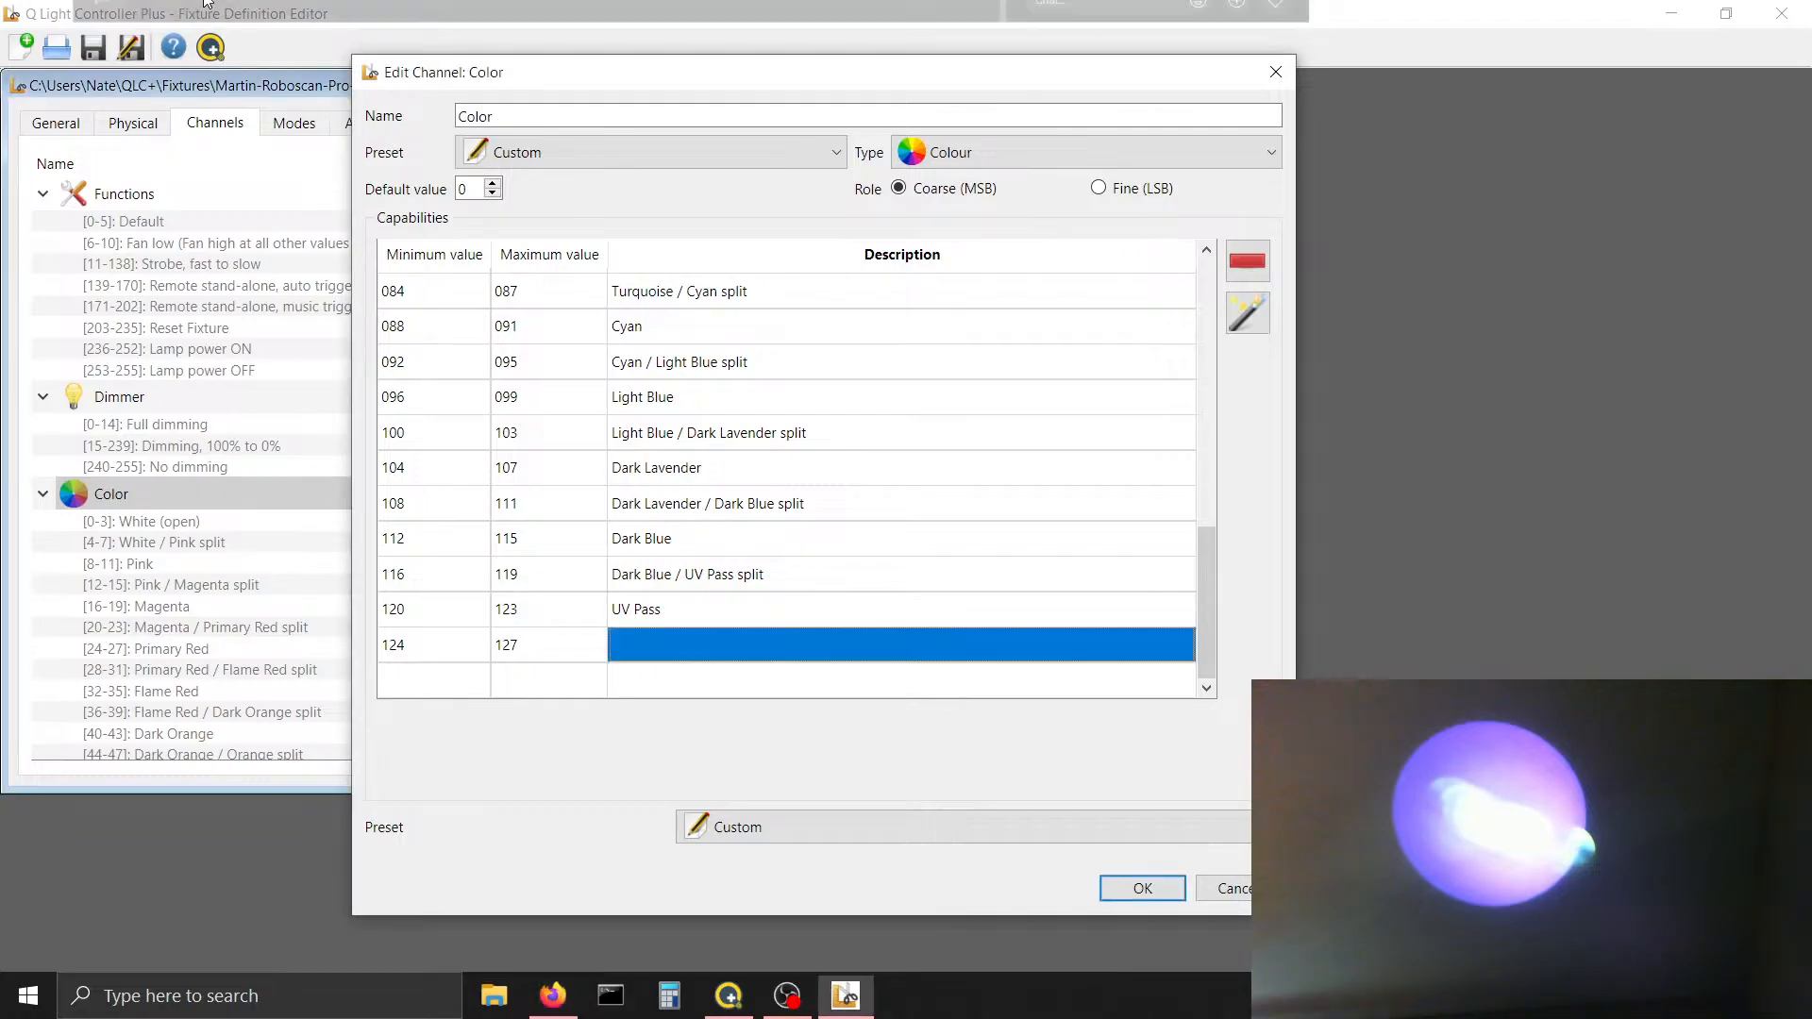
left_click(878, 647)
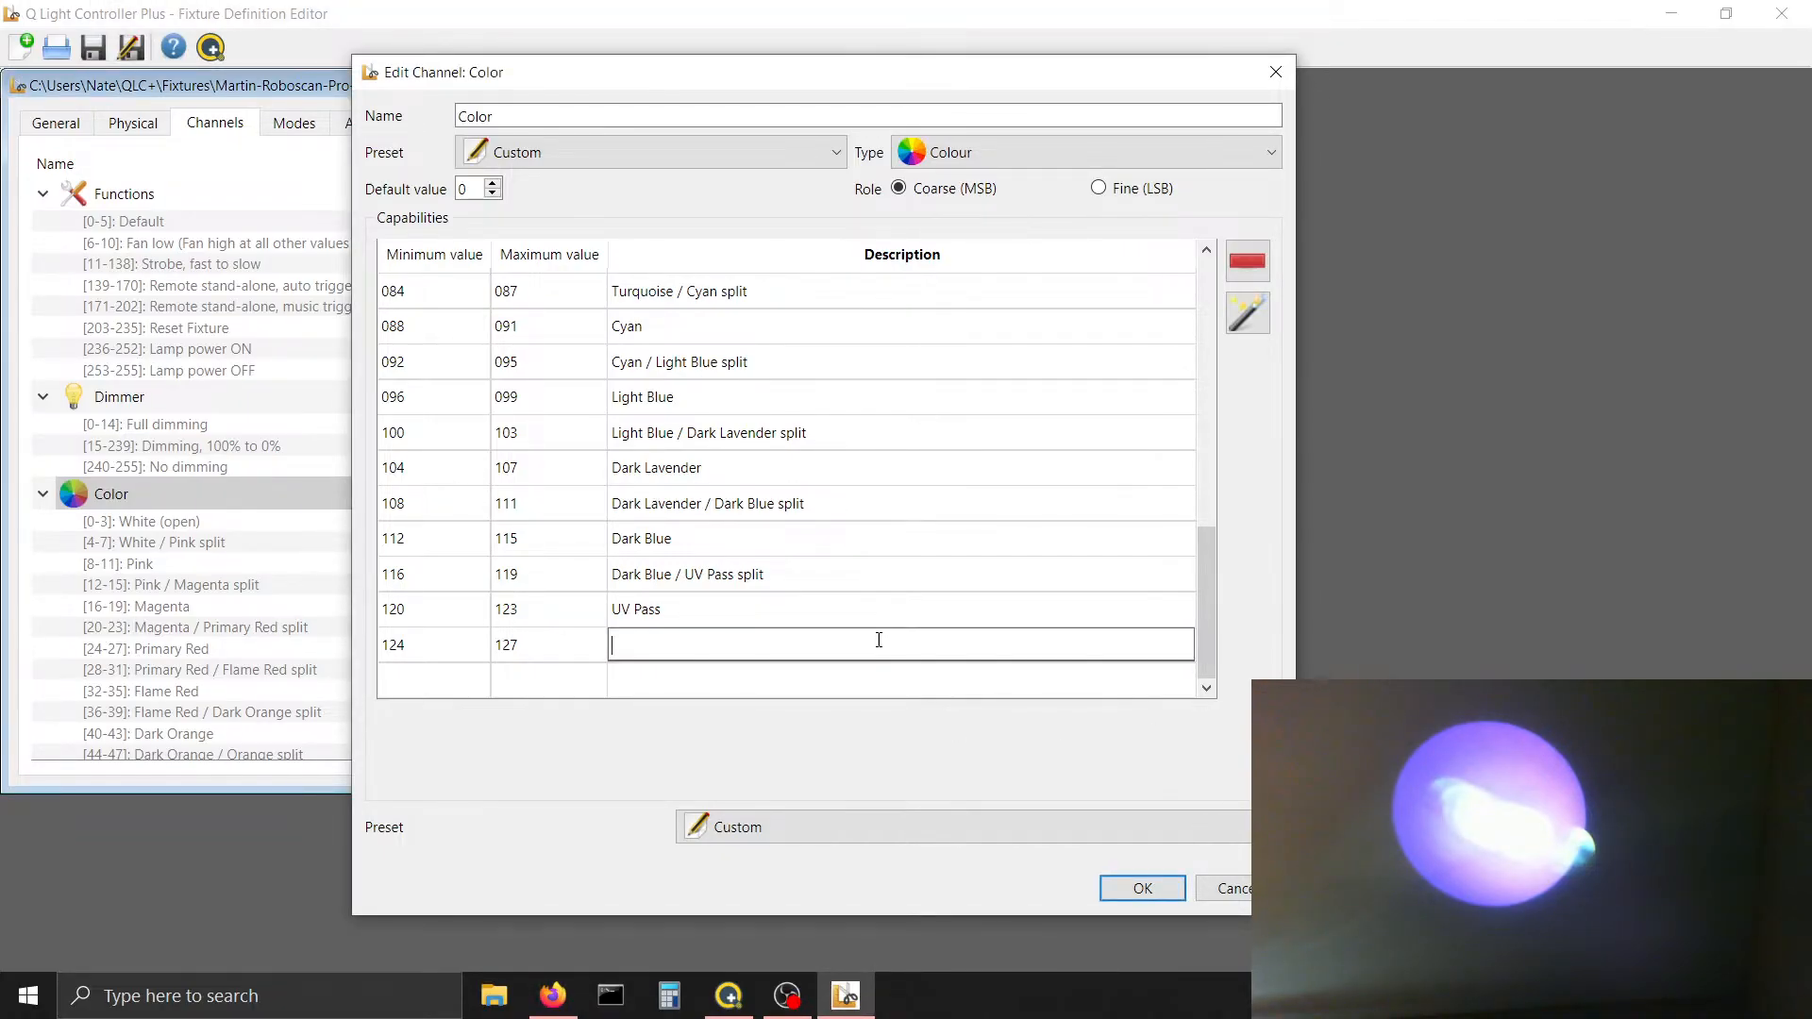
type("UV Pass / Muli")
key("BackSpace")
type("ti Color 1 split")
Set the UV Pass / Multi Color 1 split's preset to ColorDoubleMacro
left_click(712, 830)
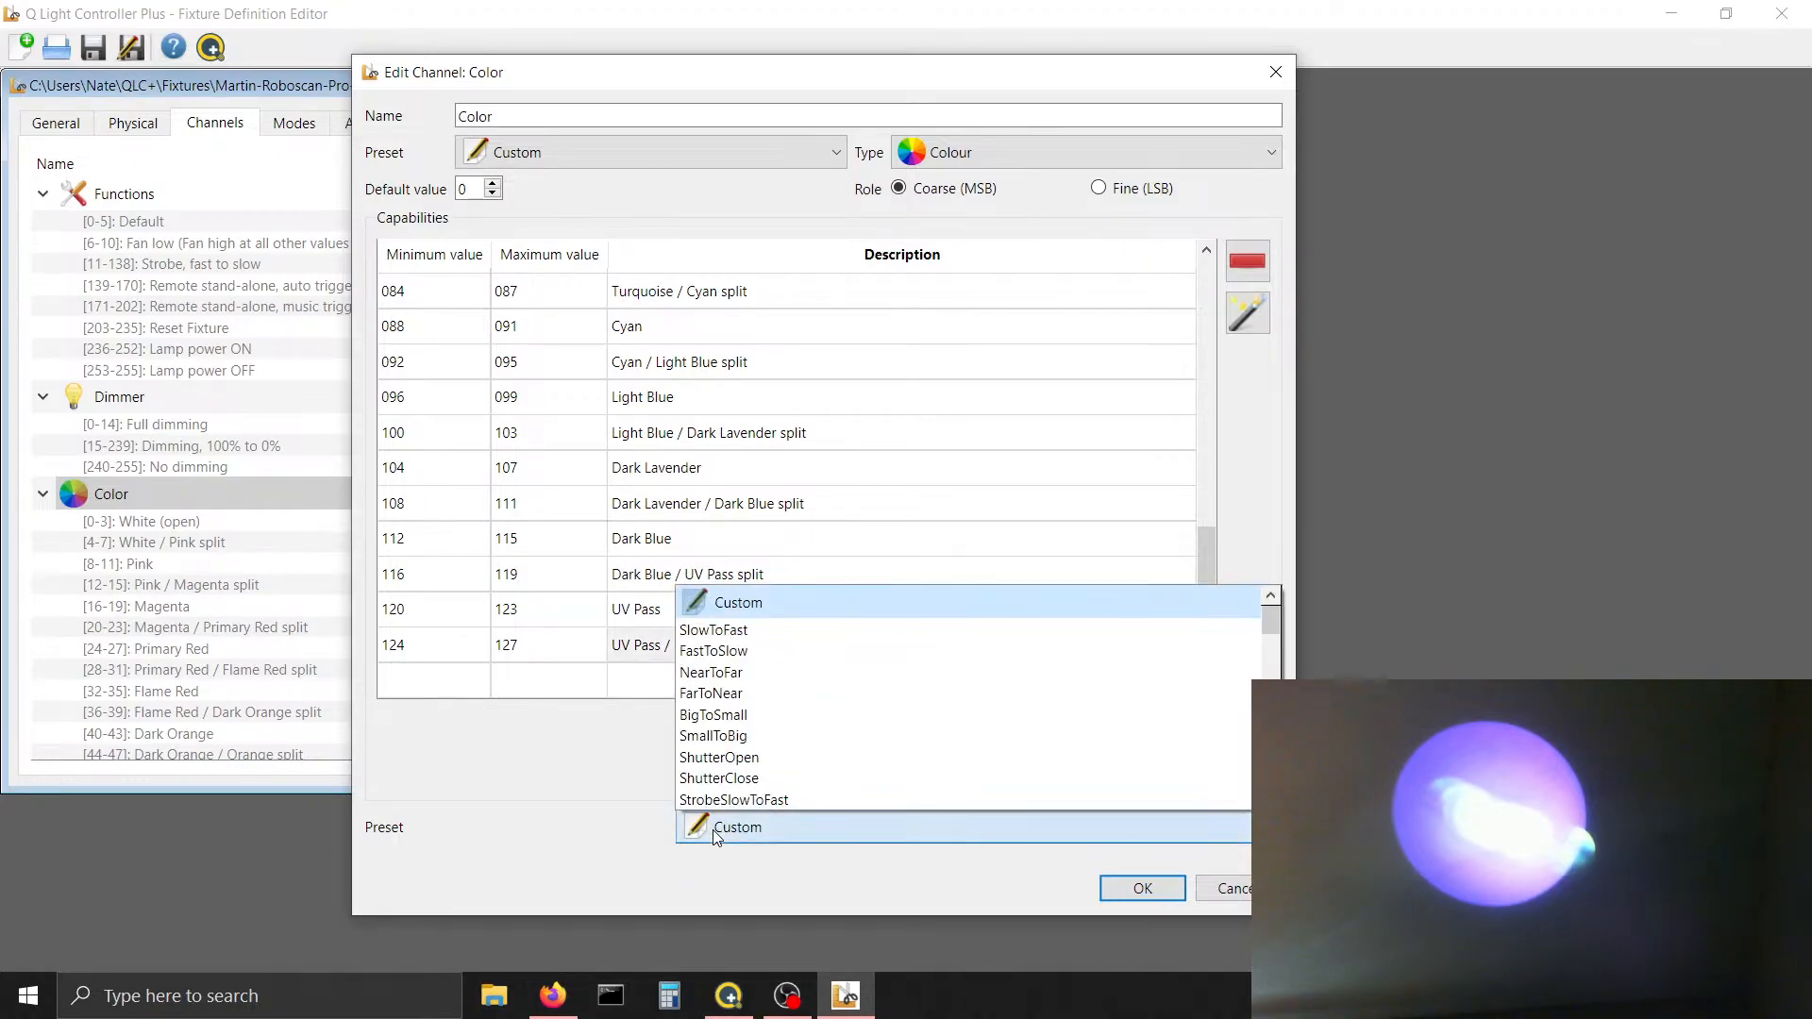
key("Down")
key("Down")
key("Down")
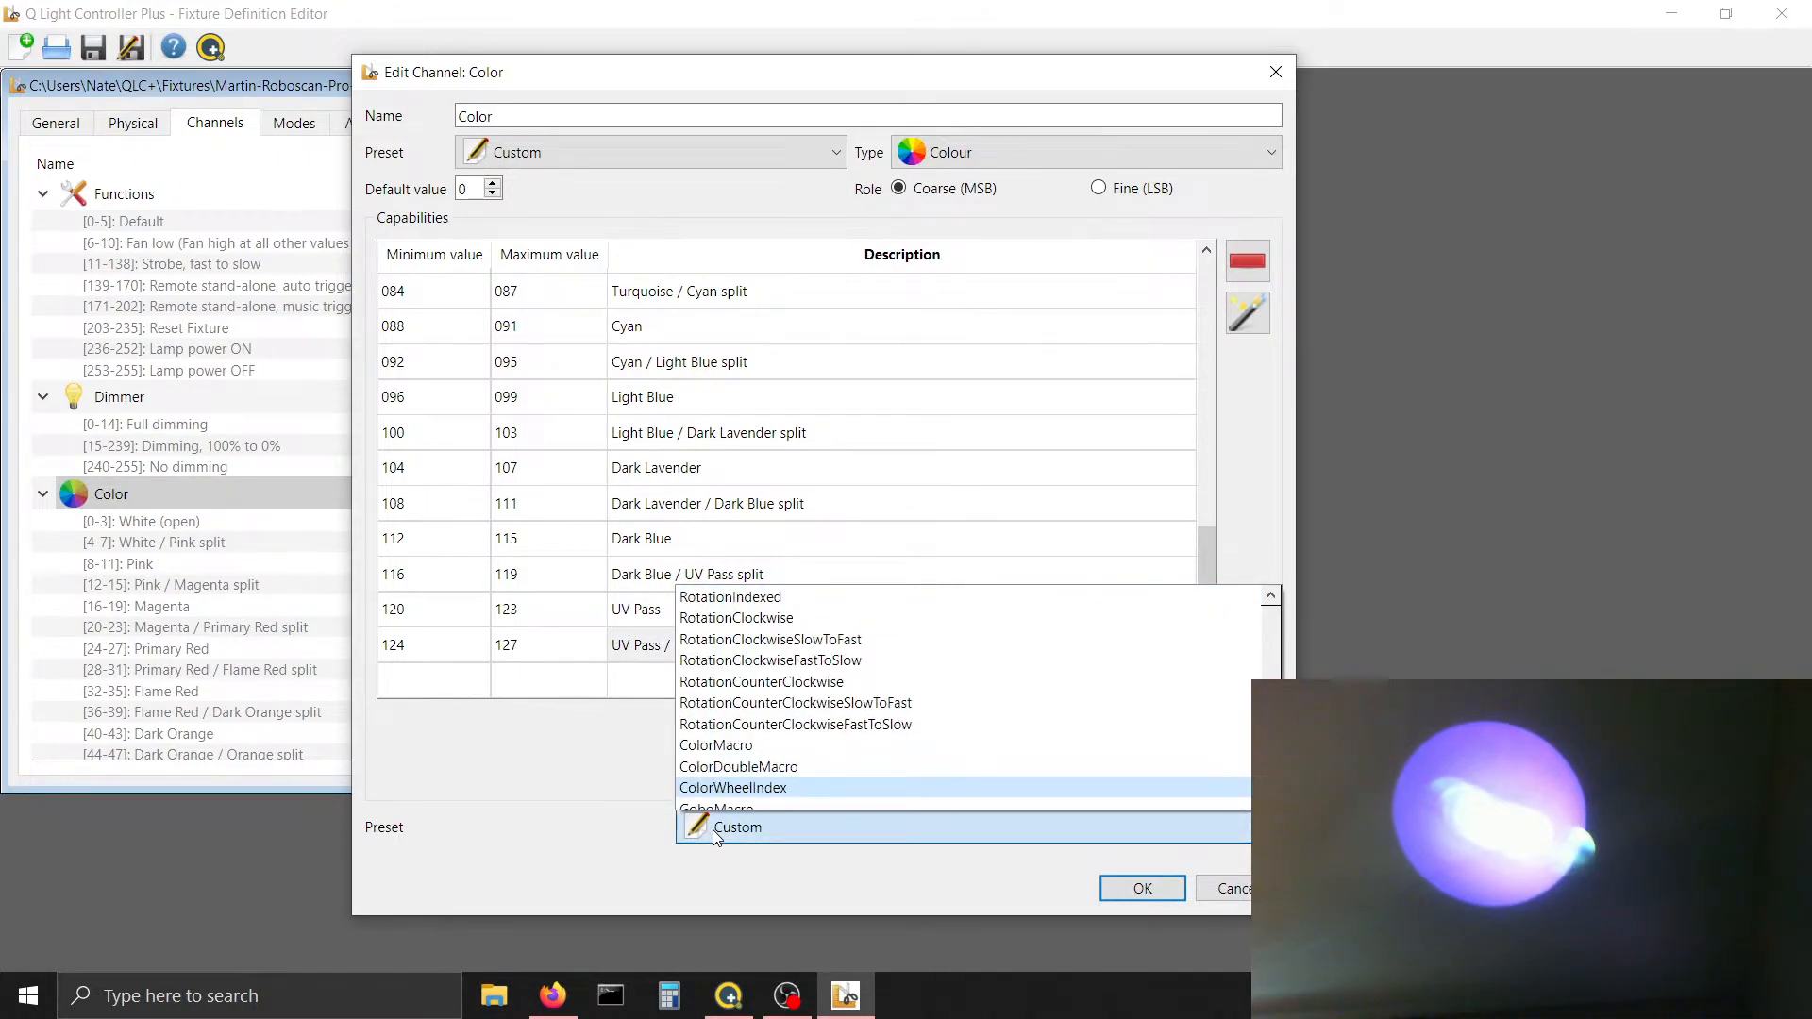
key("Up")
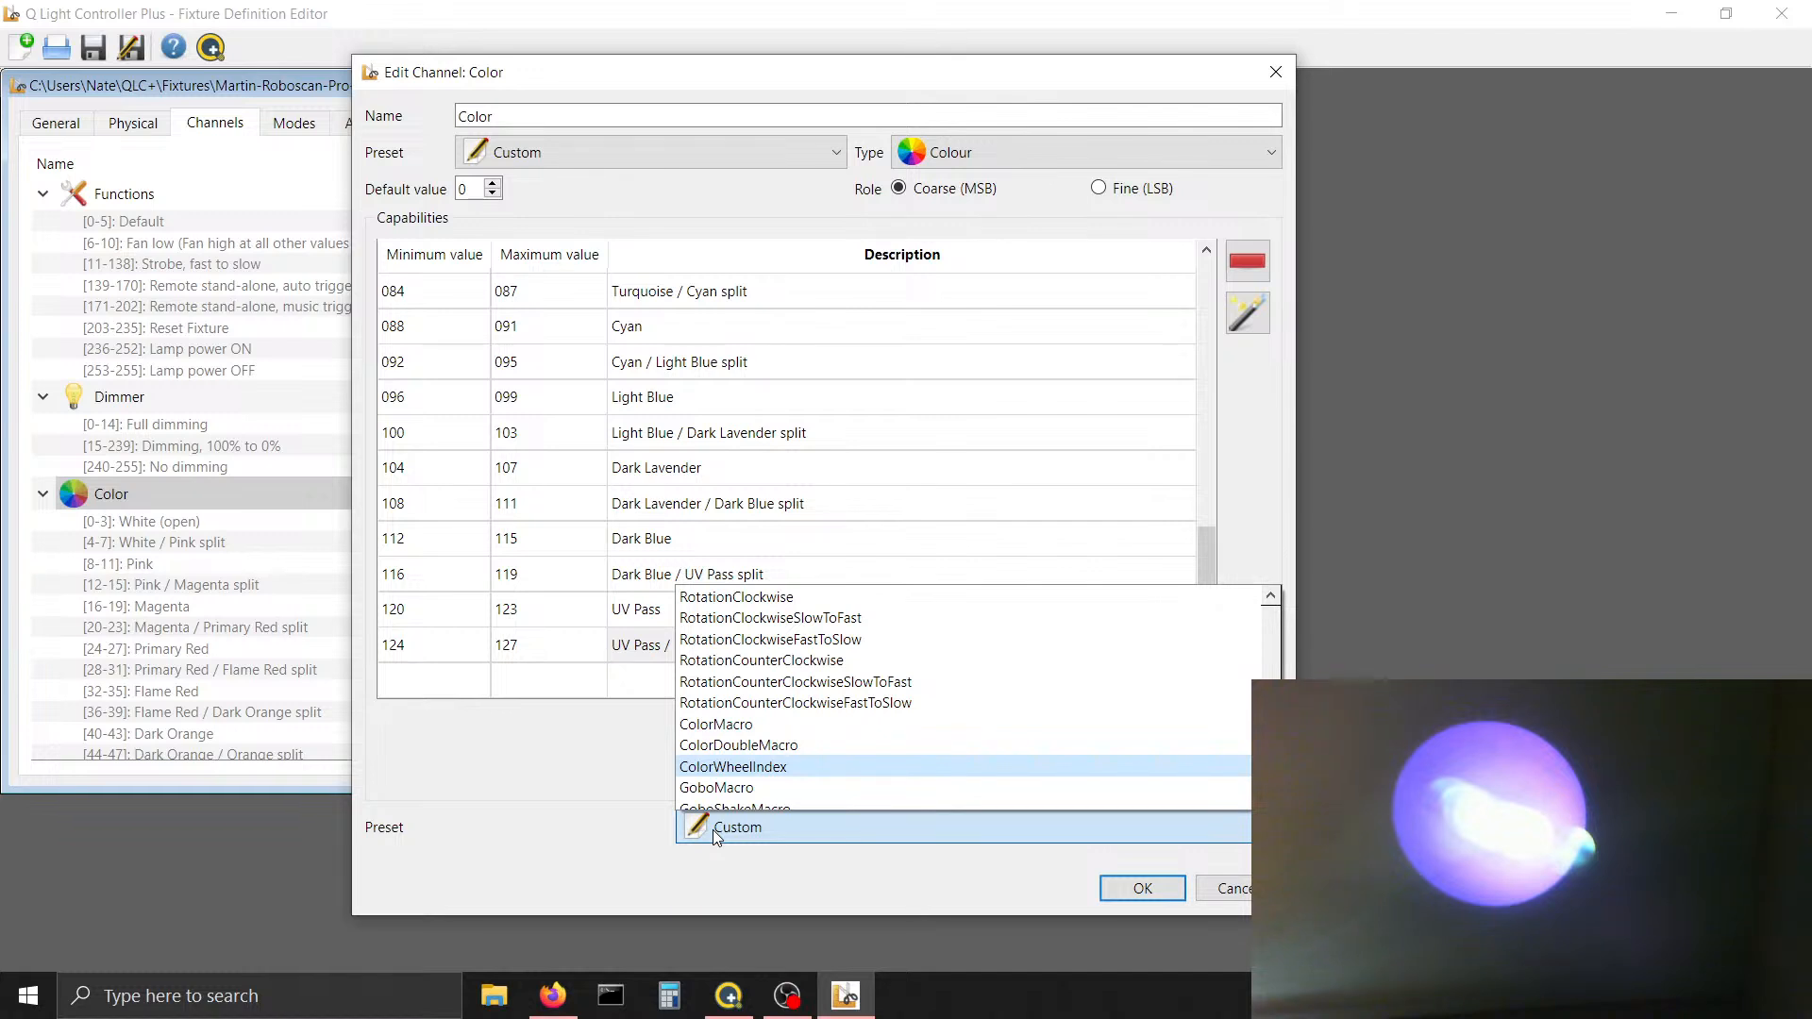
key("Down")
key("Down")
key("Up")
key("Up")
key("Up")
key("Down")
key("Down")
key("Down")
key("Down")
key("Down")
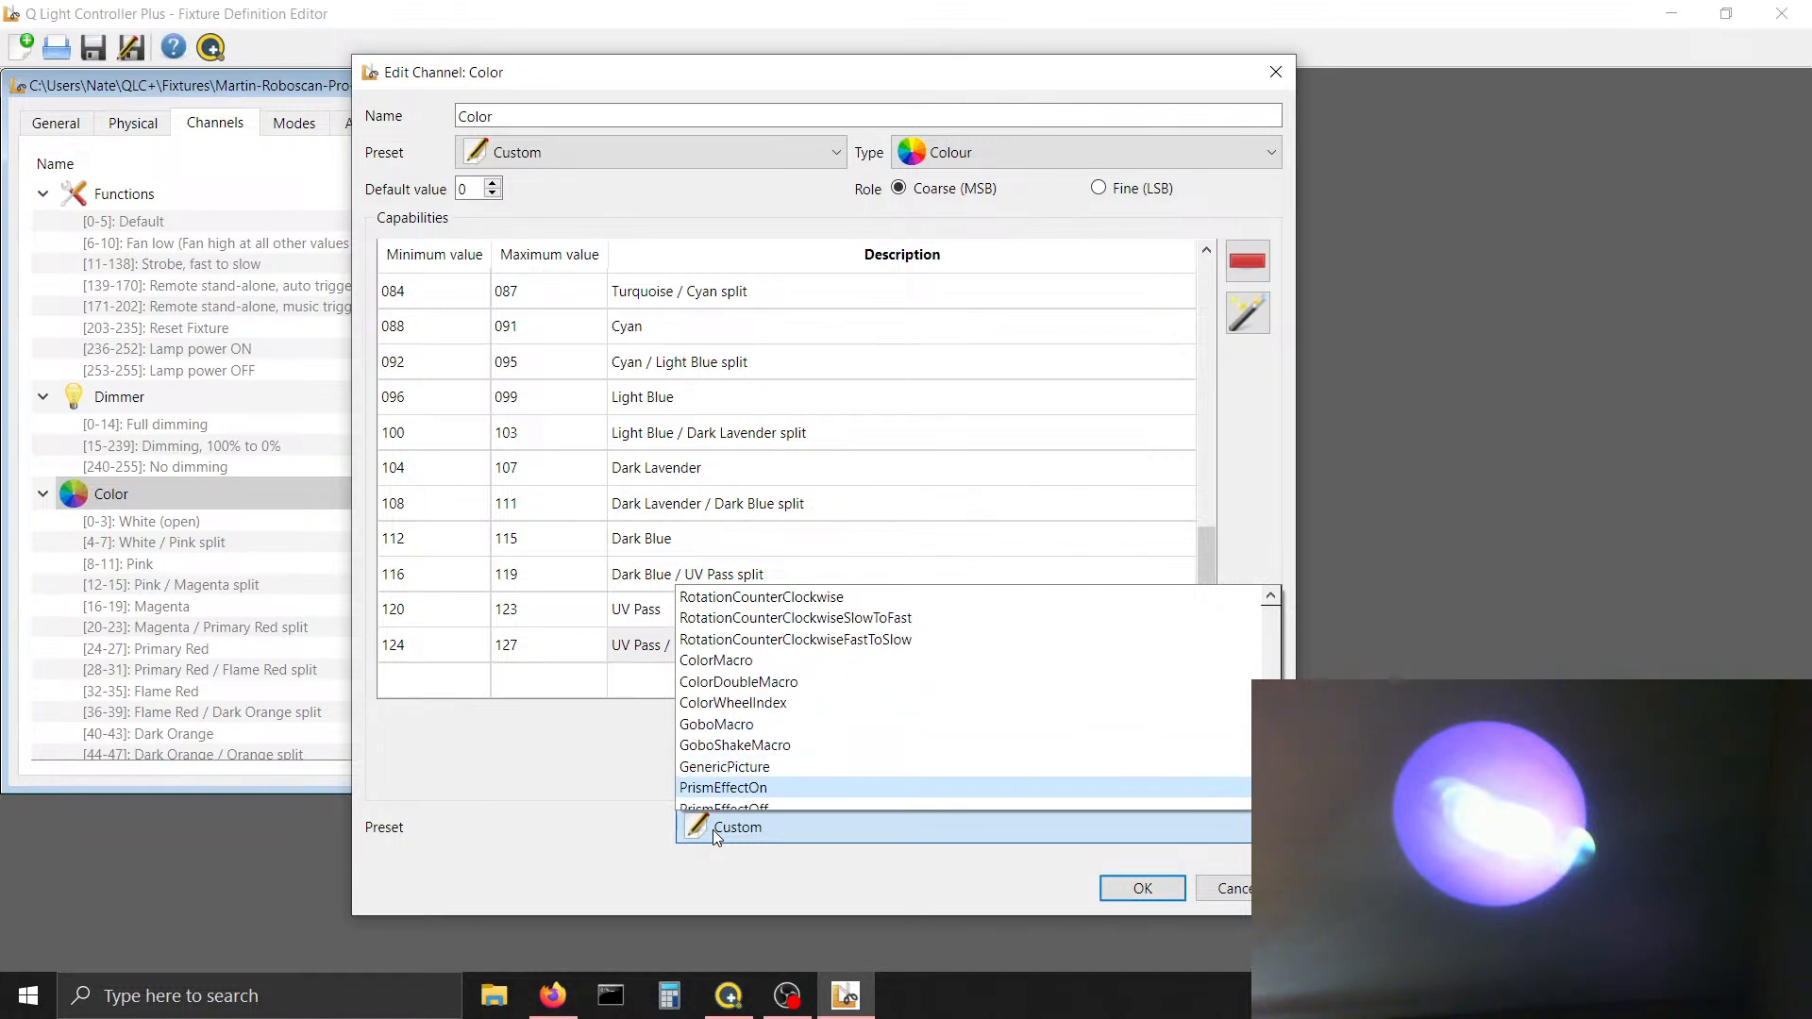
key("Up")
key("Up")
key("Up")
key("Up")
key("Up")
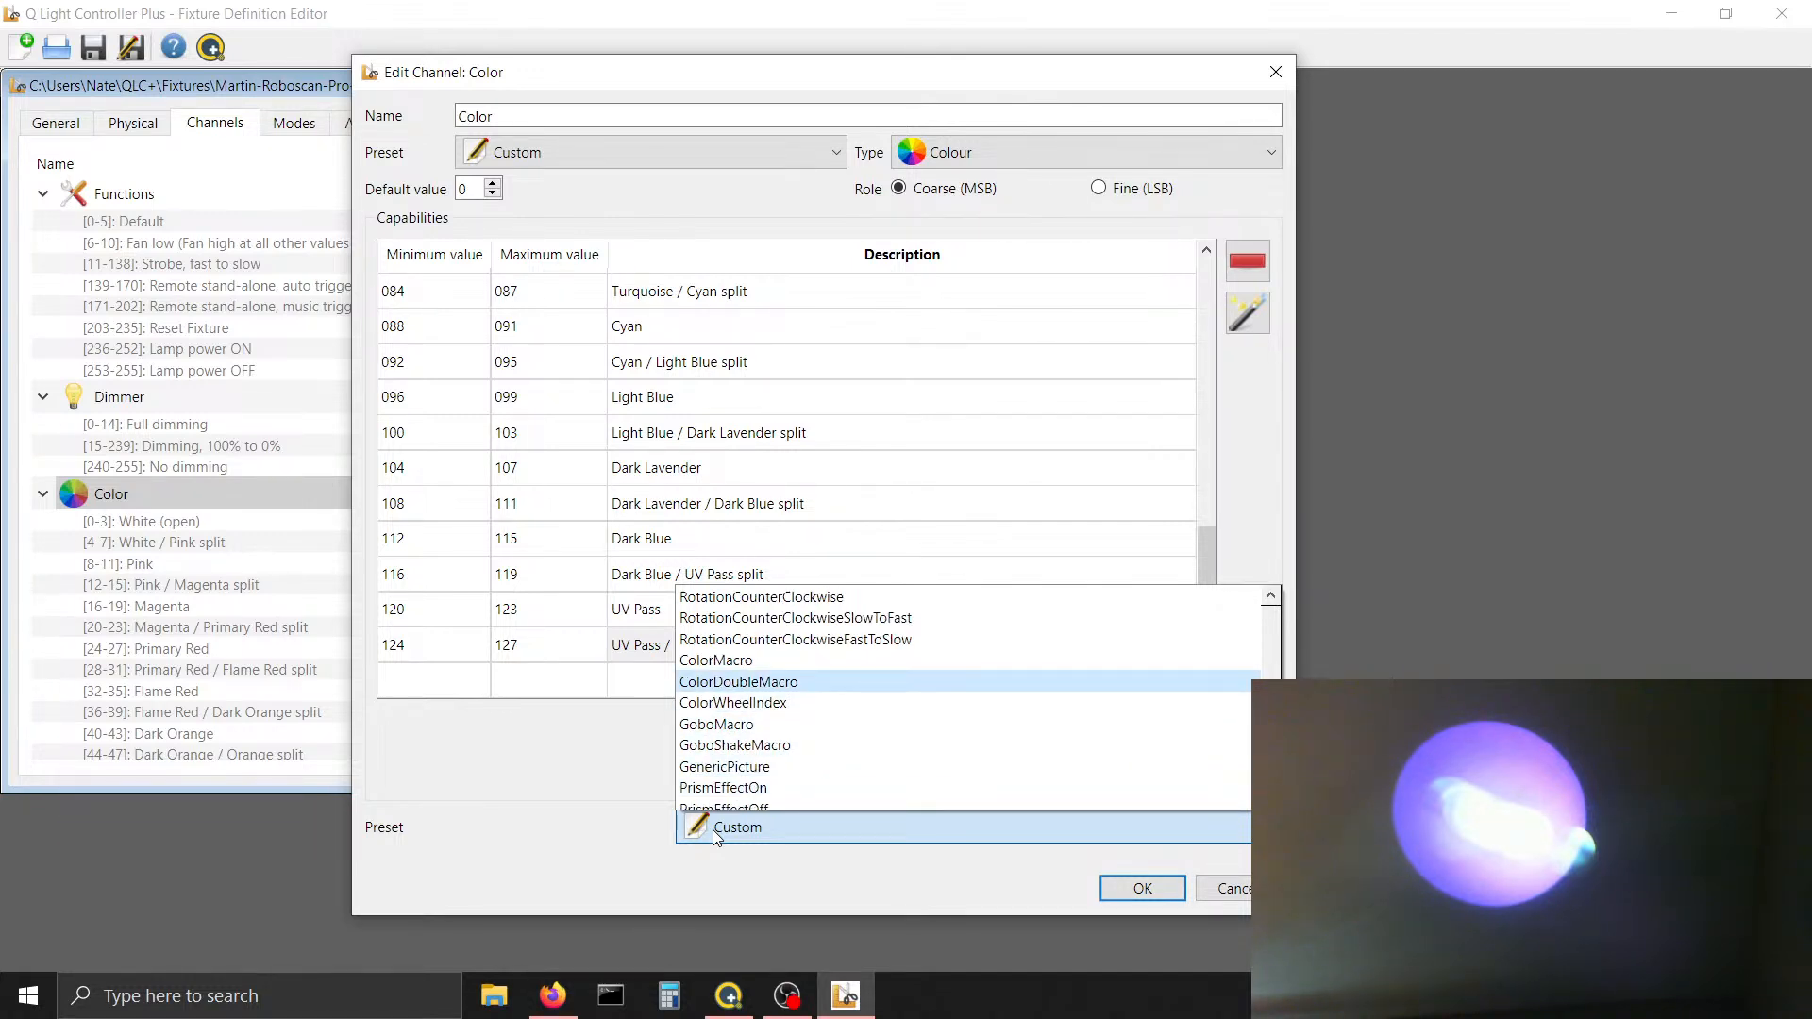
key("Return")
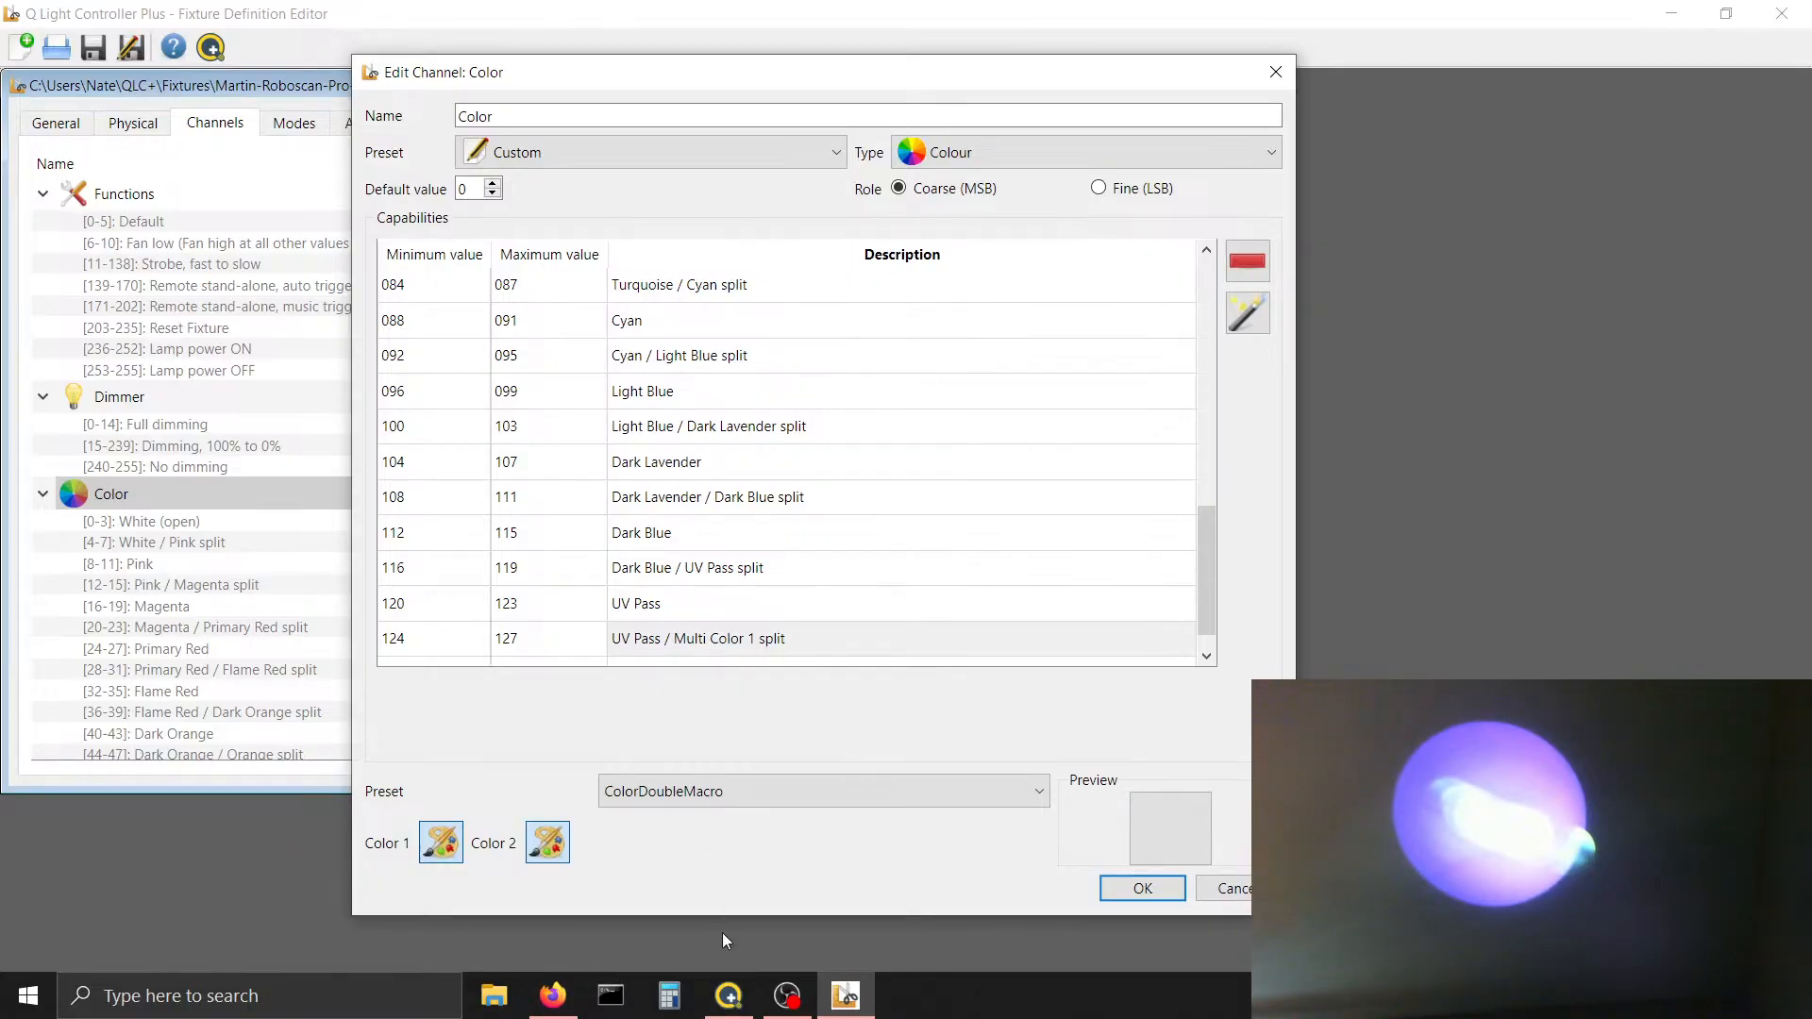
Switch to Q Light Controller Plus and raise the colour channel 3 value to 125 and on to 128
left_click(729, 987)
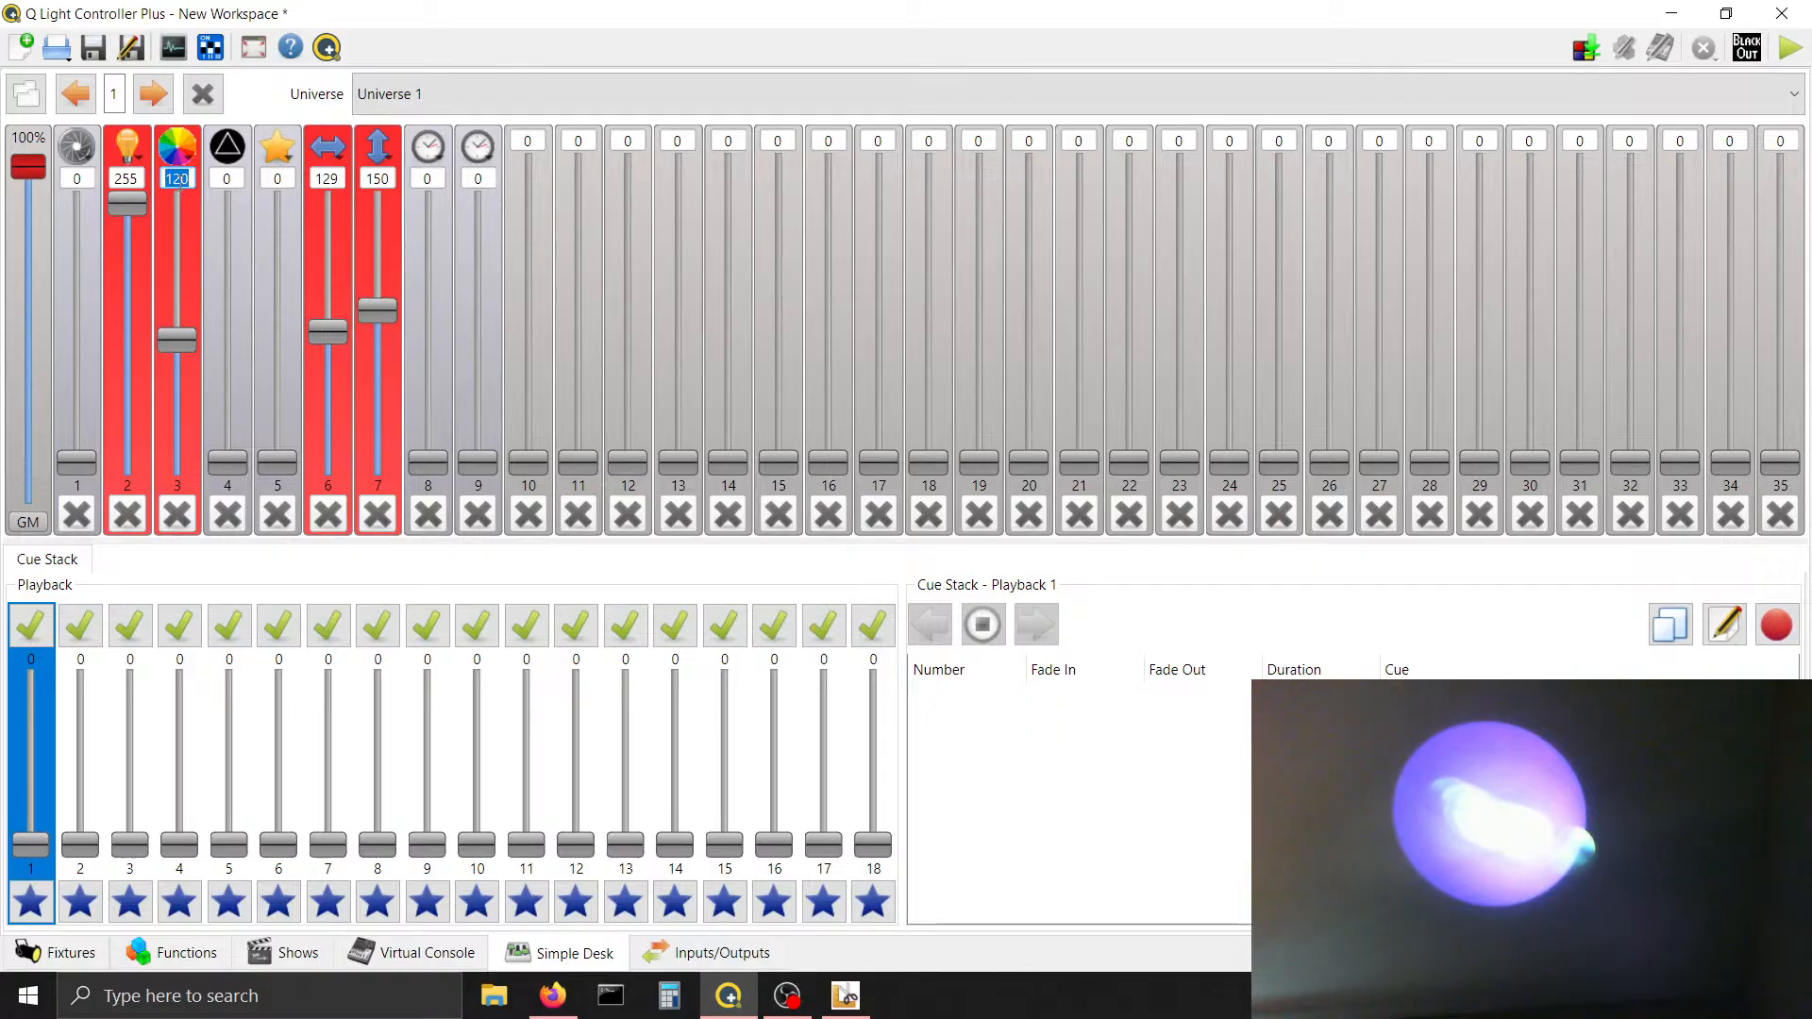
left_click(180, 177)
scroll(180, 178, "up", 5)
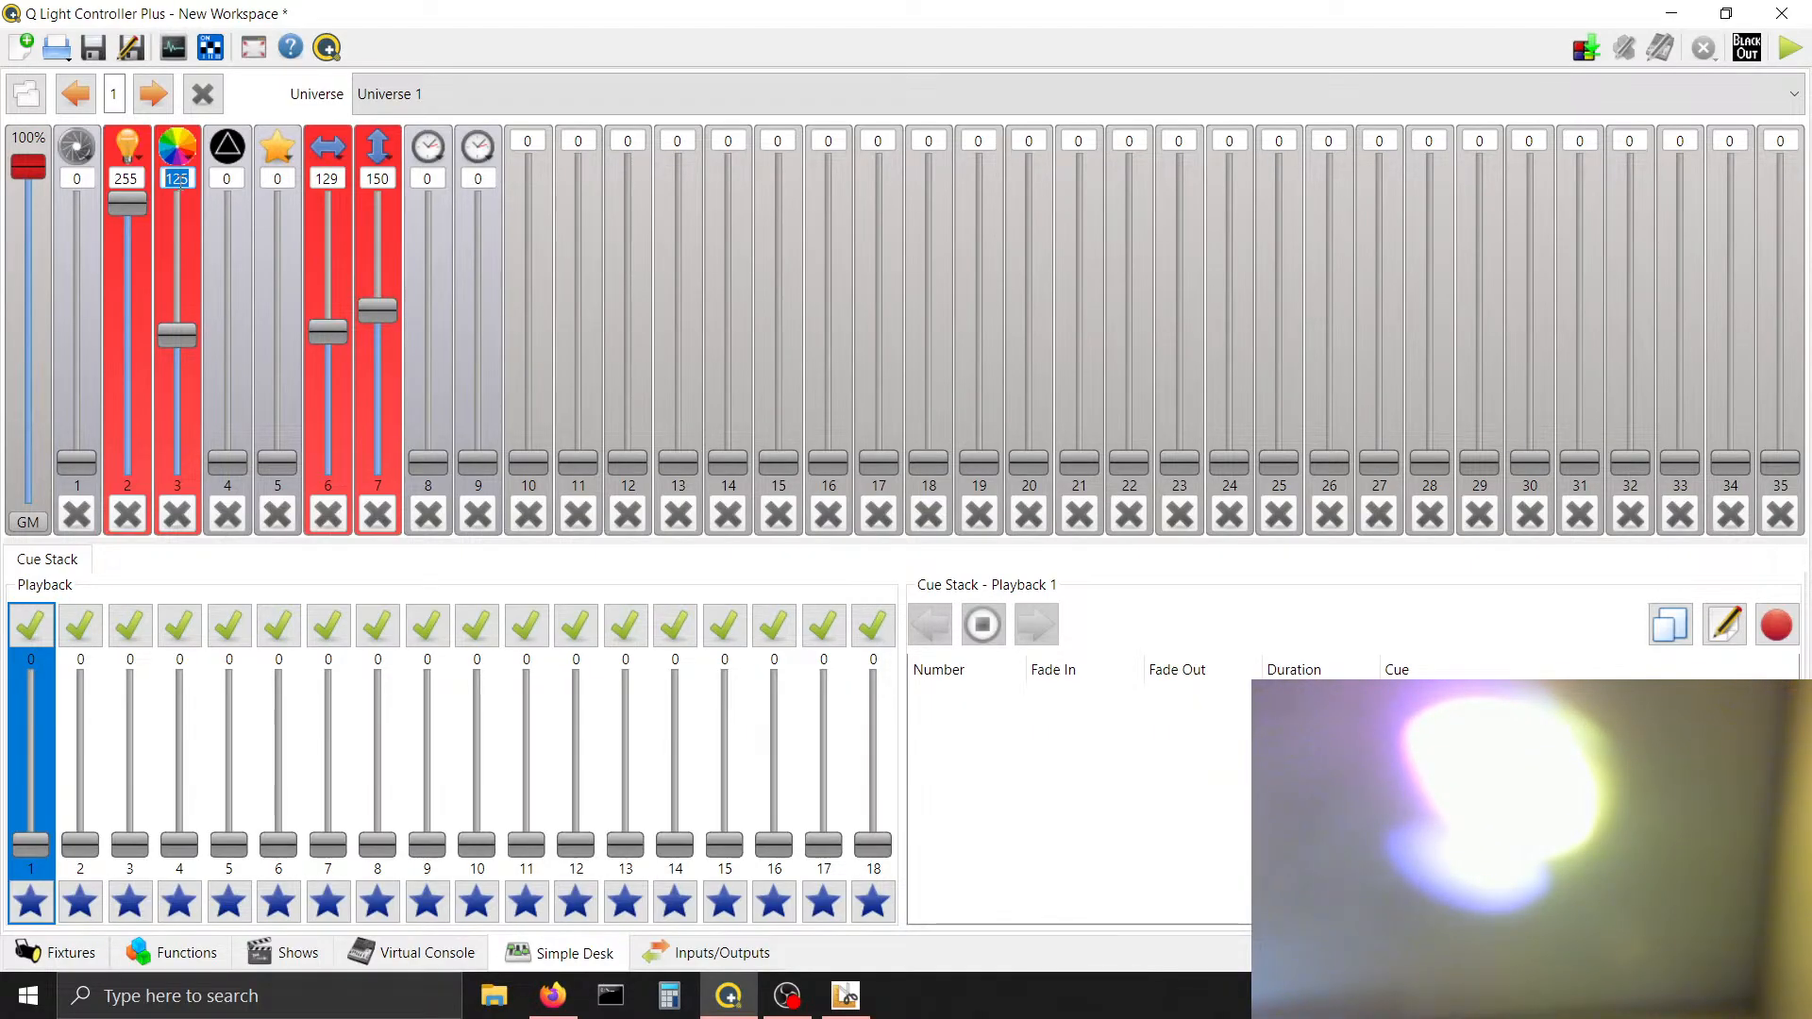
scroll(178, 181, "up", 3)
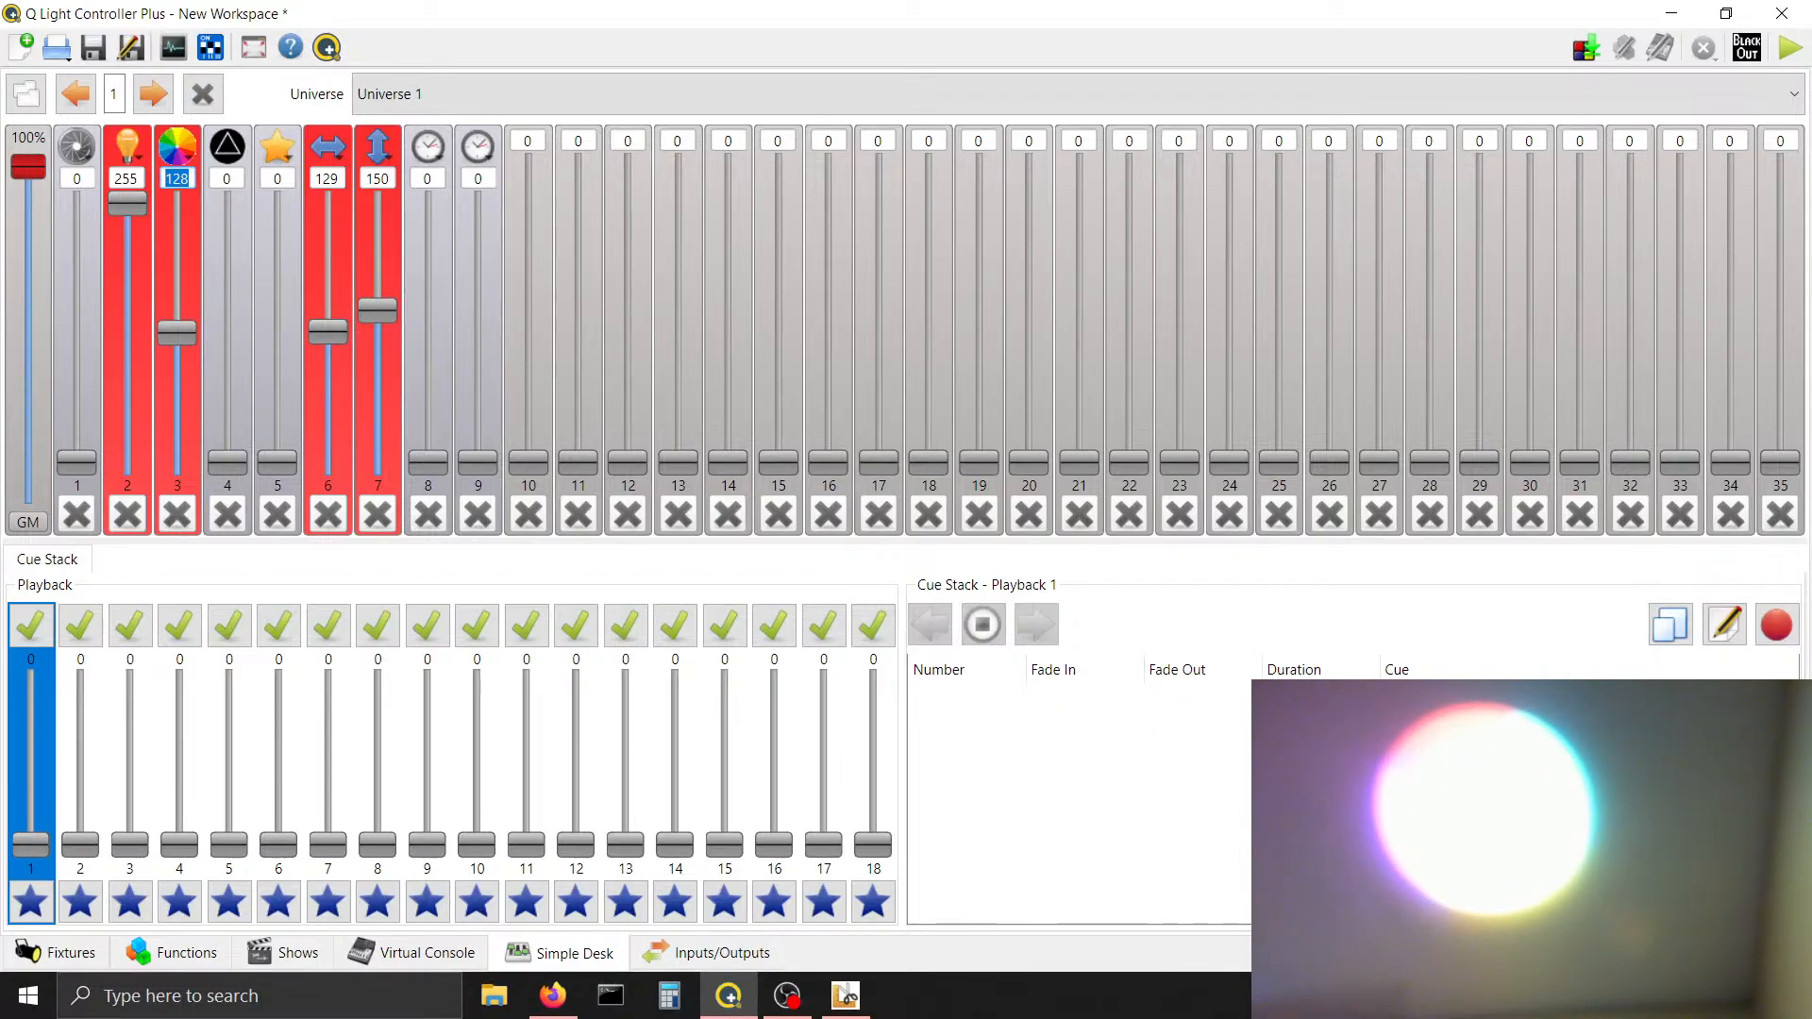
In the camera's properties window, turn off automatic focus and exposure and set focus to 8 and exposure to -11
key("alt+Tab")
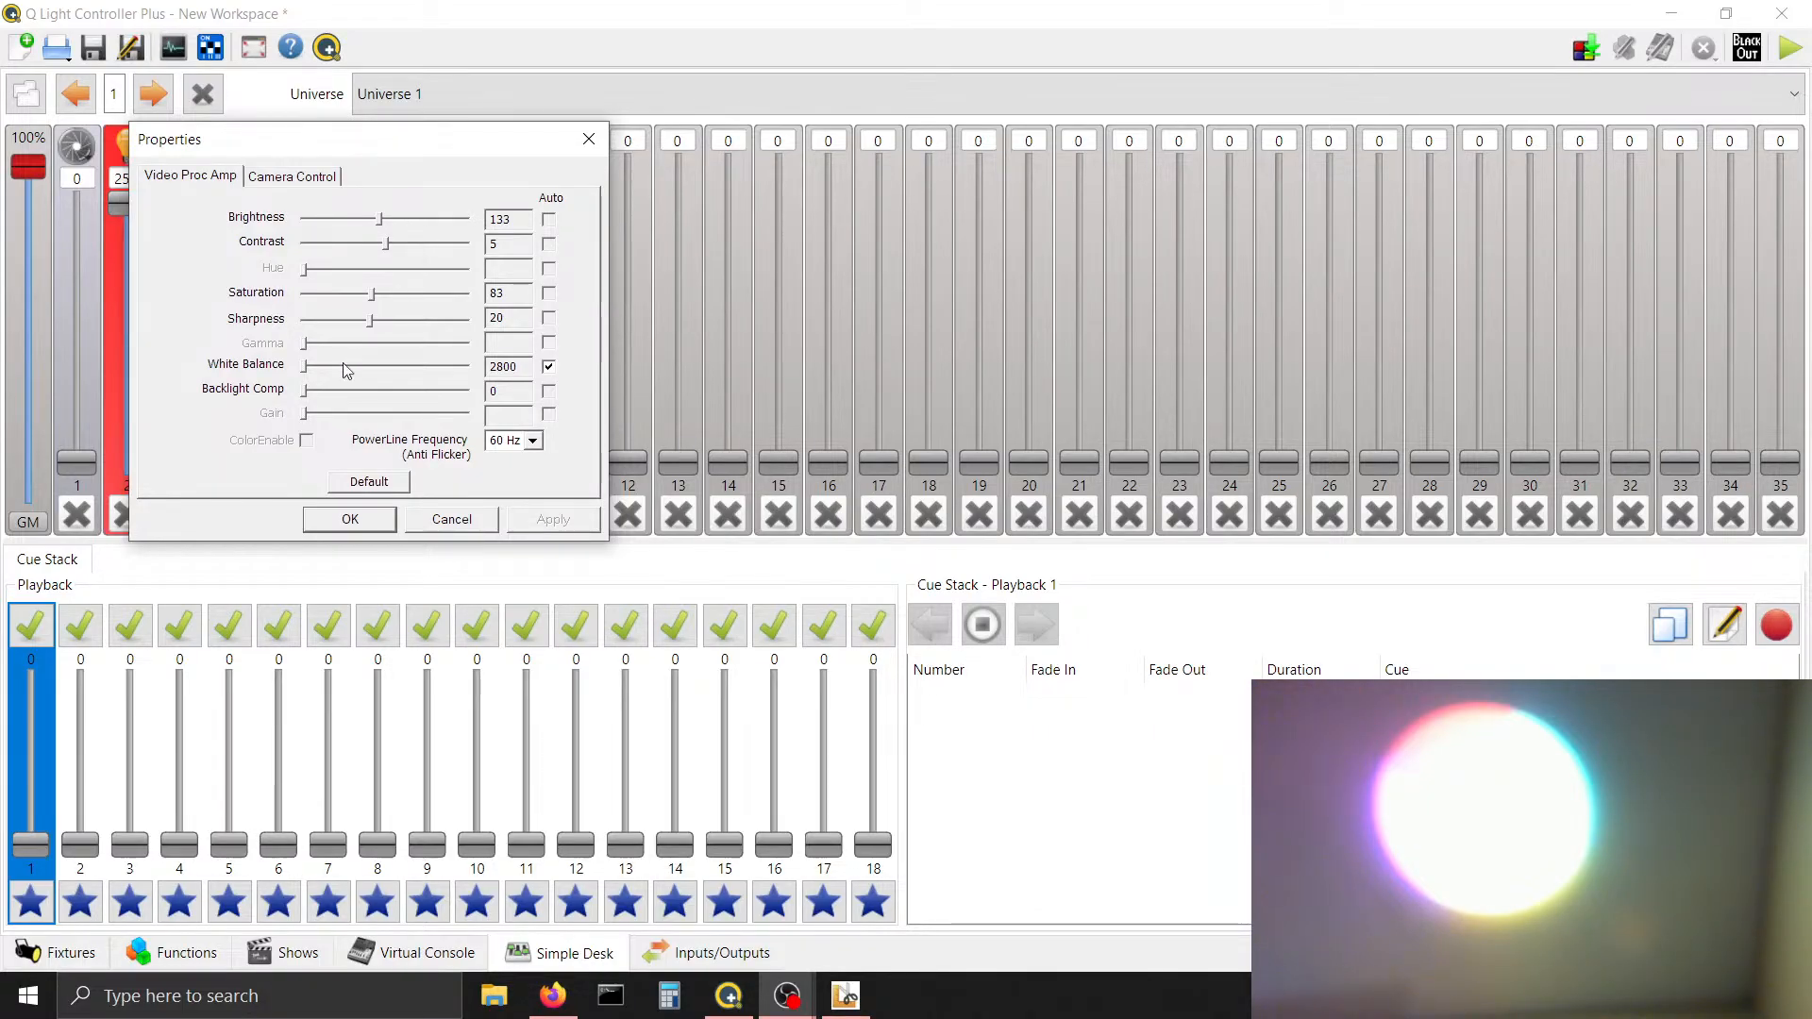
left_click(288, 177)
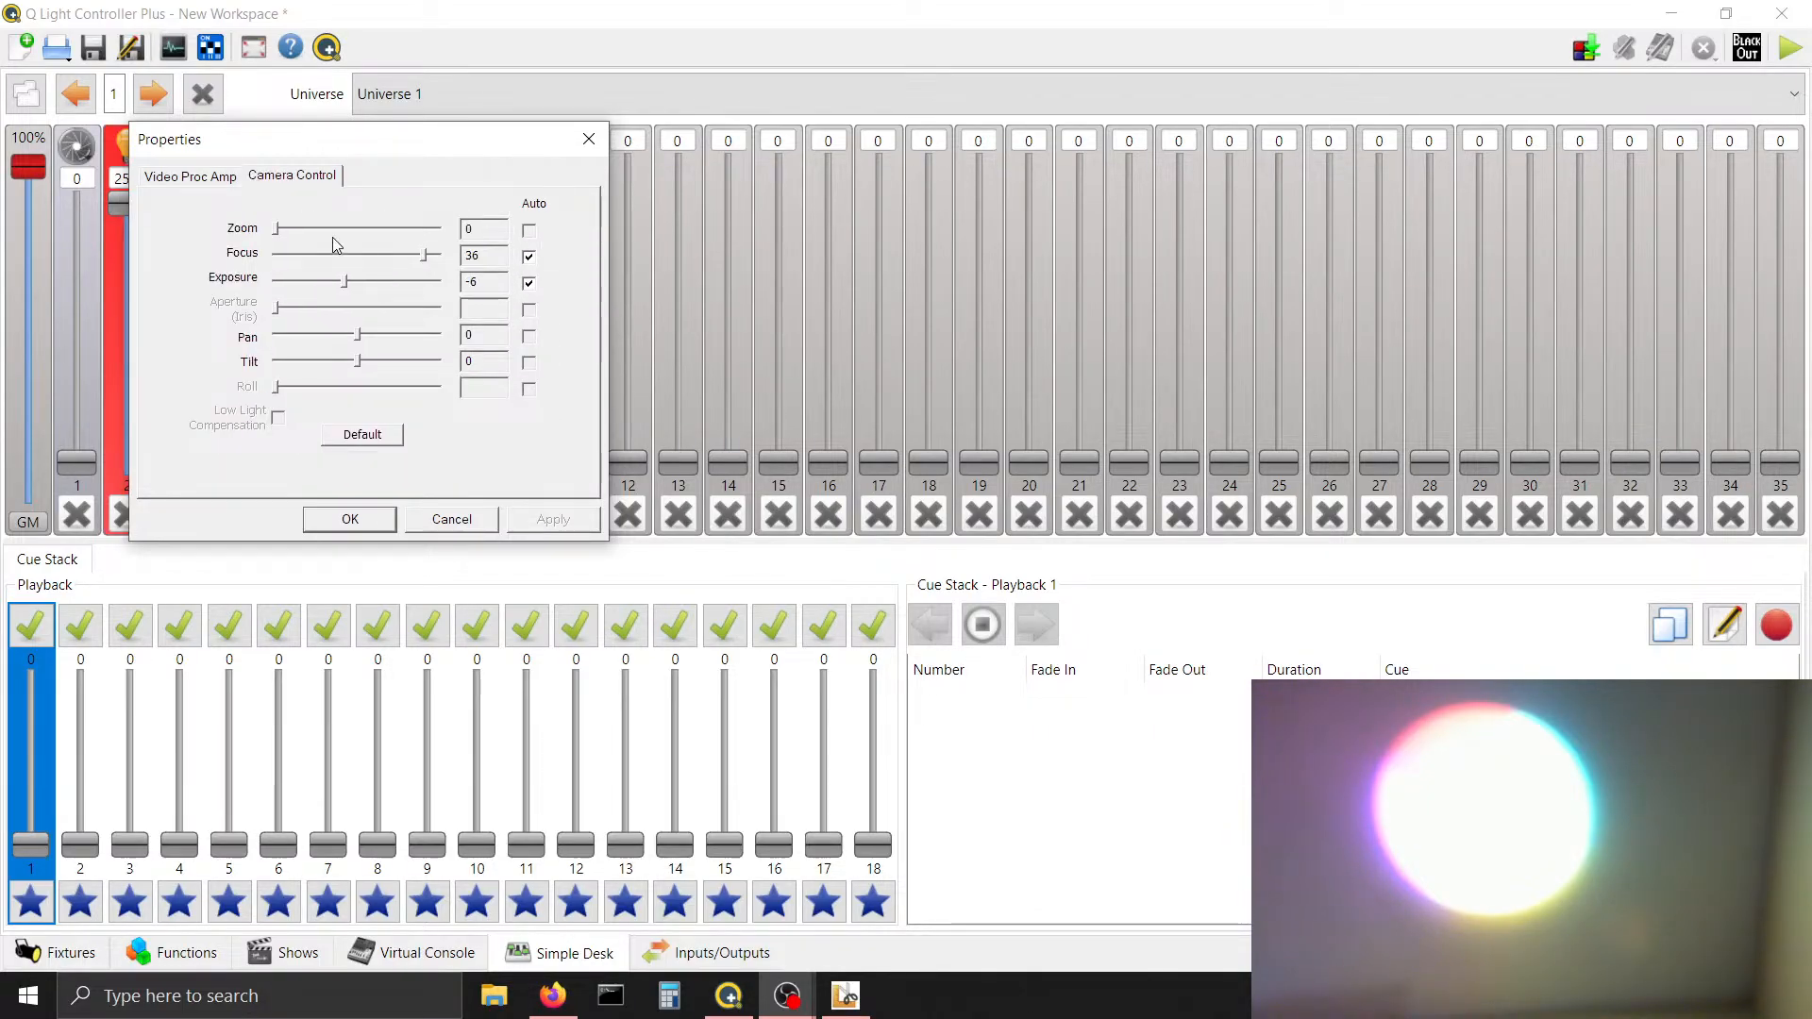
left_click(528, 256)
left_click_drag(429, 255, 309, 251)
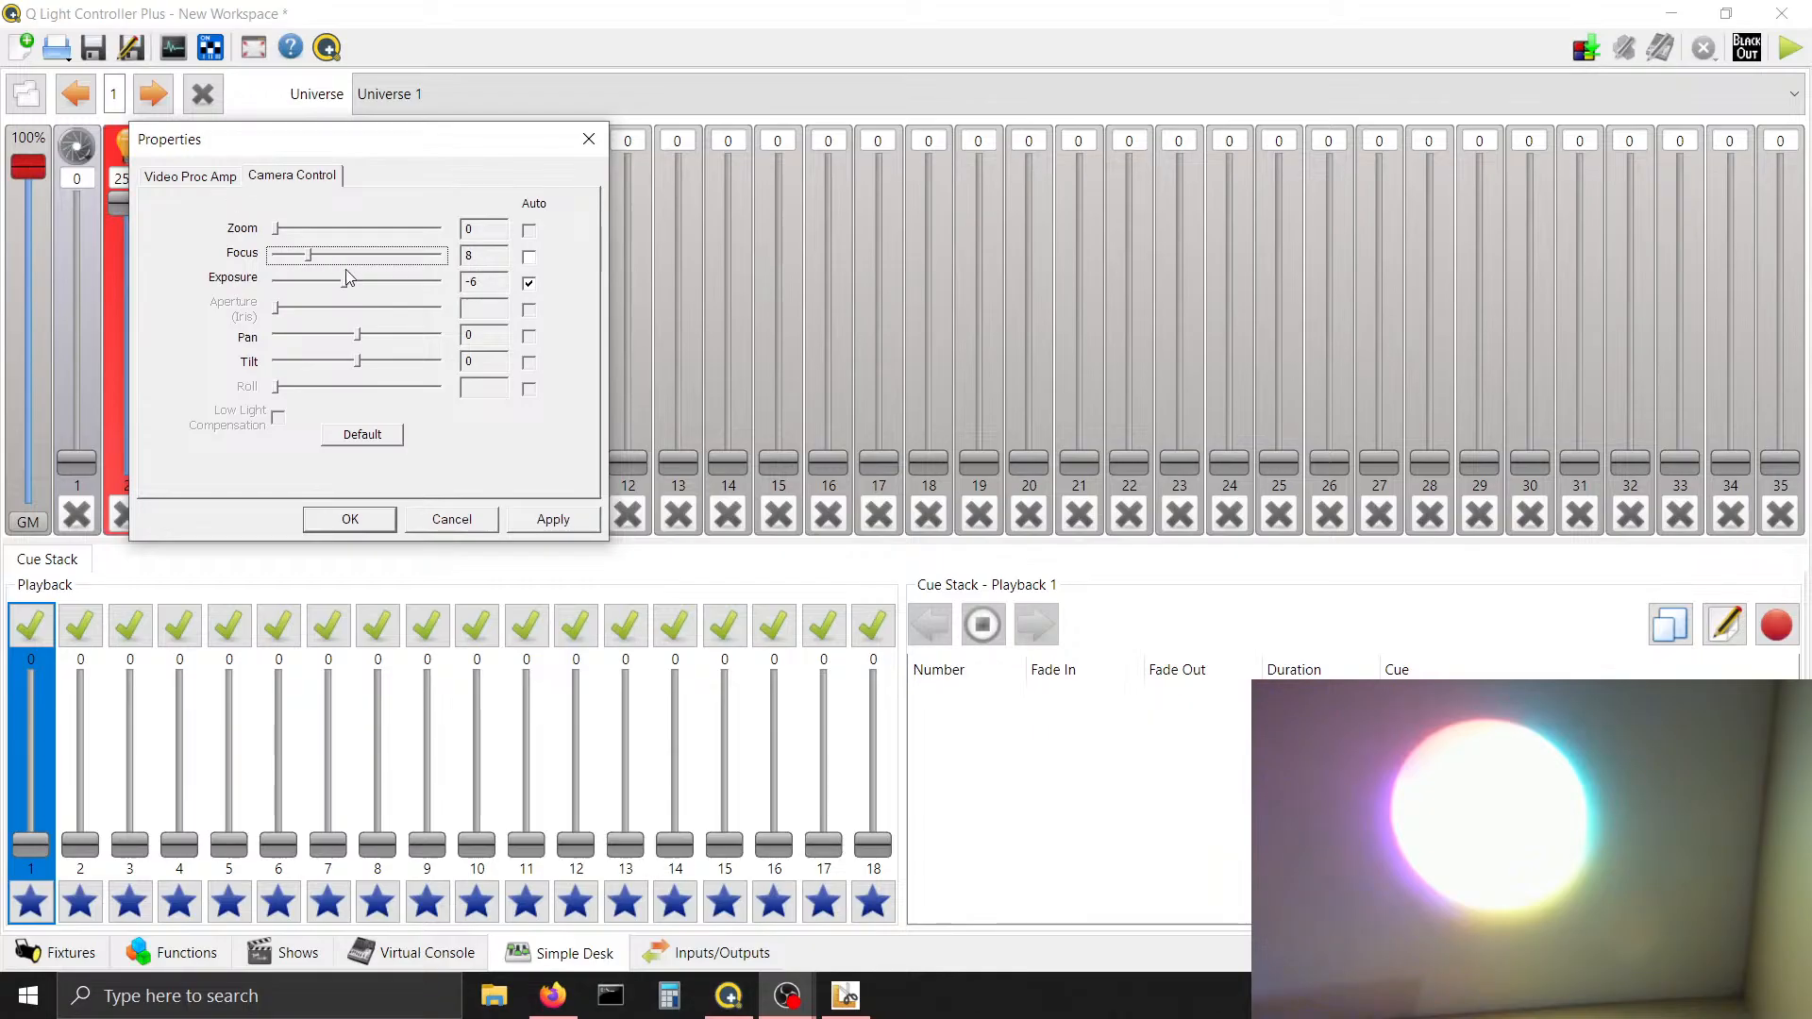
left_click(528, 284)
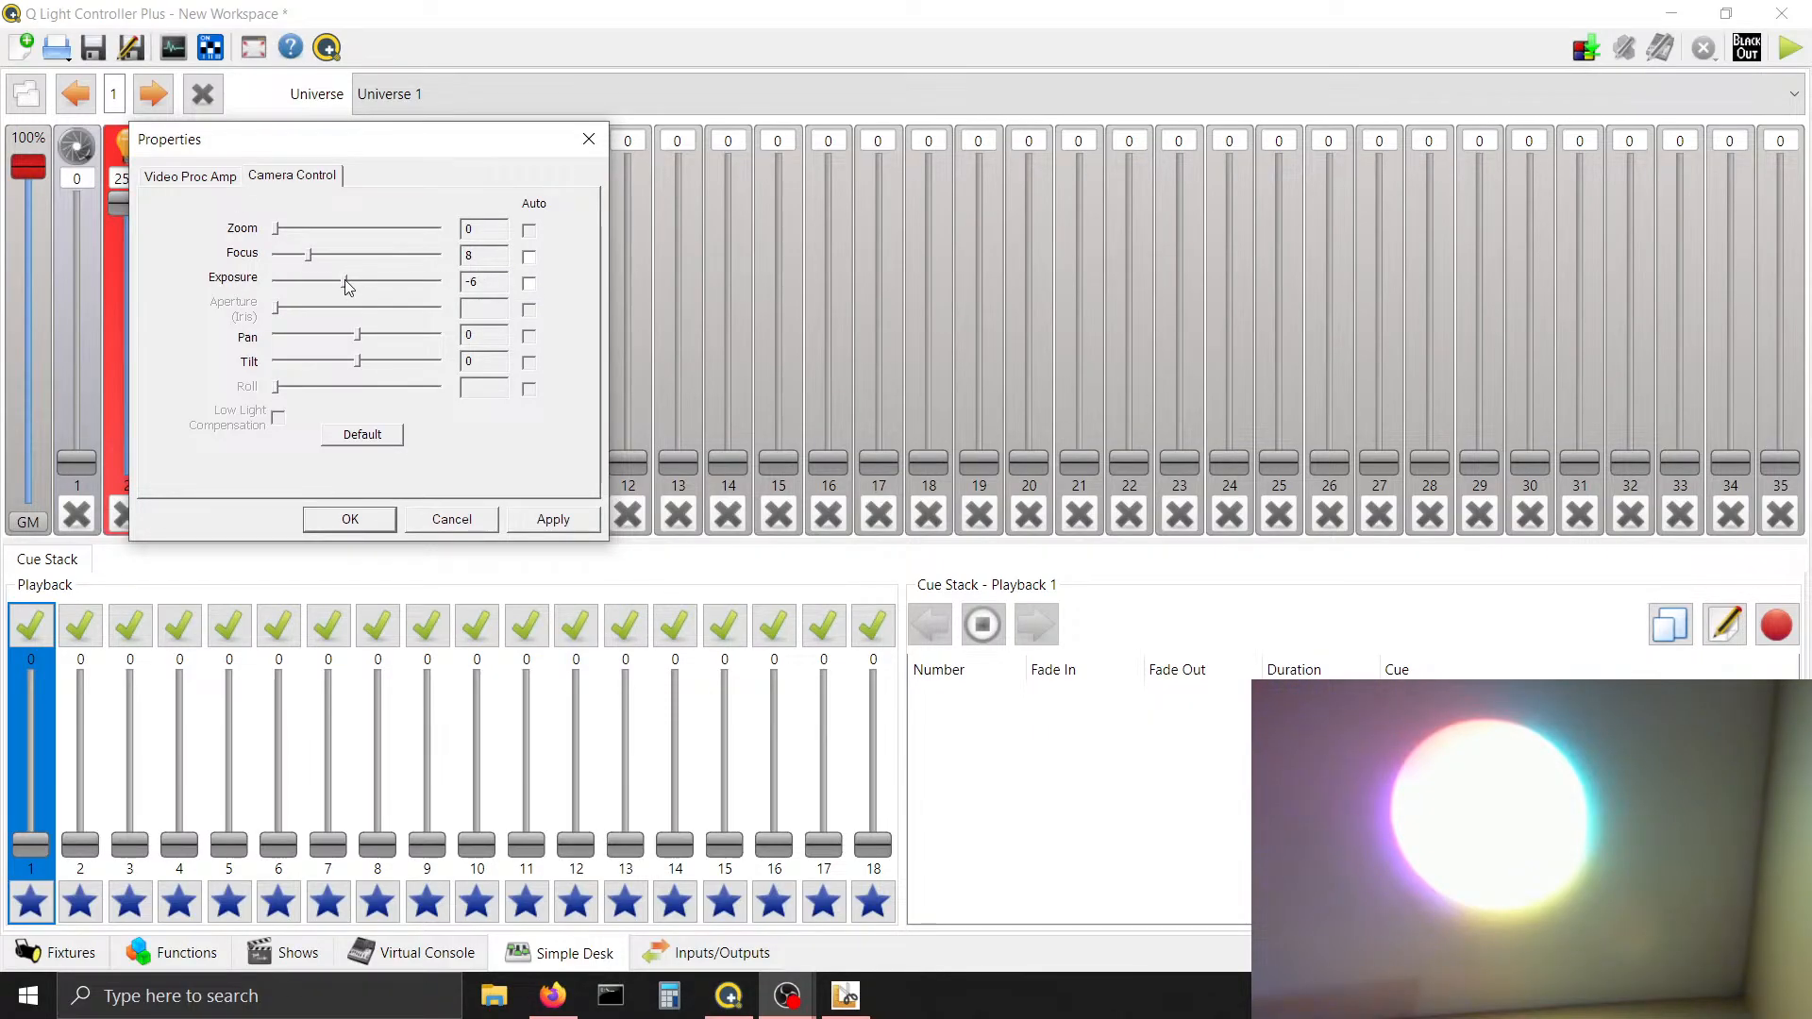
left_click_drag(346, 283, 279, 283)
left_click(274, 283)
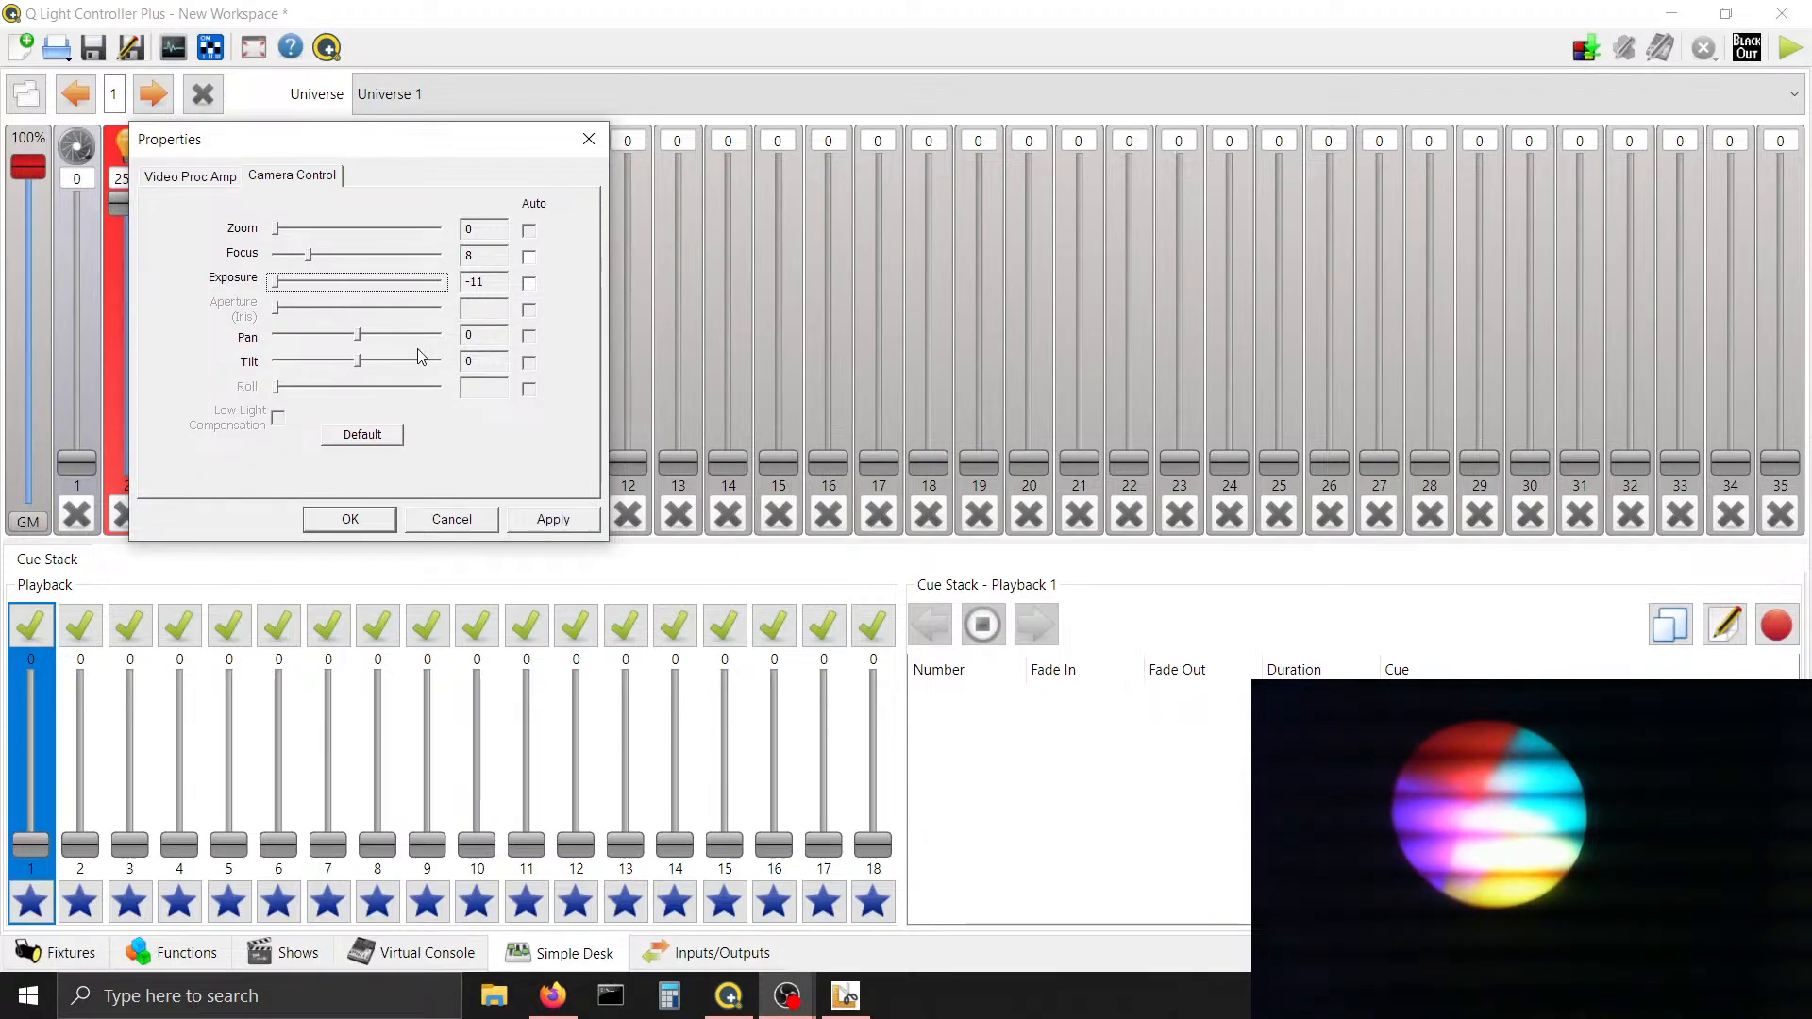
left_click(349, 521)
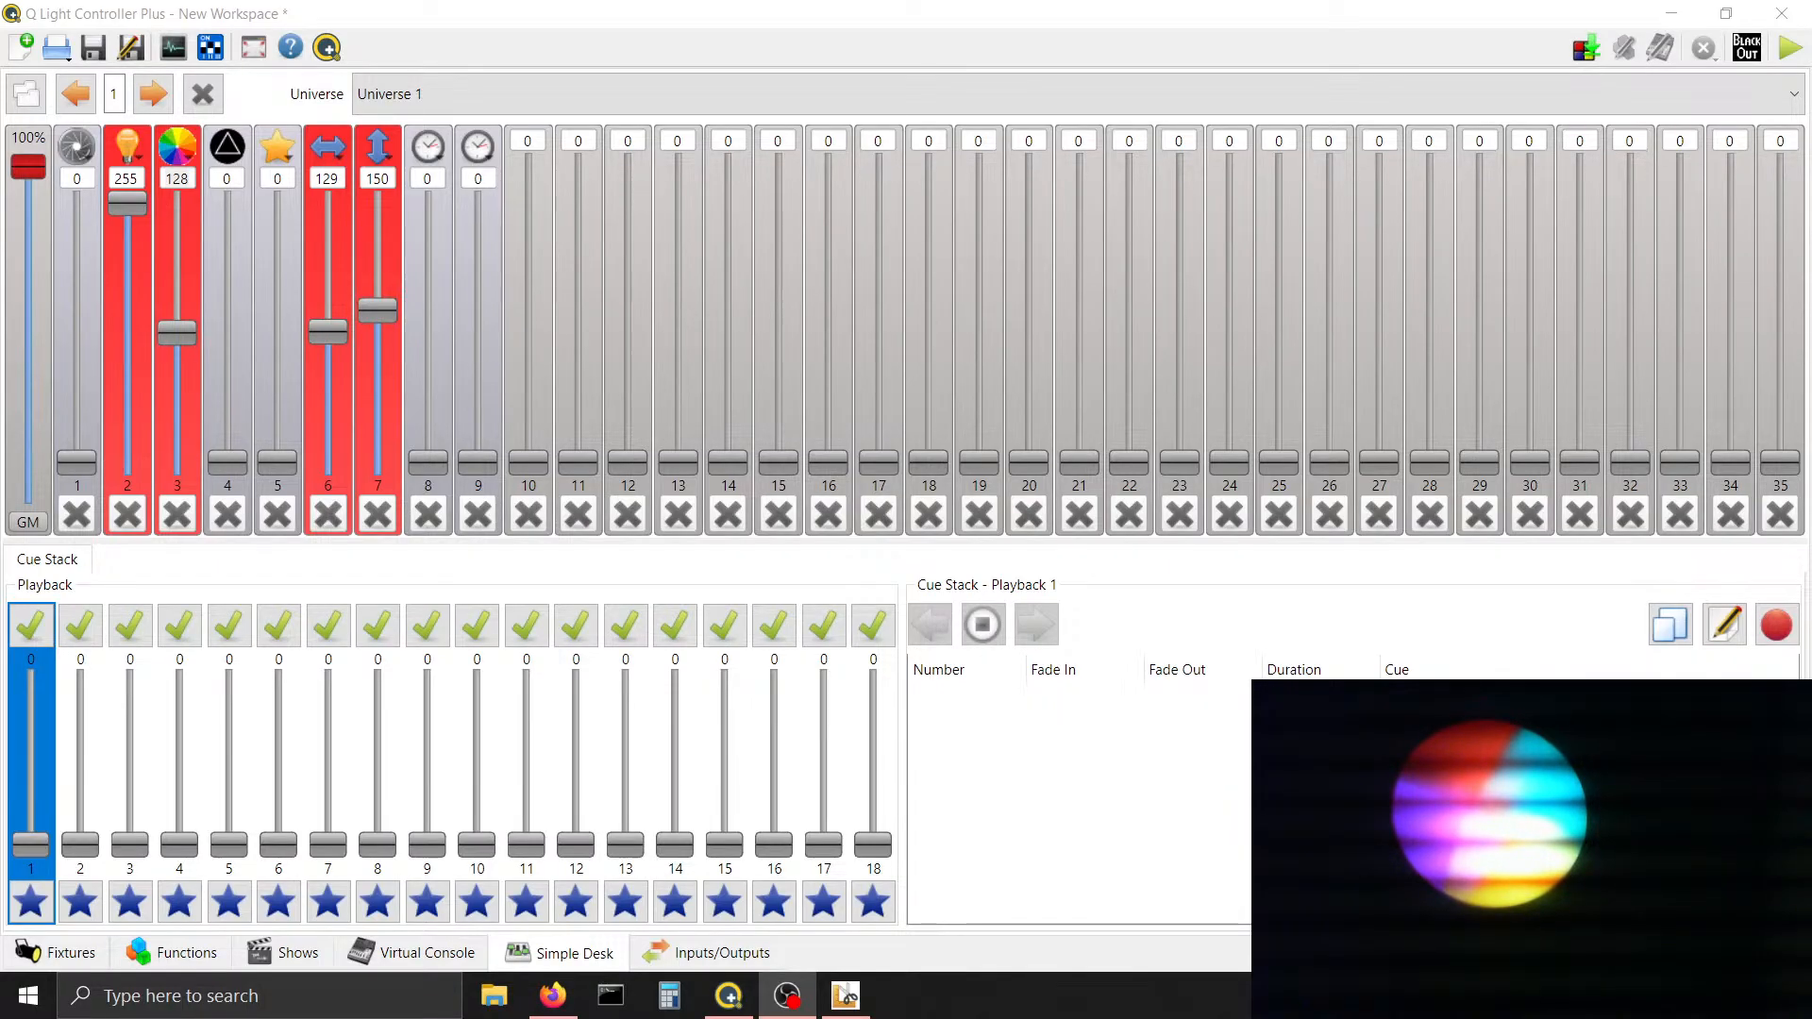
Lower the colour channel 3 value to 126 and switch back to the Fixture Definition Editor
left_click(189, 178)
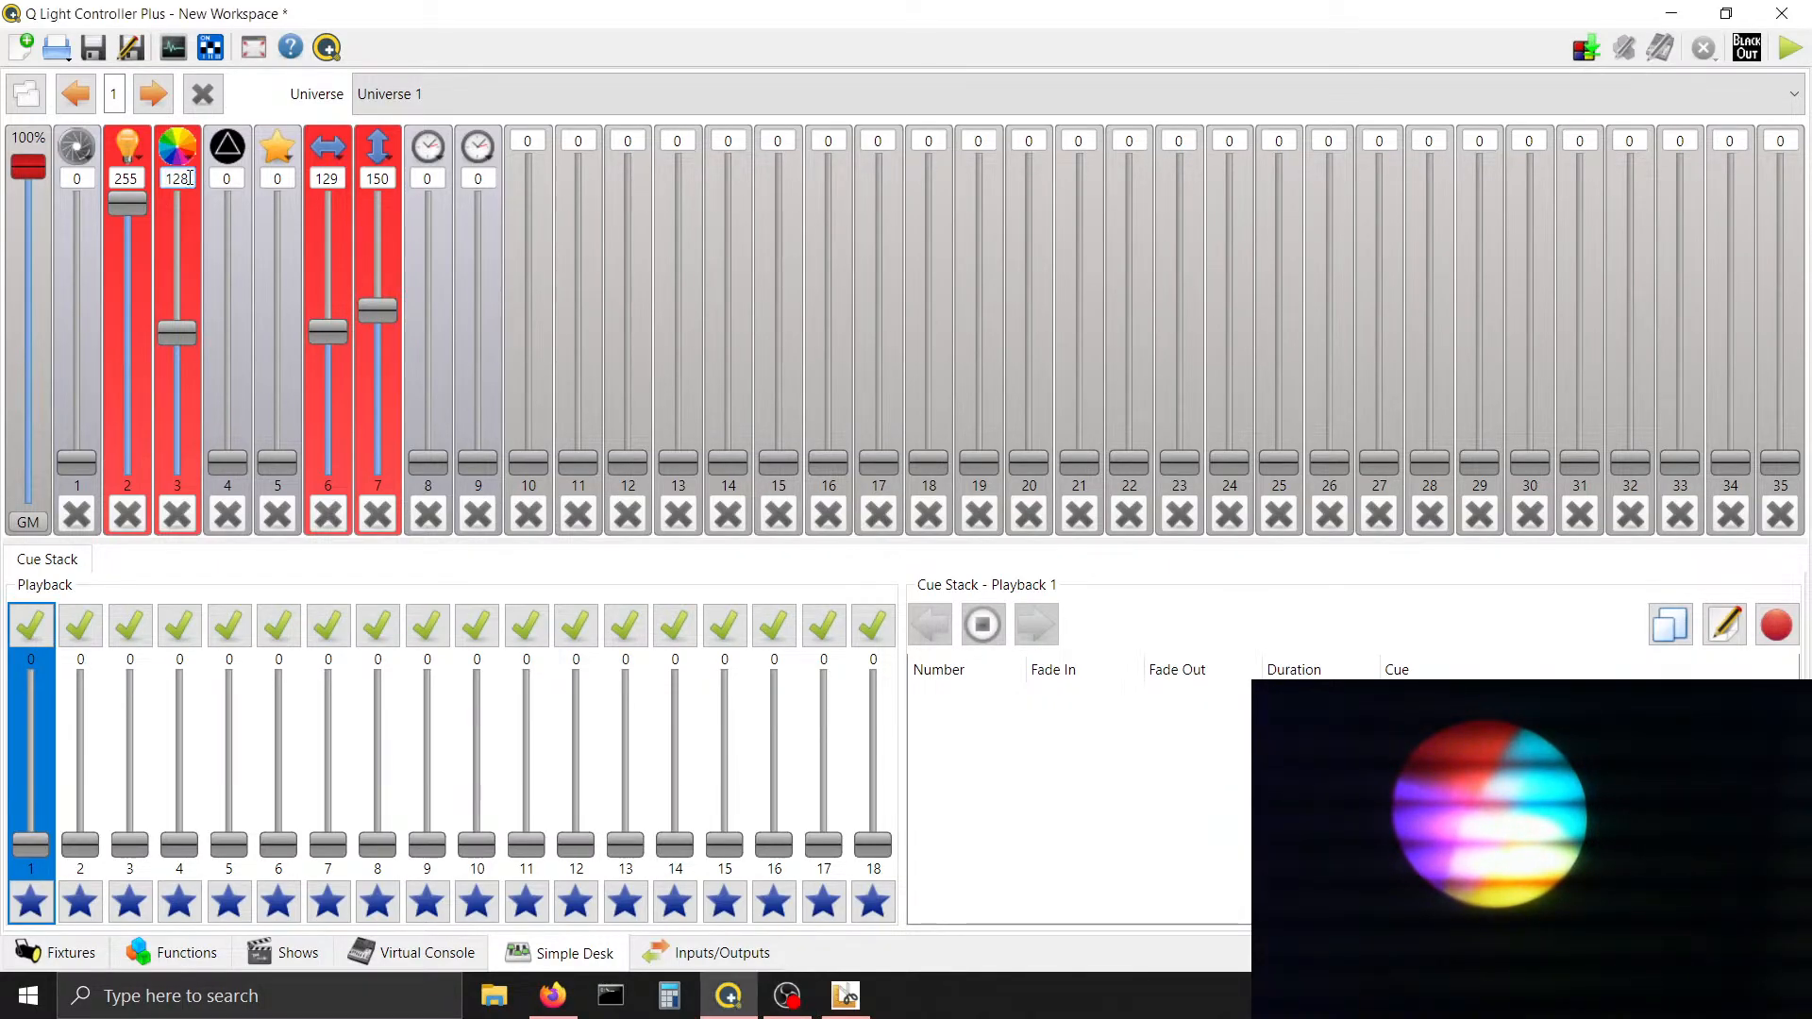
scroll(190, 178, "down", 2)
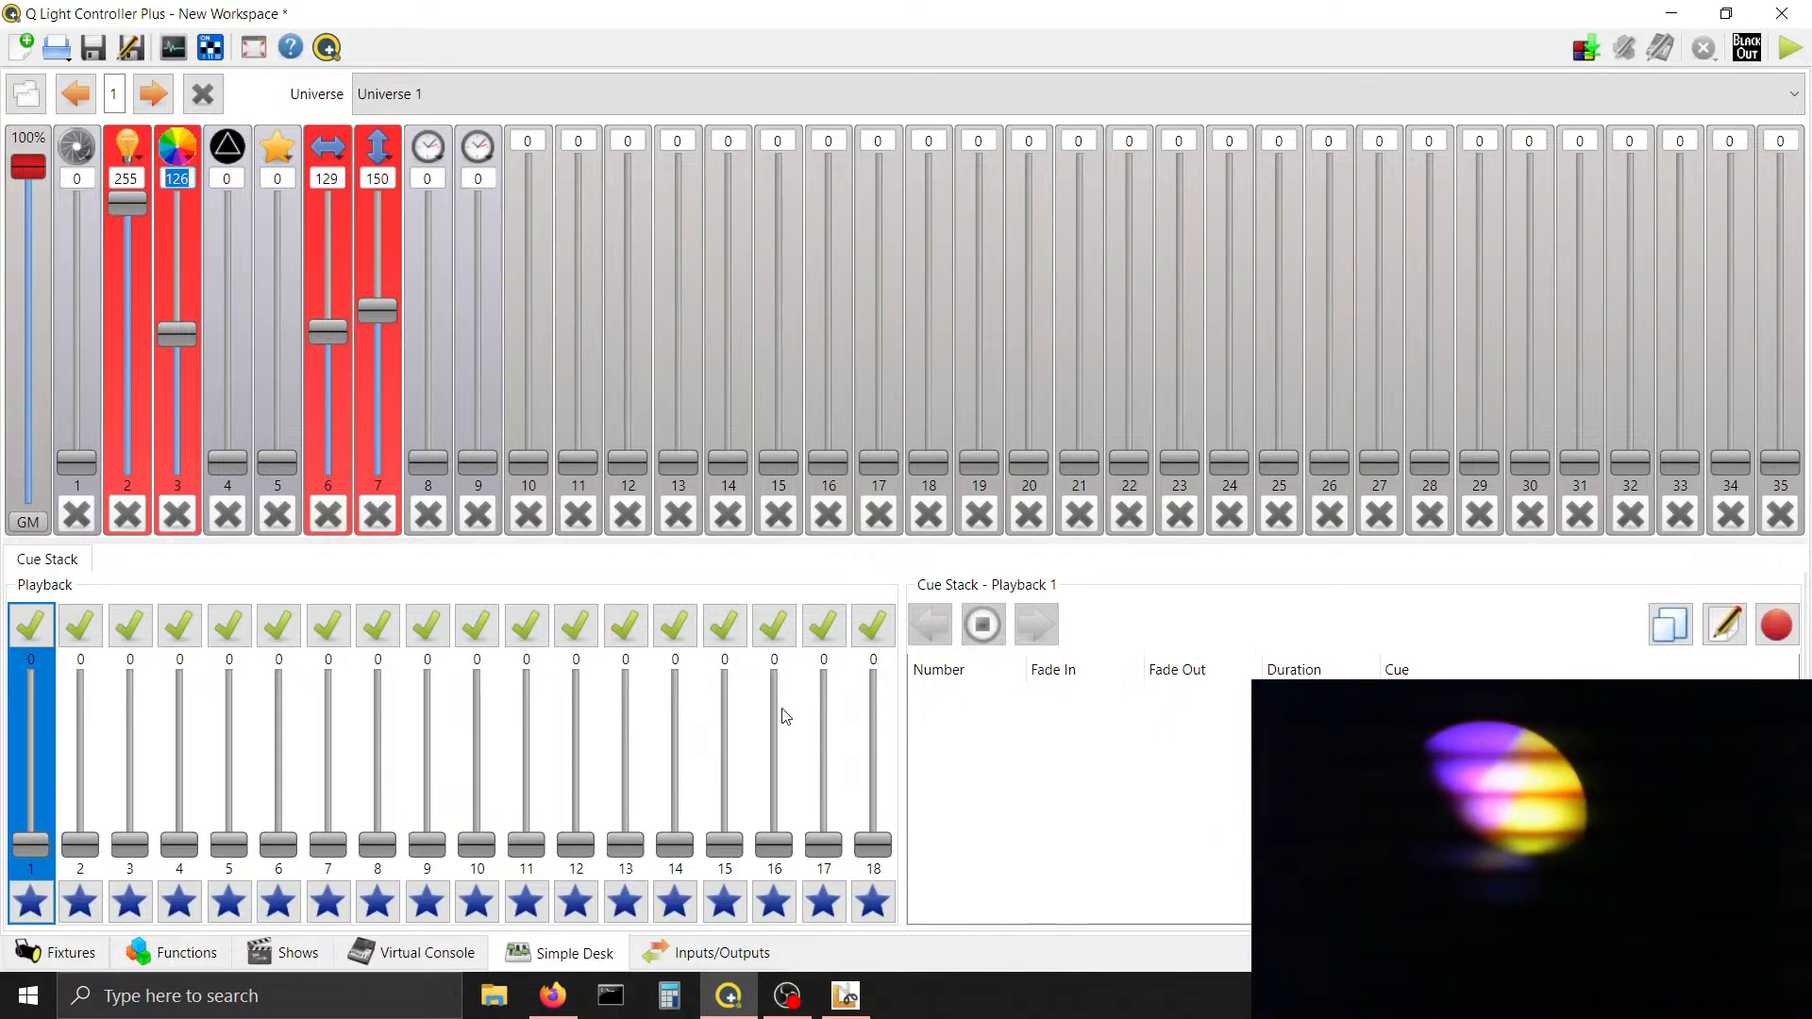
left_click(848, 997)
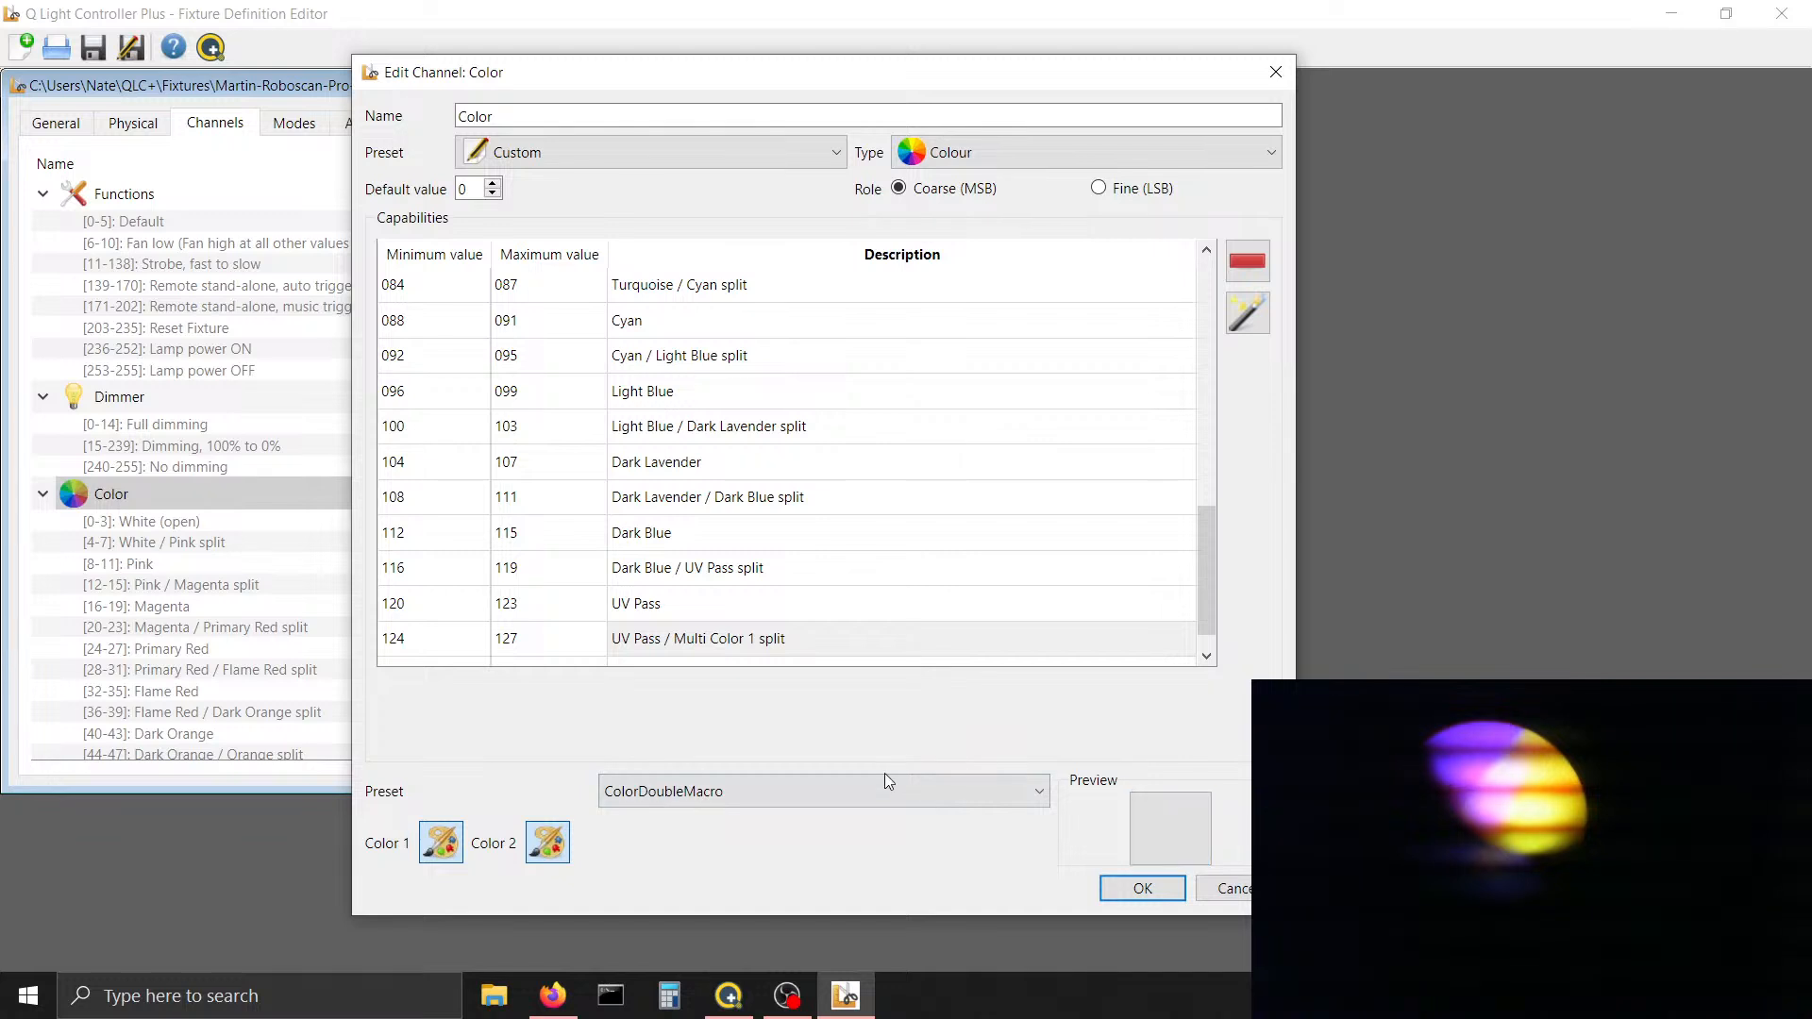
Set the first colour of the UV Pass / Multi Color 1 split to magenta pink #e8008b
left_click(428, 848)
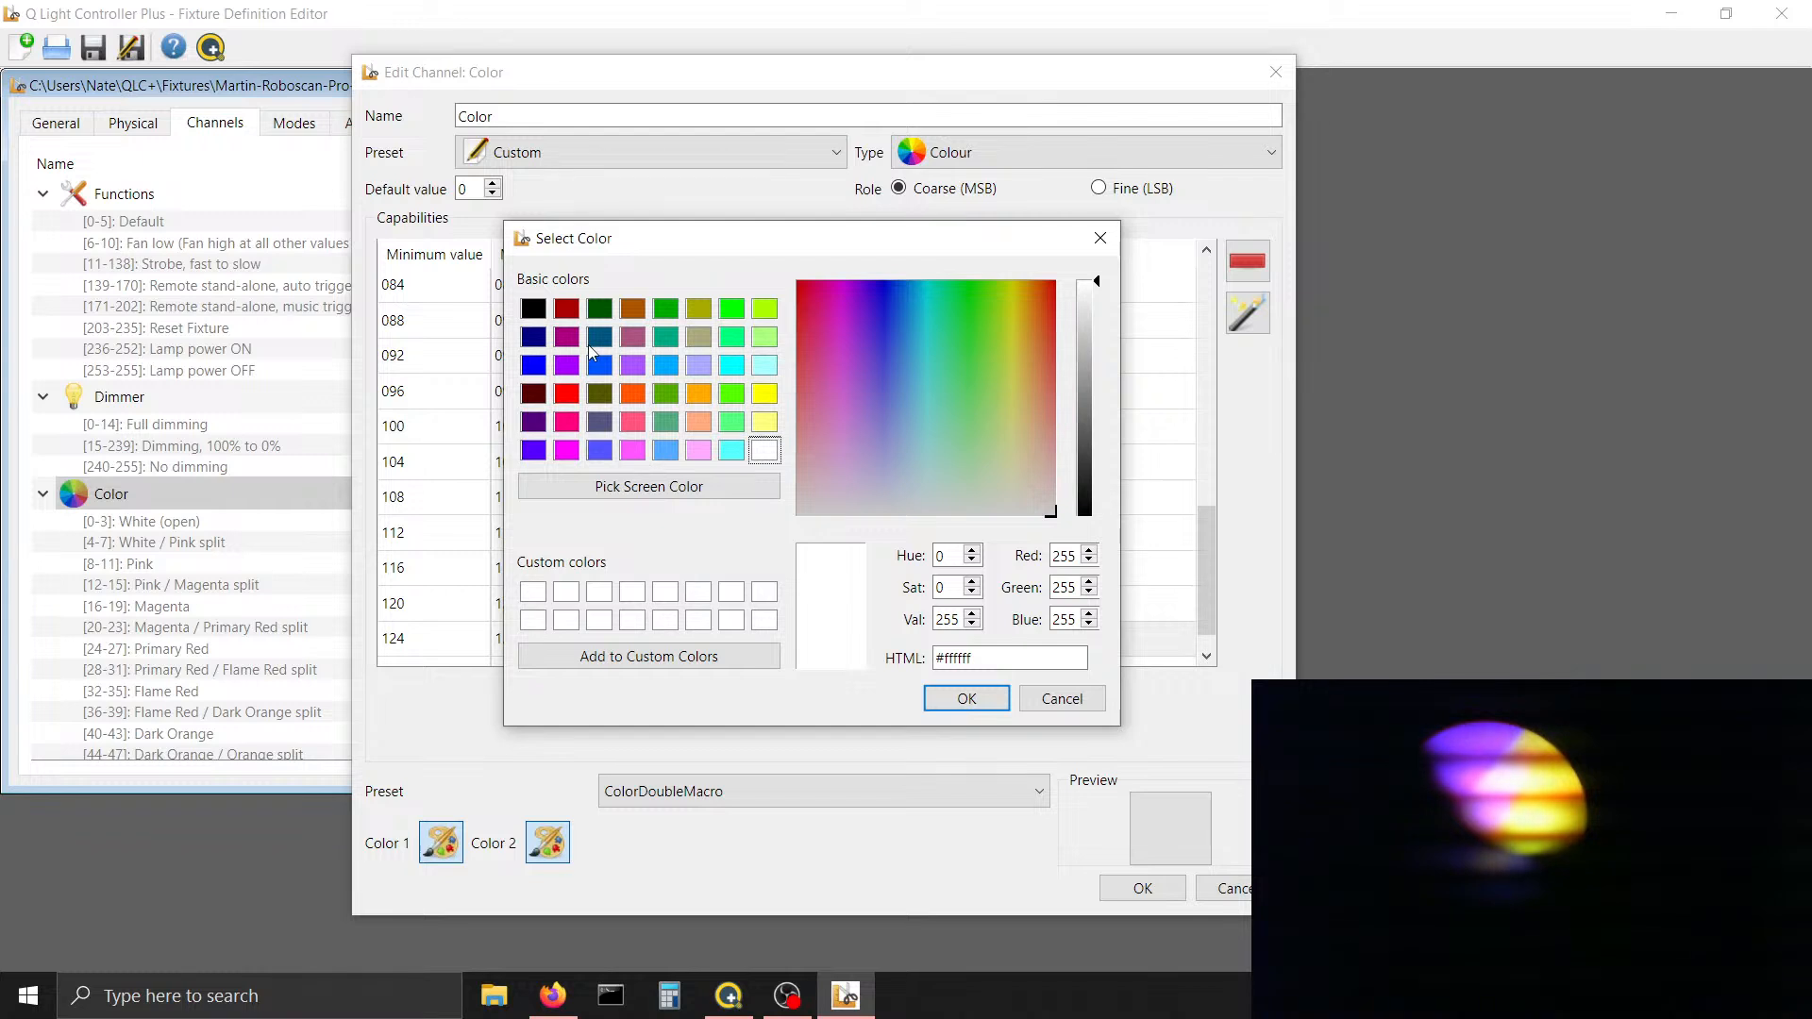
left_click(567, 366)
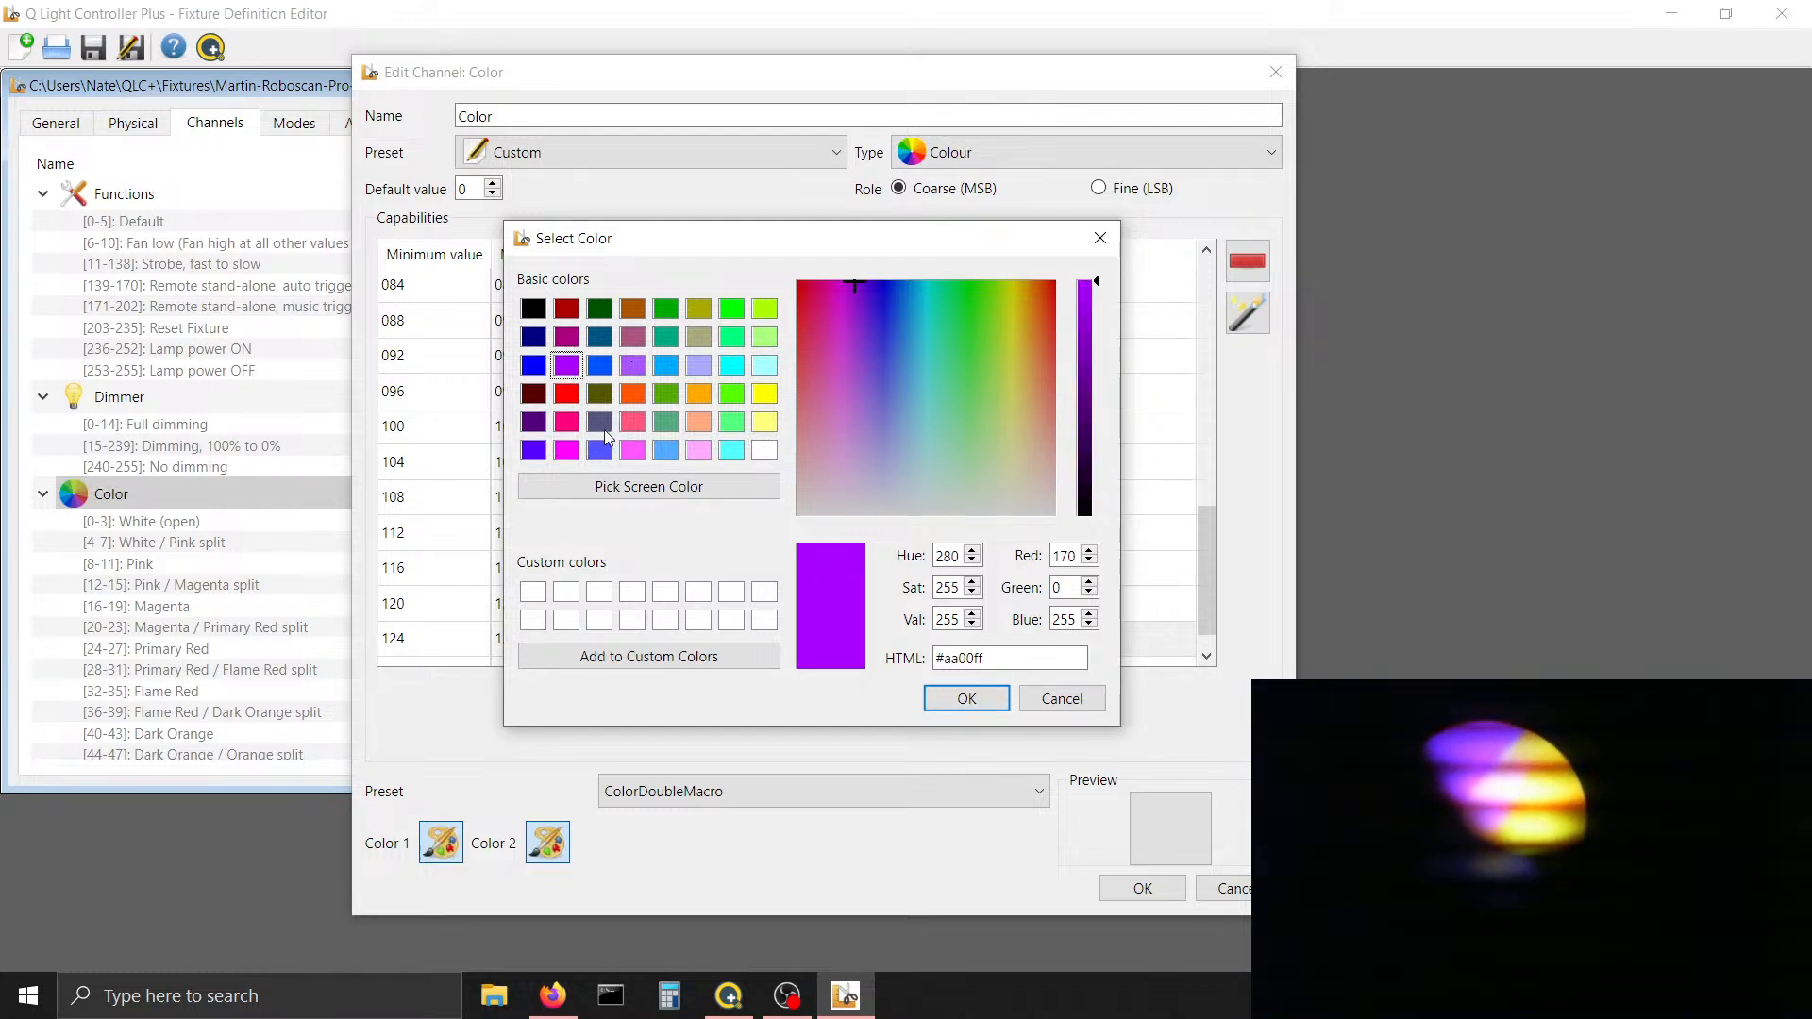
left_click(568, 451)
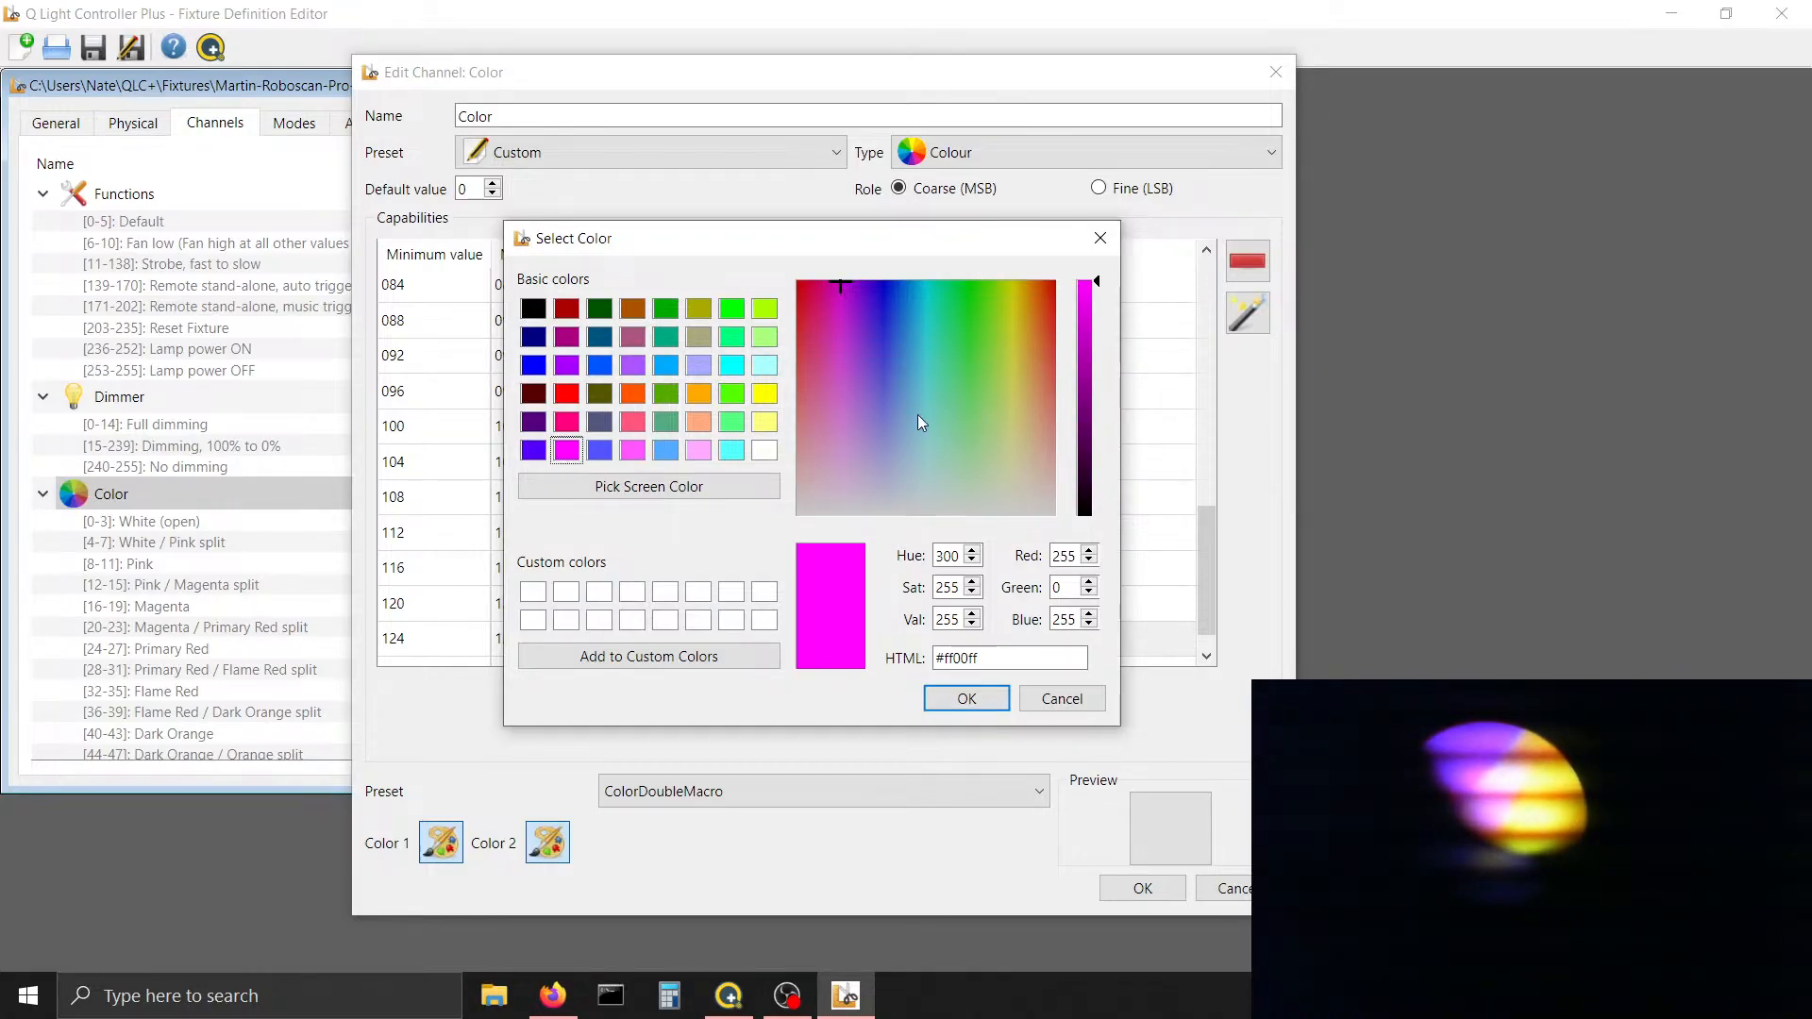
left_click_drag(833, 280, 823, 282)
mouse_move(1077, 286)
left_mouse_down()
mouse_move(1103, 330)
mouse_move(1097, 302)
left_mouse_up()
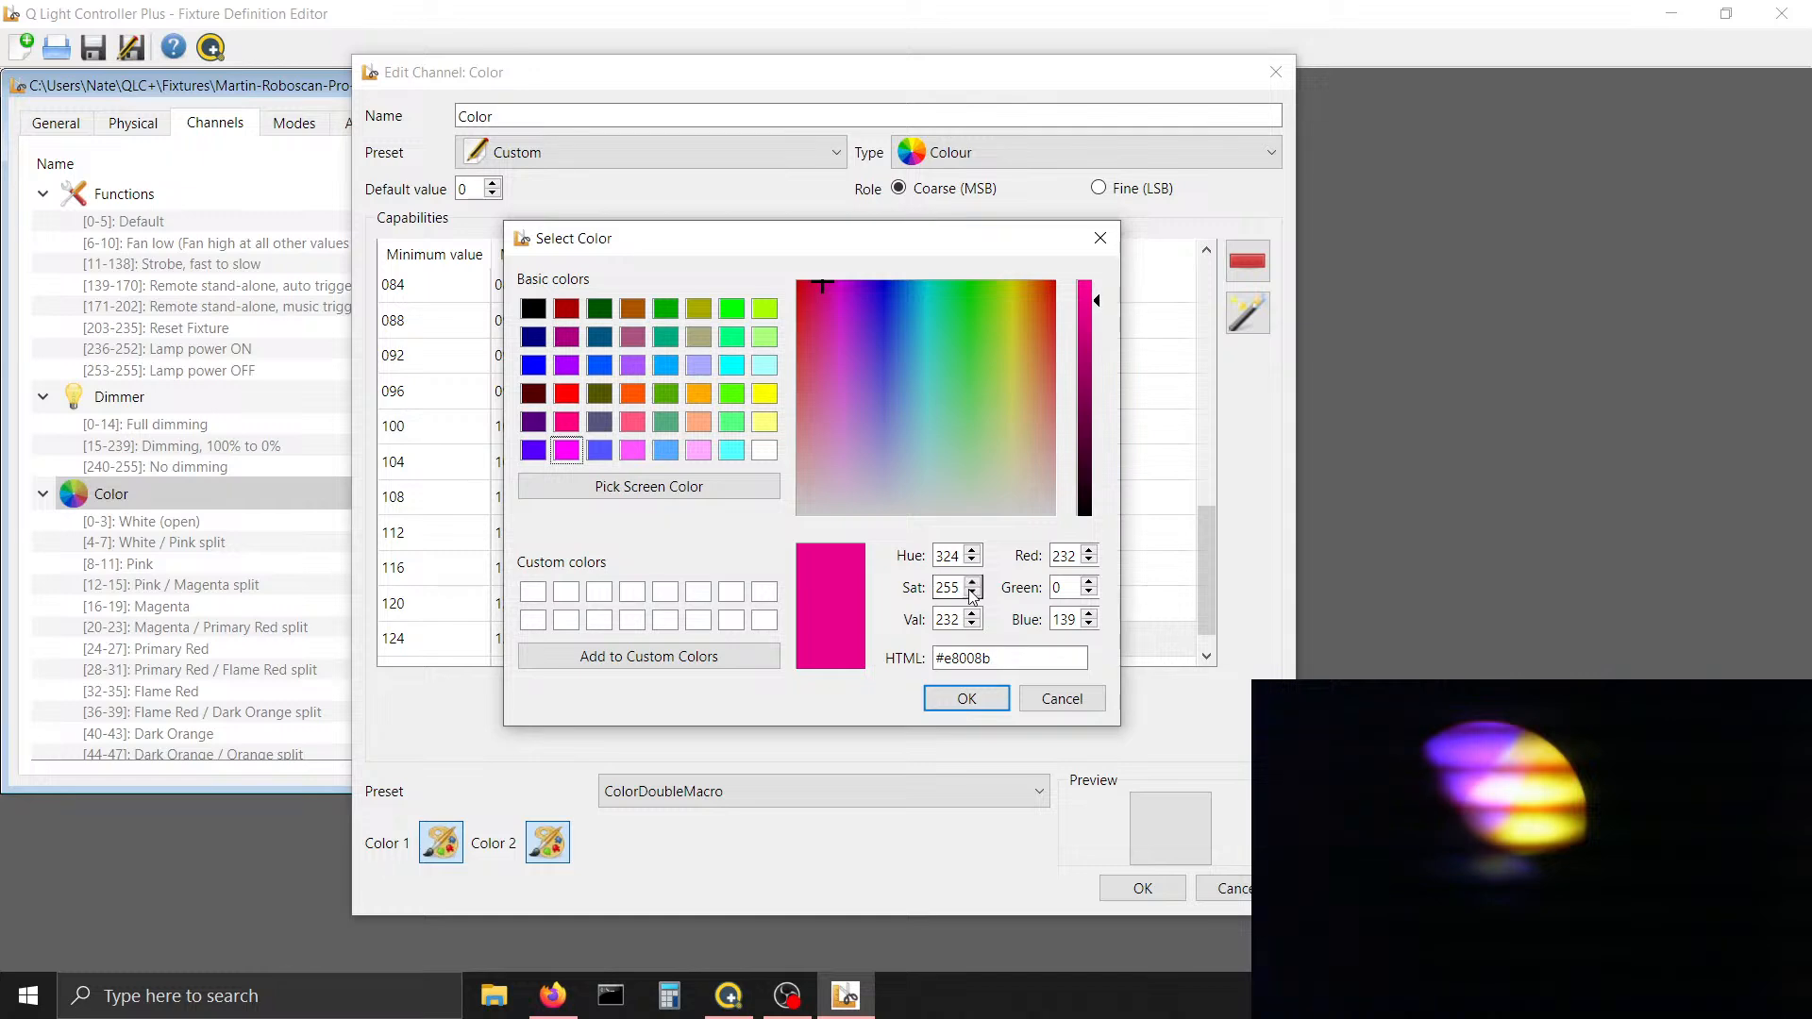
left_click(954, 704)
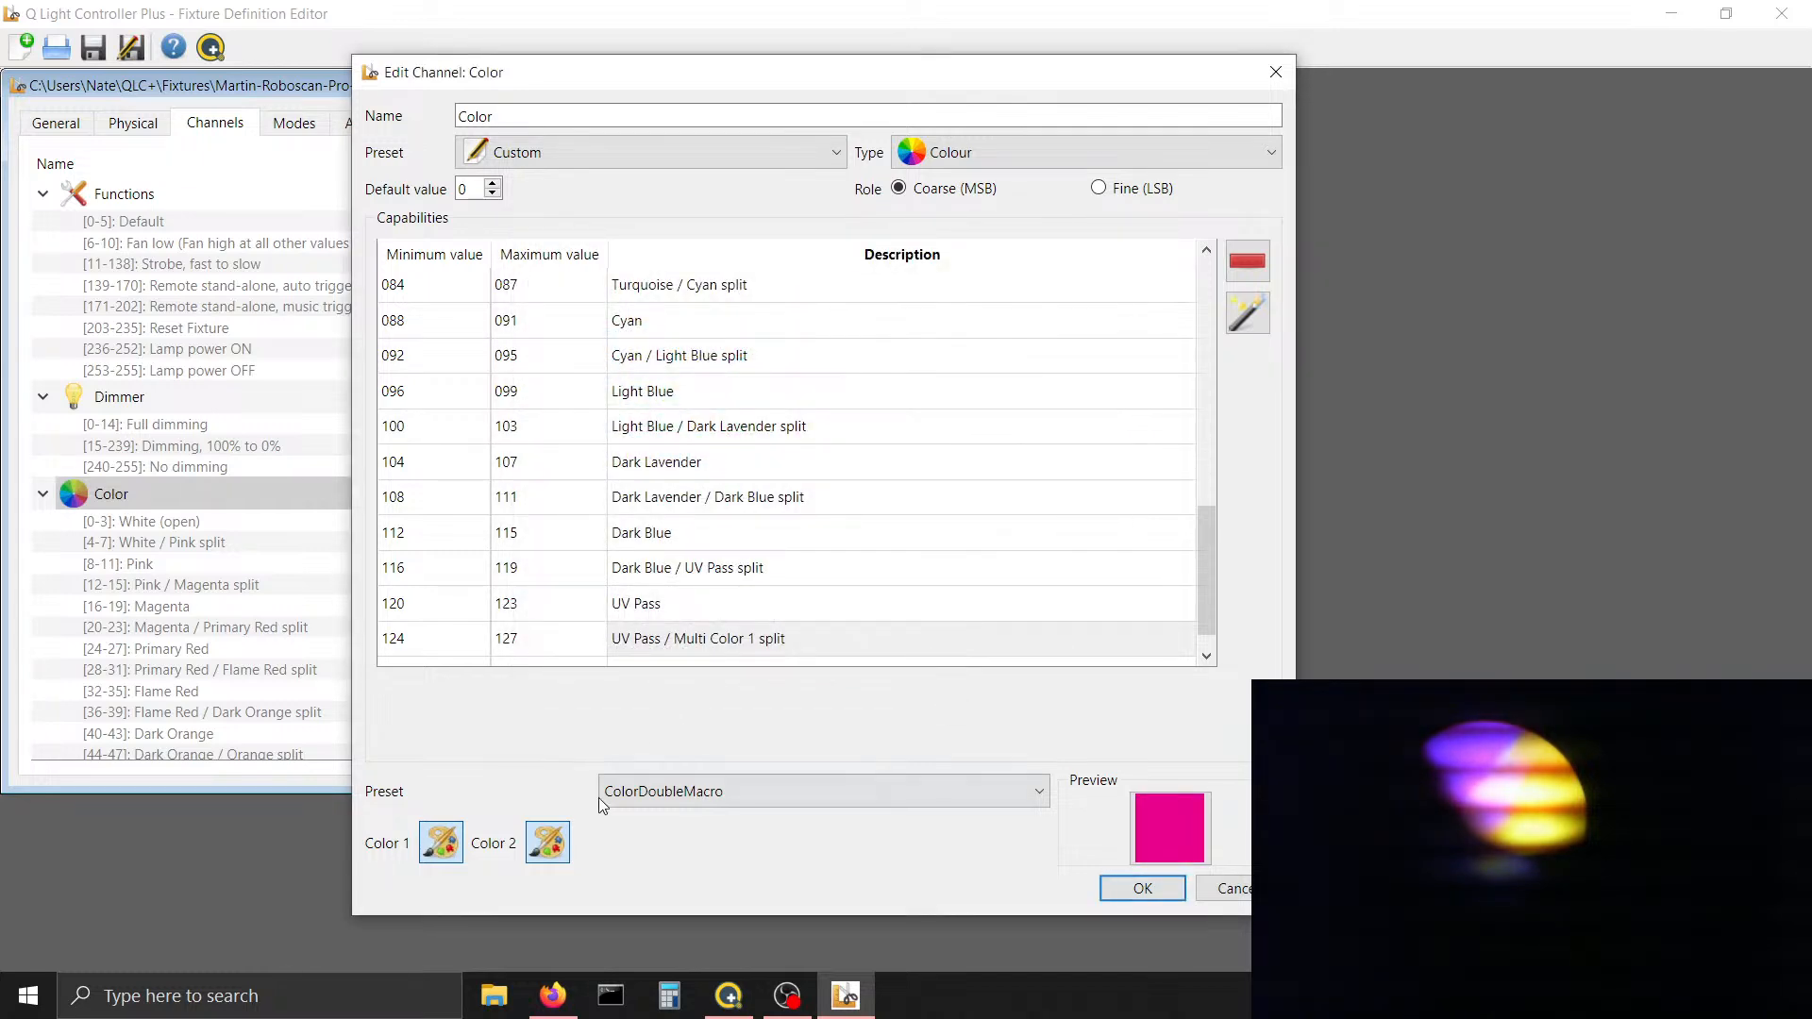
Set the second colour of the UV Pass / Multi Color 1 split to golden yellow #ffd500
left_click(548, 843)
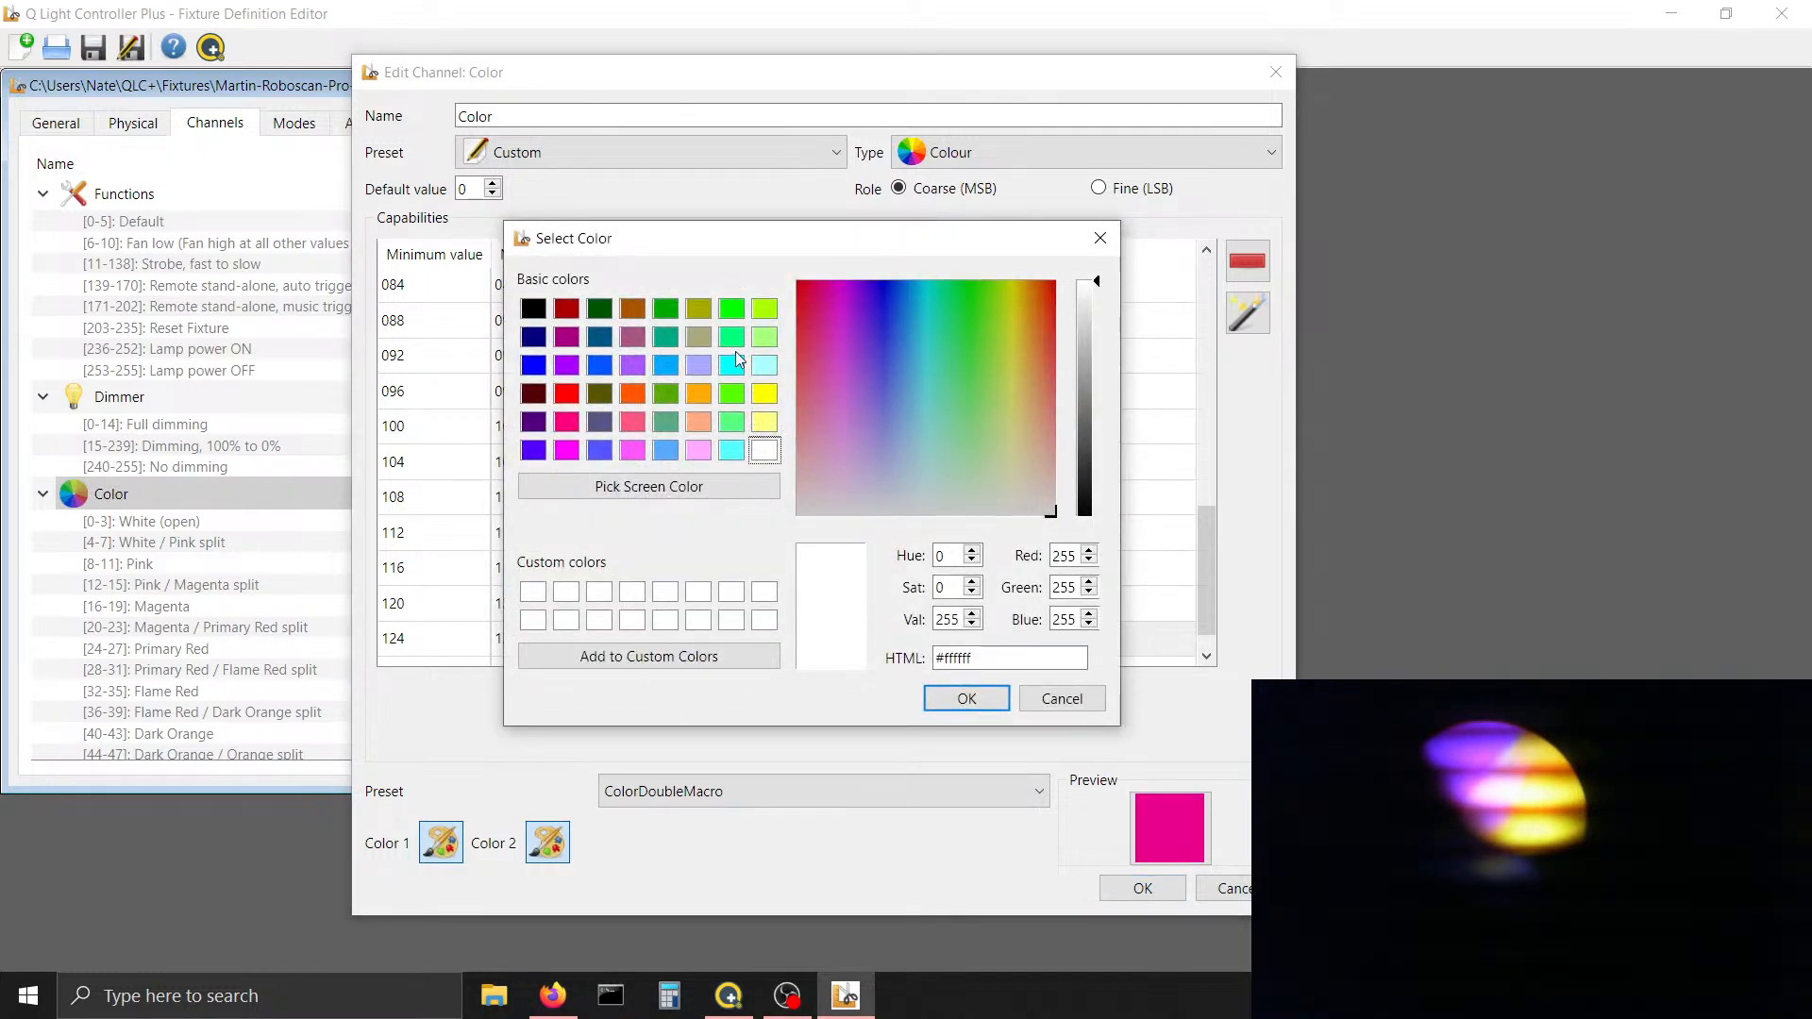
left_click(764, 395)
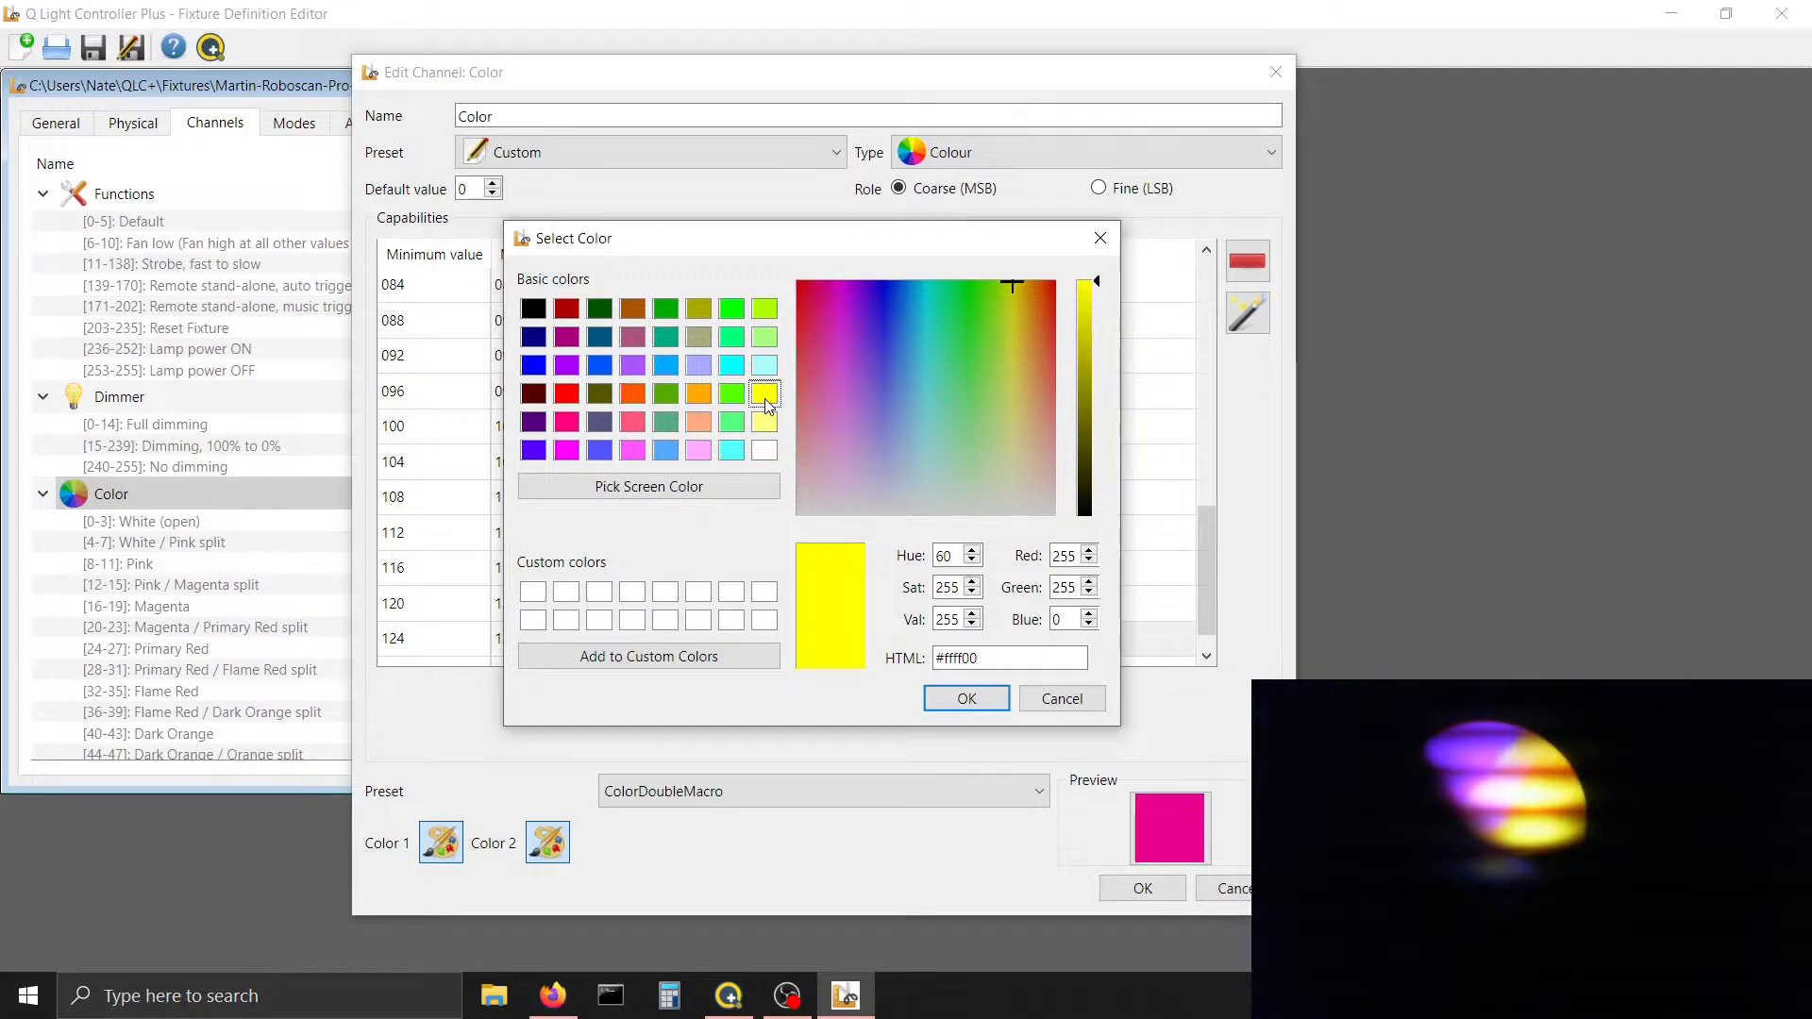
left_click(1019, 282)
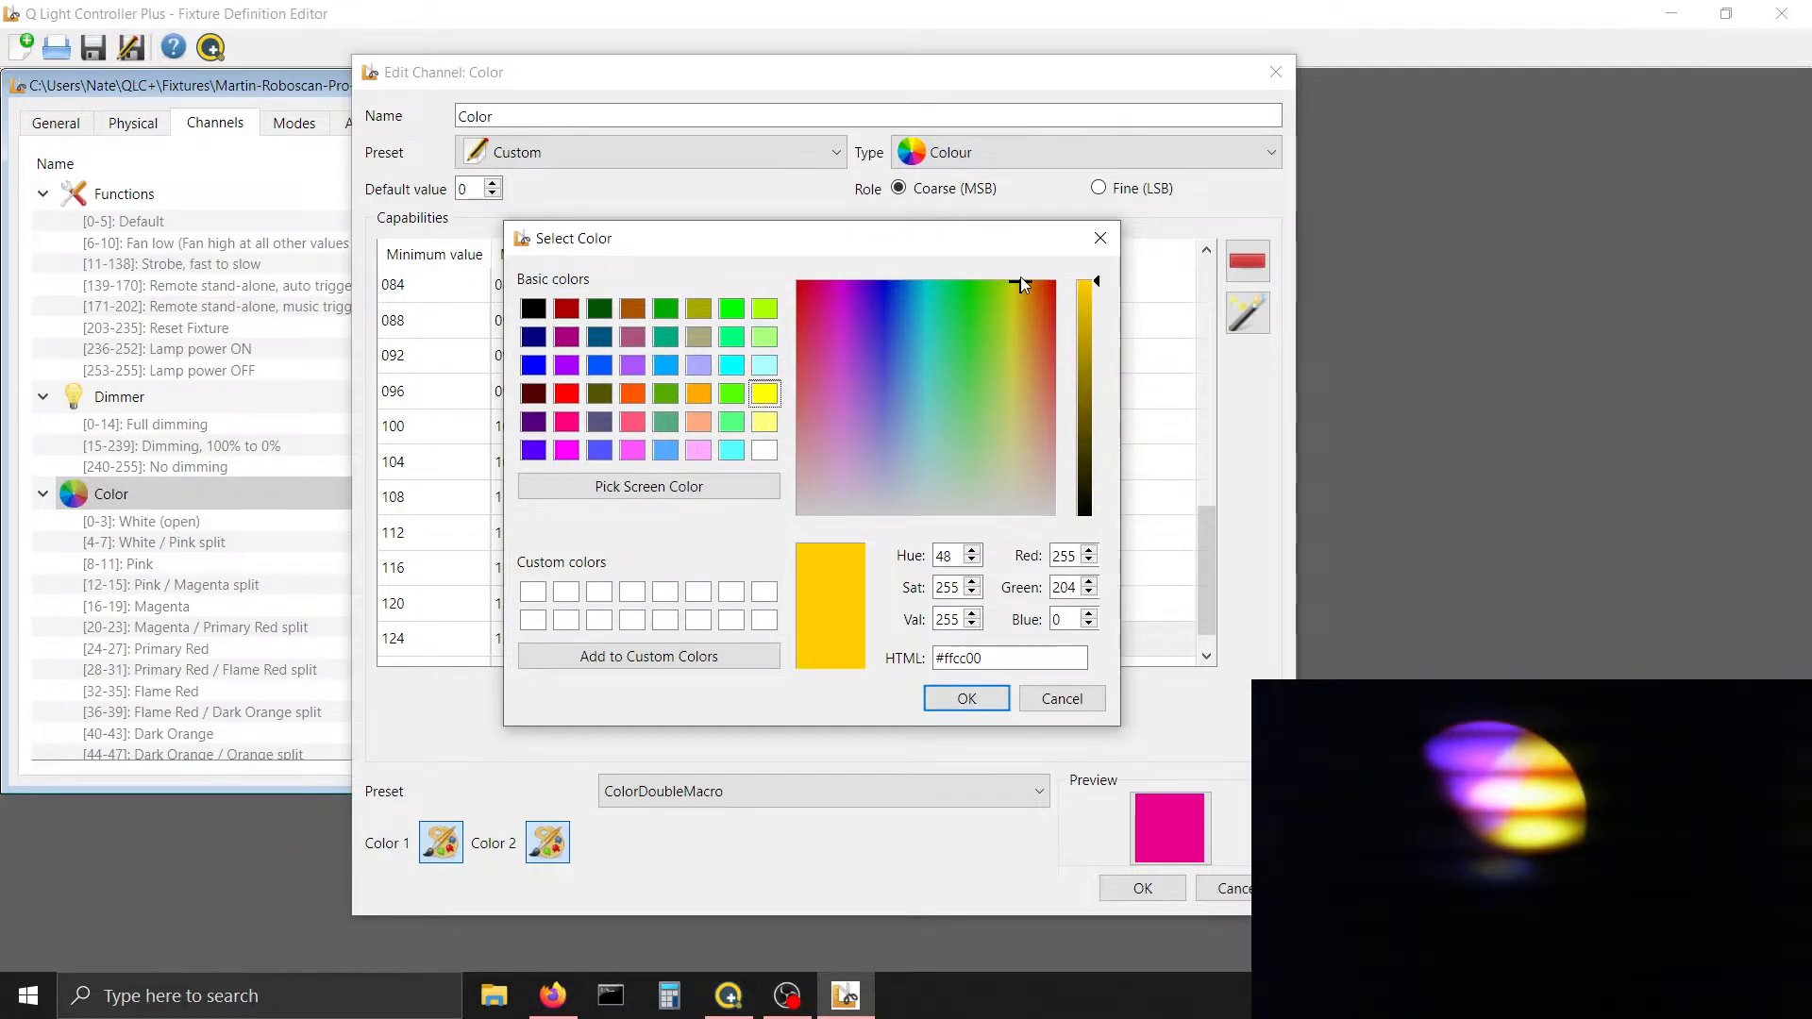
left_click(1017, 280)
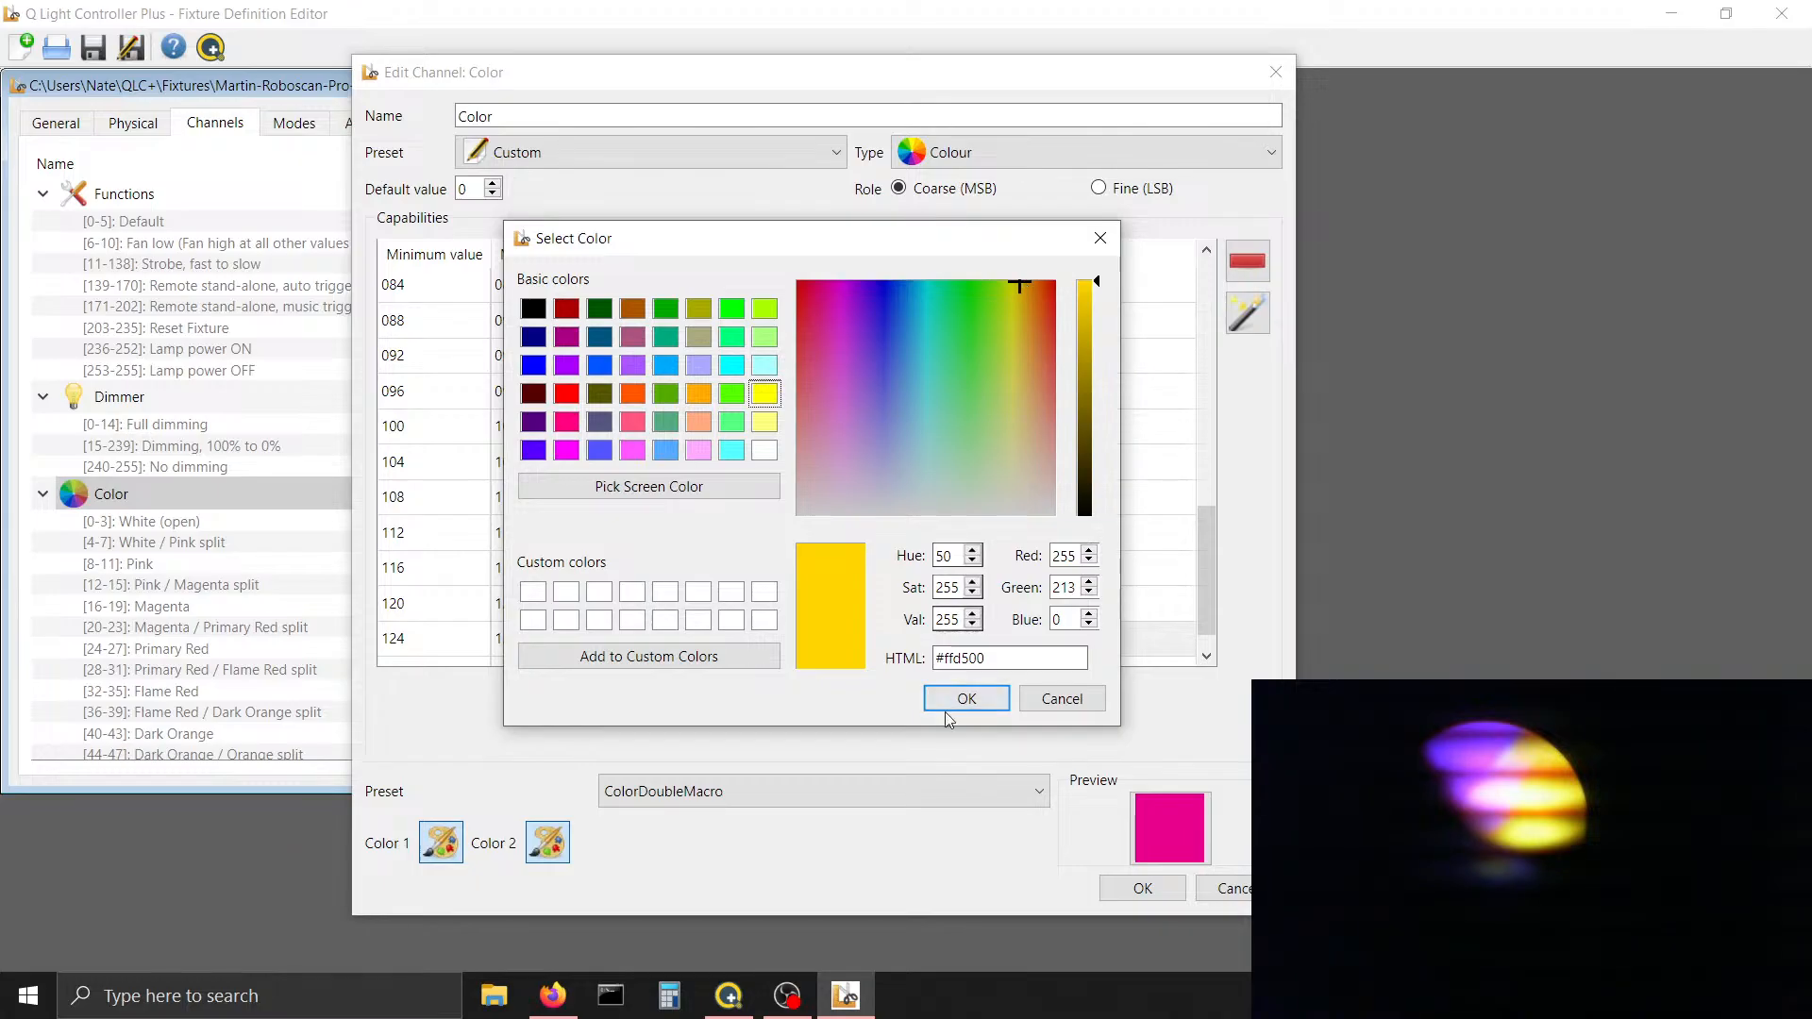
left_click(959, 697)
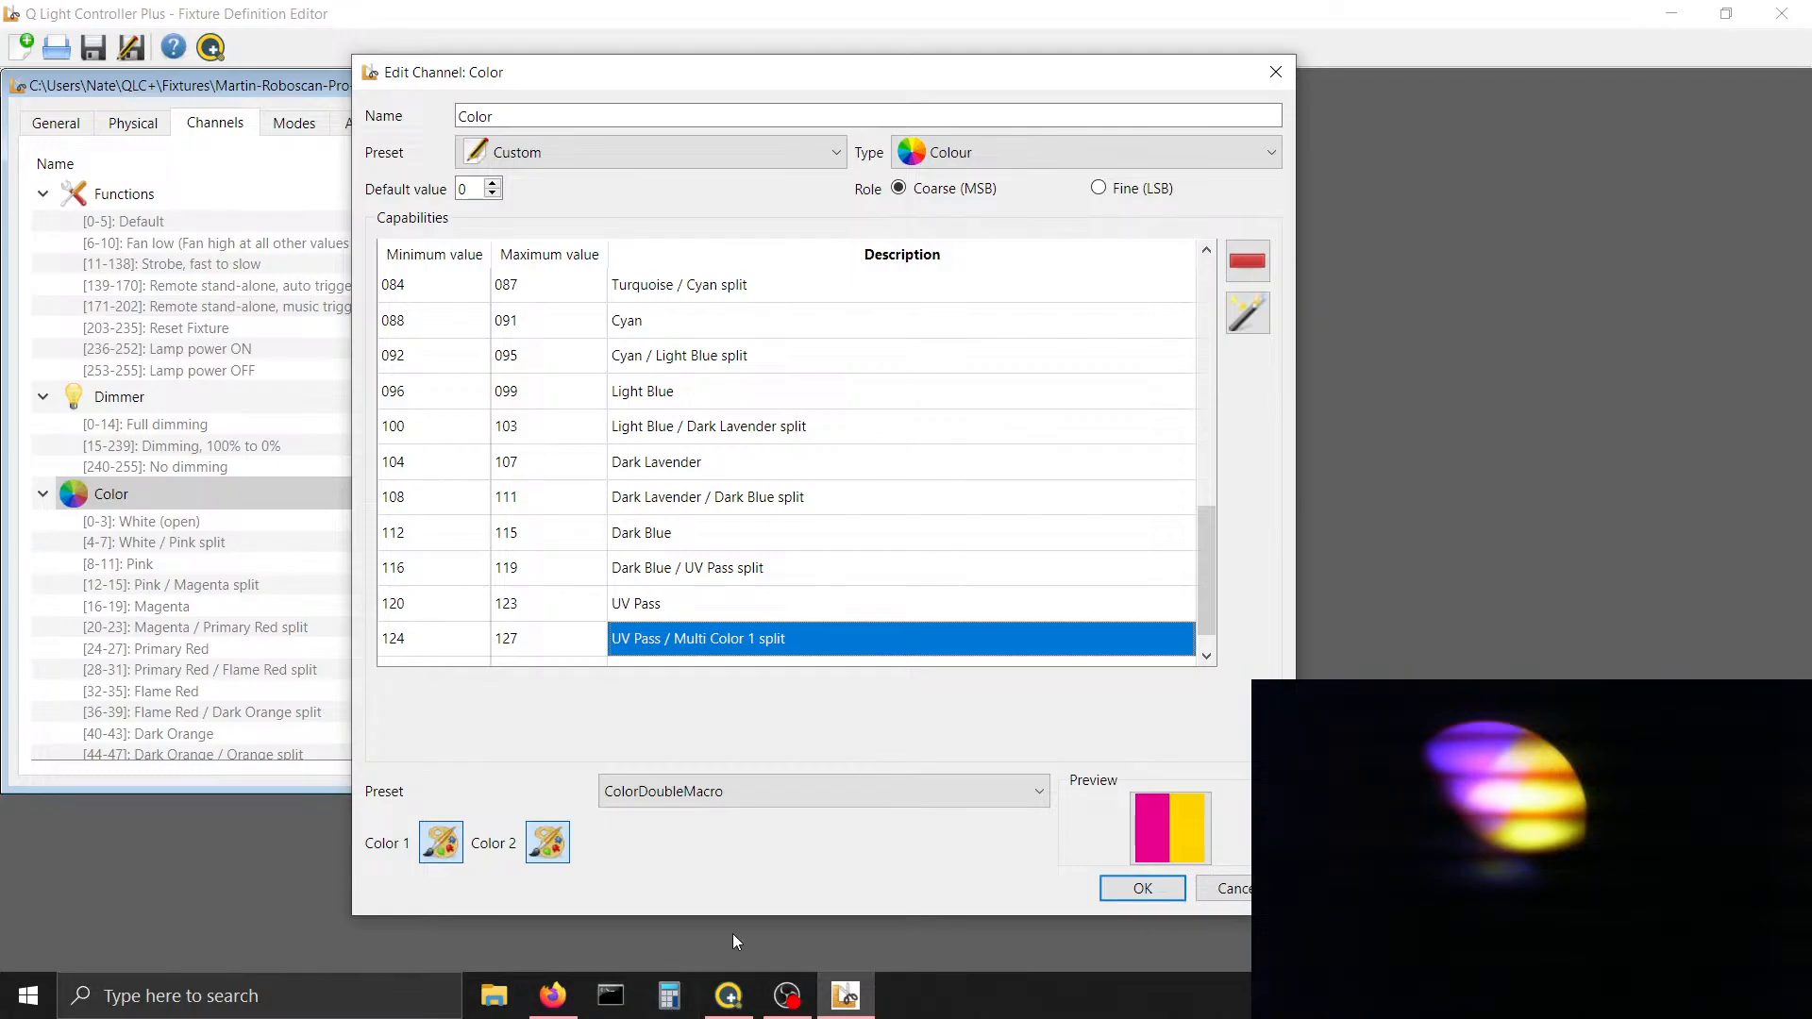
Add a new capability row with the range 128 to 255 after the UV Pass / Multi Color 1 split
key("Tab")
key("Tab")
key("Tab")
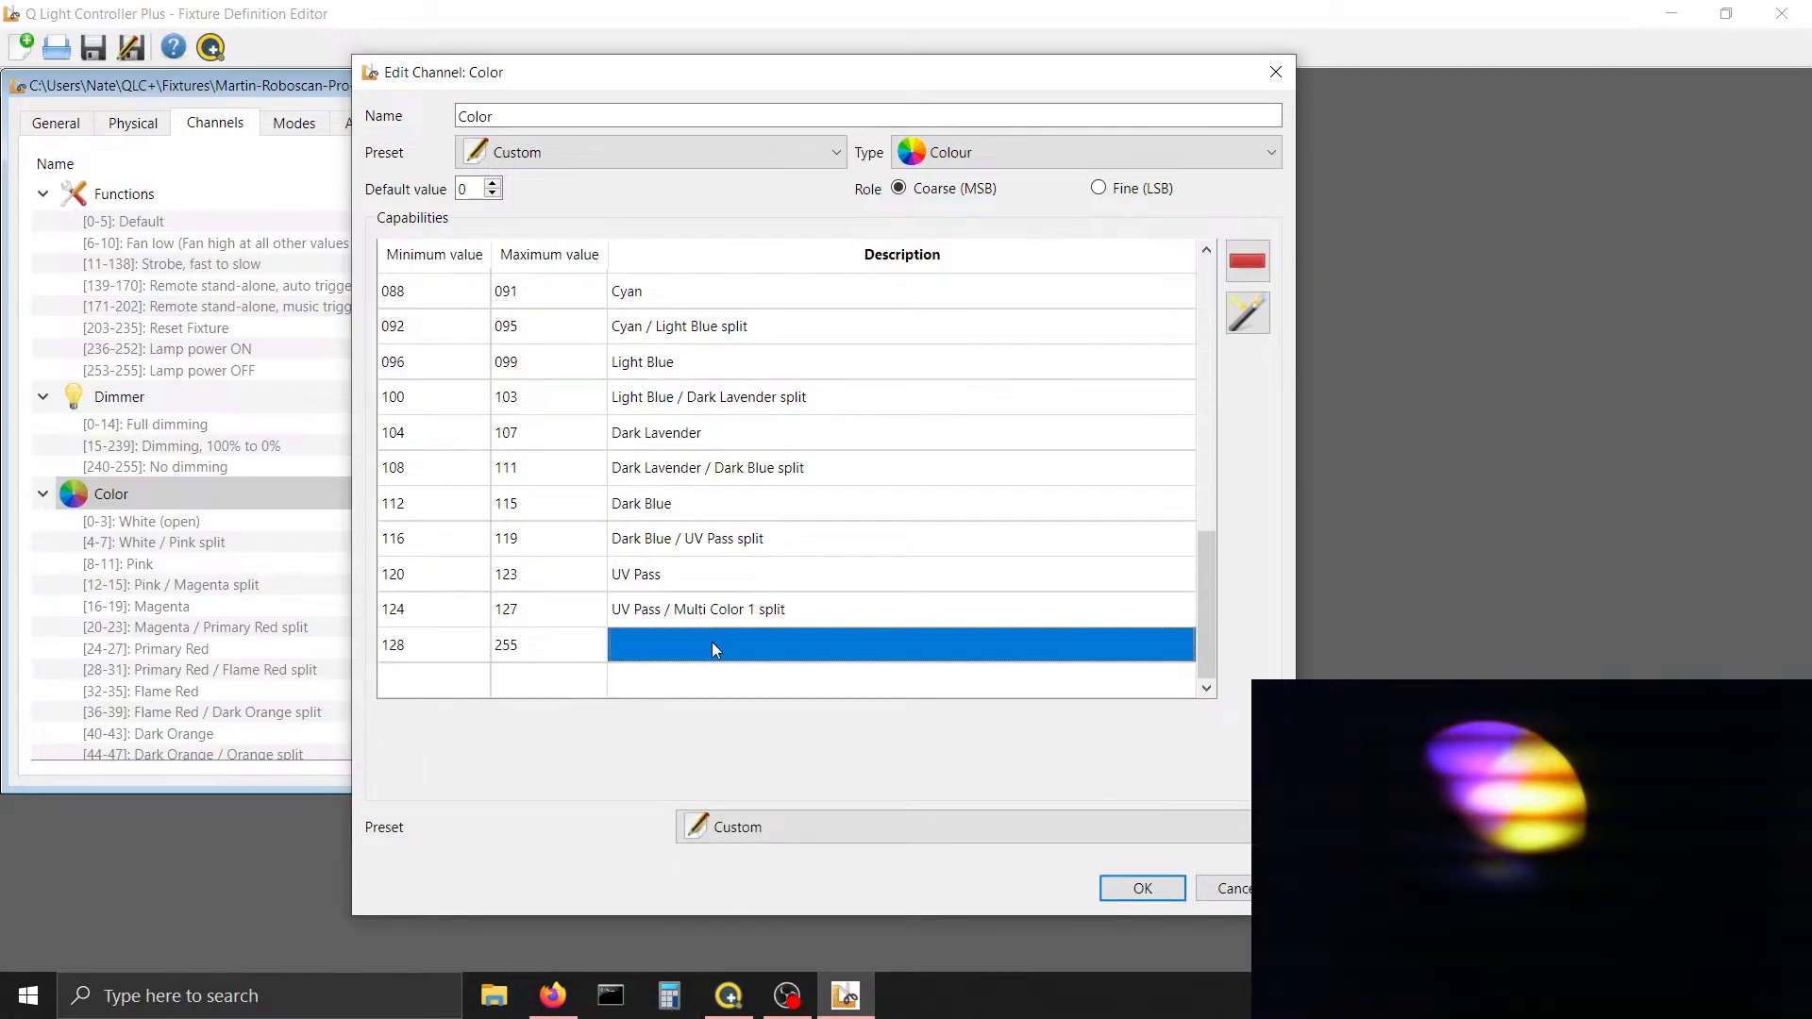
Switch to Q Light Controller Plus and step the colour channel 3 value between 123 and 128, ending at 128, to compare the fixture's output
left_click(729, 996)
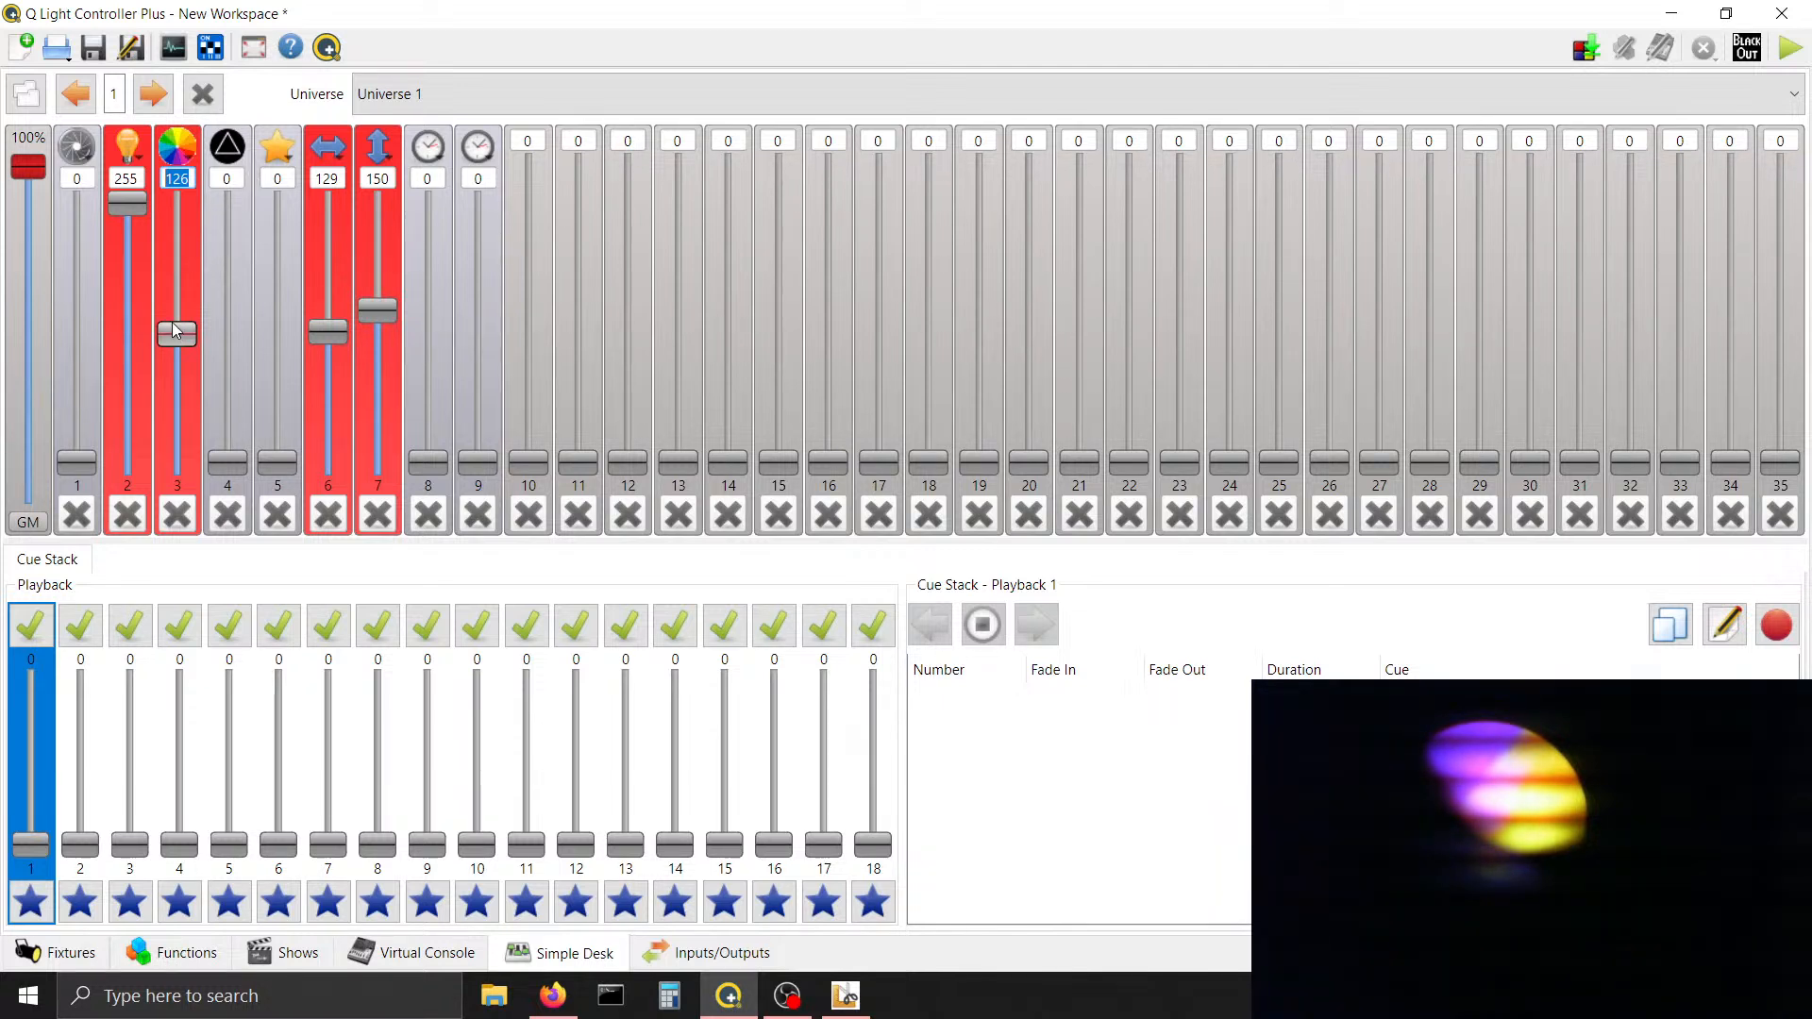
left_click(177, 177)
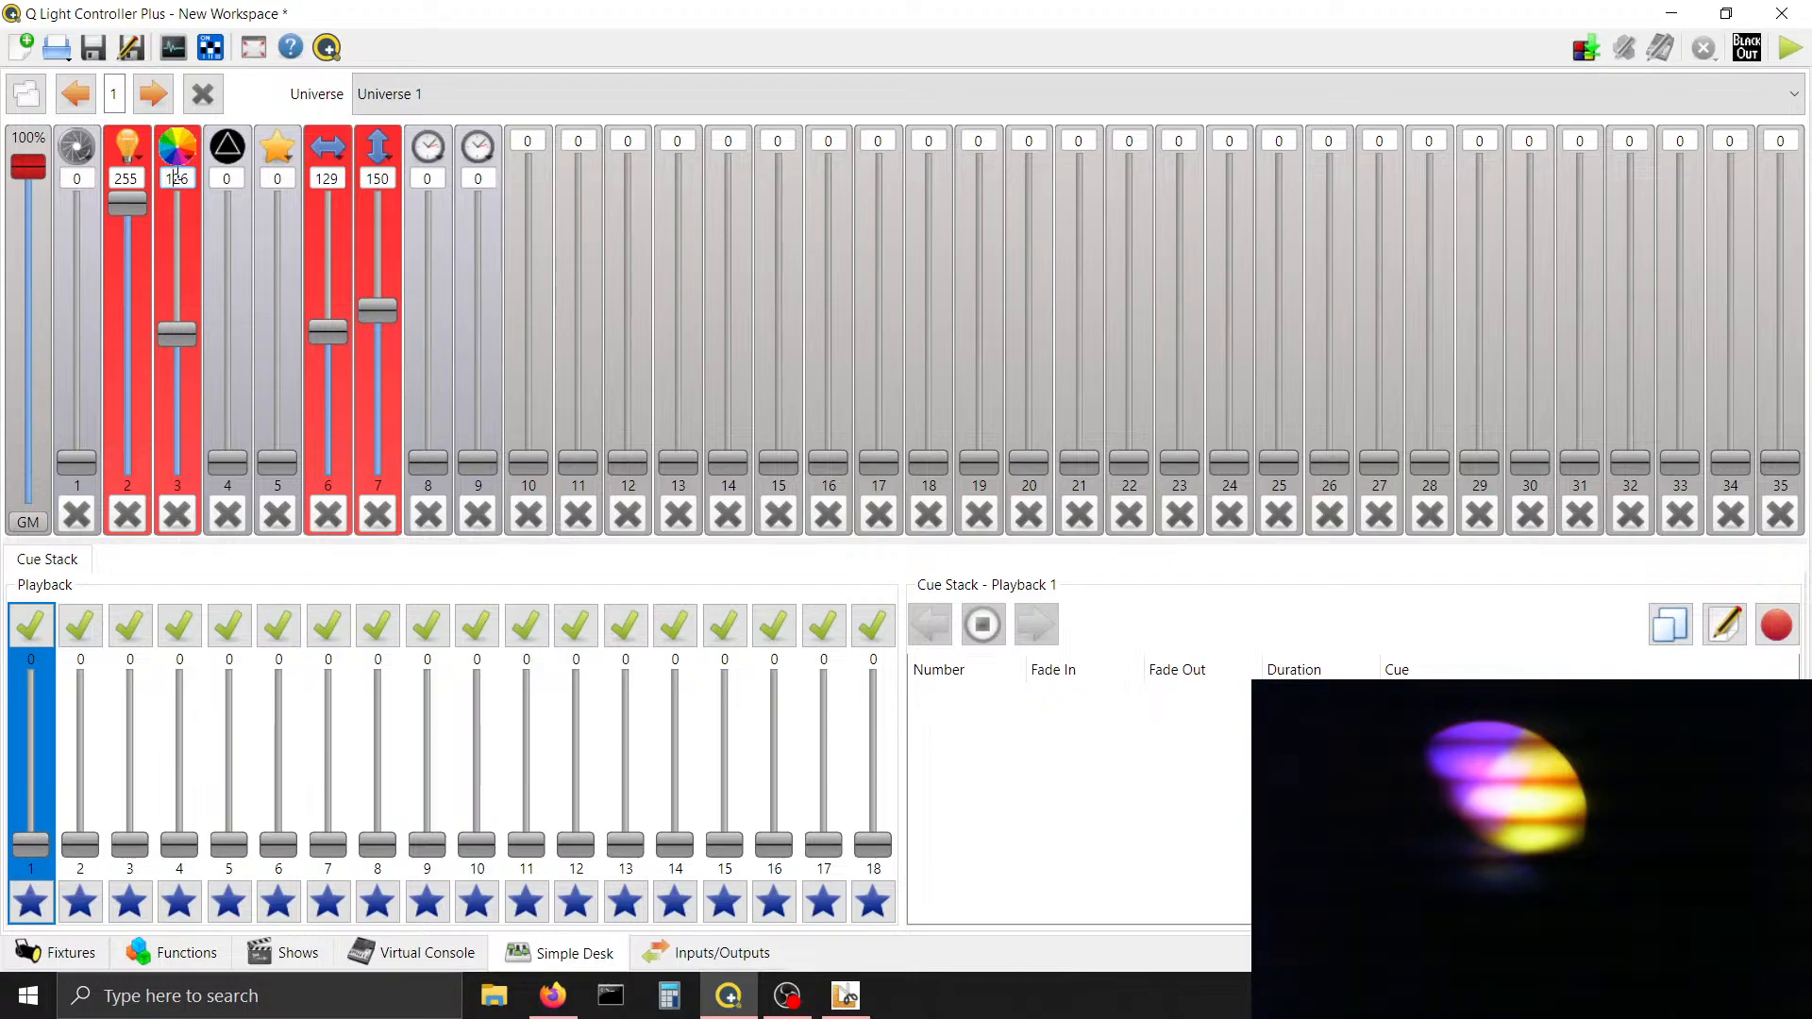
scroll(178, 174, "up", 3)
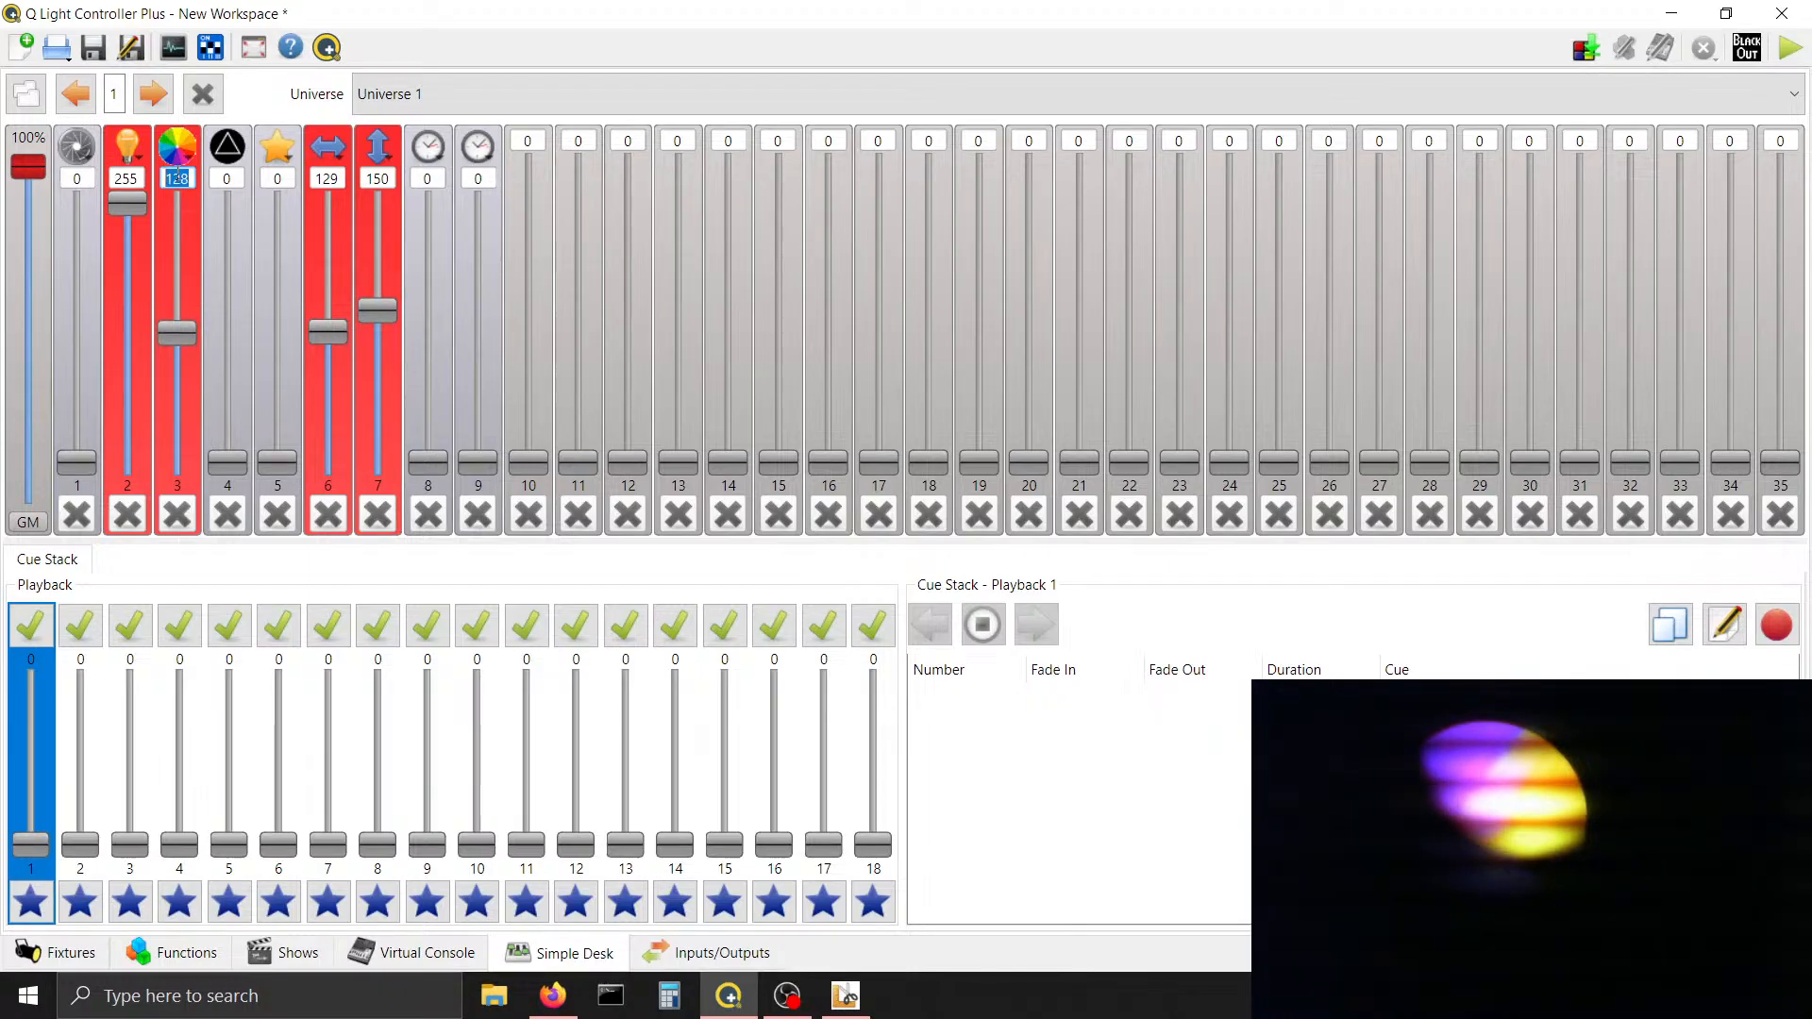
scroll(178, 175, "down", 4)
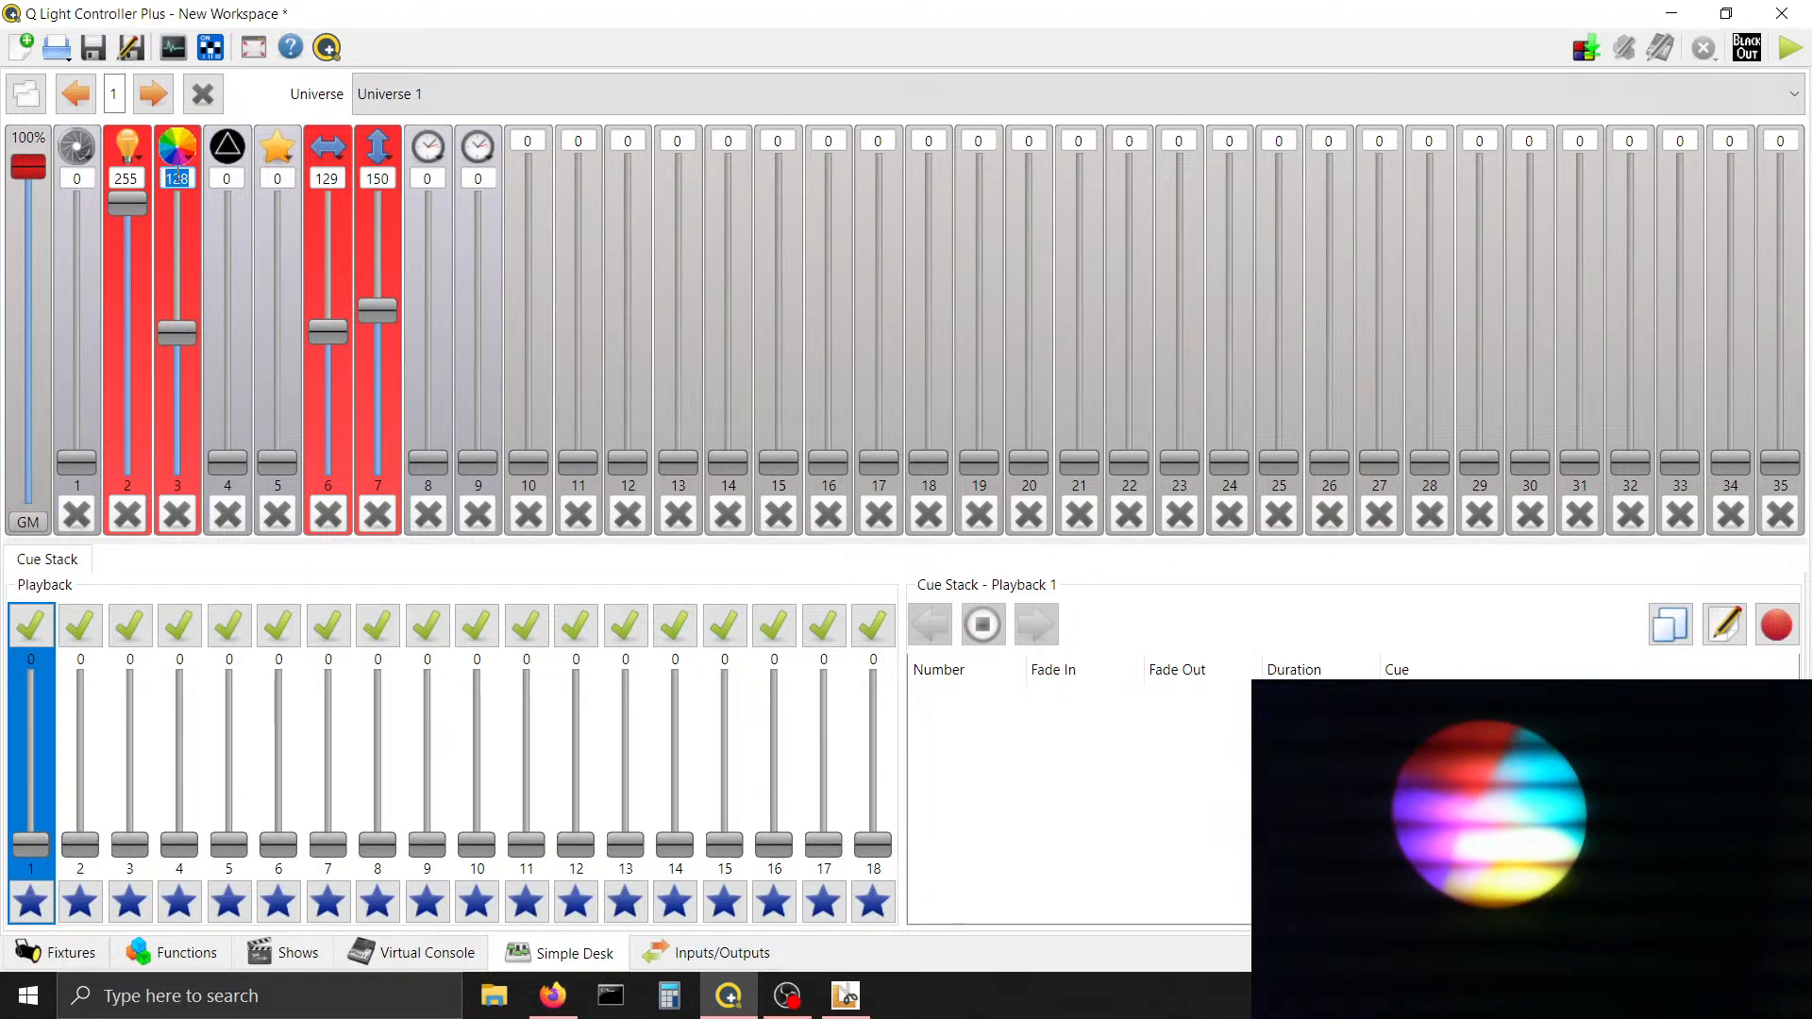
scroll(177, 175, "down", 3)
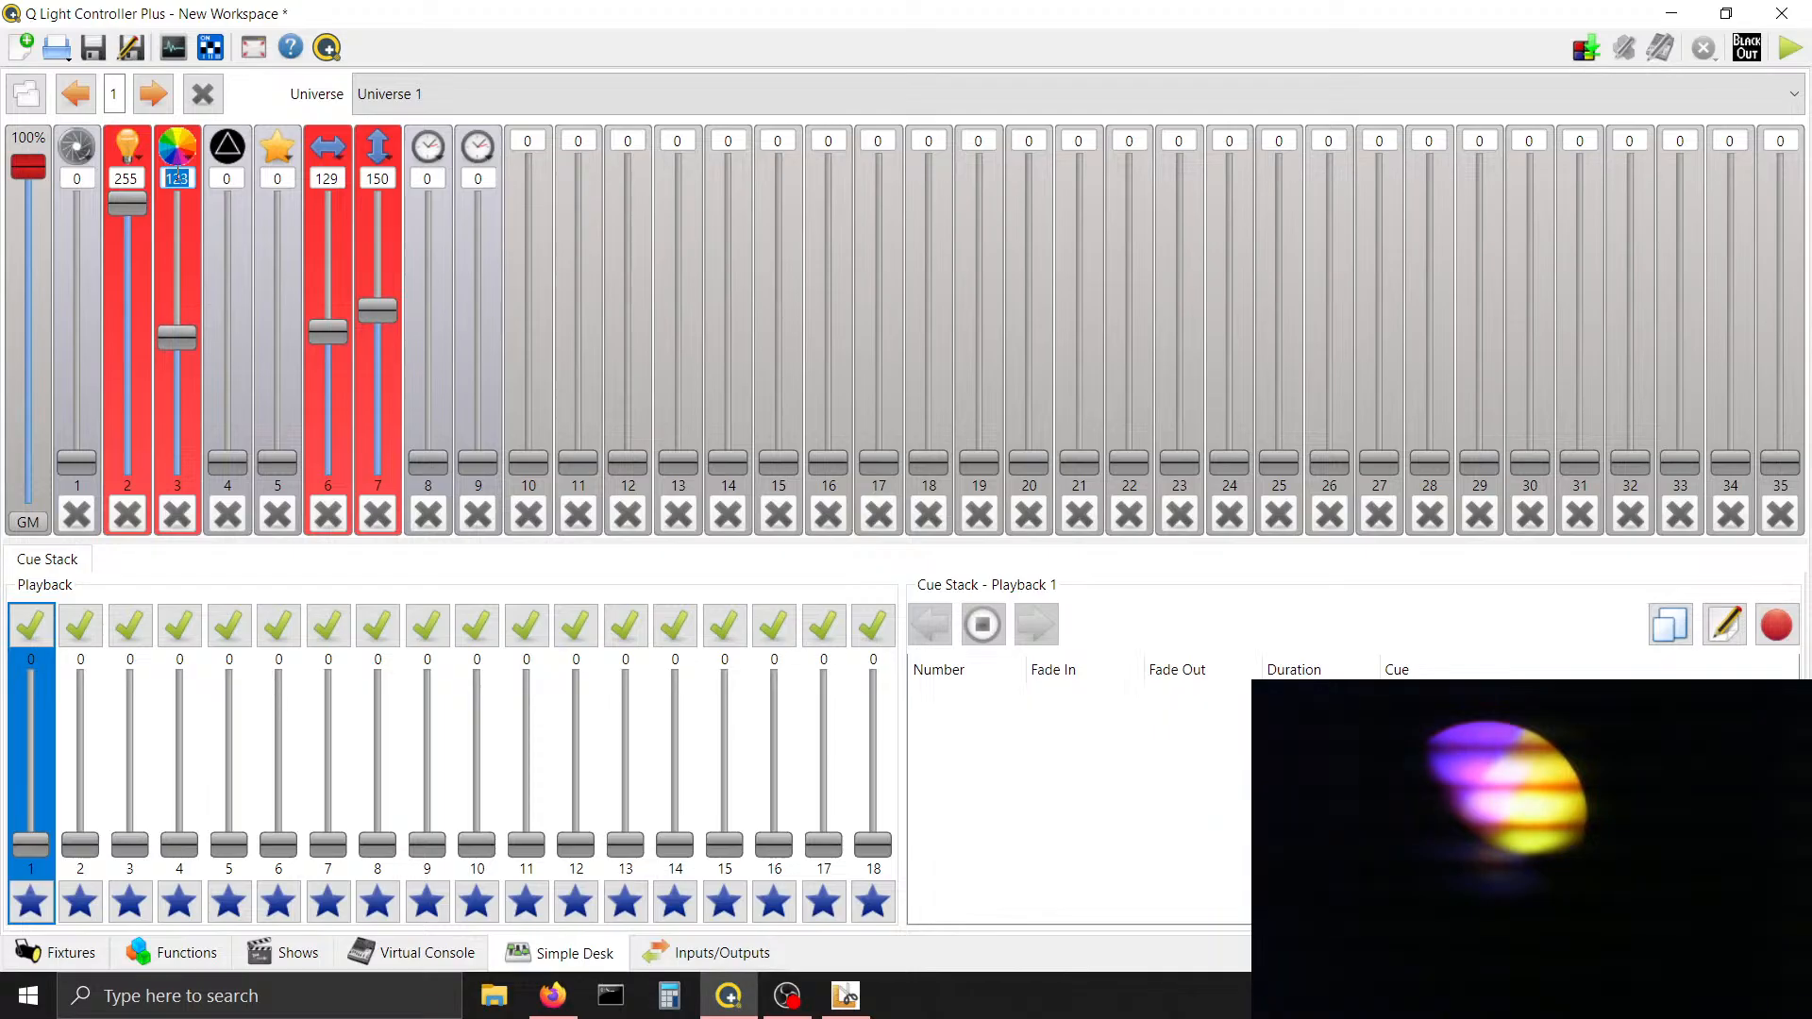
scroll(178, 175, "up", 4)
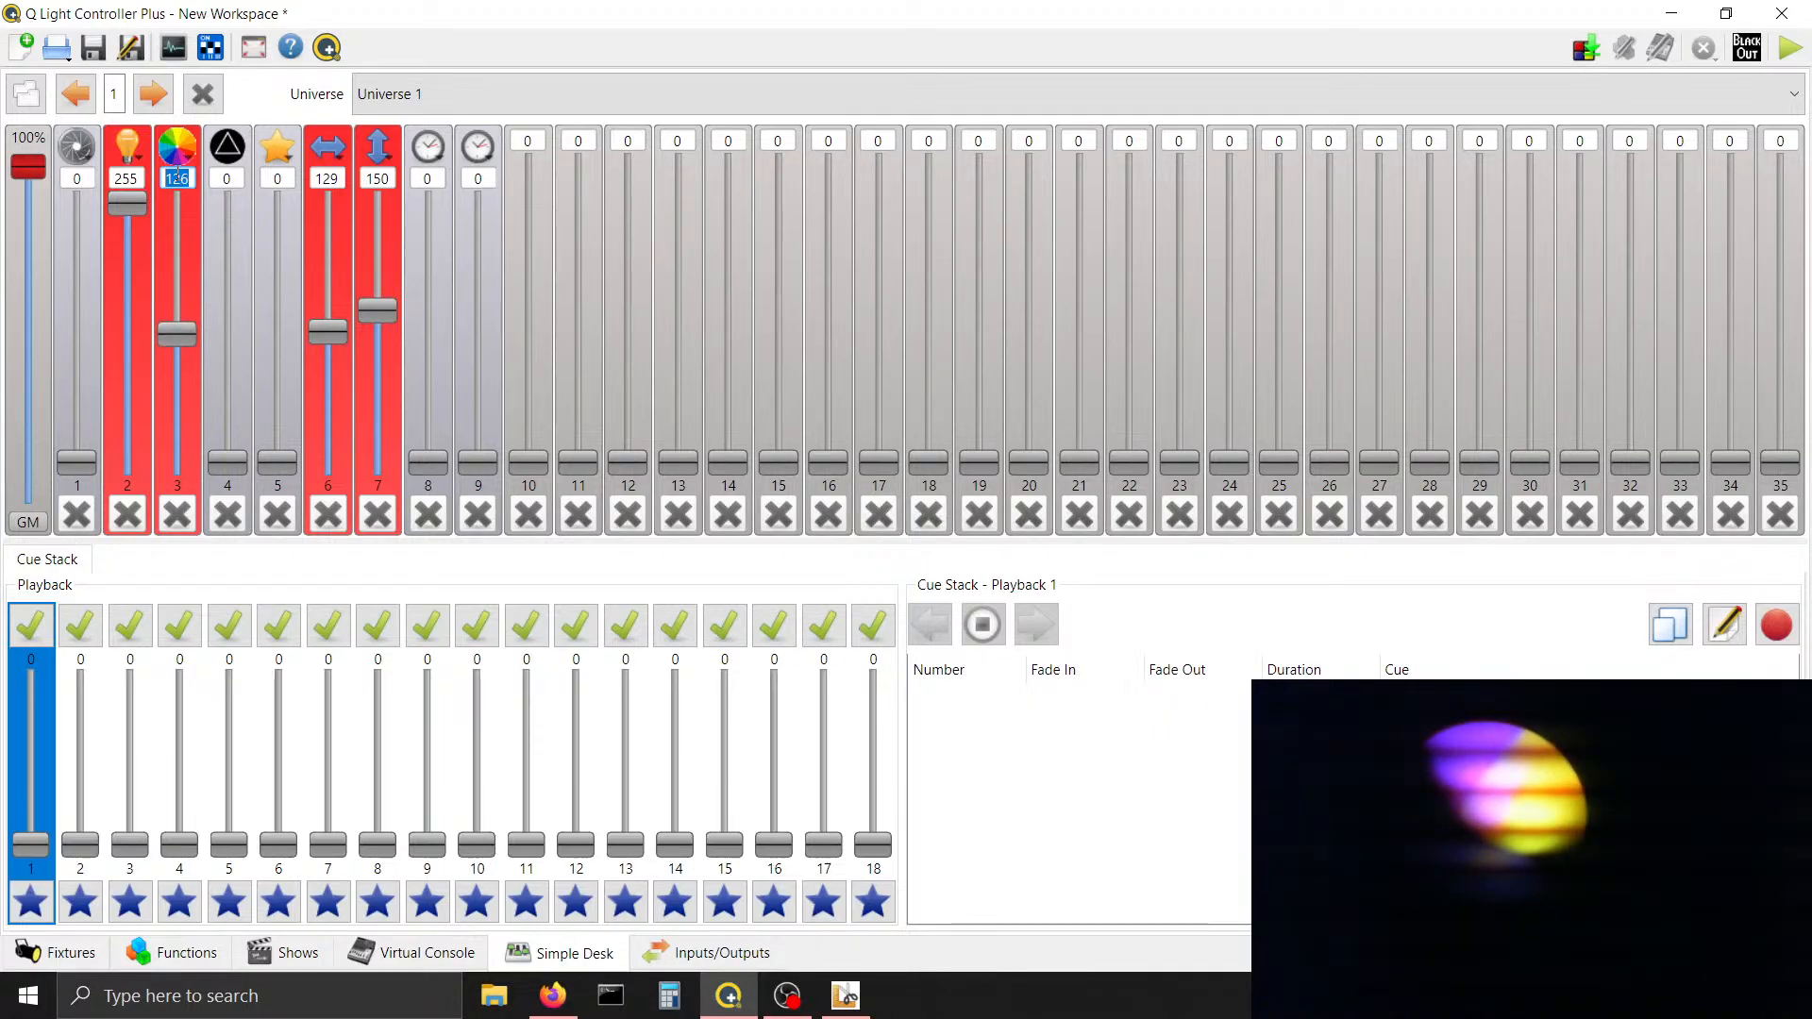
scroll(177, 174, "up", 2)
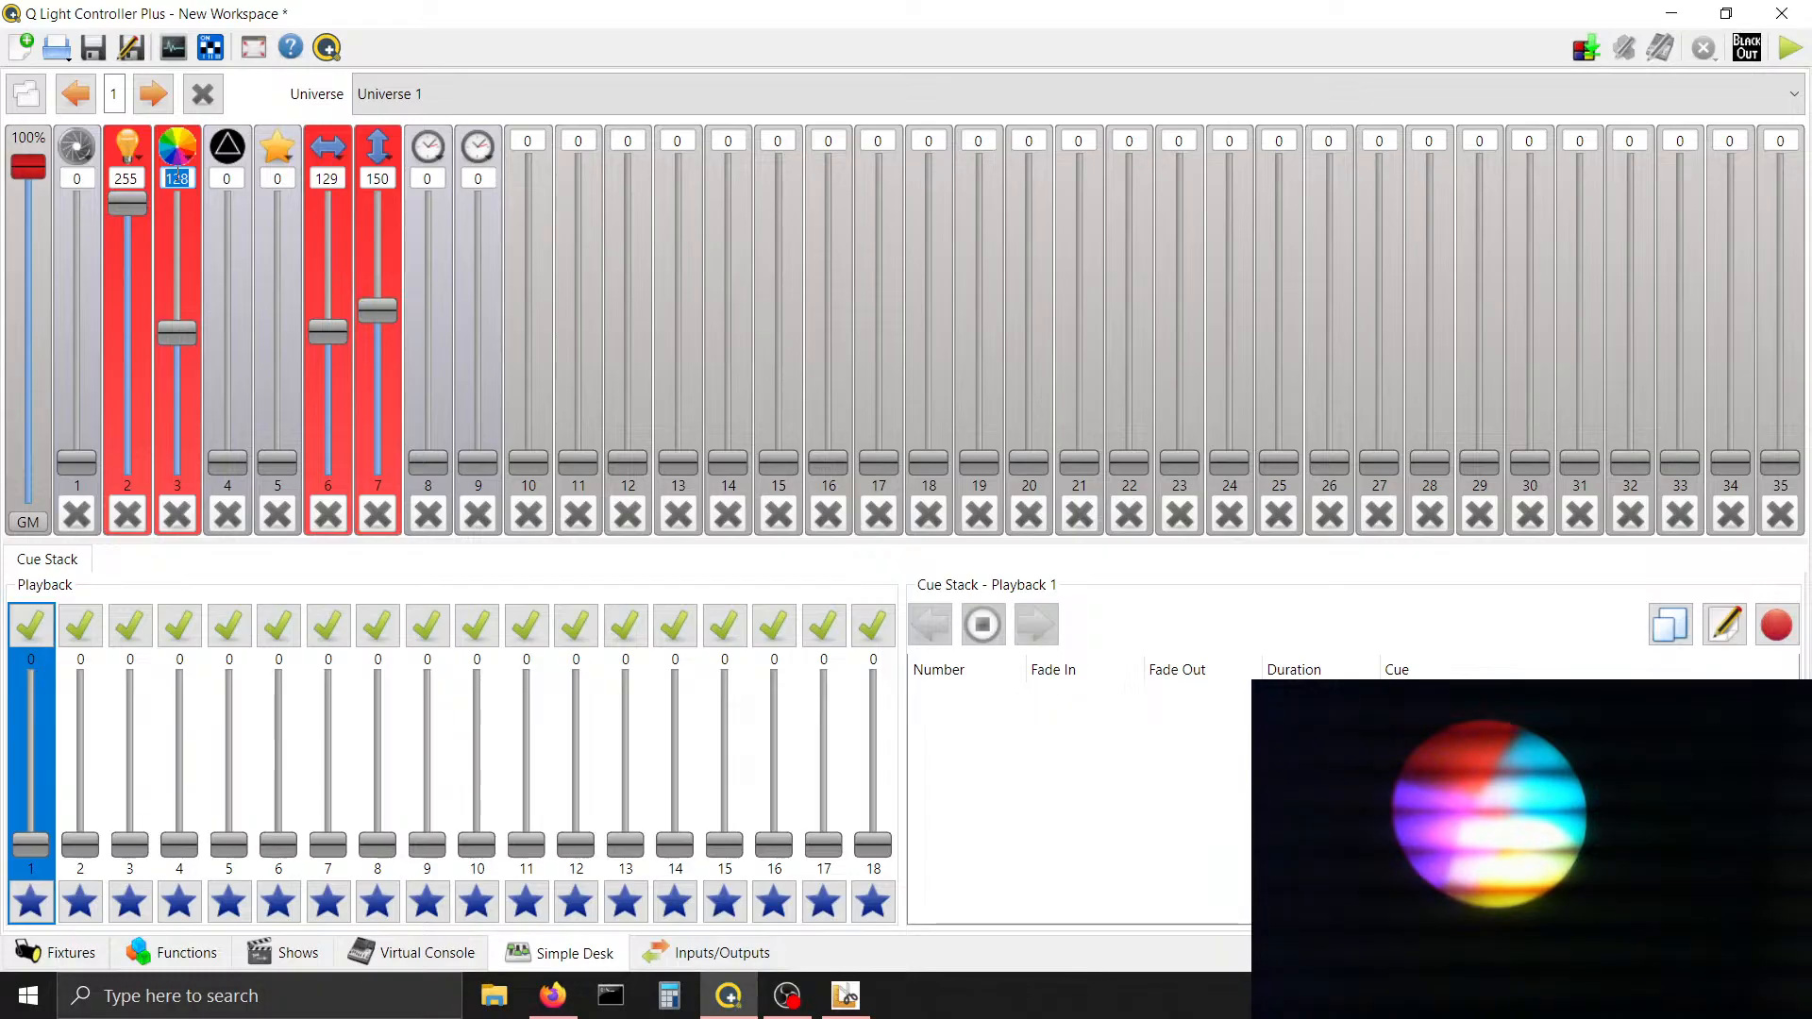
left_click(176, 178)
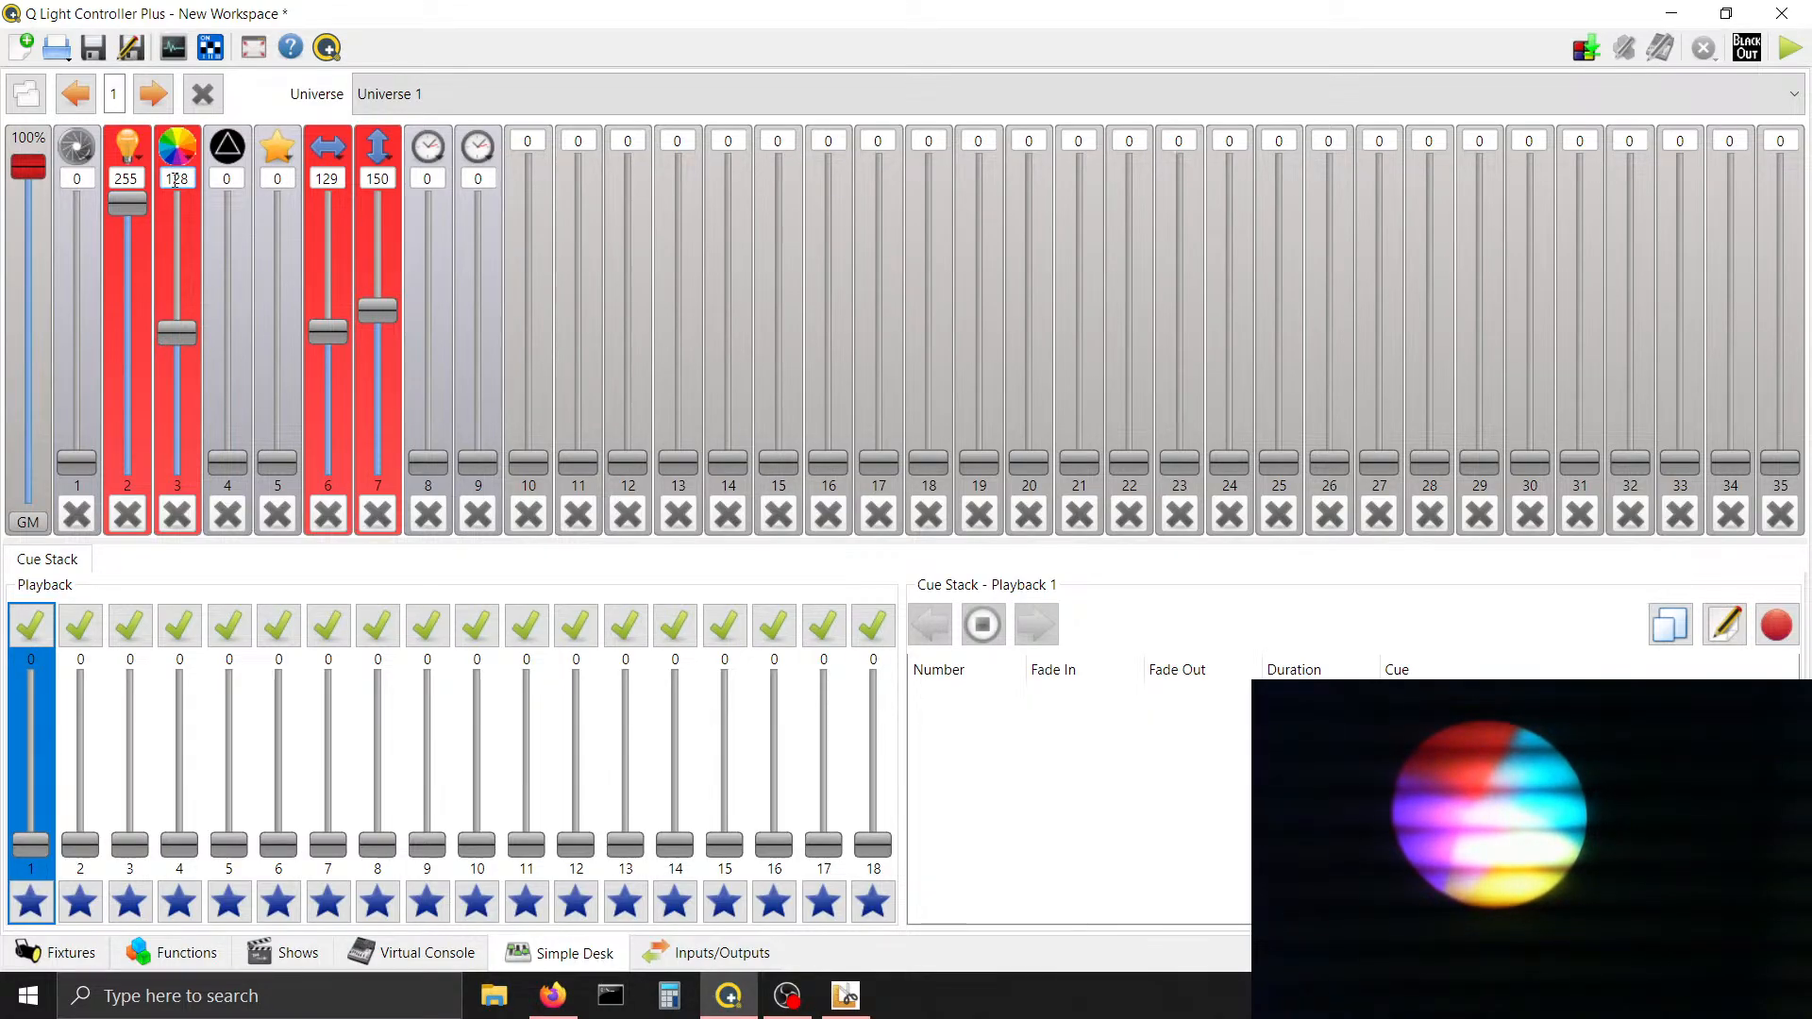
left_click(295, 149)
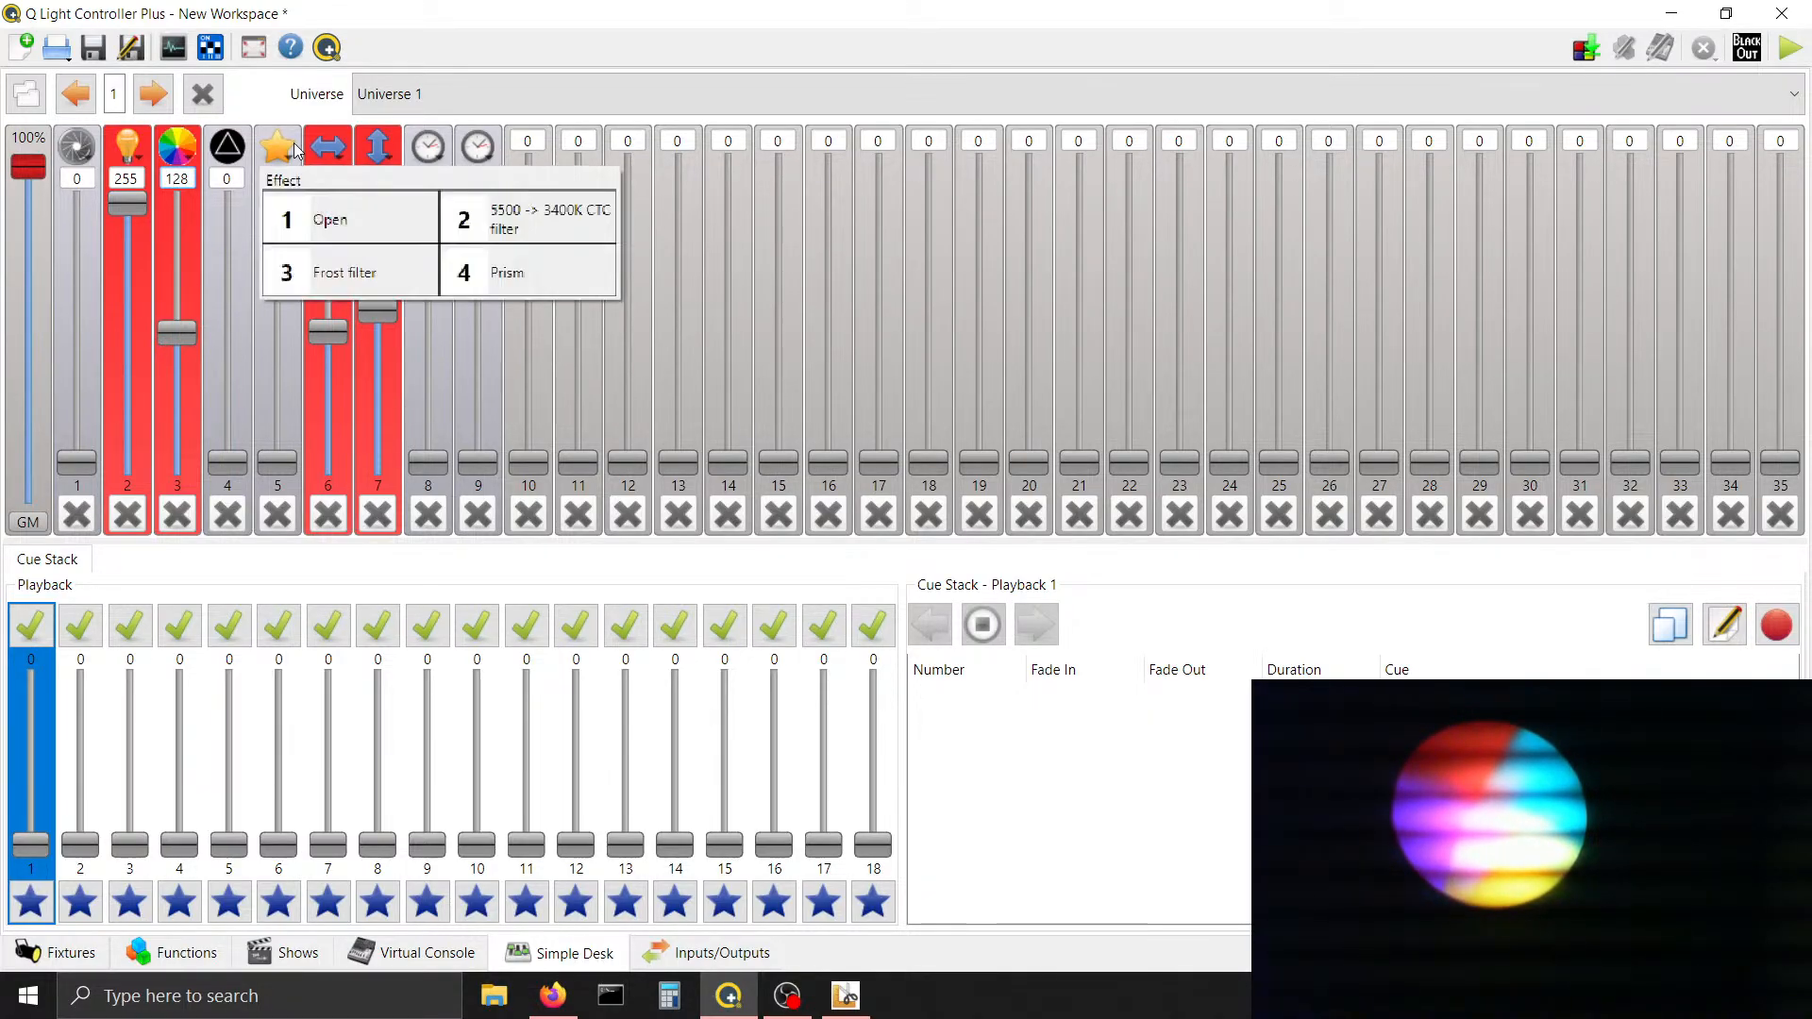
left_click(294, 150)
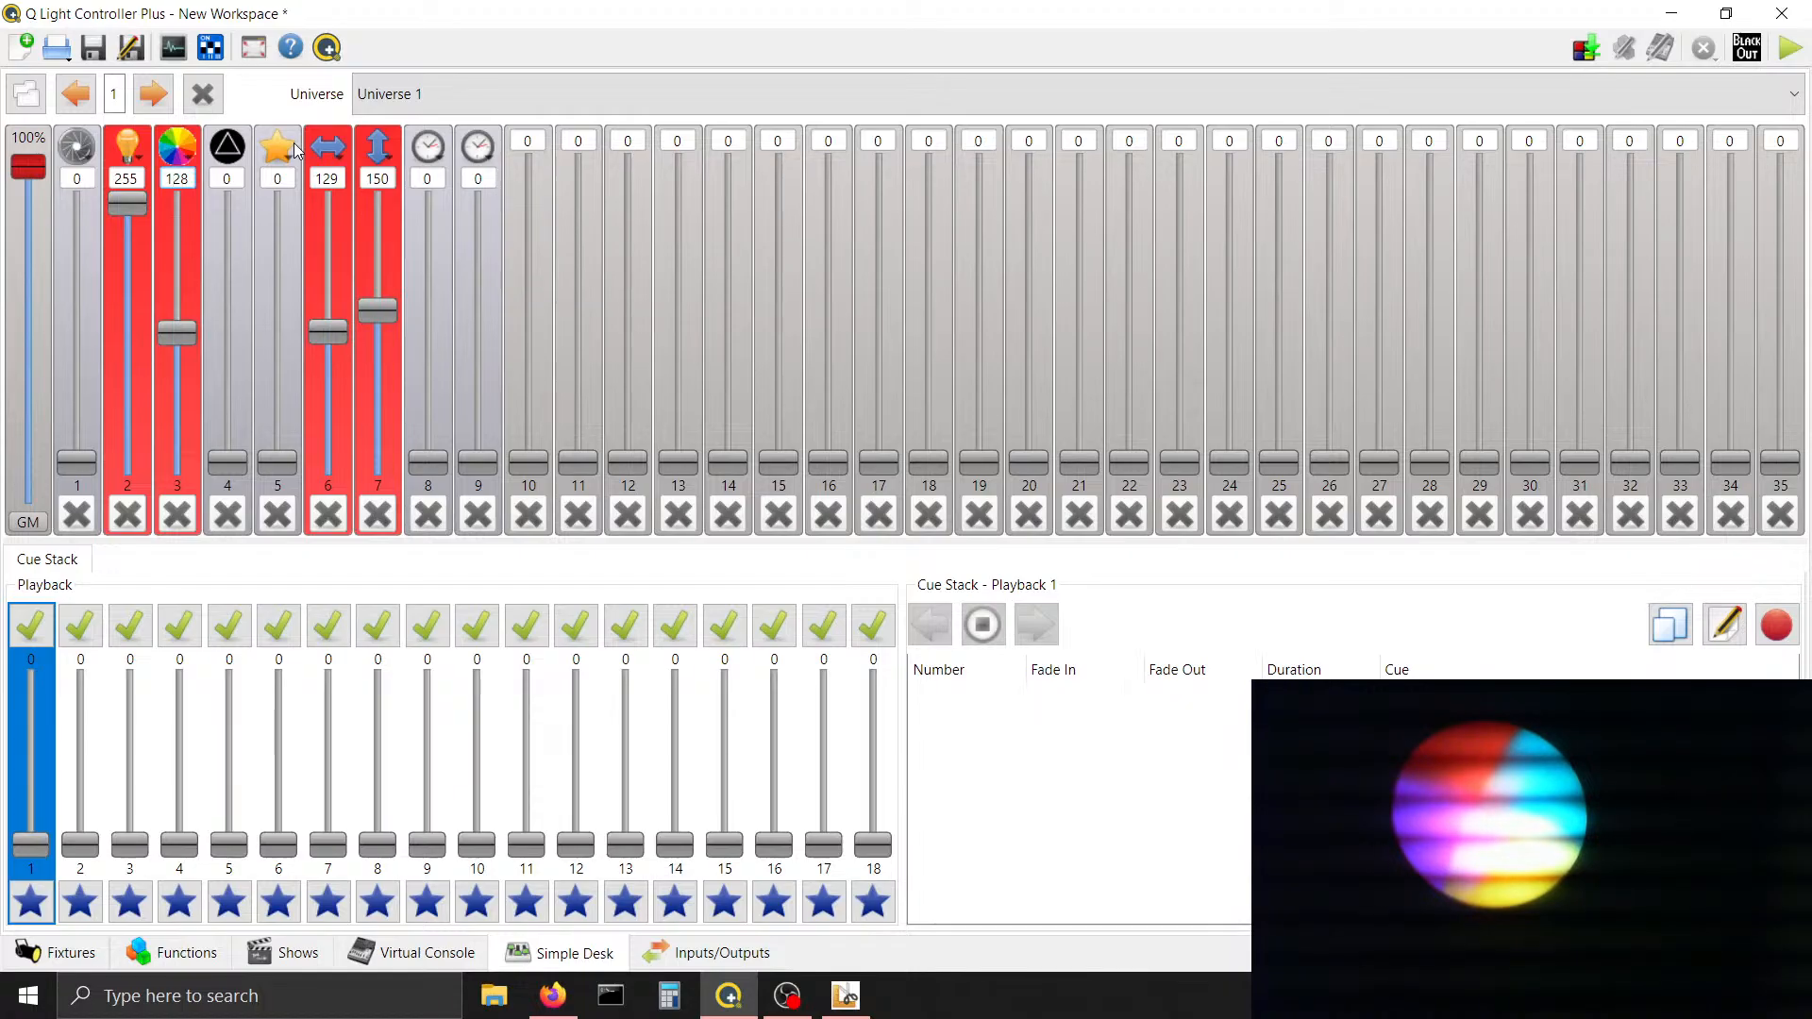
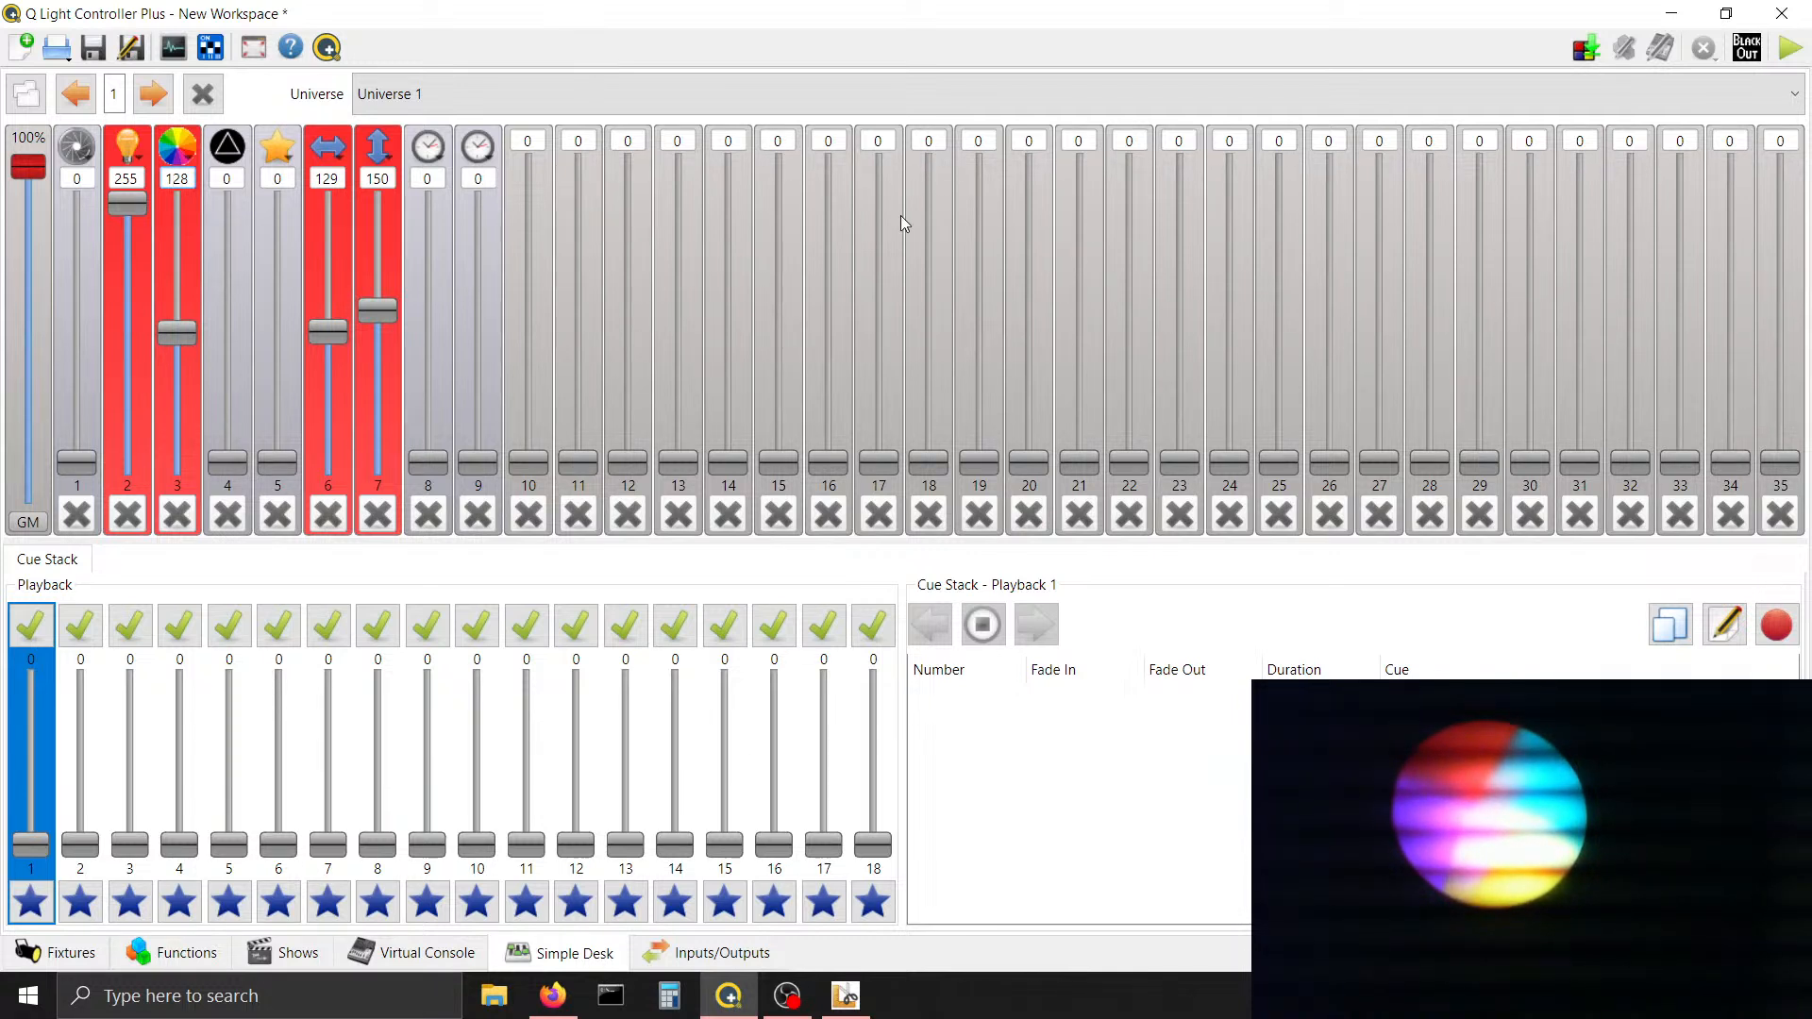
Switch back to the Fixture Definition Editor and copy "Multi Color 1" from the UV Pass split's description into the capability starting at 128
left_click(845, 996)
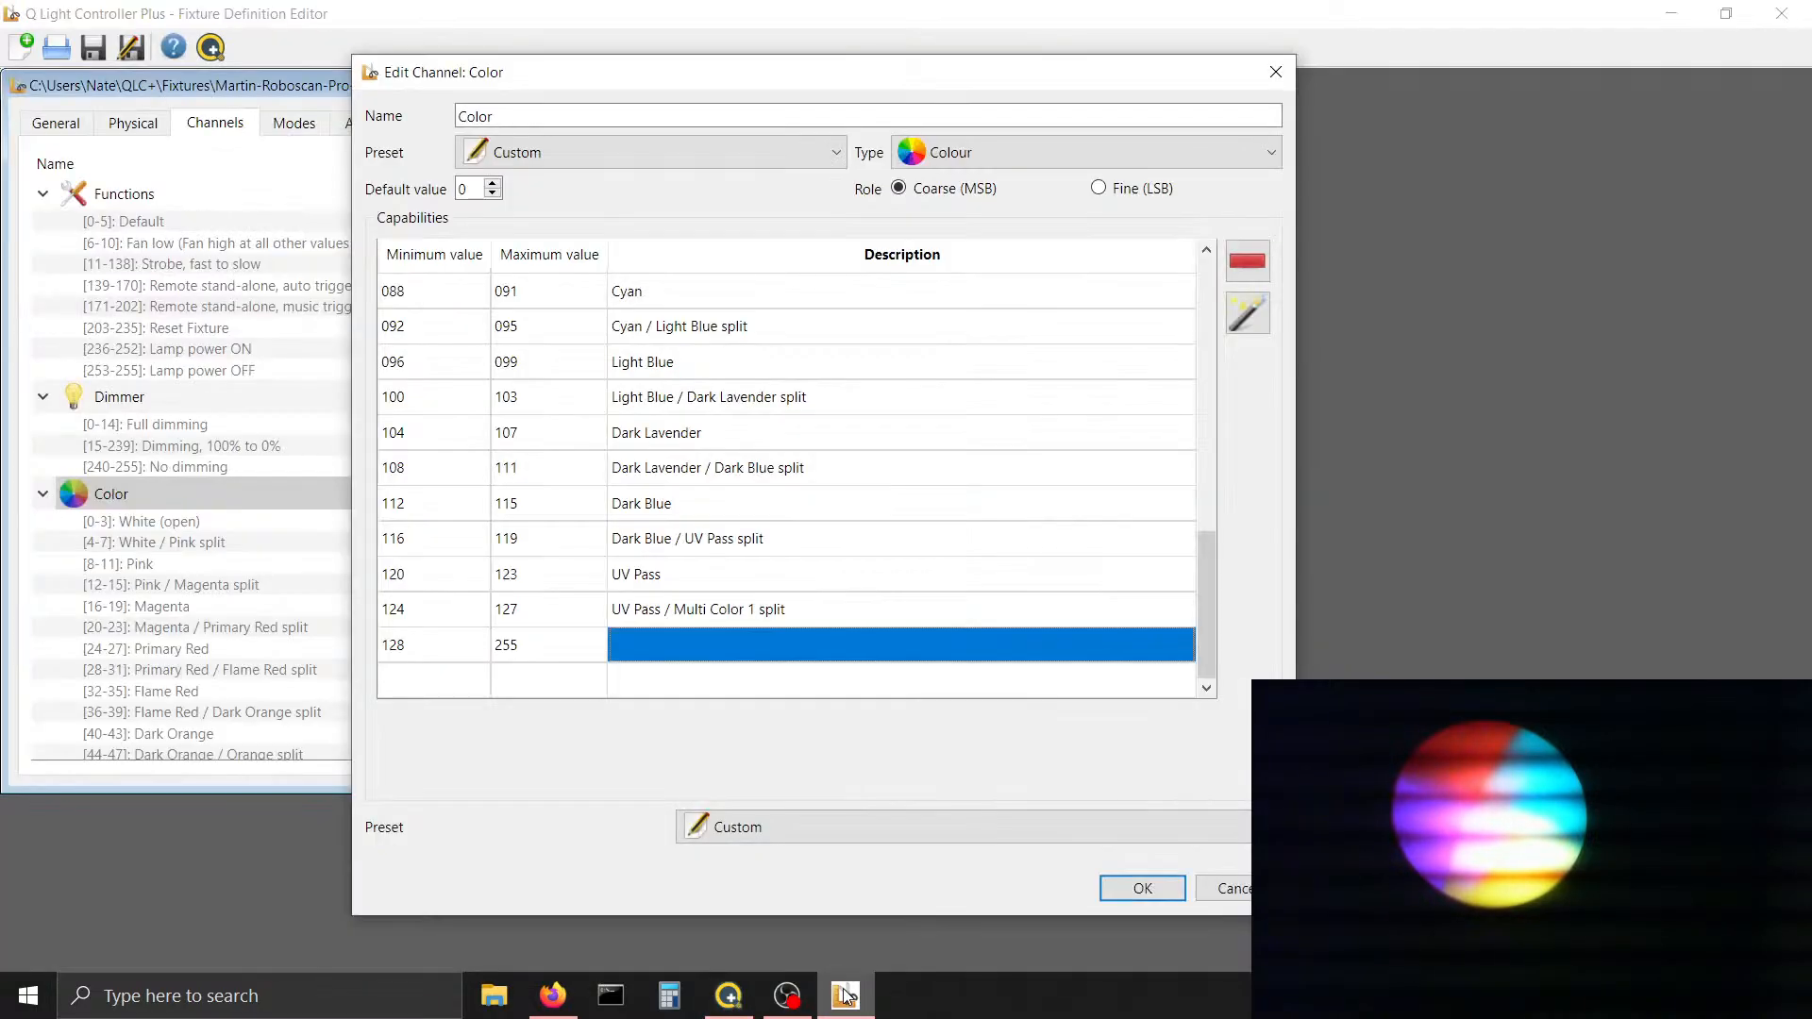
left_click(682, 625)
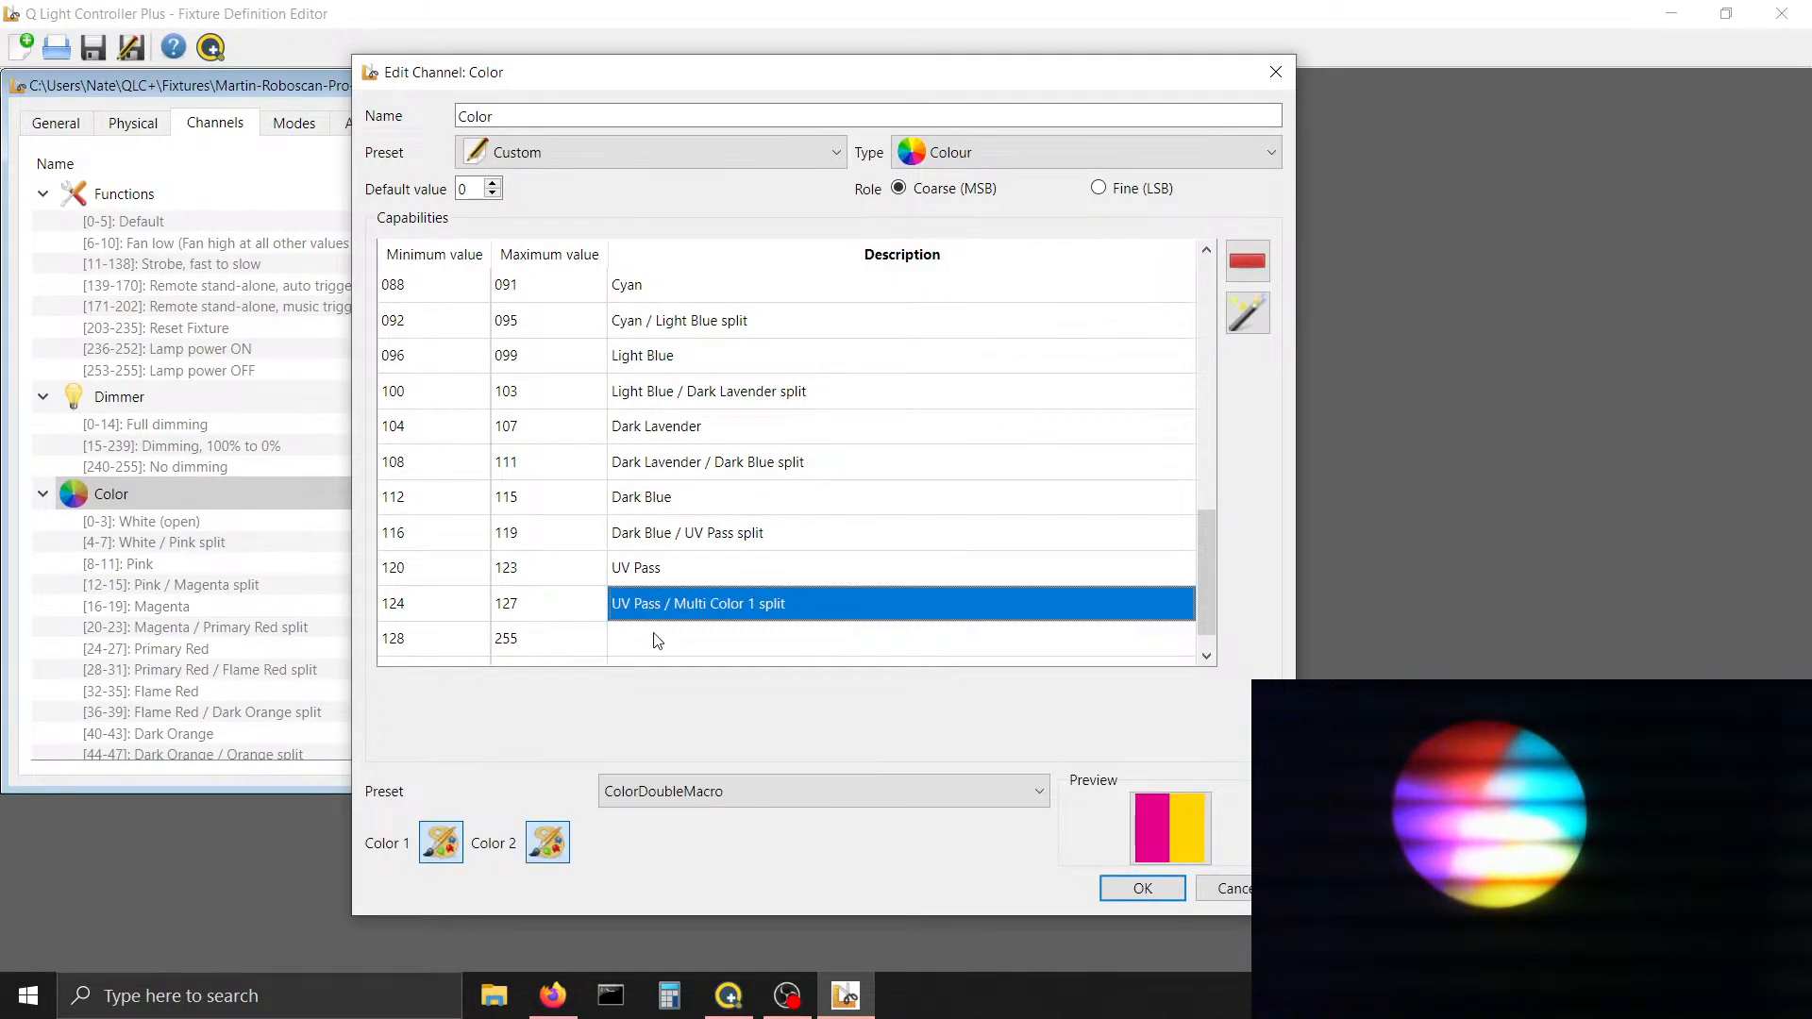
left_click(654, 632)
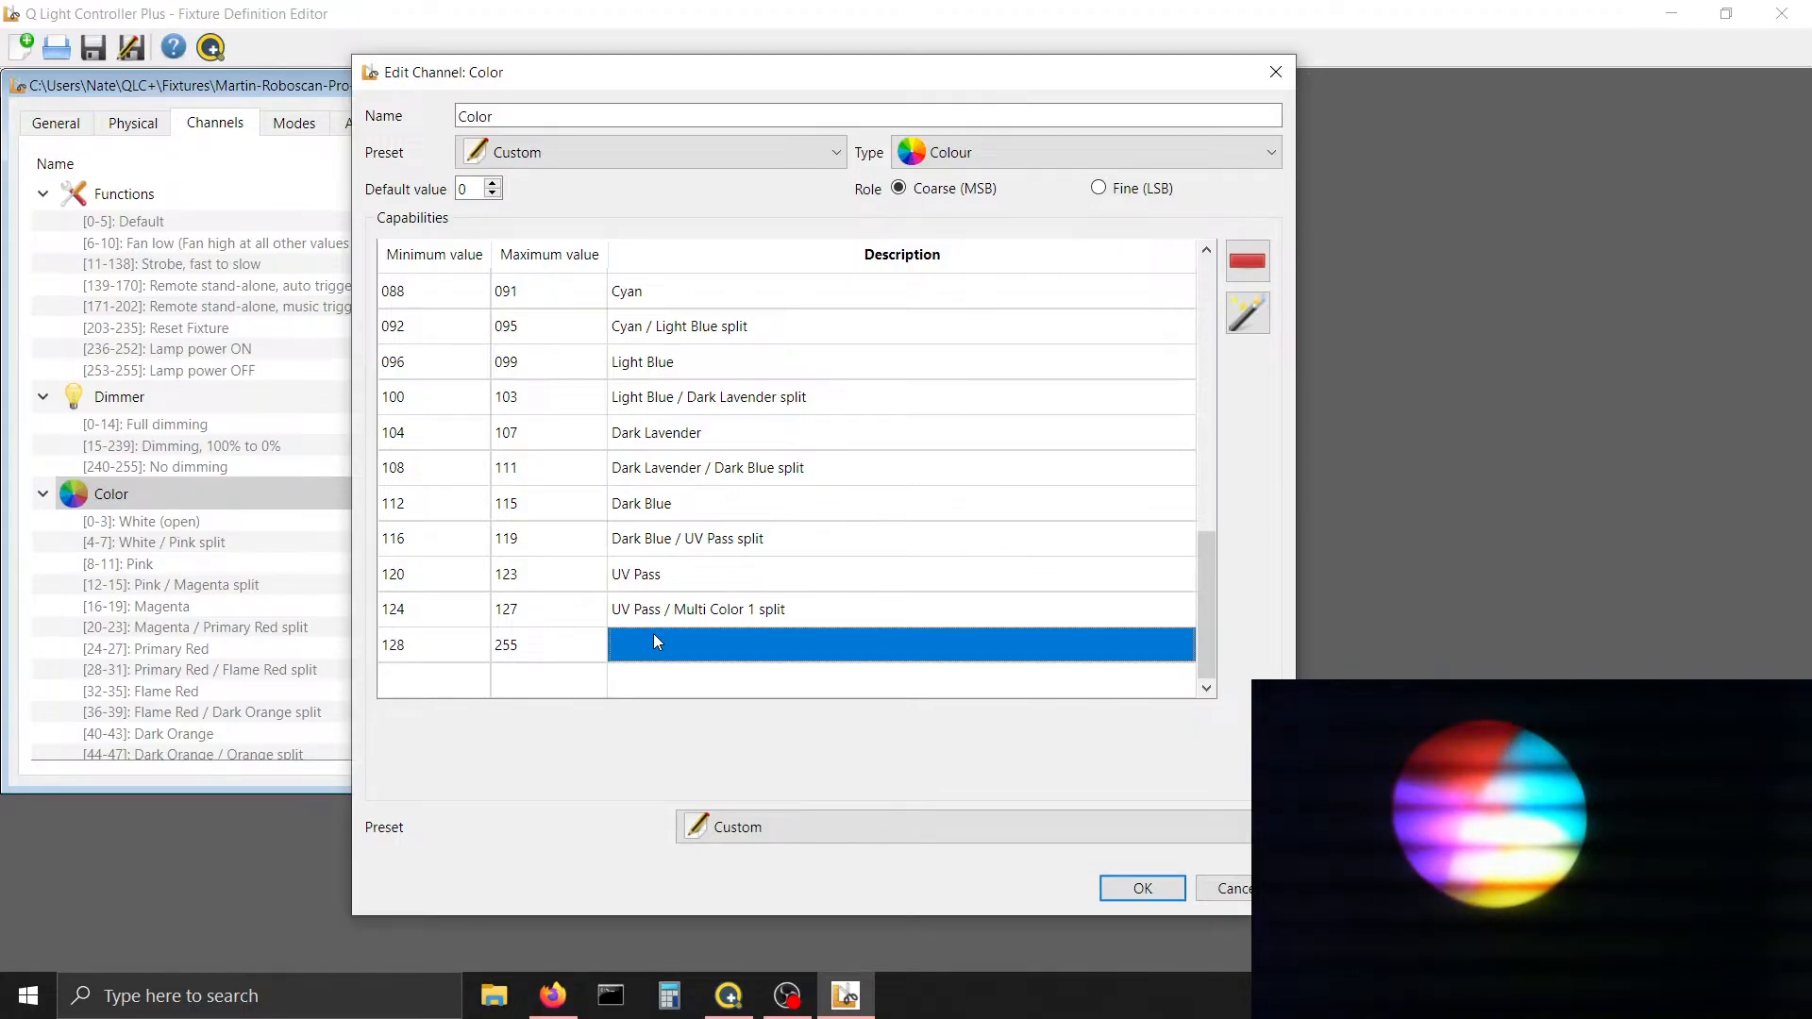
left_click(656, 615)
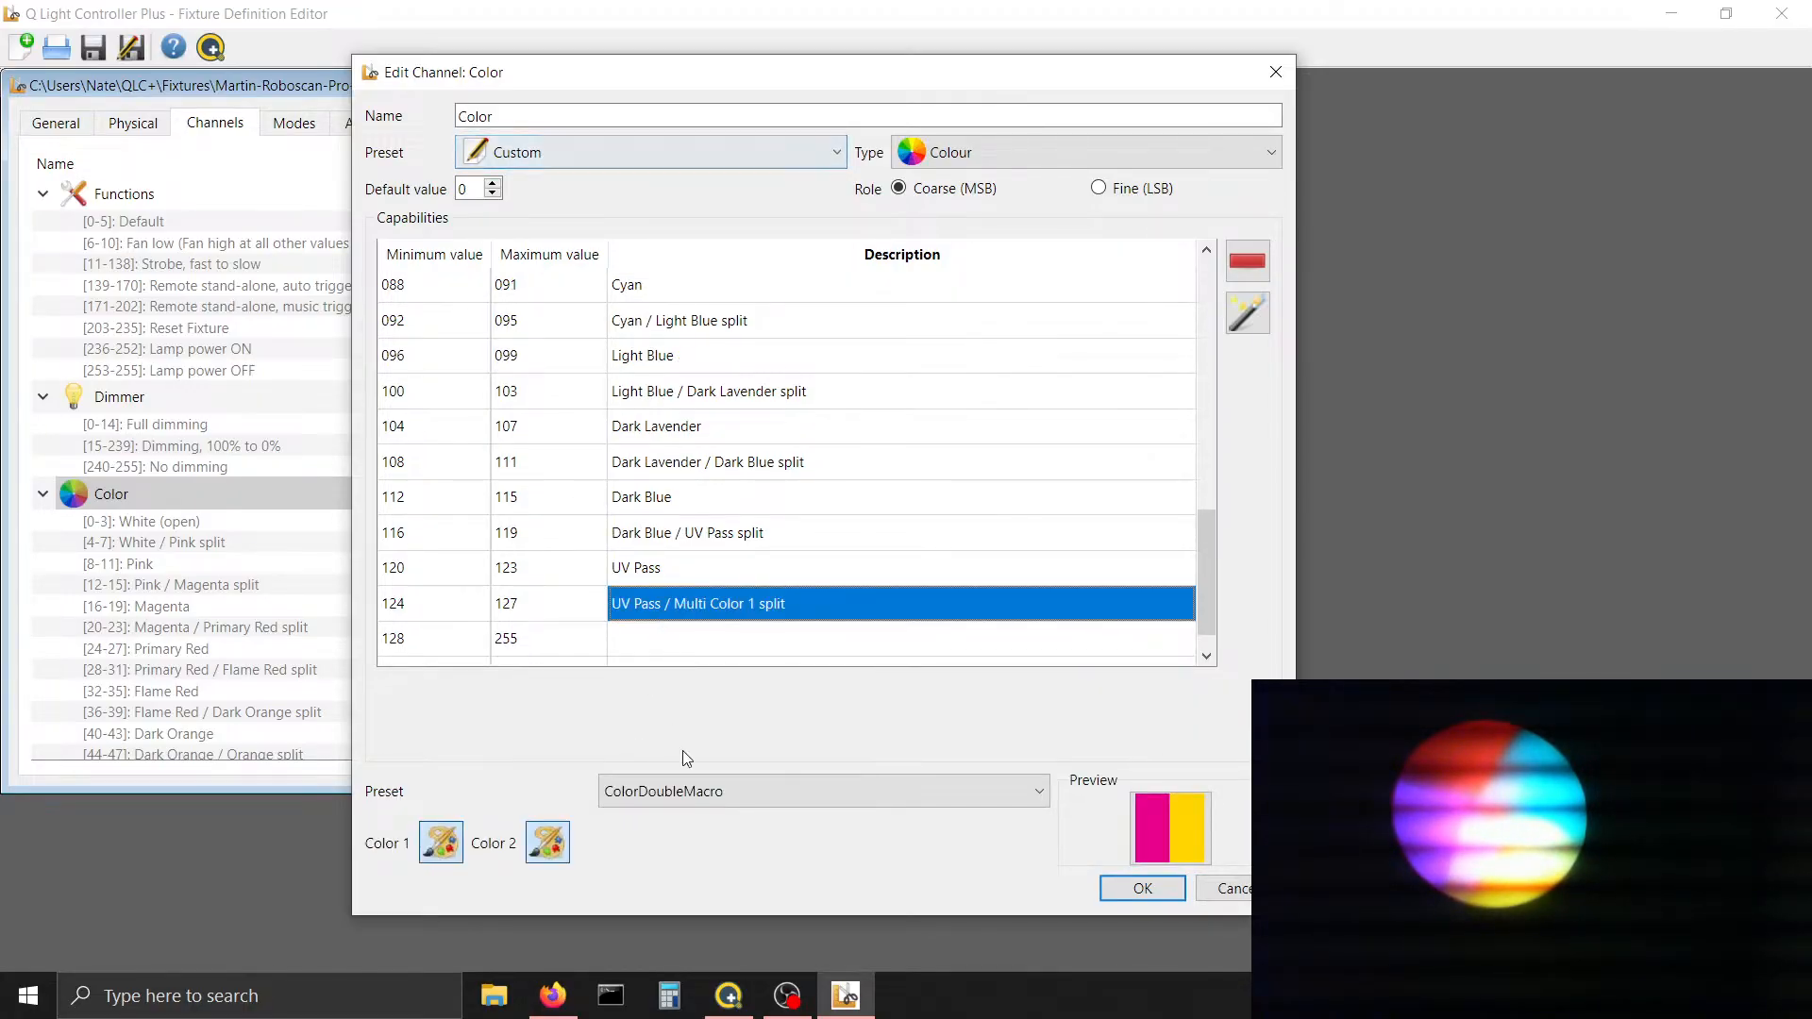
double_click(770, 604)
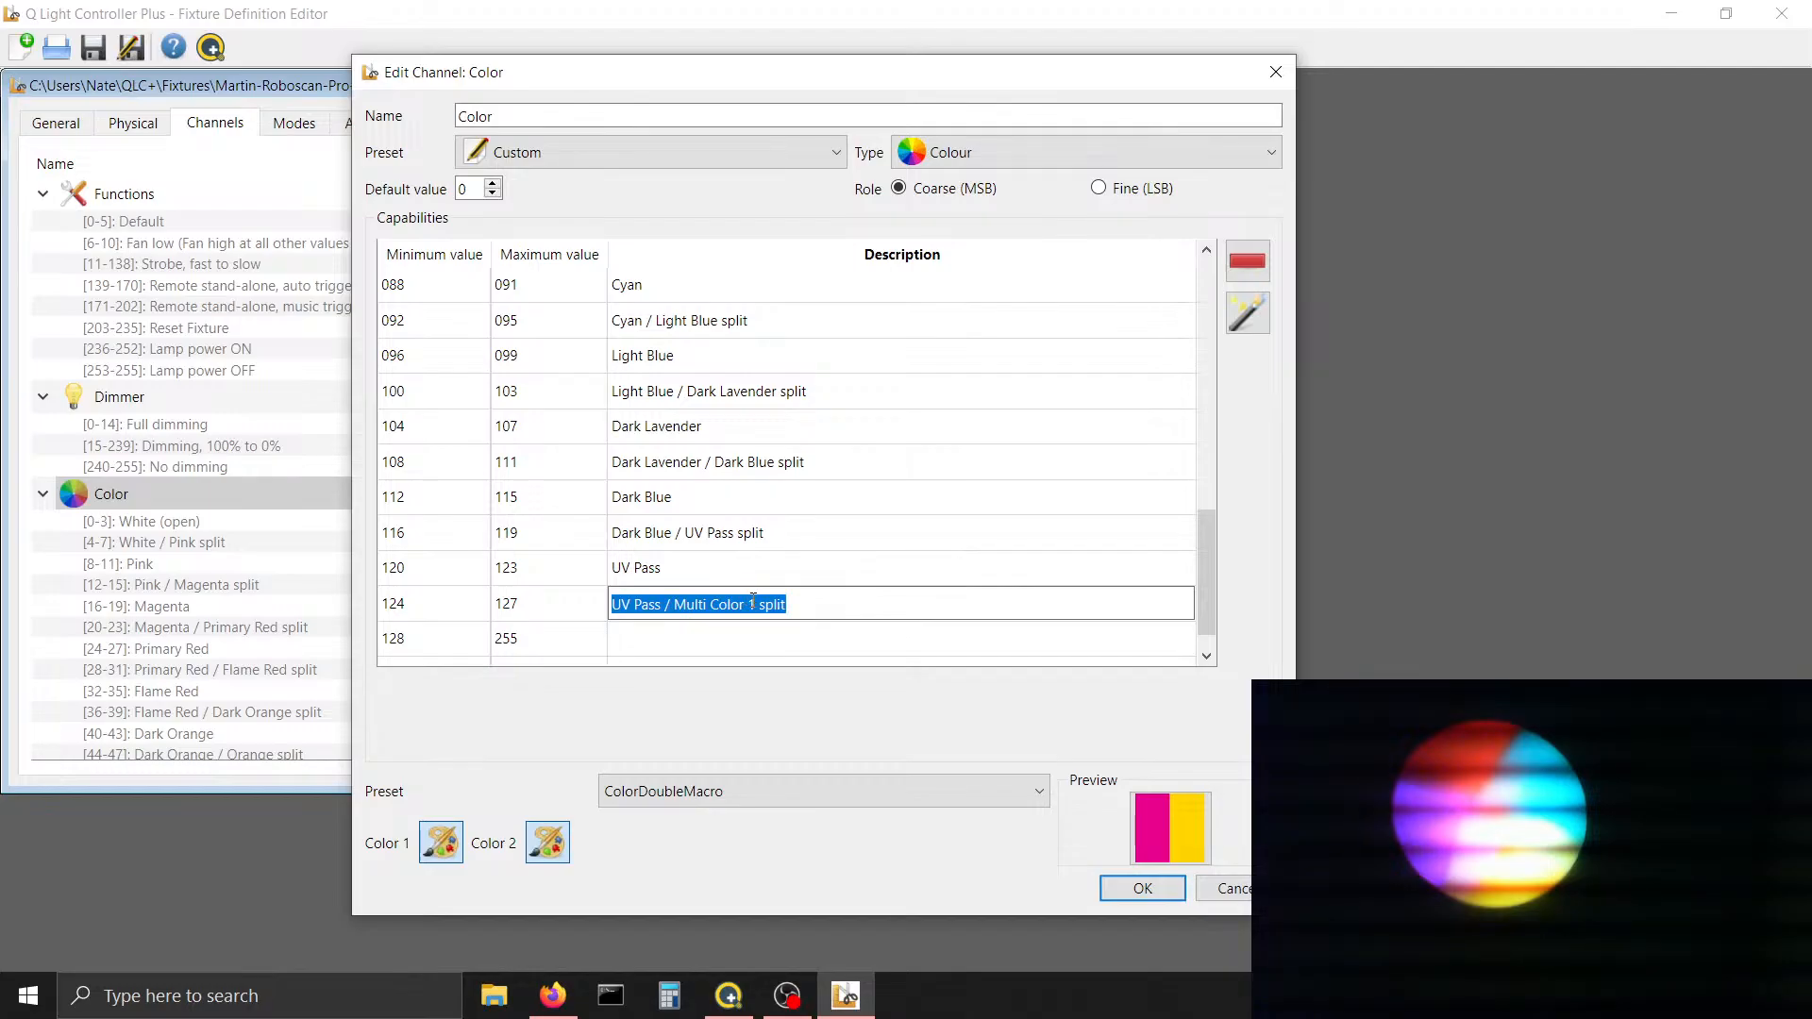
left_click_drag(756, 604, 682, 608)
key("ctrl+c")
left_click(658, 640)
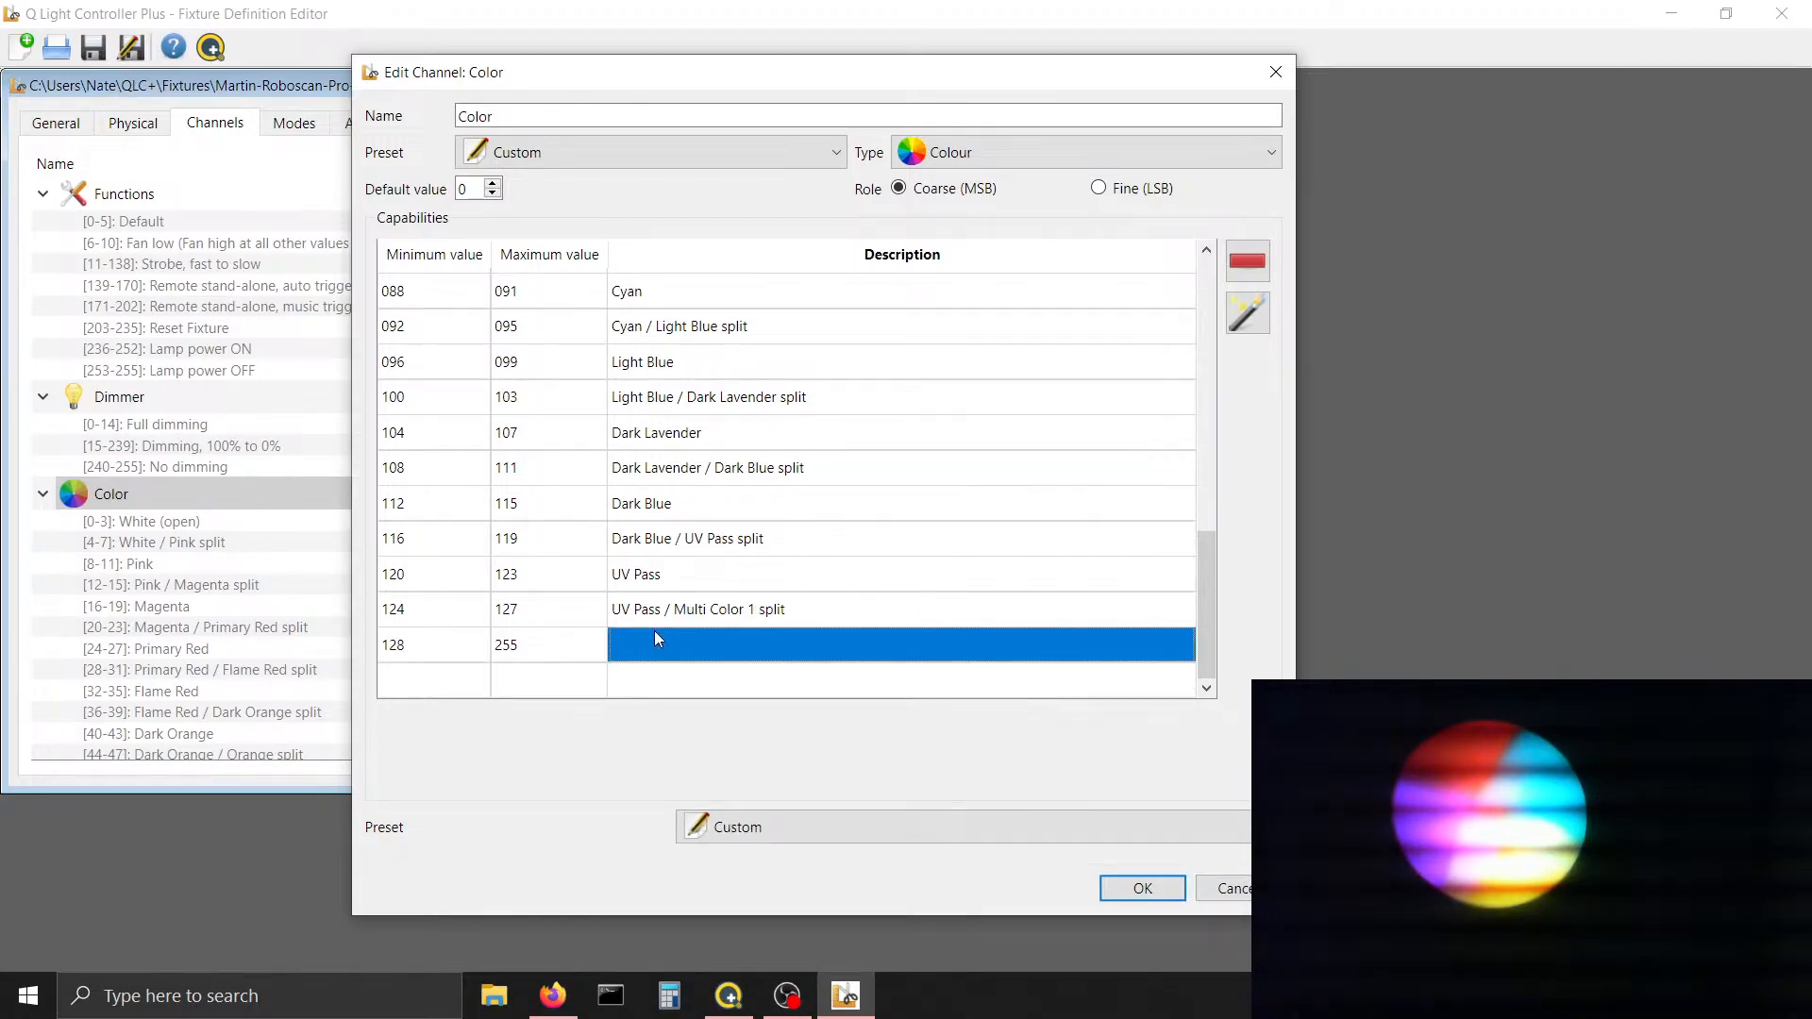
double_click(658, 639)
key("ctrl+v")
Set the Multi Color 1 capability's preset to ColorDoubleMacro and open the colour selection for its first colour
left_click(713, 829)
key("c")
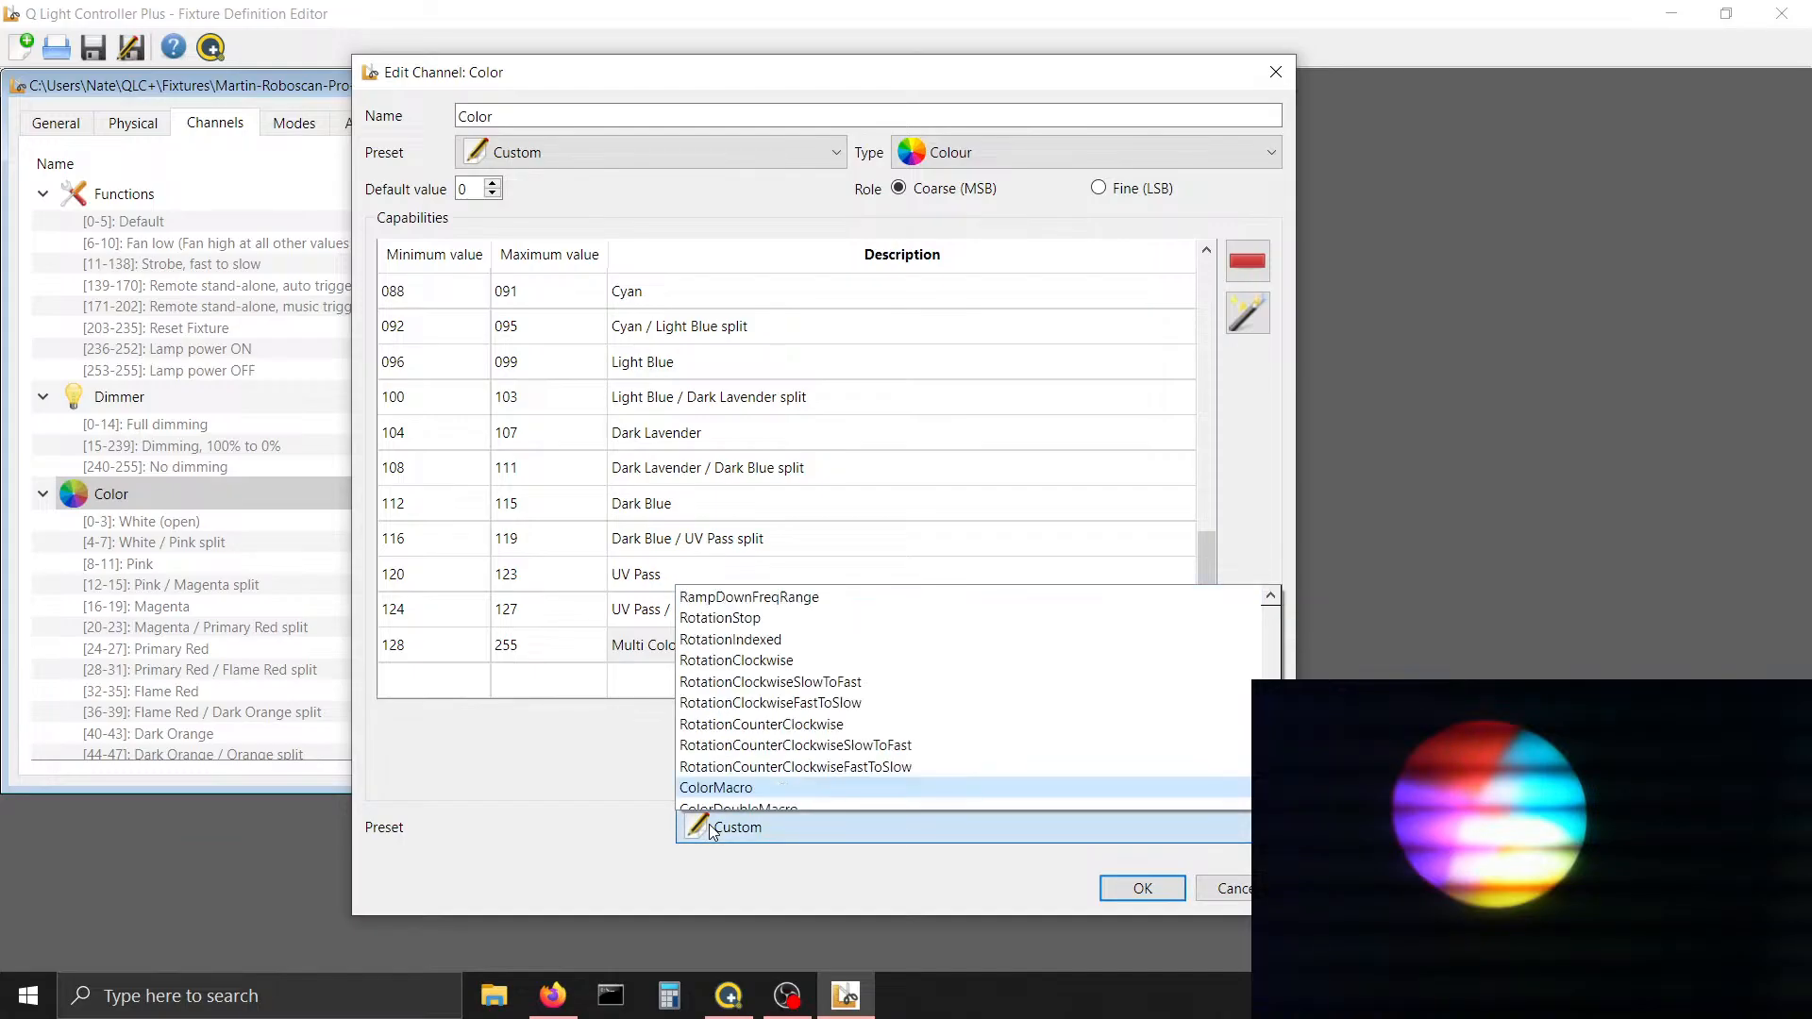
key("Down")
key("Return")
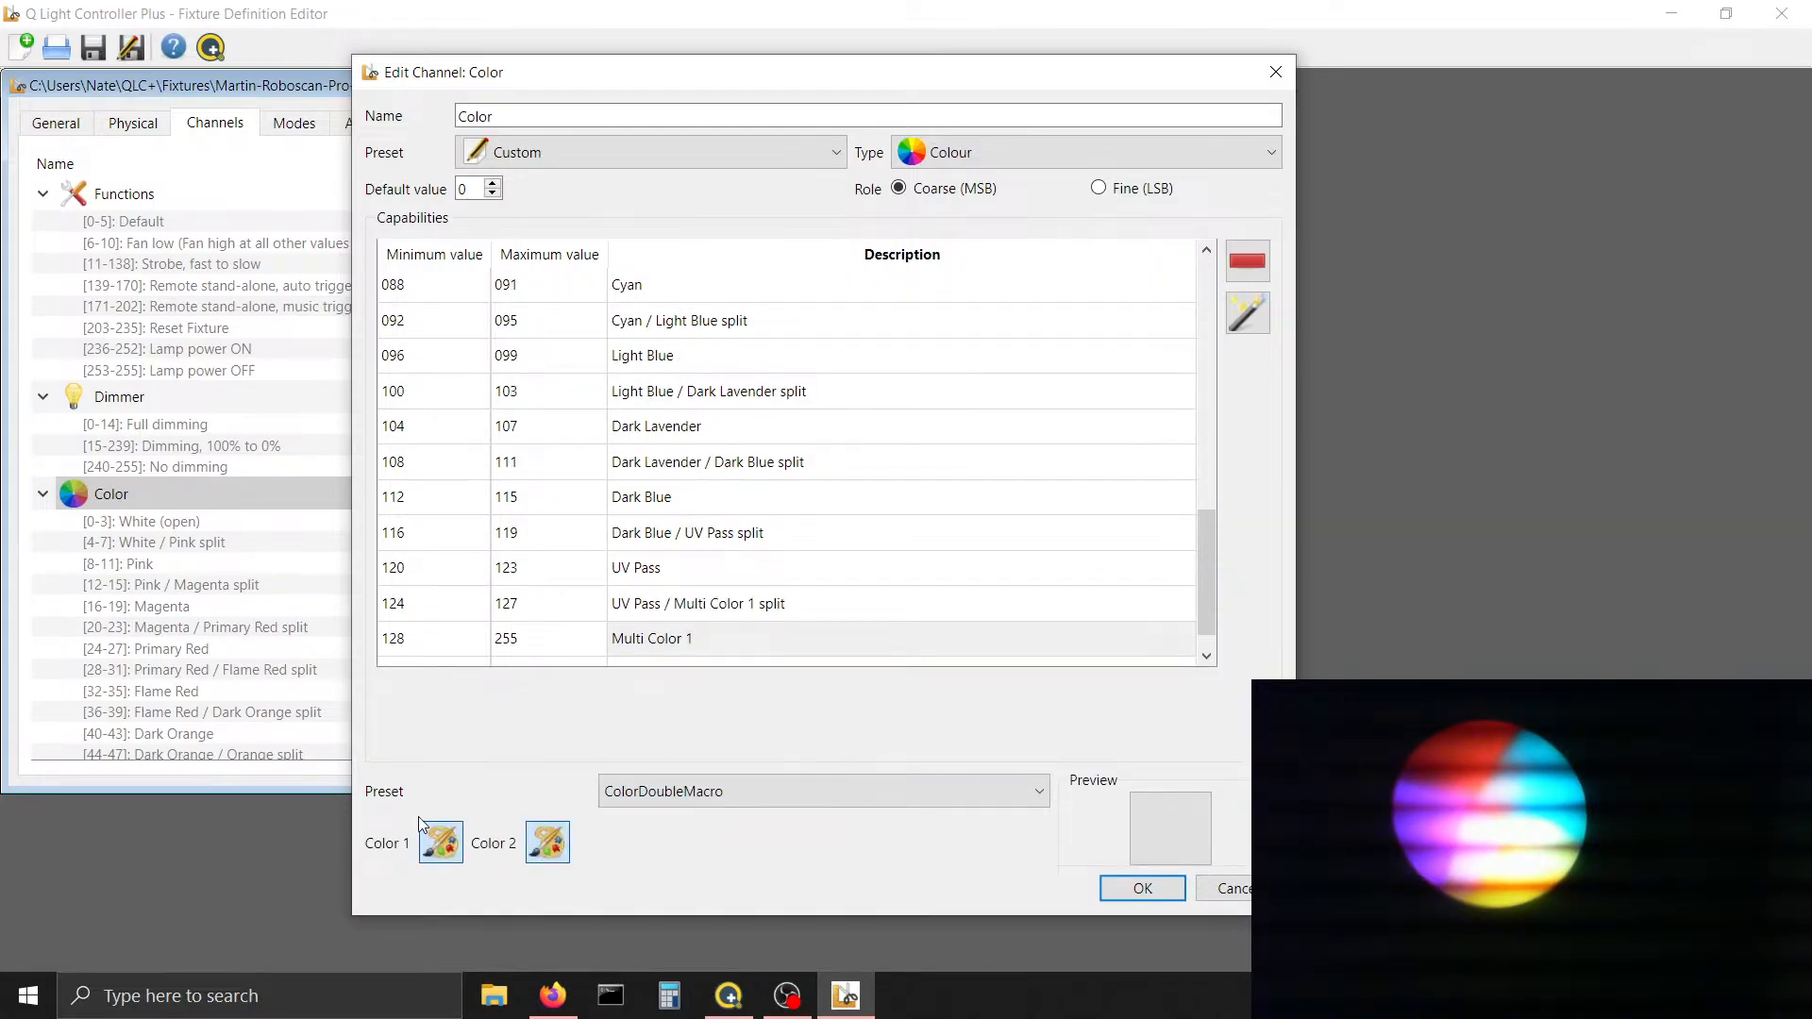
left_click(440, 840)
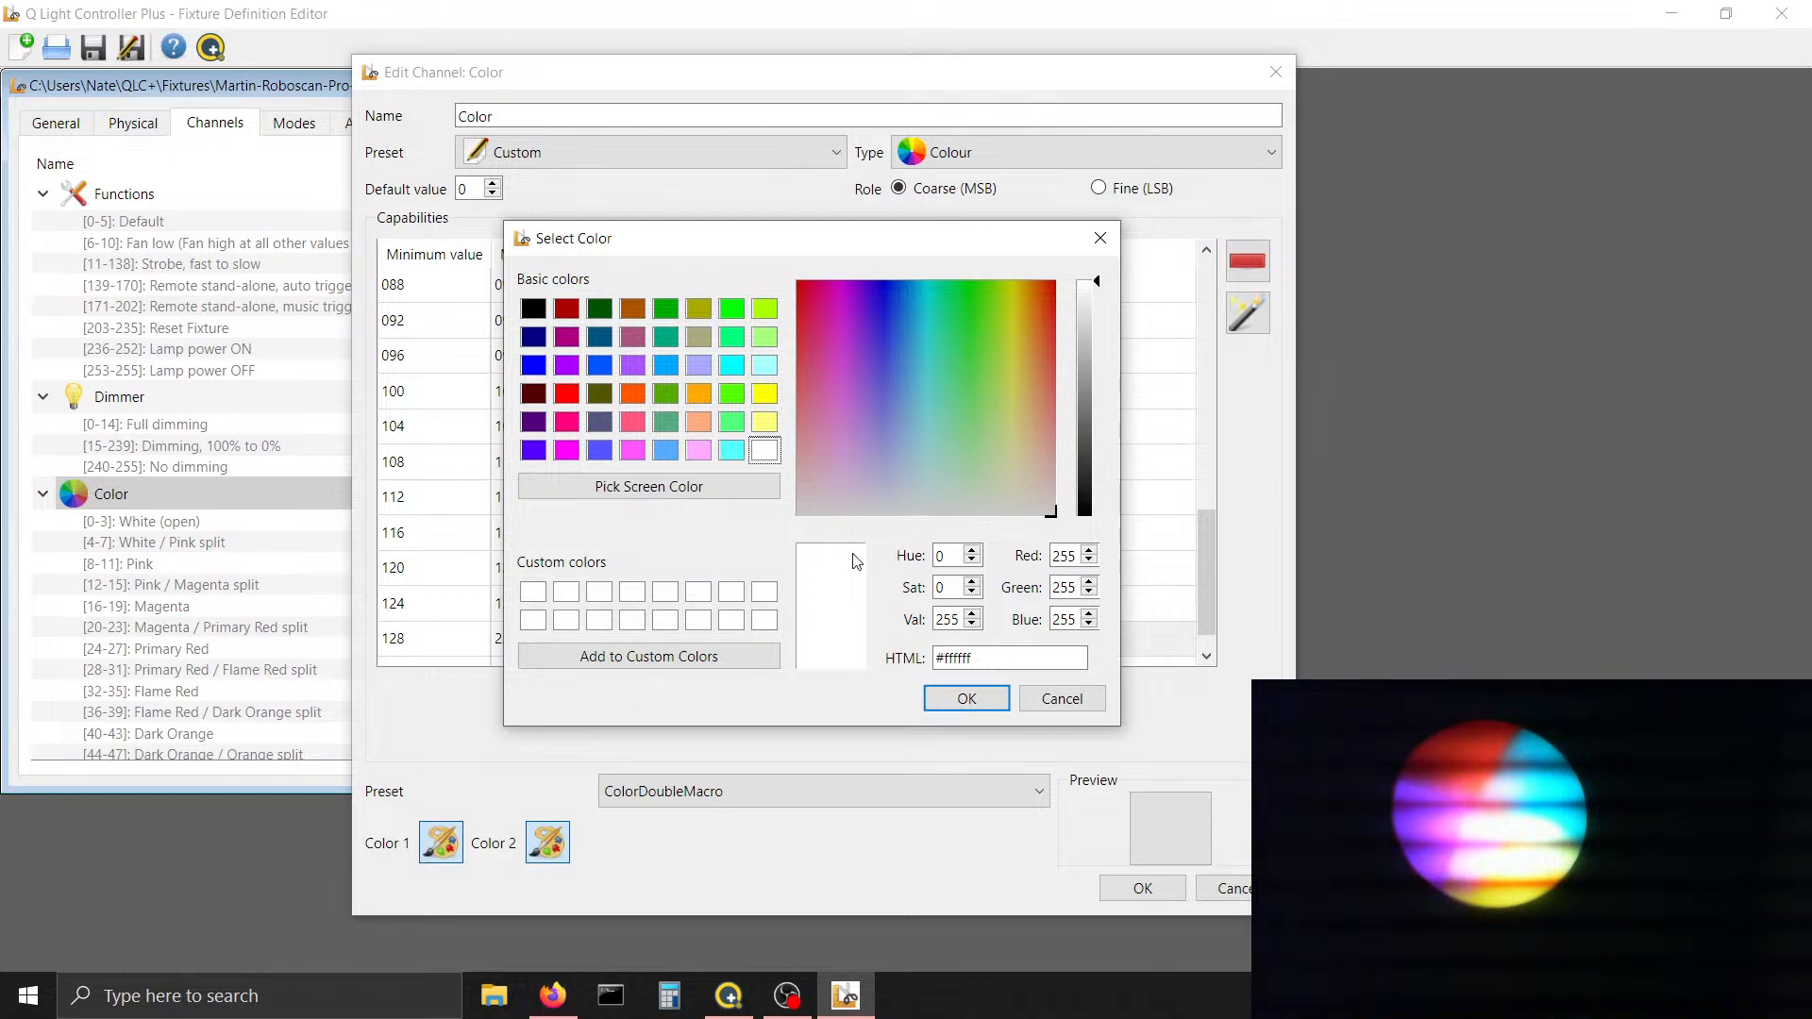
Switch to Q Light Controller Plus and step the colour channel 3 value repeatedly between 129 and 137 to examine where the fixture's colour changes
left_click(729, 994)
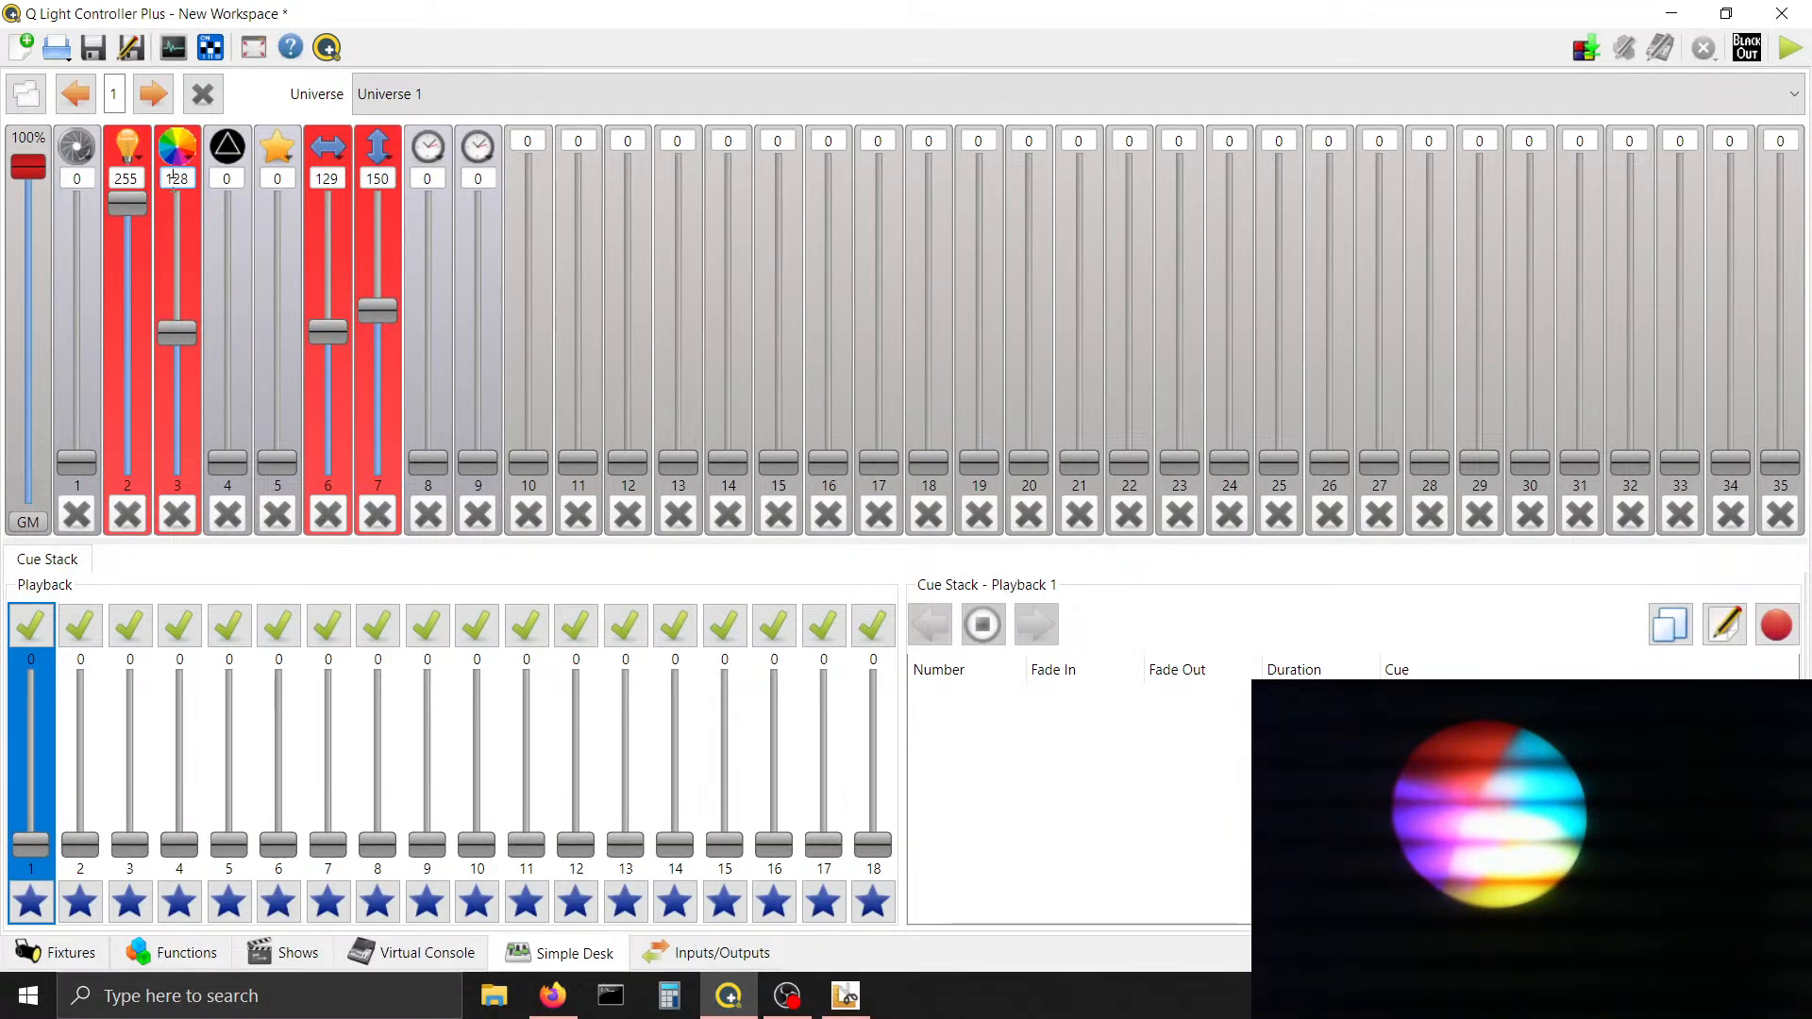
scroll(175, 181, "up", 5)
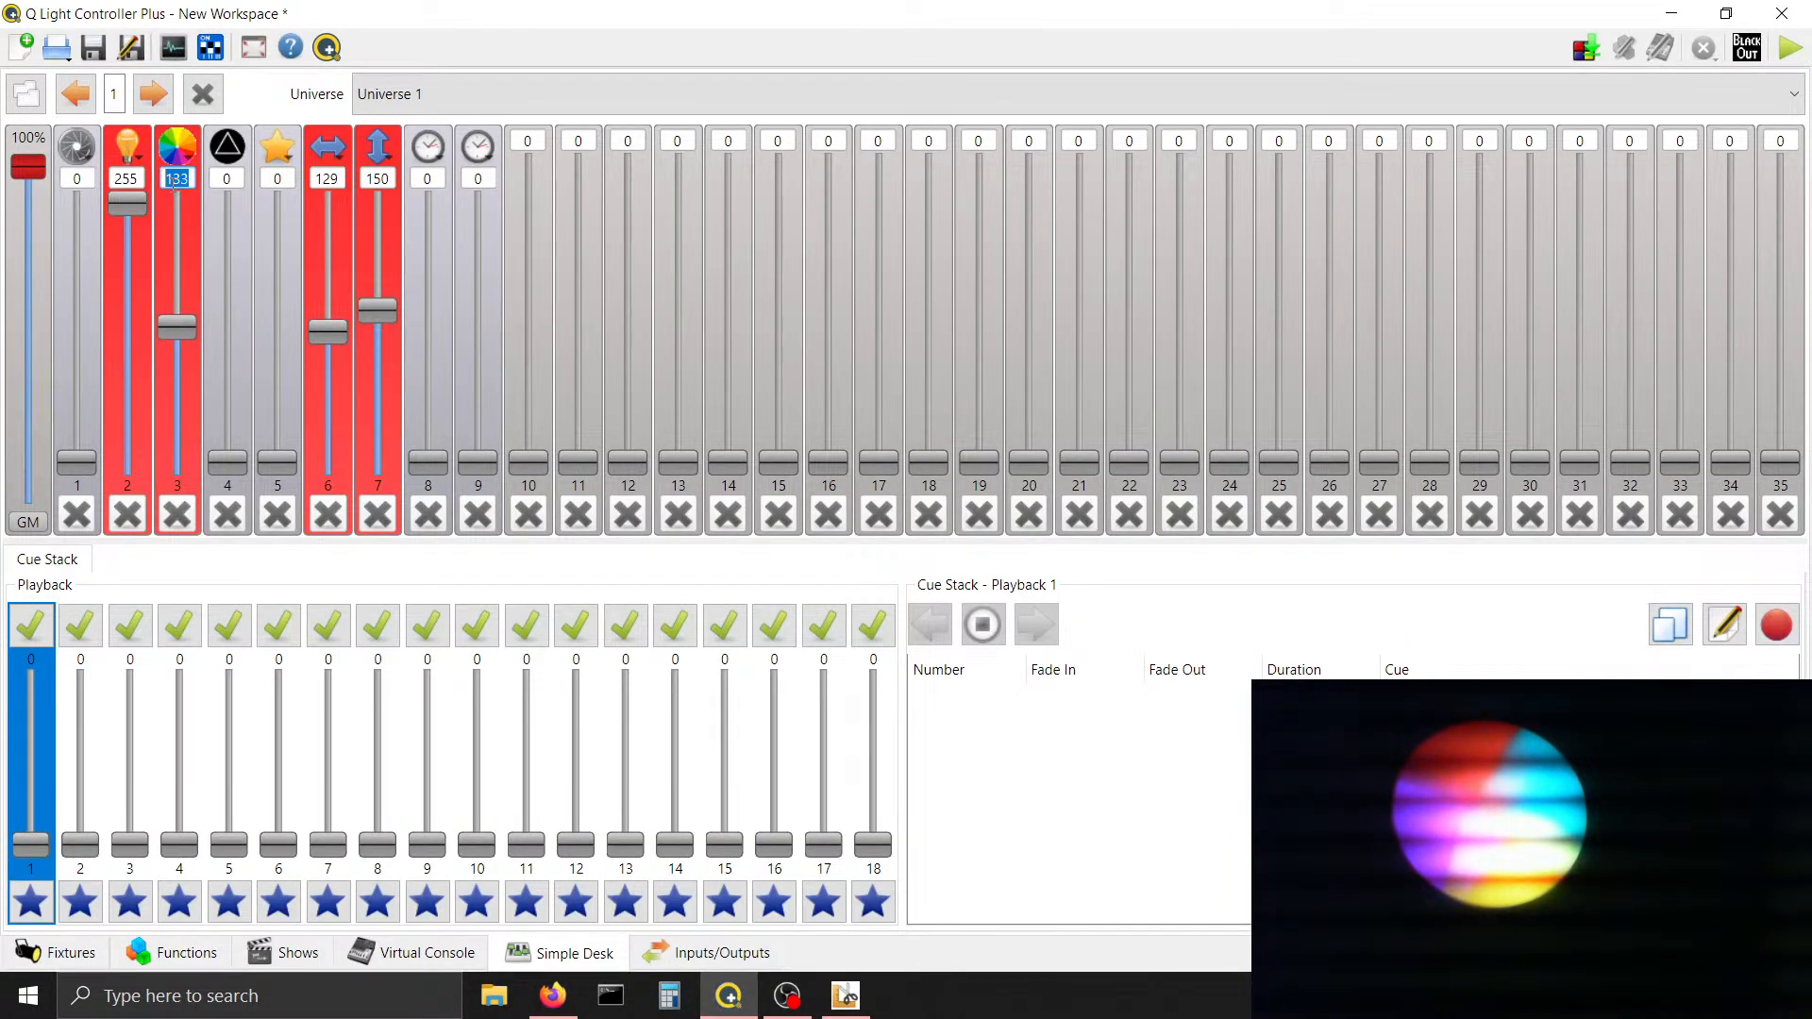
scroll(173, 186, "up", 1)
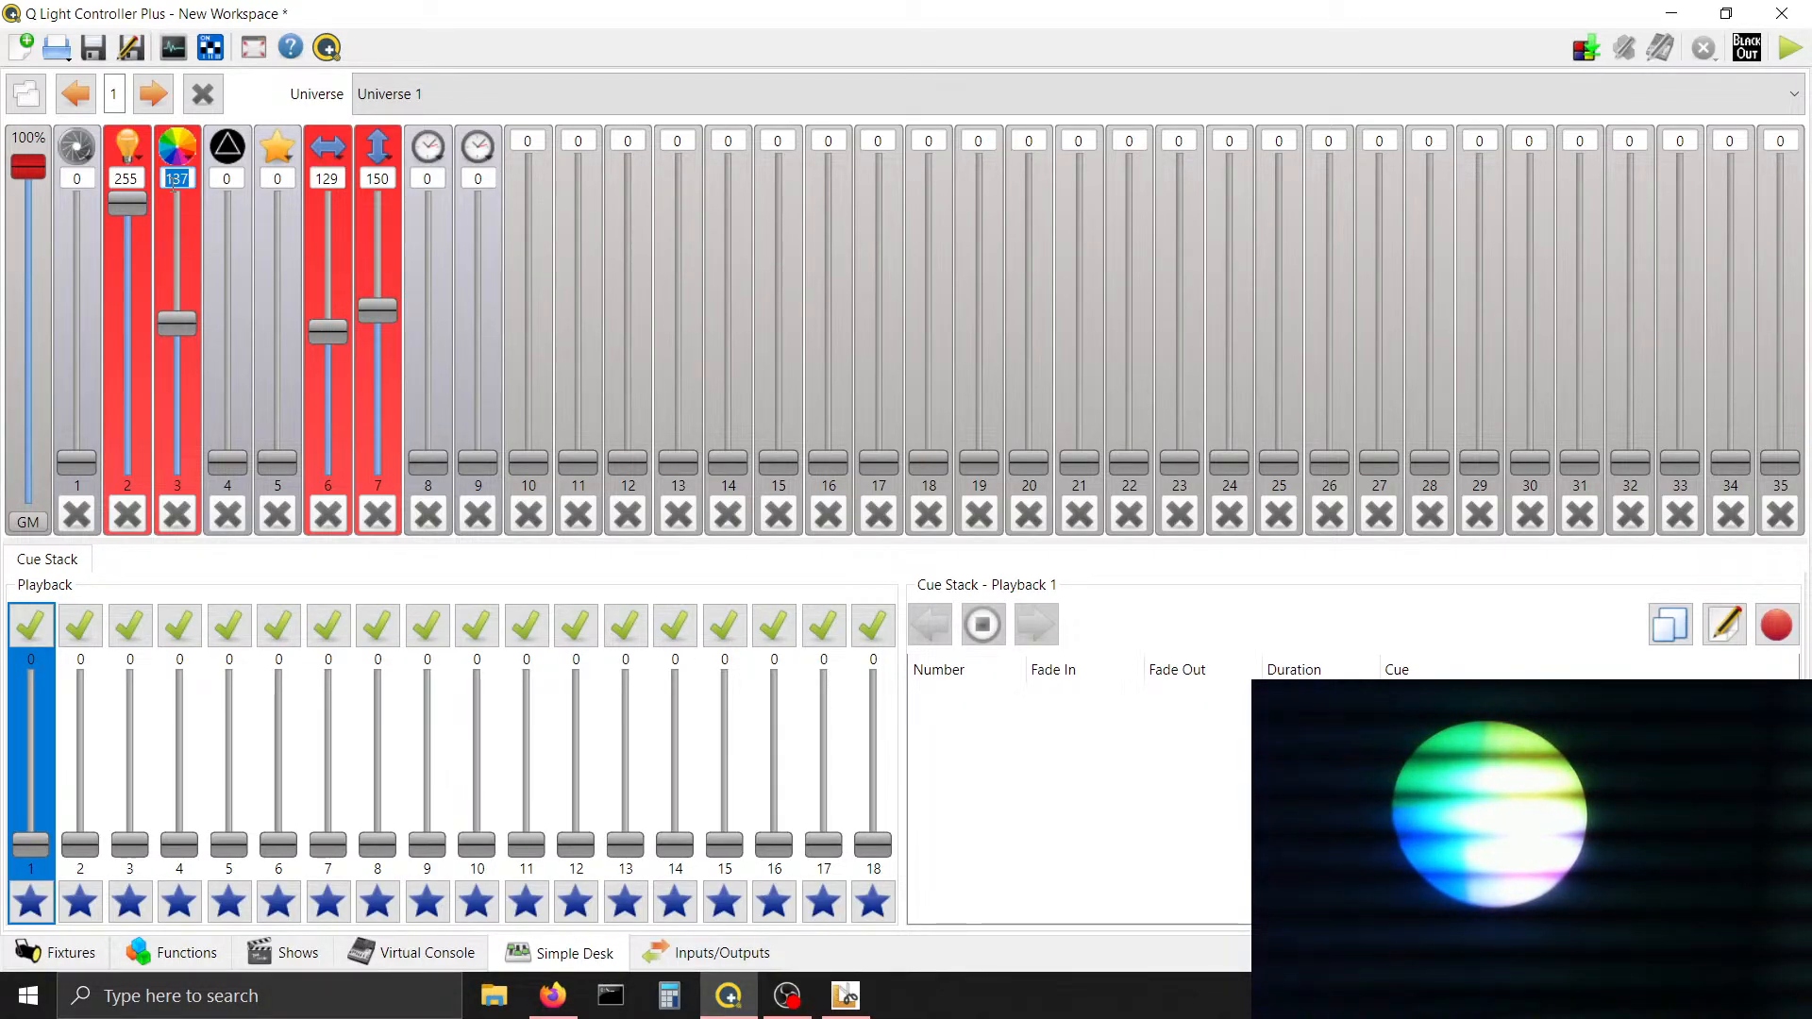
scroll(174, 186, "down", 6)
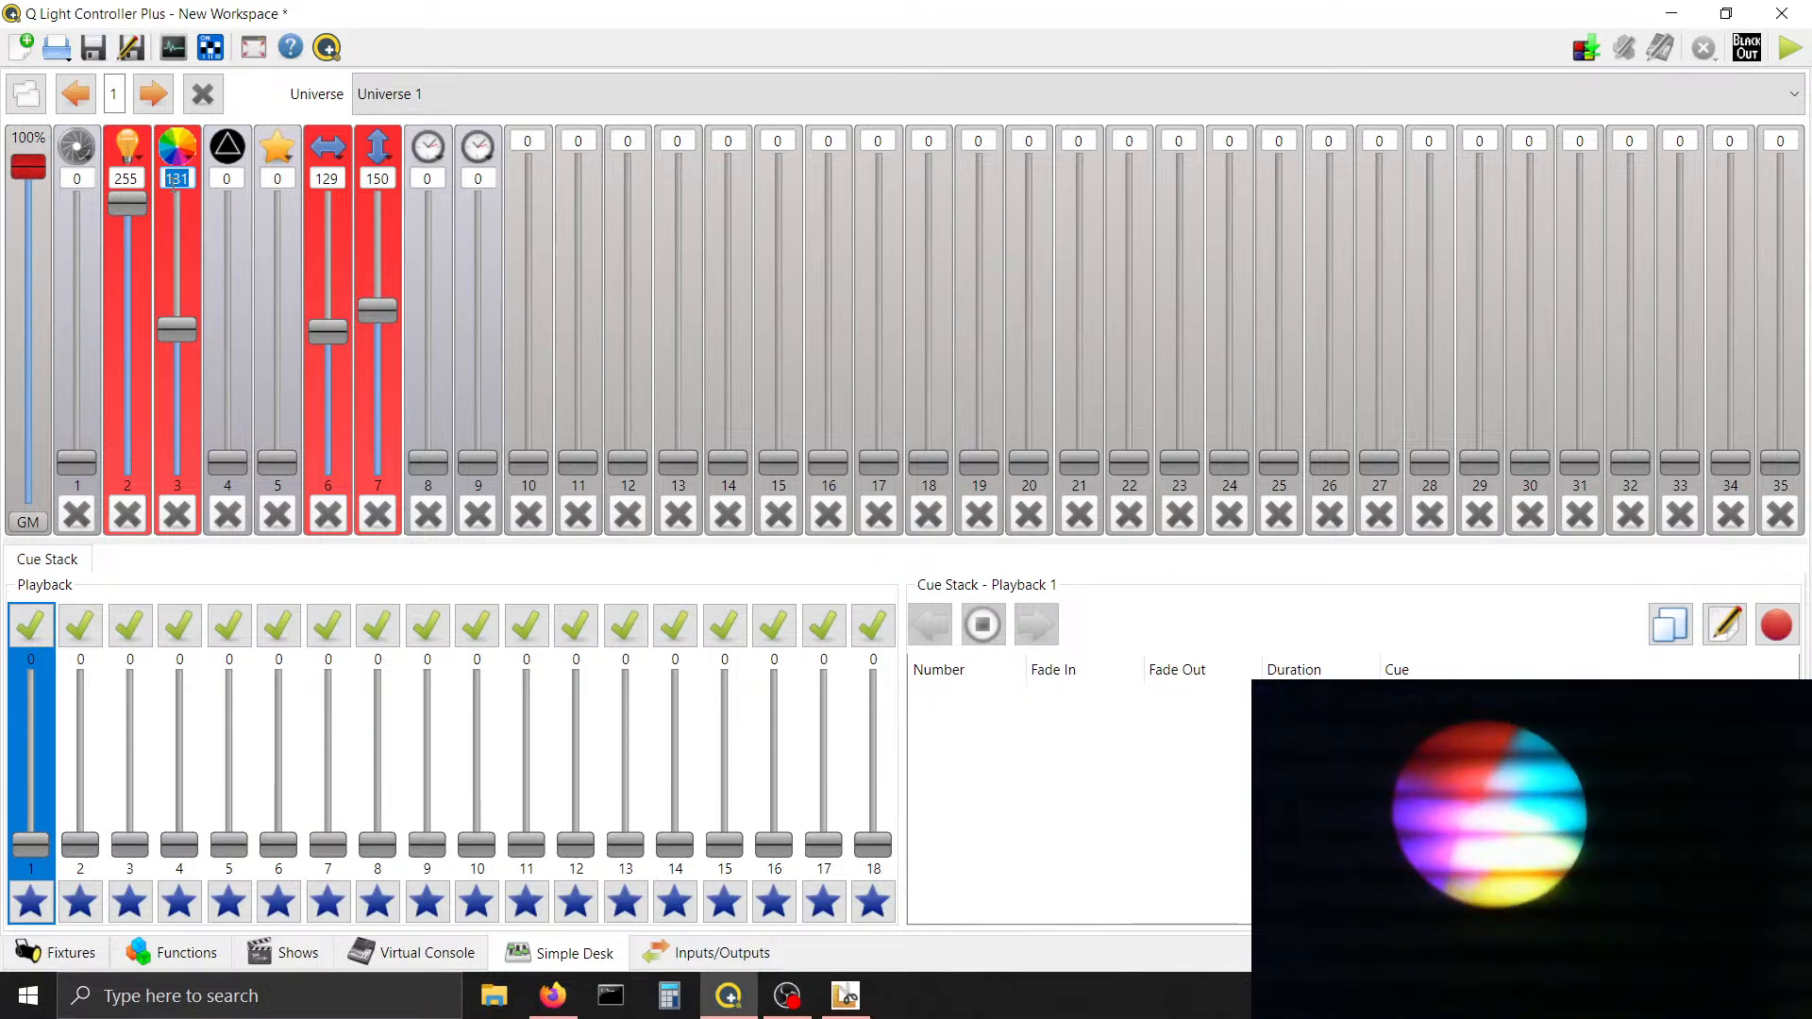
scroll(173, 186, "up", 6)
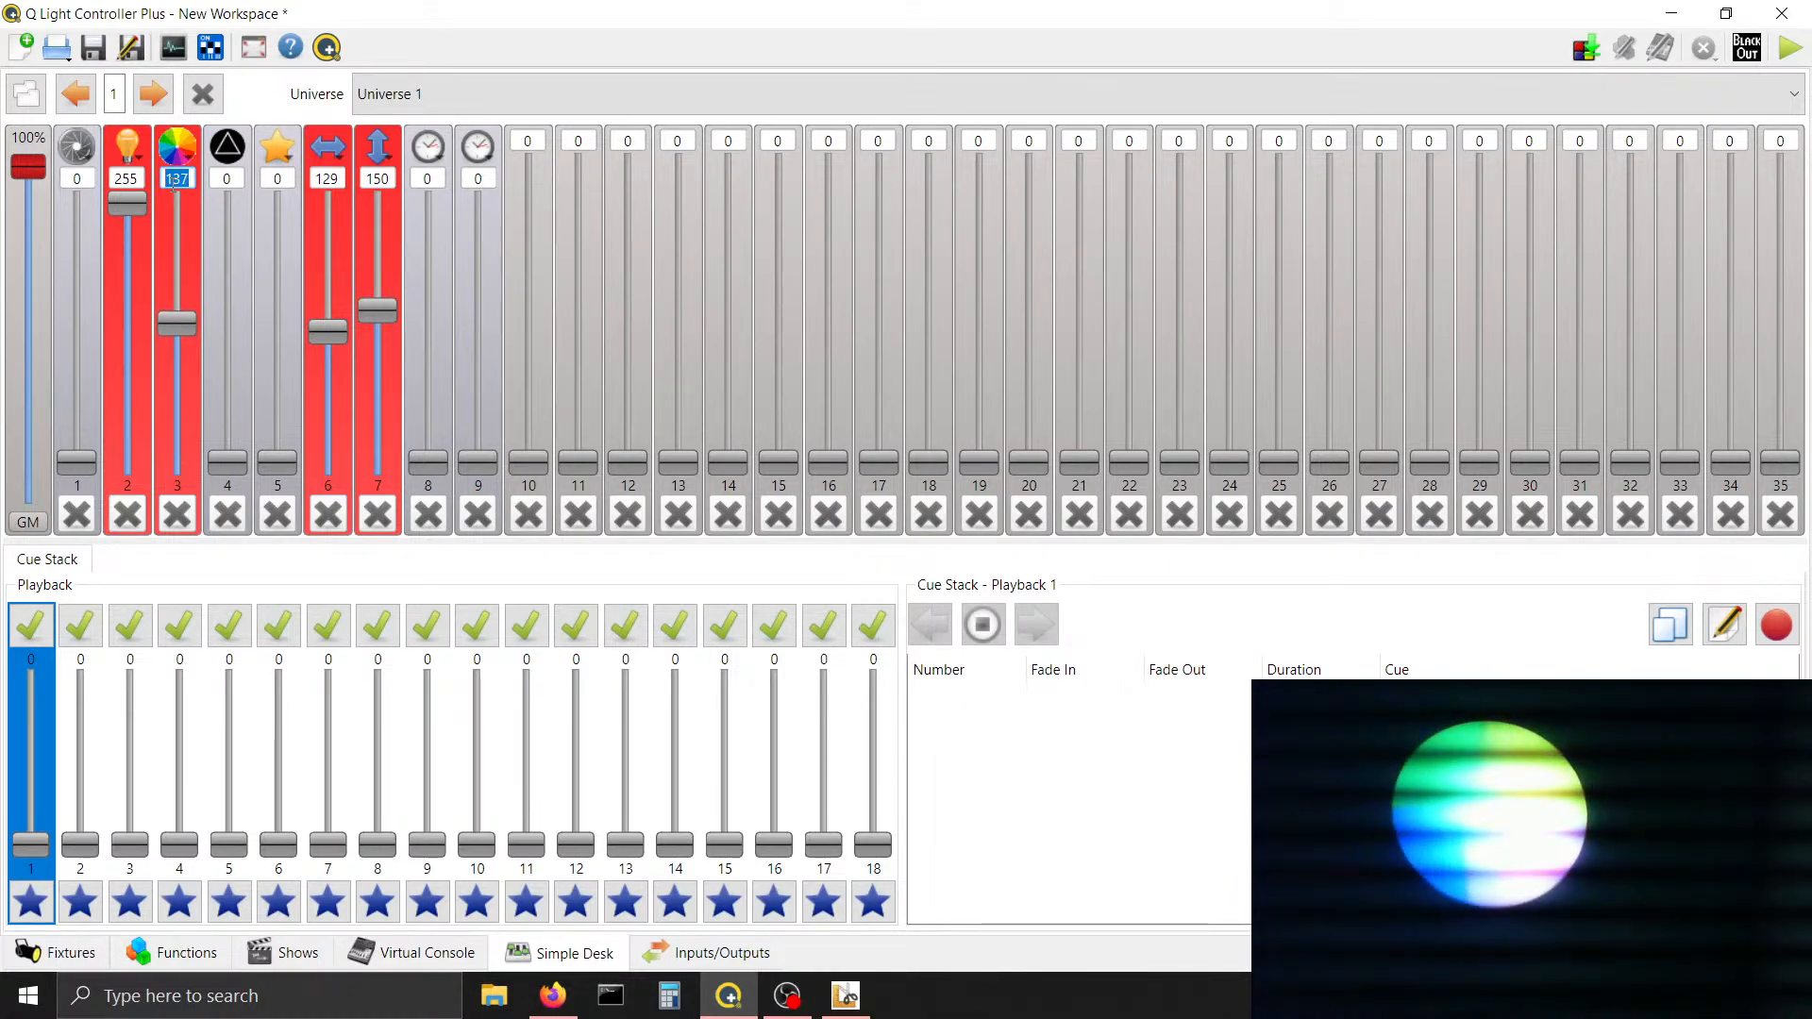
scroll(174, 186, "down", 8)
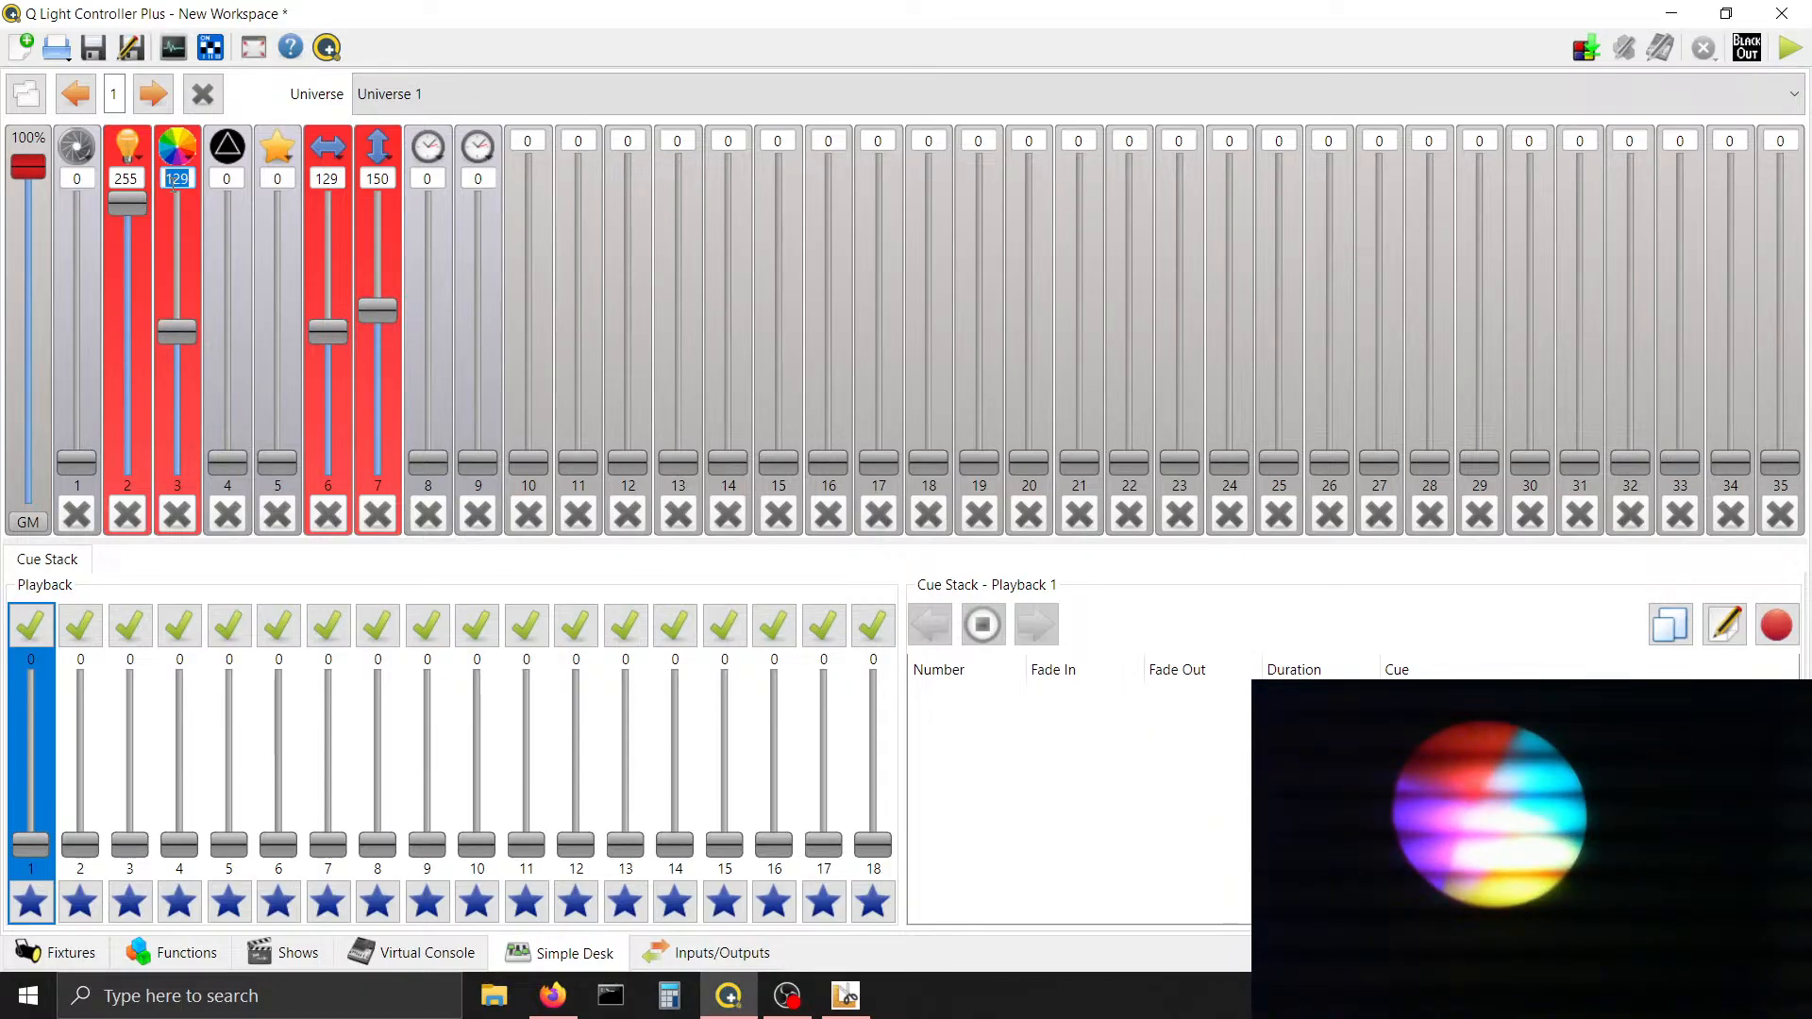
scroll(174, 186, "up", 8)
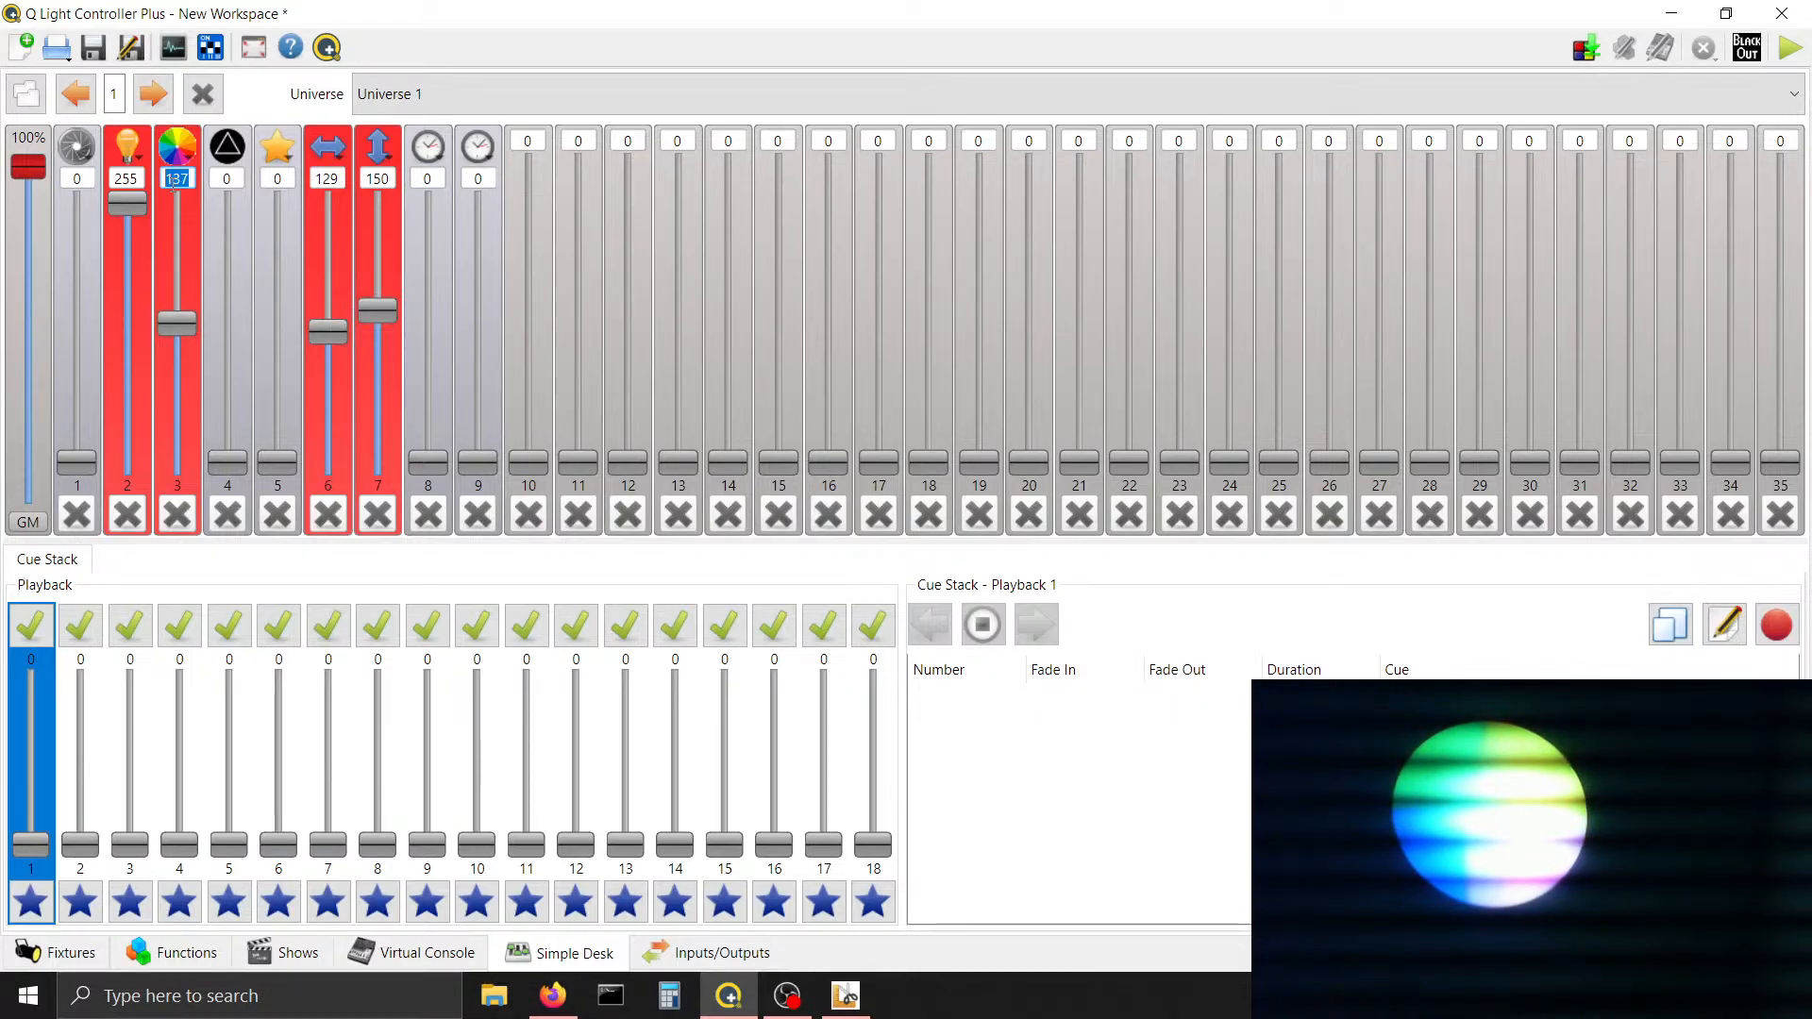
scroll(173, 185, "down", 6)
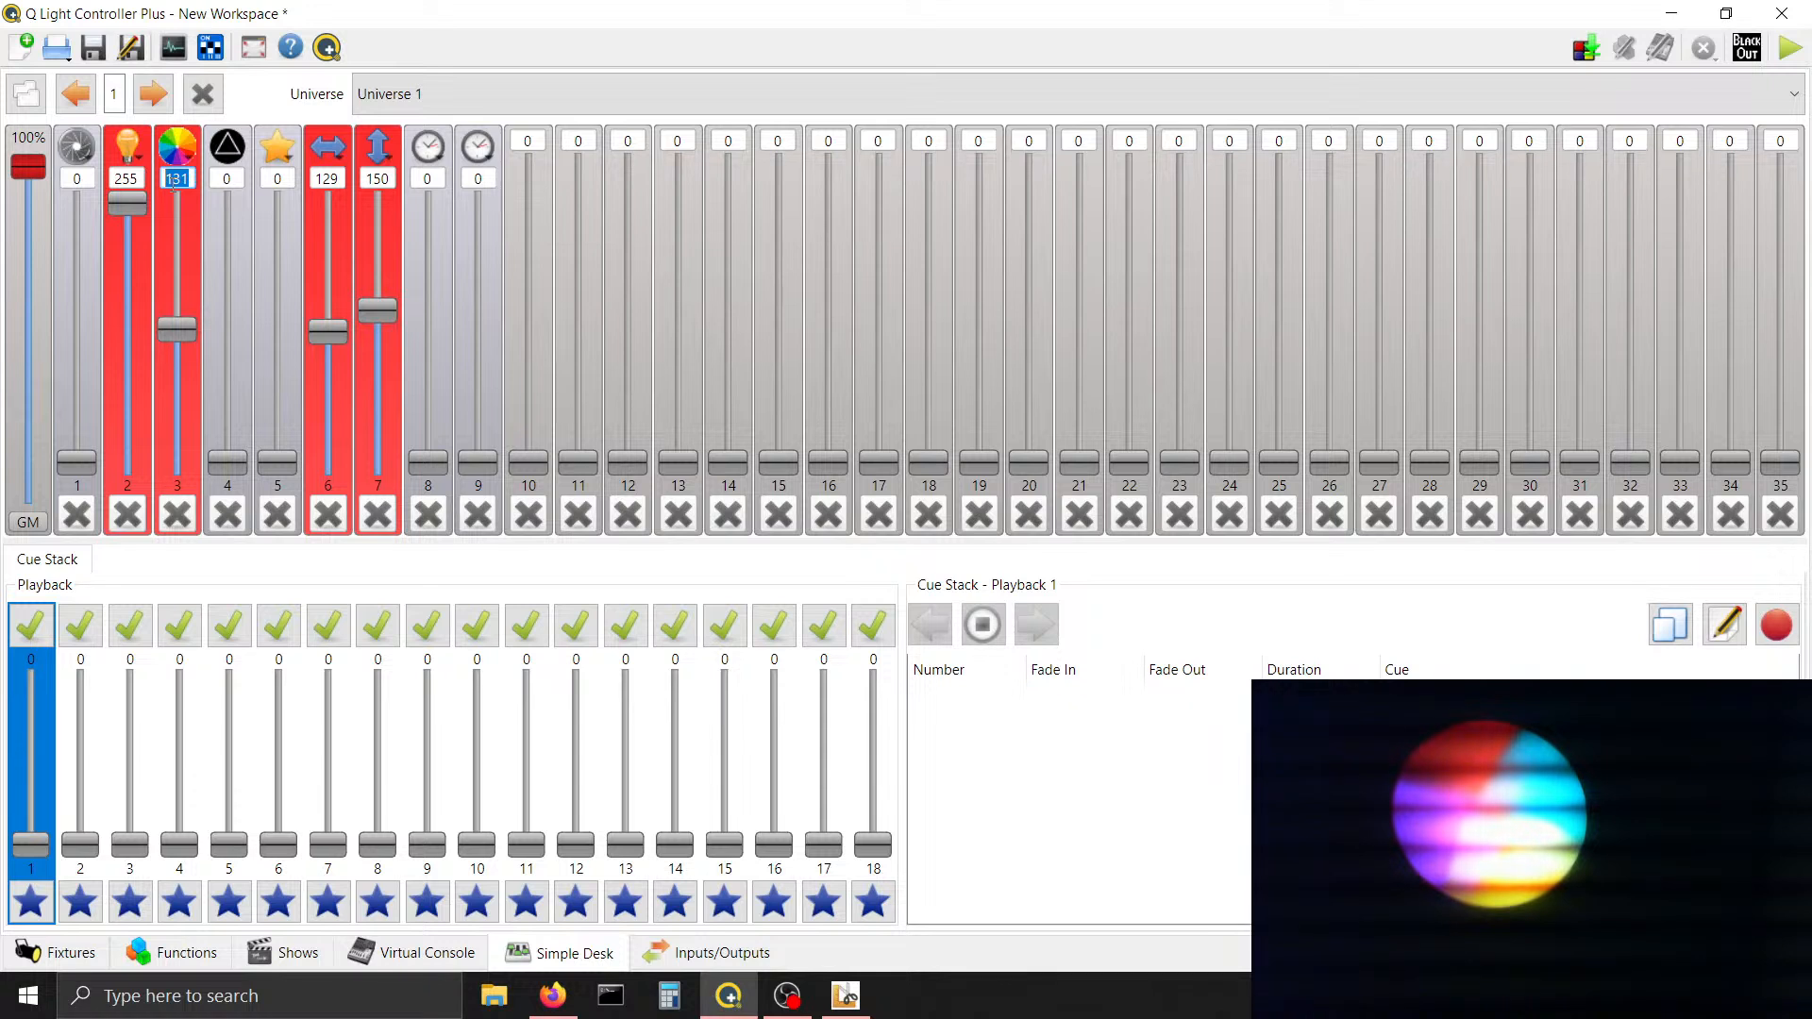
scroll(174, 185, "up", 5)
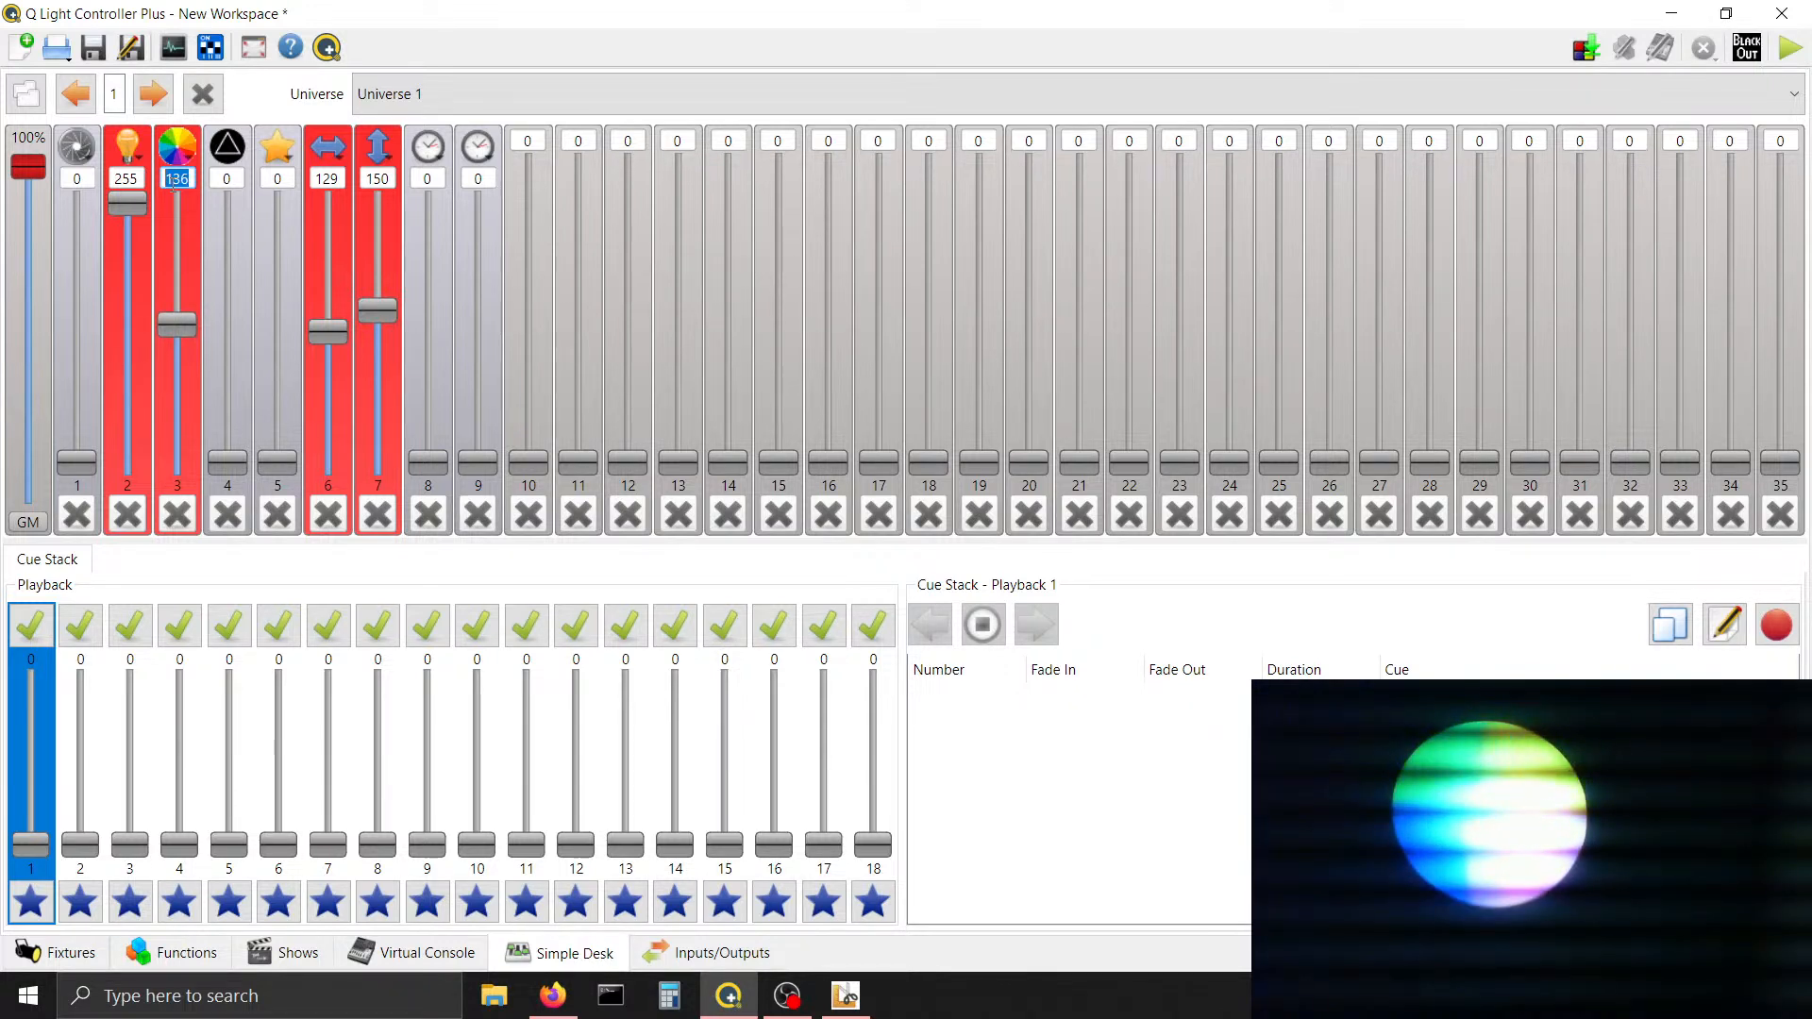
Step the colour channel 3 value back and forth between 129 and 137, ending at 137, to compare the multi-colour positions
scroll(174, 185, "down", 7)
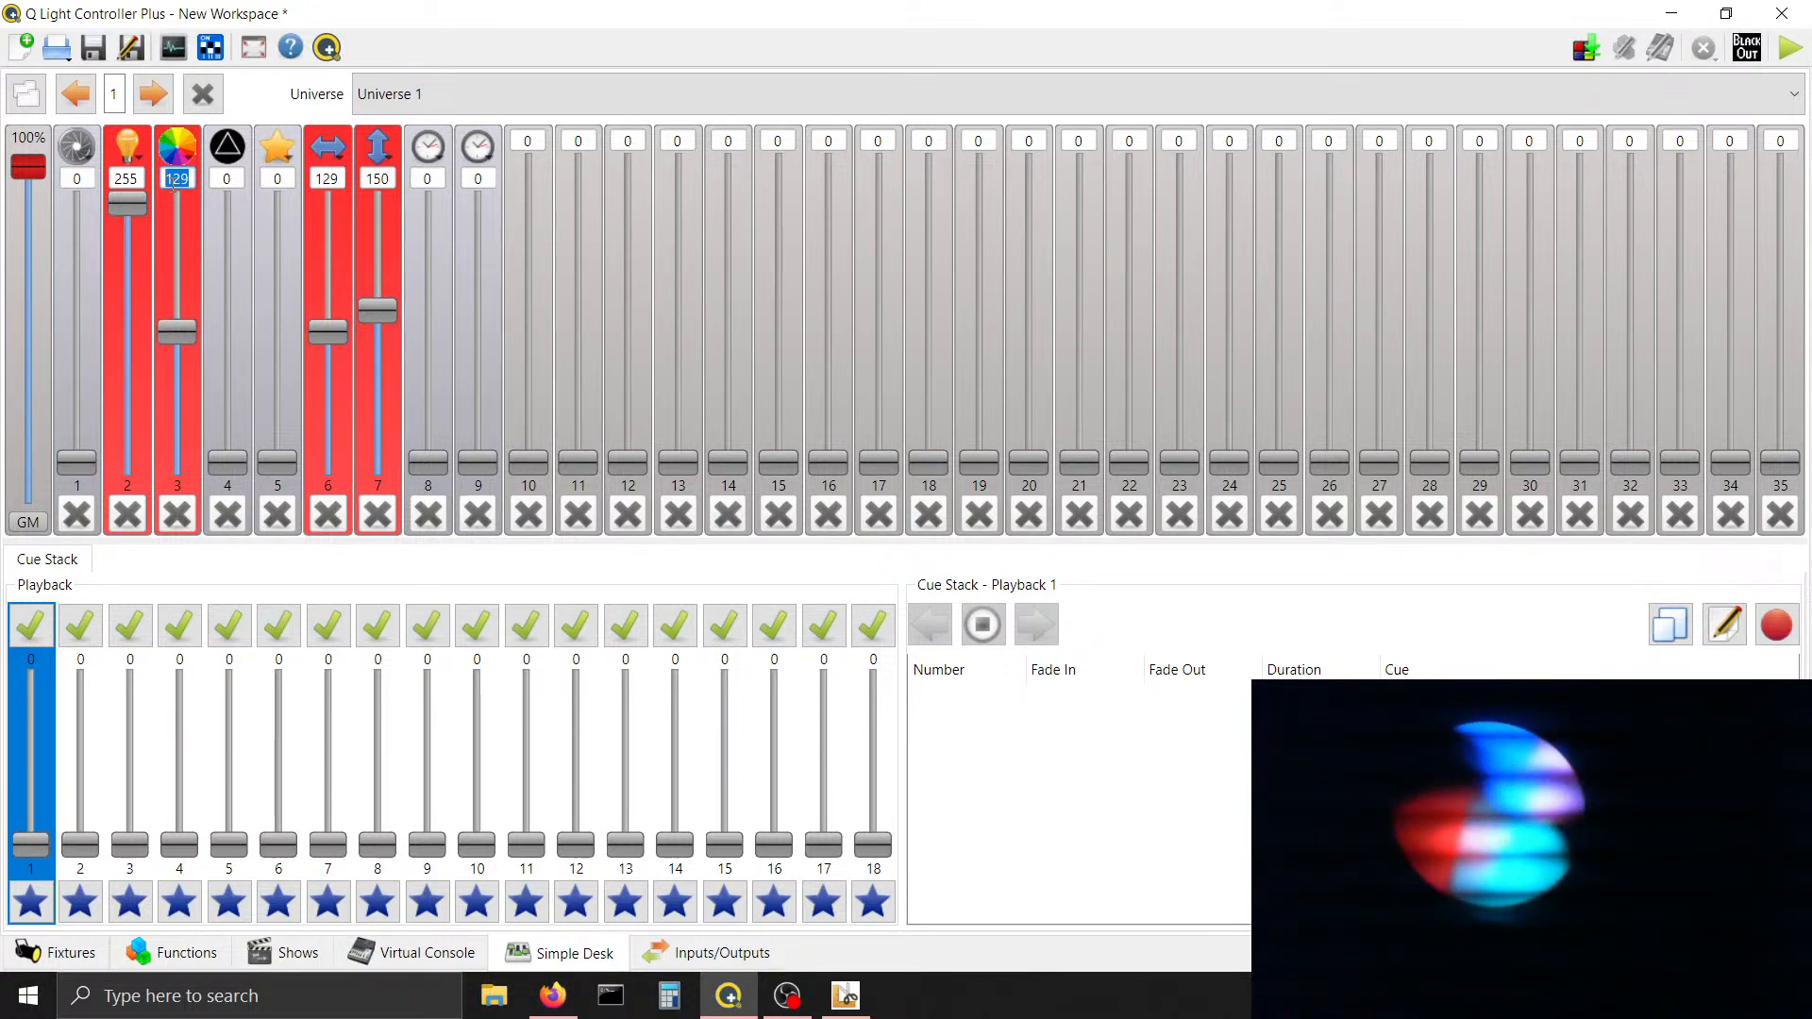
scroll(173, 185, "up", 1)
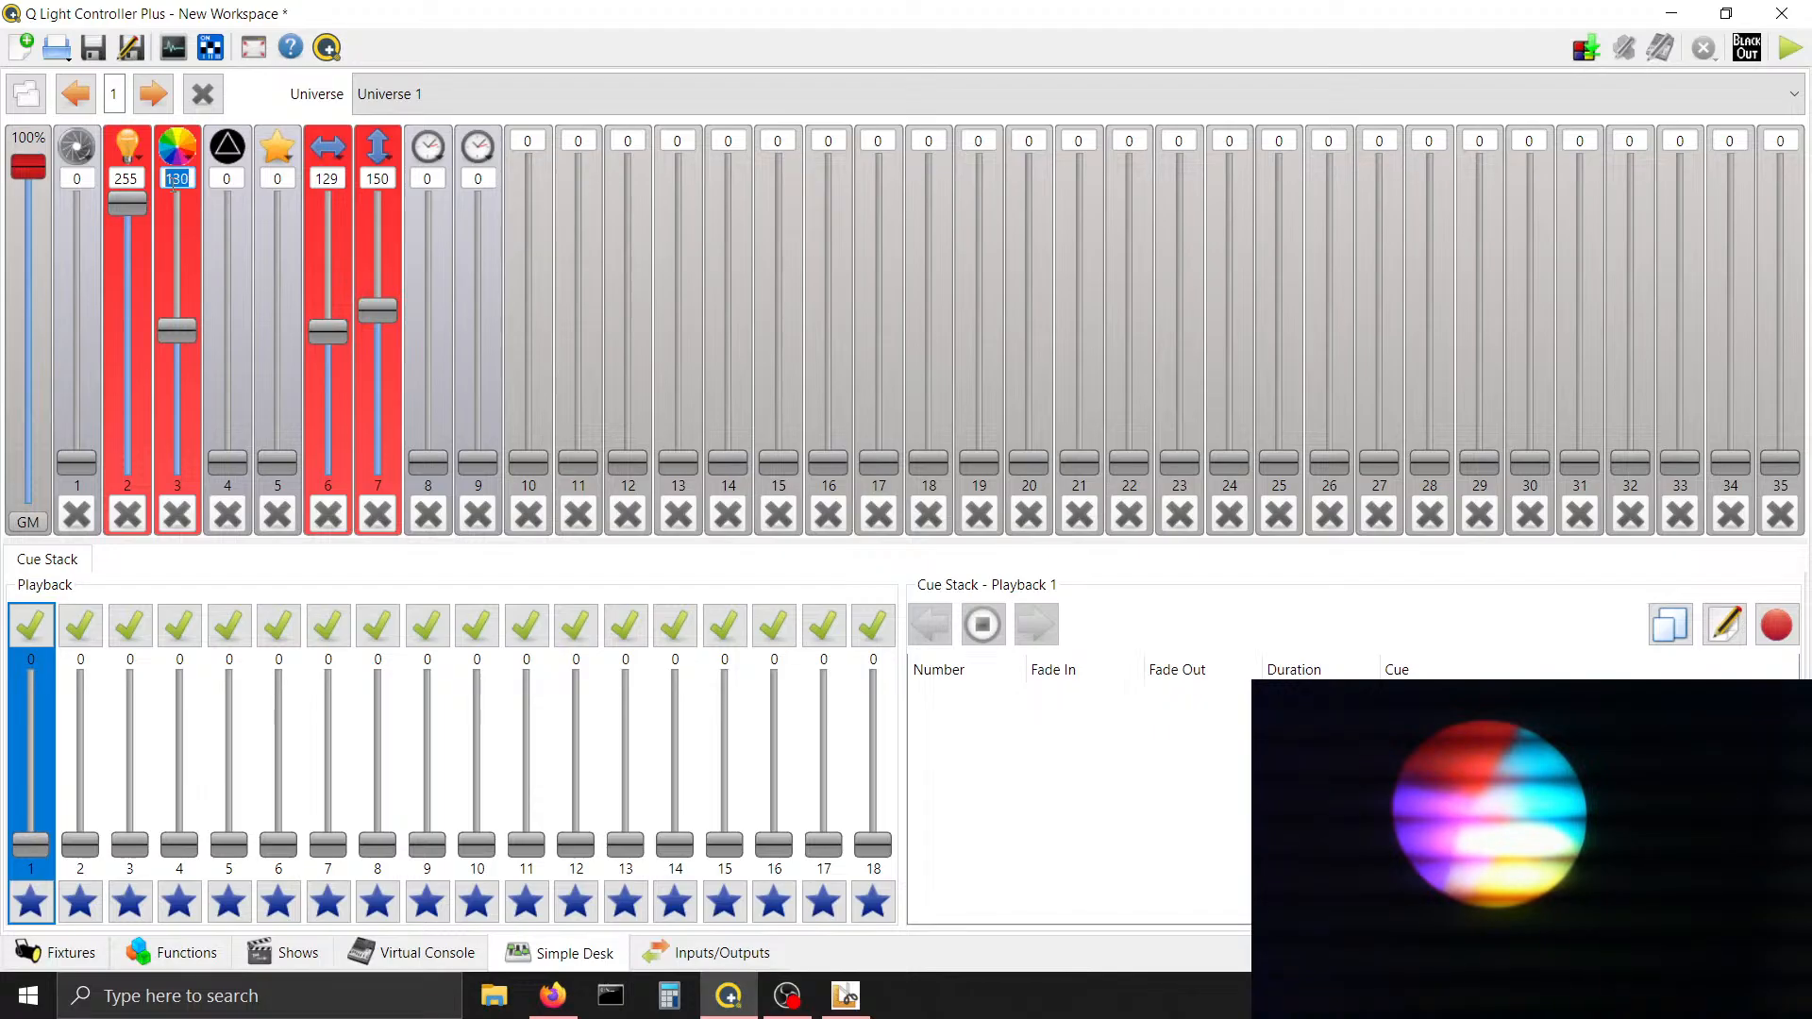
scroll(174, 185, "up", 7)
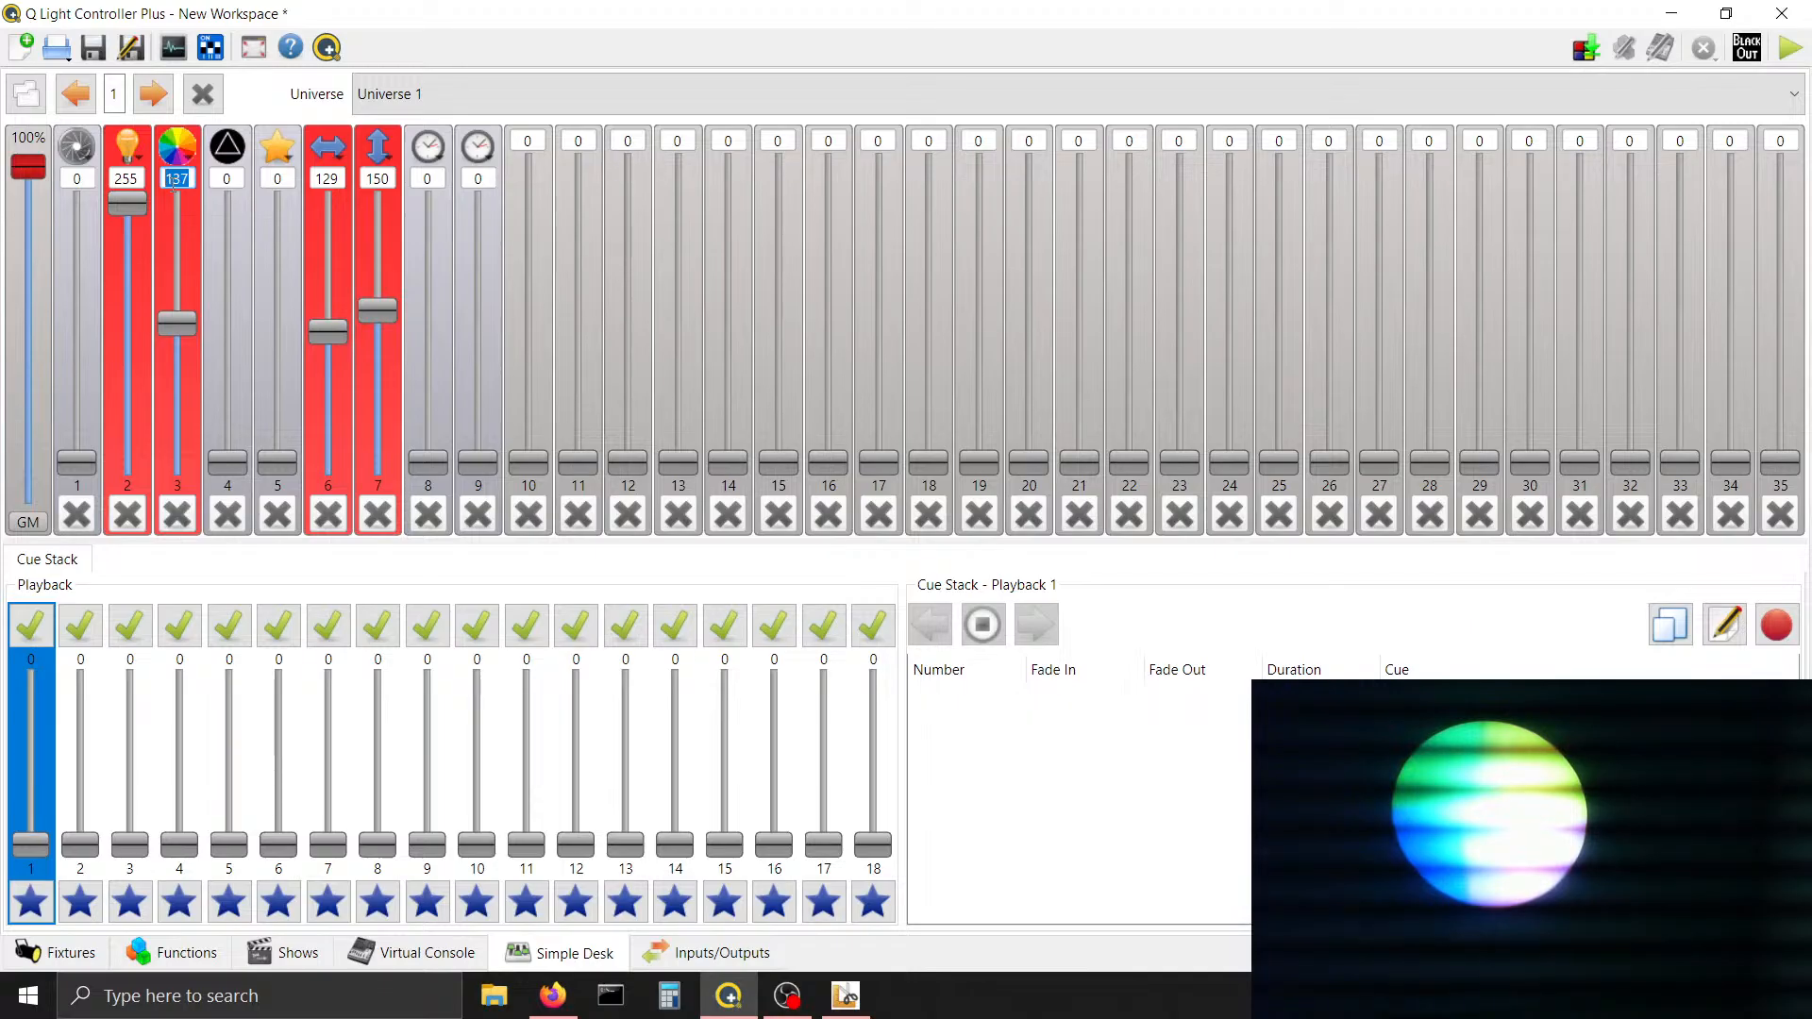
scroll(174, 186, "down", 7)
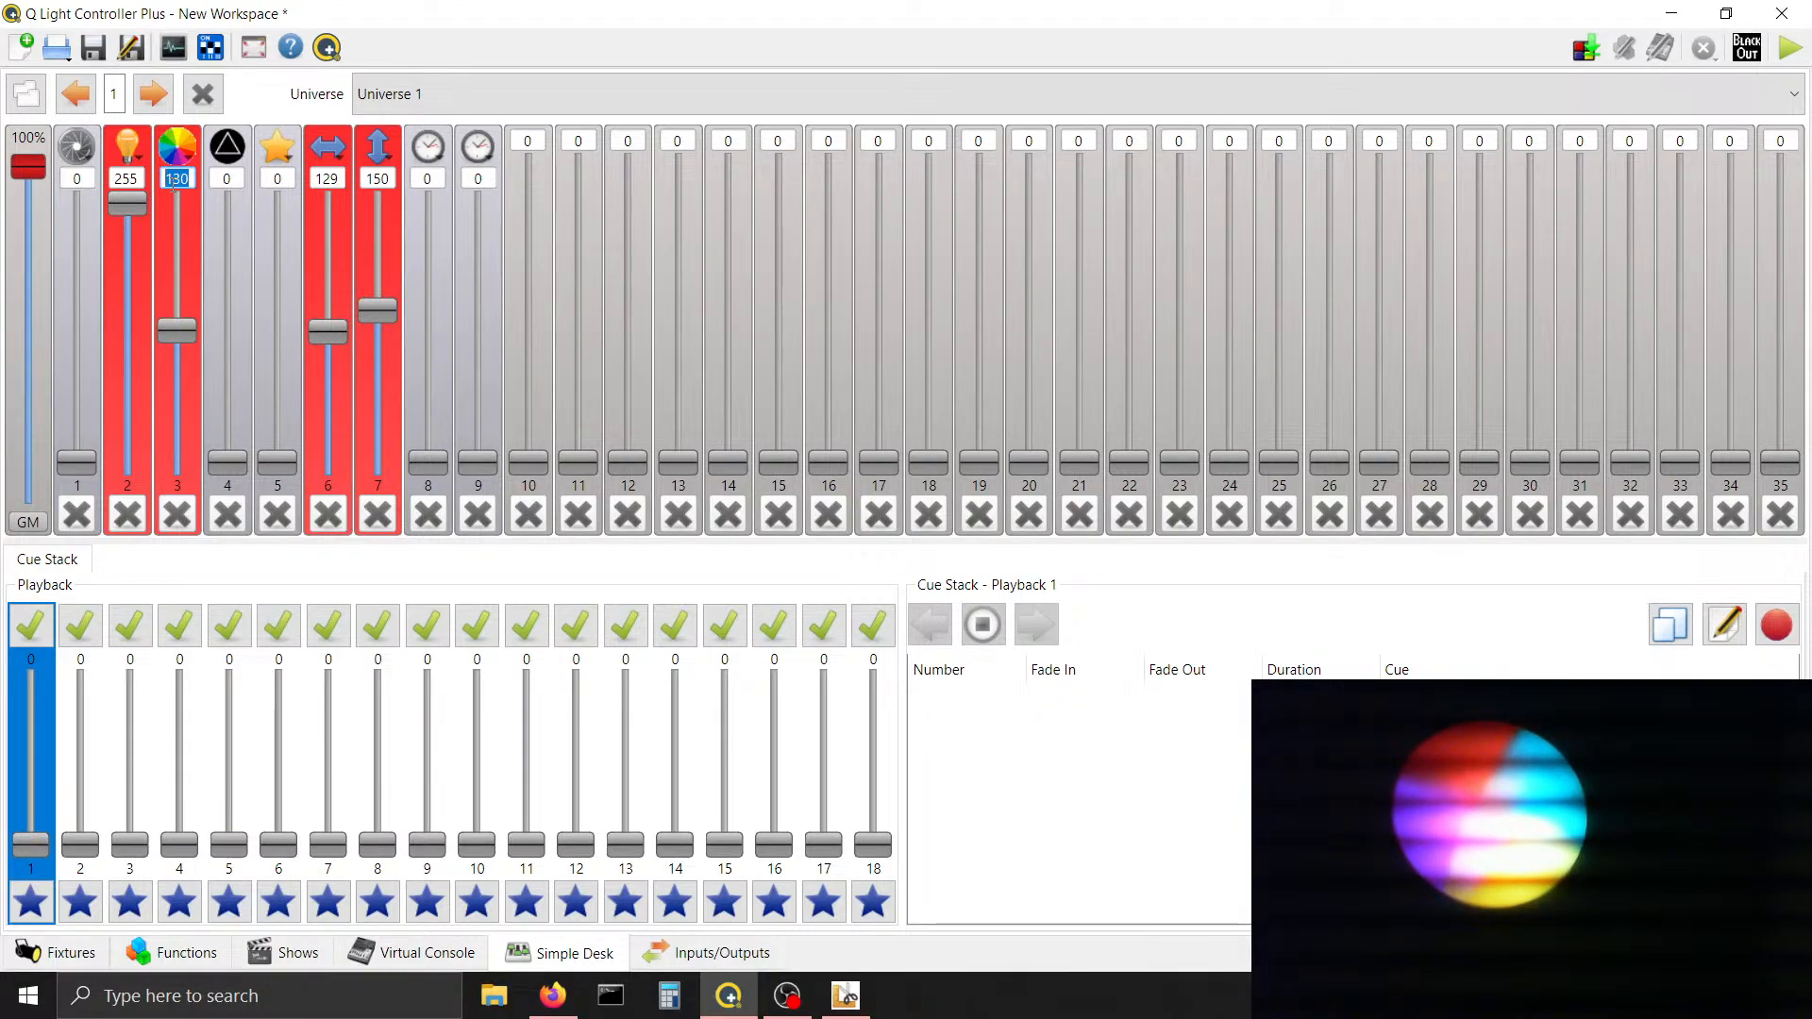
scroll(174, 185, "up", 7)
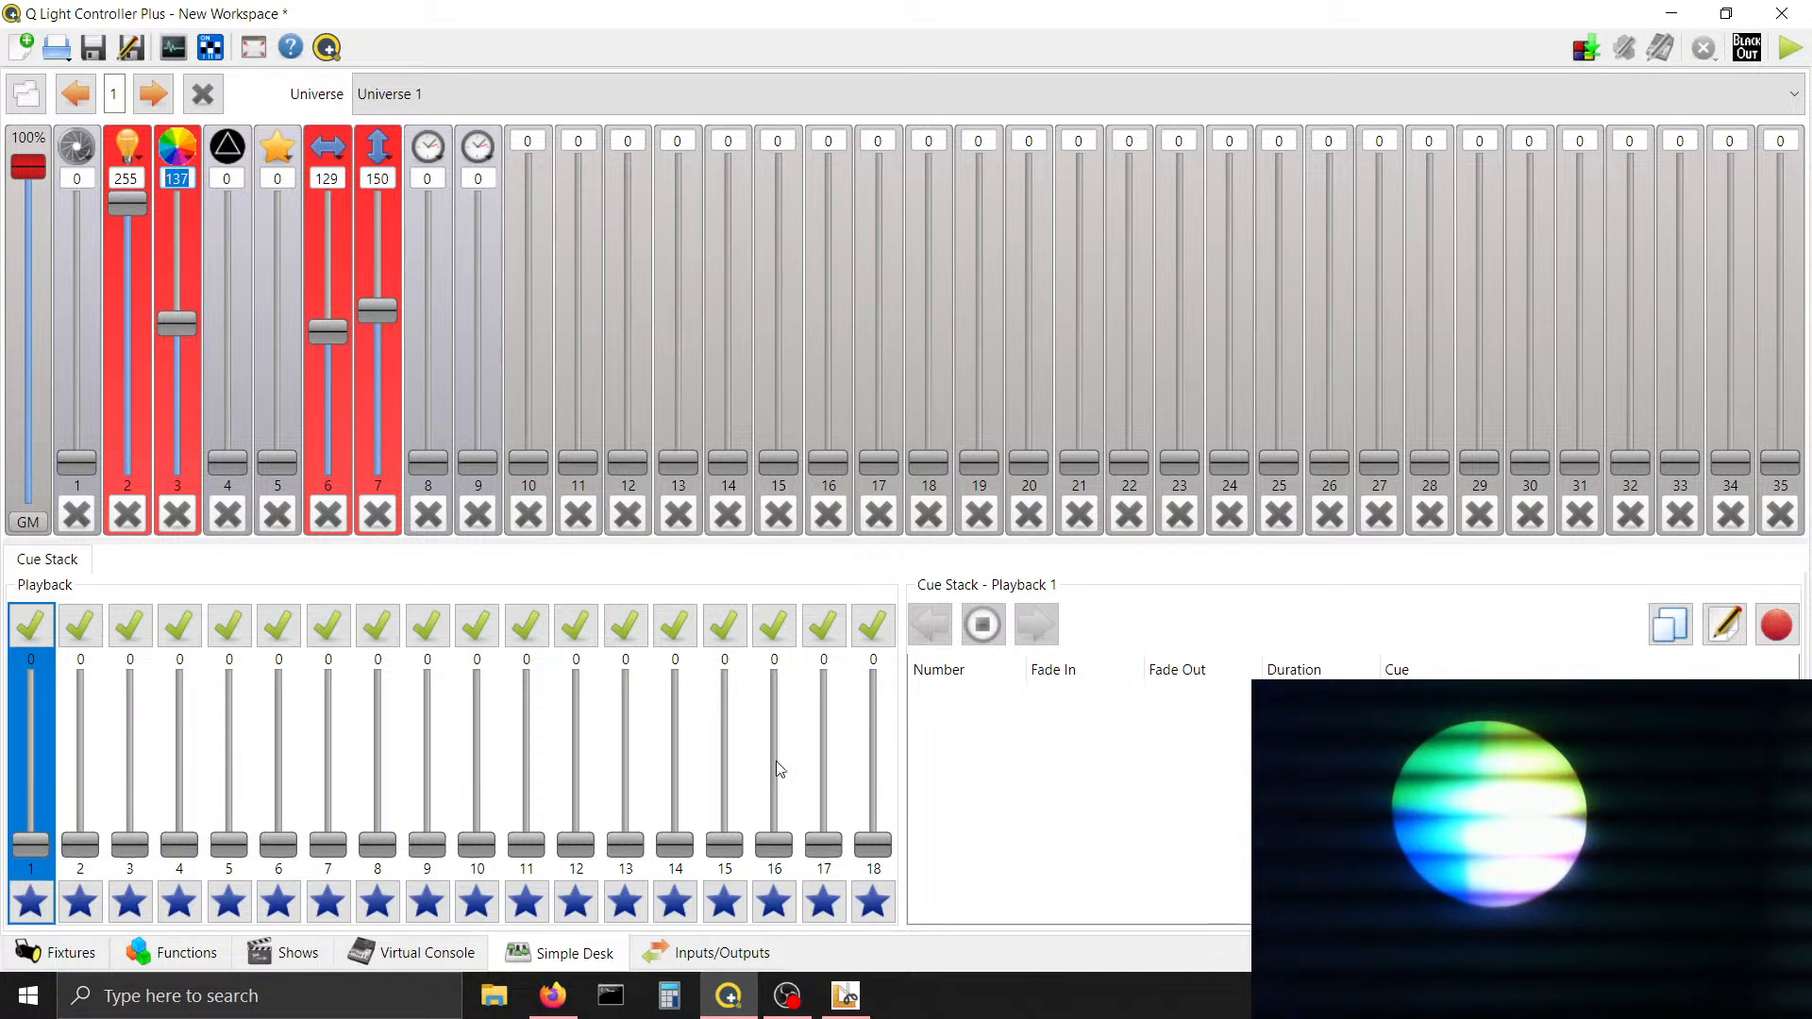
Switch to the Fixture Definition Editor, cancel the colour selection and set the Multi Color 1 capability's preset to ColorWheelIndex
left_click(846, 995)
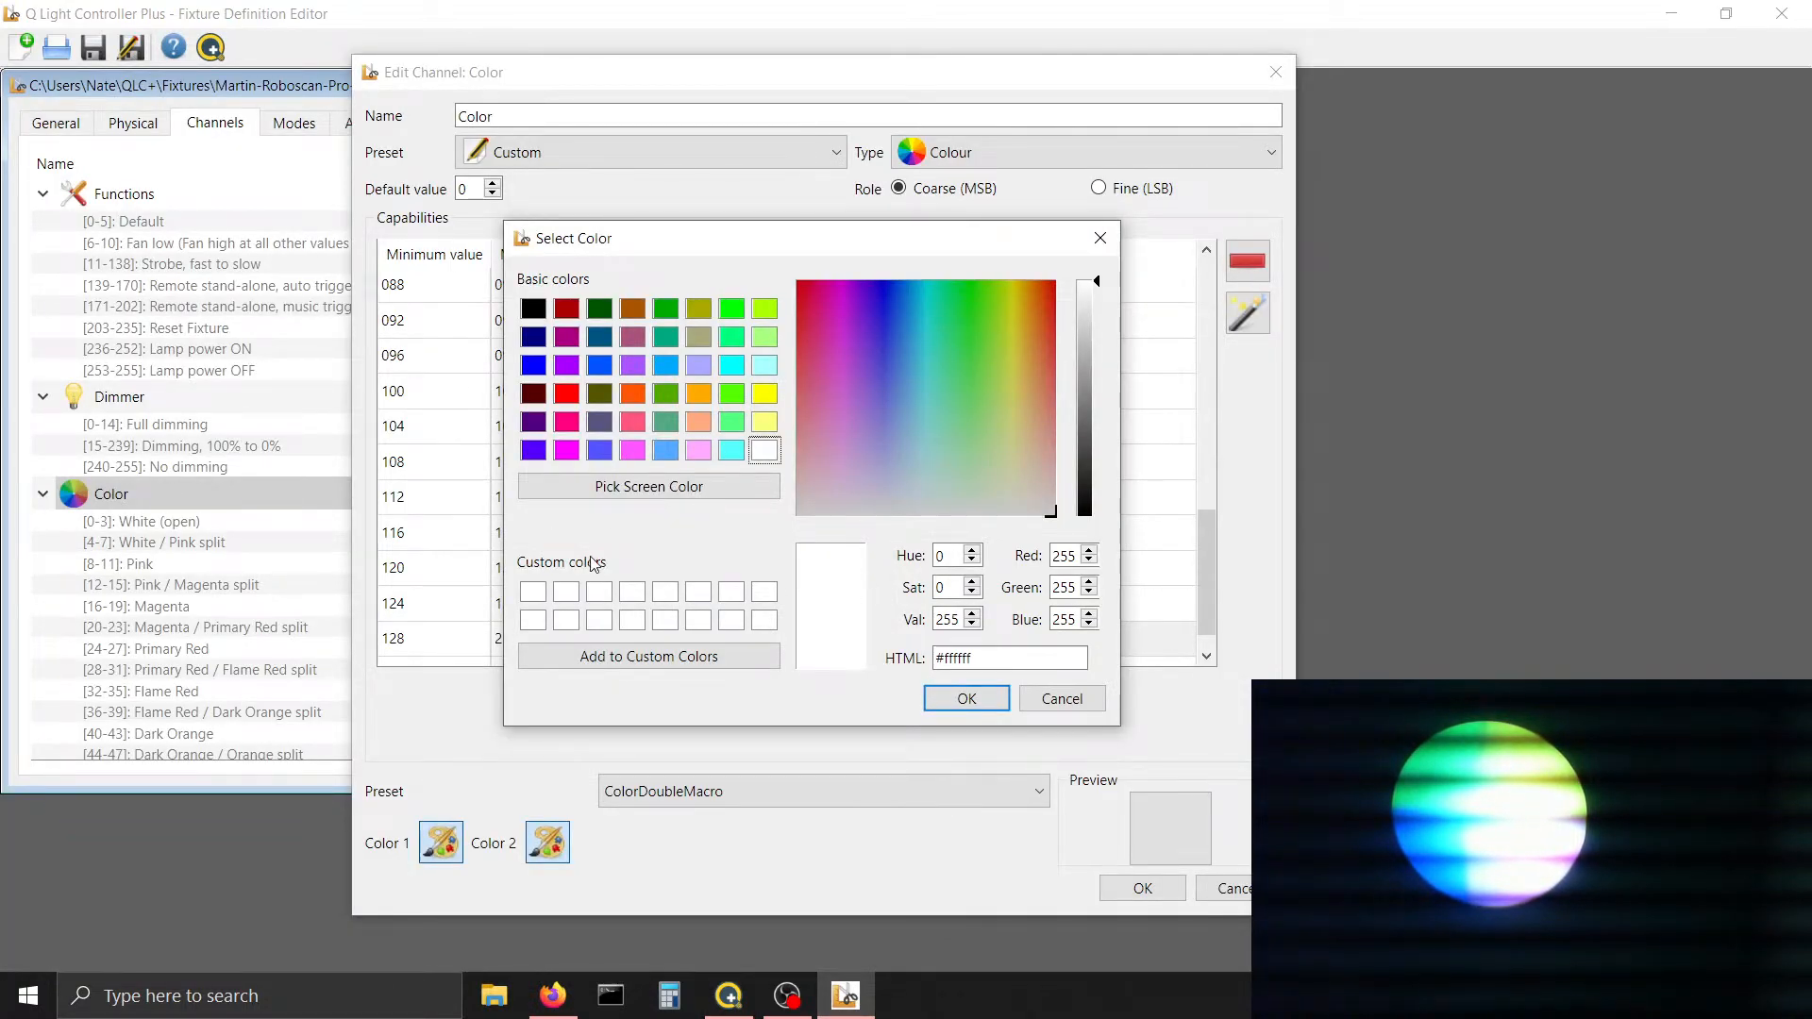
left_click(1044, 708)
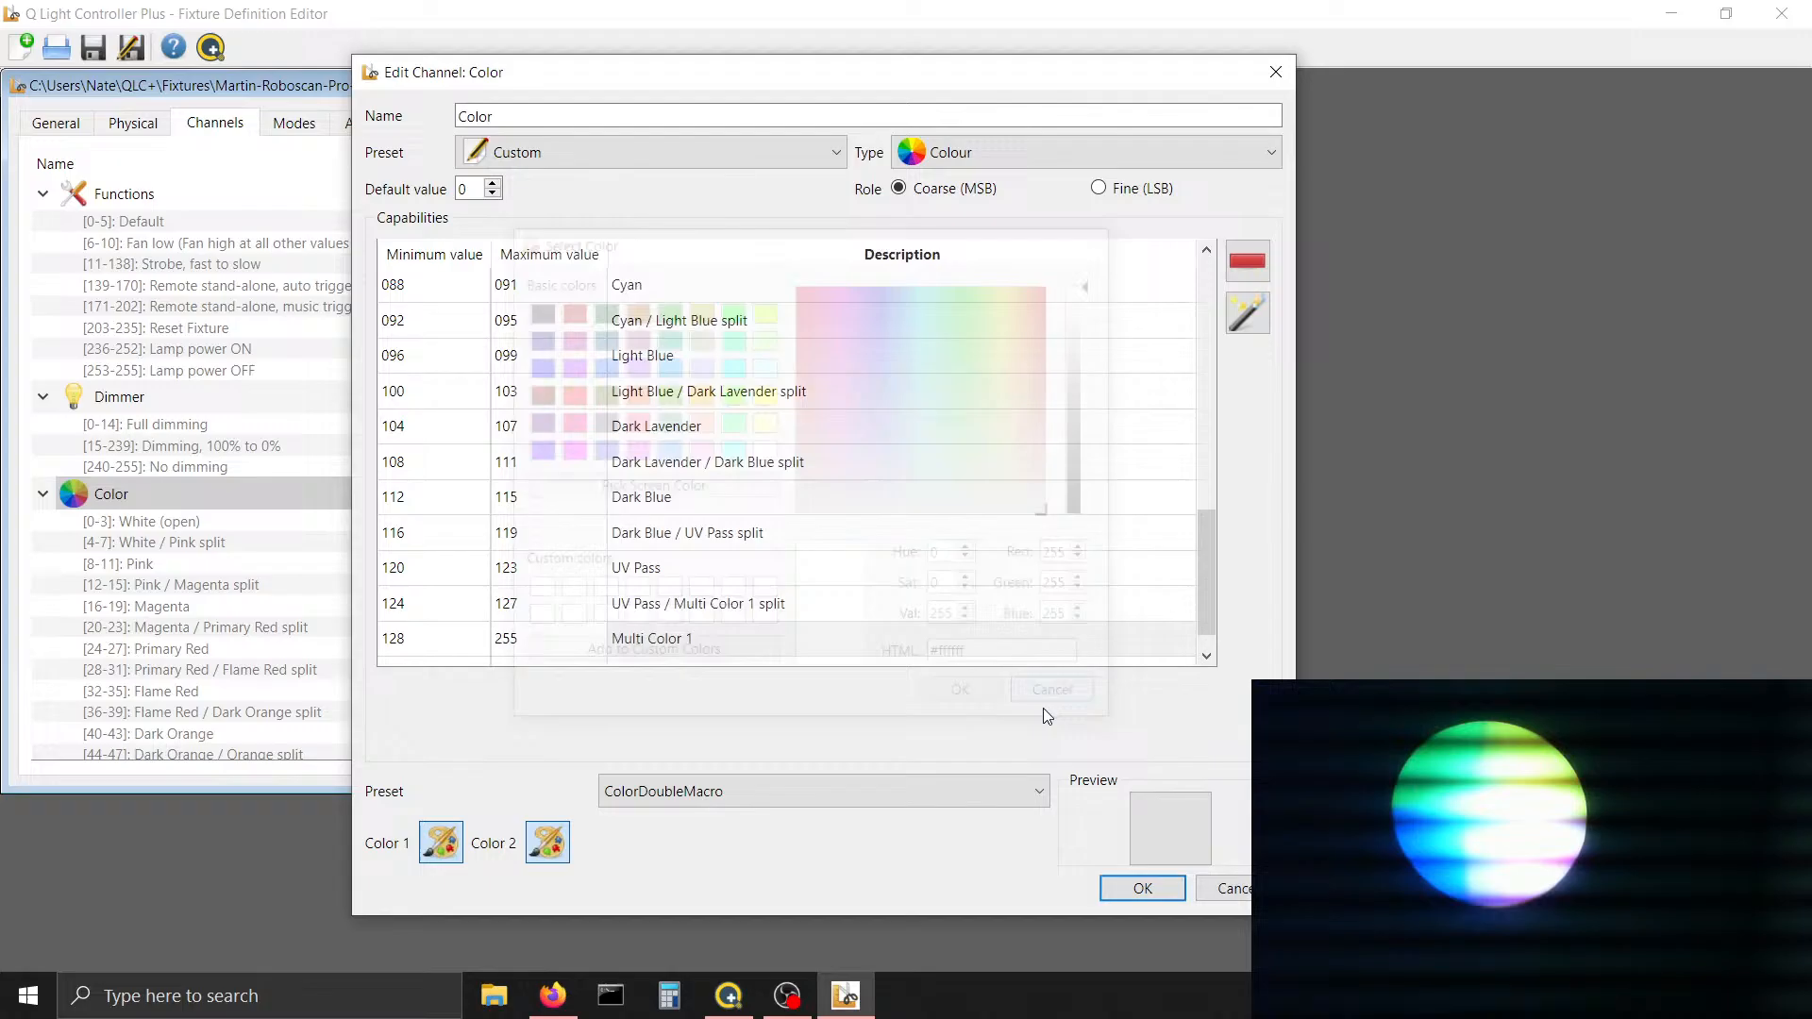
left_click(840, 789)
key("Up")
key("Down")
key("Down")
key("Down")
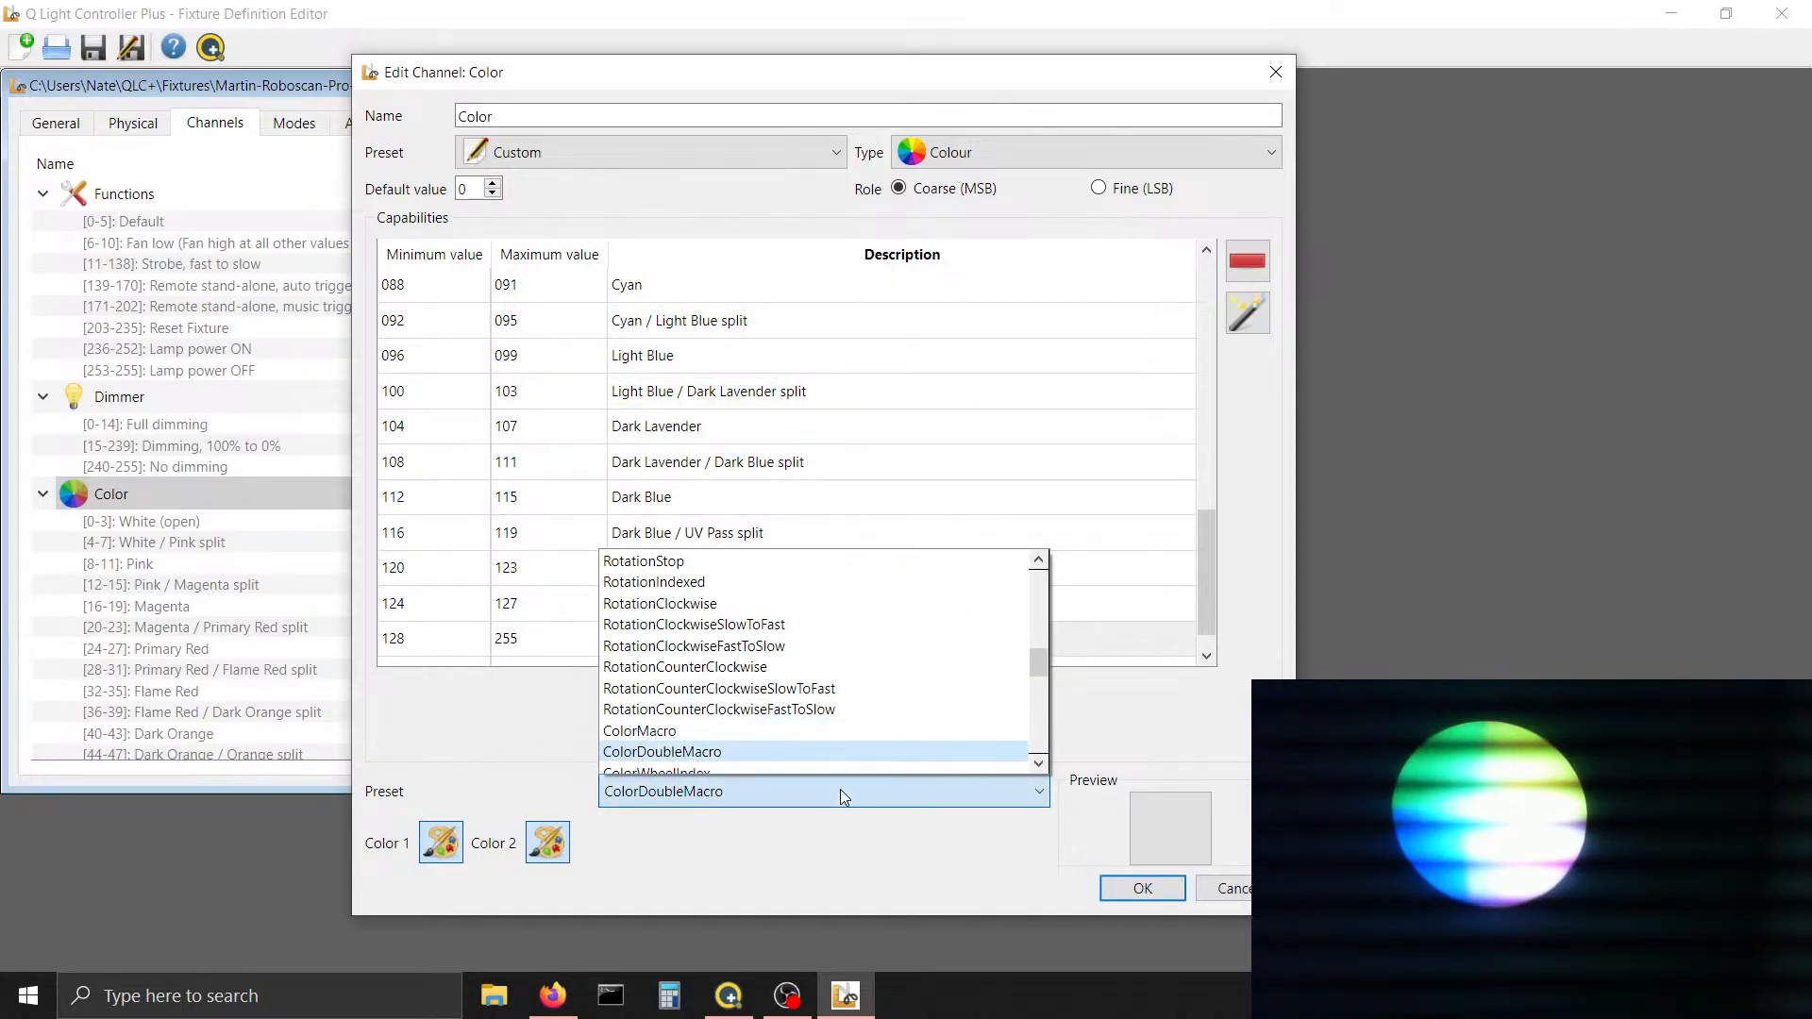
key("Up")
key("Up")
key("Up")
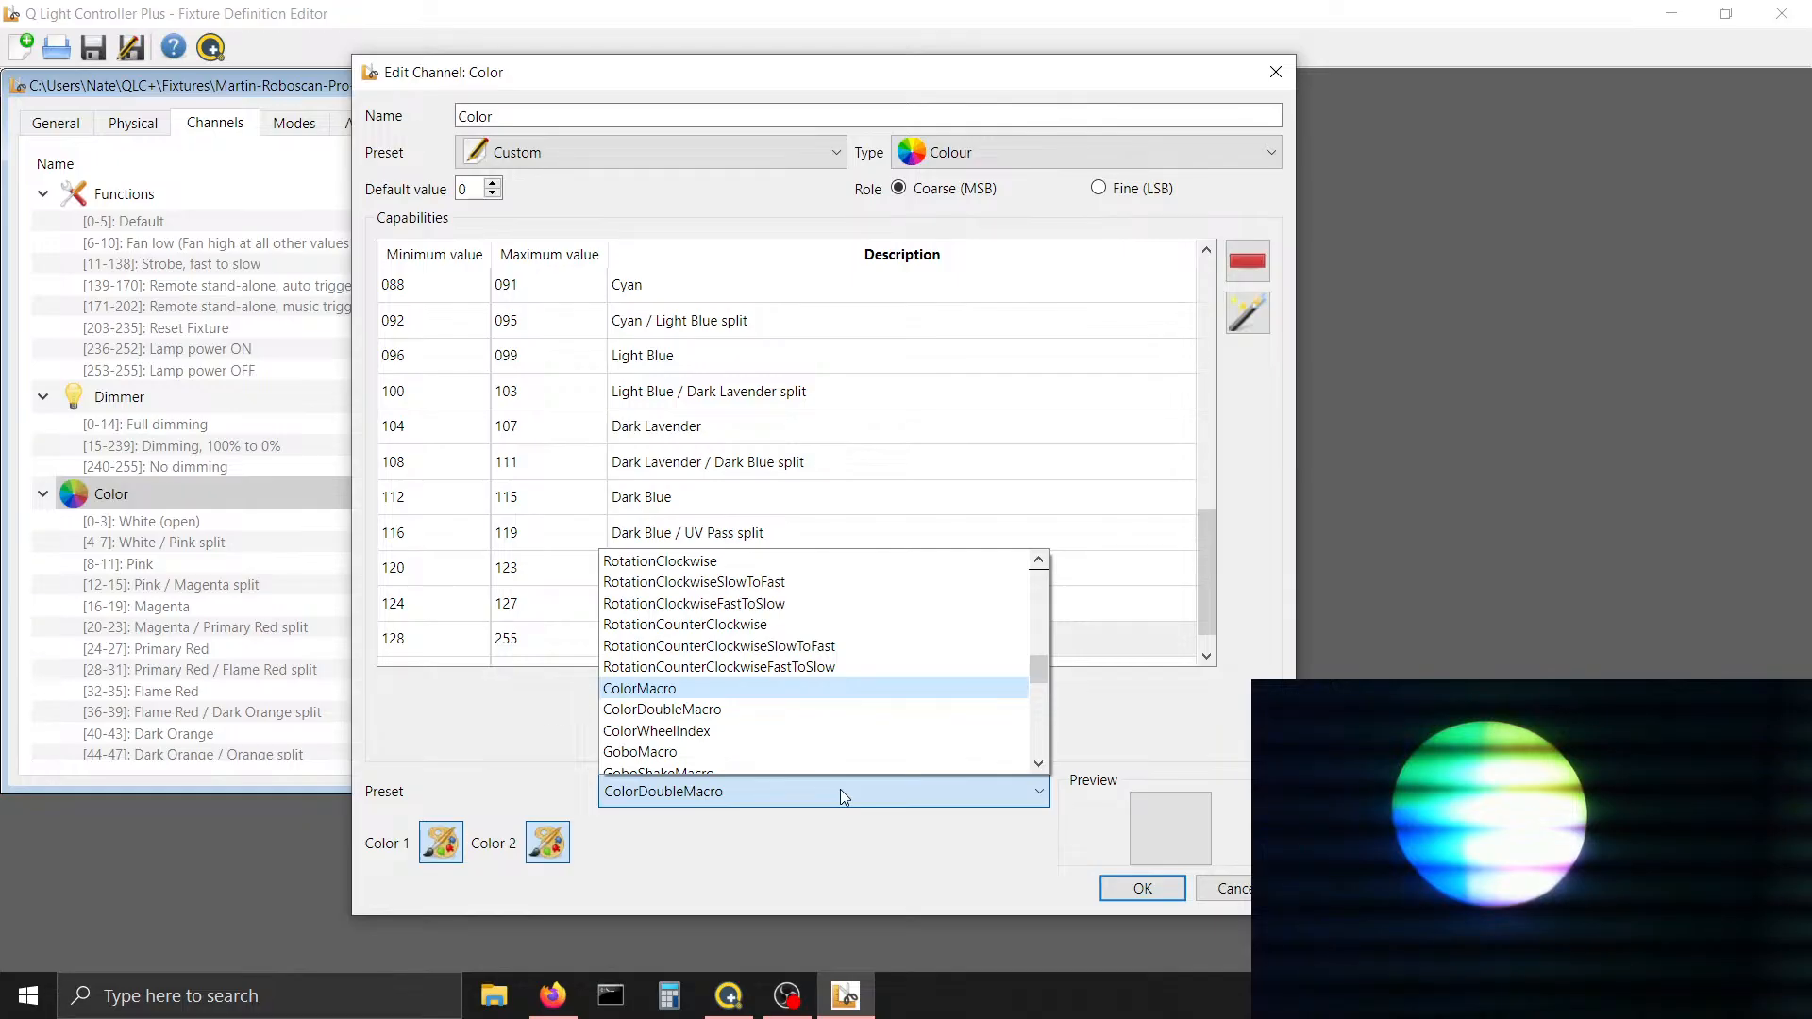
key("Down")
key("Up")
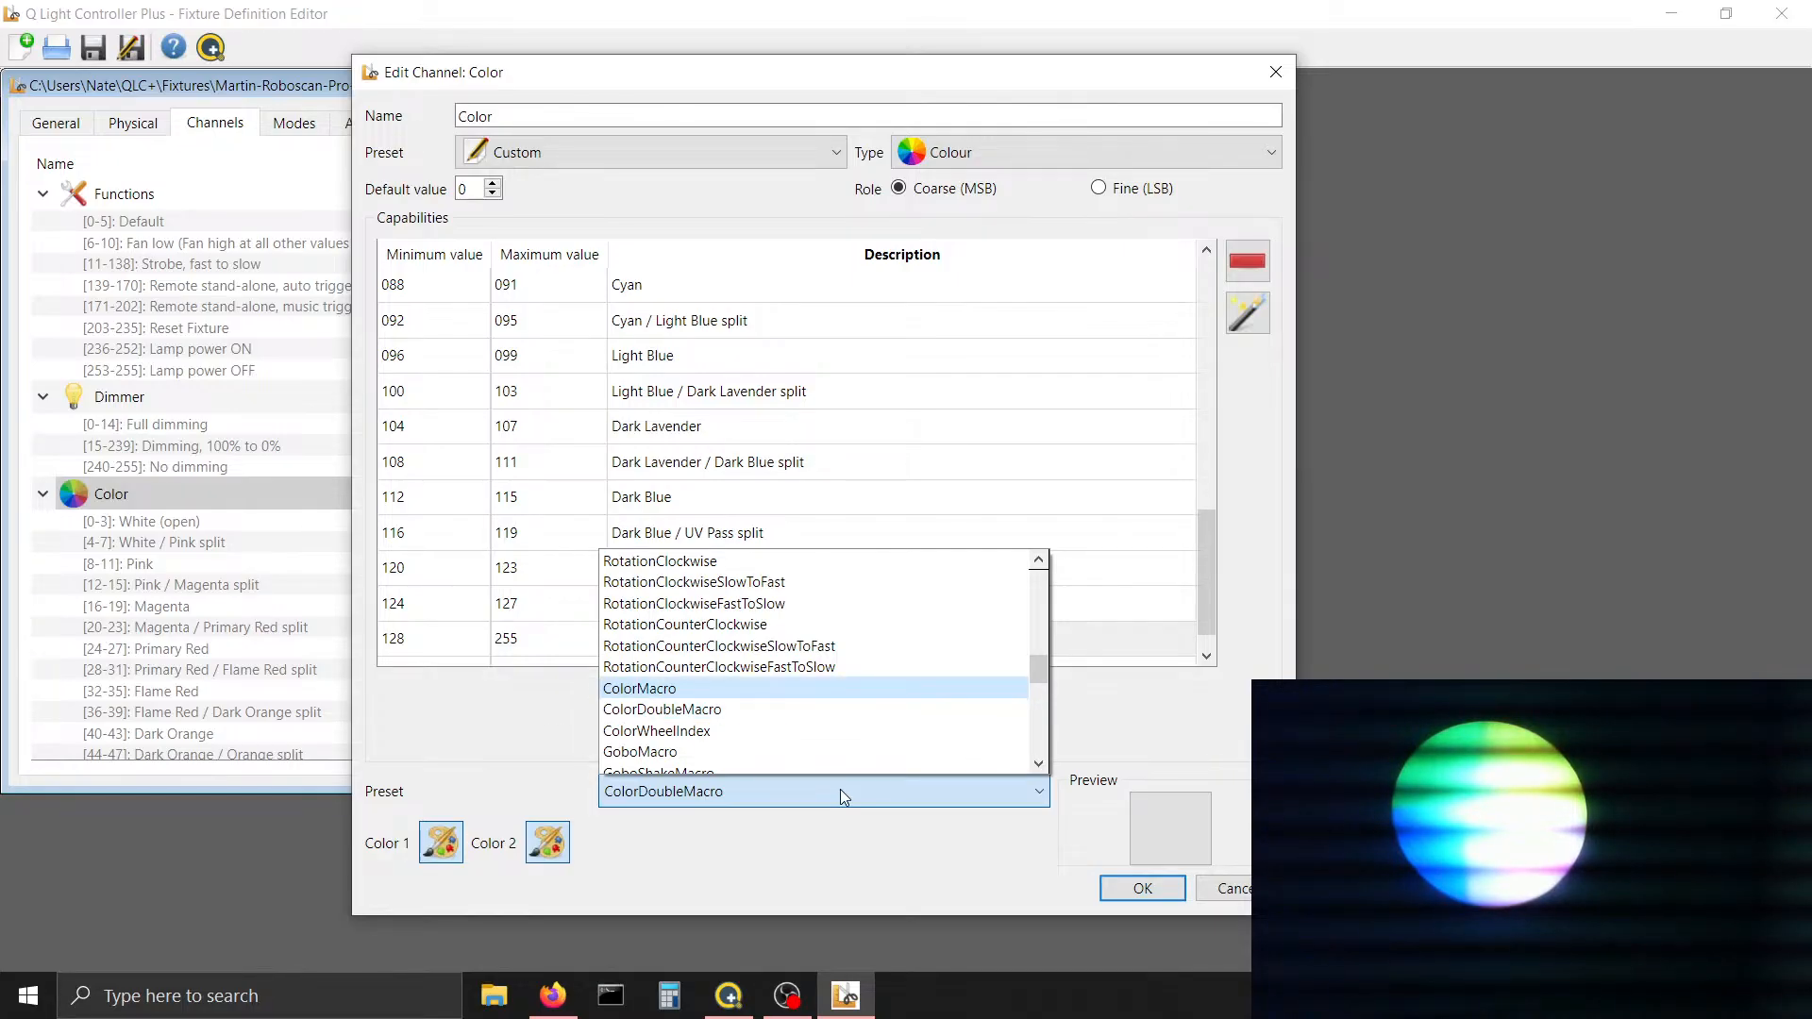
key("Down")
key("Down")
key("Return")
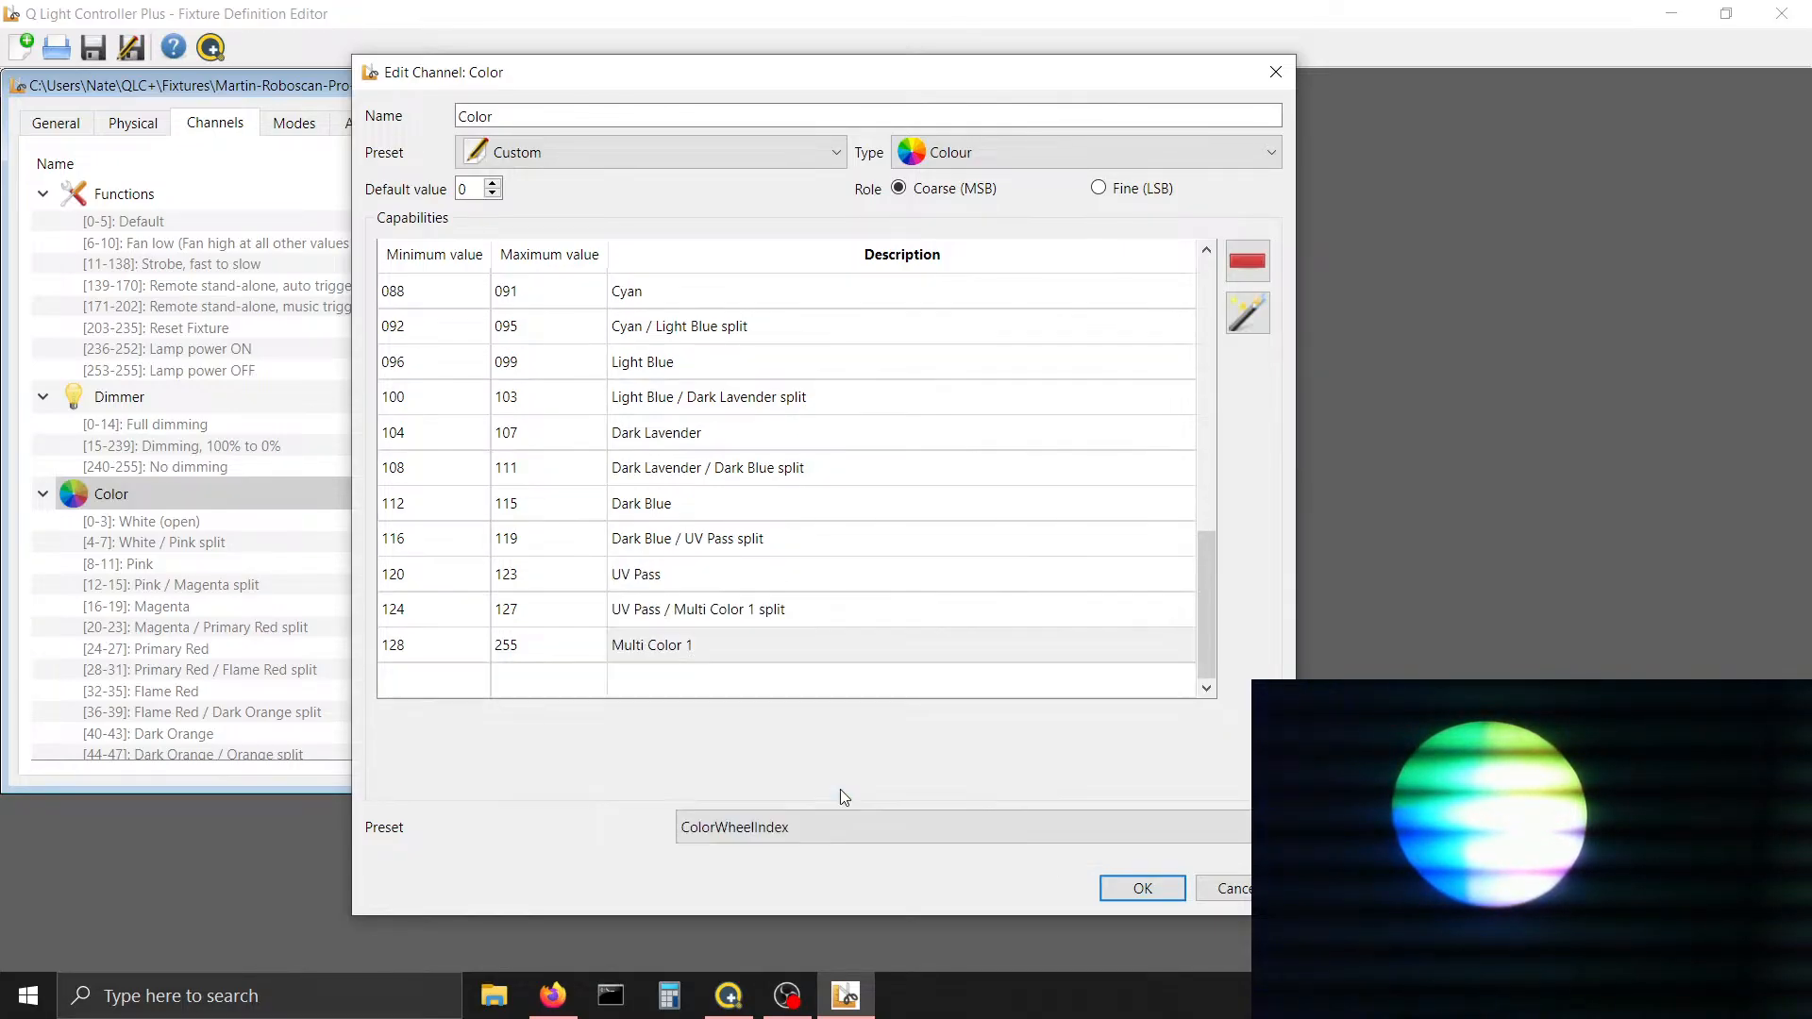
Set the Multi Color 1 capability's maximum to 131 and define the following capability as 132 to 135 with the description "Mulit Color 2"
left_click(521, 647)
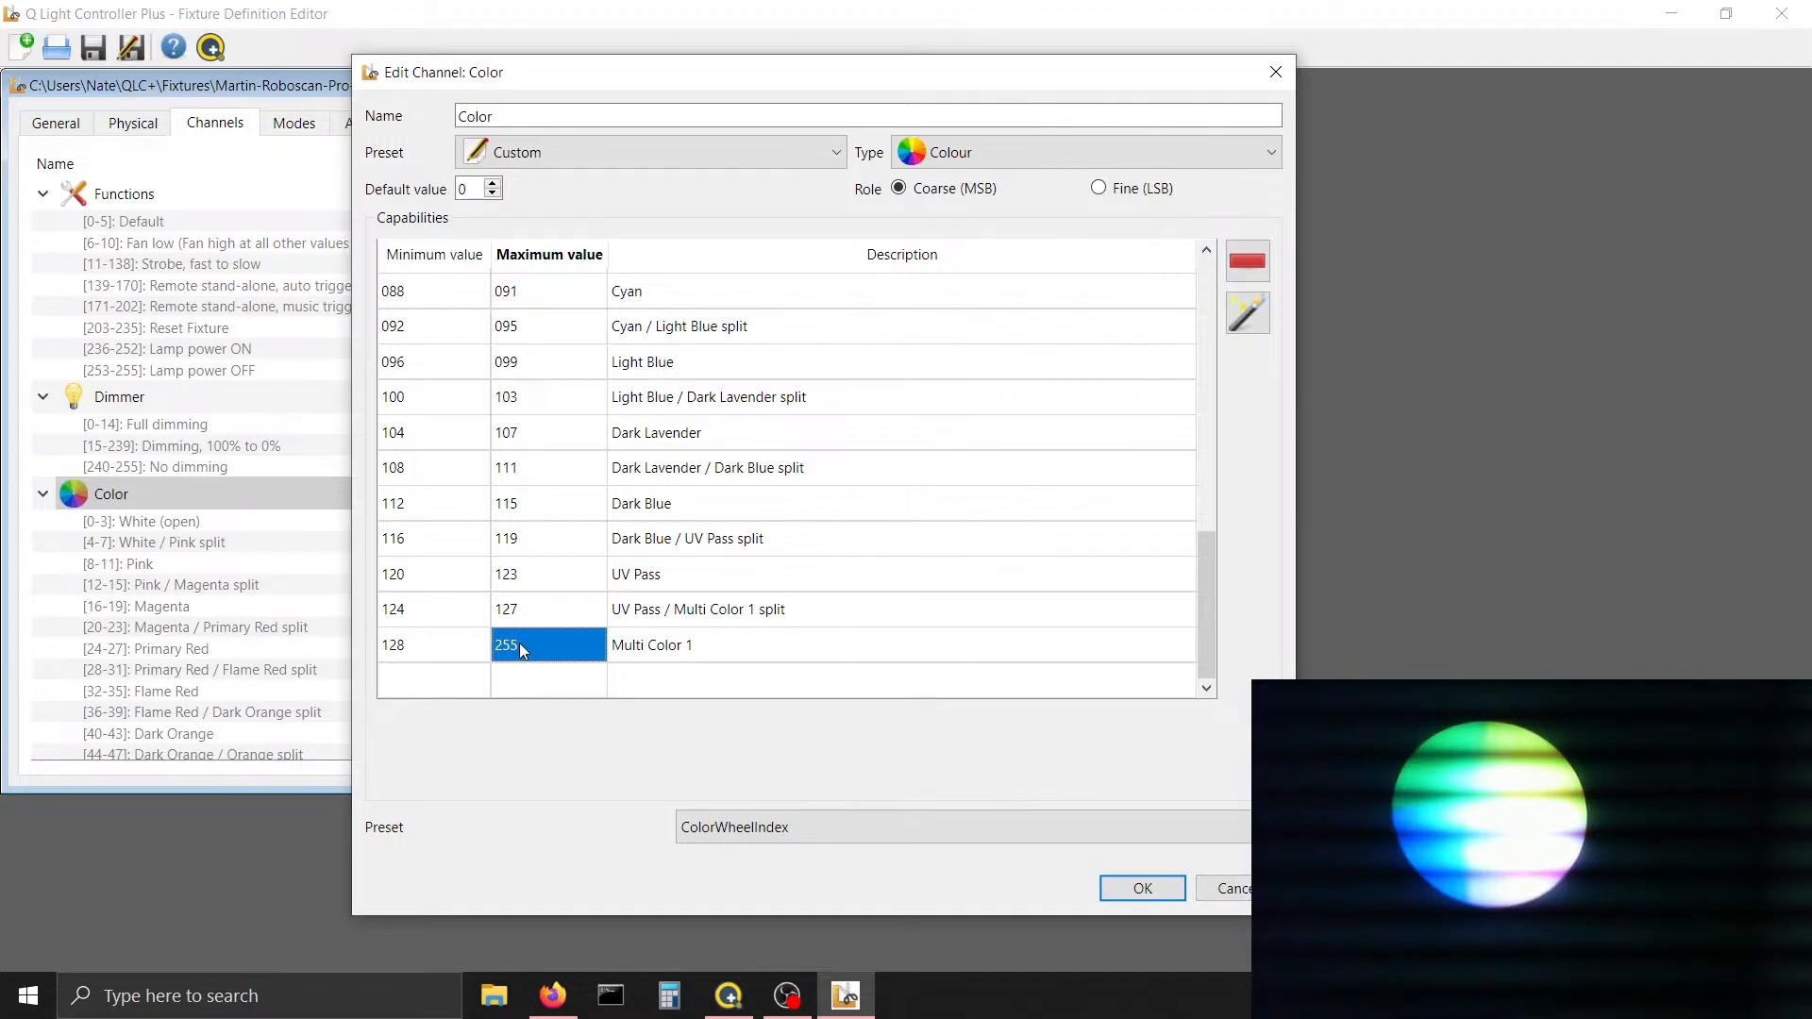
type("131")
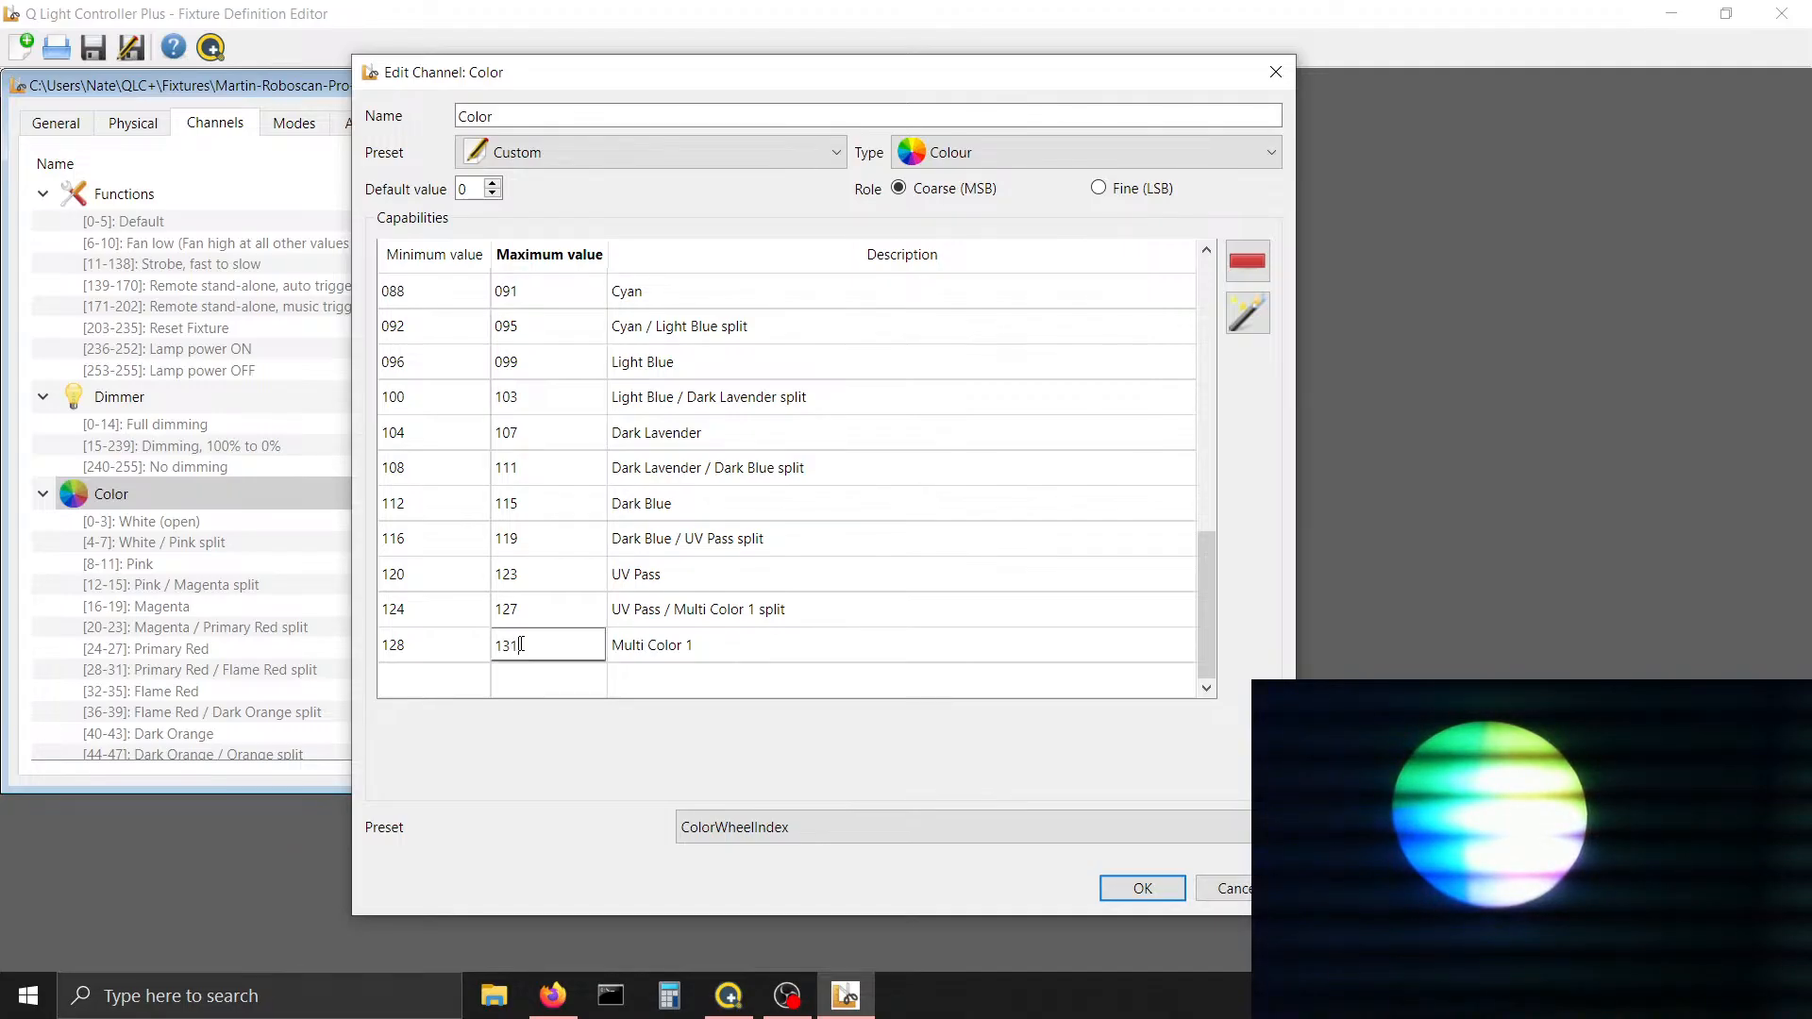
key("Tab")
key("Tab")
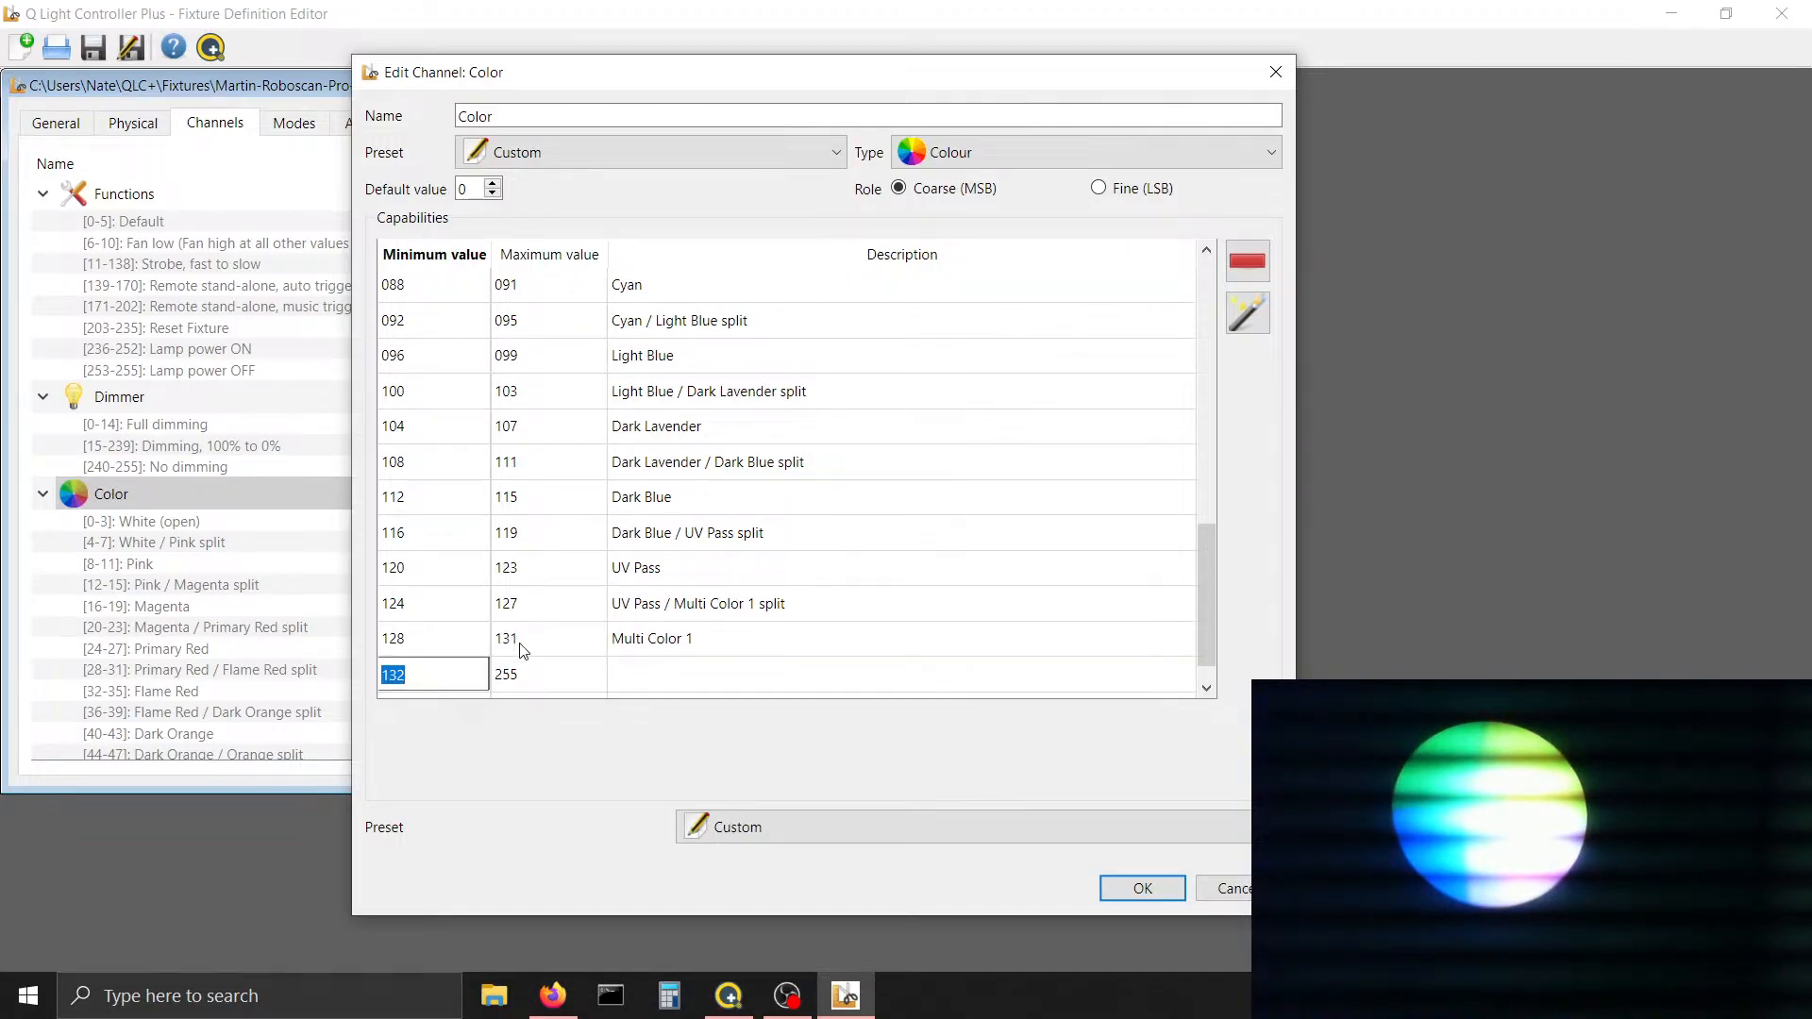
key("Tab")
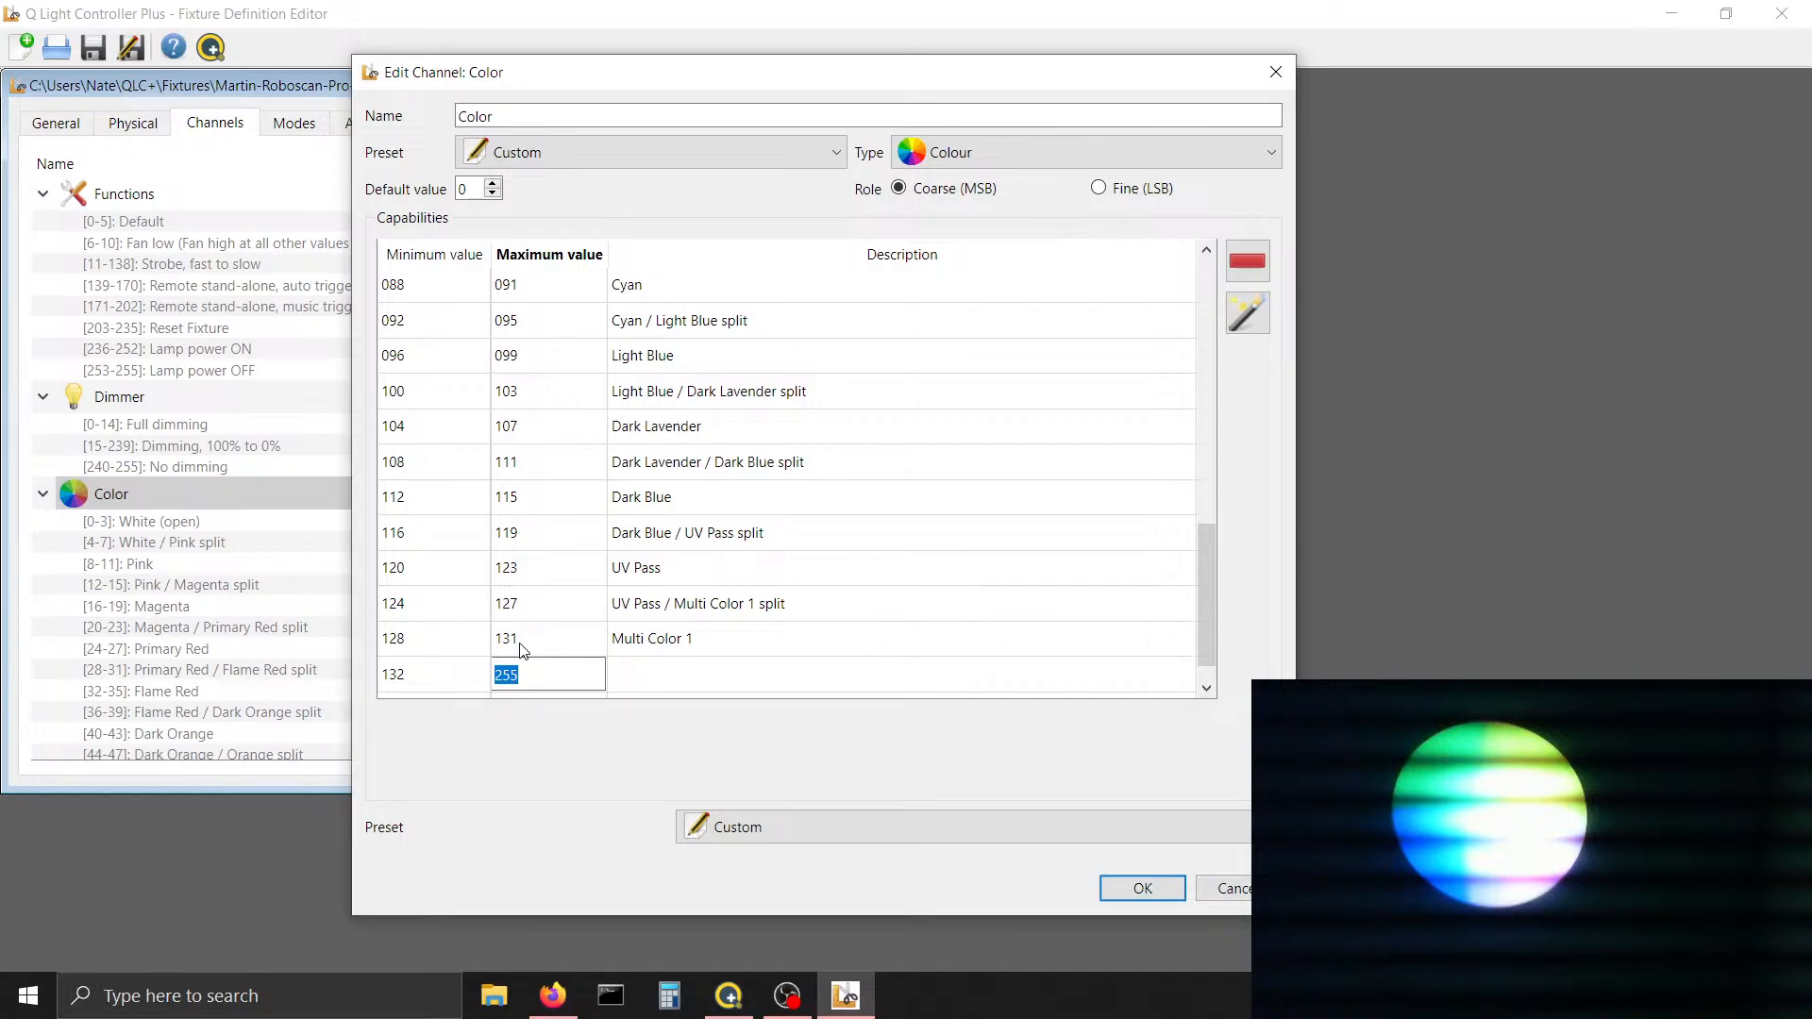
type("135")
key("Tab")
type("Muli")
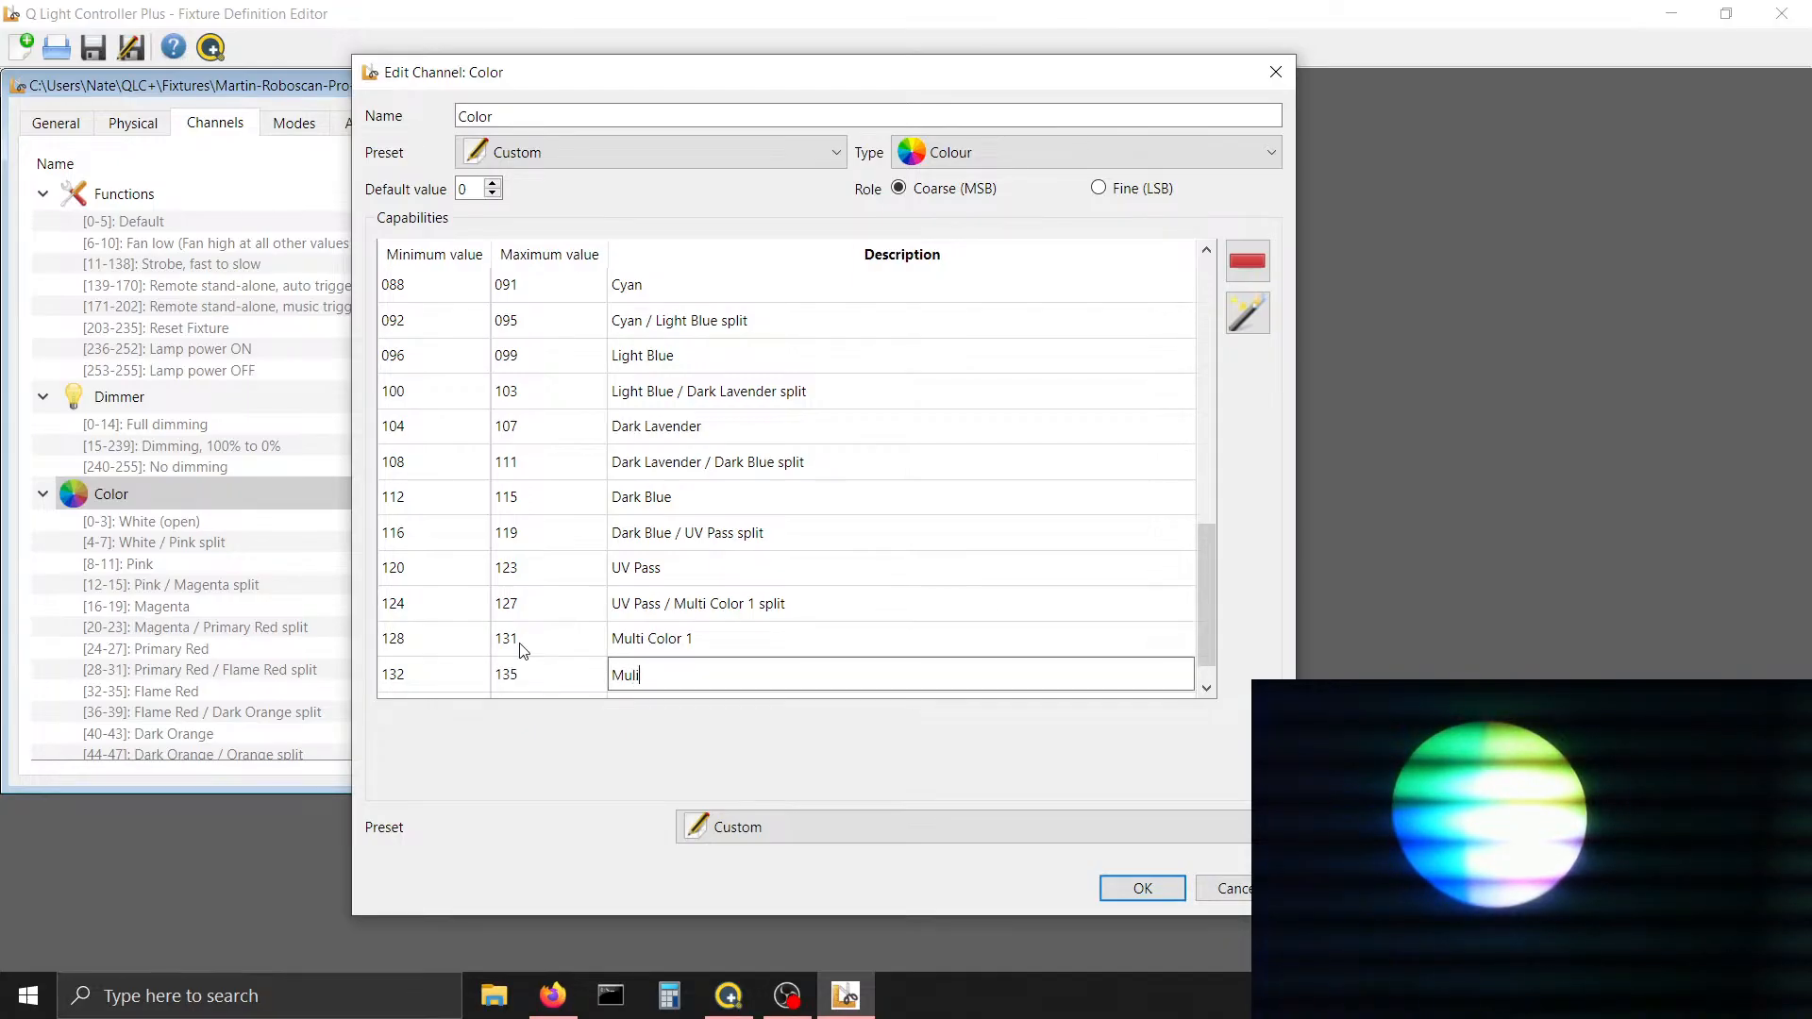
type("t Color 2")
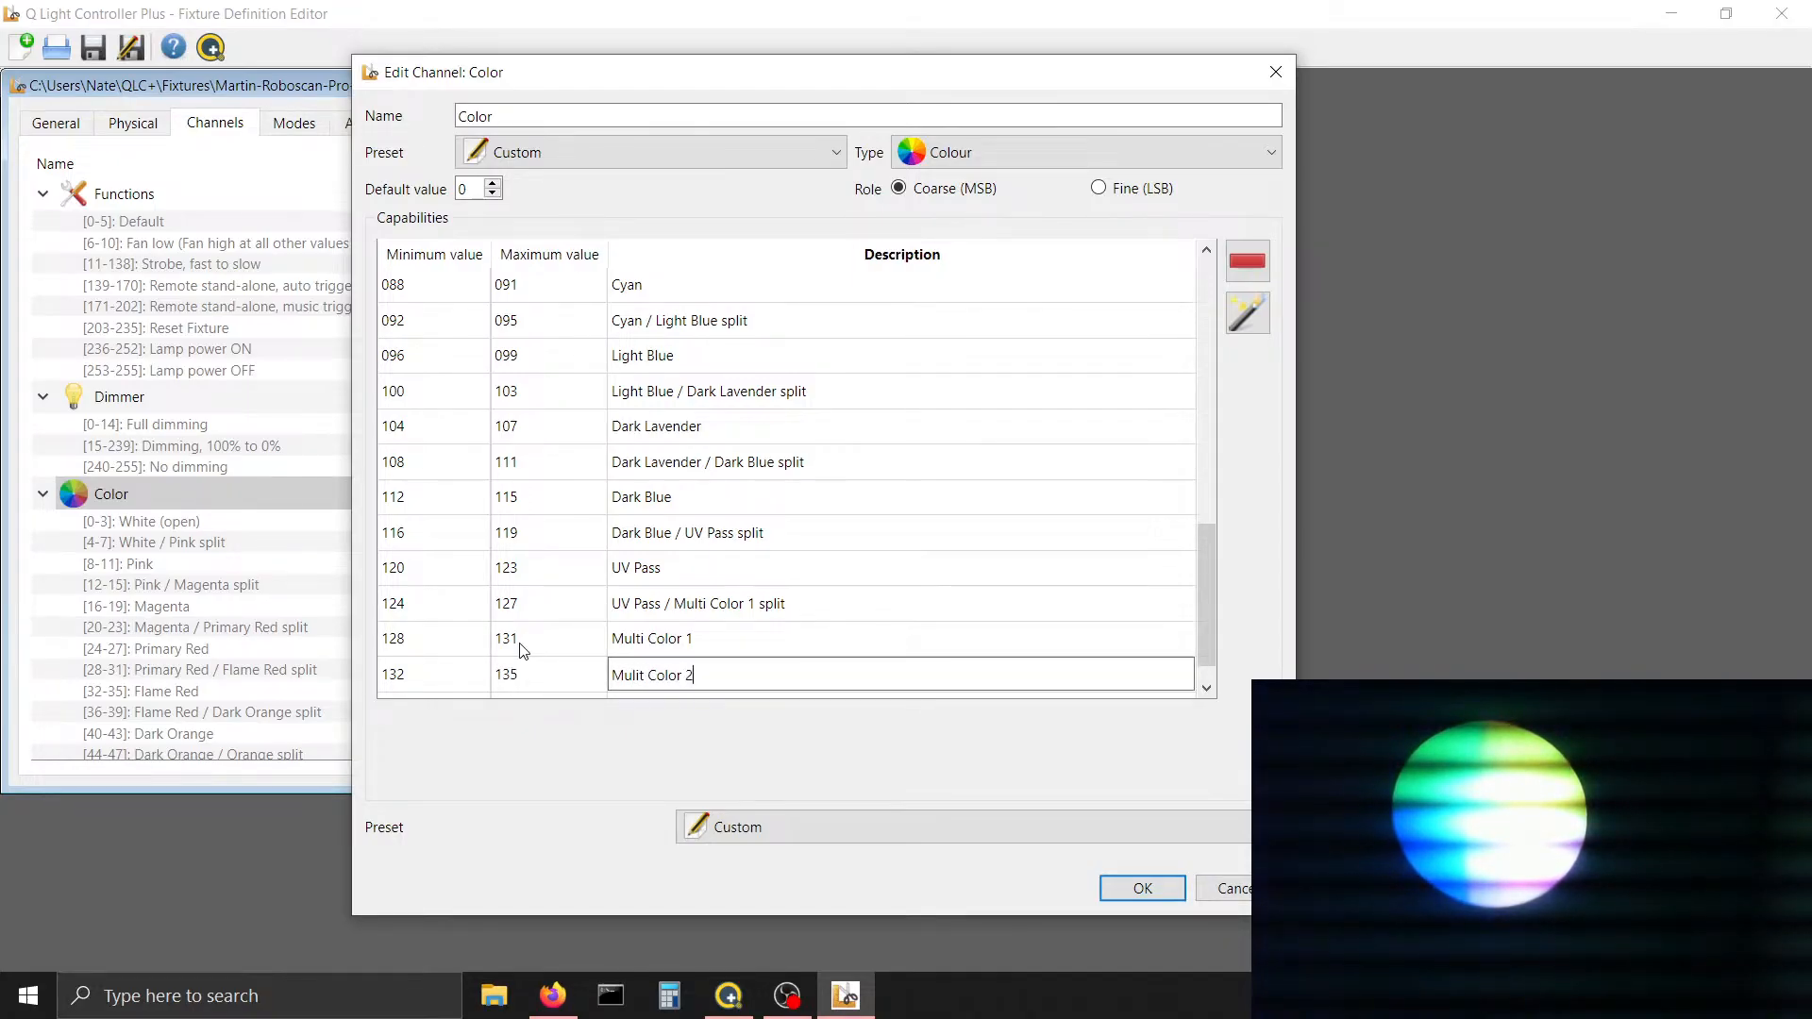
Add a capability starting at 136 with its maximum value set to 139
key("Tab")
key("Tab")
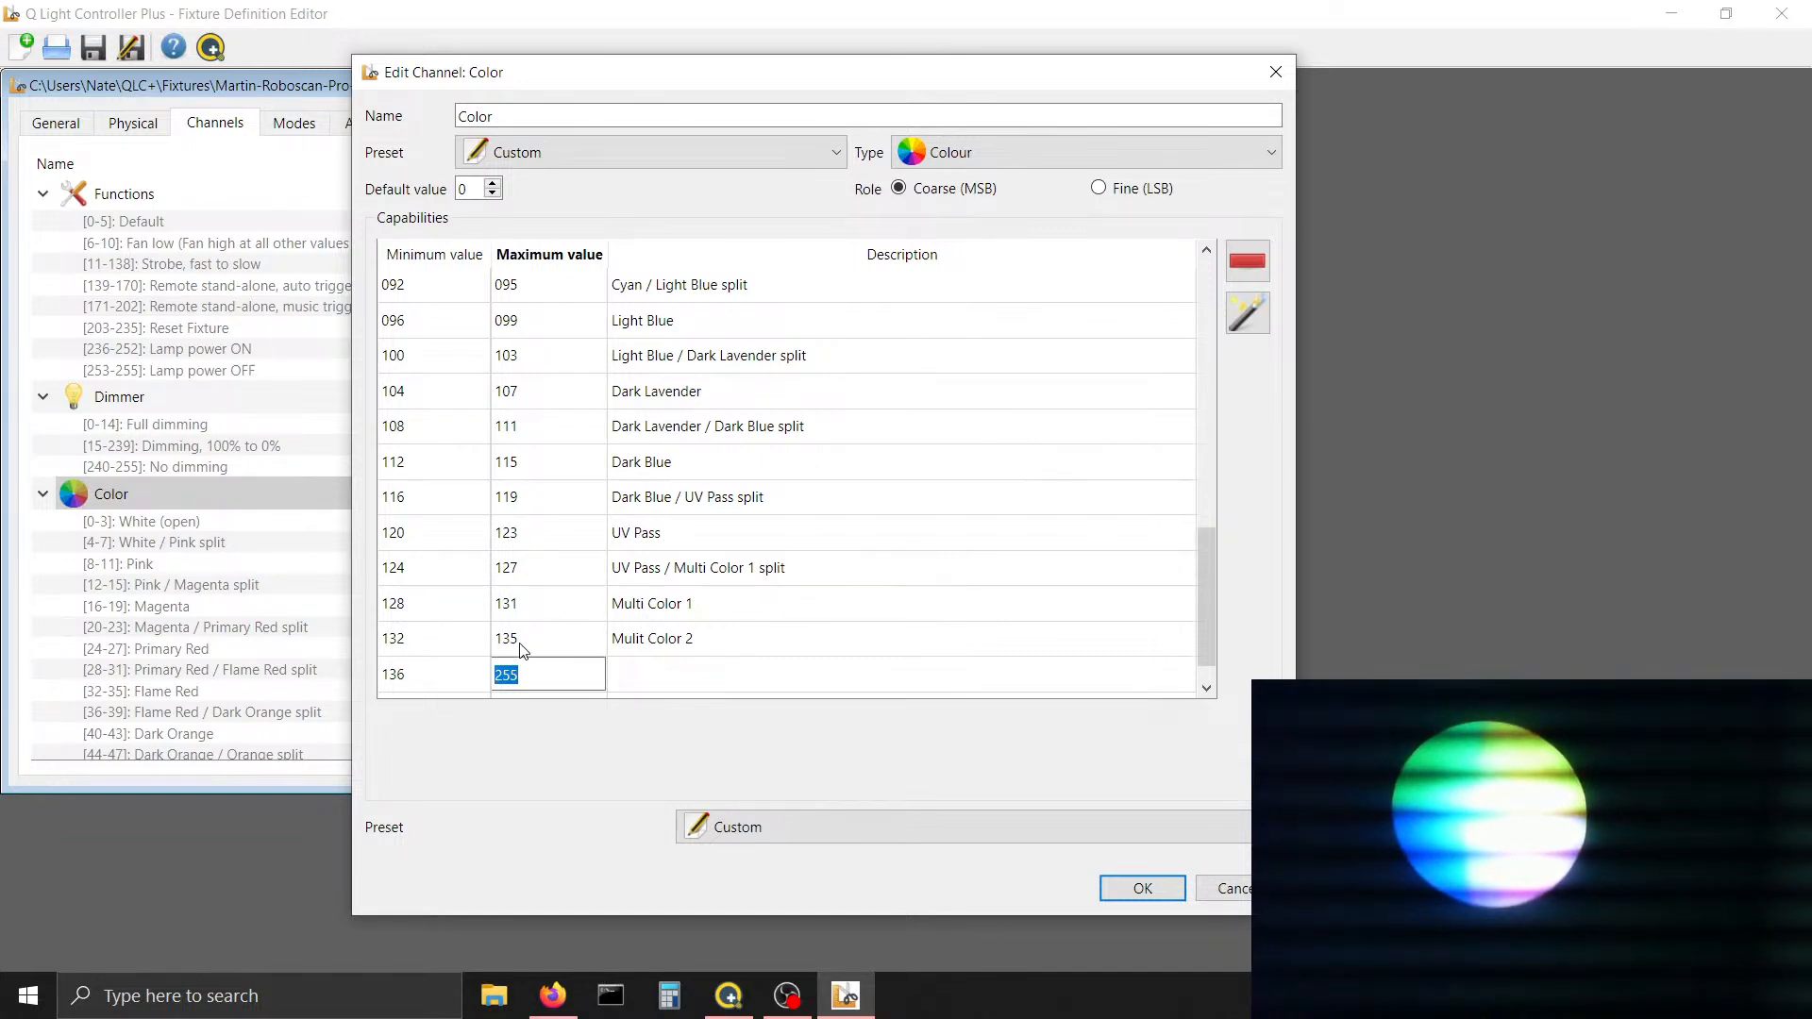
type("139")
key("Tab")
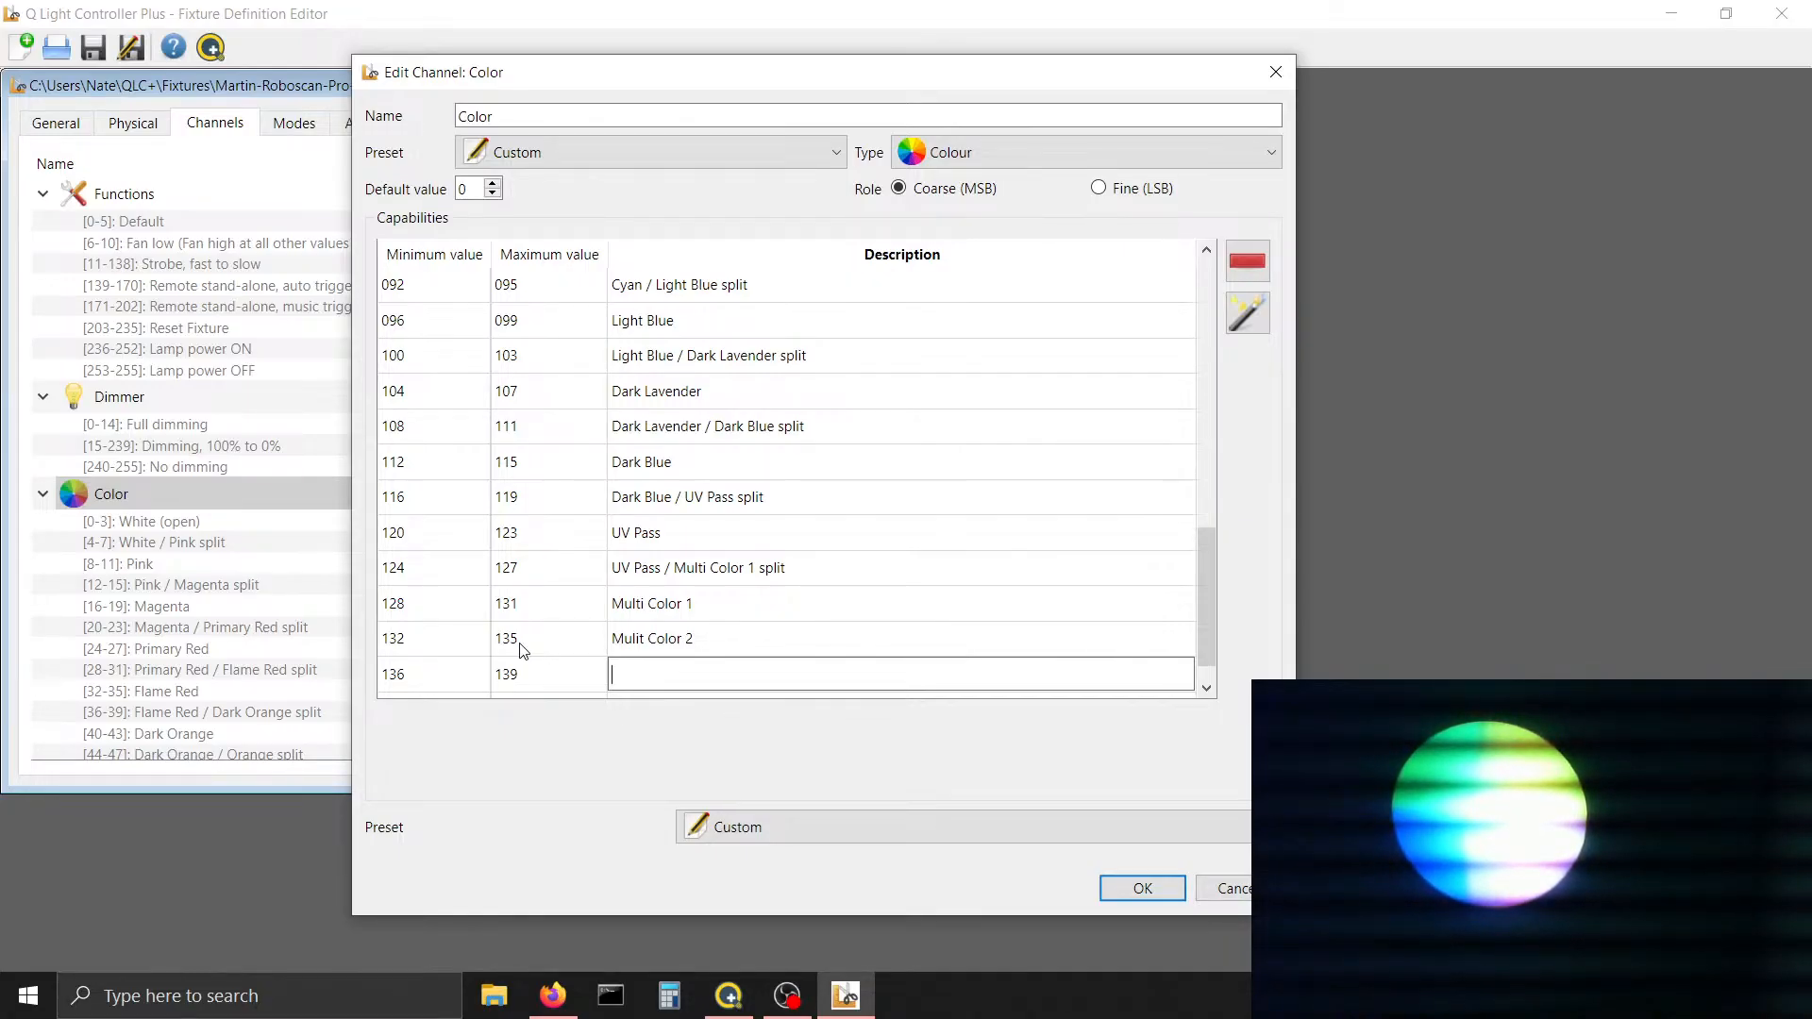
Correct the spelling of the 132 to 135 capability's description to "Multi Color 2"
double_click(680, 626)
left_click(680, 626)
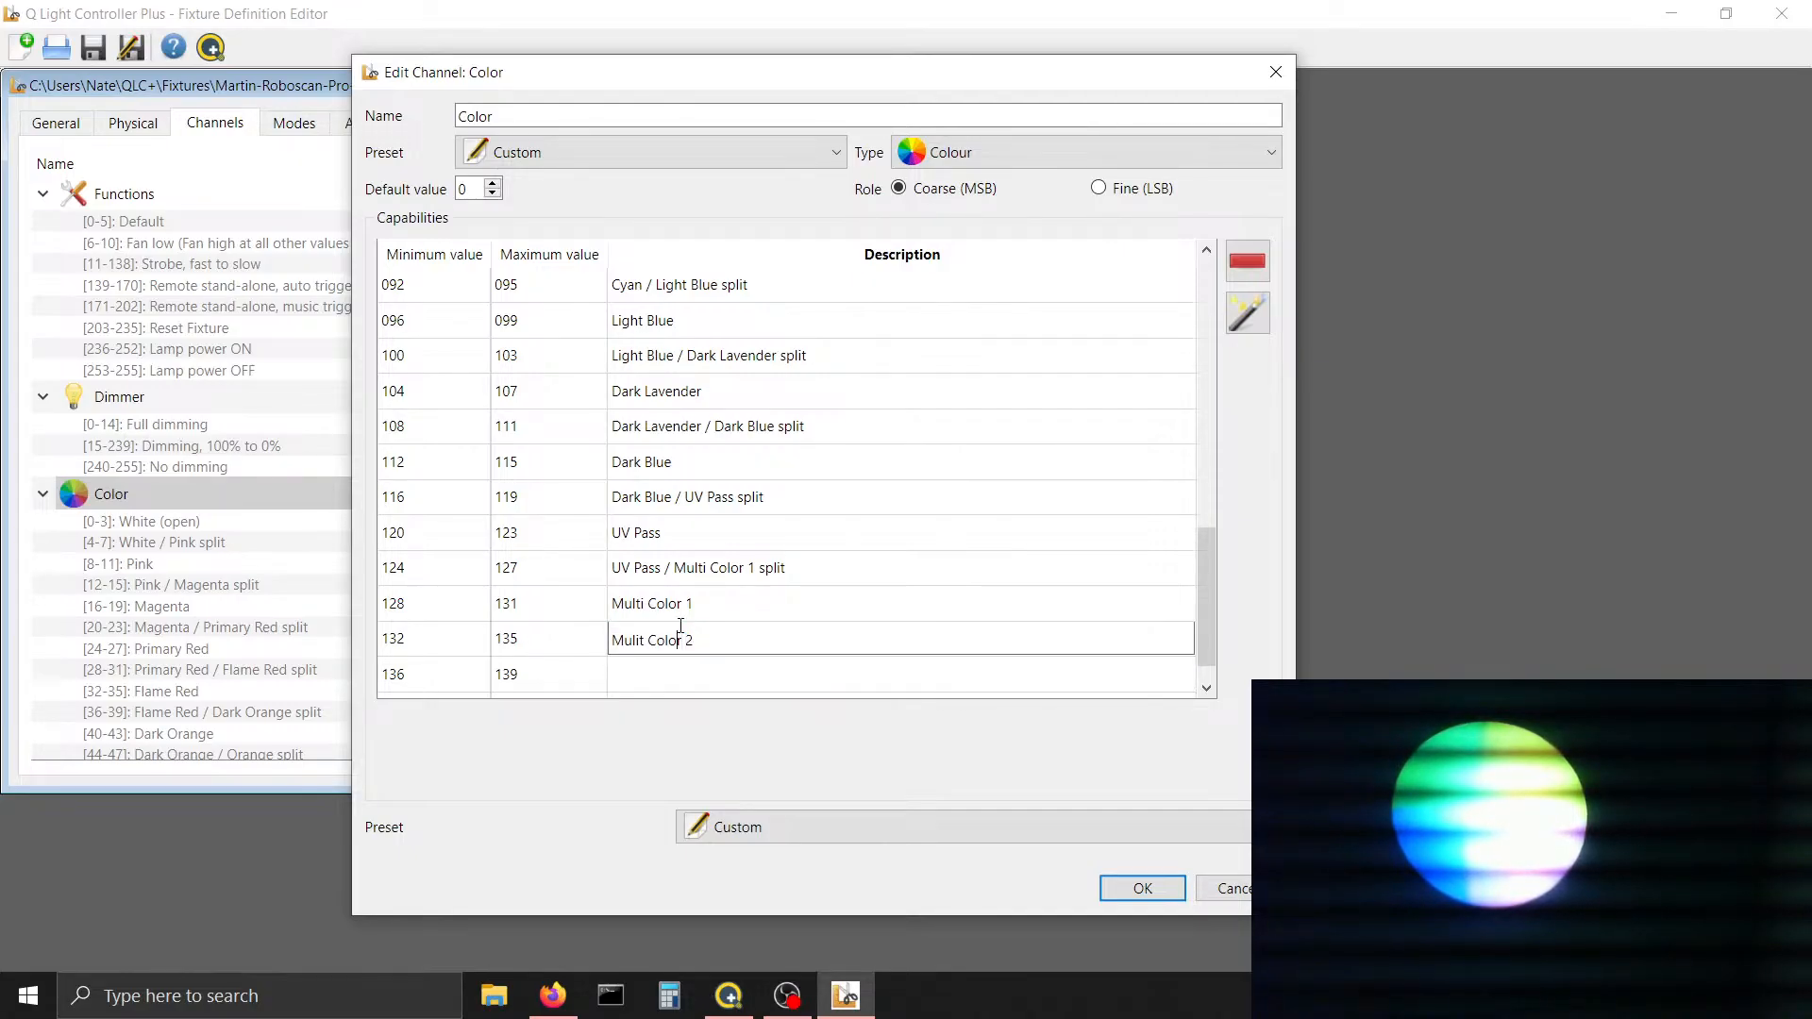
key("Left")
key("Left")
key("Left")
type("t")
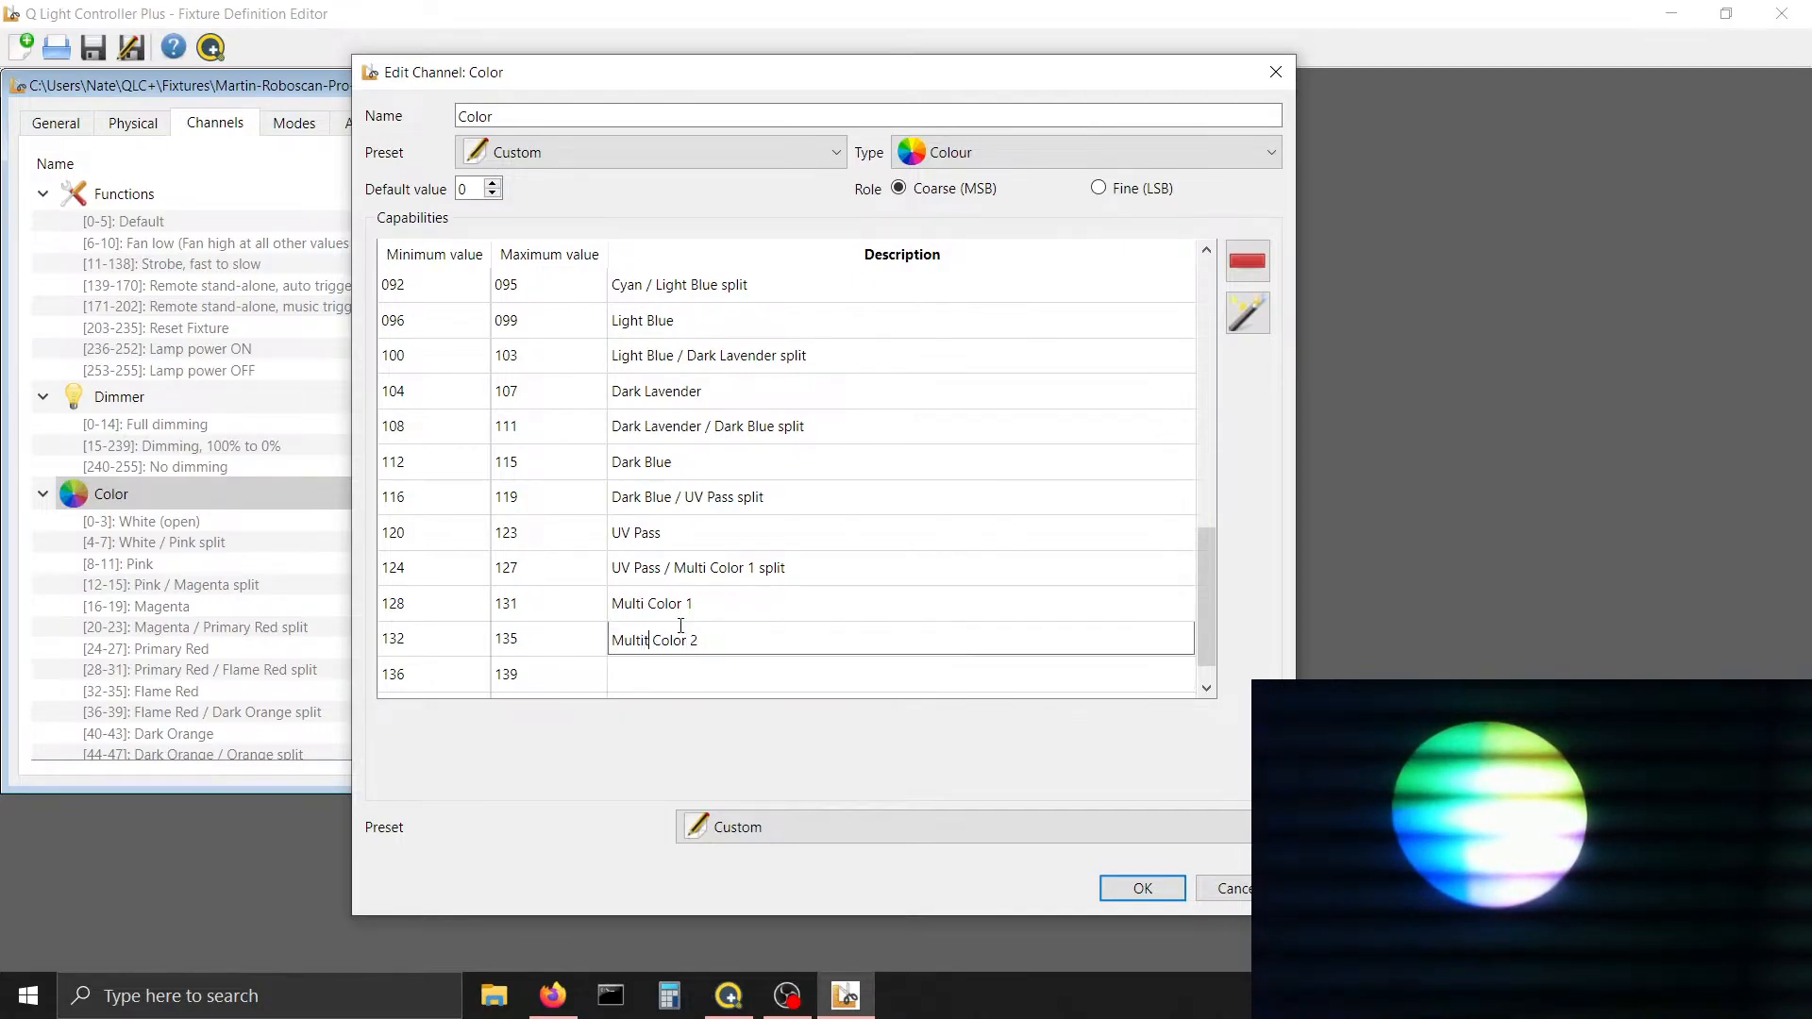
key("BackSpace")
key("End")
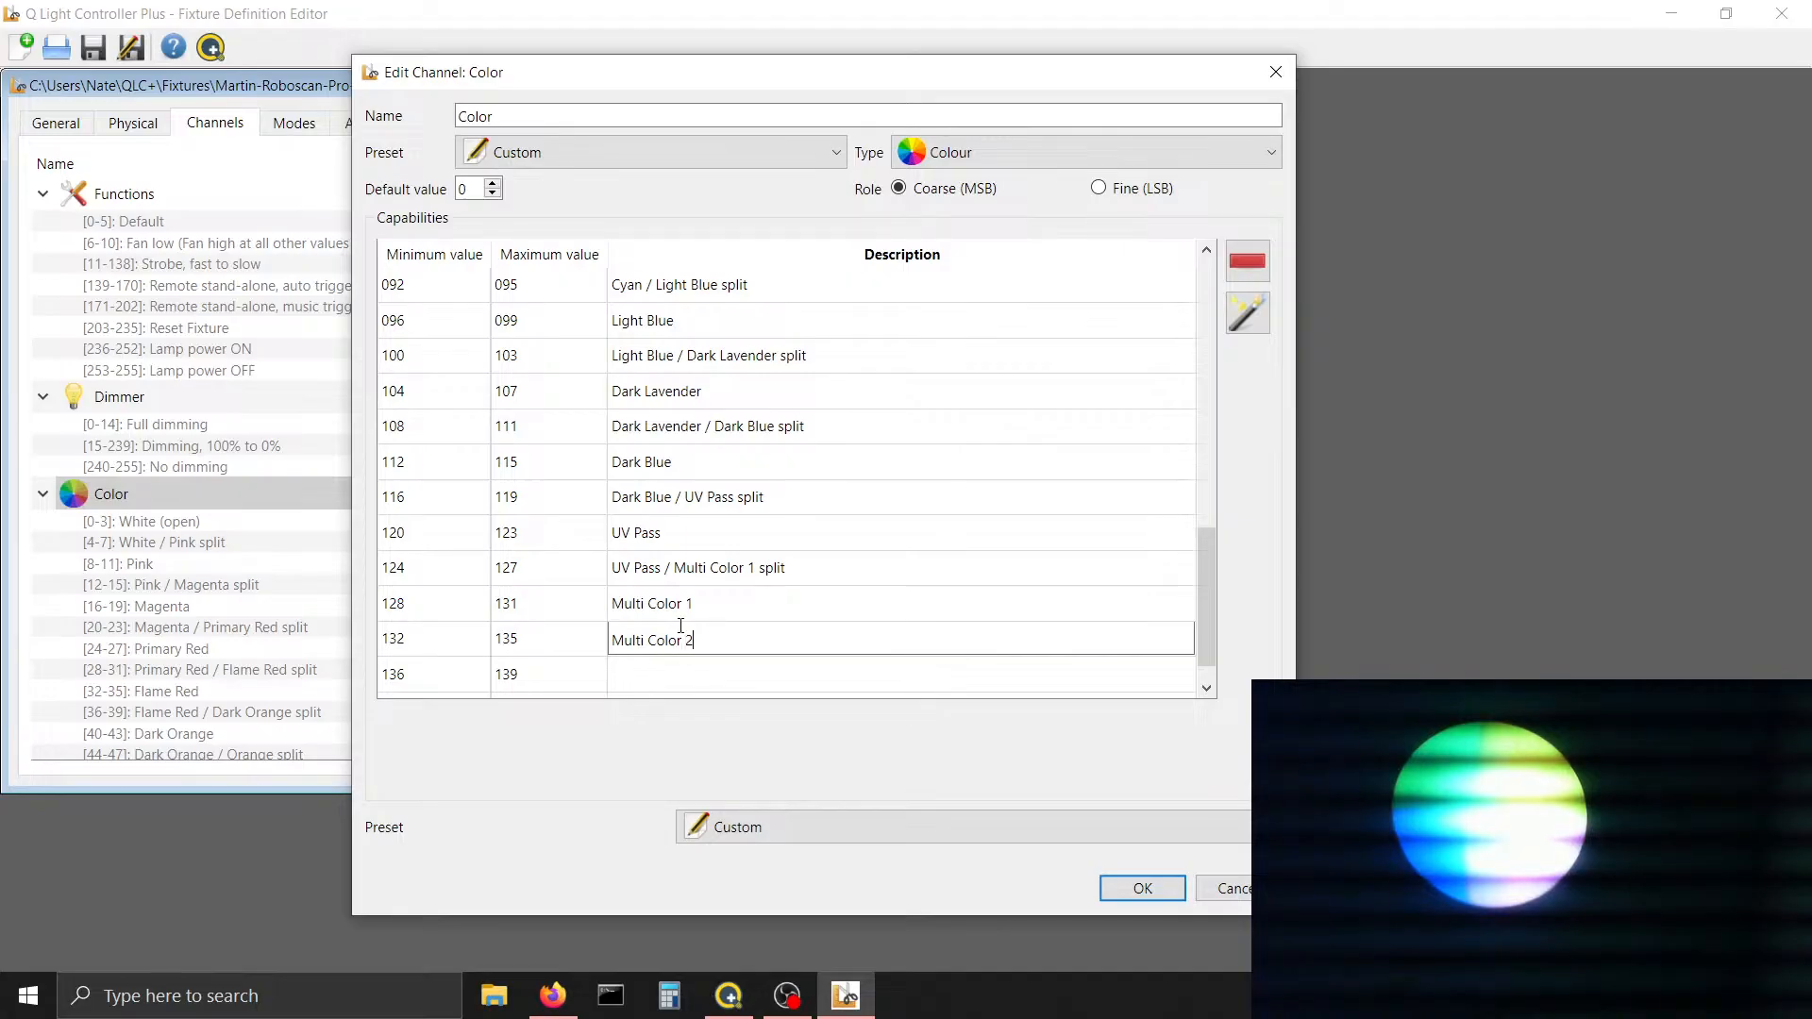
Change the description of the 132 to 135 capability to "Multi Color 1 / Multi Color 2 split"
left_click(705, 600)
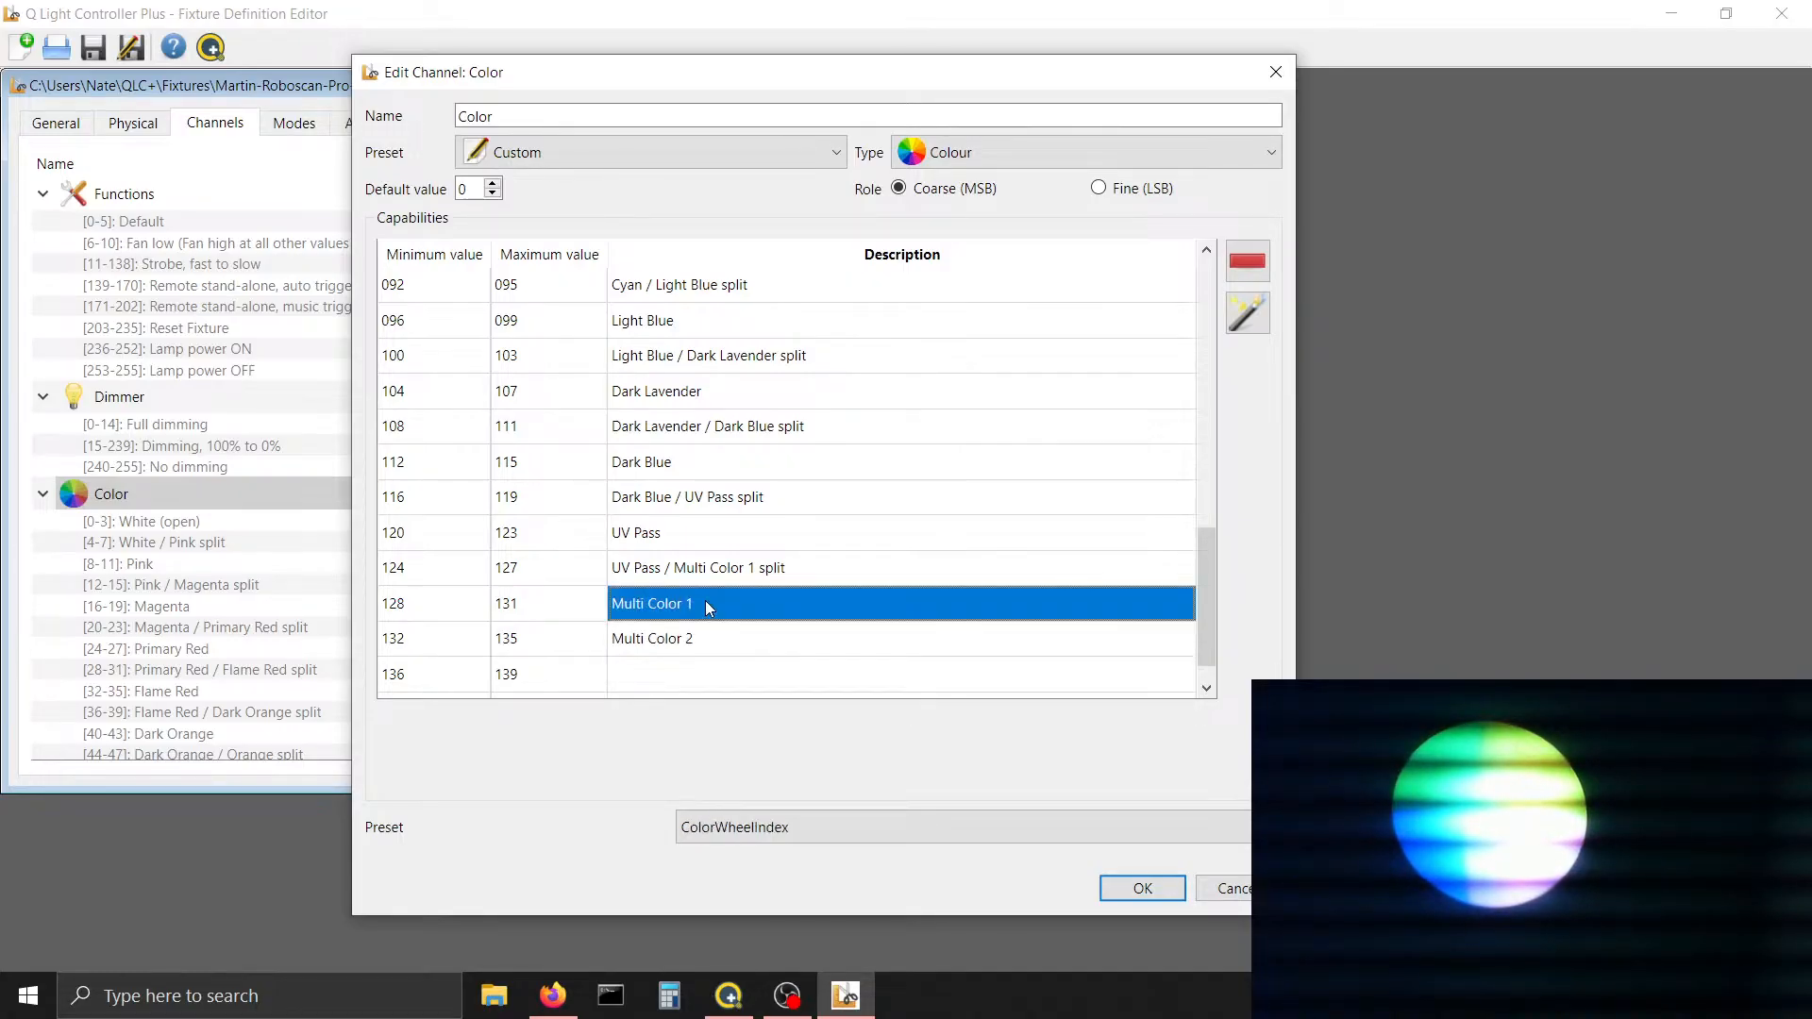
left_click(689, 637)
double_click(689, 637)
left_click_drag(698, 639, 613, 648)
left_click(751, 641)
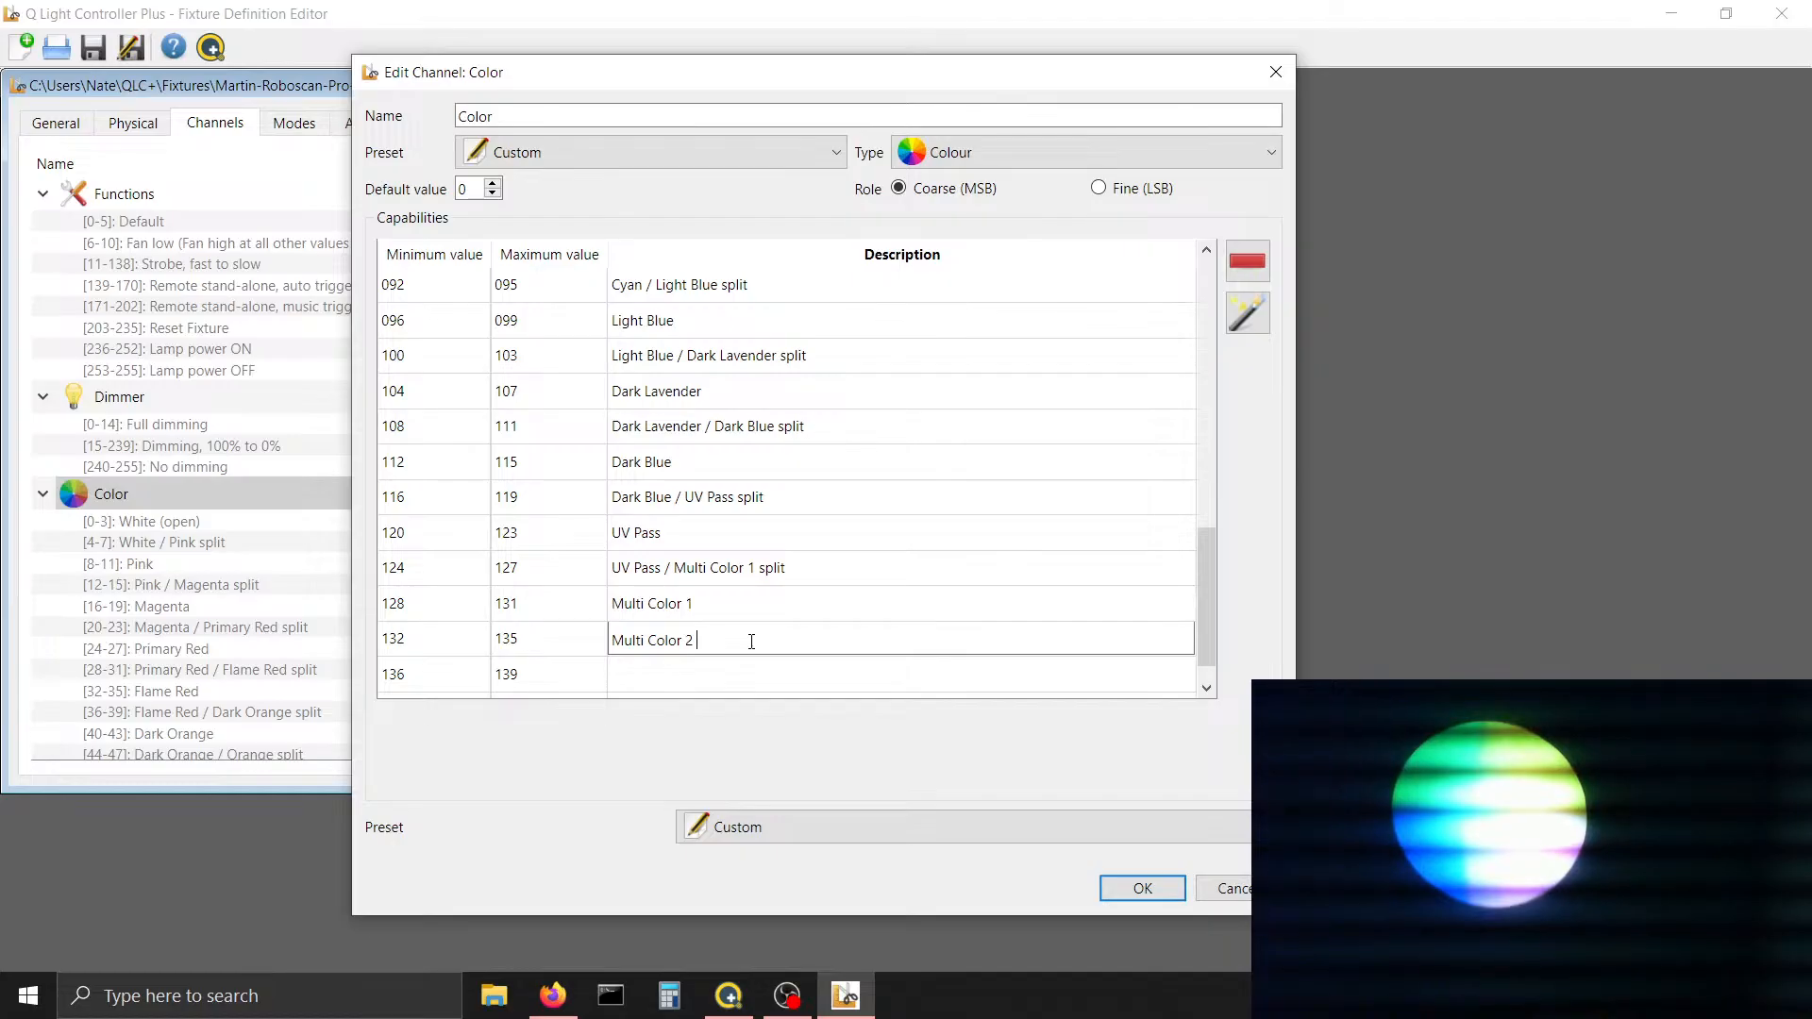
type("/ Multi Color 2 split")
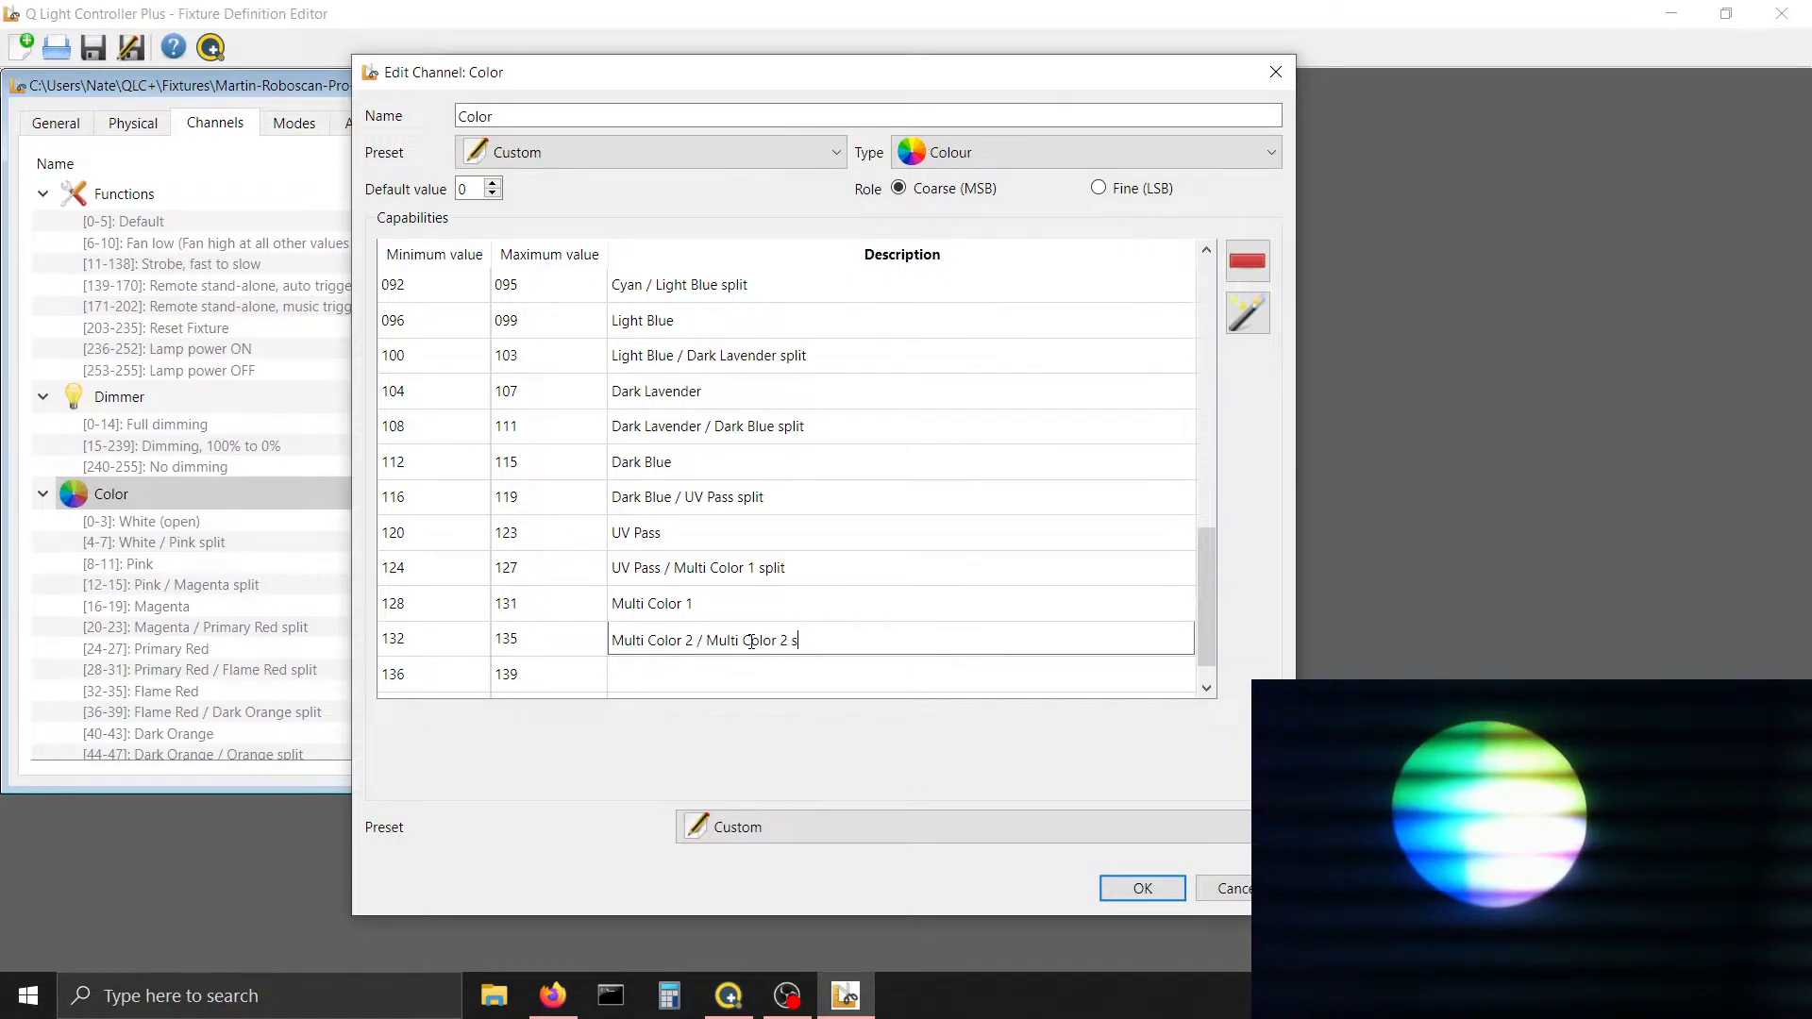
key("Left")
key("Left")
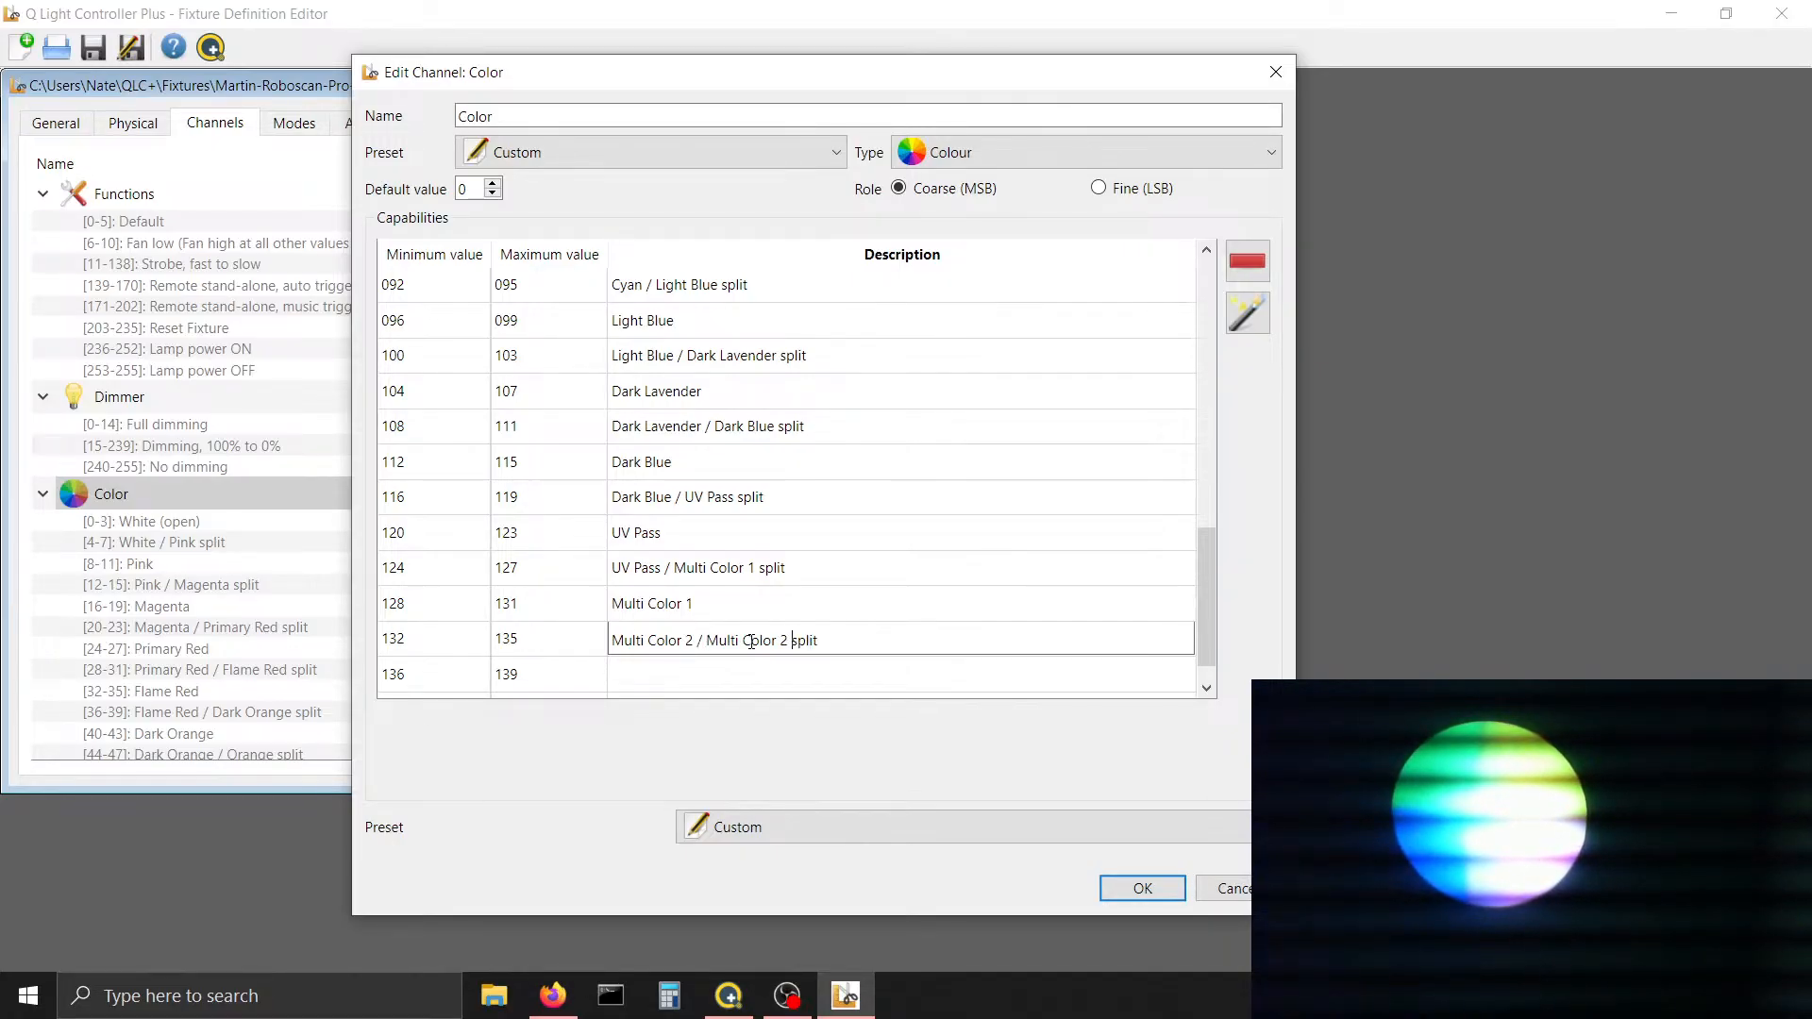
key("BackSpace")
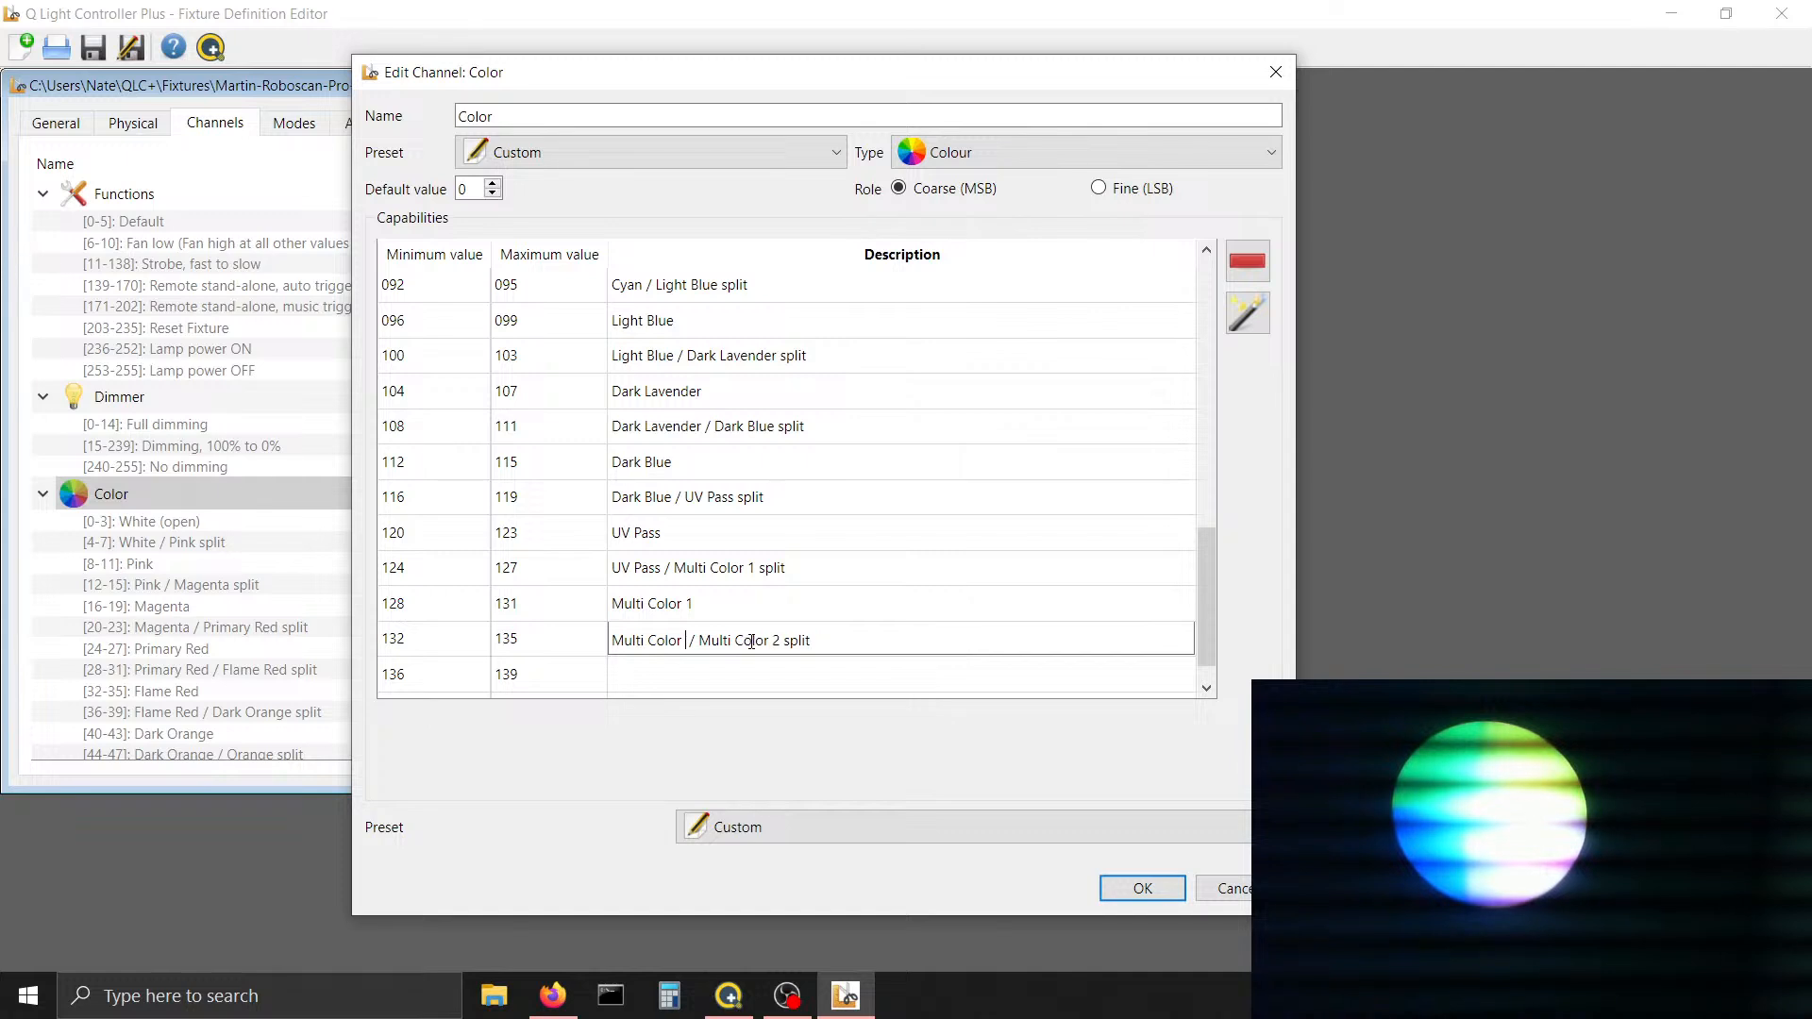
type("1")
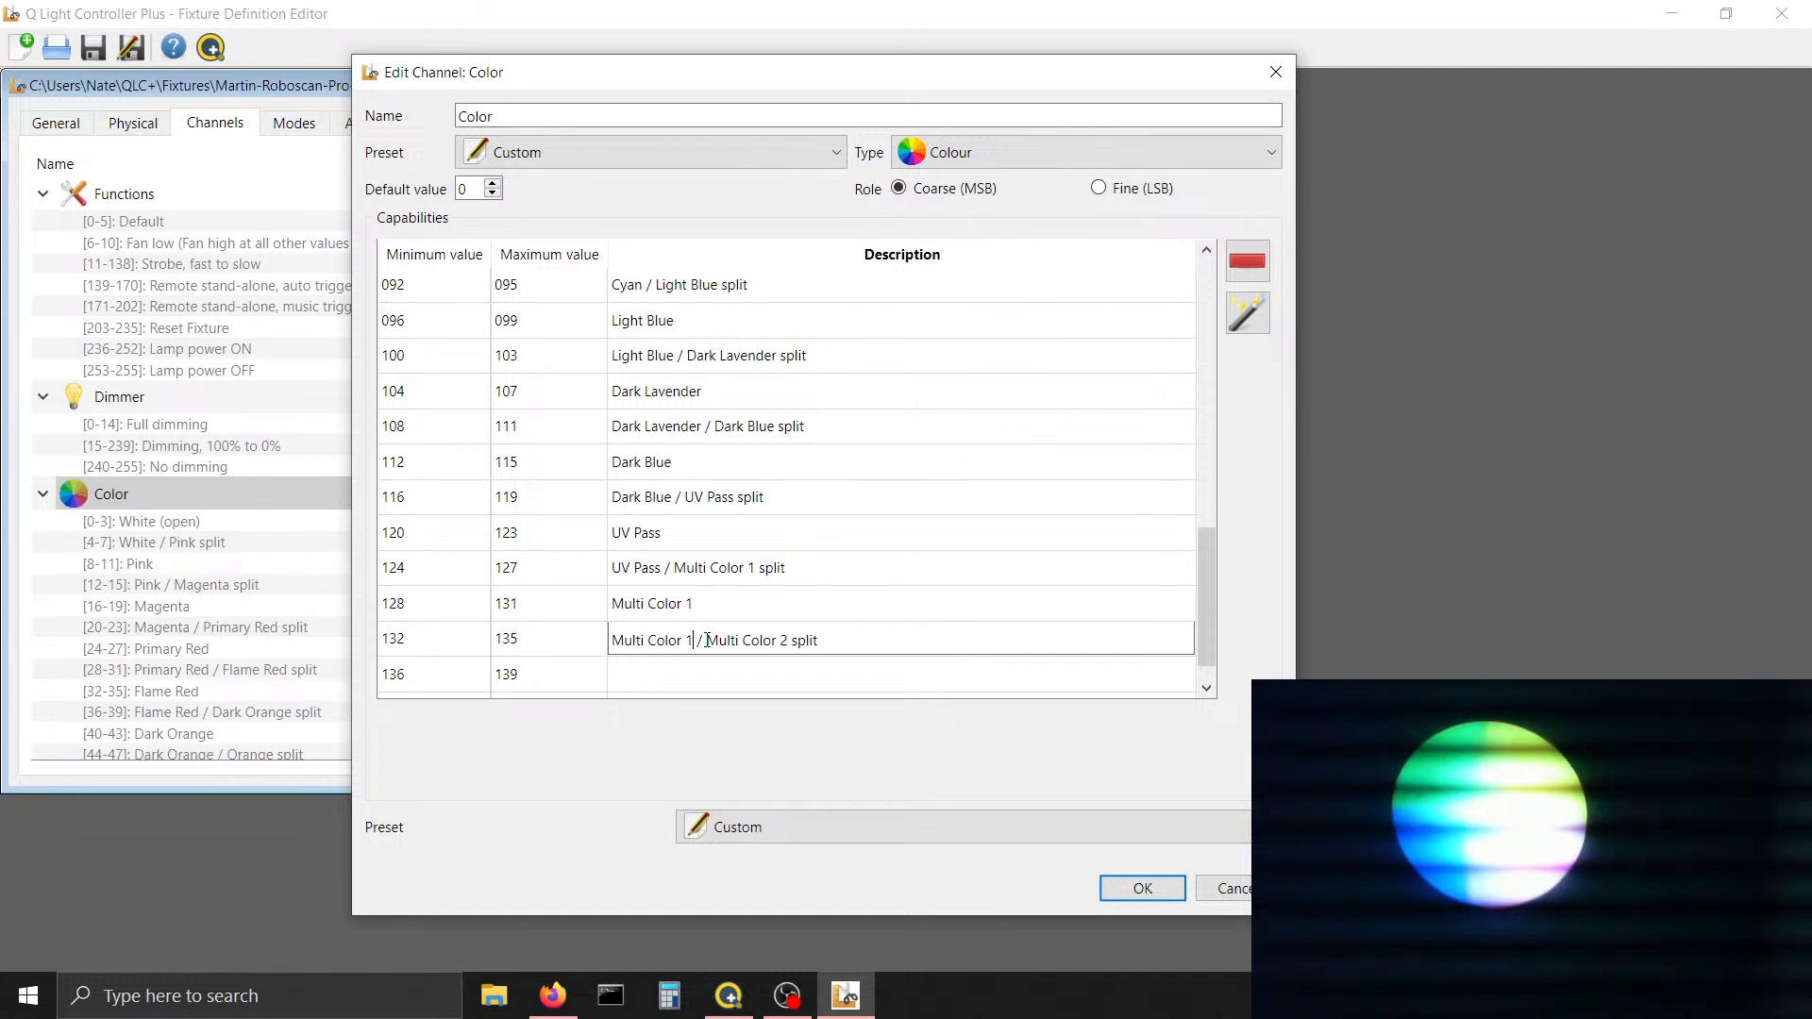
Copy "Multi Color 2" from the split's description into the description of the 136 to 139 capability
left_click_drag(706, 642, 791, 643)
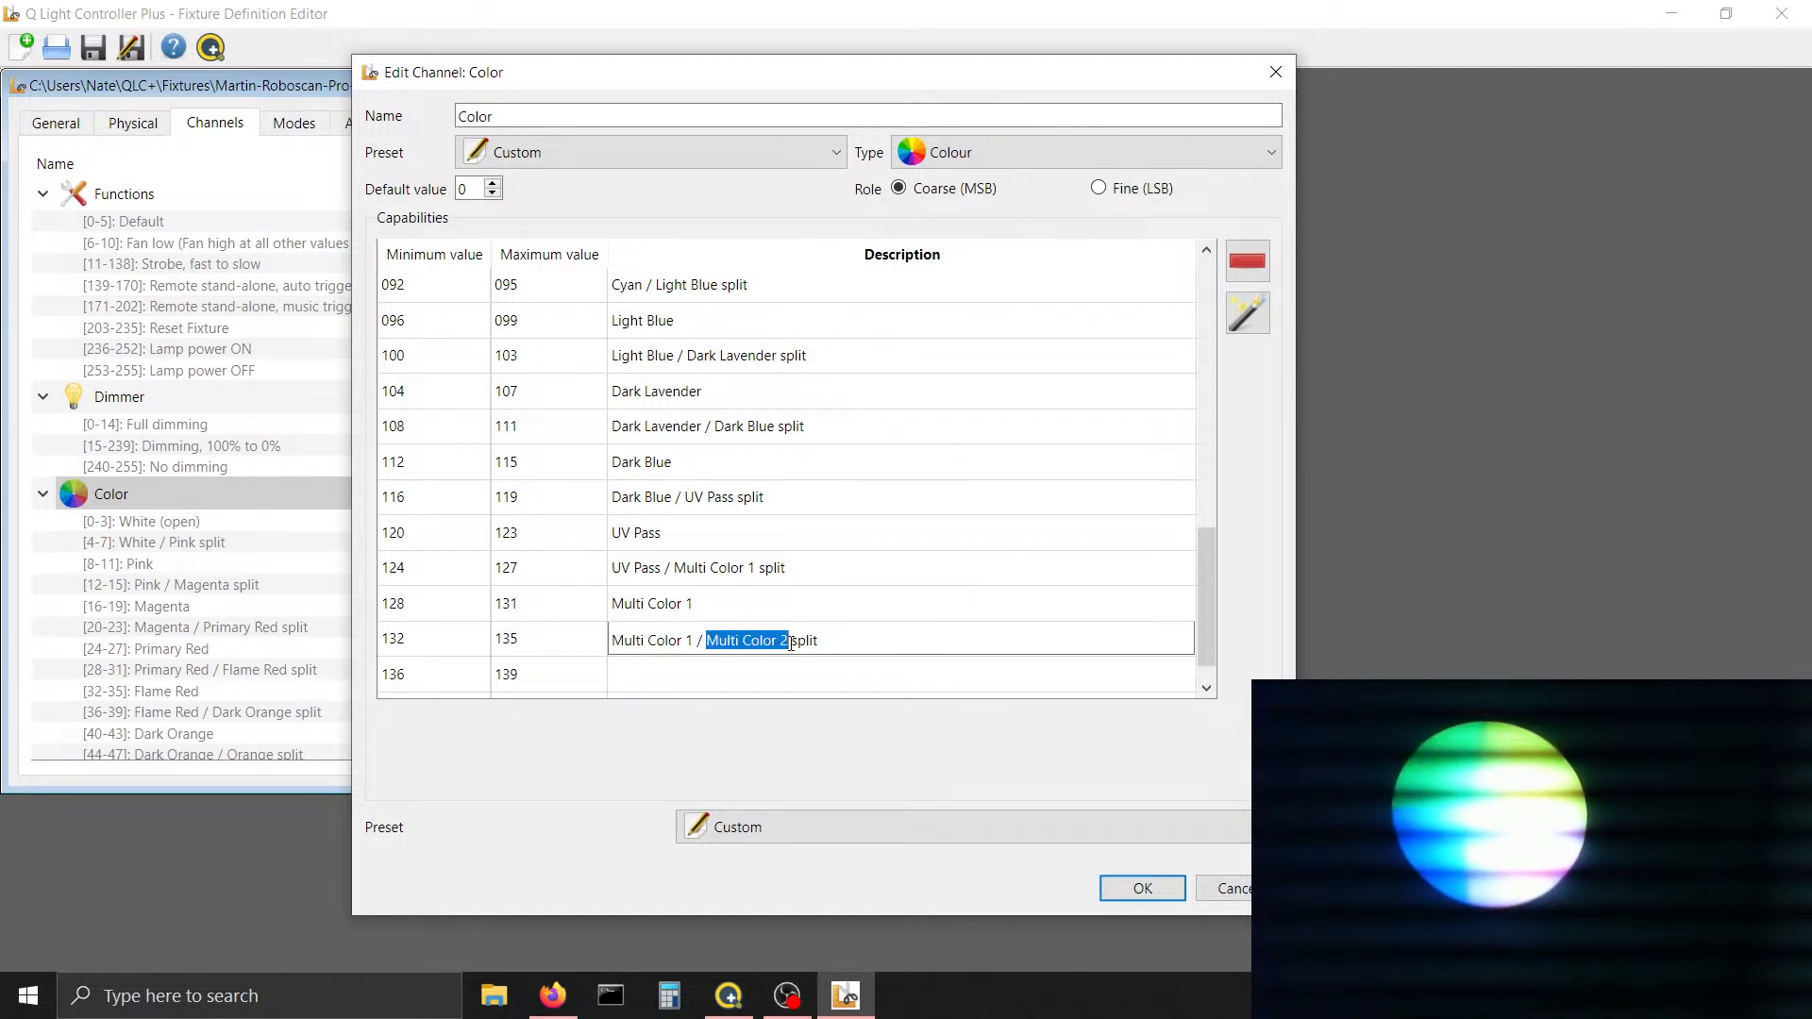
key("ctrl+c")
left_click(733, 676)
double_click(732, 676)
key("ctrl+v")
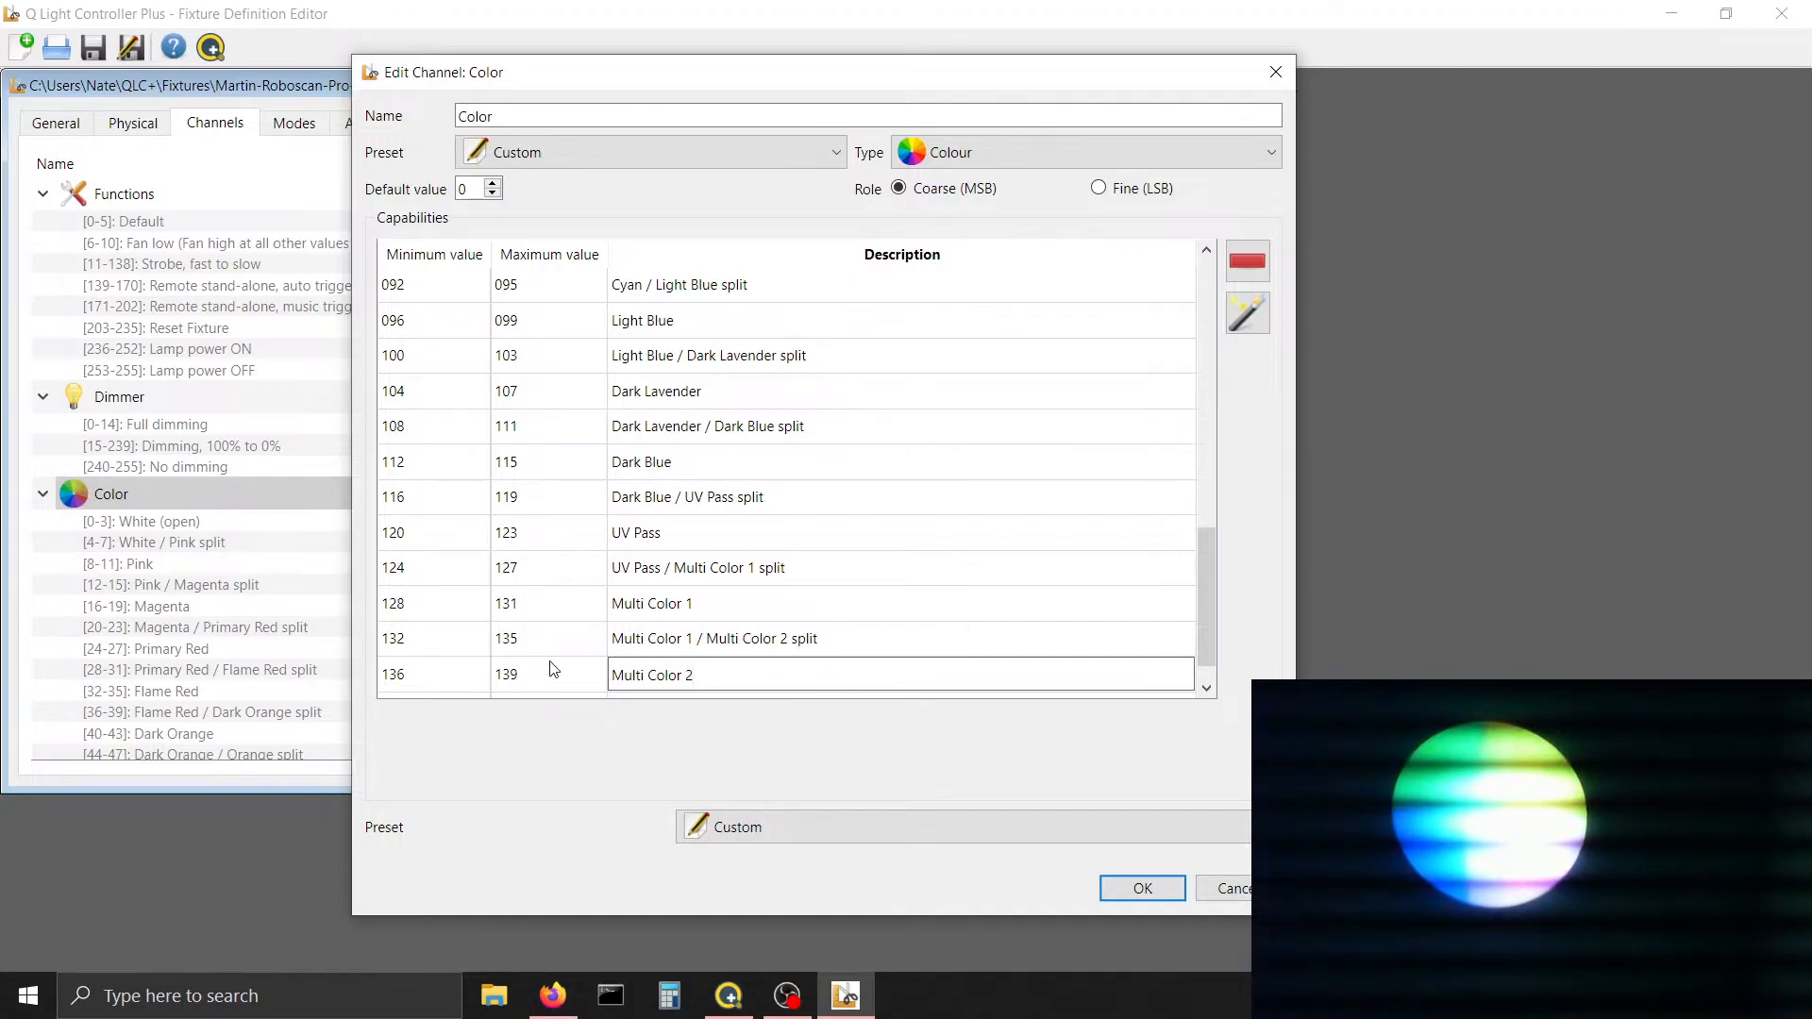
Set the preset of the "Multi Color 1 / Multi Color 2 split" capability to ColorWheelIndex
left_click(708, 638)
left_click(716, 672)
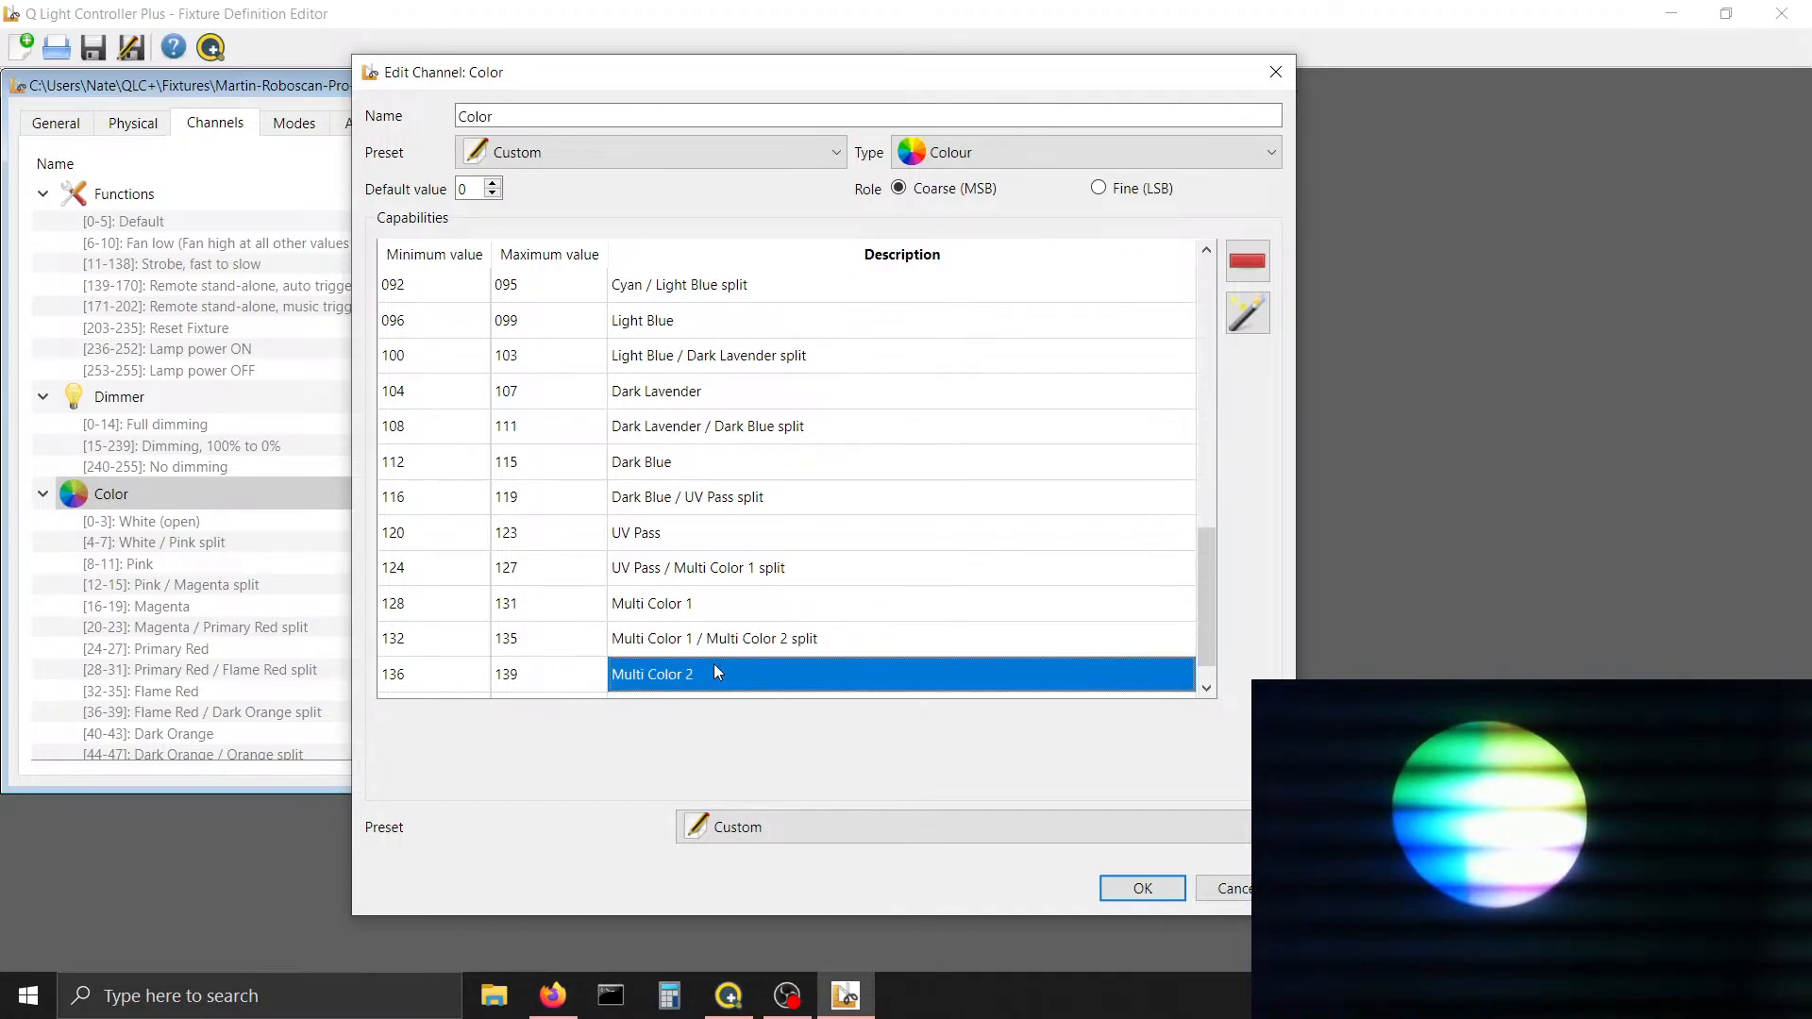
left_click(733, 609)
left_click(734, 640)
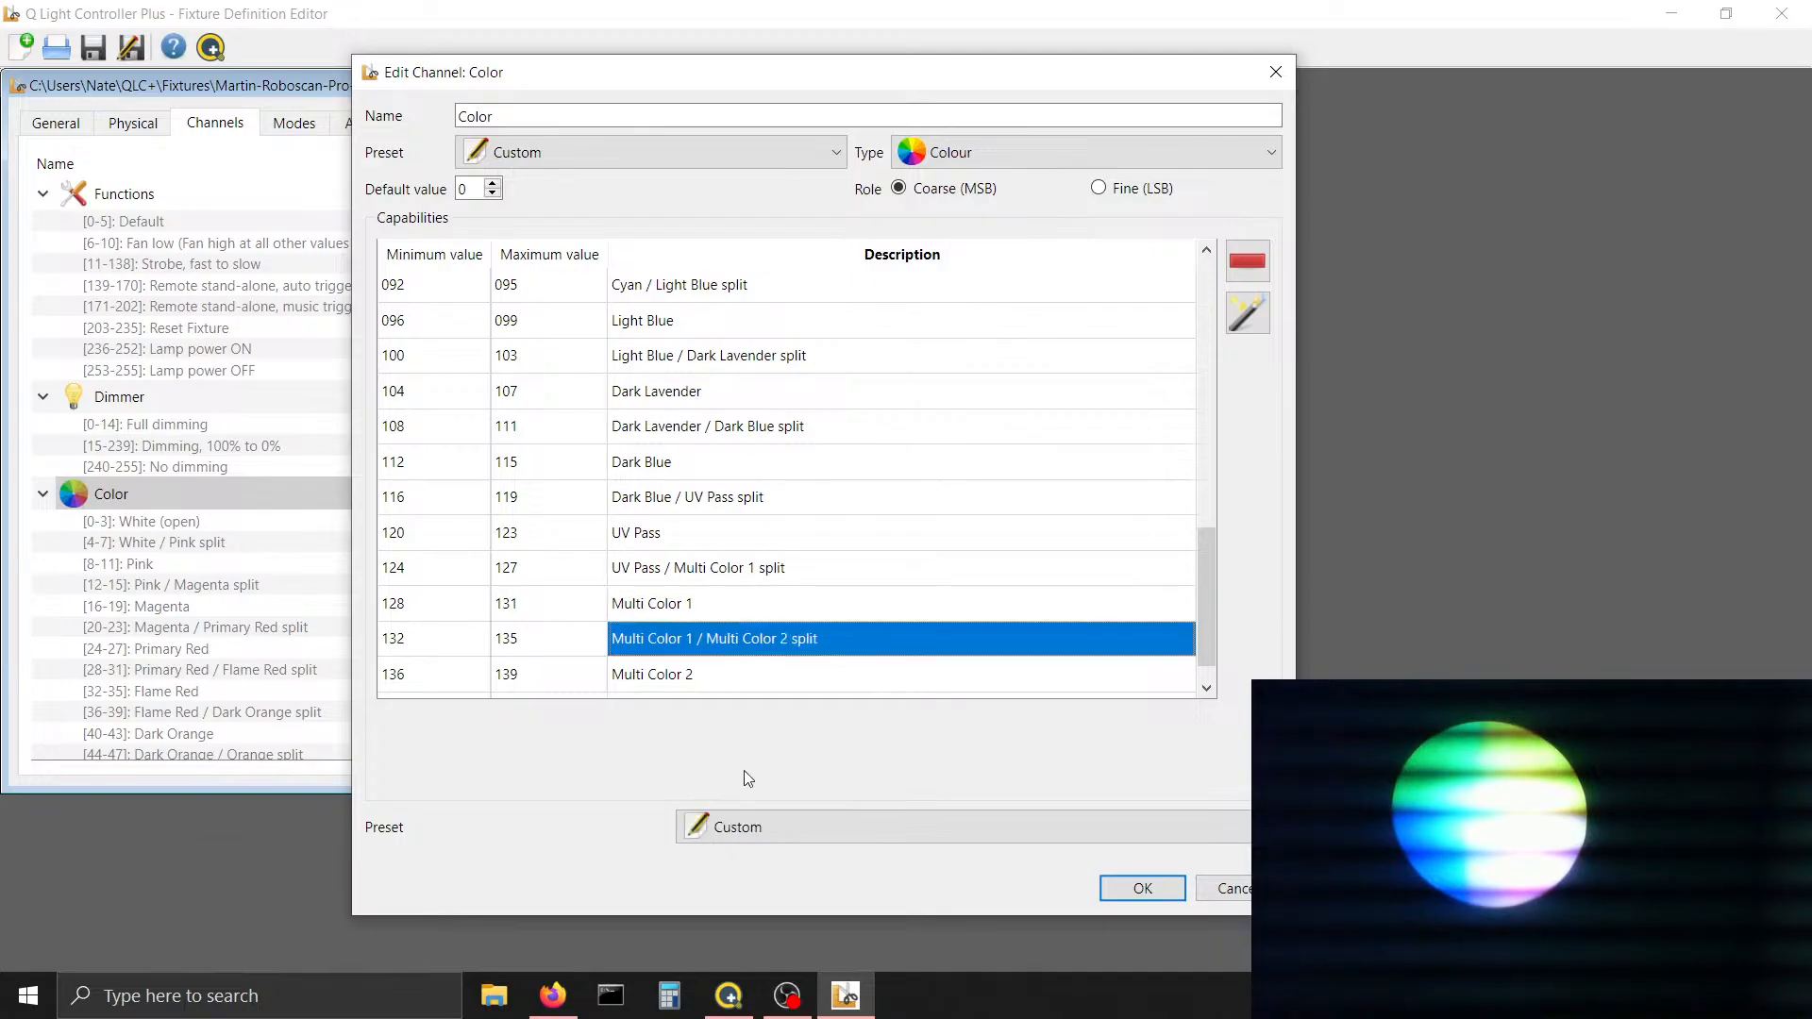
left_click(761, 828)
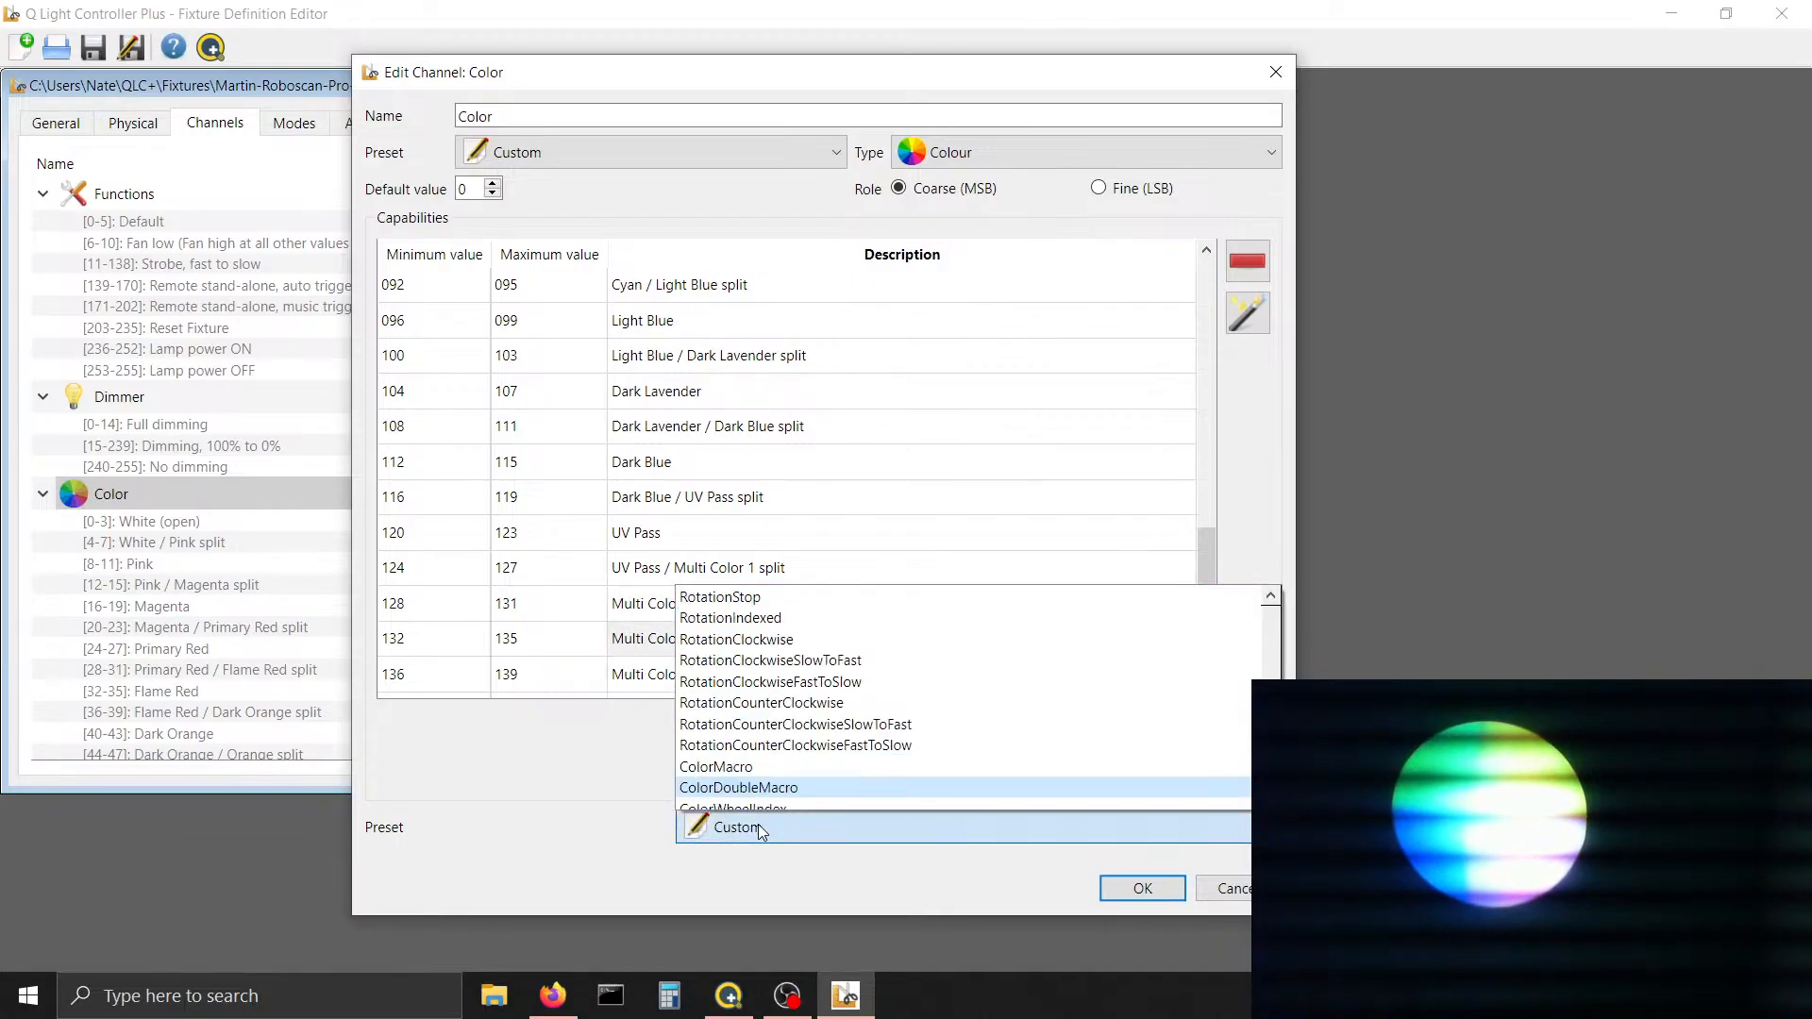
key("Up")
key("Return")
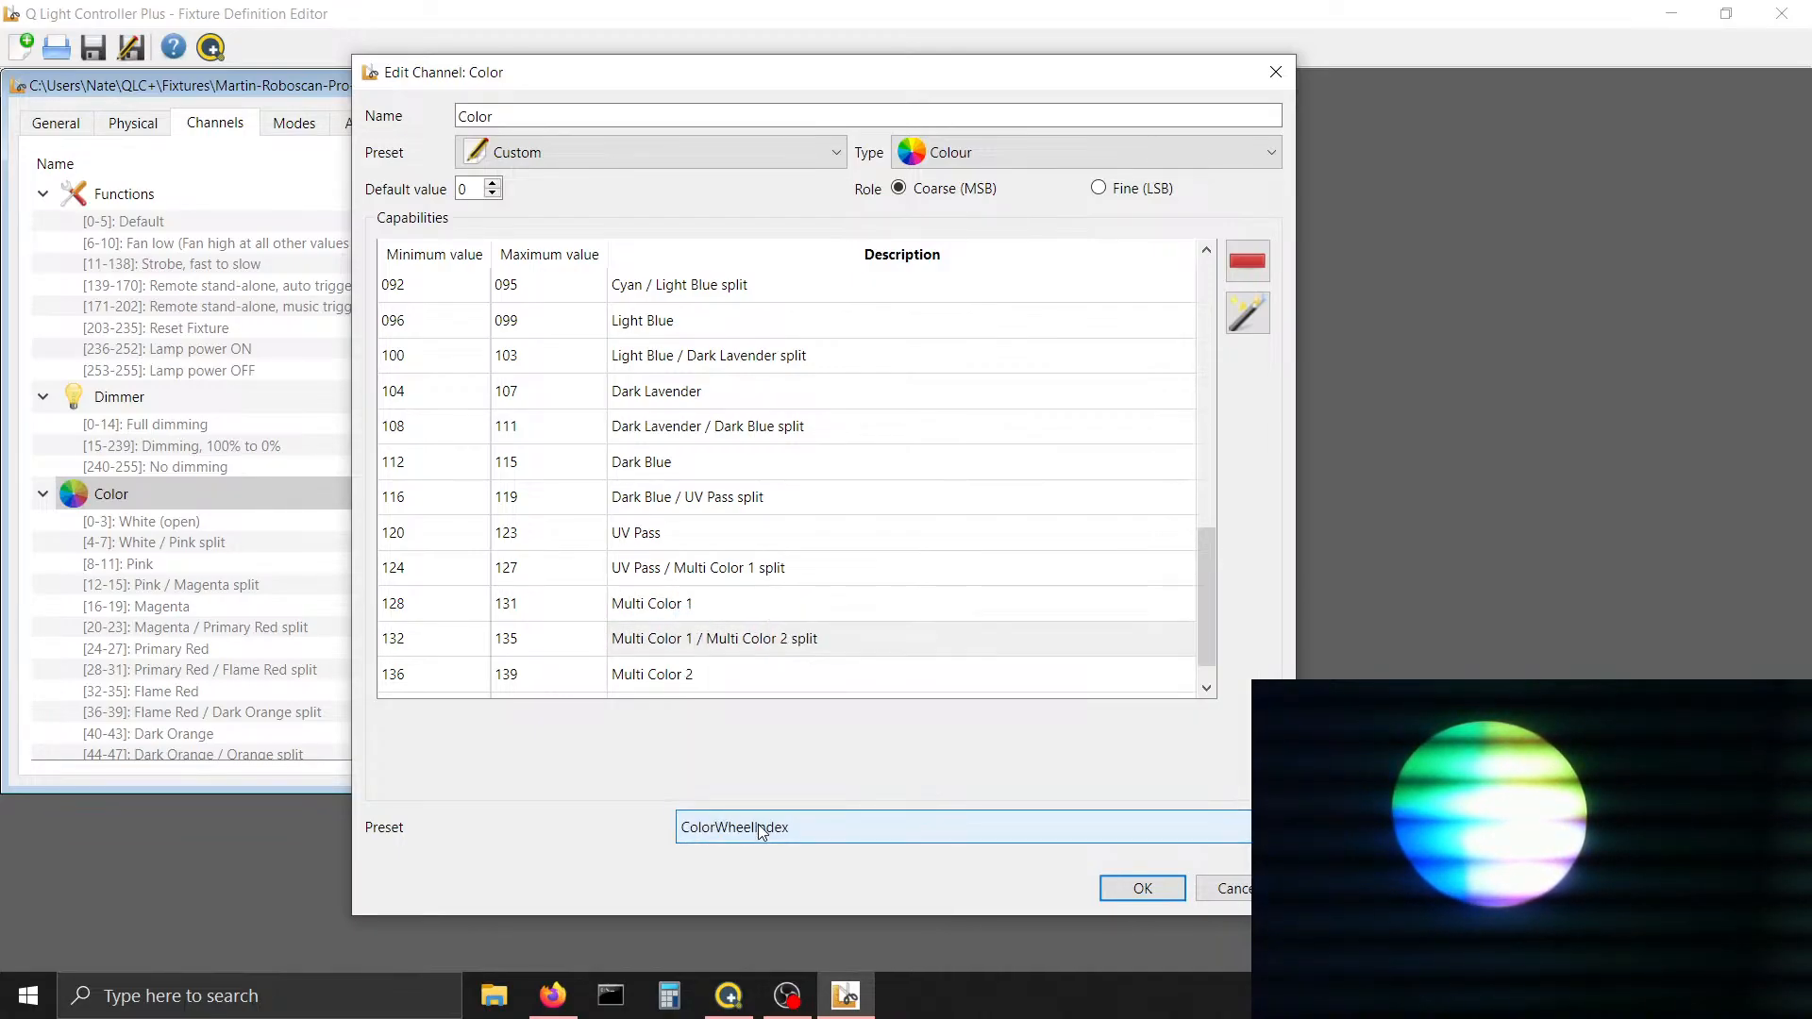
Set the preset of the 136 to 139 "Multi Color 2" capability to ColorWheelIndex
left_click(768, 689)
left_click(762, 828)
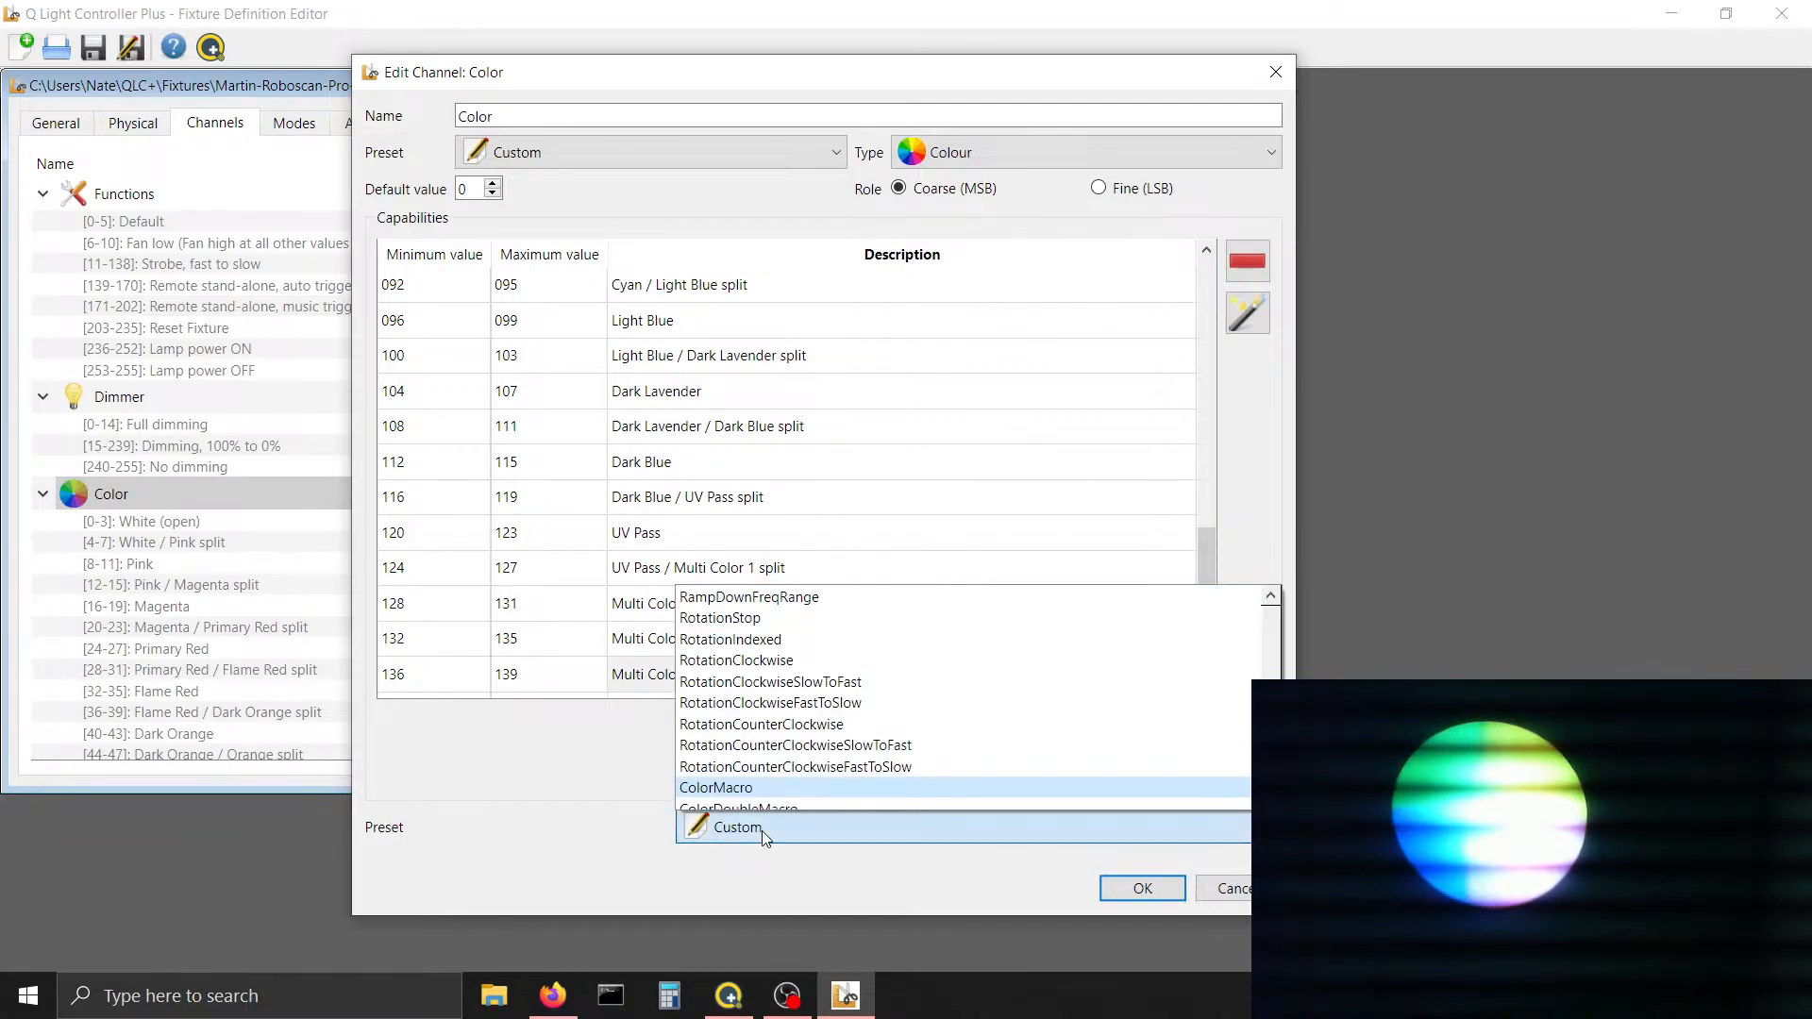
key("Down")
key("Down")
key("Down")
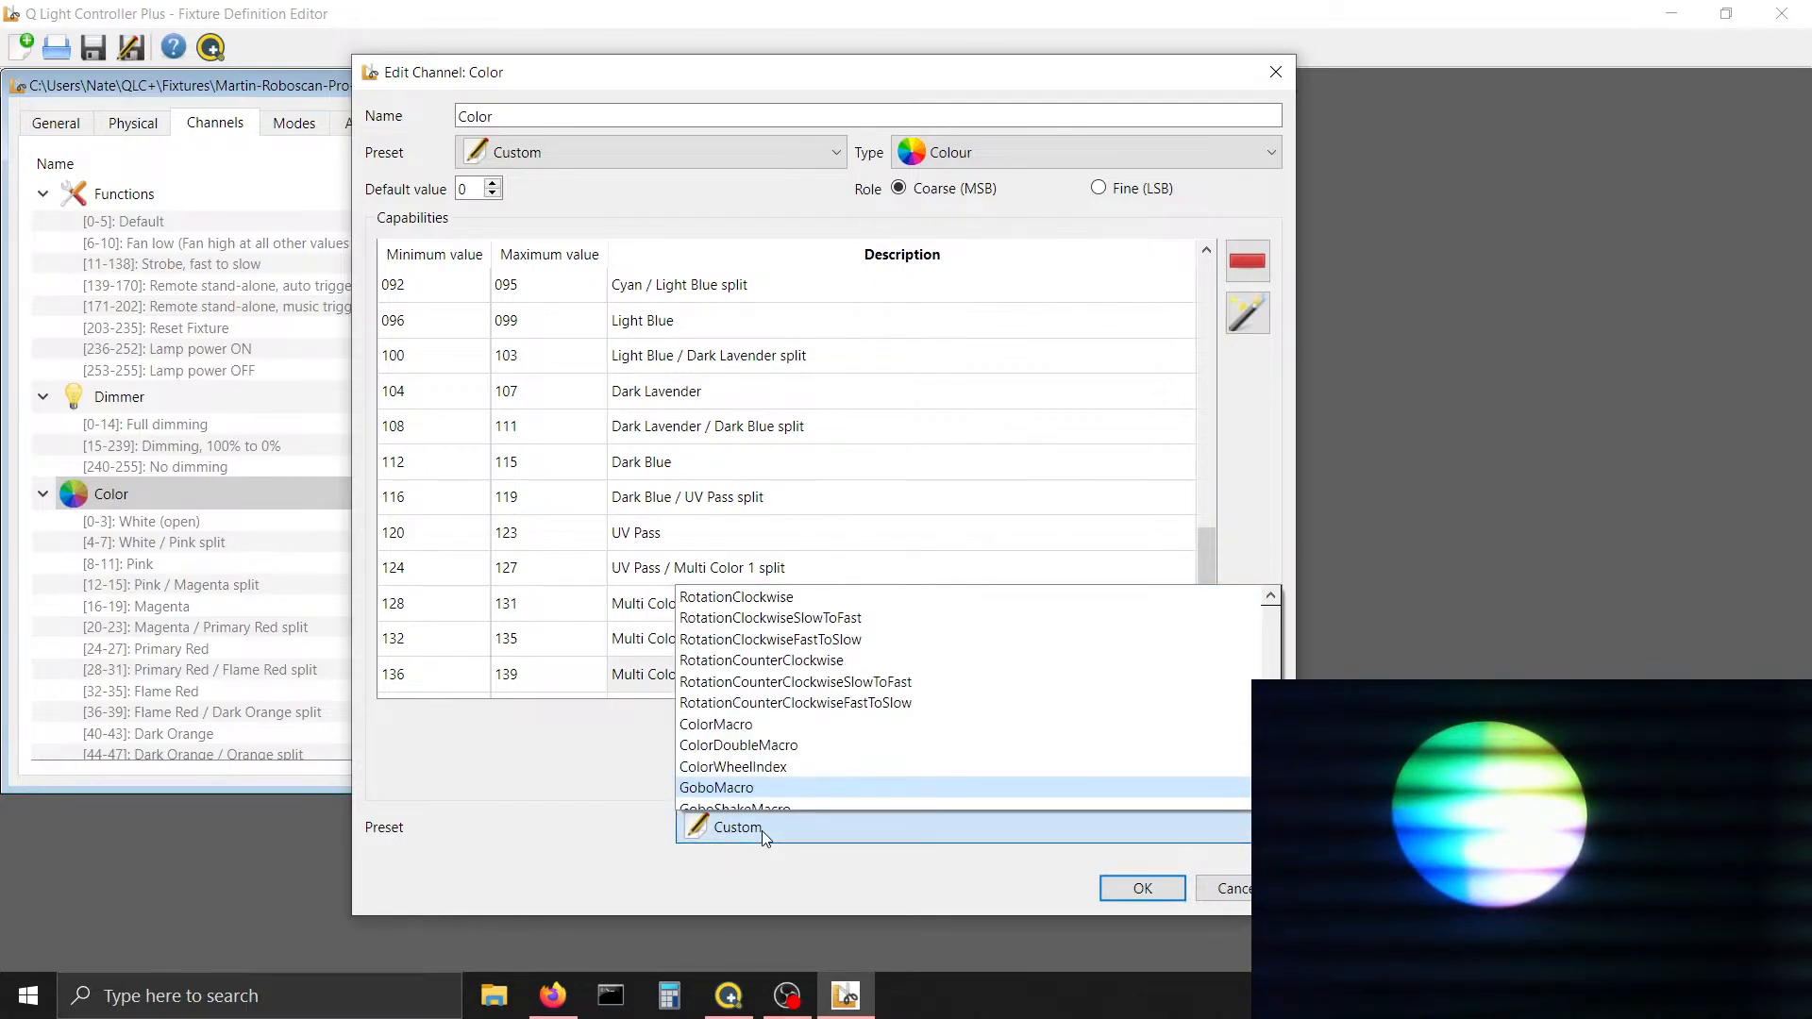
key("Up")
key("Return")
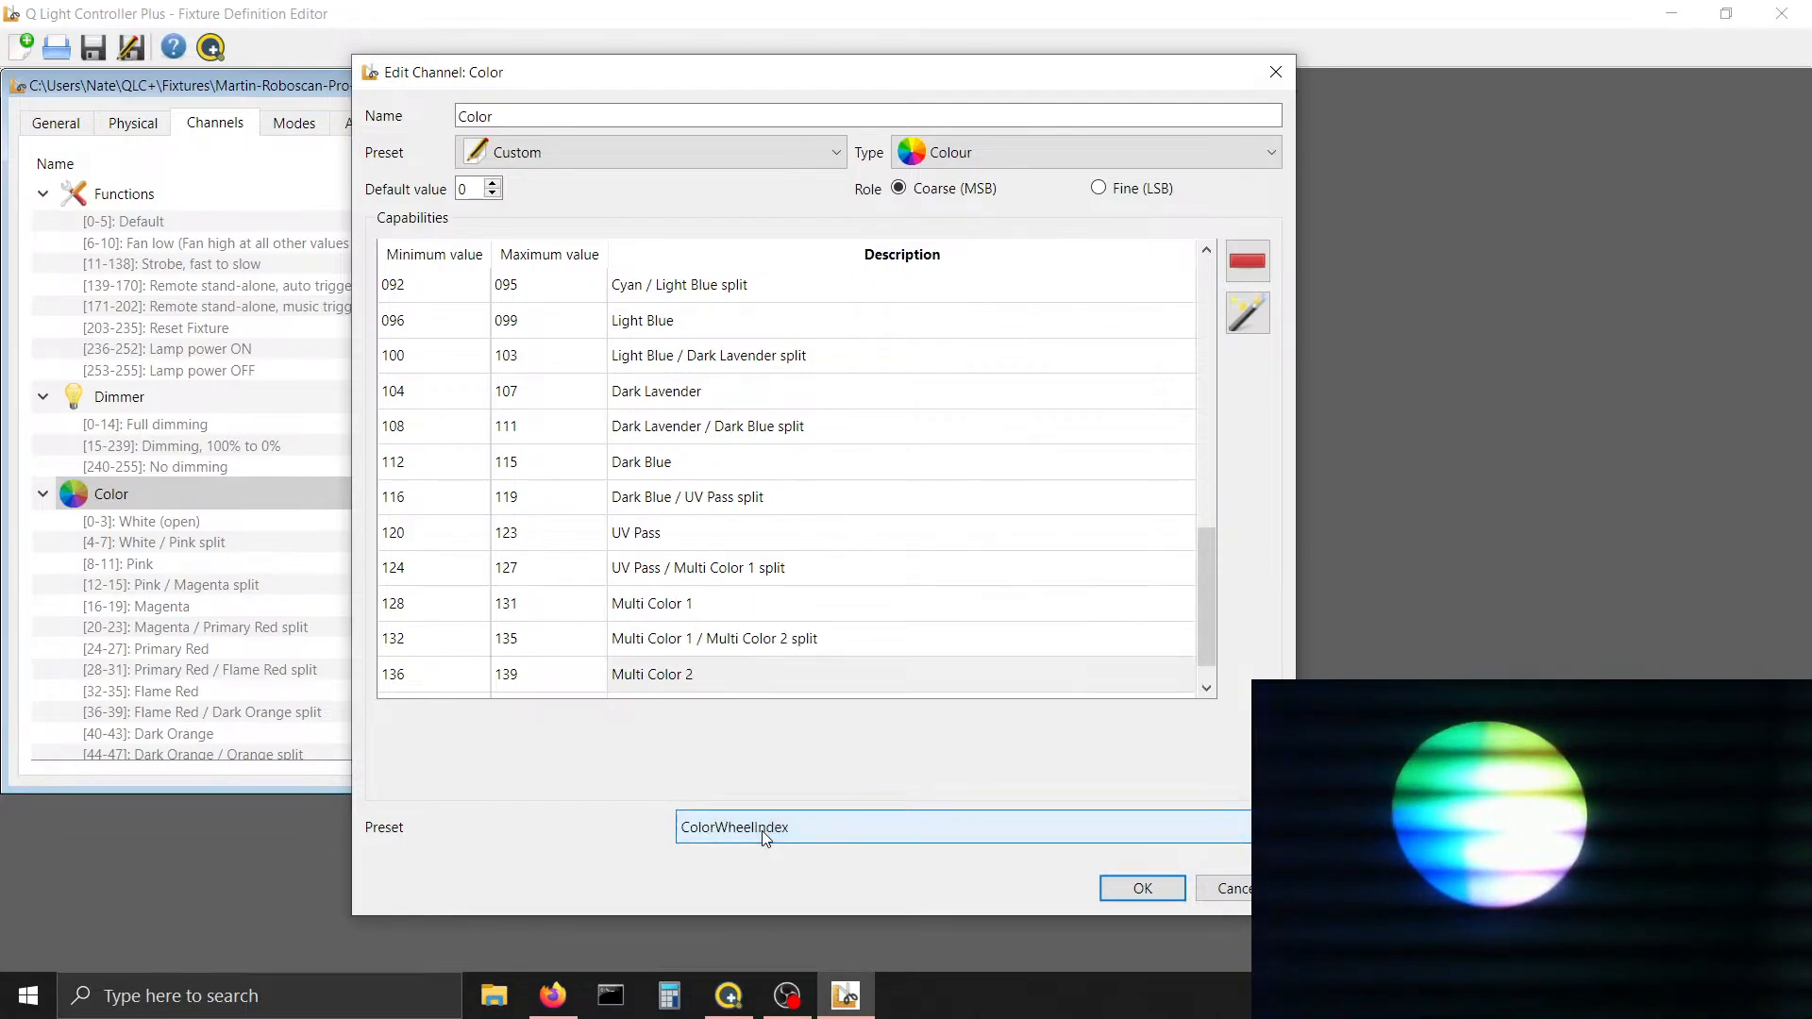
Review the presets assigned to the capabilities from UV Pass through Multi Color 2
left_click(789, 570)
left_click(767, 613)
left_click(758, 631)
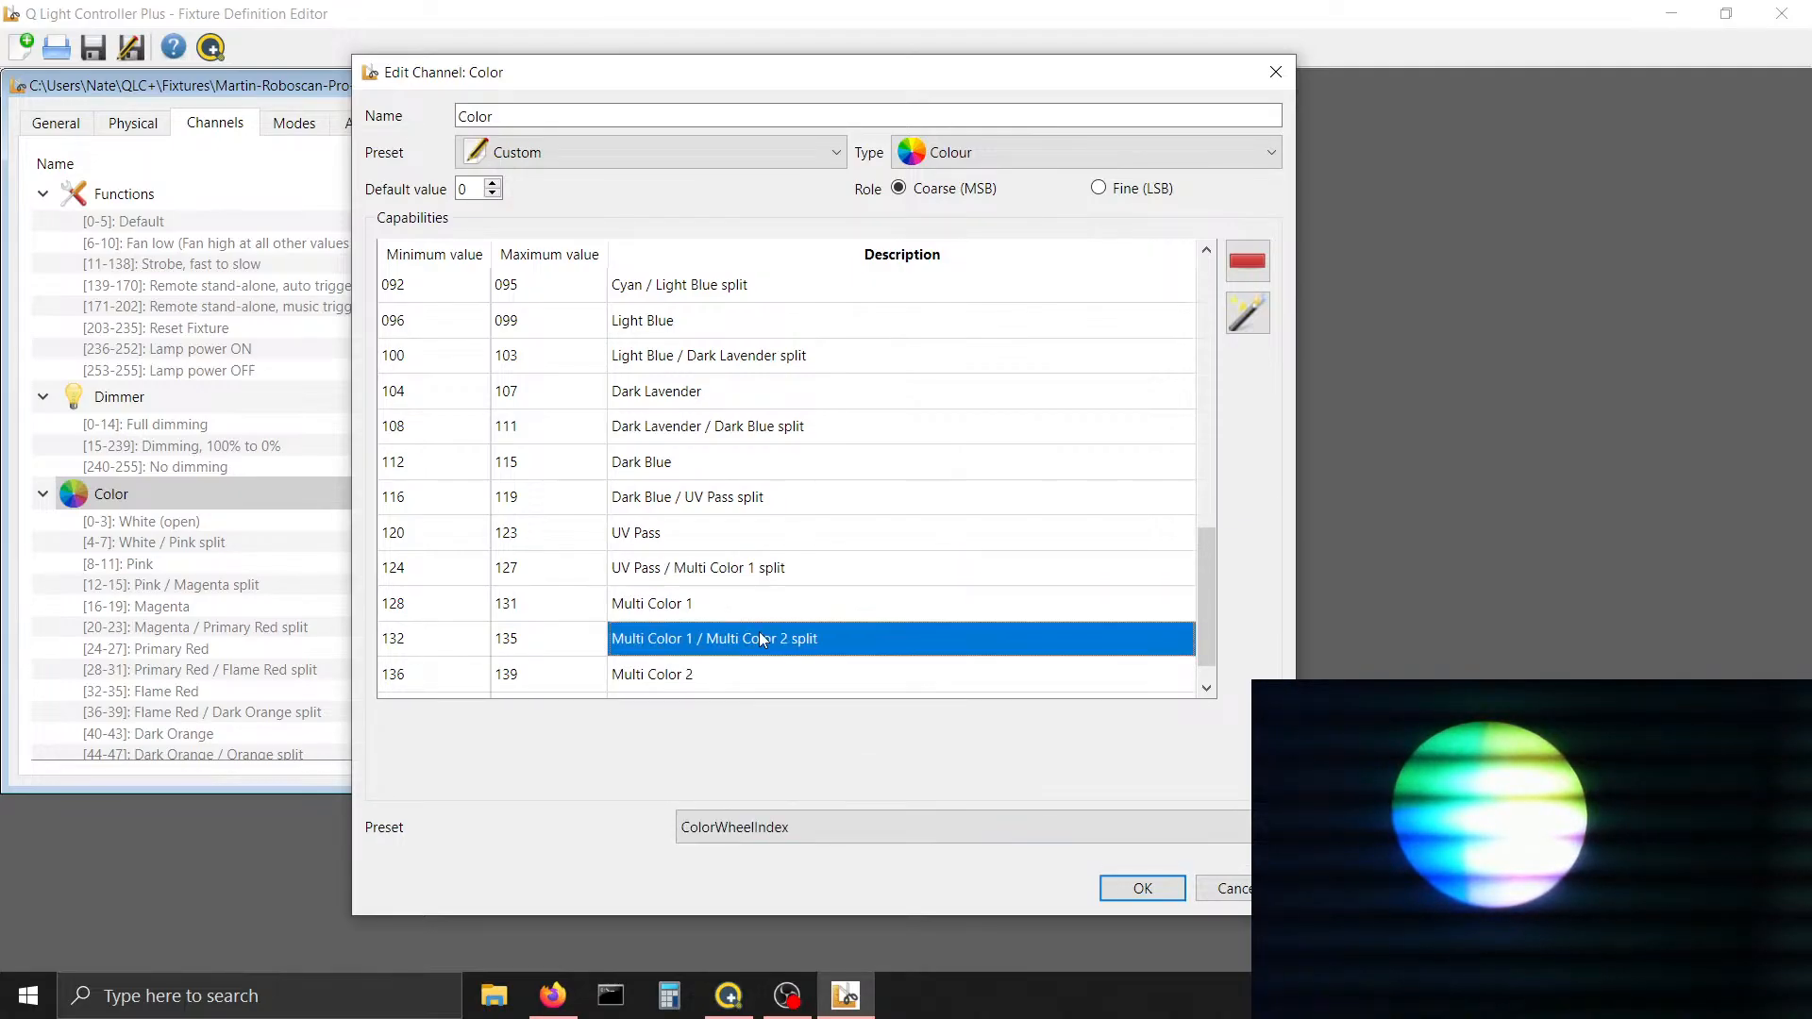
left_click(757, 670)
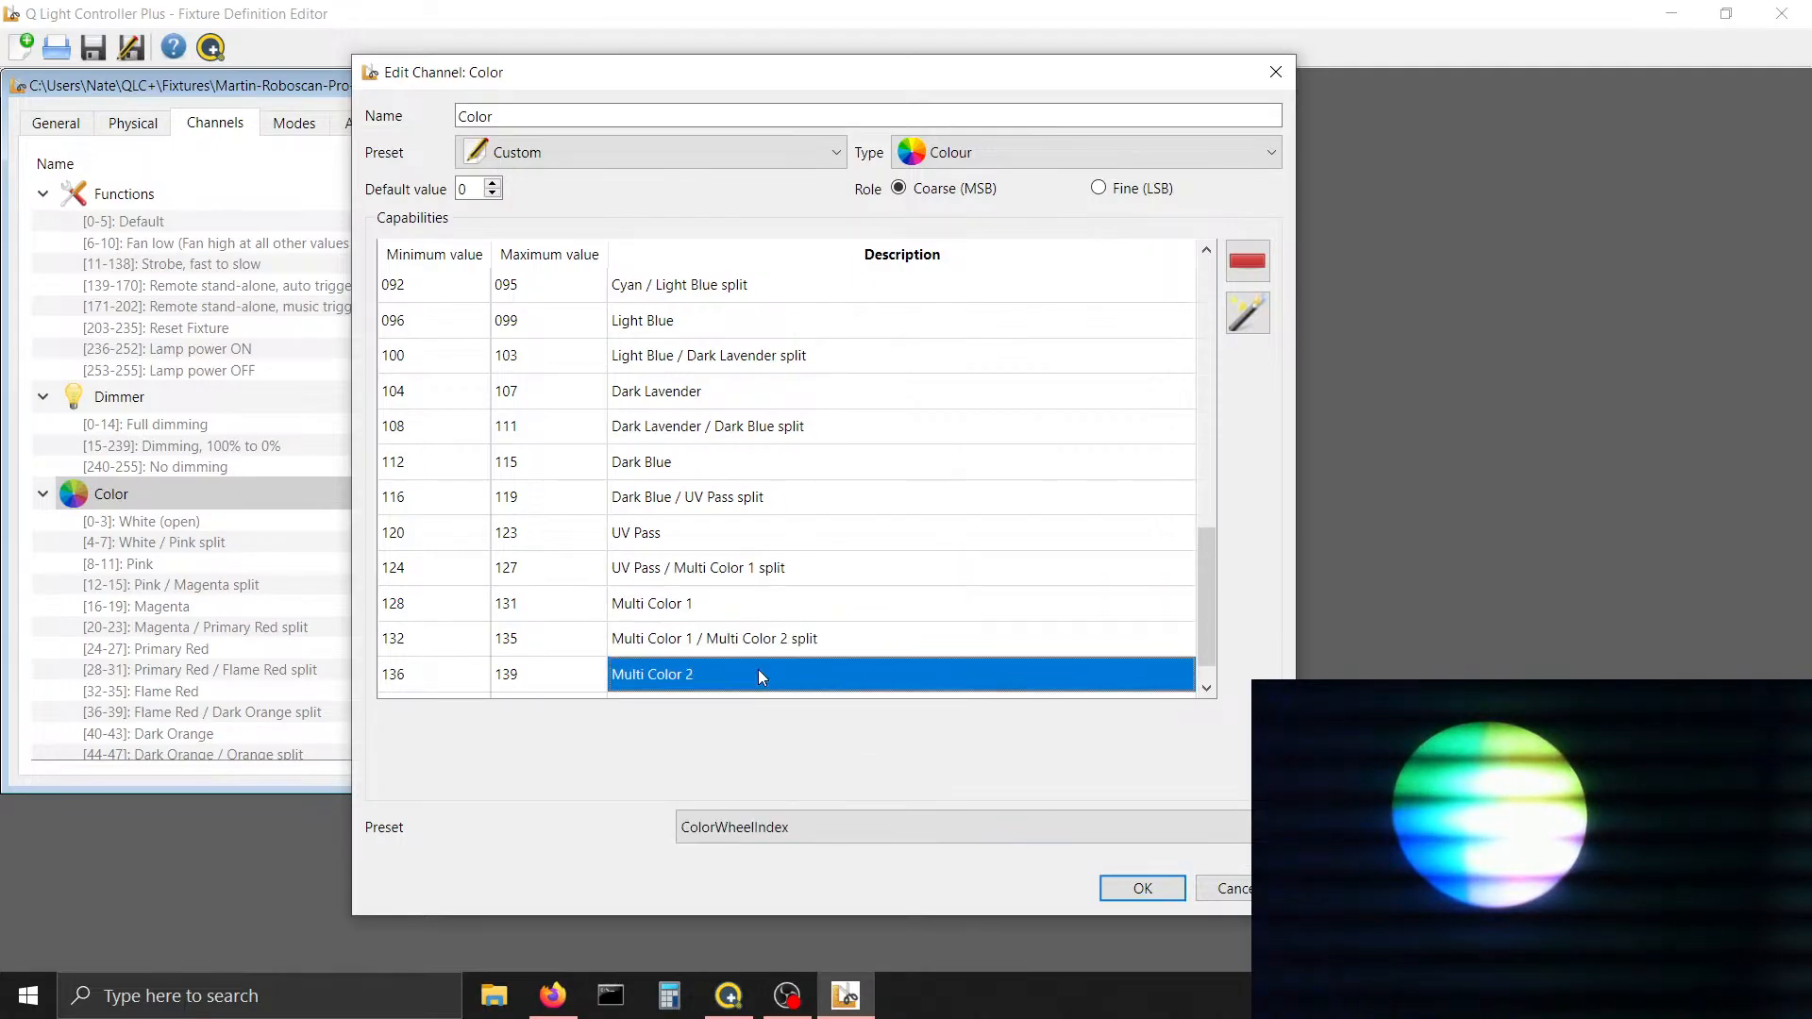
left_click(741, 604)
left_click(738, 568)
left_click(736, 533)
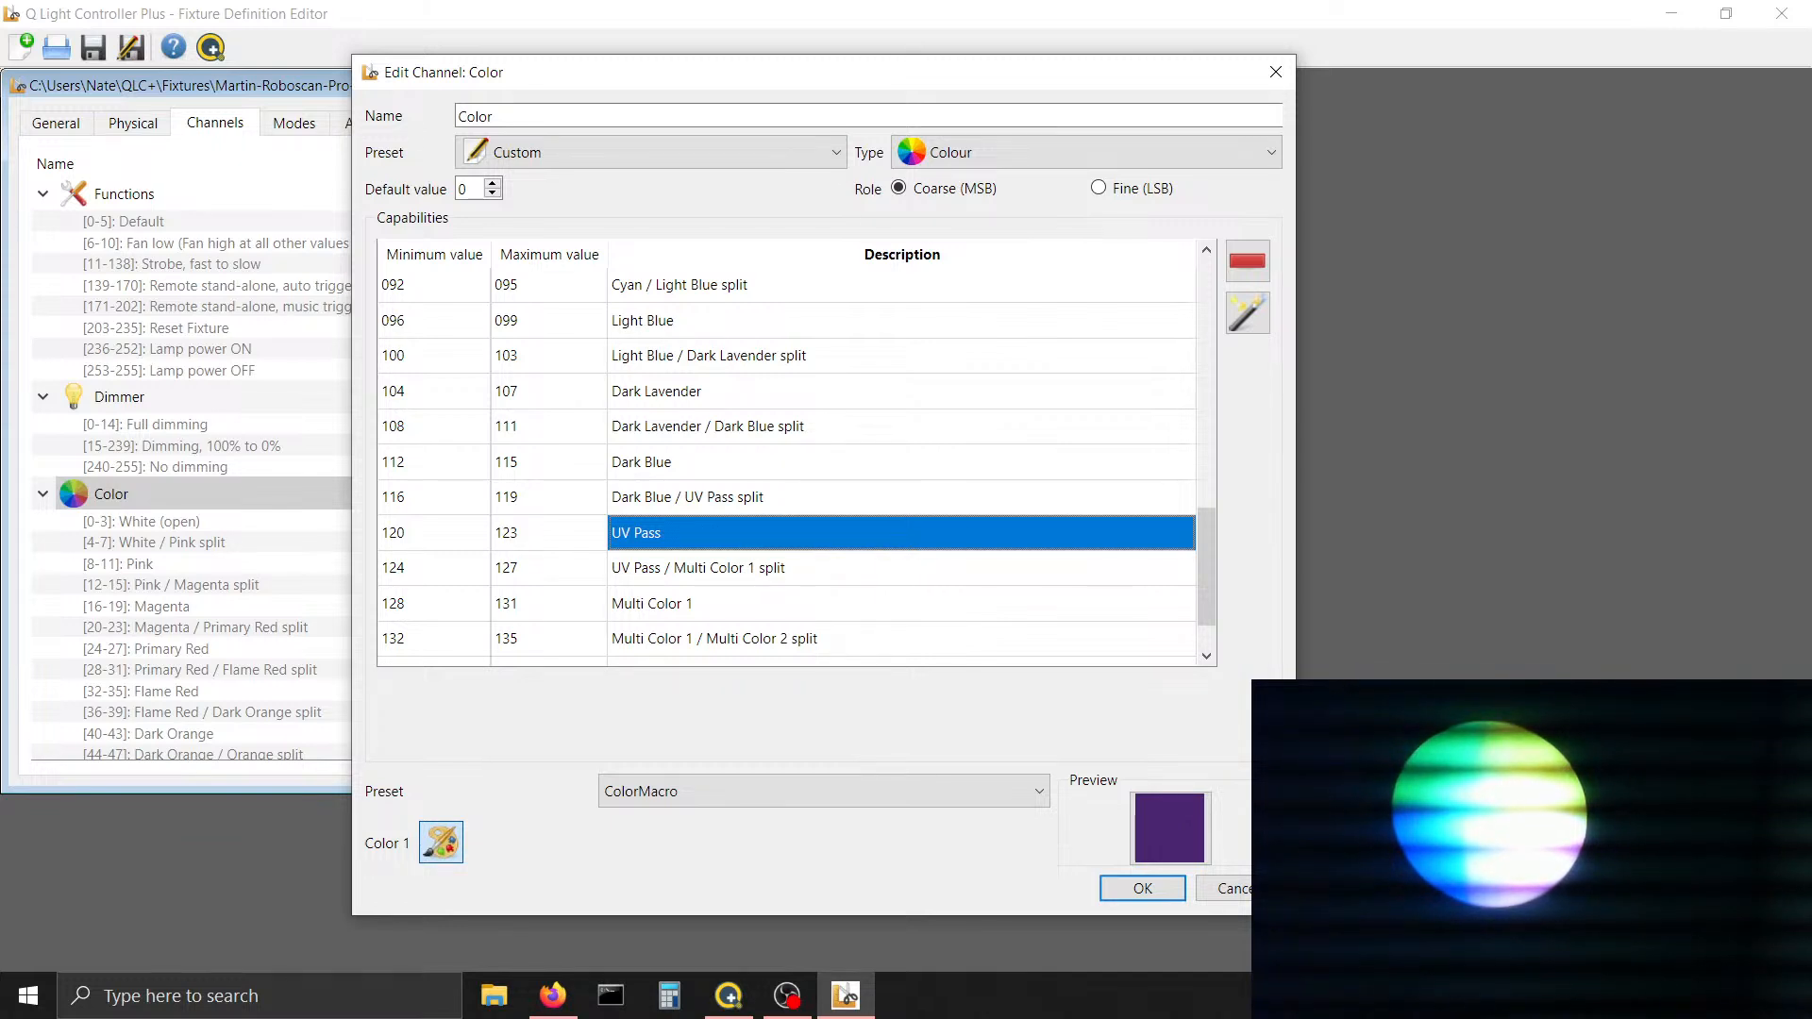
left_click(196, 1)
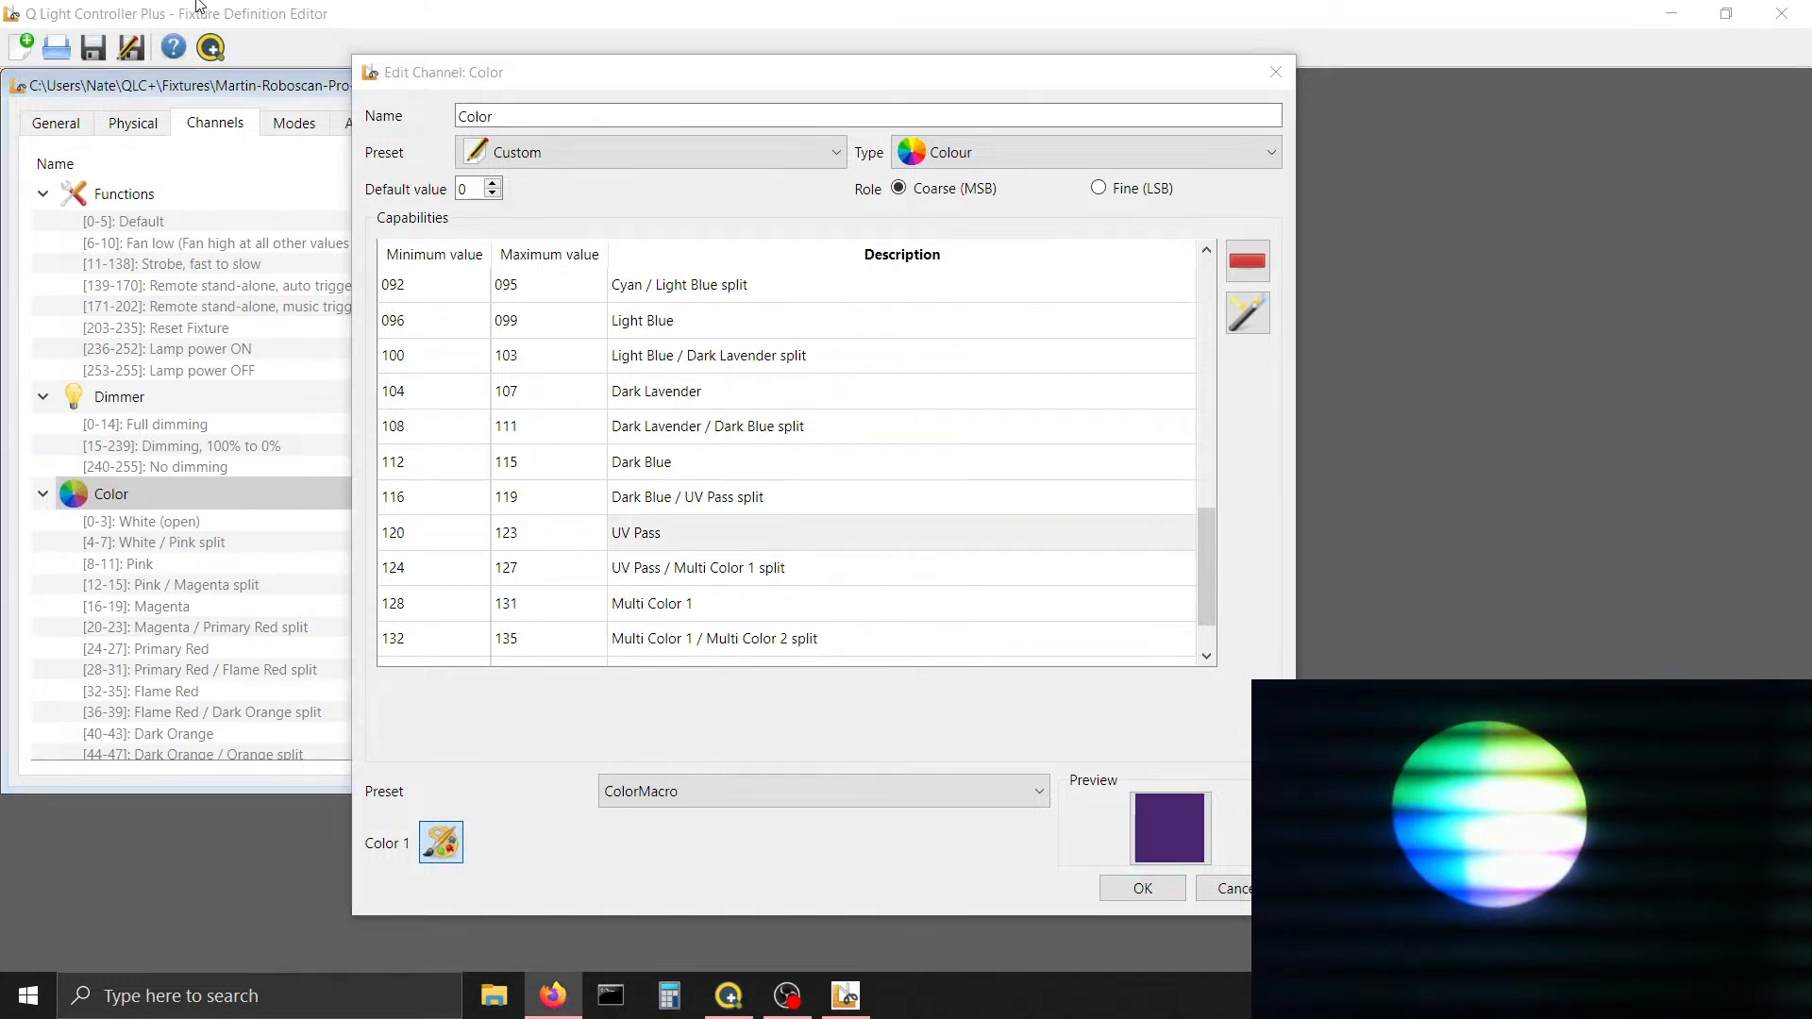
left_click(198, 3)
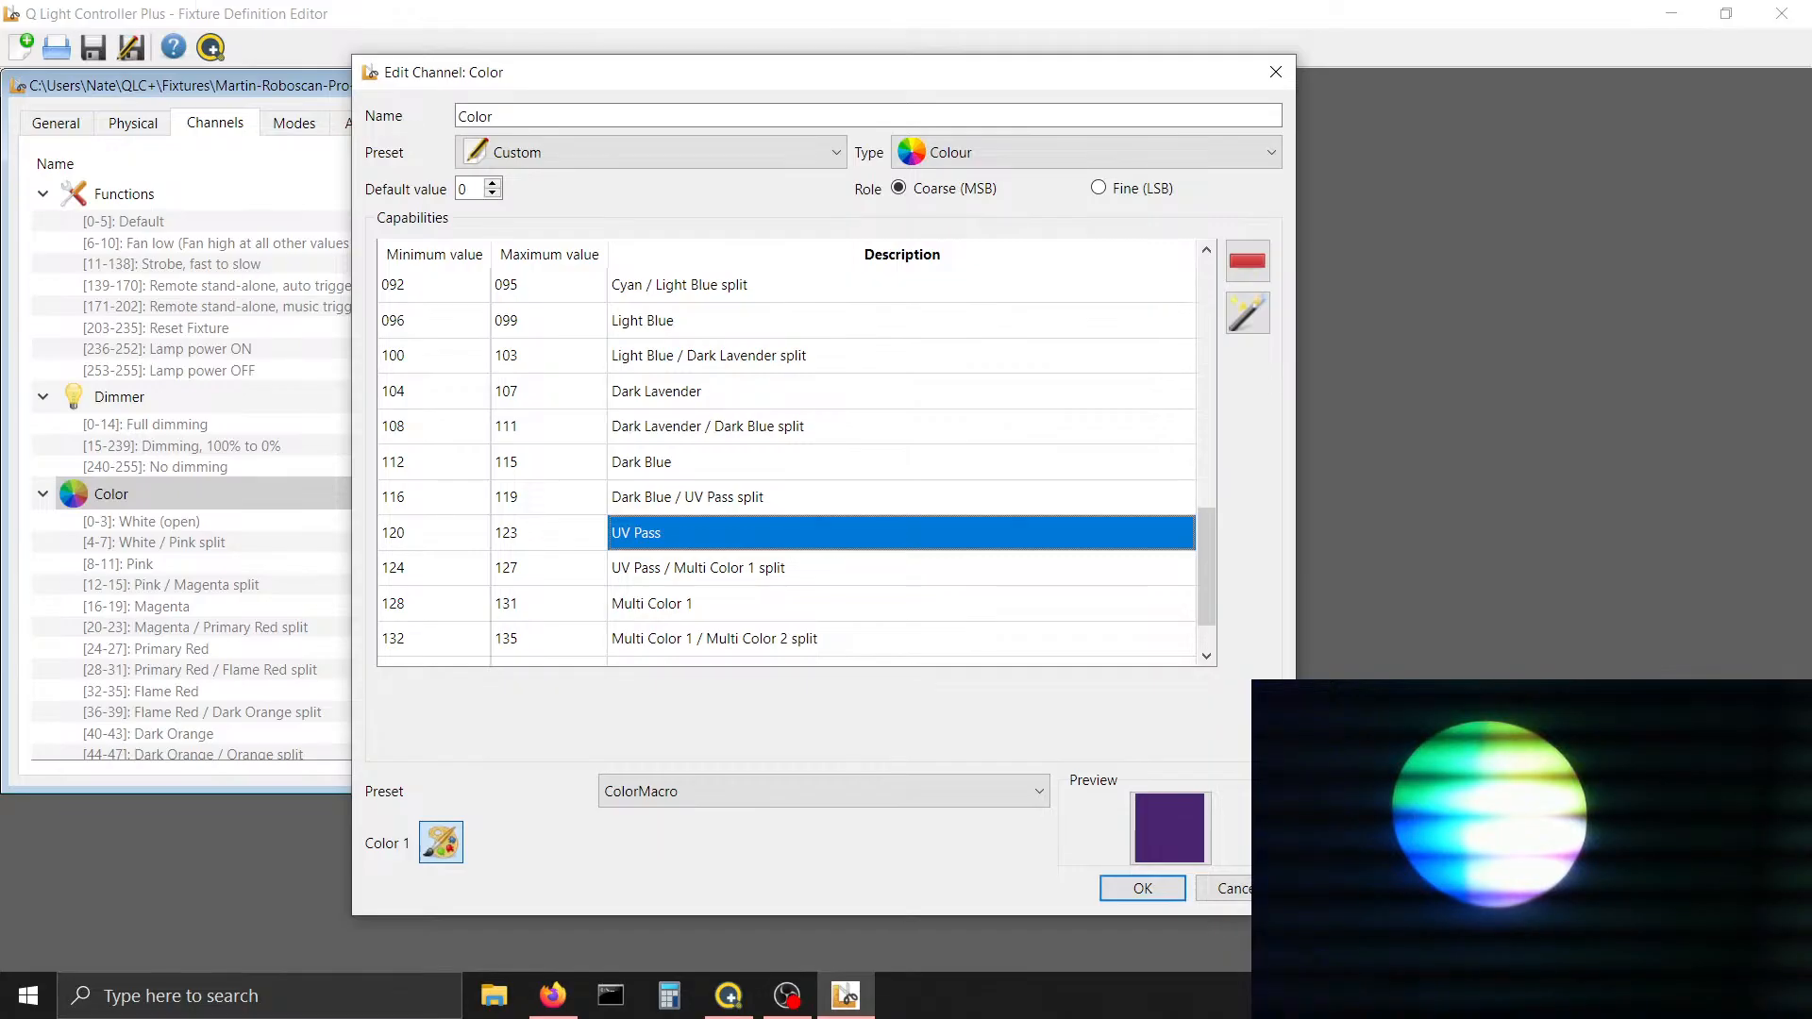
Set the maximum value of the capability starting at 140 to 197
left_click(864, 634)
key("Down")
key("Down")
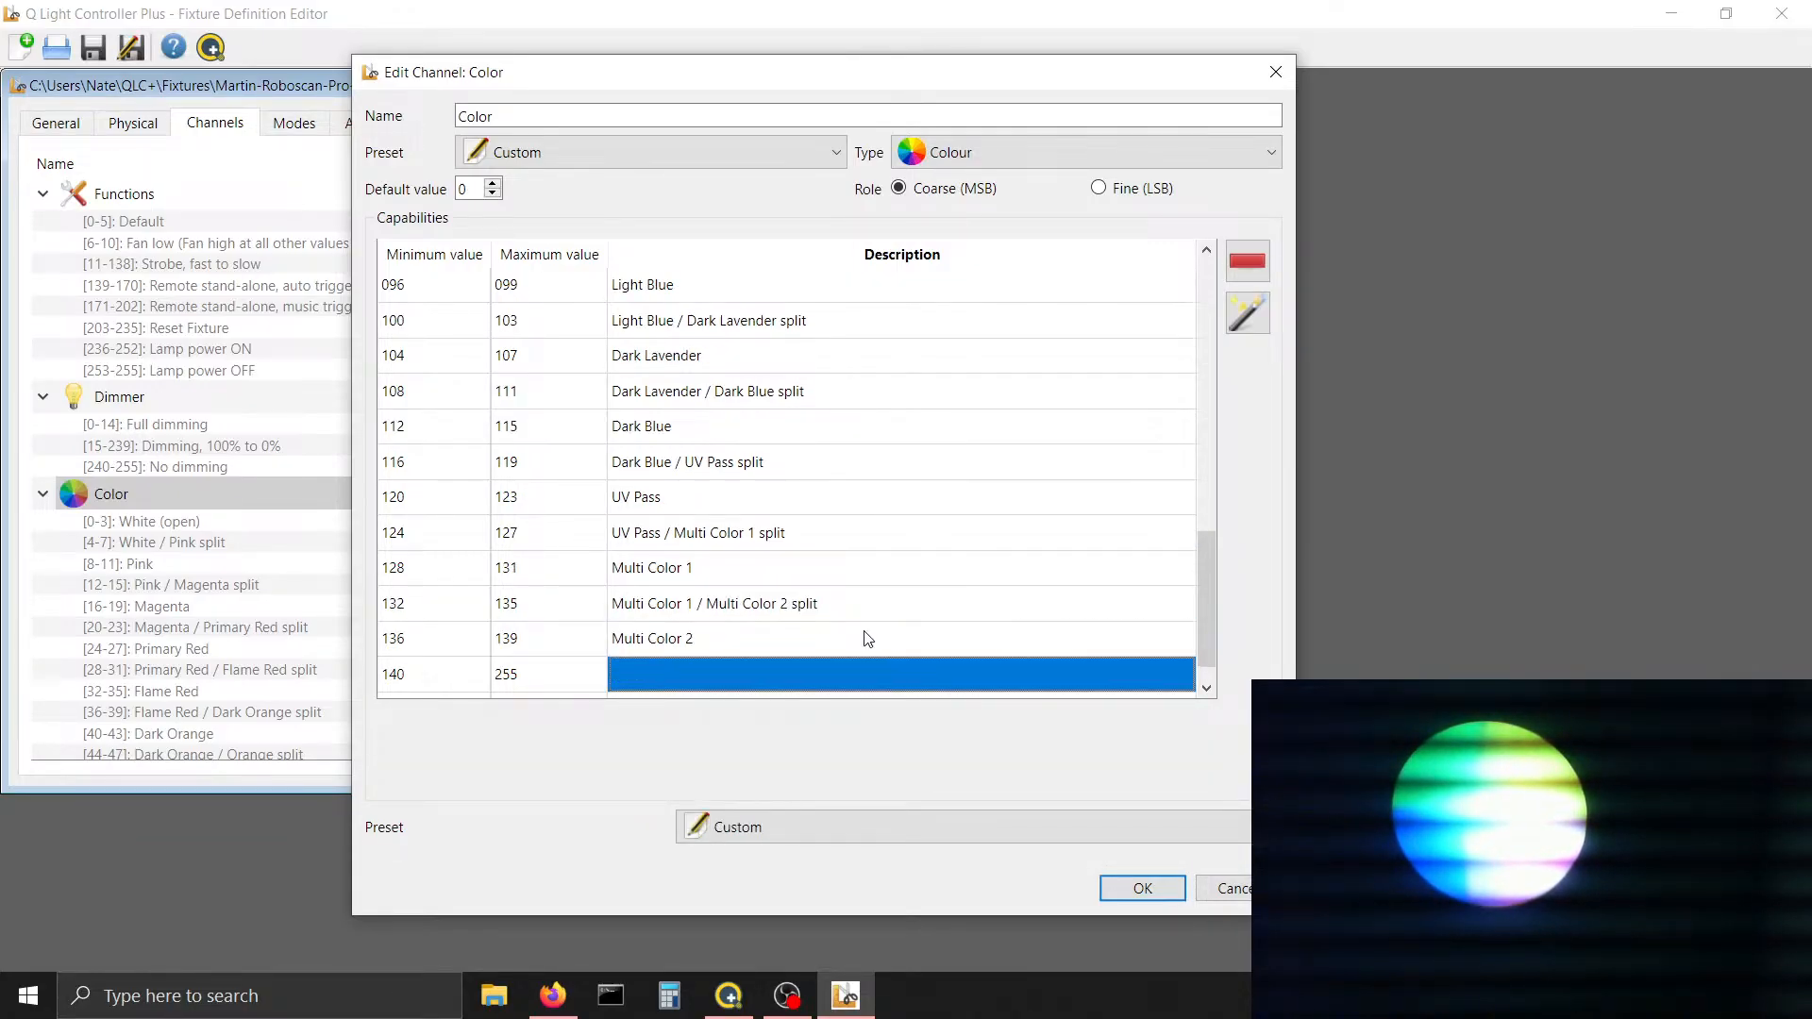
key("Left")
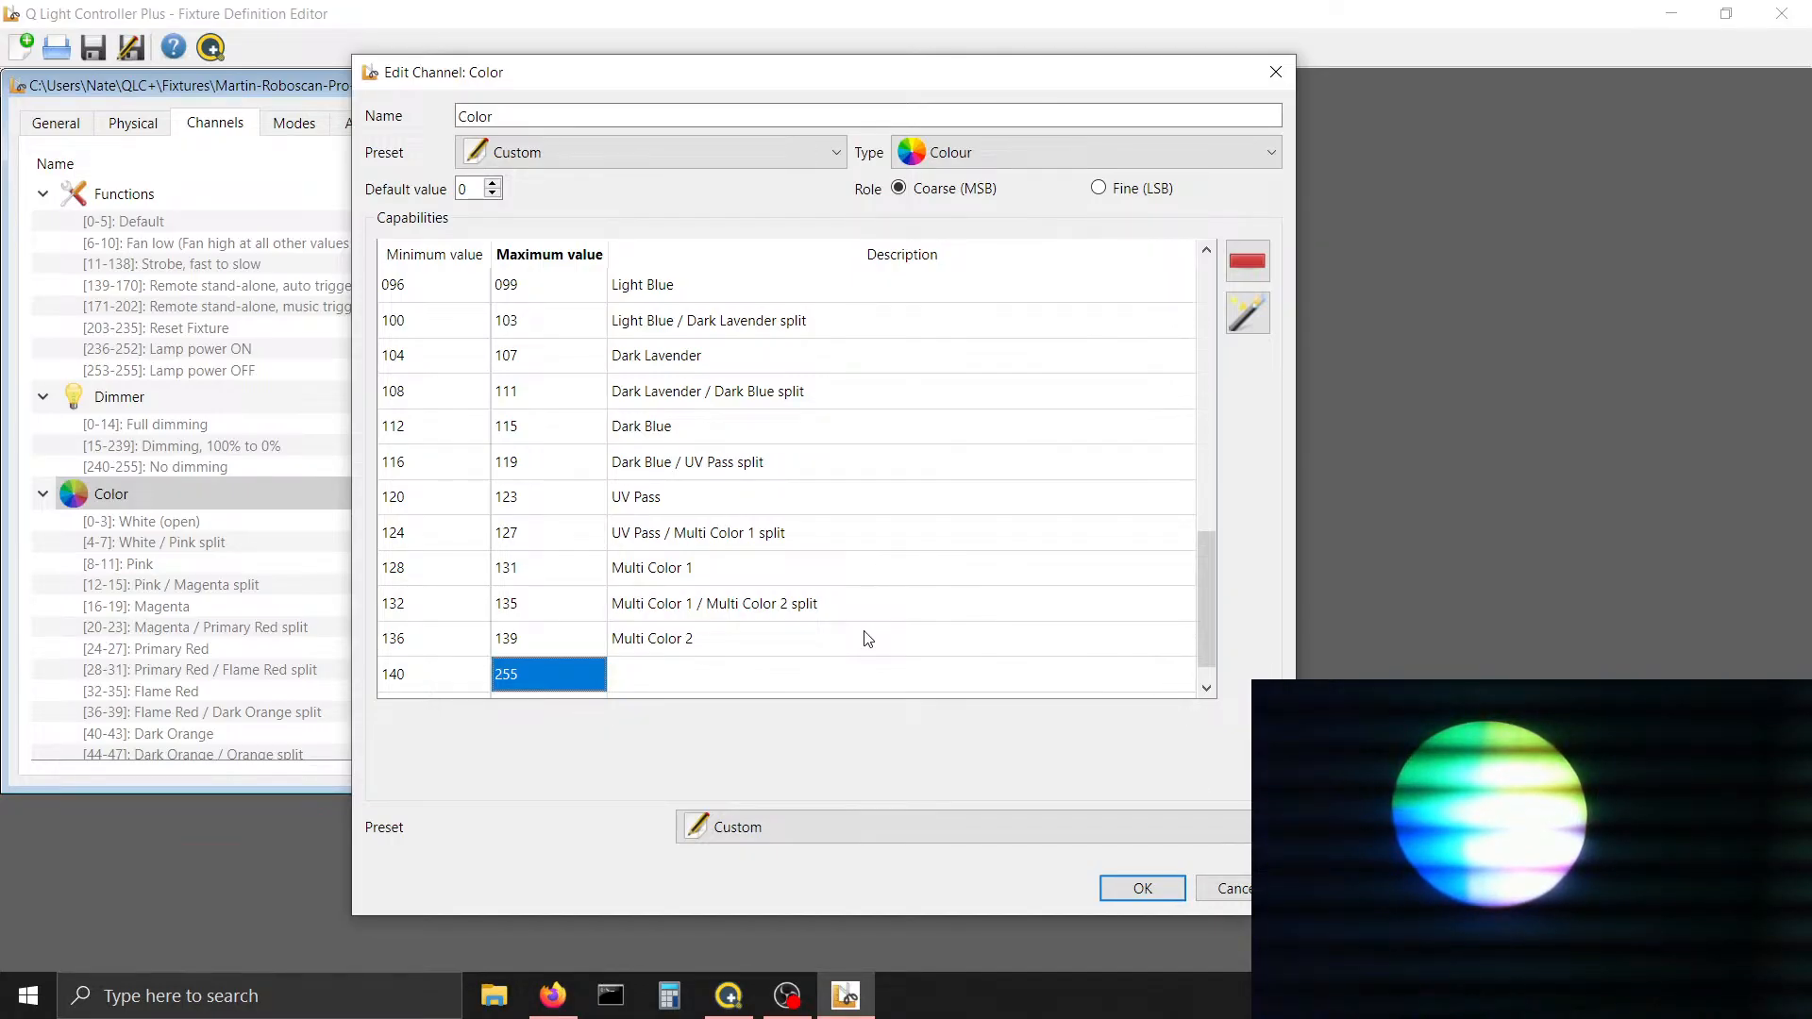
type("197")
key("Tab")
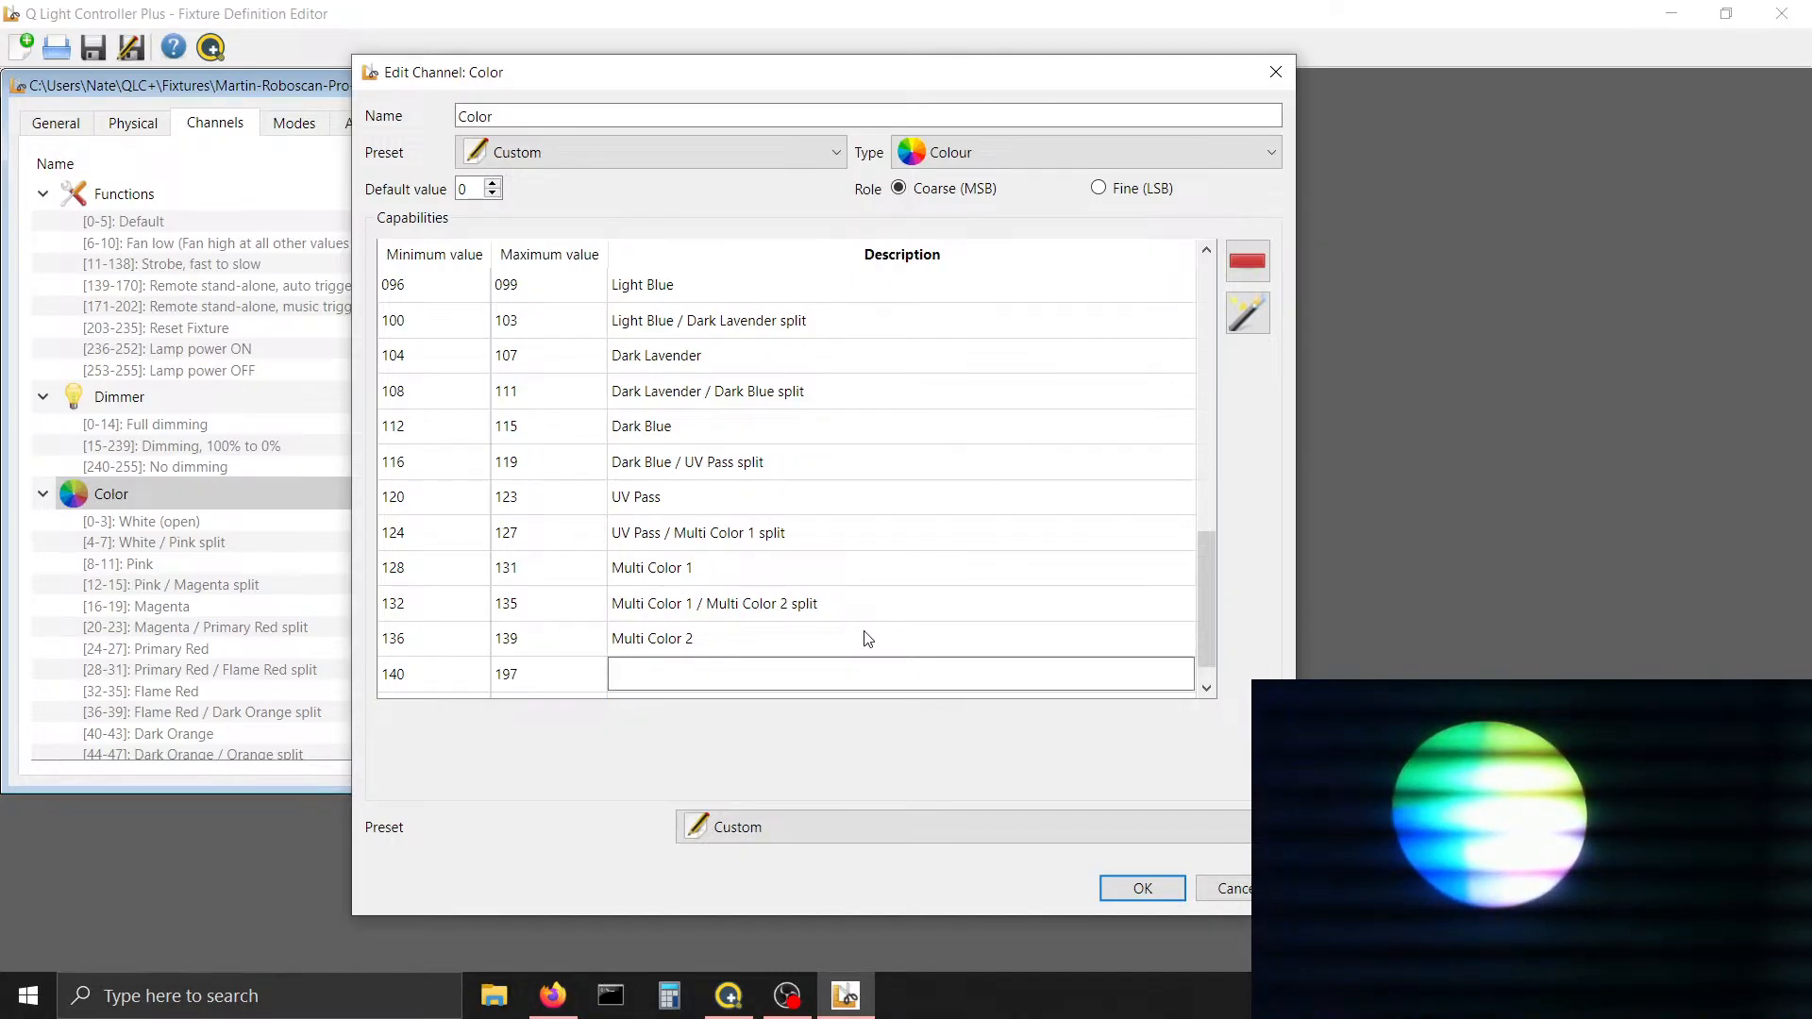
Describe the 140 to 197 capability as "CW rotation, fast to slow"
type("CW ")
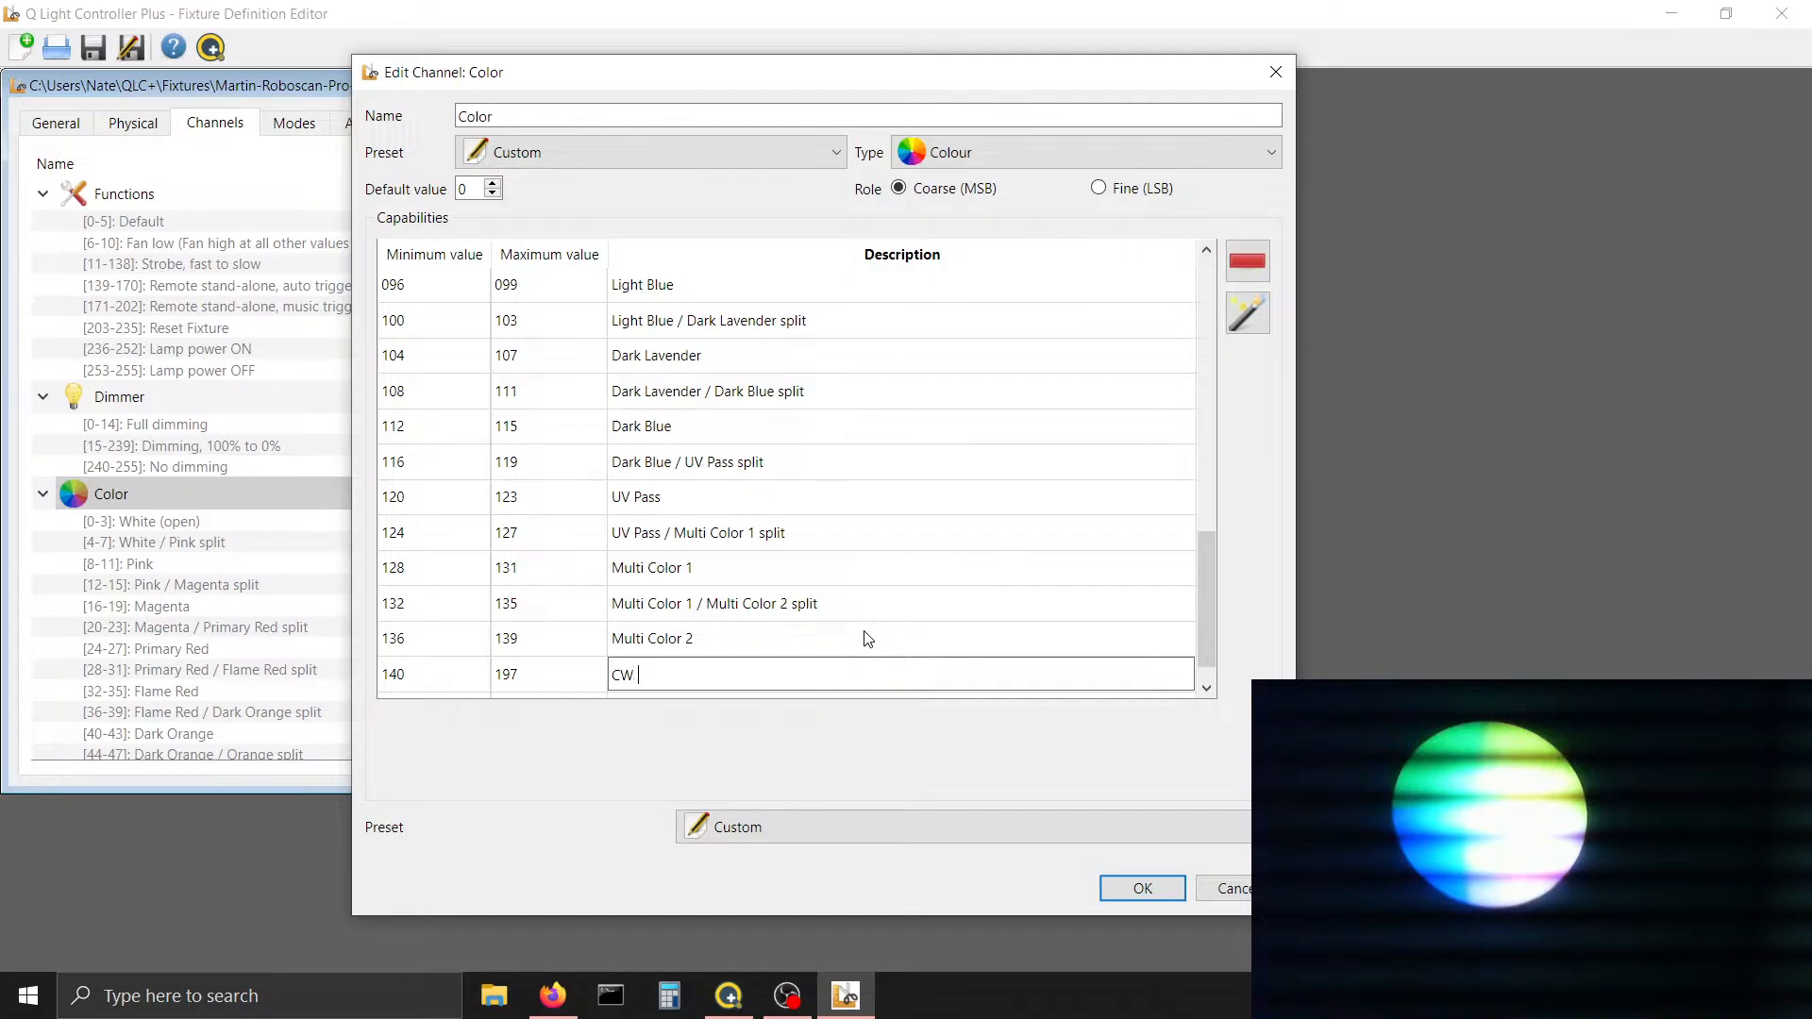
type("rotat")
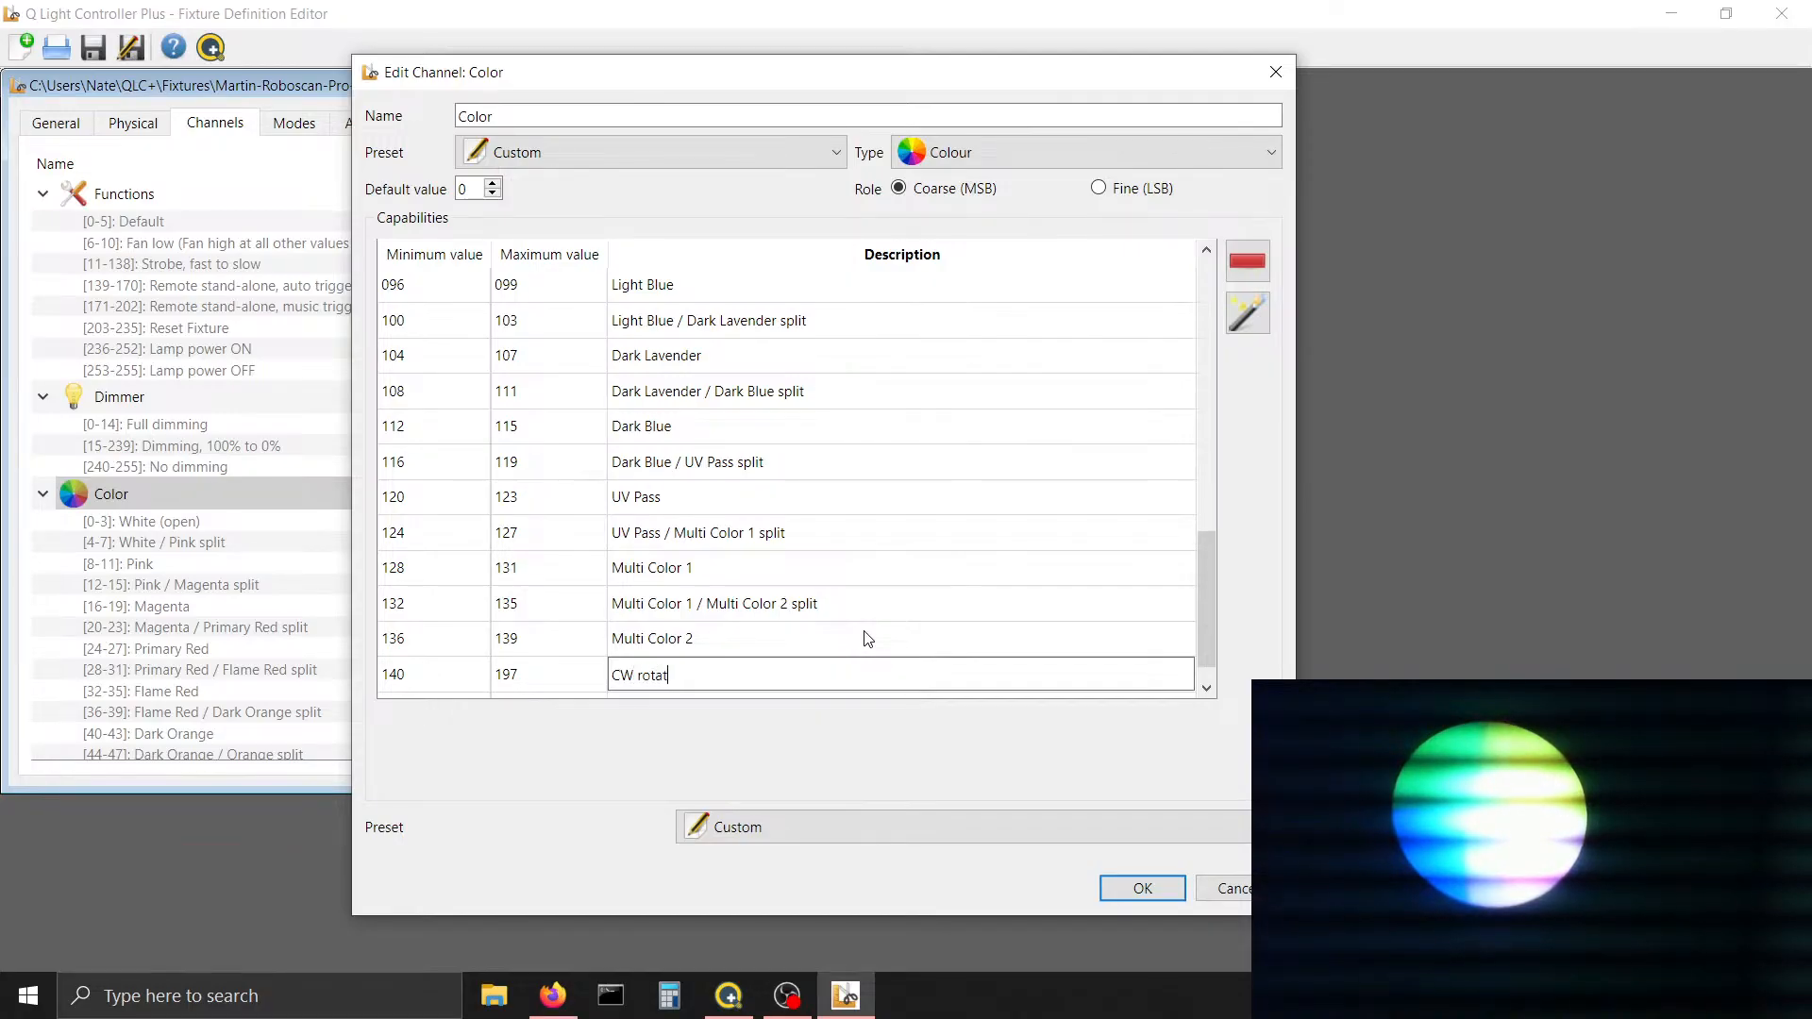
type("ion , ")
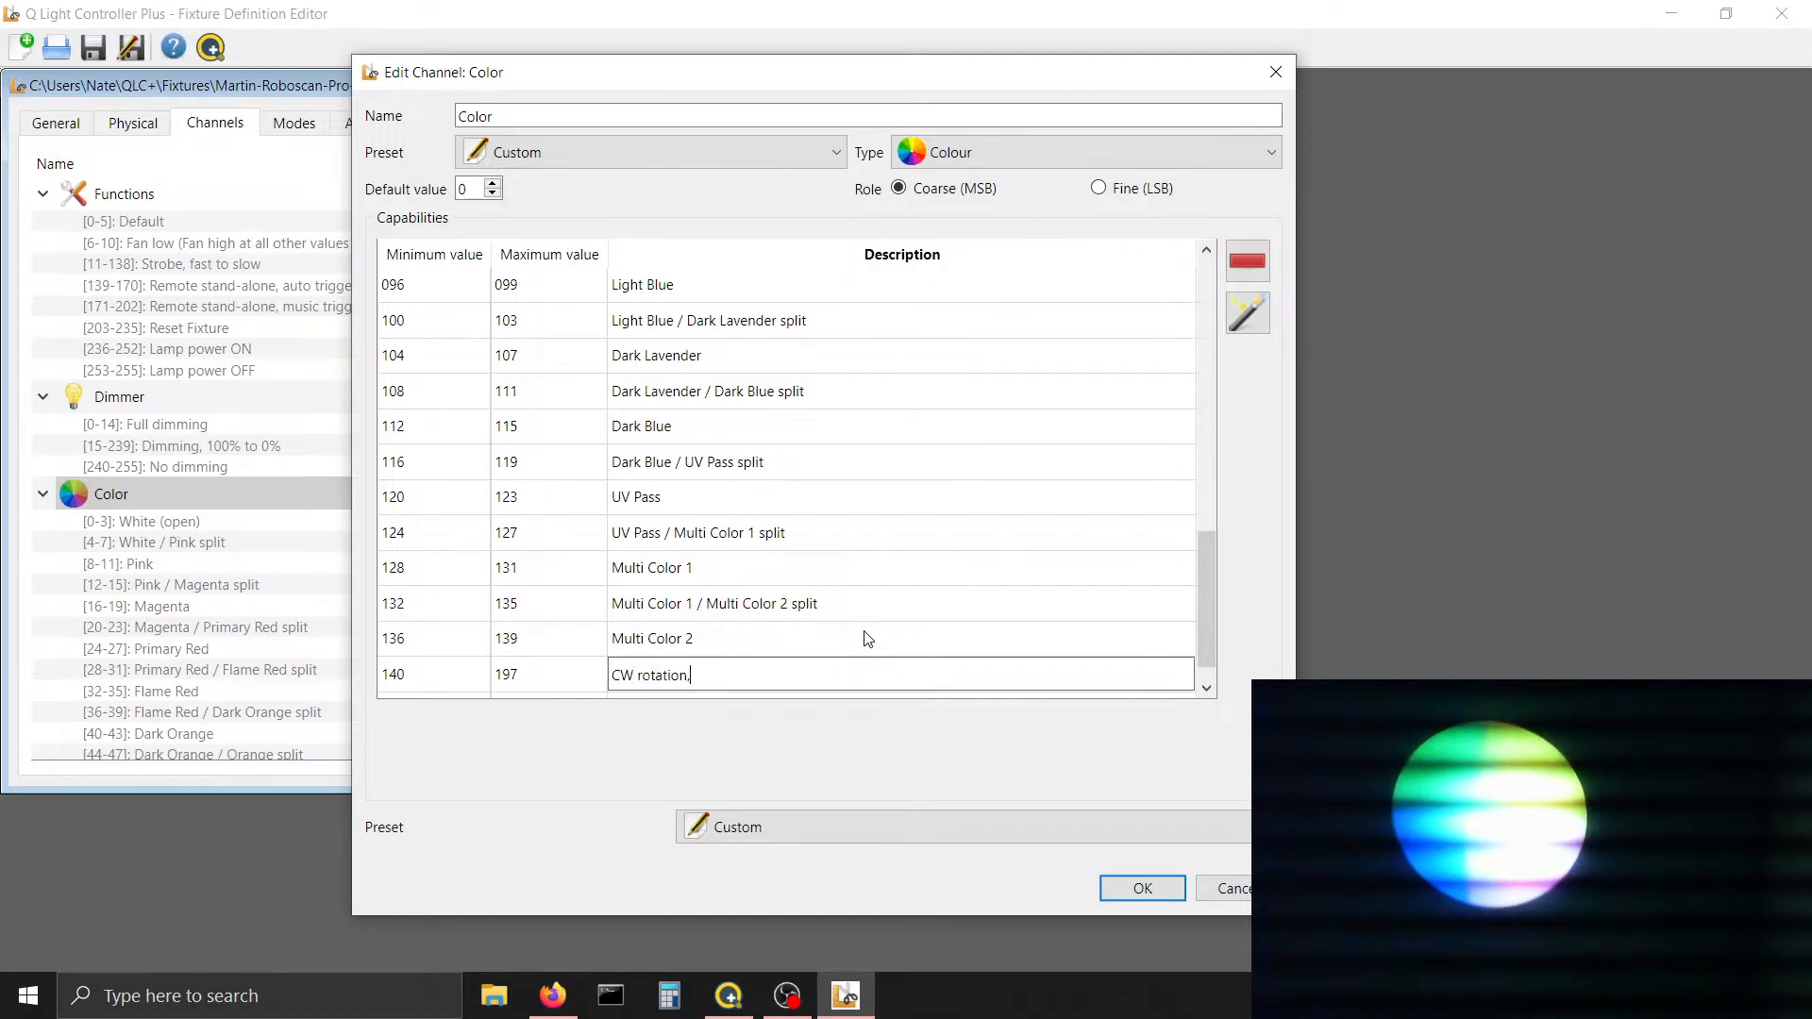
type("fast ro")
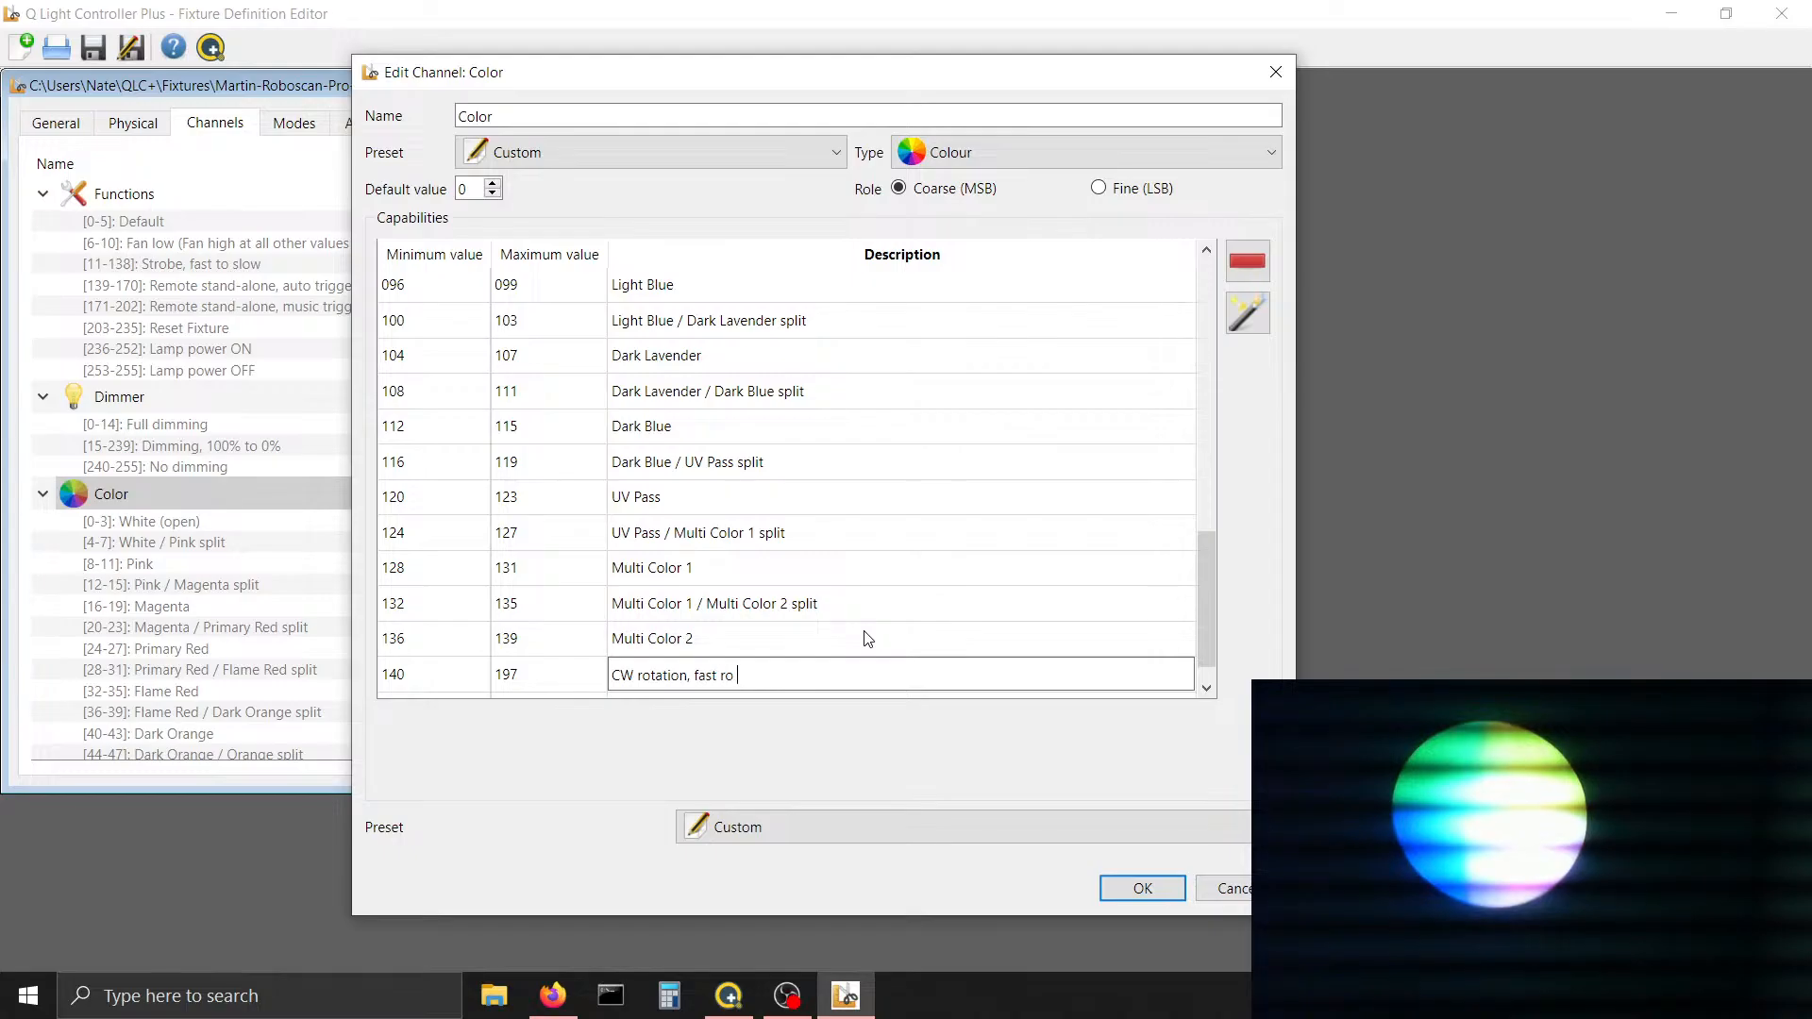
key("BackSpace")
key("BackSpace")
type("to")
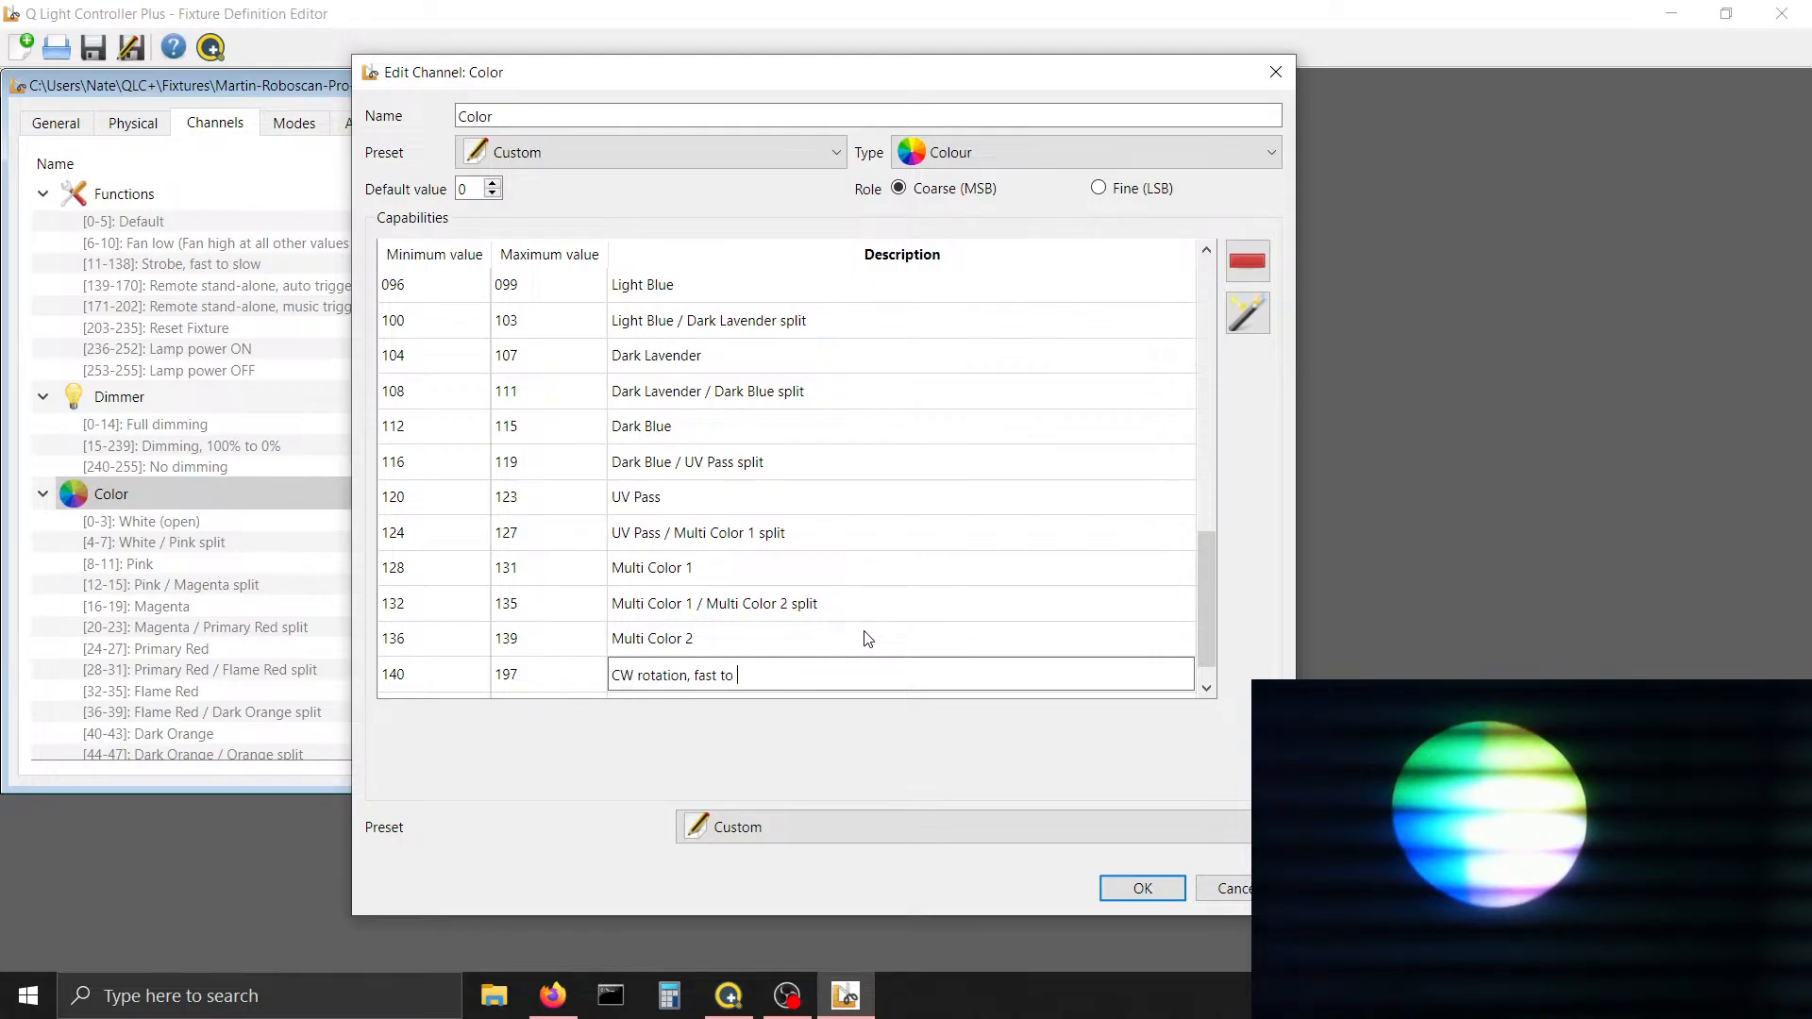
type(" slow")
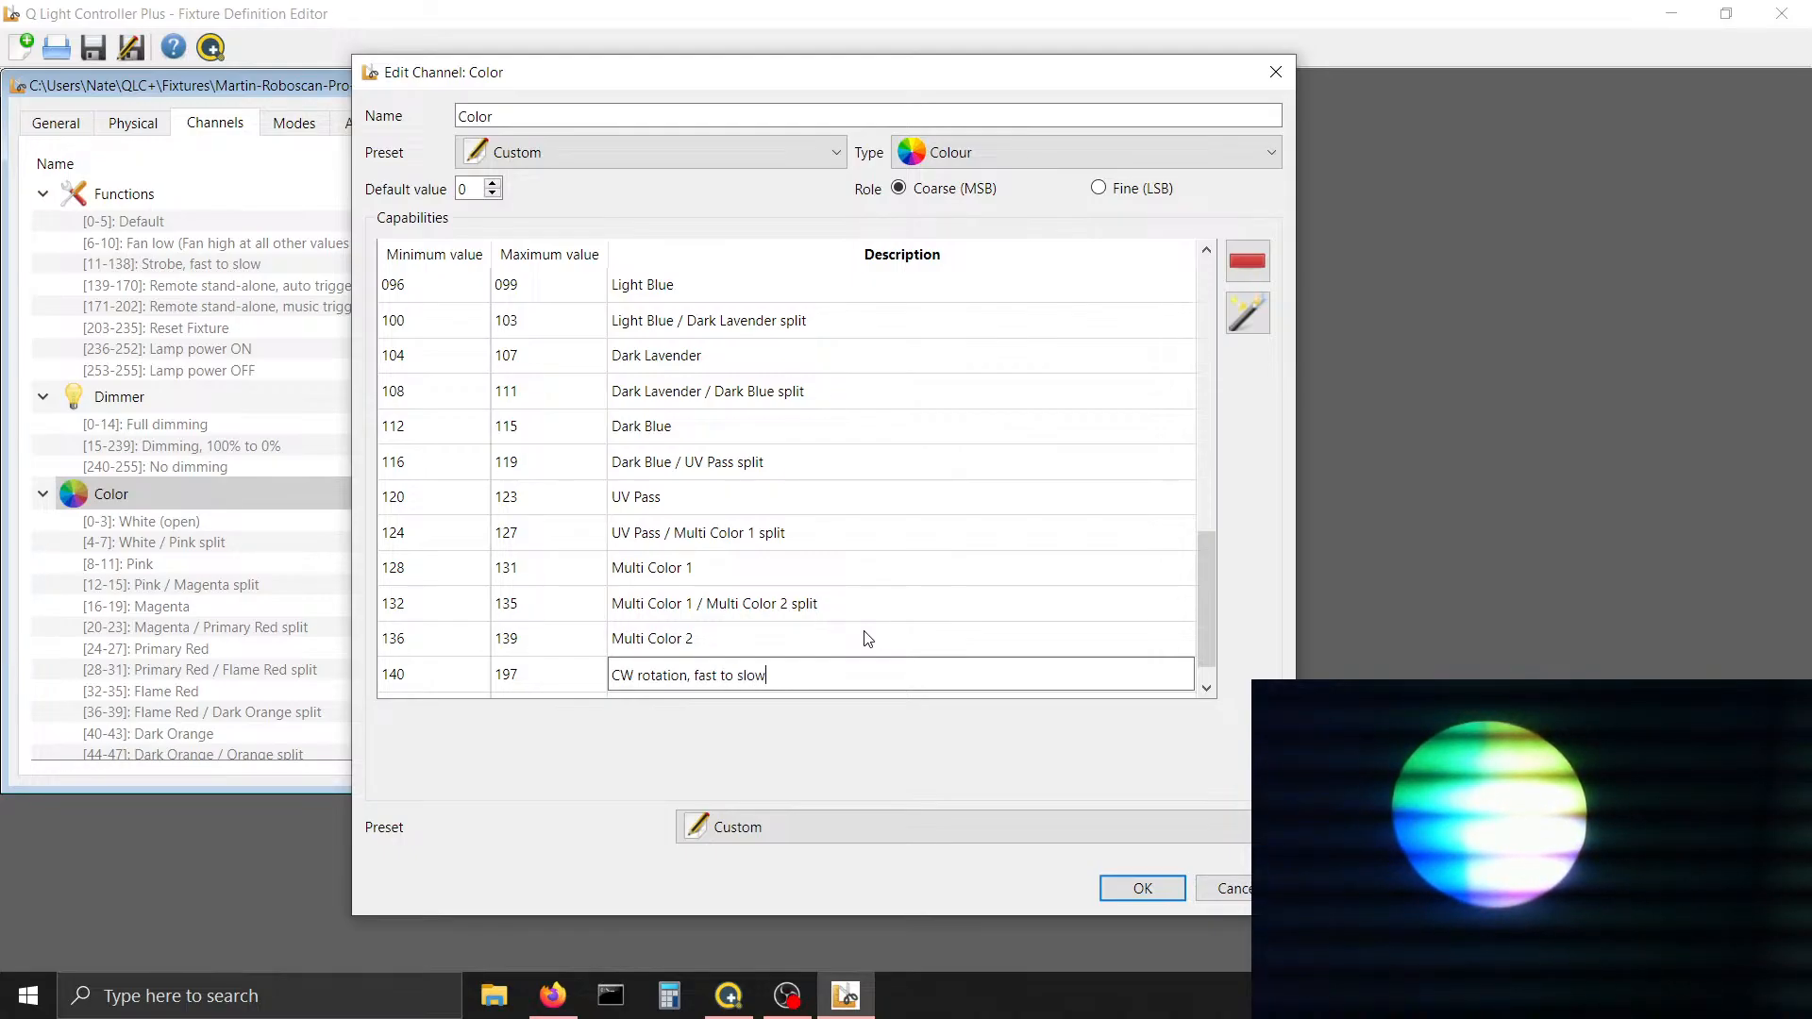
Set the preset of the "CW rotation, fast to slow" capability to FastToSlow
left_click(783, 827)
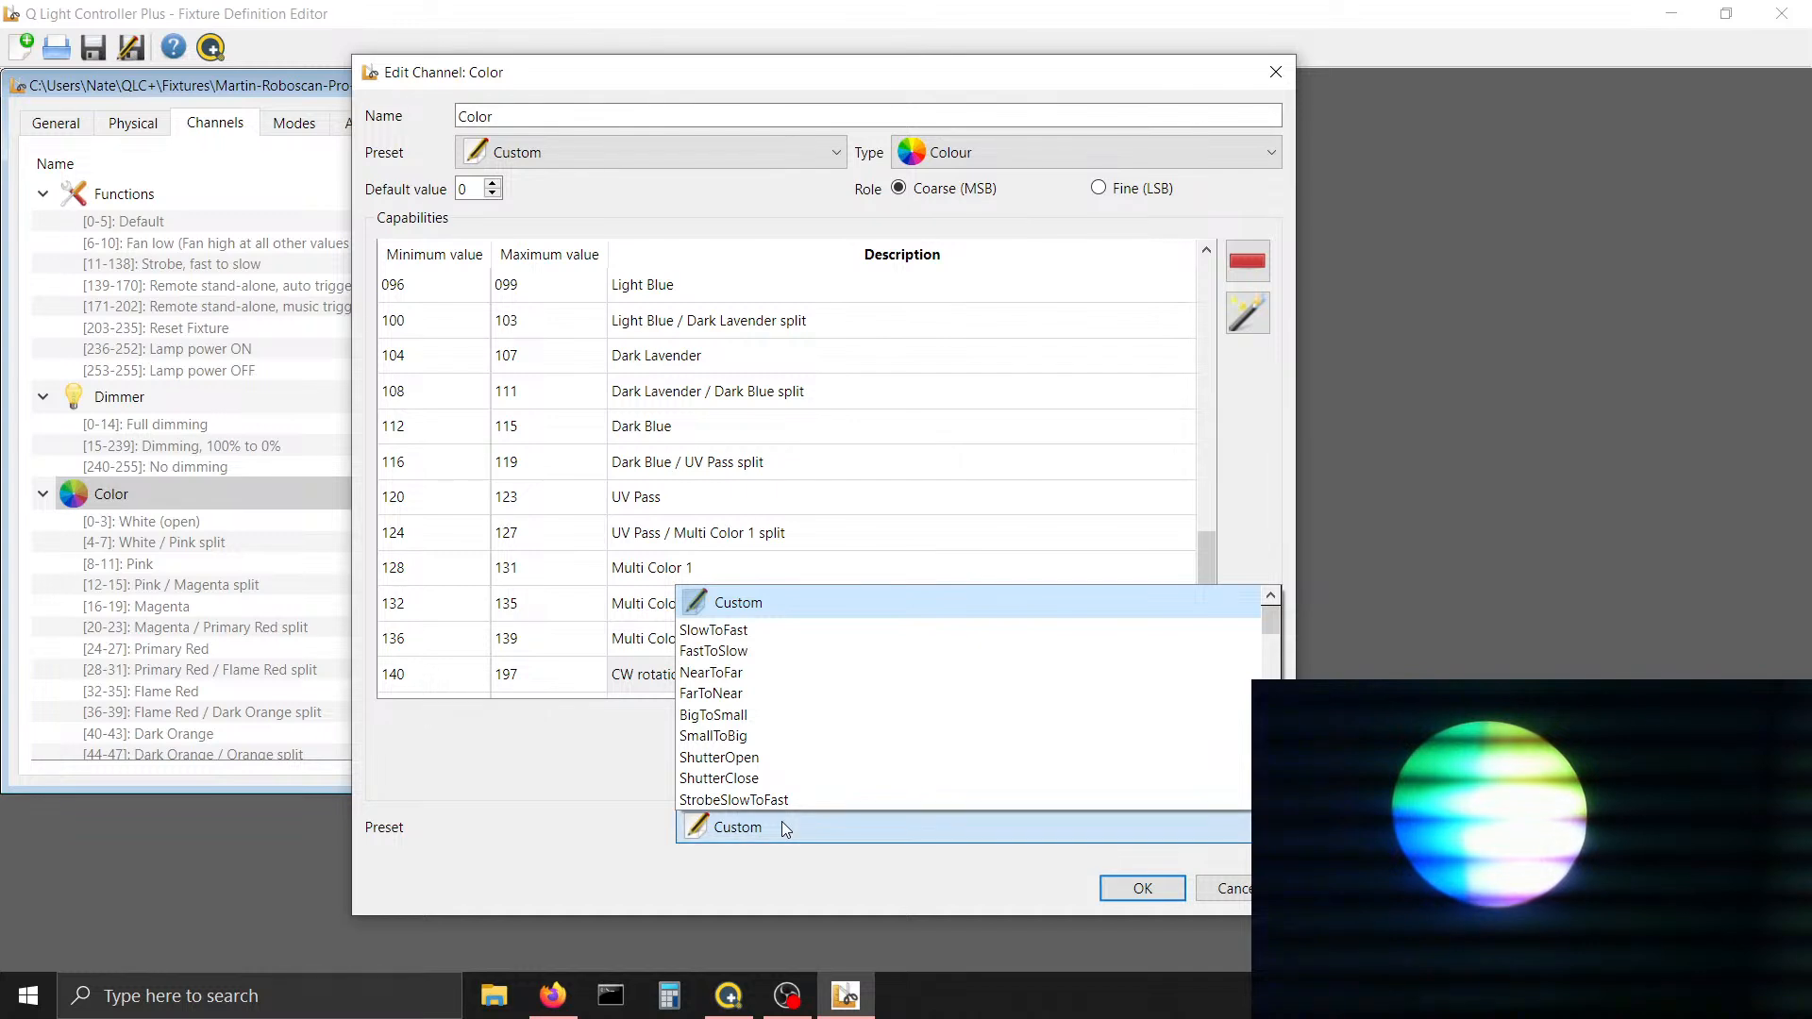
left_click(763, 651)
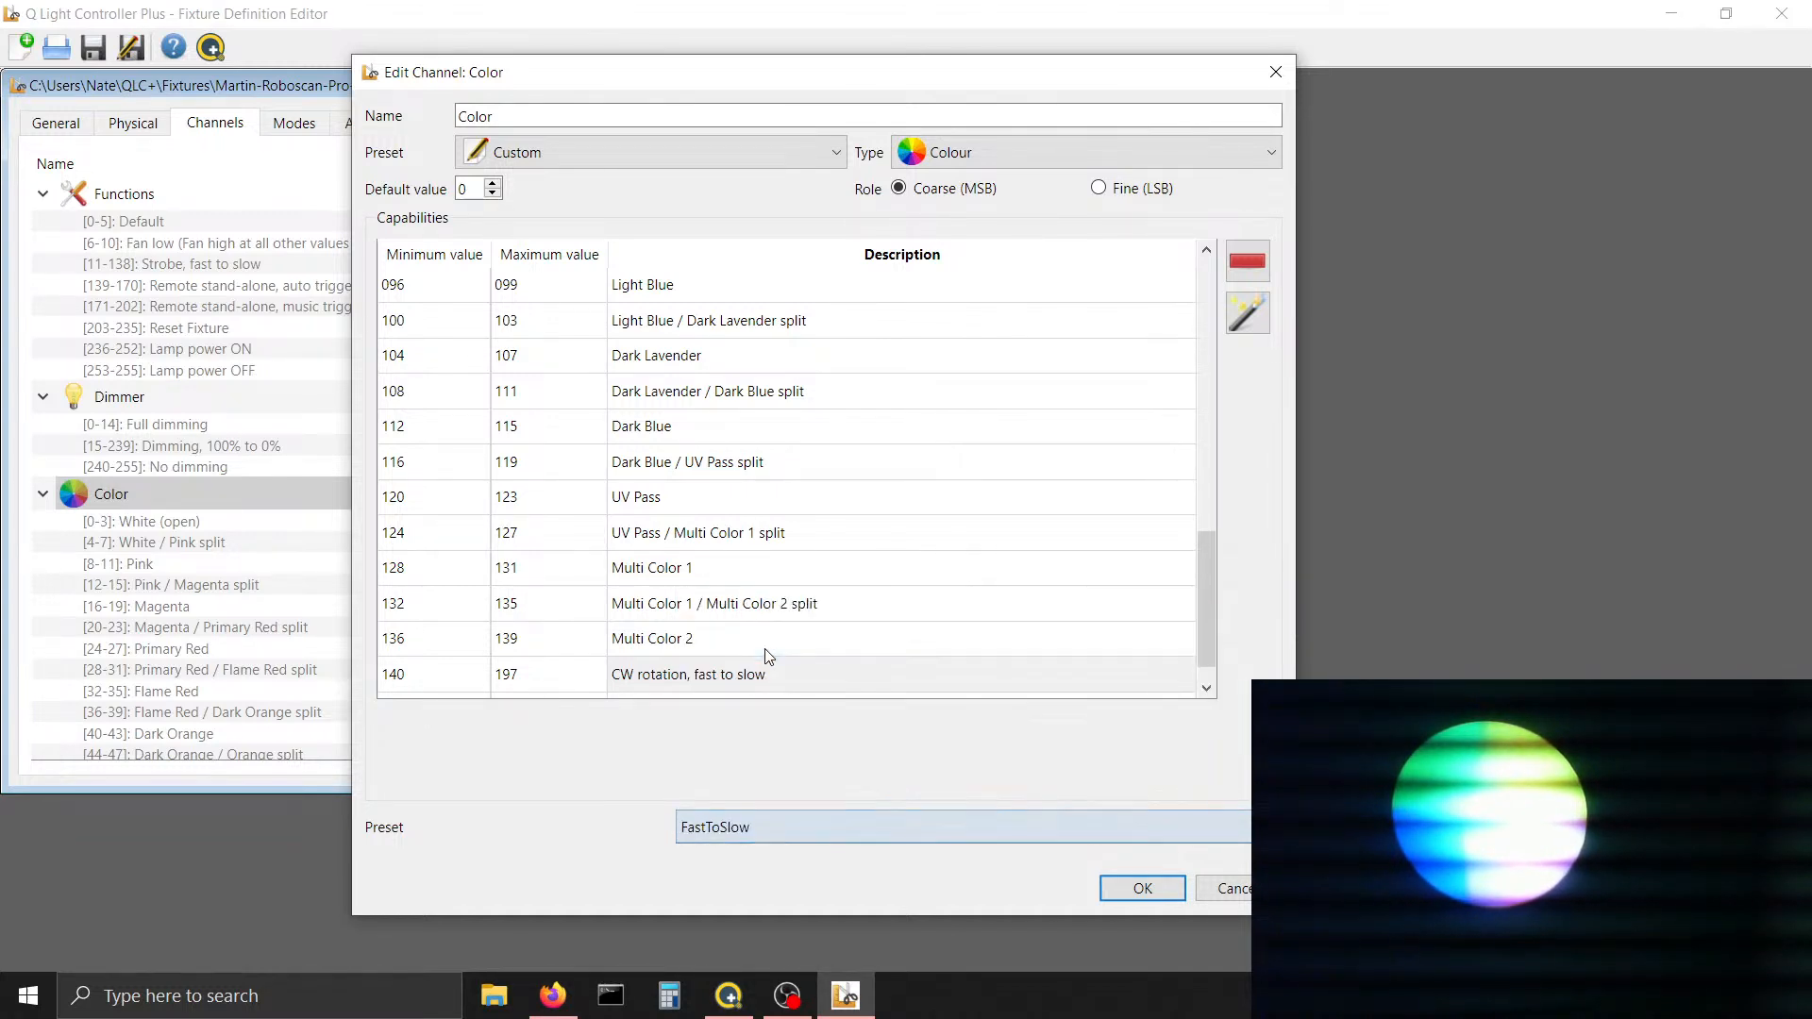
left_click(813, 823)
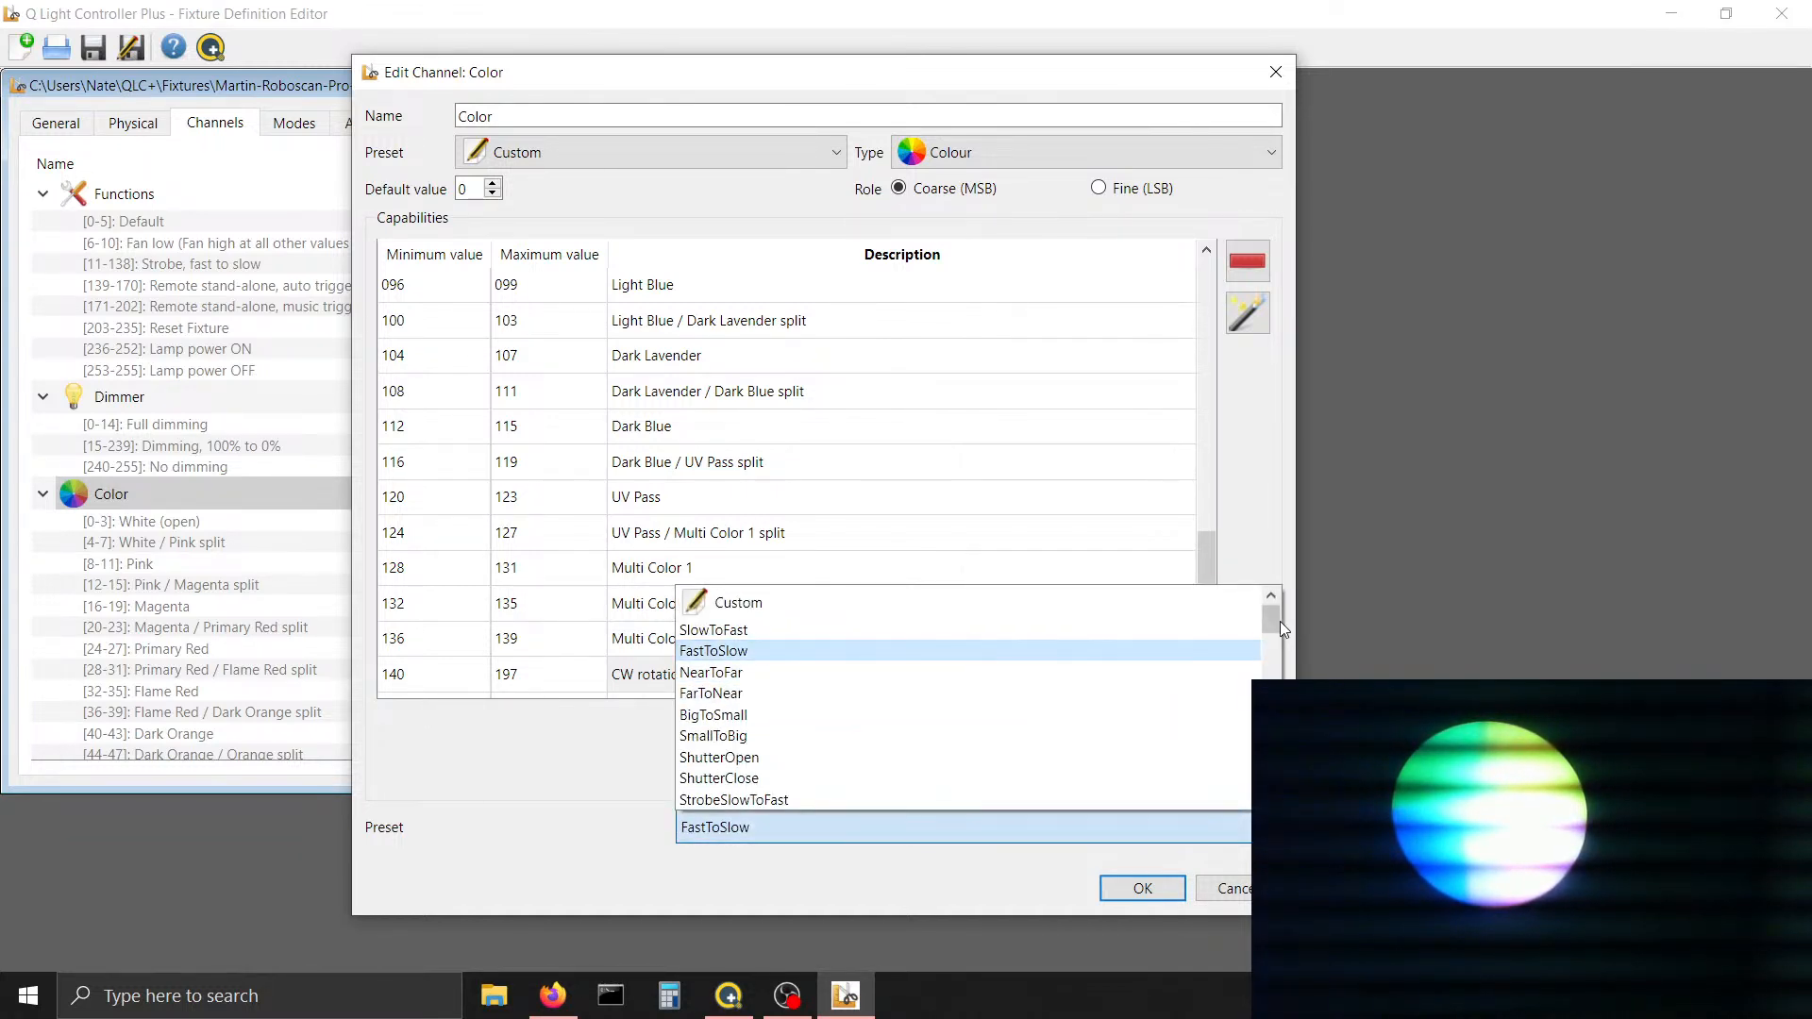
mouse_move(1272, 616)
left_mouse_down()
mouse_move(1273, 745)
mouse_move(1291, 650)
mouse_move(1288, 800)
mouse_move(1259, 621)
left_mouse_up()
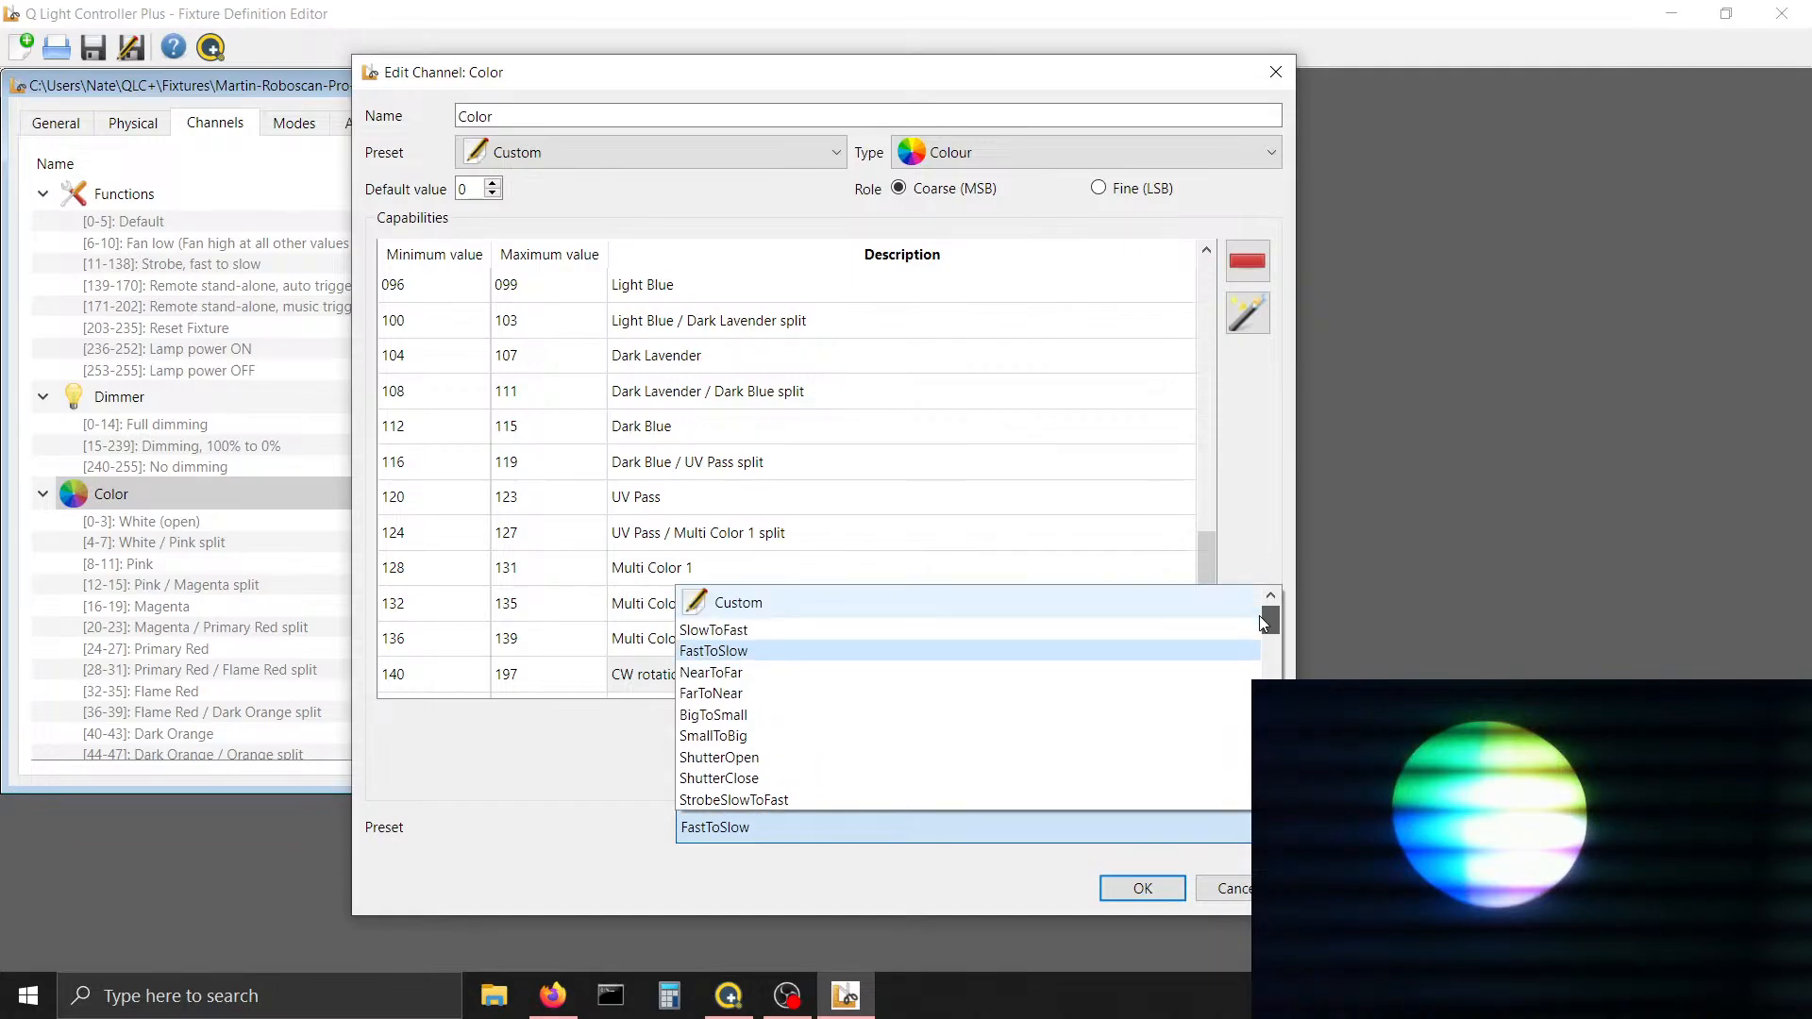
left_click(1102, 648)
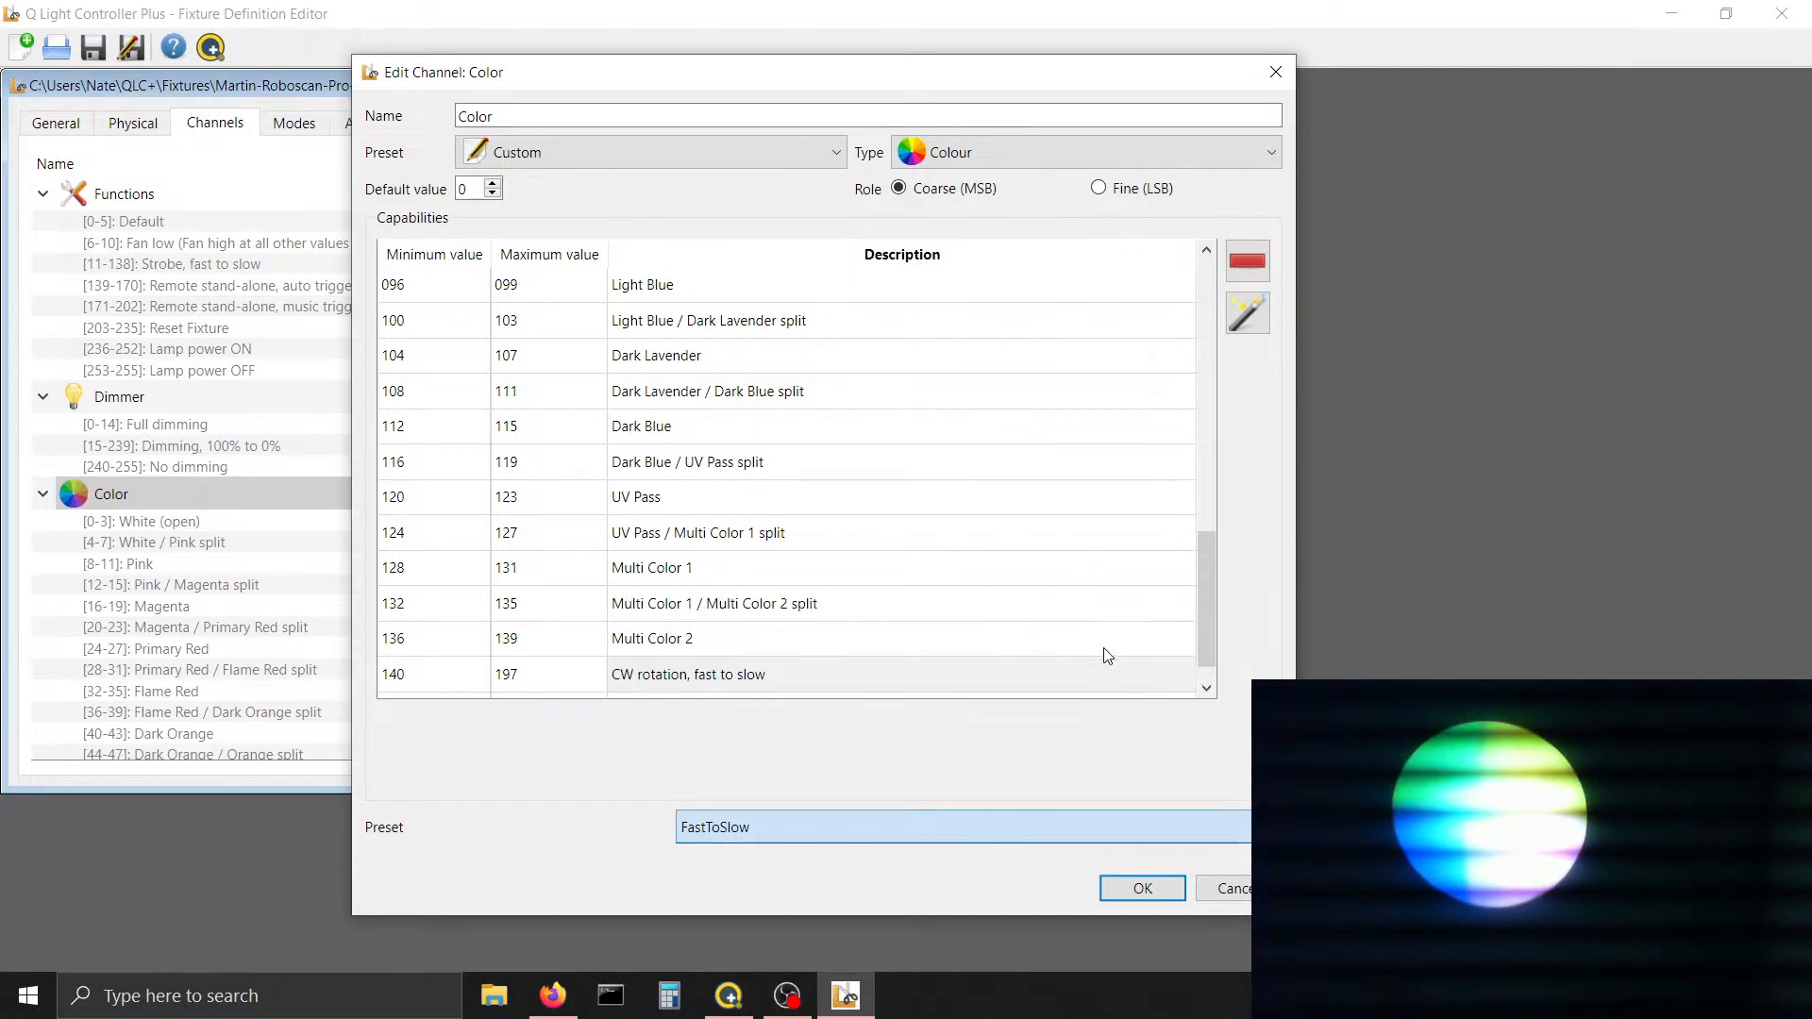
Add a capability for 198 to 255 with the description "CCW rotation slow to fast"
left_click(1005, 670)
key("Tab")
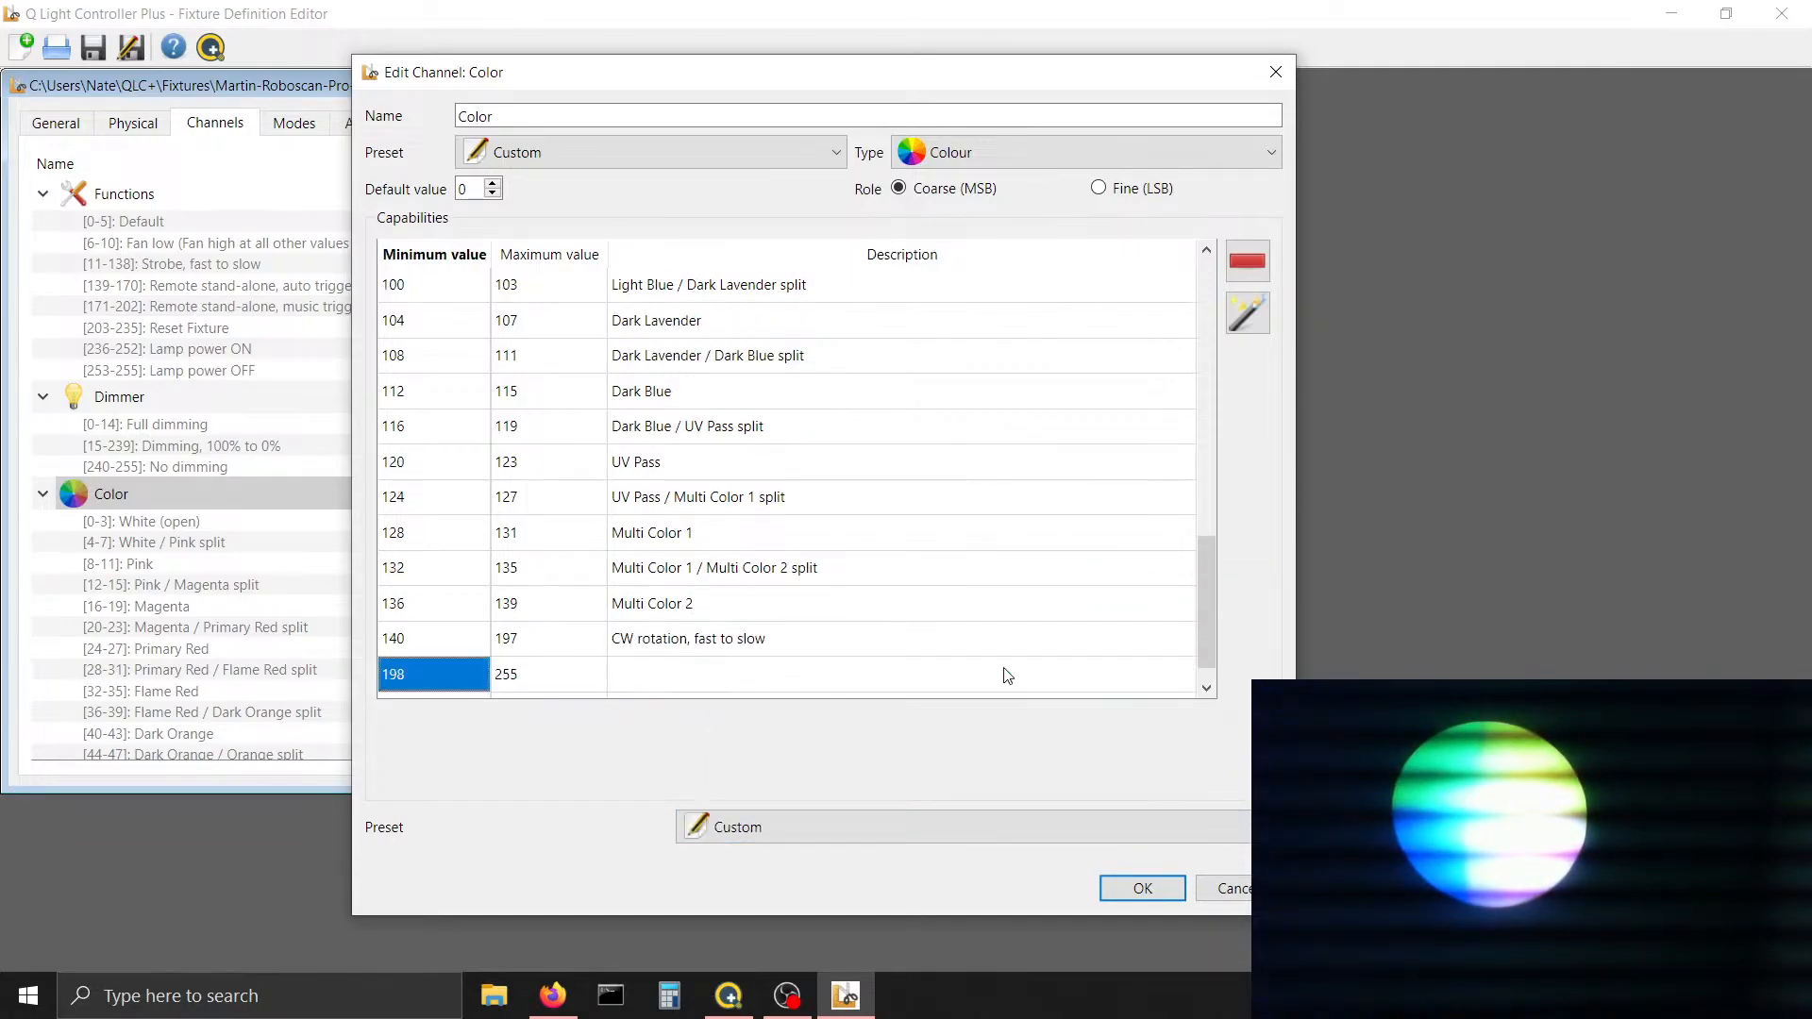
left_click(1007, 673)
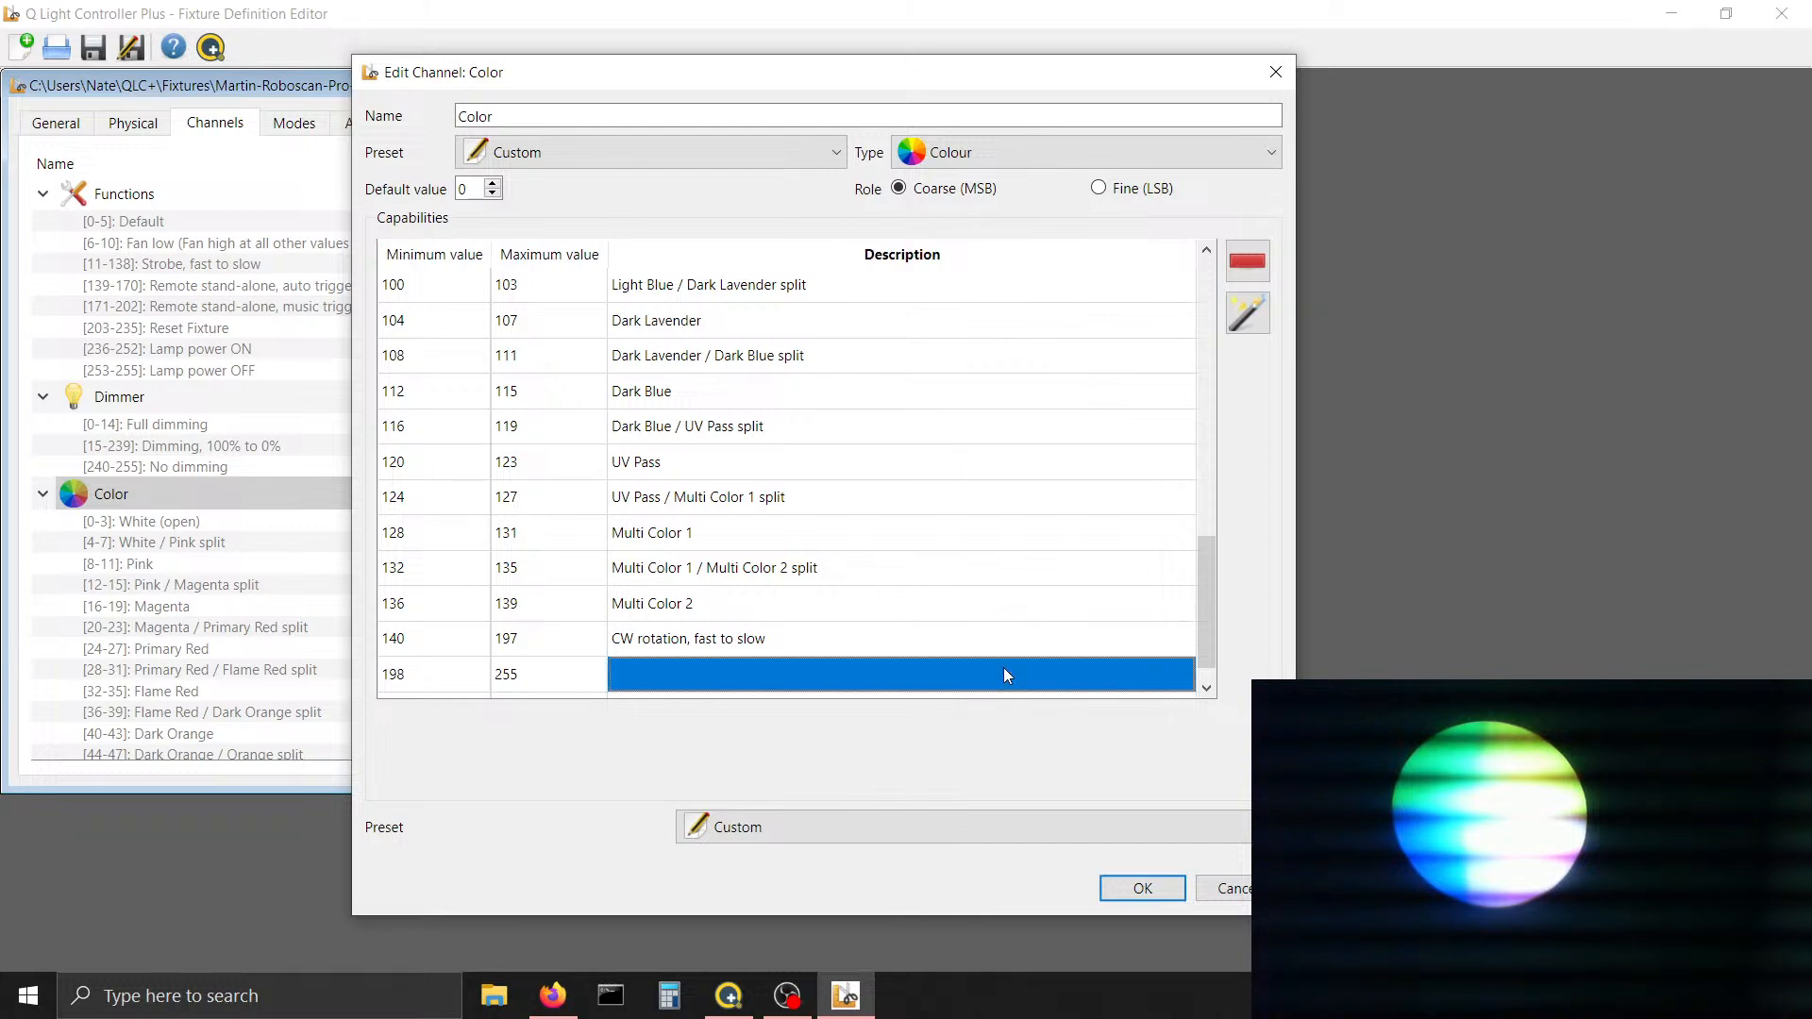
type("CCW ")
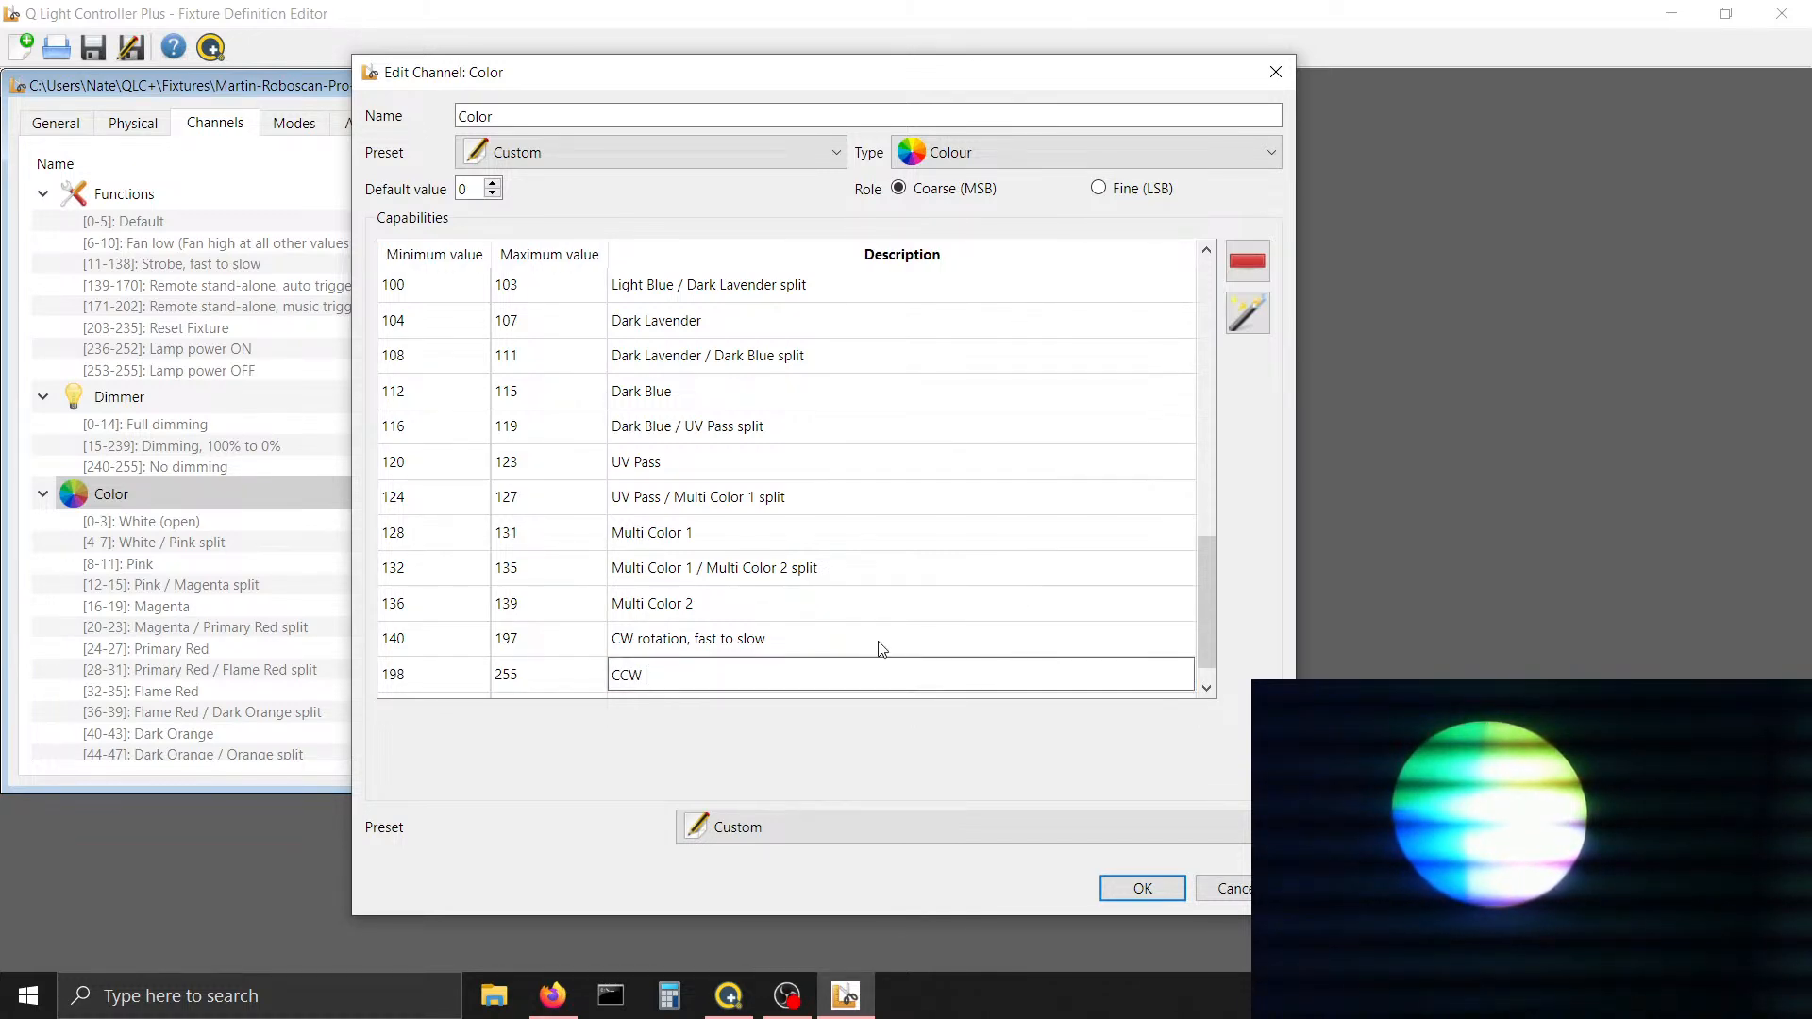
type("rotation d")
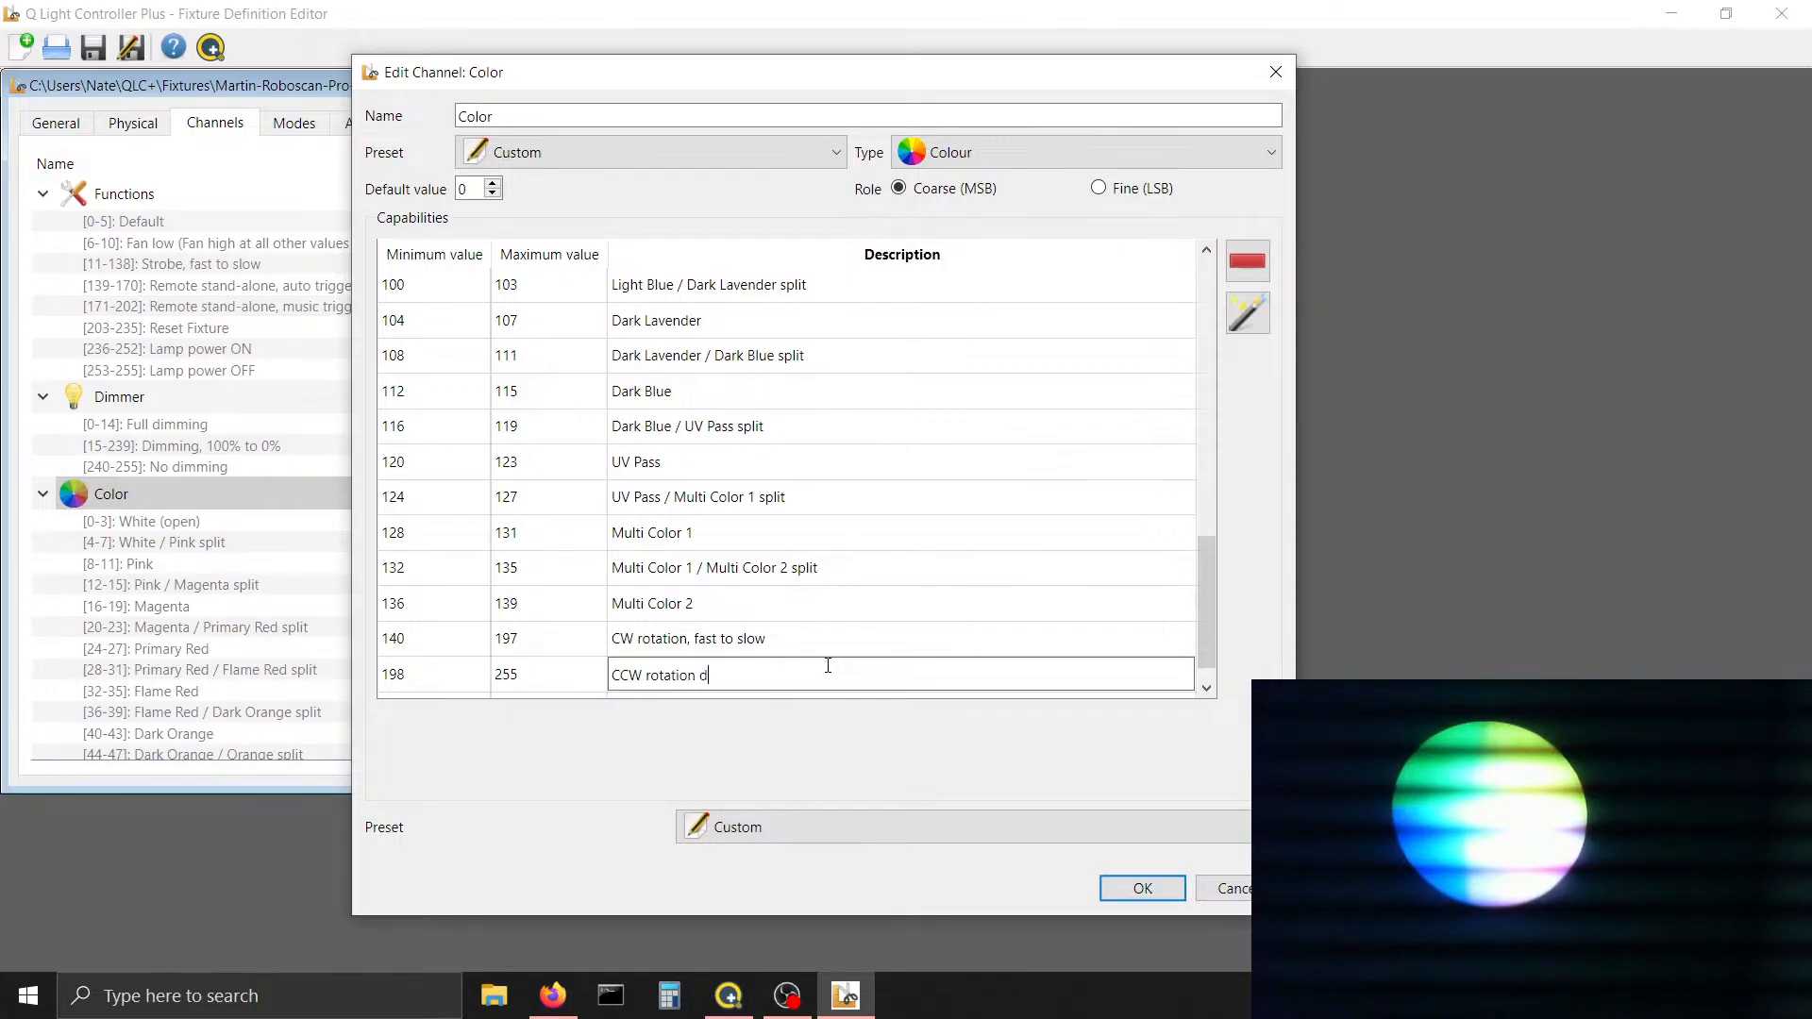
key("BackSpace")
type("slow")
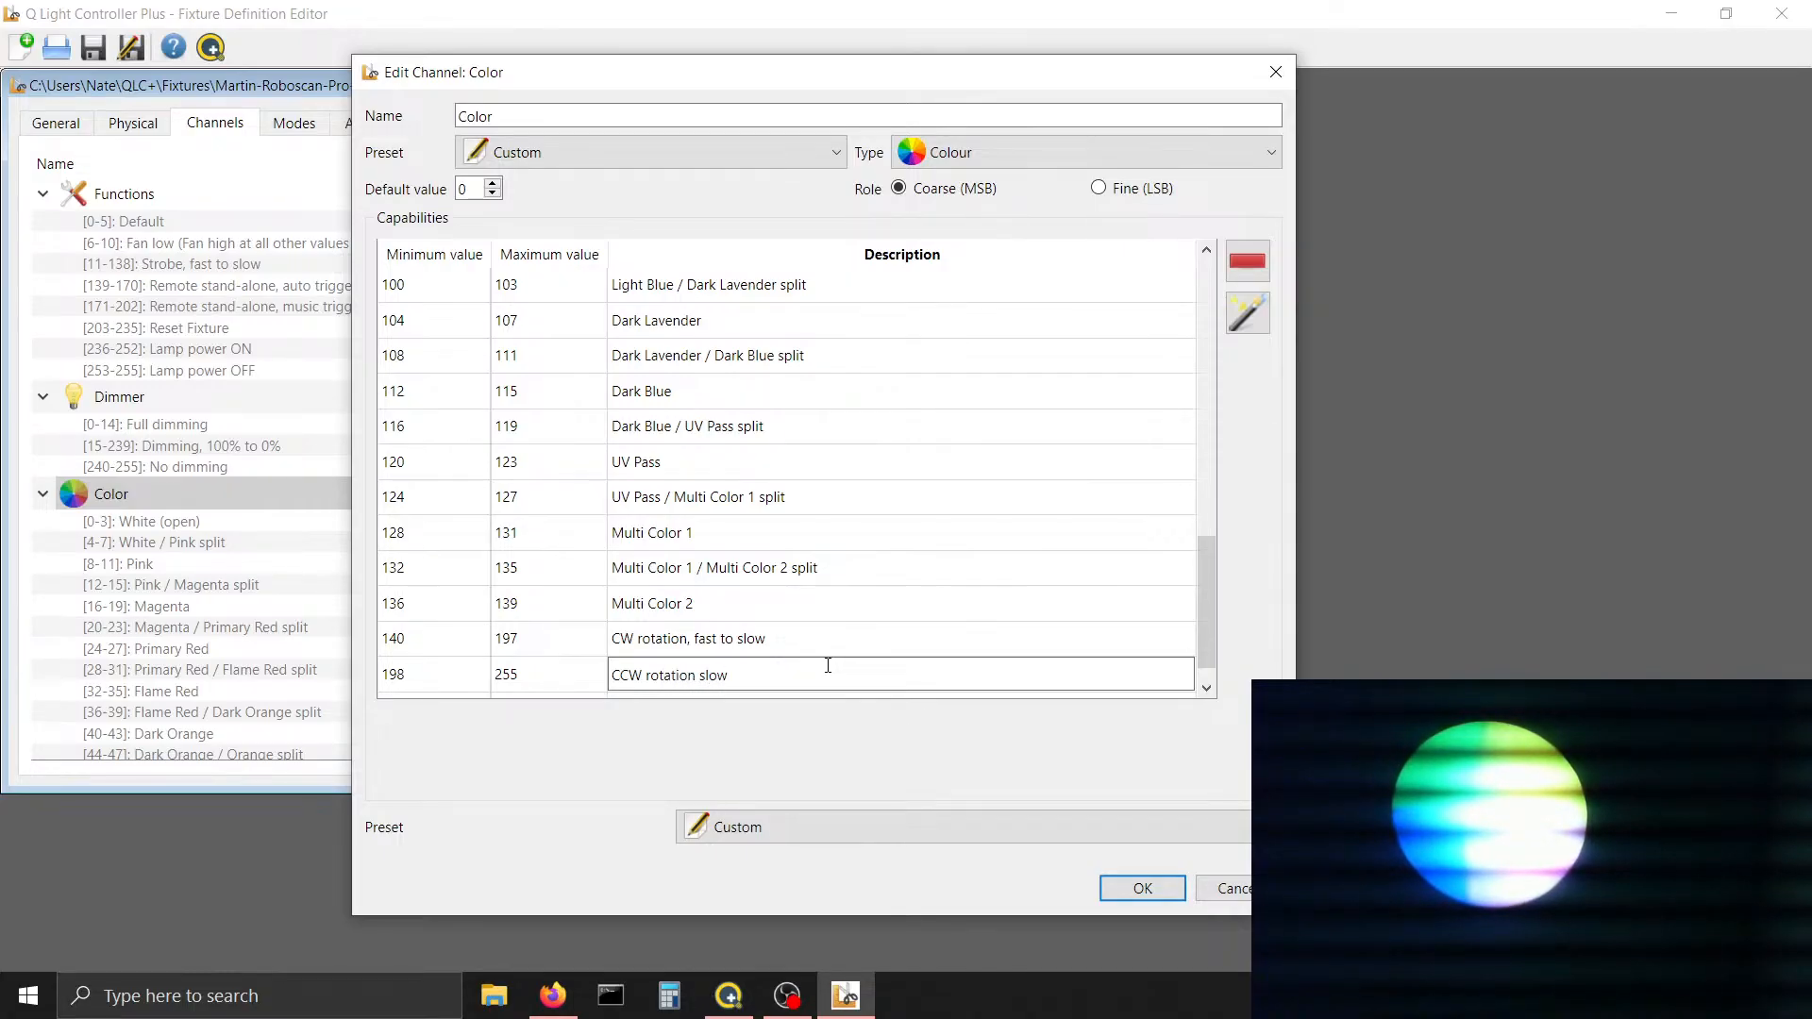
type(" ro fast")
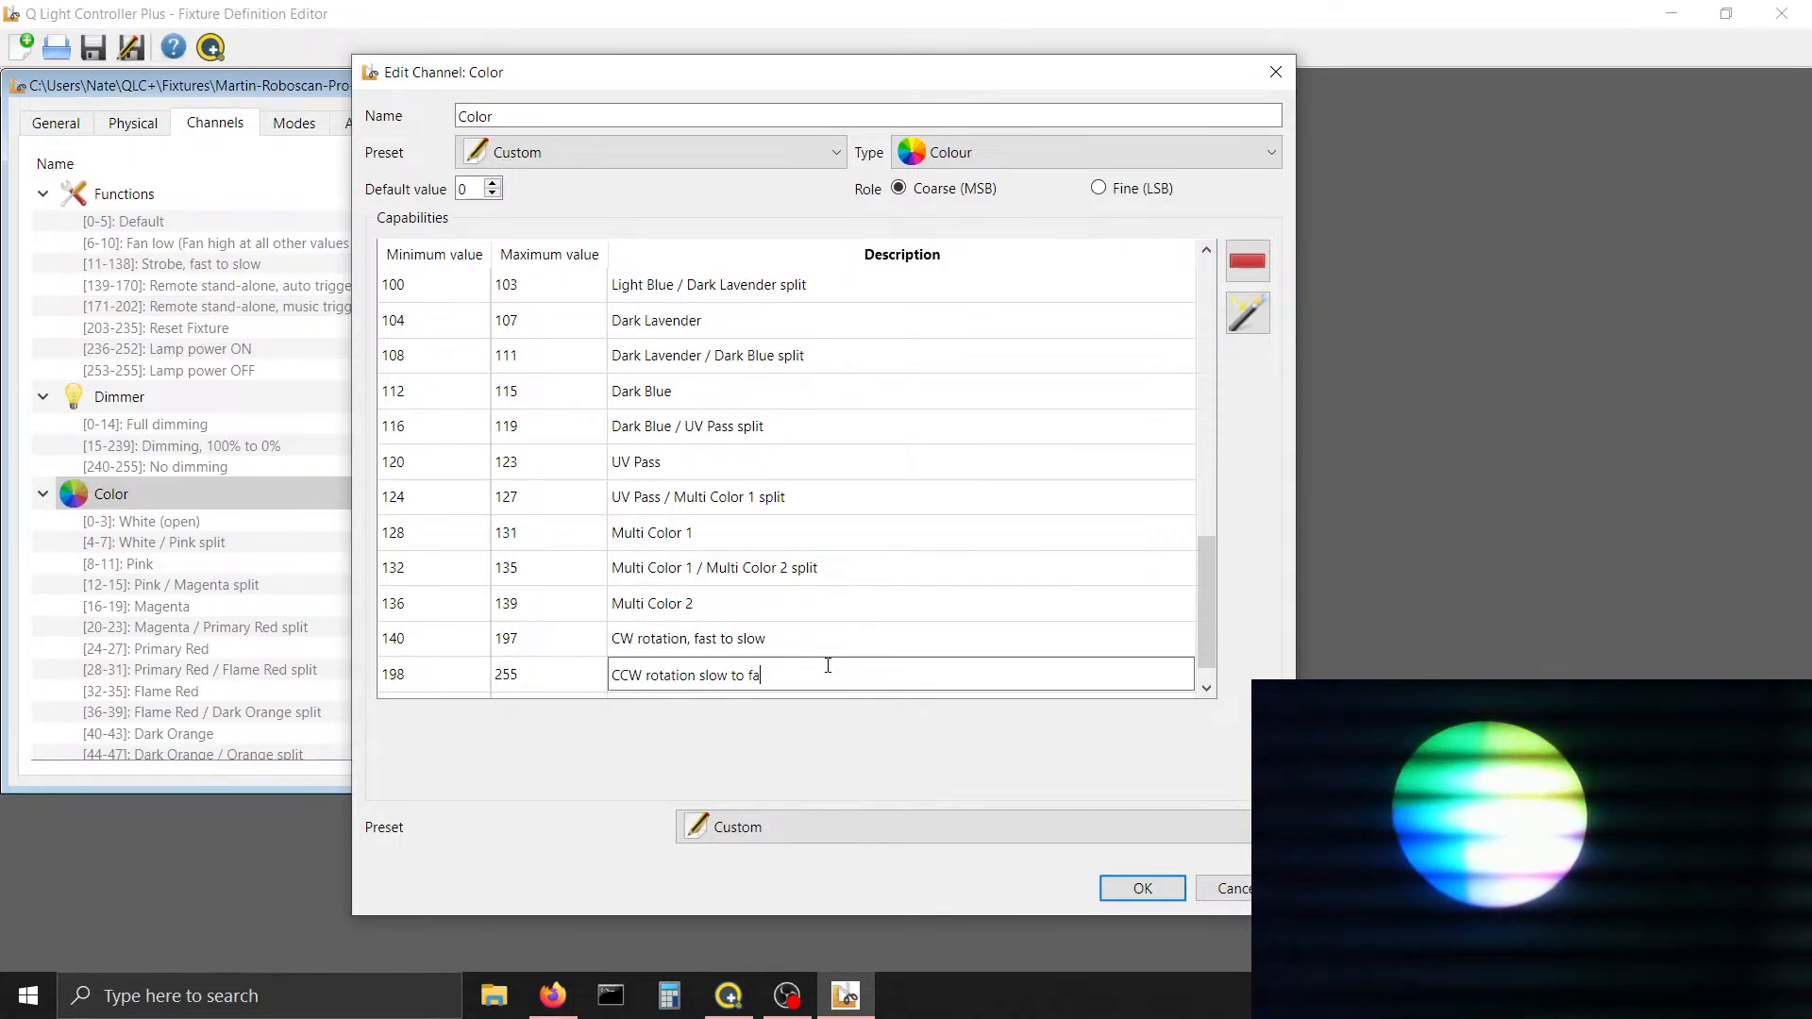
Set the preset of the 198 to 255 counter-clockwise rotation capability to SlowToFast
left_click(785, 824)
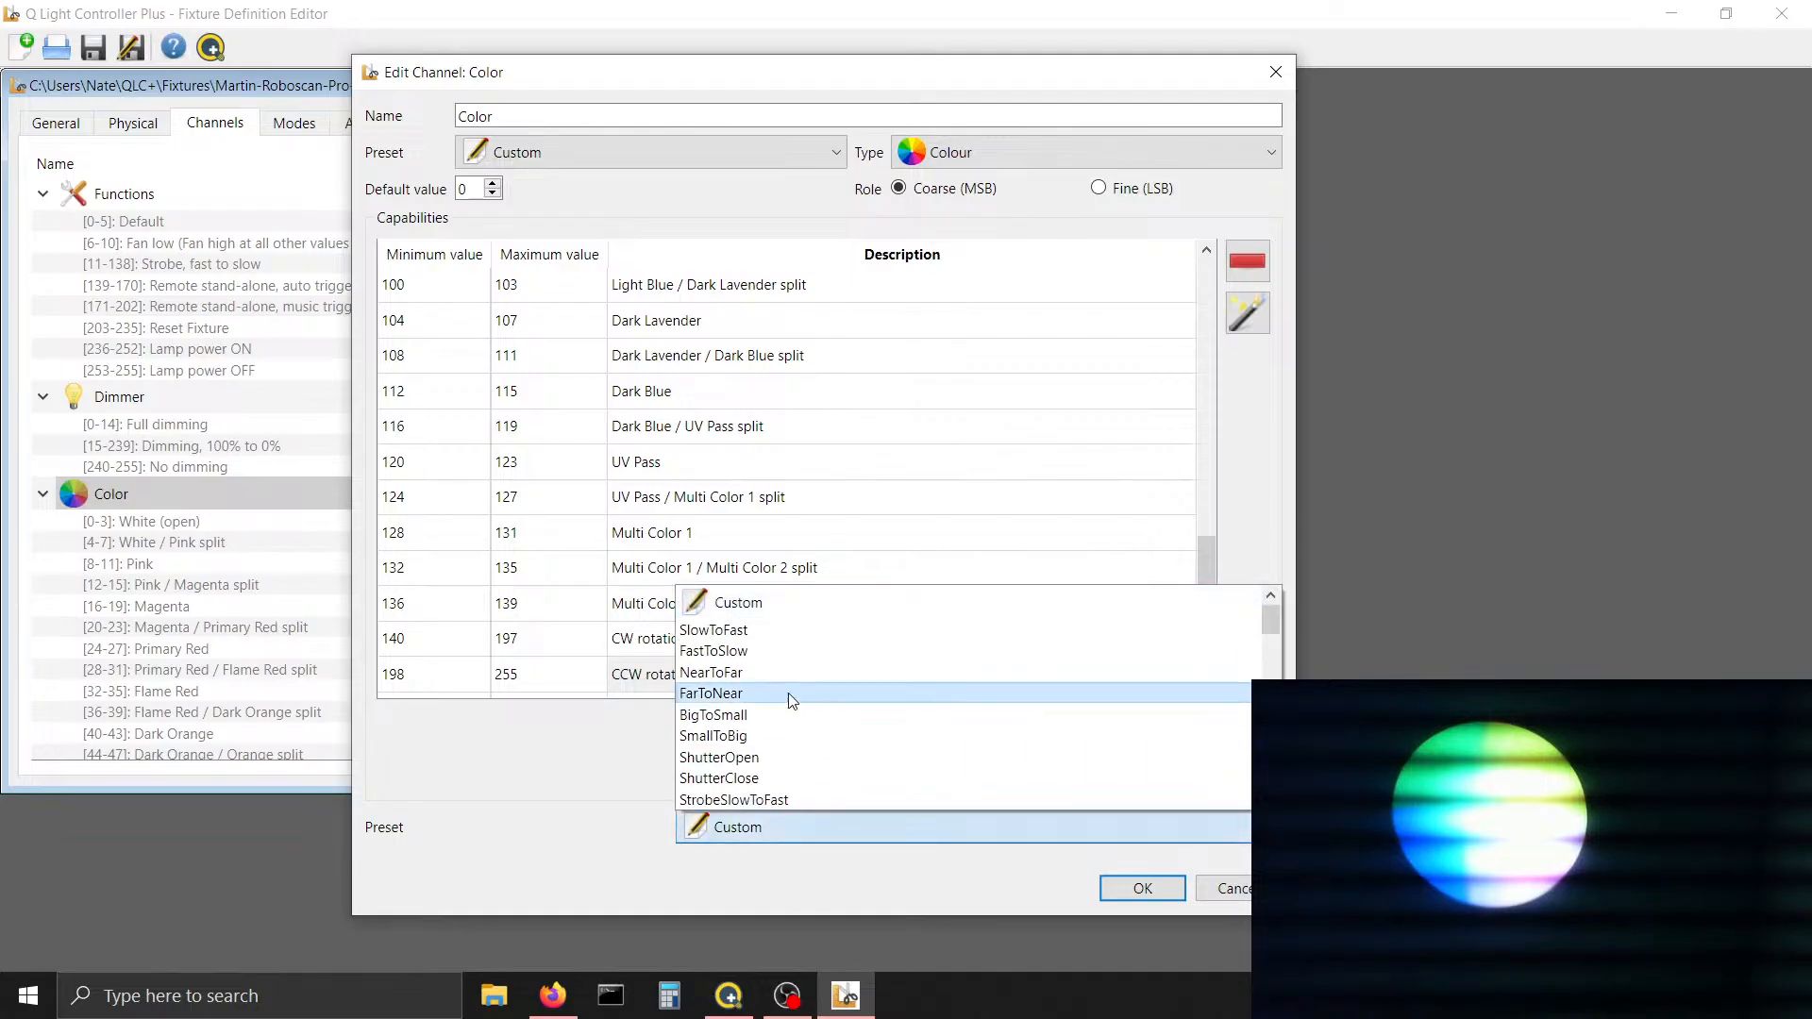
left_click(784, 631)
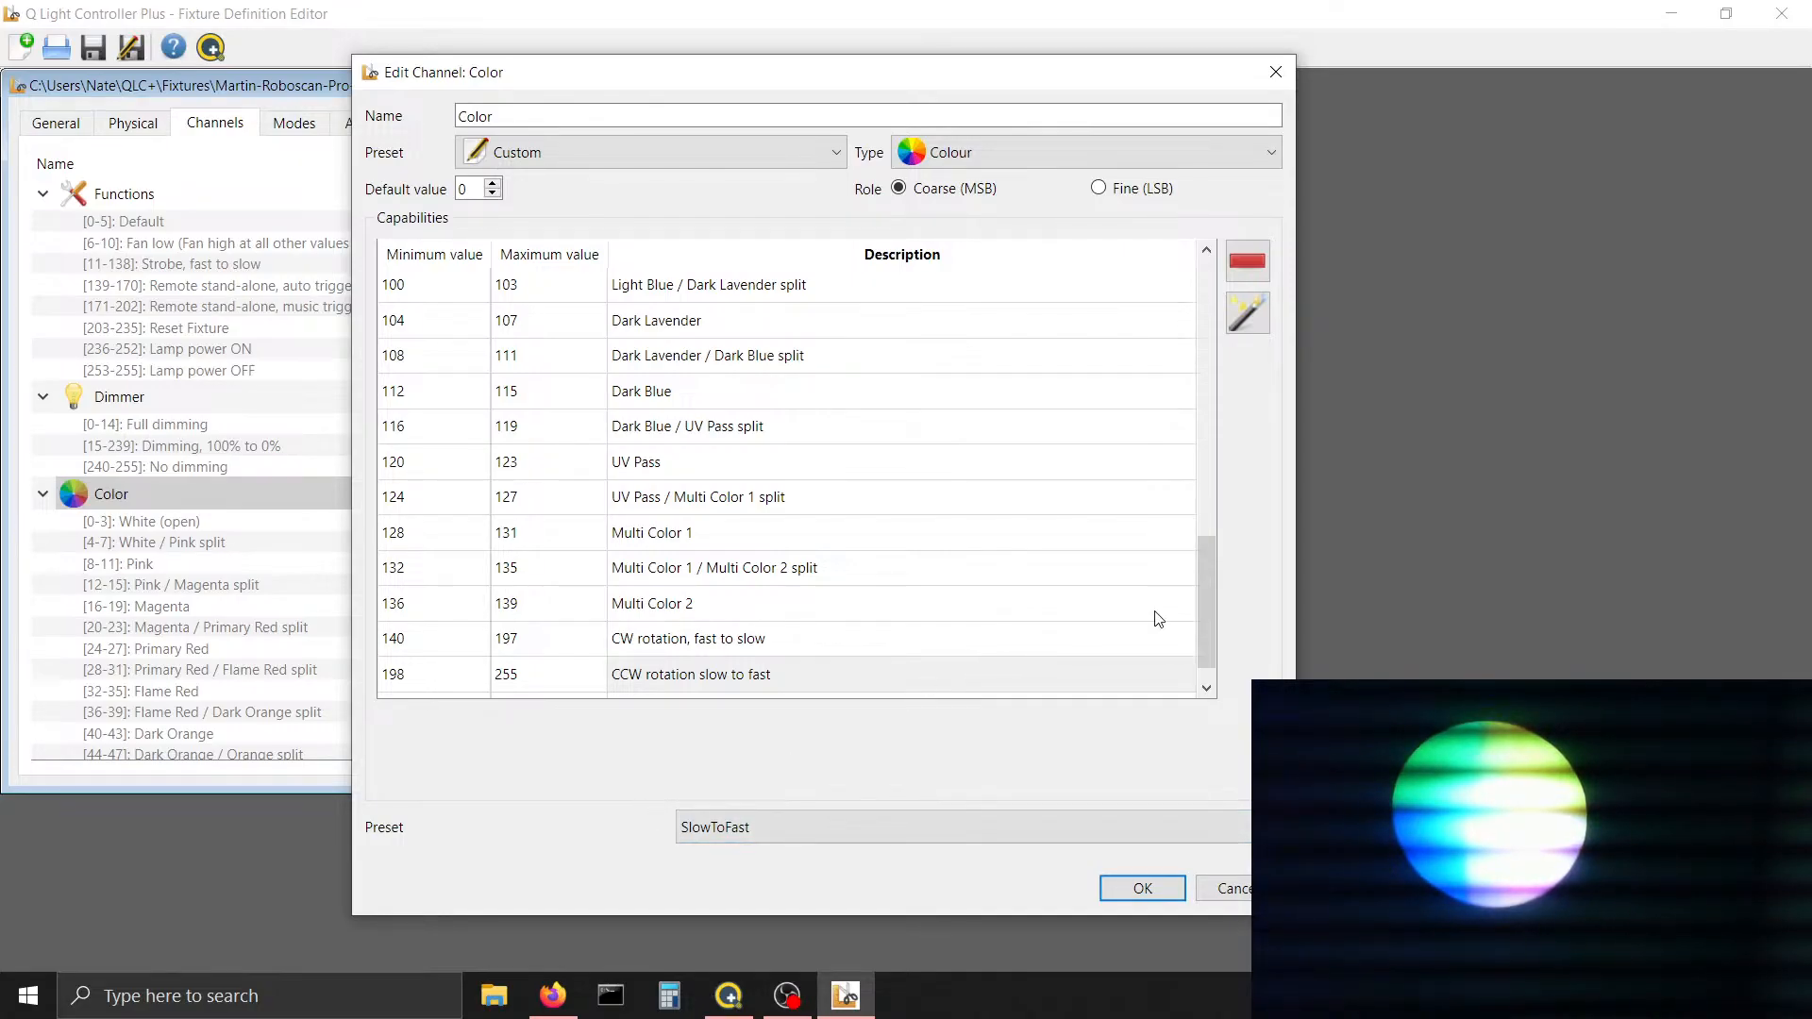
left_click_drag(1204, 598, 1216, 632)
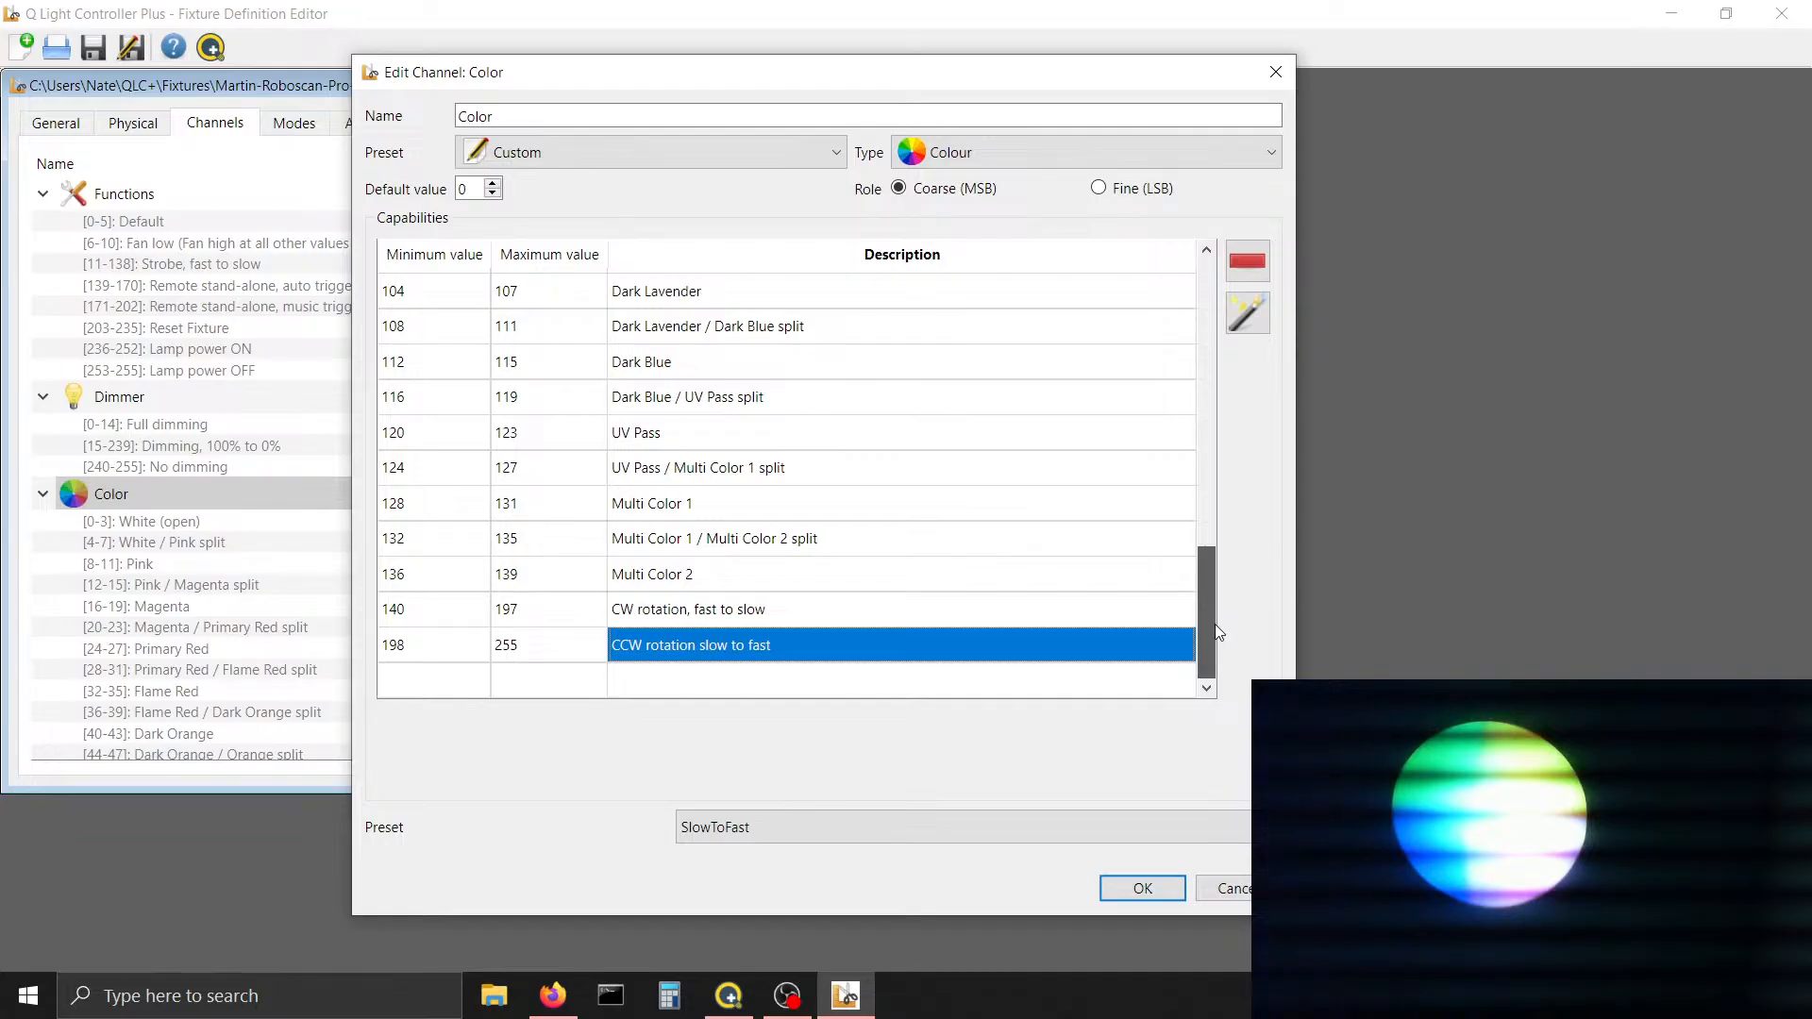
left_click_drag(1215, 625, 1239, 663)
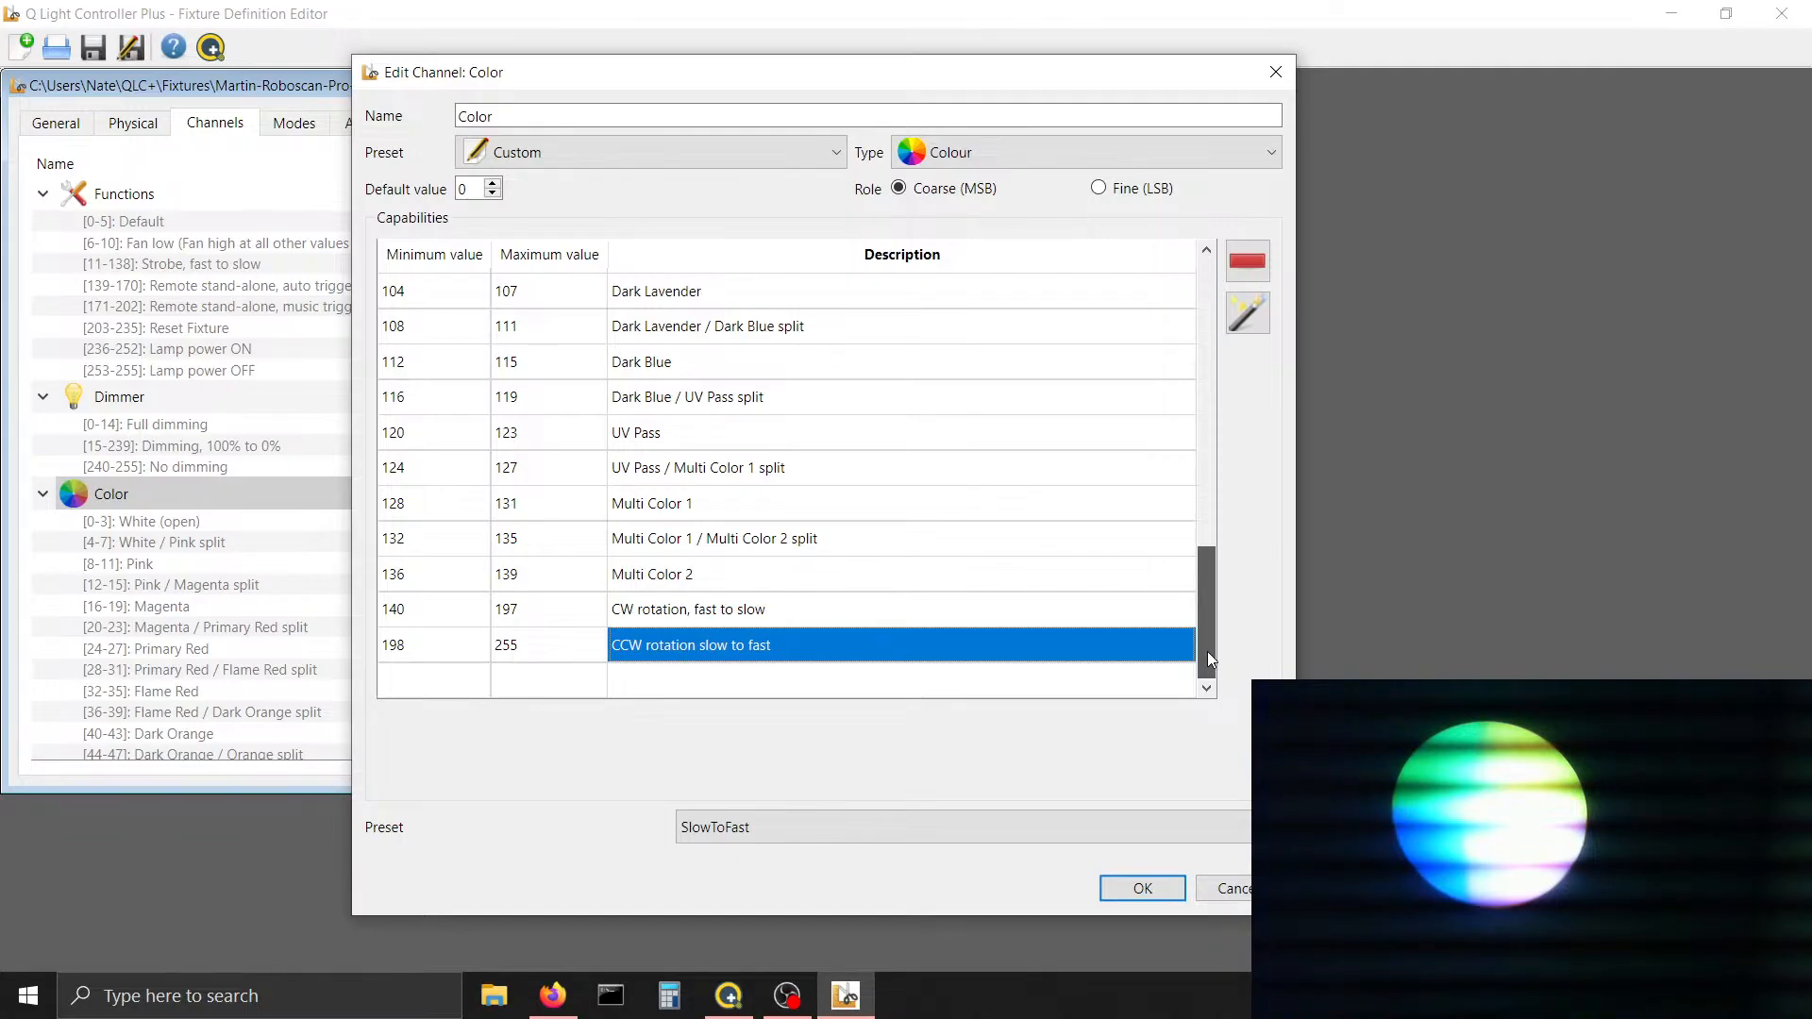
mouse_move(1208, 651)
left_mouse_down()
mouse_move(1204, 629)
mouse_move(1200, 643)
left_mouse_up()
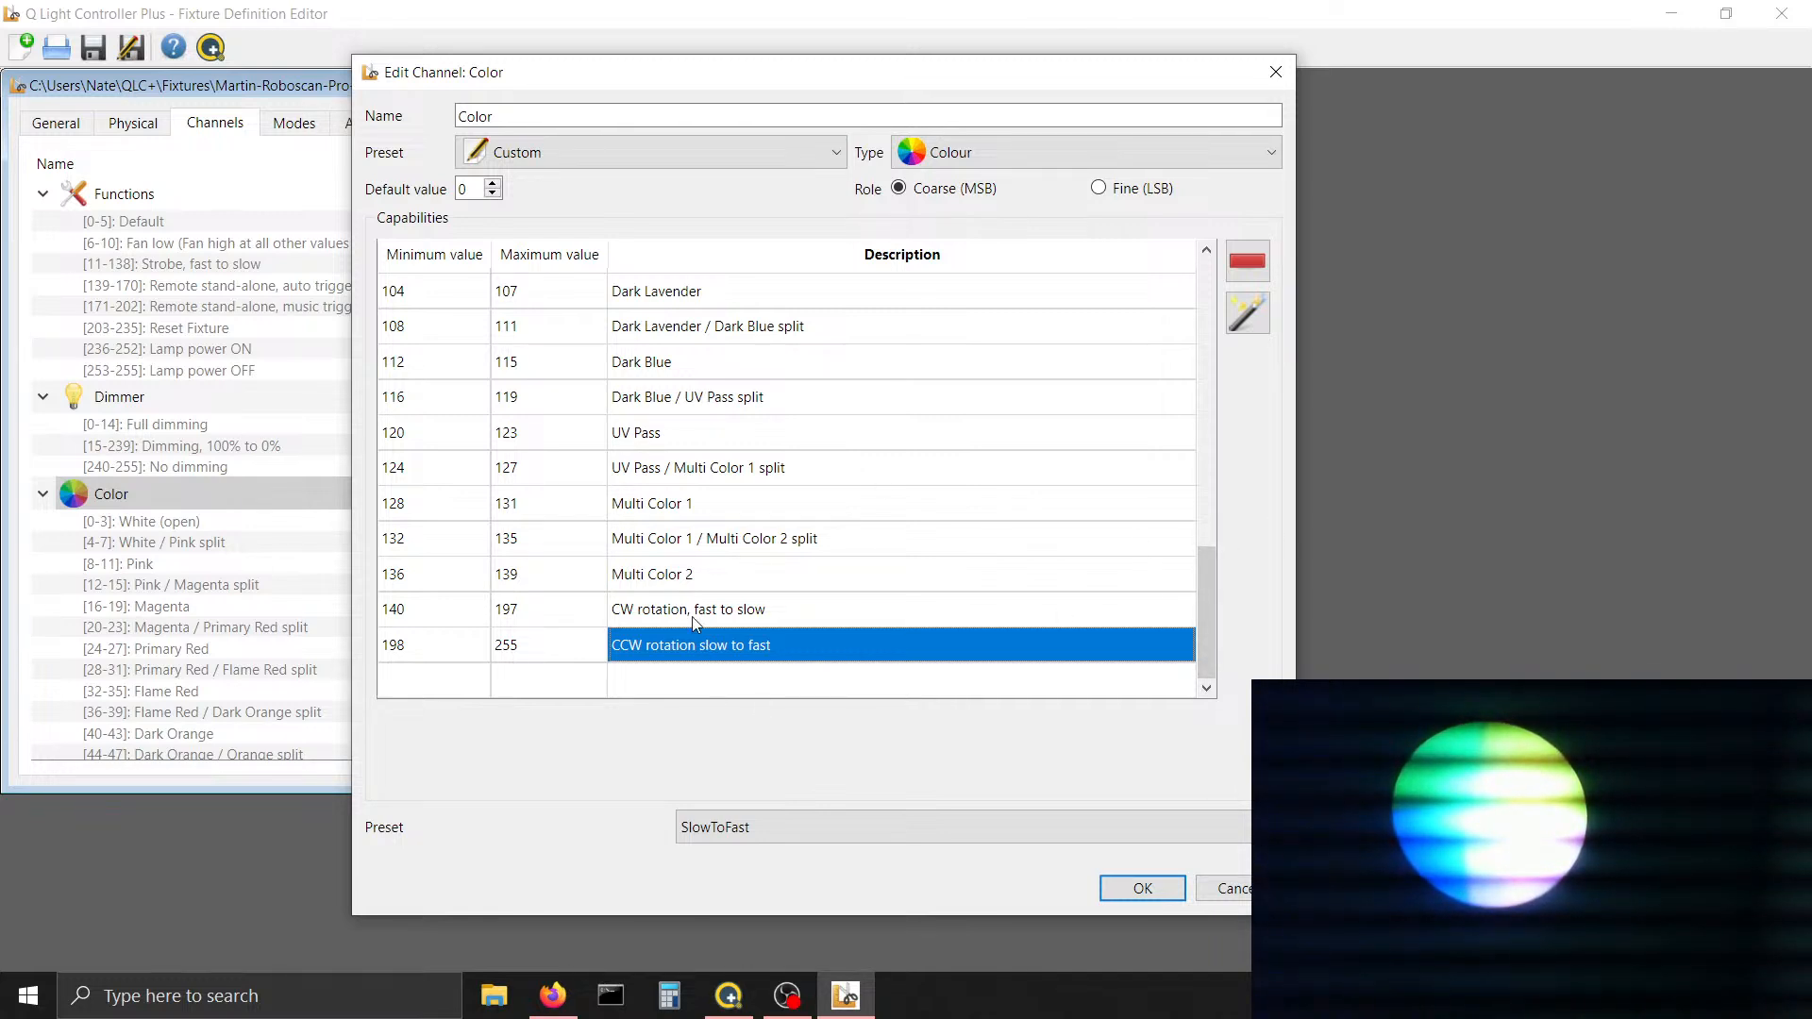
Insert a comma after "rotation" in the 198 to 255 description so it reads "CCW rotation, slow to fast"
double_click(688, 646)
left_click(689, 646)
type(",")
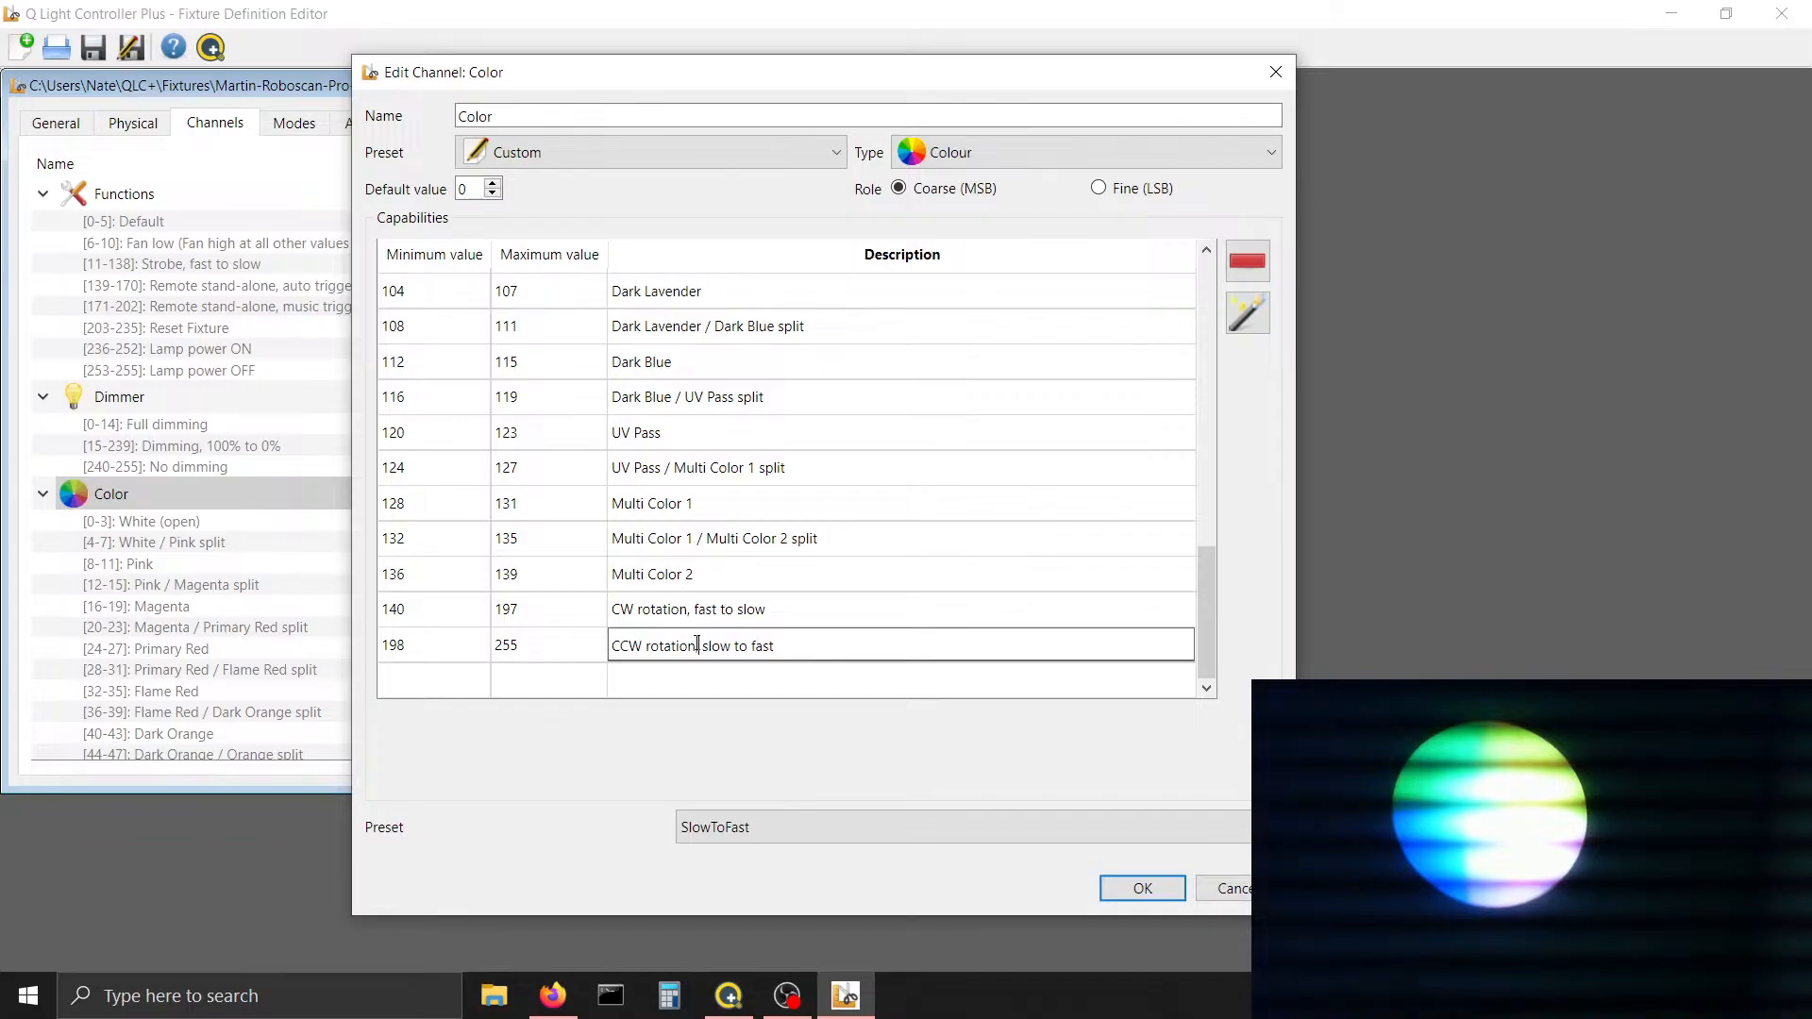
left_click(789, 607)
left_click(791, 656)
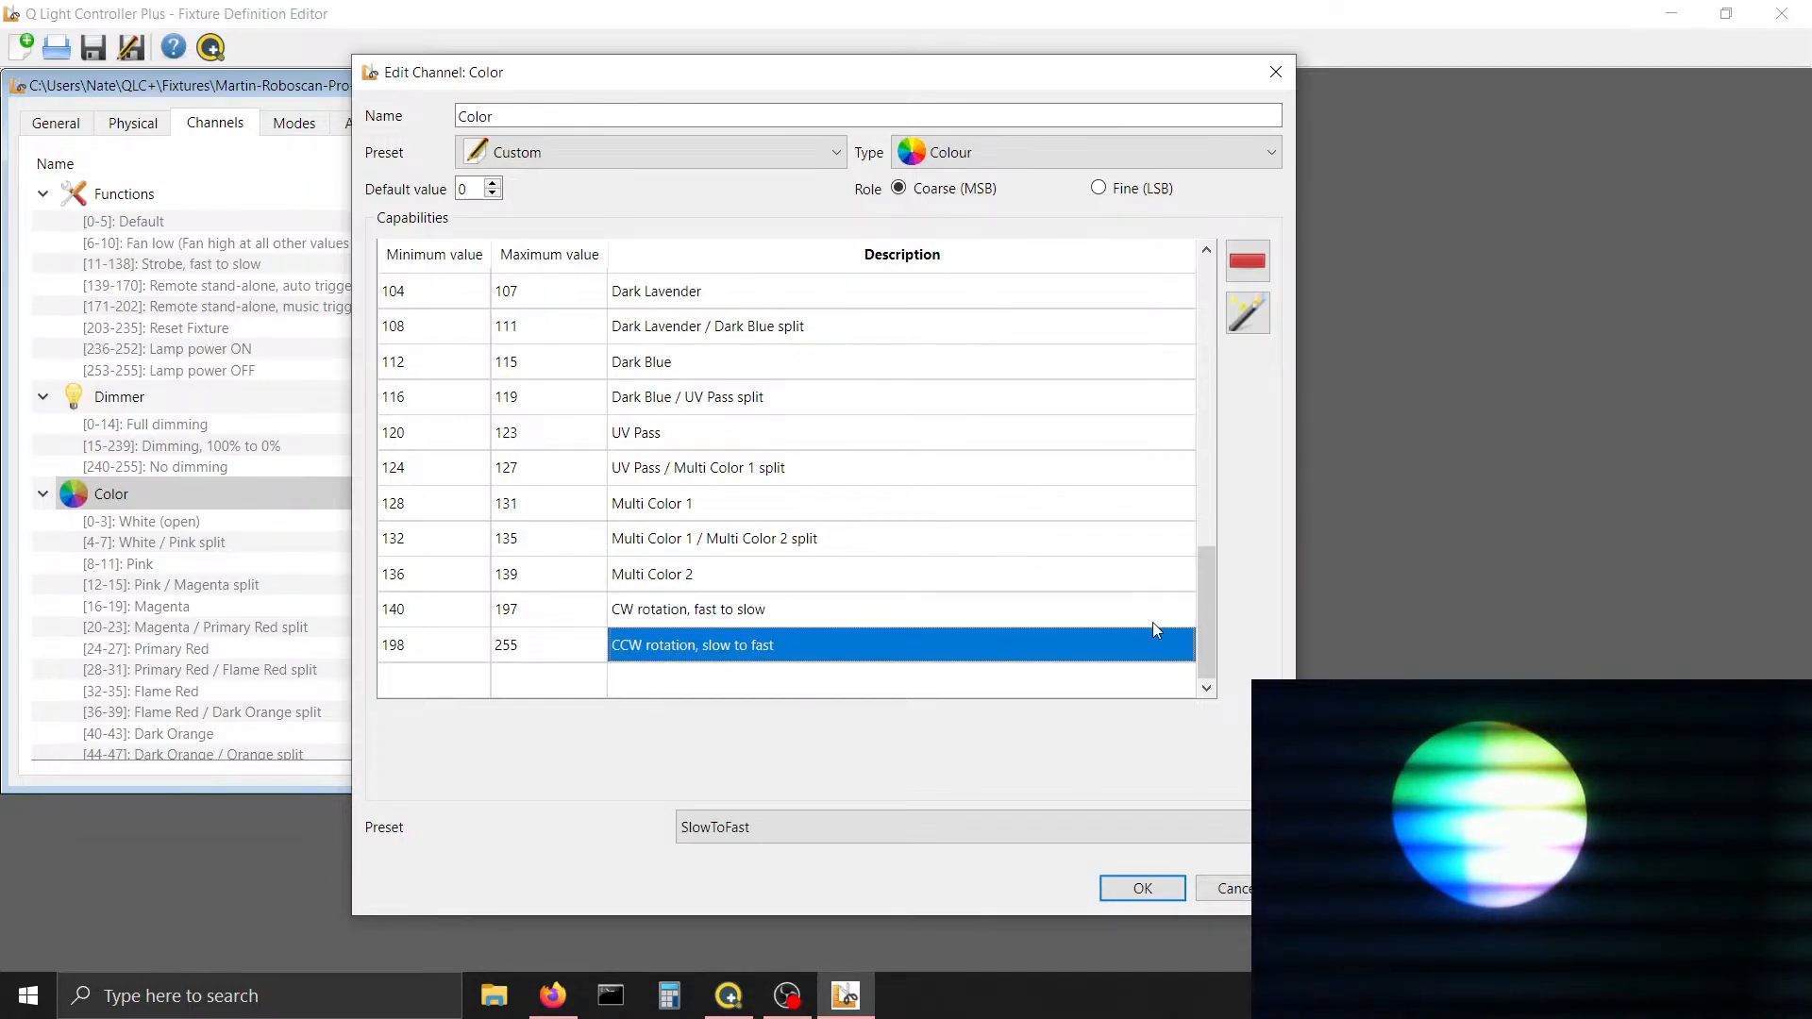
Review the presets and preview colours of the capabilities from White (open) through Fern Green
left_click_drag(1214, 604, 1221, 661)
left_click_drag(800, 609, 789, 402)
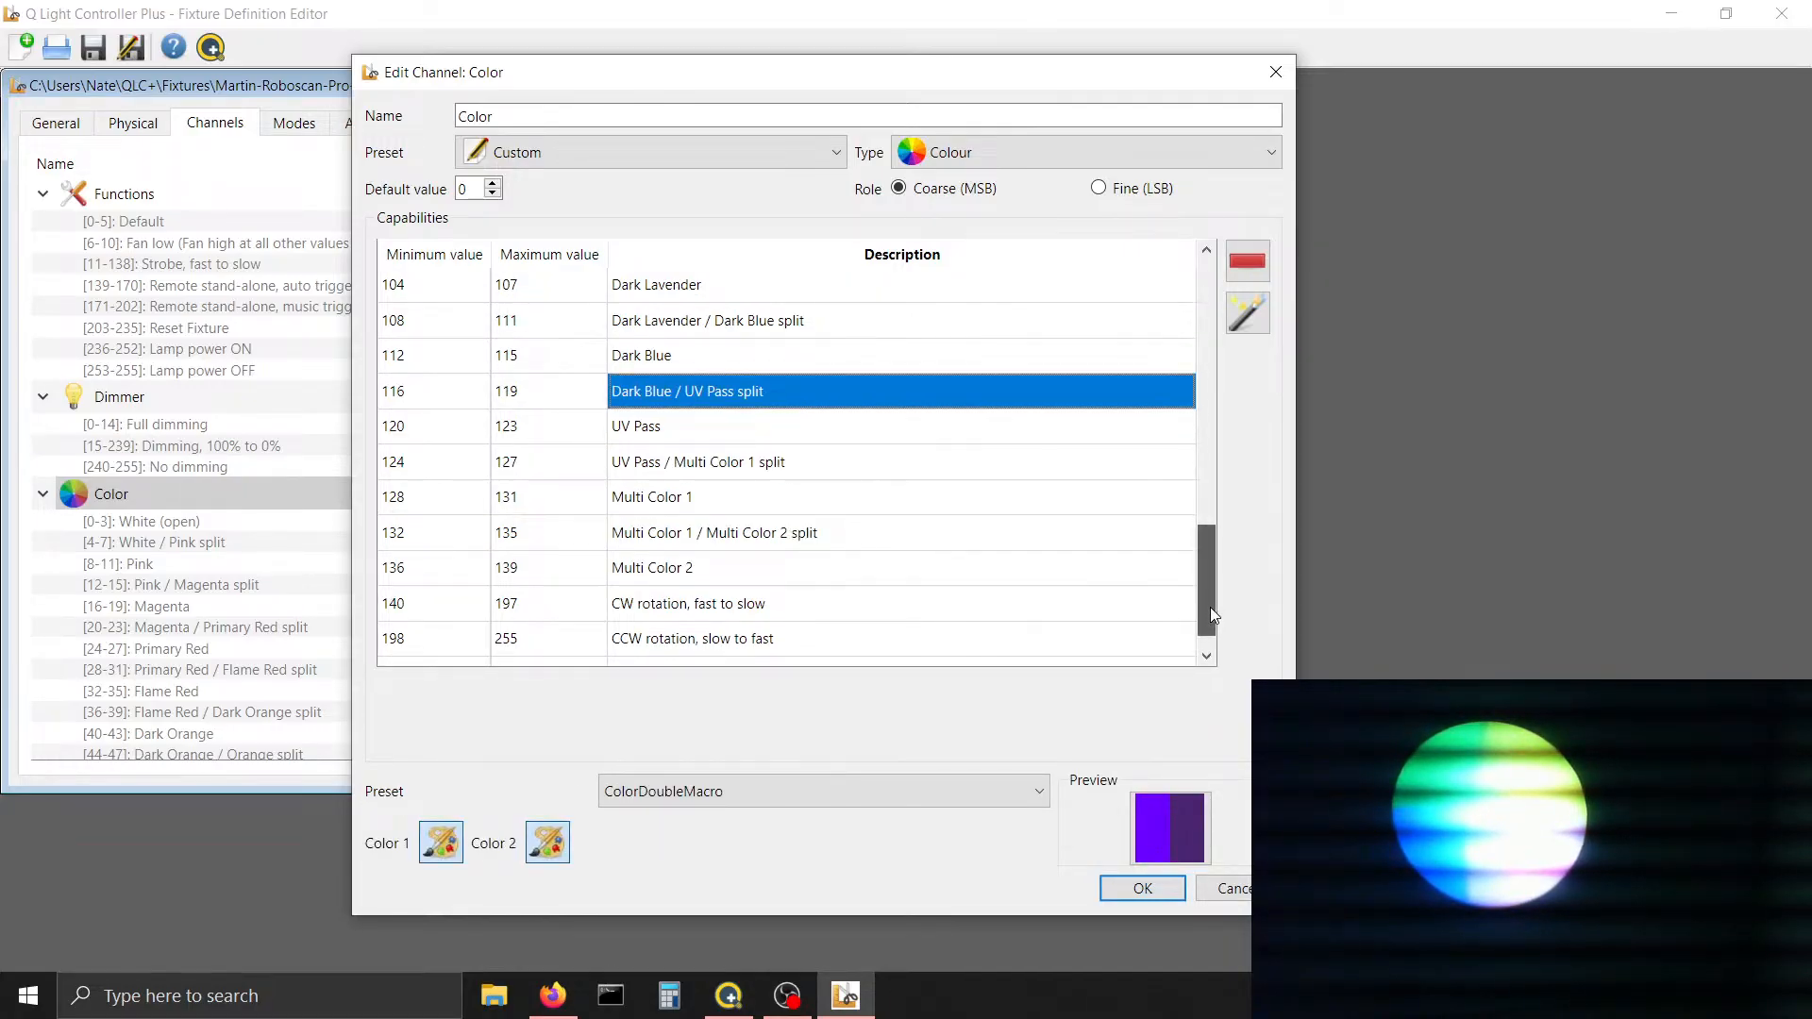
left_click_drag(1210, 608, 1227, 345)
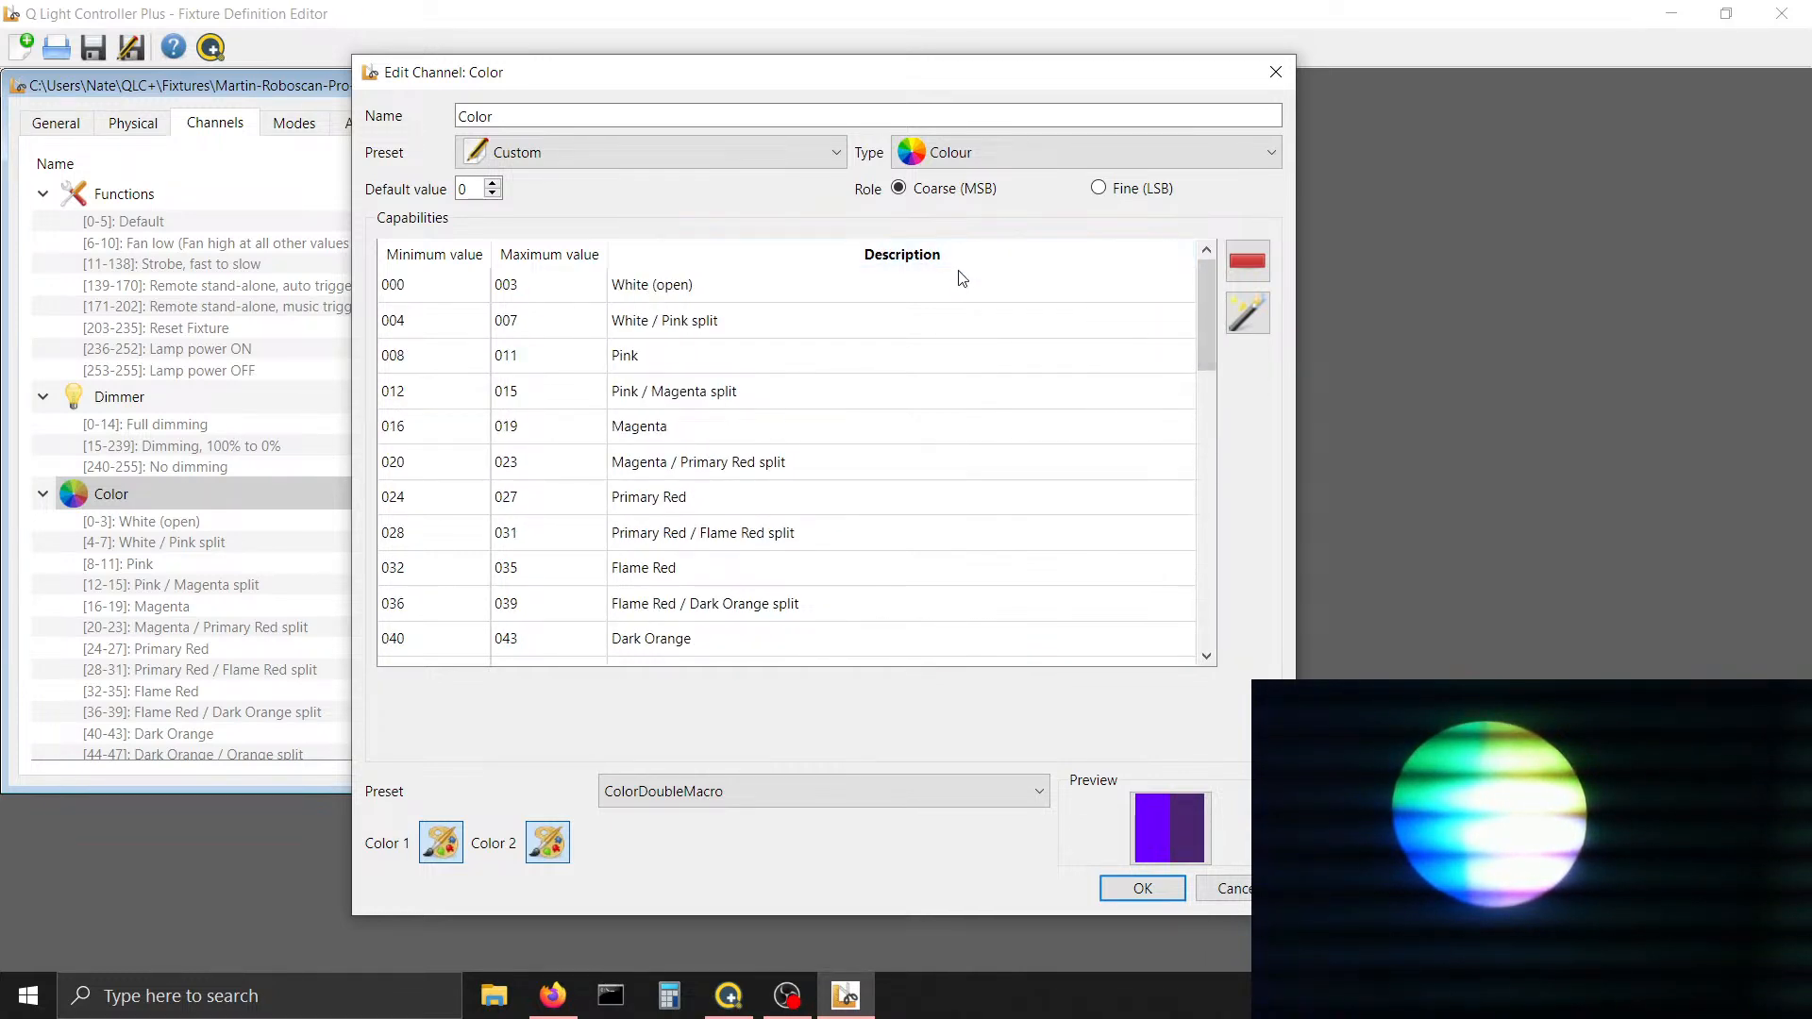
left_click(951, 298)
left_click(933, 349)
left_click(920, 389)
left_click(915, 415)
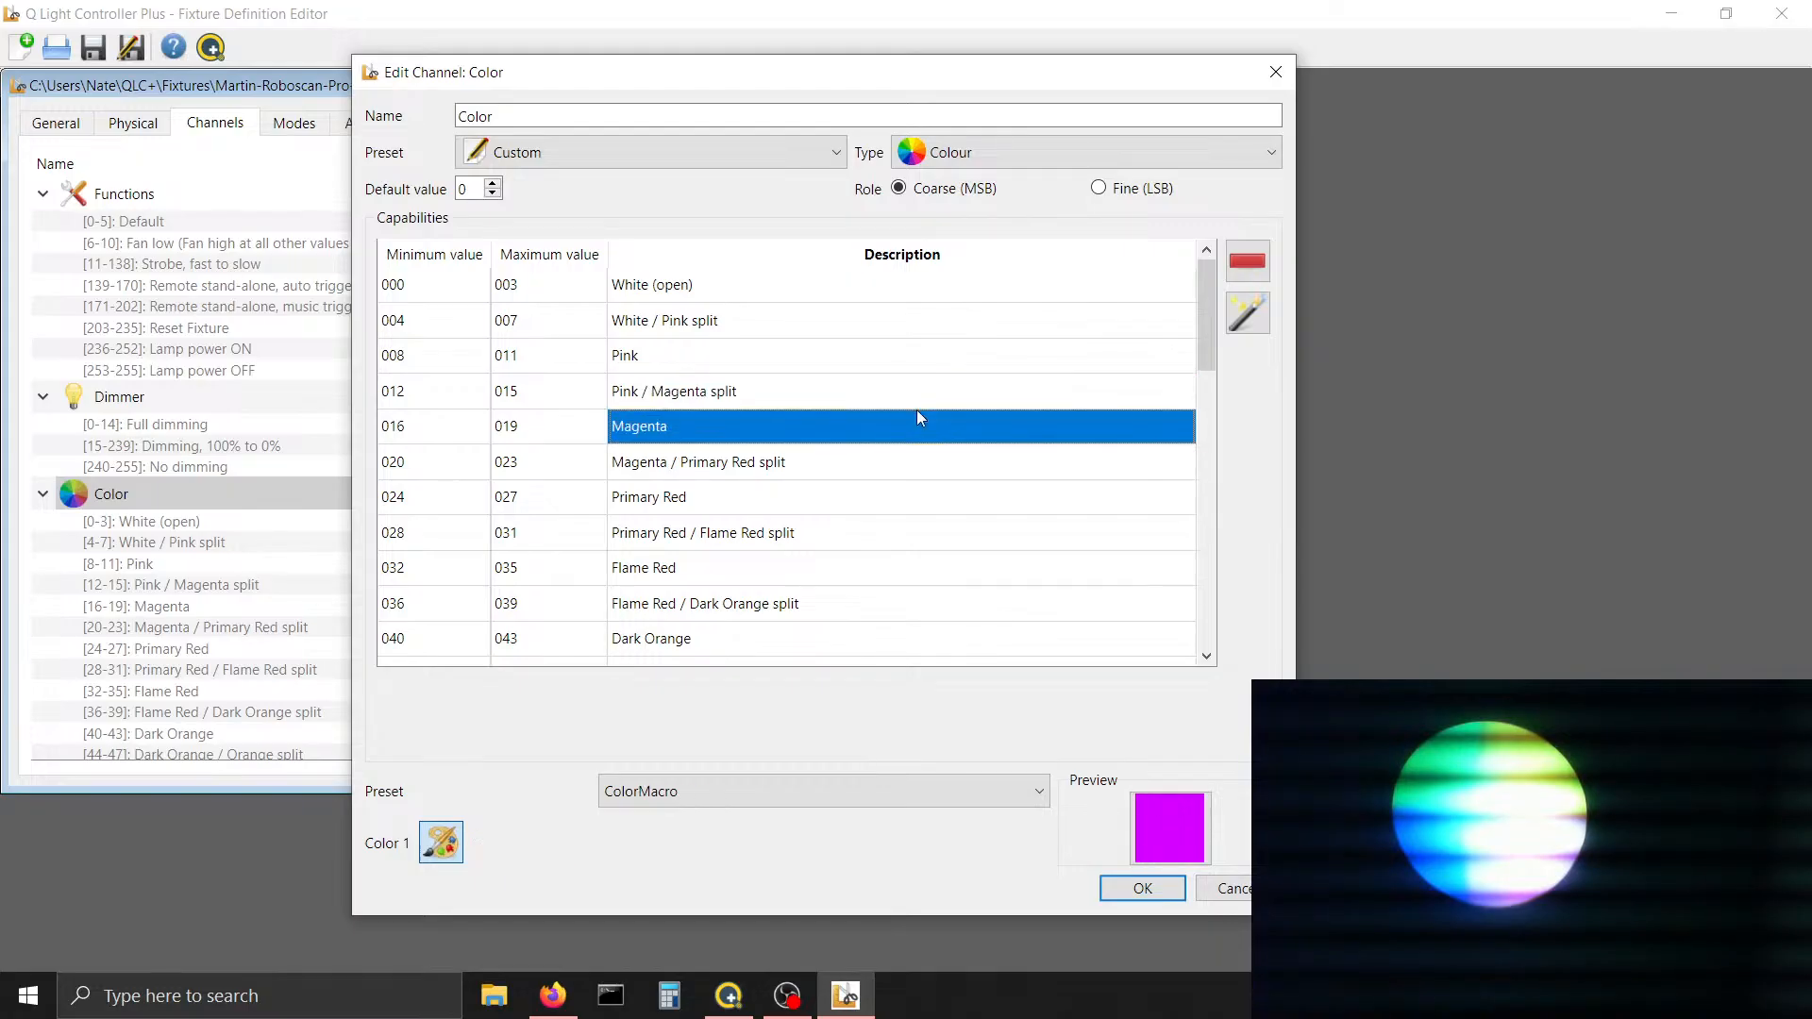
key("Down")
key("Down")
key("Down")
key("Down")
key("Down")
key("Down")
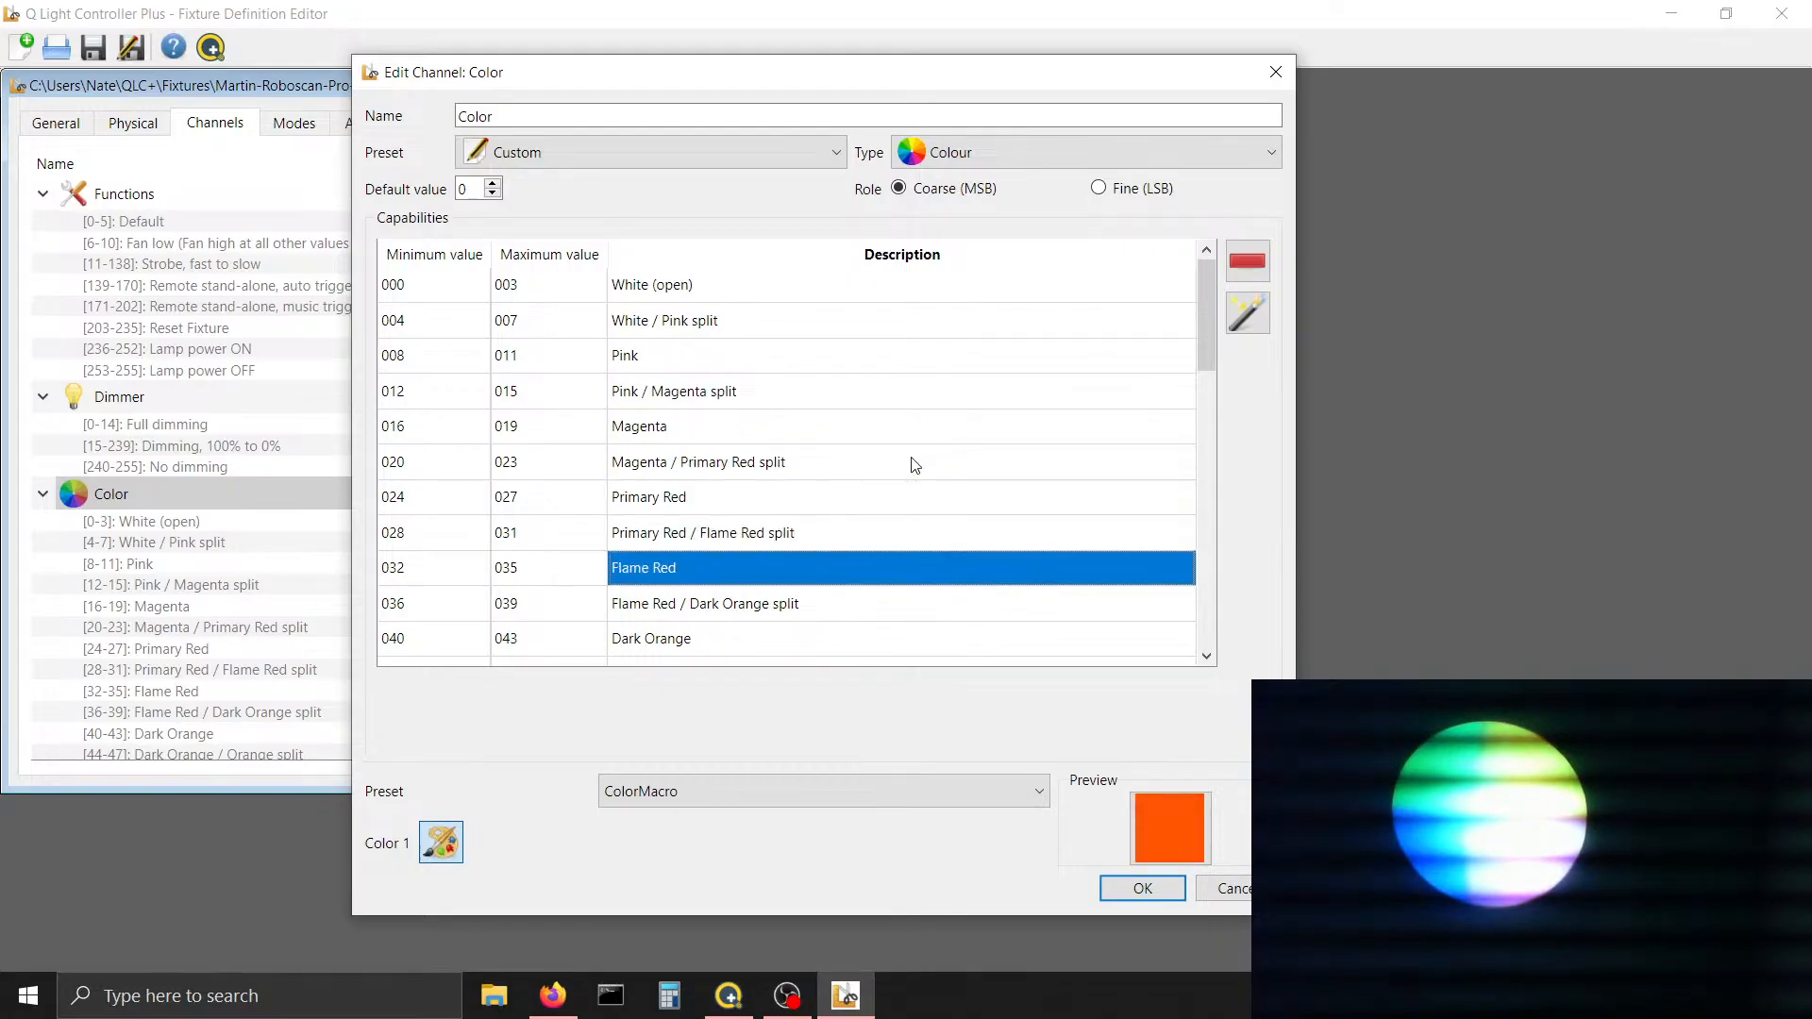
key("Down")
key("Down")
key("Down")
key("Down")
key("Down")
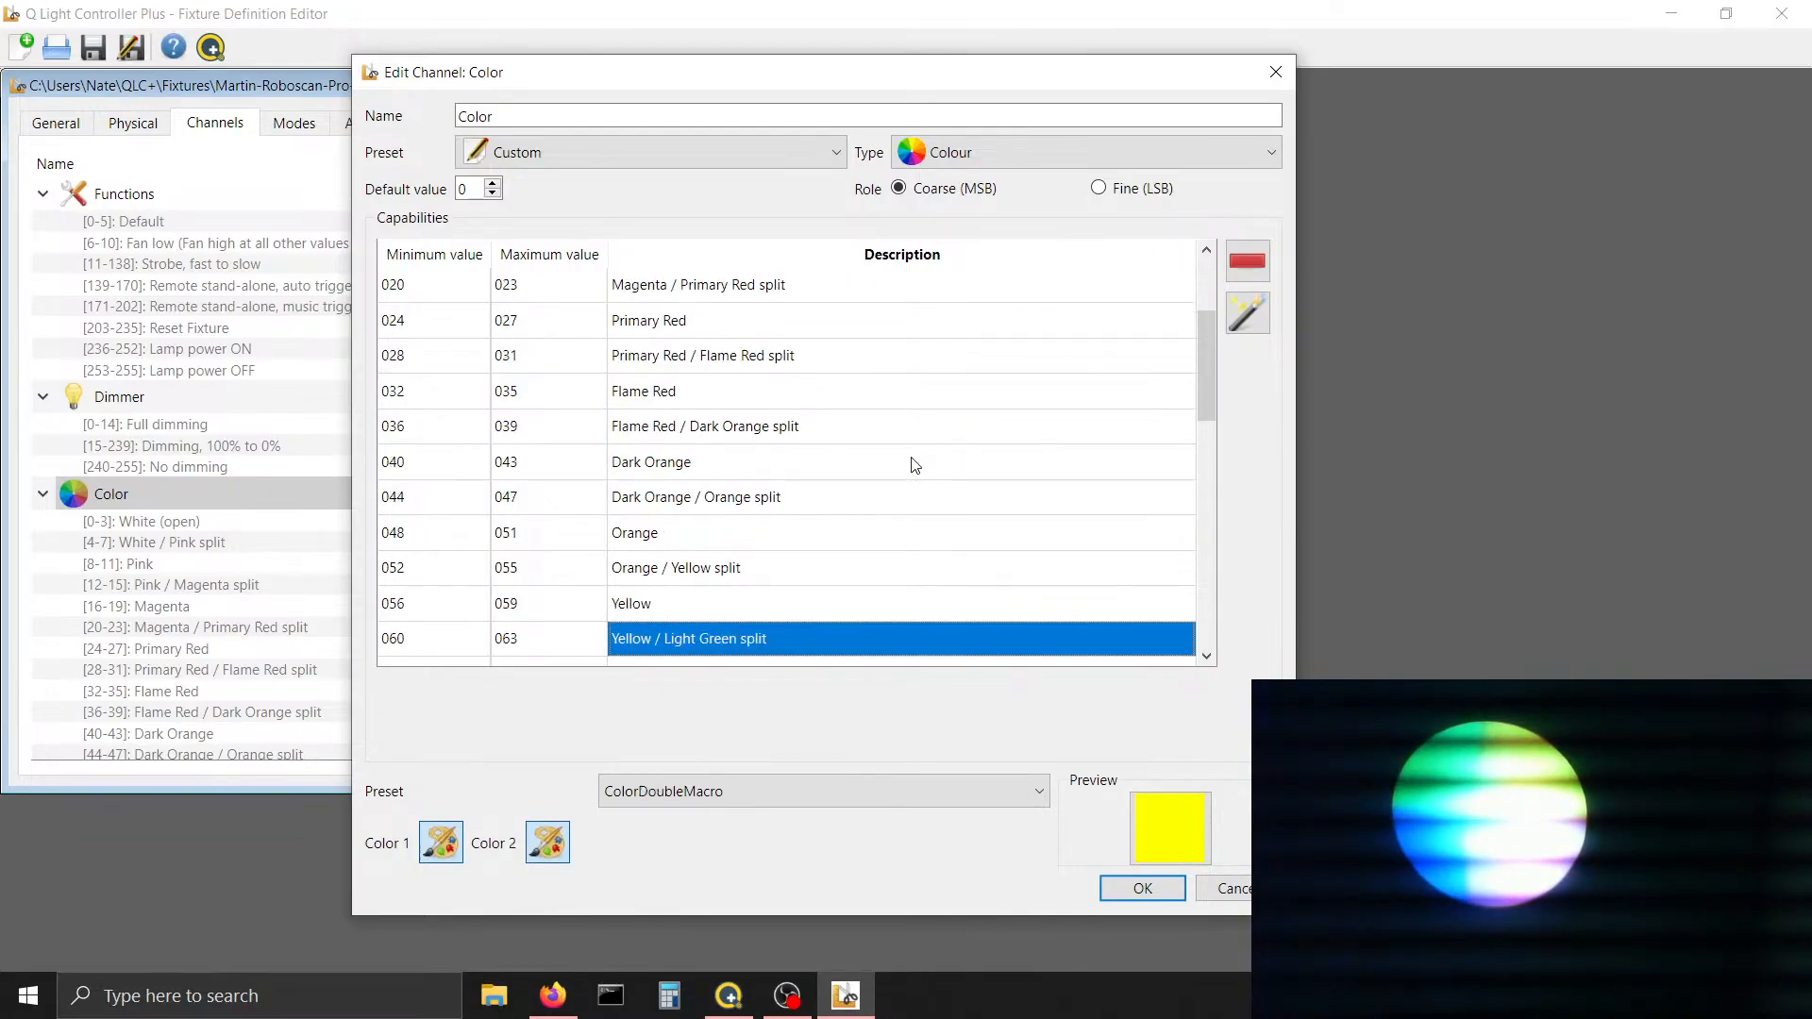
key("Down")
key("Up")
key("Down")
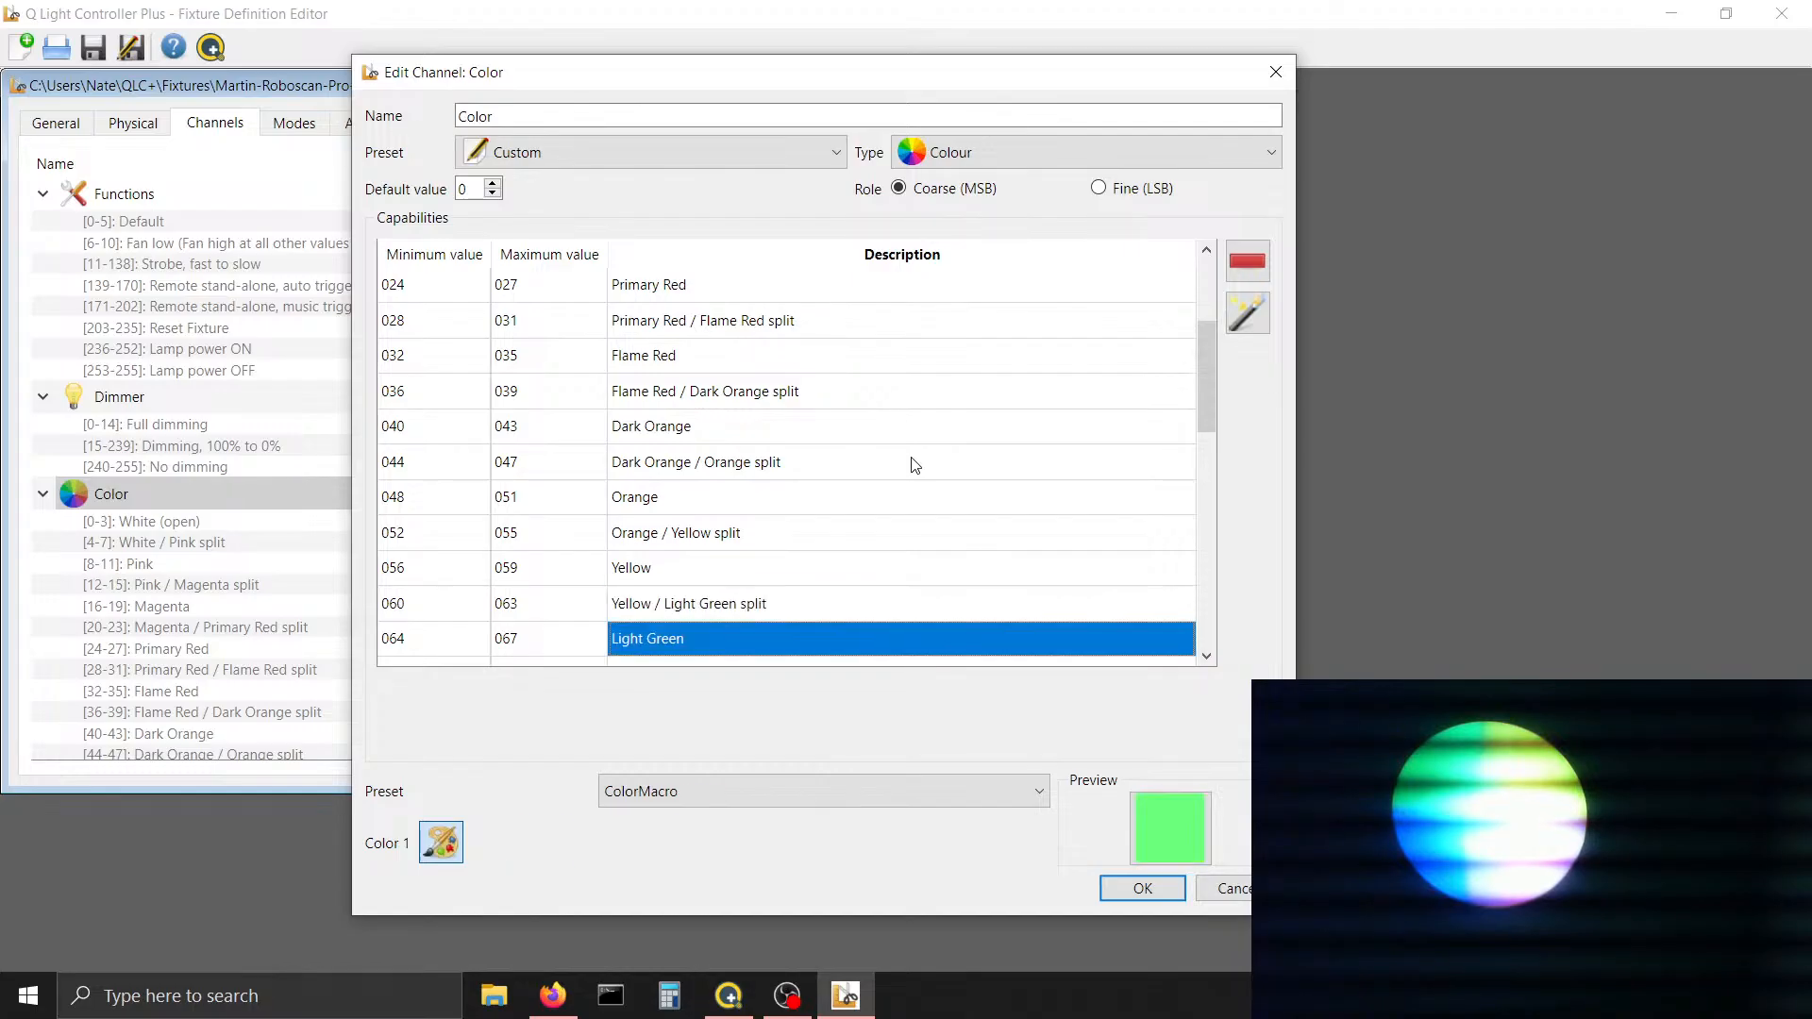
key("Down")
key("Down")
Copy the HTML colour code #6aff7b from the Light Green capability
key("Up")
key("Up")
key("Up")
key("Down")
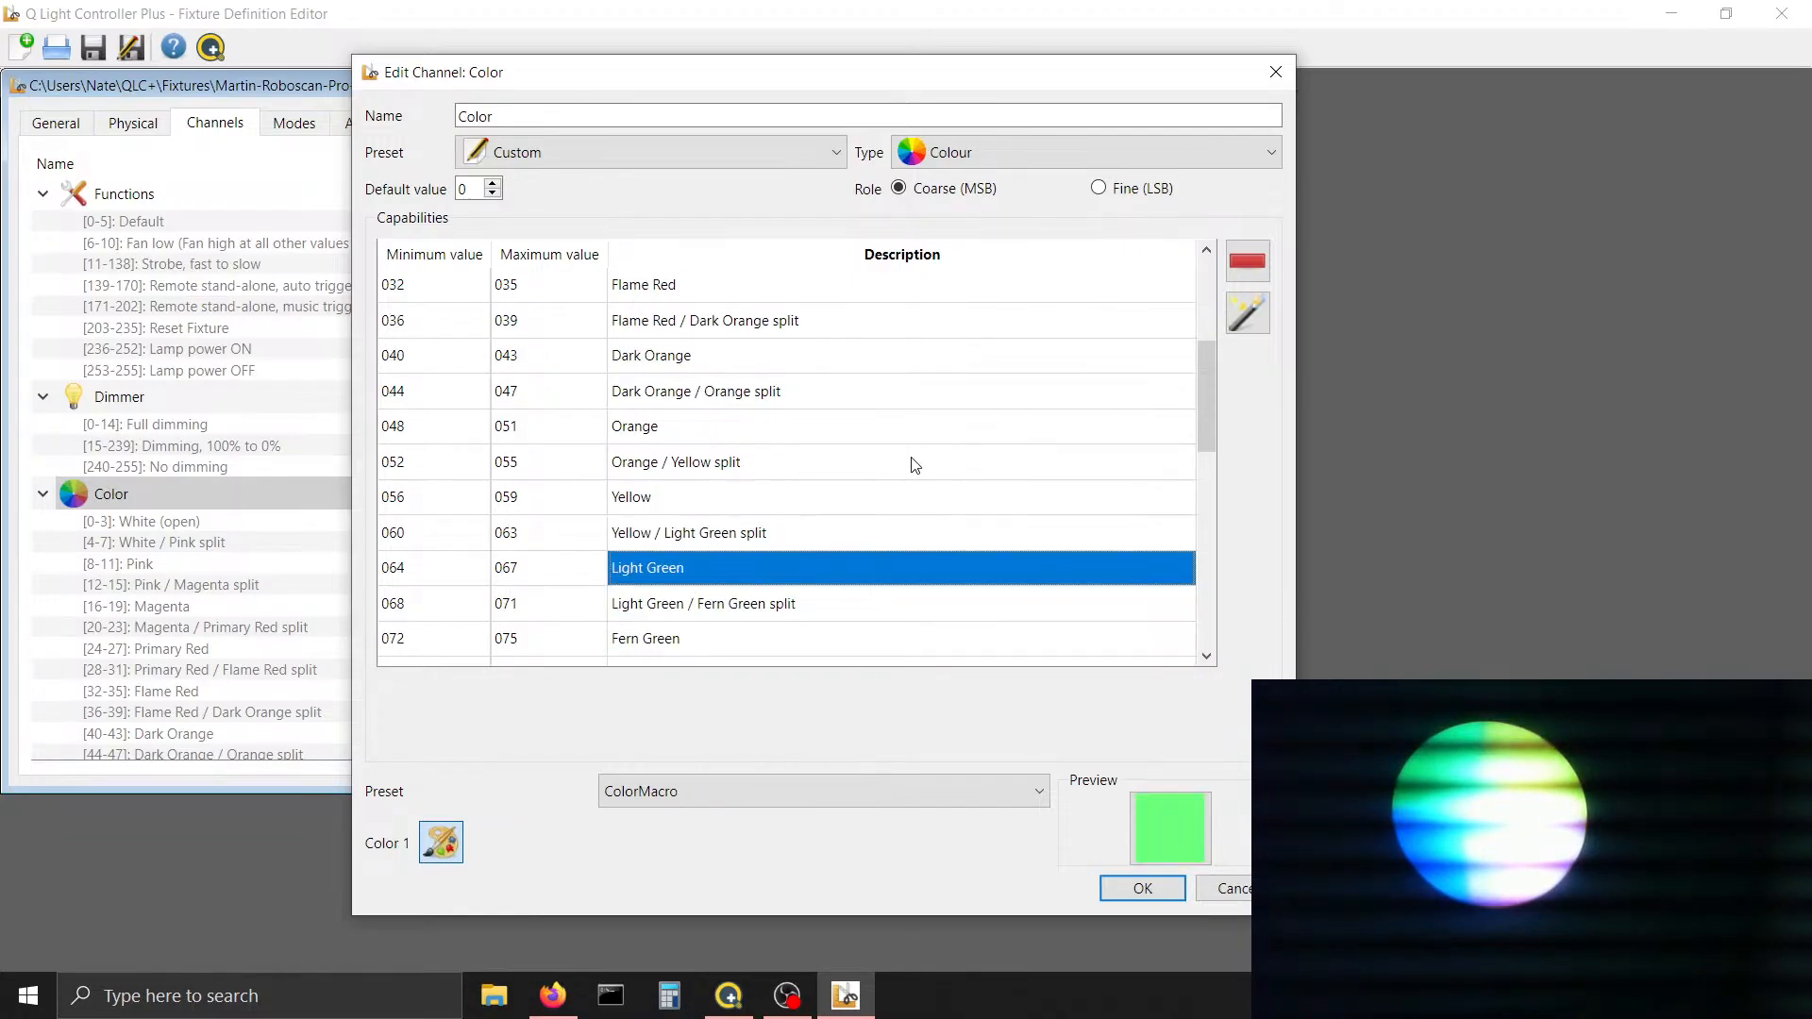
key("Up")
key("Down")
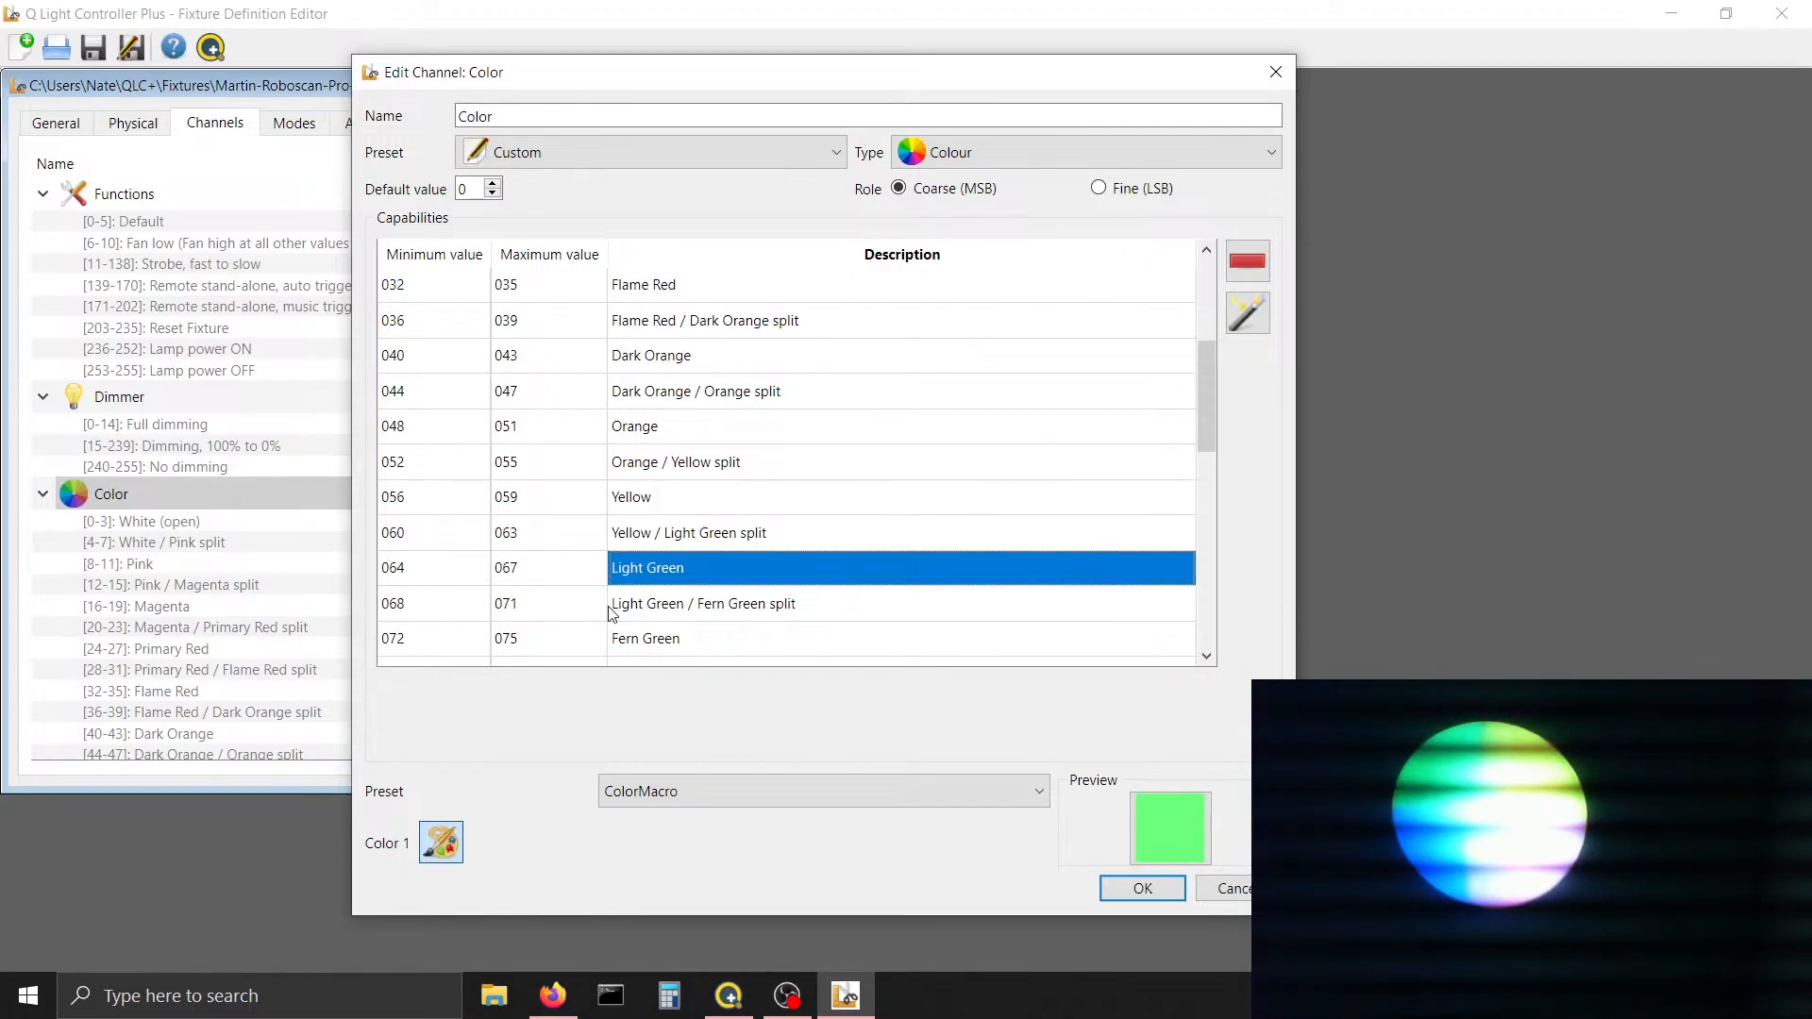
left_click(436, 851)
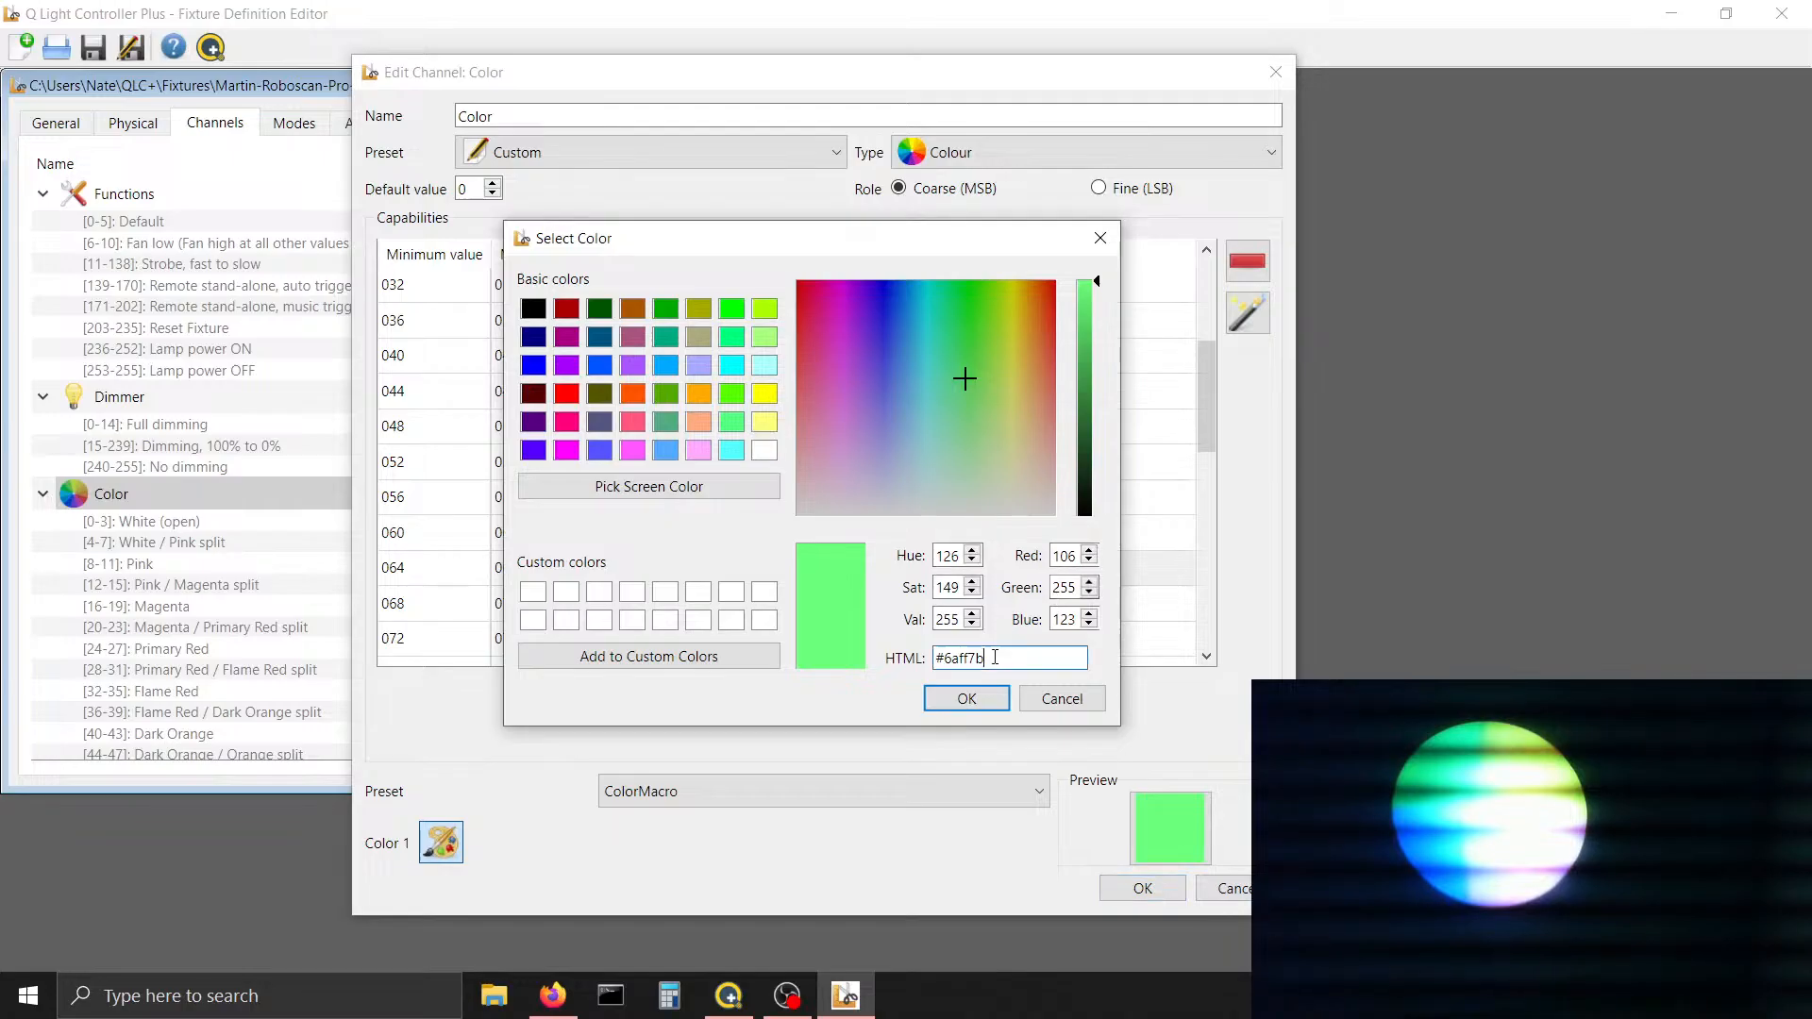
triple_click(963, 660)
key("ctrl+c")
left_click(966, 698)
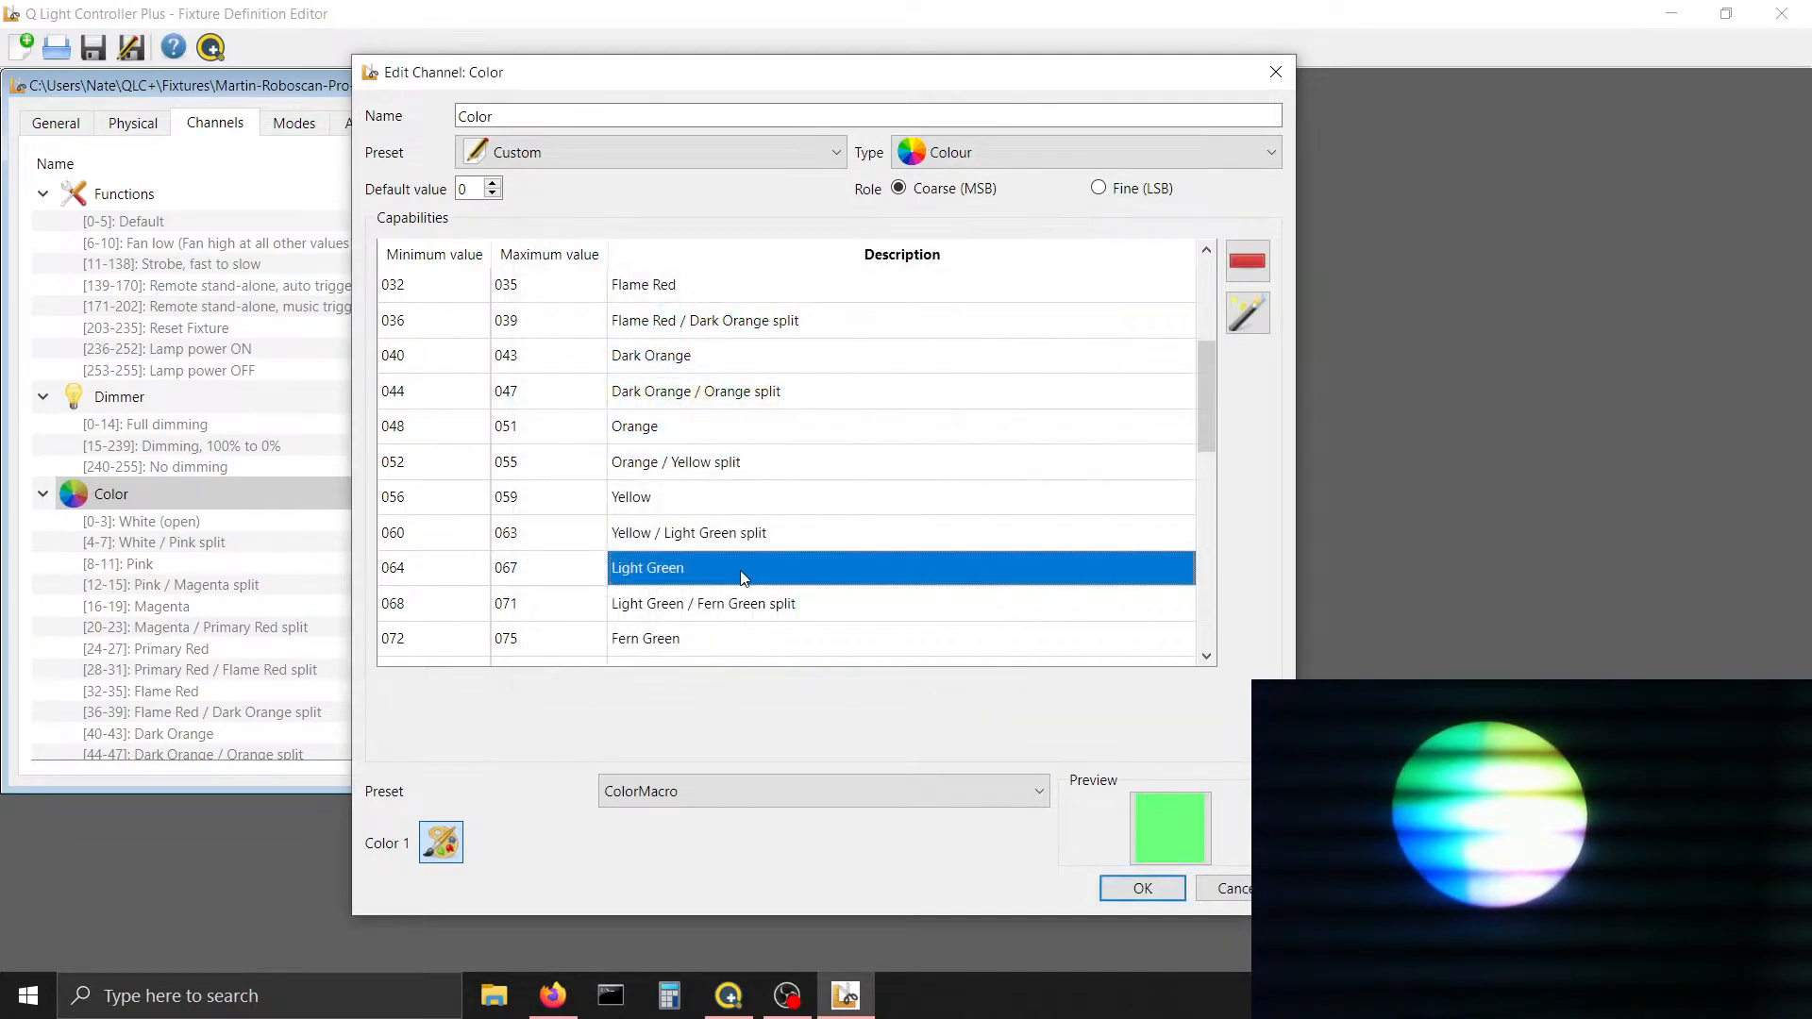
Set the second colour of the Yellow / Light Green split capability to the copied code #6aff7b
left_click(719, 531)
left_click(547, 843)
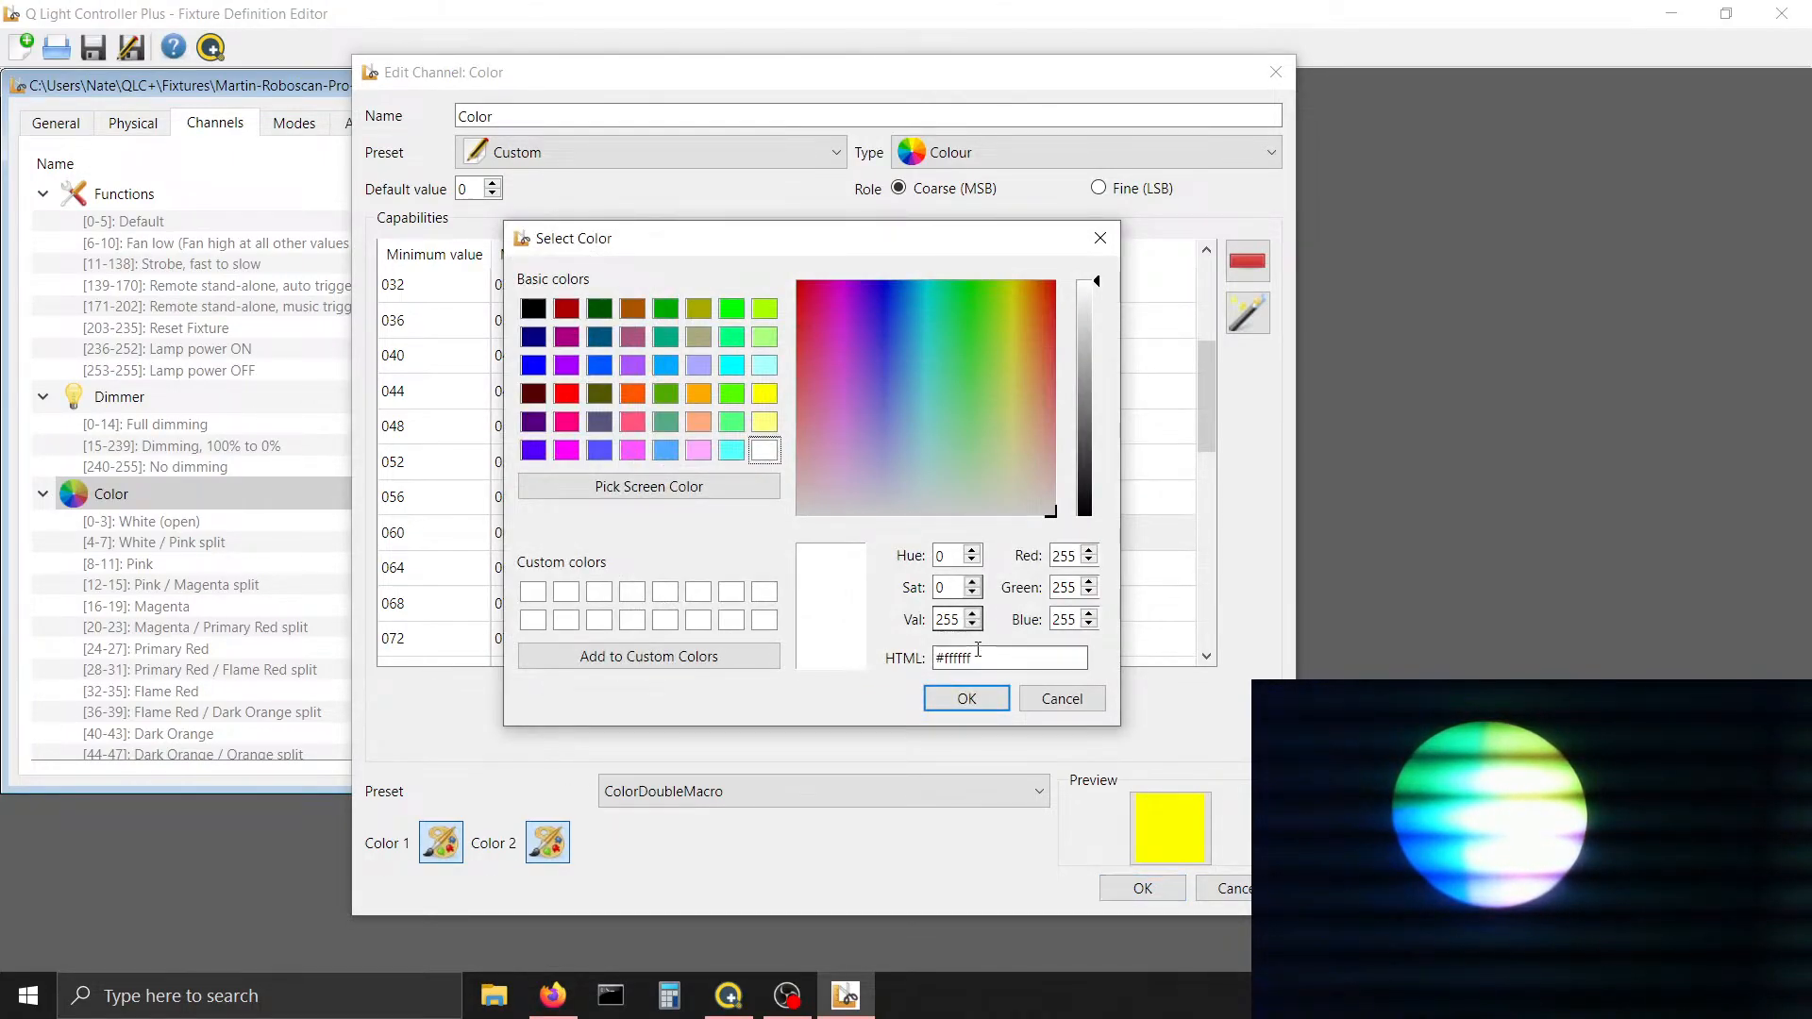
key("BackSpace")
key("BackSpace")
key("BackSpace")
key("BackSpace")
key("BackSpace")
key("BackSpace")
key("BackSpace")
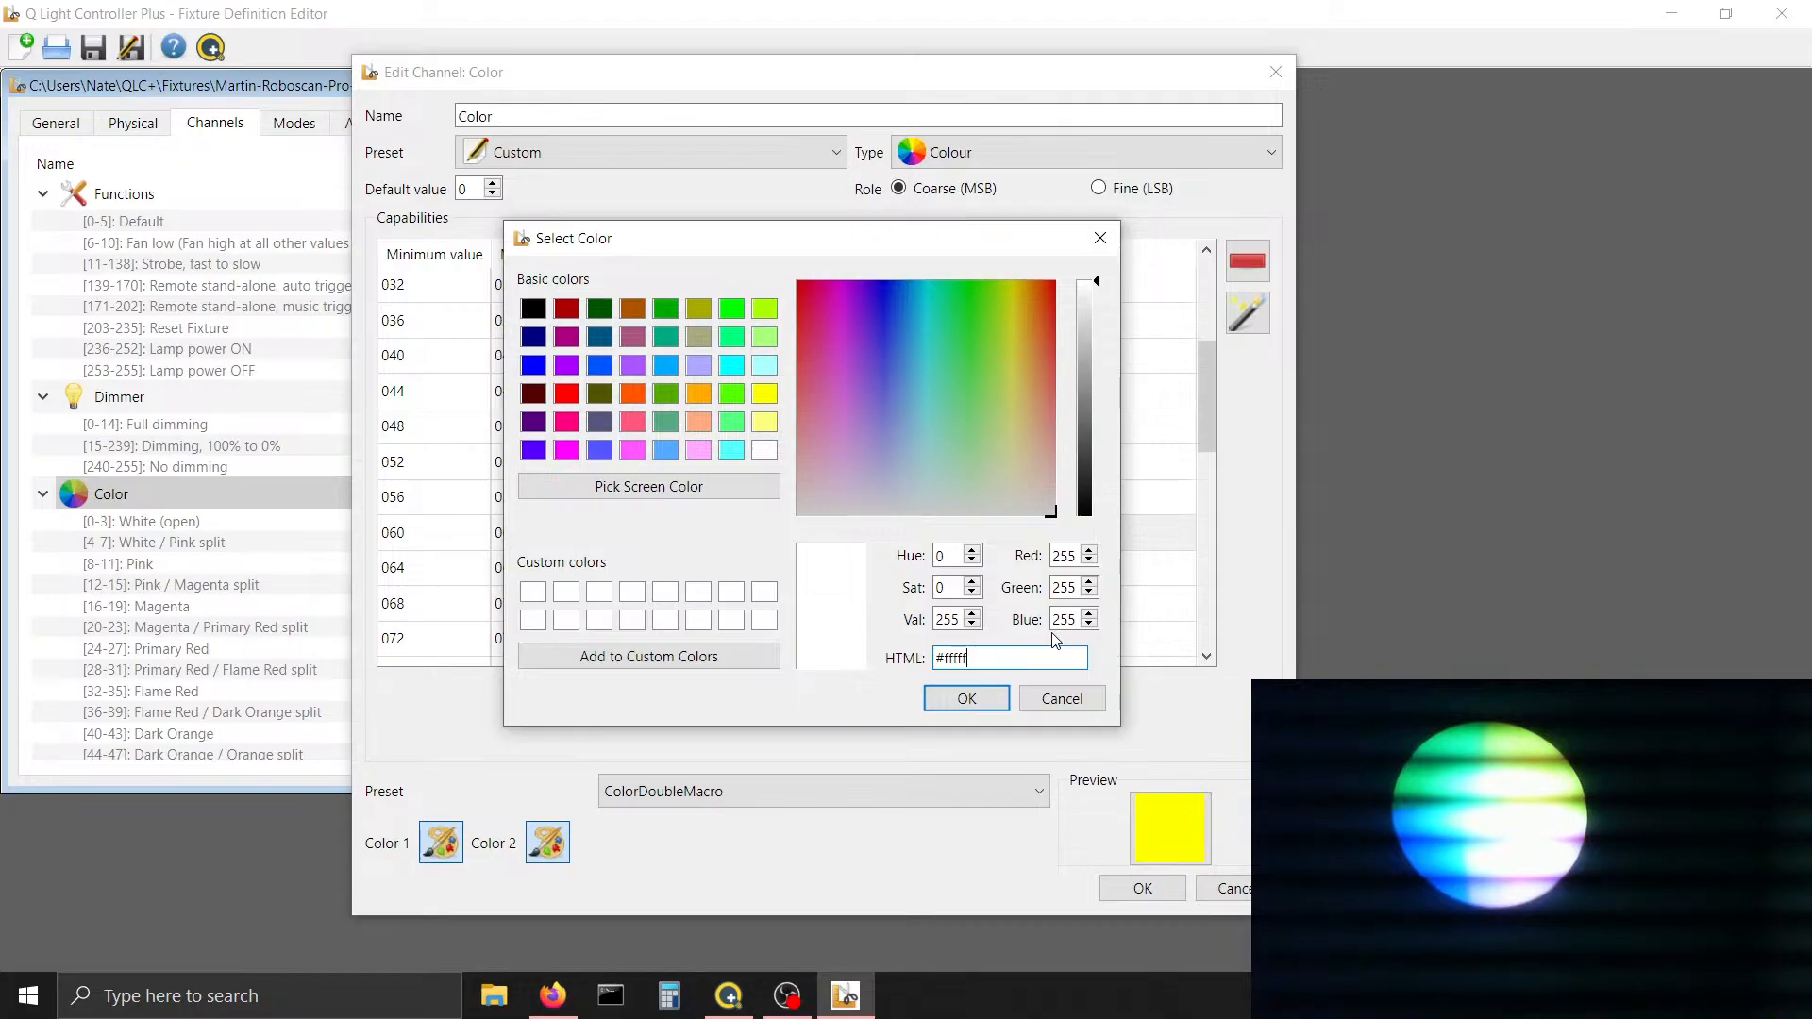
key("ctrl+v")
left_click(955, 693)
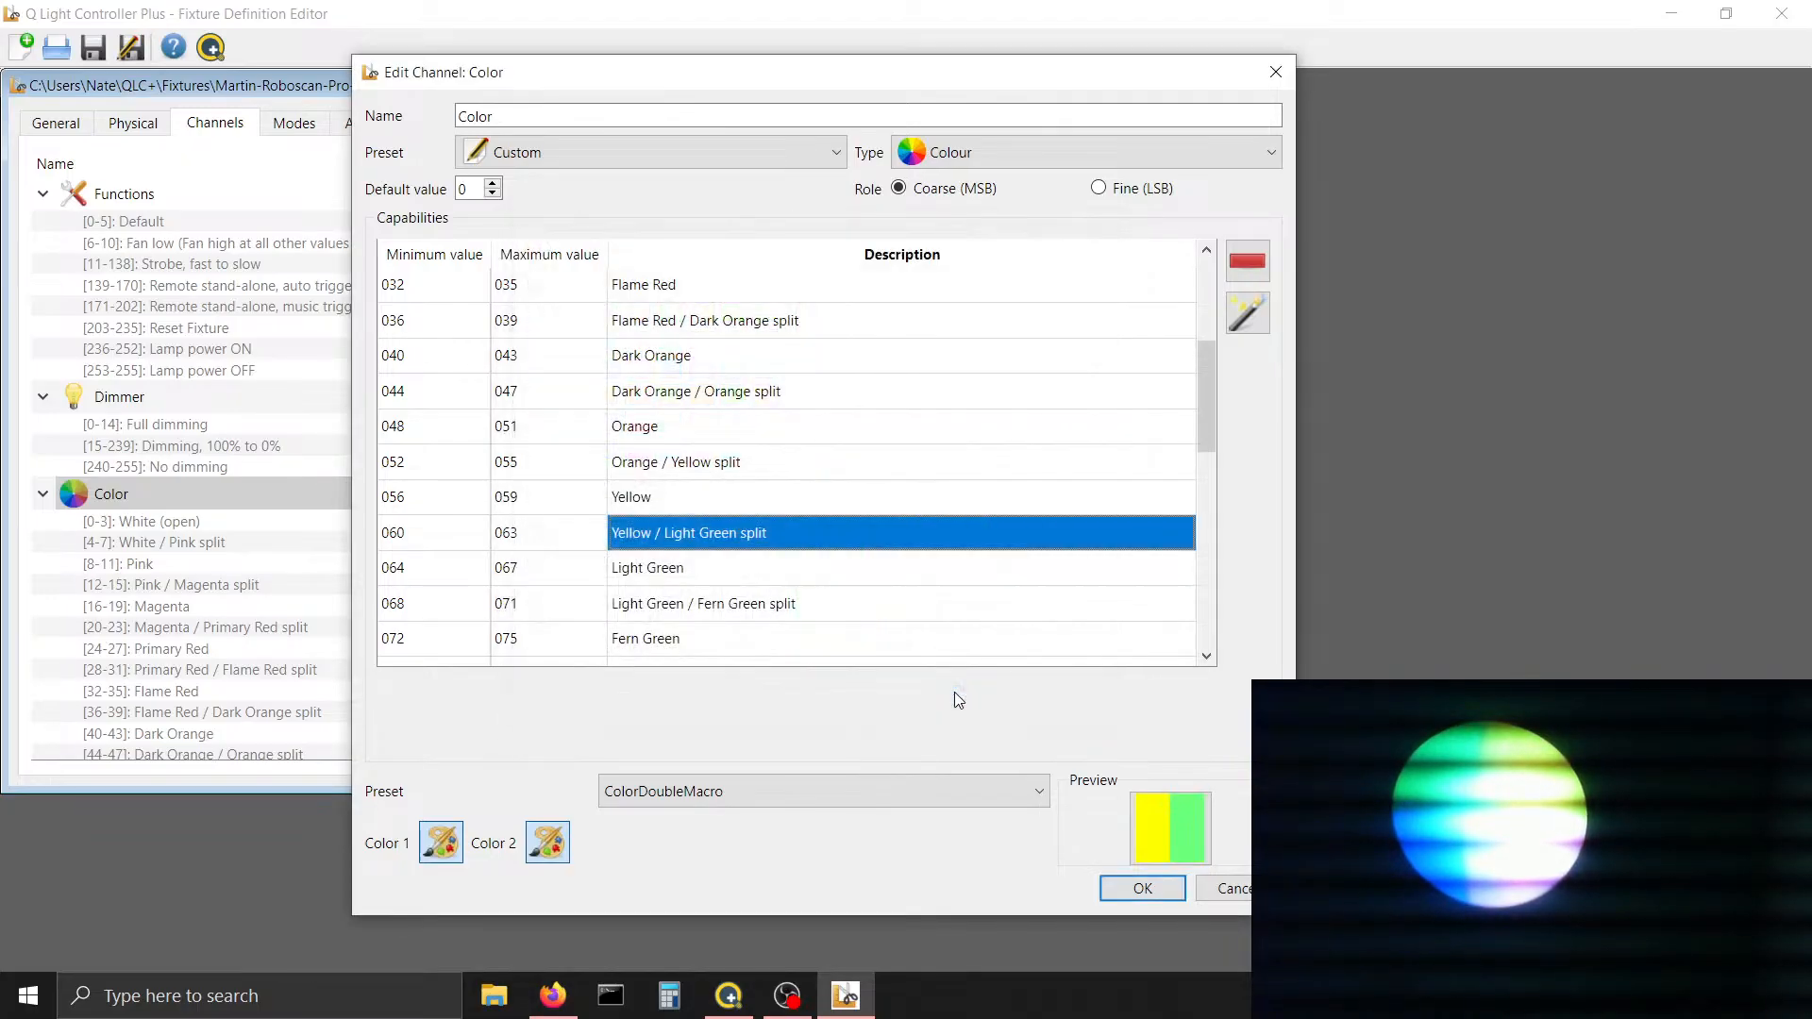
Review the presets and preview colours of the capabilities from Yellow through the counter-clockwise rotation range
left_click(799, 496)
key("Down")
key("Down")
key("Down")
key("Down")
key("Down")
key("Down")
key("Down")
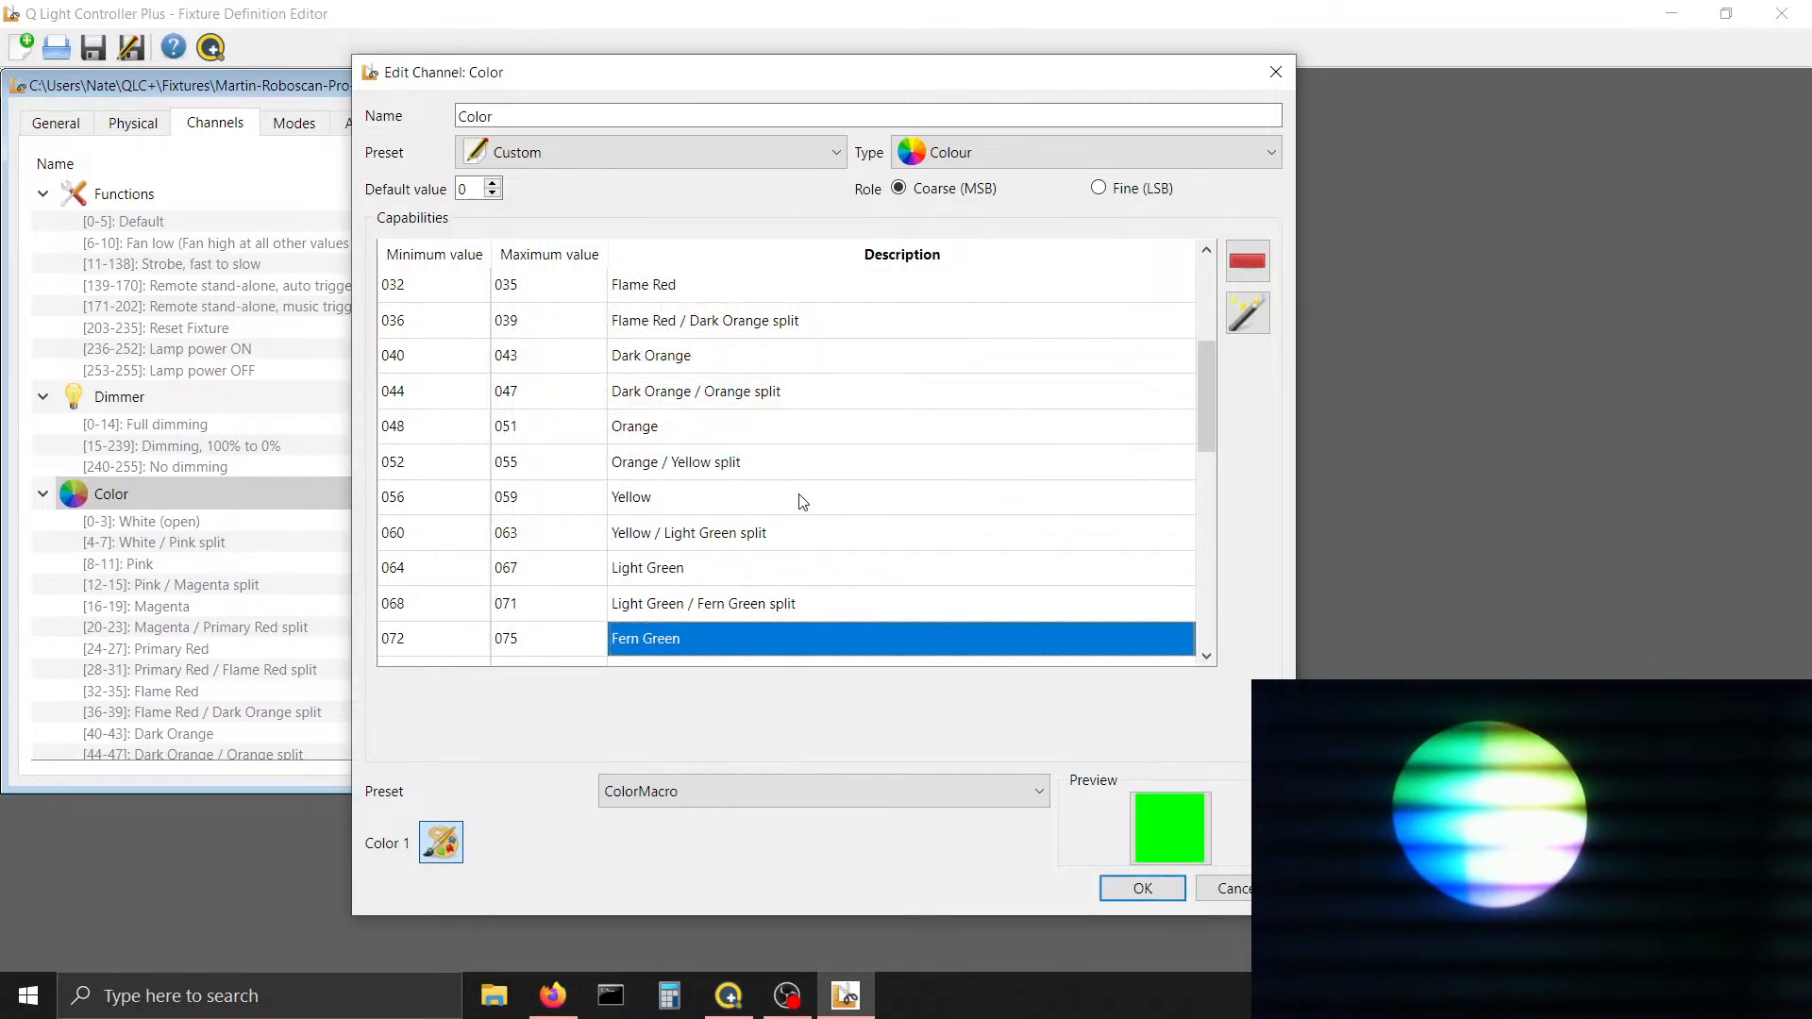
key("Down")
key("Down")
key("Down")
key("Down")
key("Down")
key("Down")
key("Down")
key("Down")
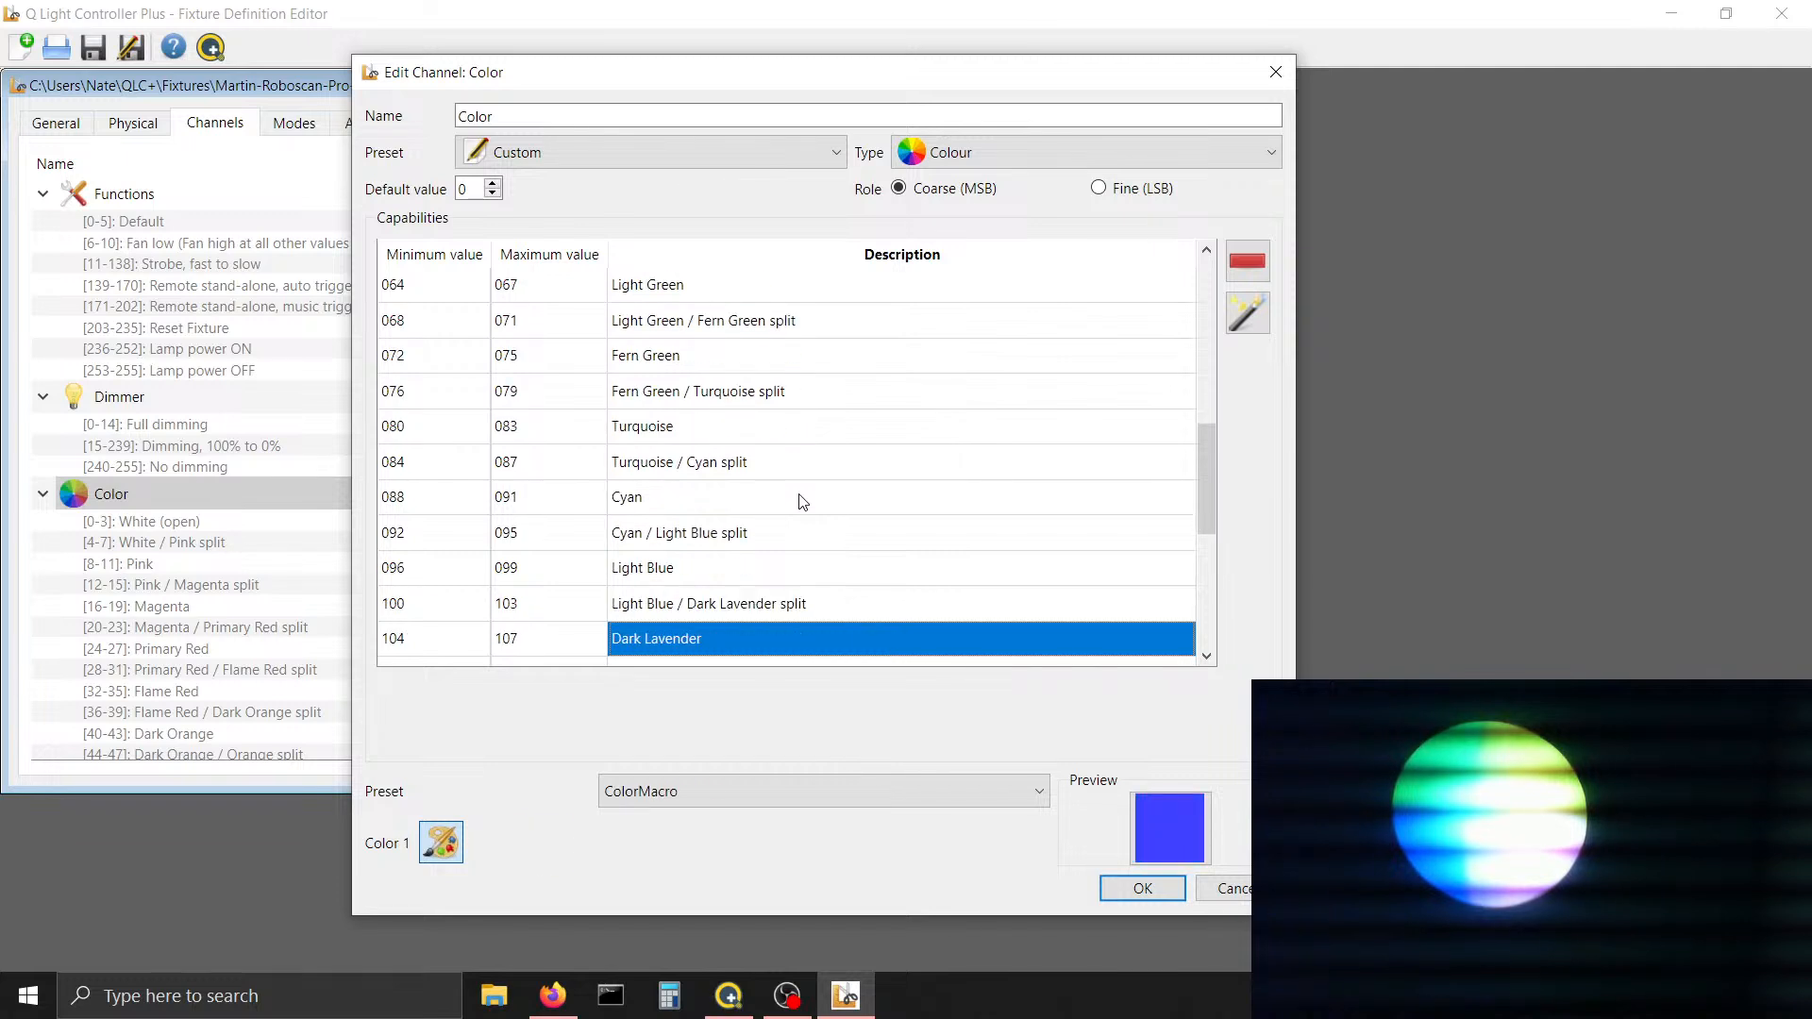
key("Down")
key("Down")
key("Down")
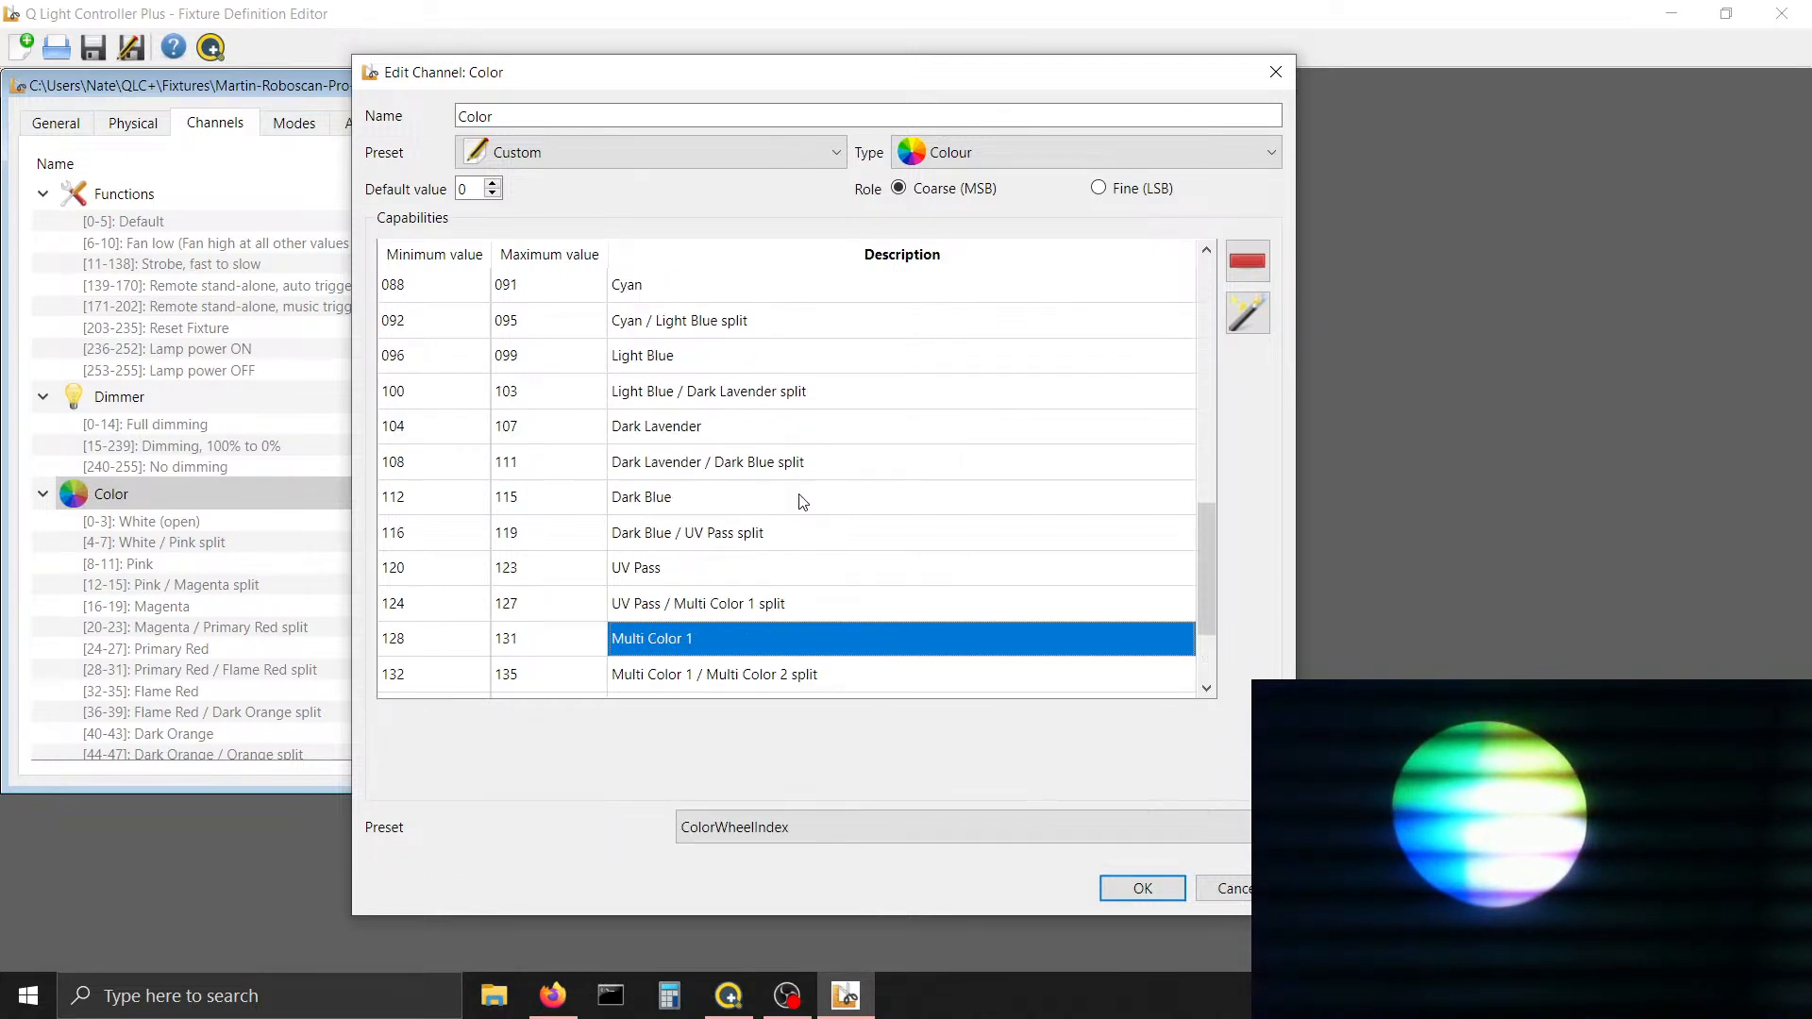
key("Down")
key("Down")
key("Down")
key("Down")
key("Down")
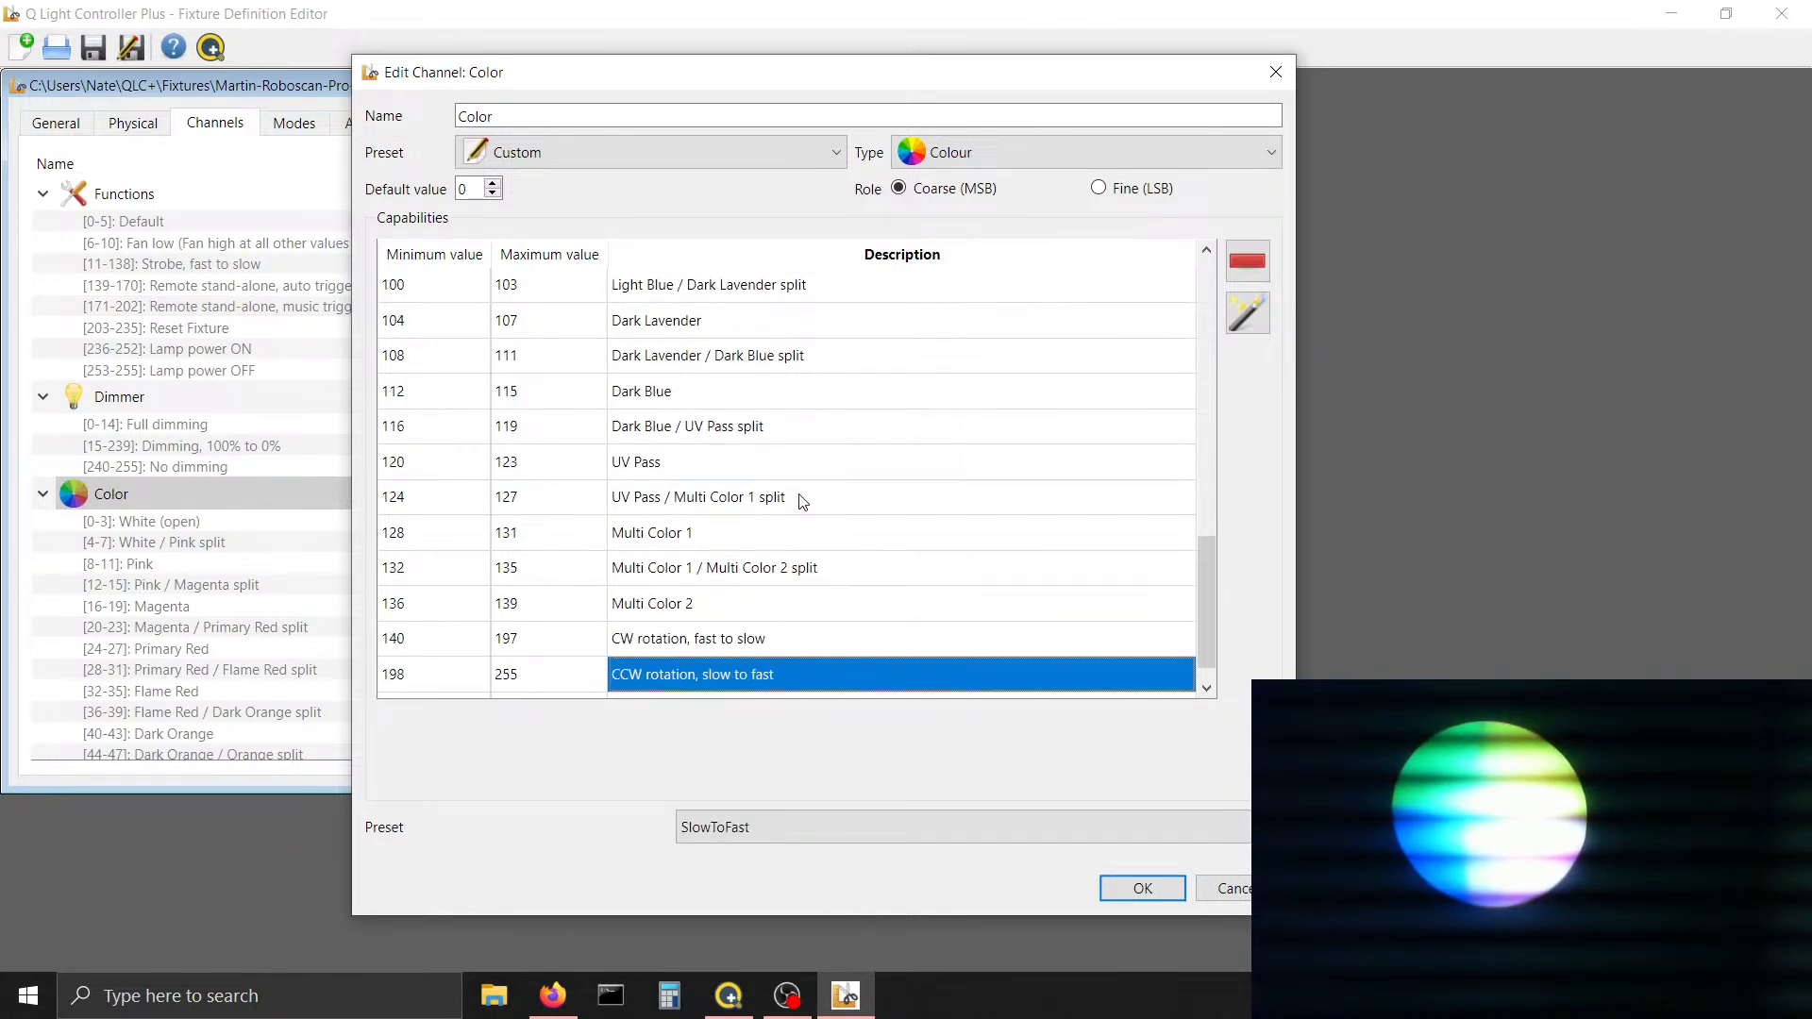
Set the second colour of the UV Pass / Multi Color 1 split capability to white (#ffffff)
left_click(786, 469)
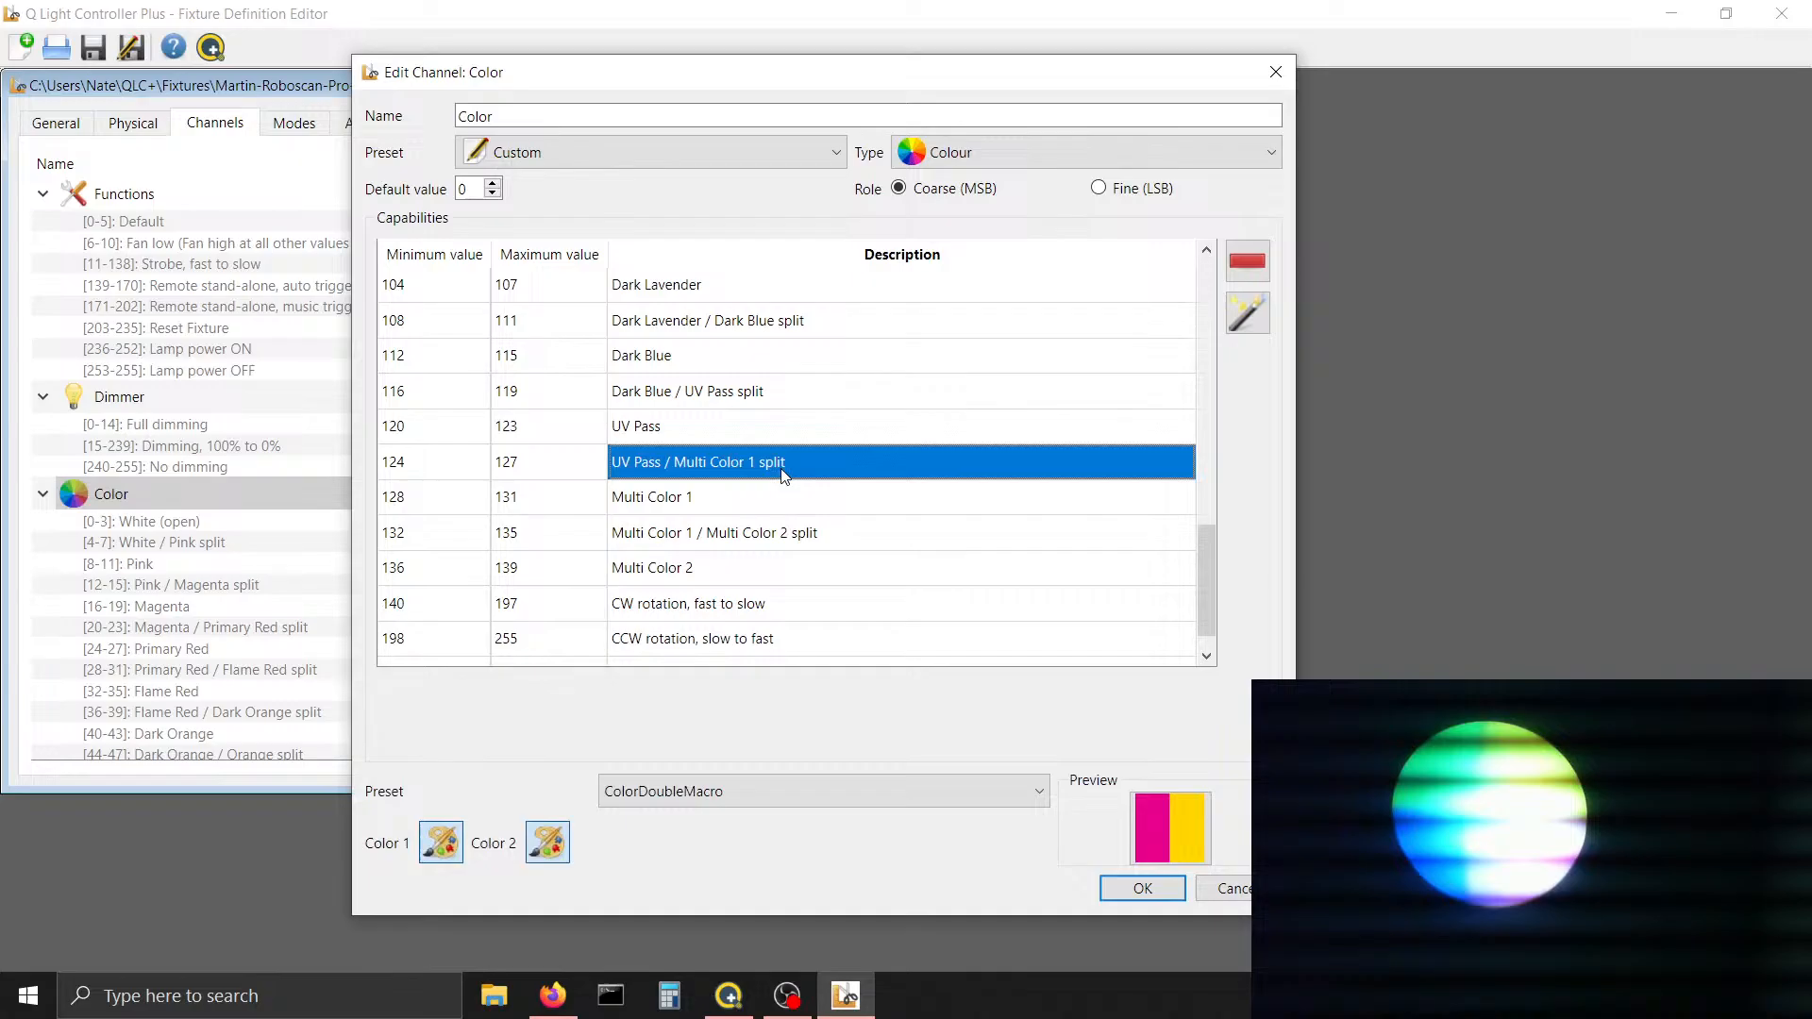
left_click(546, 843)
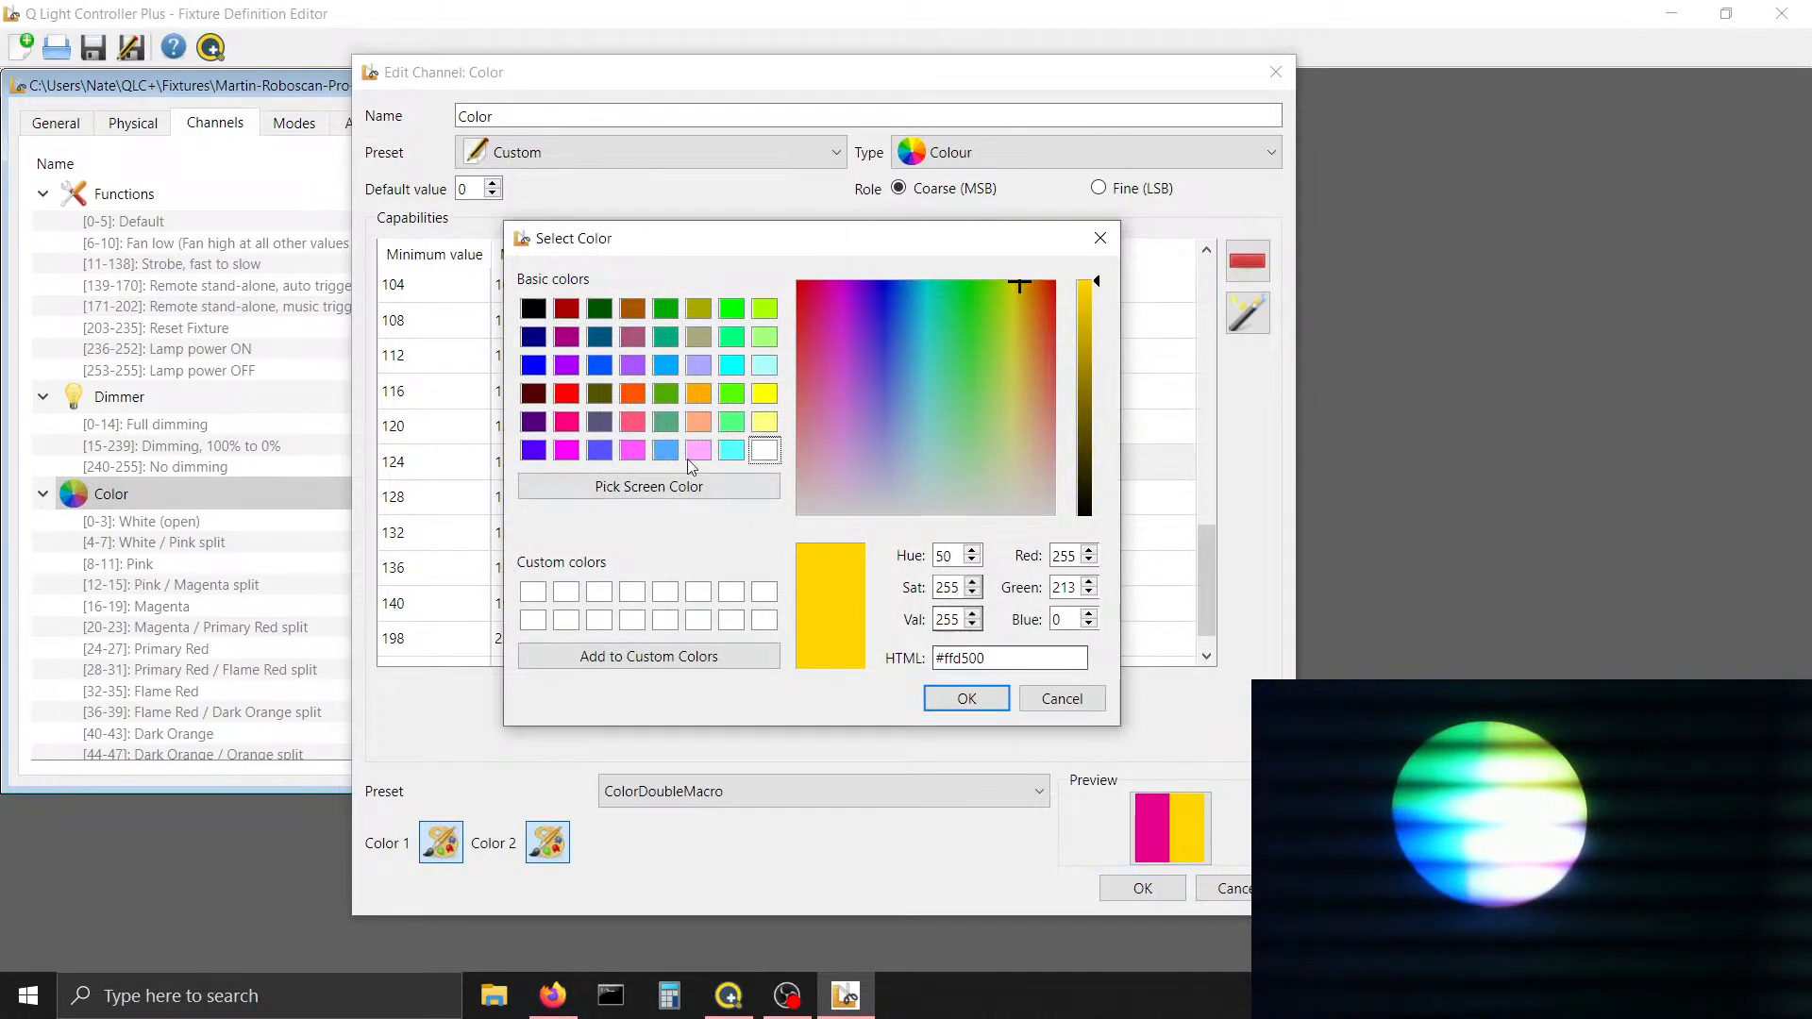
left_click(764, 452)
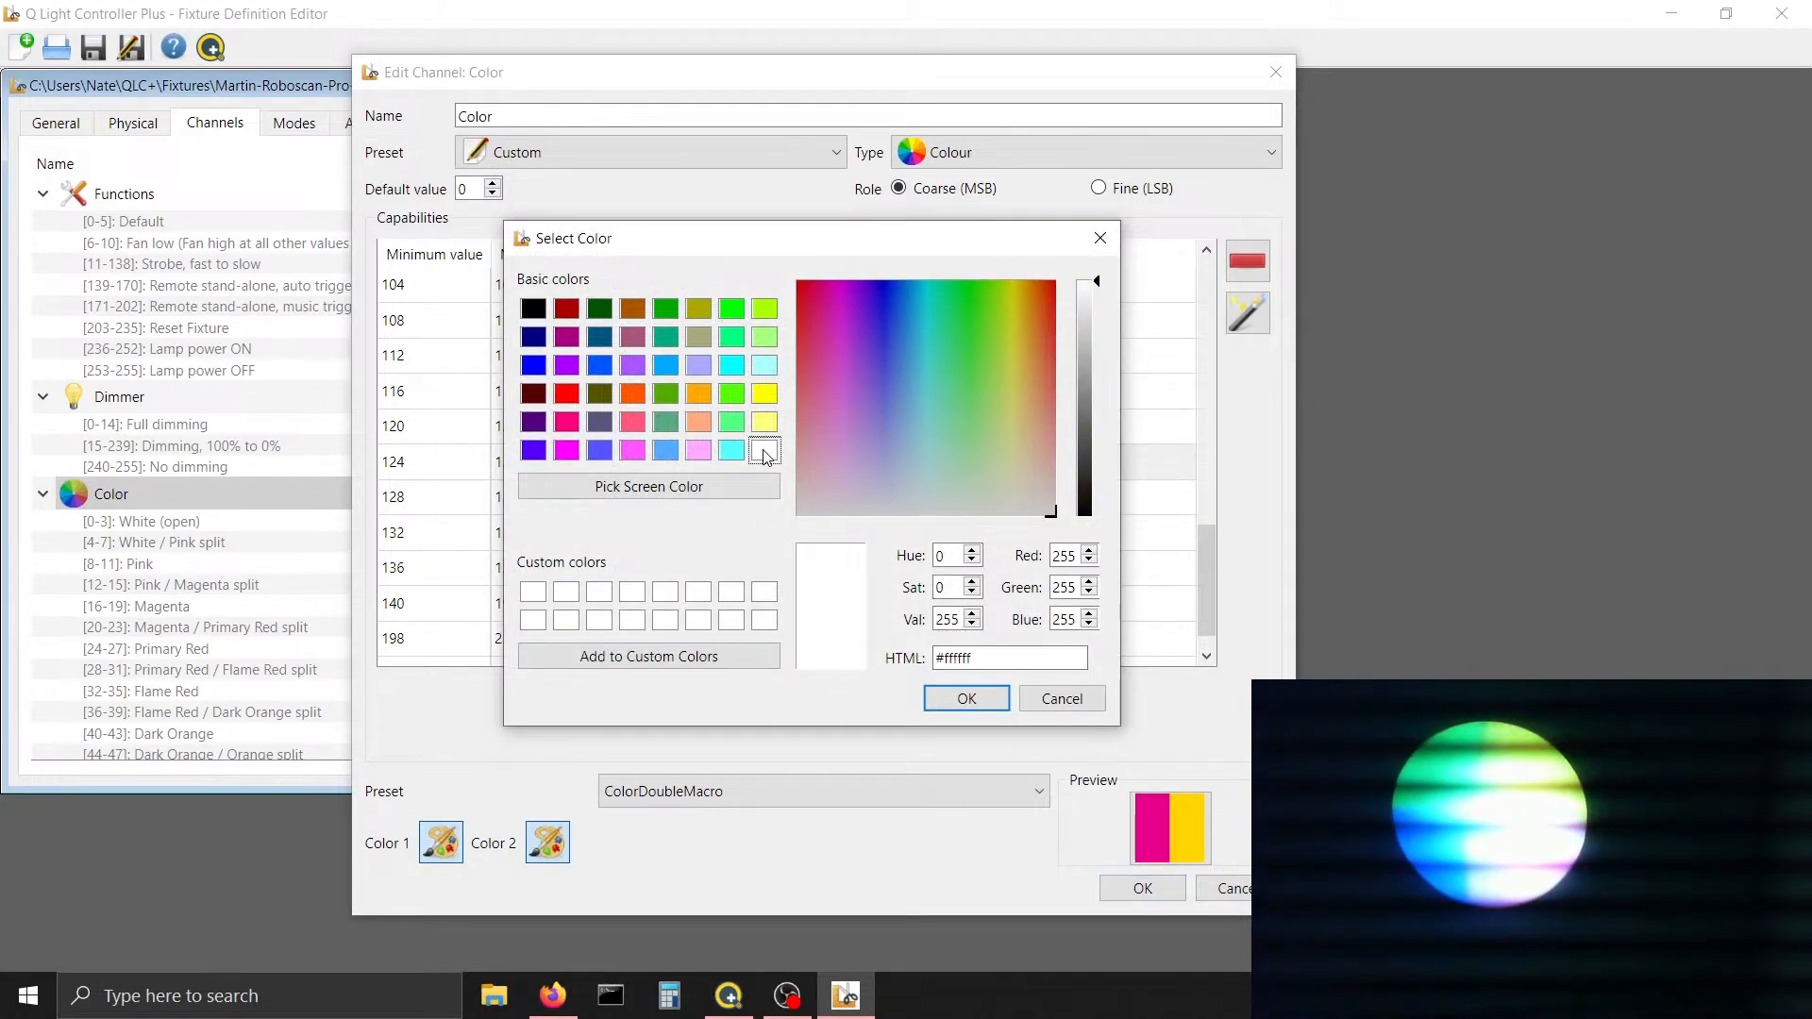
left_click(959, 698)
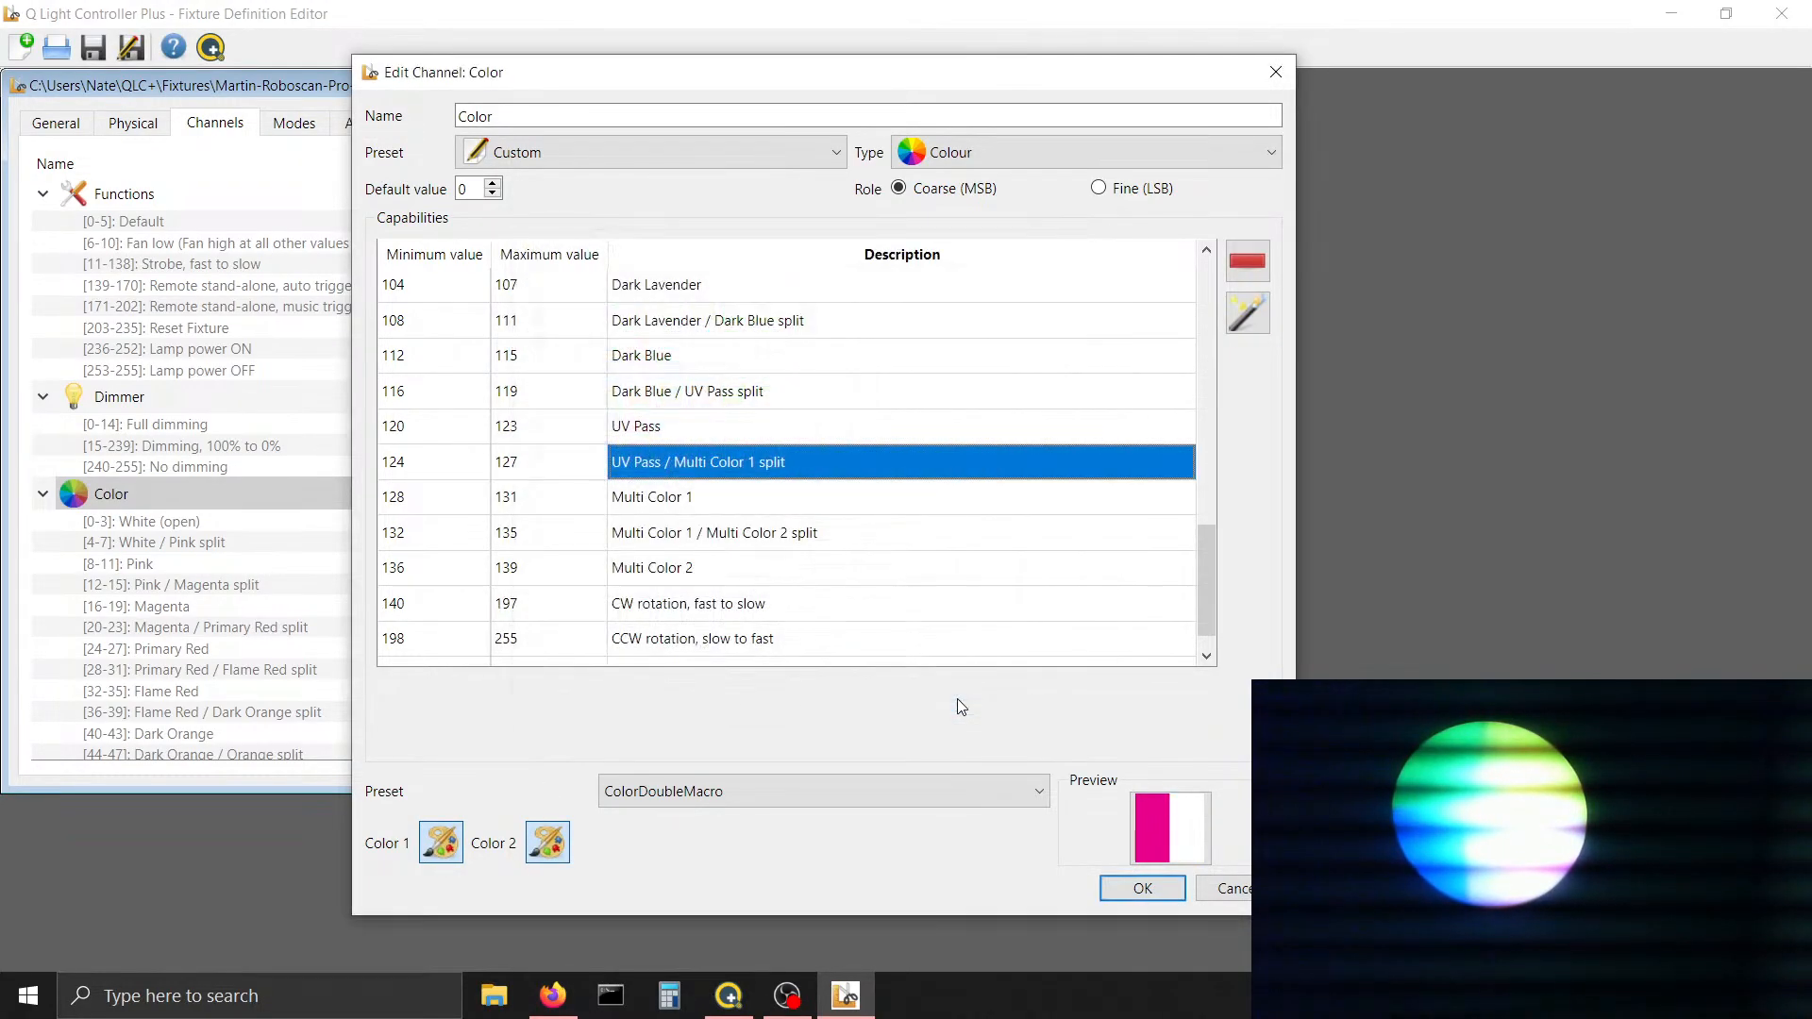
Copy the HTML colour code #4a256f from the UV Pass capability
left_click(750, 433)
left_click(441, 845)
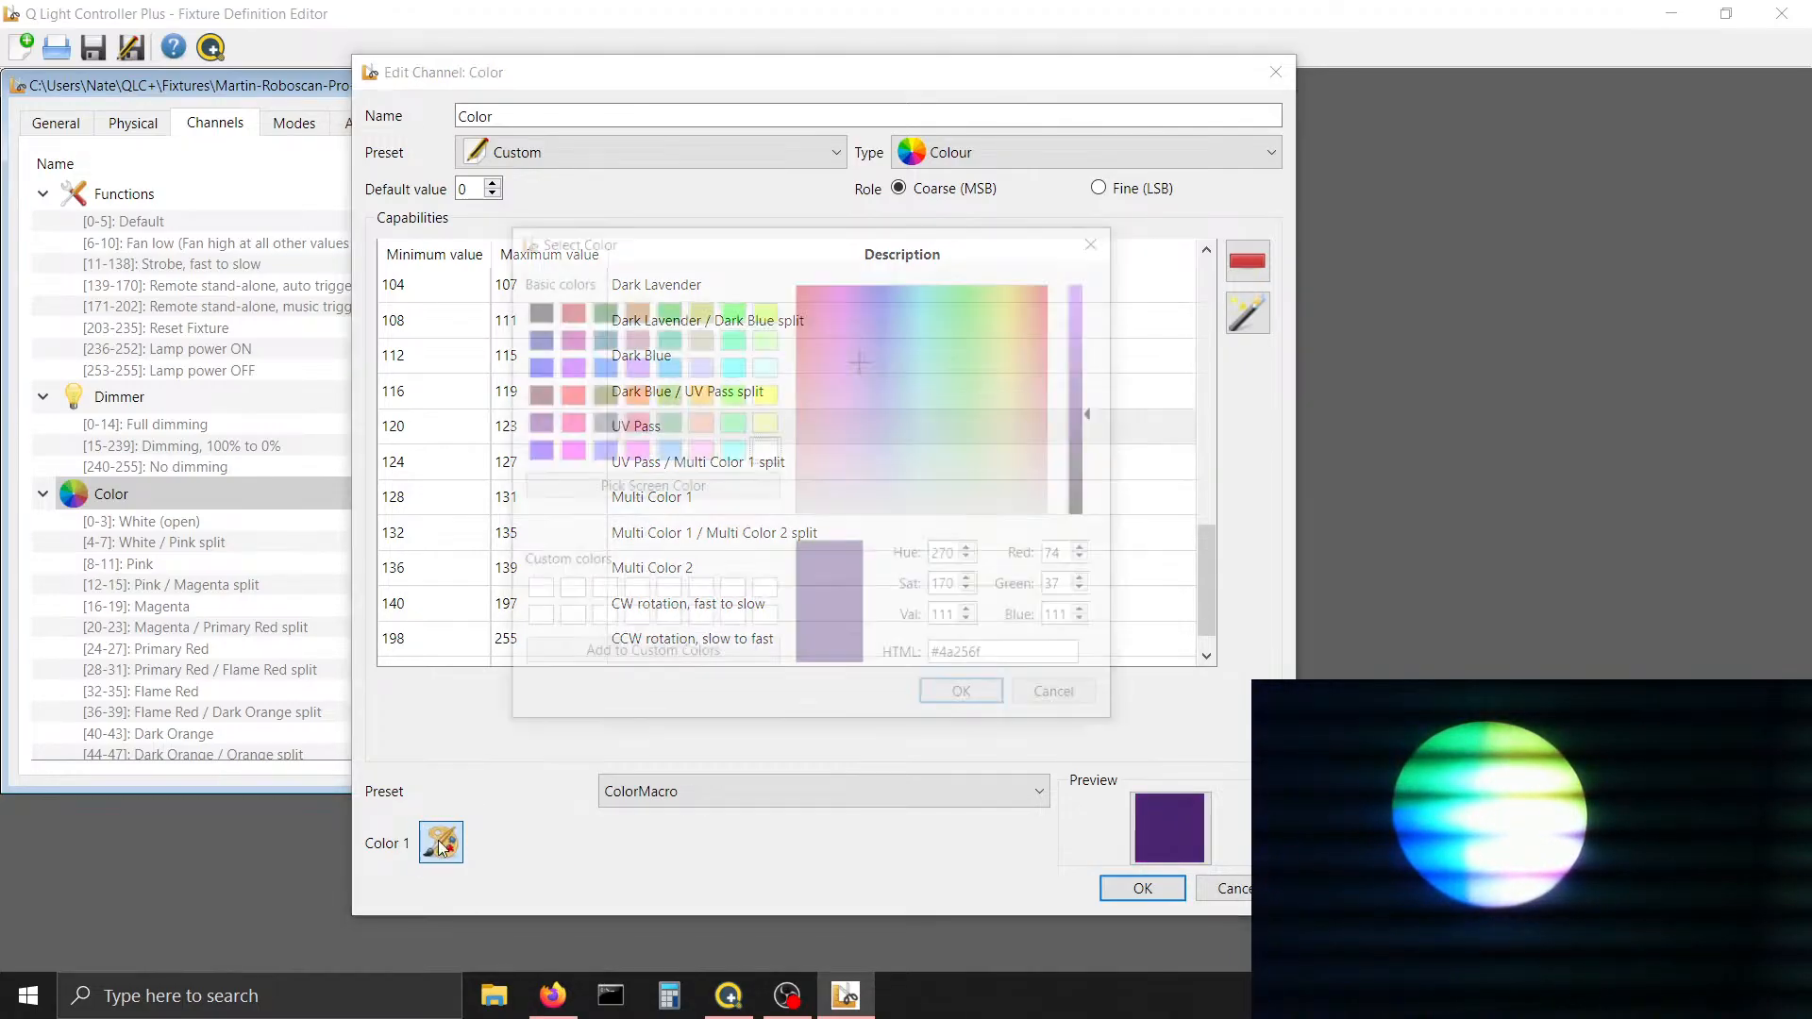
left_click_drag(996, 658, 920, 659)
key("ctrl+c")
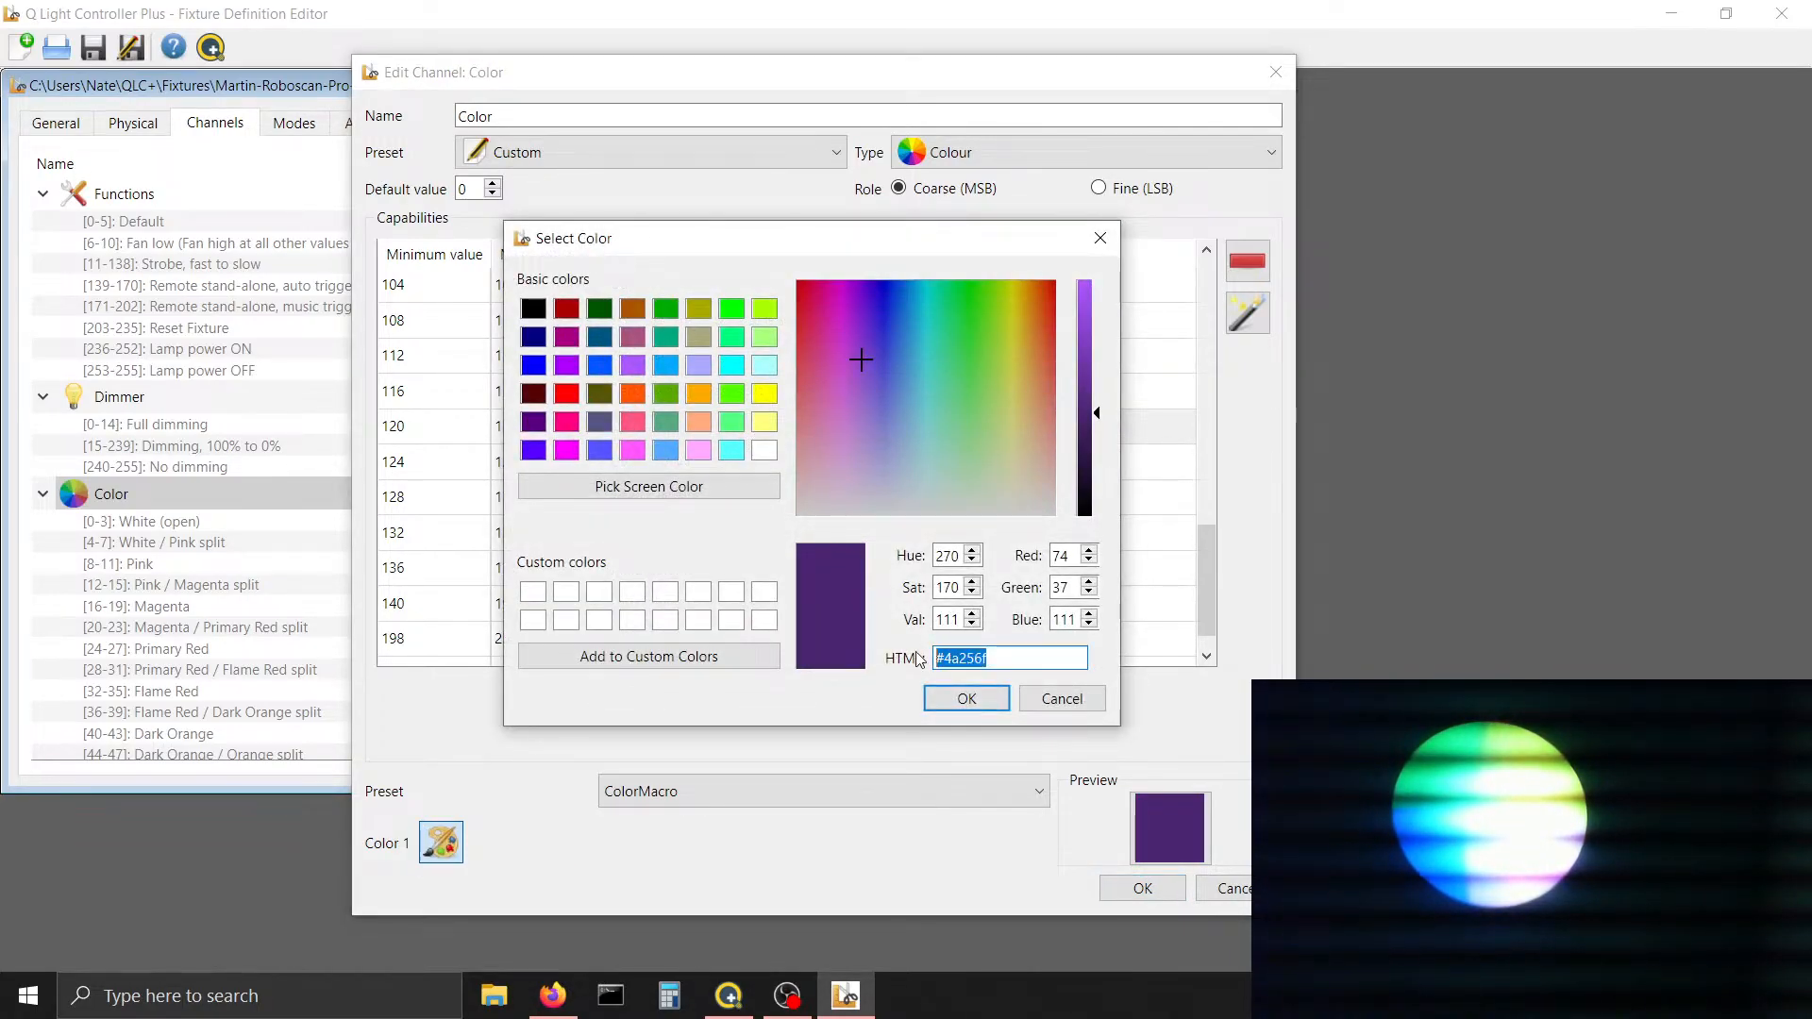
left_click(967, 699)
Set the UV Pass / Multi Color 1 split's first colour to the copied #4a256f and confirm white as its second colour
left_click(649, 462)
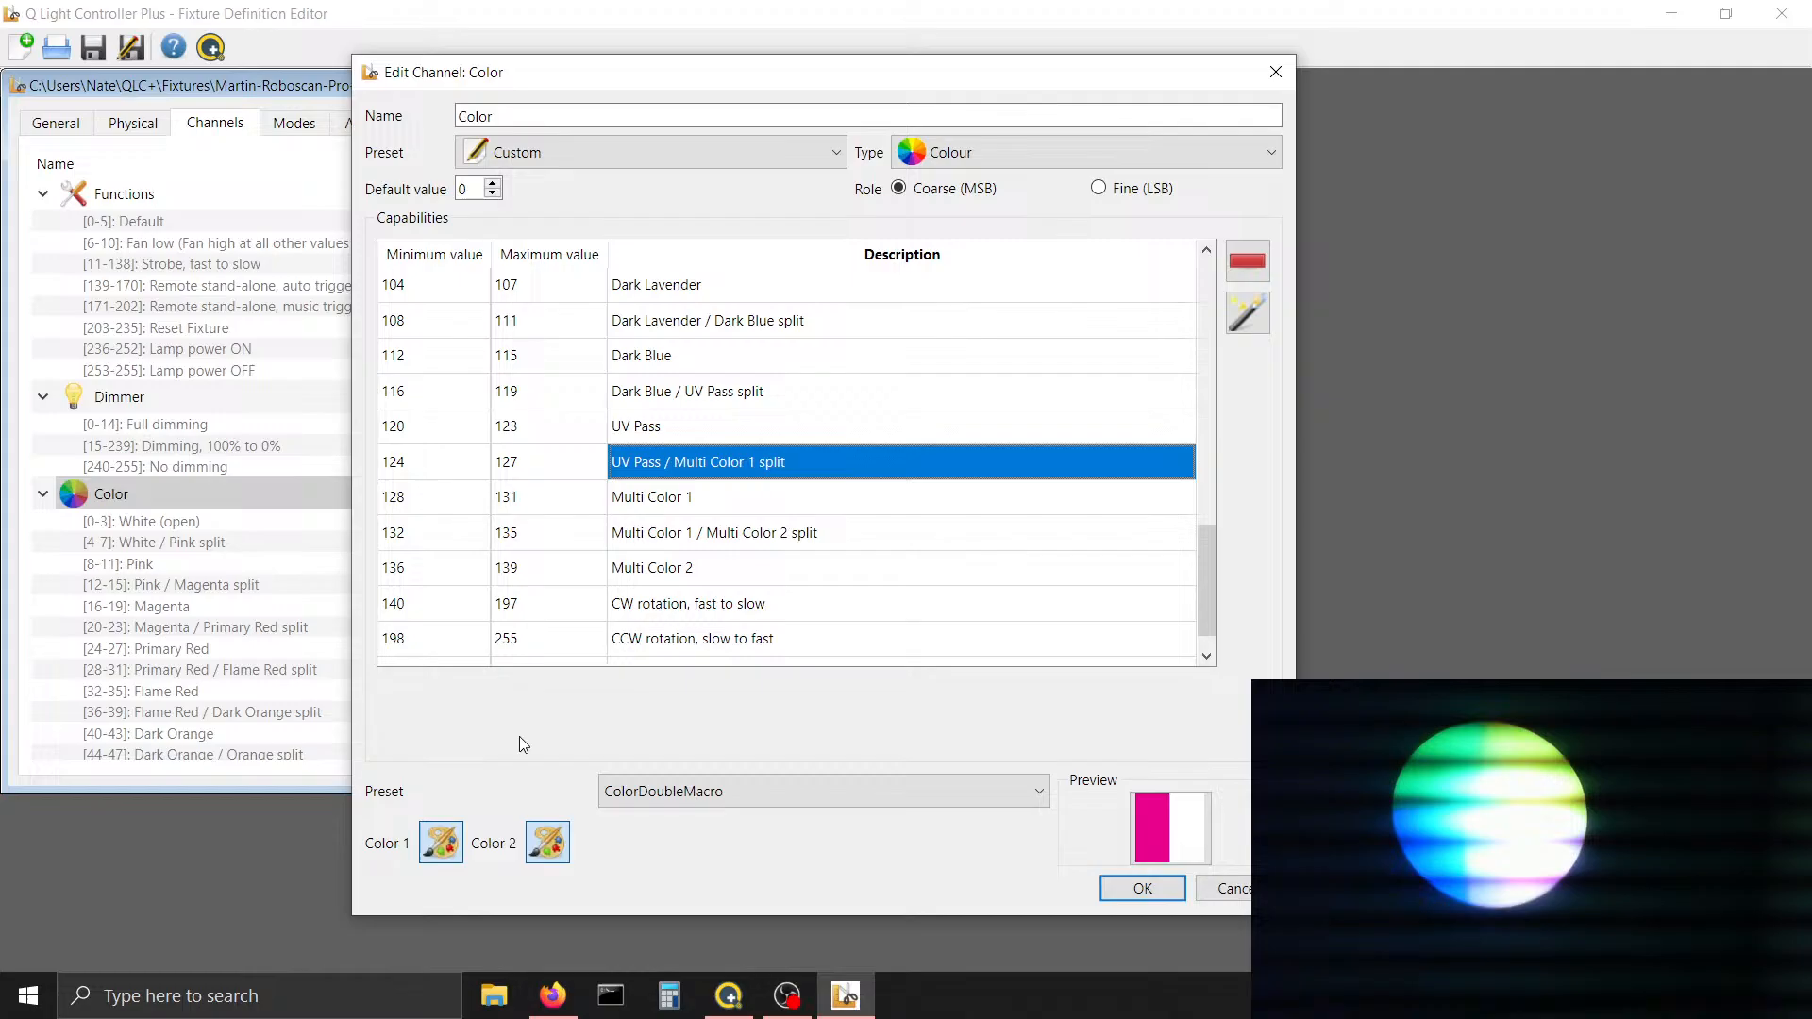
left_click(439, 844)
left_click_drag(995, 658, 932, 659)
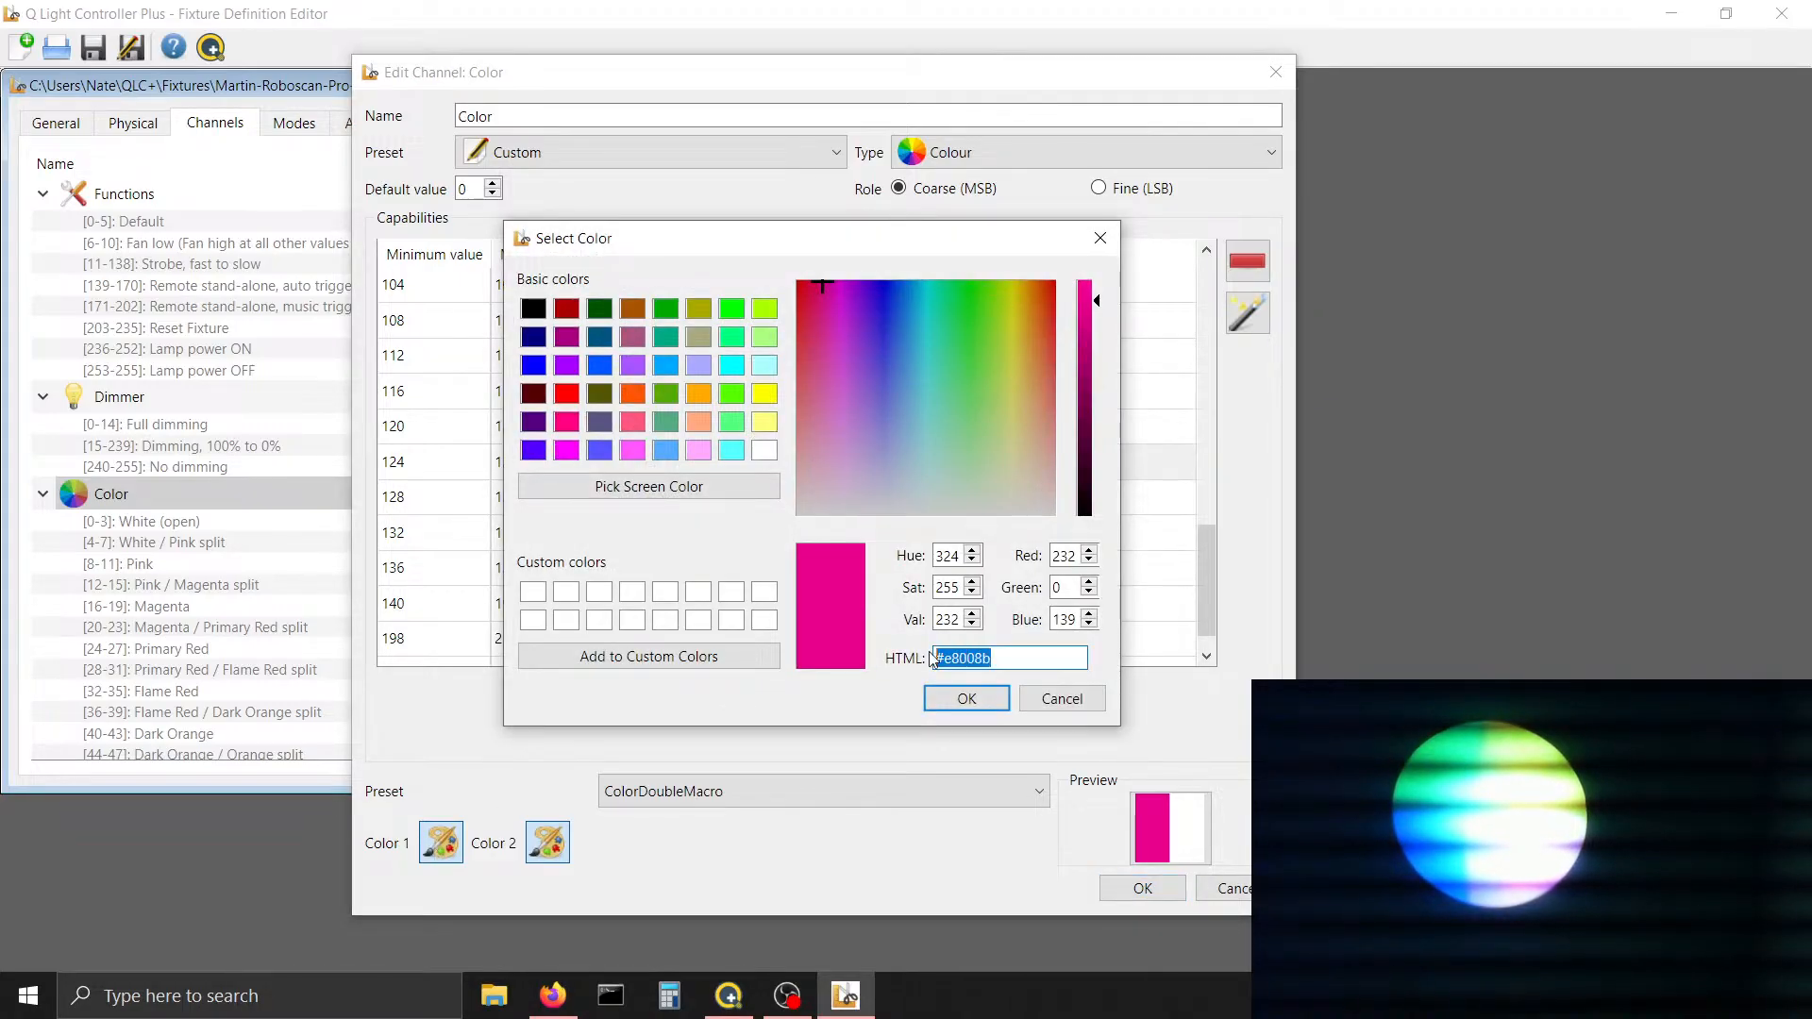
key("ctrl+v")
left_click(966, 698)
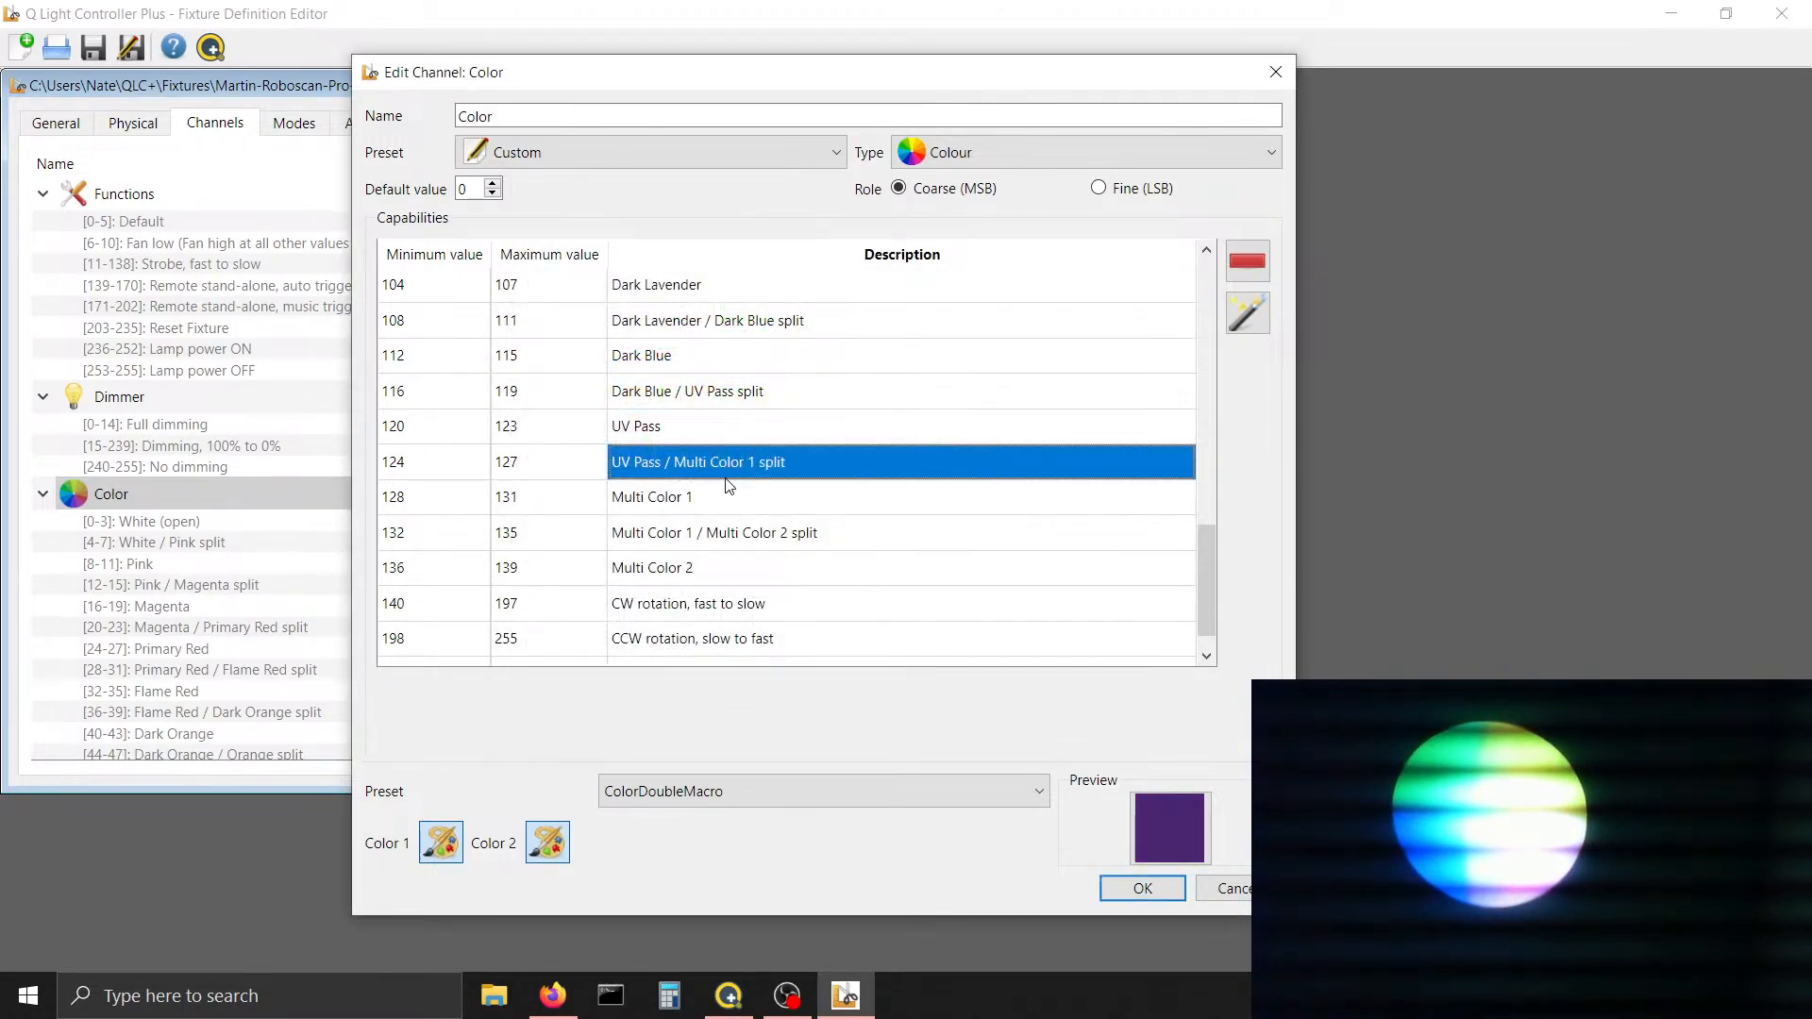
left_click(543, 838)
left_click(988, 694)
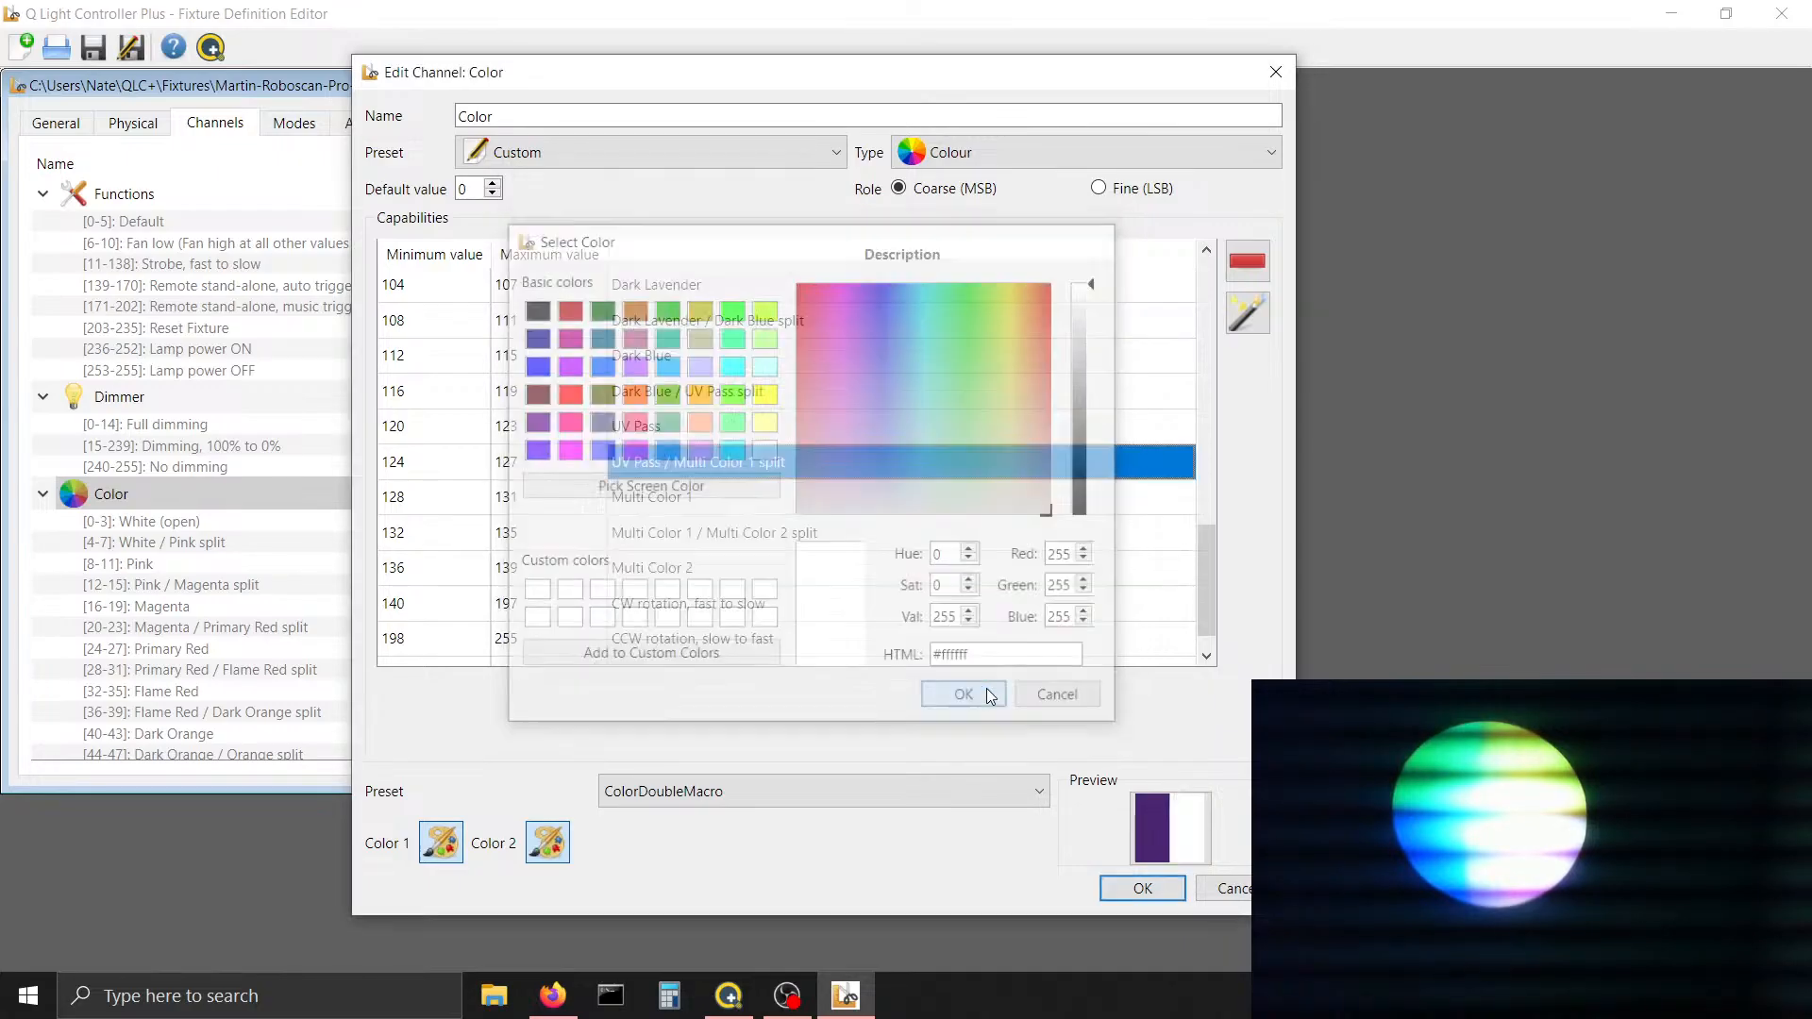
Check the remaining capabilities from Multi Color 1 onward, then accept the Color channel edits and save the fixture definition
left_click(865, 510)
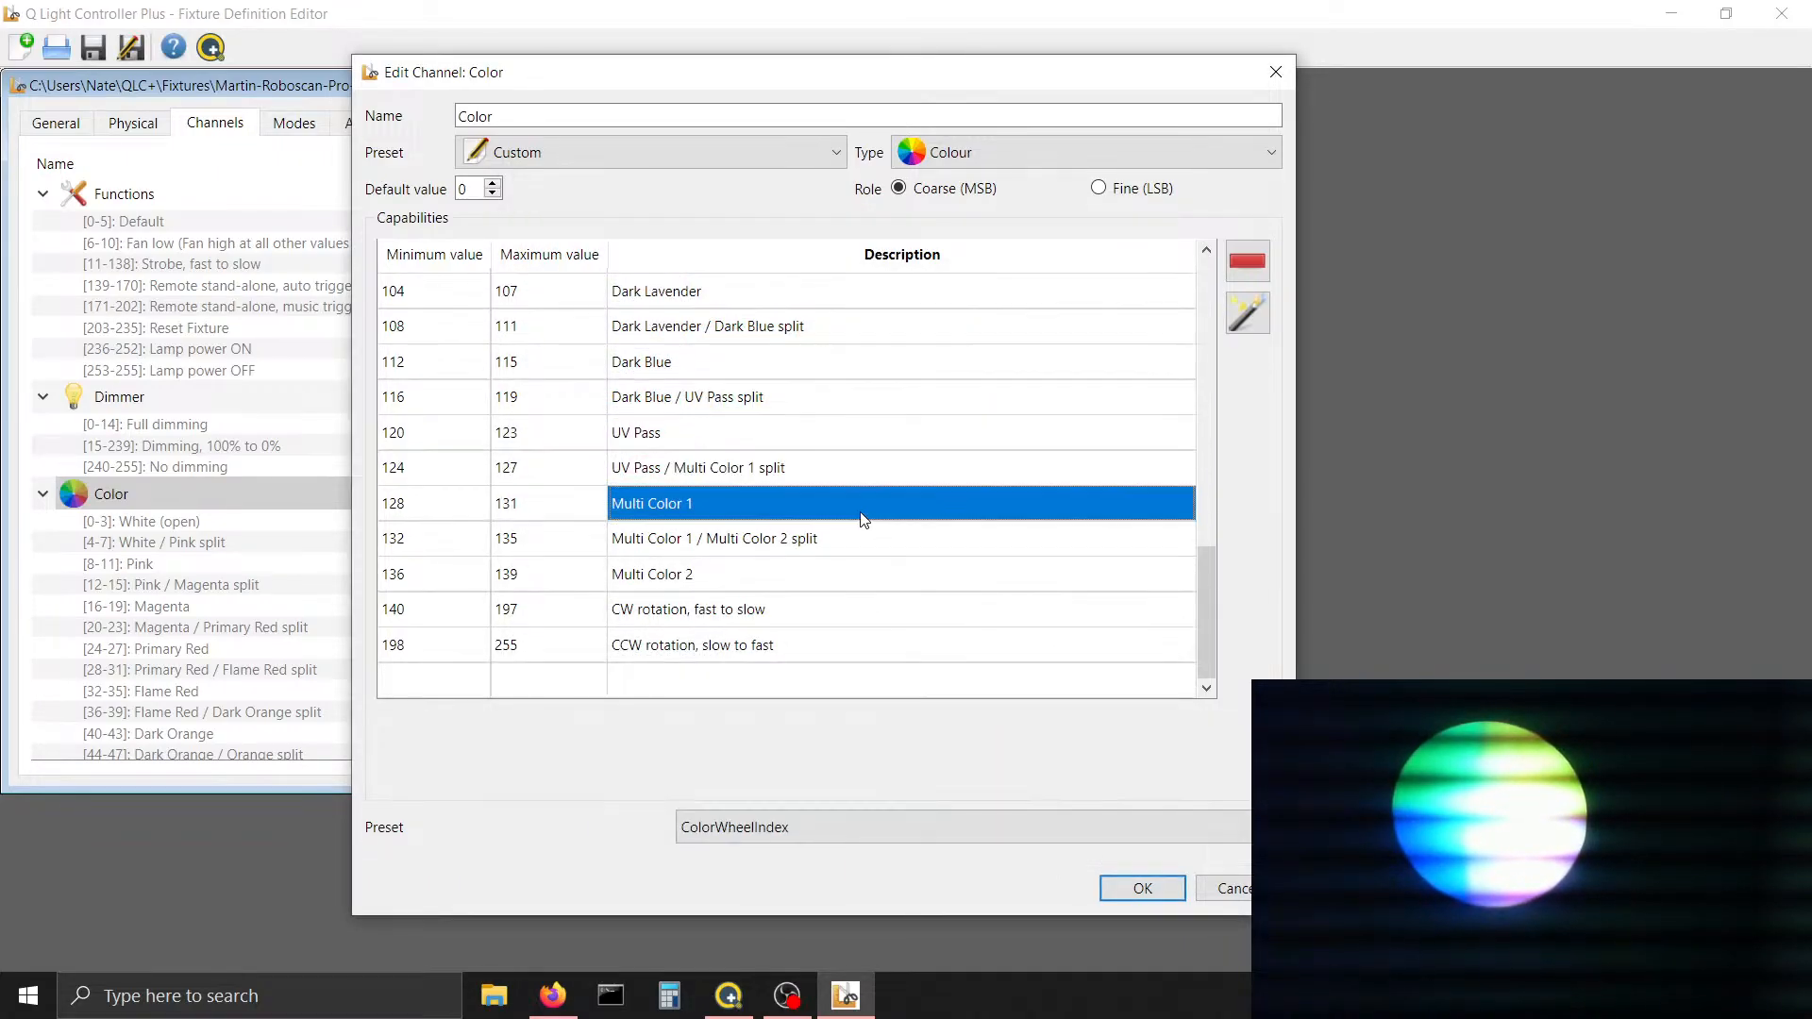
key("Down")
key("Down")
key("Down")
key("Down")
key("Down")
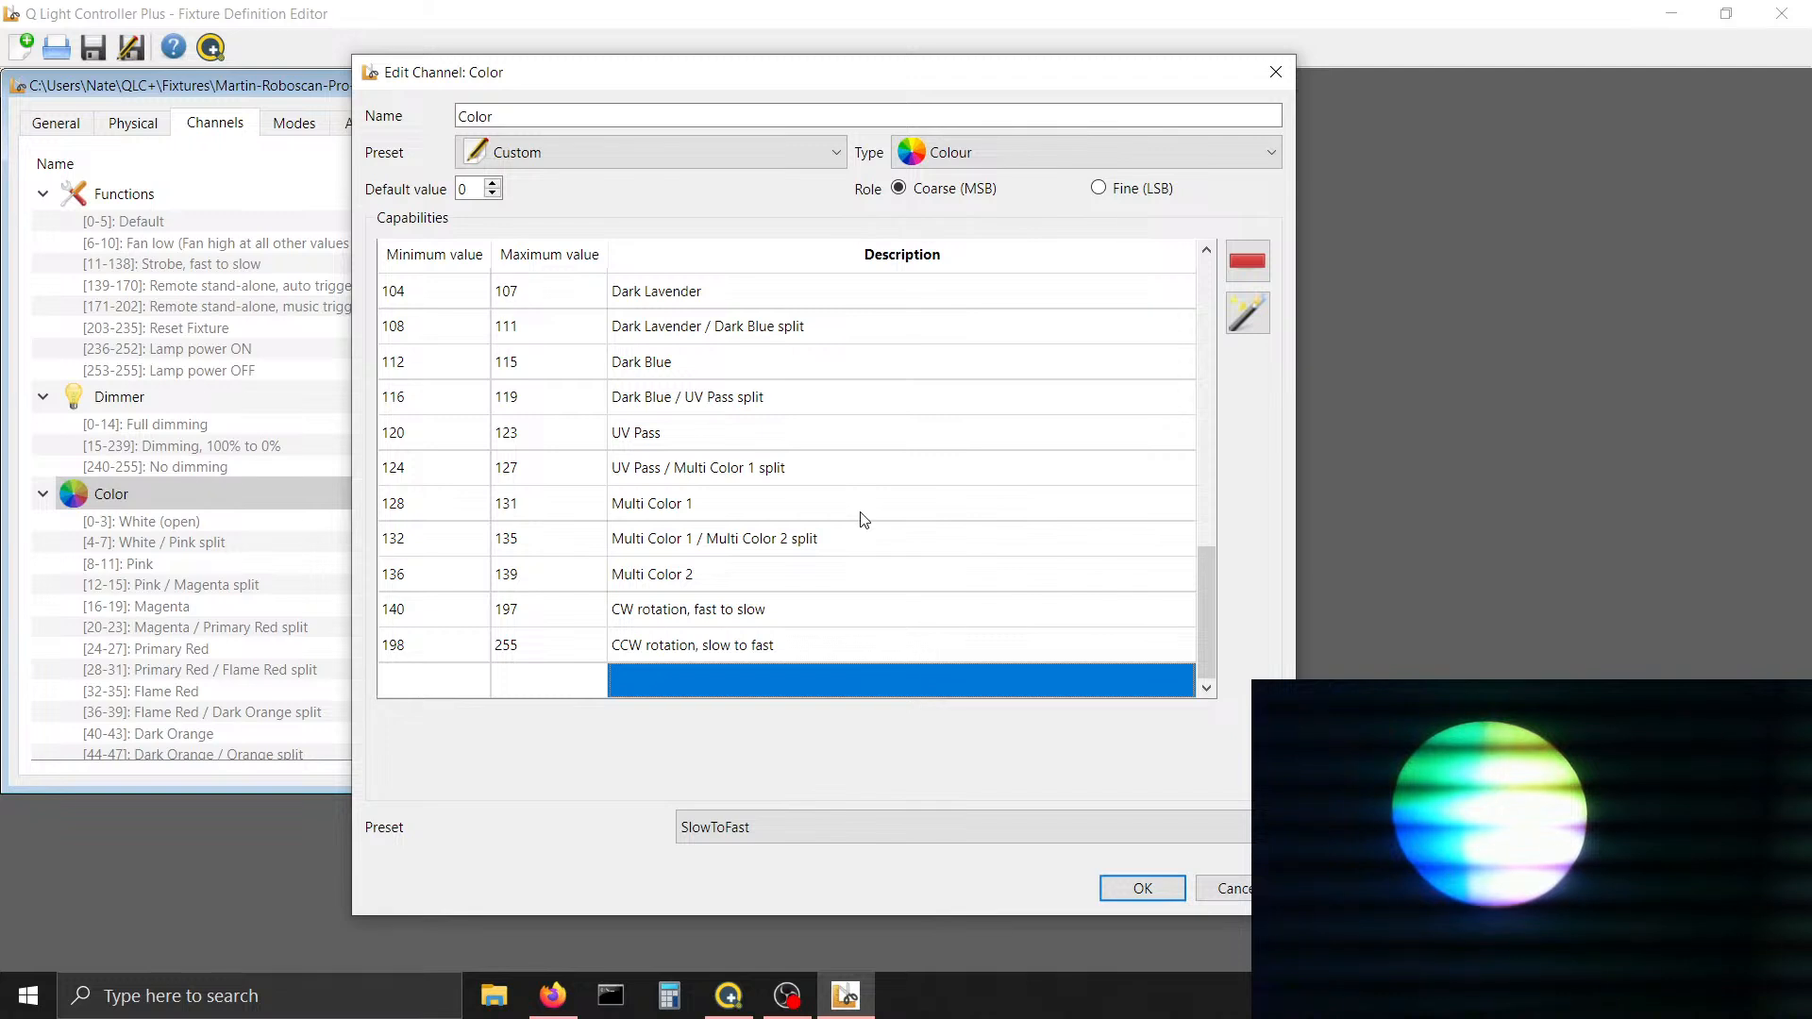
left_click(1140, 888)
left_click(92, 47)
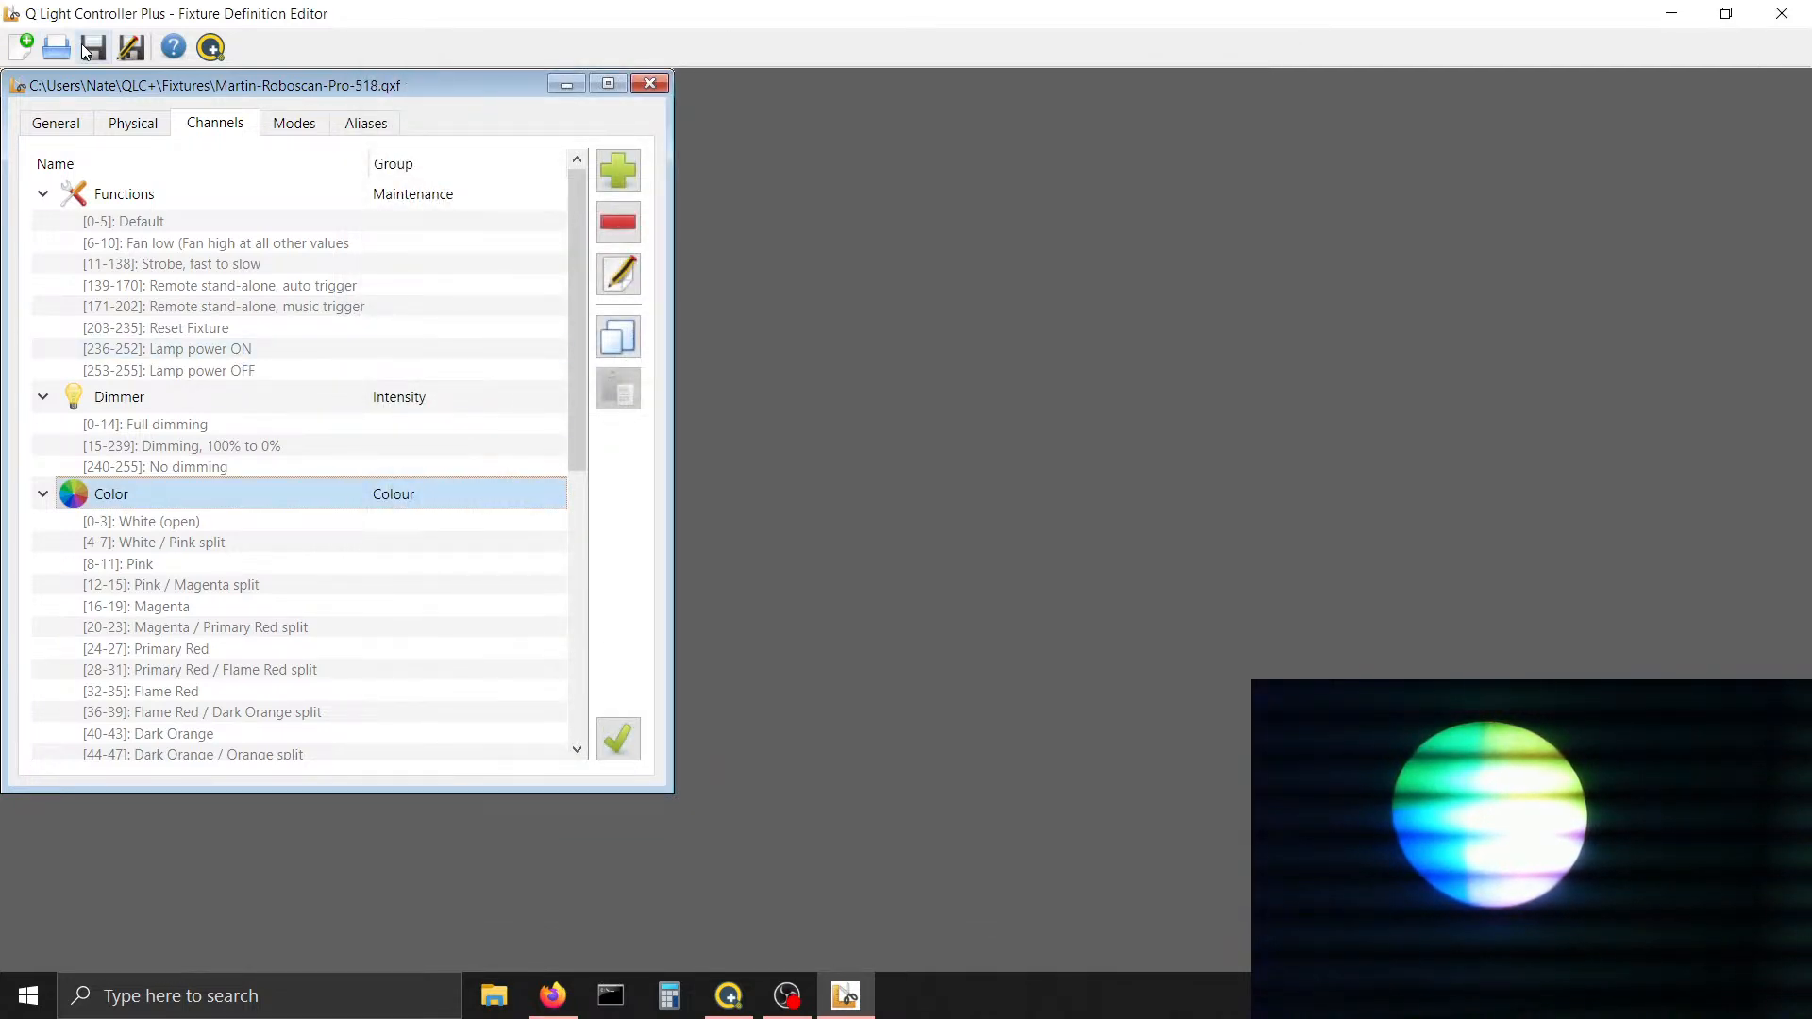
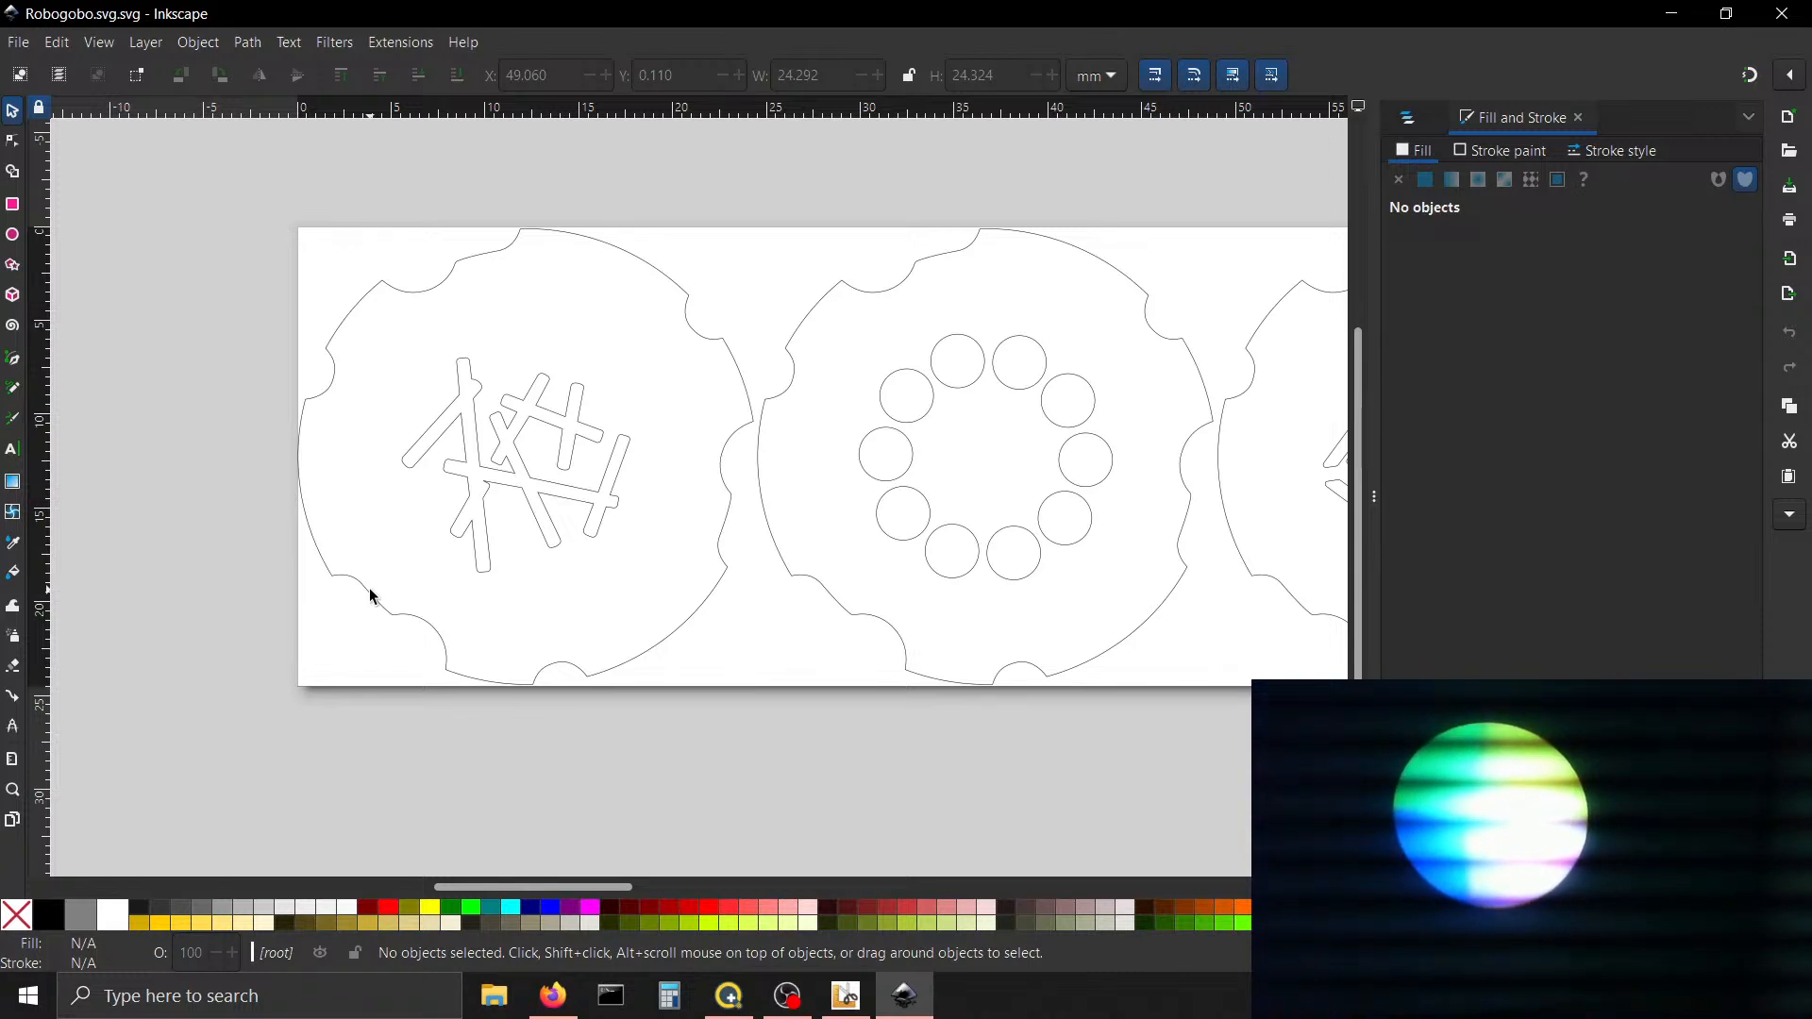
Look through the gobo paths in the object list and identify which drawing the Outter Ring Formed path belongs to
left_click(12, 140)
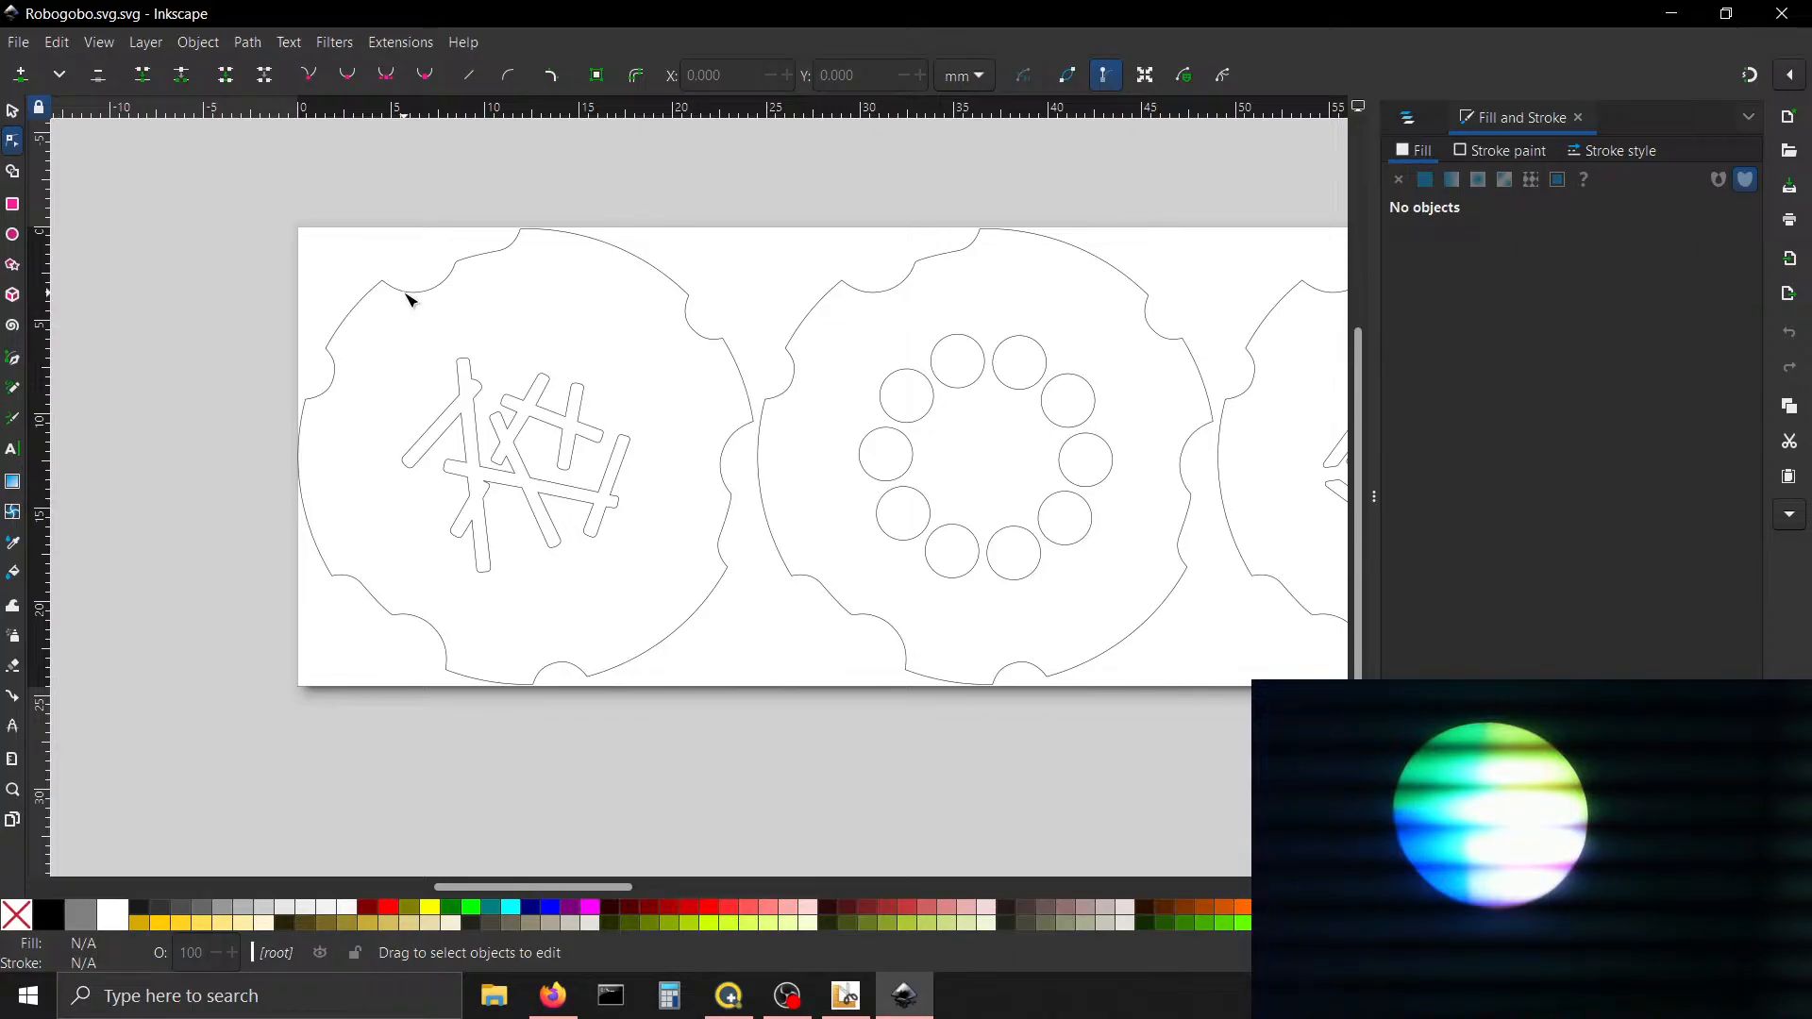
left_click(14, 110)
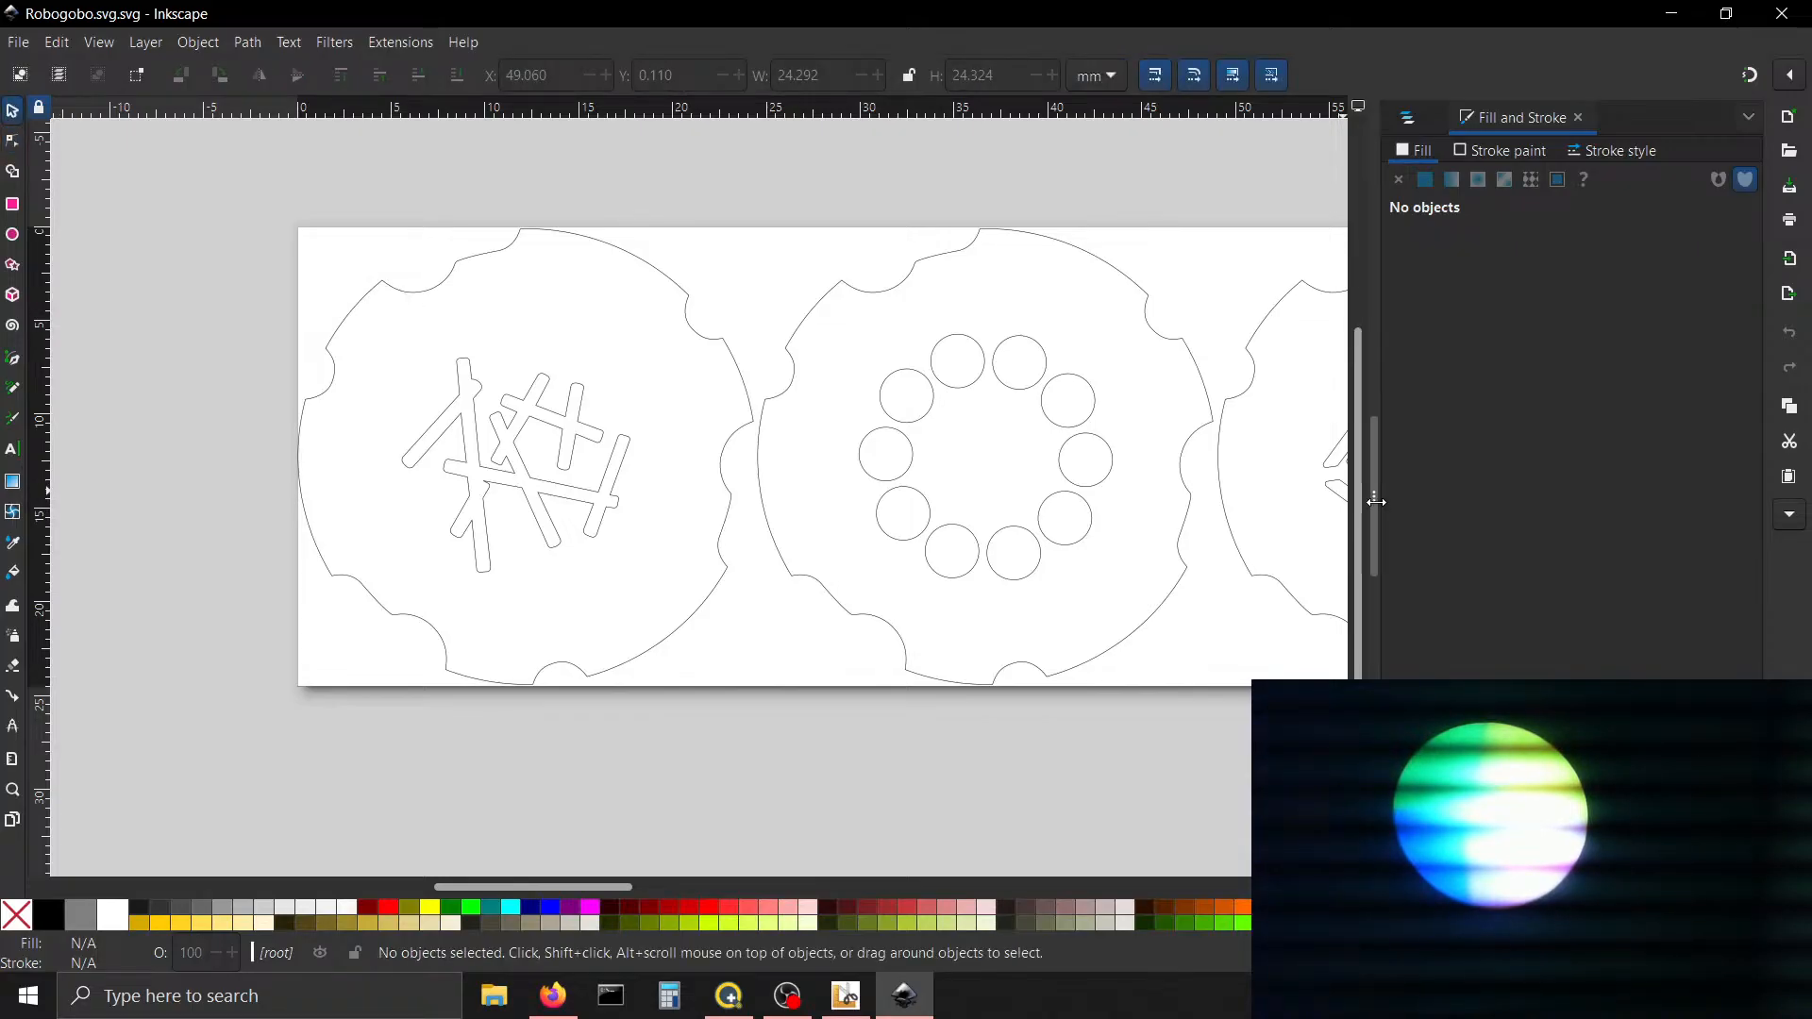
left_click(1408, 116)
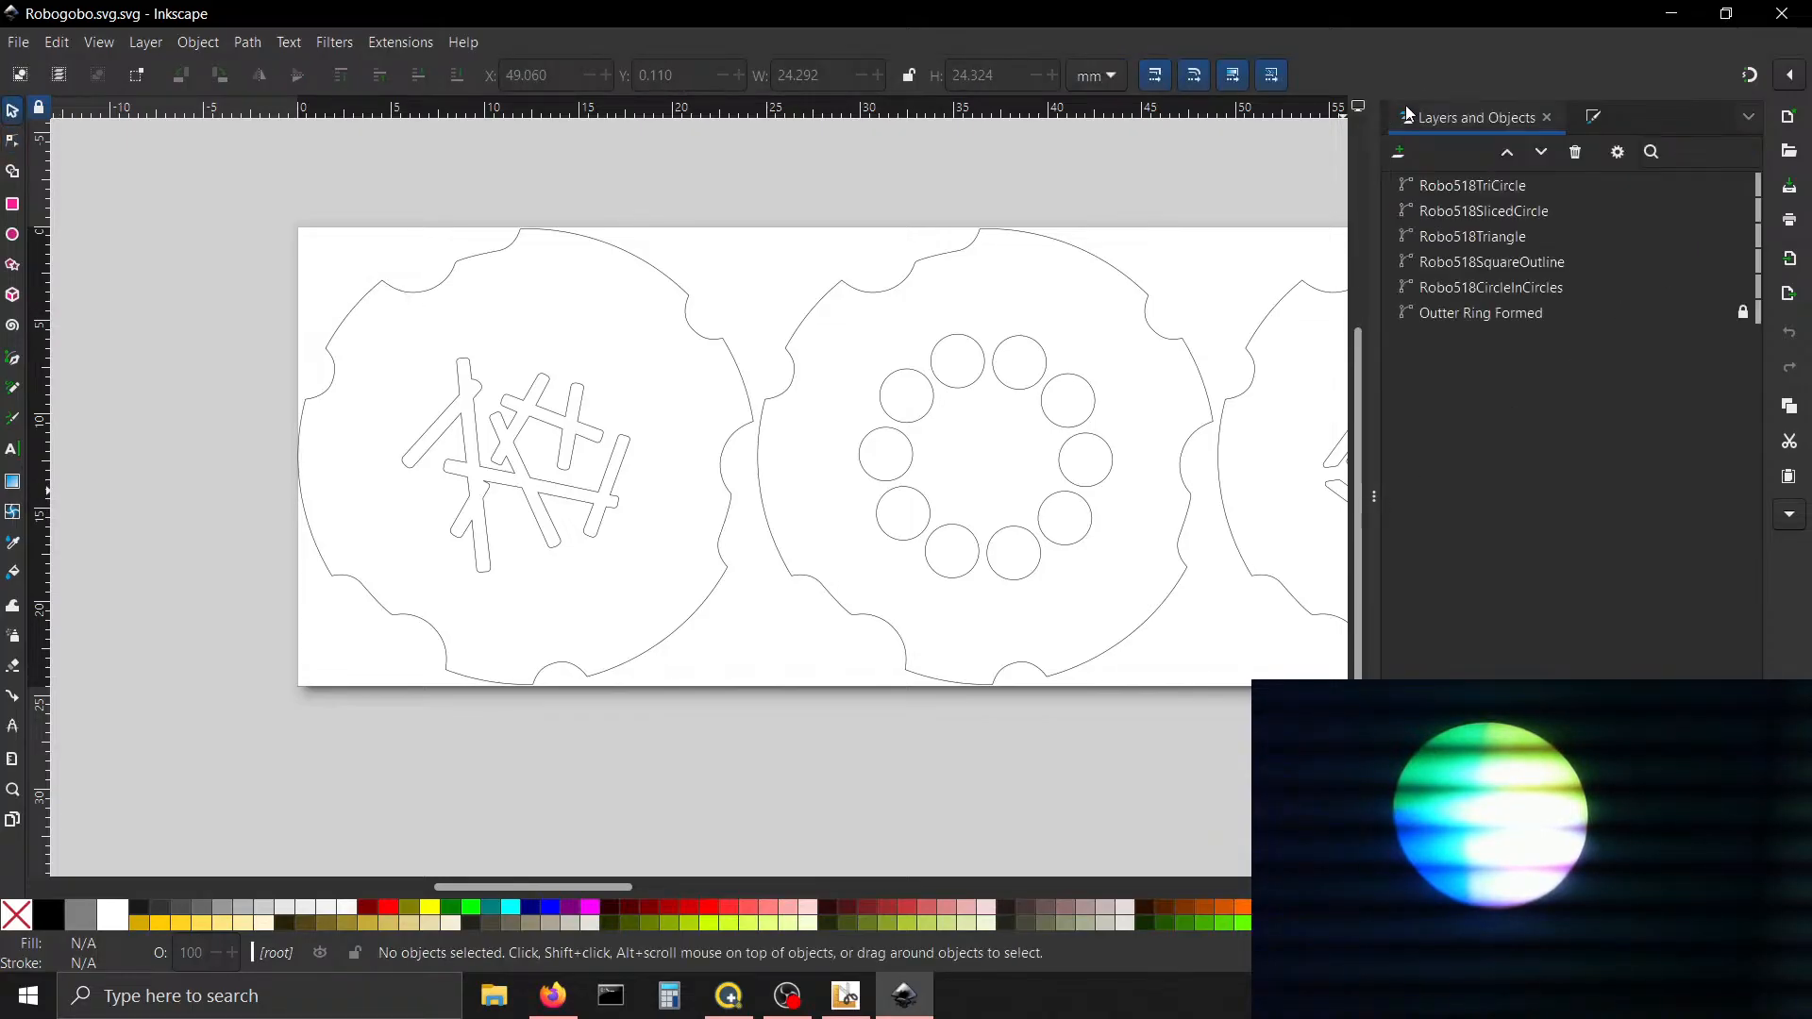
left_click(1530, 184)
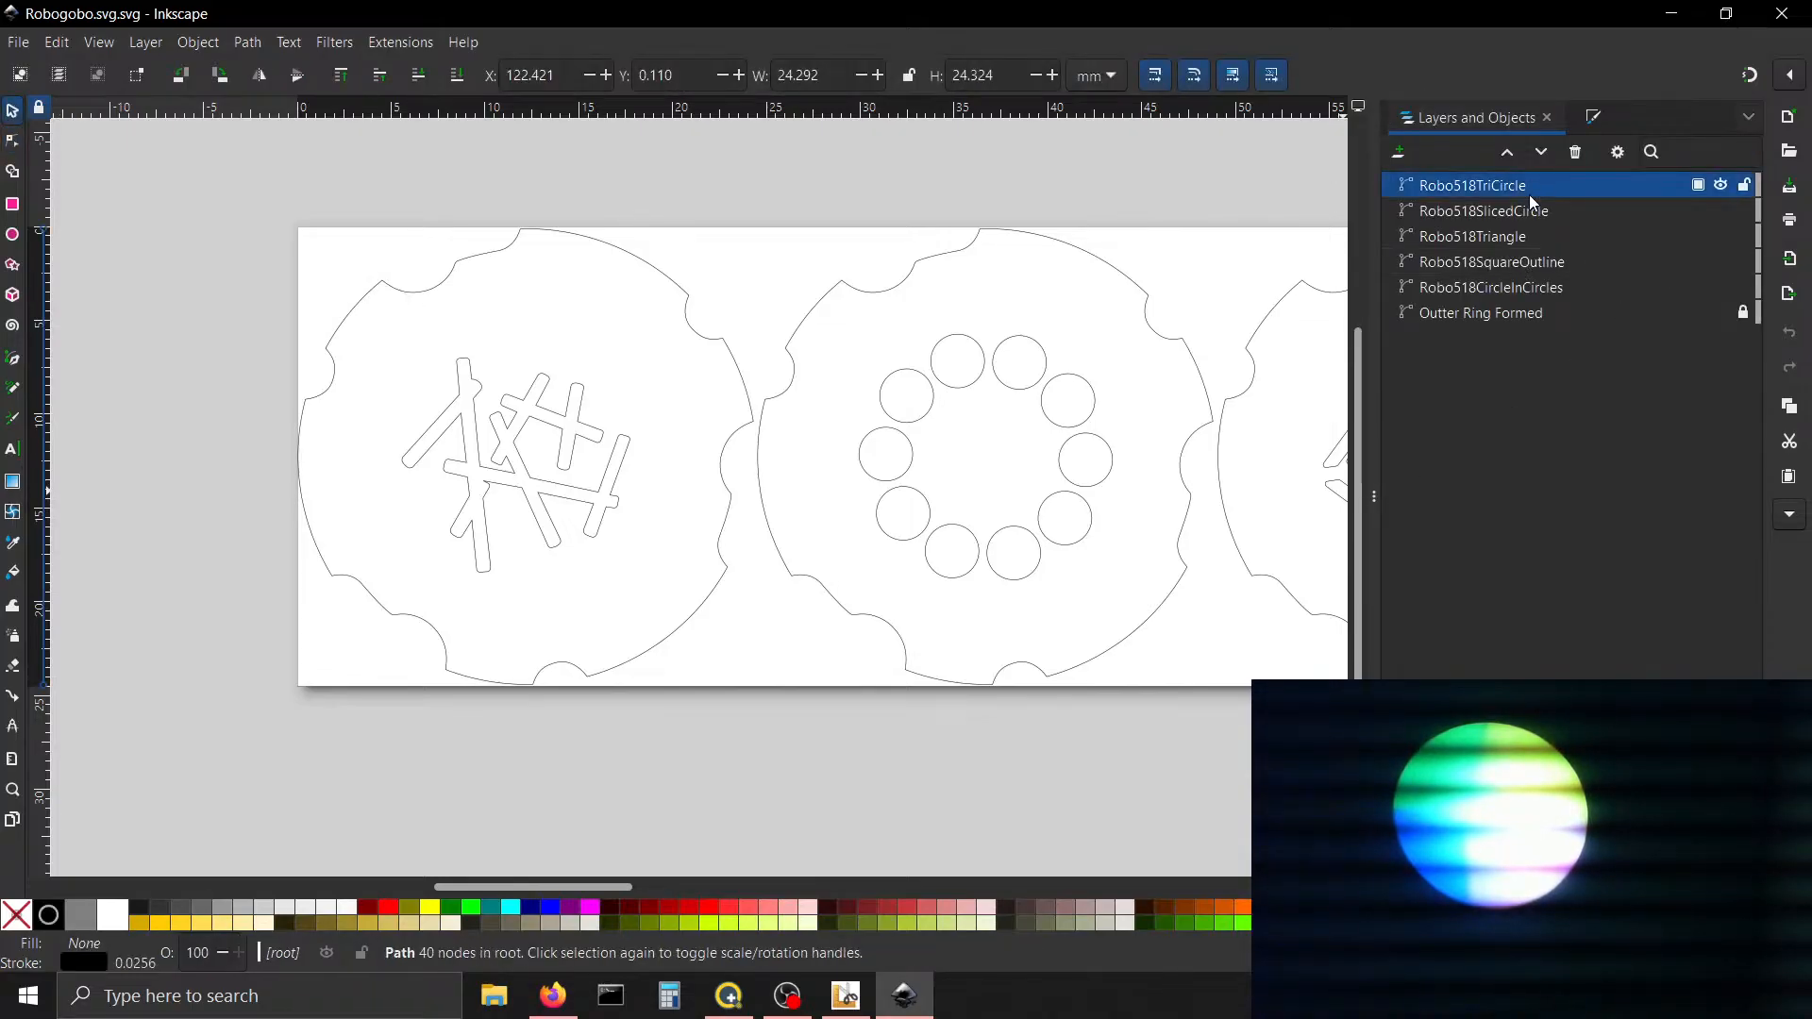
left_click(1518, 285)
left_click(1521, 263)
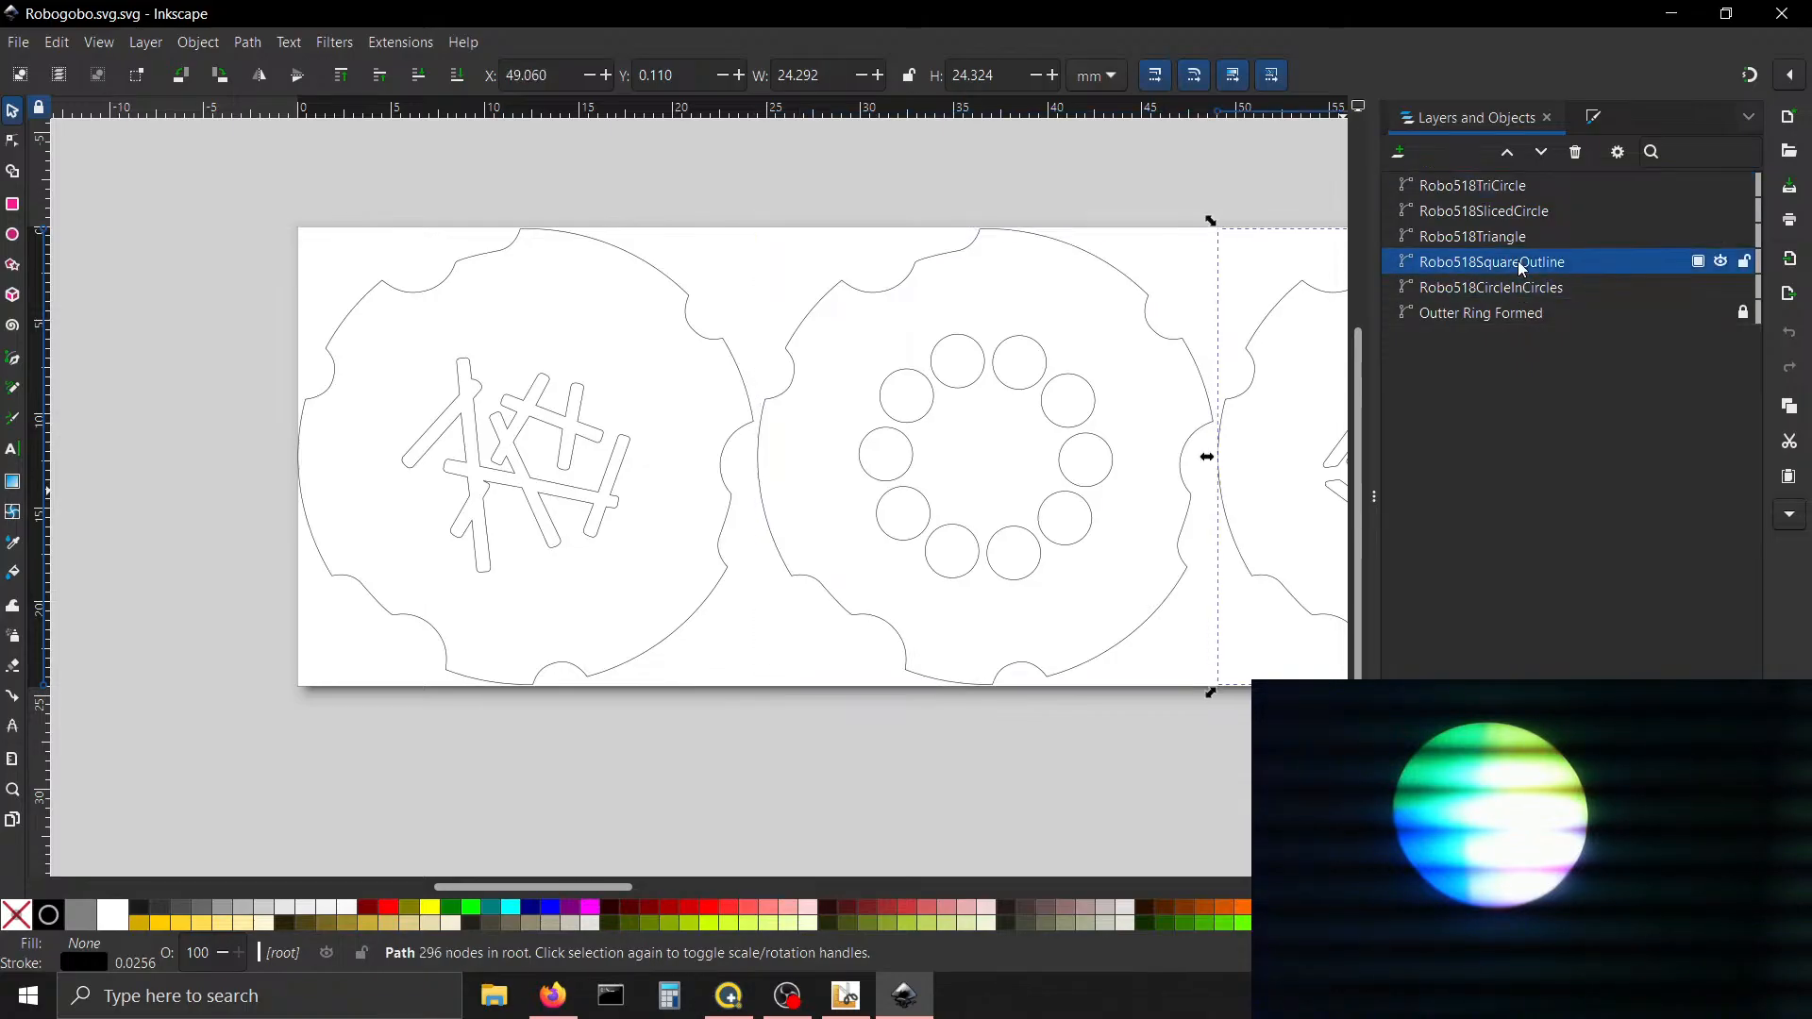
left_click(1513, 238)
left_click(1512, 183)
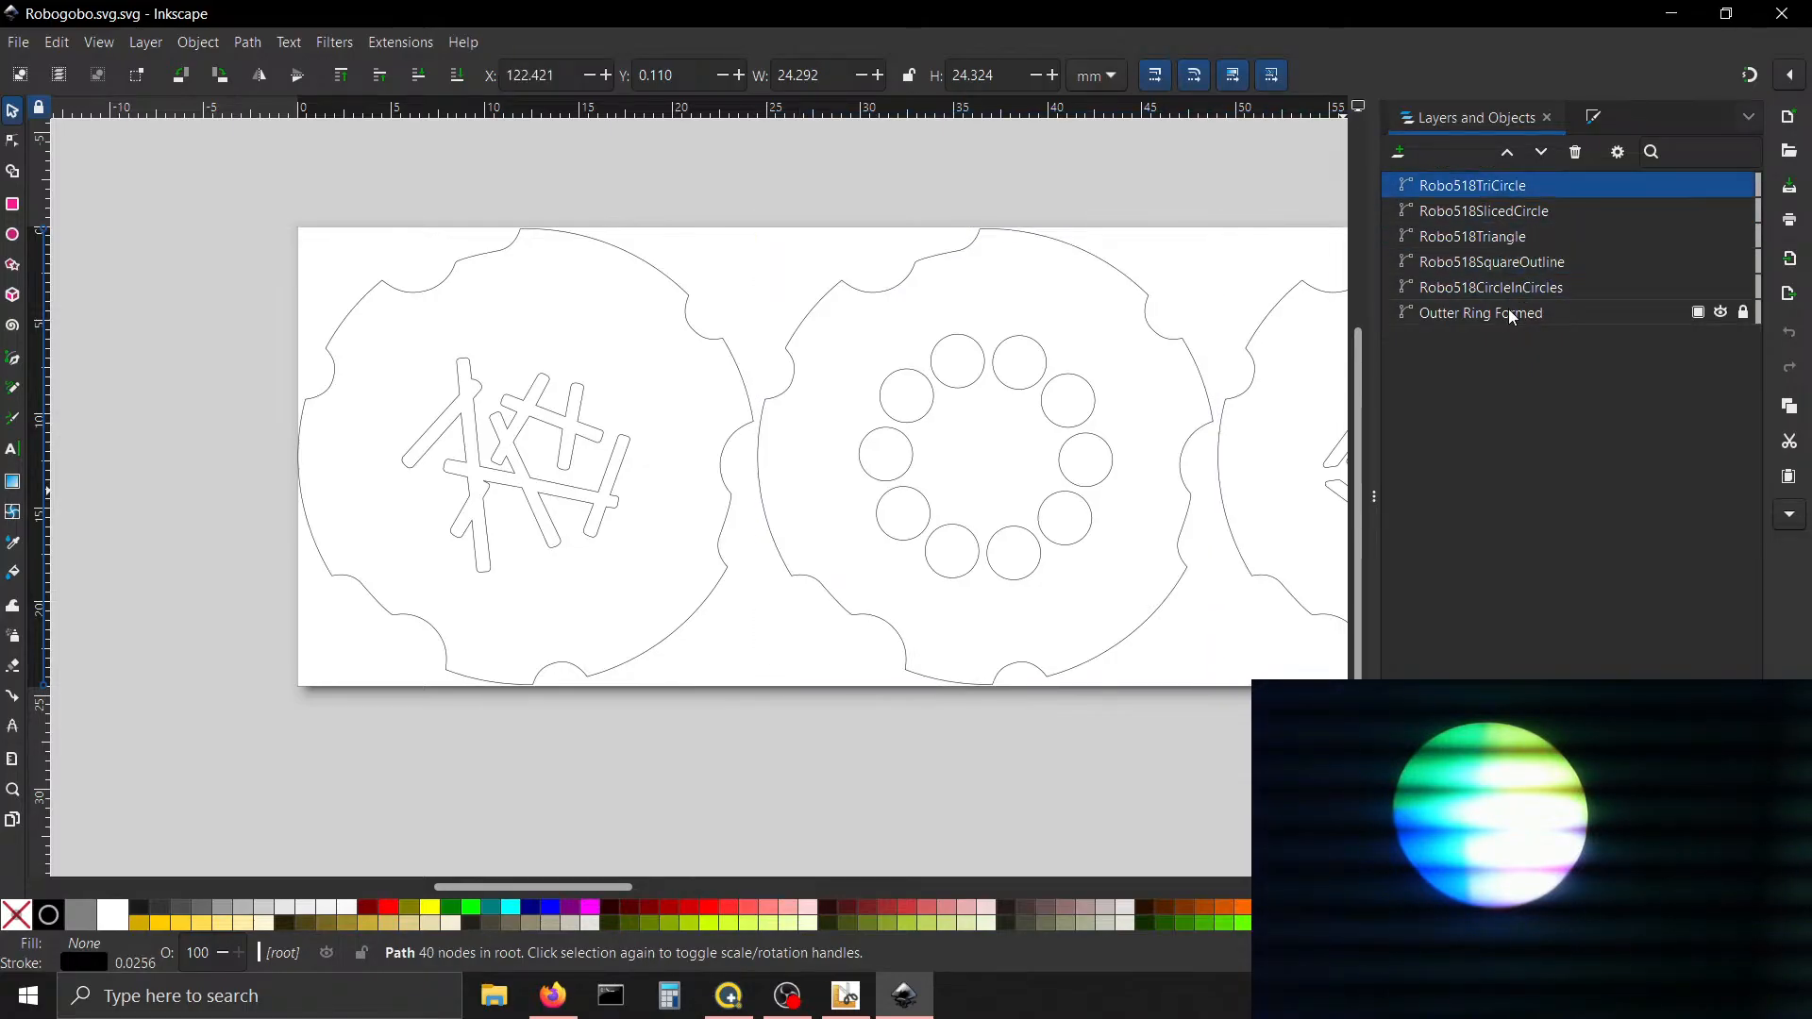
left_click(1509, 313)
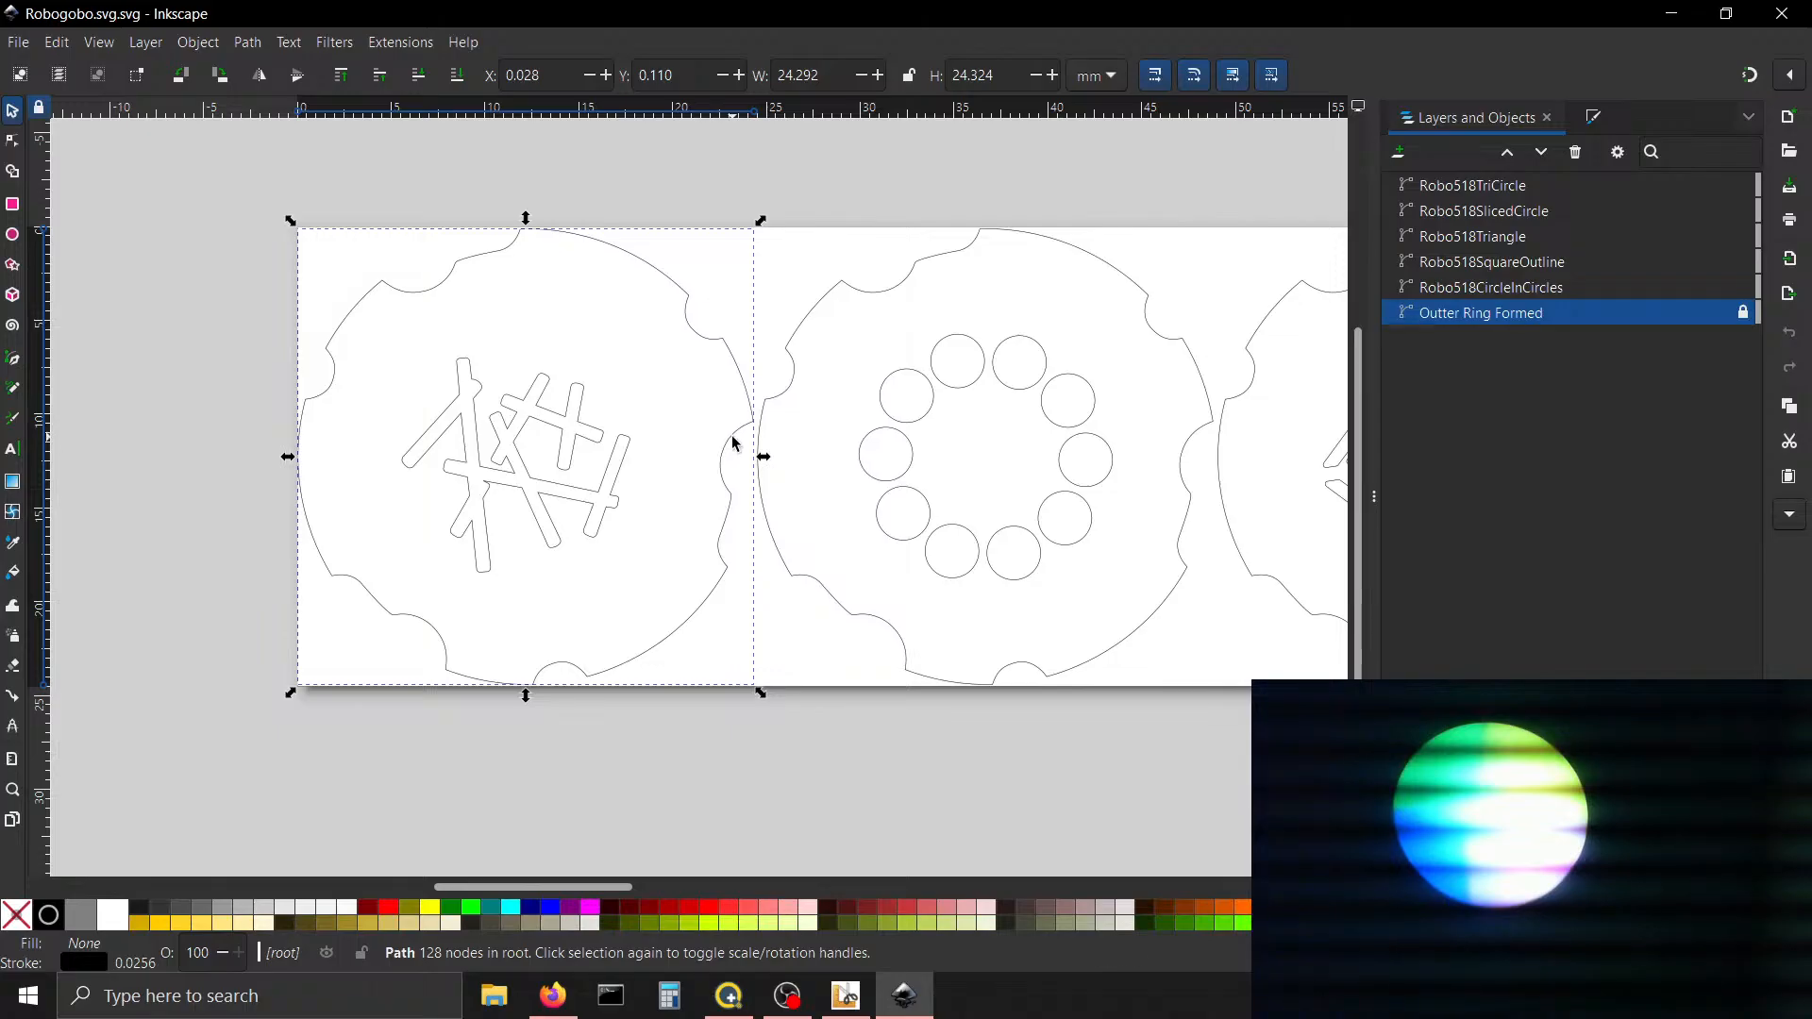
left_click(733, 440)
Bucket-fill the first gobo disc around its crossed-bar cutout with dark grey
left_click(1515, 309)
left_click(12, 575)
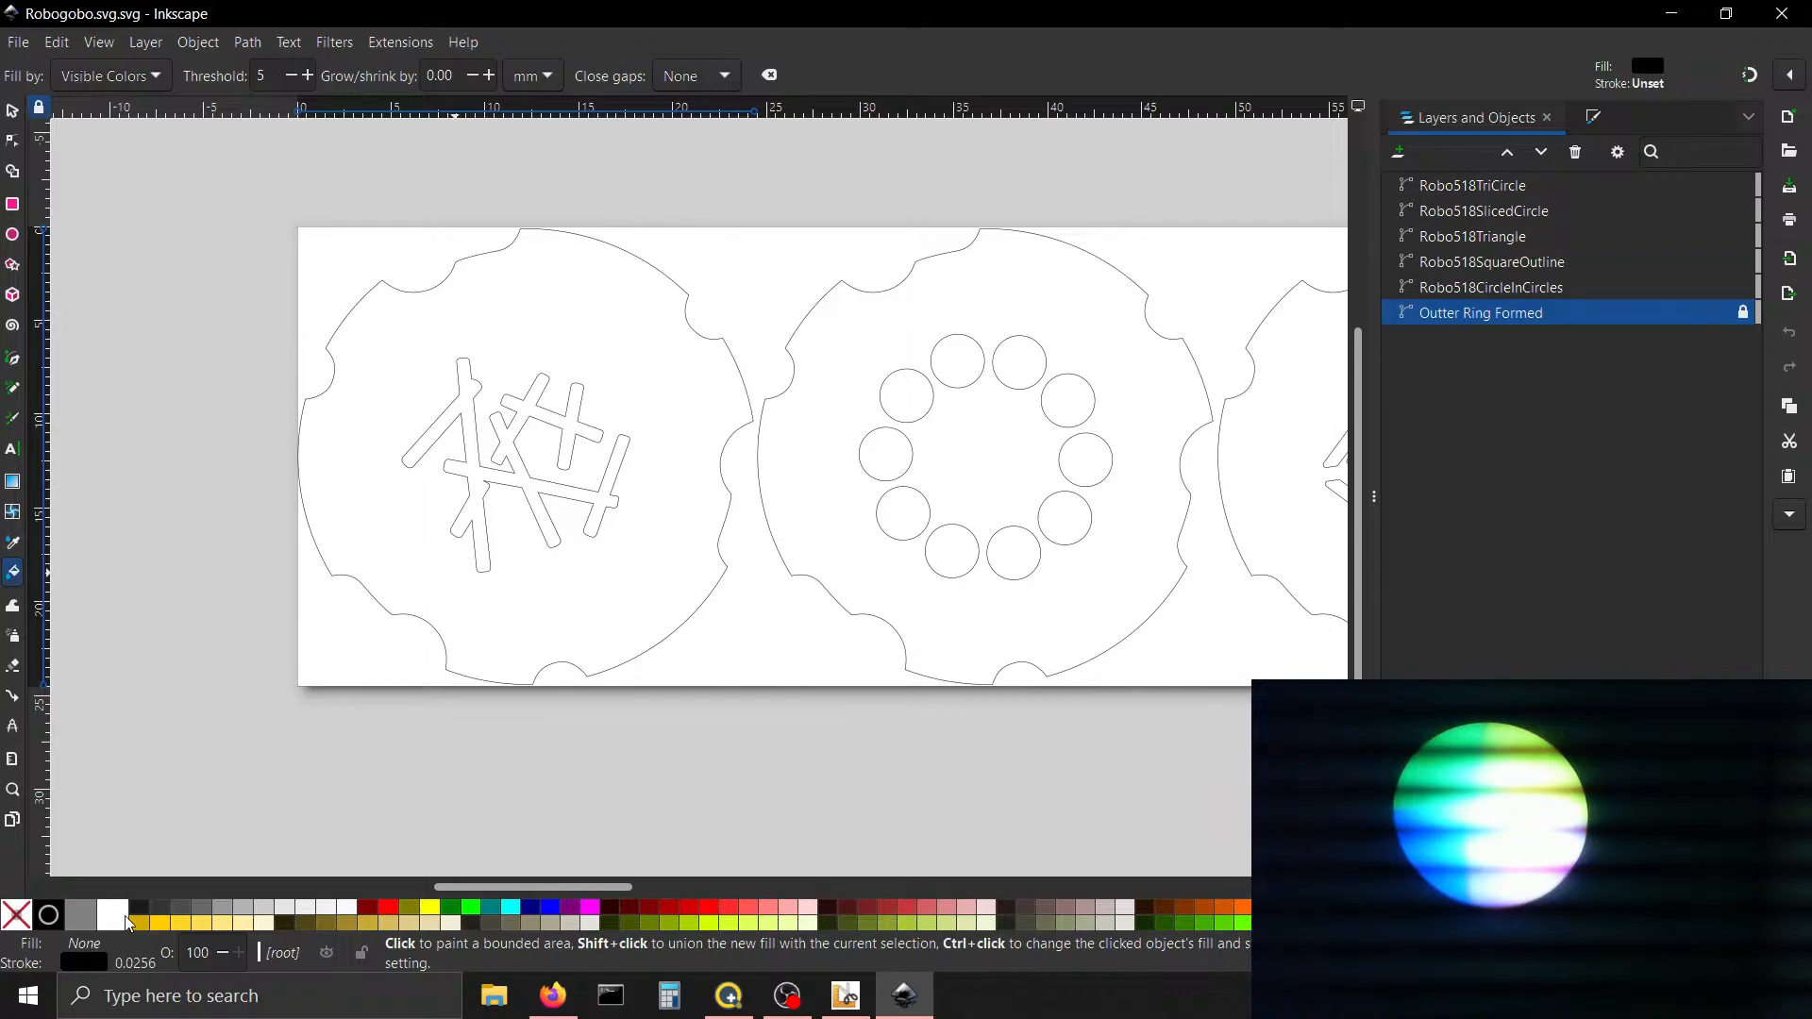
left_click(137, 913)
left_click(406, 532)
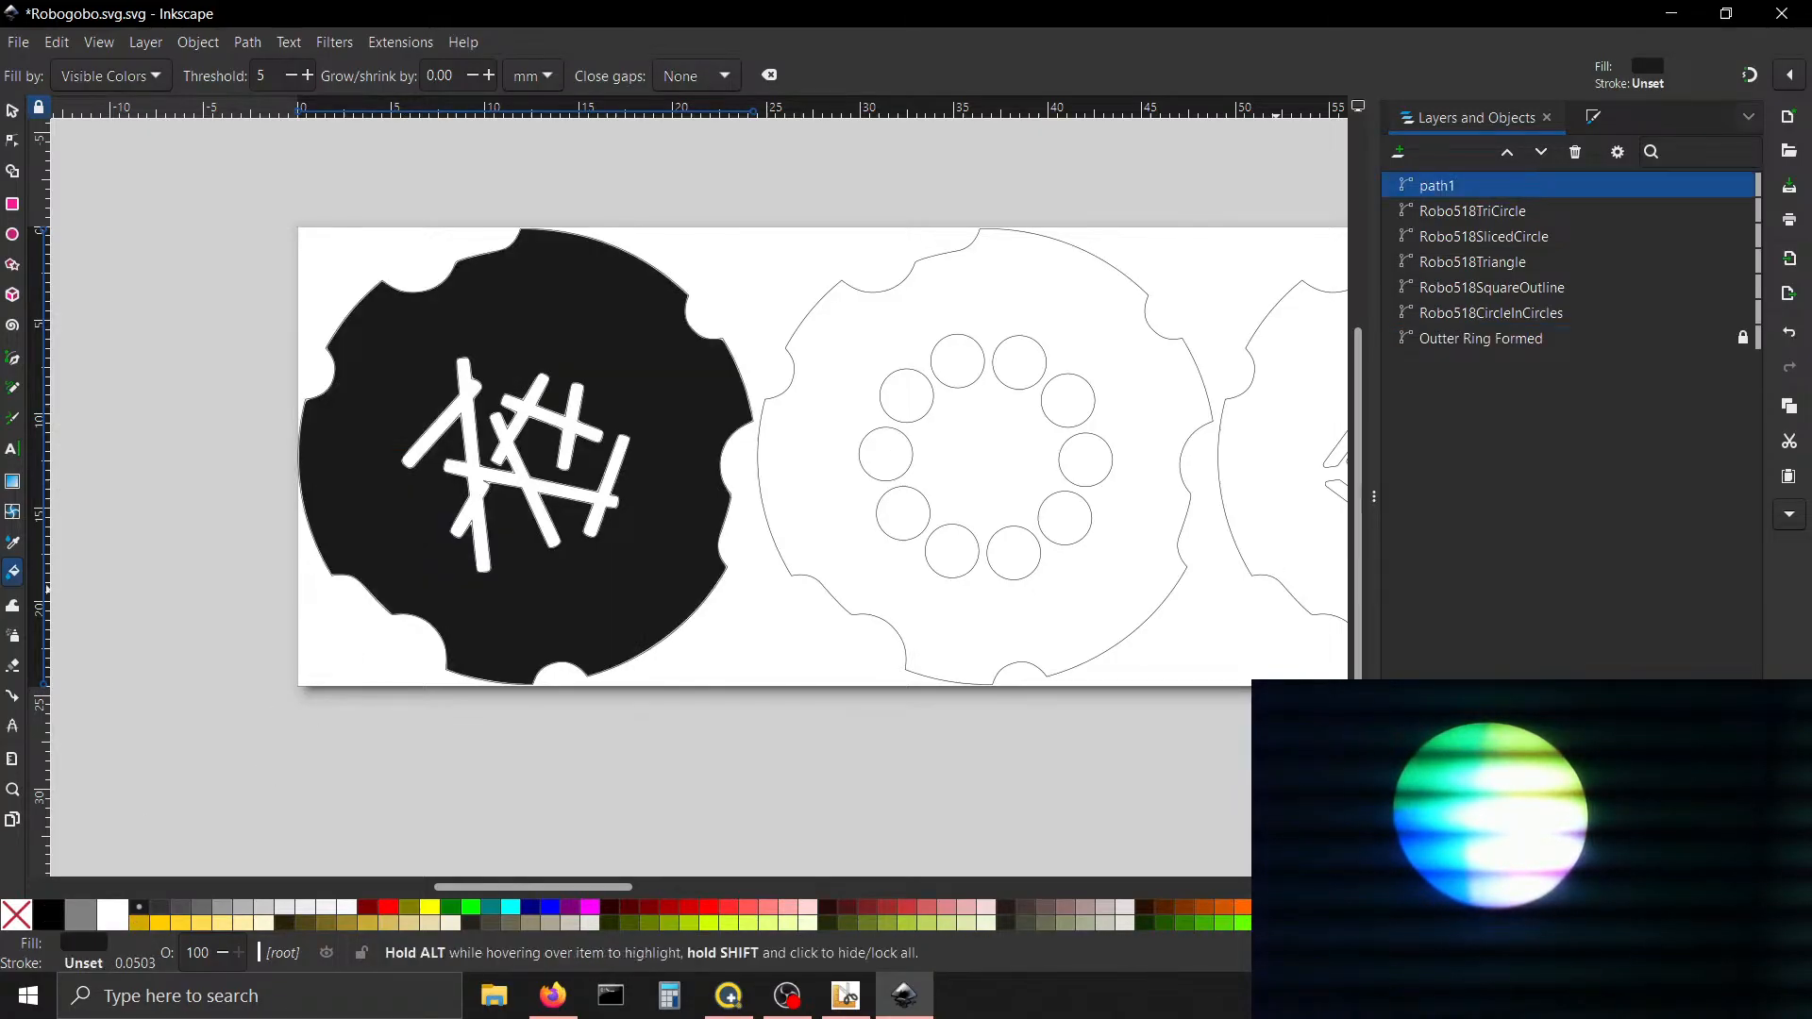
Change the new disc fill to pure black by setting its lightness to 0
scroll(699, 498, "up", 13)
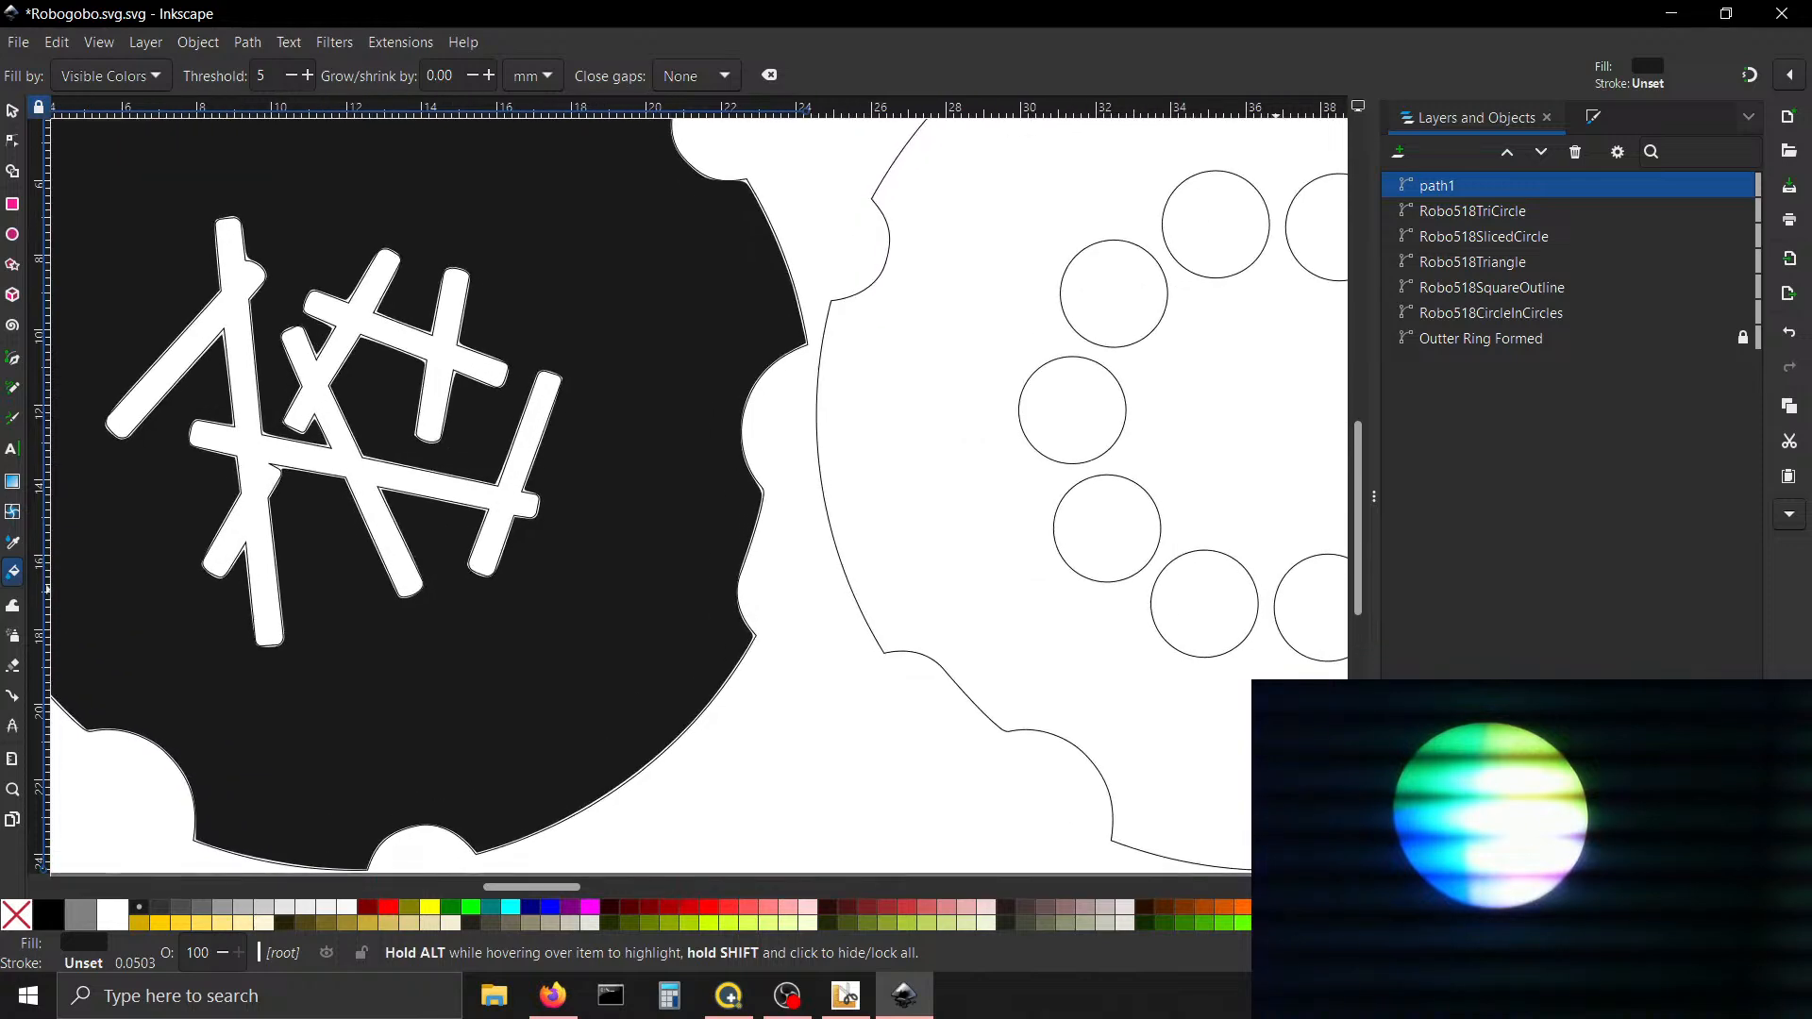
scroll(713, 498, "up", 5)
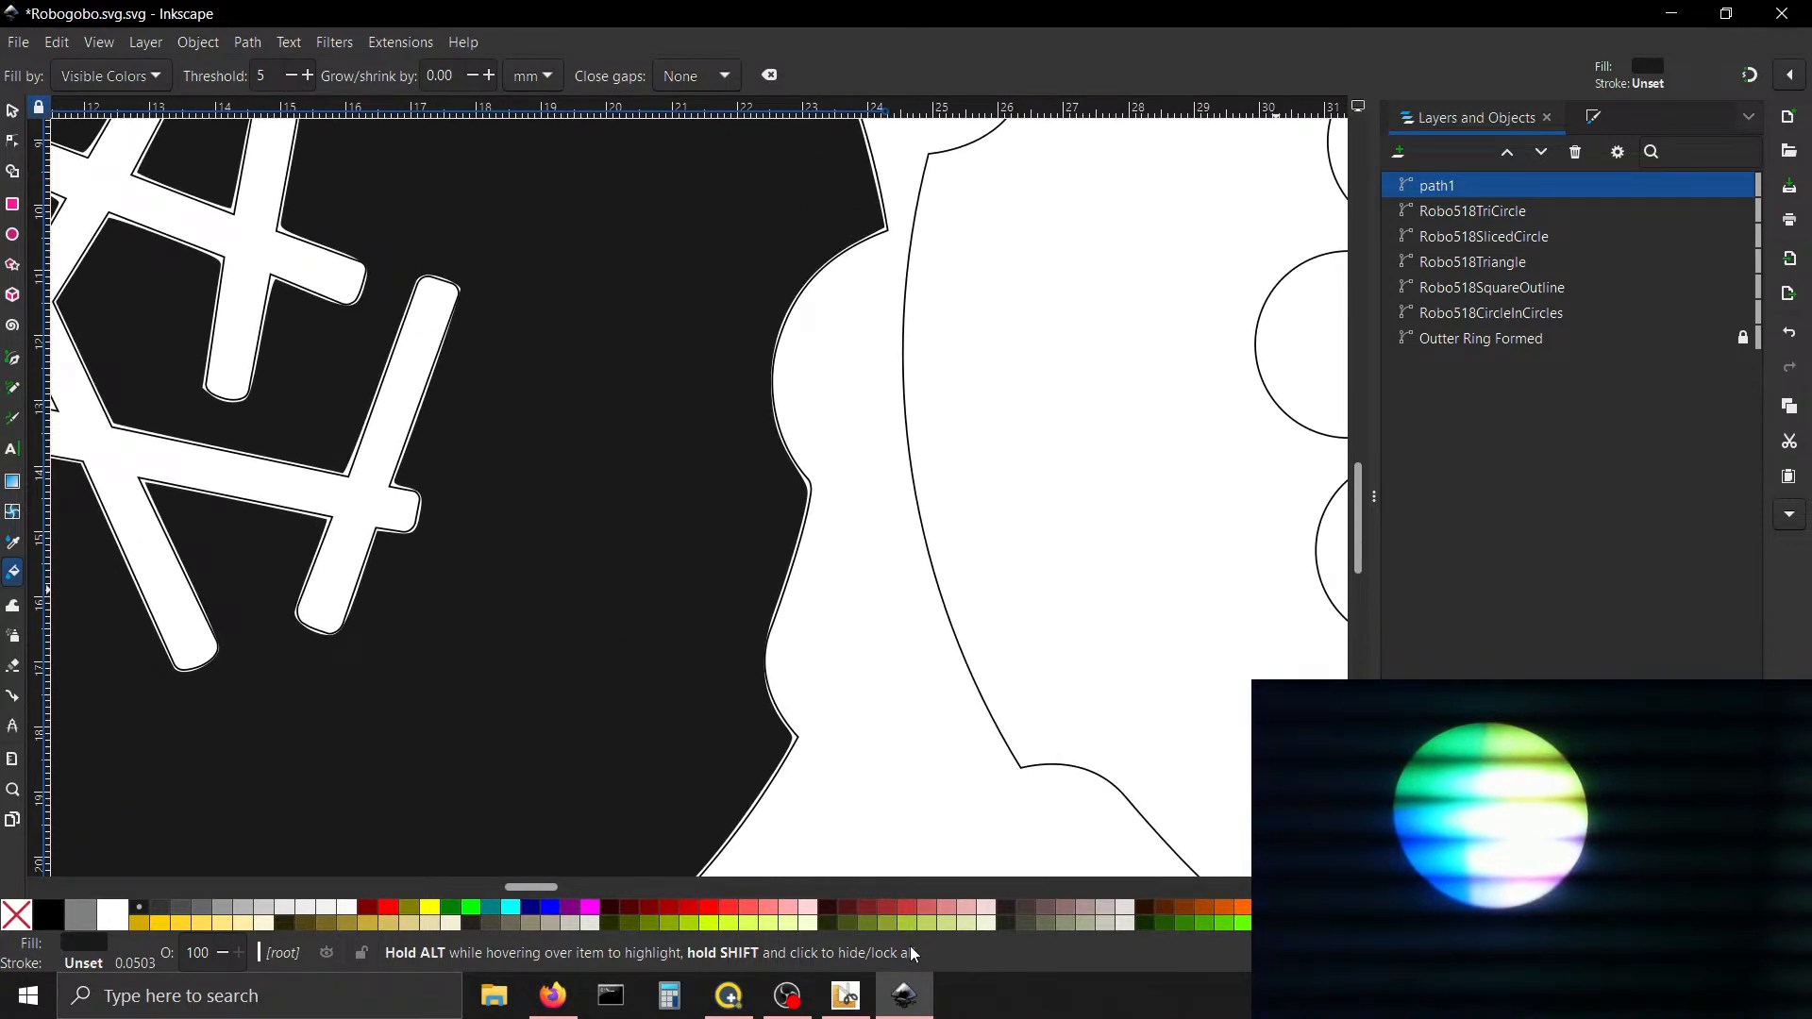
left_click_drag(523, 889, 495, 891)
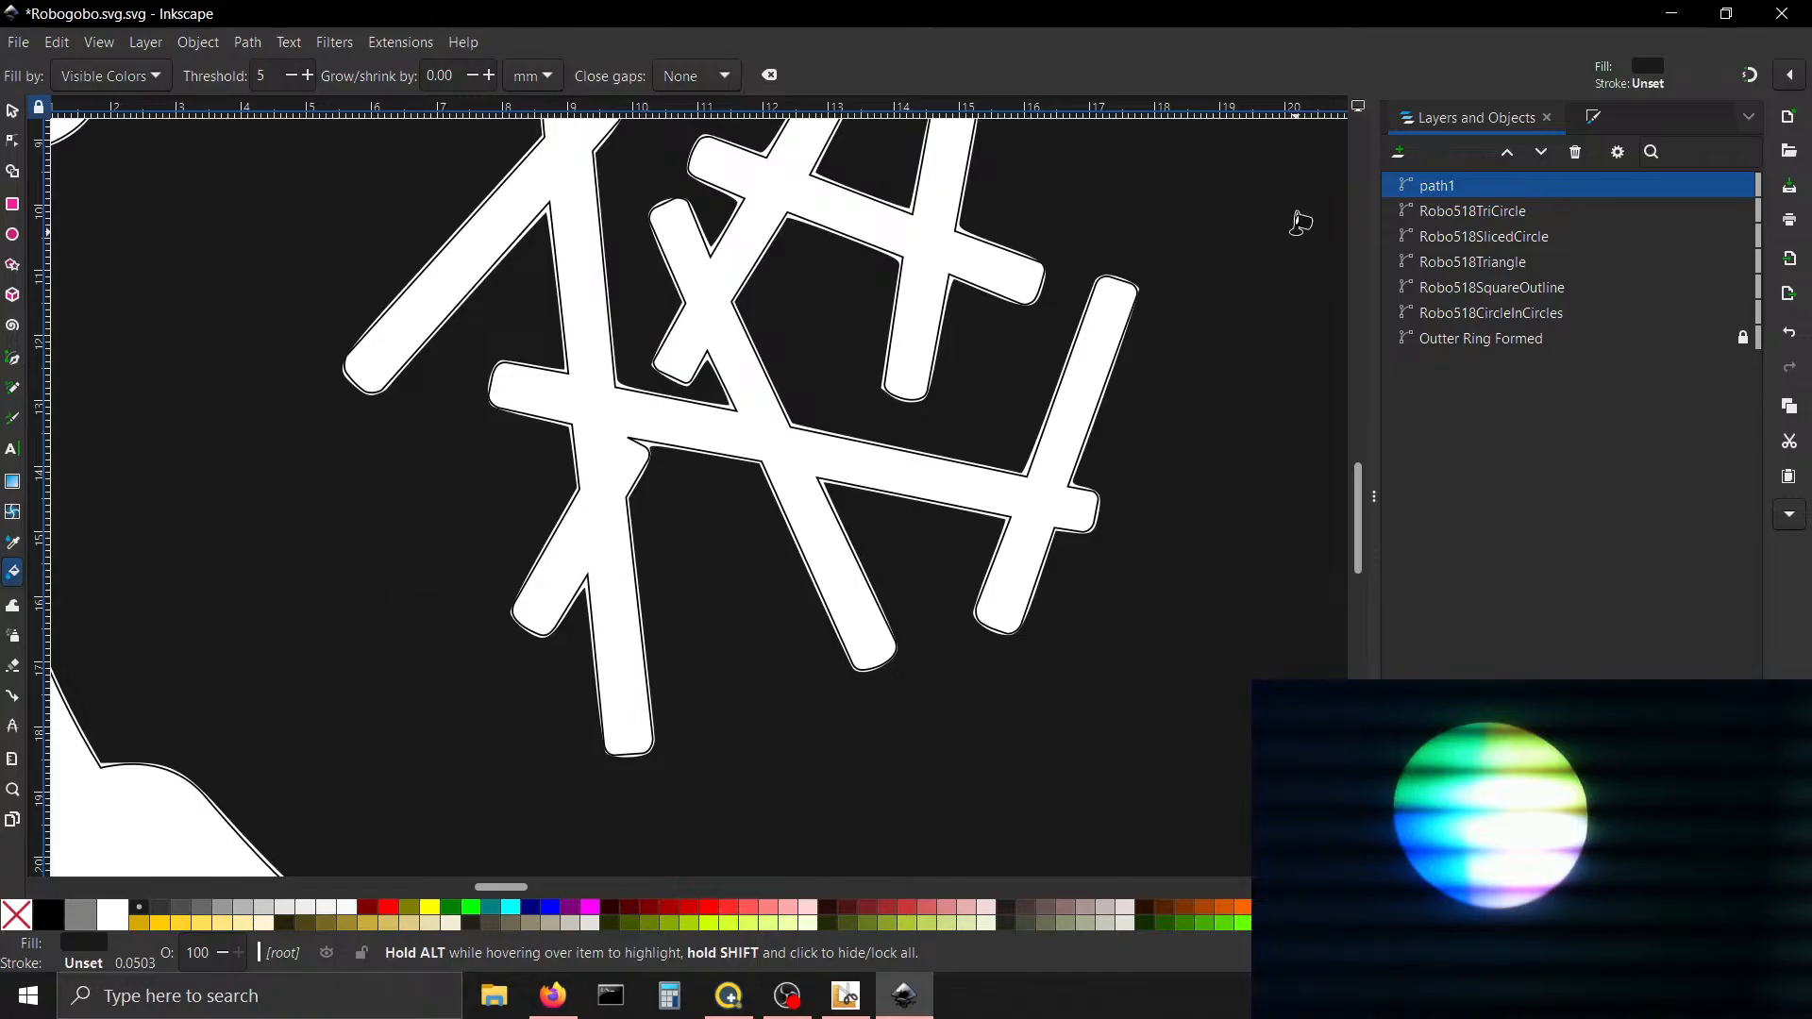
left_click(1595, 118)
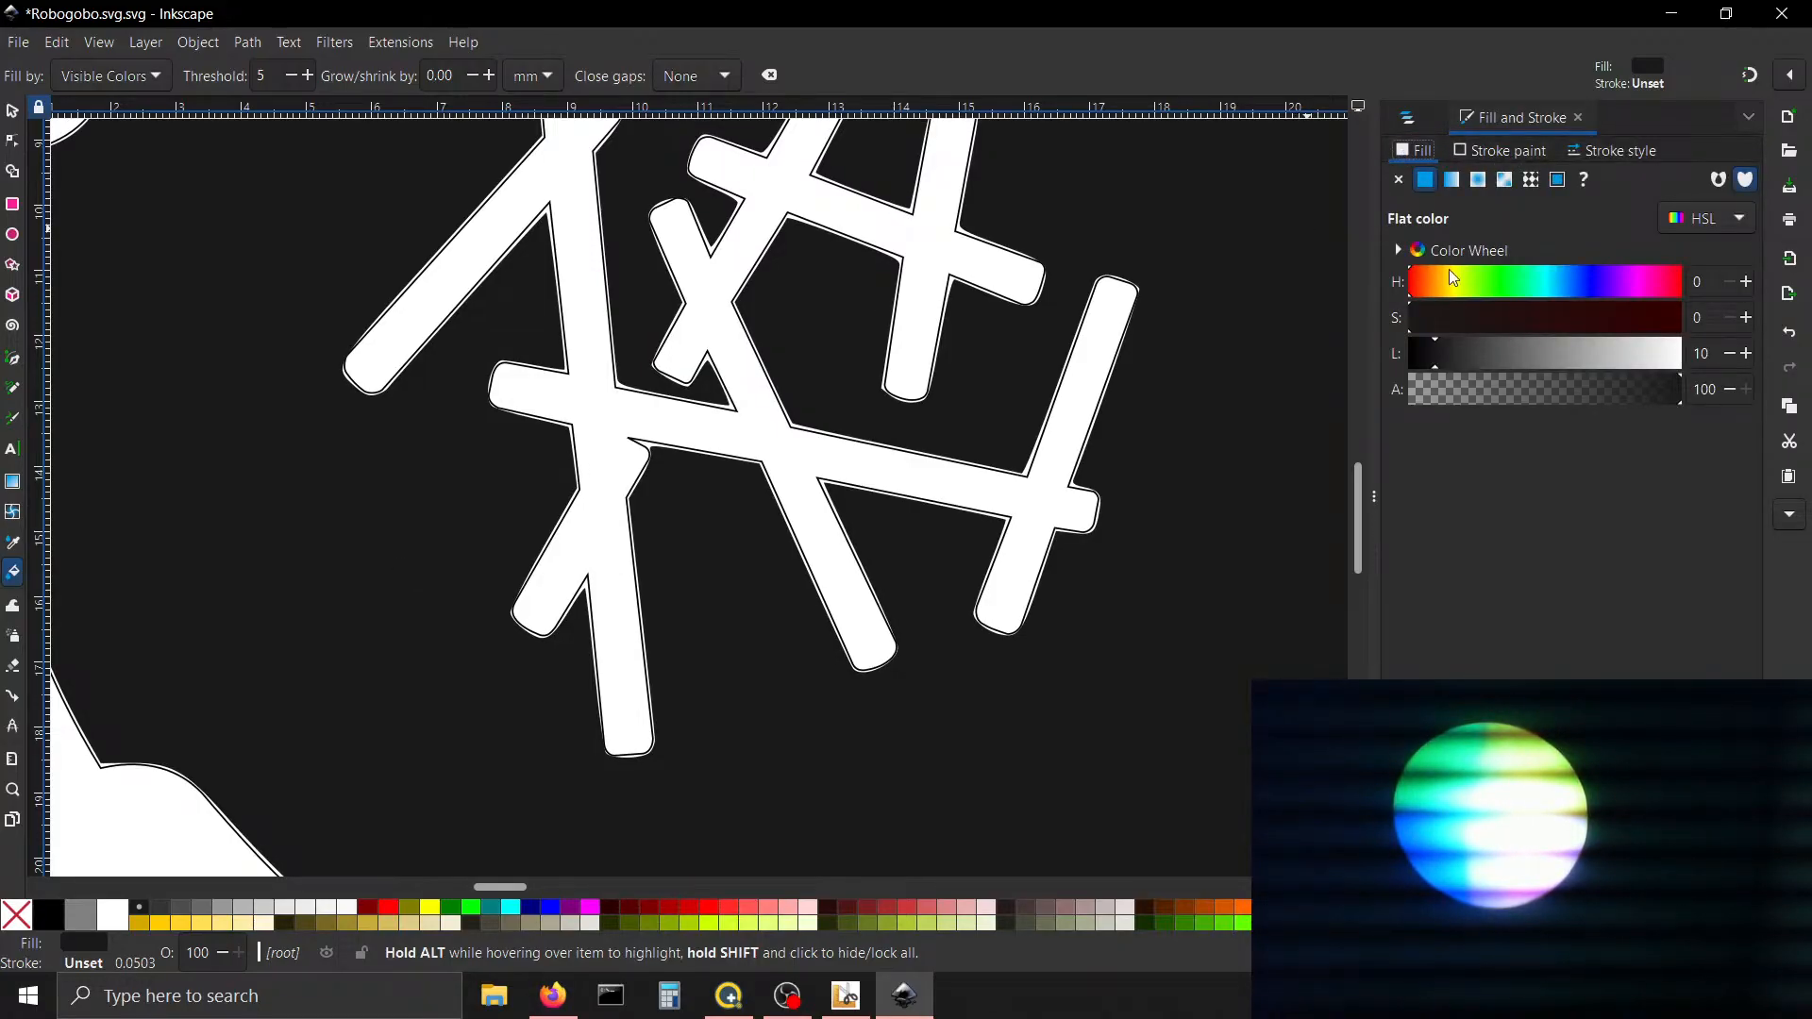
left_click_drag(1459, 360, 1380, 366)
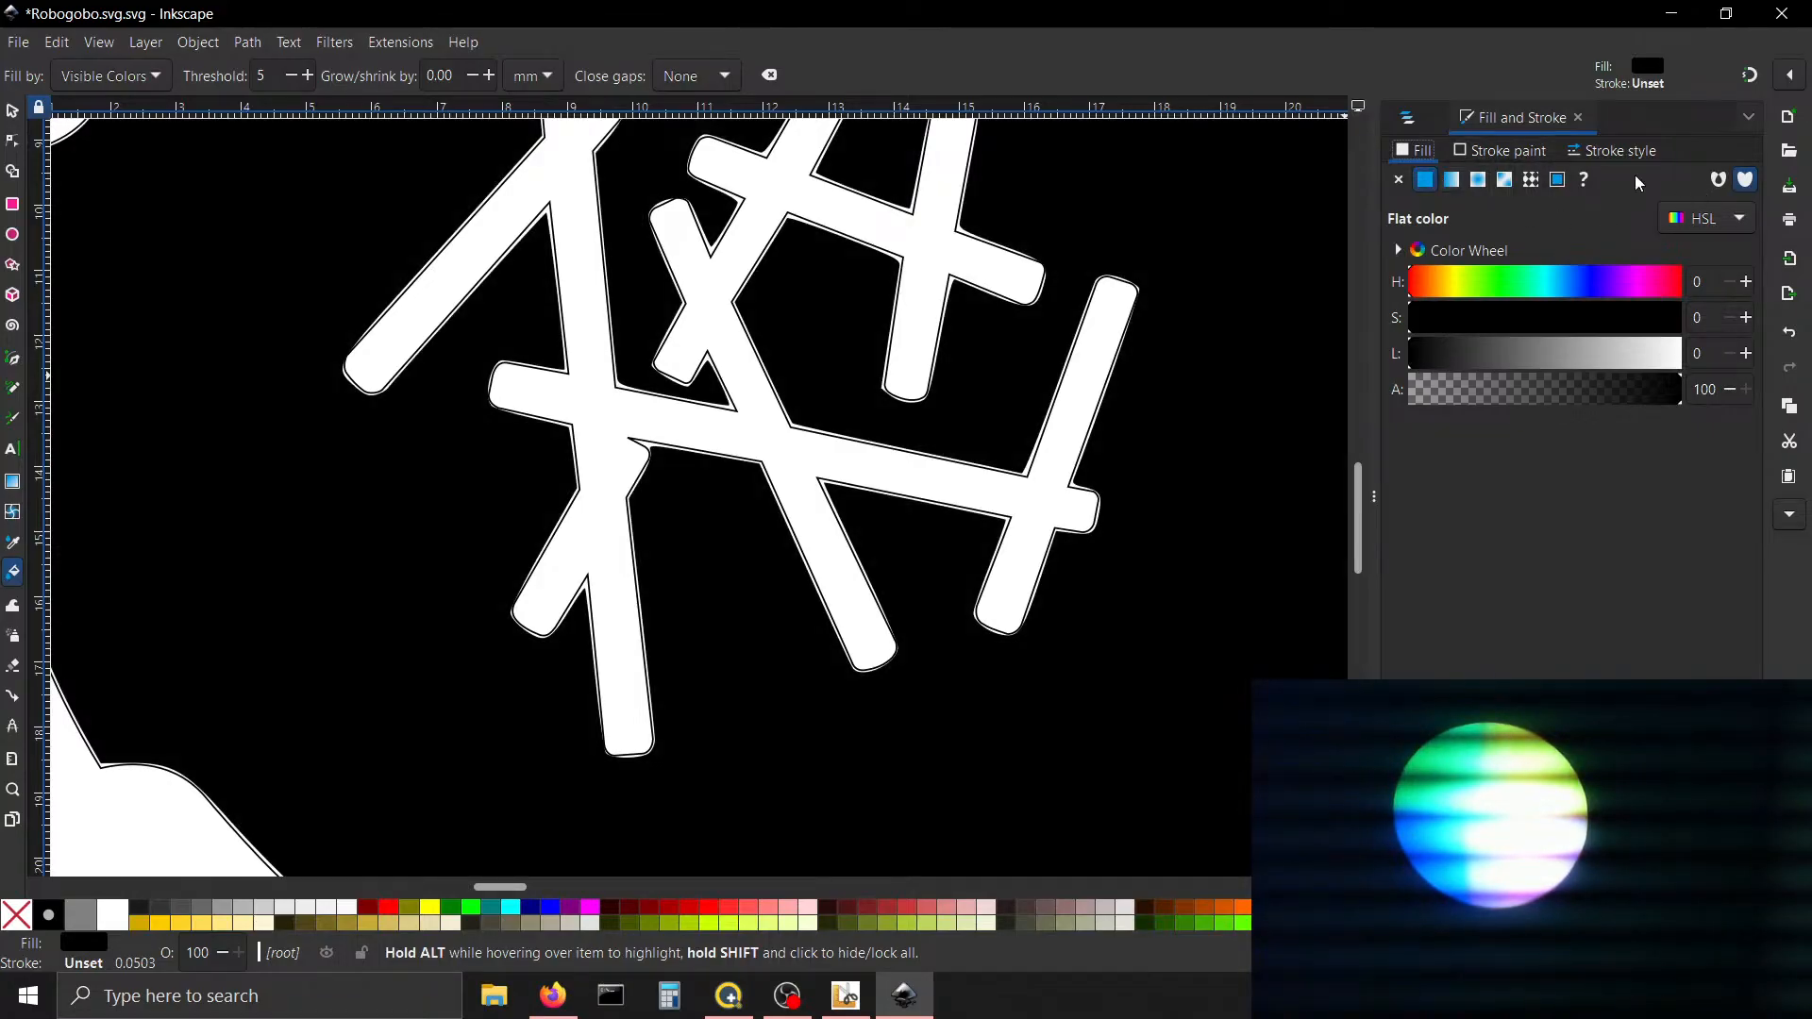
Give the filled disc a flat black stroke
left_click(1509, 151)
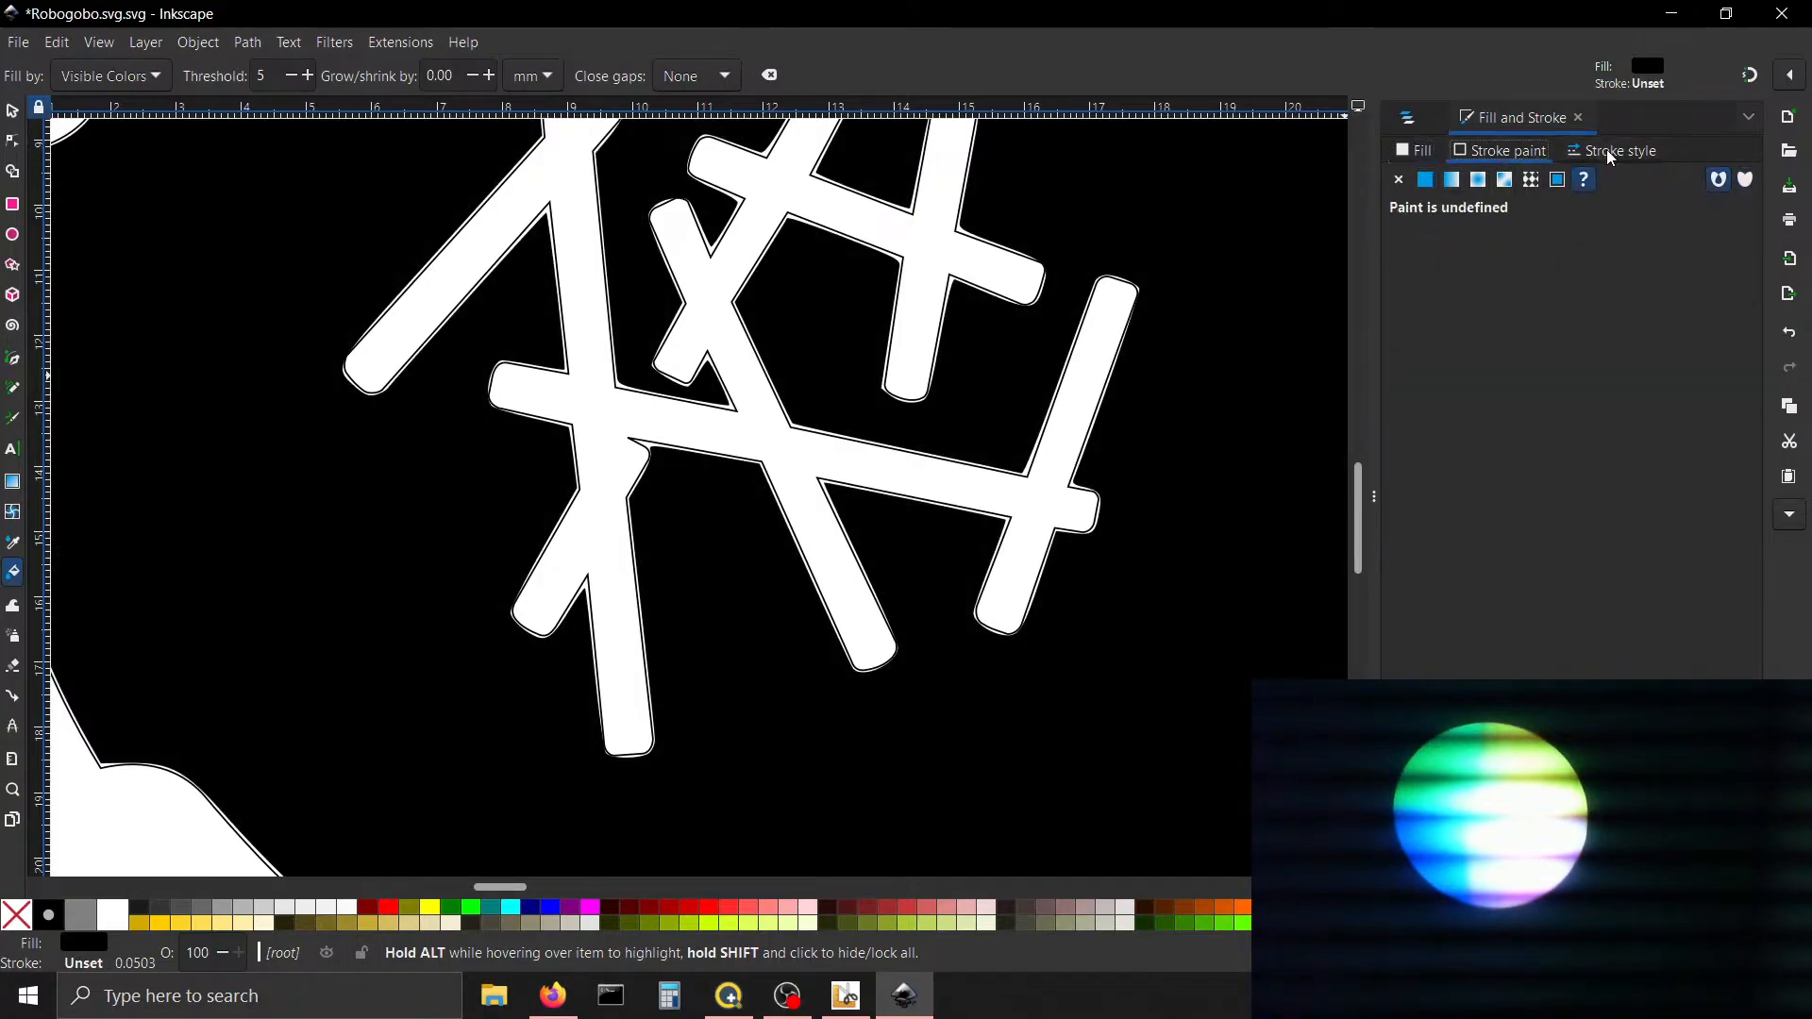
left_click(1424, 181)
left_click(1400, 181)
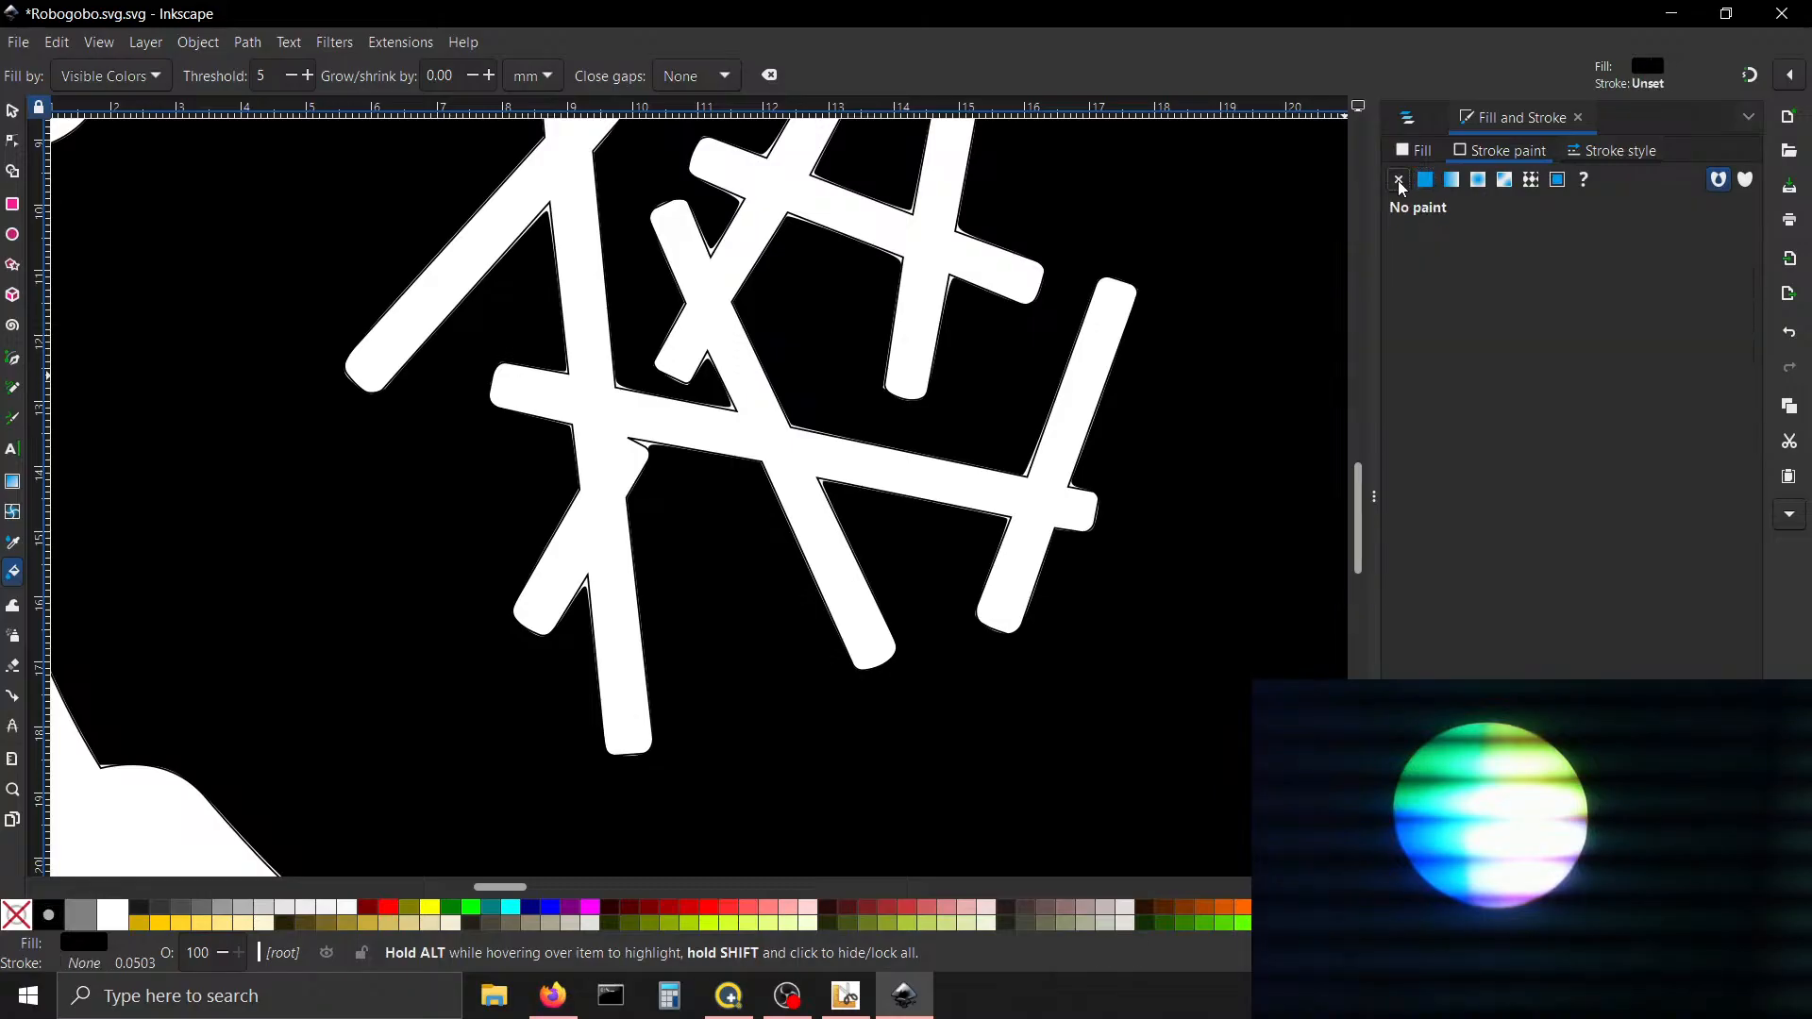
left_click(1424, 182)
Try stroke widths of 0, 0.2 and 0.1 mm on the filled disc
left_click(1591, 151)
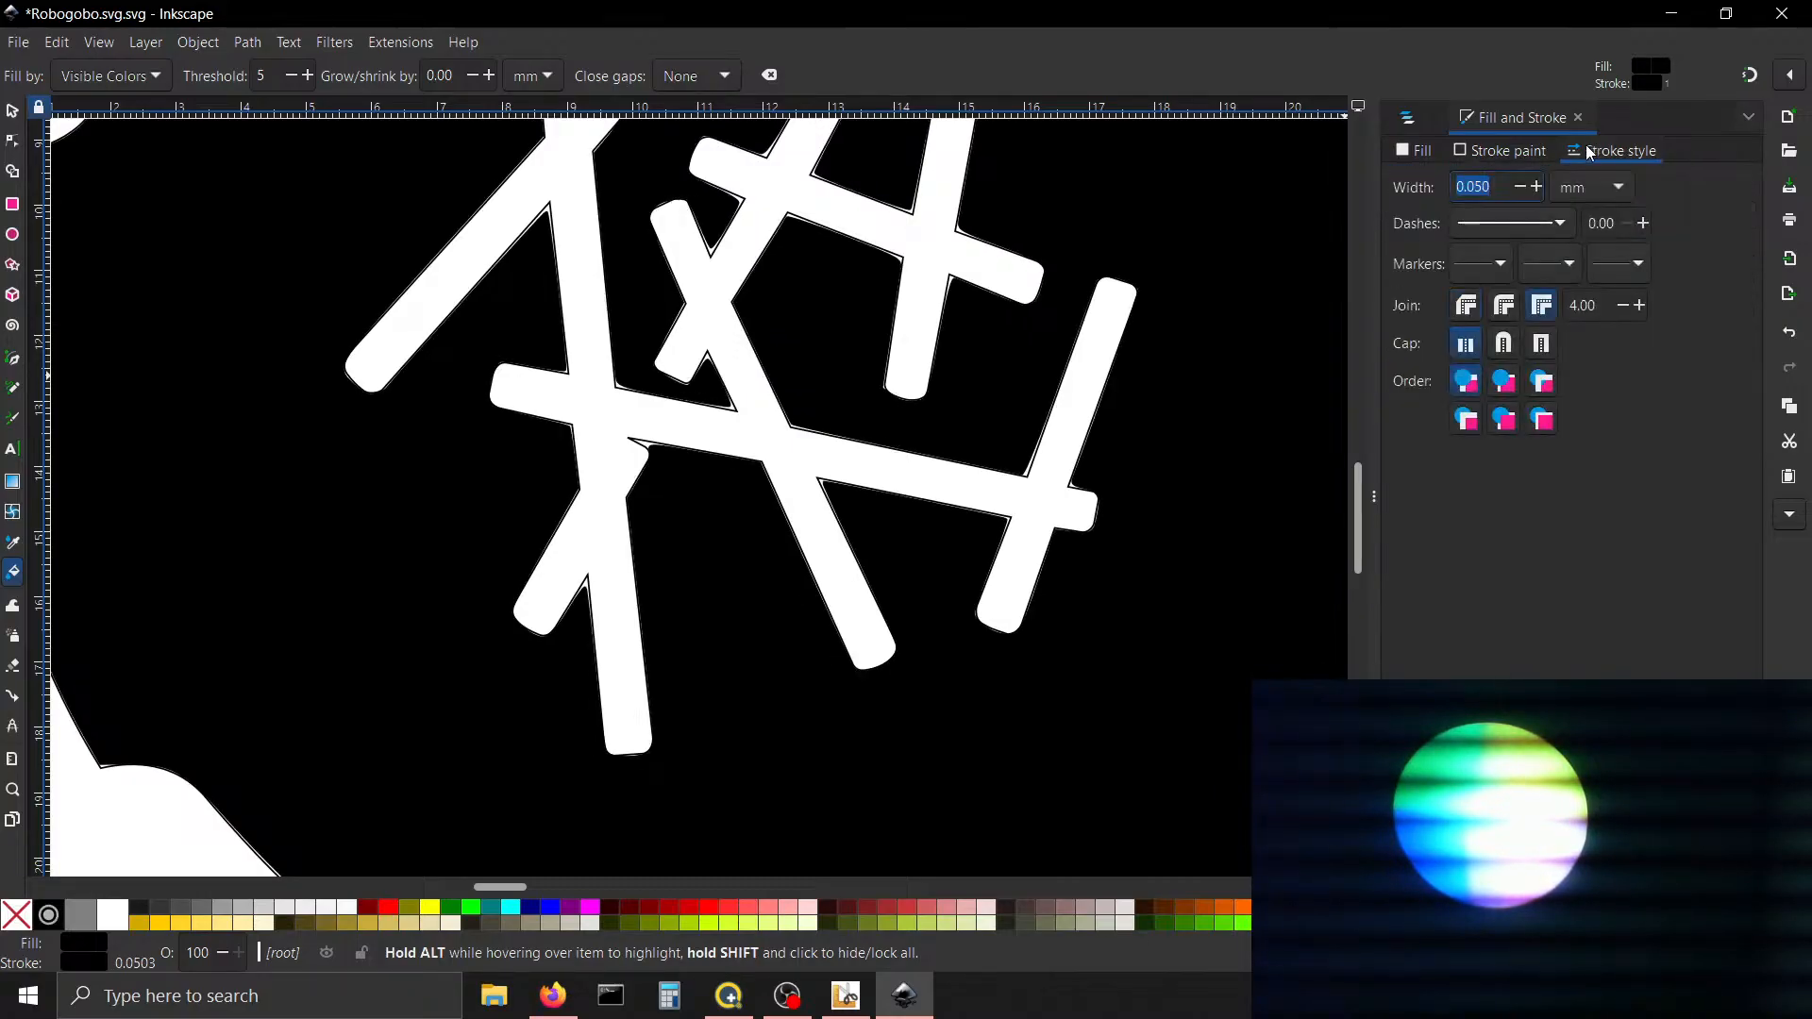
left_click(1517, 187)
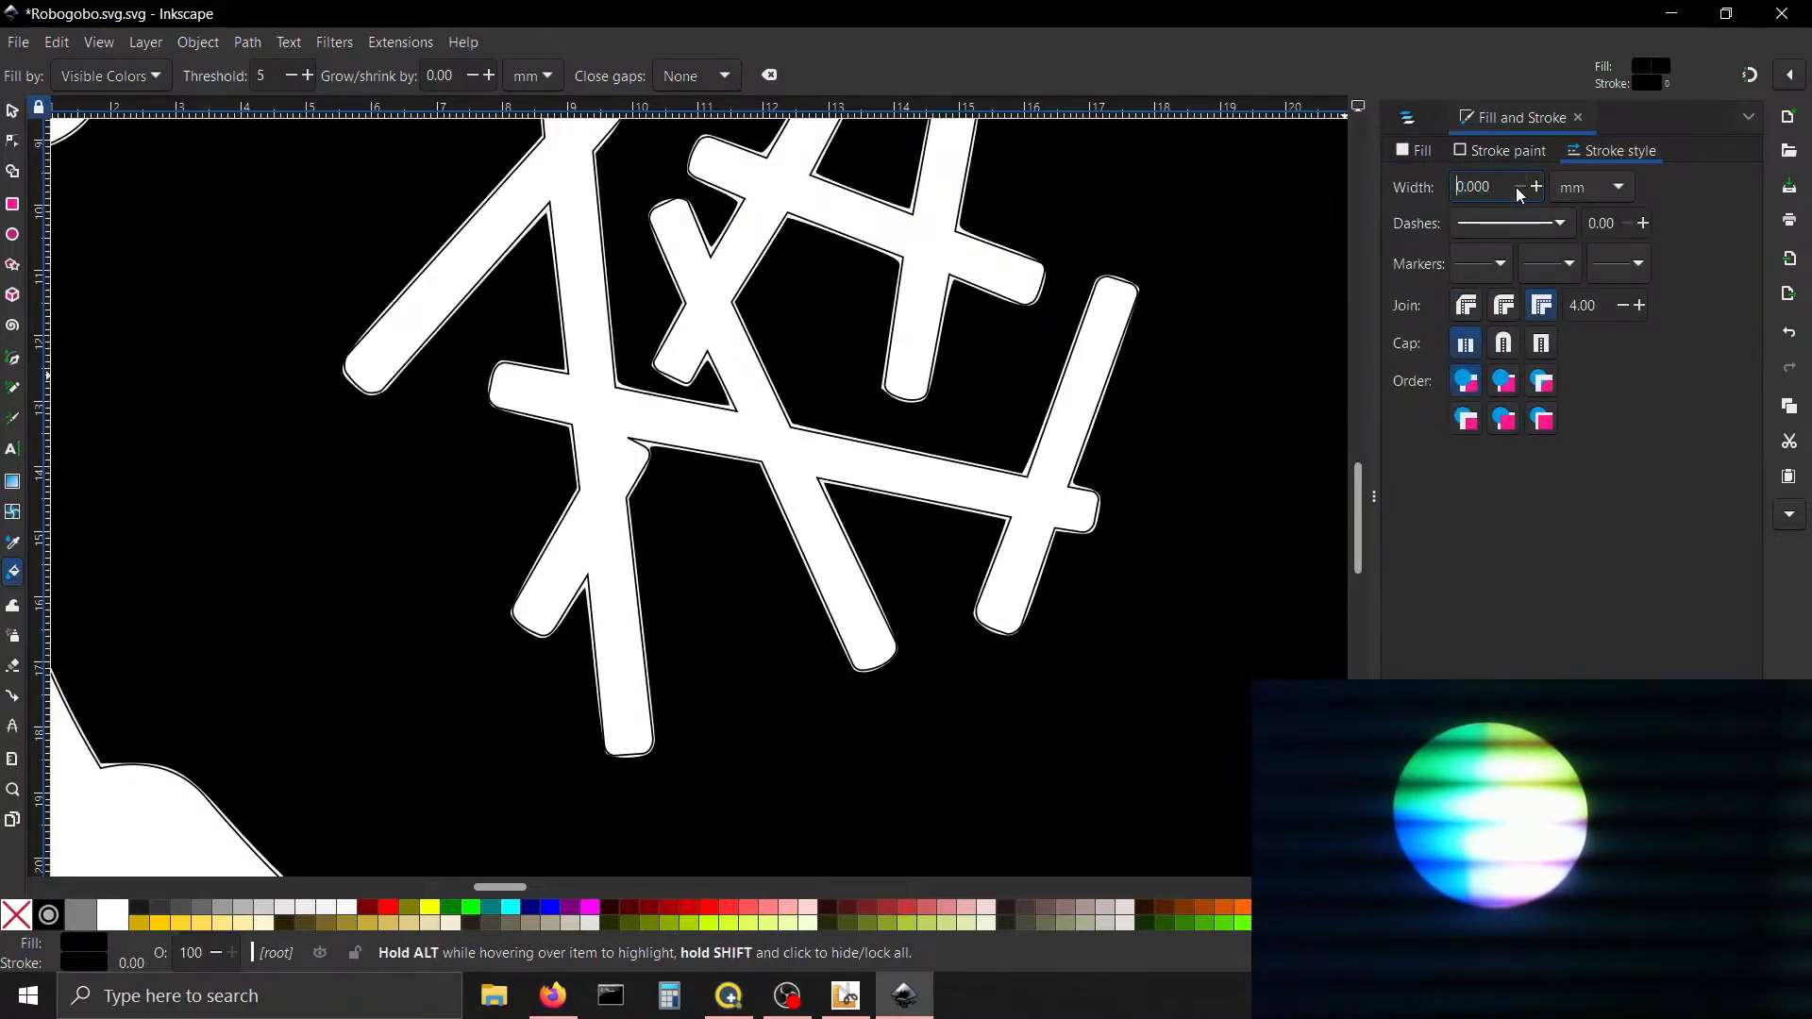
left_click(1535, 187)
left_click(1536, 187)
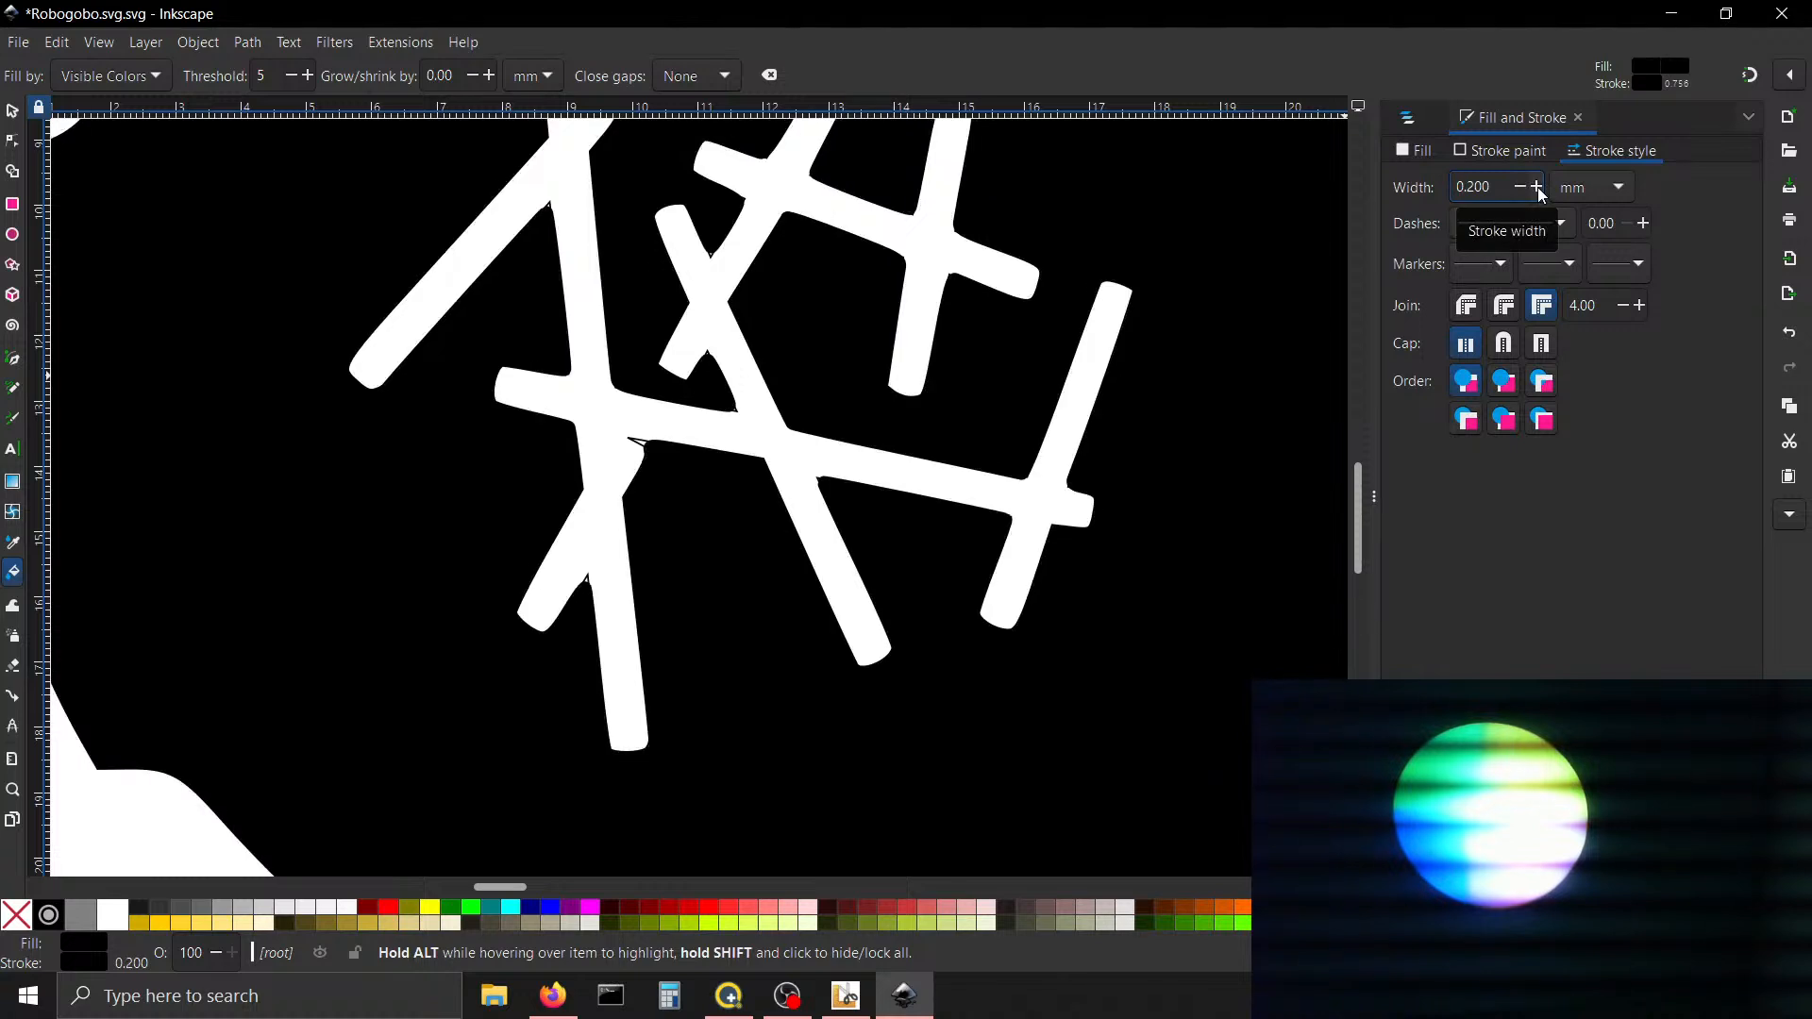
scroll(1529, 191, "down", 1)
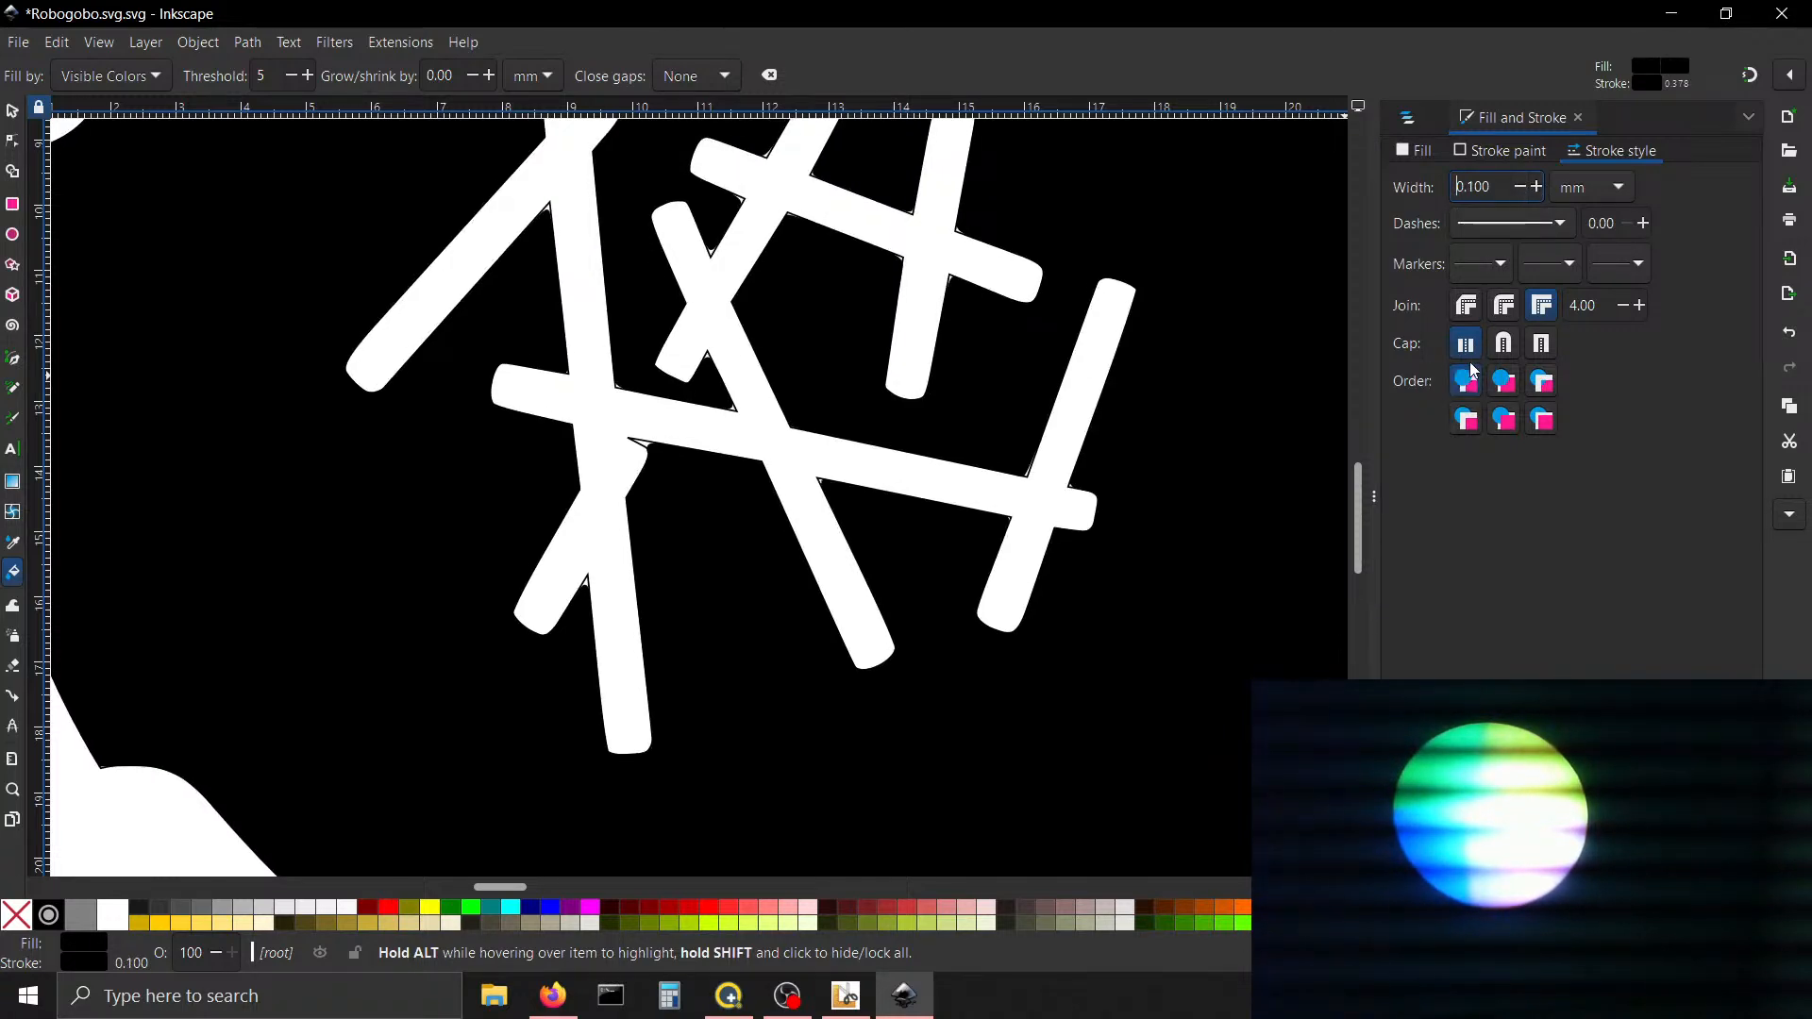
Try alternative stacking orders for the disc's fill, stroke and markers, and return to the original order
left_click(1552, 388)
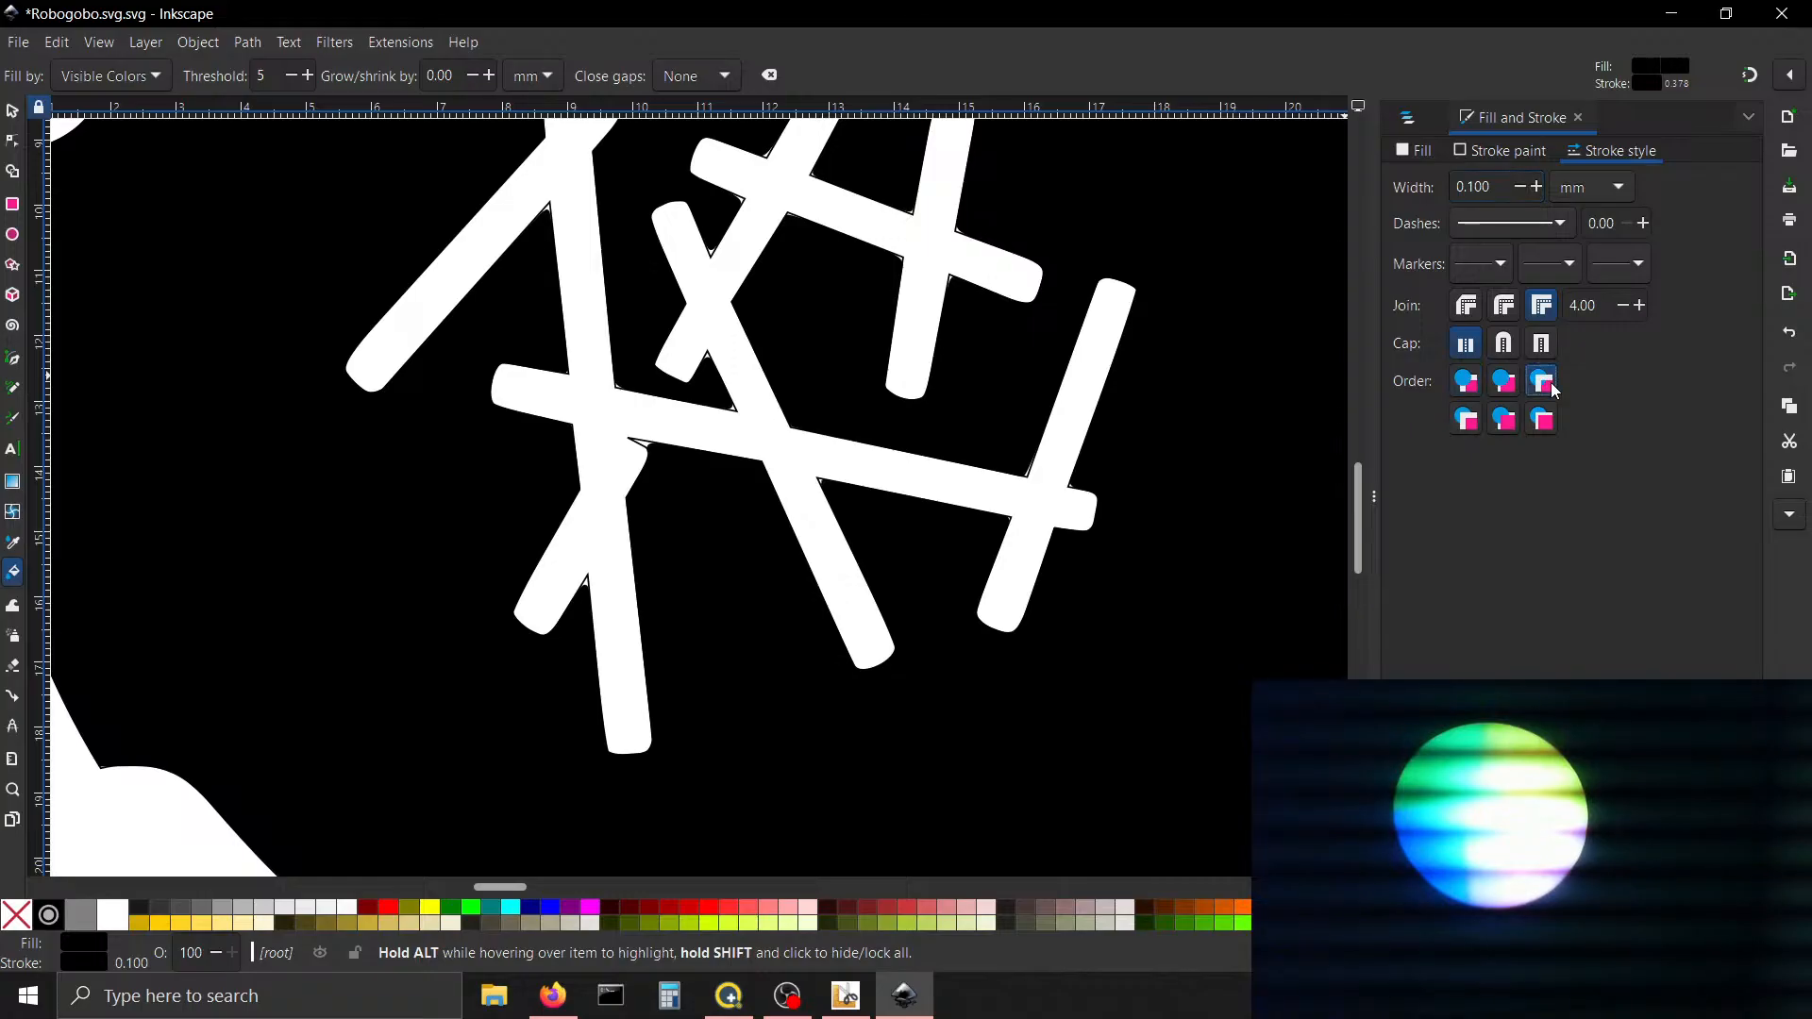
left_click(1512, 387)
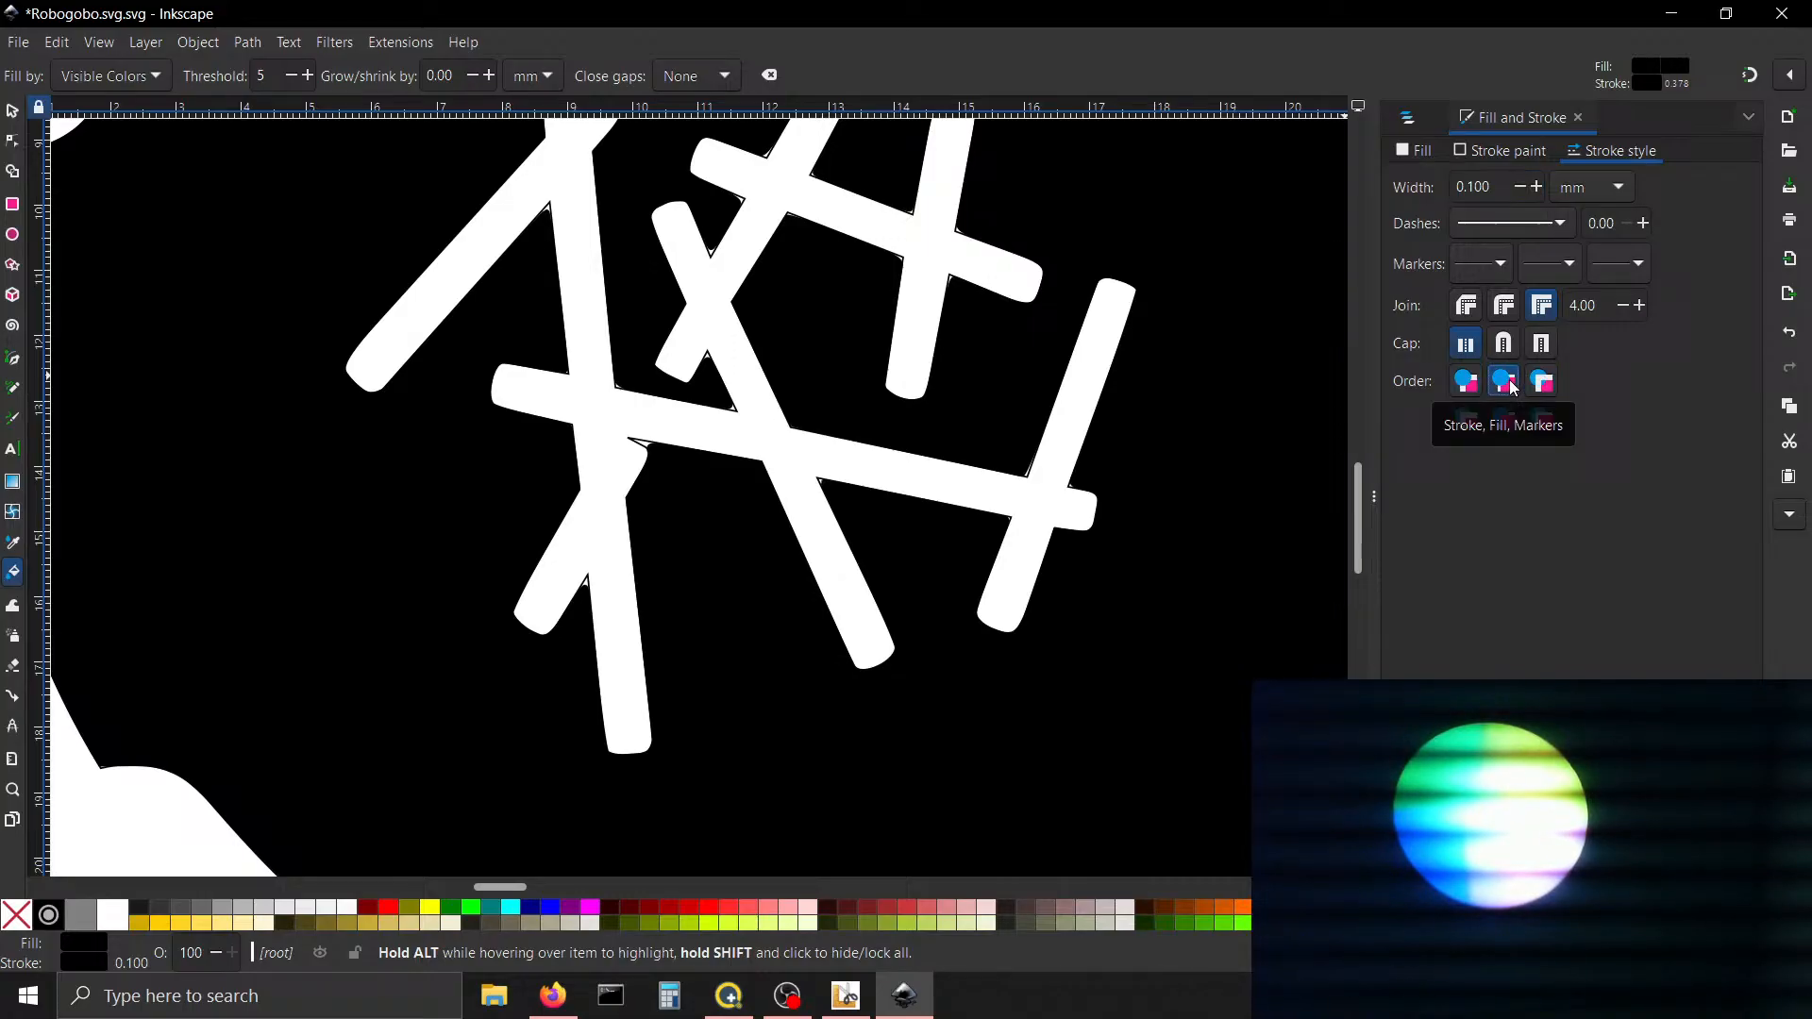
left_click(1459, 384)
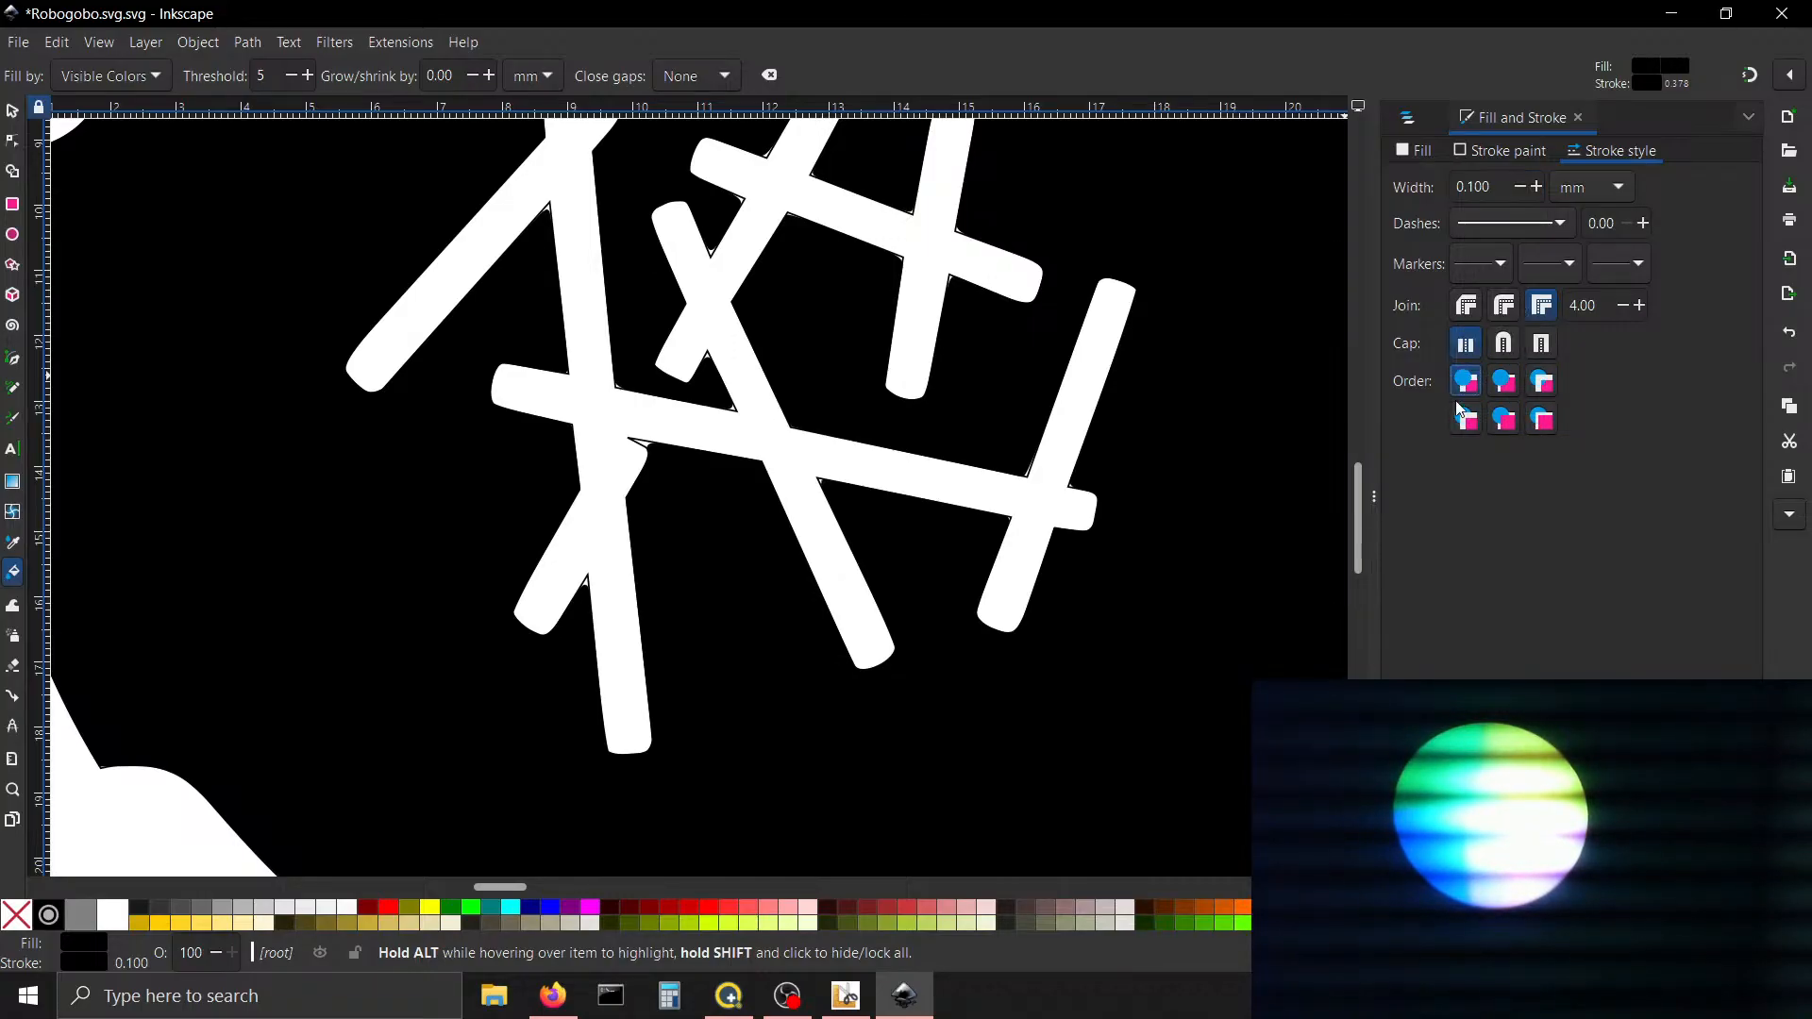
Set the miter limit of the disc's stroke joins to 1.00
left_click(1619, 305)
left_click(1619, 306)
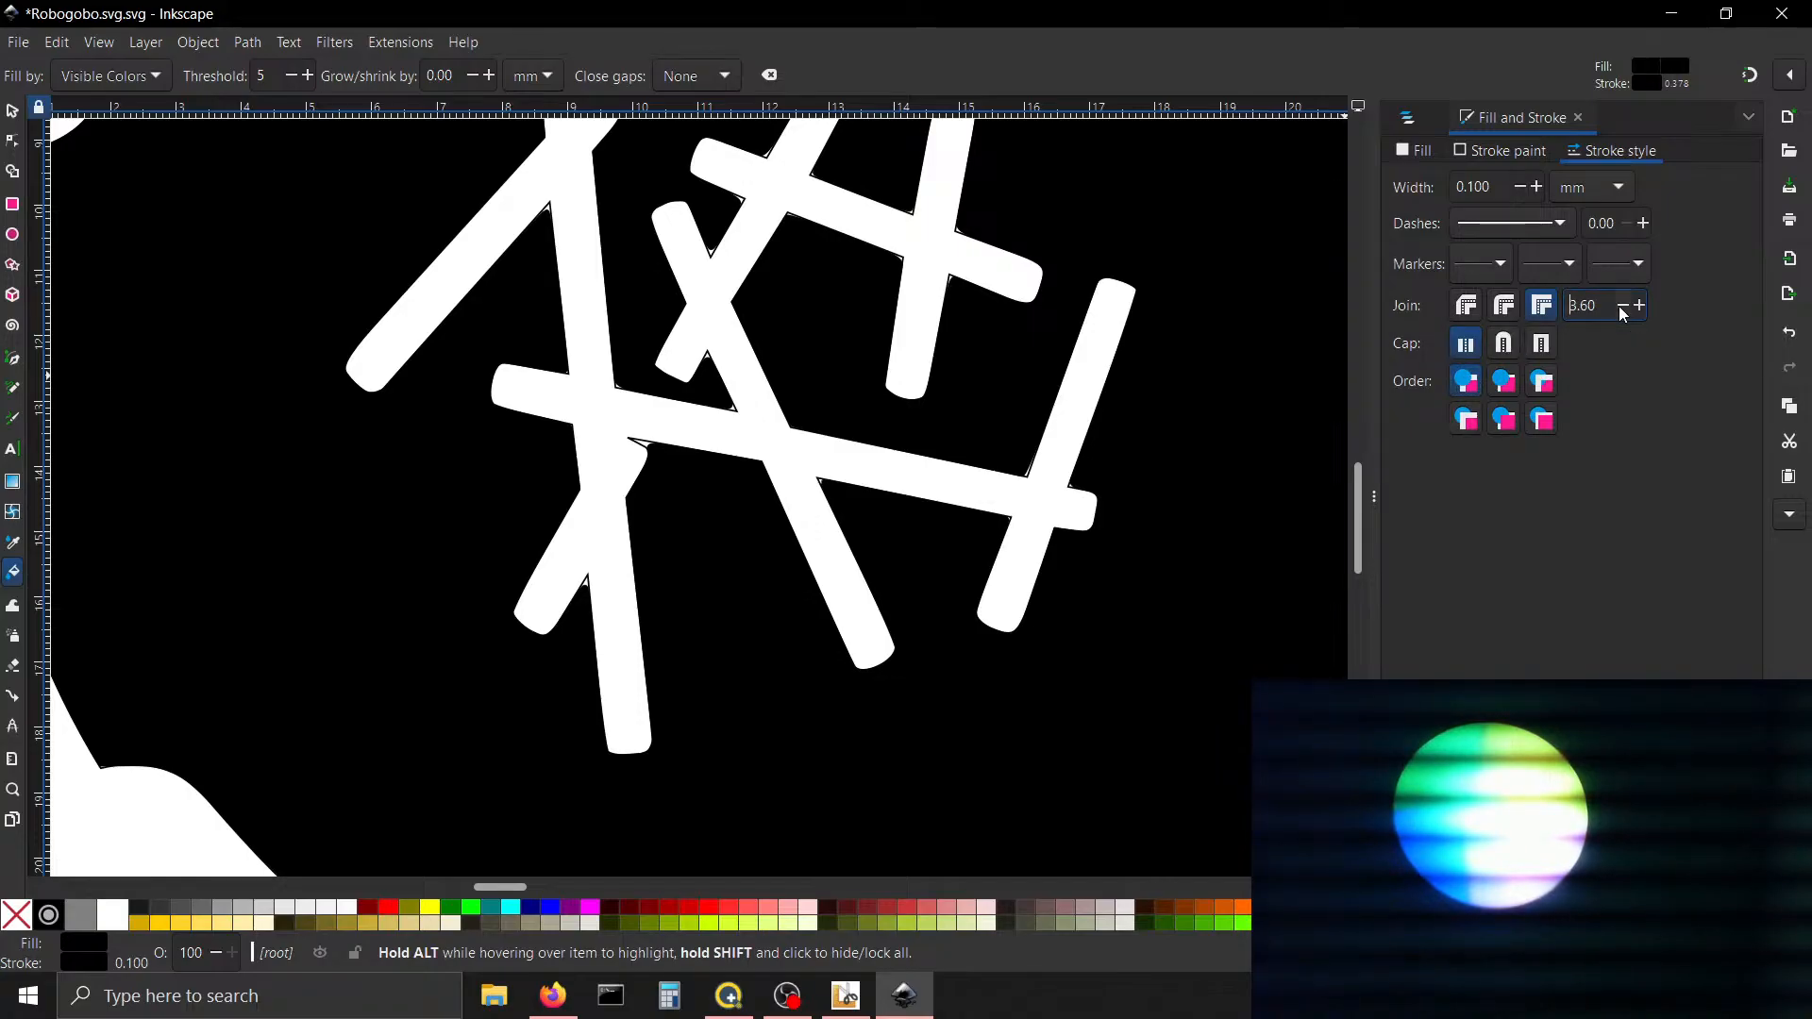
left_click(1620, 308)
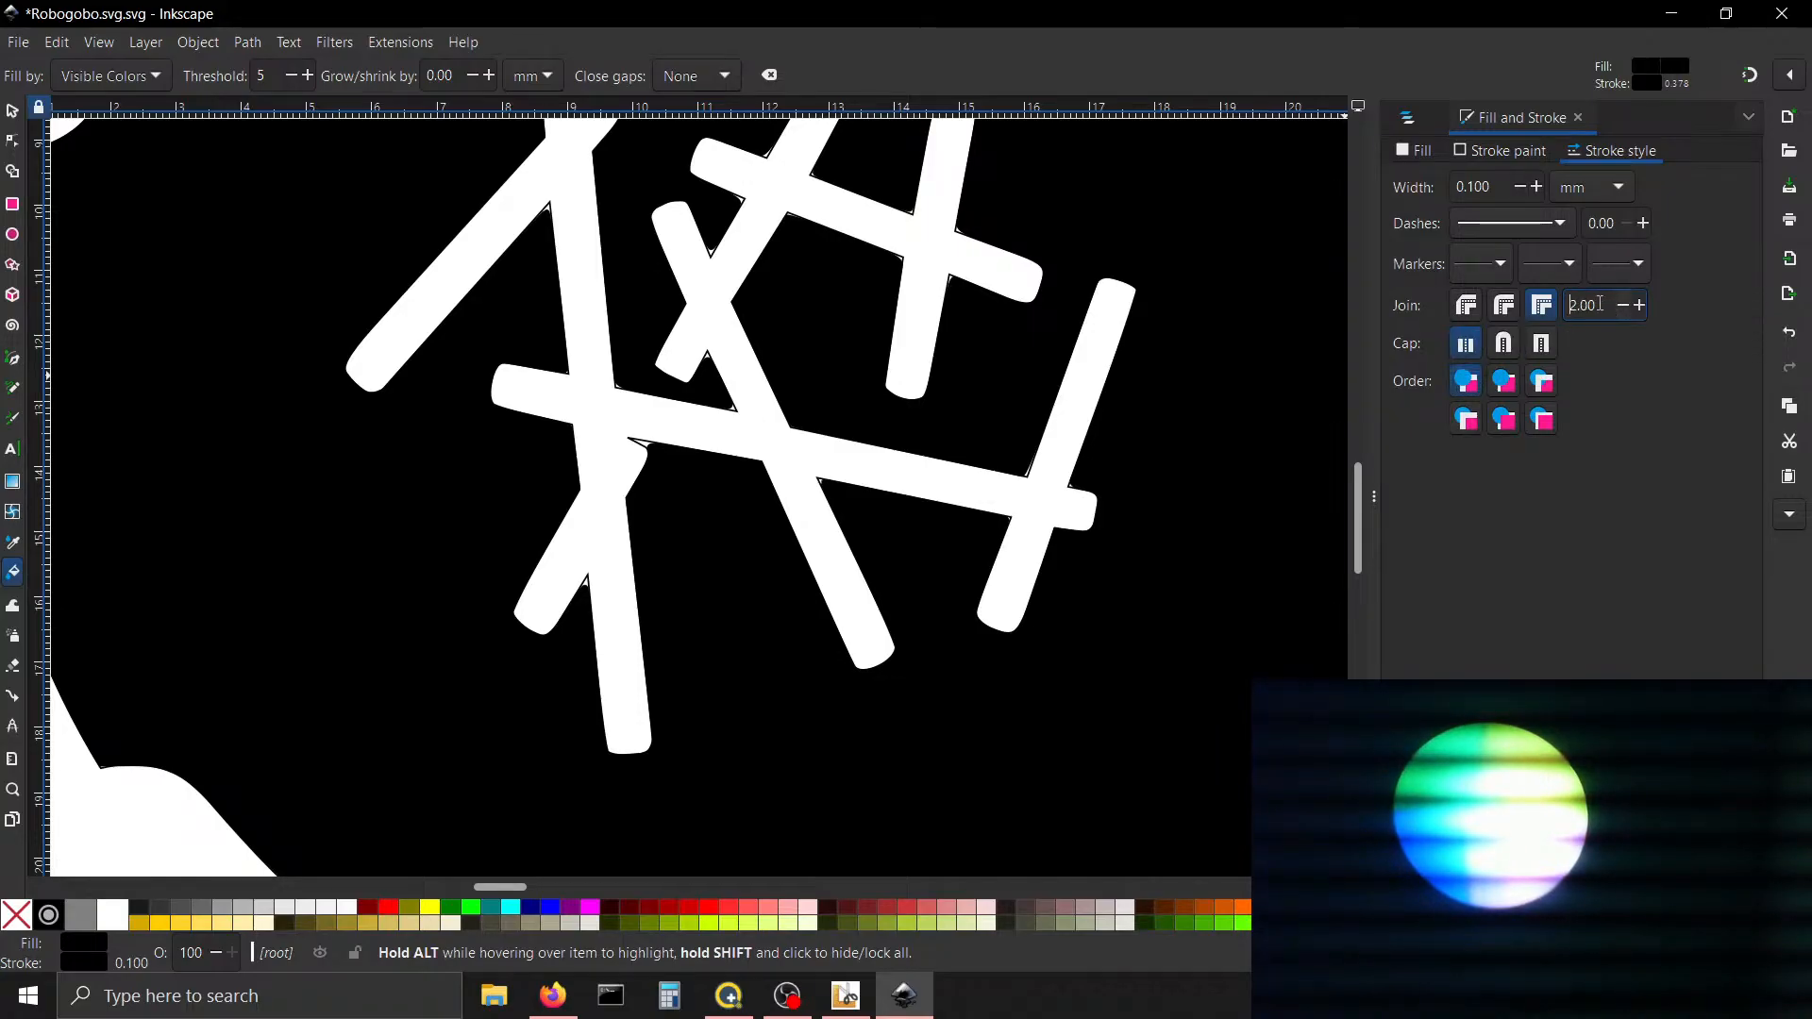
left_click(1599, 306)
type("1")
key("Return")
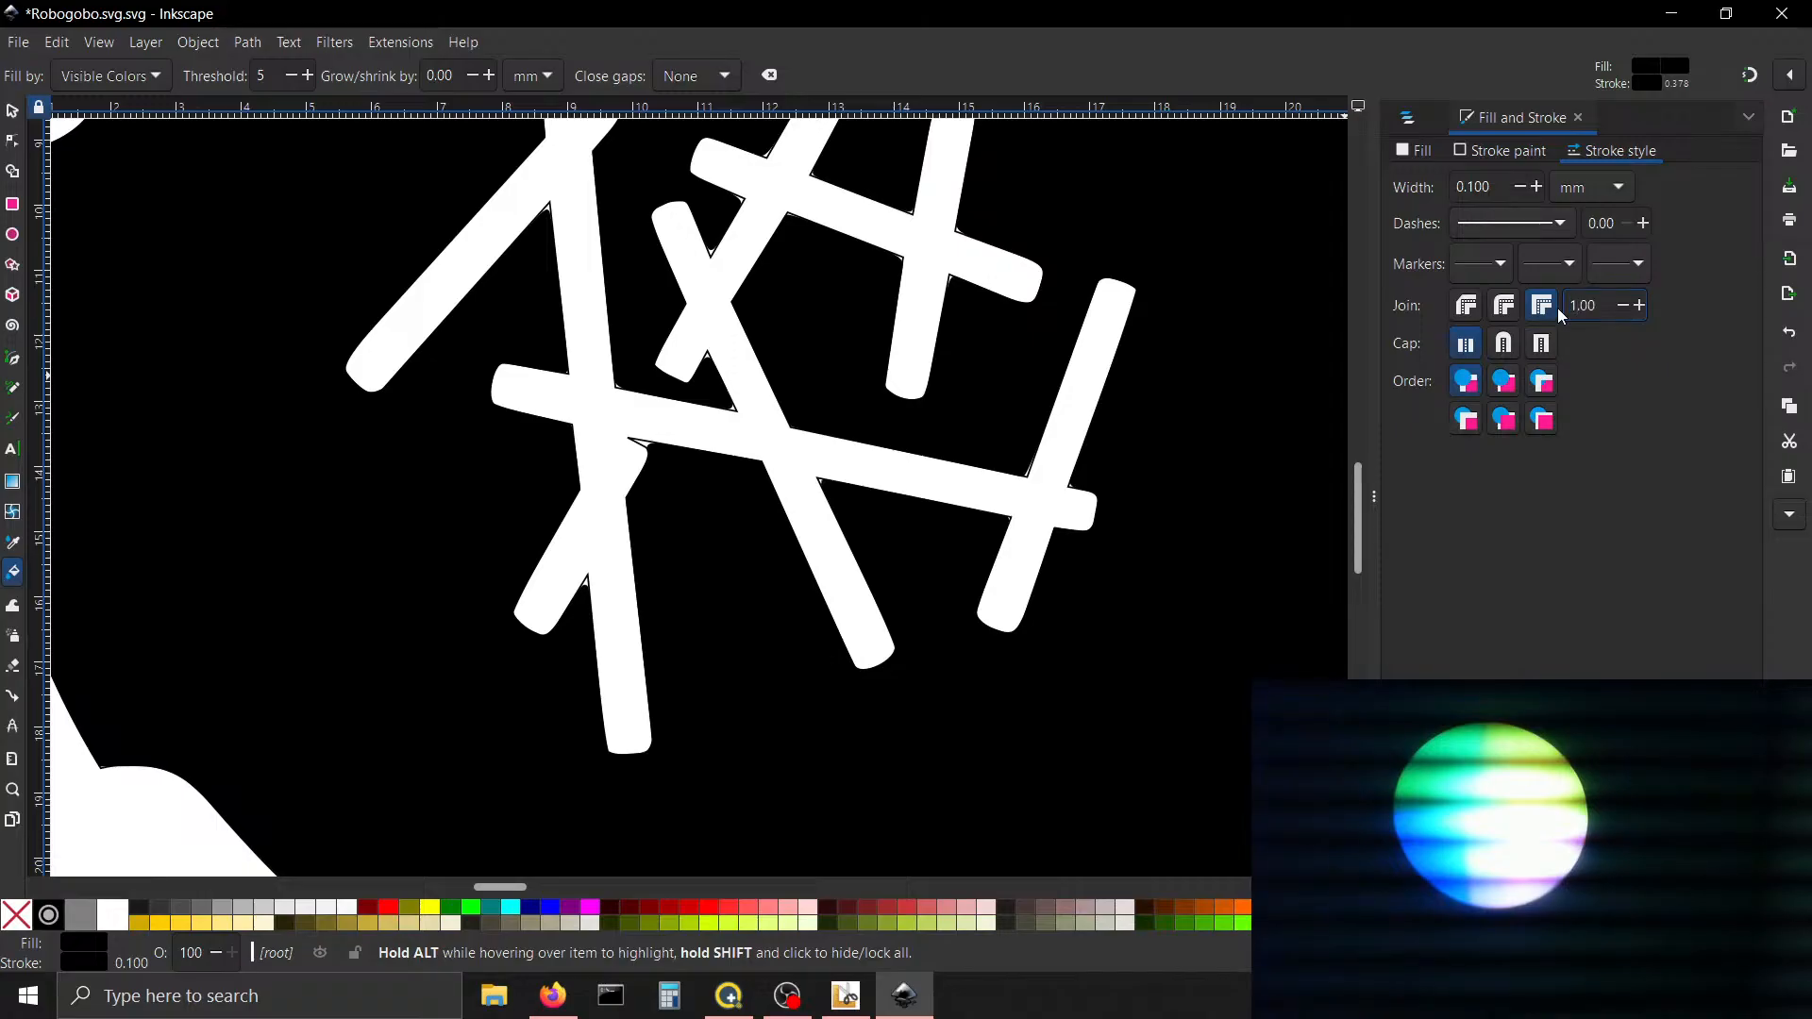
Compare stroke widths of 0 and 0.2 mm on the filled disc, then set the width to 0.001 mm
left_click(1520, 188)
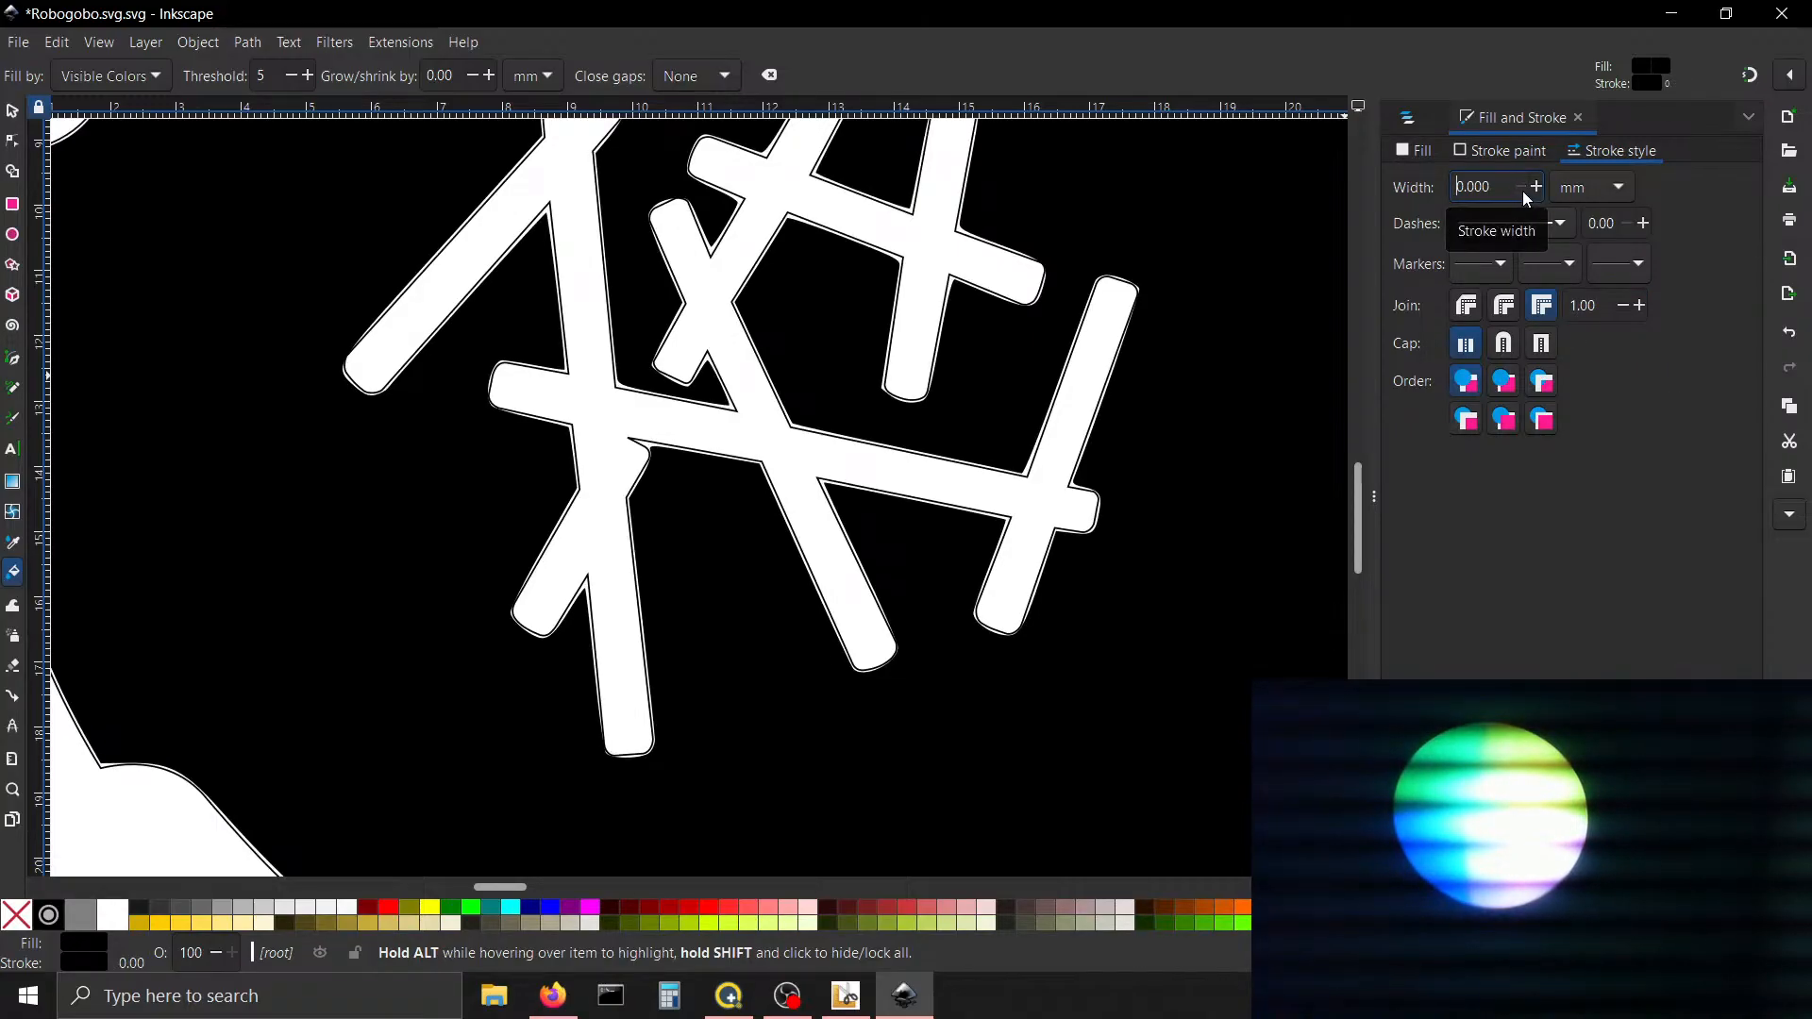
left_click(1533, 188)
left_click(1532, 187)
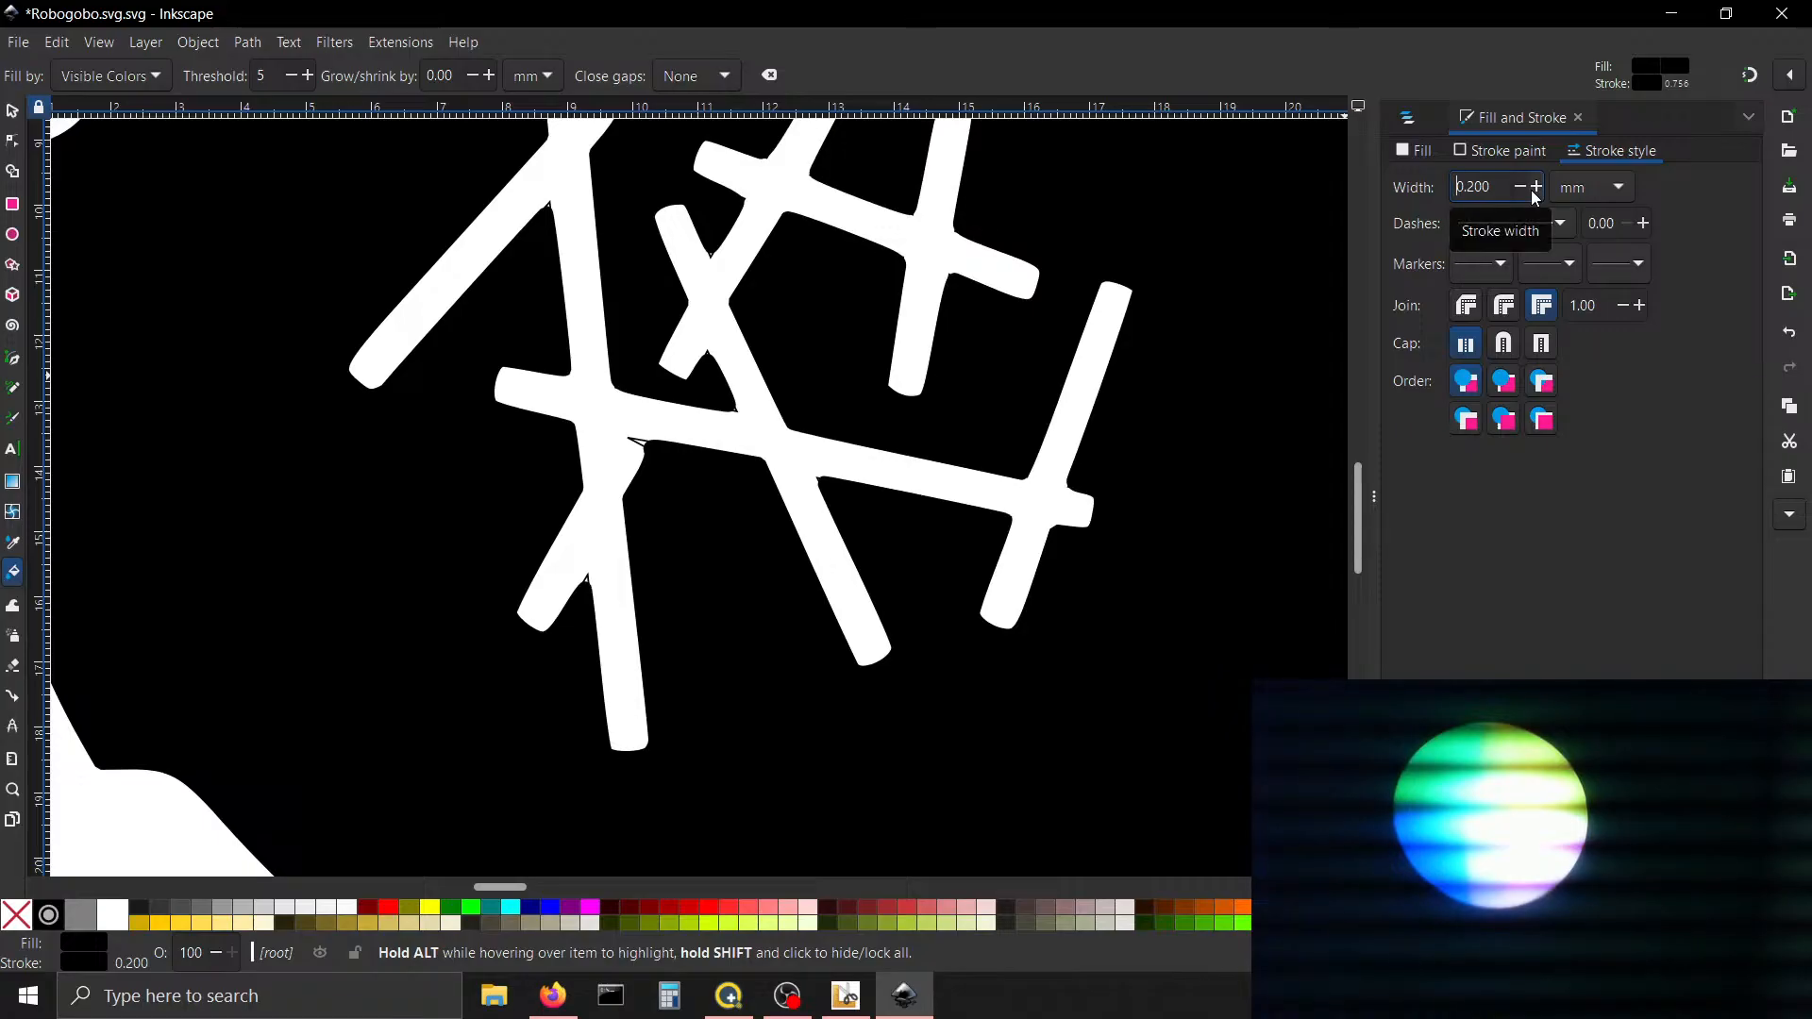
left_click(1517, 188)
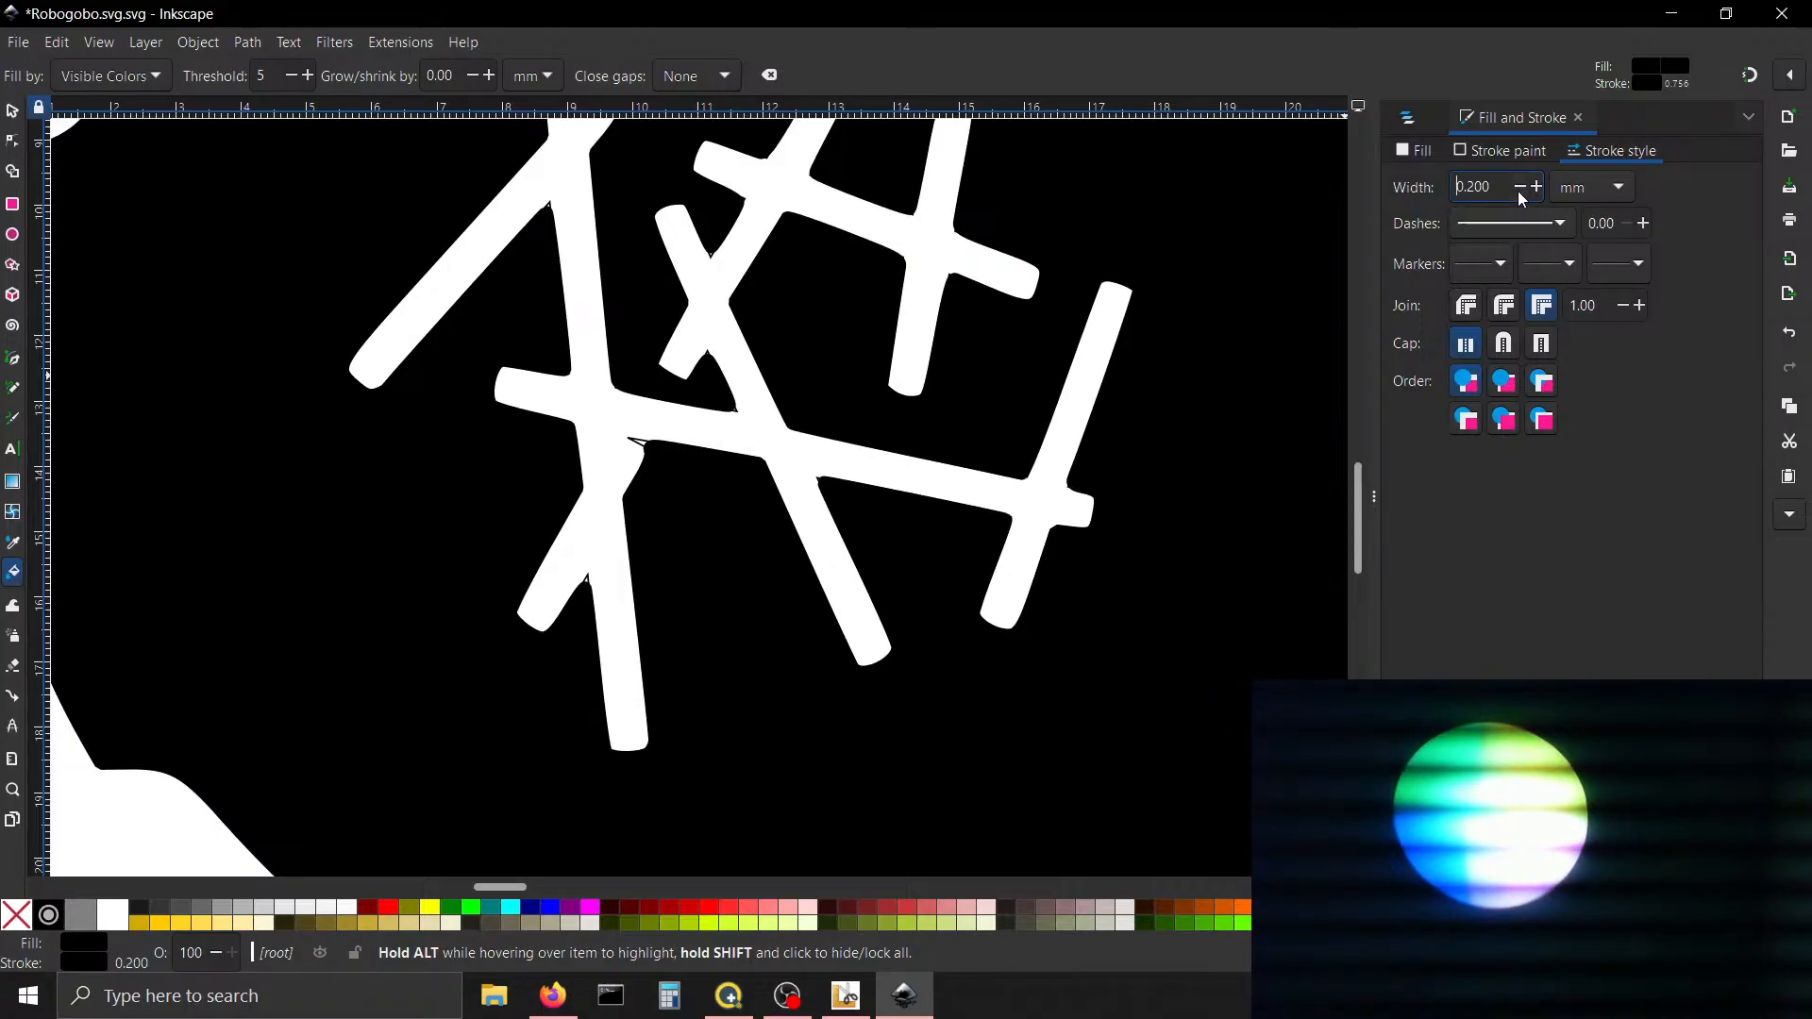
left_click(1520, 187)
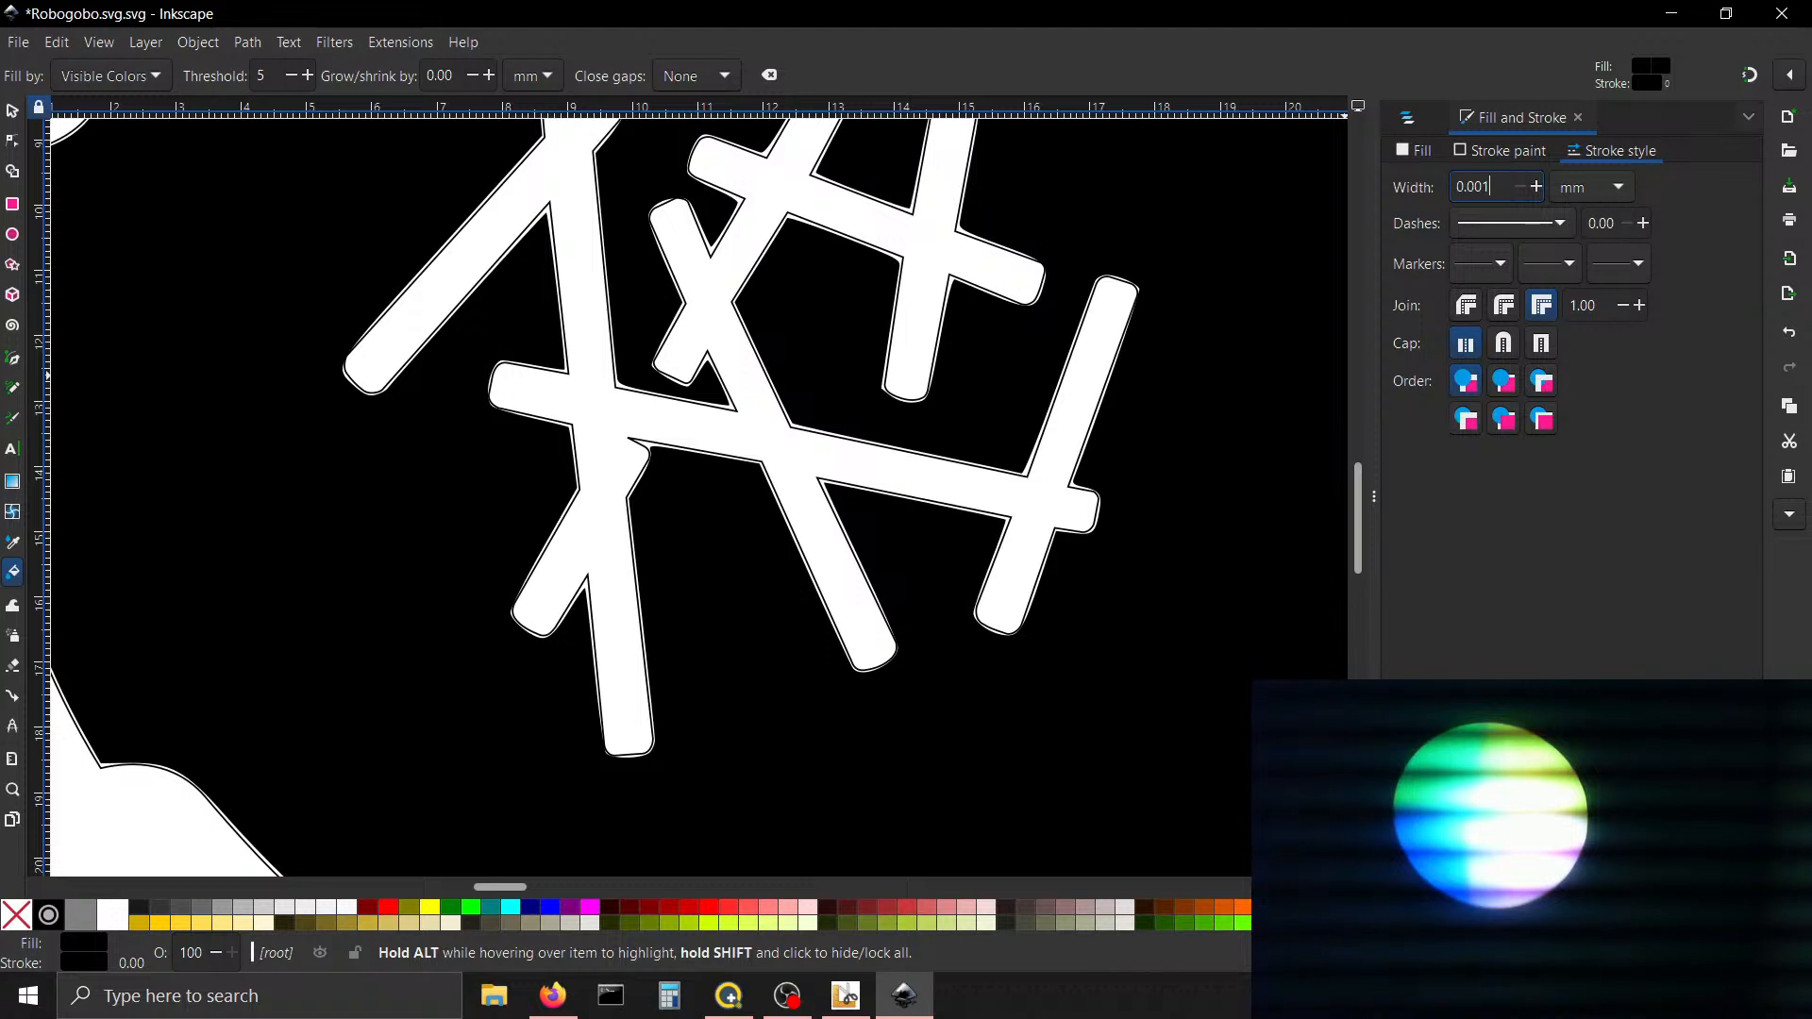
Check the disc's stroke and fill paint, inspect the edges of the crossed-bar cutout, and select the filled disc
left_click(1512, 151)
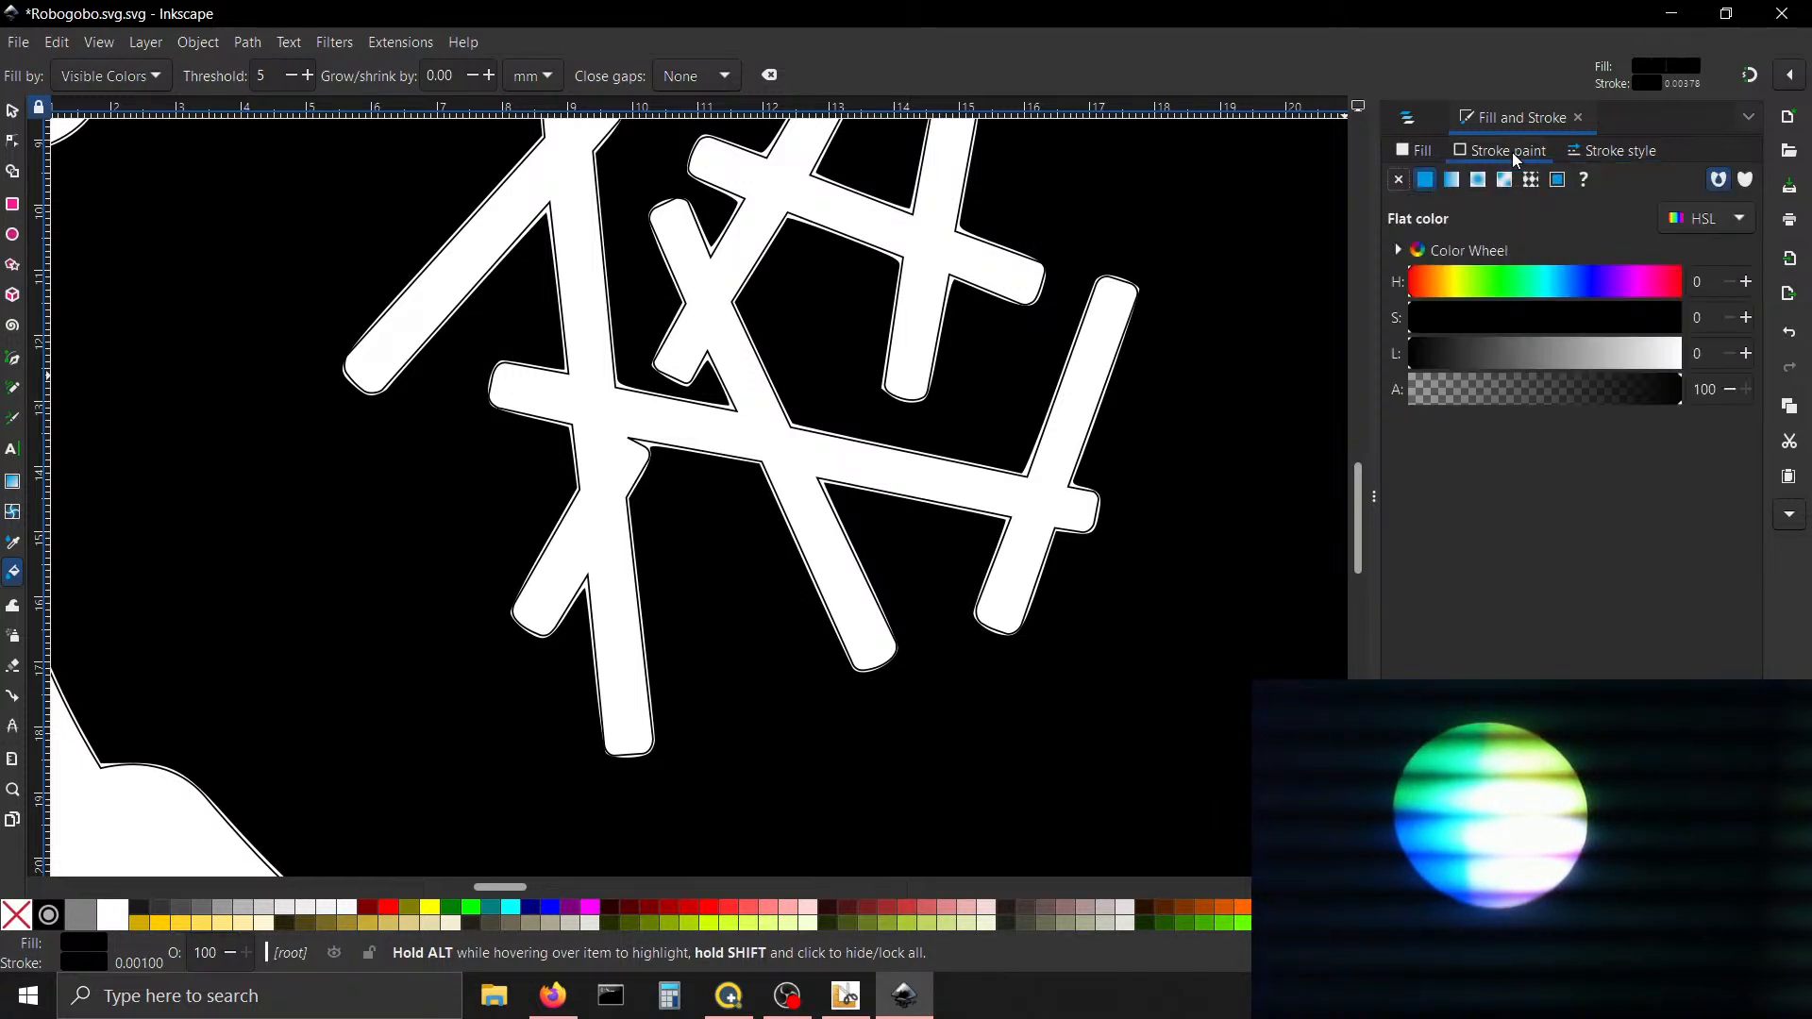
left_click(1425, 153)
left_click(1425, 180)
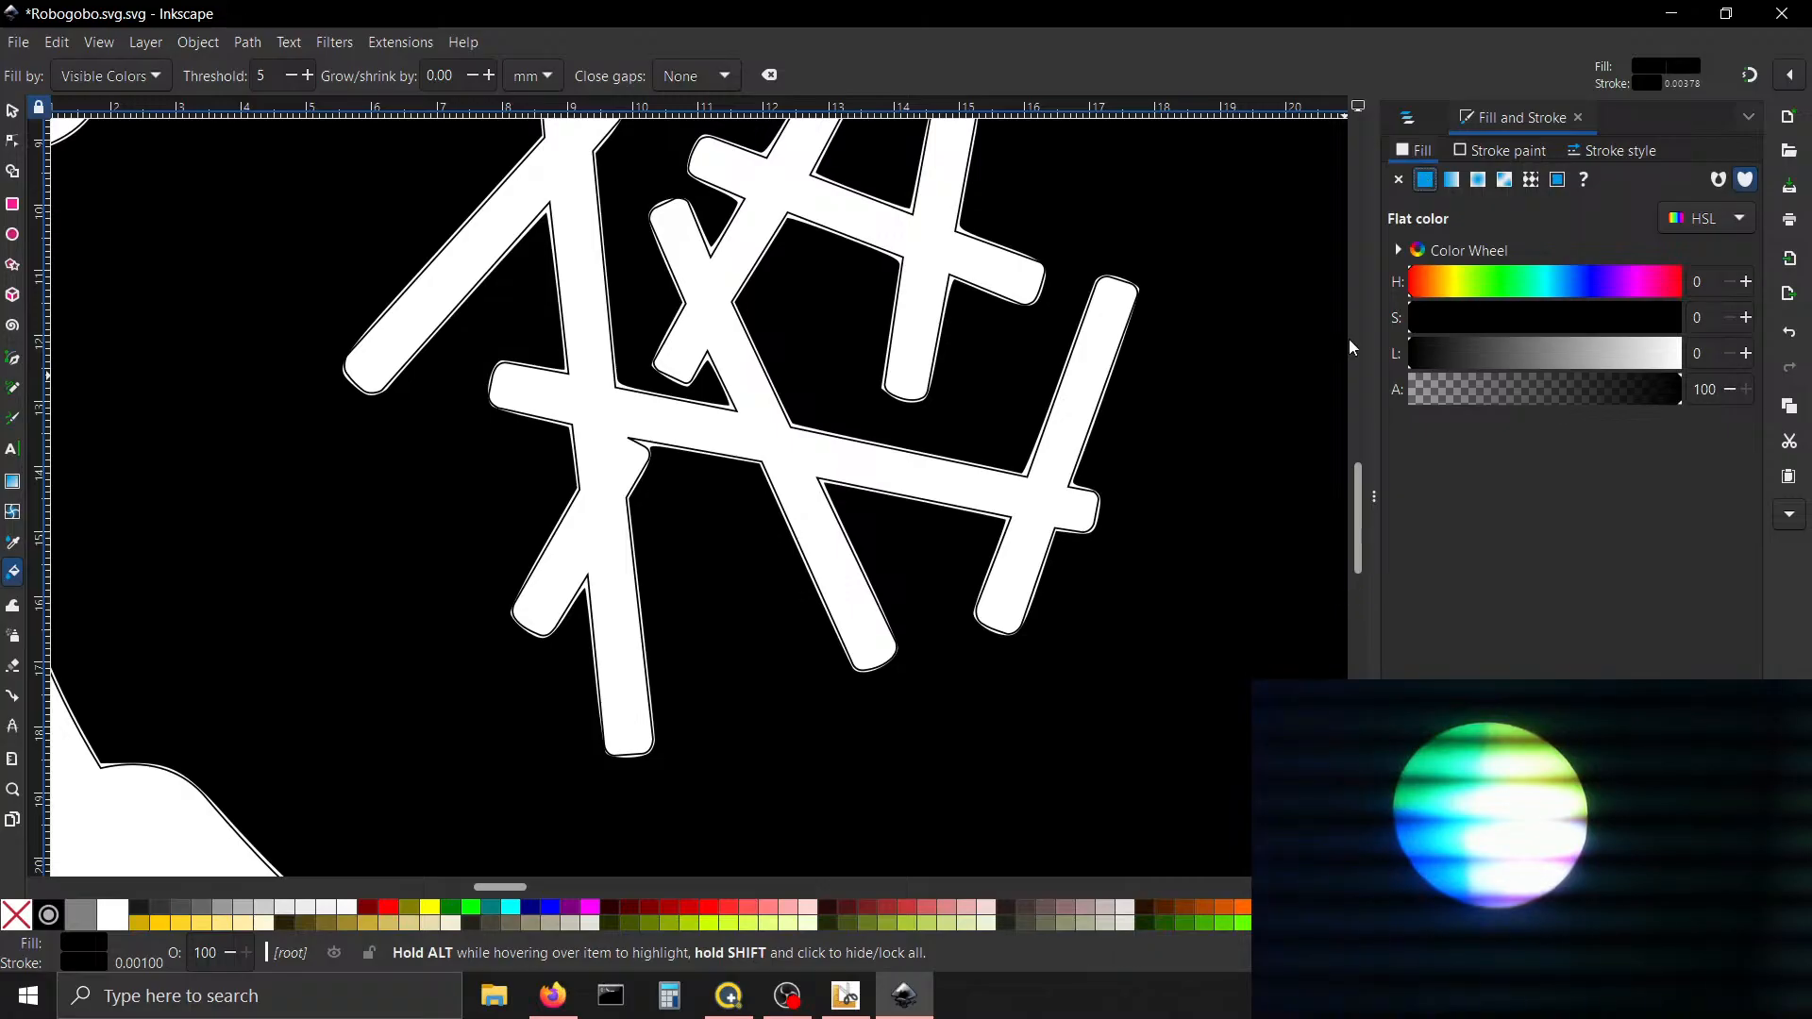
left_click_drag(1361, 518, 1349, 439)
left_click_drag(1349, 501, 1349, 507)
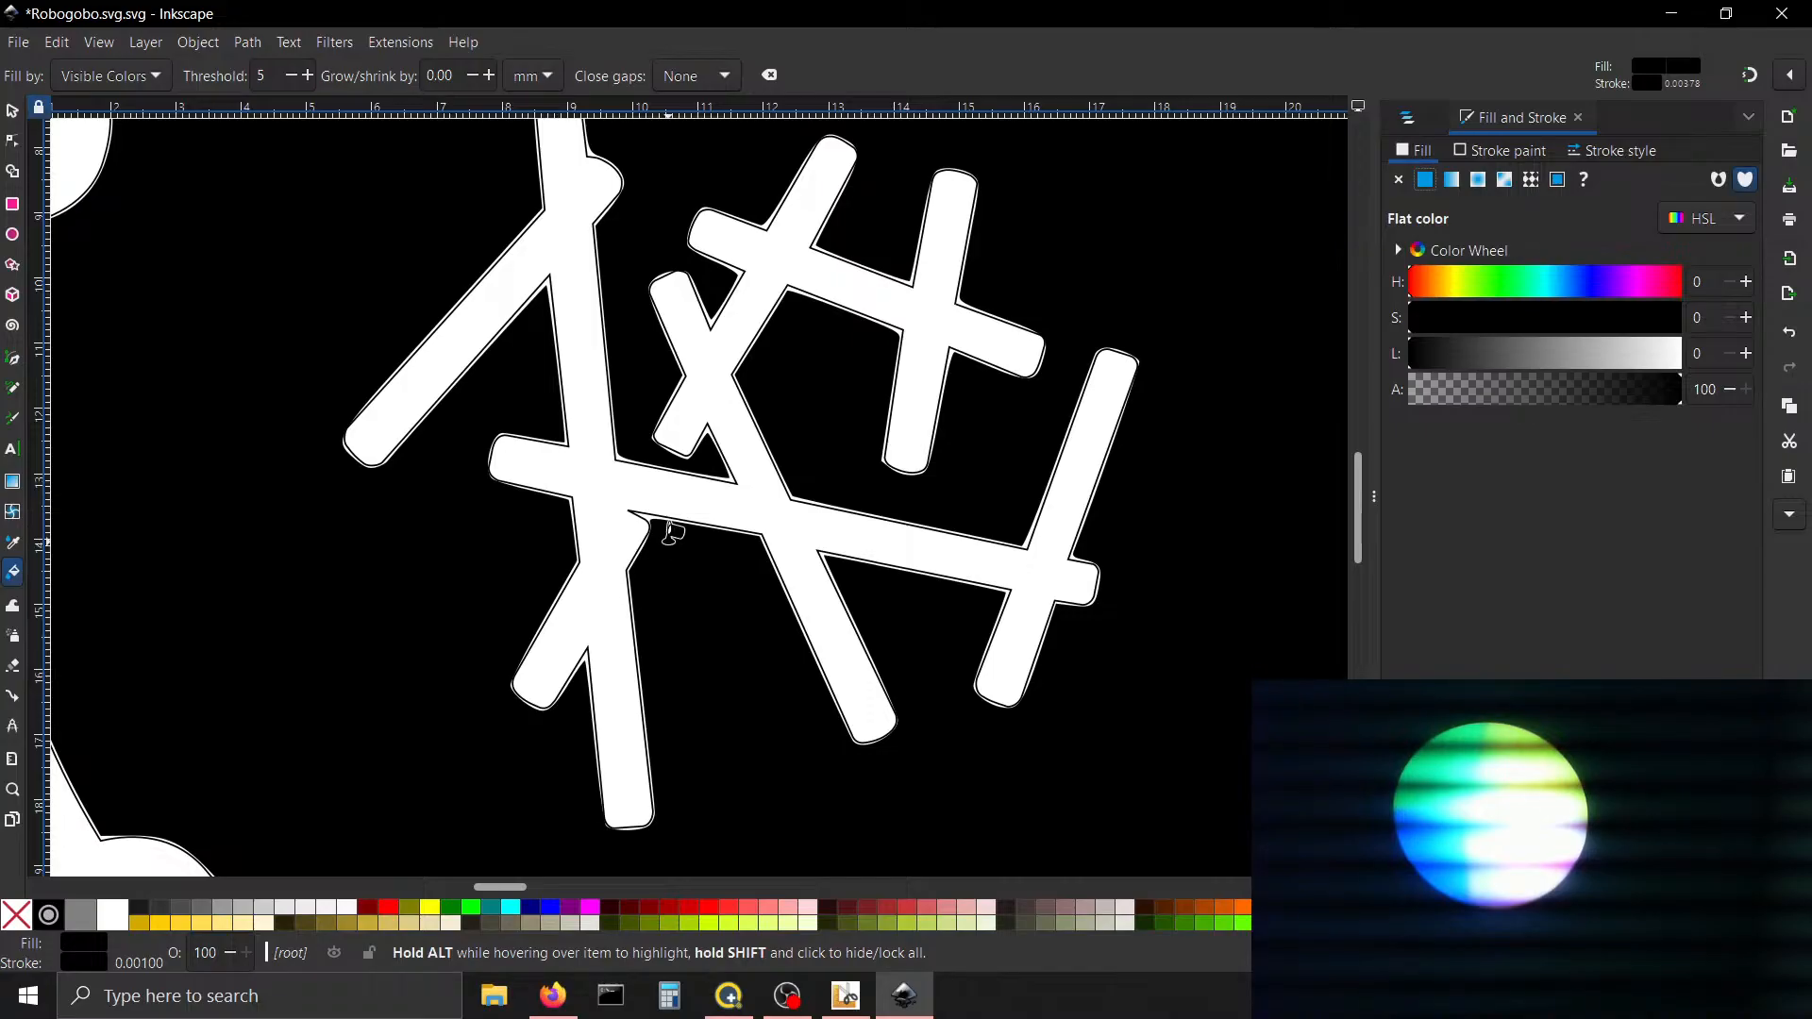
left_click(12, 110)
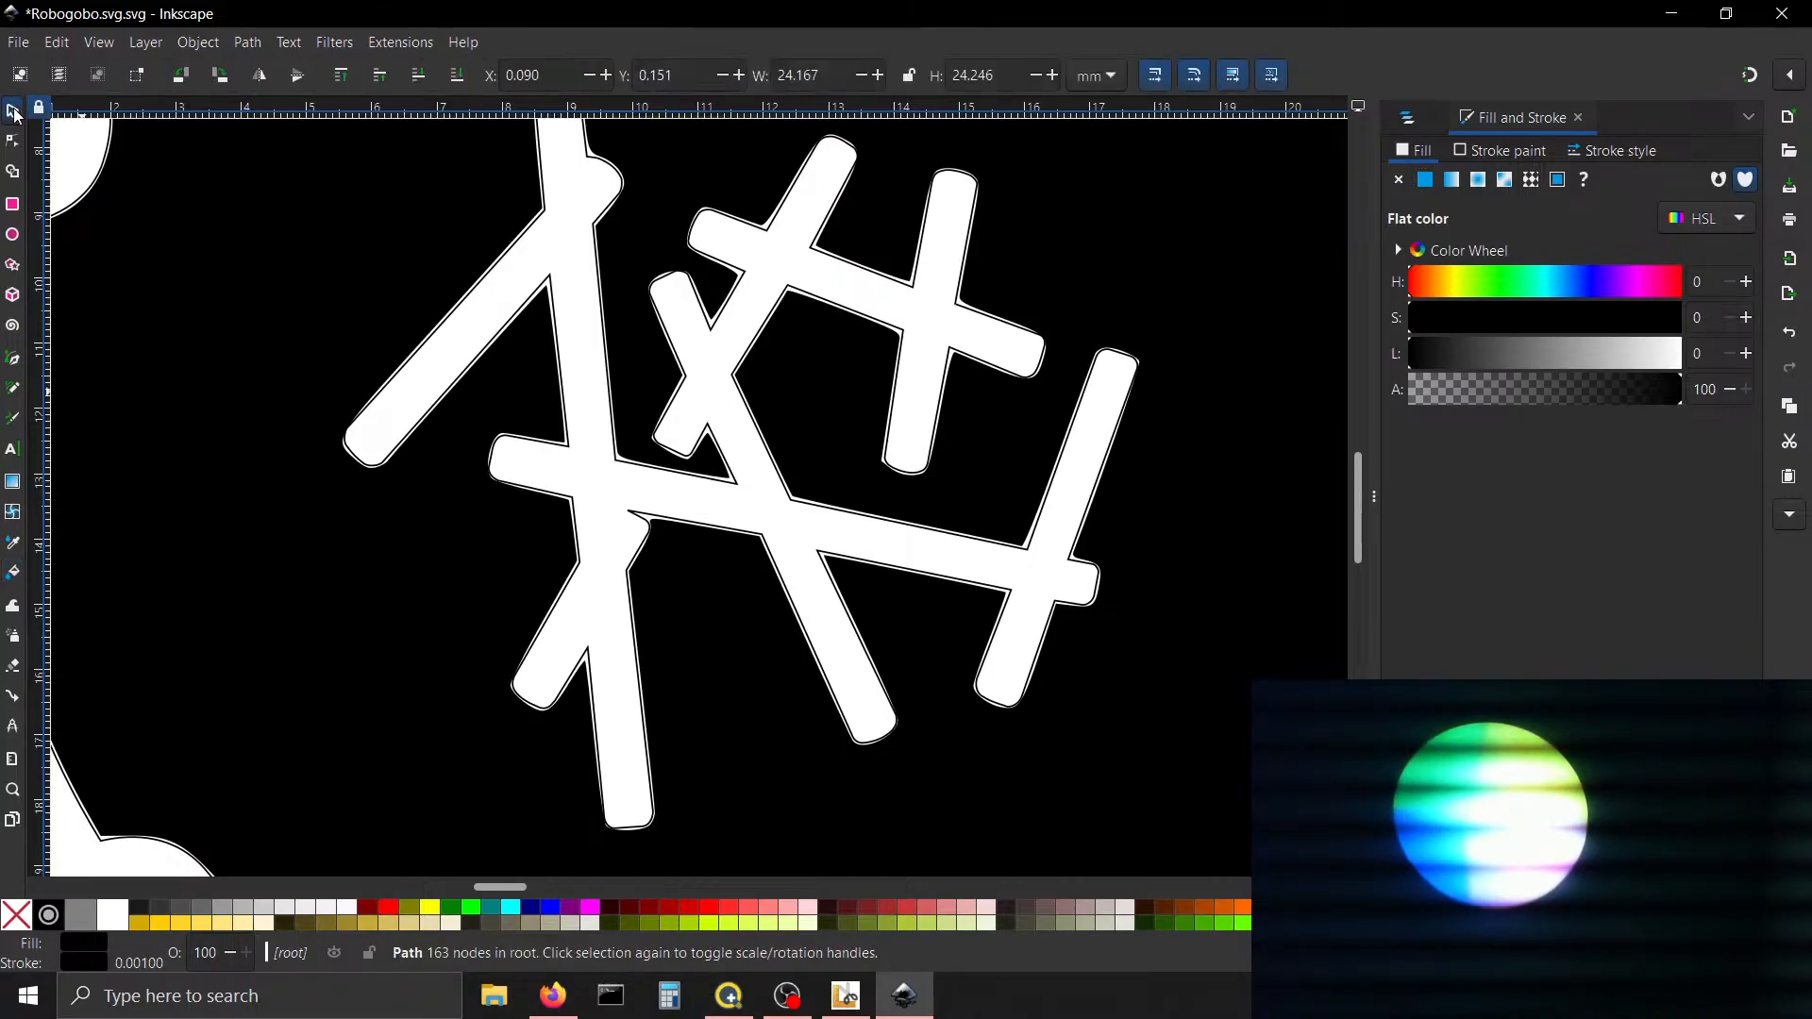
left_click(686, 578)
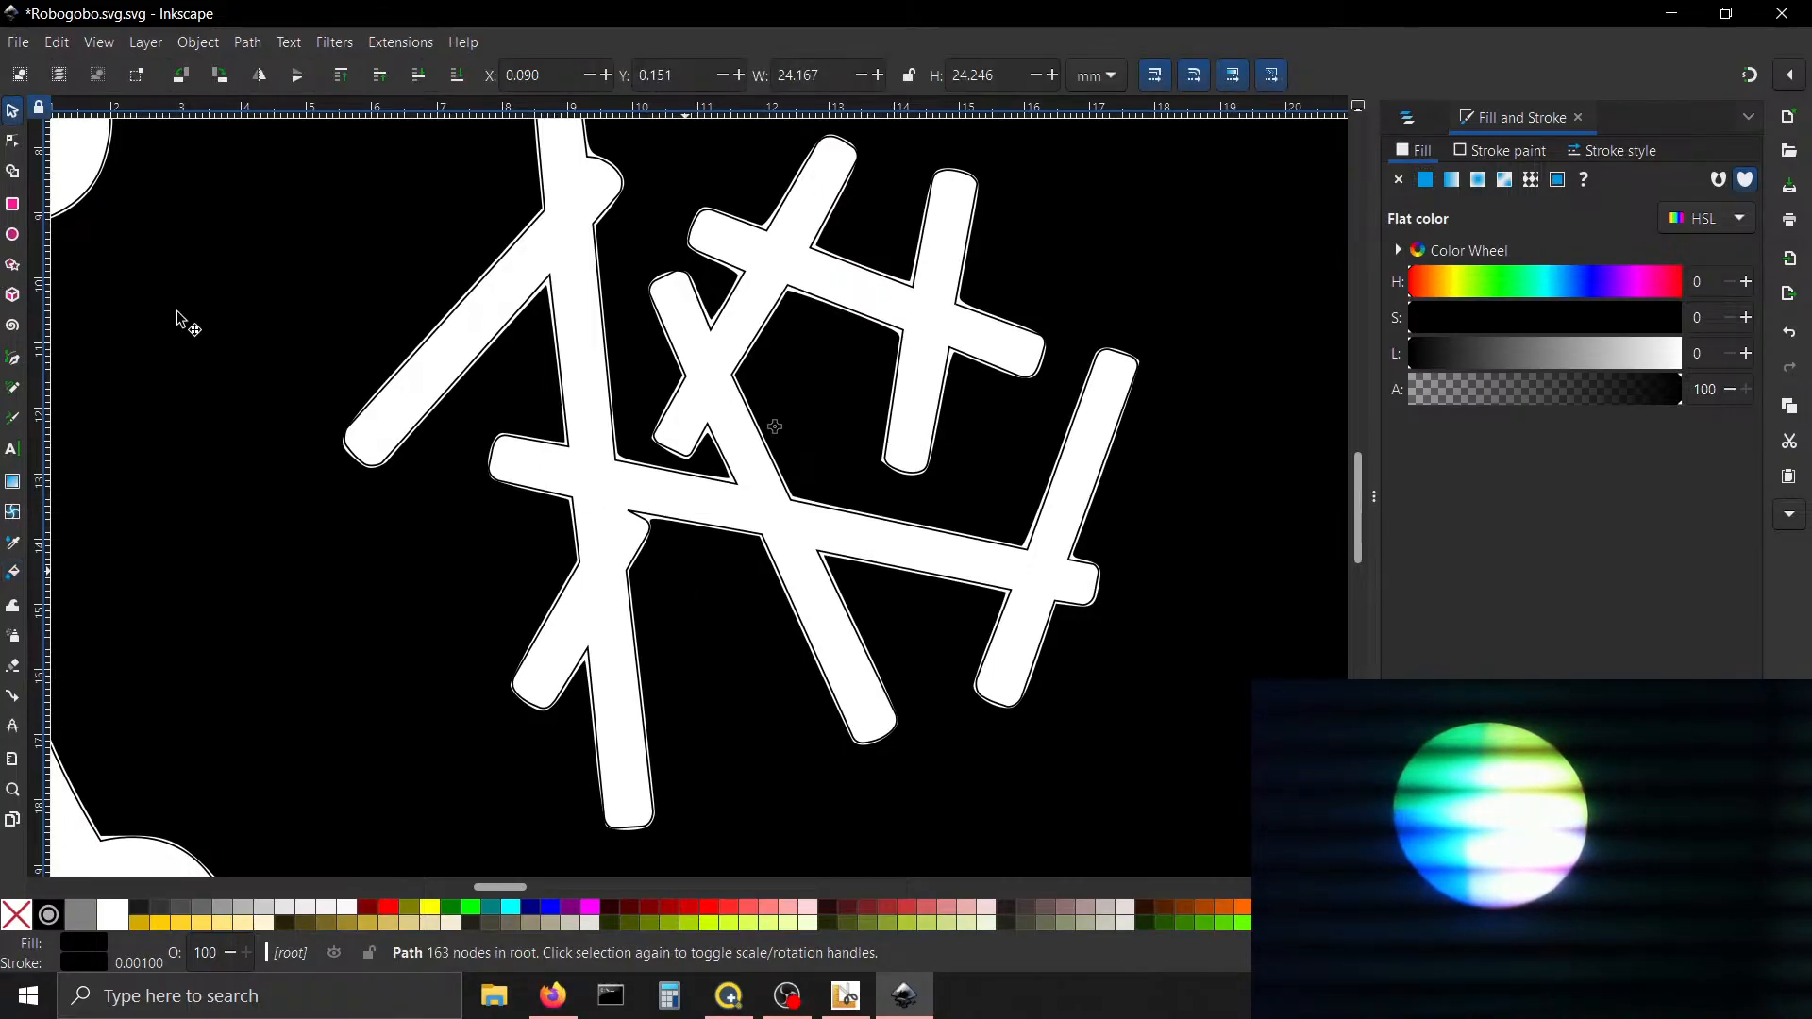
Try no paint and a linear gradient as the fill of the crossed-bars disc, then return it to flat black
left_click(13, 142)
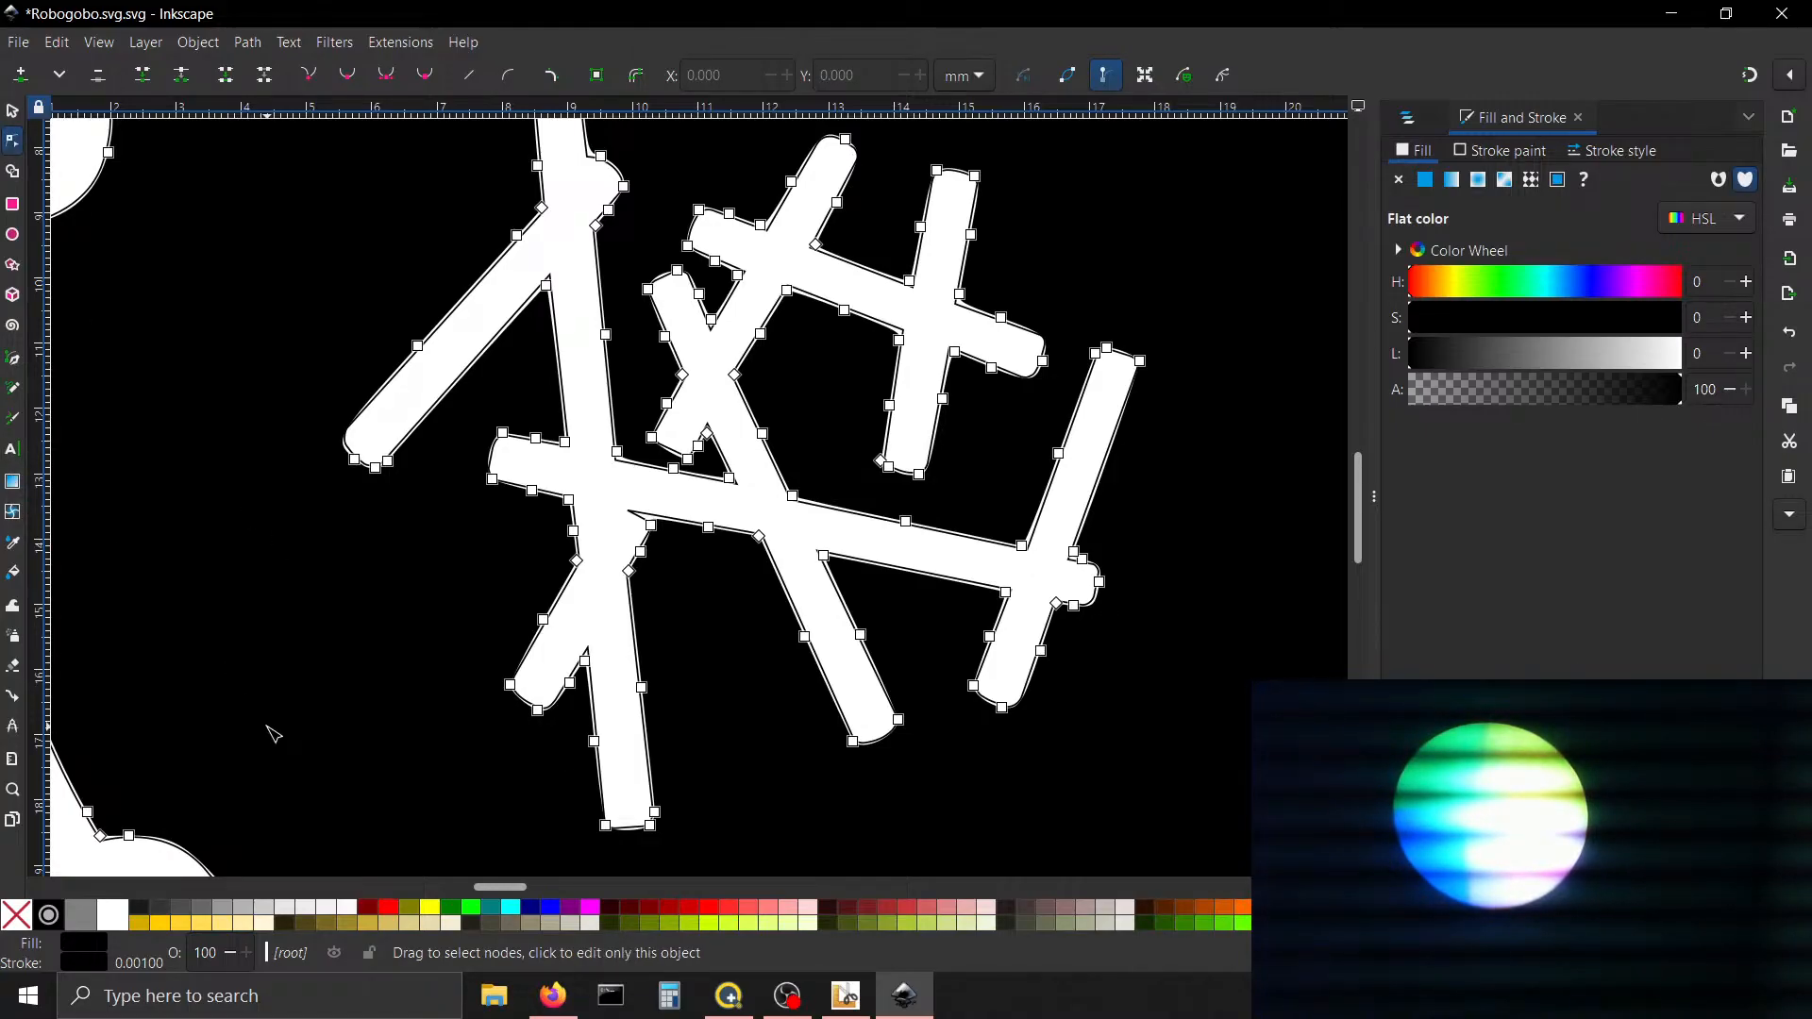
left_click(1399, 181)
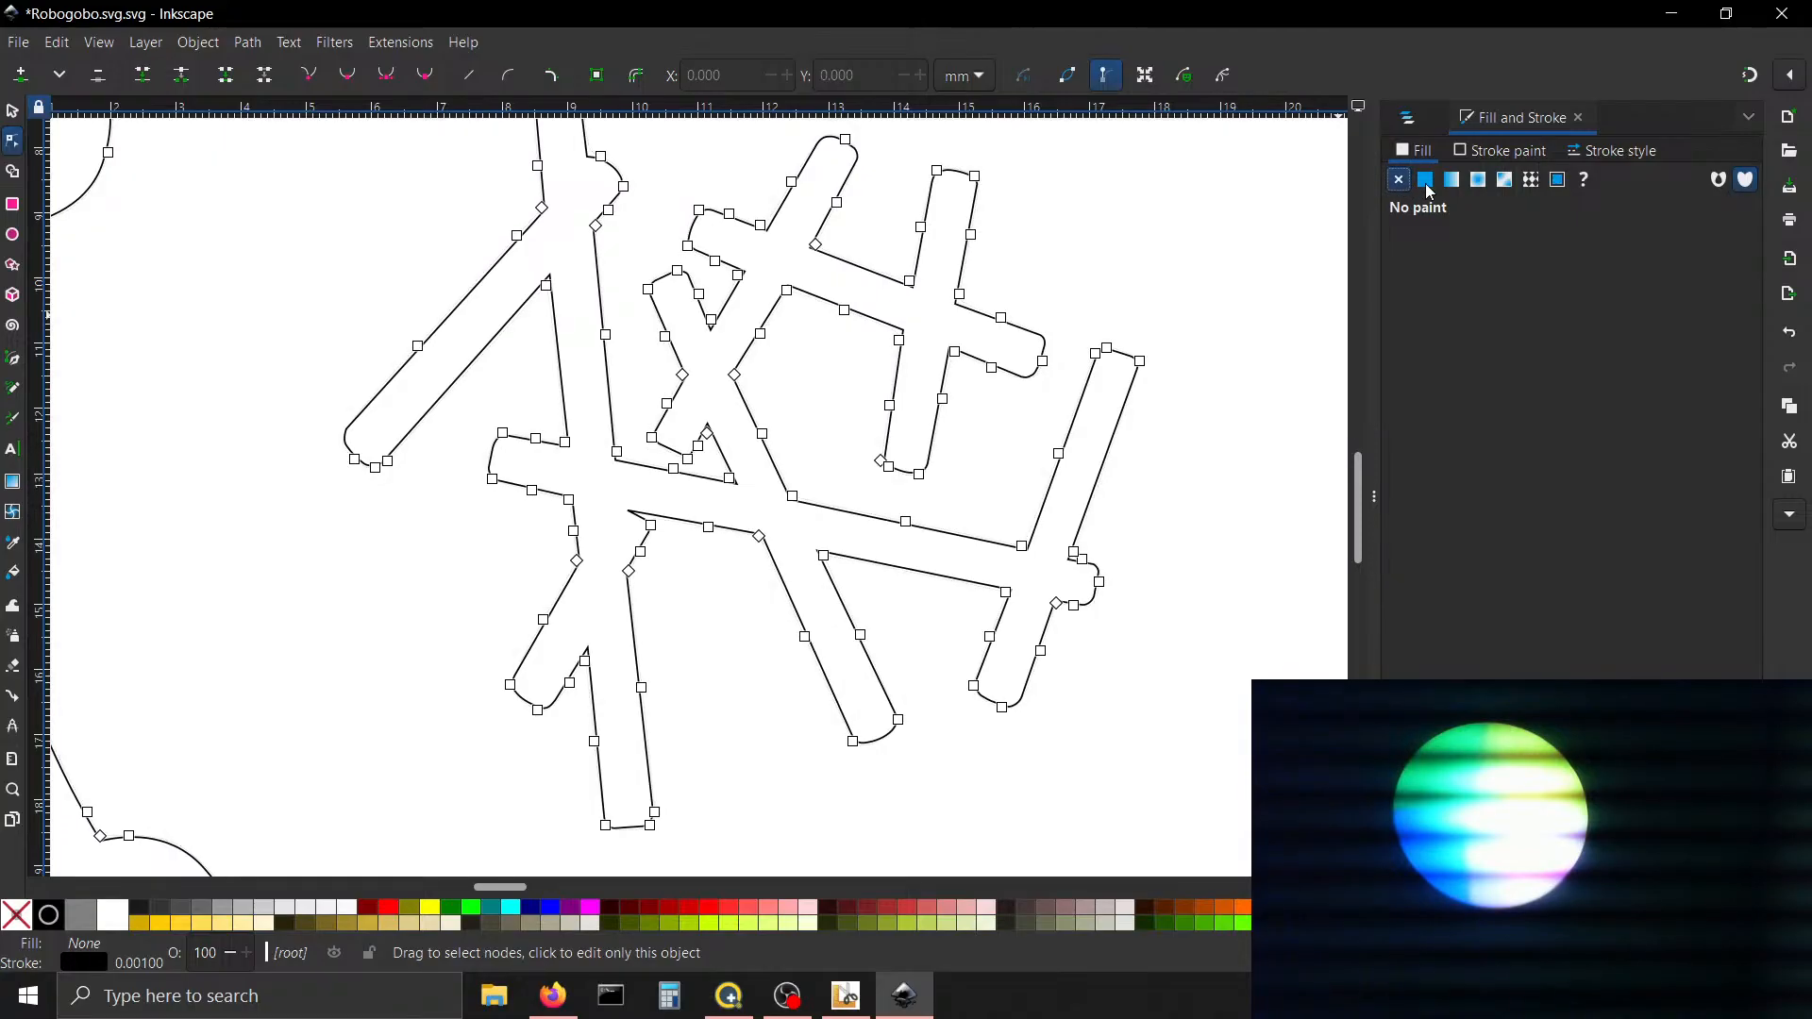
left_click(1427, 185)
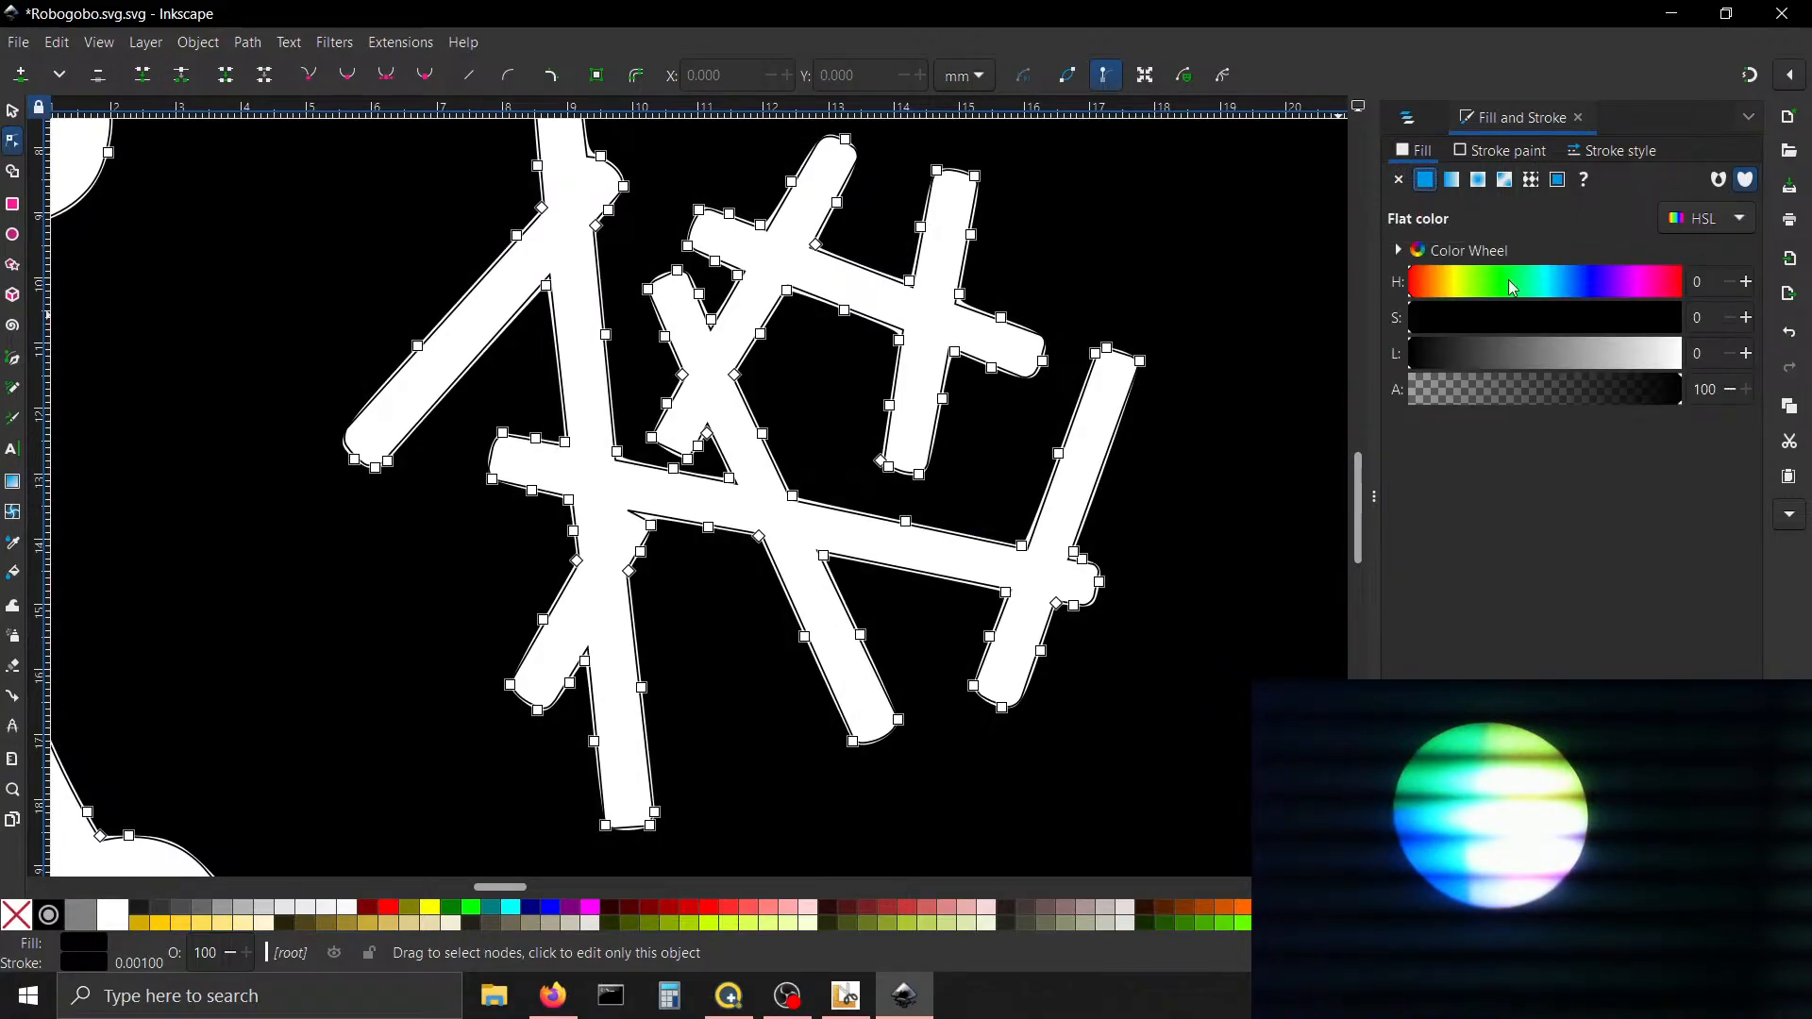
left_click(1455, 184)
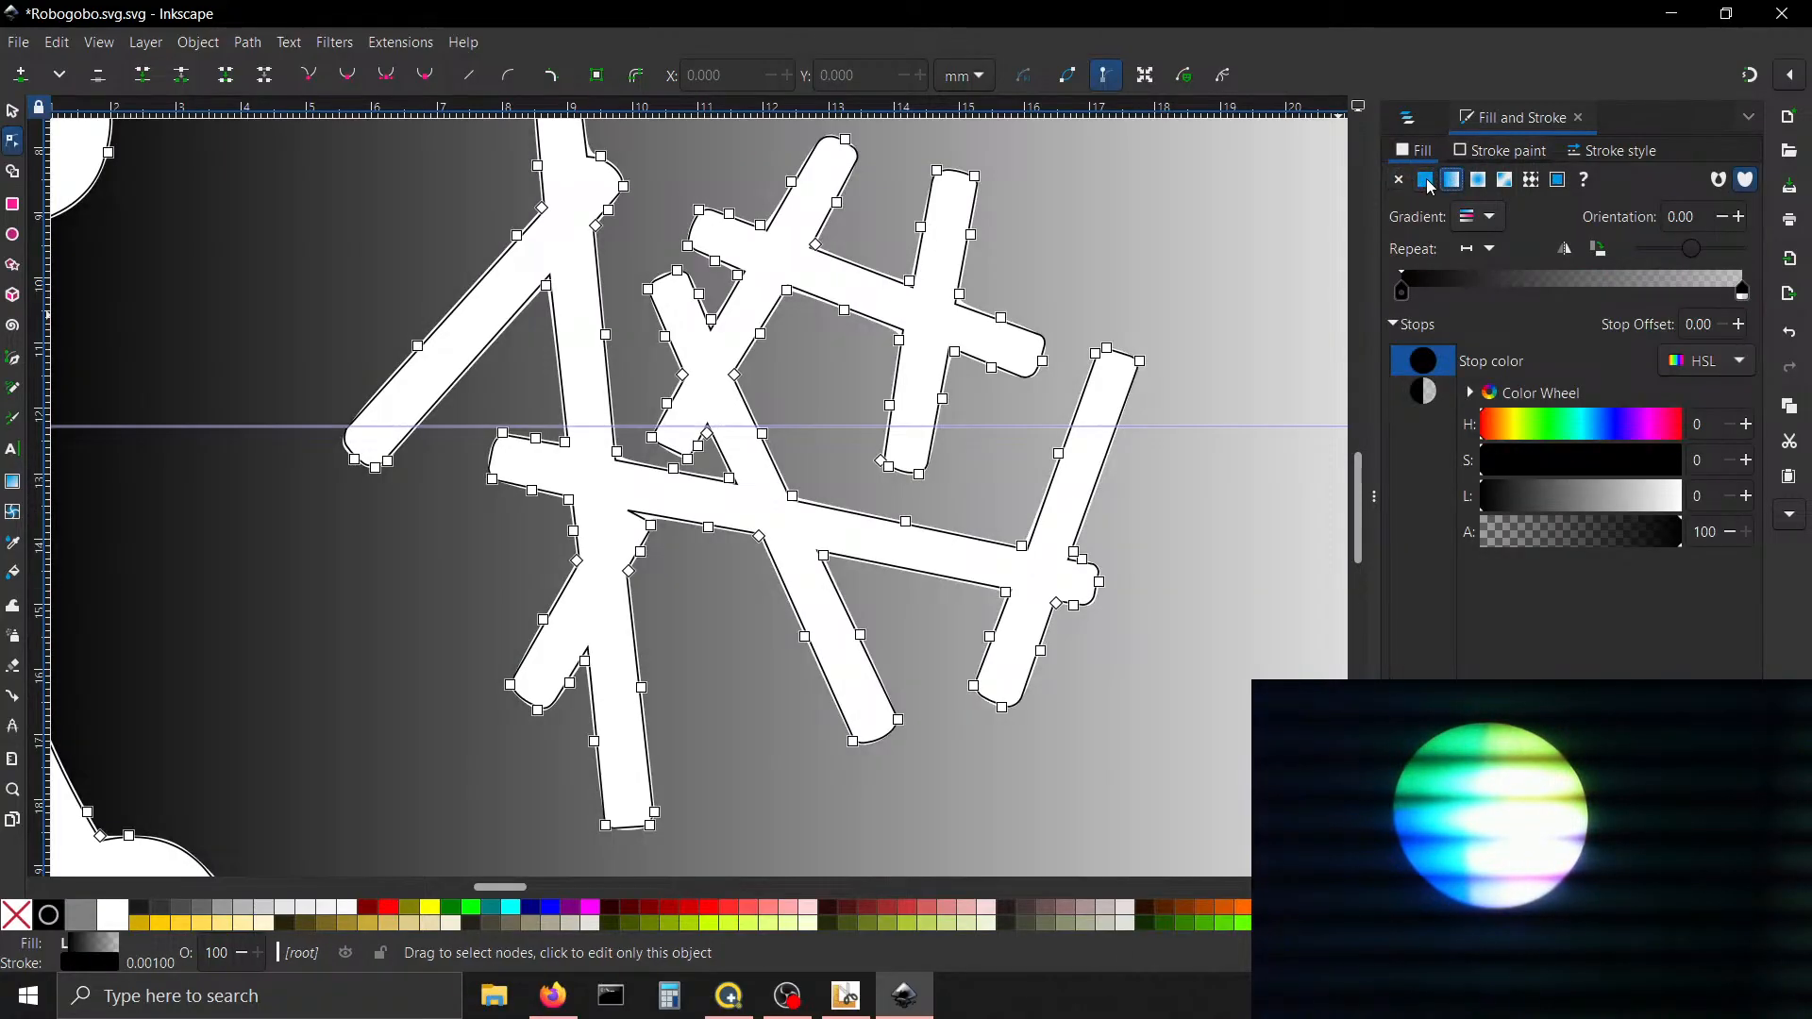
left_click(1429, 185)
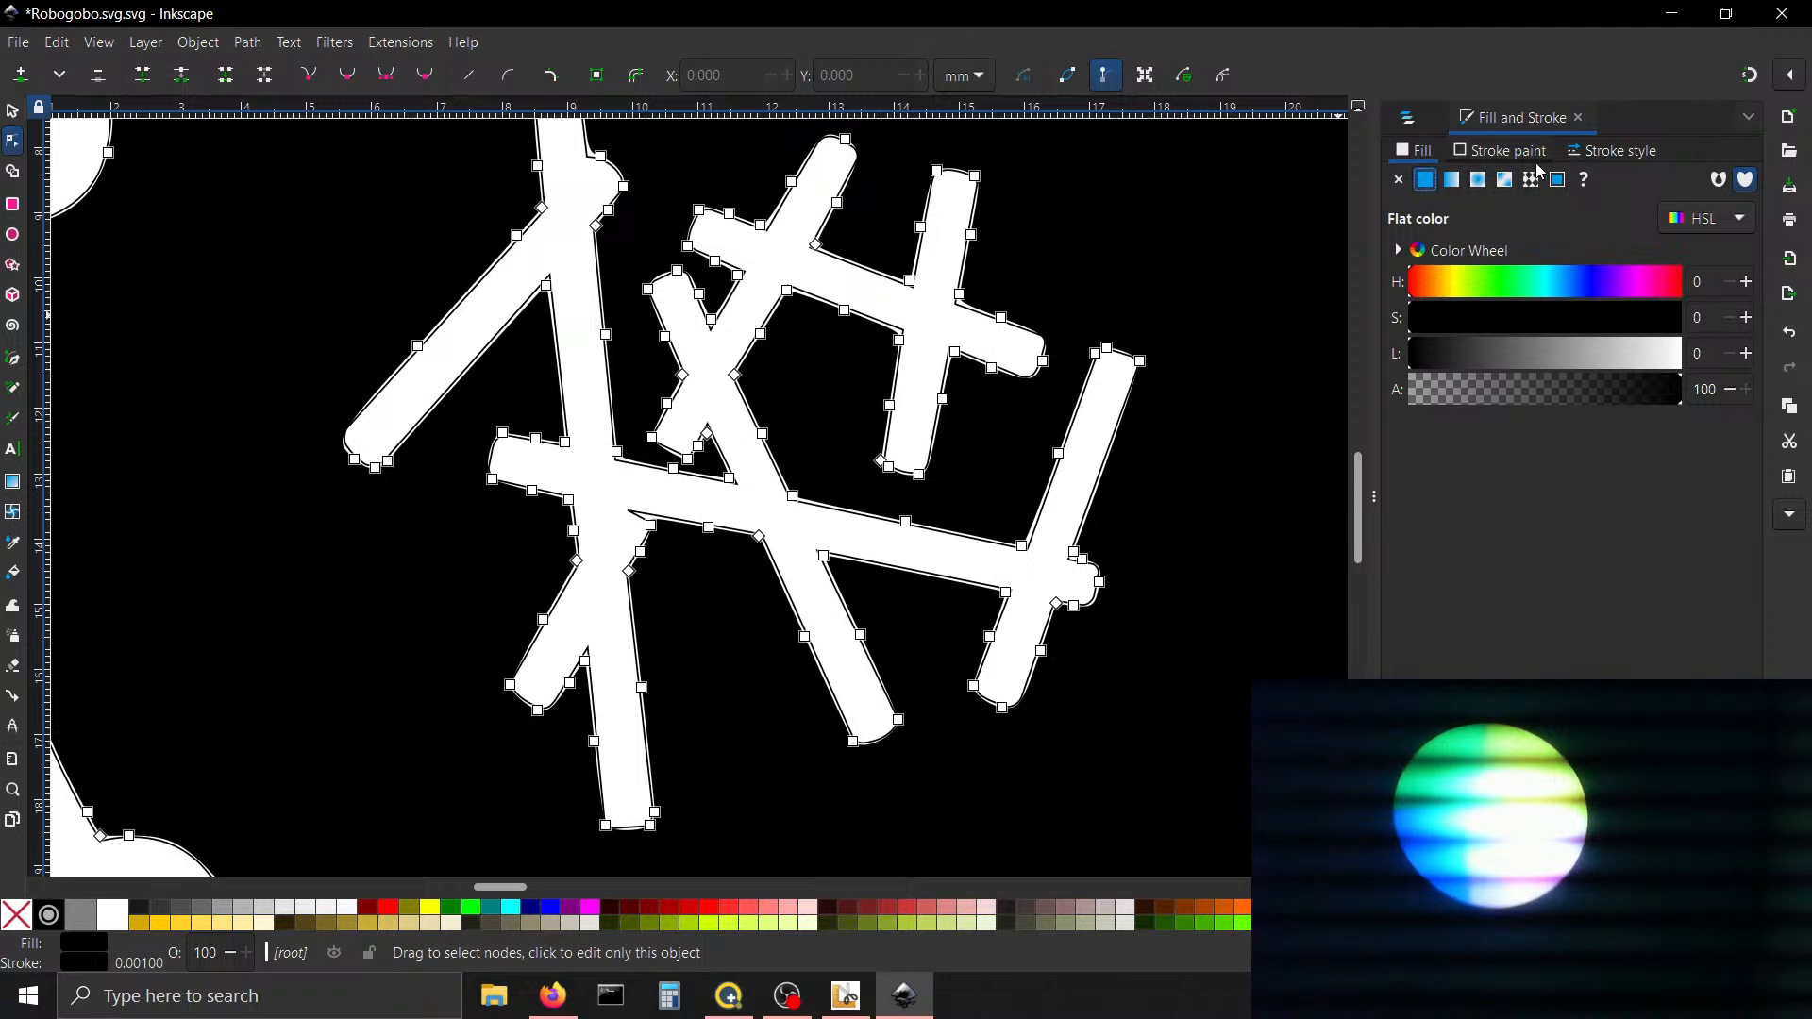
Try stroke widths up to 0.601 mm on the crossed-bars disc and bring the width back down to 0.001 mm
left_click(1614, 149)
left_click(1530, 215)
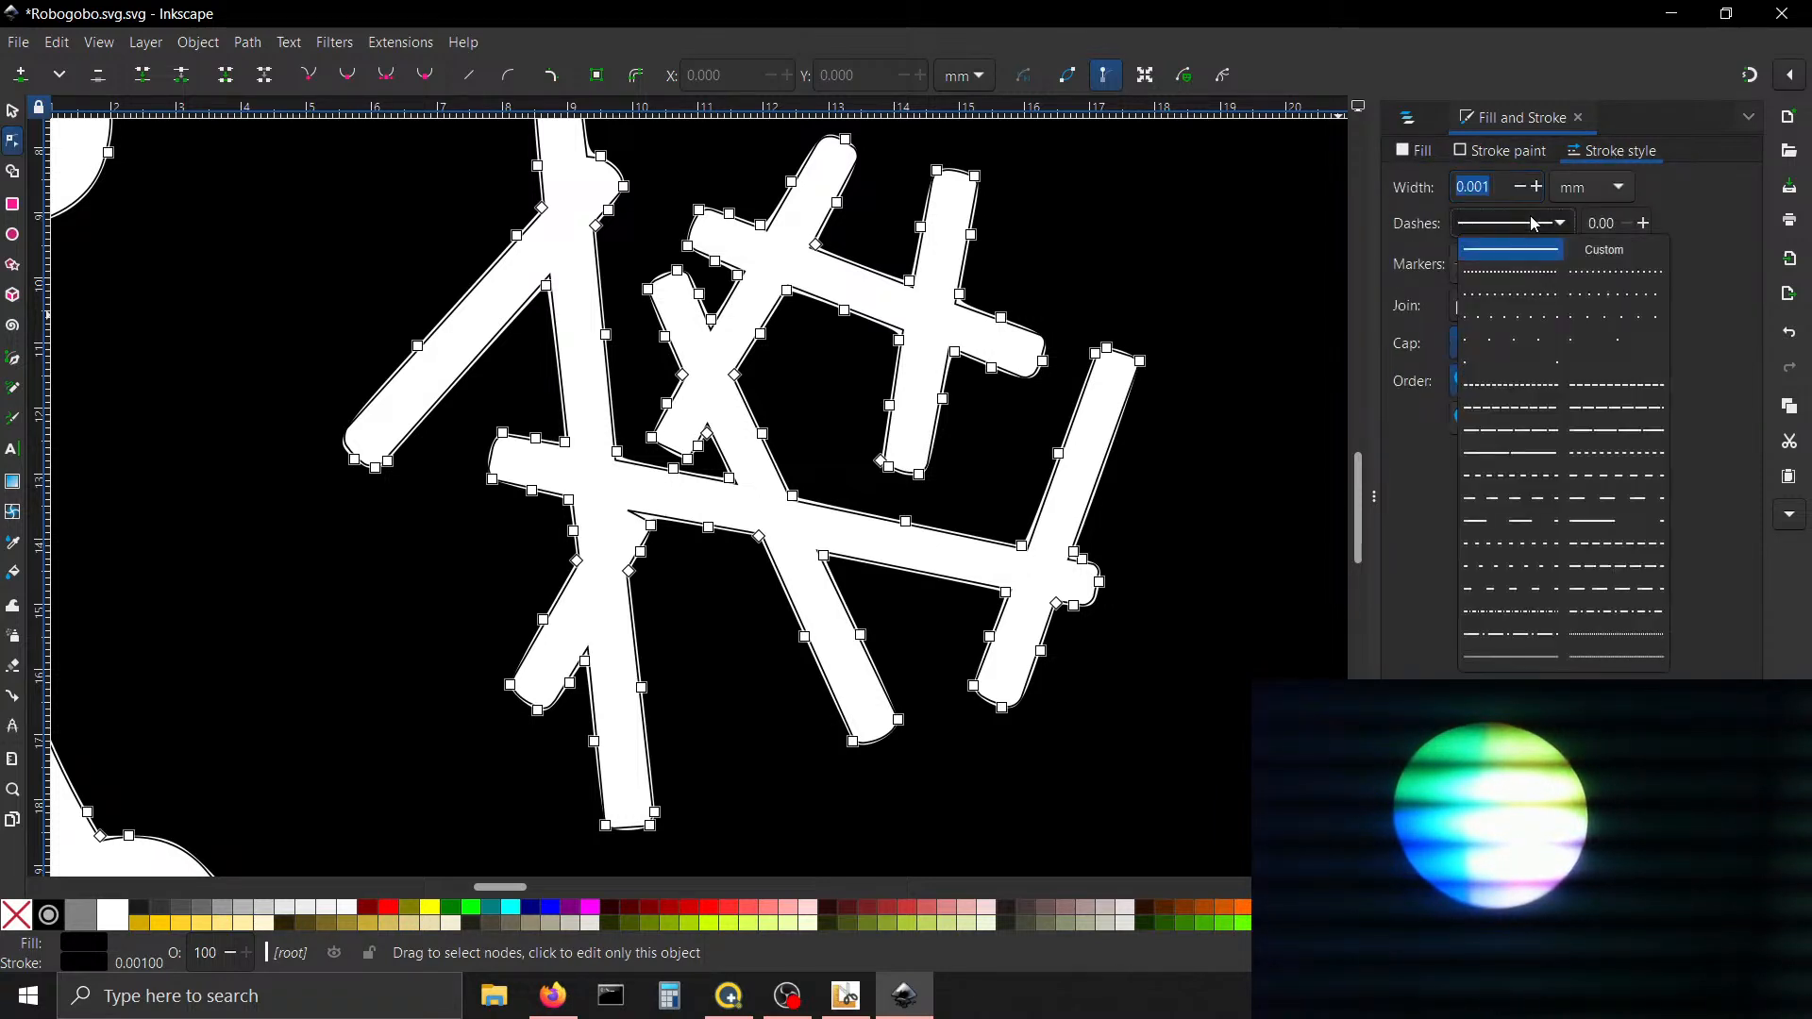
left_click(1531, 216)
left_click(1531, 216)
left_click(1674, 190)
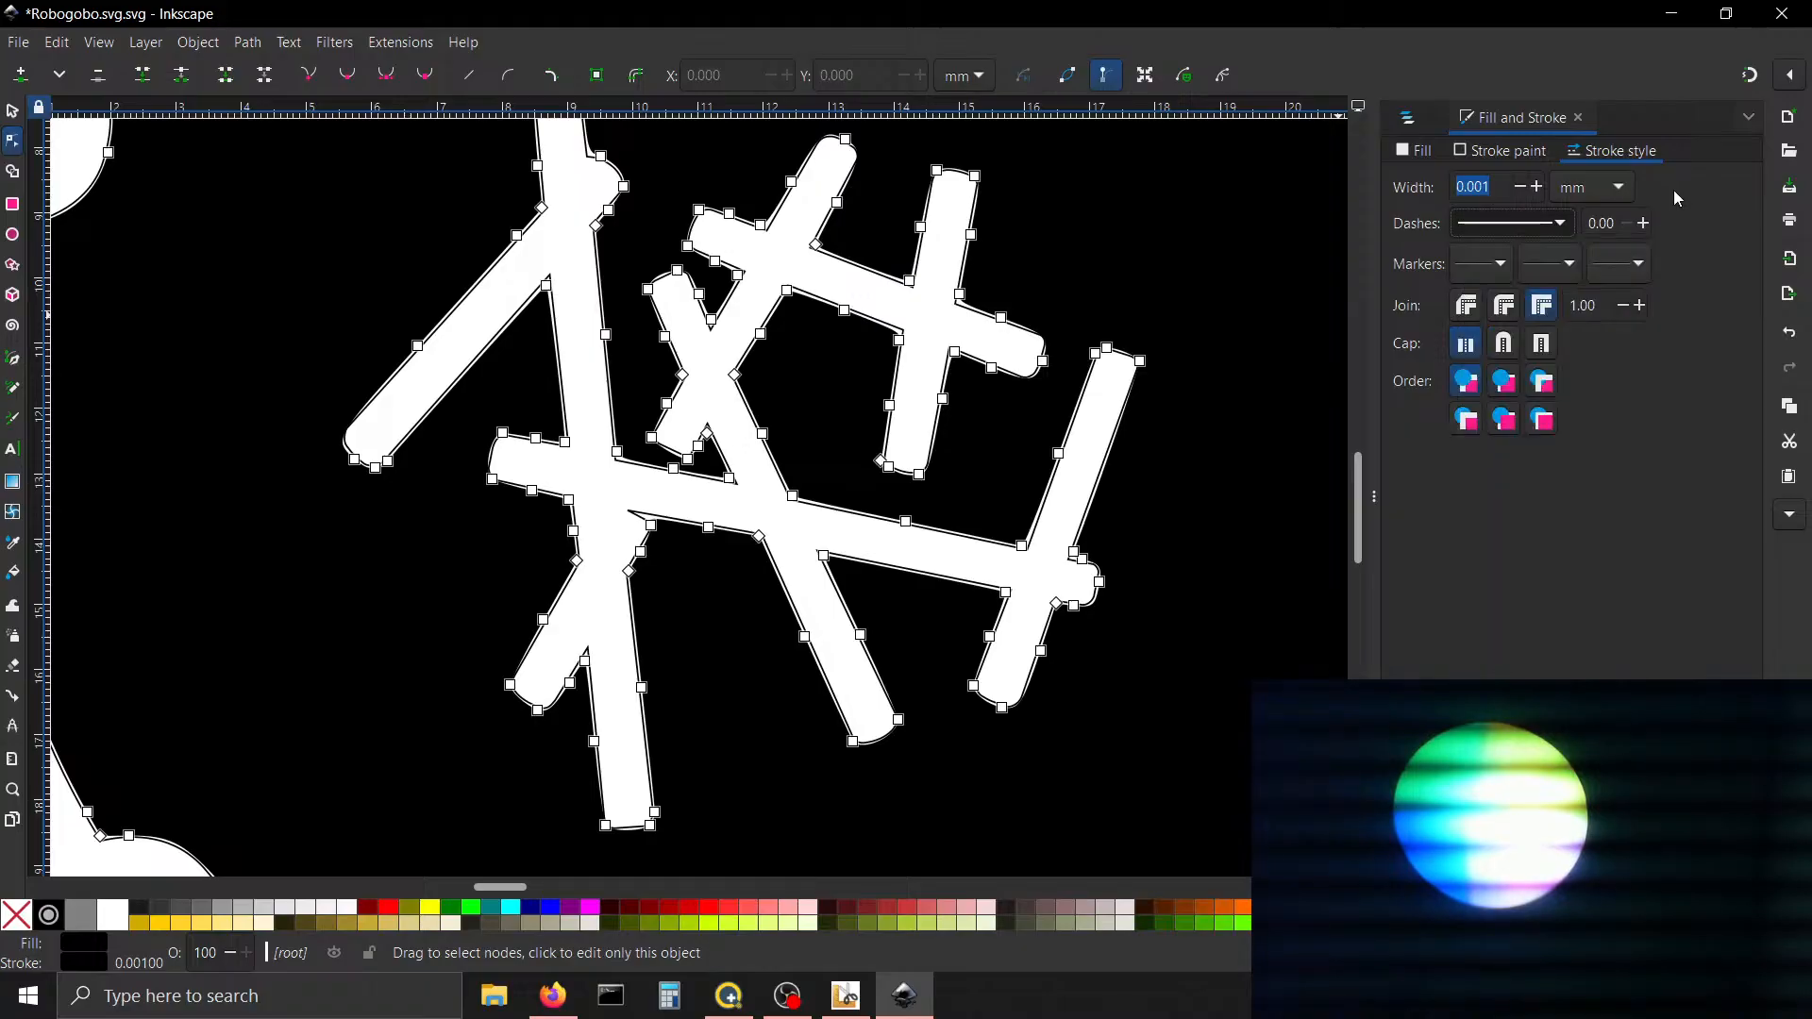
left_click(1536, 187)
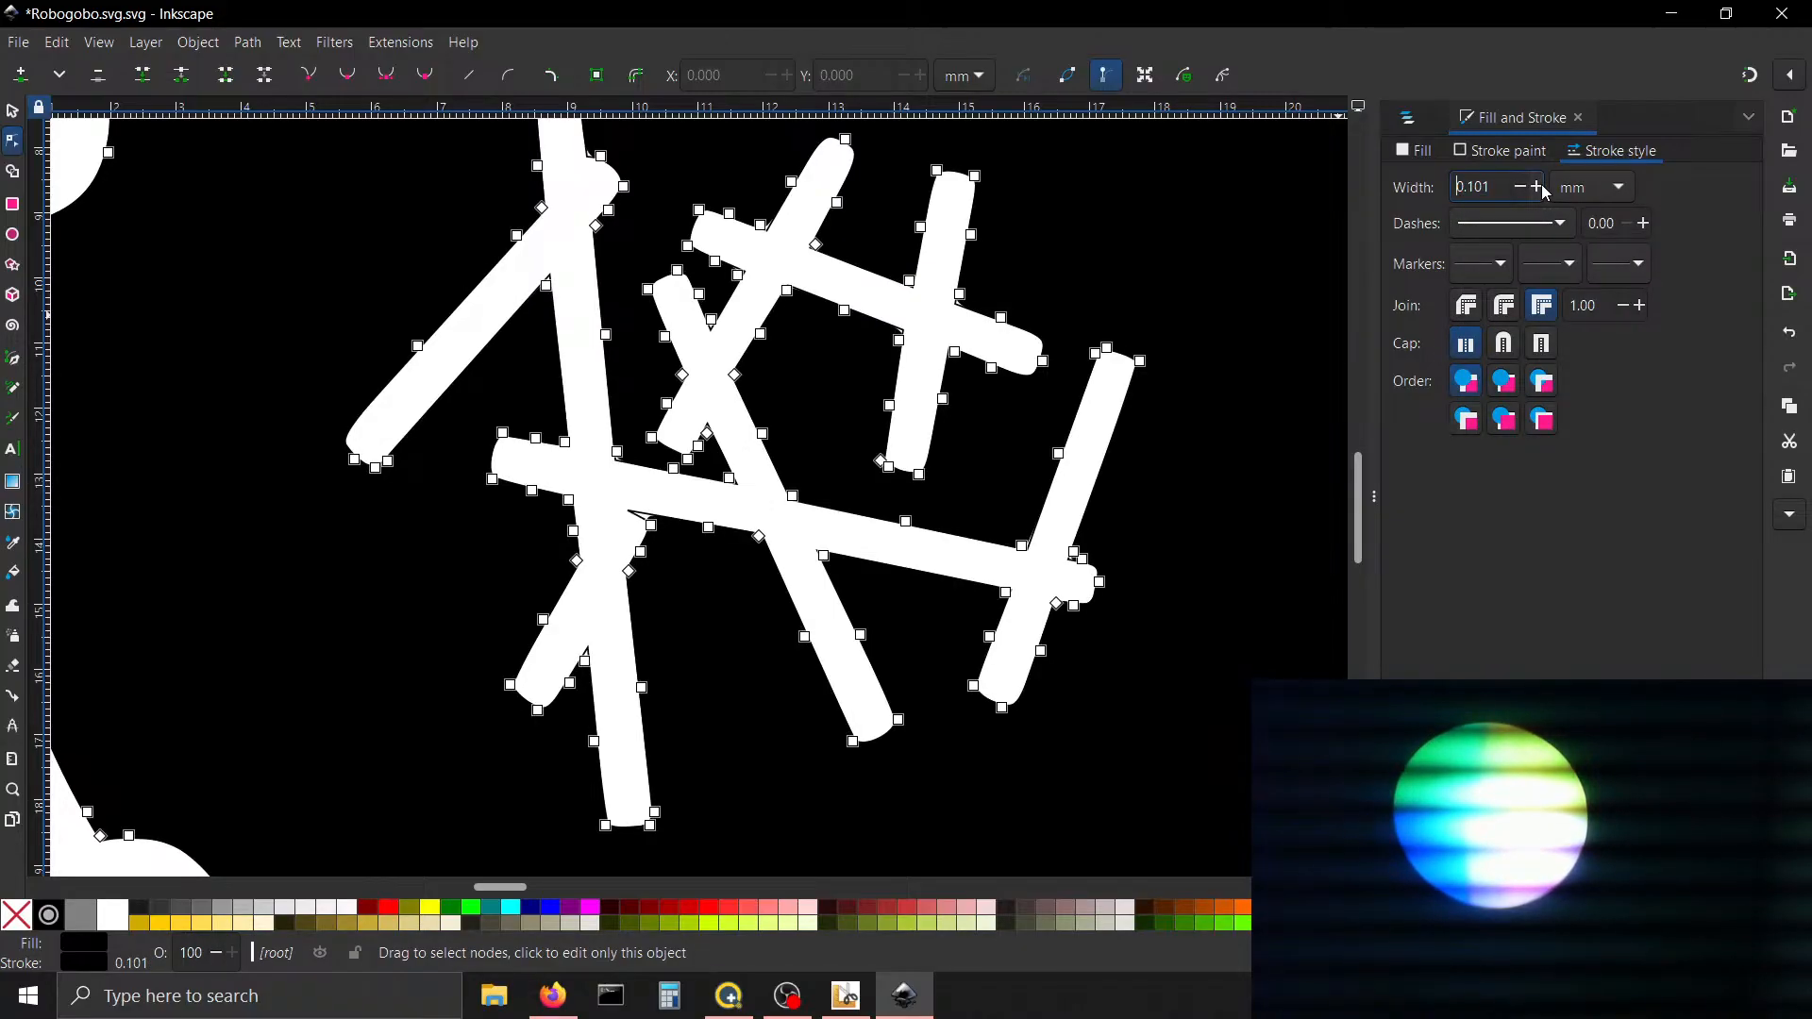
left_click(1536, 186)
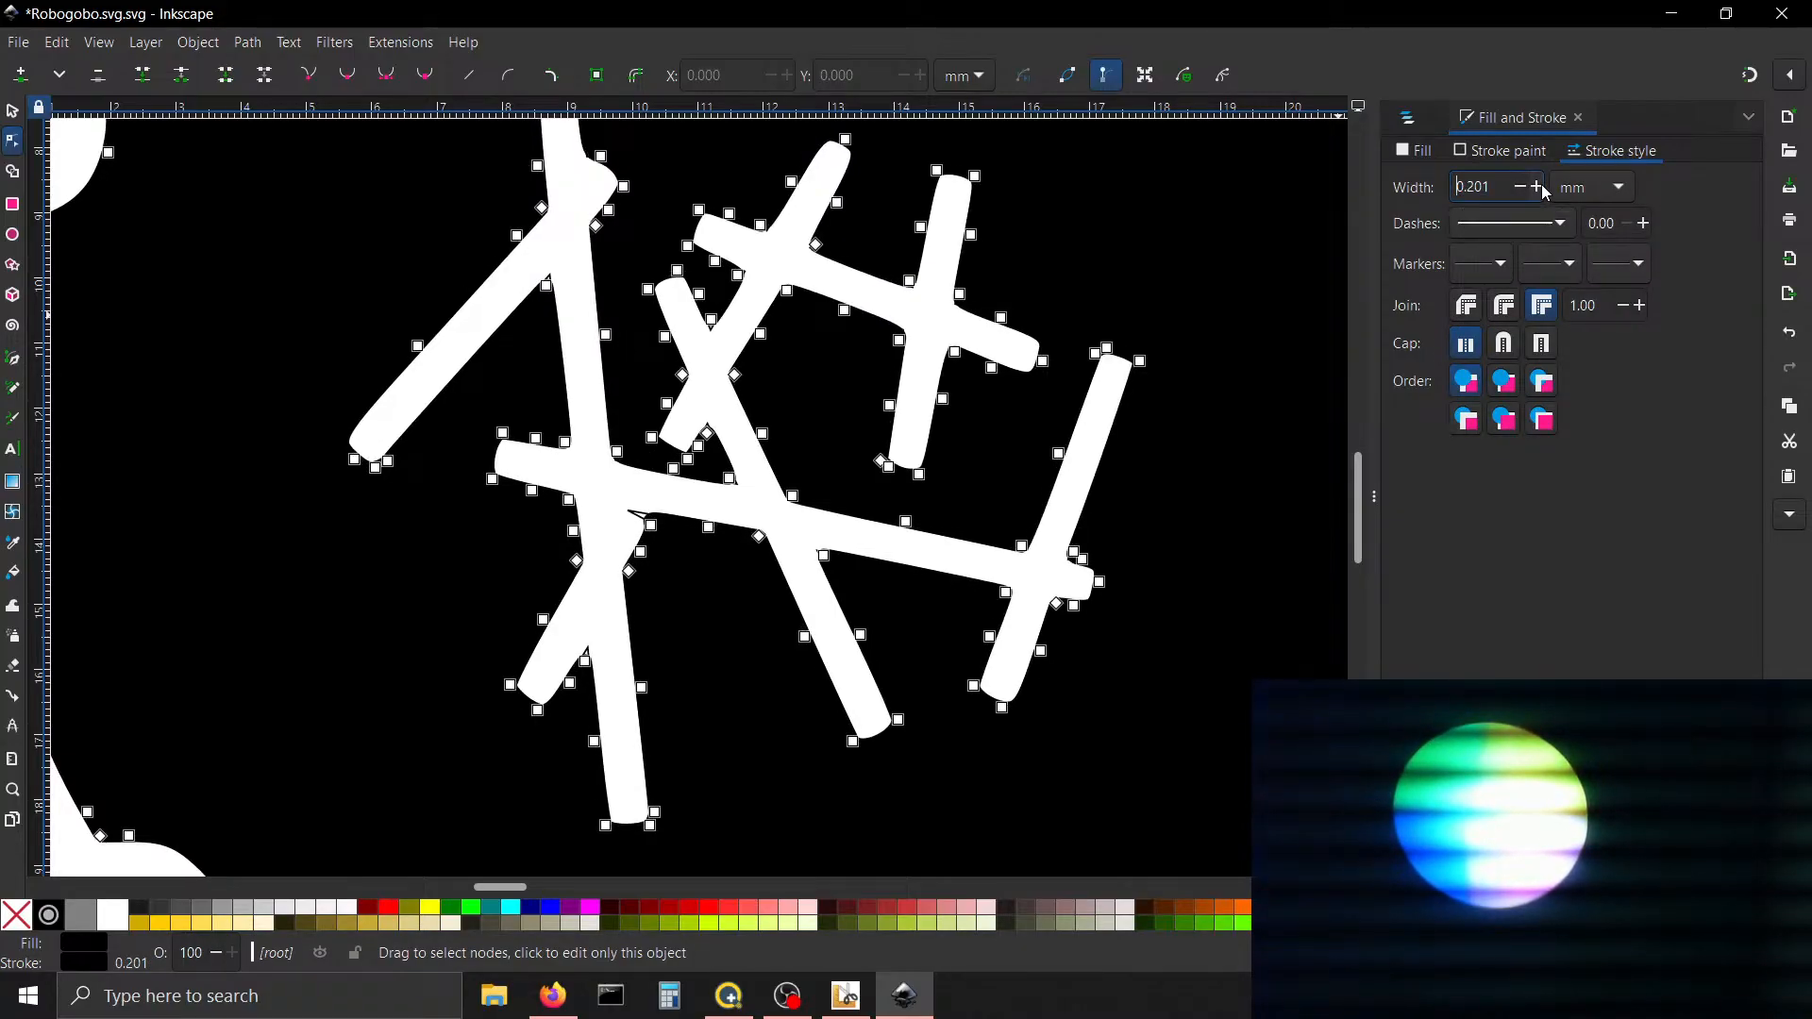
left_click(1535, 187)
left_click(1536, 187)
left_click(1536, 187)
left_click(1535, 187)
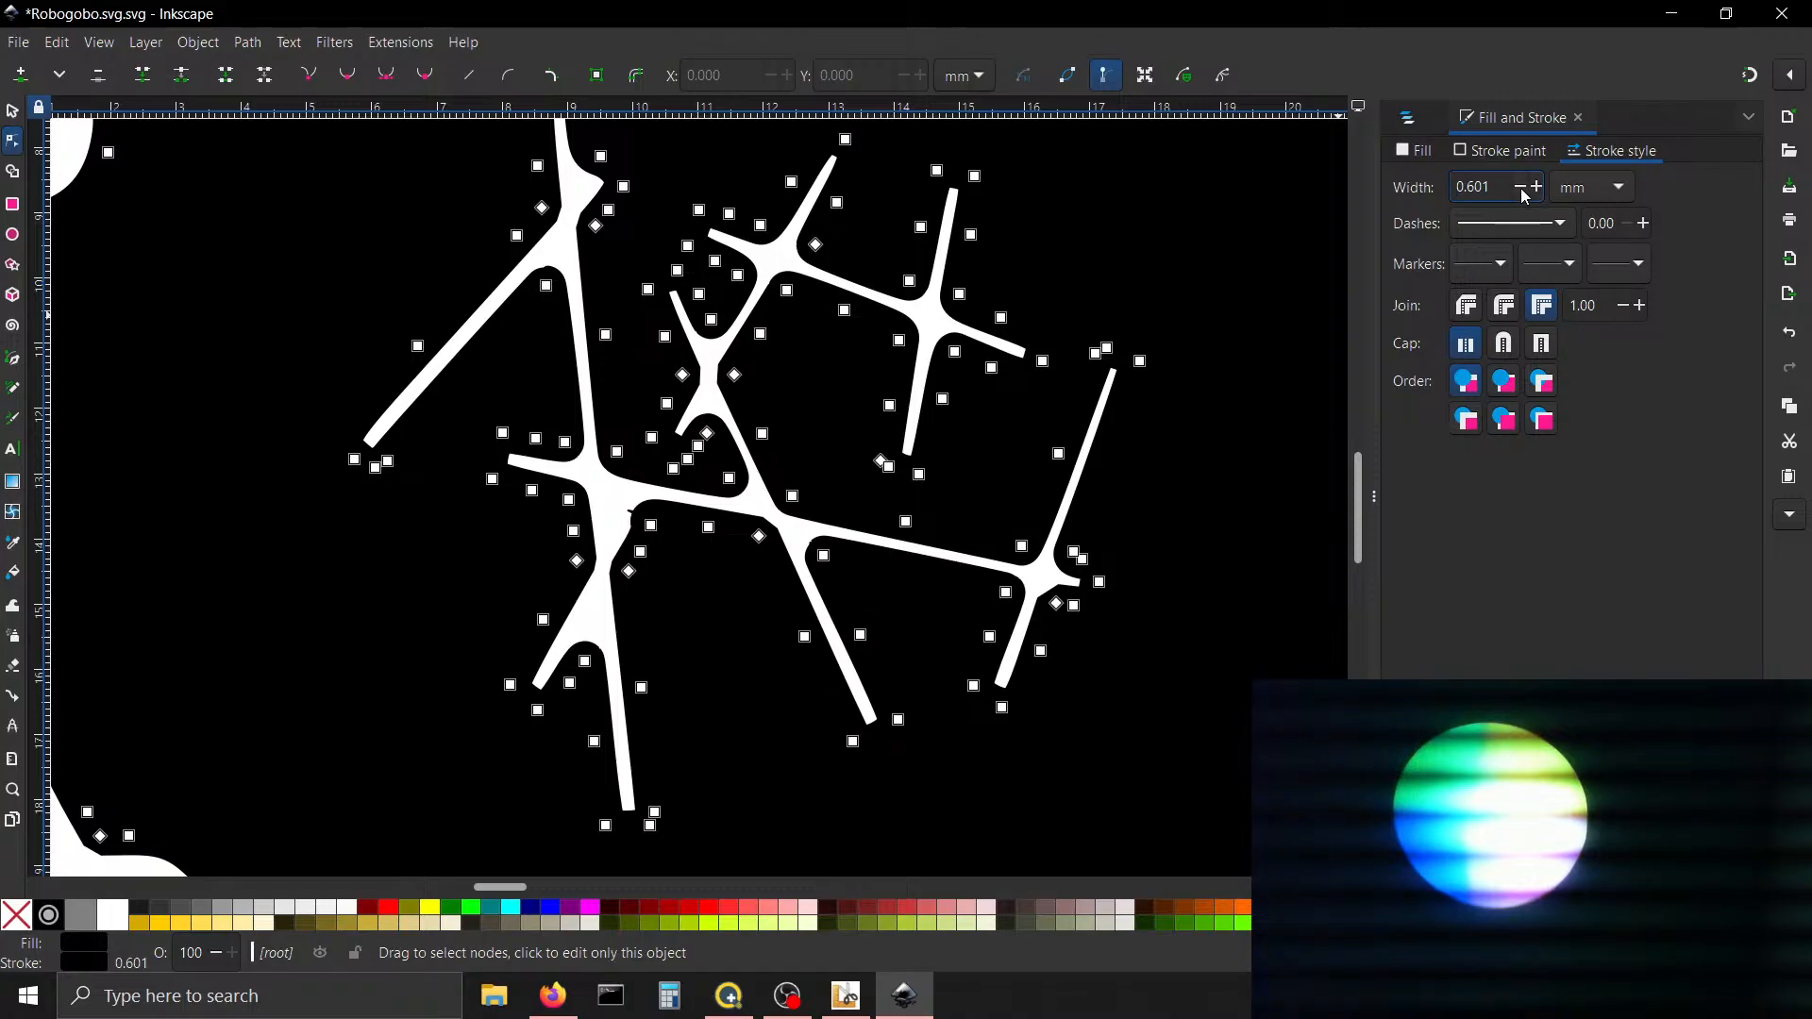
left_click(1520, 188)
left_click(1521, 188)
left_click(1521, 188)
left_click(1521, 188)
left_click(1521, 188)
left_click(1521, 188)
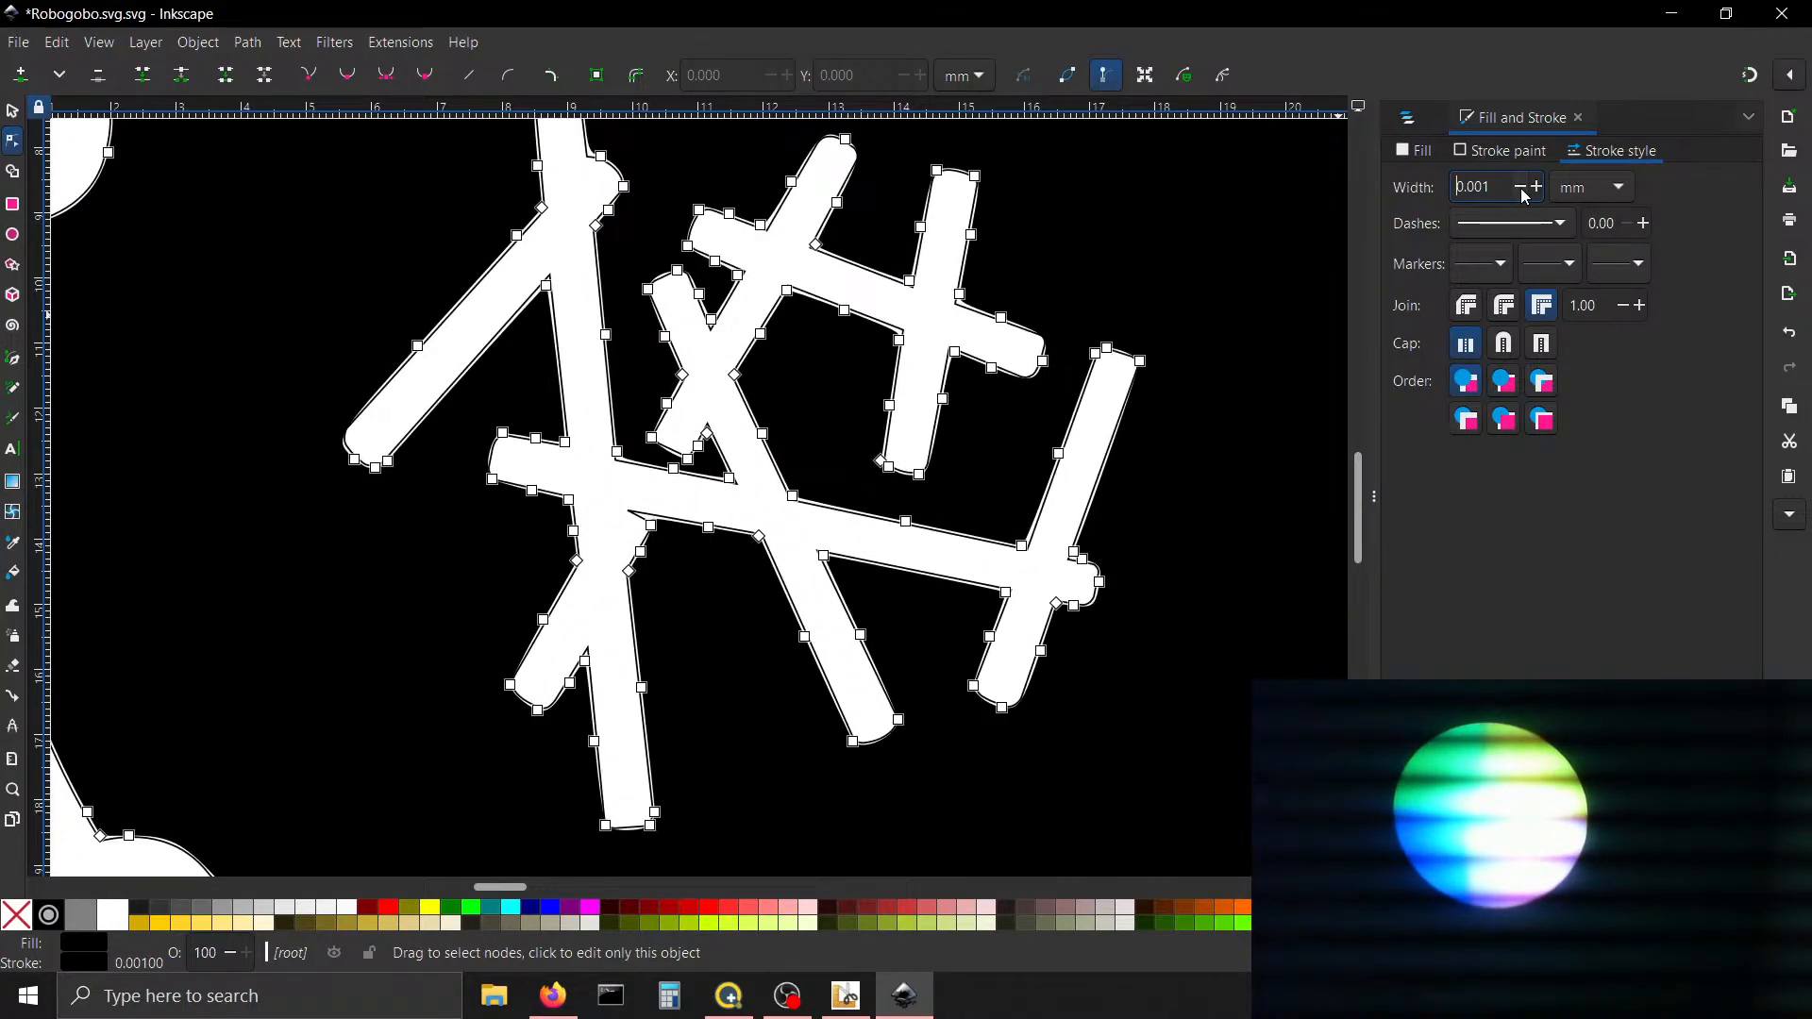
Set the crossed-bars disc's stroke to 0.100 mm wide, with a bevel join, square cap and the third paint order option
left_click(1504, 185)
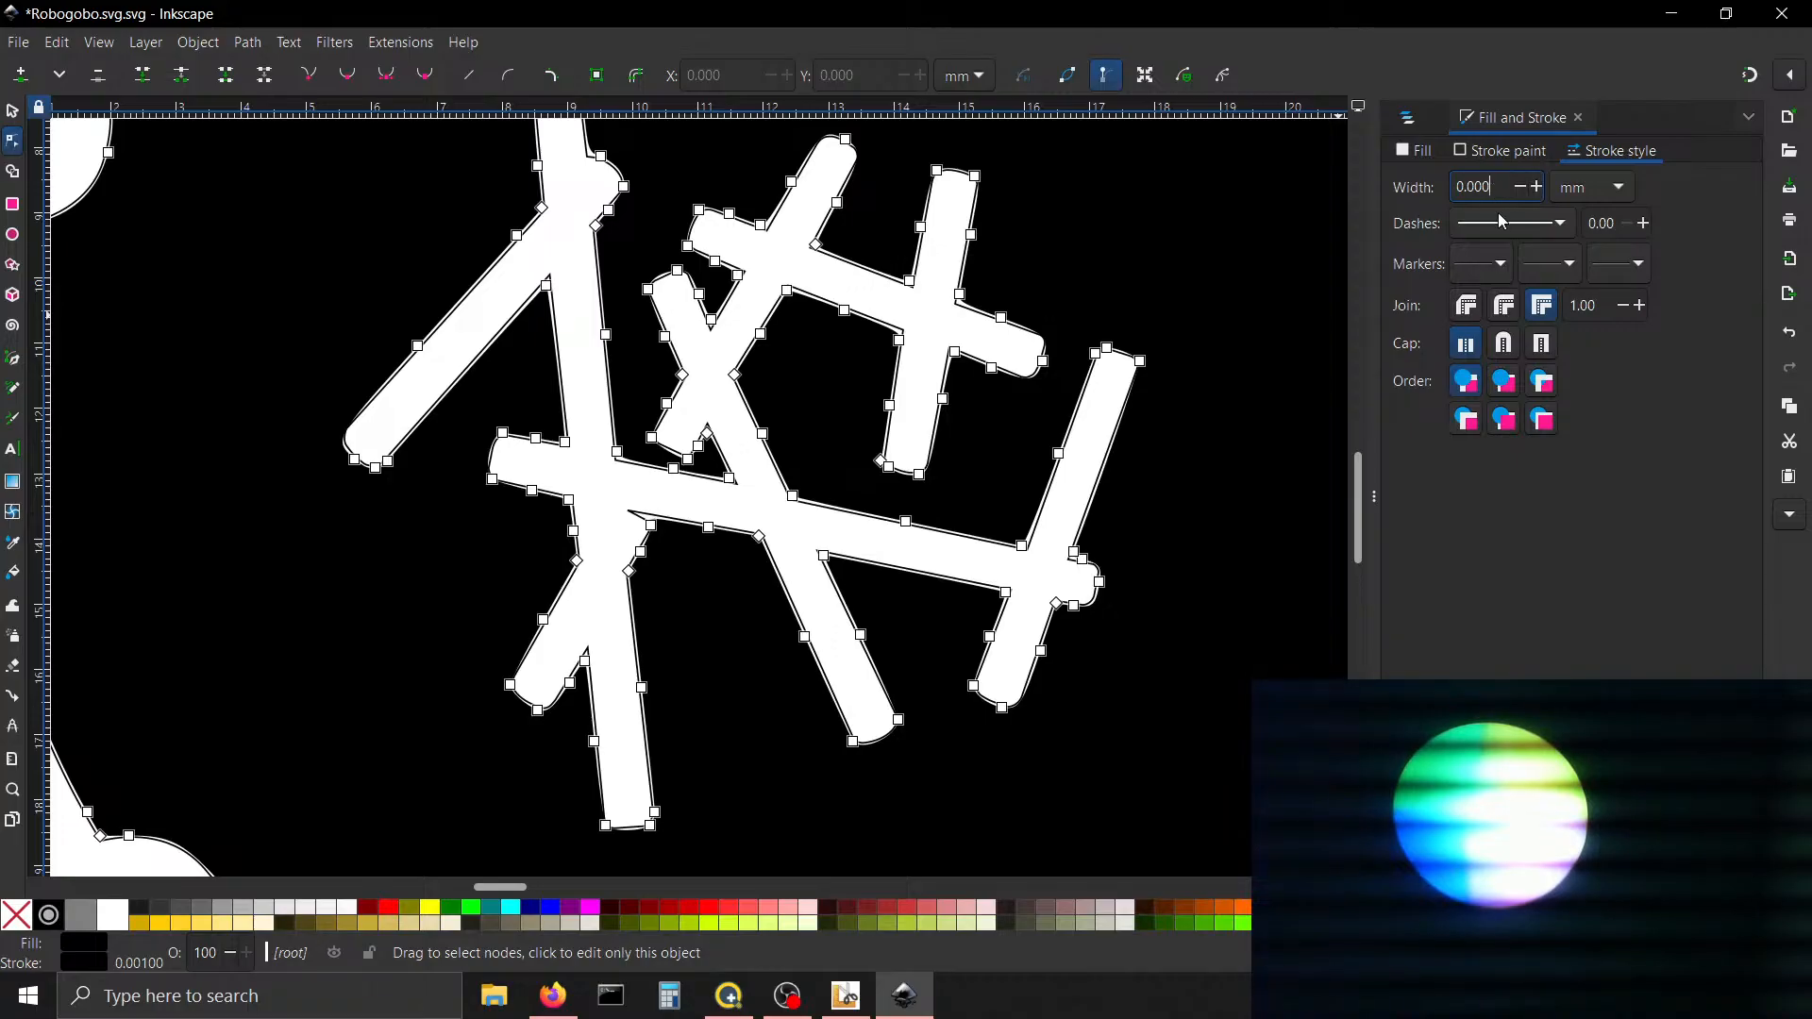
left_click(1503, 305)
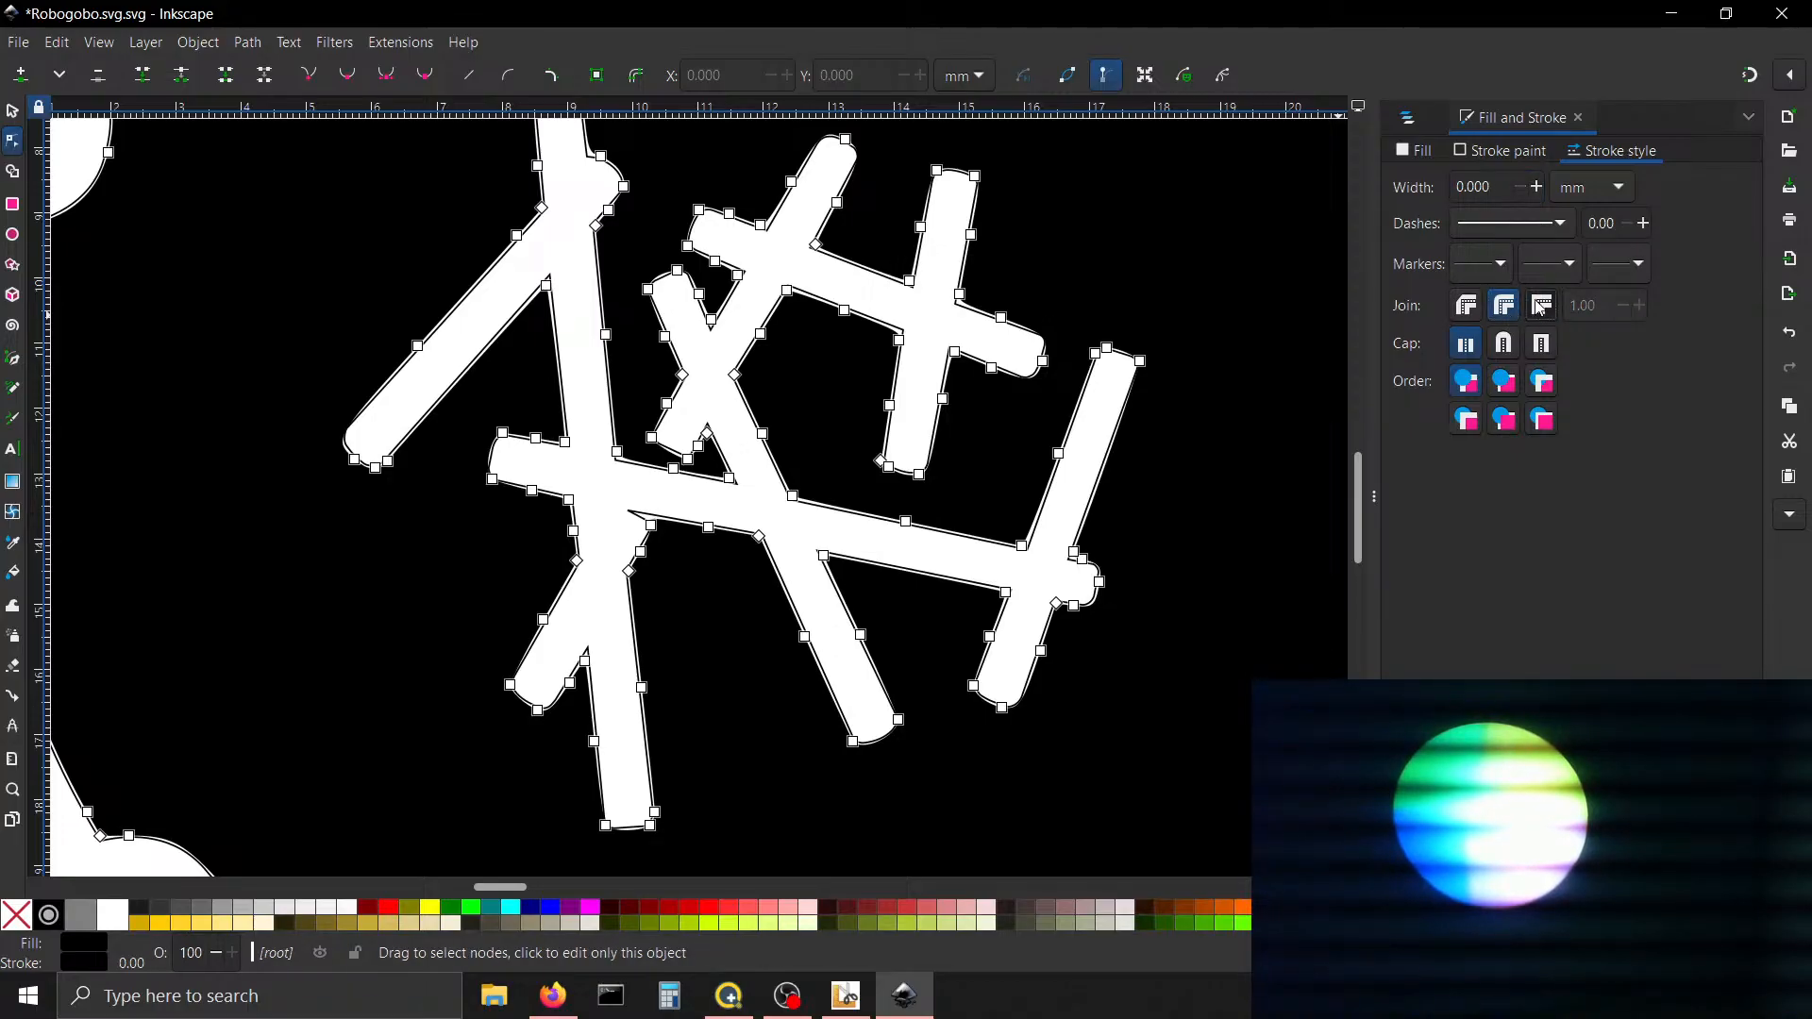
left_click(1541, 306)
left_click(1474, 311)
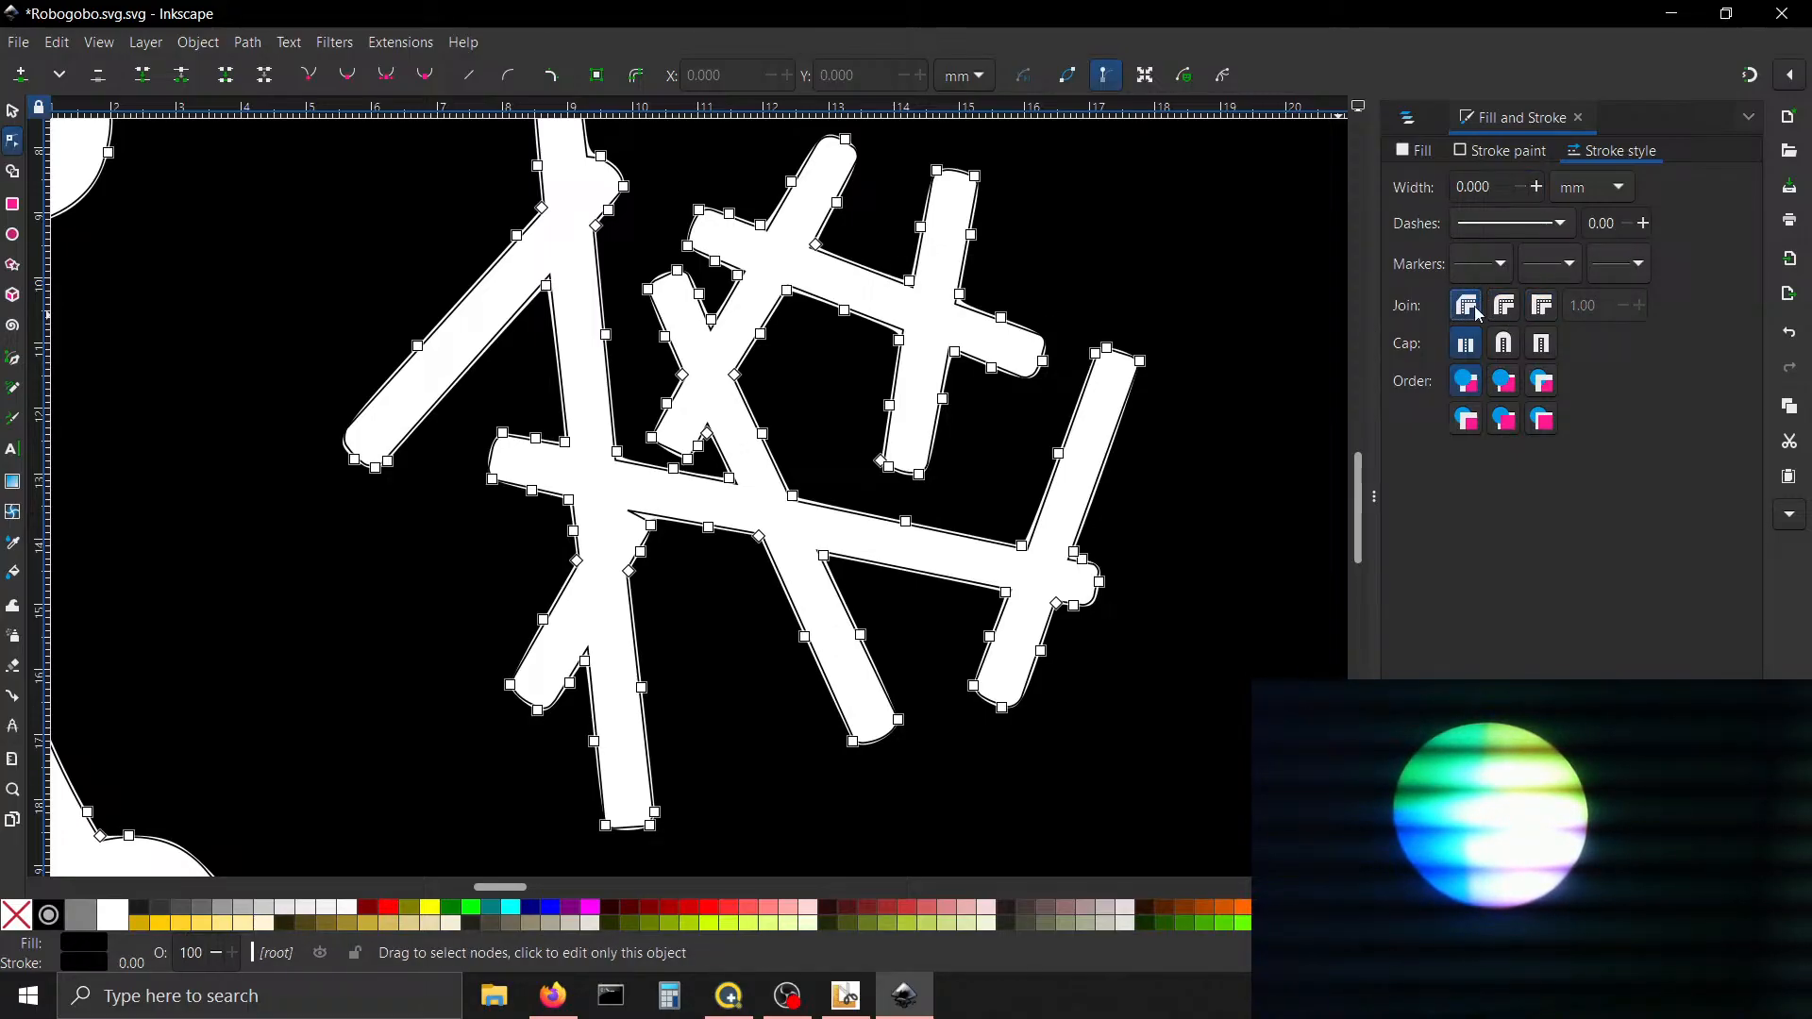
left_click(1540, 341)
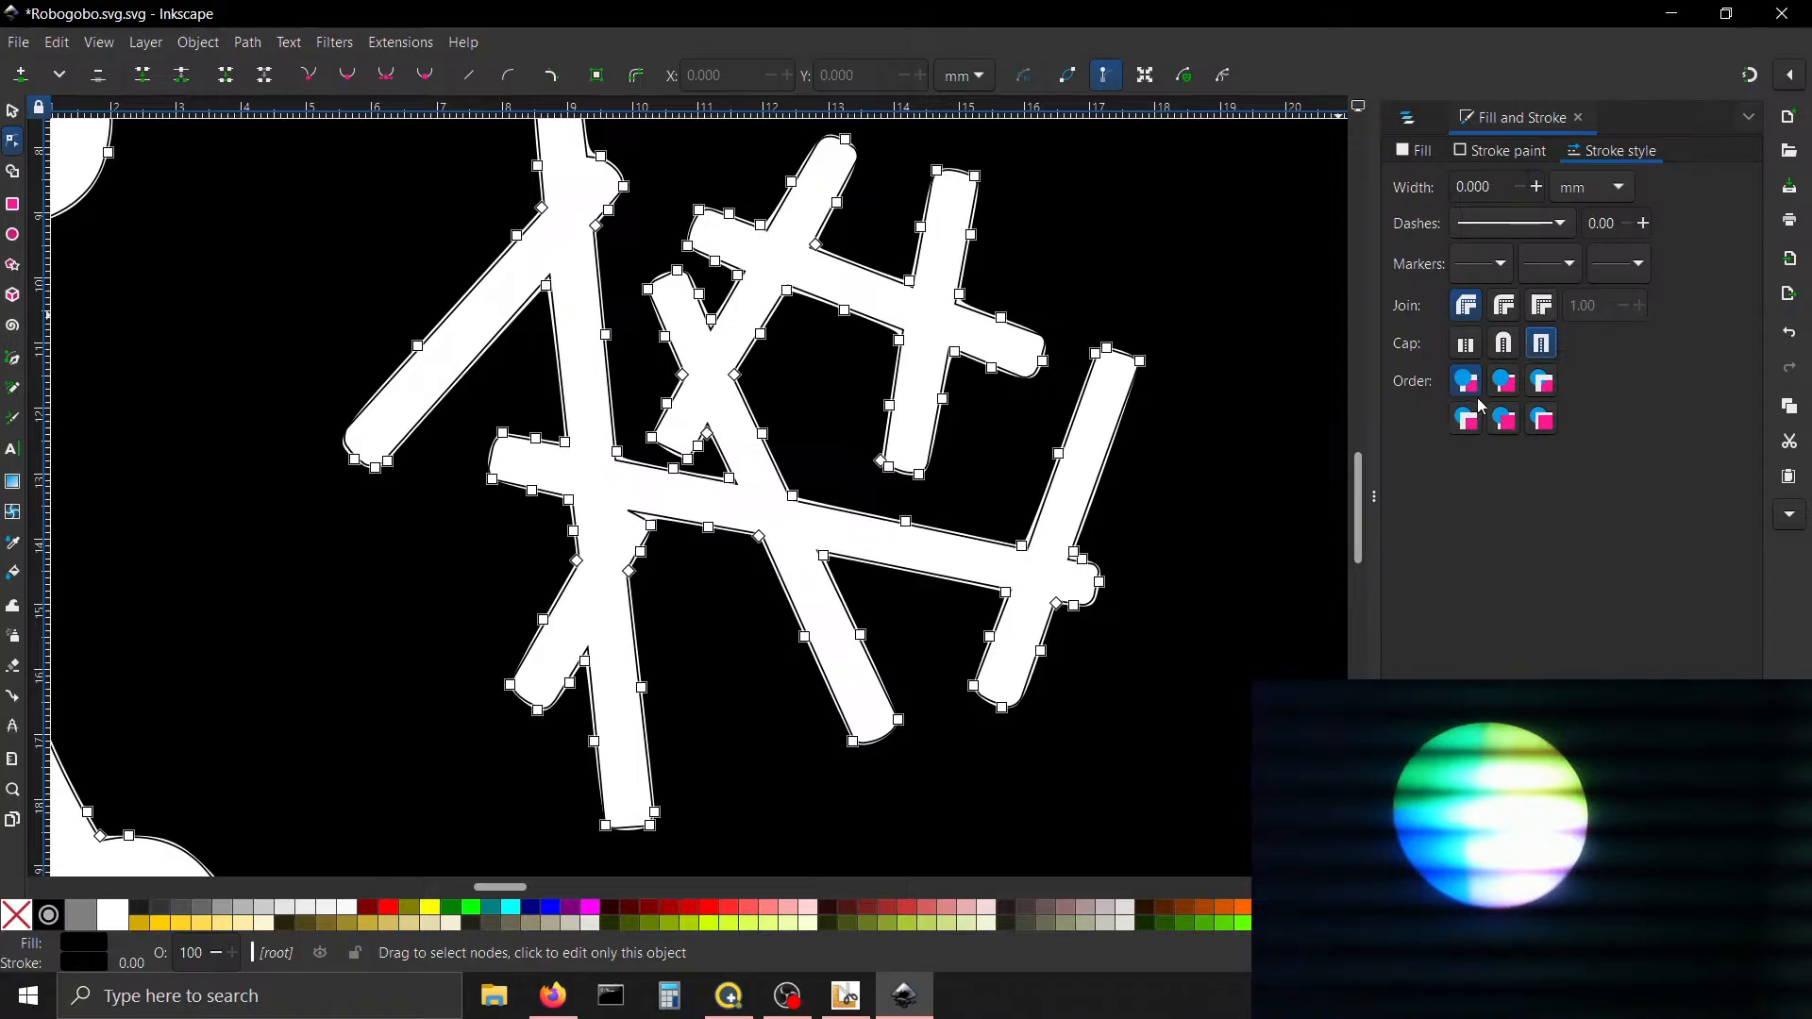
left_click(1519, 383)
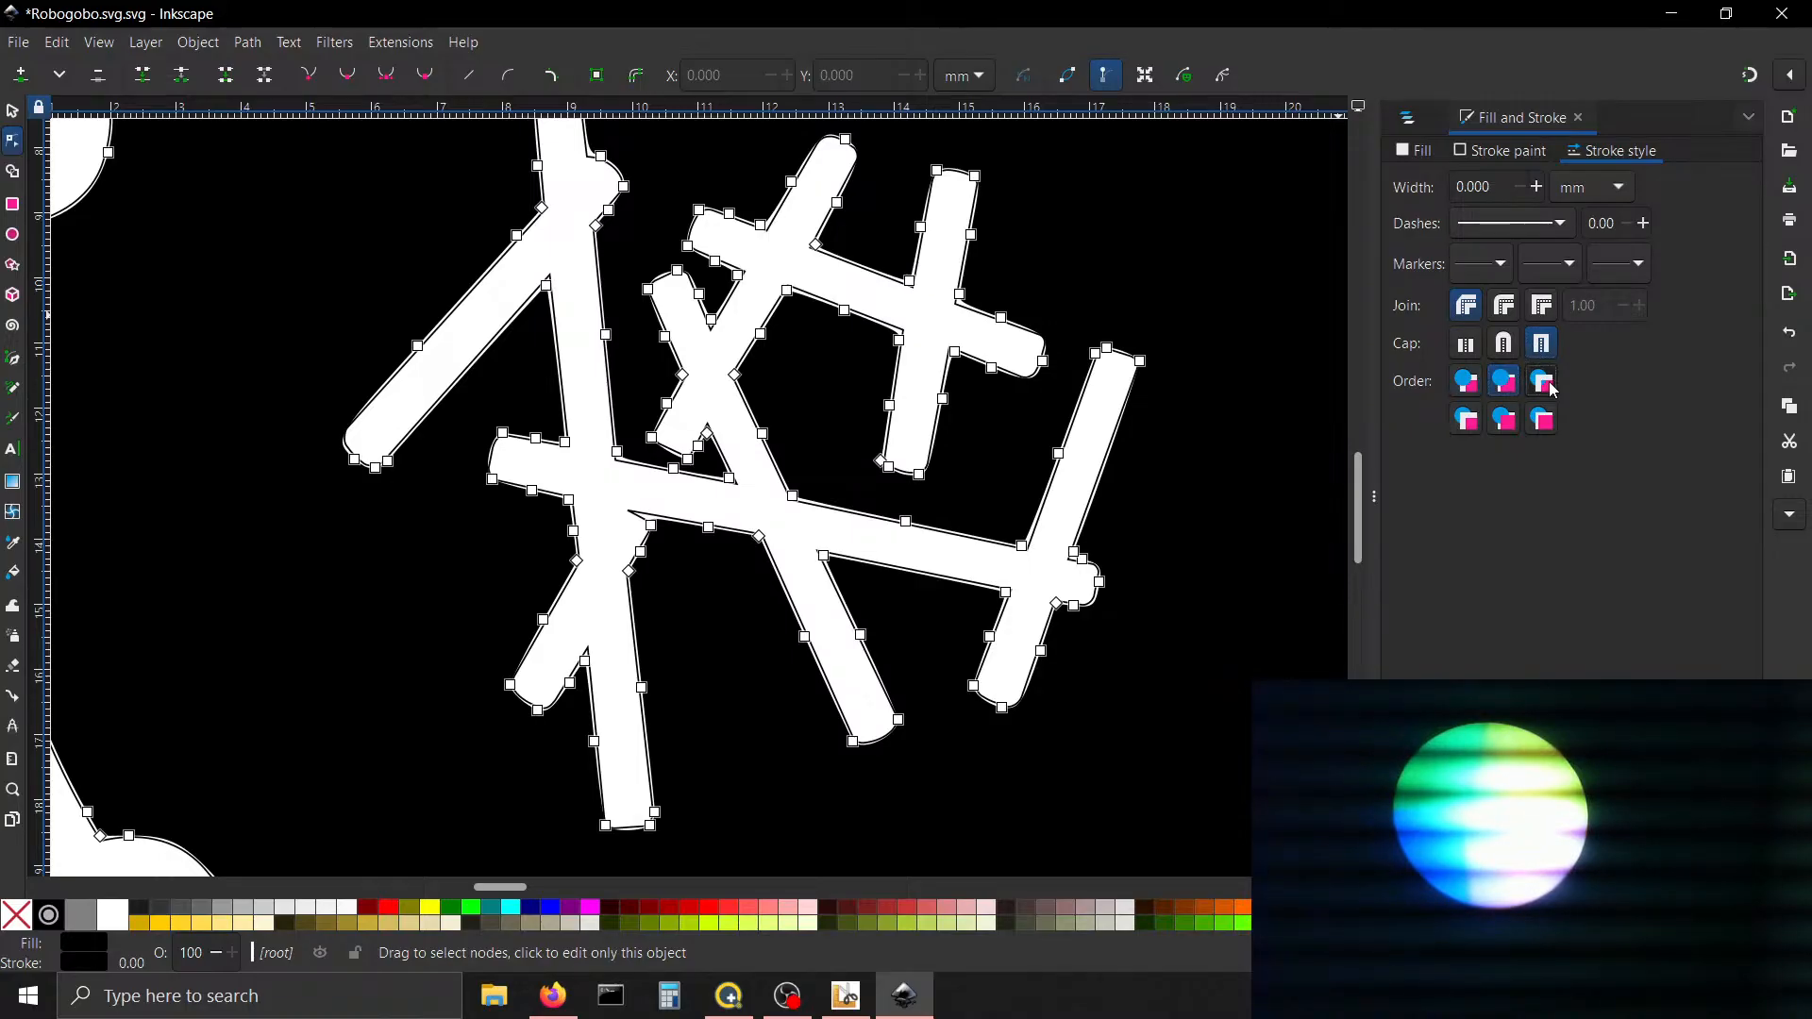
left_click(1548, 383)
left_click(1537, 187)
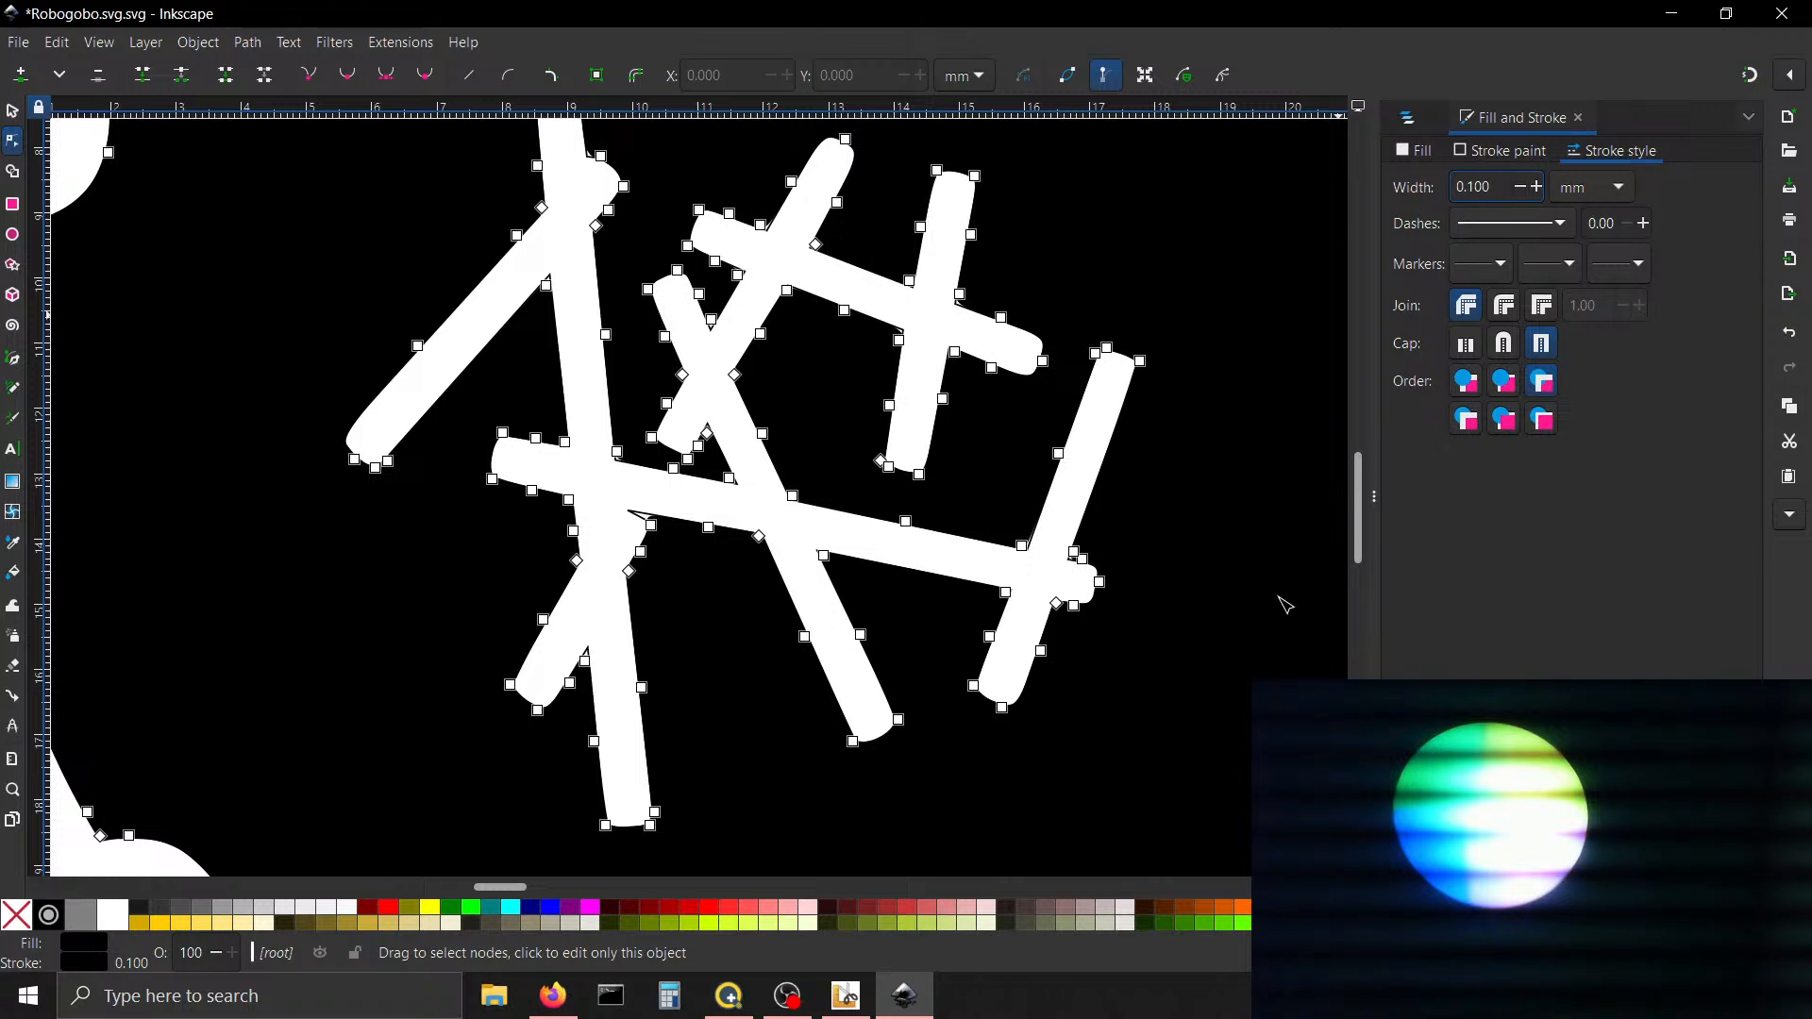
left_click(11, 113)
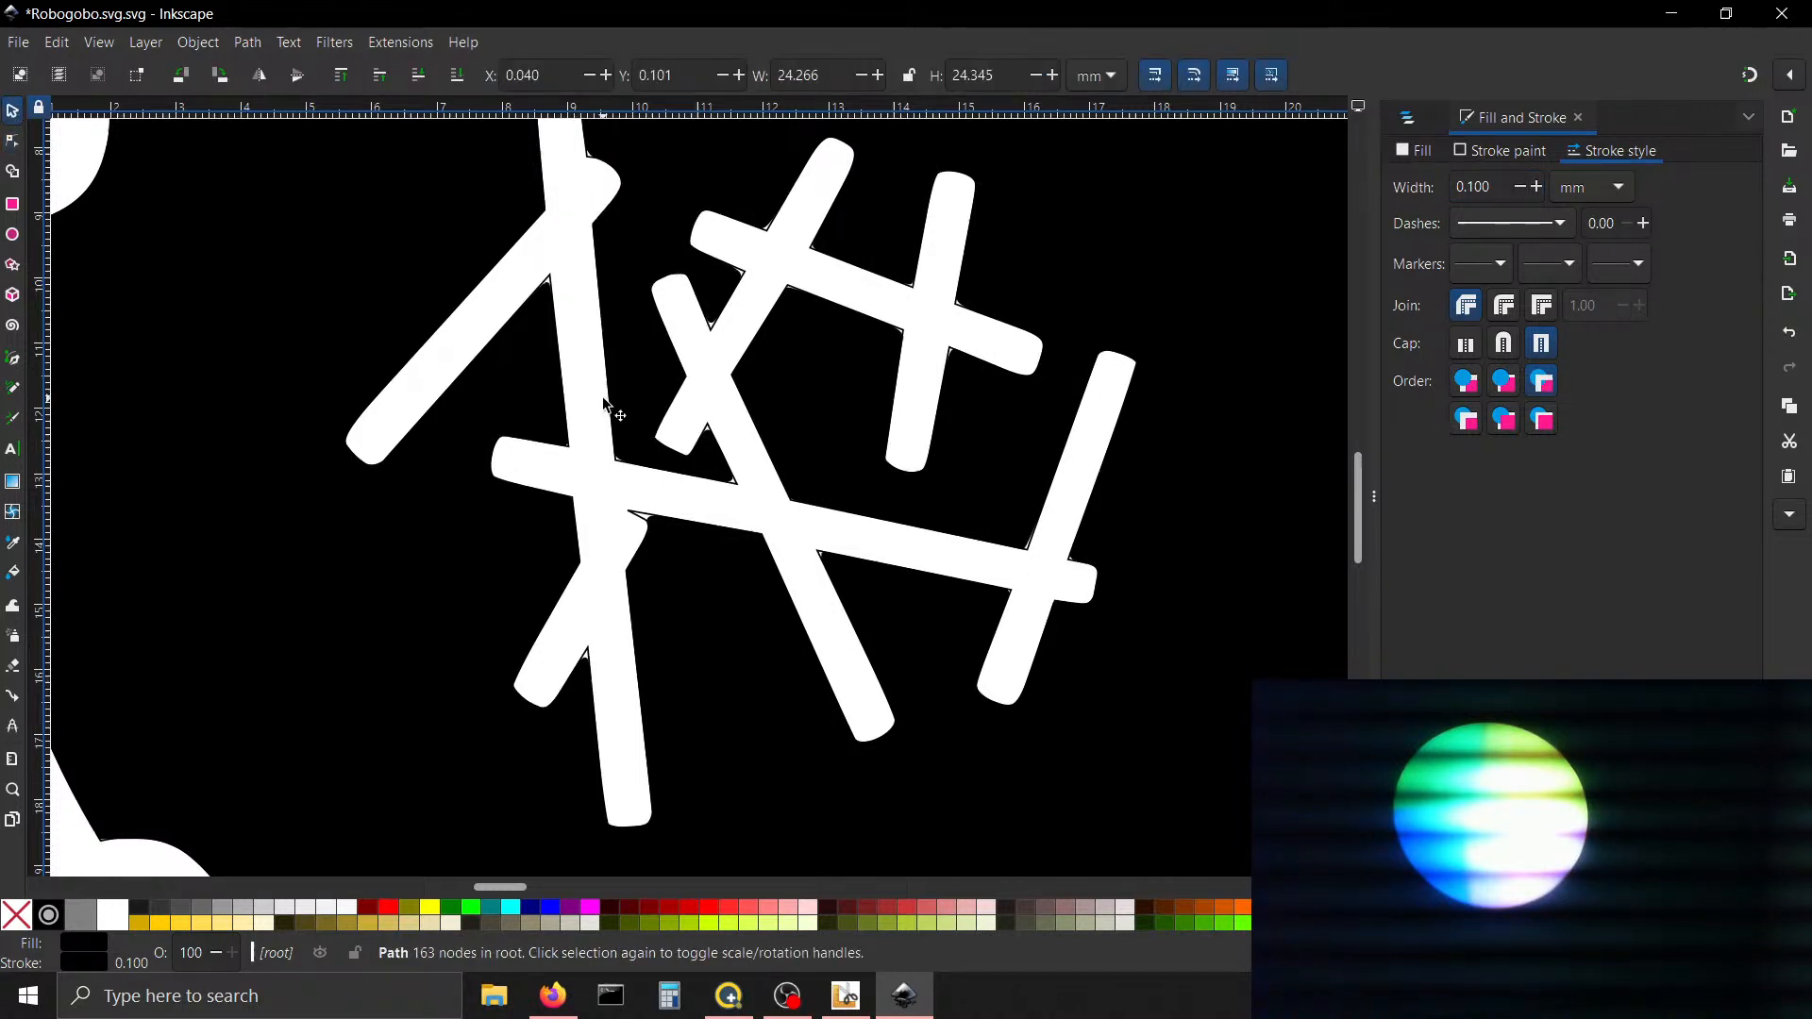
double_click(607, 402)
left_click(607, 402)
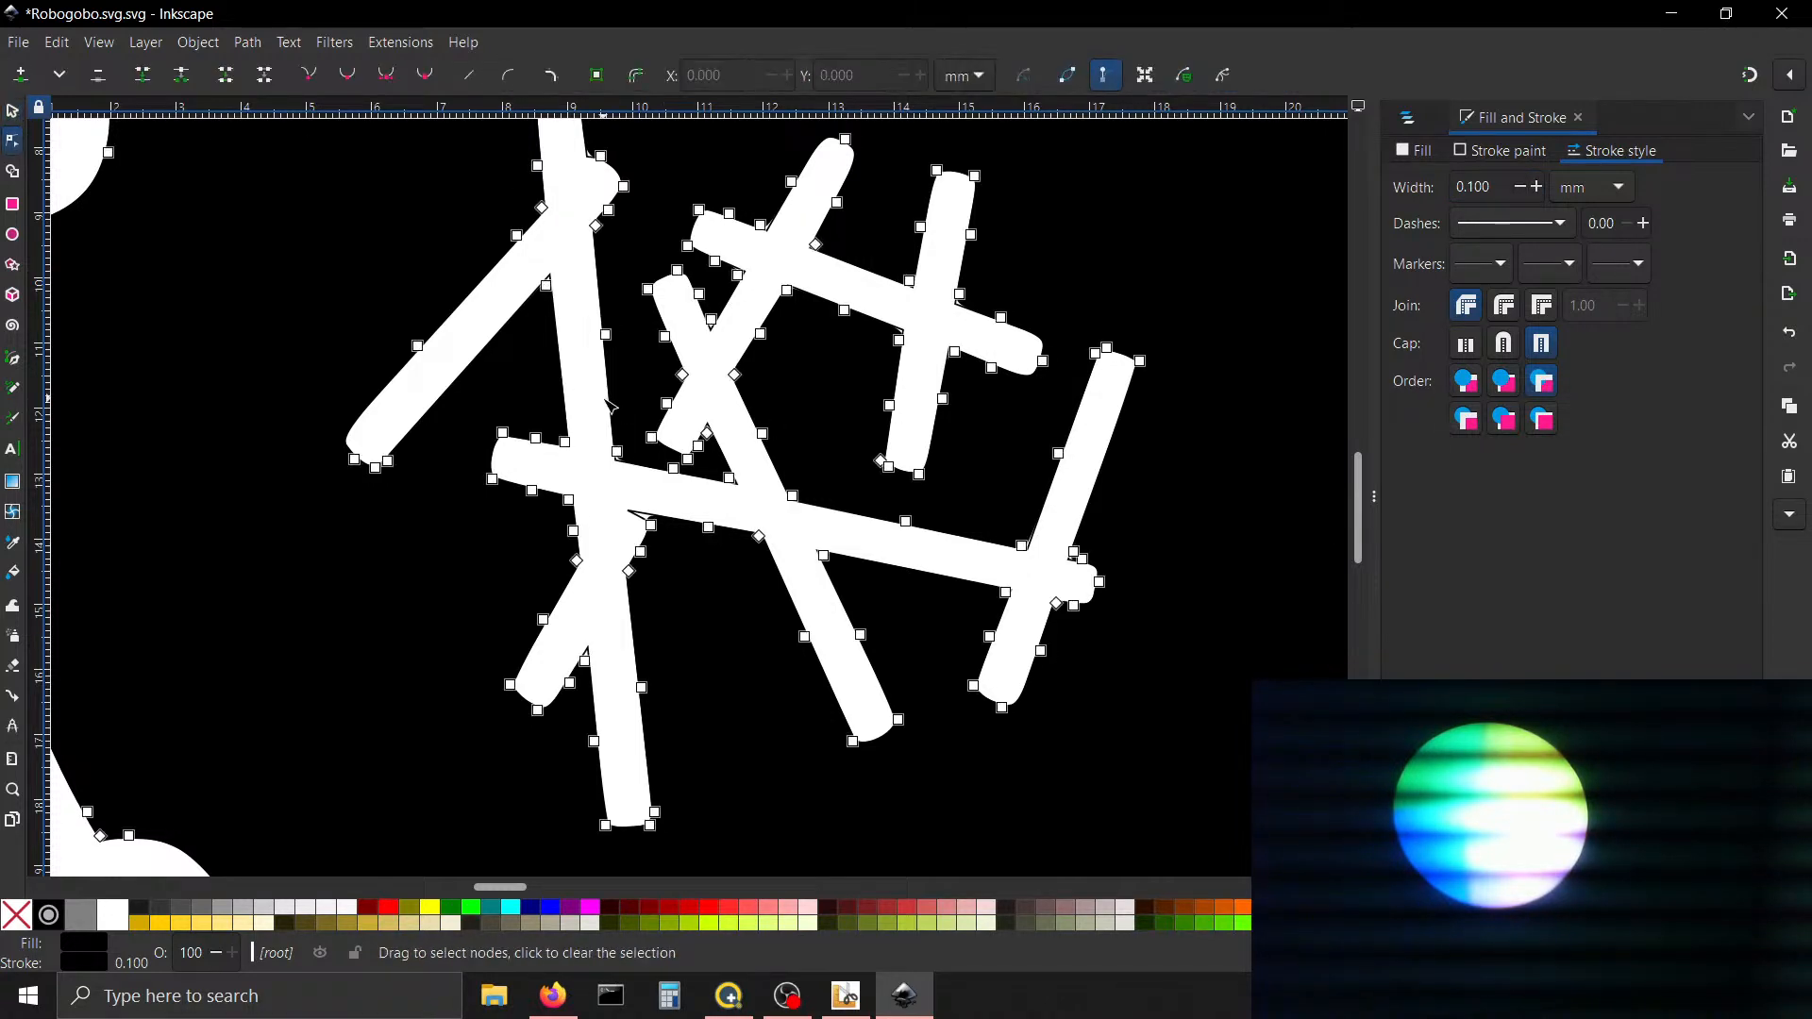
left_click(13, 115)
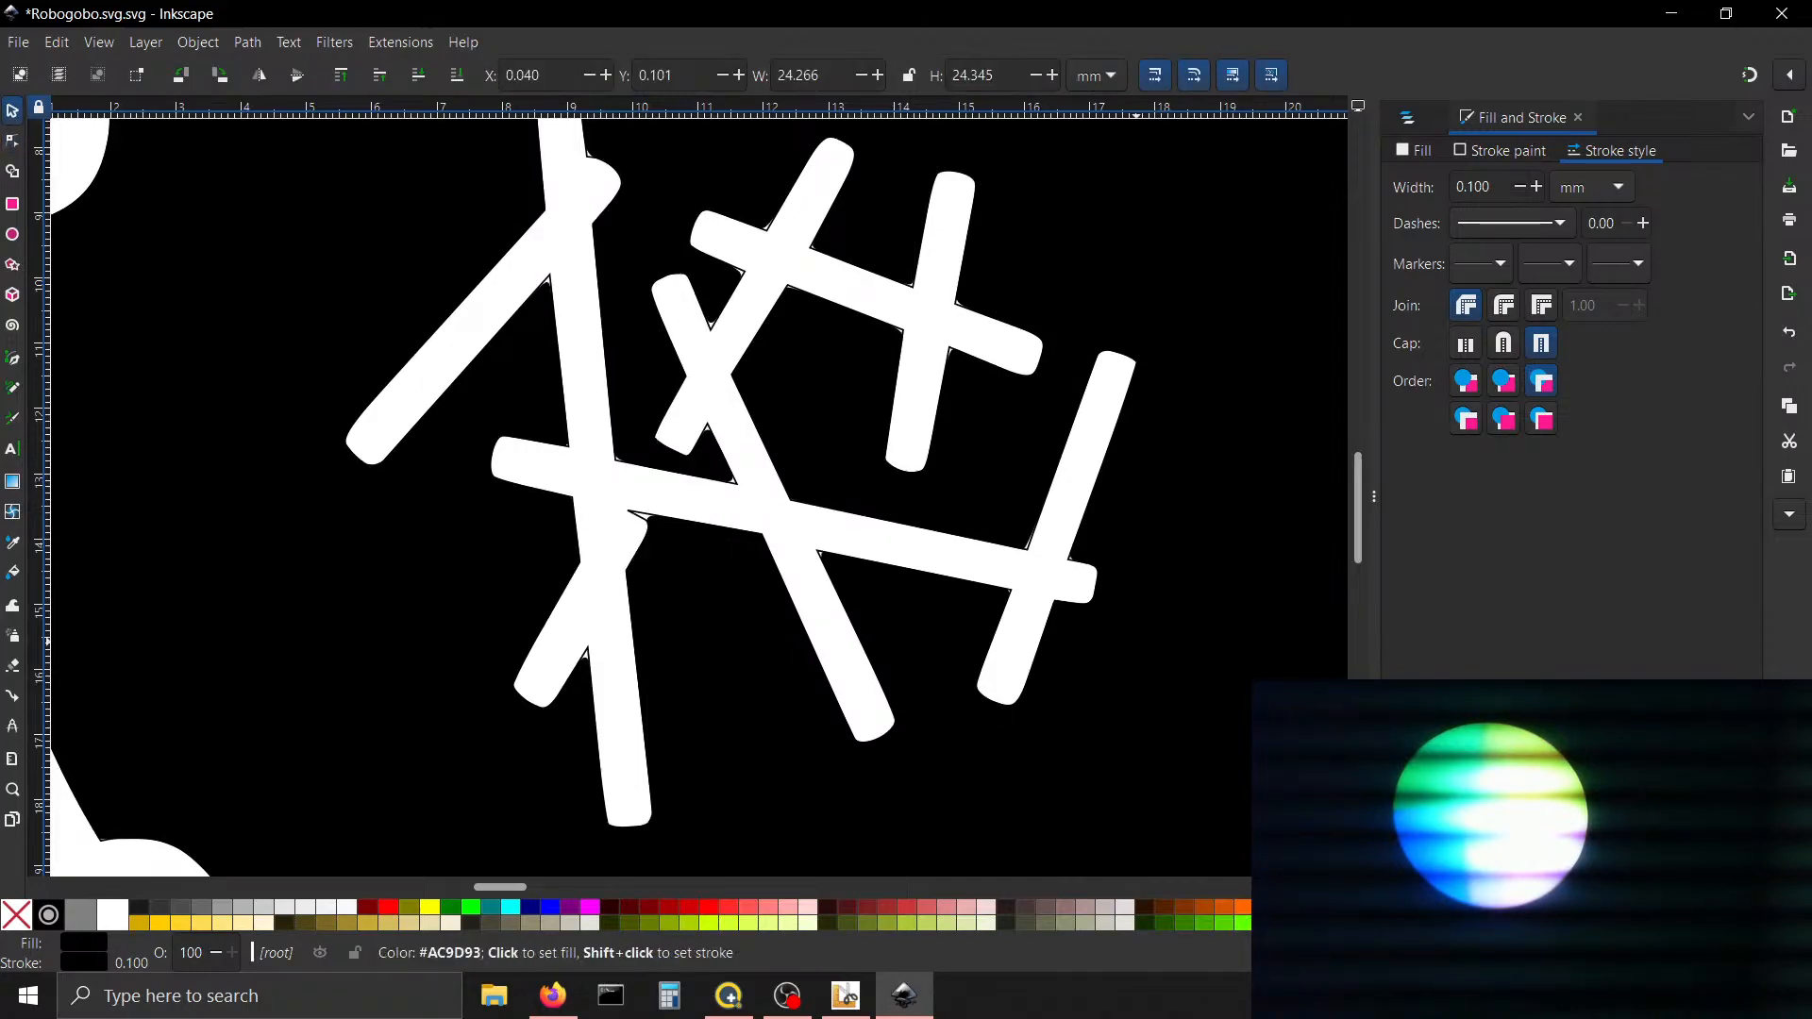
Fill the body of the Robo518CircleInCircles disc with black using the Paint Bucket, leaving its ring of small circles unfilled
scroll(1643, 953, "down", 9)
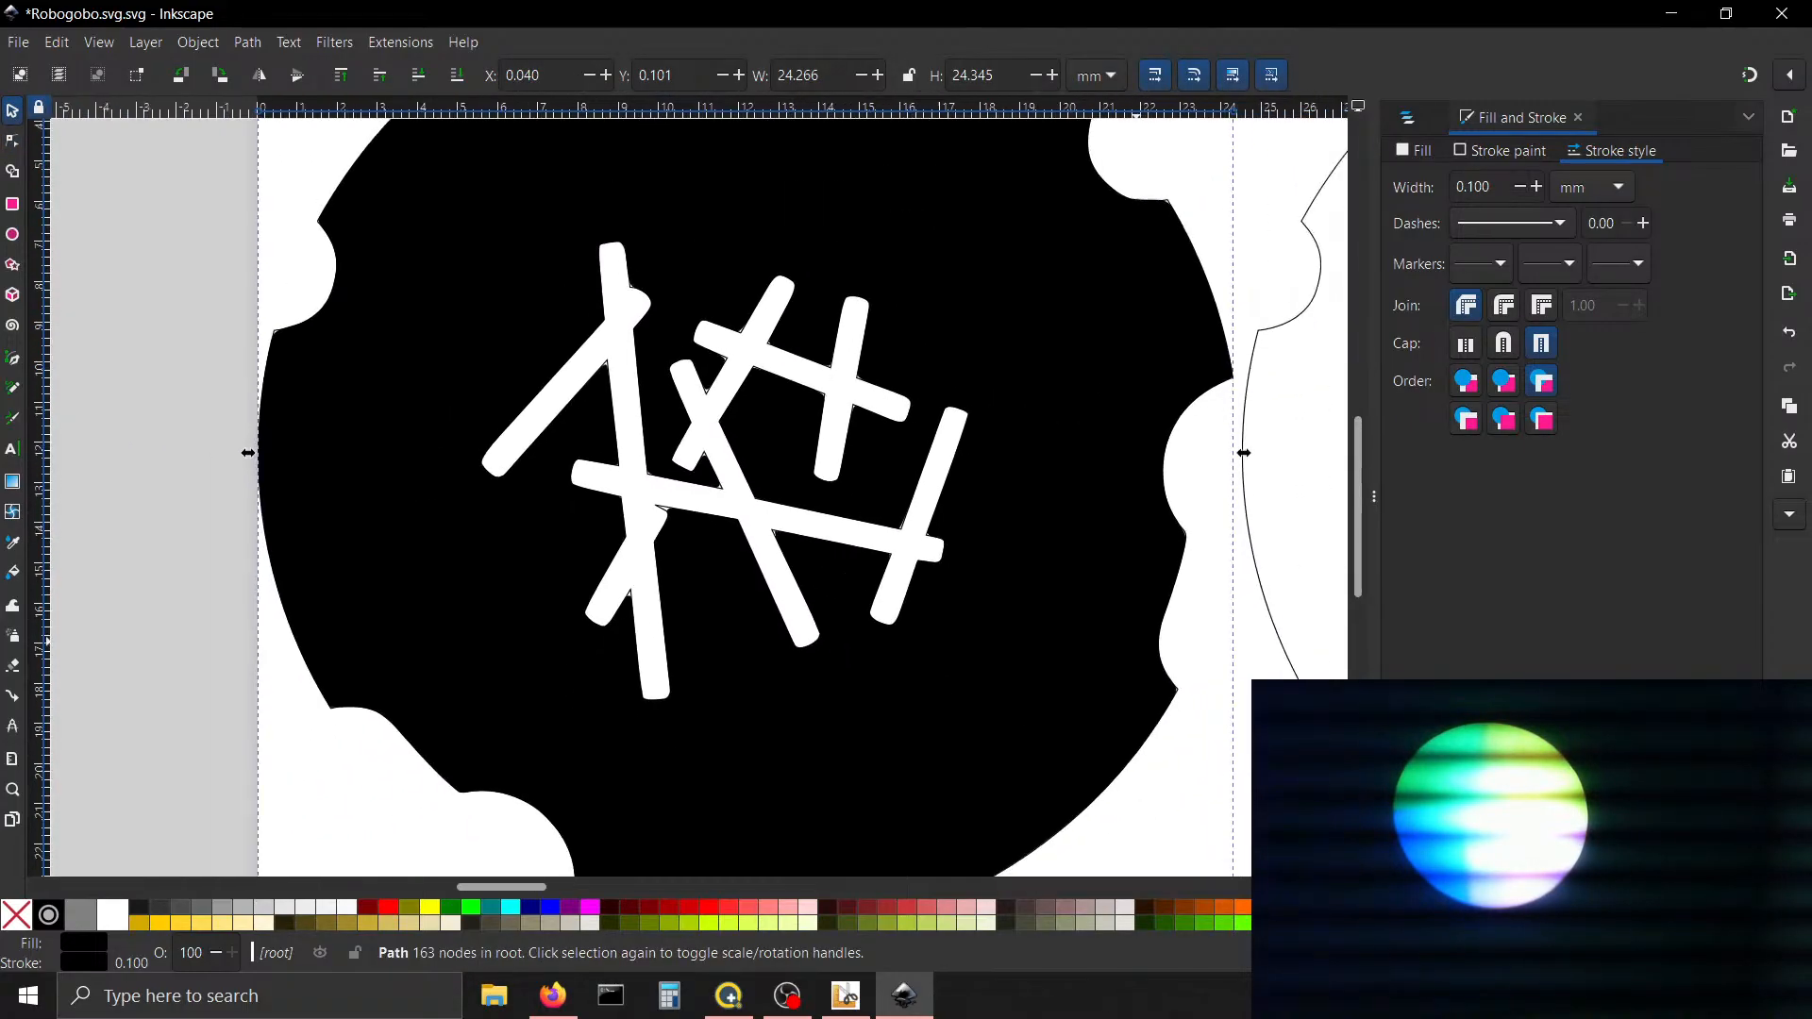
scroll(1643, 953, "down", 4)
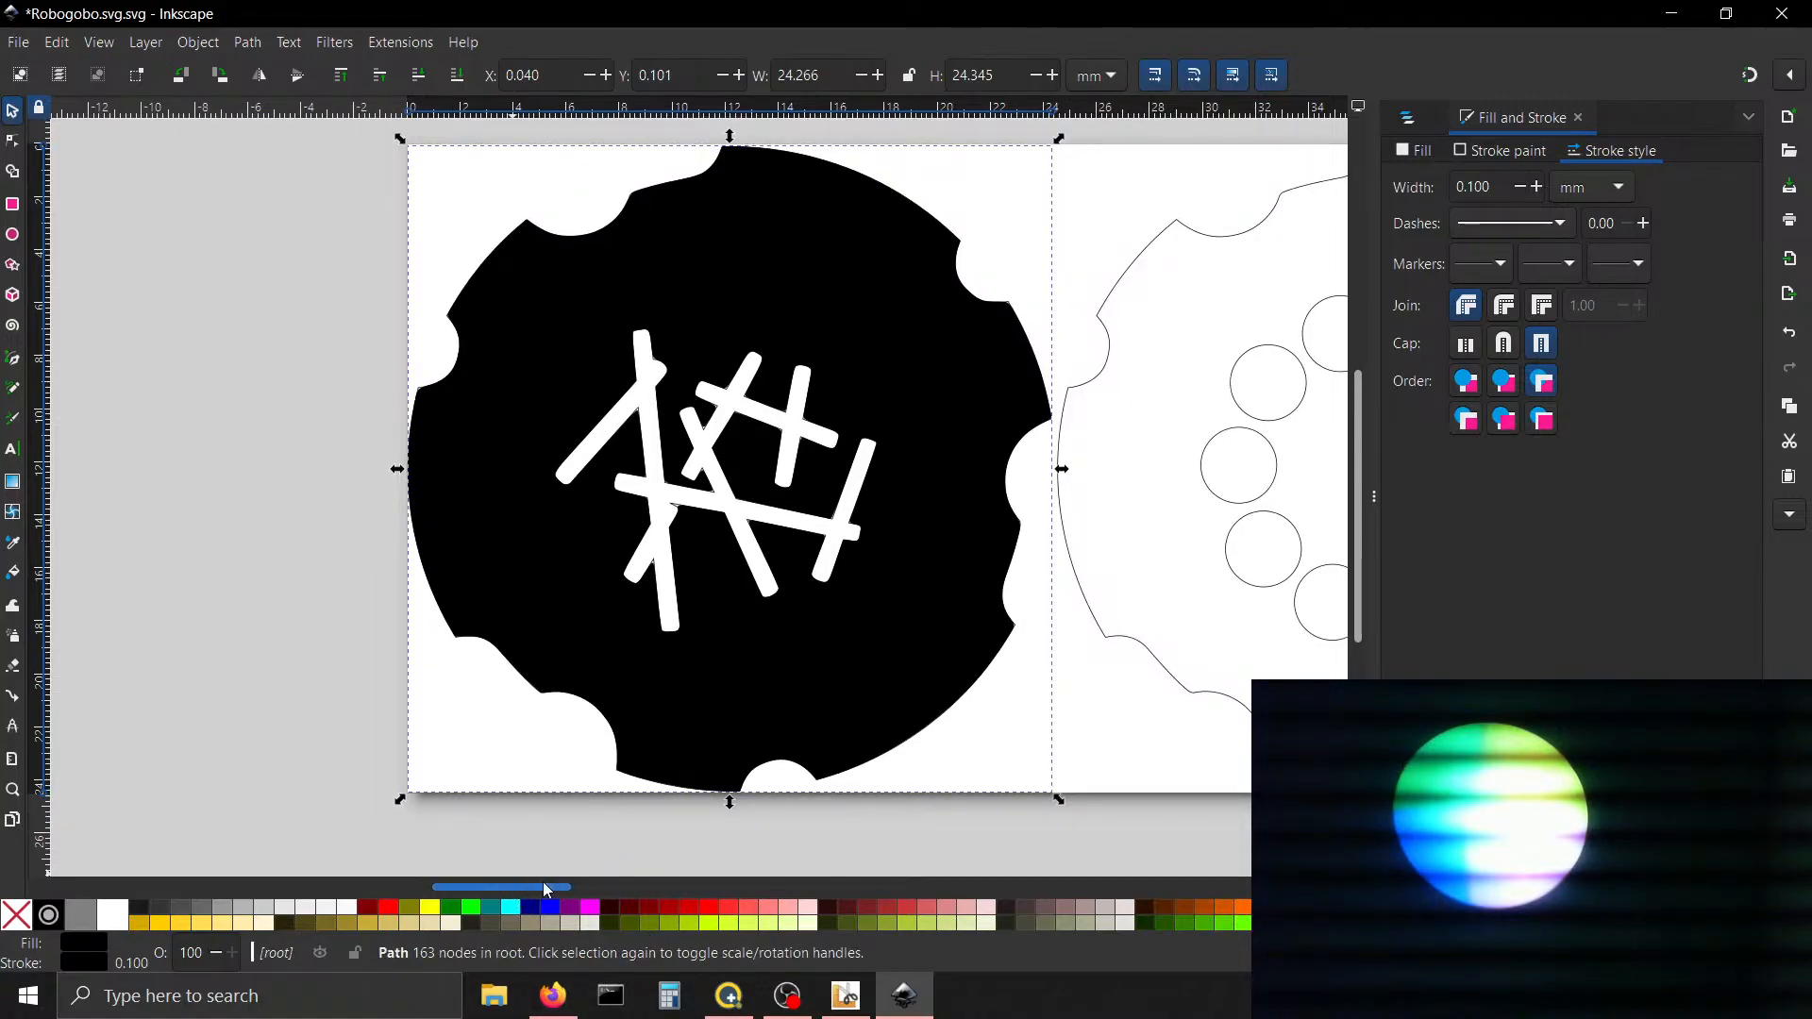
left_click_drag(520, 887, 575, 890)
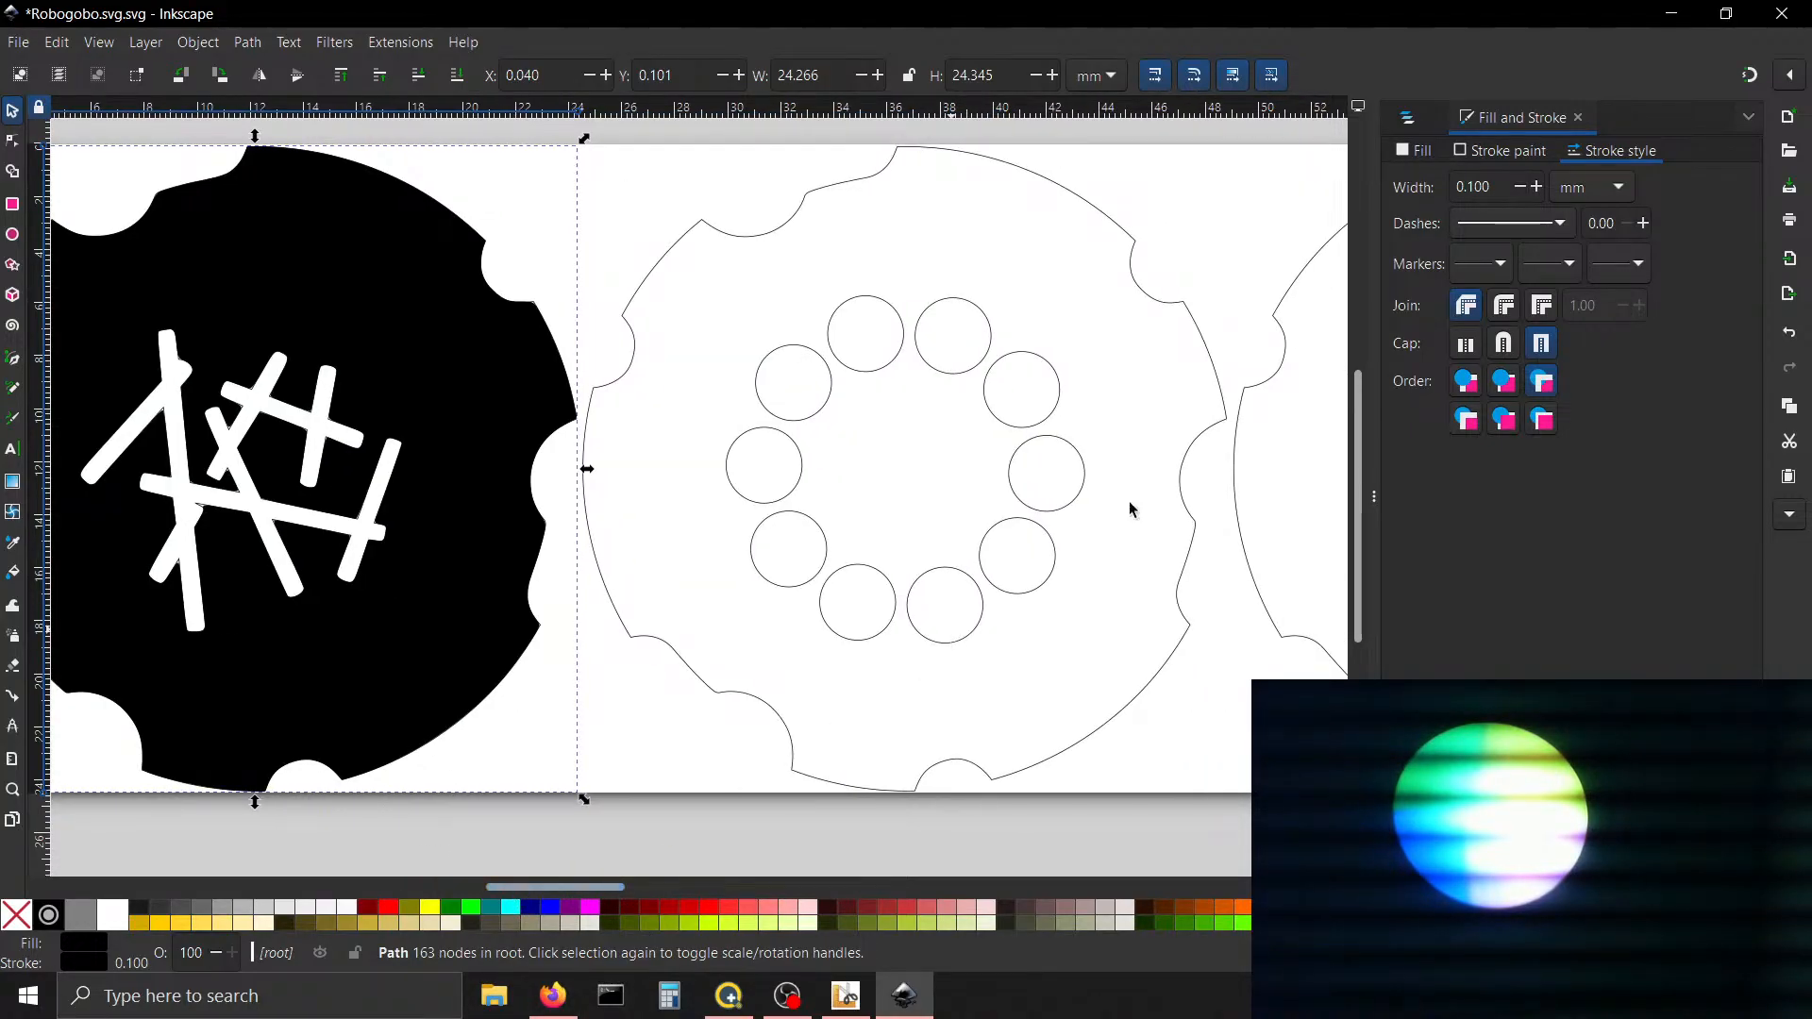
left_click(1408, 119)
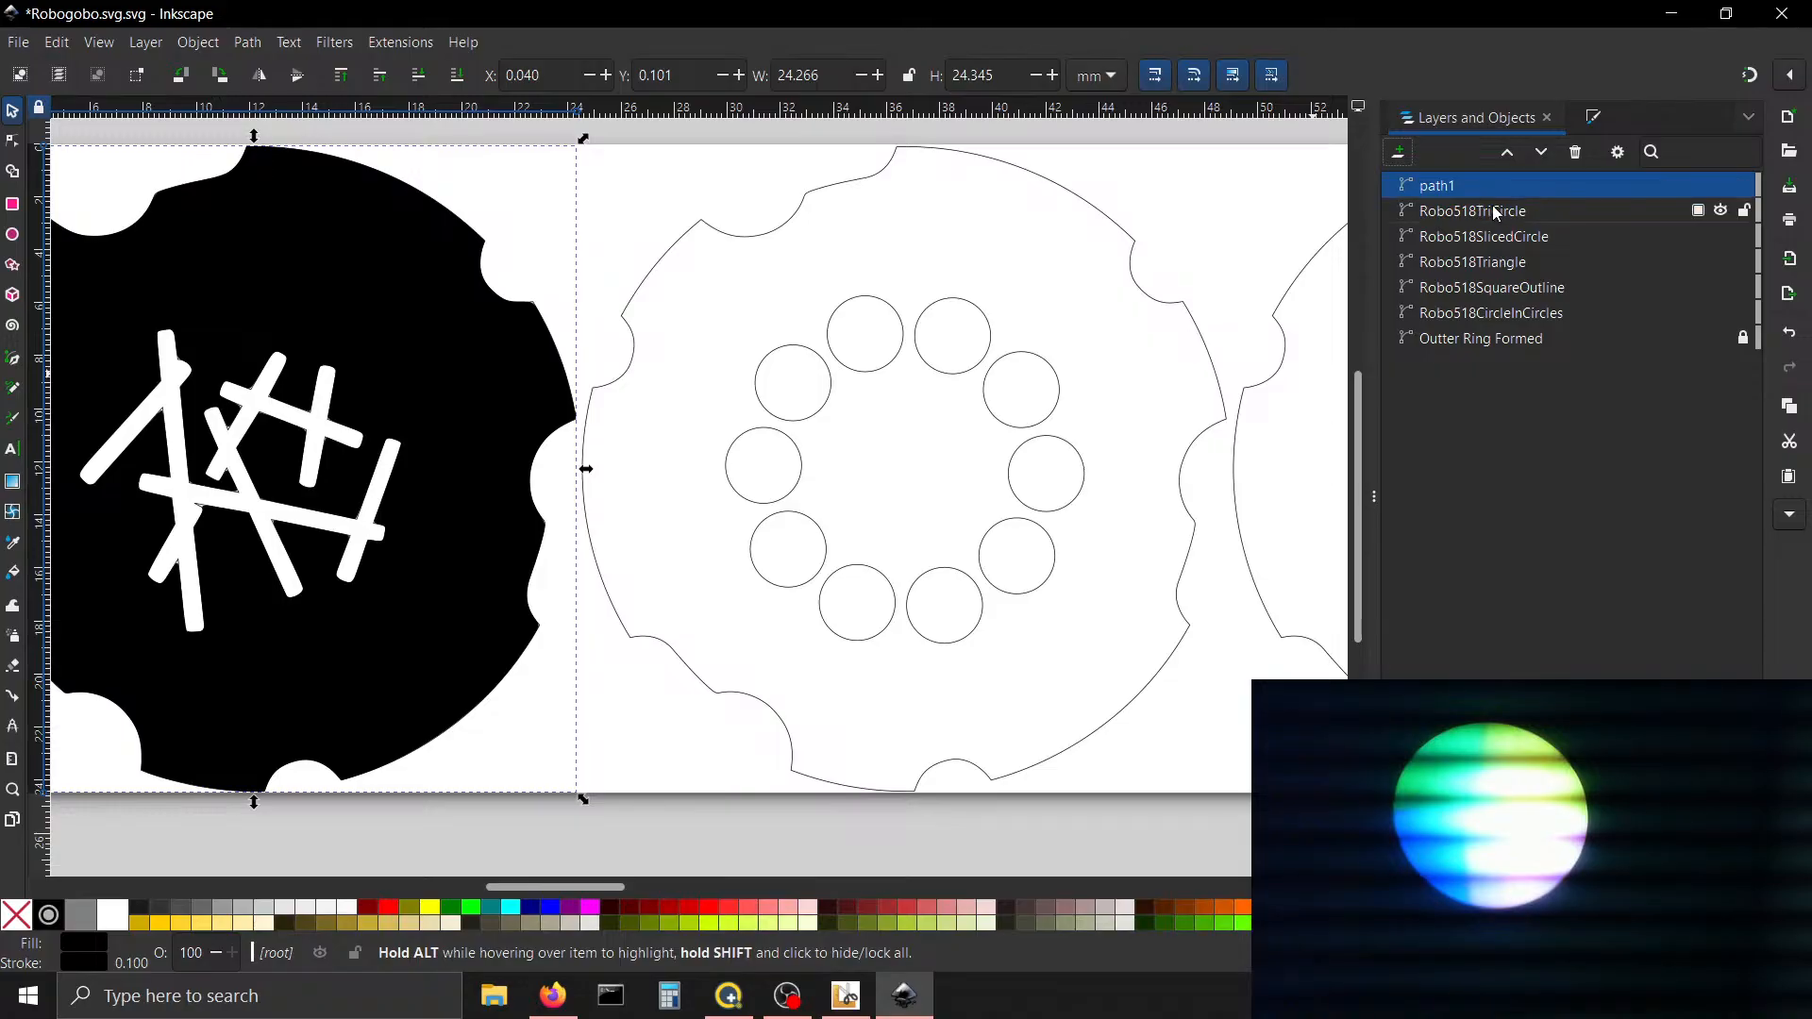
left_click(1501, 318)
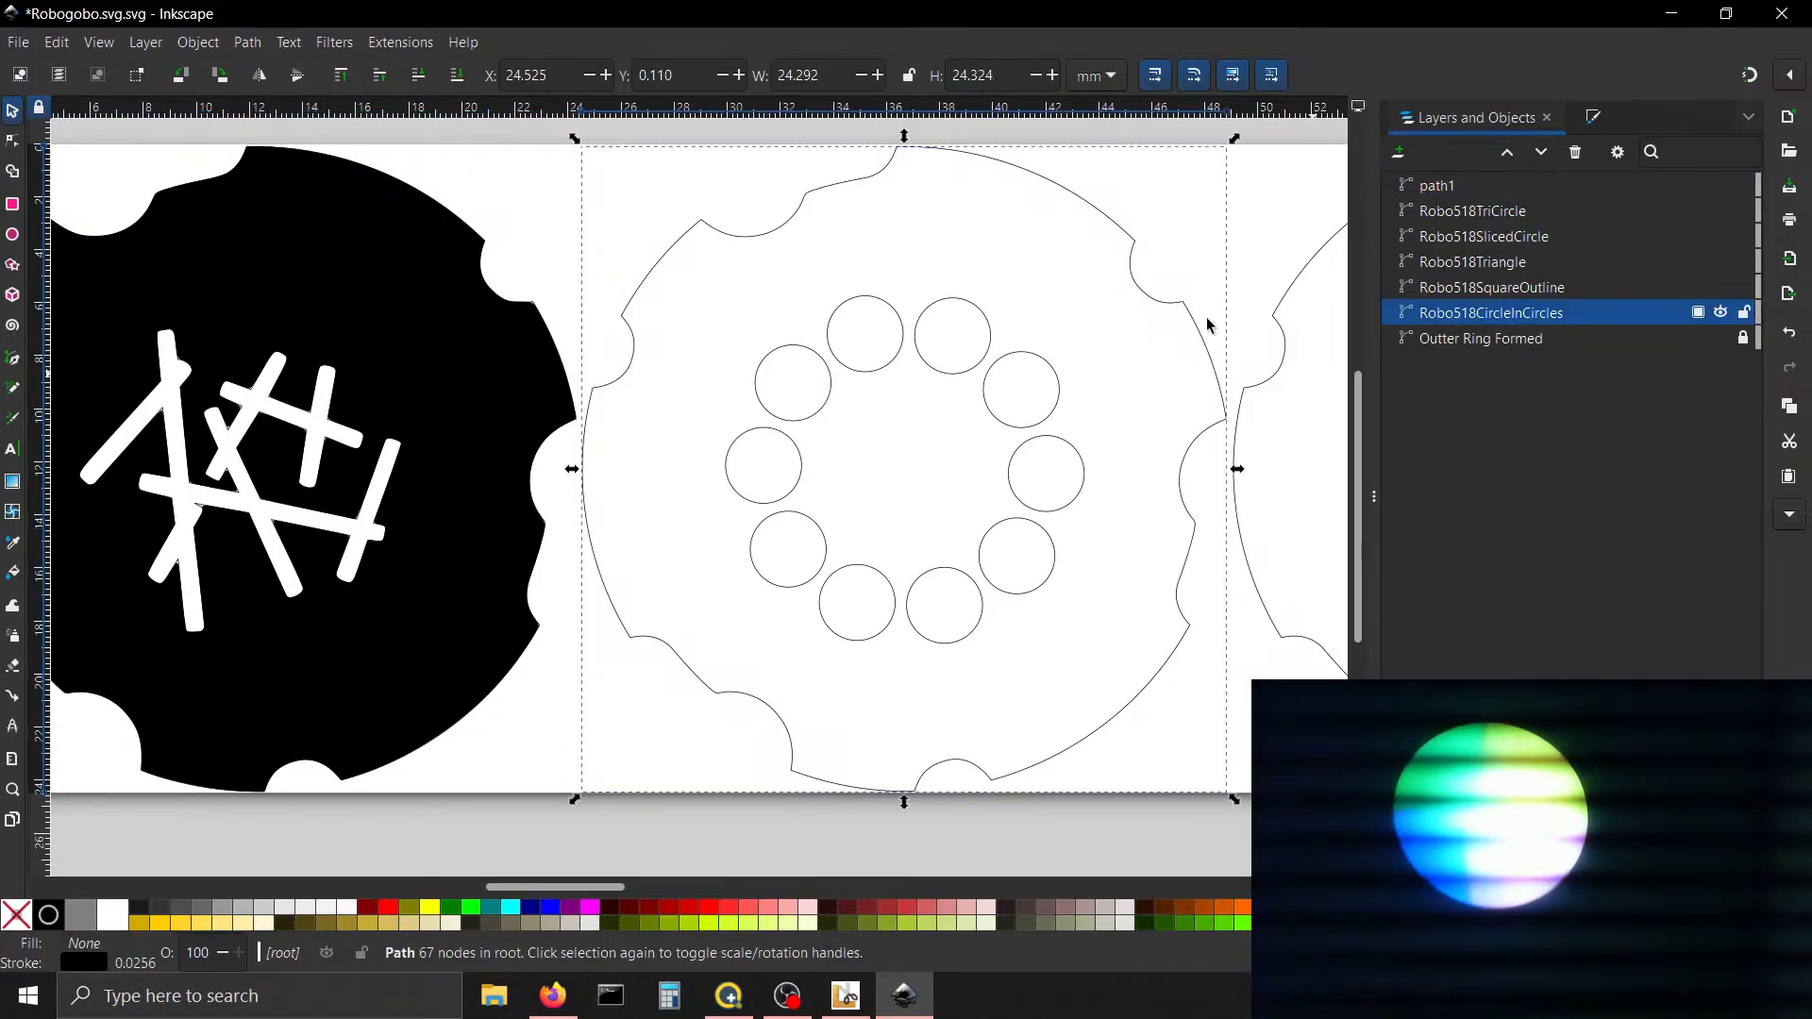
left_click(1140, 332)
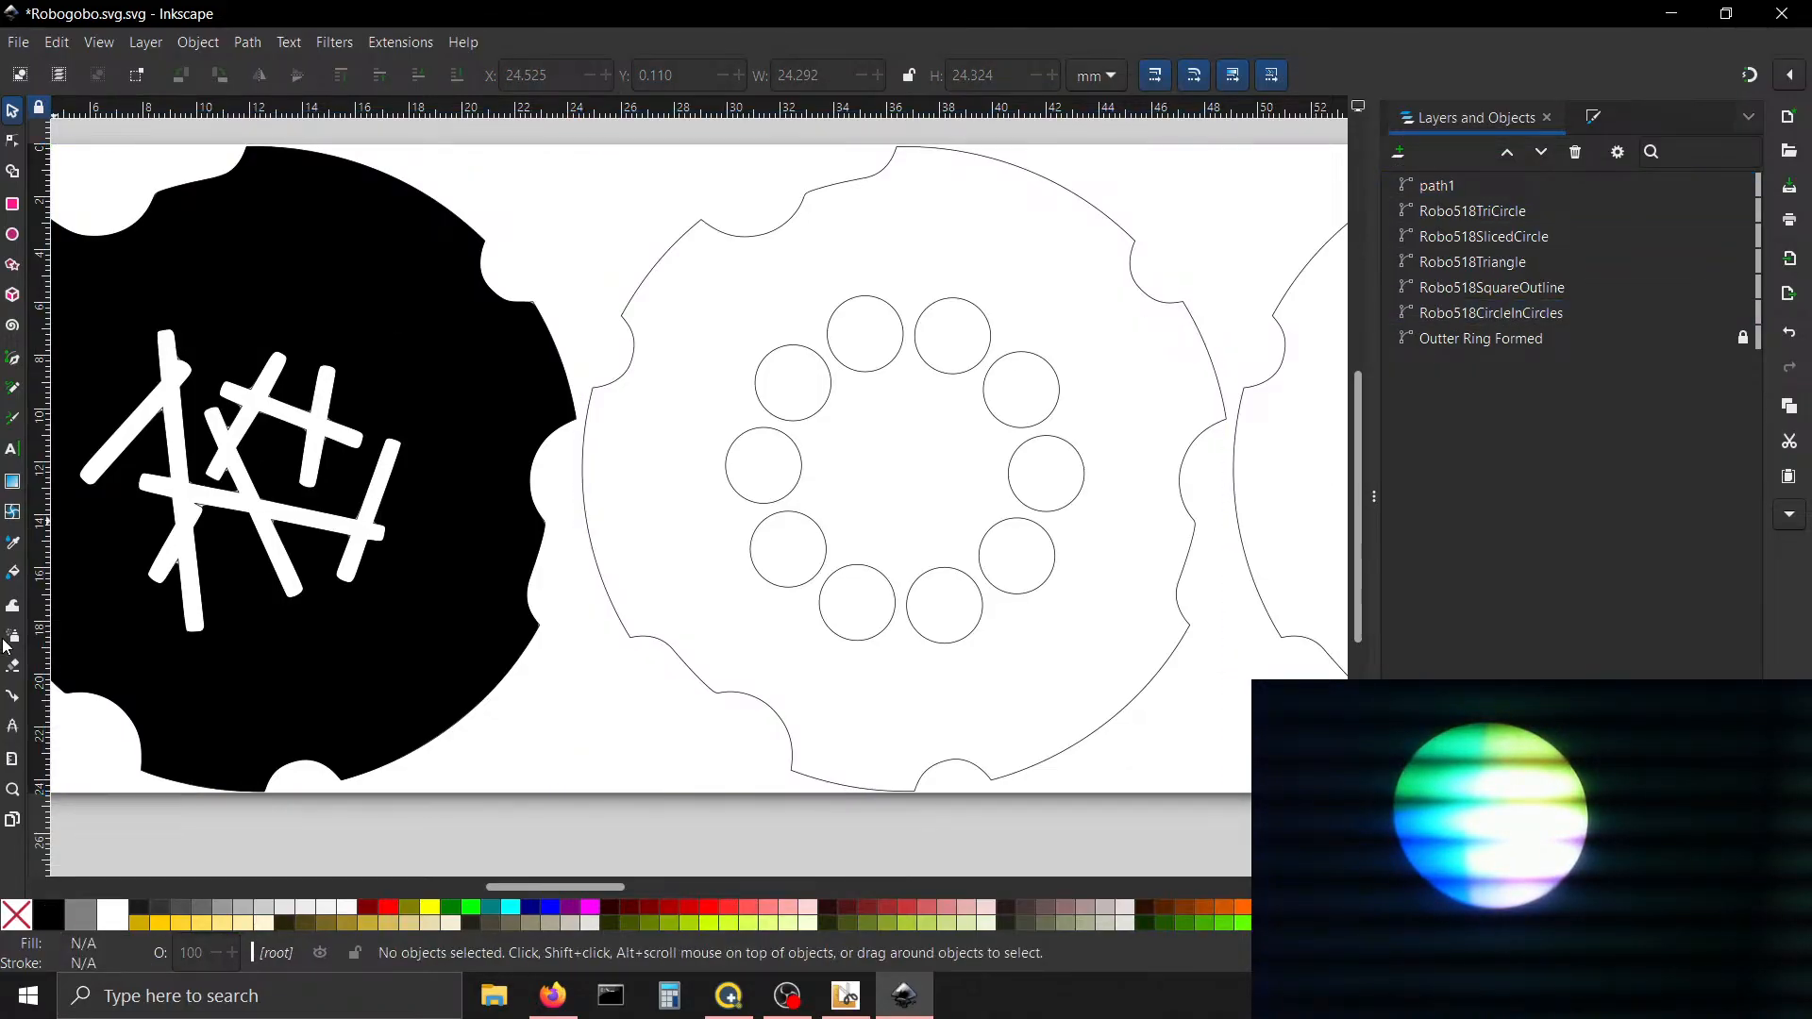
left_click(13, 572)
left_click(733, 325)
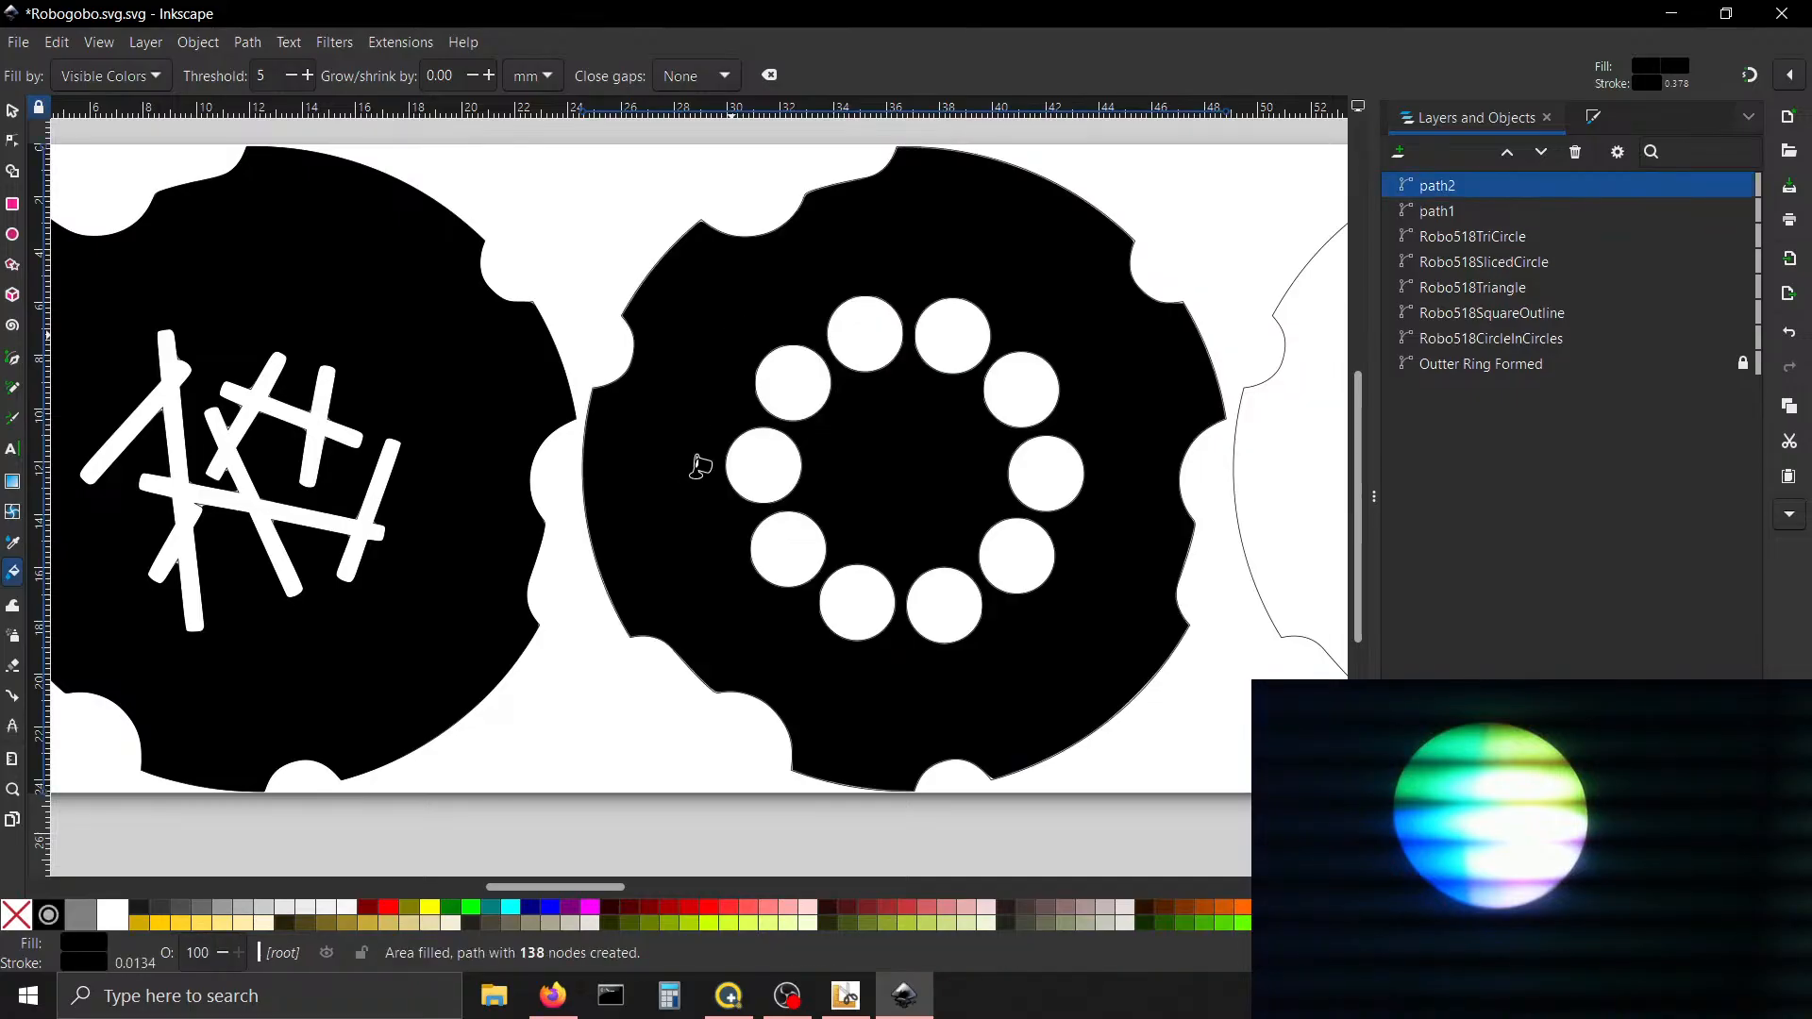
Fill the body of the Robo518SquareOutline disc with black around its diagonal slots
scroll(602, 895, "right", 5)
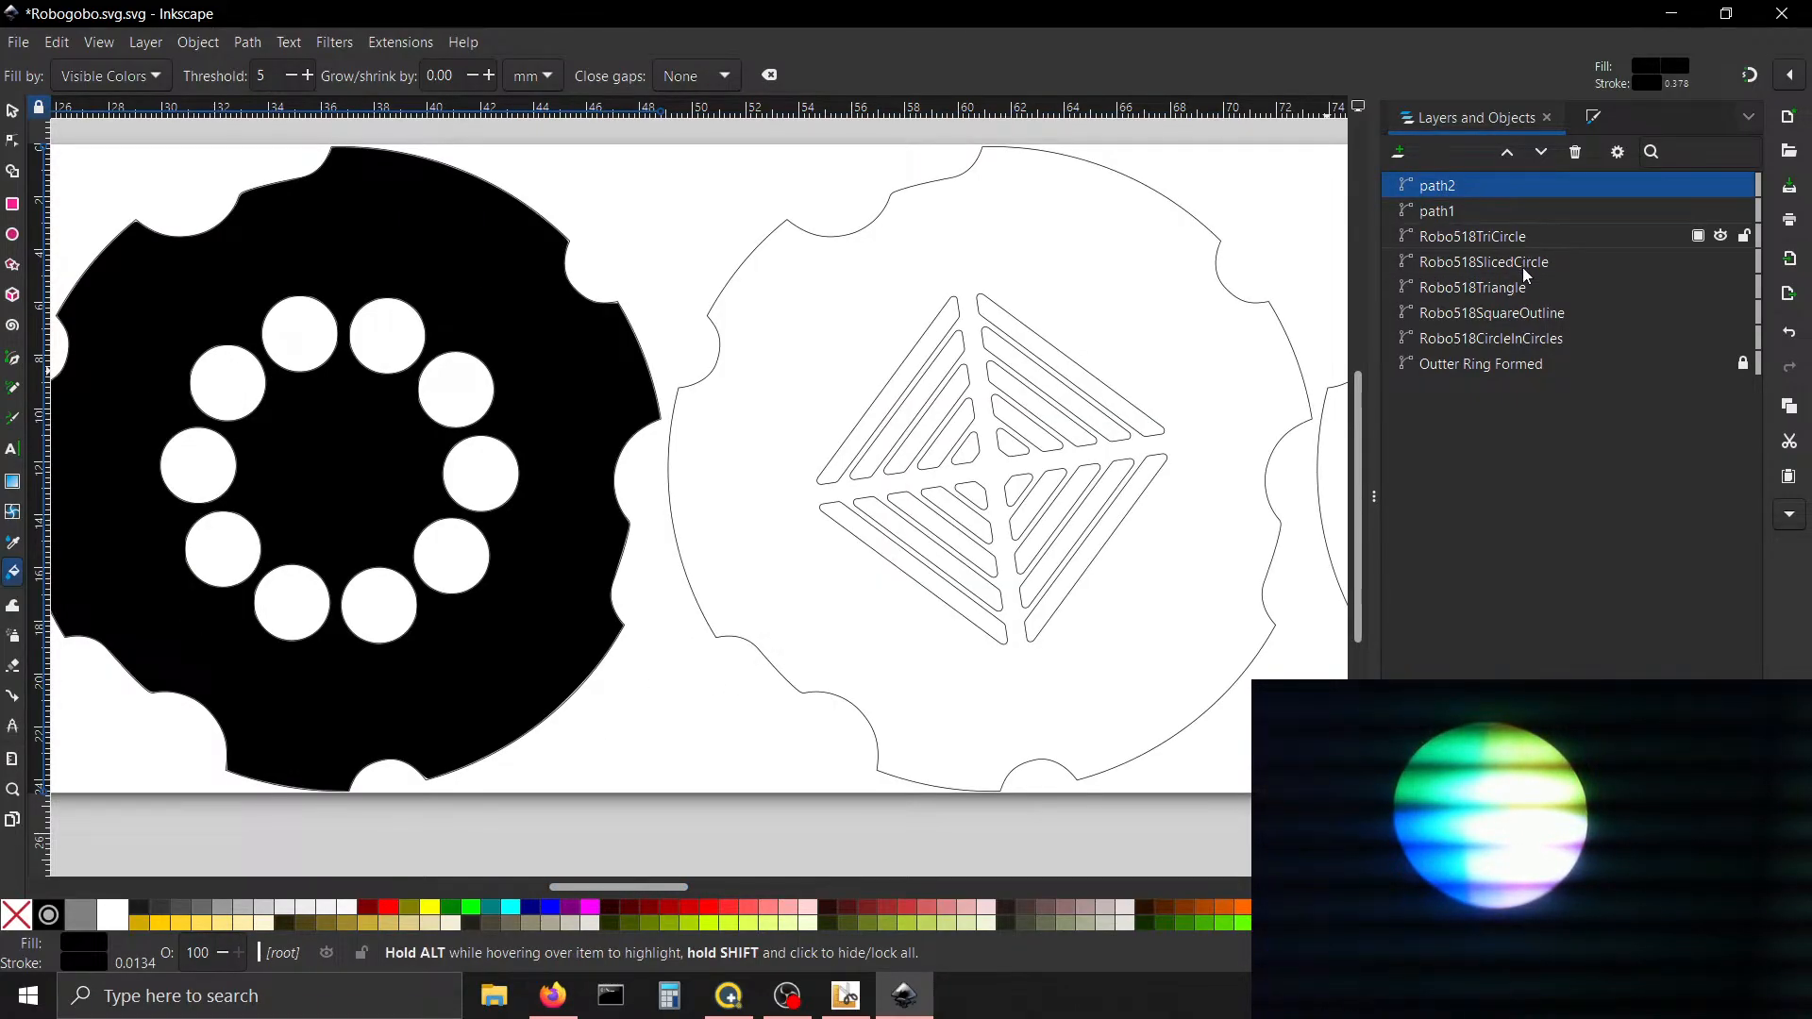
left_click(1521, 311)
left_click(1109, 293)
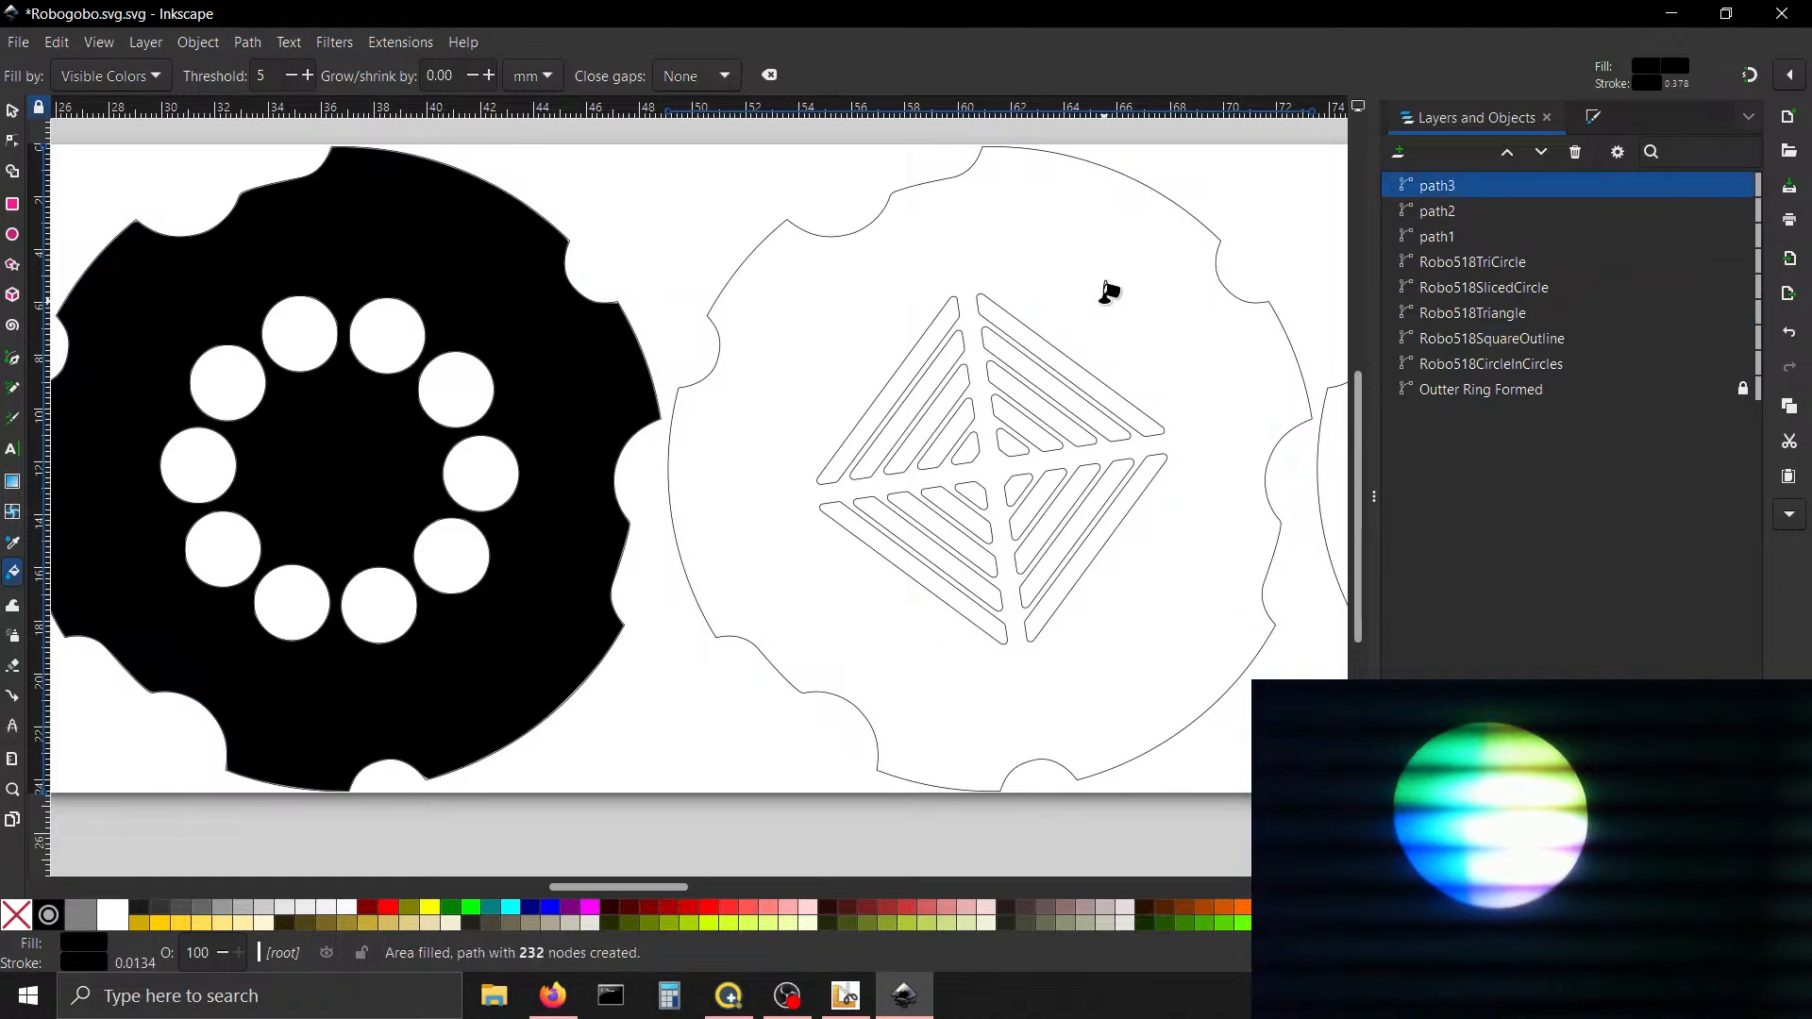
Fill the bodies of the triangle disc and the sliced-circle disc with black, leaving their cutouts unfilled
left_click_drag(653, 886, 744, 878)
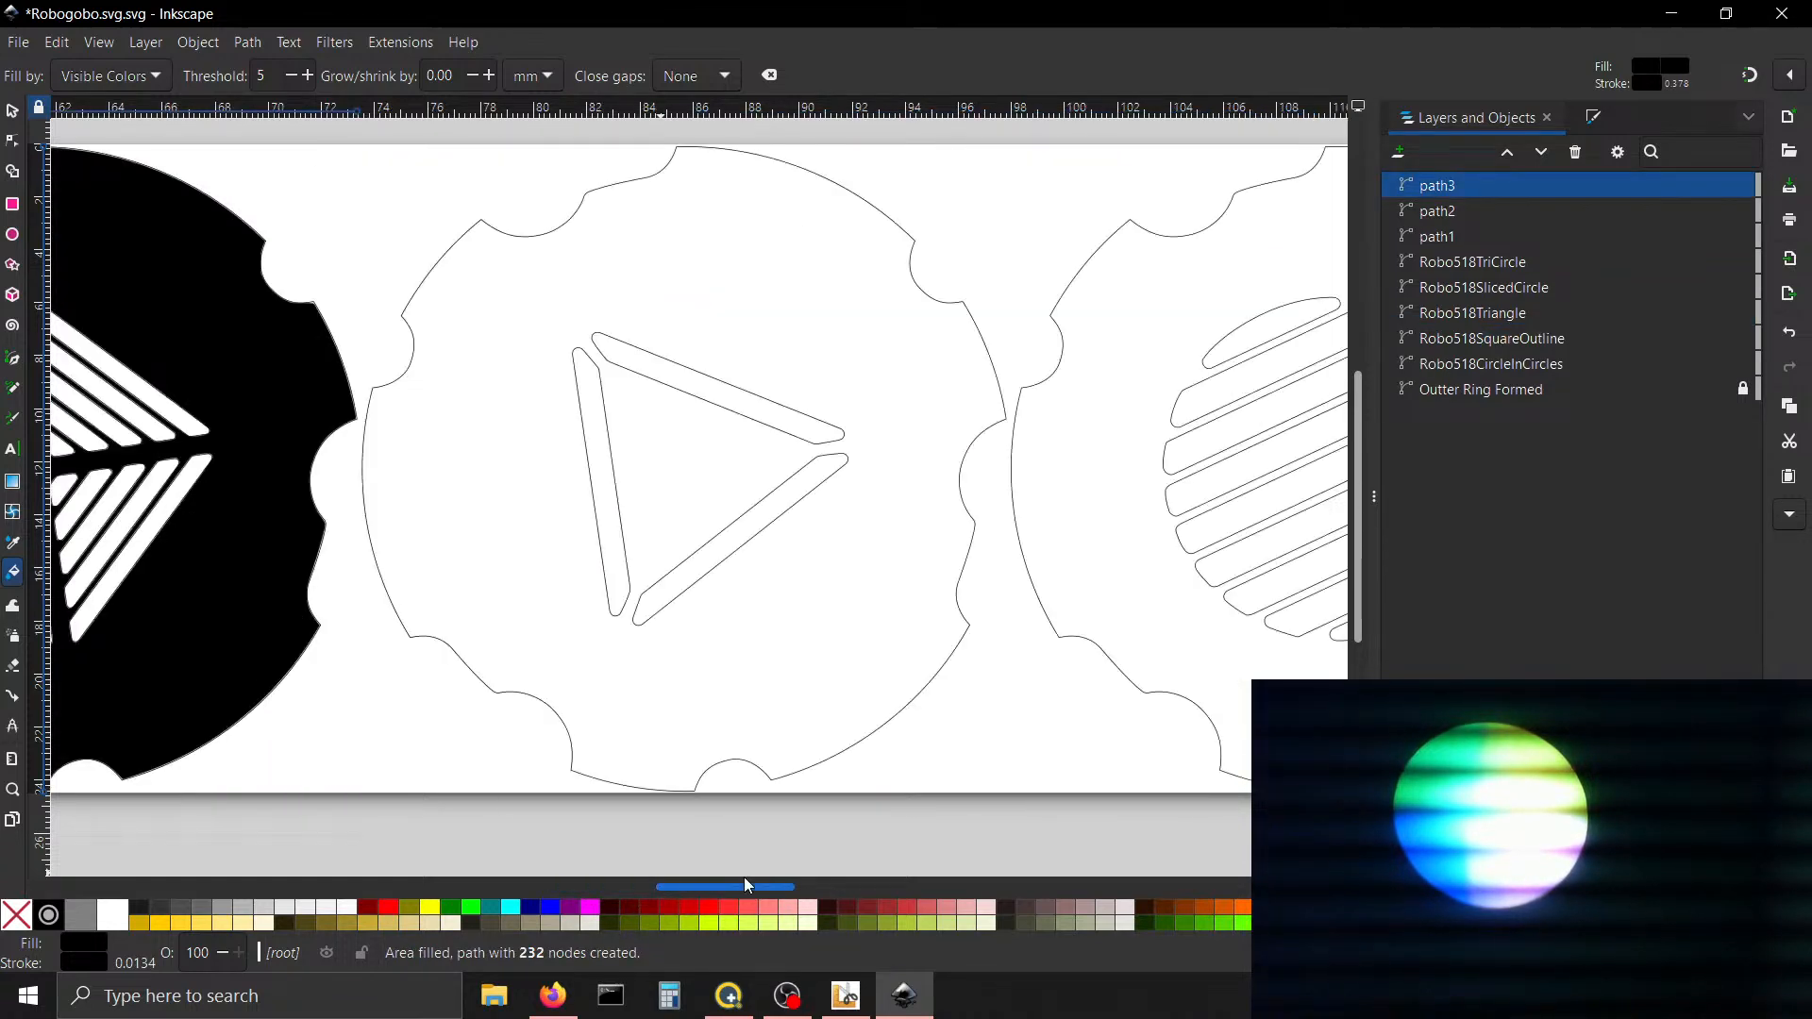
left_click(855, 483)
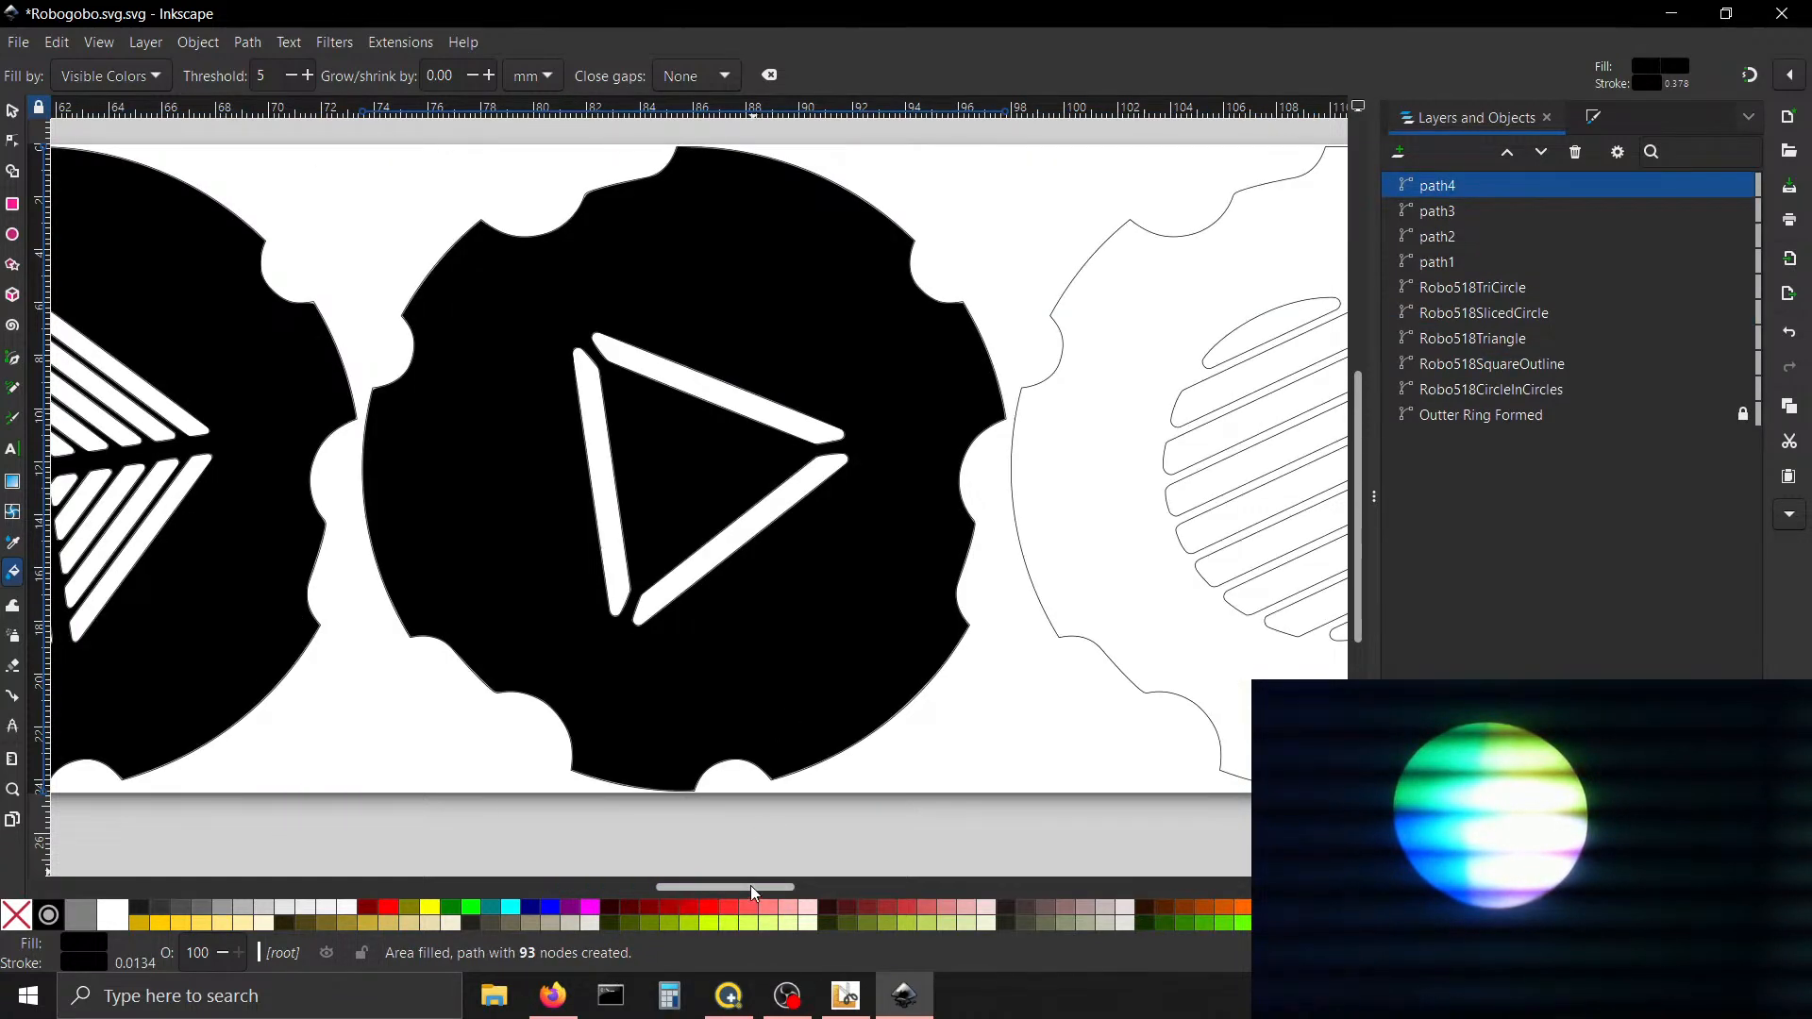
left_click_drag(766, 887, 808, 887)
left_click(941, 713)
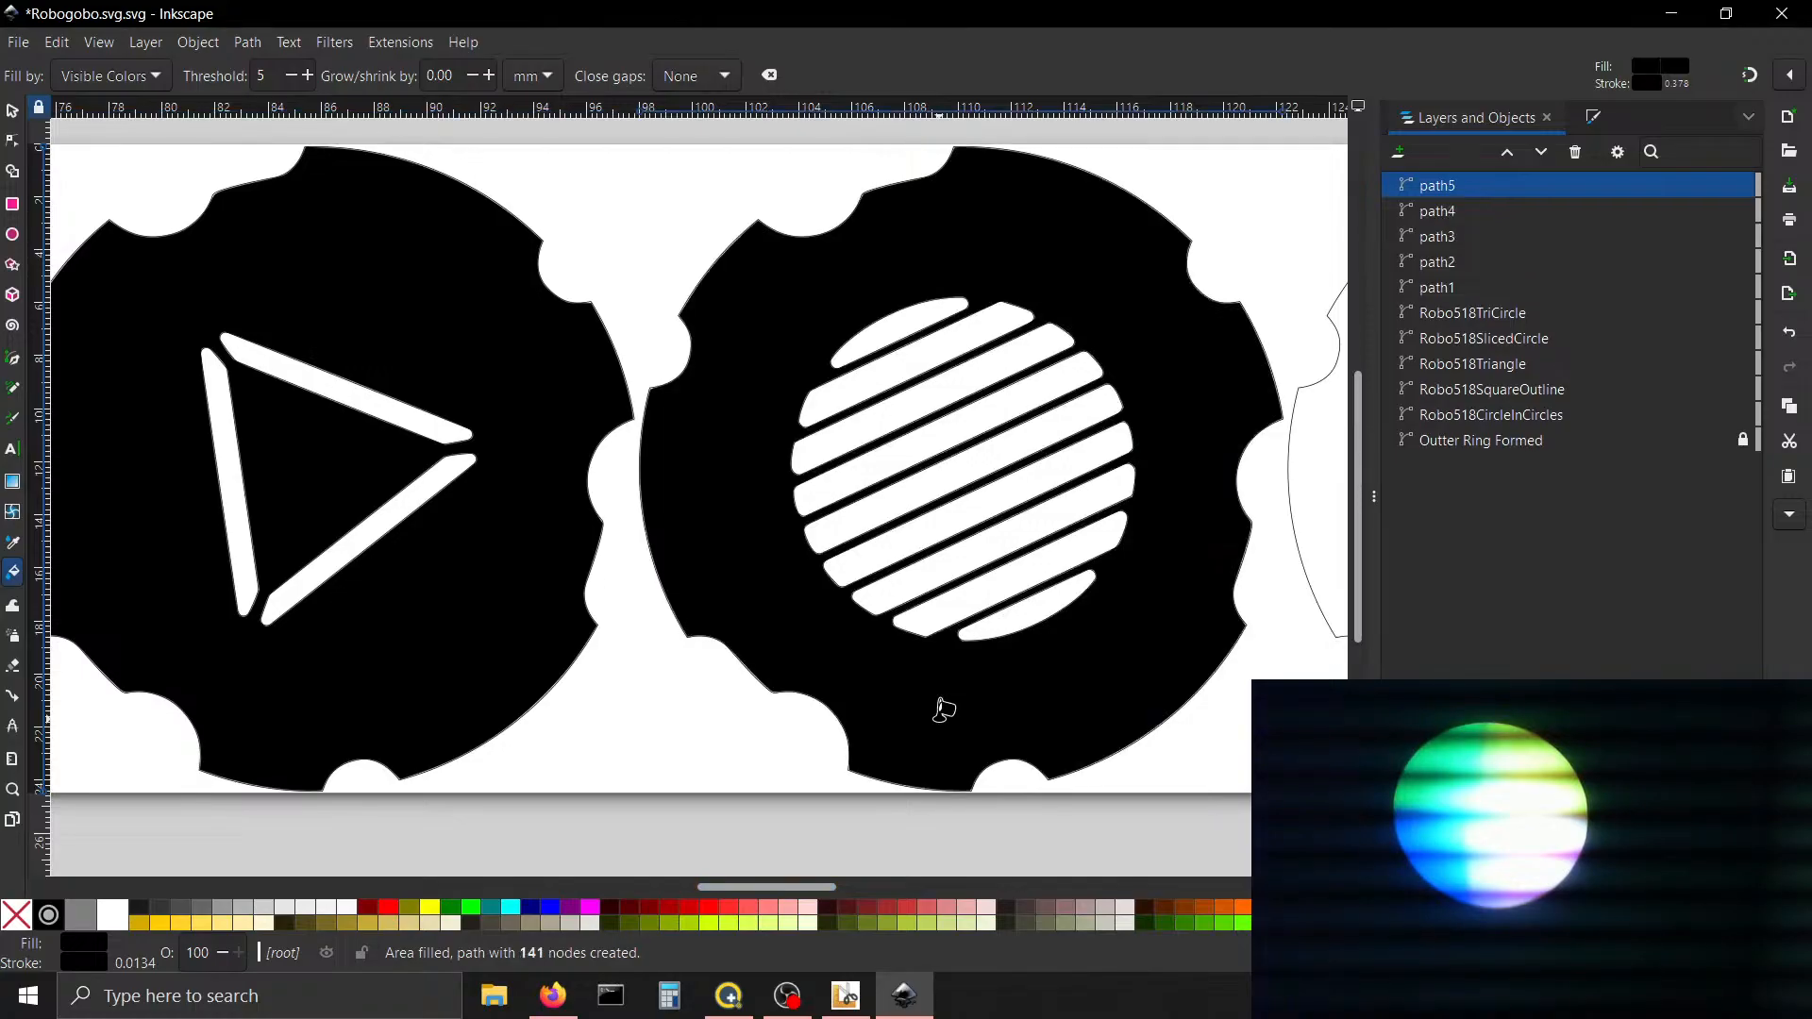
left_click_drag(829, 893, 867, 888)
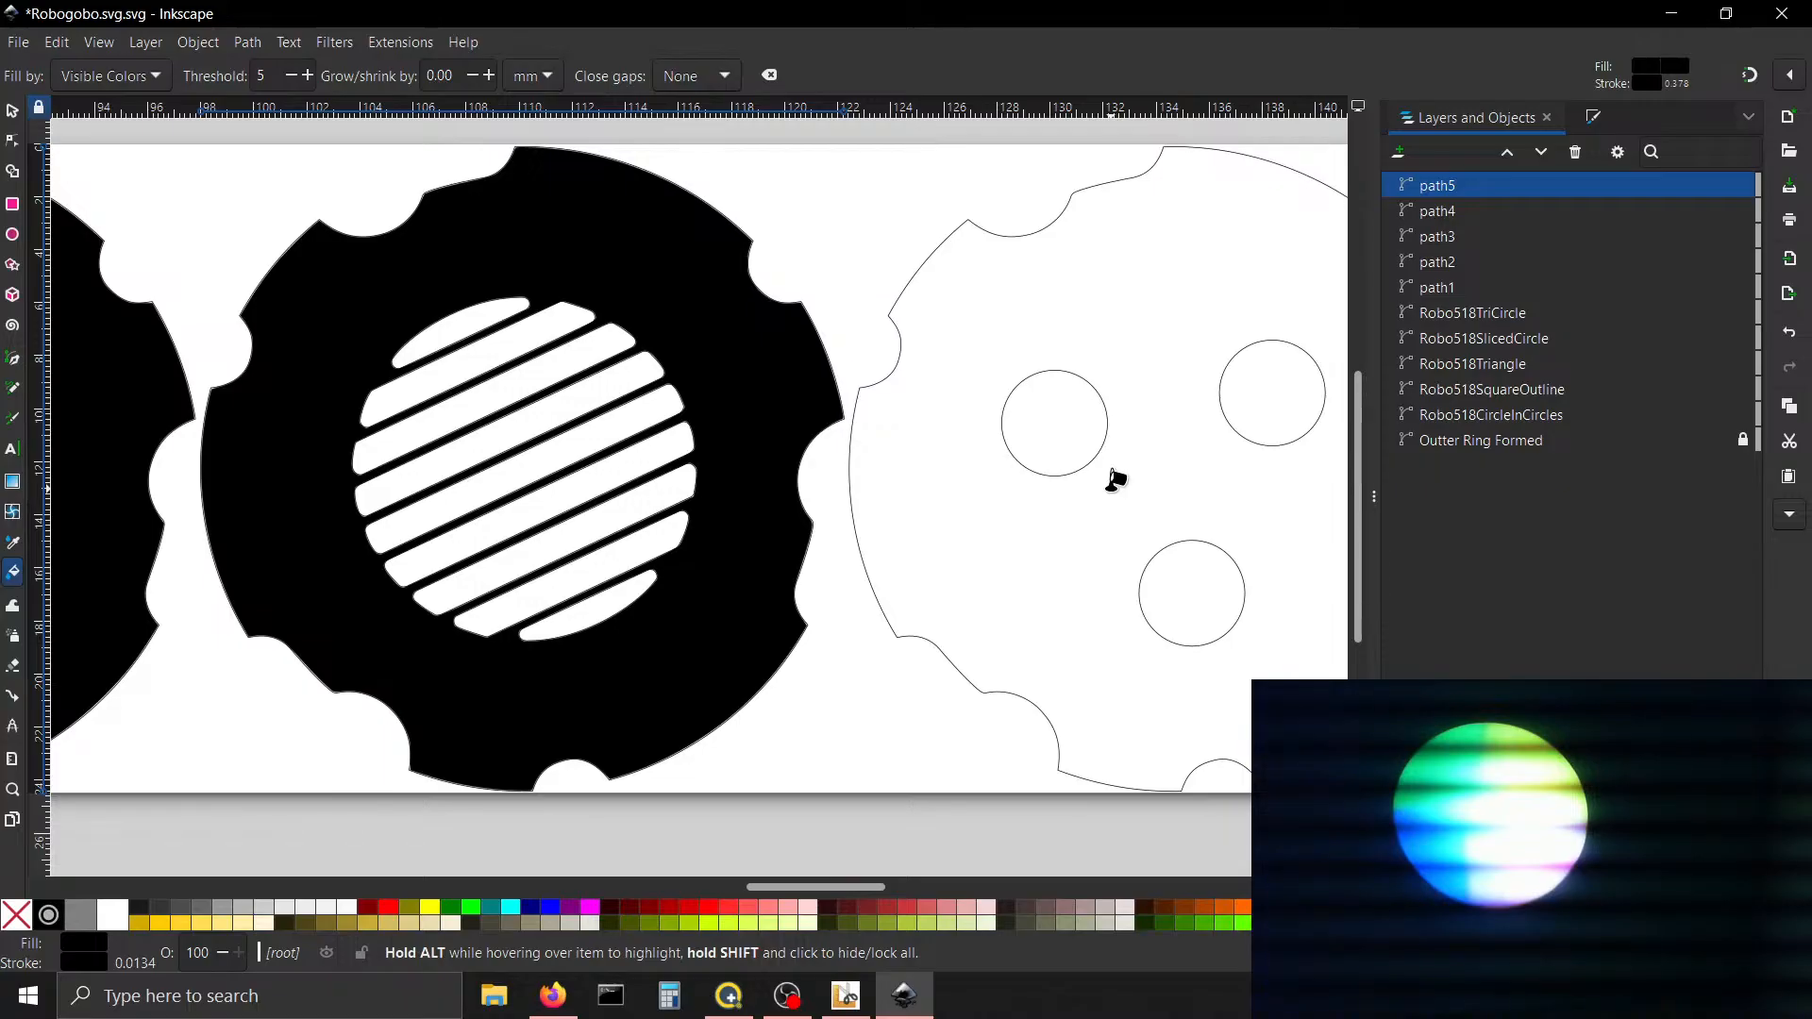
left_click_drag(816, 893, 507, 853)
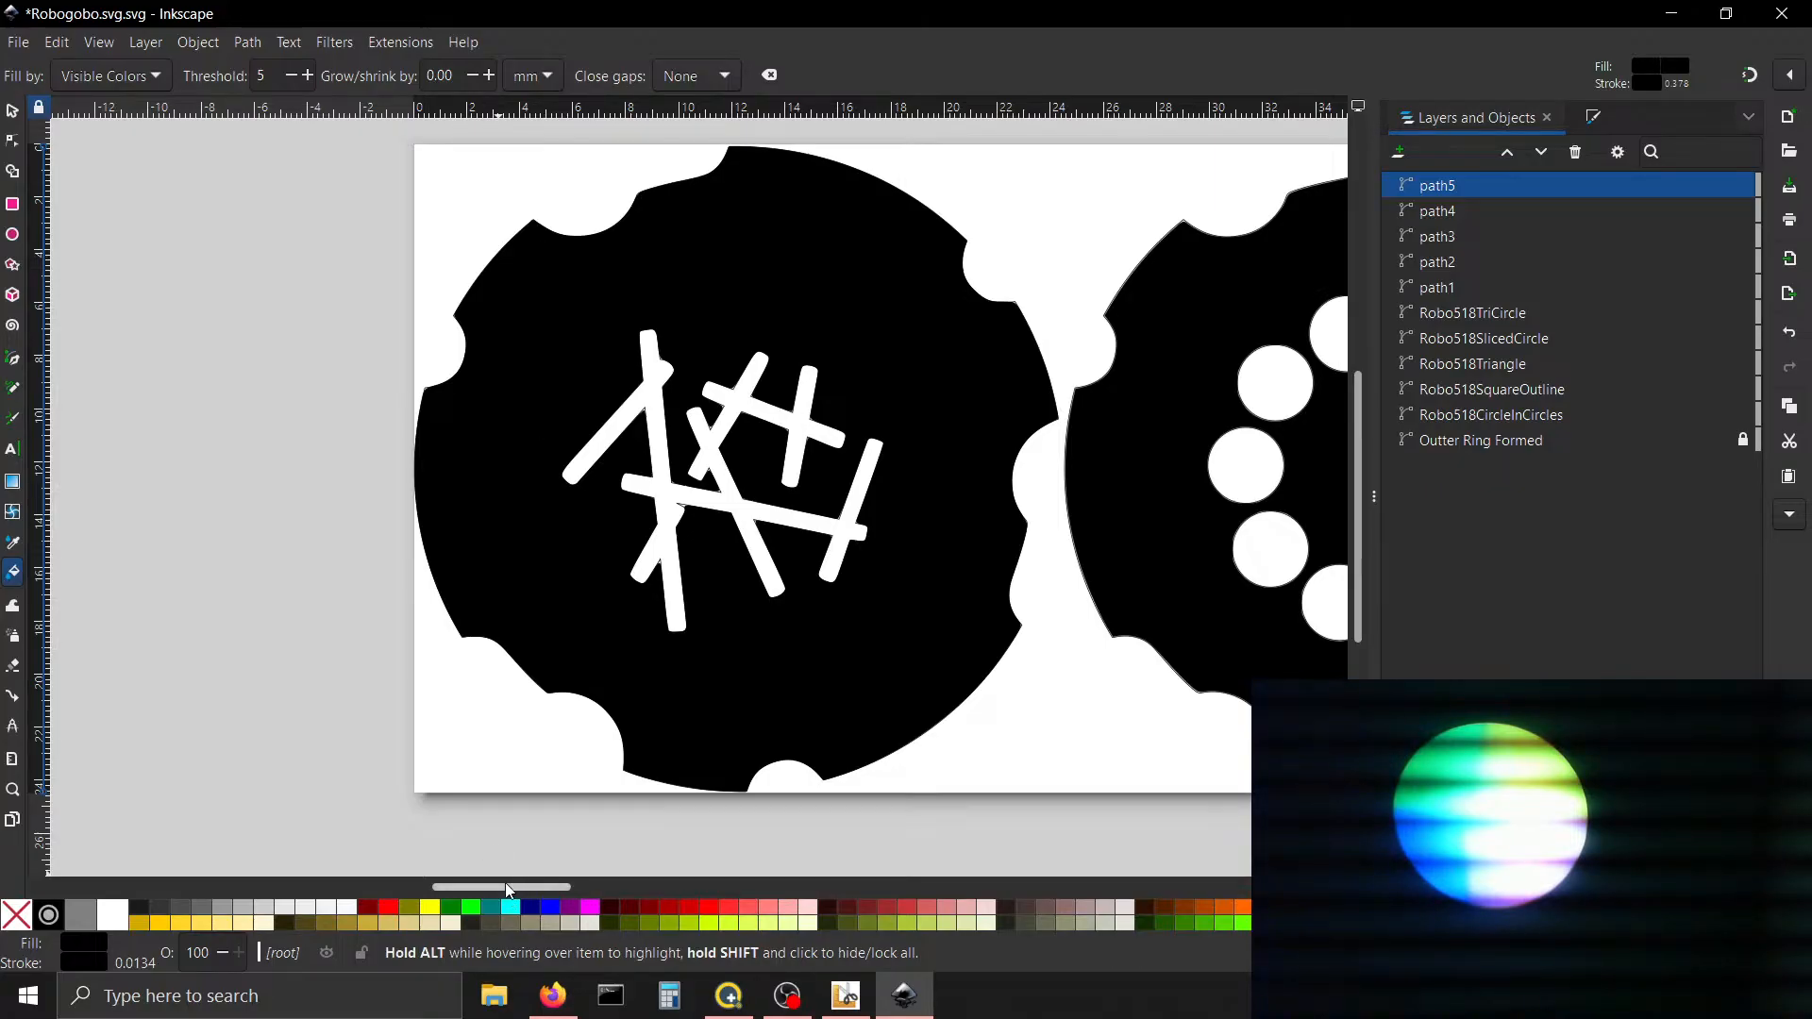
mouse_move(511, 886)
left_mouse_down()
mouse_move(640, 889)
mouse_move(506, 915)
left_mouse_up()
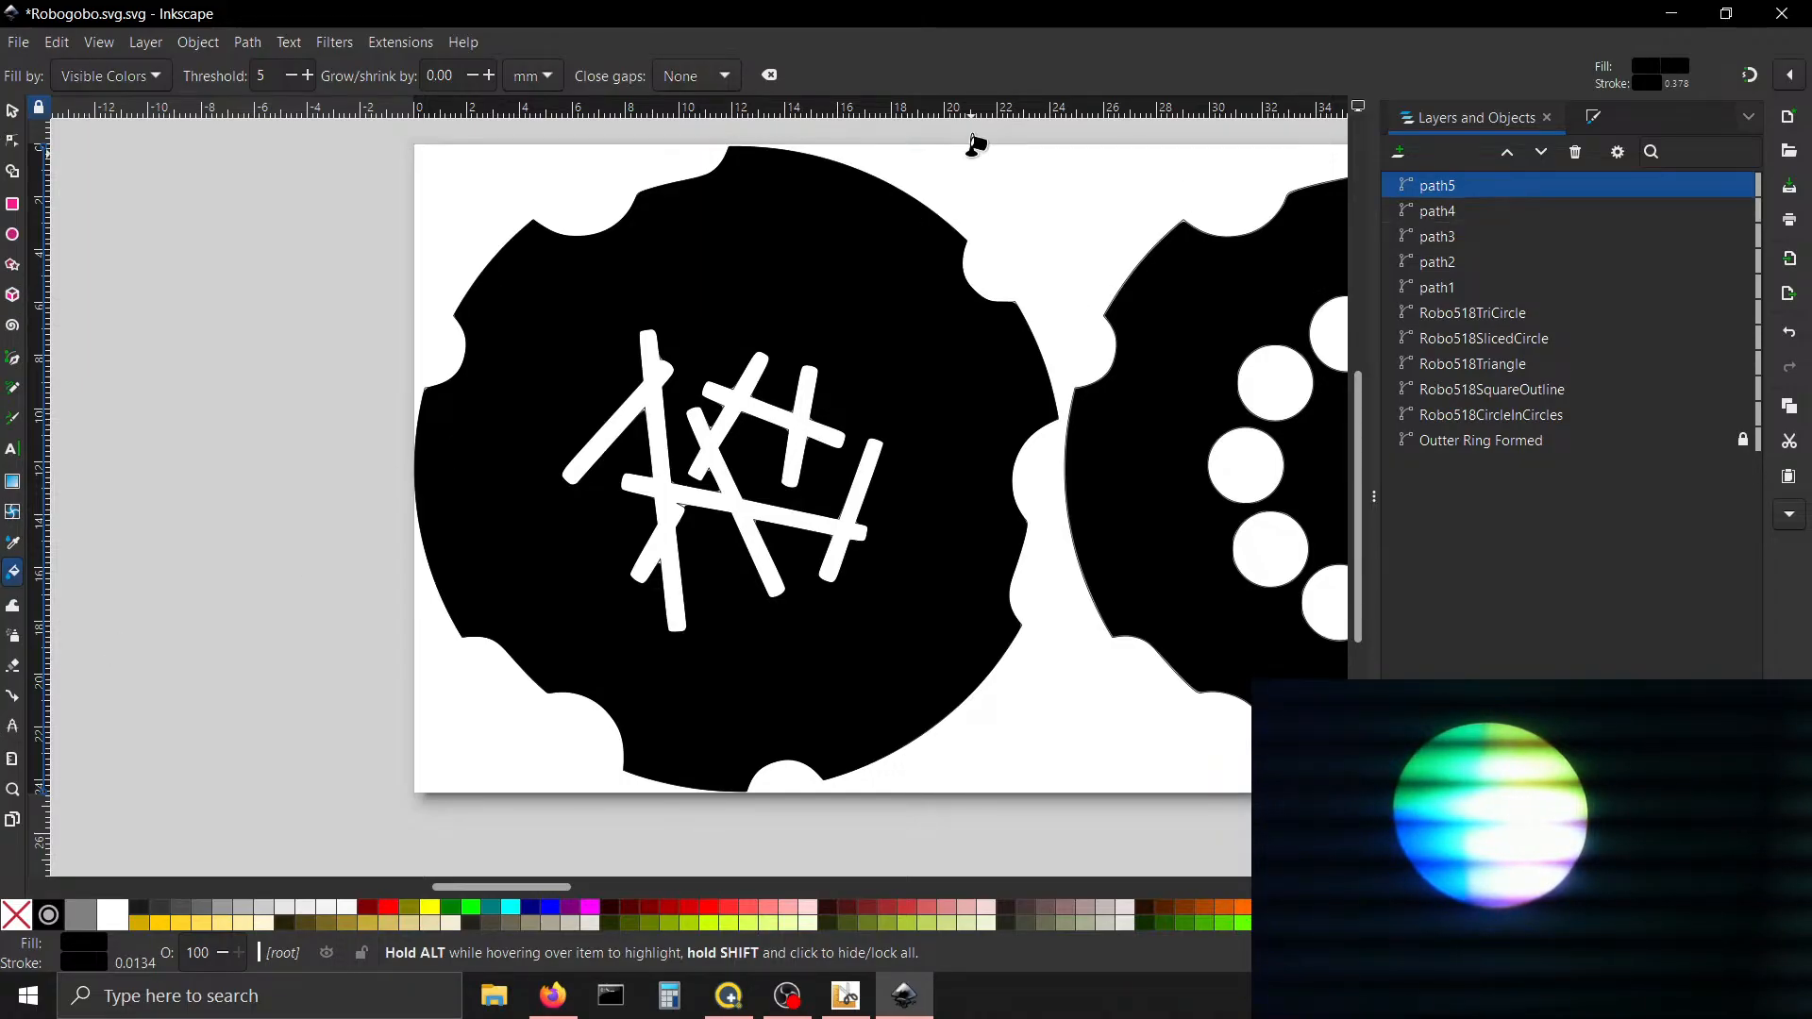
Open the export settings and try a page image width of 93 px
left_click(12, 50)
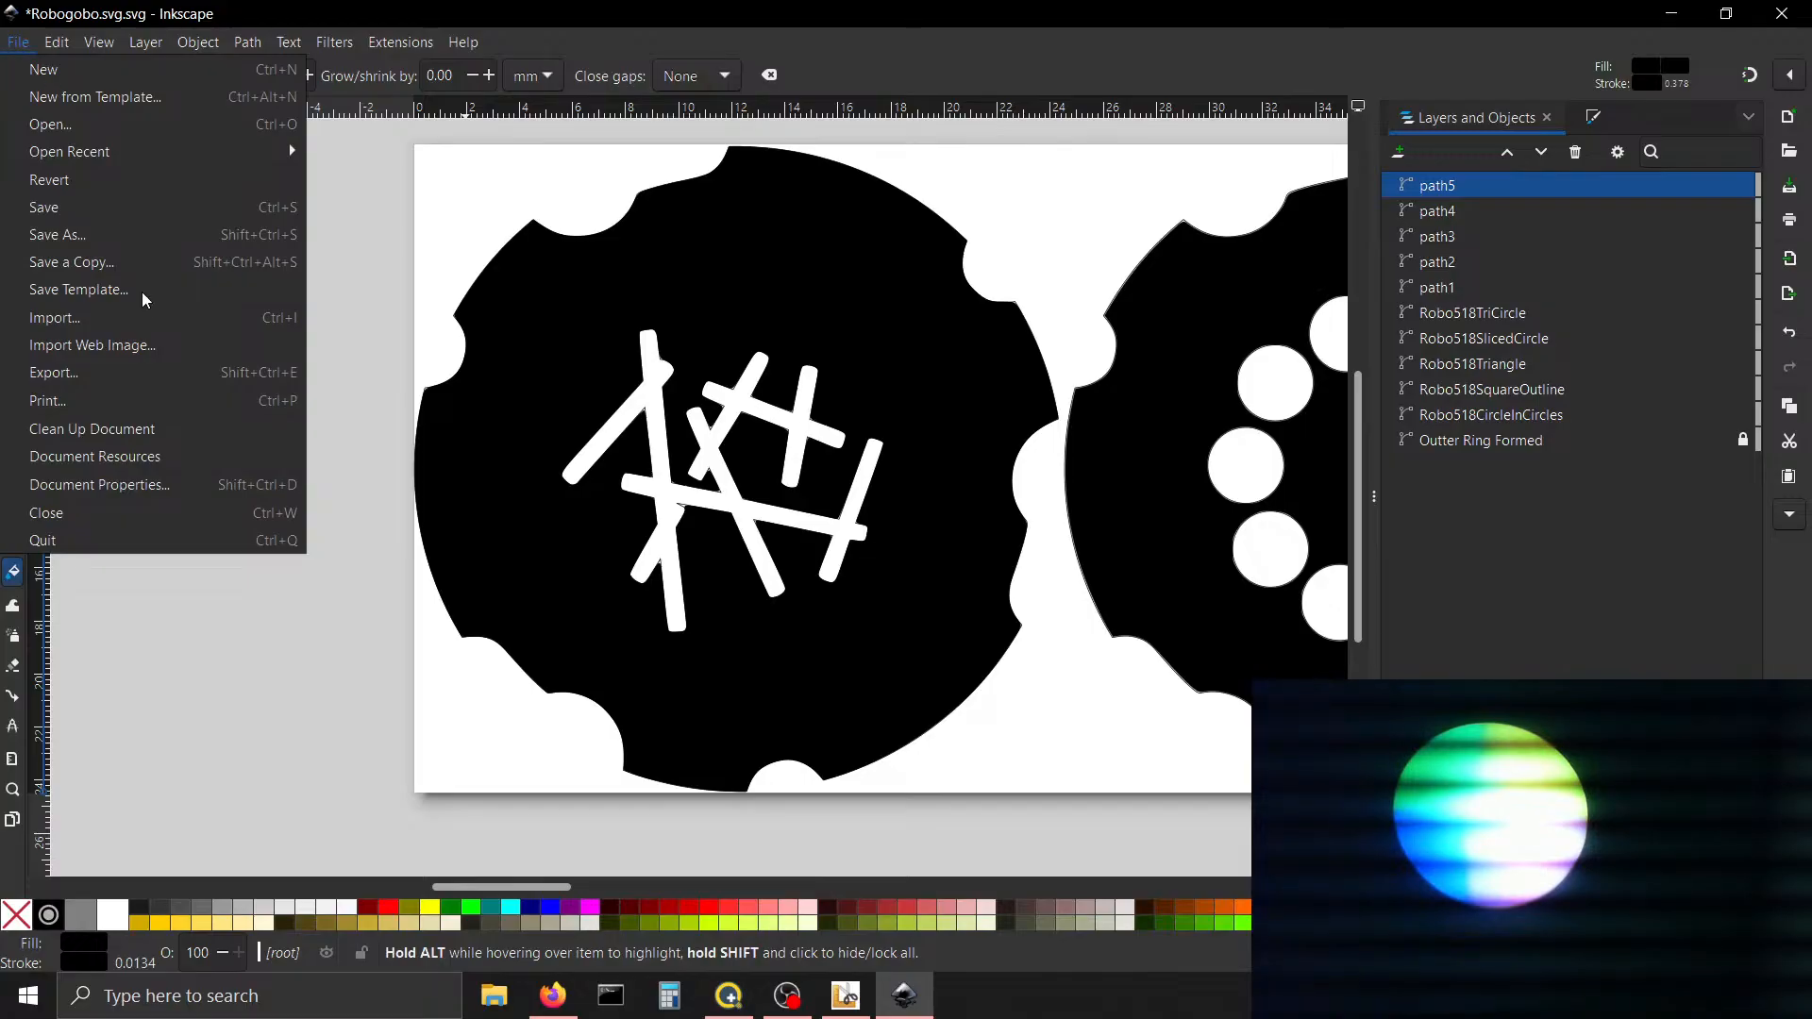
left_click(69, 374)
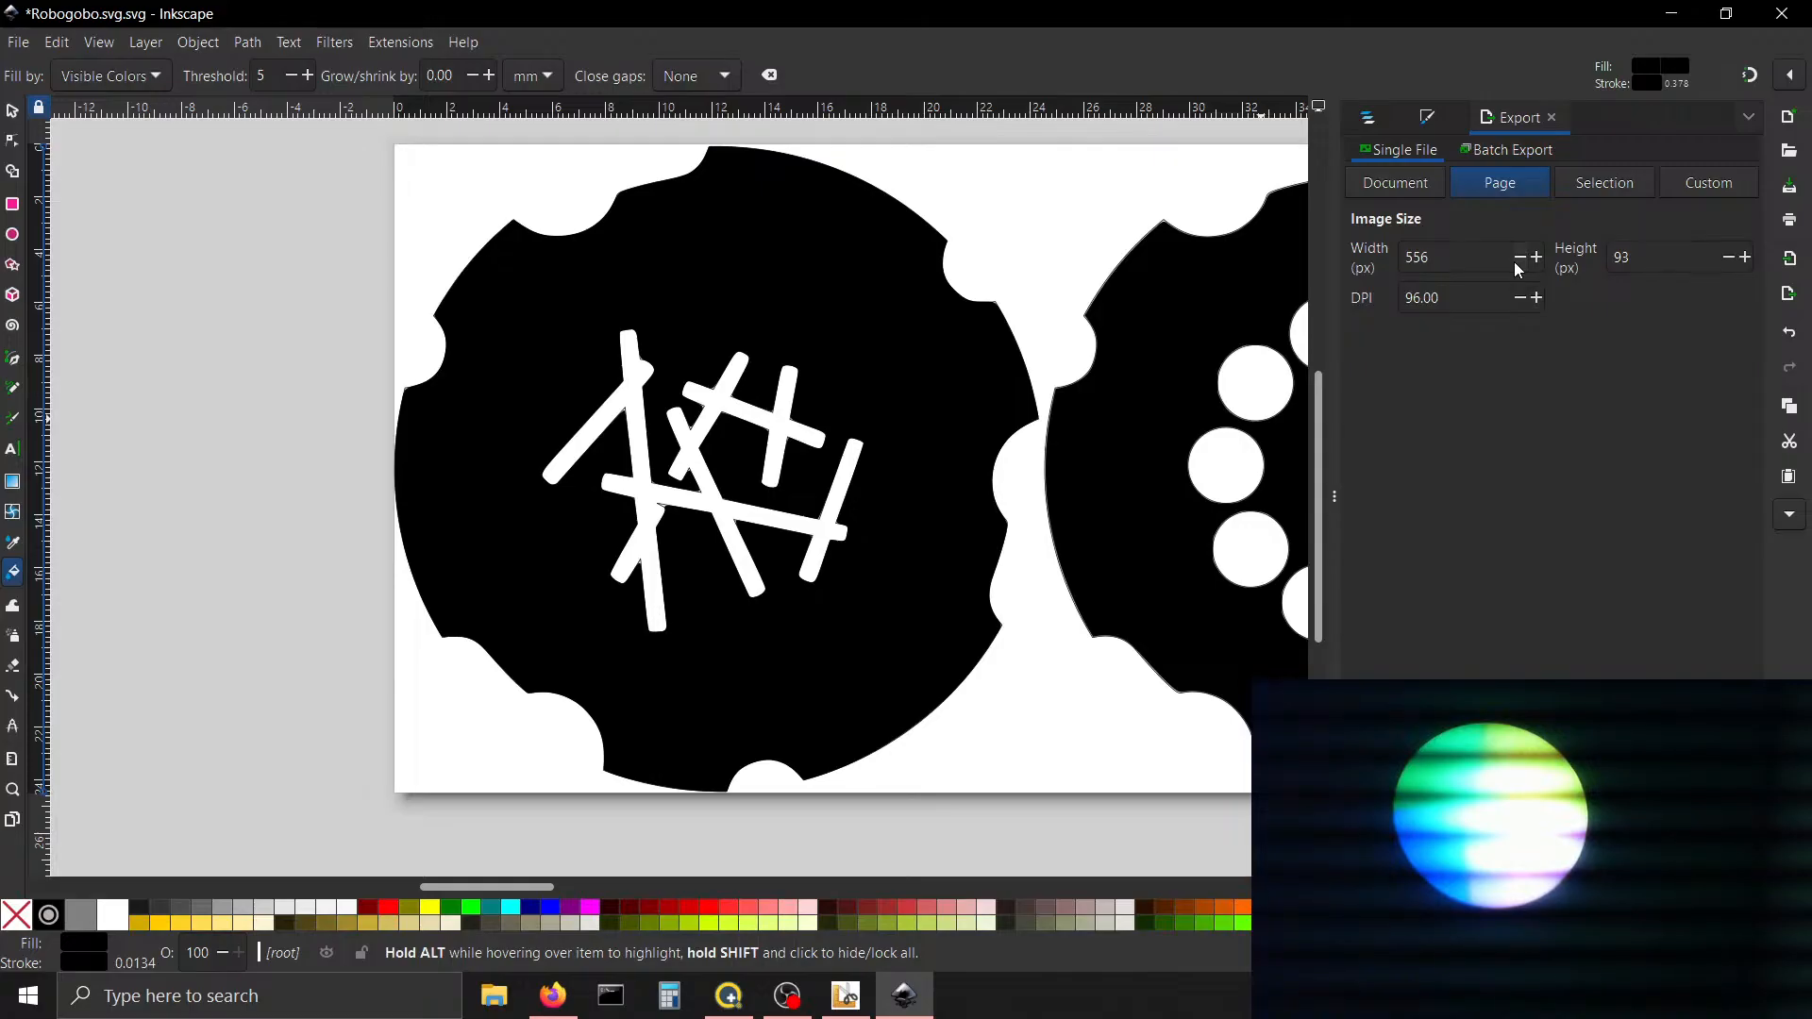
double_click(1458, 258)
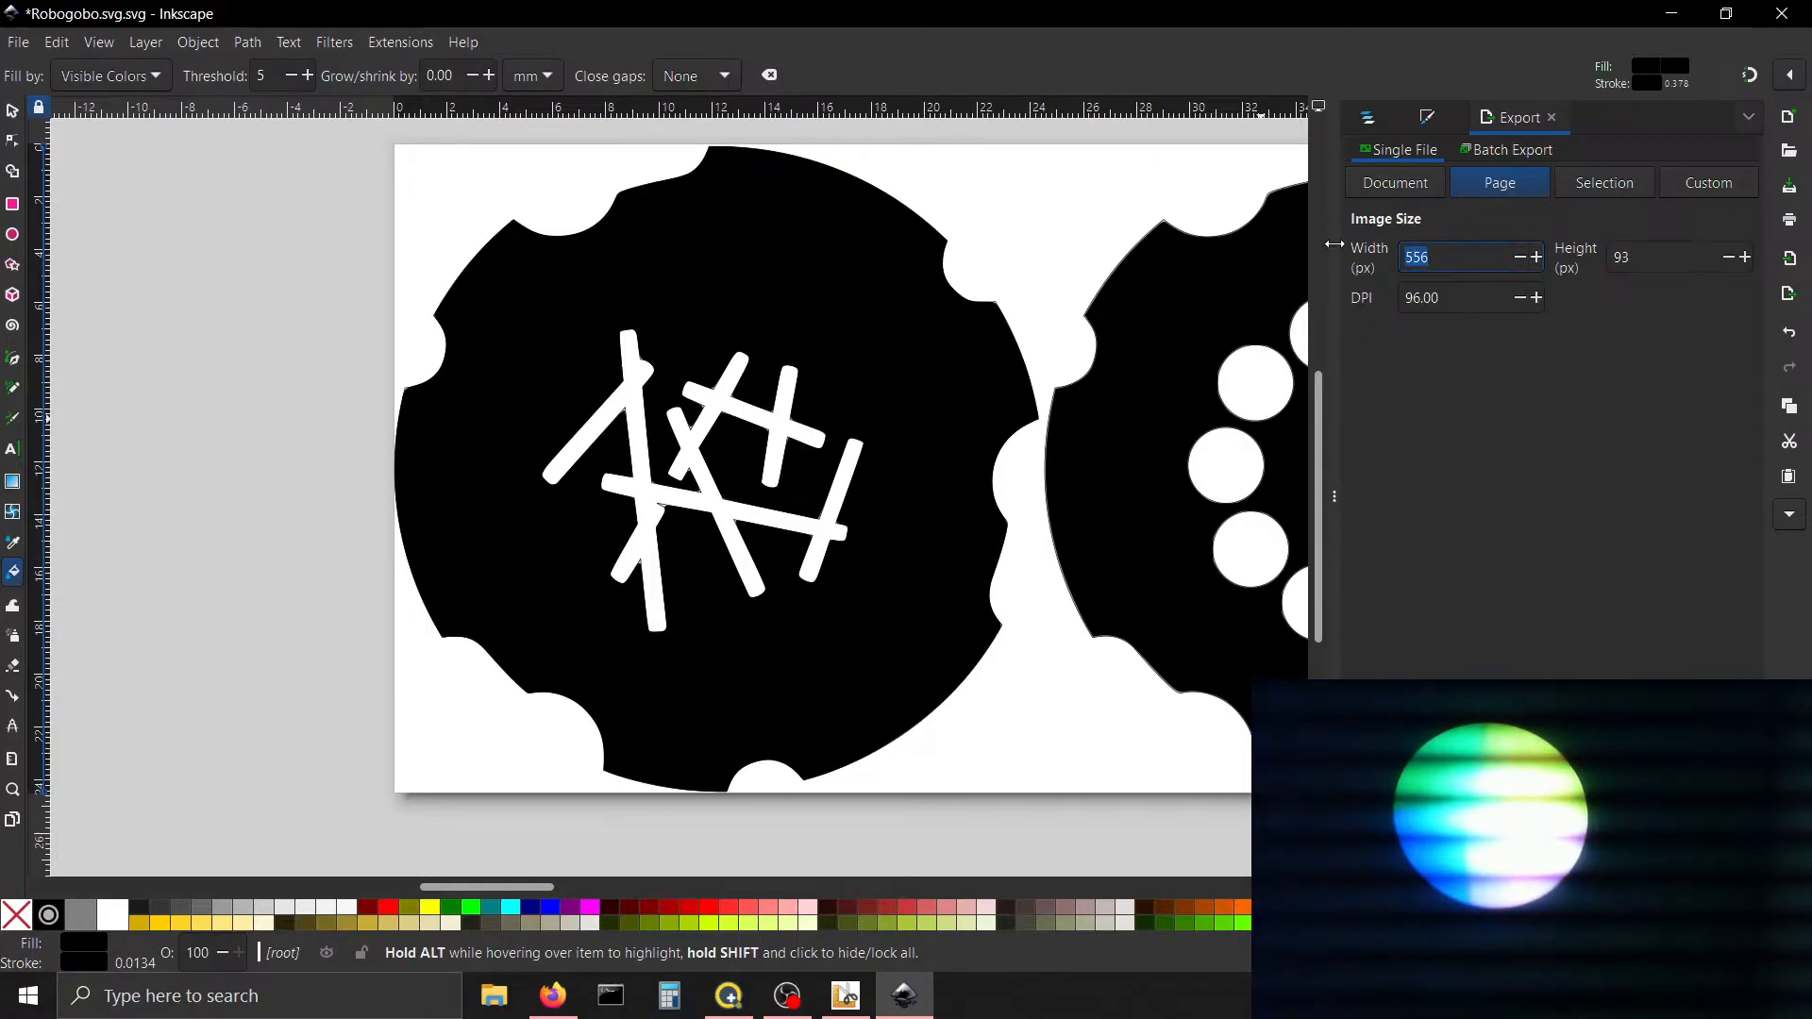
type("93")
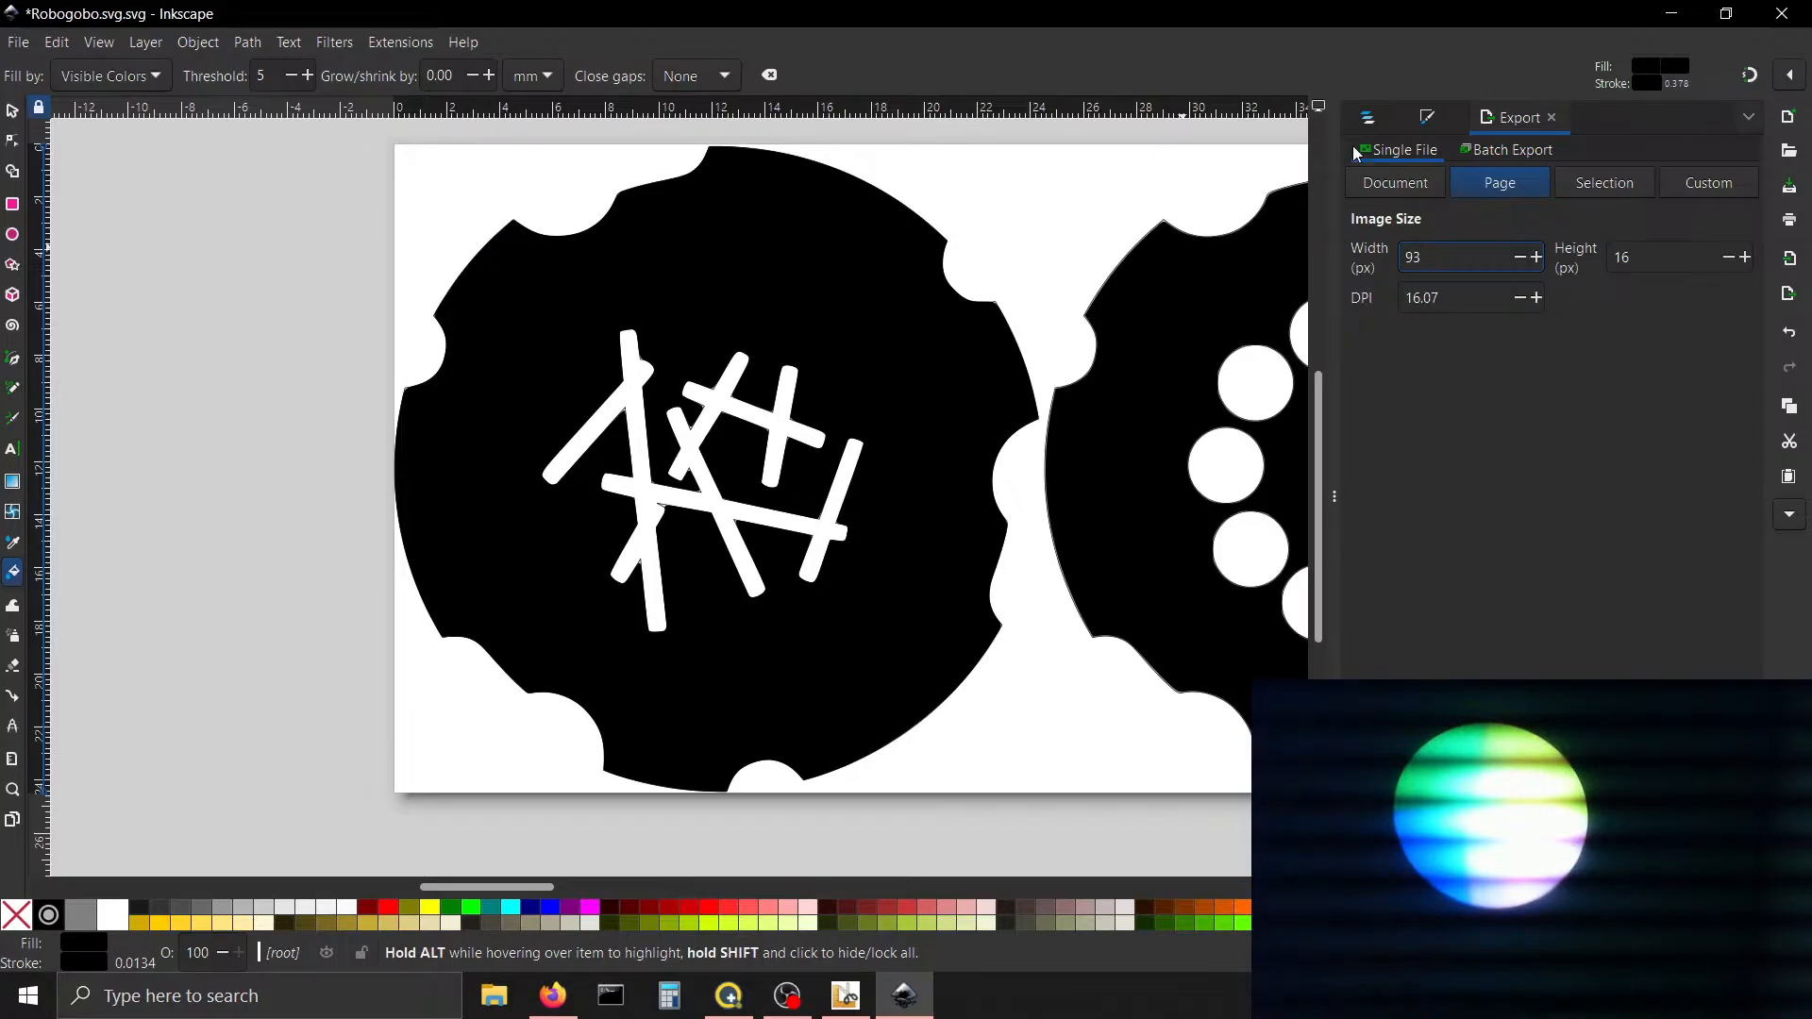
Select the Outter Ring Formed object as the export target
left_click(1368, 117)
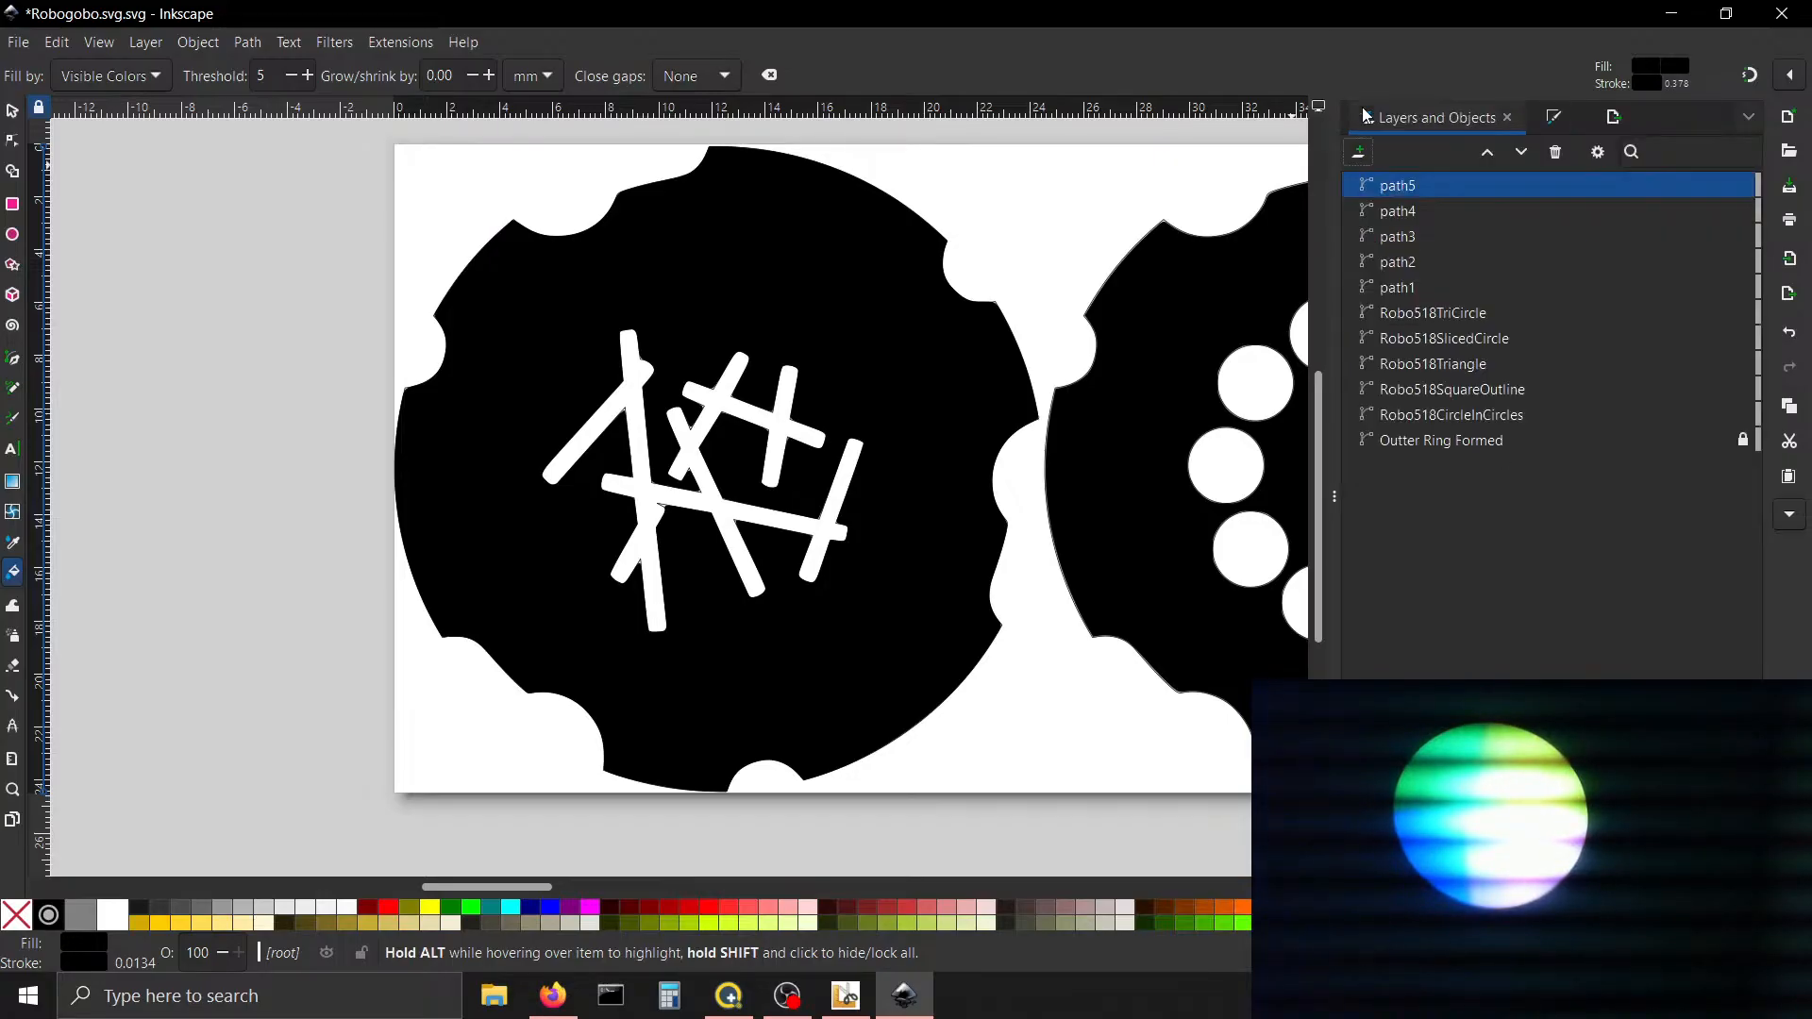
left_click(1444, 314)
left_click(1447, 337)
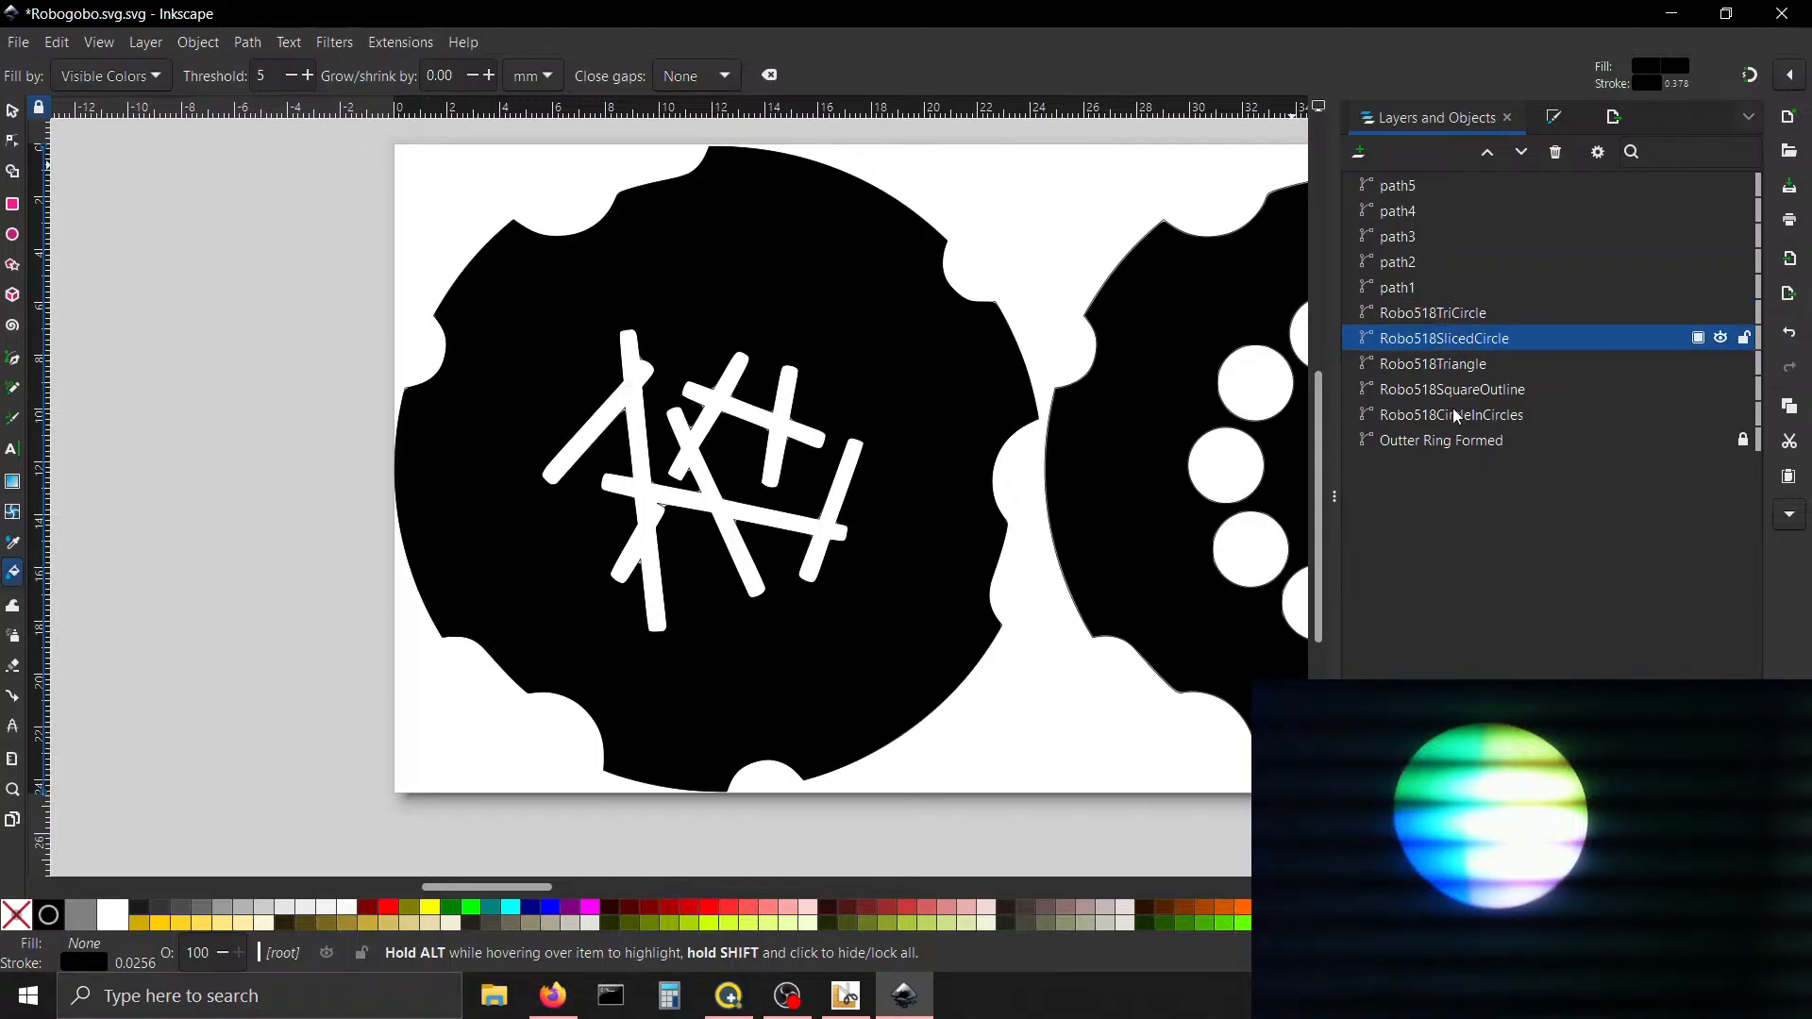
left_click(1459, 441)
left_click(1465, 418)
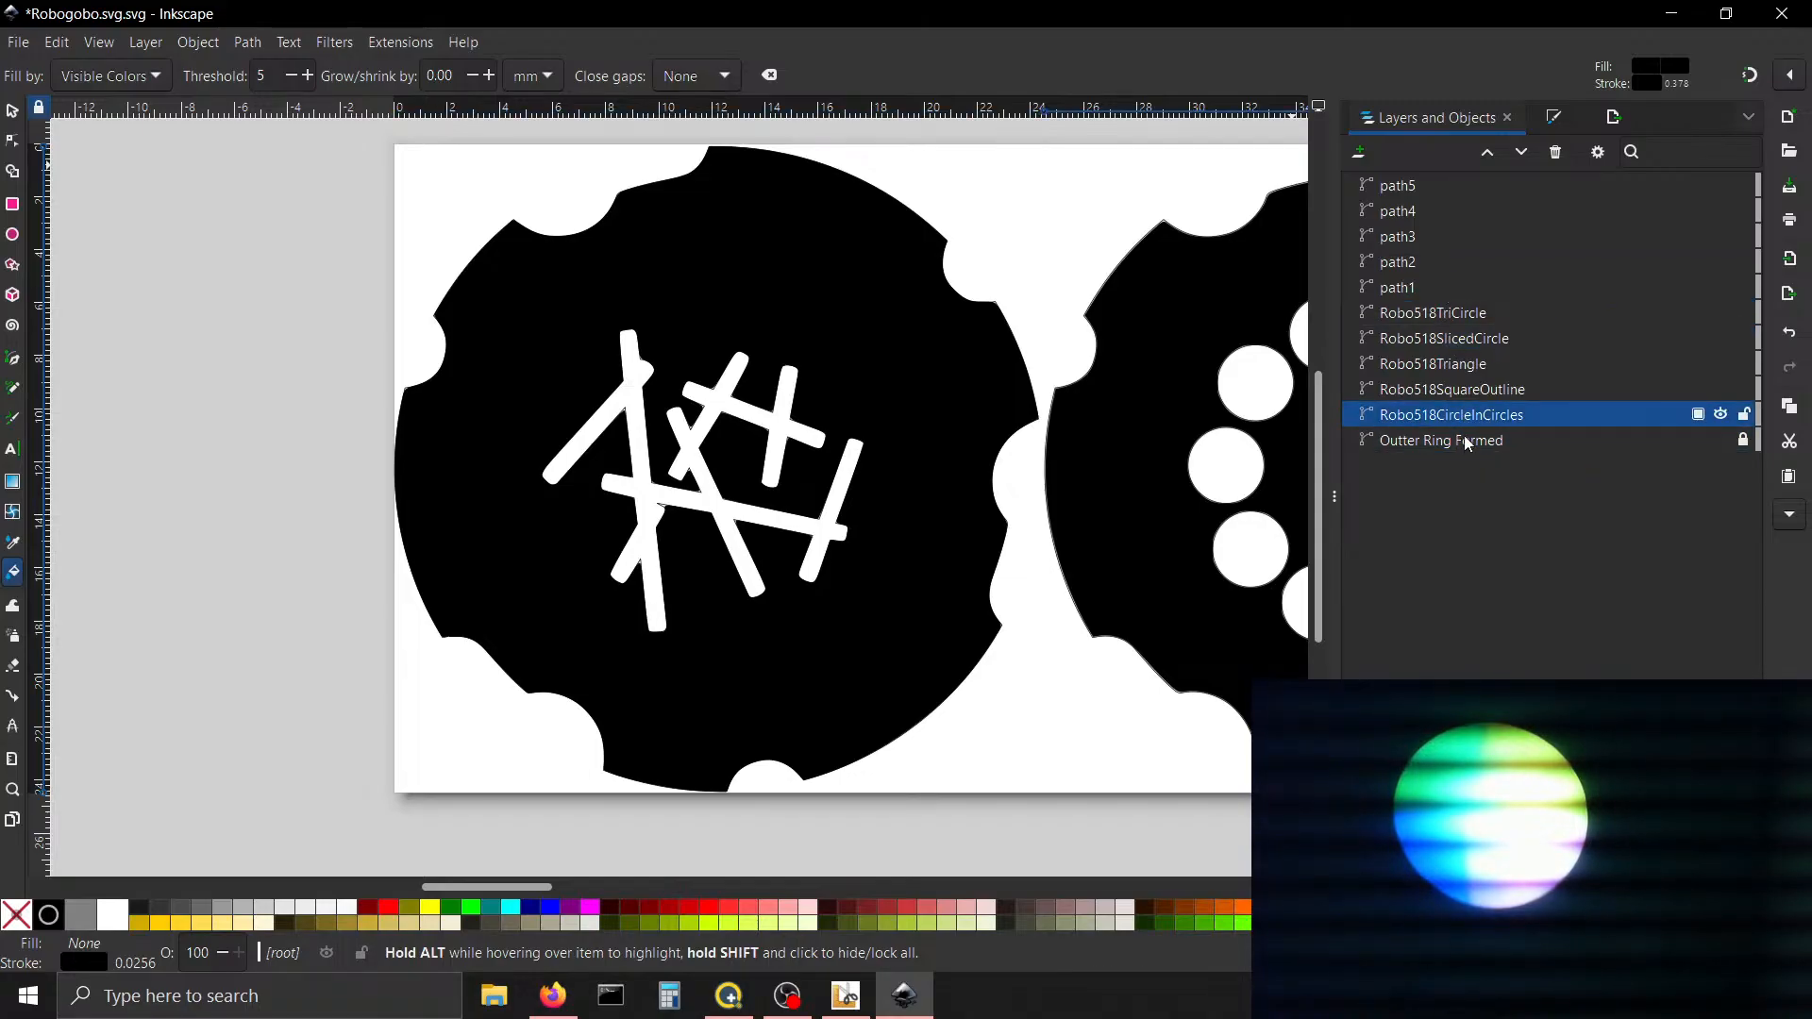
left_click(1465, 442)
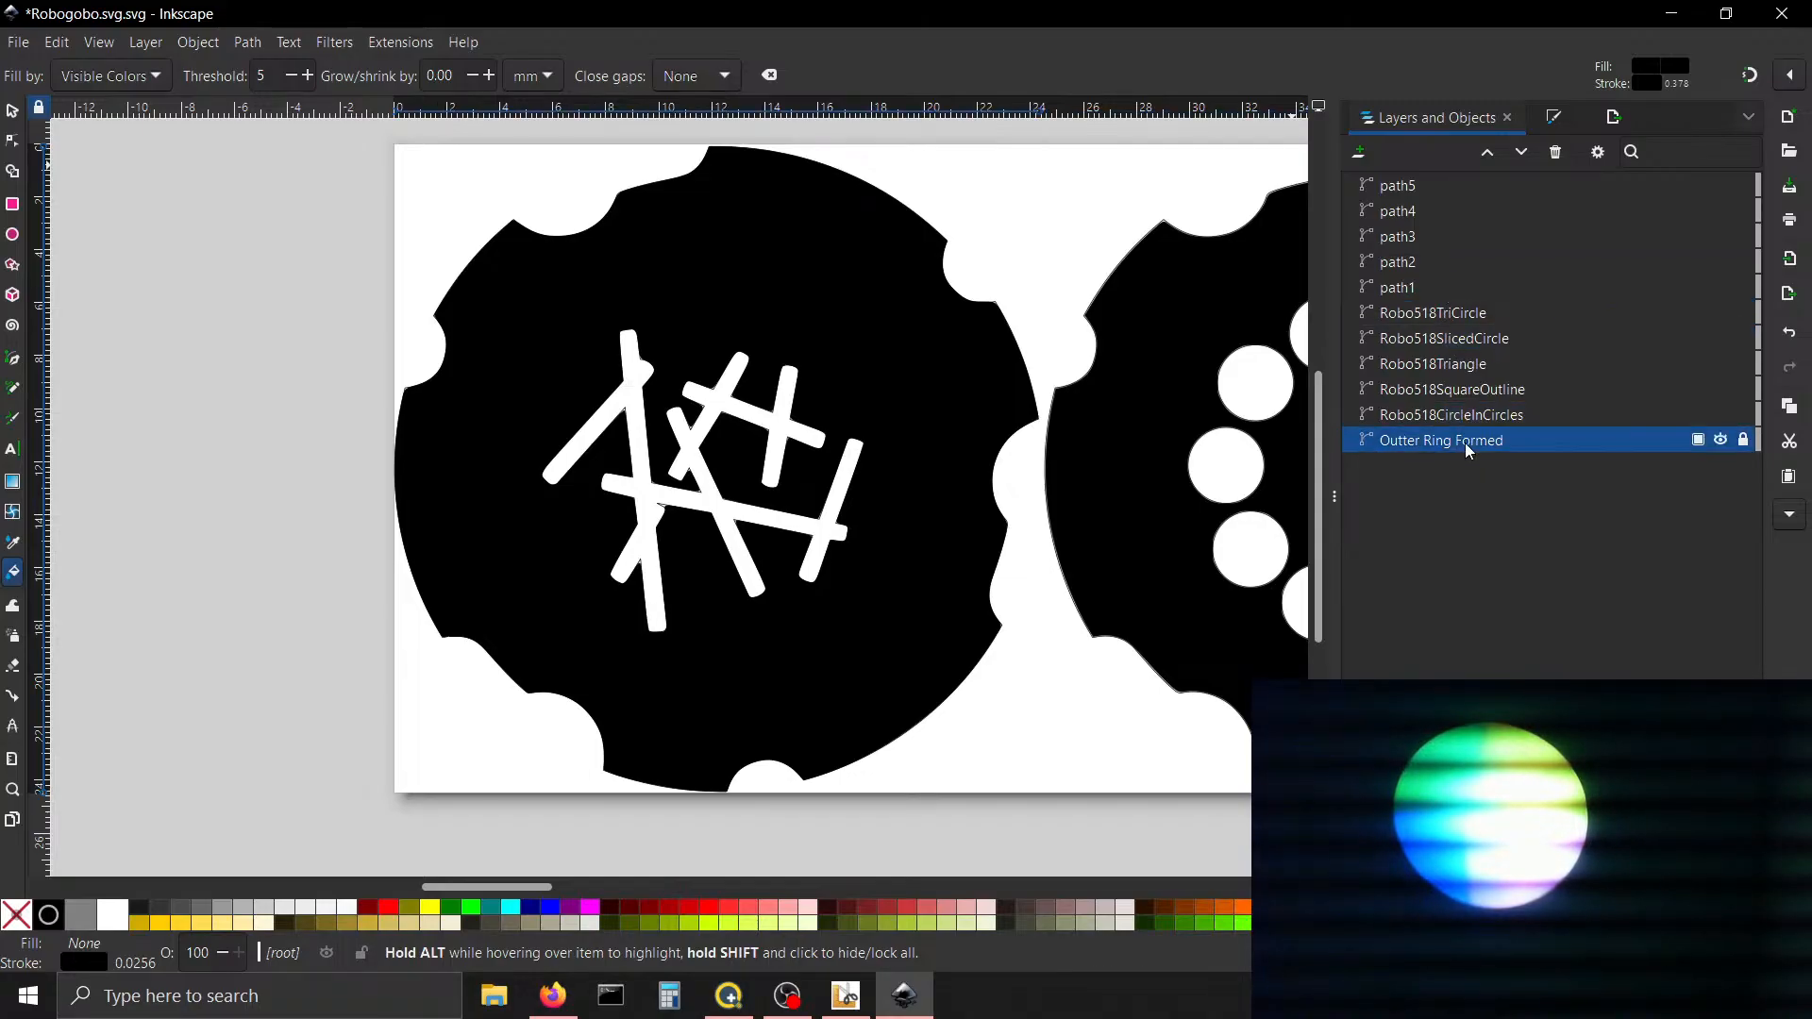
Set the page export width to 556 px, then limit the export area to the selected object
left_click(1614, 118)
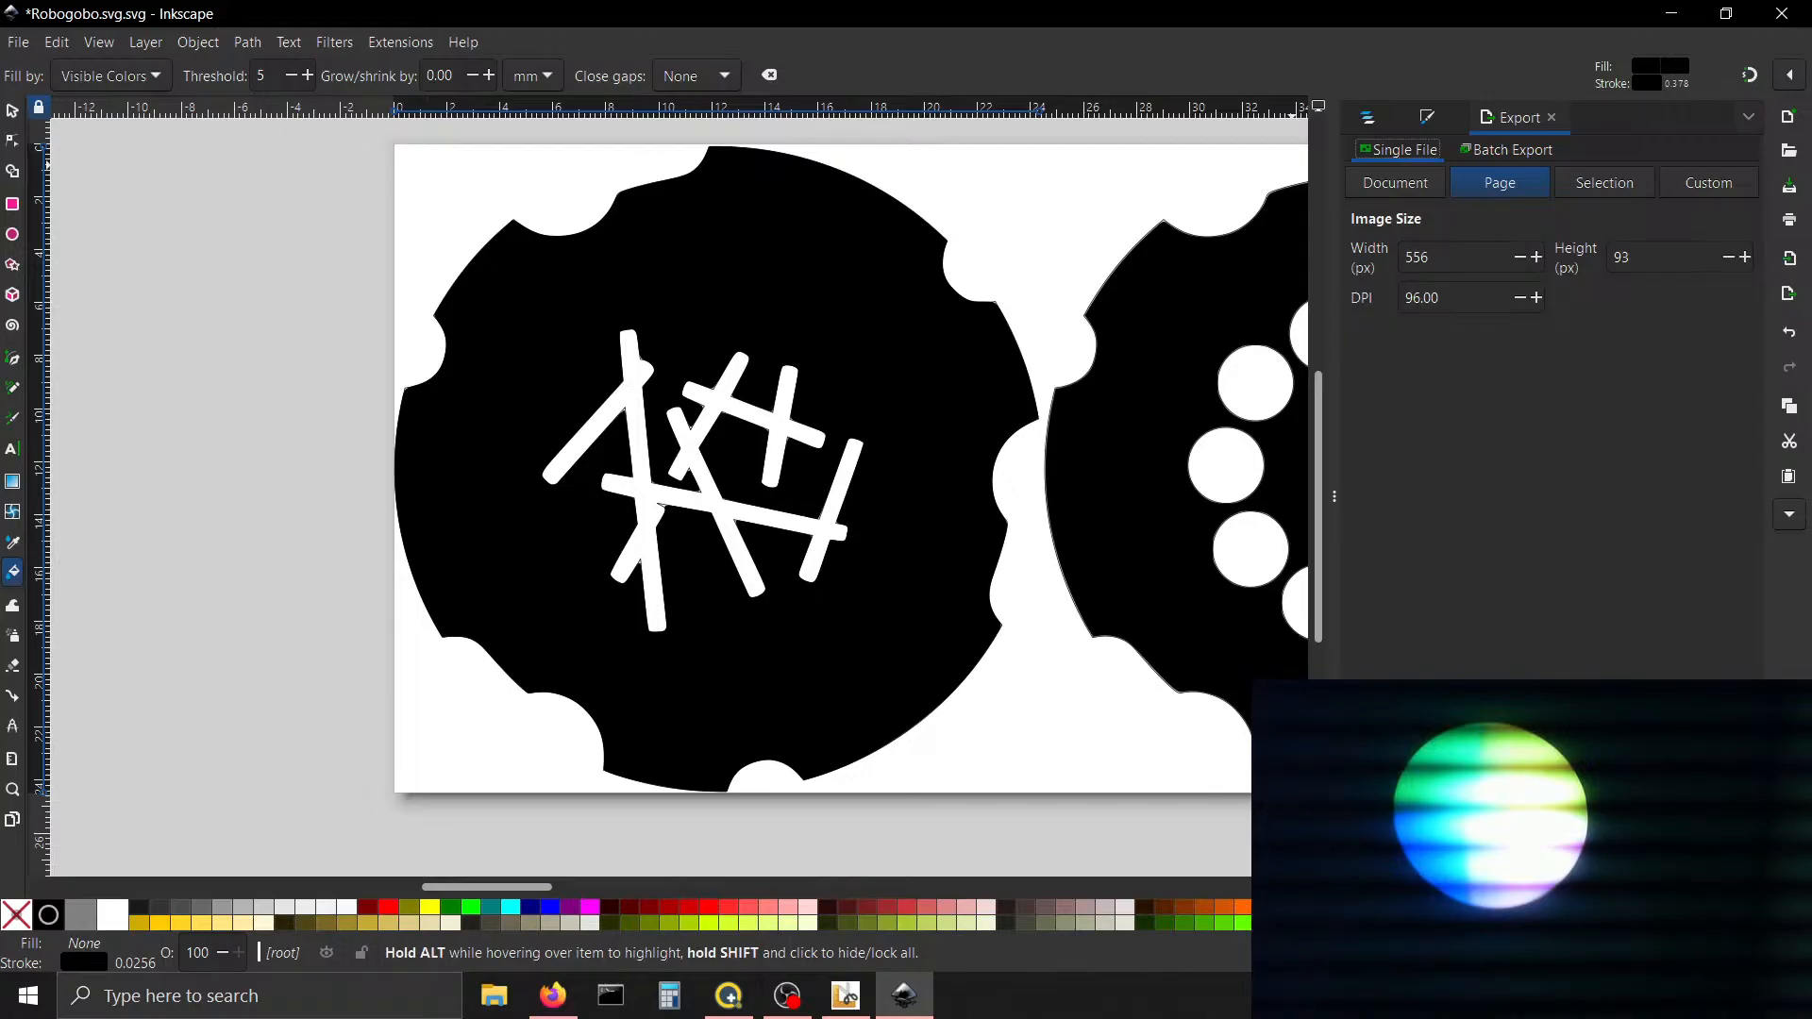
left_click(1519, 260)
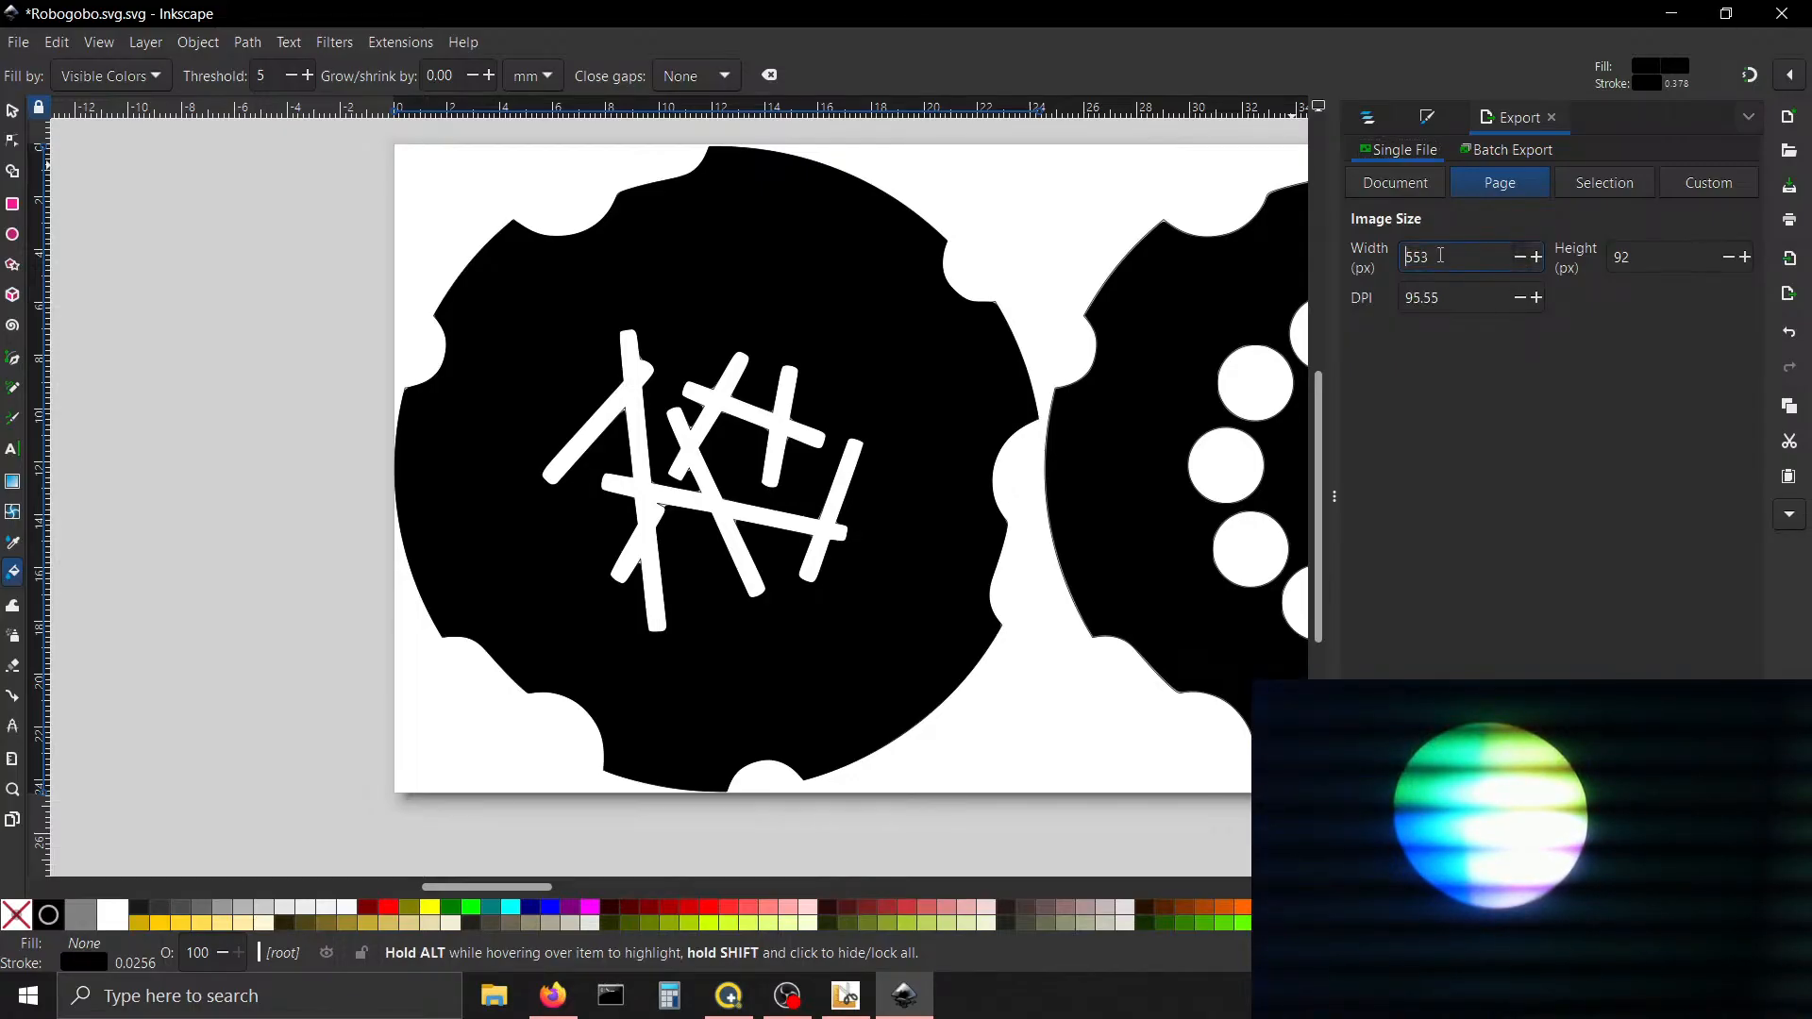
left_click(1537, 259)
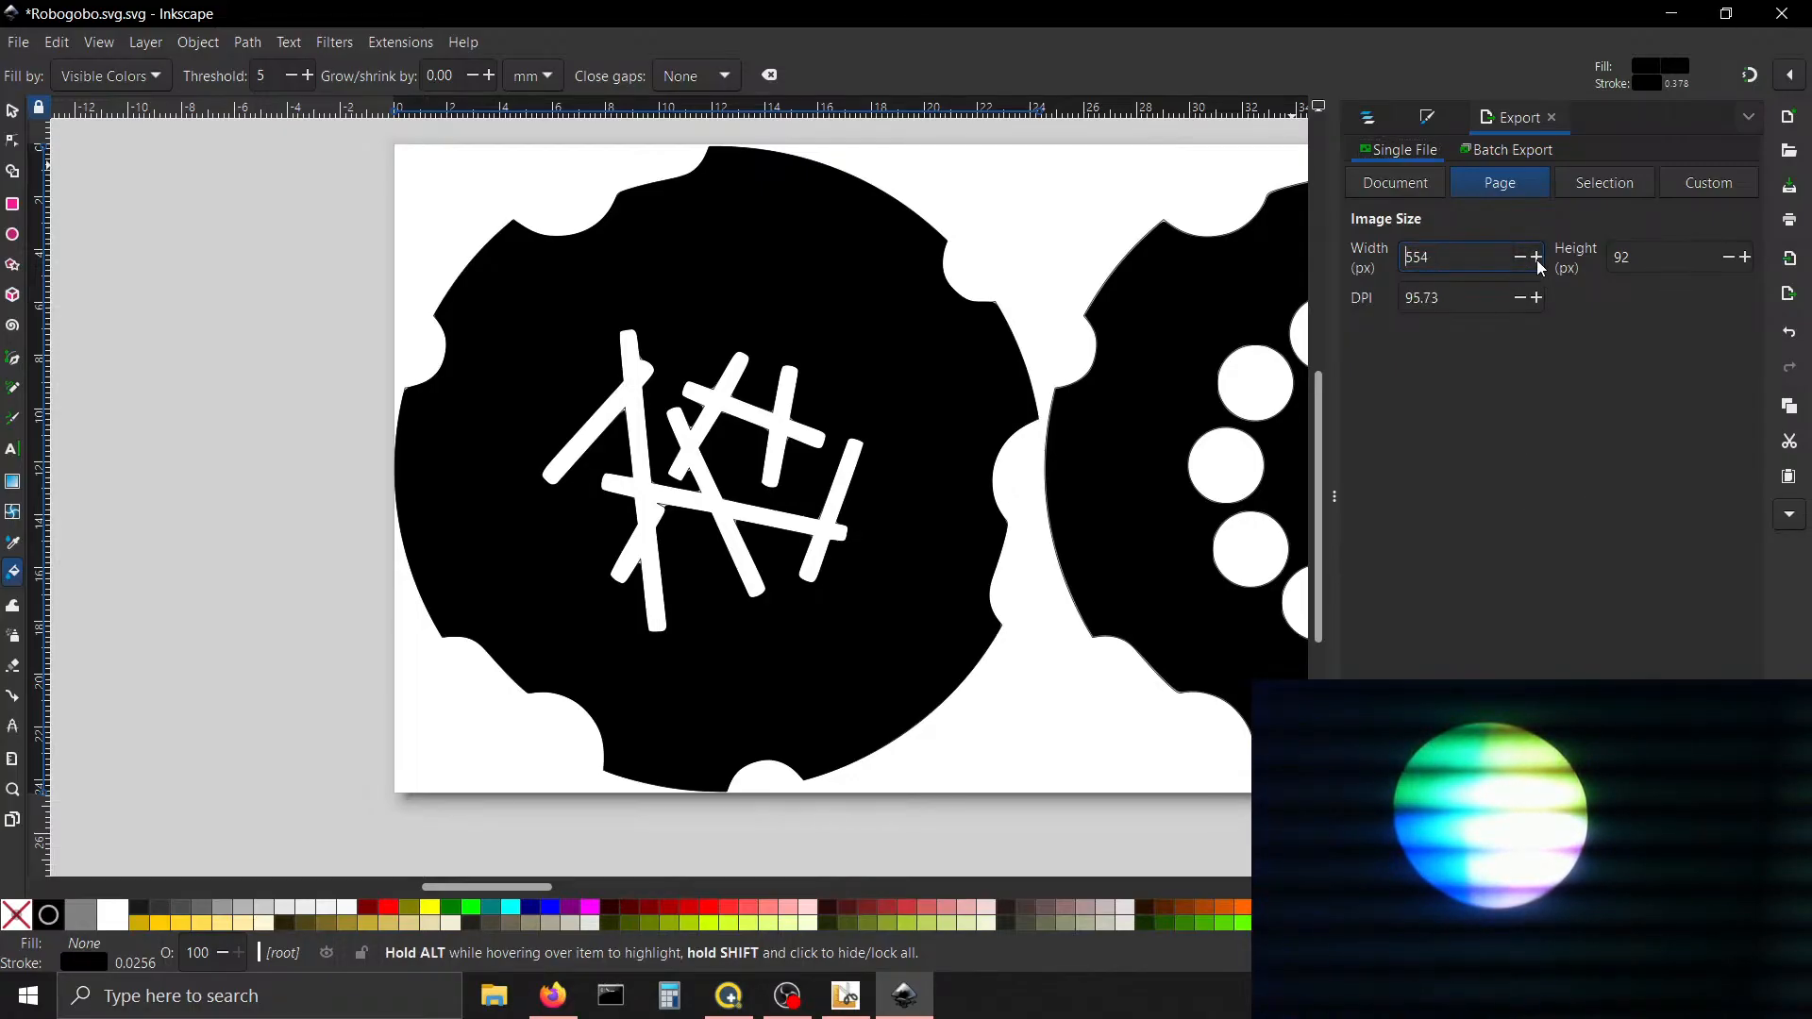
left_click(1536, 259)
left_click(1536, 259)
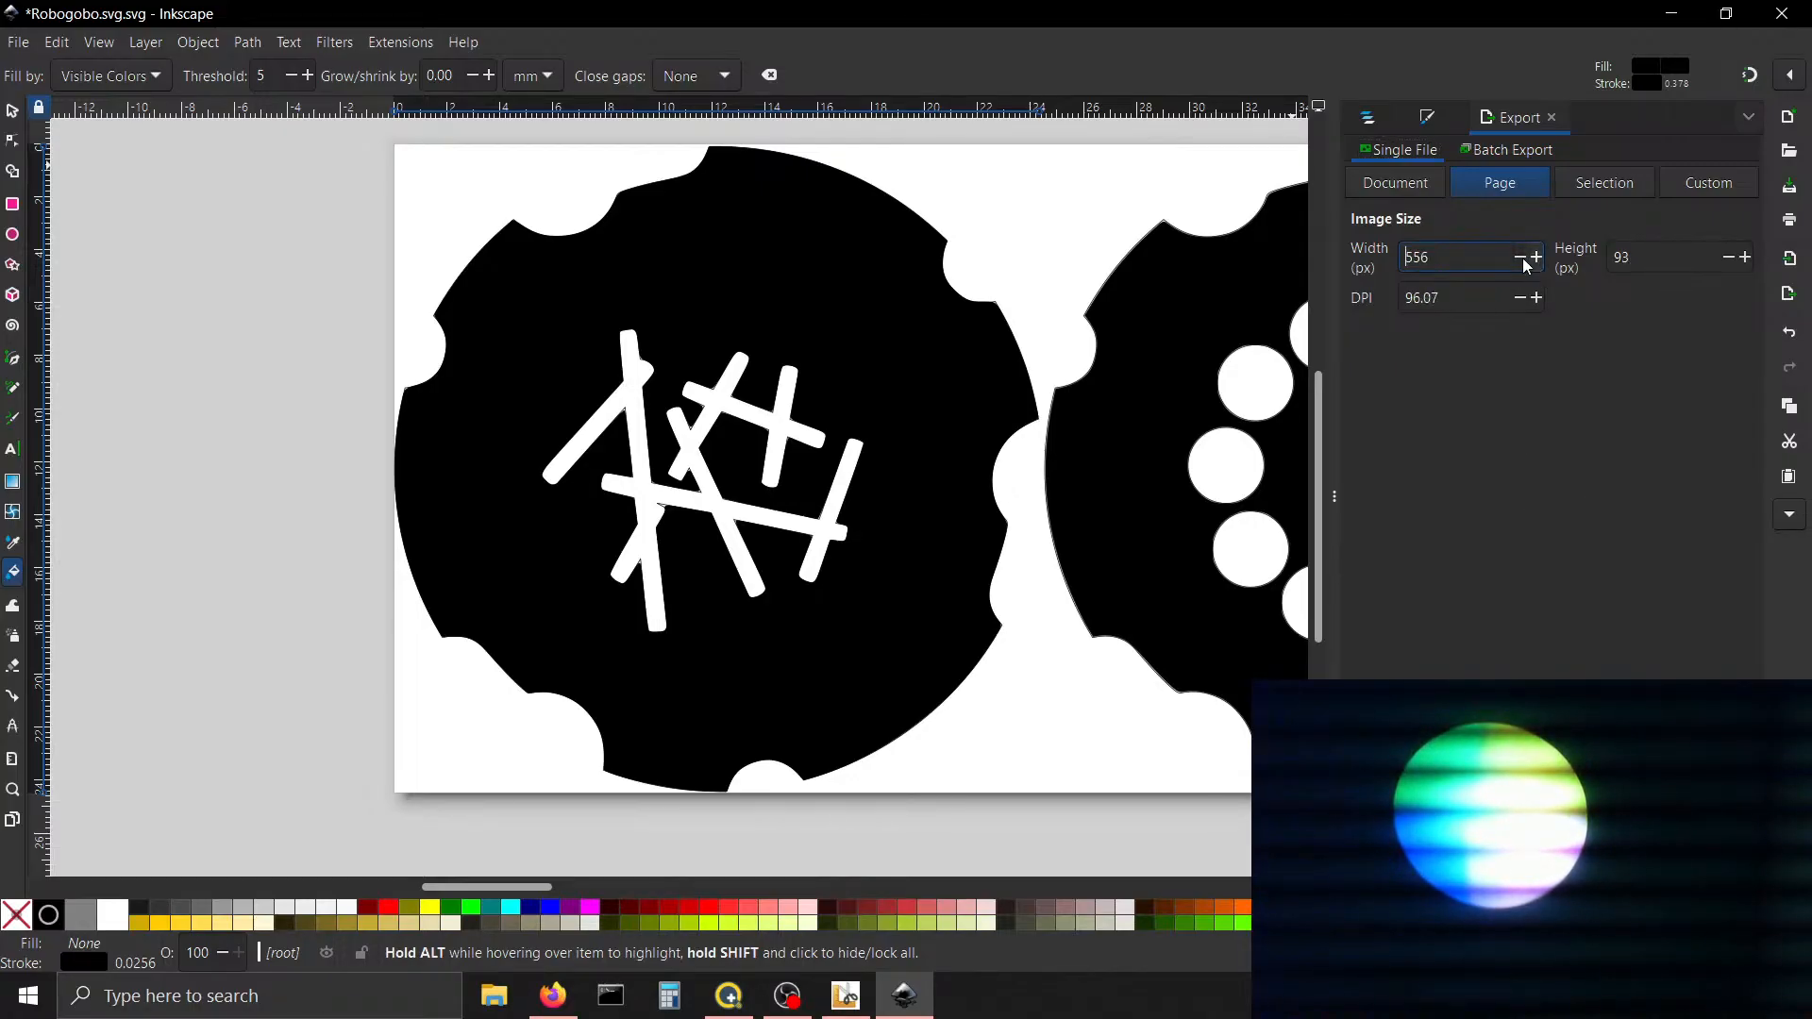
left_click(1587, 187)
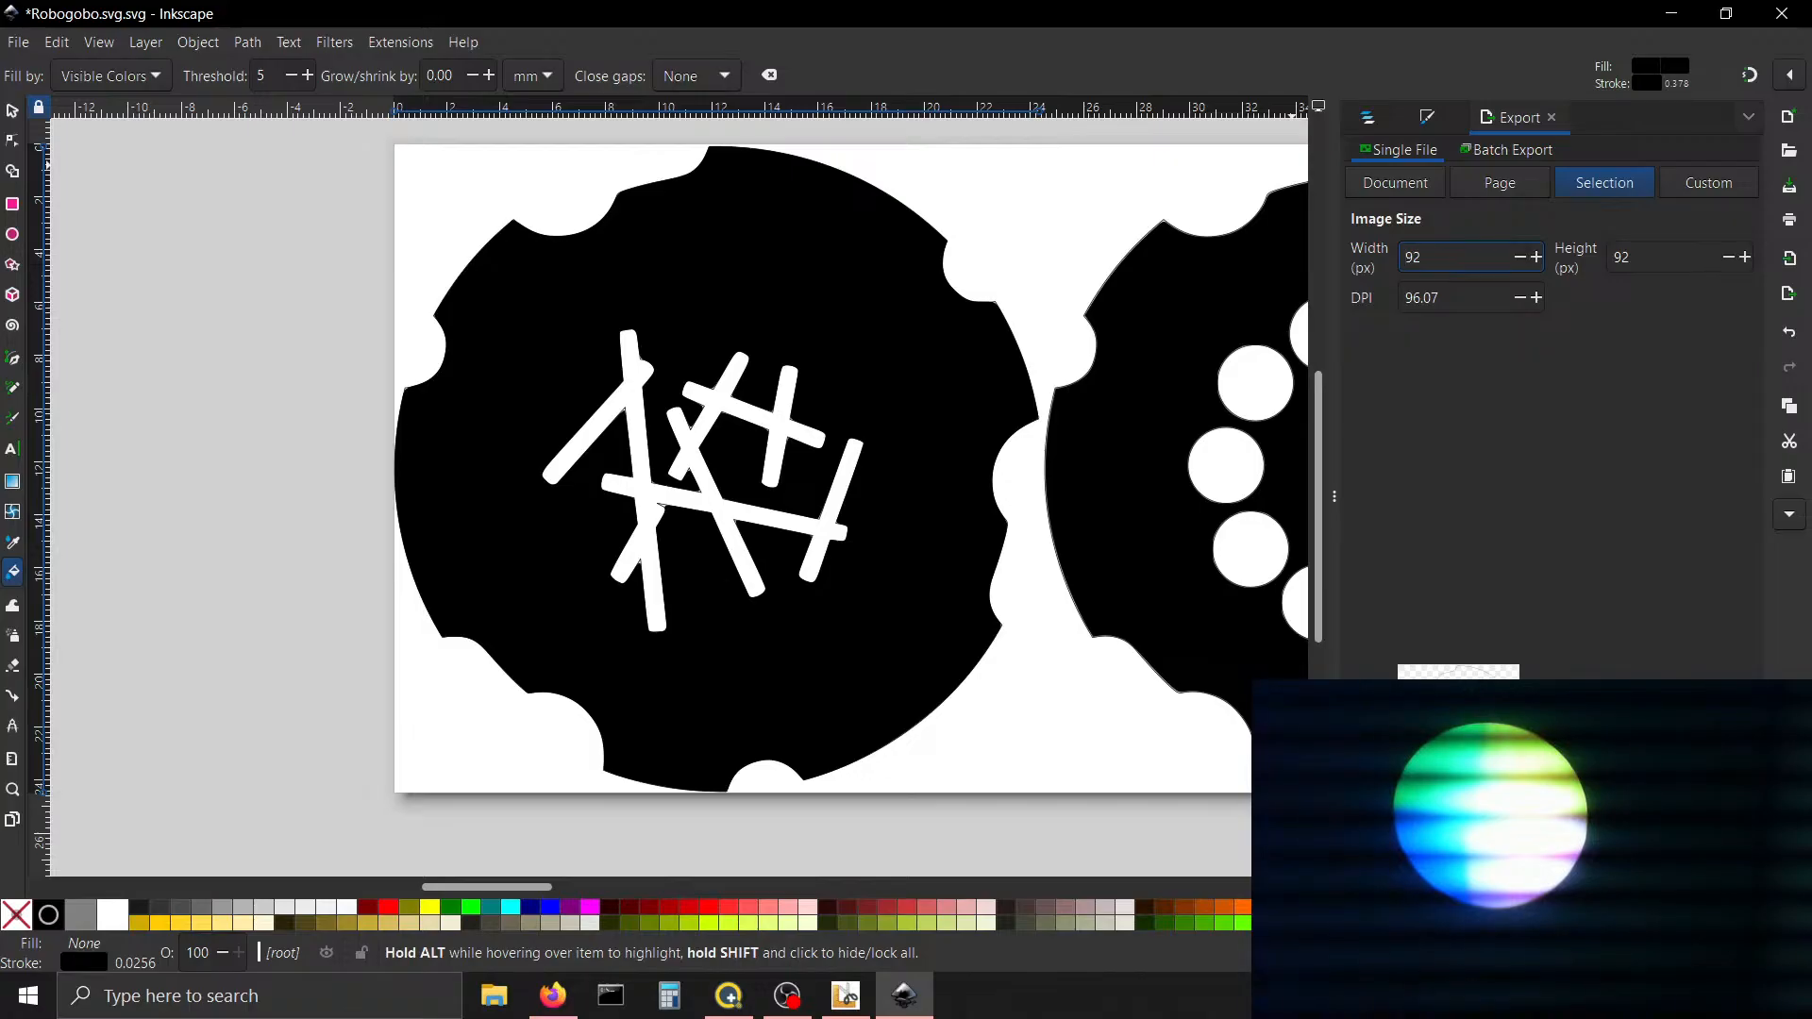
Make the export's white background fully opaque by setting its alpha to 100
left_click(1651, 755)
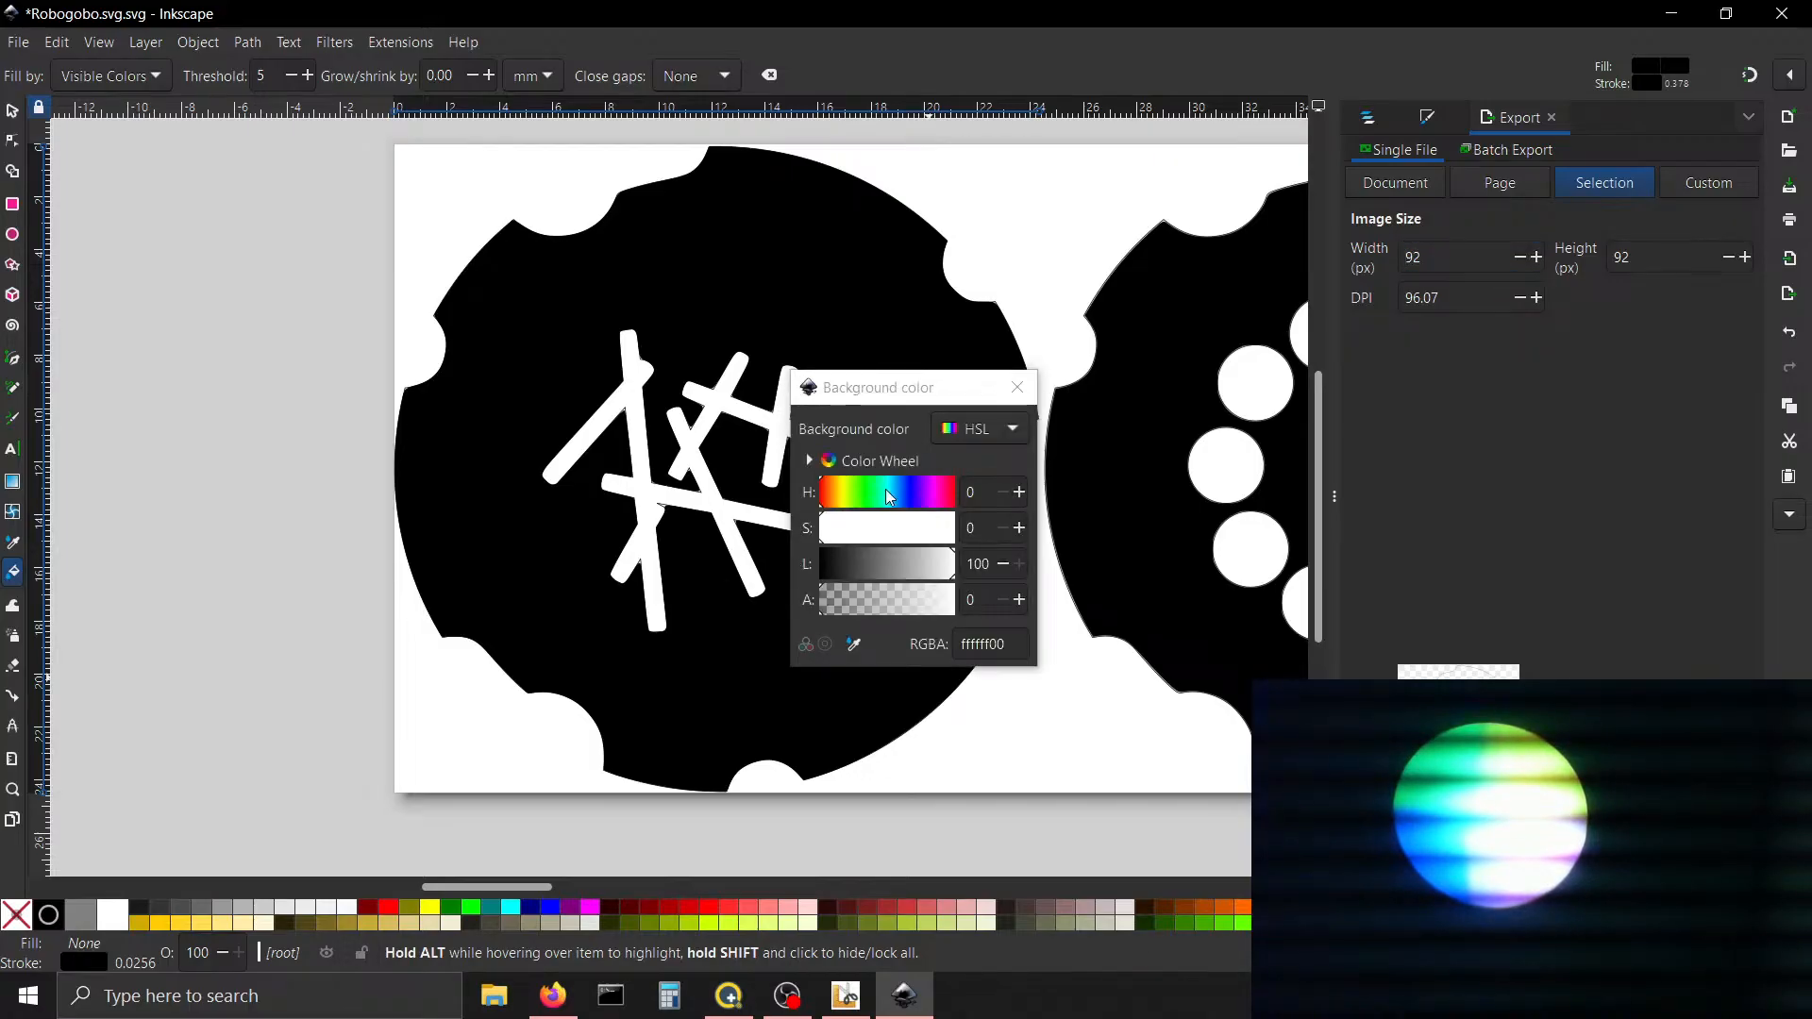
left_click_drag(845, 605, 959, 617)
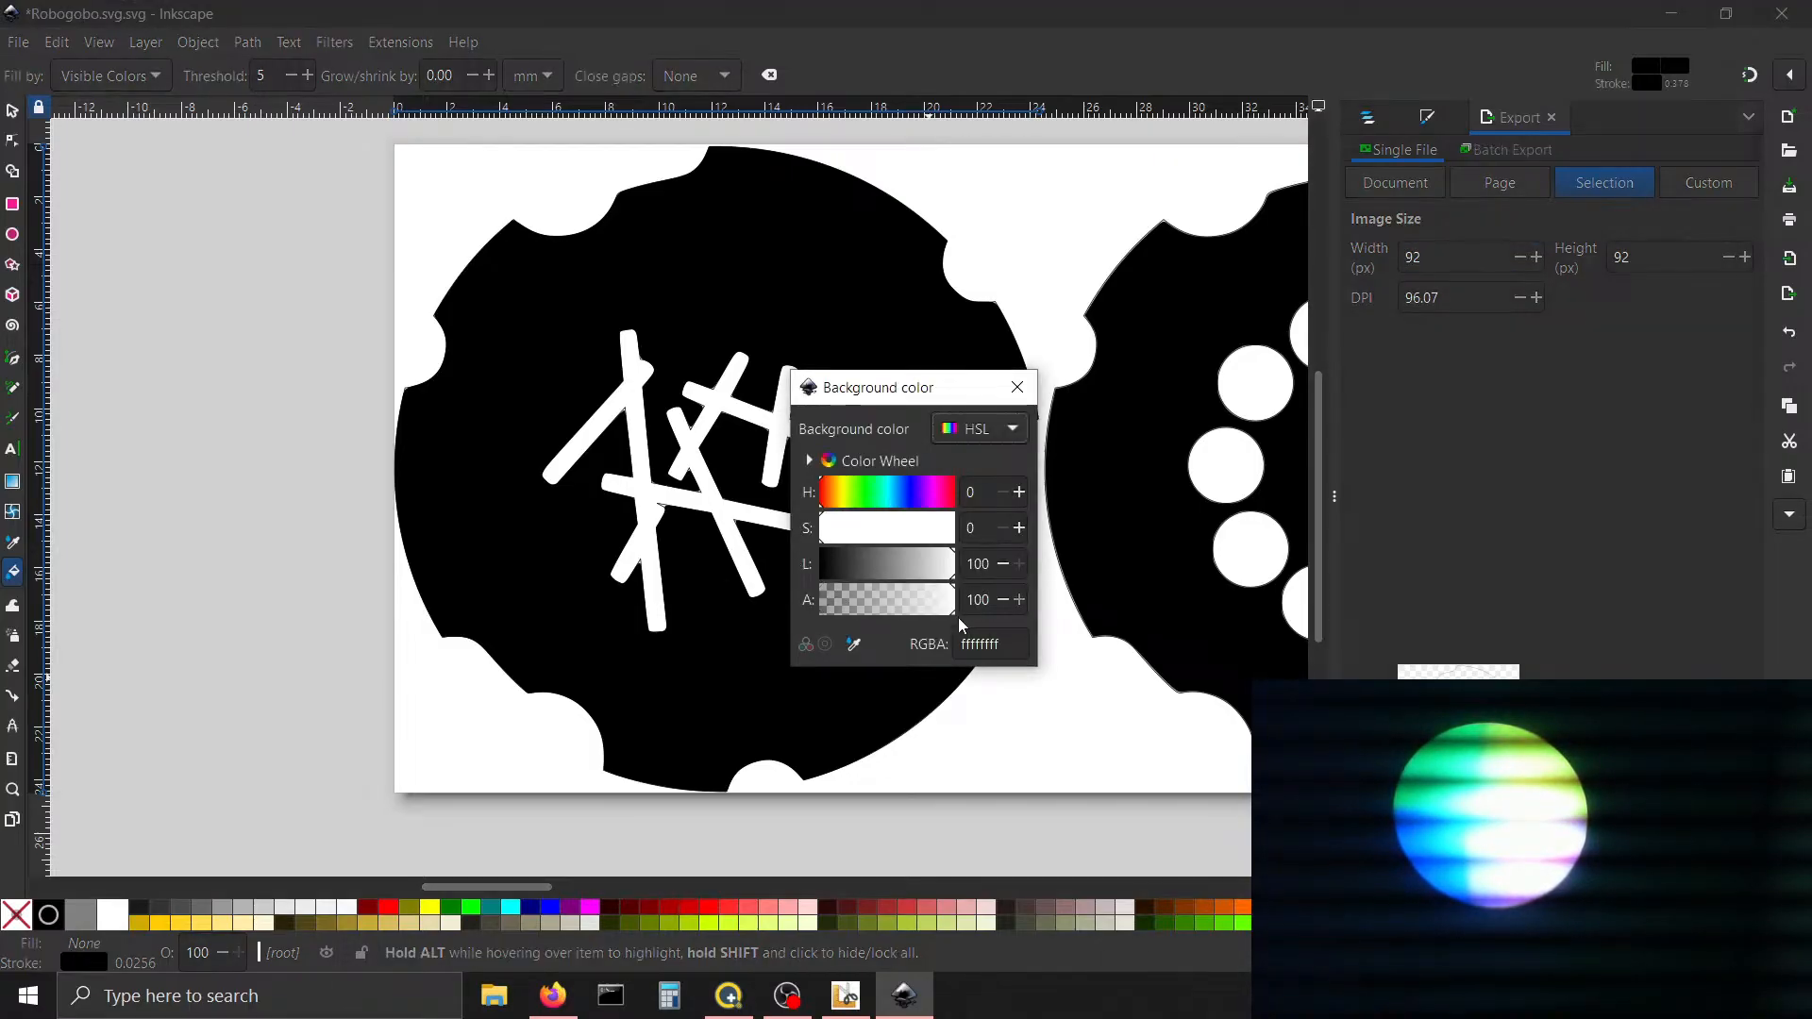
left_click(1016, 387)
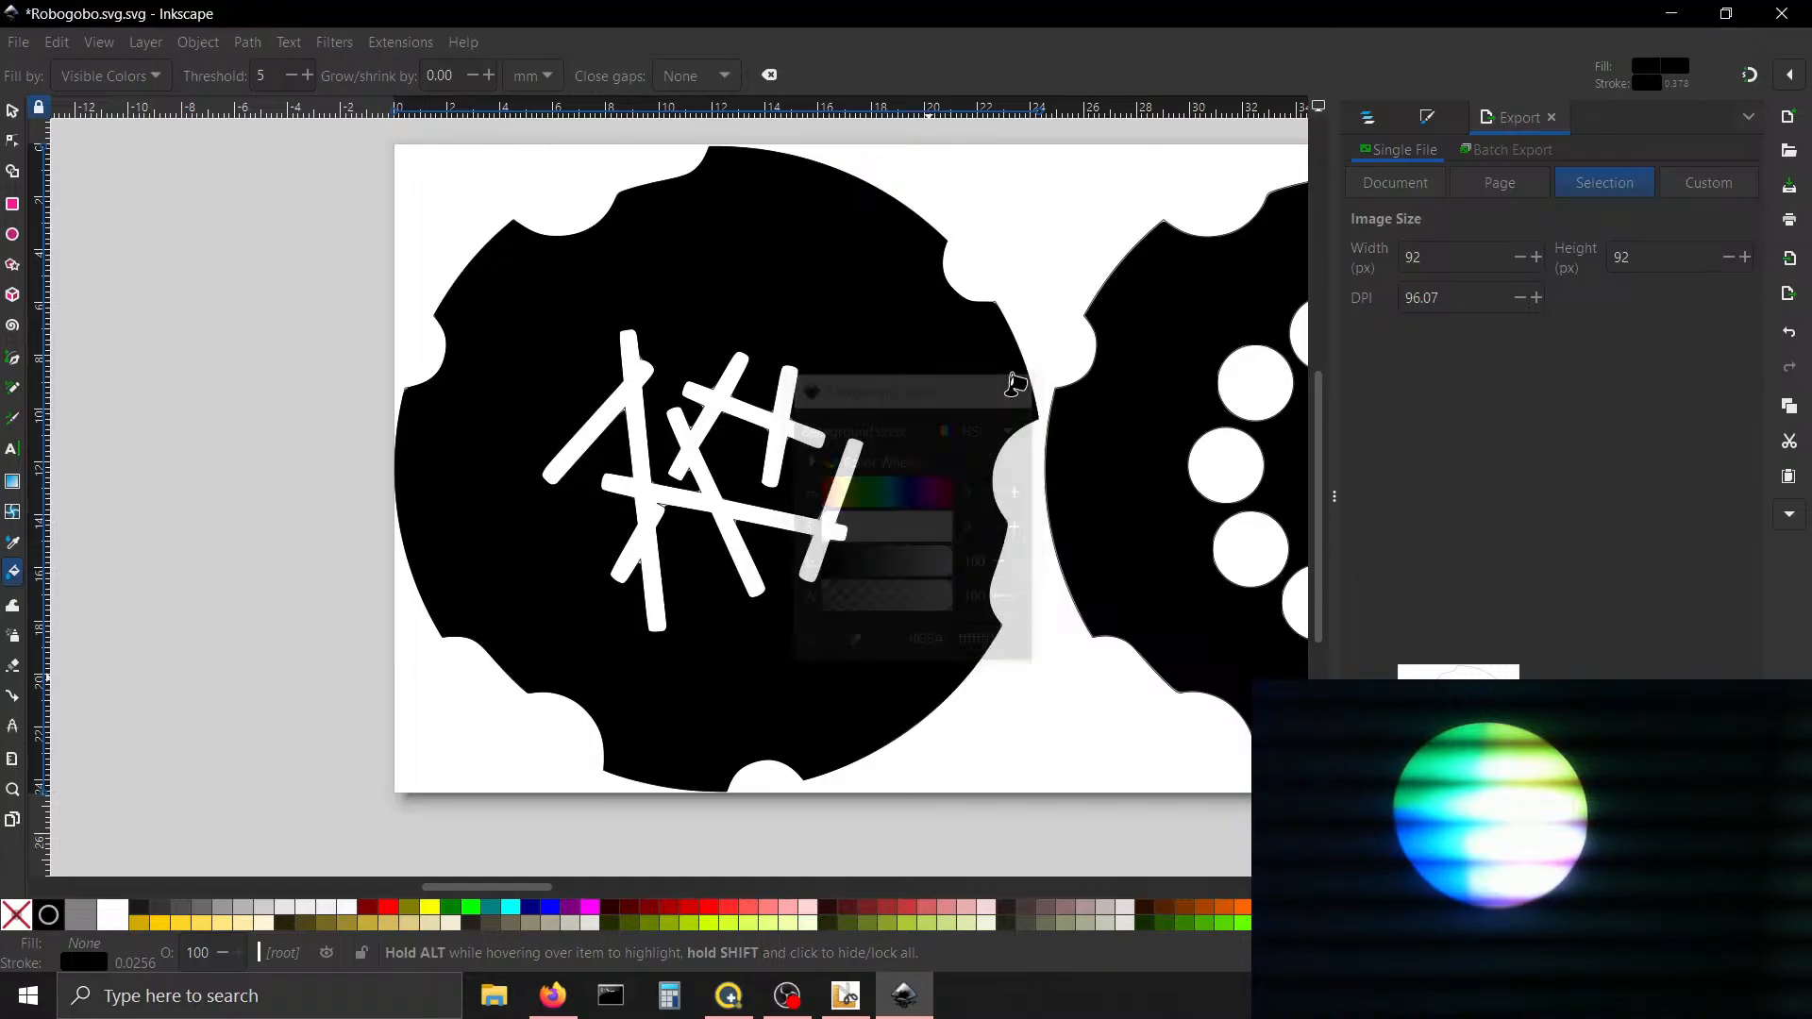
Export path1 together with Outter Ring Formed as a PNG of the crossed-bars disc on the Desktop
left_click(1374, 125)
left_click(1425, 189)
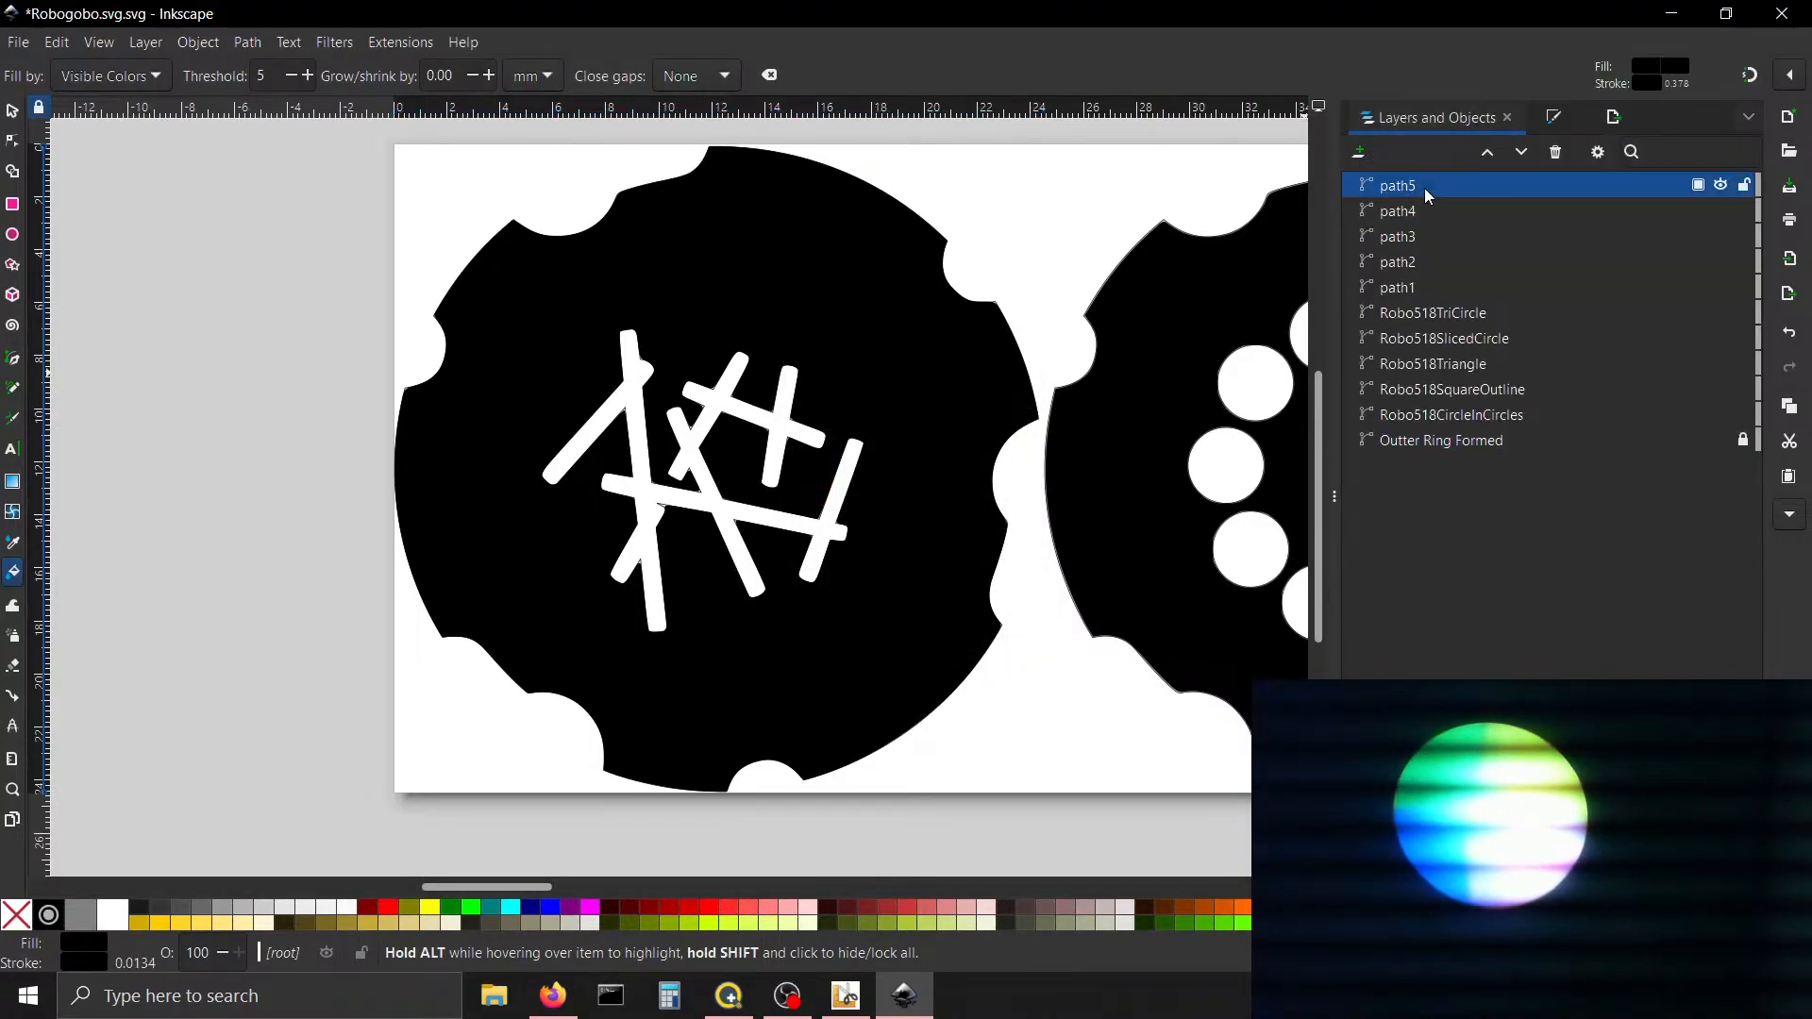
left_click(1428, 287)
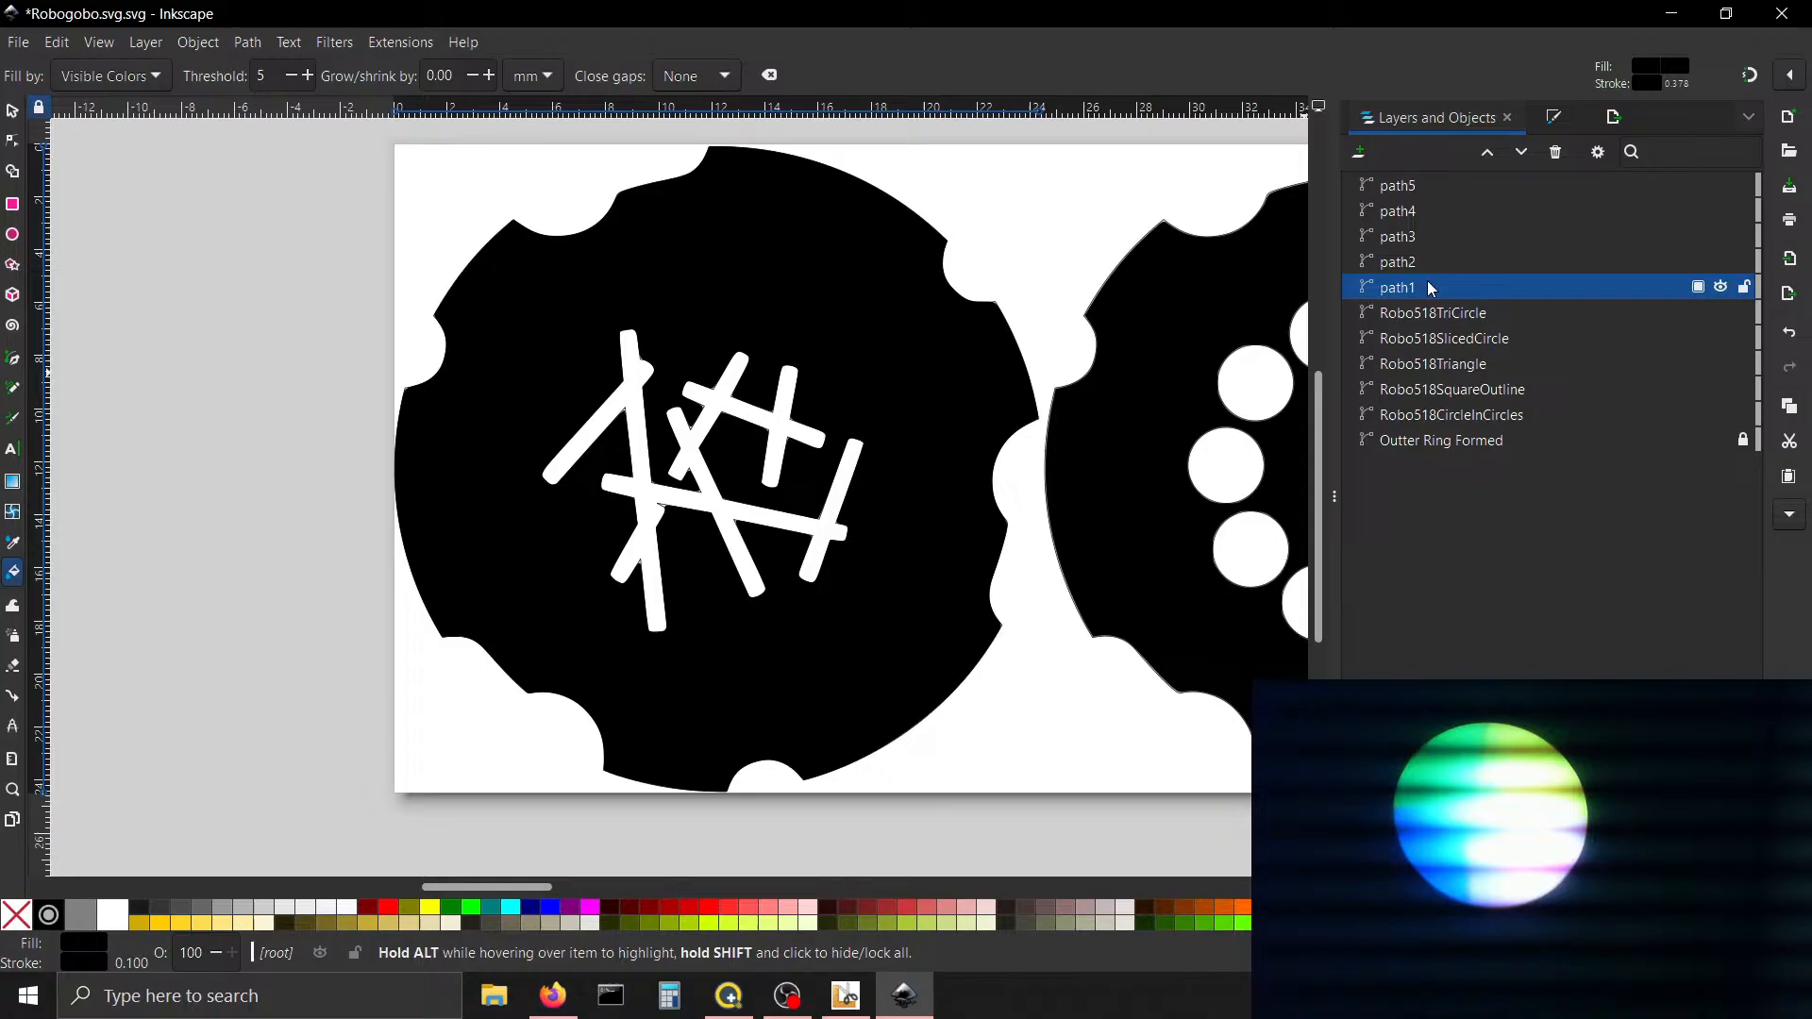
left_click(1441, 441, "ctrl")
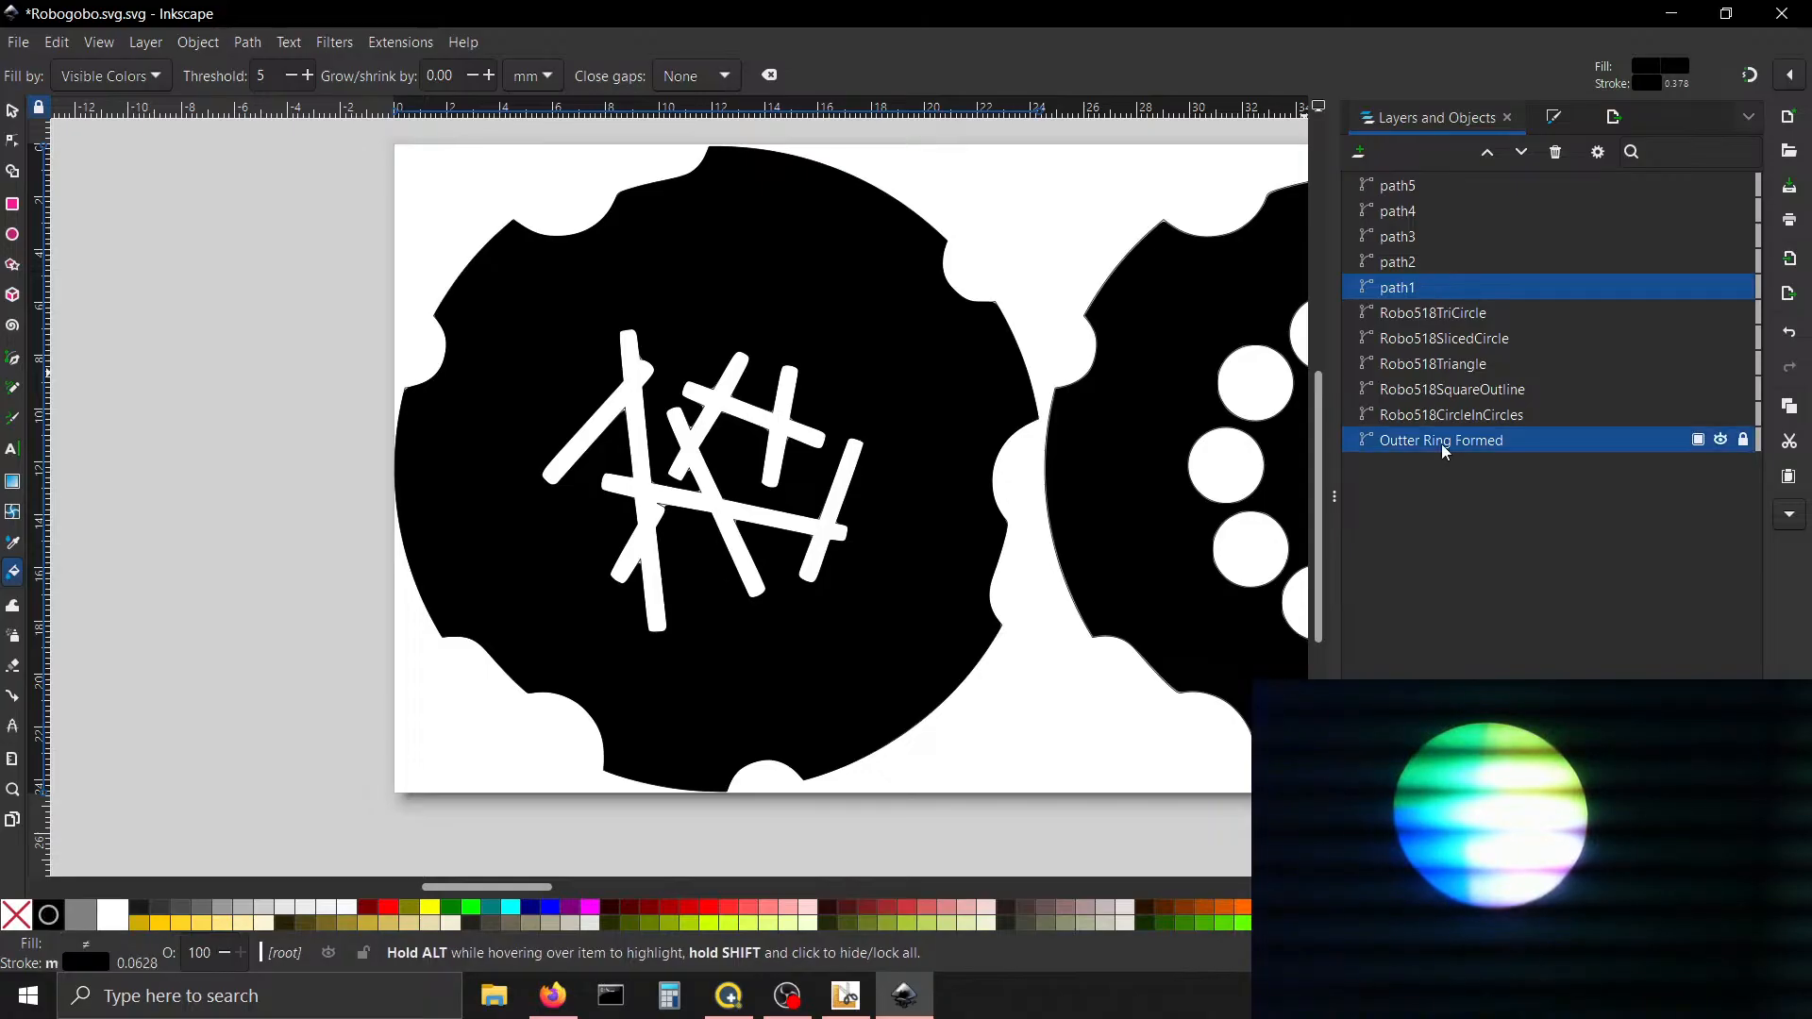
left_click(1611, 116)
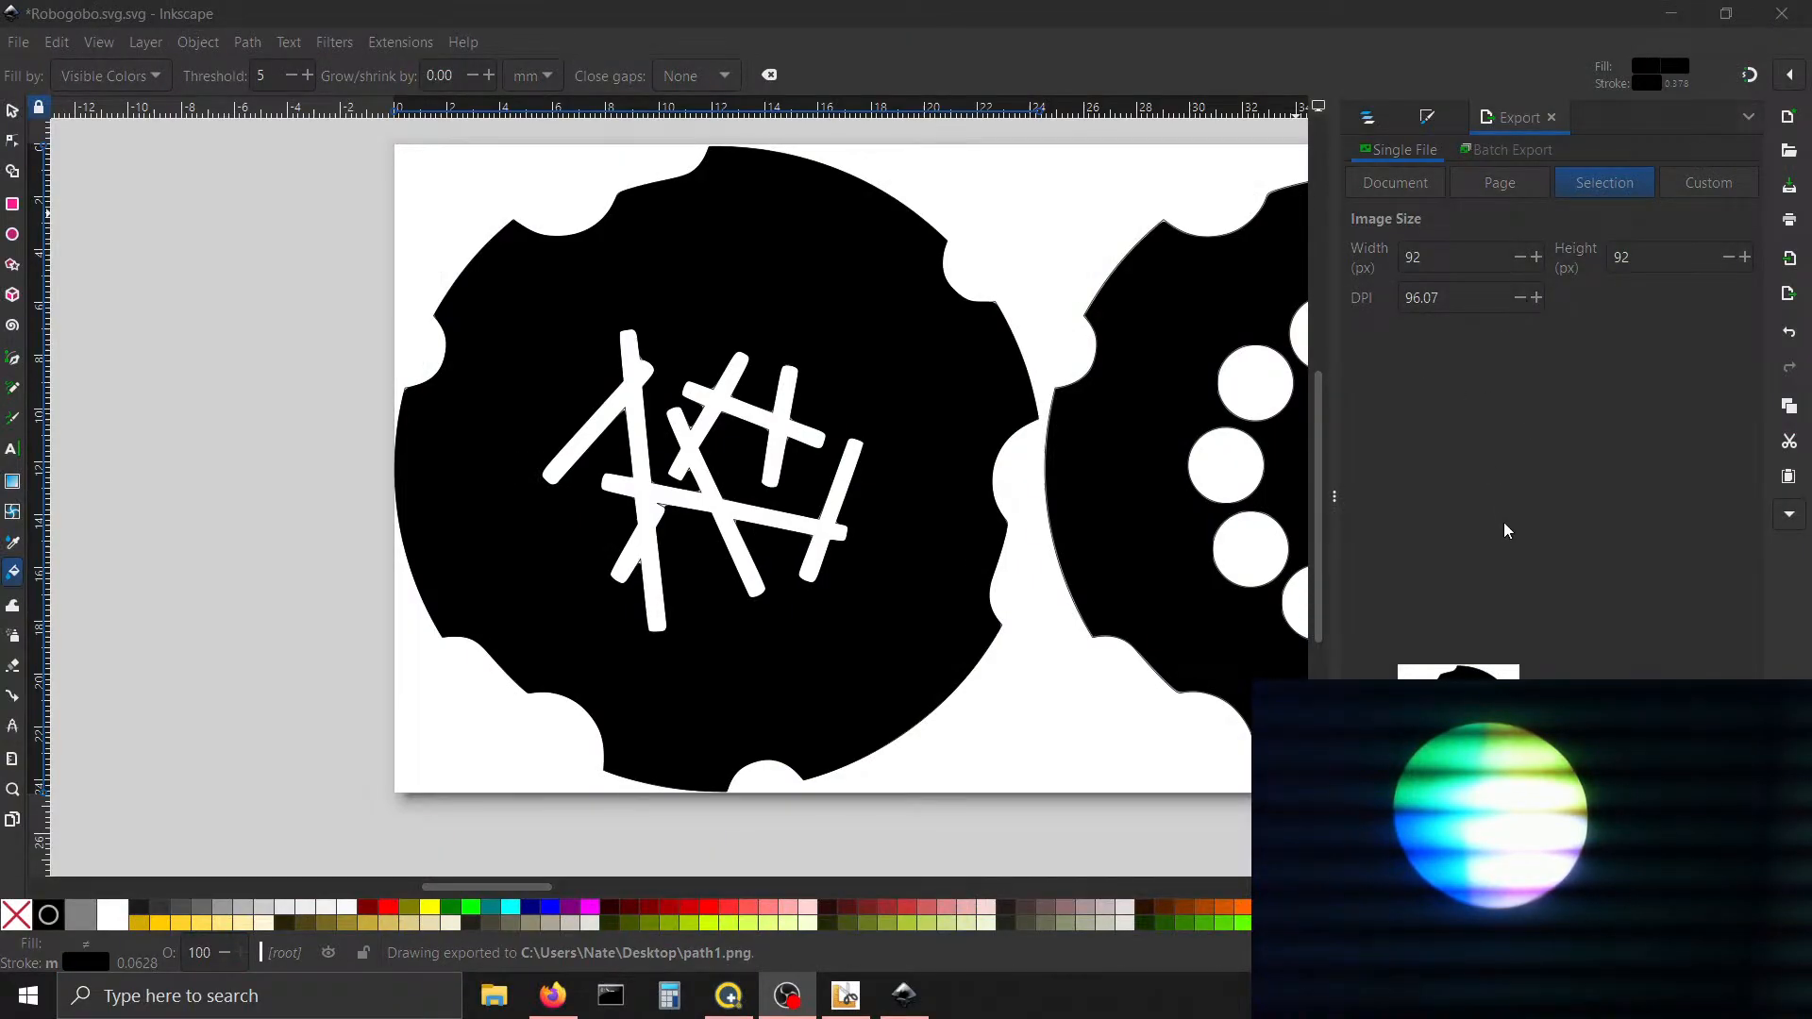
Export path2 together with Robo518CircleInCircles as a PNG of the ring-of-circles disc
left_click_drag(512, 887, 583, 888)
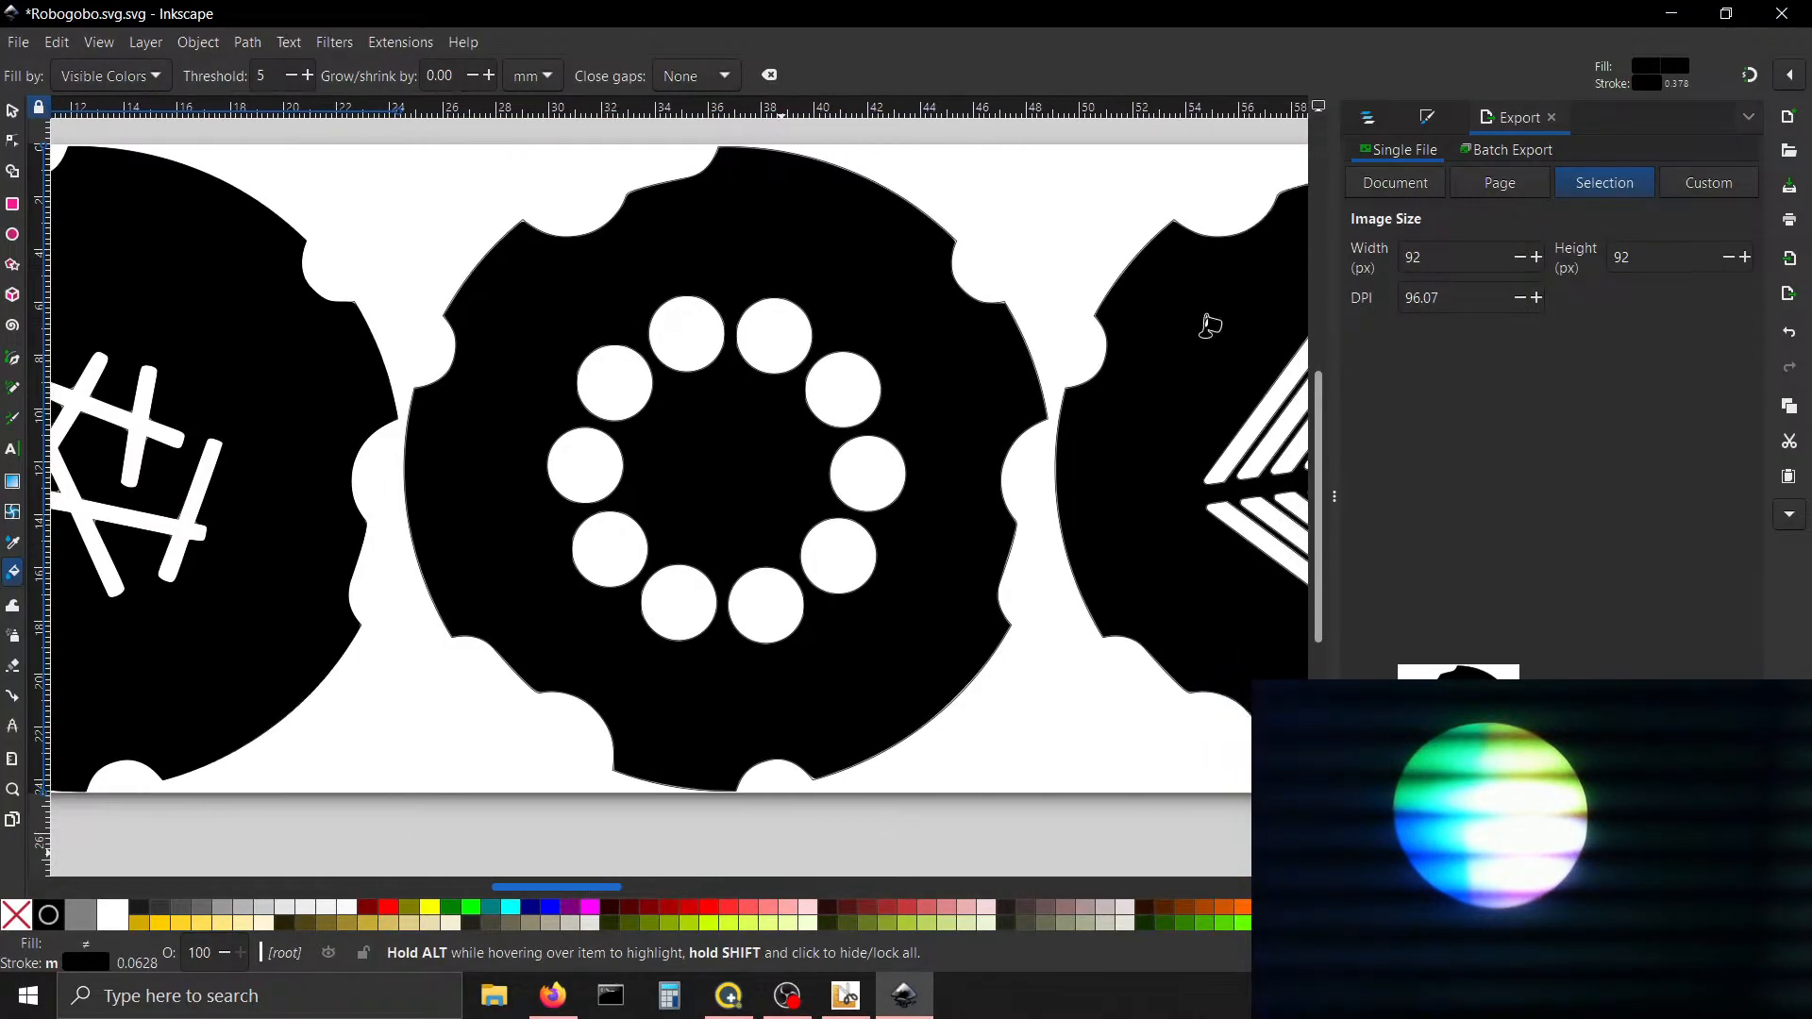
left_click(1370, 119)
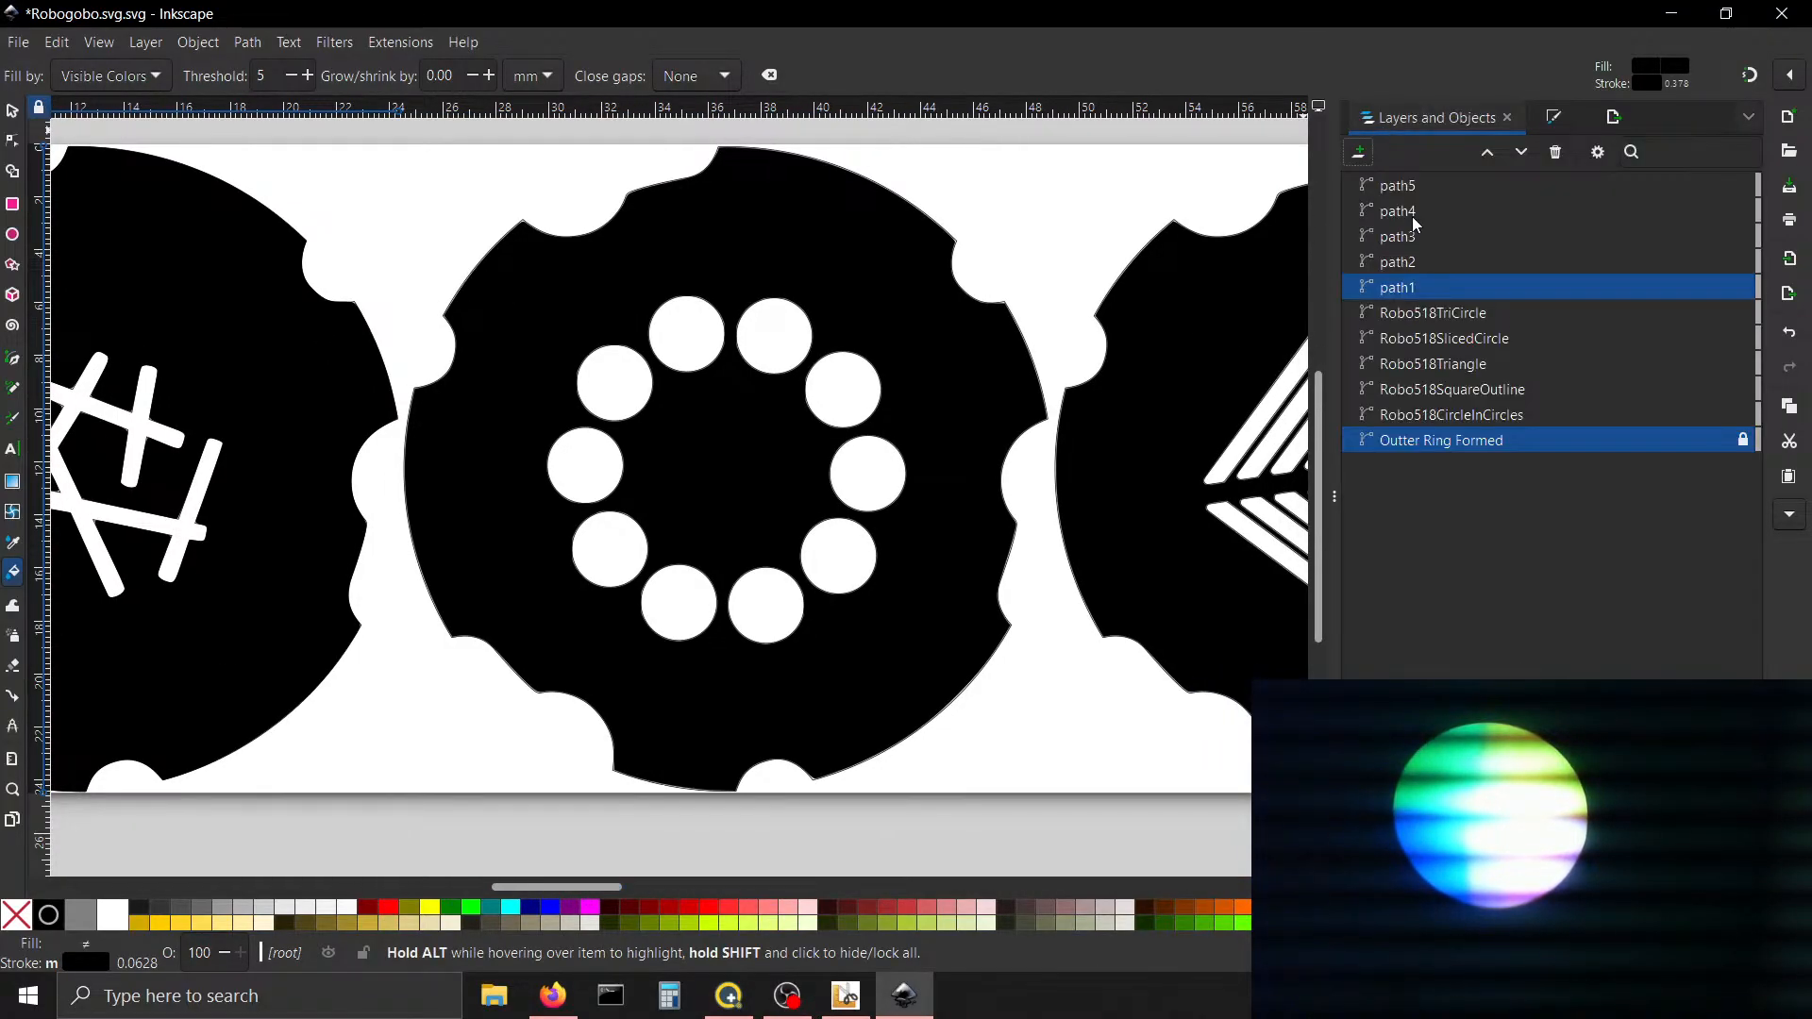
left_click(1417, 264)
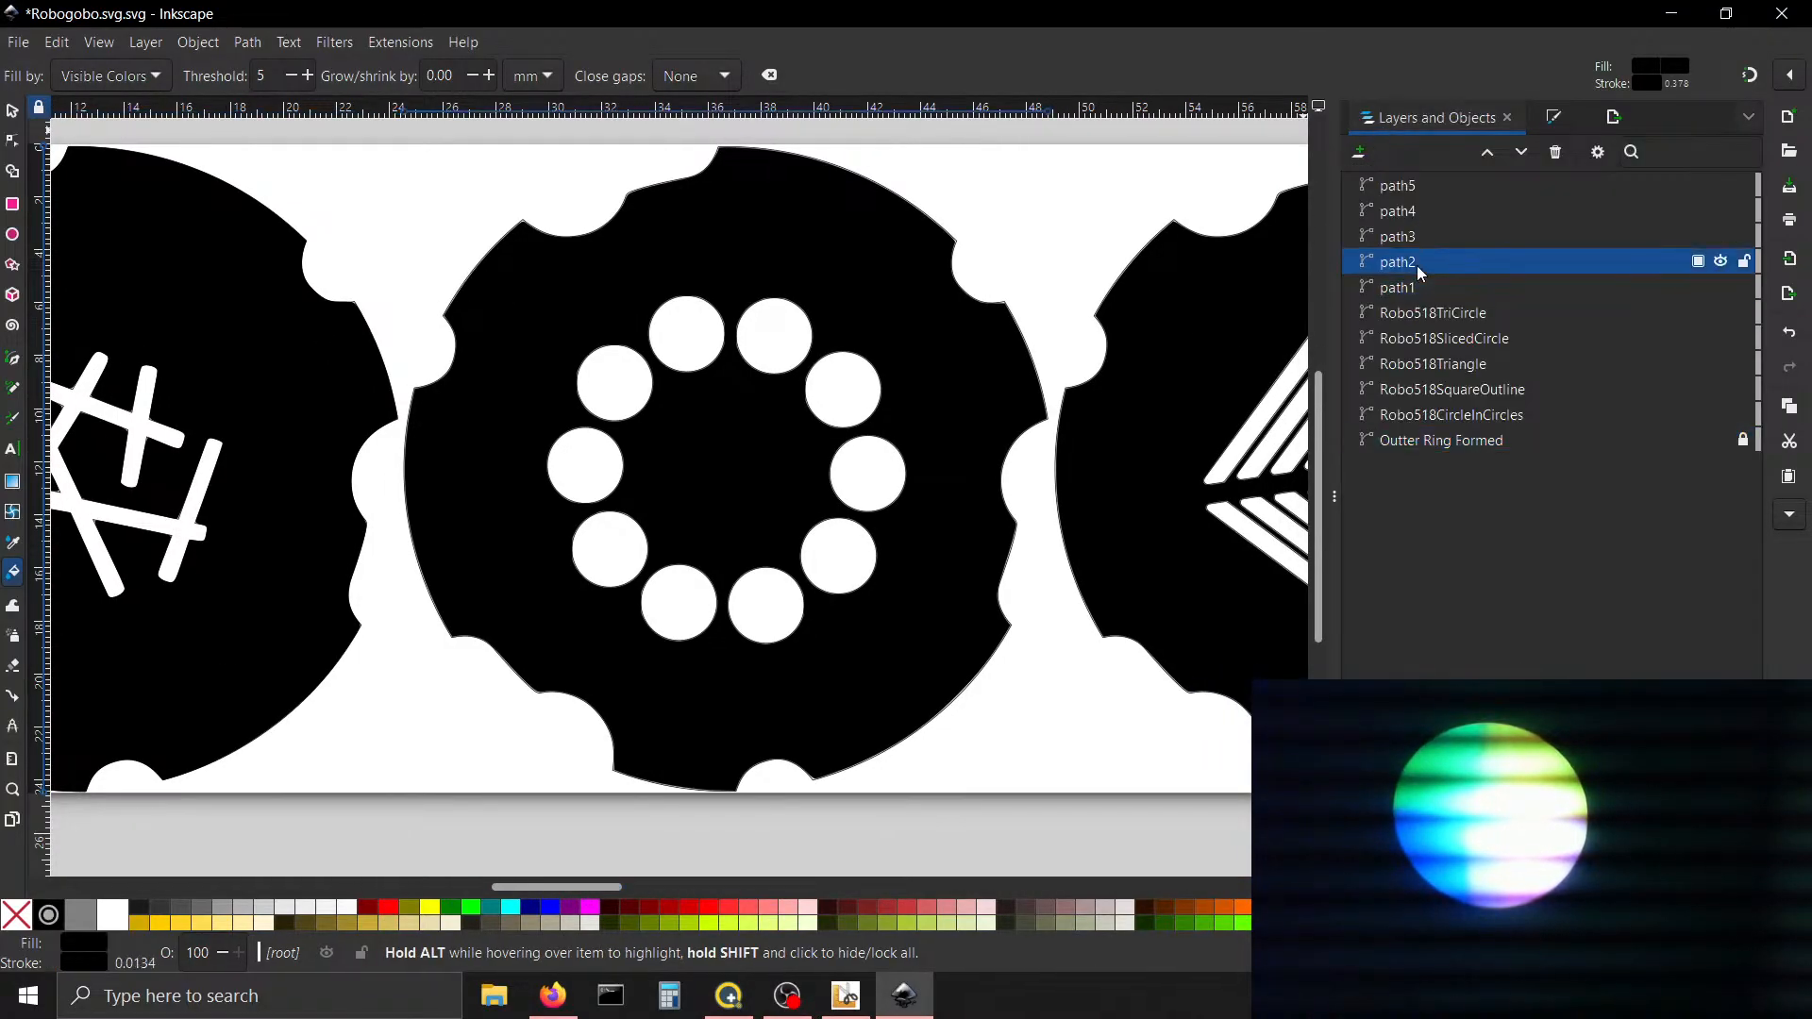
left_click(1447, 417, "ctrl")
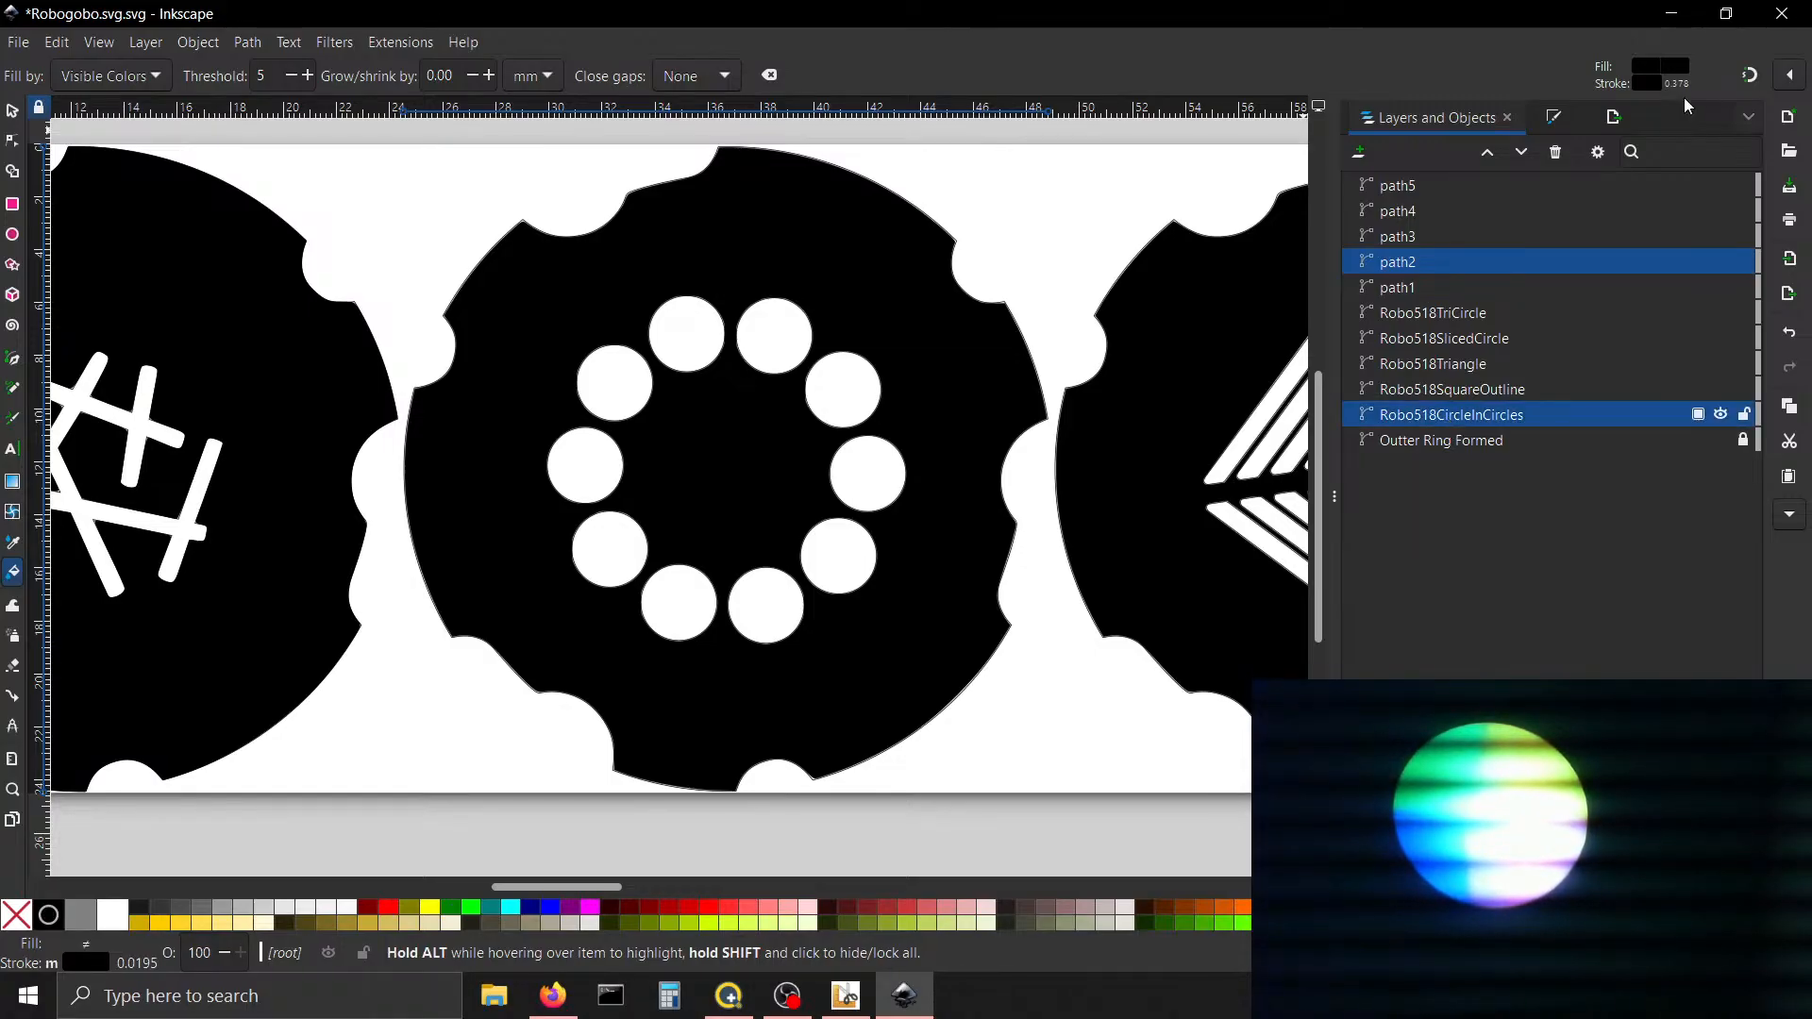
left_click(1613, 118)
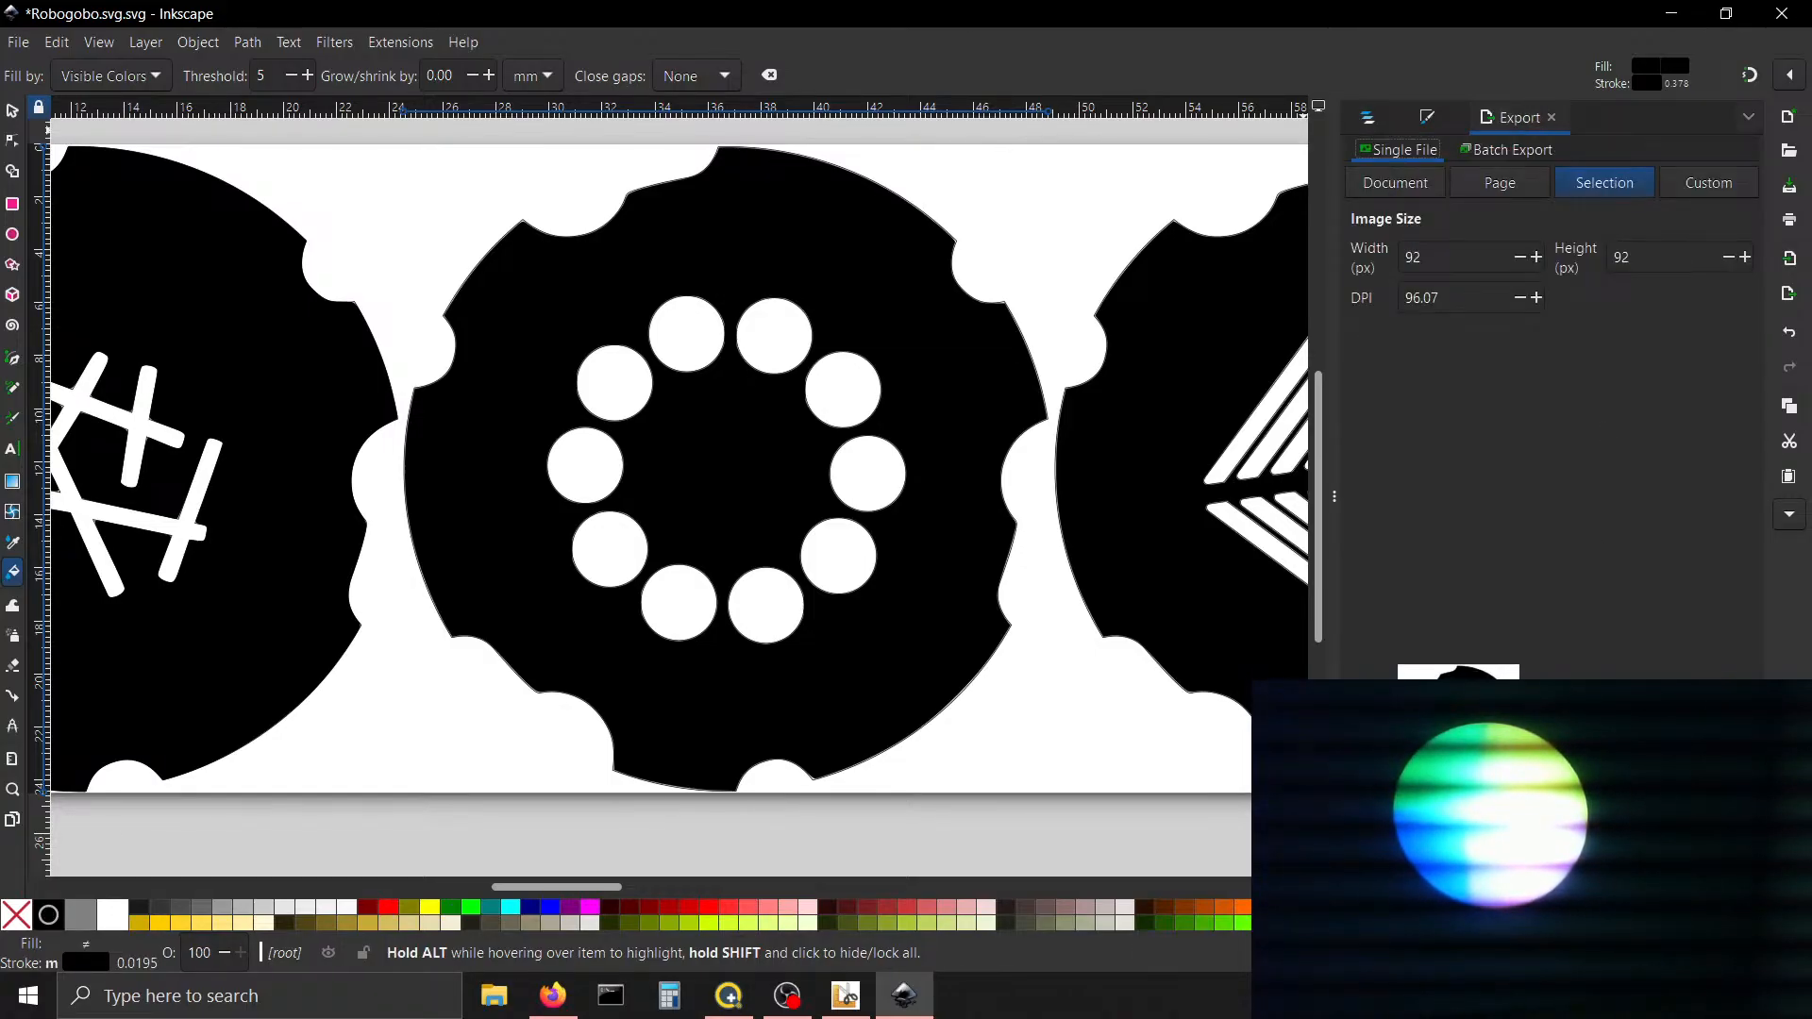
left_click(1699, 863)
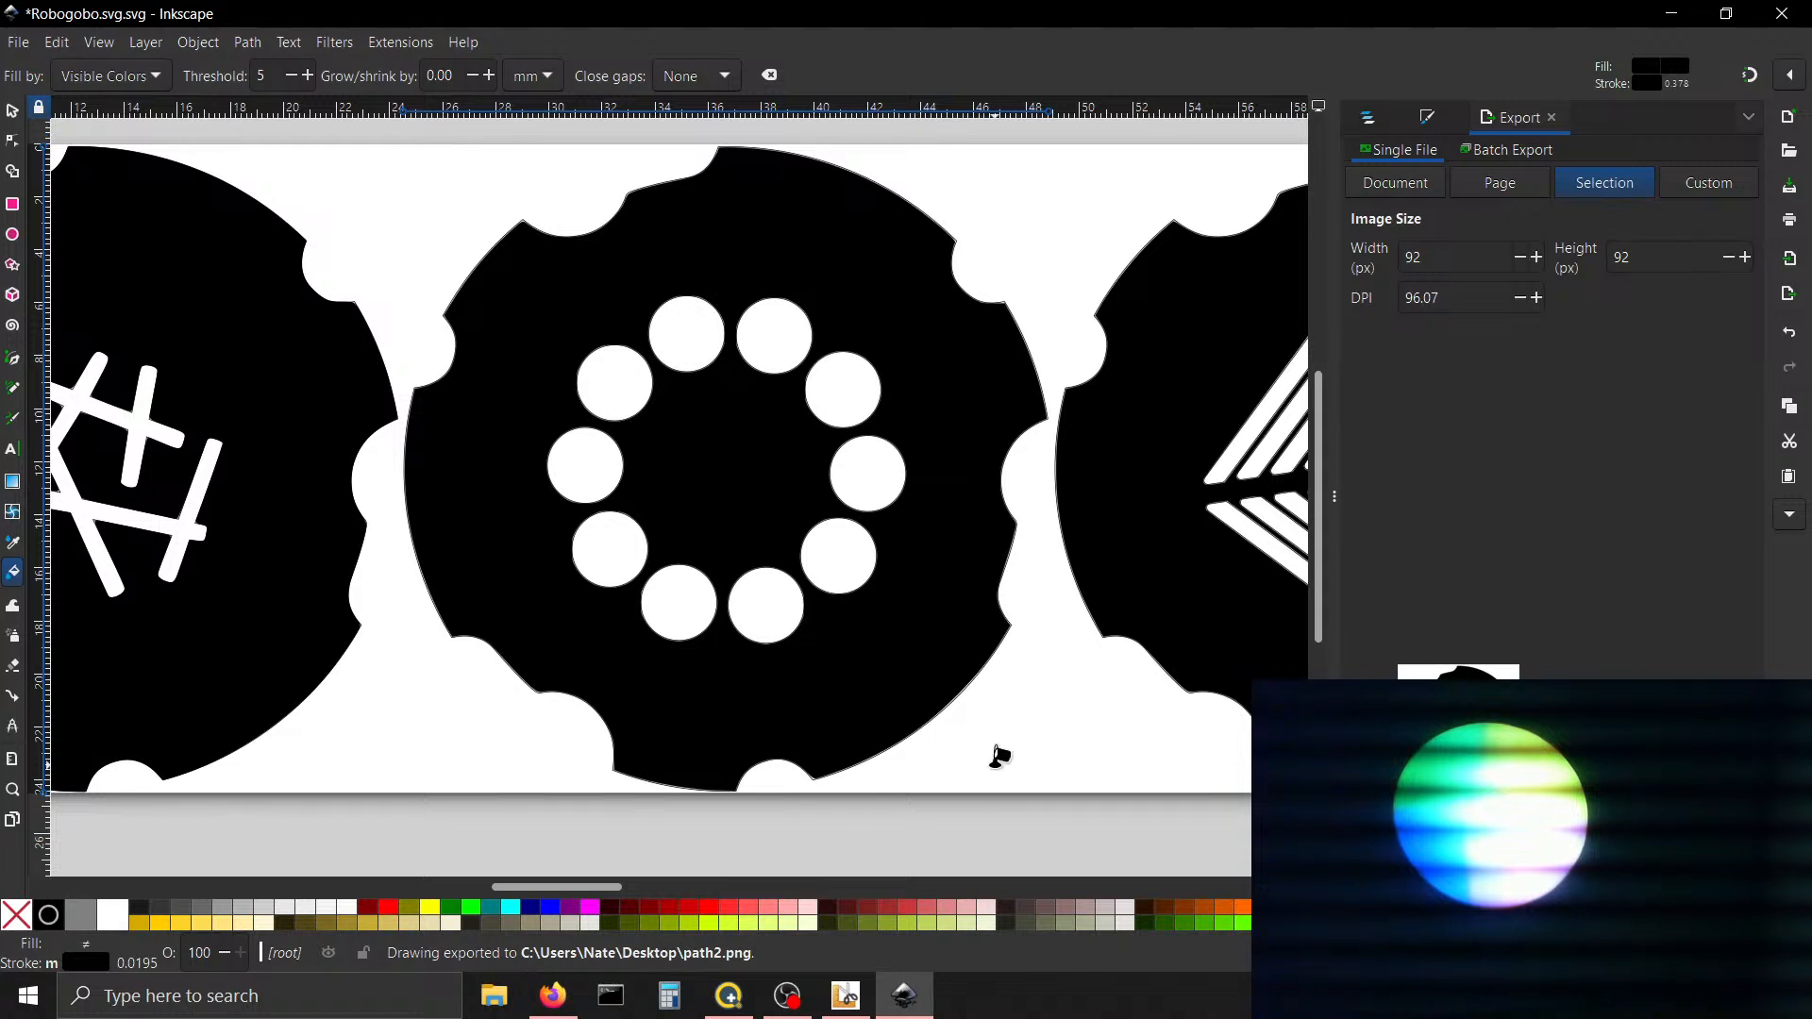
Export Robo518SquareOutline together with its fill path3 as a PNG of the diagonal-slot disc
left_click_drag(517, 893, 589, 892)
left_click(1371, 117)
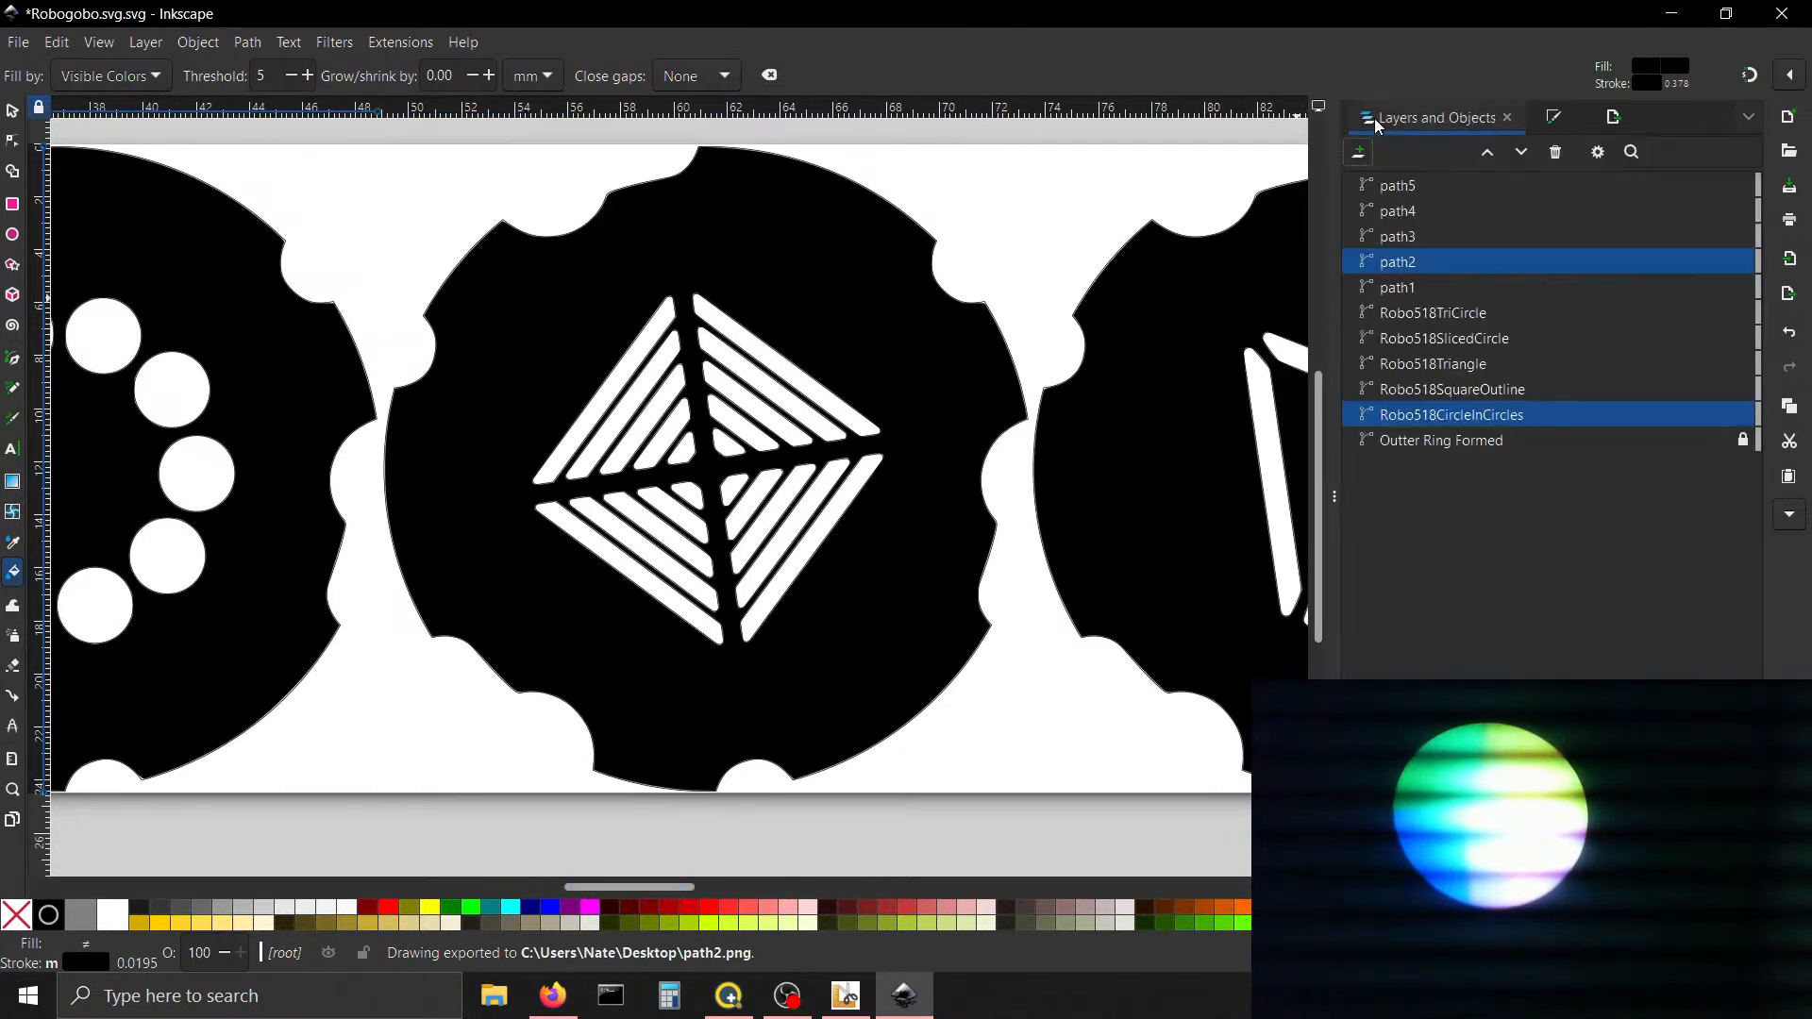
left_click(1433, 389)
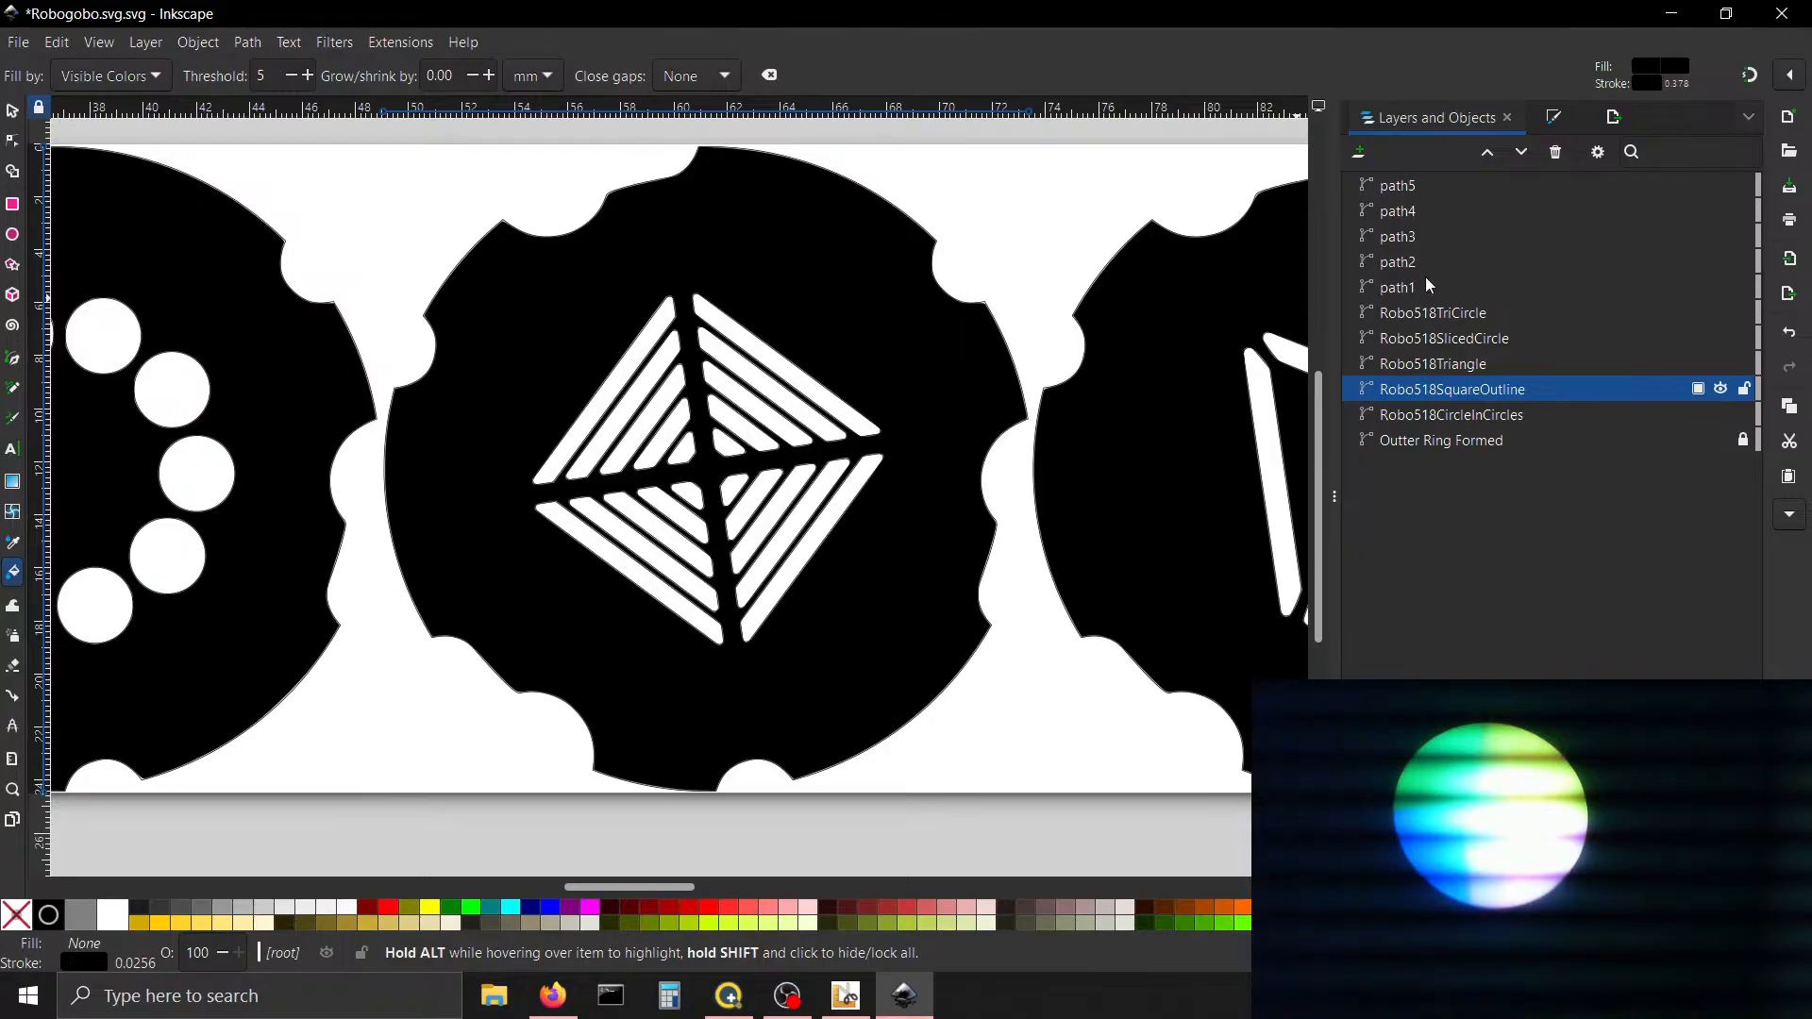
left_click(1416, 237, "shift")
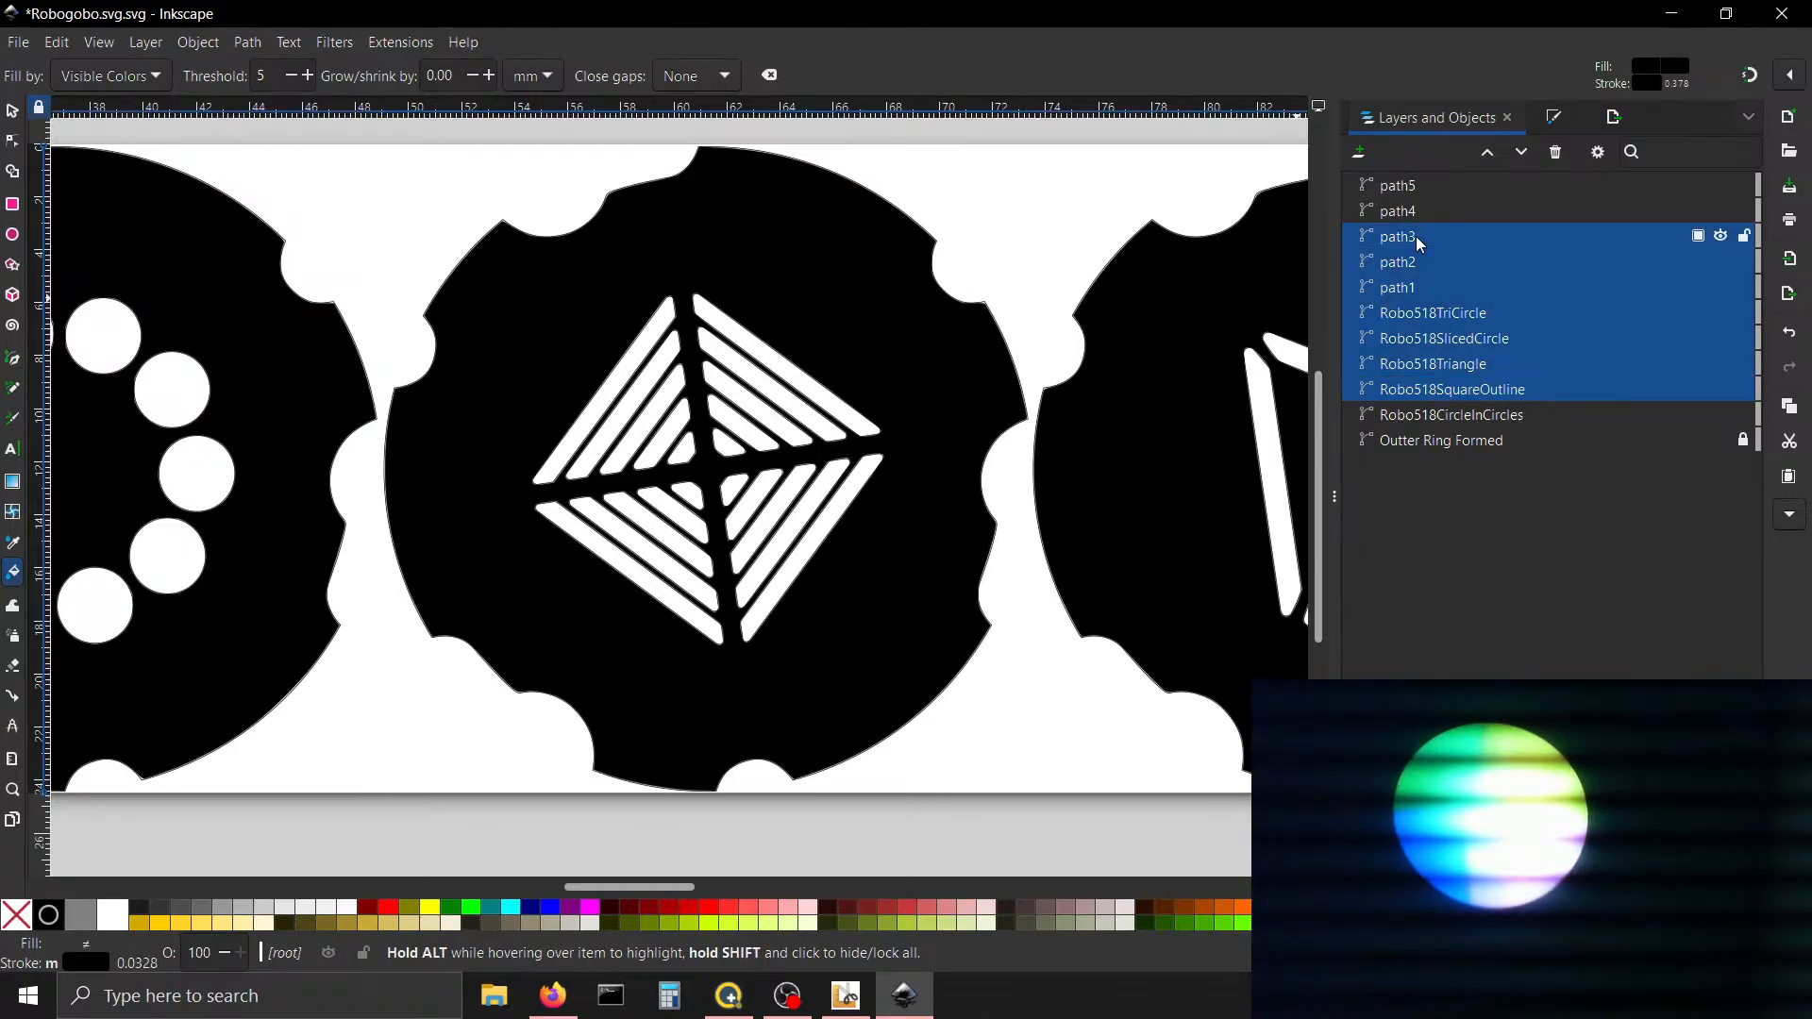
left_click(1415, 236)
left_click(1428, 389)
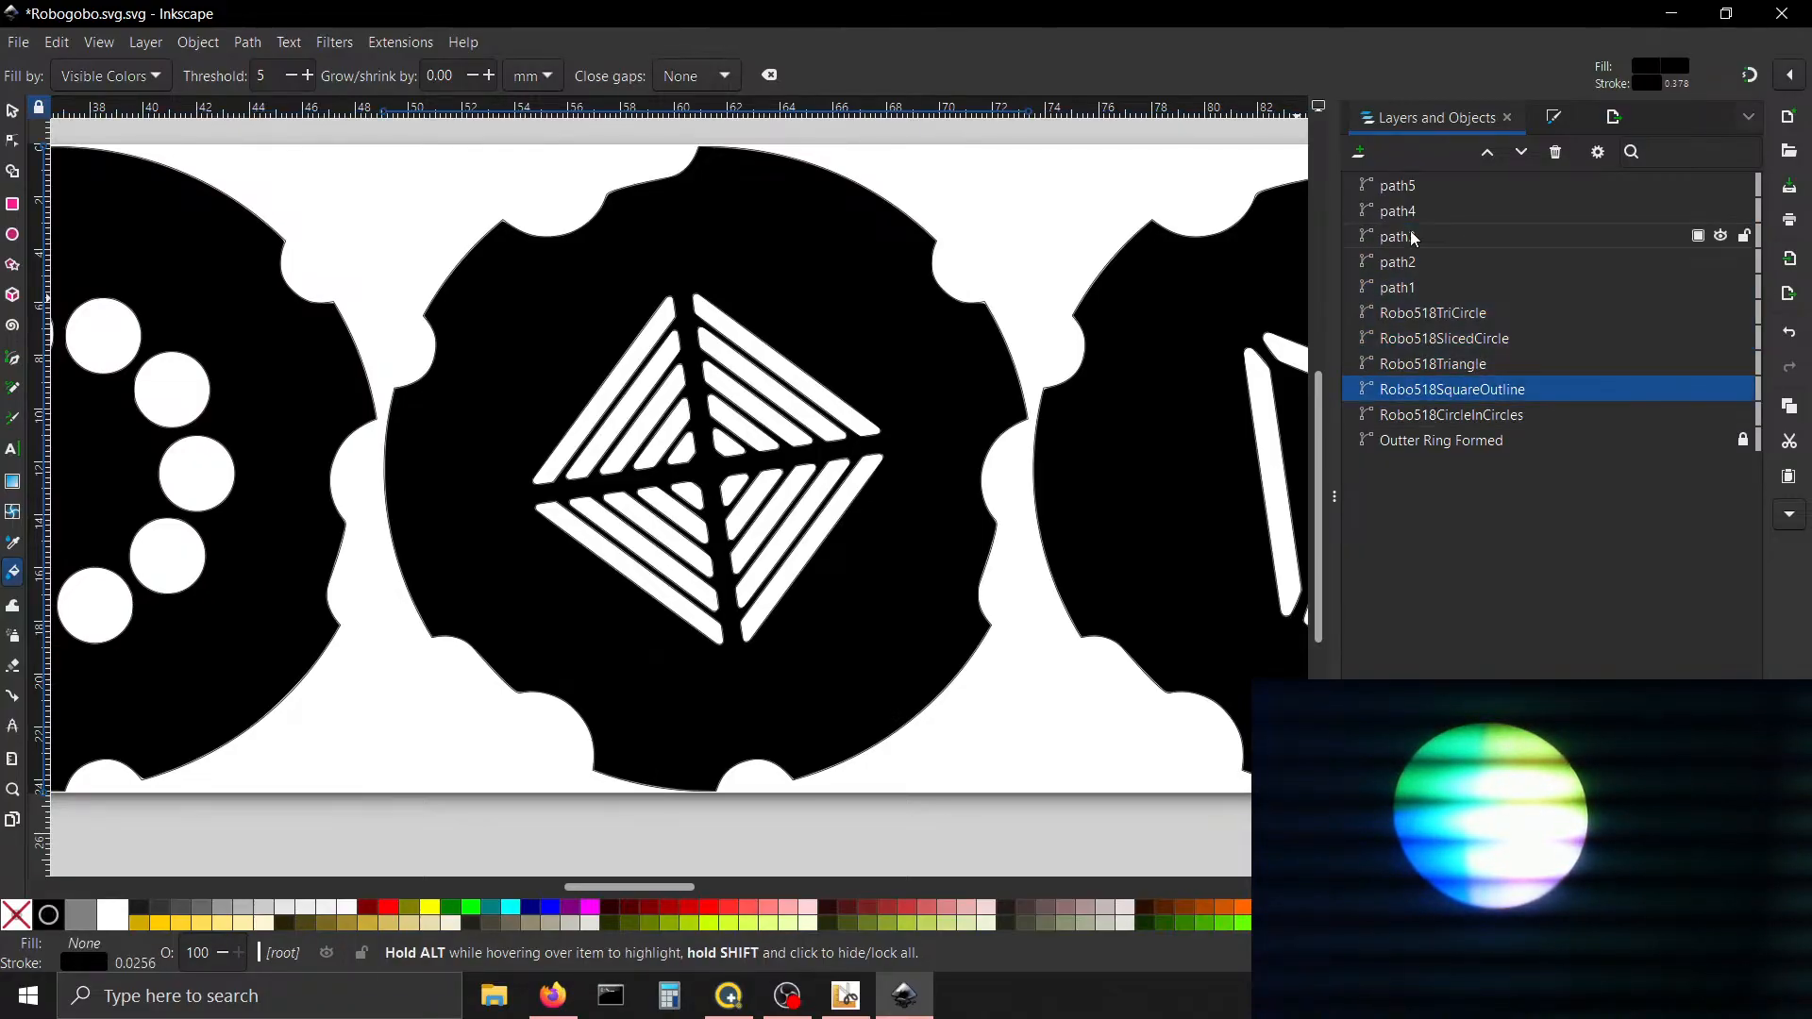
left_click(1608, 121)
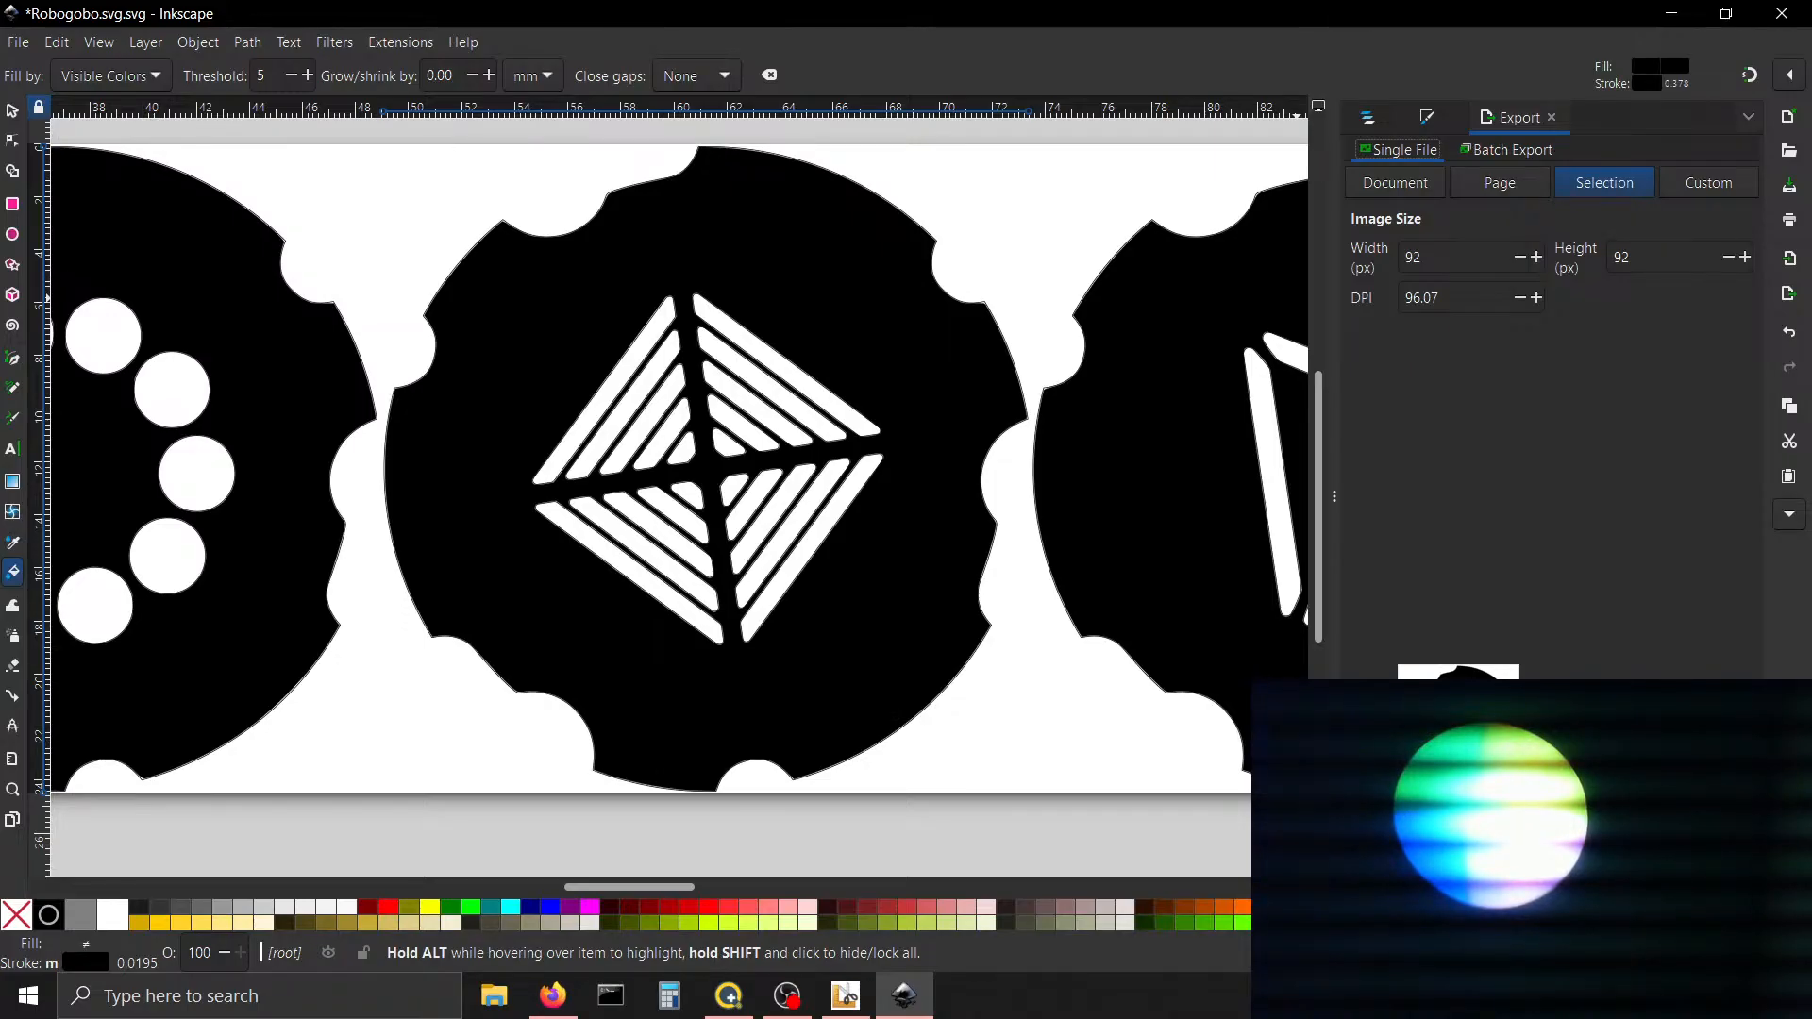
left_click(1707, 878)
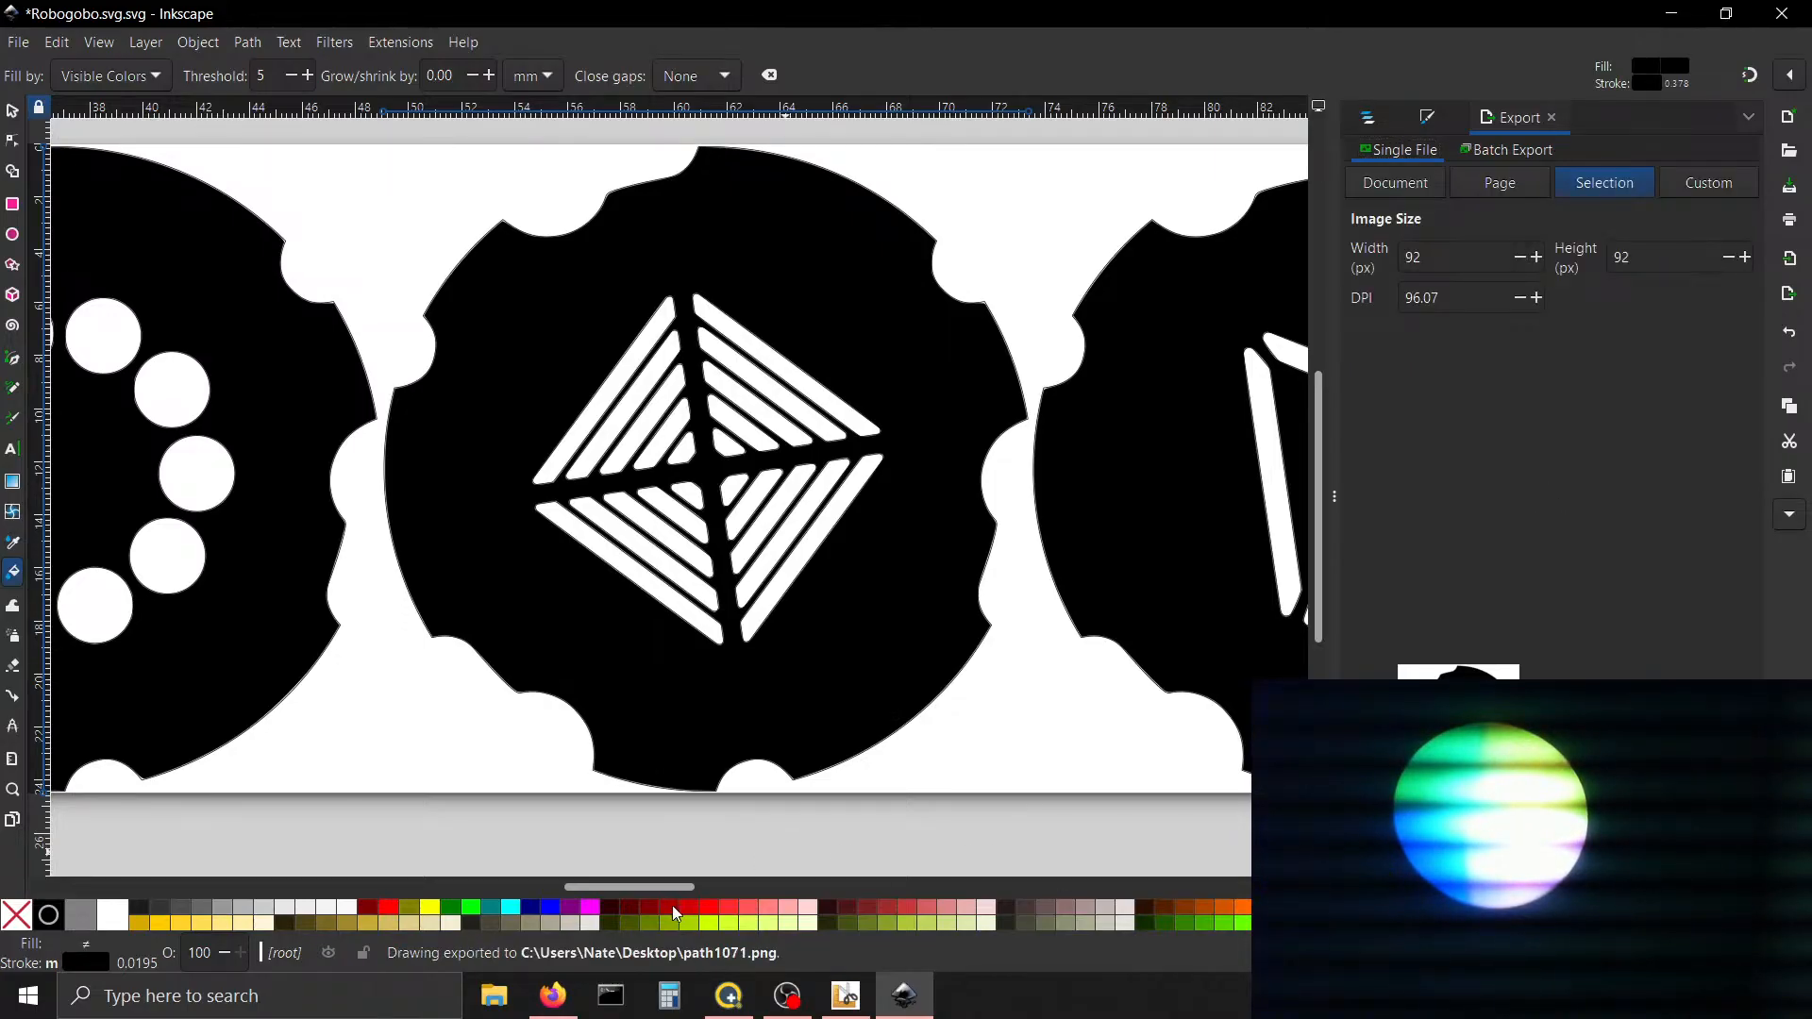
Export Robo518Triangle together with its fill path4 as a PNG of the triangle disc
left_click_drag(673, 892, 739, 890)
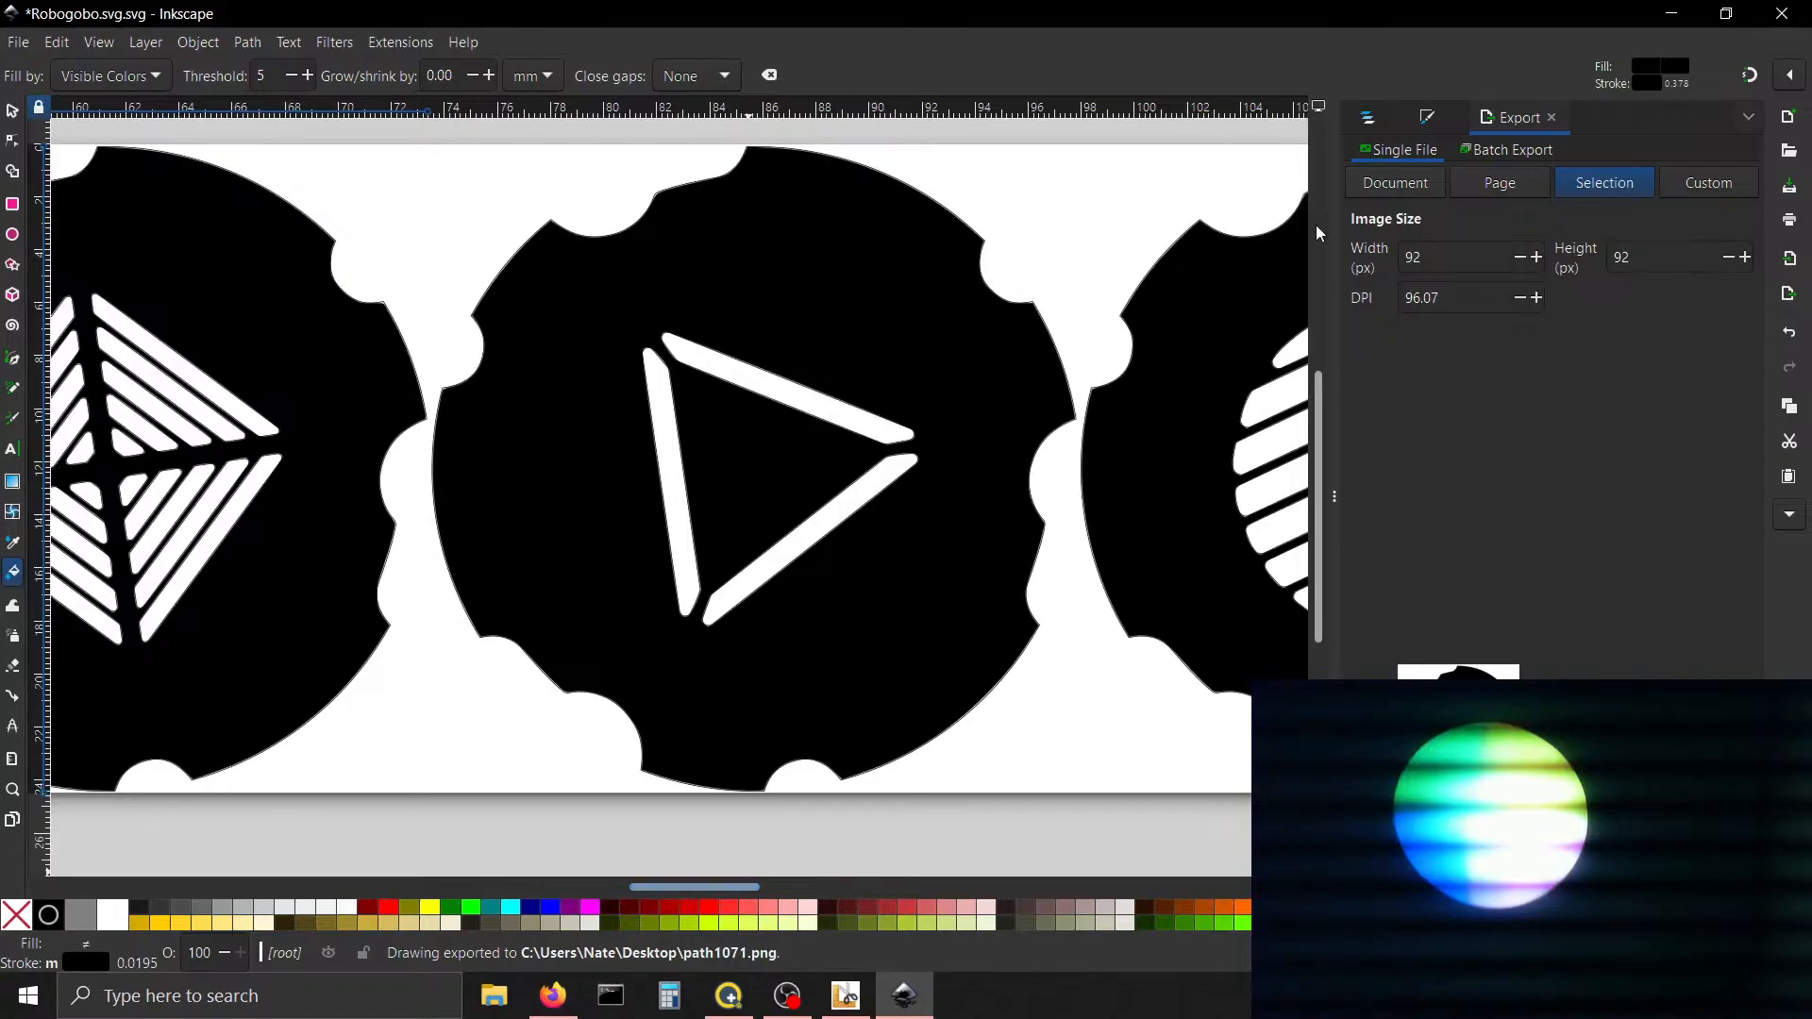
left_click(1367, 117)
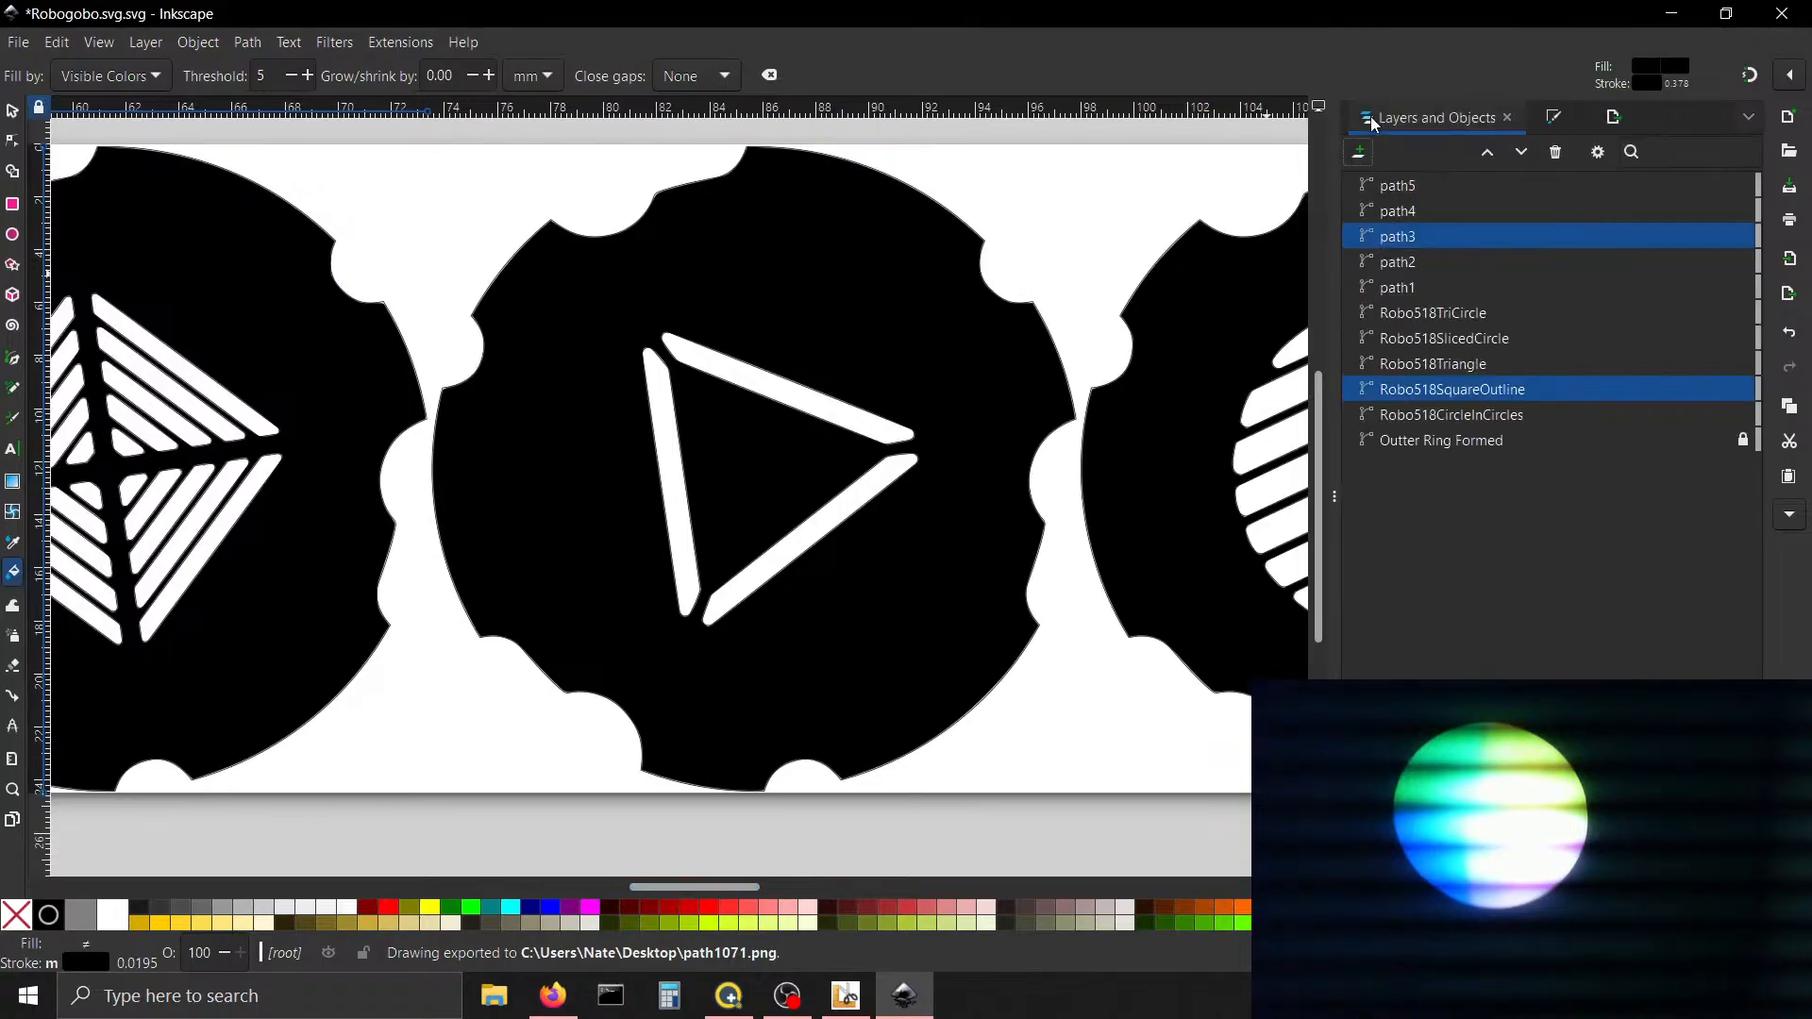
left_click(1434, 366)
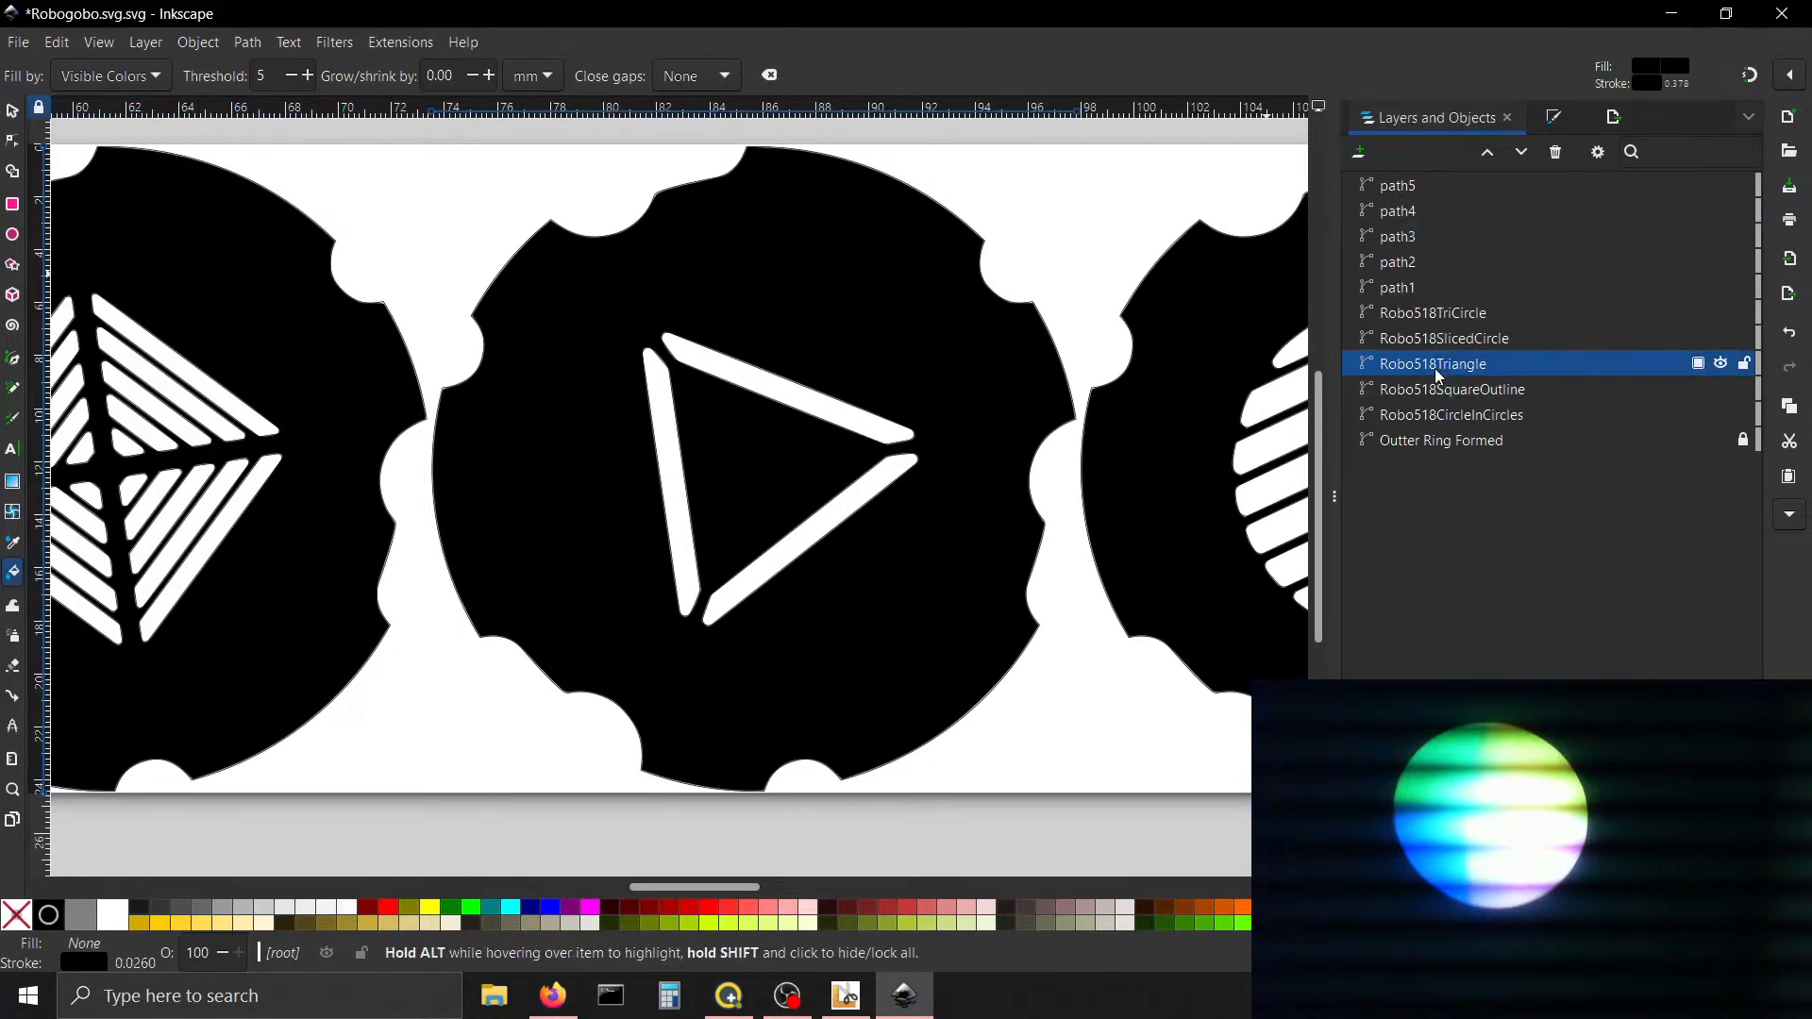
left_click(1418, 223, "ctrl")
left_click(1413, 236)
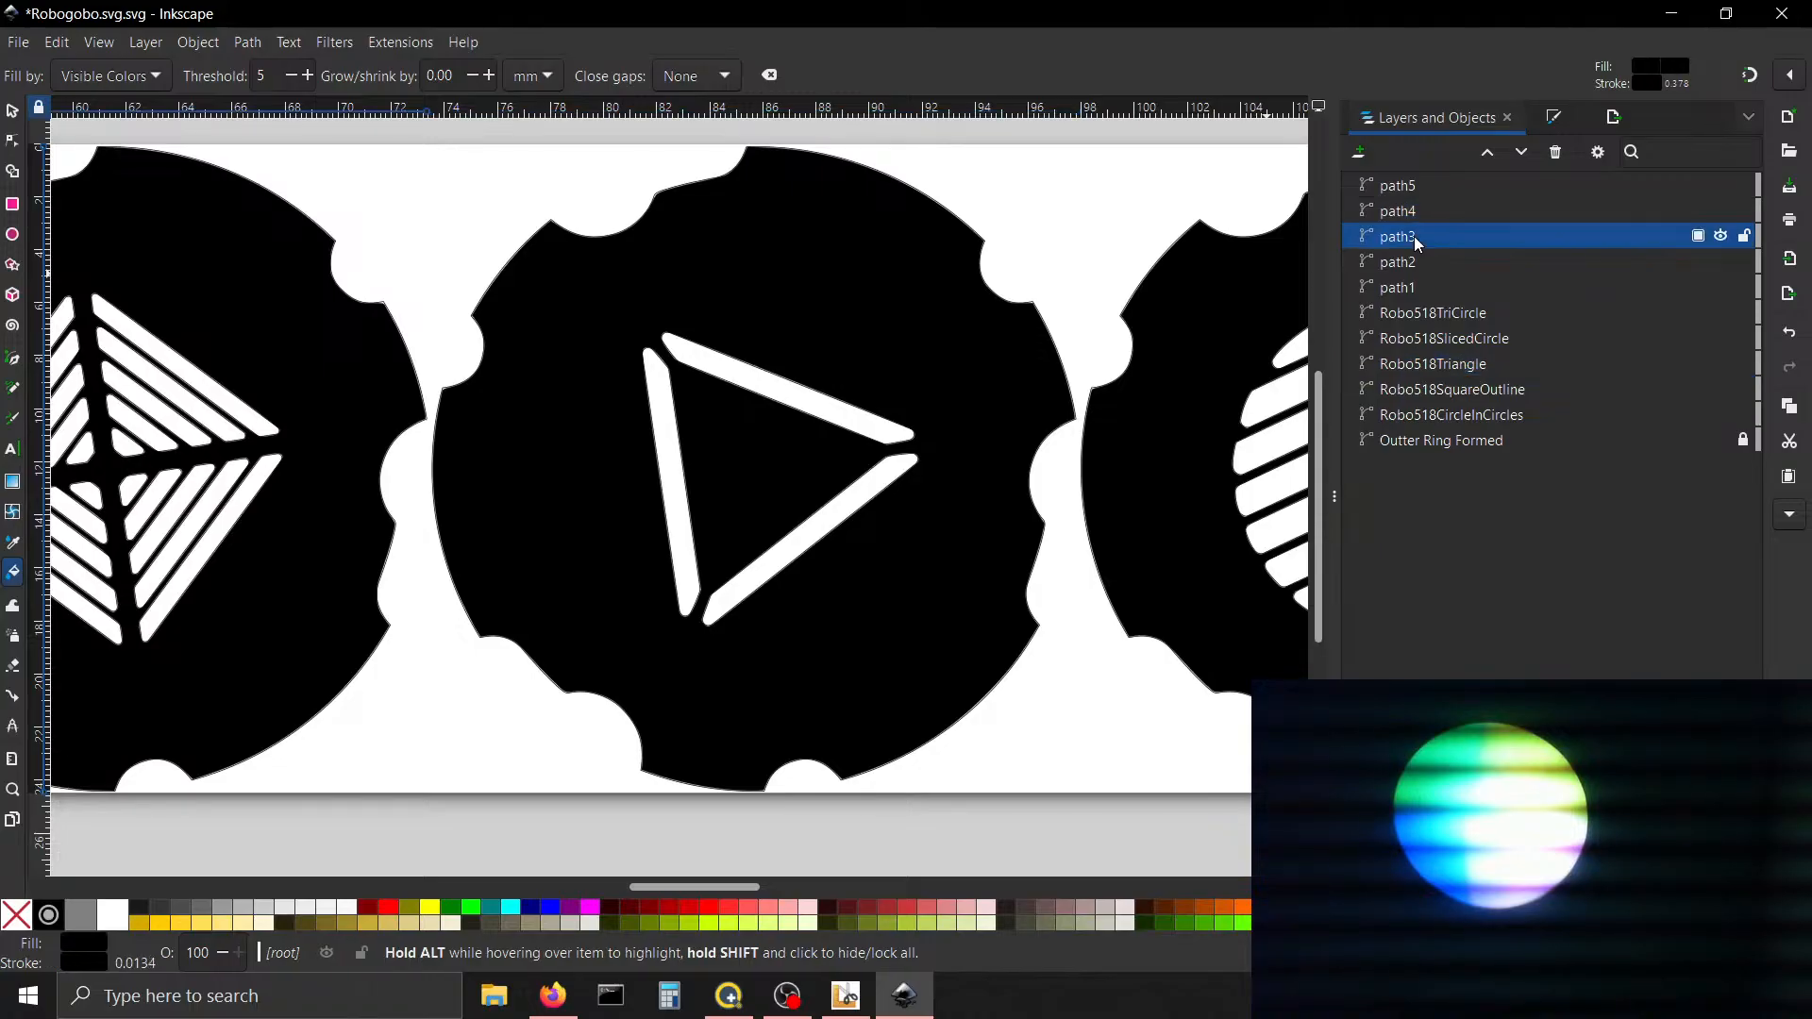
left_click(1411, 212)
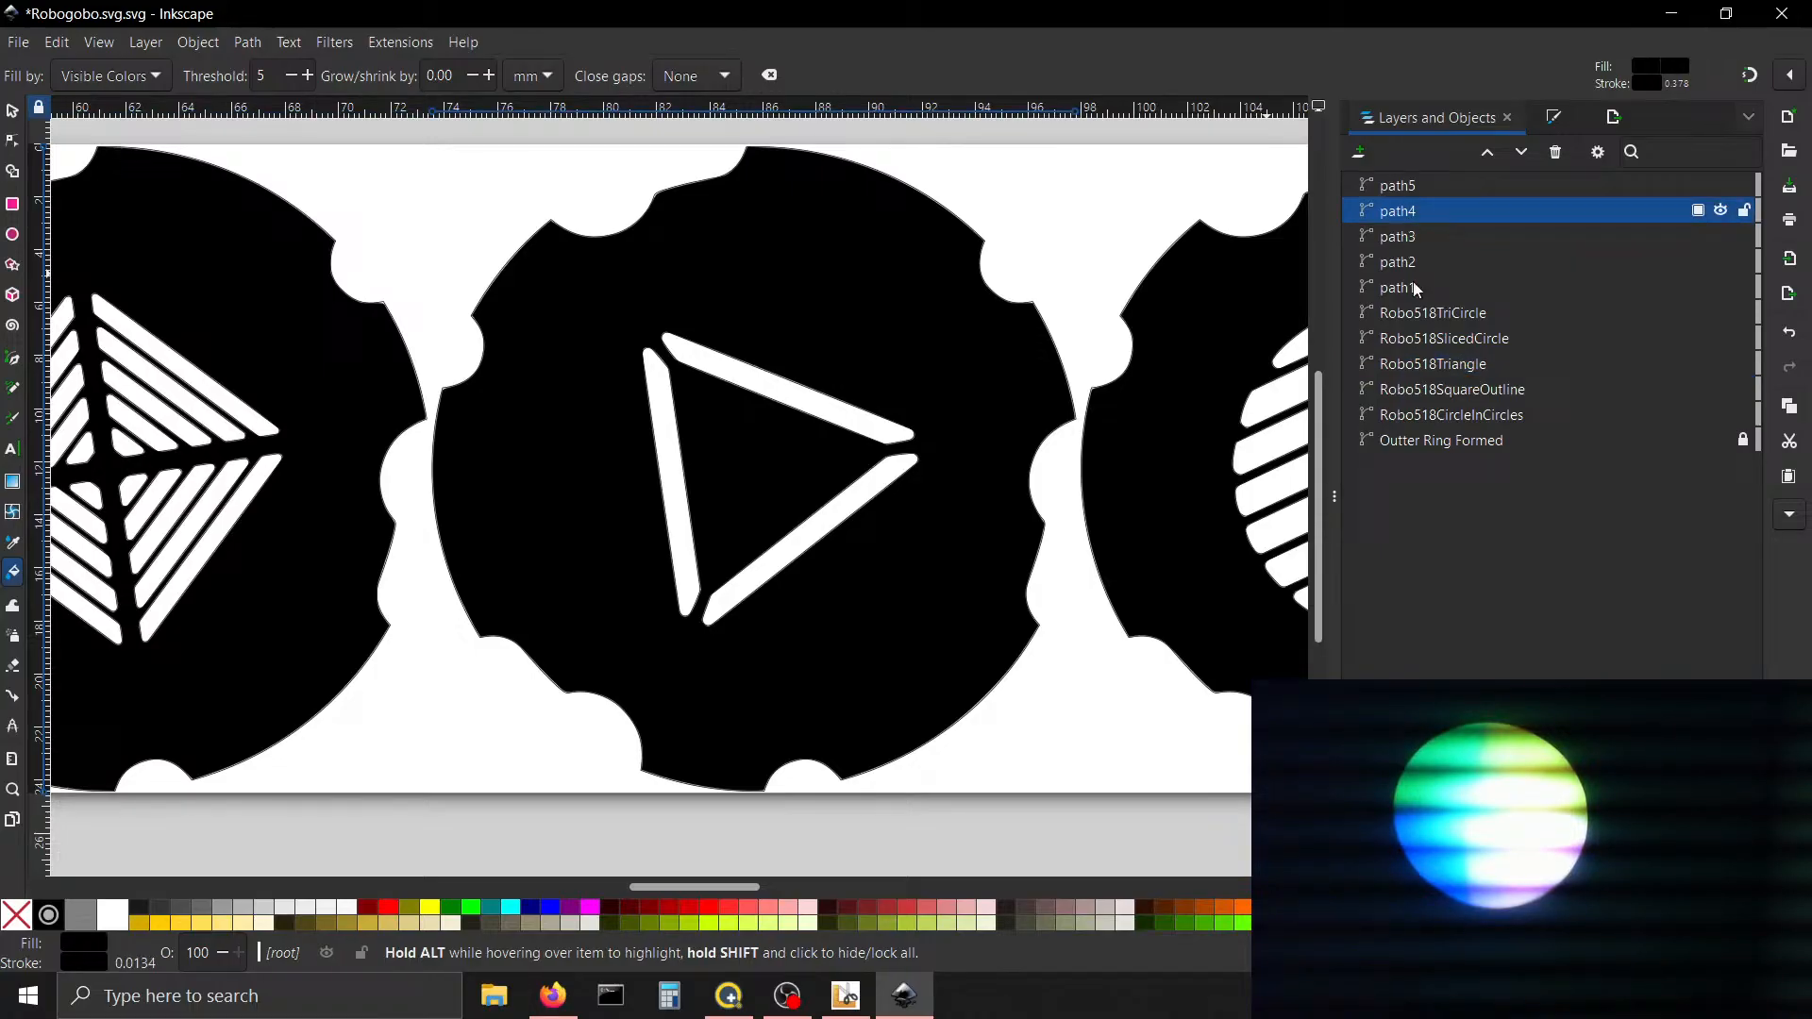
left_click(1432, 366, "ctrl")
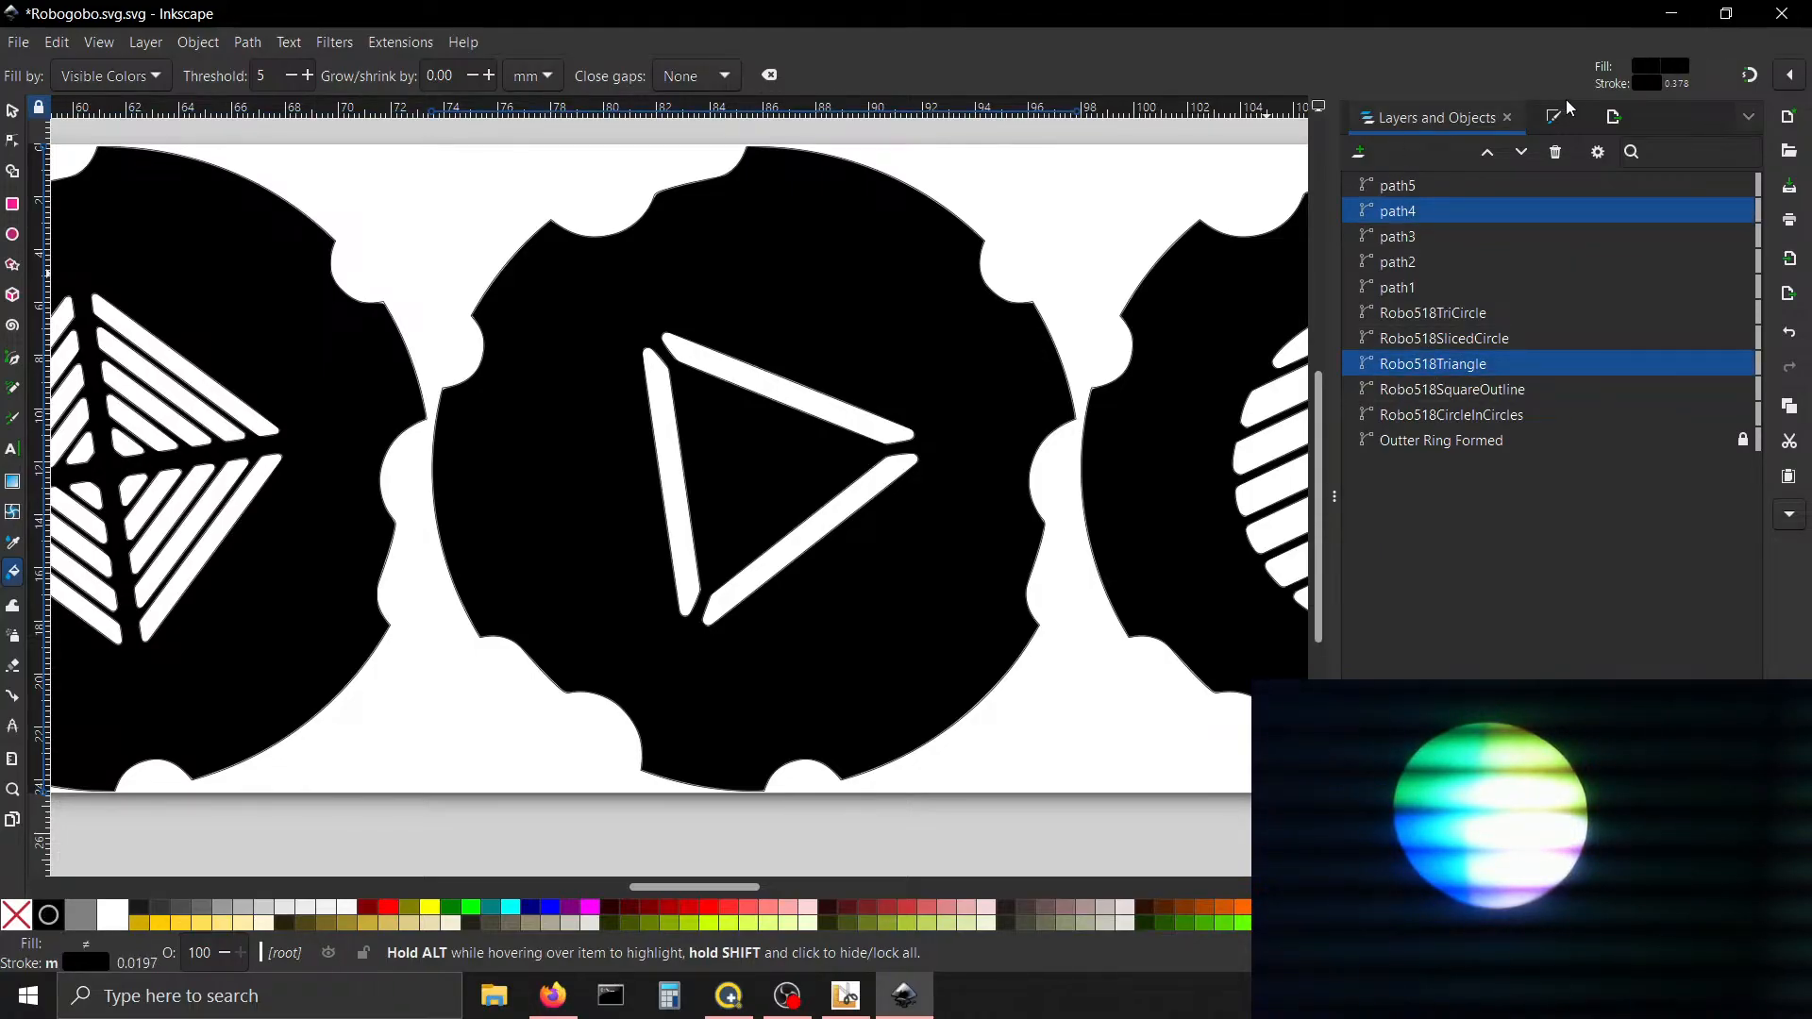
left_click(1615, 121)
left_click(1707, 873)
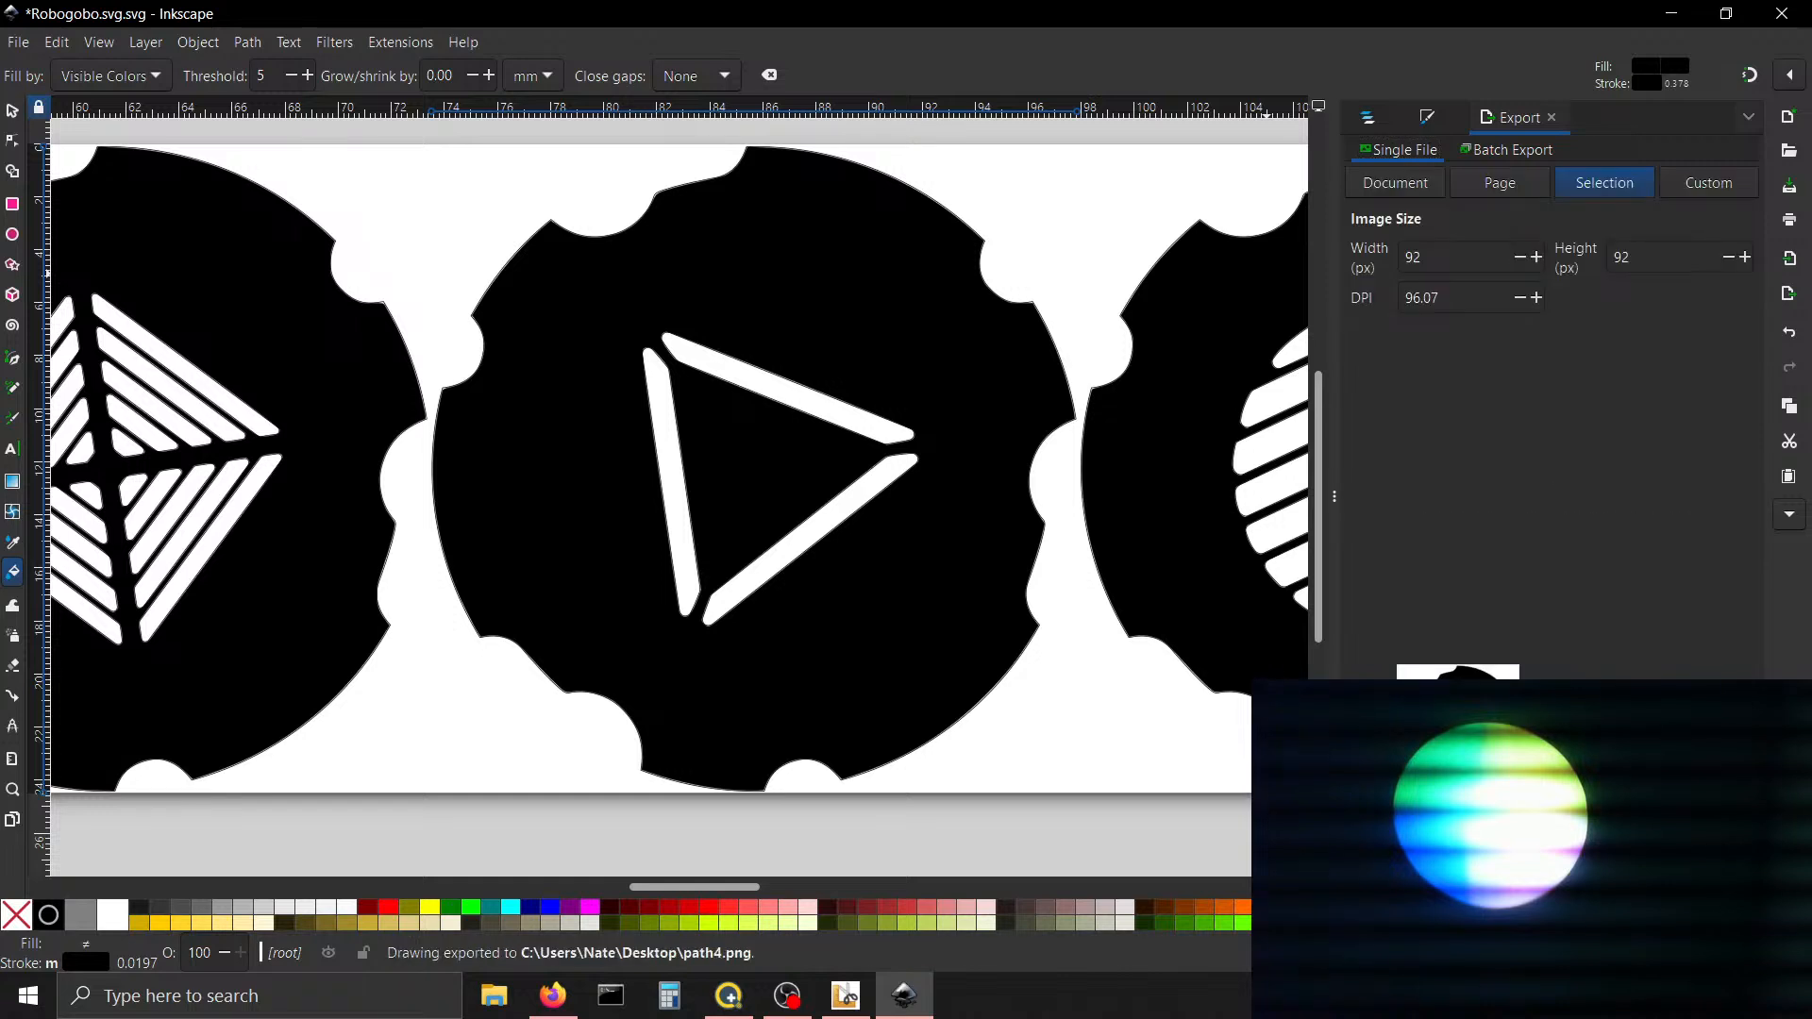
Export Robo518SlicedCircle together with its fill path5 as a PNG of the sliced-circle disc
left_click_drag(734, 887, 861, 890)
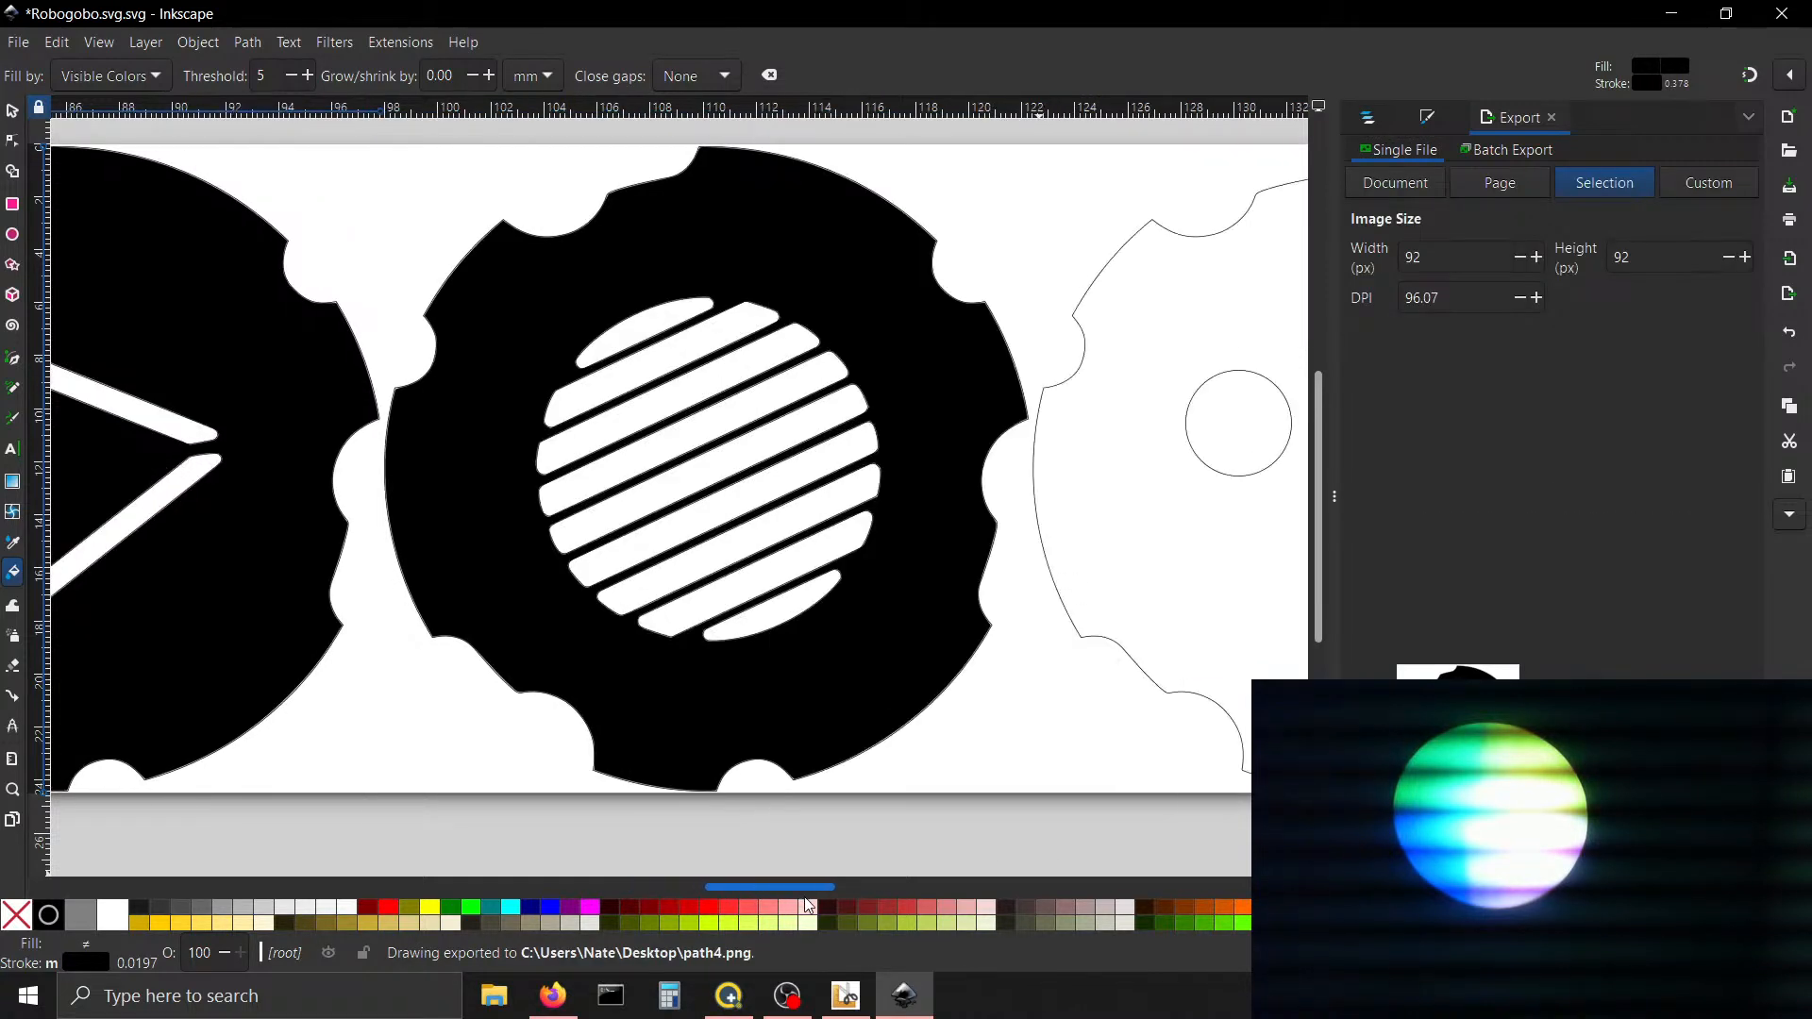
left_click(1368, 117)
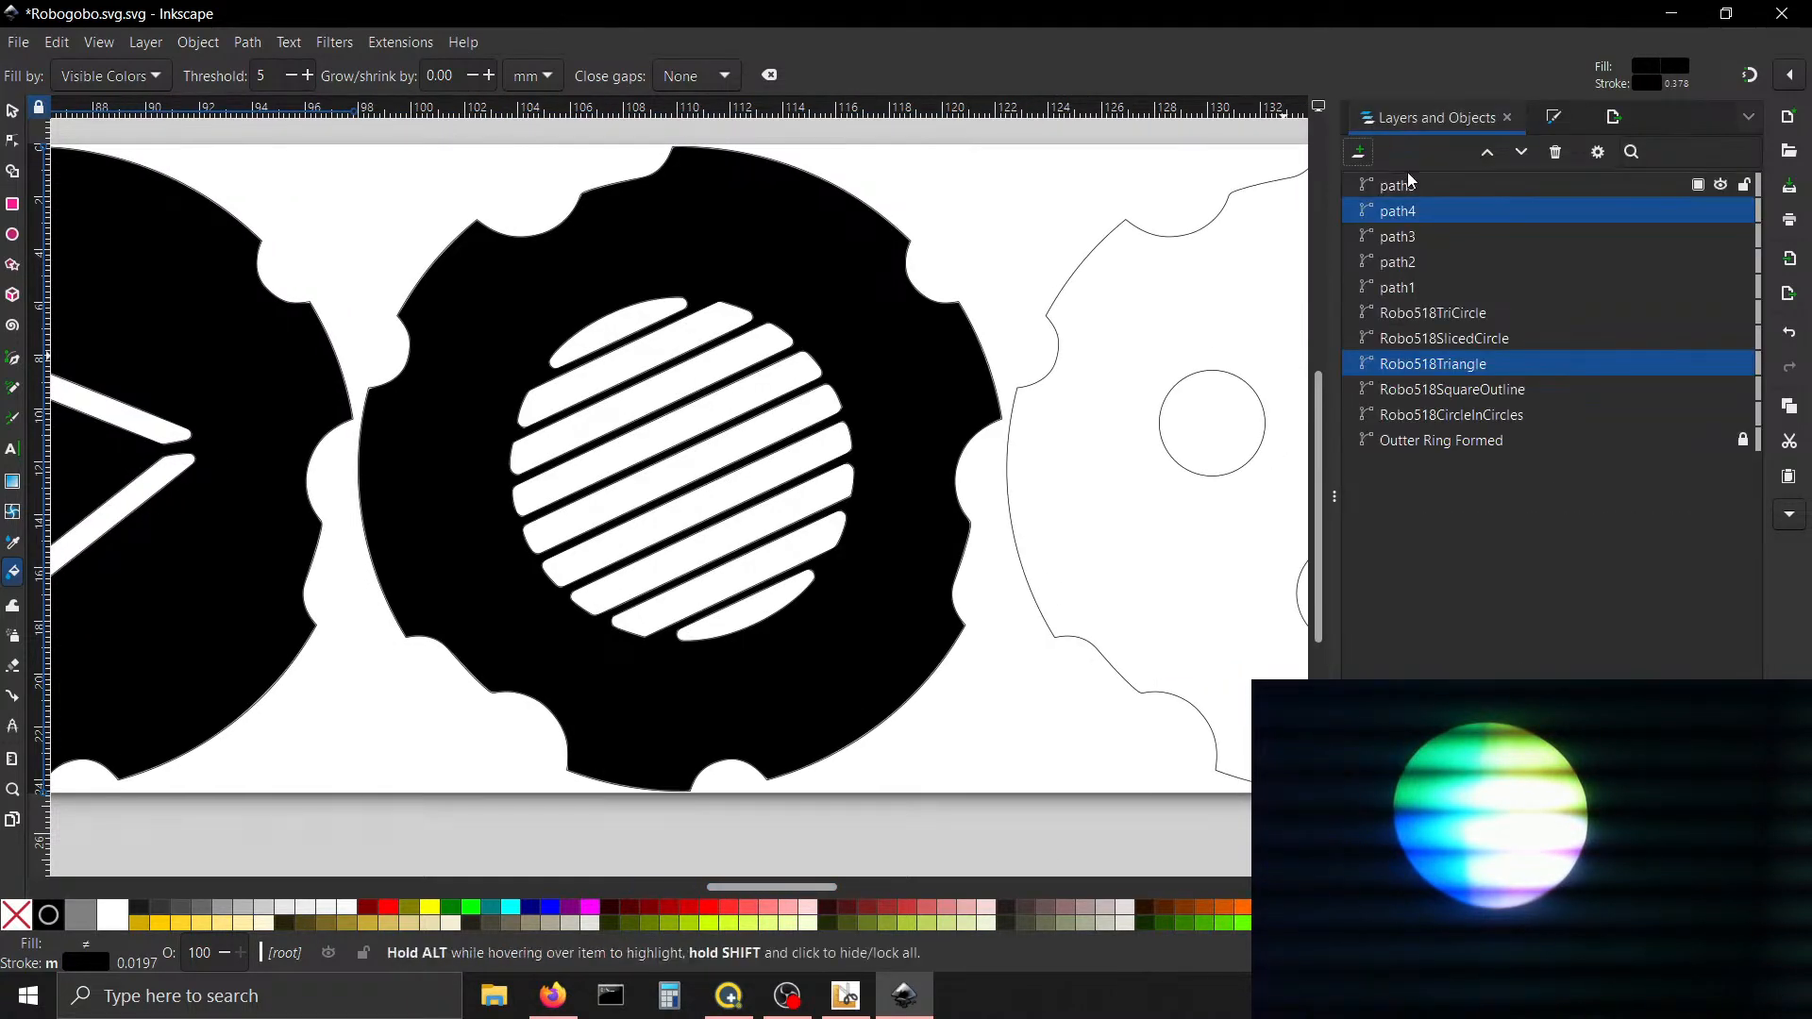
left_click(1436, 338)
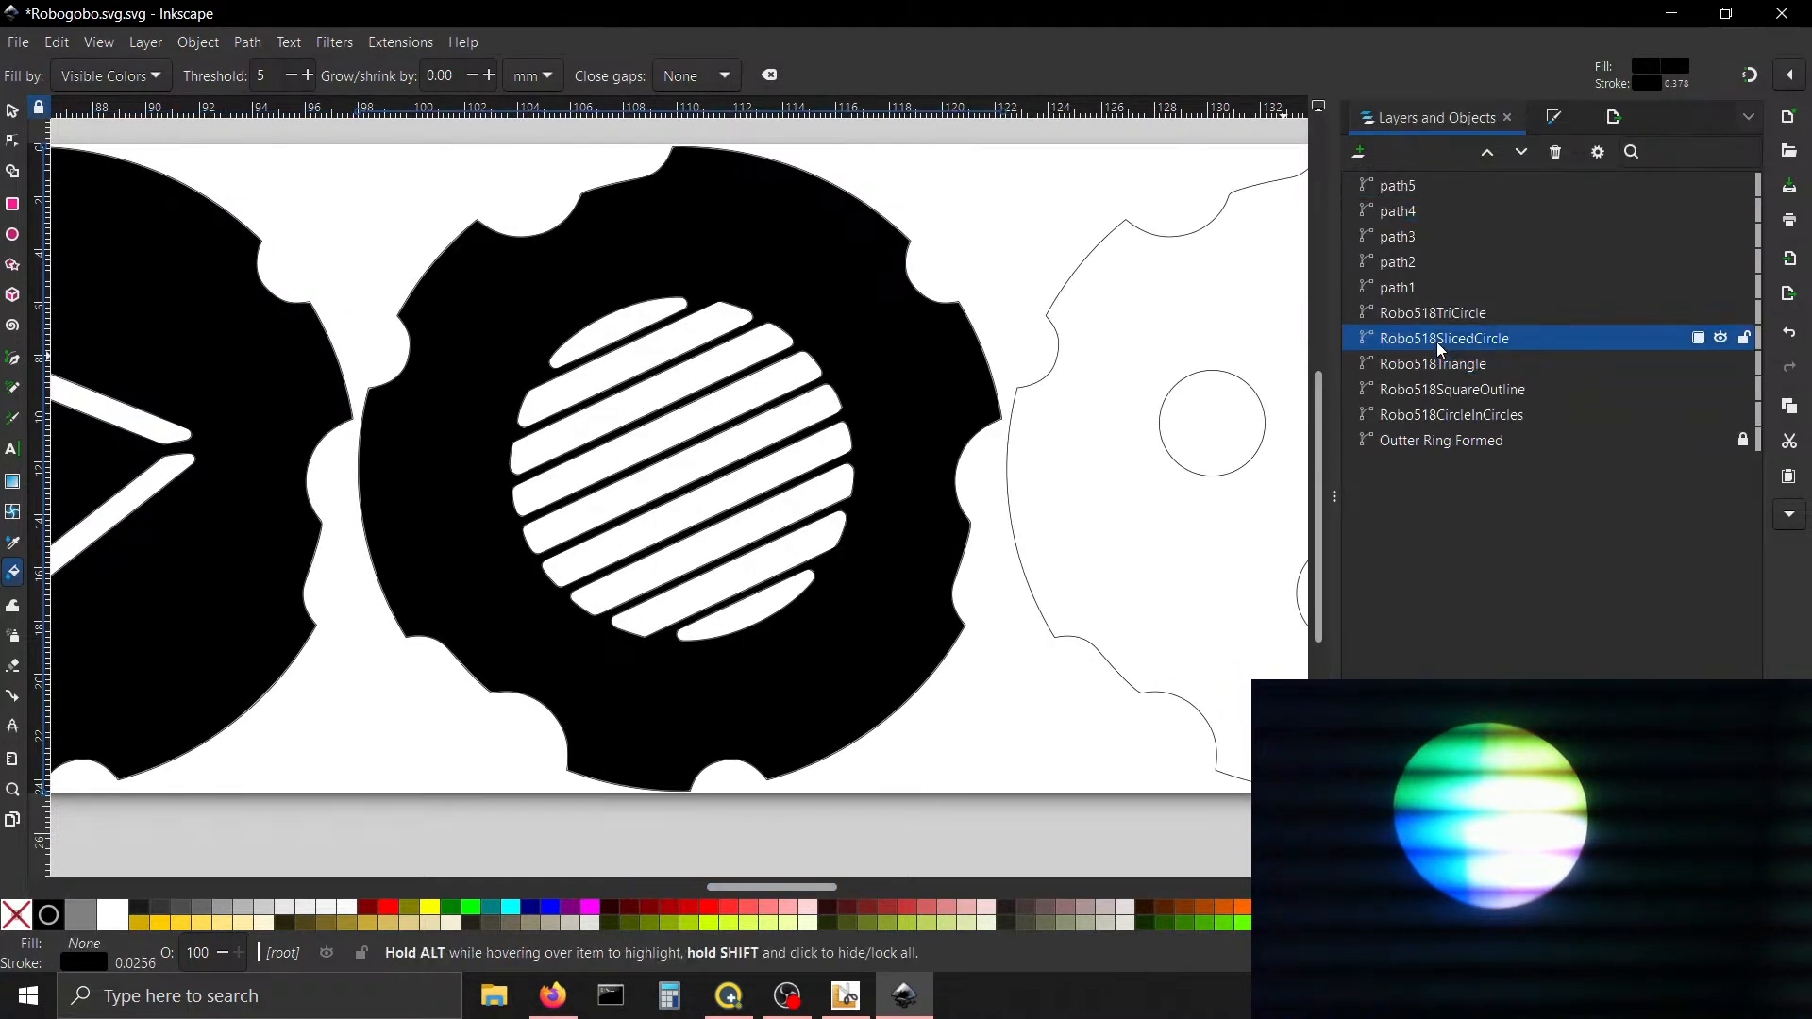
left_click(1419, 185, "ctrl")
left_click(1613, 116)
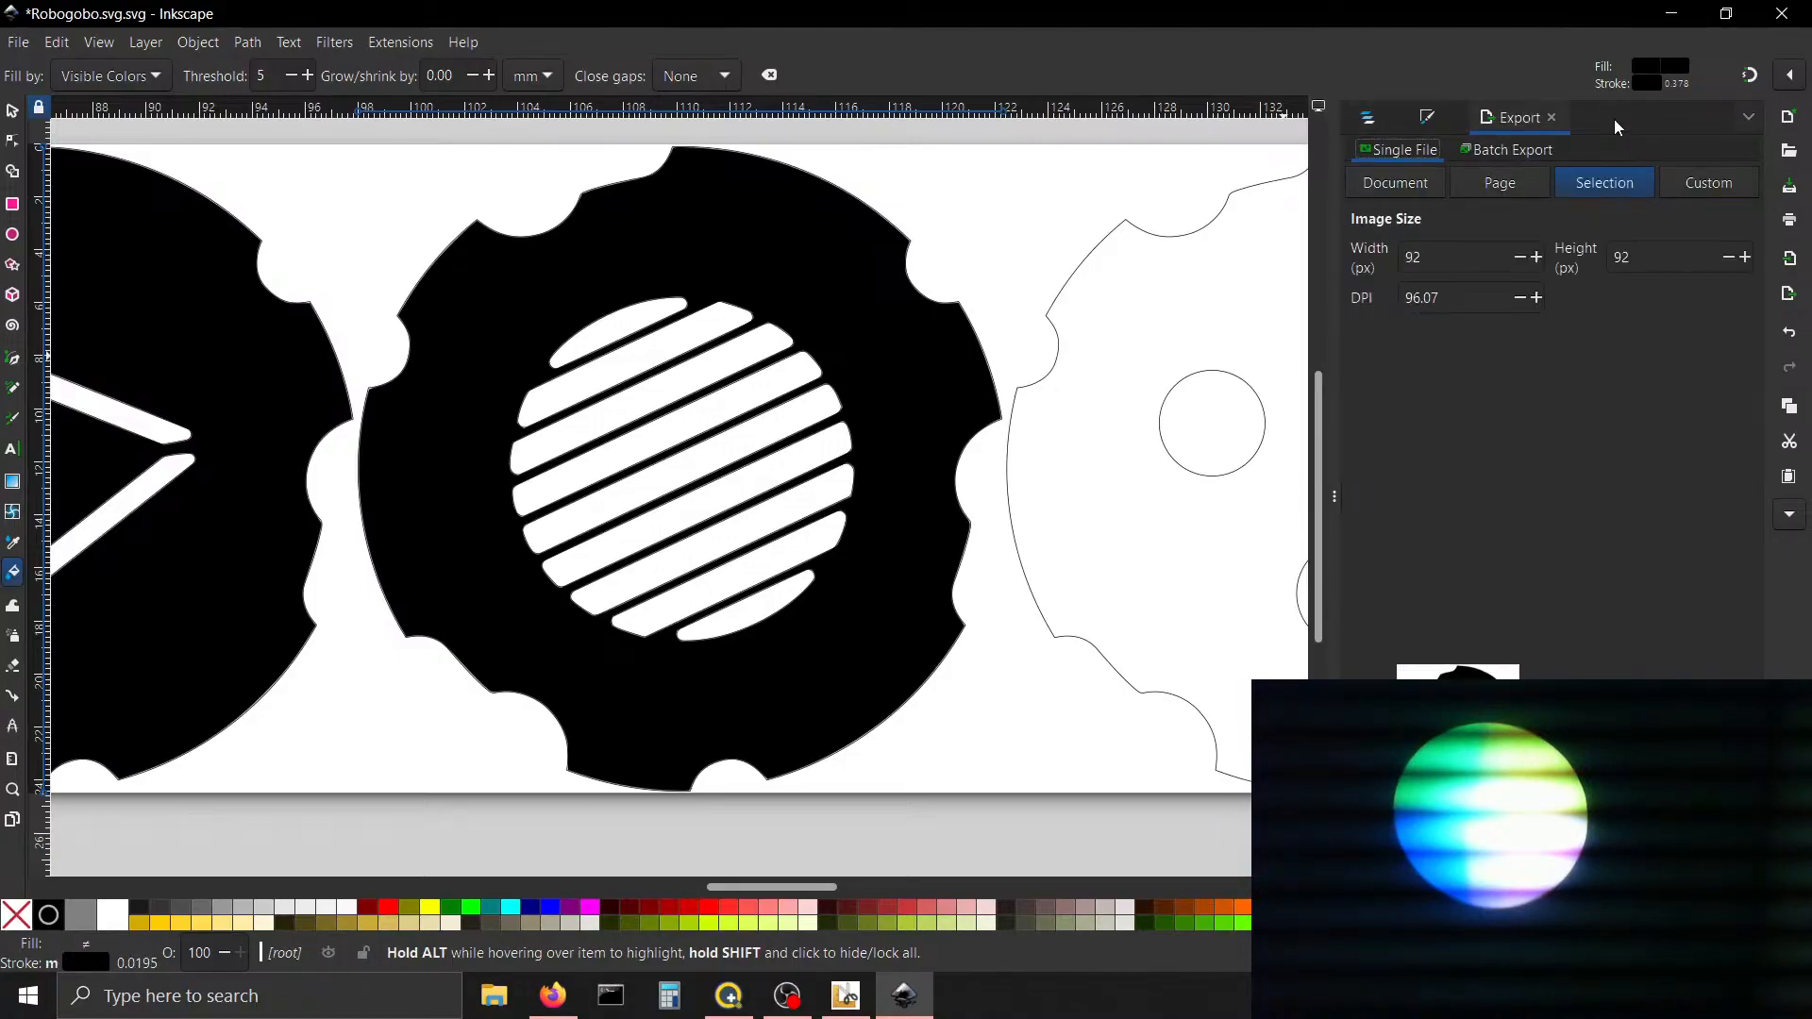
left_click(1710, 870)
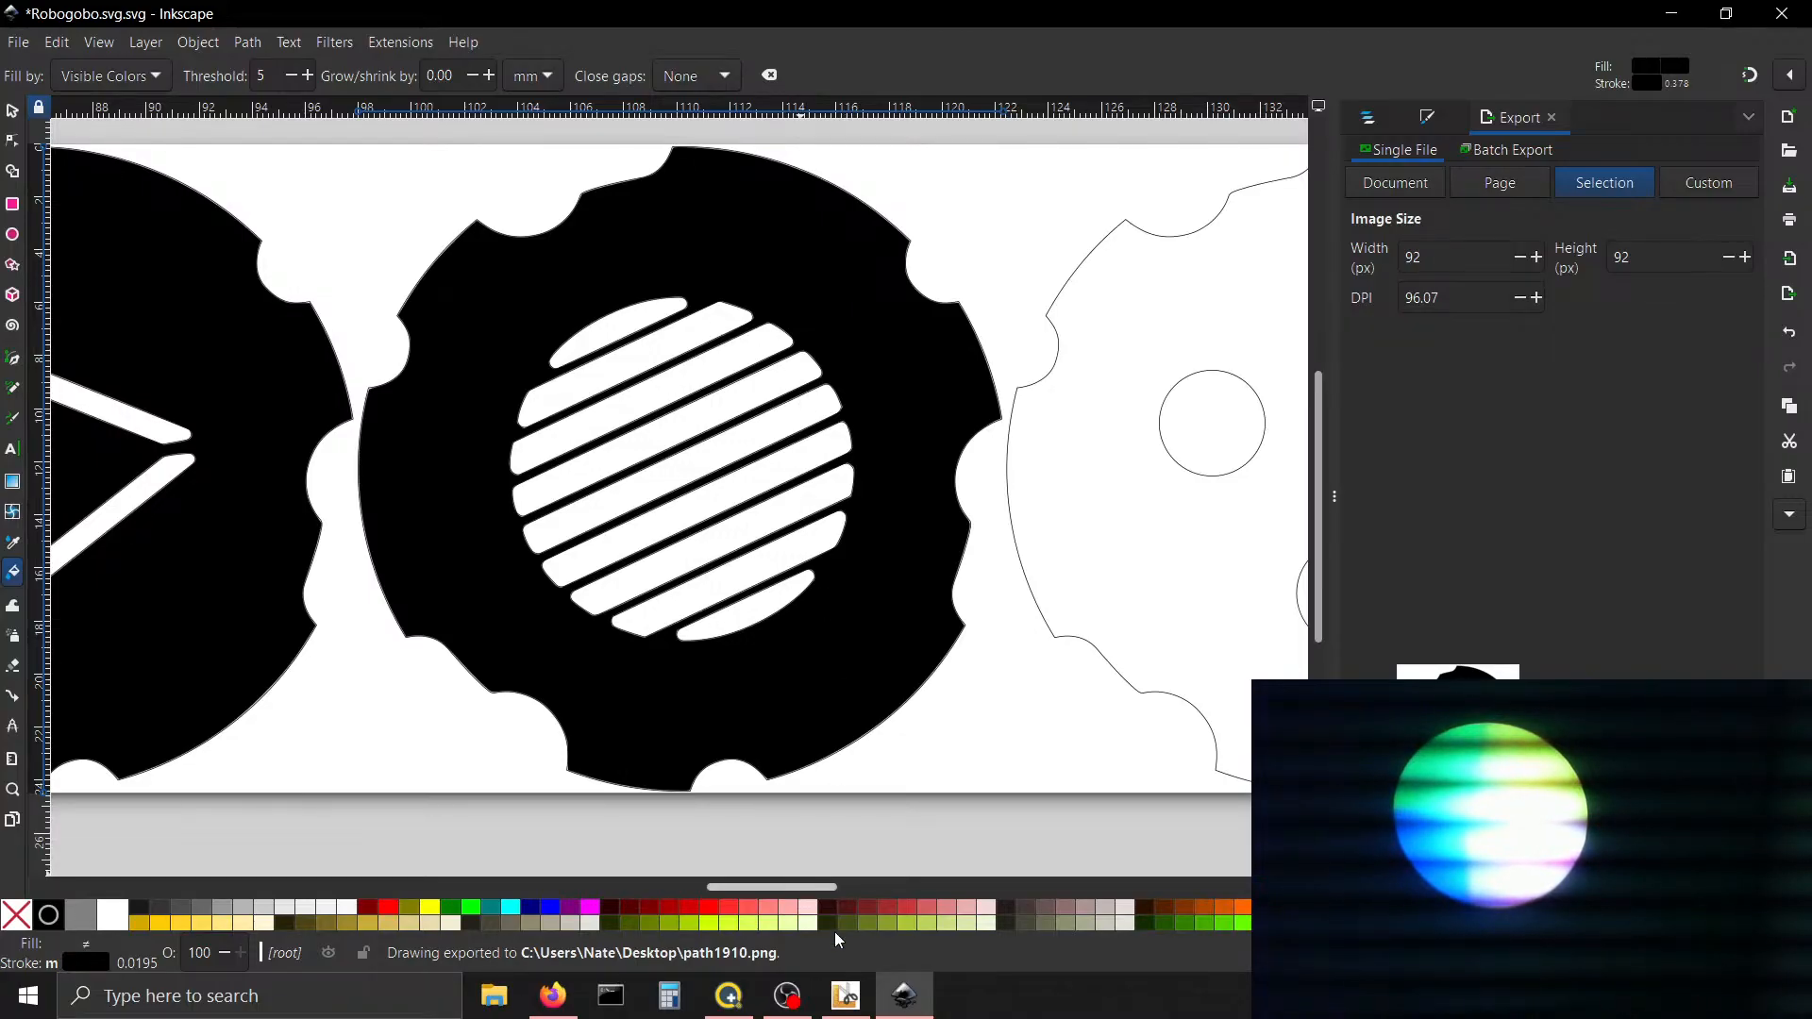
Switch to the QLC+ Fixture Definition Editor and start a new Gobo-type channel in the Martin Roboscan Pro 518 fixture
left_click(843, 1003)
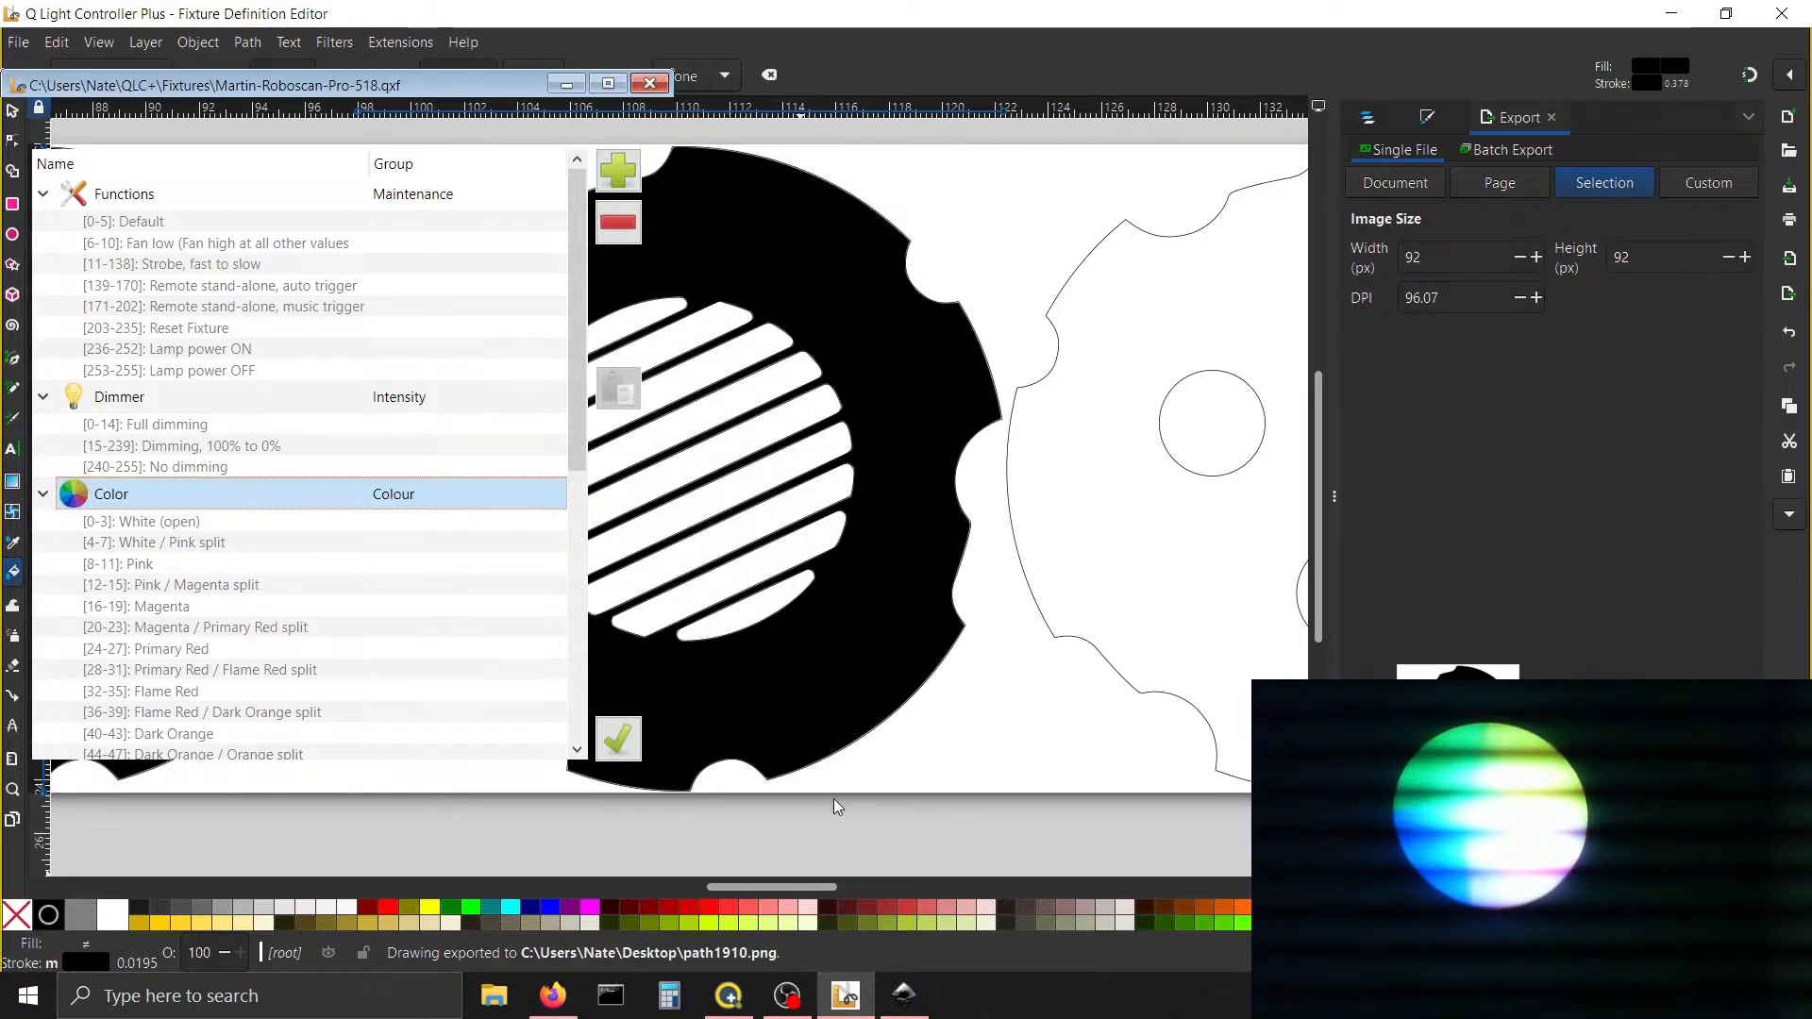
left_click(843, 1002)
left_click(843, 1002)
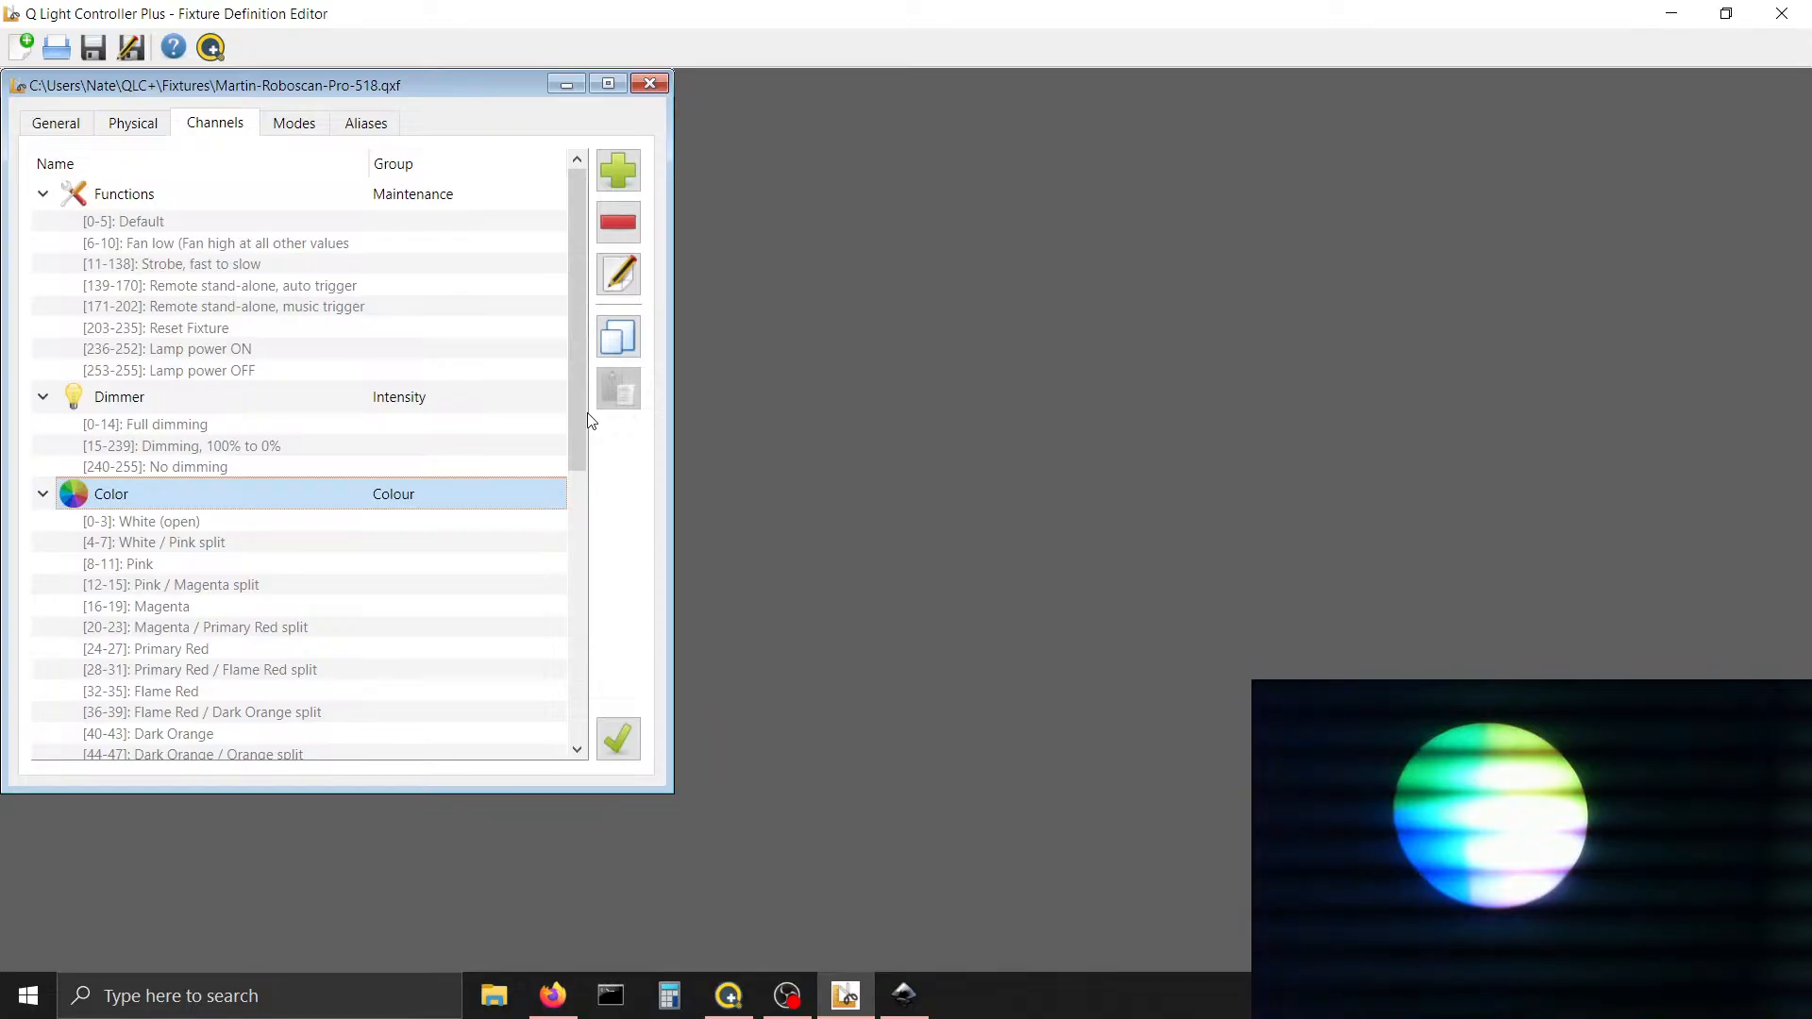
left_click(44, 493)
left_click(611, 164)
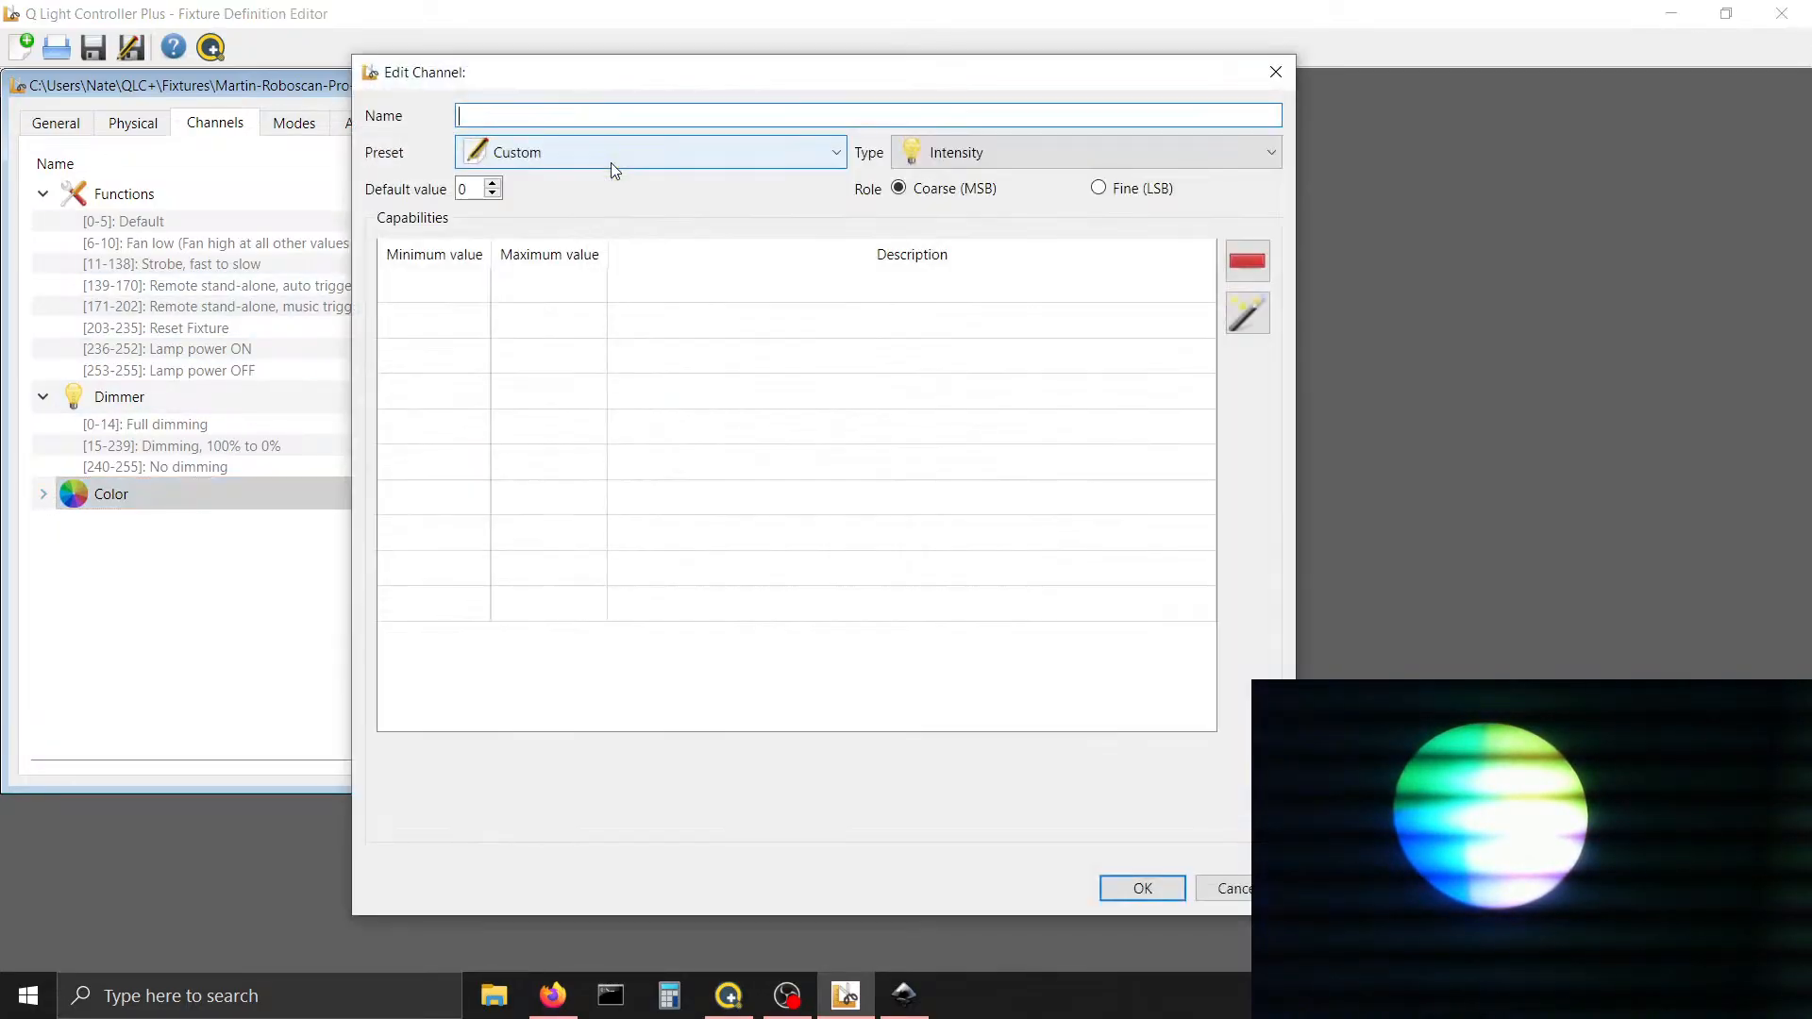
left_click(939, 151)
left_click(961, 285)
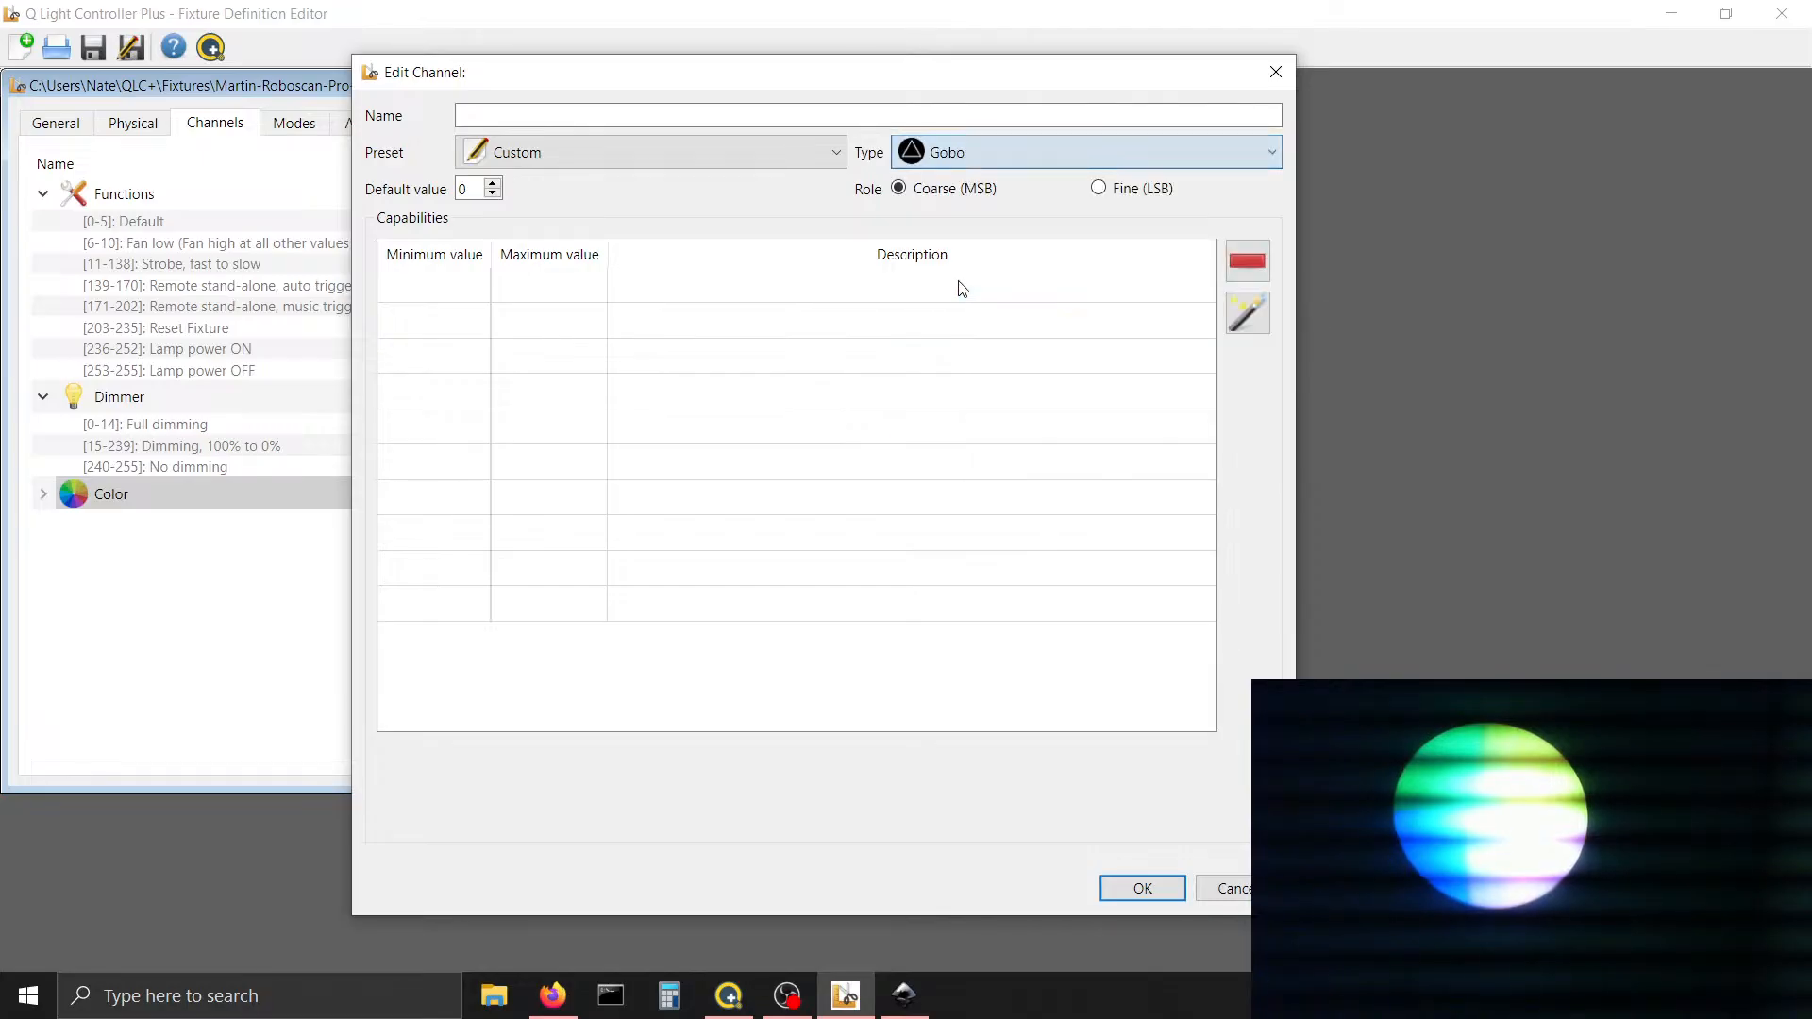
Fill the new channel from the Gobo wheel (GoboWheel) preset and return its preset to Custom for manual editing
left_click(549, 161)
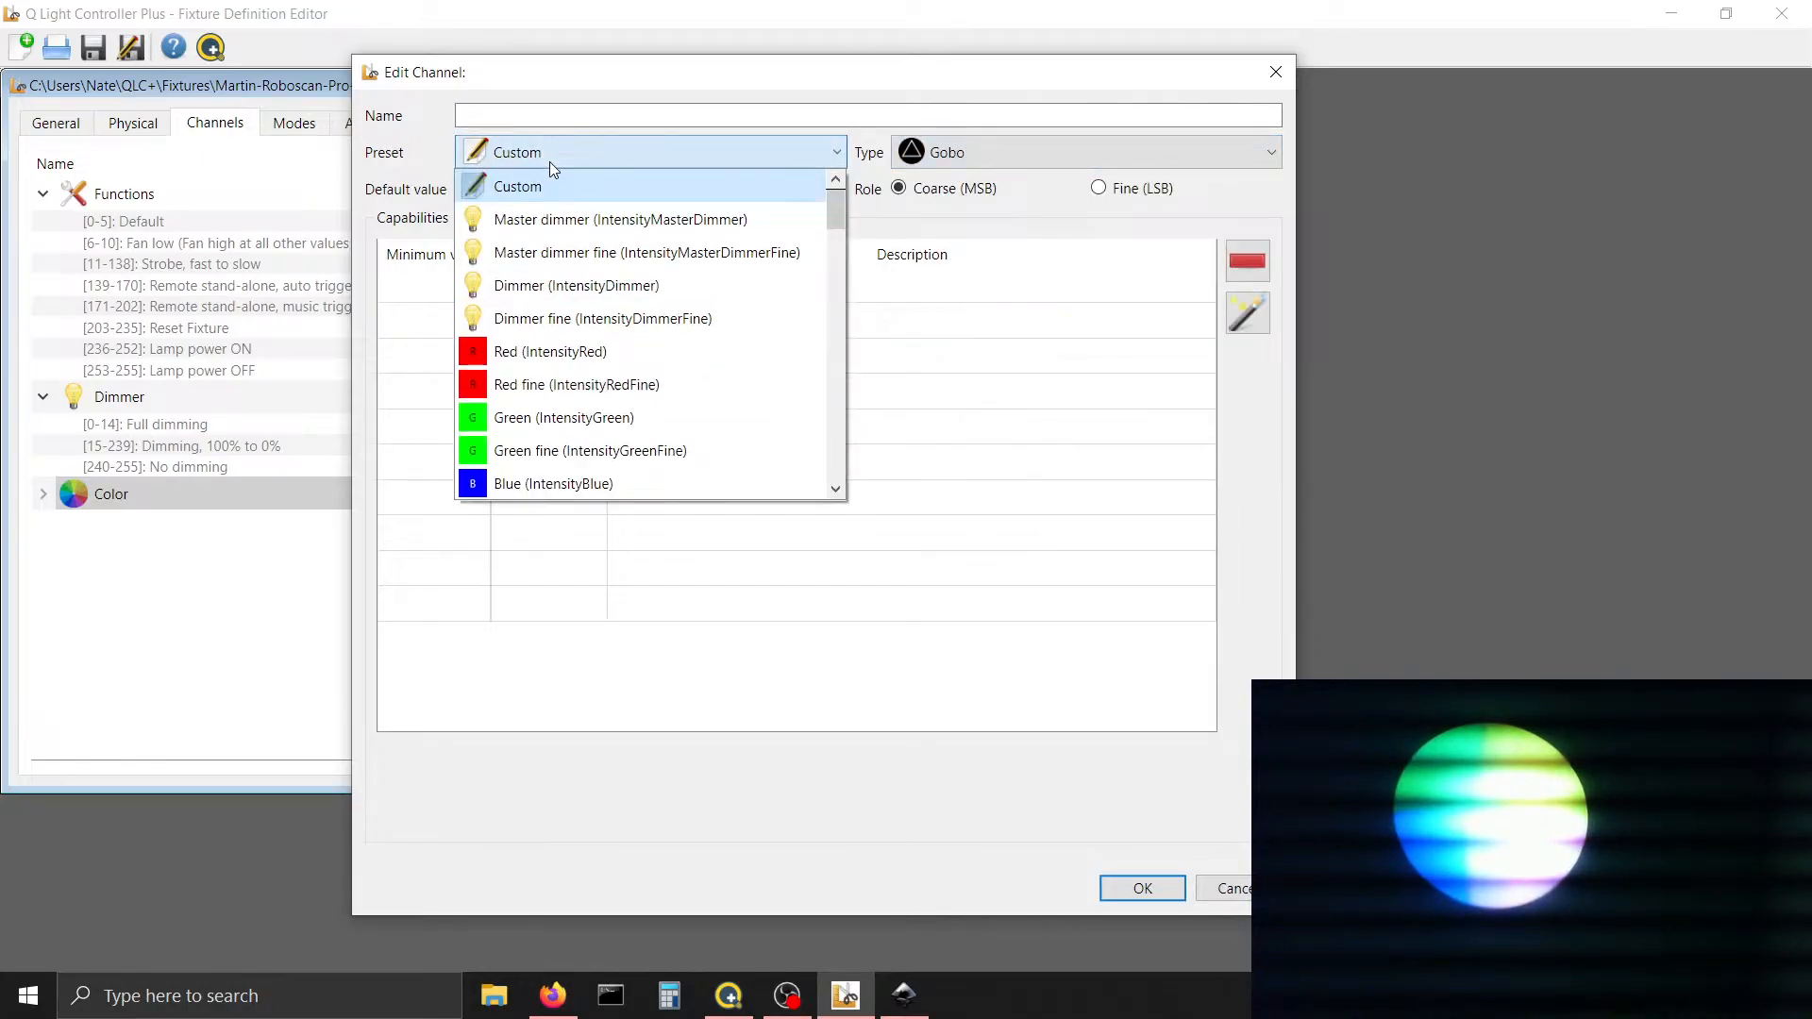
left_click(846, 216)
left_click(818, 163)
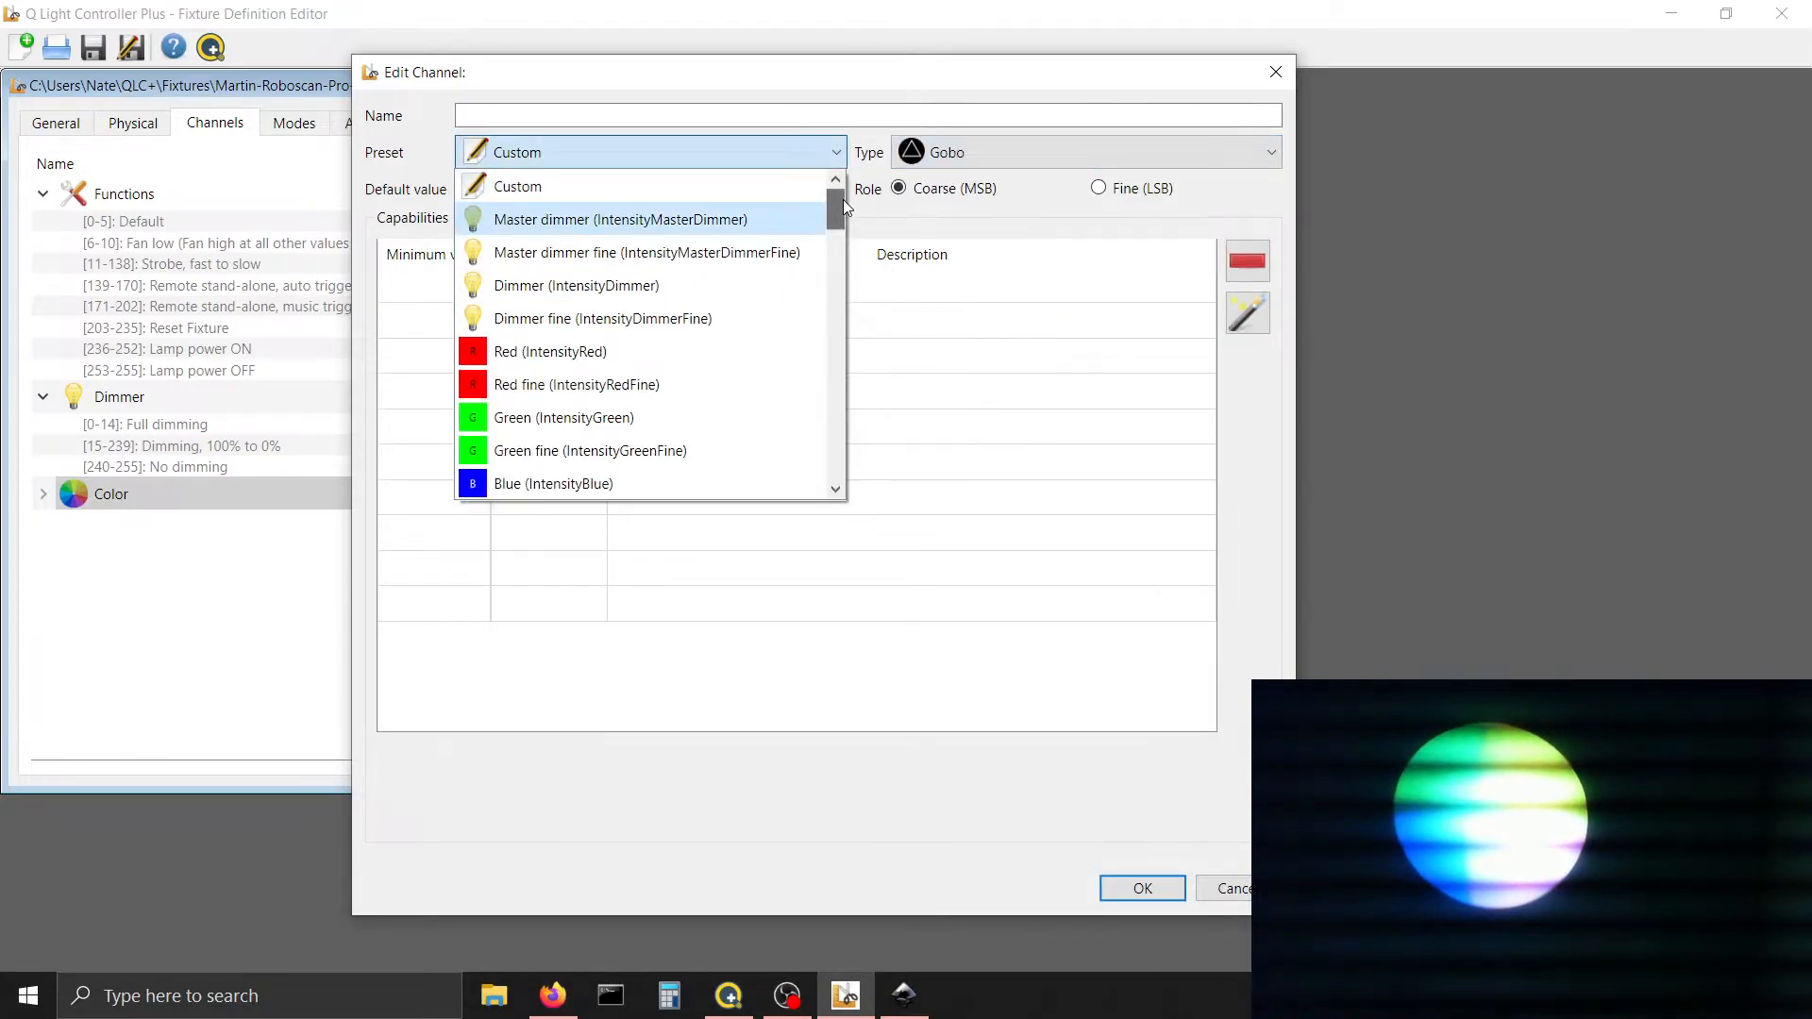
left_click_drag(842, 201, 835, 405)
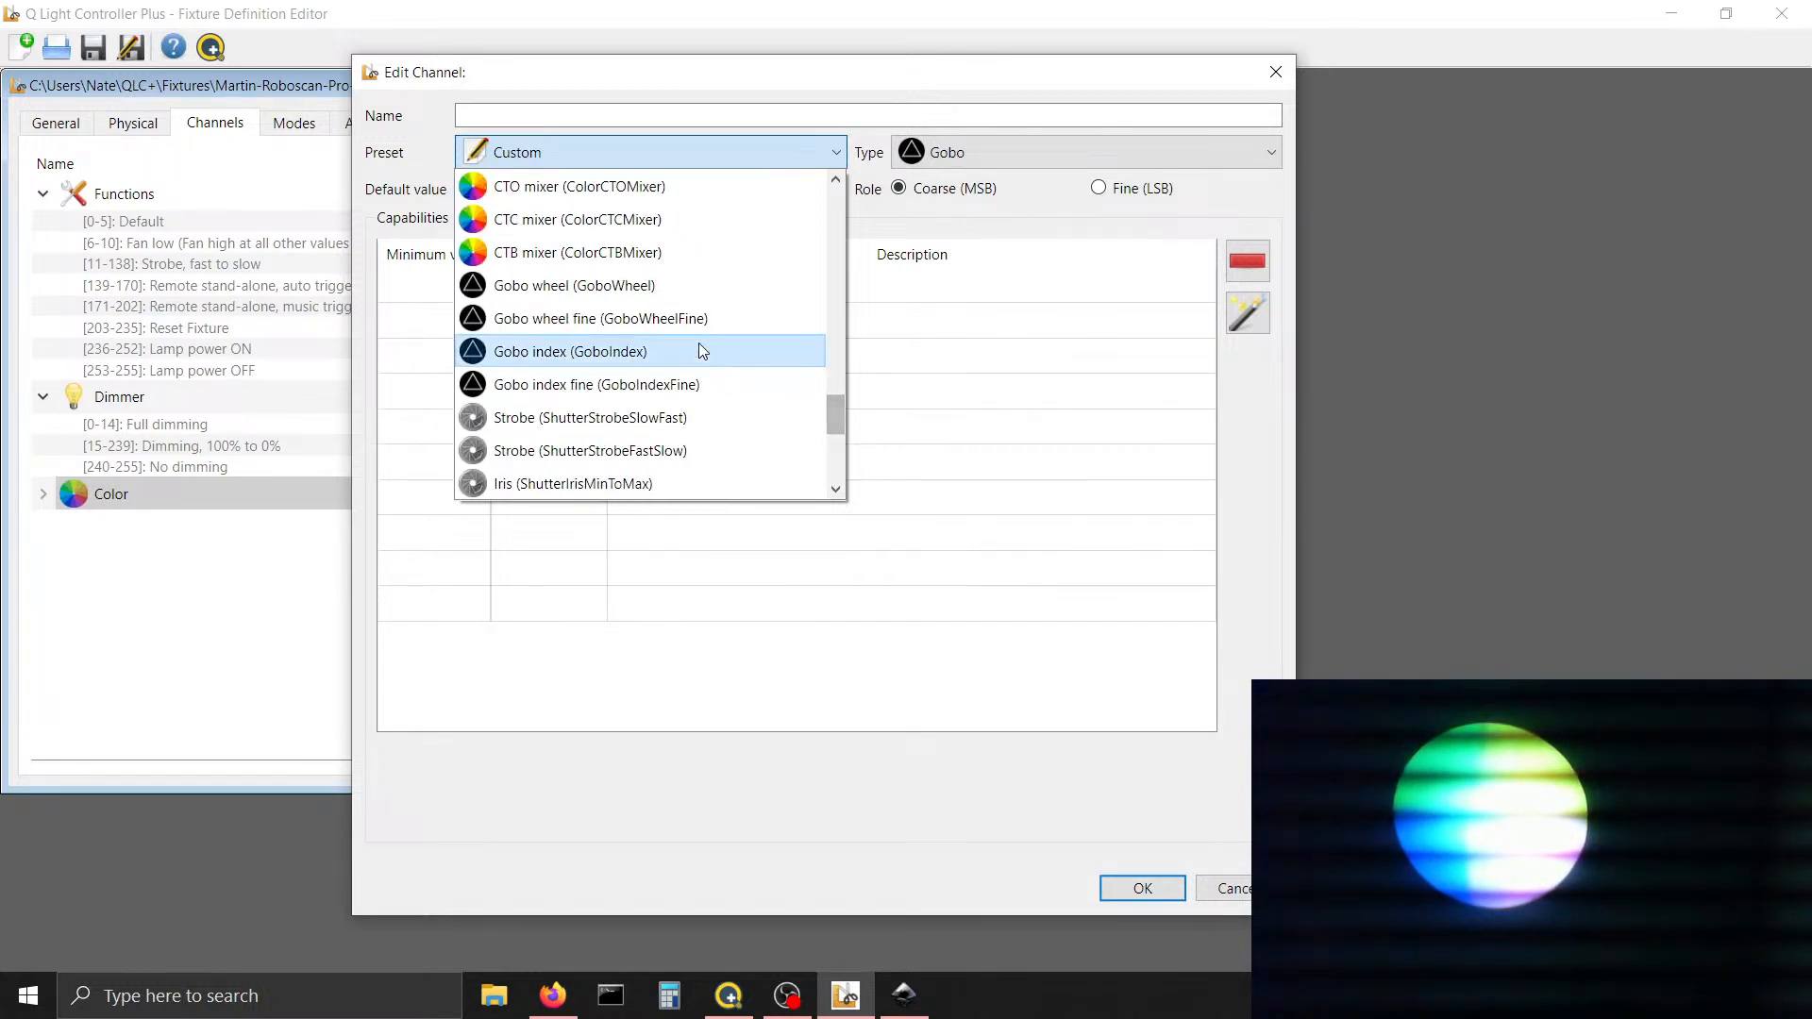
left_click(676, 289)
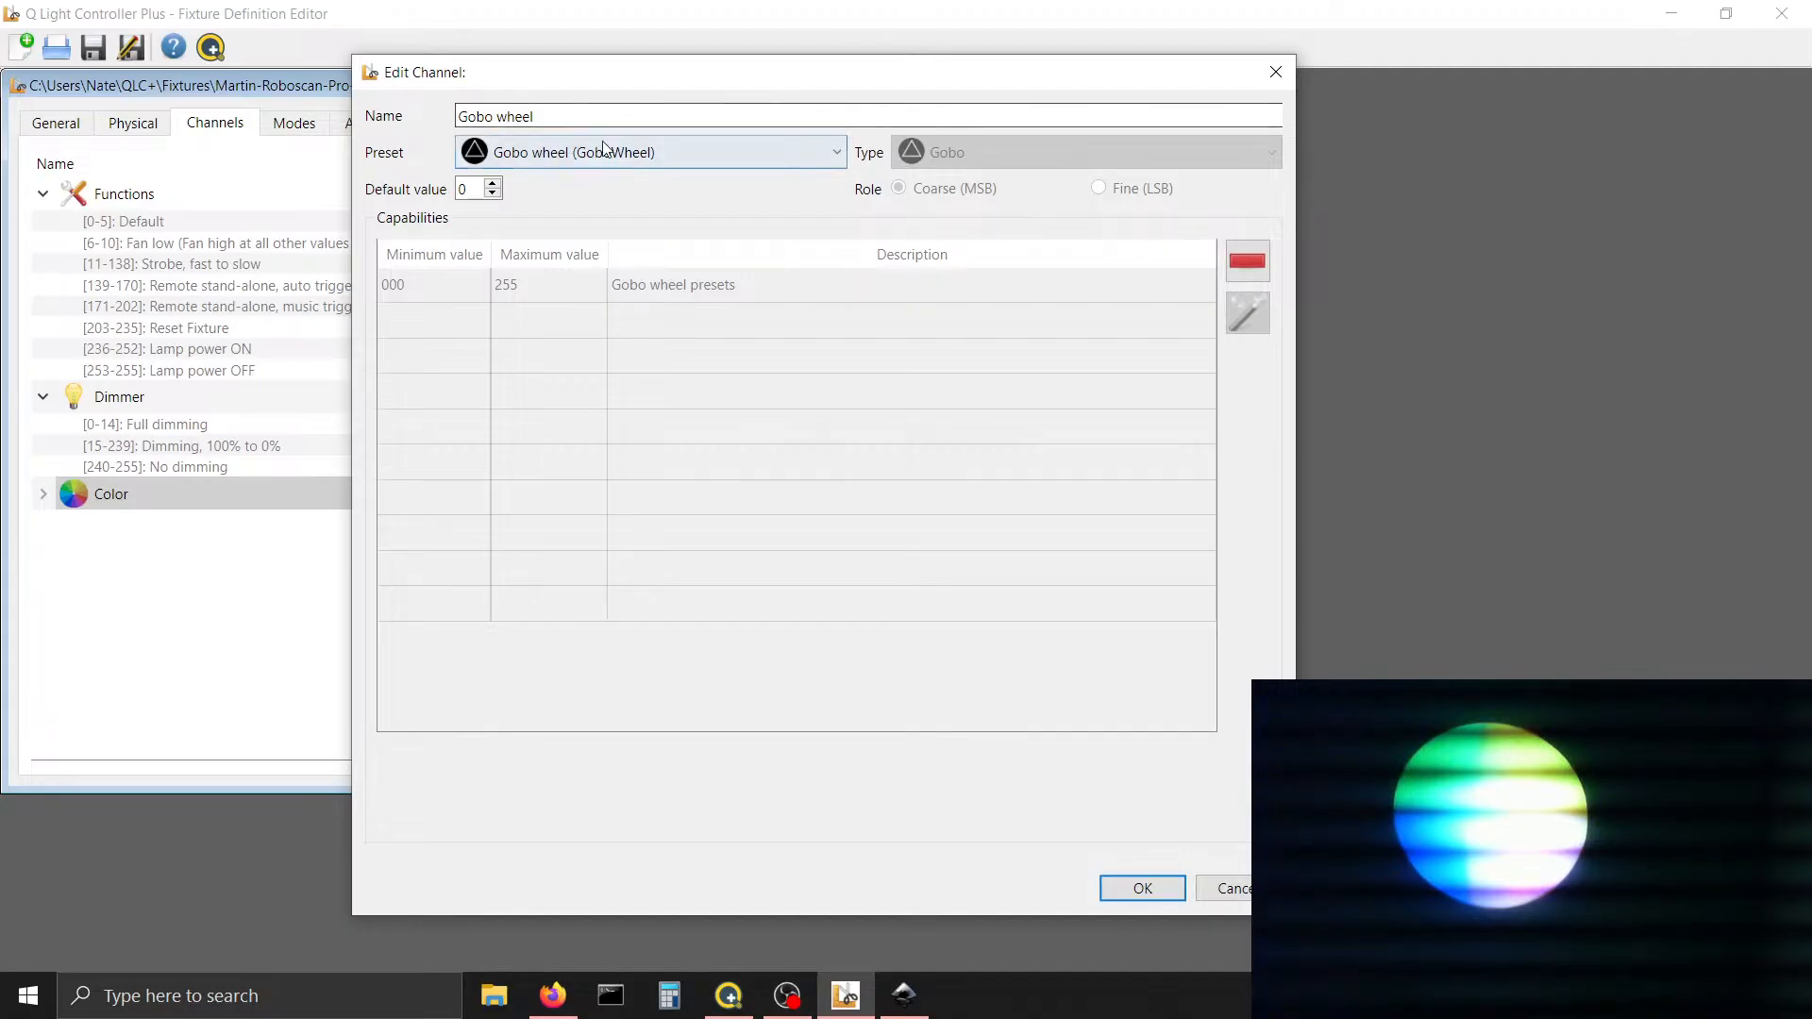
left_click(639, 153)
left_click_drag(841, 396, 832, 200)
left_click(811, 186)
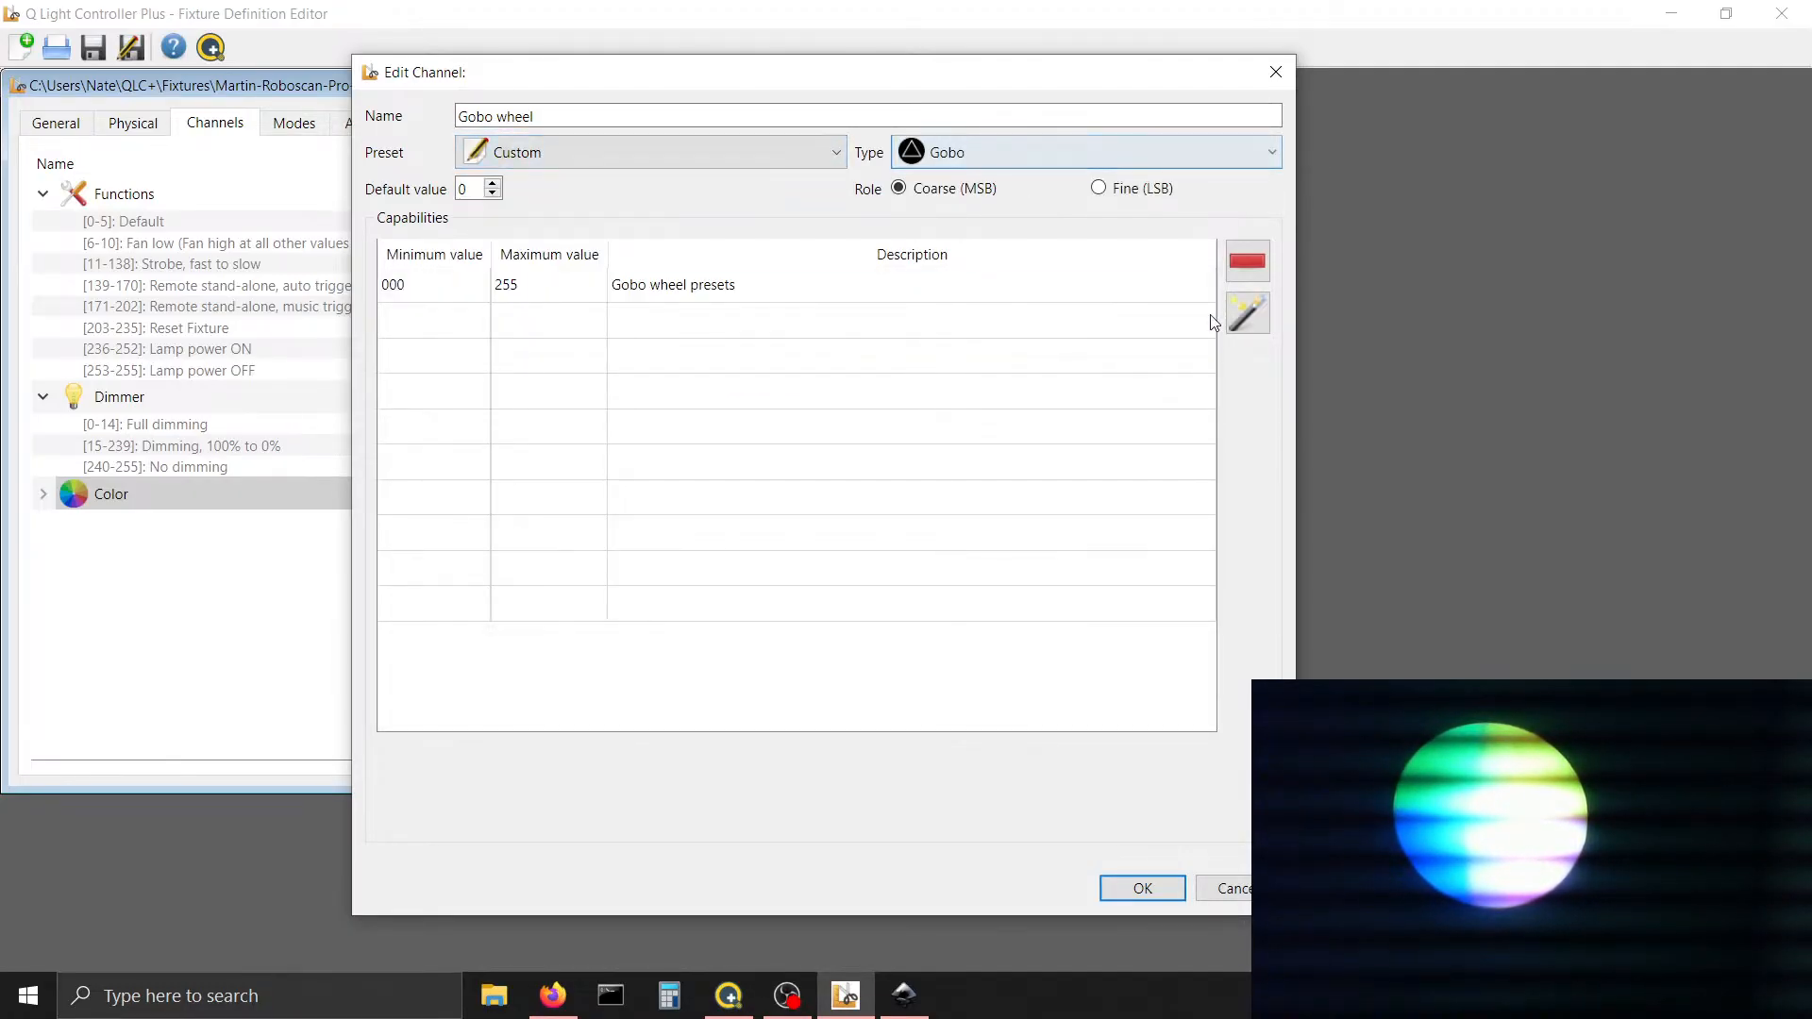
Limit the gobo channel's first capability to value 0 and describe it as "Open"
left_click(569, 285)
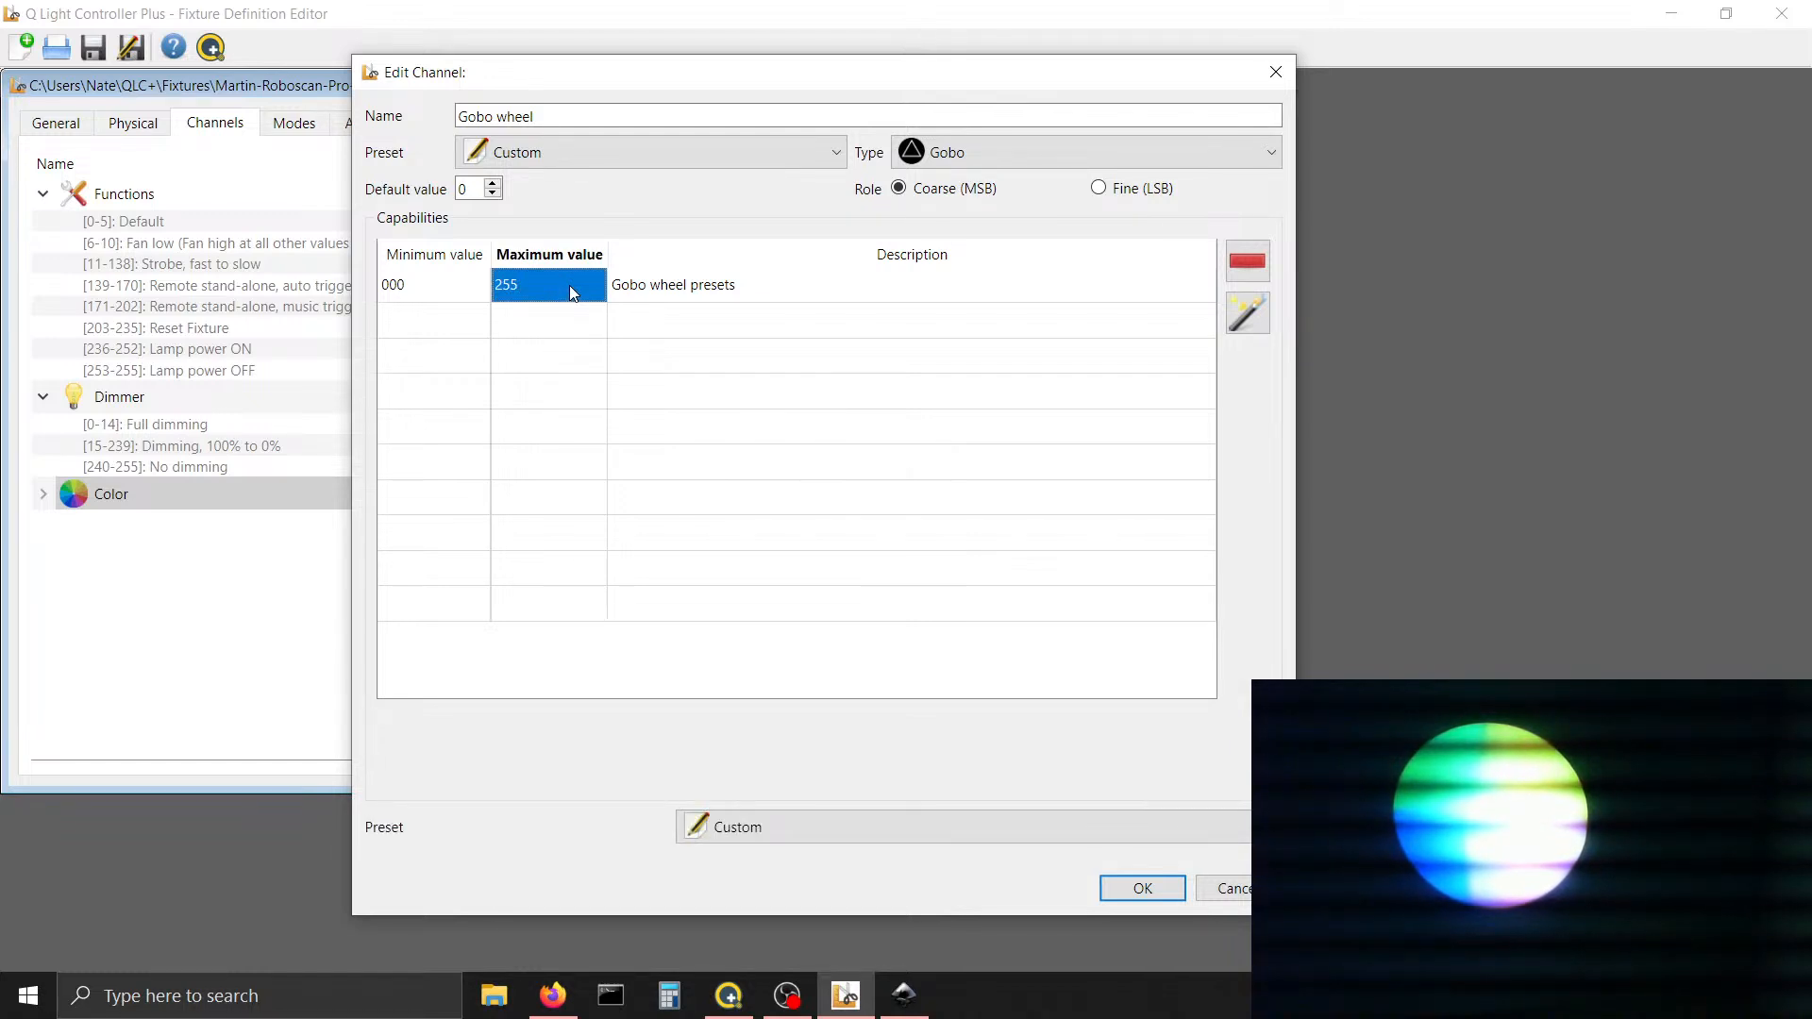
type("0")
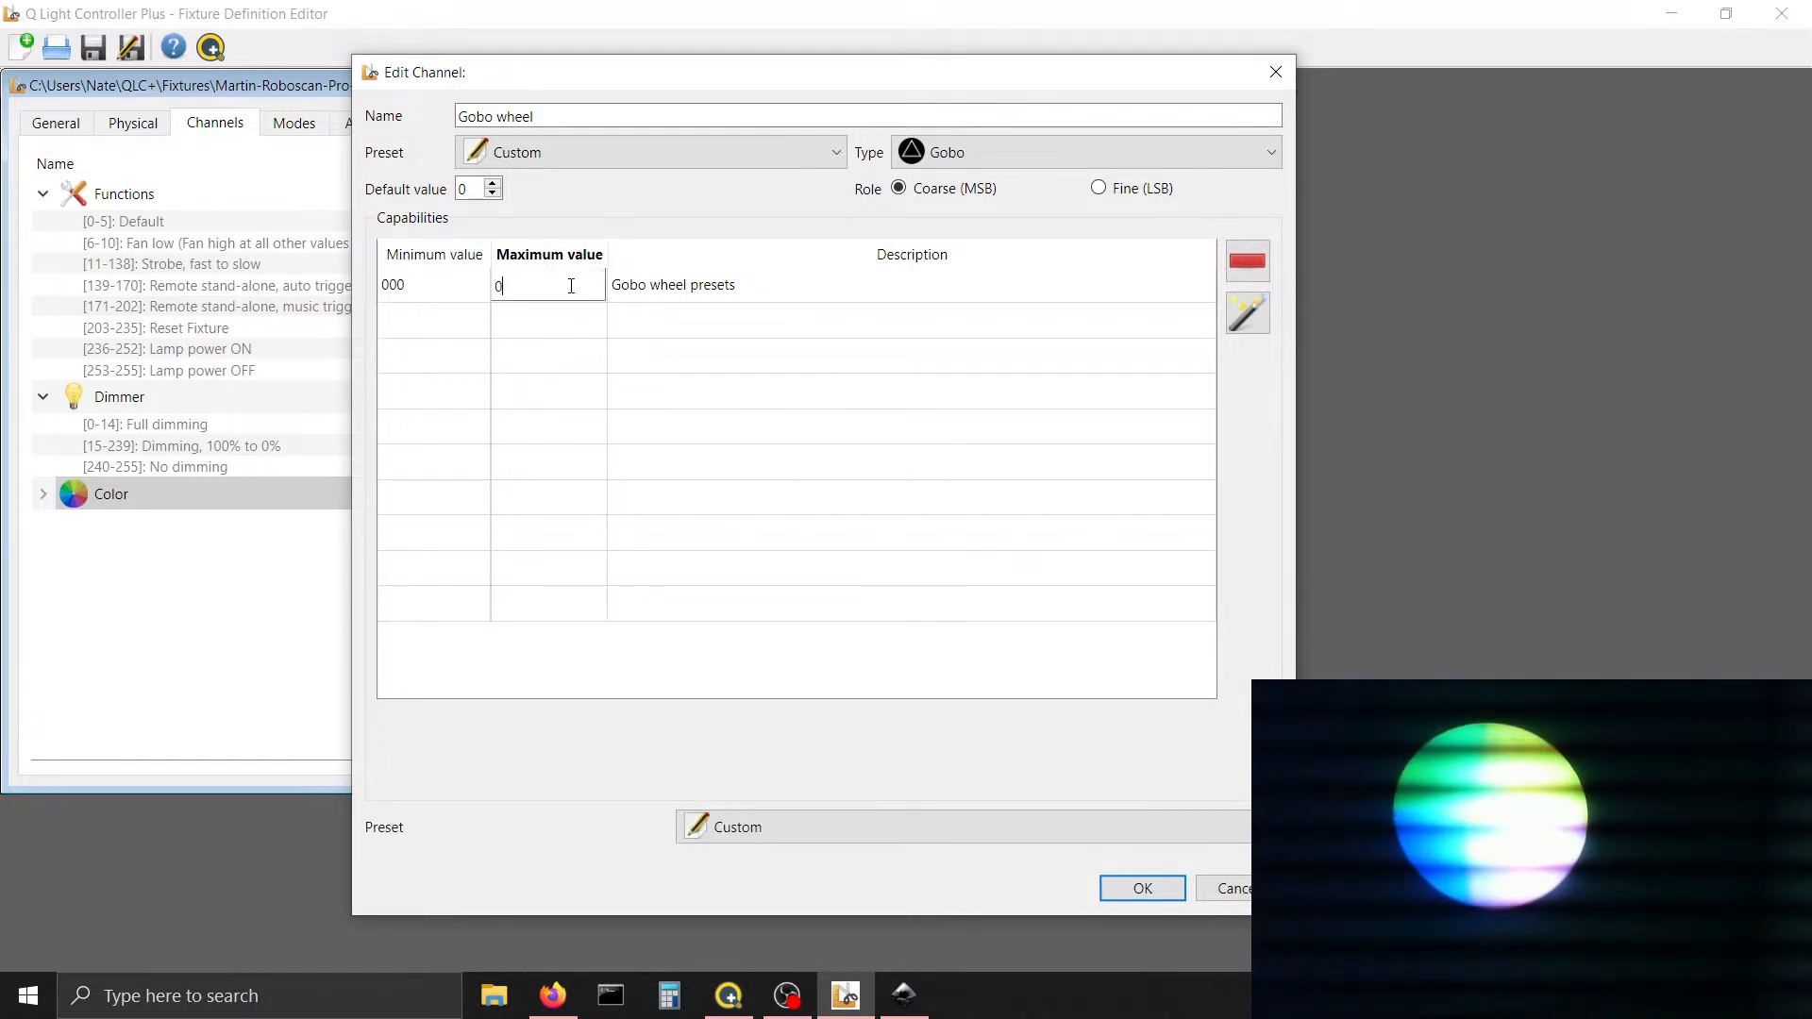
key("Tab")
type("Open")
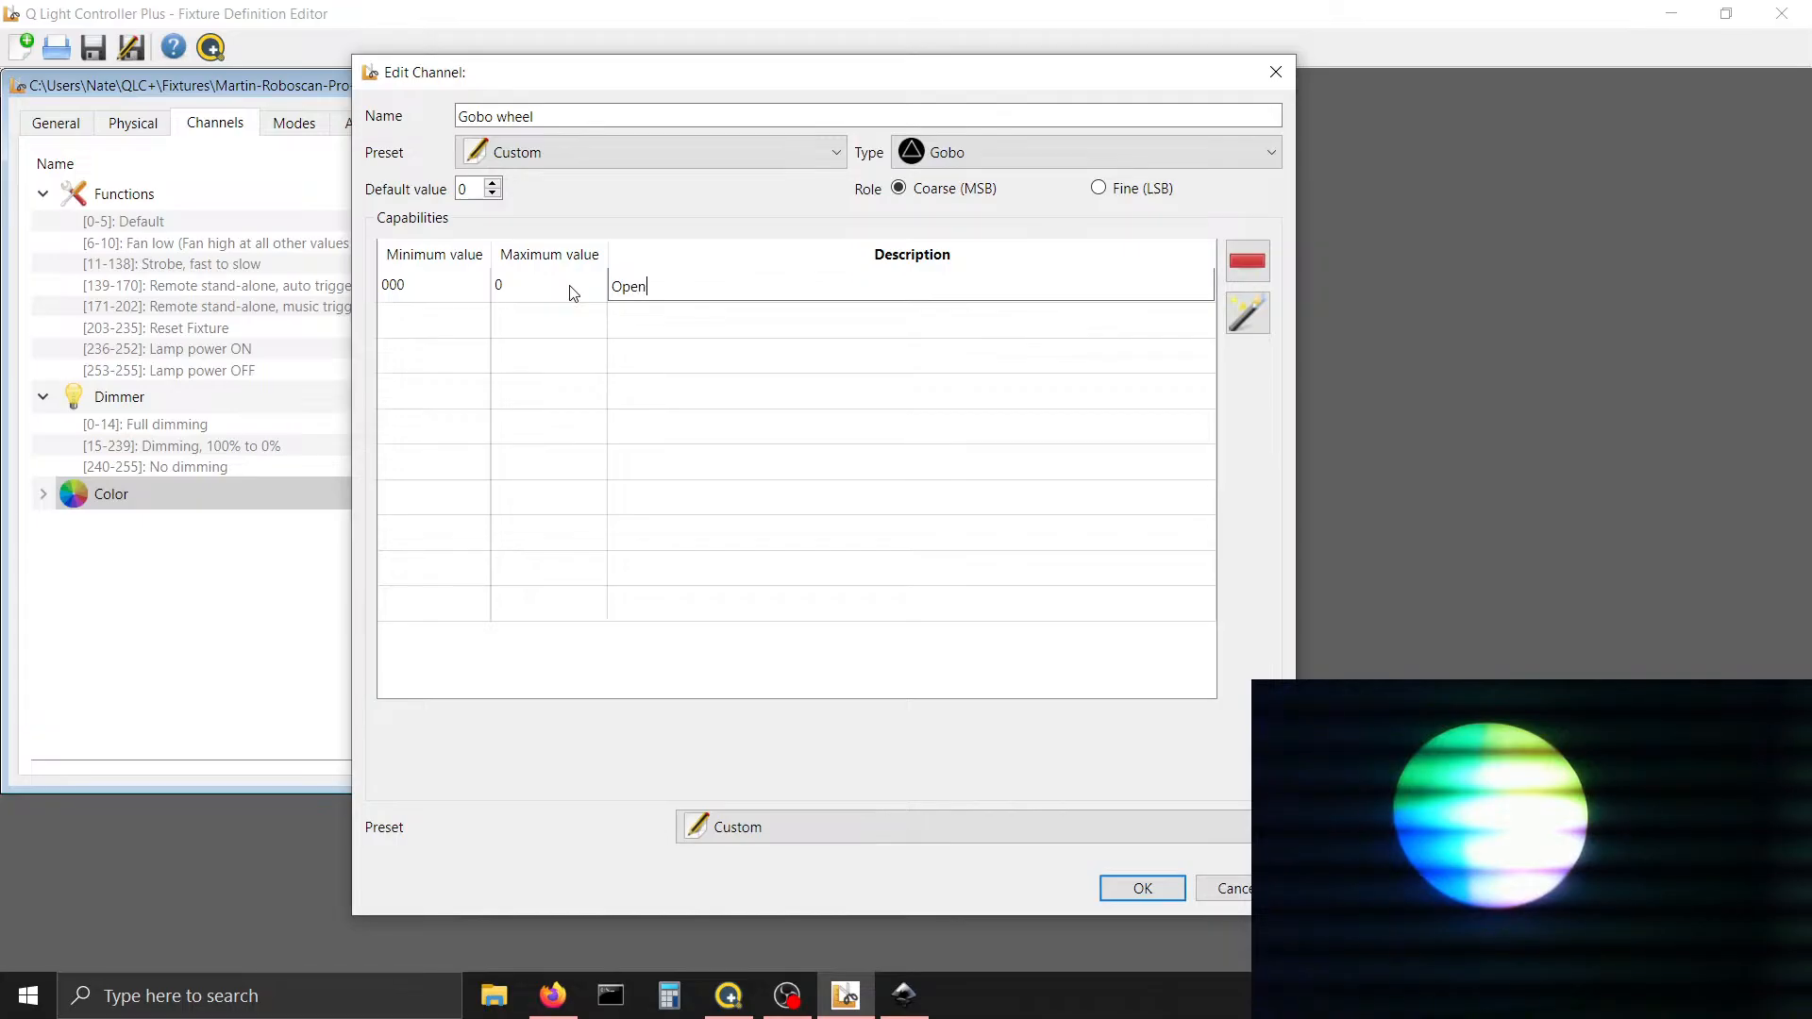
key("Tab")
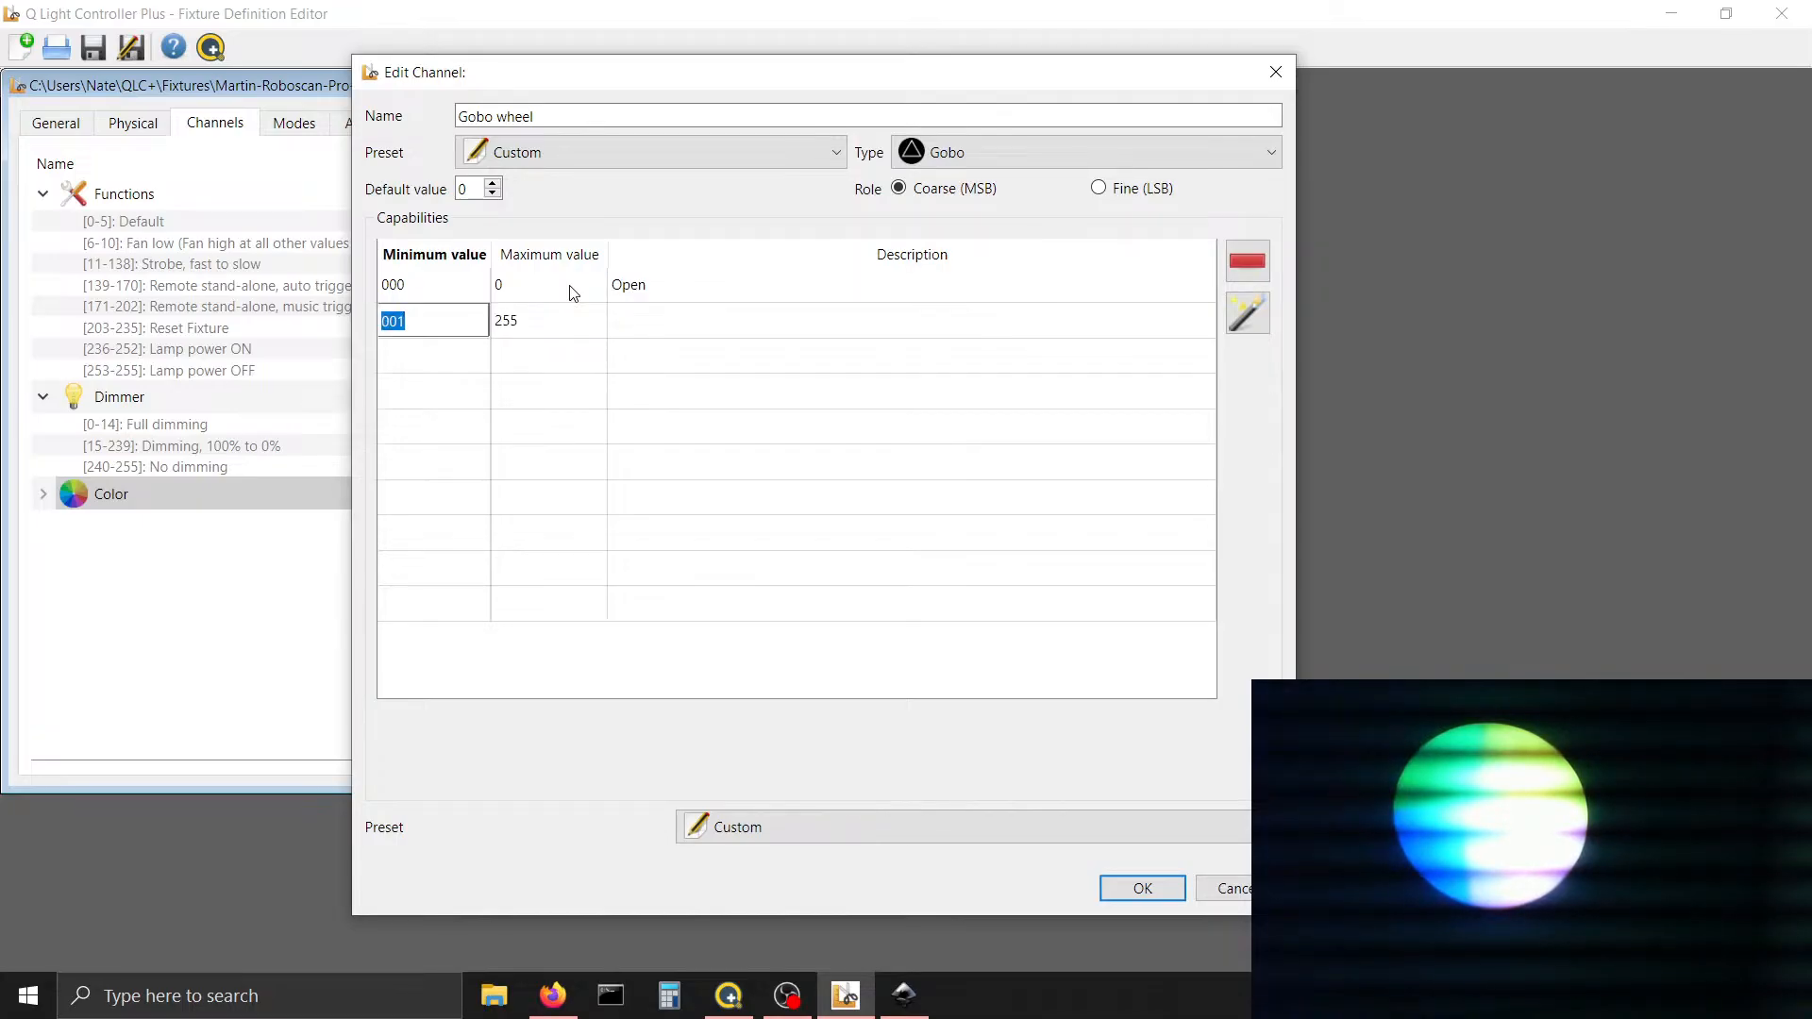
Add a capability for values 1 to 24 described as "Gobo 1, CCW, fast to slow"
key("Tab")
type("24")
key("Tab")
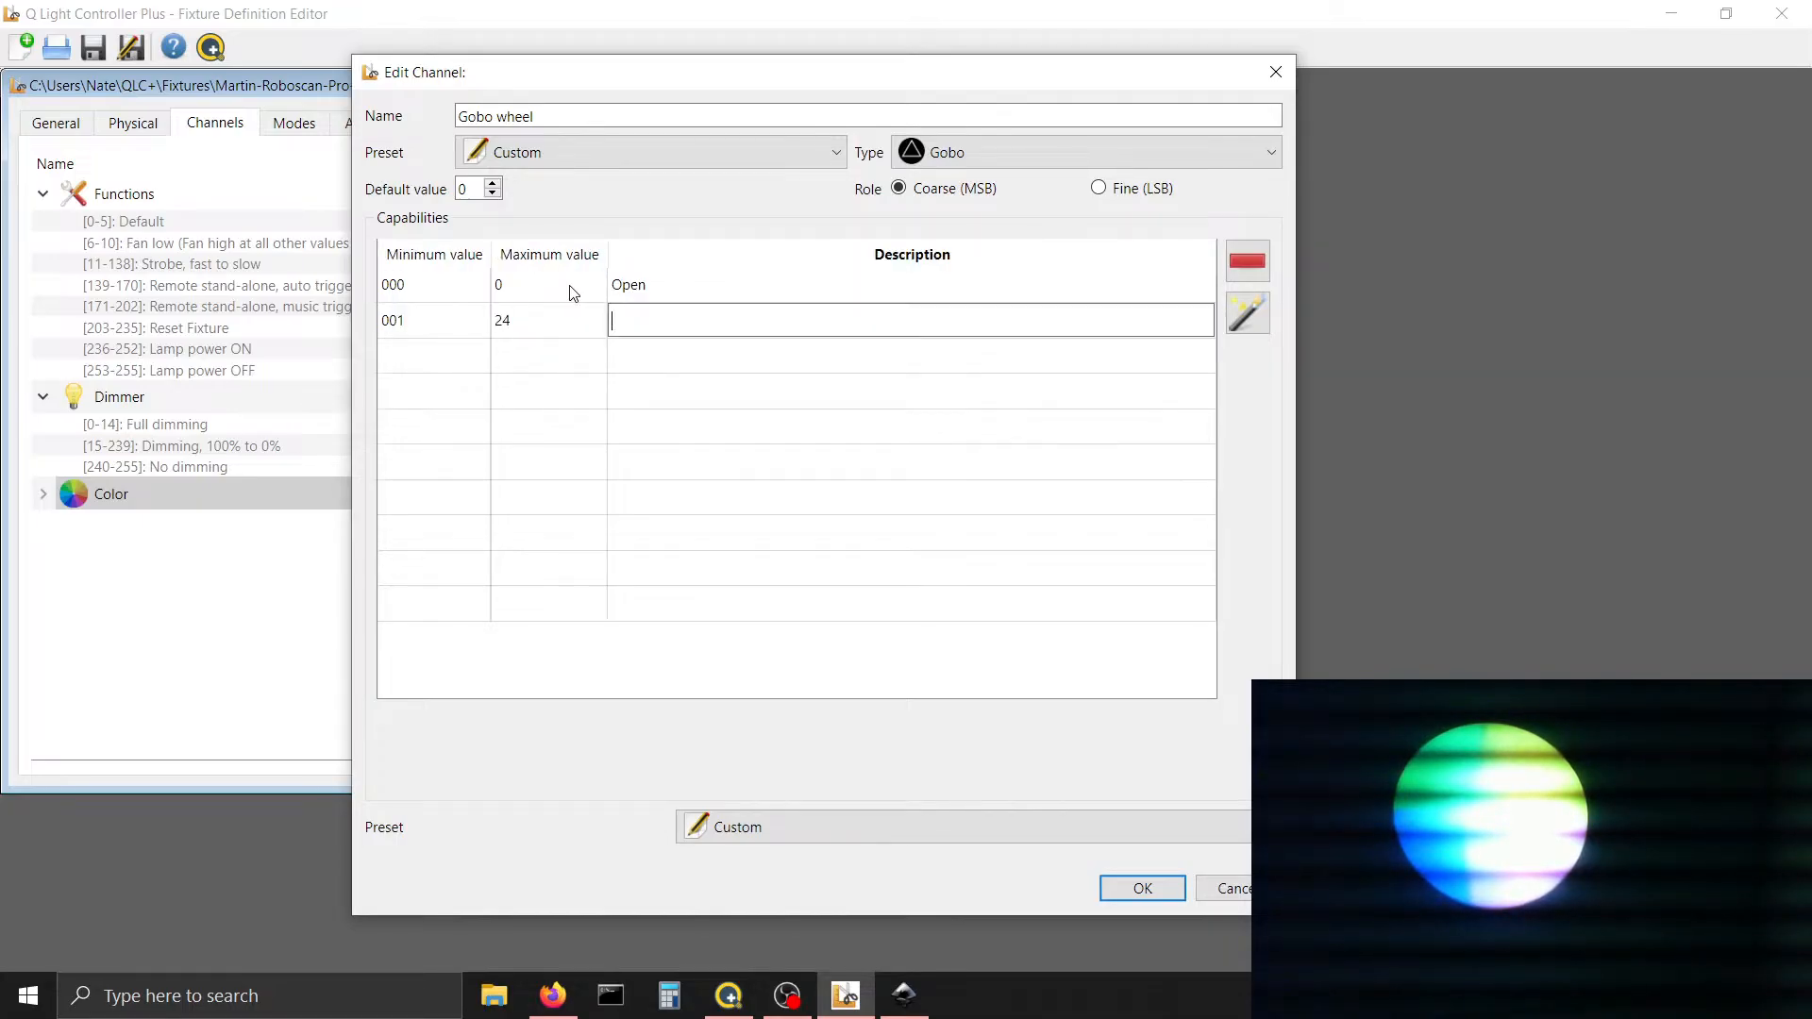
type("Go")
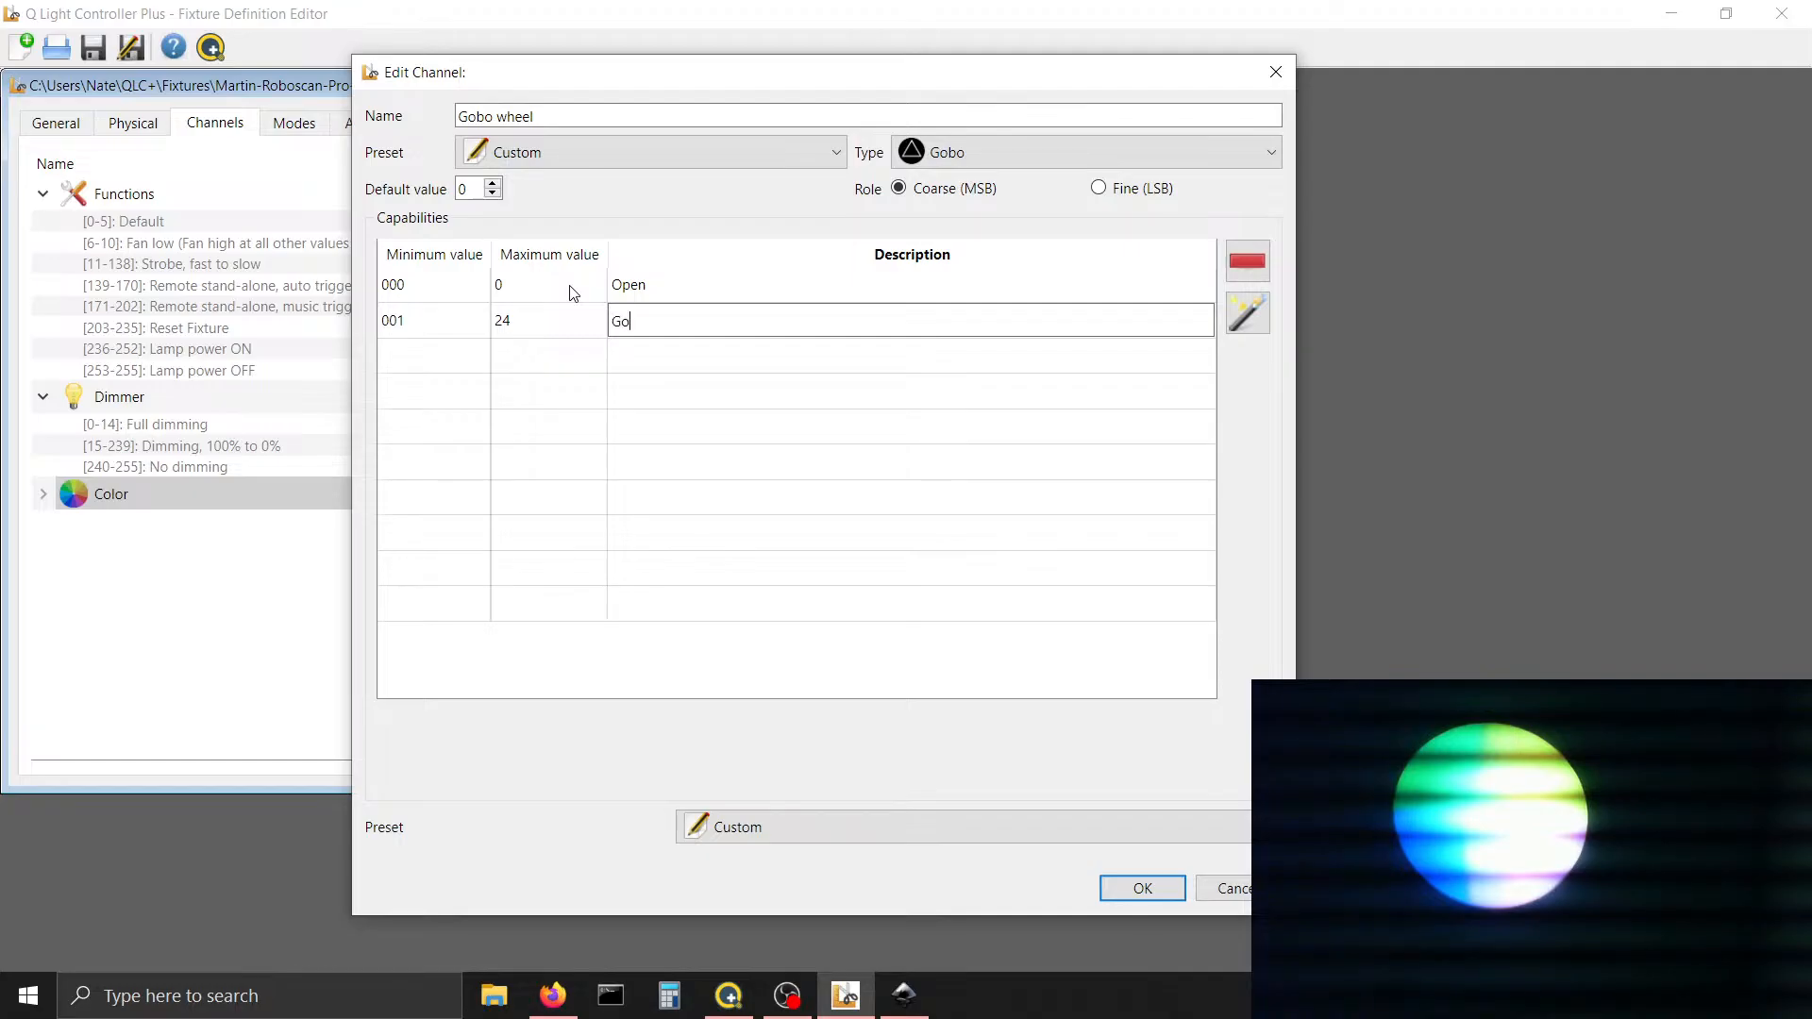
type("bo 1")
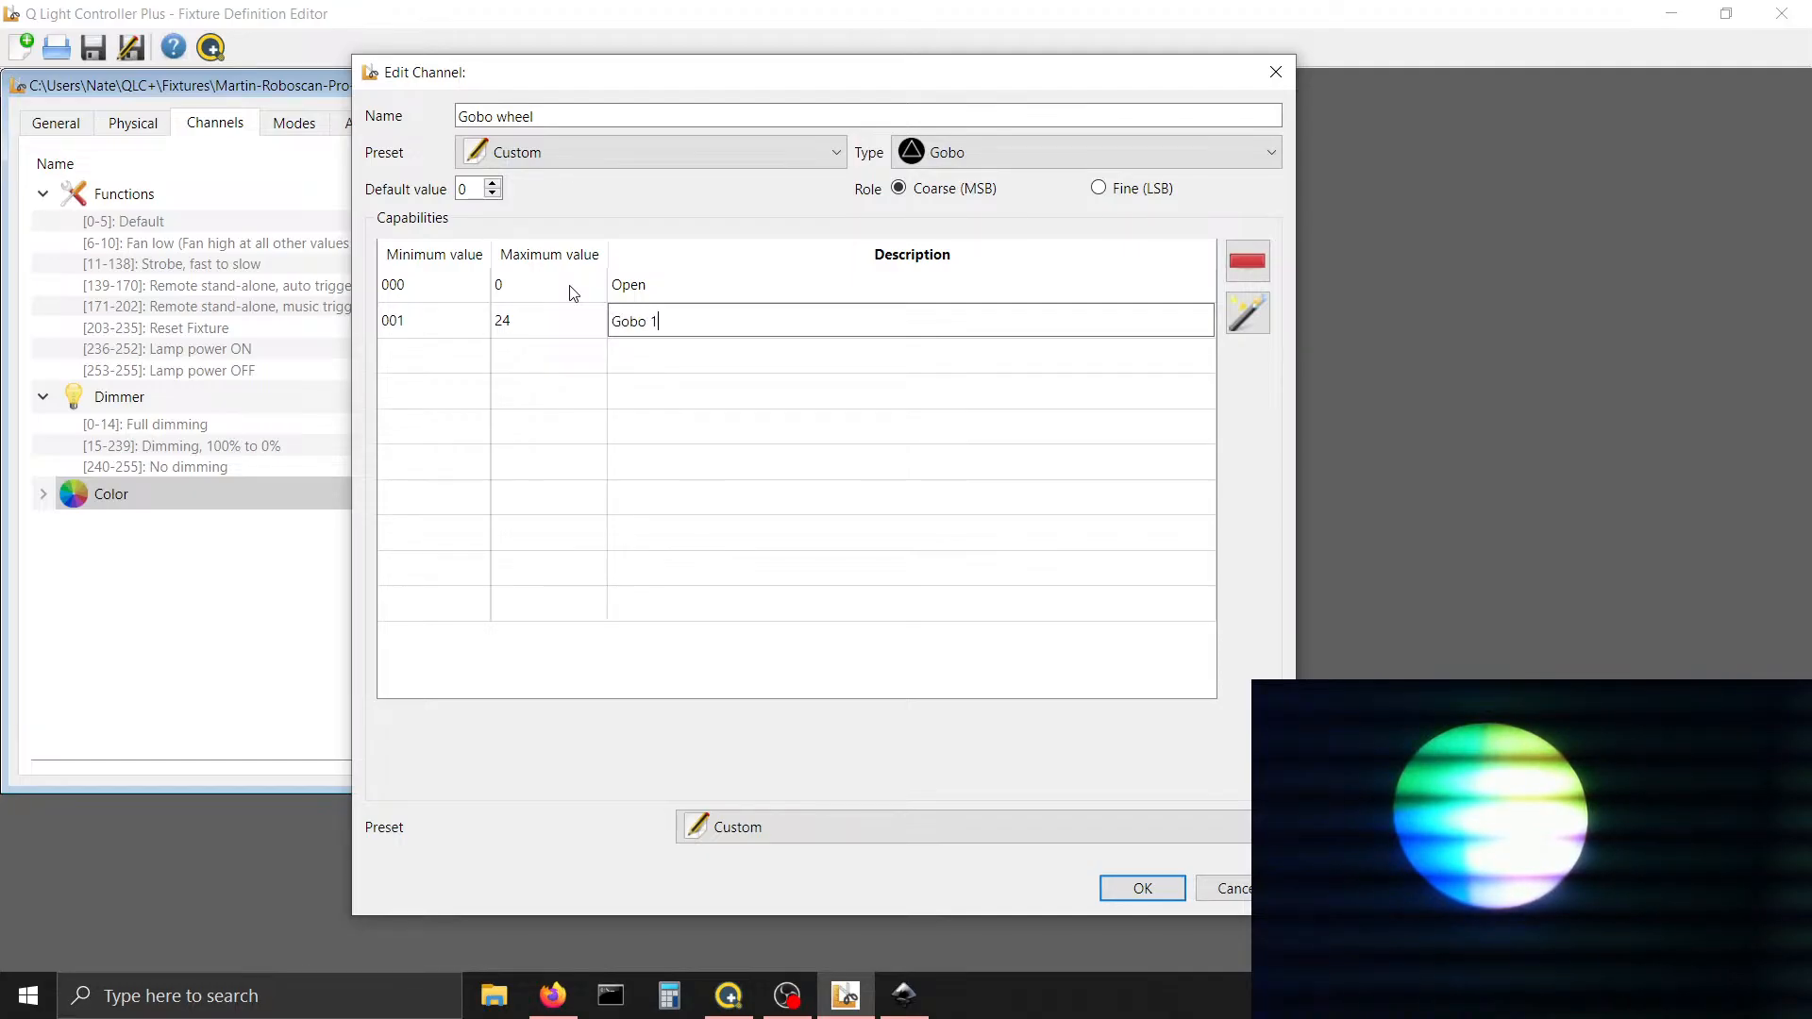
type(", CCW")
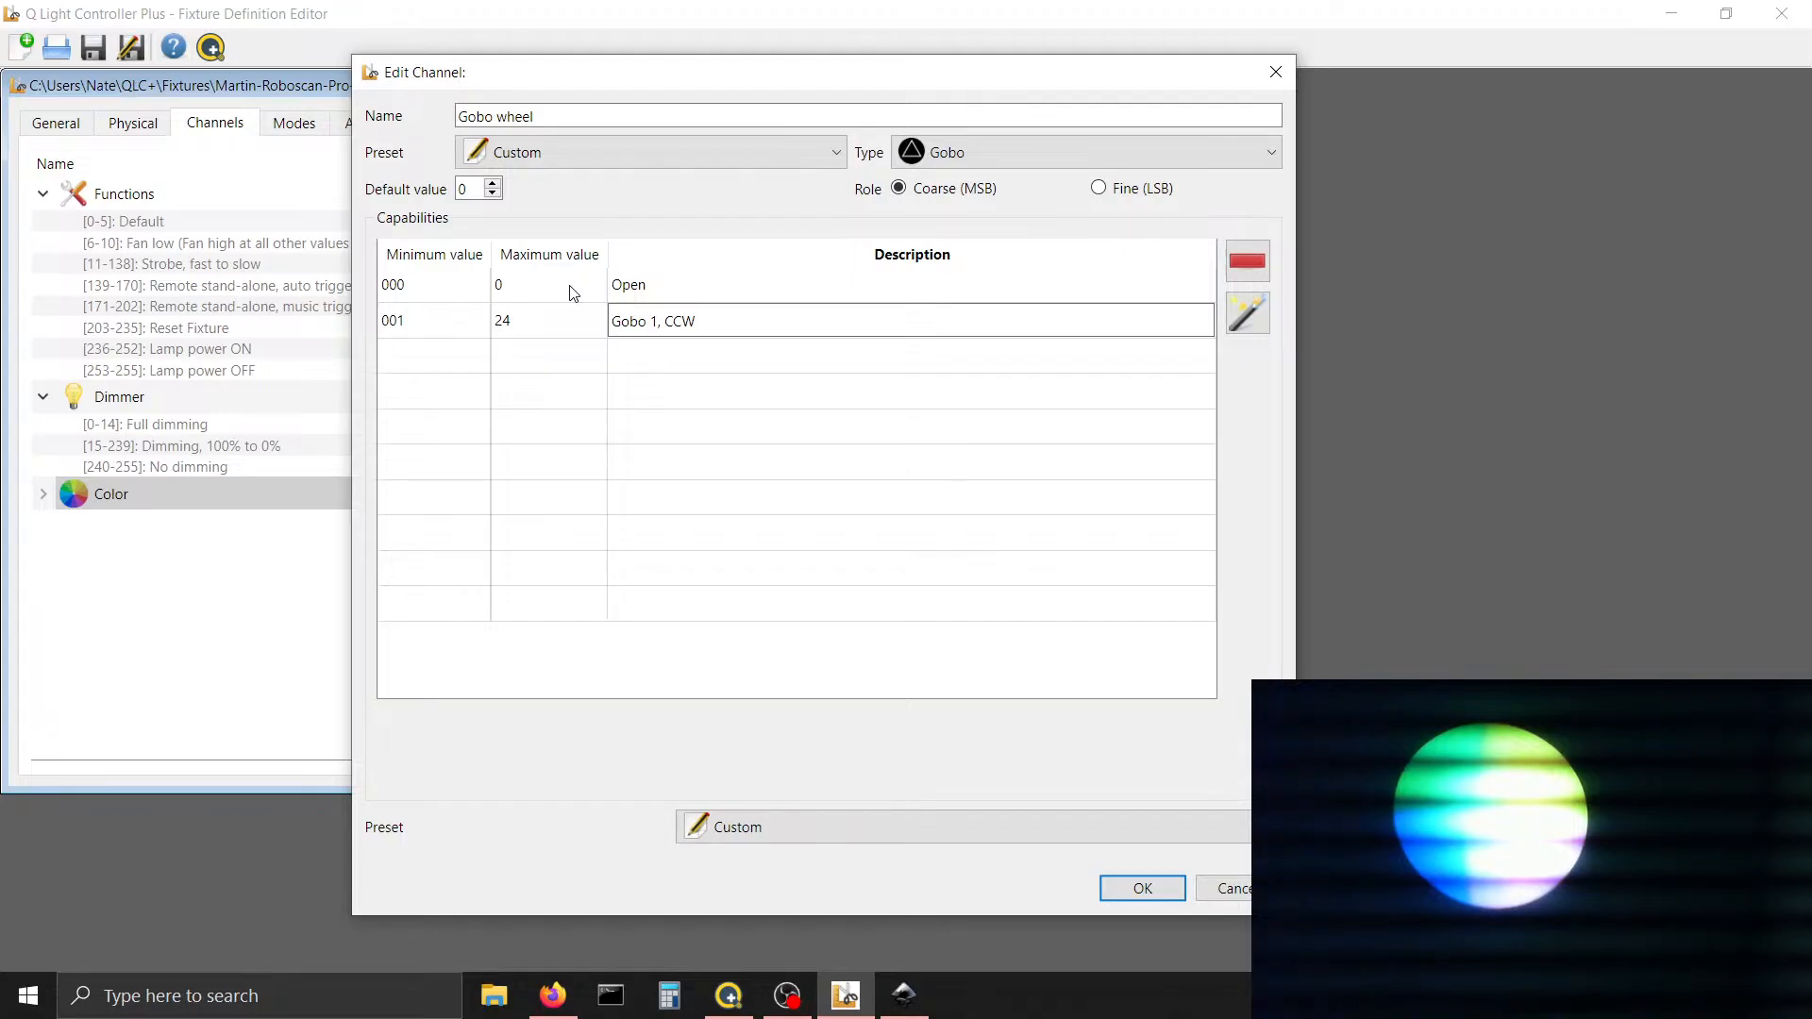
type(",")
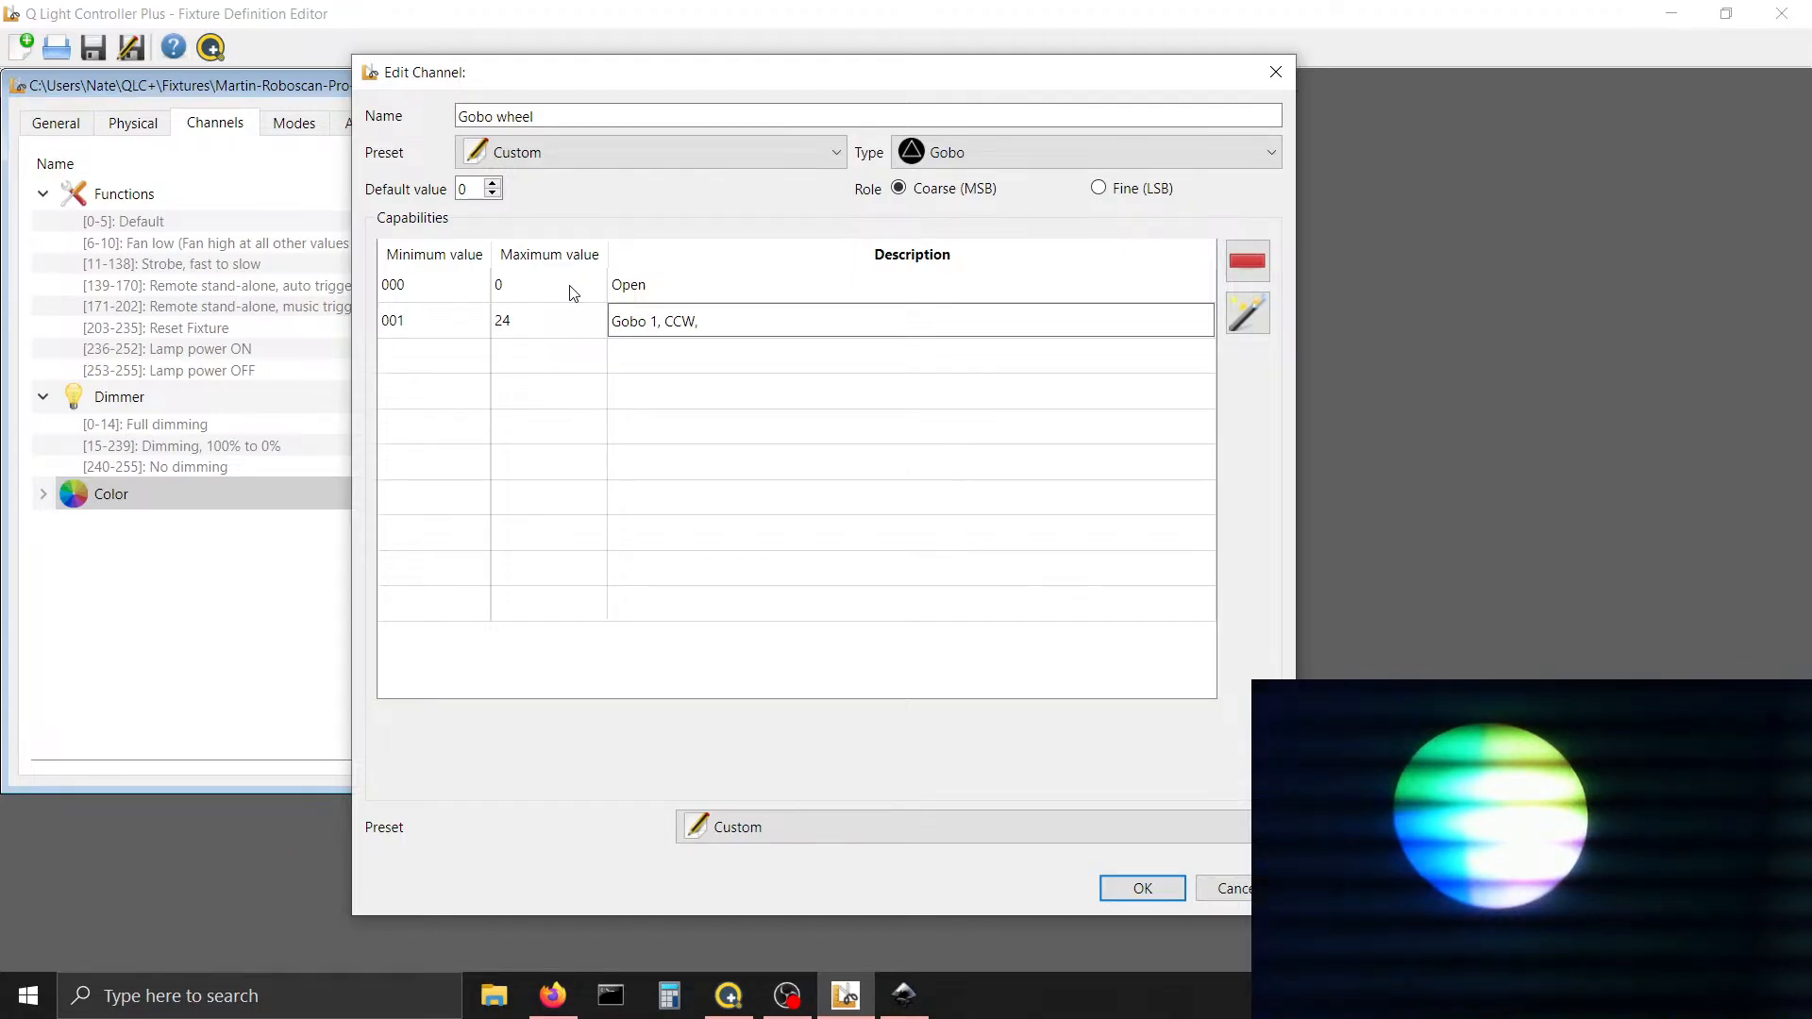
type(" Fas")
key("BackSpace")
key("BackSpace")
key("BackSpace")
key("BackSpace")
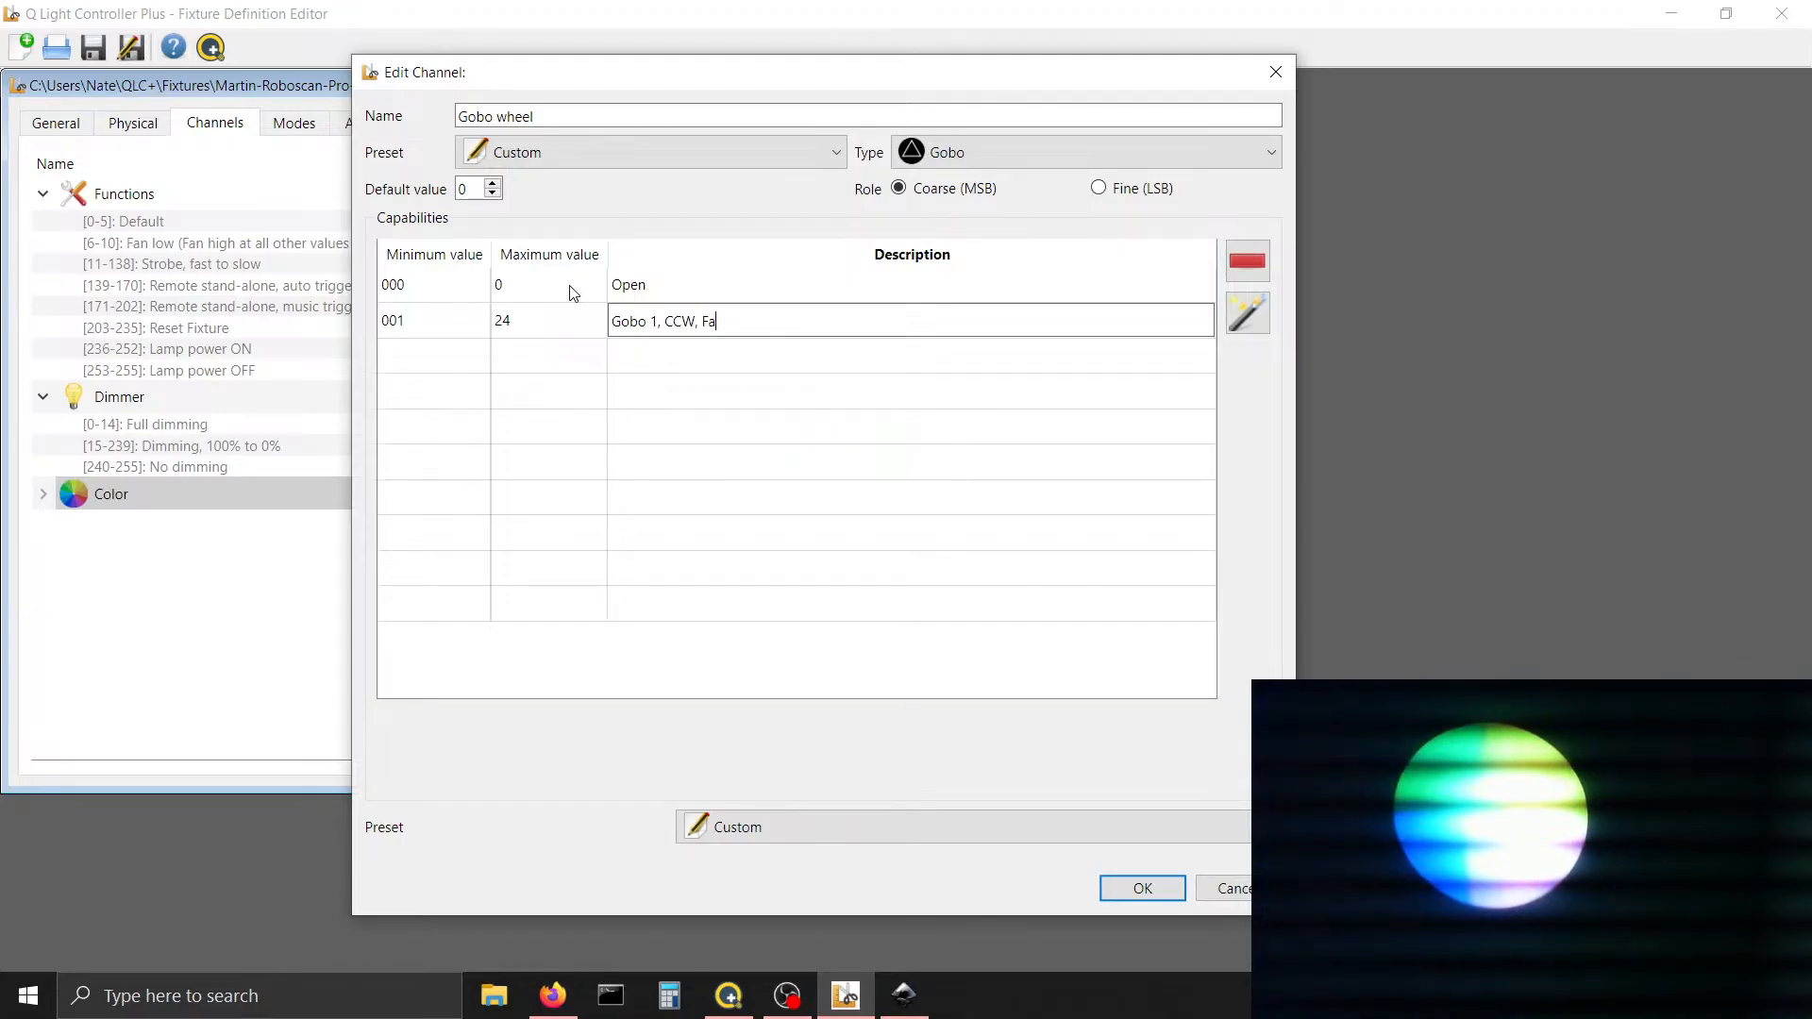
type("fast to d")
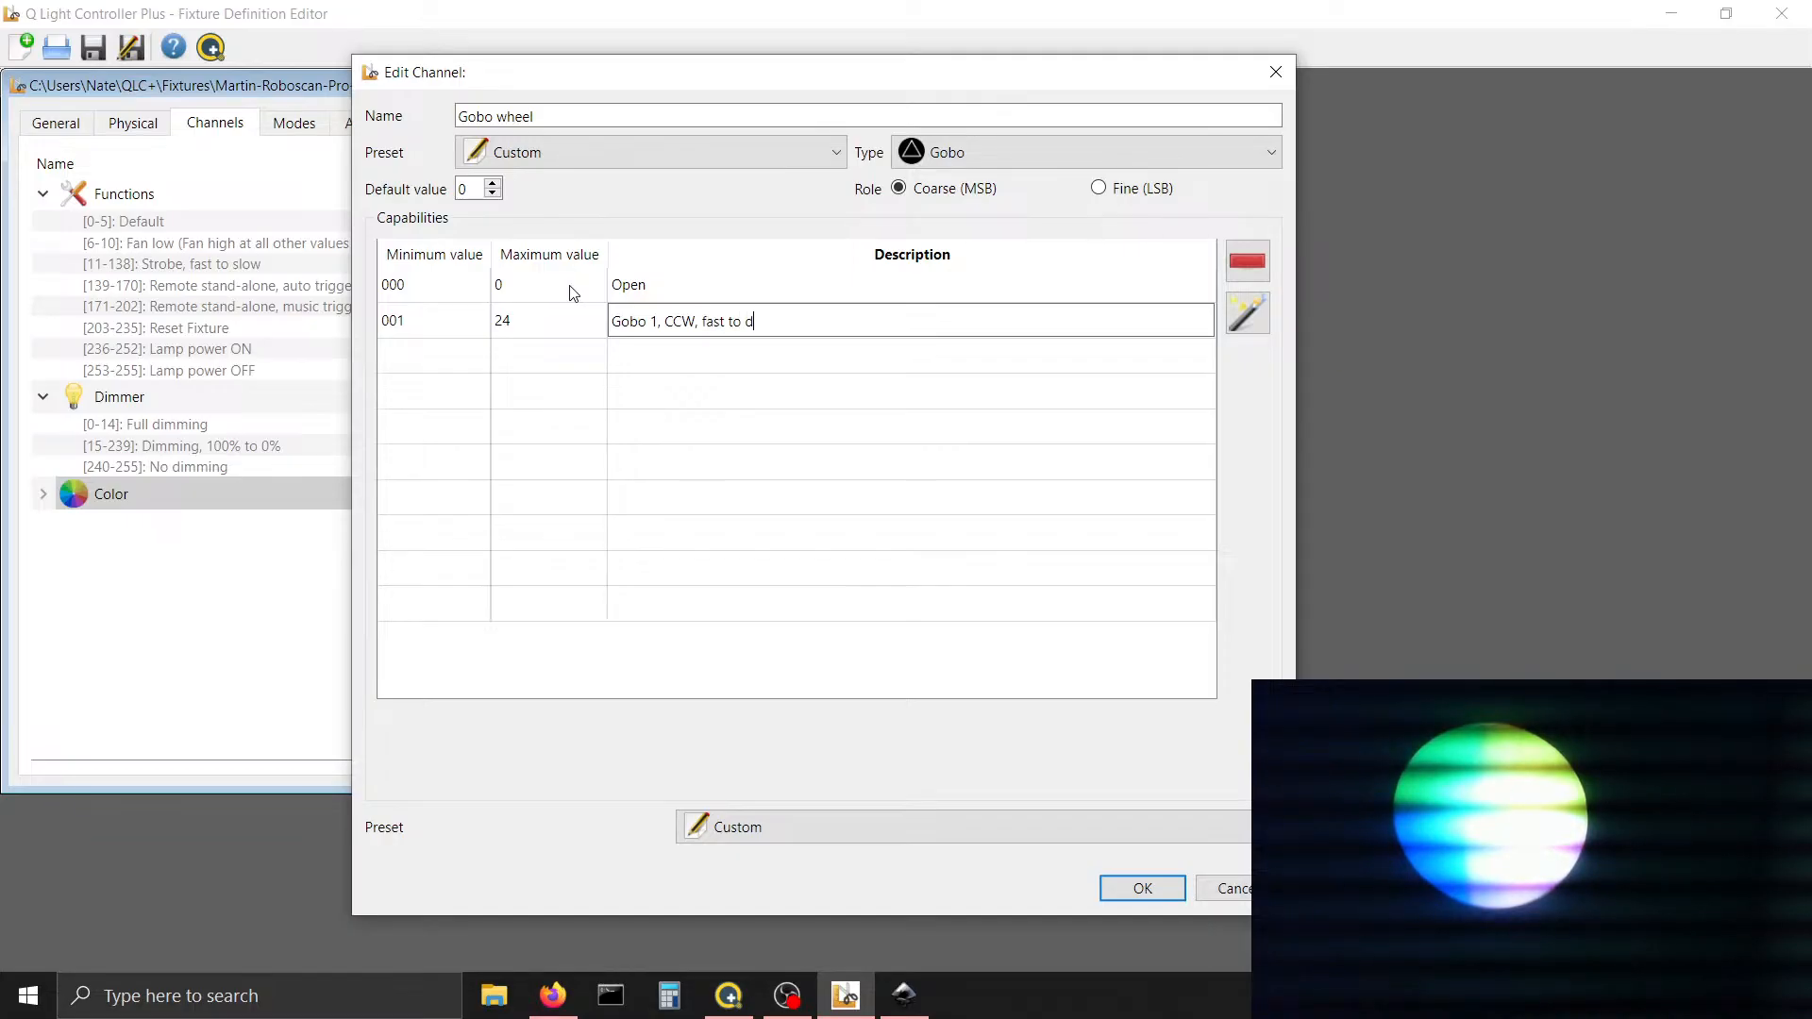
key("BackSpace")
type("slow")
key("Tab")
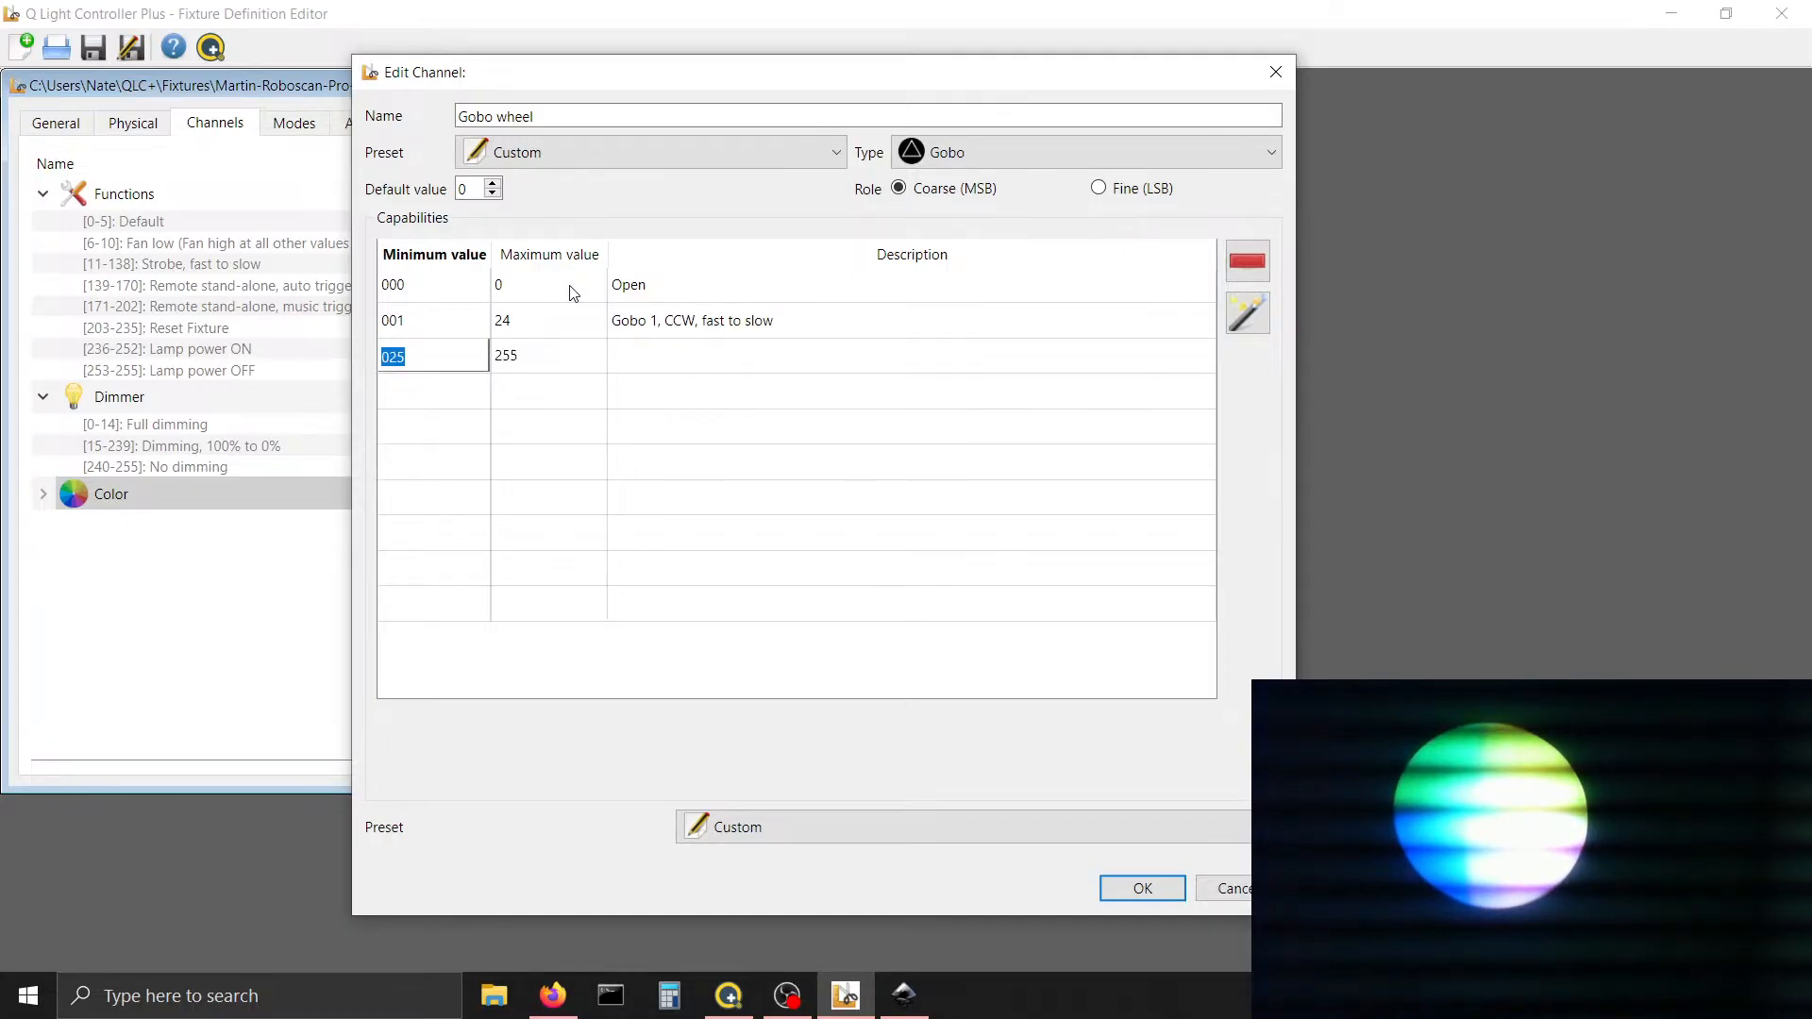
Add a capability for values 25 to 27 described as "Gobo 1, static"
key("Tab")
type("27")
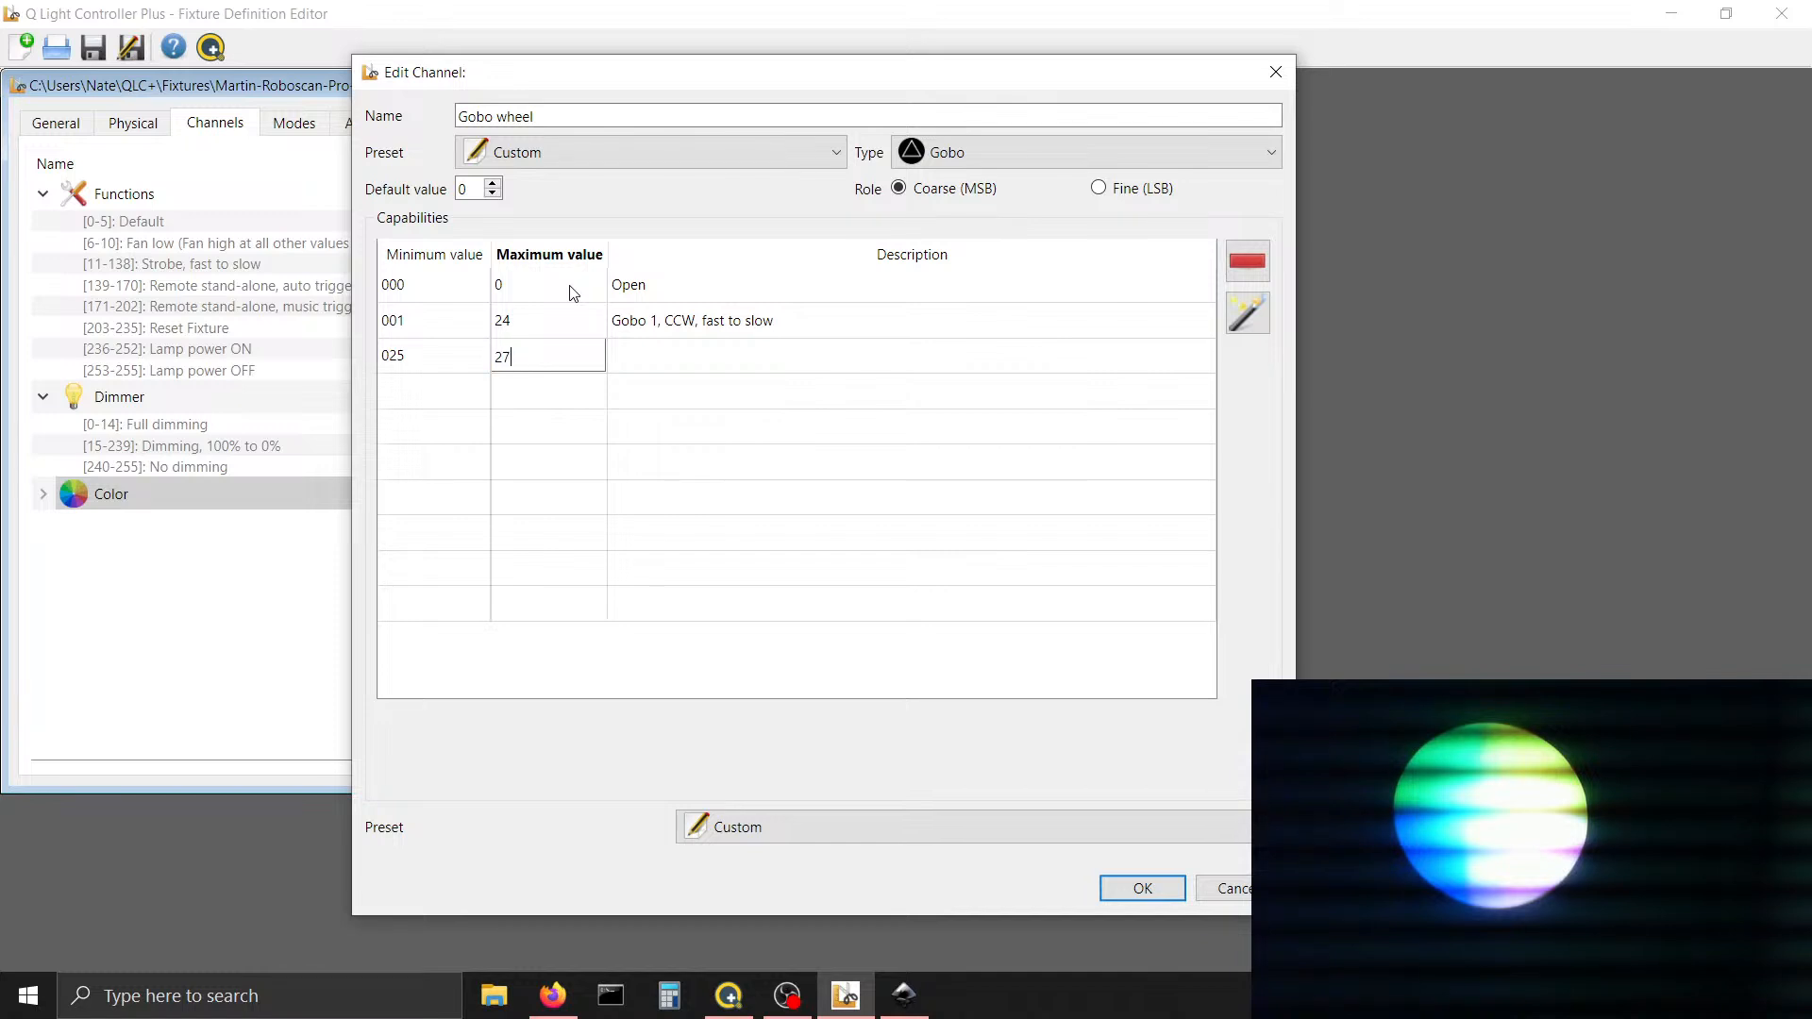
key("Tab")
type("Gobo ")
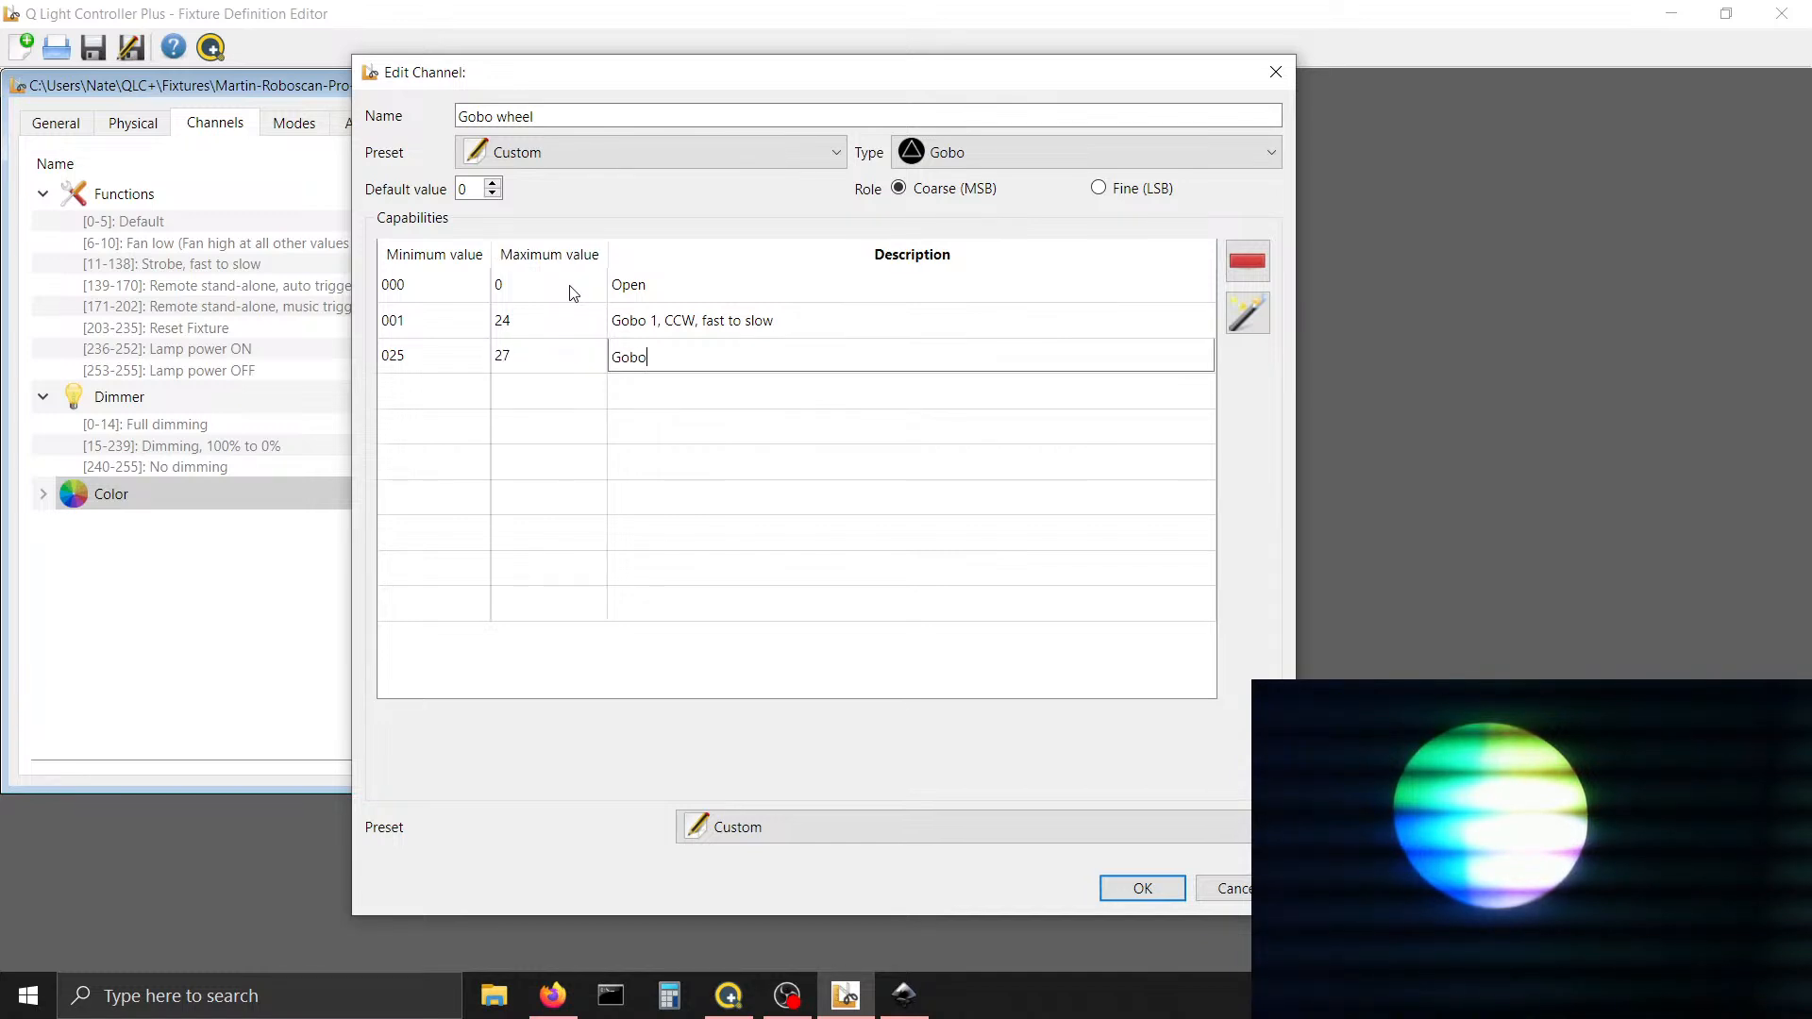
type("1")
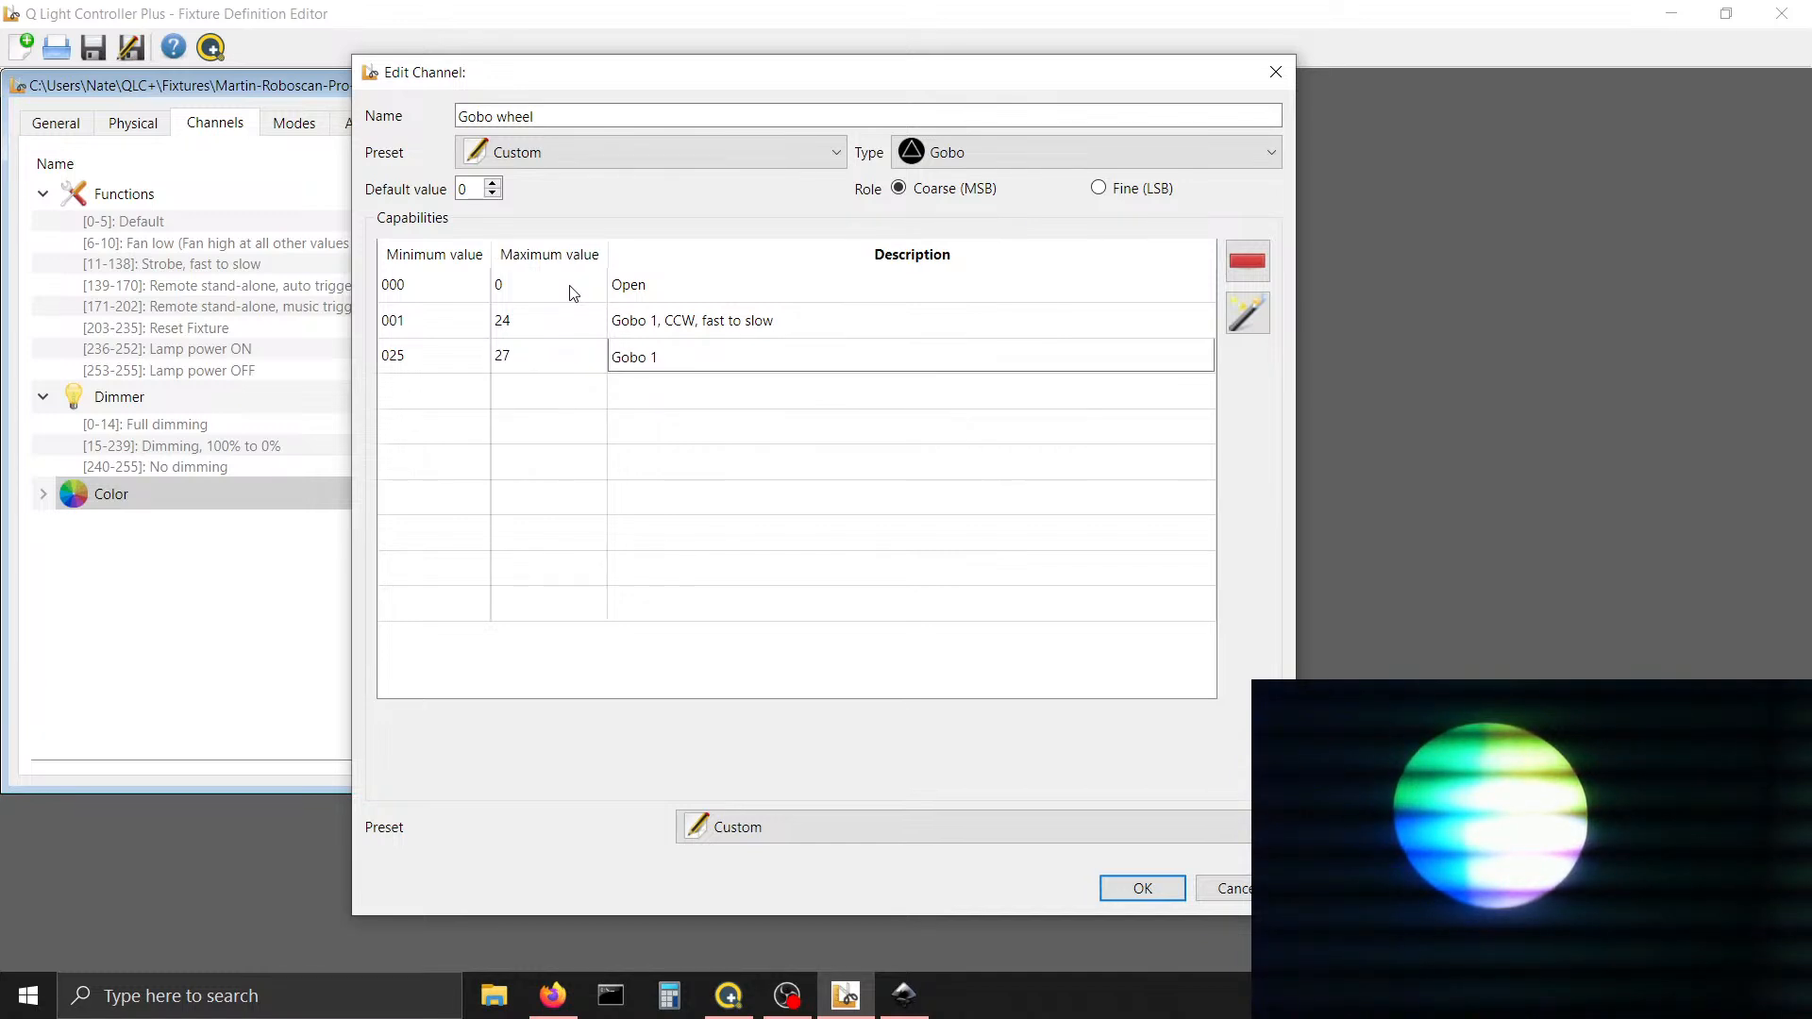
type(", static")
key("Tab")
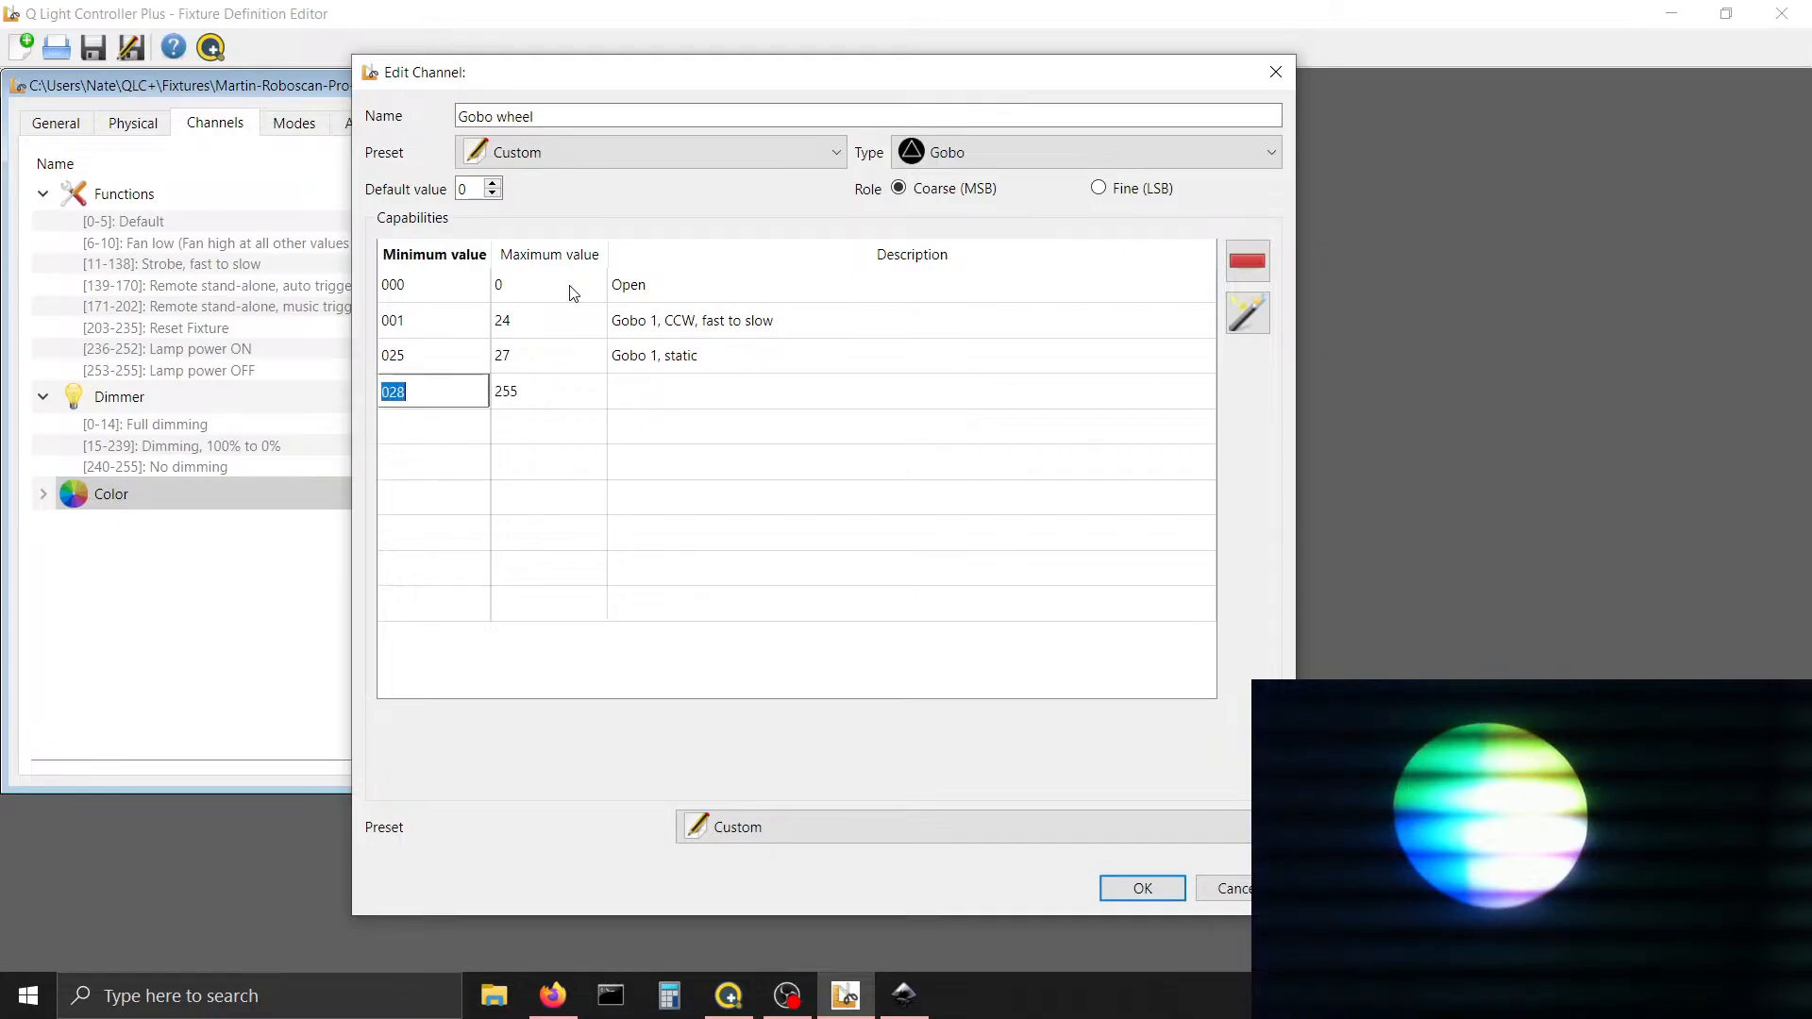
Add a capability for values 28 to 51 described as "Gobo 1, CW, slow to fast"
key("Tab")
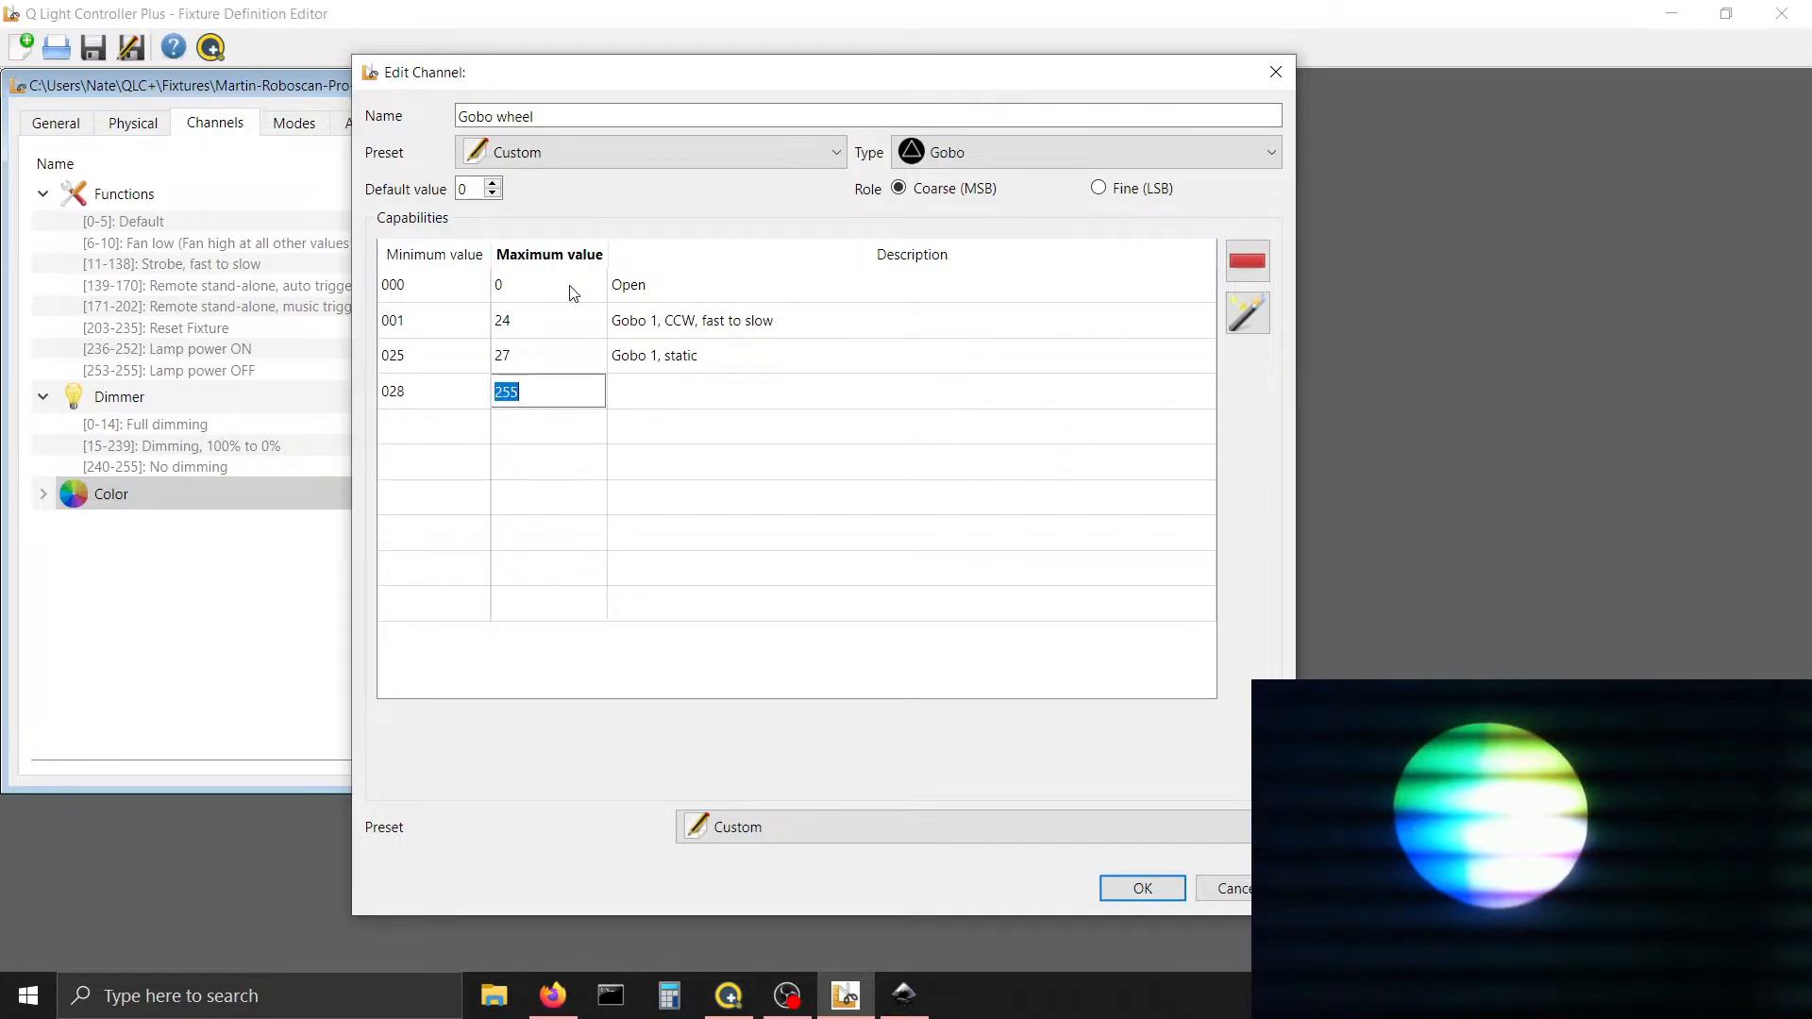
type("51")
key("Tab")
type("Gobo ")
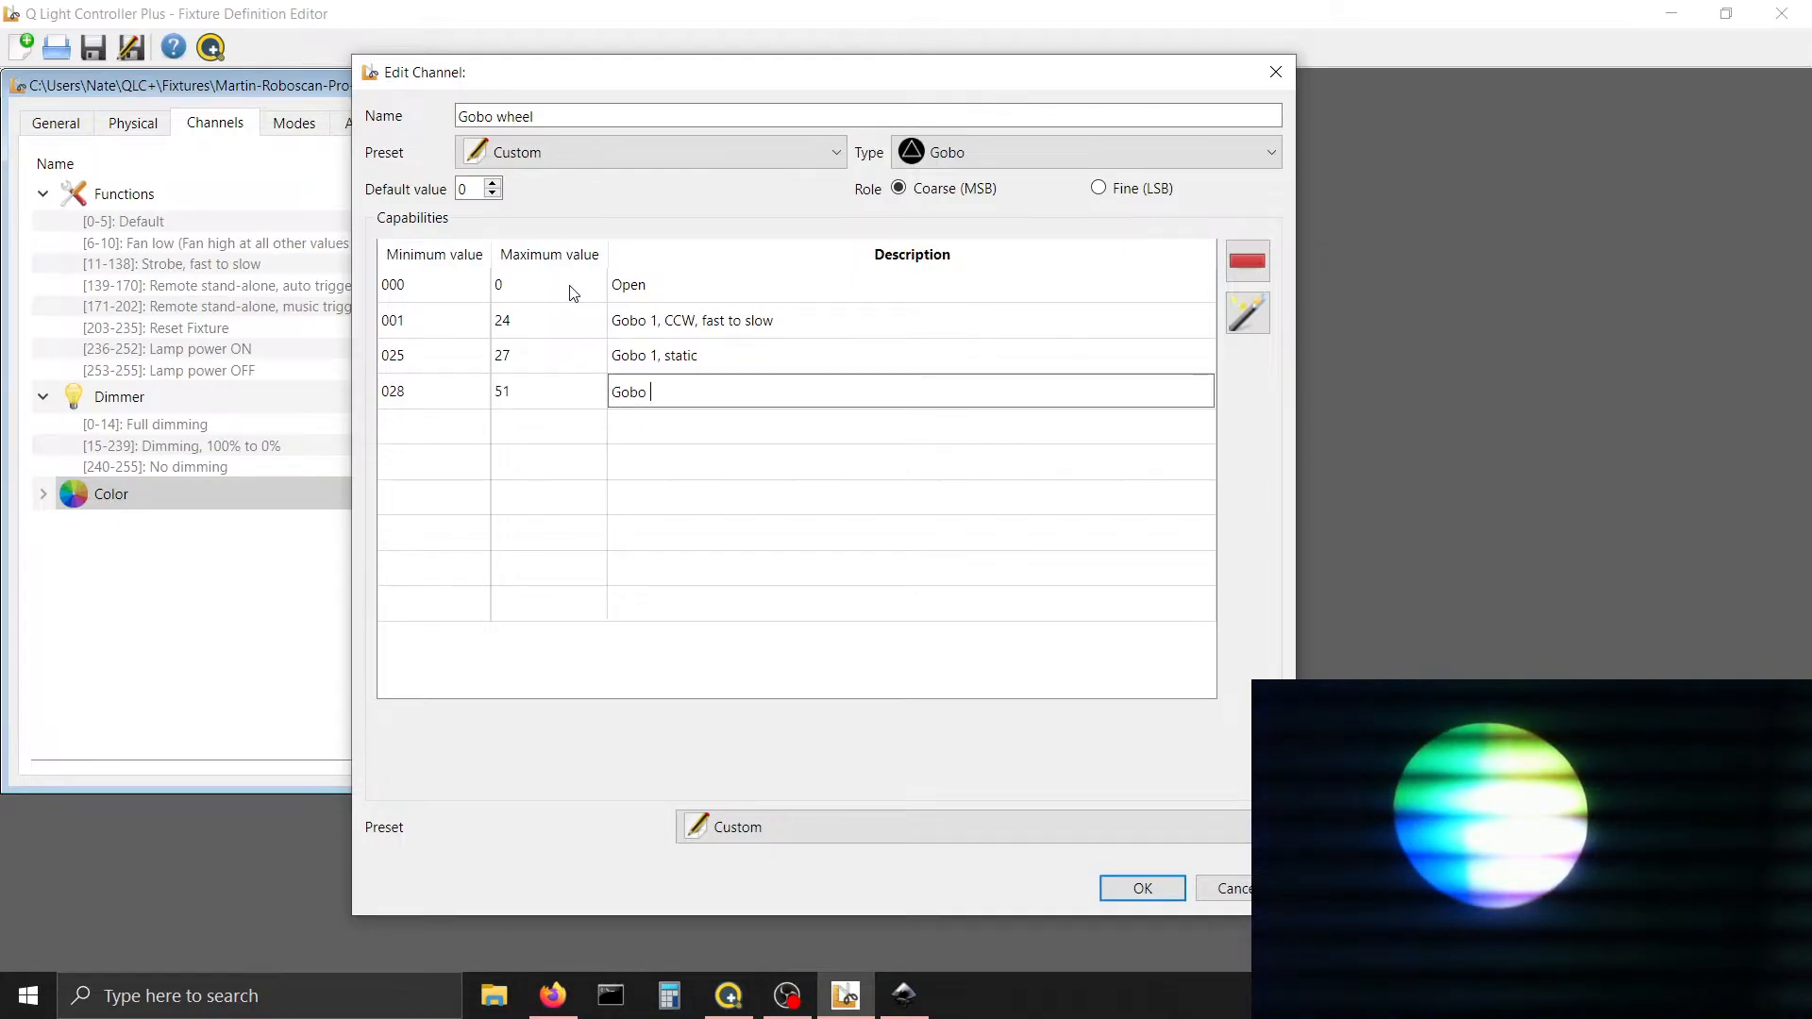
type("1, CW")
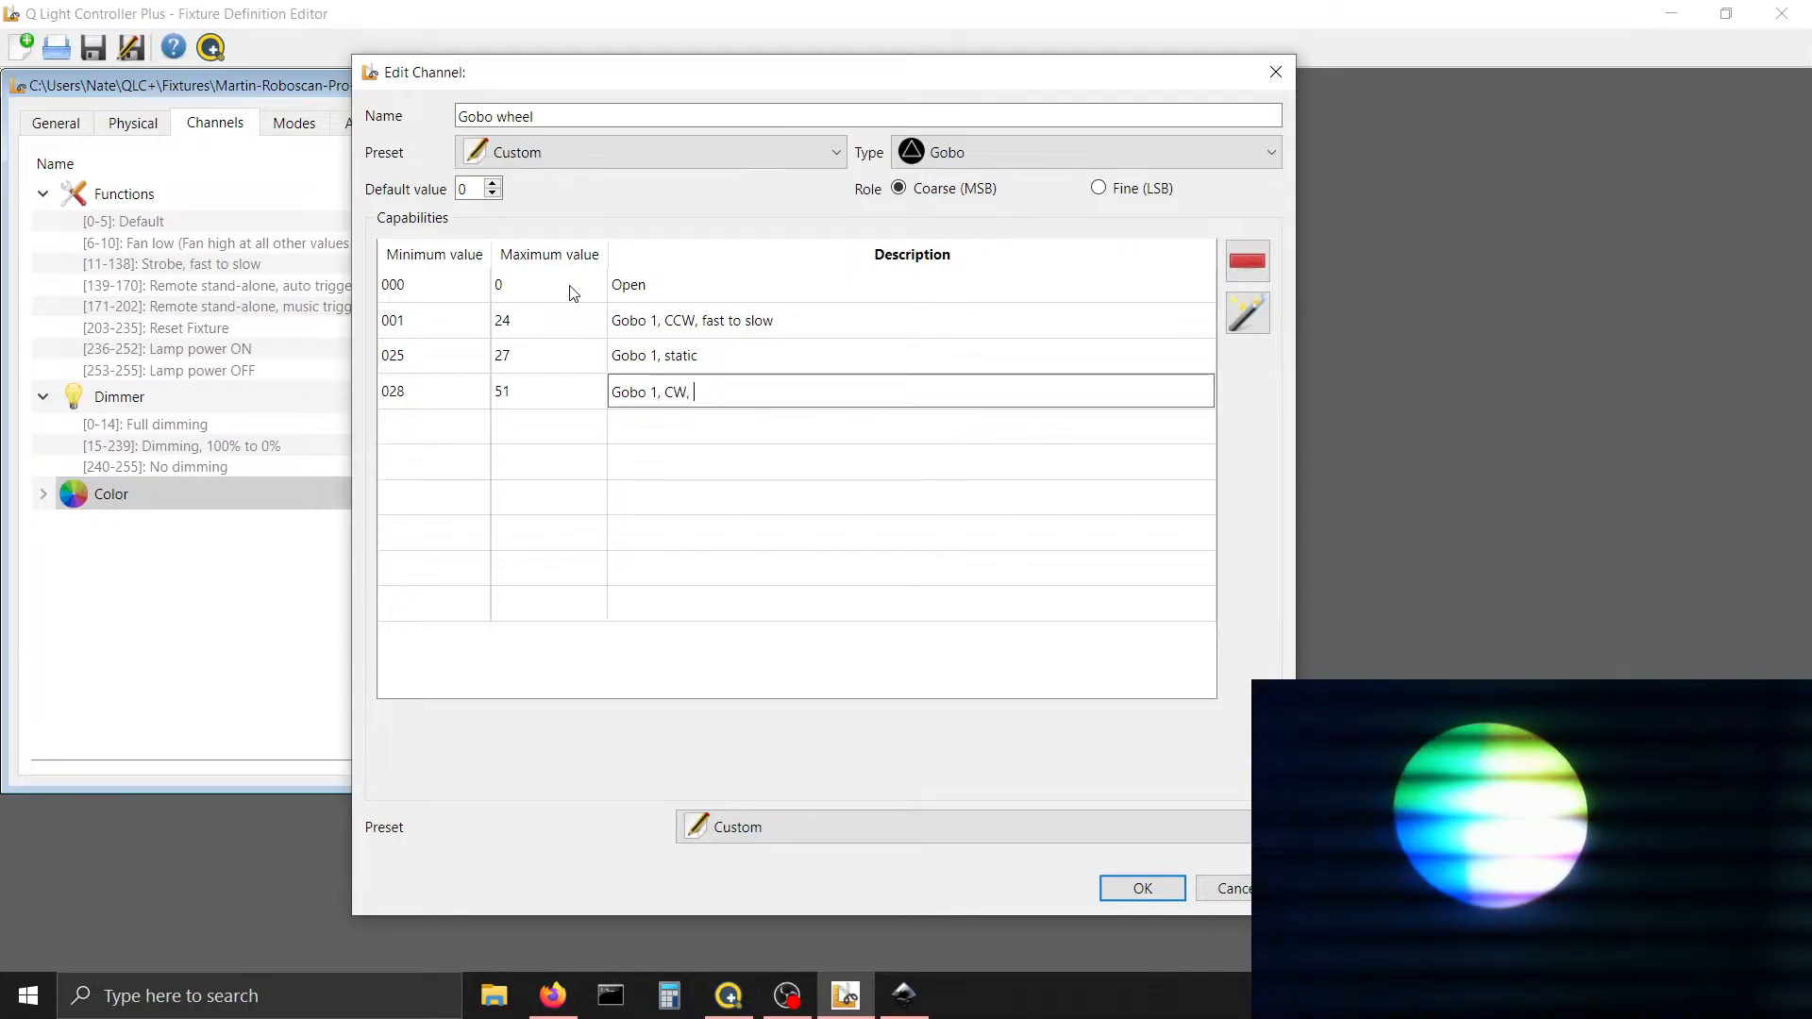
type(", slow to fast")
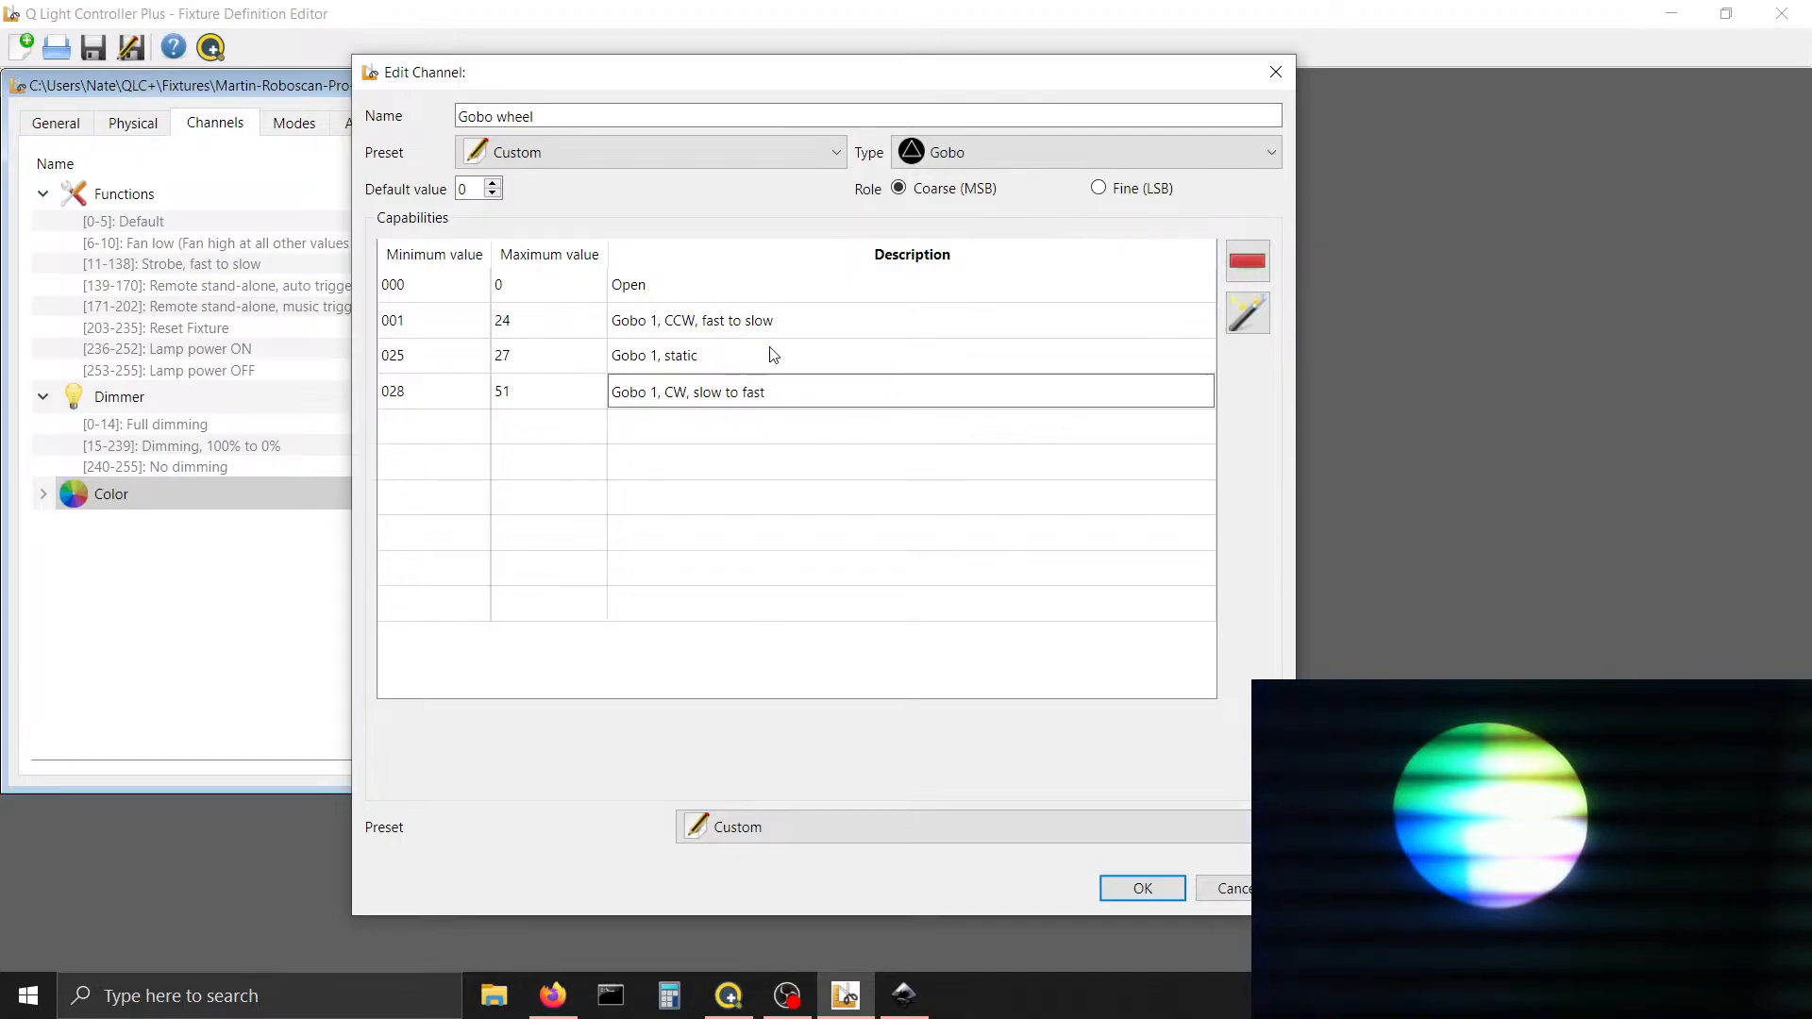
Set the "Open" capability's preset to GoboMacro and open the file chooser for its gobo picture
left_click(797, 326)
left_click(799, 285)
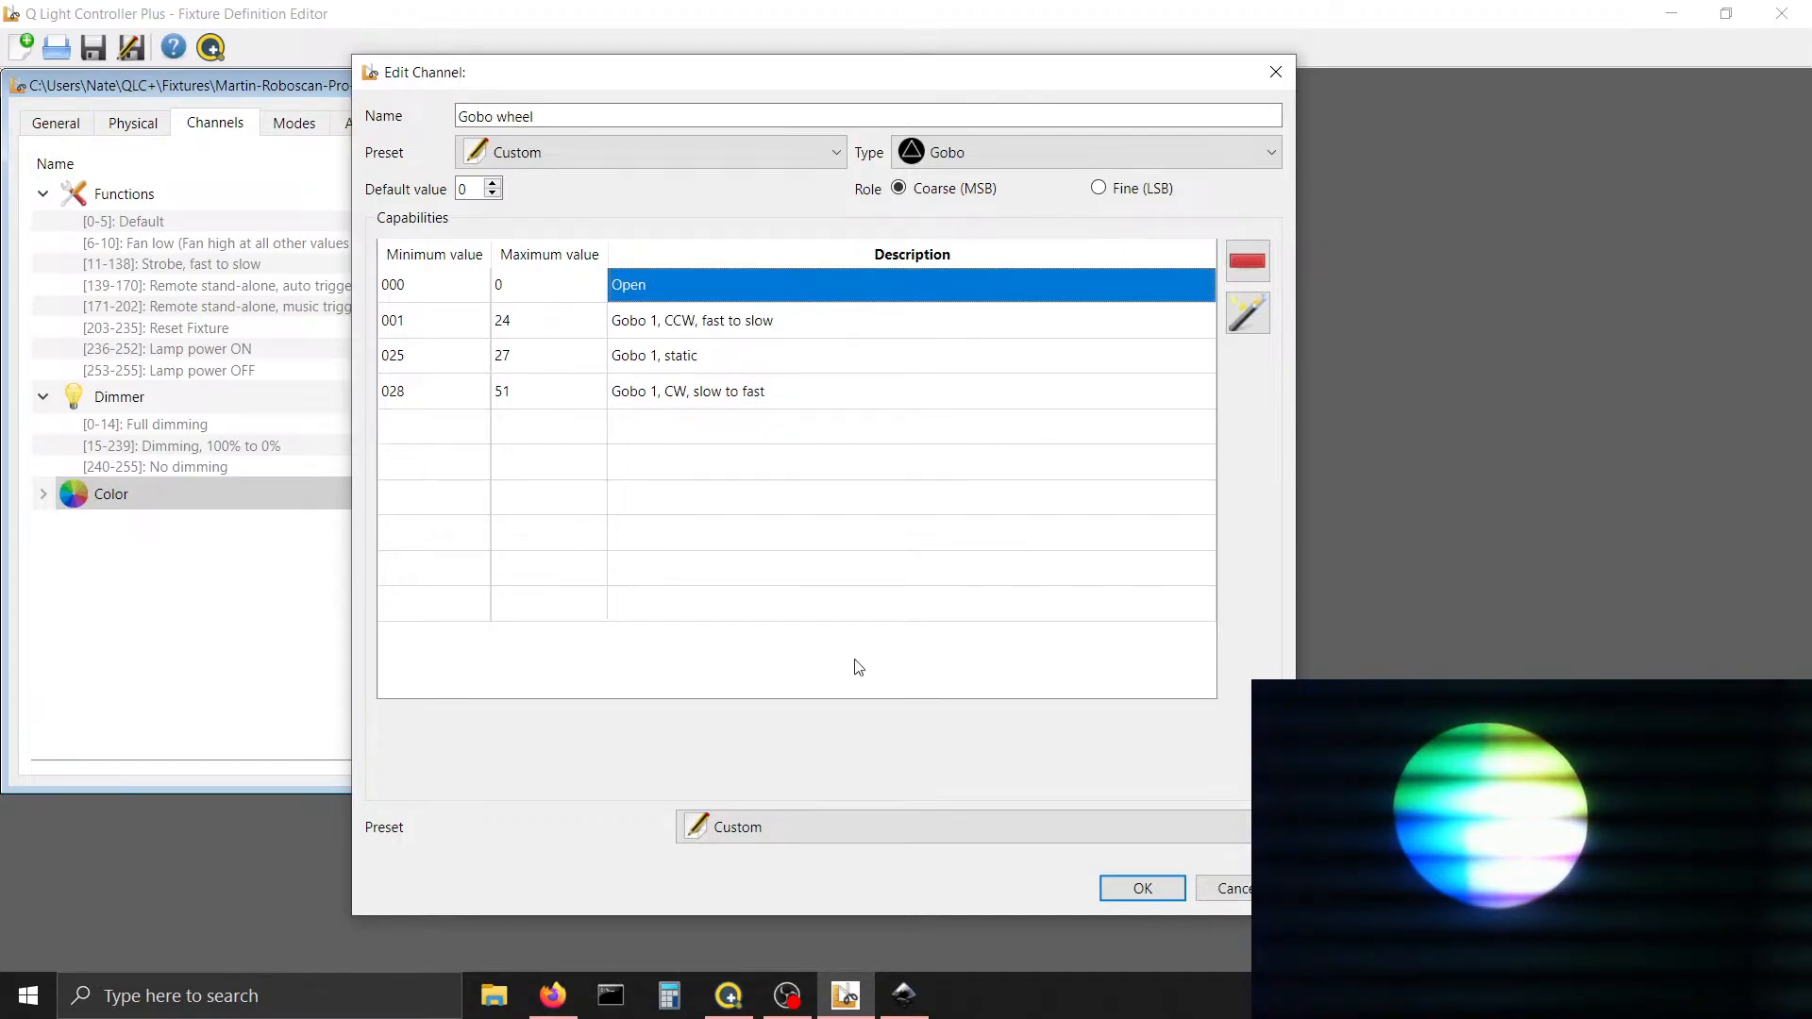
left_click(866, 829)
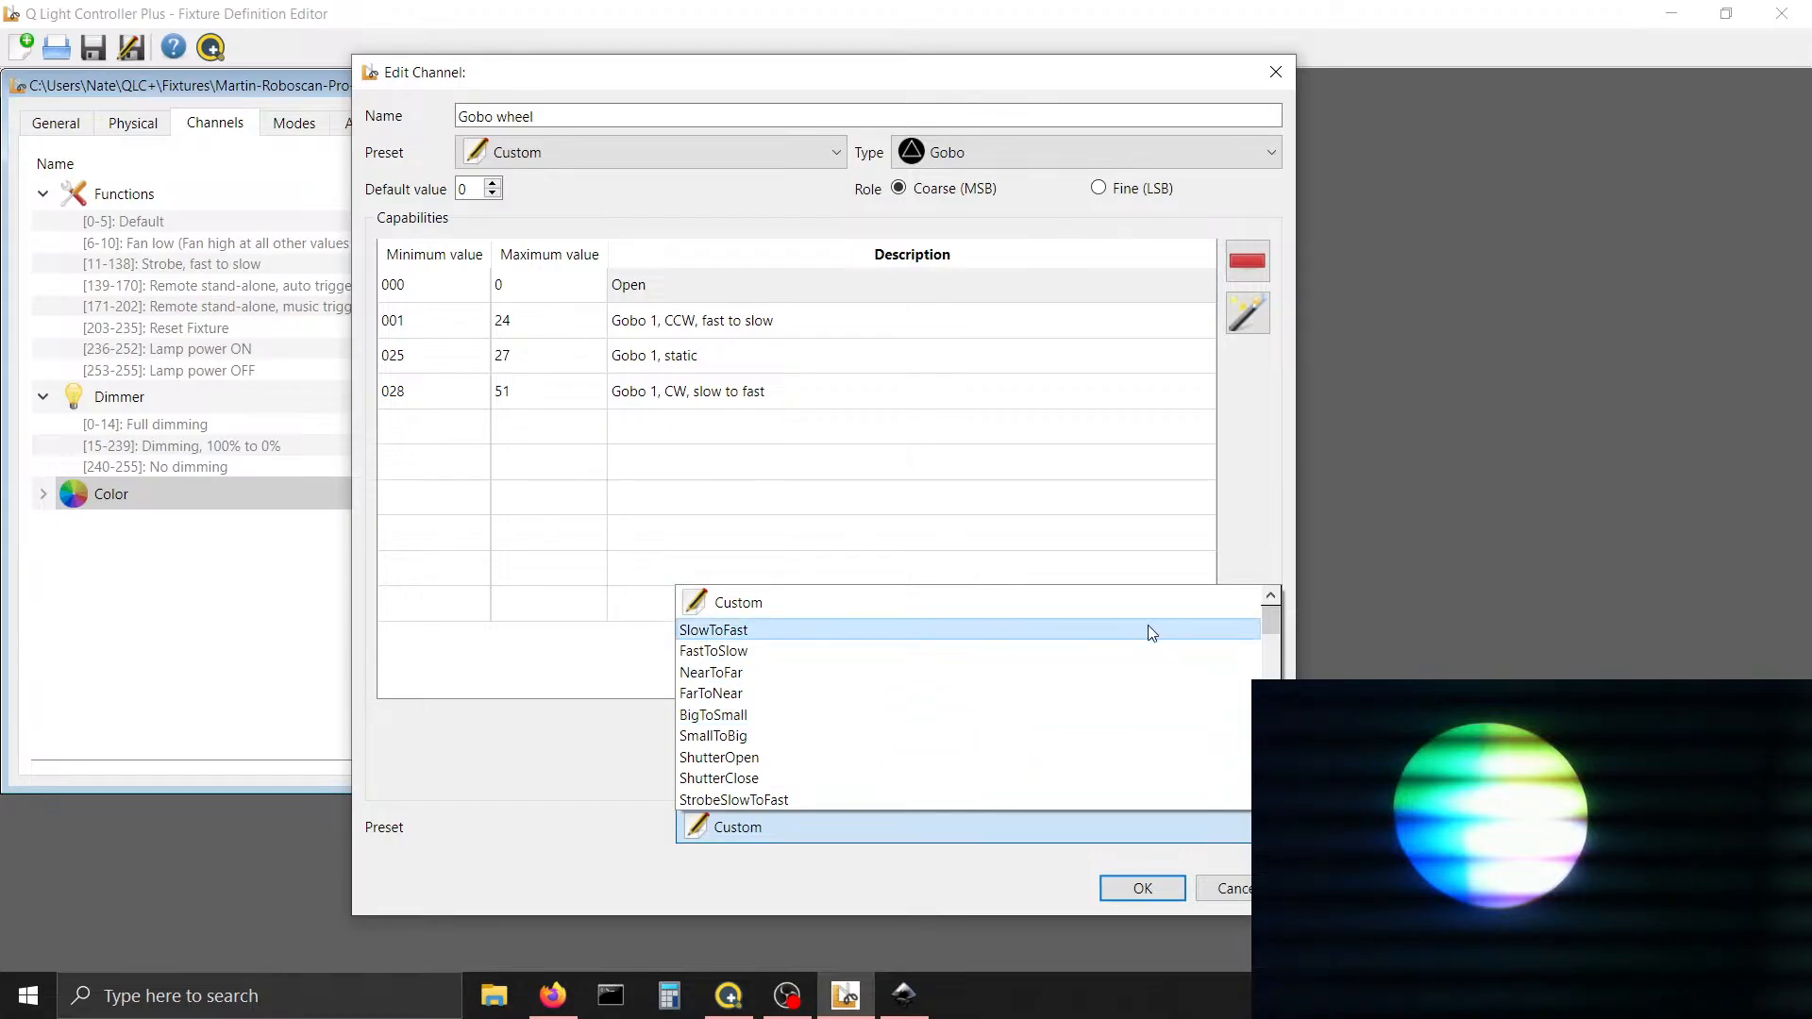
left_click_drag(1271, 621, 1271, 793)
scroll(1115, 698, "up", 4)
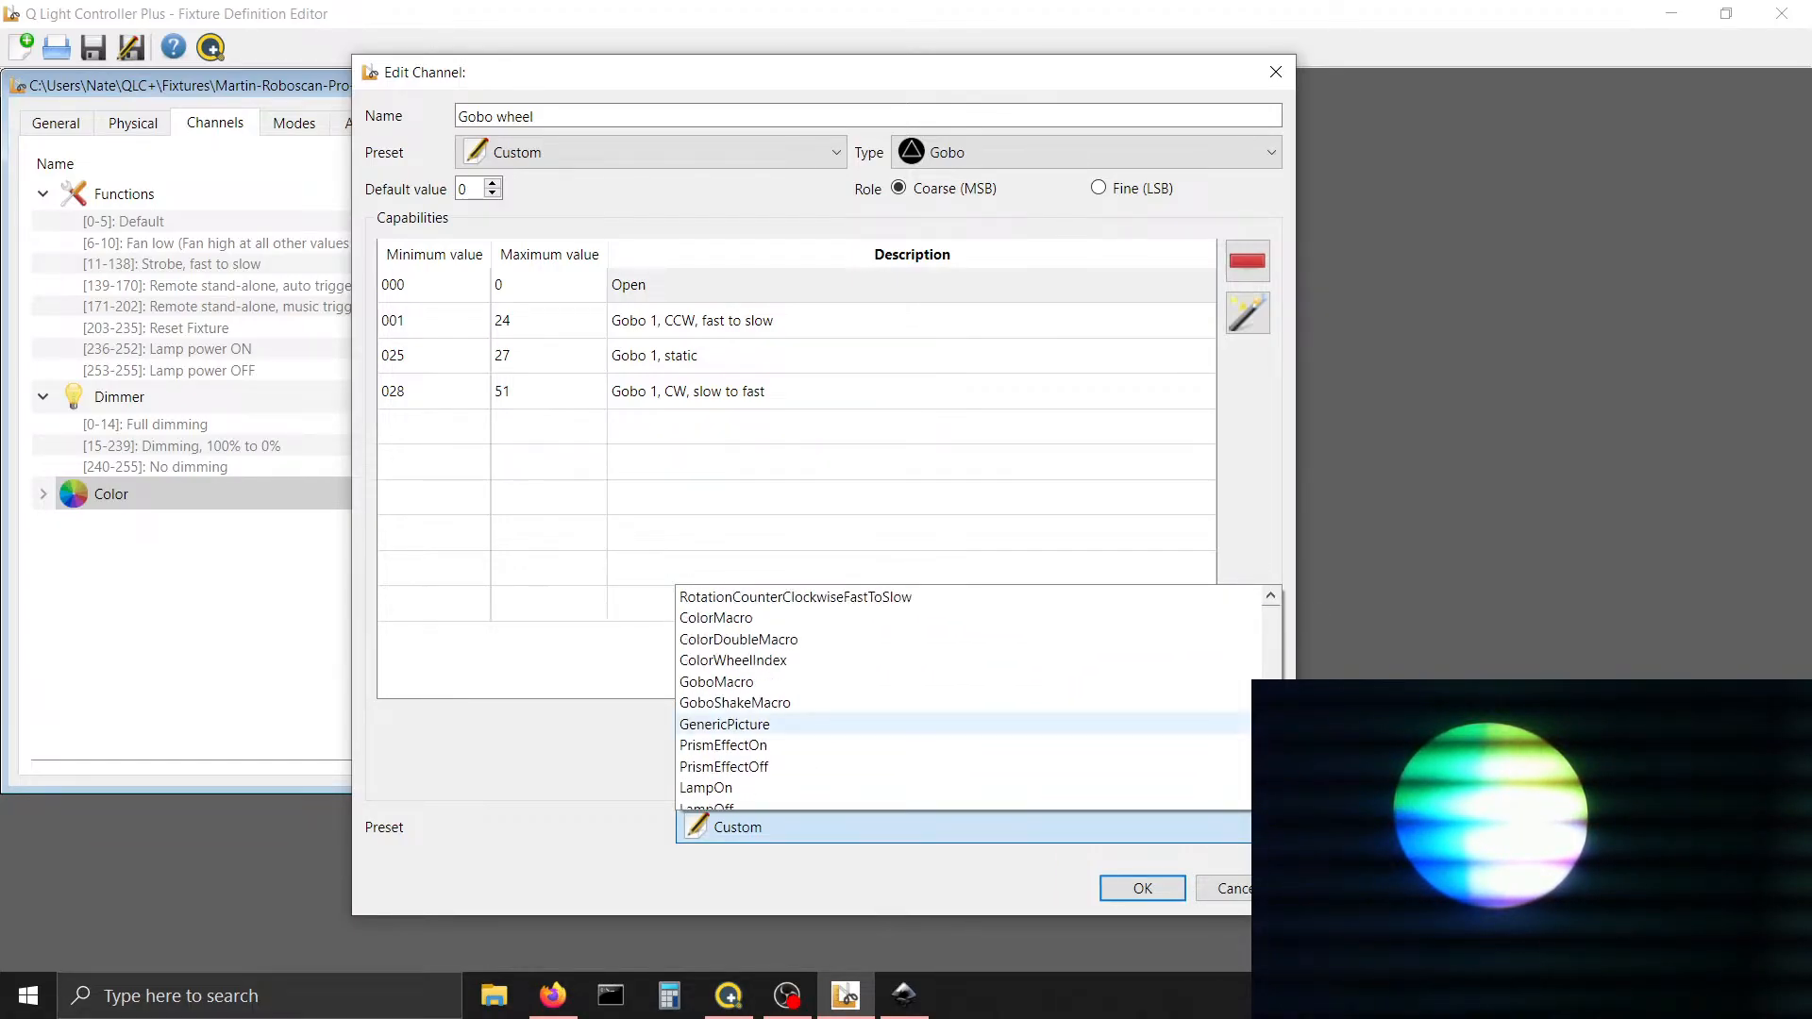
left_click(1111, 664)
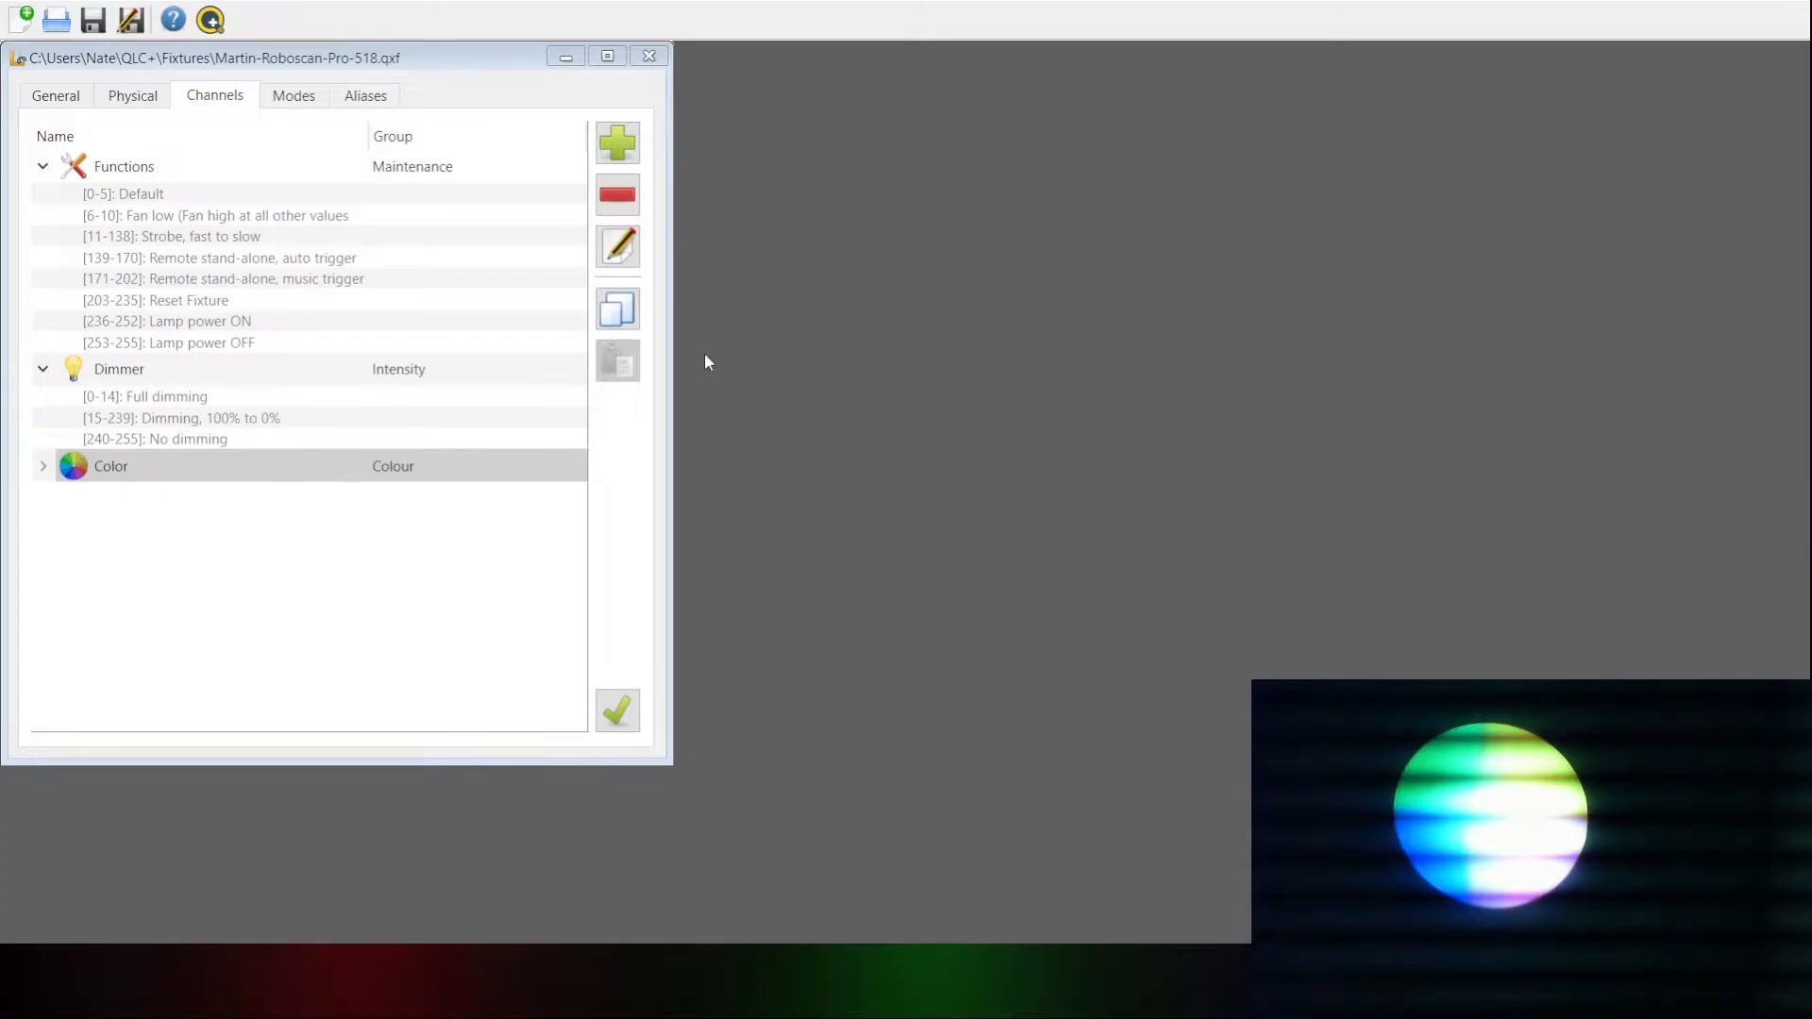
left_click(692, 236)
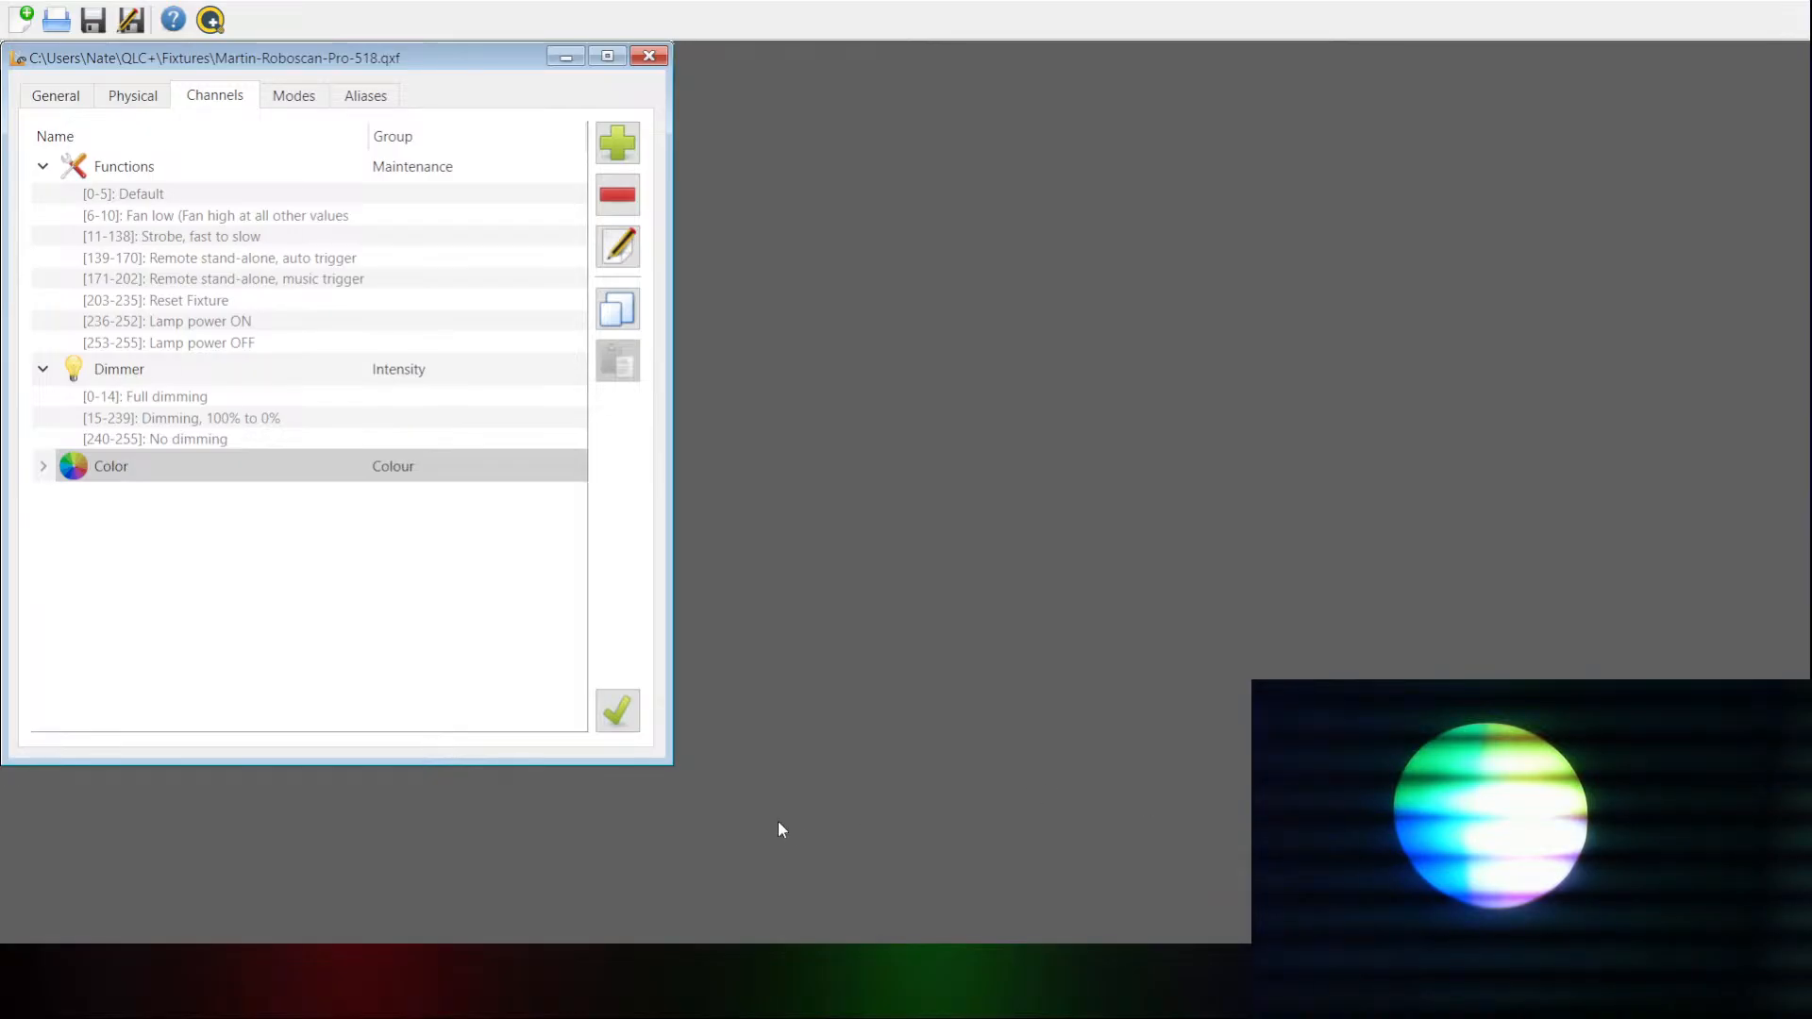
left_click(433, 819)
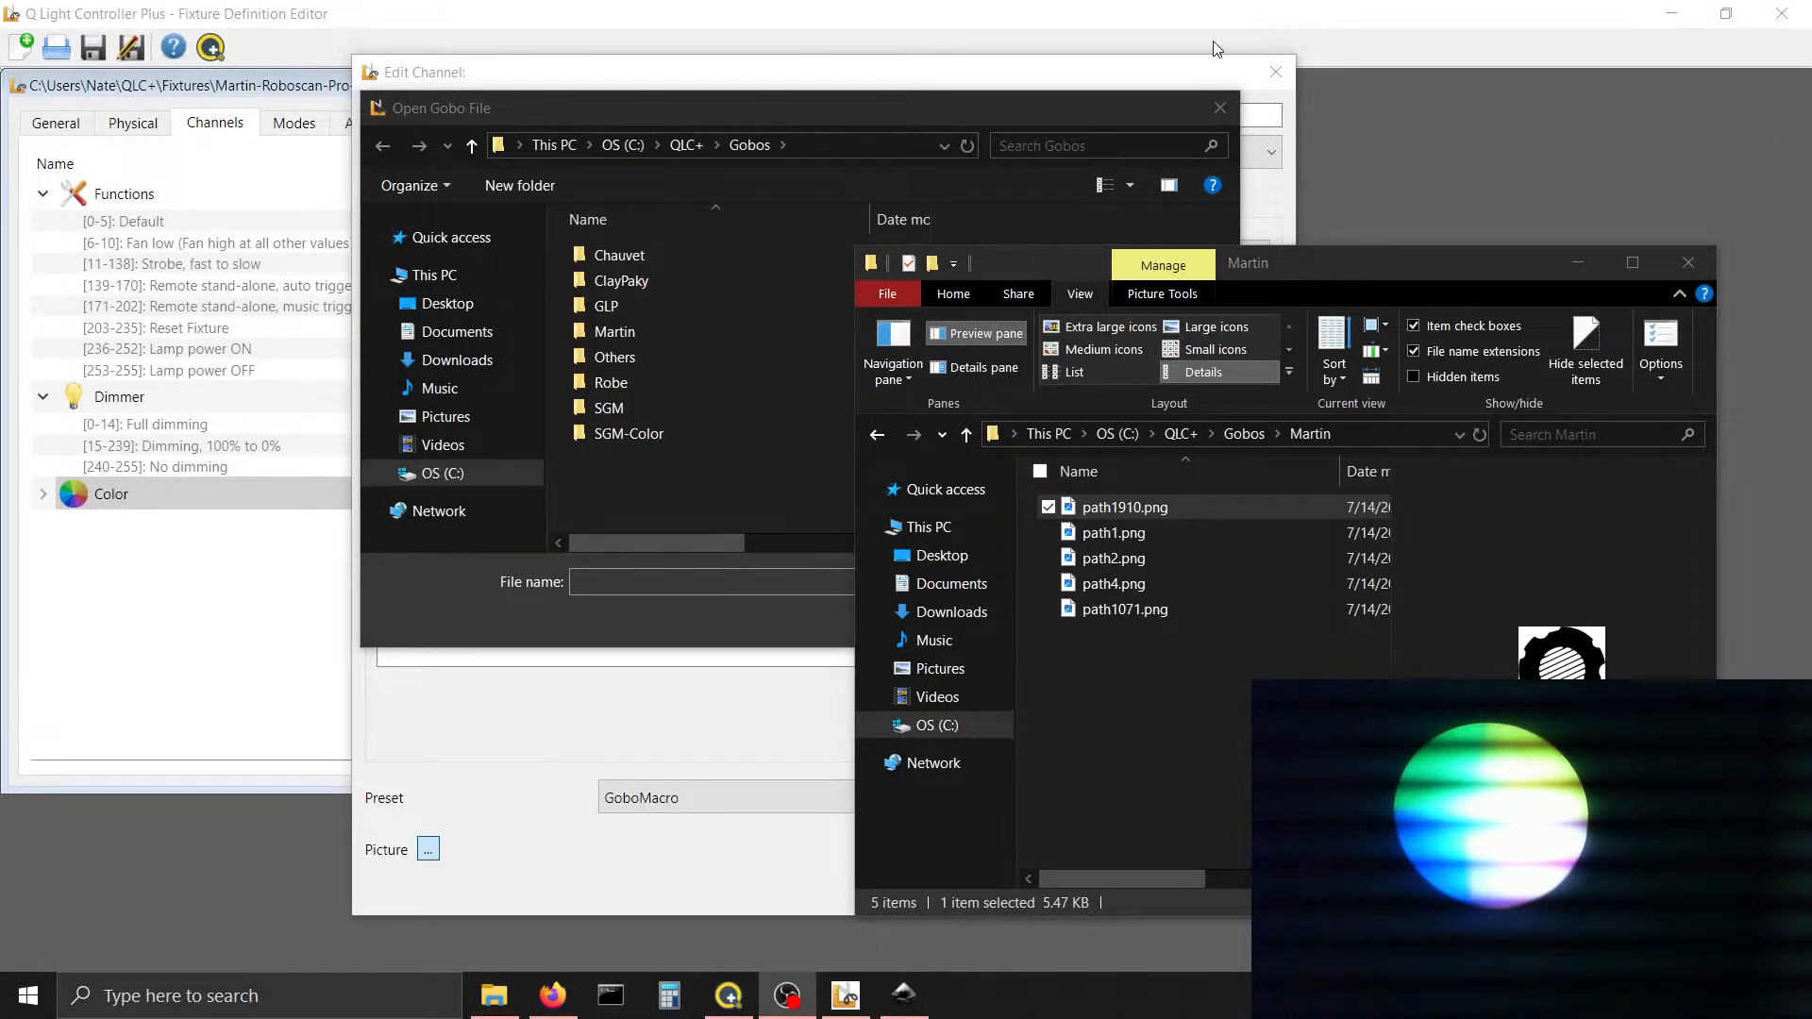
Preview the exported images in the Martin gobos folder, rename path1910.png as RoboGobo1.png, and copy the base name "RoboGobo"
left_click(1141, 609)
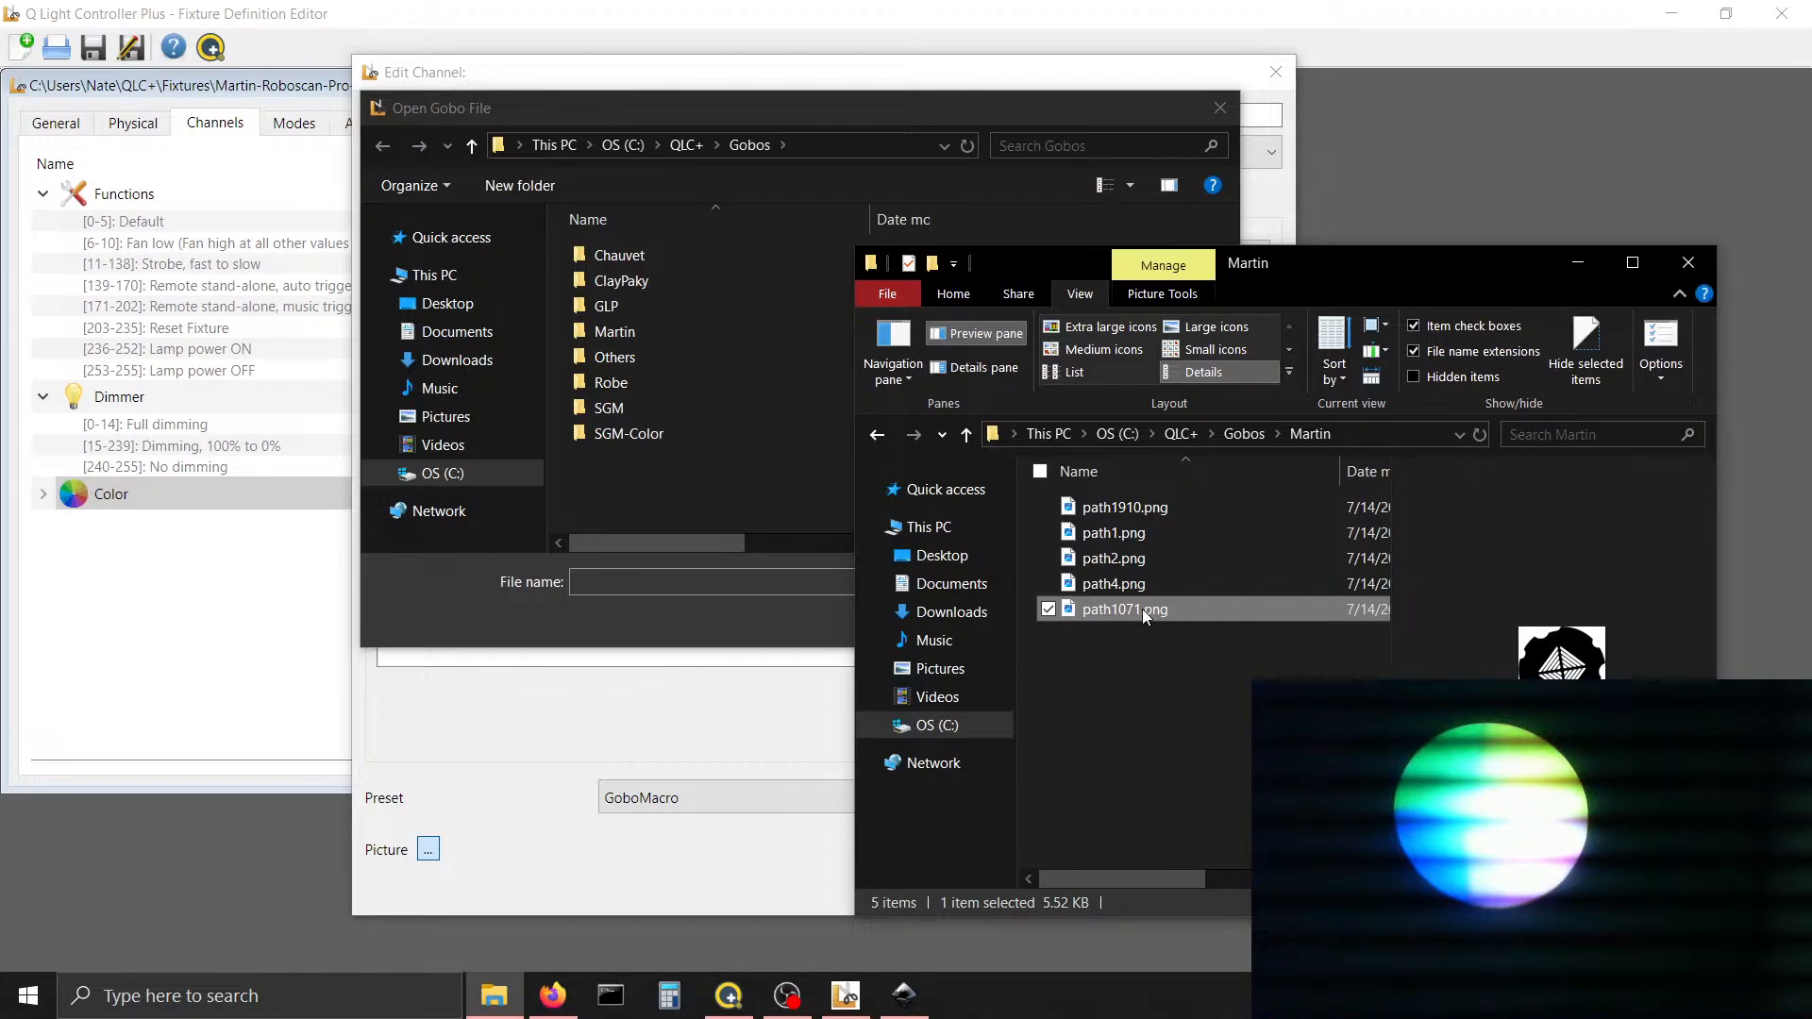
left_click(1135, 579)
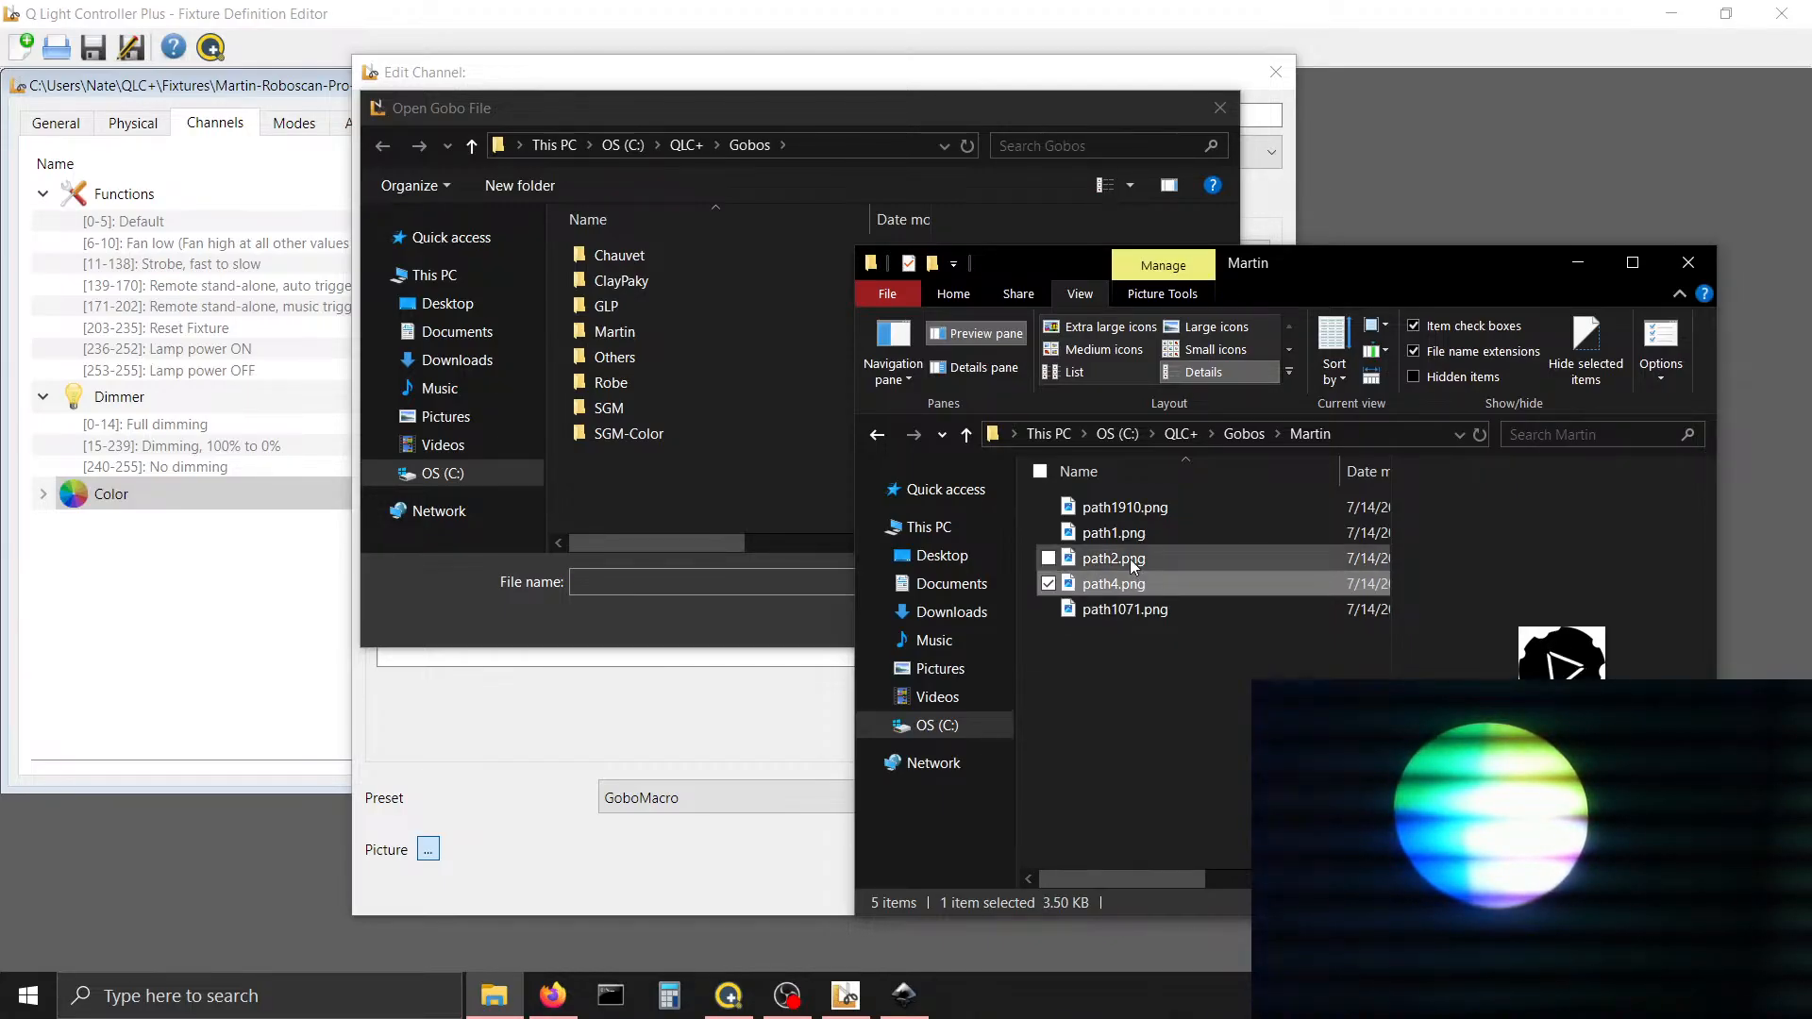
left_click(1130, 558)
left_click(1130, 526)
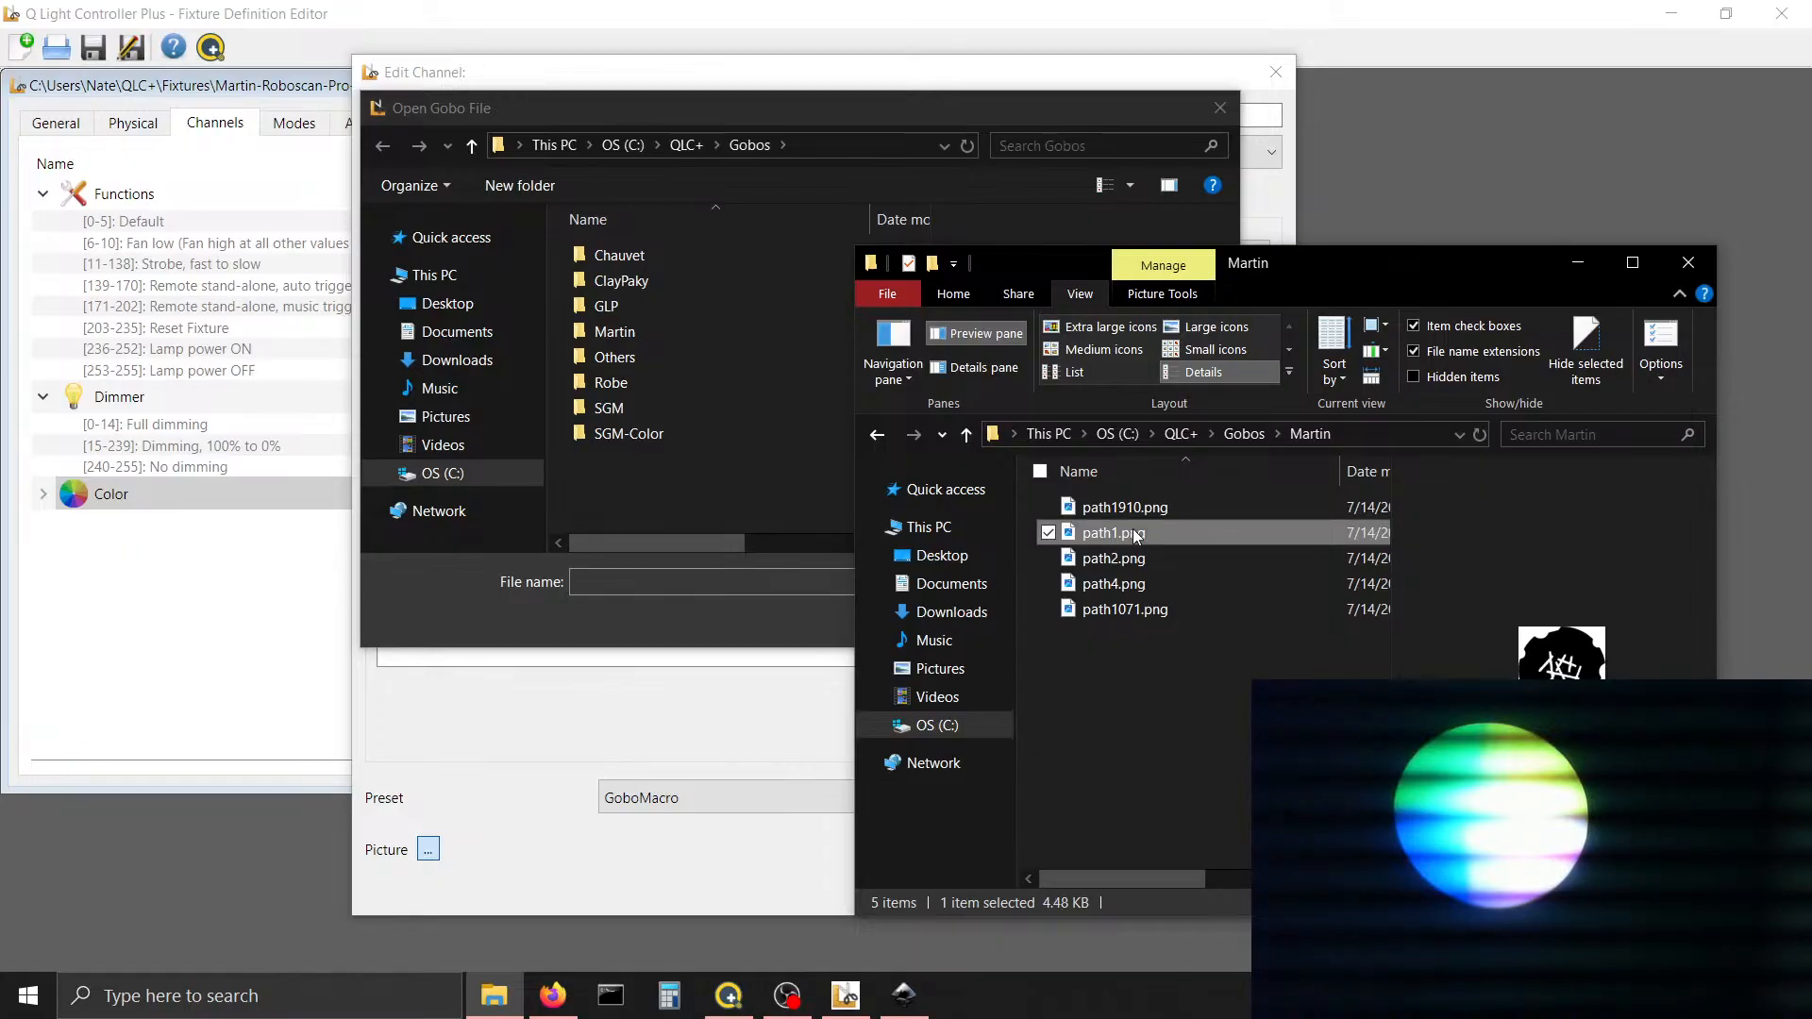
left_click(1130, 507)
right_click(1131, 508)
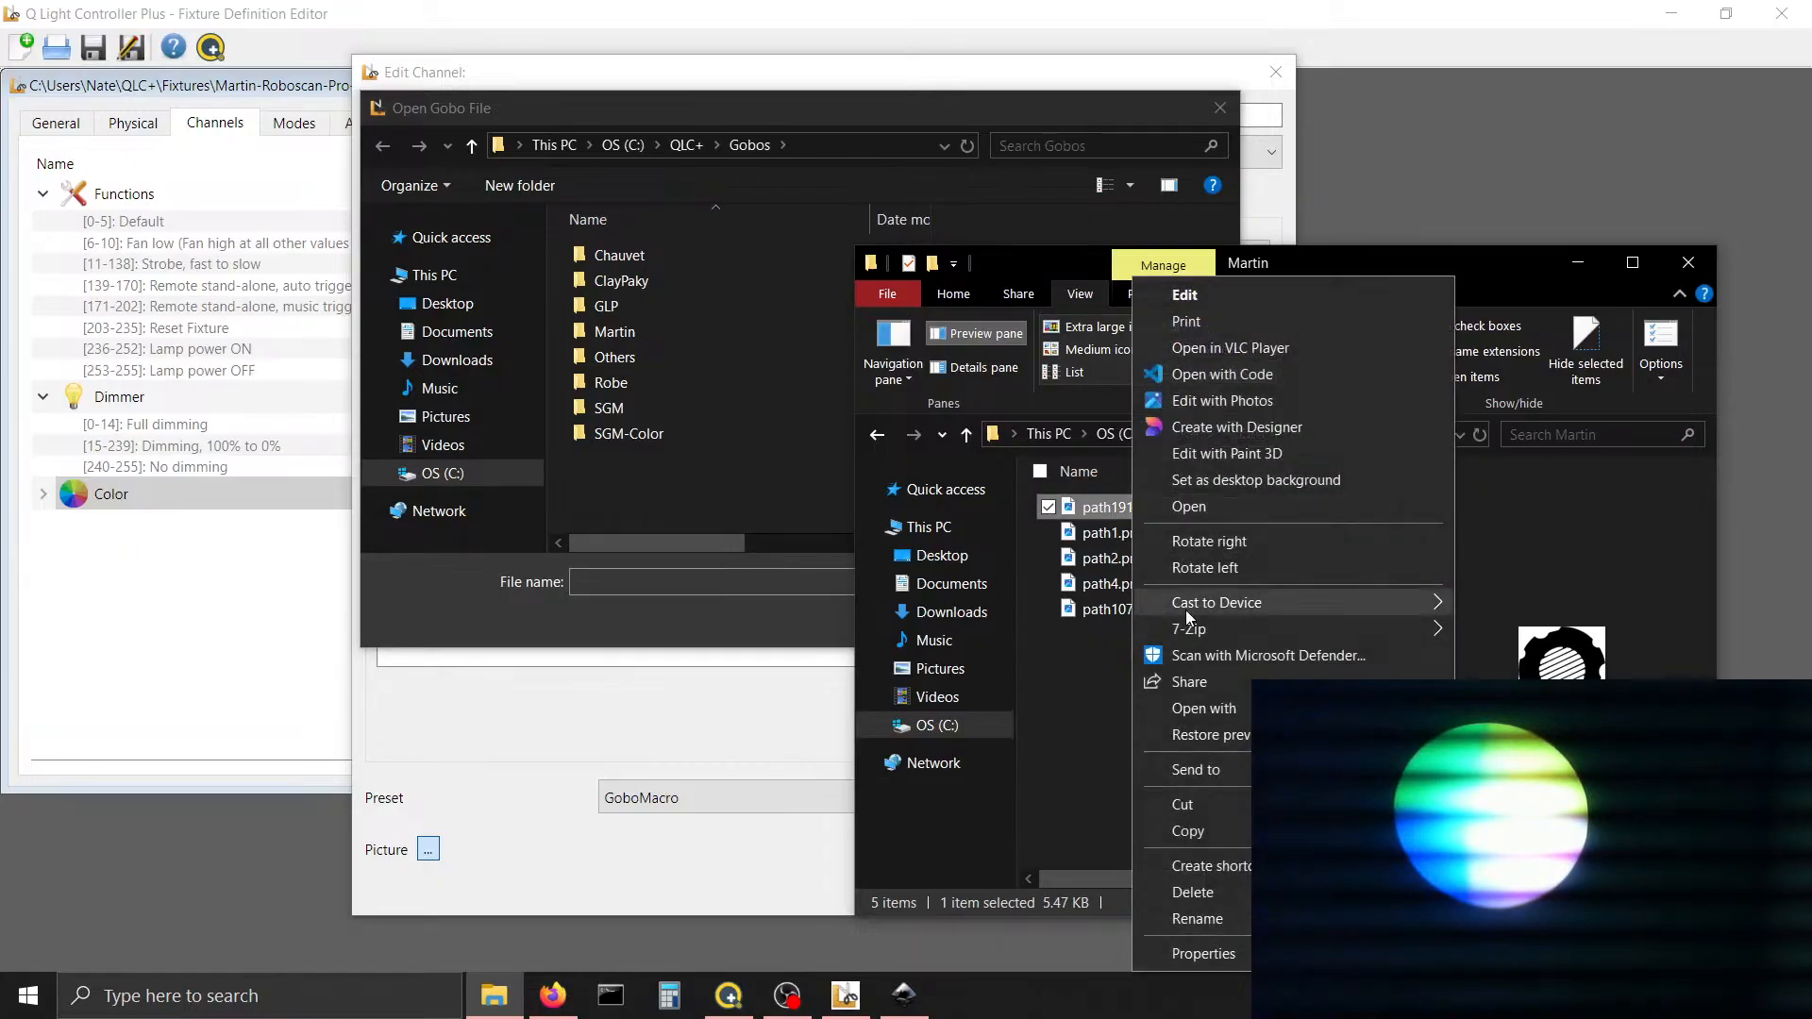
left_click(1217, 922)
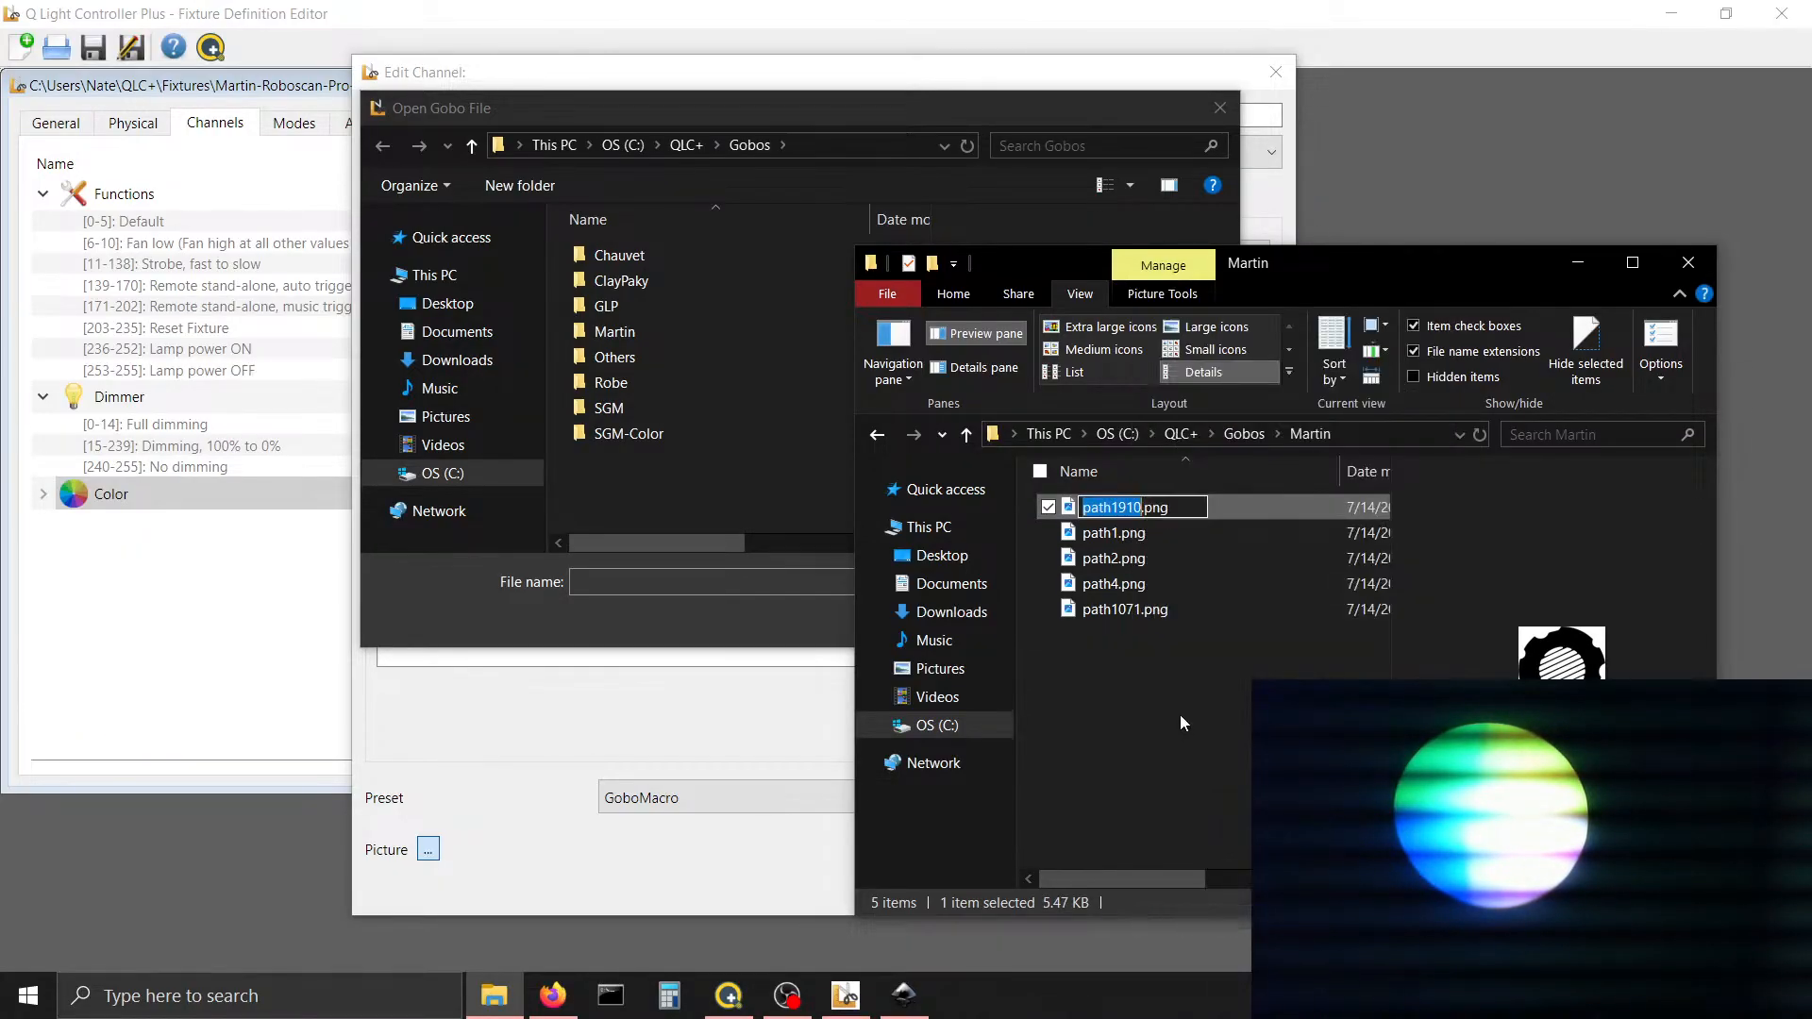
key("BackSpace")
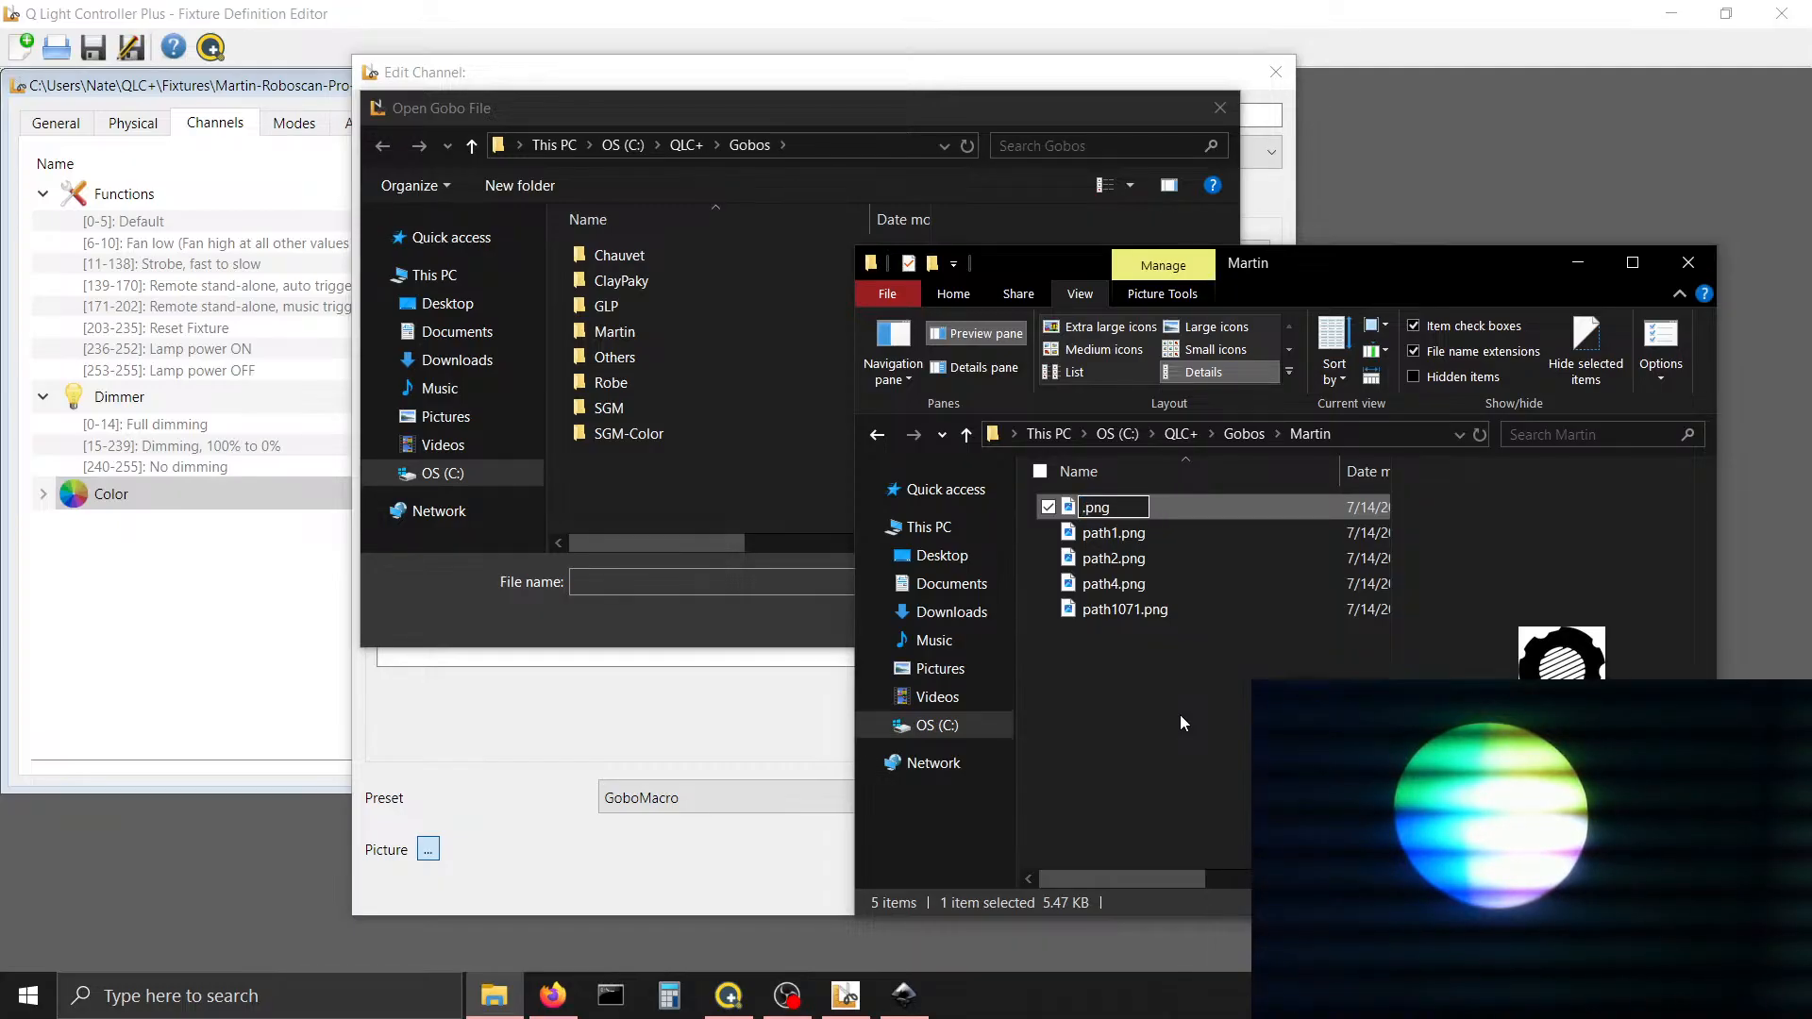
type("Robo")
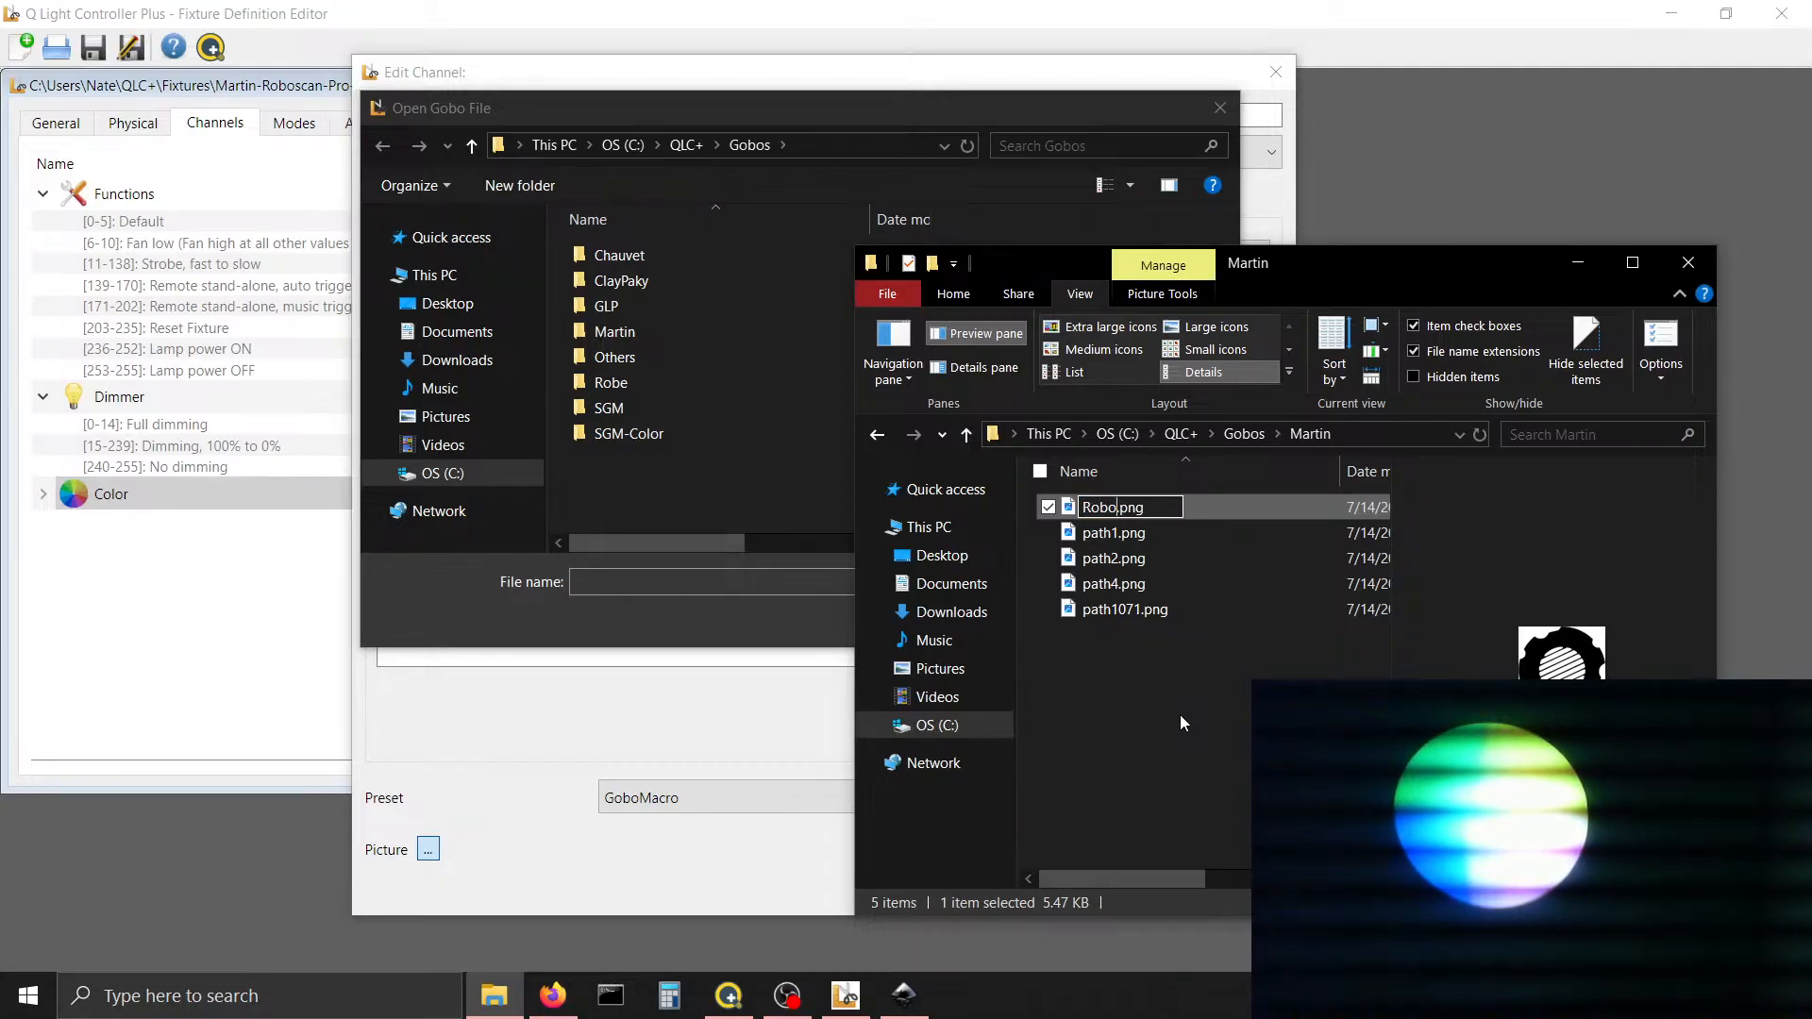
type("Gobo")
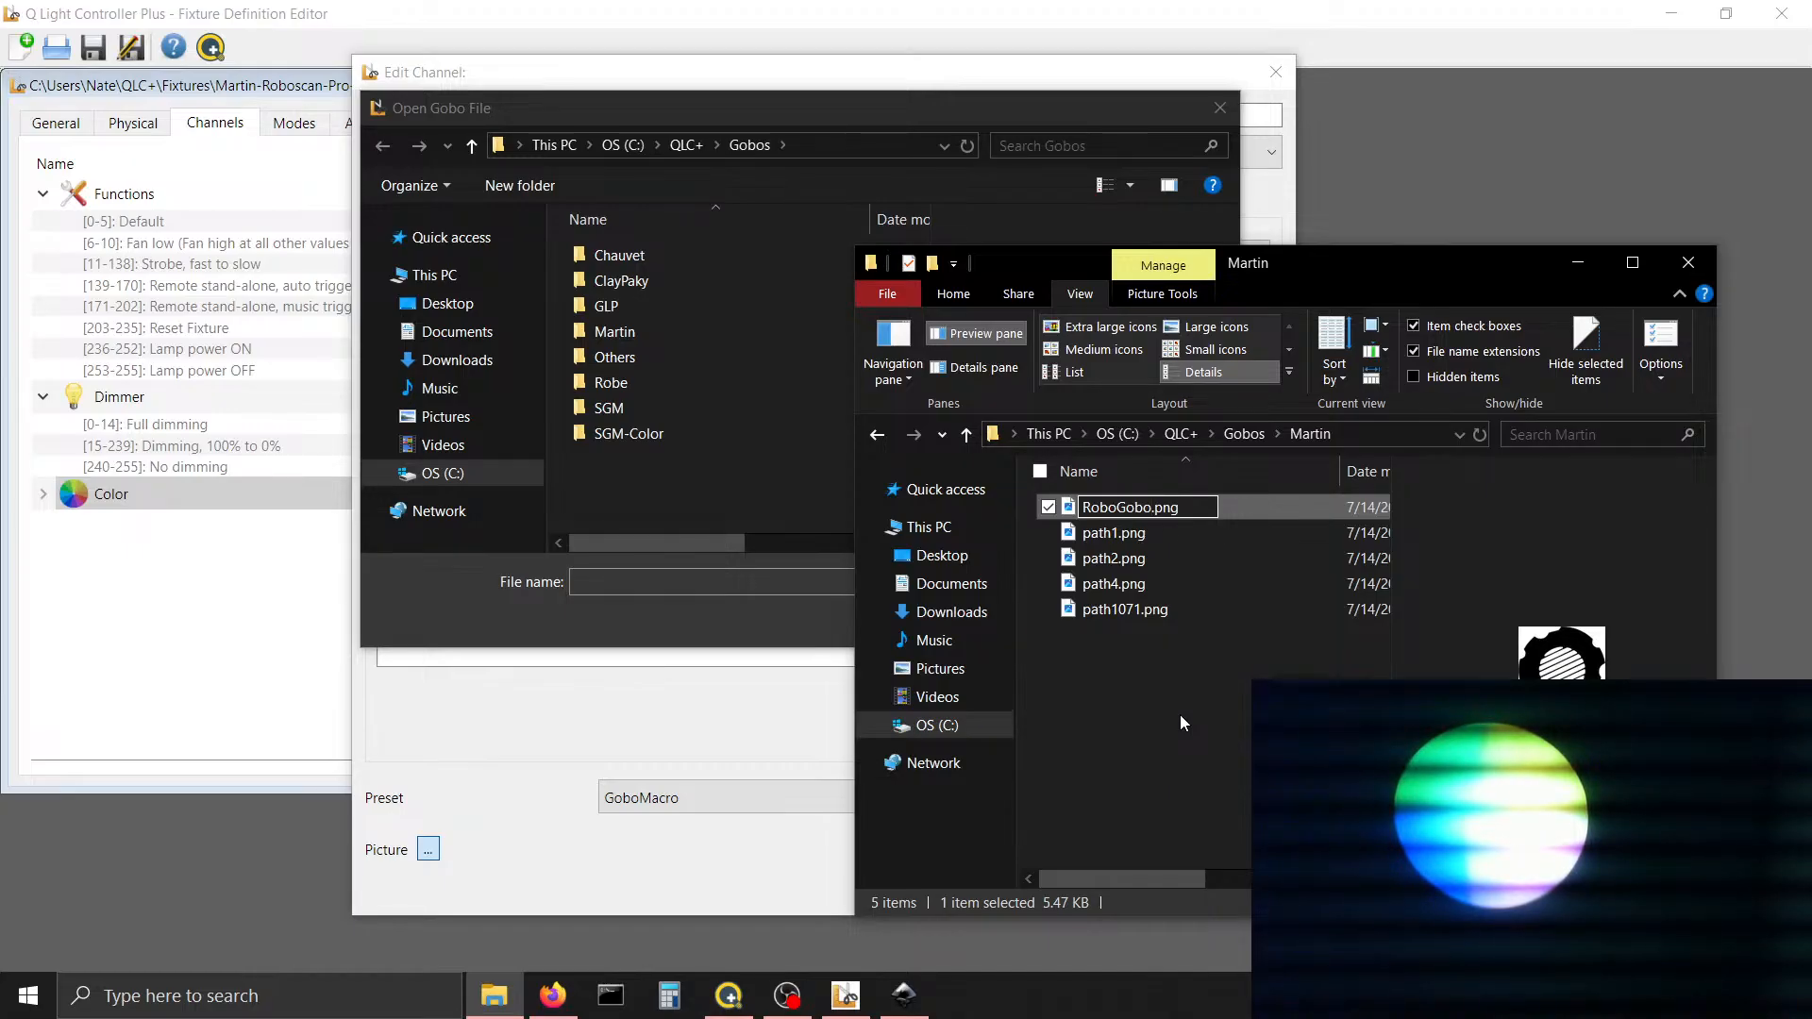
type("1")
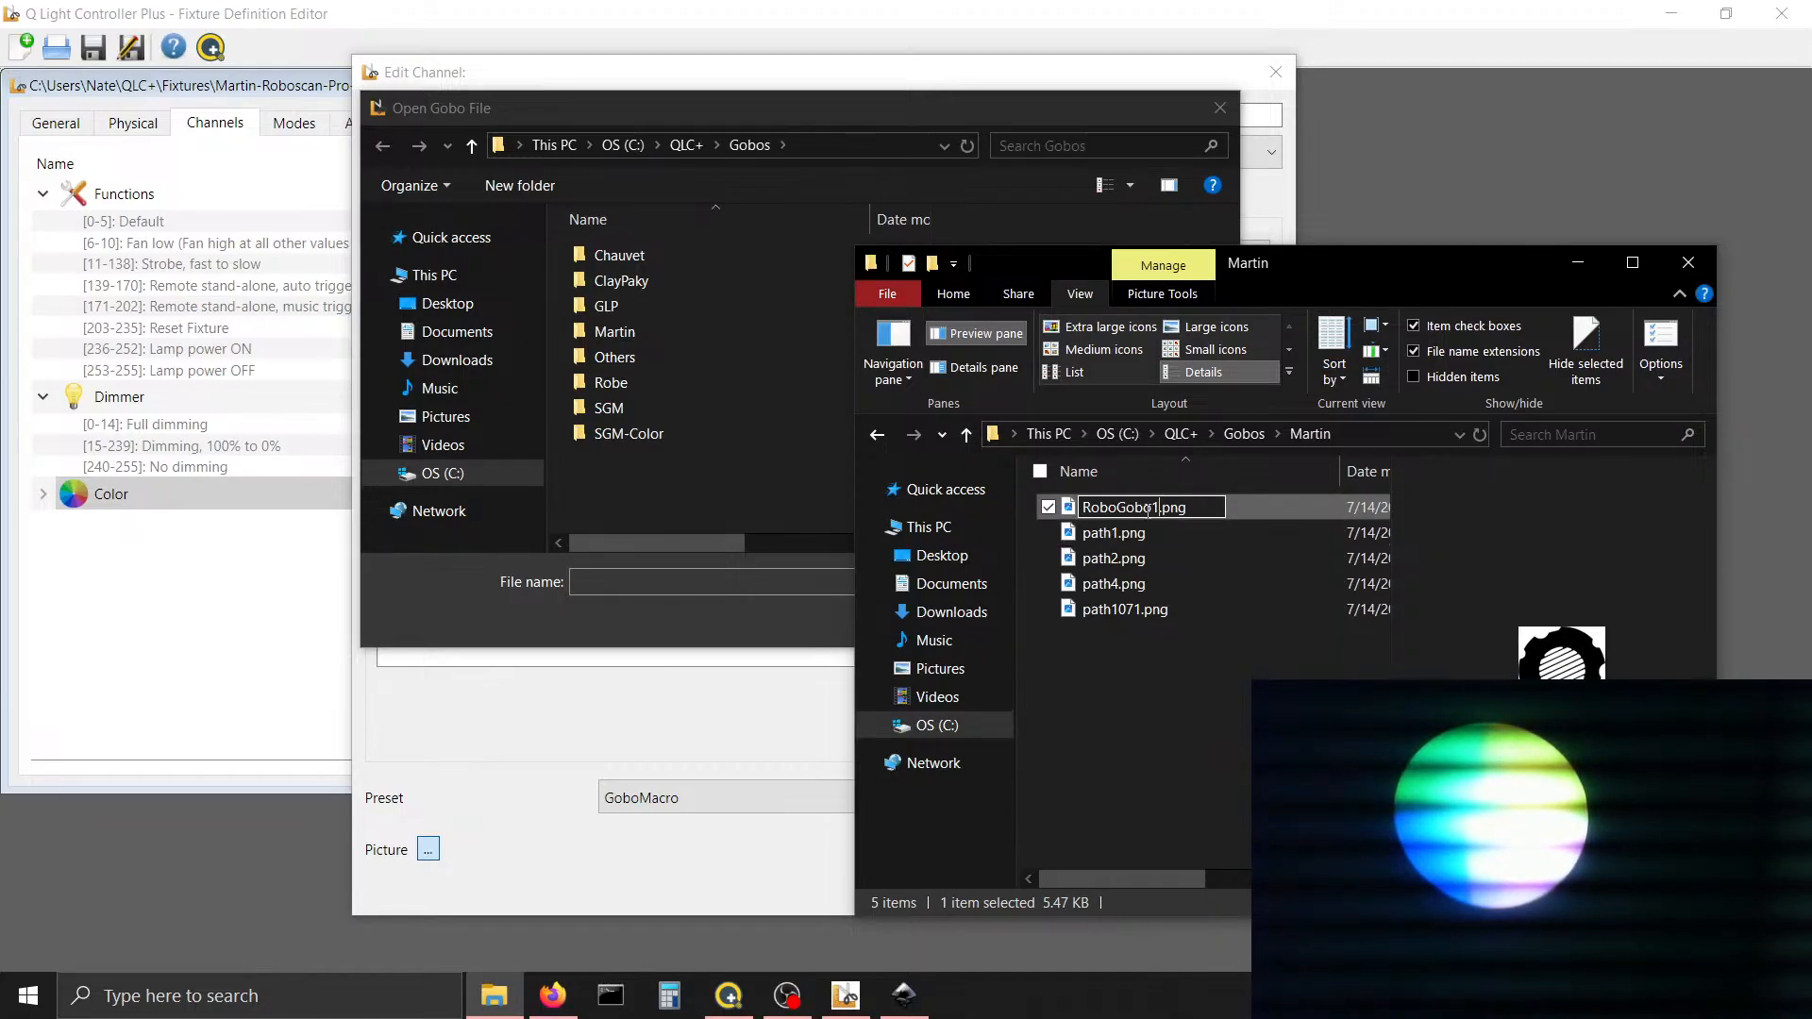
left_click_drag(1152, 507, 1085, 503)
key("ctrl+c")
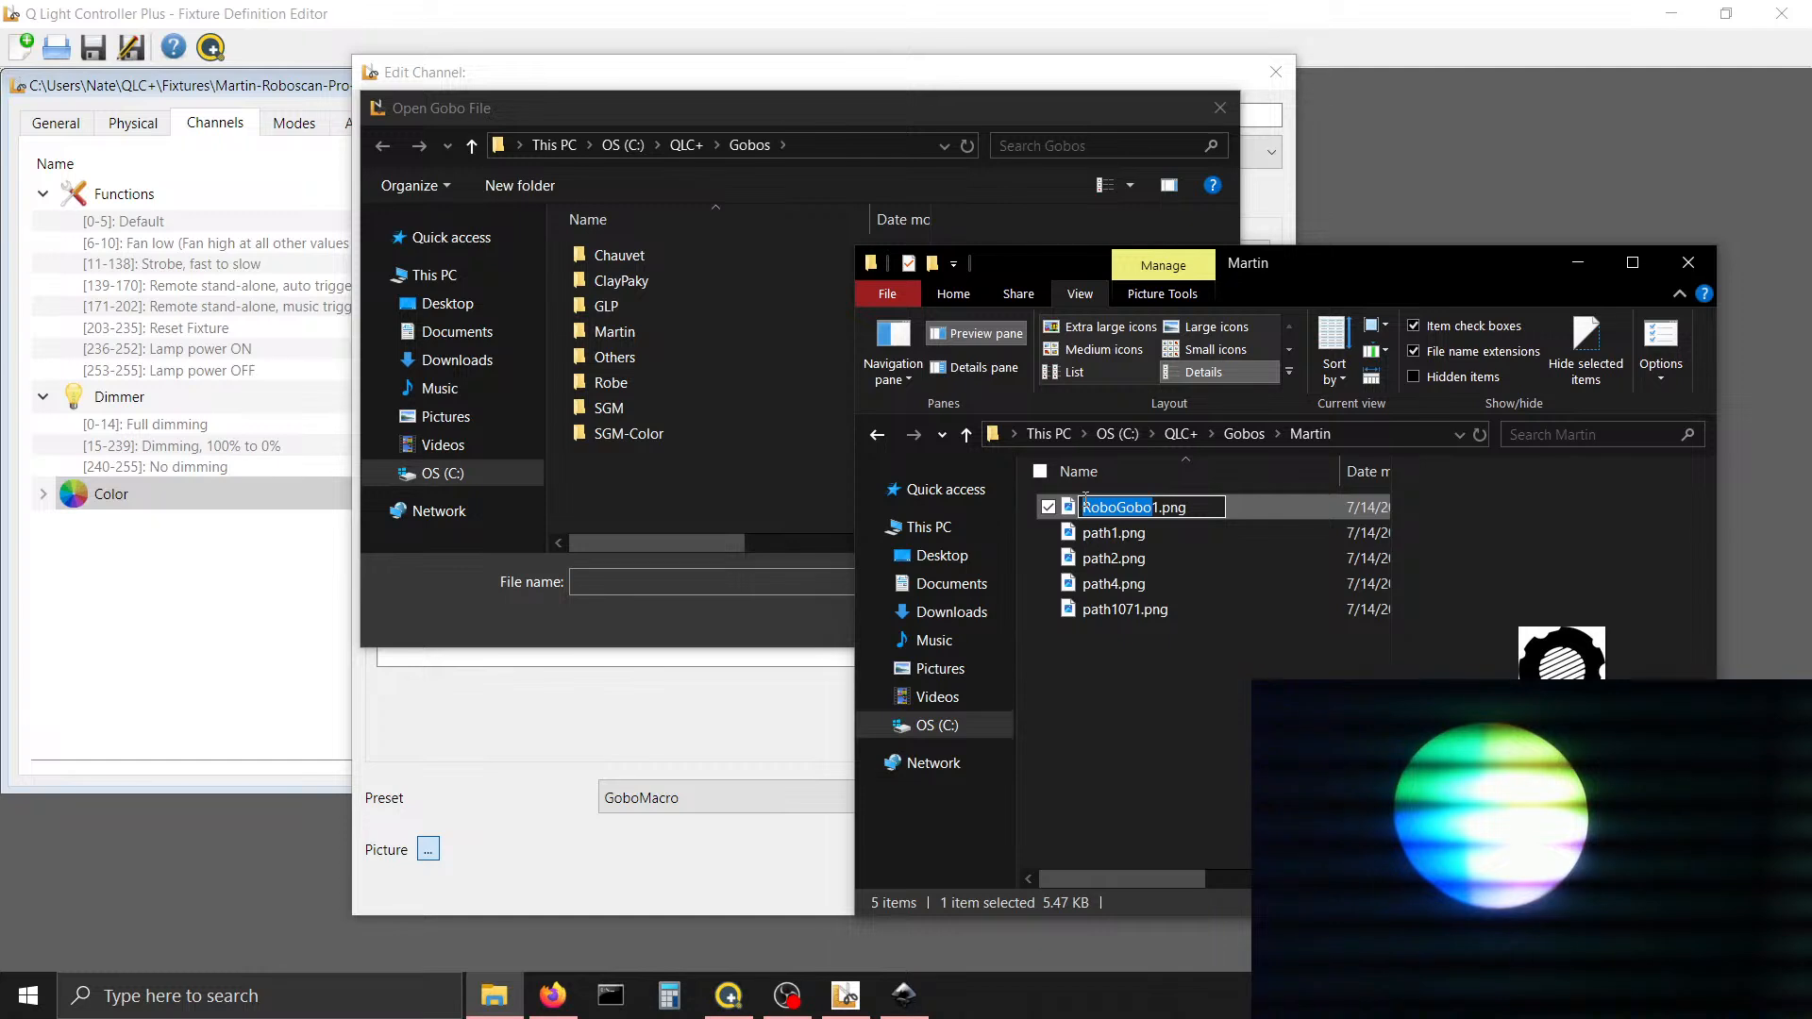
left_click(1090, 533)
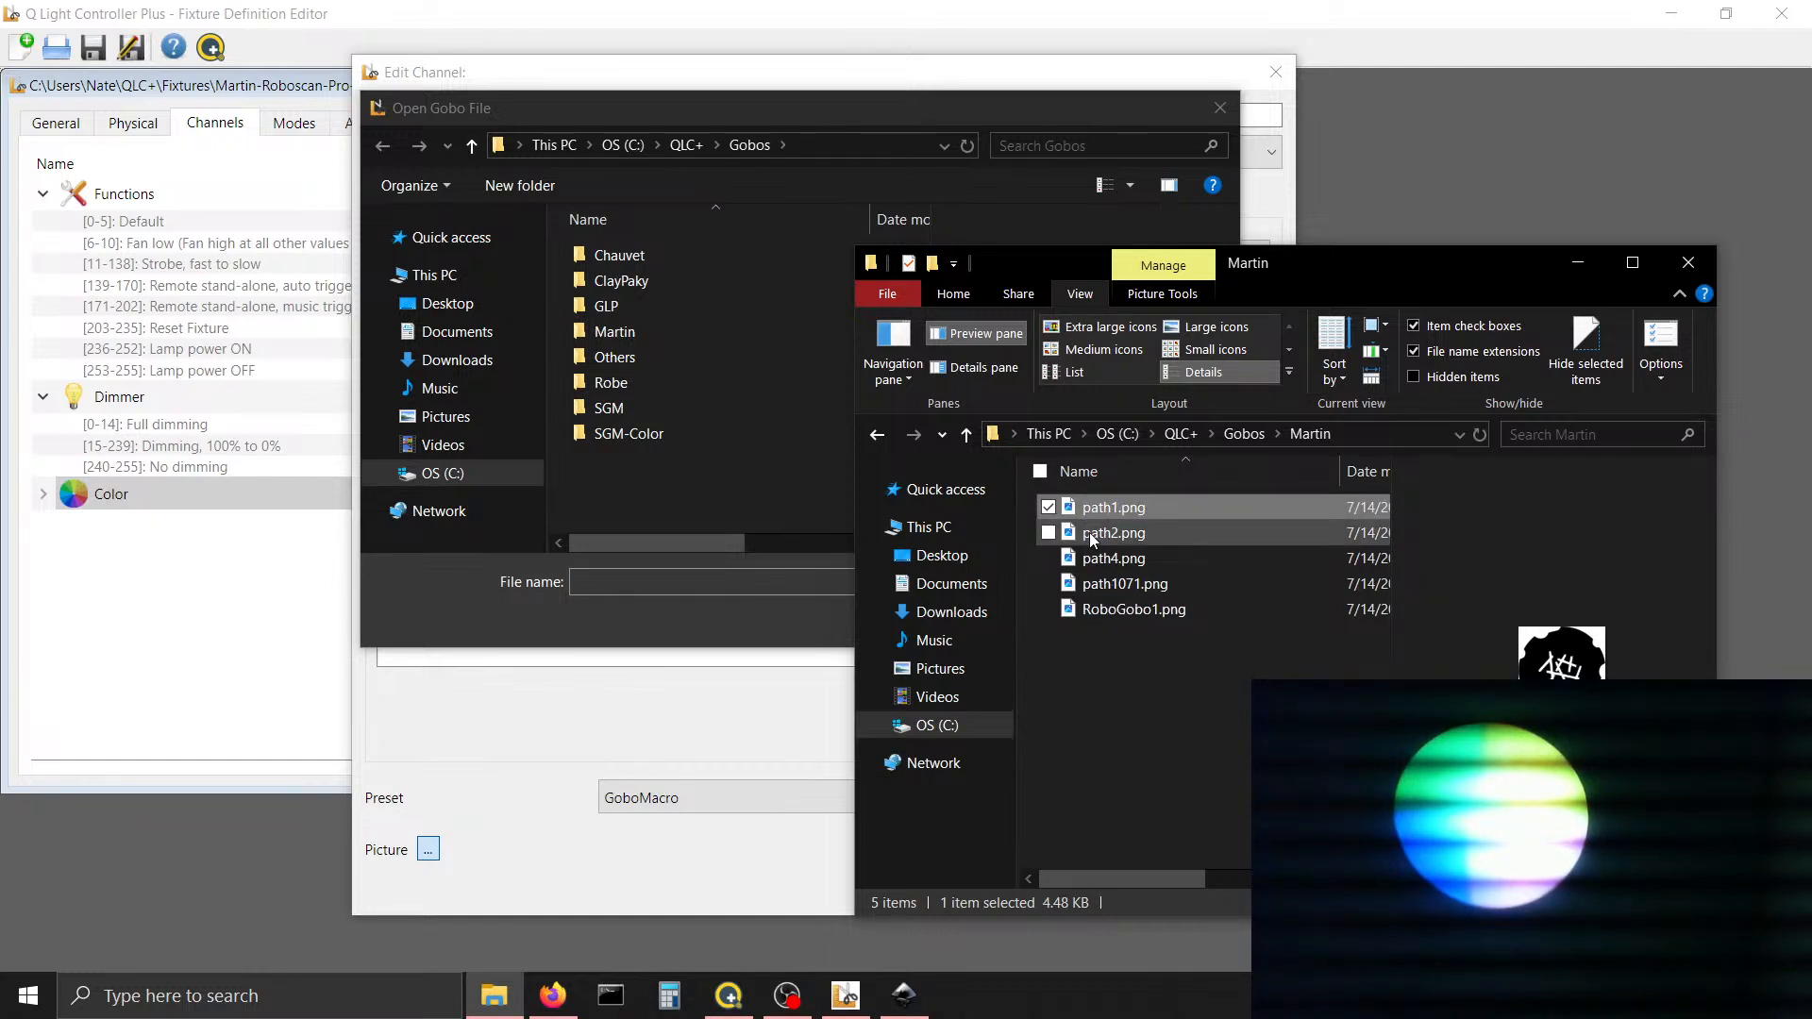
Rename path2.png as RoboGobo2.png, reusing the copied base name
right_click(1089, 532)
left_click(1153, 919)
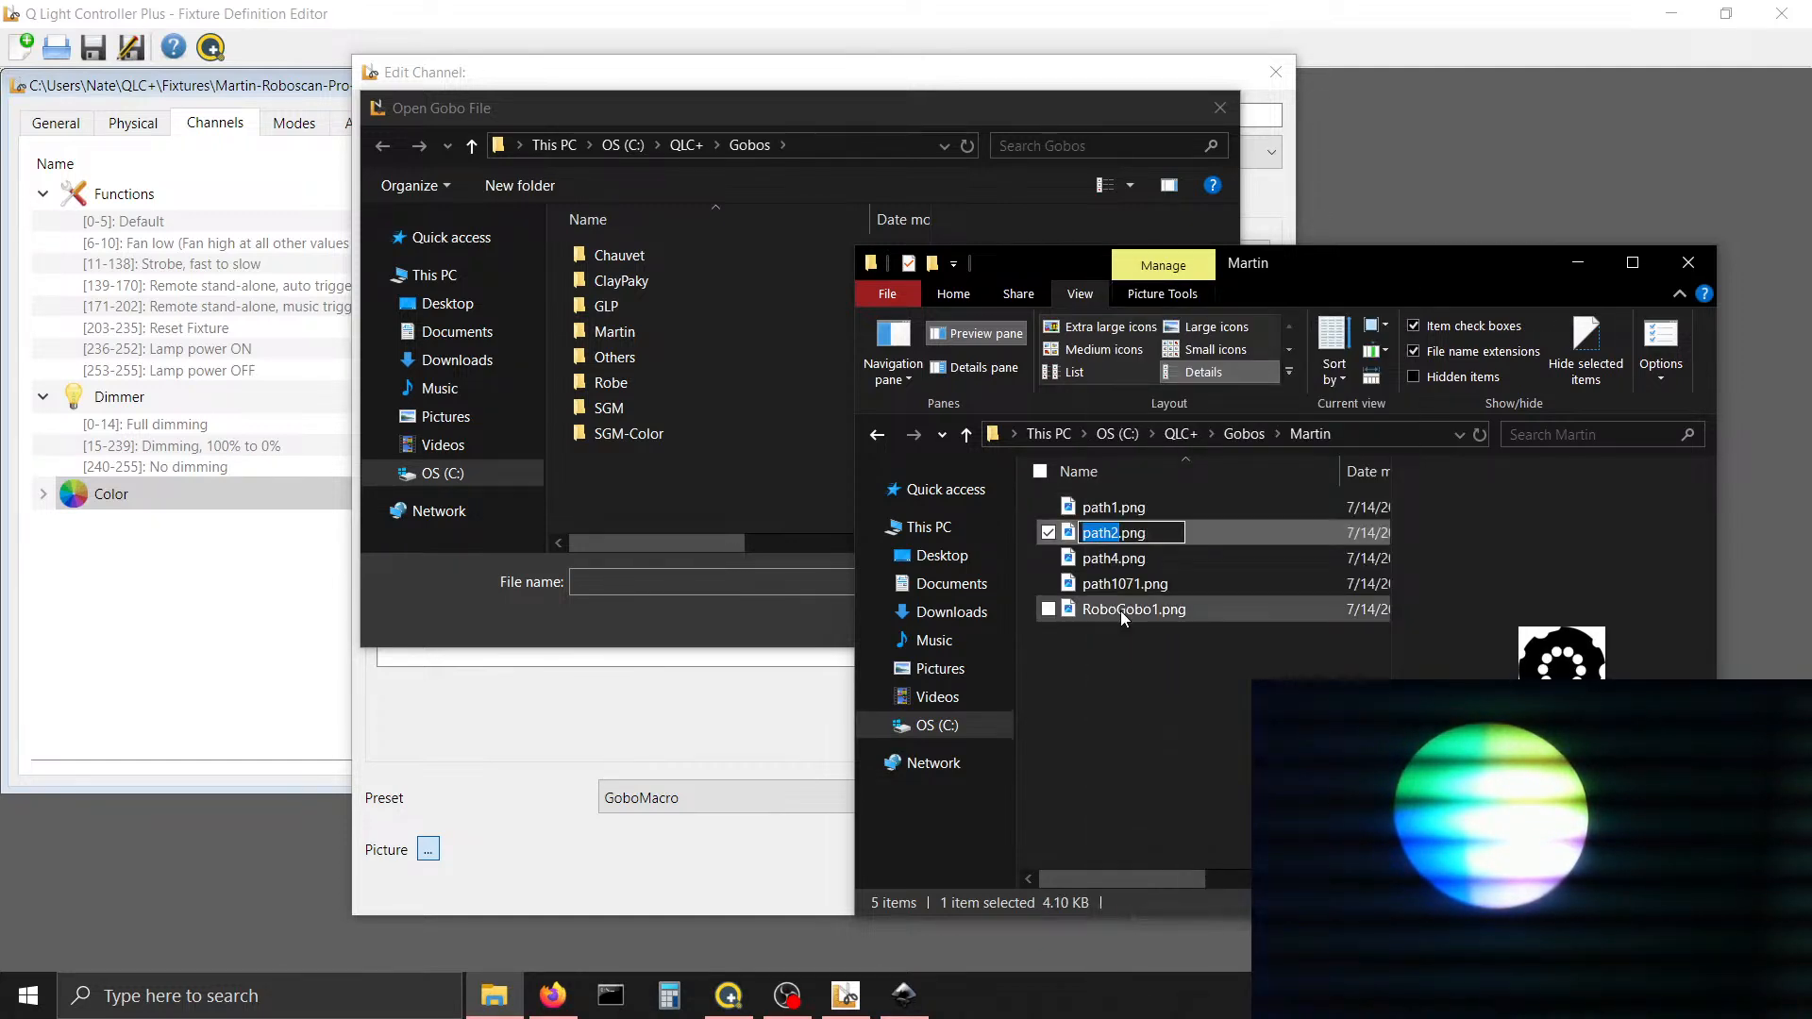
key("ctrl+v")
type("2")
key("Return")
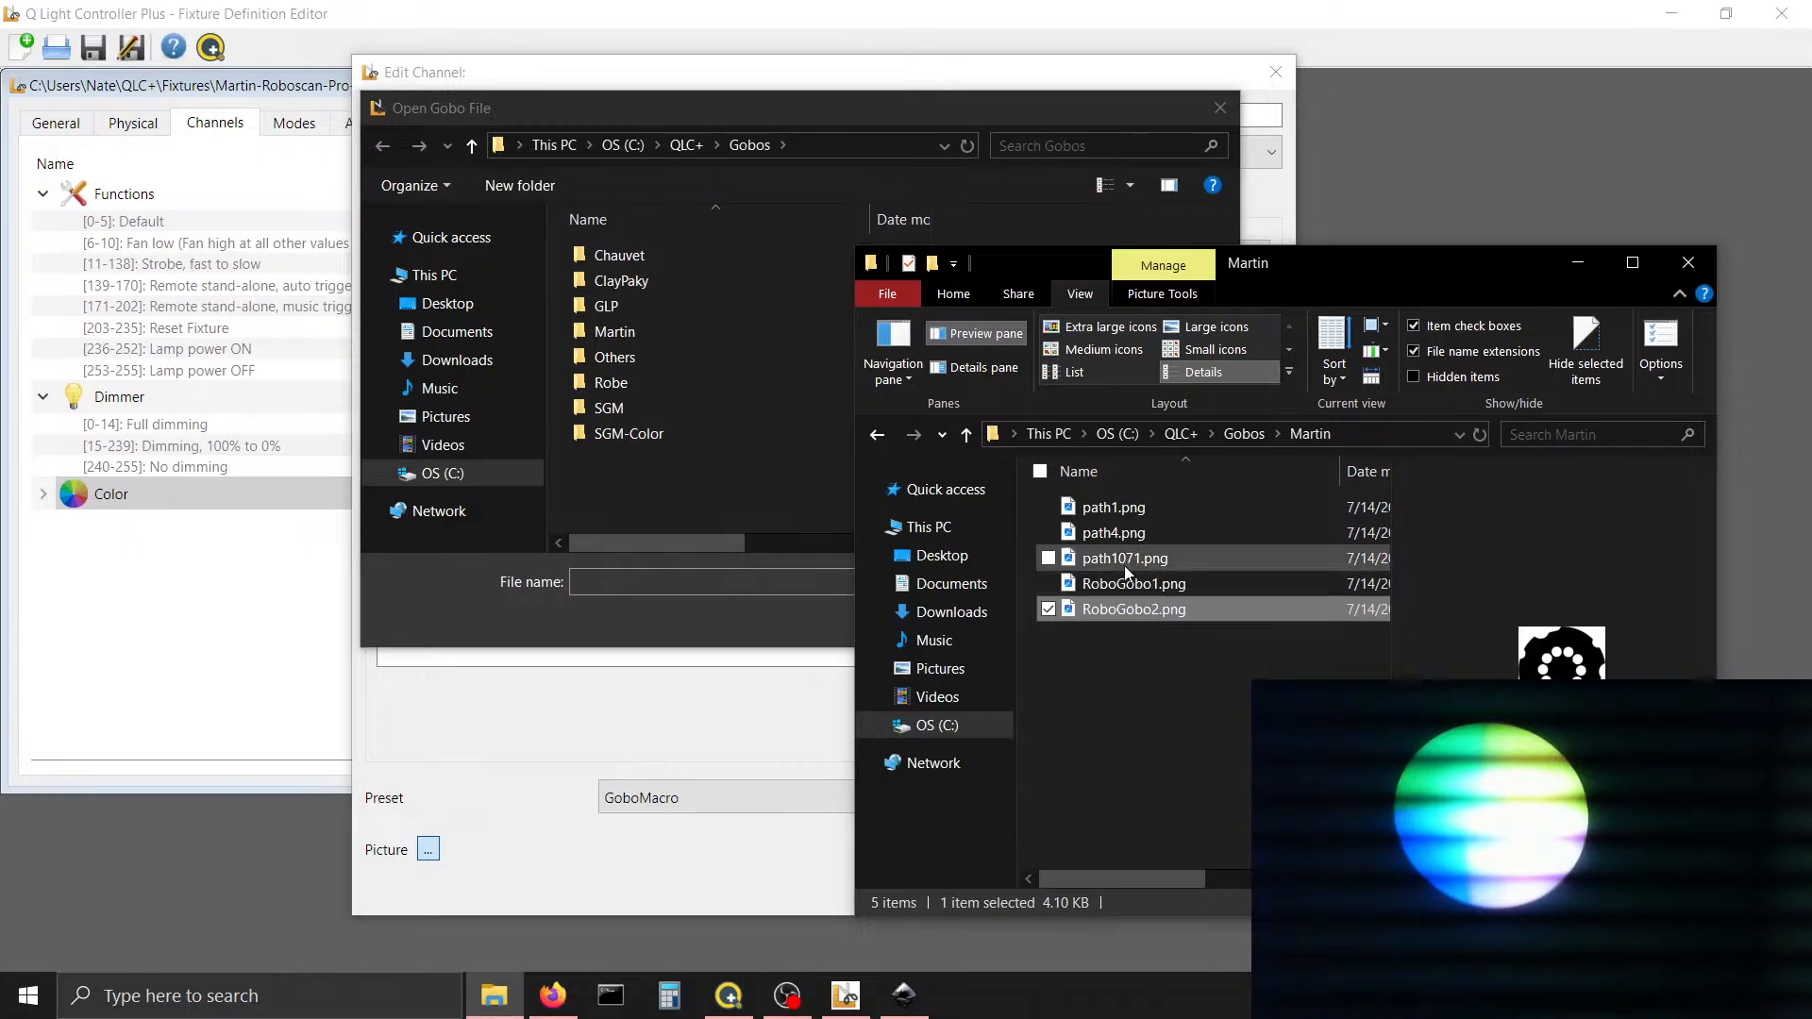
Rename path1071.png in the Martin gobos folder as RoboGobo3.png
left_click(1123, 536)
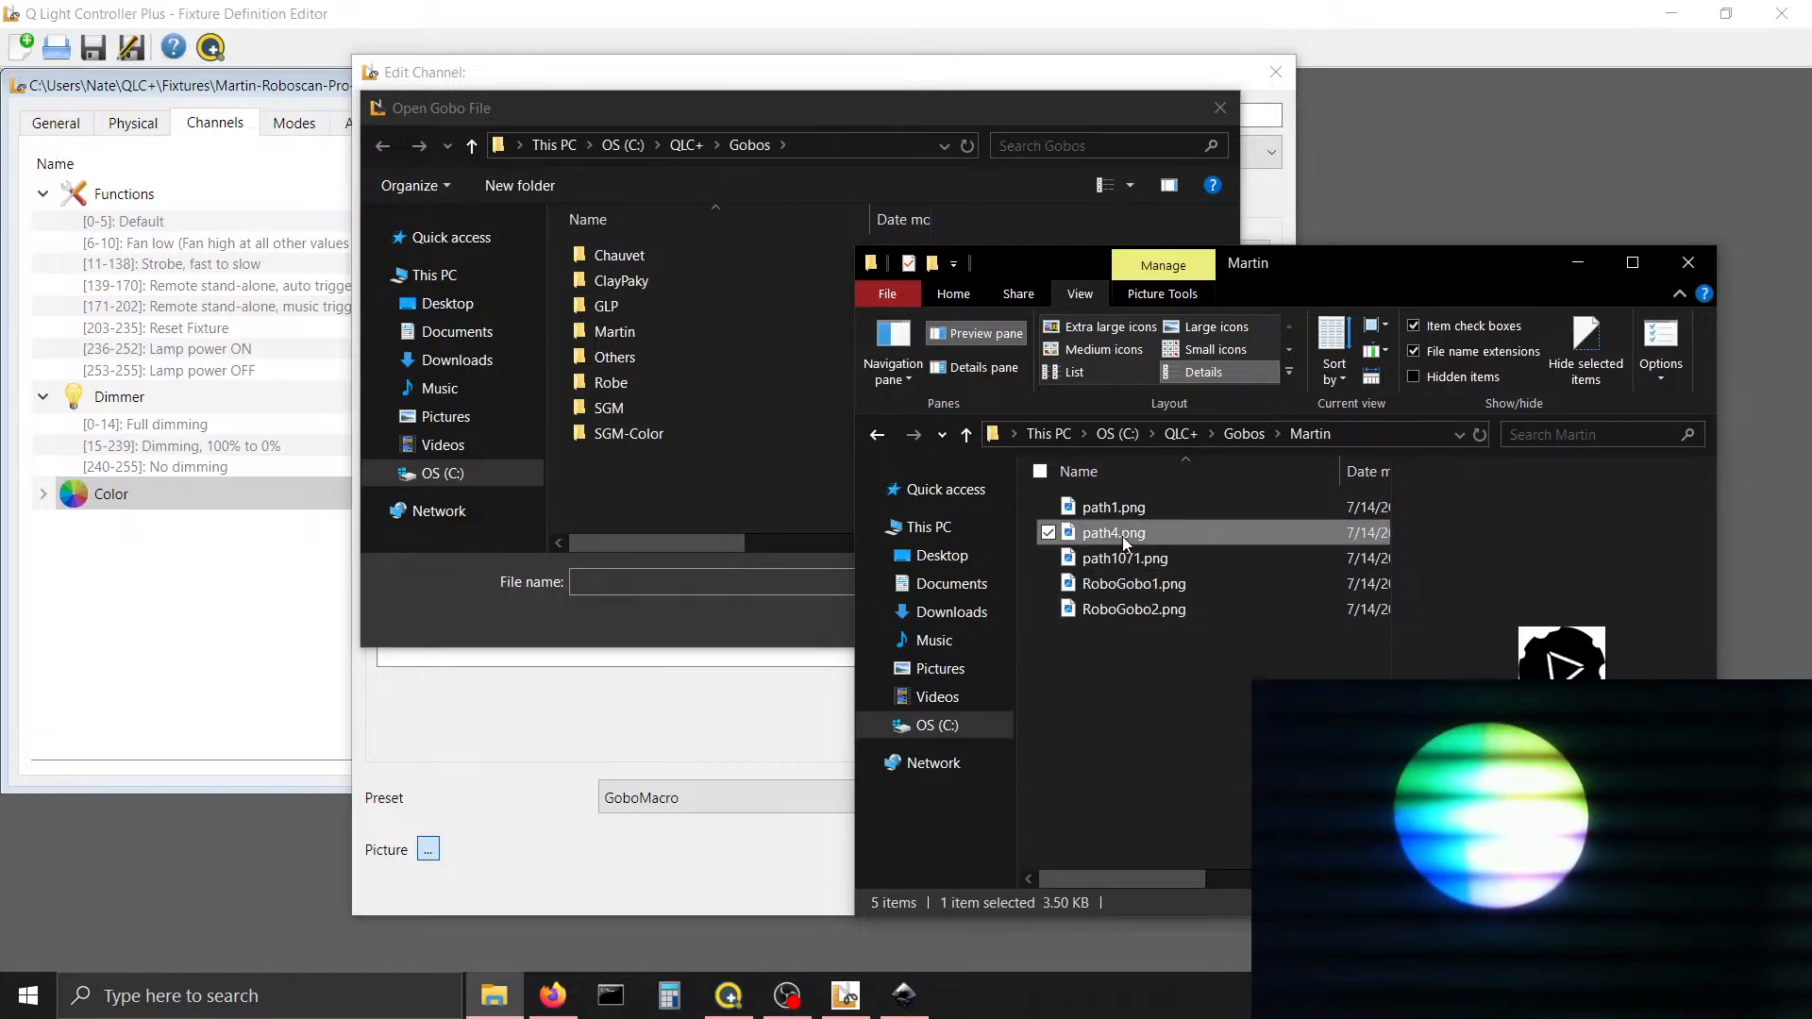
left_click(1124, 547)
right_click(1124, 548)
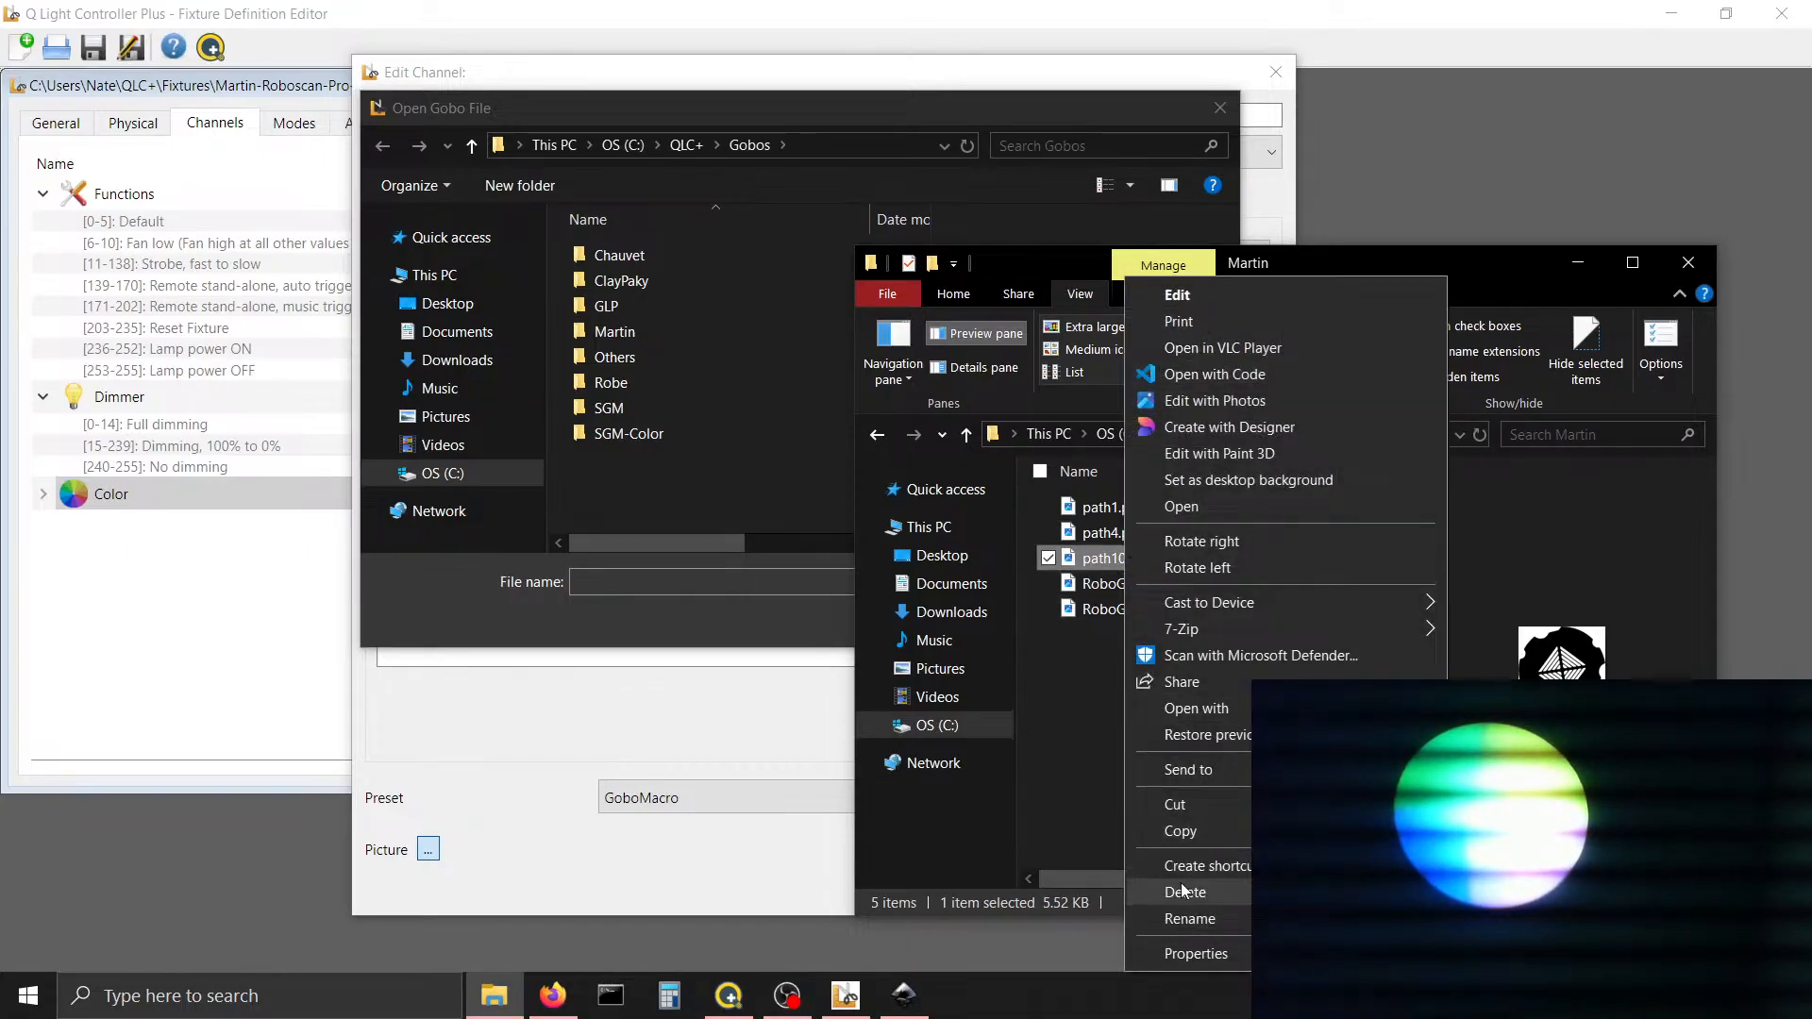
left_click(1182, 918)
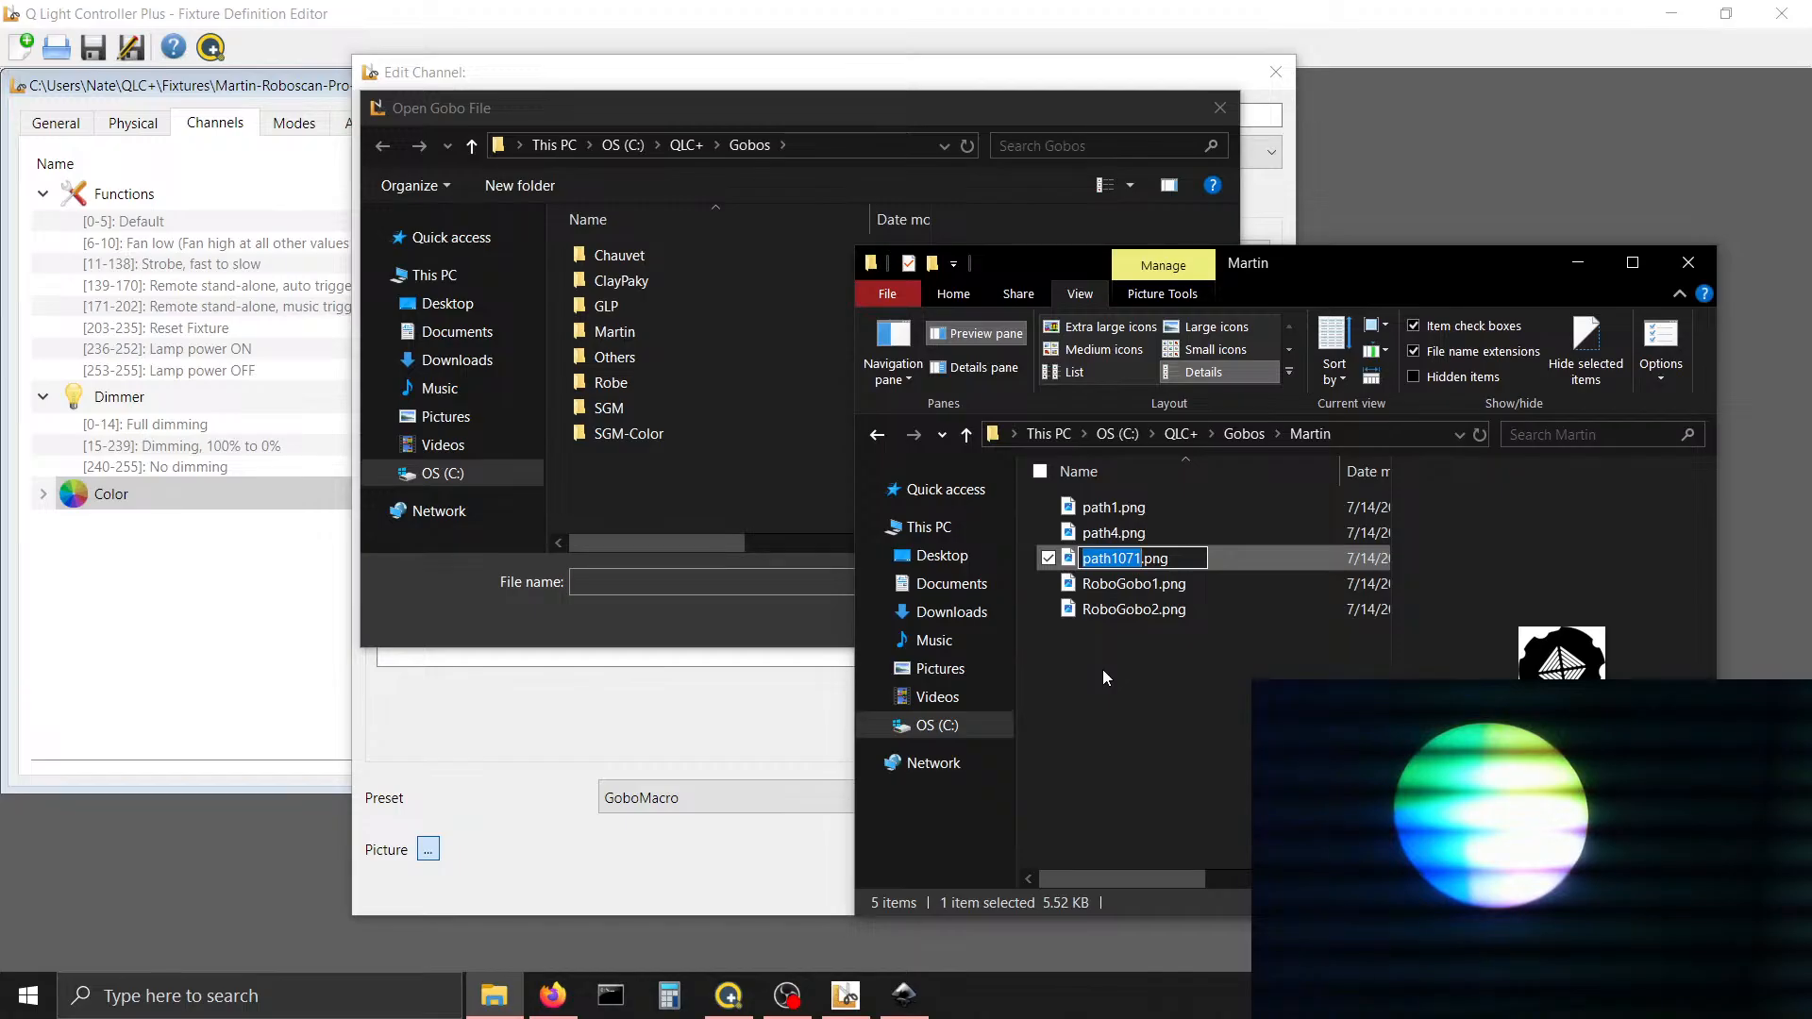
type("RoboGobo3")
key("Return")
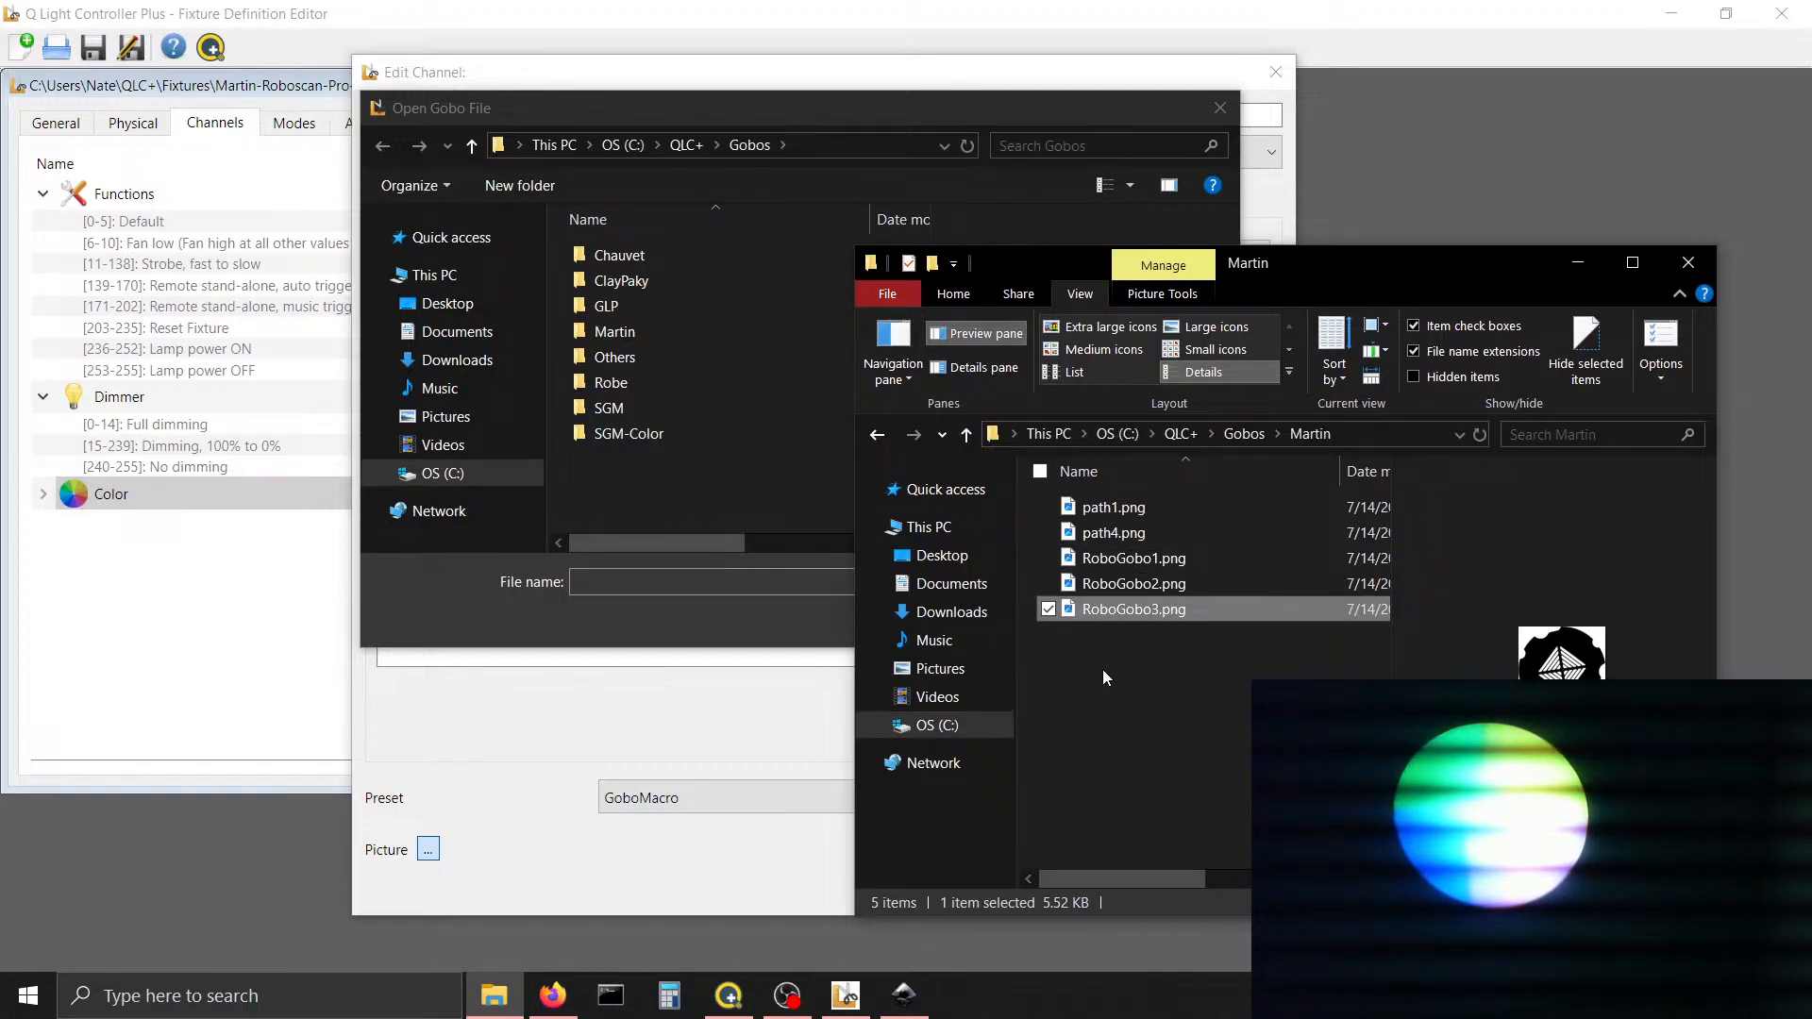
Preview path4.png and path1.png, and open RoboGobo2.png in the image viewer to inspect its design
left_click(1130, 551)
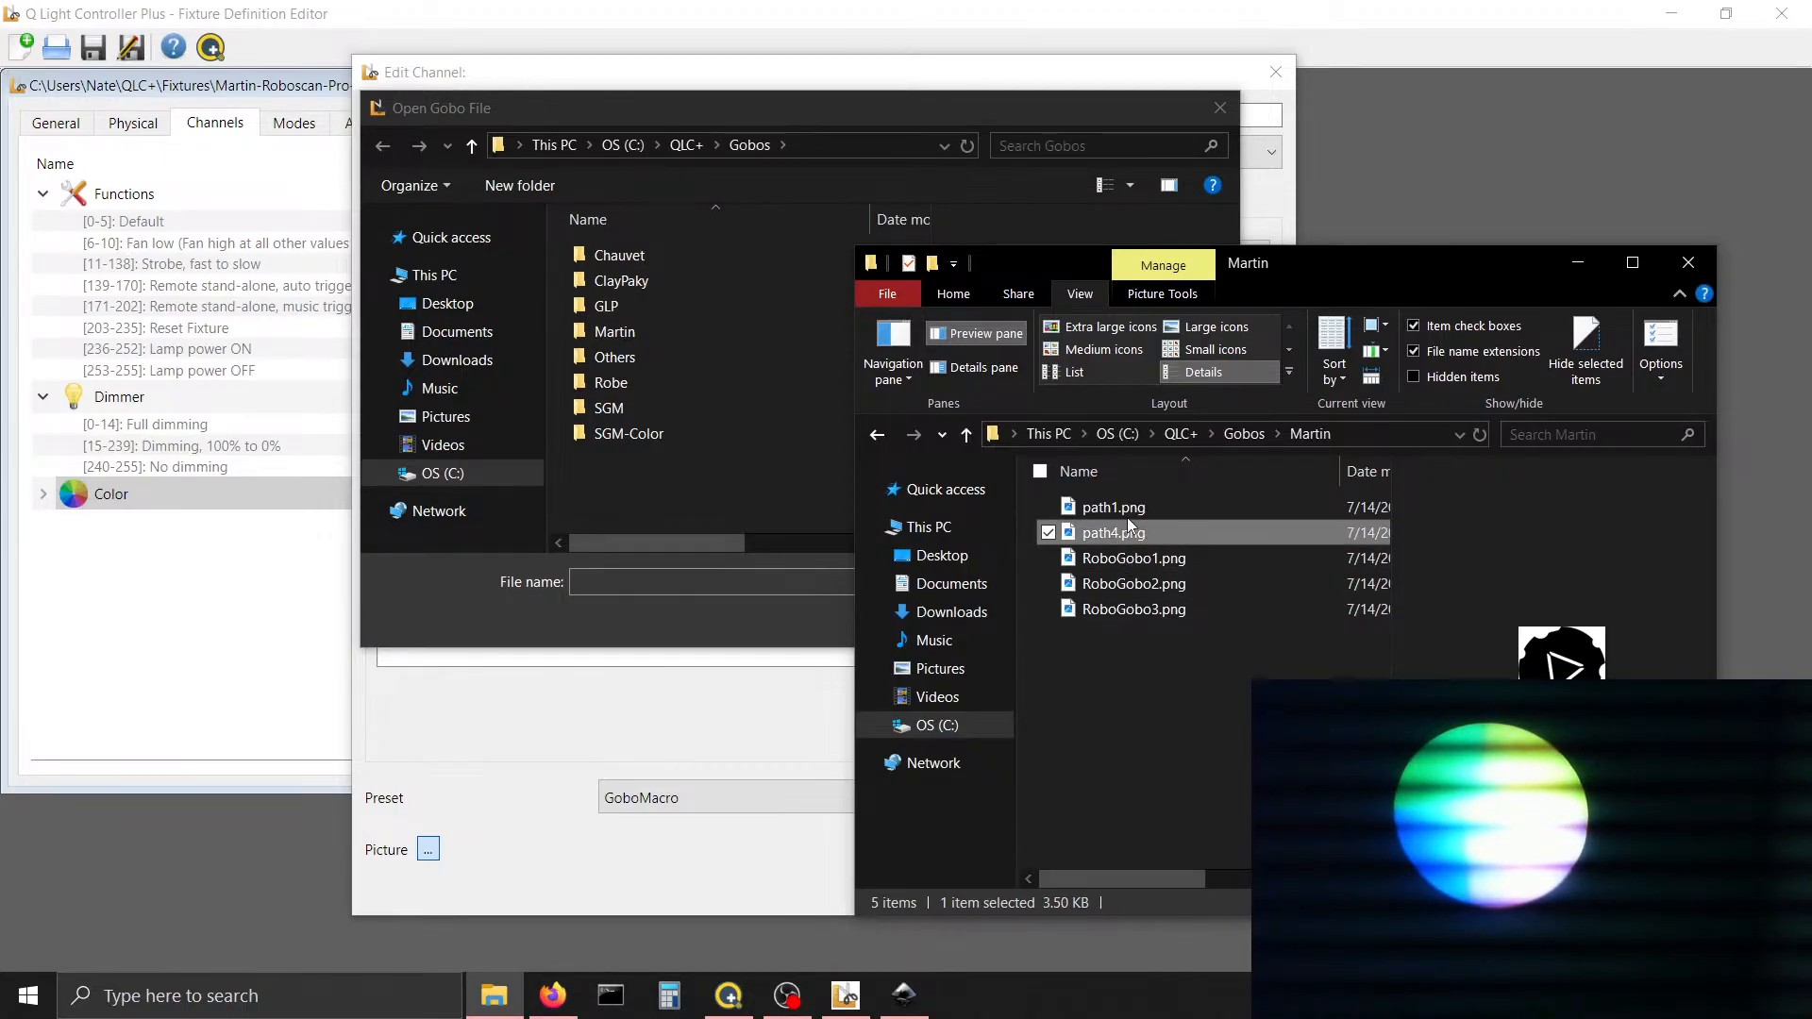
left_click(1129, 514)
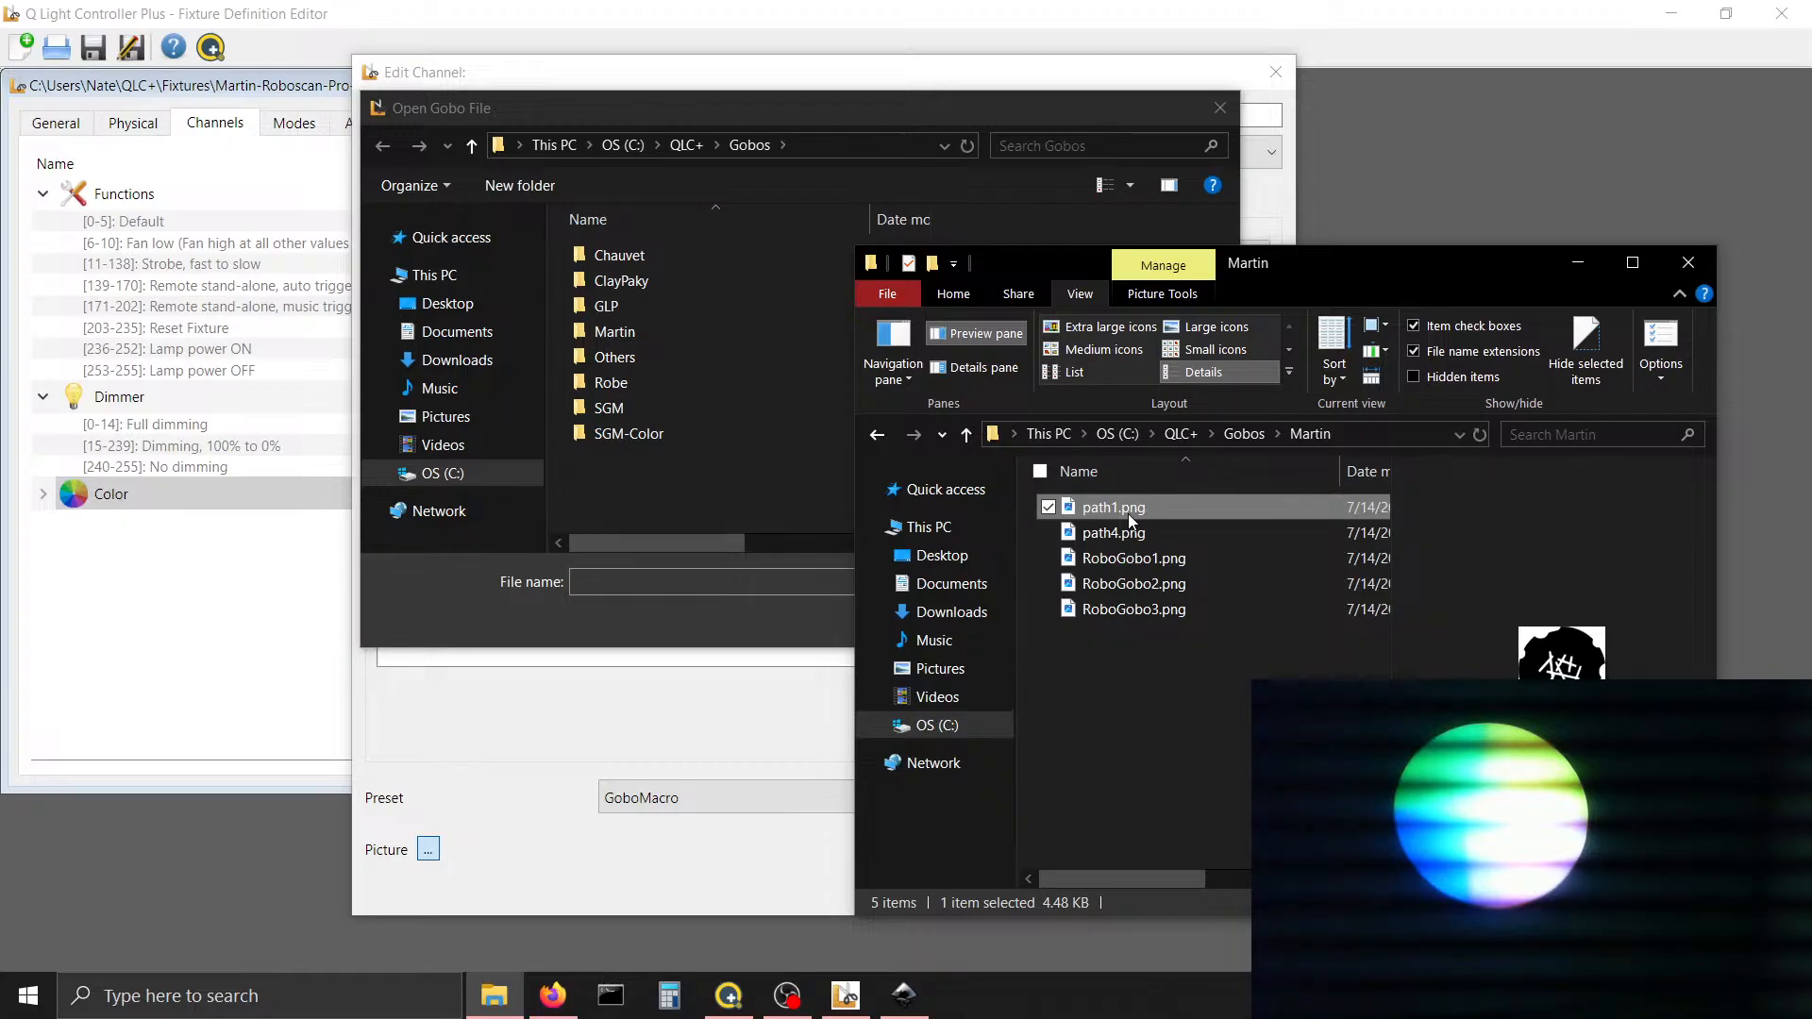
left_click(1141, 585)
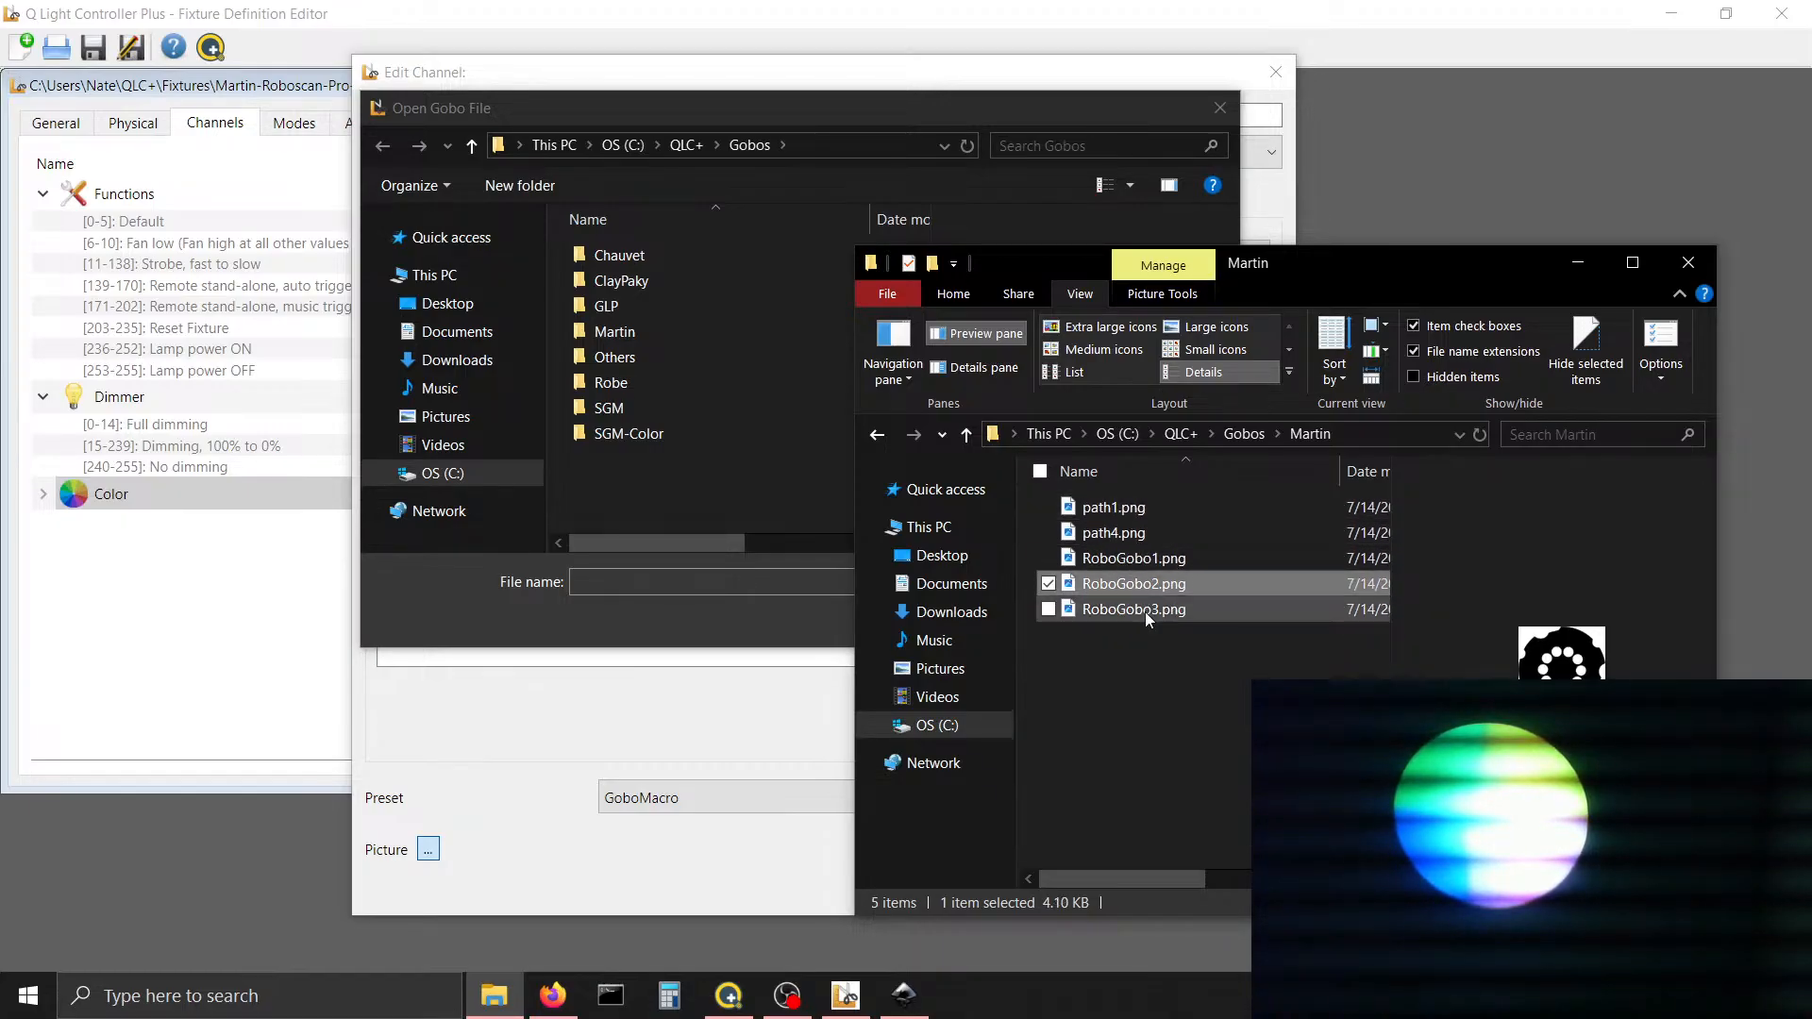
double_click(1142, 584)
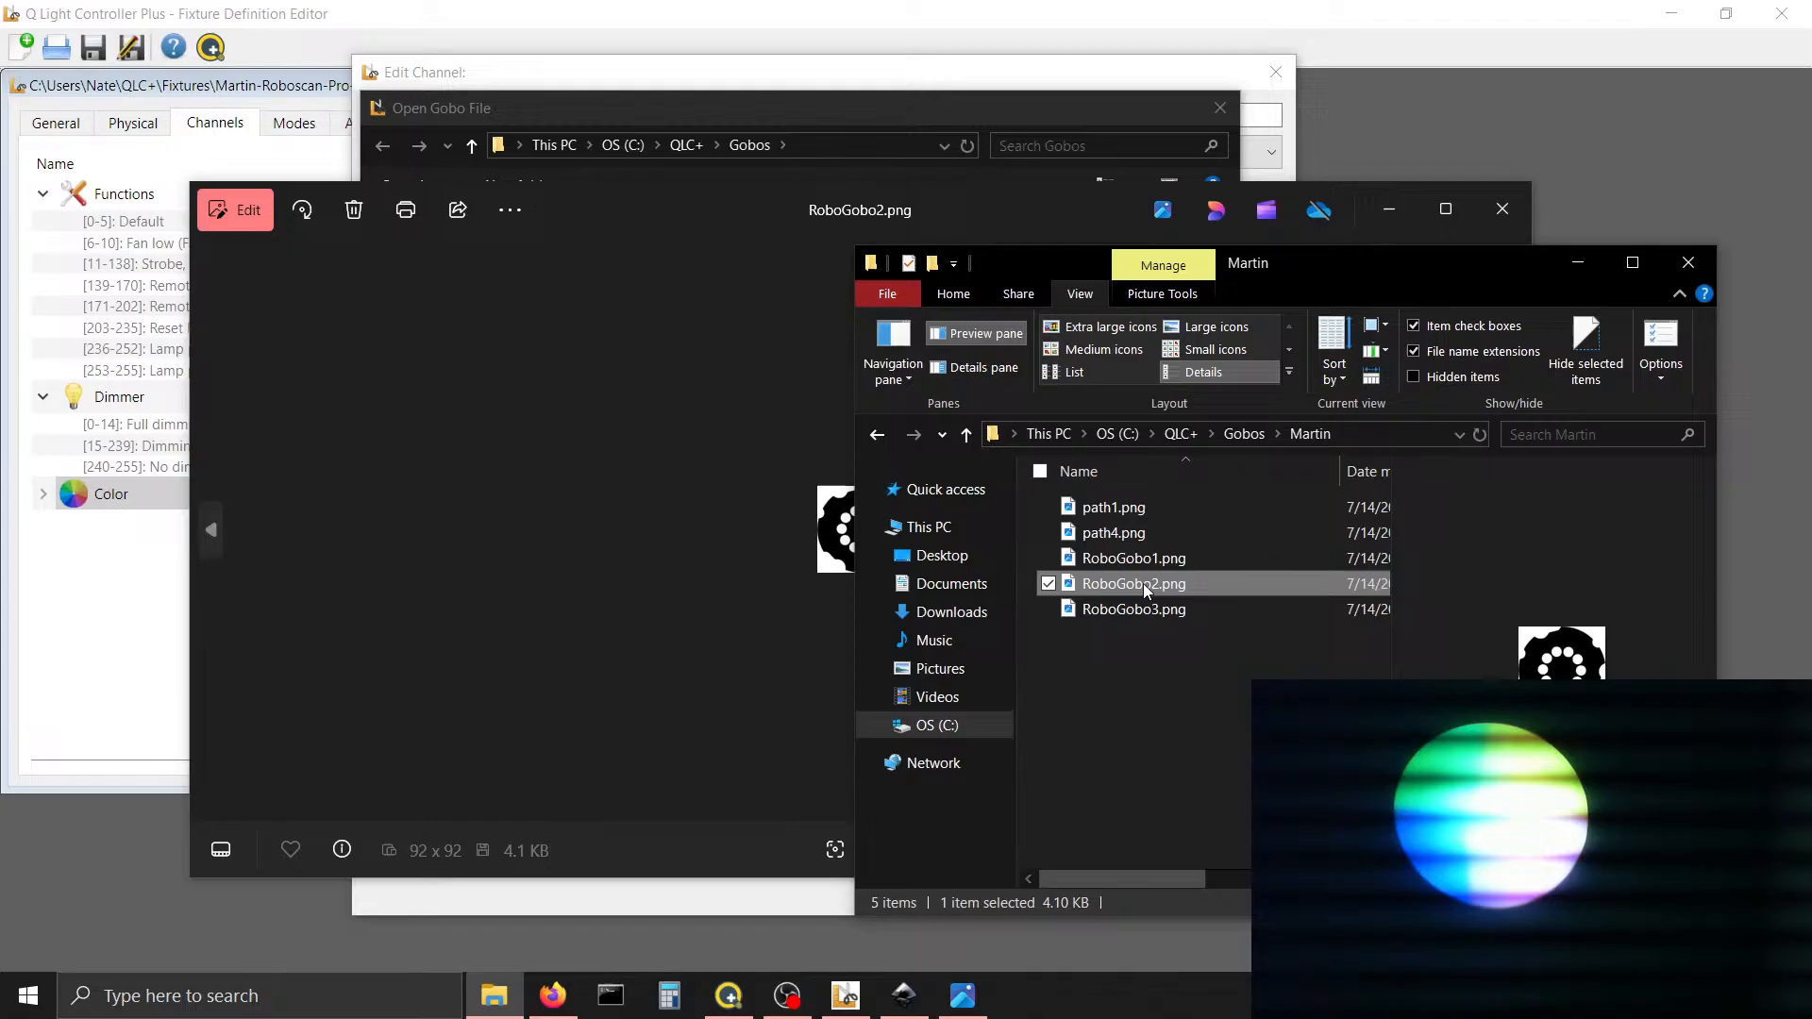
Close the RoboGobo2.png image viewer and return to the Martin gobos folder
left_click(1508, 202)
mouse_move(962, 995)
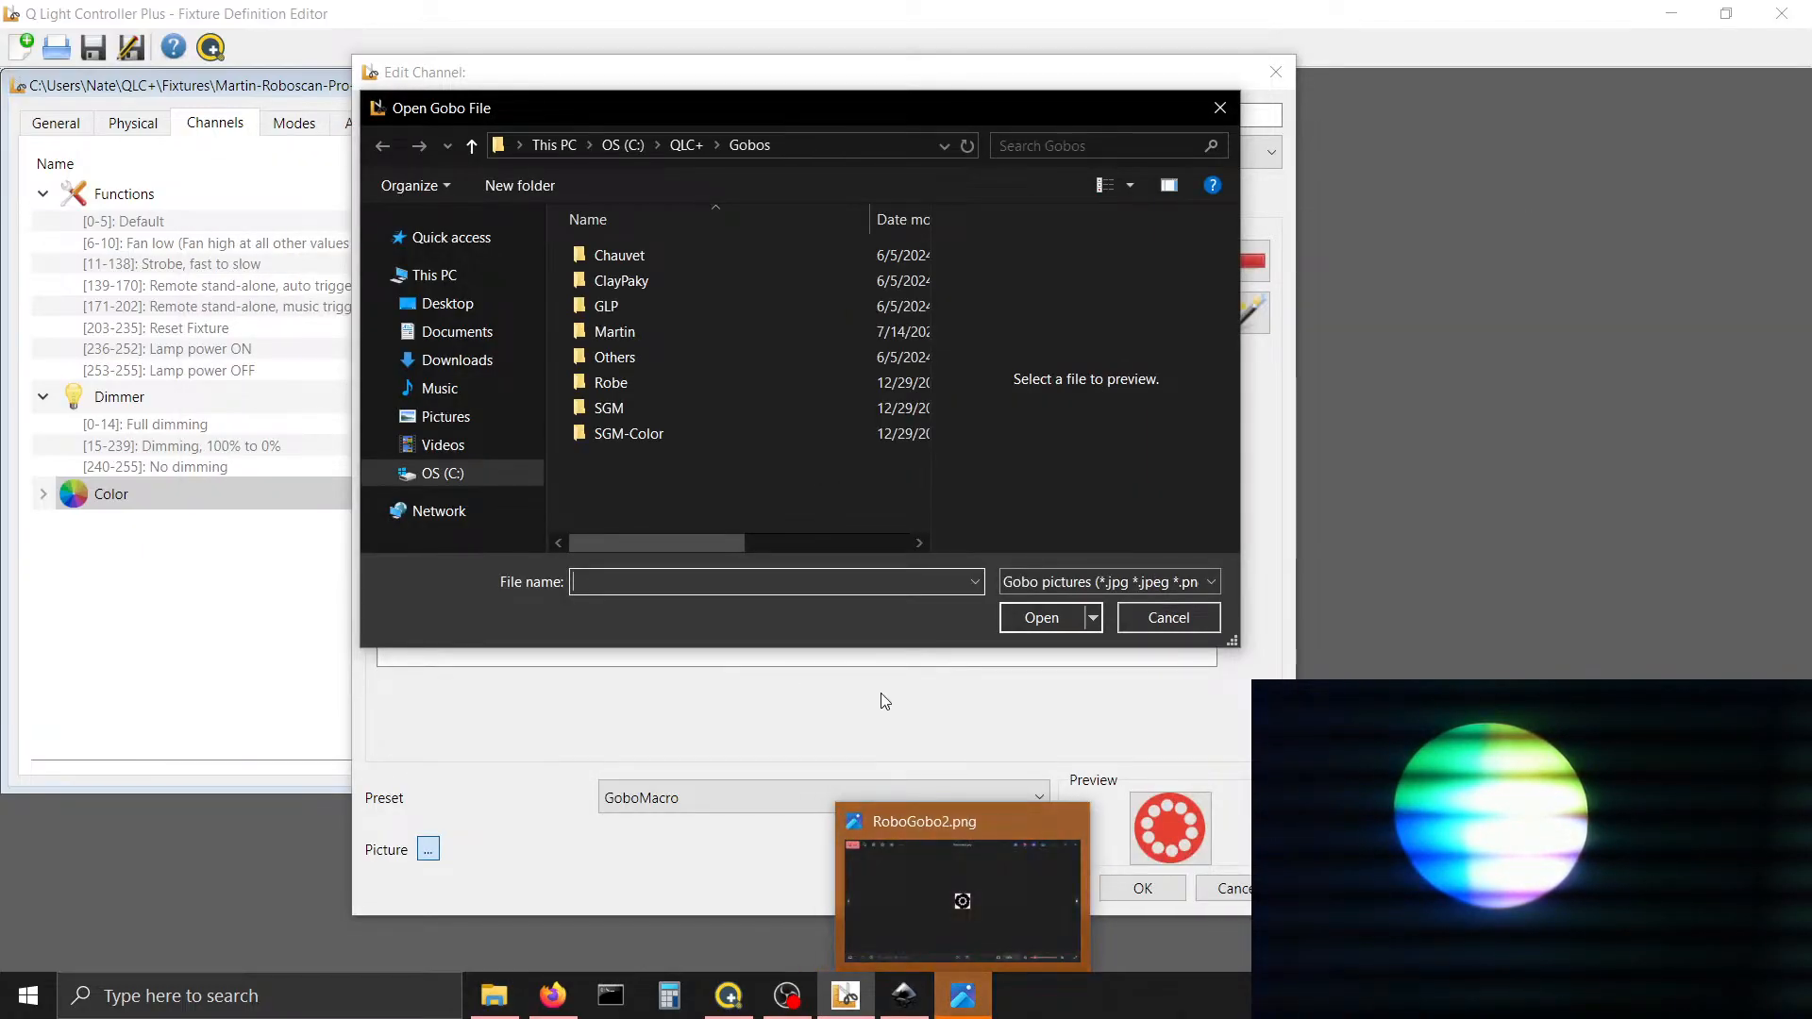
left_click(1067, 816)
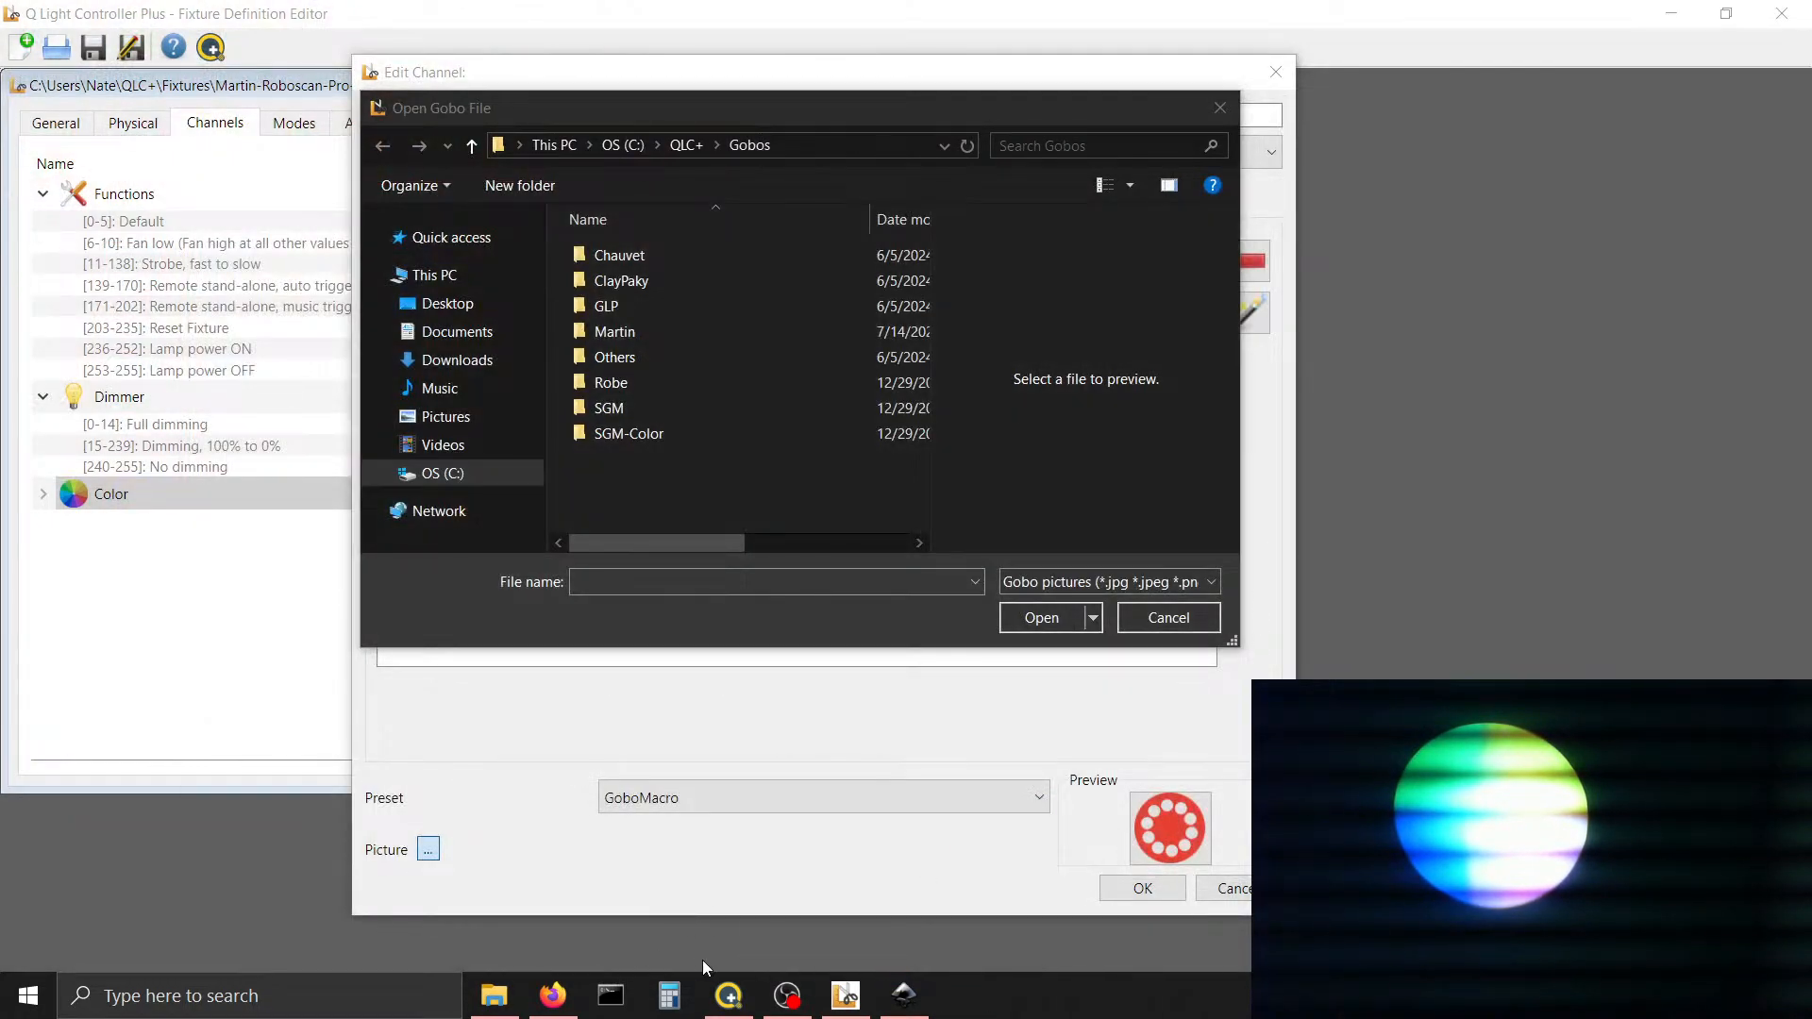
mouse_move(496, 991)
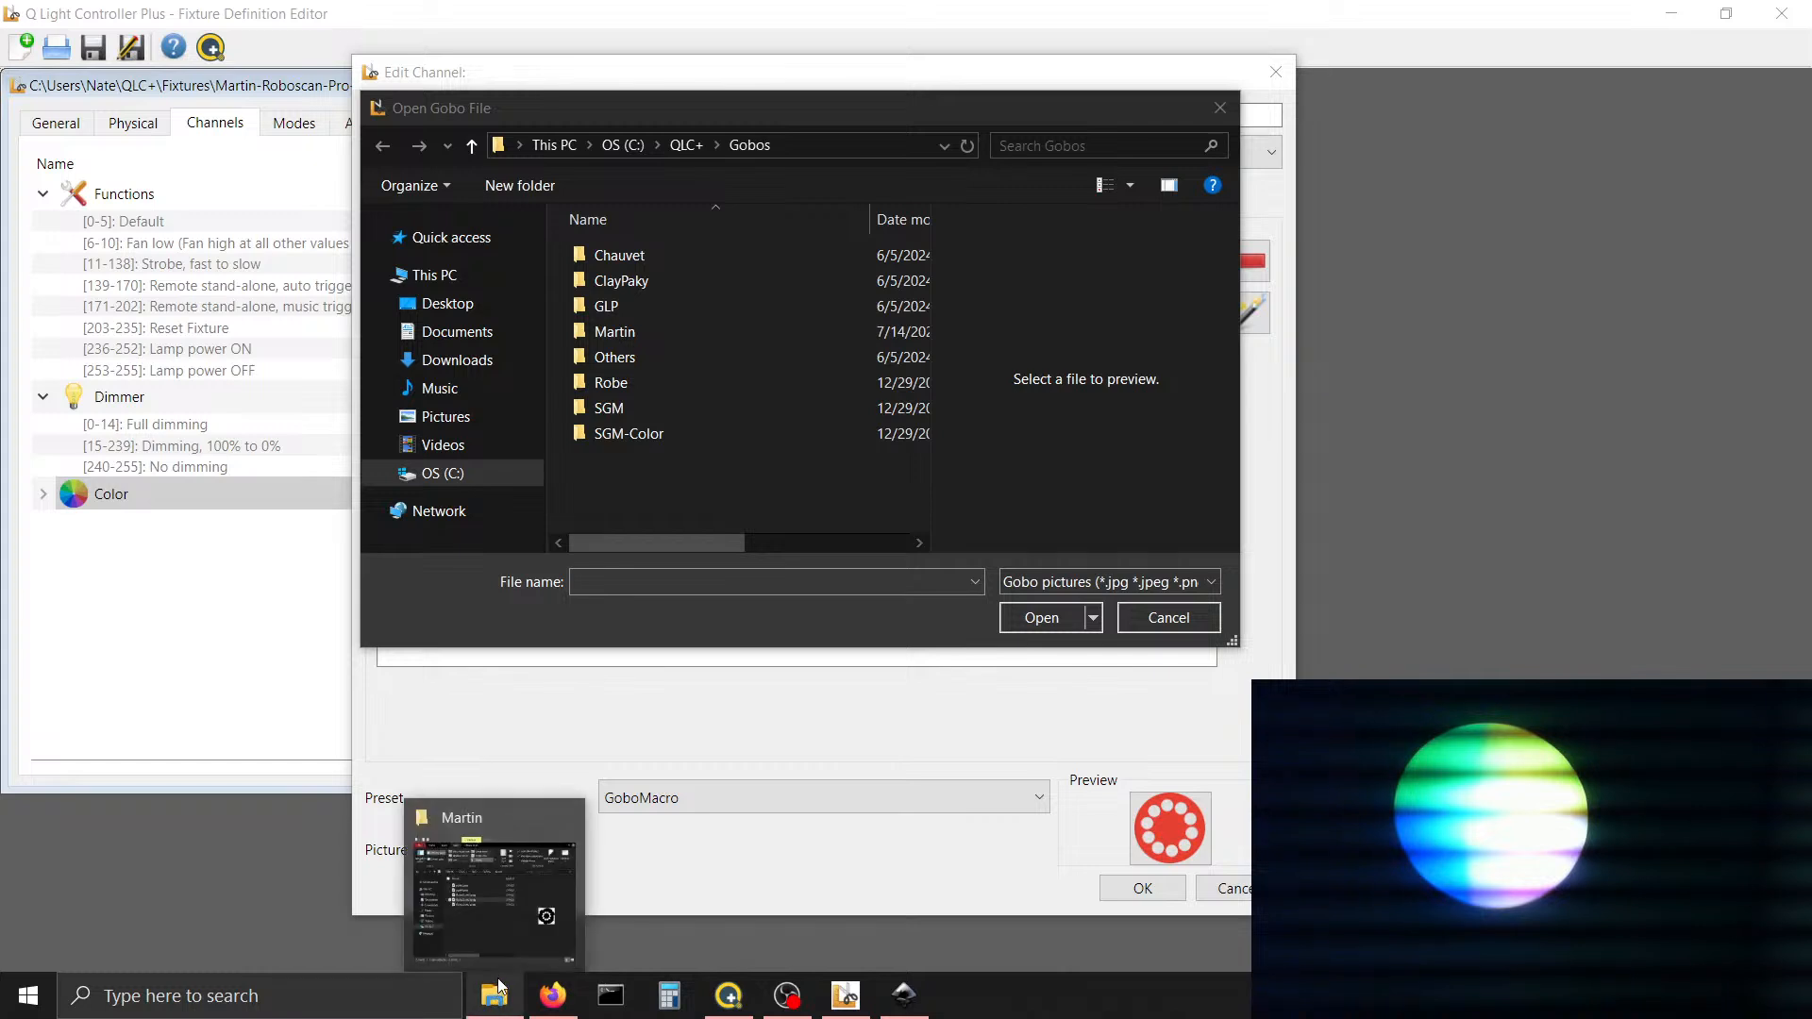
left_click(497, 878)
Rename RoboGobo2.png in the Martin gobos folder as RoboGobo22.png
right_click(1164, 586)
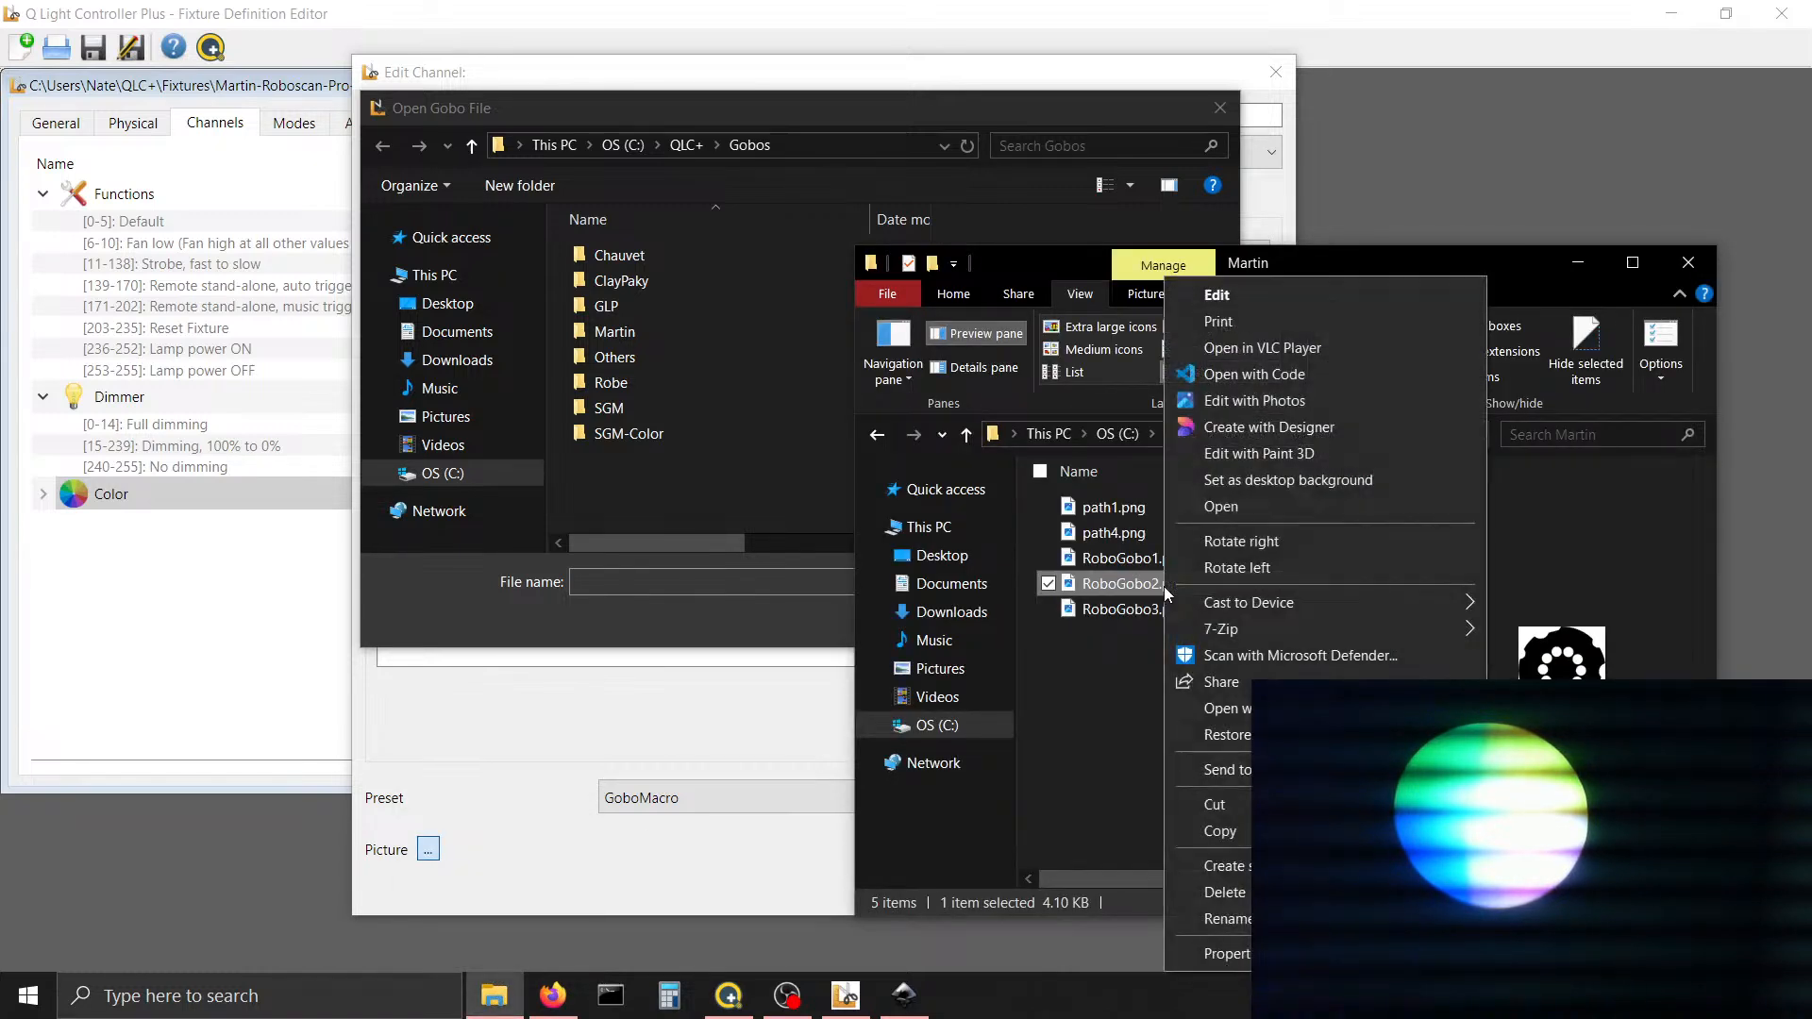
left_click(1226, 921)
key("ctrl+c")
left_click(1160, 583)
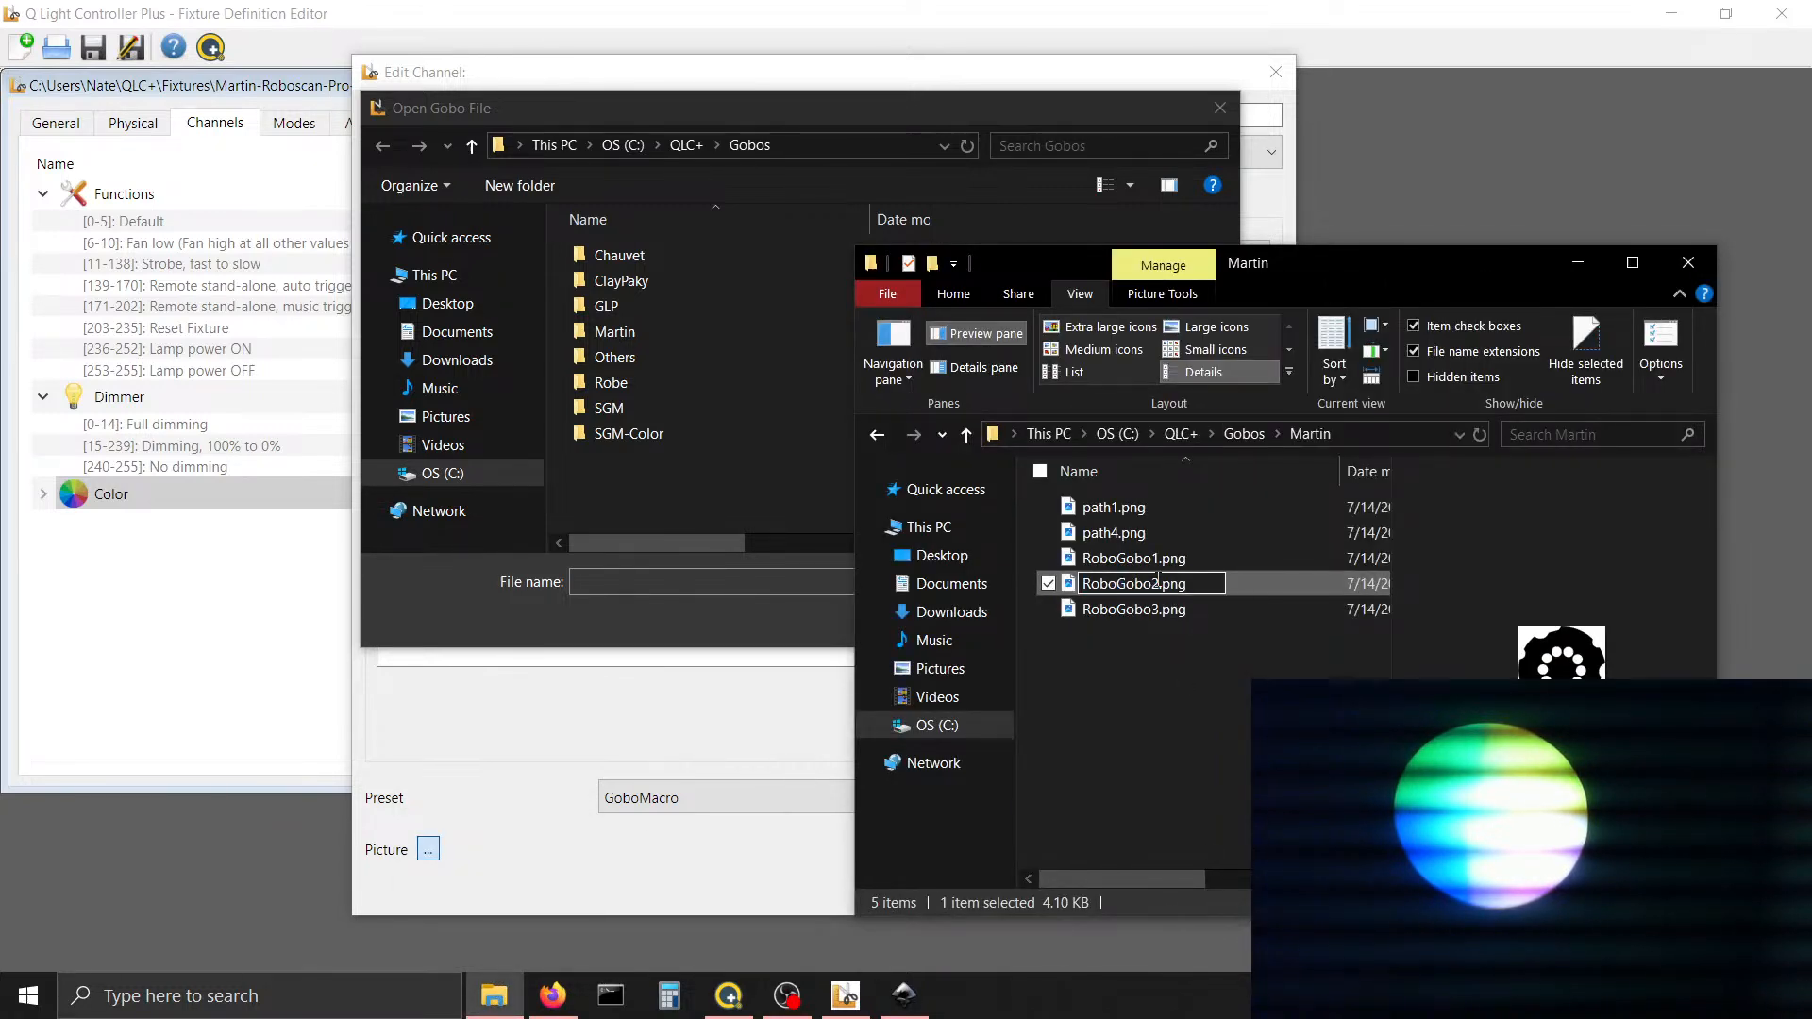
type("2")
left_click(1135, 643)
Rename path1.png in the Martin gobos folder as RoboGobo2.png, reusing the copied base name
left_click(1114, 505)
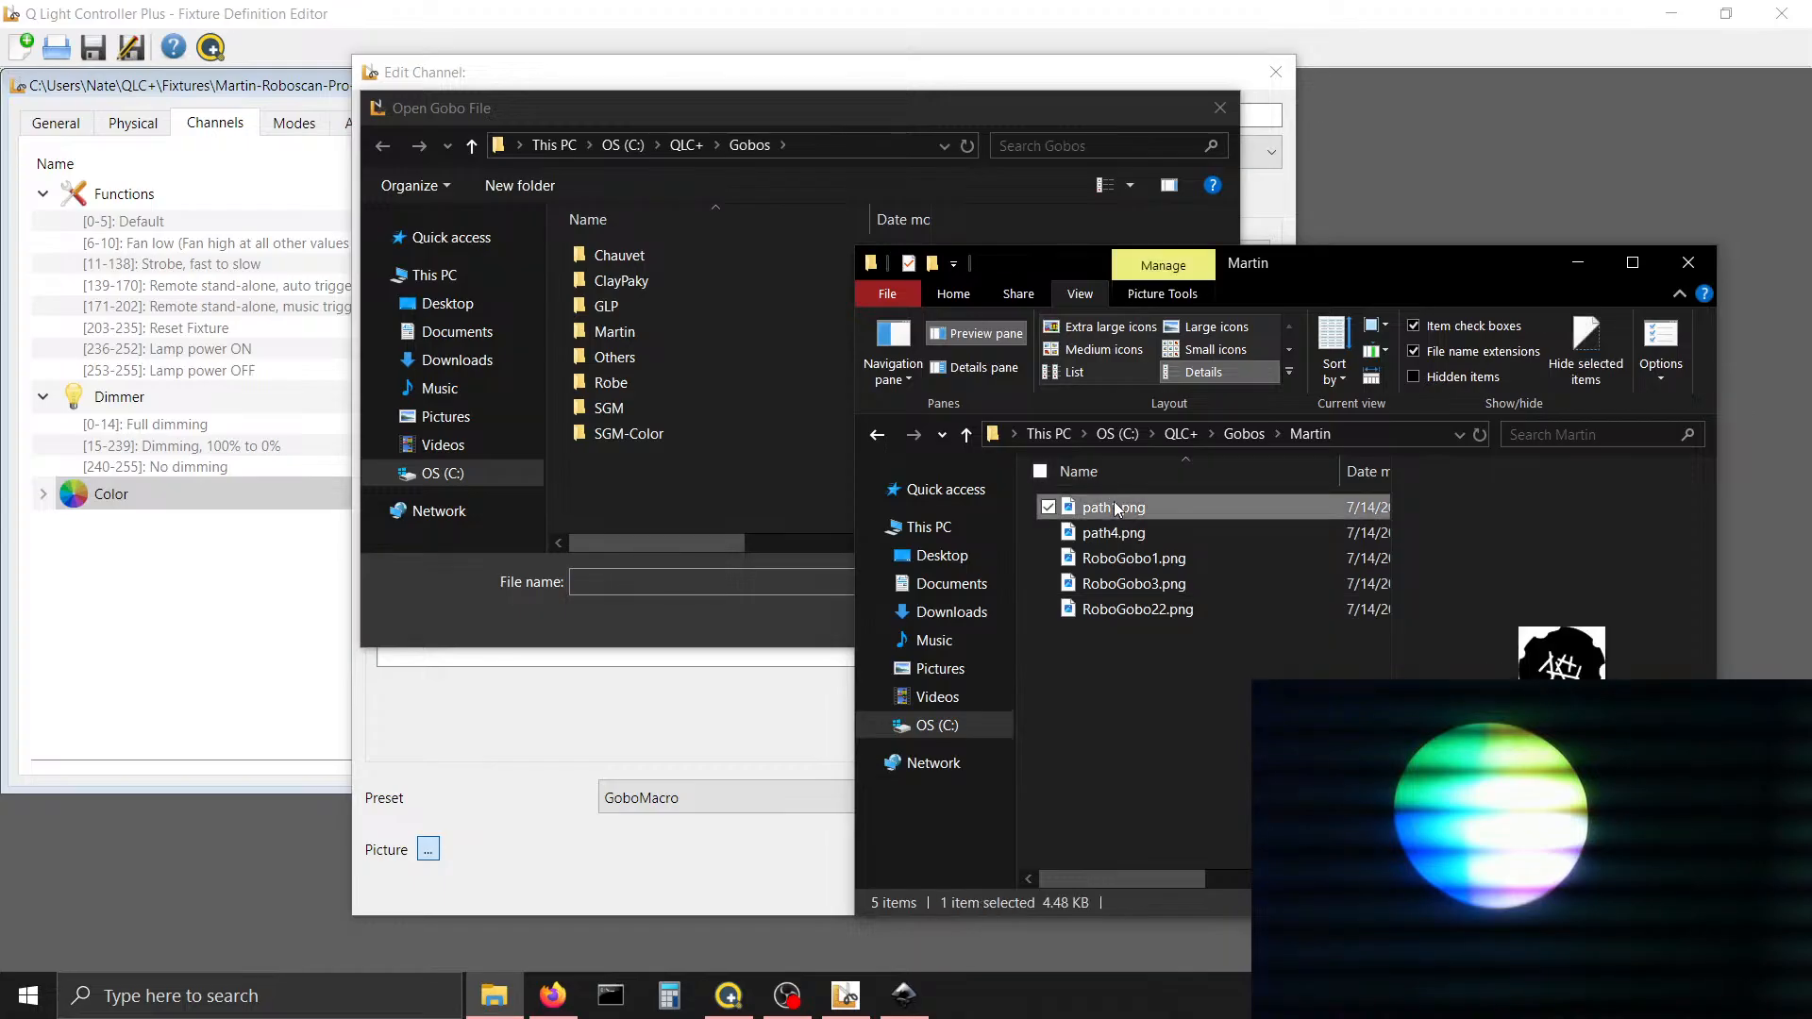
right_click(1114, 507)
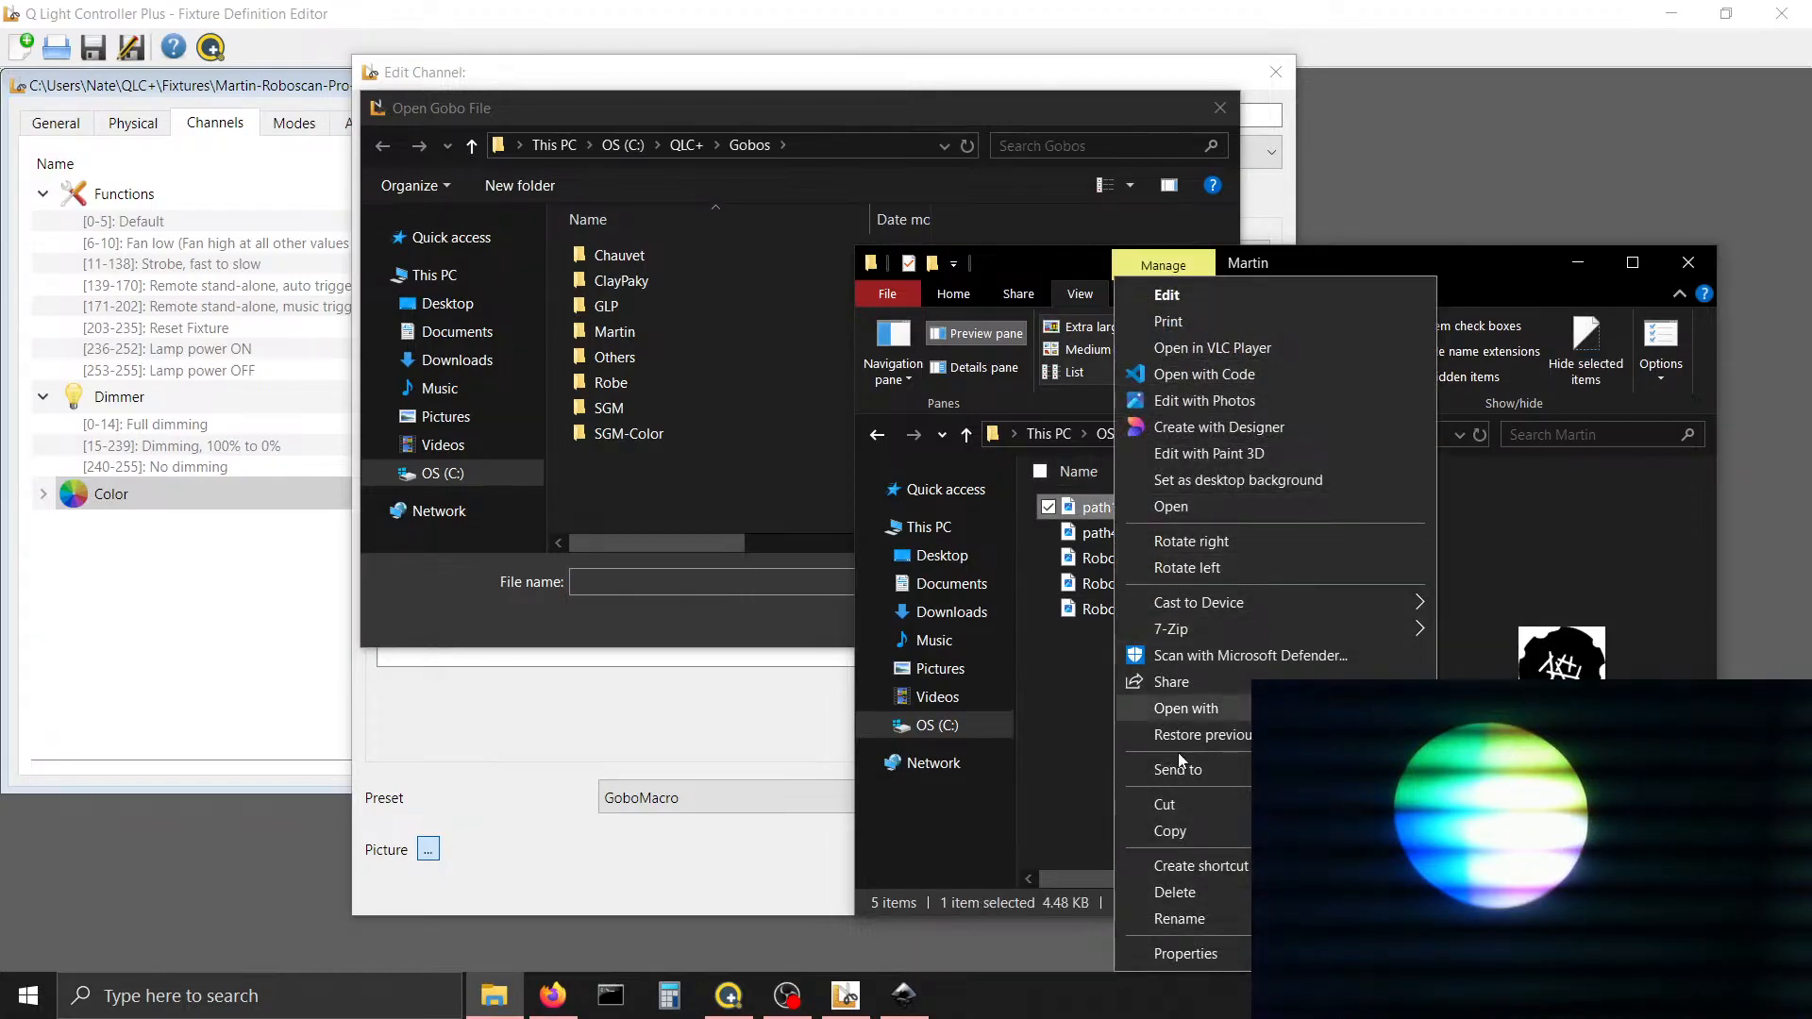
left_click(1189, 920)
key("ctrl+v")
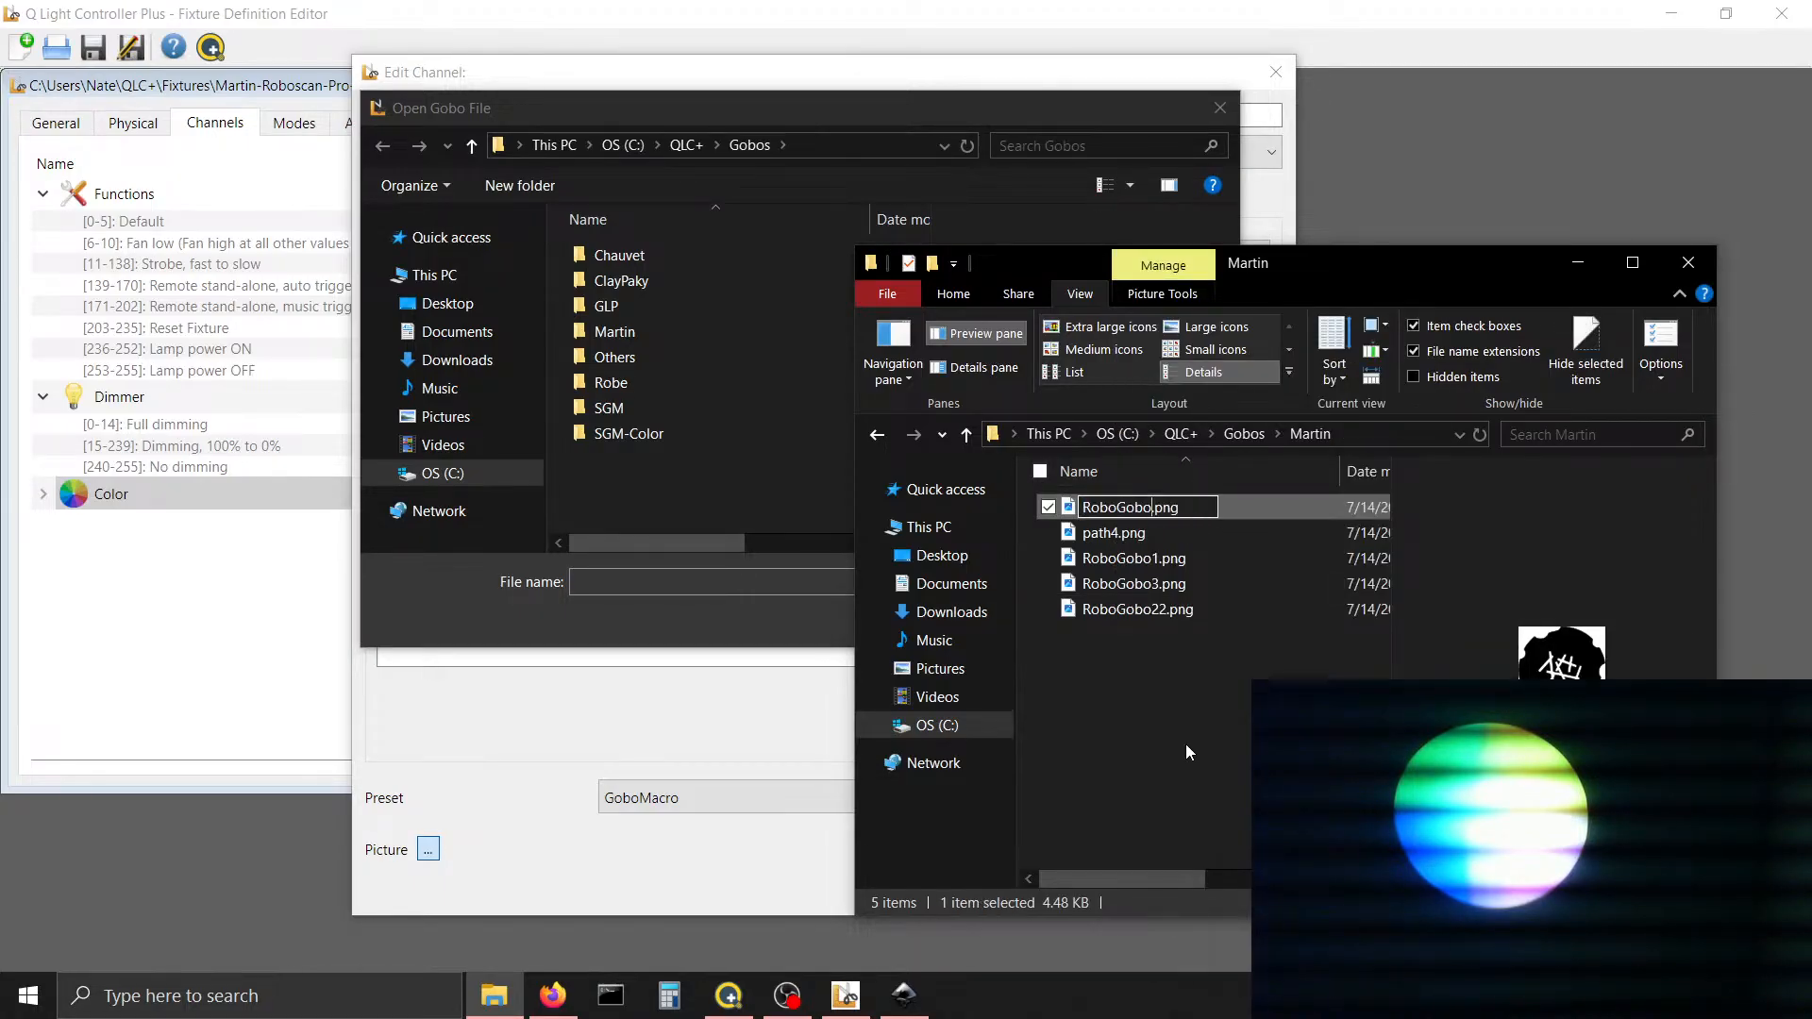
key("Return")
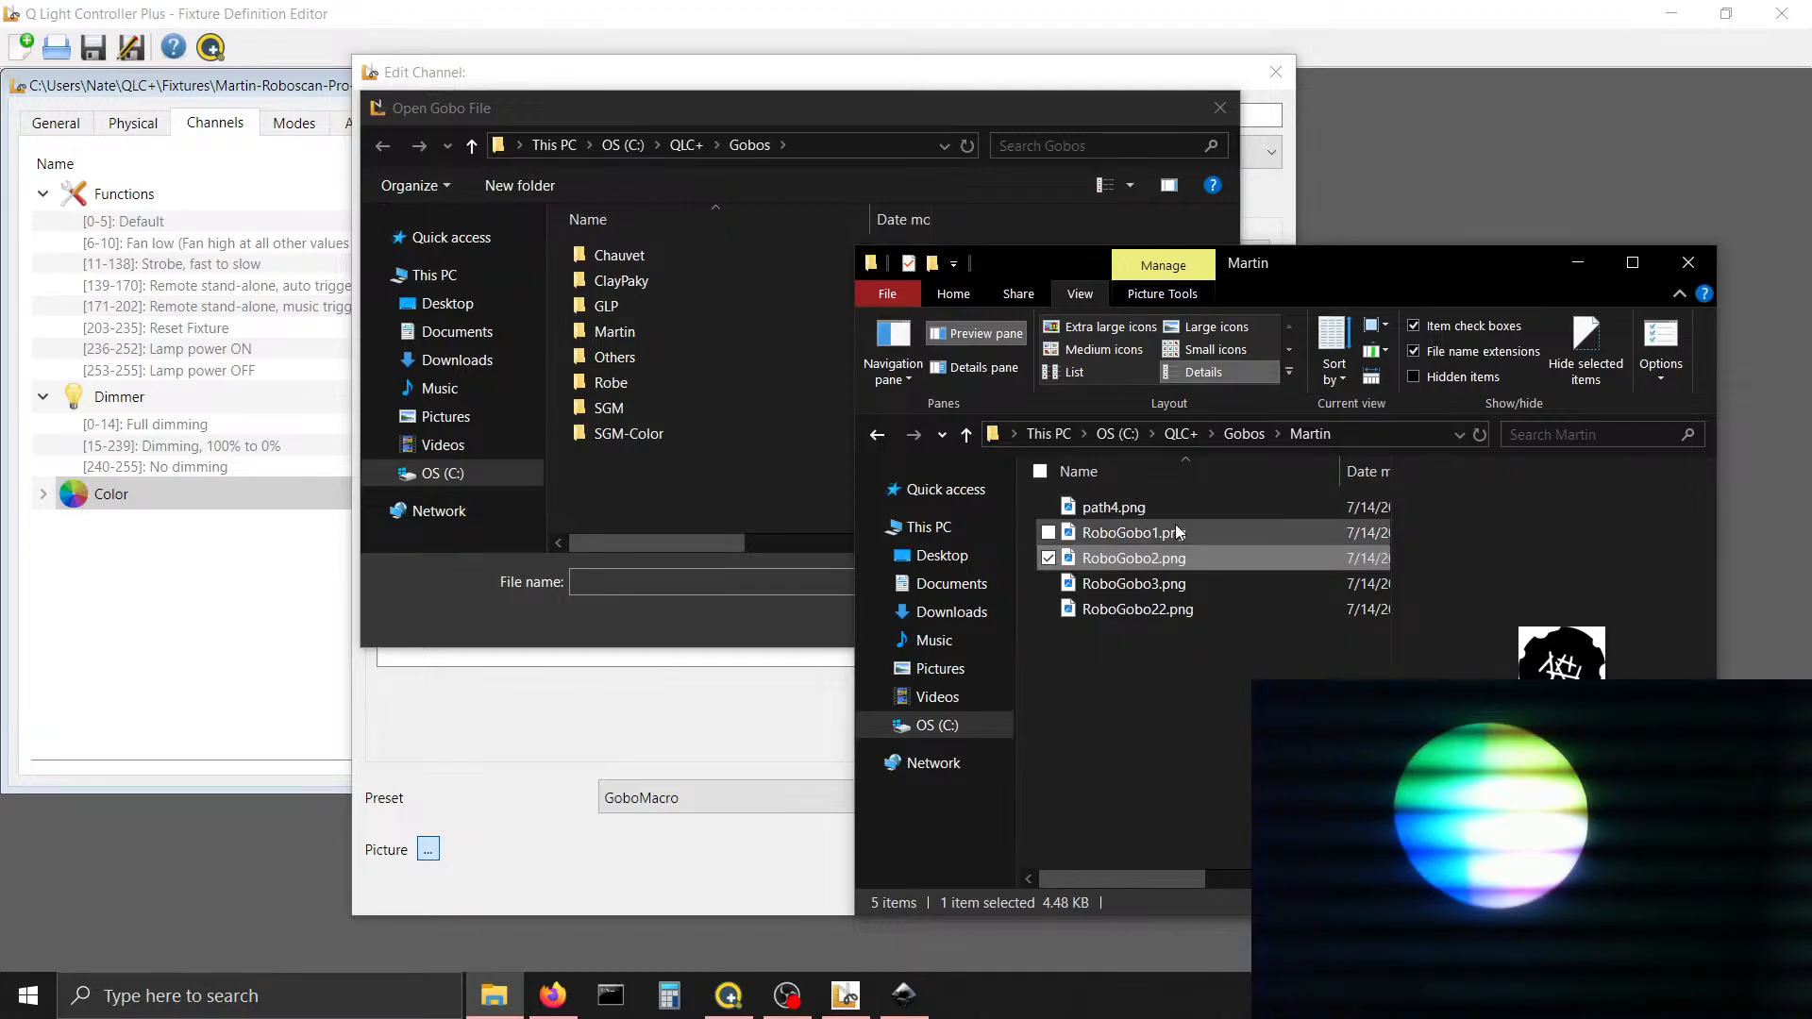
Preview the renamed RoboGobo images and rename RoboGobo22.png as RoboGobo4.png
left_click(1176, 533)
key("Down")
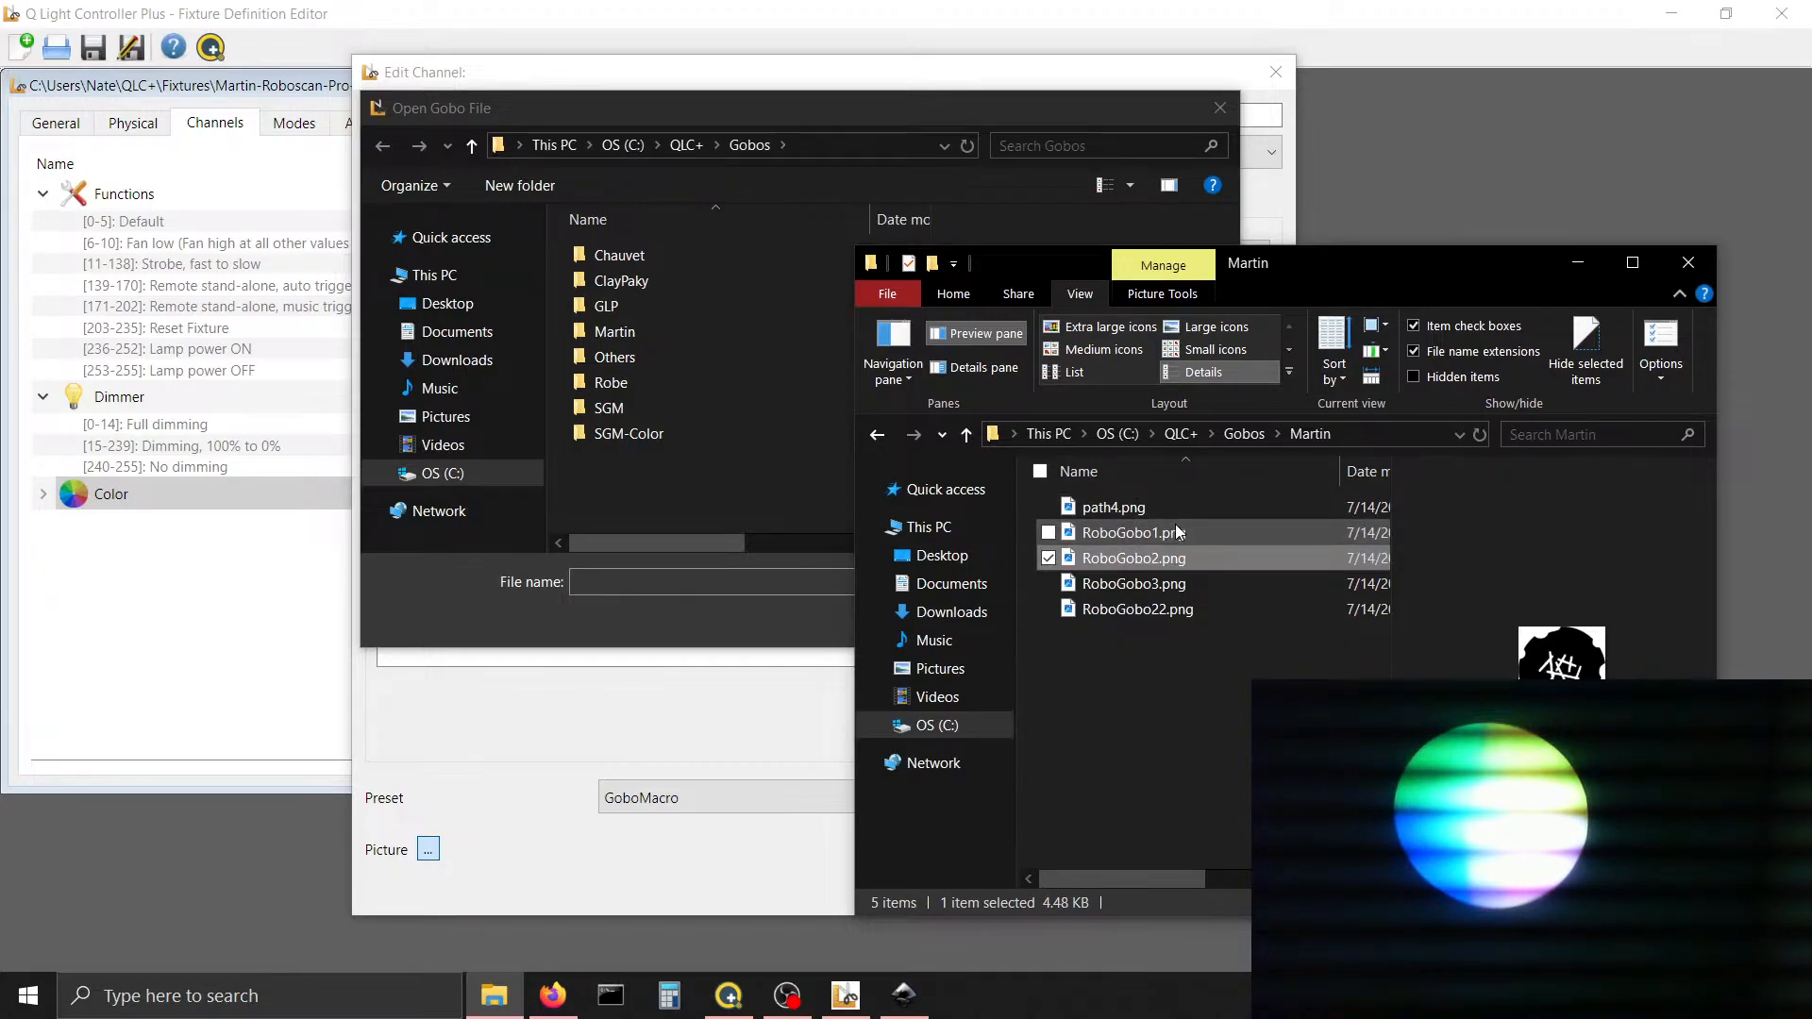
key("Down")
key("Down")
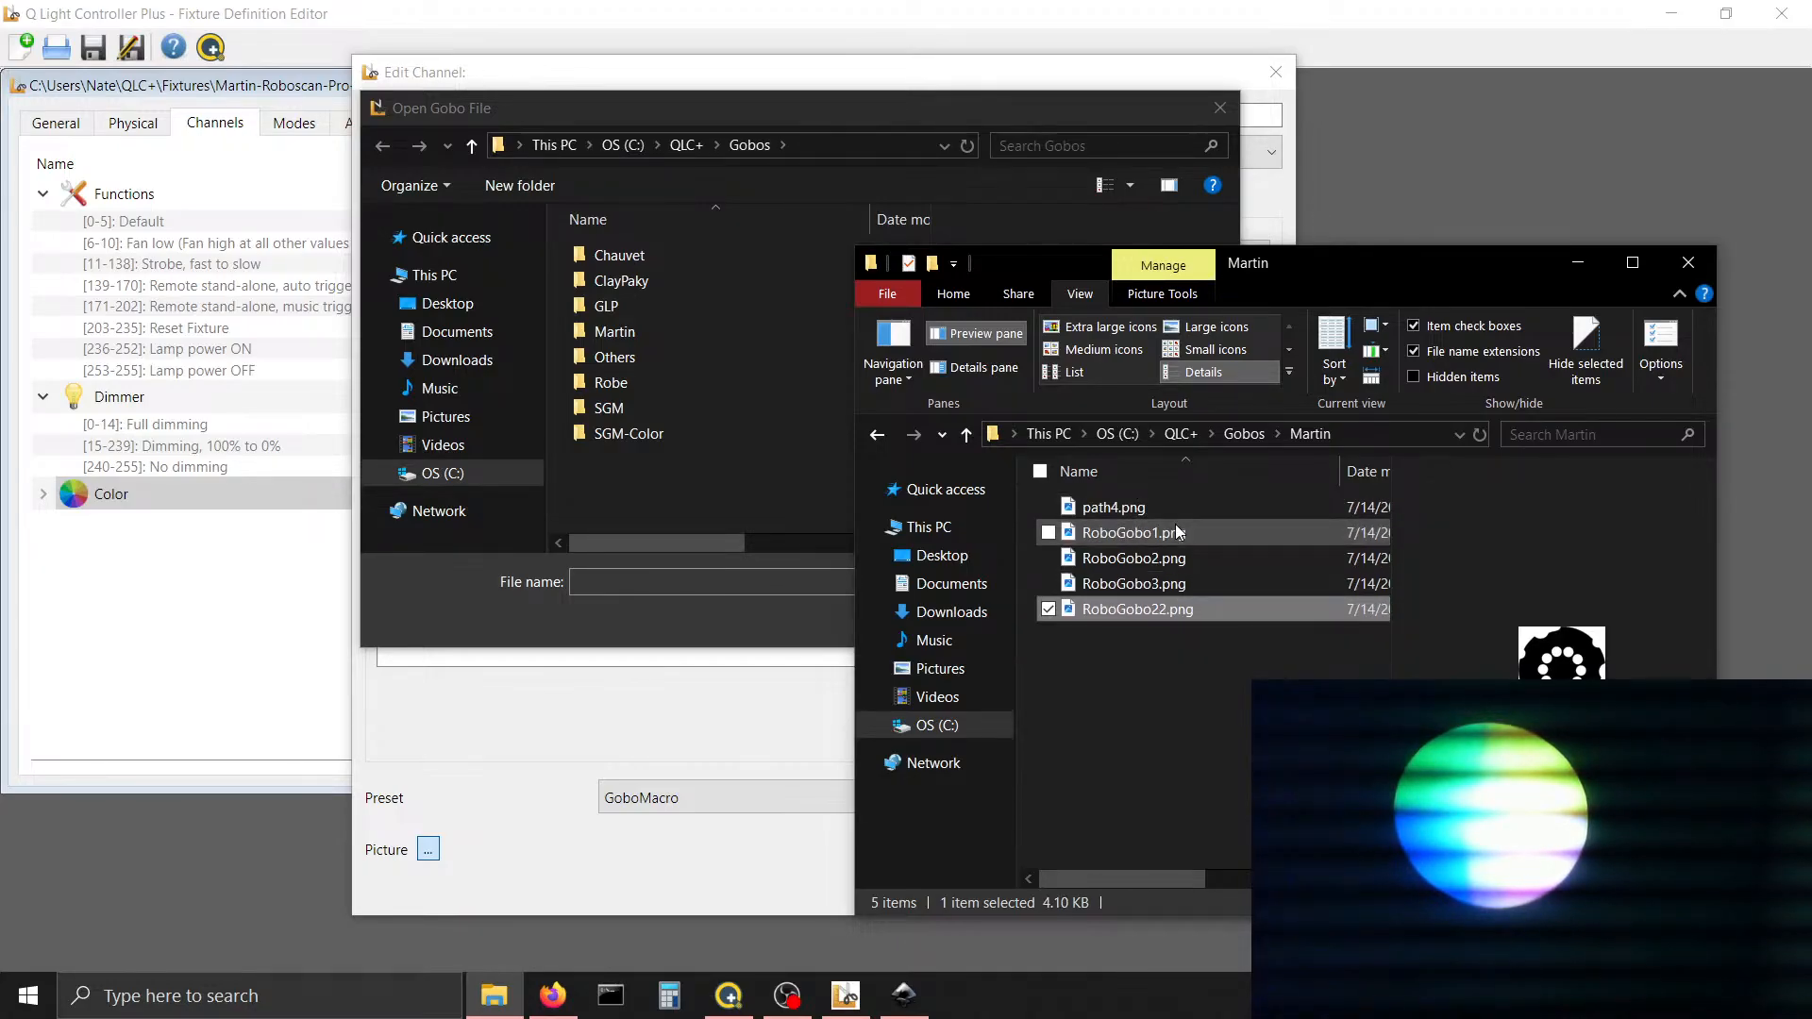
right_click(1179, 608)
left_click(1232, 915)
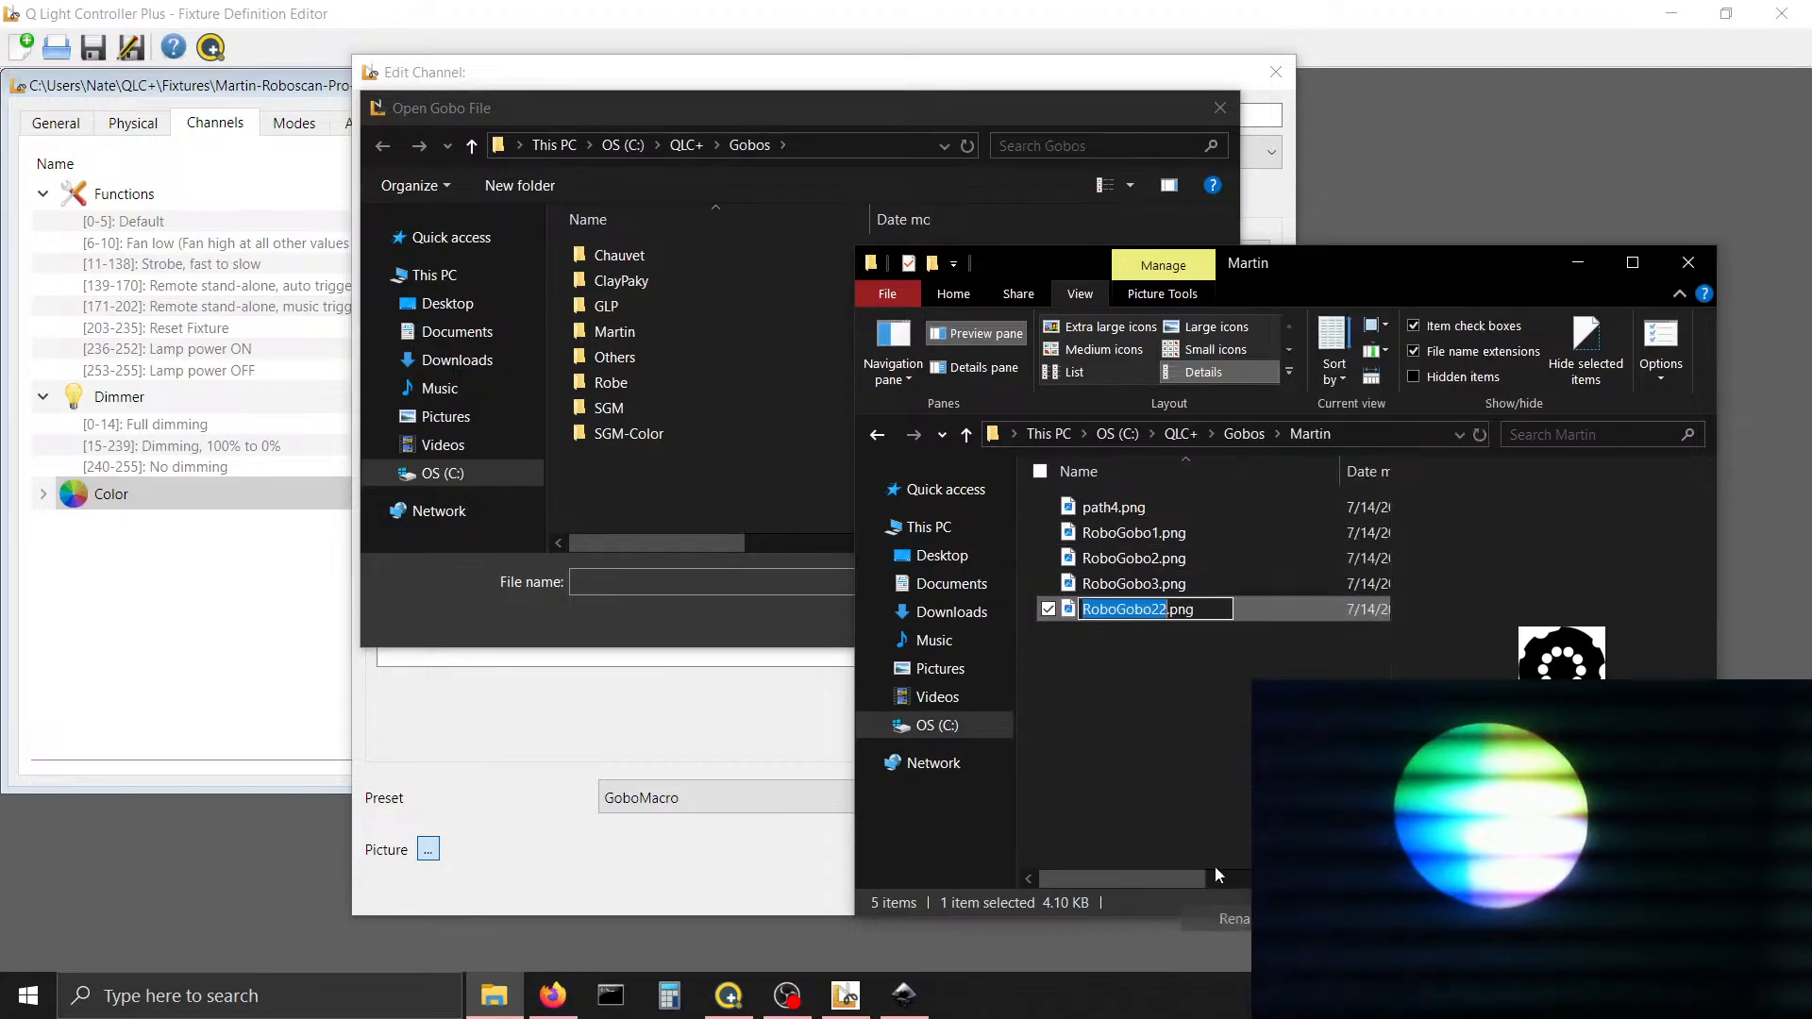
key("BackSpace")
key("BackSpace")
type("4")
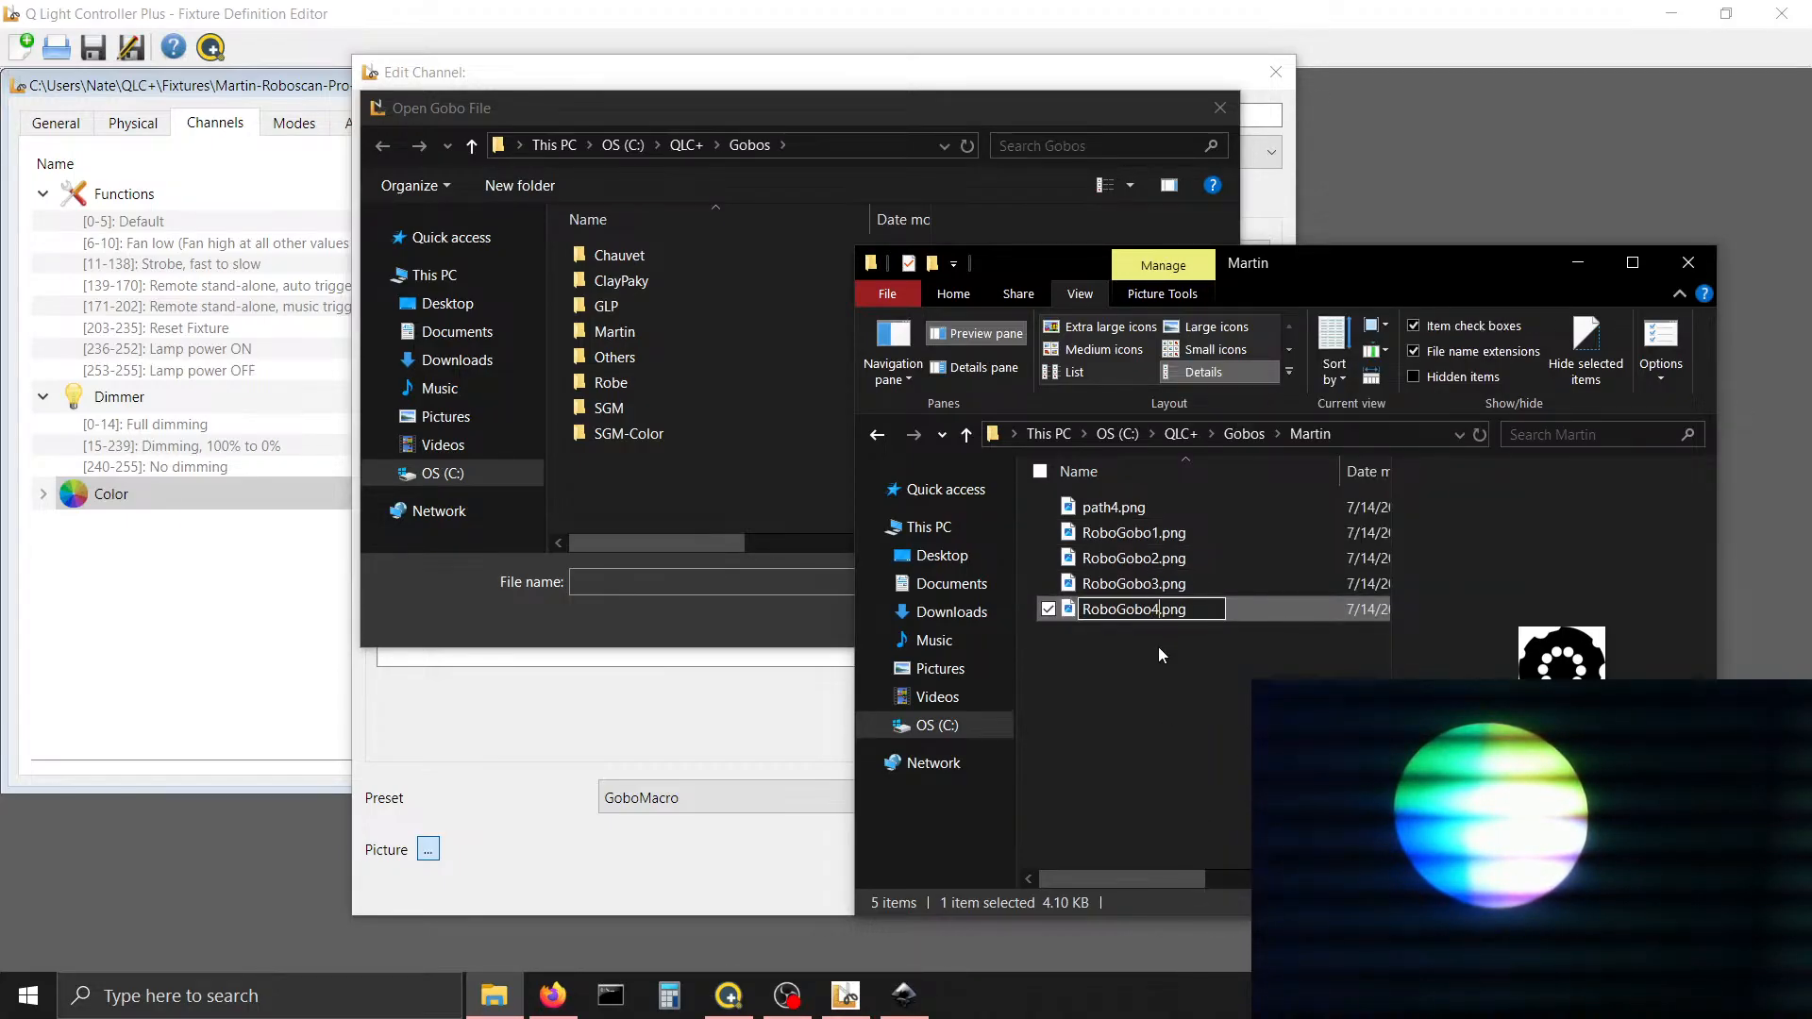
key("Return")
Rename path4.png in the Martin gobos folder as RoboGobo5.png
right_click(1157, 504)
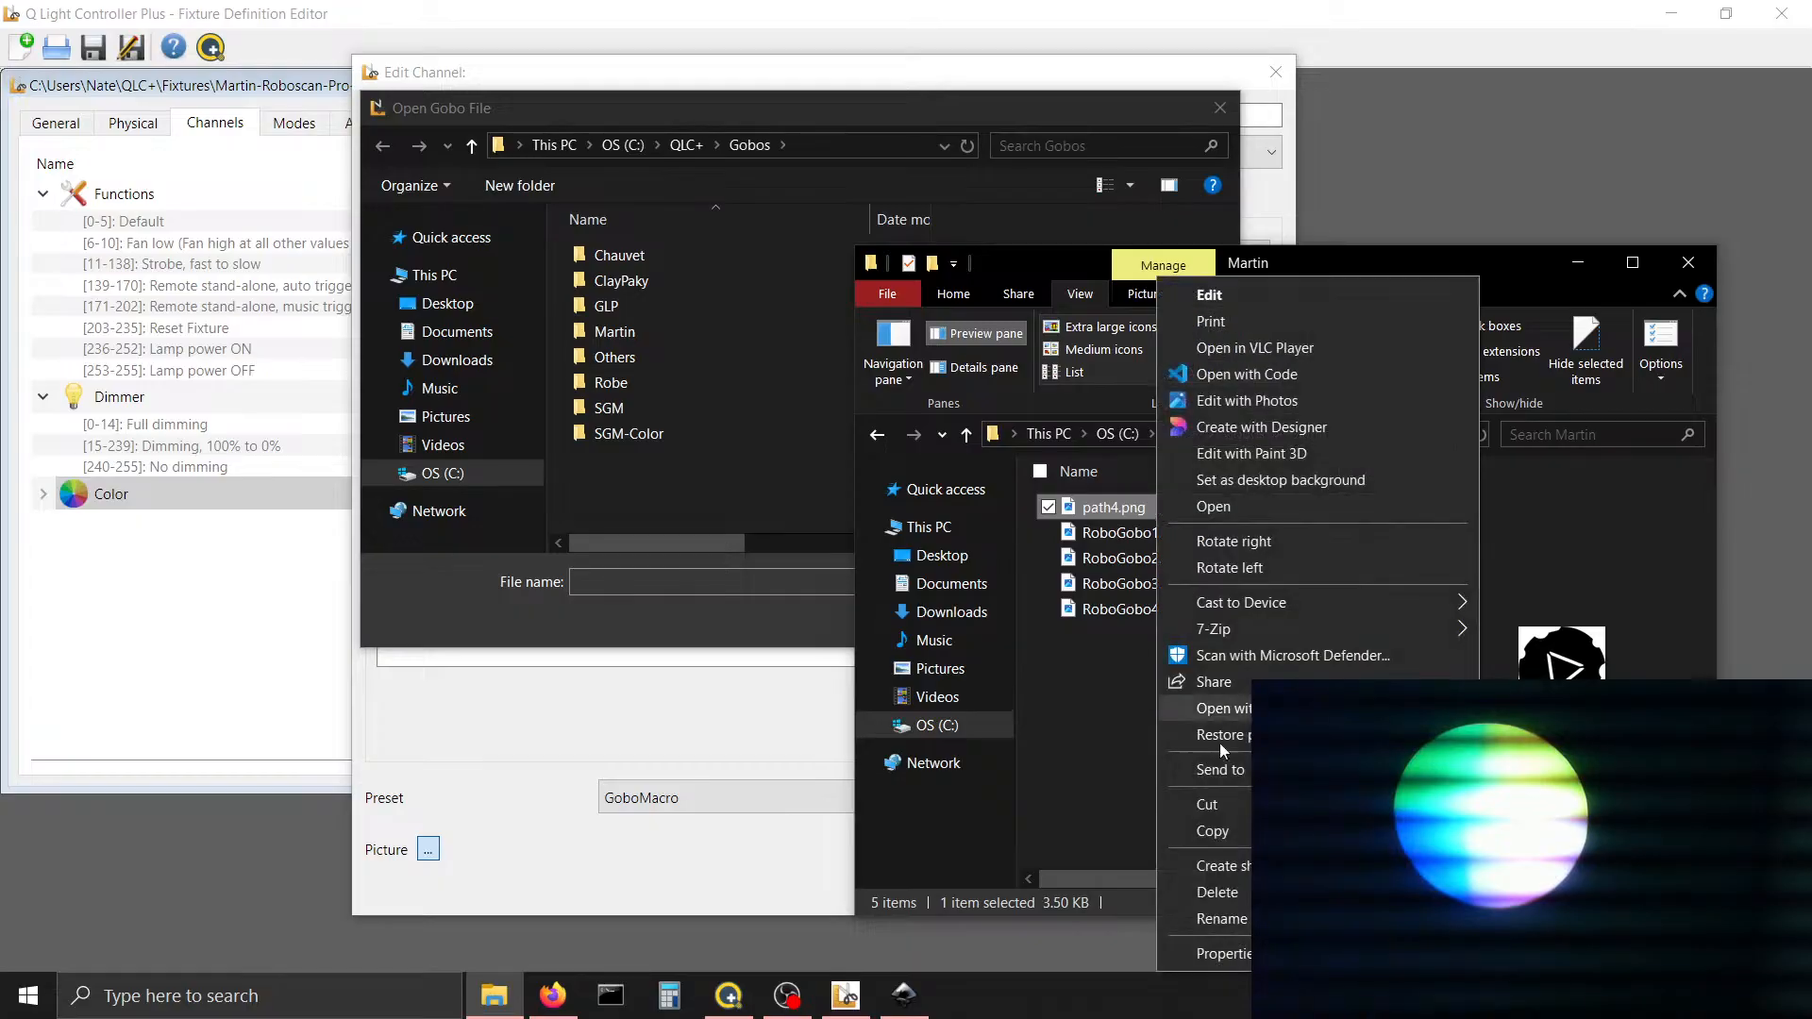
left_click(1226, 919)
type("RoboGobo5")
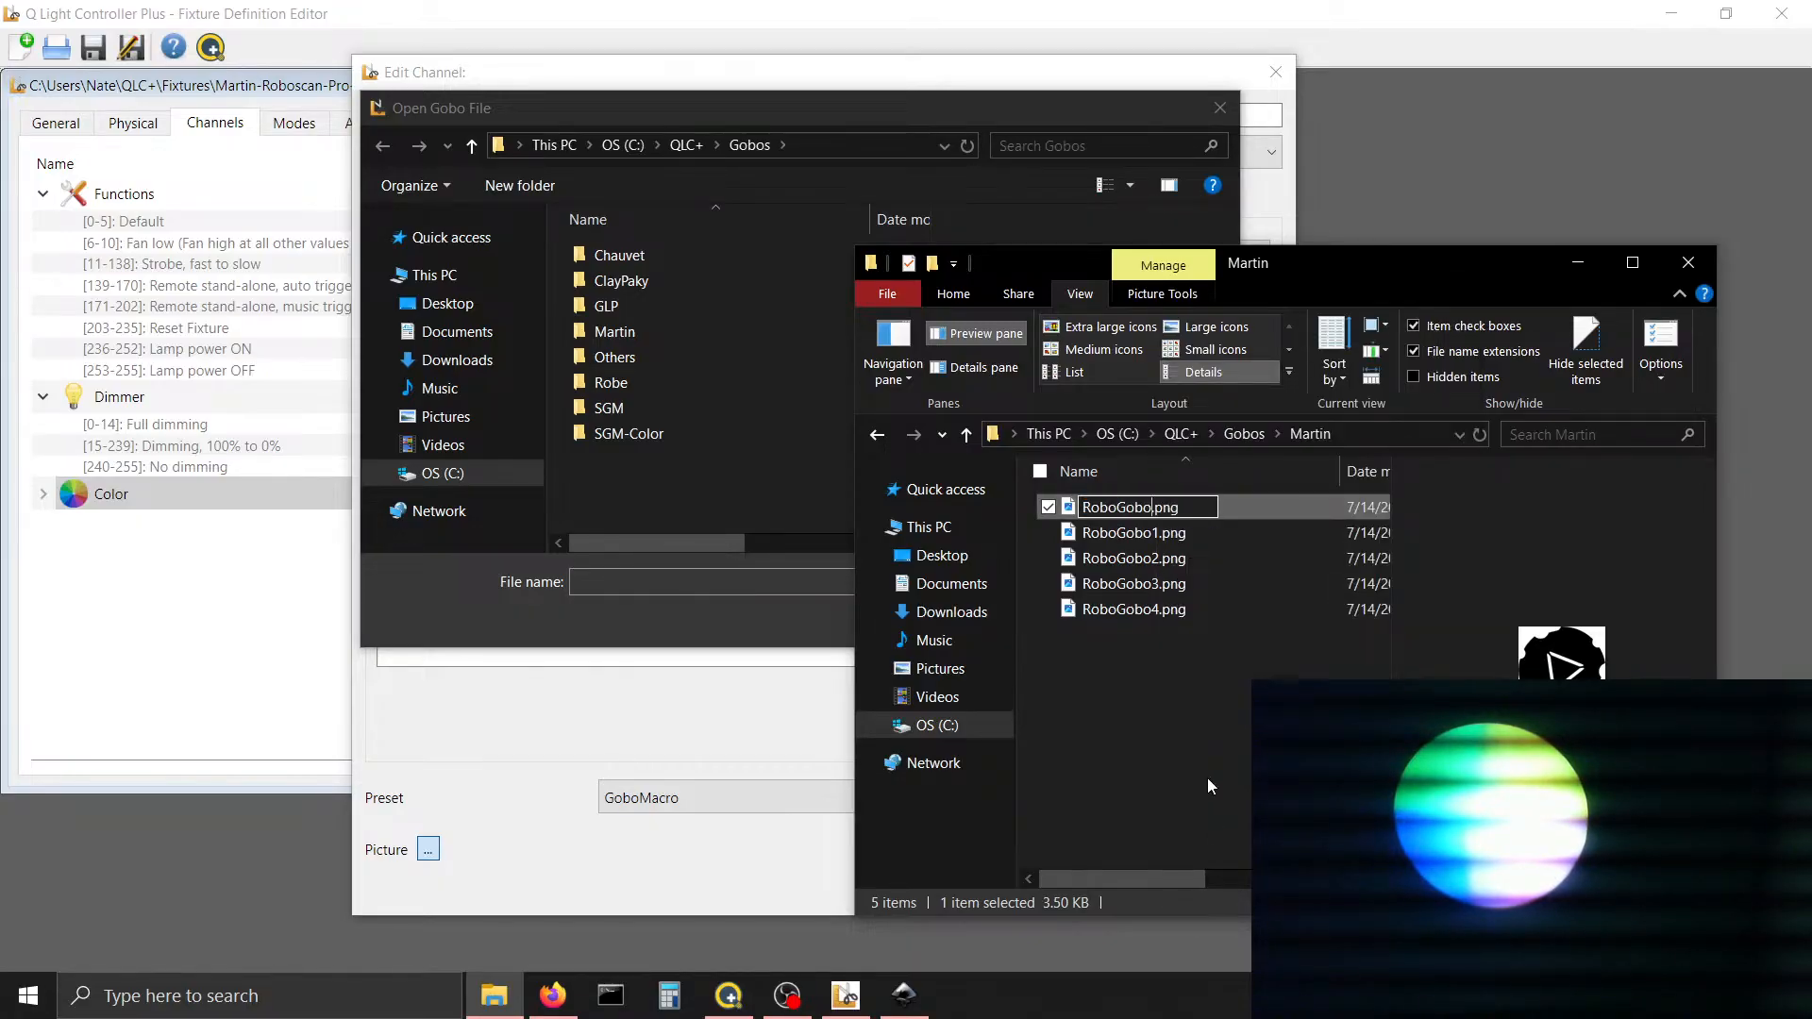
key("Return")
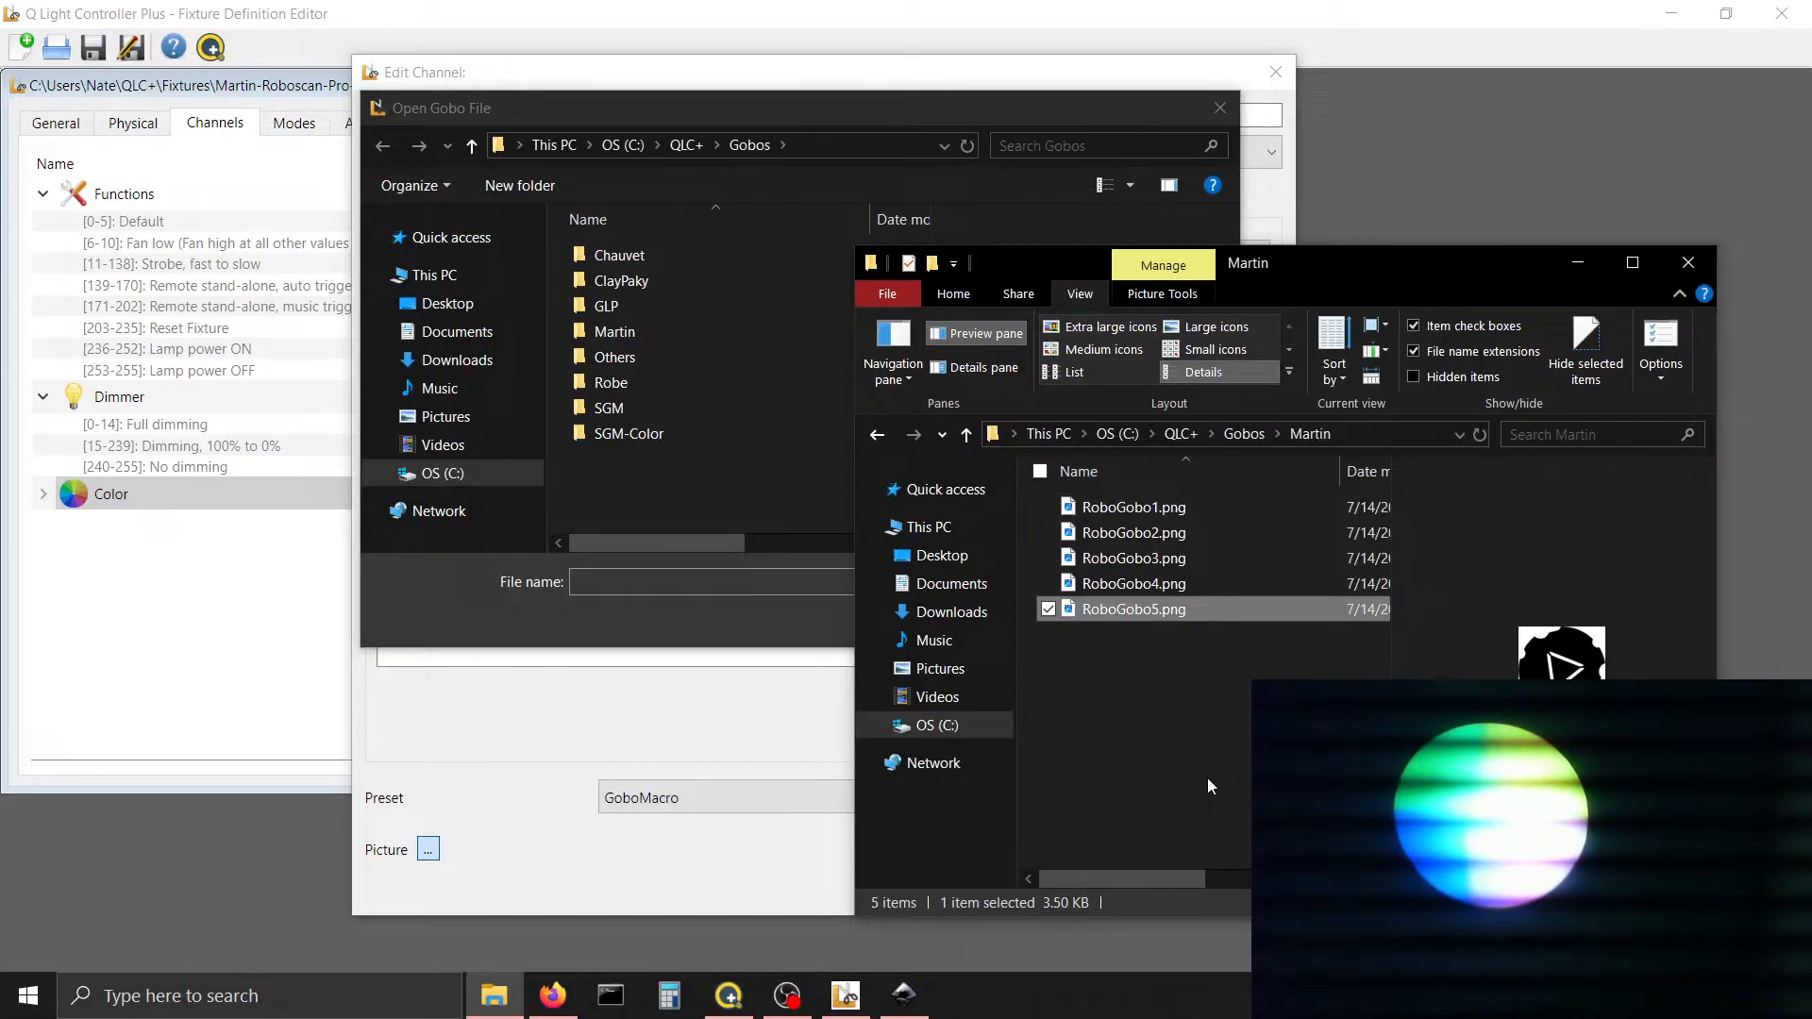
Load RoboGobo1.png from the Martin folder as the selected capability's gobo picture
left_click(676, 483)
double_click(648, 330)
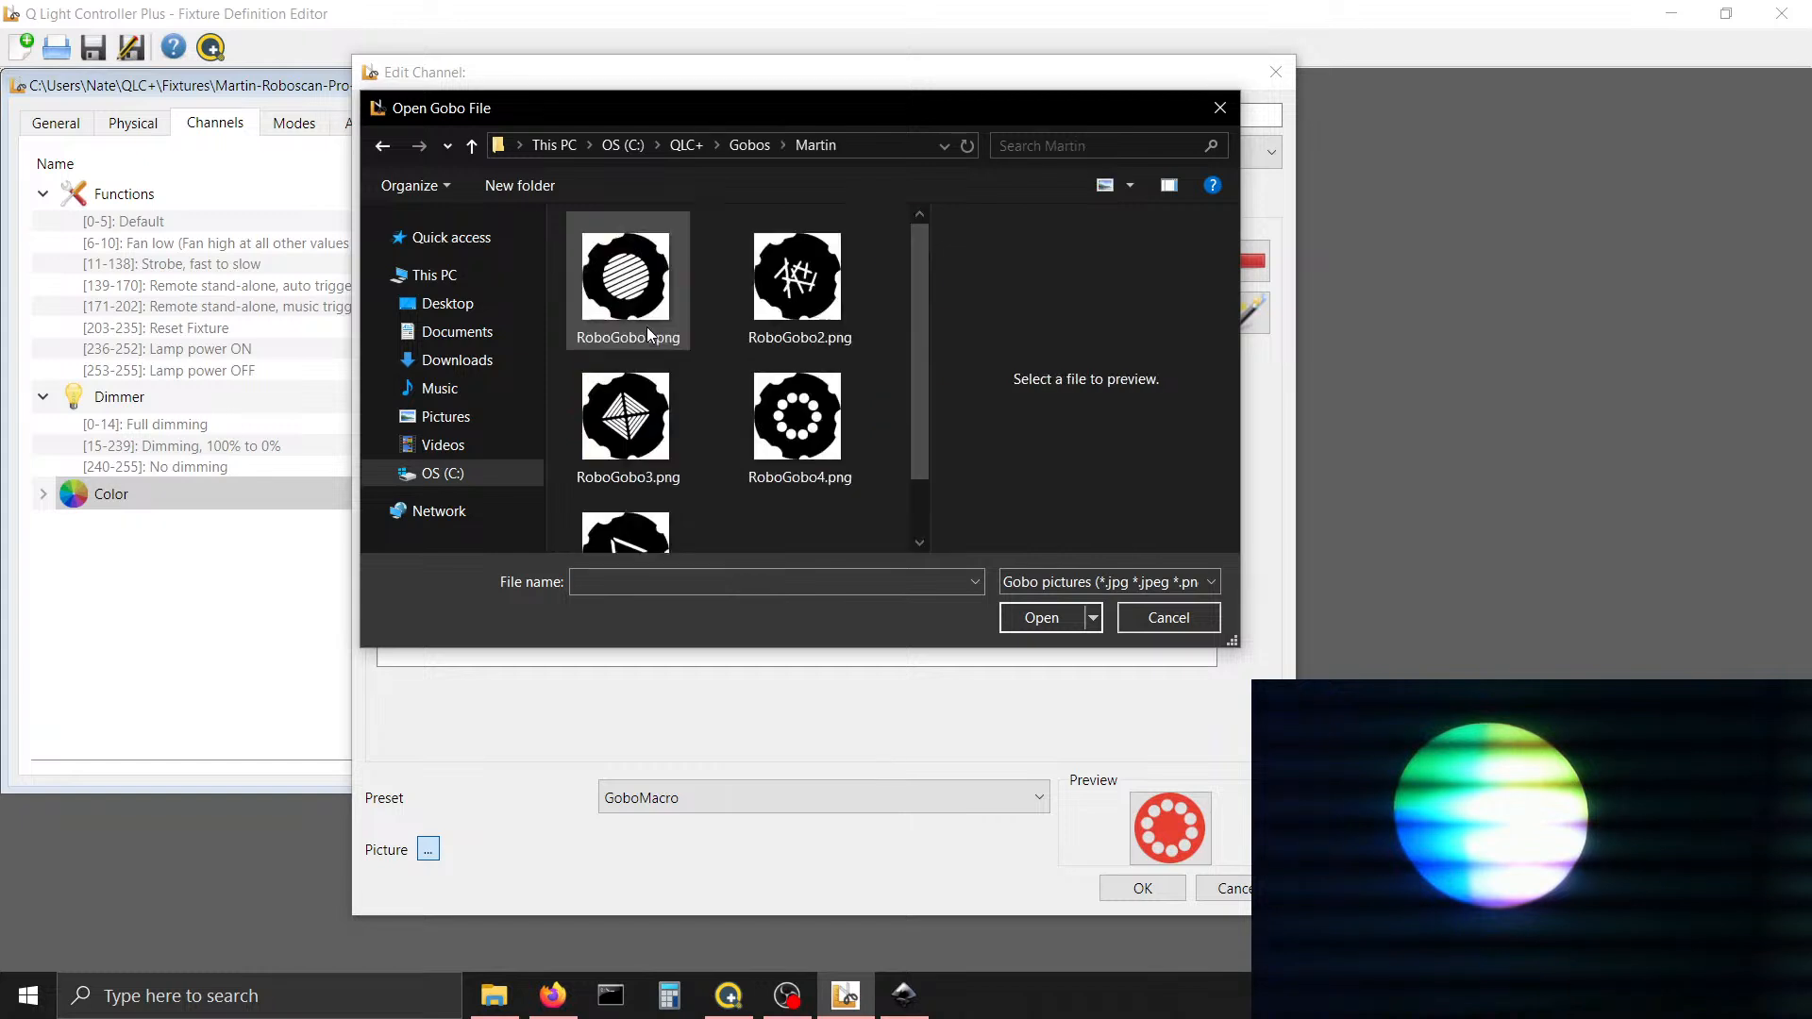
mouse_move(920, 360)
left_mouse_down()
mouse_move(929, 434)
mouse_move(919, 336)
left_mouse_up()
double_click(626, 269)
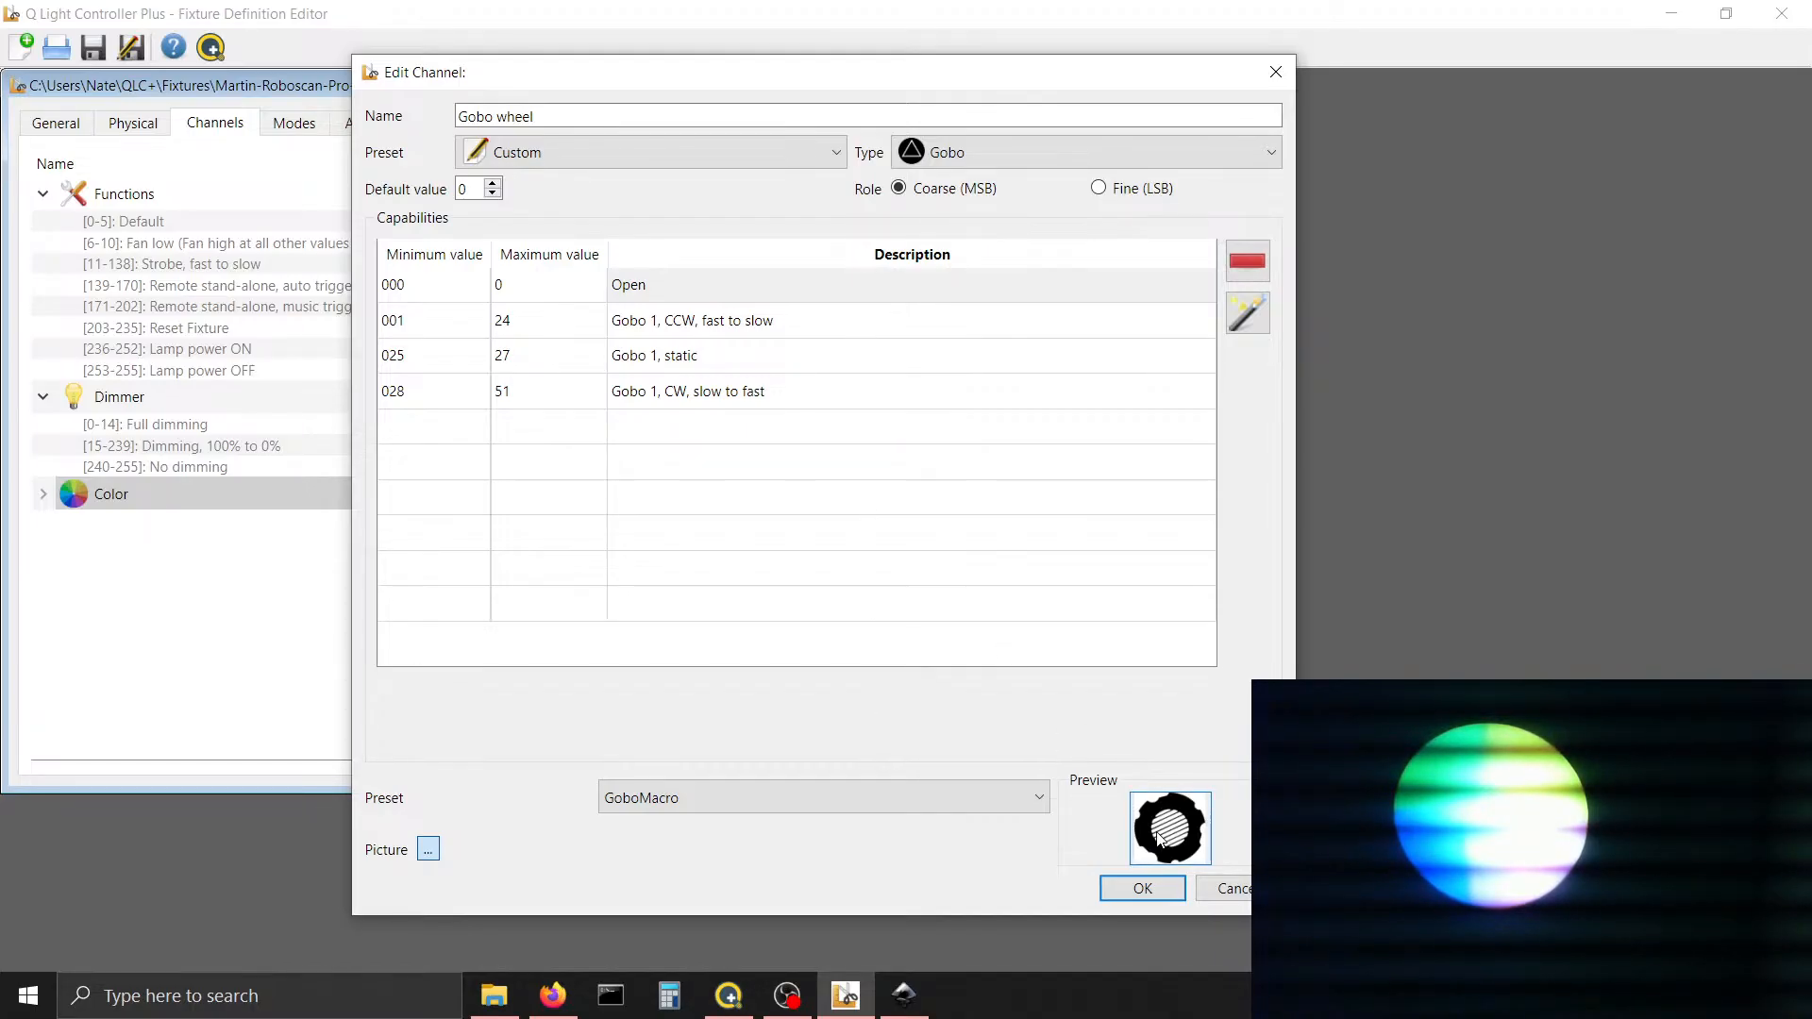
Browse the gobo pictures in the Others folder for a suitable image, and leave the file chooser without picking one
left_click(428, 849)
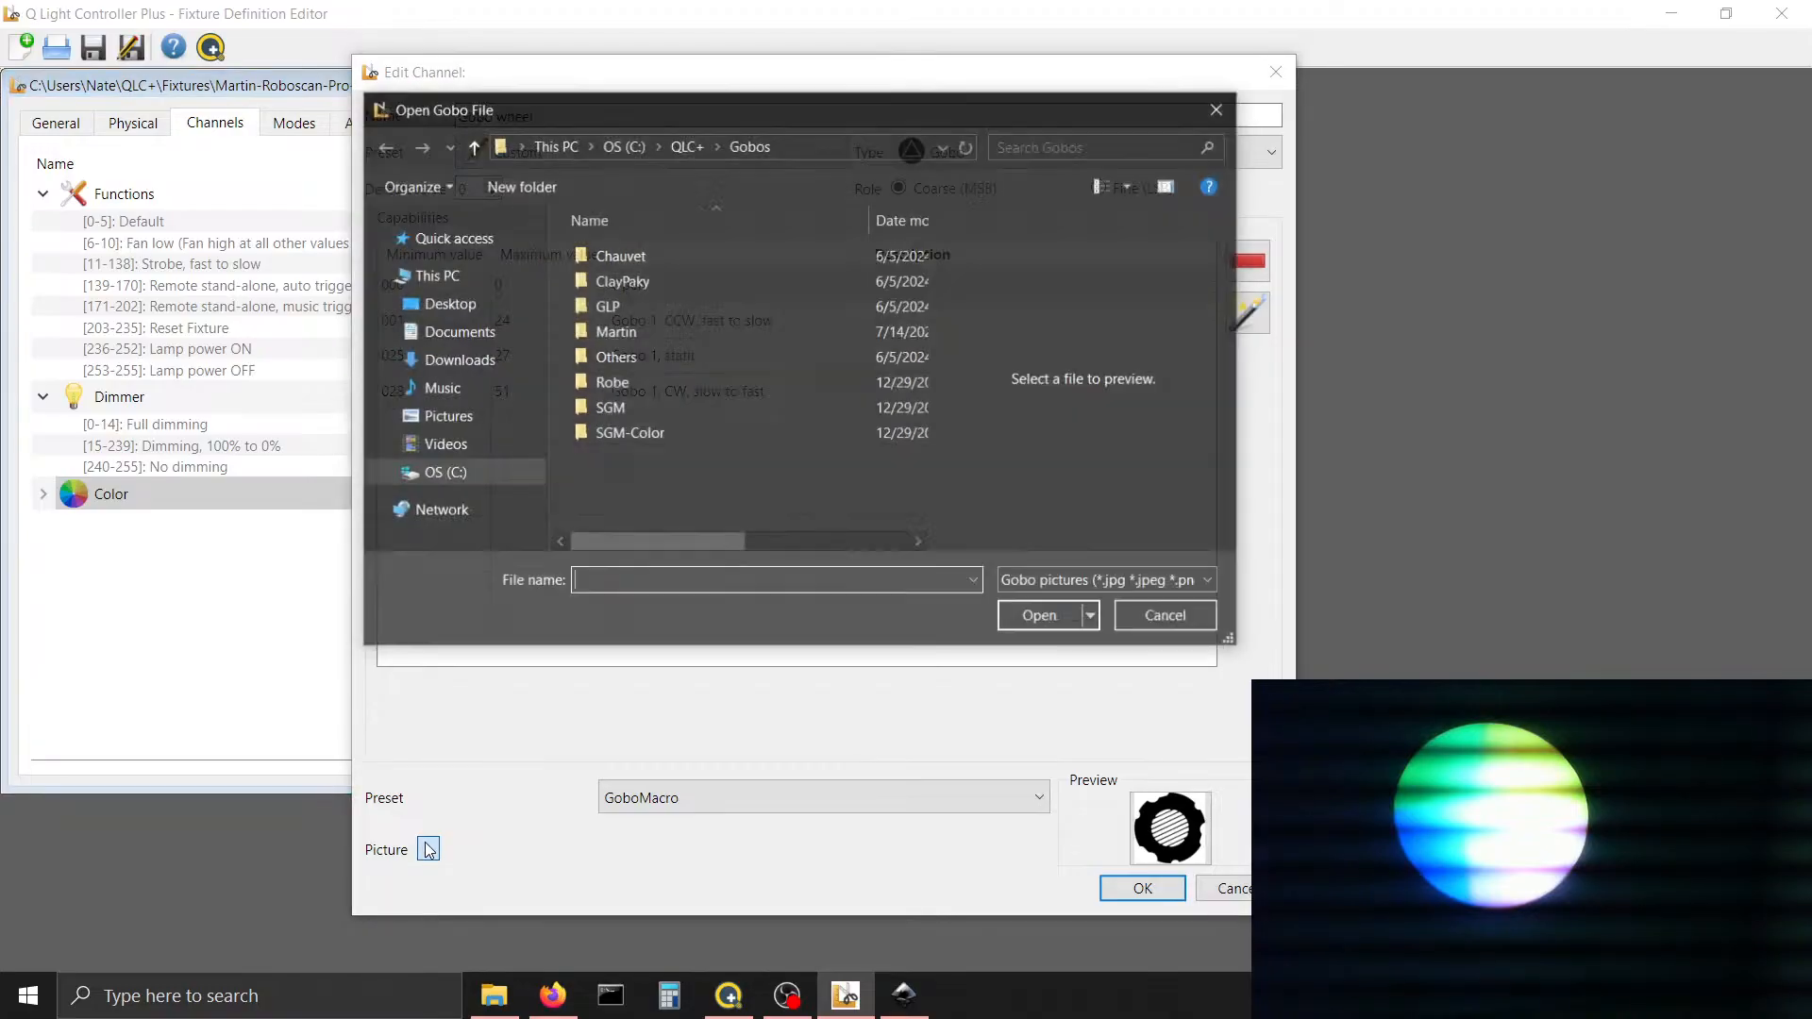
double_click(670, 331)
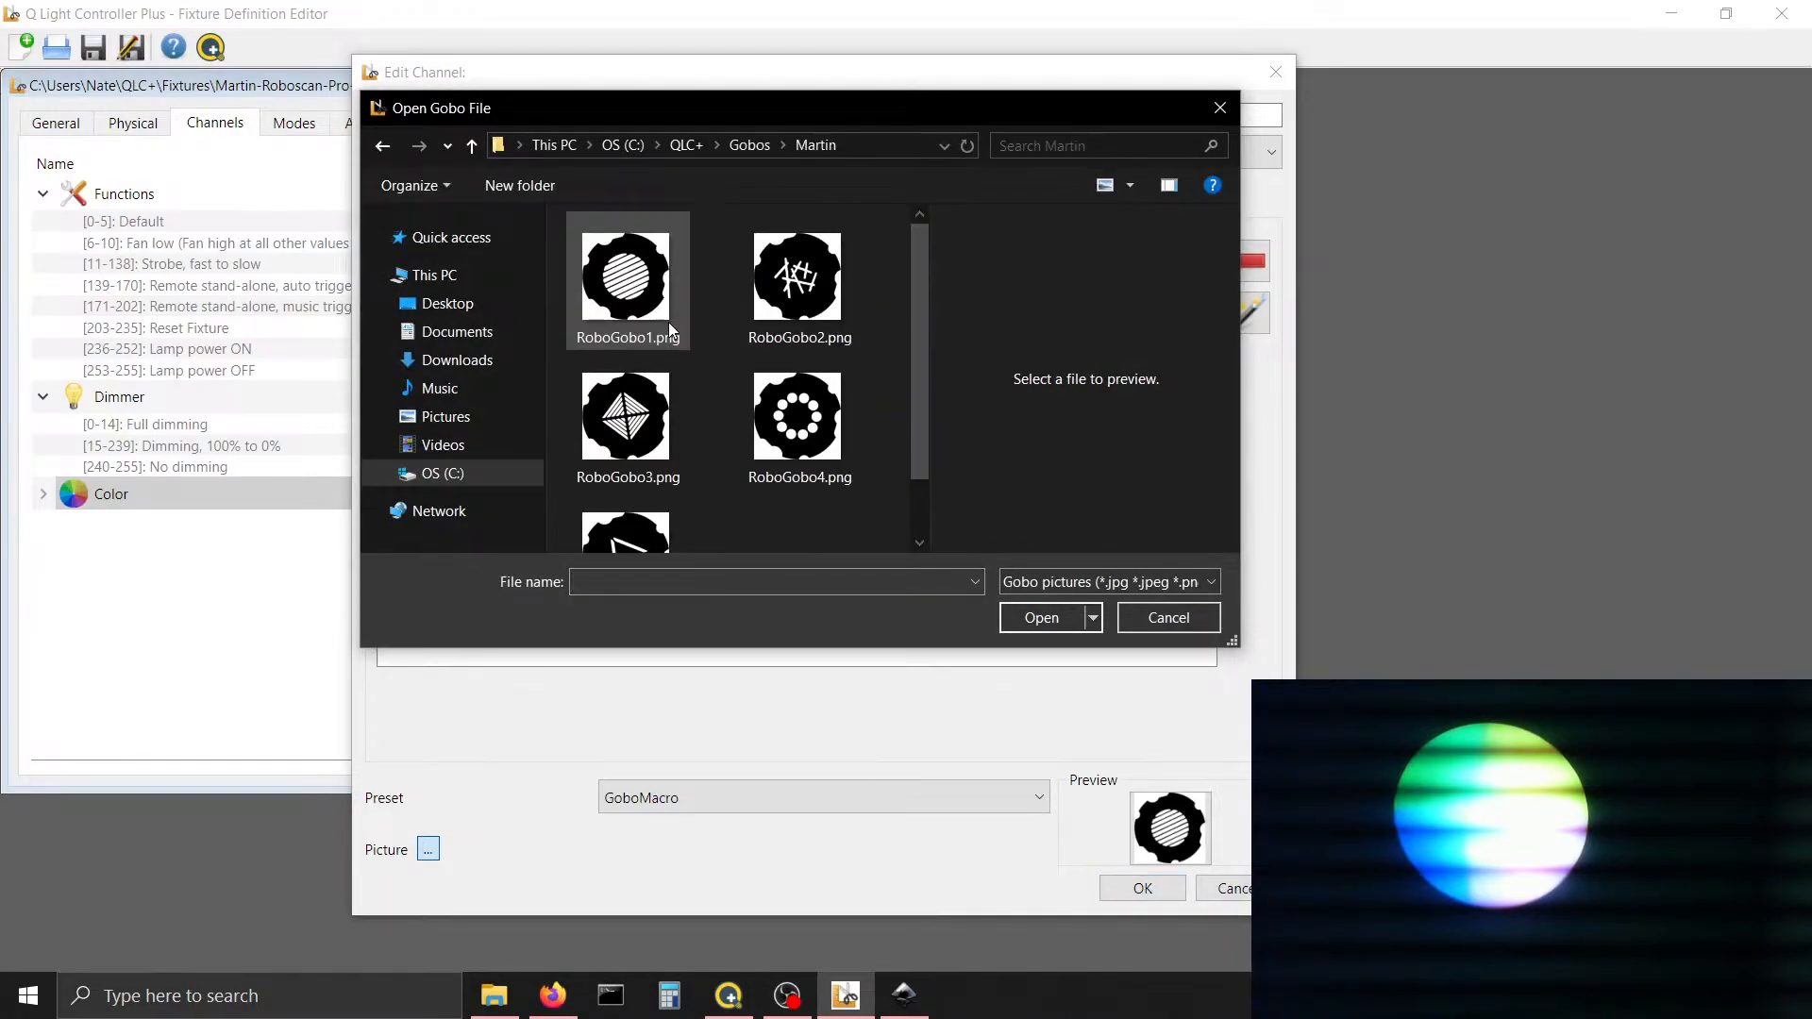
left_click(752, 145)
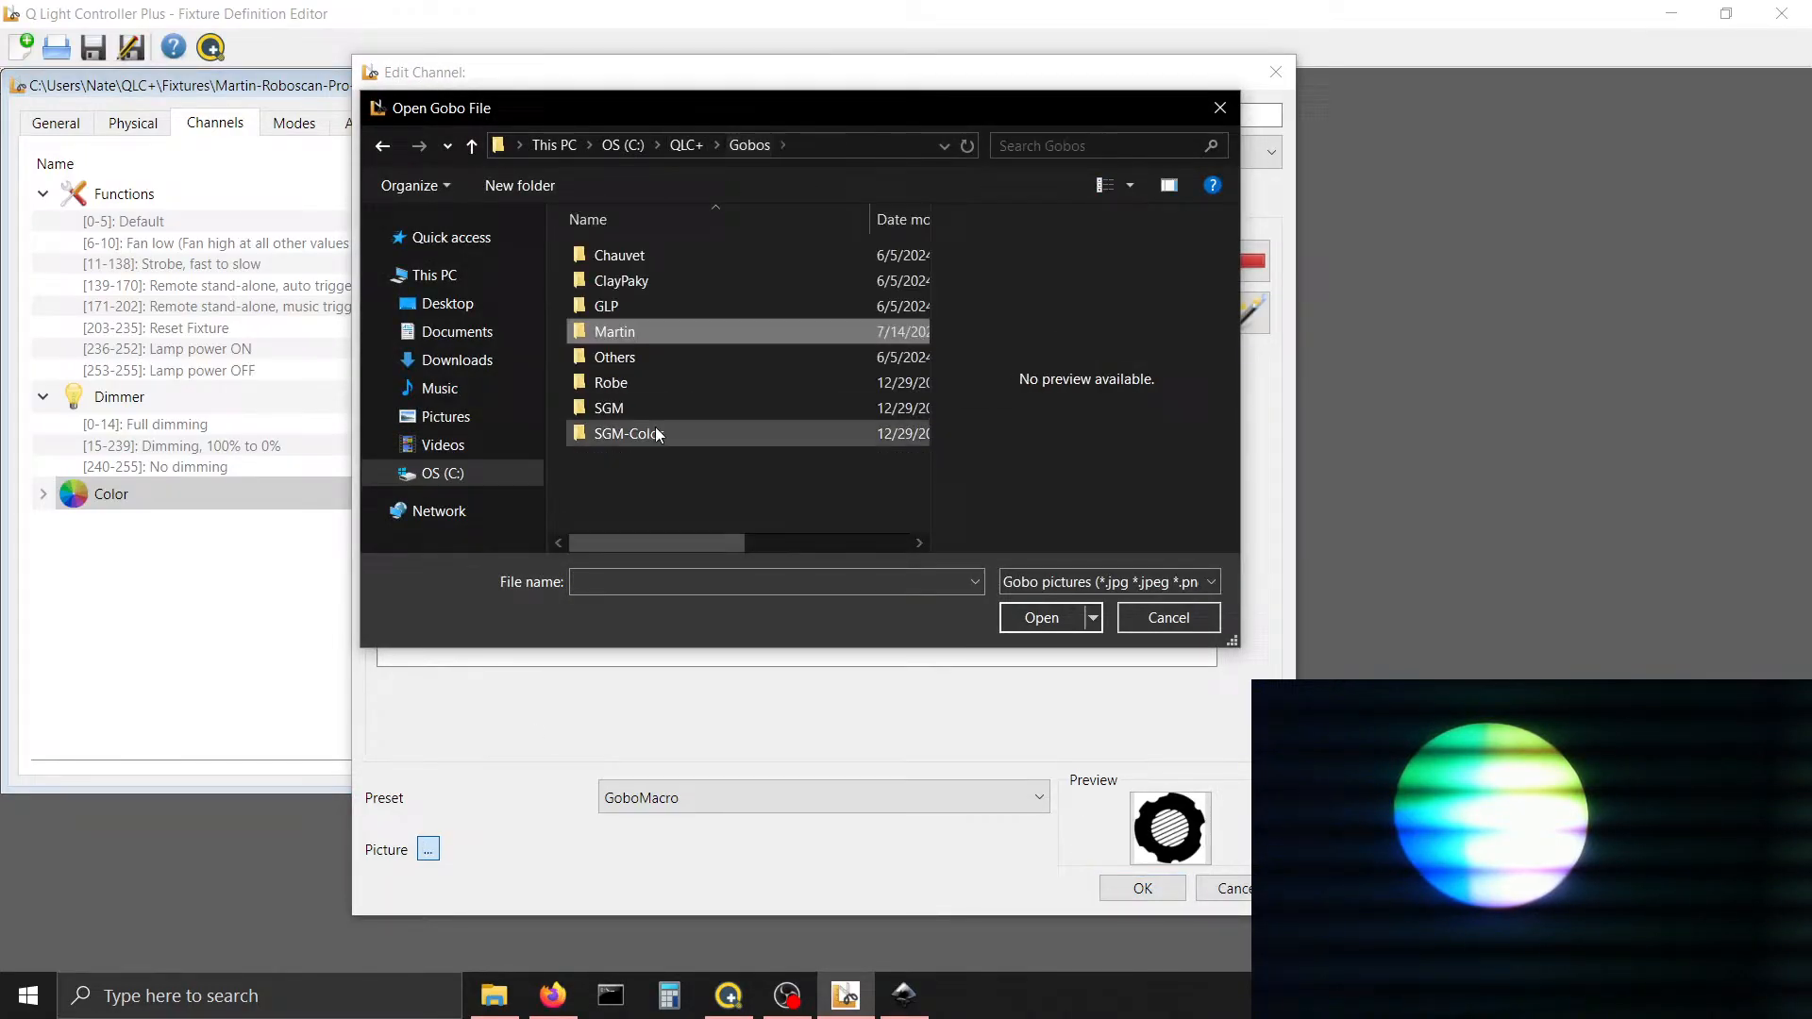
double_click(653, 363)
left_click(658, 255)
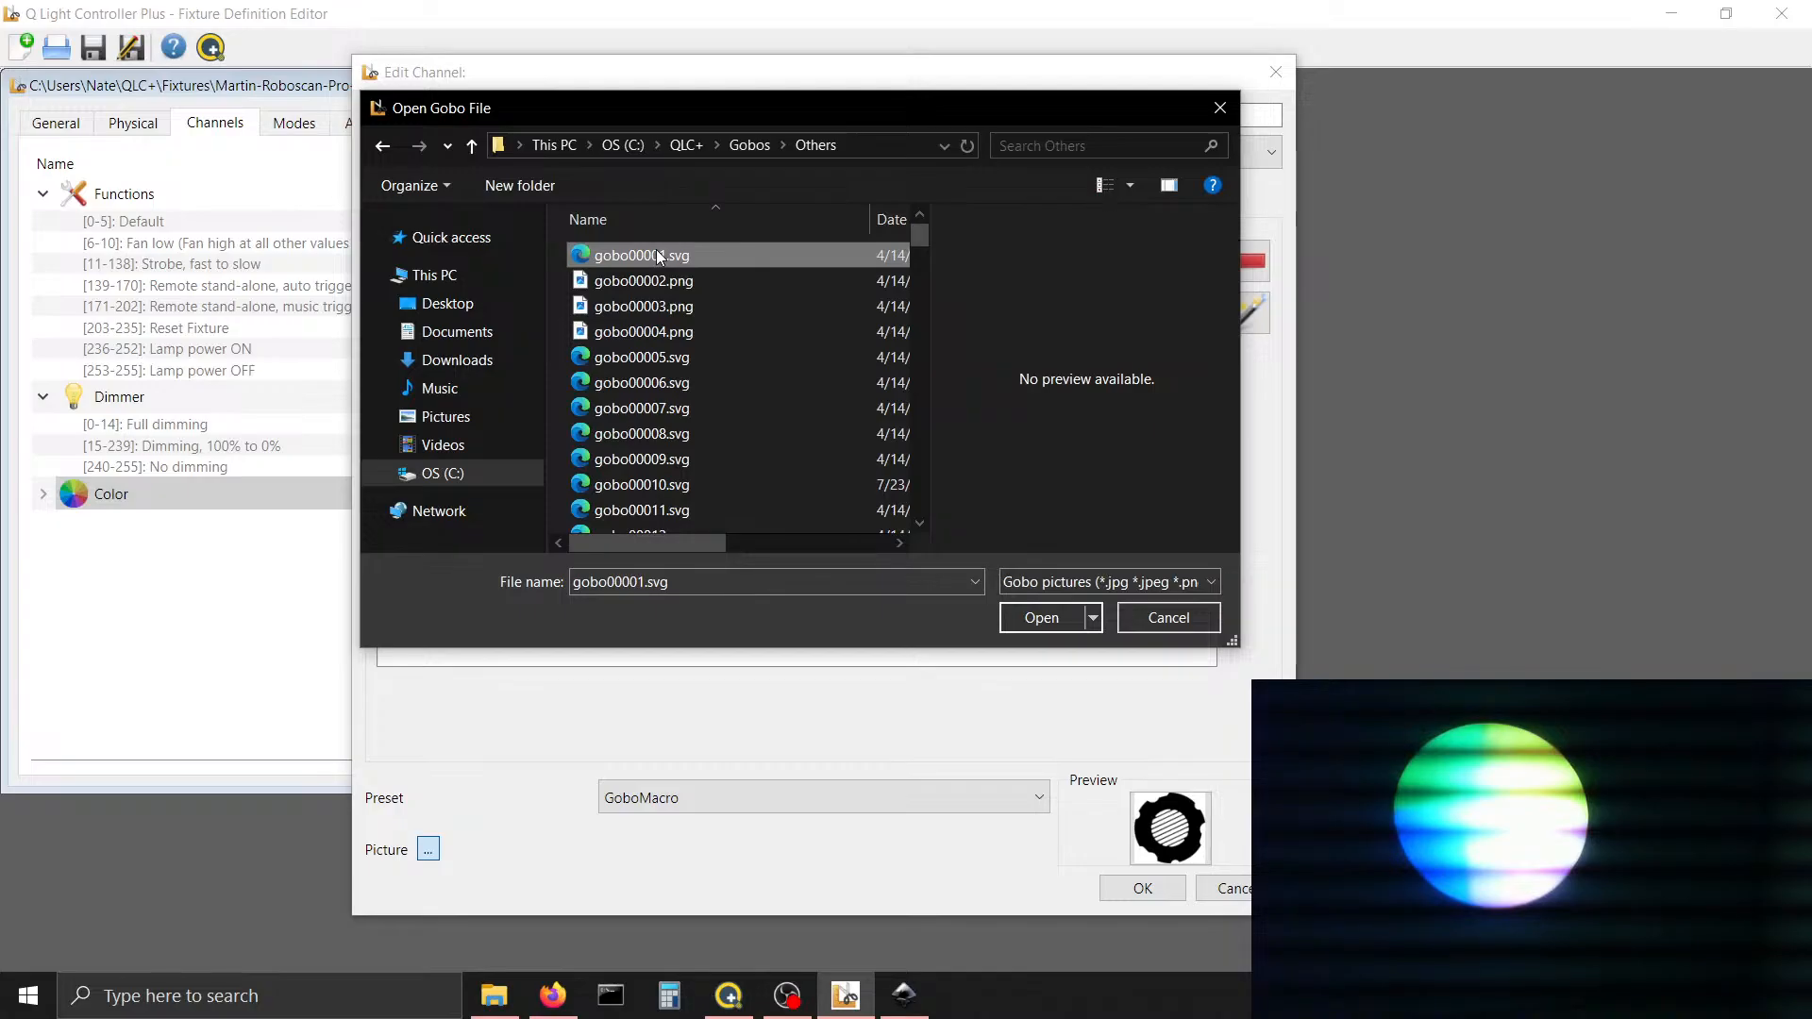
key("Down")
key("Down")
key("Down")
key("Down")
key("Down")
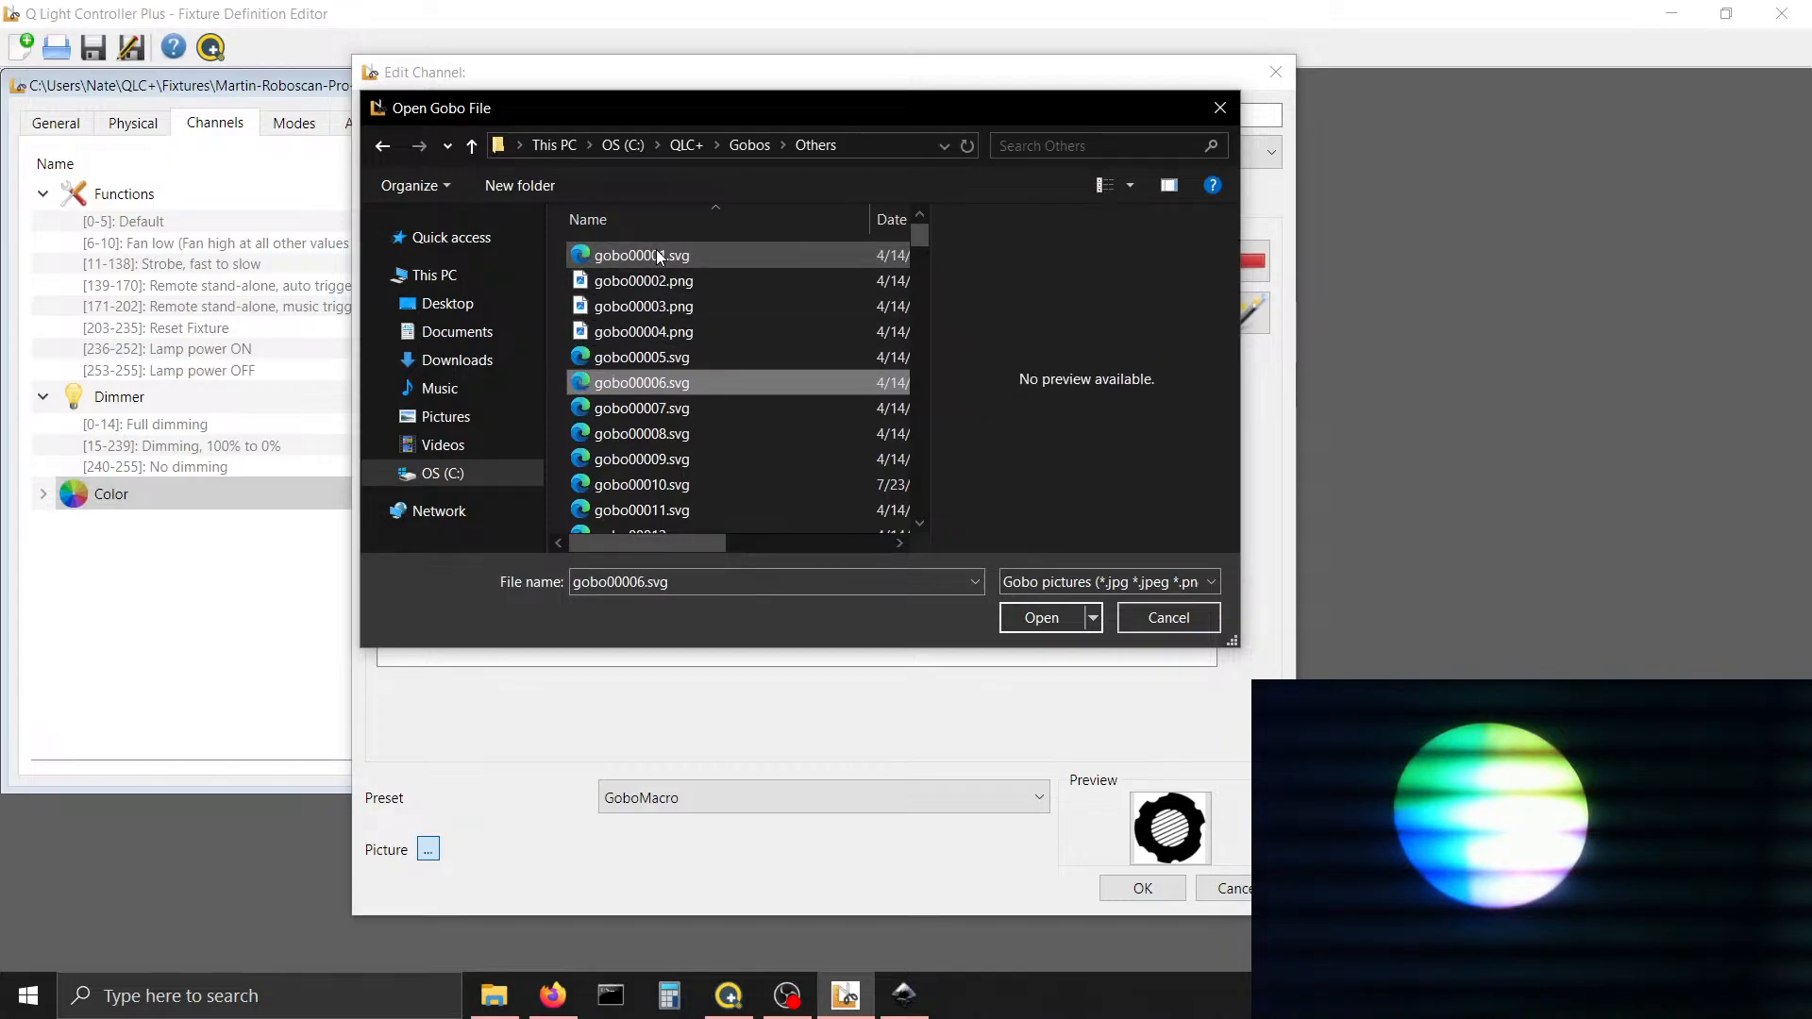
key("Down")
key("Down")
key("Down")
key("Down")
key("Down")
key("Down")
key("Down")
key("Down")
key("Down")
key("Down")
key("Down")
key("Down")
key("Down")
key("Down")
key("Down")
key("Down")
key("Down")
key("Down")
key("Down")
key("Down")
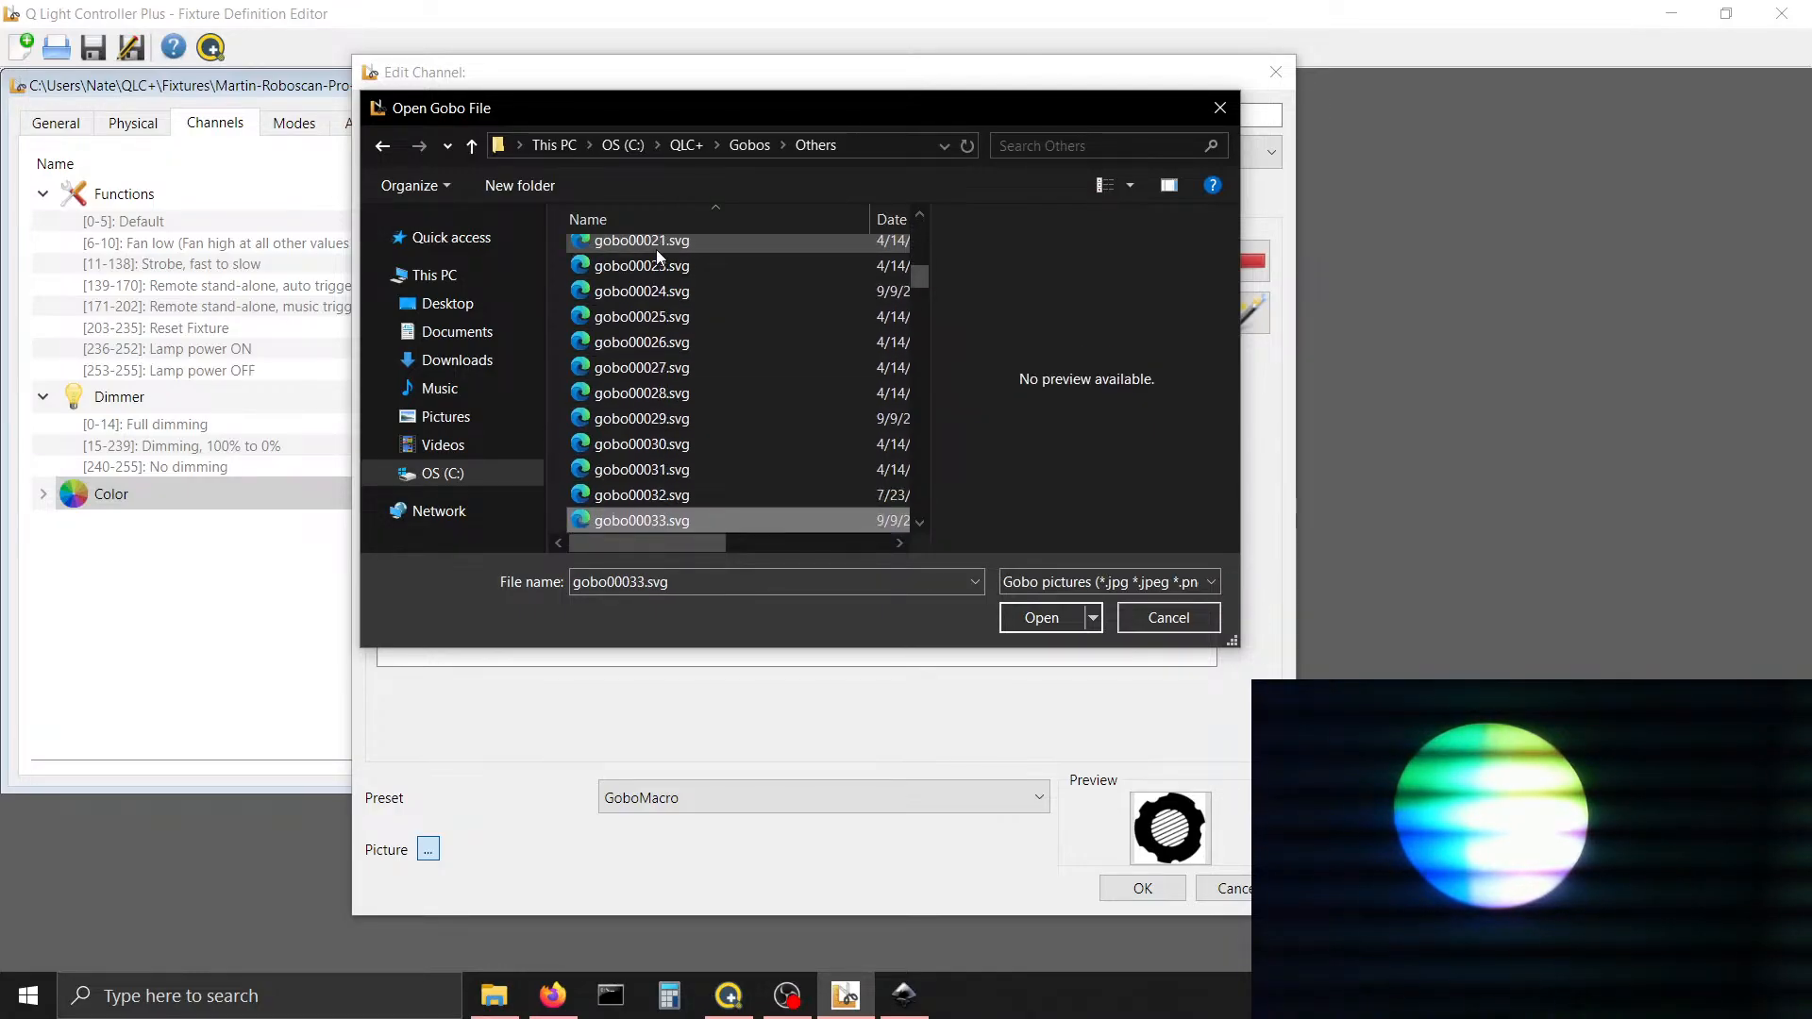
key("Down")
key("Down")
key("Down")
key("Down")
key("Down")
key("Down")
key("Down")
key("Down")
key("Down")
key("Down")
key("Down")
key("Down")
key("Down")
key("Down")
key("Down")
key("Down")
key("Down")
key("Down")
key("Down")
key("Down")
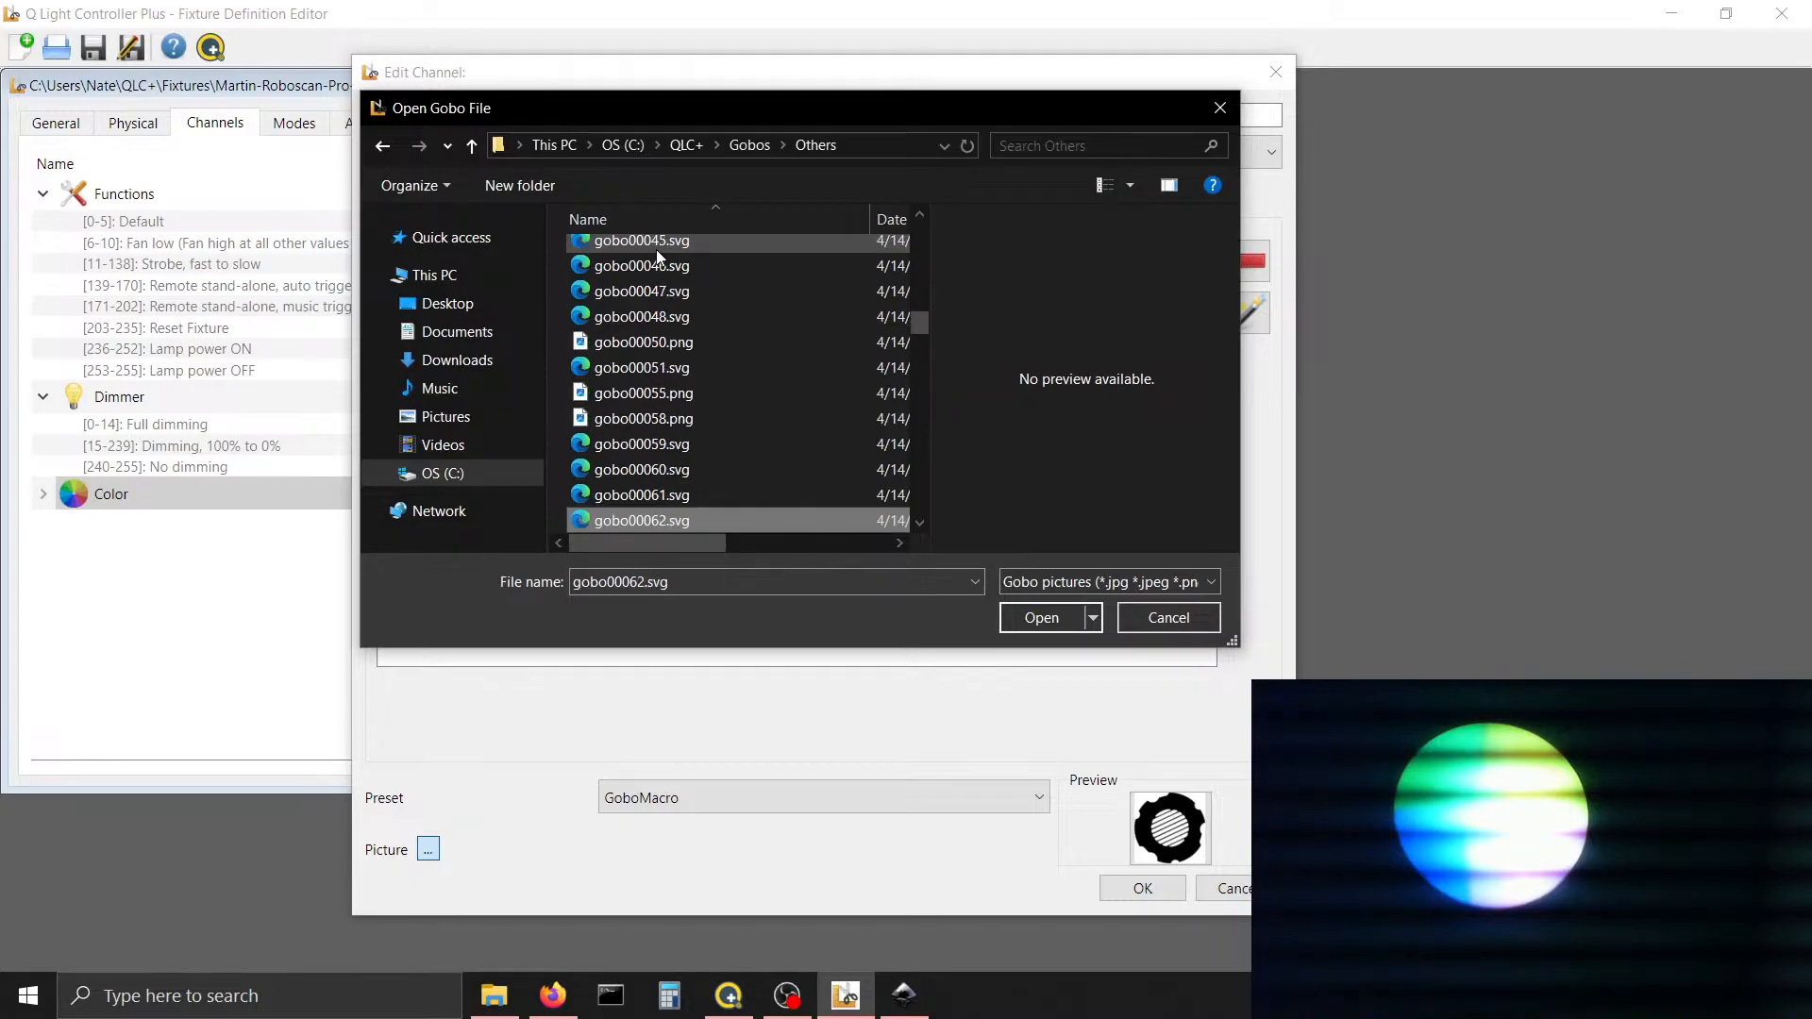
key("Up")
key("Up")
key("Up")
key("Up")
key("Up")
key("Up")
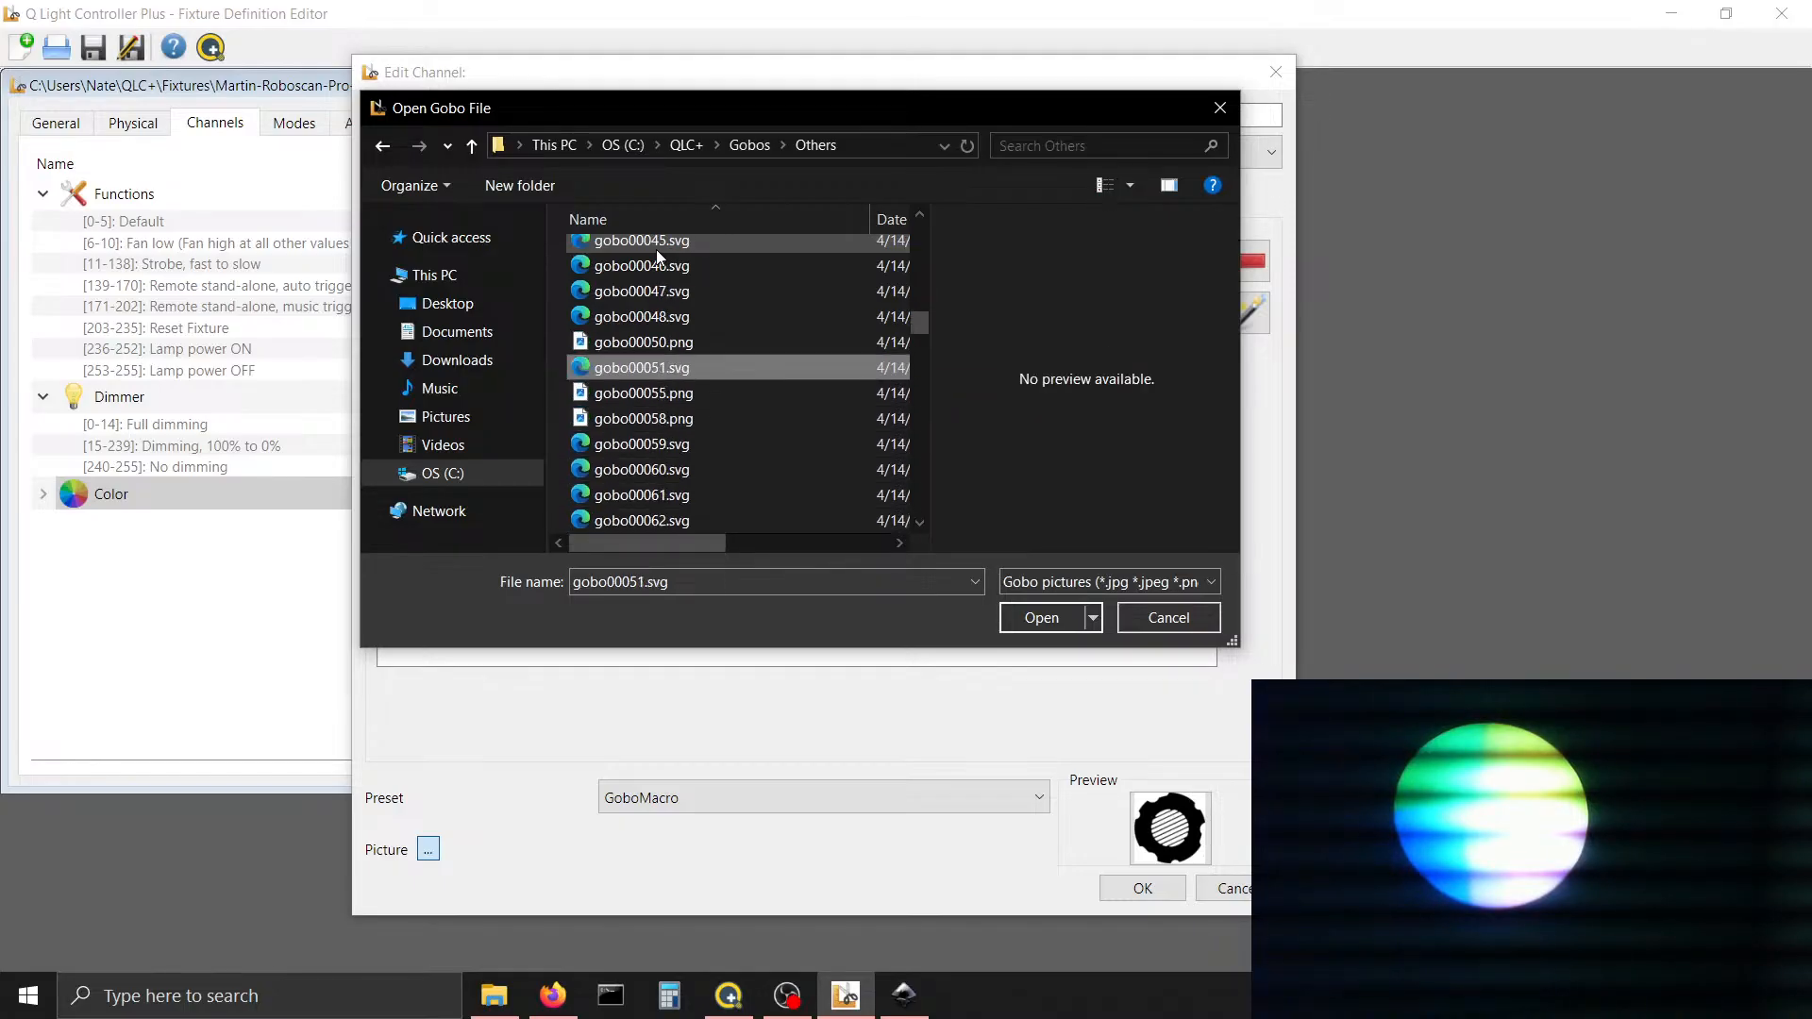
key("Up")
key("Up")
key("Down")
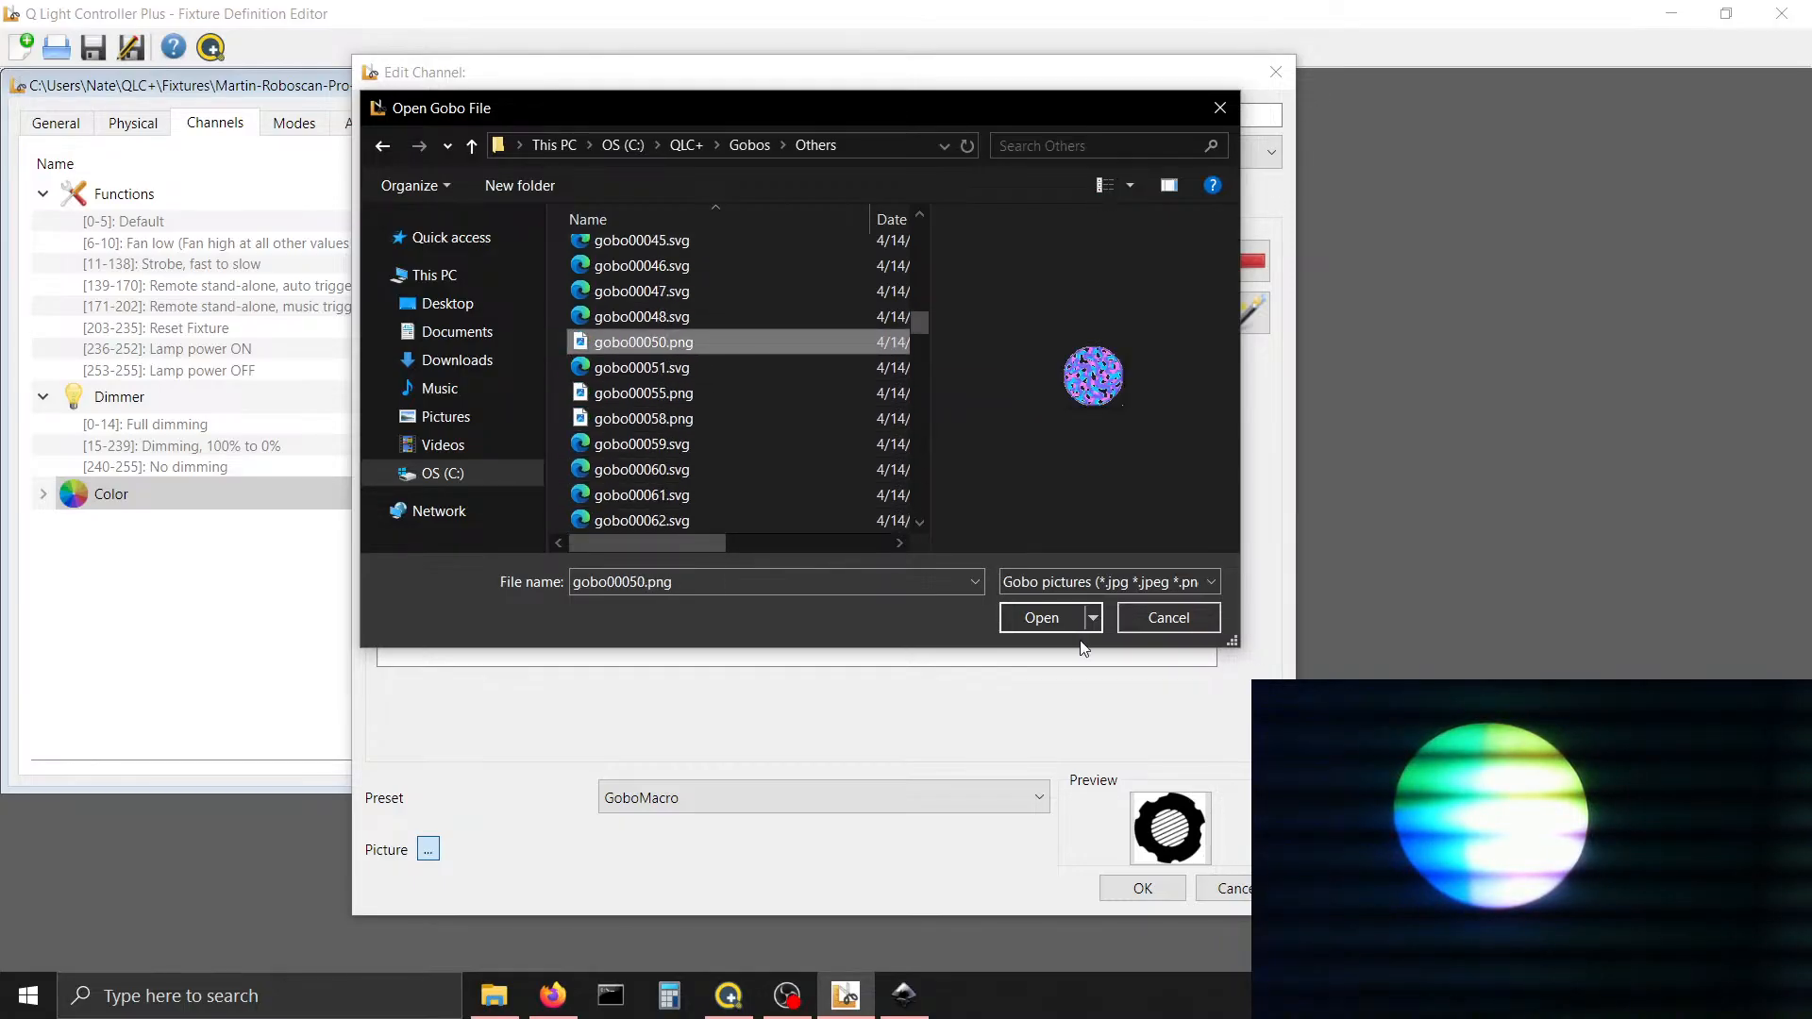
left_click(1167, 605)
Try the GoboShakeMacro preset for the selected capability, restore GoboMacro, and dismiss the gobo picture chooser without a selection
left_click(753, 798)
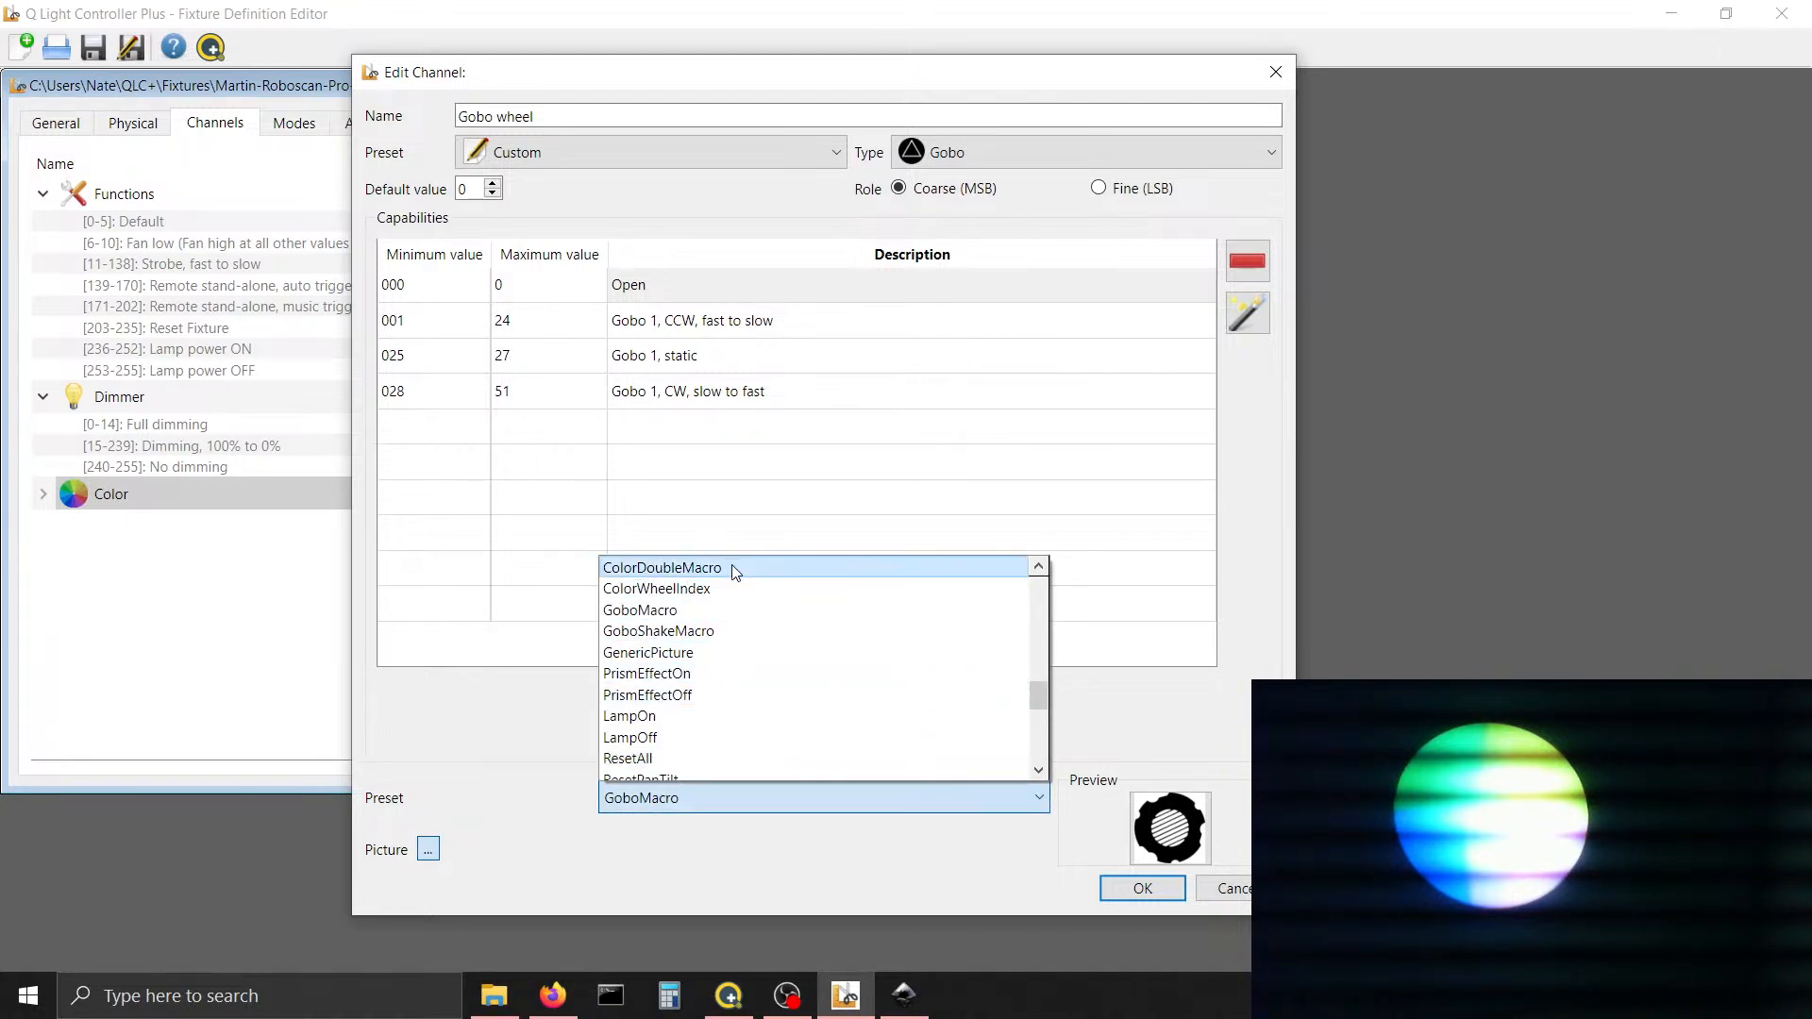
left_click(729, 629)
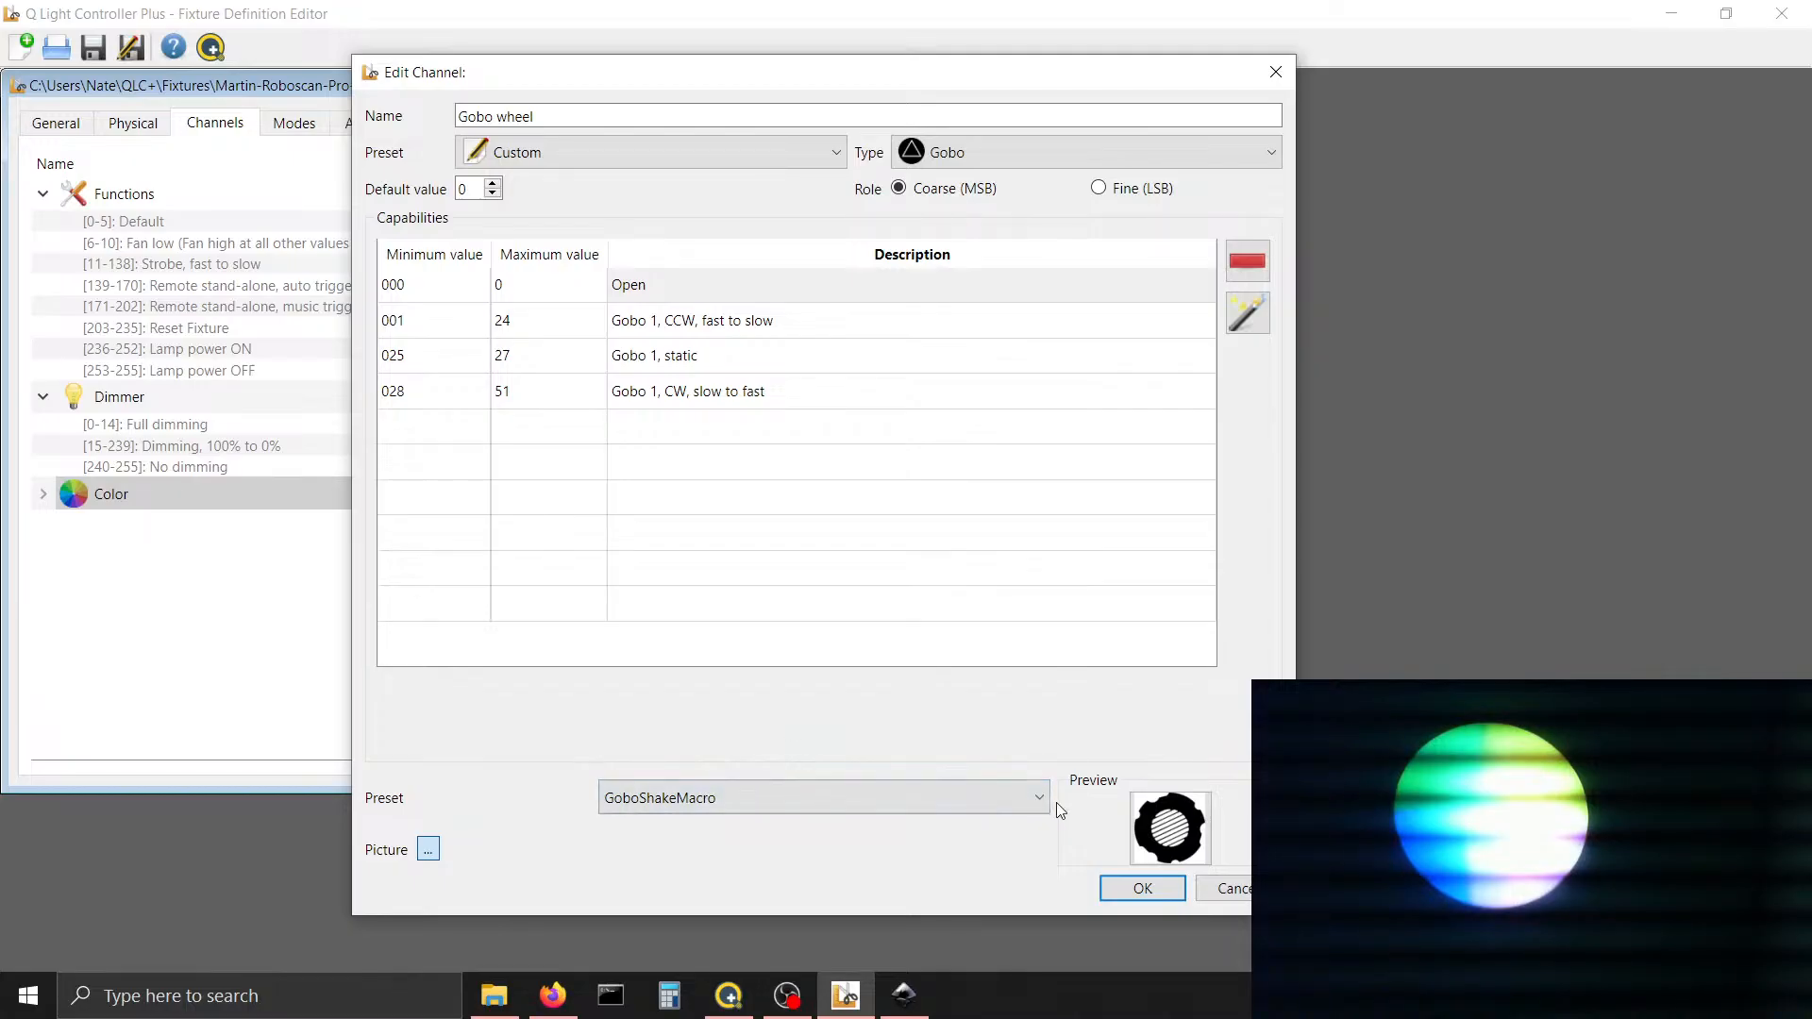
left_click(1016, 805)
left_click(872, 599)
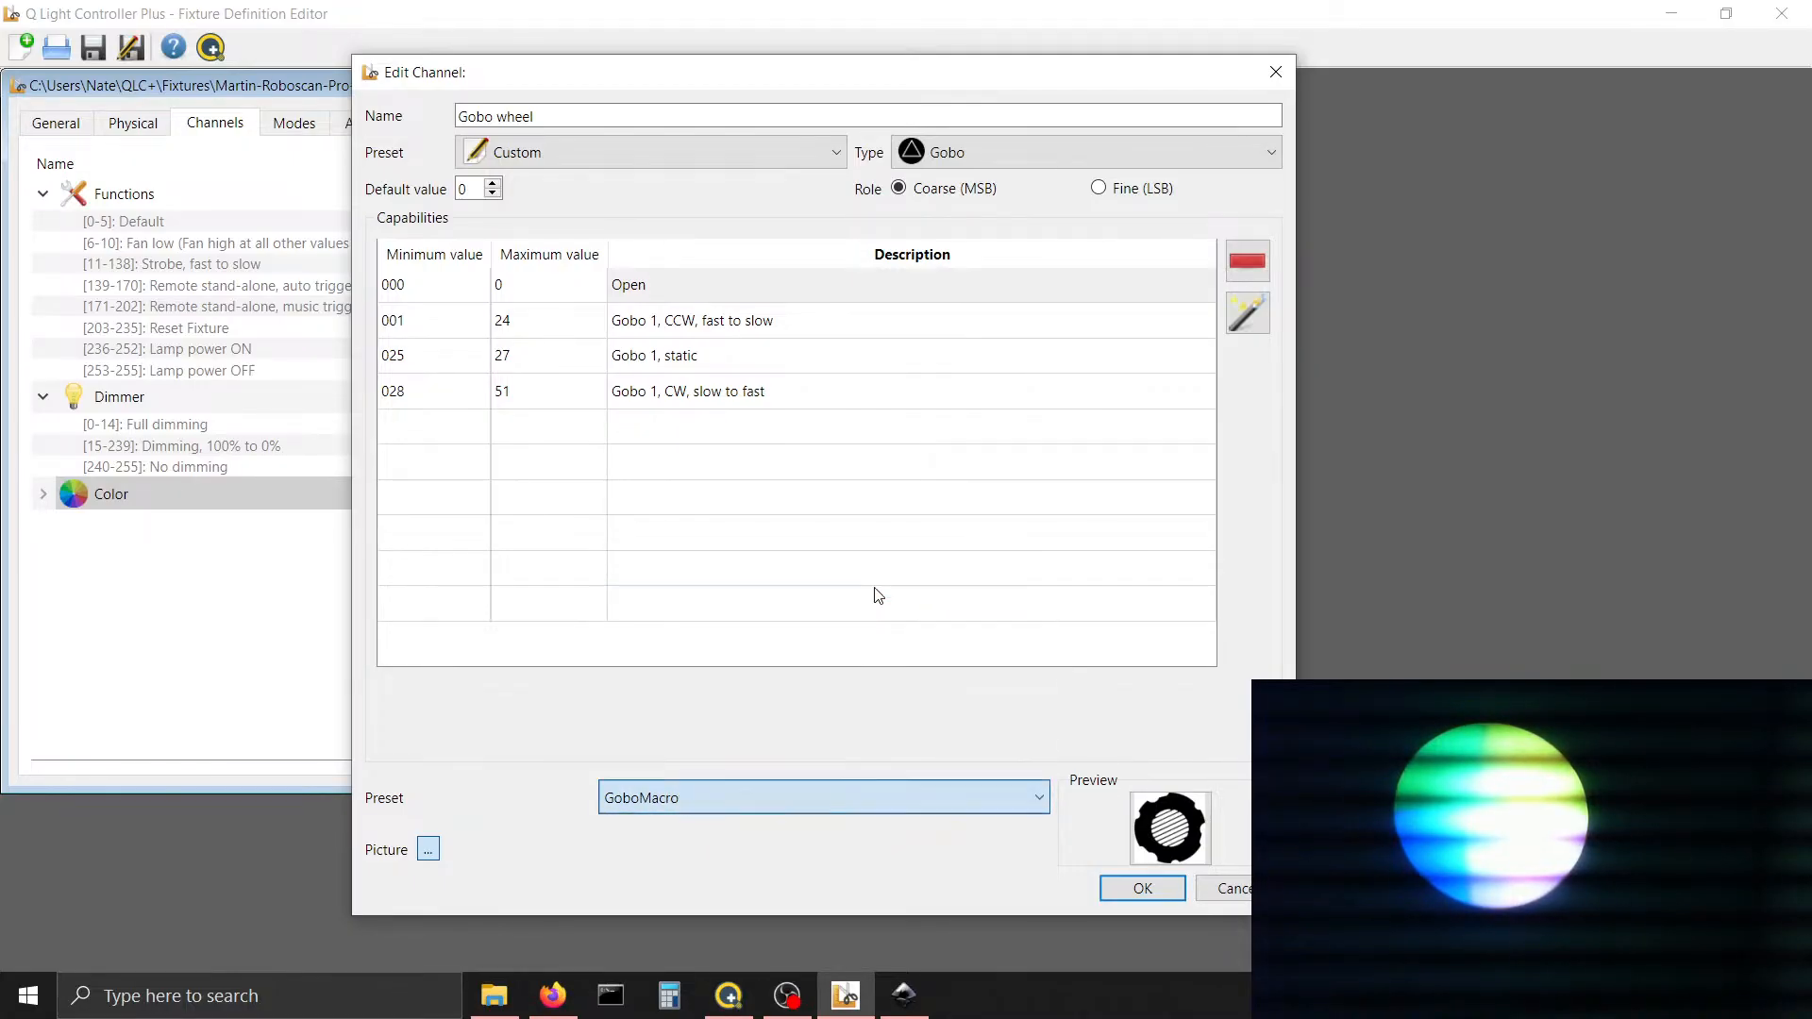
left_click(427, 850)
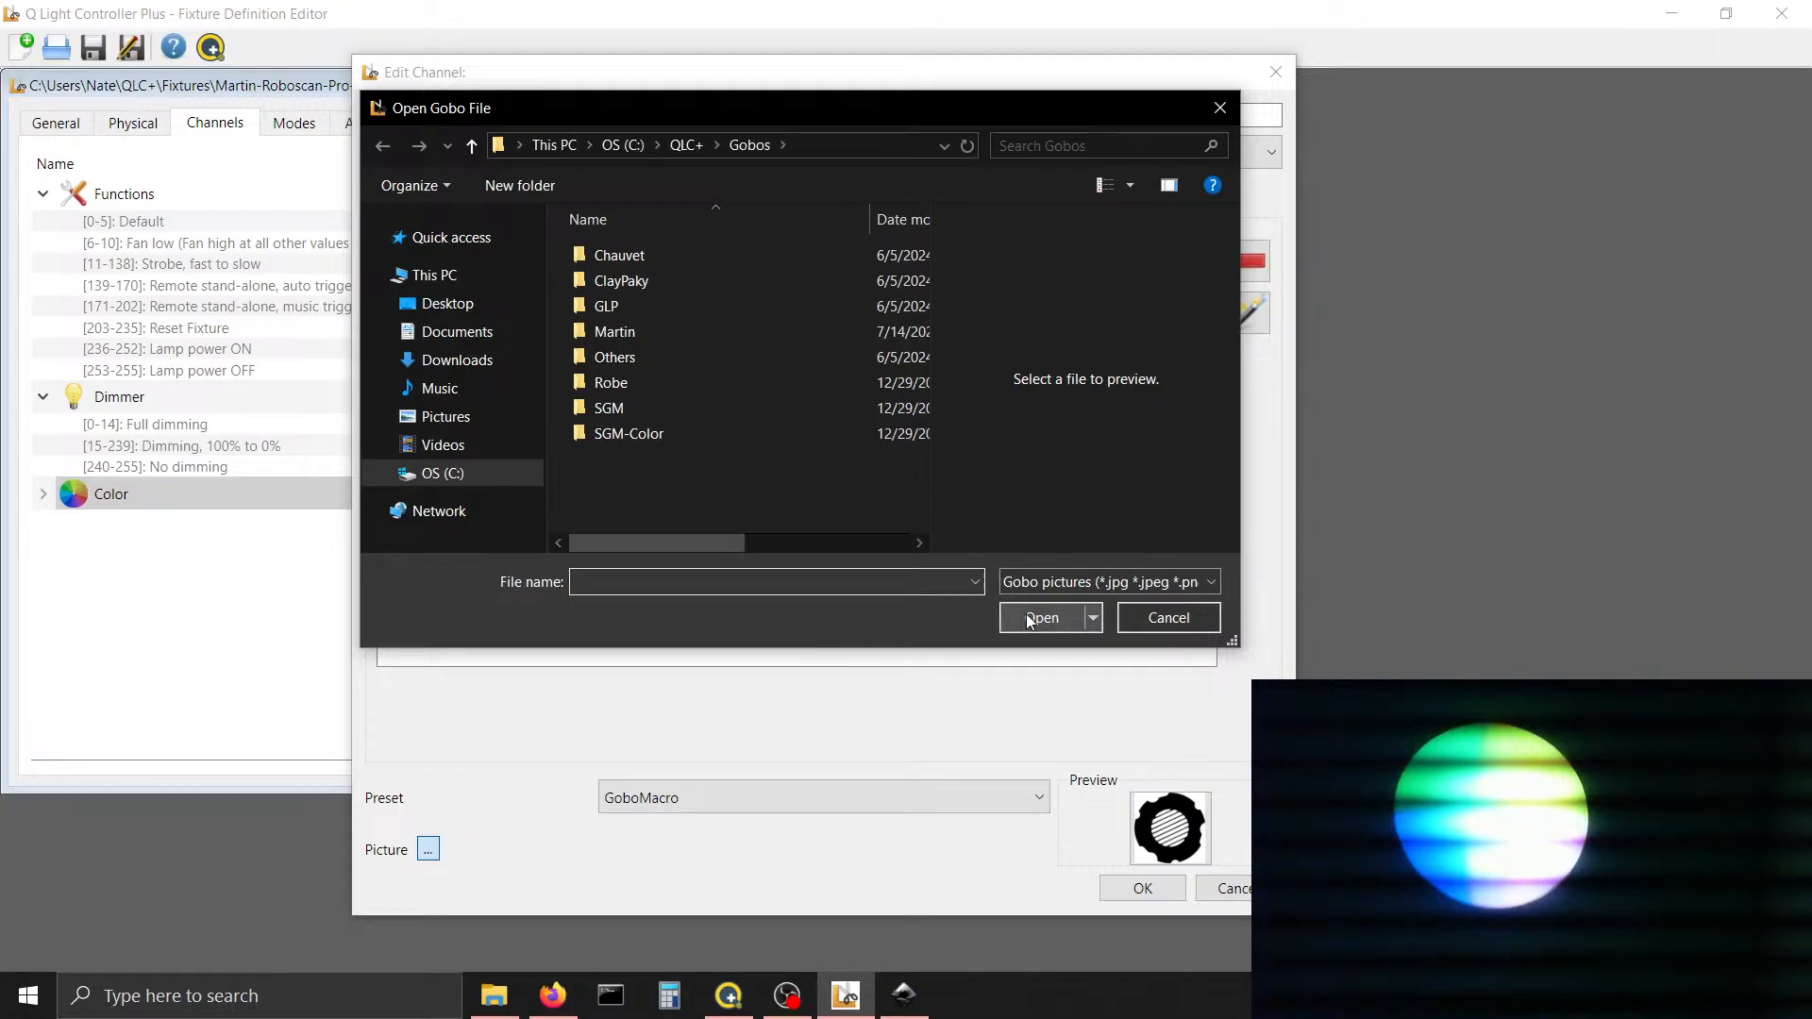
left_click(1138, 625)
Try the PrismEffectOff preset for the selected capability, look through the other presets, and restore GoboMacro
left_click(793, 795)
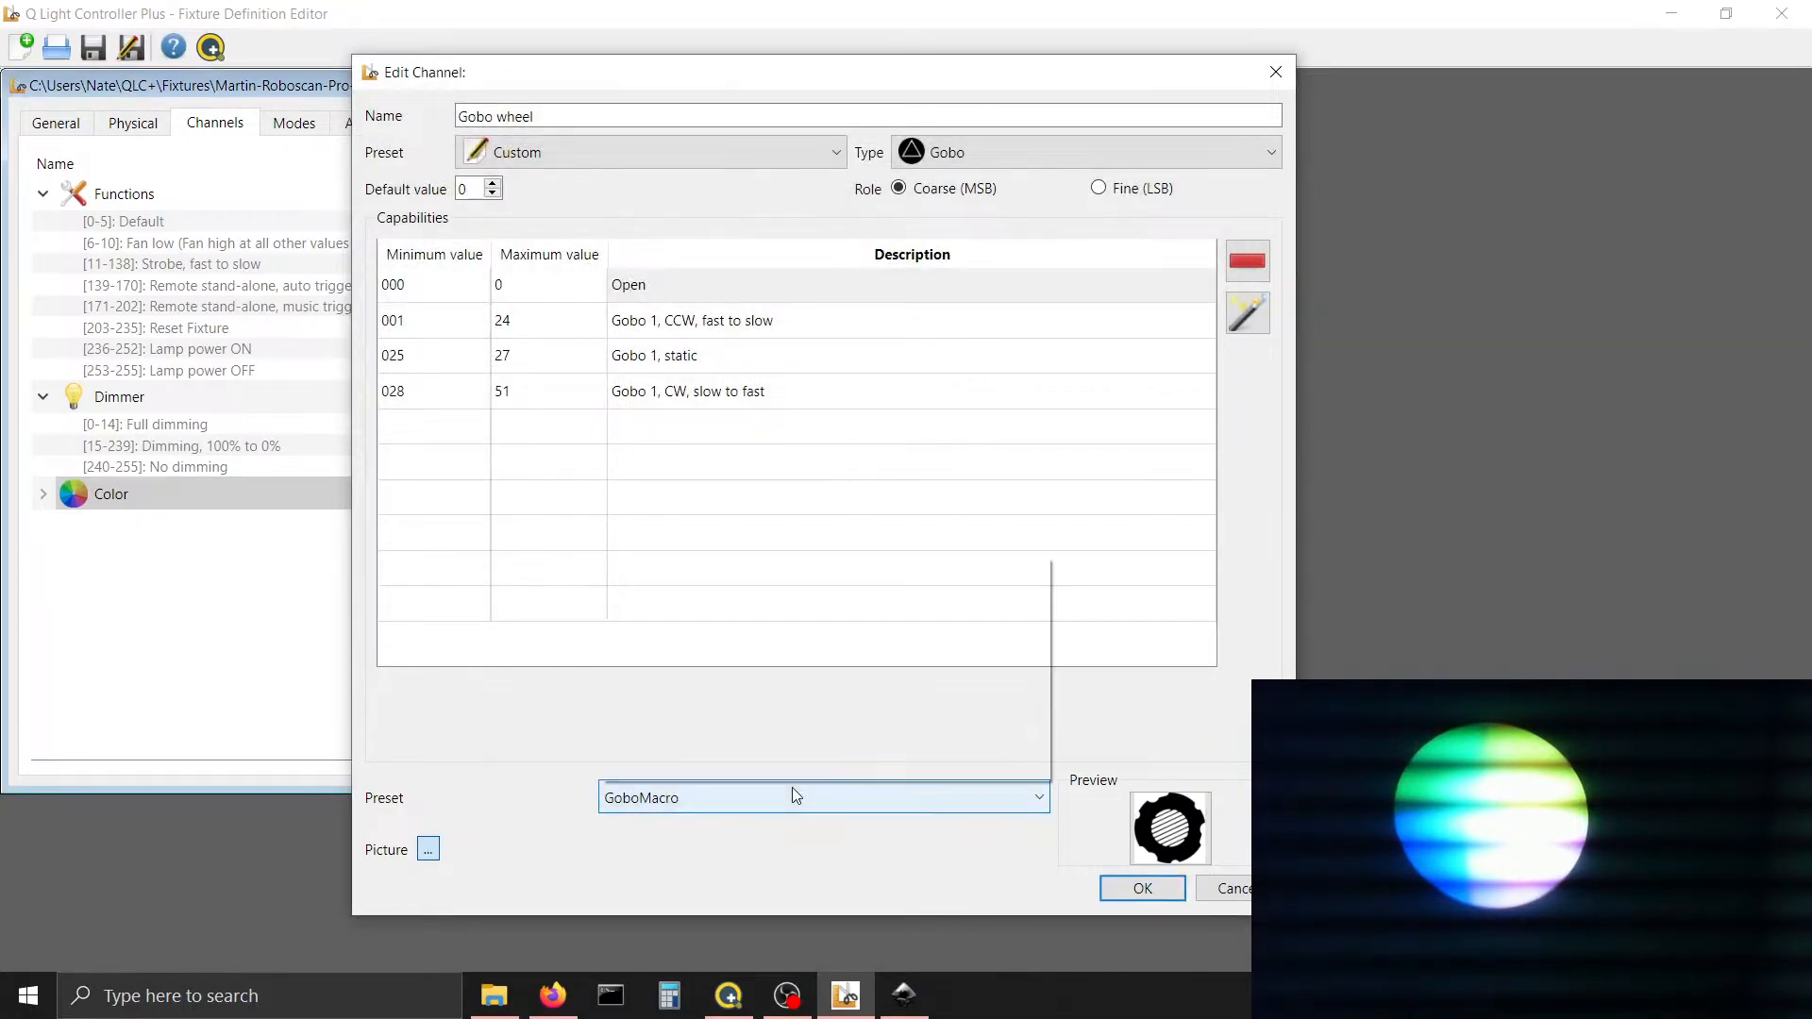
left_click(809, 648)
left_click(760, 827)
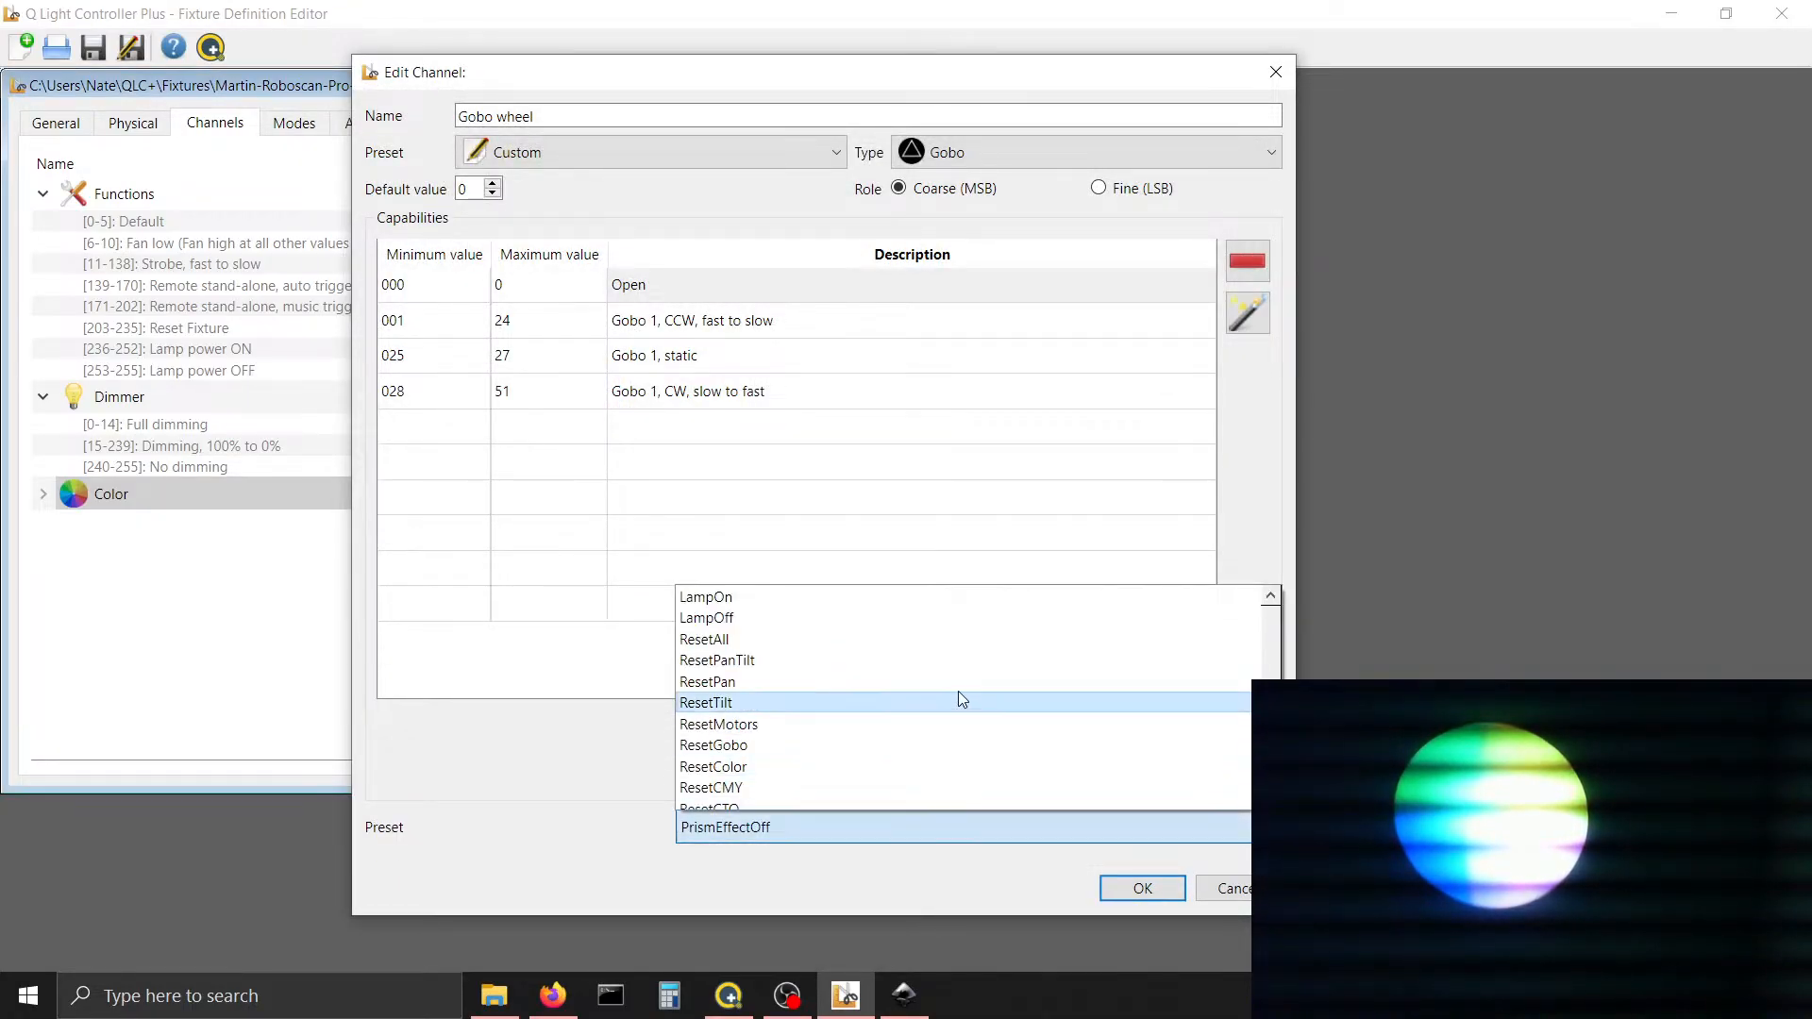
left_click_drag(1270, 747, 1271, 578)
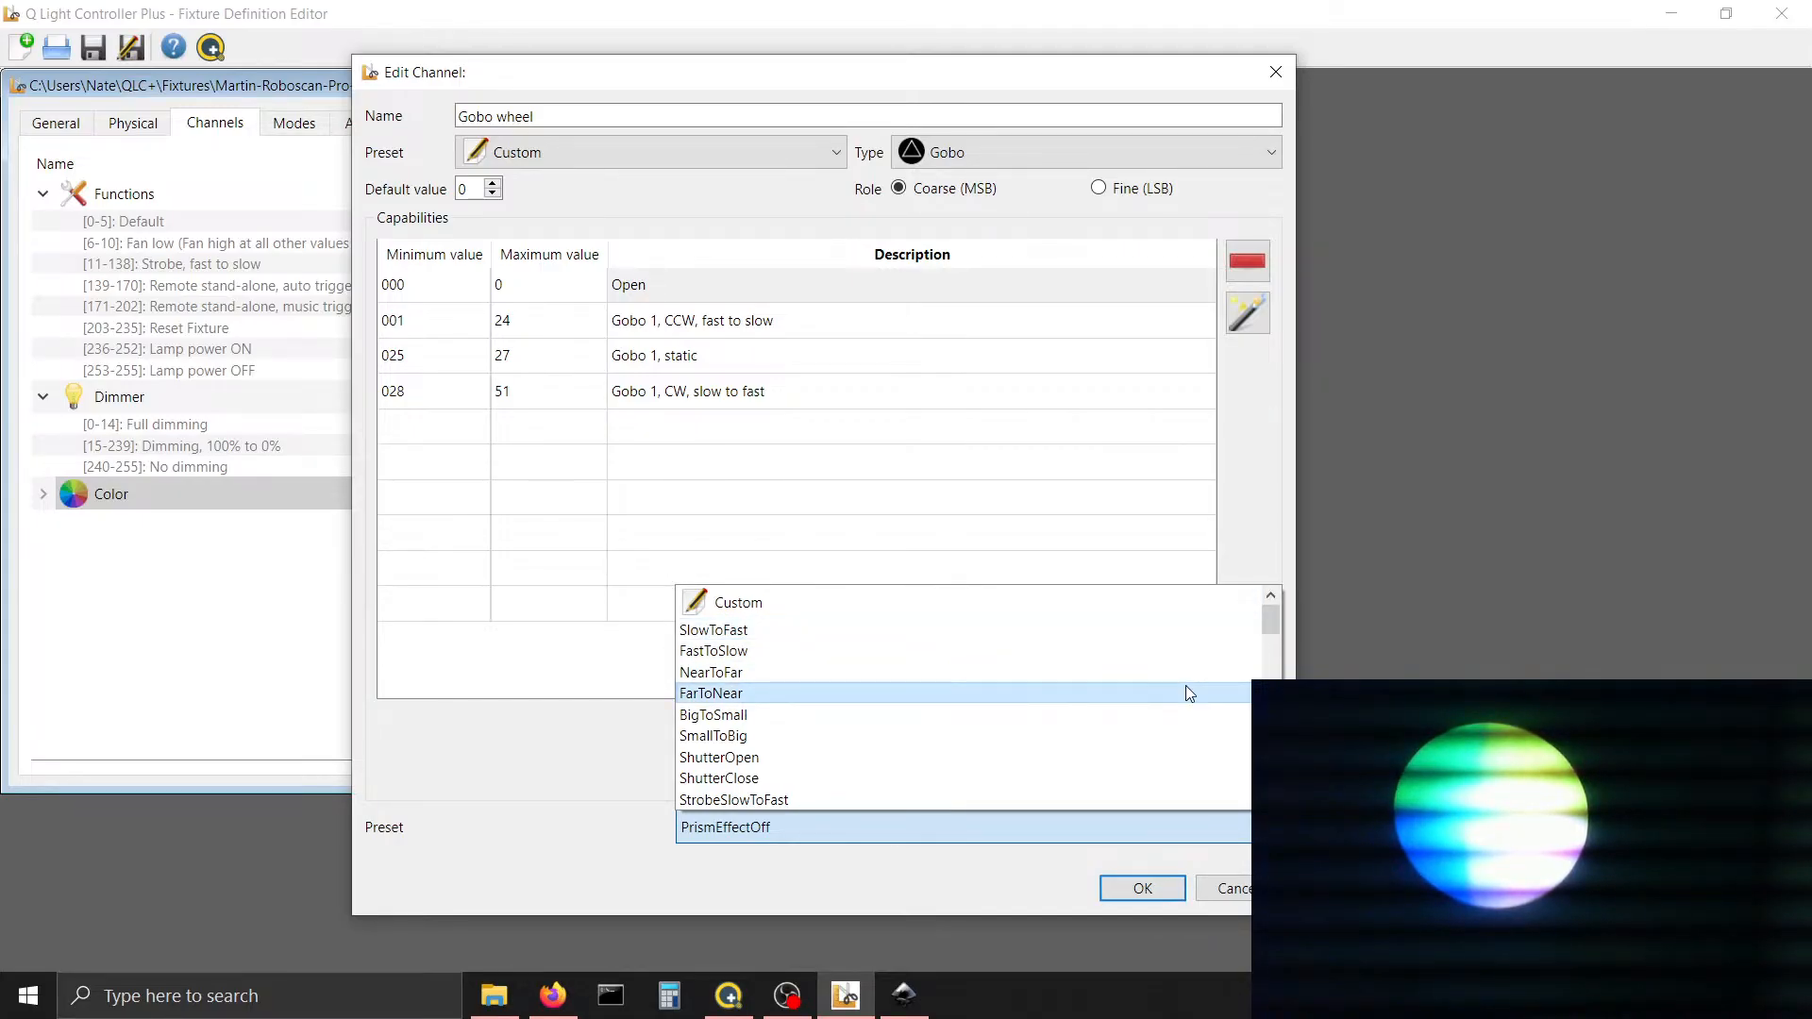
scroll(1186, 687, "down", 9)
key("Return")
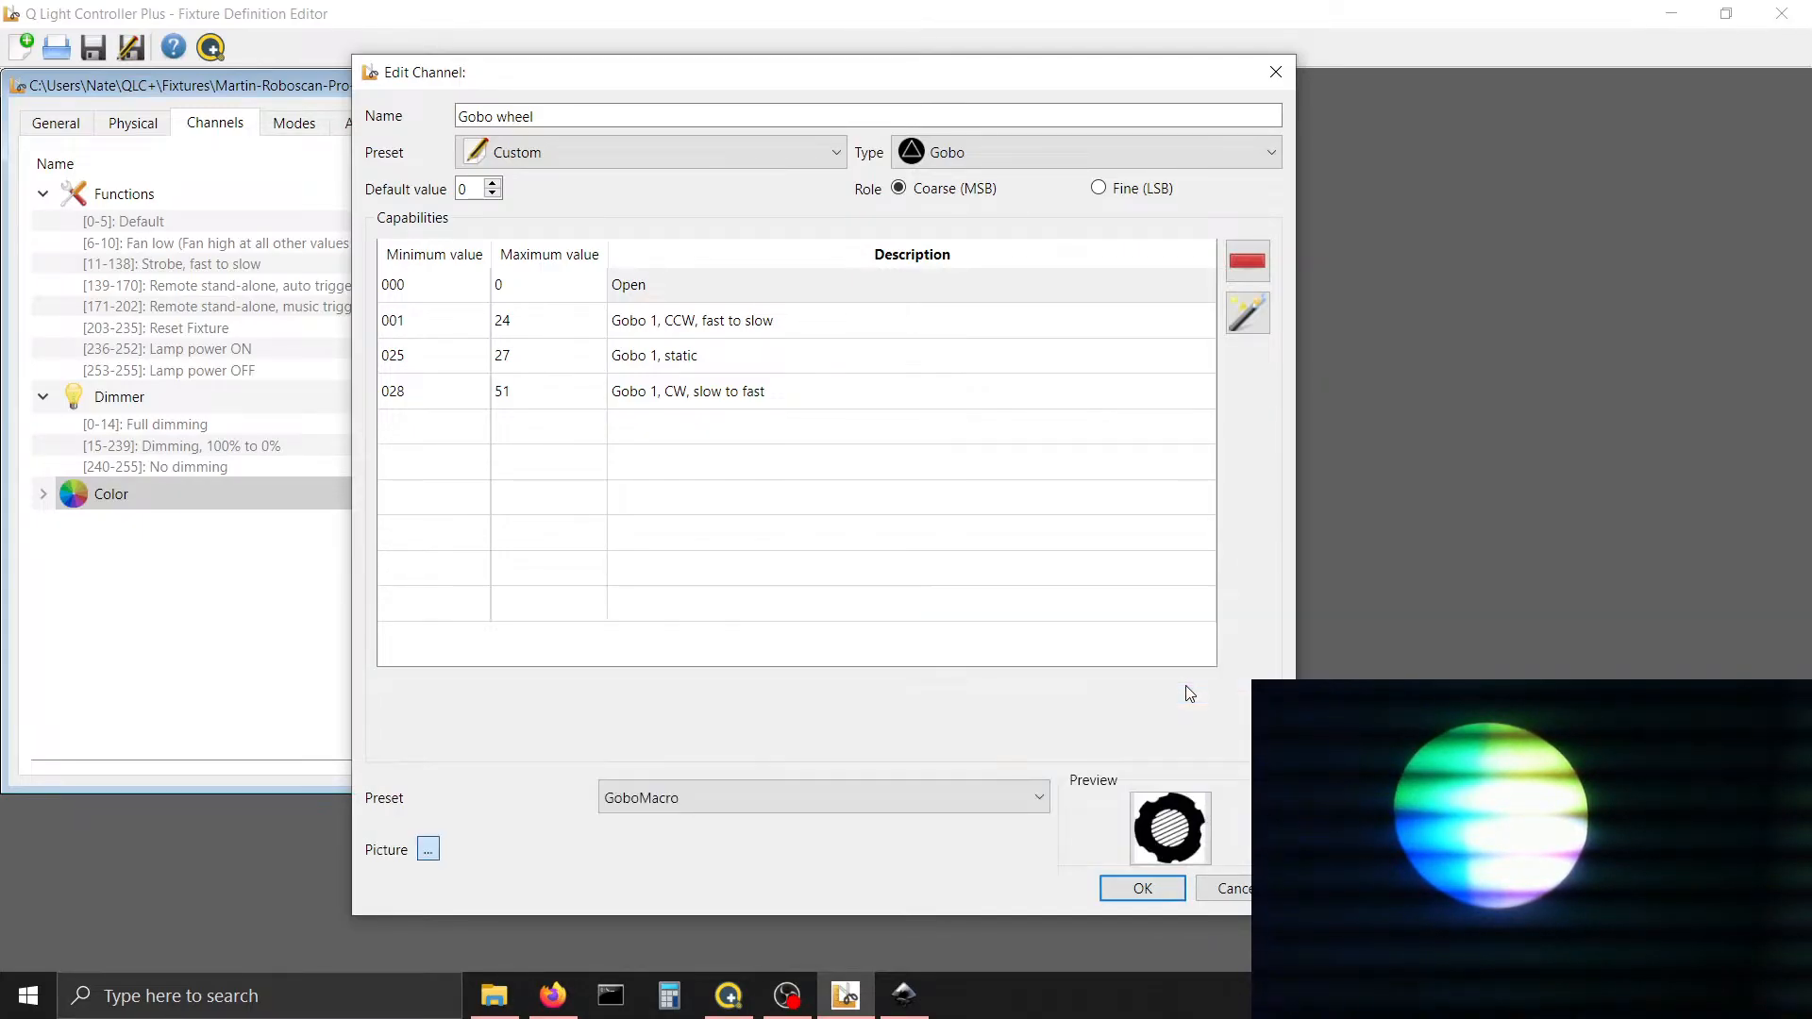
Set the preset of the "Gobo 1, CCW, fast to slow" capability to RotationCounterClockwiseFastToSlow
left_click(780, 357)
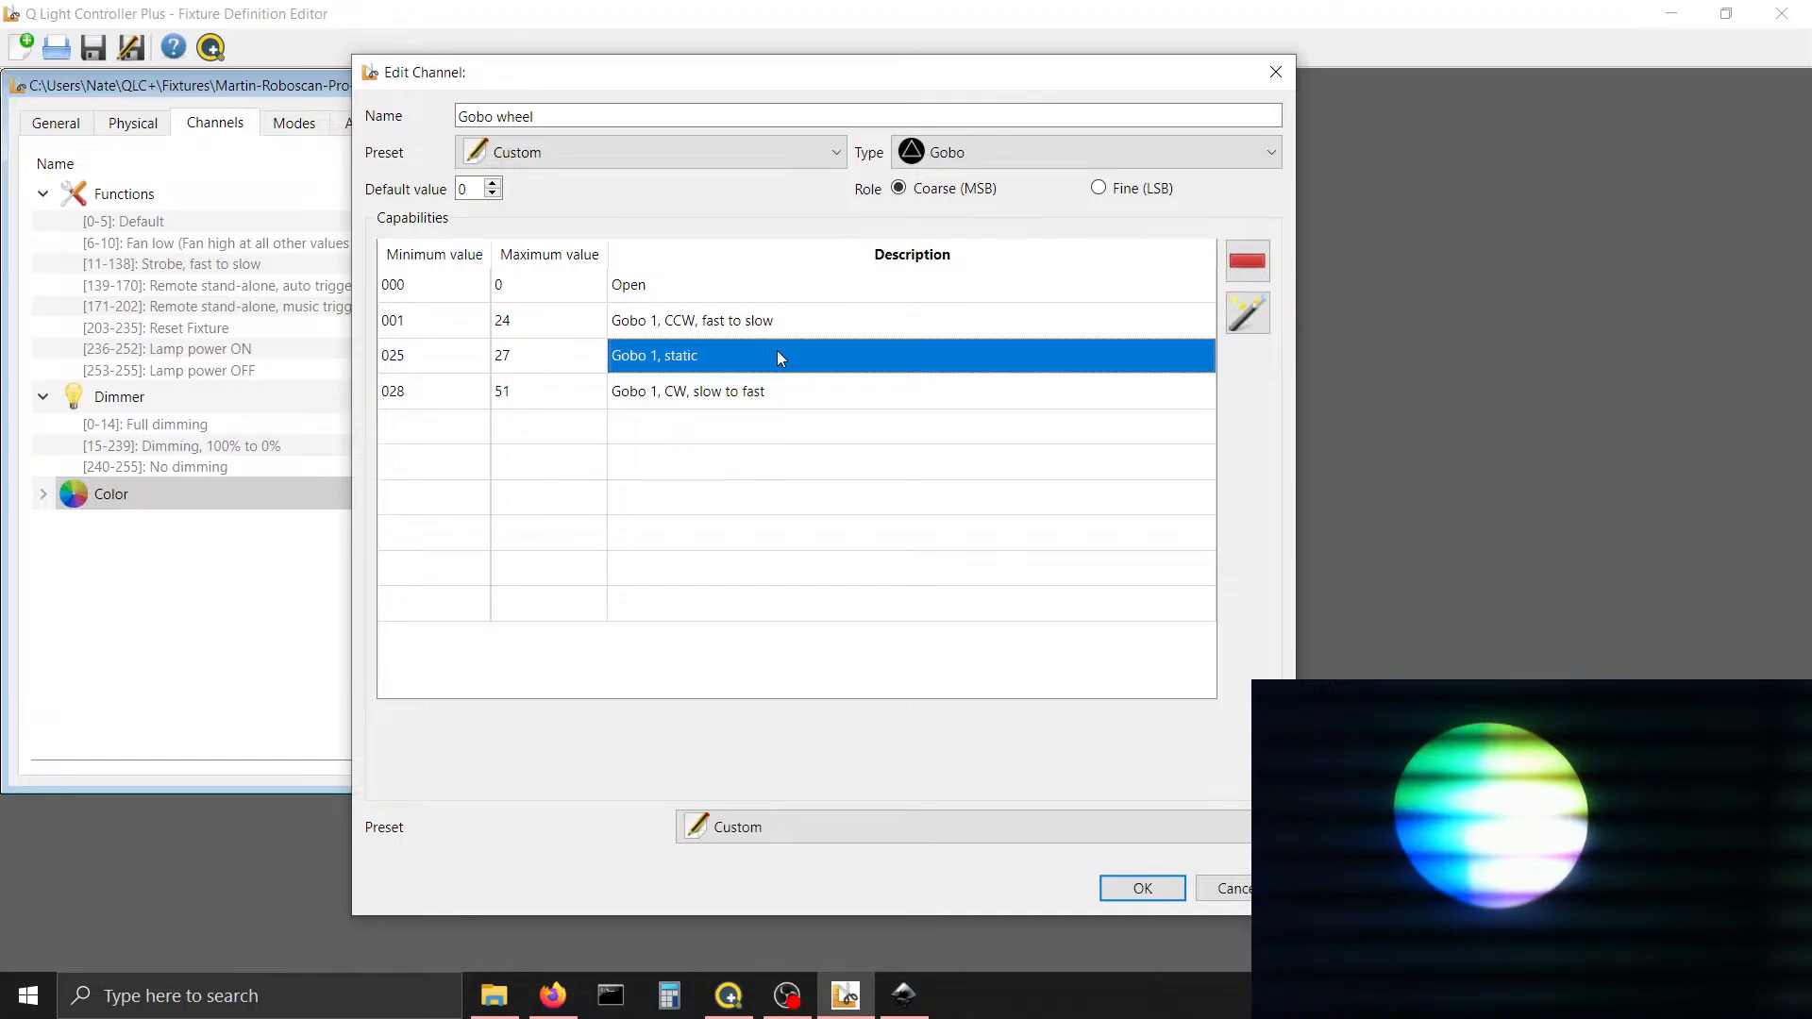
left_click(778, 337)
left_click(776, 817)
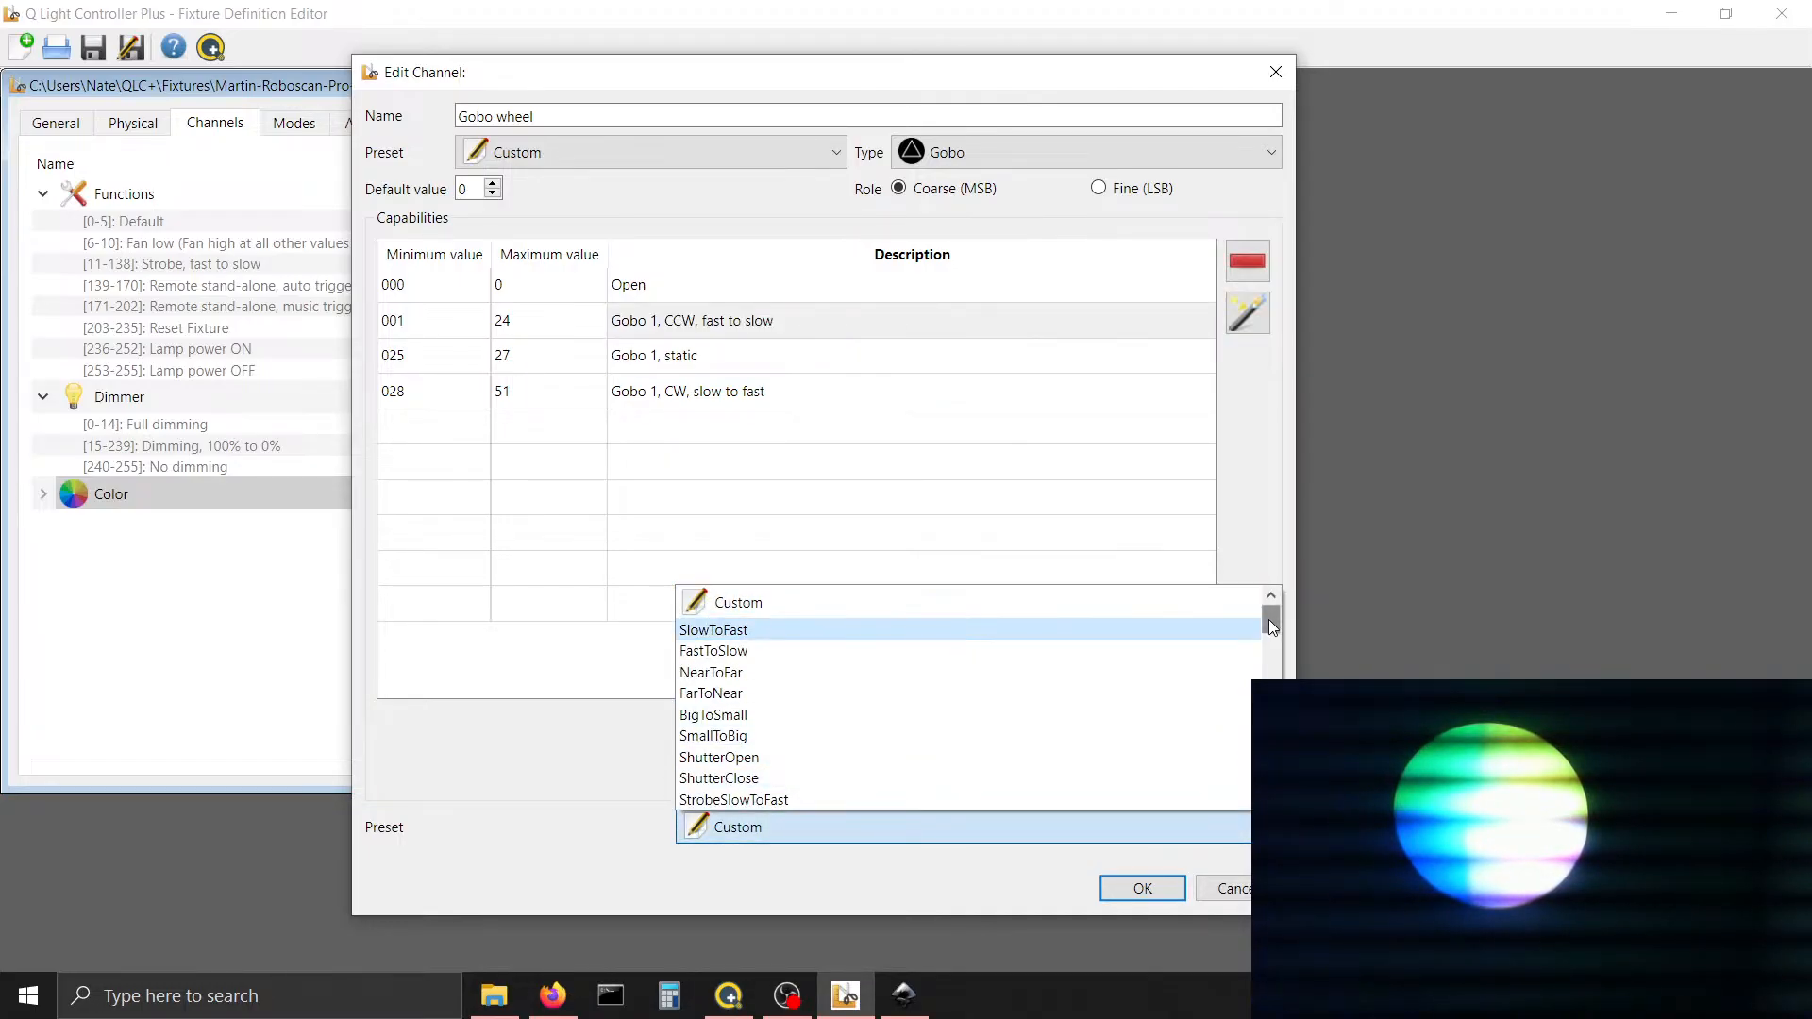
left_click_drag(1269, 619, 1282, 696)
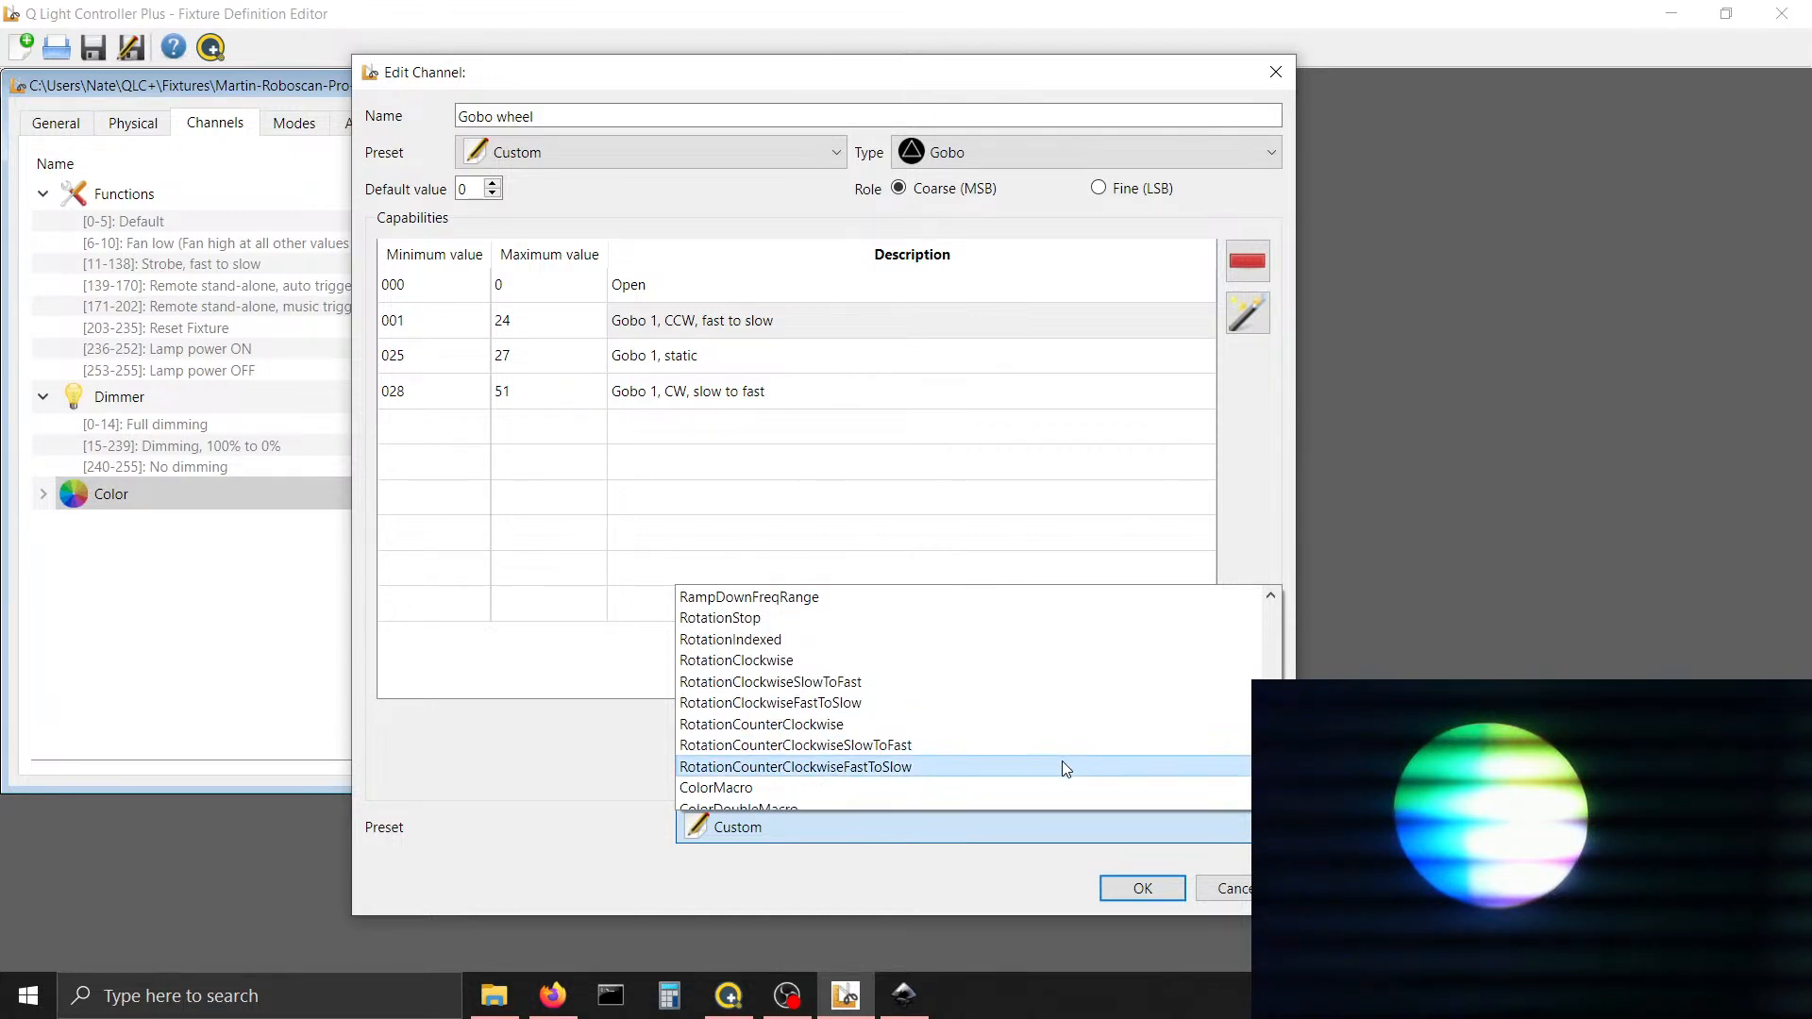
left_click(1063, 765)
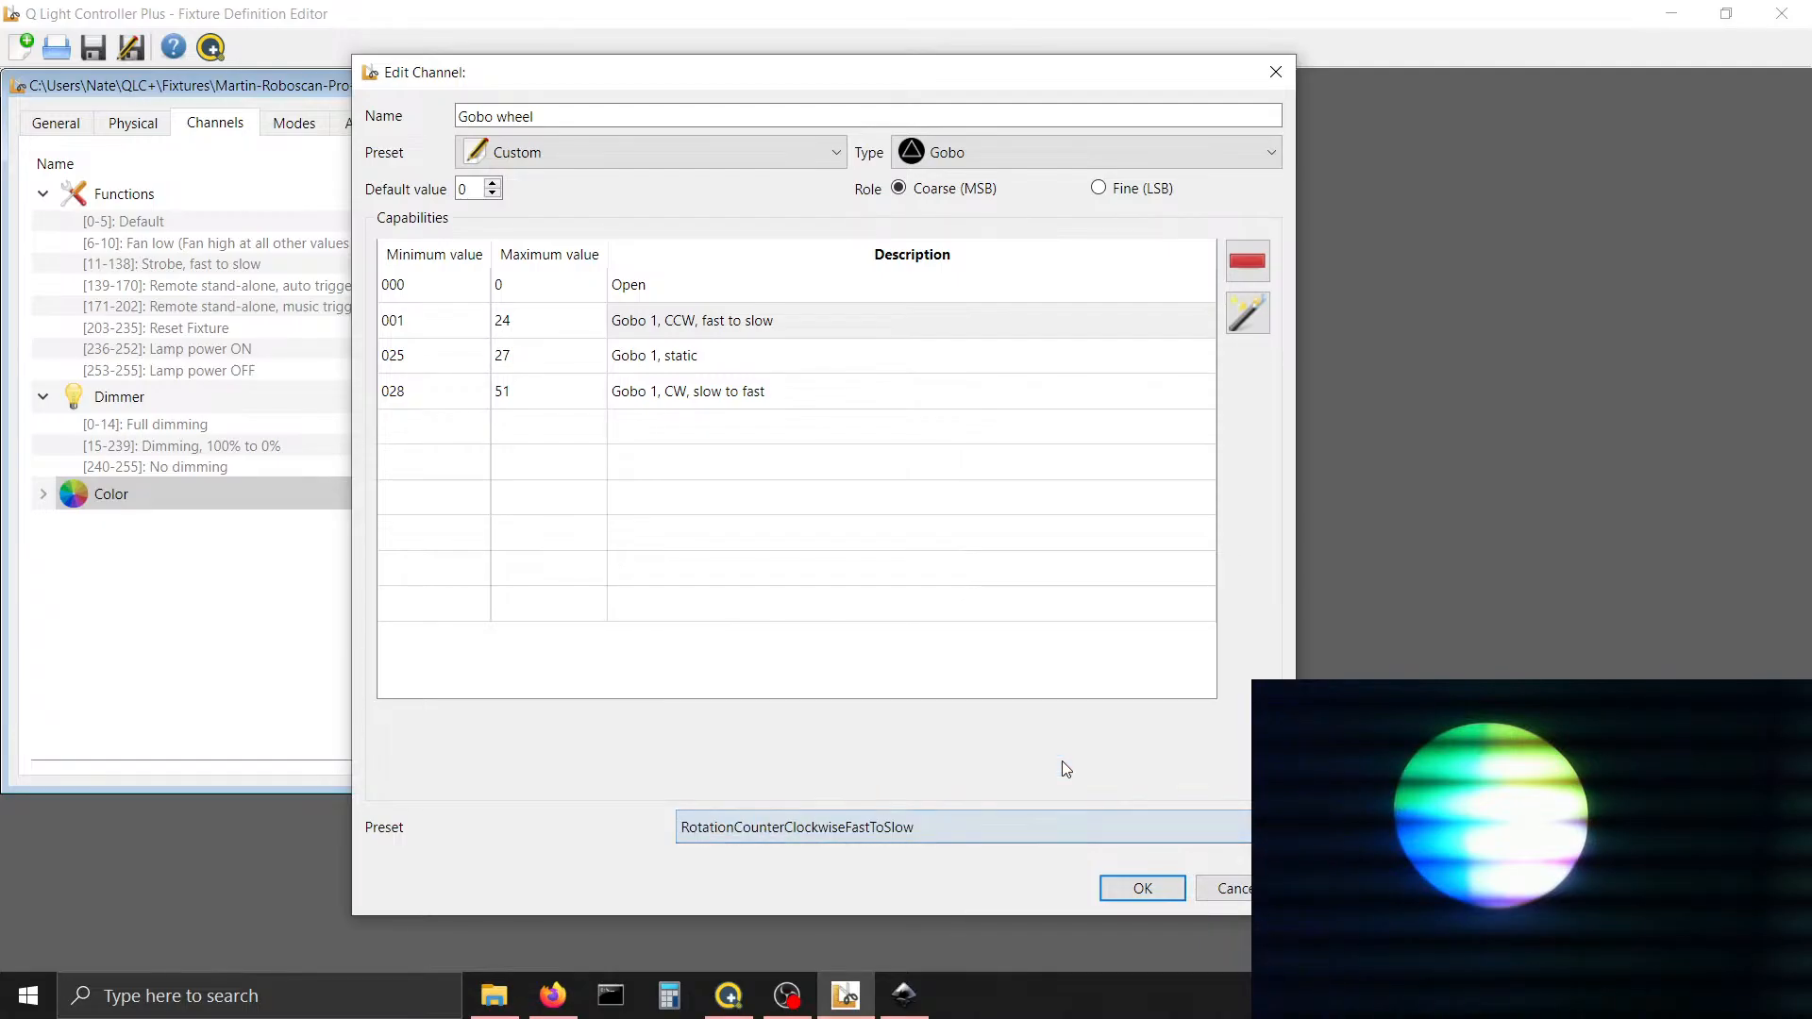
Give the "Gobo 1, static" capability the GoboMacro preset with RoboGobo1.png from the Martin folder as its picture
left_click(798, 370)
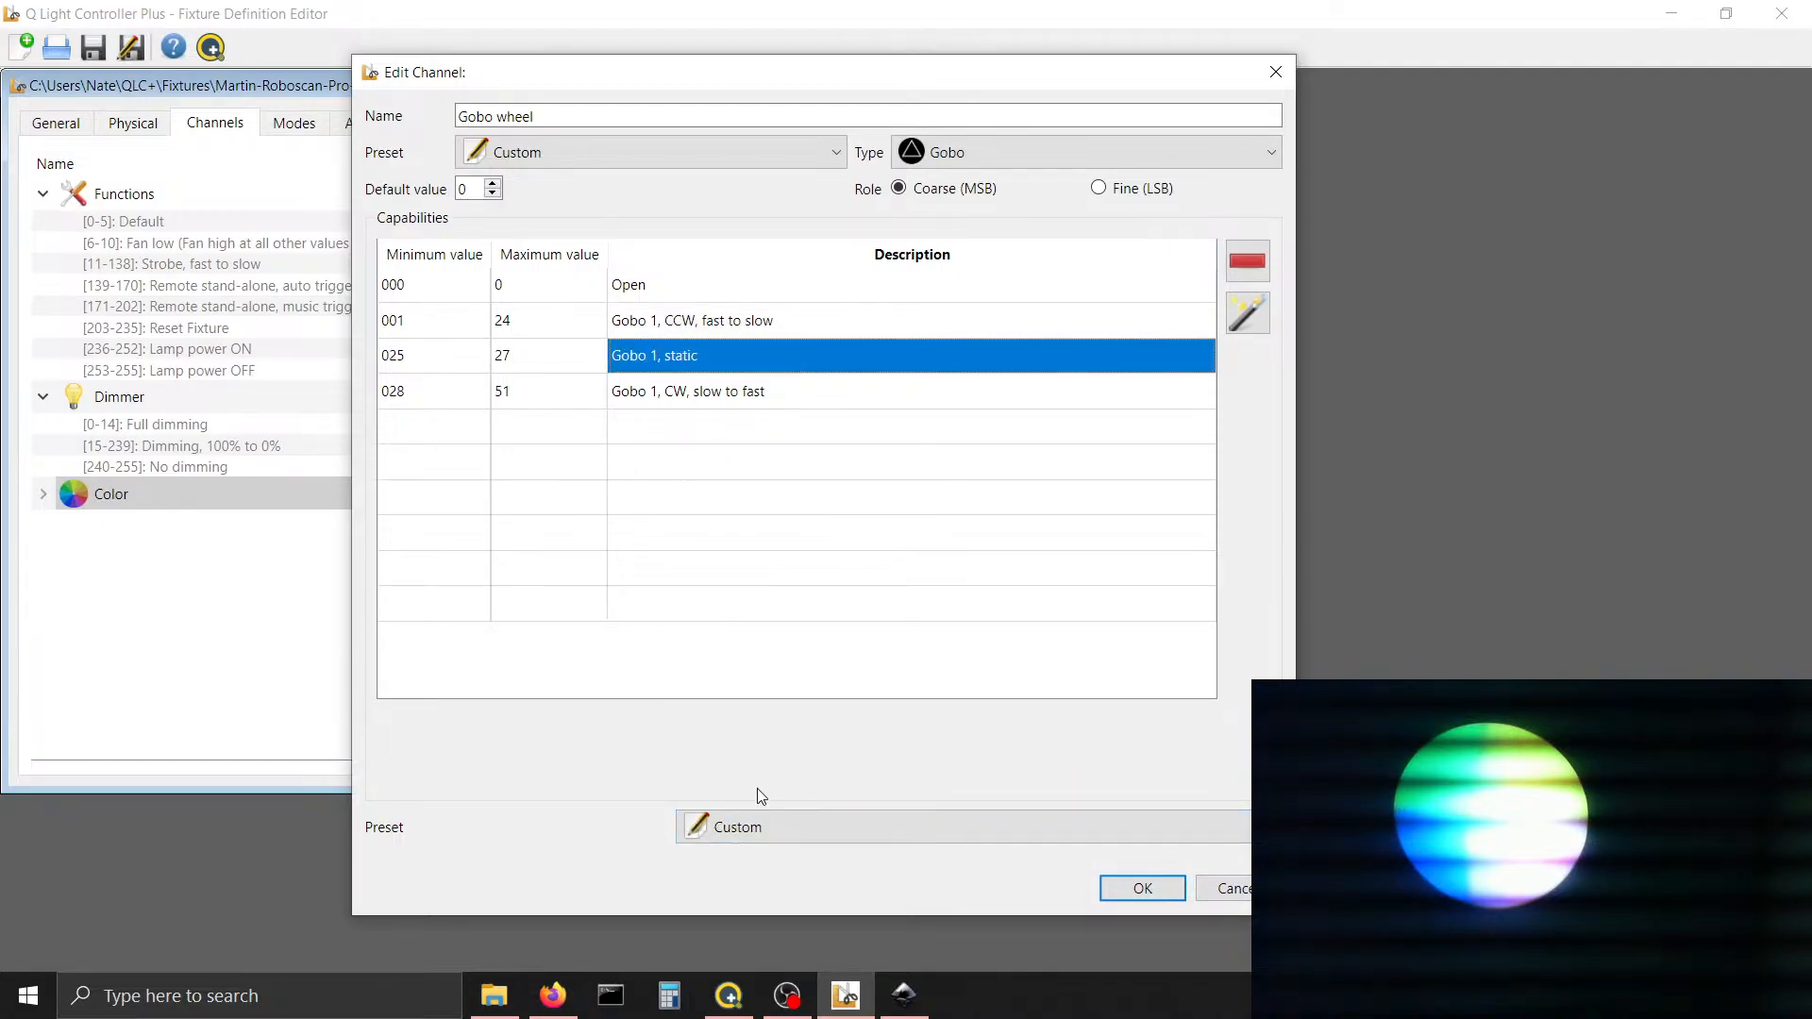
left_click(747, 842)
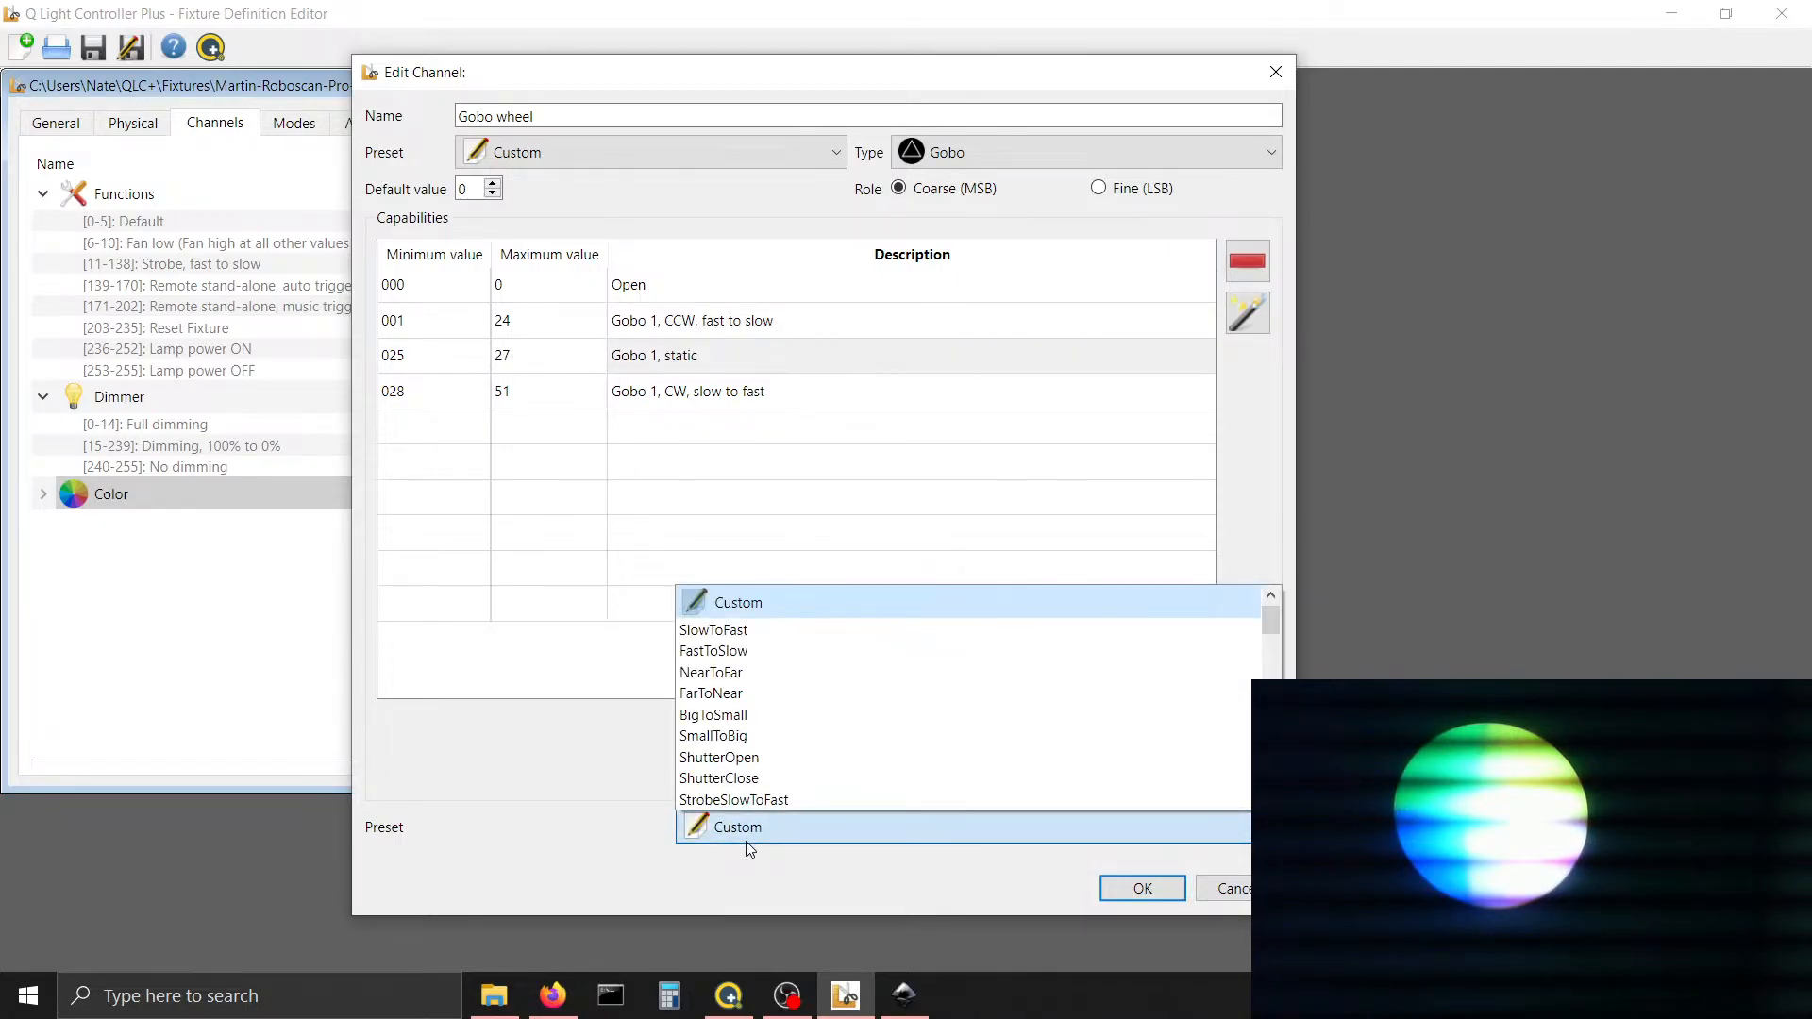
key("g")
key("Return")
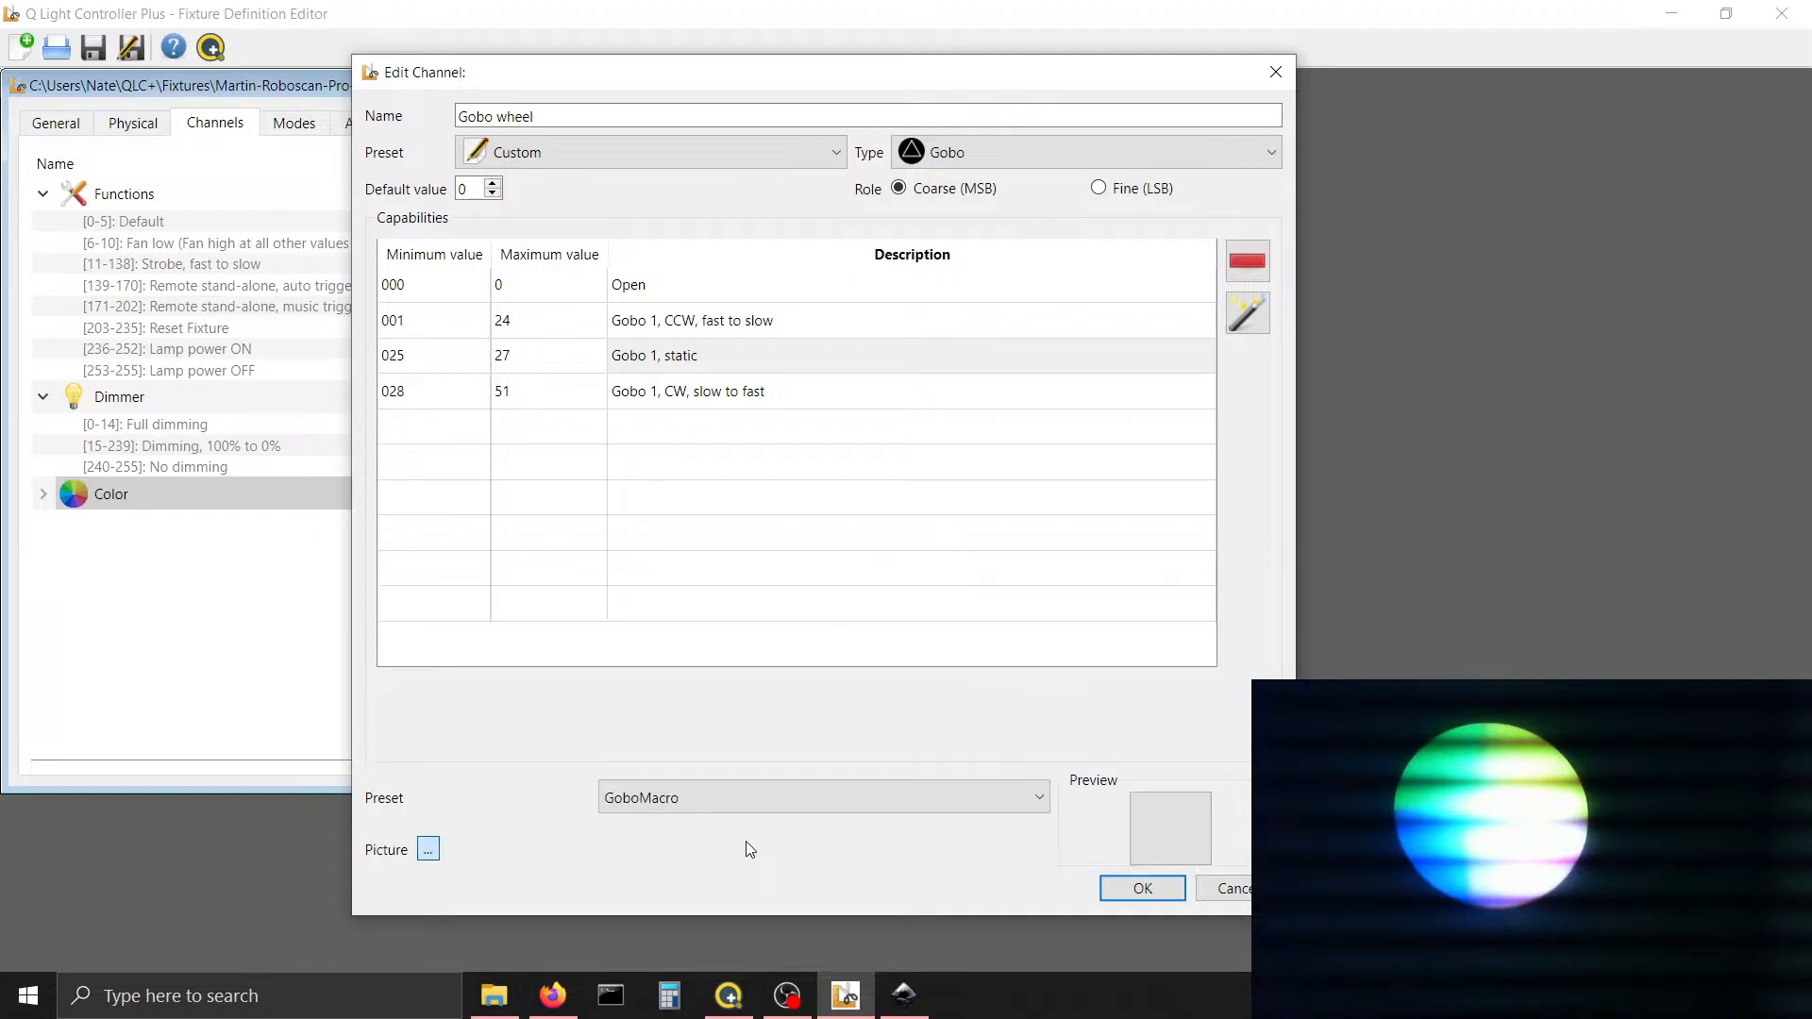
left_click(428, 851)
double_click(723, 342)
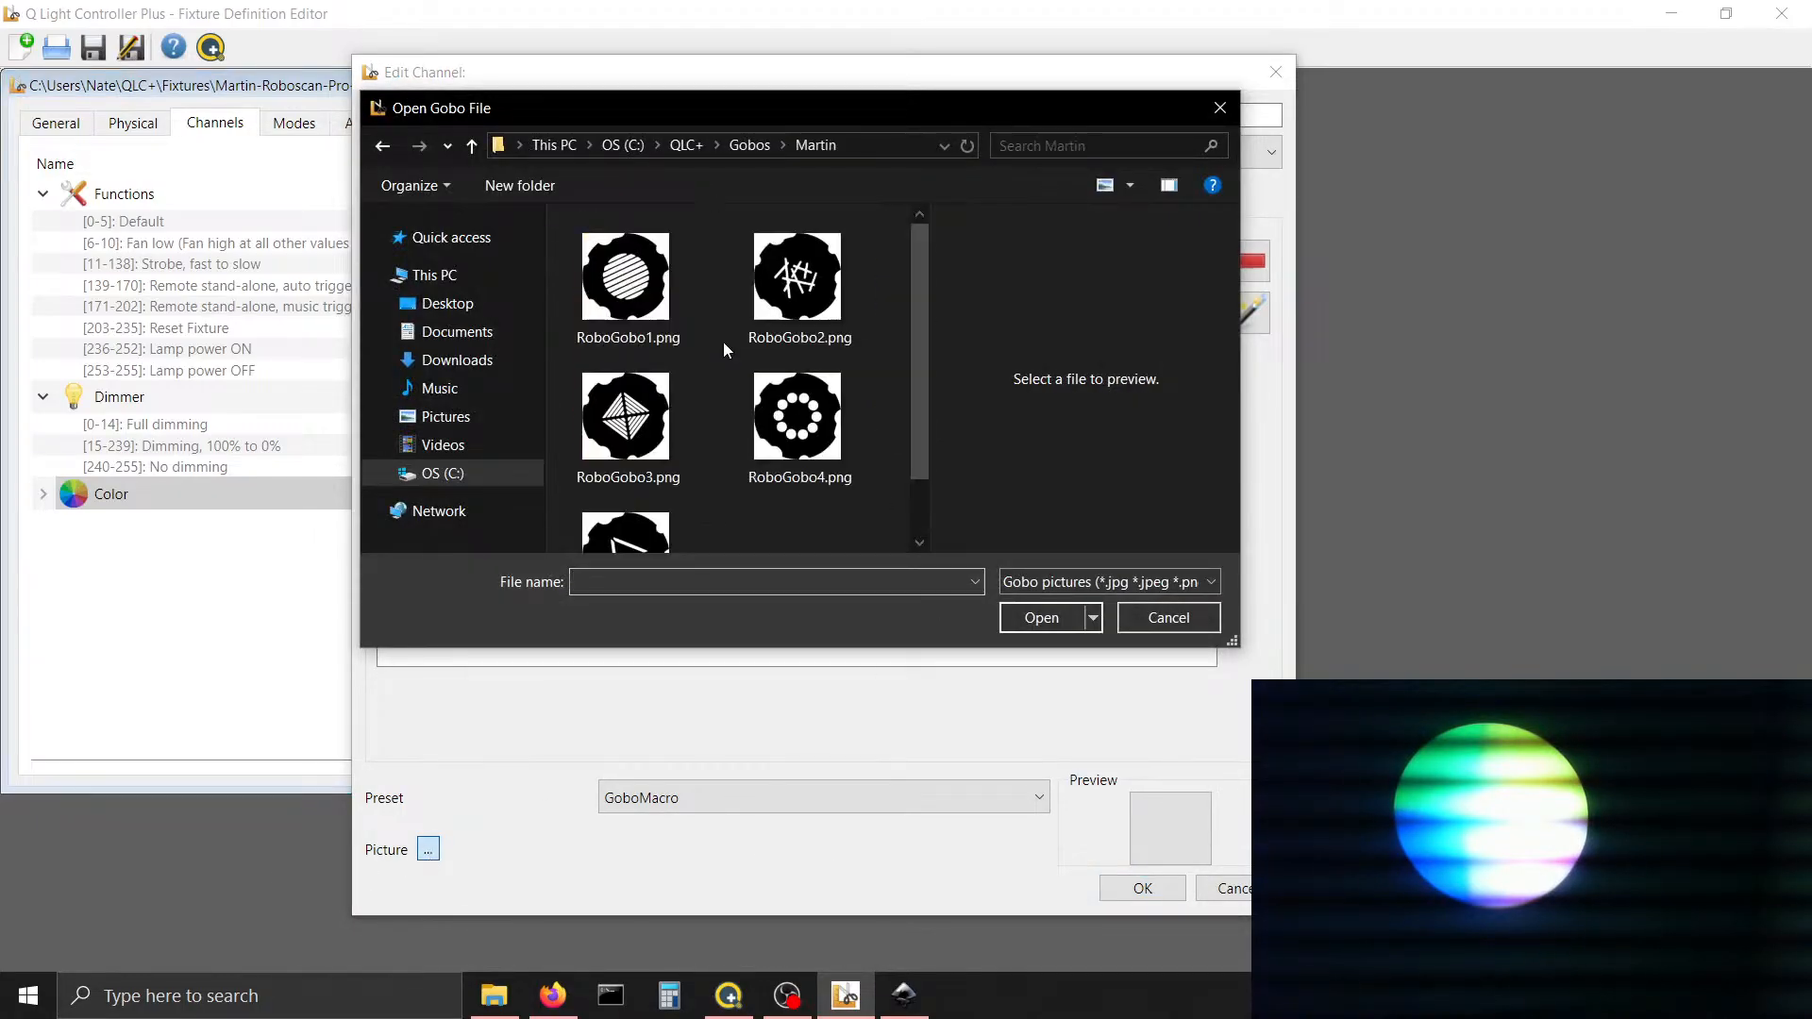
double_click(670, 272)
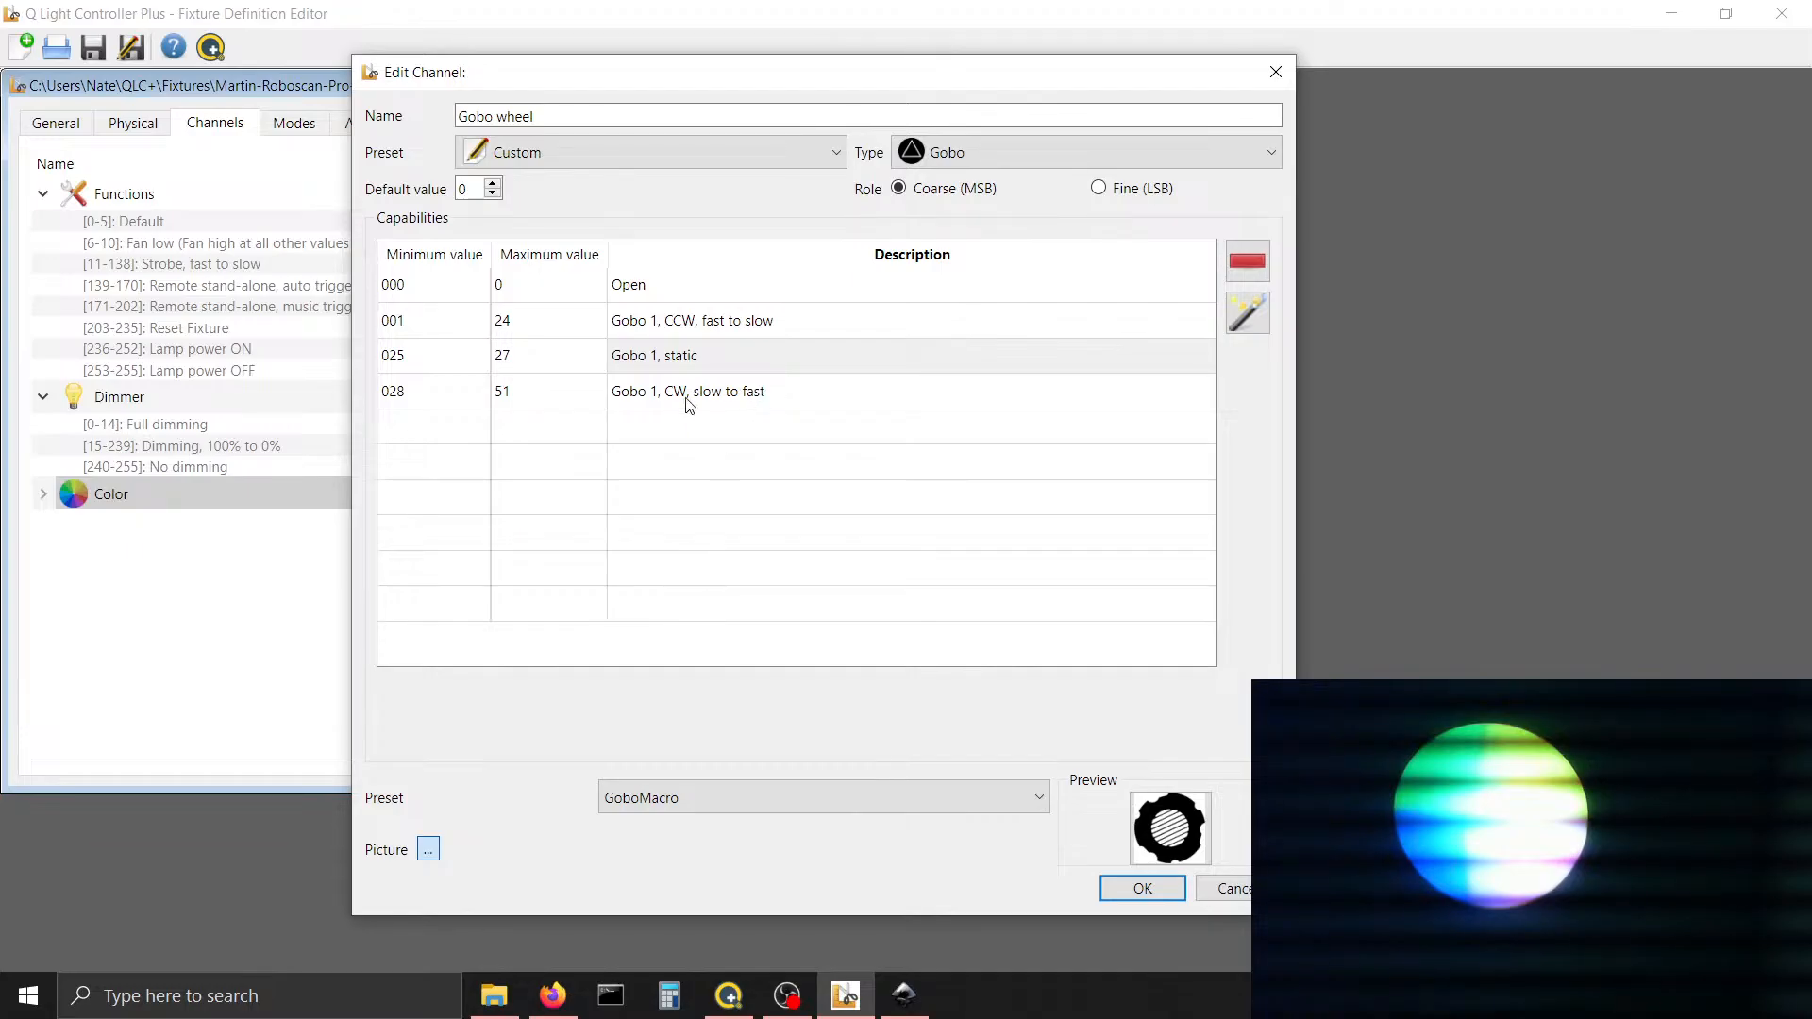
Set the preset of the "Gobo 1, CW, slow to fast" capability to RotationClockwiseSlowToFast
left_click(676, 392)
left_click(789, 828)
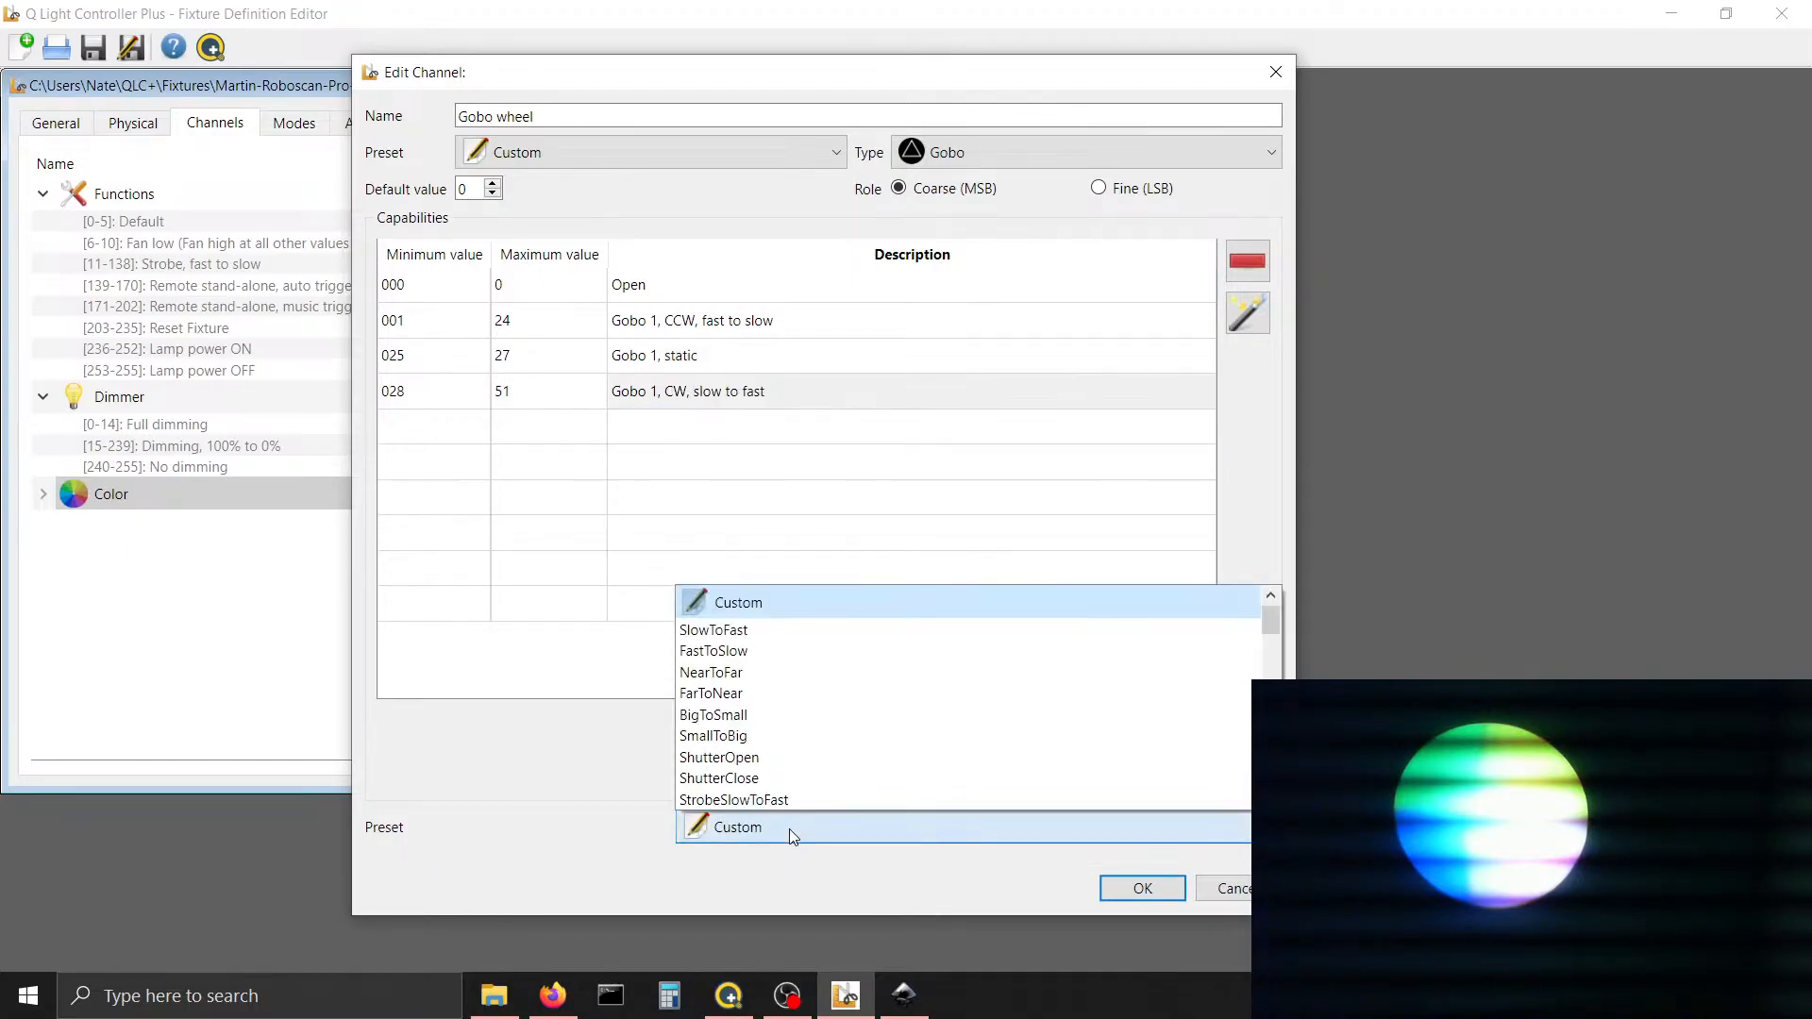
scroll(1244, 649, "down", 2)
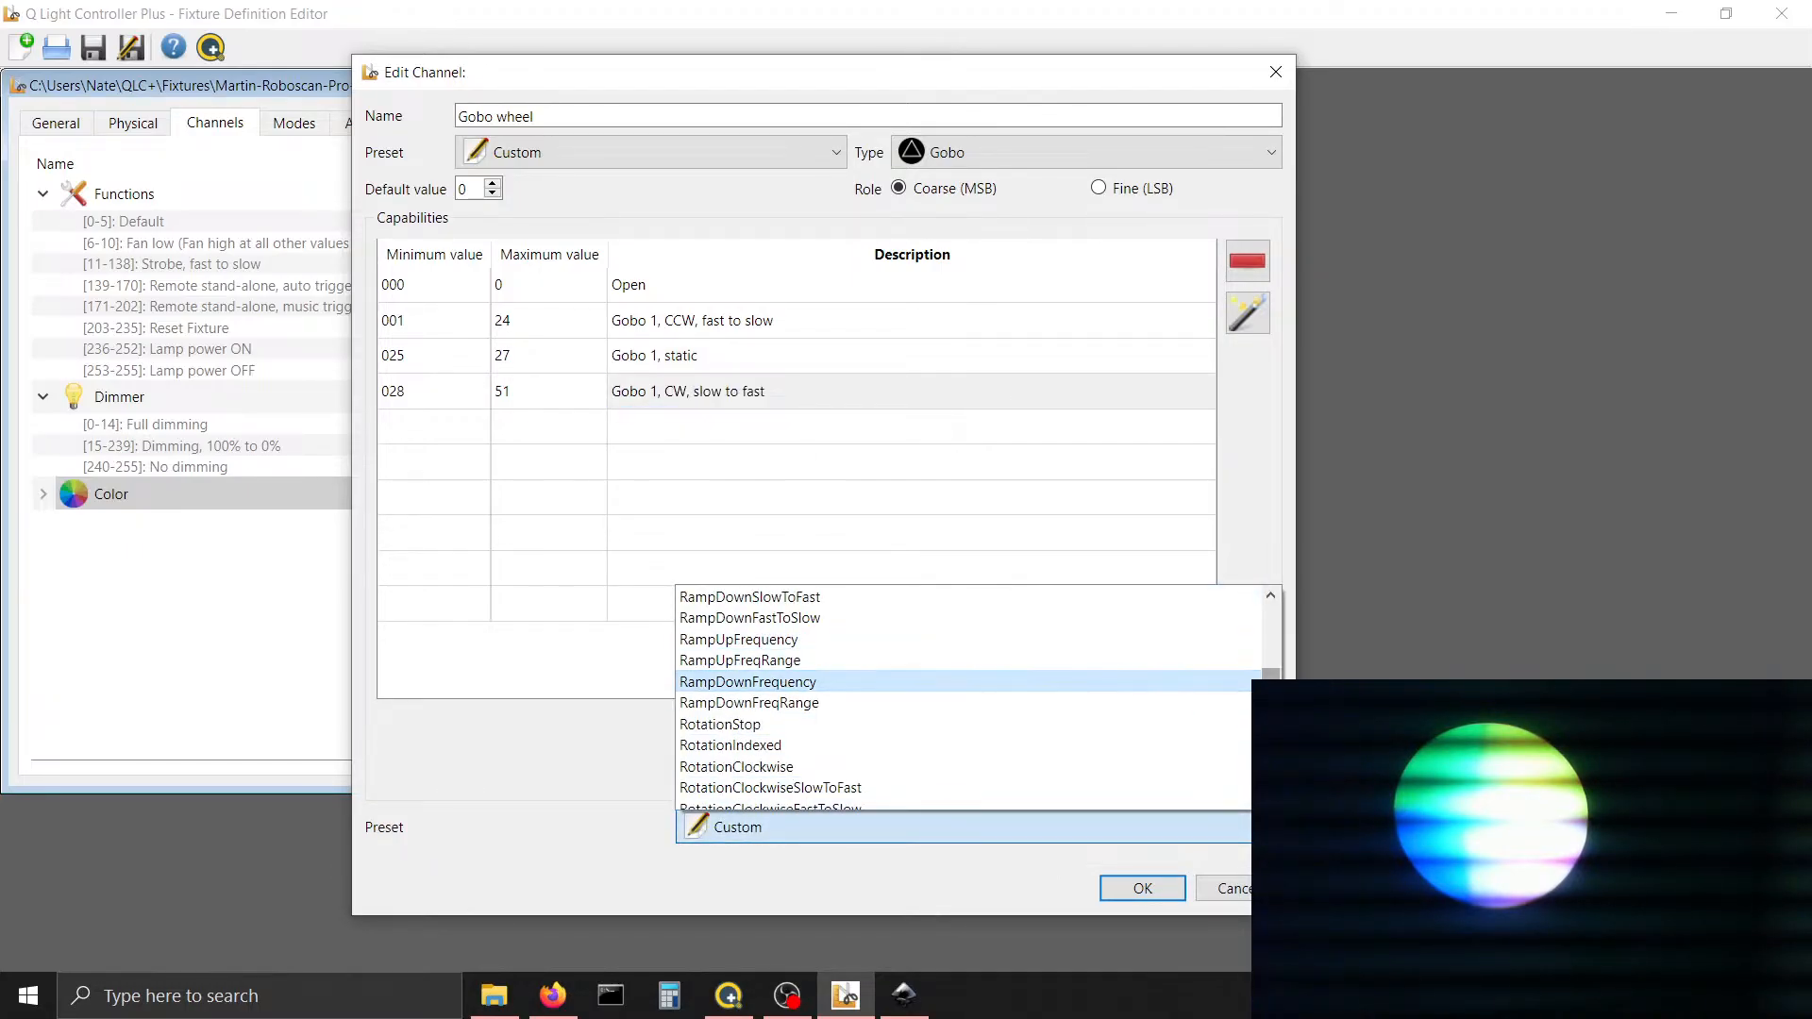
scroll(968, 699, "down", 2)
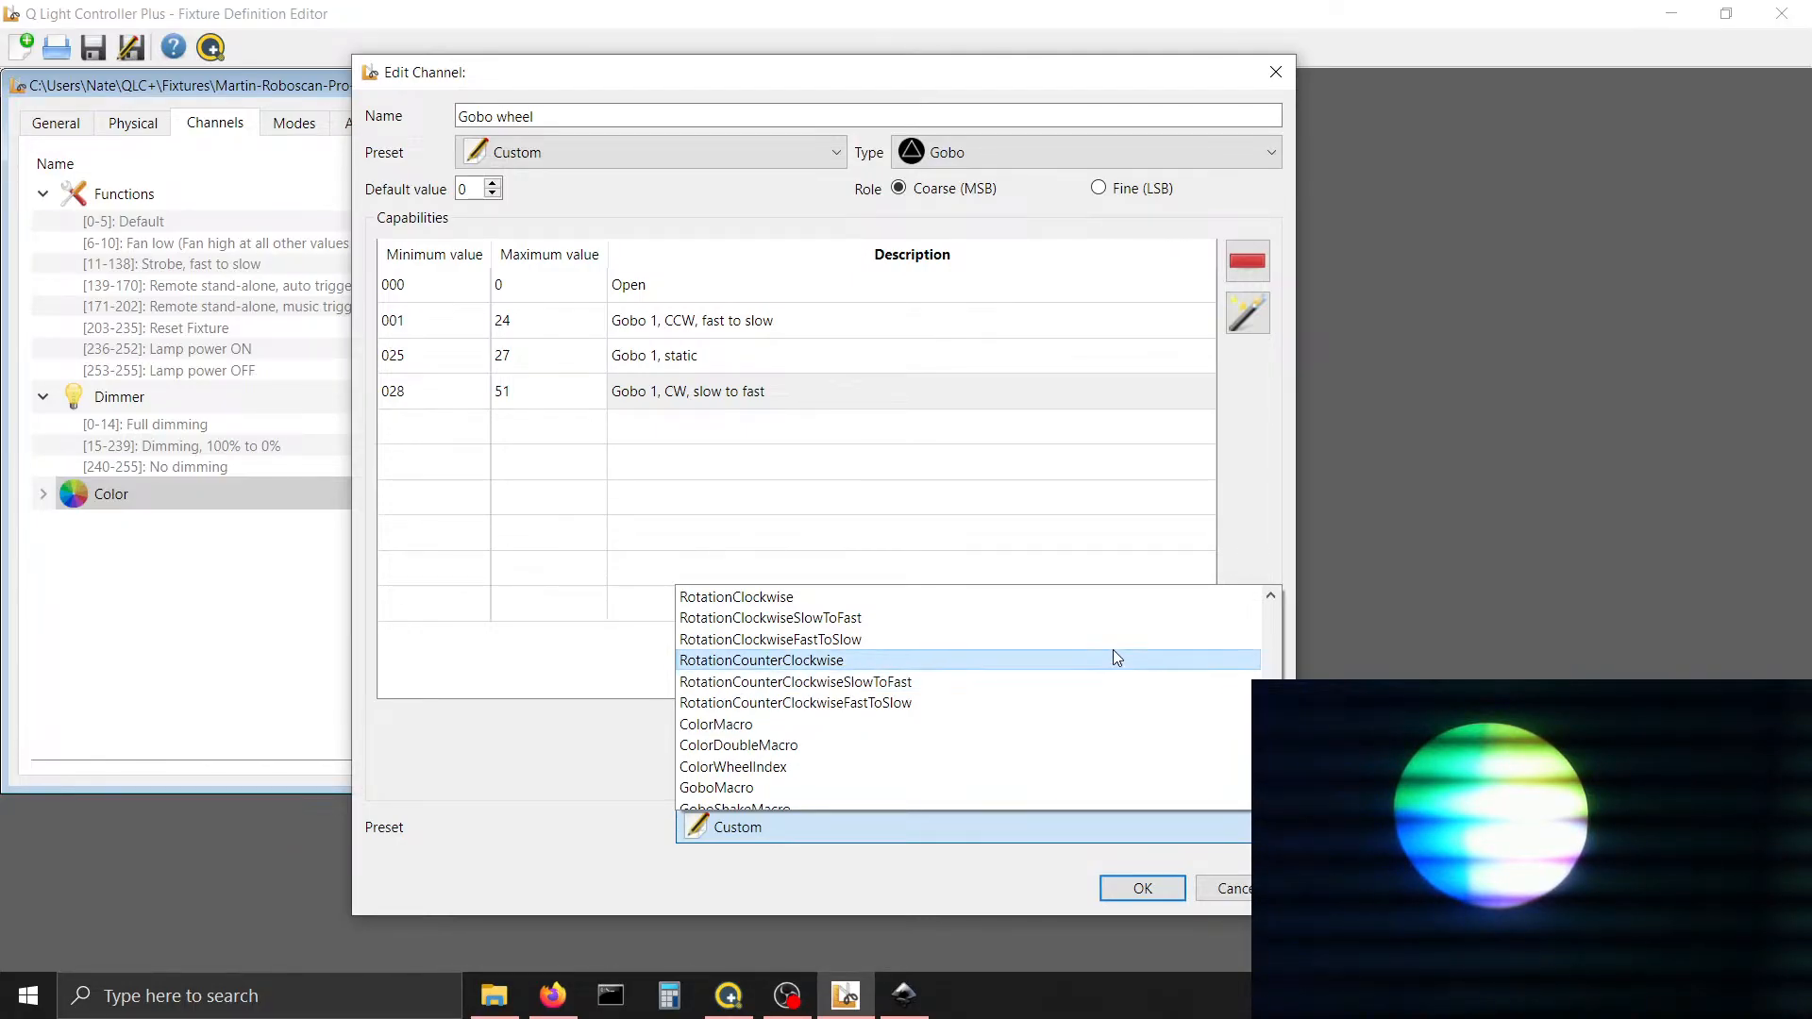
left_click(1116, 619)
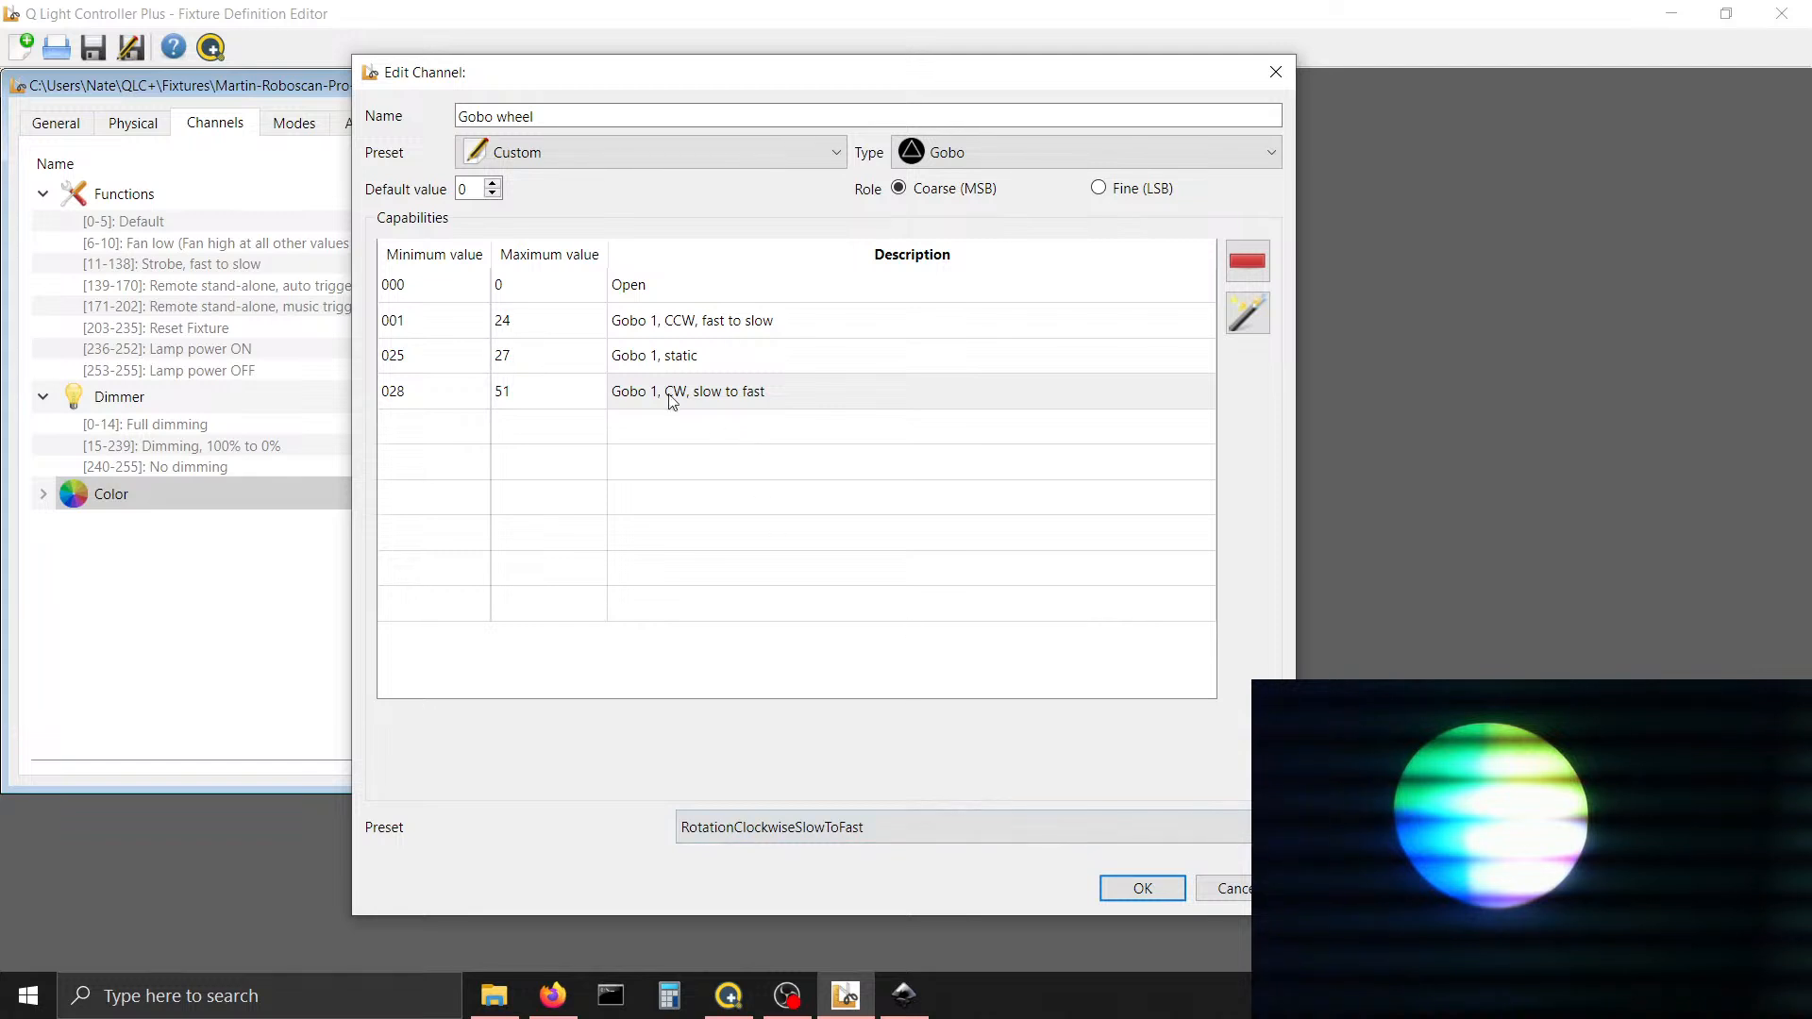
Add two capability ranges below the Gobo 1 entries, 52 to 75 and 76 to 78, without descriptions
left_click(457, 406)
left_click(461, 430)
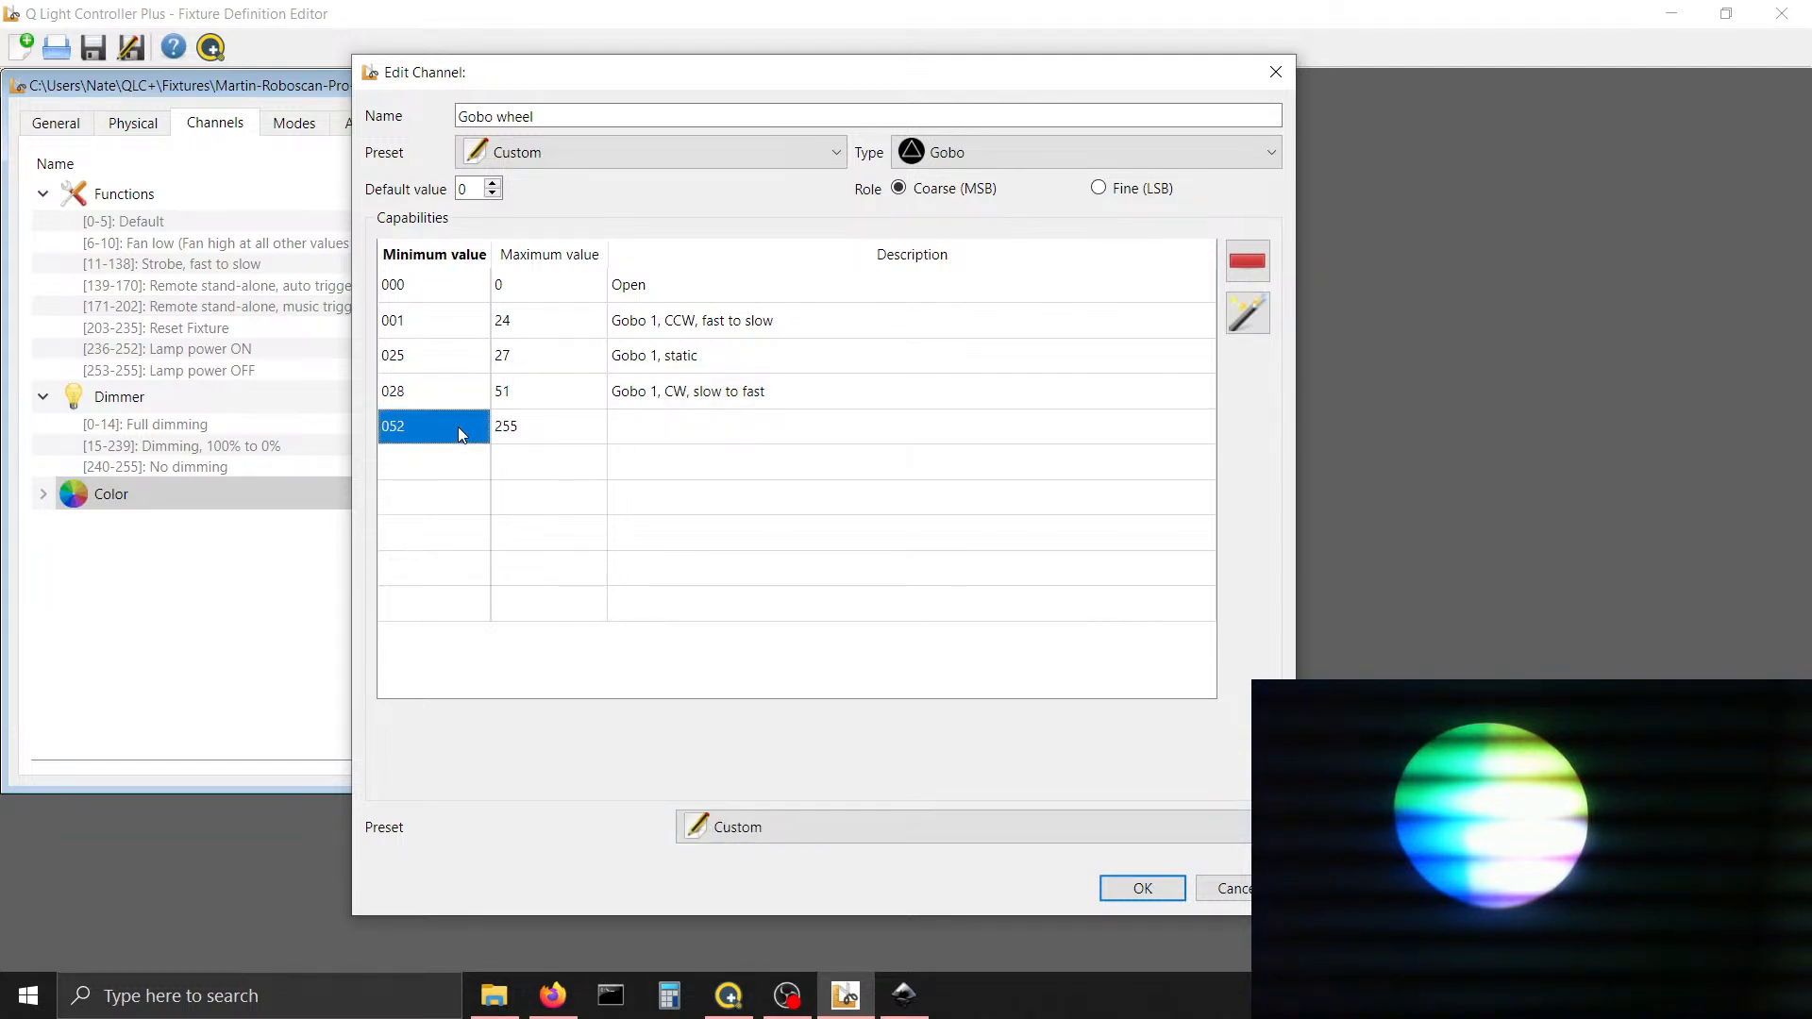
key("Tab")
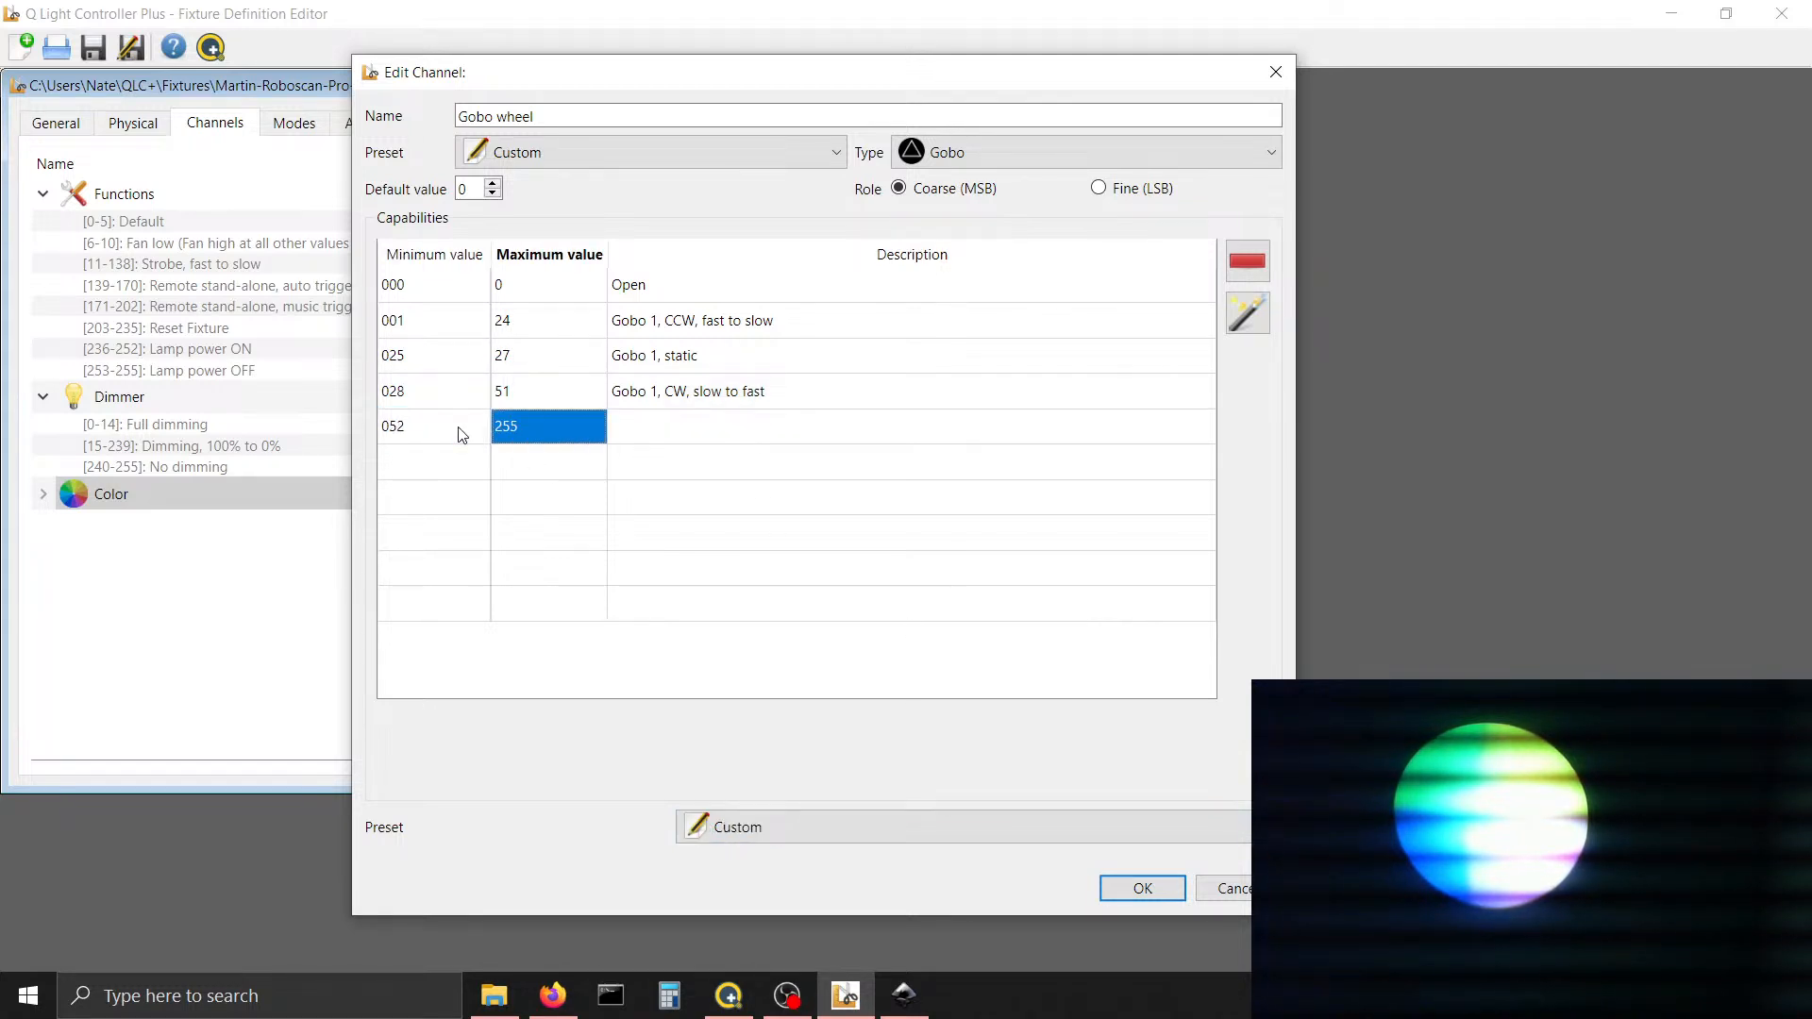
type("75")
key("Tab")
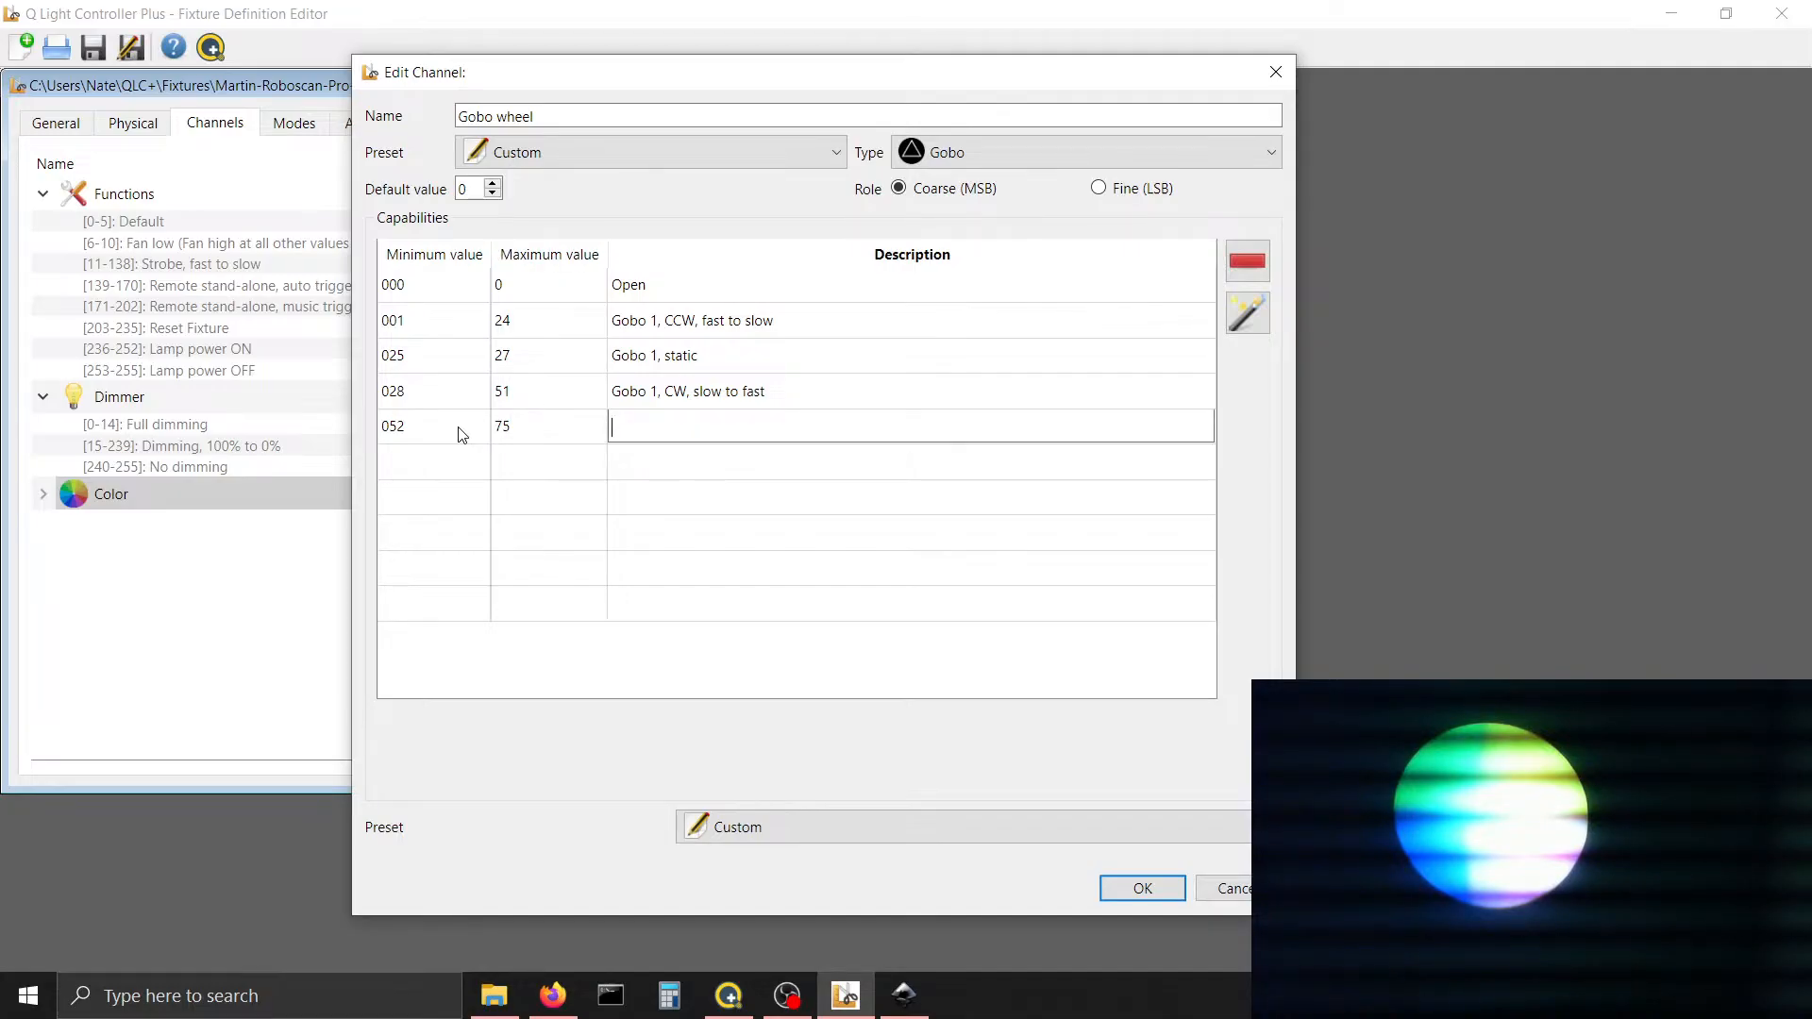
key("Tab")
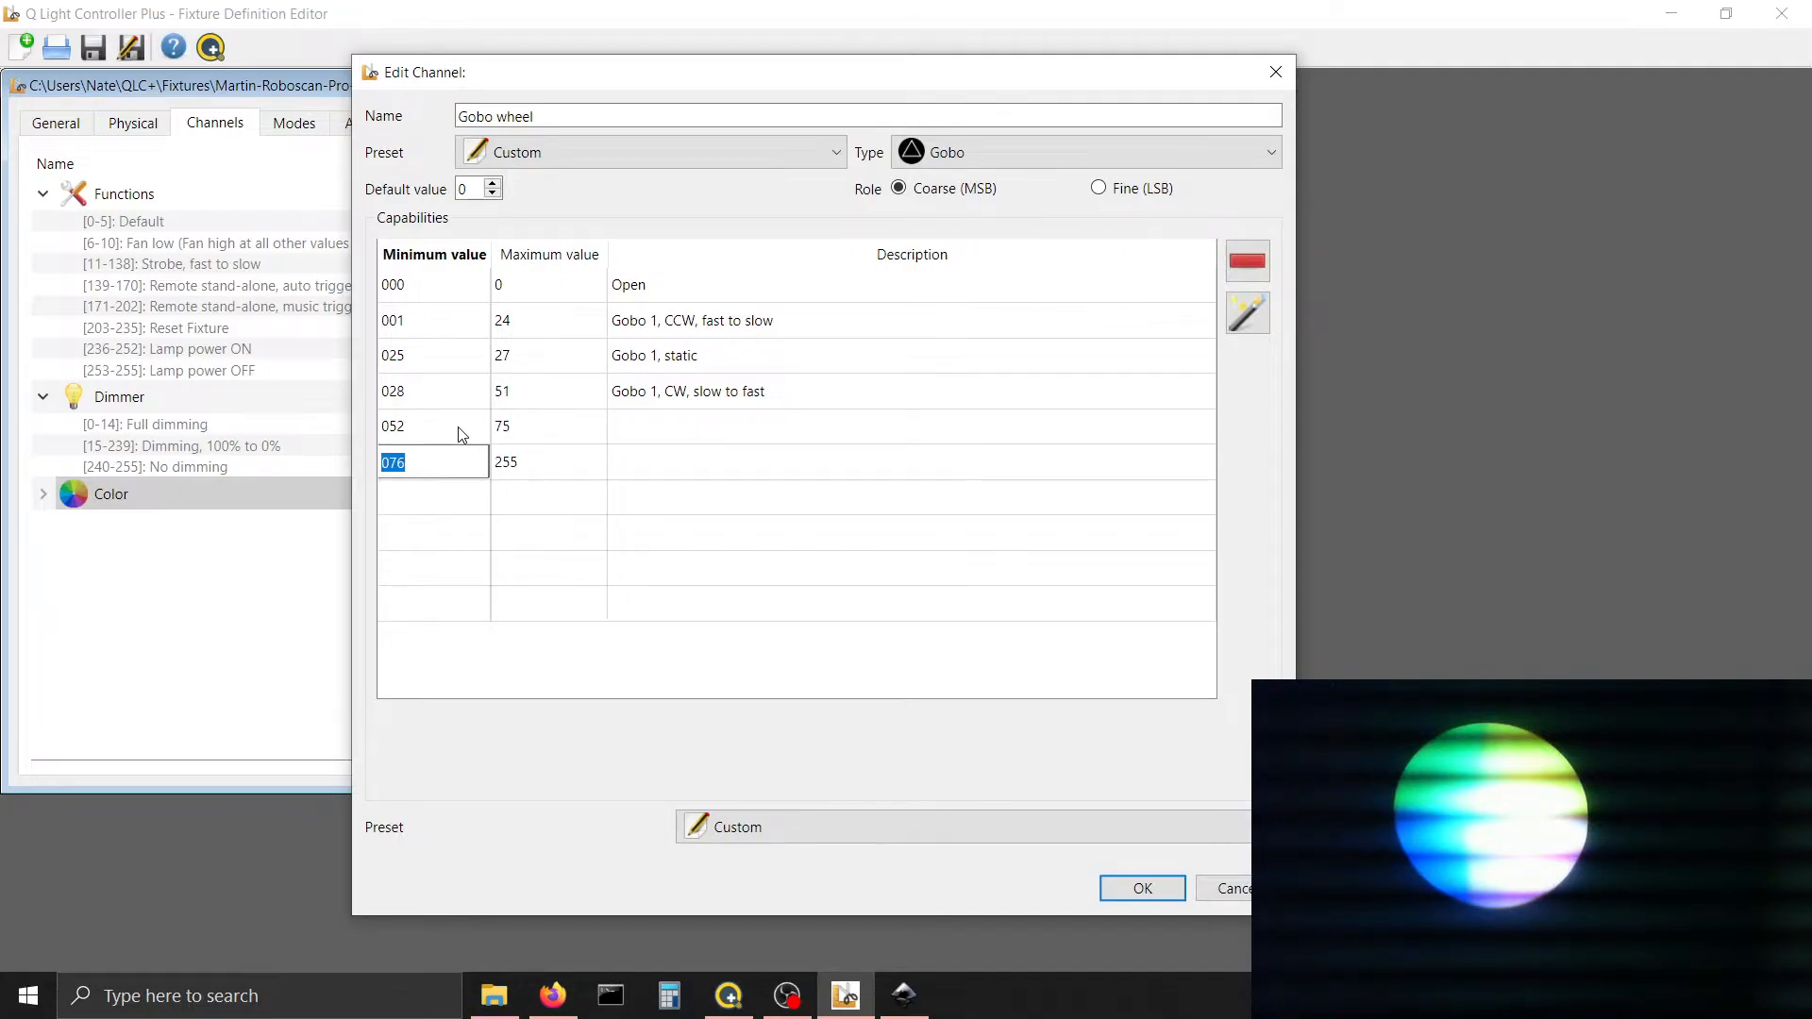
key("Tab")
type("78")
key("Tab")
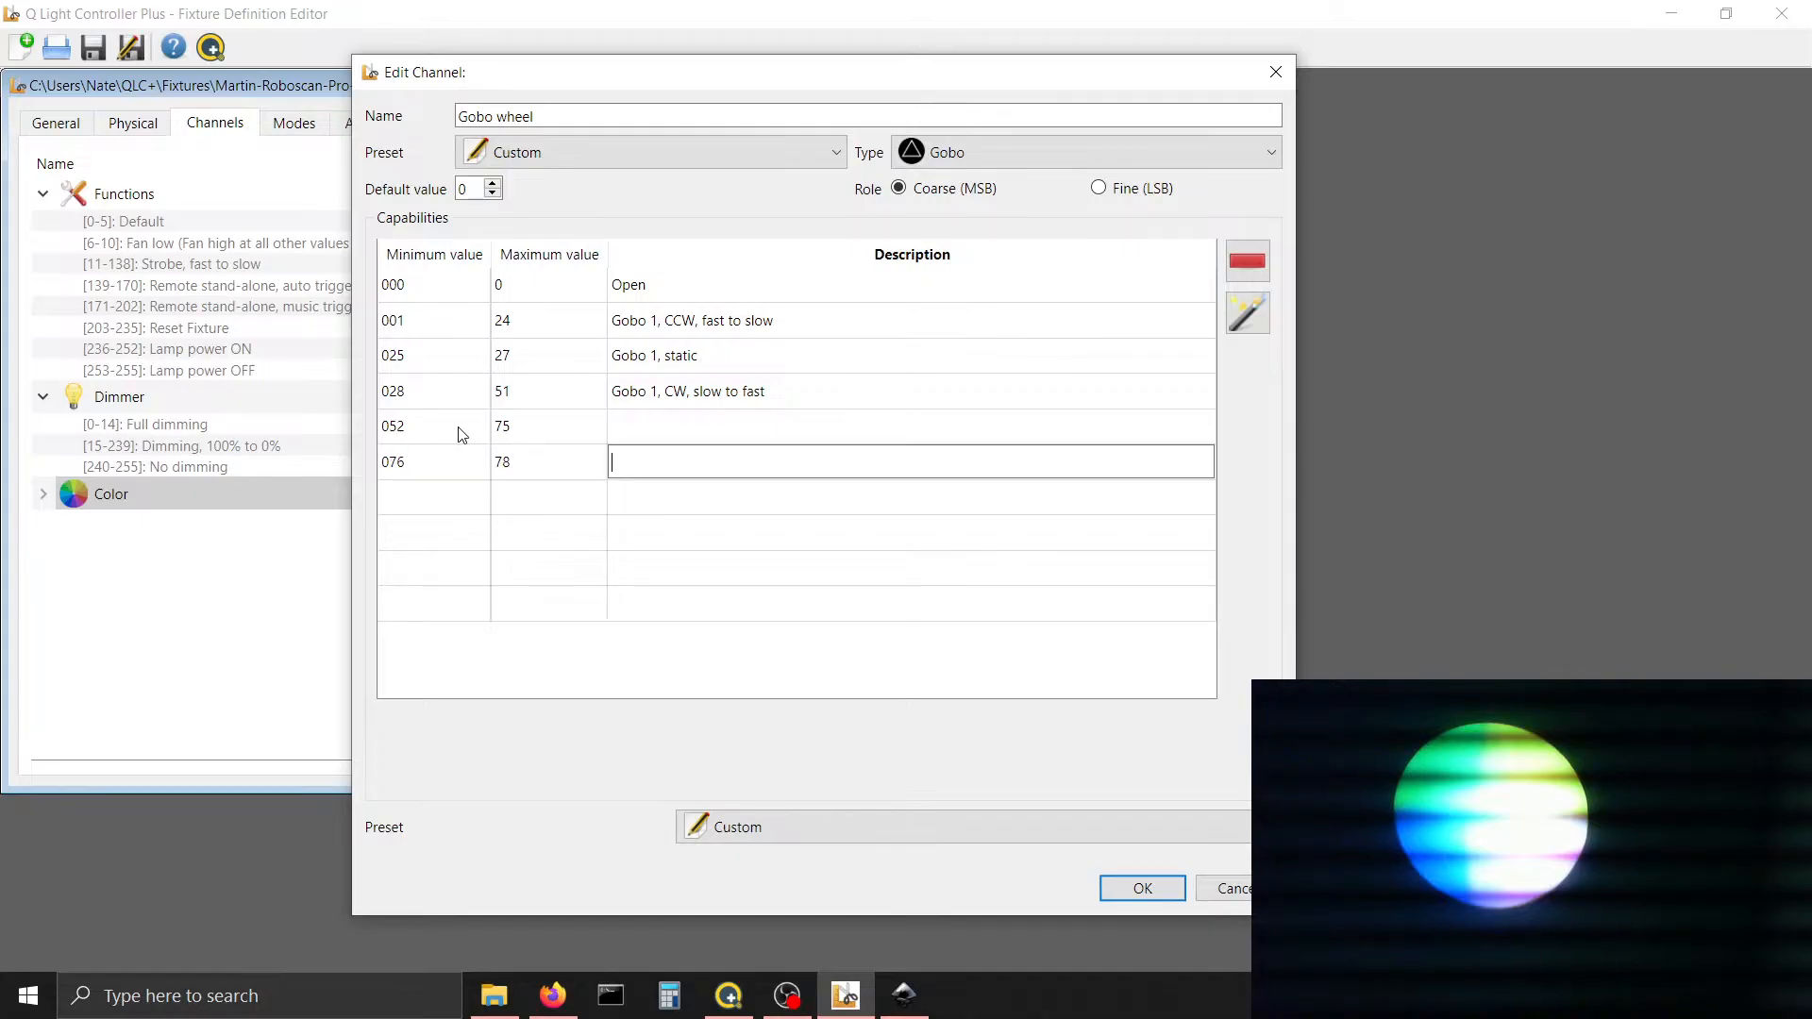
Add a third new capability range from 79 to 102, without a description
key("Tab")
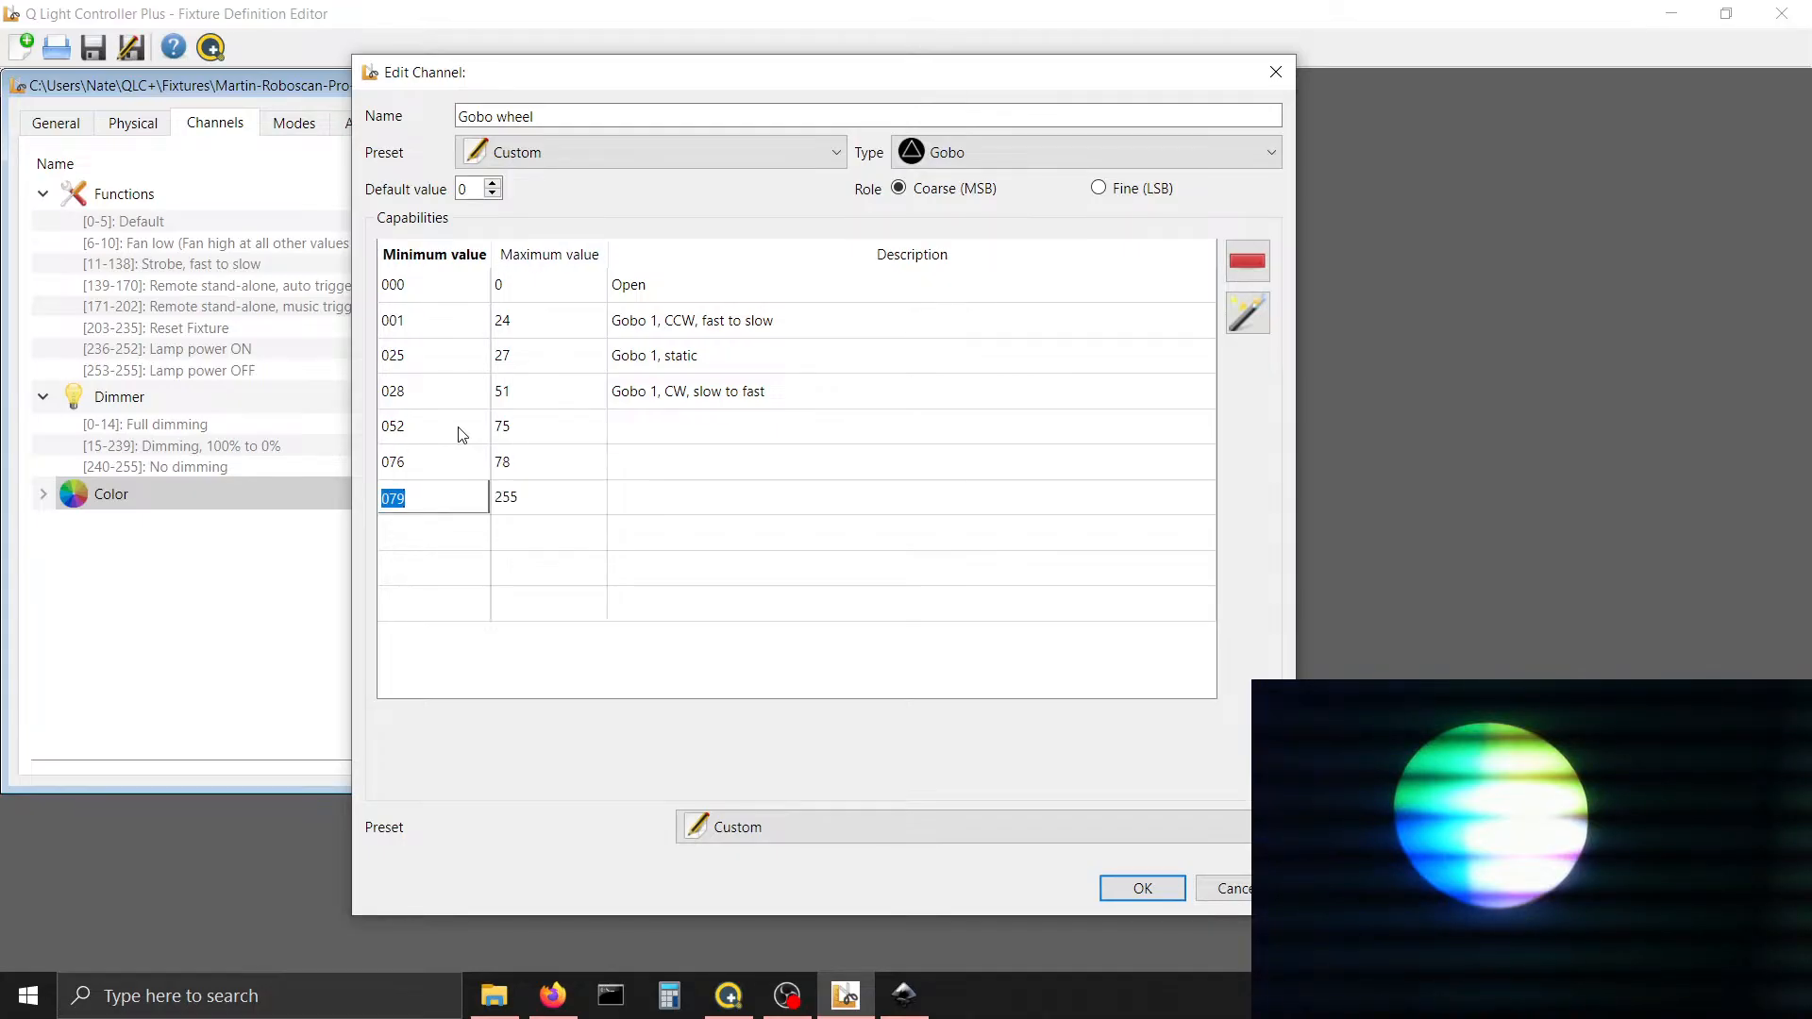
type("79")
key("Tab")
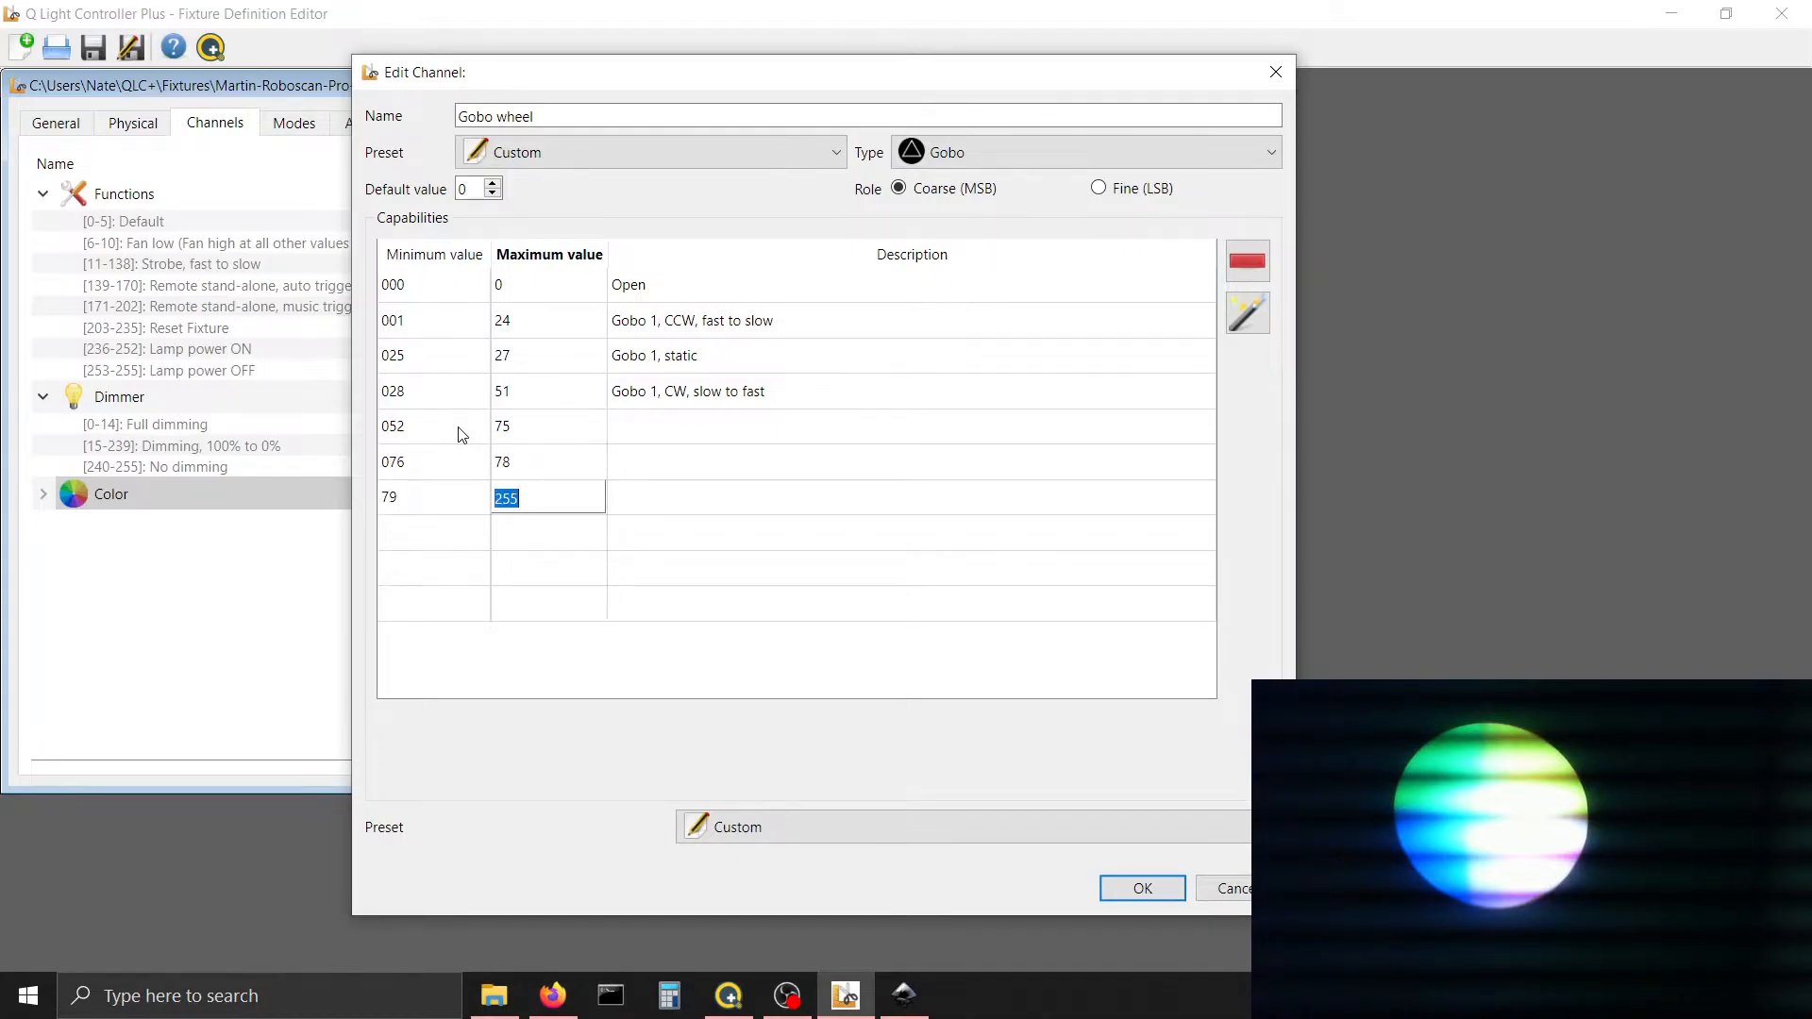
type("102")
key("Tab")
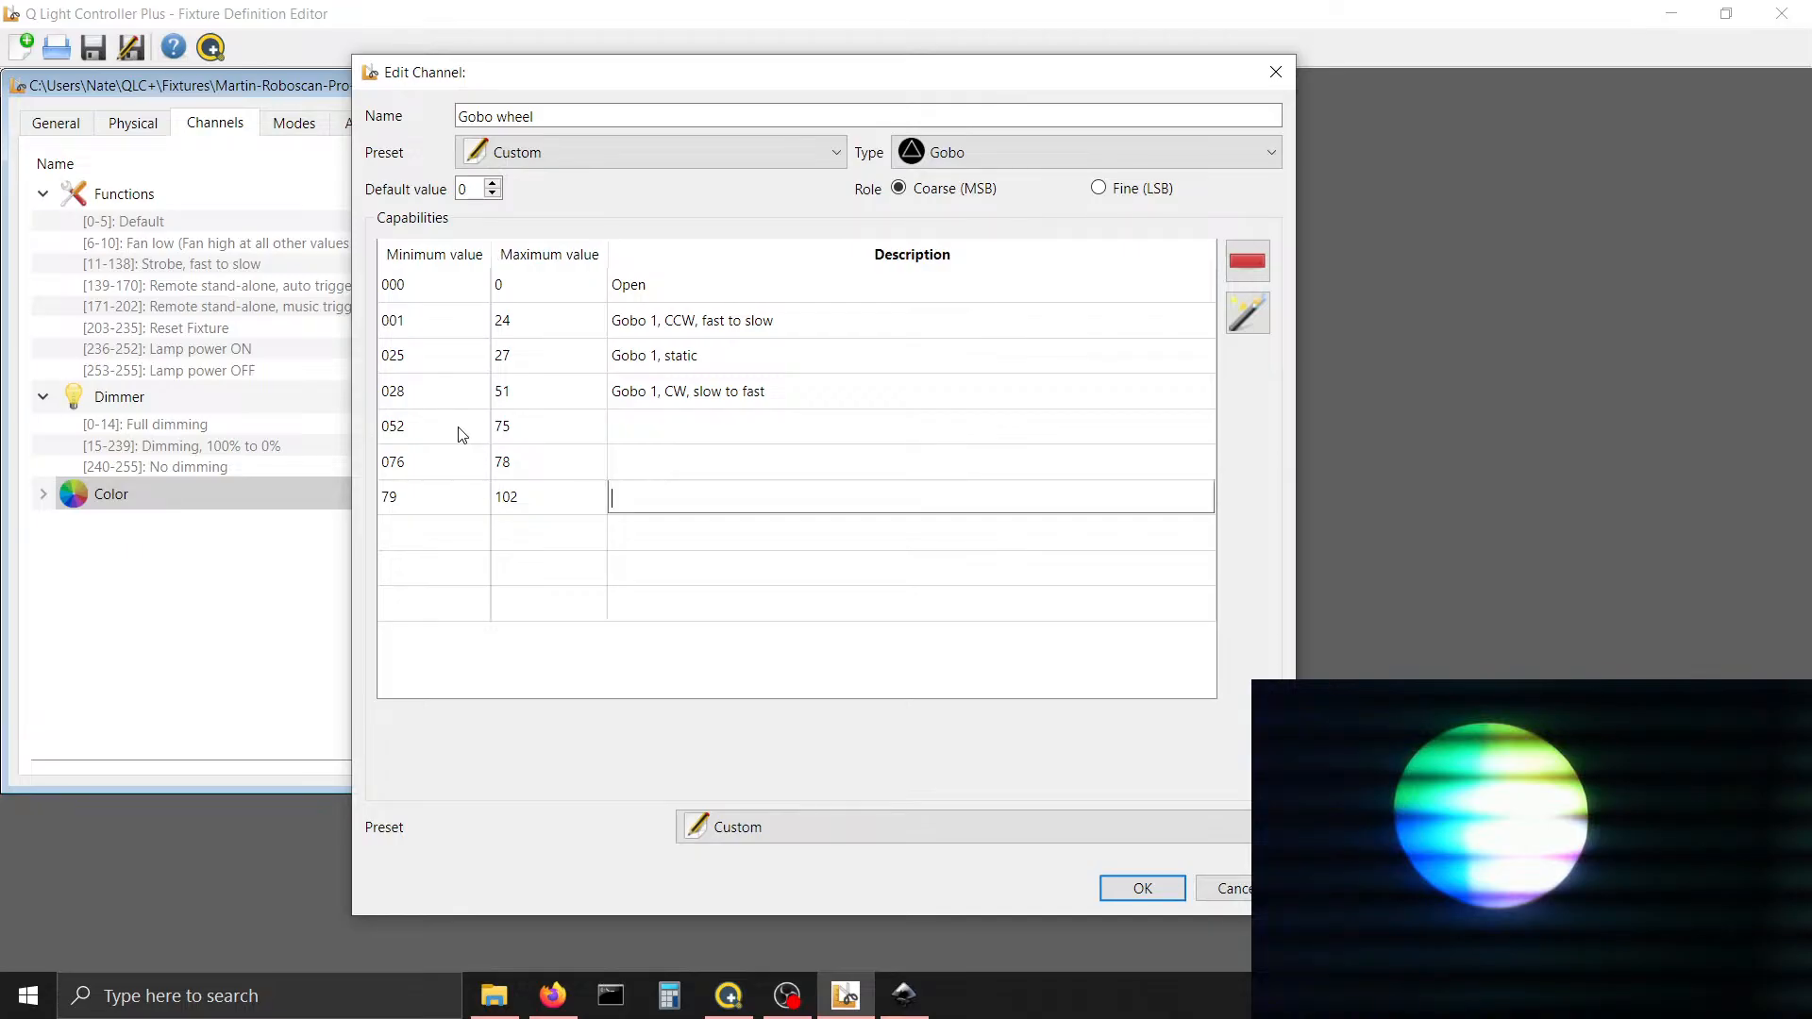
Describe the 76–78 capability as "Gobo 2, static"
left_click(621, 463)
type("Gobo ")
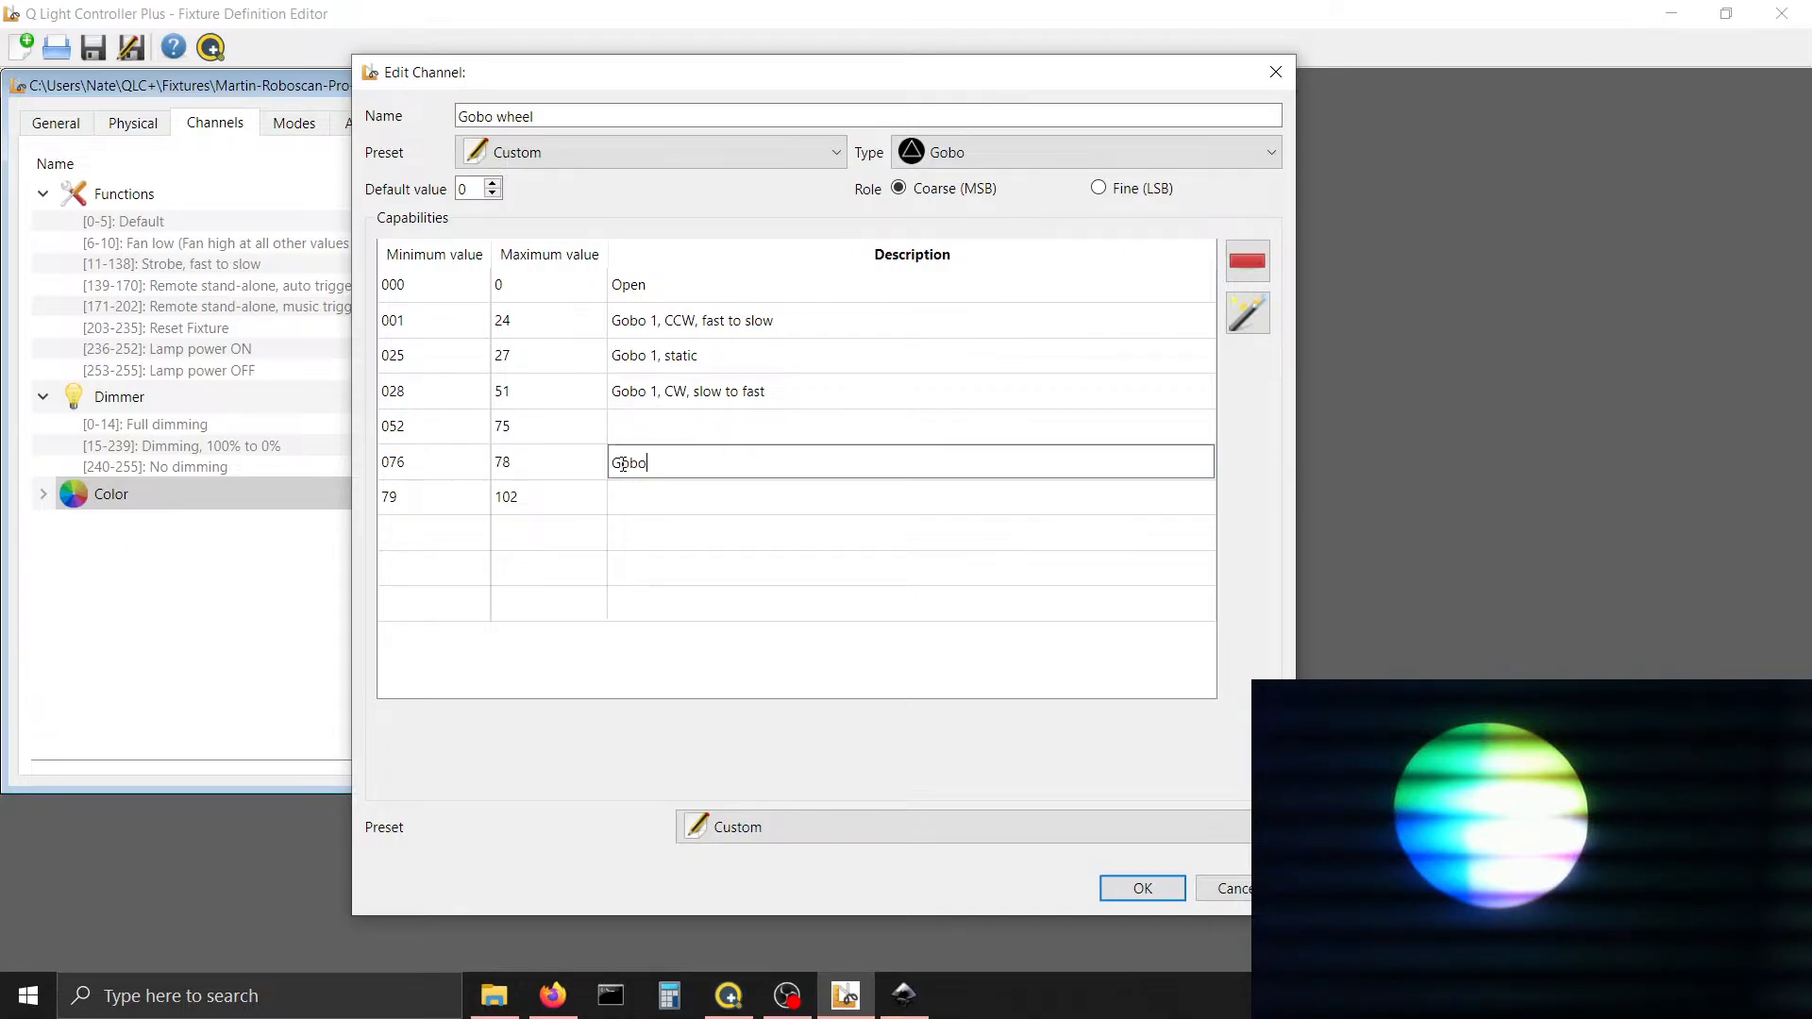
type("1")
key("BackSpace")
type("2, static")
Copy the Gobo 1 CCW description into the 52–75 capability and change it to "Gobo 2, CCW, fast to slow"
left_click(745, 321)
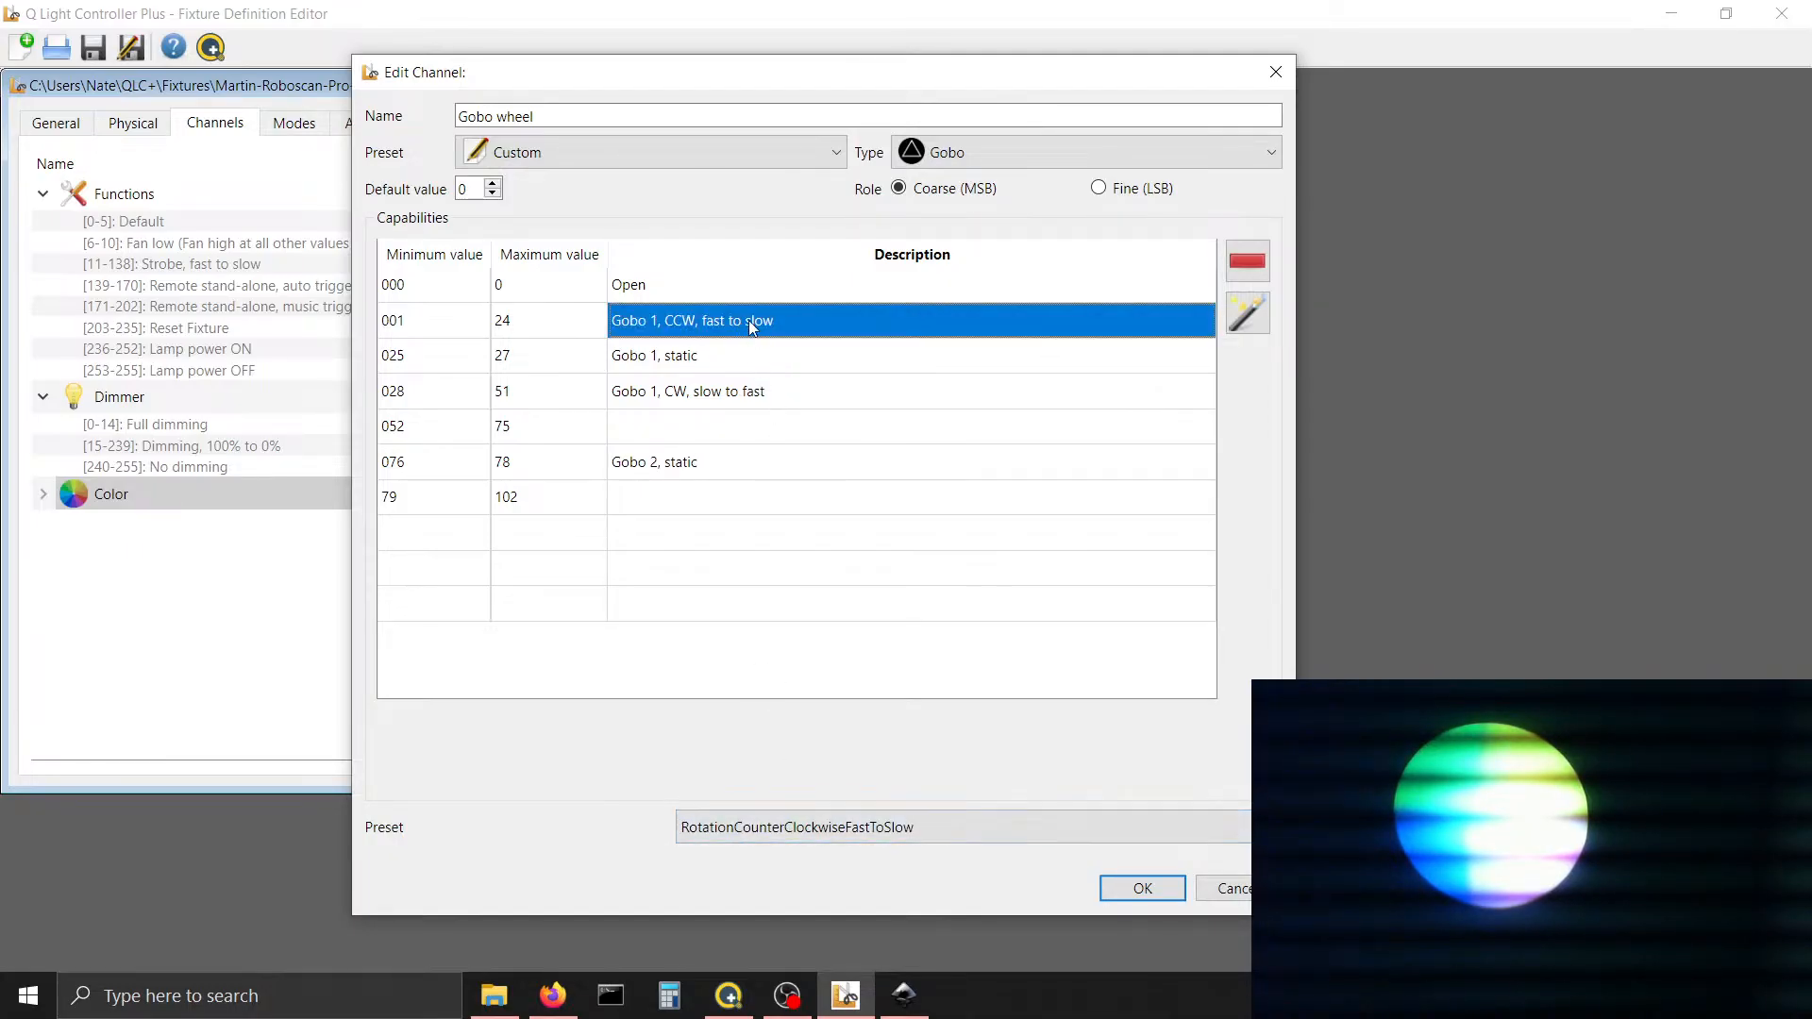
double_click(749, 320)
key("ctrl+c")
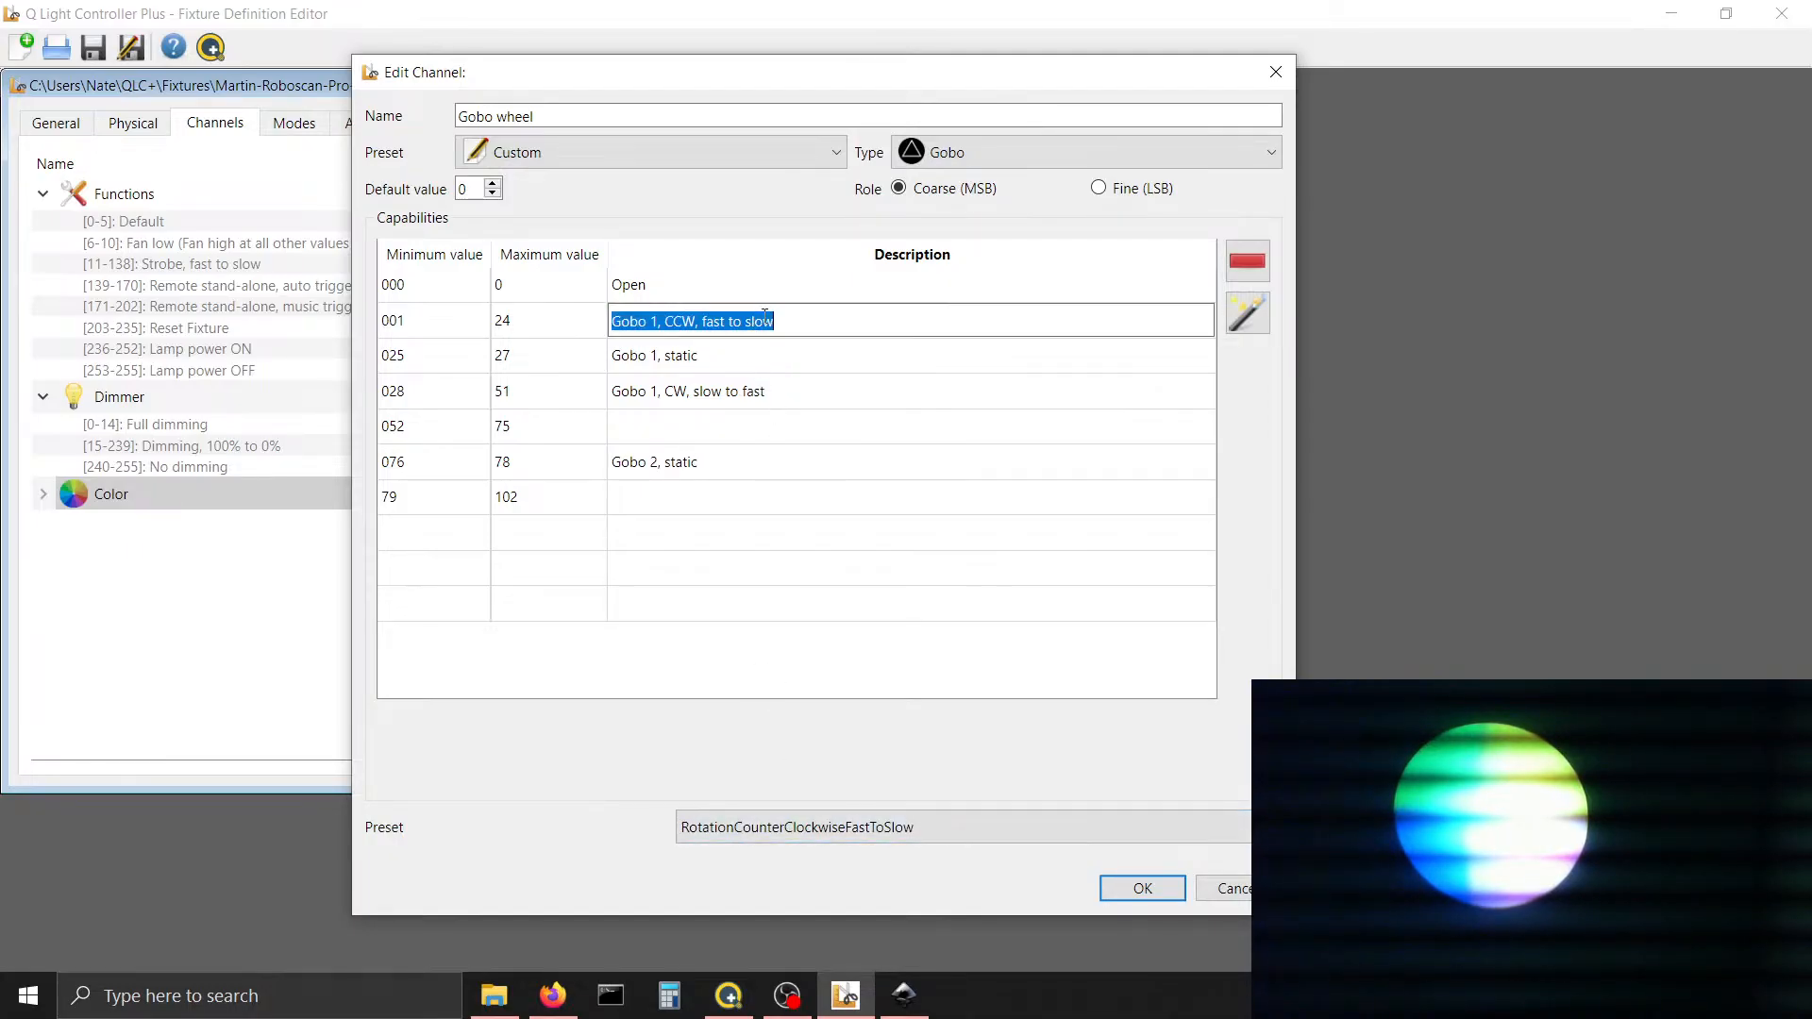
left_click(700, 425)
double_click(696, 417)
key("ctrl+v")
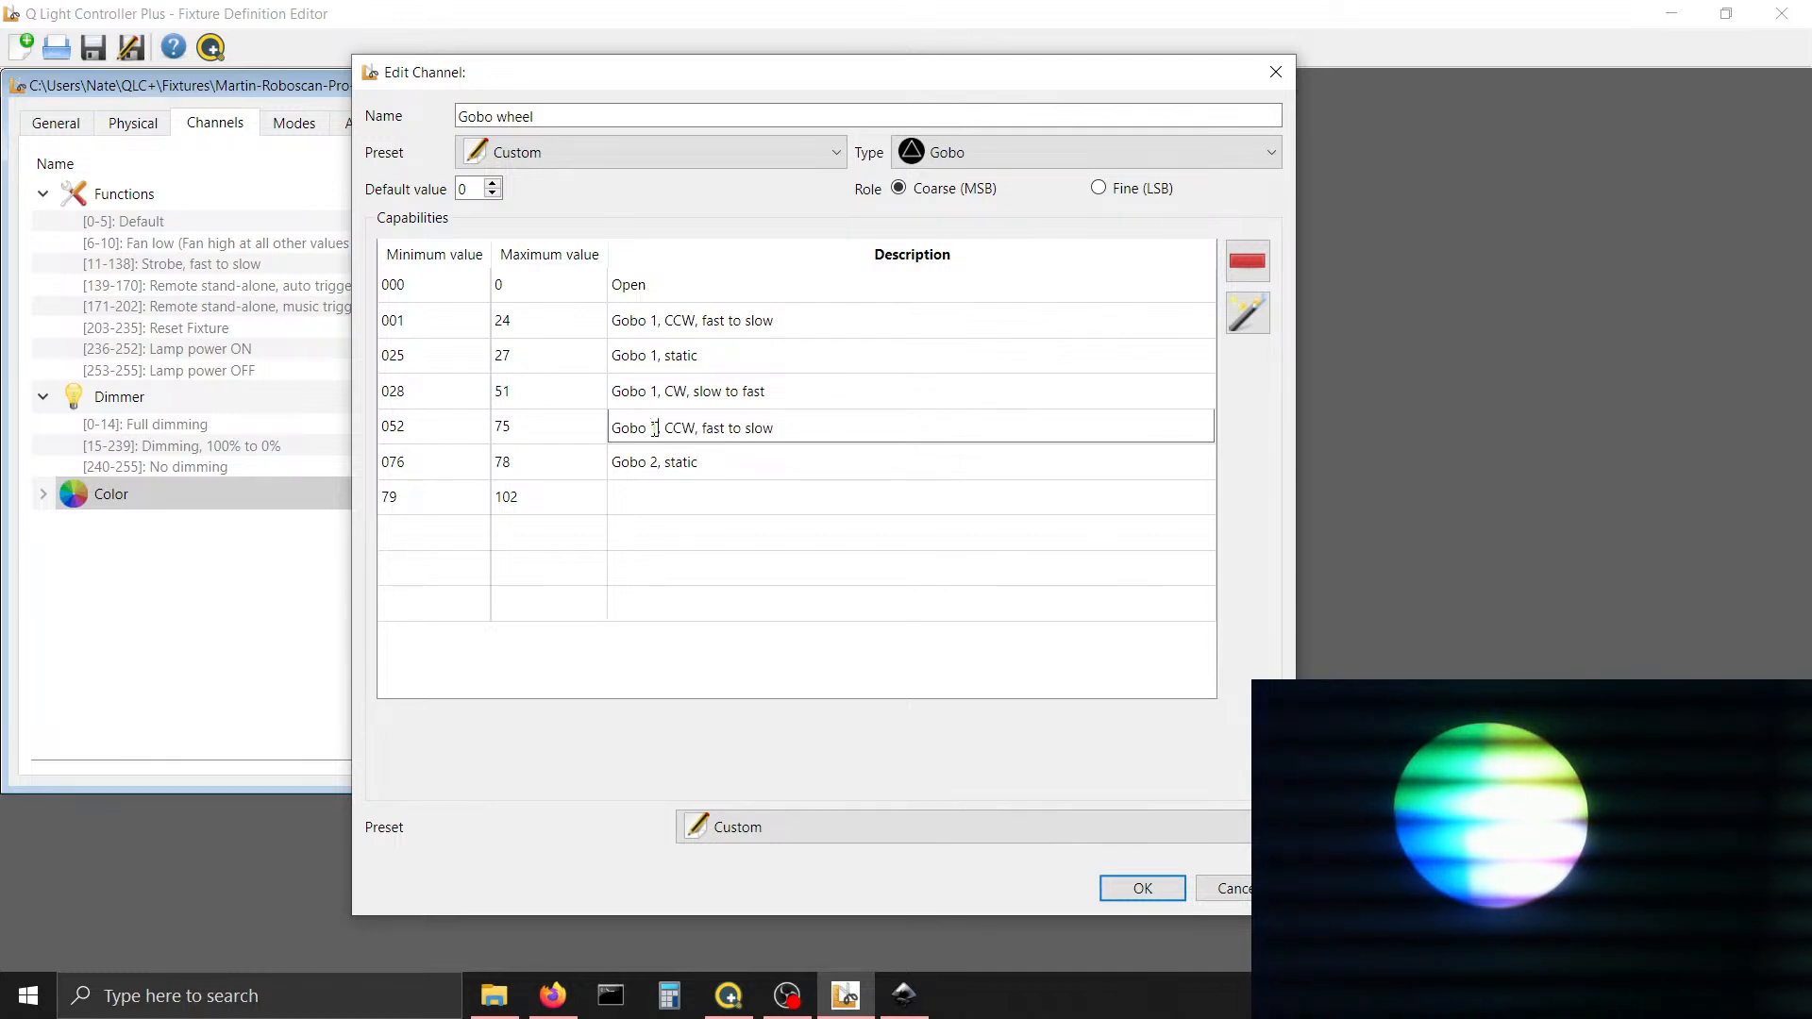
Copy the Gobo 1 CW description into the 79–102 capability and change it to "Gobo 2, CW, slow to fast"
double_click(674, 389)
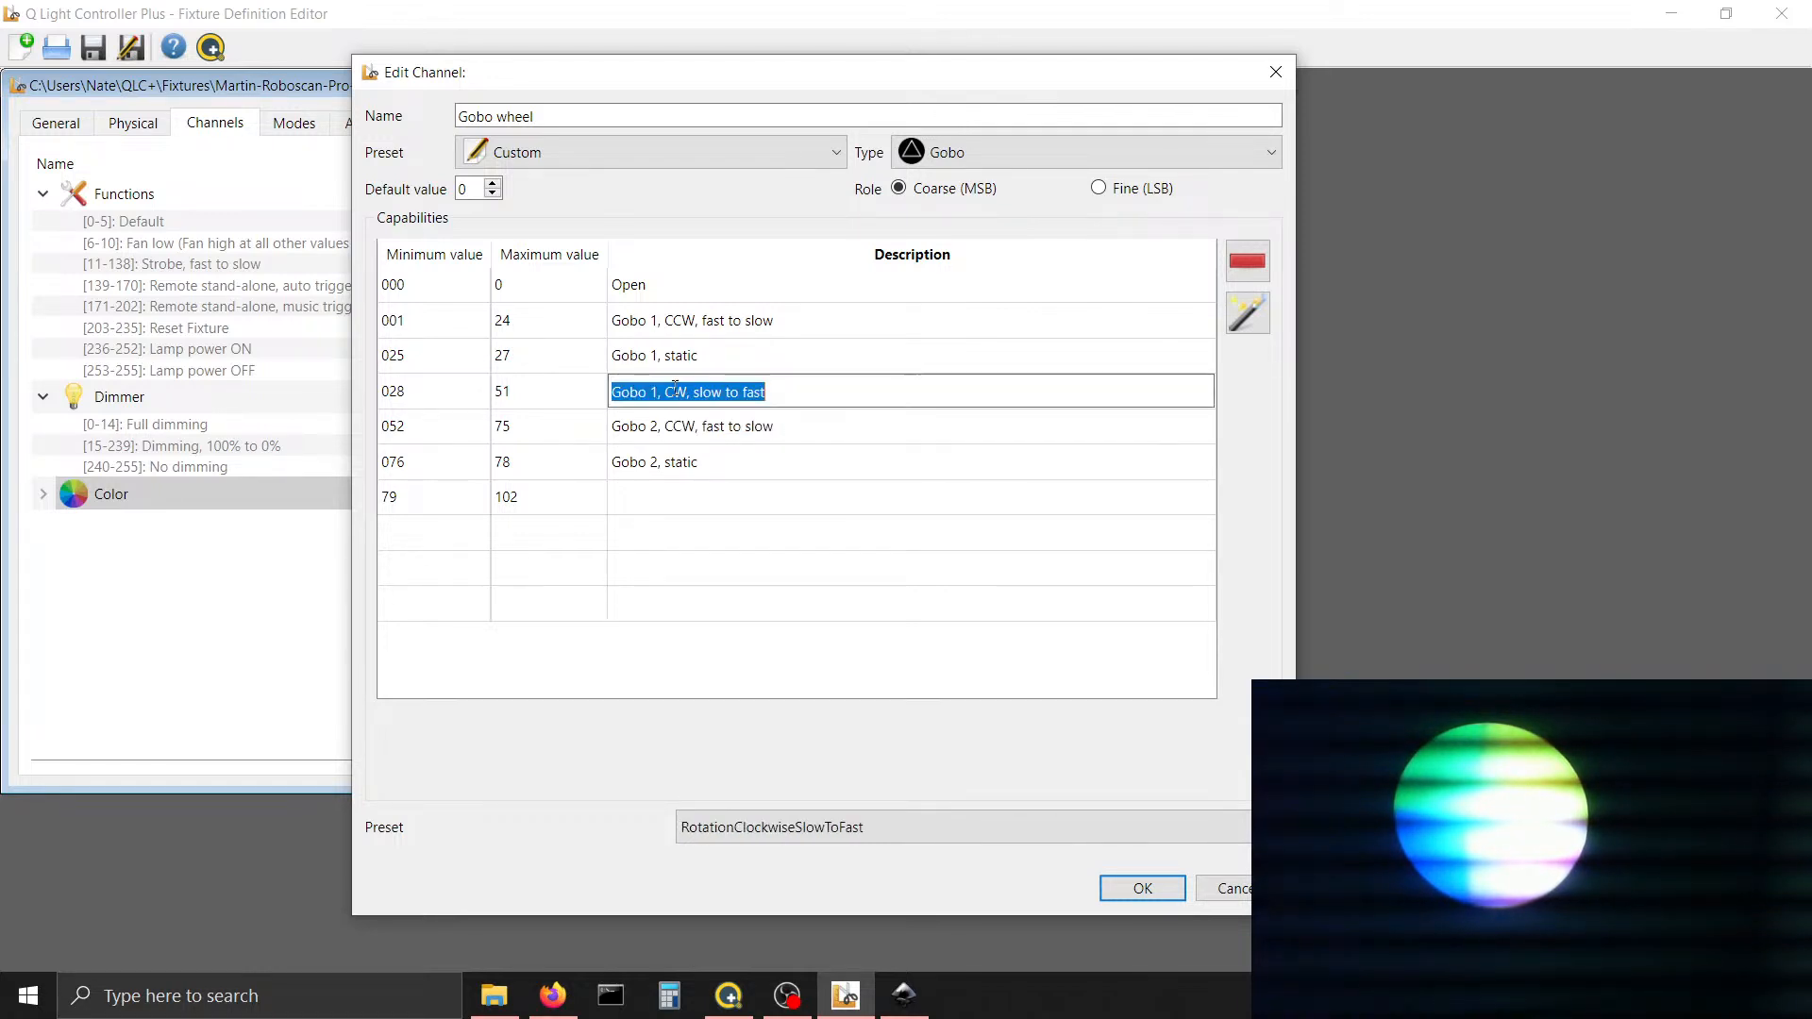
key("ctrl+c")
double_click(687, 500)
key("ctrl+v")
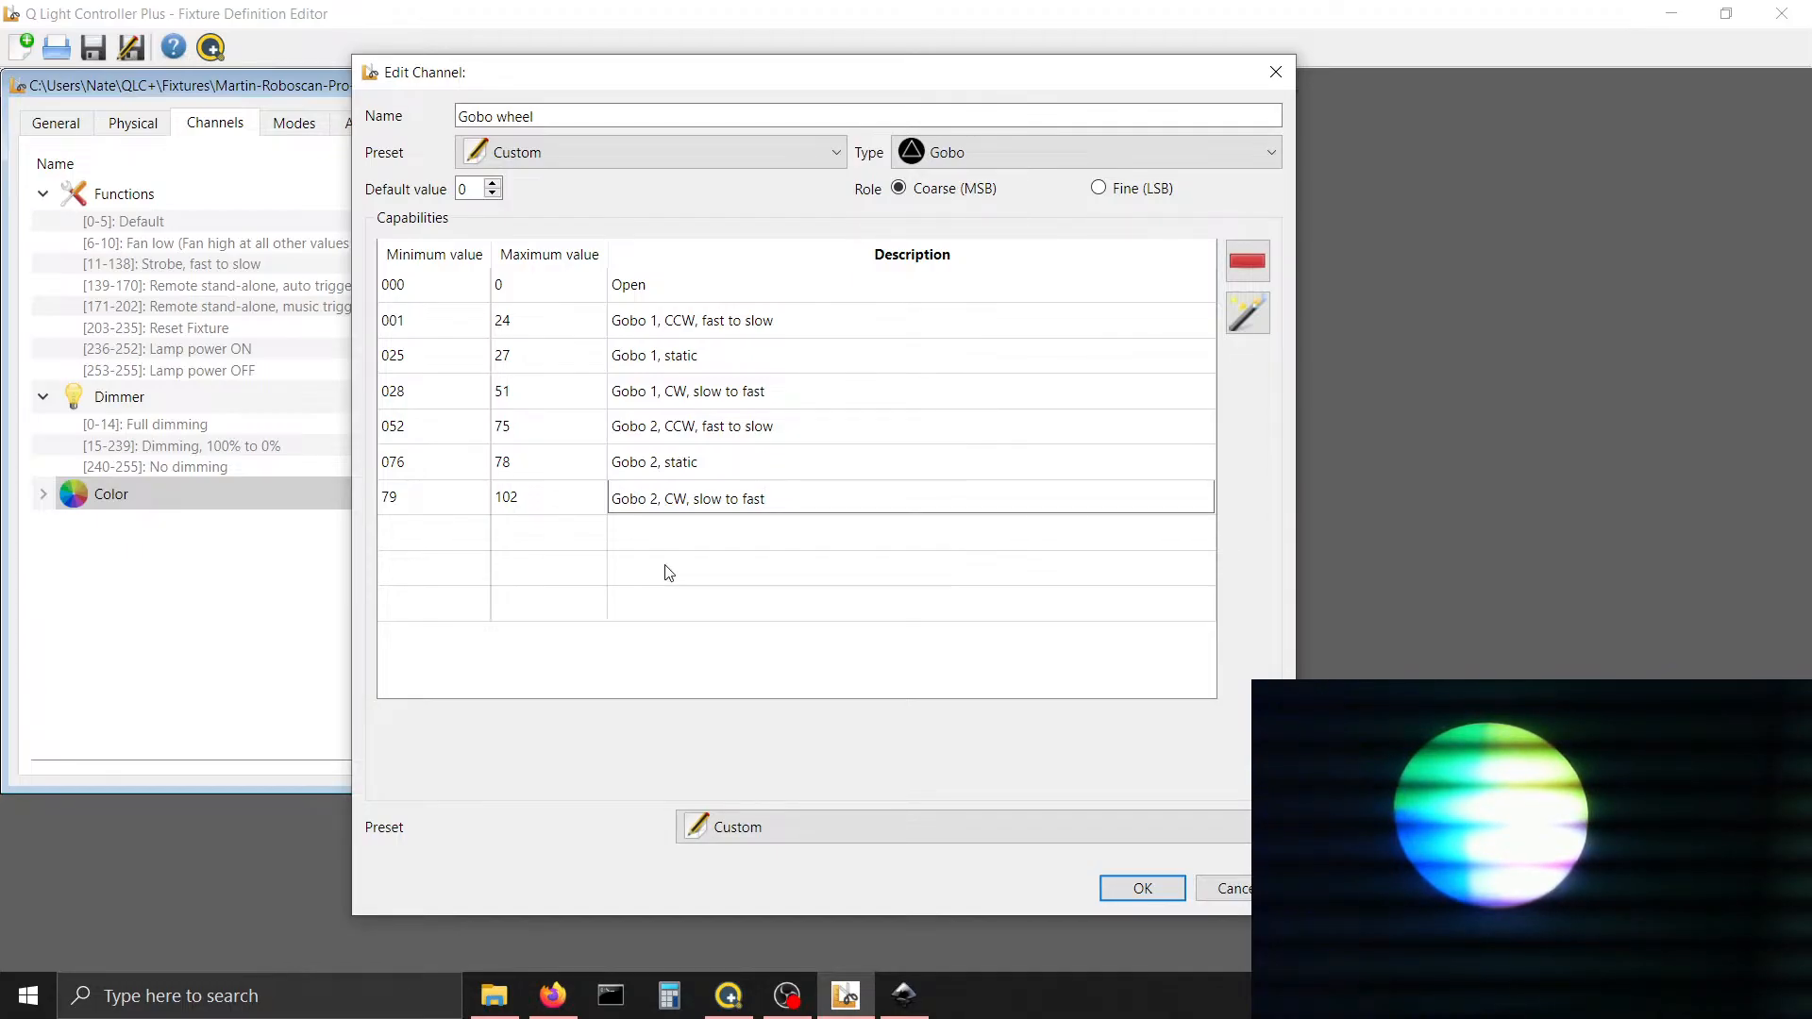
Set the preset of the "Gobo 2, CCW, fast to slow" capability to RotationCounterClockwiseFastToSlow
left_click(710, 430)
left_click(712, 455)
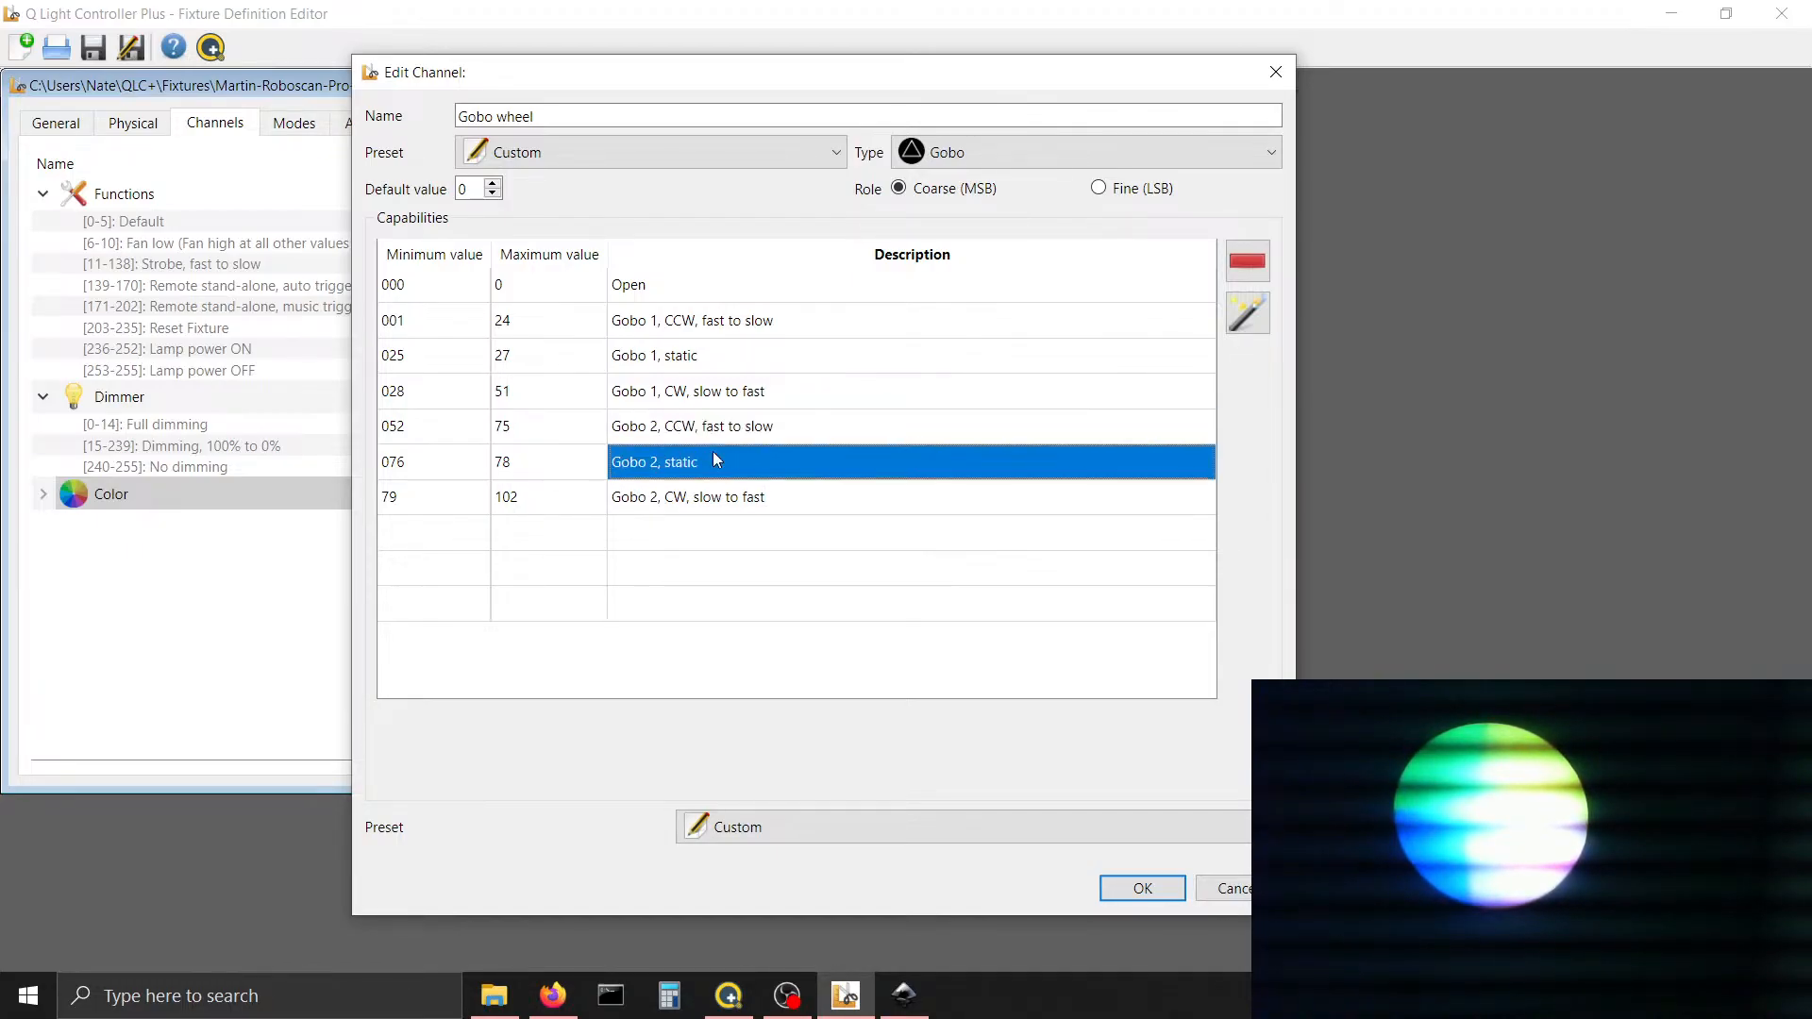
left_click(717, 432)
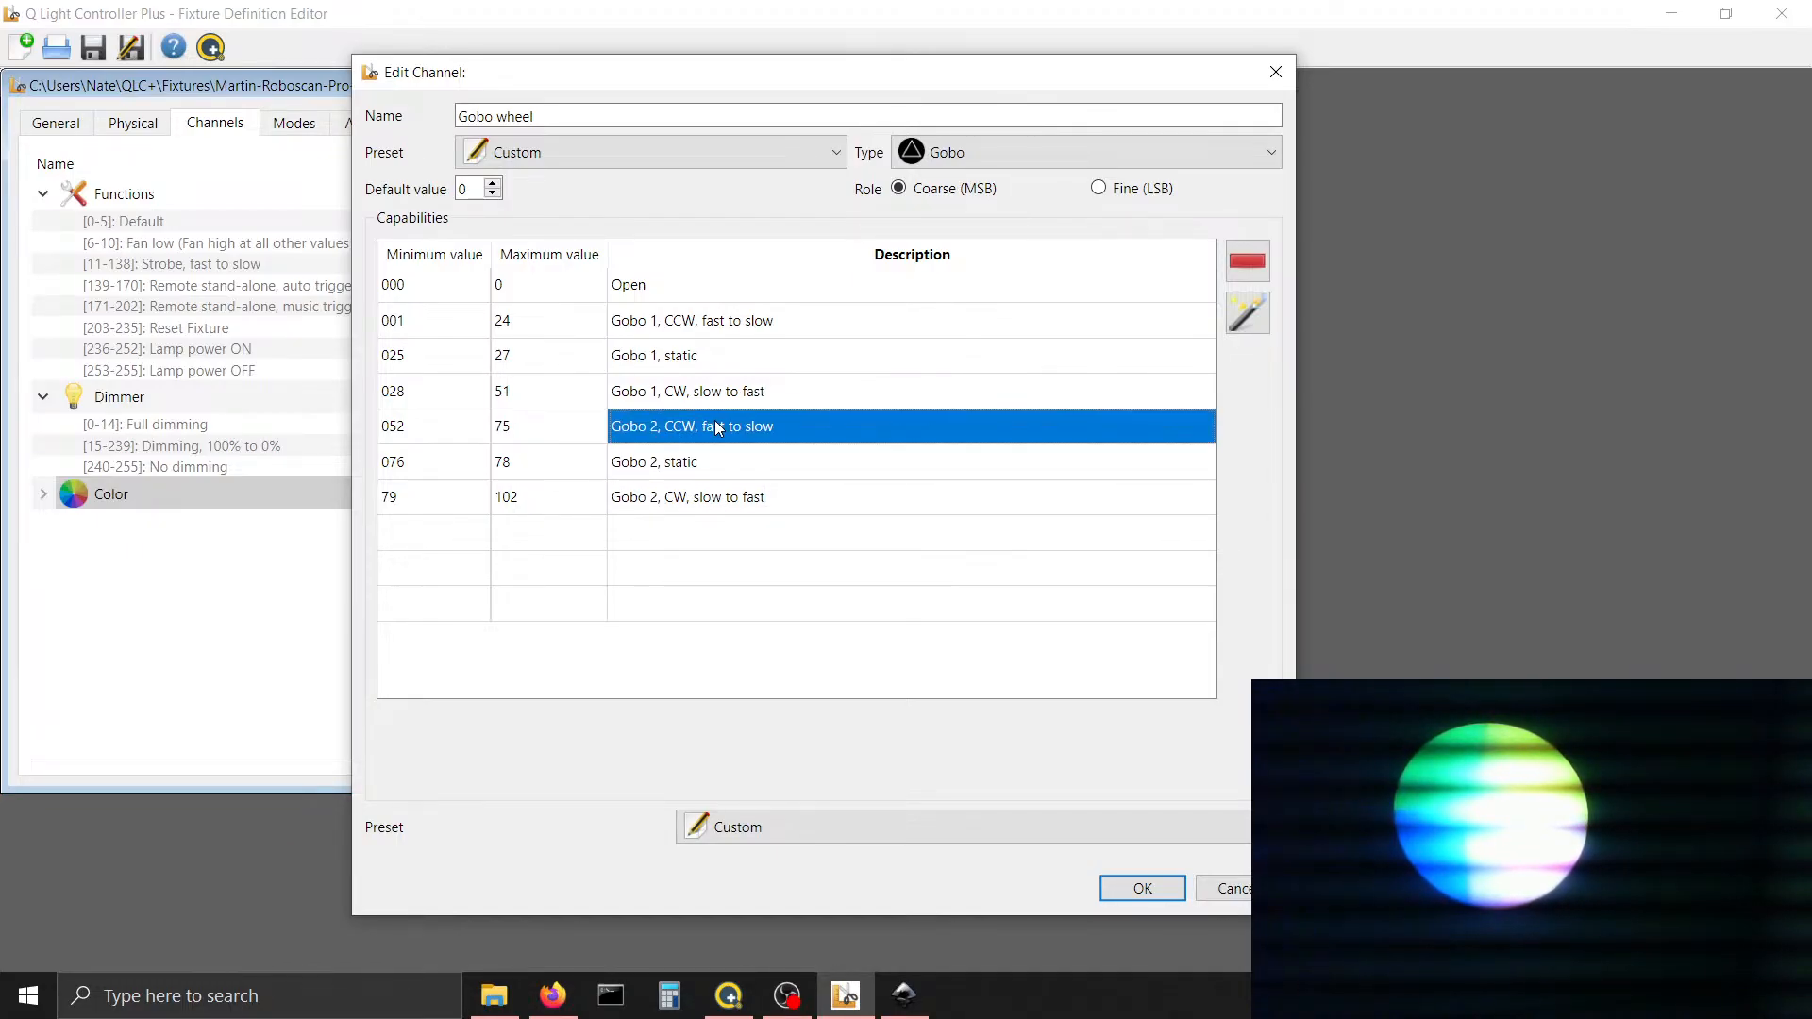
left_click(833, 828)
scroll(831, 824, "down", 10)
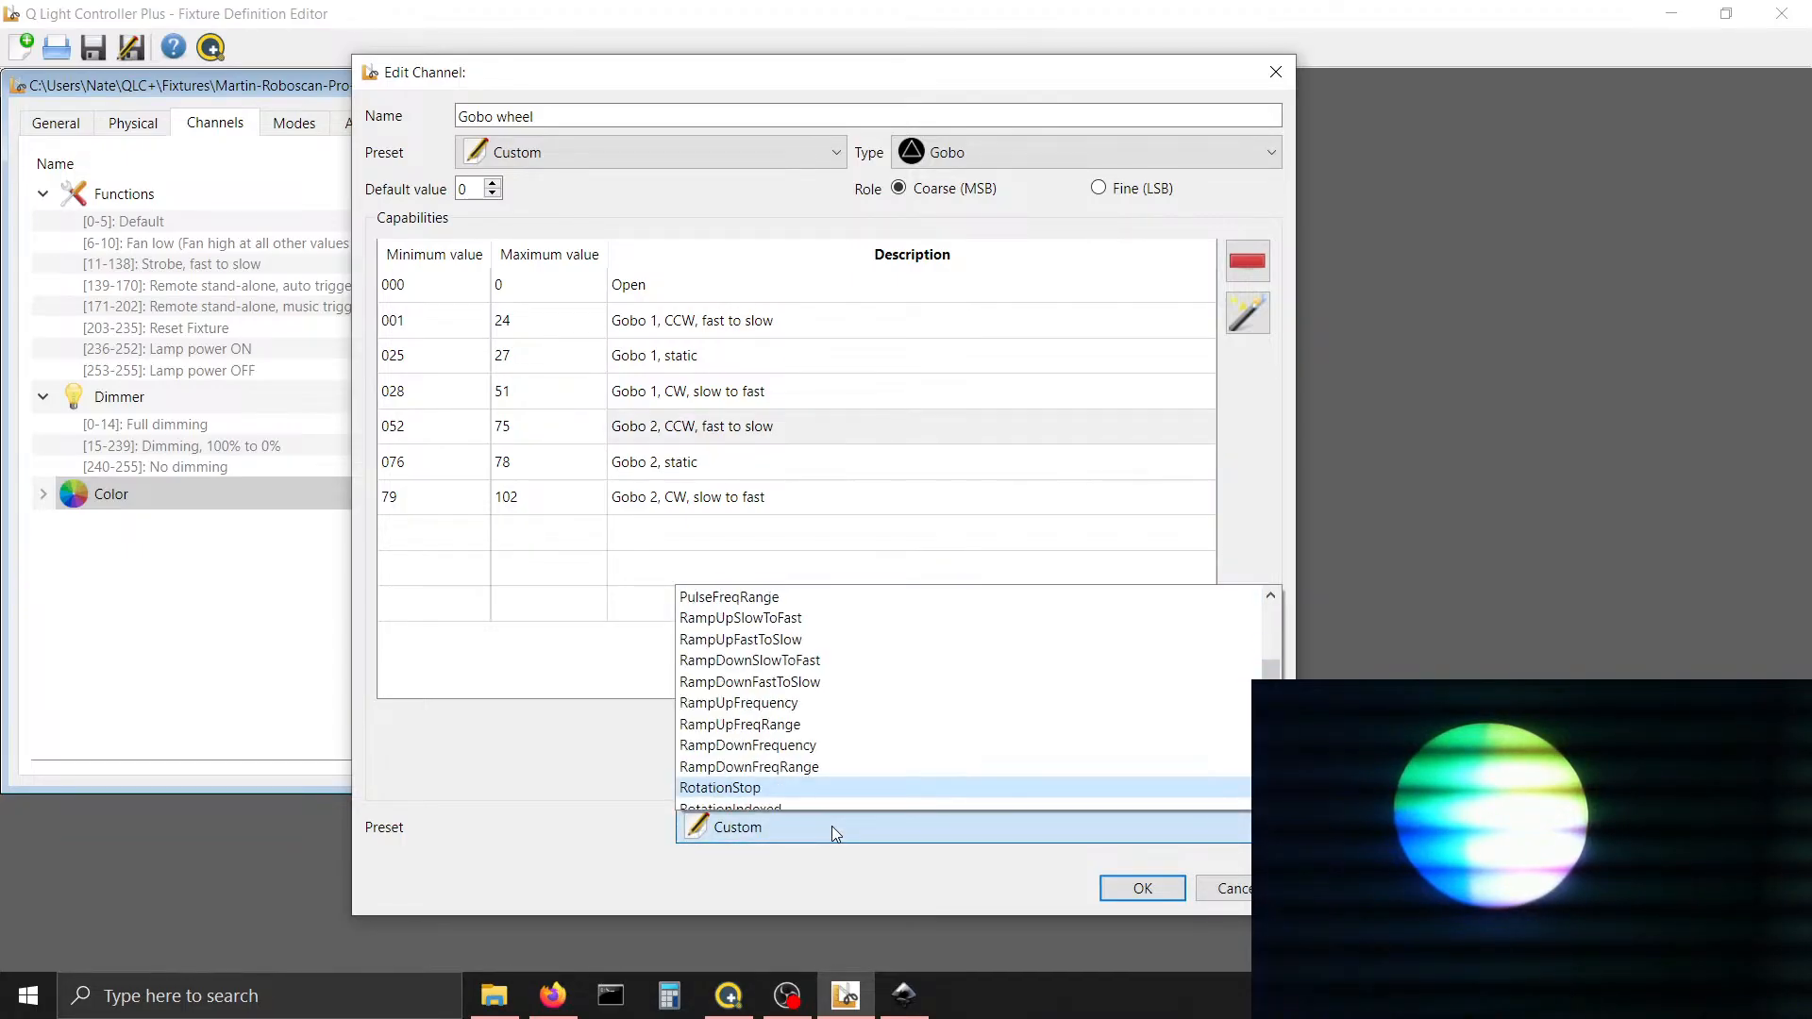
left_click_drag(1267, 674, 1267, 697)
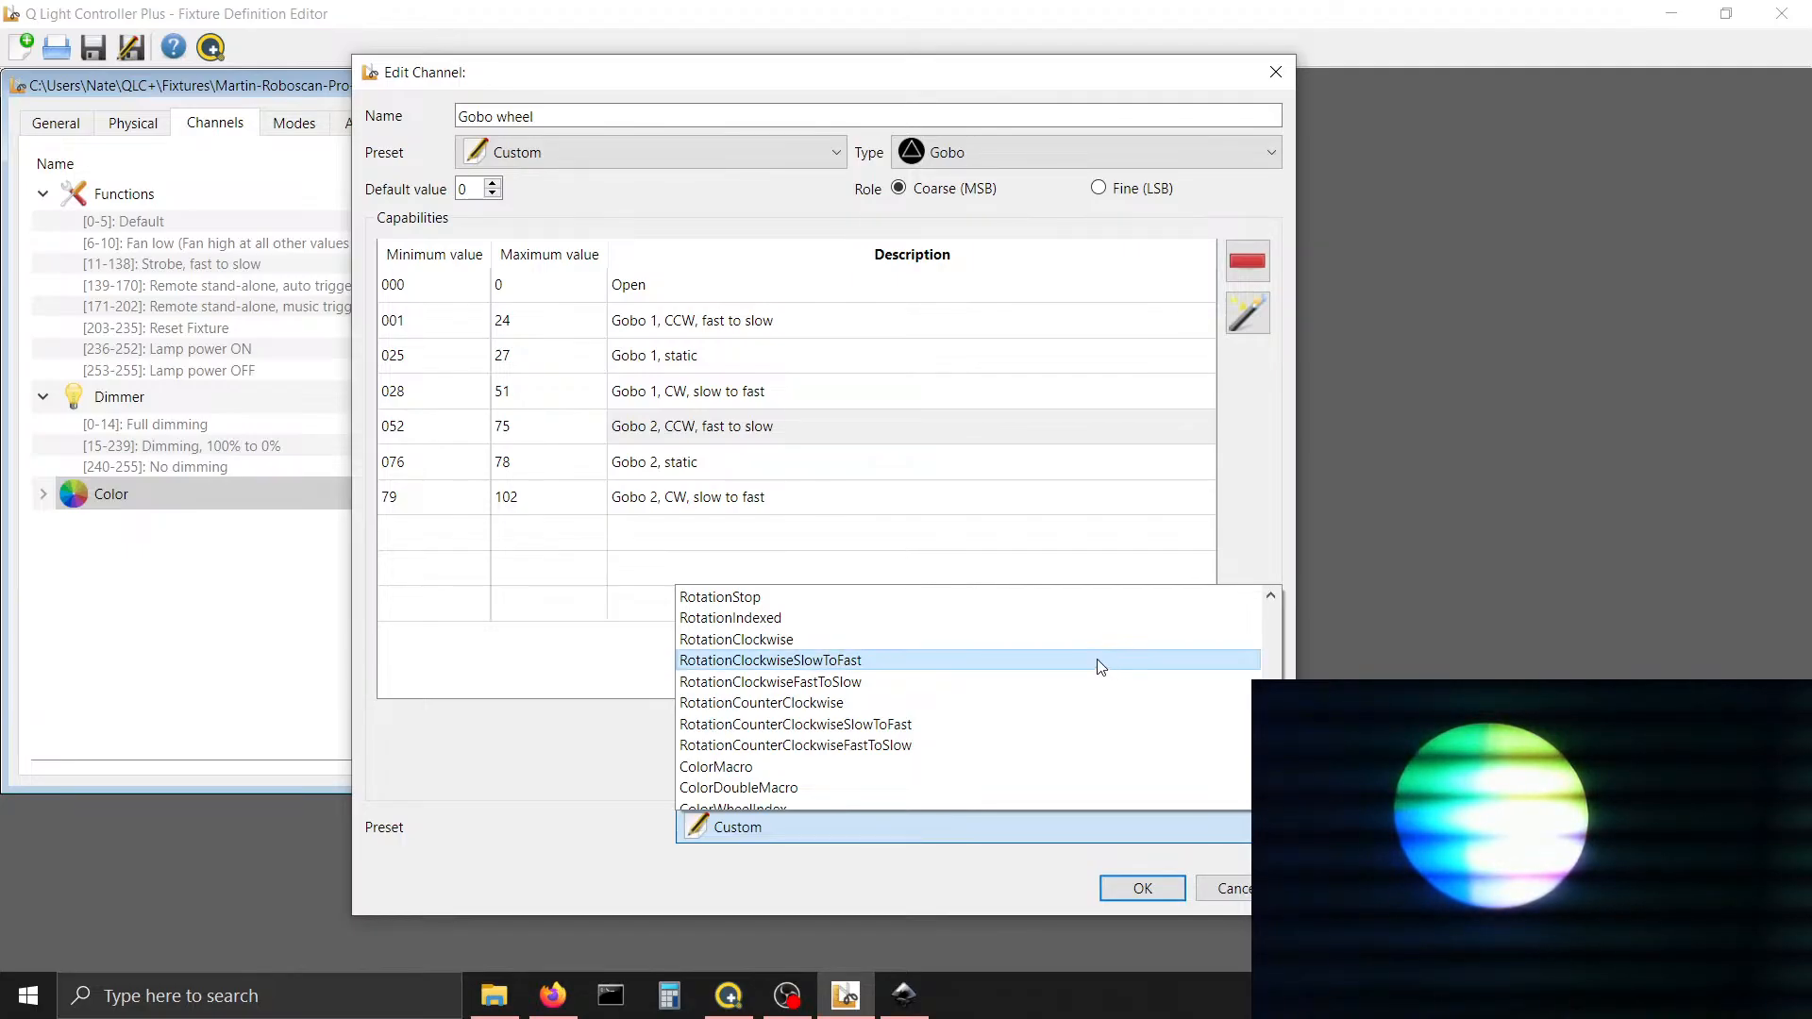
left_click(1090, 742)
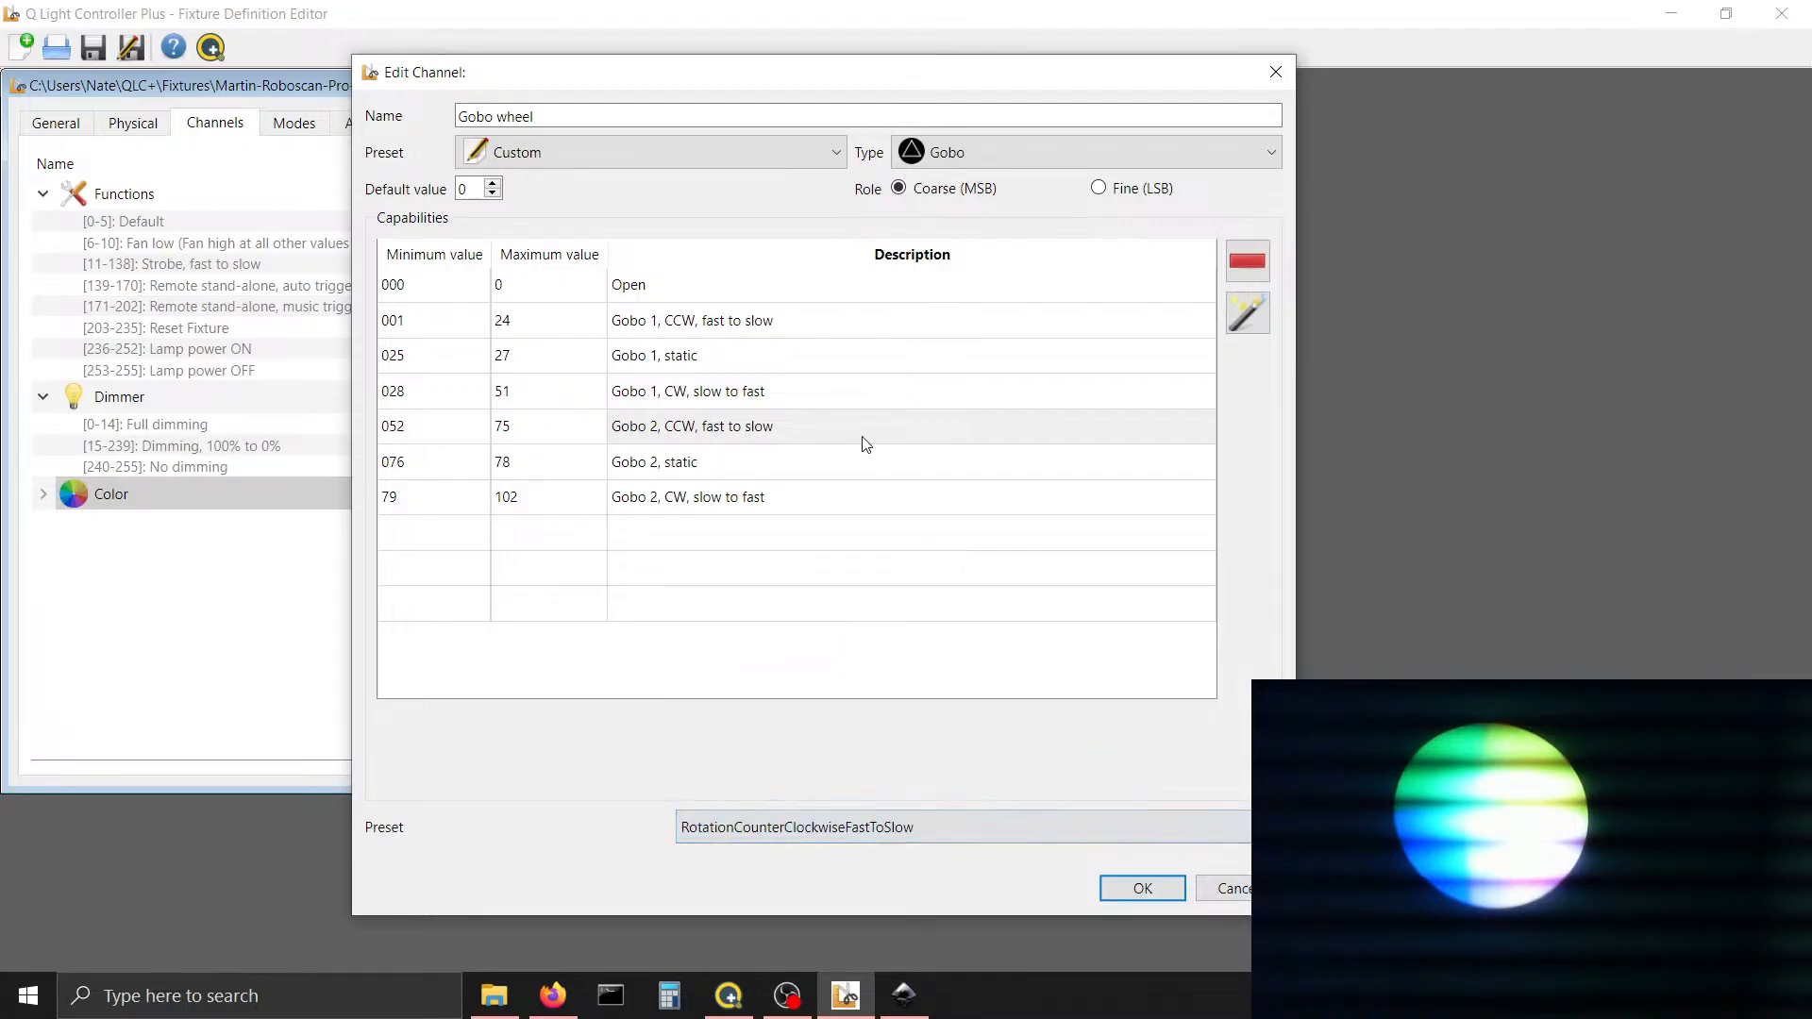
Set the preset of the "Gobo 2, CW, slow to fast" capability to RotationClockwiseSlowToFast
left_click(868, 497)
left_click(789, 830)
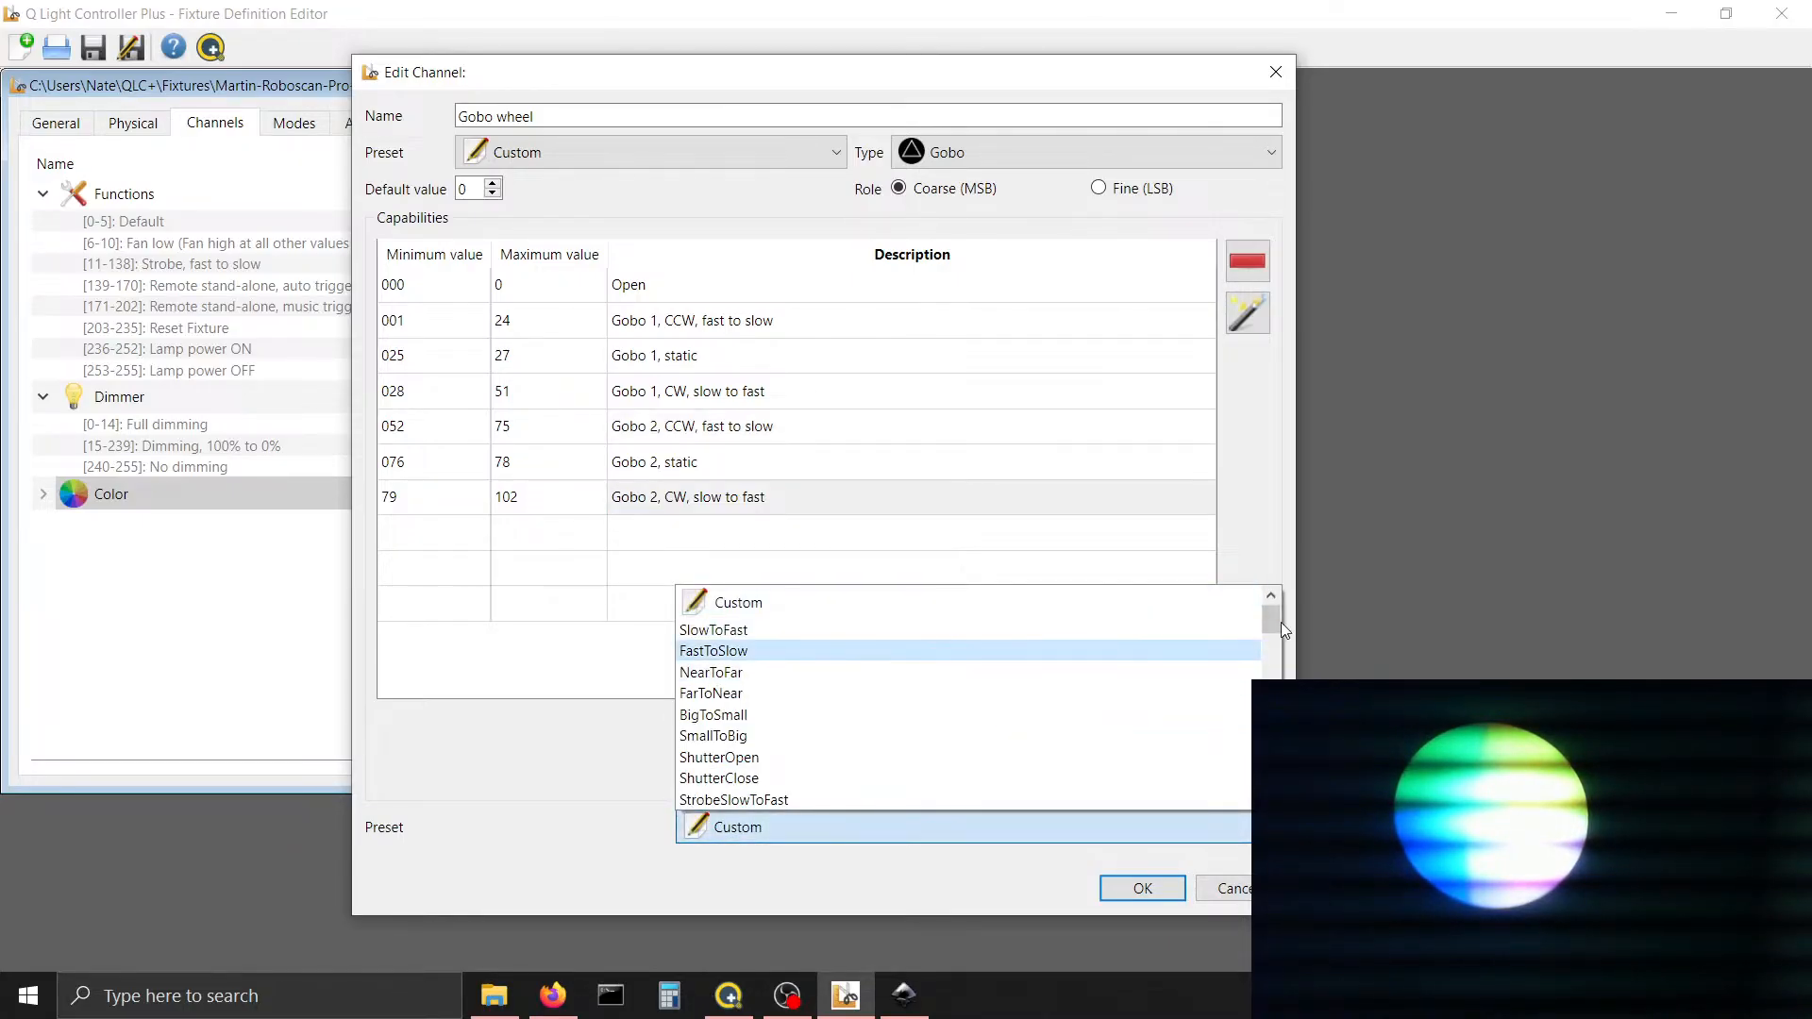
left_click_drag(1276, 623, 1276, 692)
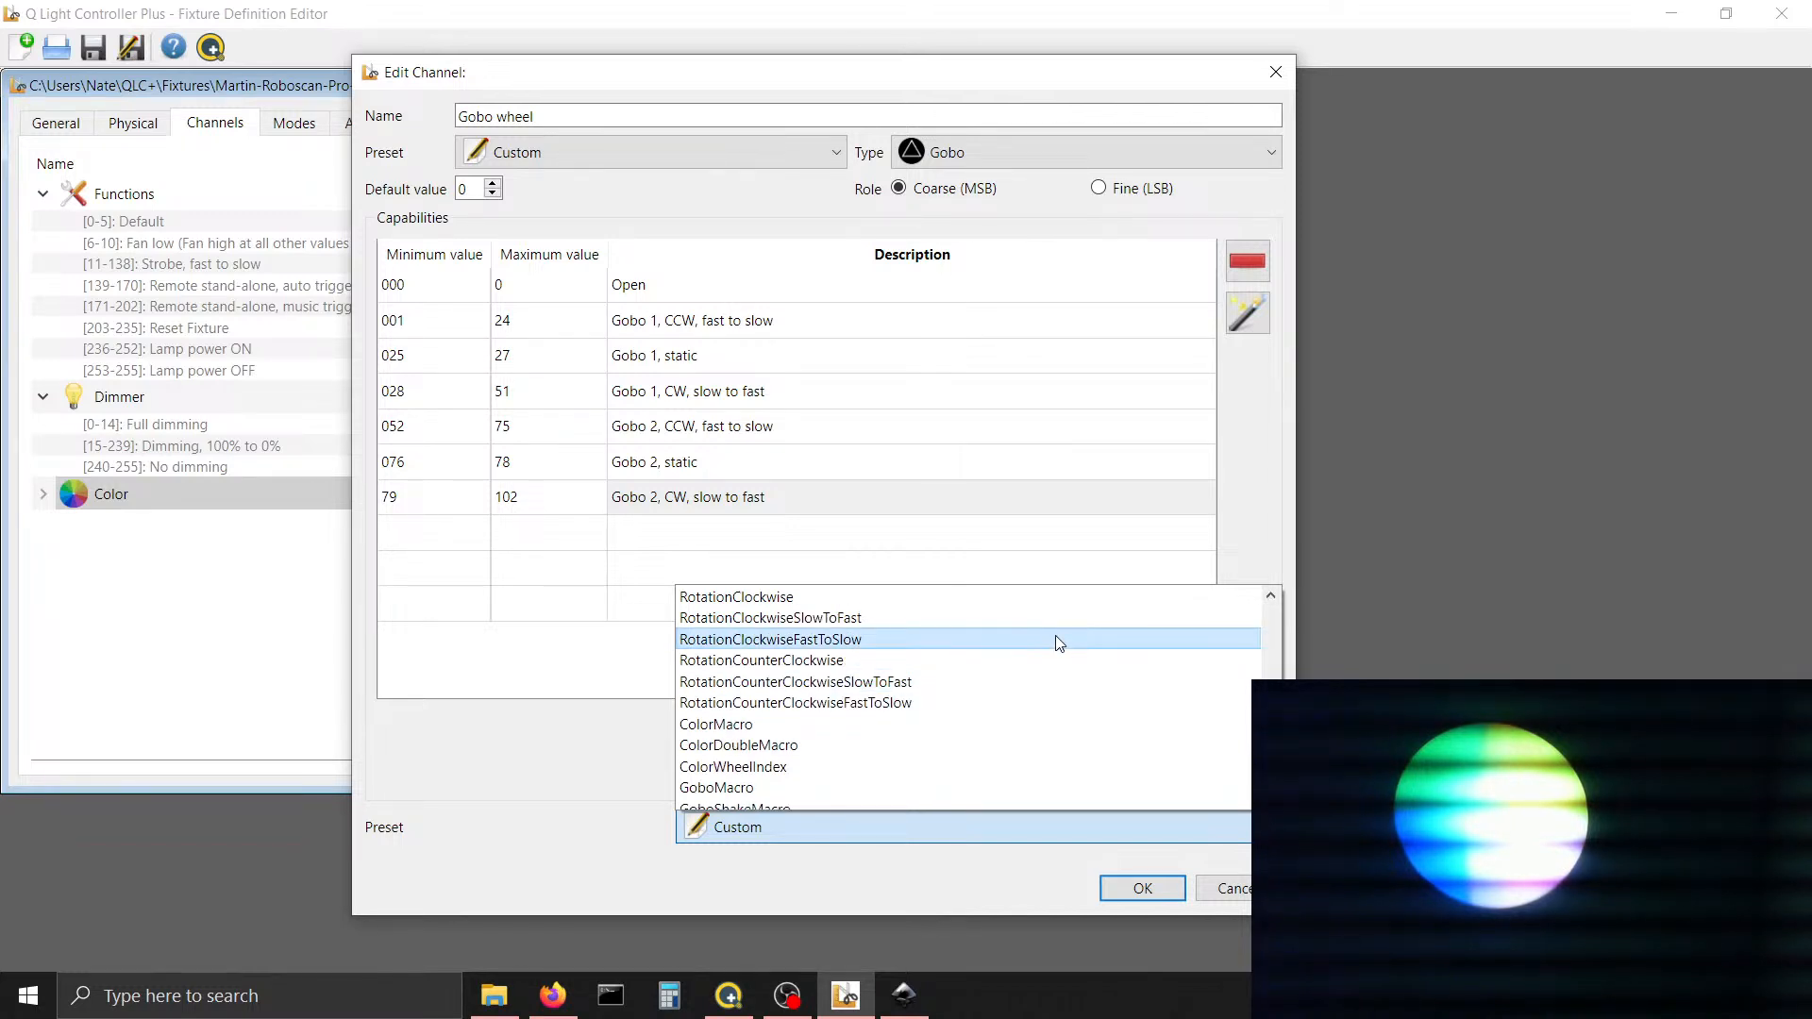
left_click(1056, 639)
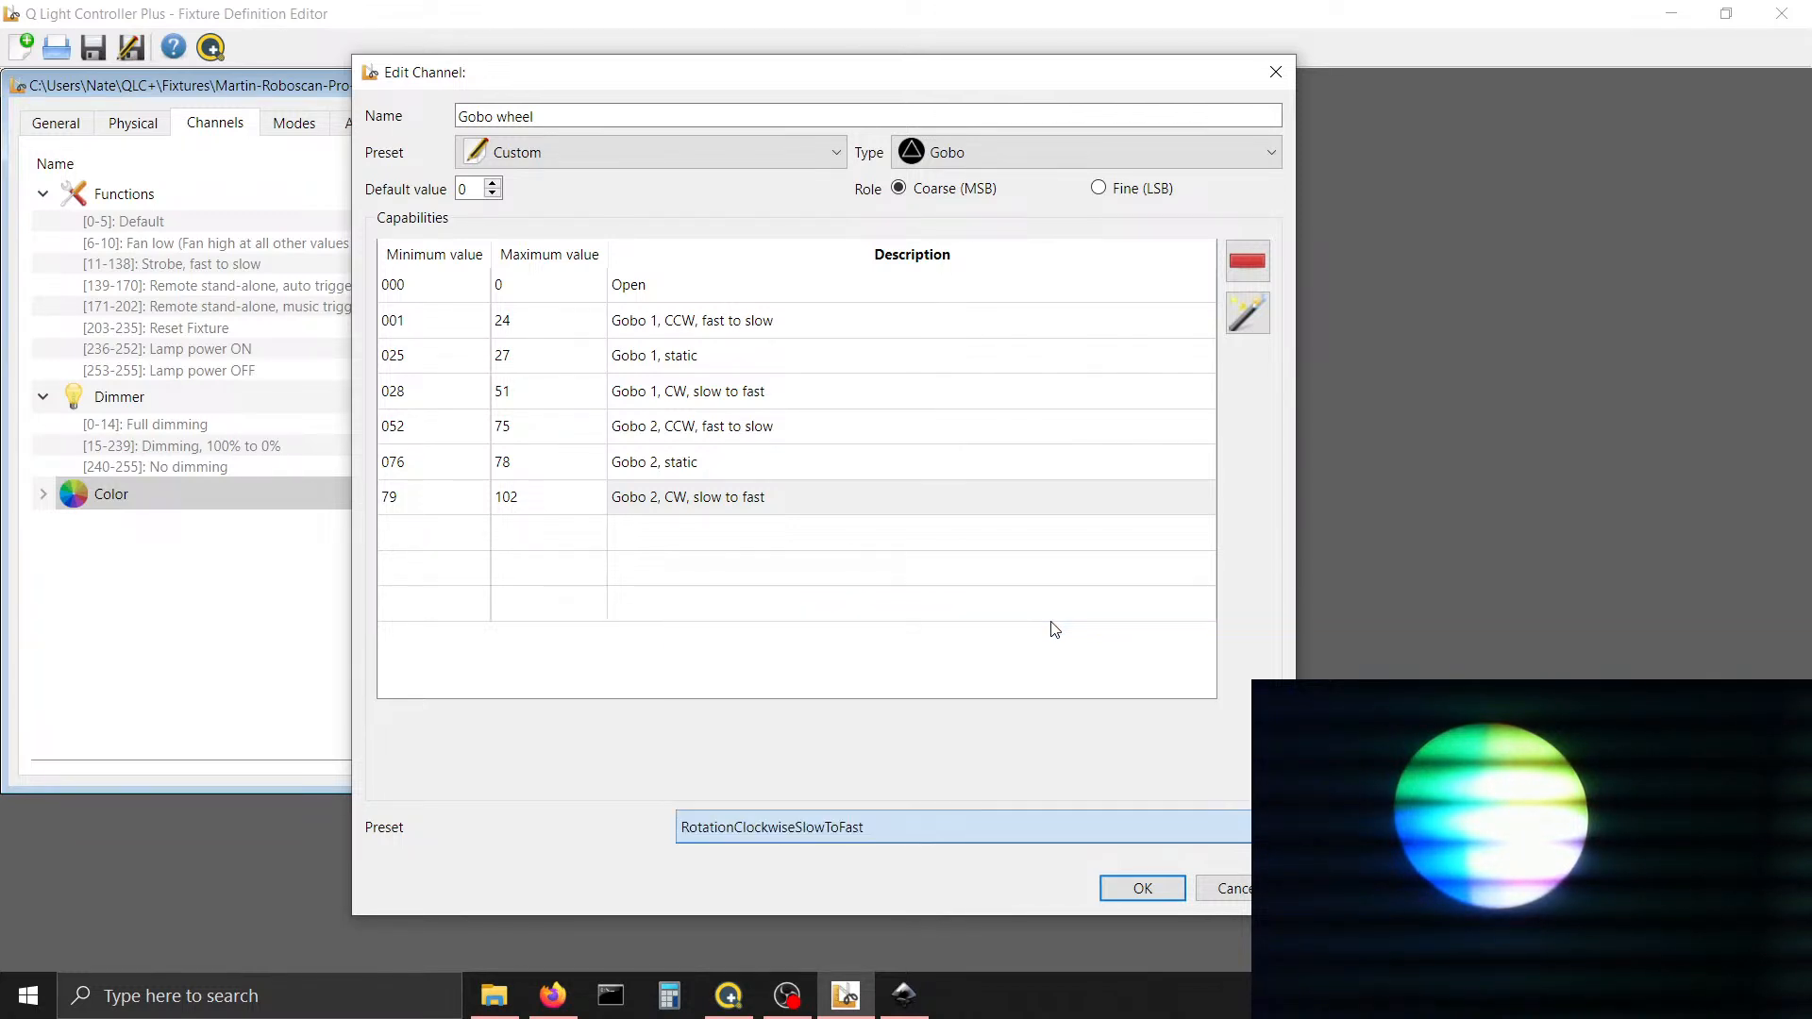
Set the preset of the "Gobo 2, static" capability to GoboMacro
left_click(883, 464)
left_click(798, 824)
key("g")
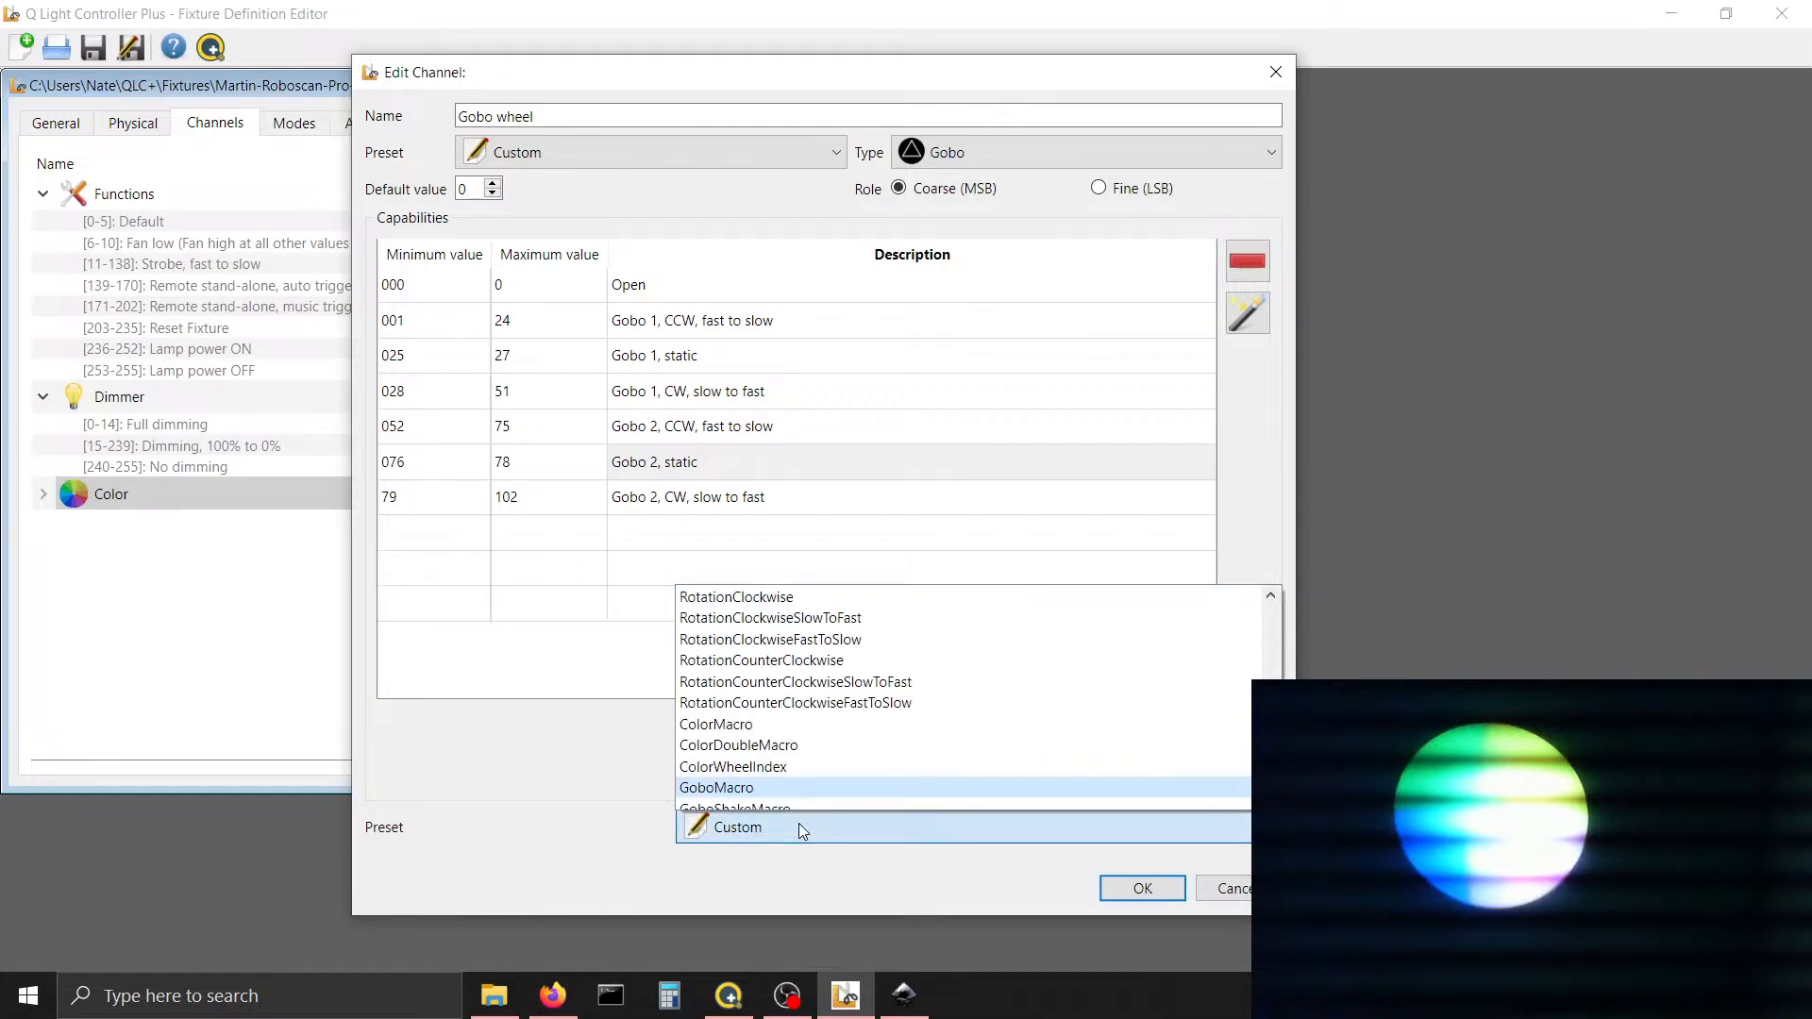
key("Return")
Assign the picture RoboGobo2.png from the Martin gobos folder to the "Gobo 2, static" capability
left_click(428, 849)
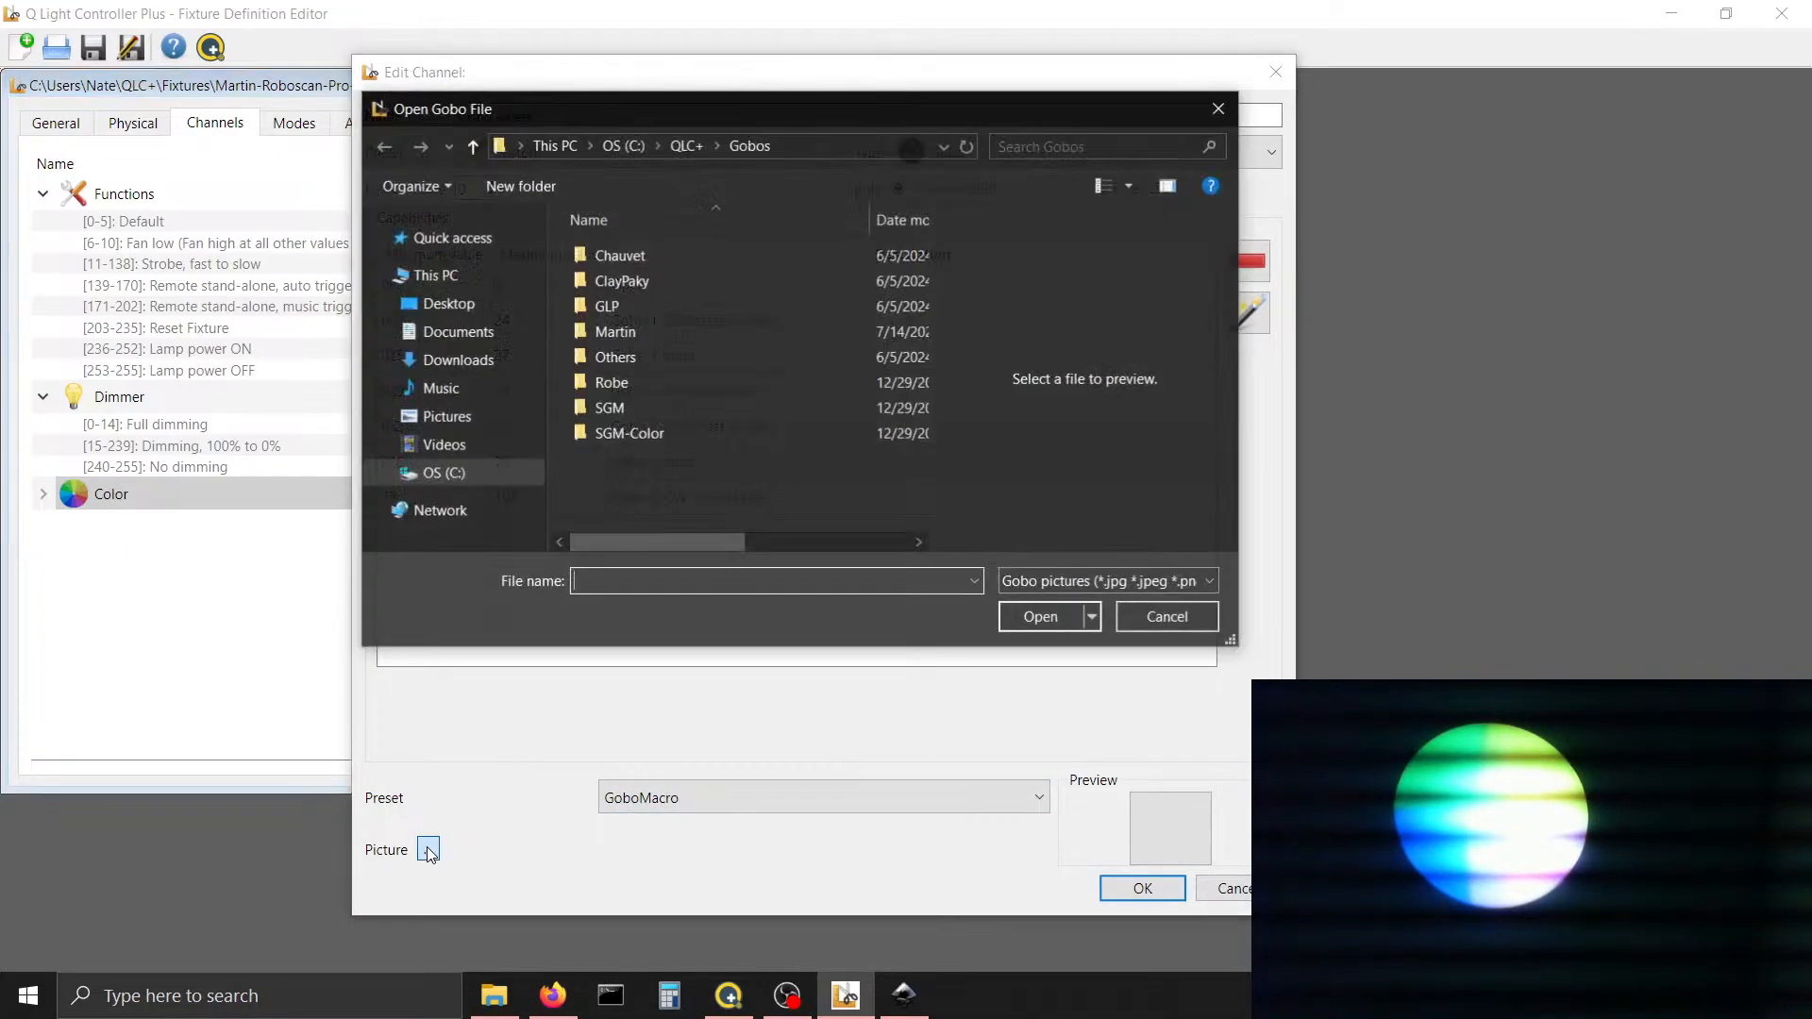
double_click(684, 334)
left_click(773, 300)
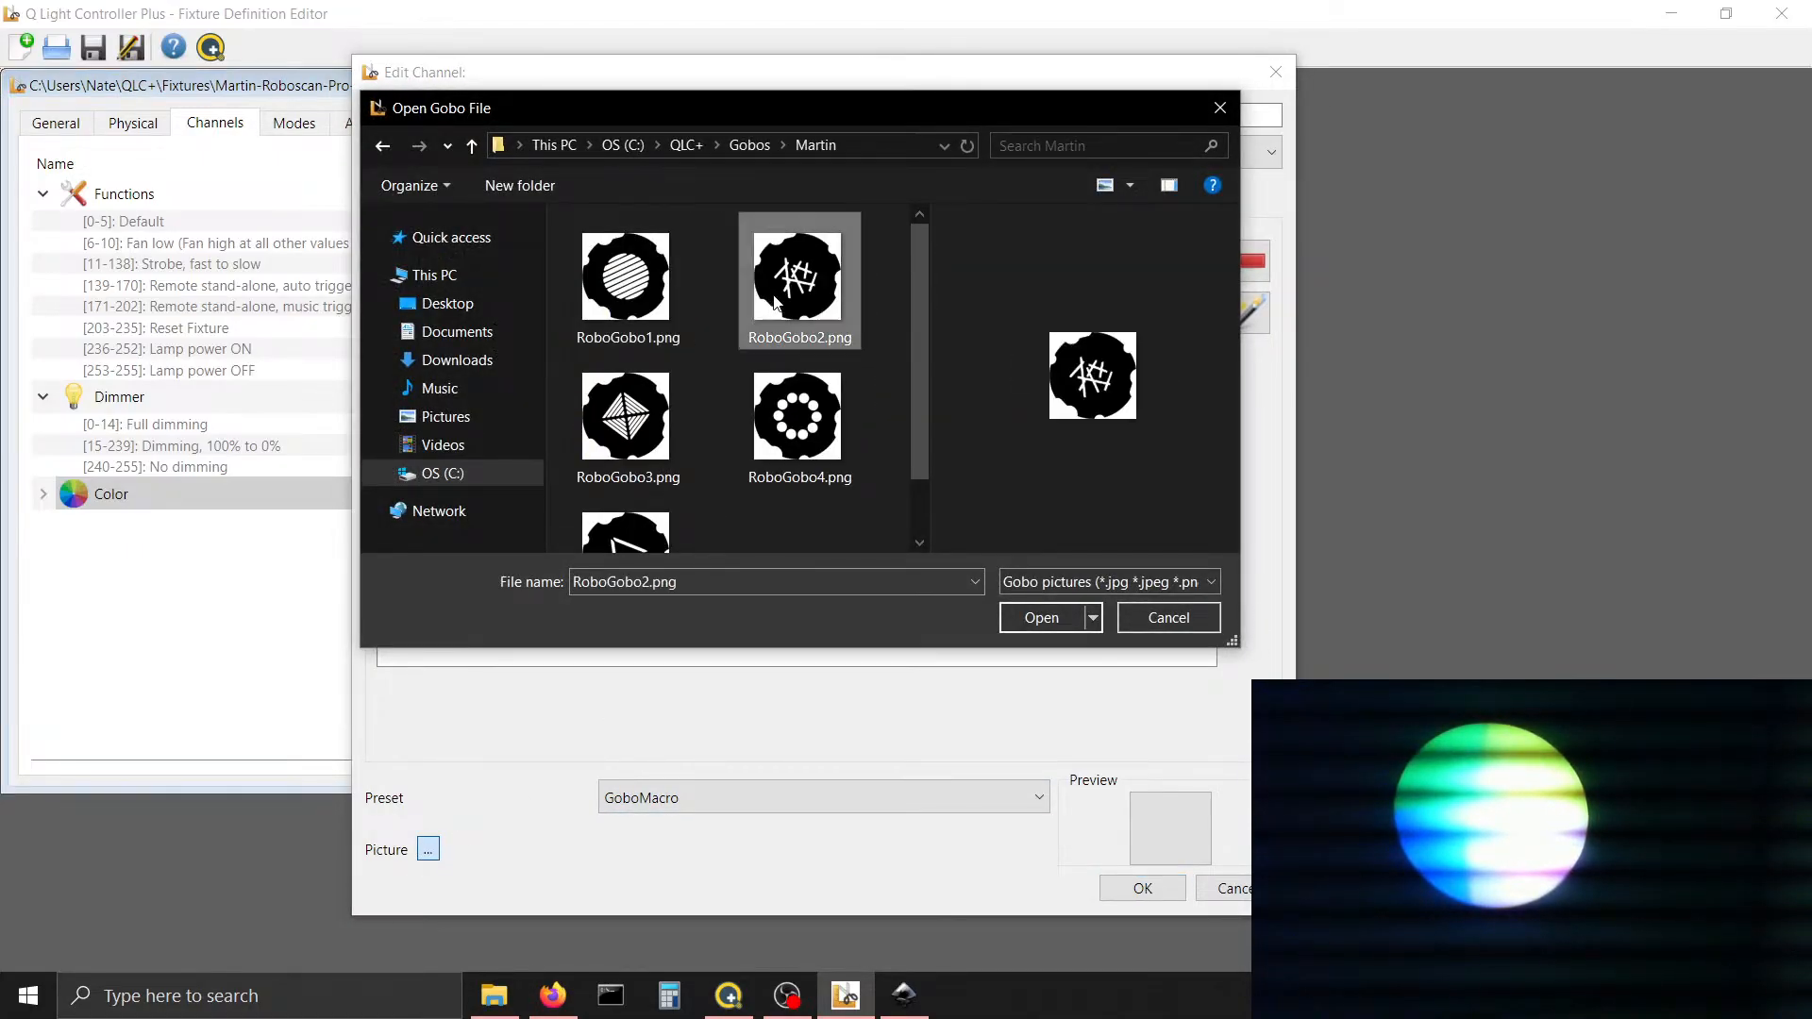
left_click(1037, 615)
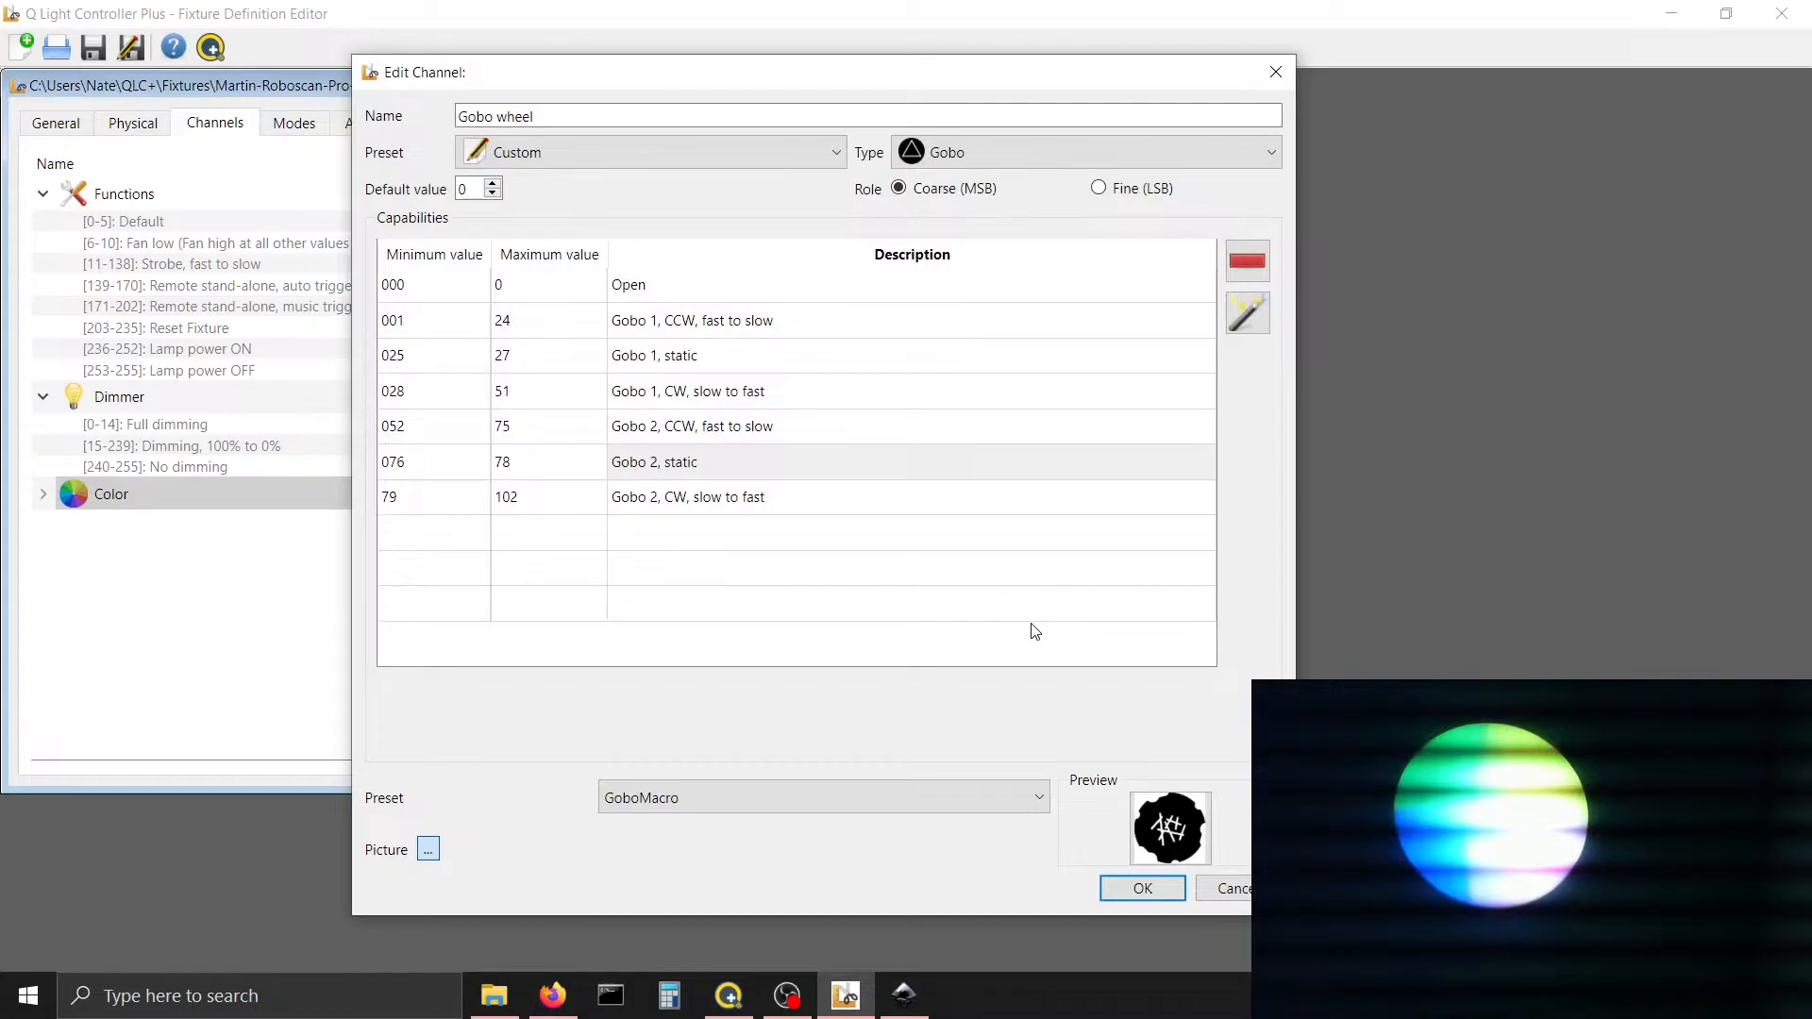
left_click(807, 356)
left_click(742, 456)
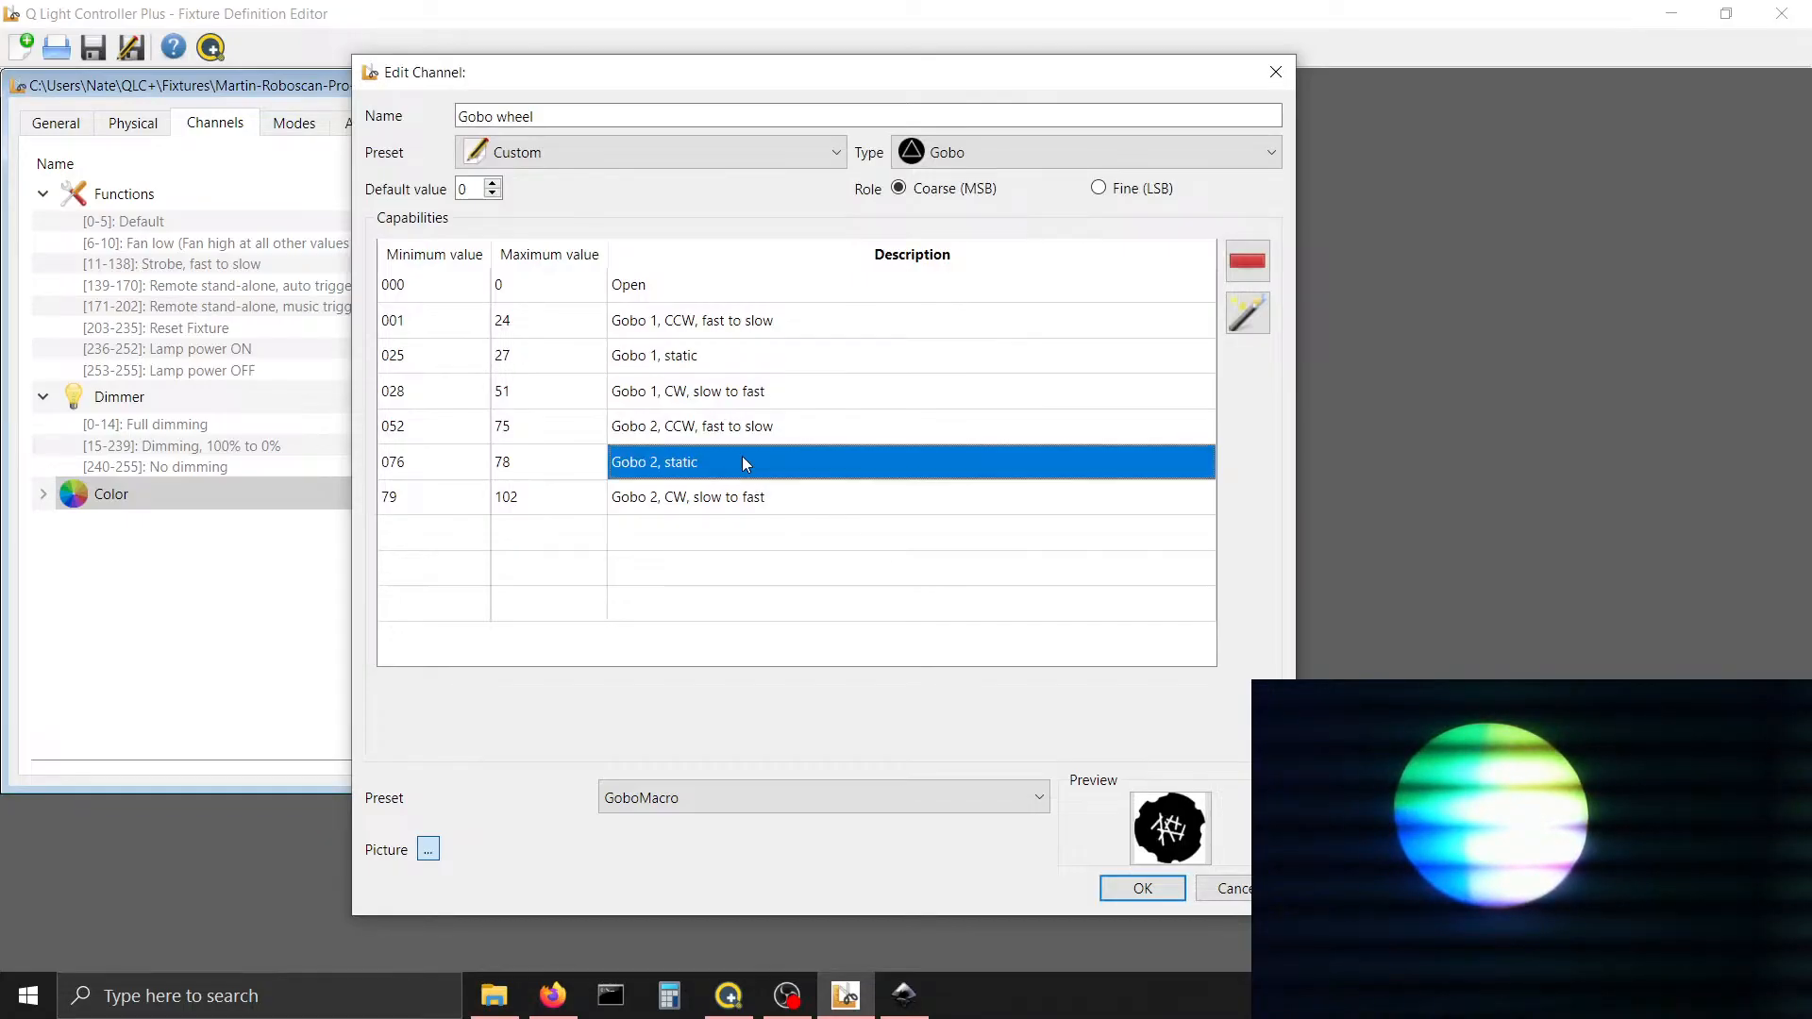
Add a capability covering values 103 to 126 below the Gobo 2 entries, leaving its description blank
left_click(458, 541)
key("Tab")
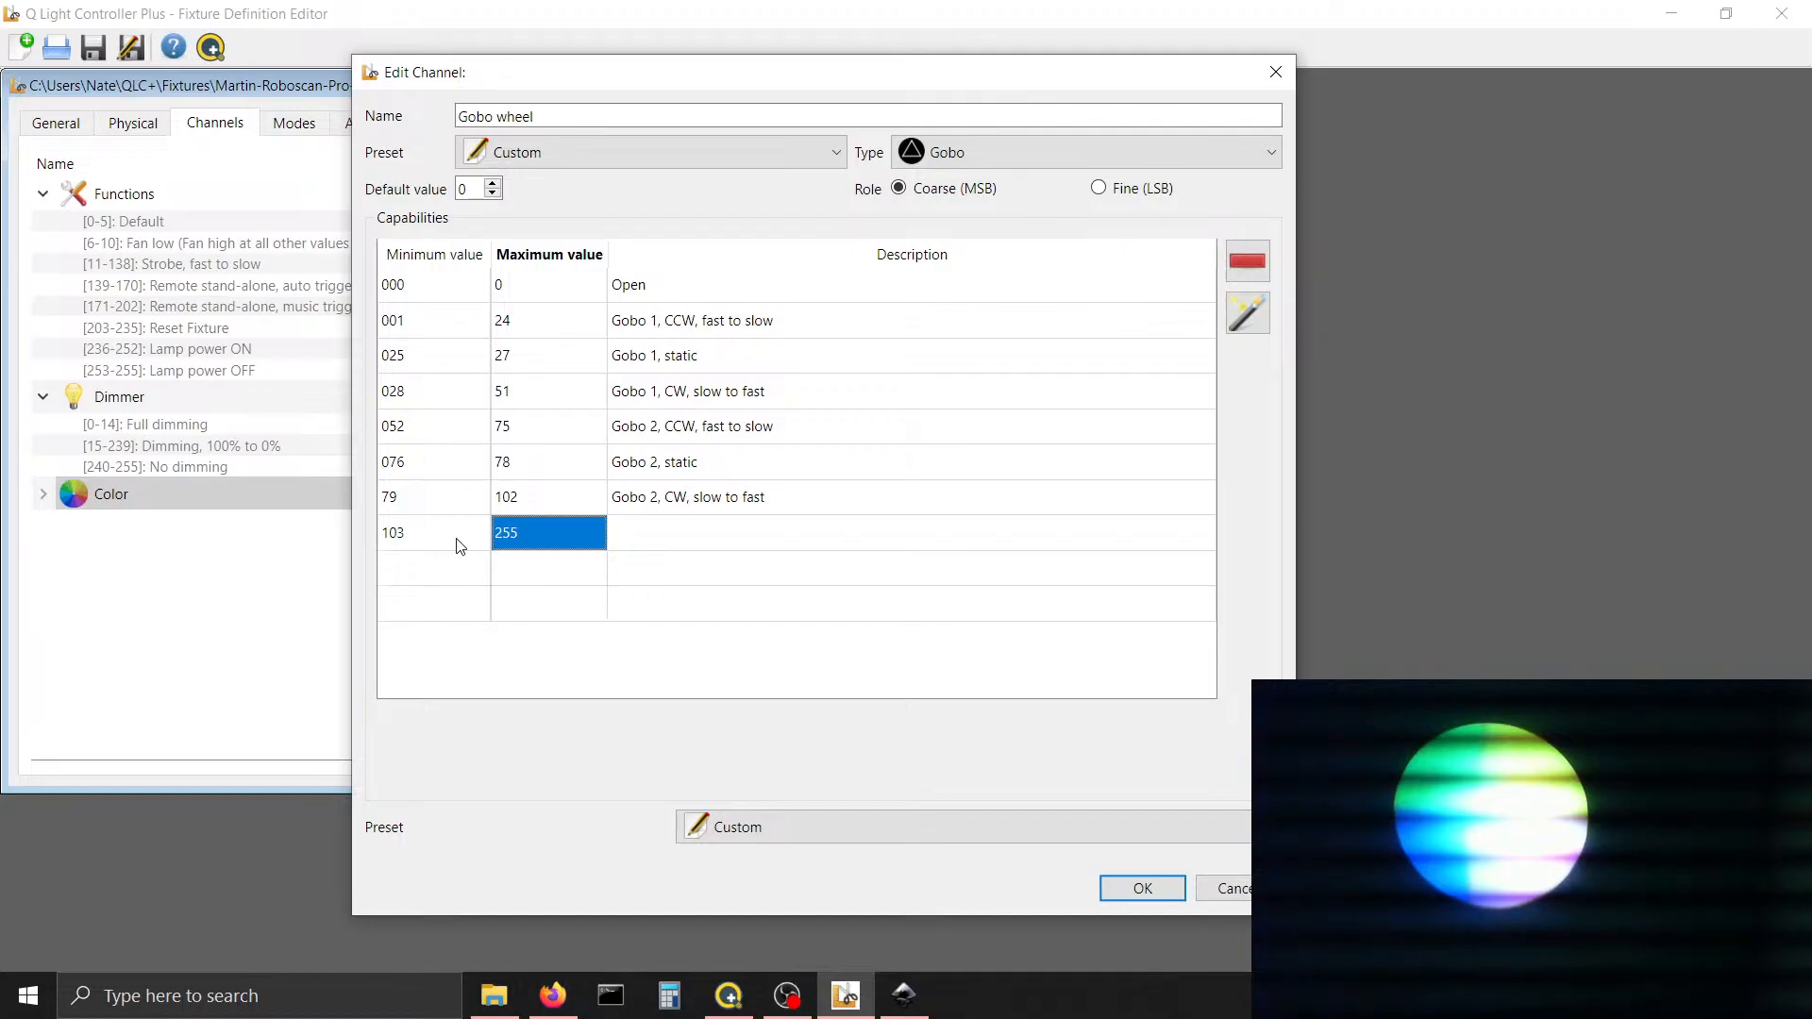
type("126")
key("Tab")
key("Tab")
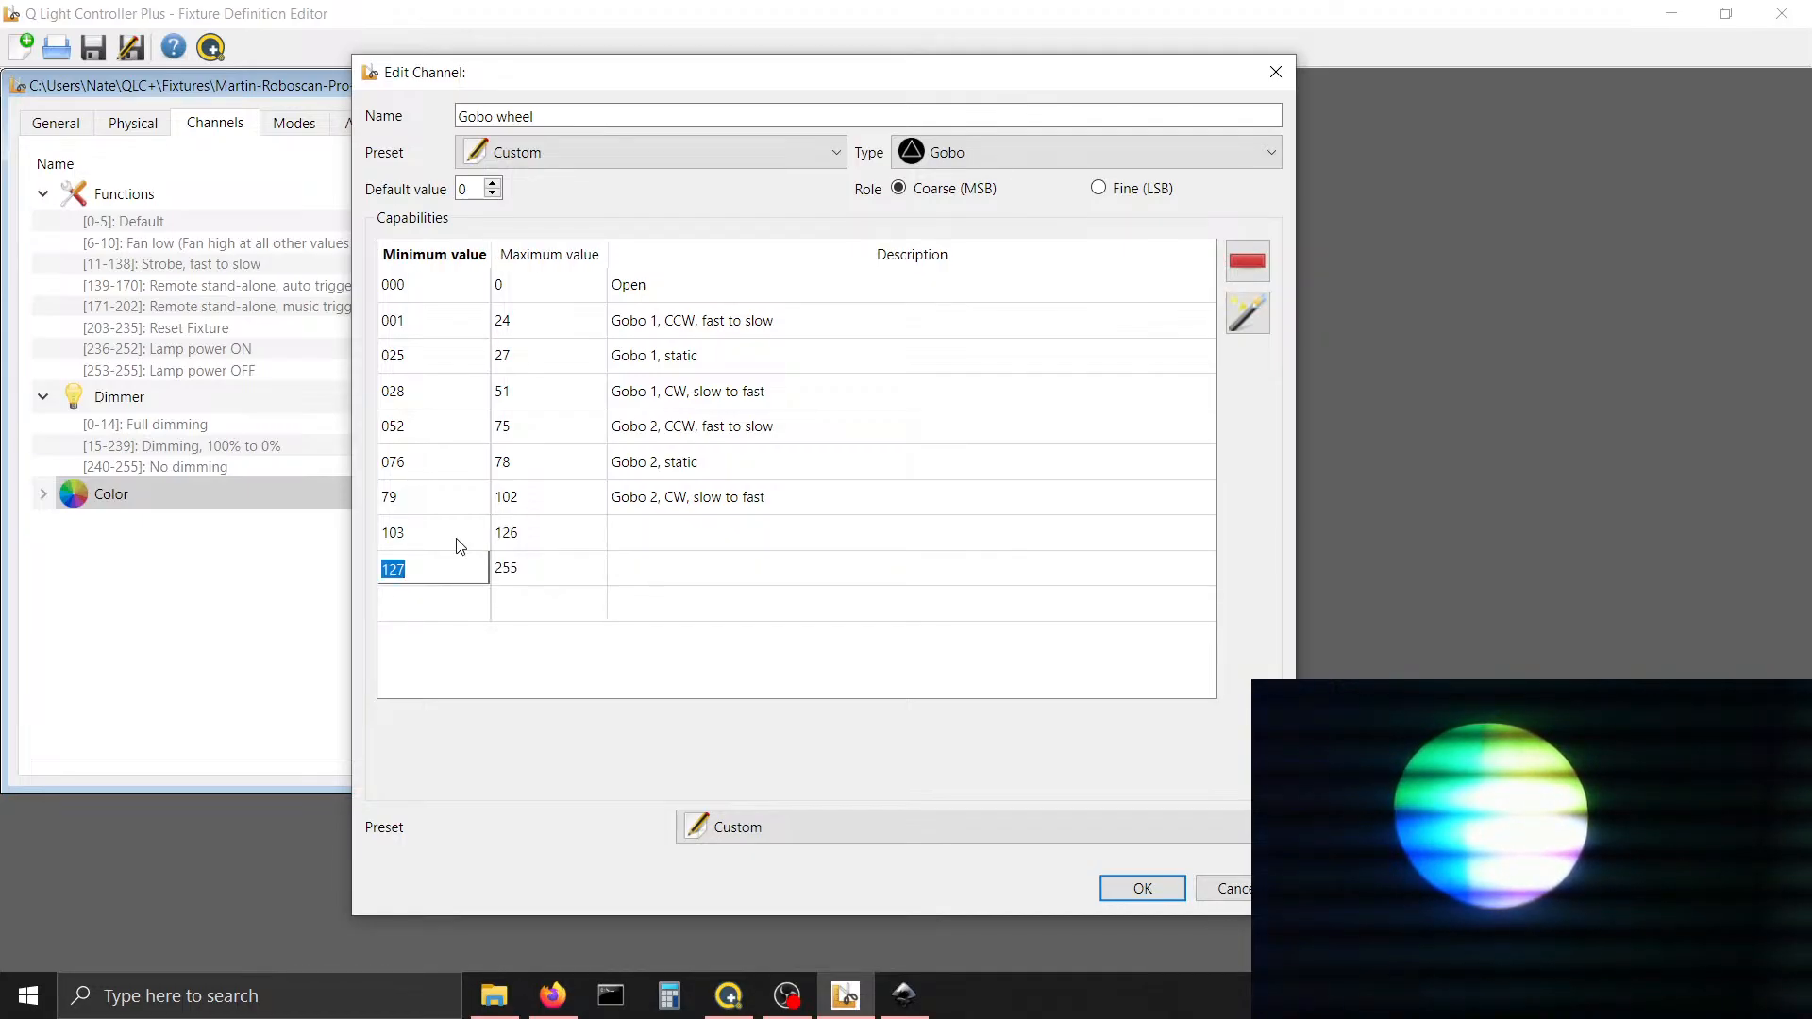
Add a capability for values 127 to 129 with the description "Gobo 3, static"
key("Tab")
type("12")
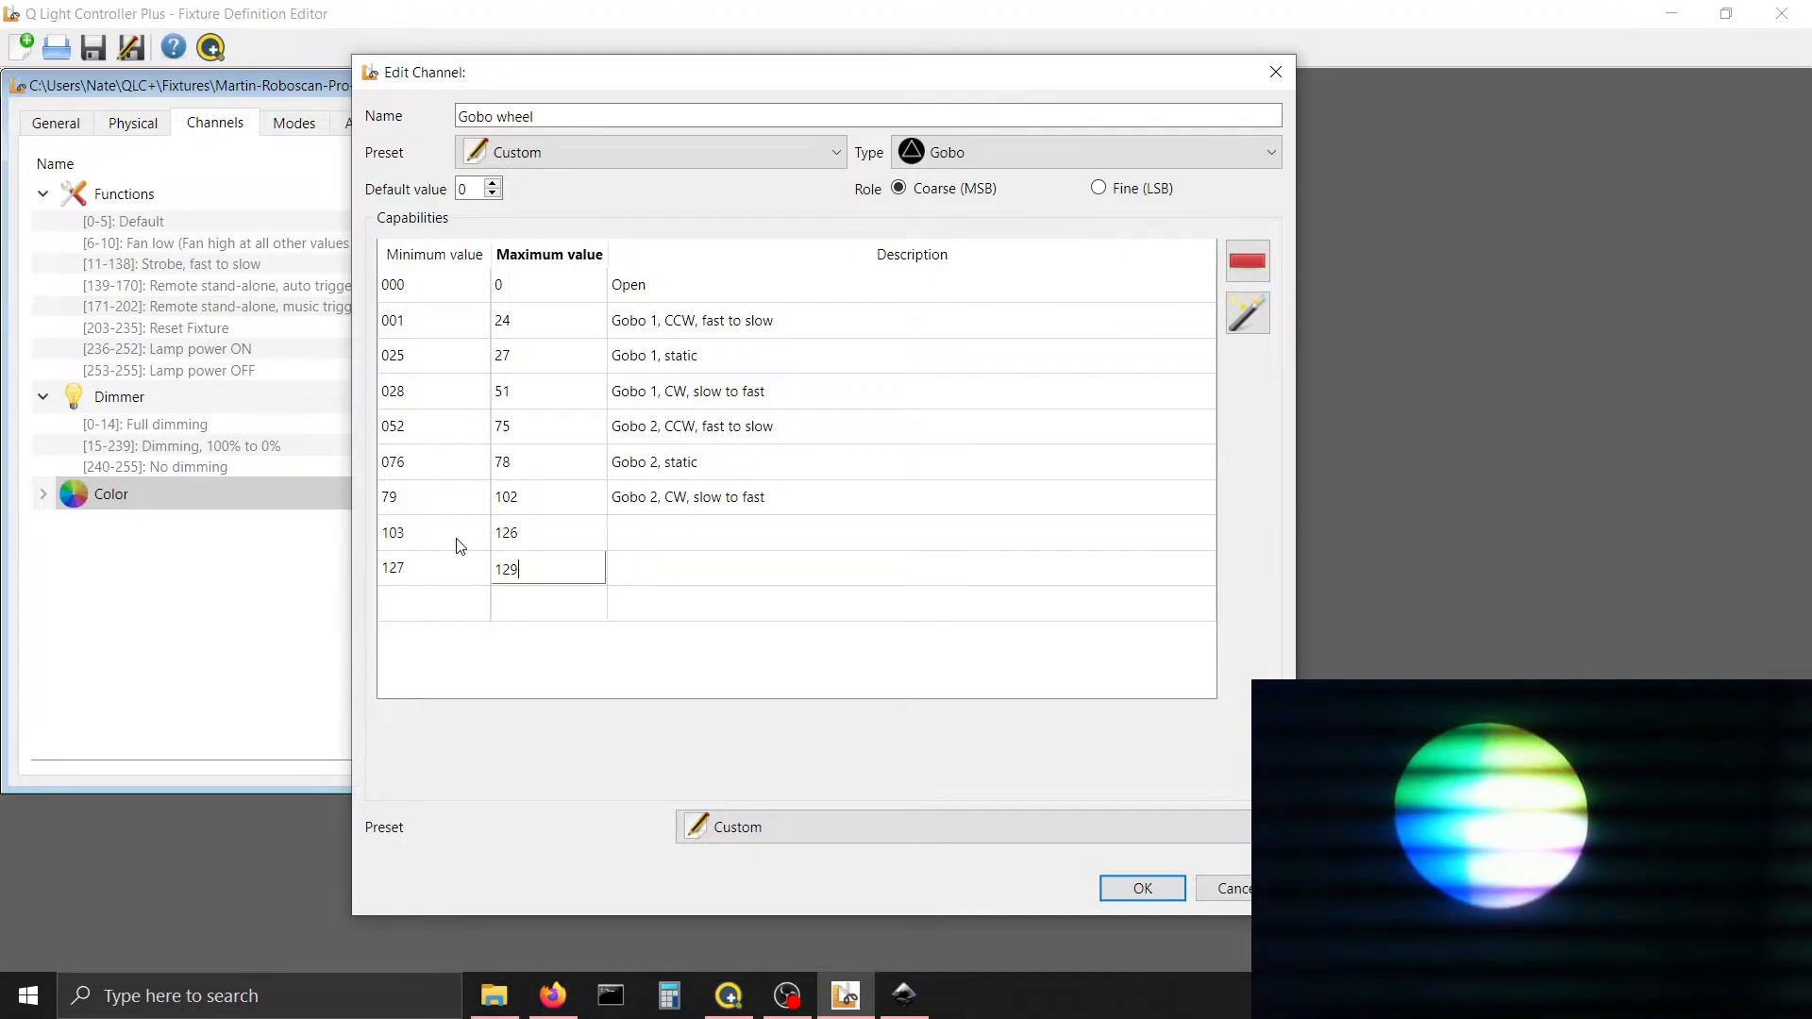
key("Tab")
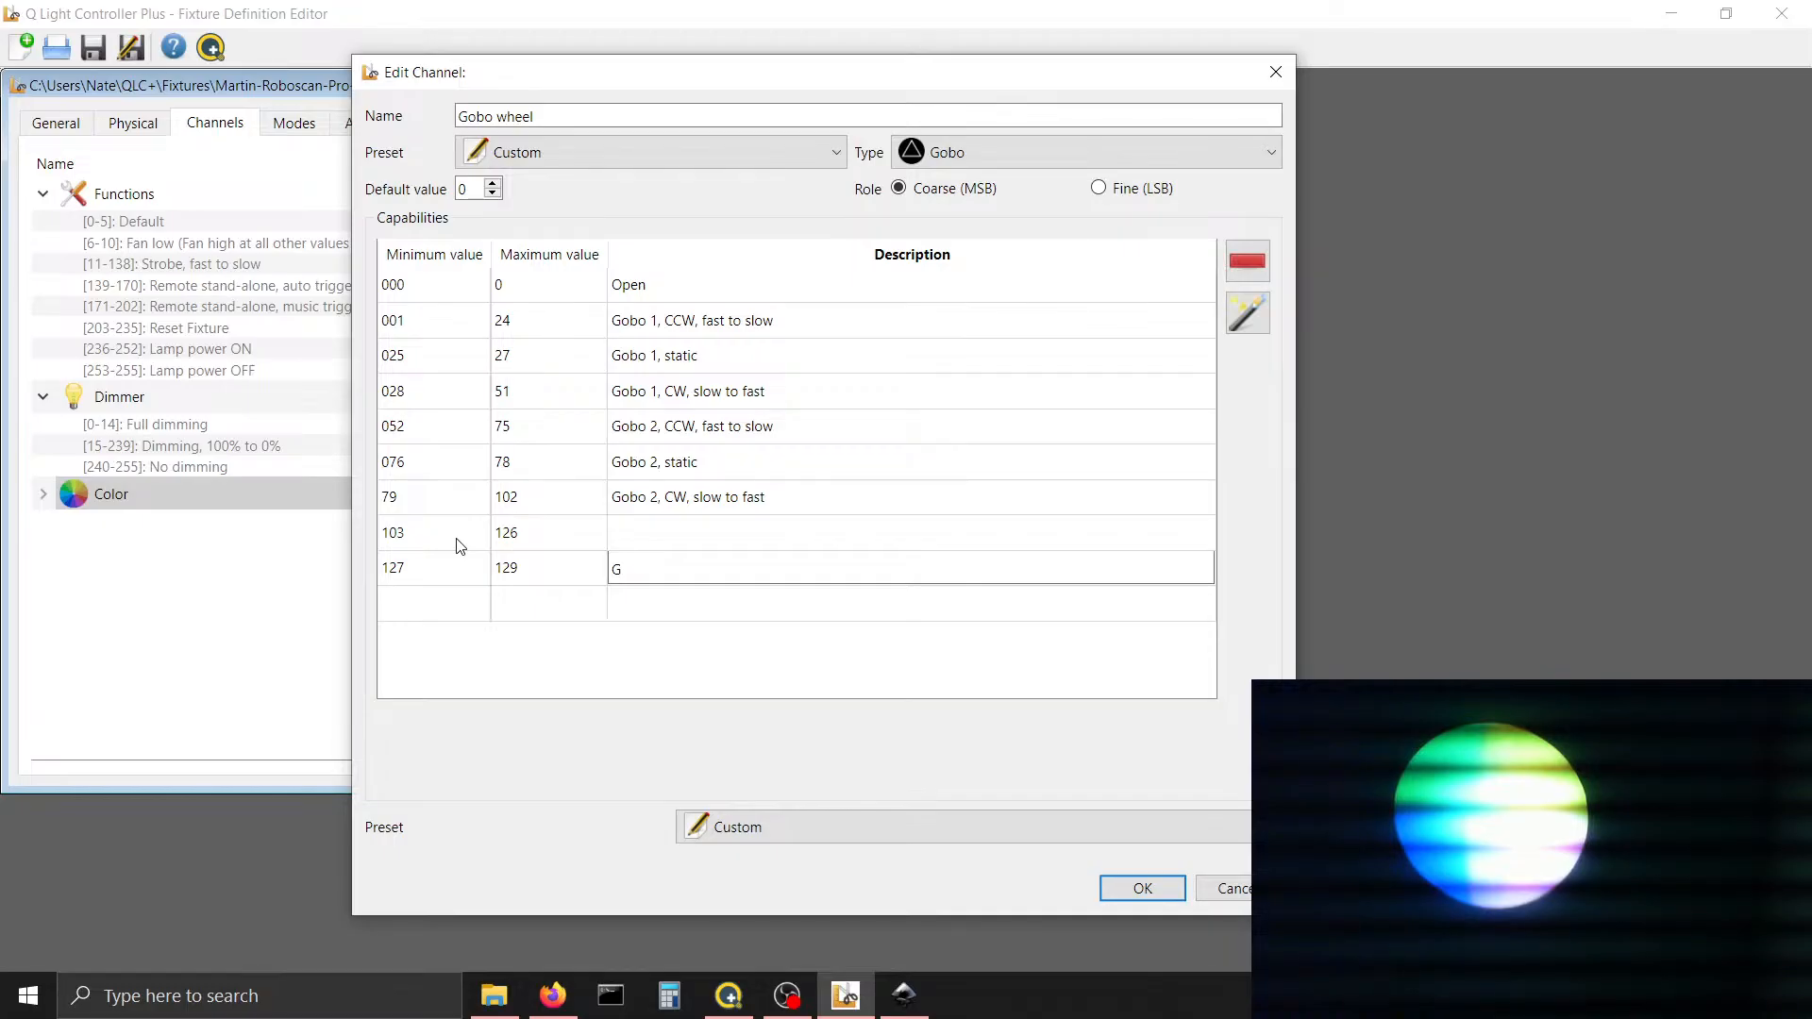
type("Gobo 3, st")
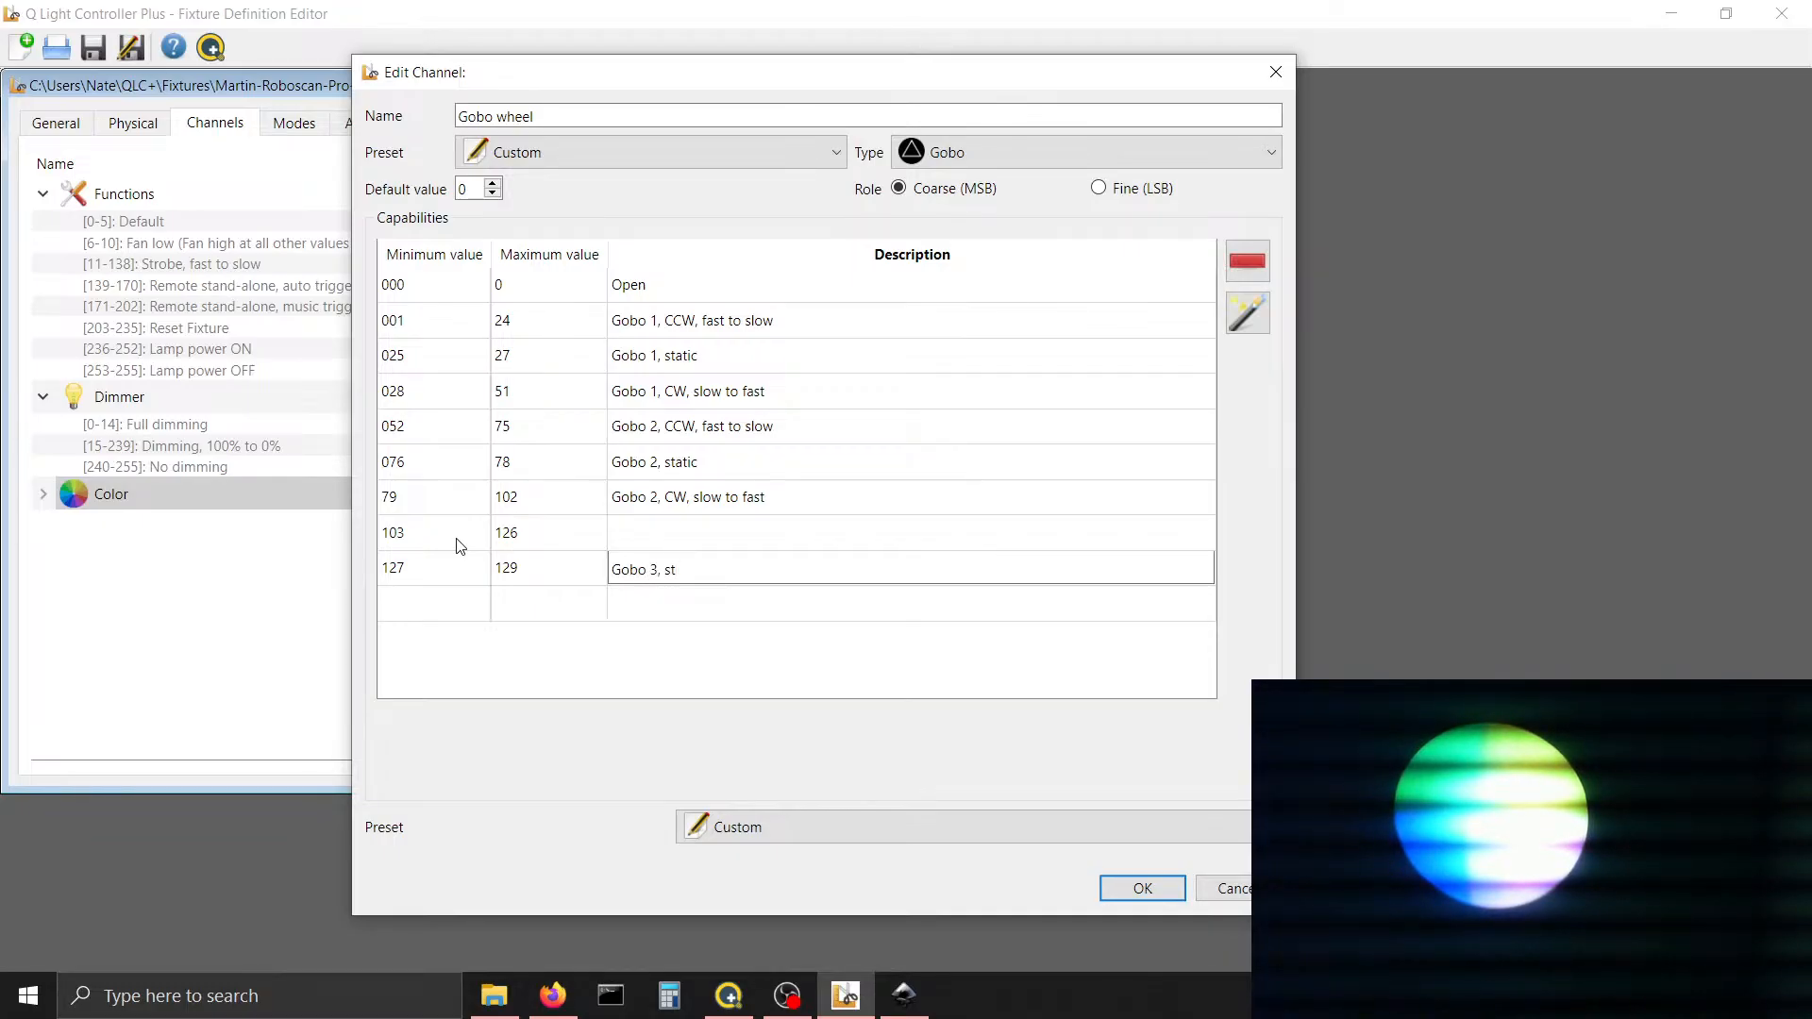
type("atic")
key("Tab")
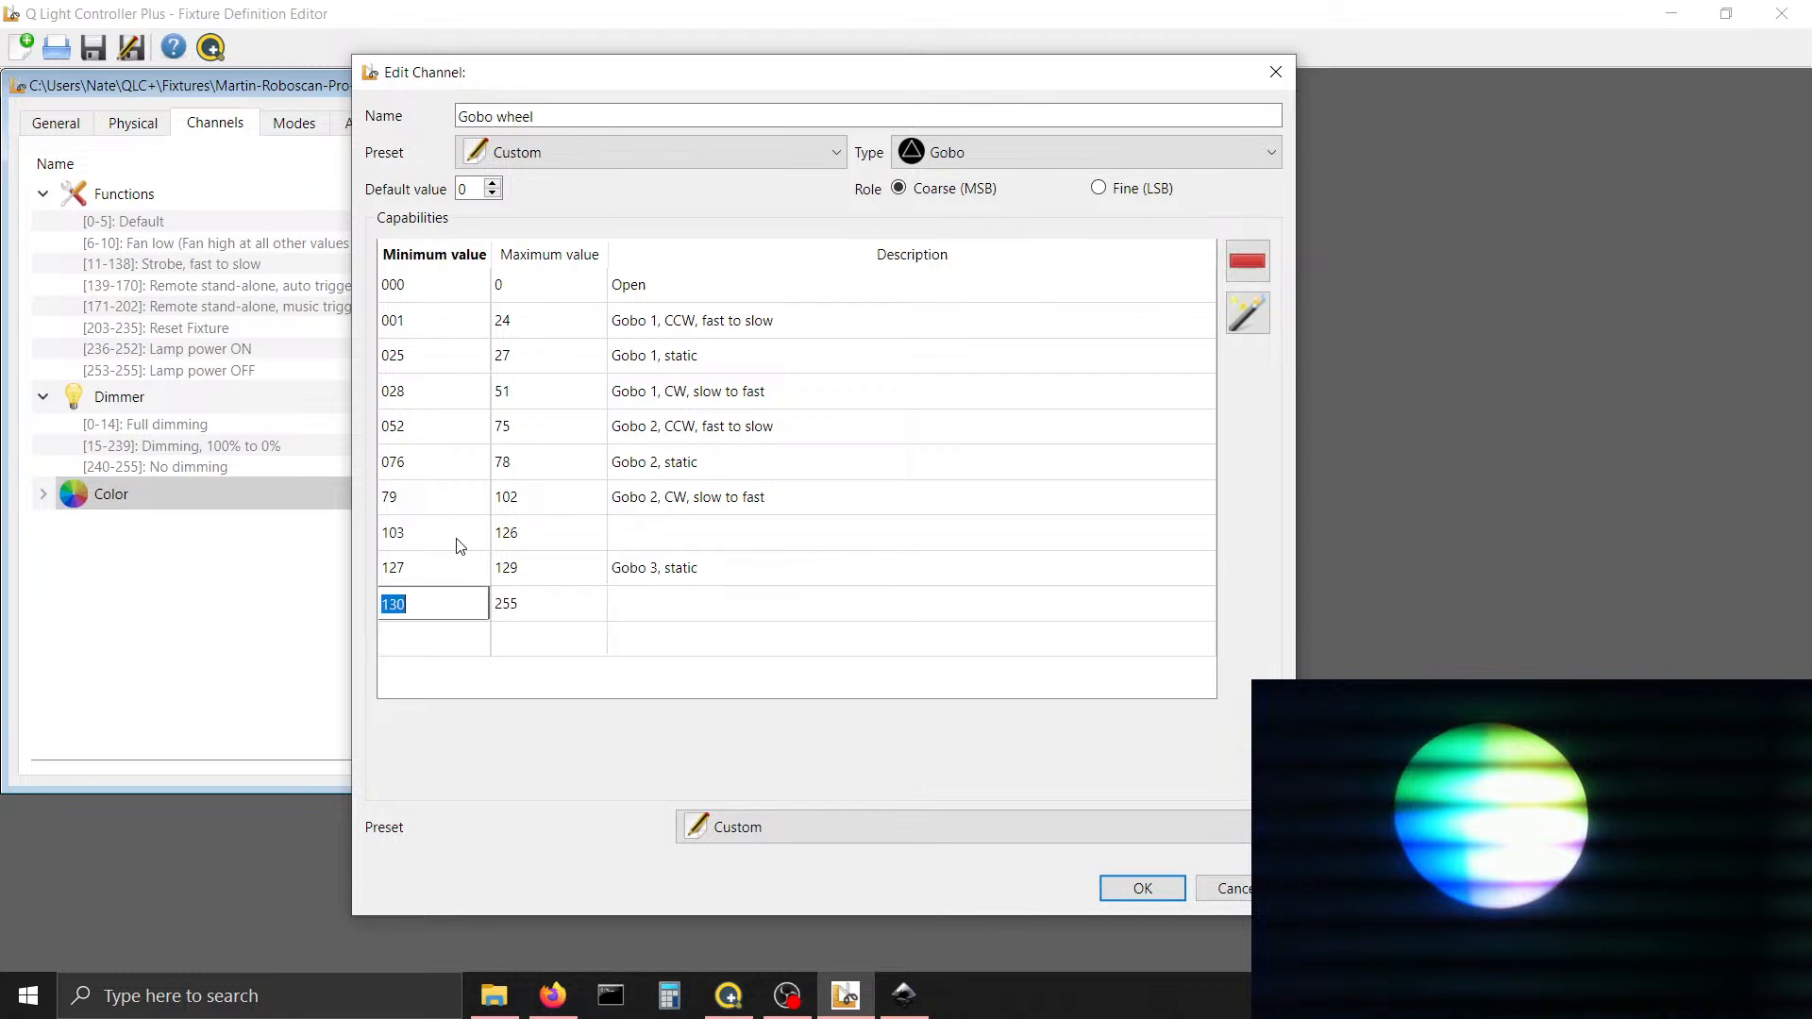
Add a capability for values 130 to 153 with the description "Gobo 3, CW, slow to fast"
key("Tab")
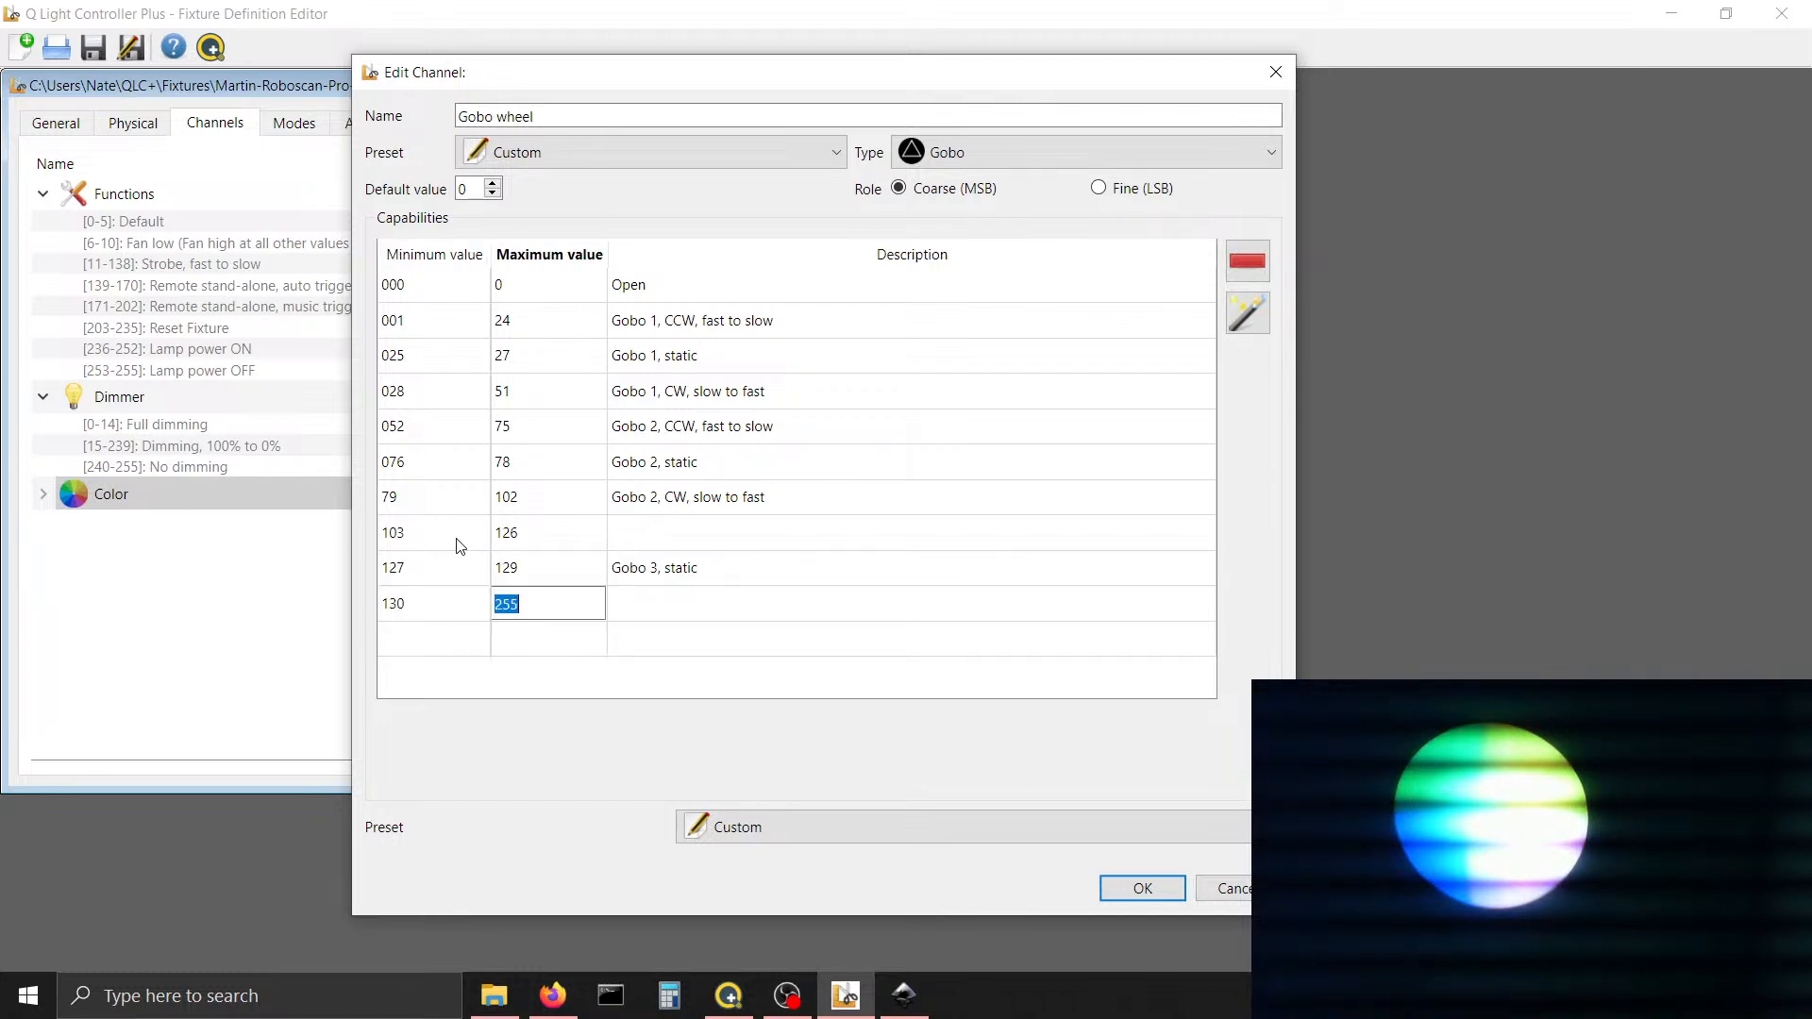
type("153")
key("Tab")
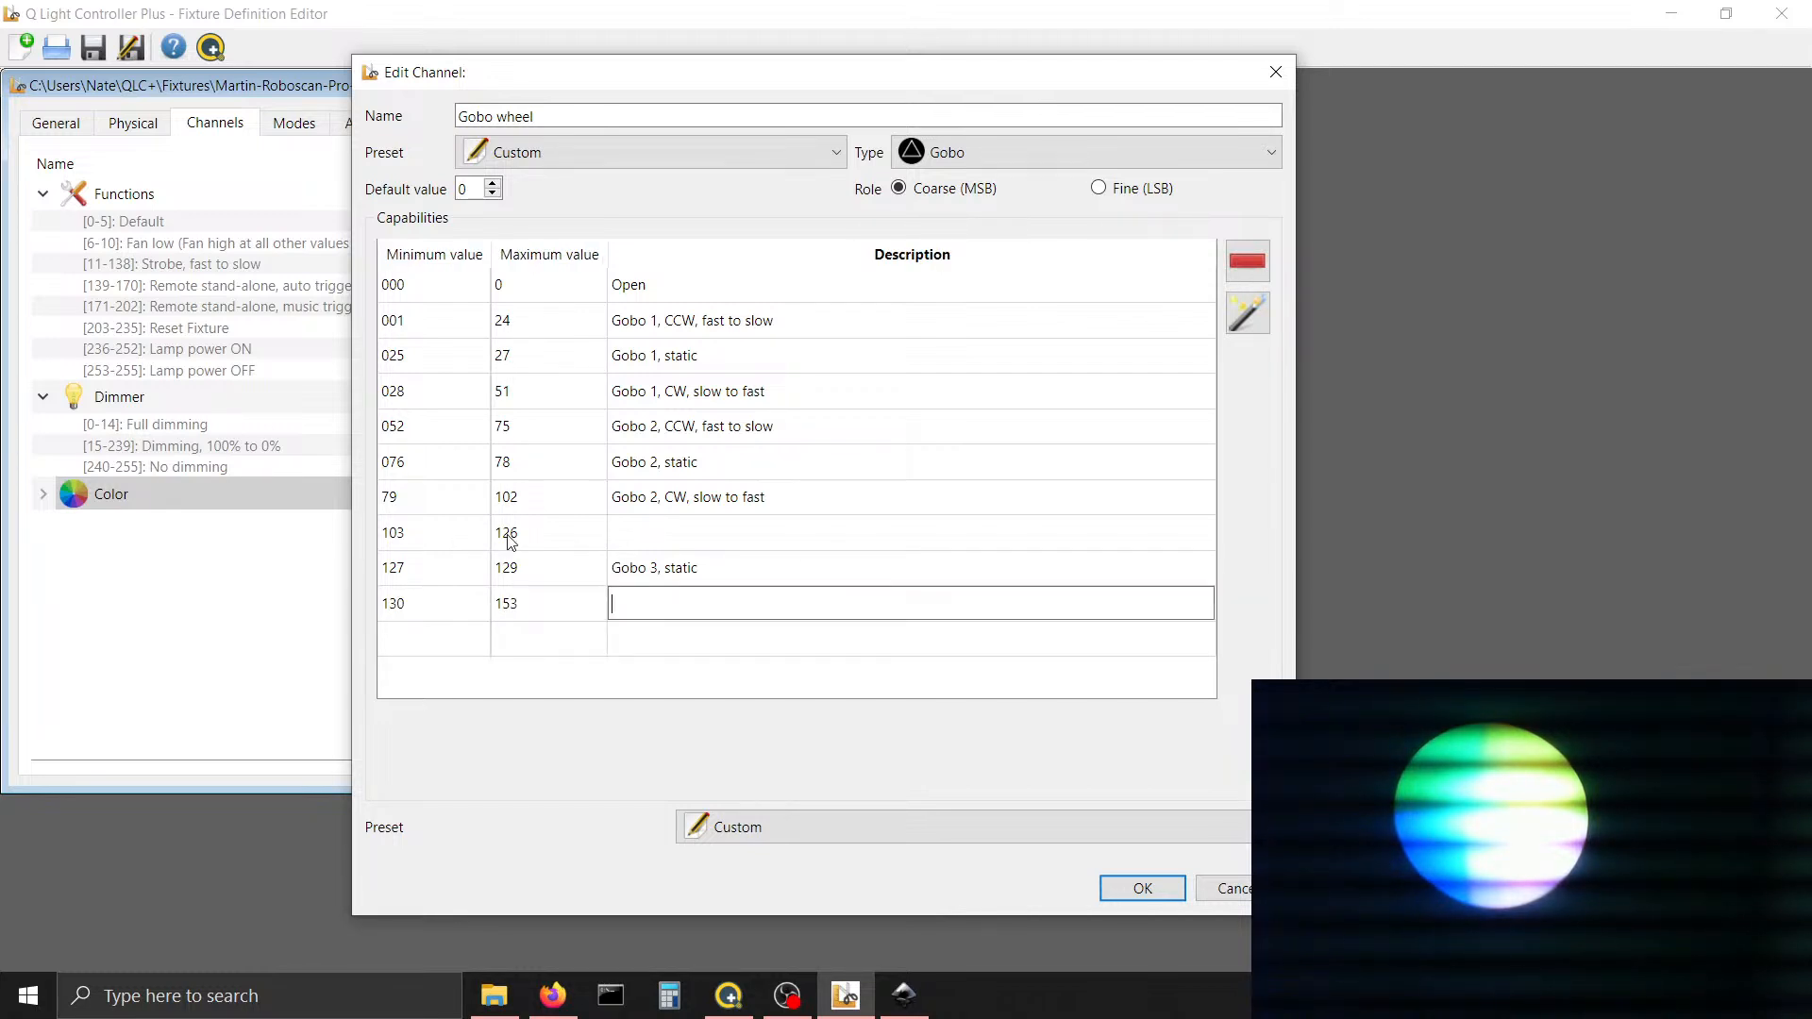
type("Gobo 1, CW, slow to fast")
Set the preset of the "Gobo 3, CW, slow to fast" capability to RotationClockwiseSlowToFast
left_click(789, 828)
left_click(789, 829)
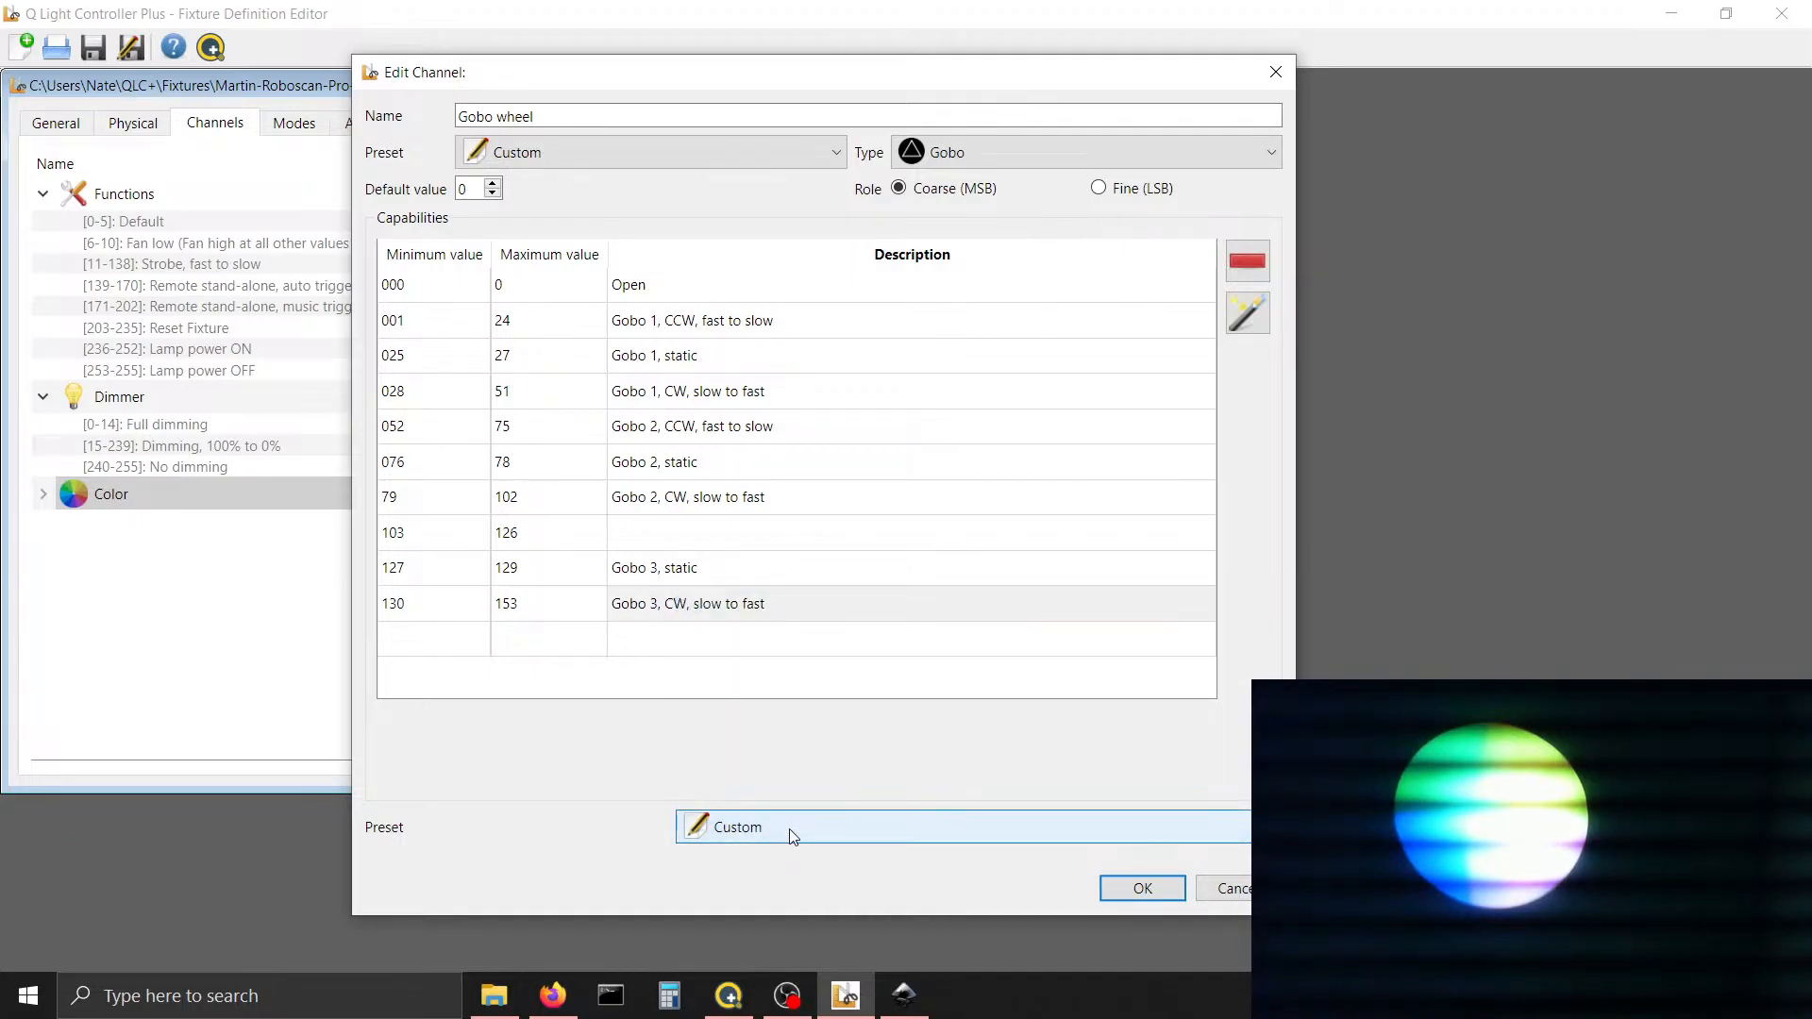
left_click(791, 831)
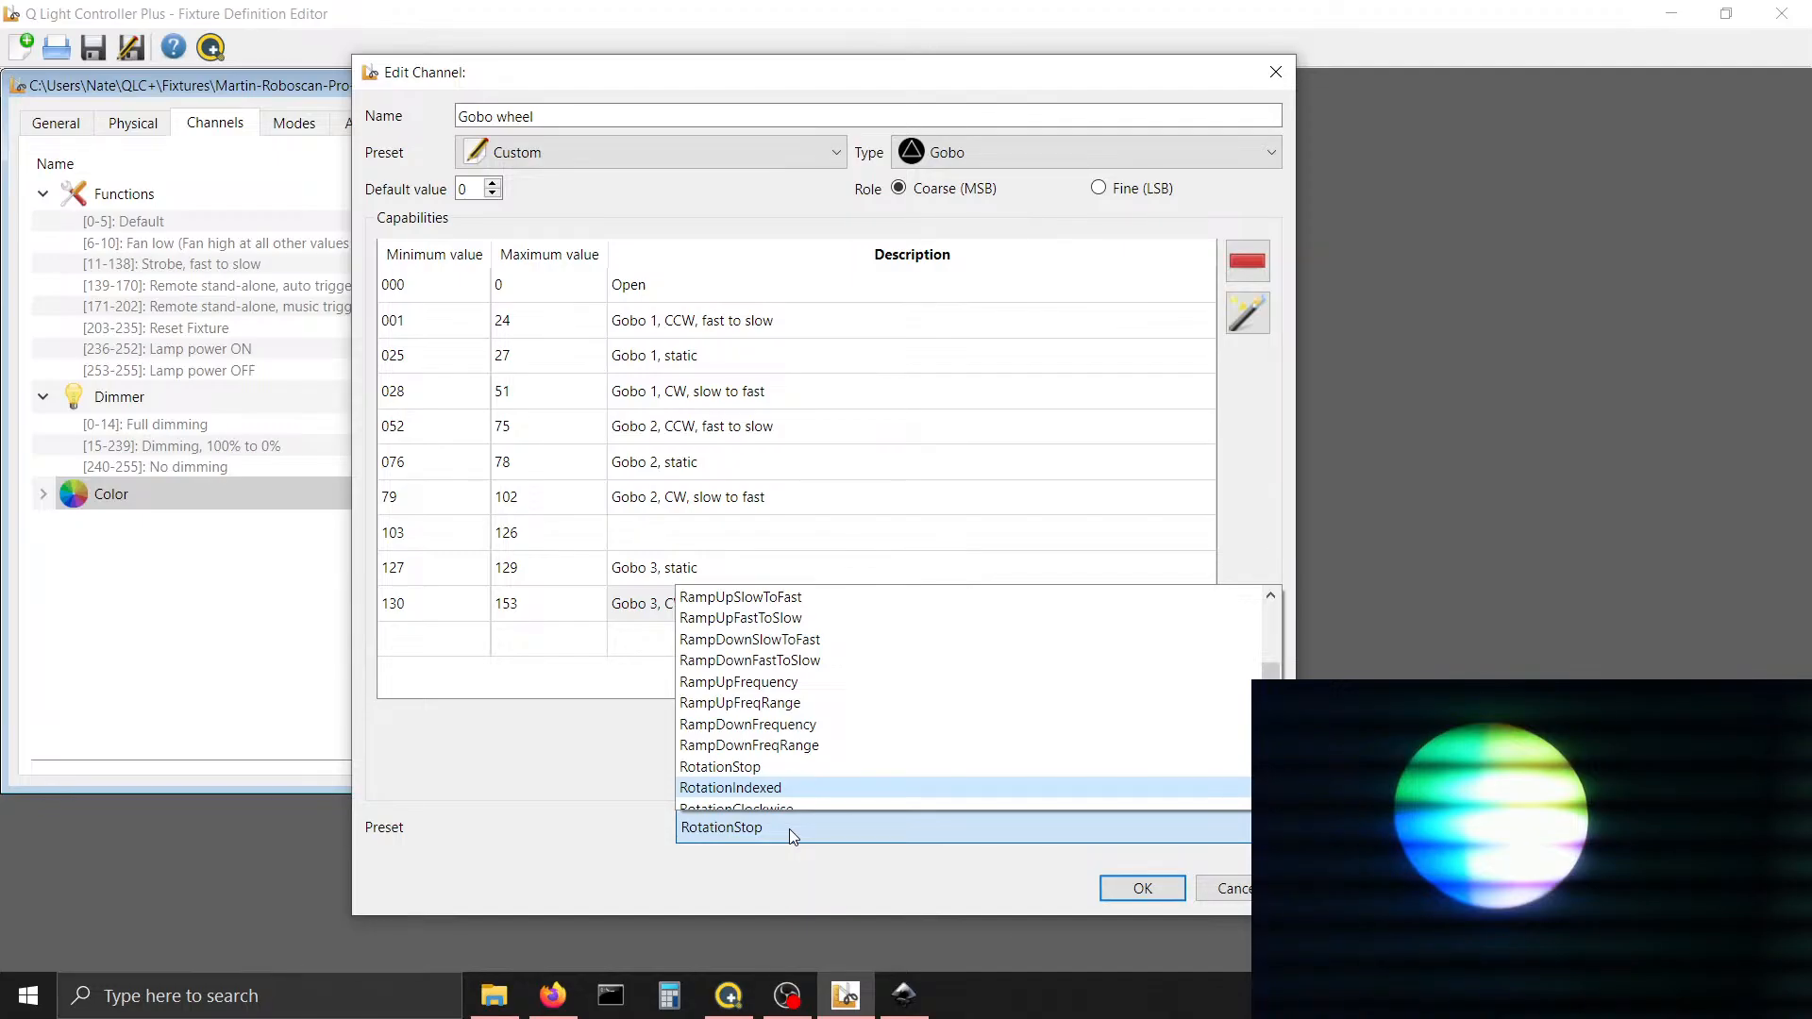
scroll(965, 680, "down", 2)
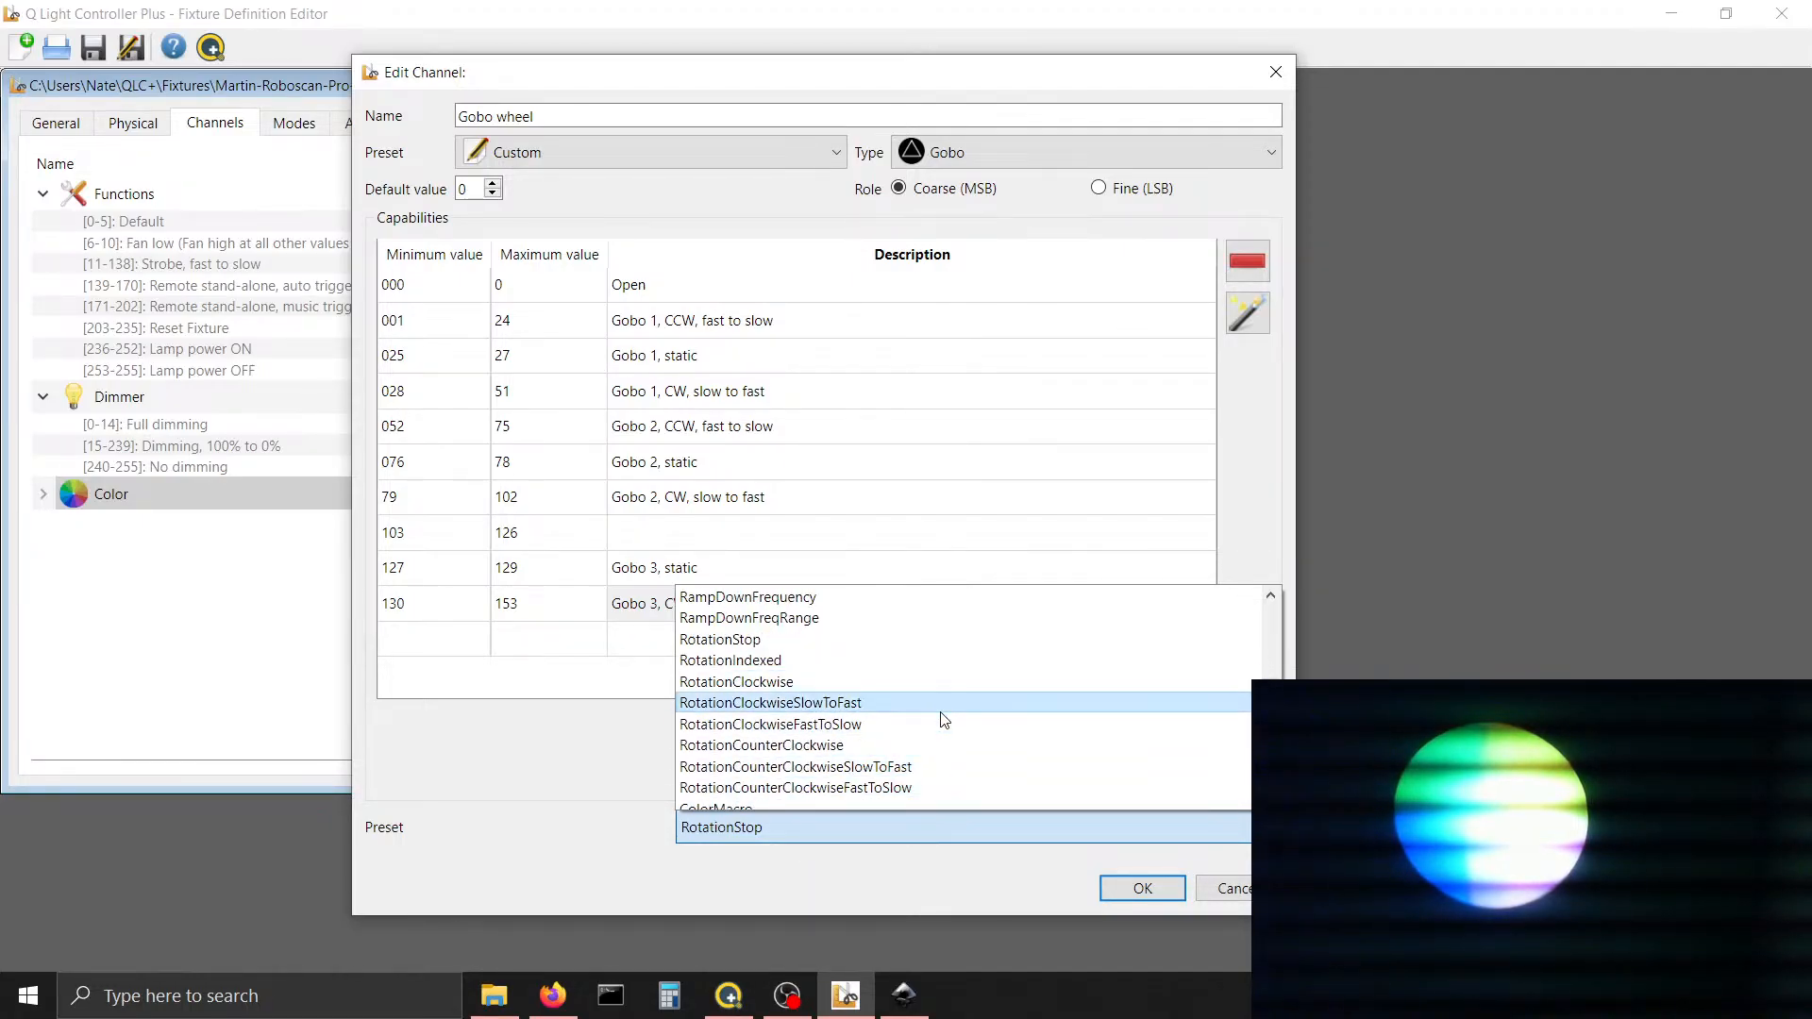
left_click(941, 702)
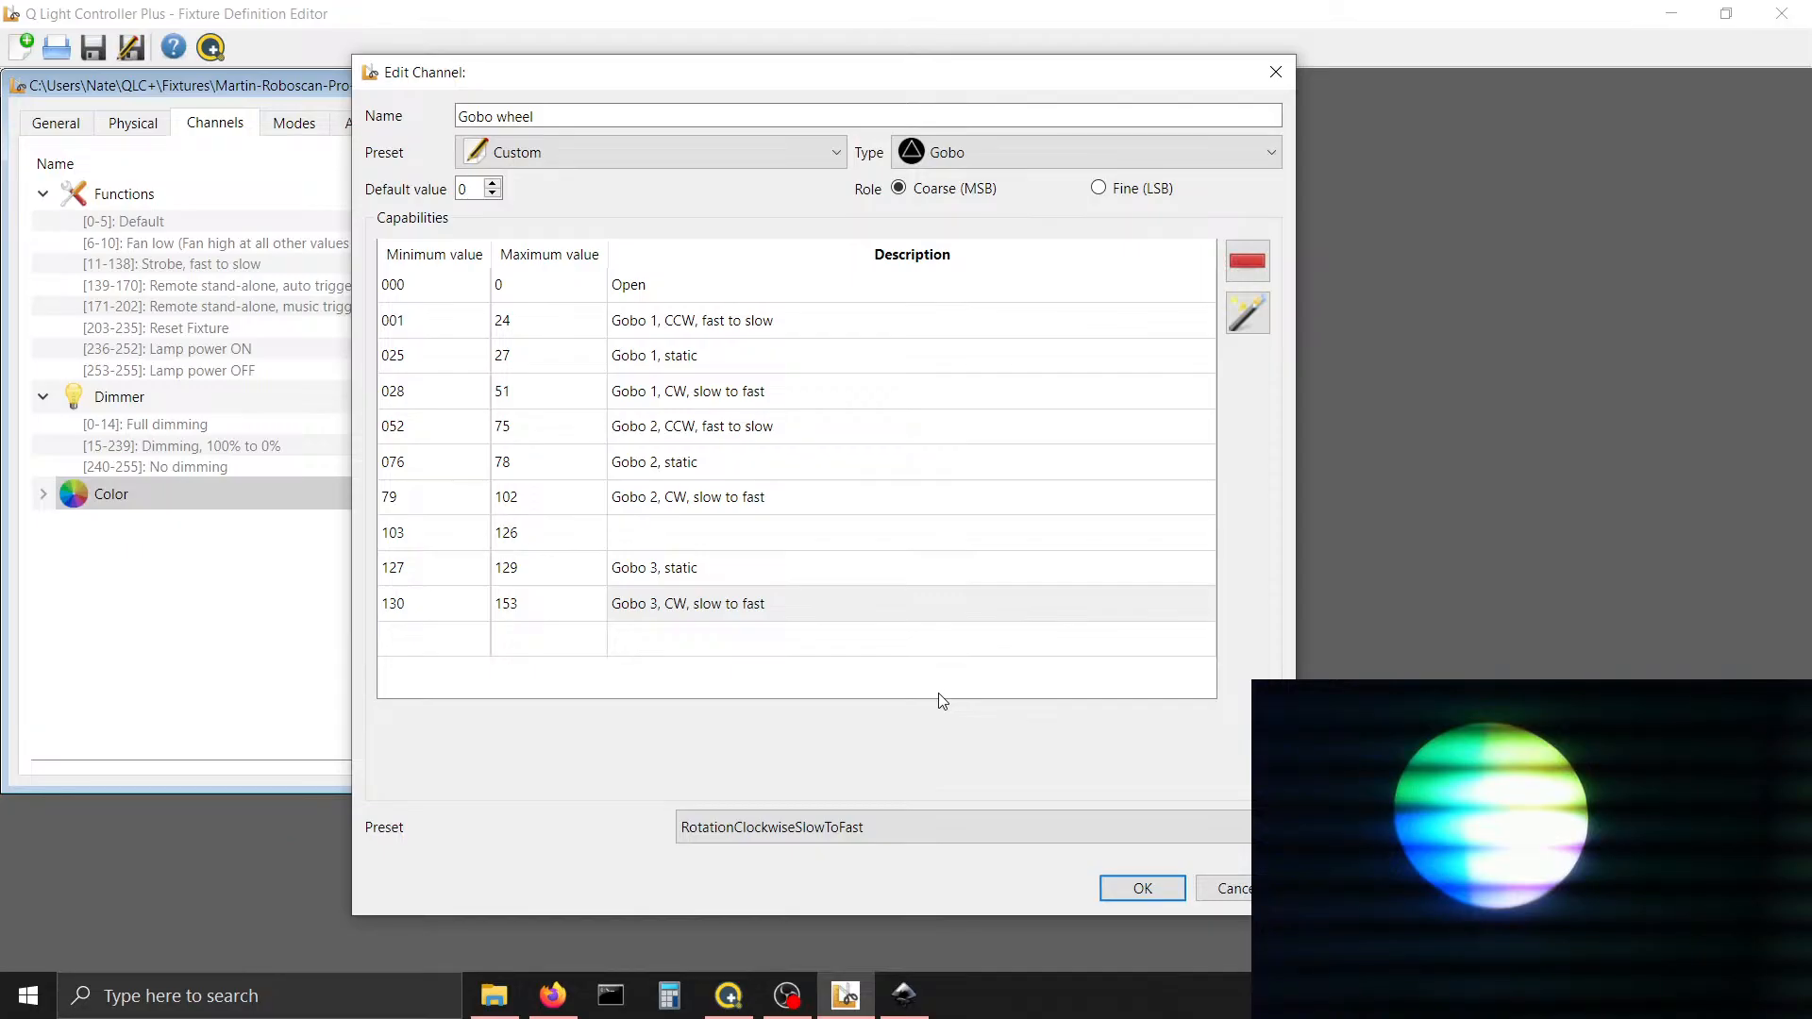
Copy the Gobo 2 CCW description into the 103–126 capability and change it to "Gobo 3, CCW, fast to slow"
left_click(784, 422)
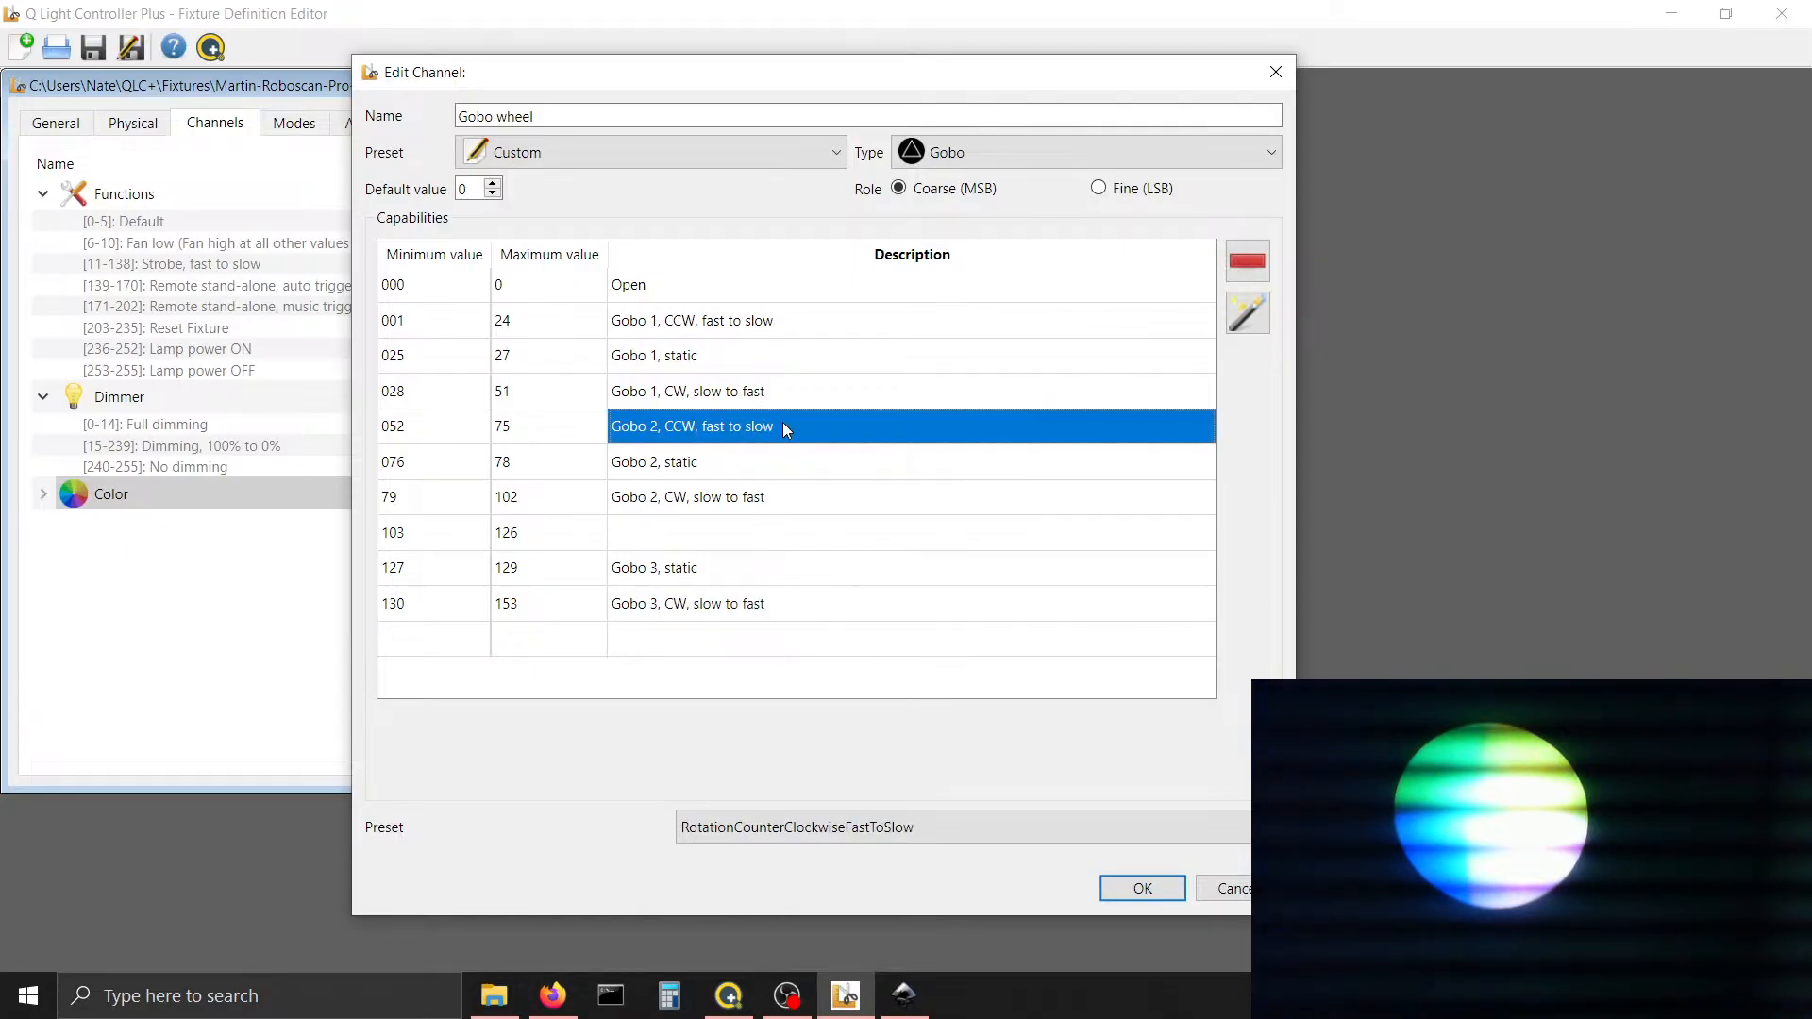
left_click(784, 422)
double_click(667, 531)
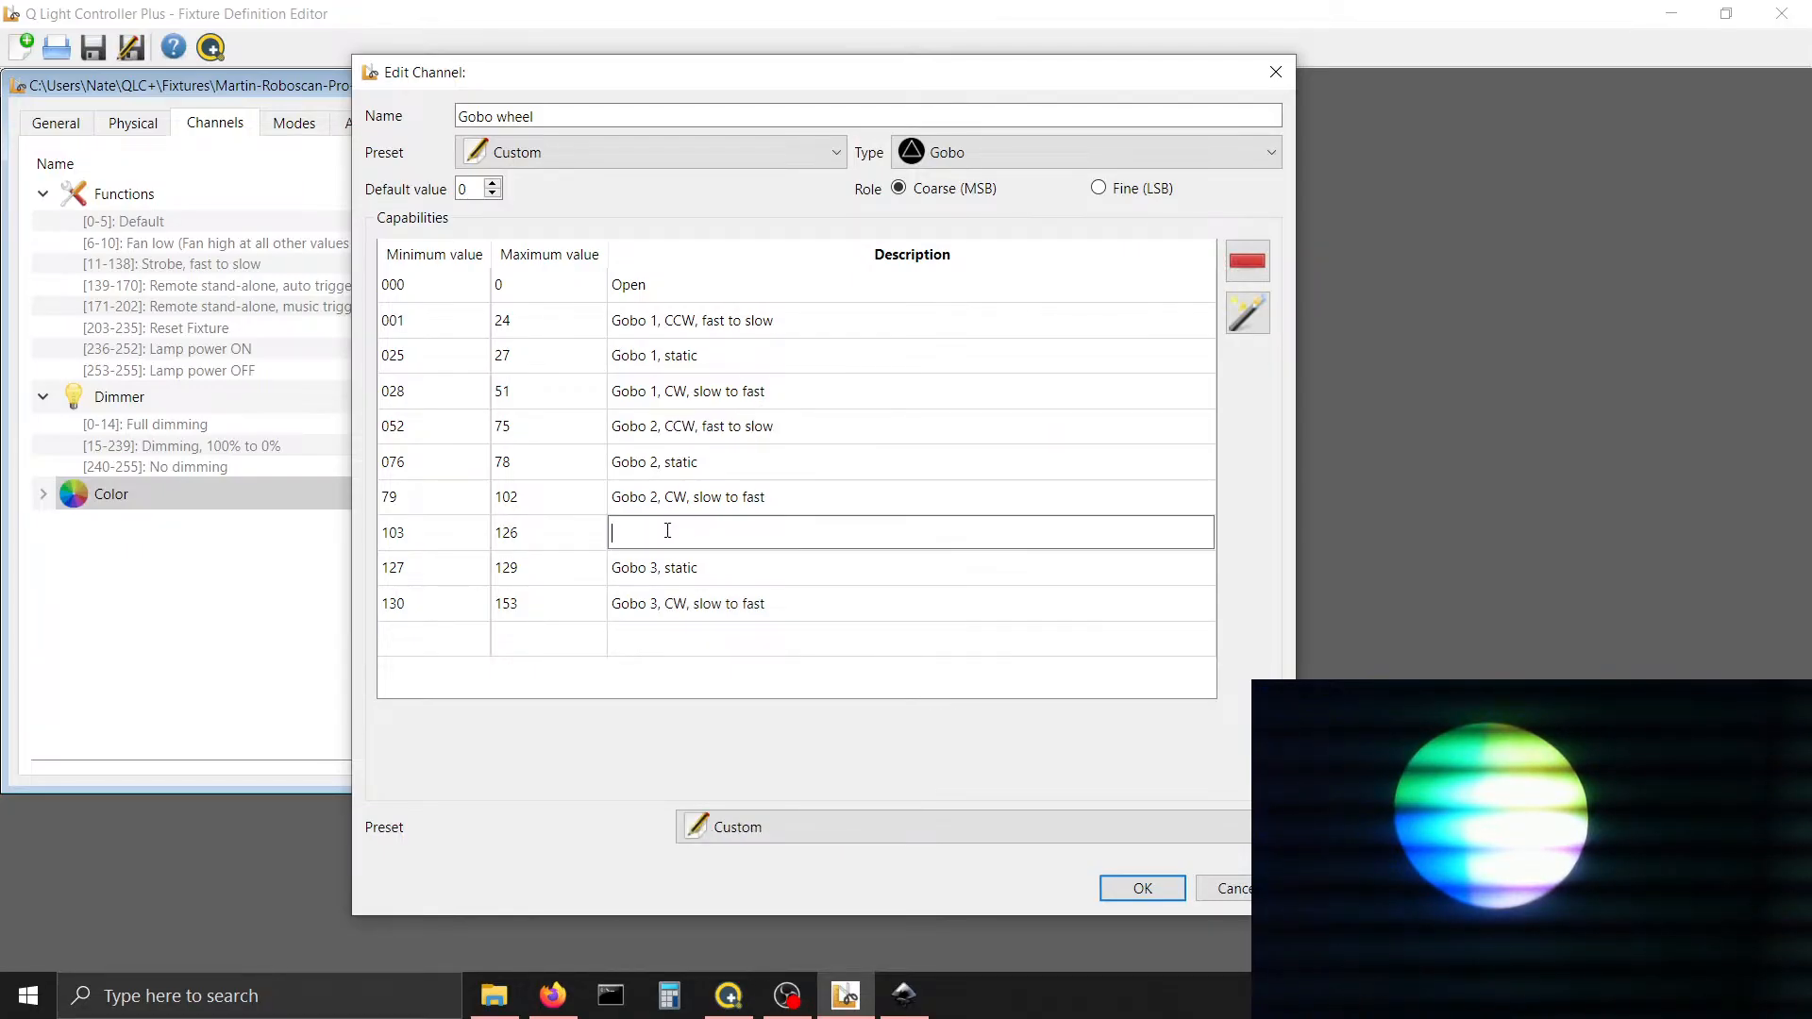
type("Gobo 2, CCW, fast to slow")
Set the preset of the "Gobo 3, CCW, fast to slow" capability to RotationCounterClockwiseFastToSlow
left_click(795, 831)
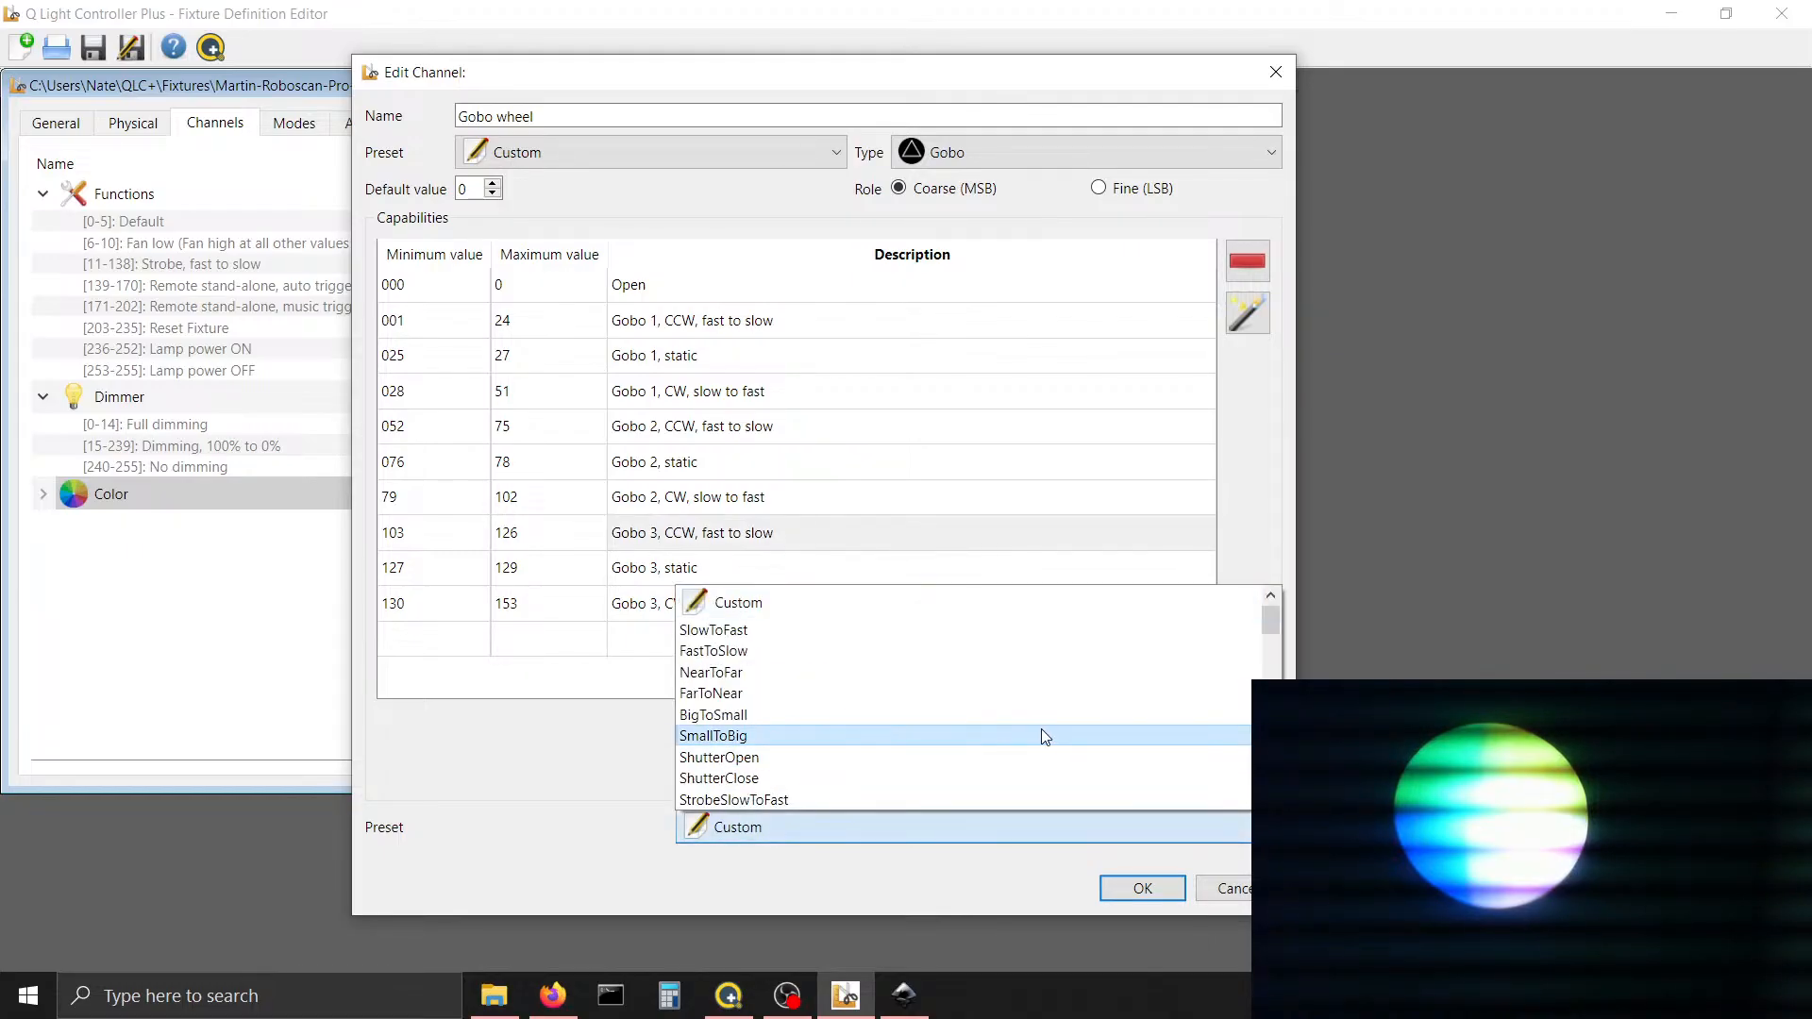
scroll(1044, 728, "down", 4)
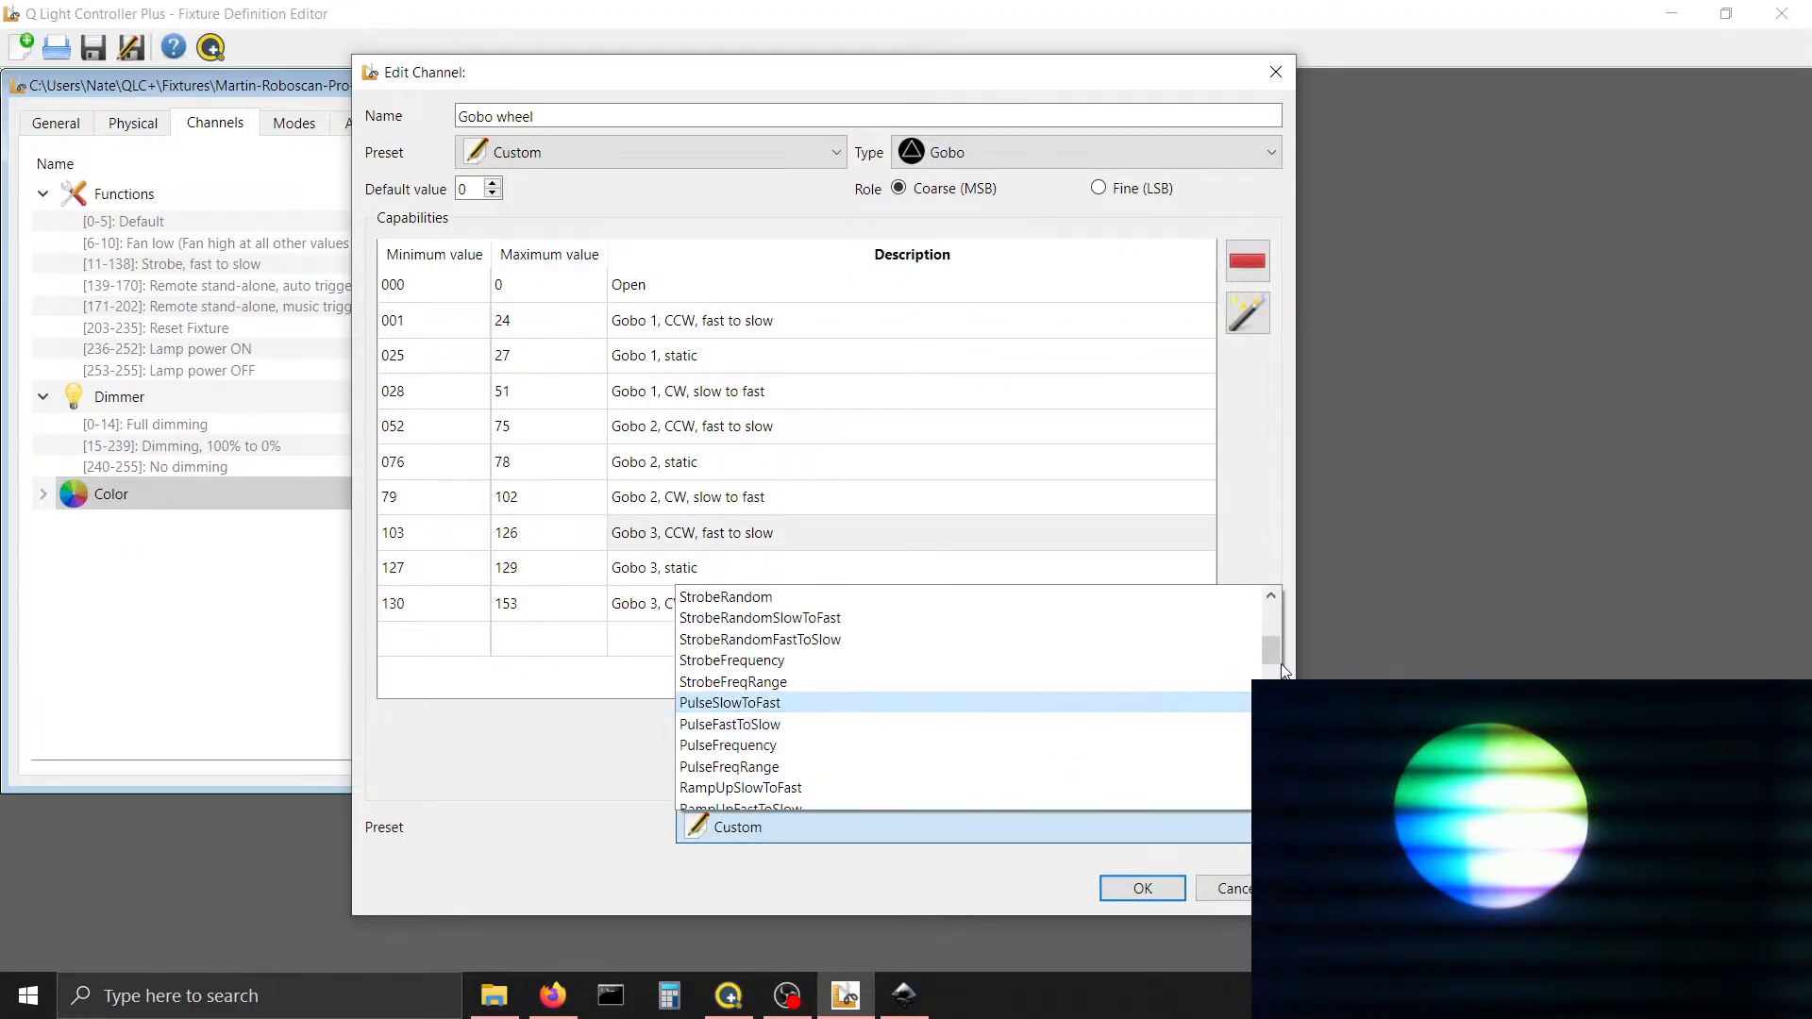
left_click_drag(1271, 652, 1271, 731)
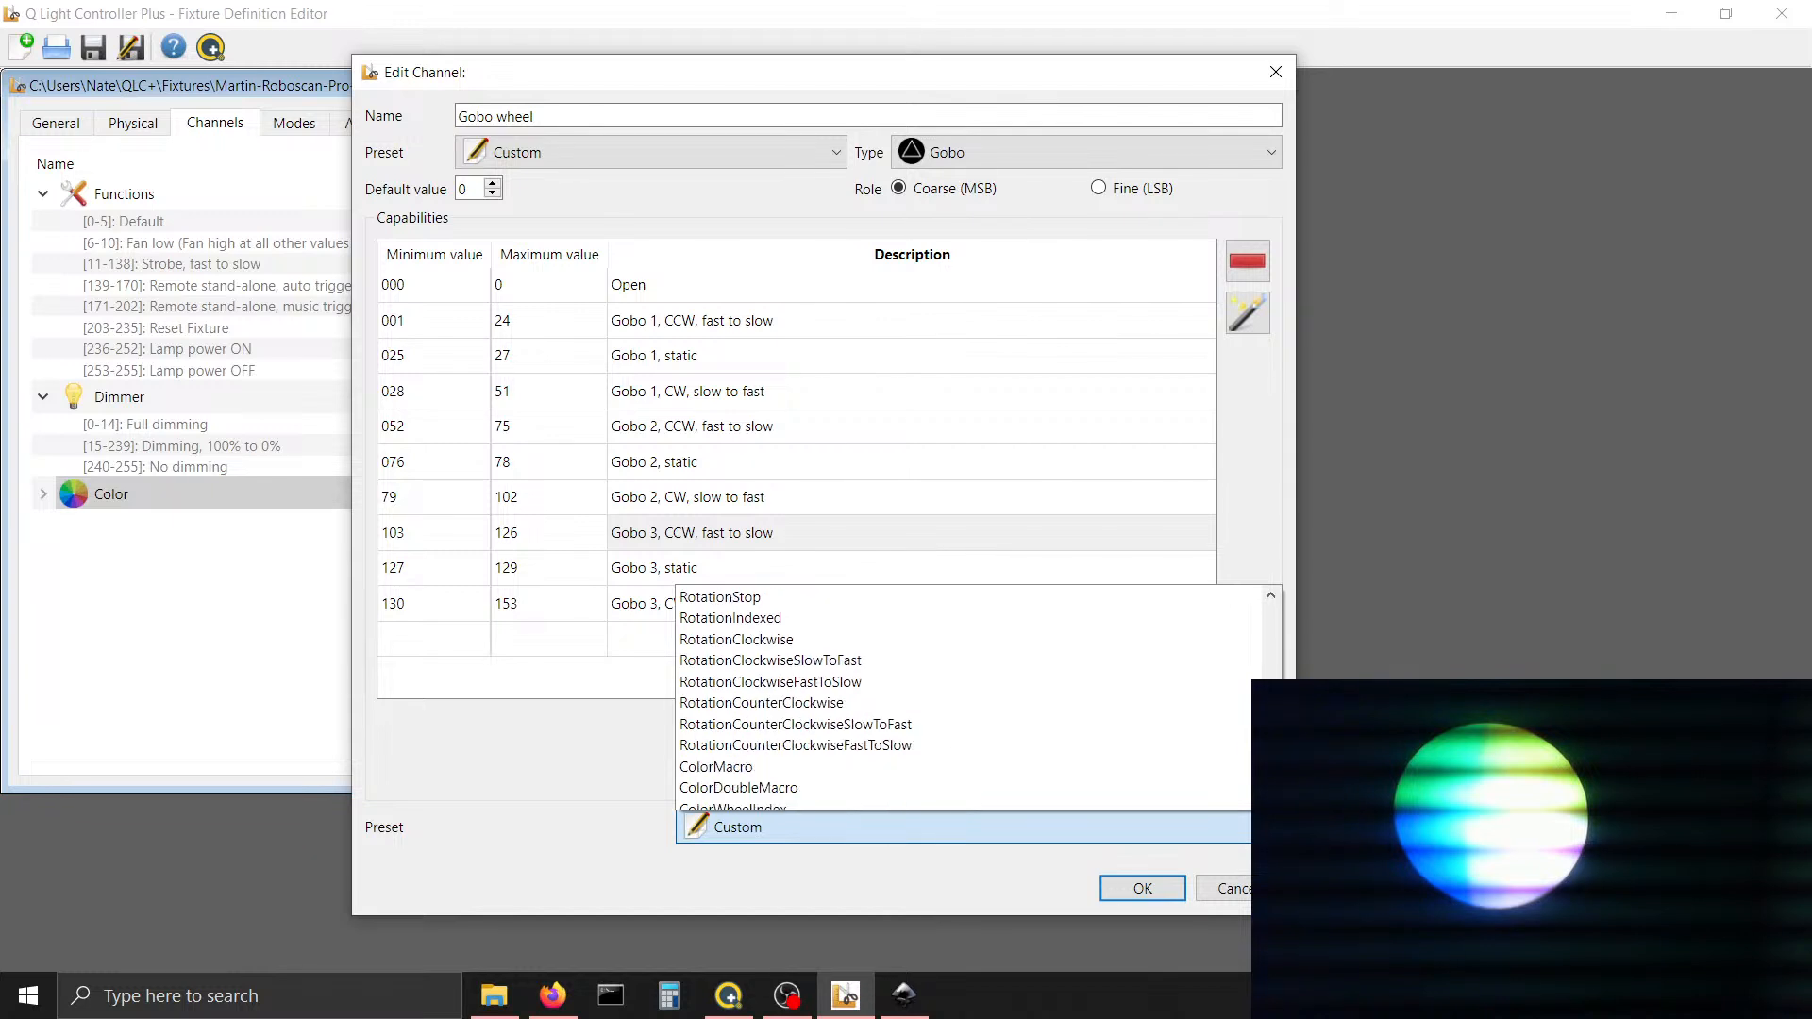
left_click(1023, 745)
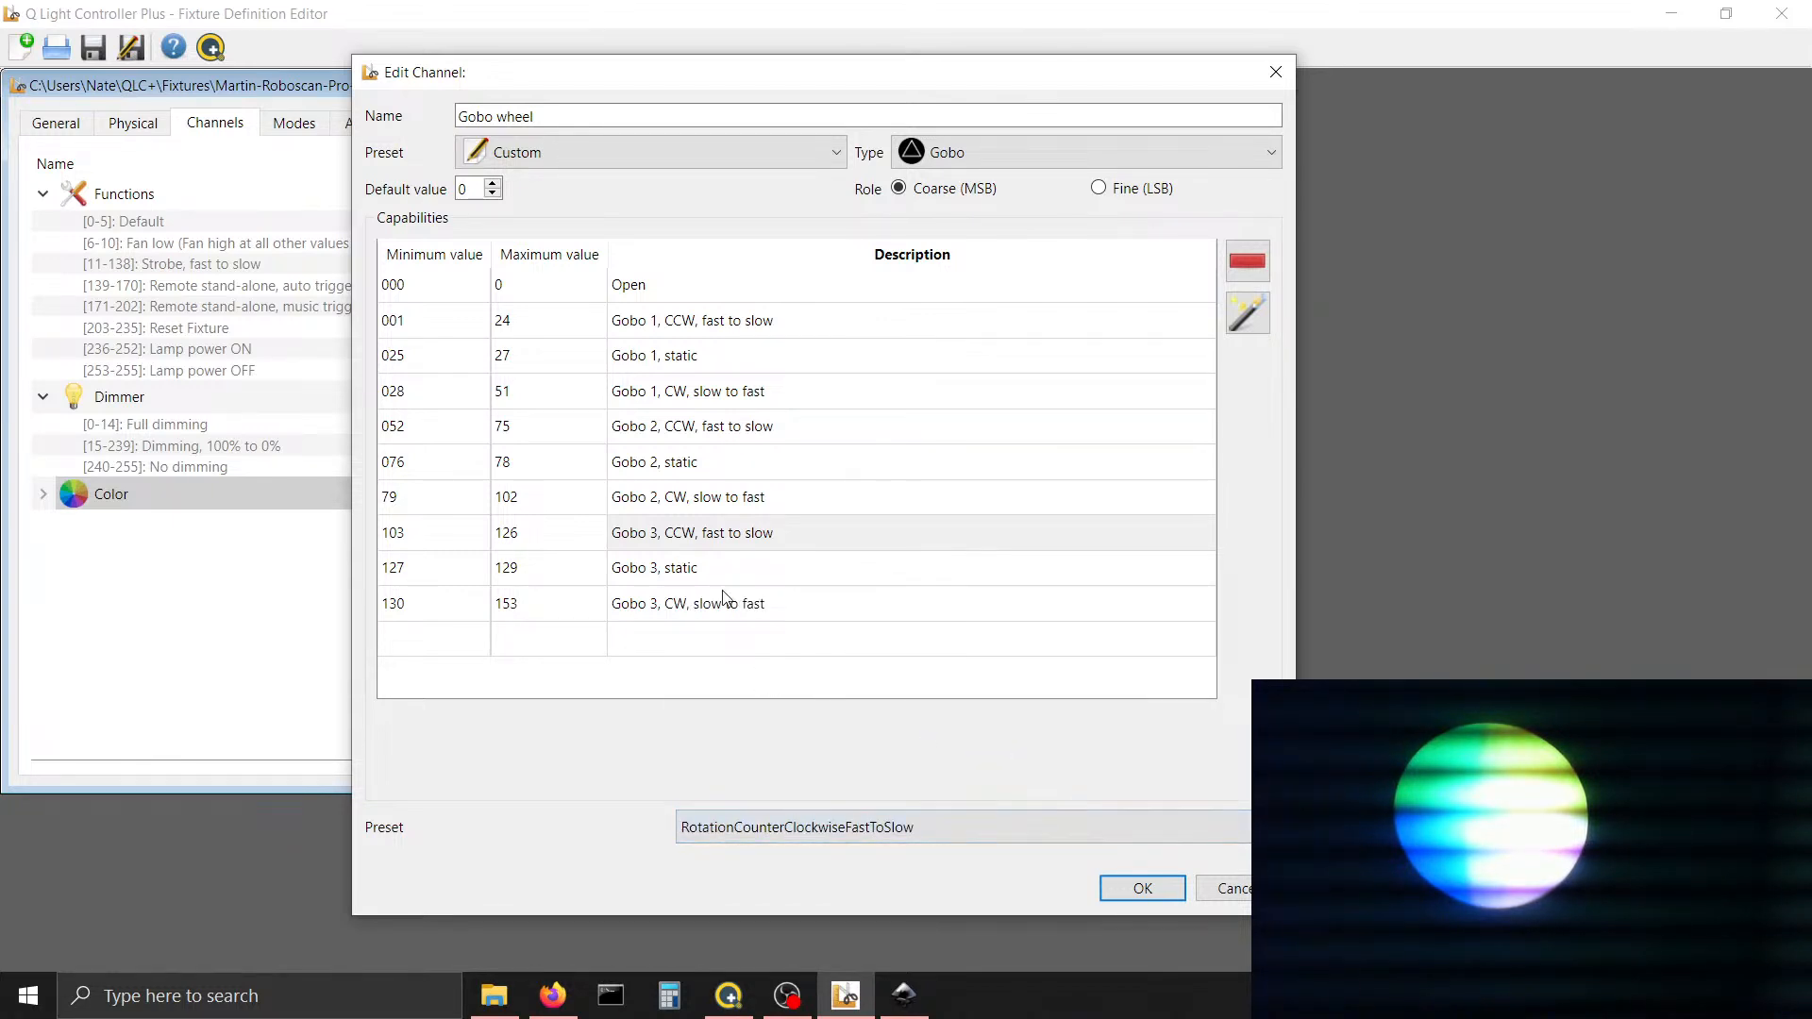
Add a capability for values 154 to 177, reusing the Gobo 2 CCW description changed to "Gobo 4, CCW, fast to slow"
left_click(410, 632)
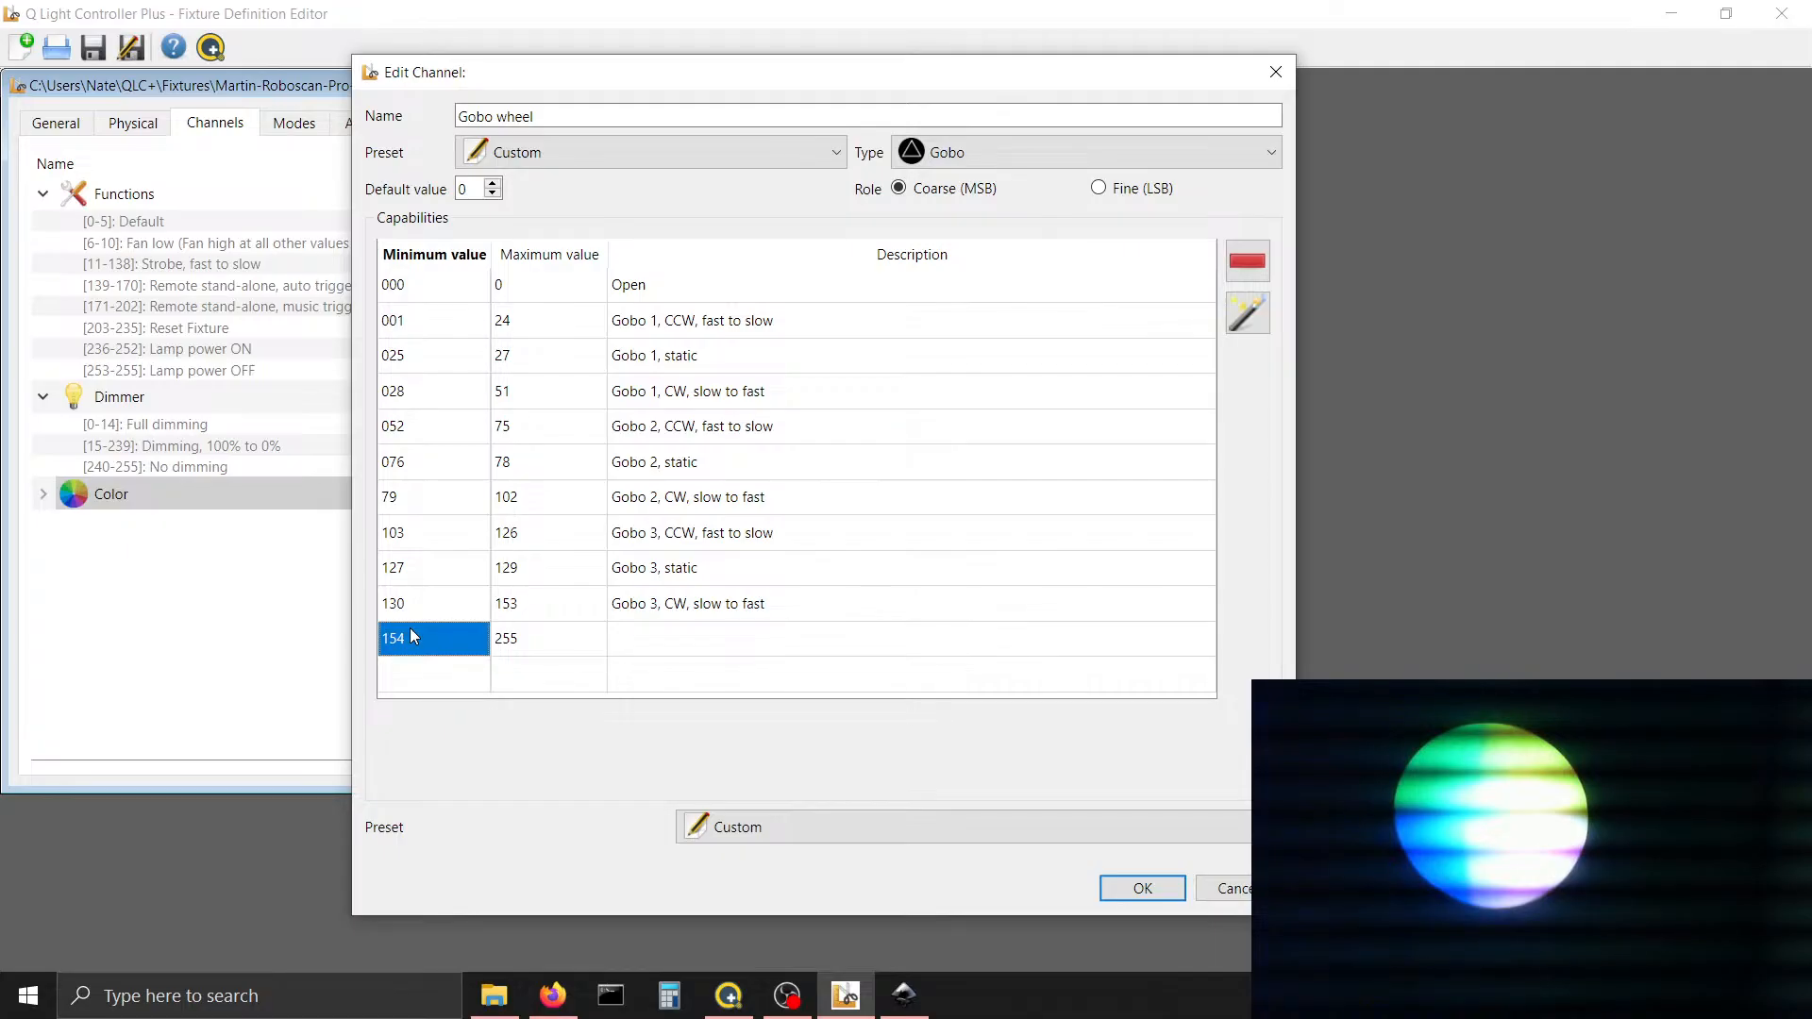
key("Tab")
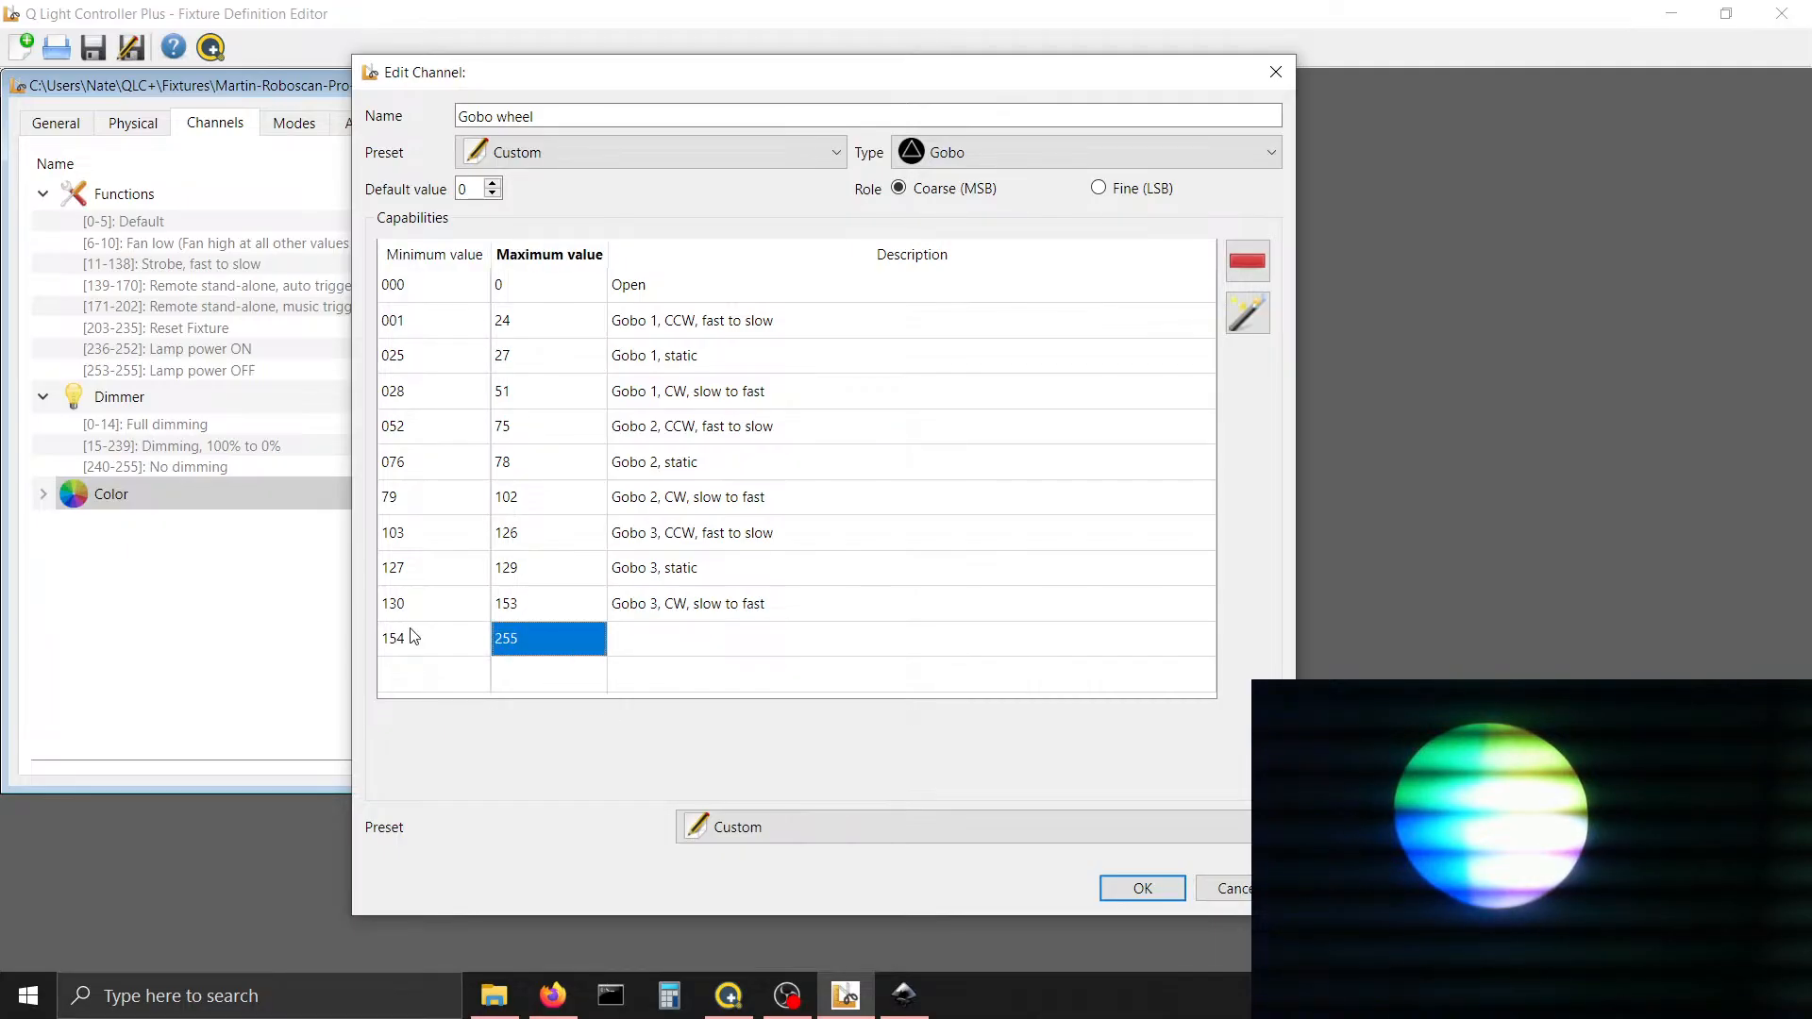
type("177")
key("Tab")
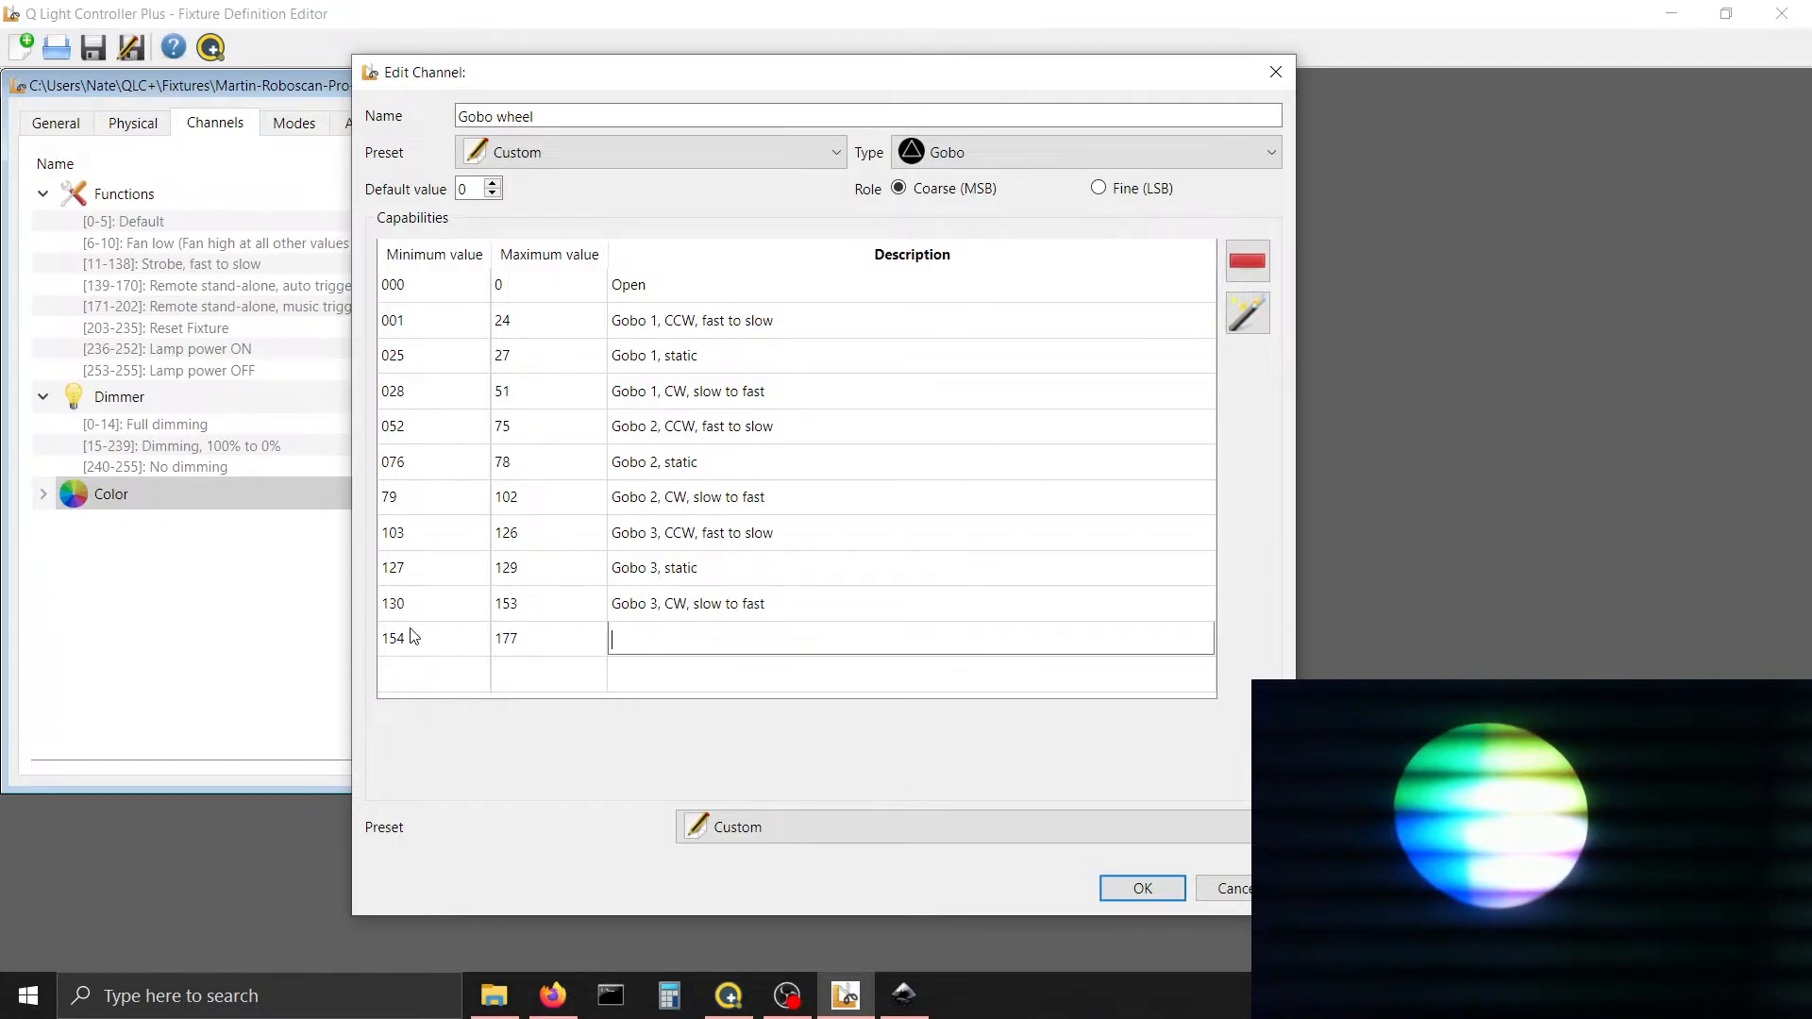
type("Gobo 2, CCW, fast to slow")
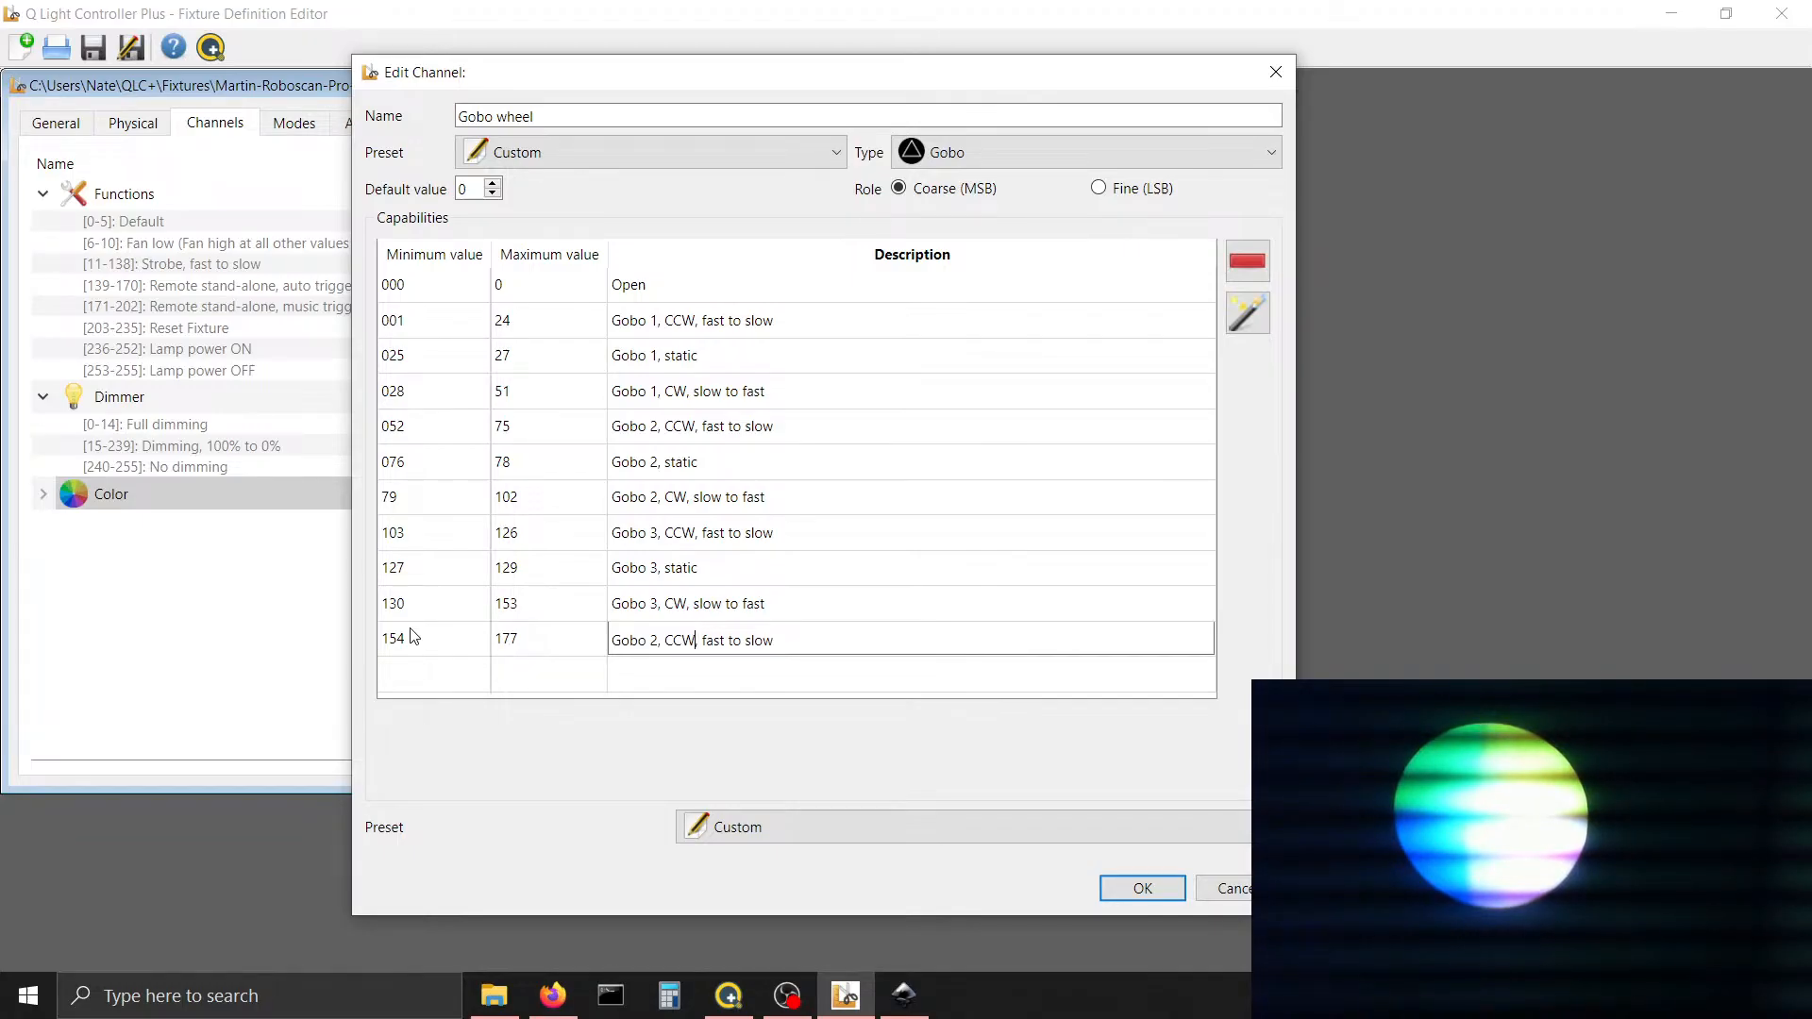
key("Left")
key("Left")
key("BackSpace")
type("4")
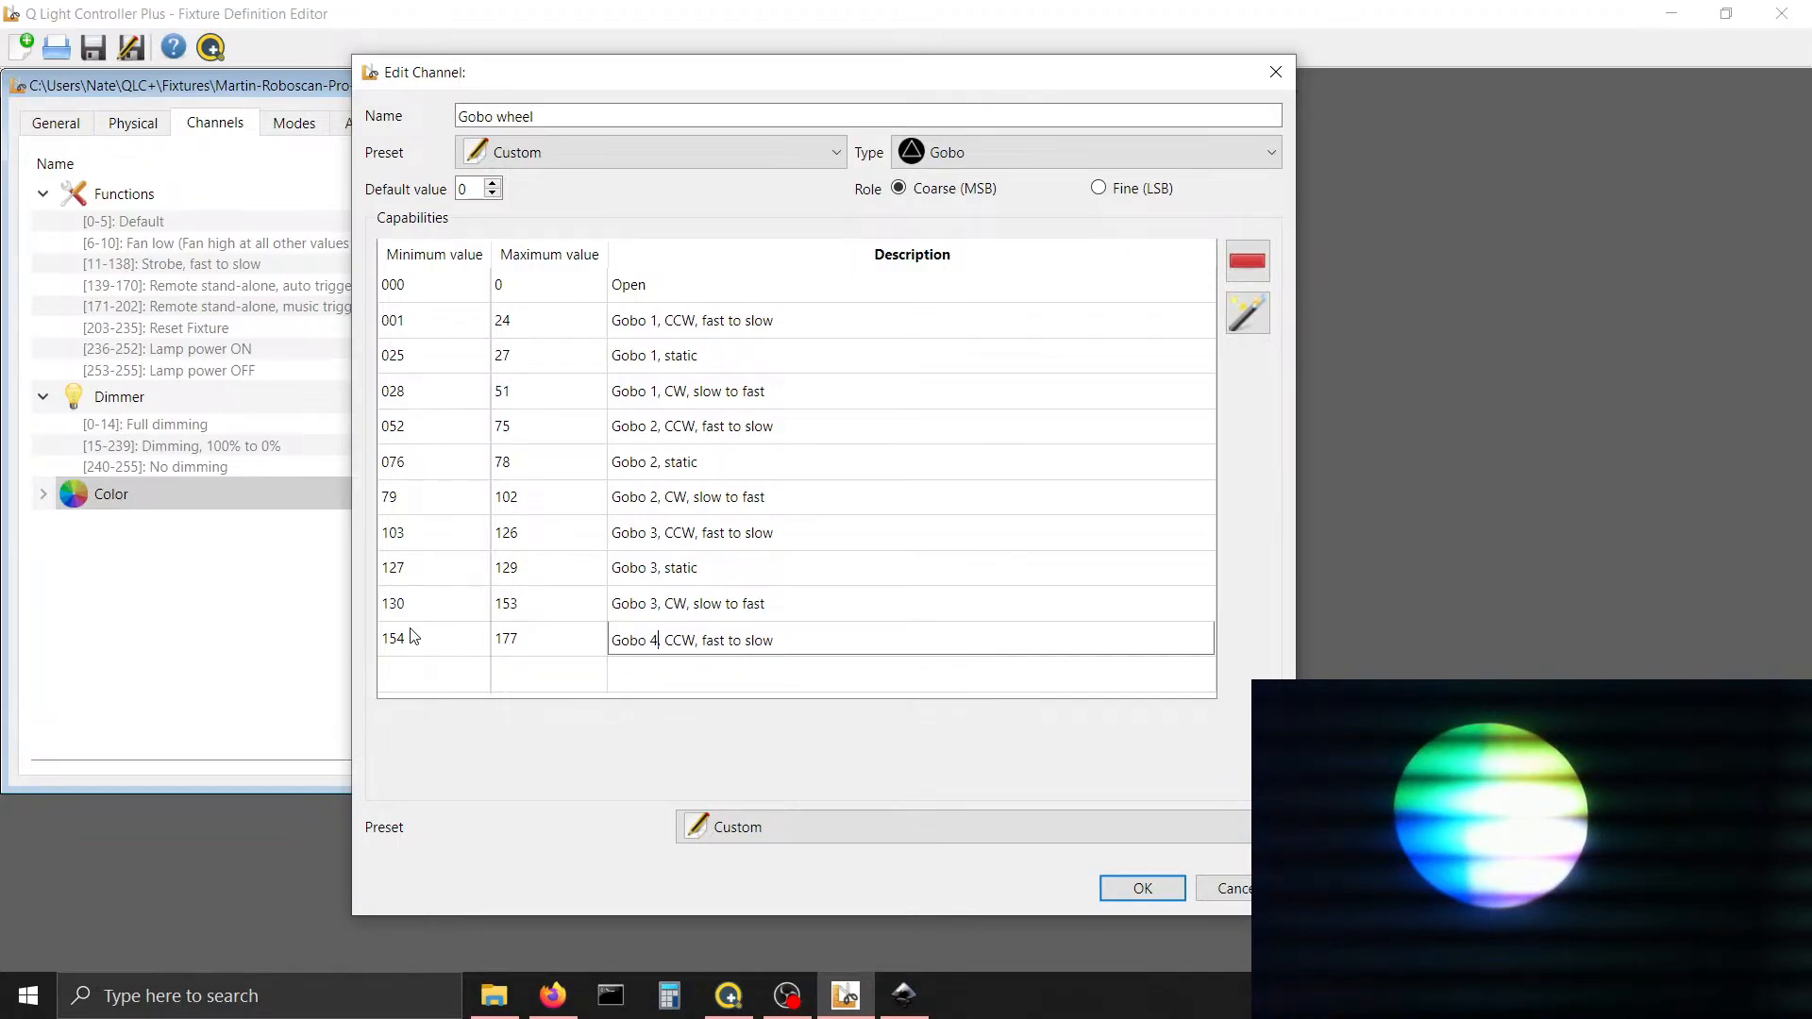
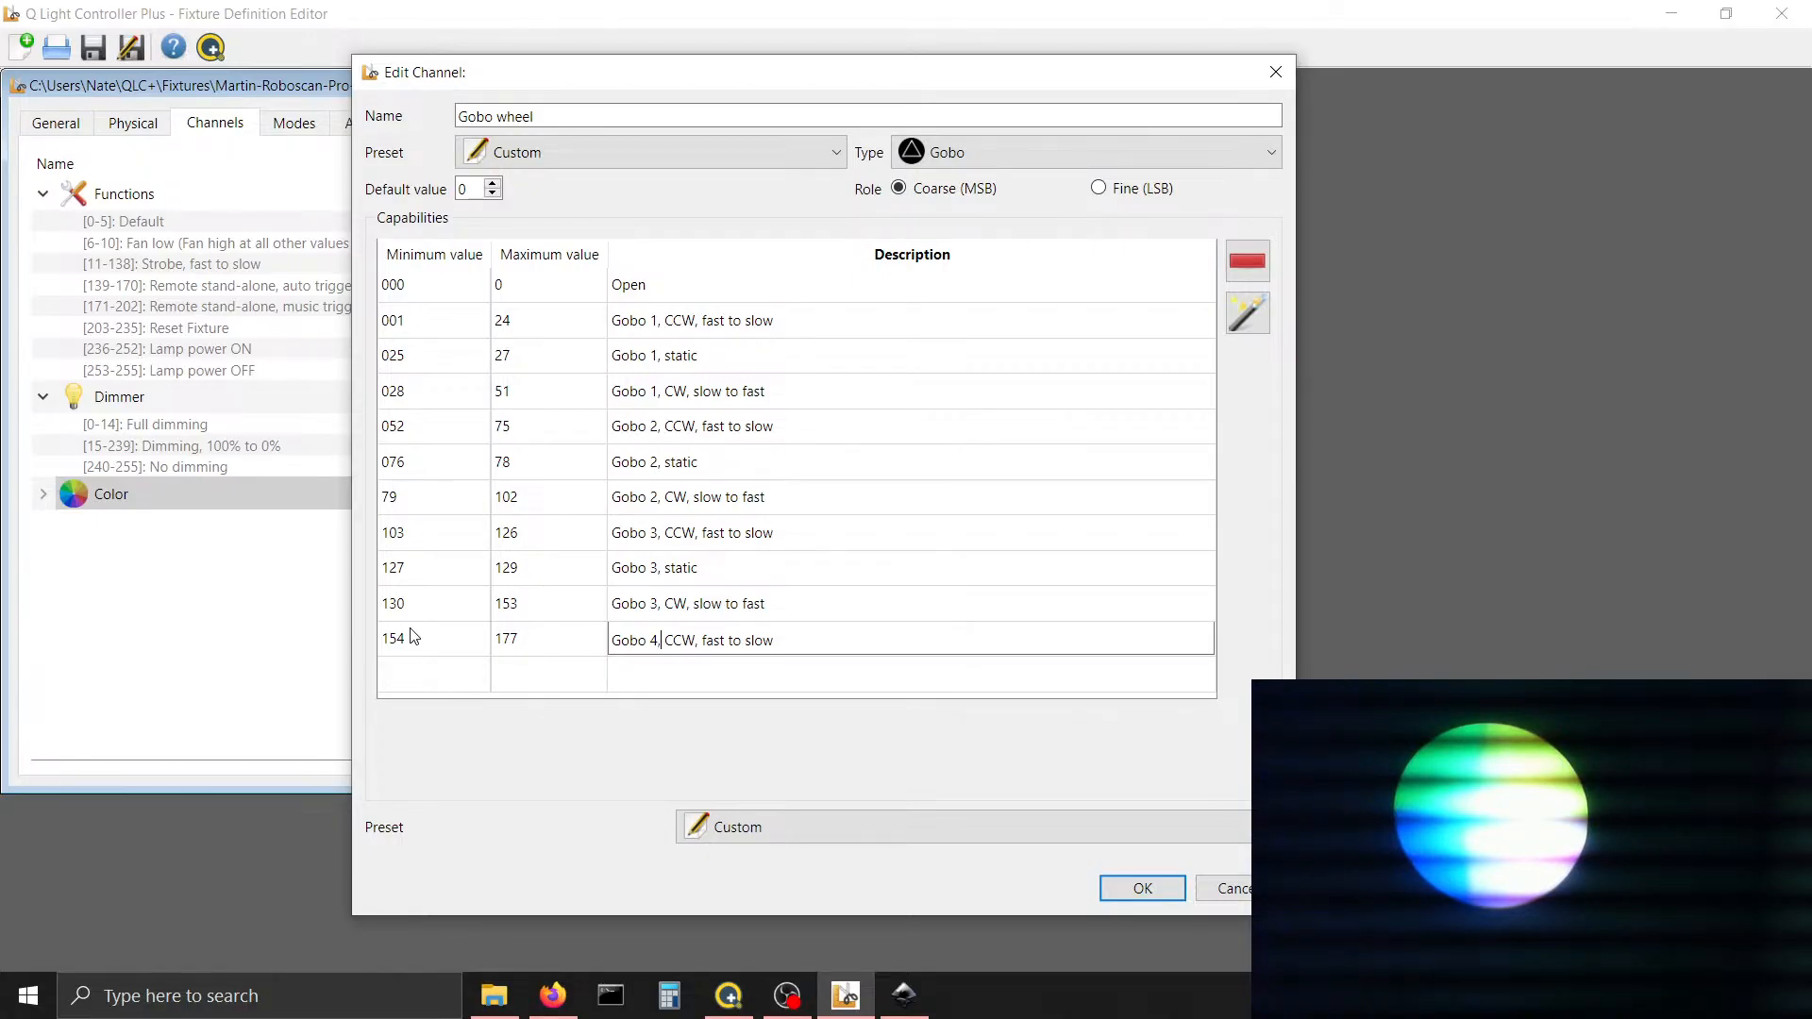
key("Return")
Add a capability for values 178 to 180 with the description "Gobo 4, static"
key("Tab")
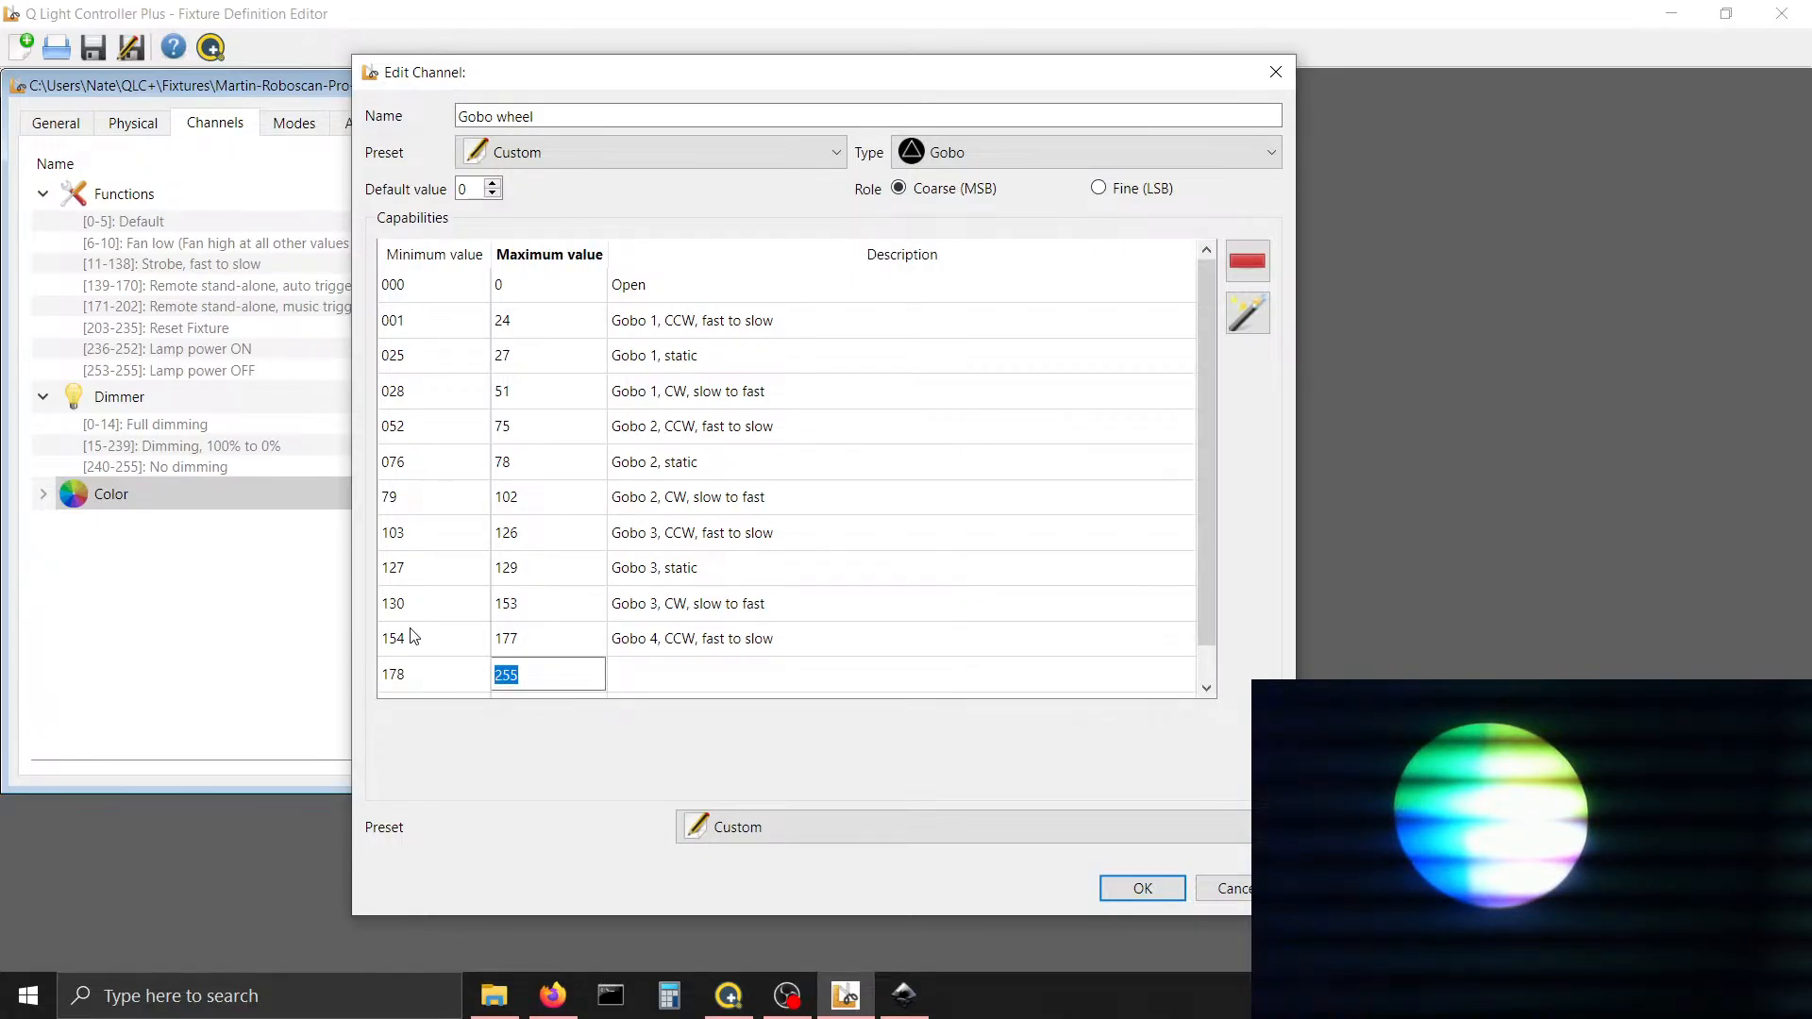
type("180")
key("Tab")
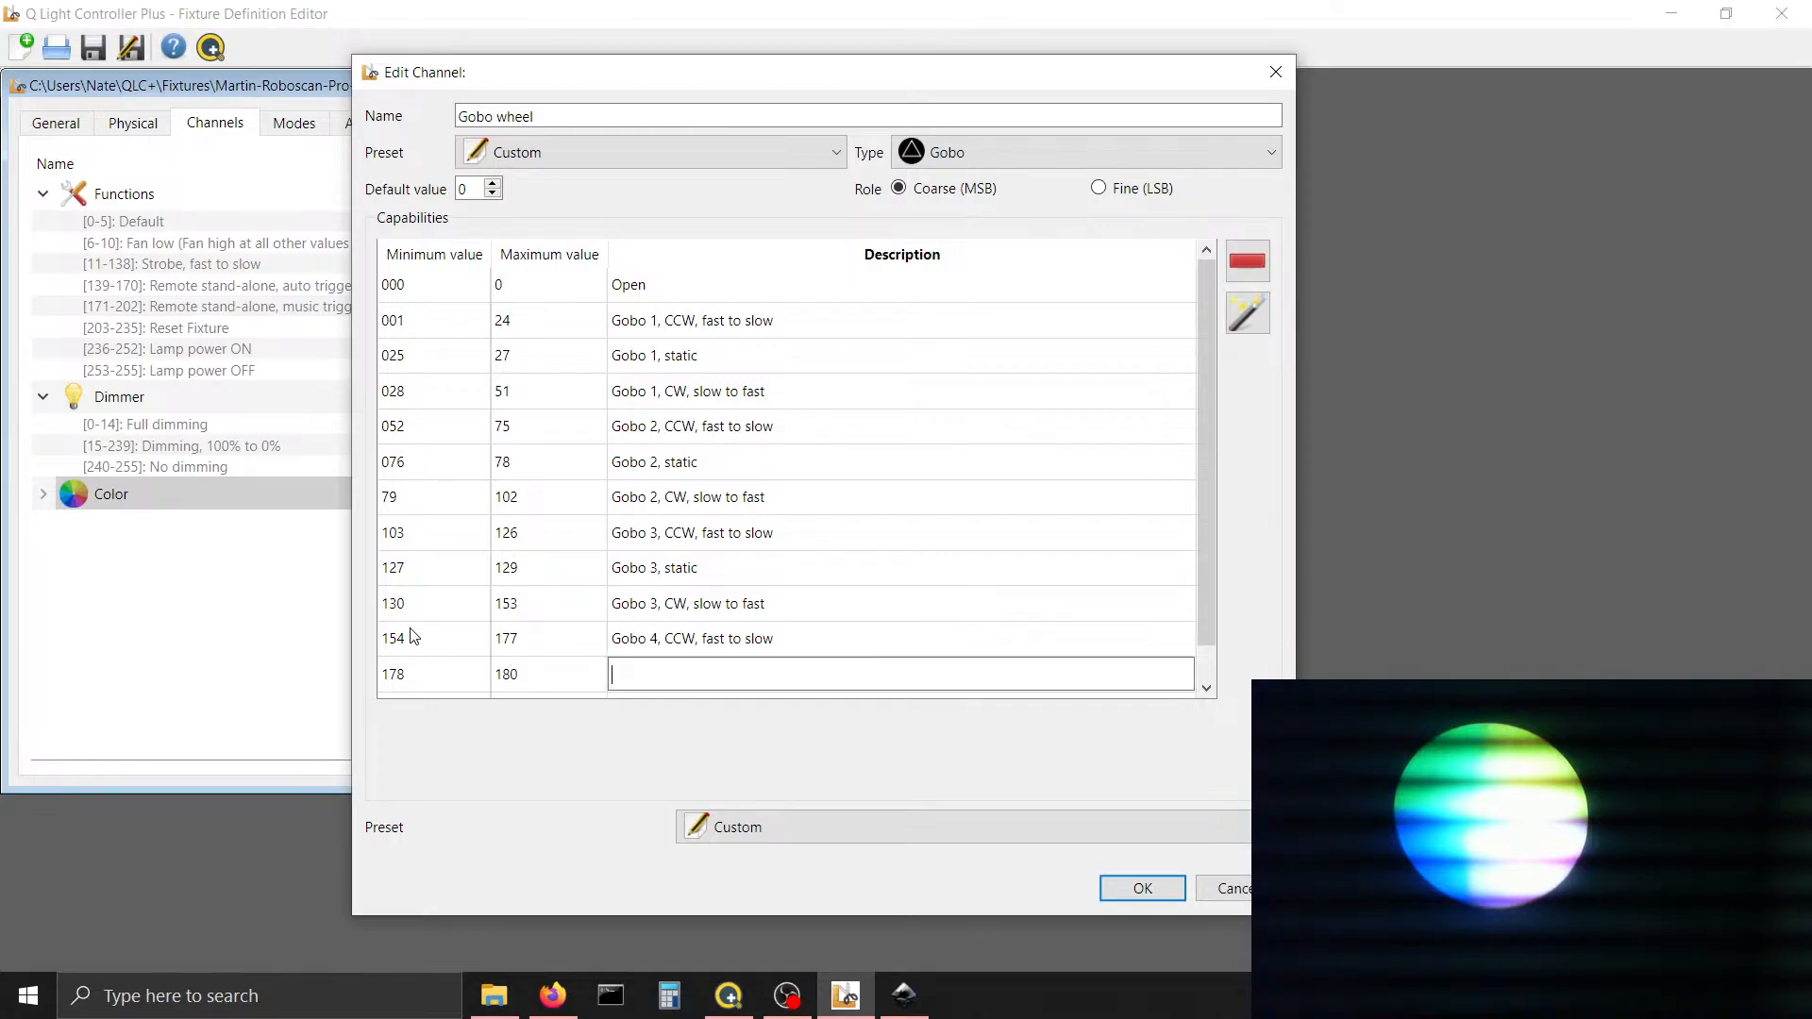
type("Gobo ")
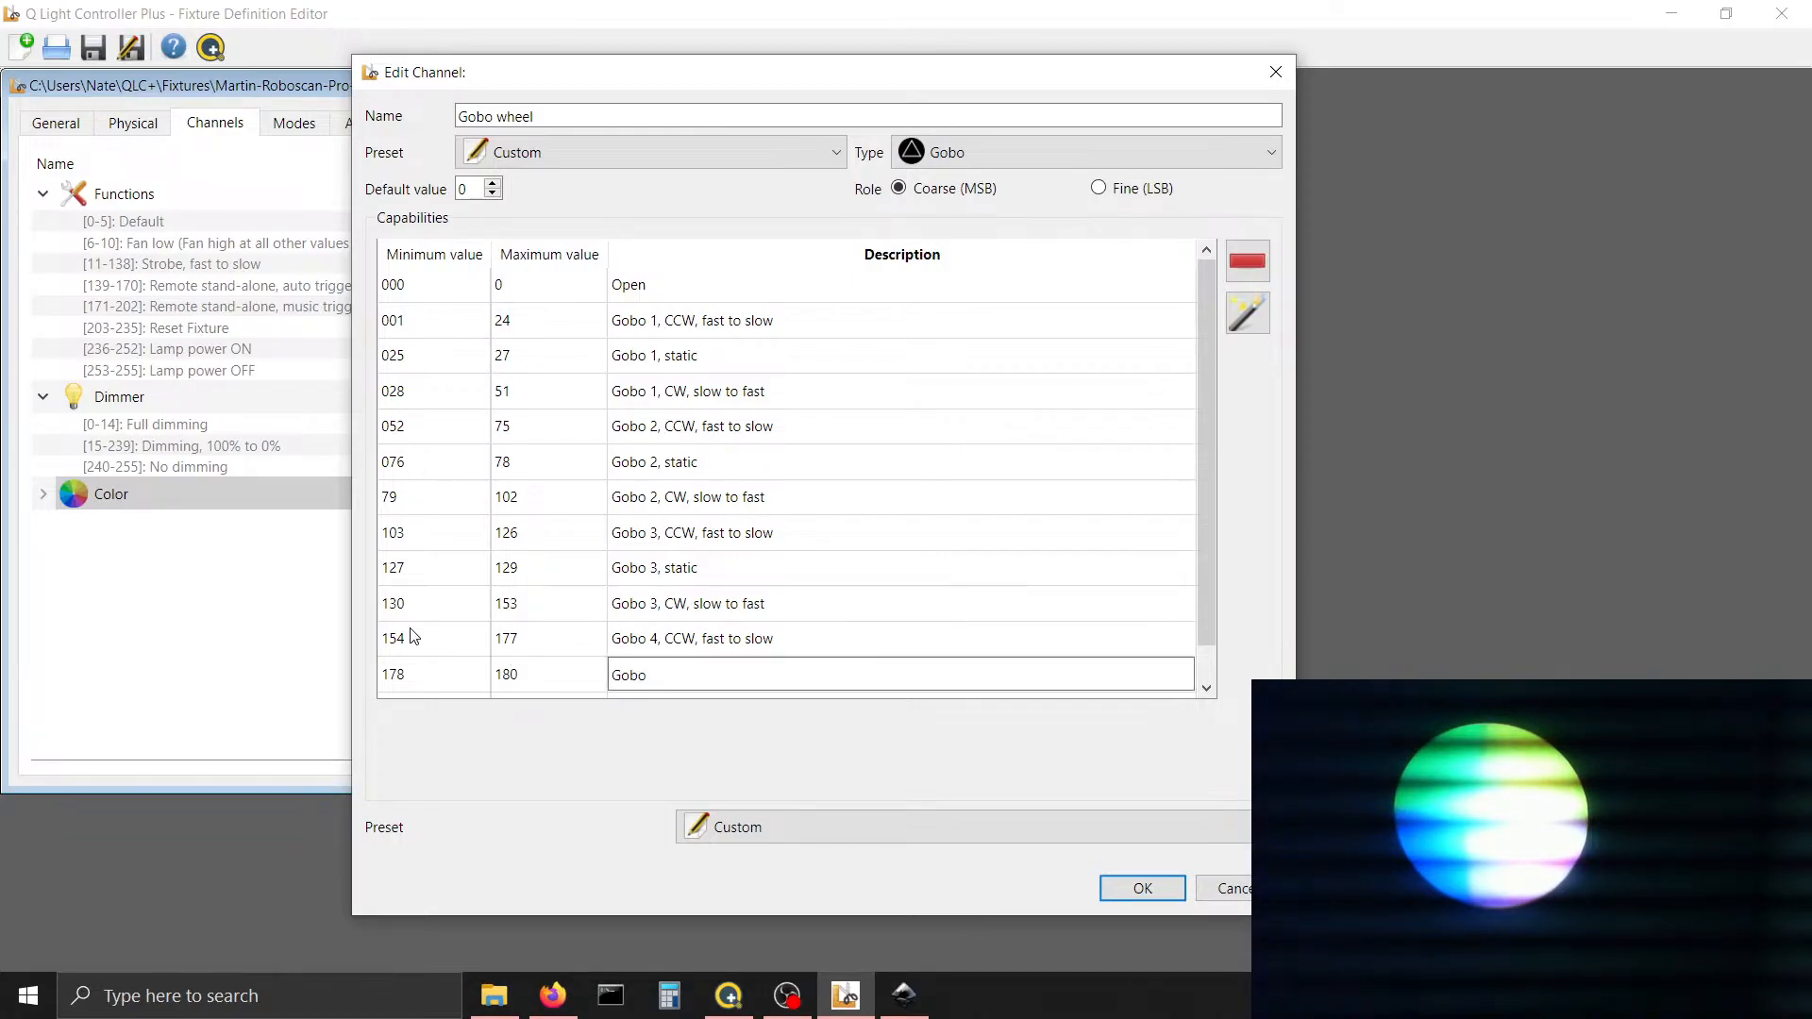
type("4")
key("BackSpace")
type(". s")
key("BackSpace")
key("BackSpace")
key("BackSpace")
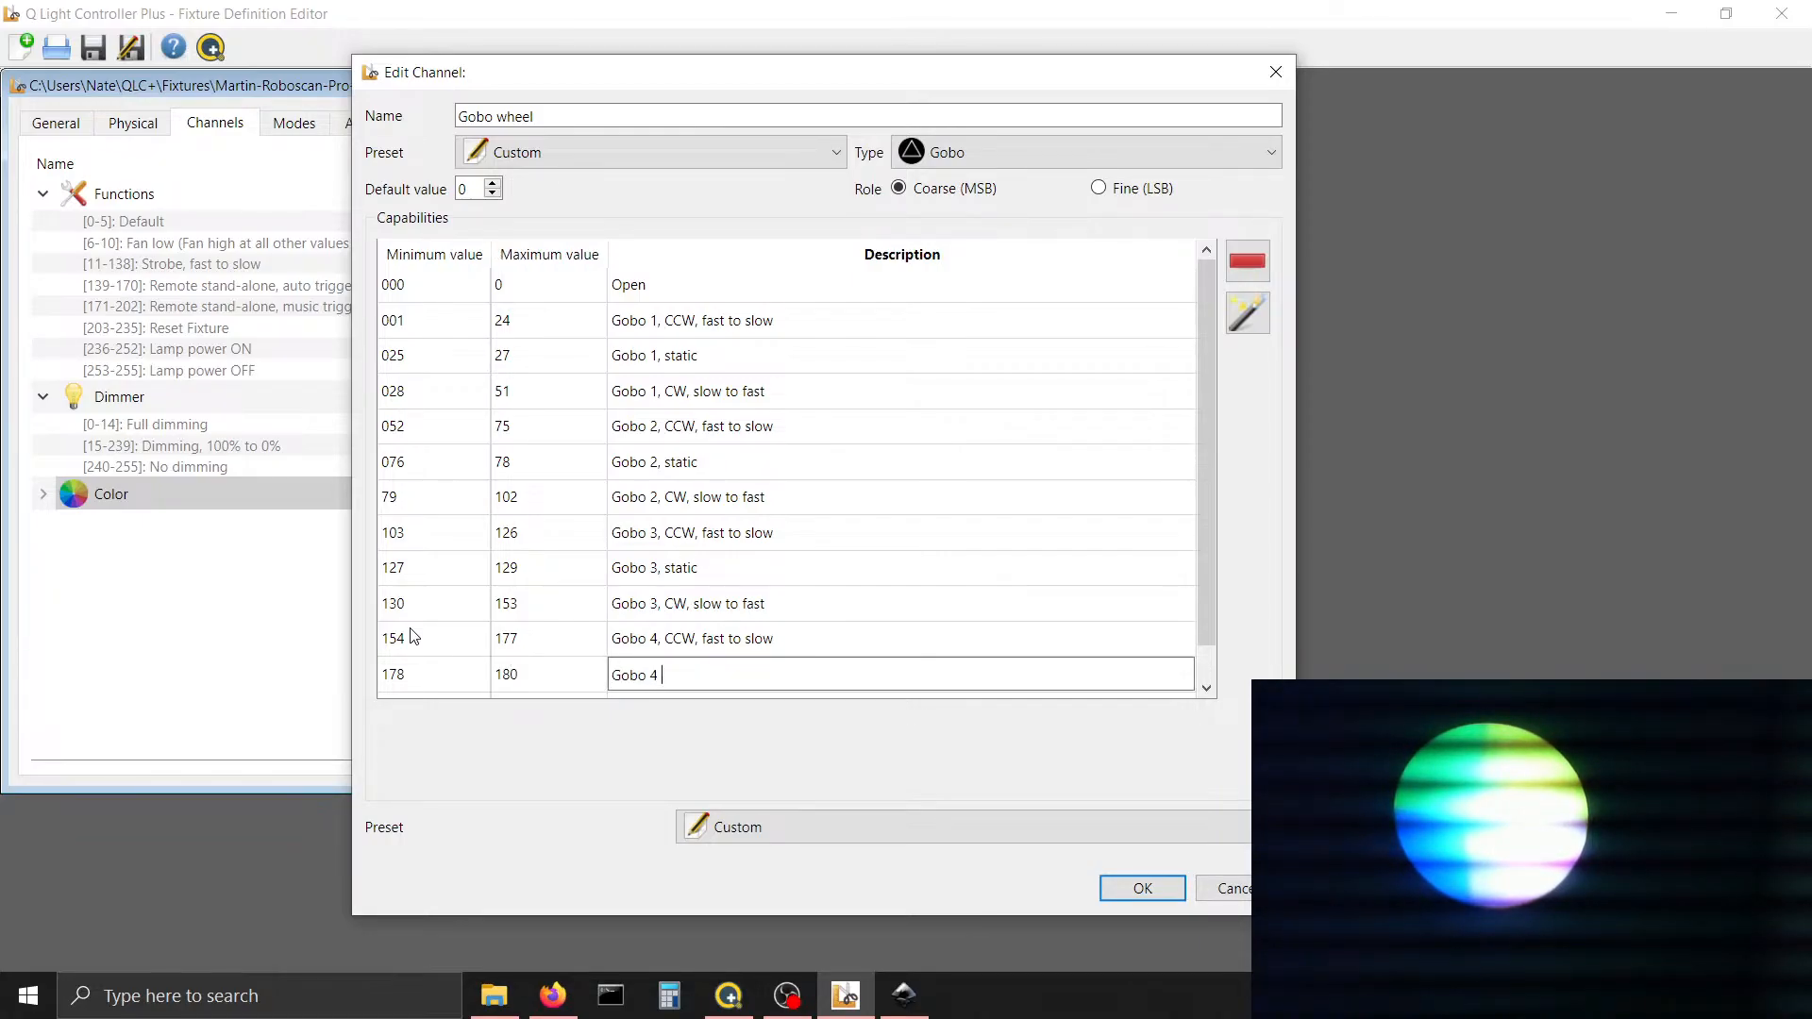
type(", stat")
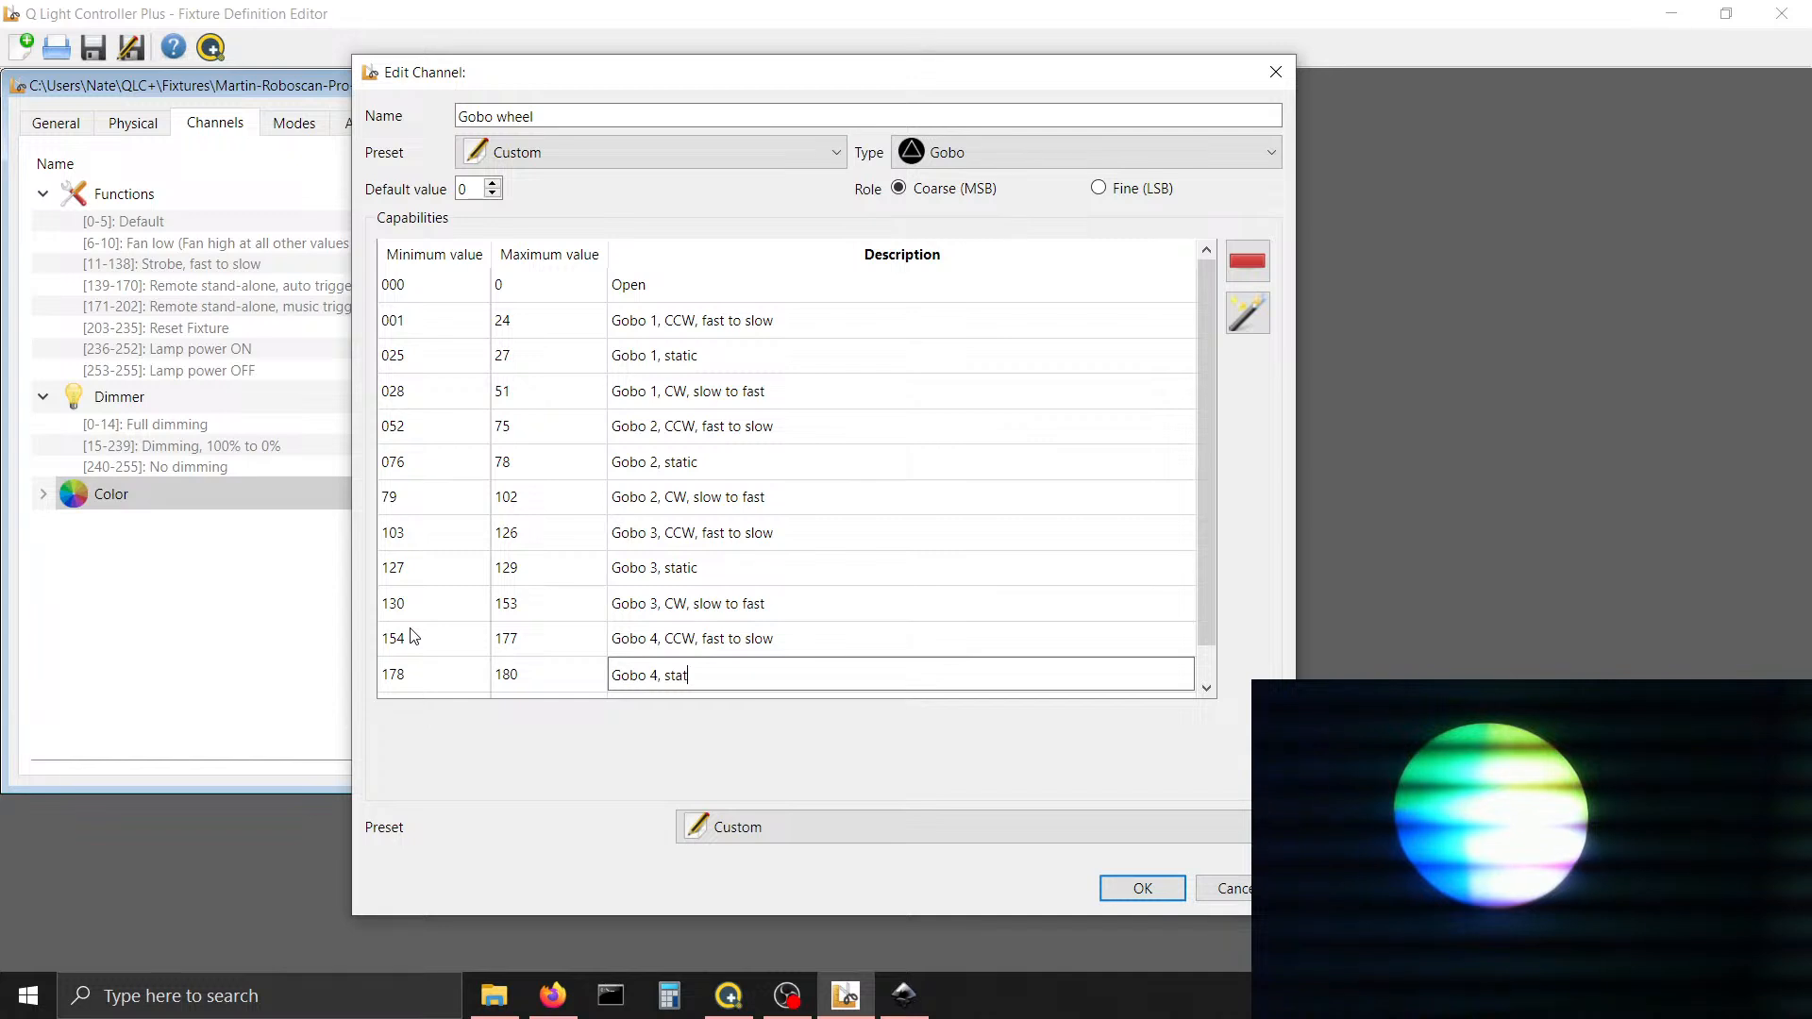
type("ic")
key("Return")
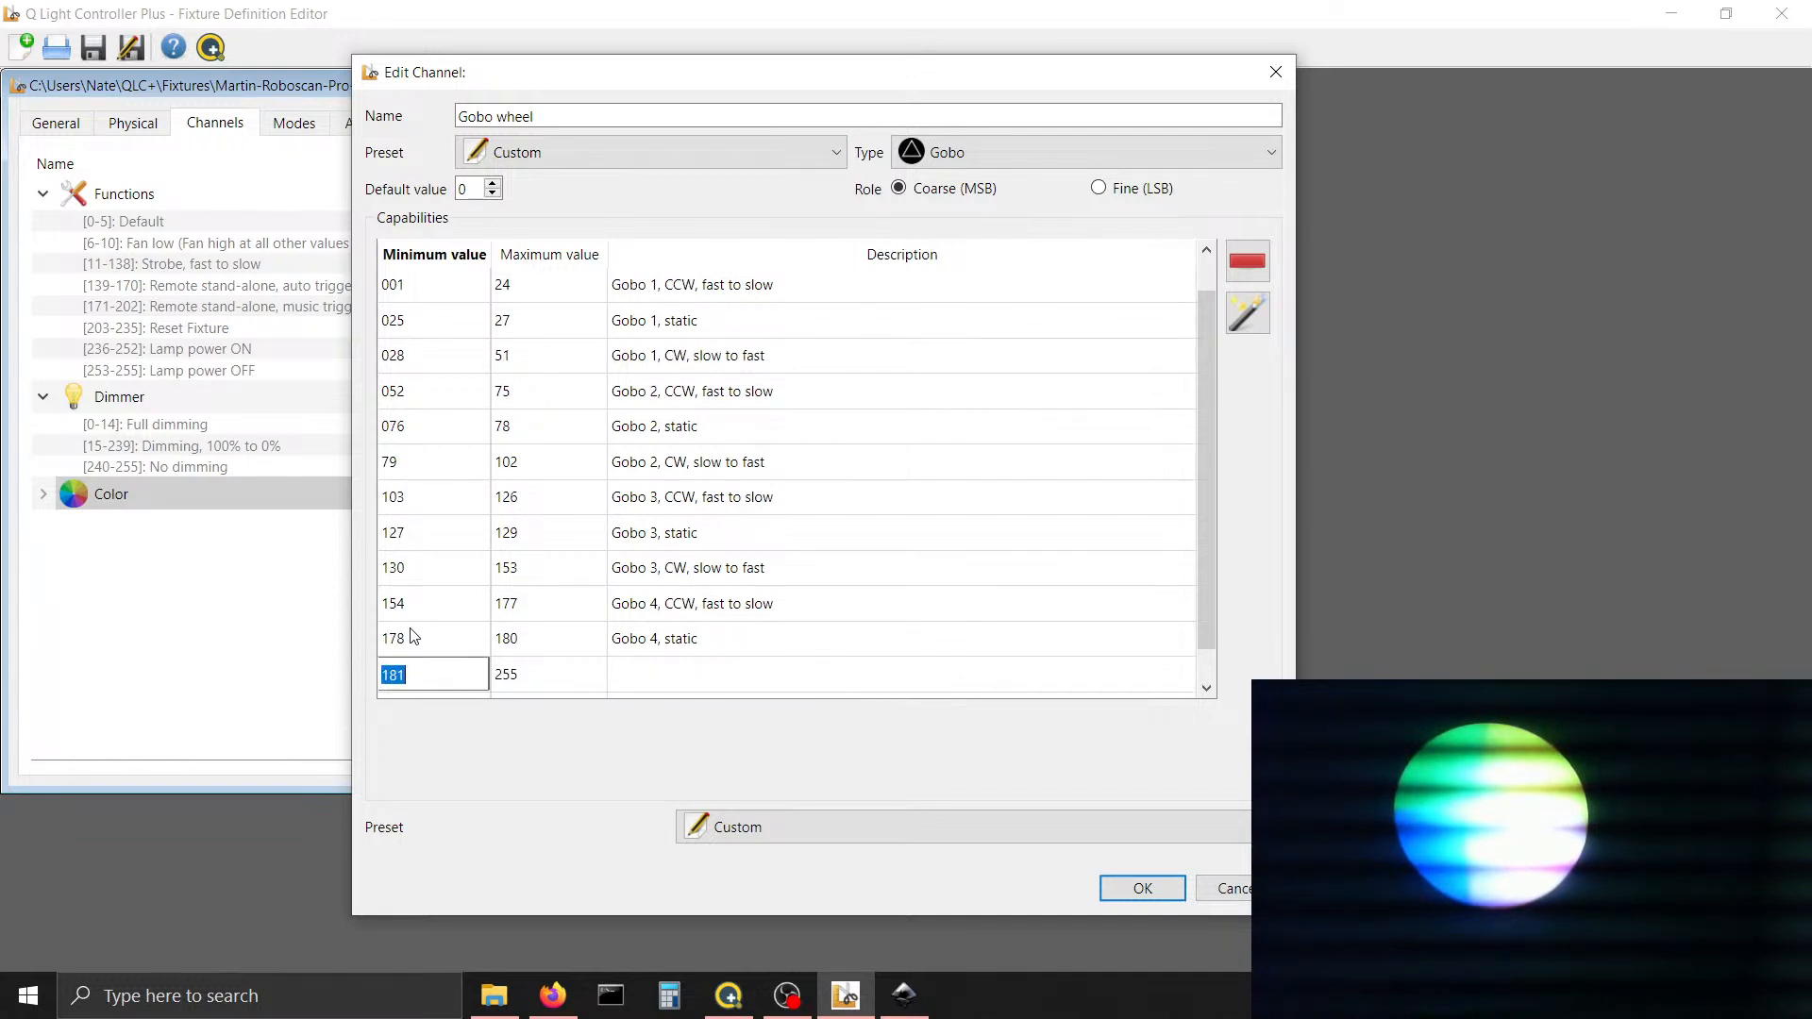
Add a capability for values 181 to 204, reusing the Gobo 2 CCW description changed to "Gobo 4, CW, slow to fast"
key("Tab")
type("204")
key("Tab")
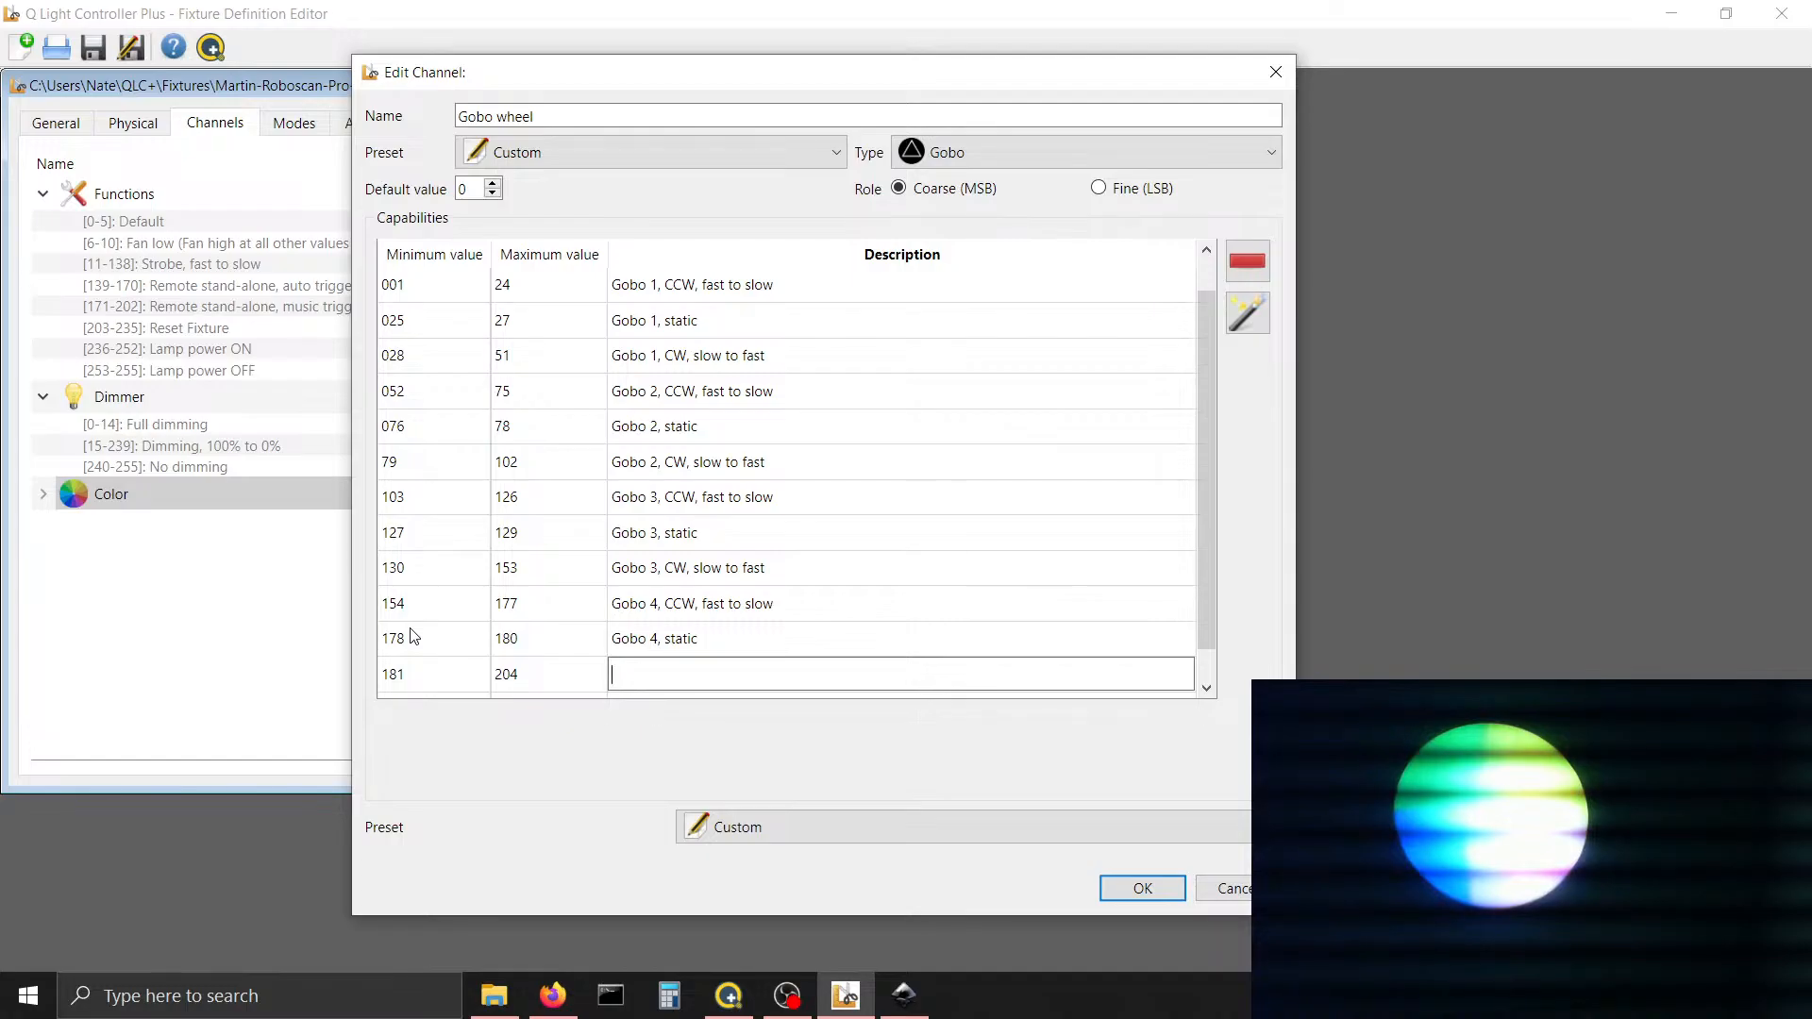
type("Gobo 2, CCW, fast to slow")
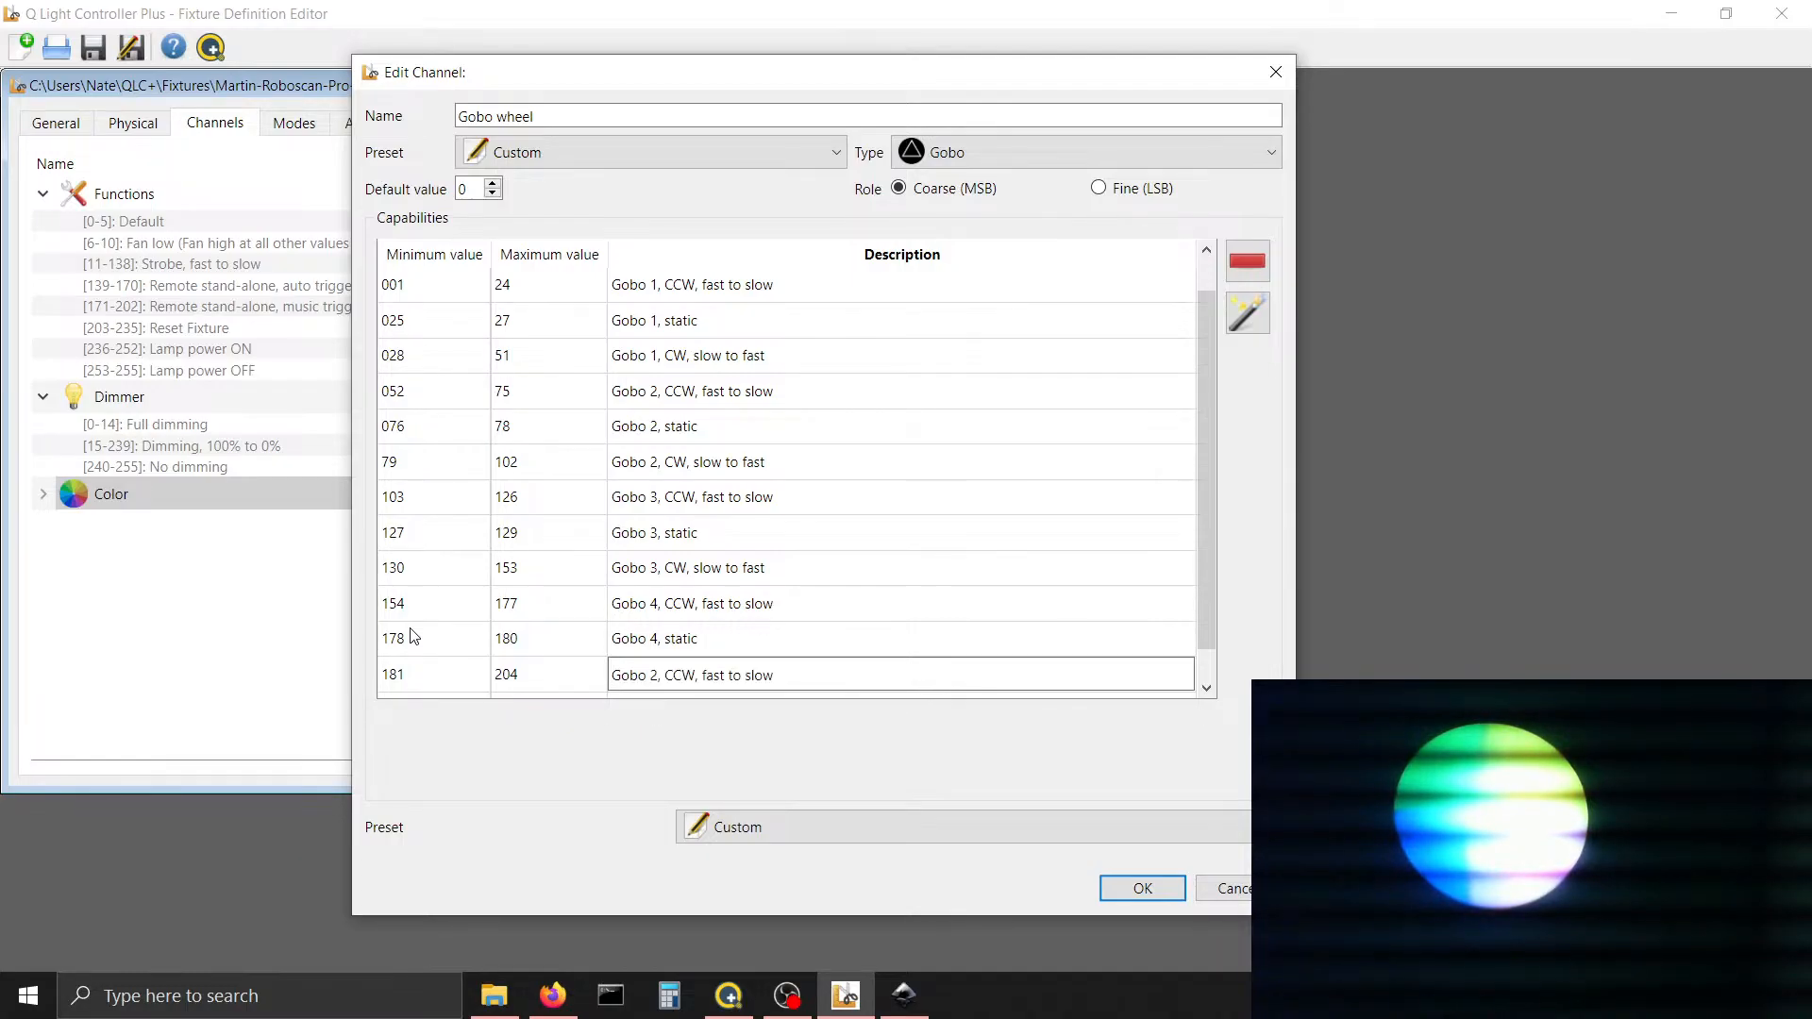
key("BackSpace")
key("BackSpace")
key("BackSpace")
key("BackSpace")
key("BackSpace")
key("BackSpace")
key("BackSpace")
key("BackSpace")
key("BackSpace")
key("BackSpace")
key("BackSpace")
key("BackSpace")
key("BackSpace")
key("BackSpace")
key("BackSpace")
key("BackSpace")
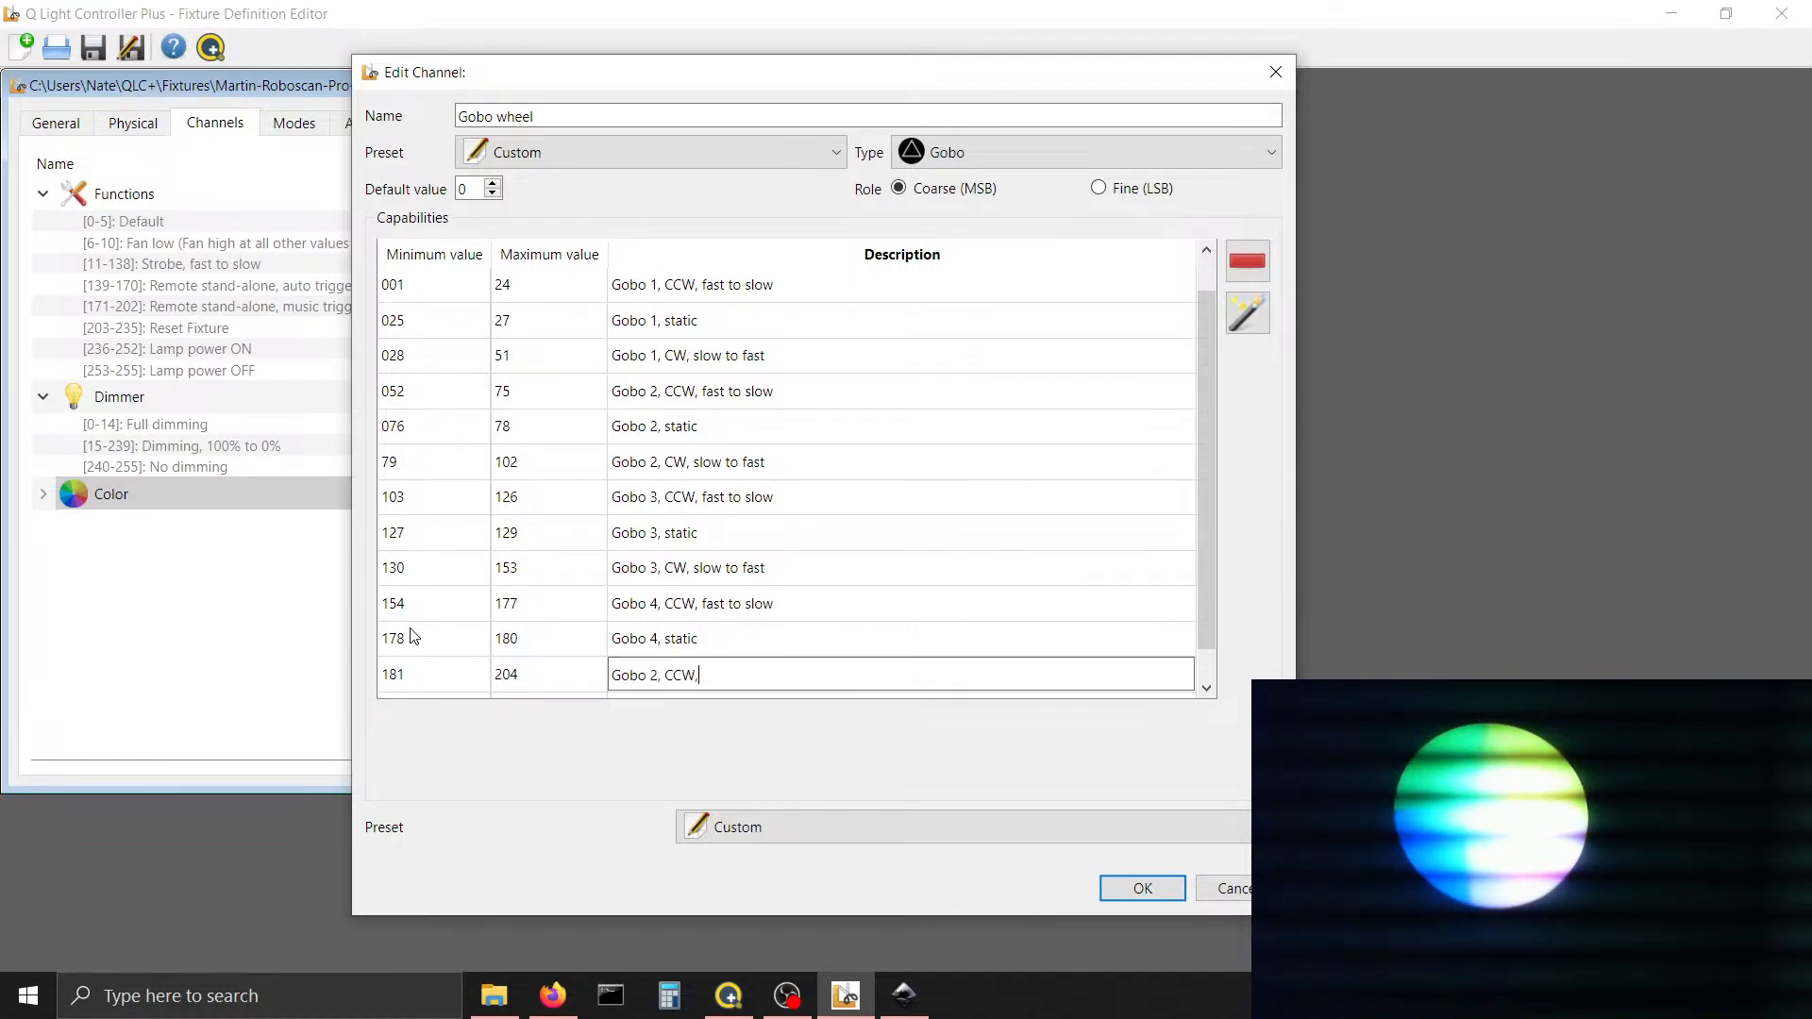
type("W, slow,")
key("BackSpace")
key("BackSpace")
type("to fast")
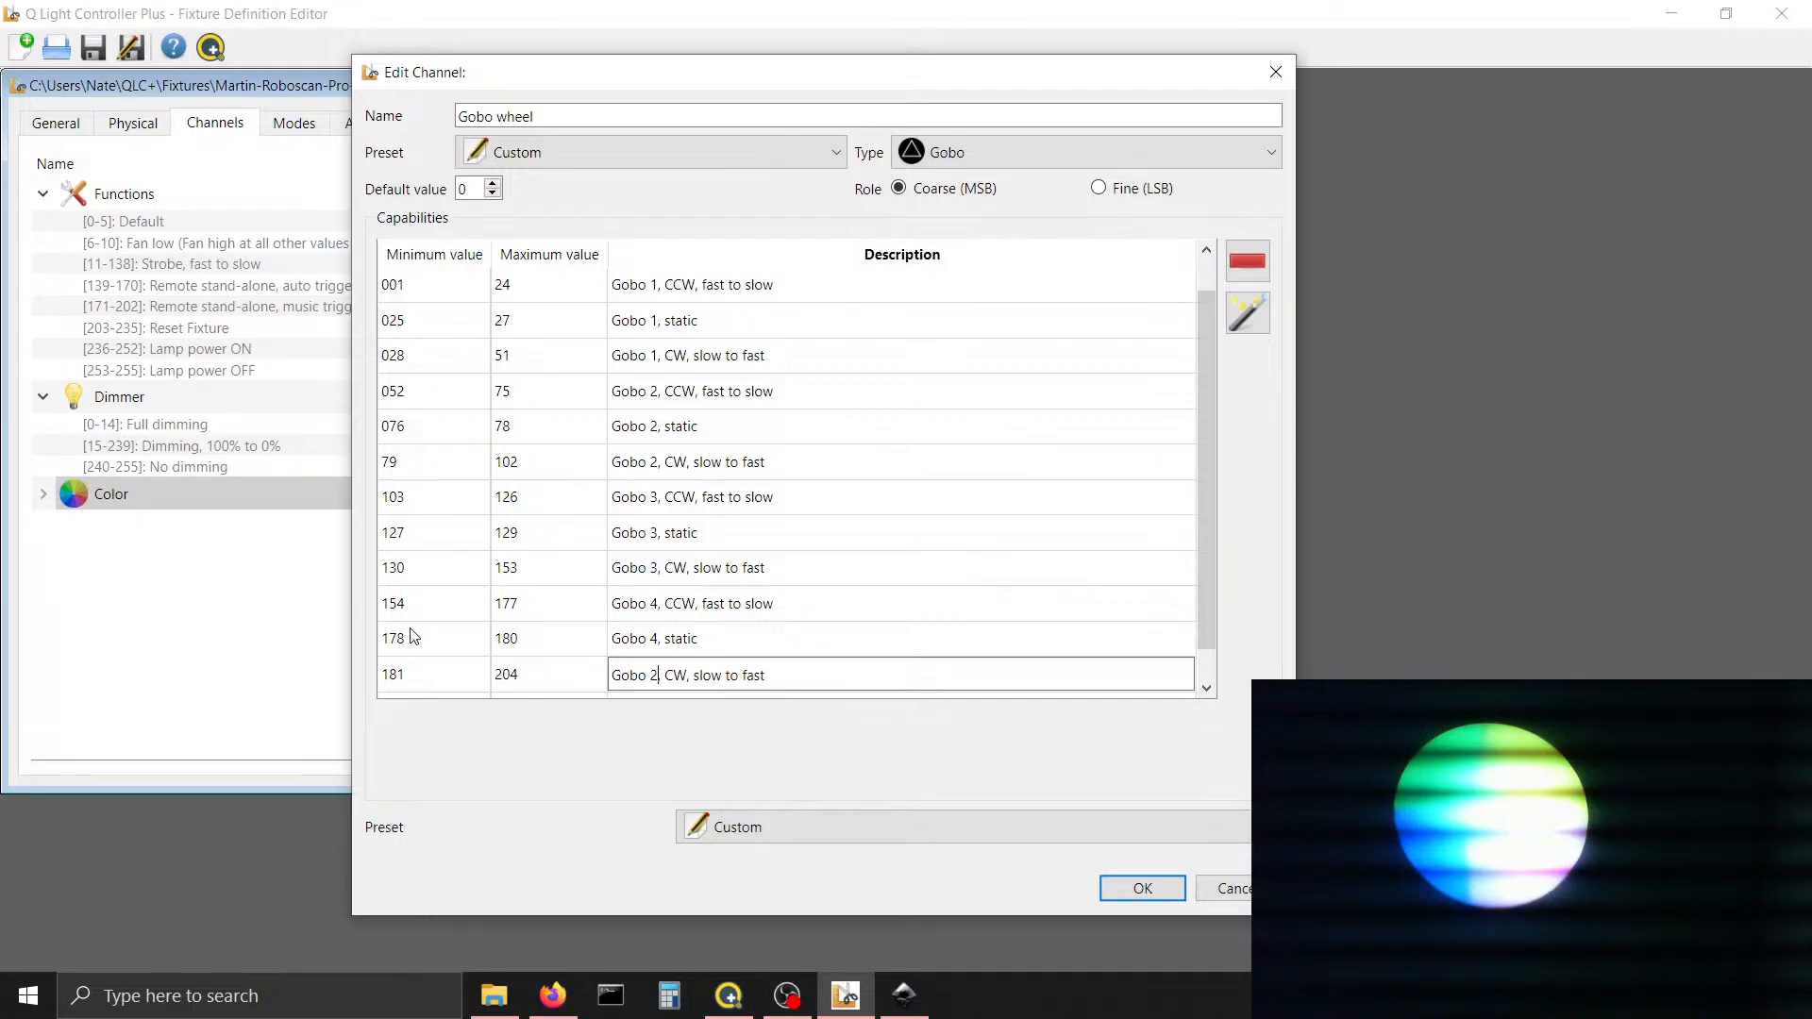
Set the "Gobo 4, static" capability's preset to GoboMacro and assign it the ring-of-dots picture from the Martin gobo folder
left_click(718, 636)
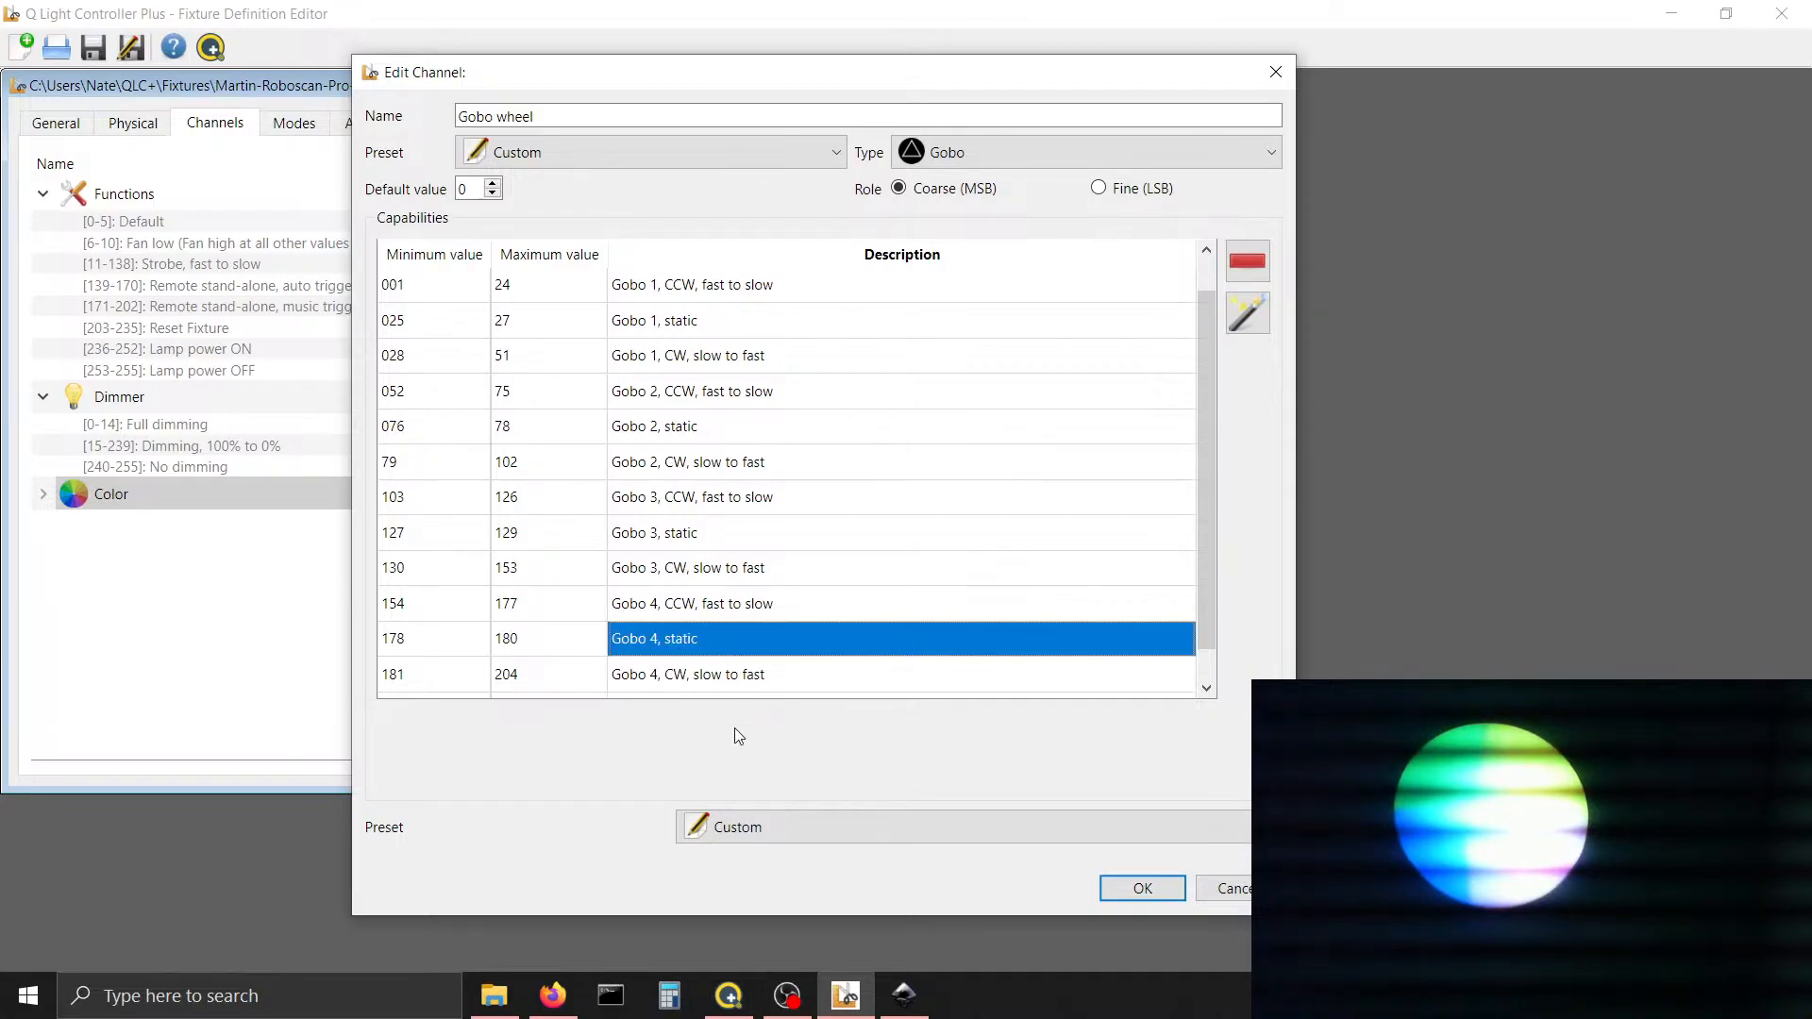
left_click(746, 828)
key("g")
key("Return")
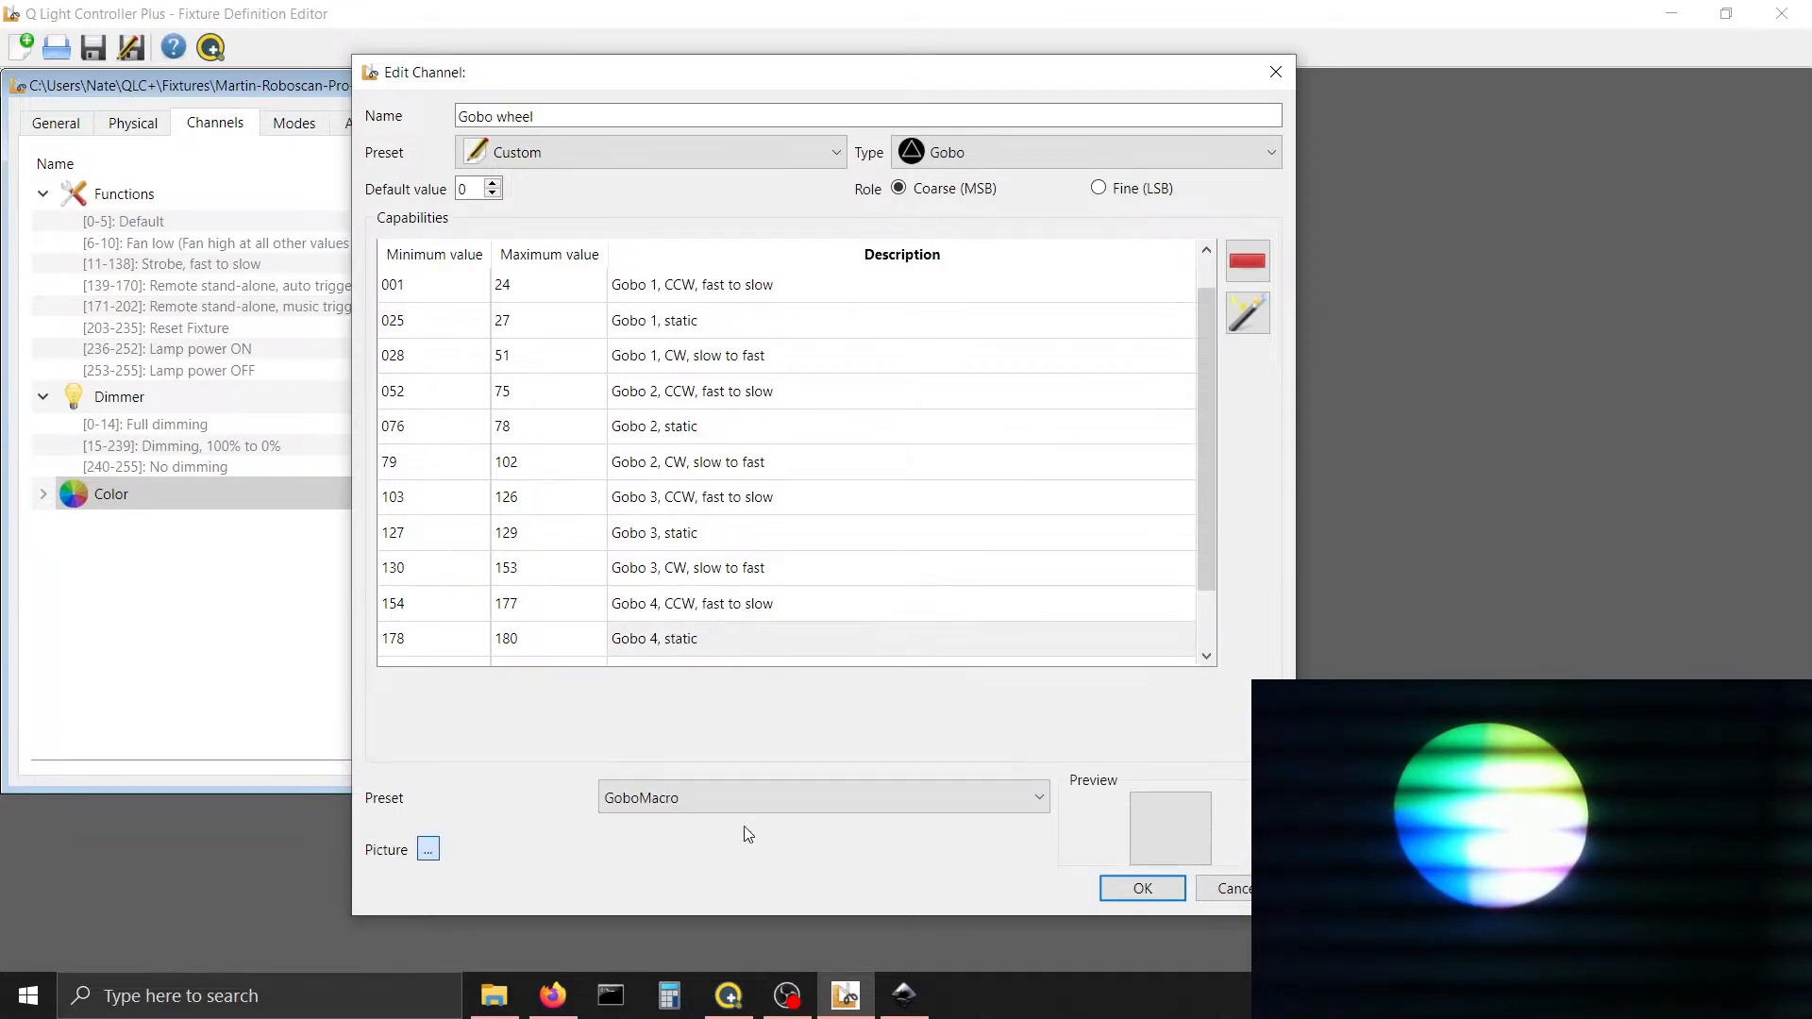
left_click(427, 849)
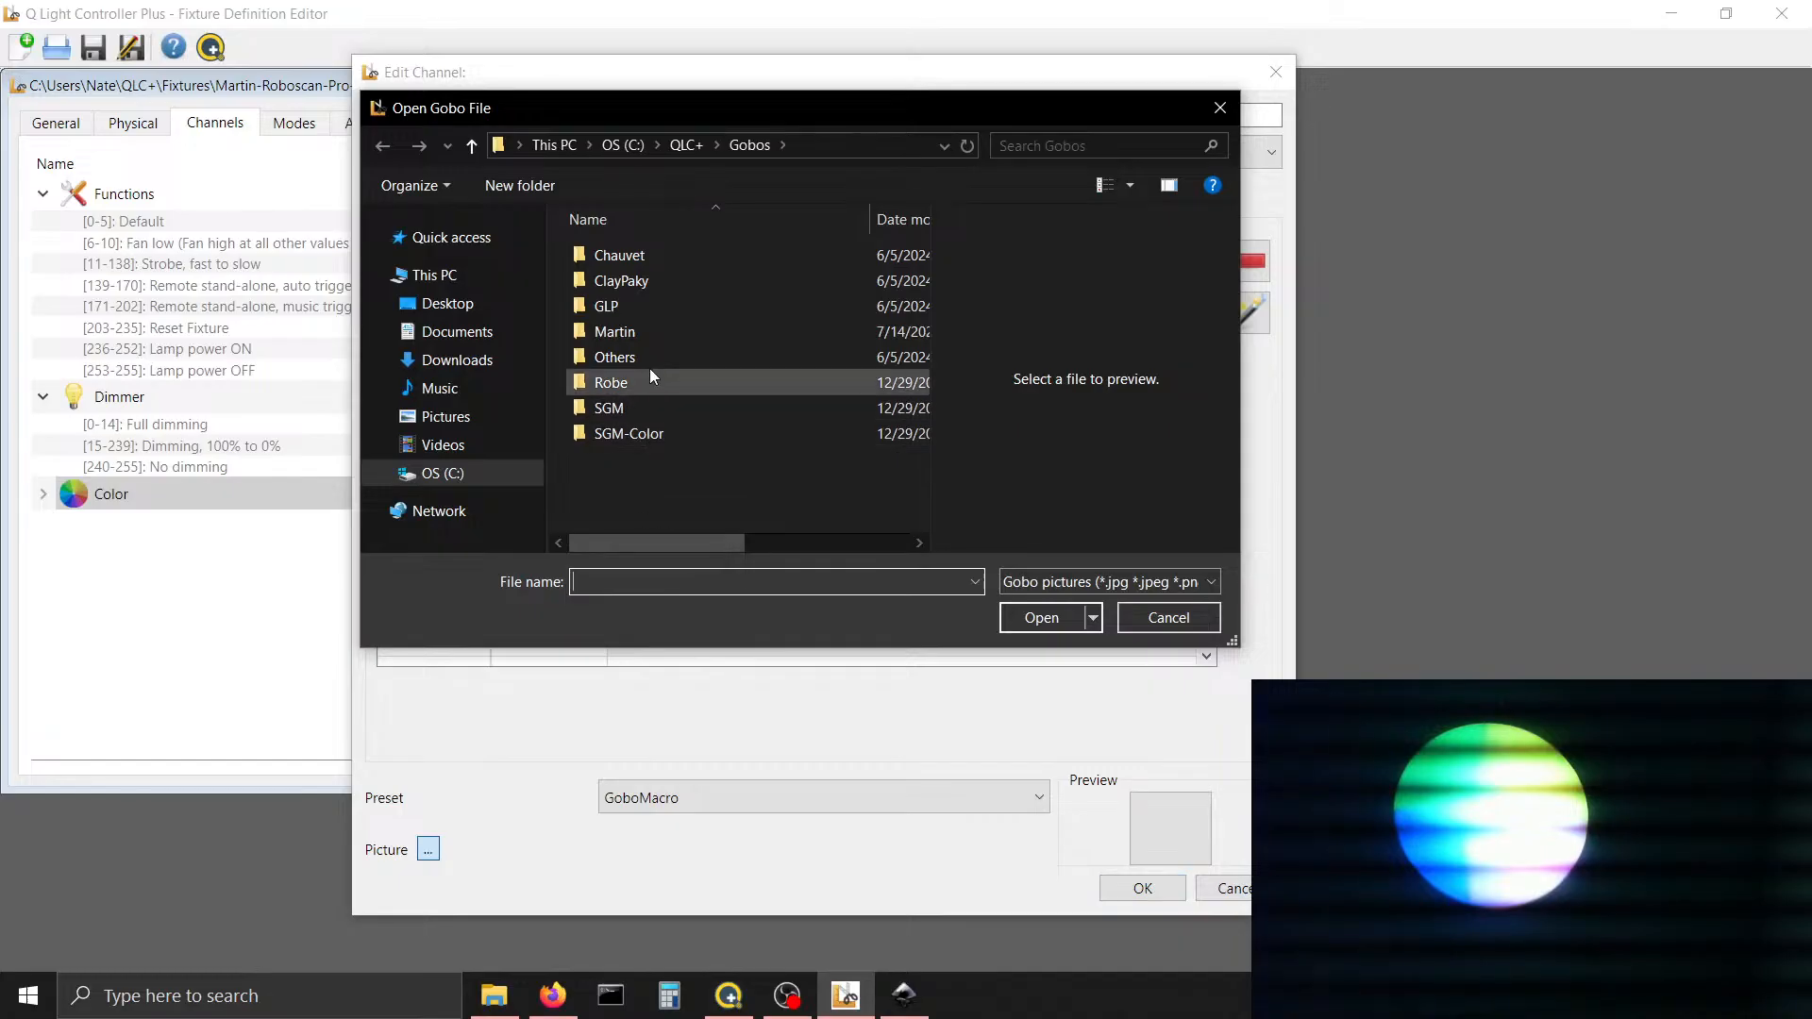
double_click(650, 332)
double_click(793, 429)
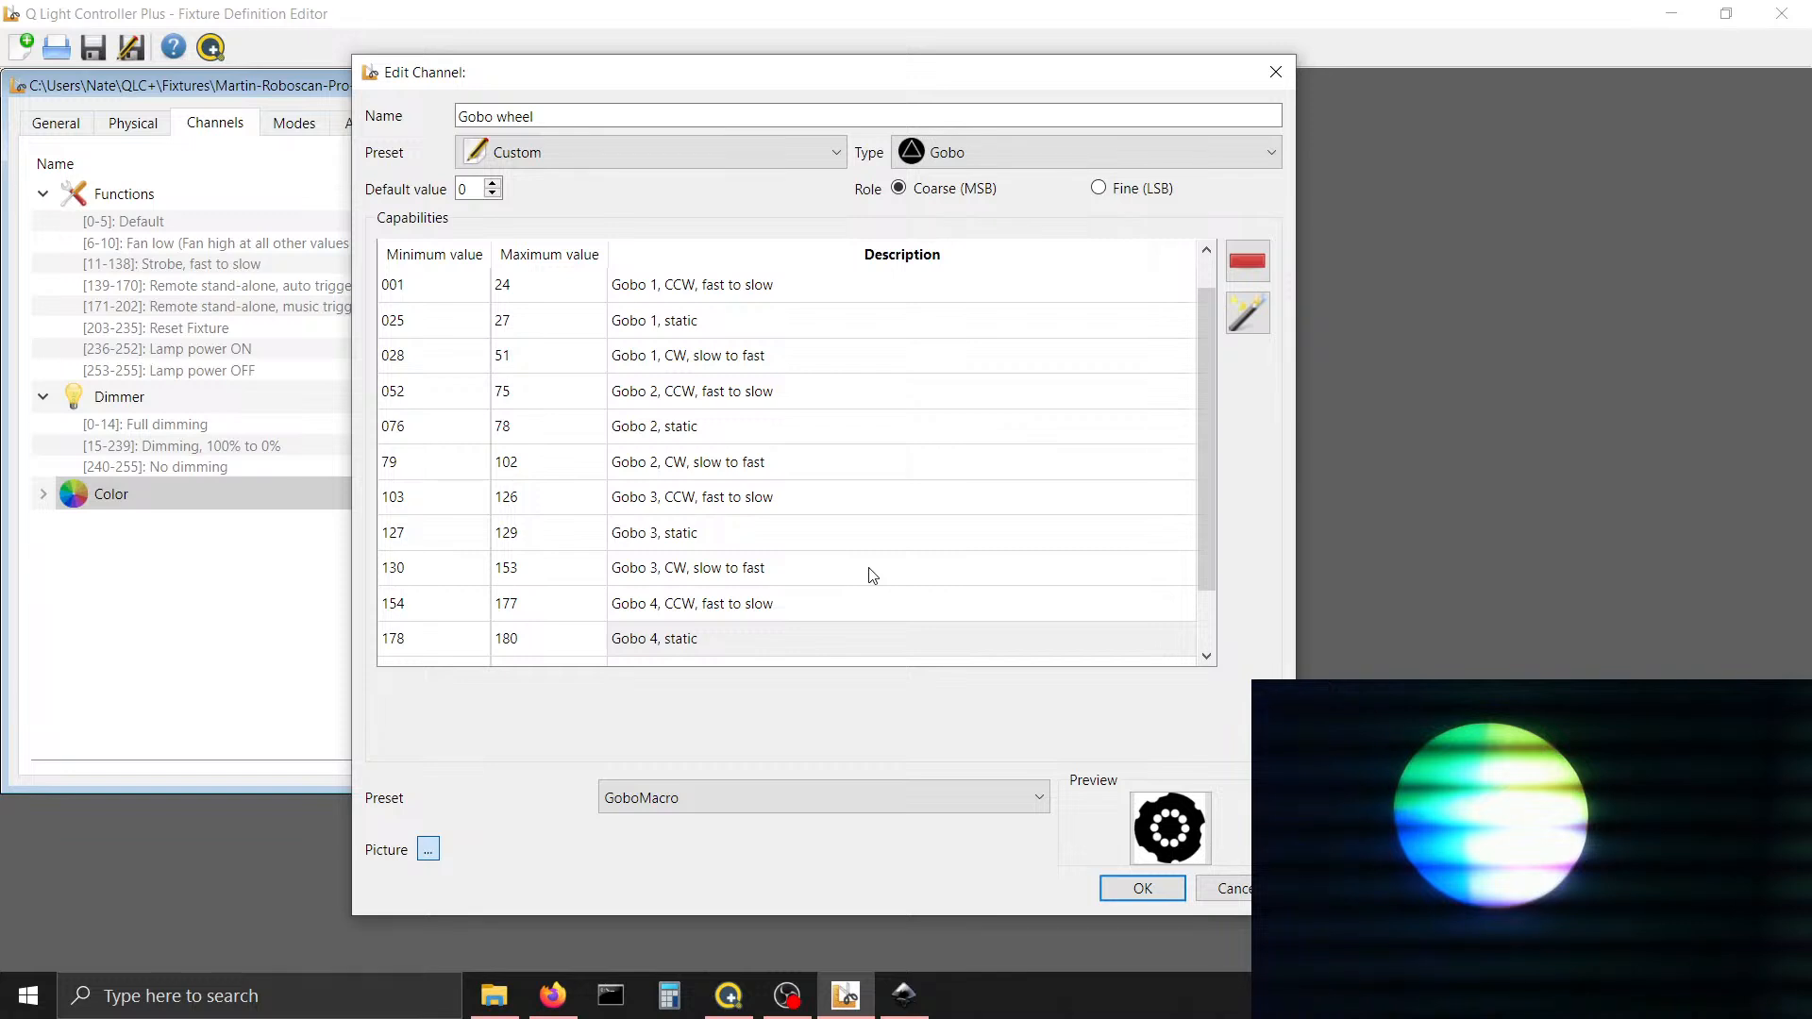
Set the preset of the "Gobo 4, CCW, fast to slow" capability to RotationCounterClockwiseFastToSlow
left_click_drag(1214, 448, 1208, 555)
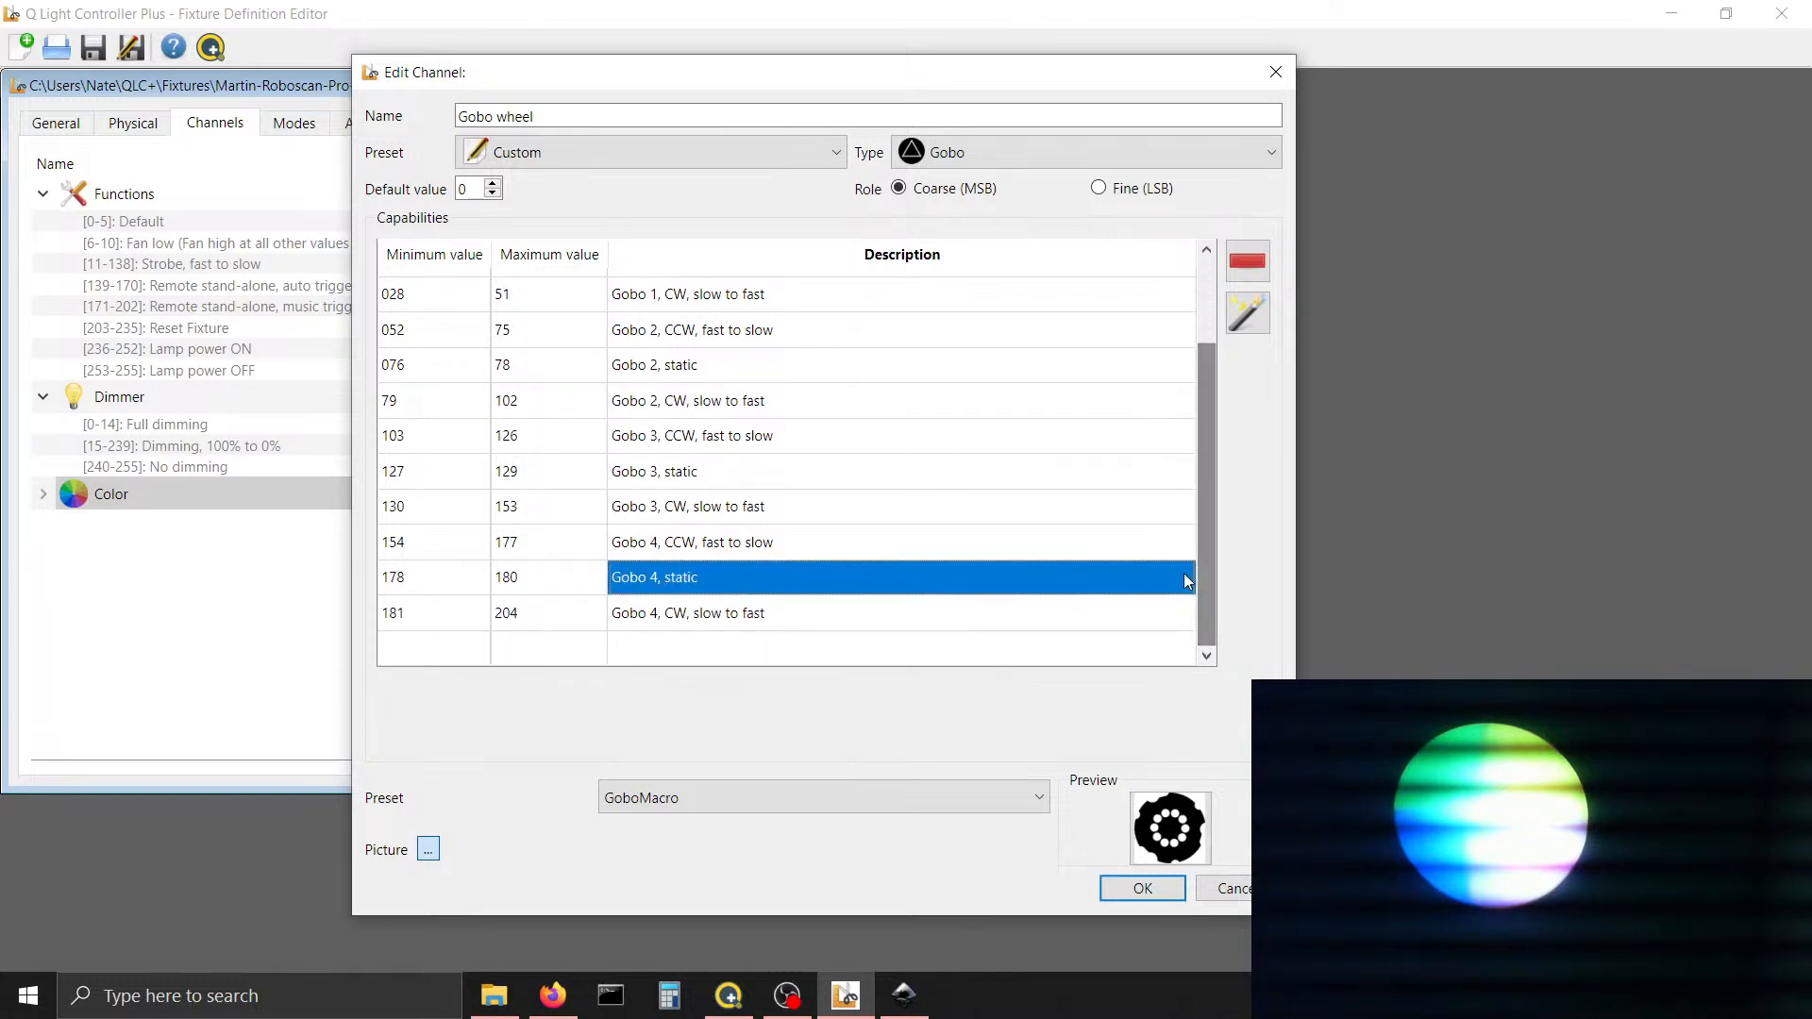
left_click(745, 542)
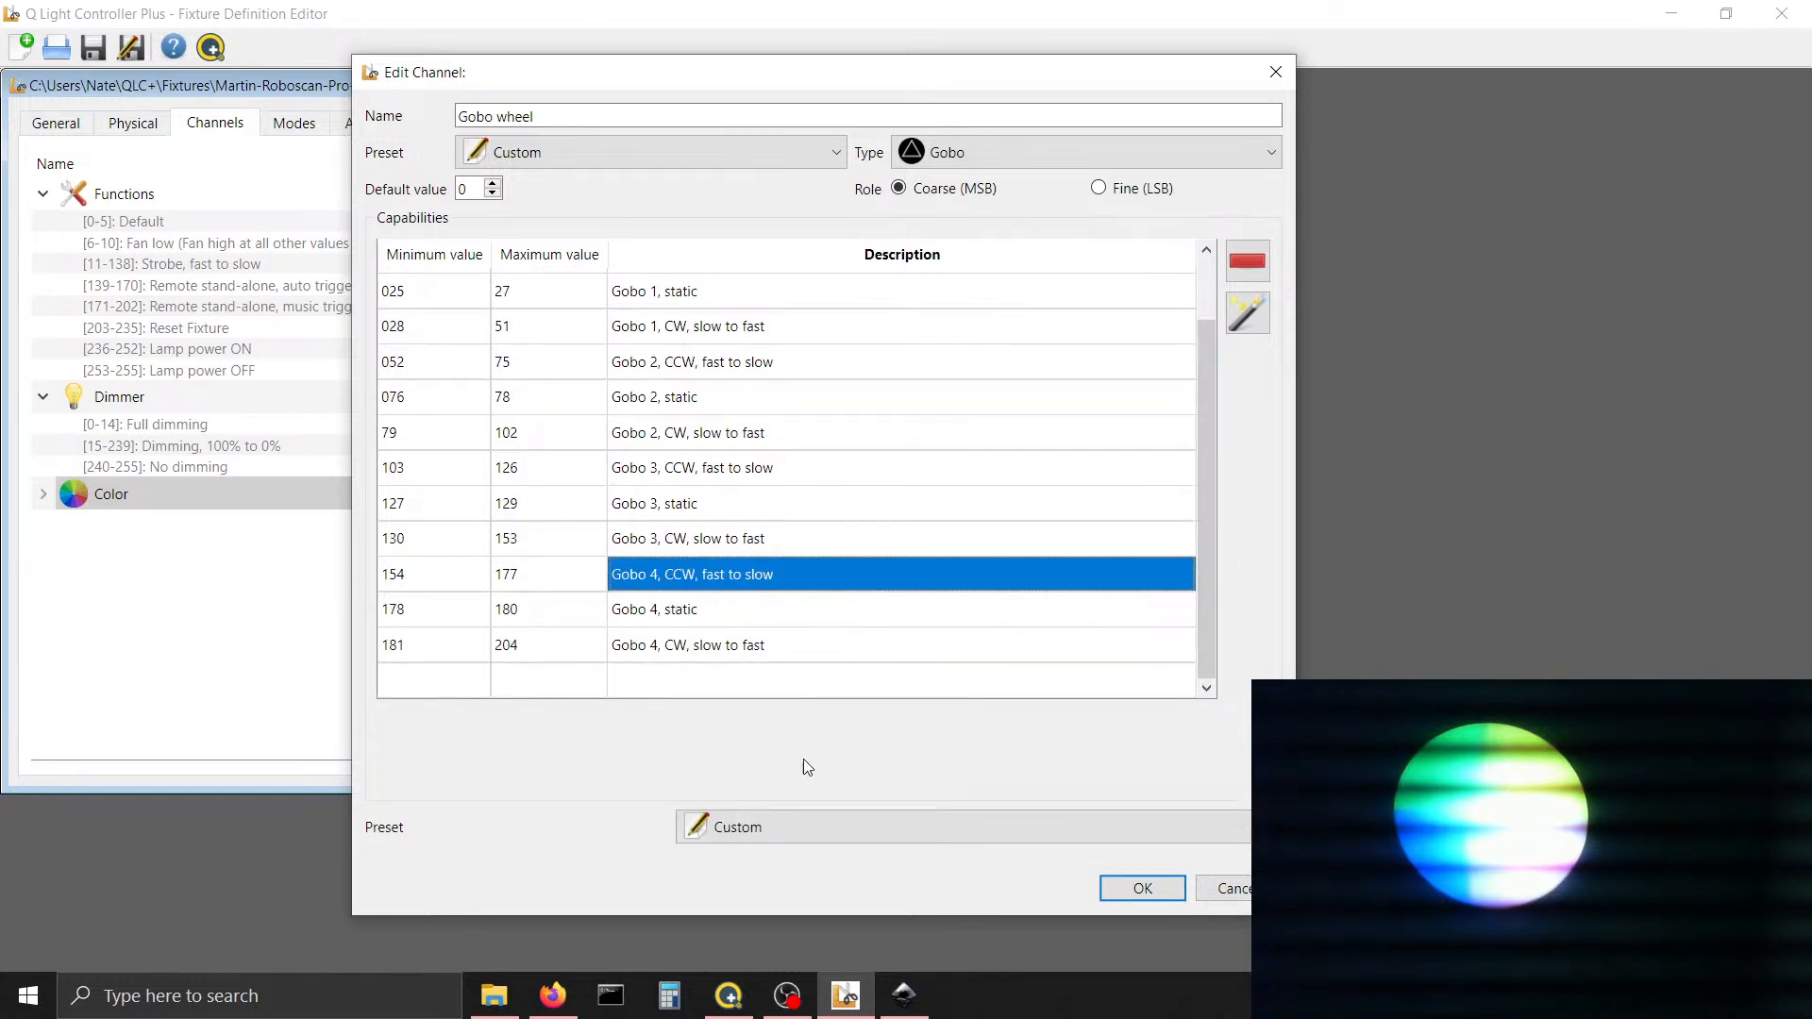
left_click(789, 829)
scroll(789, 830, "up", 3)
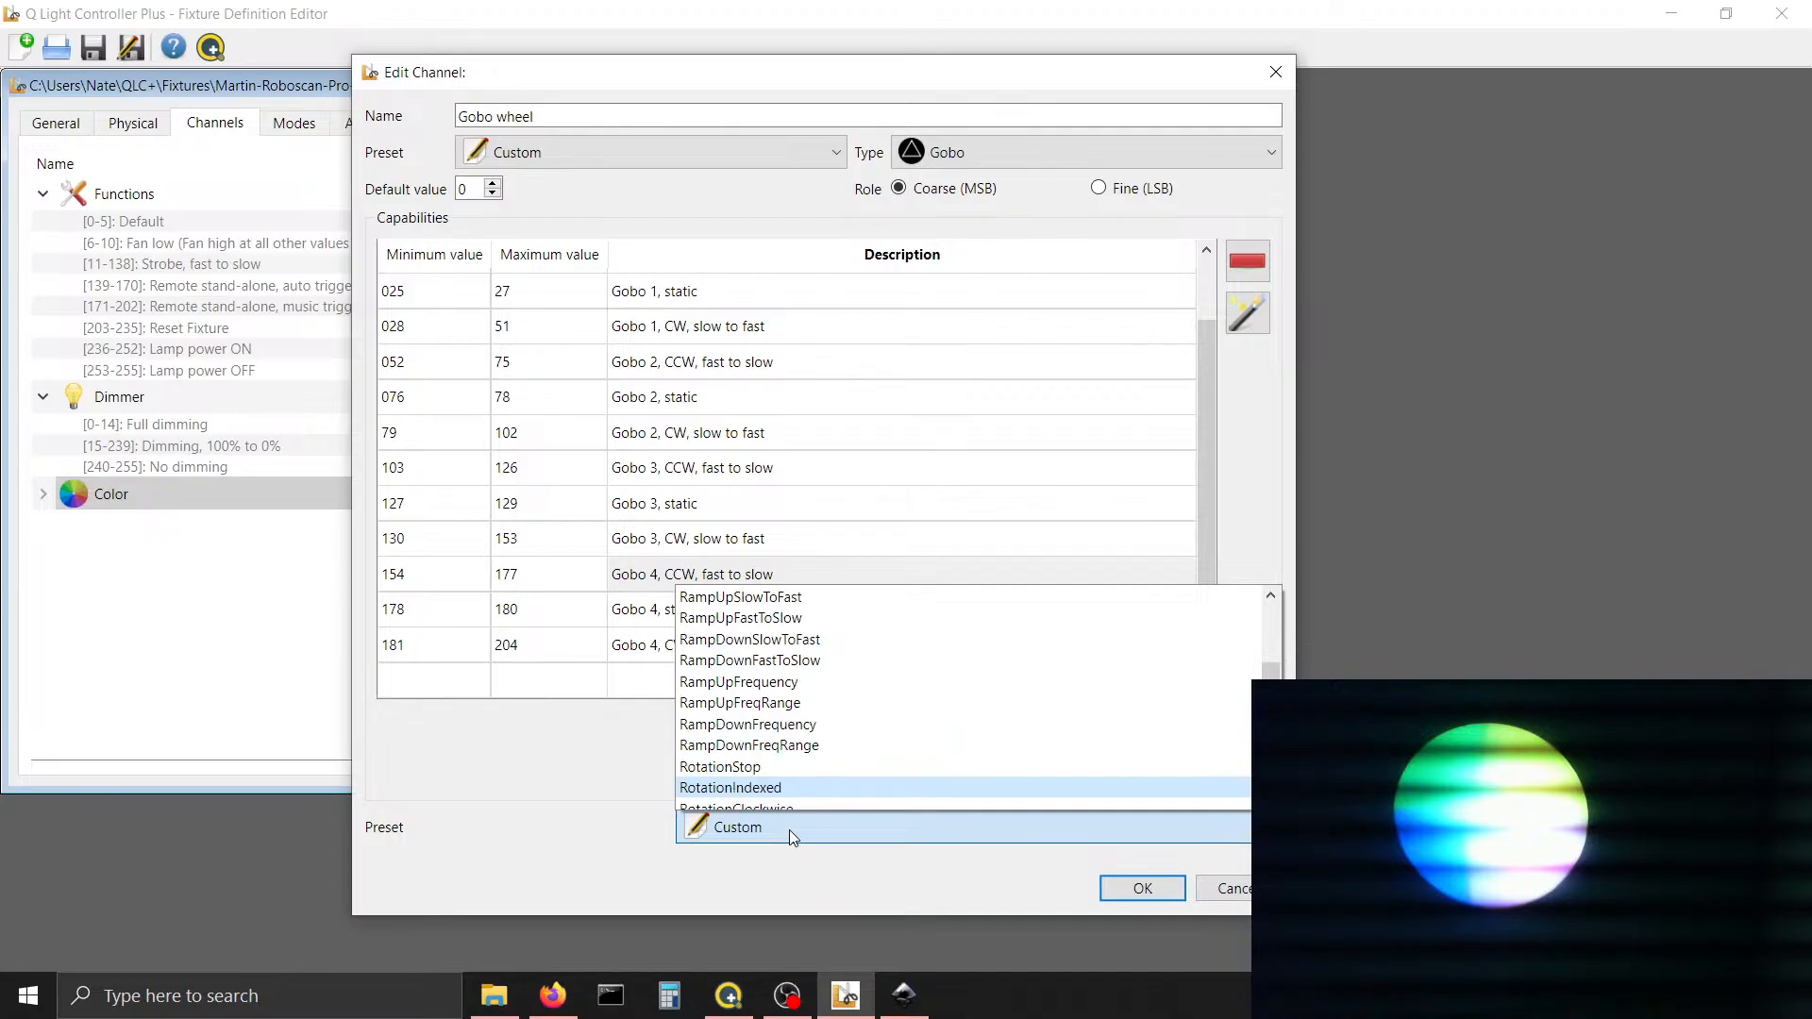
key("Down")
key("Down")
key("Down")
key("Down")
key("Down")
key("Down")
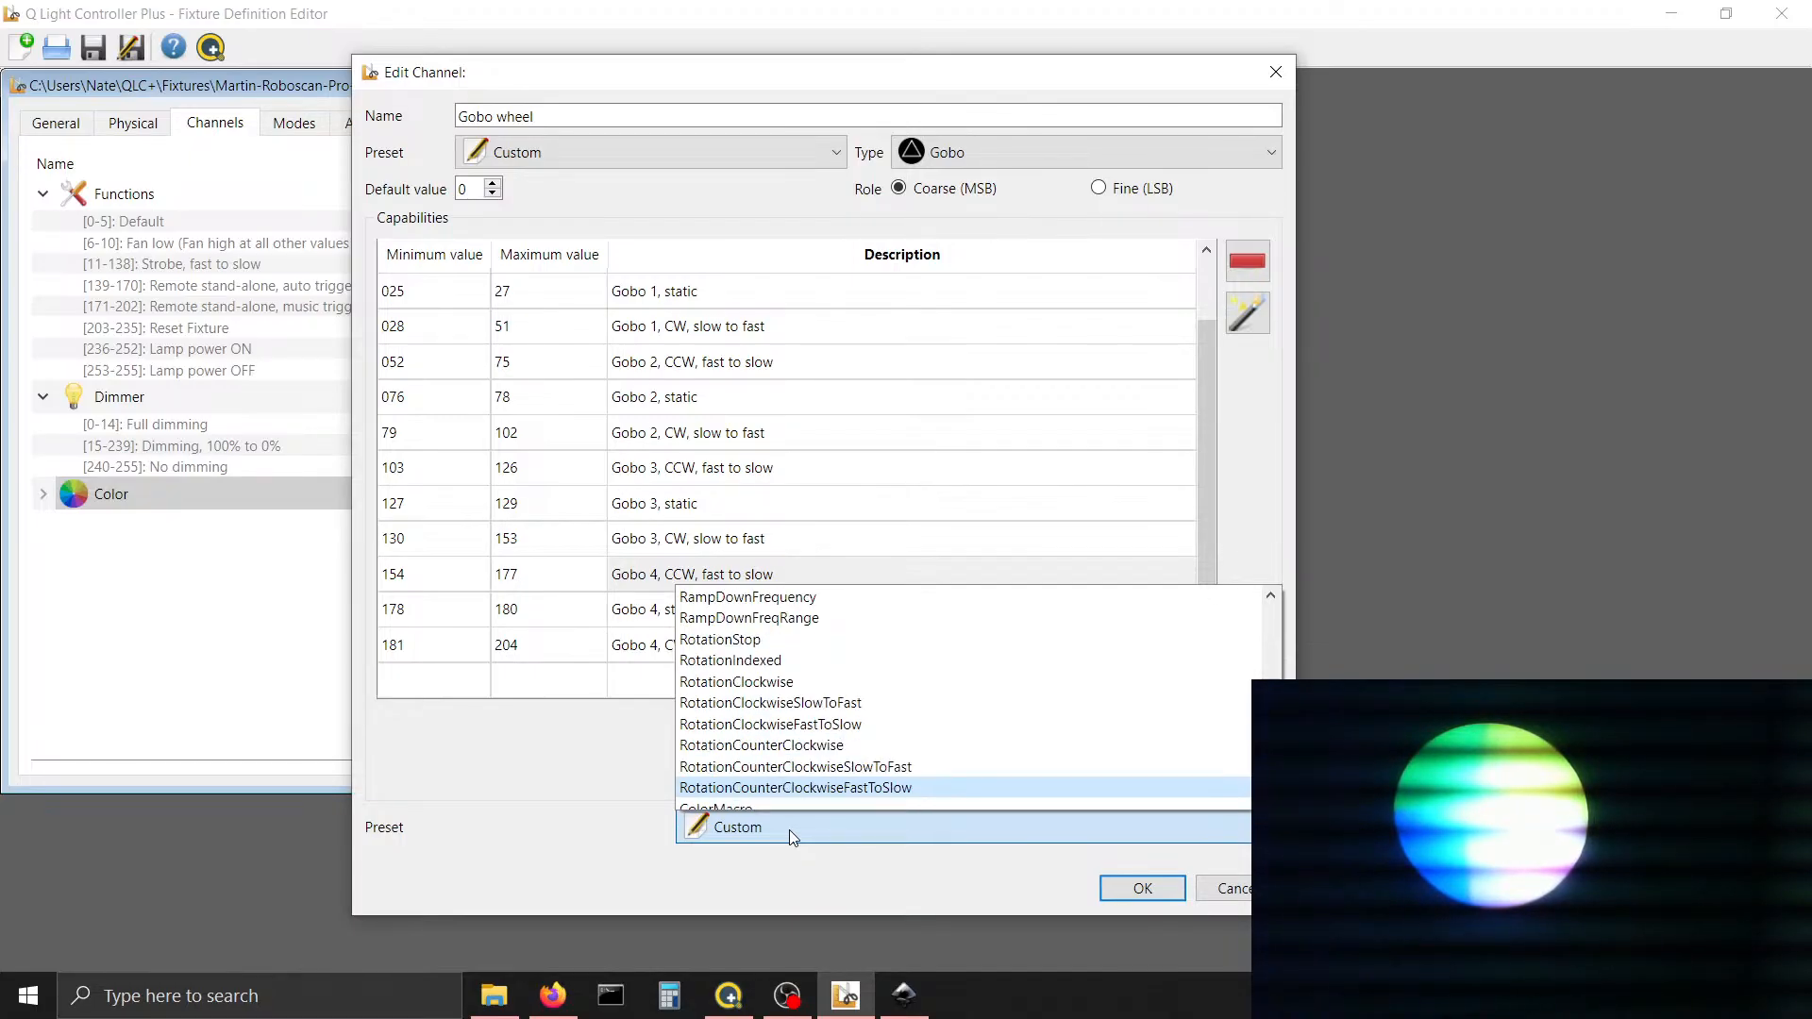
key("Return")
Set the preset of the "Gobo 4, CW, slow to fast" capability to RotationClockwiseSlowToFast
left_click(780, 648)
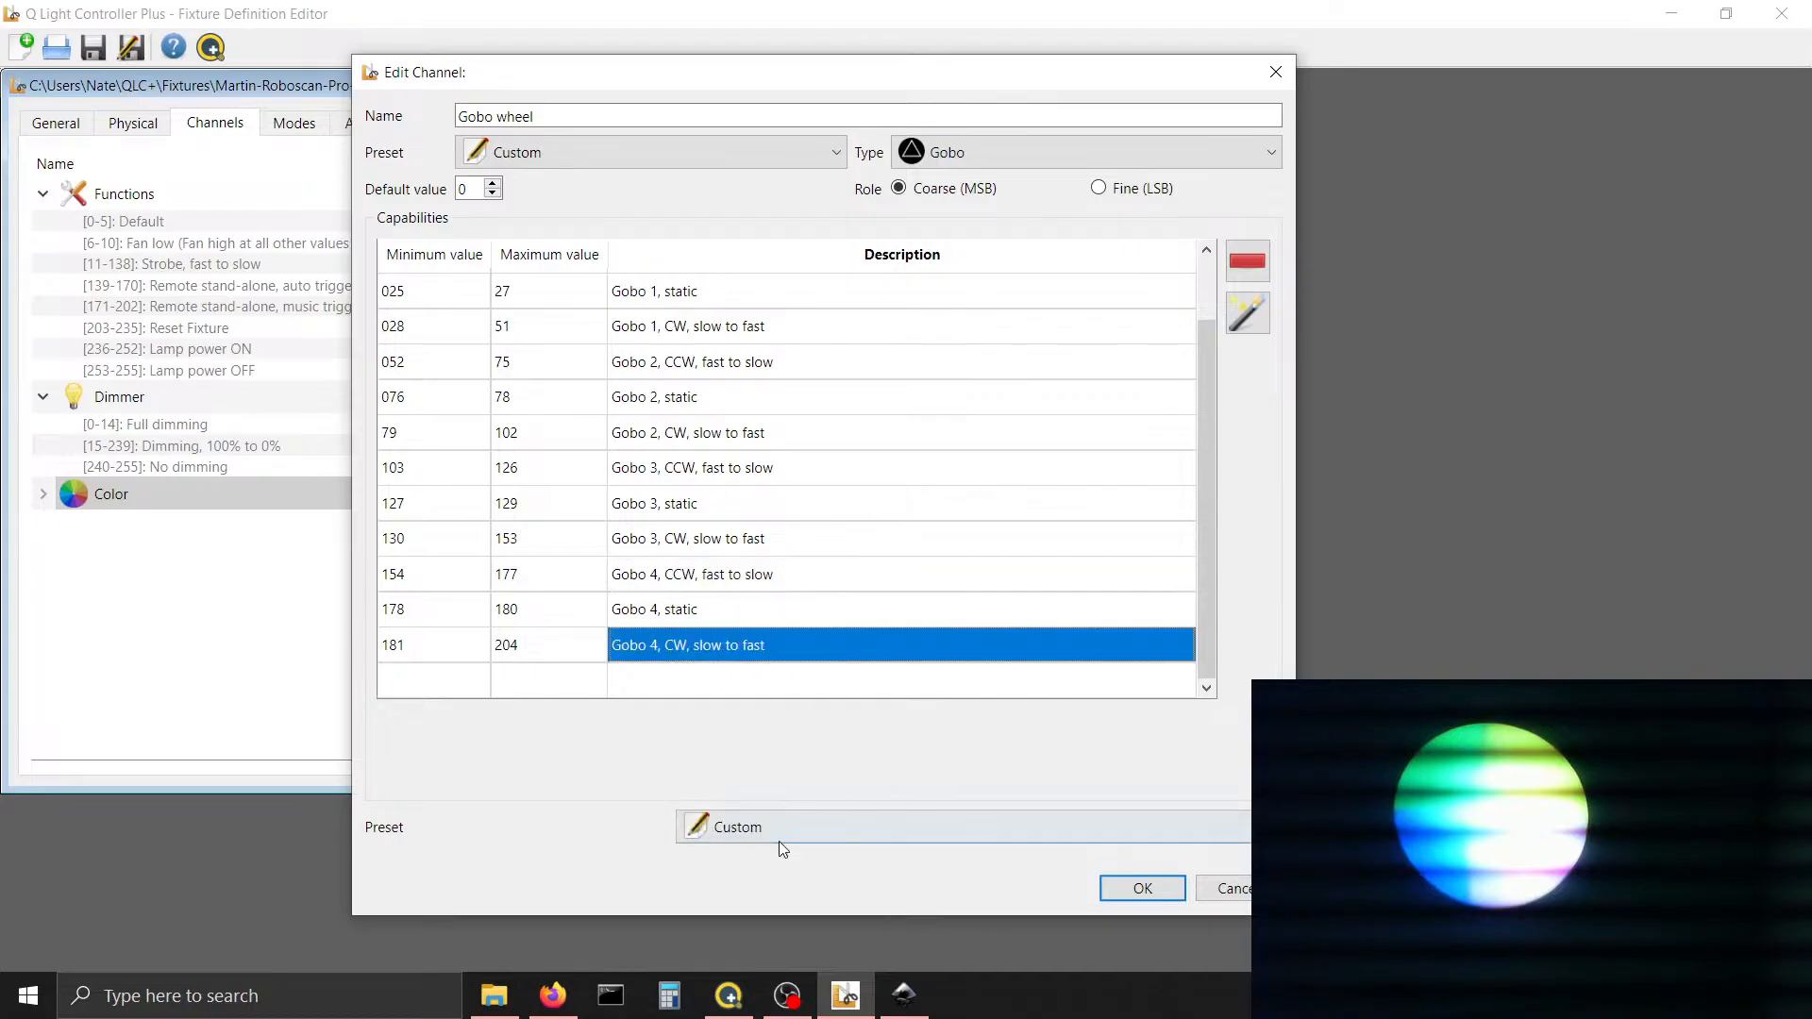
left_click(784, 826)
scroll(784, 816, "up", 3)
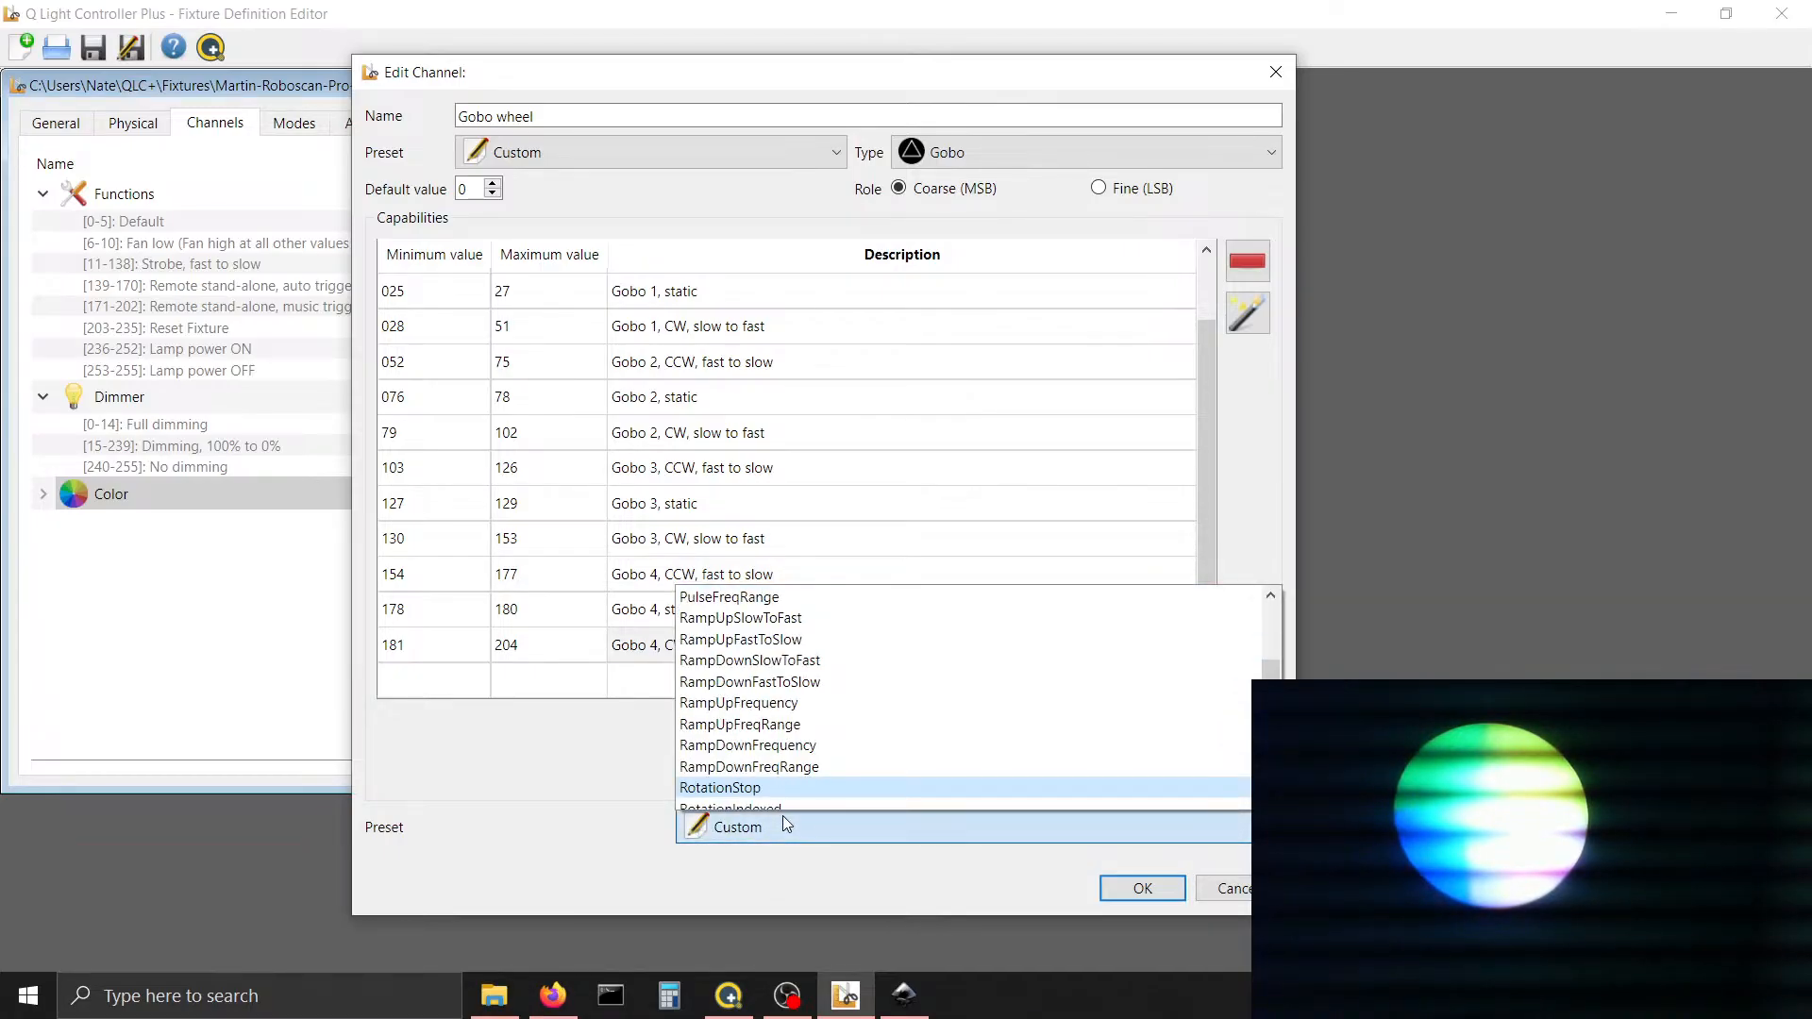
key("Down")
key("Down")
key("Down")
key("Down")
key("Down")
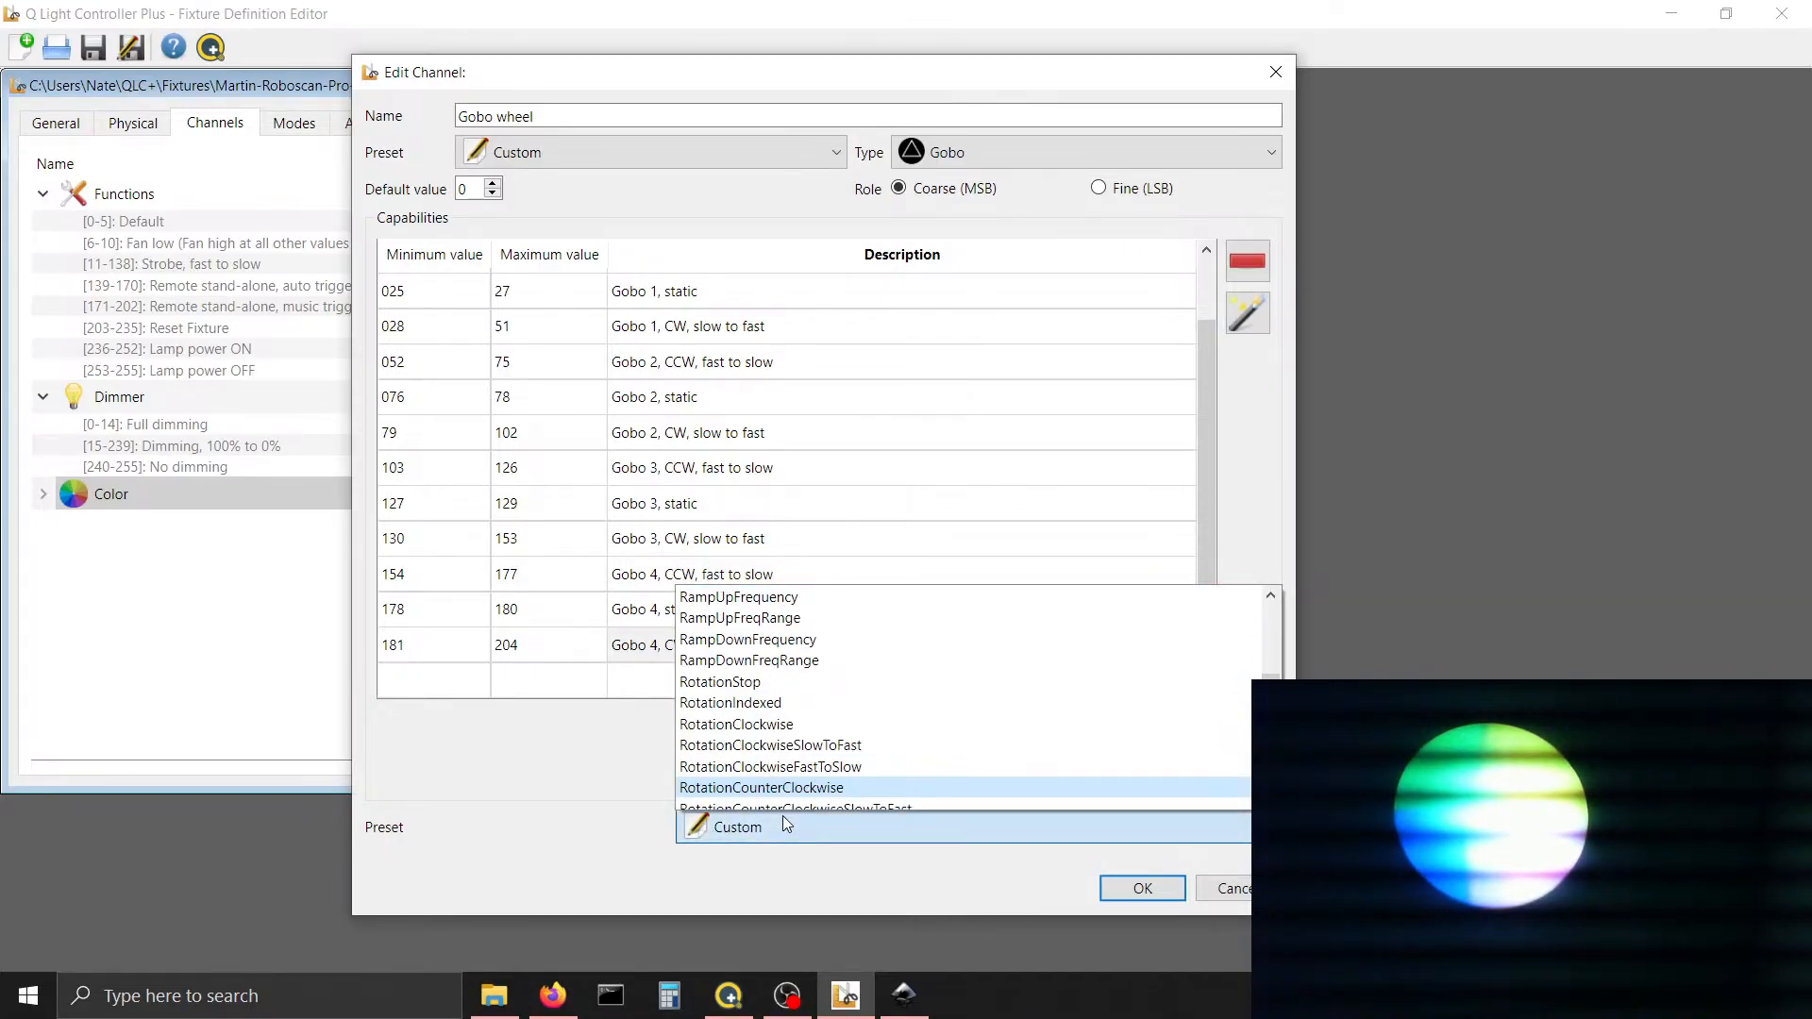
key("Up")
key("Up")
key("Return")
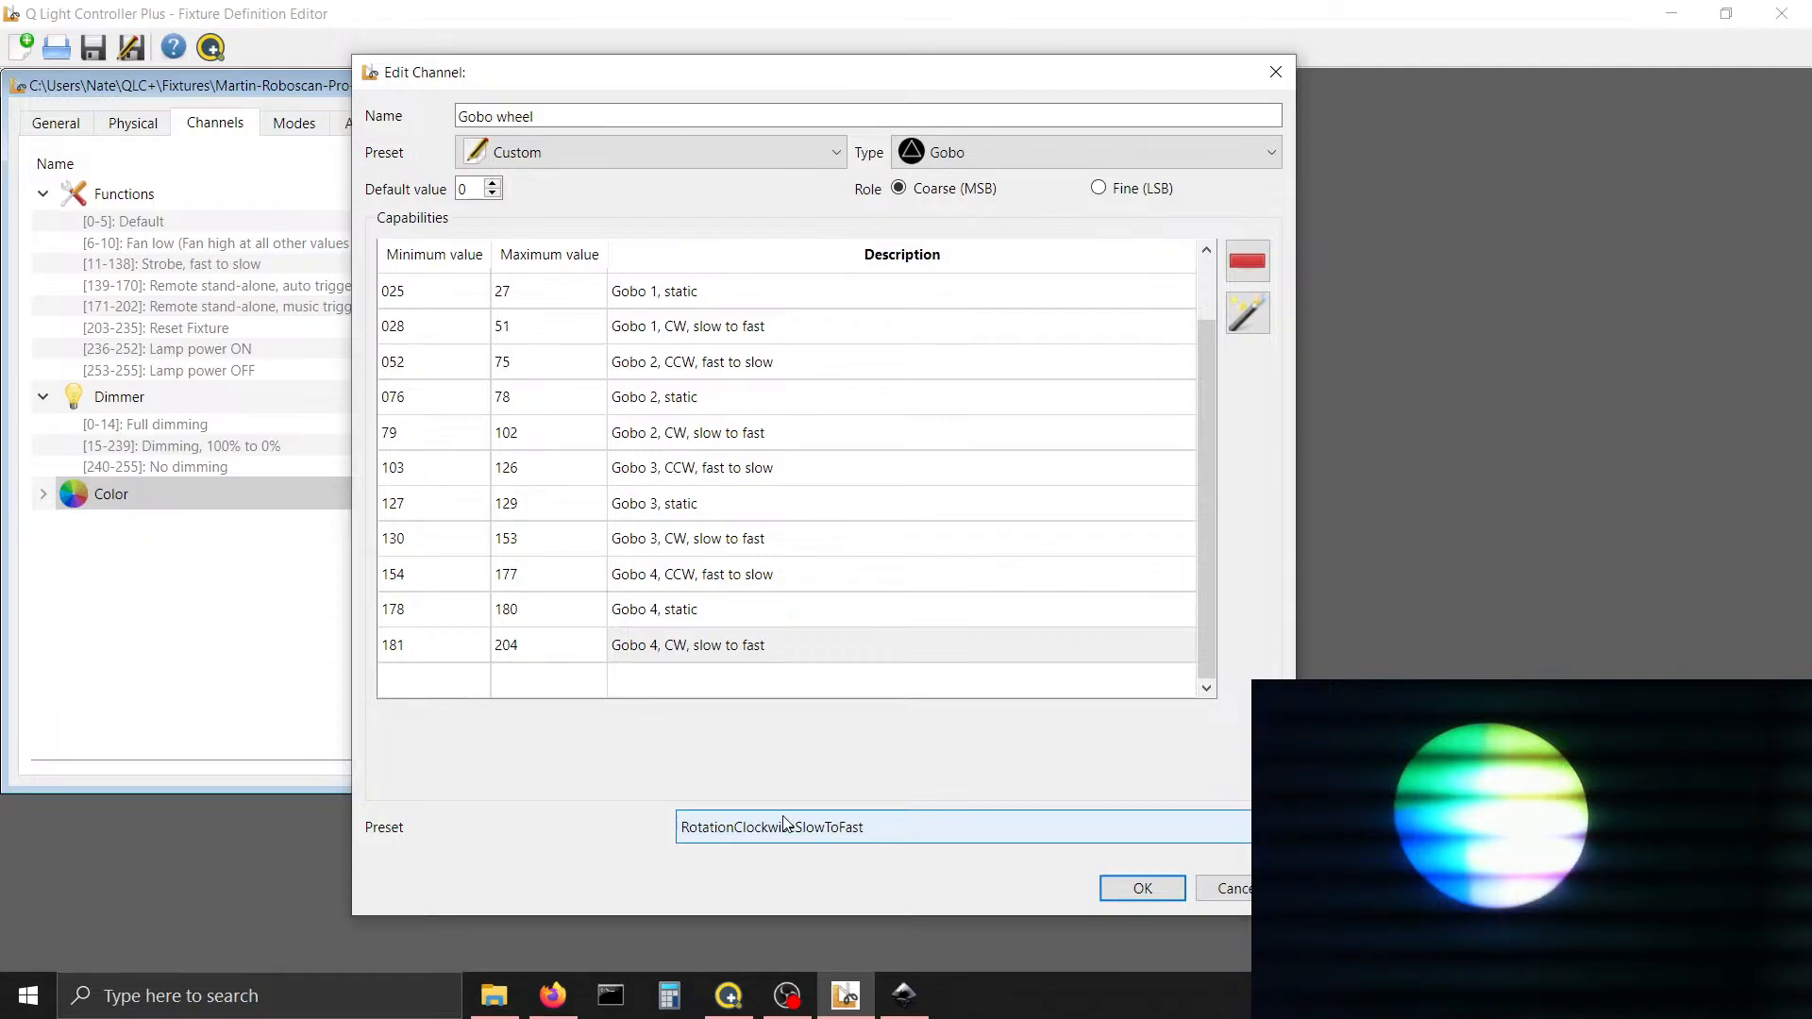
Add a capability for values 205 to 228, leaving its description blank
left_click(538, 647)
left_click(672, 643)
key("Tab")
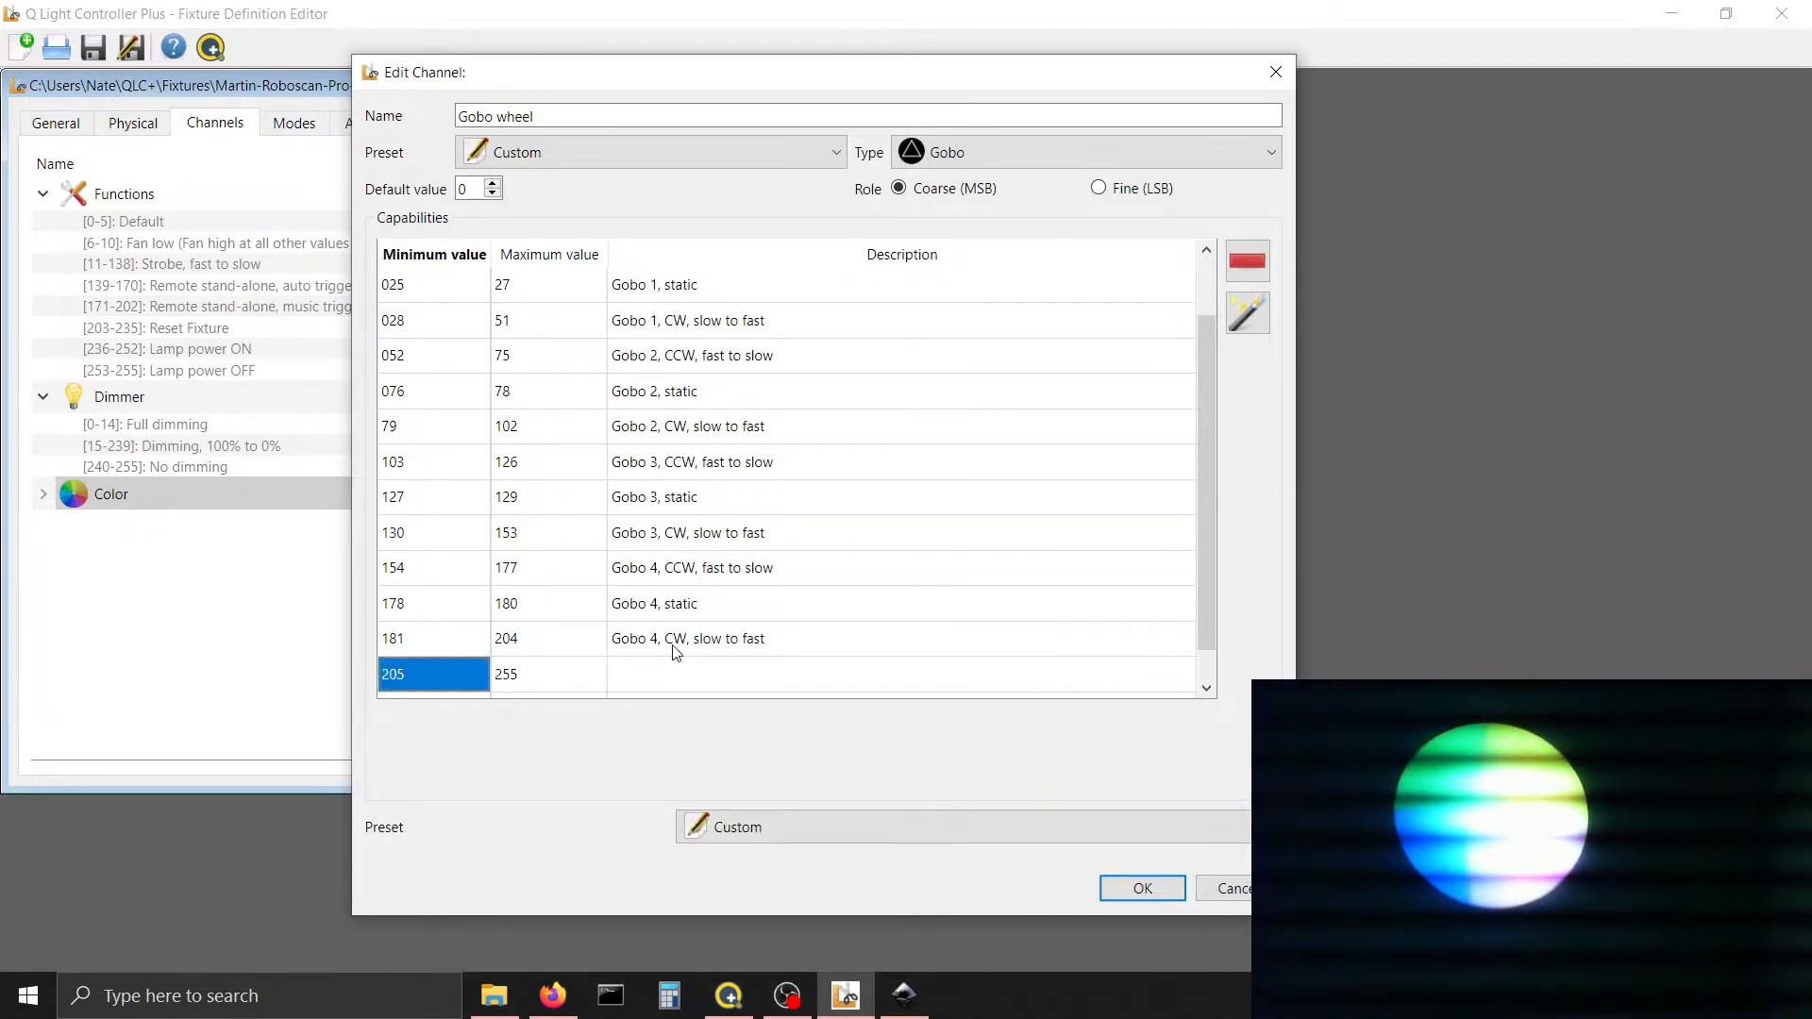
key("Tab")
type("228")
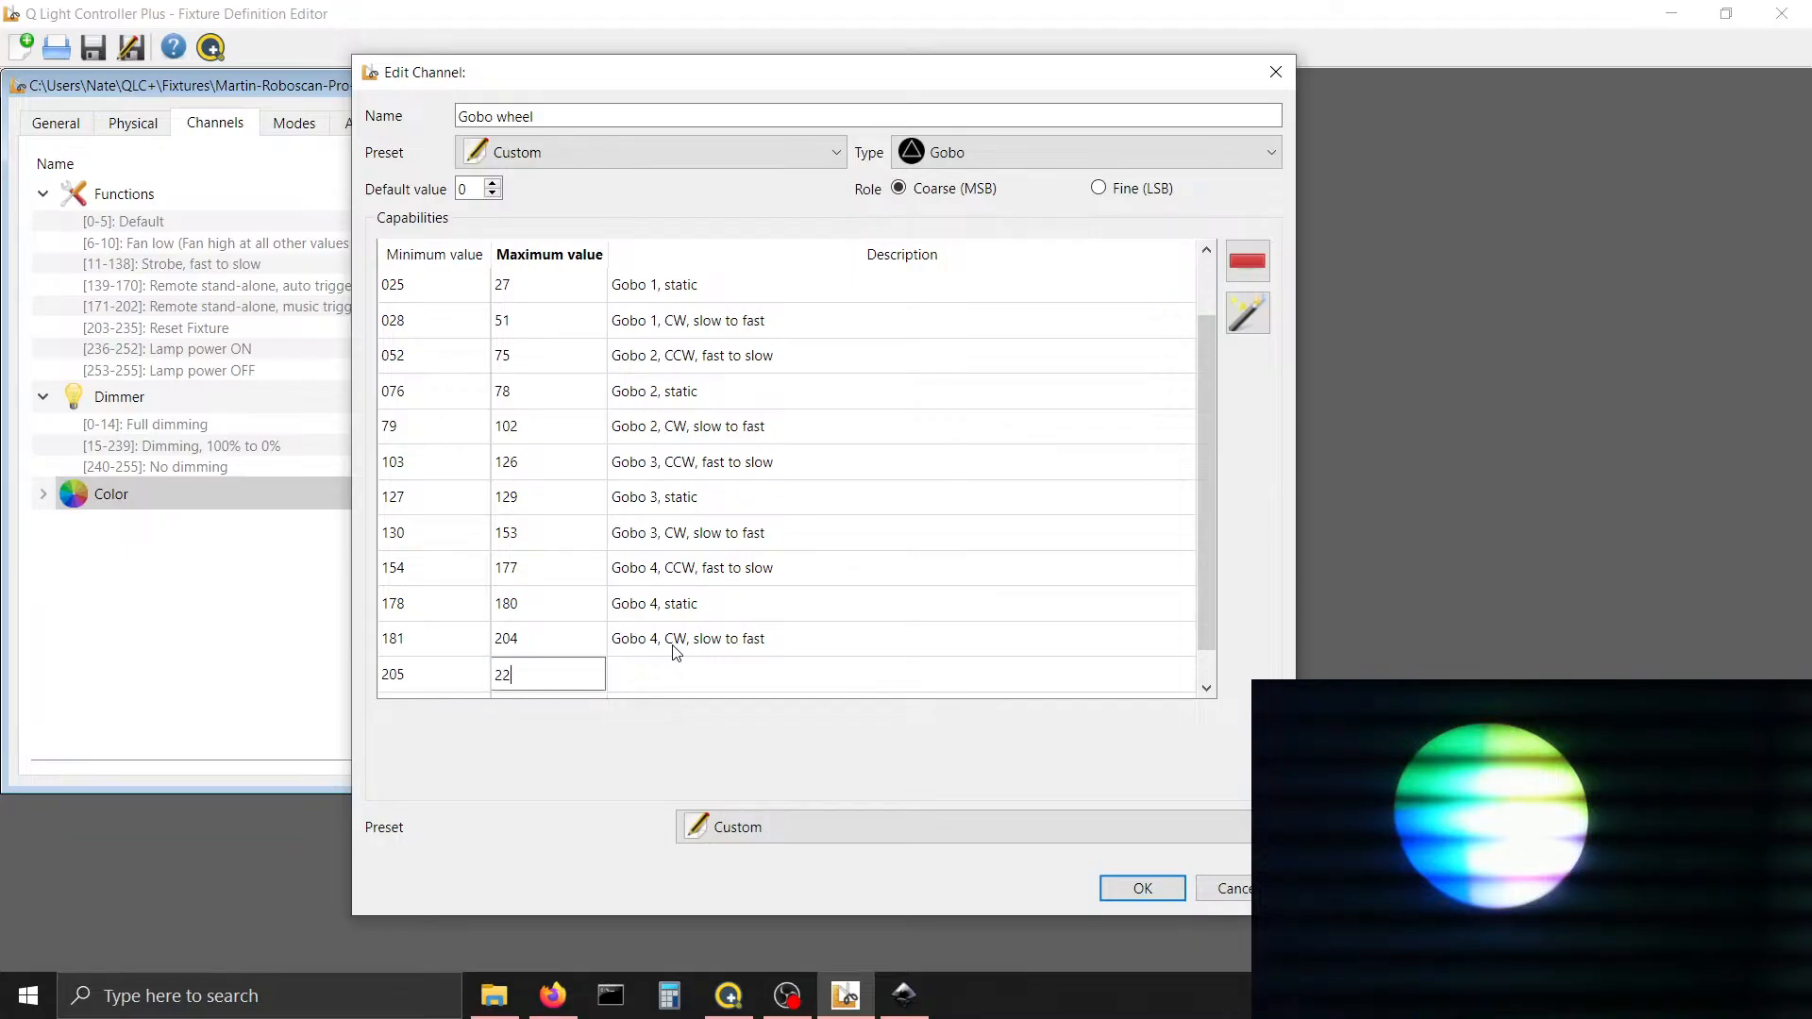
key("Tab")
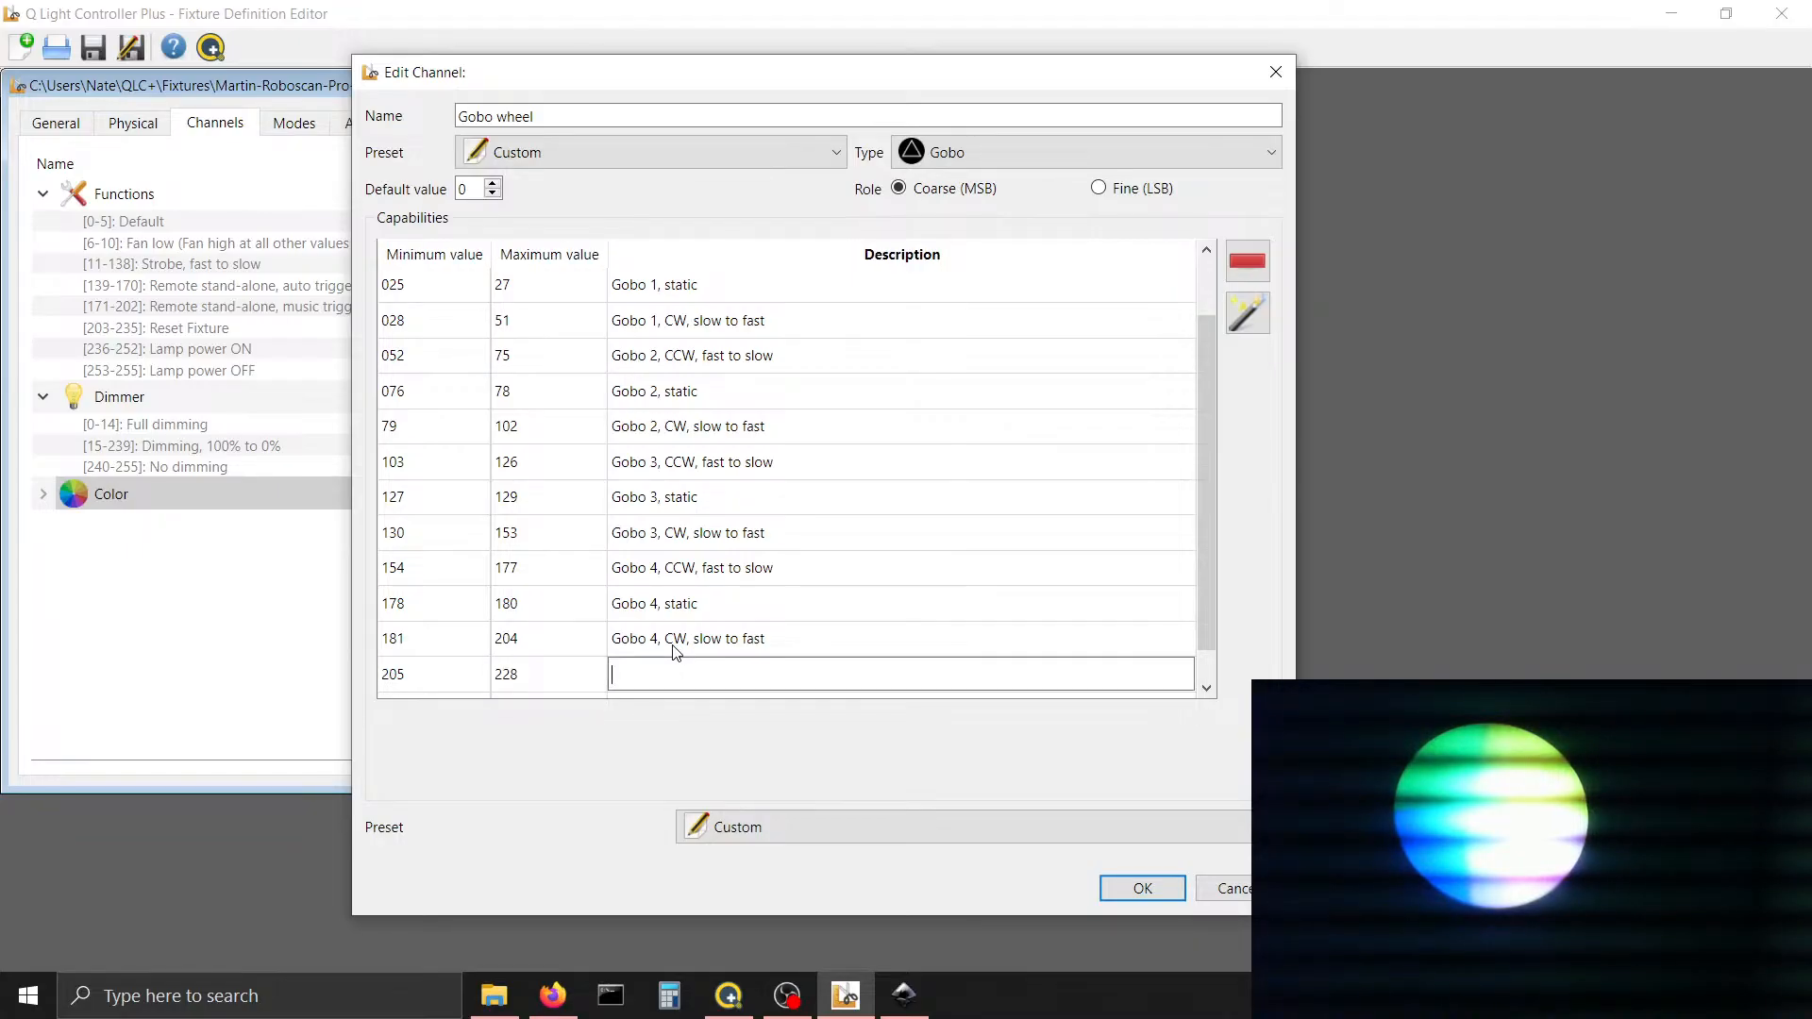
key("Tab")
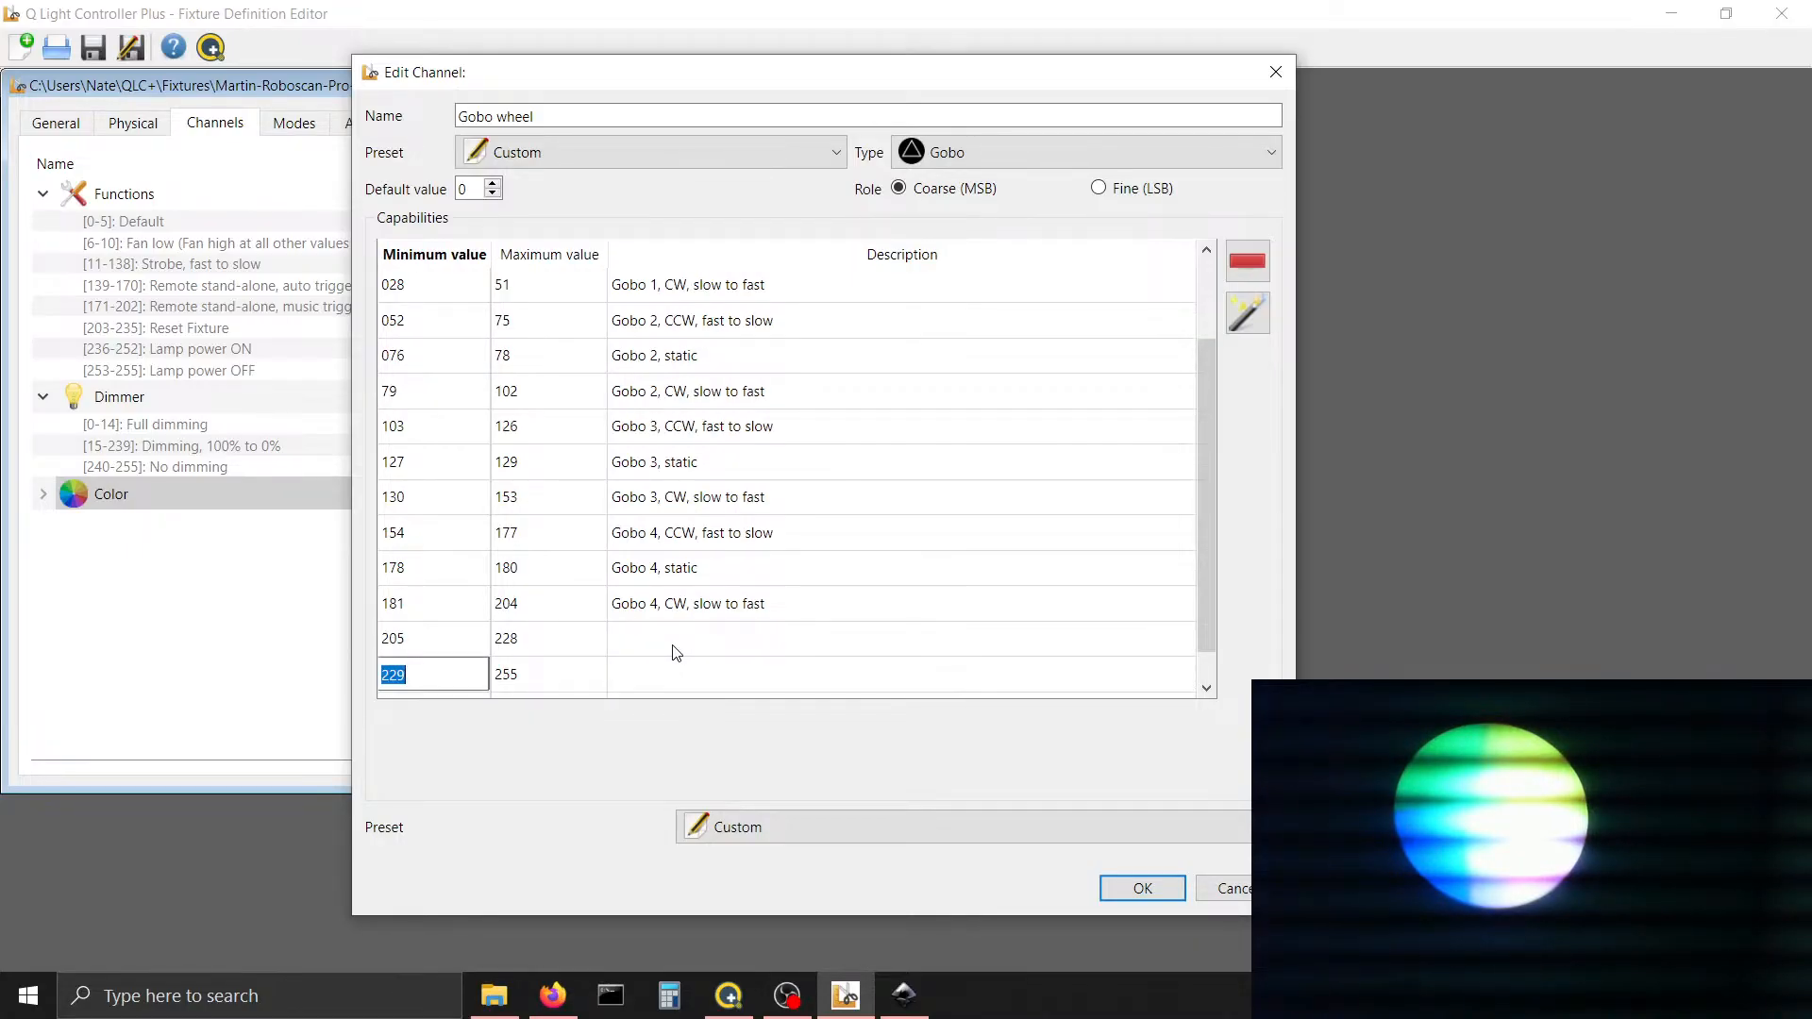
Add a capability for values 229 to 231 with the description "Gobo 5, static"
key("Tab")
type("231")
key("Tab")
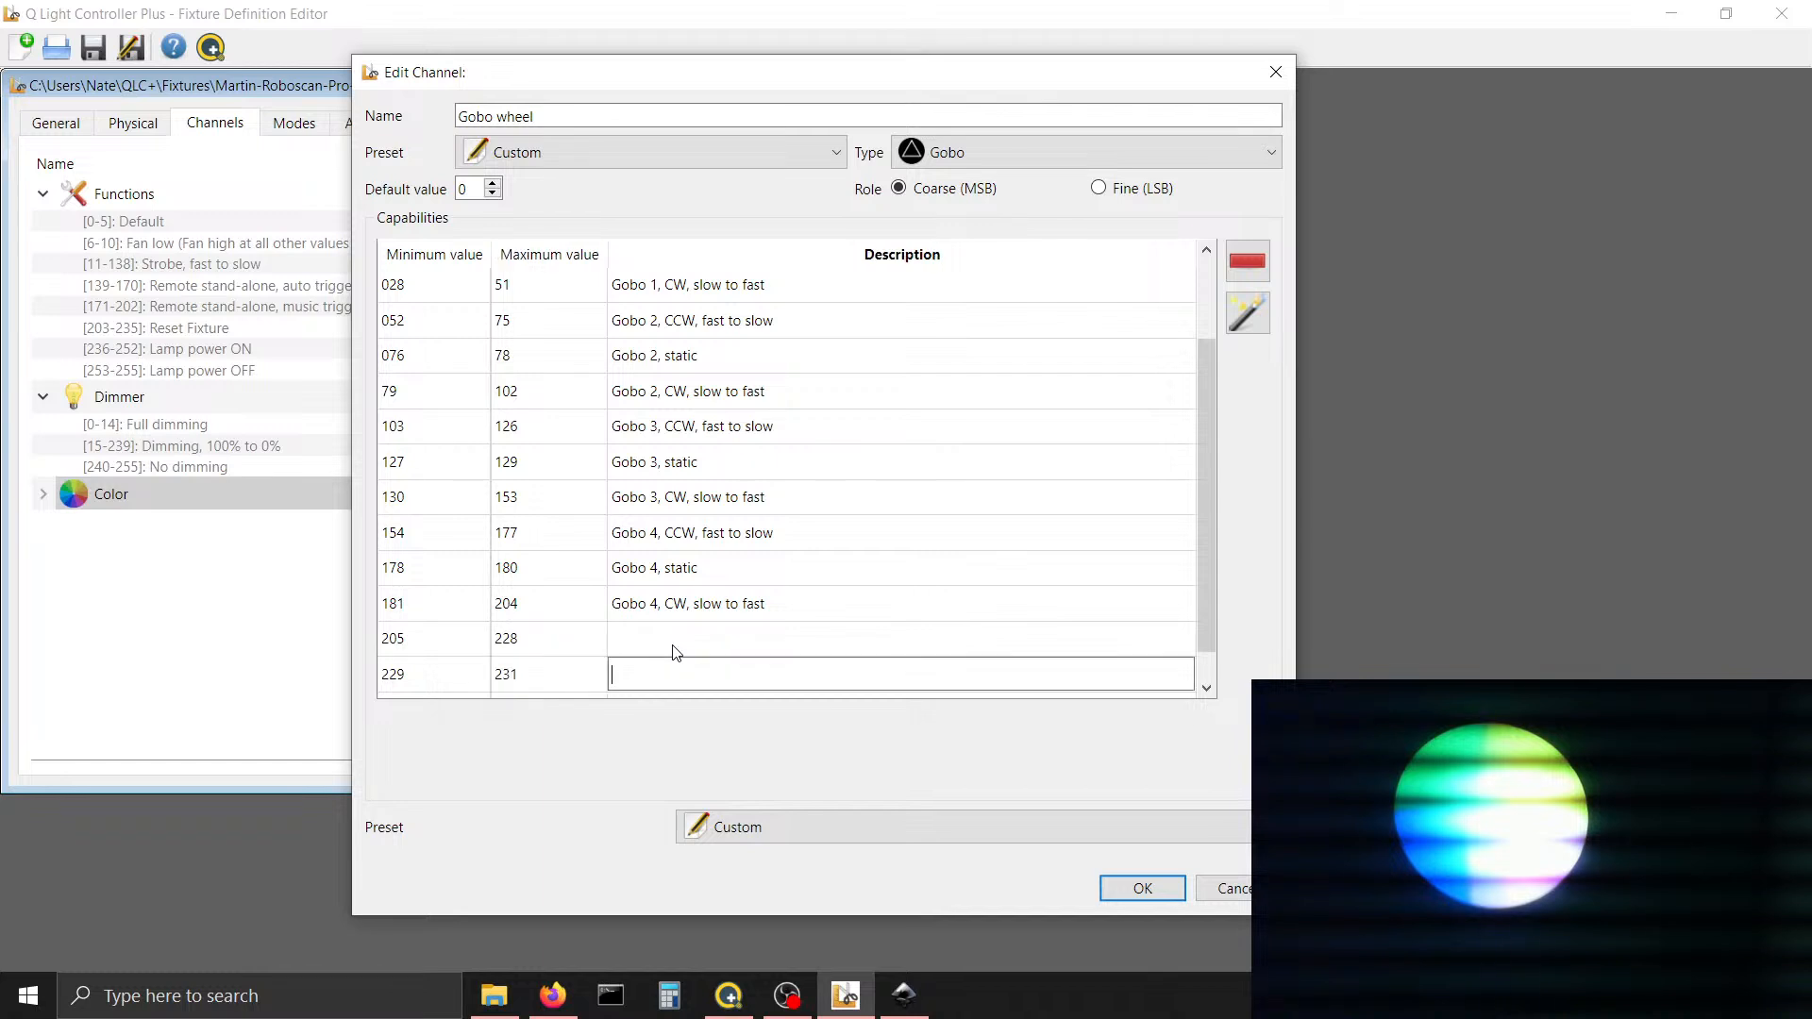
type("Gobo 5, static")
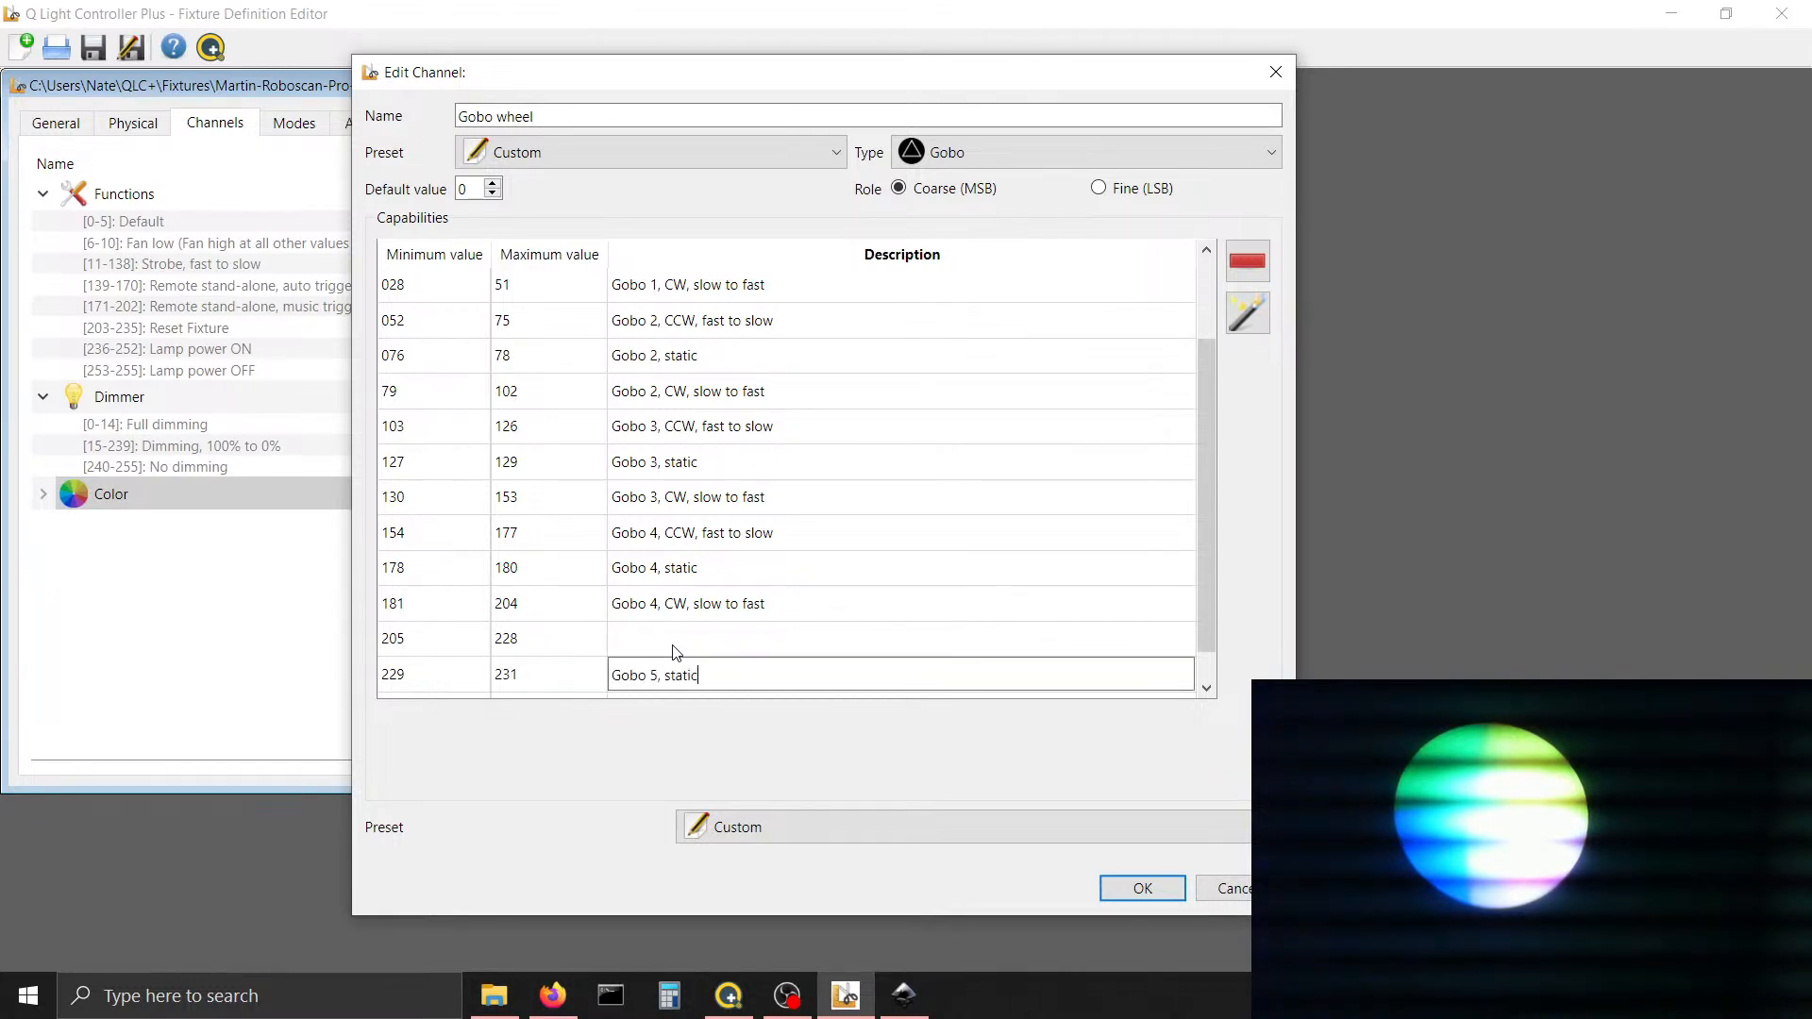
Add a capability for values 232 to 255, reusing the Gobo 2 CCW description changed to "Gobo 5, CW, slow to fast"
key("Tab")
key("Tab")
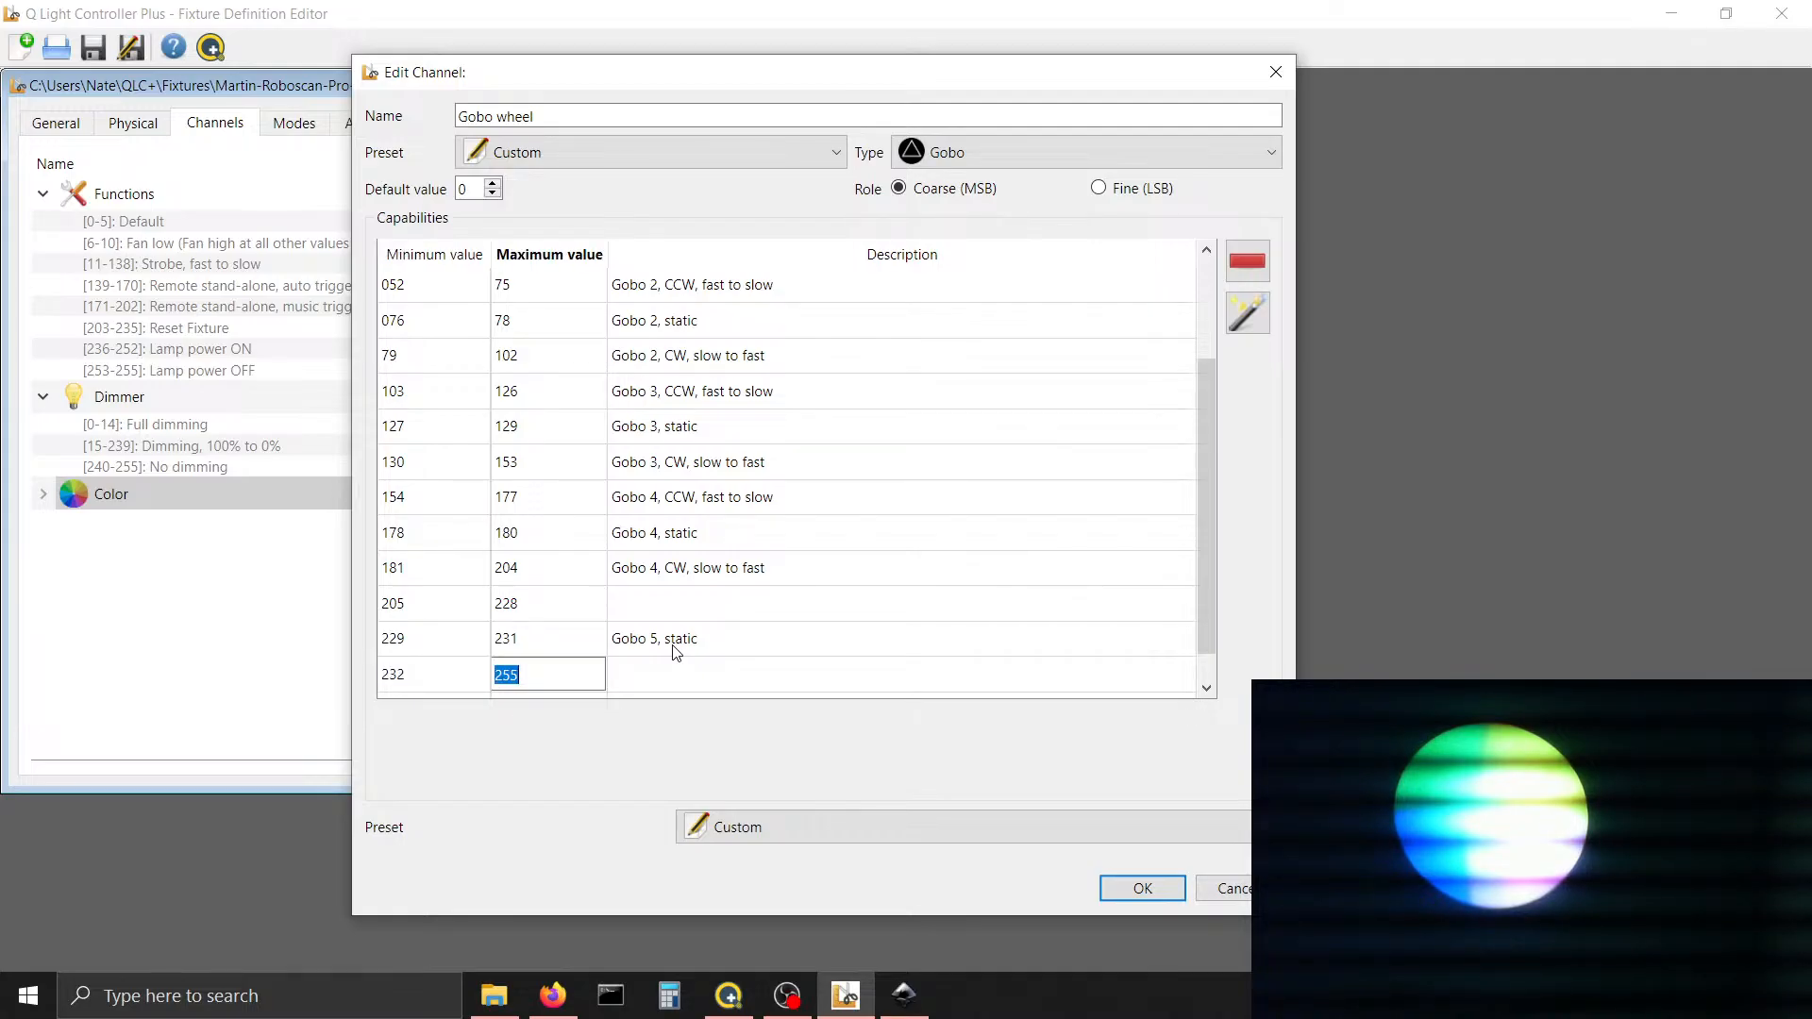
key("Tab")
type("Gobo 2, CCW, fast to slow")
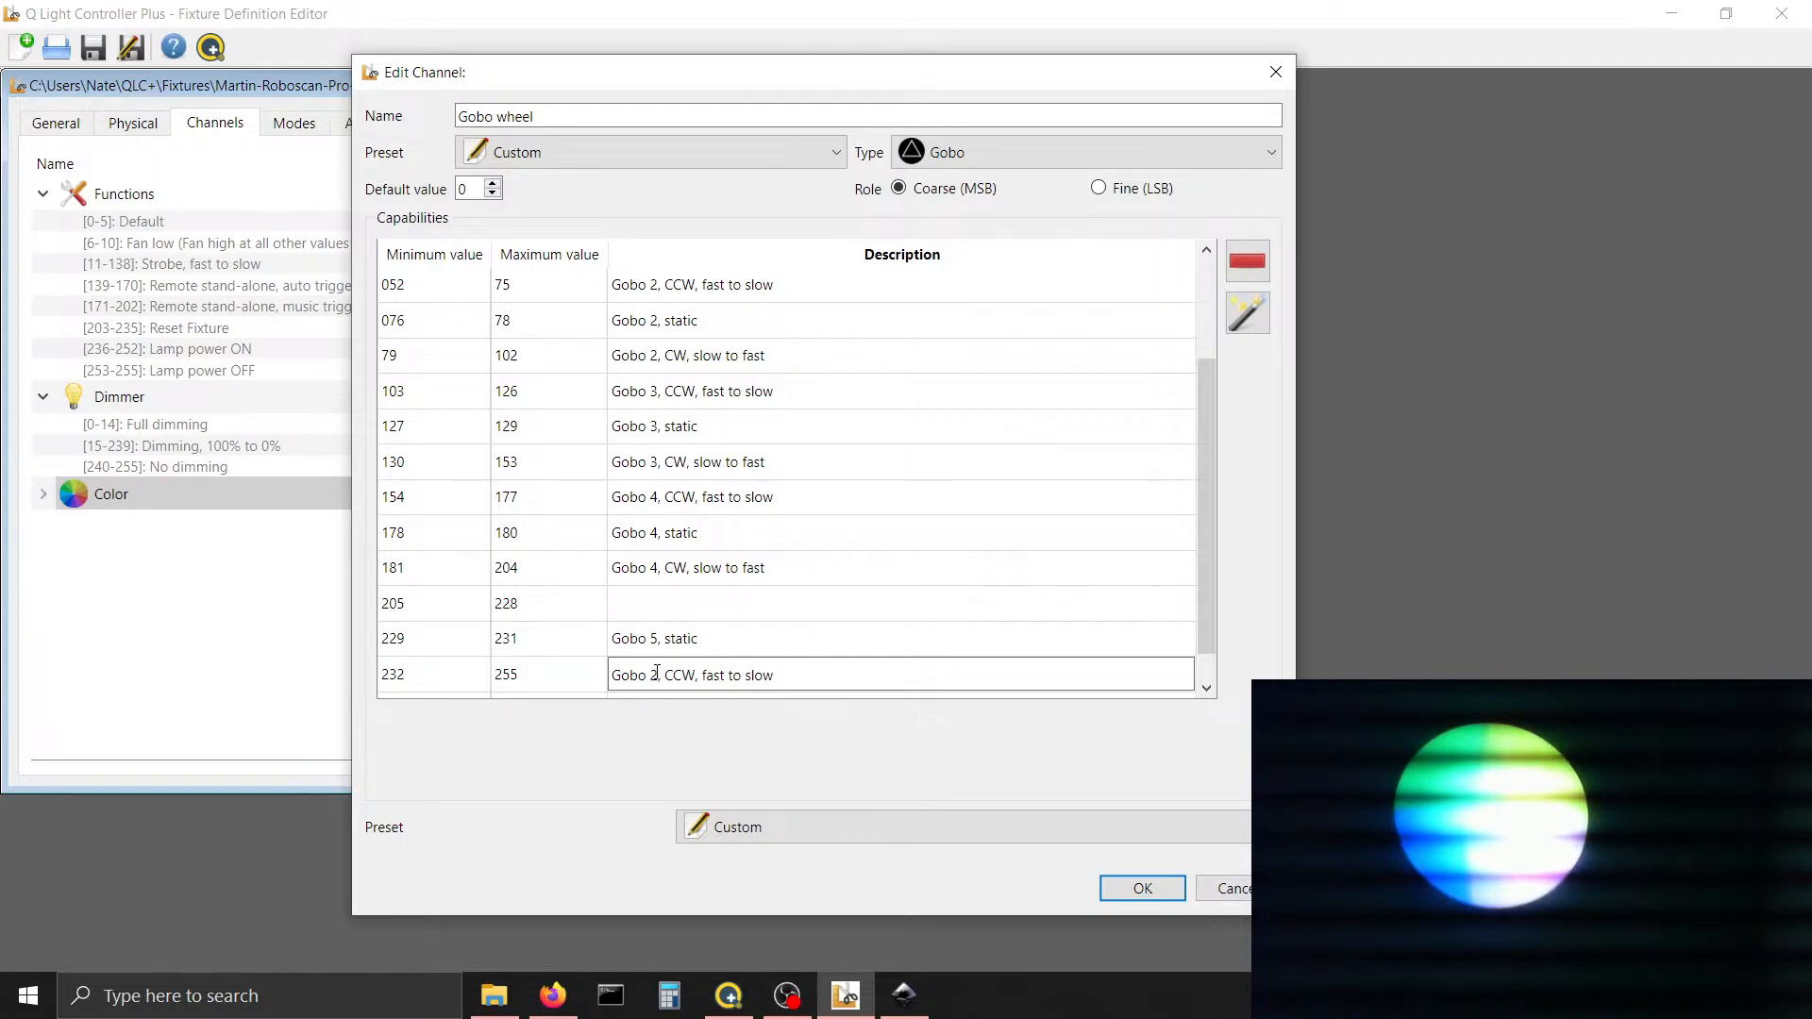
key("BackSpace")
type("5")
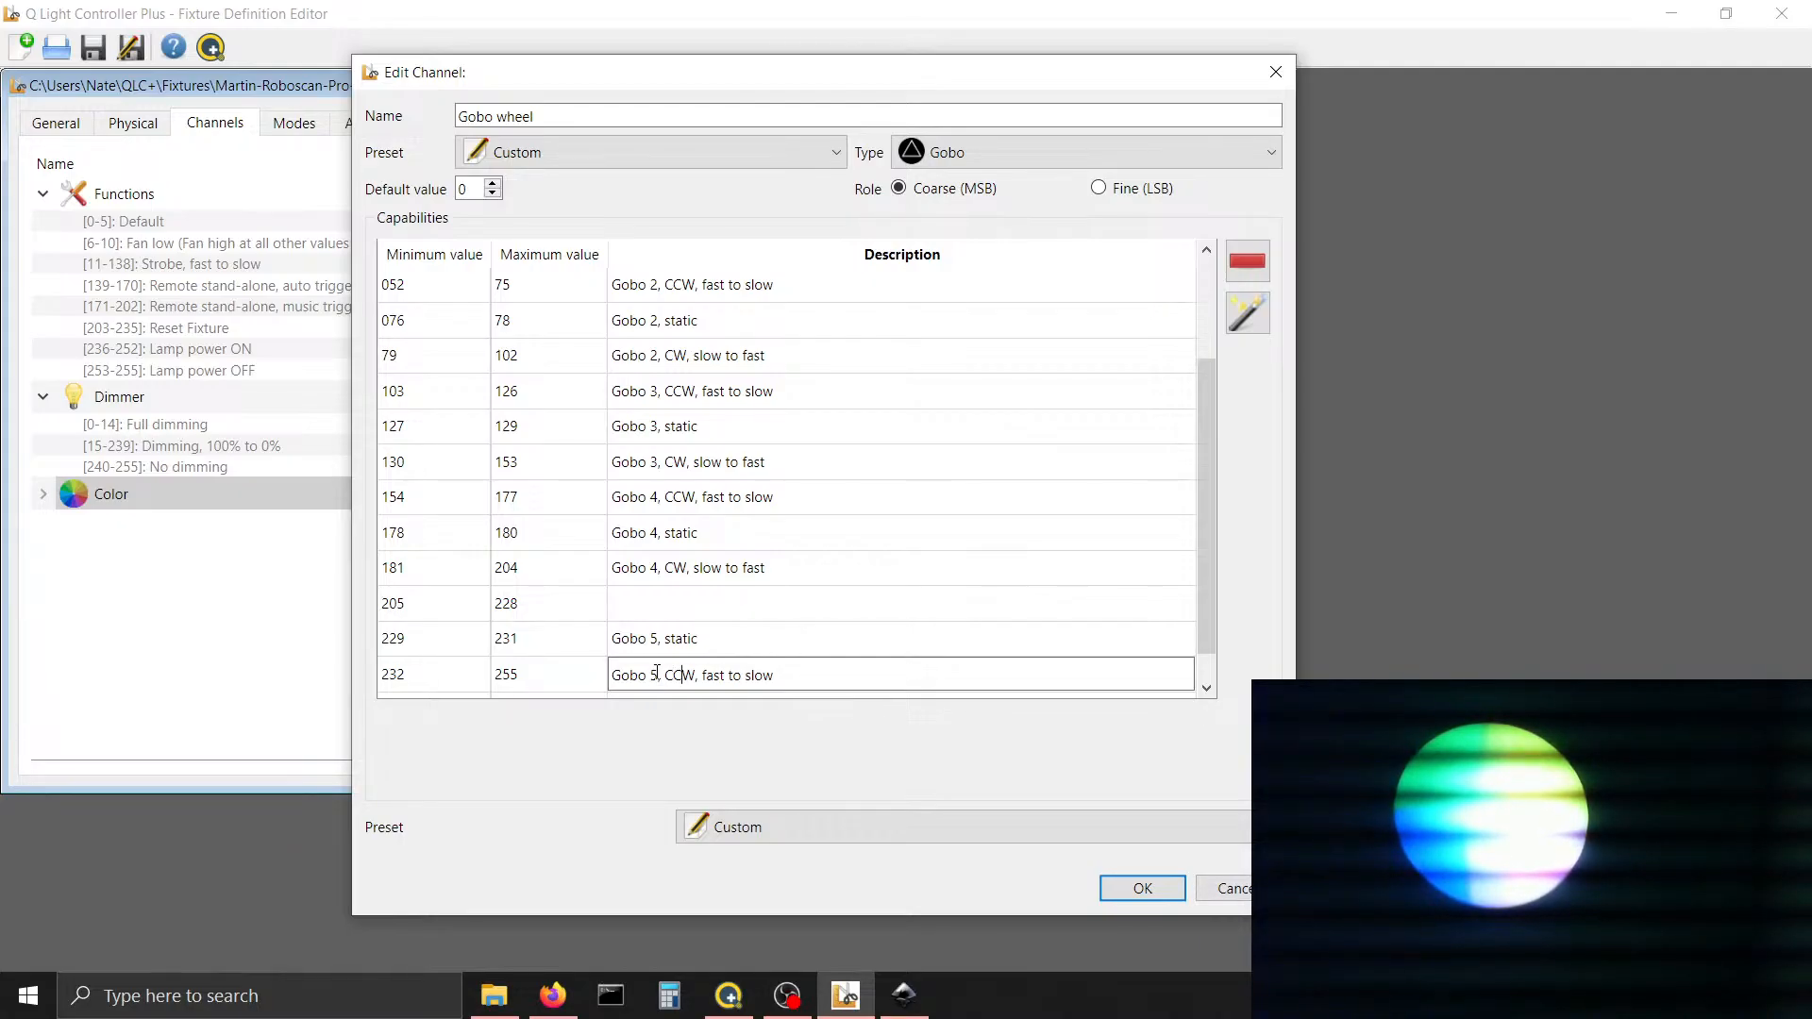
key("BackSpace")
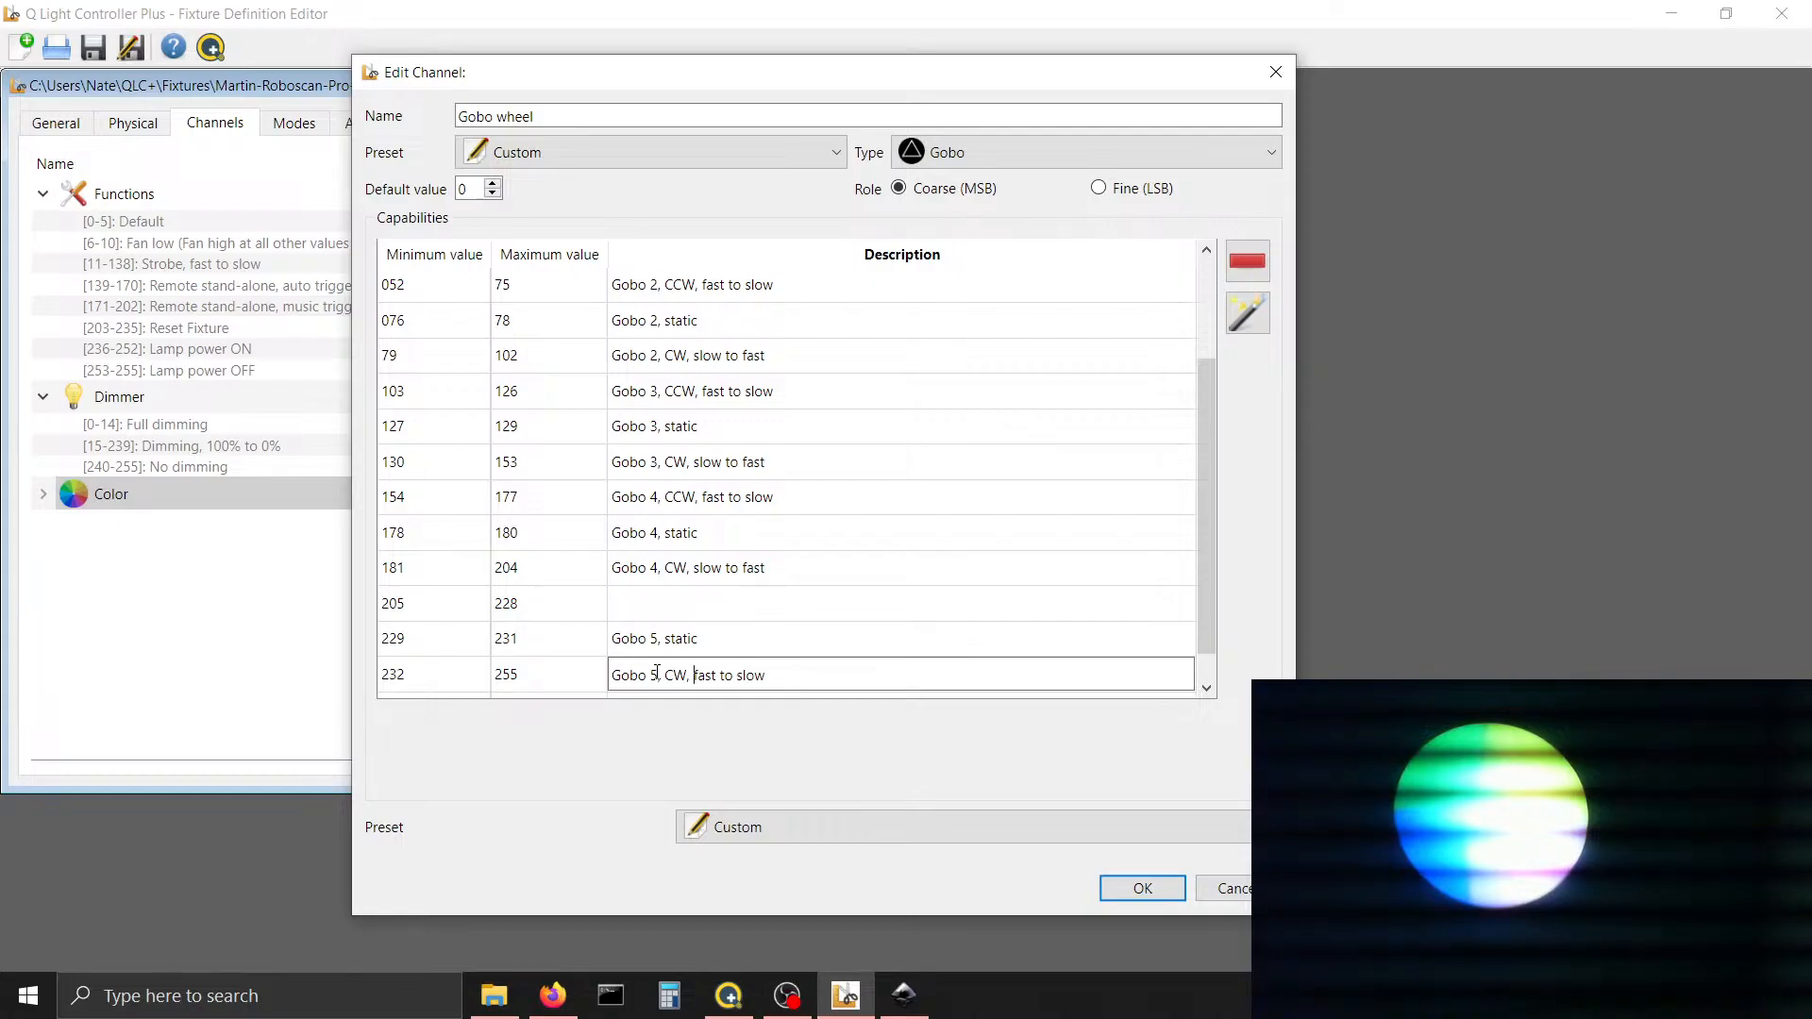
key("BackSpace")
key("BackSpace")
key("BackSpace")
key("BackSpace")
key("BackSpace")
key("BackSpace")
key("BackSpace")
key("BackSpace")
key("BackSpace")
key("BackSpace")
key("BackSpace")
key("BackSpace")
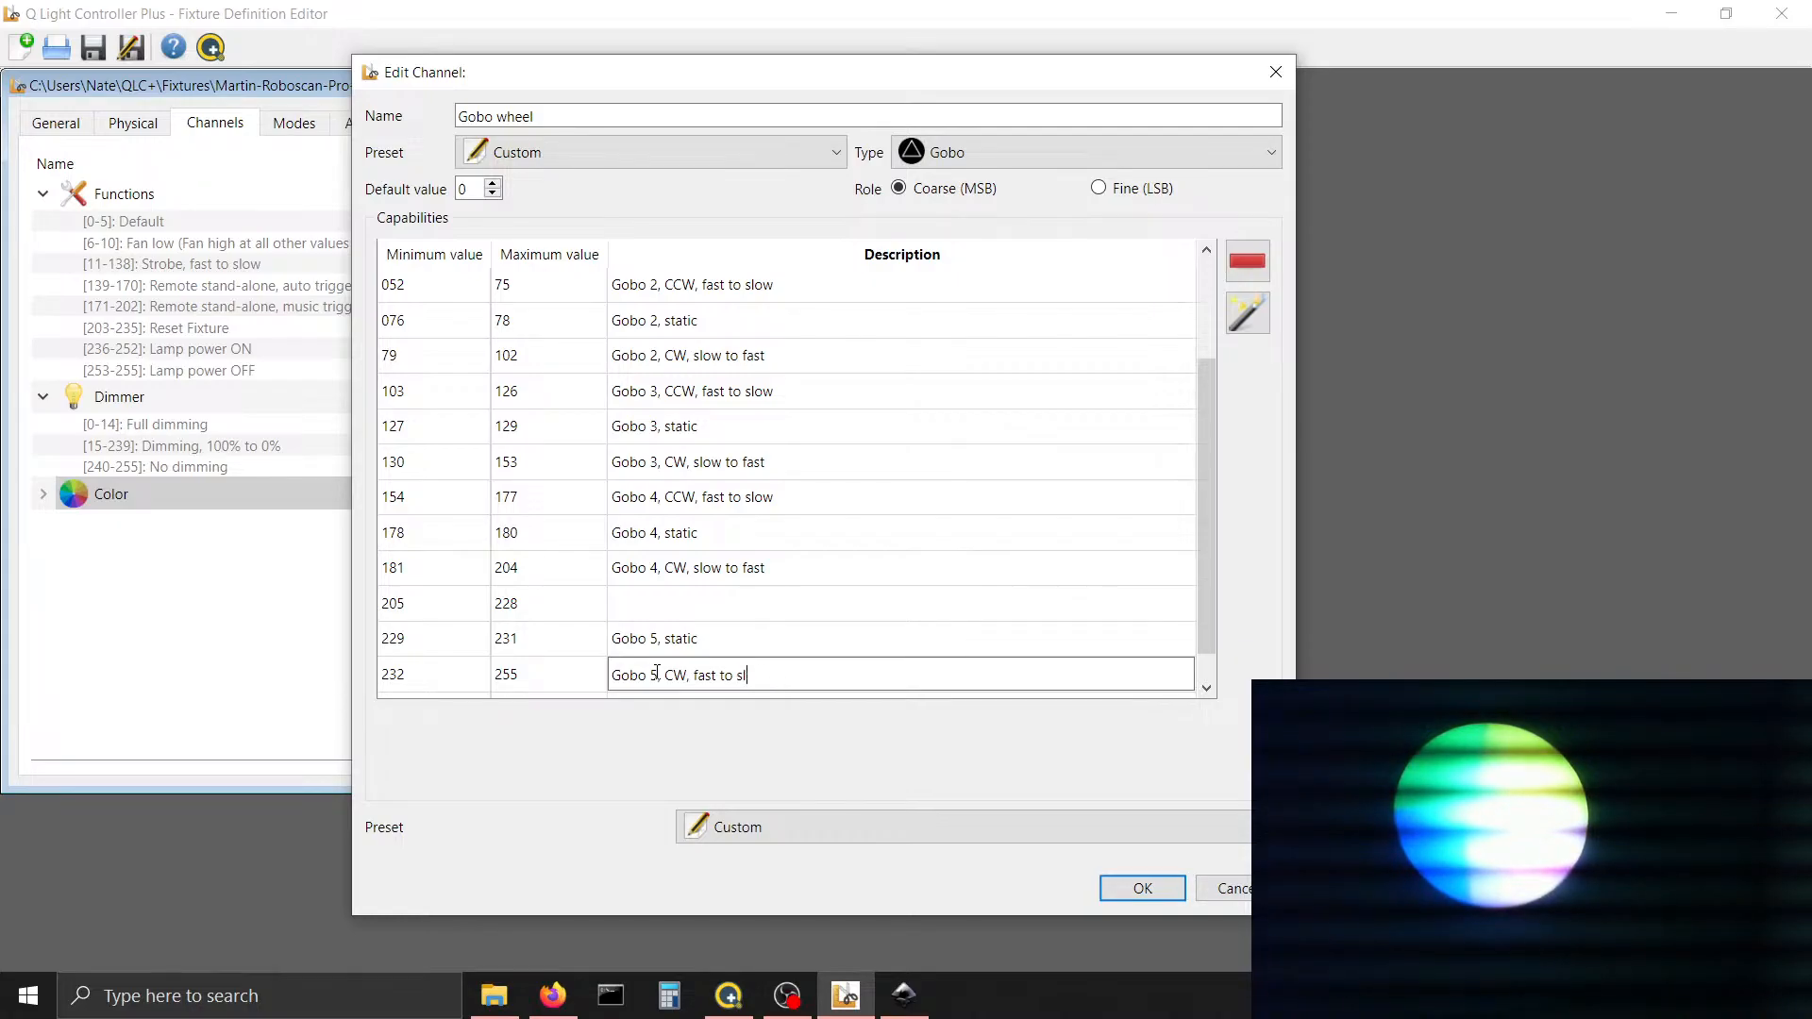
type("slow ")
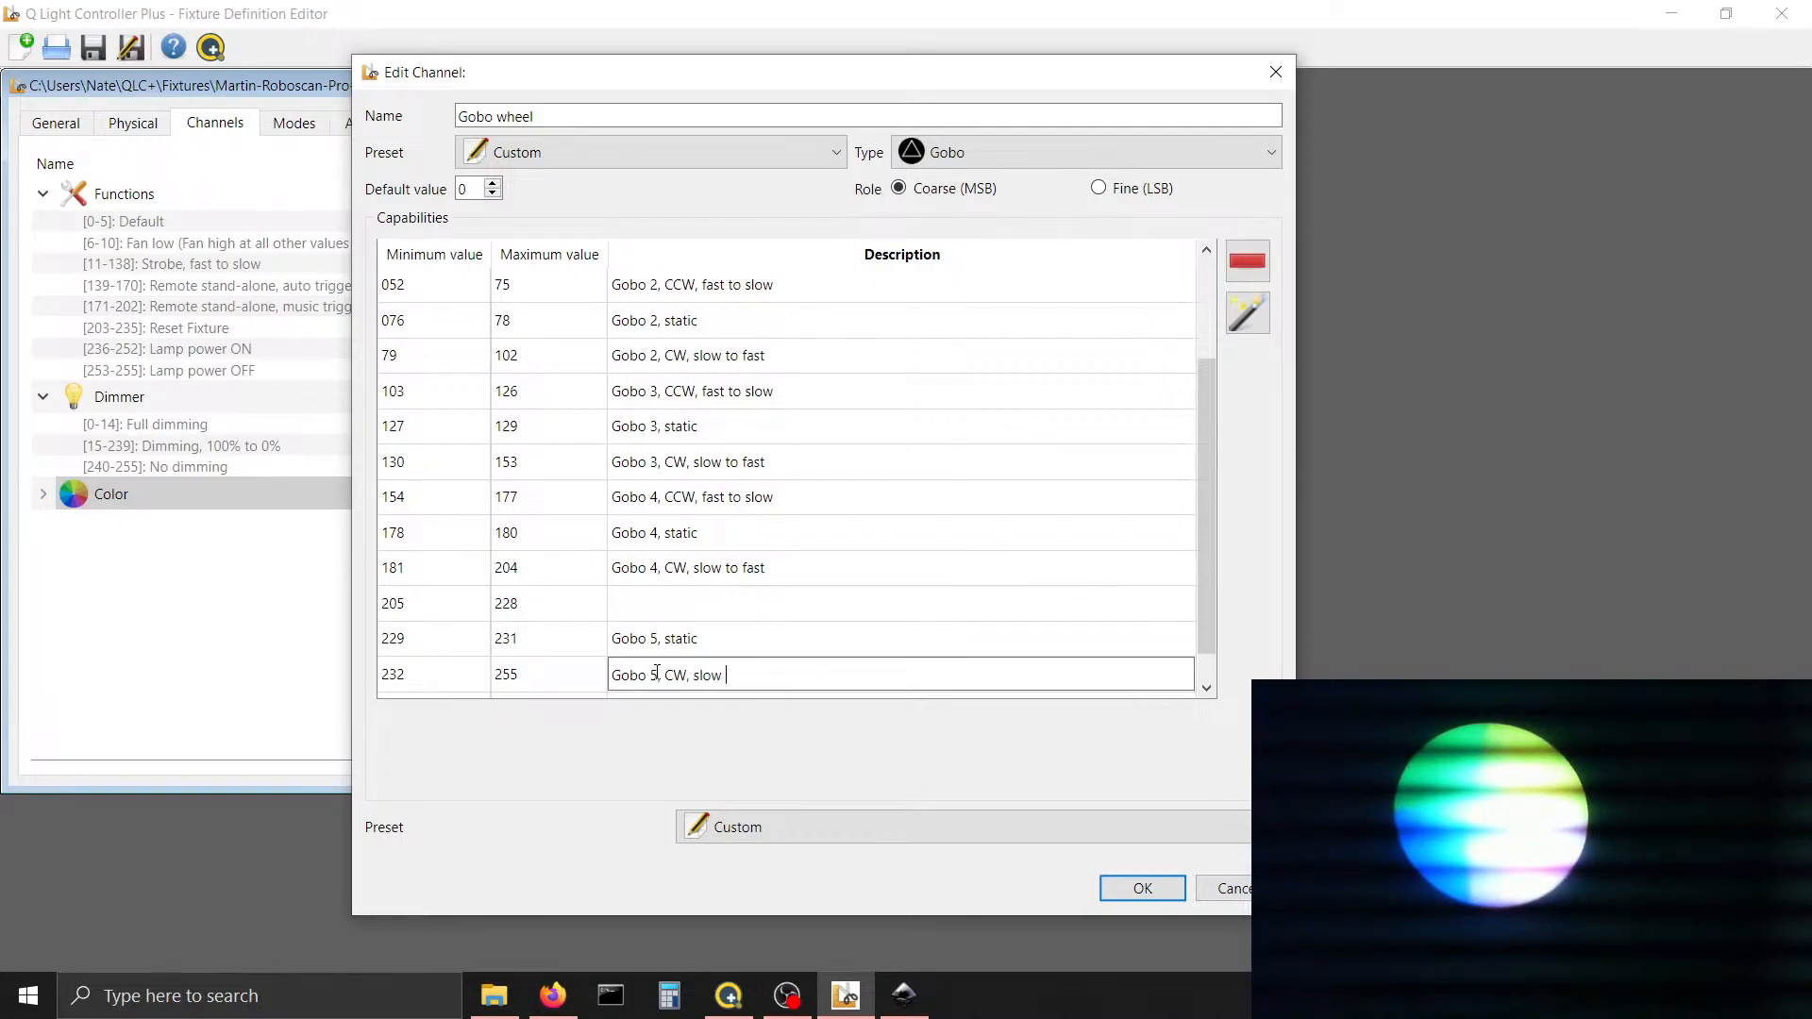
type("to fast")
Copy the Gobo 4 CCW description into the 205–228 capability and change it to "Gobo 5, CCW, fast to slow"
left_click(782, 499)
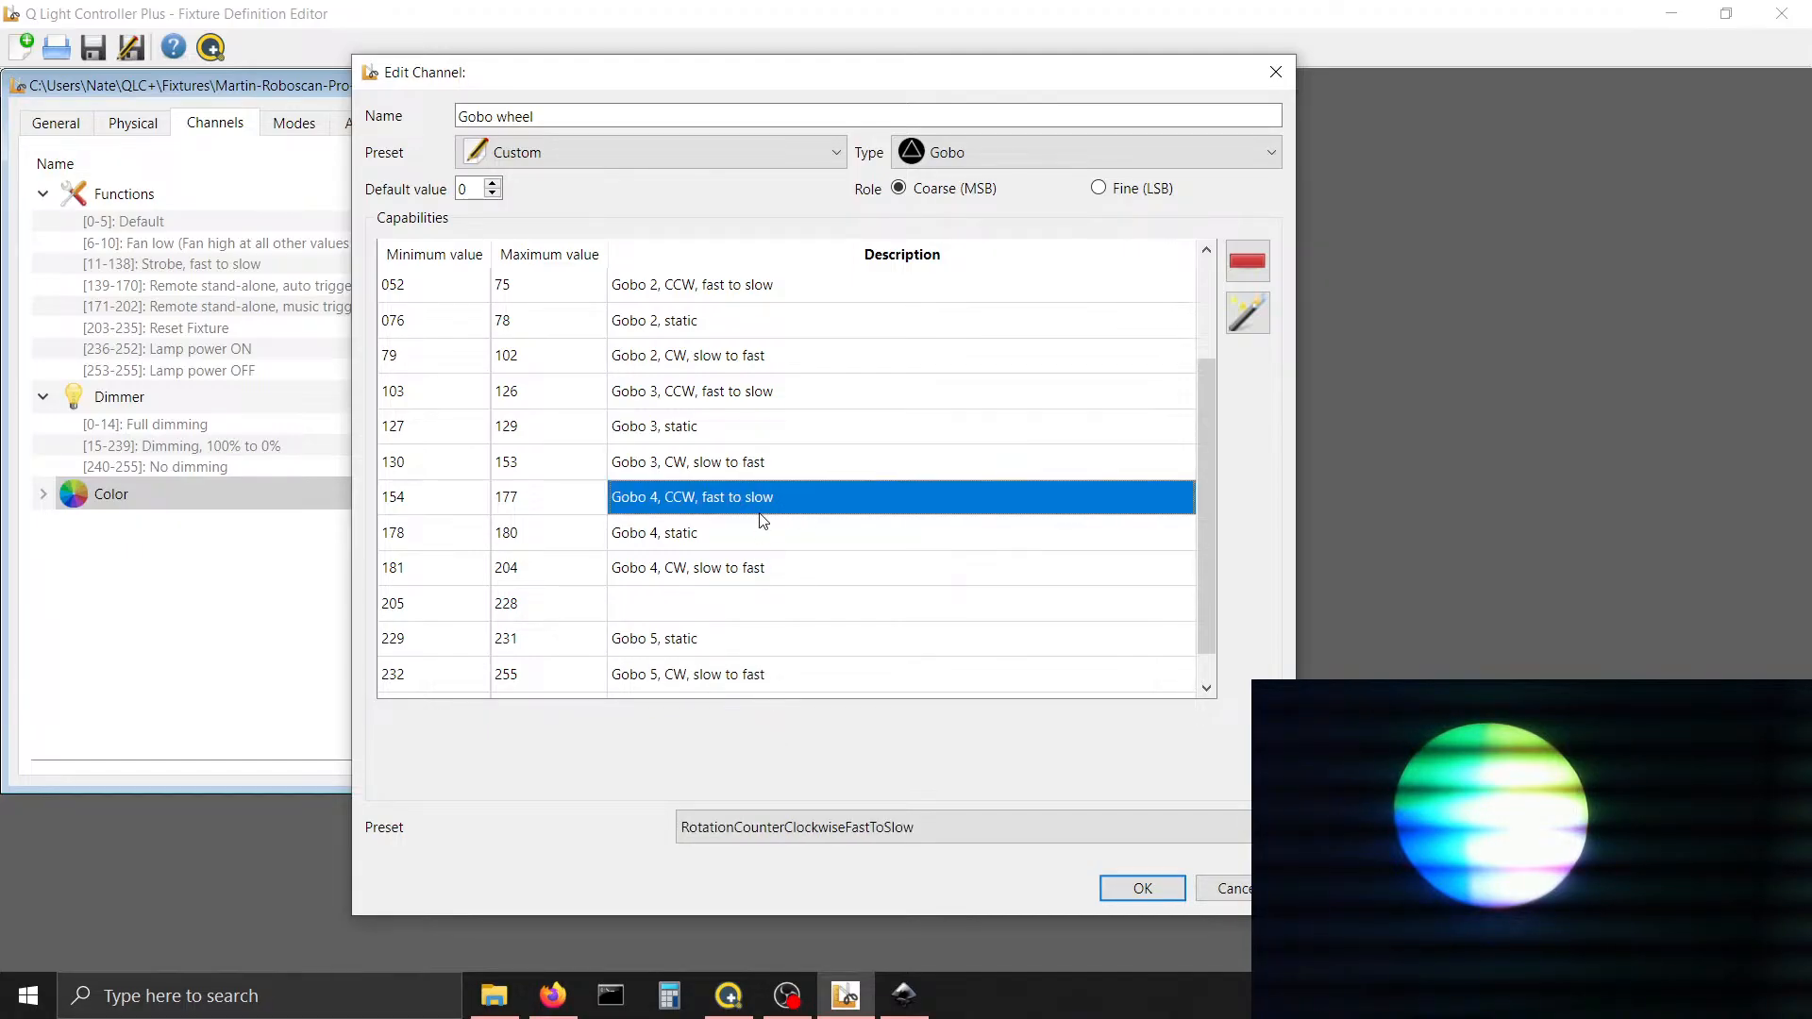
left_click(761, 501)
key("ctrl+c")
left_click(728, 615)
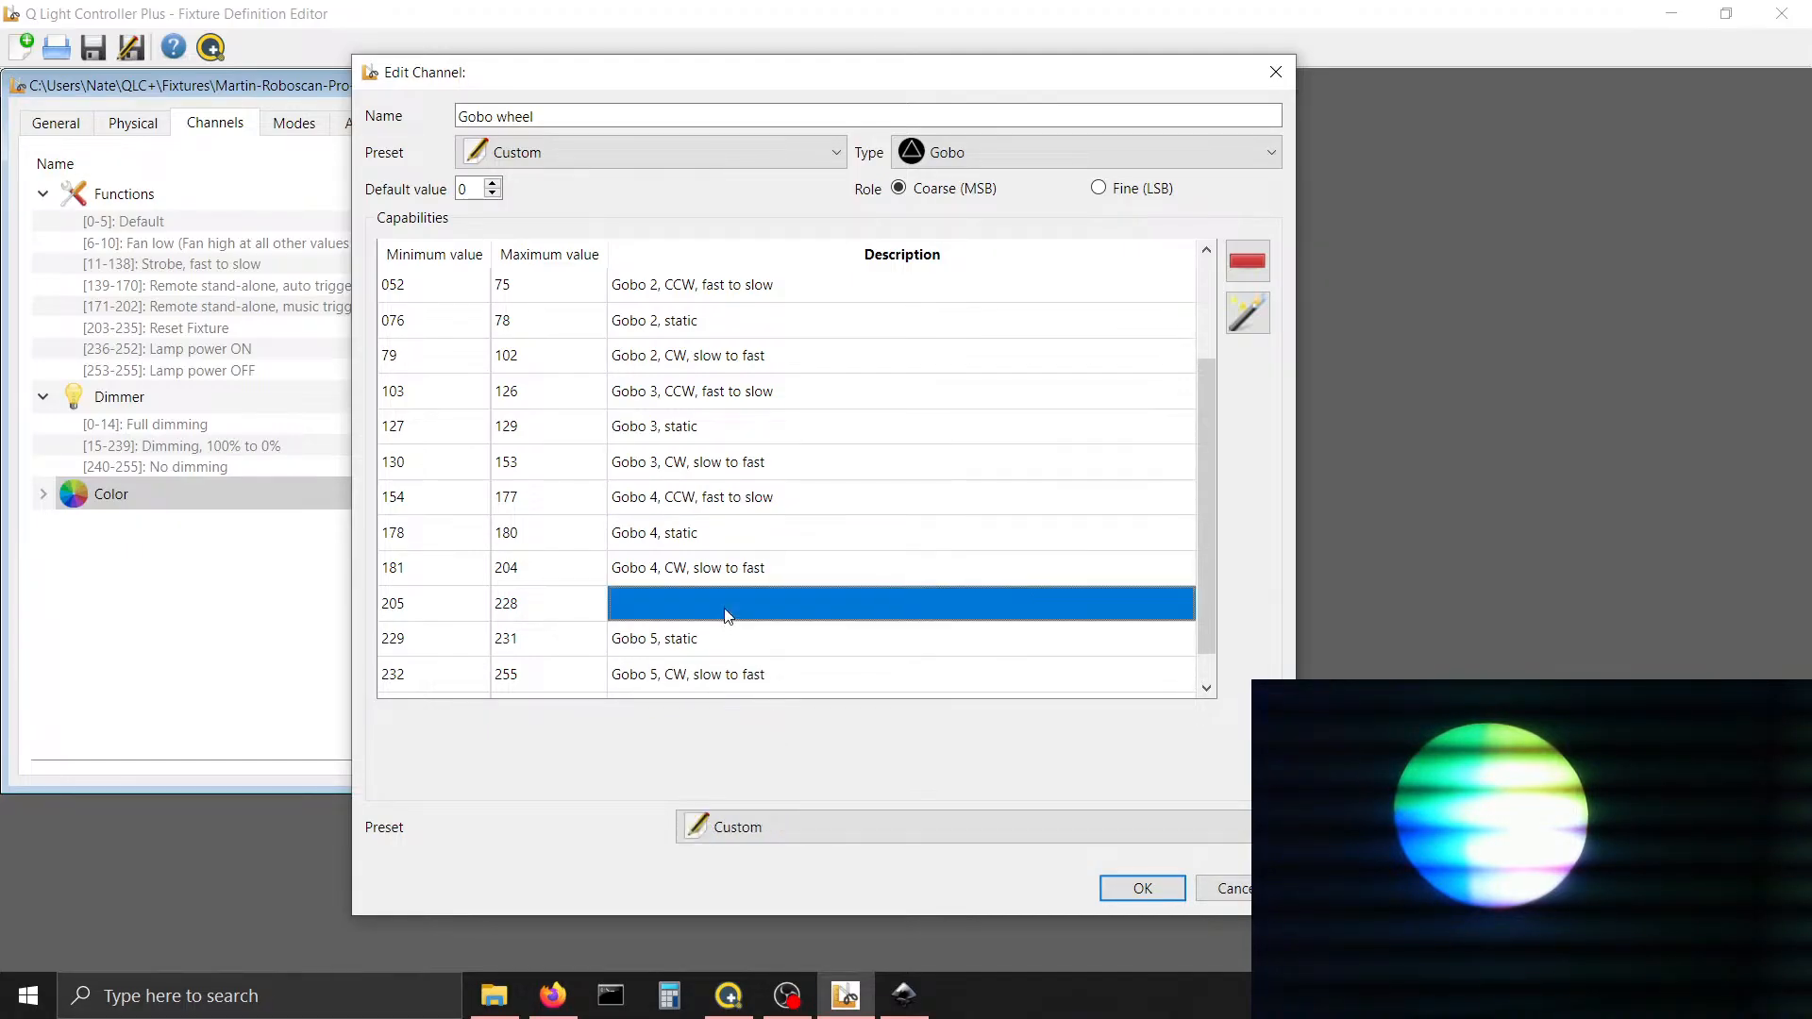
left_click(728, 615)
key("ctrl+v")
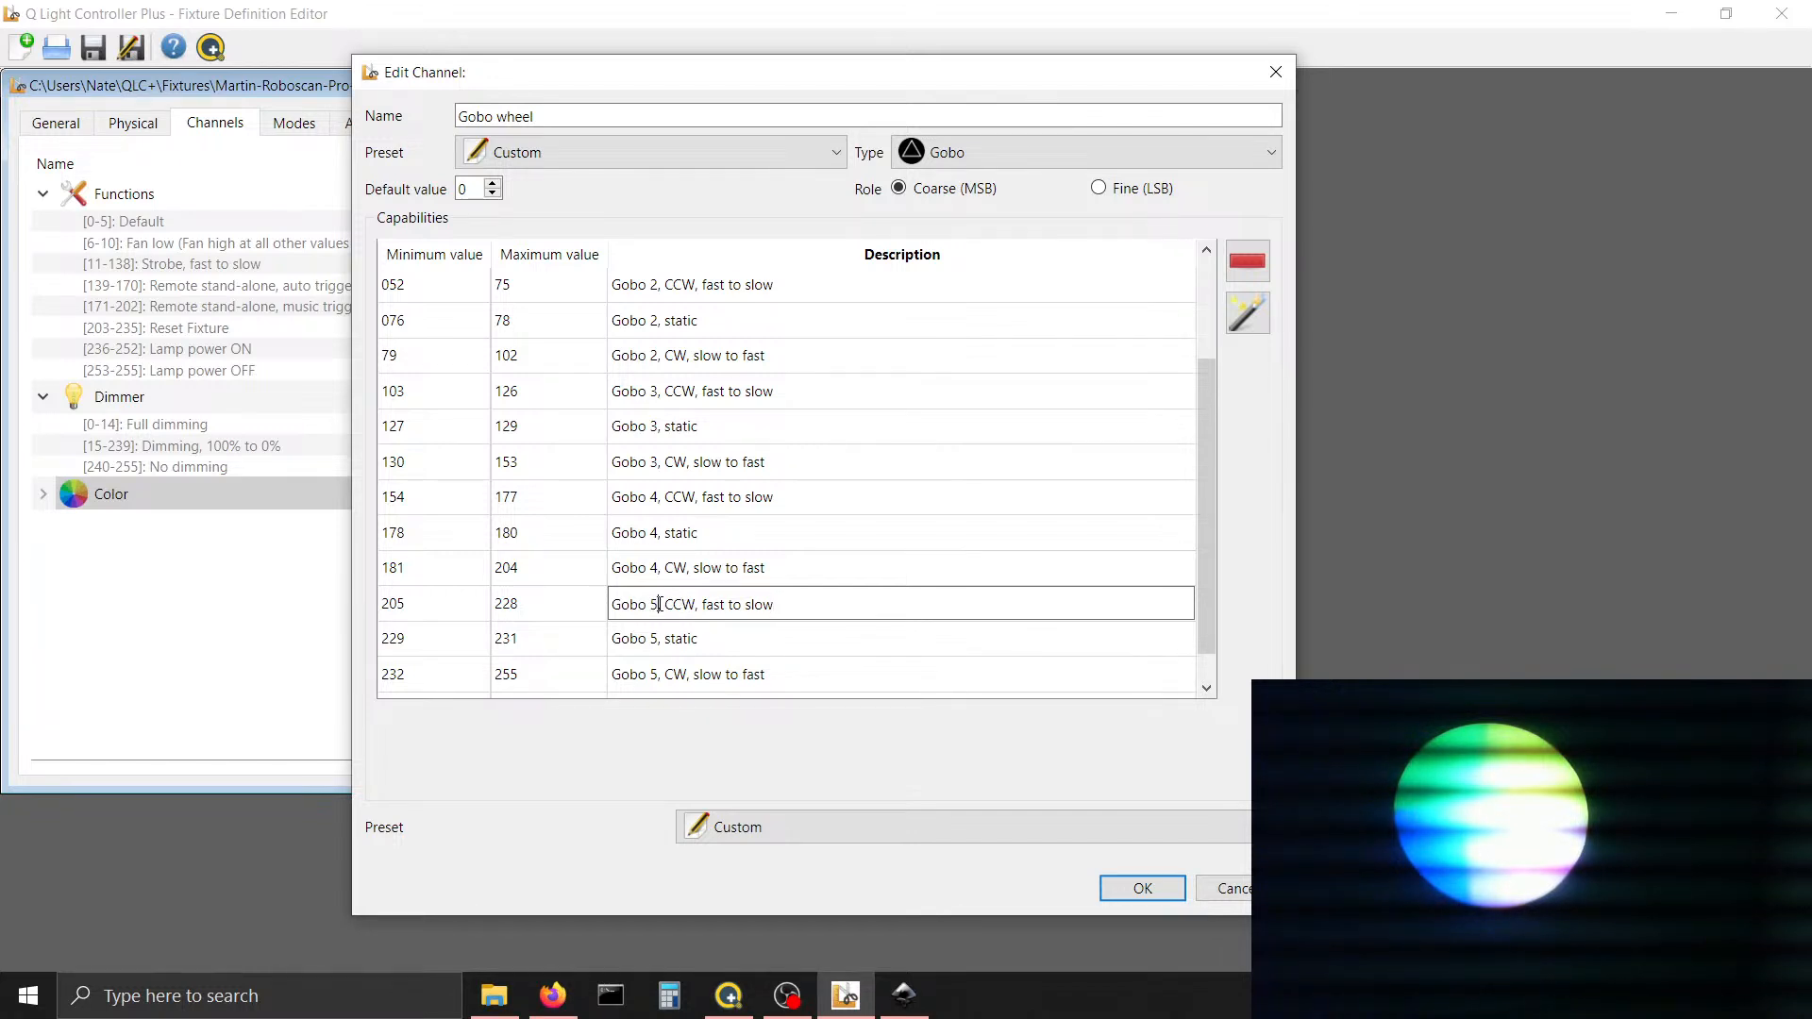
Set the preset of the "Gobo 5, CW, slow to fast" capability to RotationClockwiseSlowToFast
left_click(858, 547)
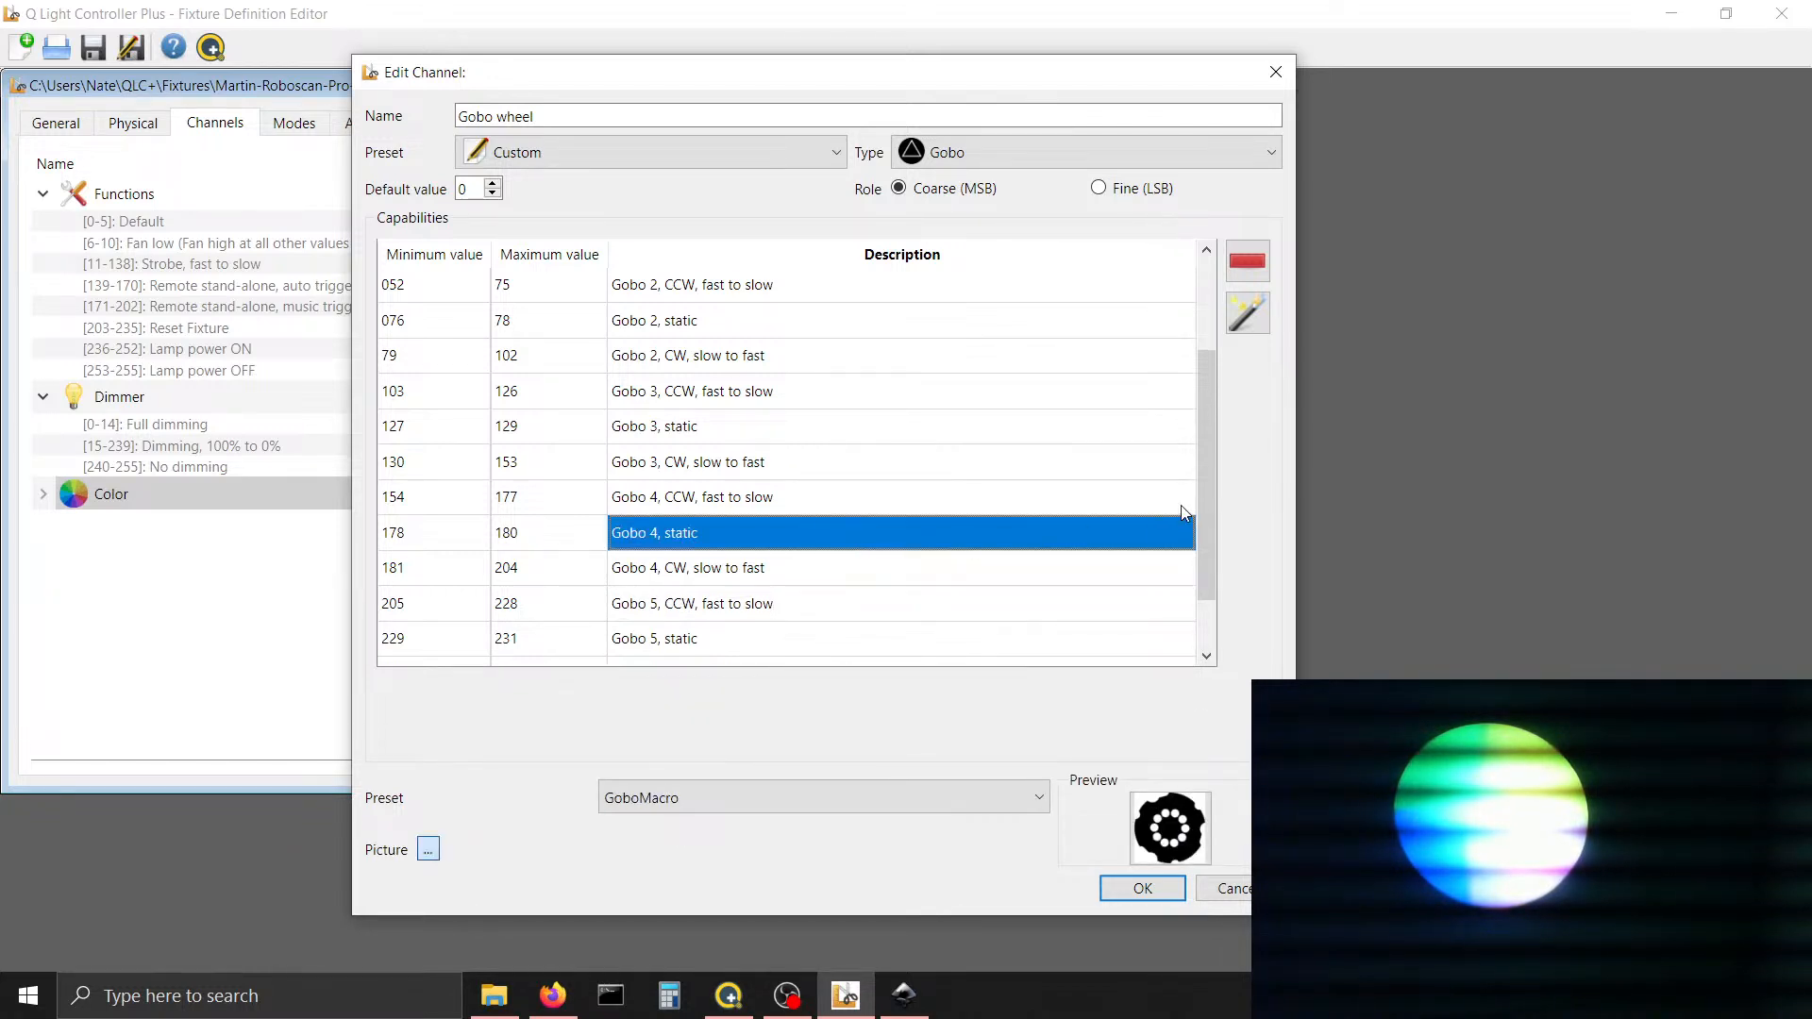
scroll(1210, 502, "down", 1)
left_click(987, 591)
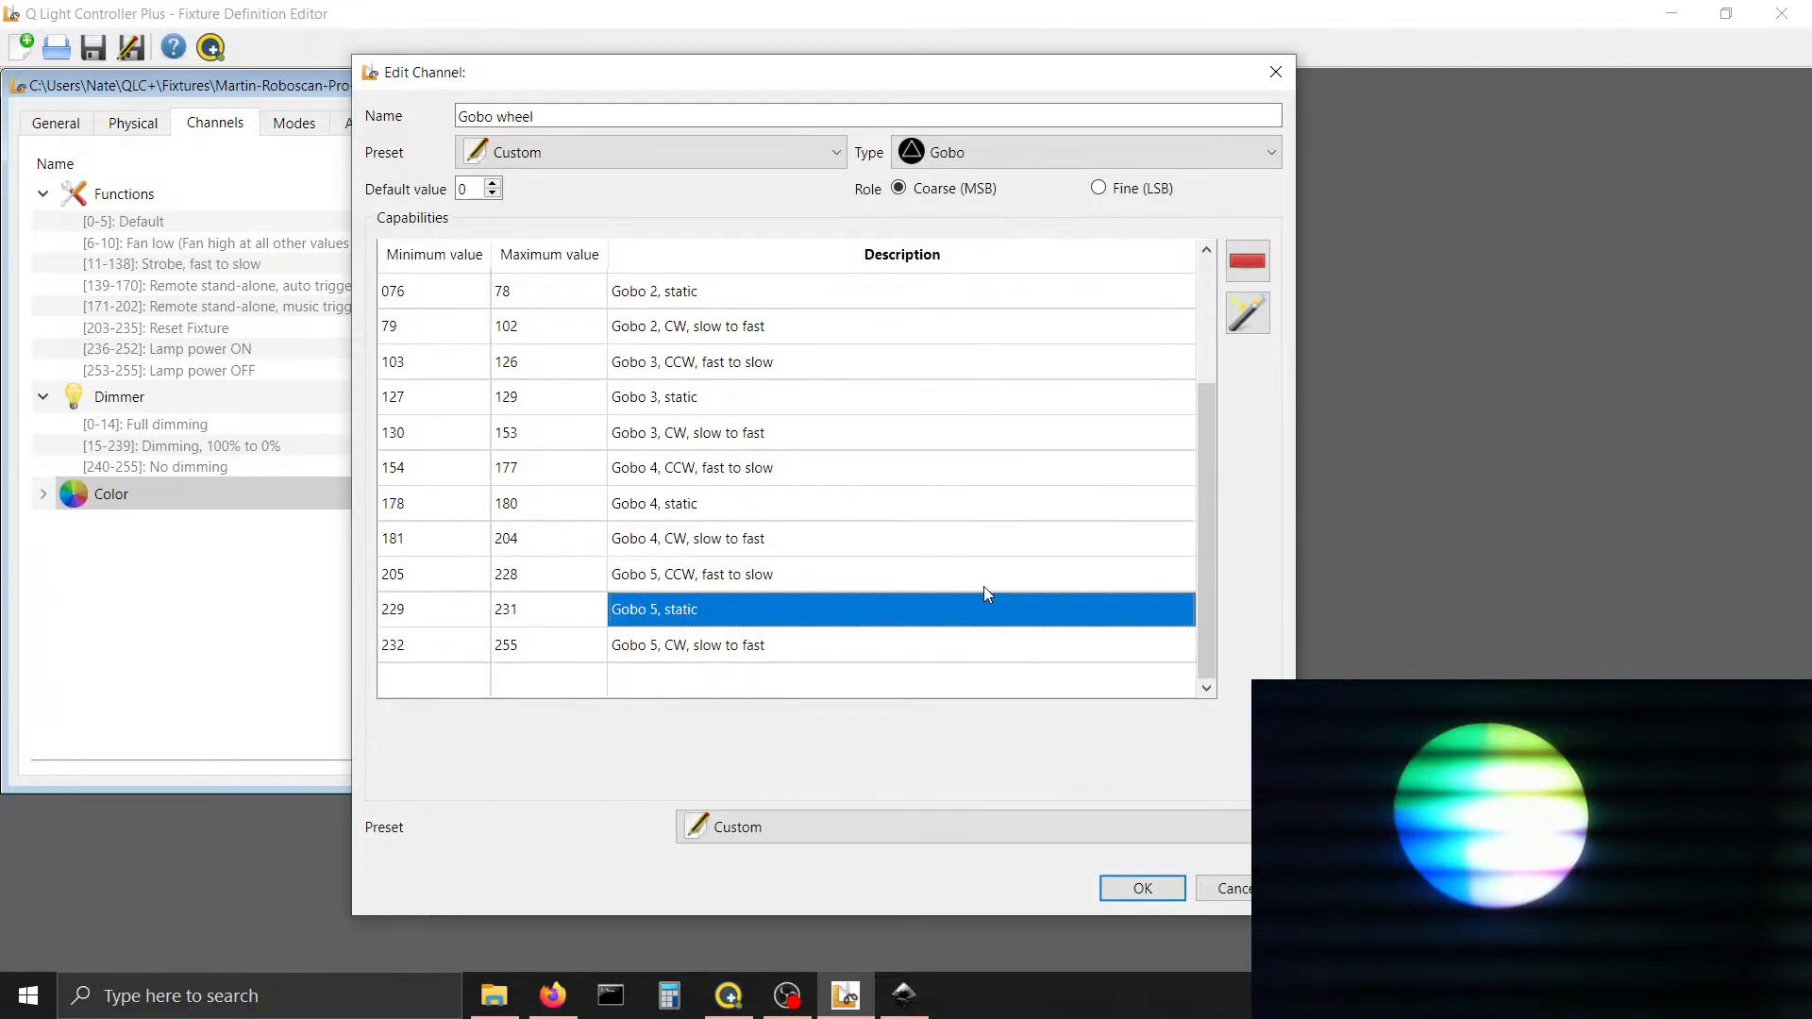
left_click(842, 657)
left_click(801, 831)
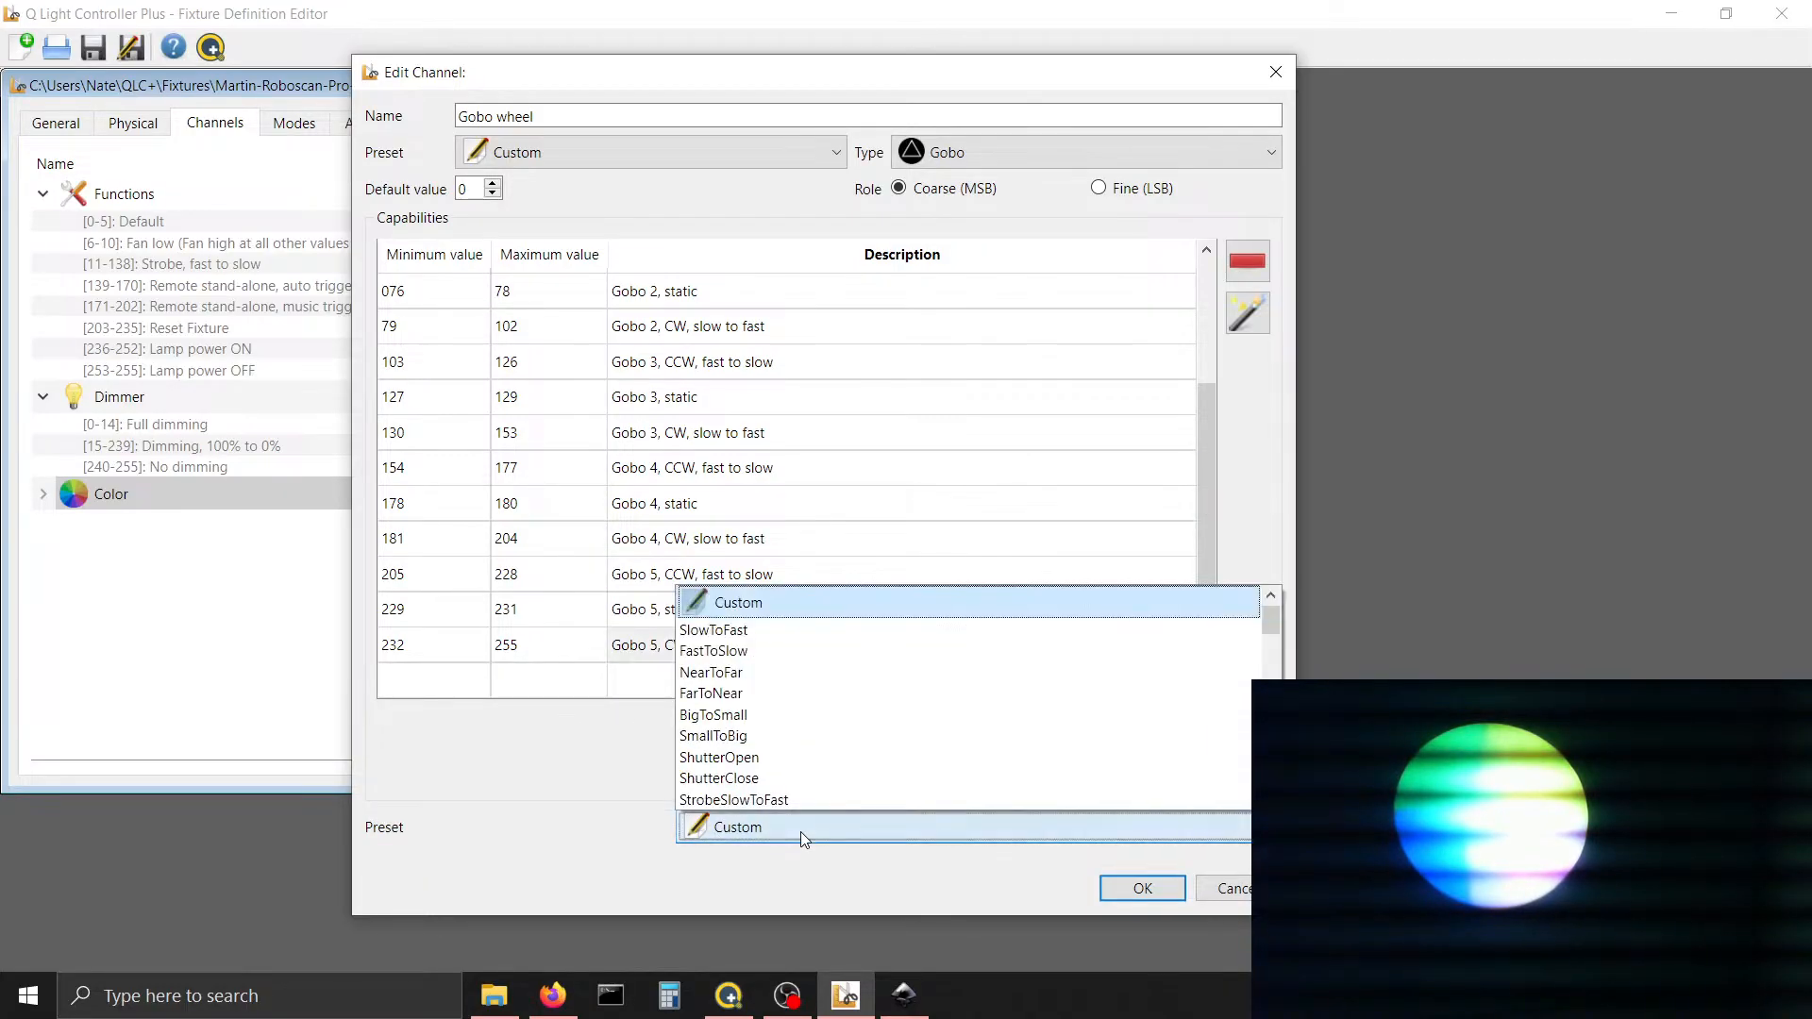
key("Down")
key("Down")
key("Down")
key("Down")
key("Down")
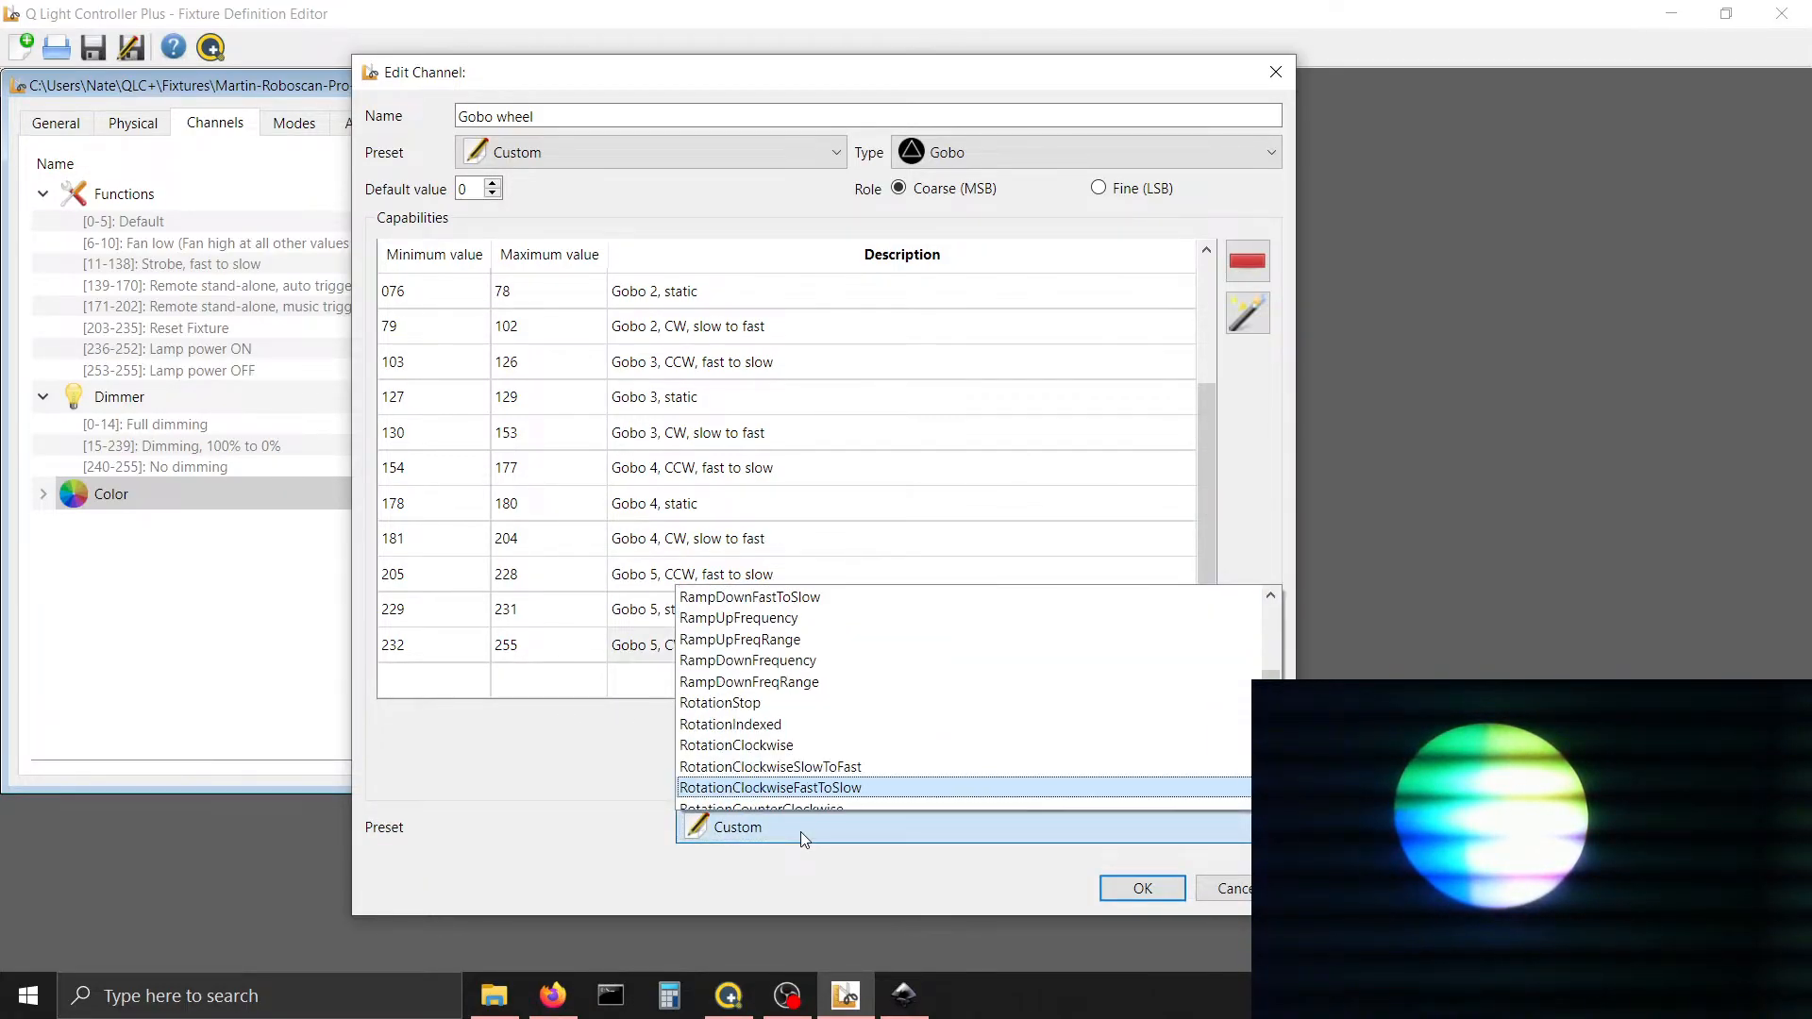
key("Up")
key("Up")
key("Return")
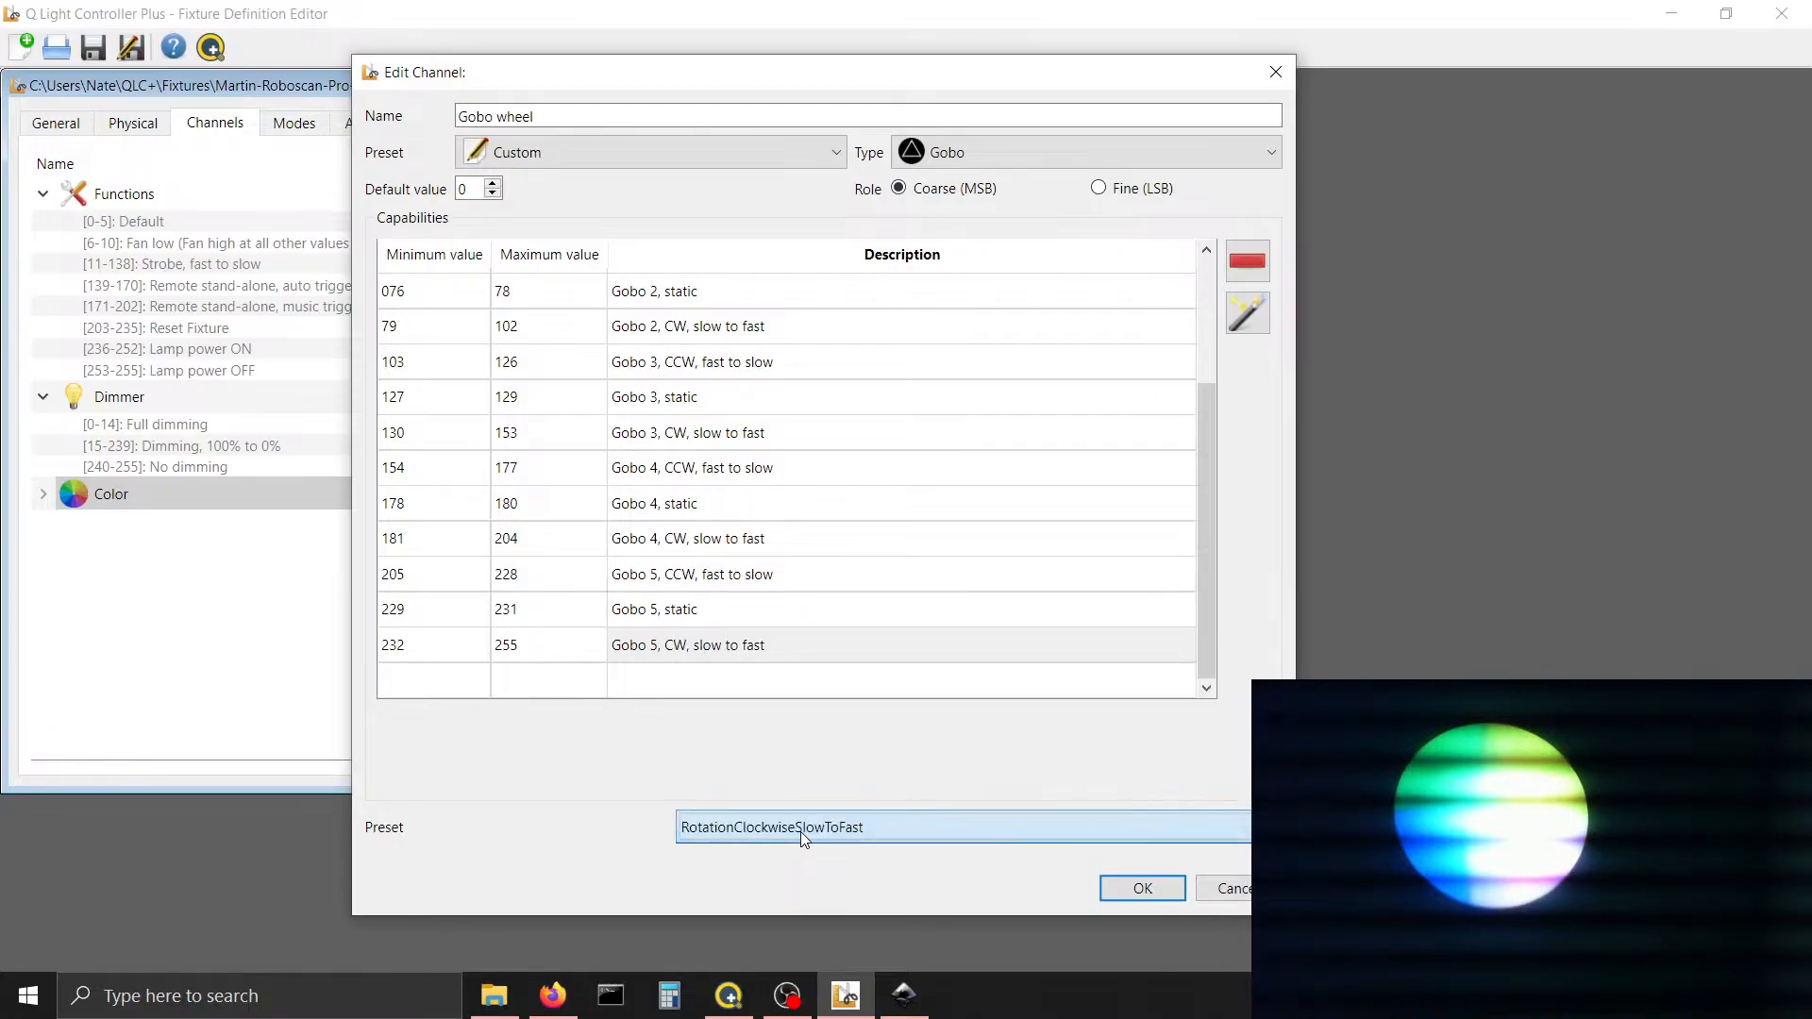
Set the preset of the "Gobo 5, CCW, fast to slow" capability to RotationCounterClockwiseFastToSlow
left_click(723, 589)
left_click(732, 827)
scroll(727, 793, "down", 5)
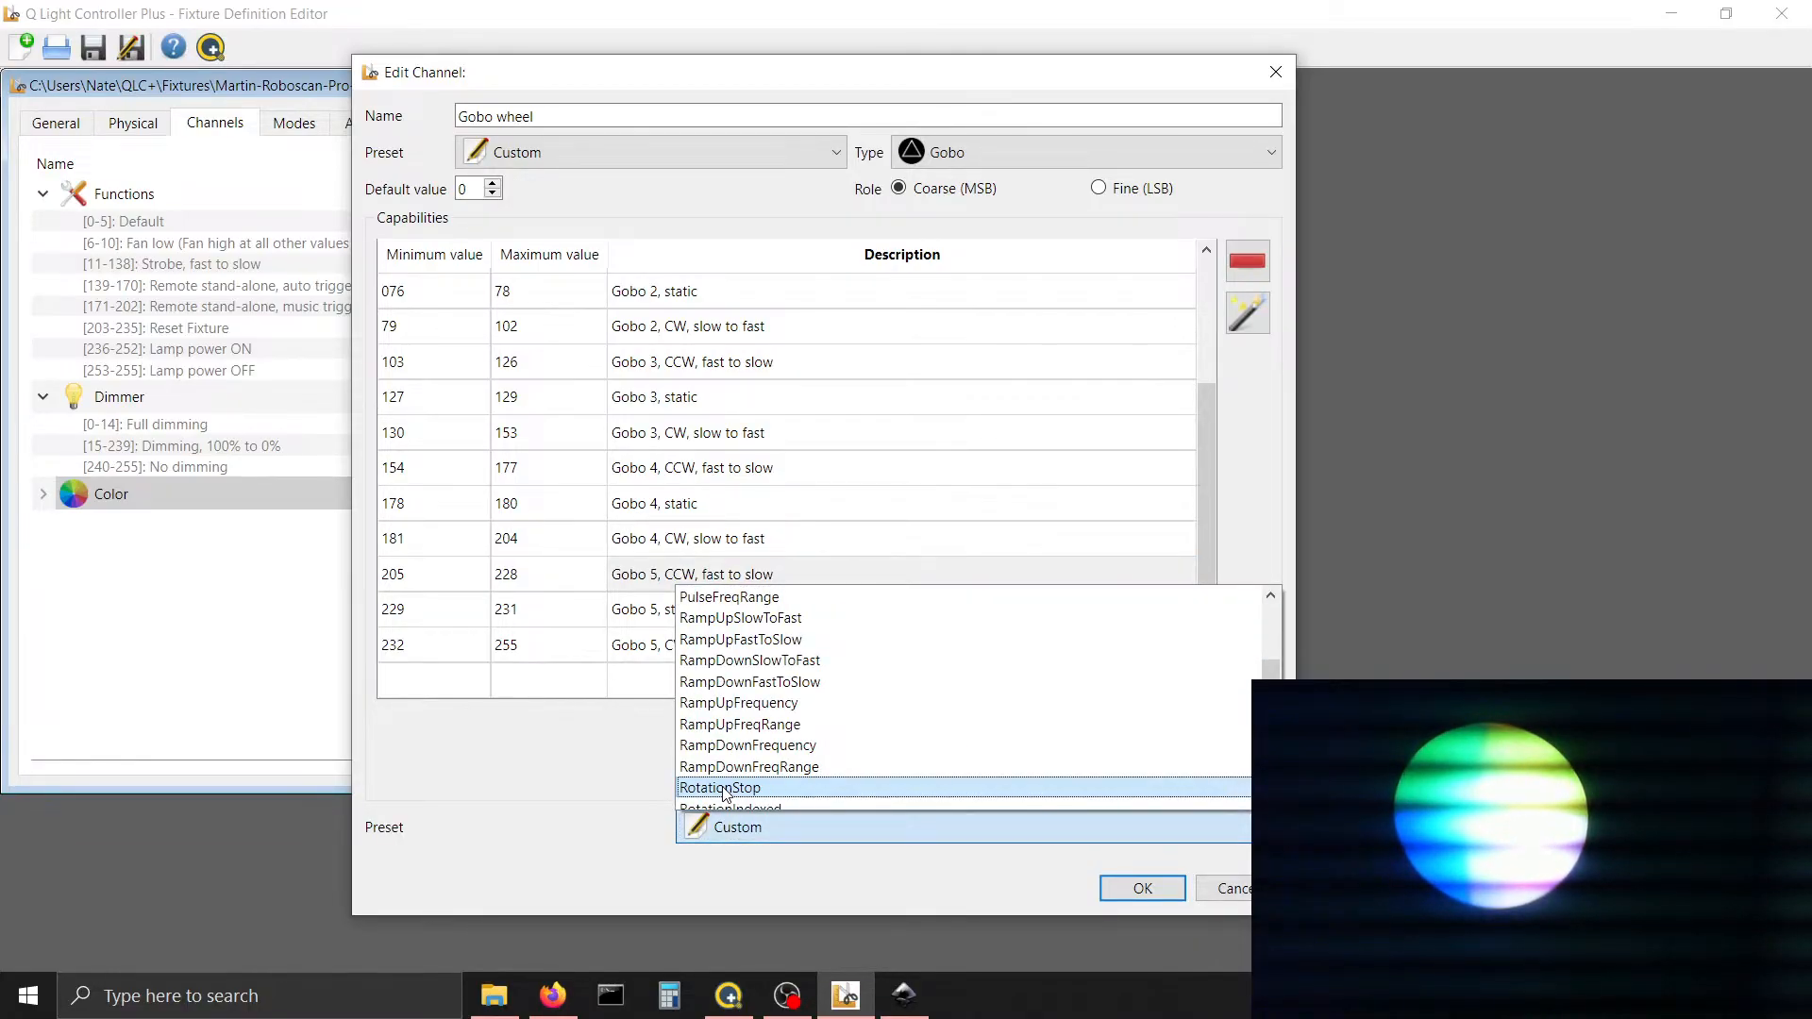
key("Up")
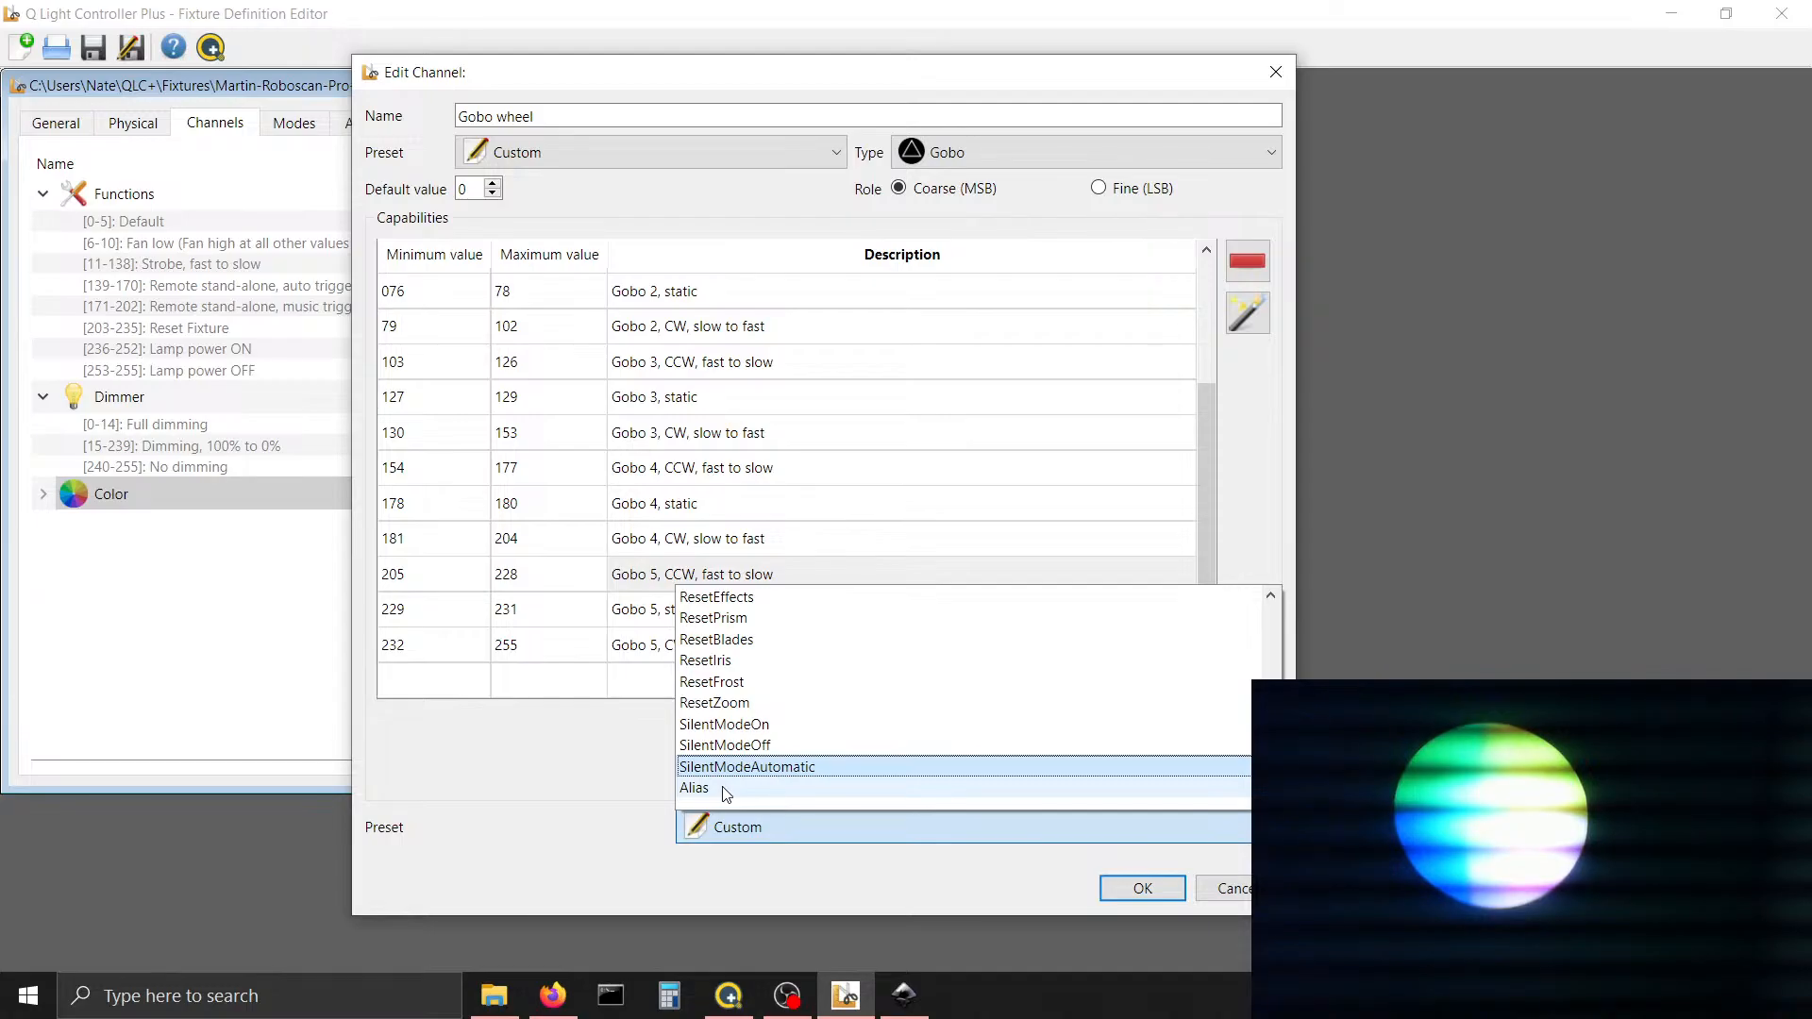
key("Up")
key("Up")
key("Up")
key("Up")
key("Up")
key("Up")
key("Up")
key("Up")
key("Up")
key("Up")
key("Up")
key("Up")
key("Up")
key("Up")
key("Up")
key("Up")
key("Up")
key("Up")
key("Up")
key("Up")
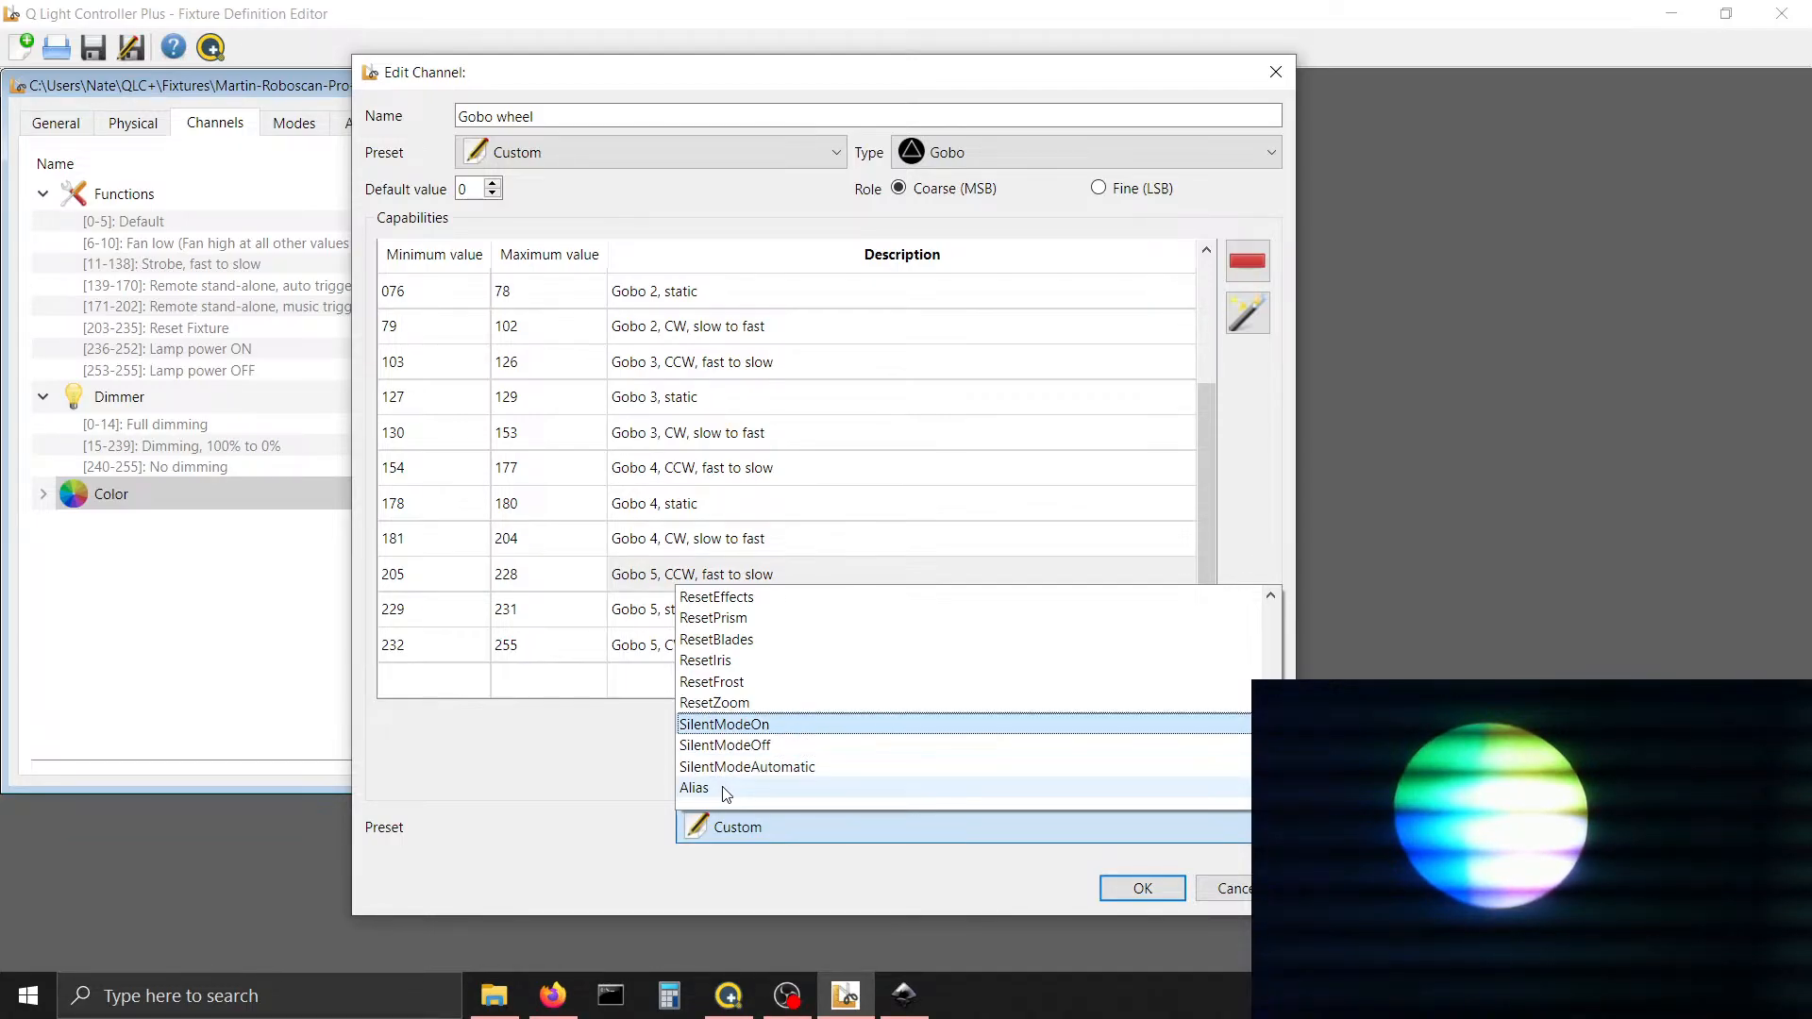
key("Up")
key("Up")
key("Up")
key("Up")
key("Up")
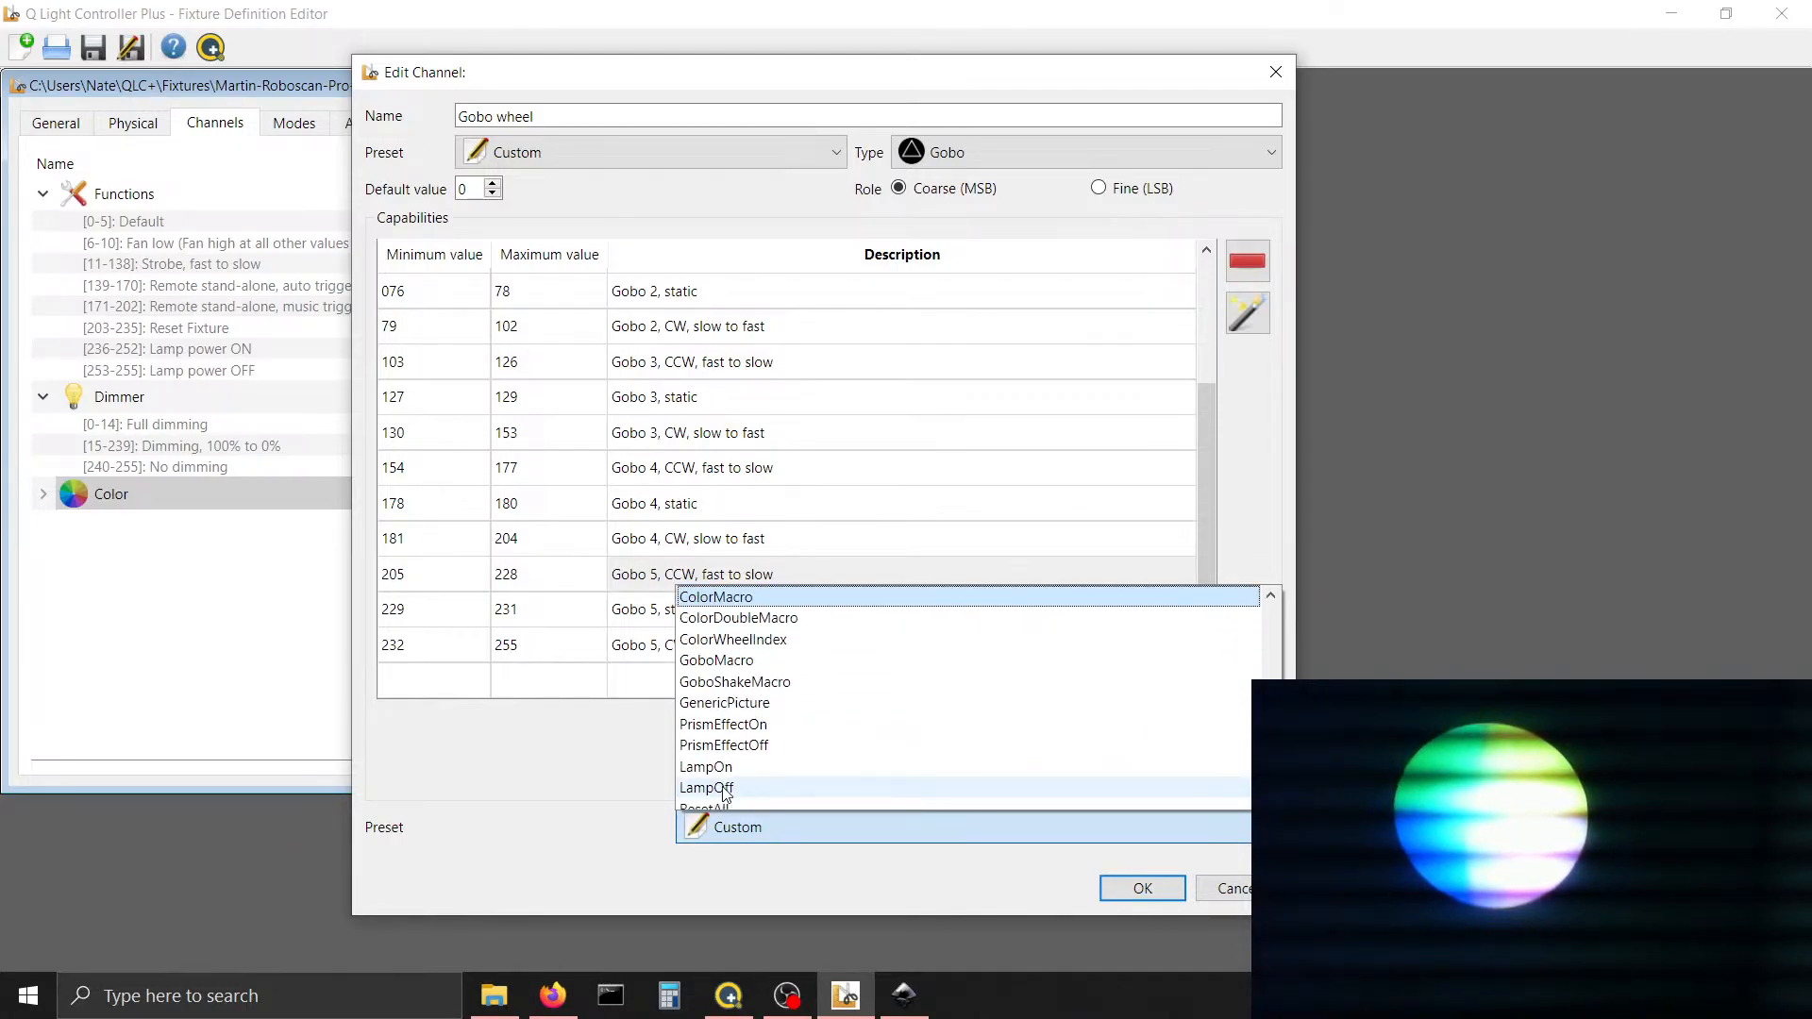
key("Down")
key("Down")
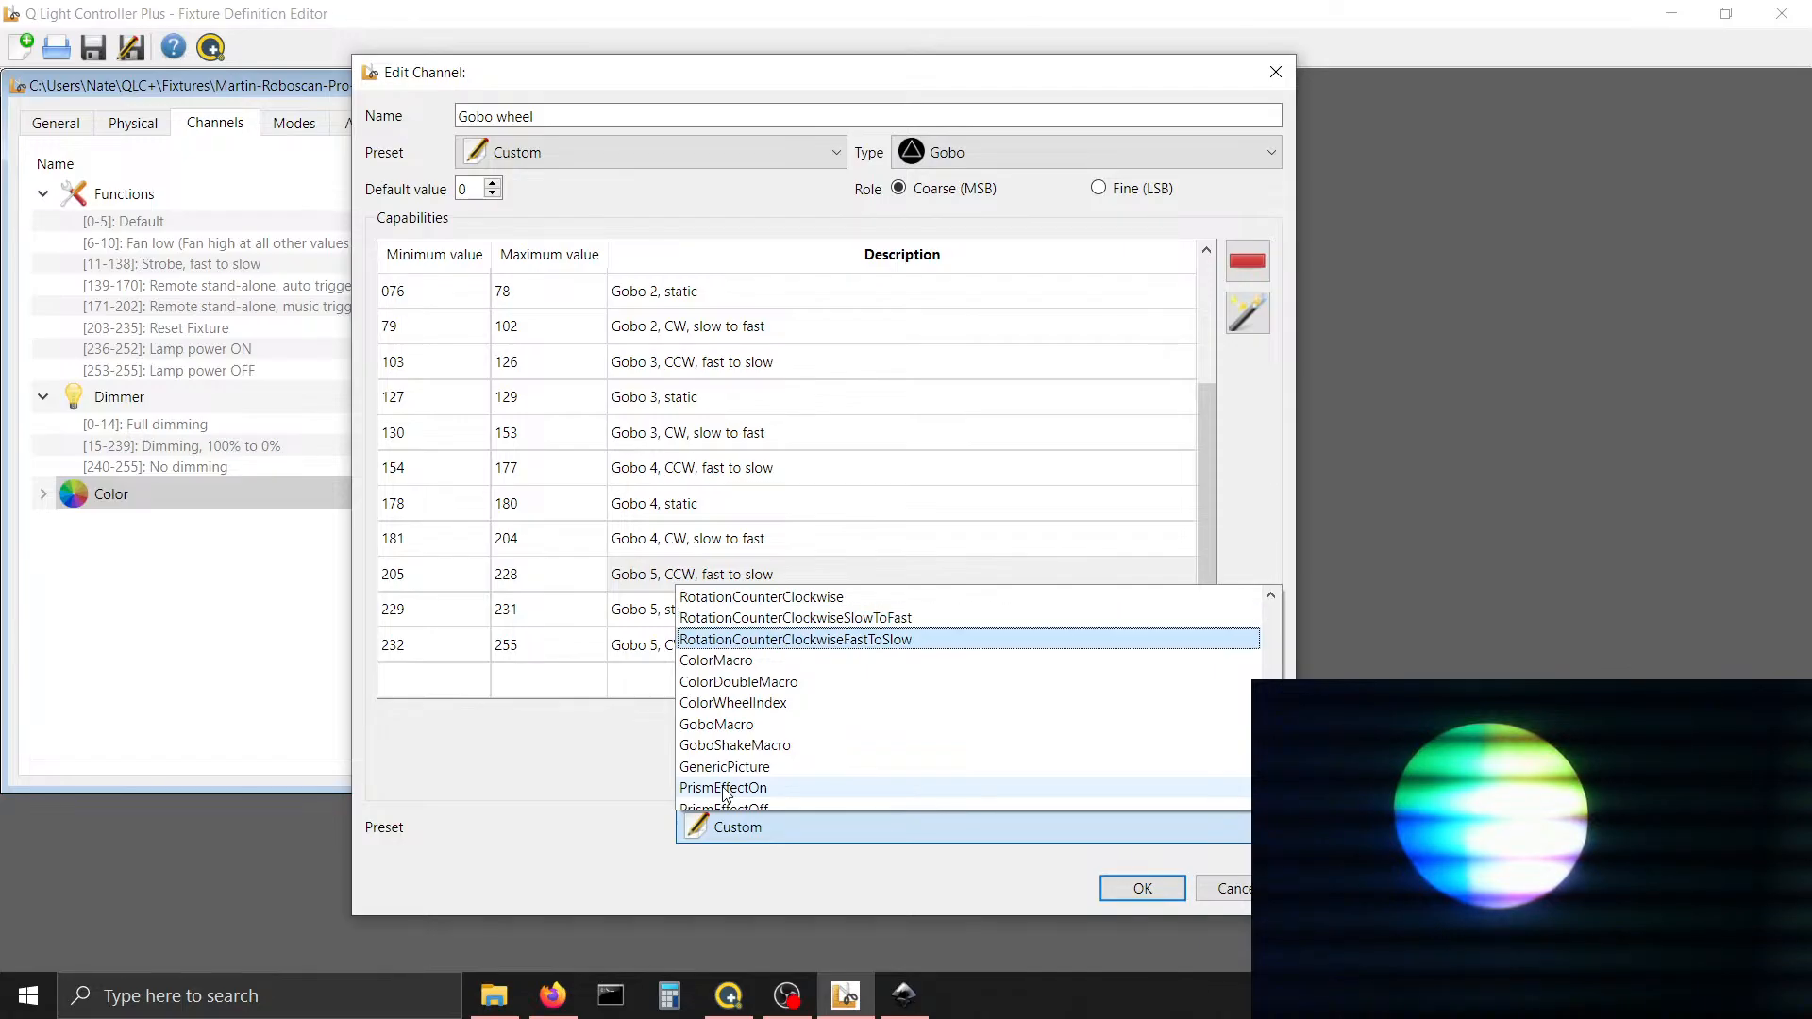
key("Up")
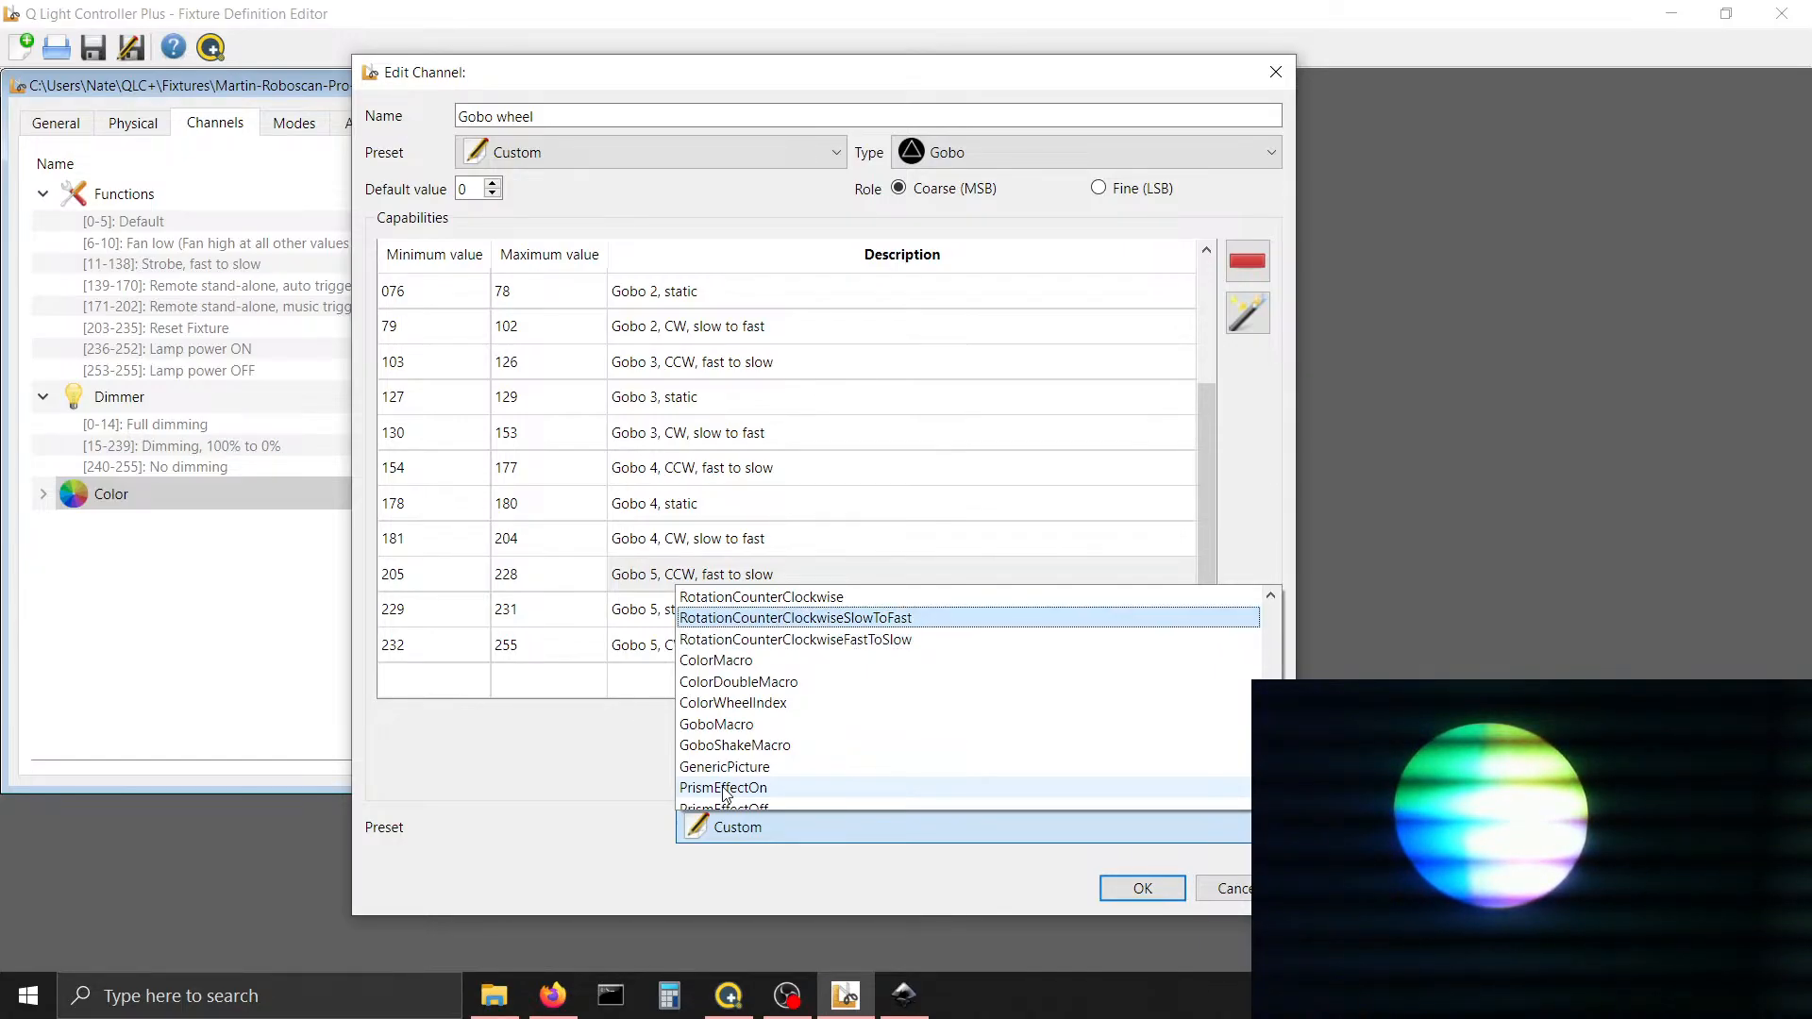
key("Down")
key("Return")
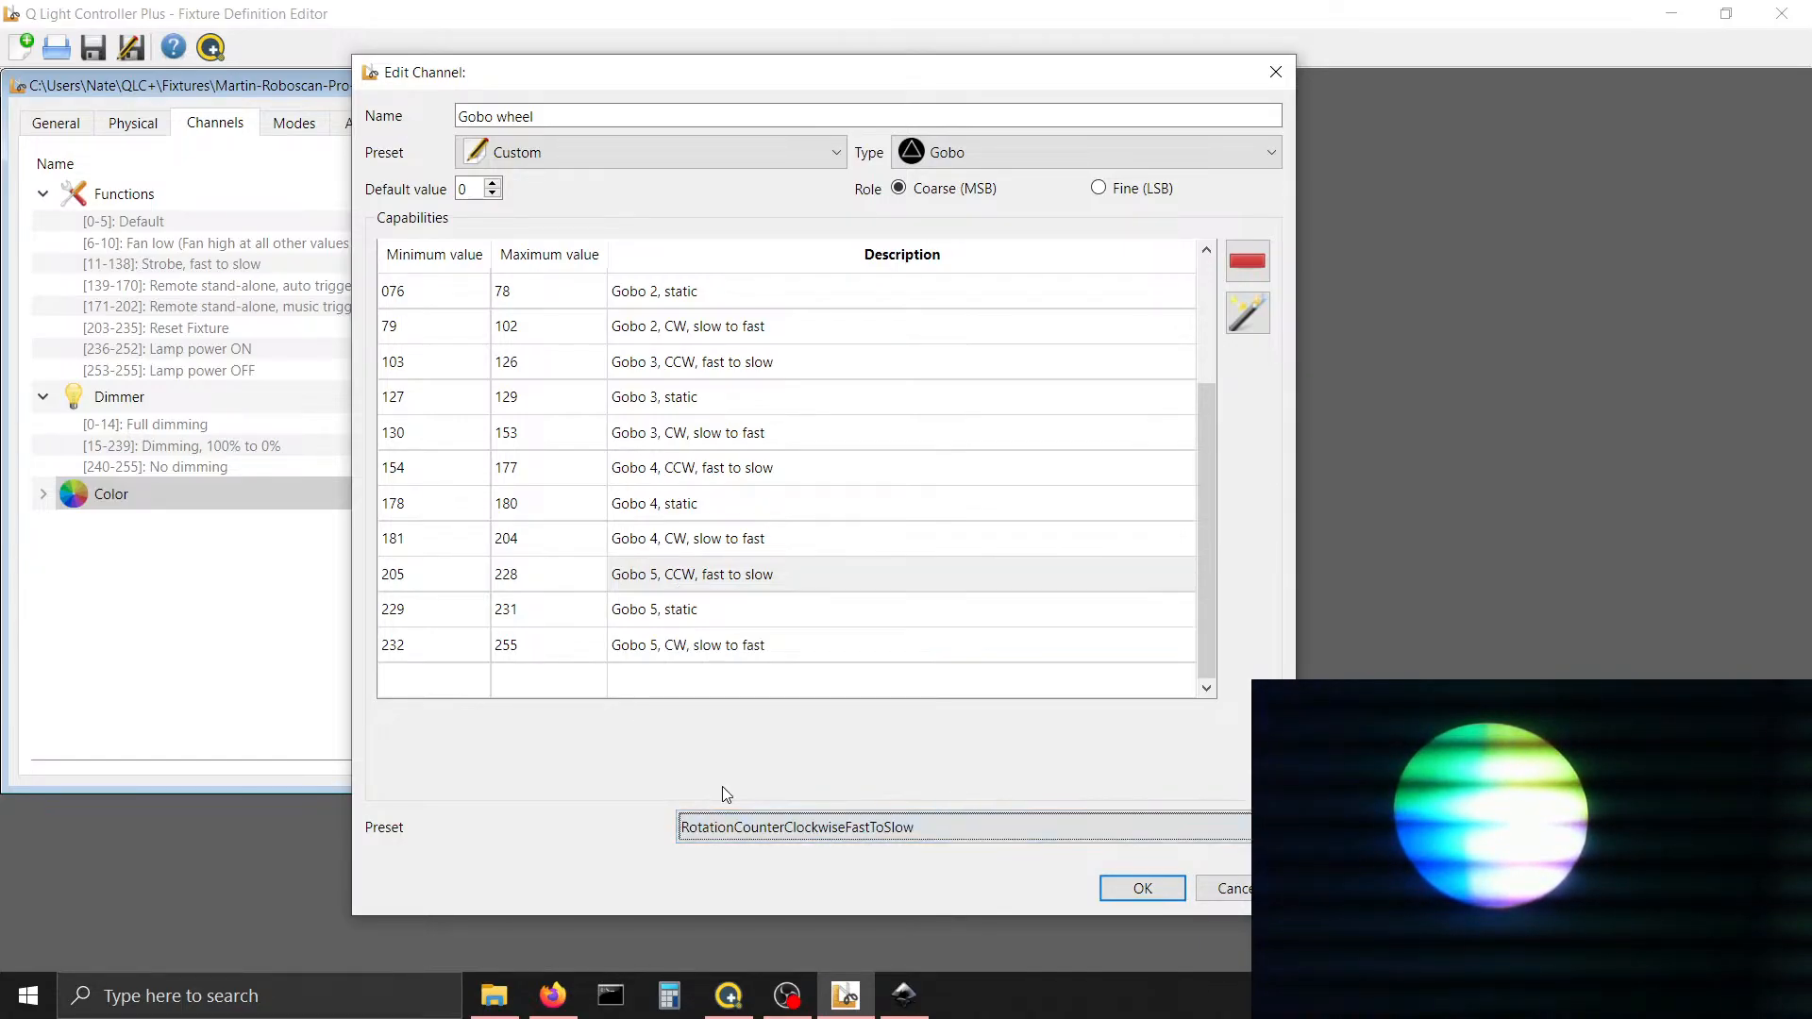
Set the "Gobo 5, static" capability to the GoboMacro preset and assign RoboGobo5.png from the Martin folder as its picture
left_click(731, 645)
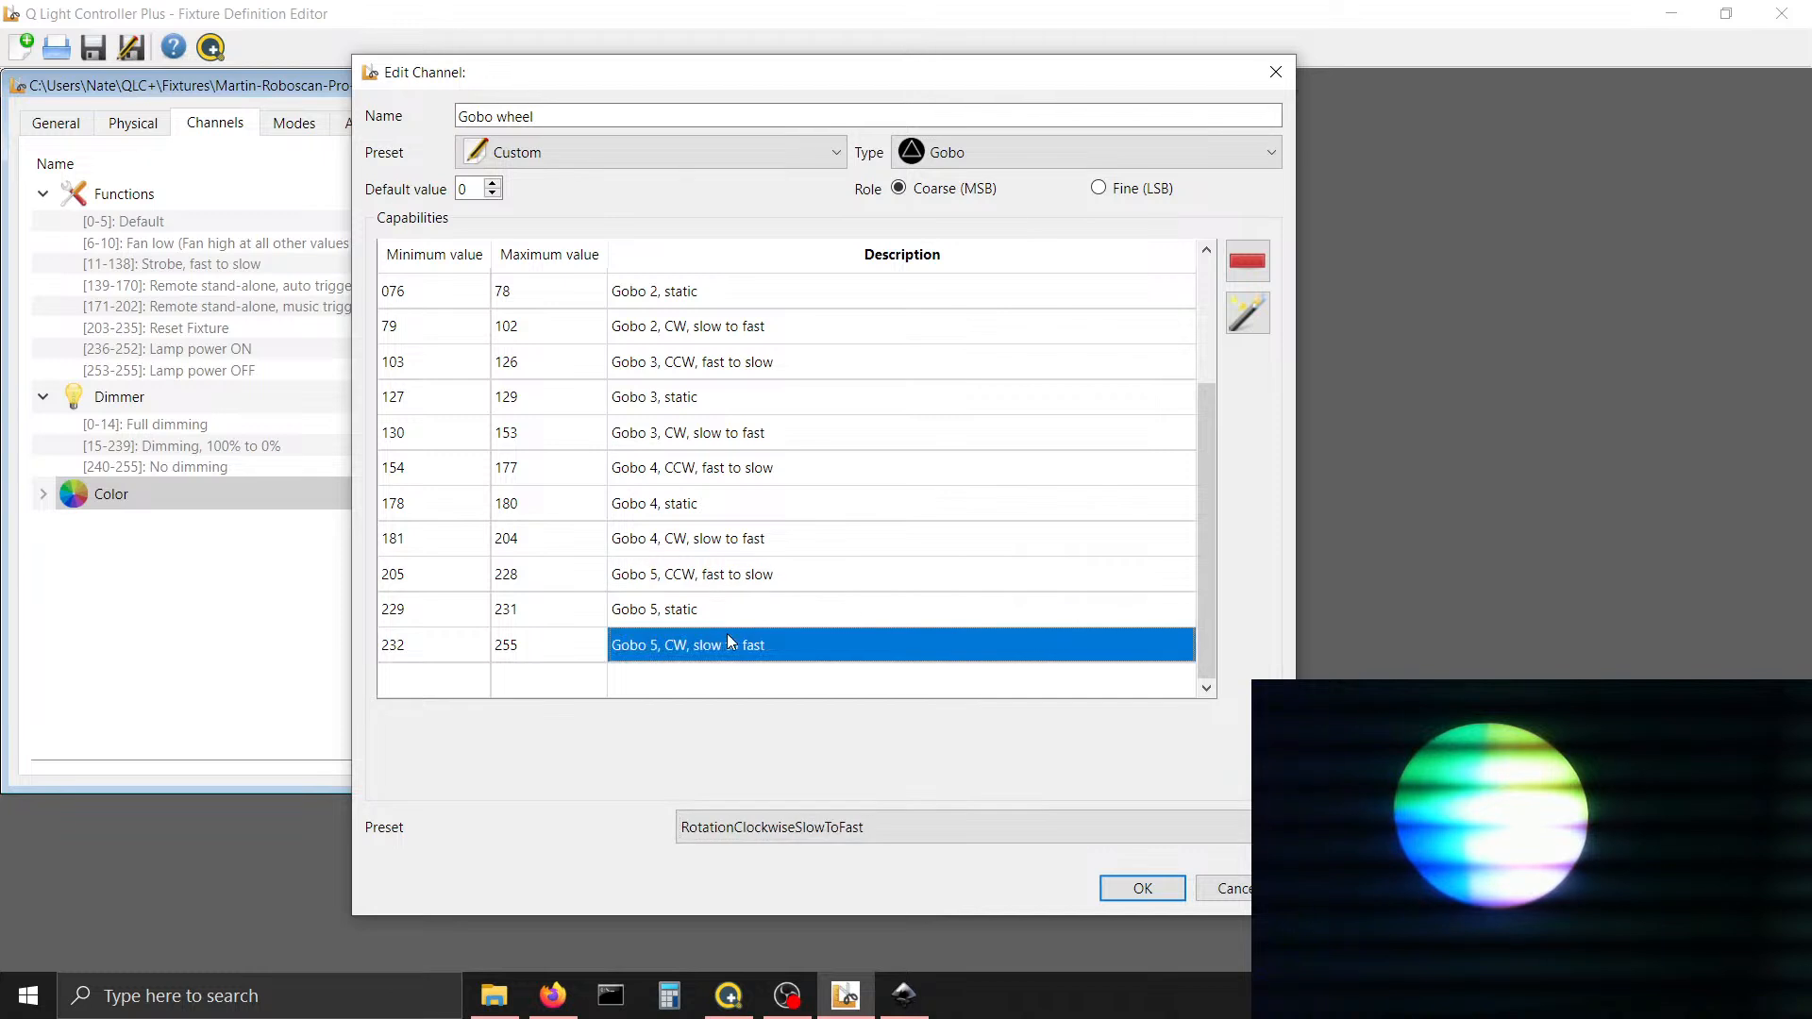
left_click(774, 607)
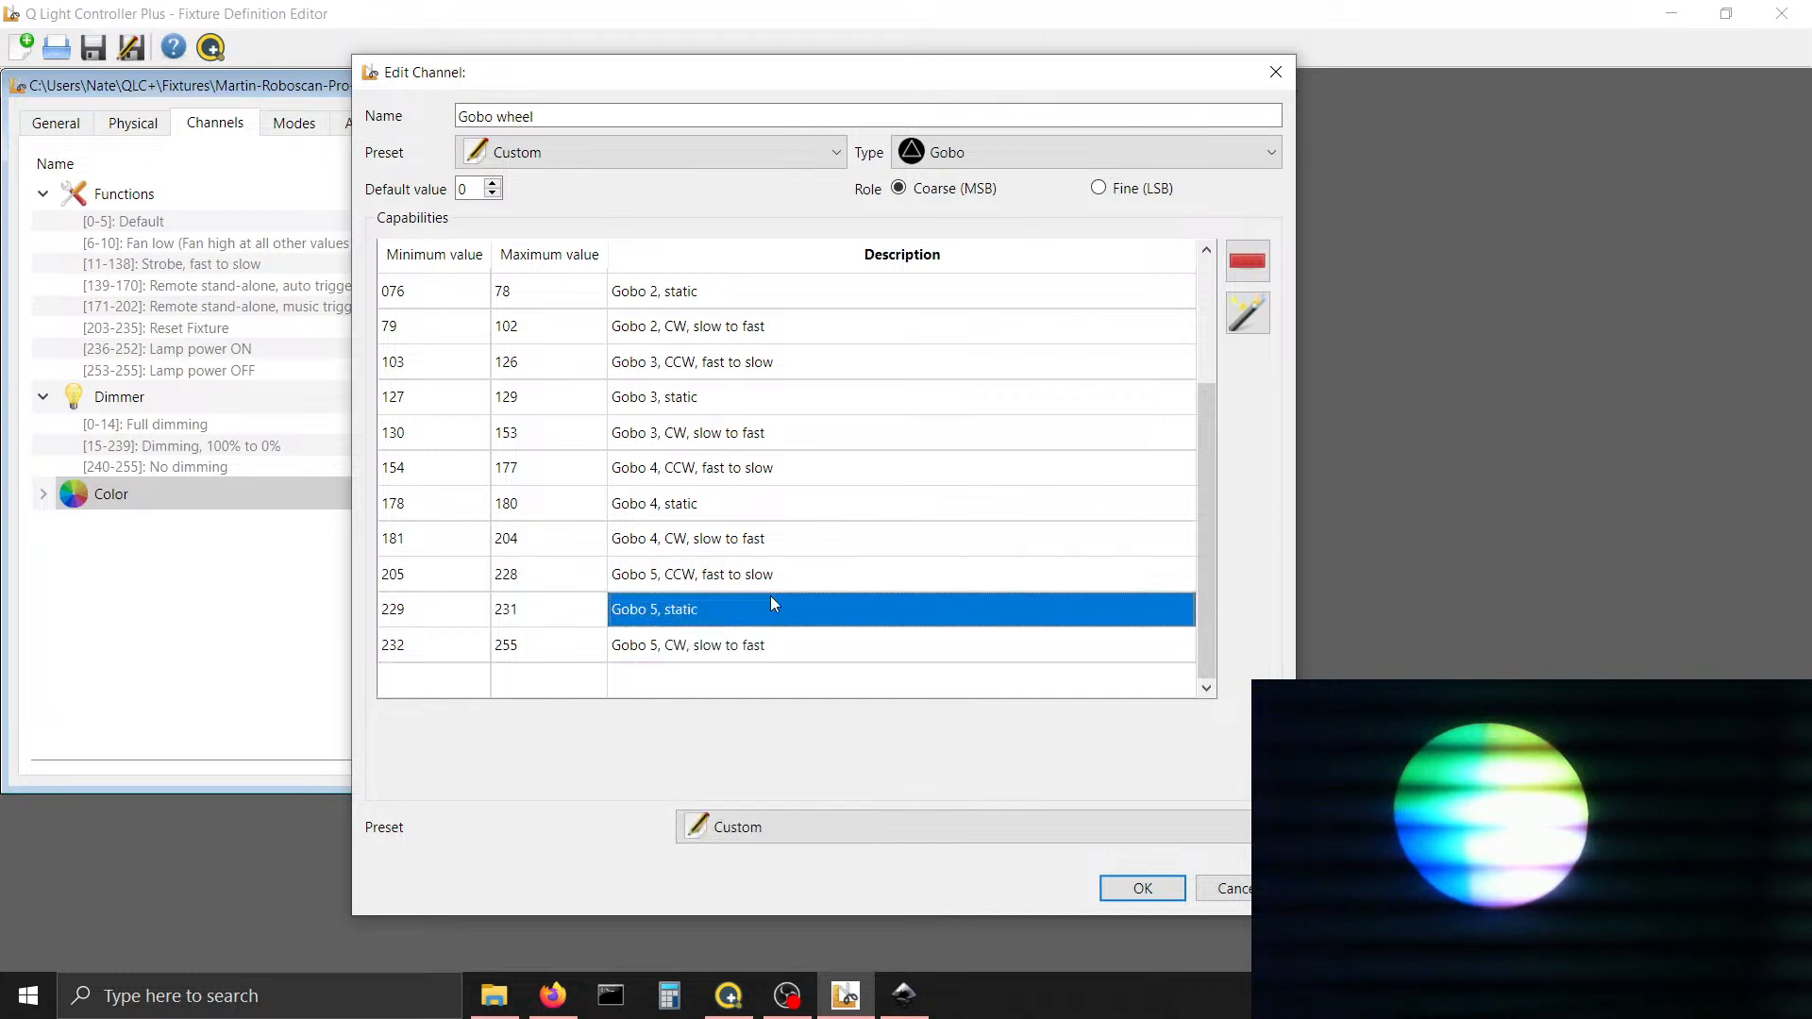
left_click(719, 828)
scroll(700, 806, "down", 5)
left_click(700, 806)
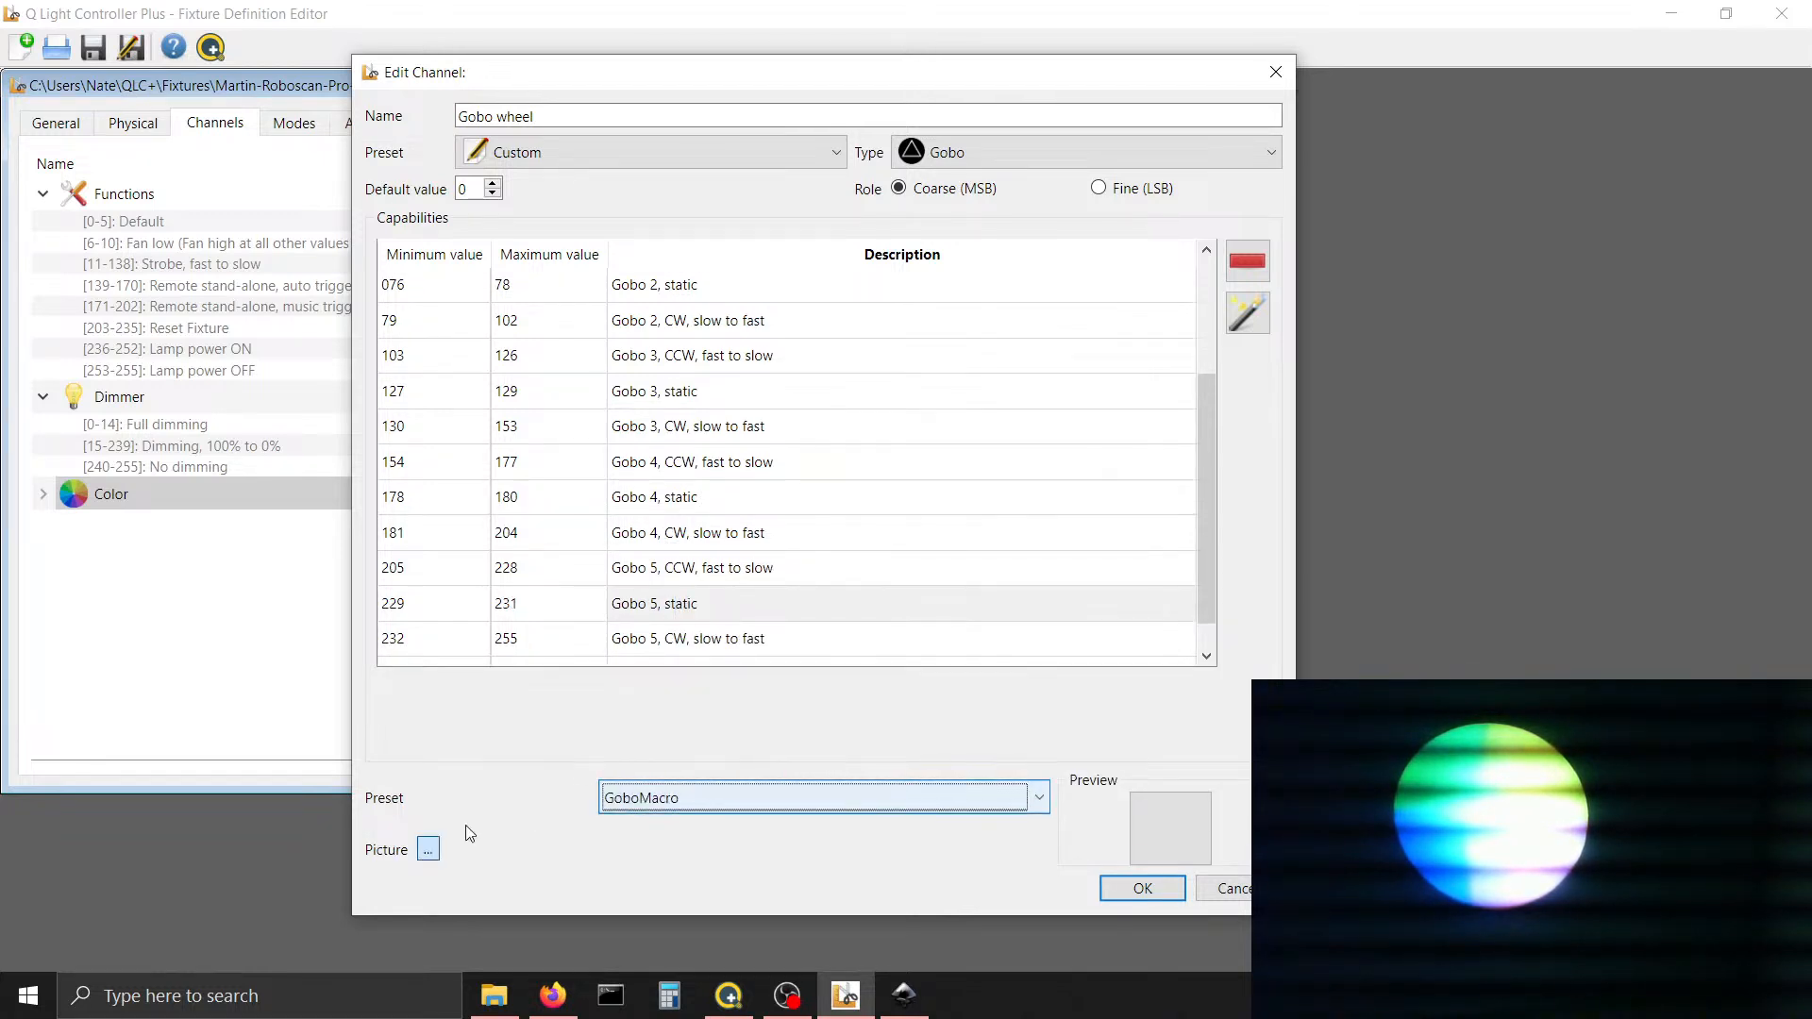
left_click(426, 849)
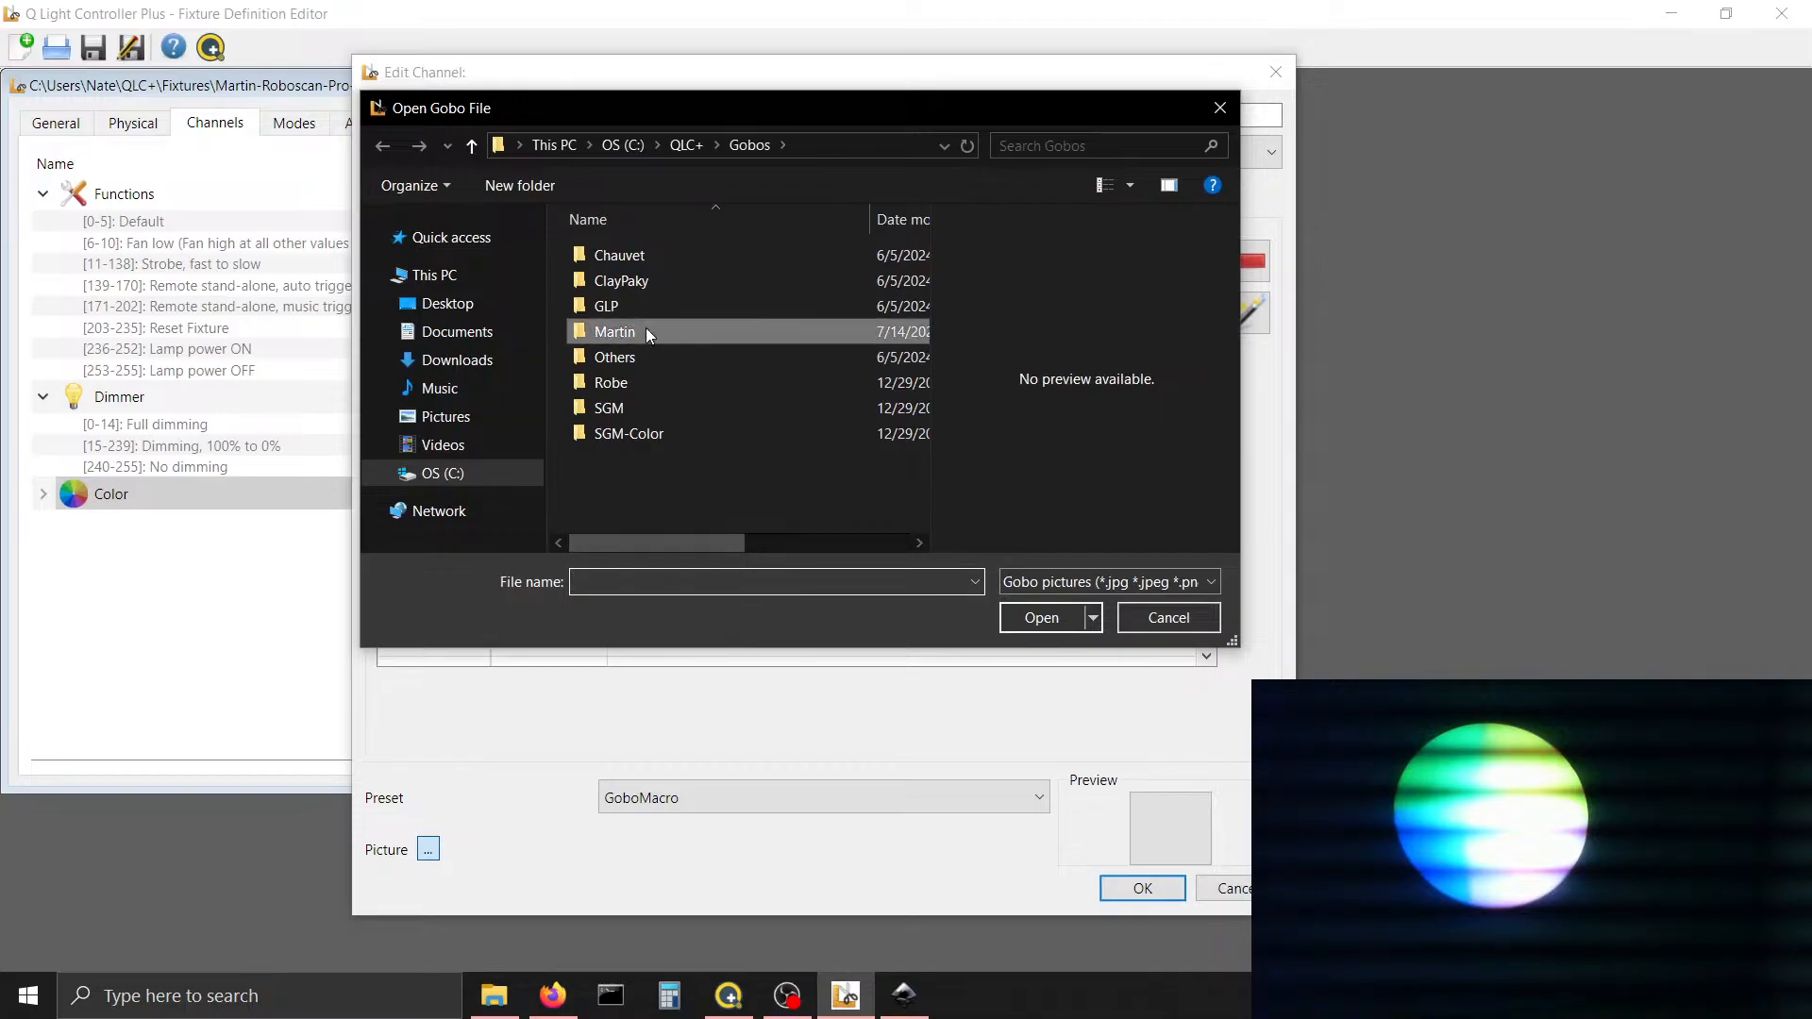
double_click(645, 326)
left_click(642, 525)
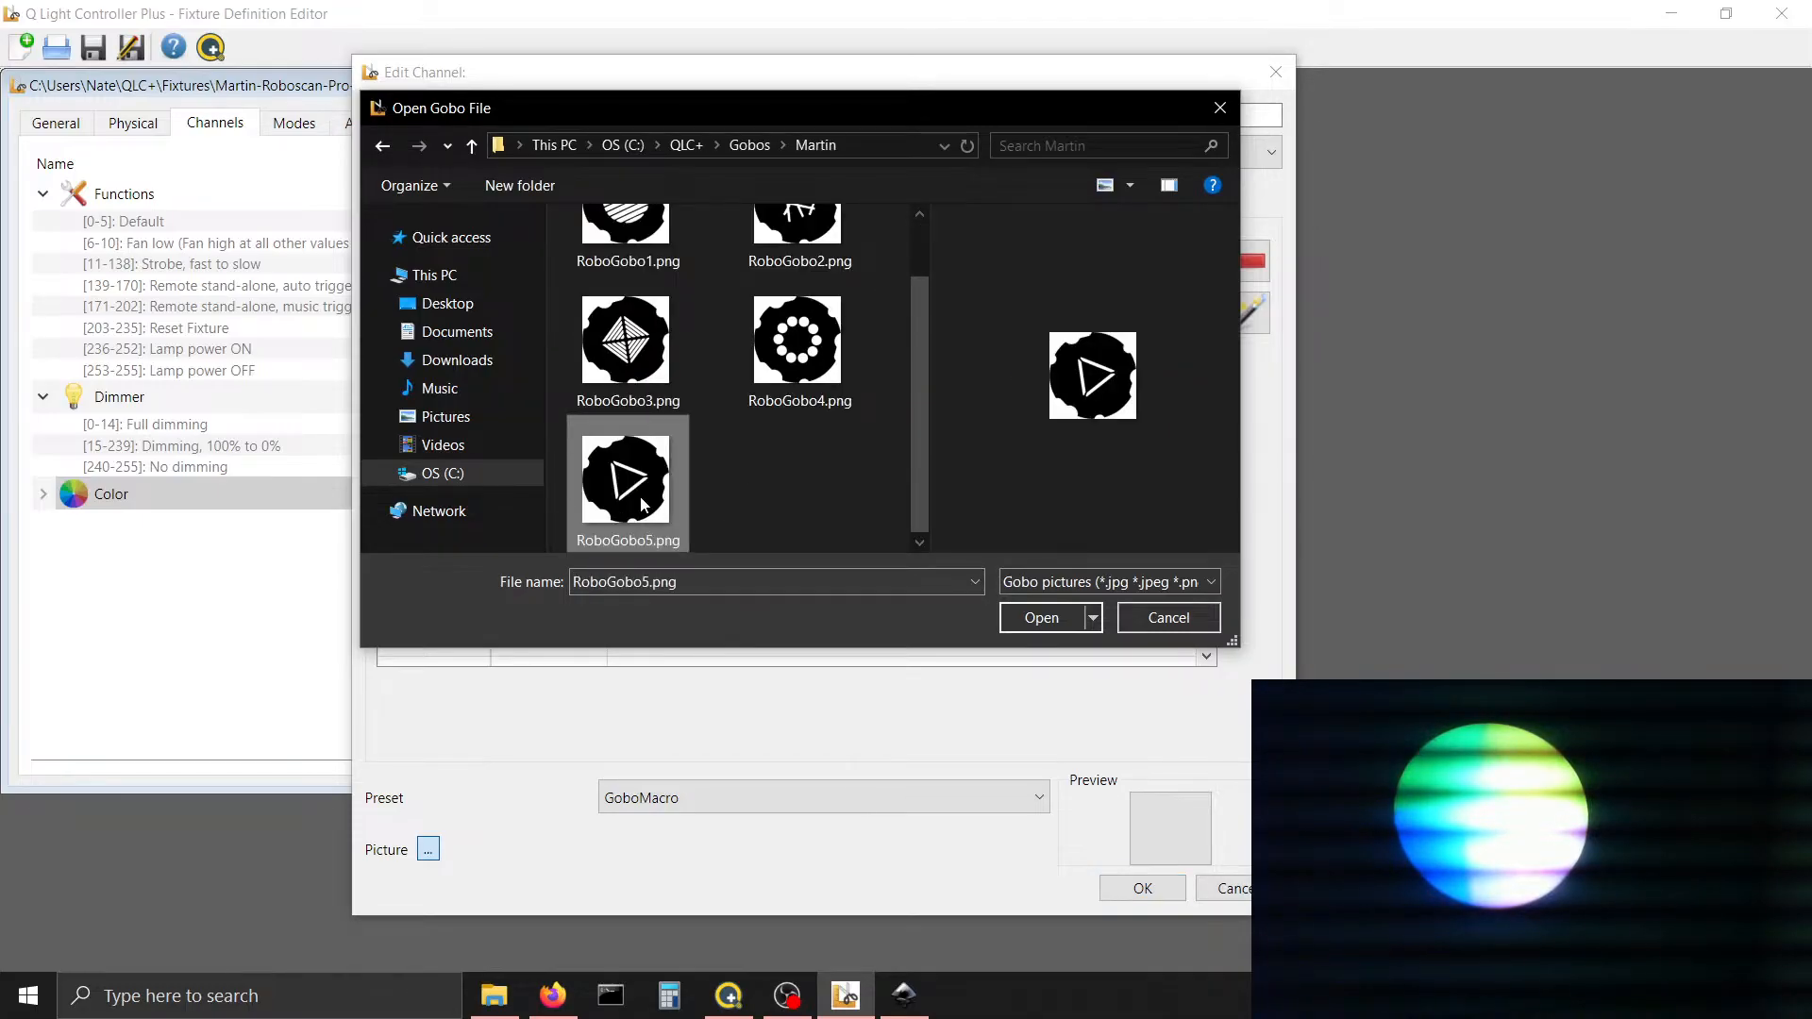
double_click(642, 525)
Set the "Gobo 3, static" capability to the GoboMacro preset and assign RoboGobo3.png from the Martin folder as its picture
left_click(689, 499)
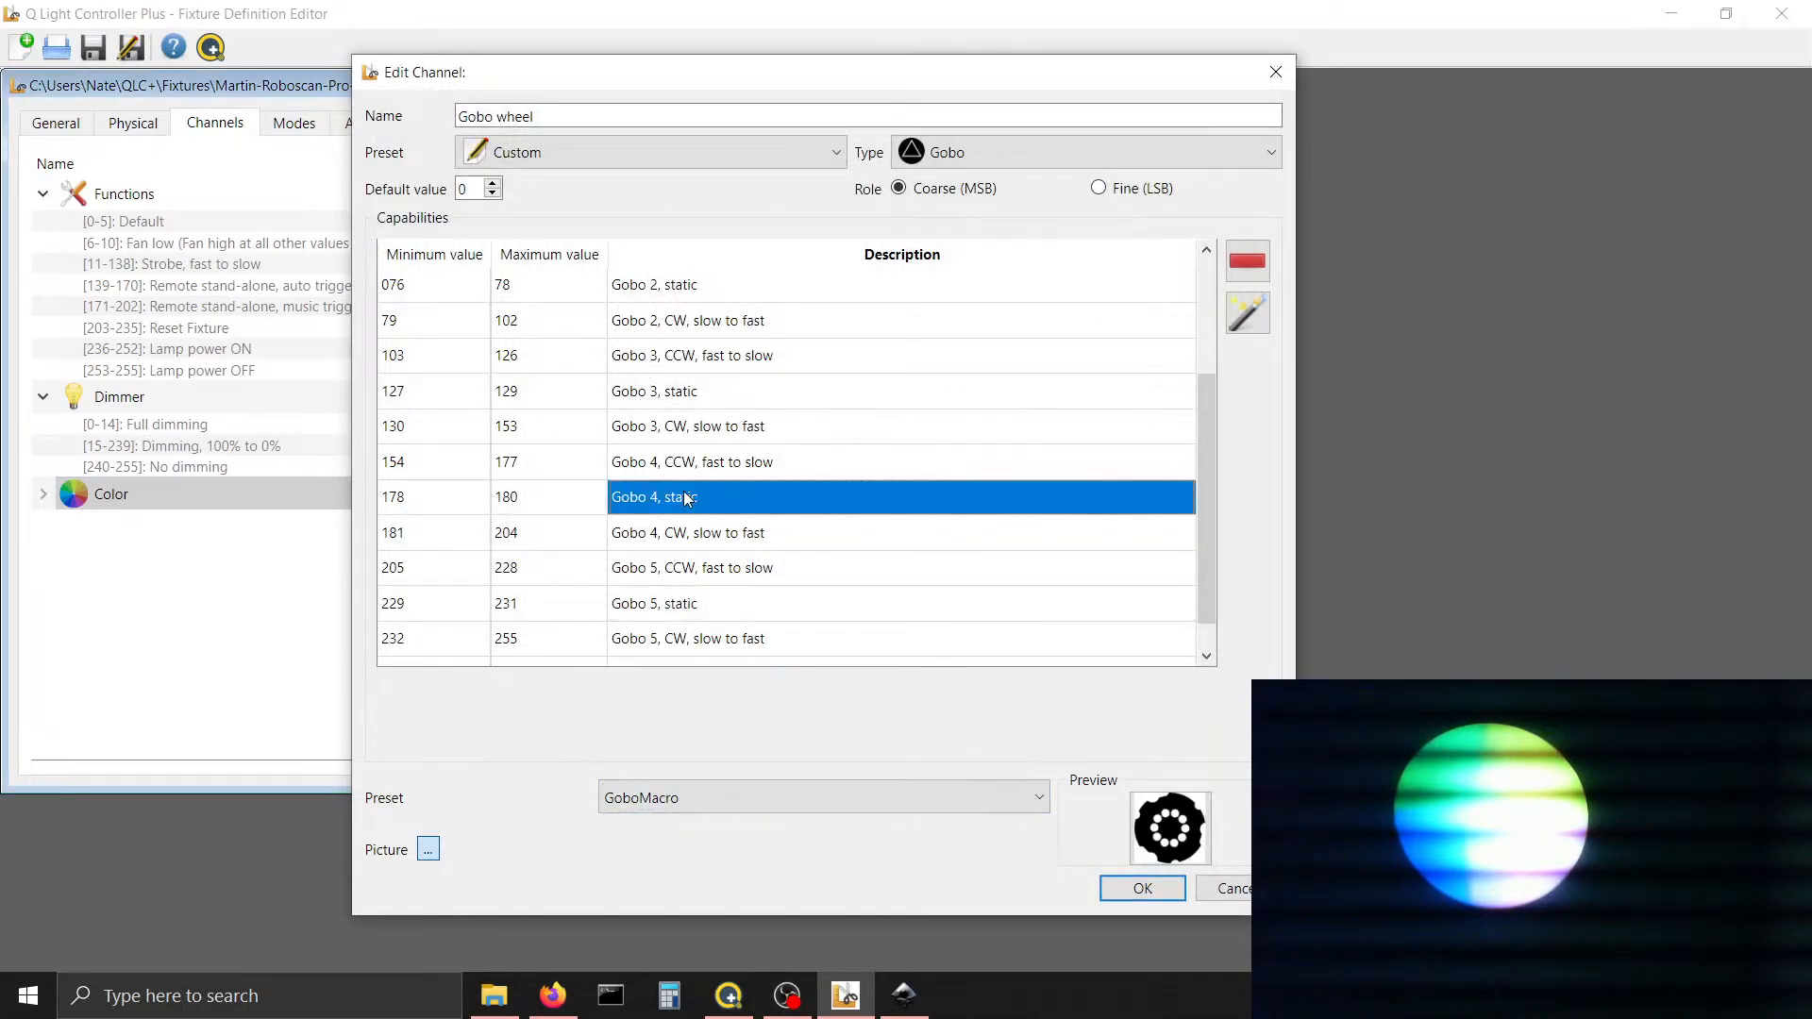
left_click(688, 378)
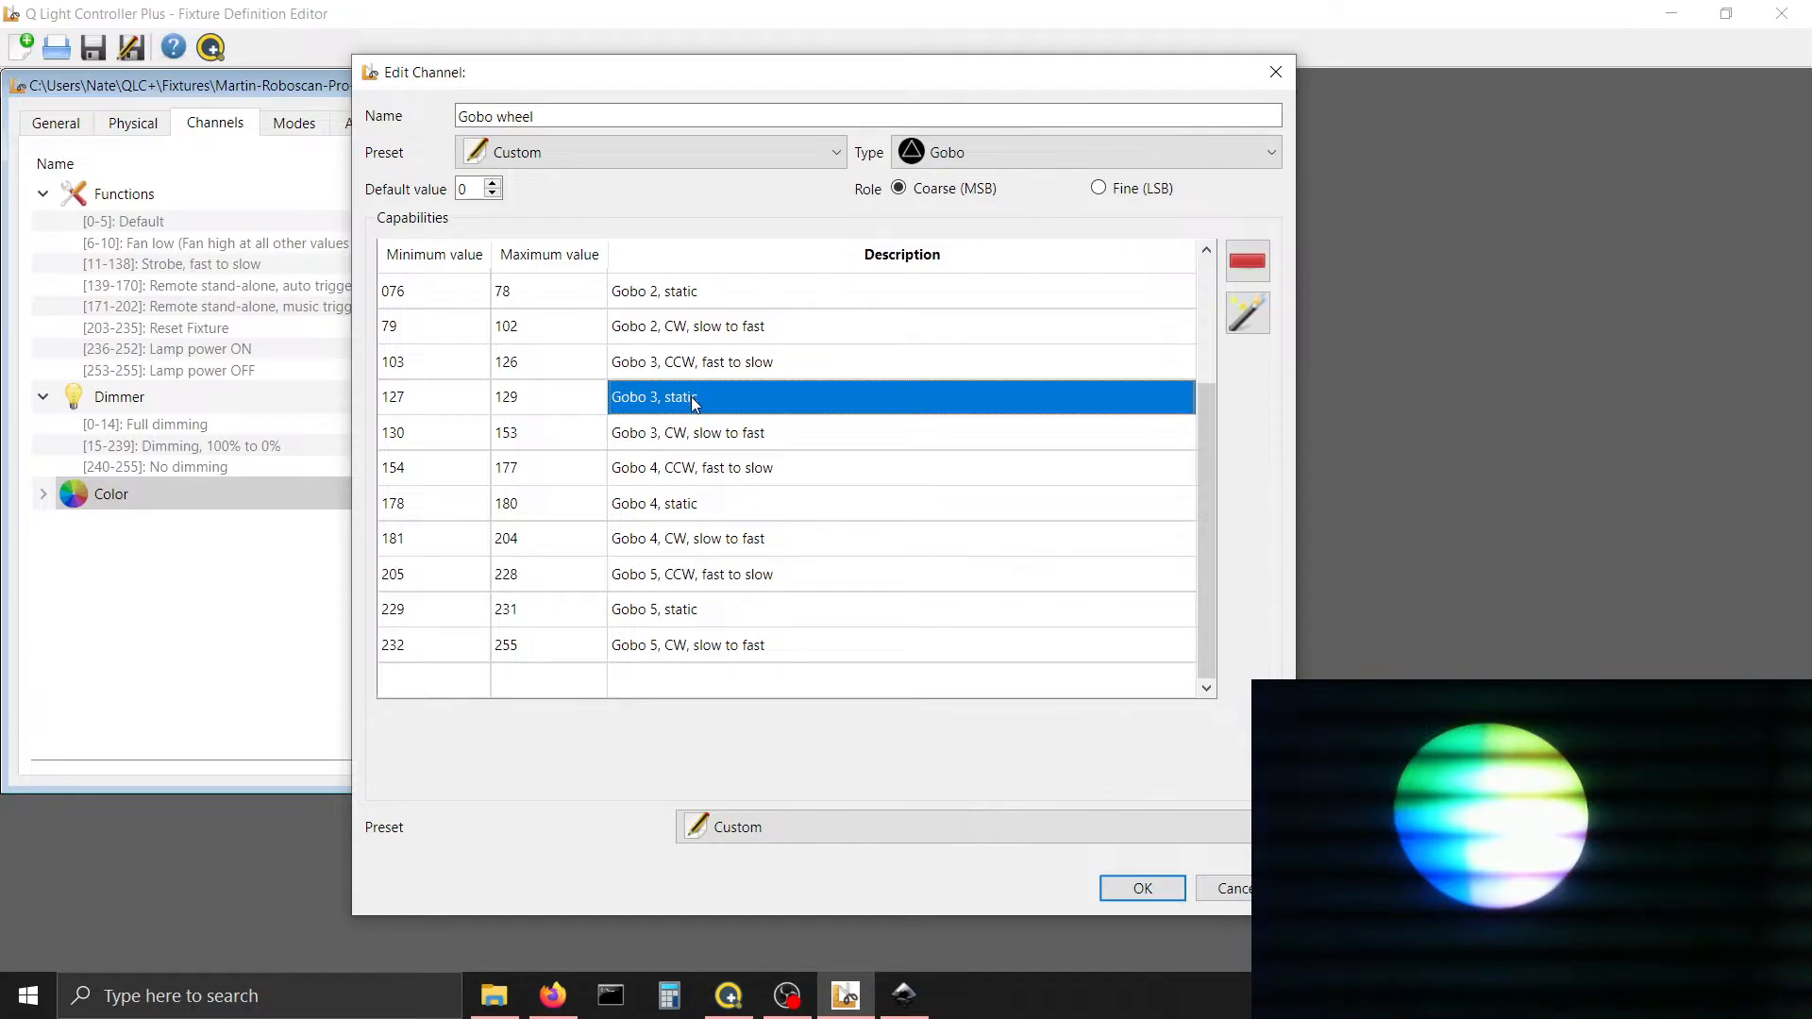
left_click(749, 836)
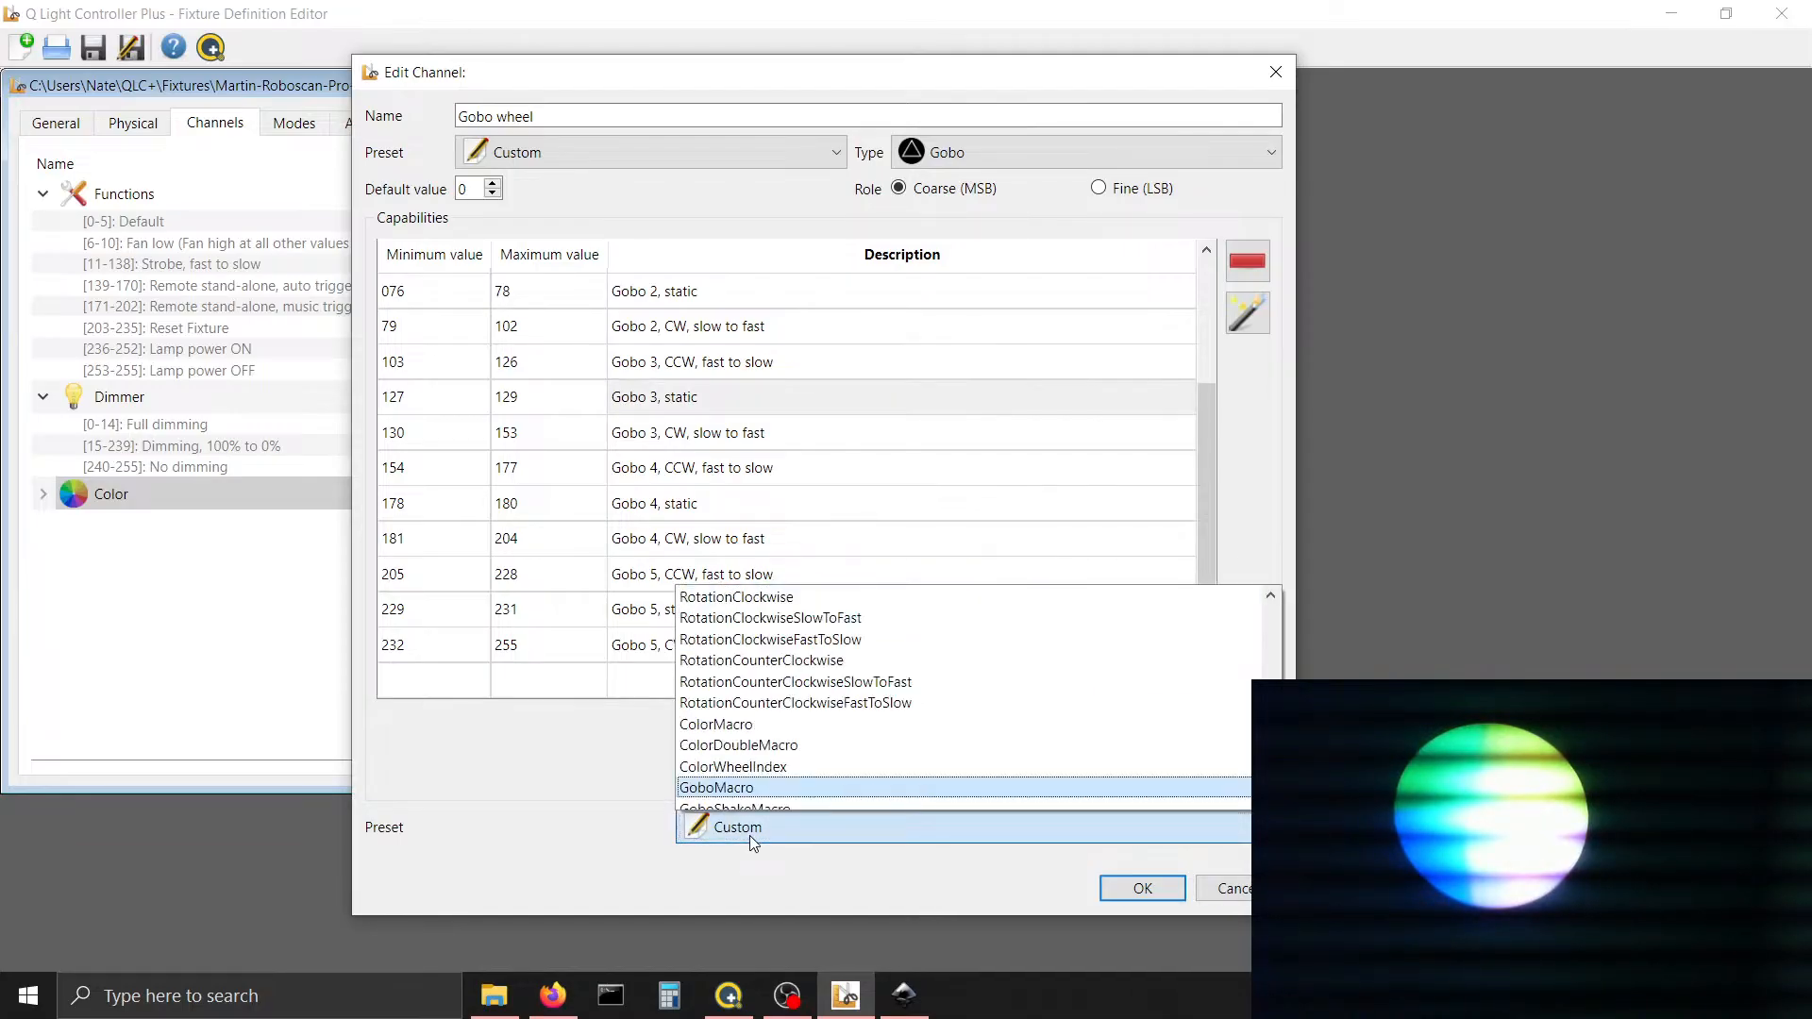
key("Return")
left_click(428, 849)
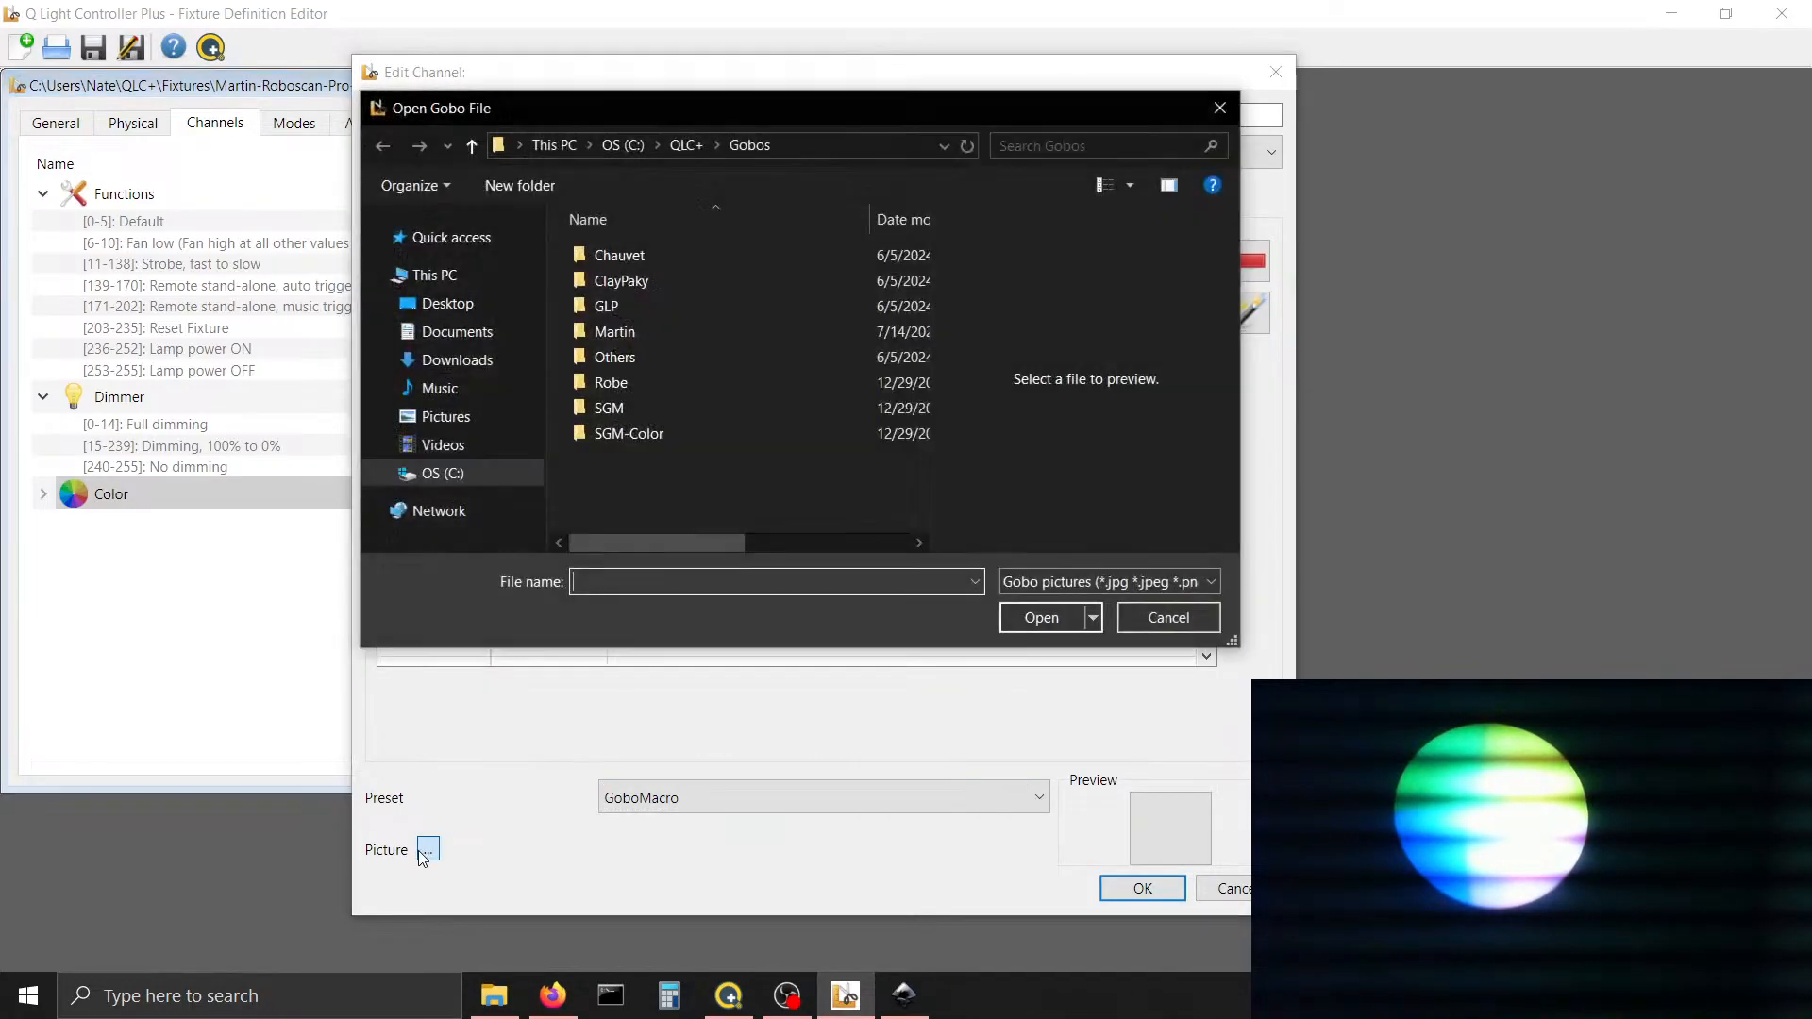
double_click(825, 325)
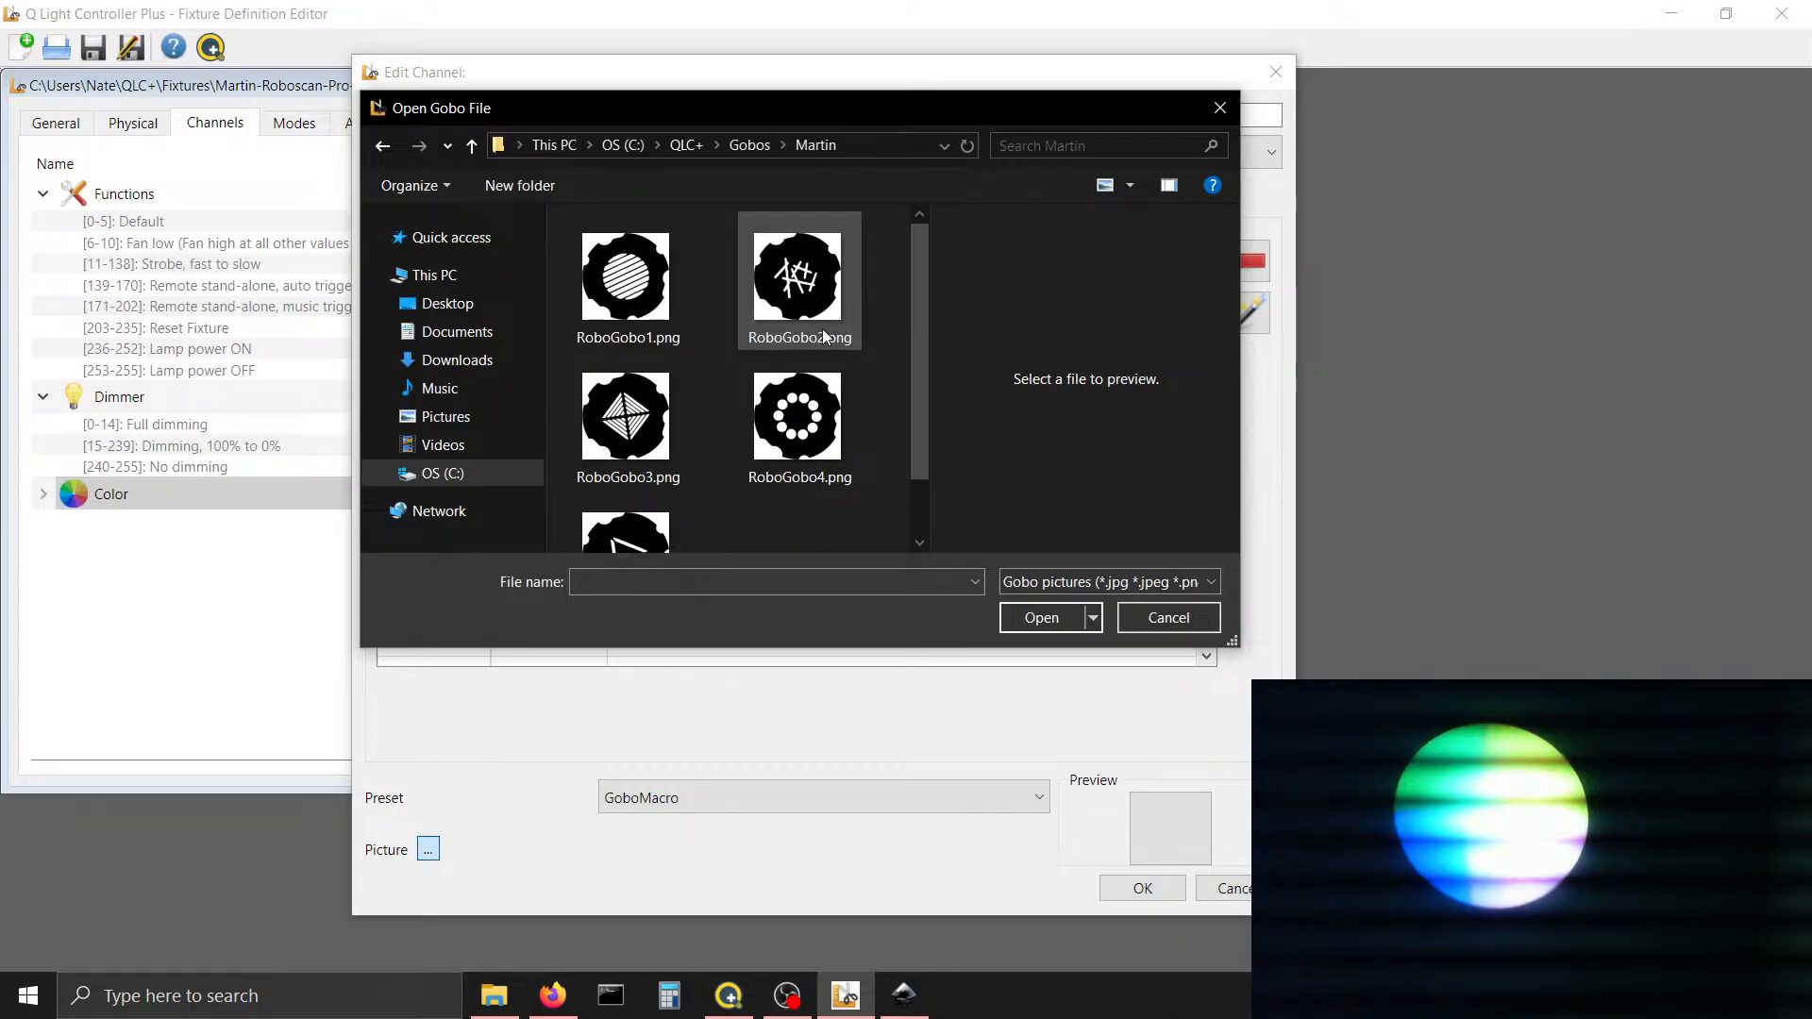
double_click(670, 415)
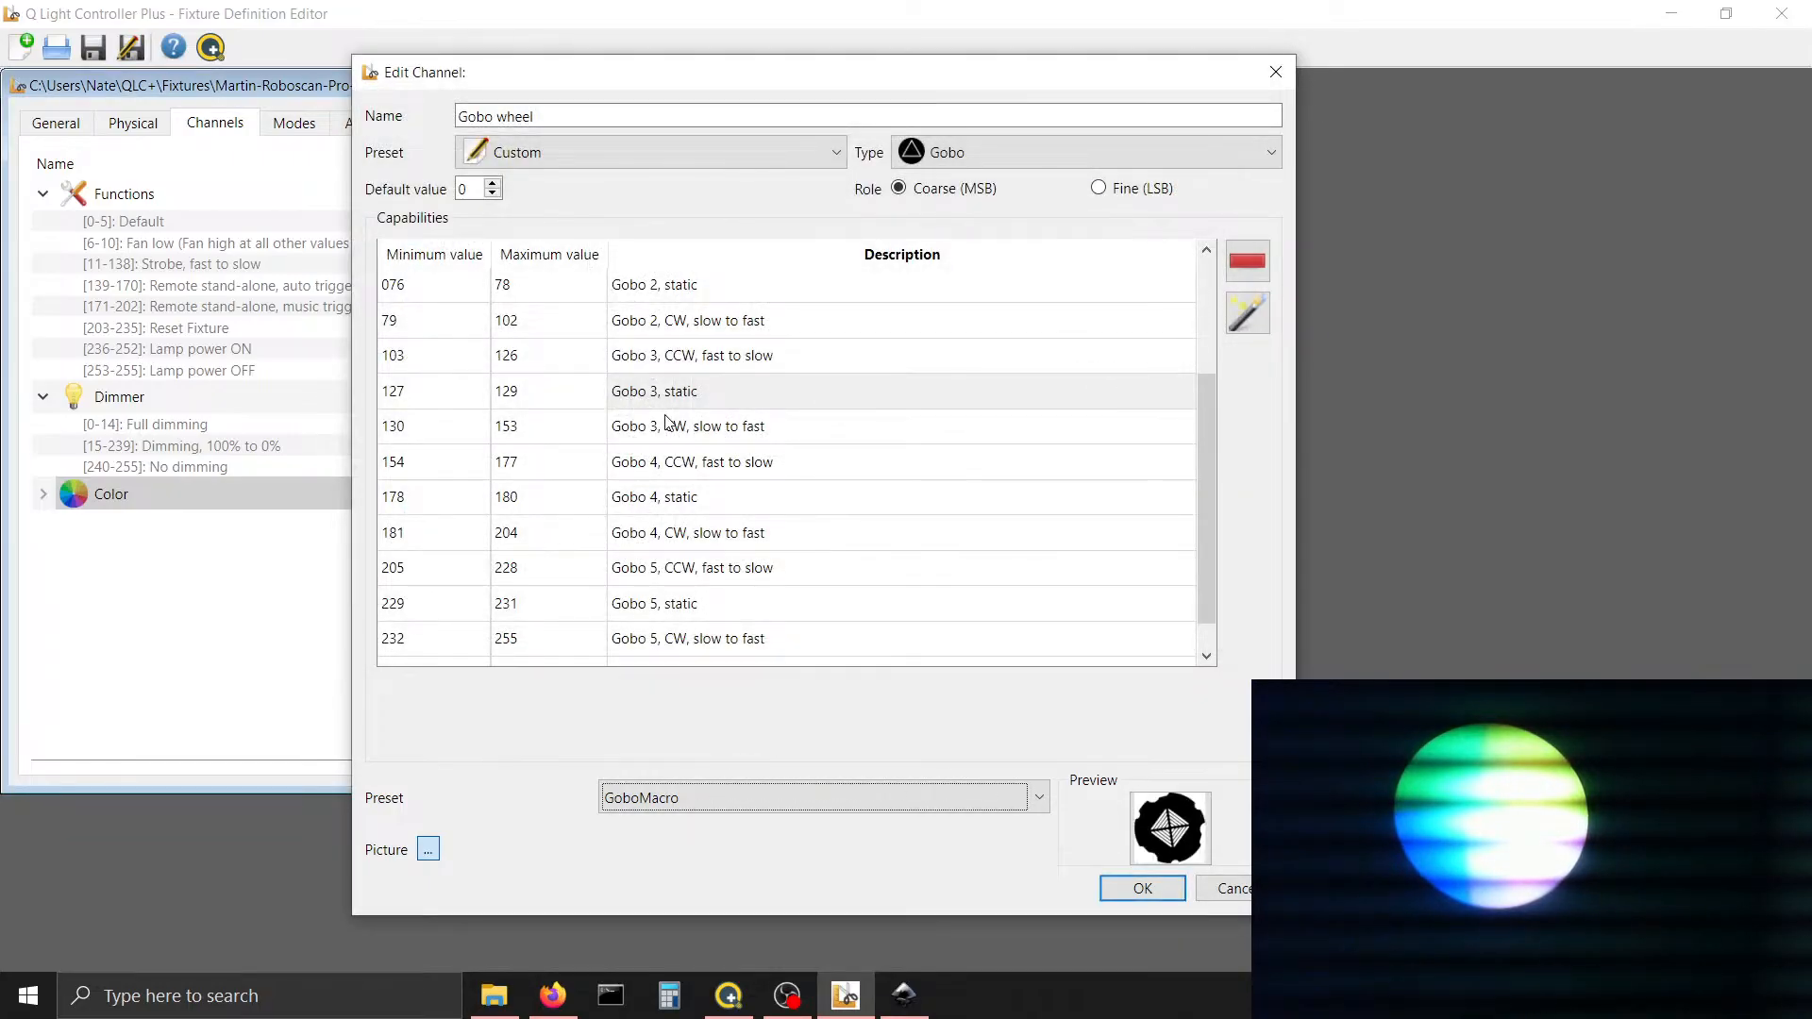
Check the presets and pictures of the static Gobo 2 and Gobo 1 capabilities and the preset of Gobo 1 CCW
left_click(700, 295)
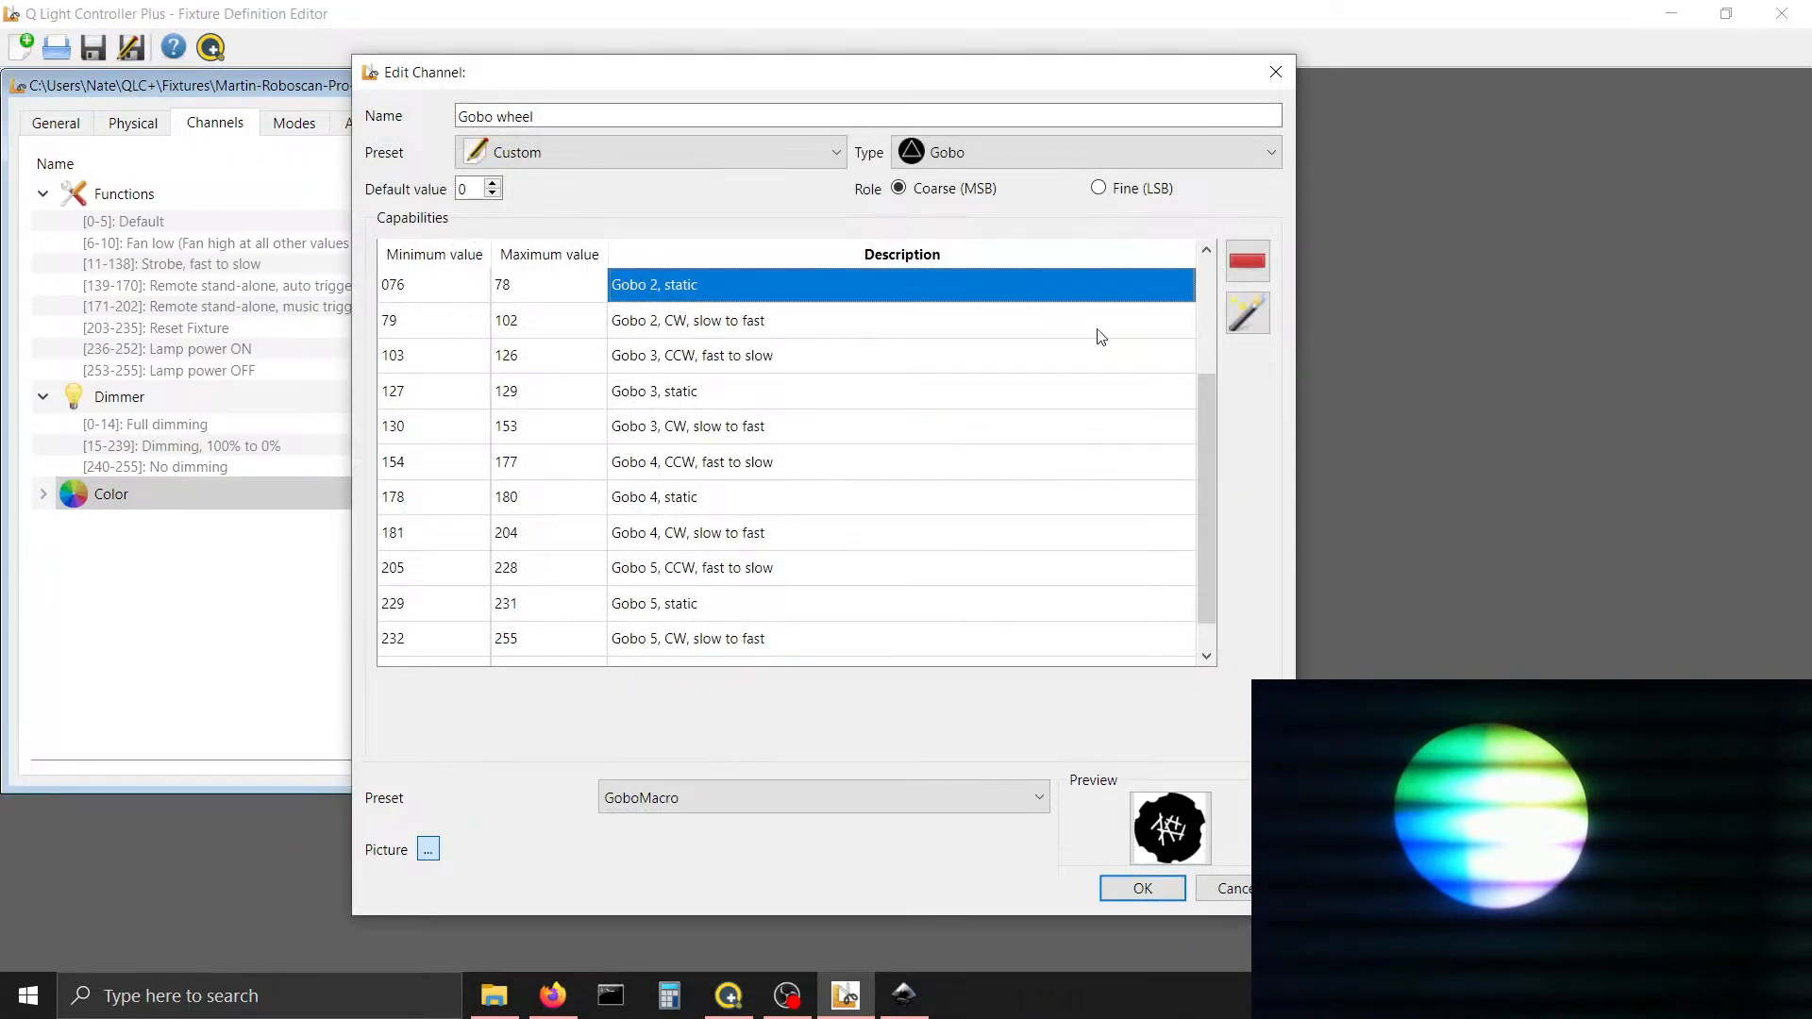
left_click_drag(1207, 427, 1173, 270)
left_click(939, 369)
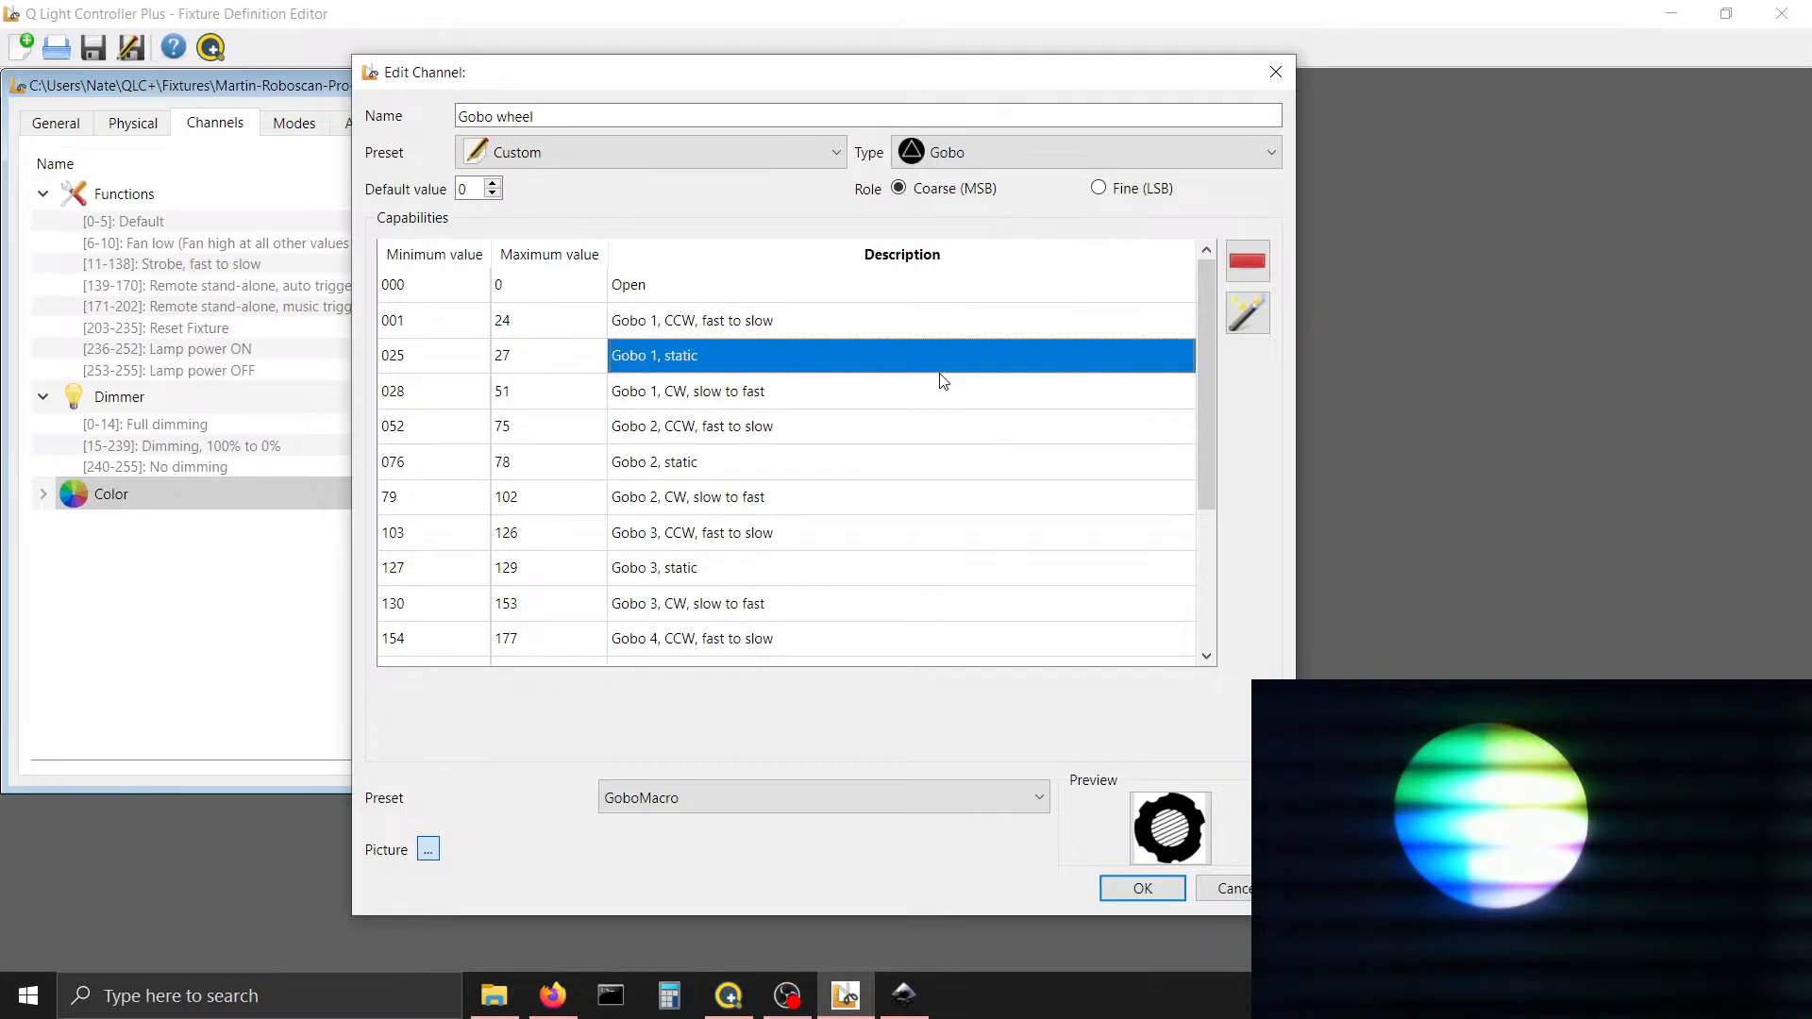
left_click(911, 333)
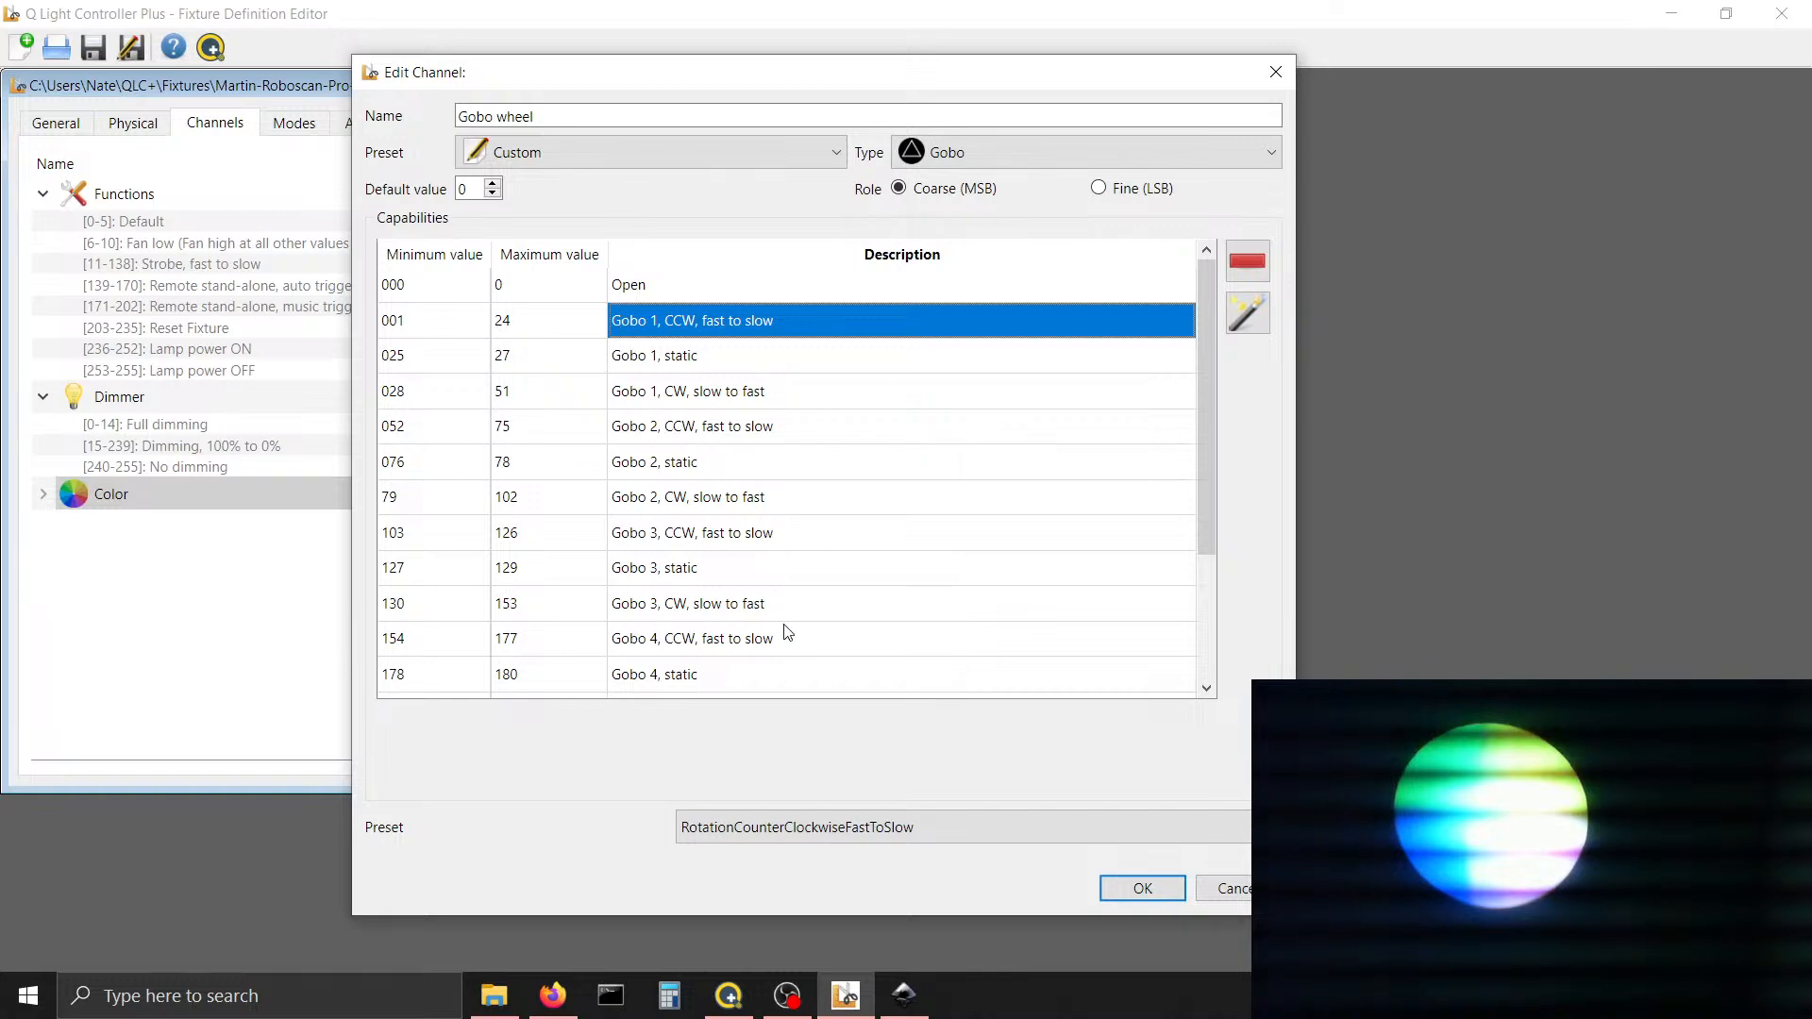
Switch to Q Light Controller Plus, reset color channel 3 in the Simple Desk, and return to the Fixture Definition Editor
left_click(729, 996)
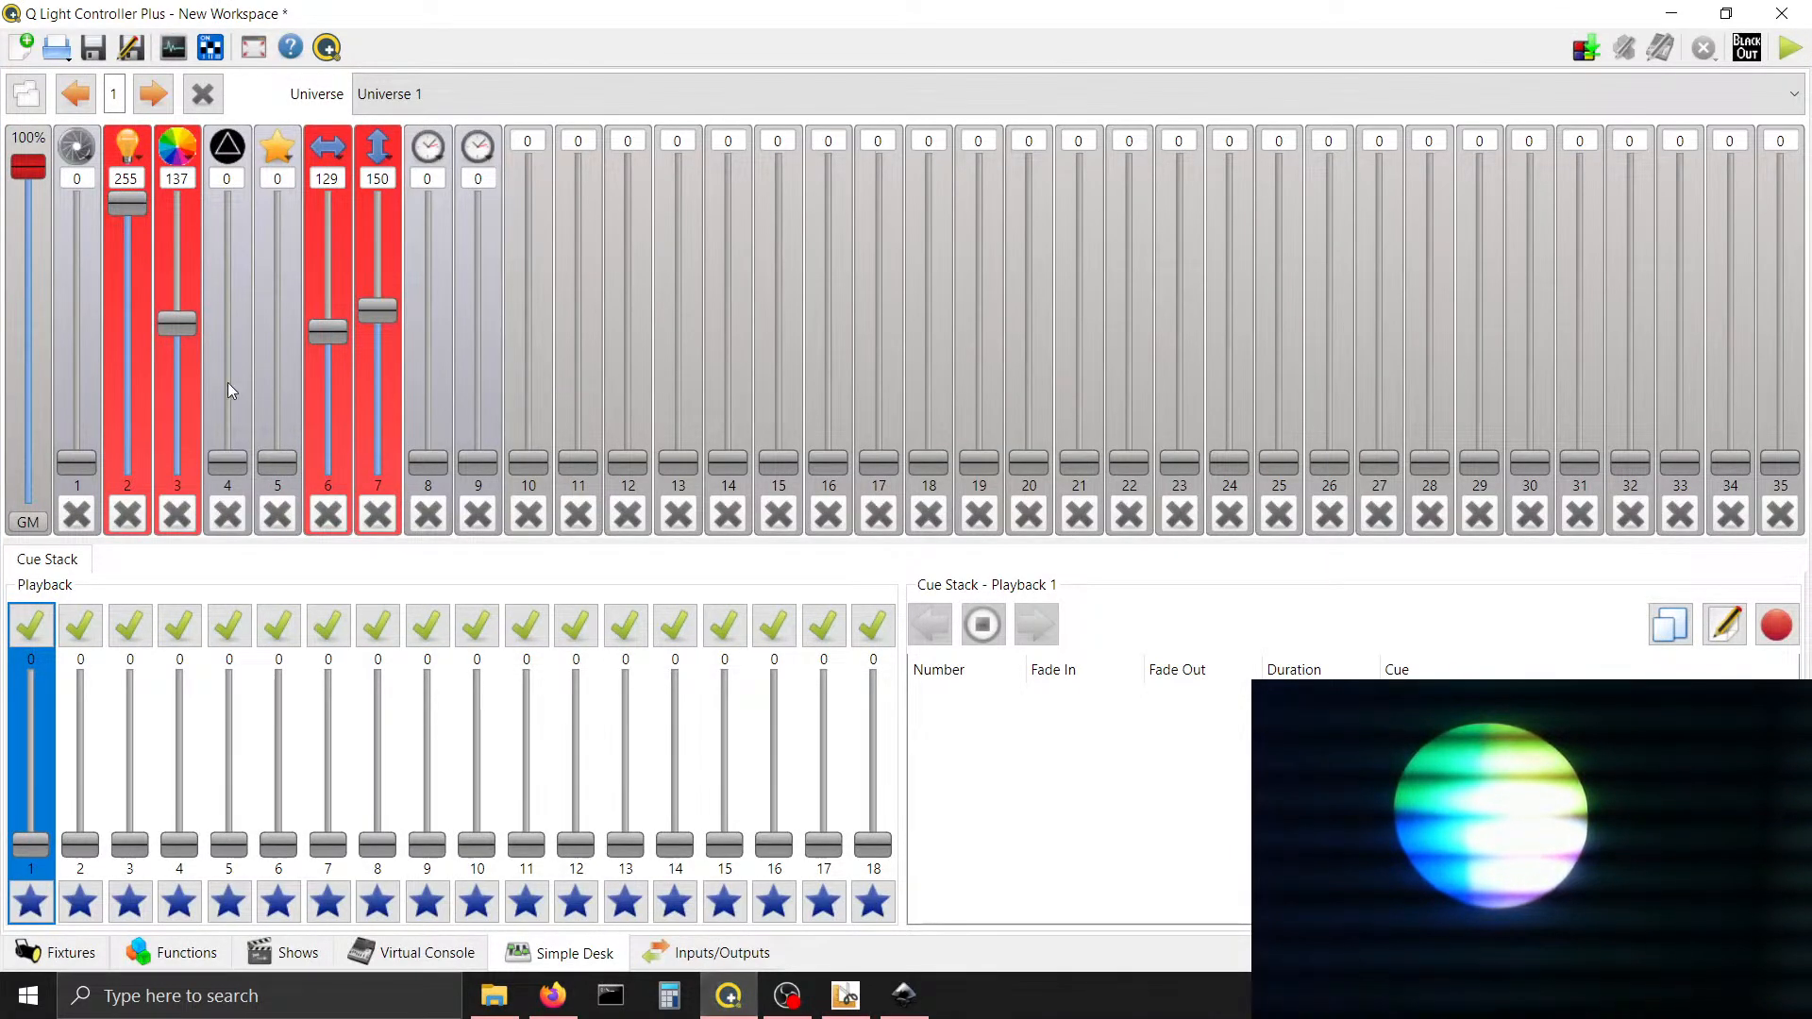
left_click(177, 515)
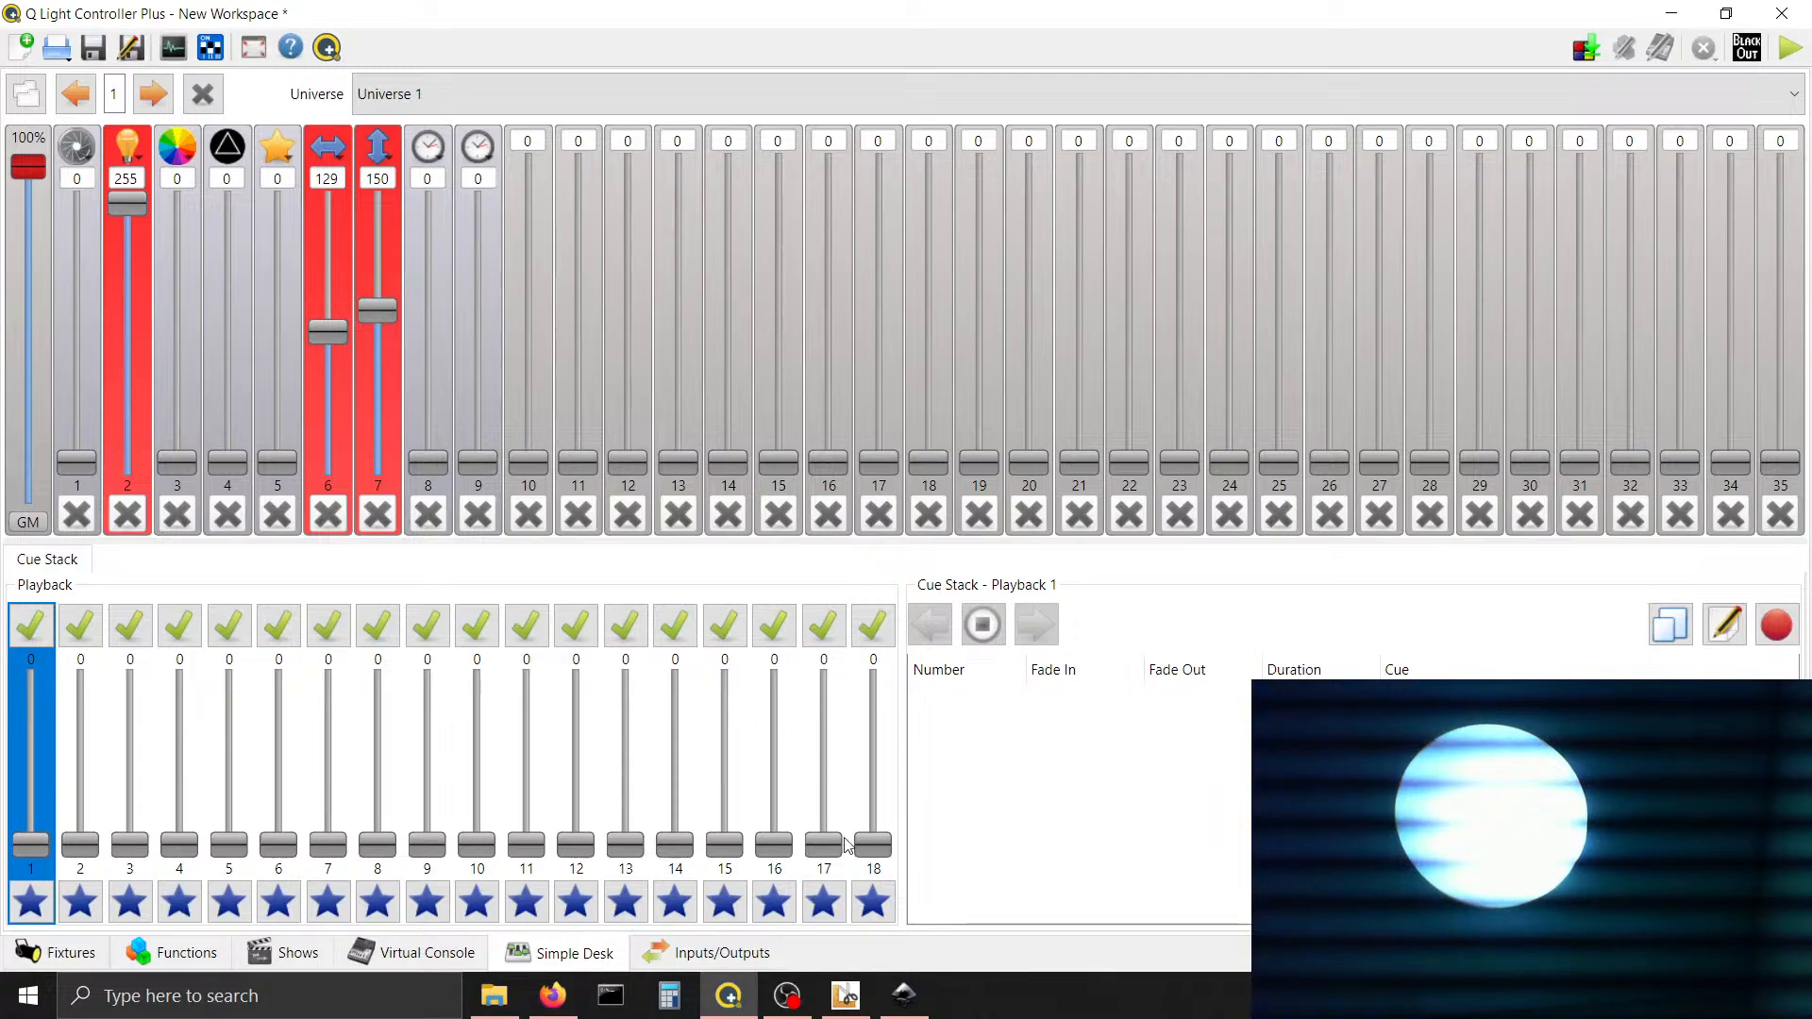
left_click(844, 996)
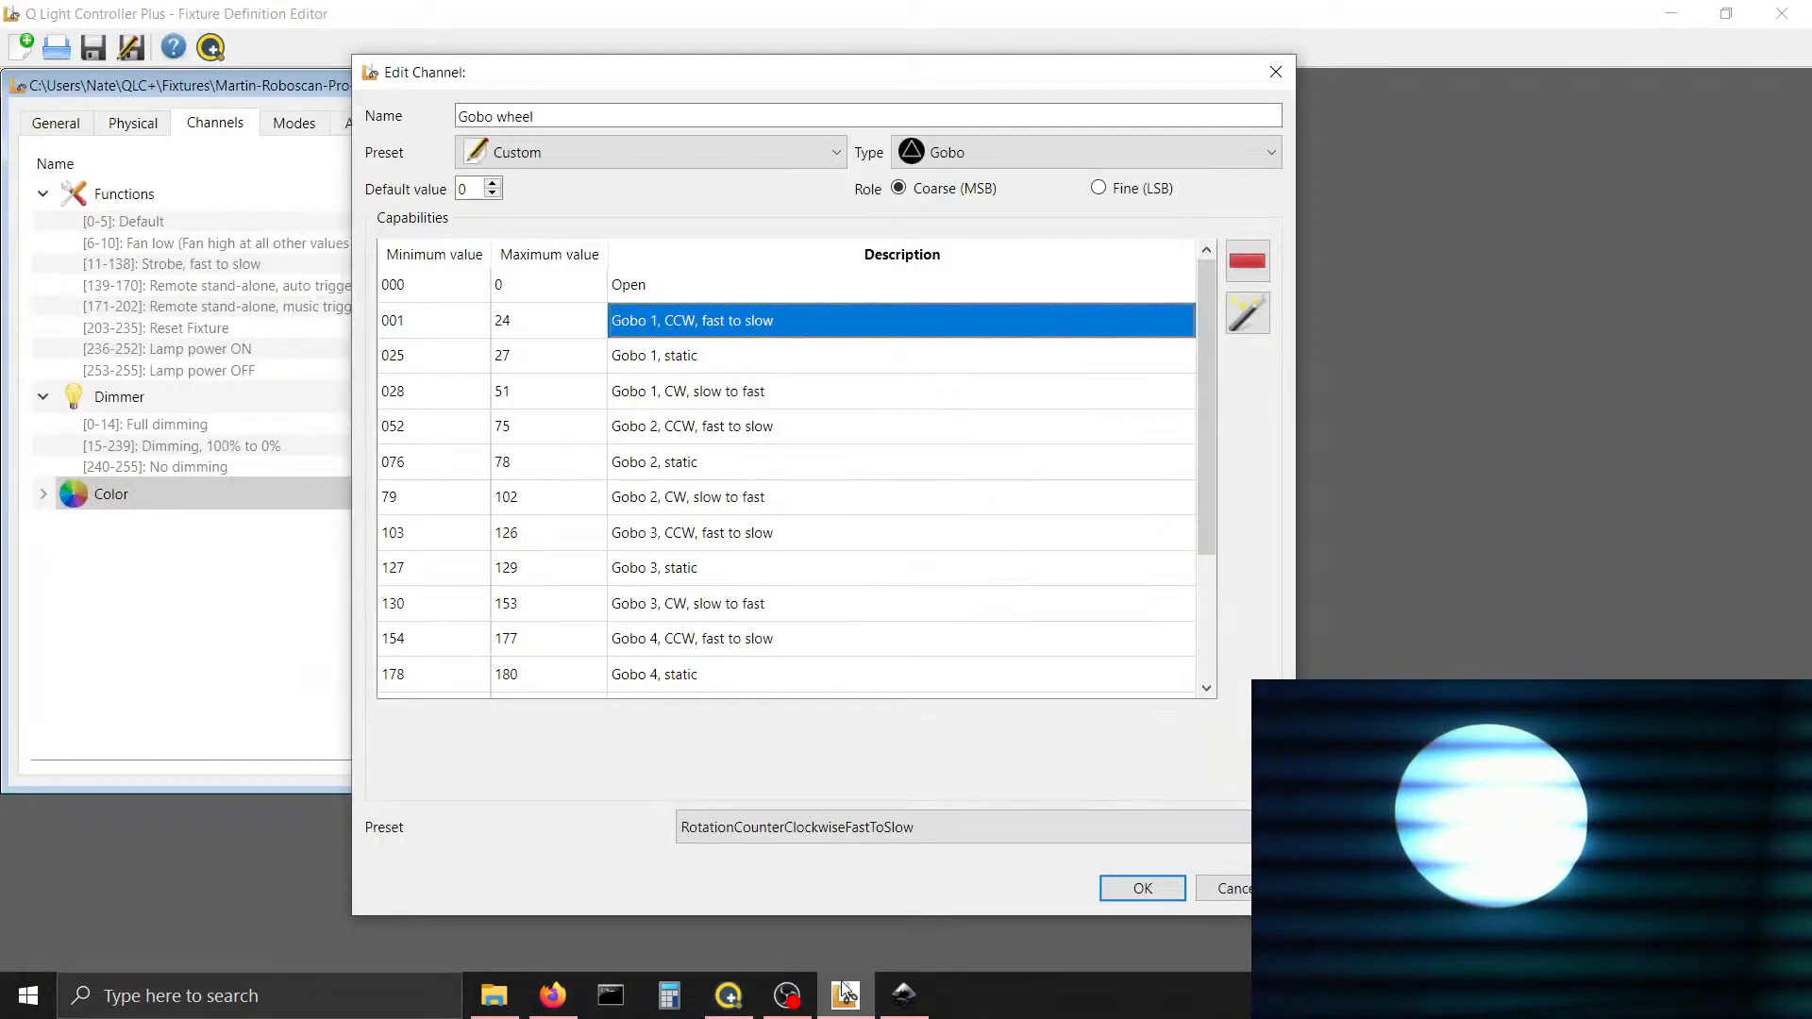
Review the preset and gobo picture of each capability in turn, from "Gobo 1, static" through "Gobo 4, CW, slow to fast"
left_click(765, 354)
key("Down")
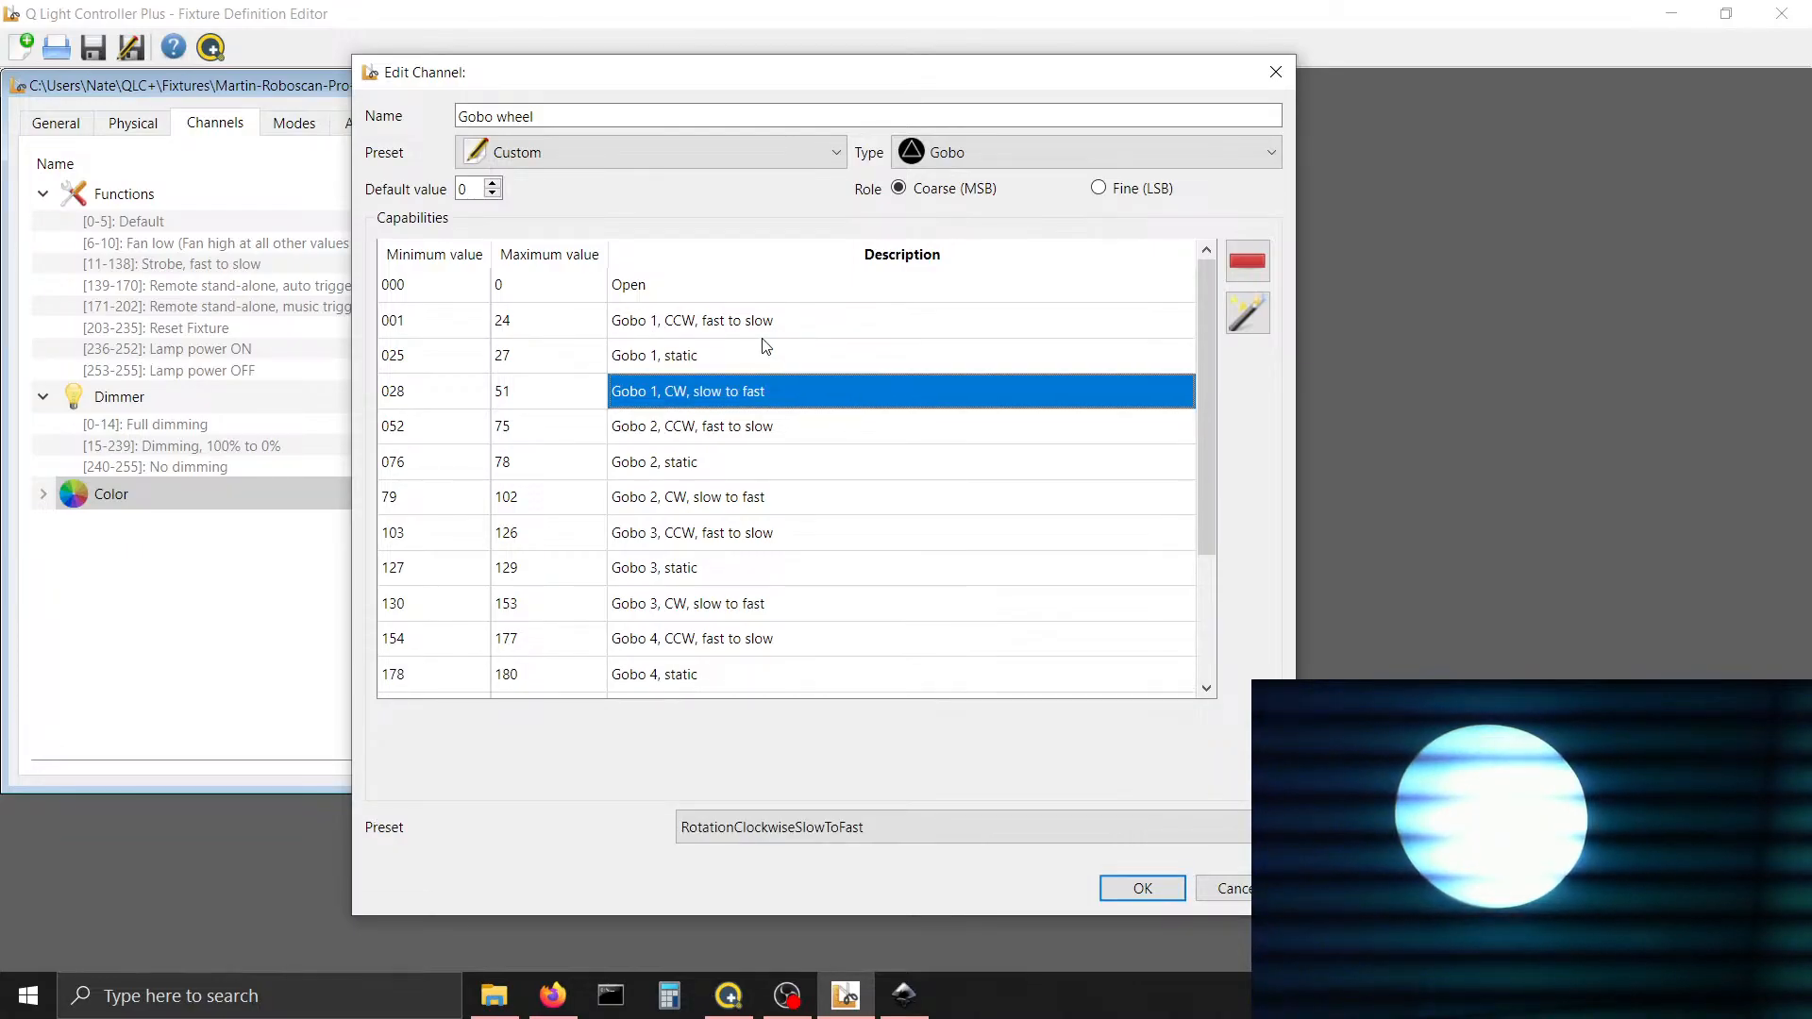
key("Down")
key("Down")
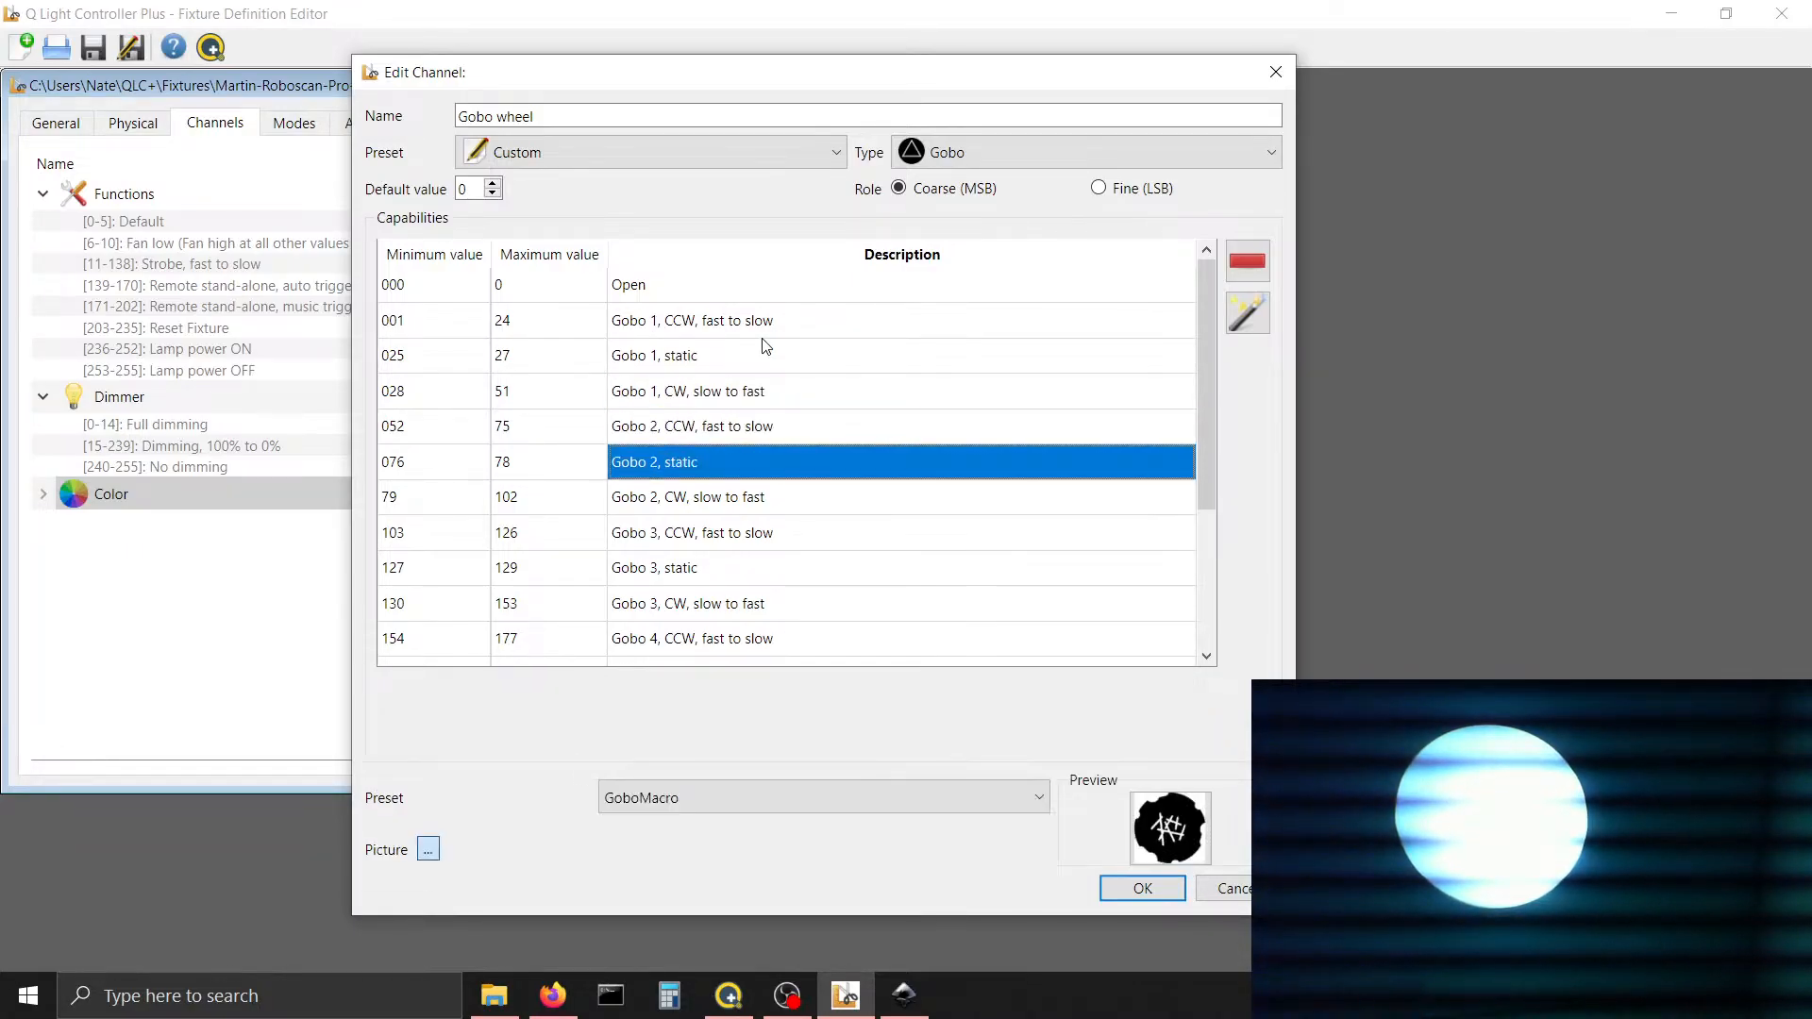
key("Down")
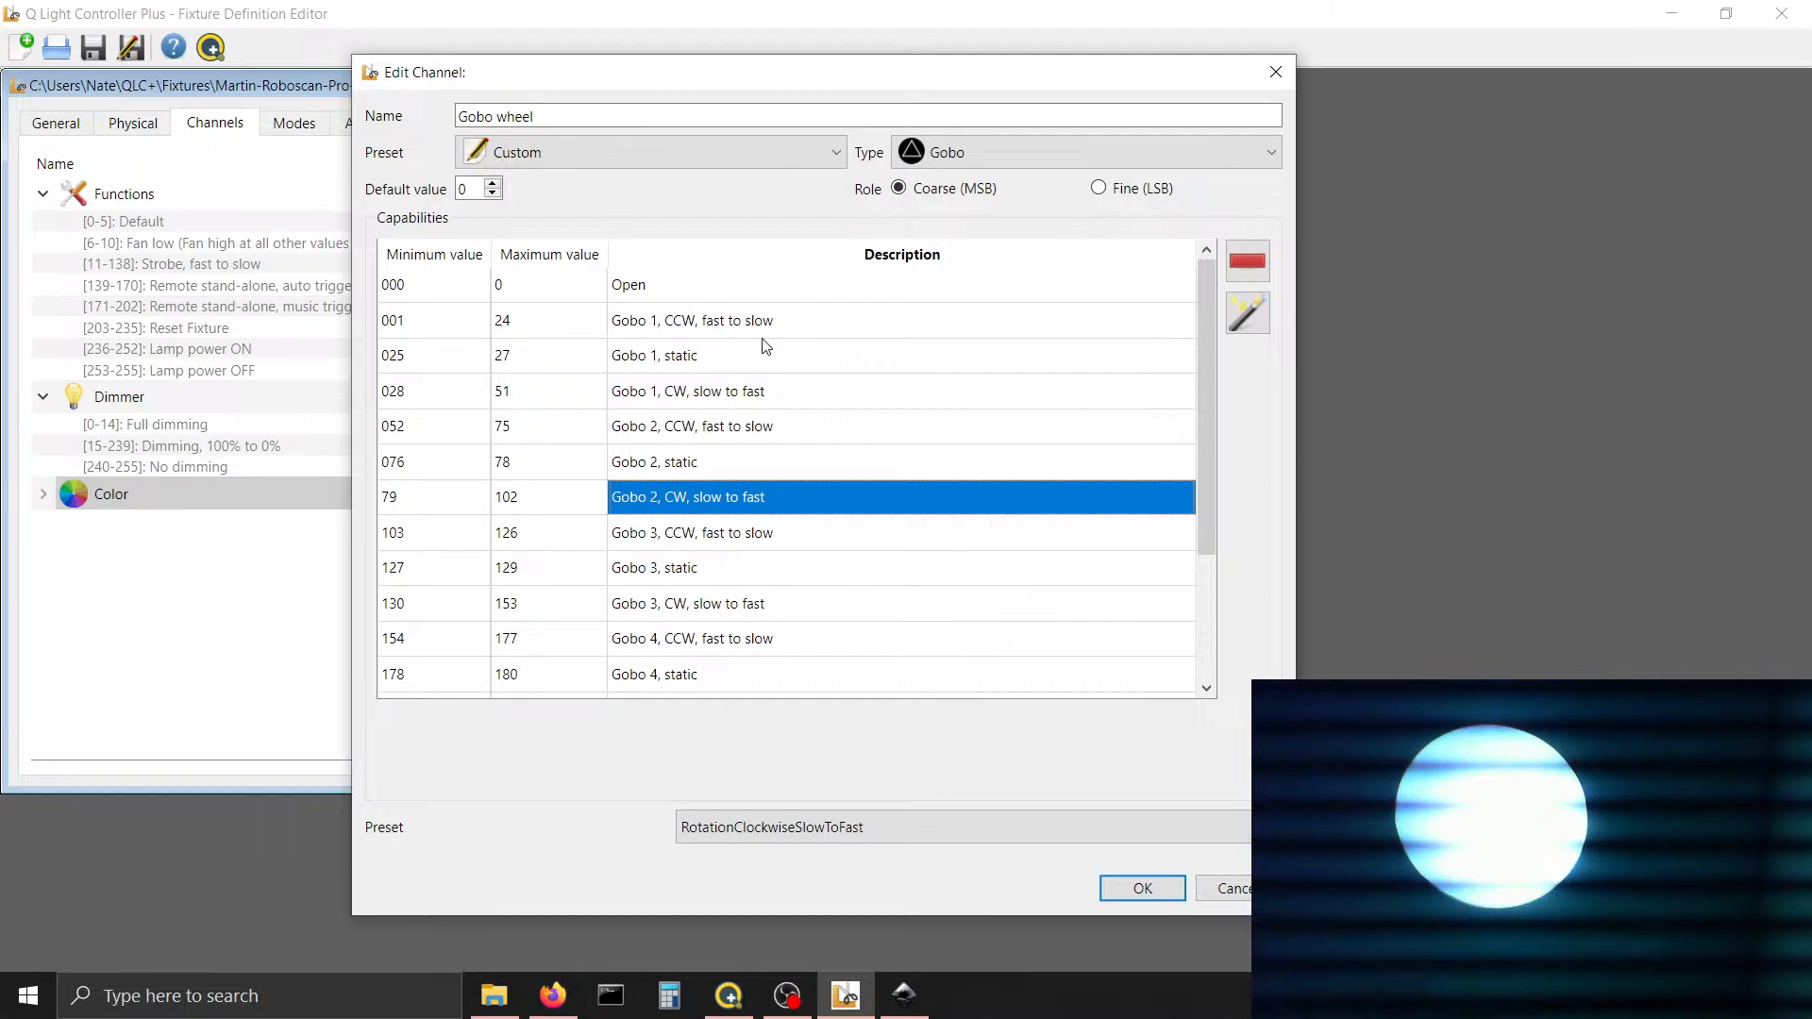
key("Down")
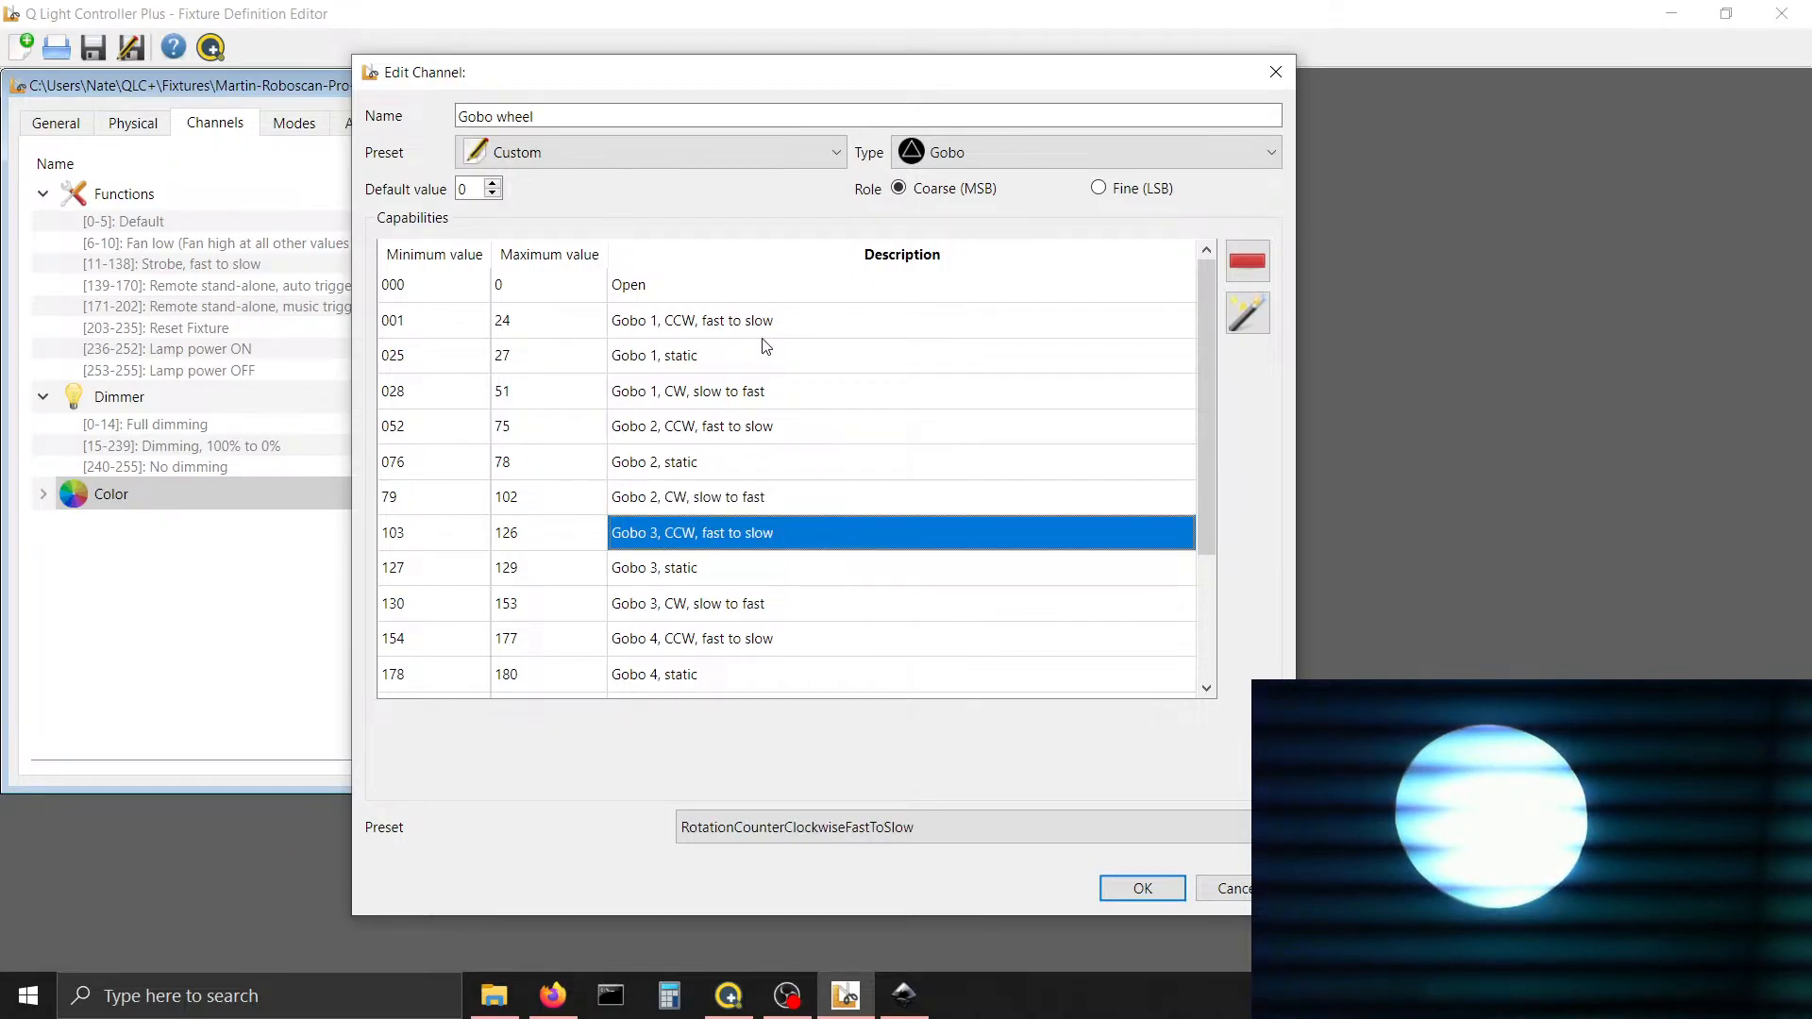
key("Down")
key("Down")
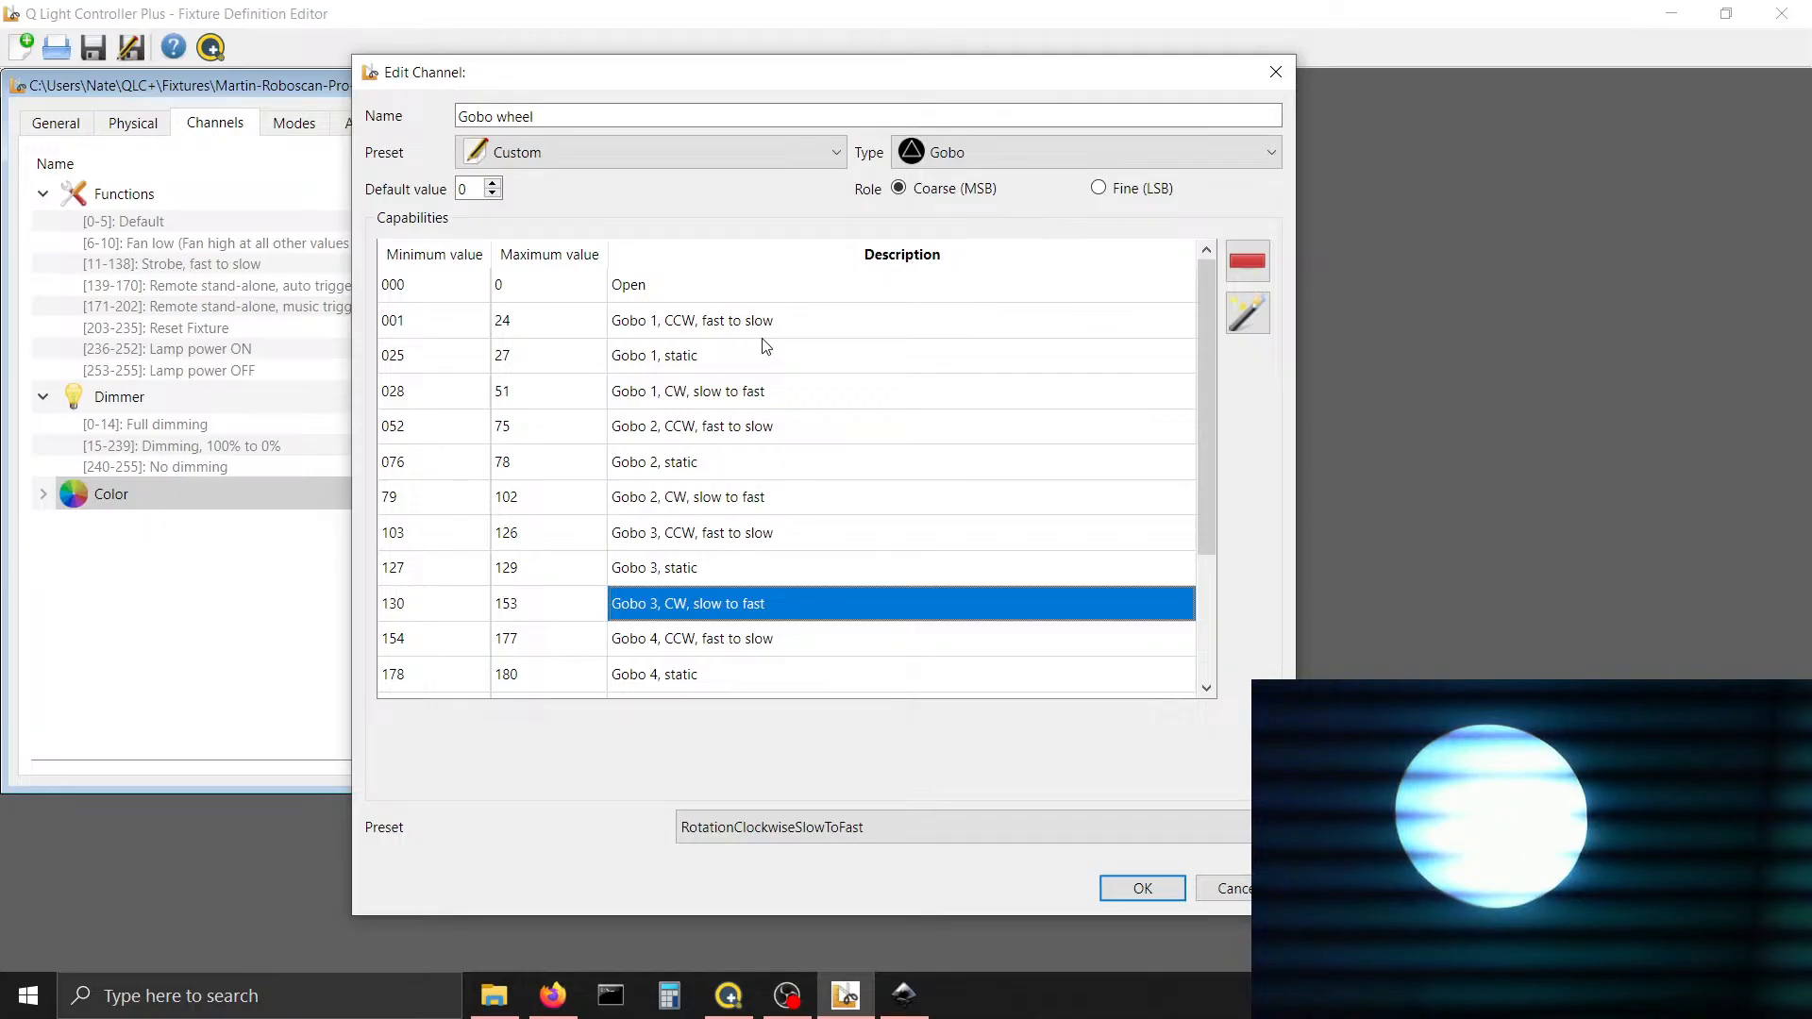
key("Down")
key("Down")
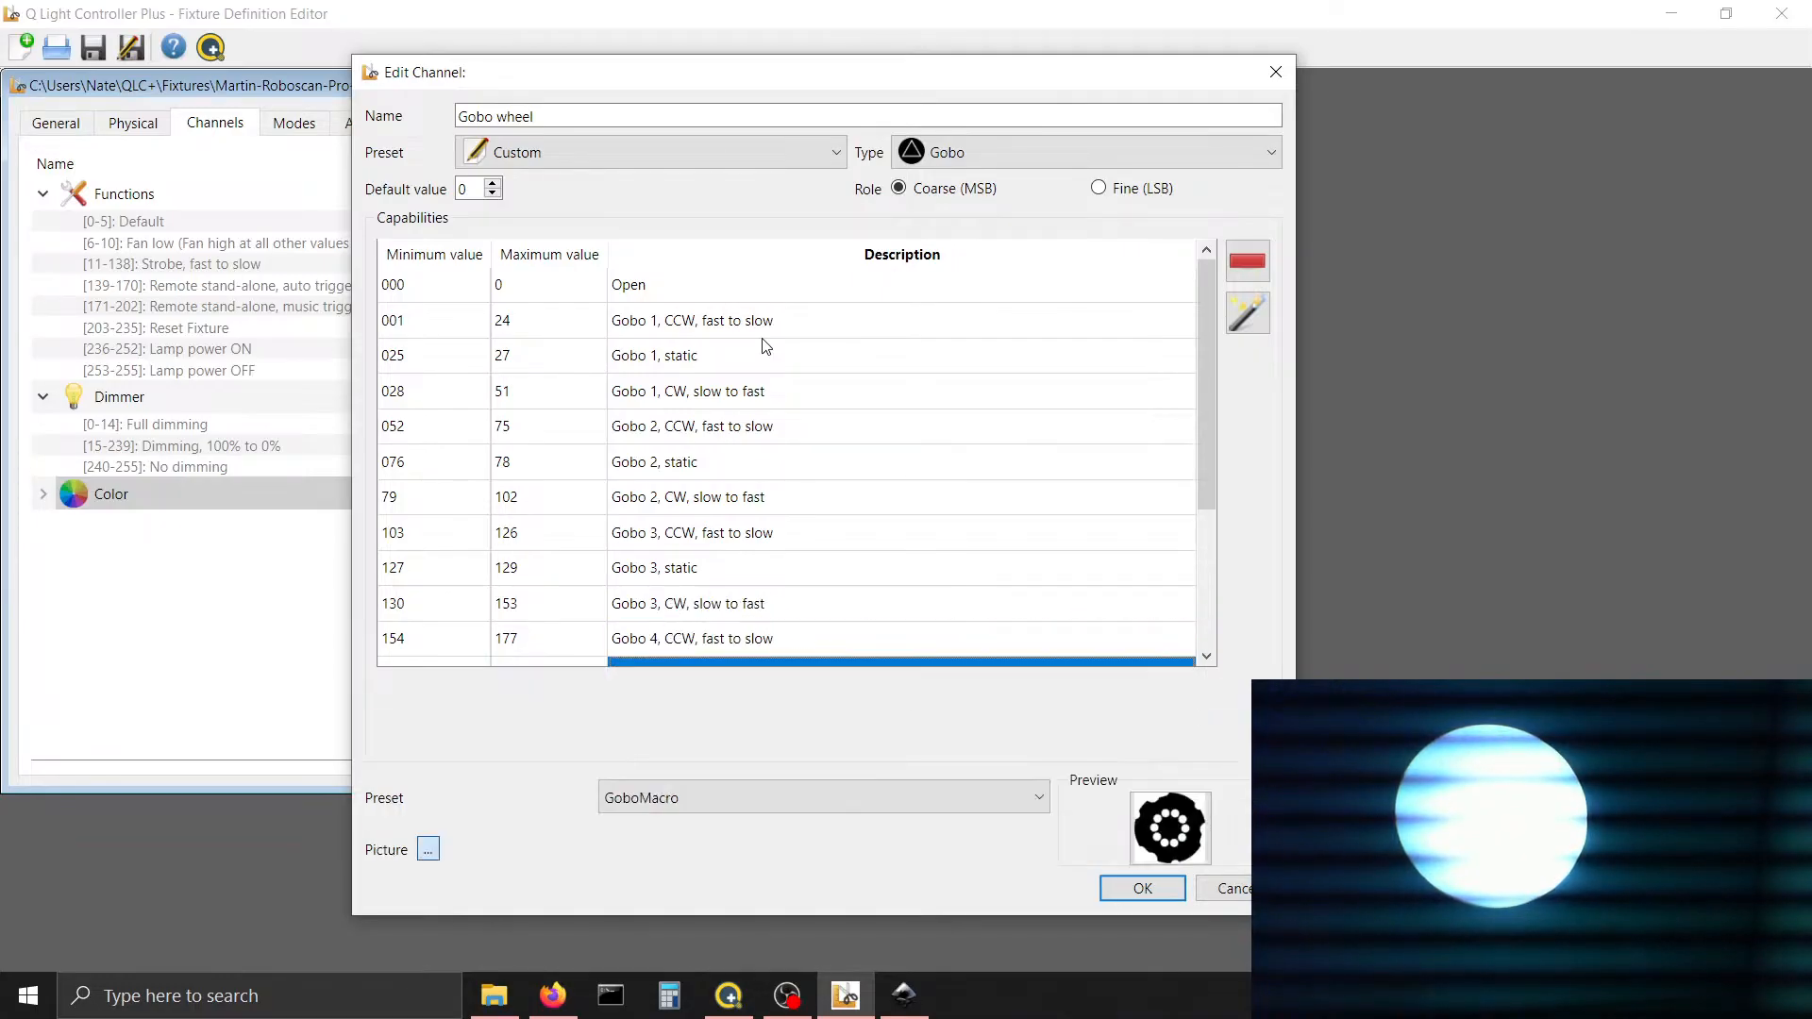
key("Down")
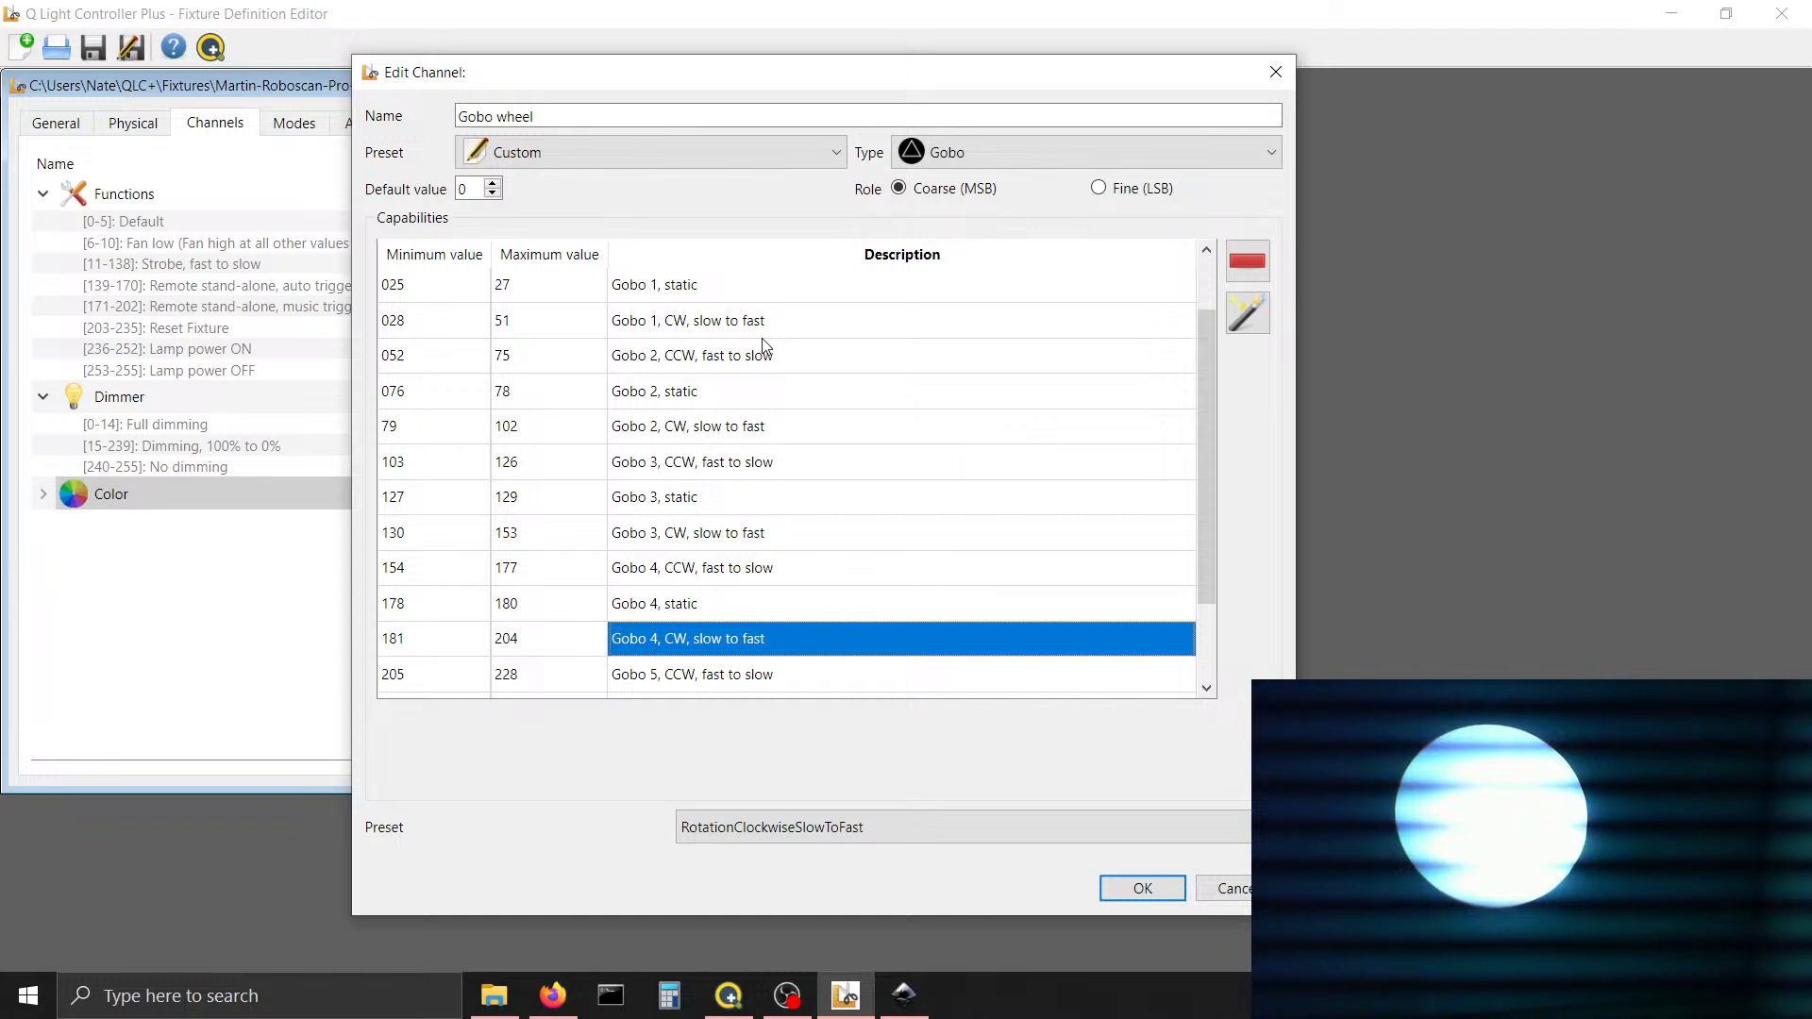
Check the Gobo wheel capability ranges and presets, accept the channel, and save the fixture definition
key("Down")
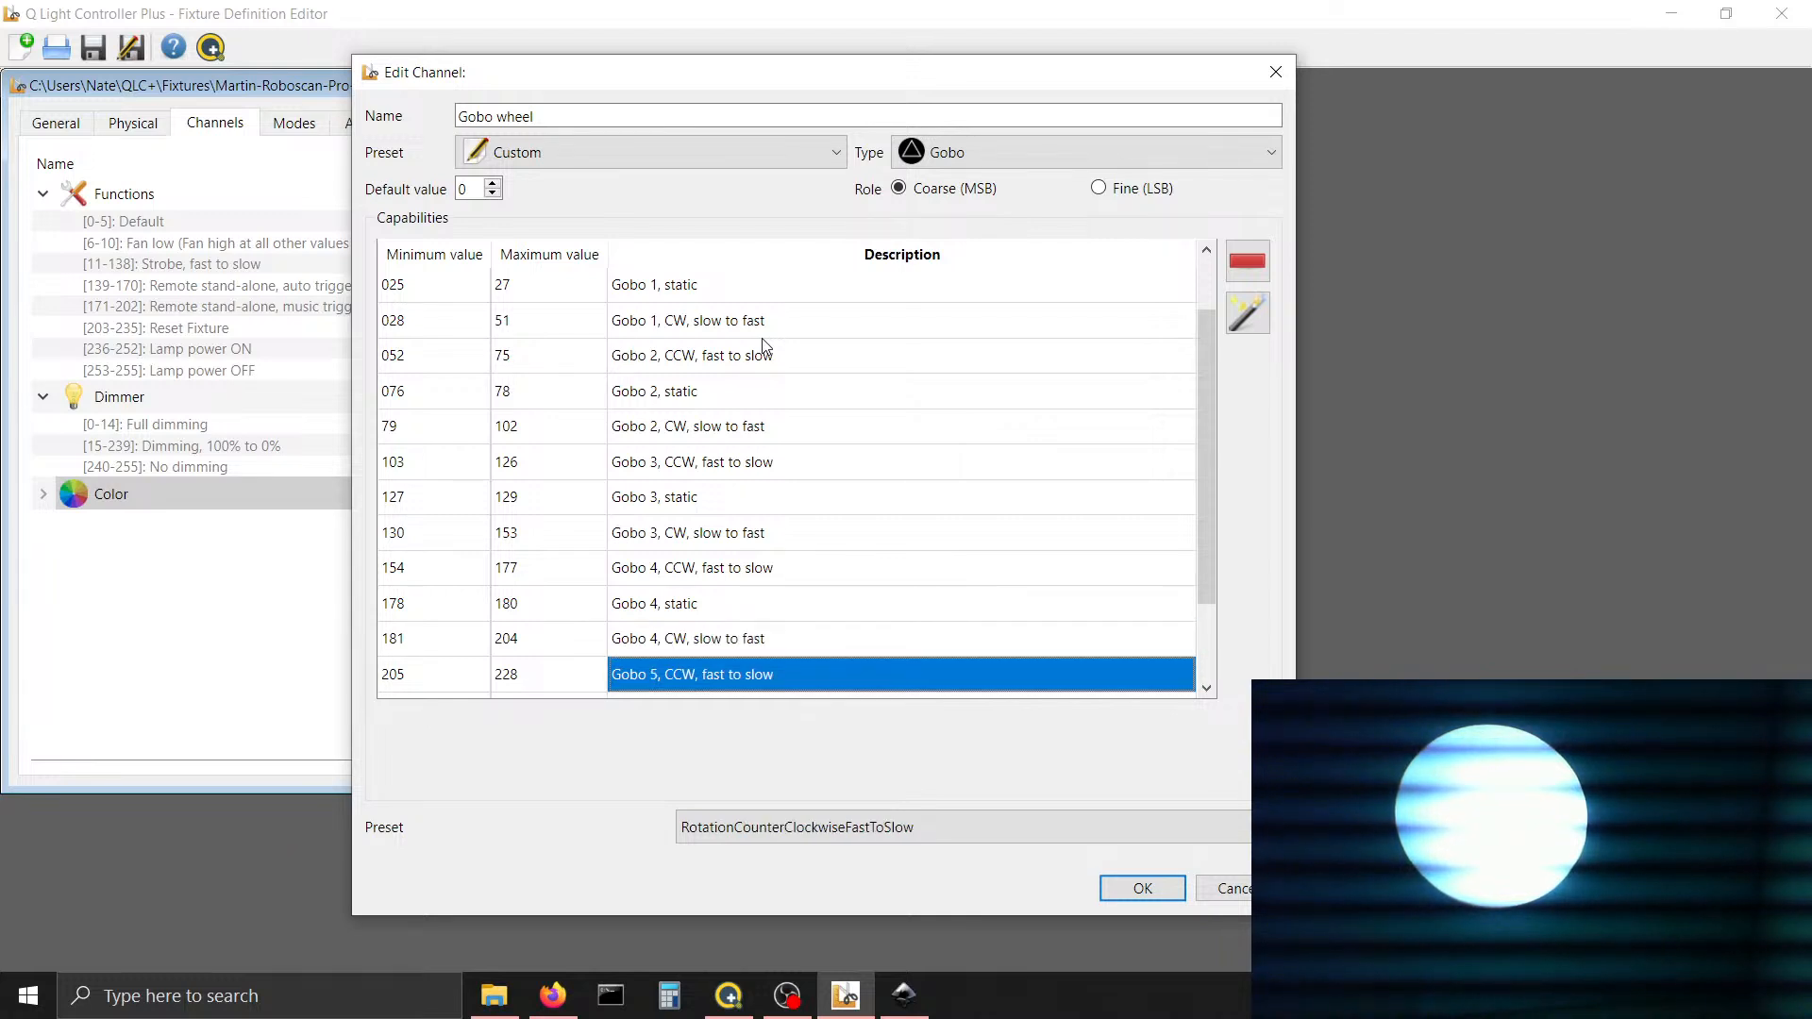
key("Down")
key("Down")
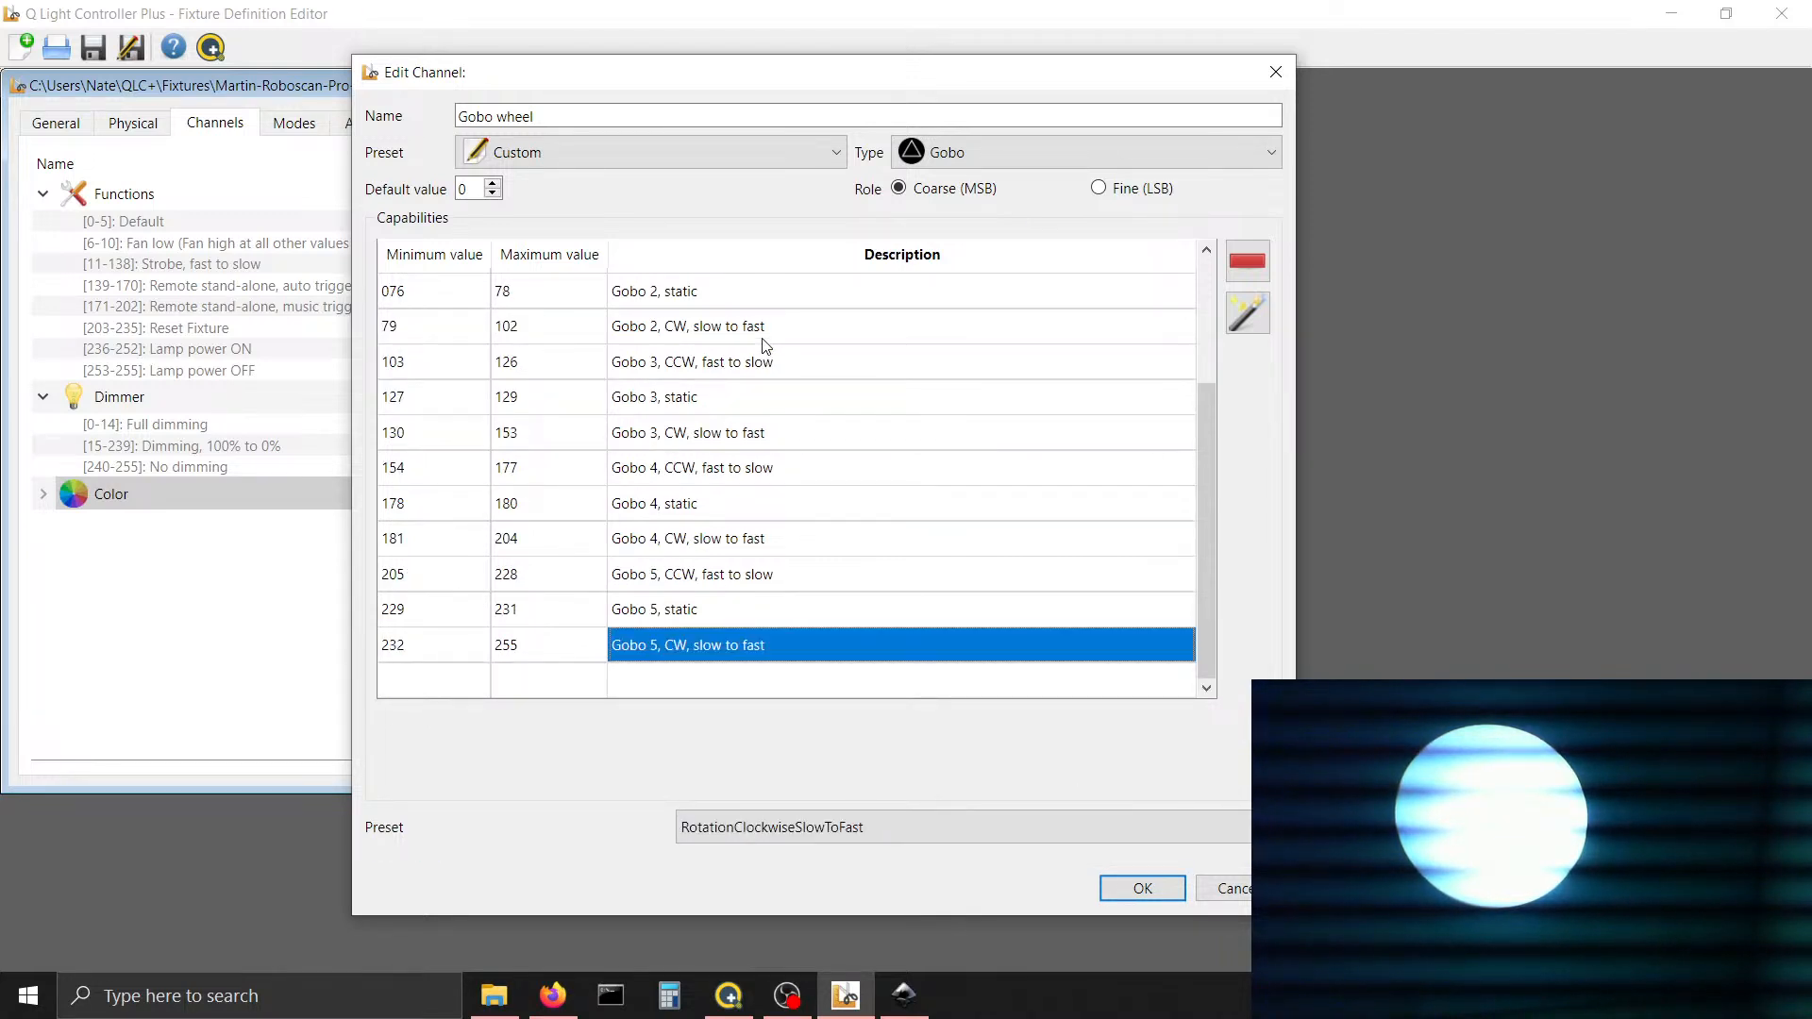
key("Up")
key("Down")
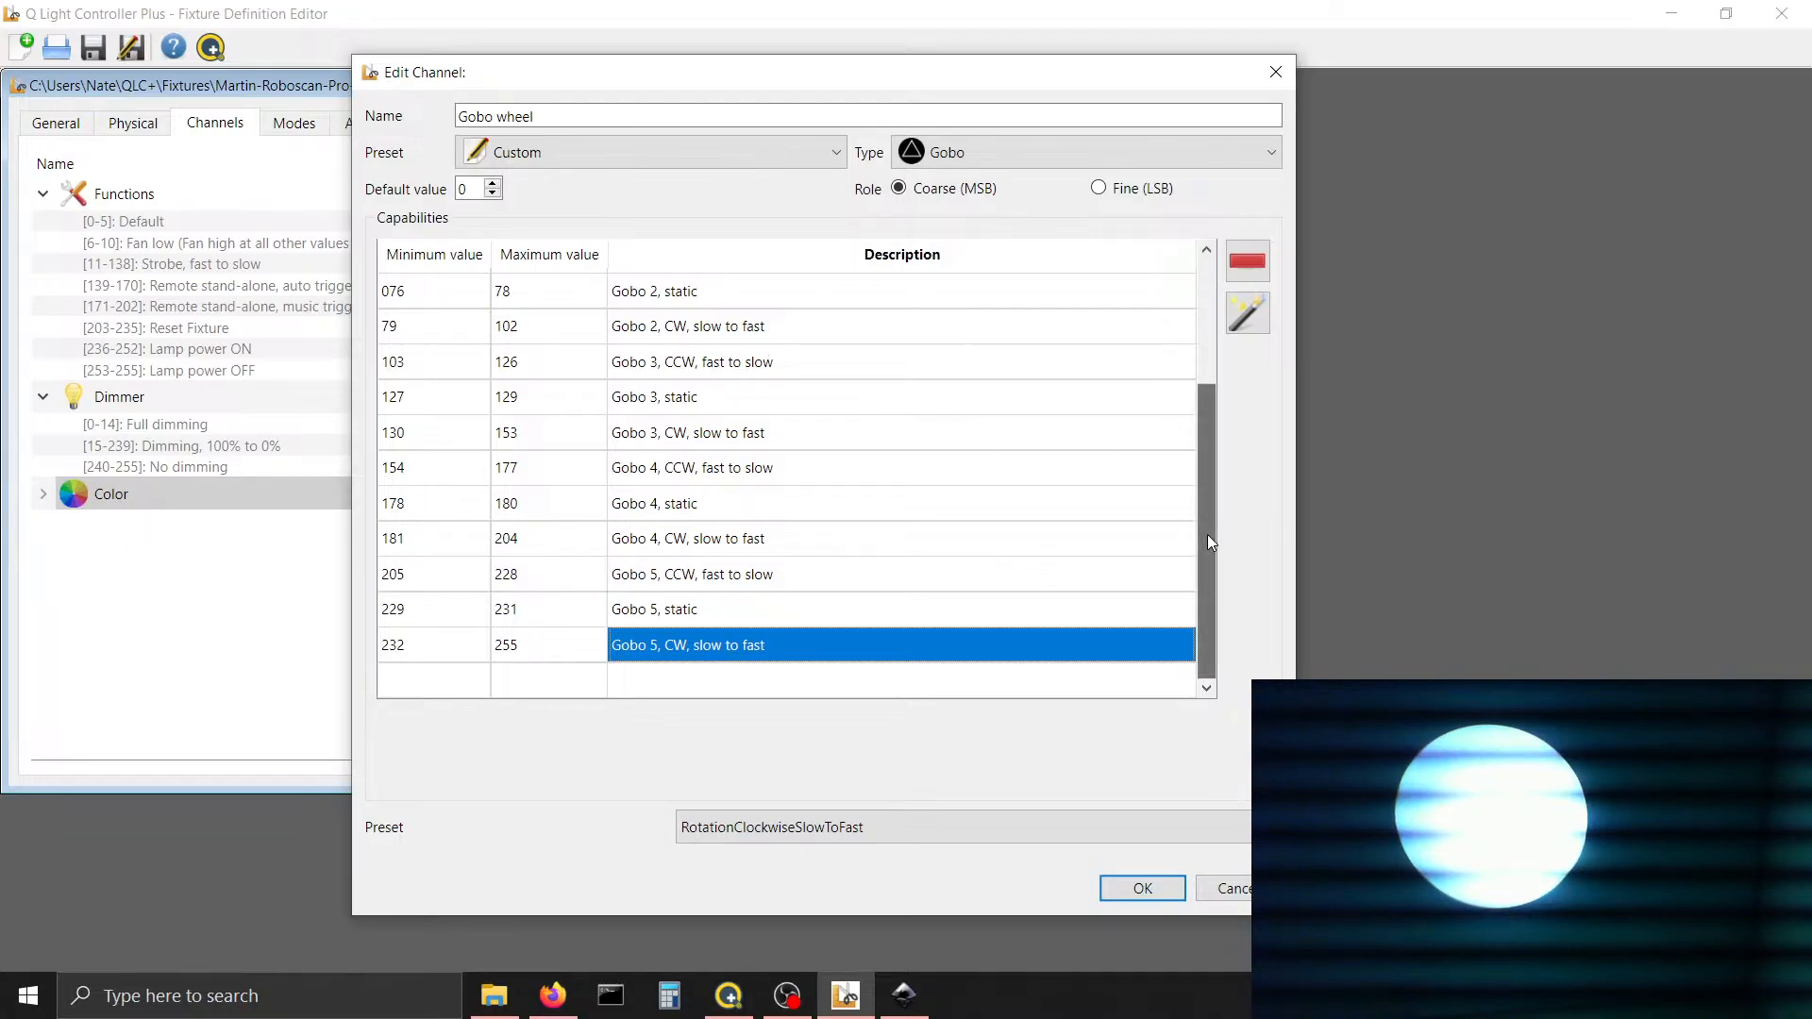
left_click_drag(1208, 534, 1210, 404)
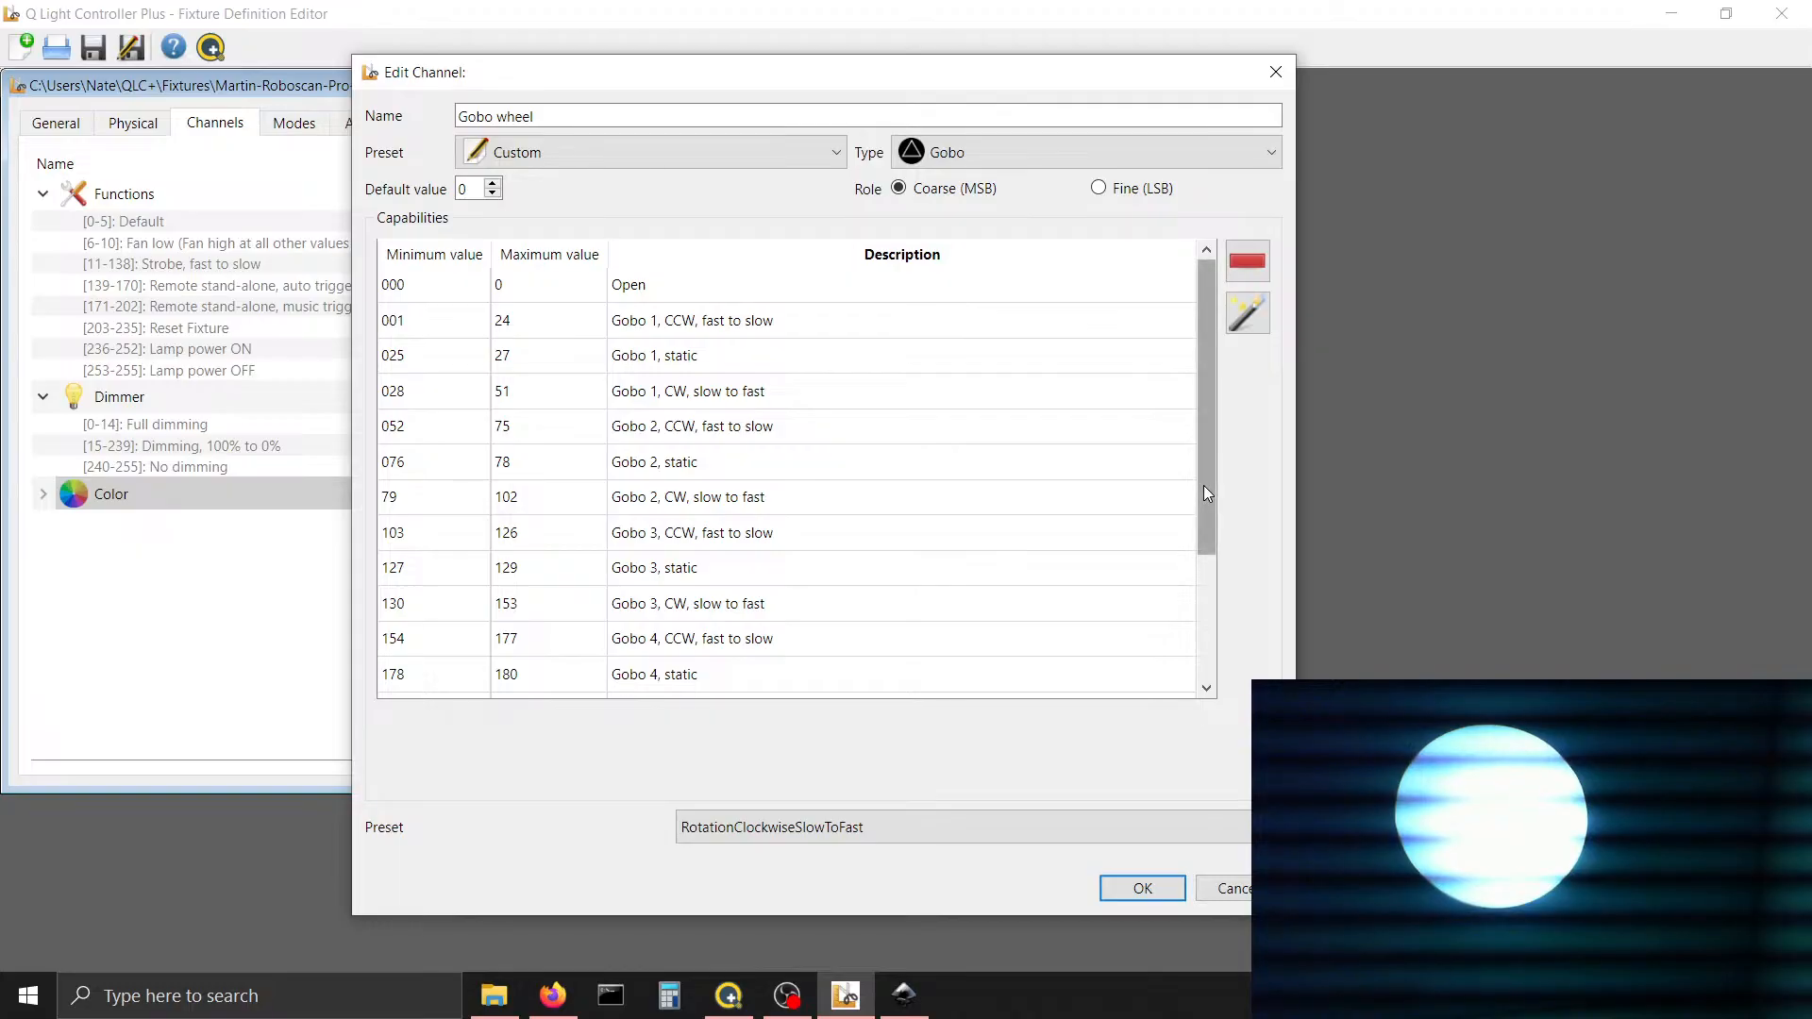
left_click_drag(1204, 485, 1204, 613)
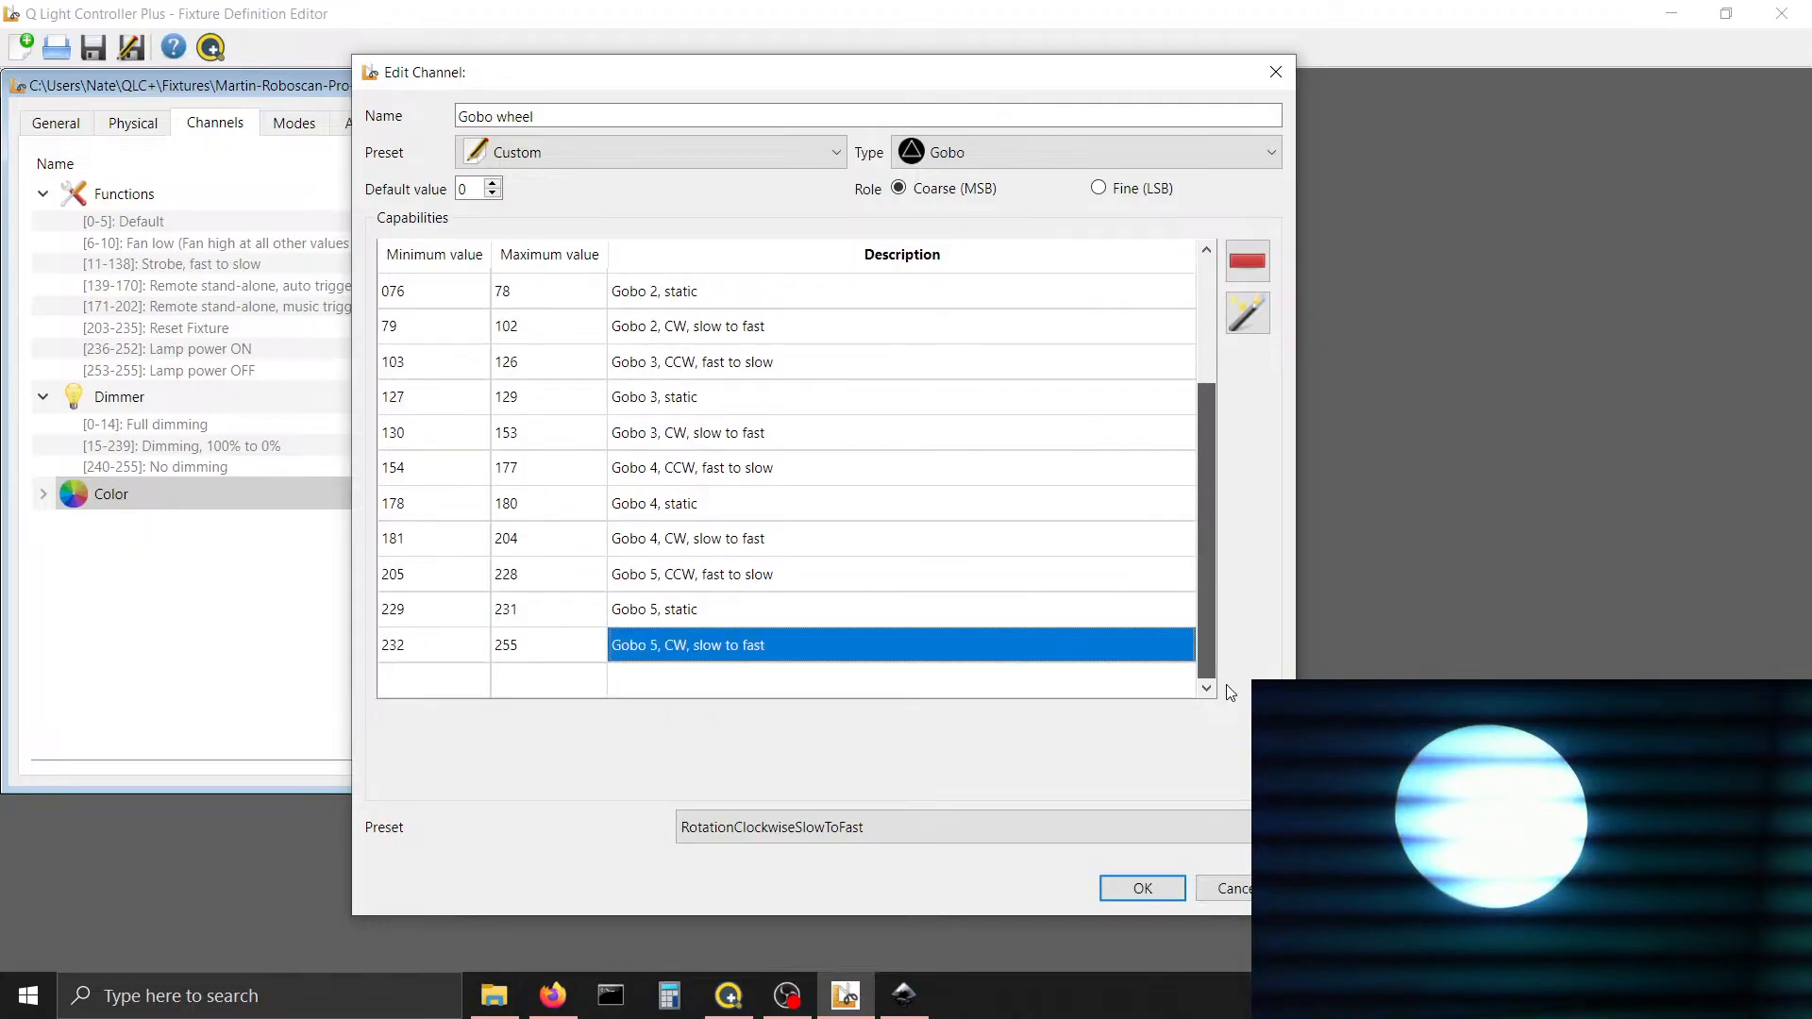
left_click(1136, 898)
key("ctrl+s")
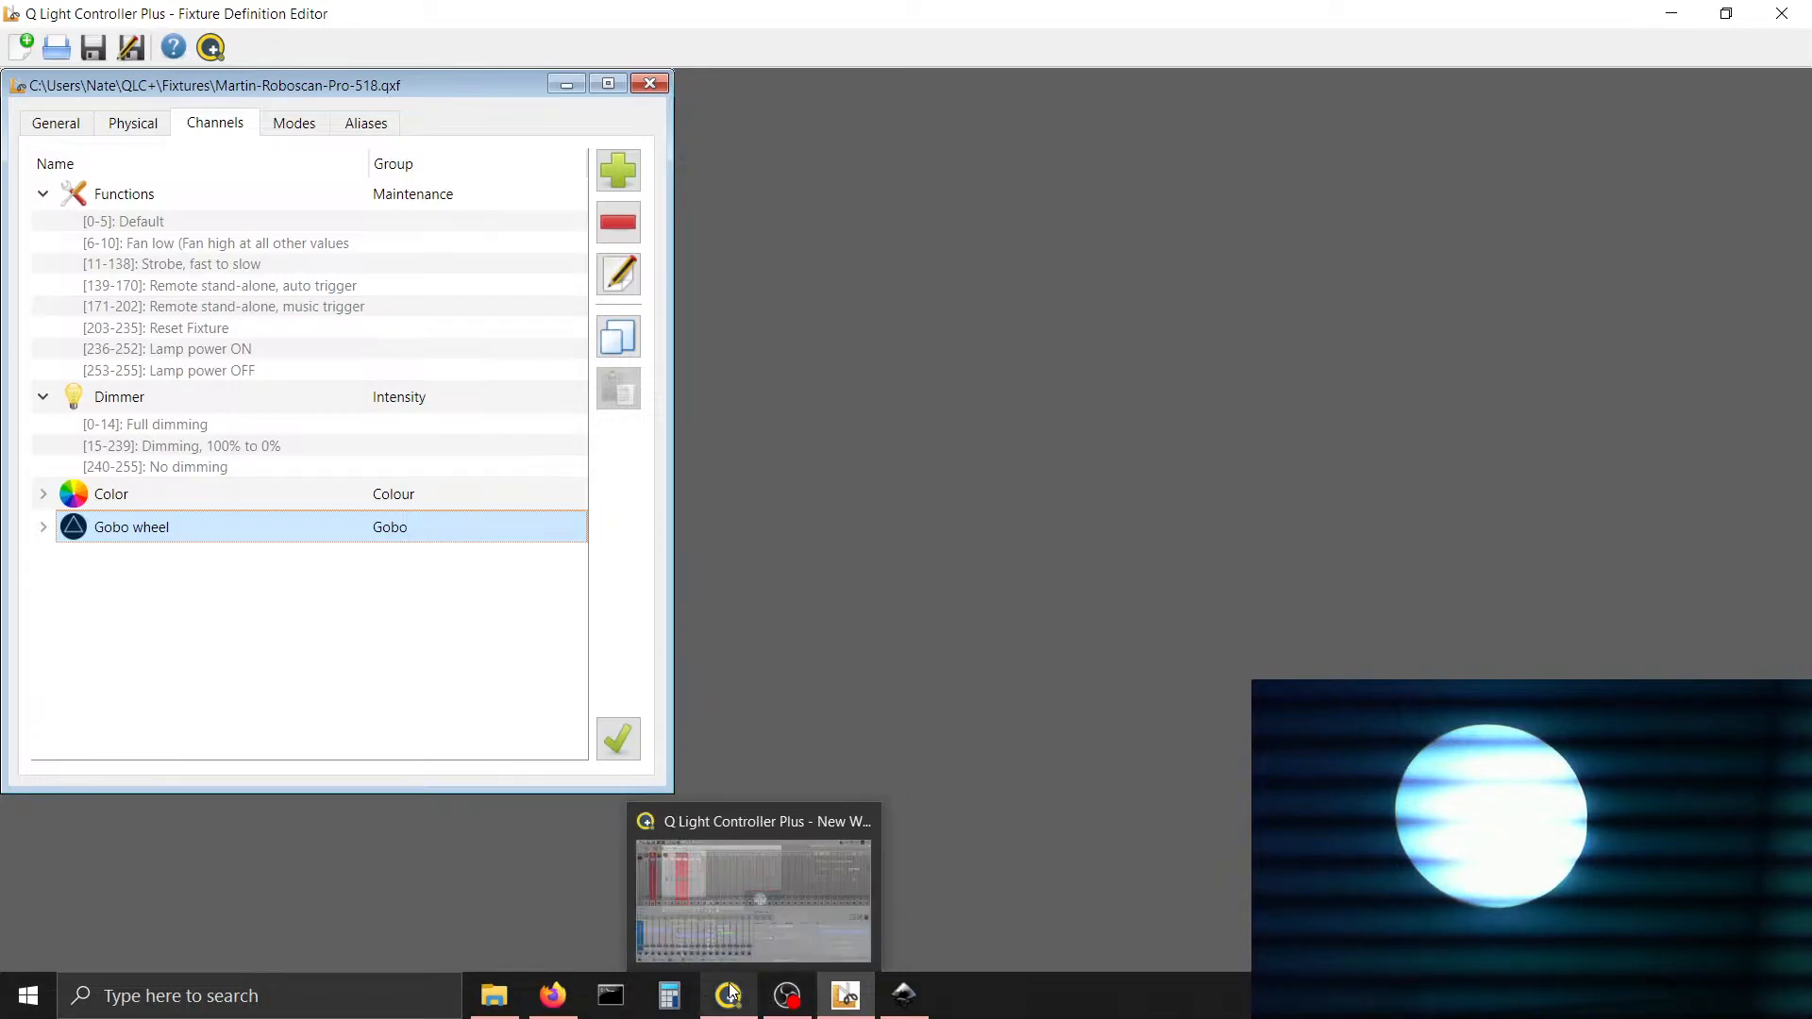
Add a new channel named Effects Wheel with its type set to Effect
left_click(544, 986)
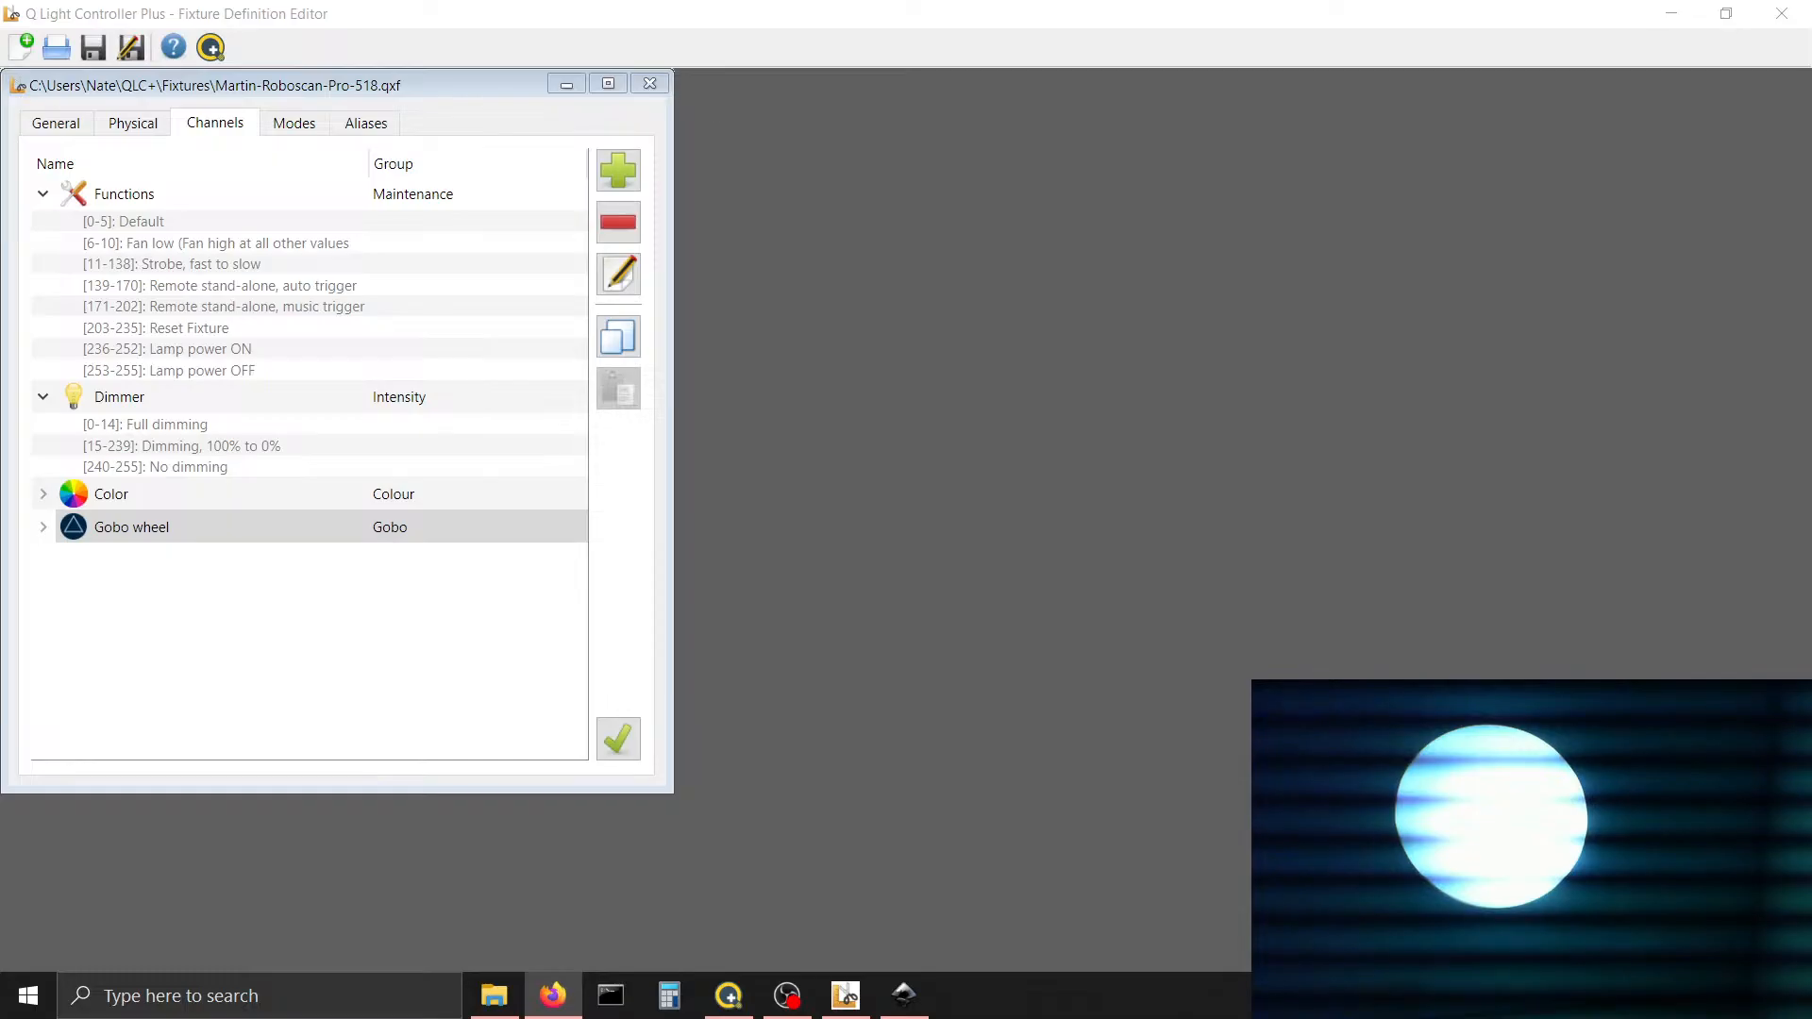
left_click(255, 683)
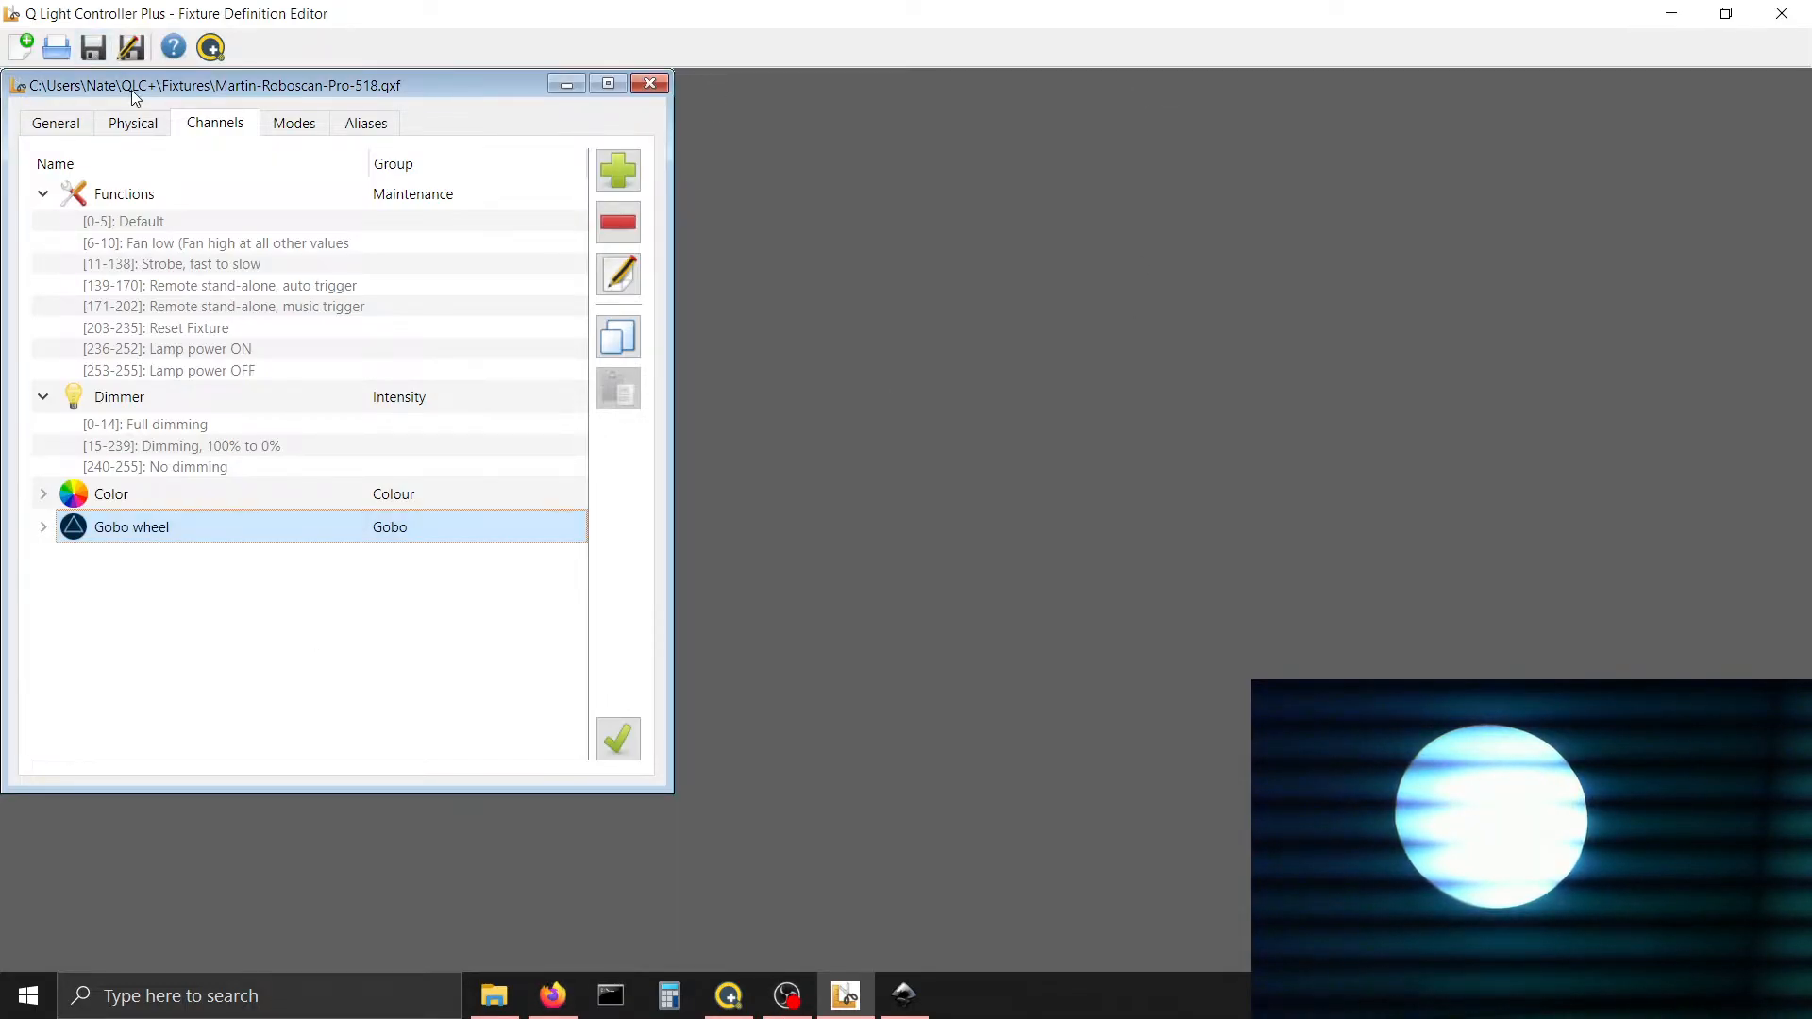
left_click(627, 168)
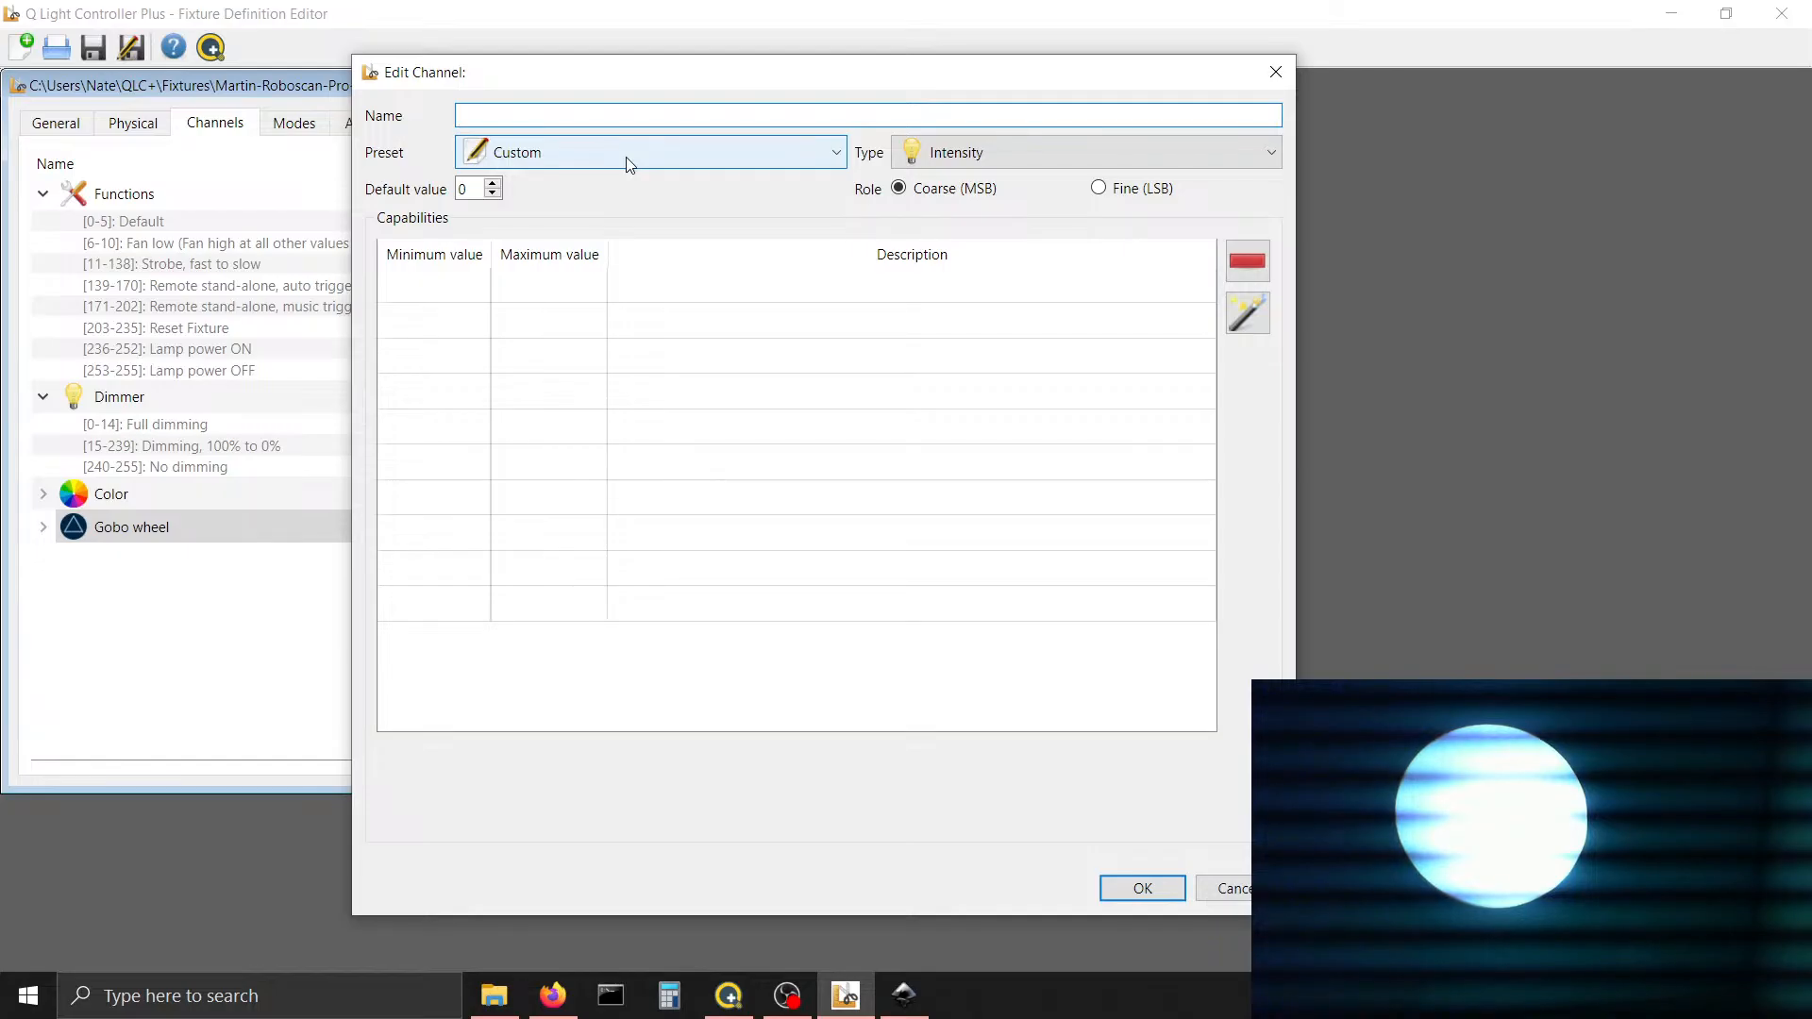
type("Effec")
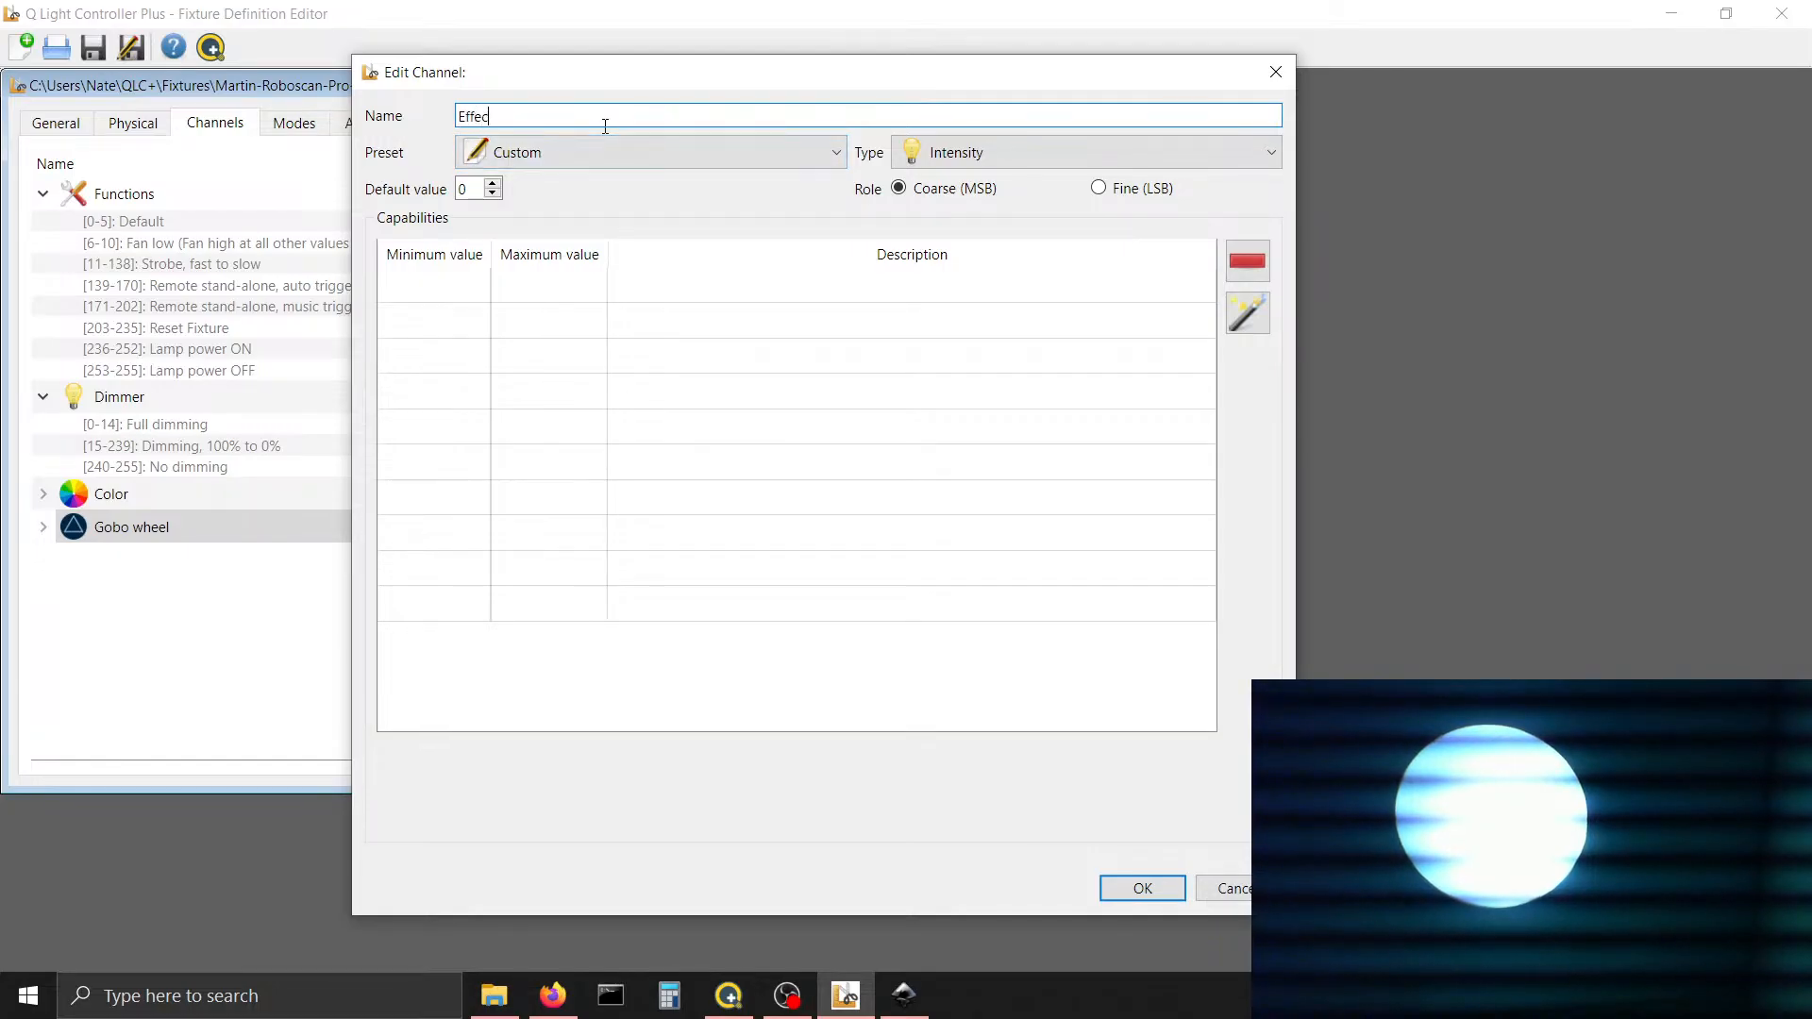
type("ts ")
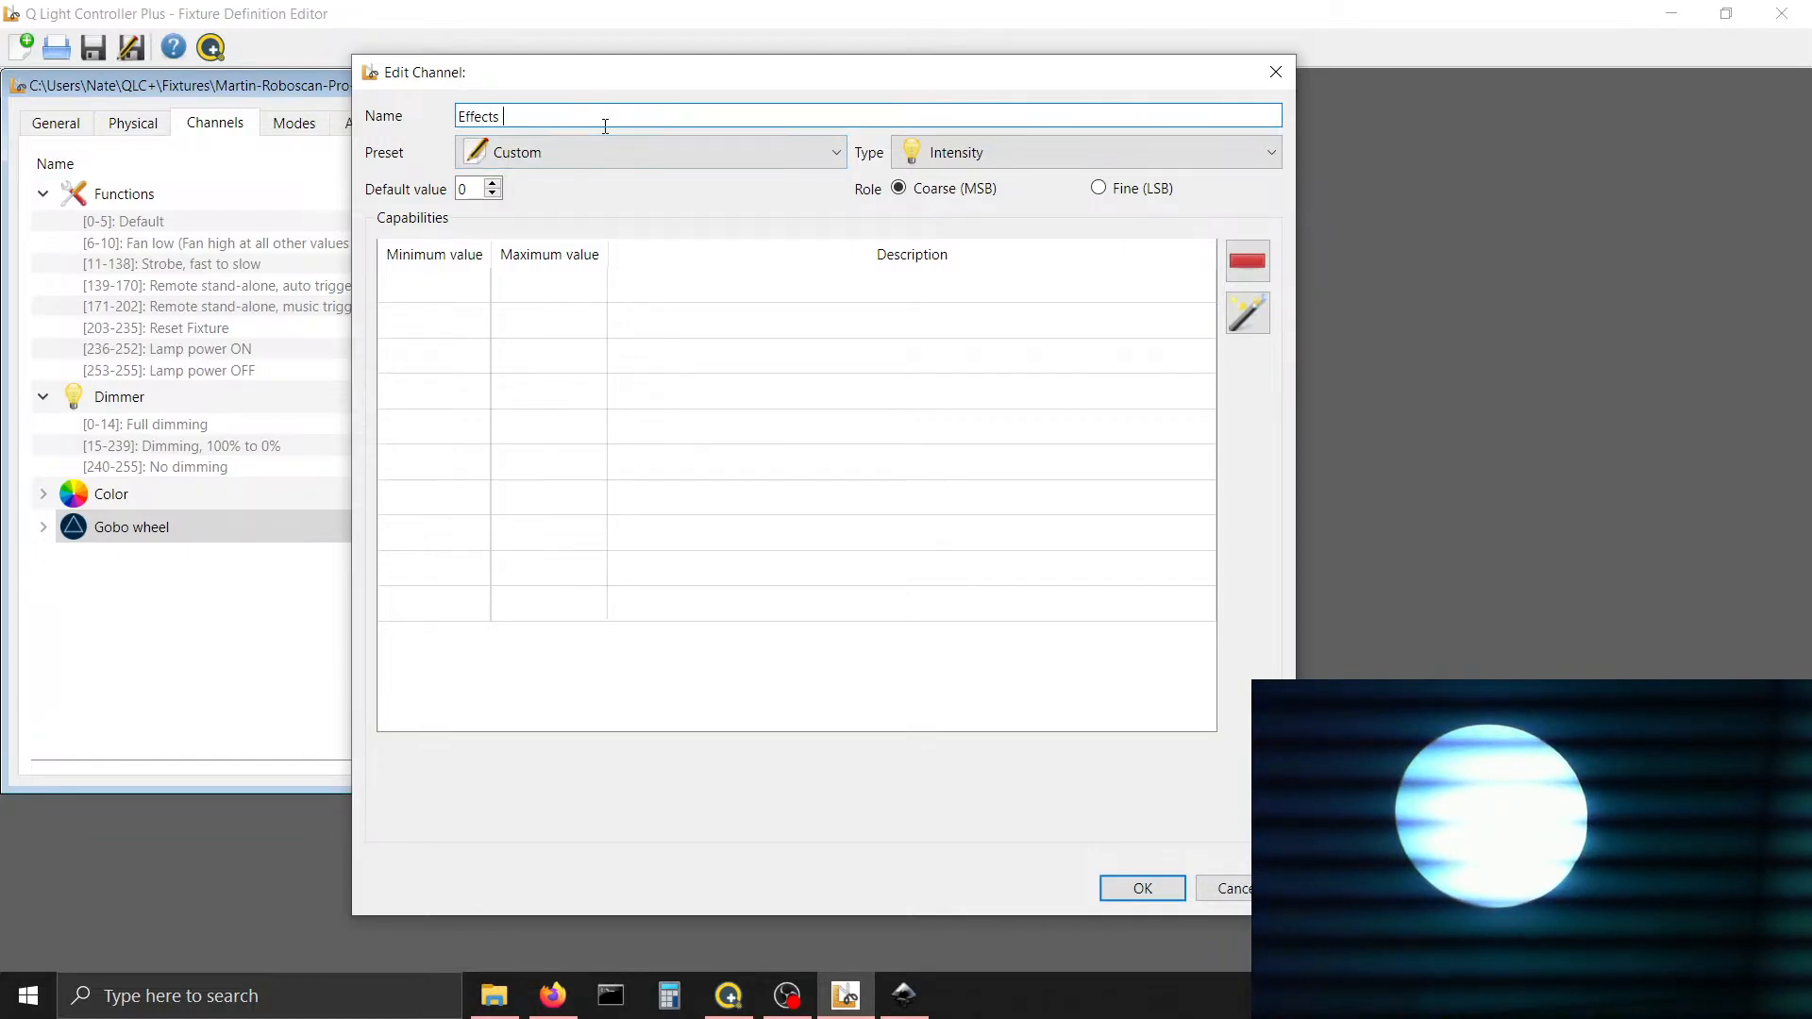
type("Wheel")
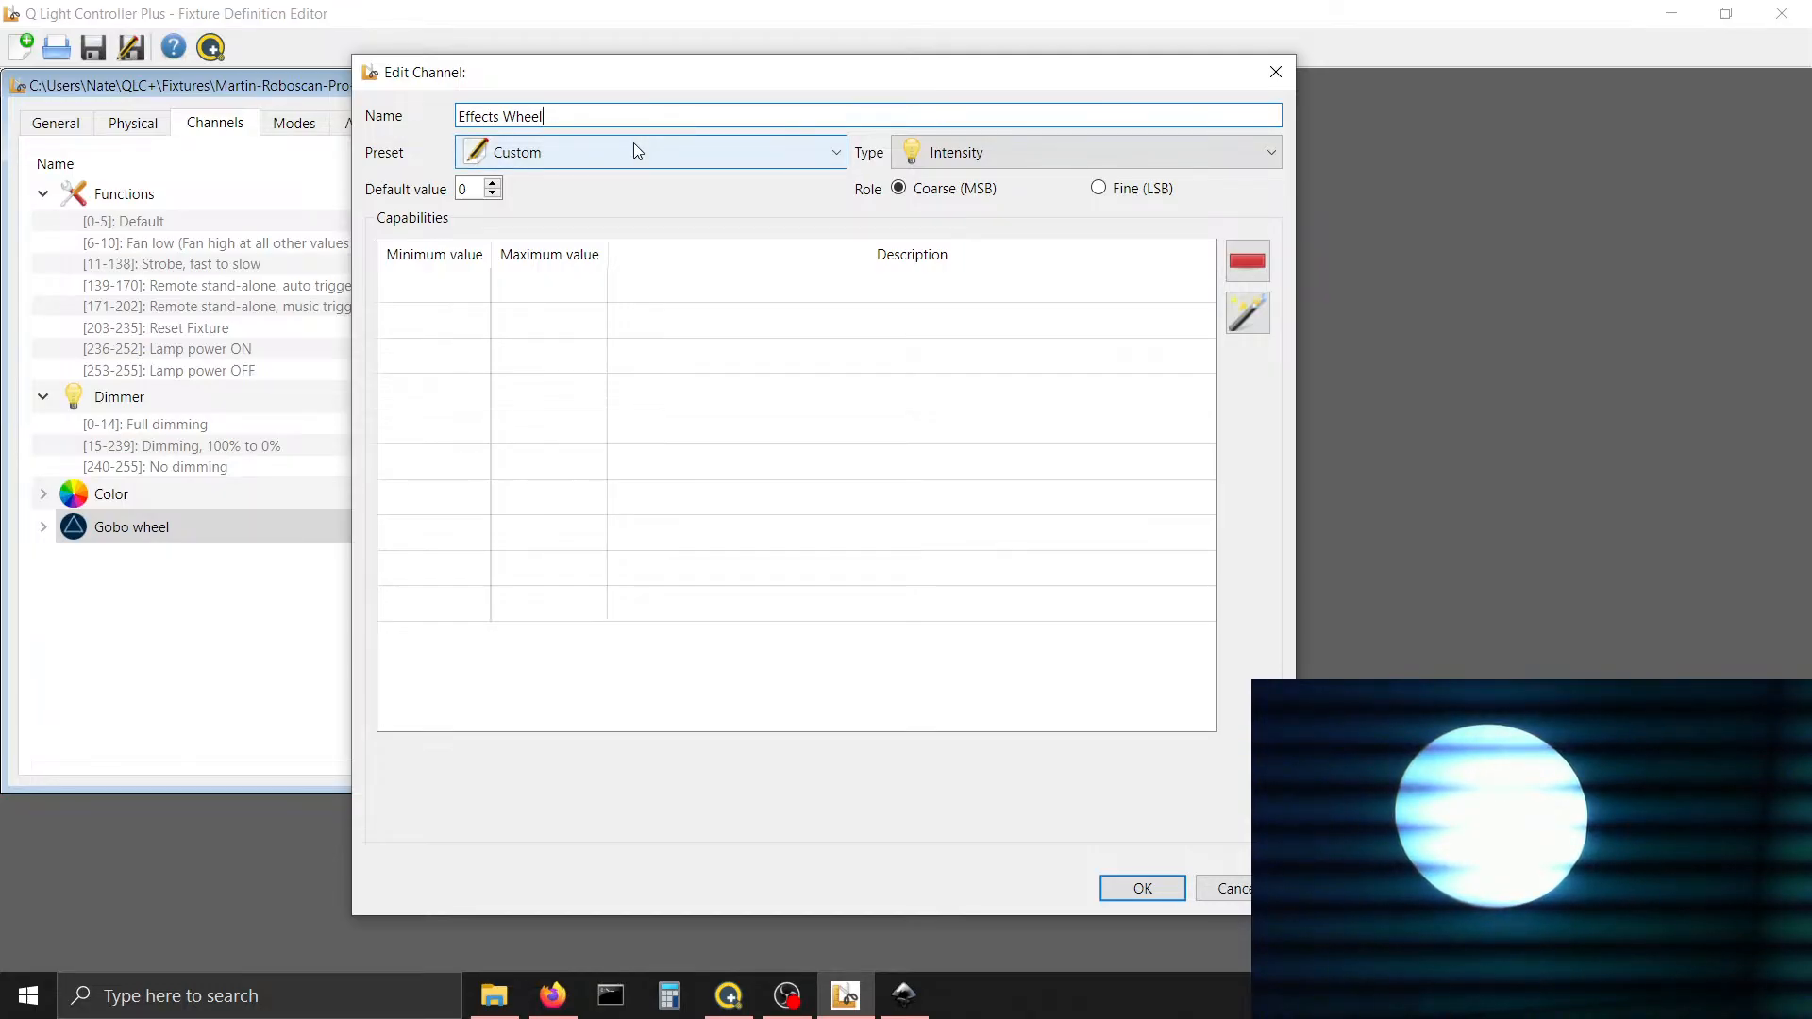
left_click(633, 143)
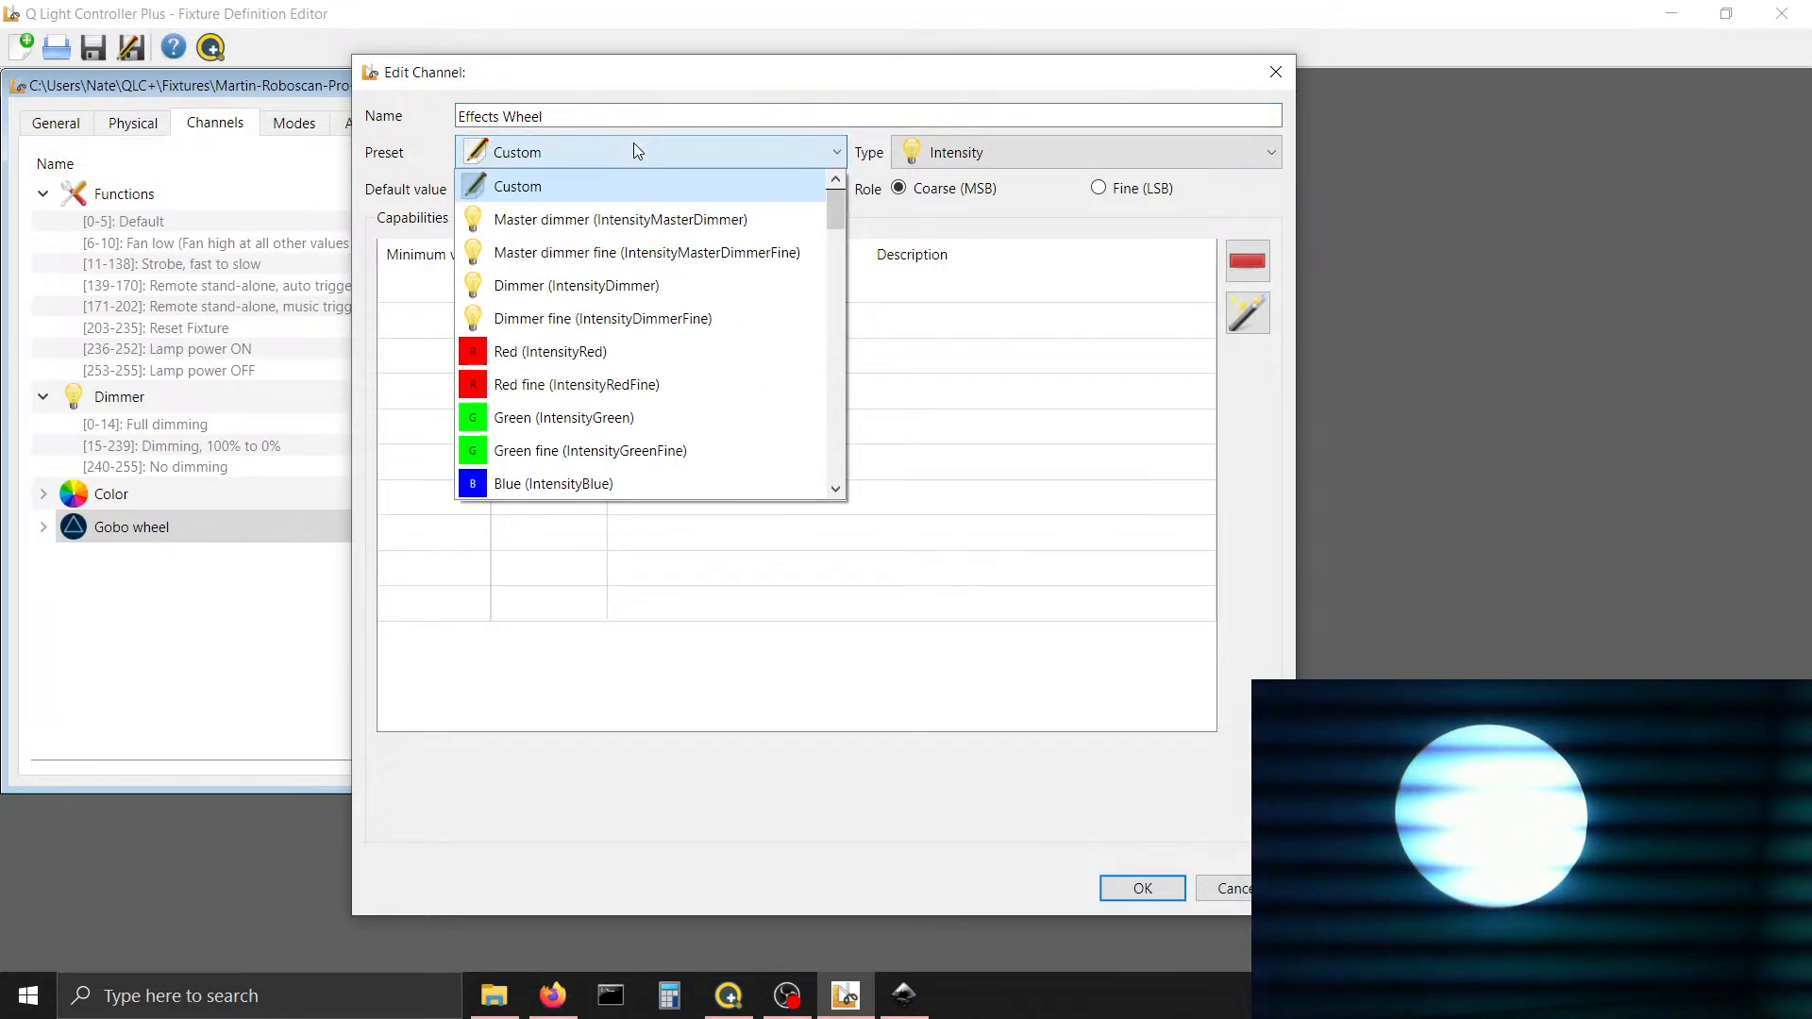
left_click(966, 140)
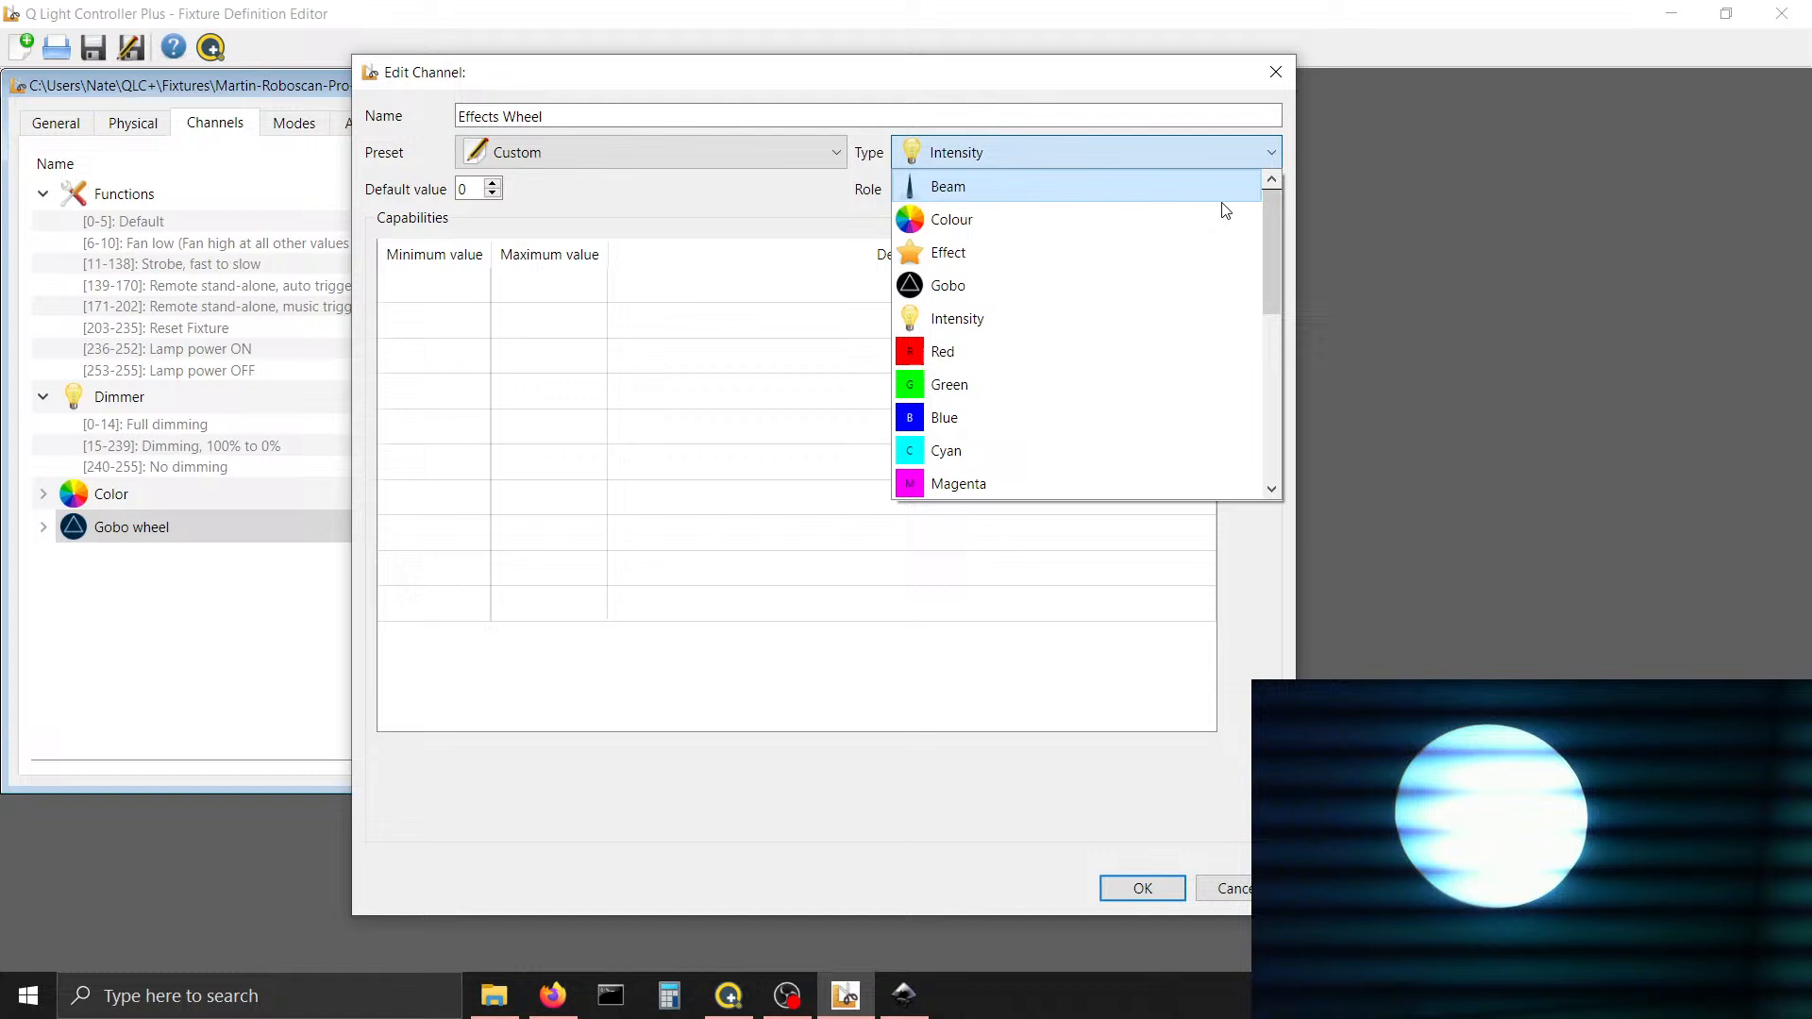
left_click(1220, 251)
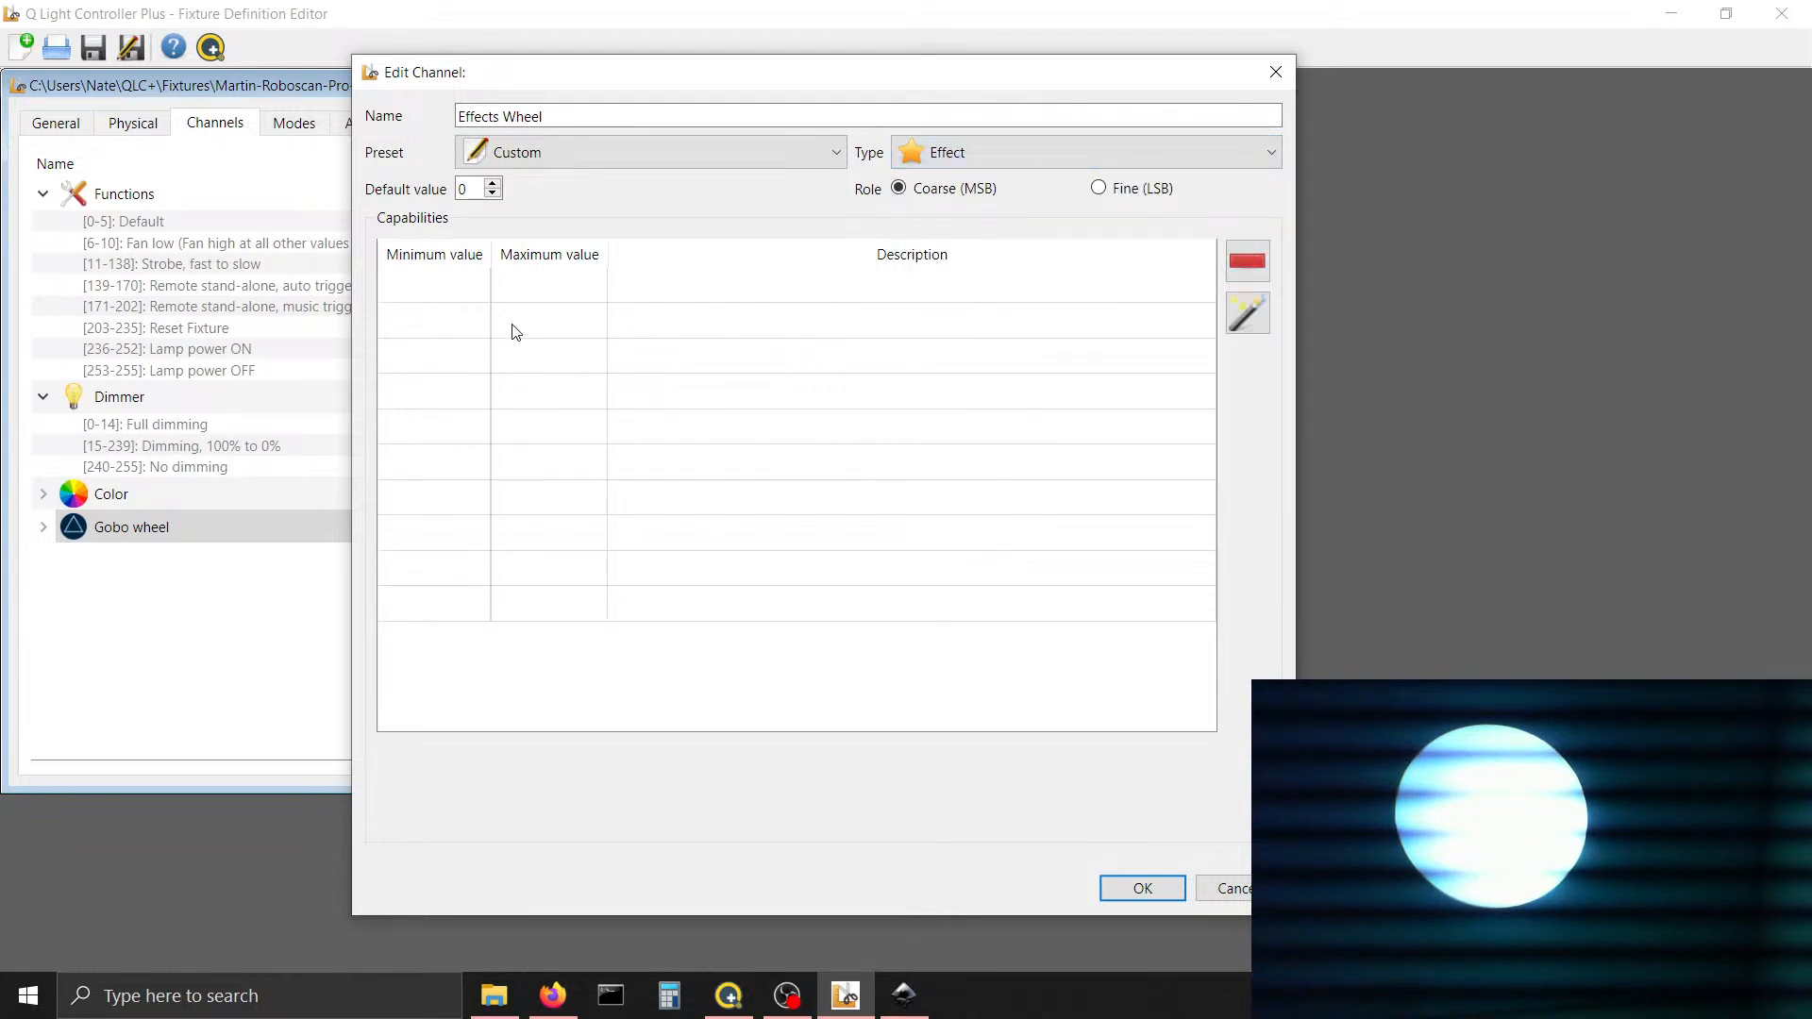
Add the Effects Wheel's first capability covering values 0 to 63 with the description Open
left_click(420, 286)
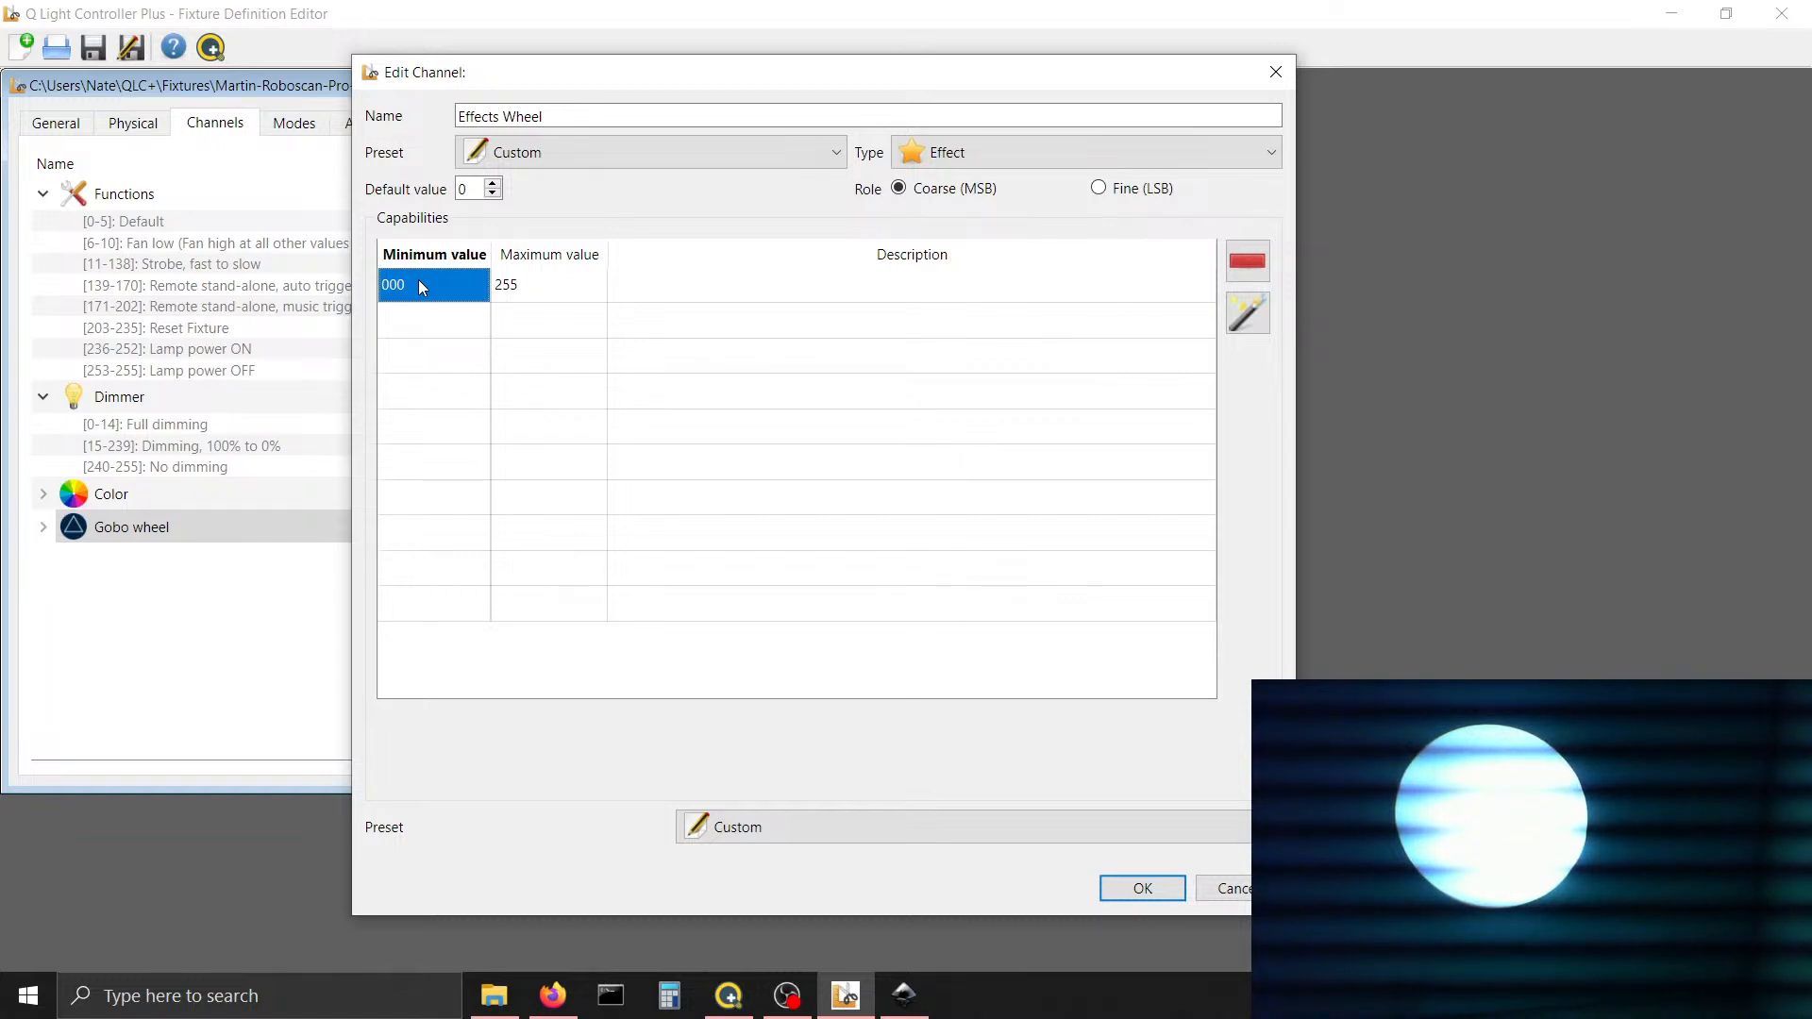
key("Tab")
type("63")
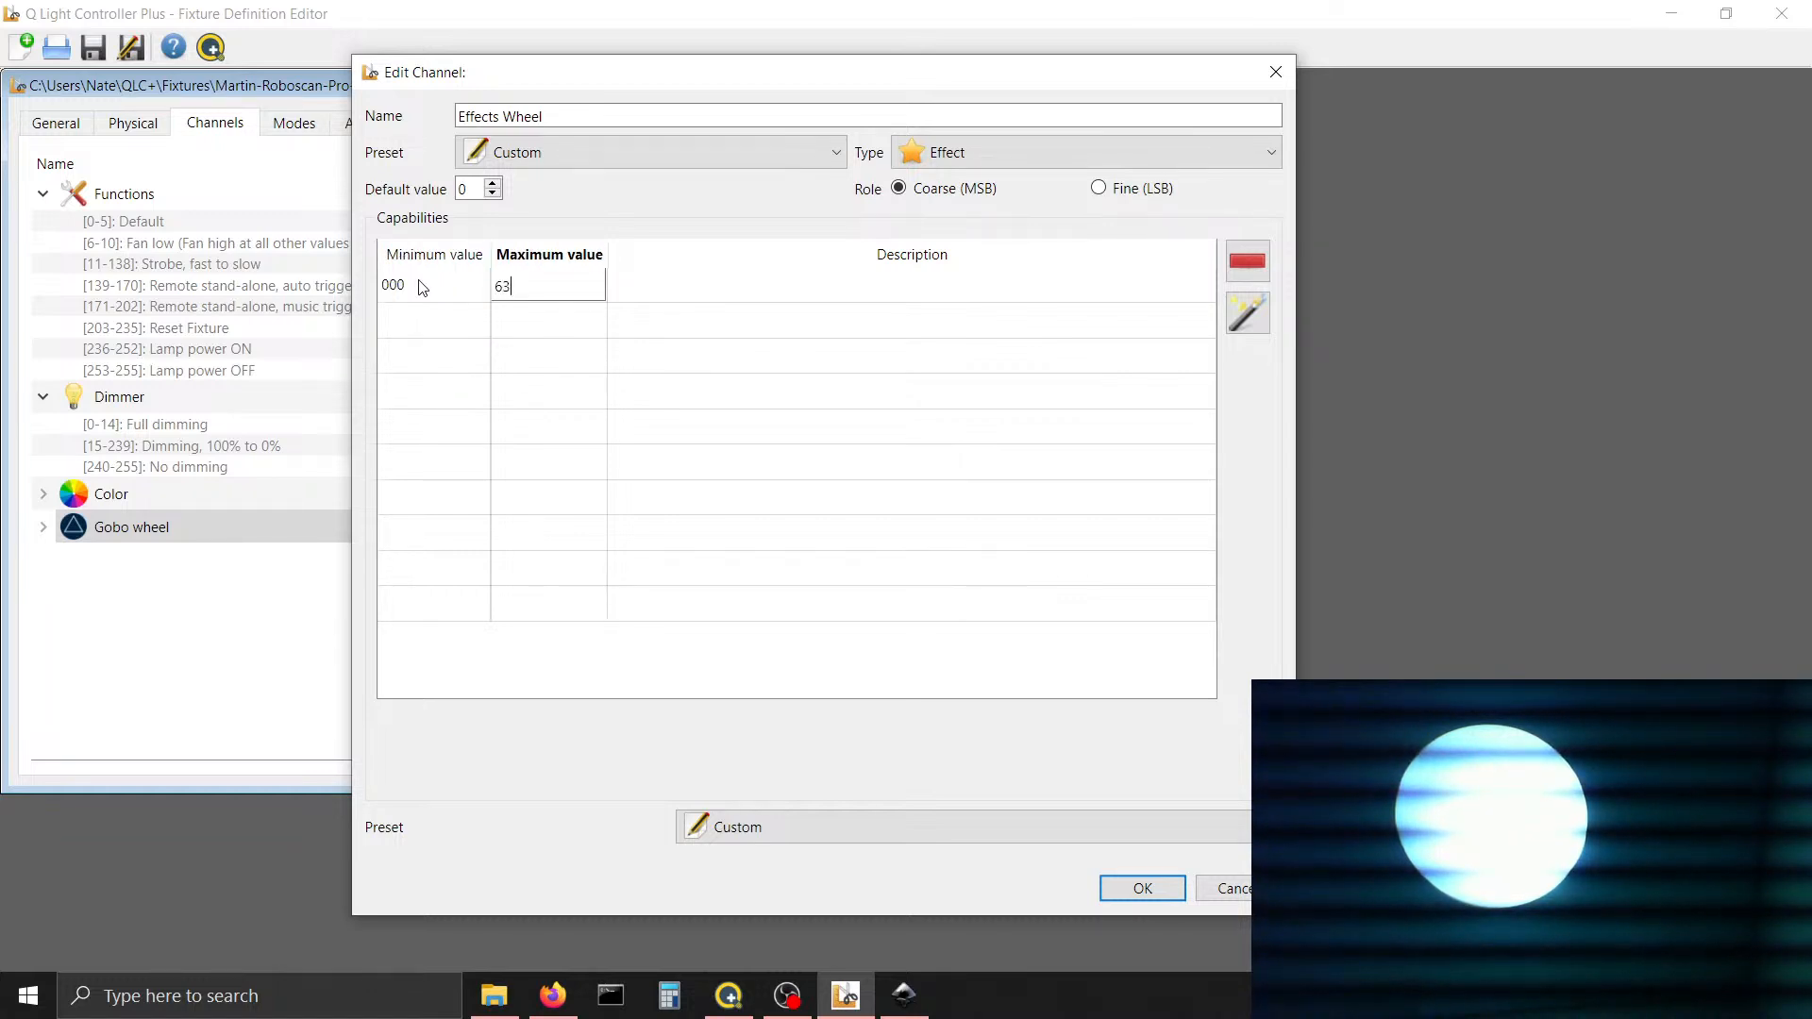
key("Tab")
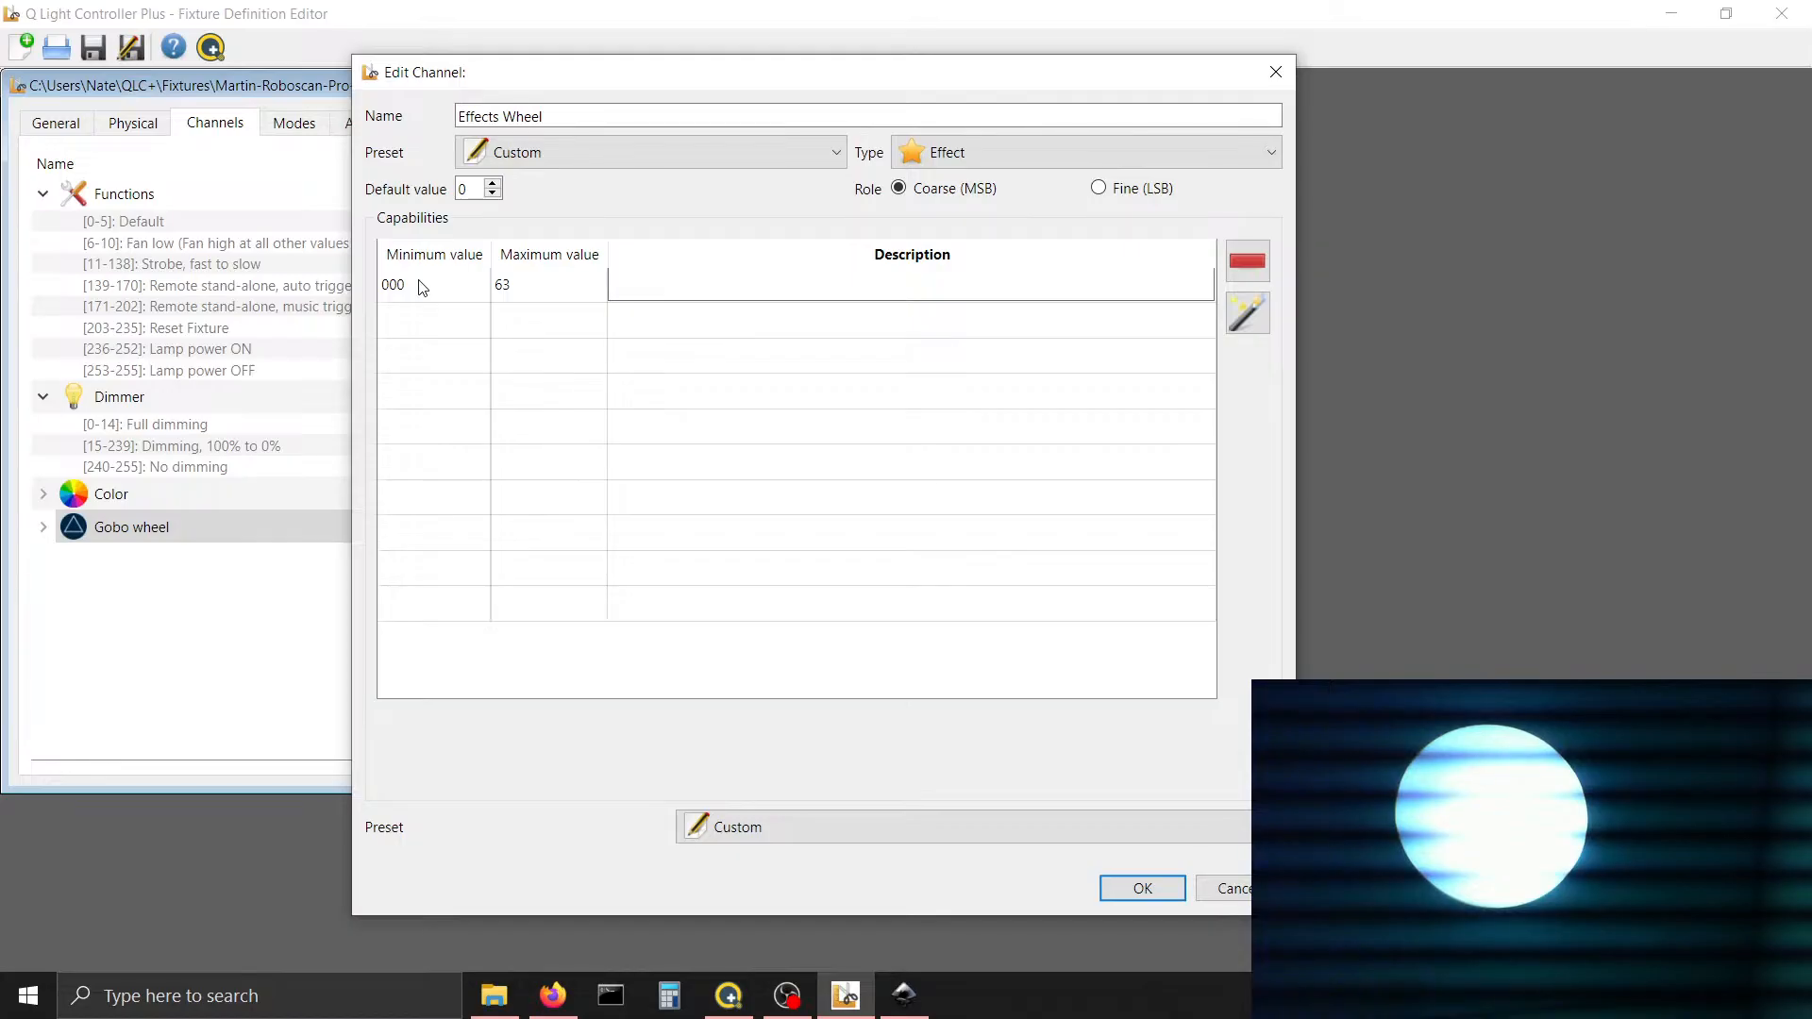
type("Open")
key("Return")
Add a second capability for values 64 to 127 described as "5500 to 3400K CTC filter"
key("Tab")
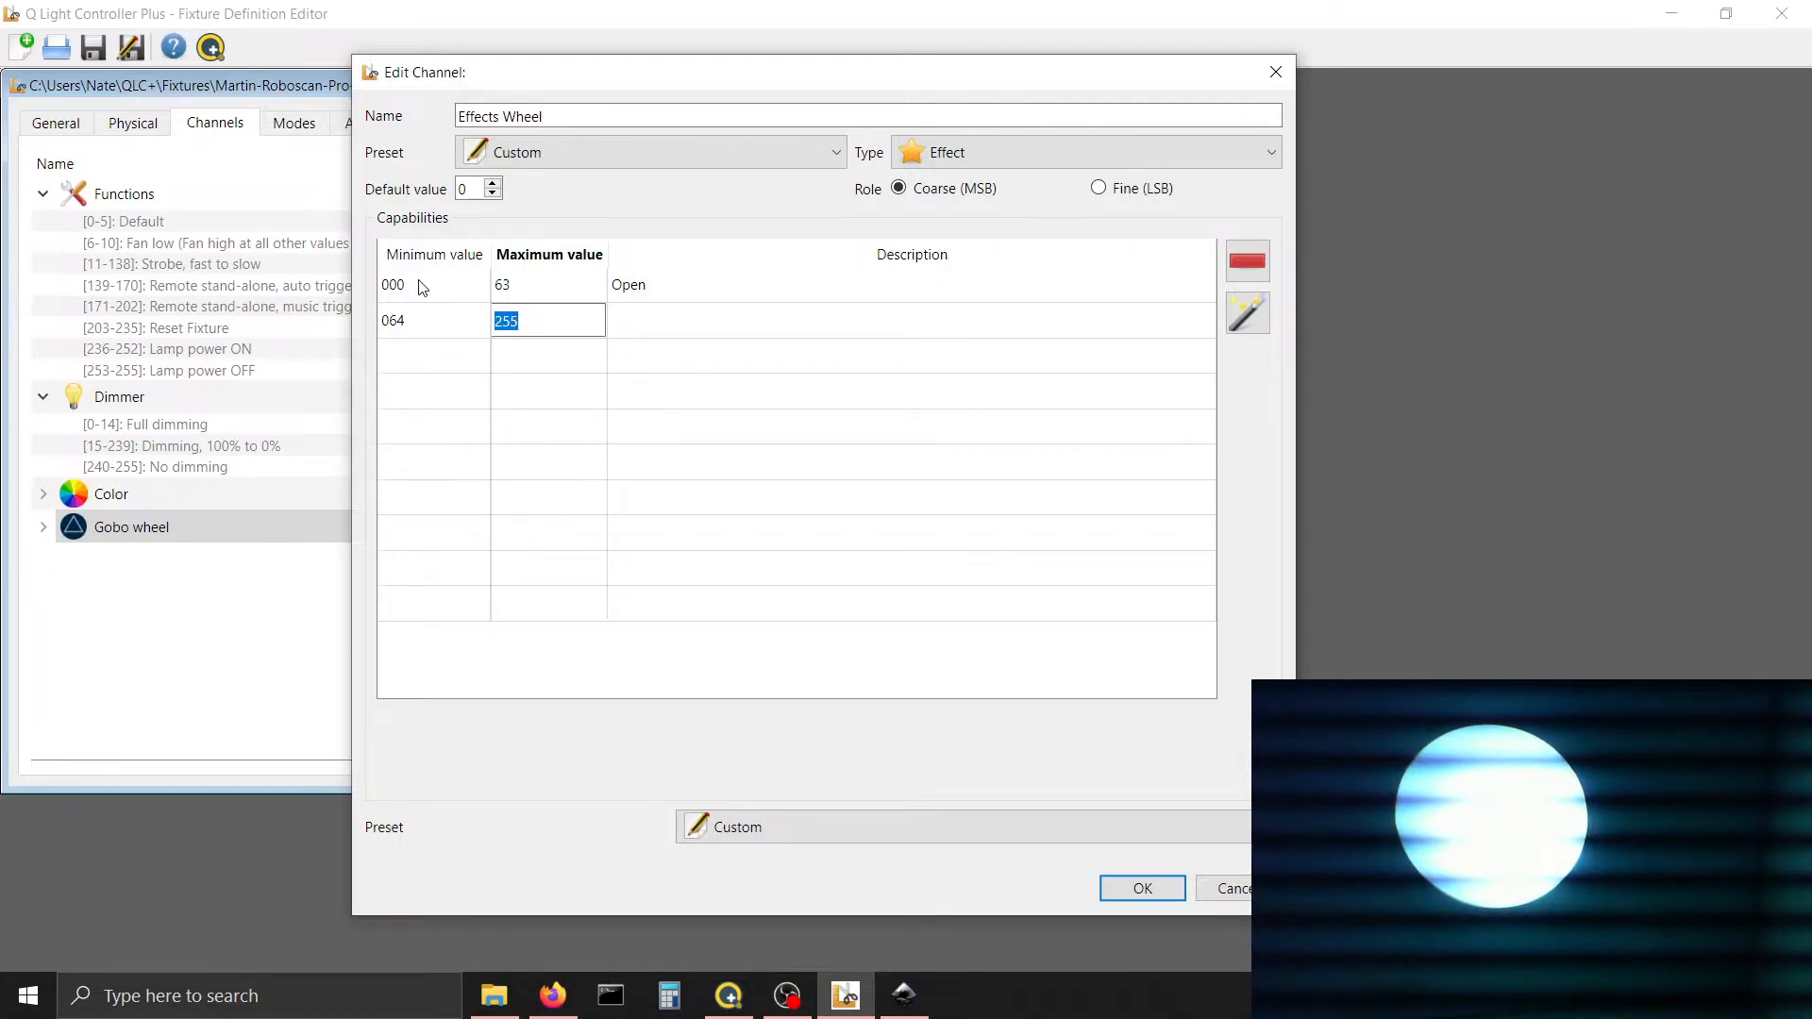
type("127")
key("Tab")
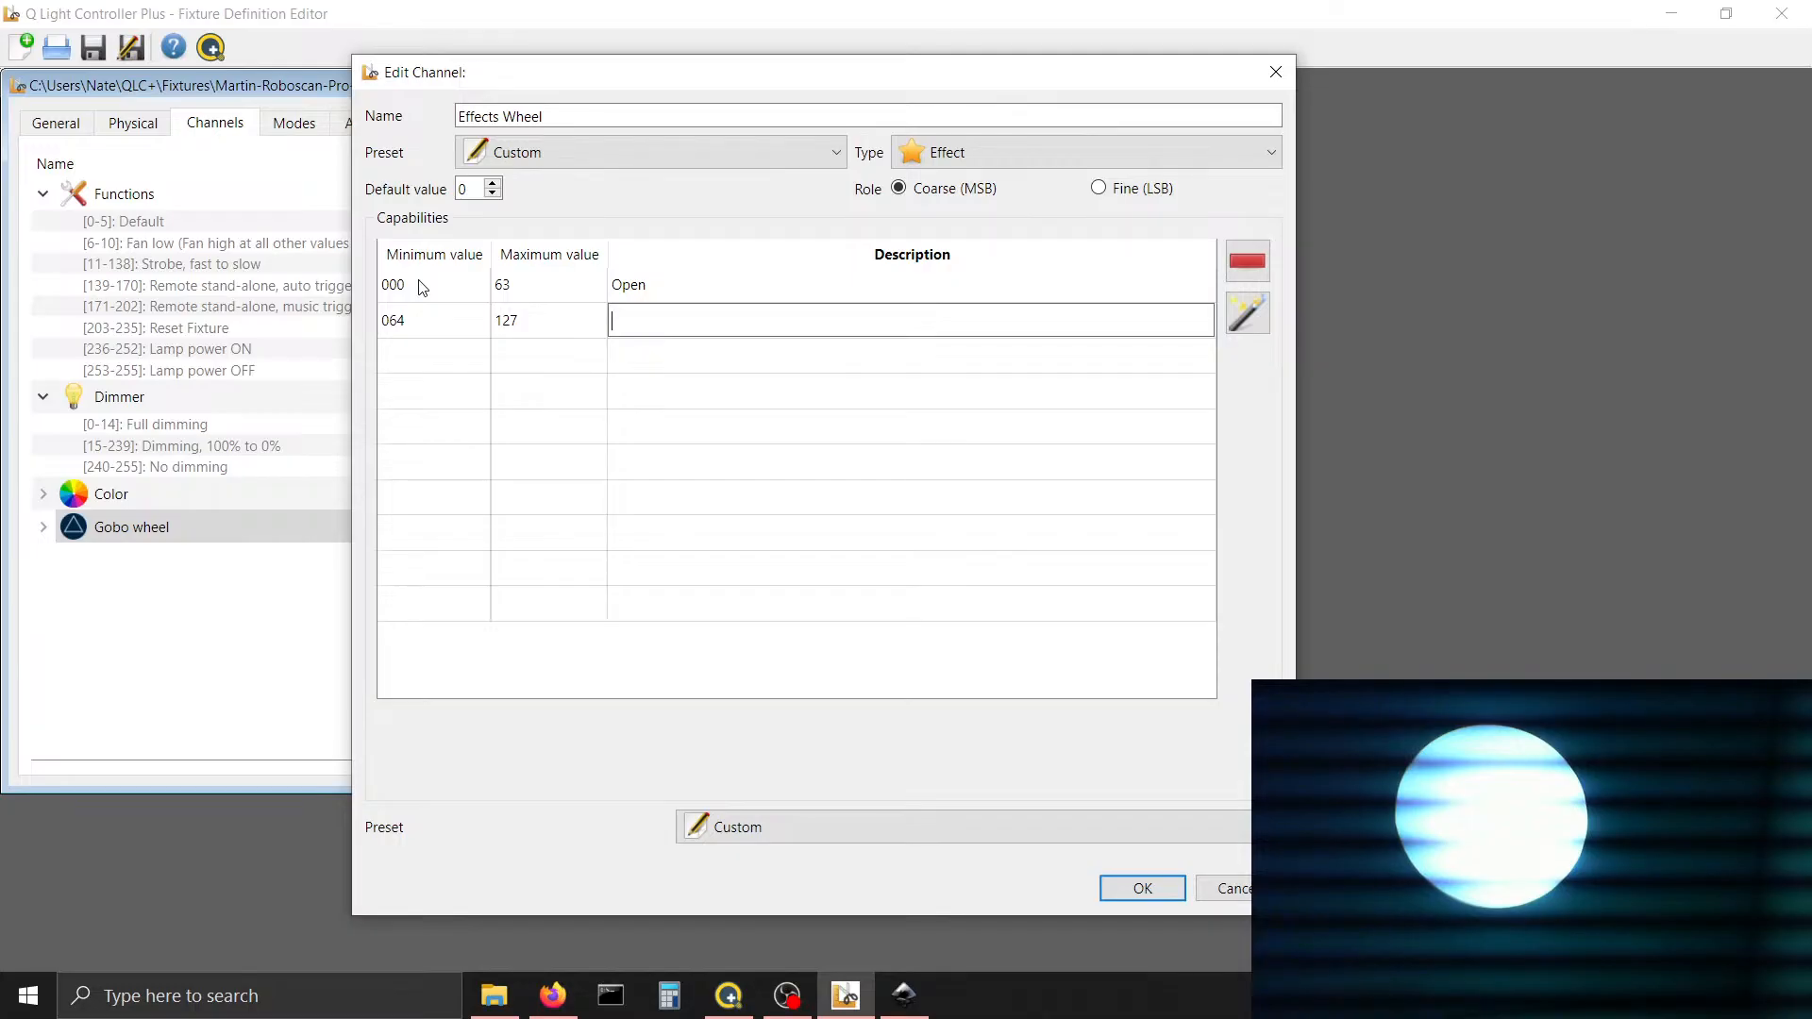
type("5500")
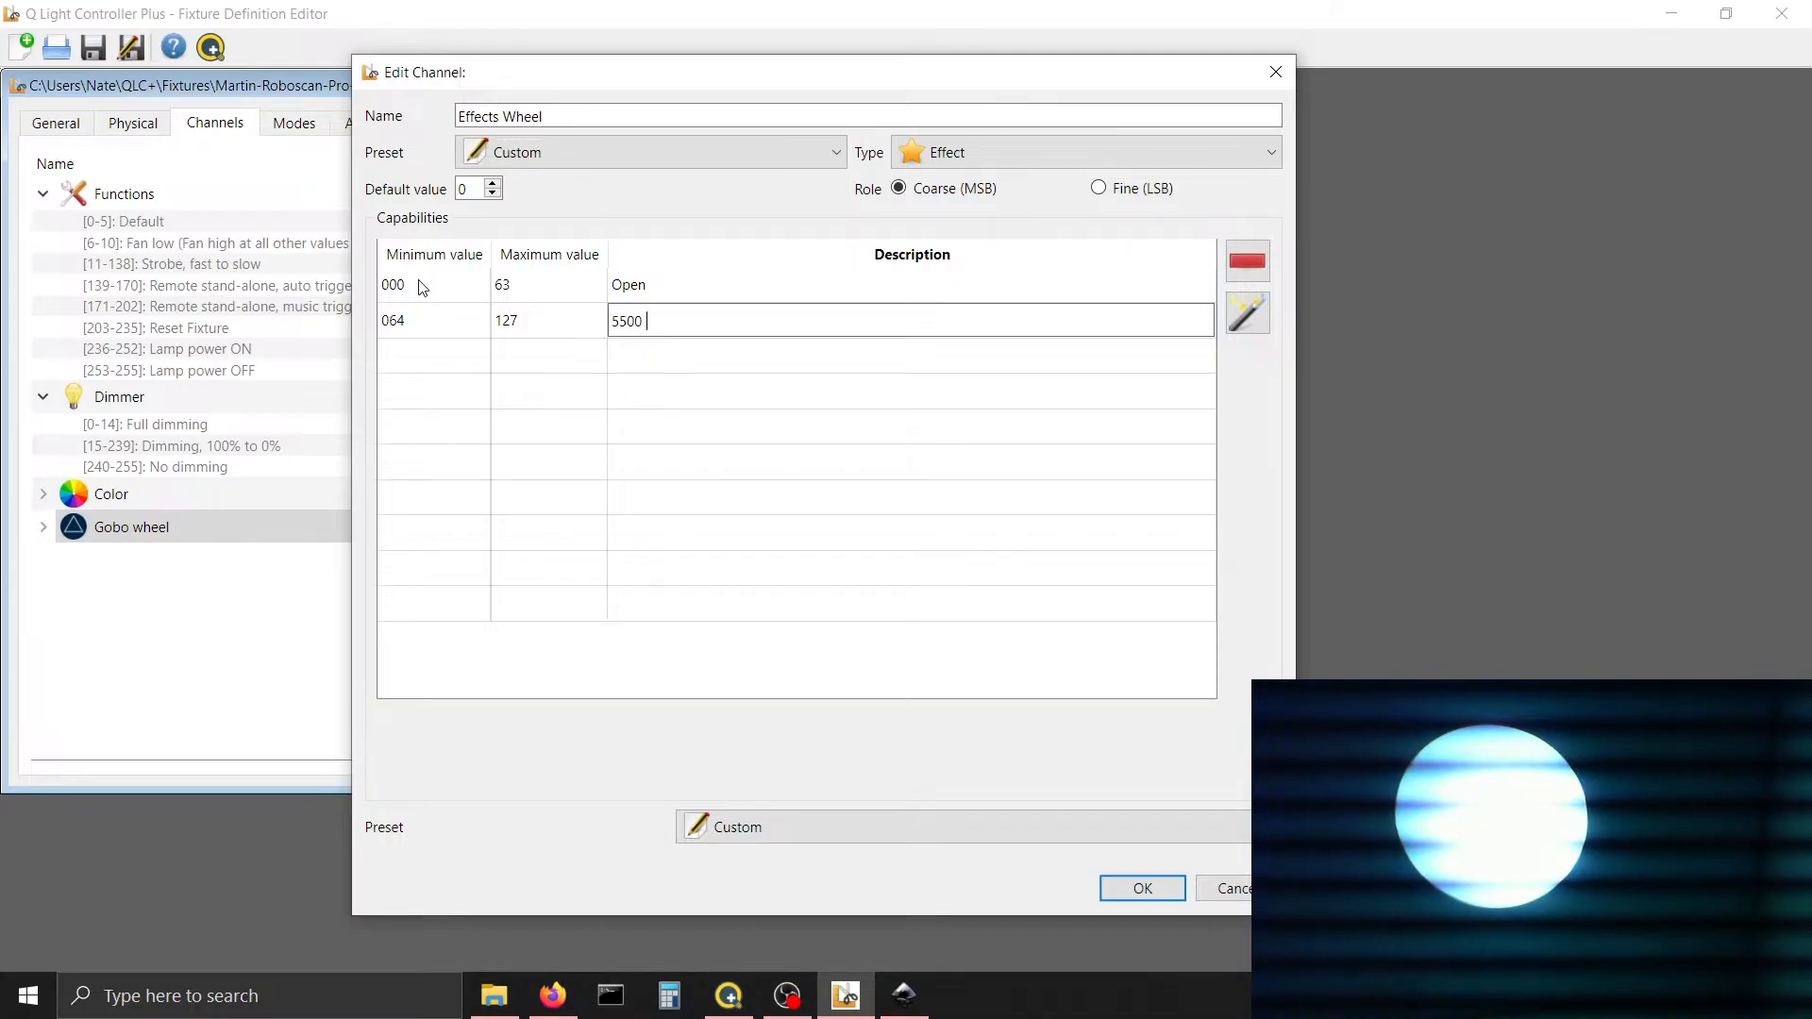
type(" to 3")
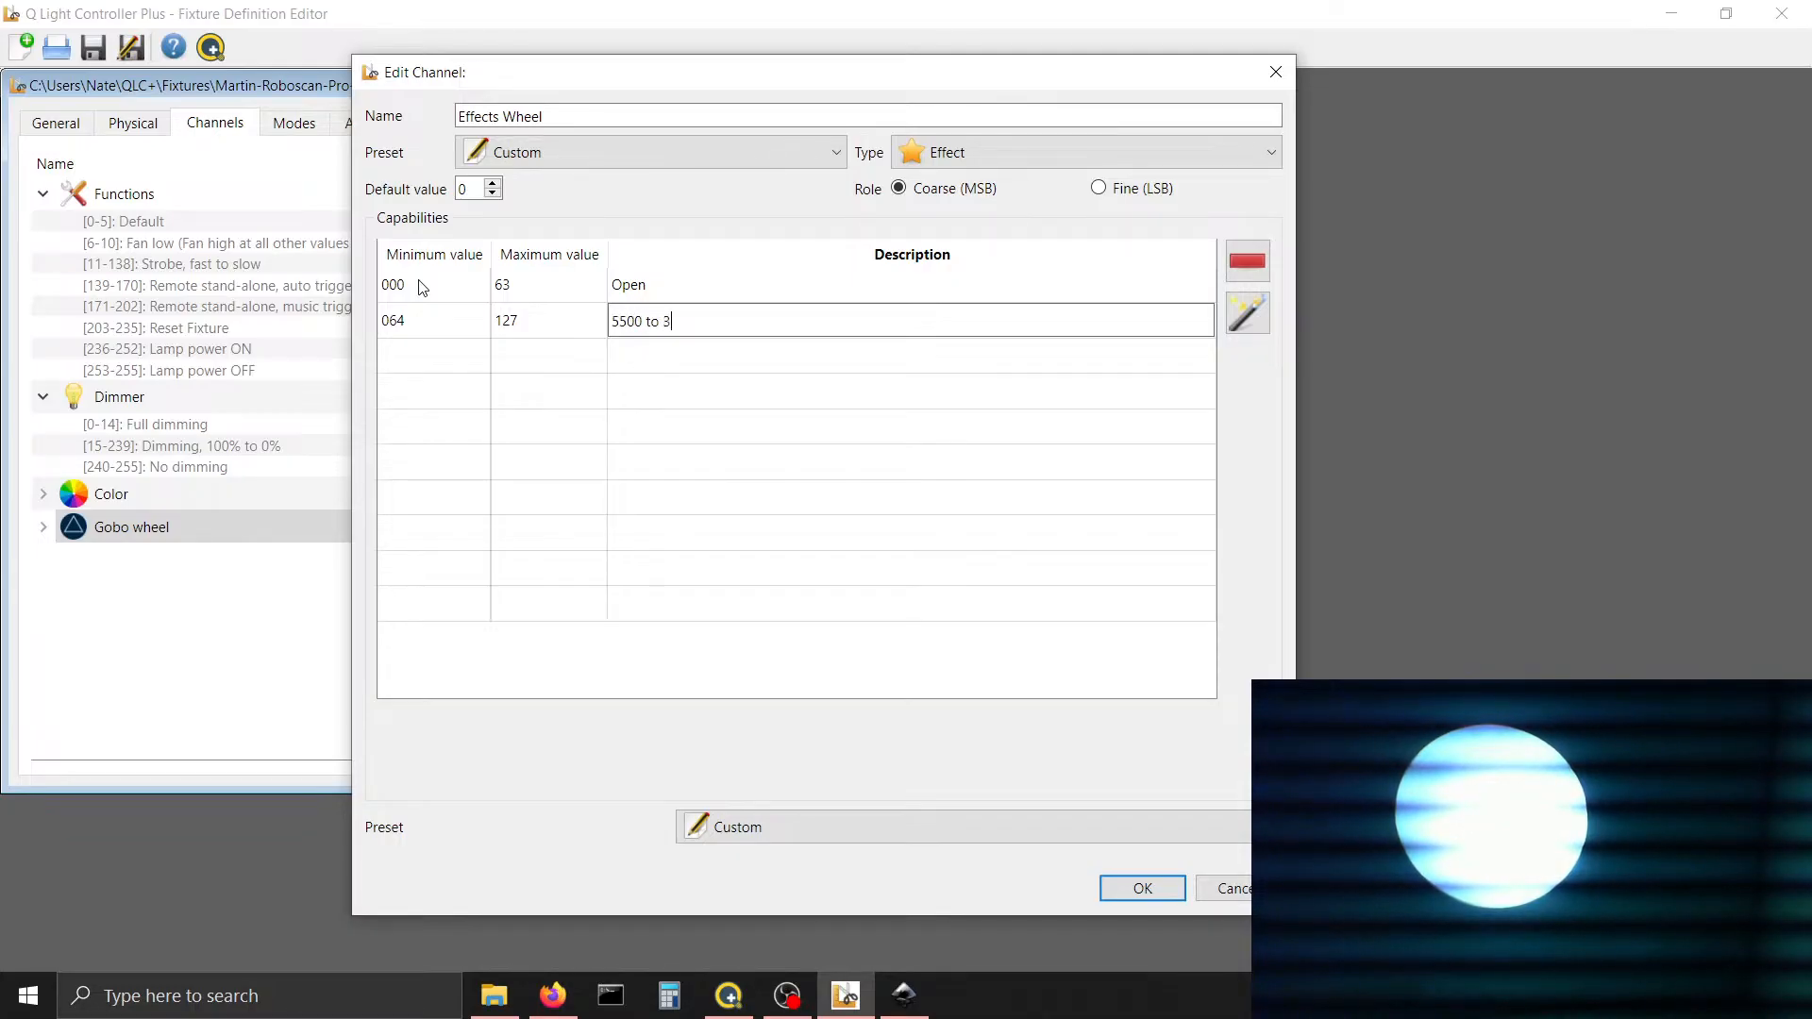
type("400K")
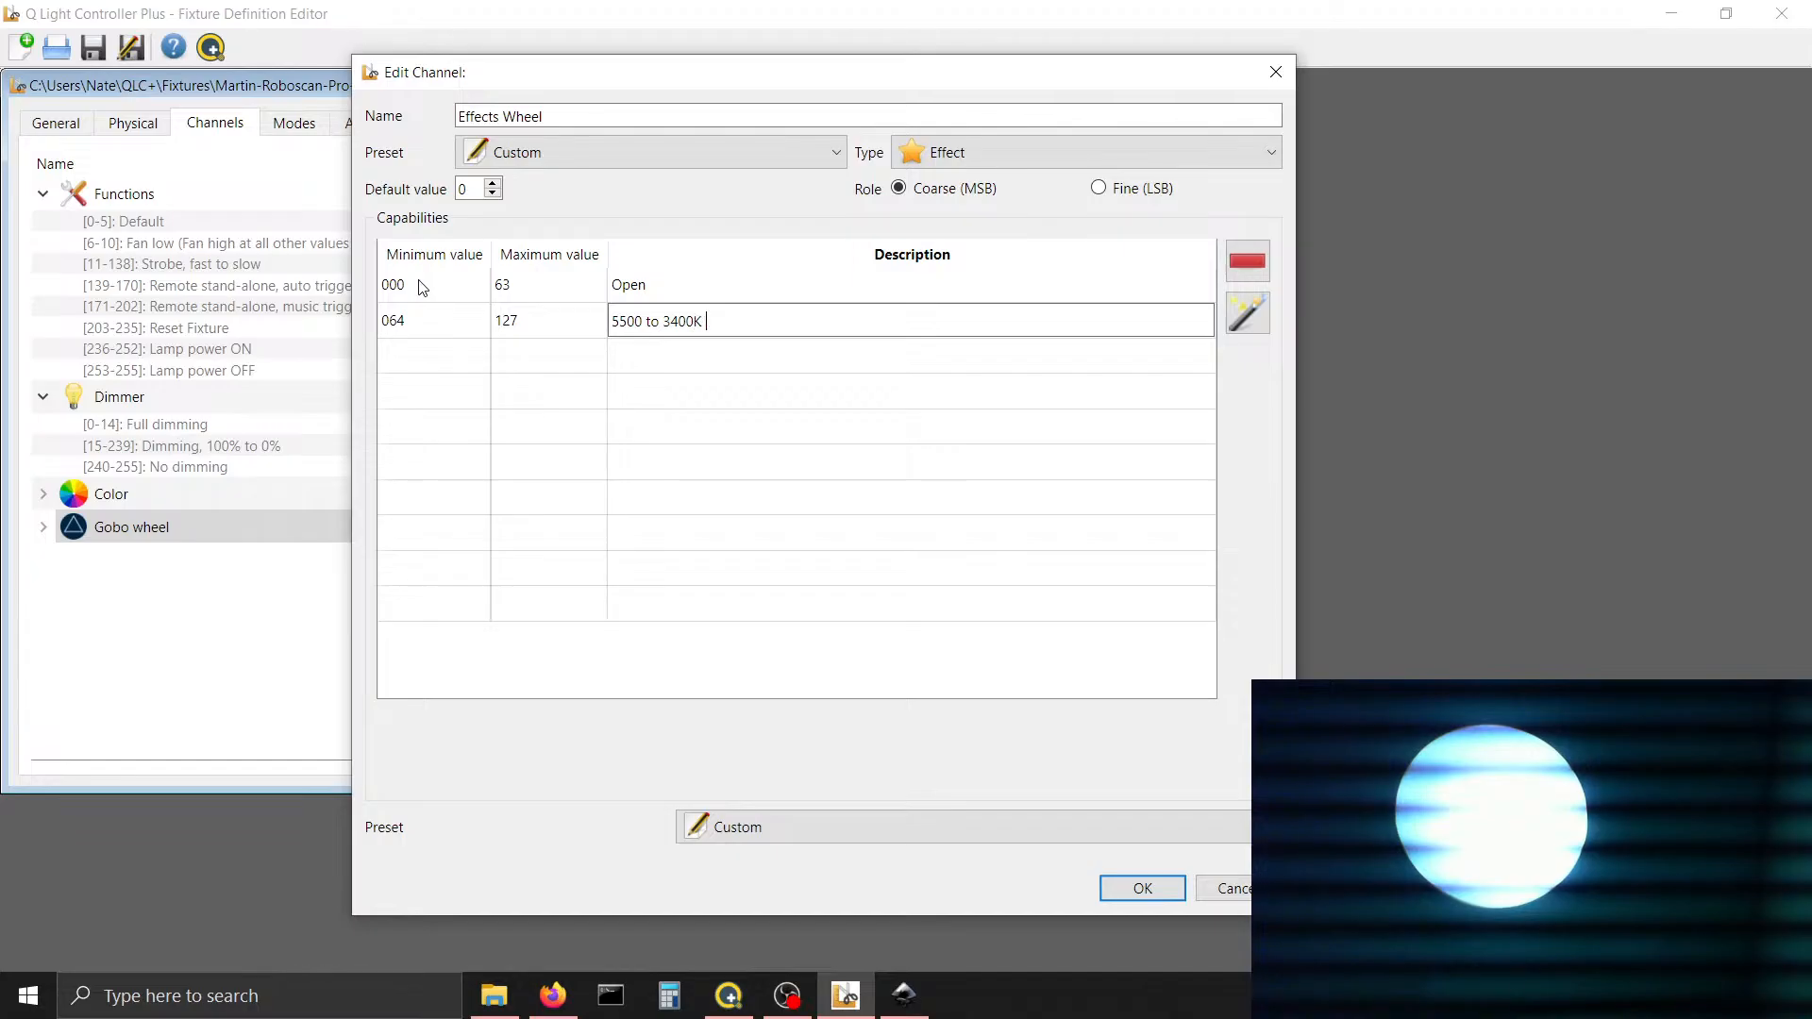
type(" CTC filter")
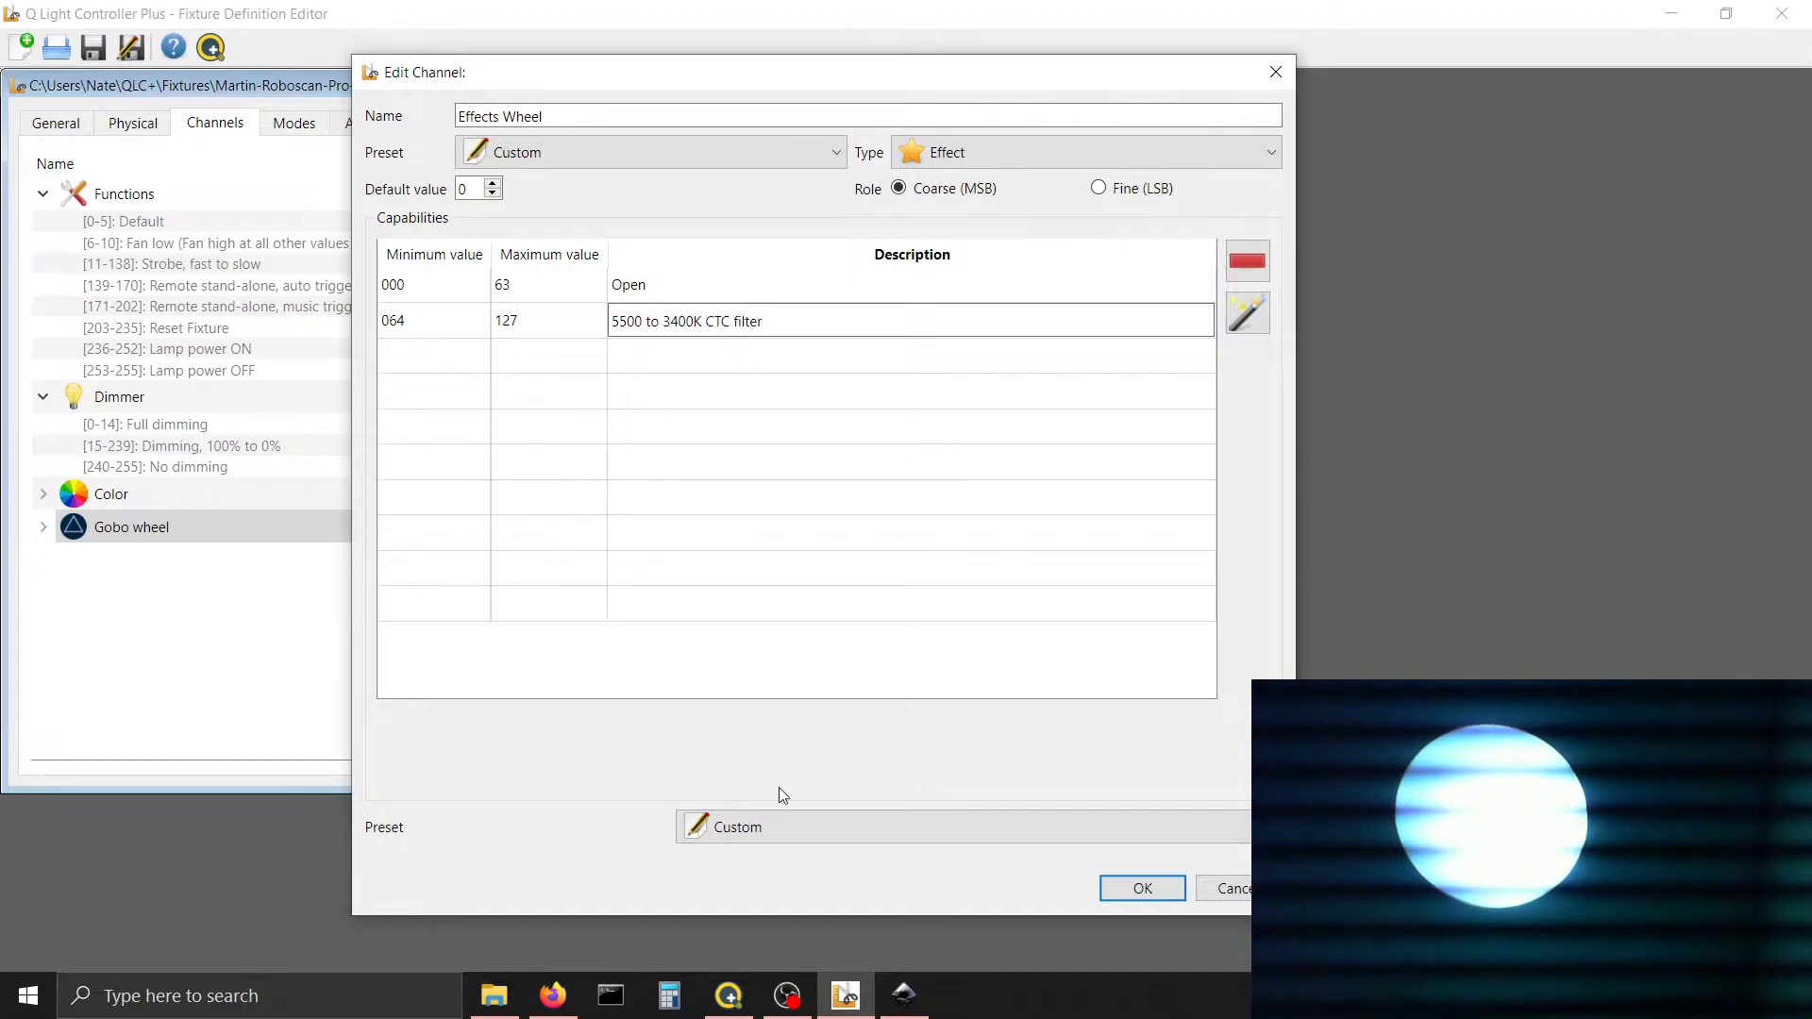
Look through the capability presets for one matching the 5500 to 3400K CTC filter range, keeping Custom
left_click(795, 815)
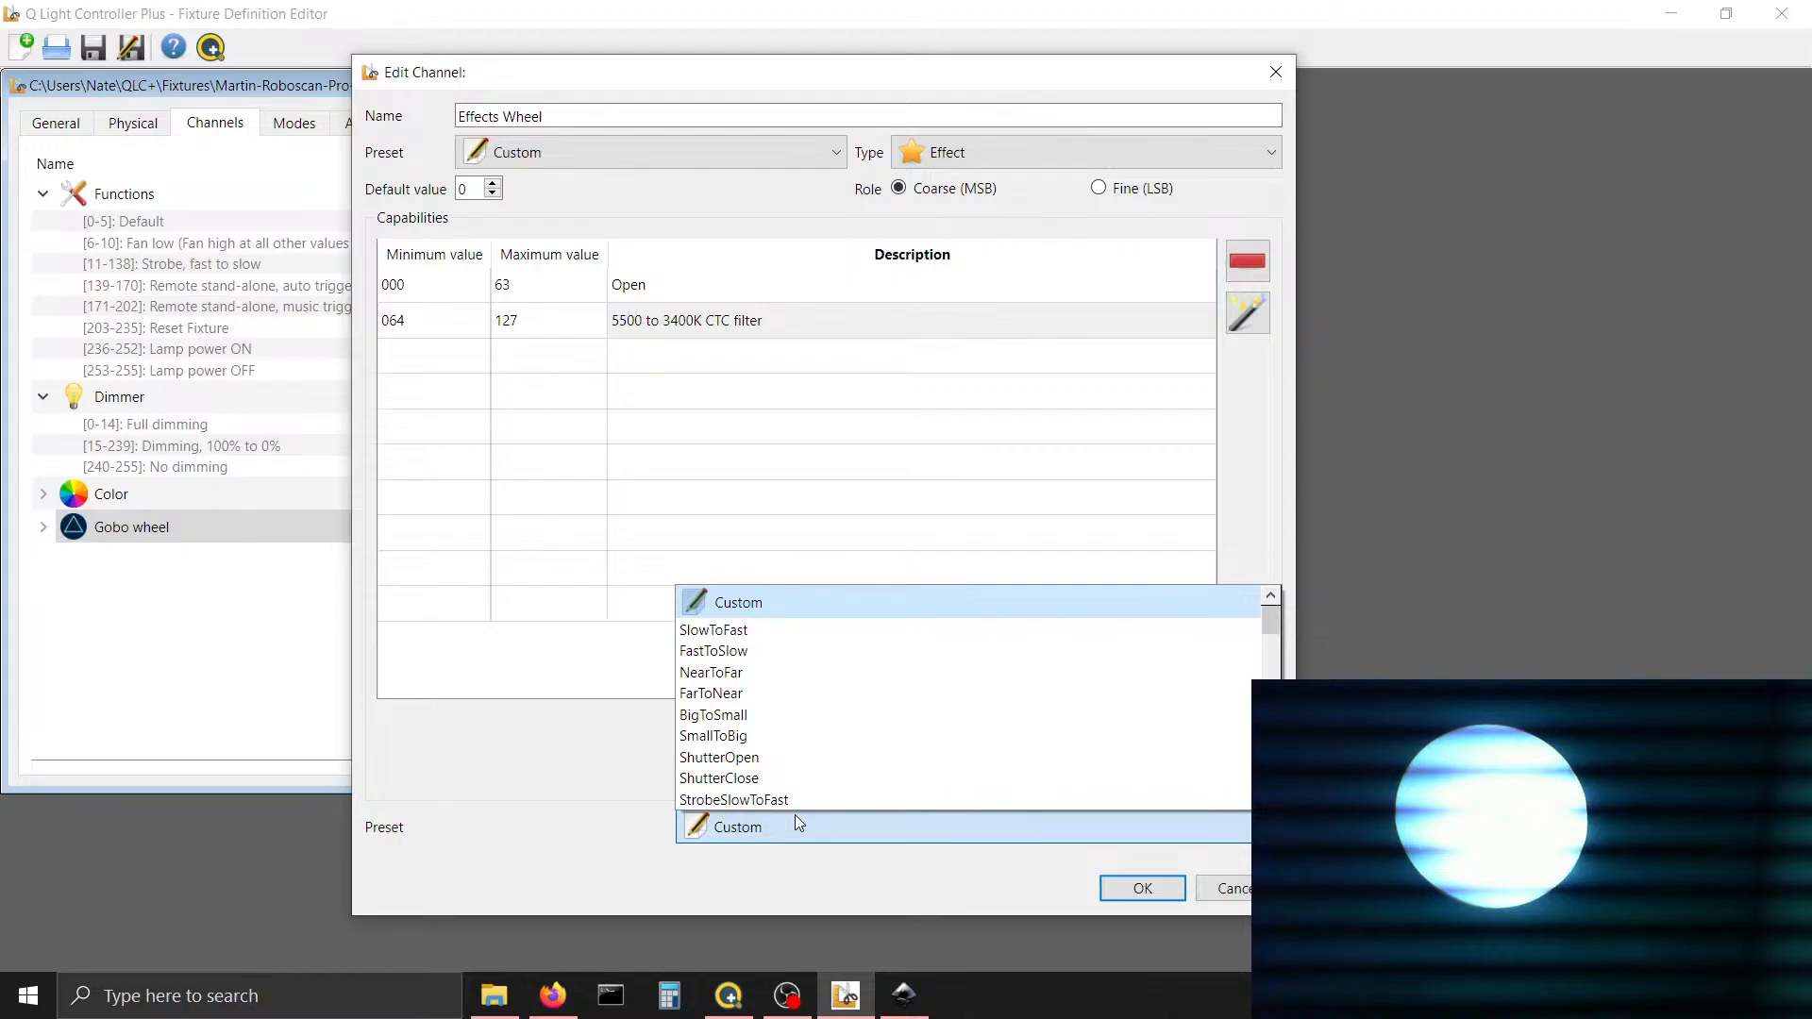
key("Down")
key("Down")
key("Down")
key("Down")
key("Down")
key("Down")
key("Down")
key("Down")
key("Down")
key("Down")
key("Down")
key("Down")
key("Down")
key("Down")
key("Down")
key("Down")
key("Down")
key("Down")
key("Down")
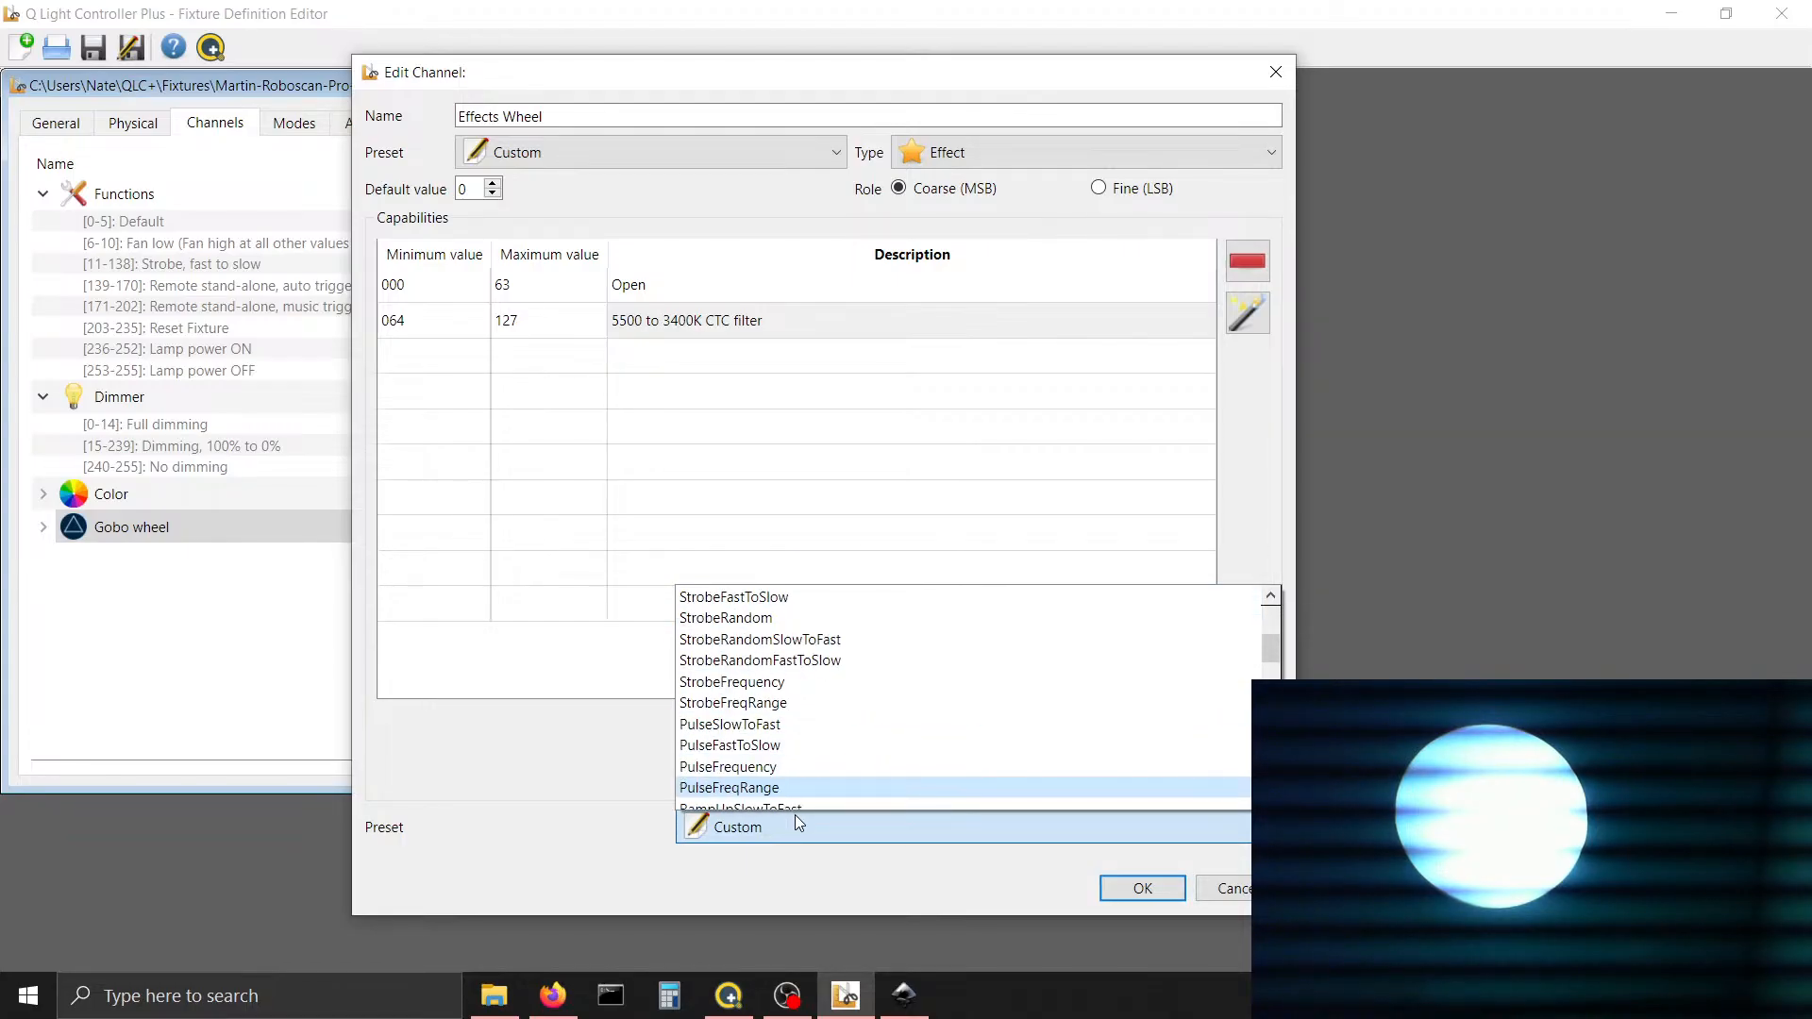
key("Down")
key("Down")
key("Down")
key("Down")
key("Down")
key("Down")
key("Down")
key("Down")
key("Down")
key("Down")
key("Down")
key("Down")
key("Down")
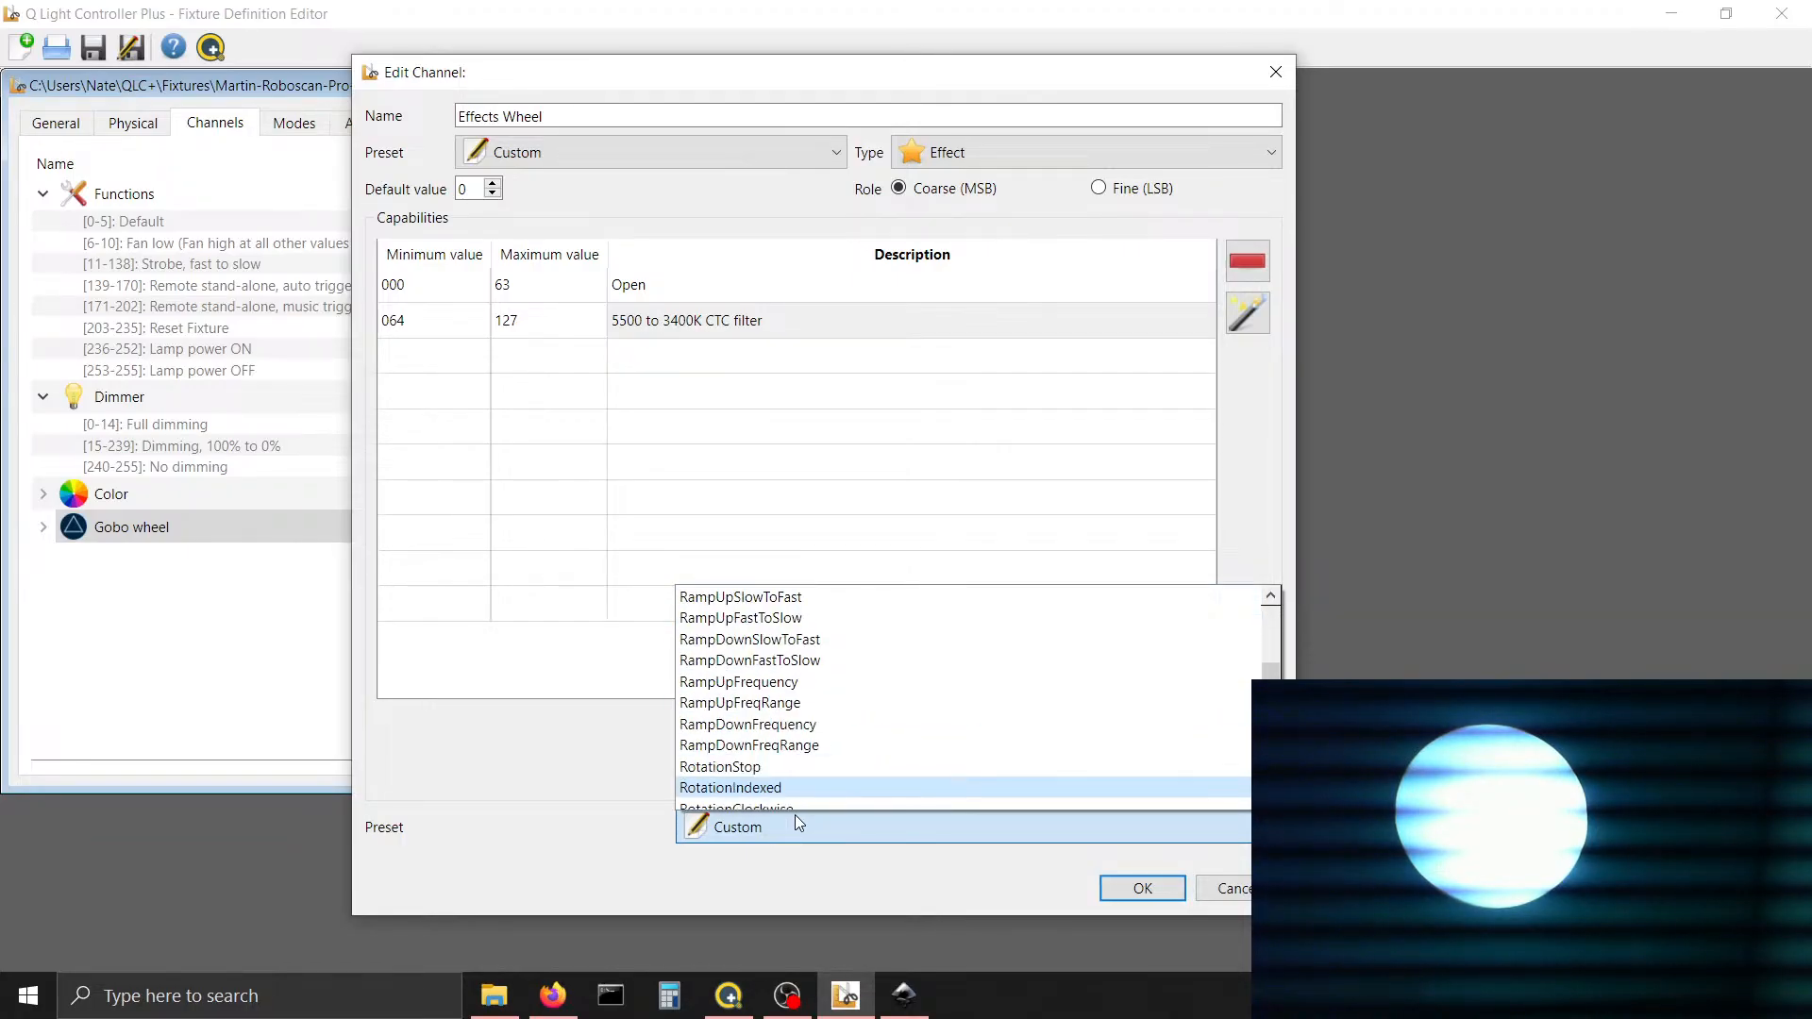
key("Down")
key("Down")
key("Down")
key("Down")
key("Down")
key("Down")
key("Down")
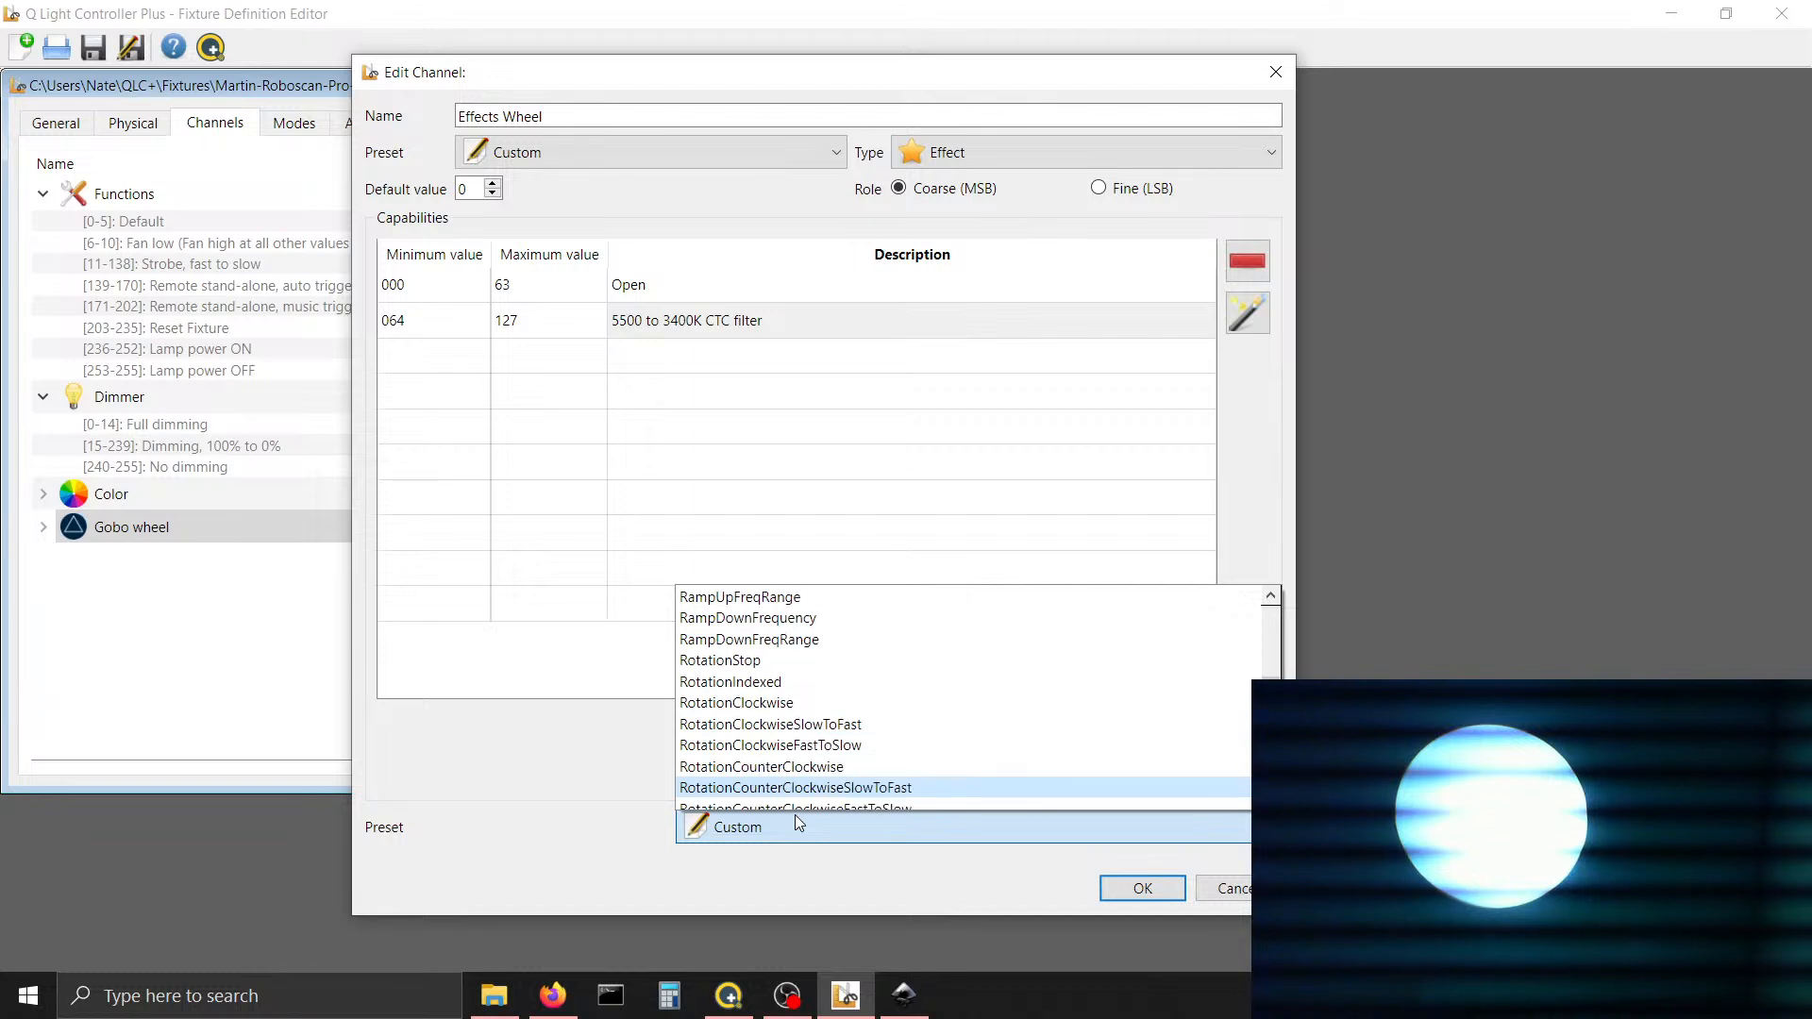
key("Down")
key("Down")
key("Down")
key("Down")
key("Down")
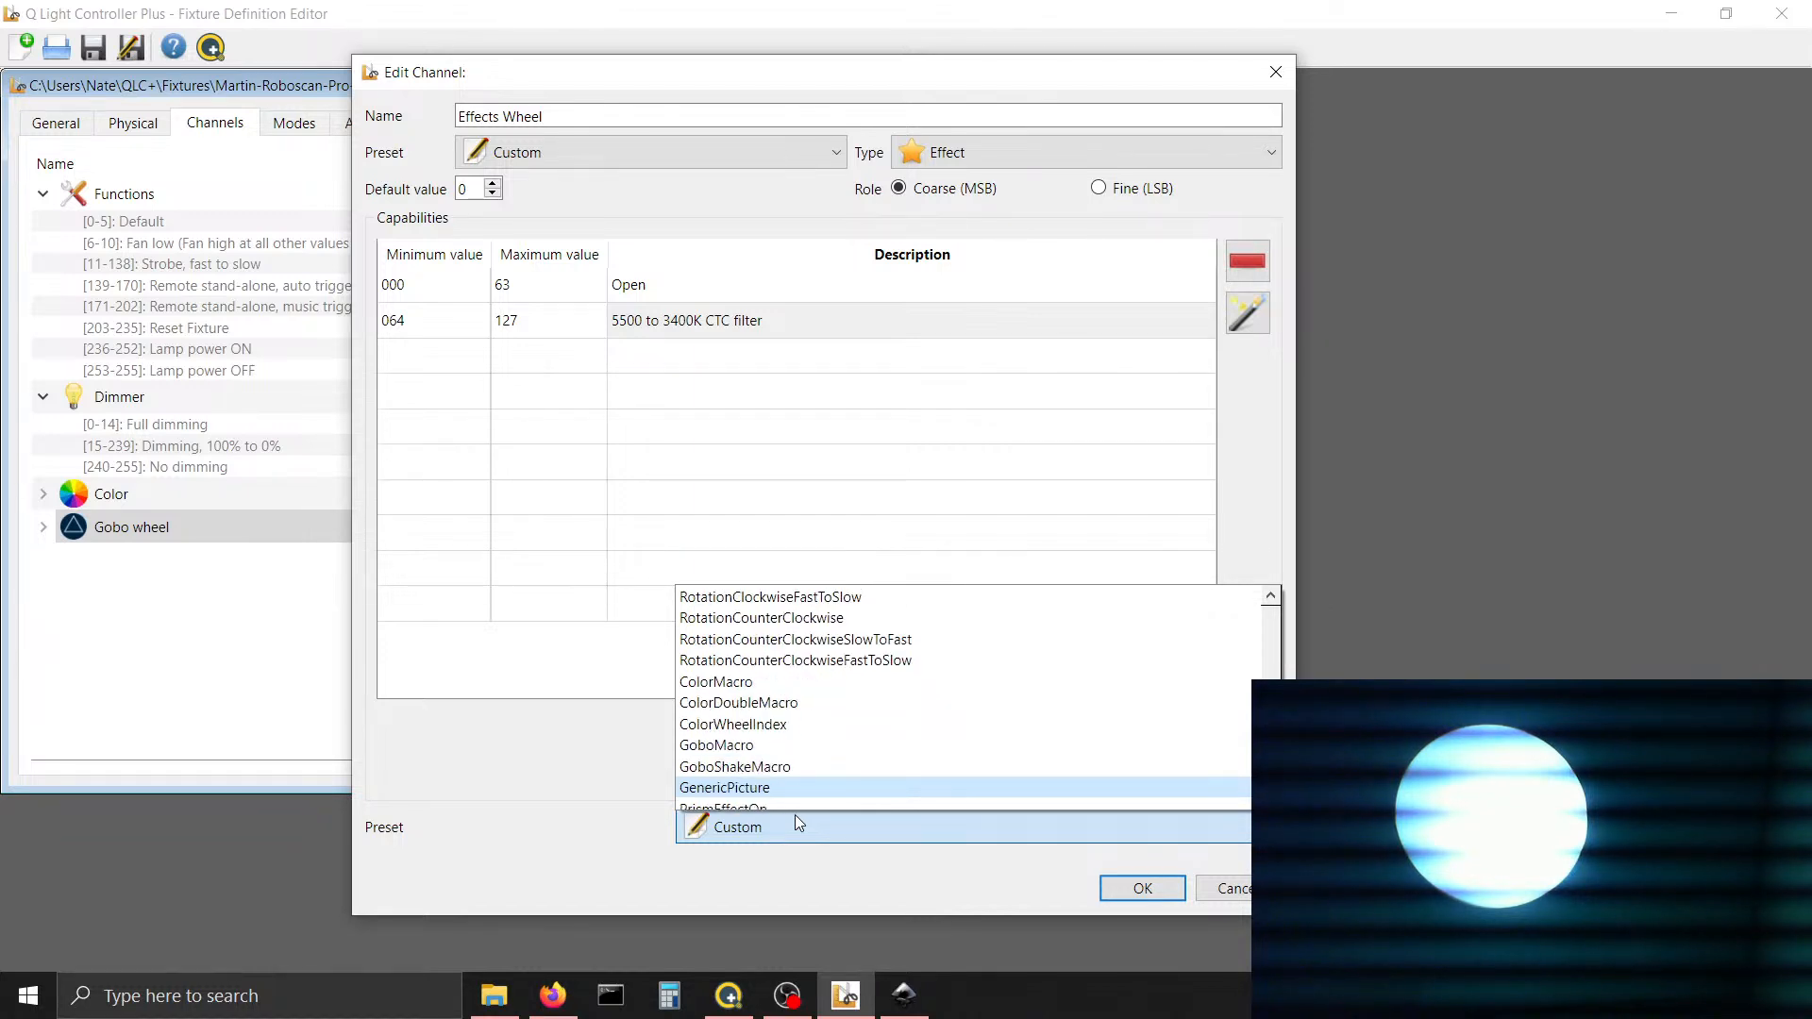
key("Down")
key("Down")
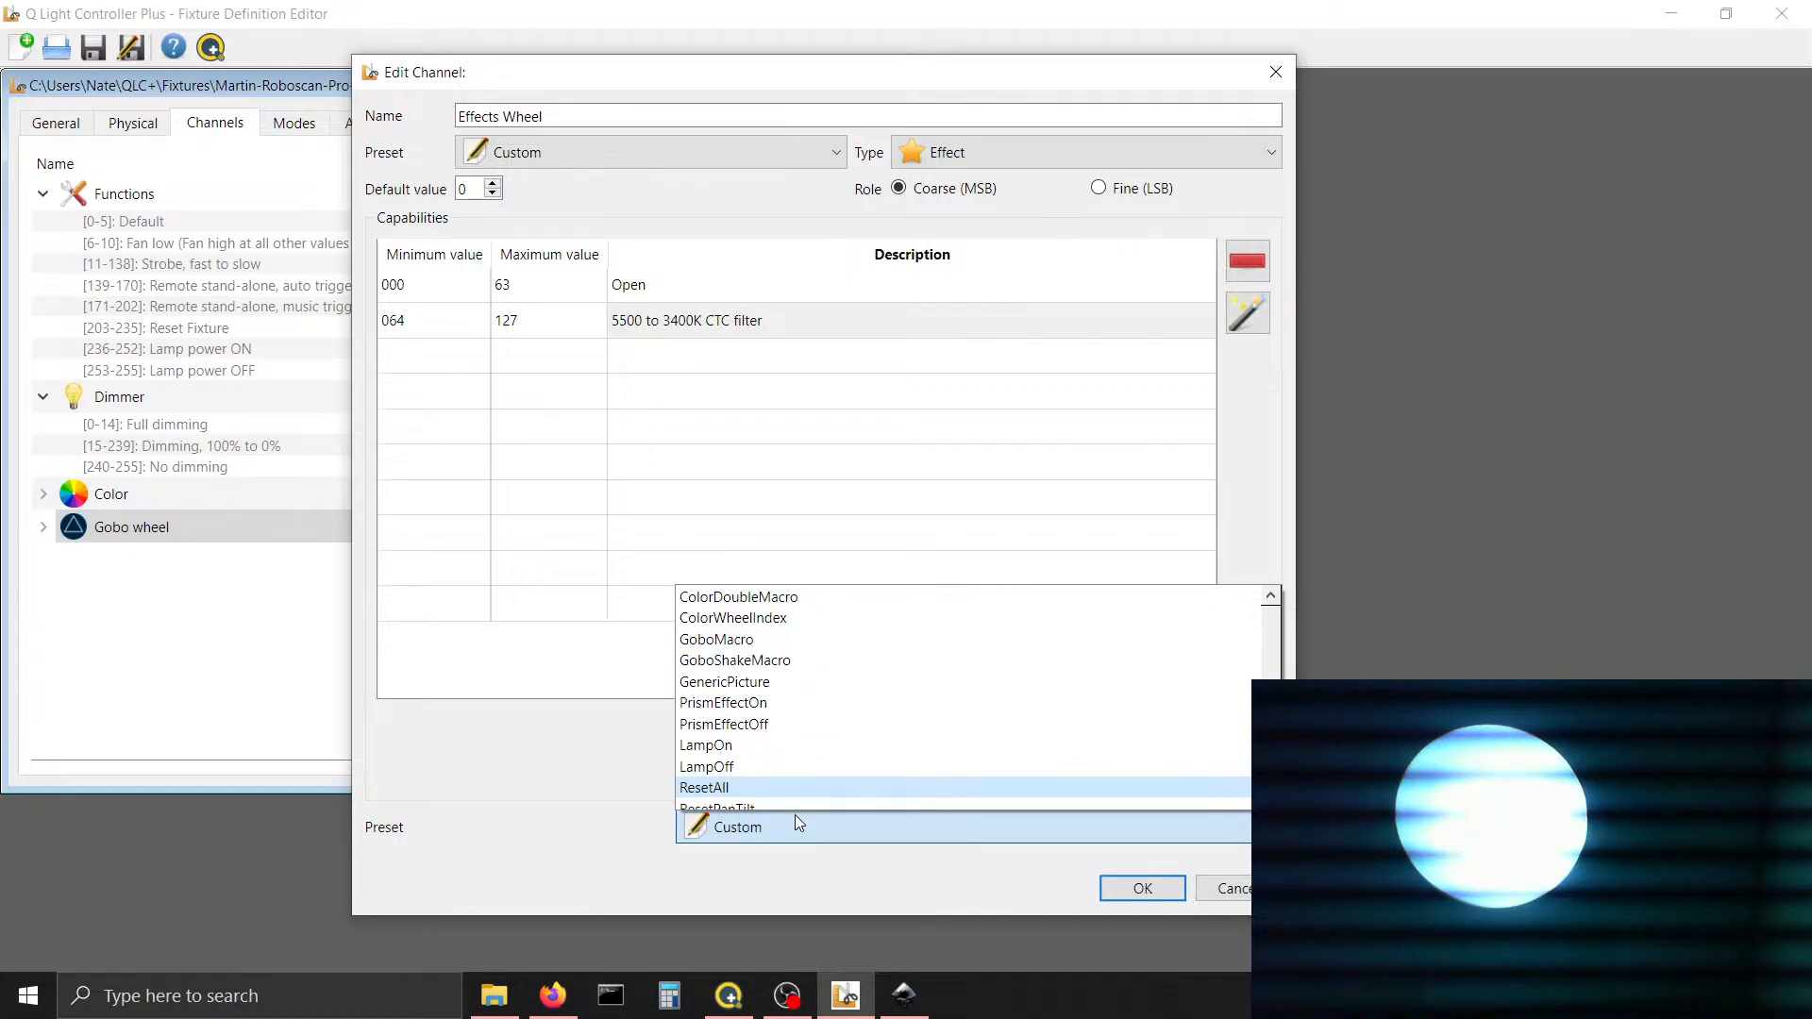
key("Down")
key("Down")
key("Down")
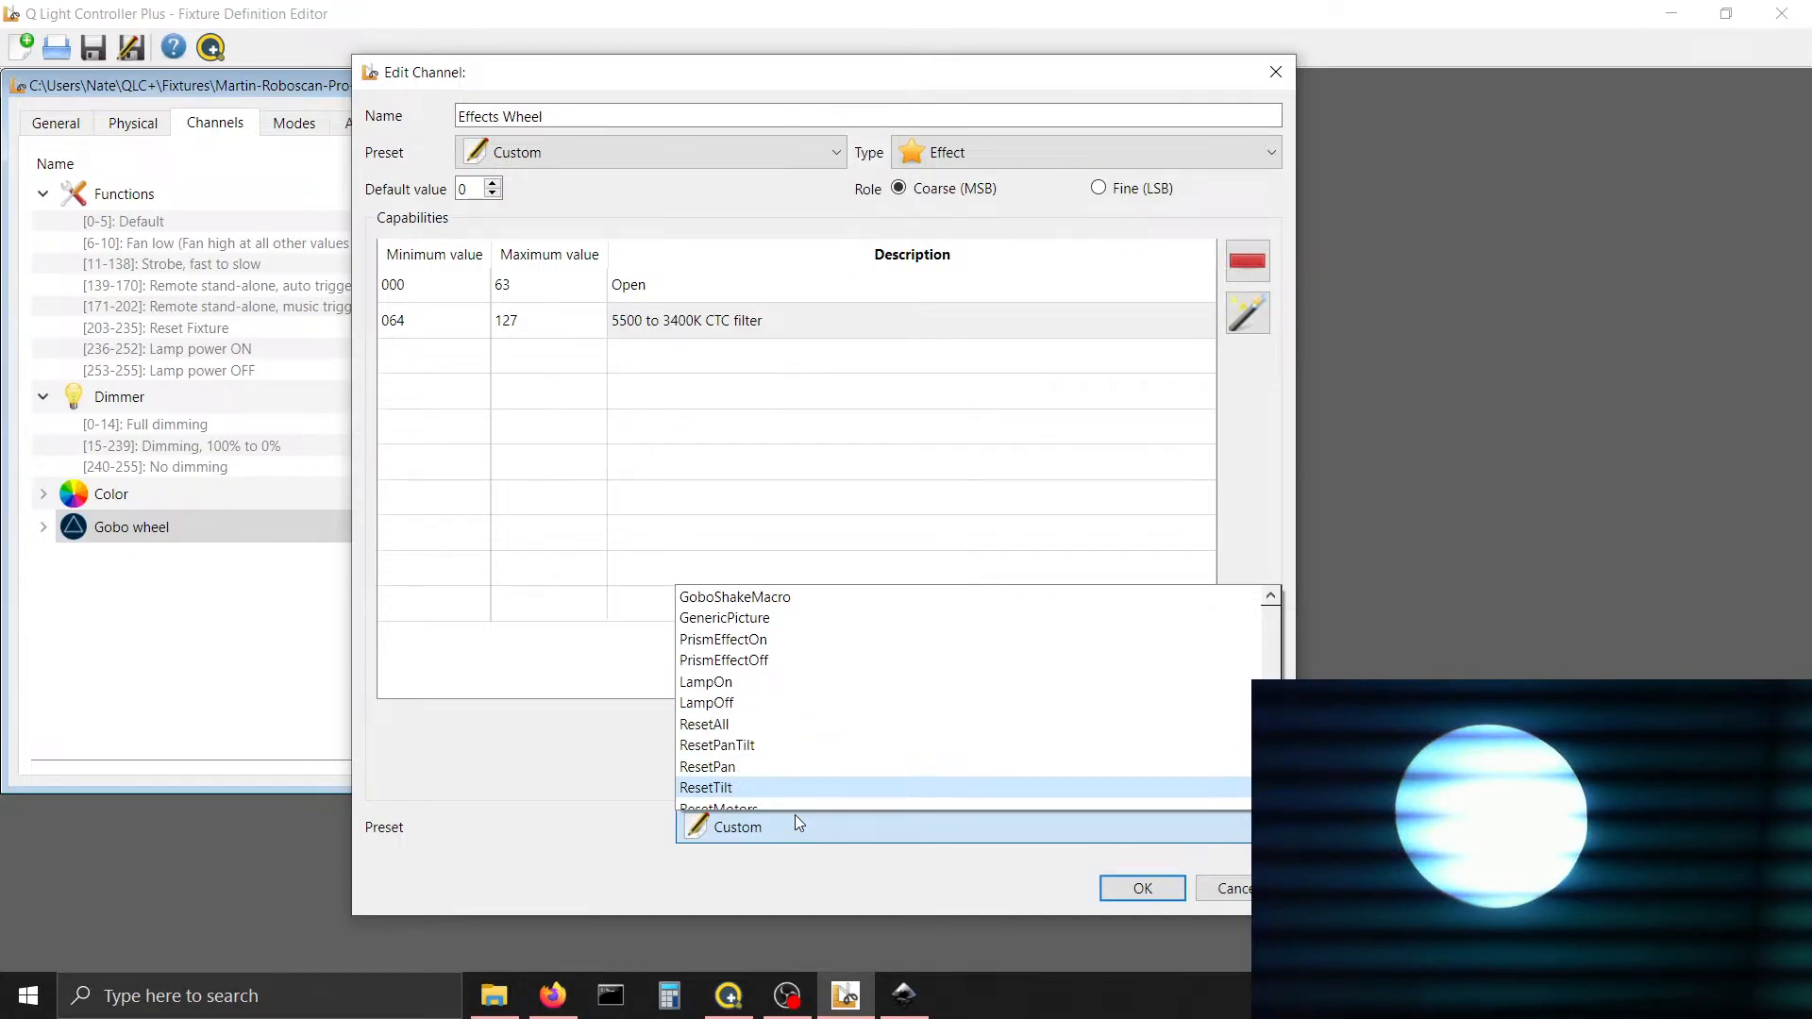
key("Down")
key("Down")
key("Down")
key("Down")
key("Down")
key("Down")
key("Down")
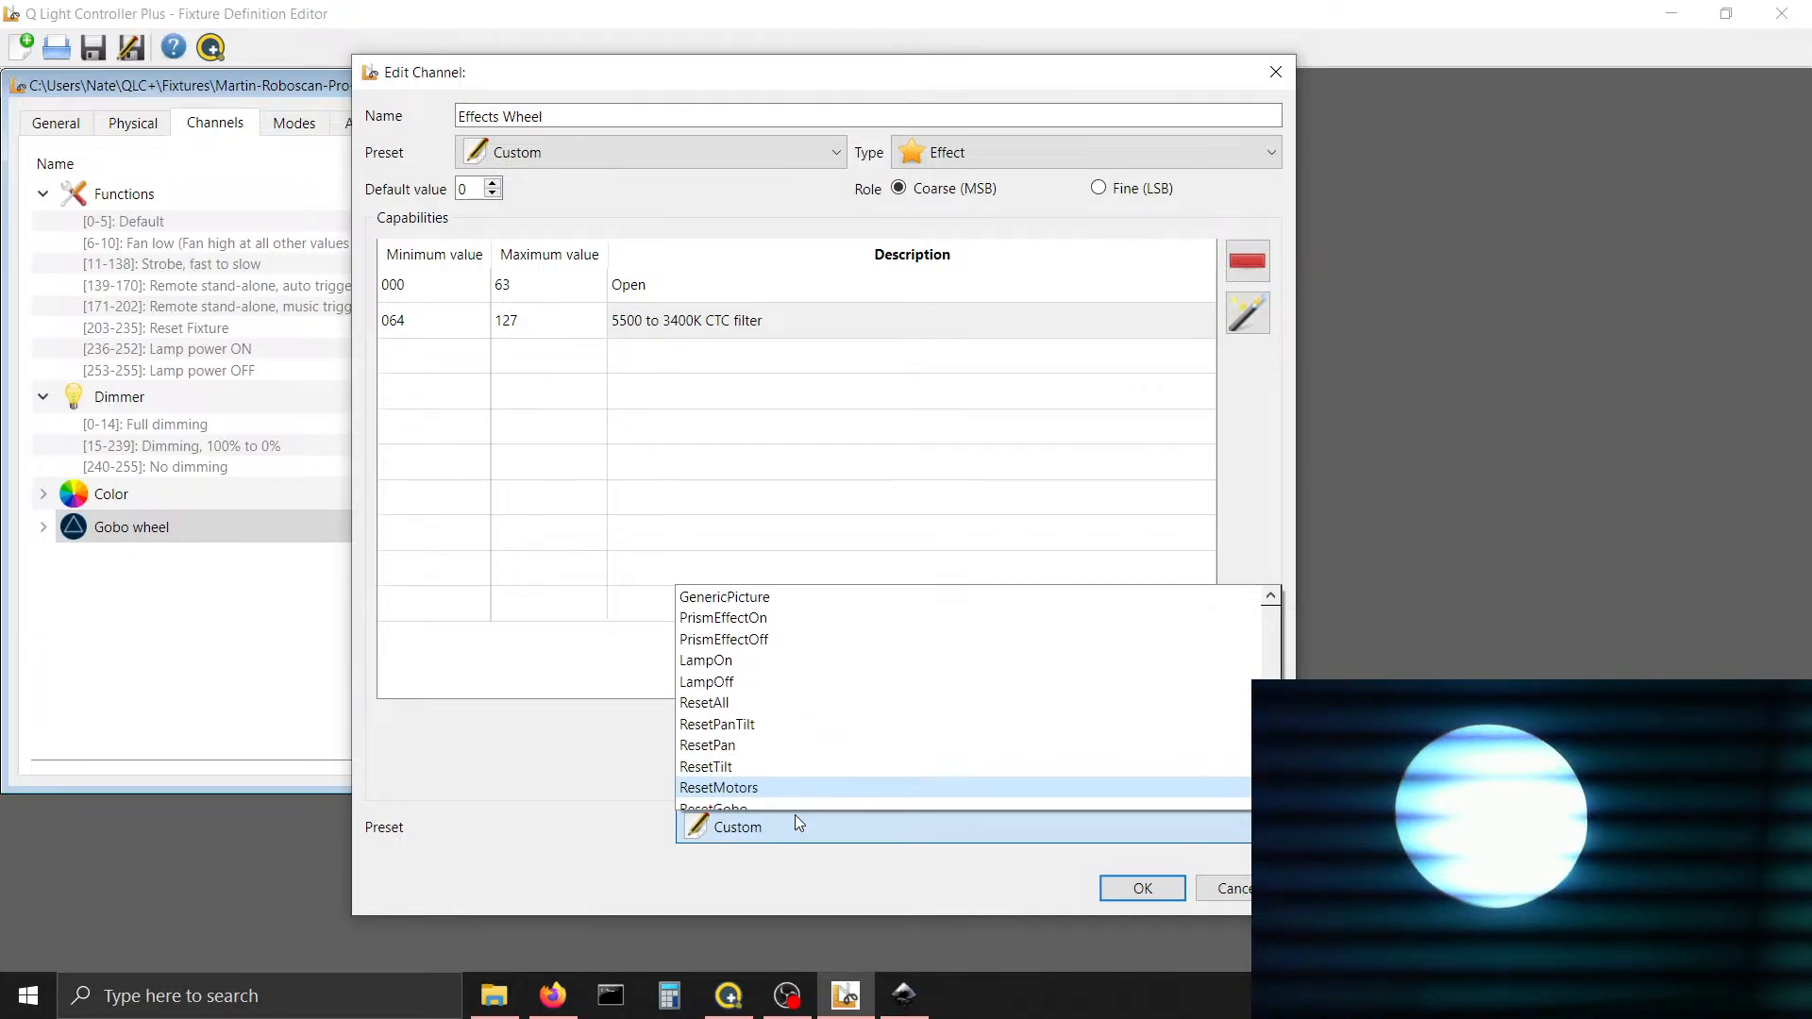
key("Down")
key("Down")
key("Down")
key("Down")
key("Down")
key("Down")
key("Down")
key("Down")
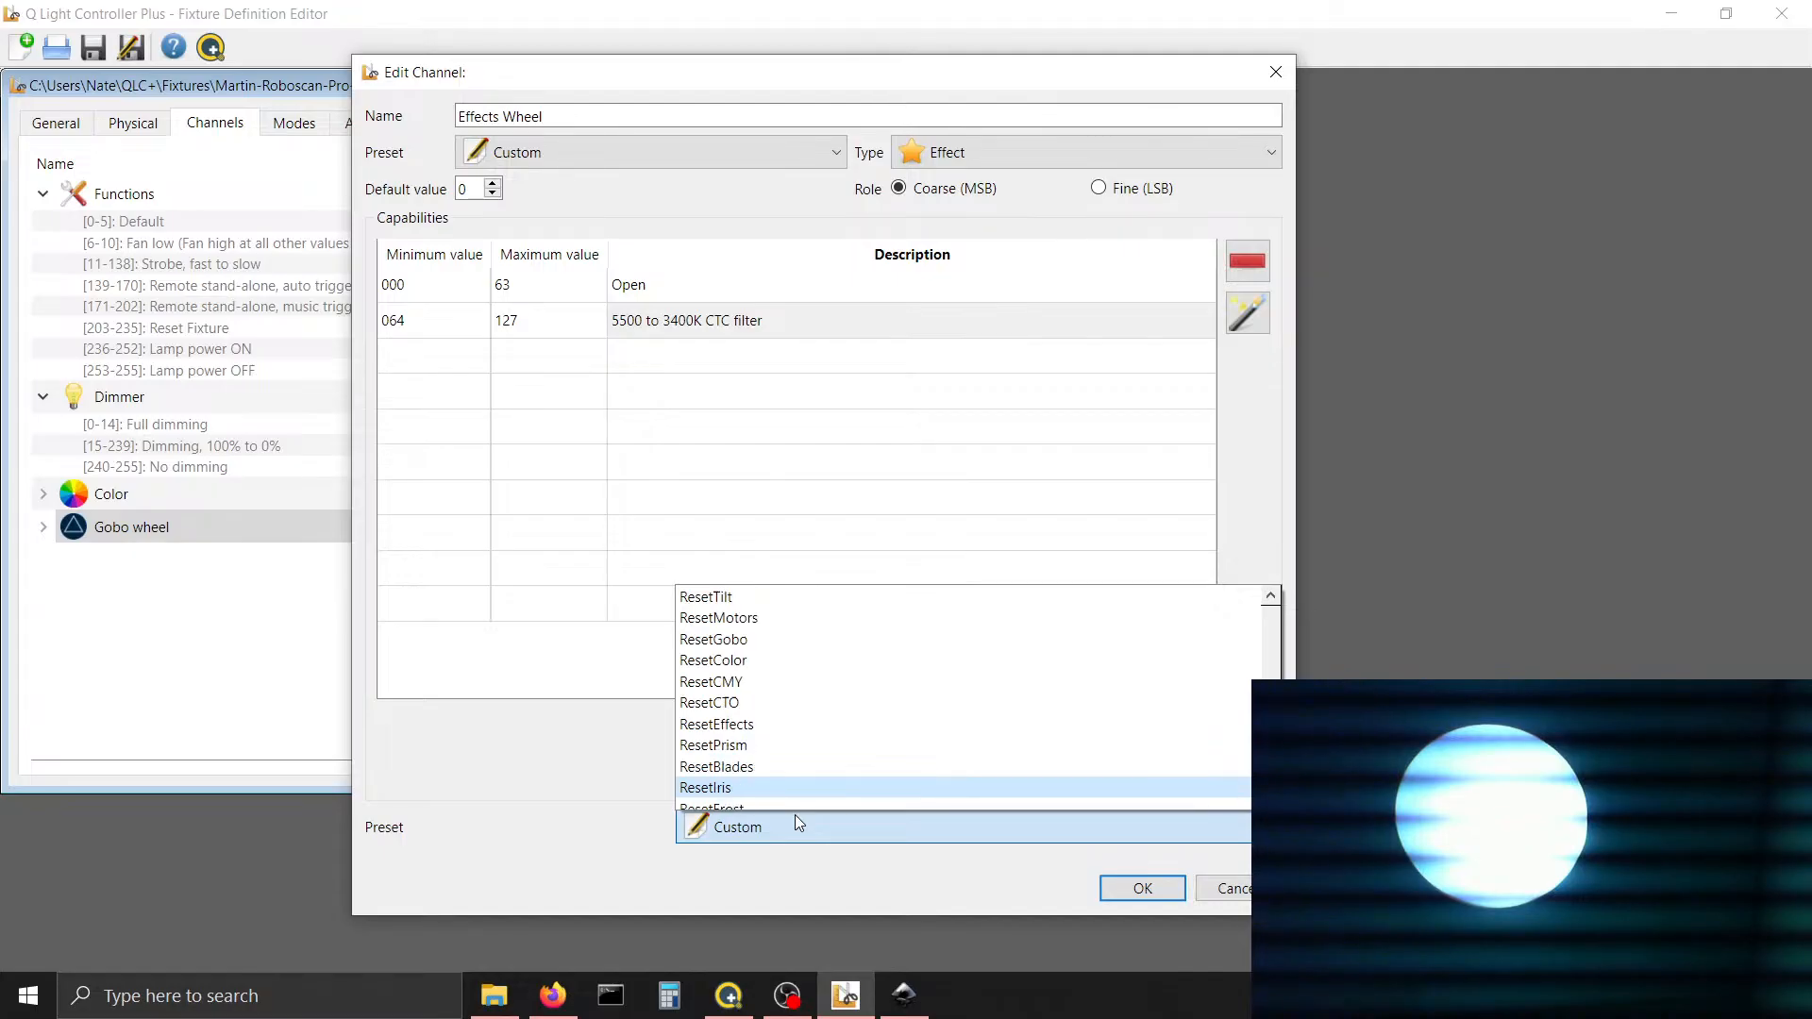
key("Up")
key("Up")
key("Up")
key("Up")
key("Up")
key("Up")
key("Up")
key("Up")
key("Up")
key("Up")
key("Up")
key("Up")
key("Up")
key("Up")
key("Up")
key("Up")
key("Up")
key("Up")
key("Up")
key("Up")
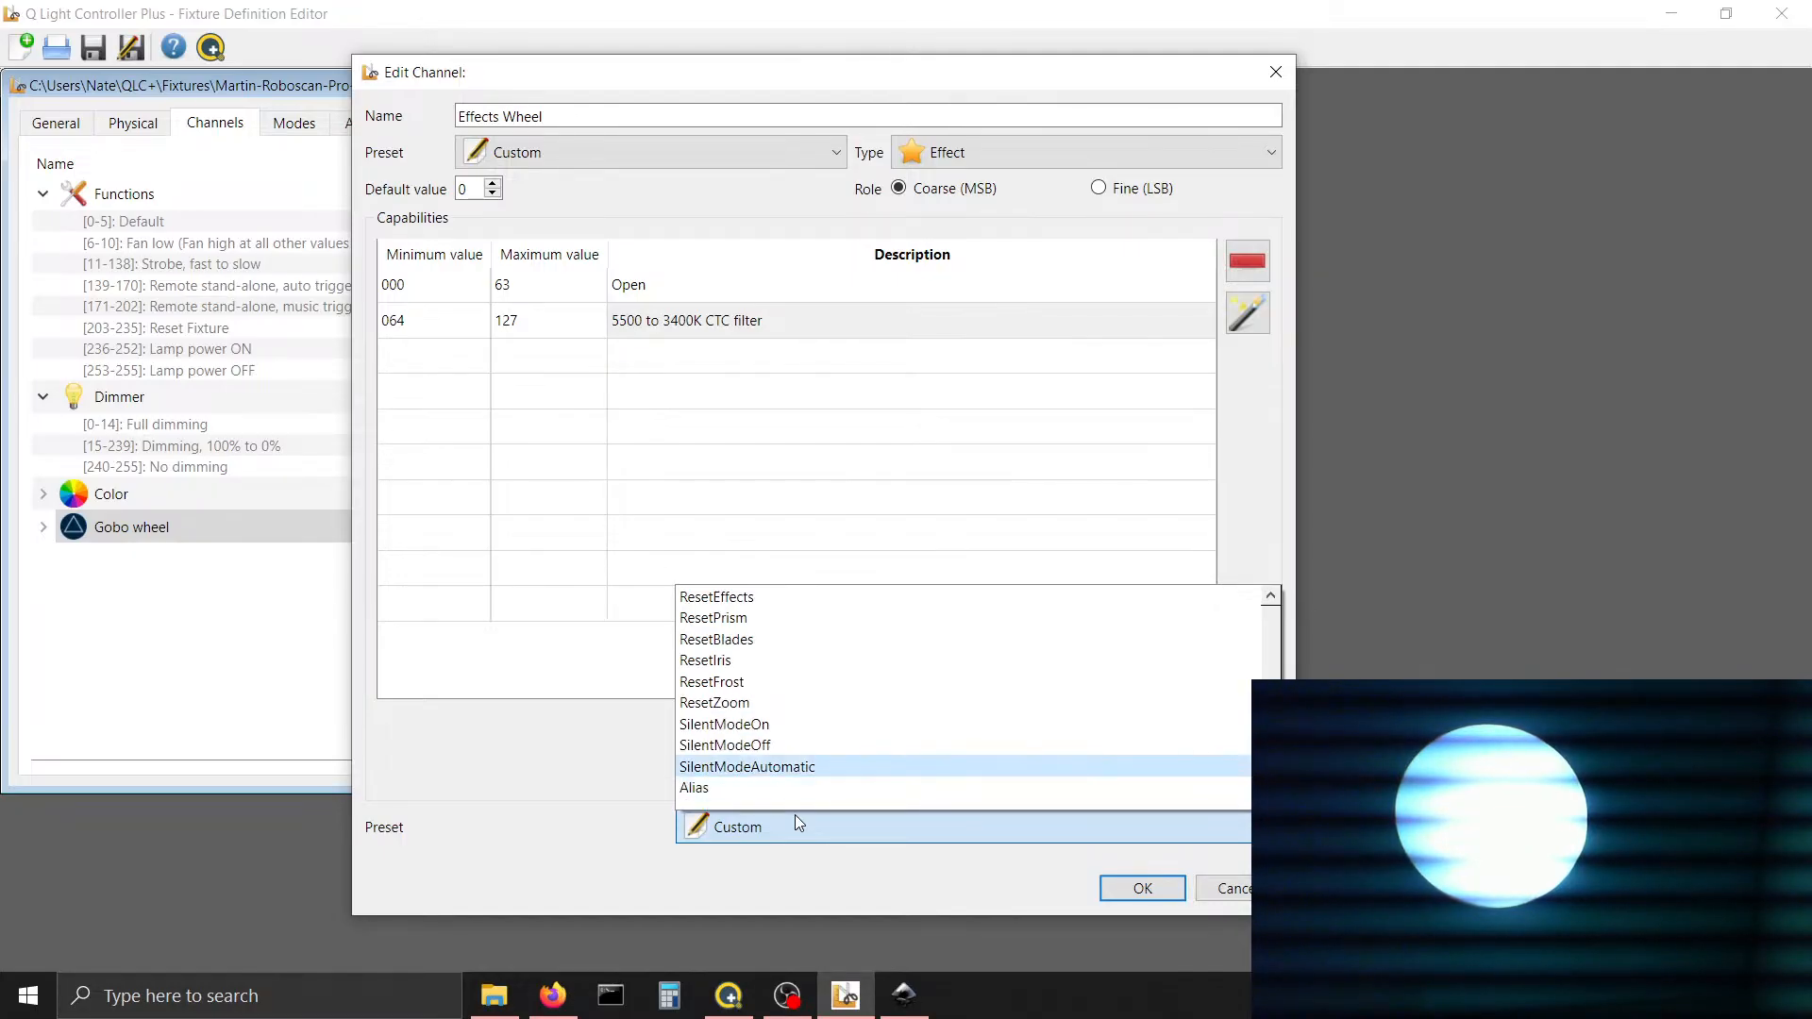
key("Up")
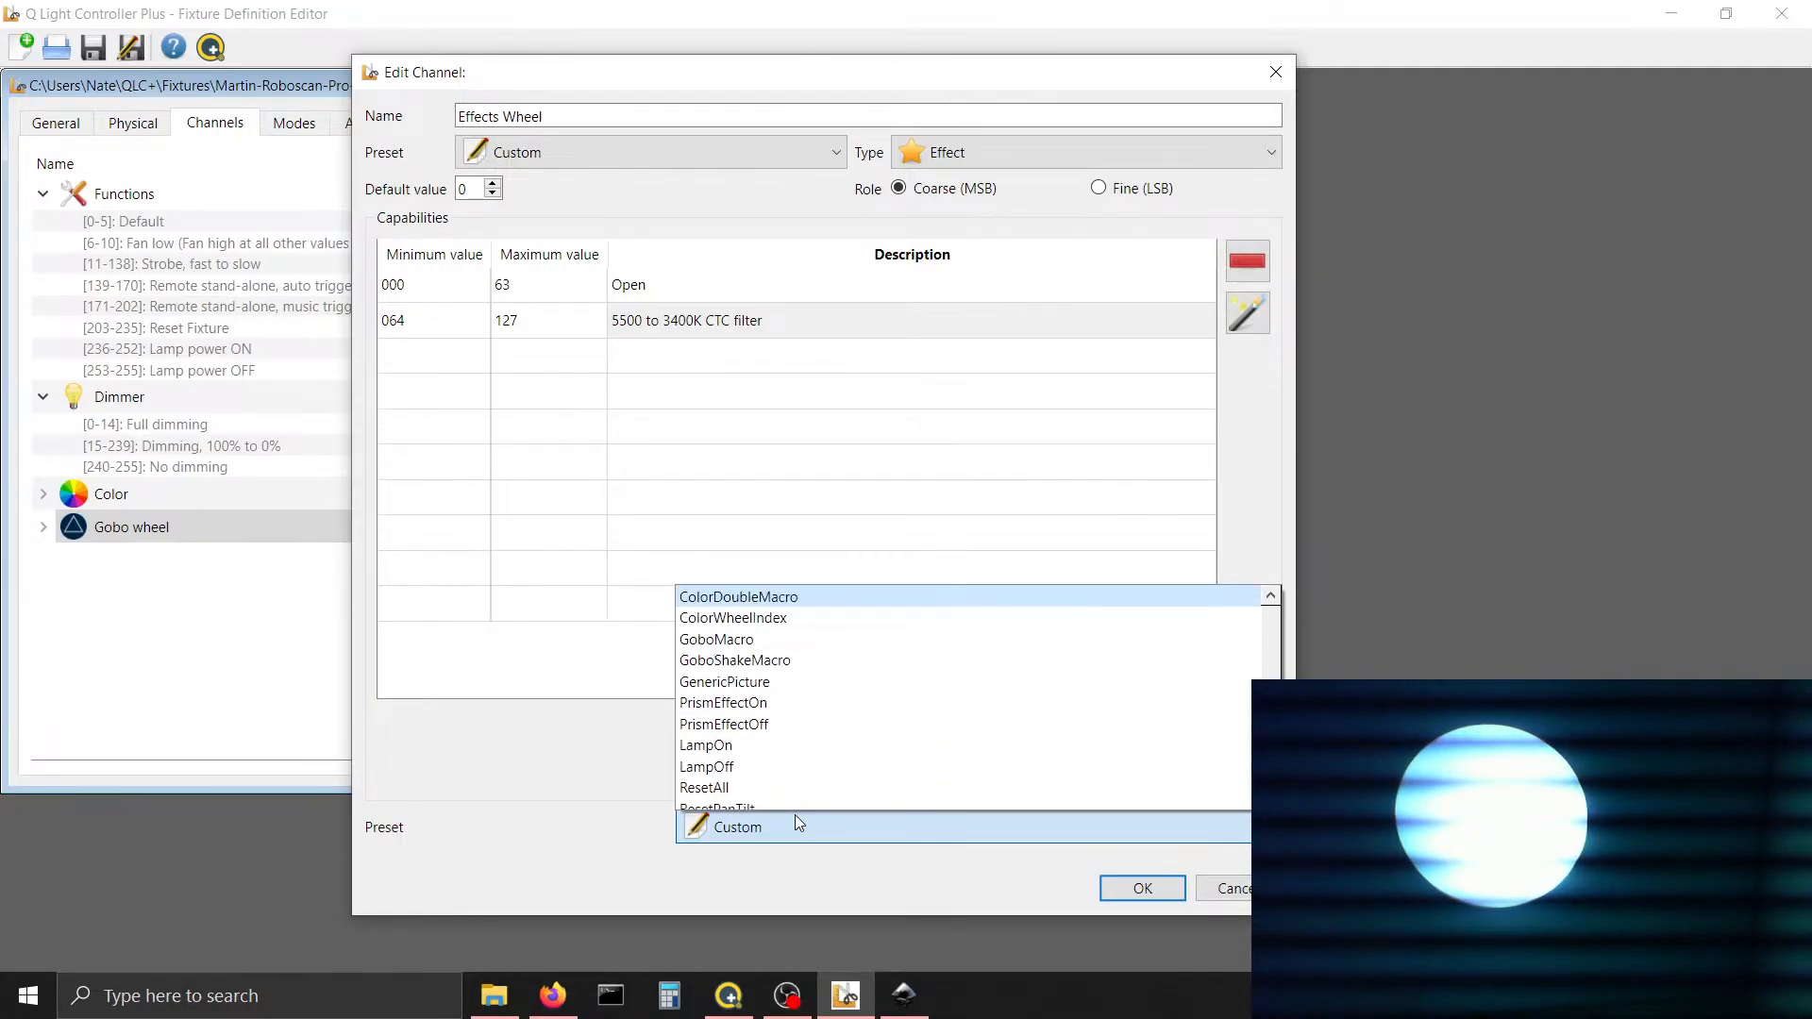
key("Up")
key("Up")
key("Up")
key("Up")
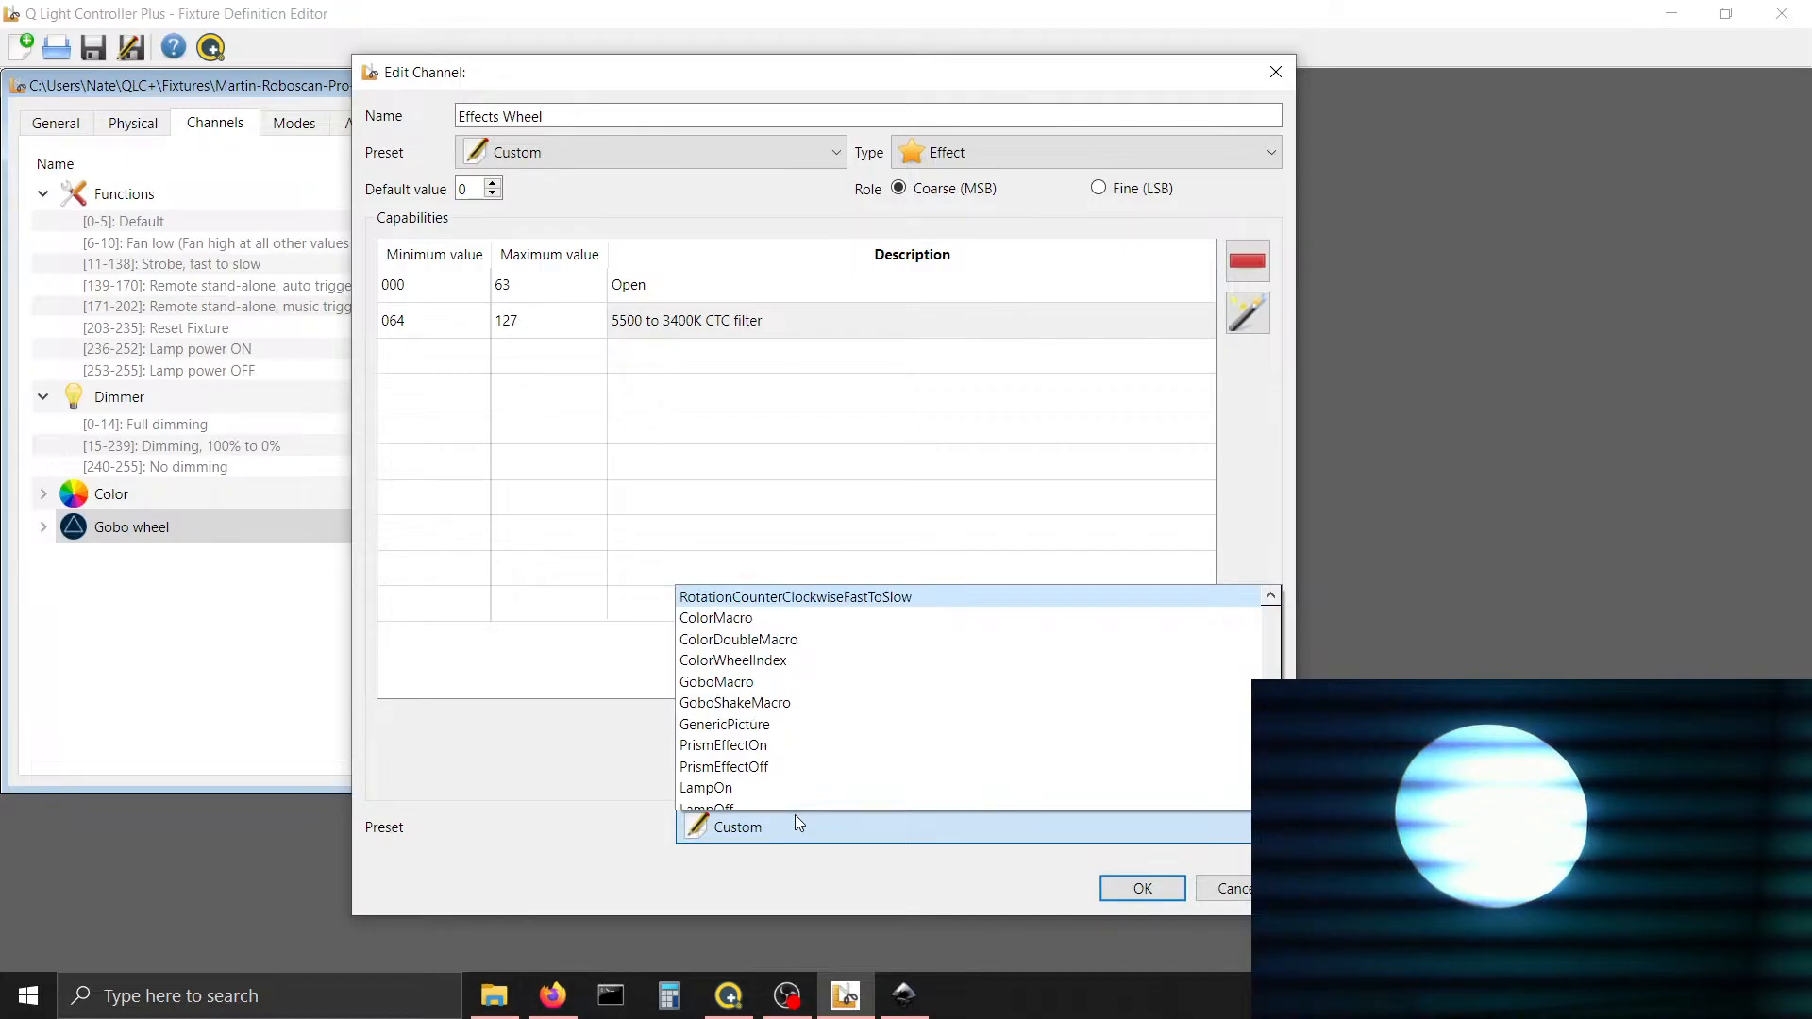
key("Up")
key("Up")
key("Up")
key("Up")
key("Up")
key("Up")
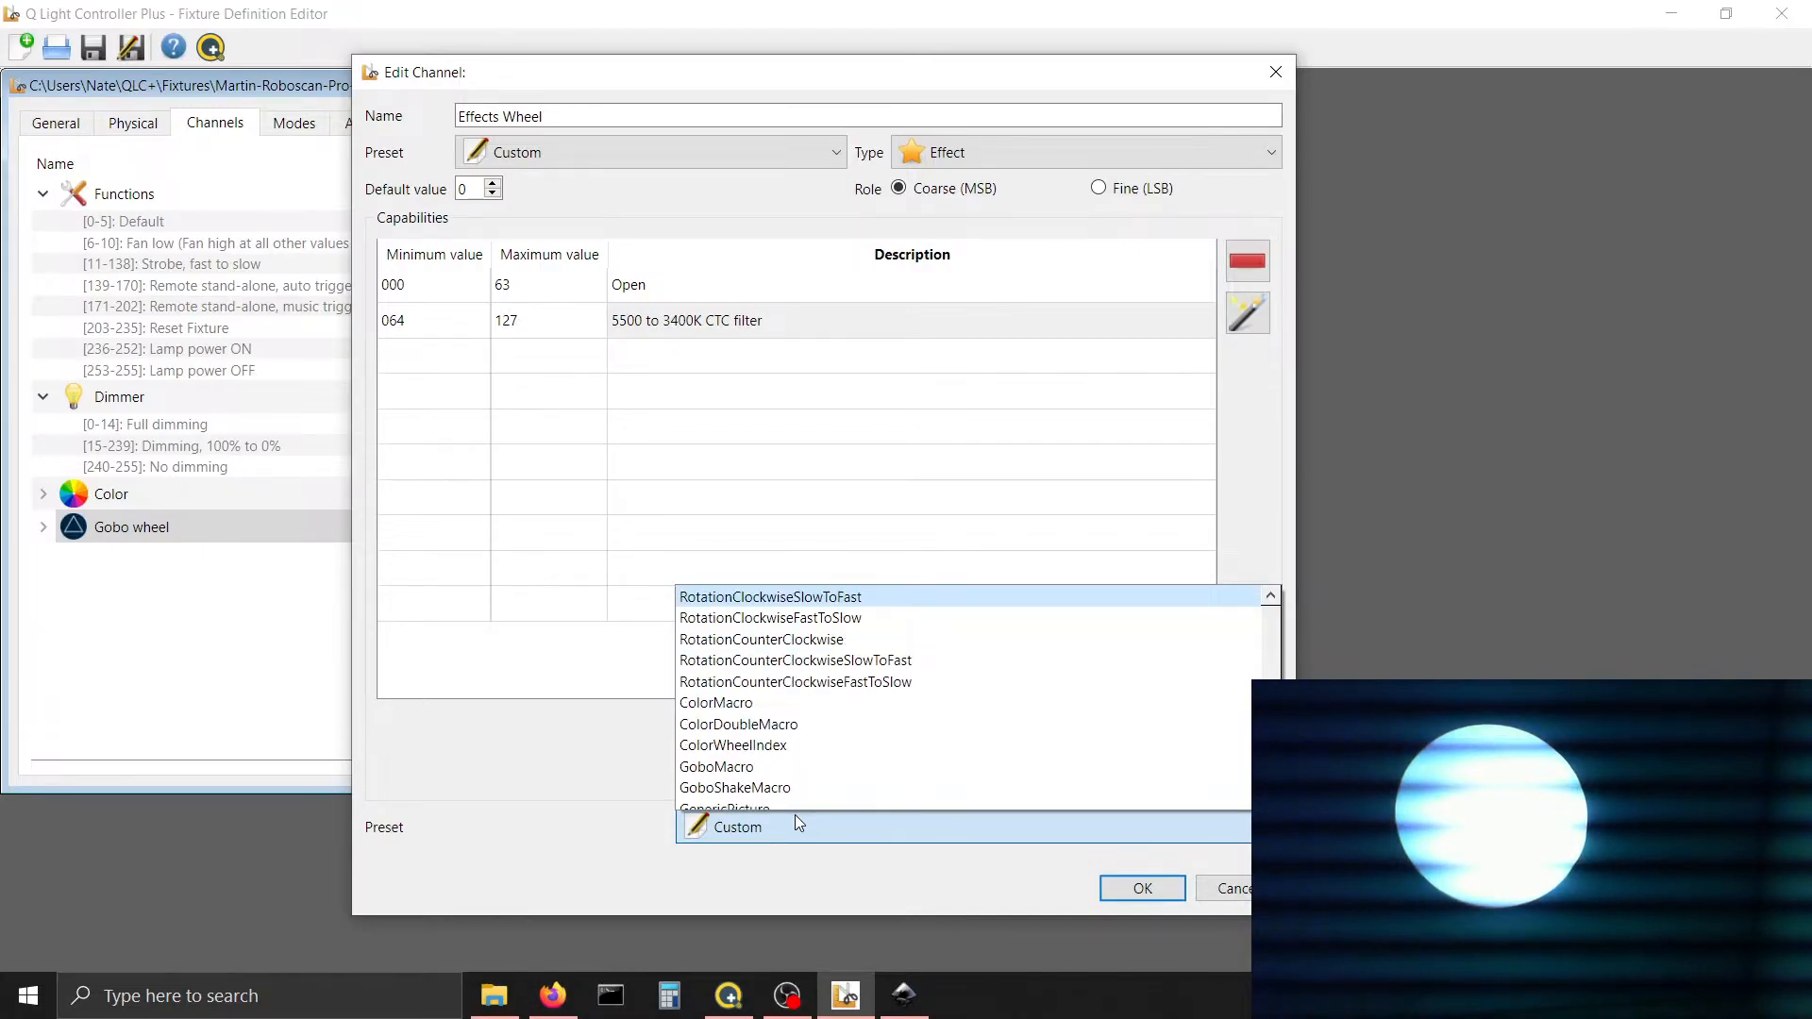
key("Up")
key("Up")
key("Up")
key("Up")
key("Up")
key("Up")
key("Up")
key("Up")
key("Up")
key("Up")
key("Up")
key("Up")
key("Up")
key("Up")
key("Up")
key("Up")
key("Up")
key("Up")
key("Up")
key("Up")
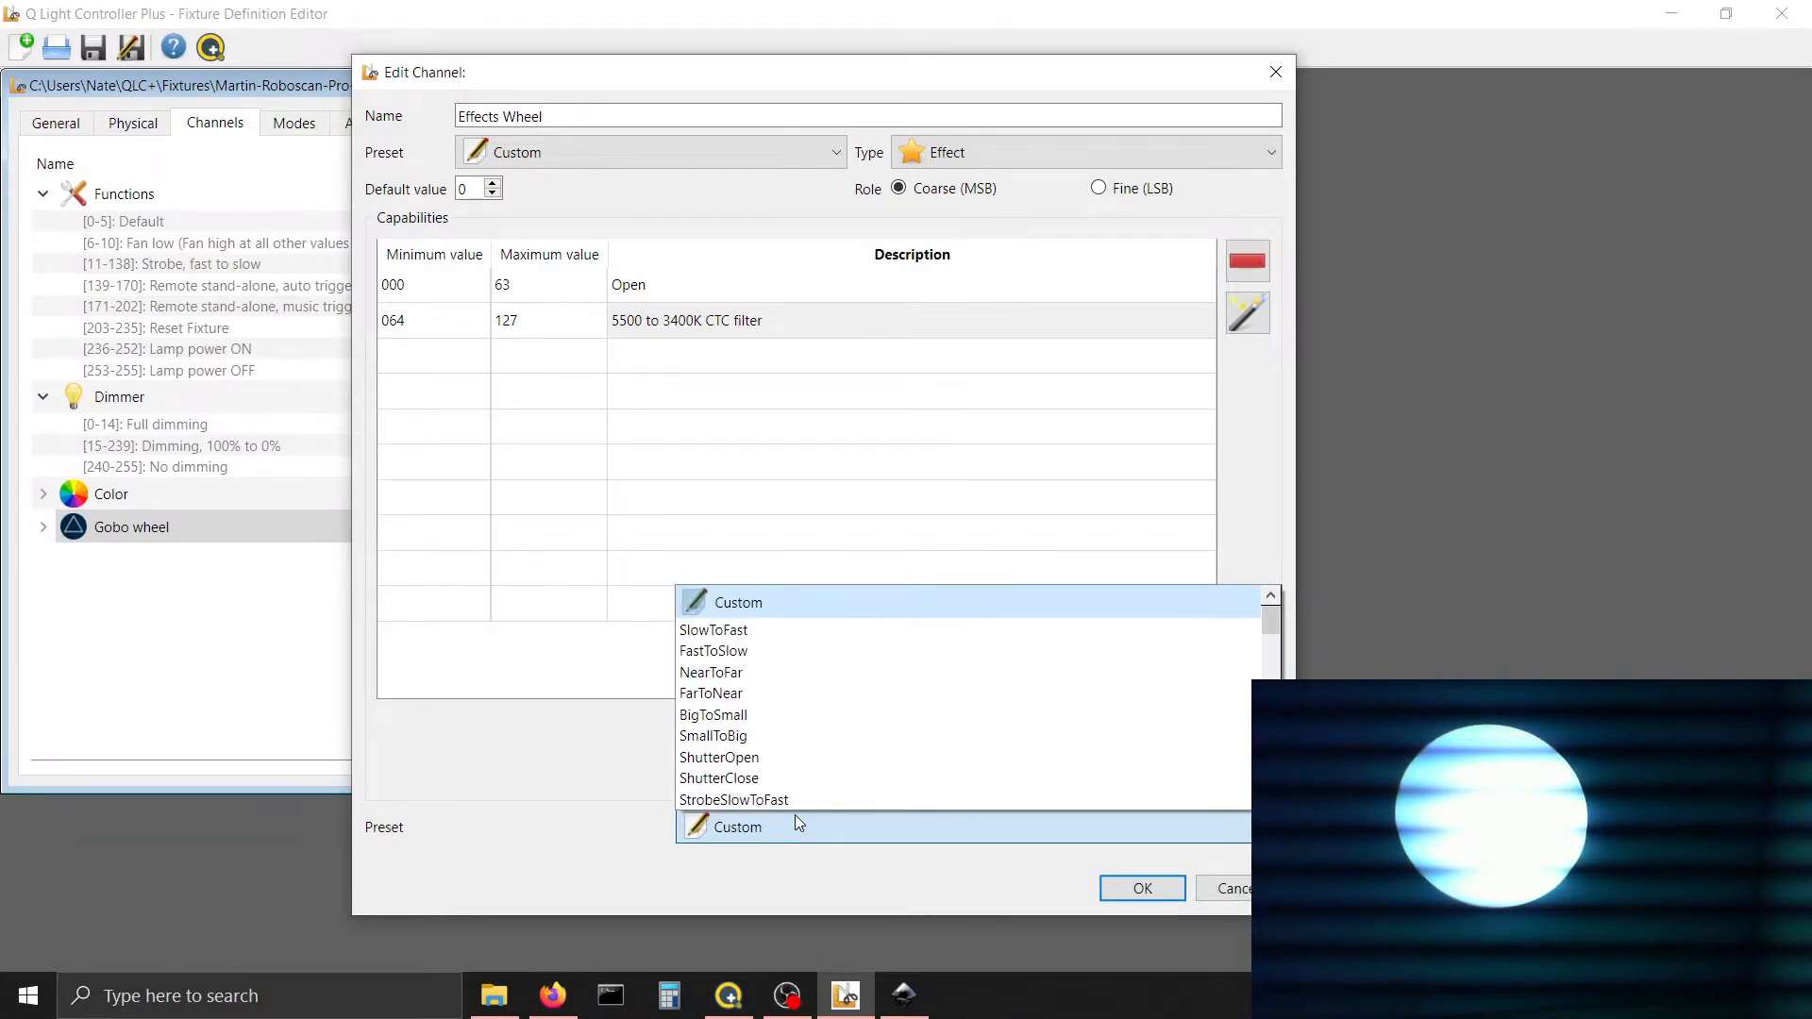
left_click(721, 604)
Add a third Effects Wheel capability covering values 128 to 191 with the description Frost
left_click(418, 359)
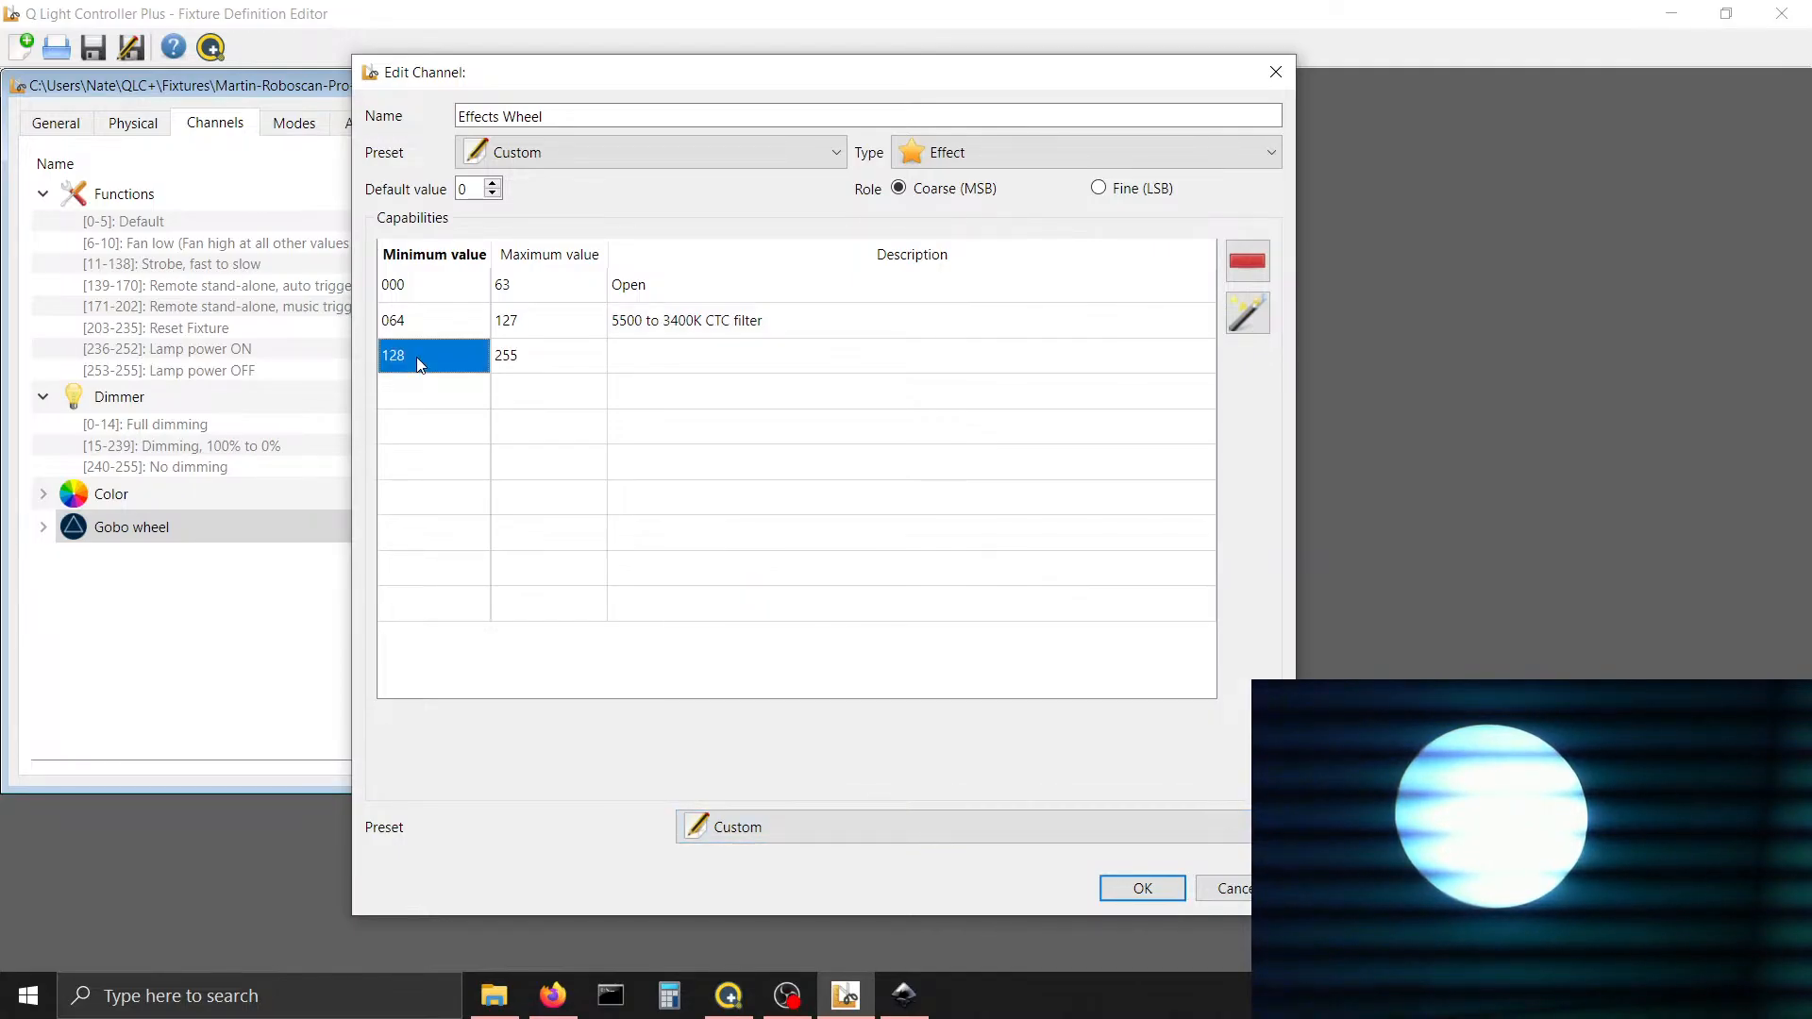
key("Tab")
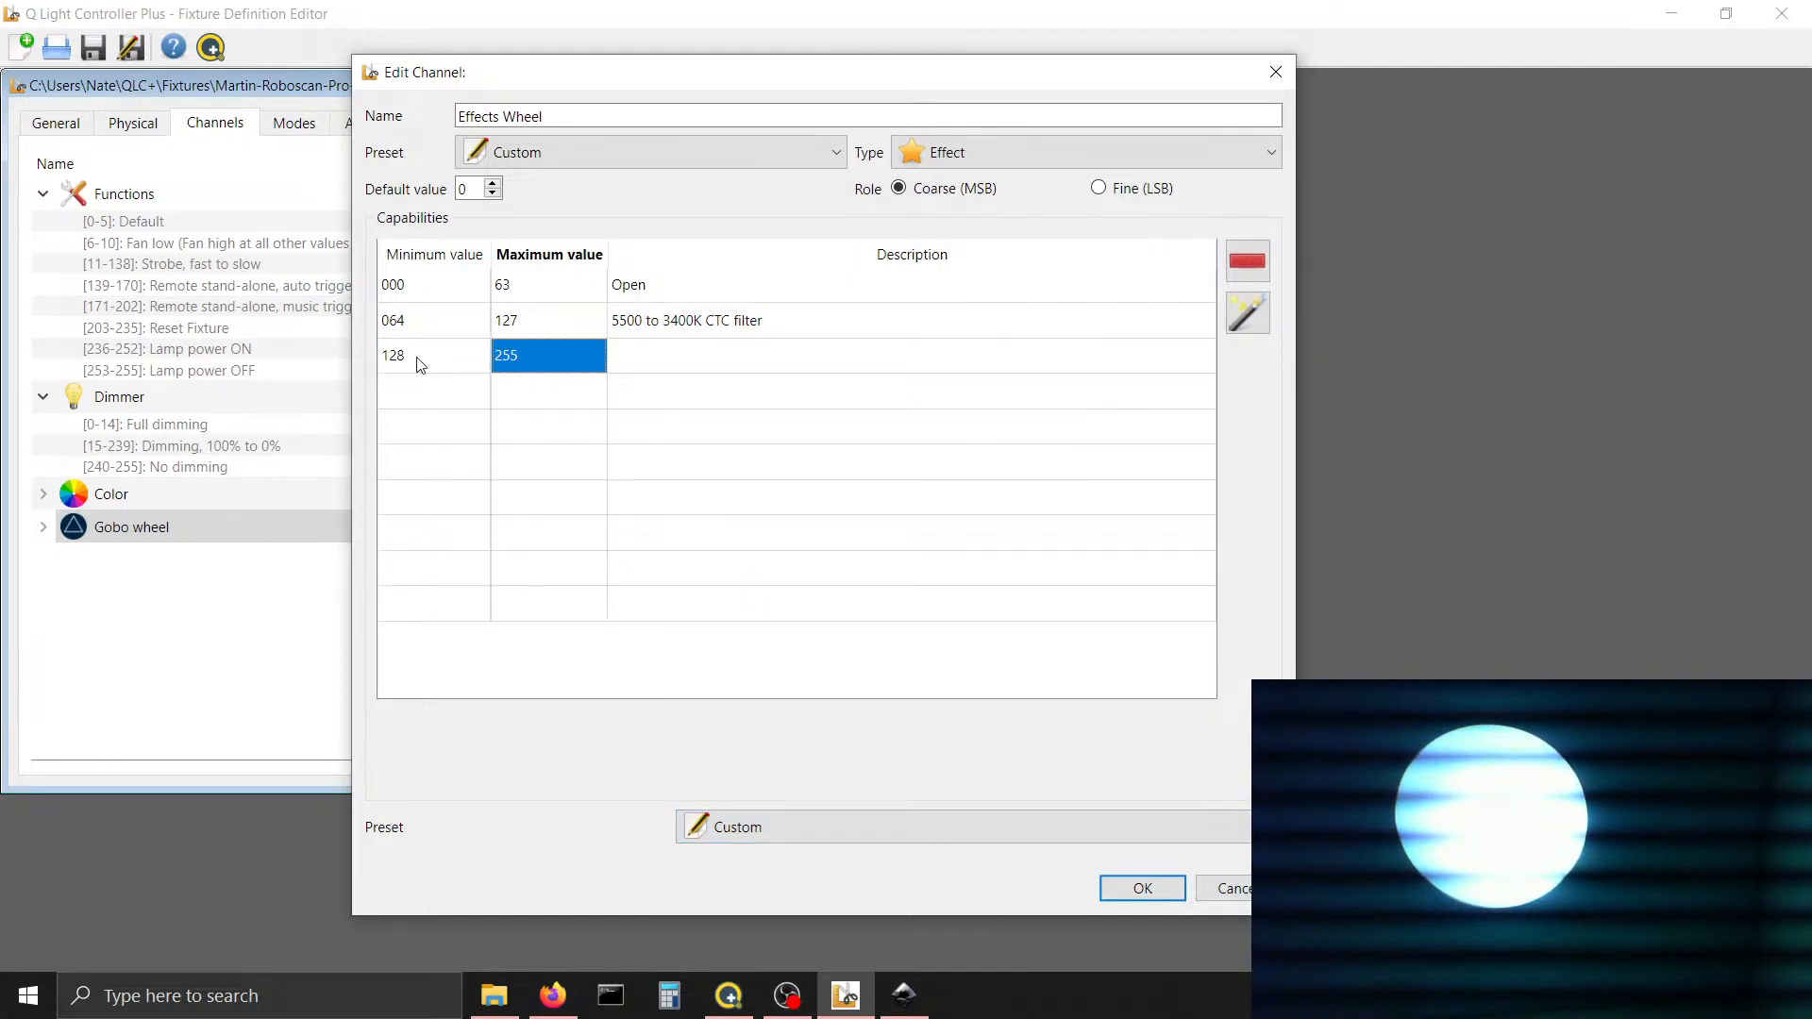
type("191")
key("Tab")
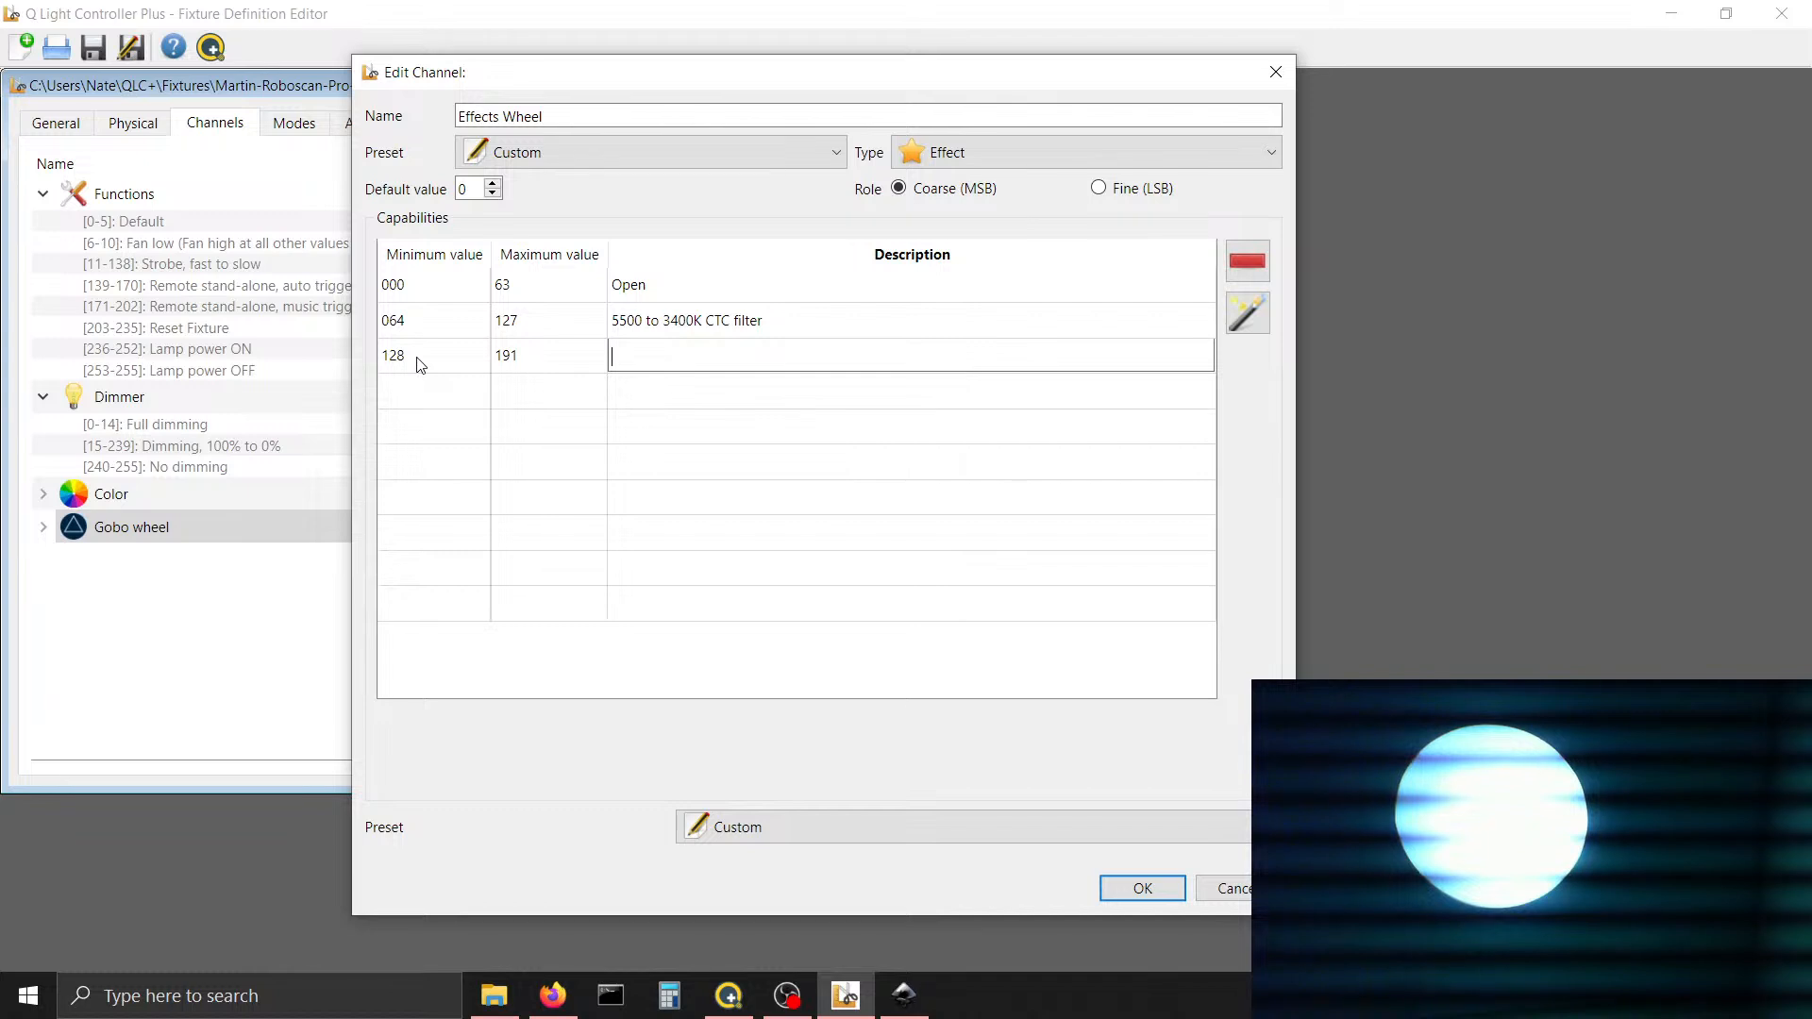
type("Frost")
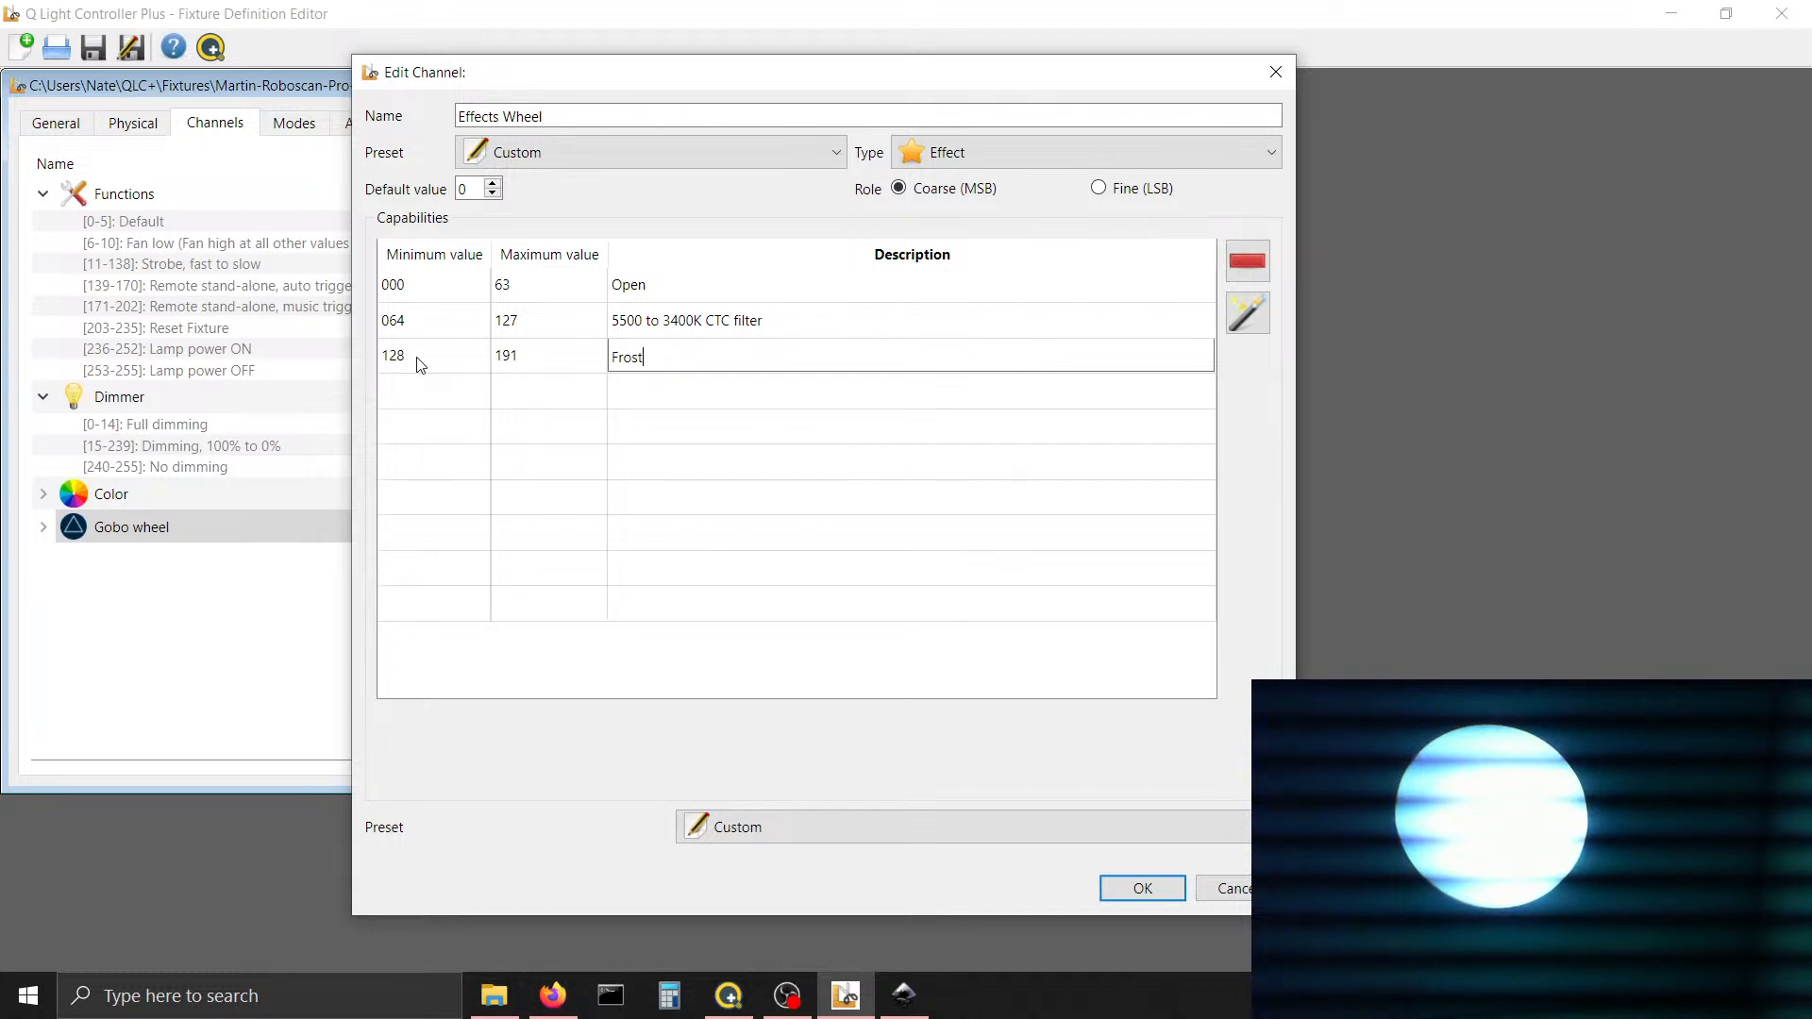
key("Tab")
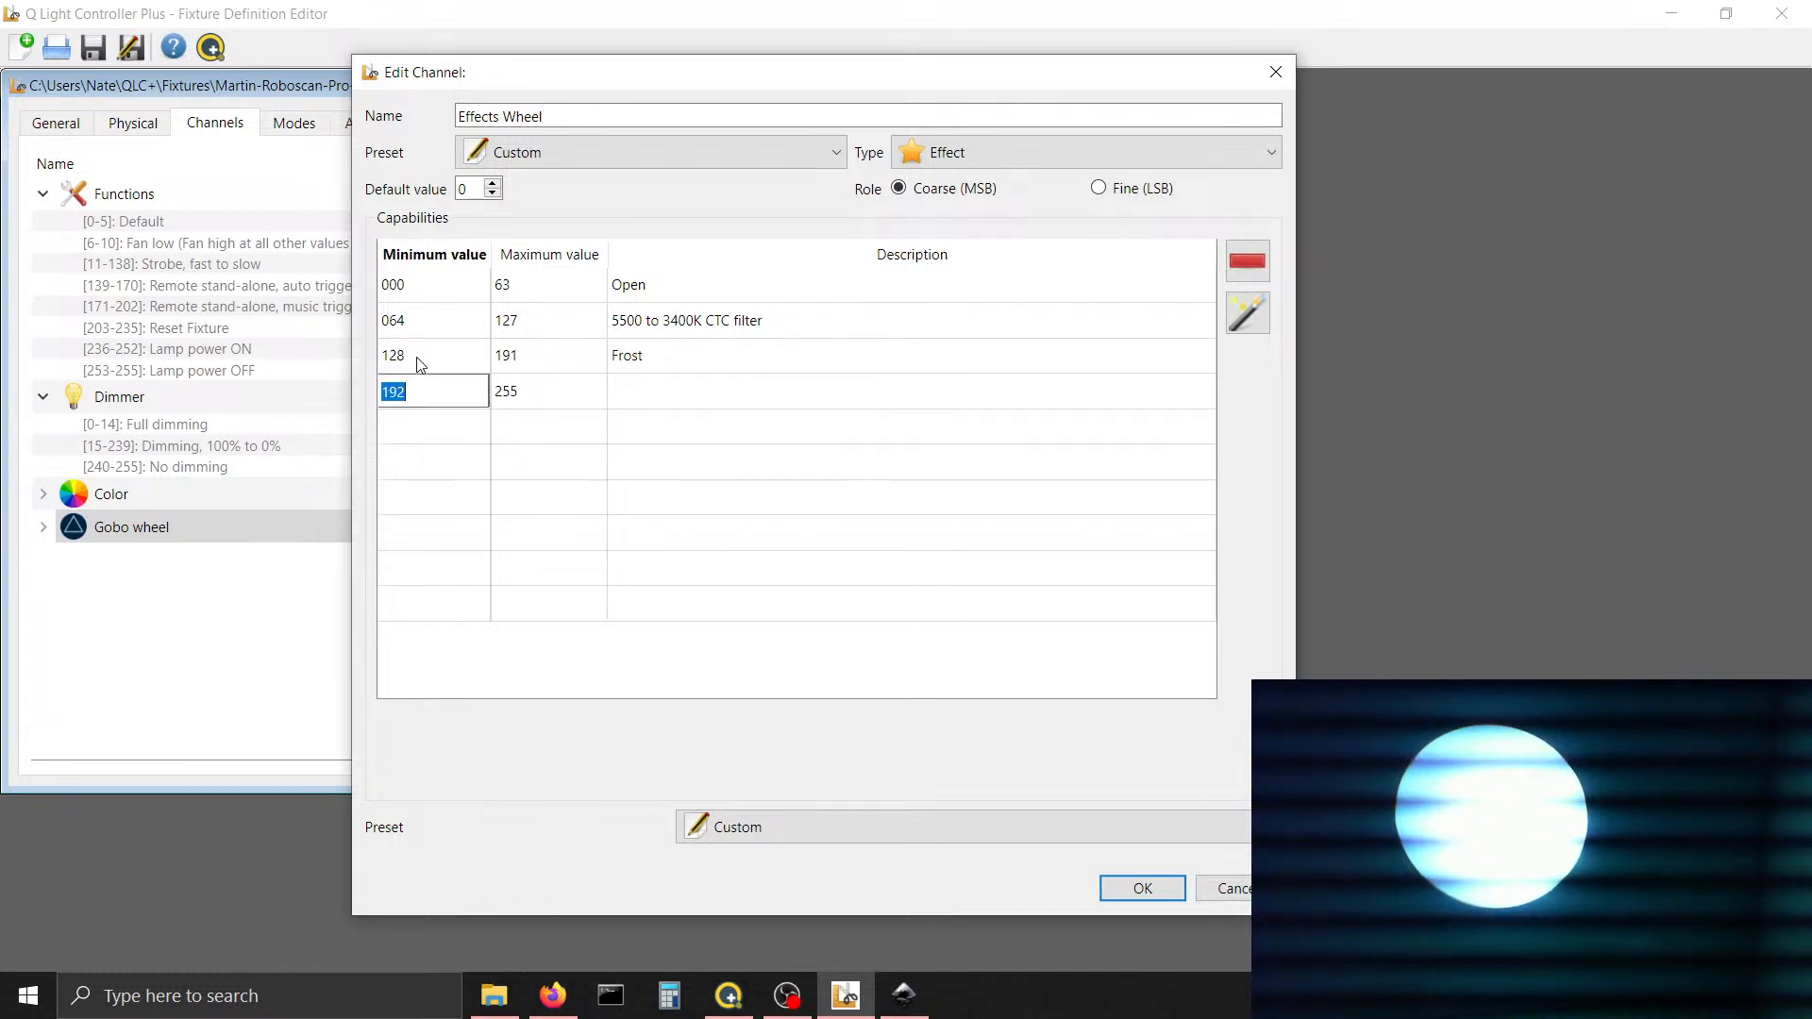
Add a fourth capability for values 192 to 255 described as "3-facet prism"
key("Tab")
key("Tab")
type("3-")
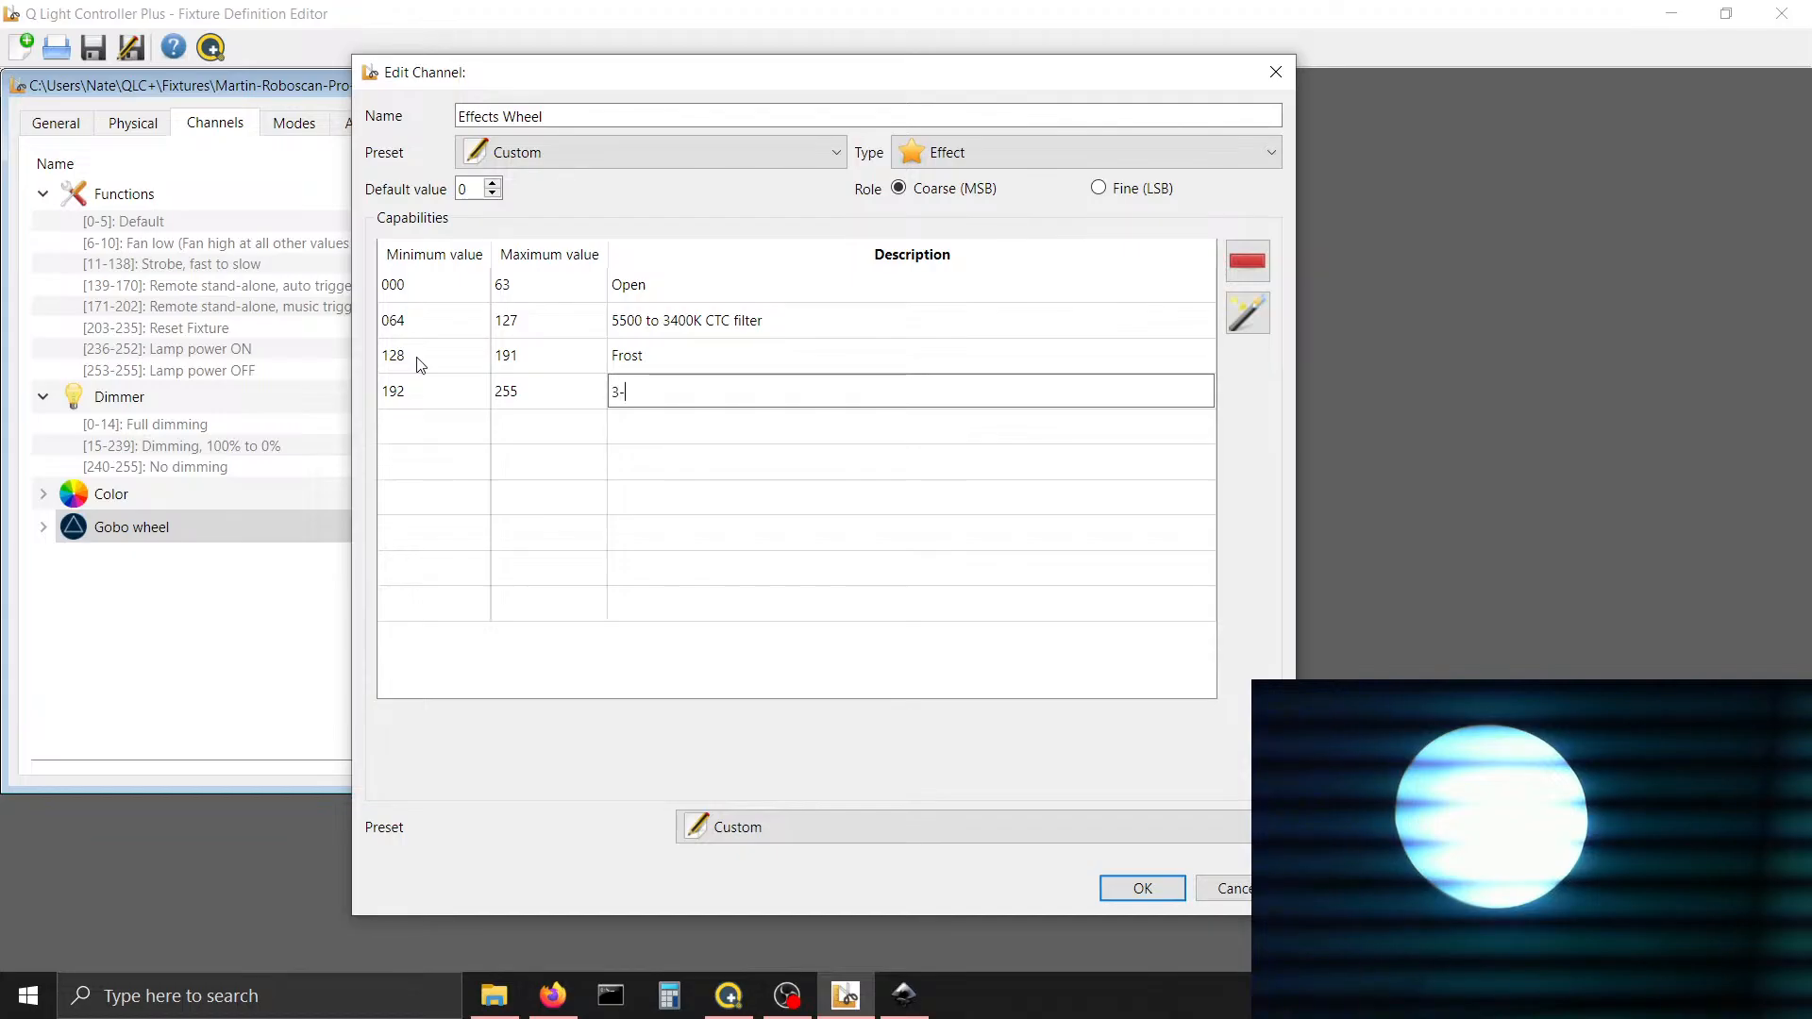
type("facet ")
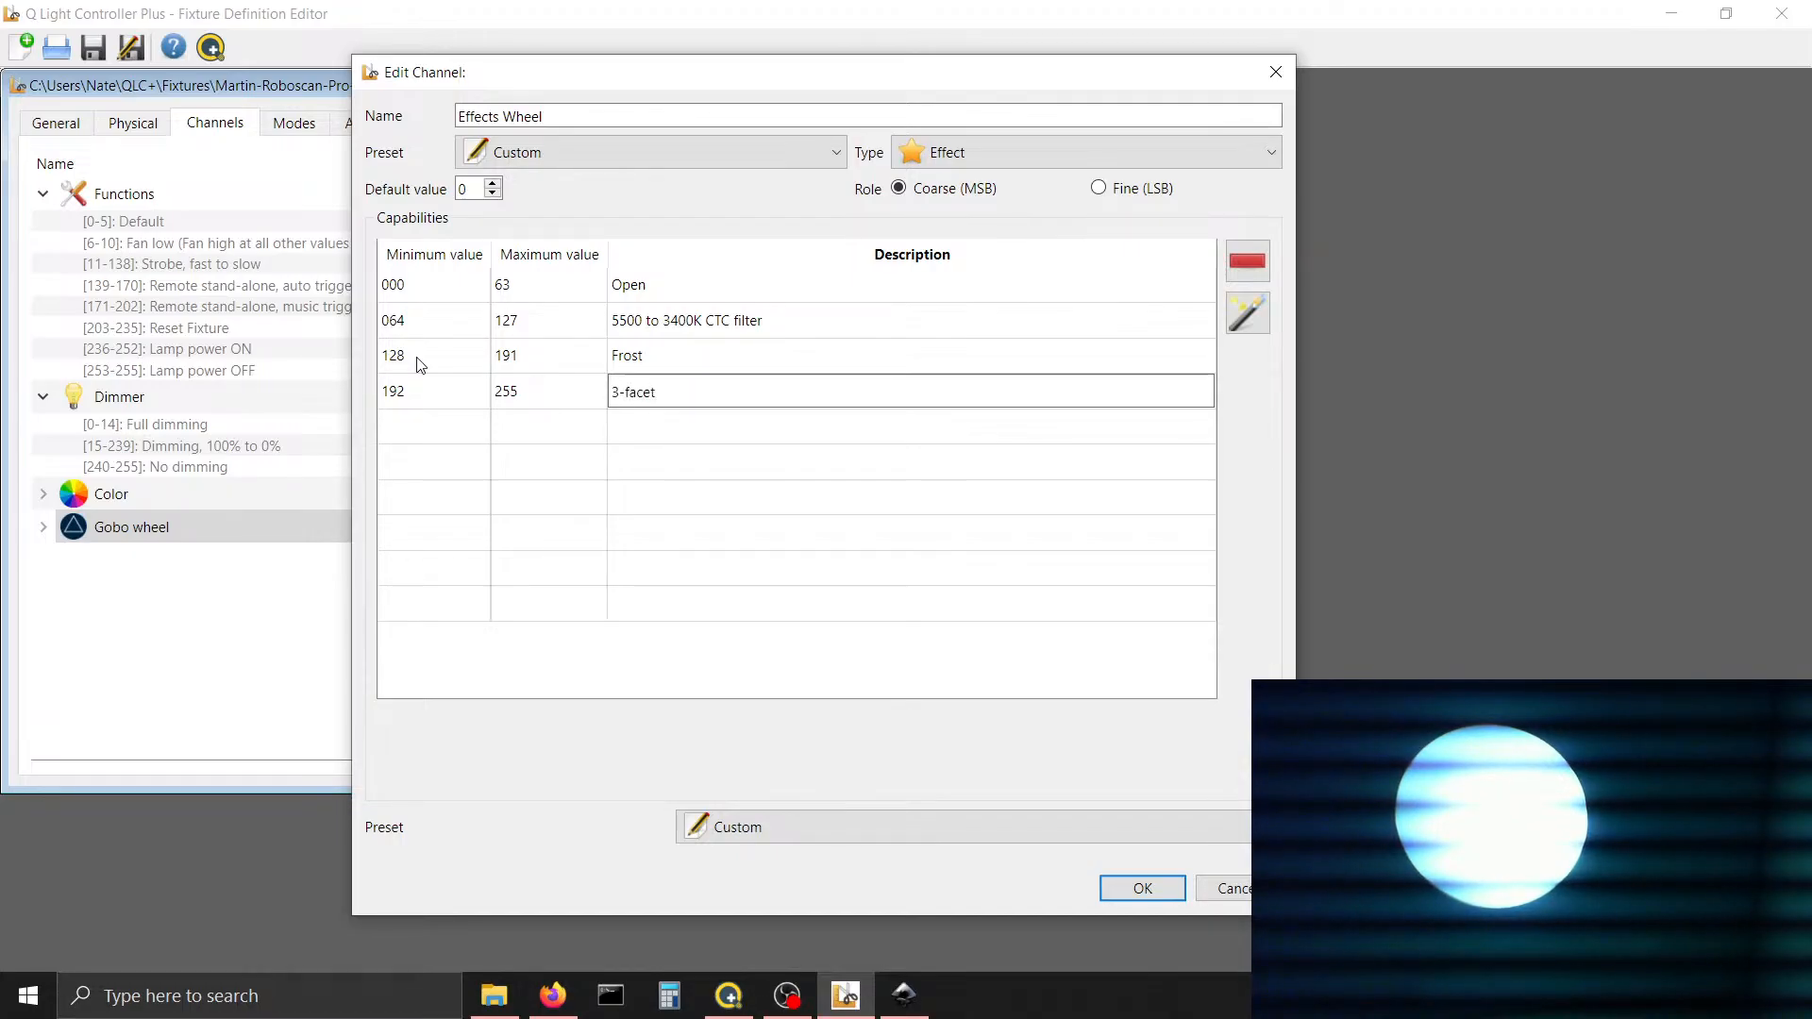
type("prism")
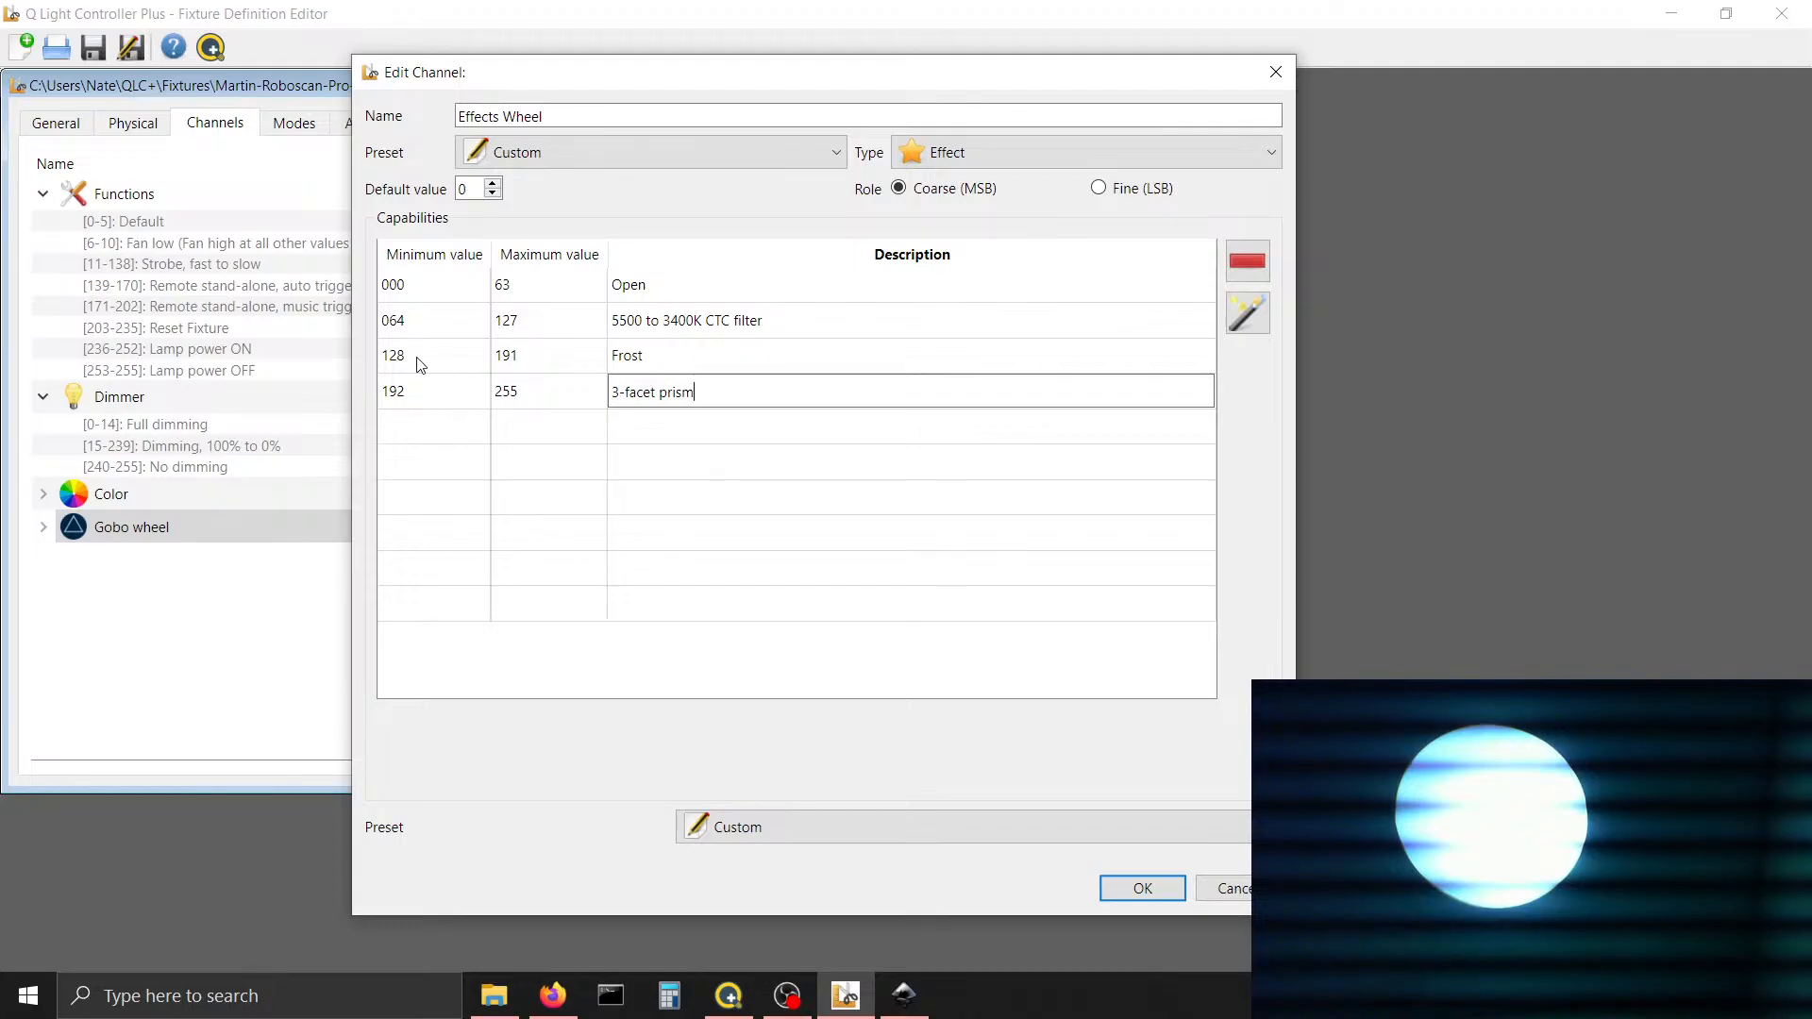
Assign the PrismEffectOn preset to the 3-facet prism capability and set its value to 3 faces
left_click(818, 841)
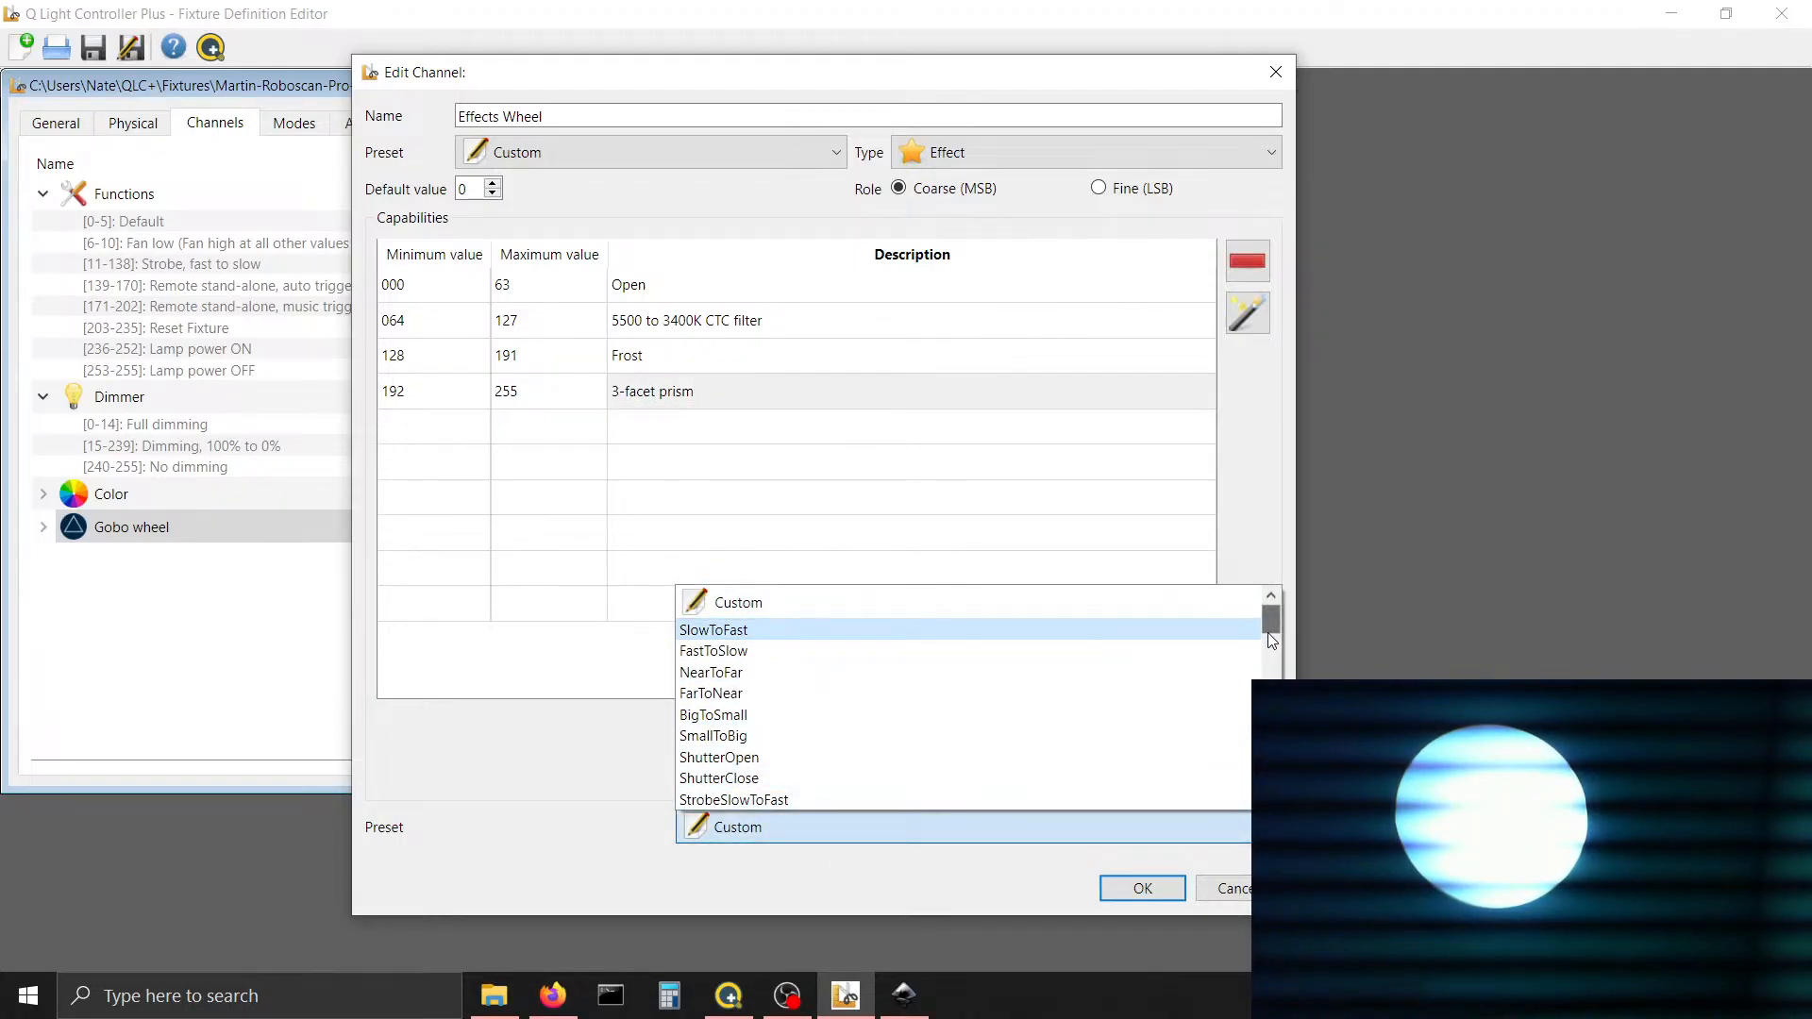
left_click_drag(1270, 635, 1271, 798)
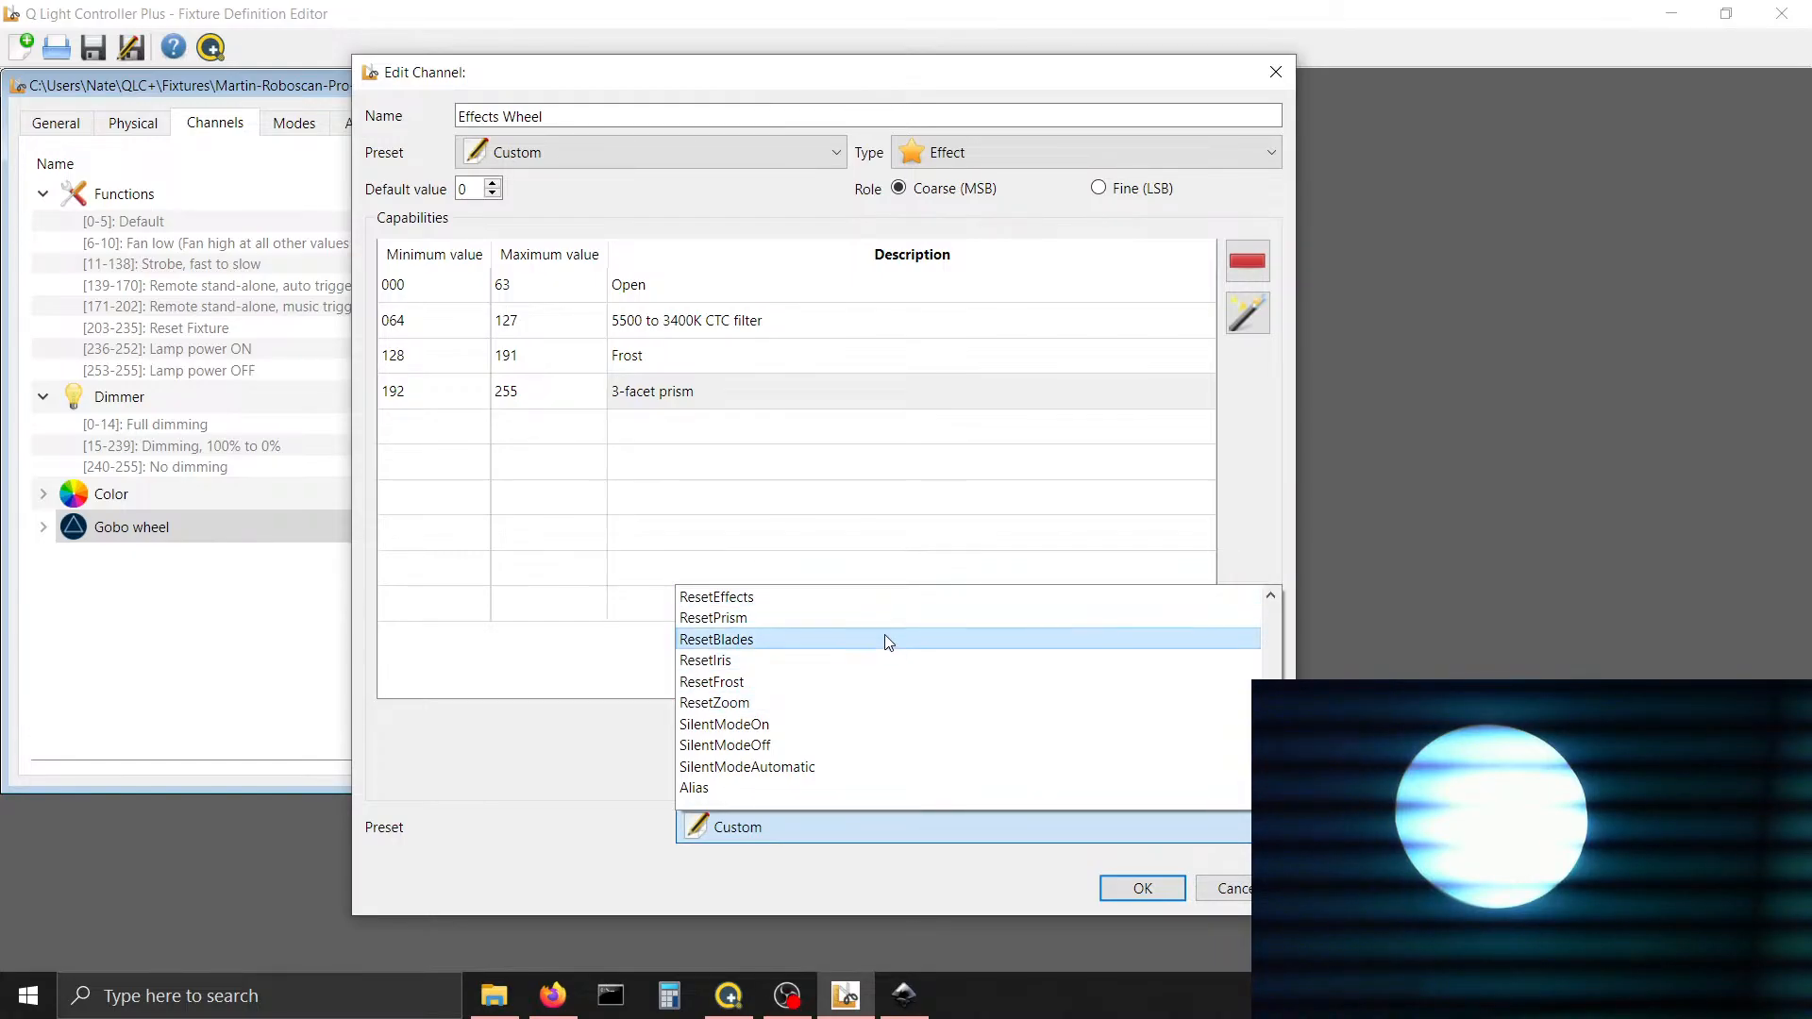
scroll(888, 642, "up", 3)
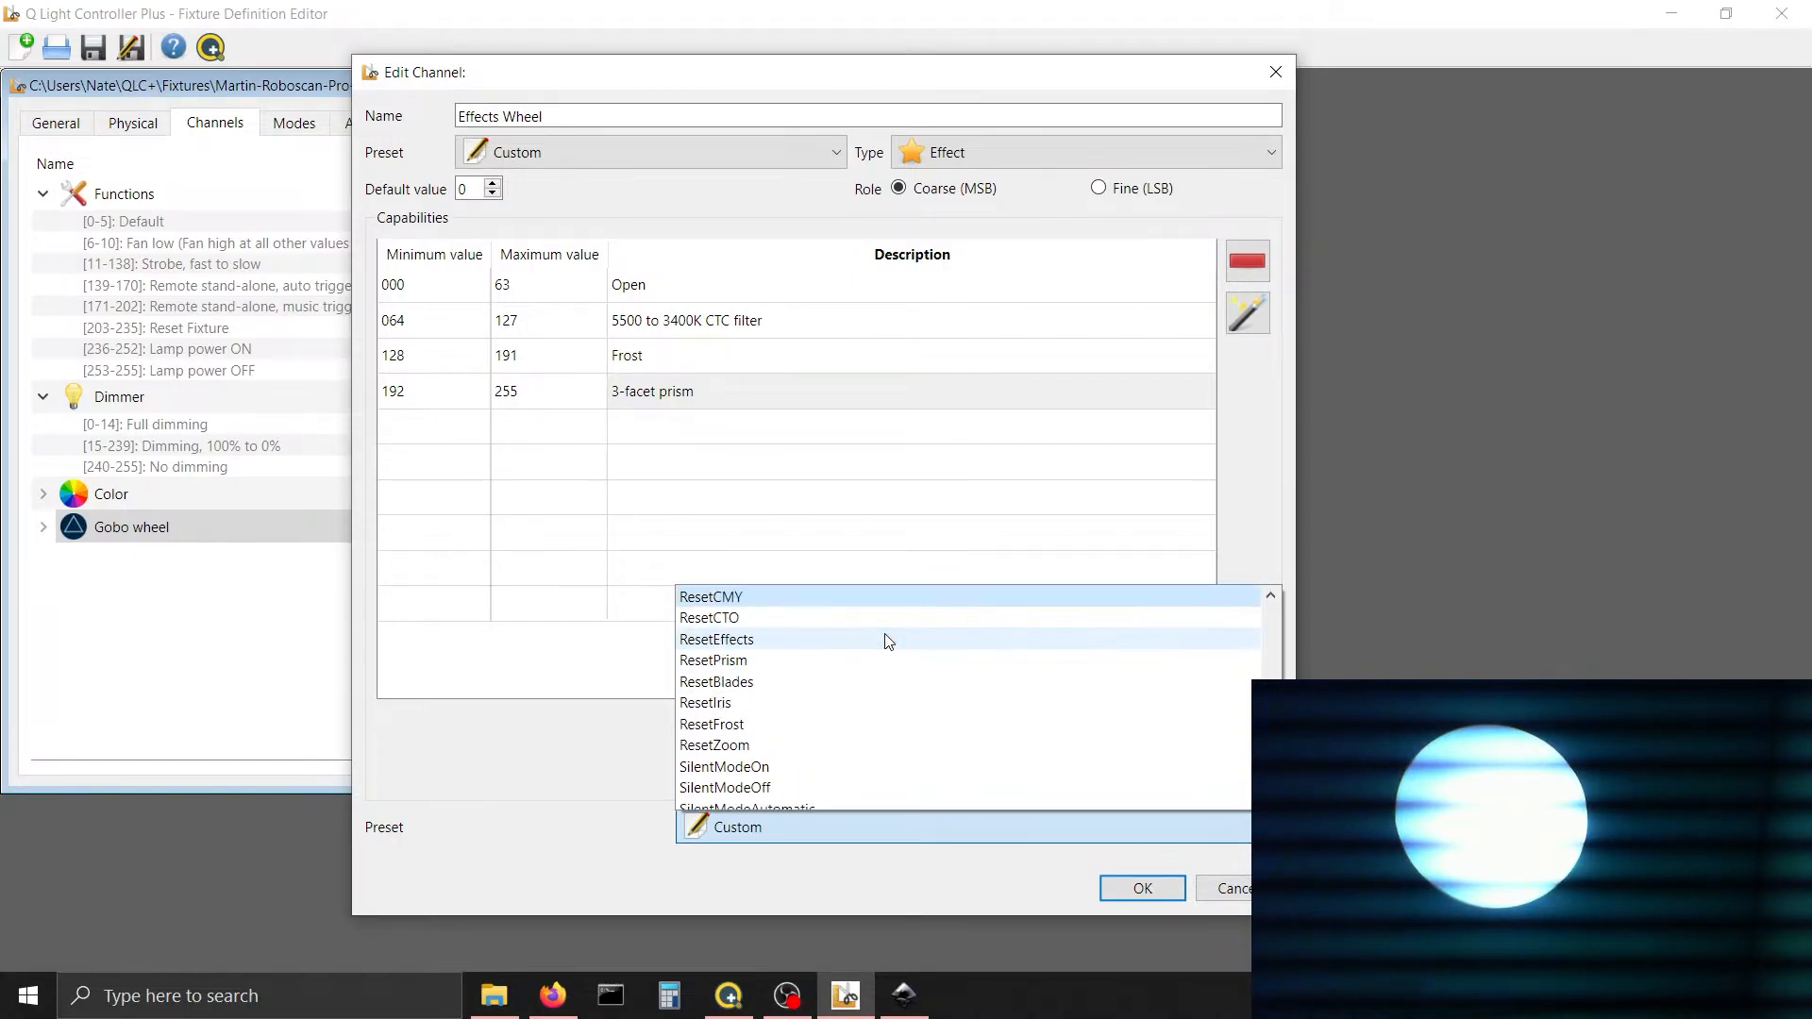
scroll(888, 642, "up", 2)
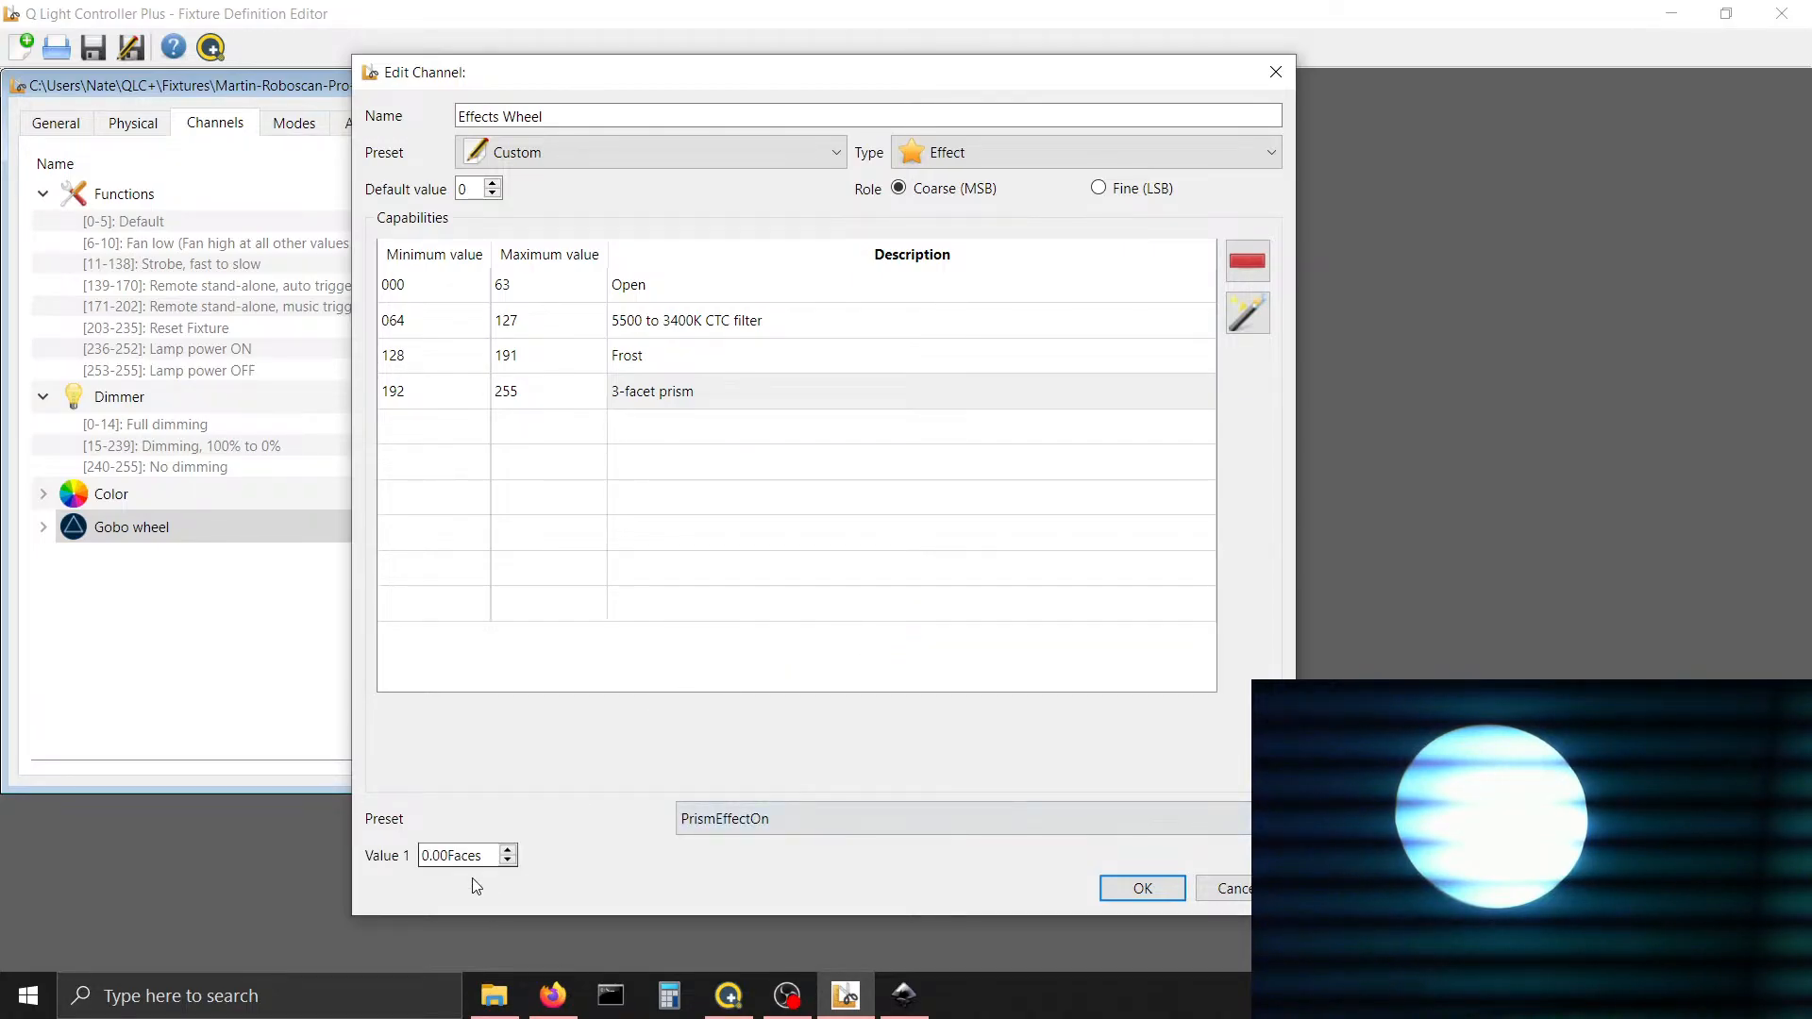
left_click(428, 857)
key("BackSpace")
type("3")
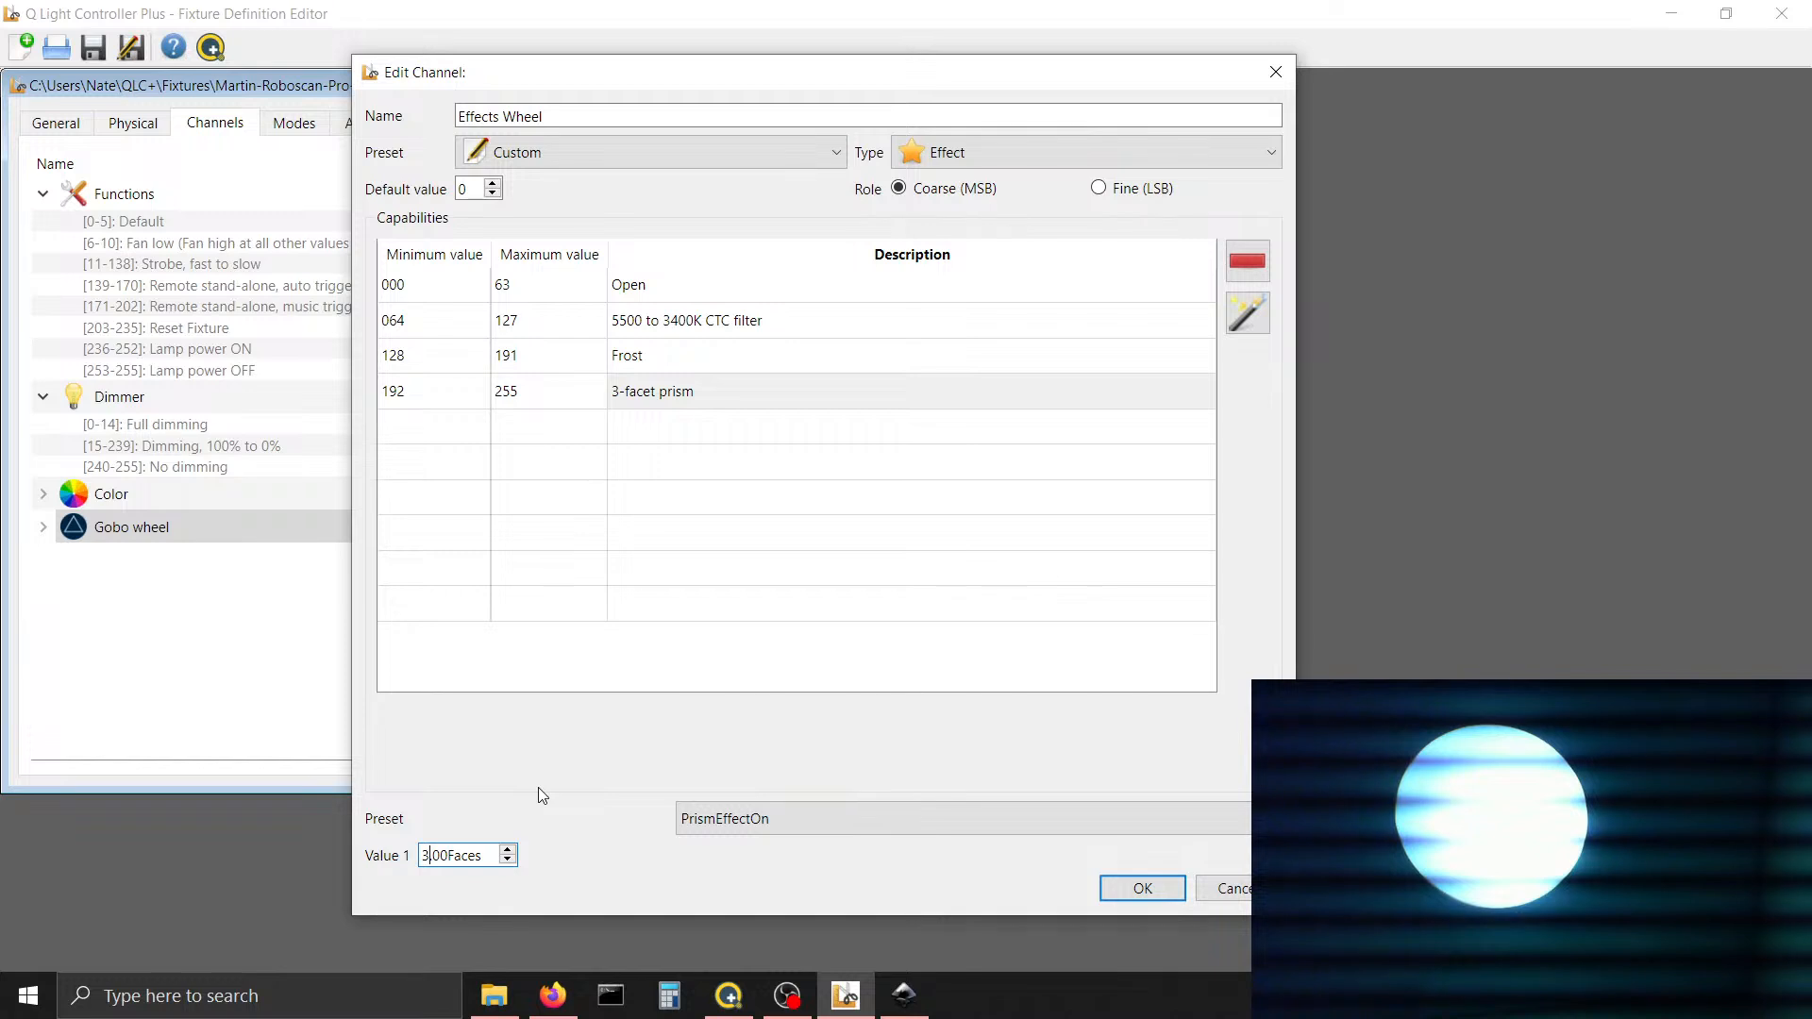
Check the presets of the Effects Wheel capabilities, leaving Frost, CTC filter and Open as Custom, and accept the channel
left_click(714, 356)
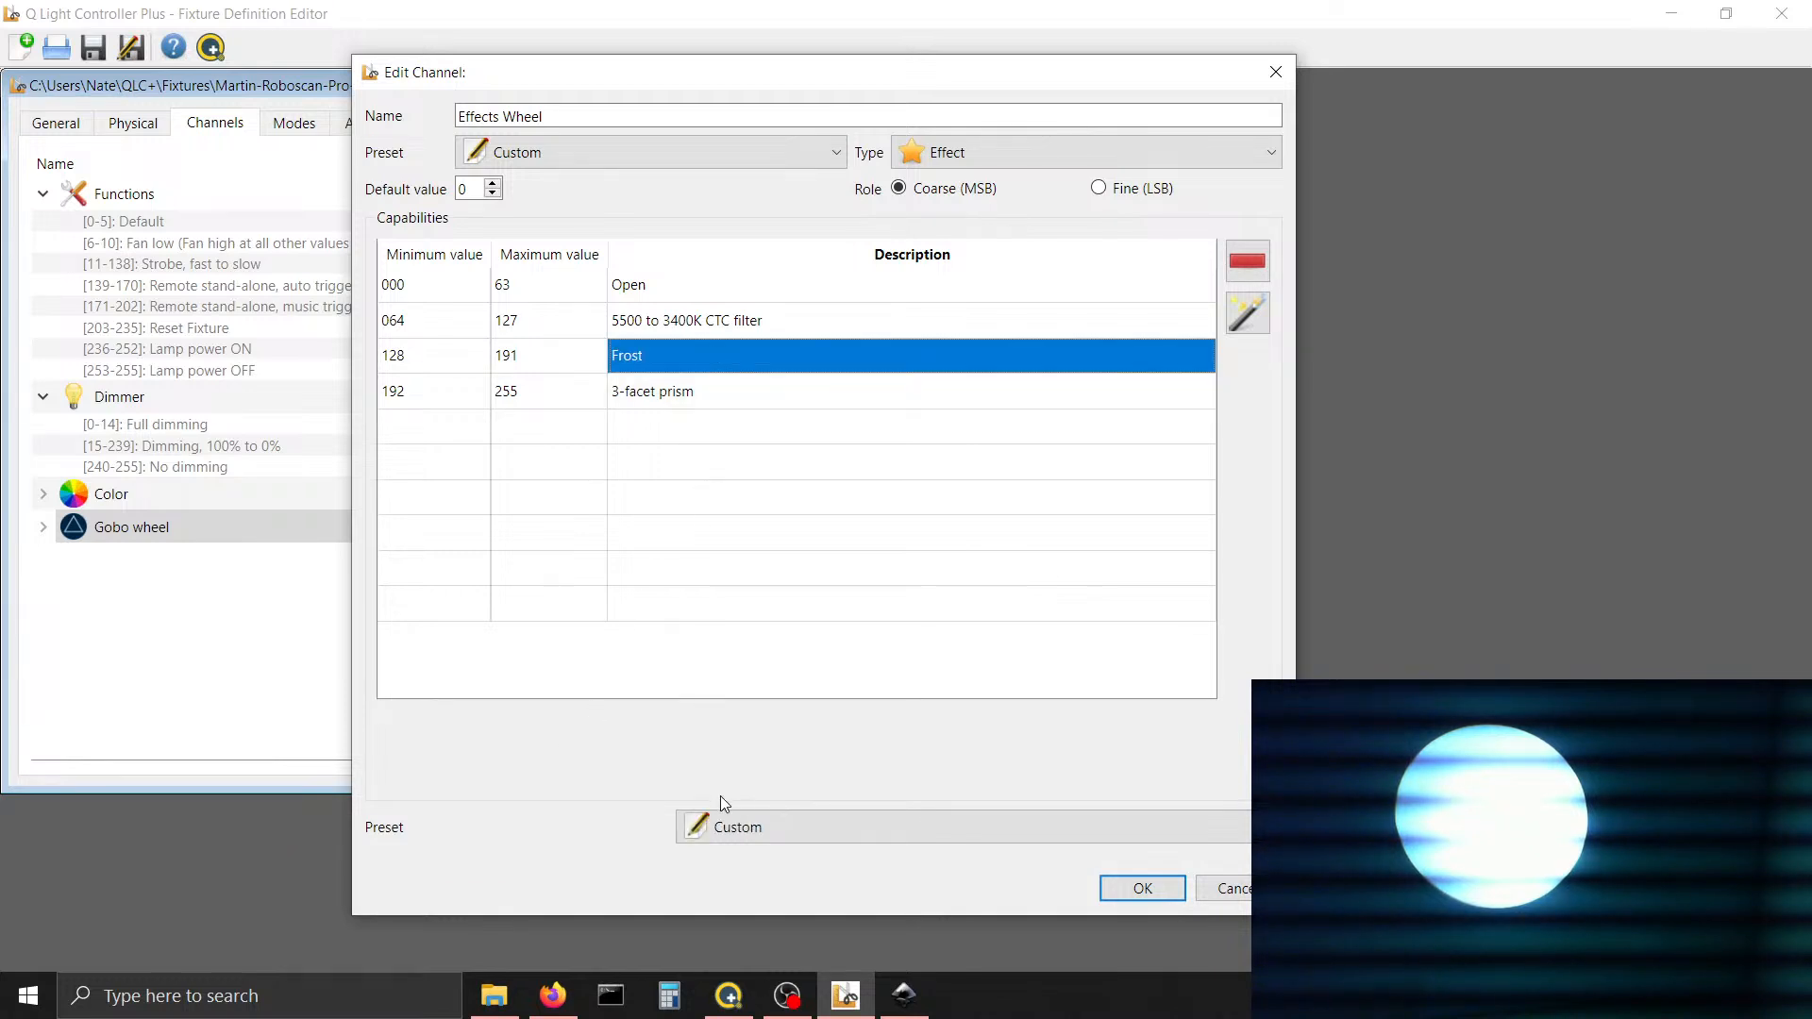
left_click(735, 823)
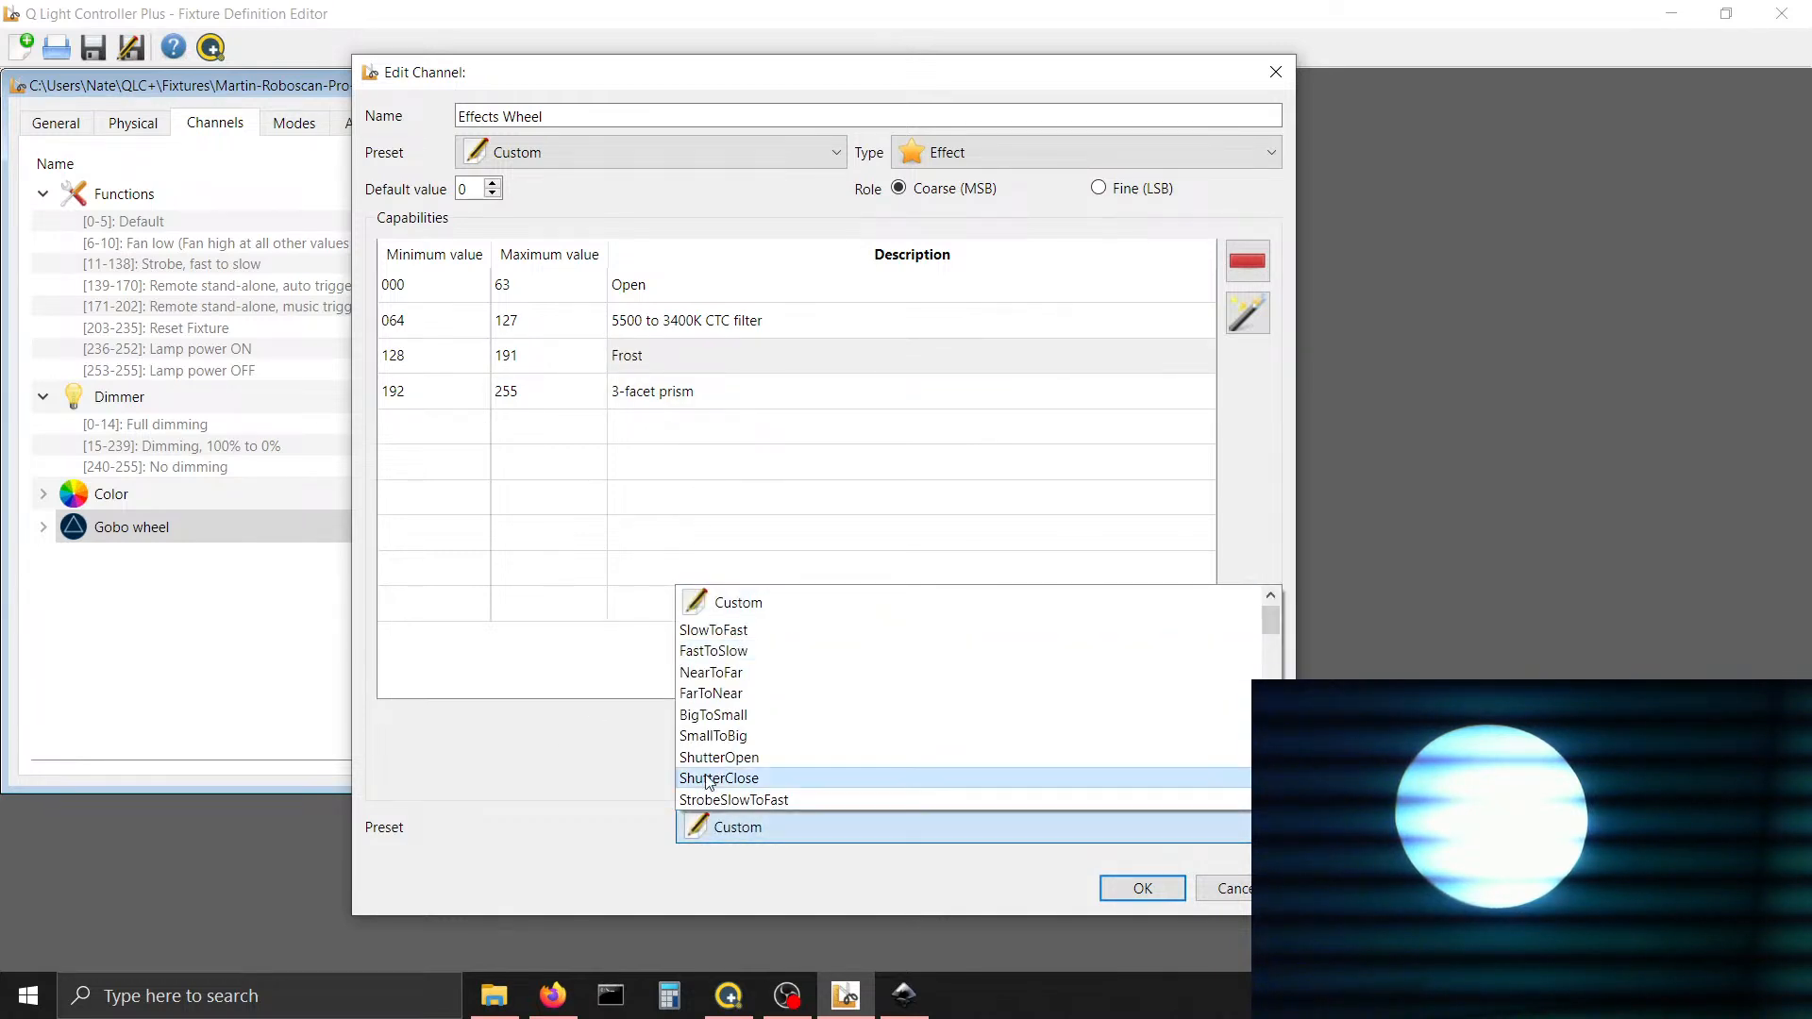
left_click(740, 321)
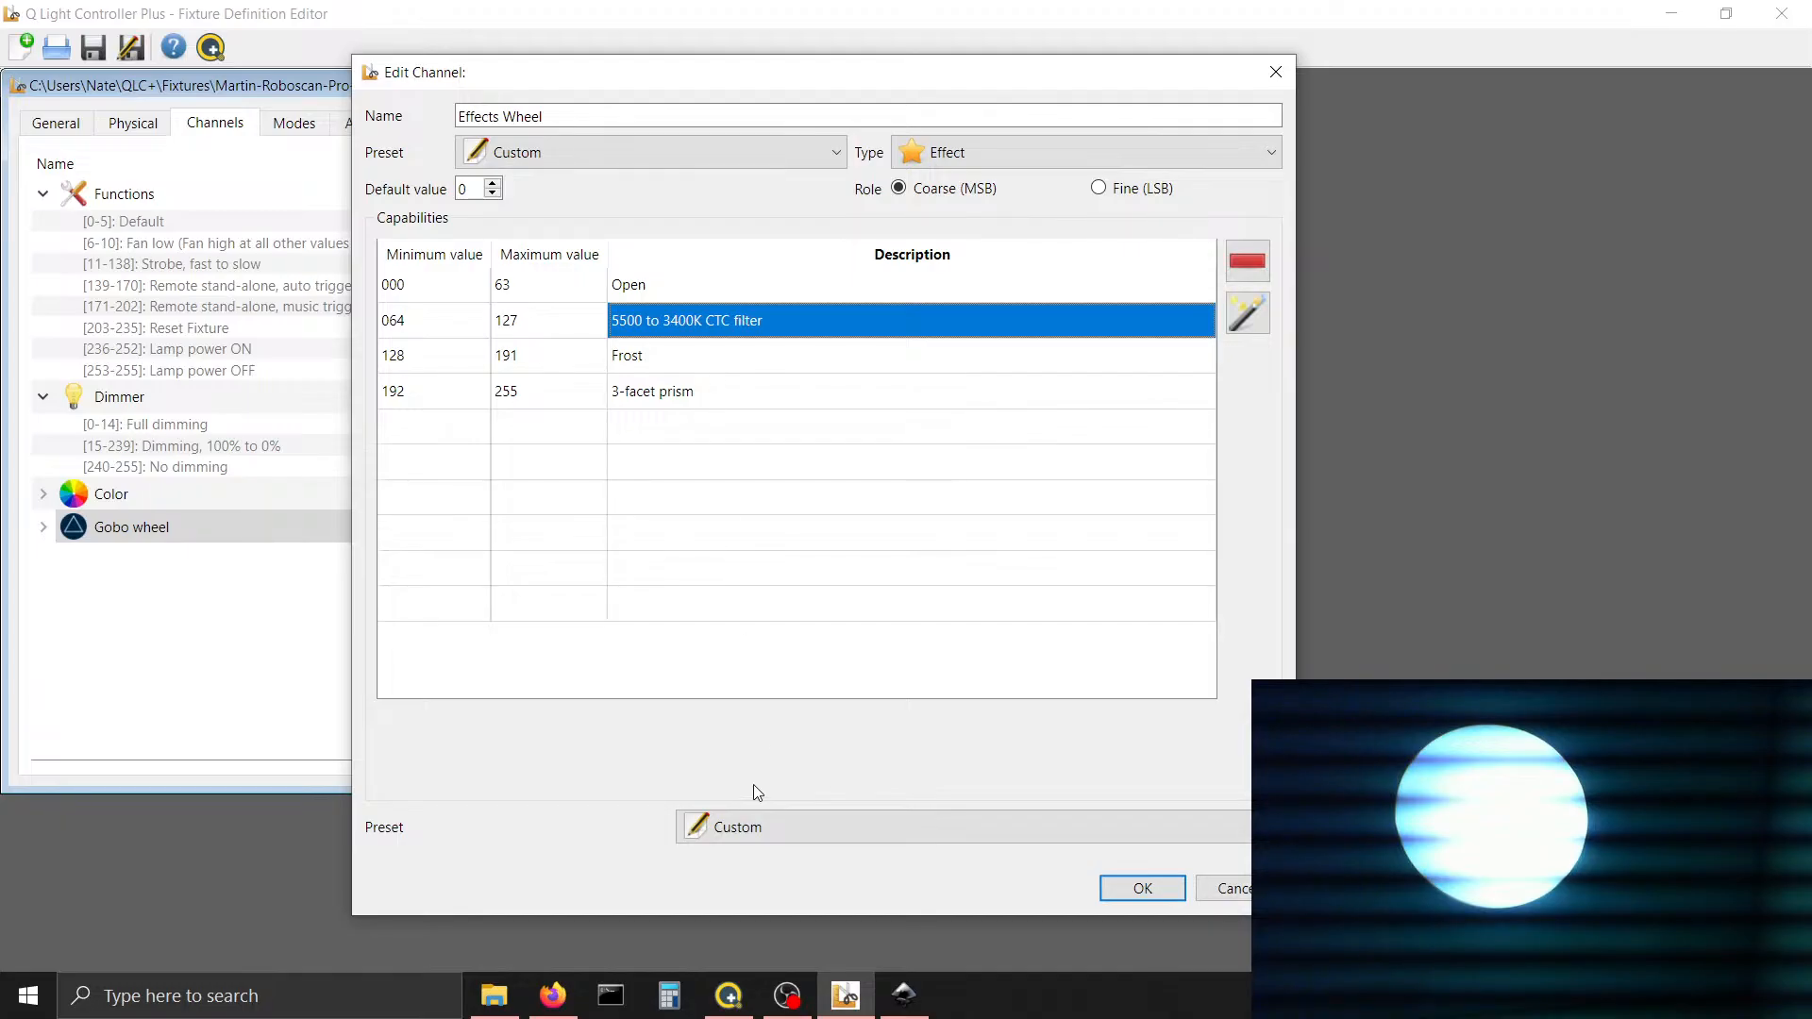
left_click(639, 390)
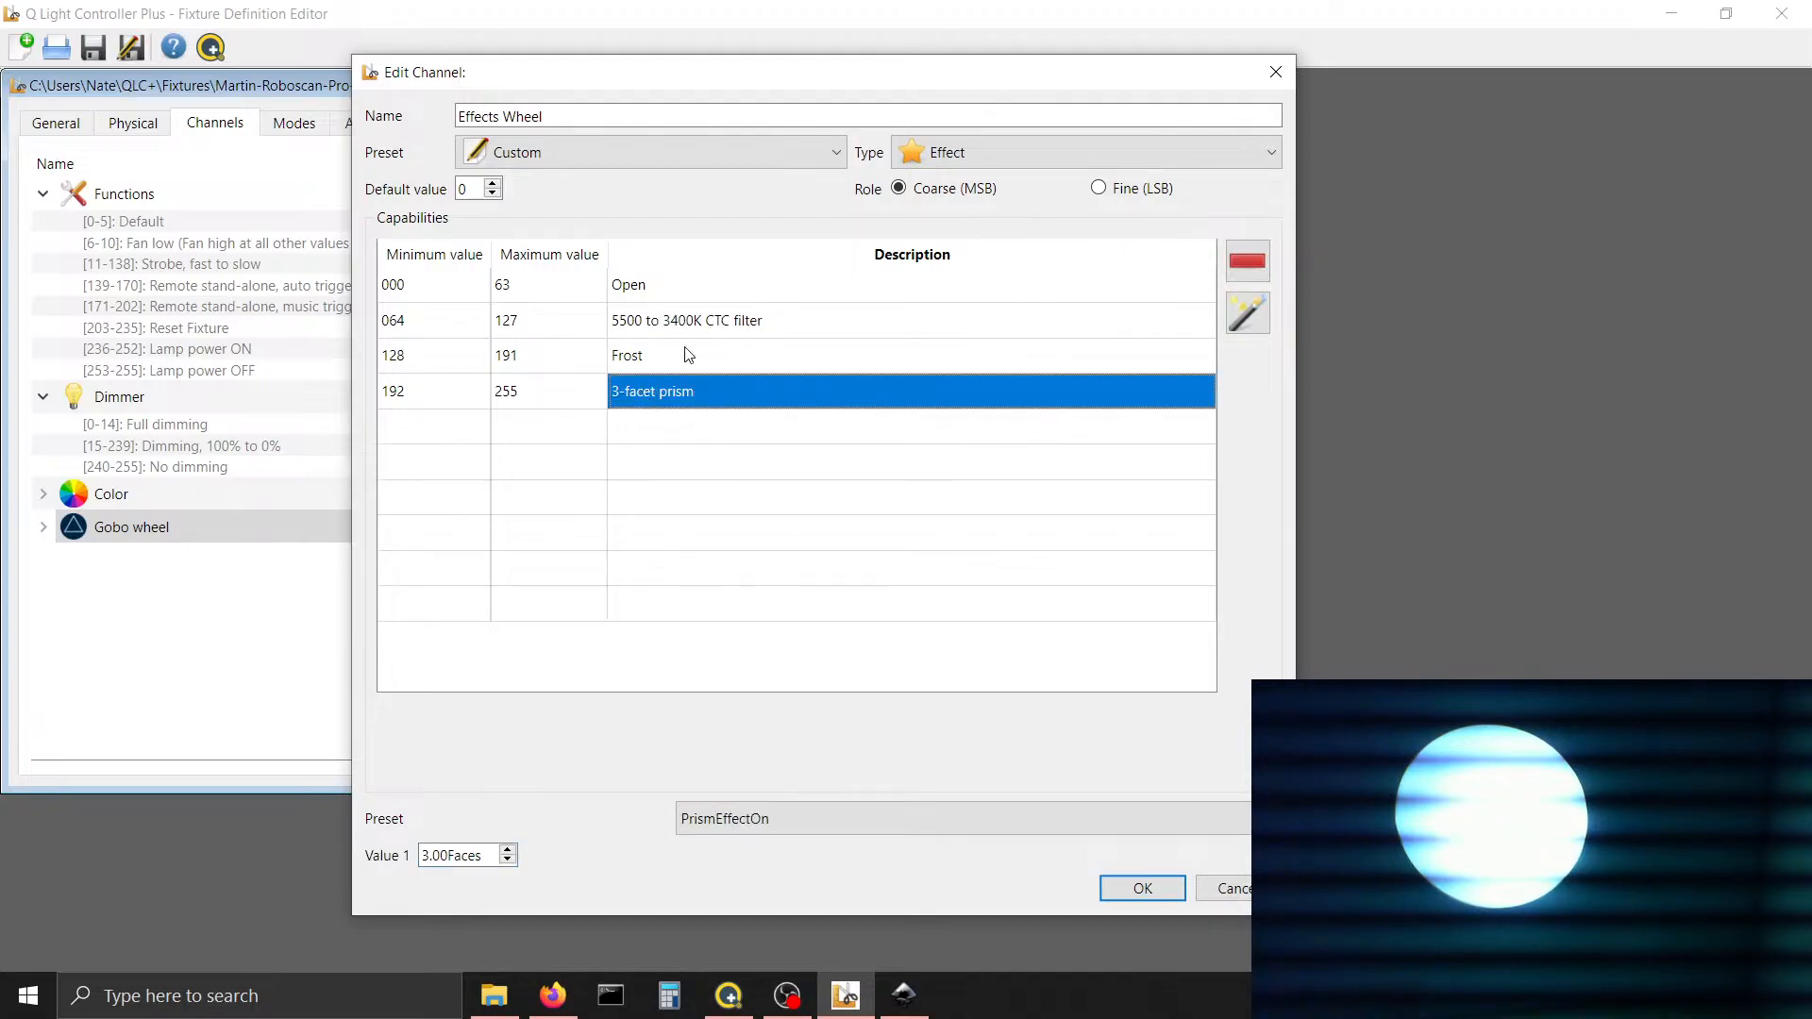
left_click(668, 356)
left_click(698, 332)
left_click(707, 284)
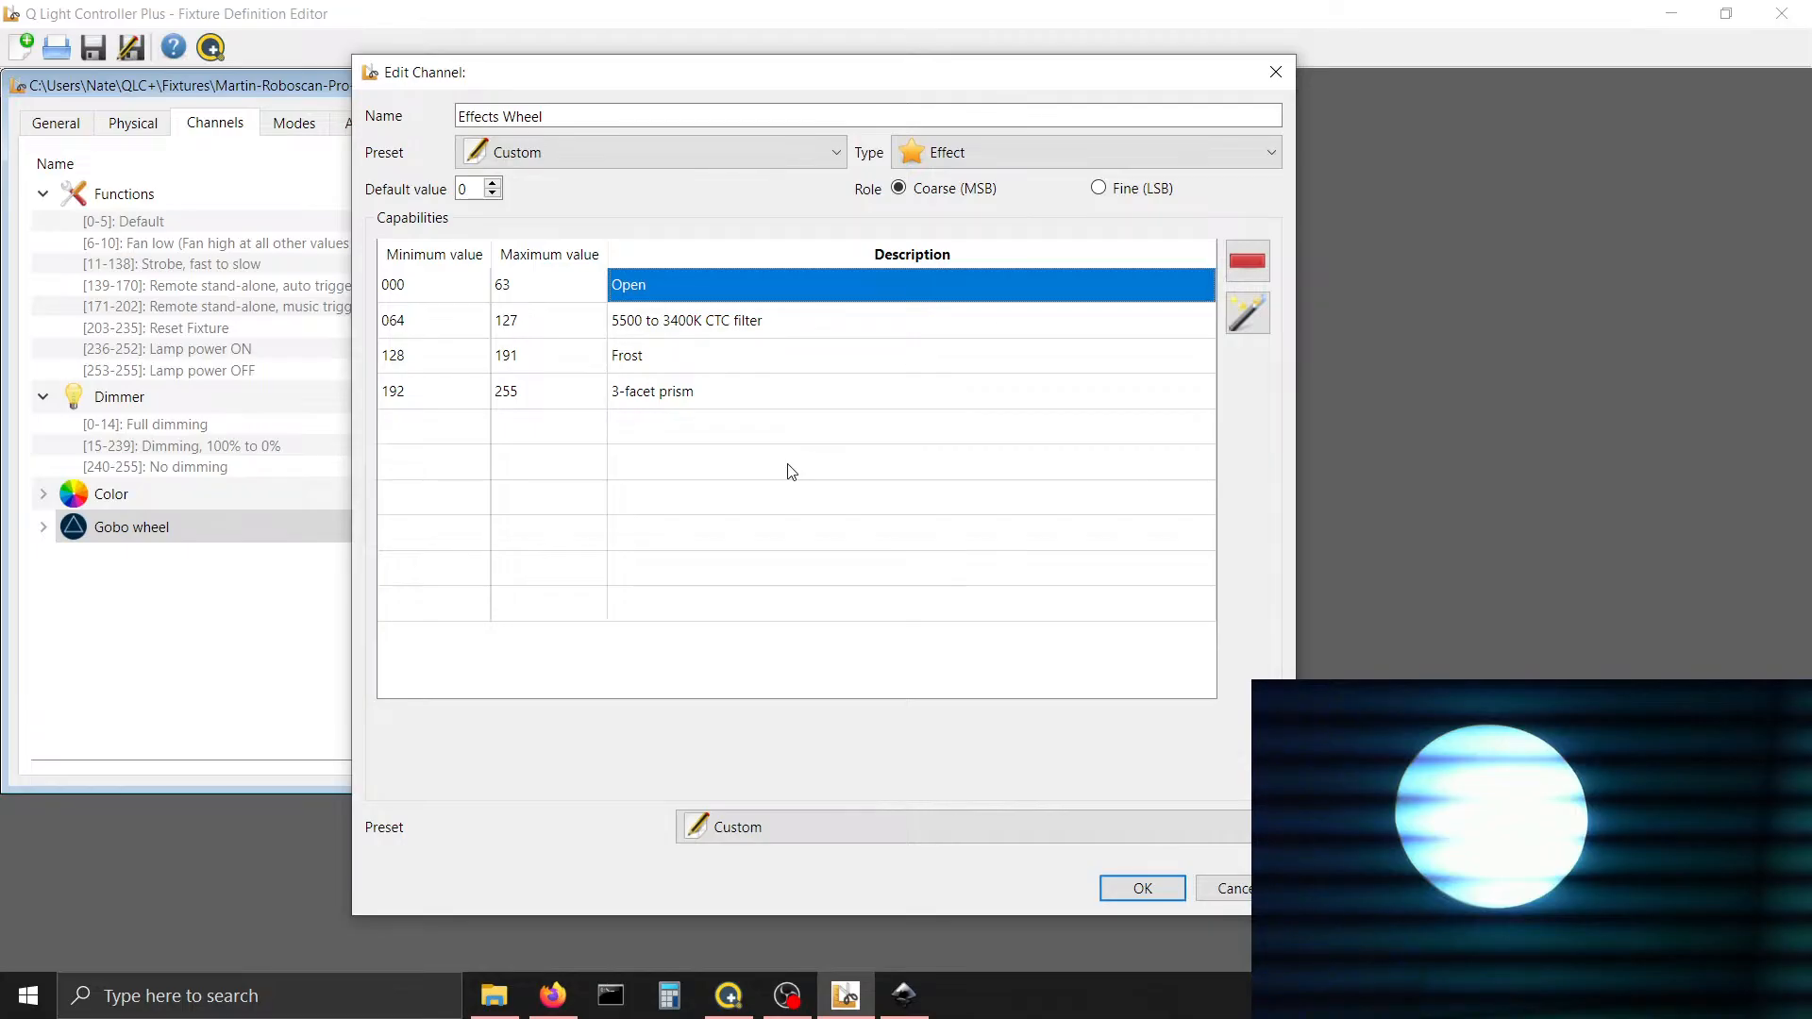
left_click(1143, 888)
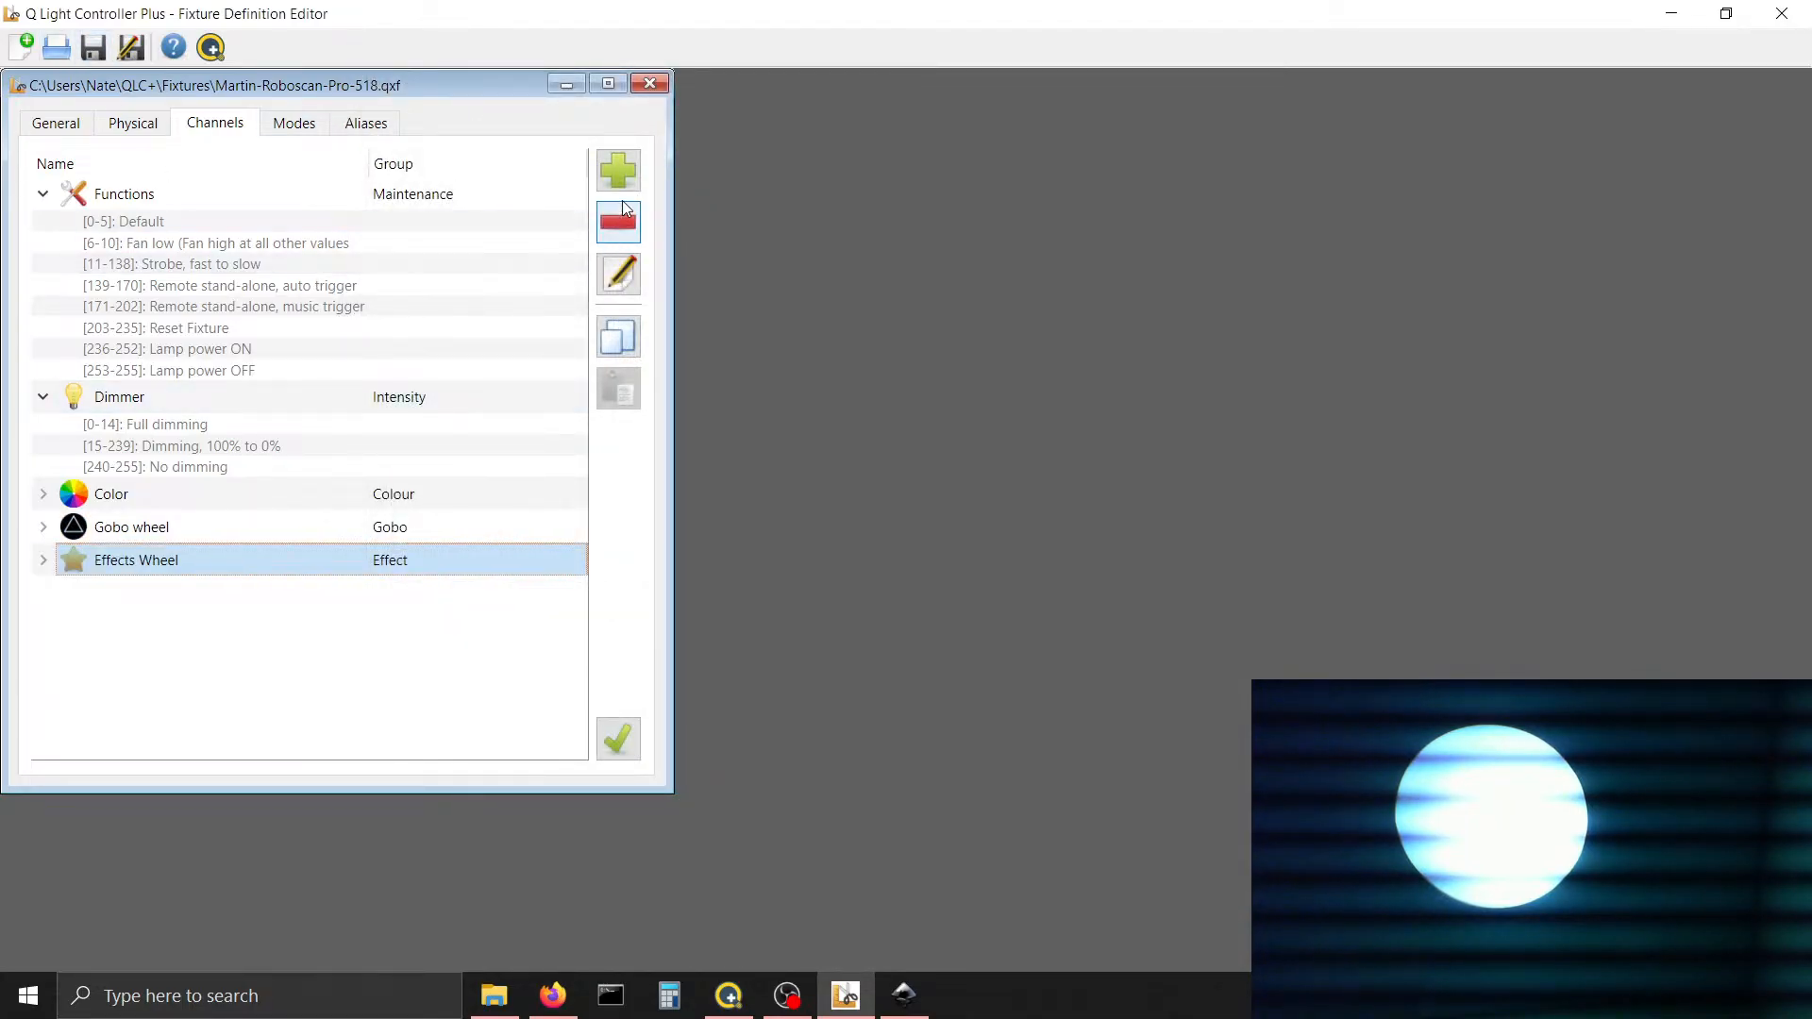
Add a channel named Pan using the Pan (PositionPan) preset and accept it
left_click(620, 162)
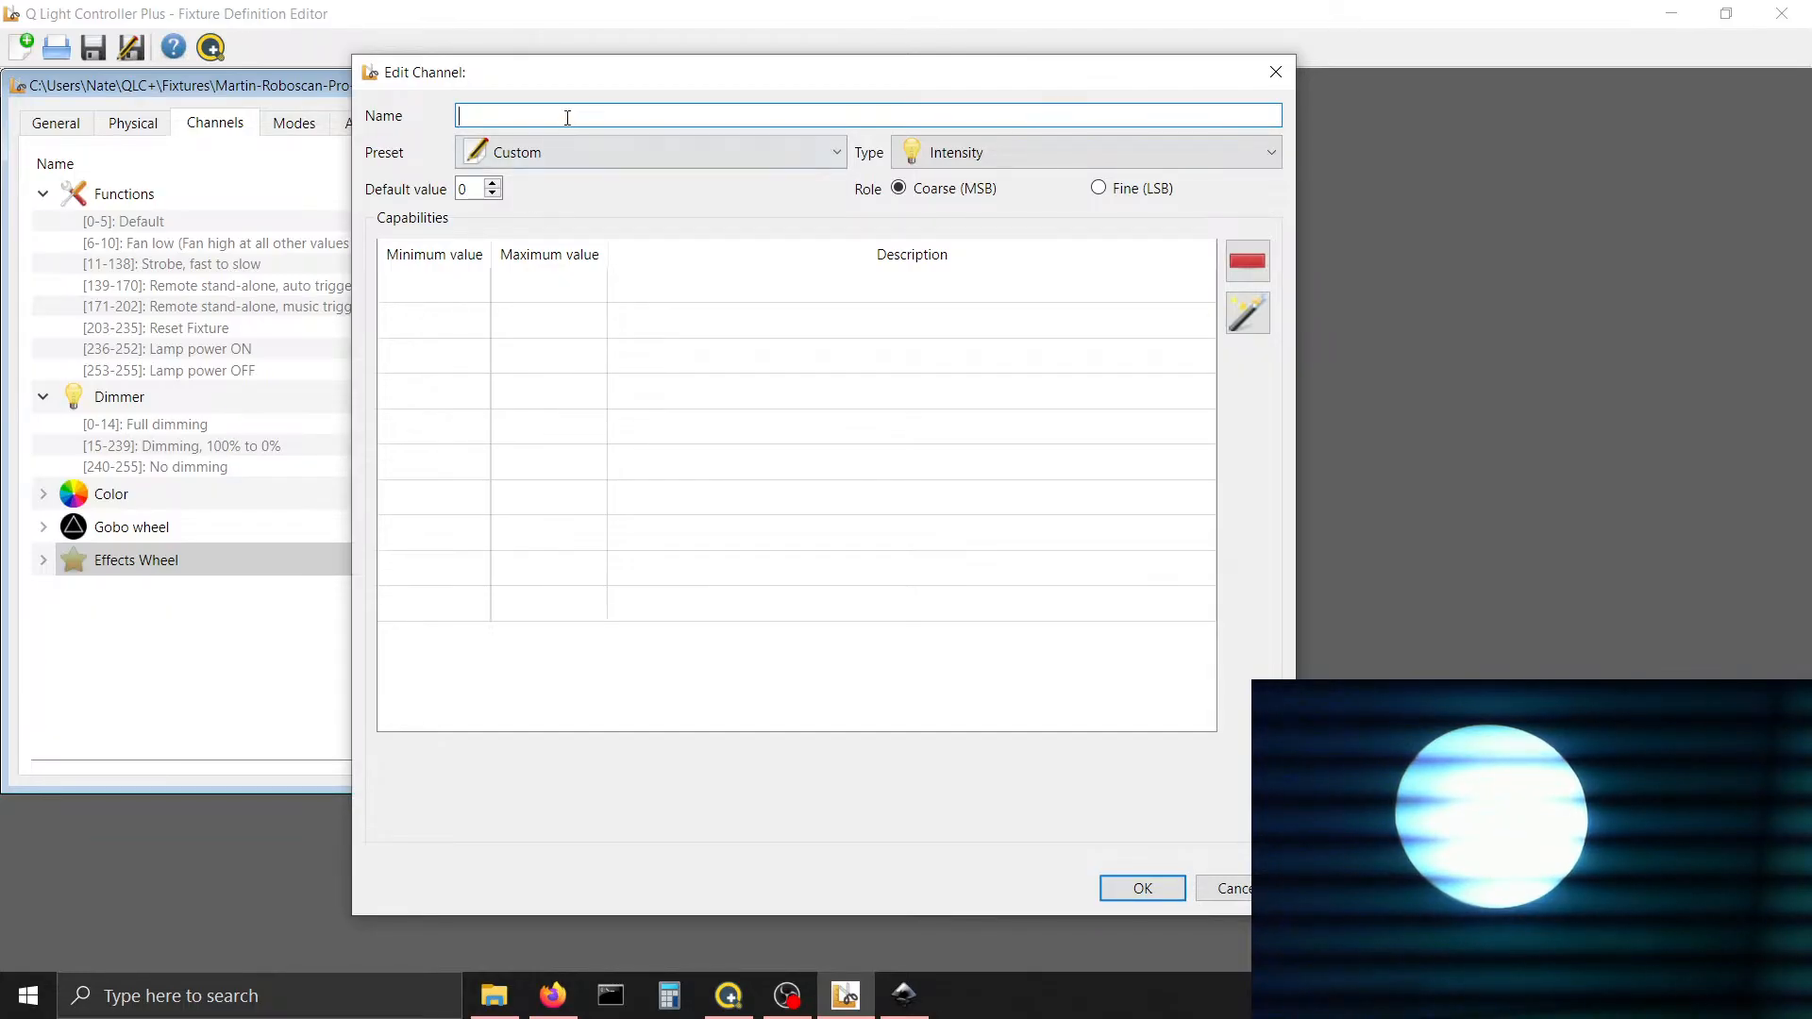
type("Pan")
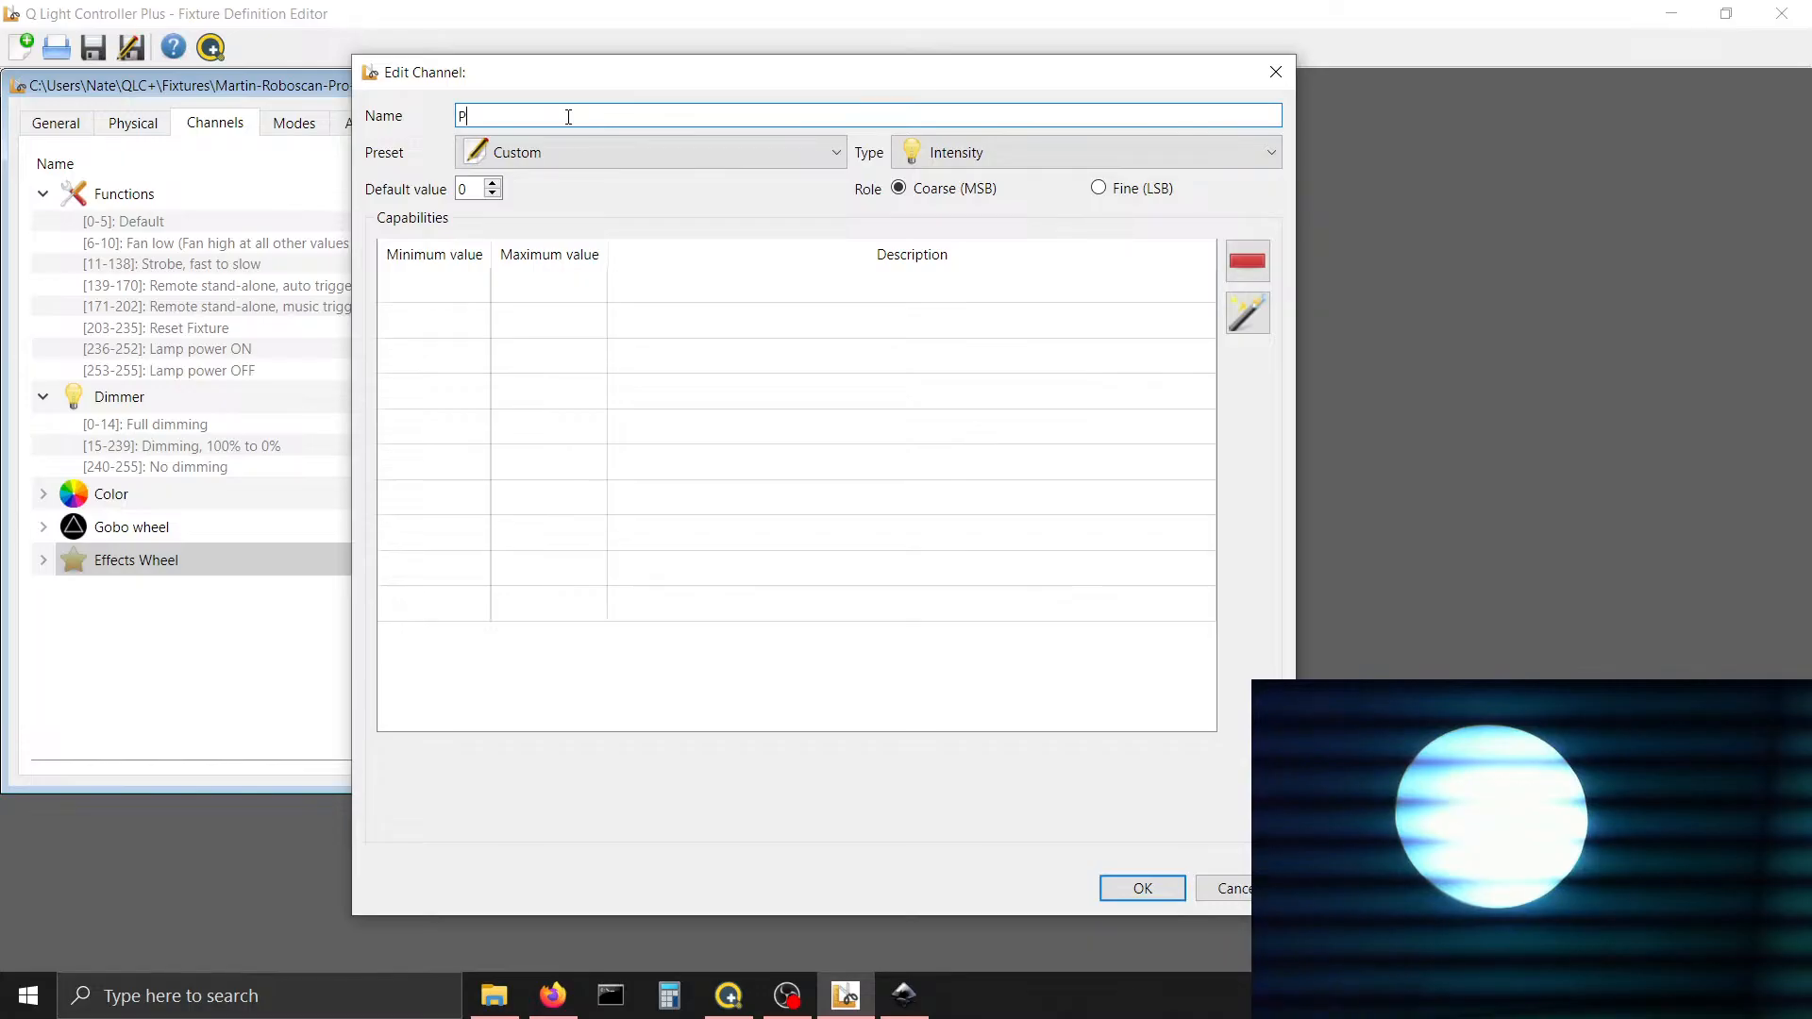
left_click(546, 152)
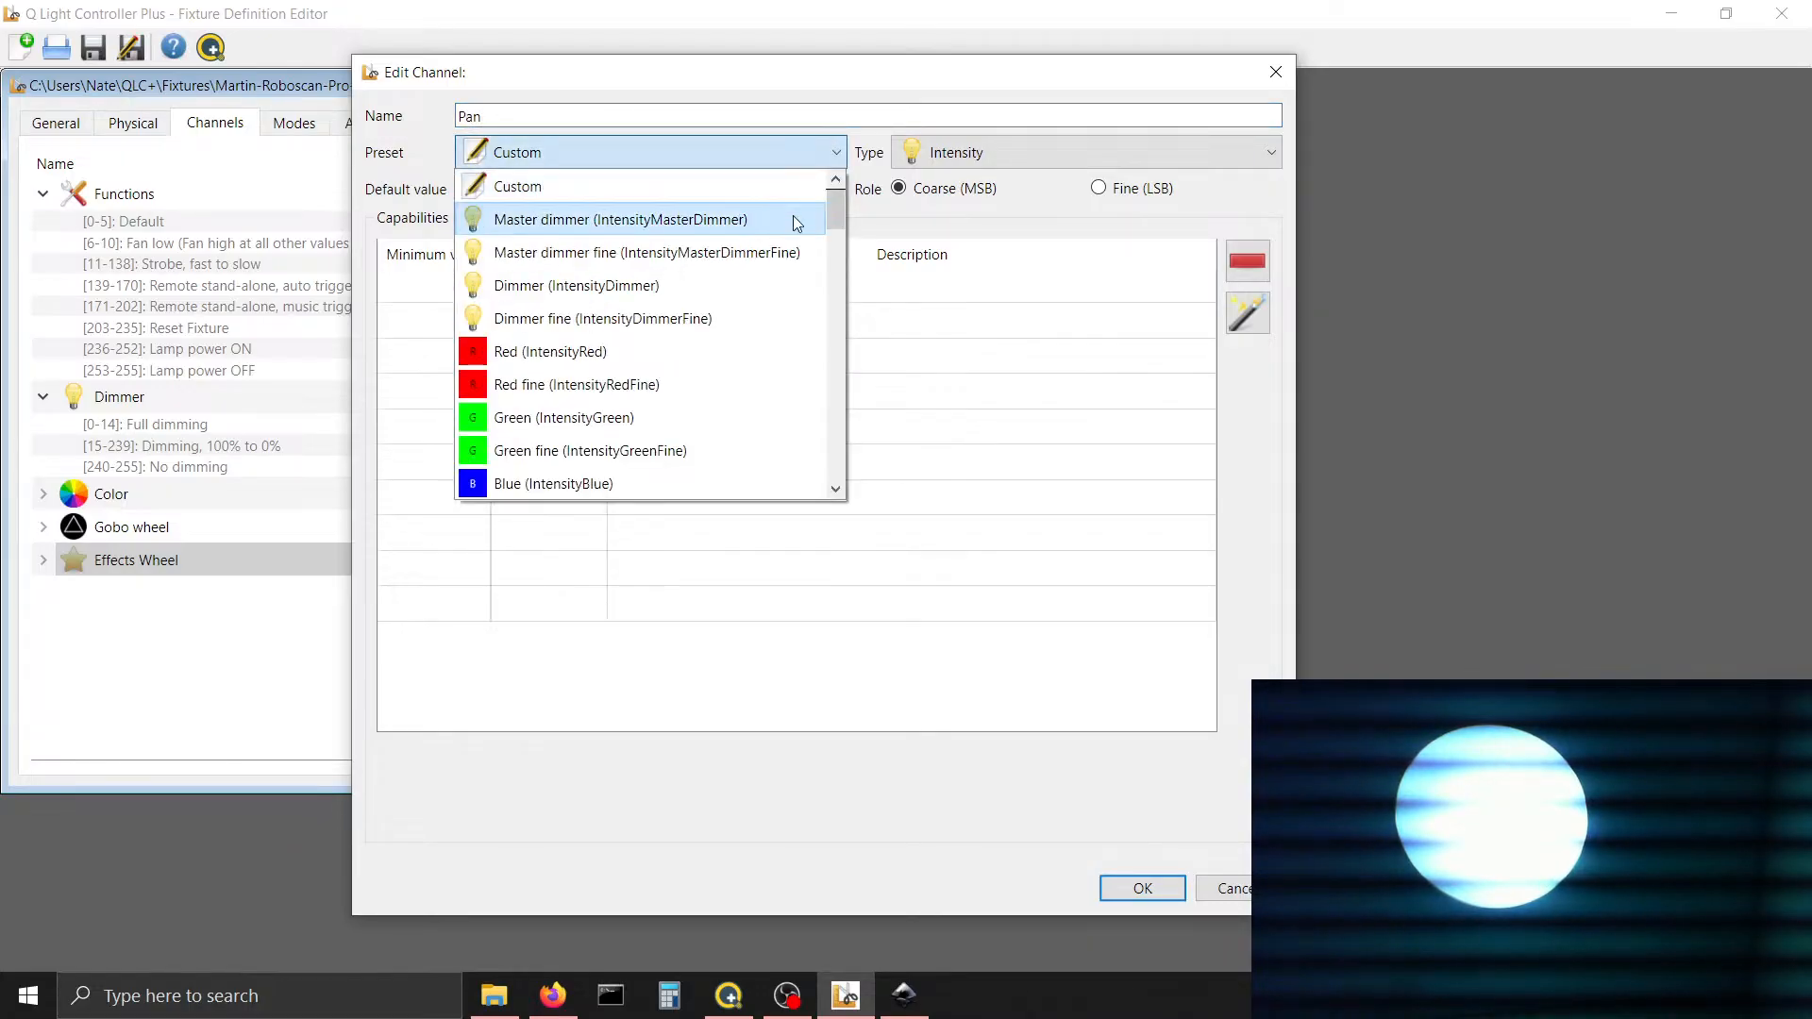
left_click_drag(834, 218, 840, 355)
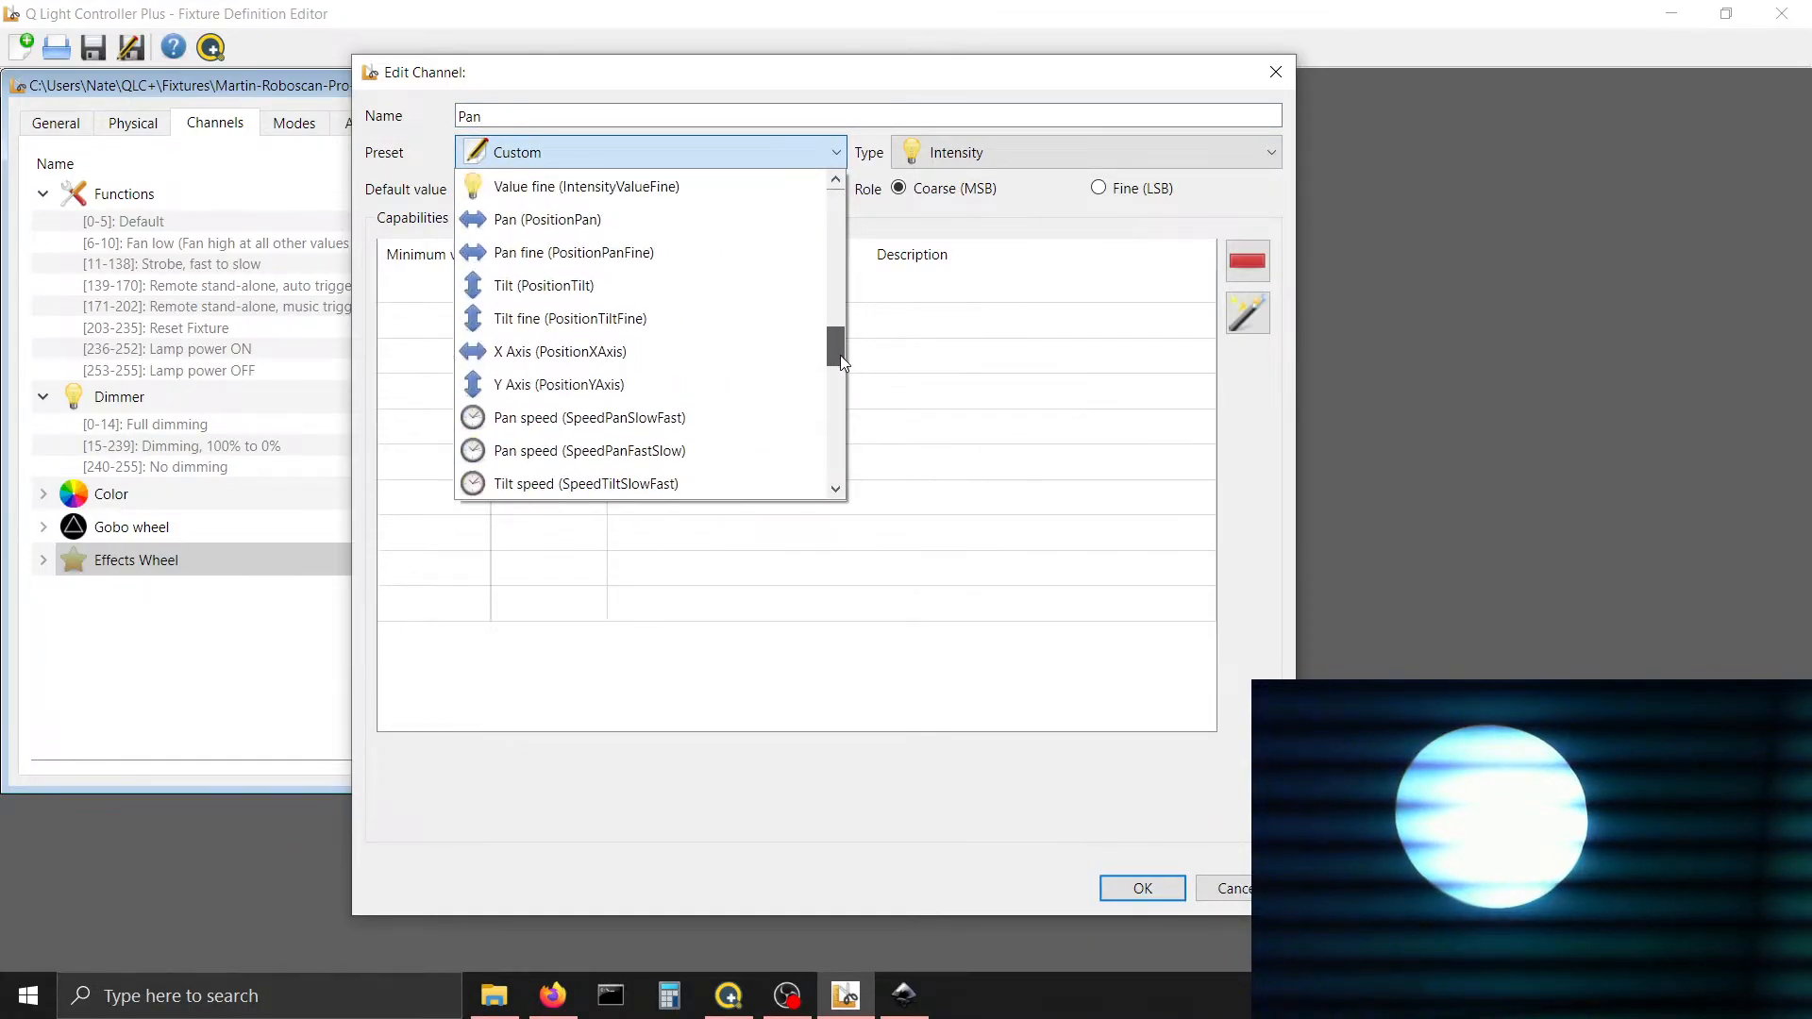
left_click(737, 226)
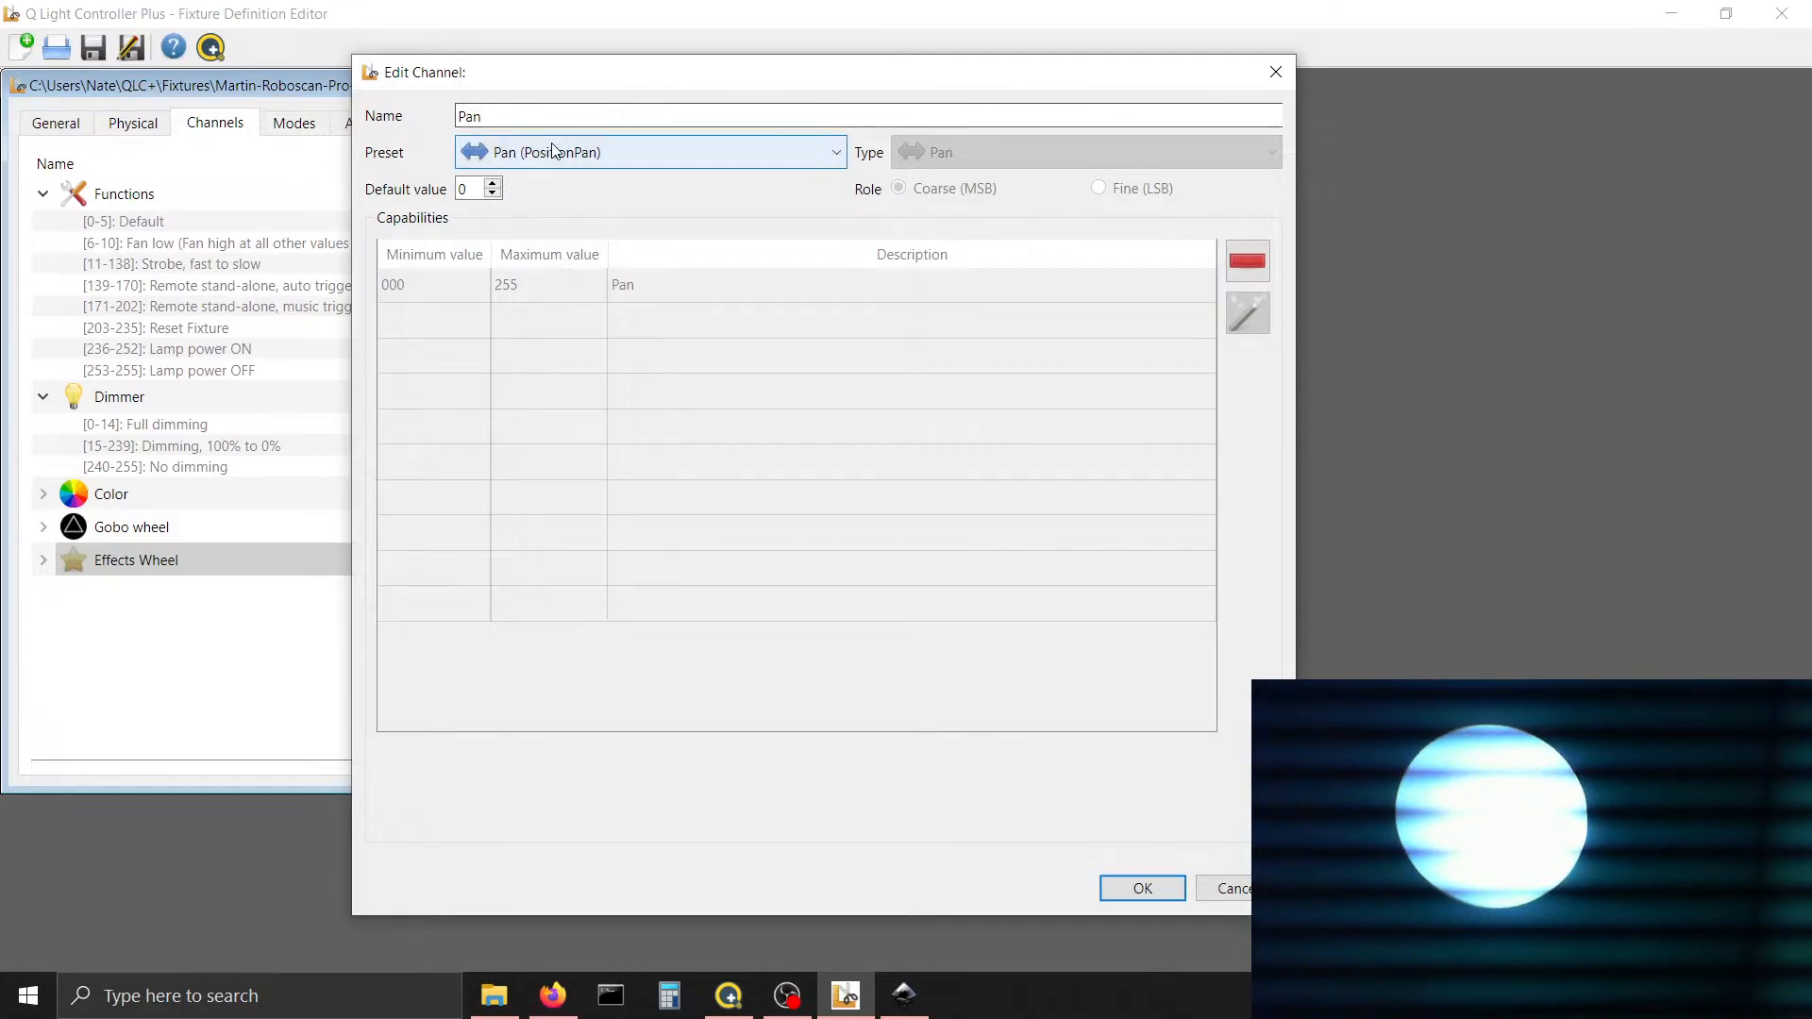
left_click(1142, 887)
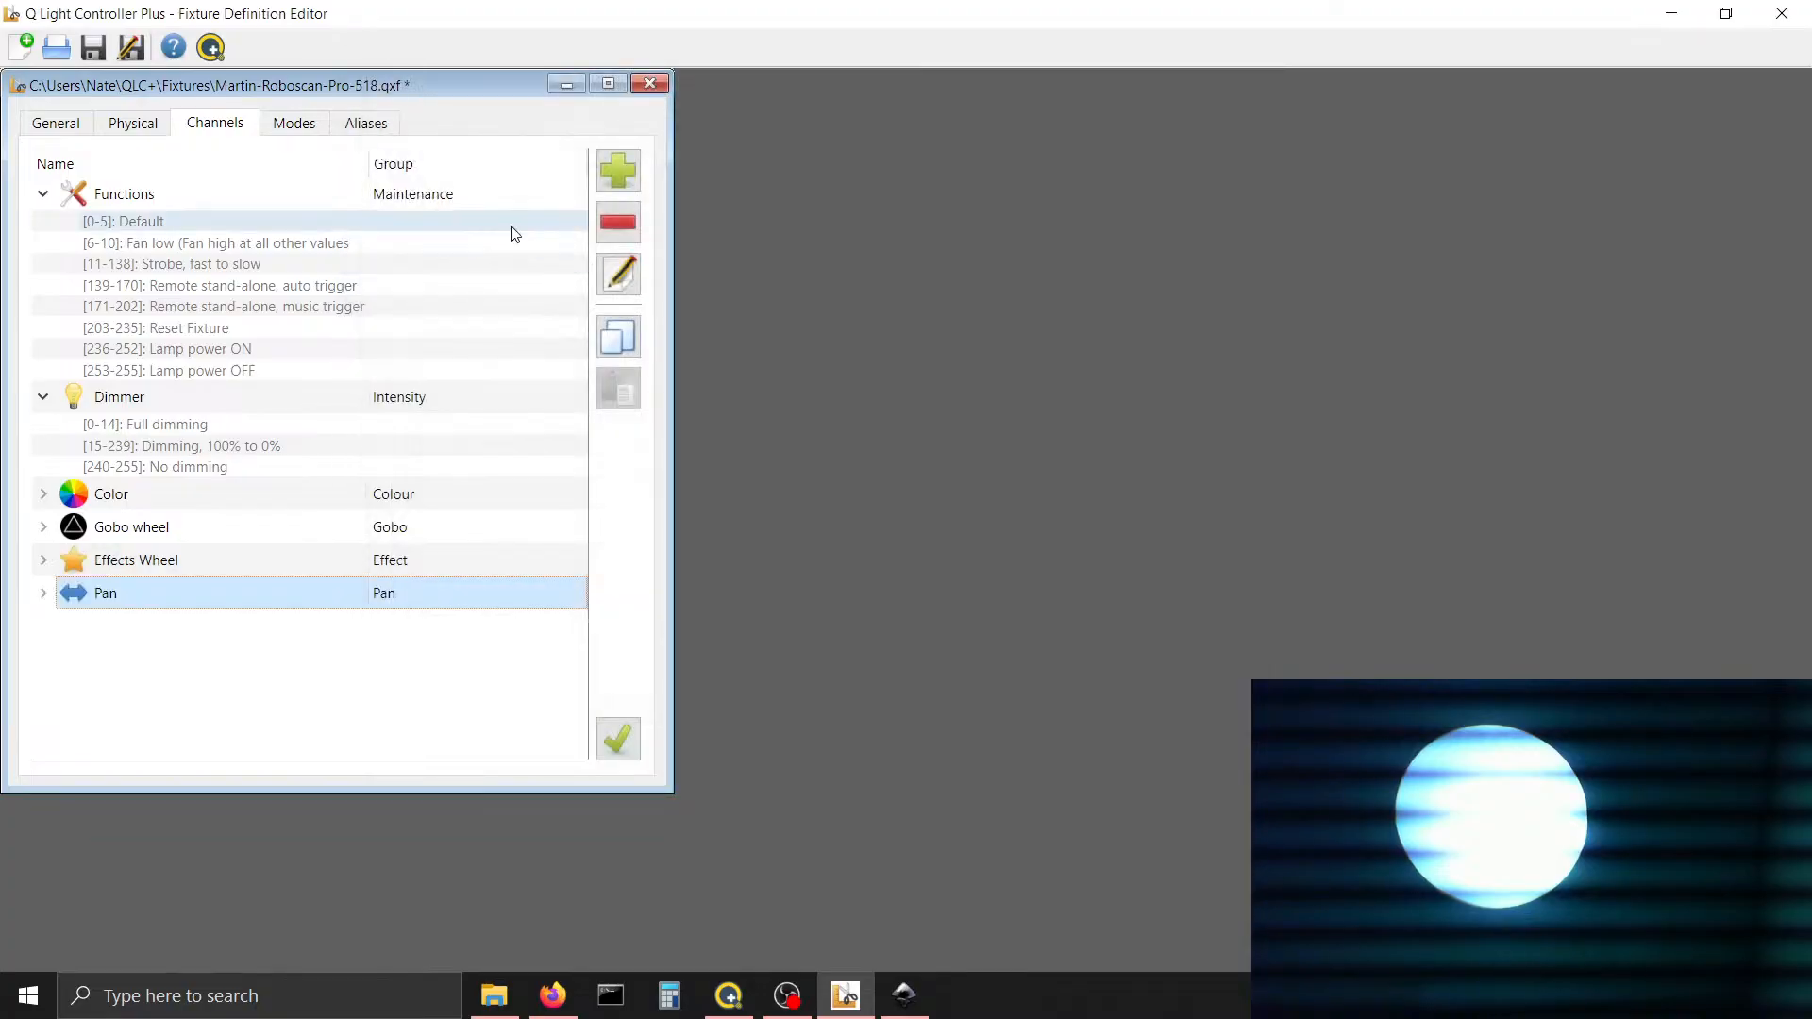
Start another new channel and name it "Pan Fine"
left_click(613, 170)
left_click(635, 148)
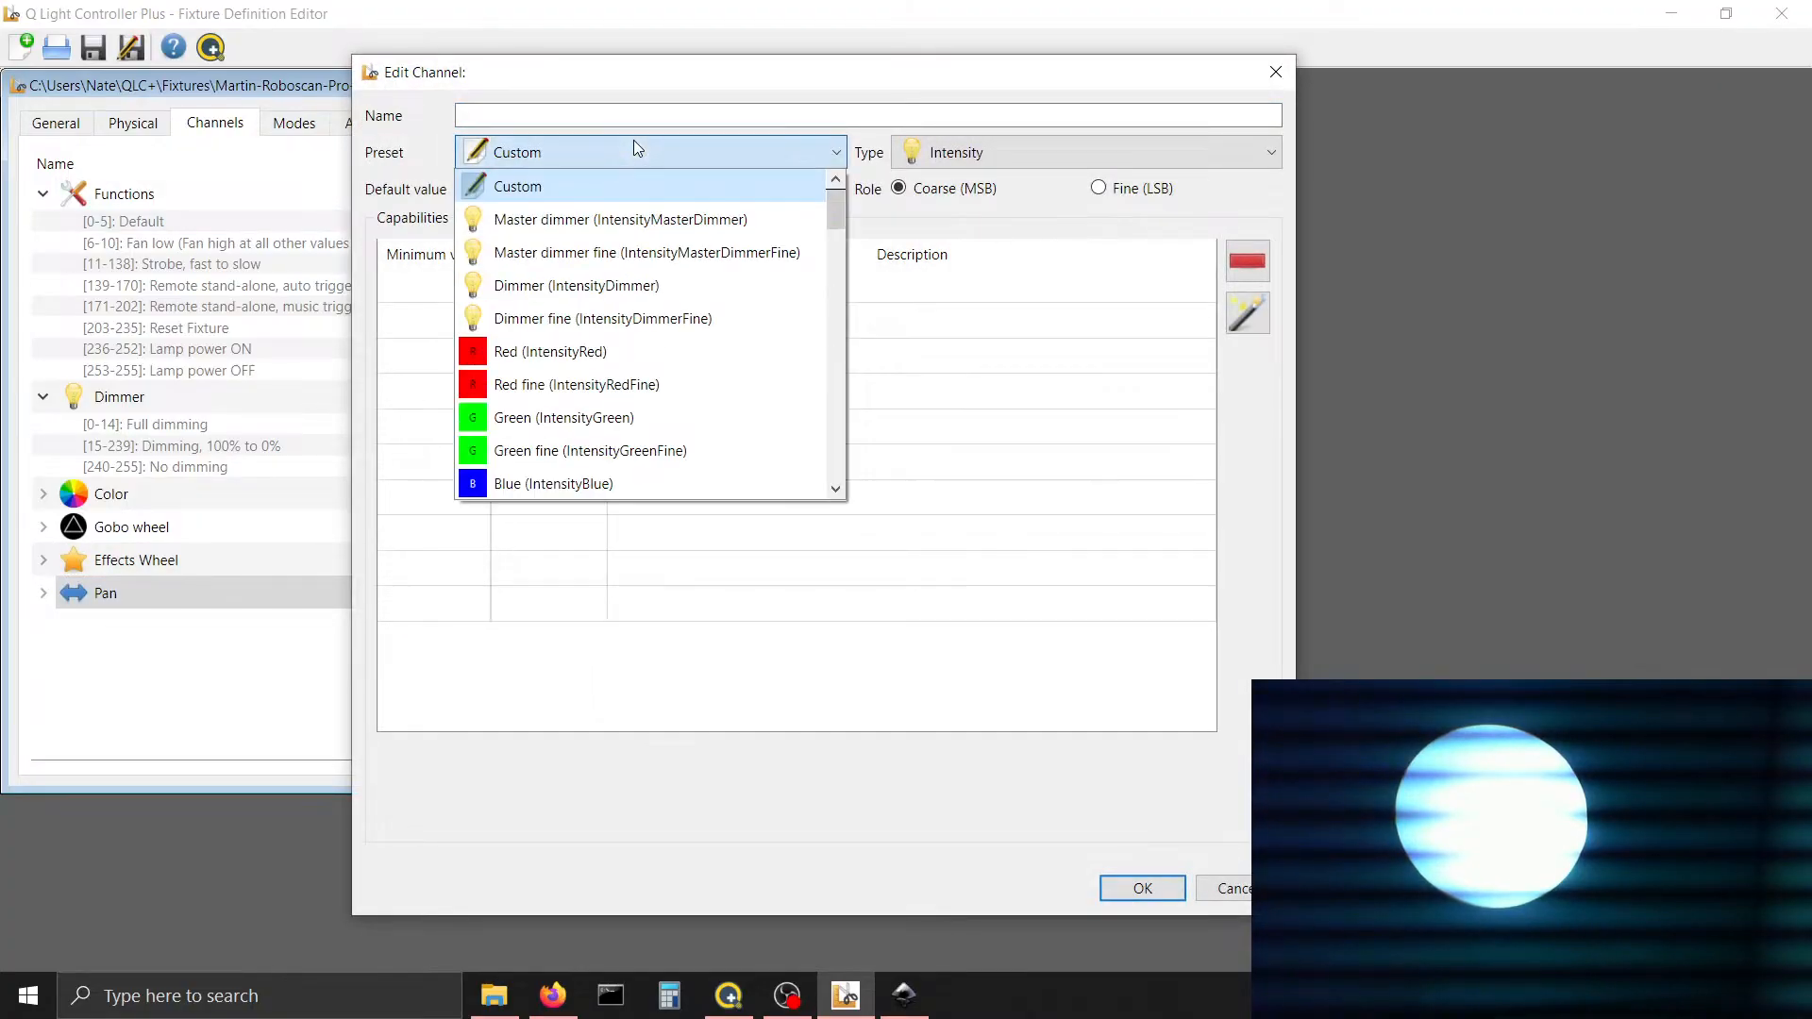
left_click(631, 115)
type("Tilt")
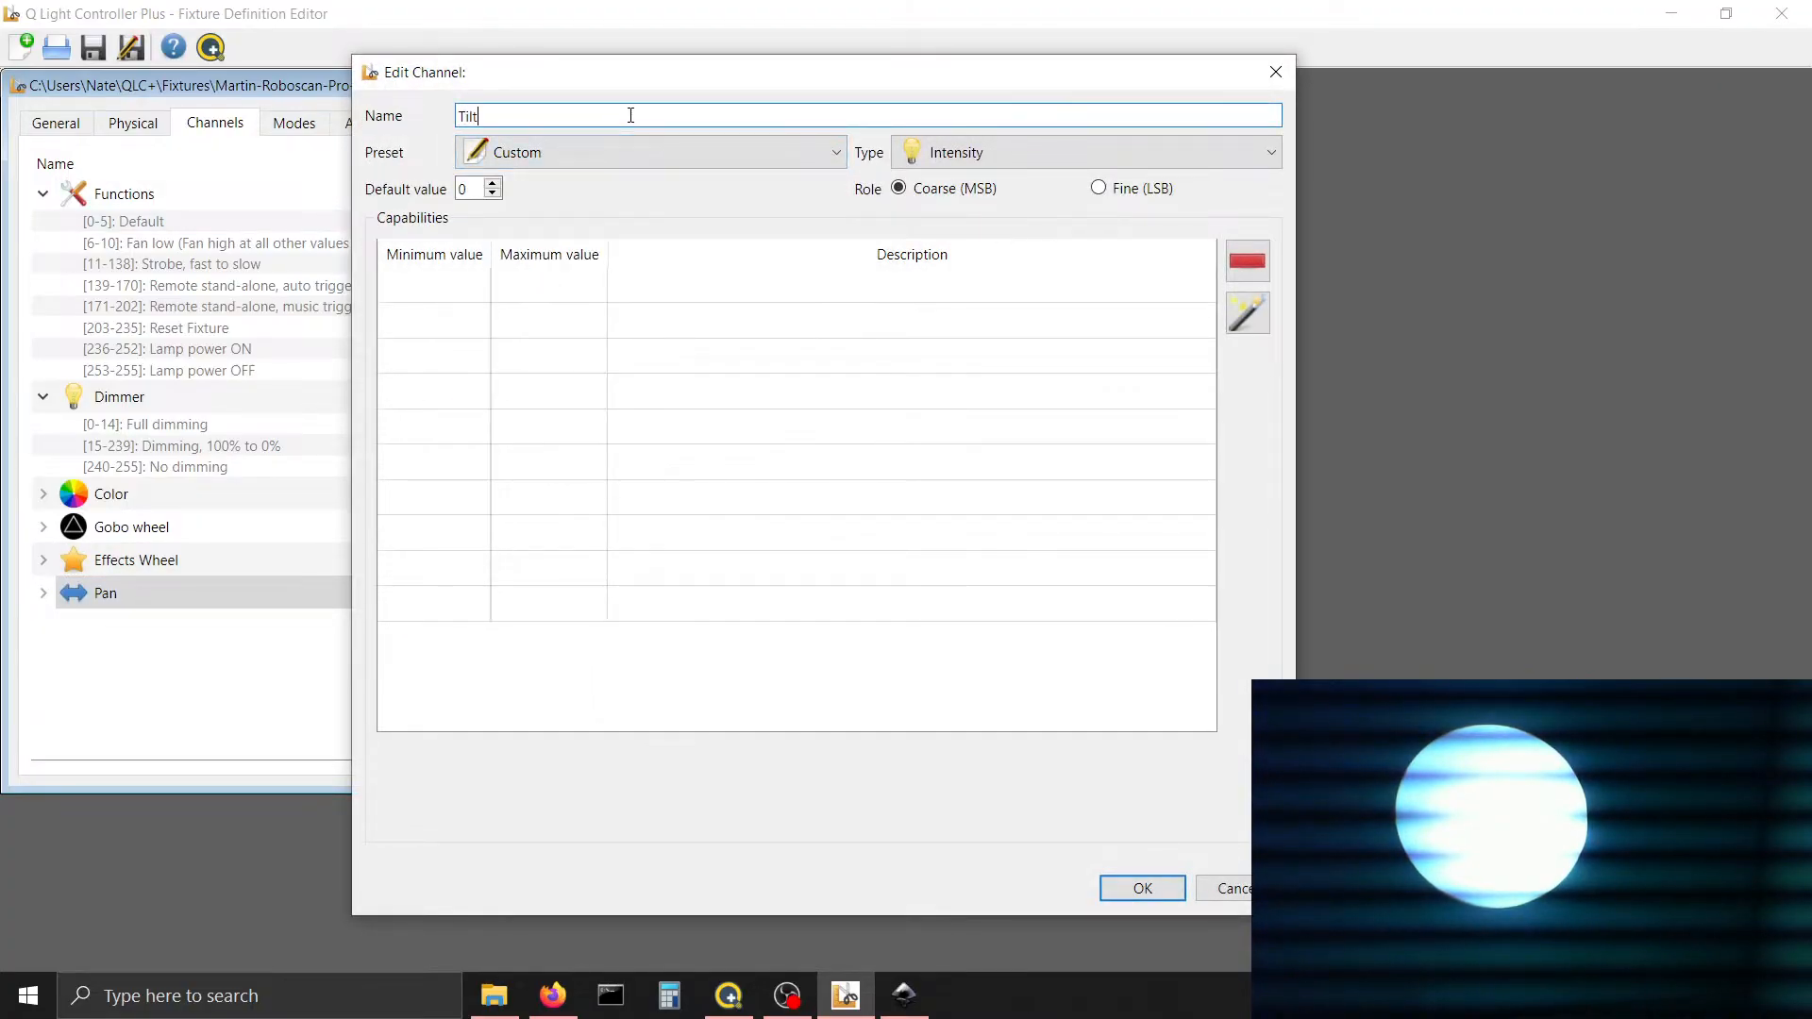
left_click(642, 151)
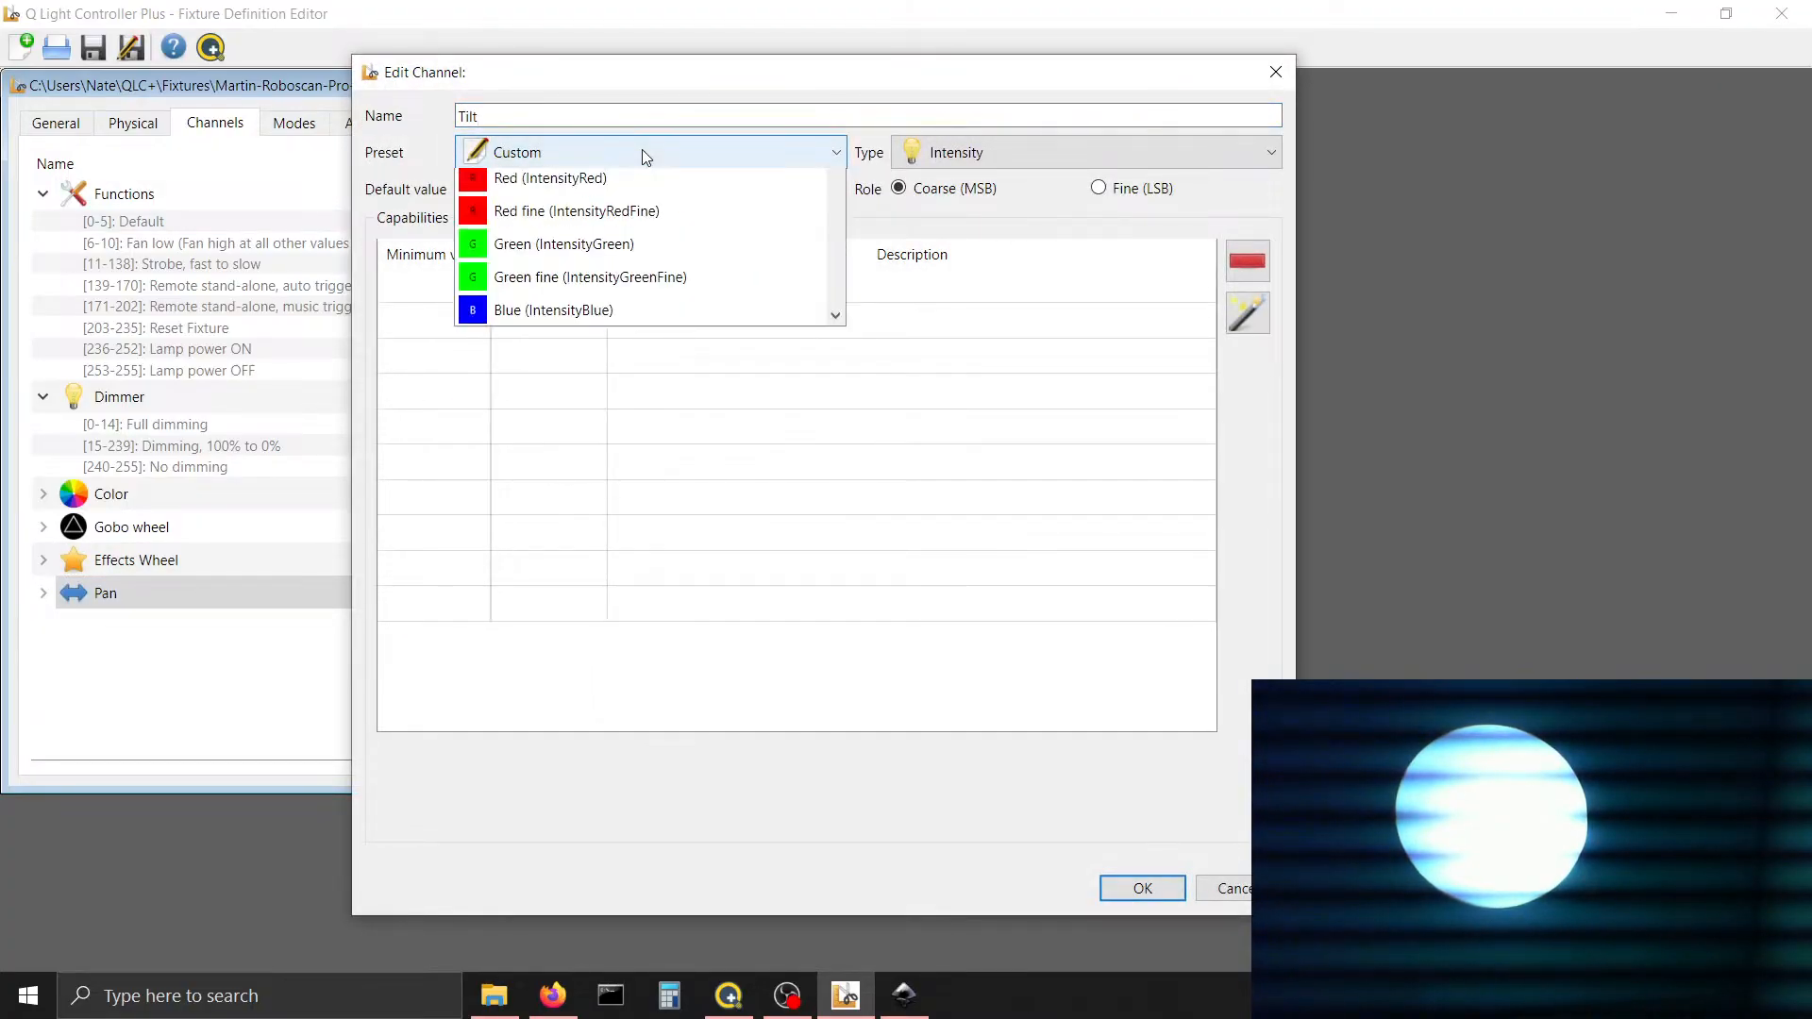
left_click(594, 142)
double_click(469, 115)
type("Pan ")
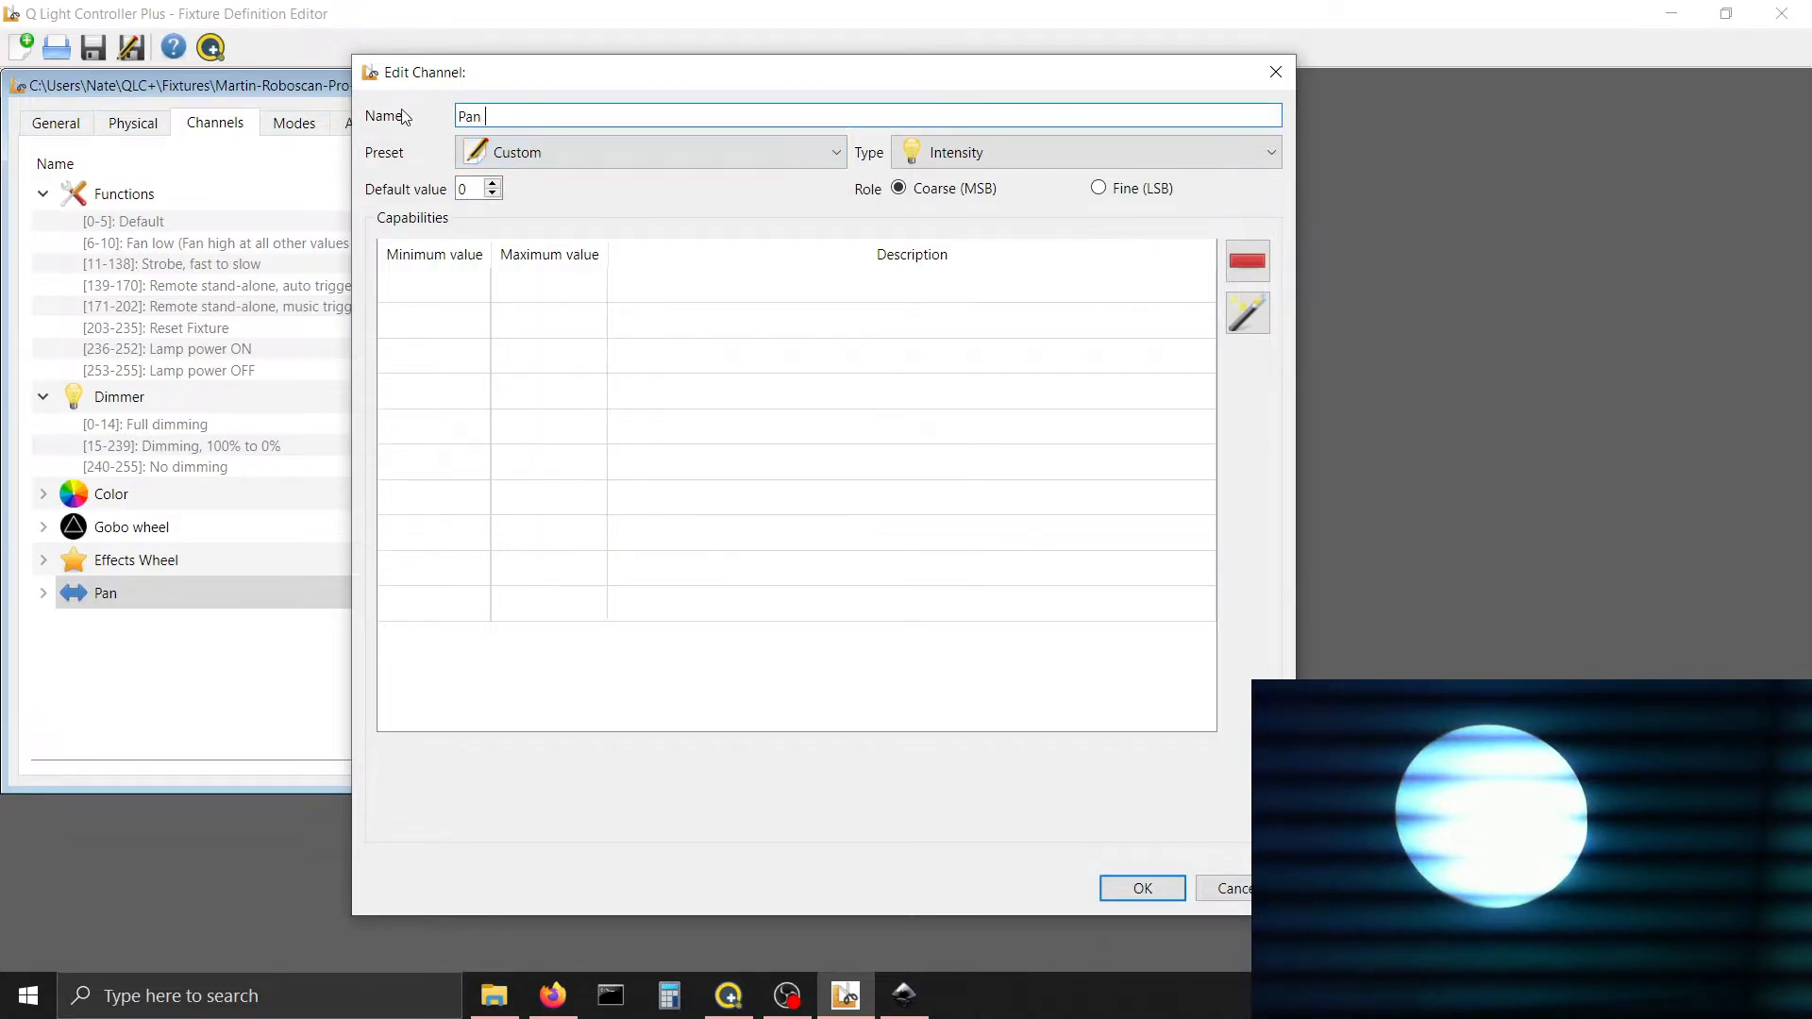
type("Fine")
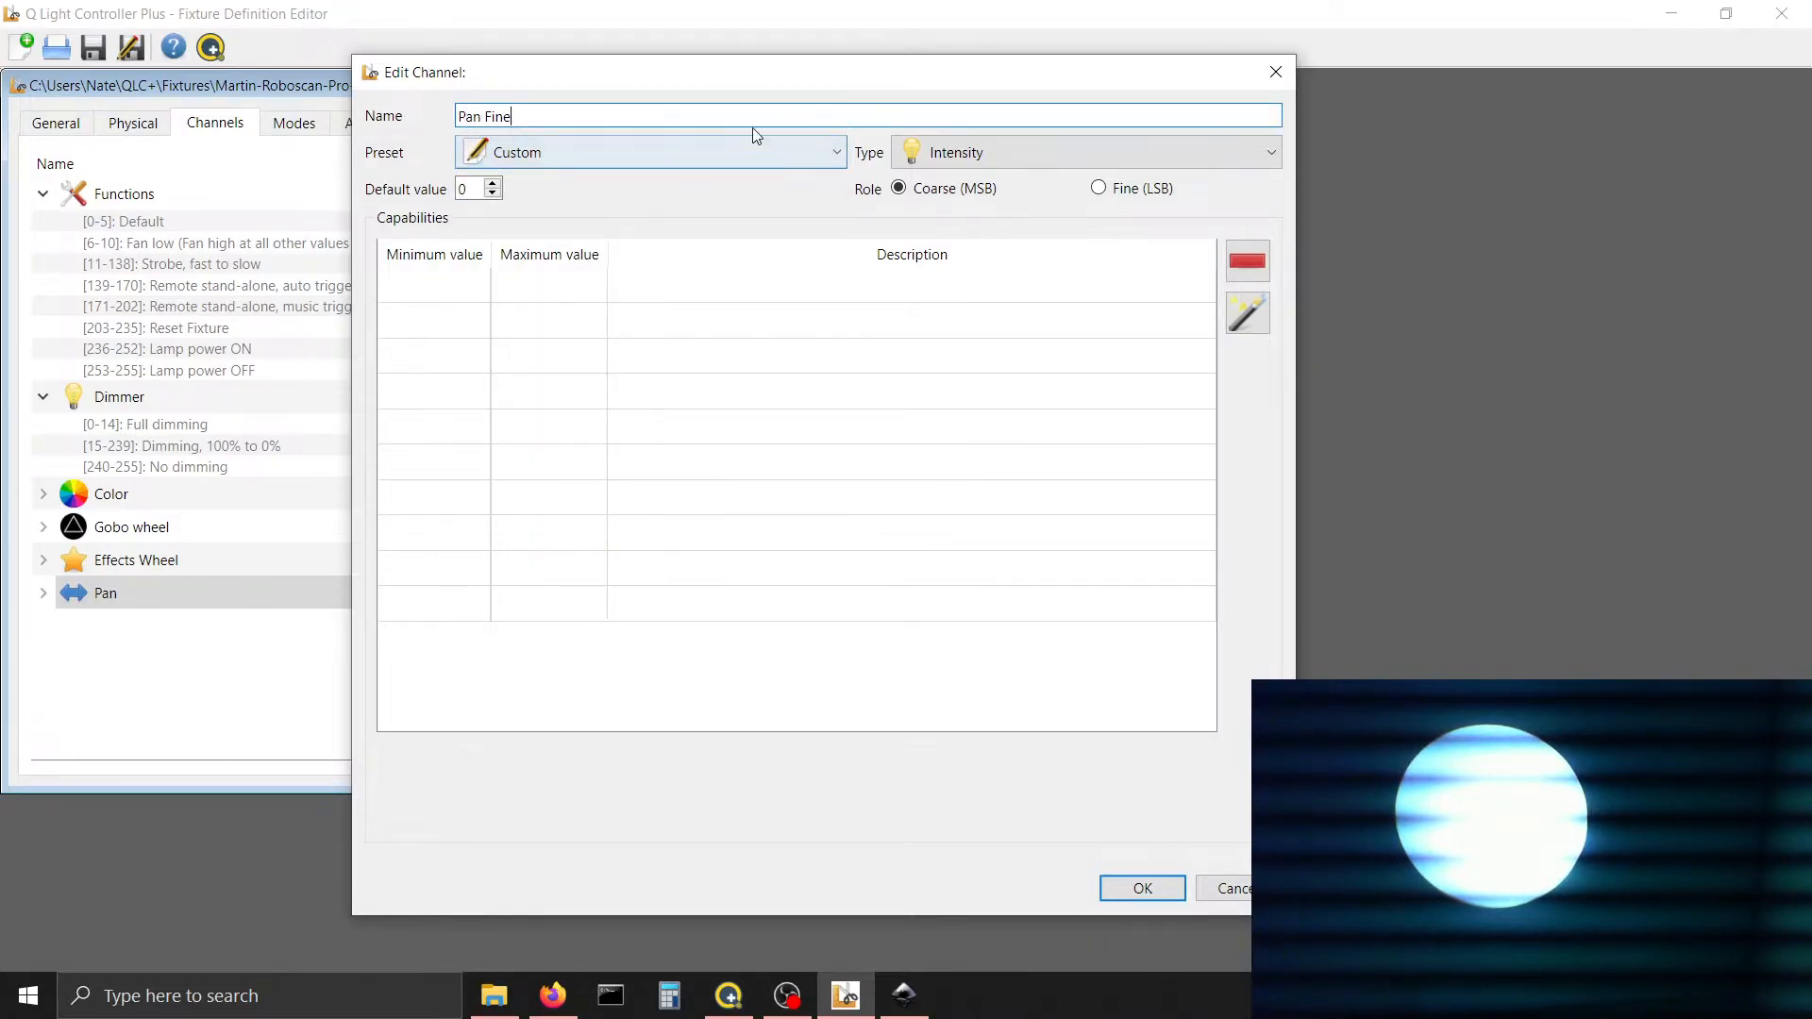
Set the channel's role to Fine (LSB), assign the Pan fine (PositionPanFine) preset and accept the channel
left_click(1098, 188)
left_click(833, 153)
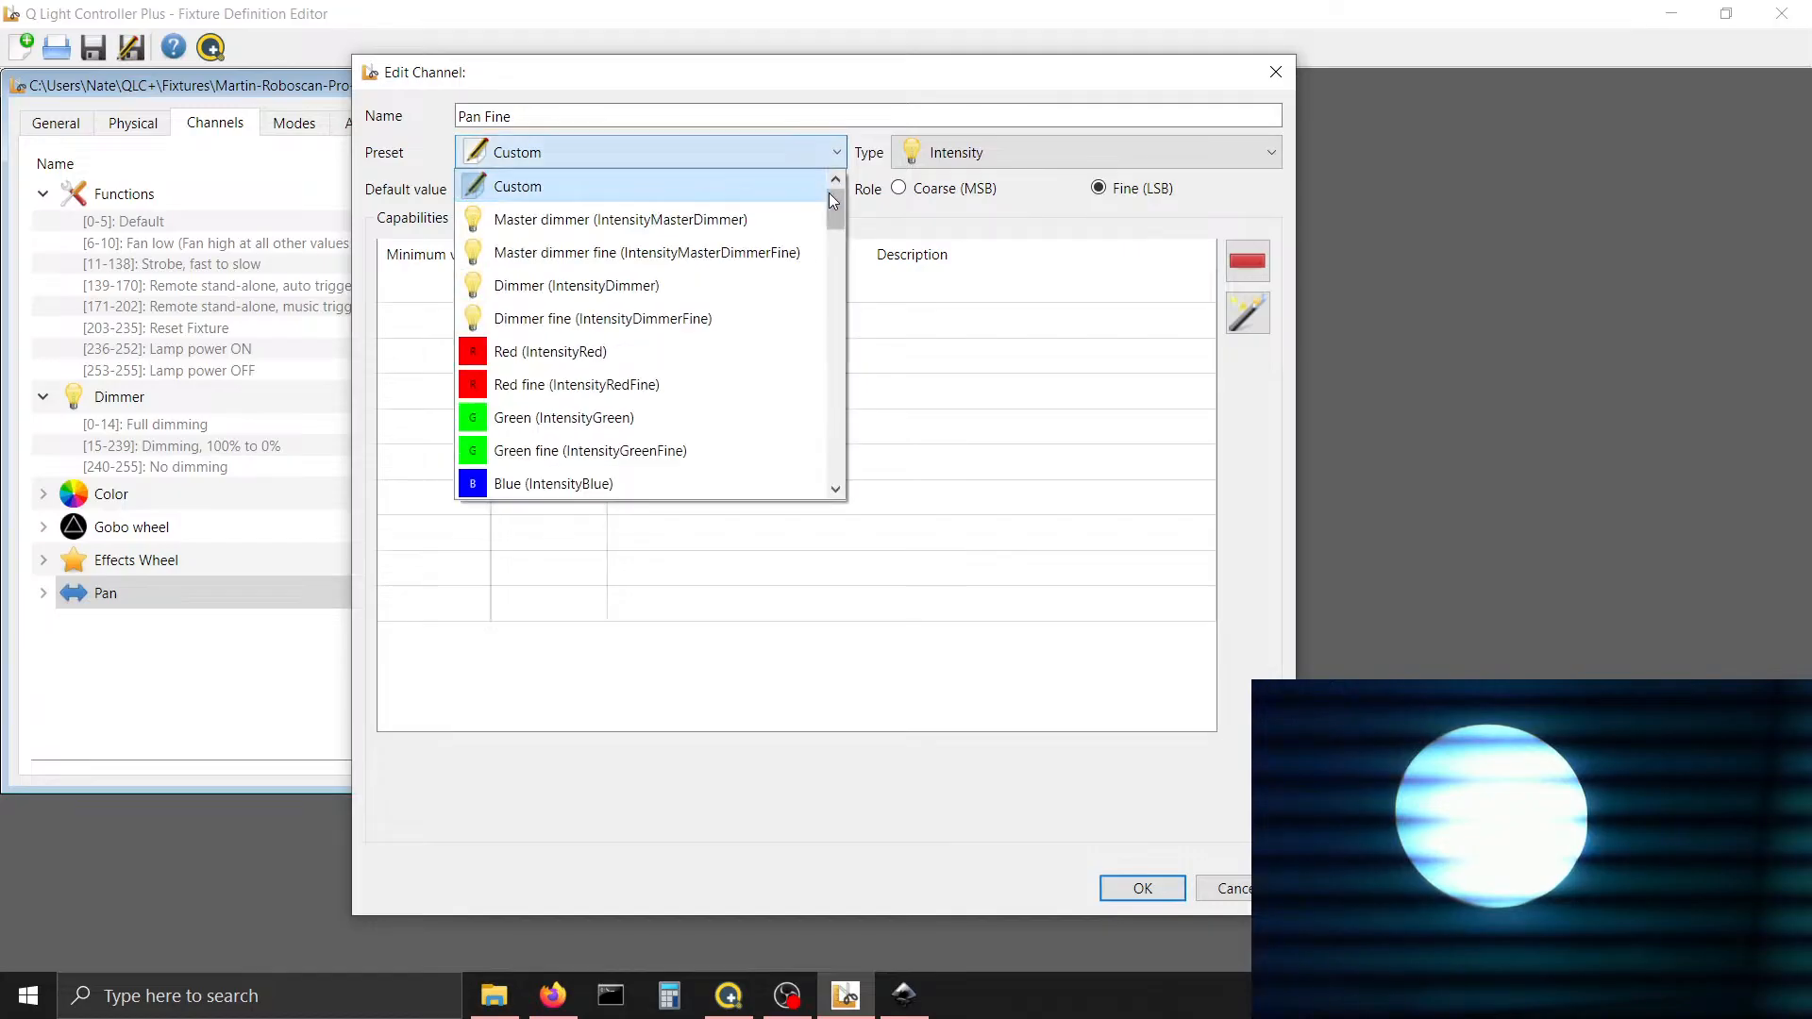
left_click_drag(833, 199, 826, 342)
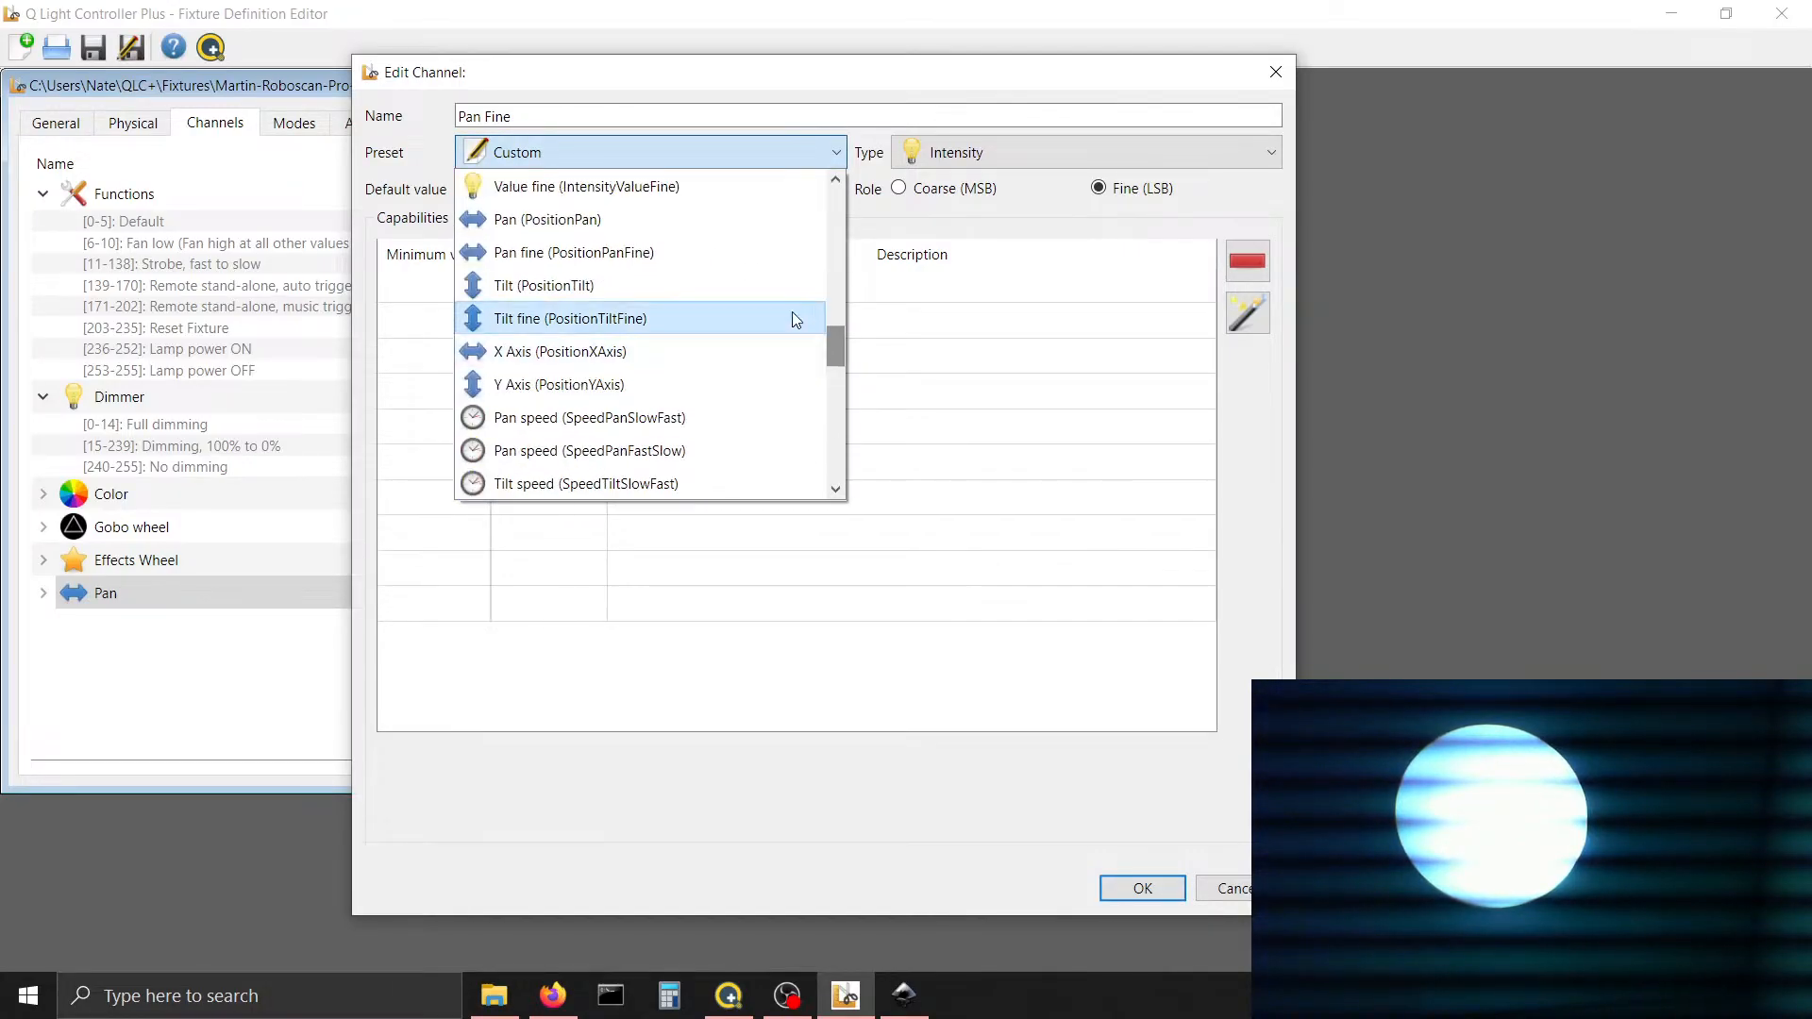
left_click(769, 252)
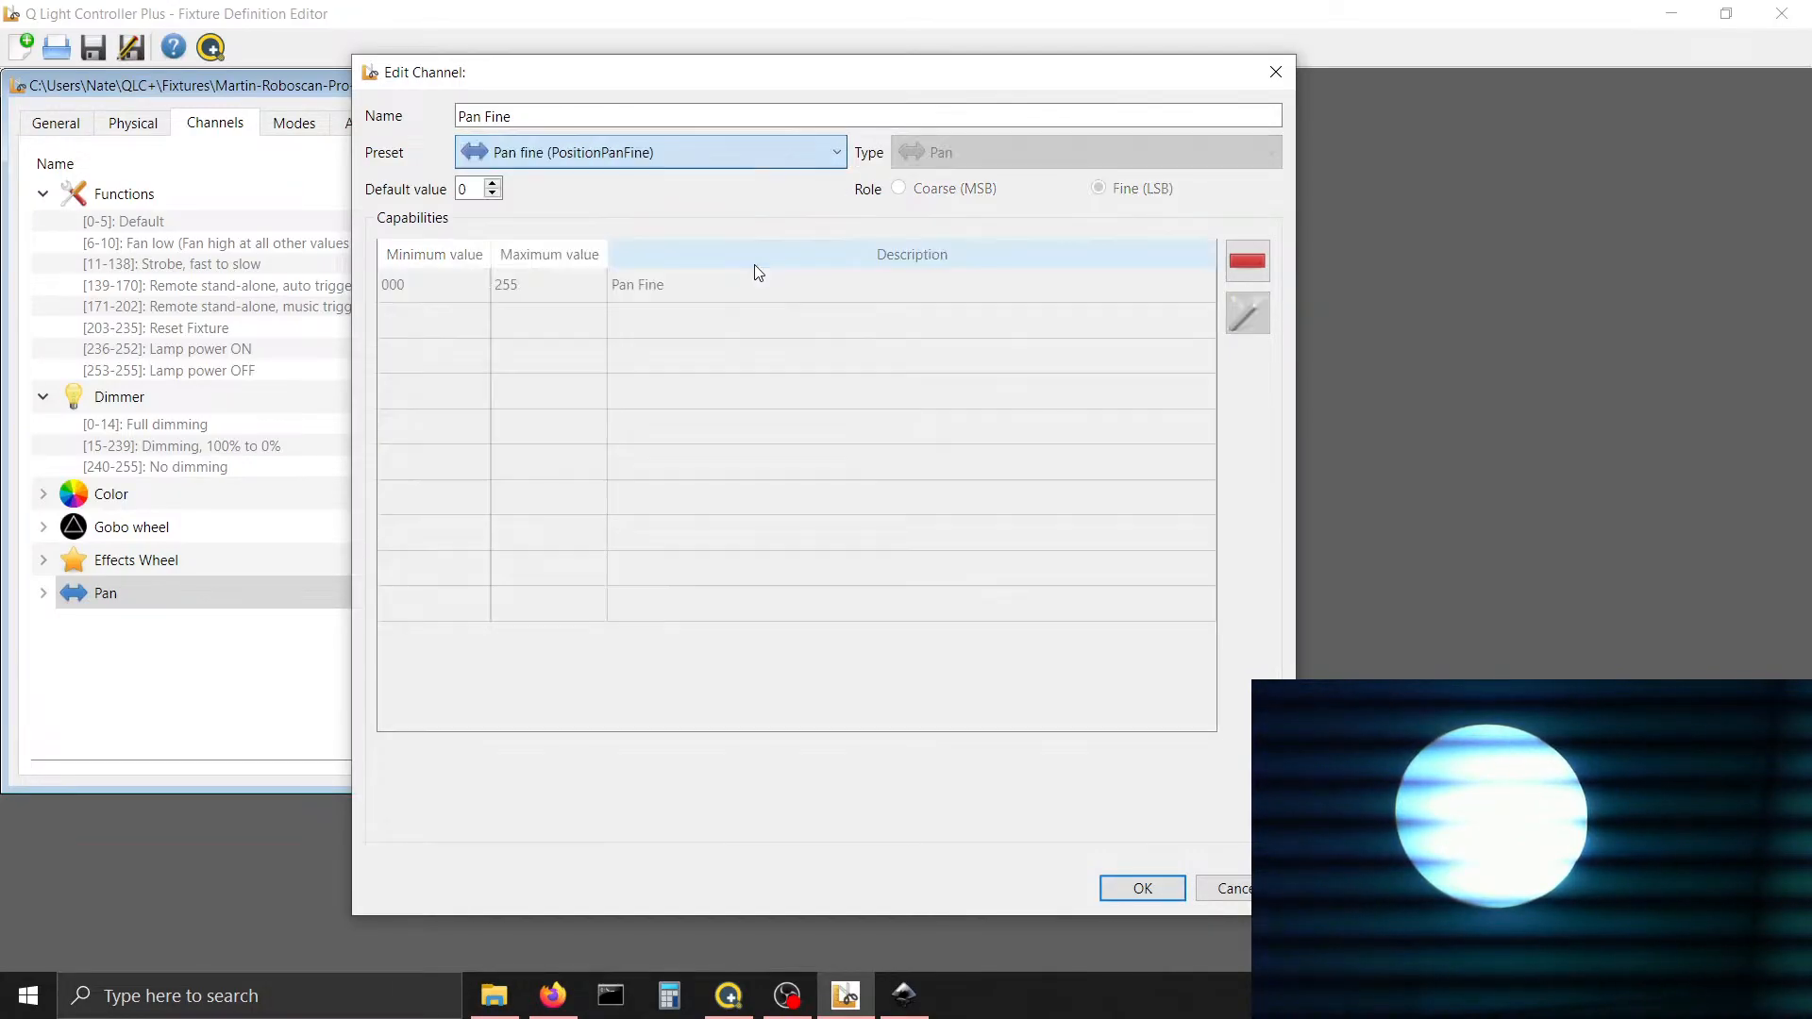
left_click(1123, 891)
Add a channel named Tilt using the Tilt (PositionTilt) preset and accept it
left_click(613, 174)
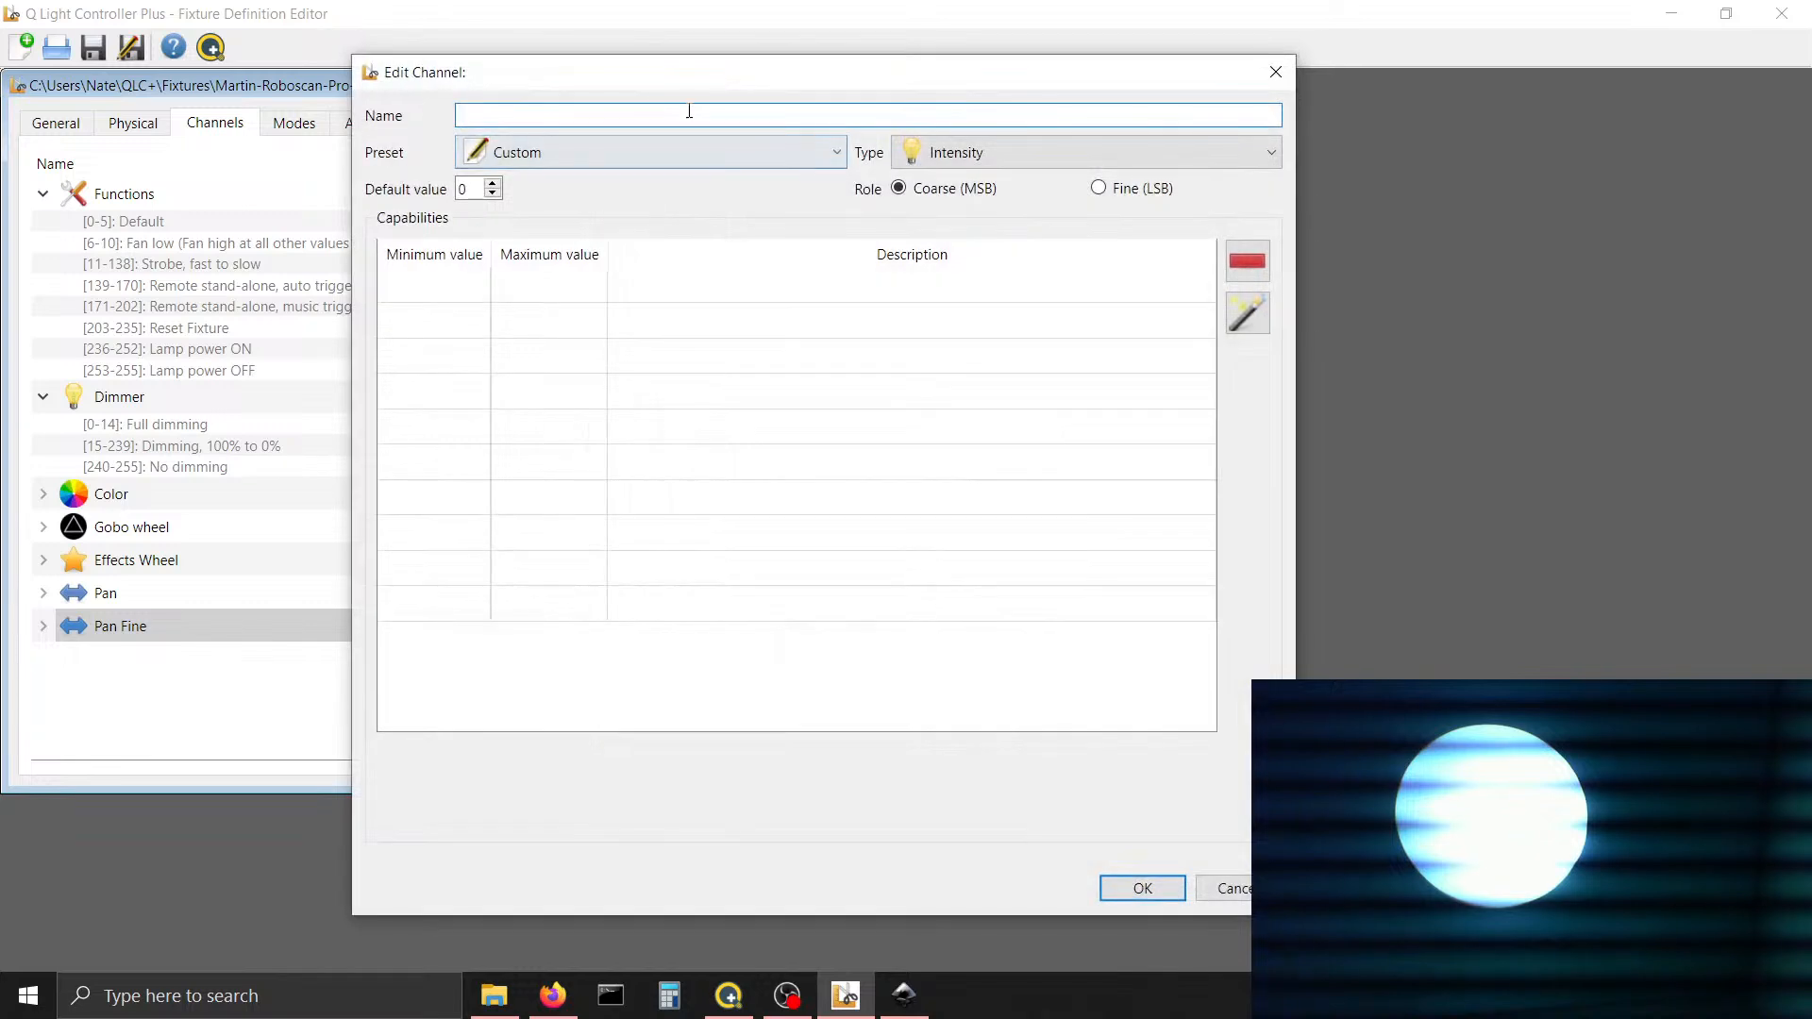
type("Tilt")
left_click(821, 153)
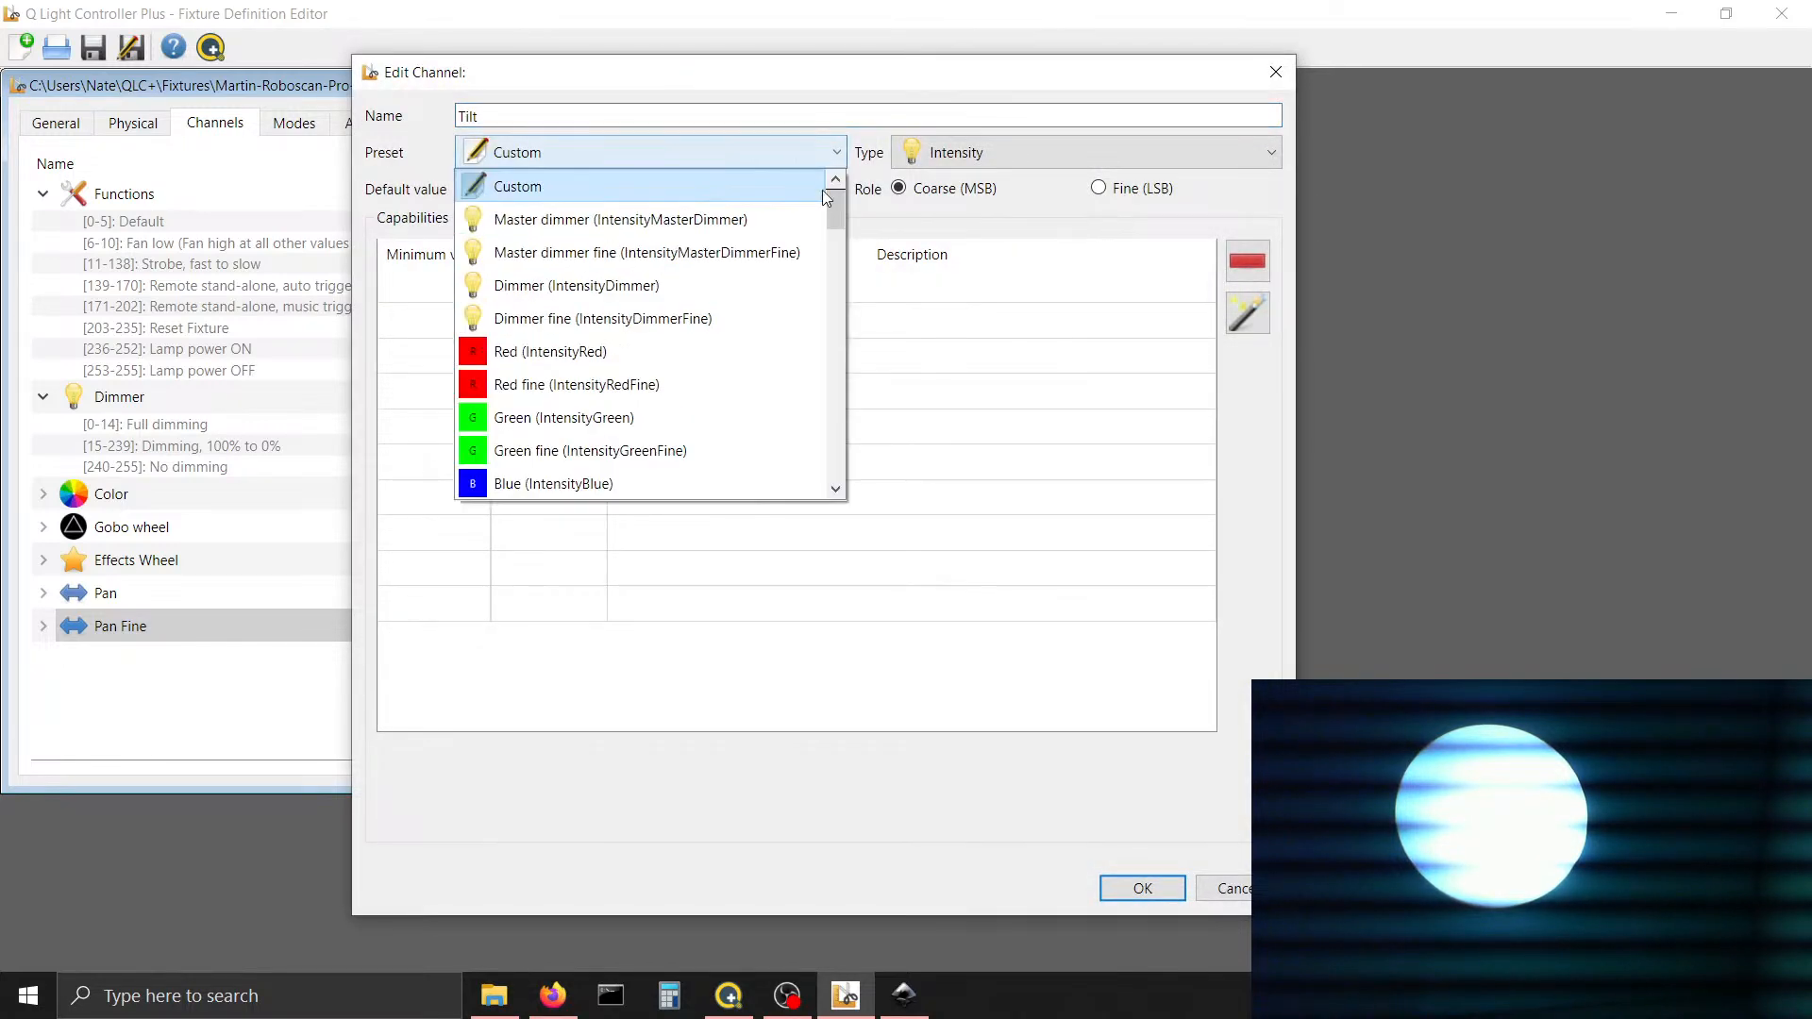
left_click_drag(834, 203, 824, 342)
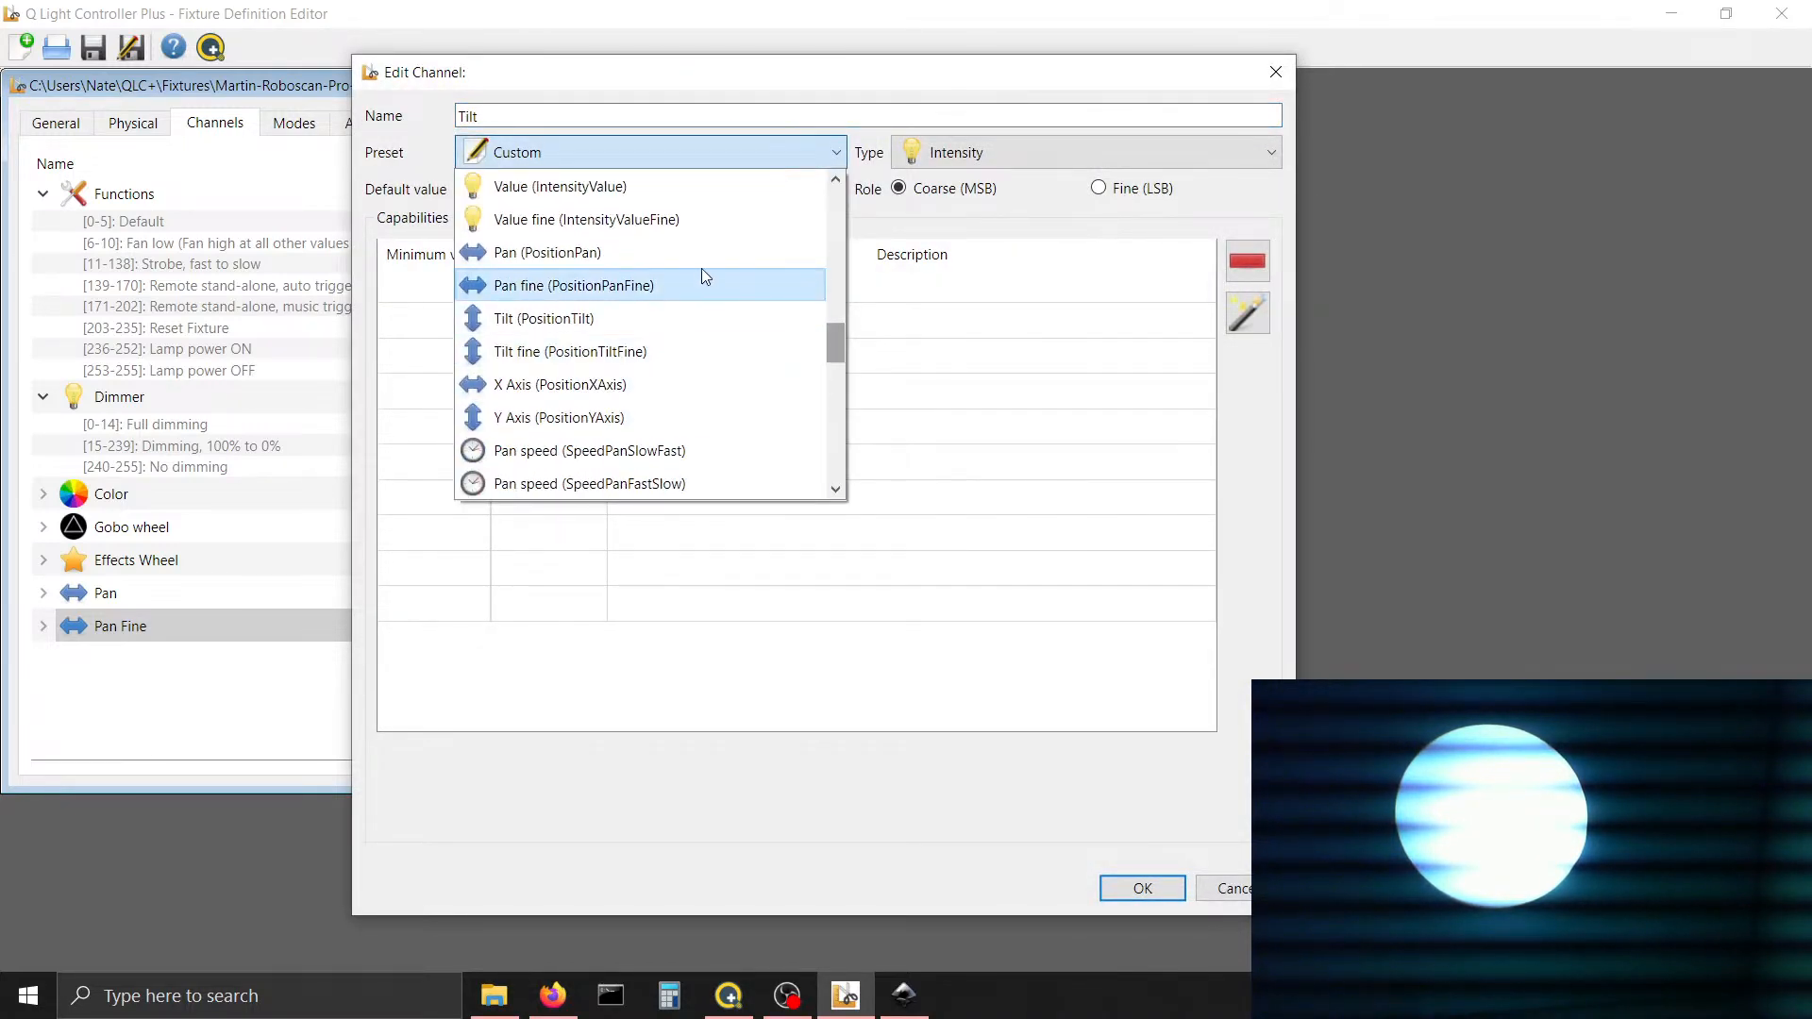
left_click(705, 317)
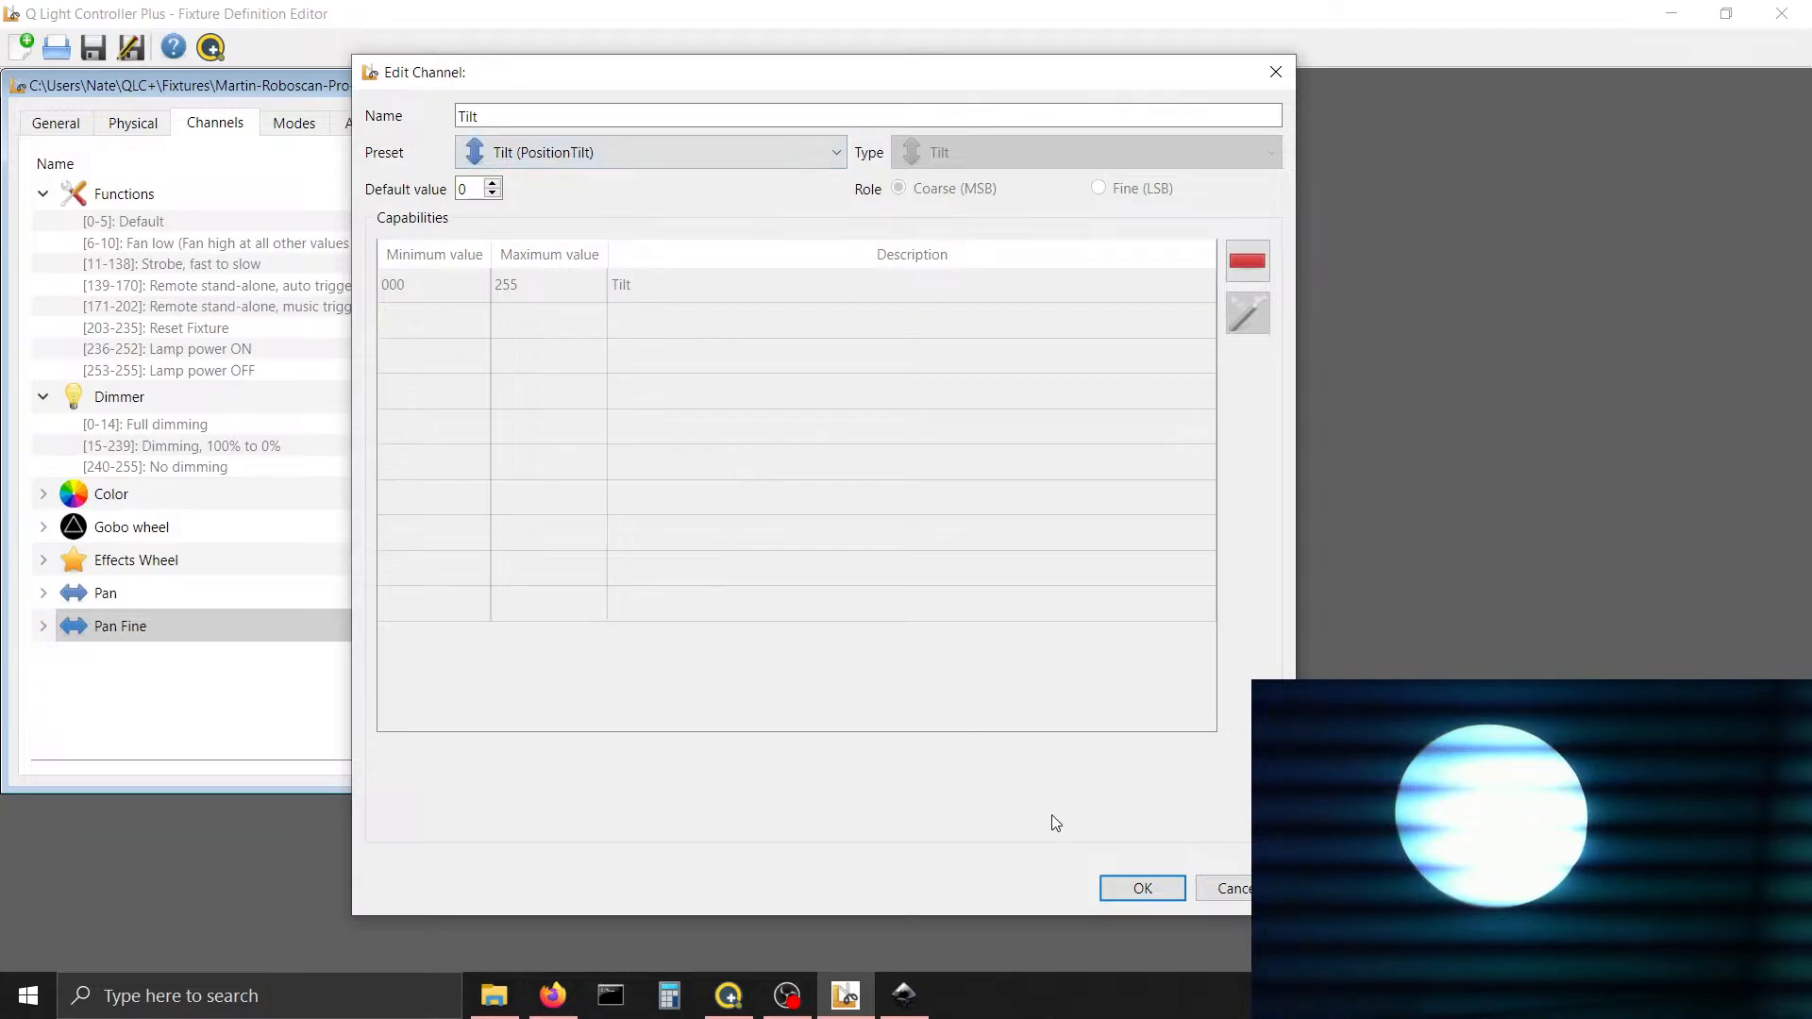
left_click(1142, 888)
Add a channel named "Tilt Fine" using the Tilt fine (PositionTiltFine) preset and accept it
left_click(615, 174)
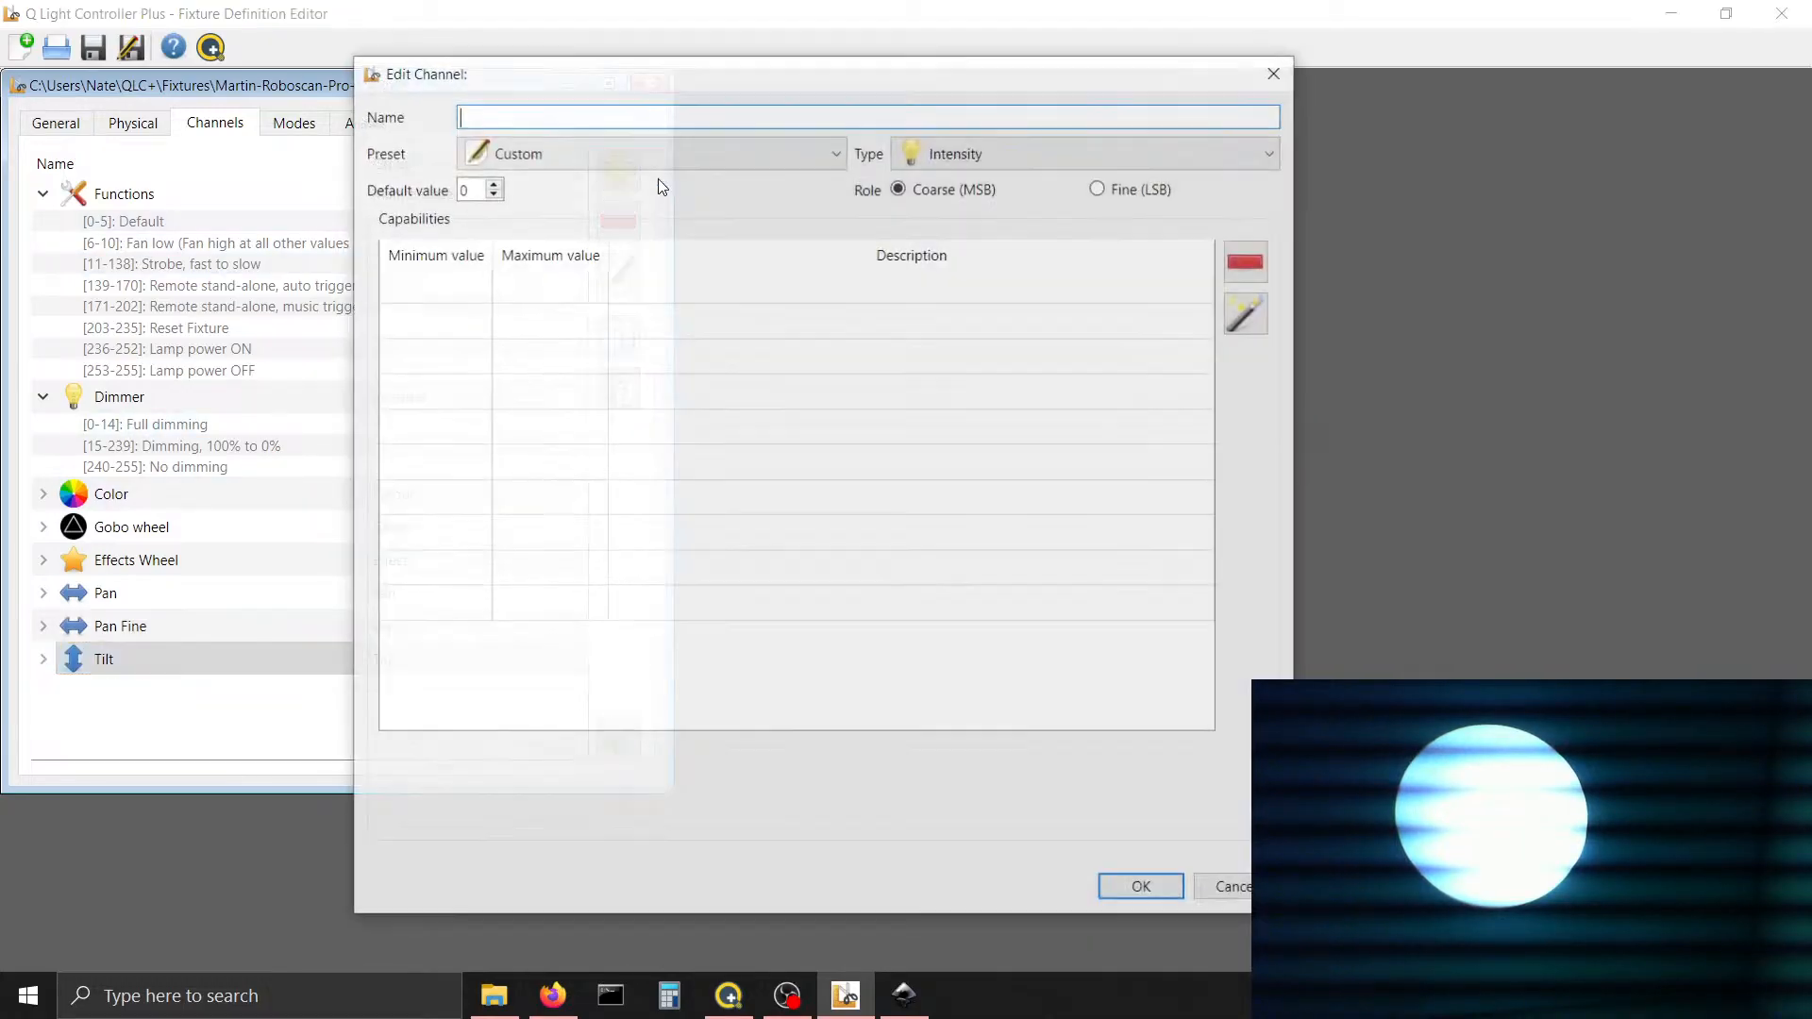
type("Tilt")
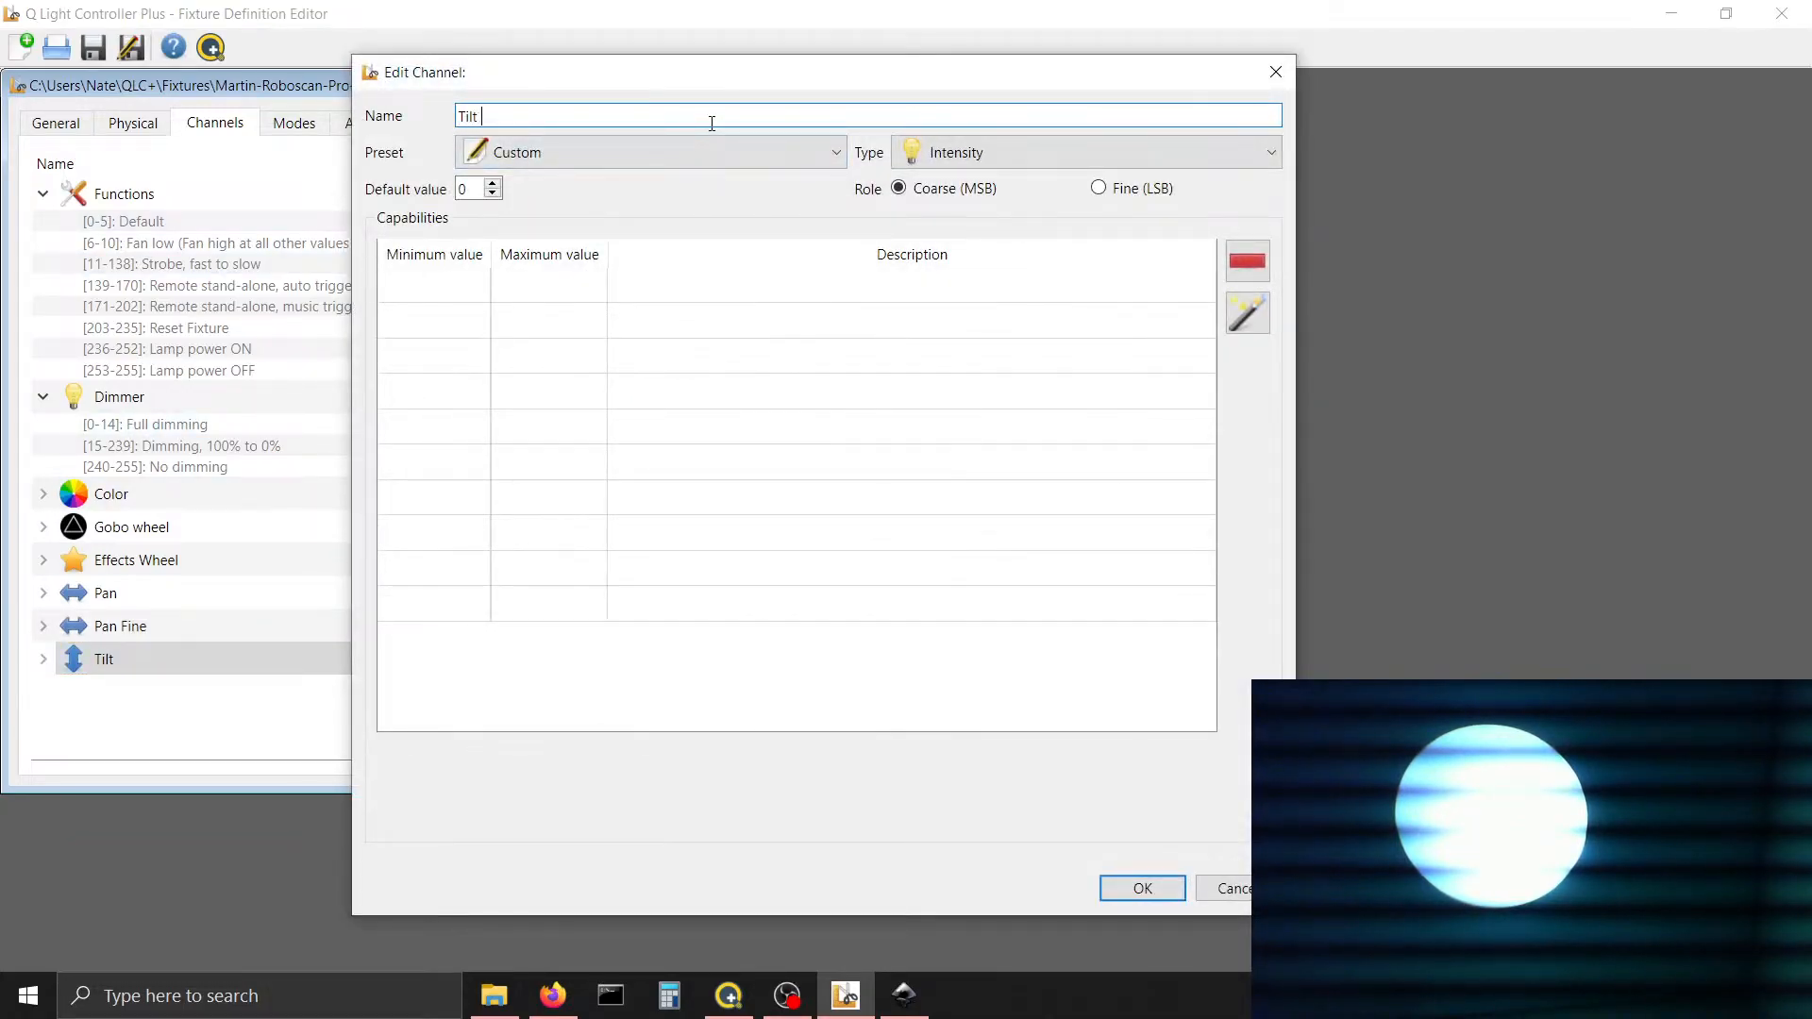
type(" Fine")
left_click(722, 146)
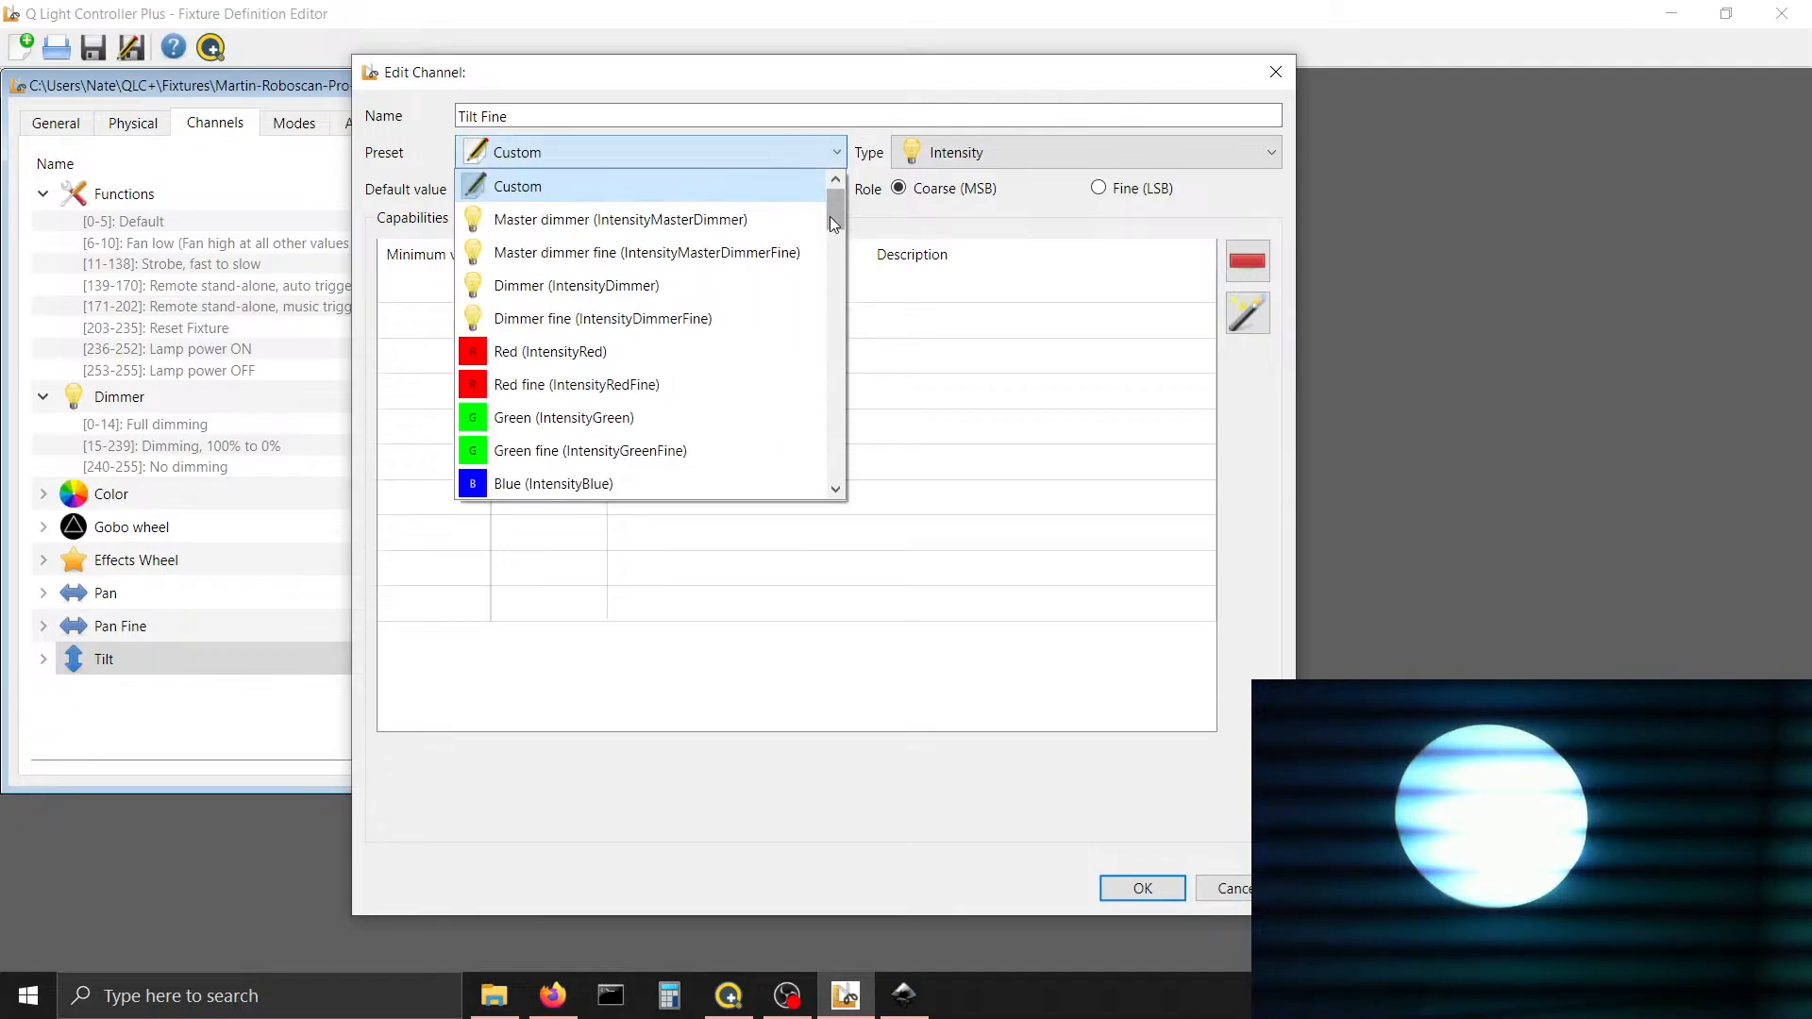
left_click_drag(830, 217, 836, 342)
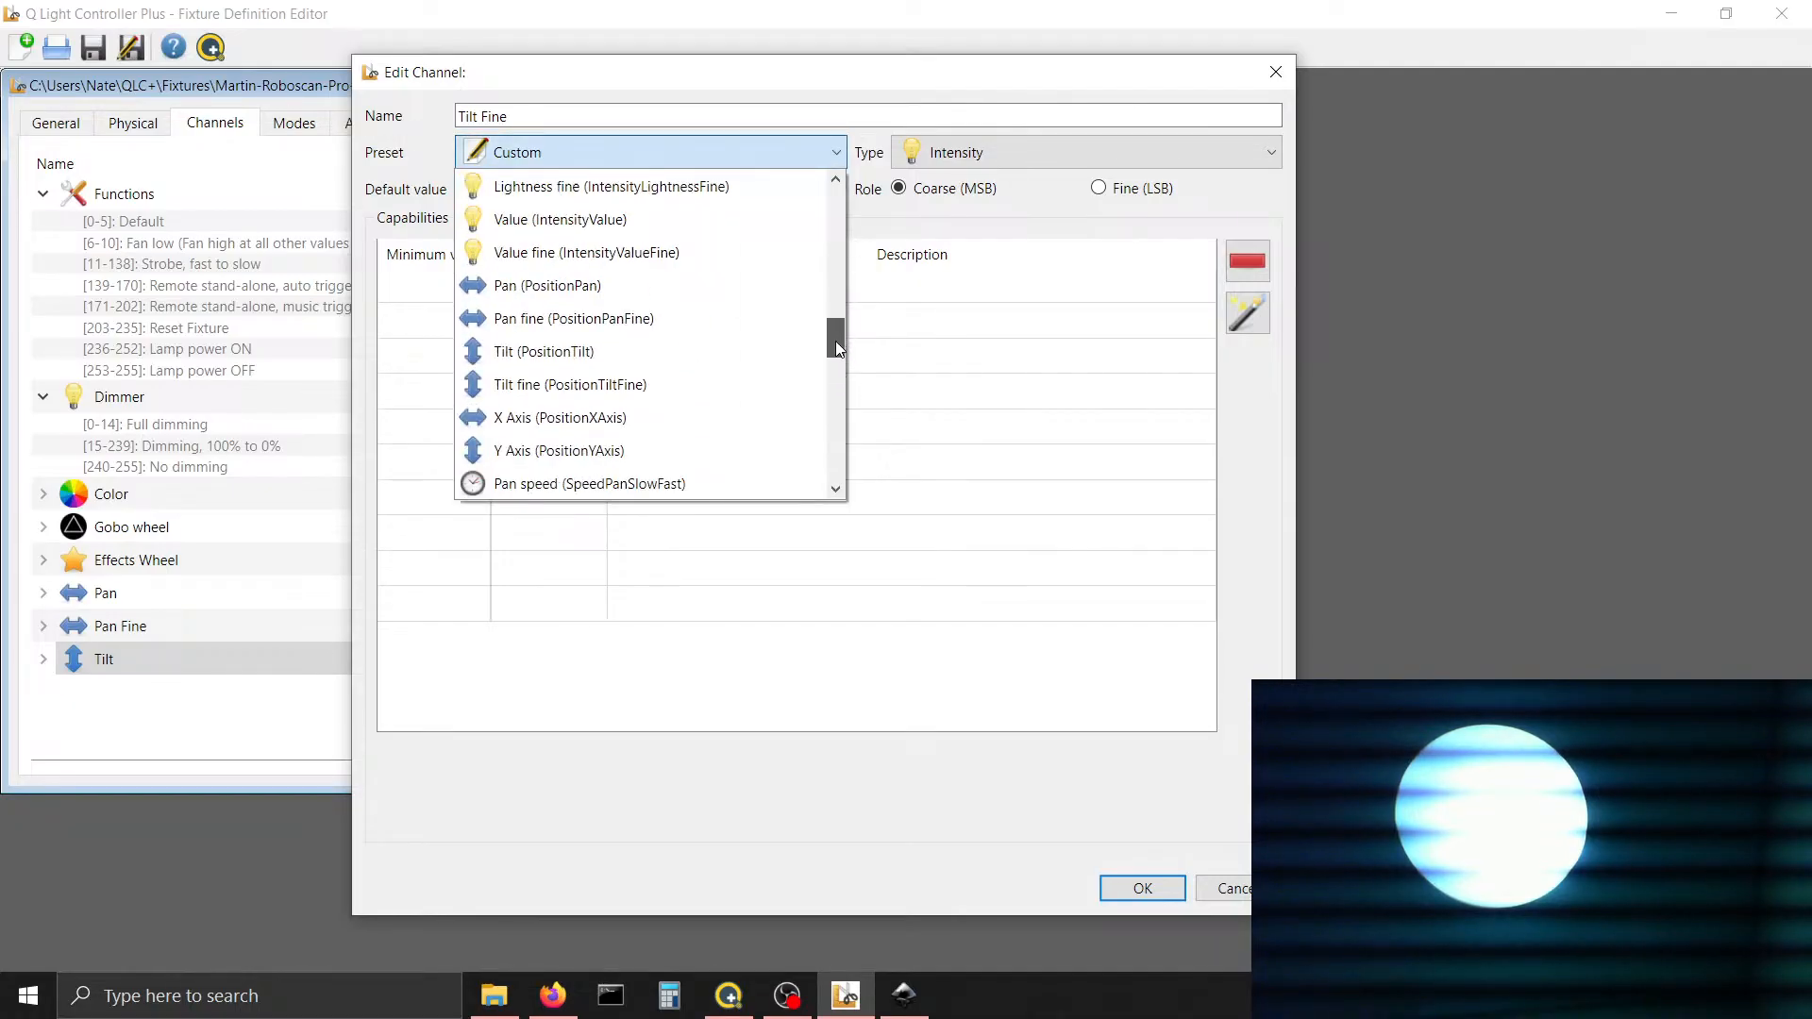
left_click(723, 382)
left_click(1133, 888)
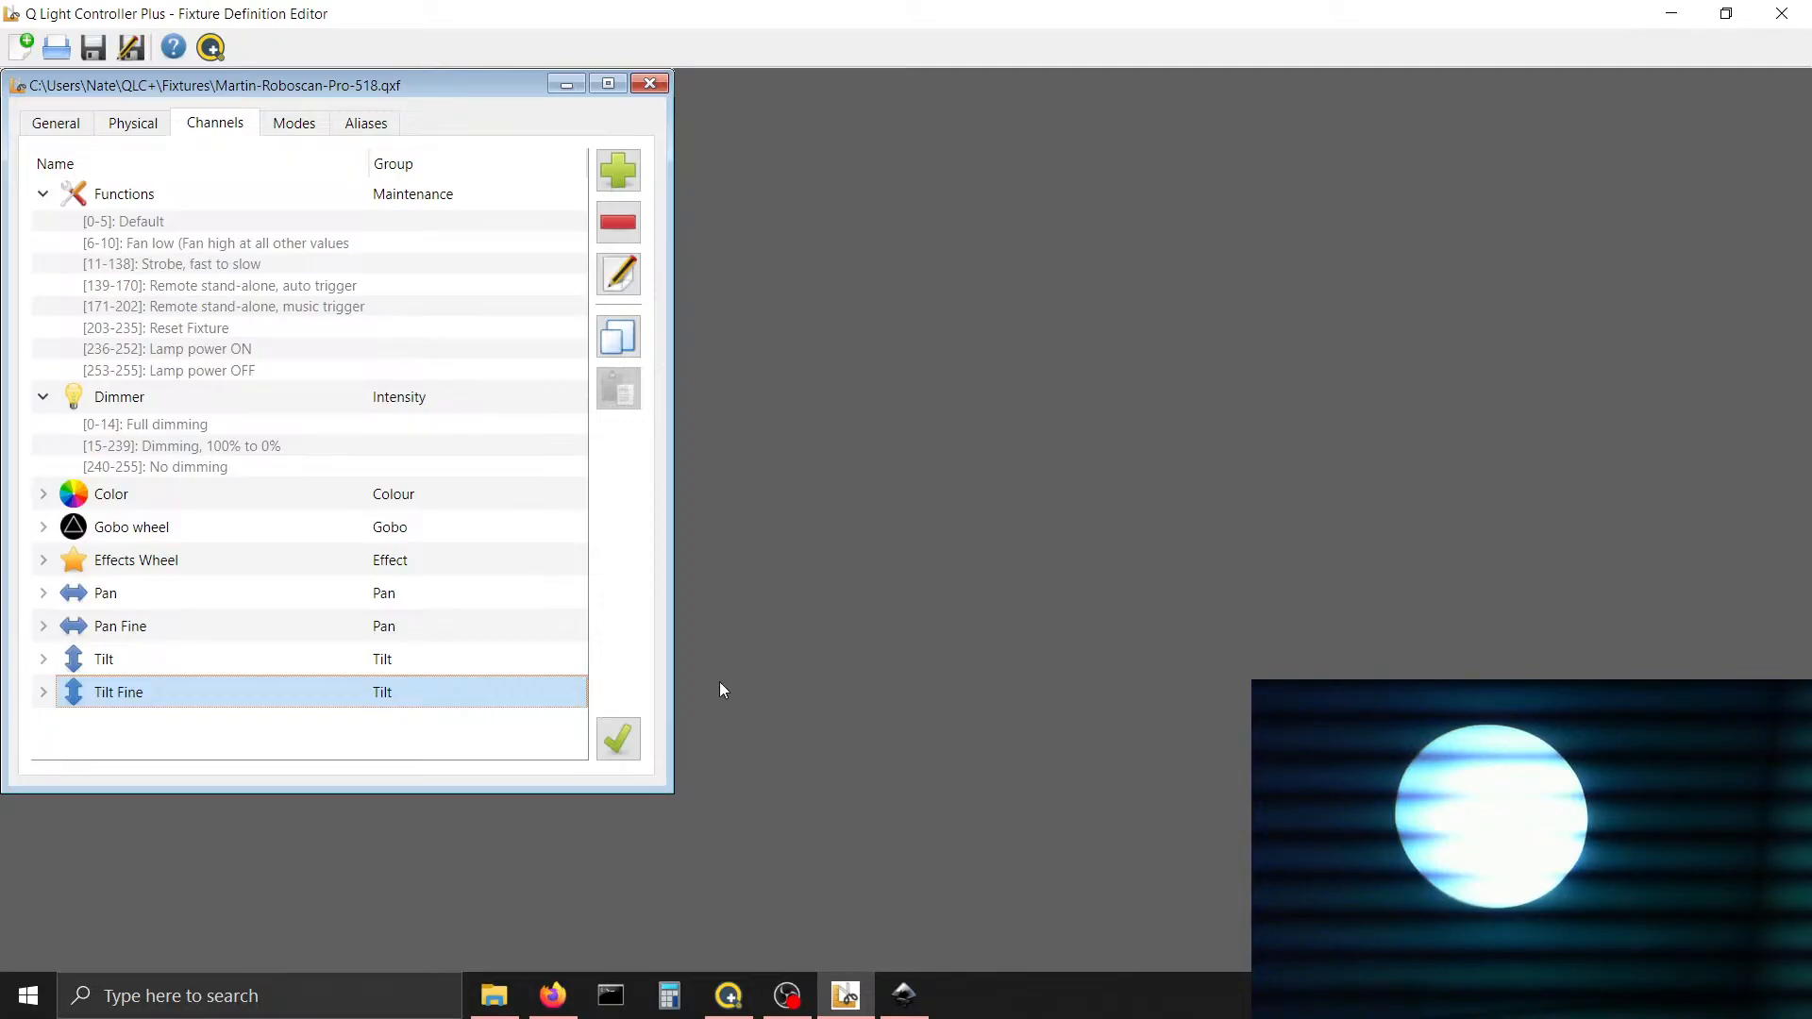
Start a new channel of type Speed and look through the speed presets, leaving the preset at Custom
left_click(631, 180)
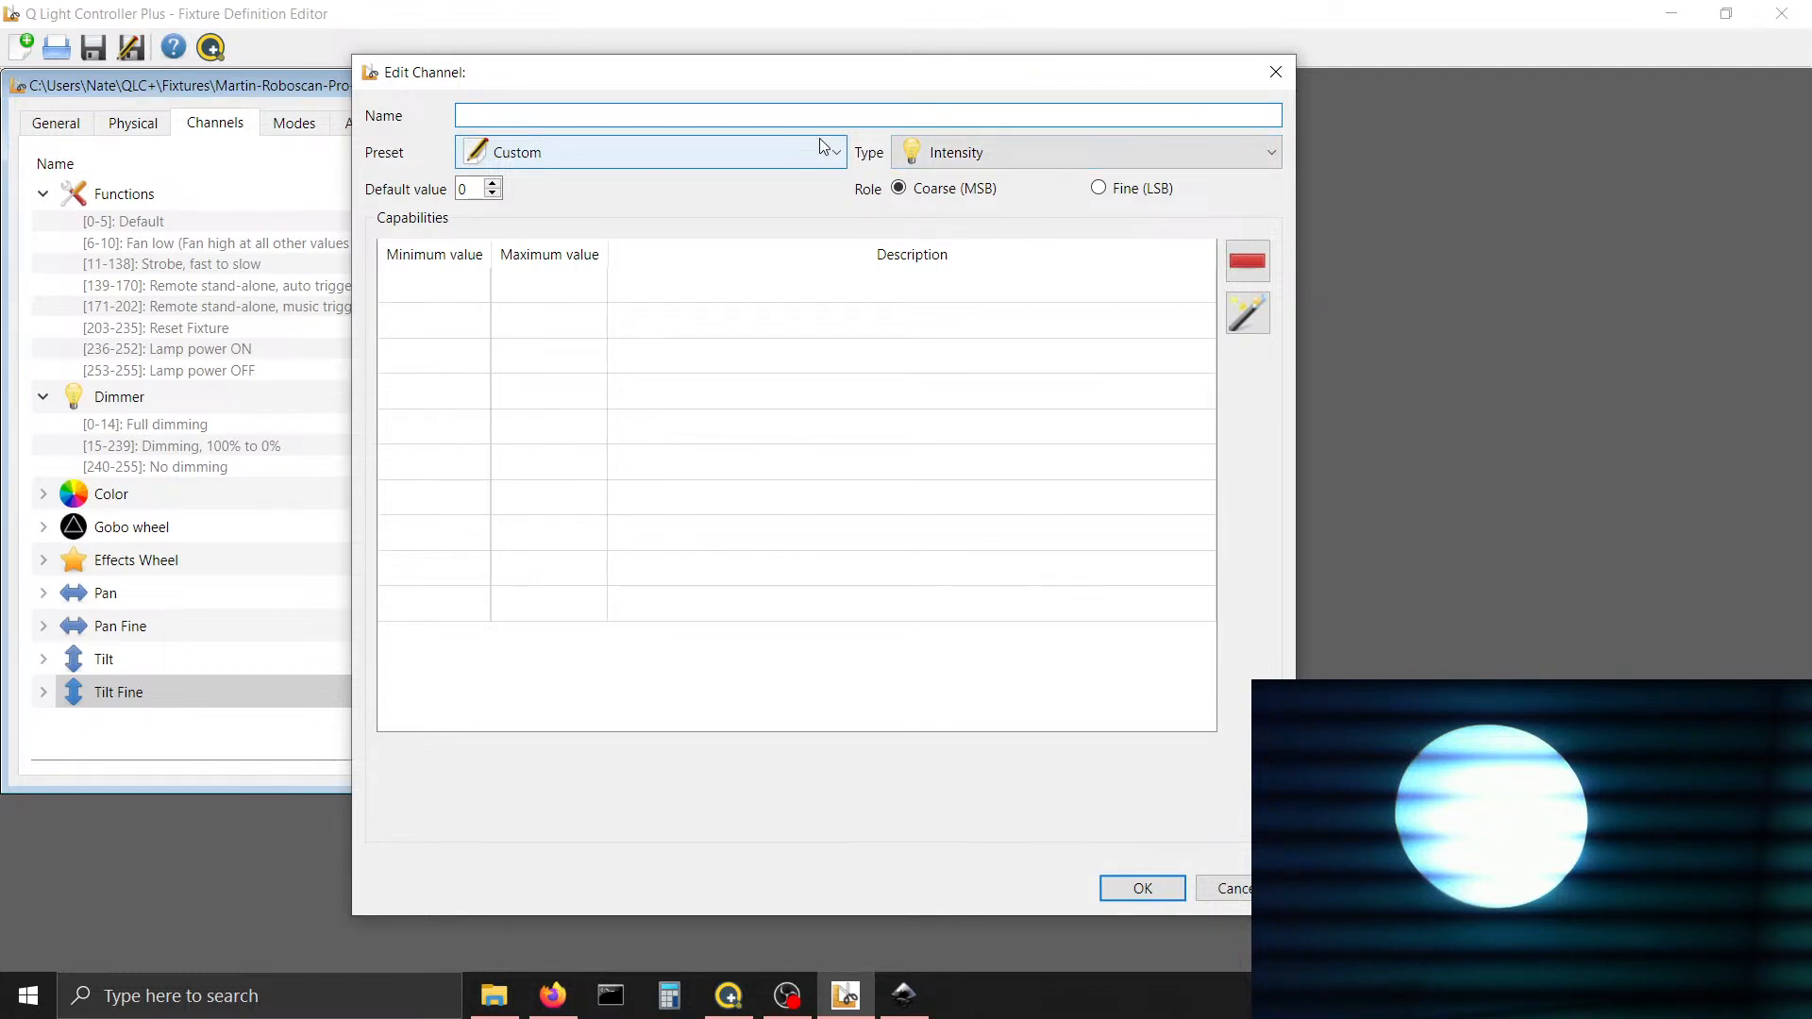
left_click(1039, 152)
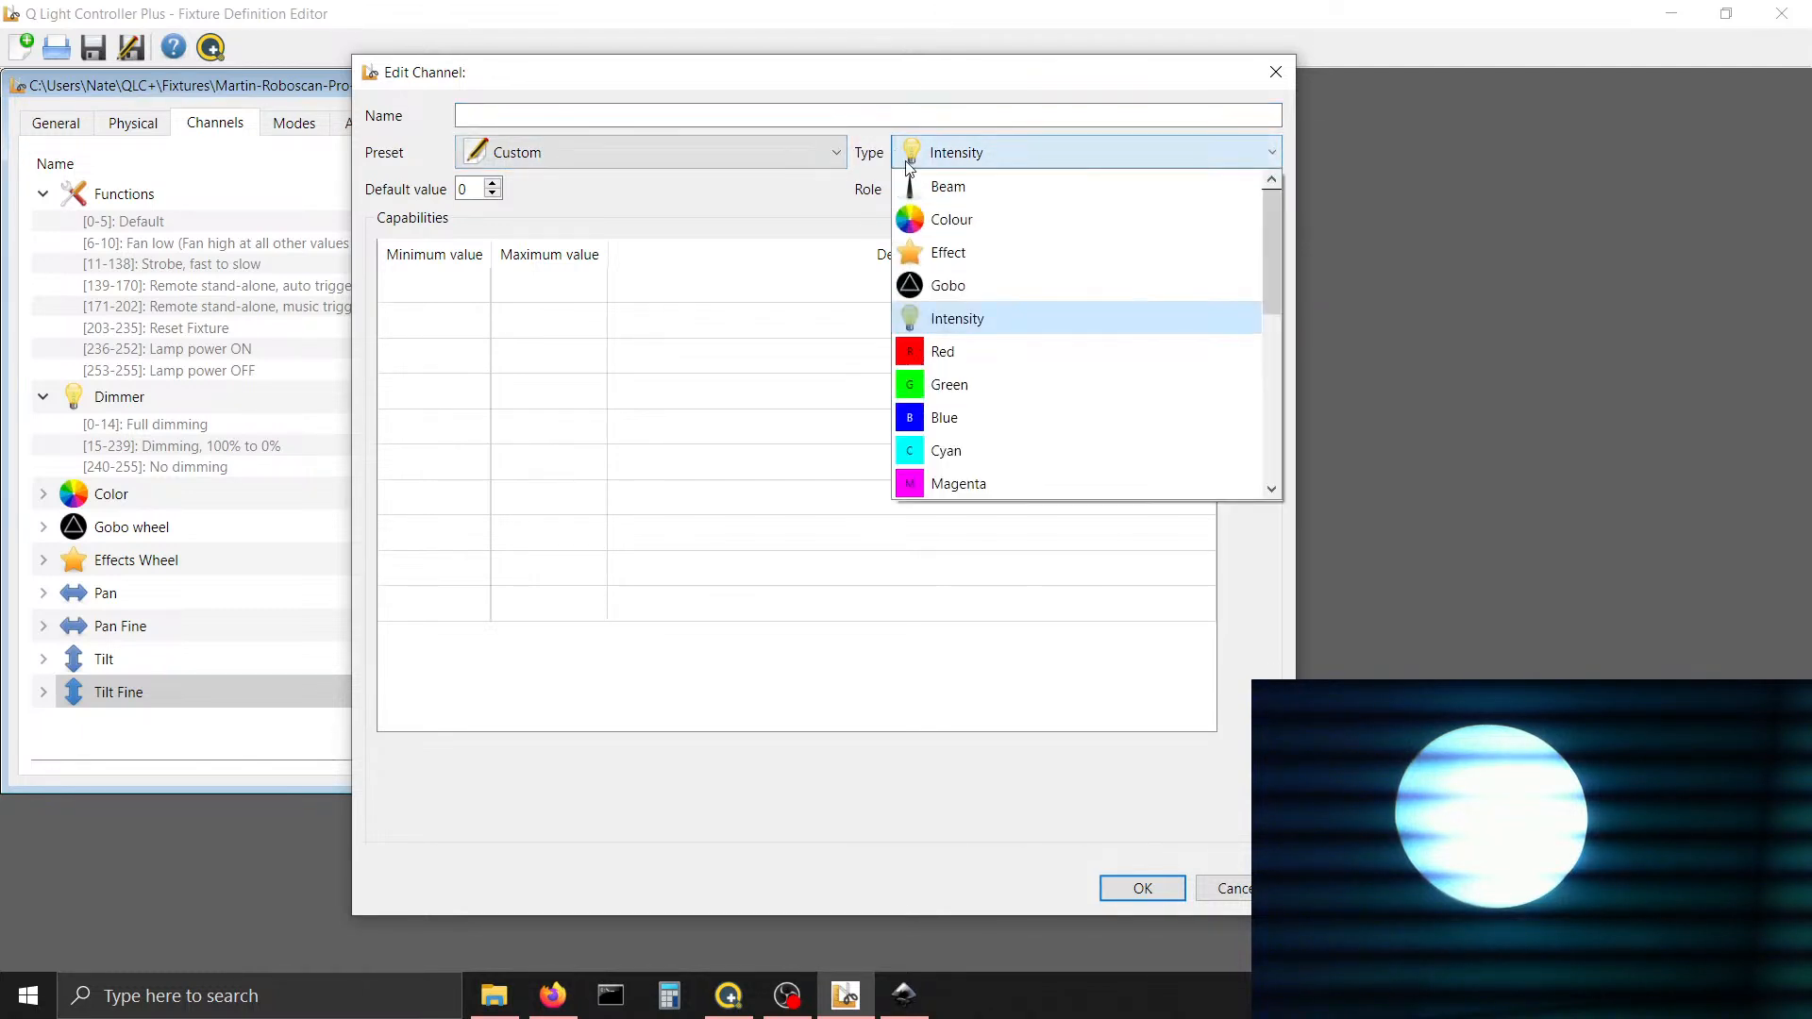
left_click_drag(1266, 260, 1272, 435)
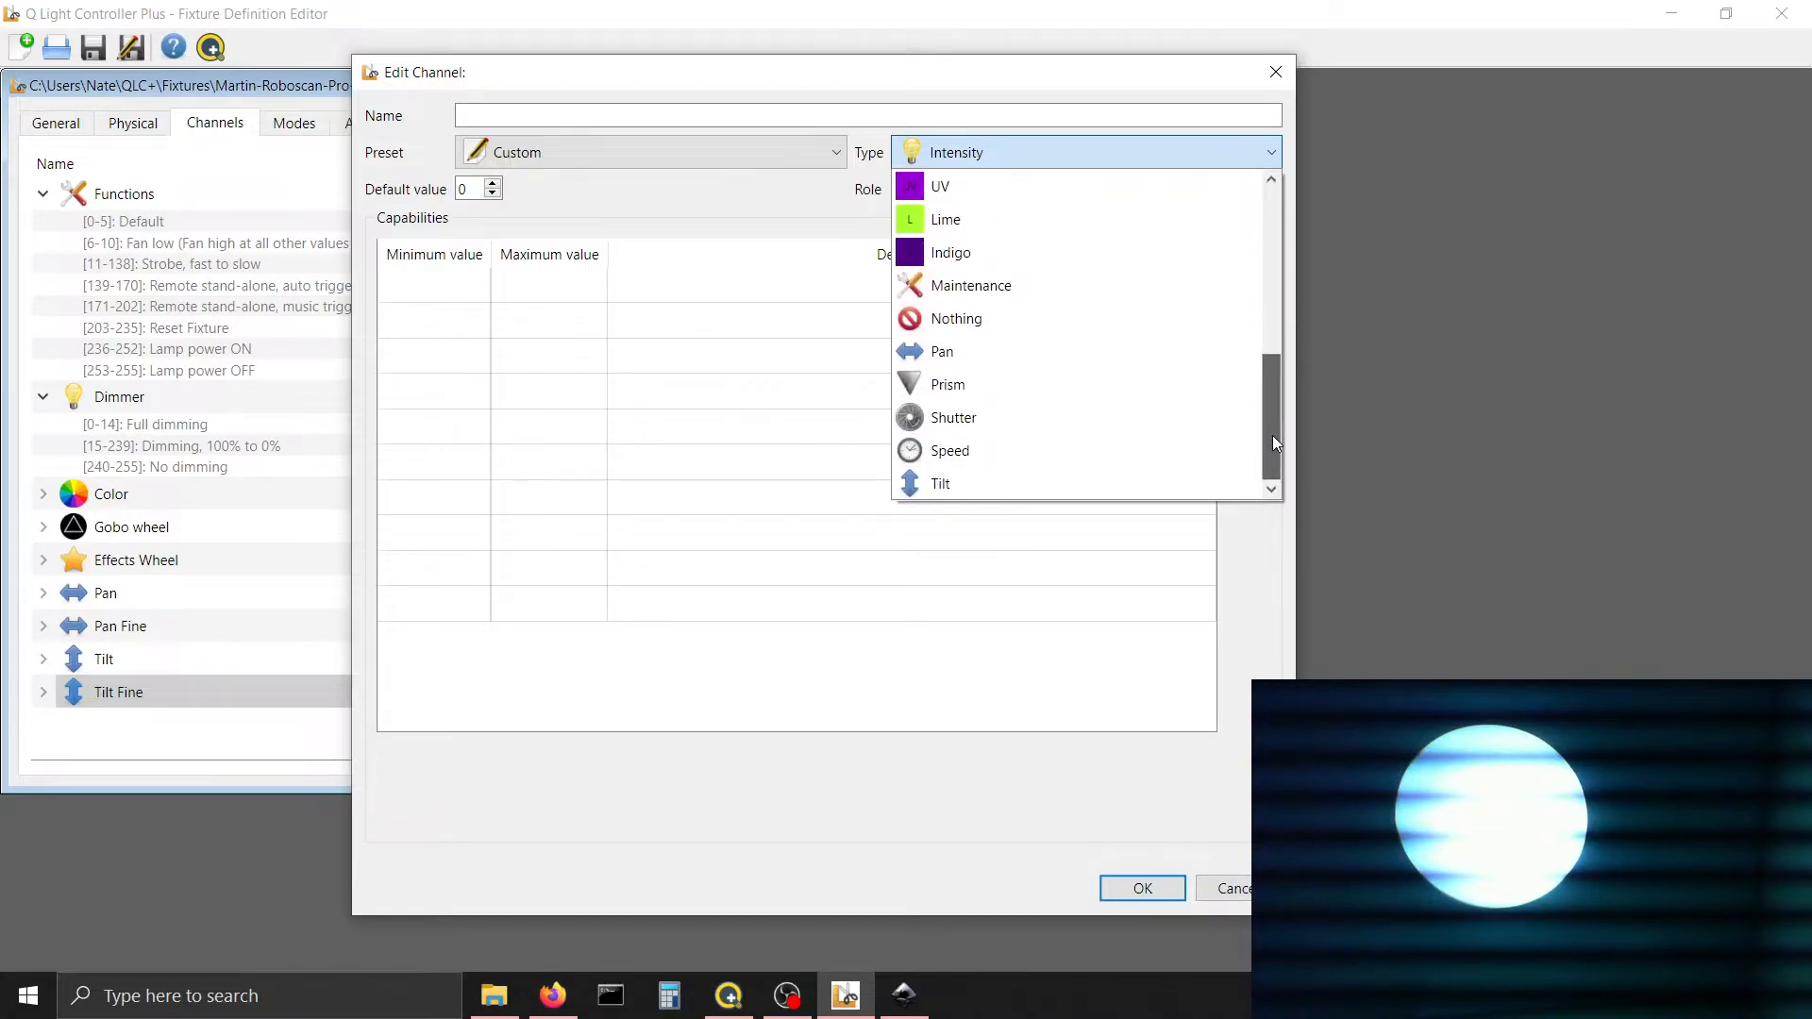
left_click(1186, 452)
left_click(698, 156)
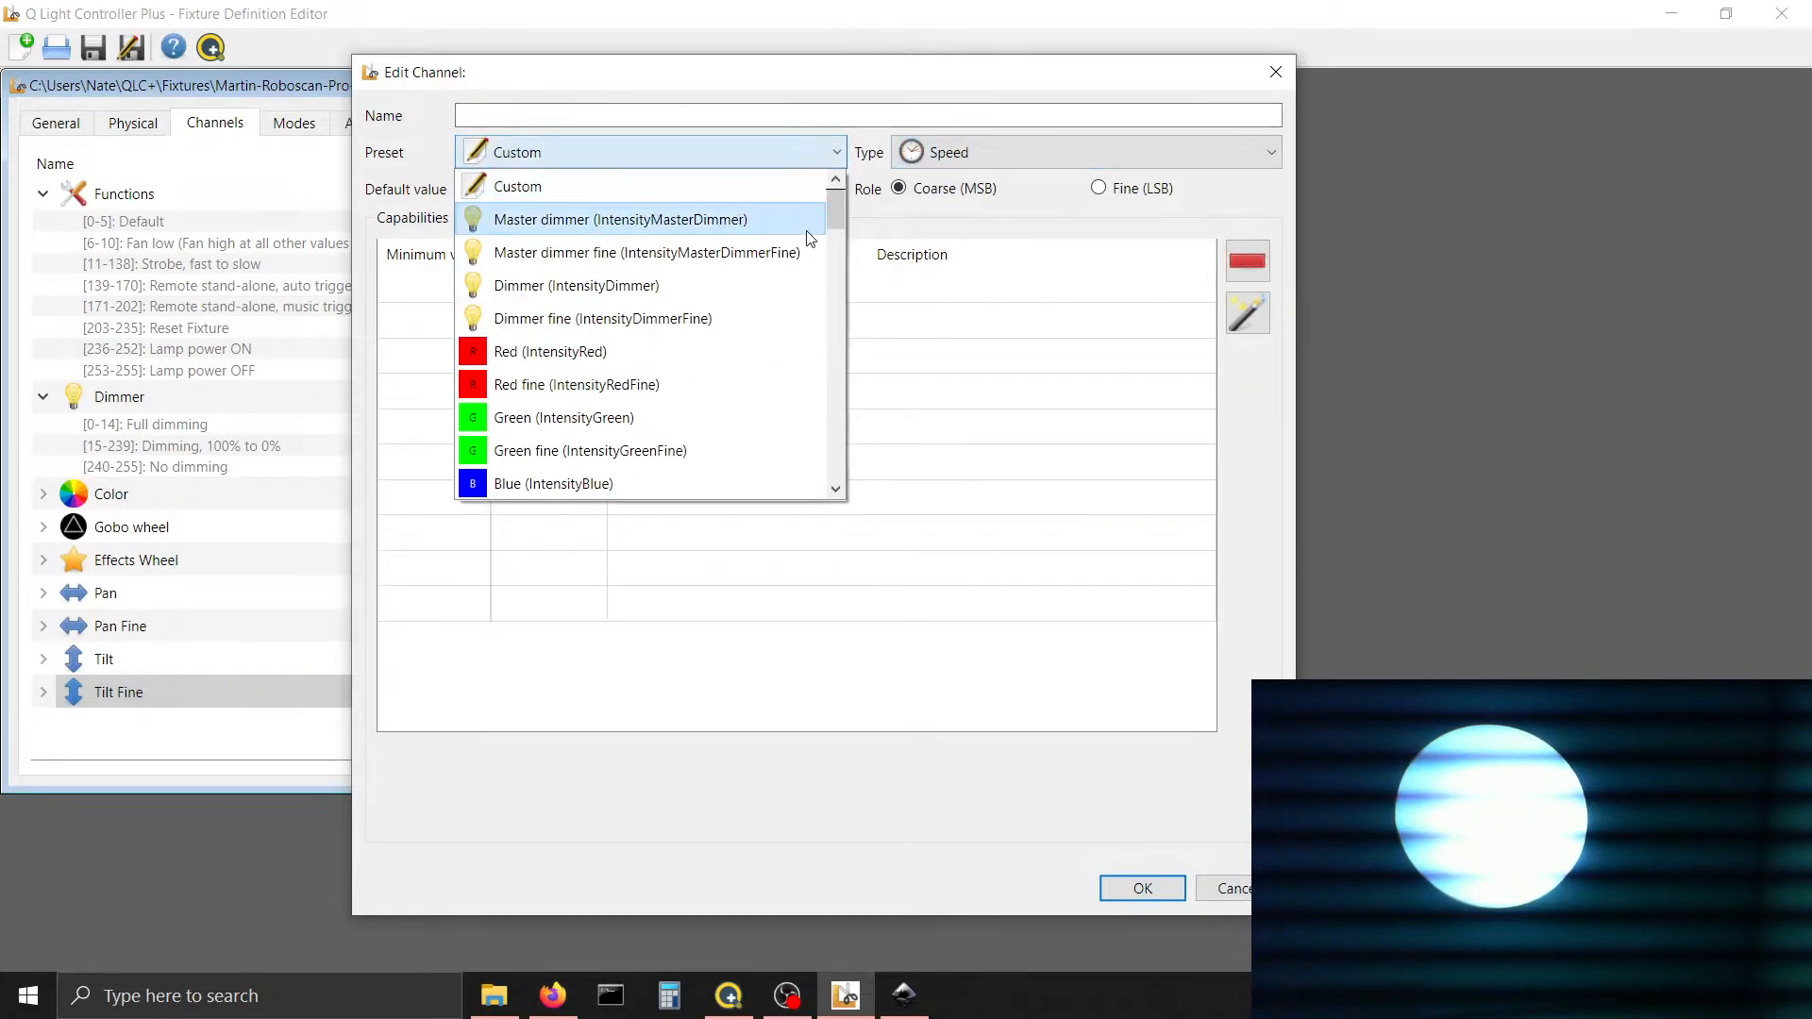
left_click_drag(833, 219, 826, 391)
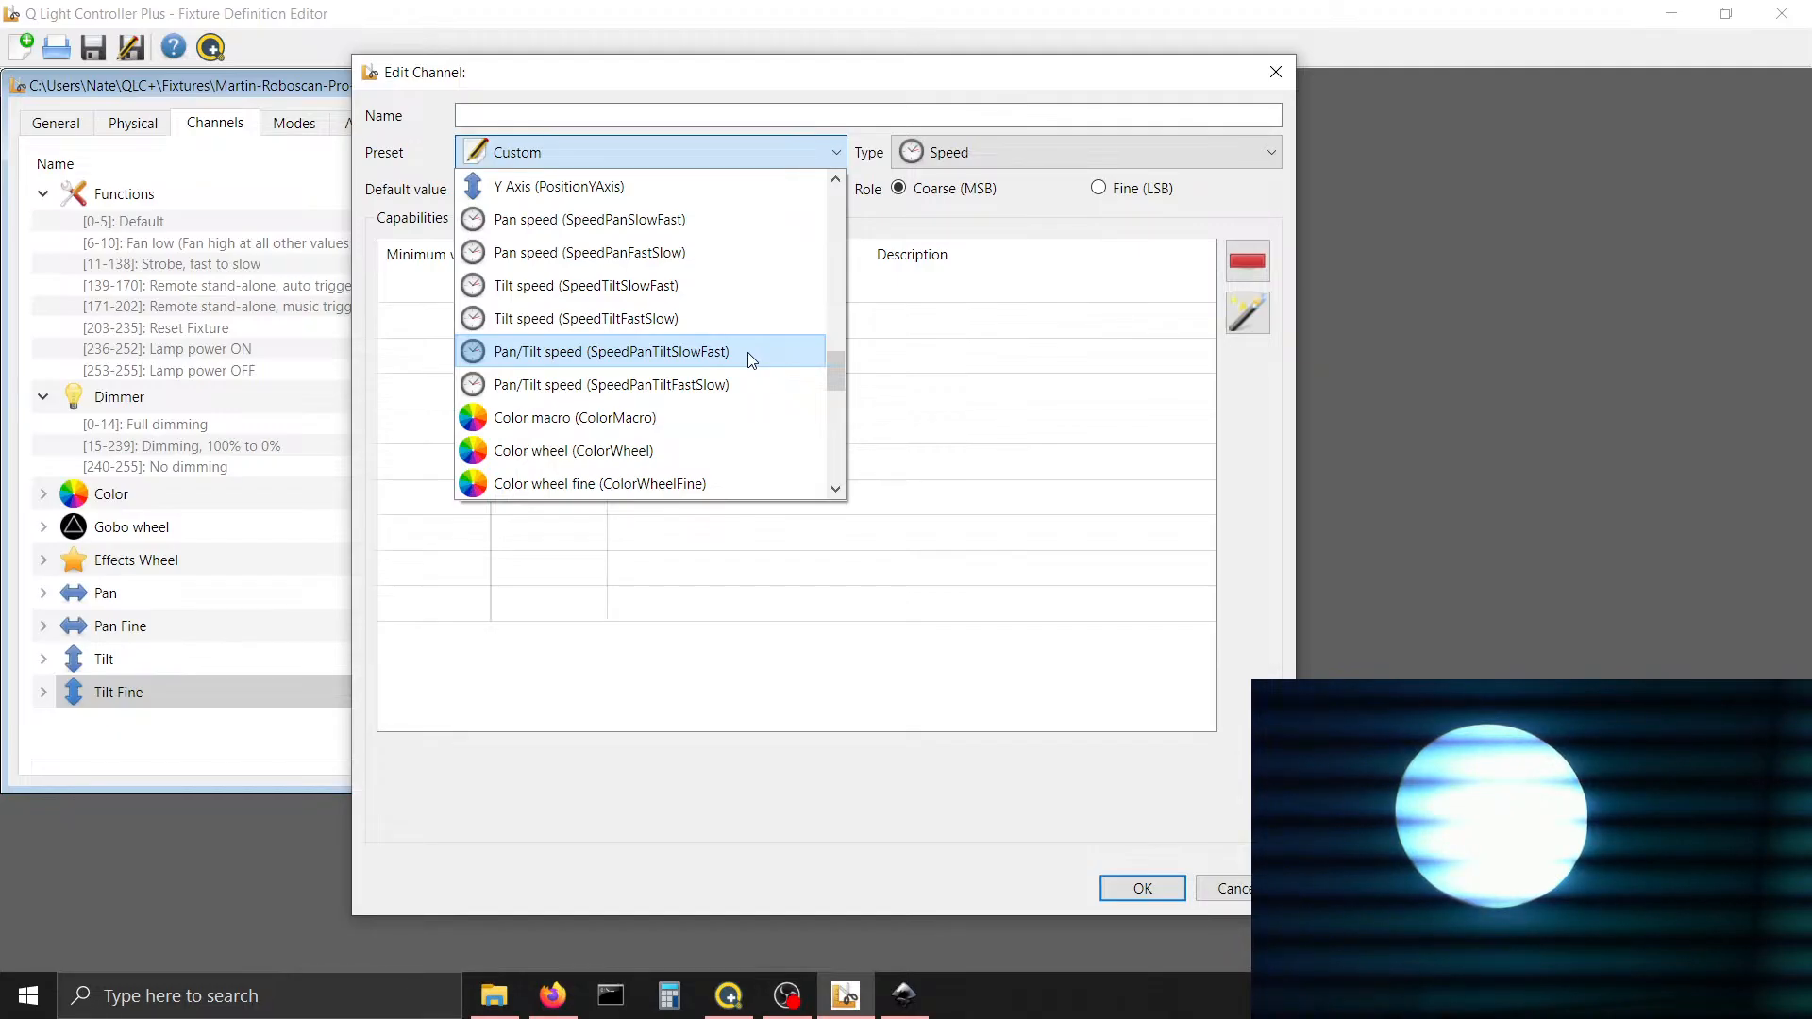
left_click(990, 324)
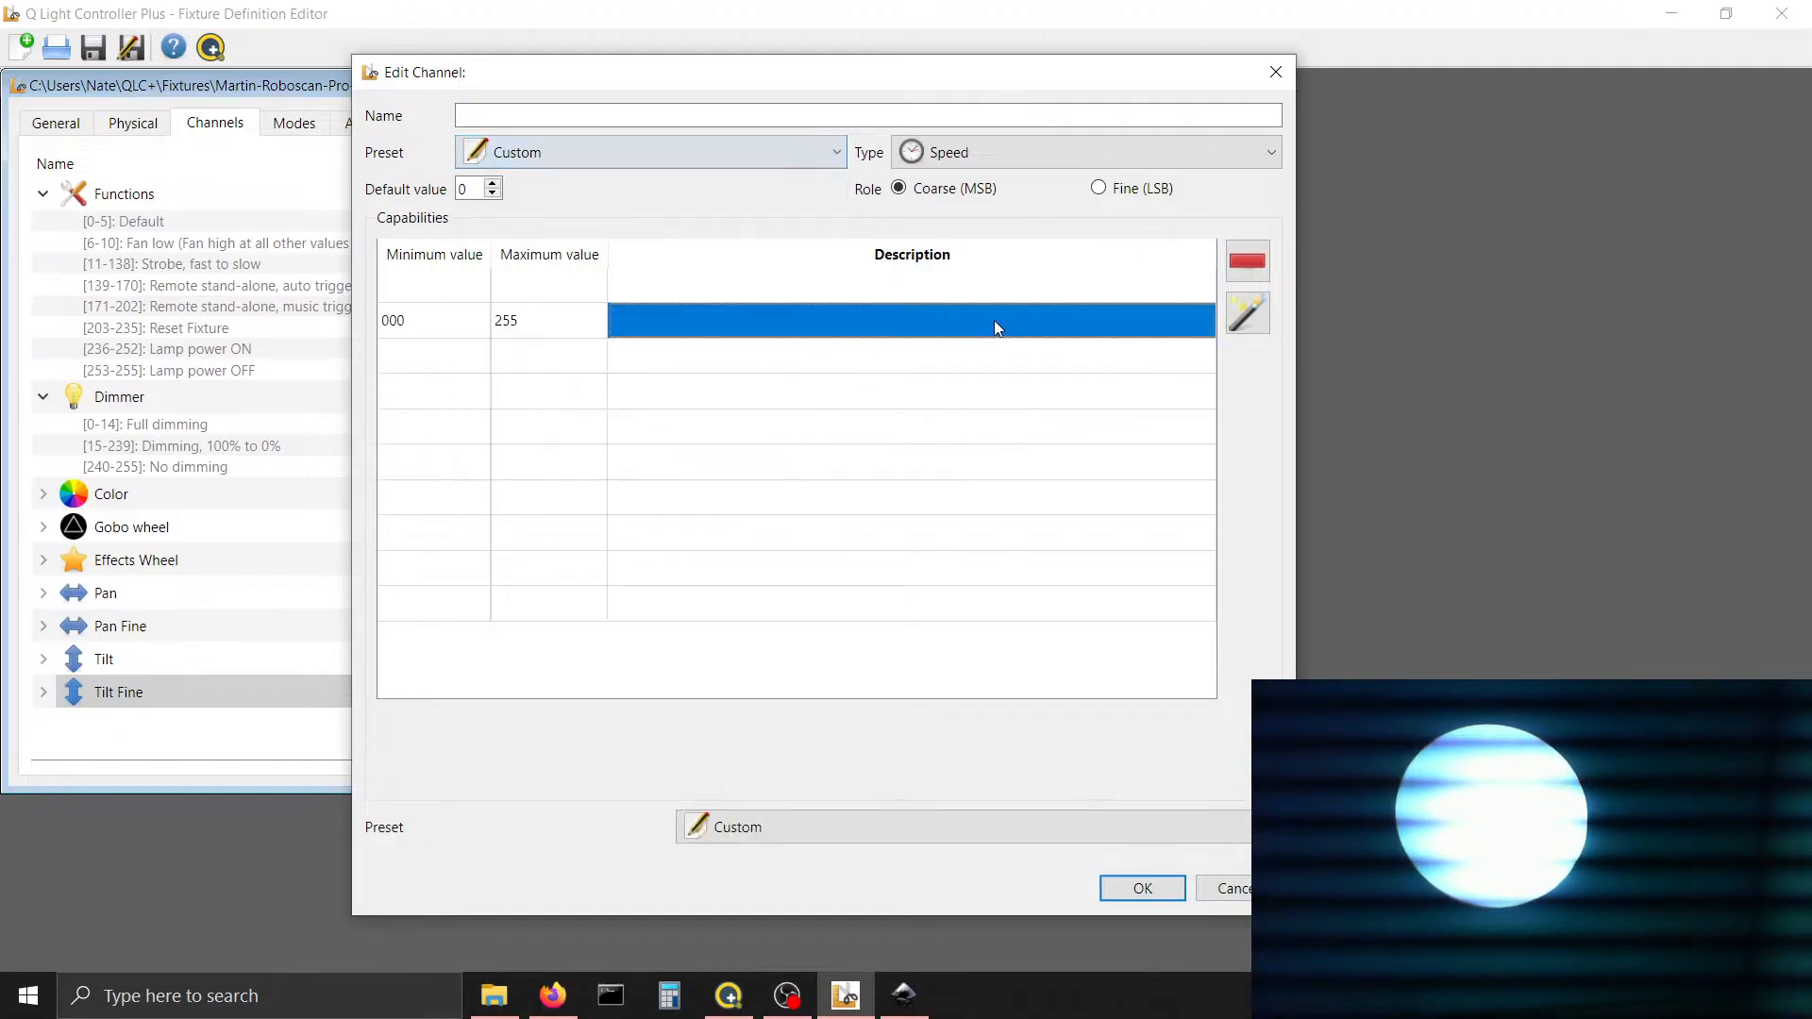
Try to clear the maximum value of the capability in the second row
left_click(418, 293)
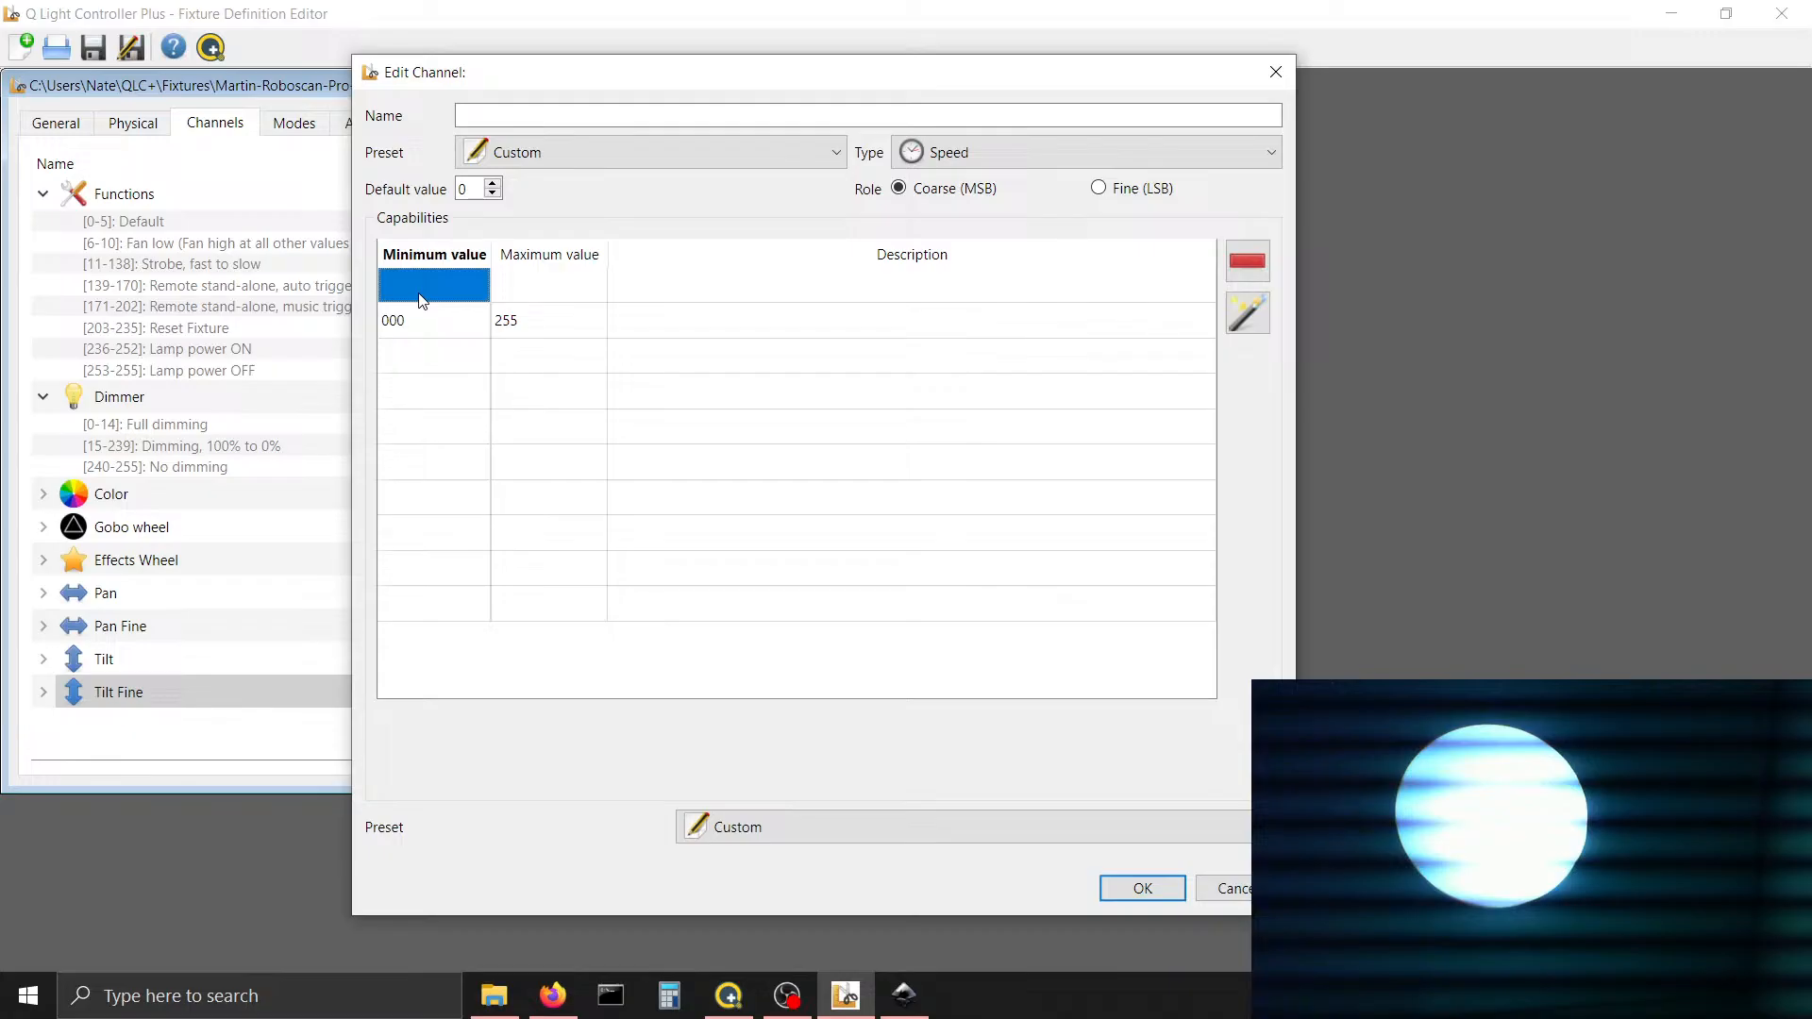
left_click(461, 333)
double_click(538, 321)
key("BackSpace")
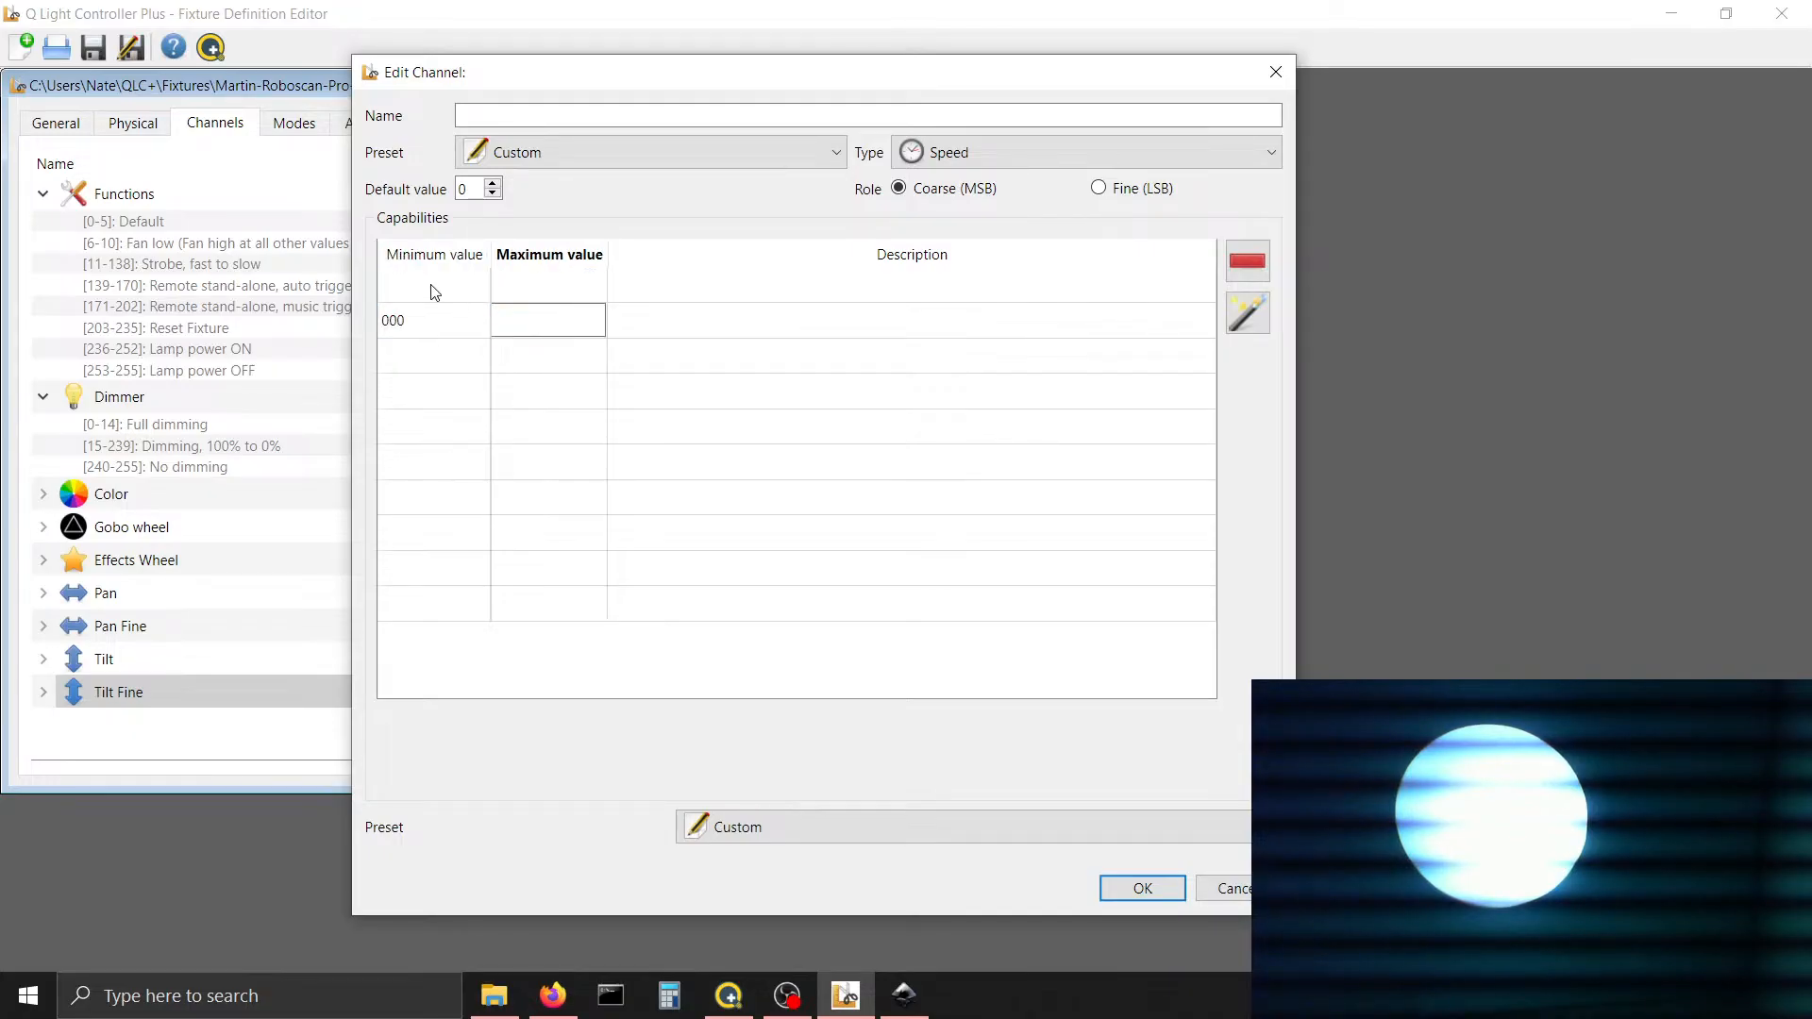
left_click(433, 286)
double_click(525, 326)
key("BackSpace")
left_click(432, 282)
double_click(432, 289)
left_click(431, 329)
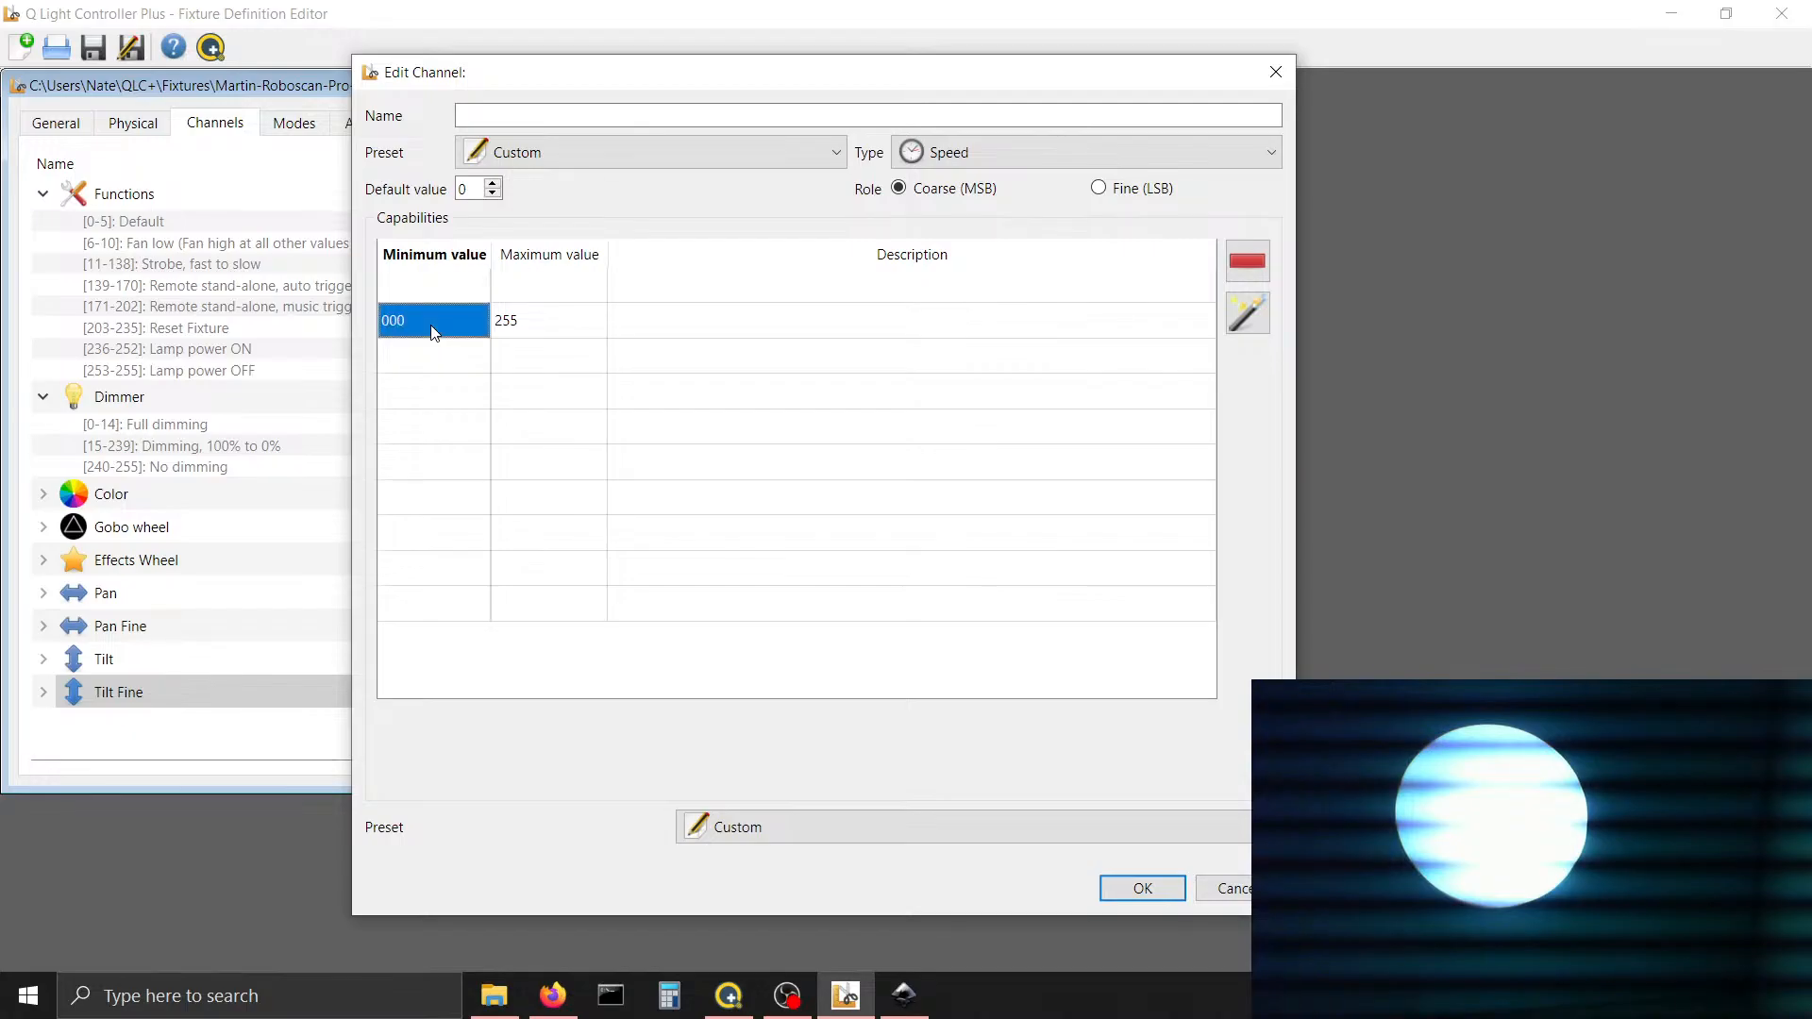
Set the first capability's minimum value to 000 and remove the capability in the second row
double_click(429, 296)
type("000")
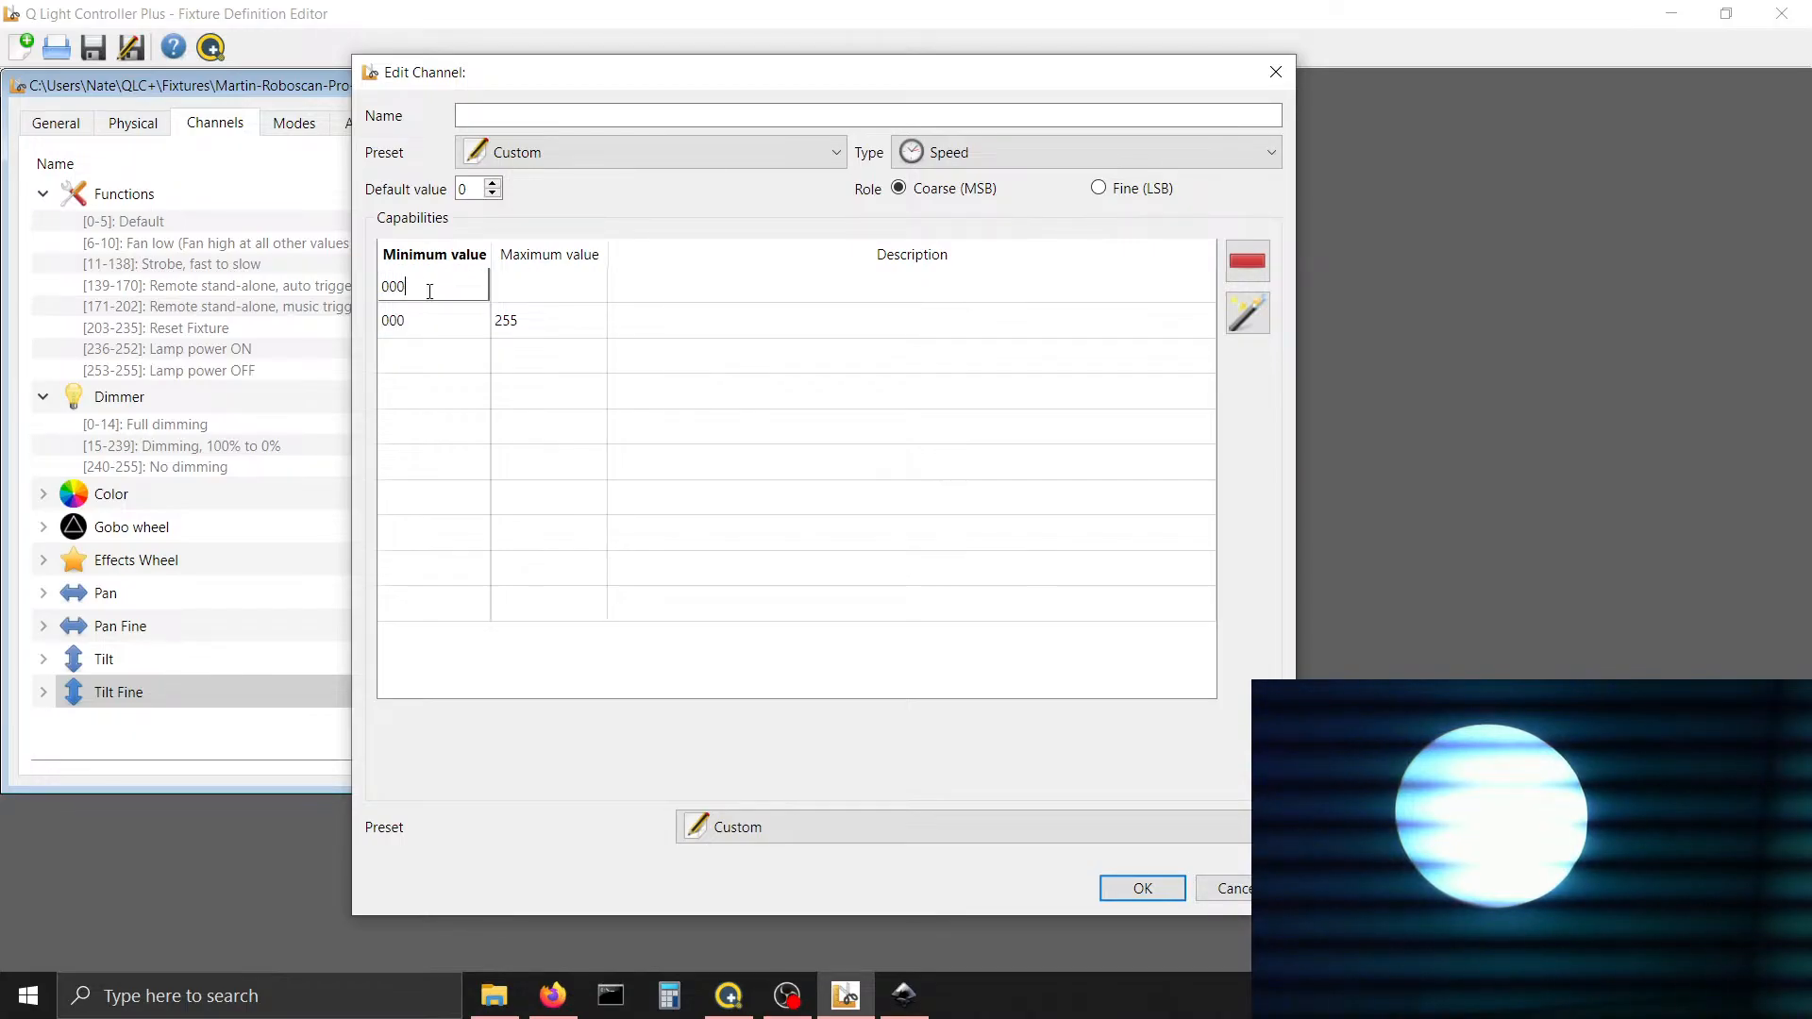
left_click(531, 300)
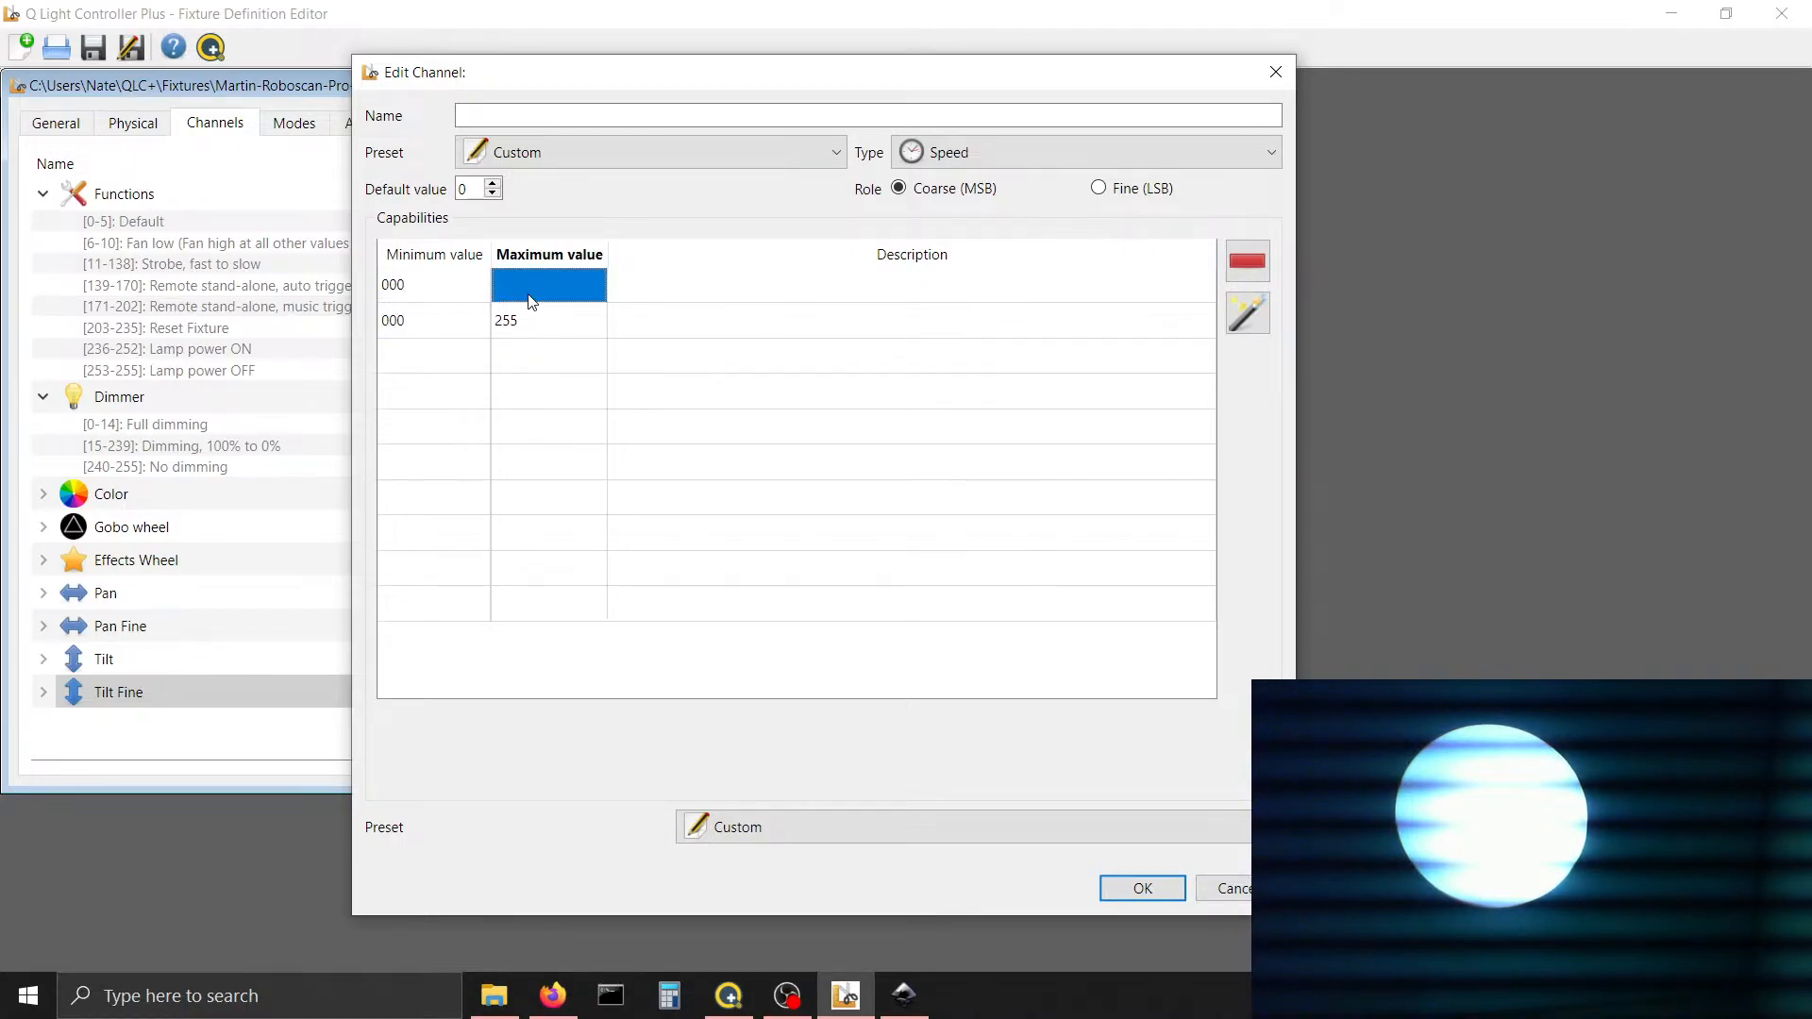
left_click(410, 308)
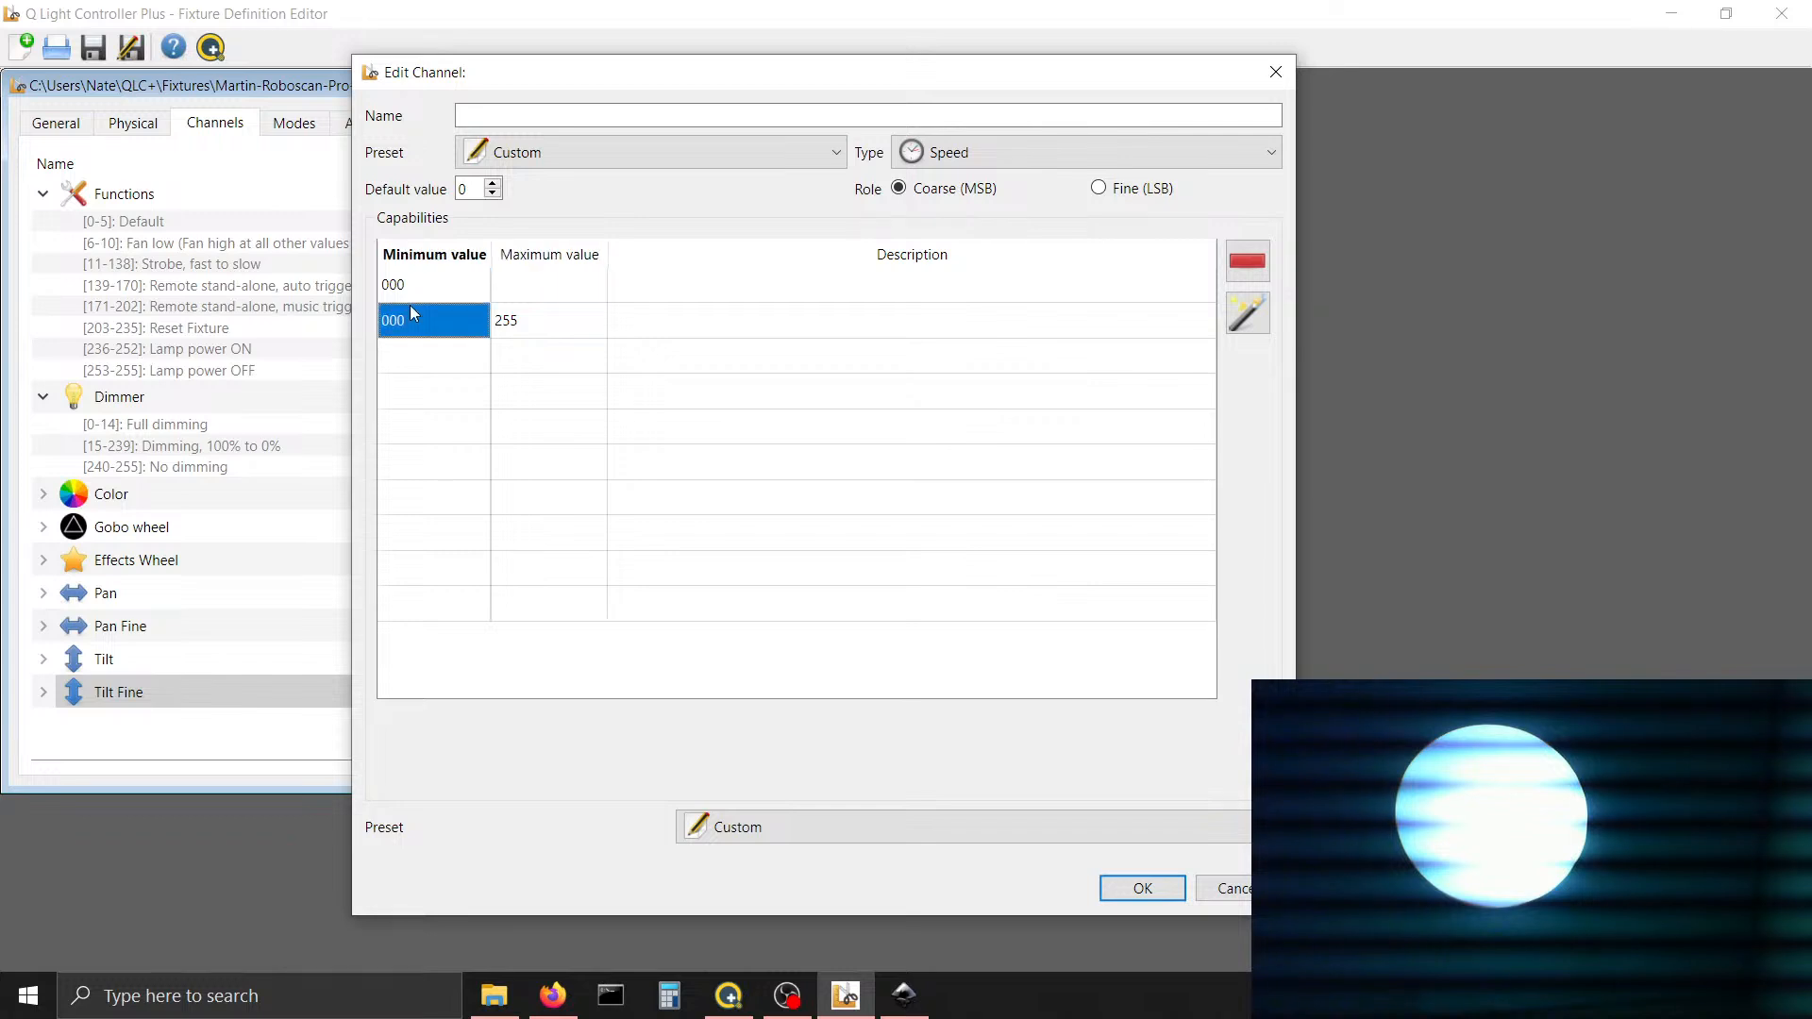
left_click(1246, 262)
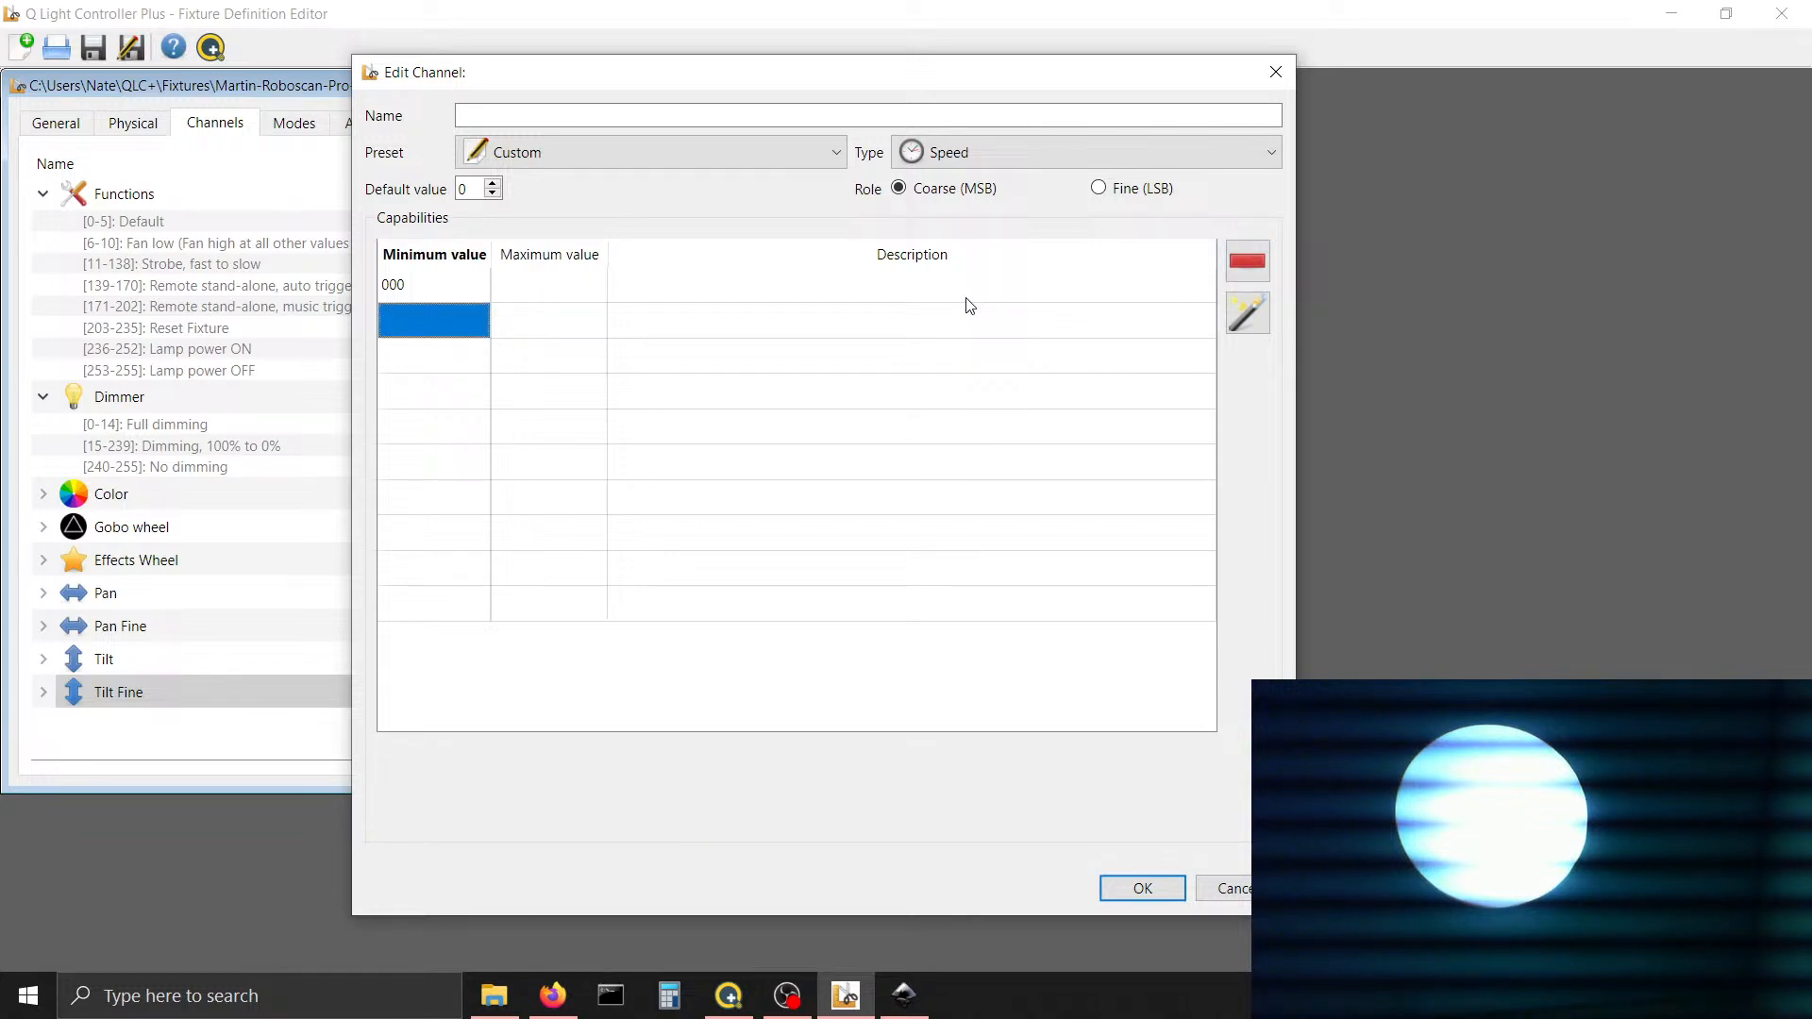
Set the first capability's maximum value to 0 and describe it as "Tracking"
left_click(551, 294)
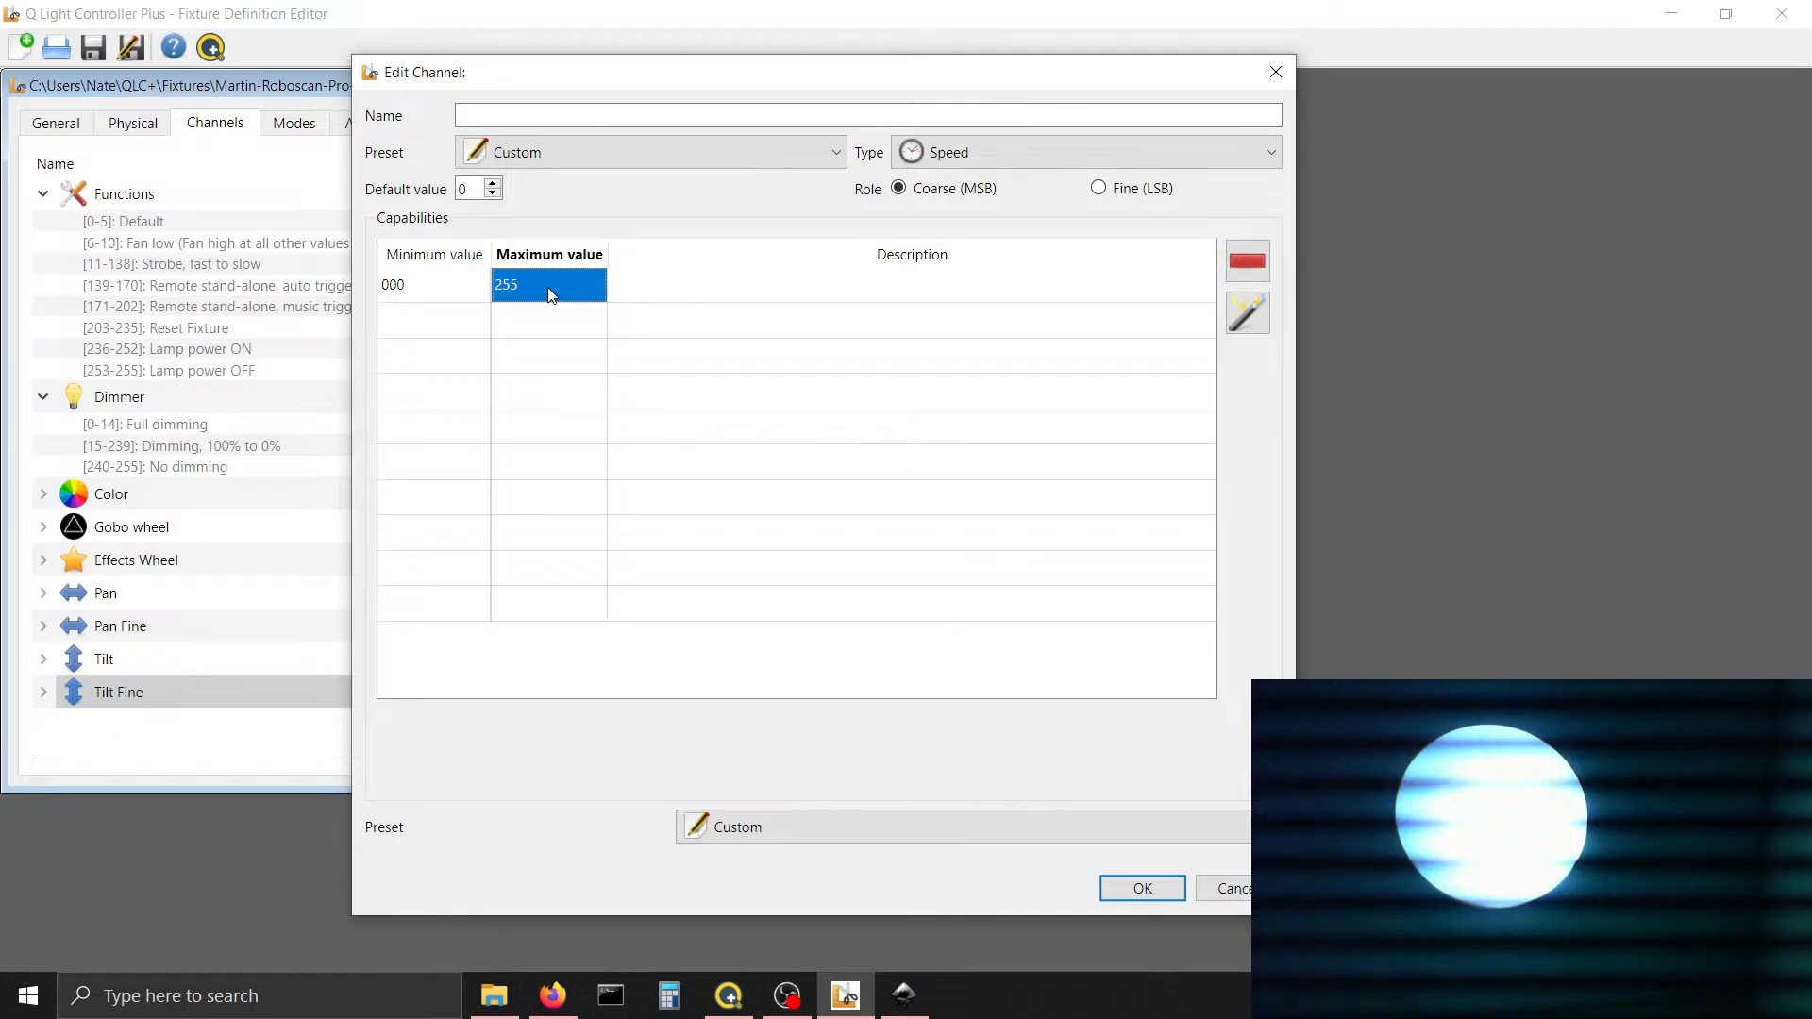
type("0")
key("Tab")
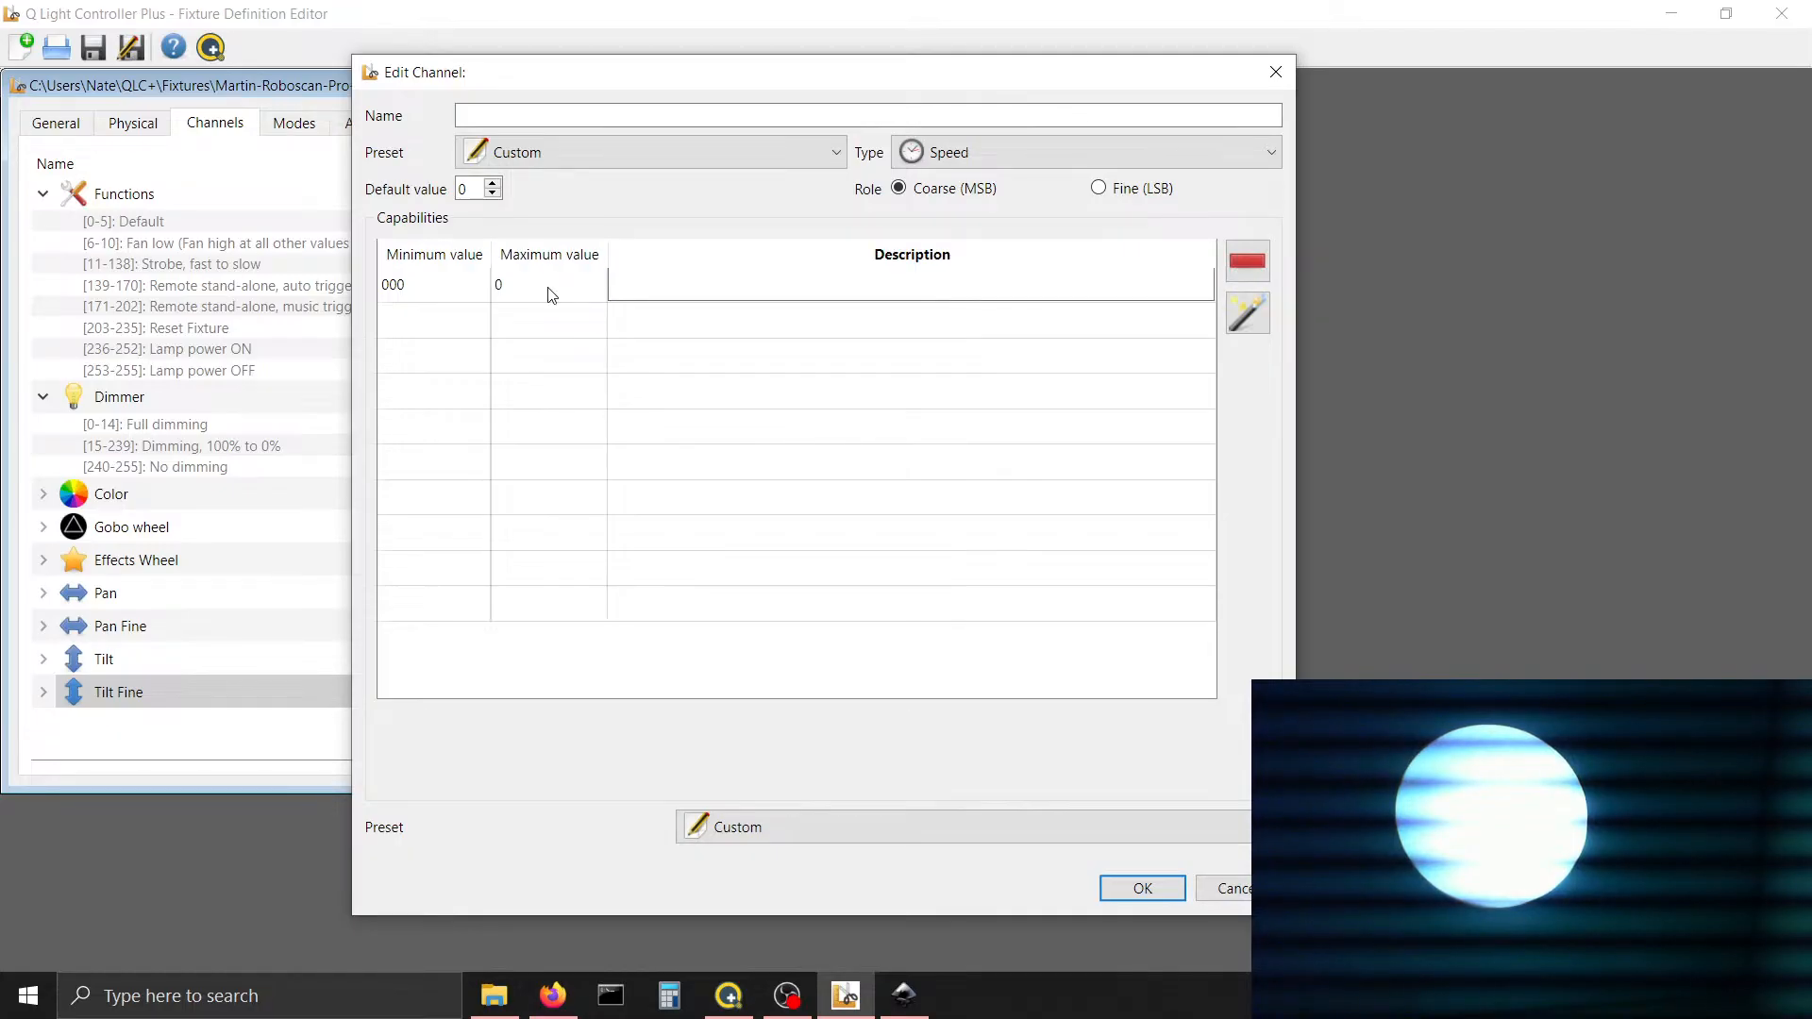
type("Tracking")
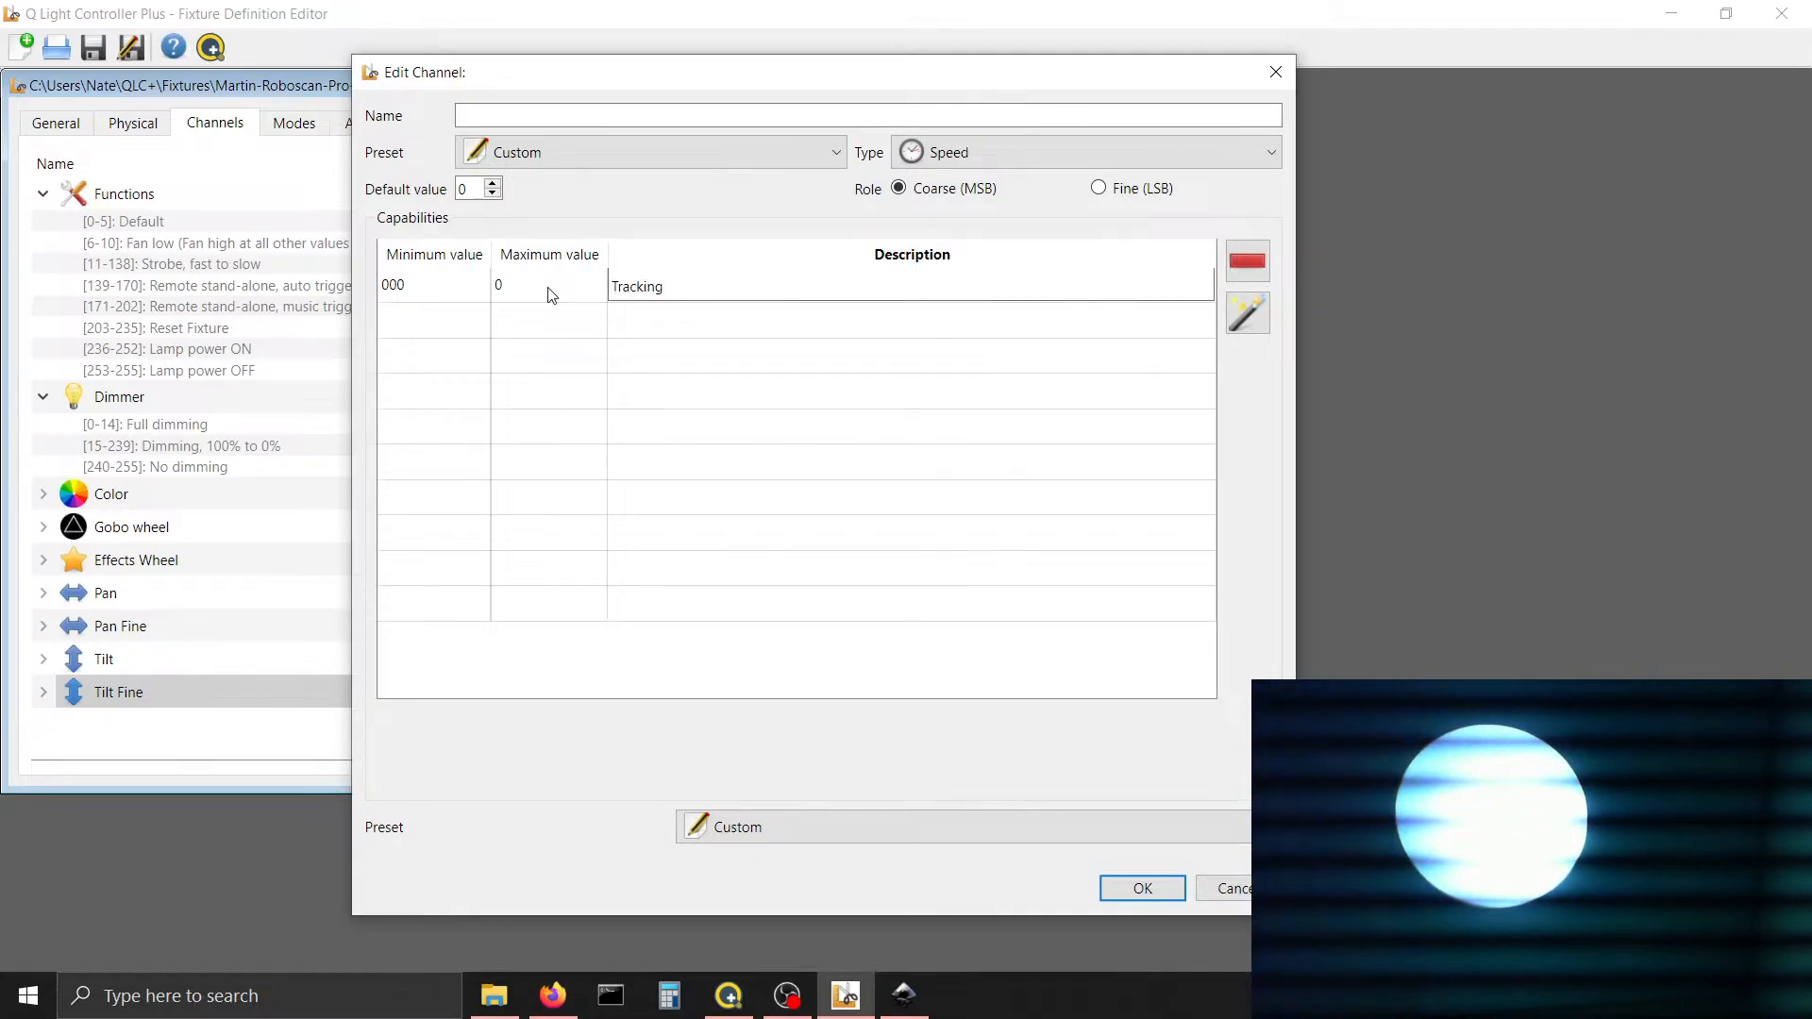
key("Tab")
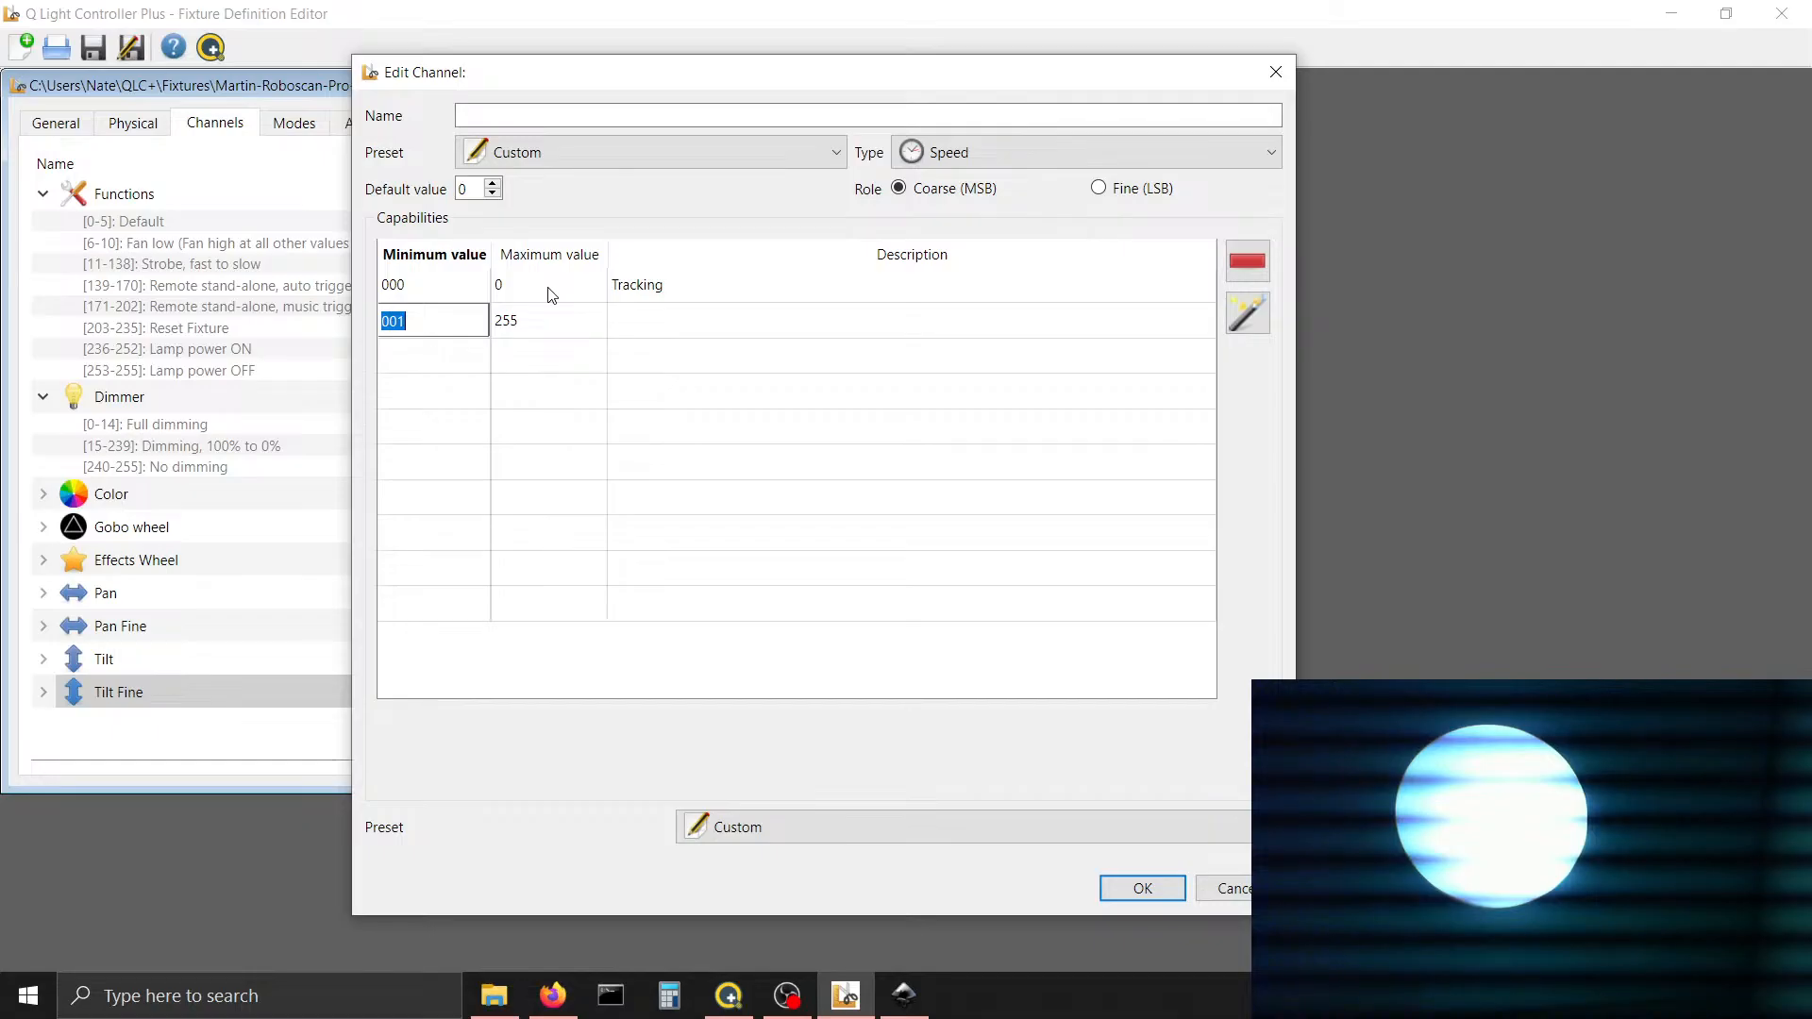
Add a second capability from 001 to 251 with the description "Fast to Slow"
key("Tab")
type("25")
key("BackSpace")
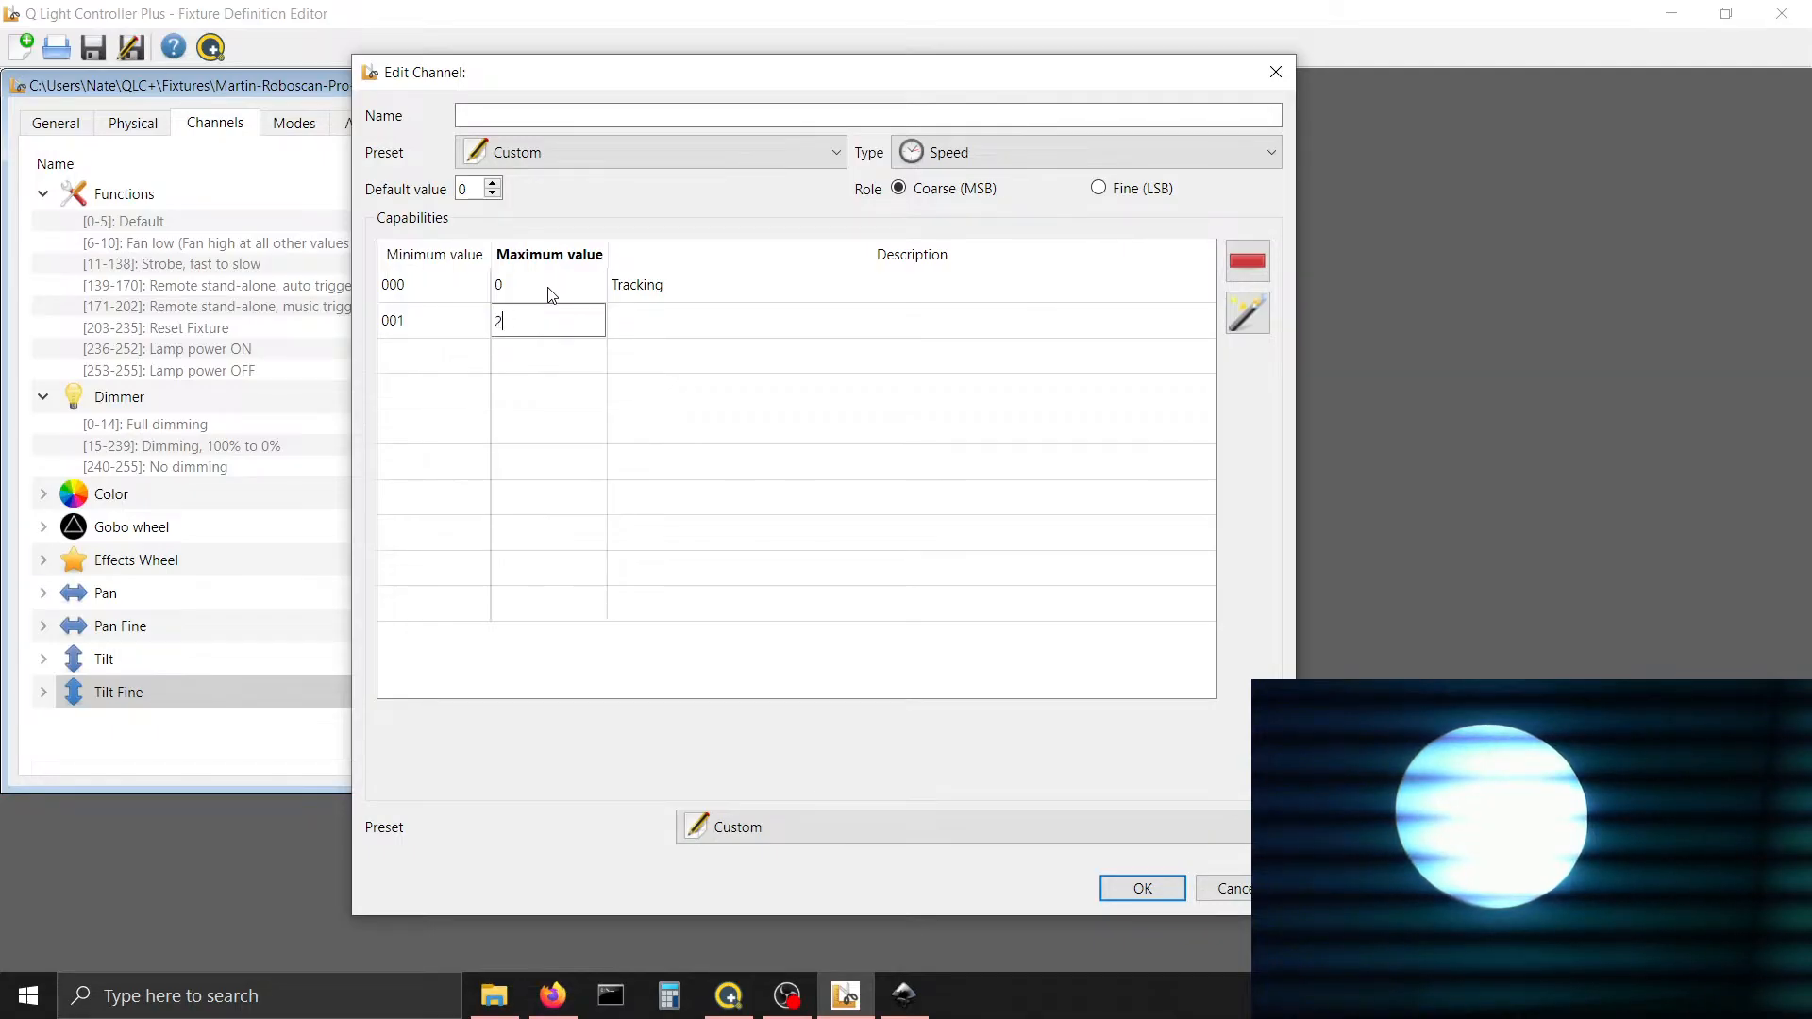
type("51")
key("Tab")
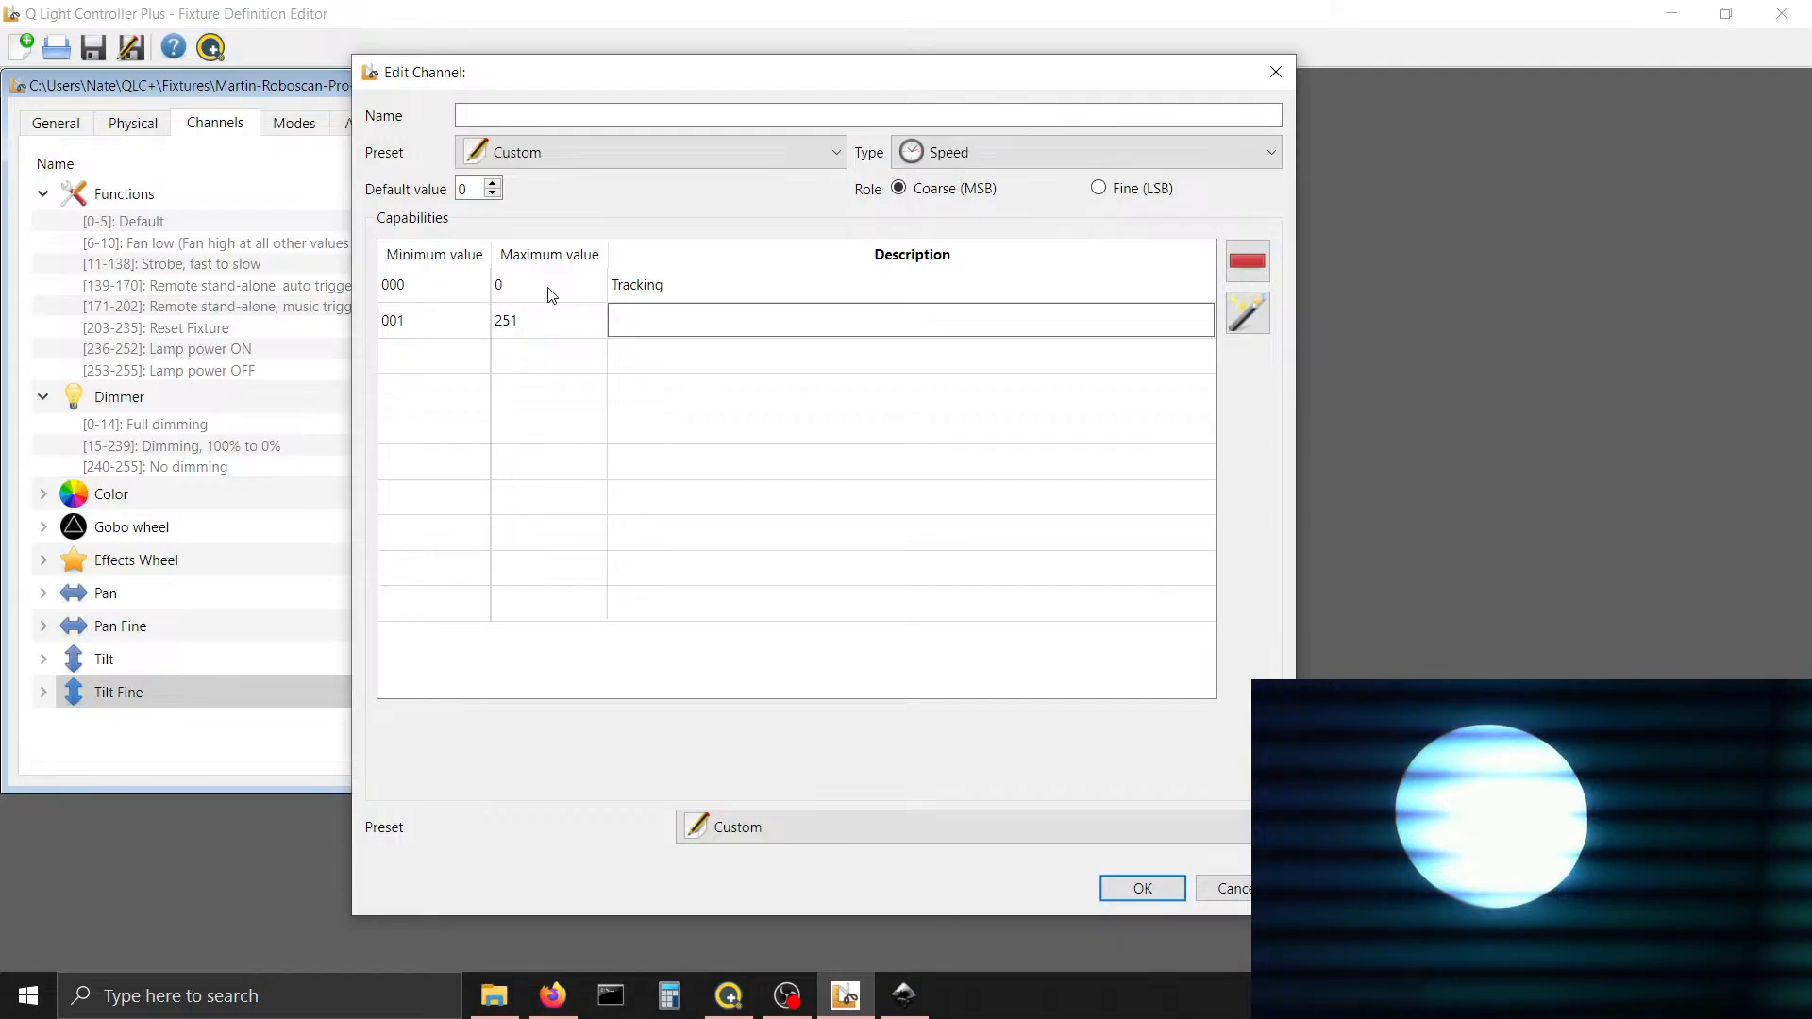
type("Fast to Slow")
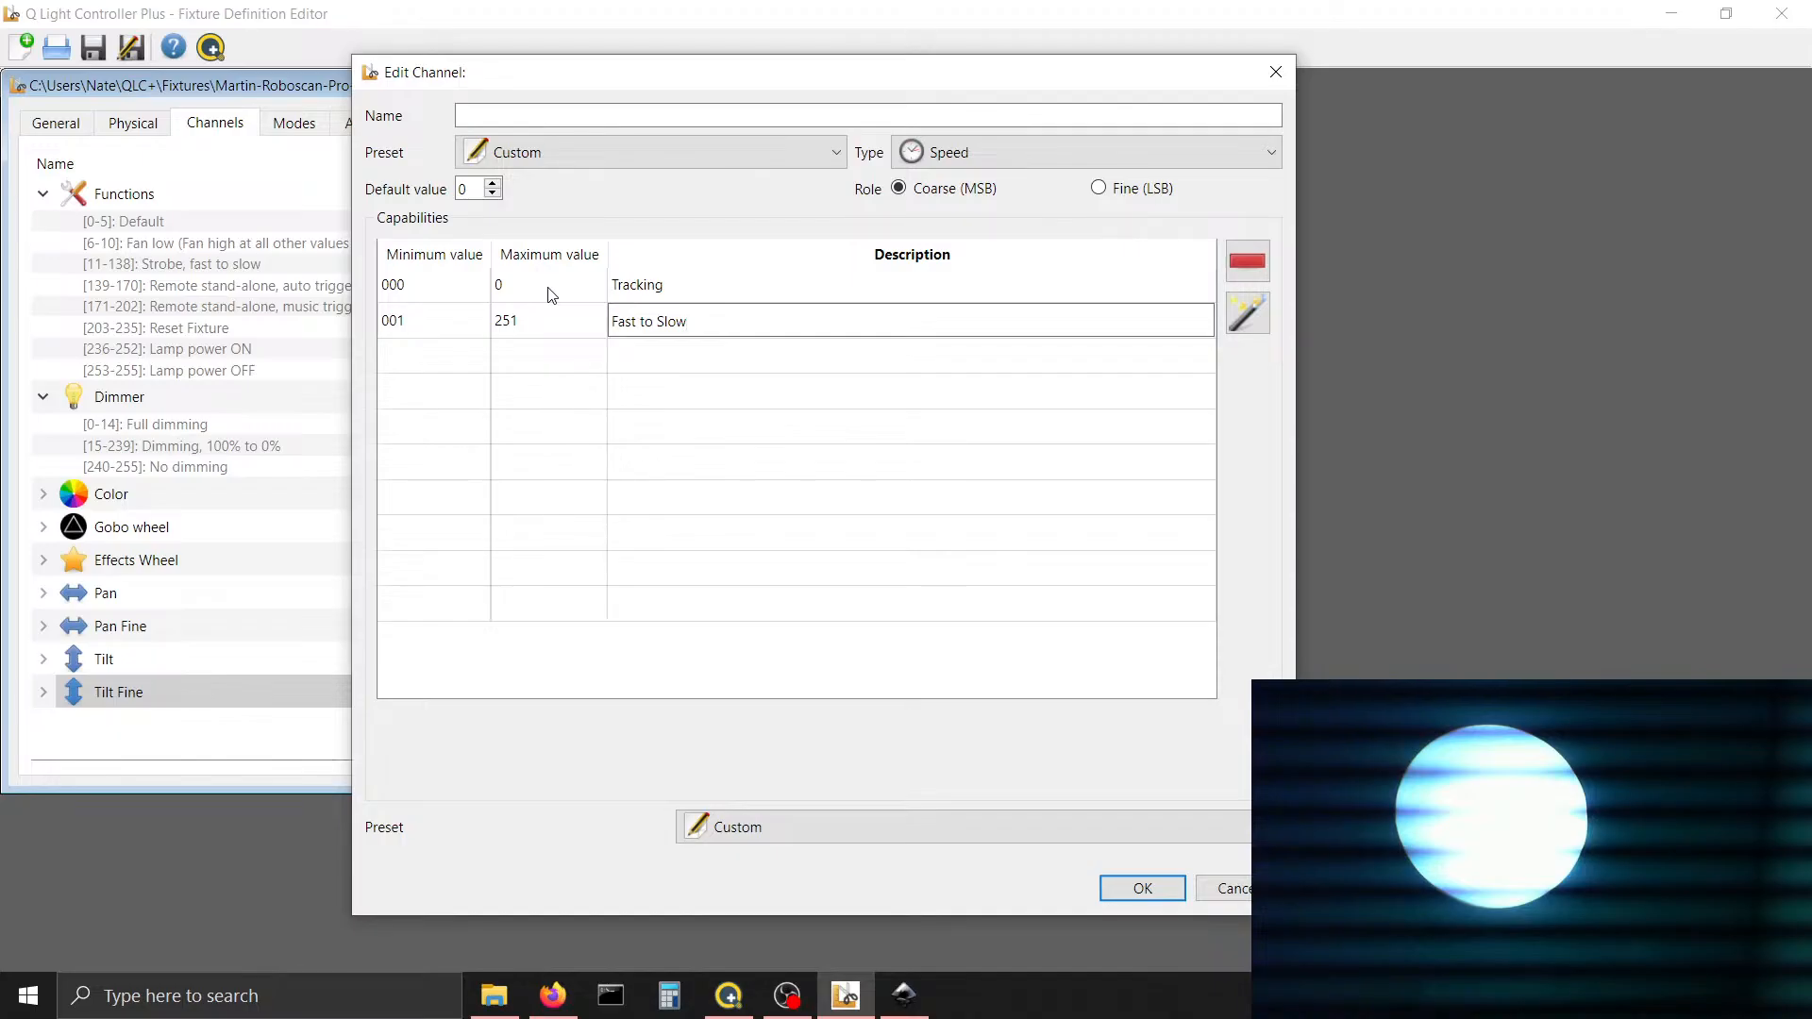
Add a third capability from 252 to 255 with the description "Blackout while moving"
key("Tab")
key("Tab")
key("Tab")
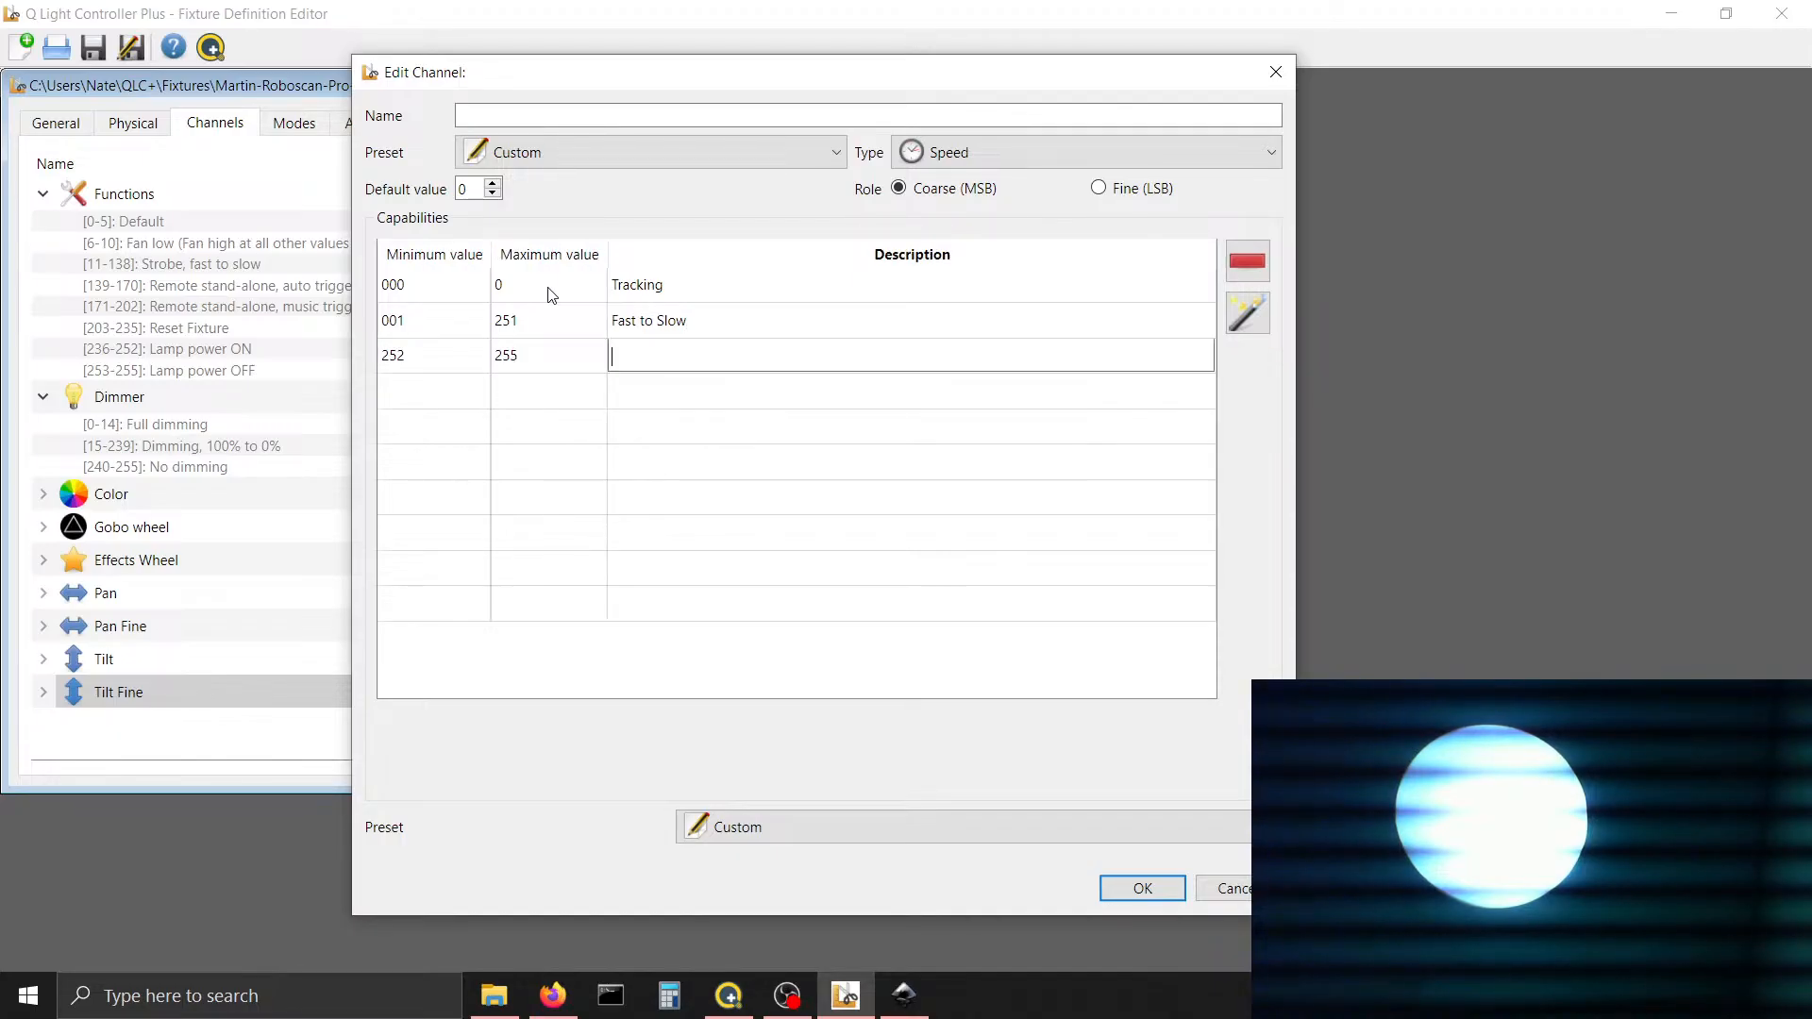
type("Blackout while movin")
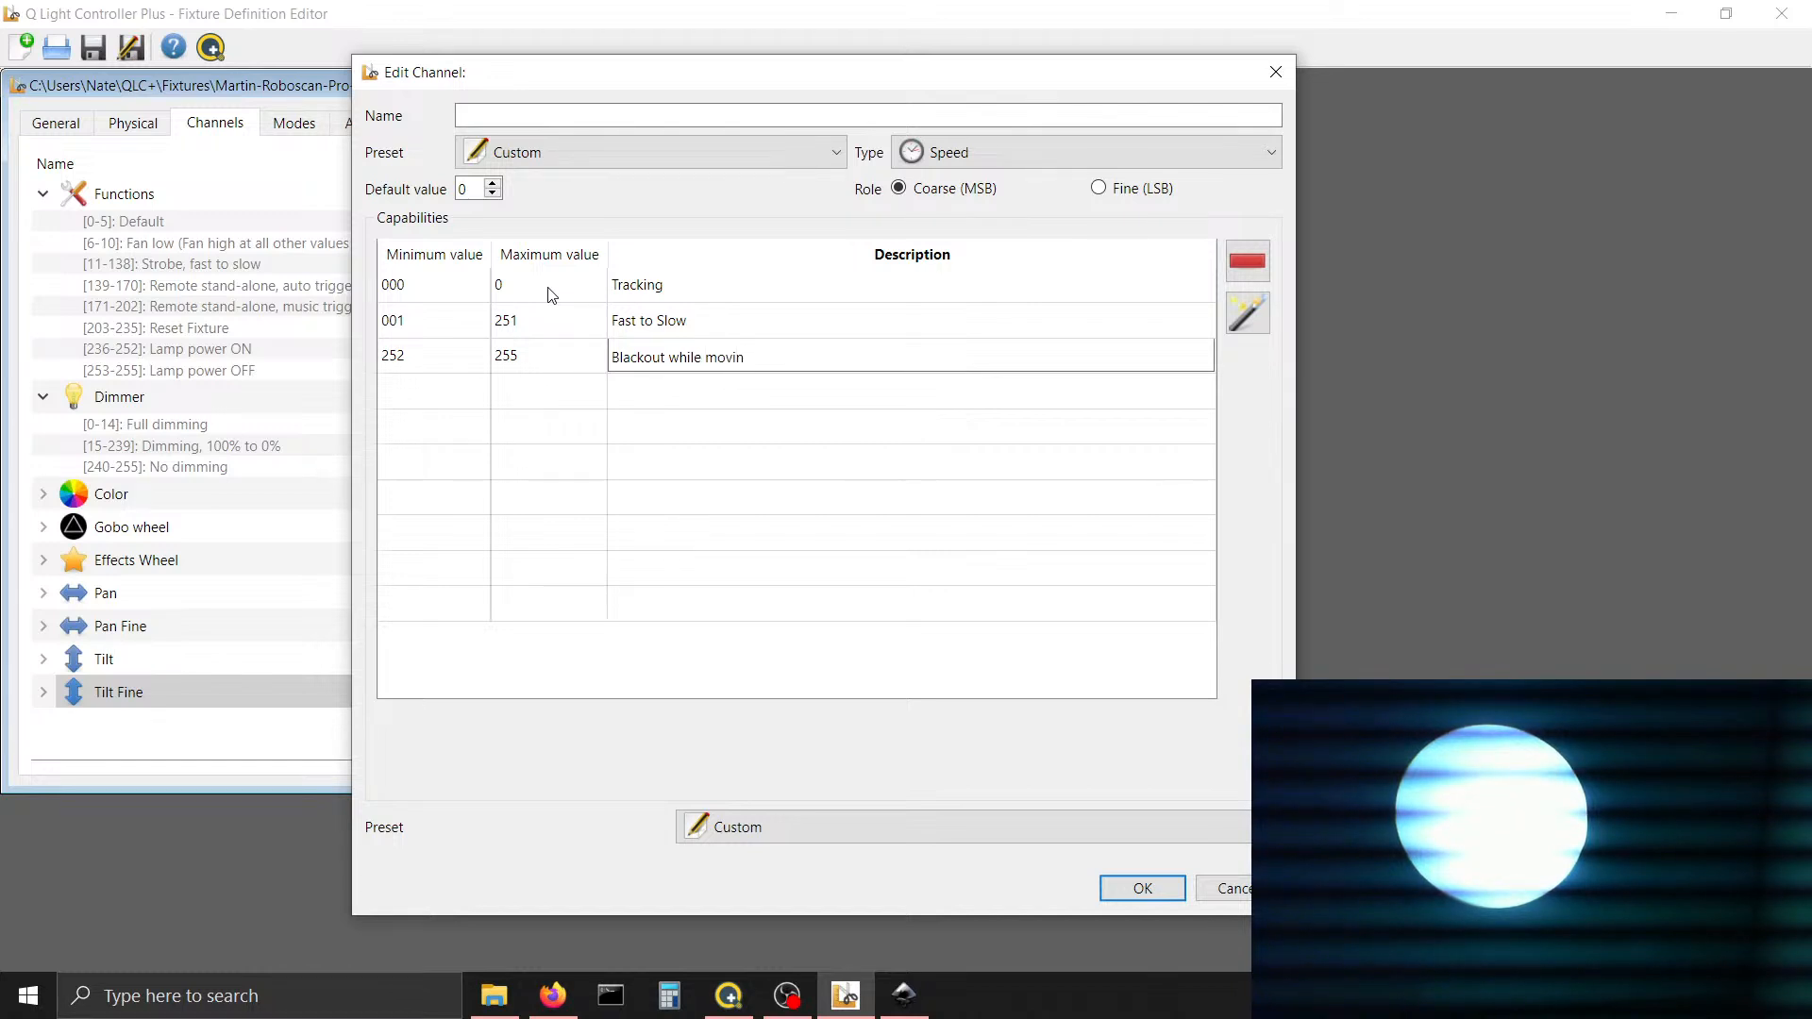
type("g")
Assign the FastToSlow preset to the "Fast to Slow" capability
left_click(750, 328)
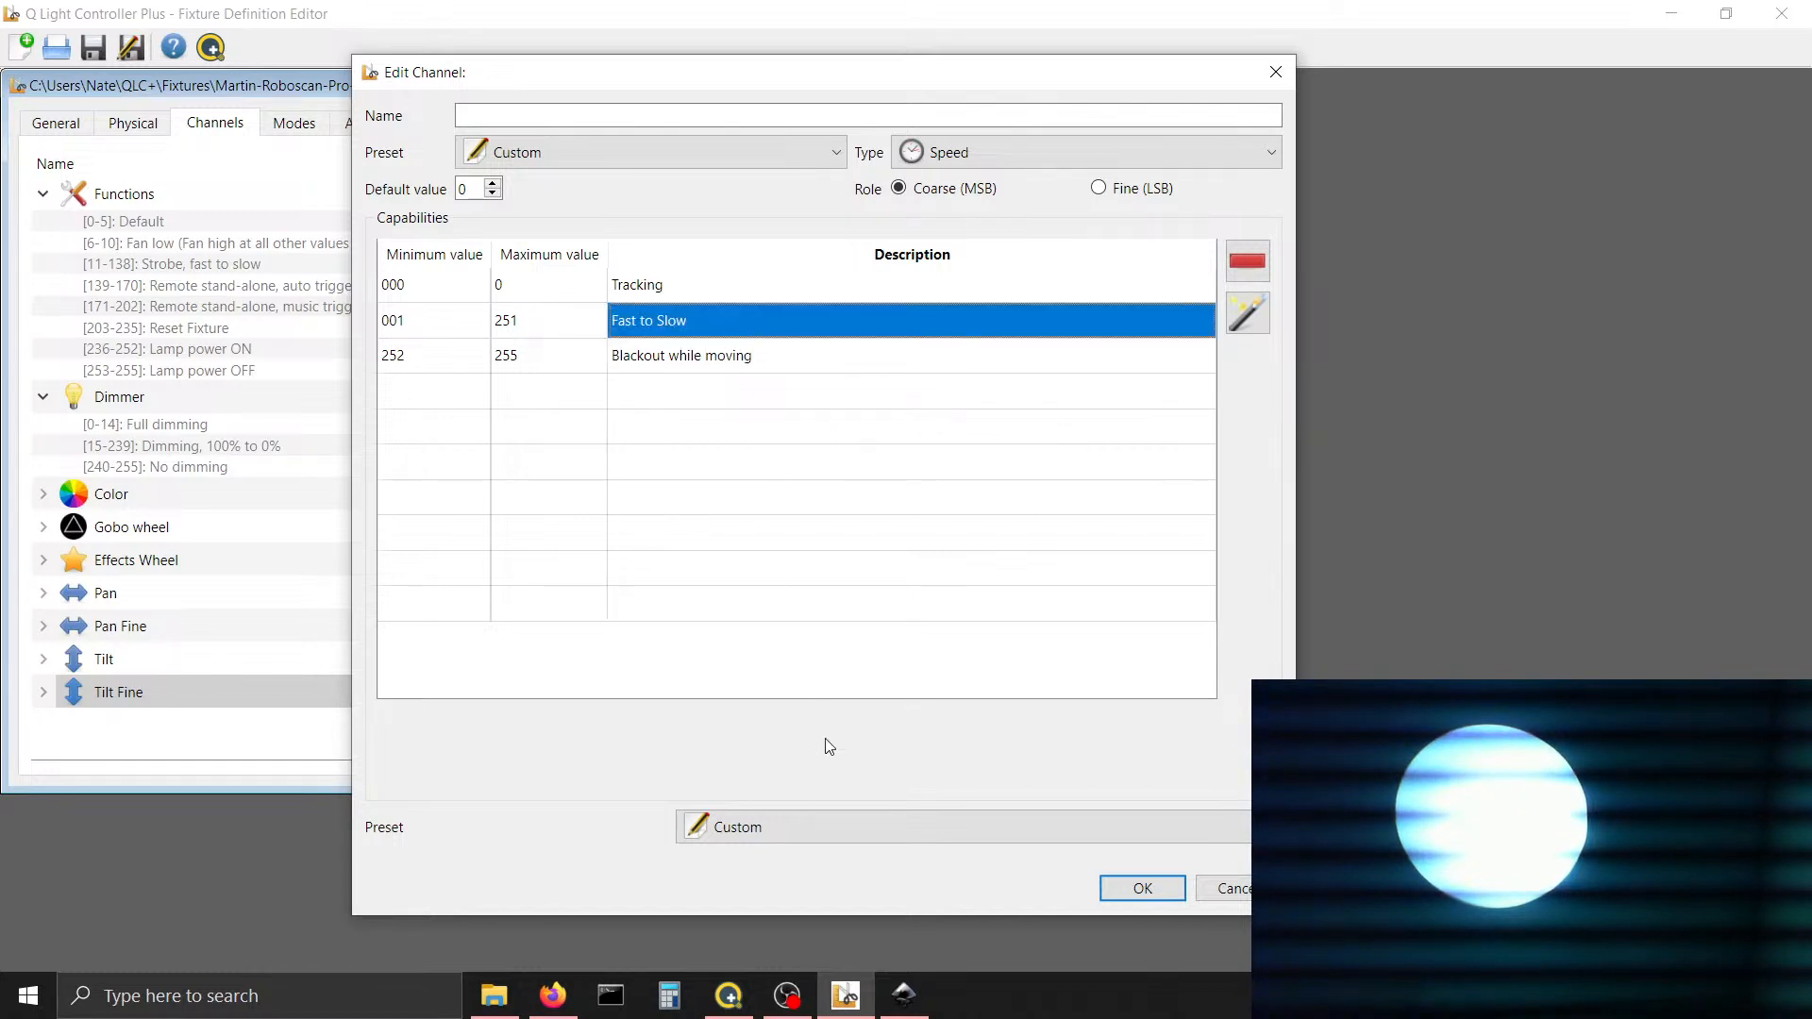
left_click(831, 819)
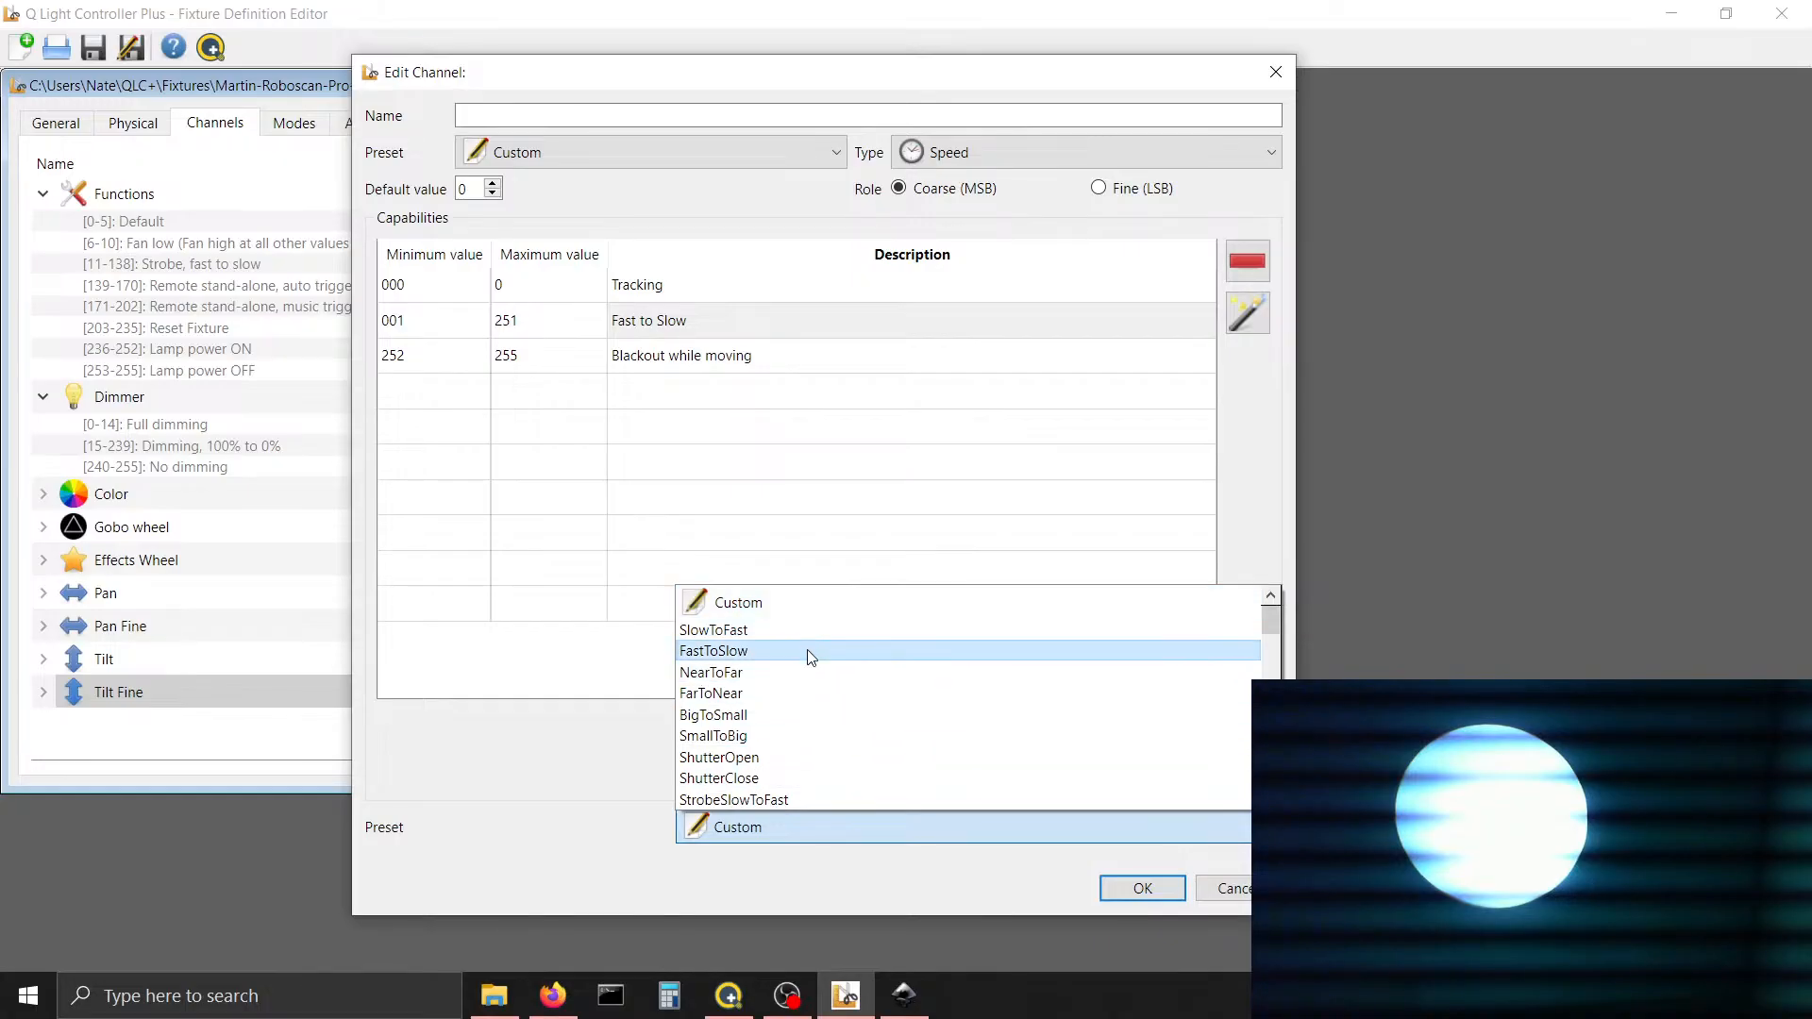
left_click(806, 649)
Check the preset choices for the "Blackout while moving" and "Tracking" capabilities, leaving both at Custom
left_click(767, 356)
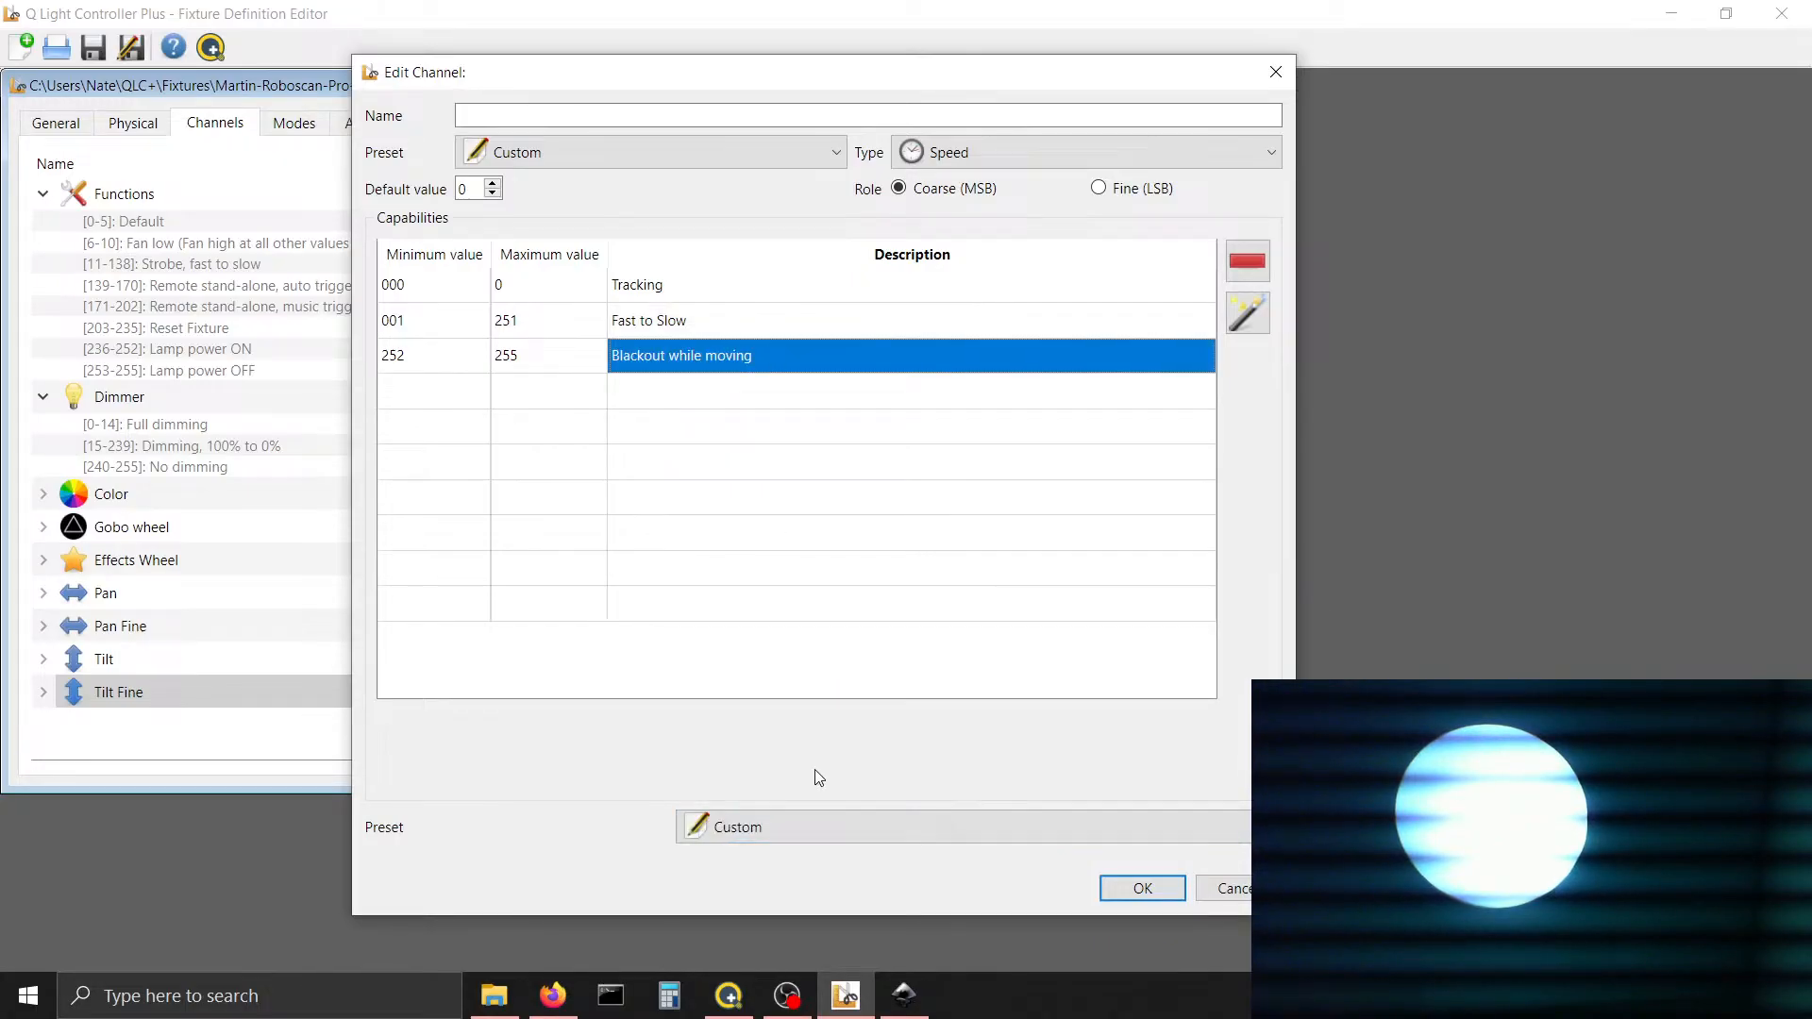
left_click(807, 822)
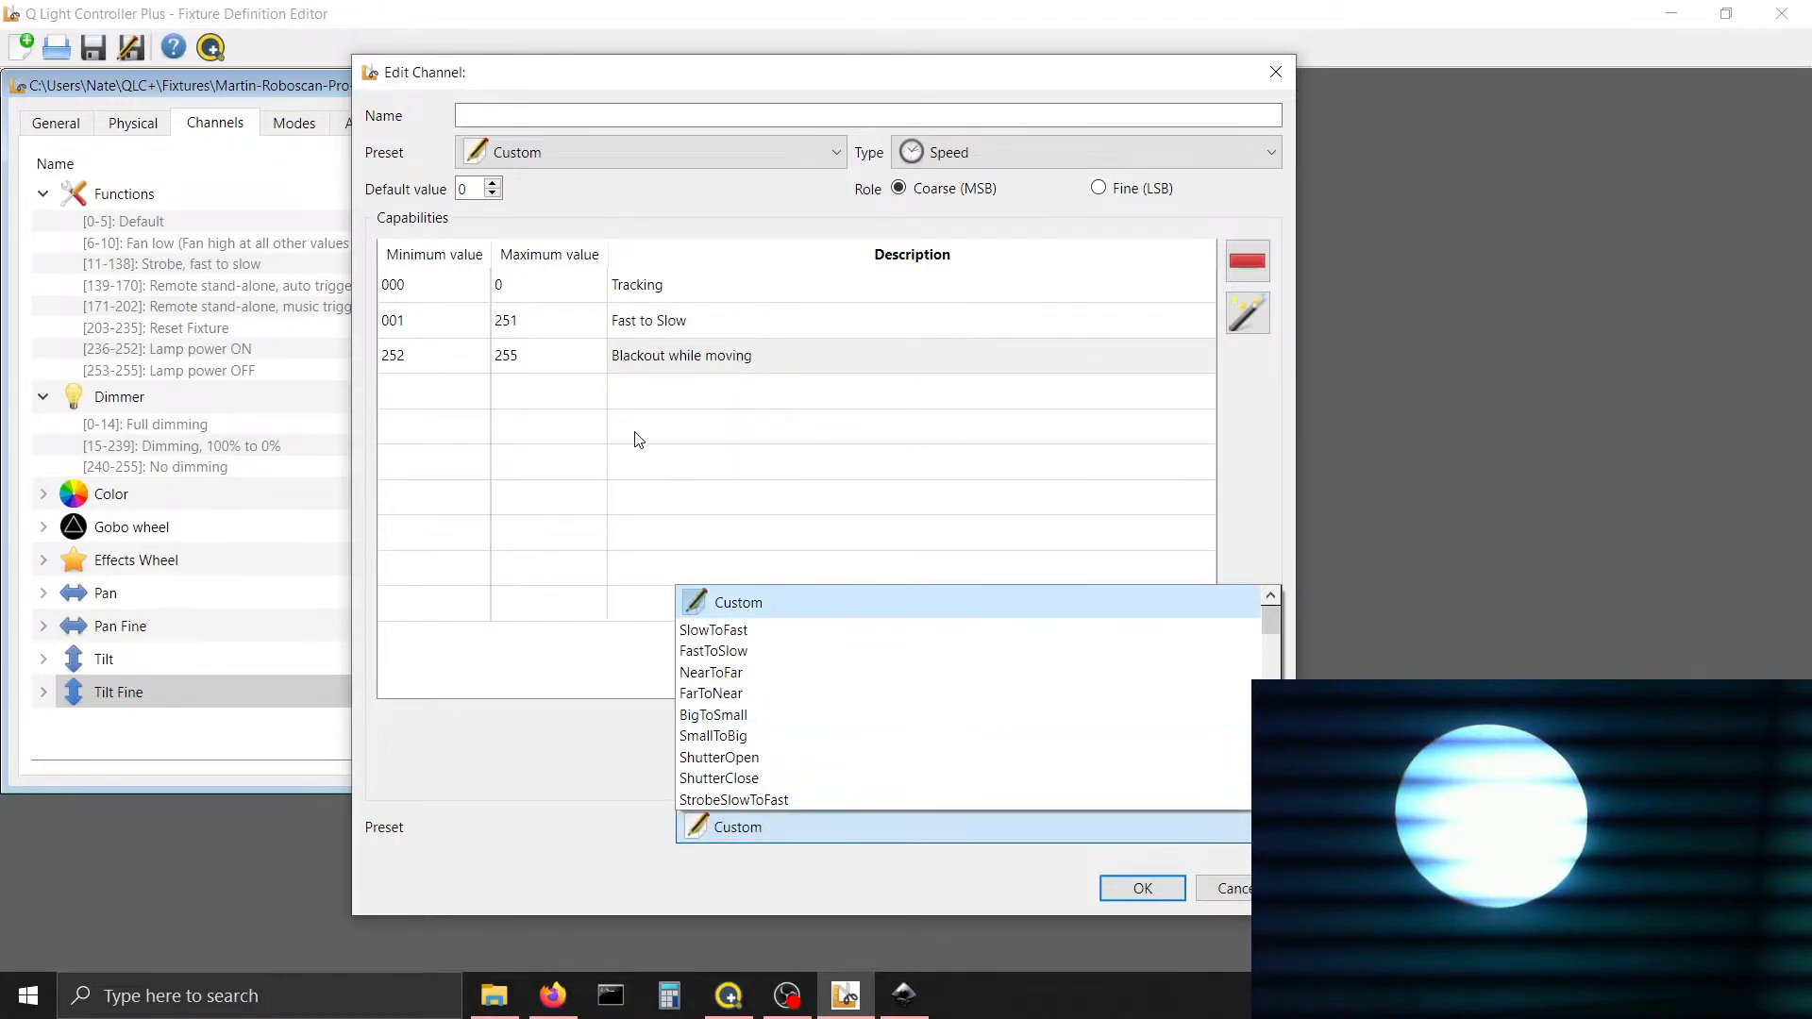
left_click(781, 286)
left_click(800, 821)
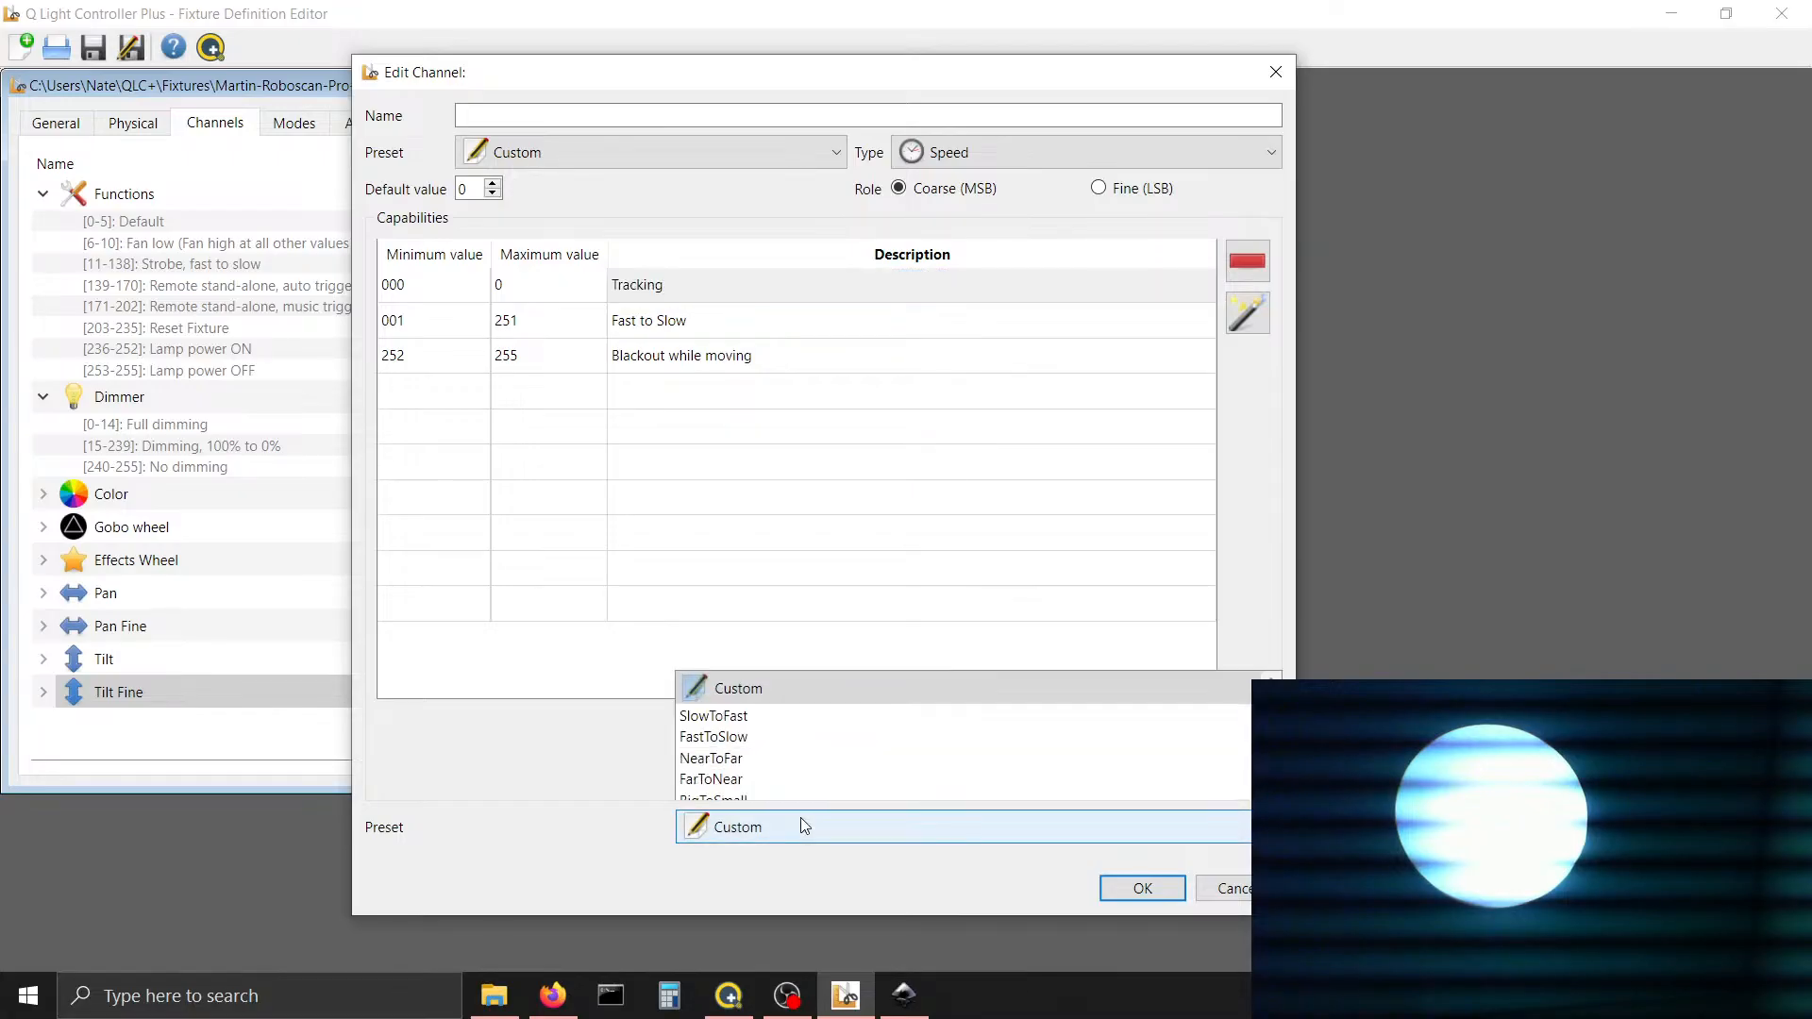
left_click(800, 821)
left_click(716, 357)
left_click(721, 321)
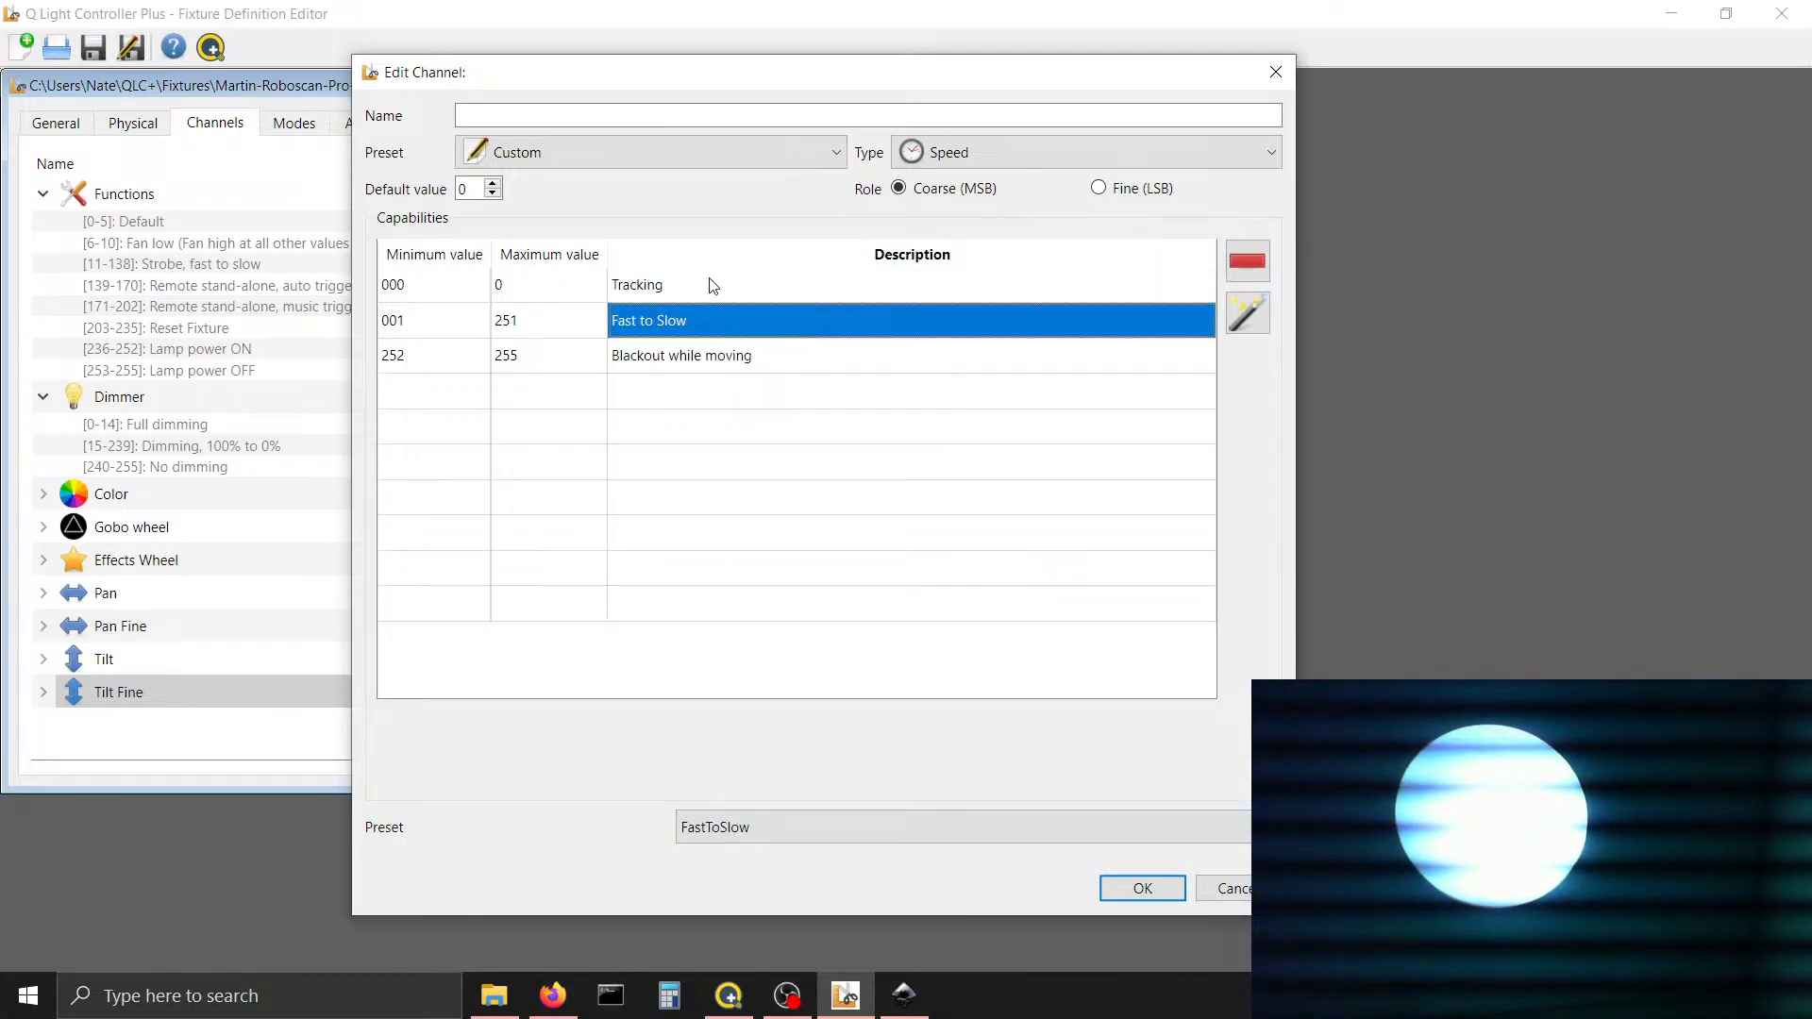
left_click(708, 285)
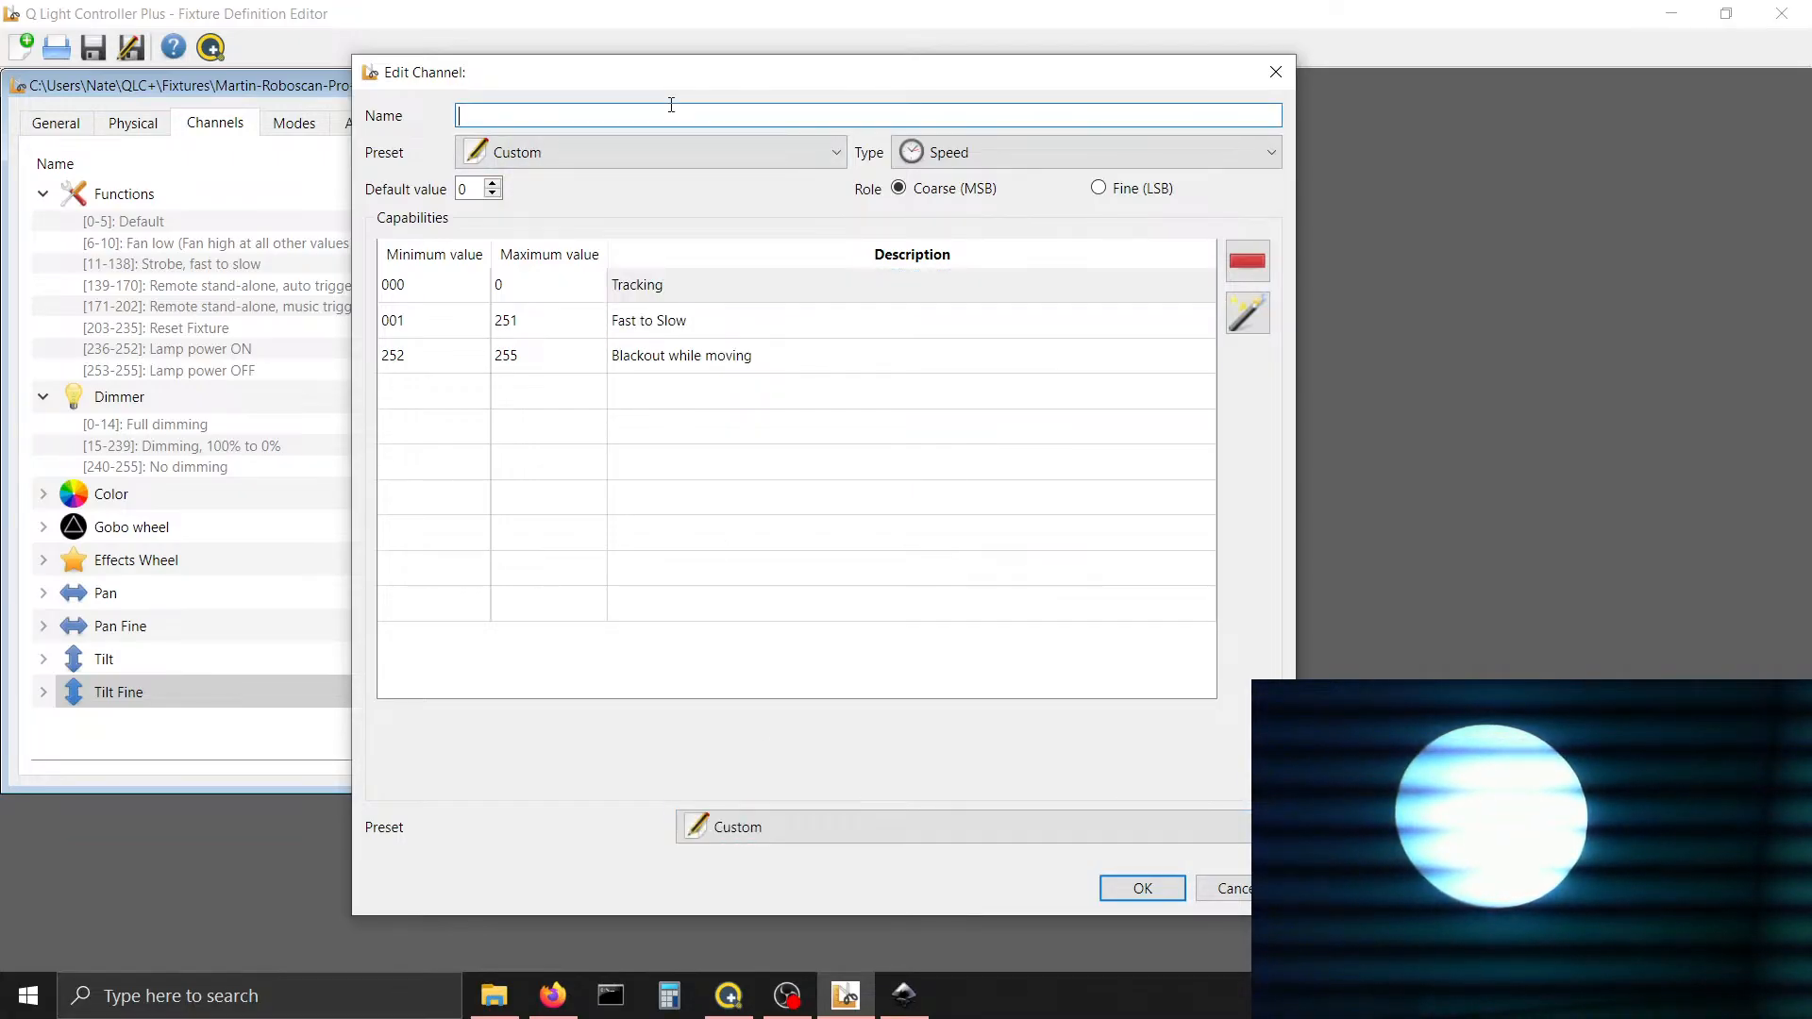
Name the channel "Pan/Tilt Speed" and accept it
type("P")
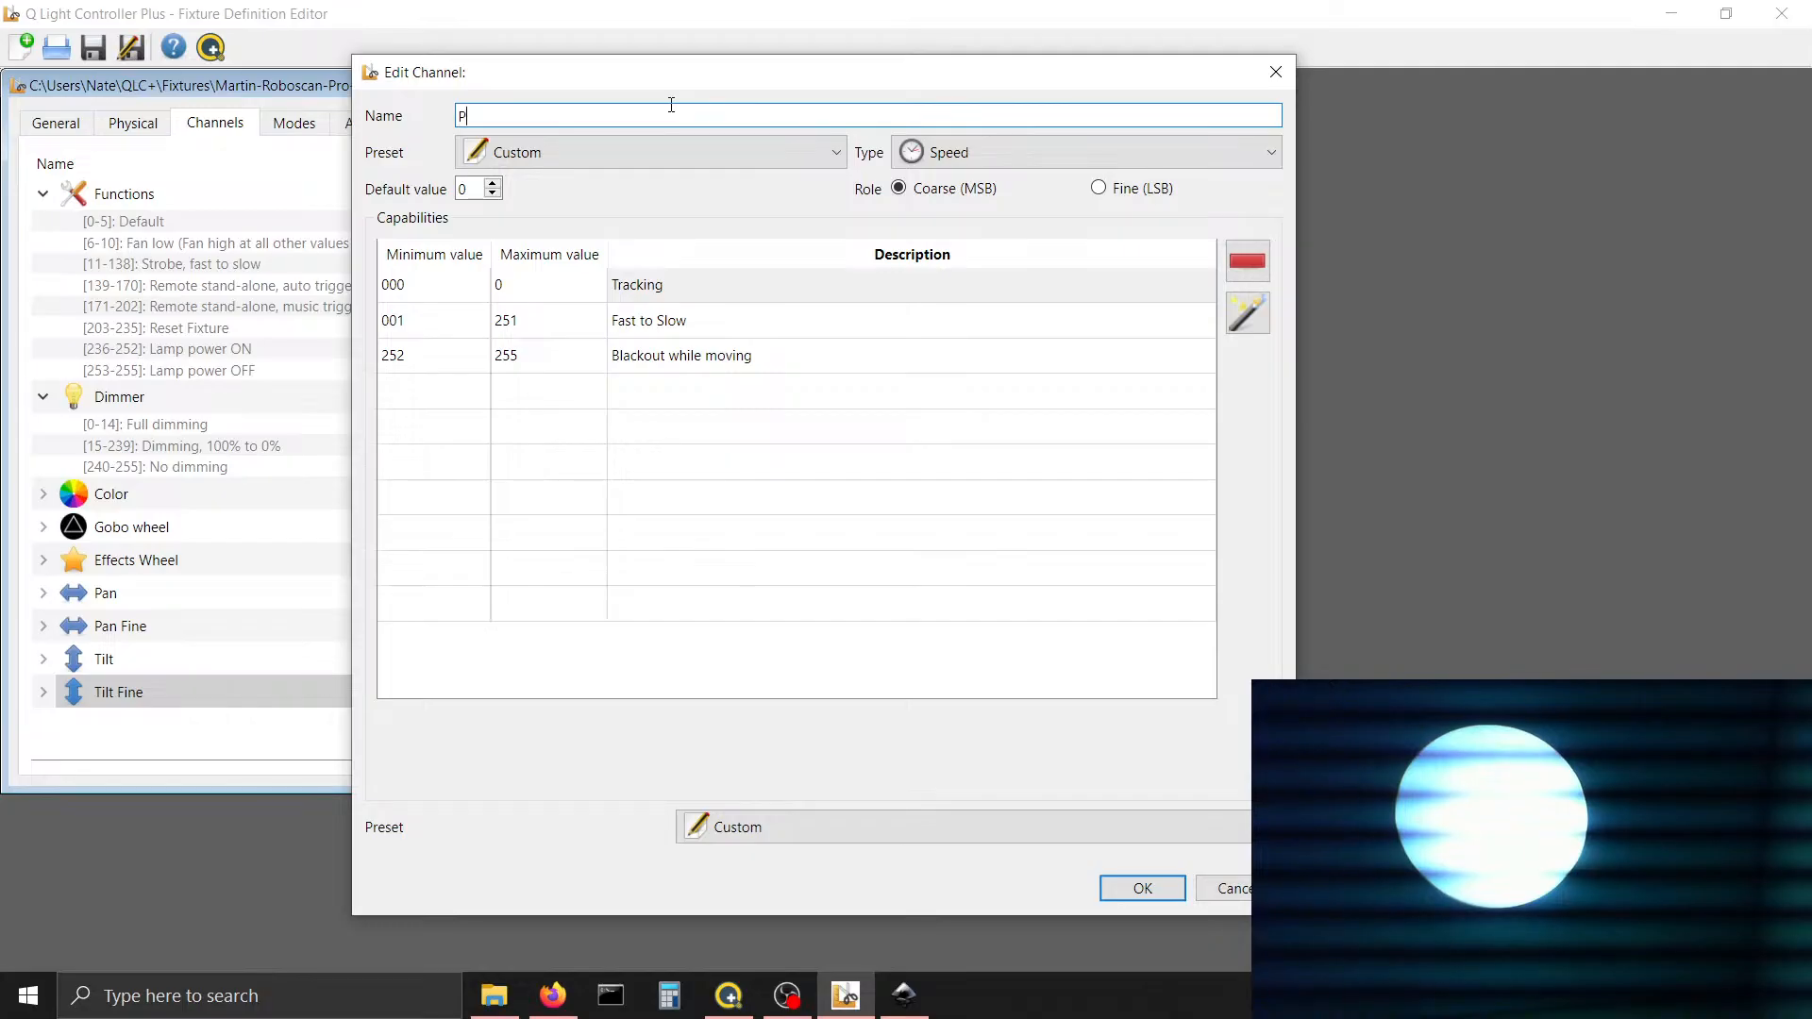
type("an")
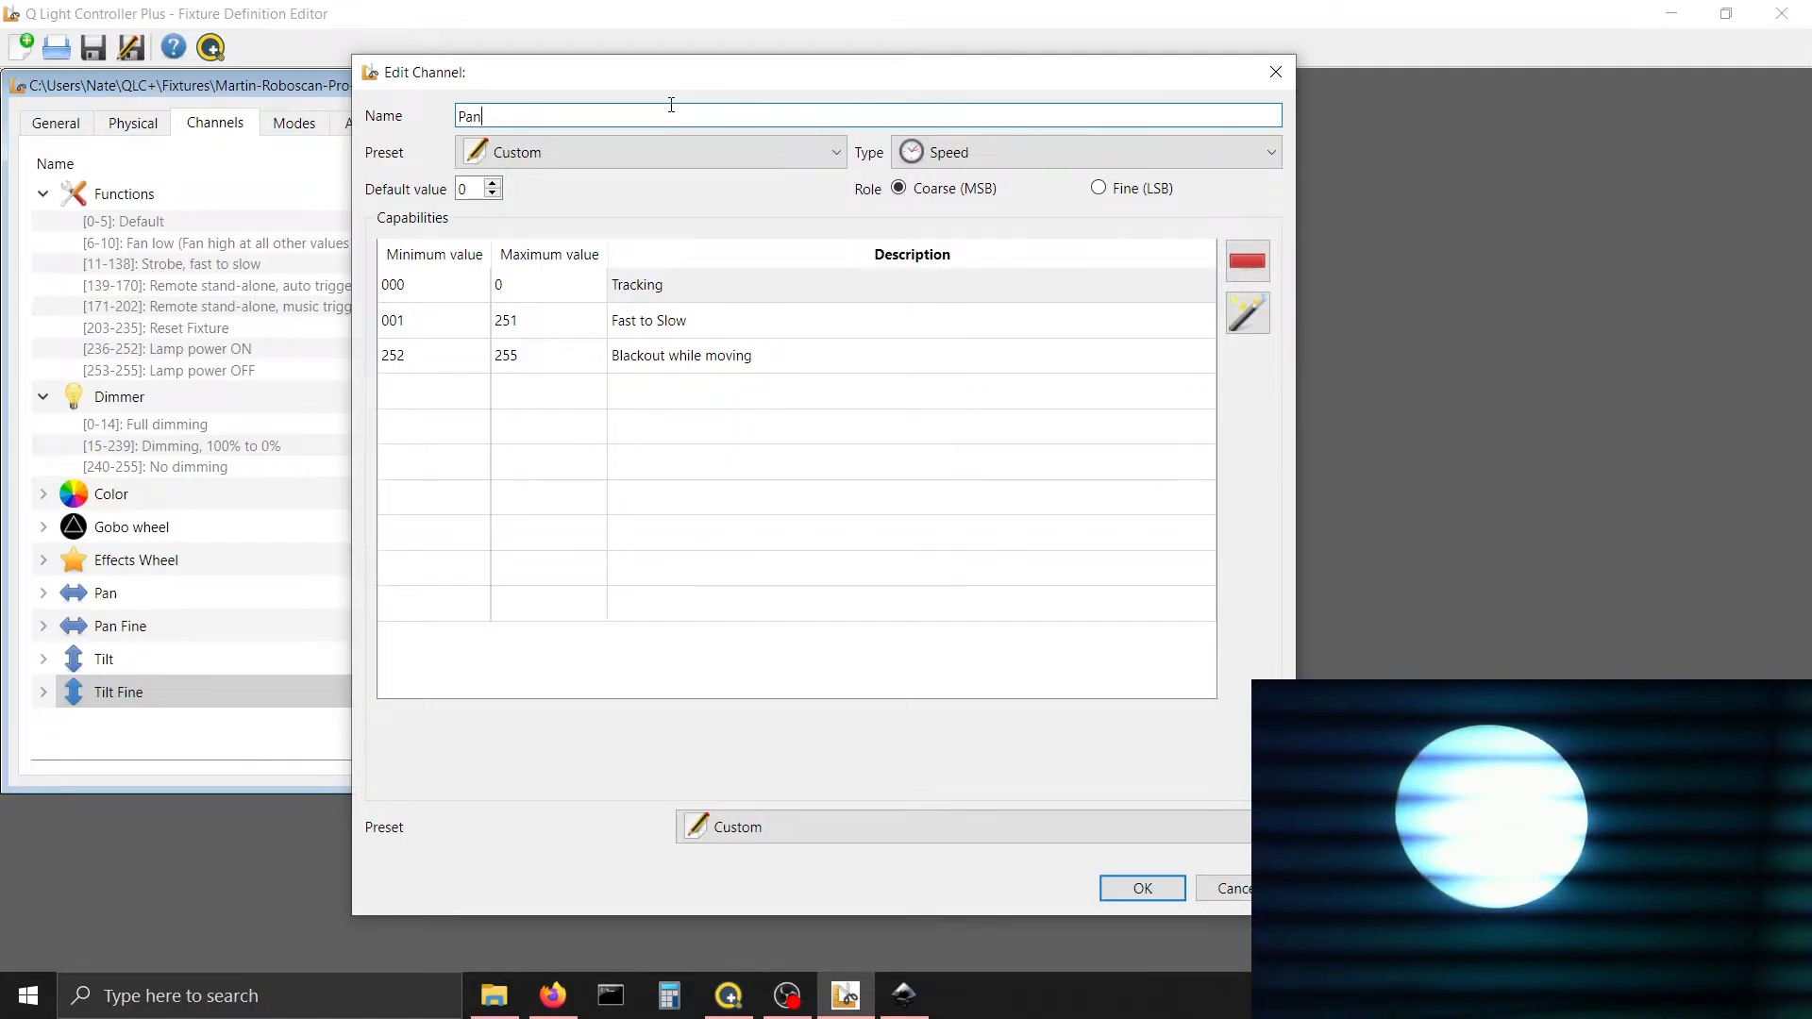
type("./Tilt S")
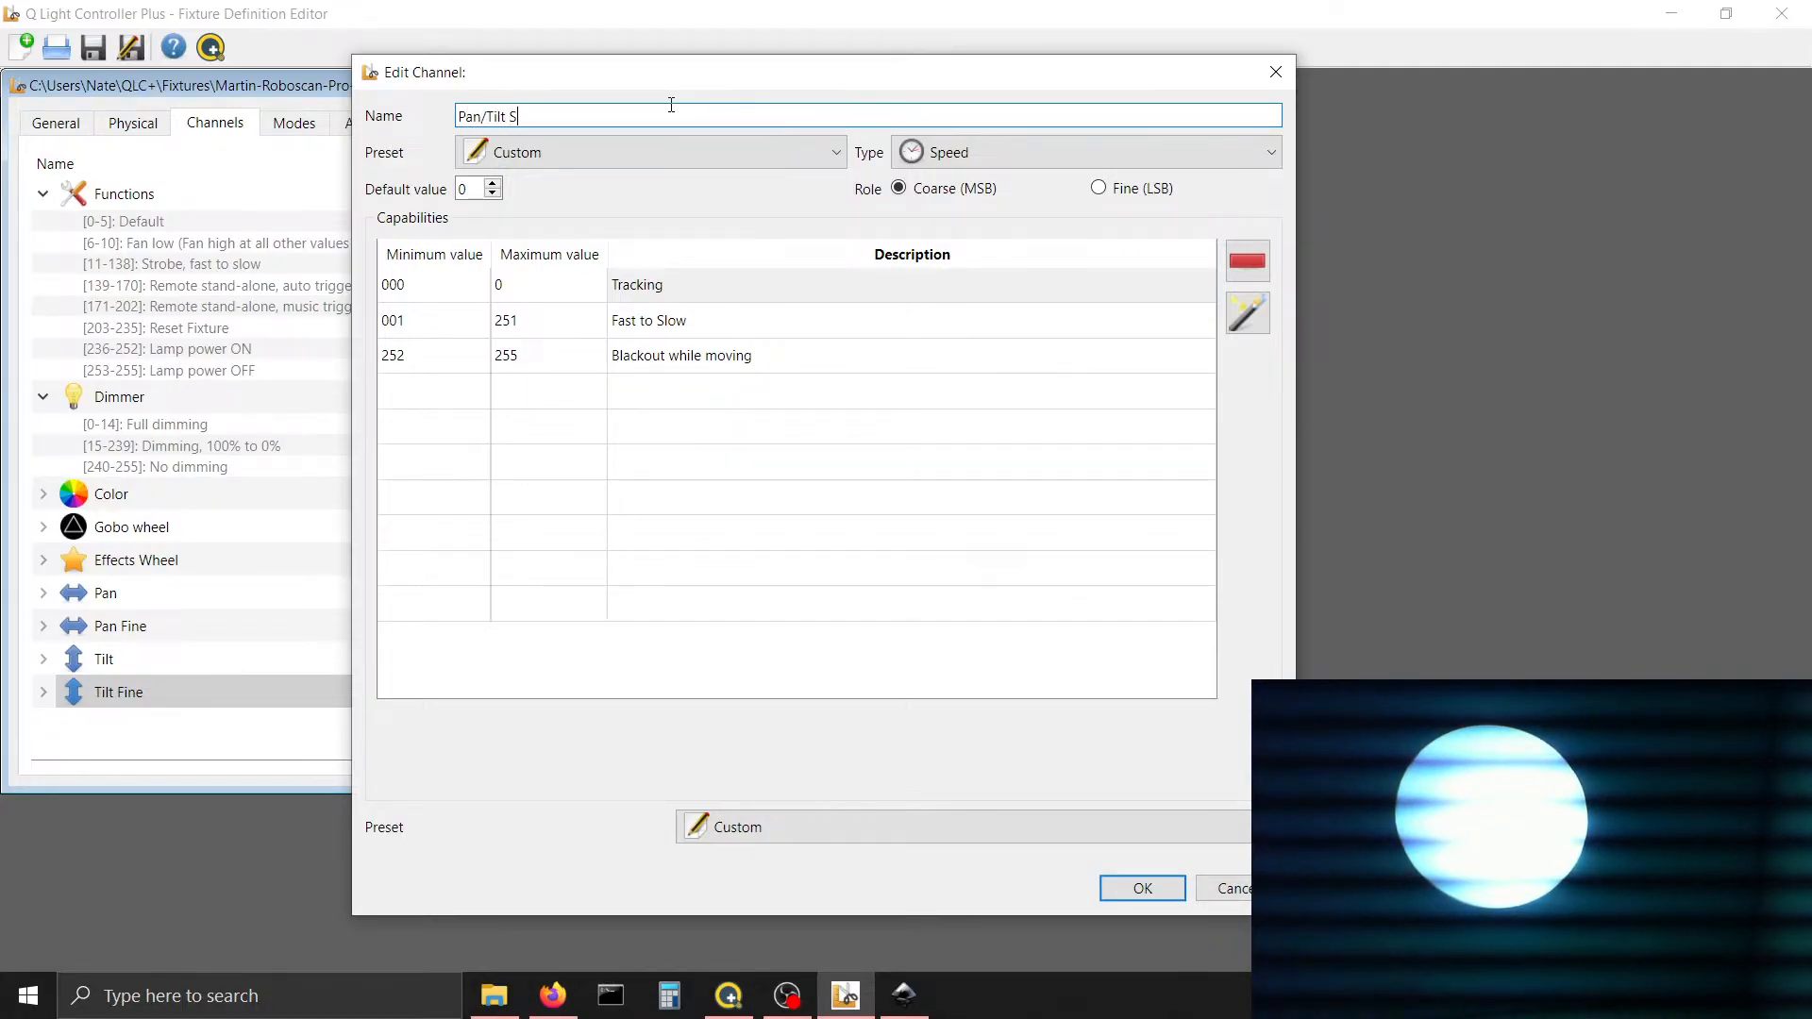
type("peed")
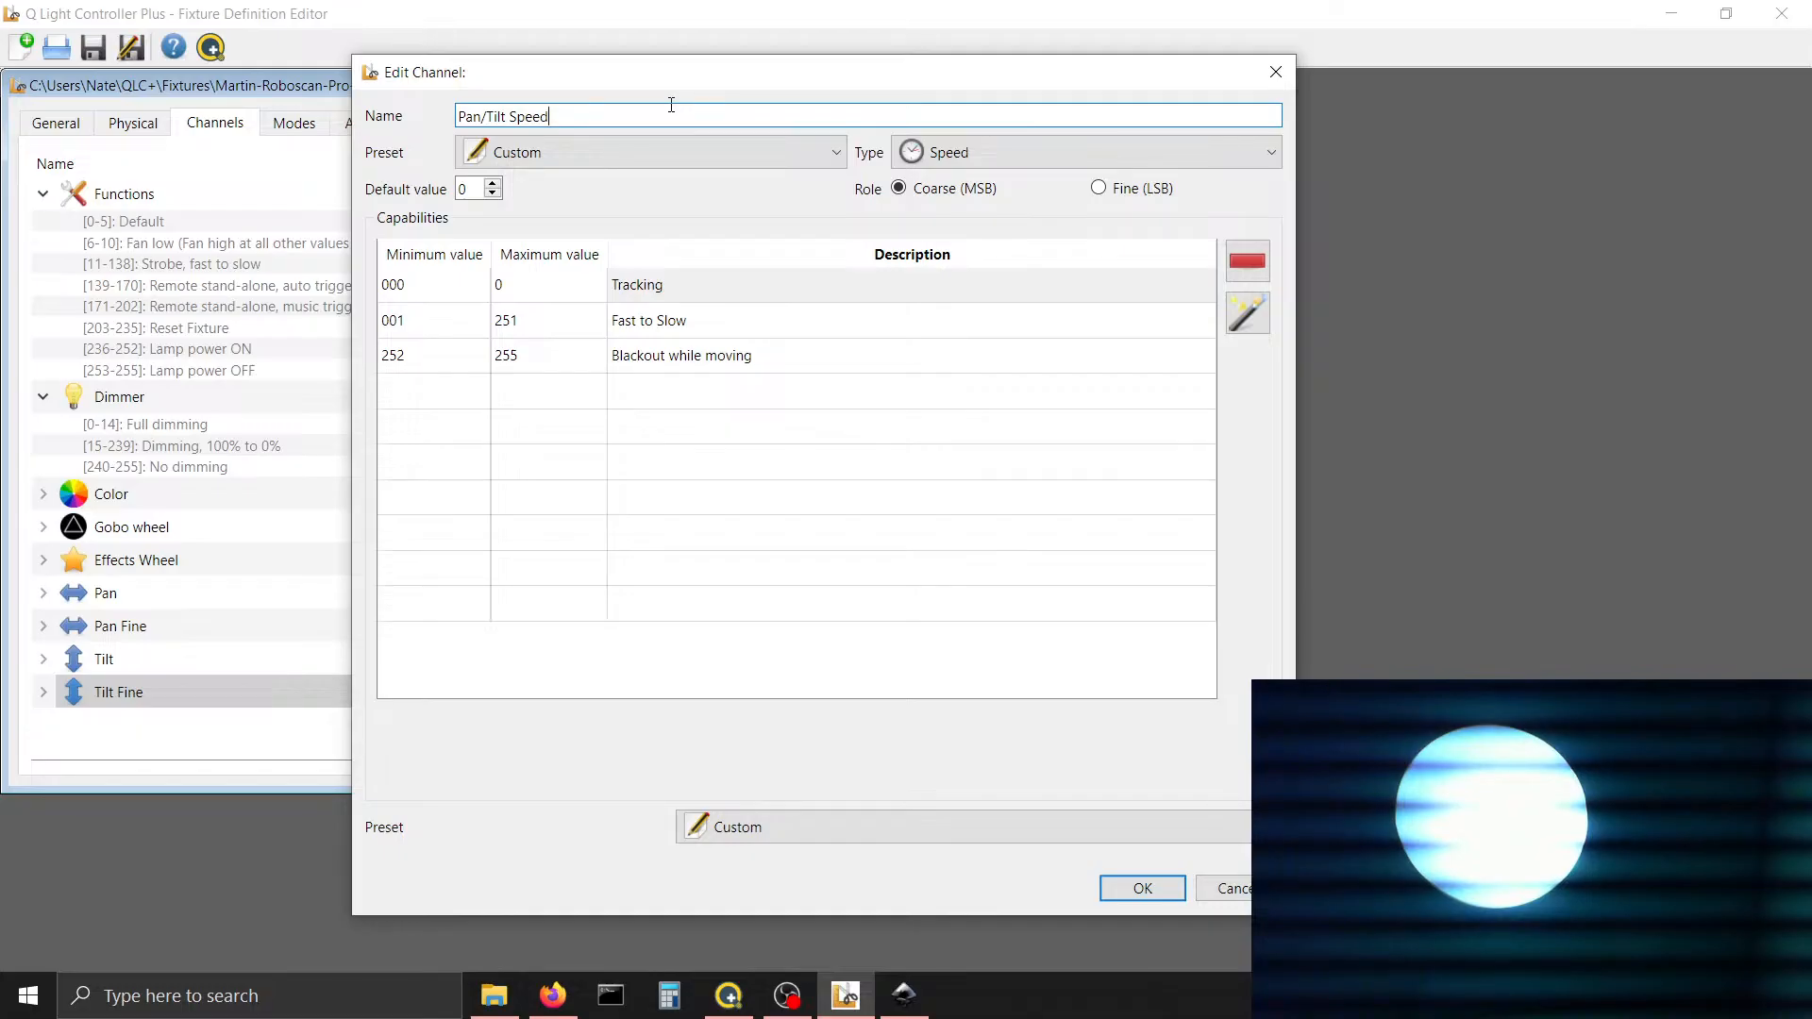
left_click(1153, 890)
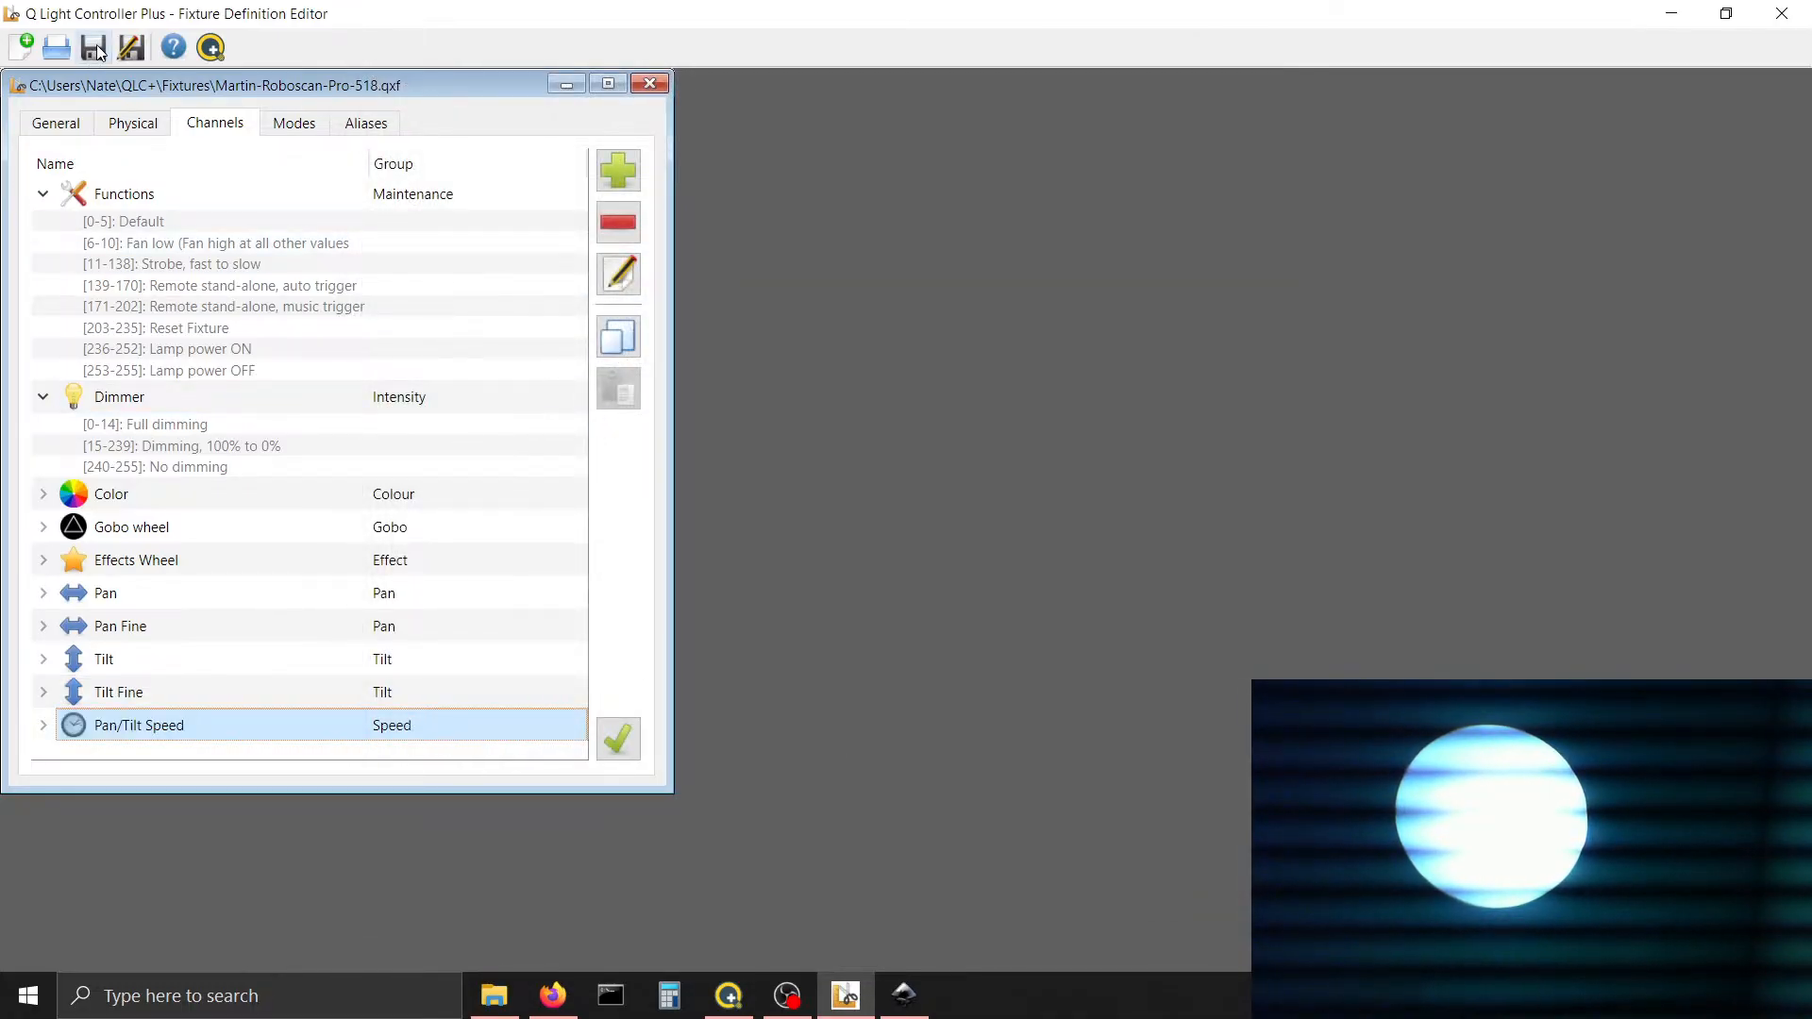
Start another new channel and set its type to Speed
left_click(619, 168)
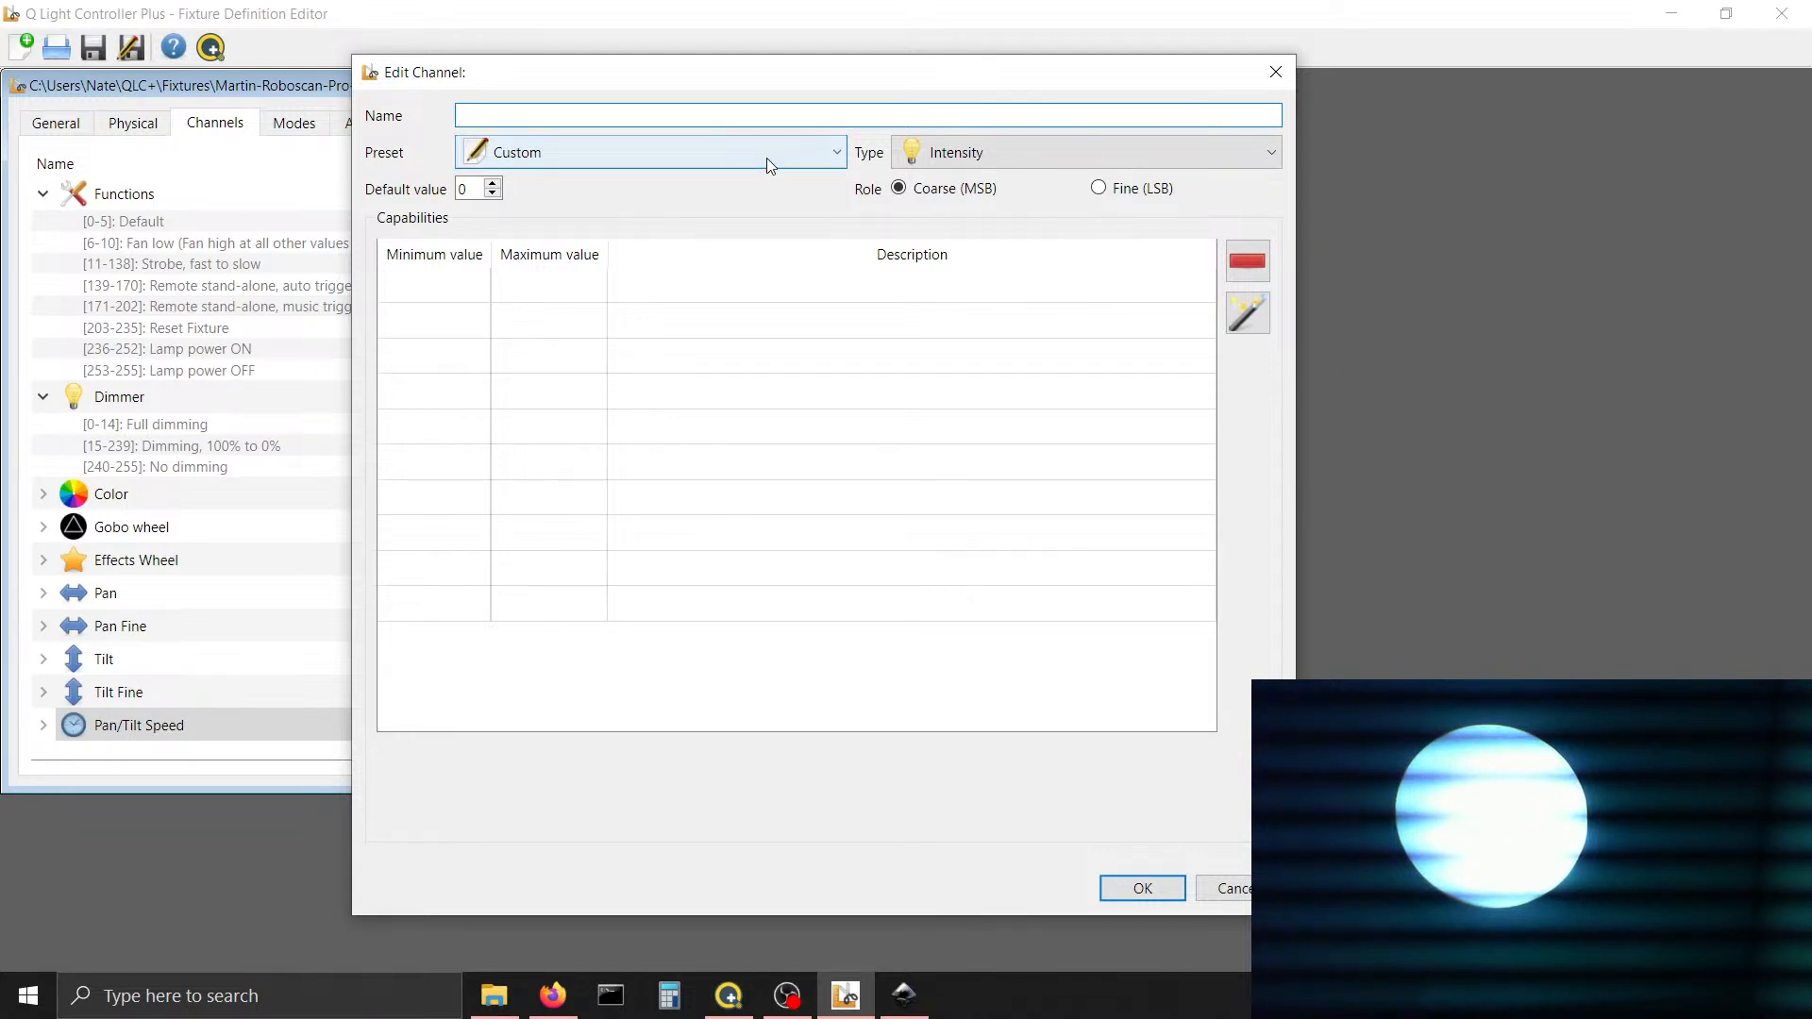
left_click(977, 152)
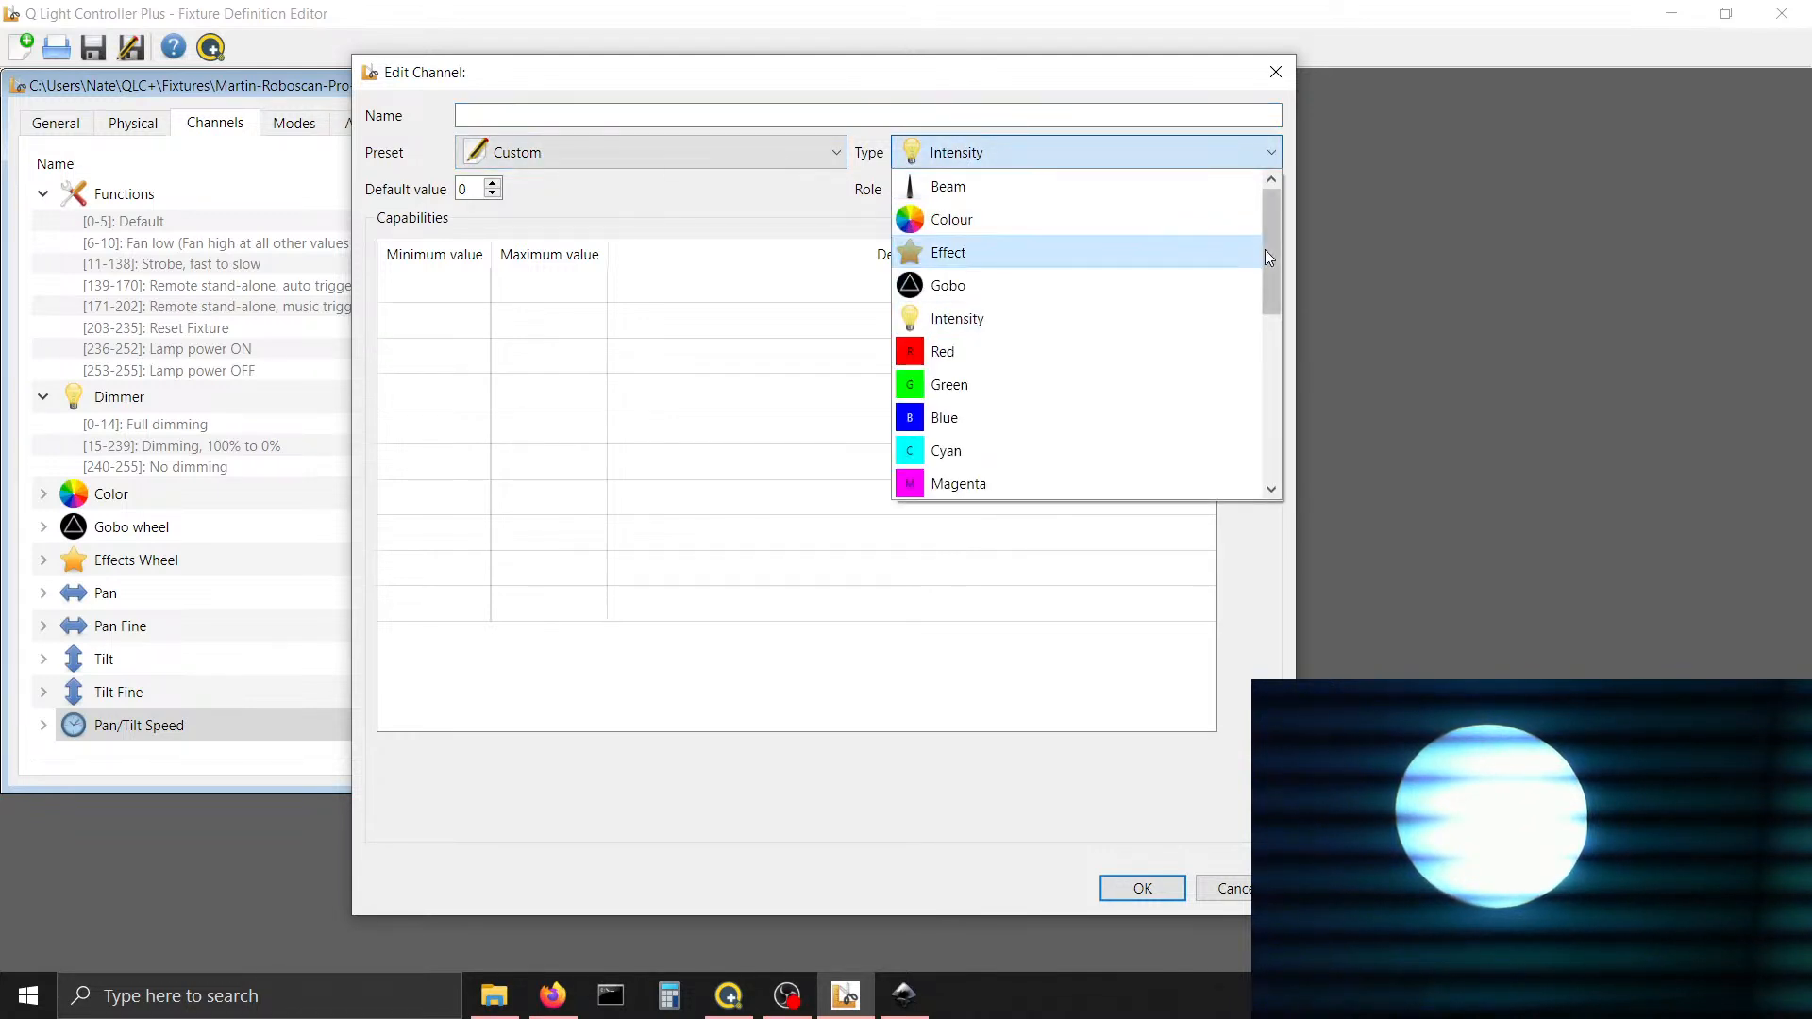
left_click_drag(1274, 260, 1281, 416)
left_click(1145, 450)
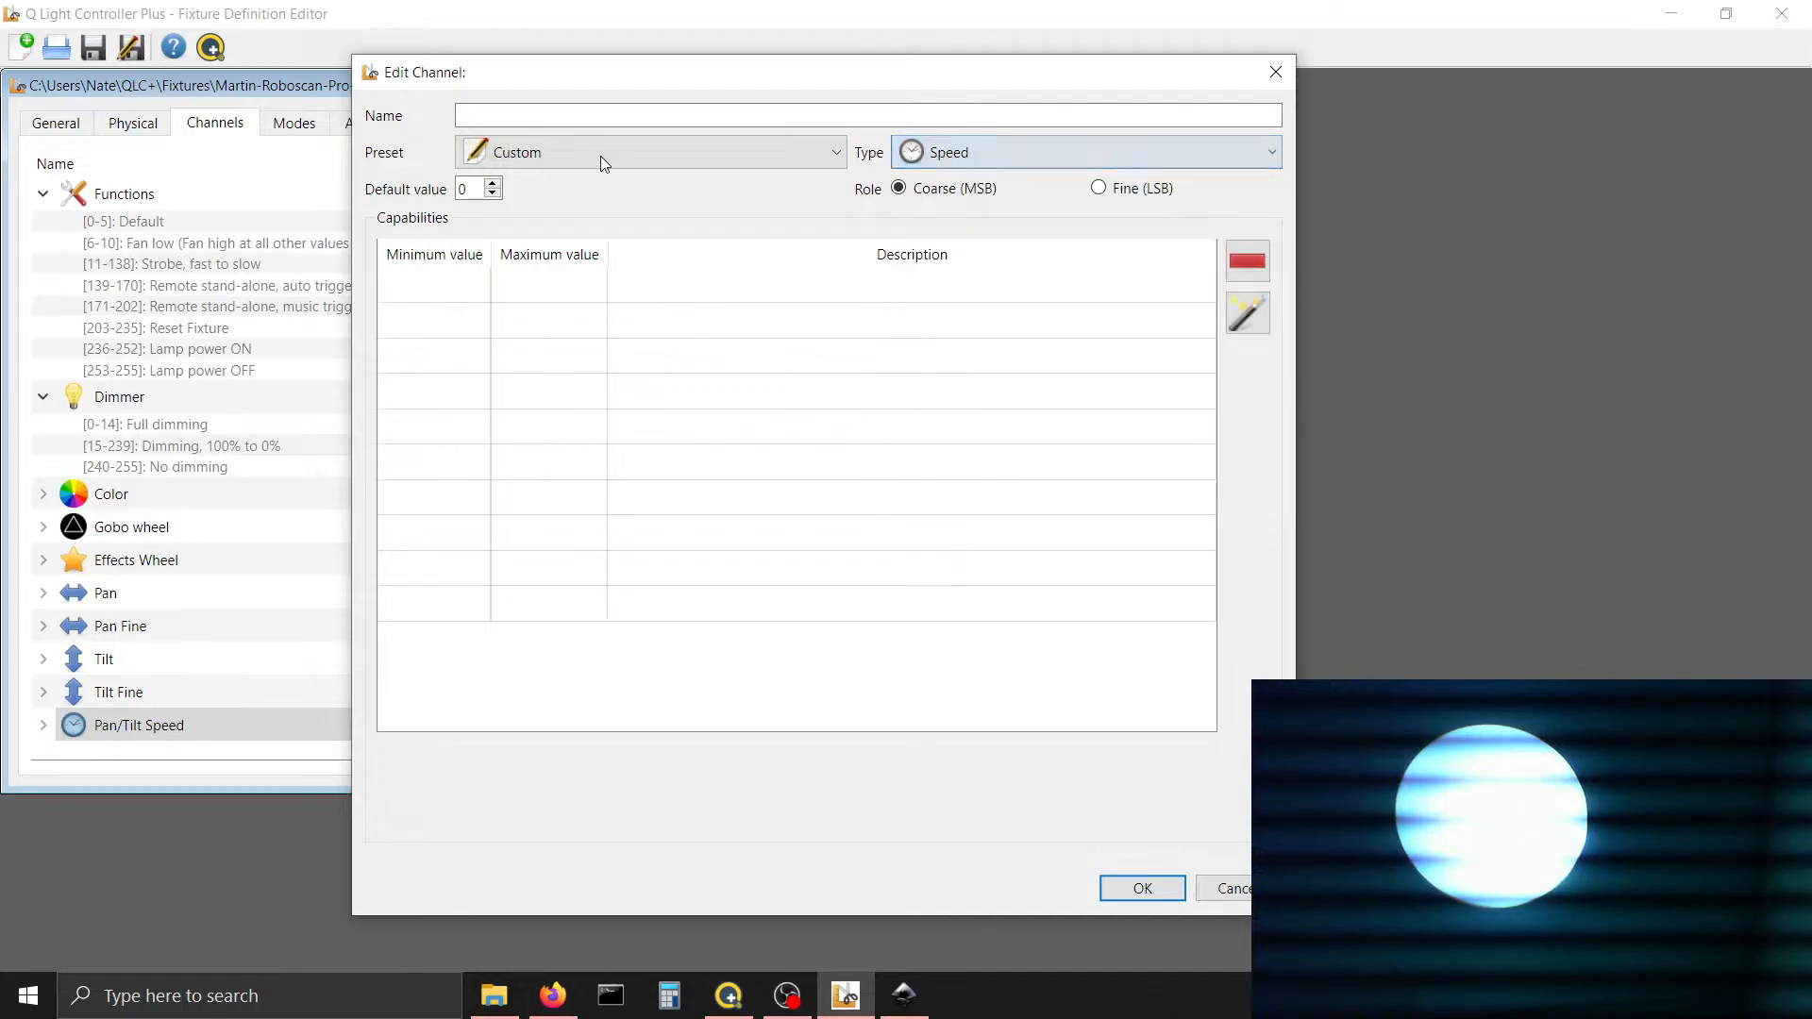
Add a first capability from 000 to 0 with the description "Tracking"
left_click(469, 281)
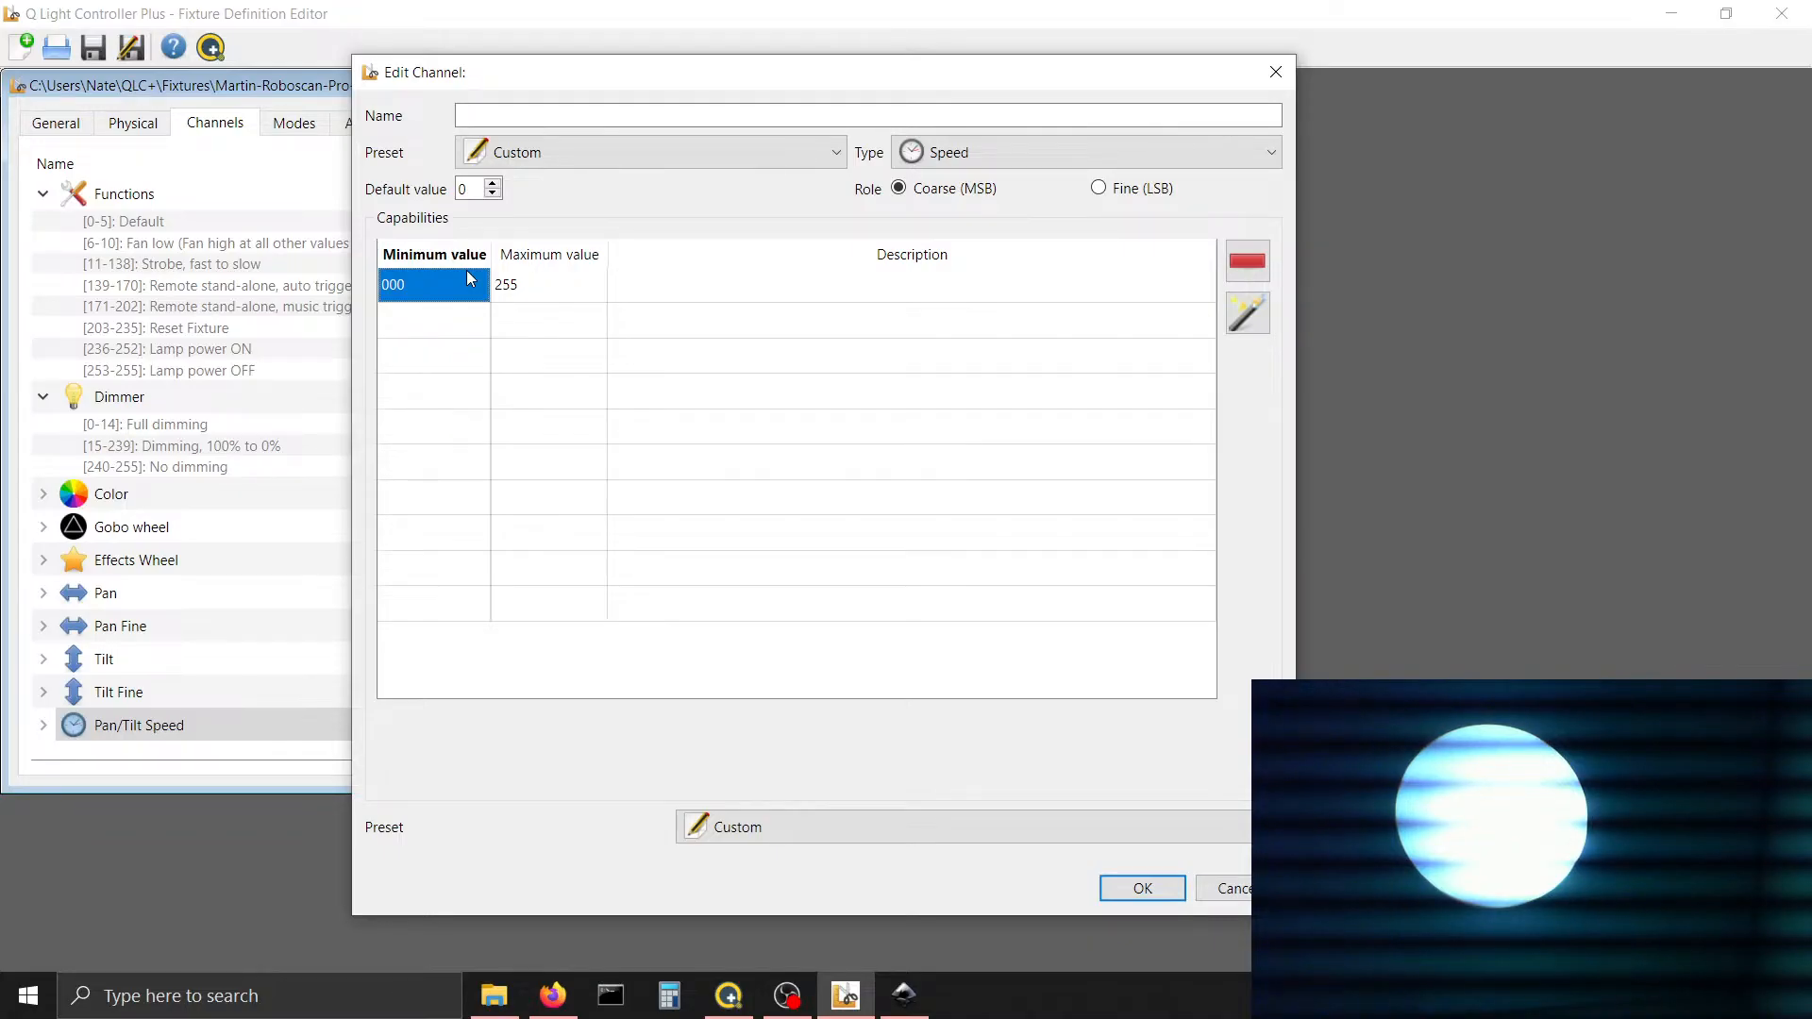
key("Tab")
type("0")
key("Tab")
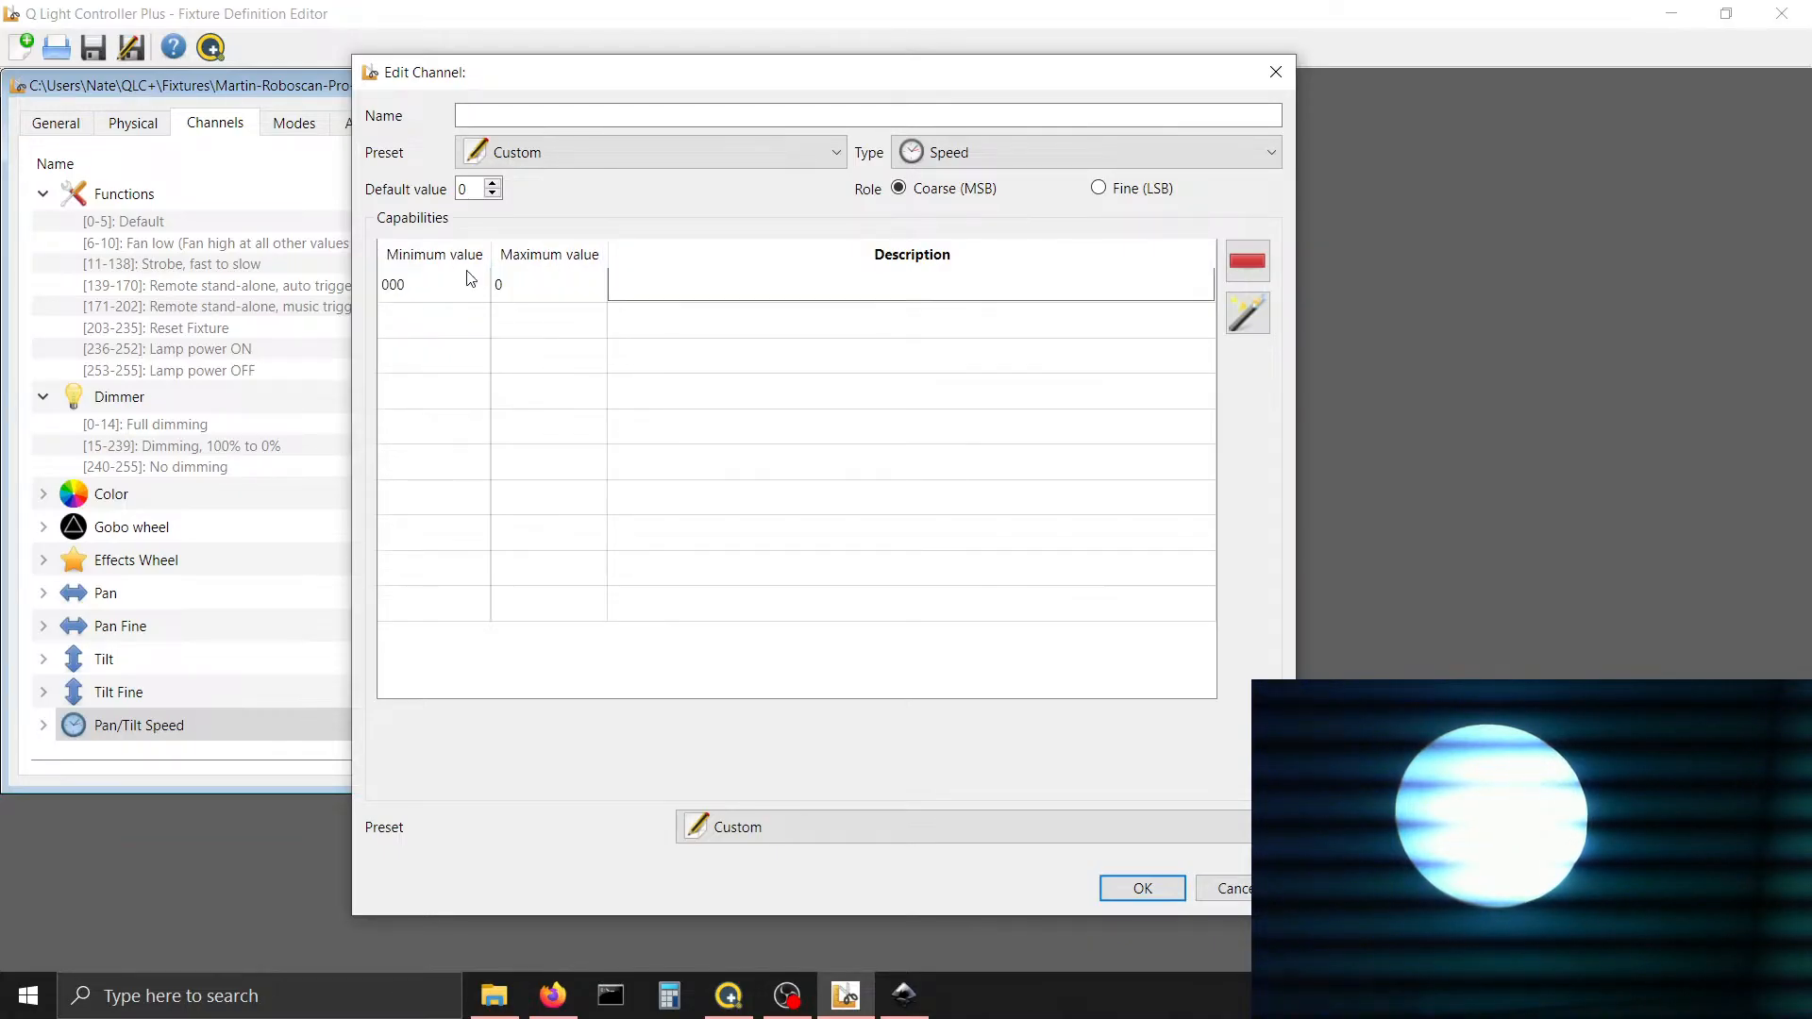
type("Tracking")
key("Tab")
Add a capability from 001 to 251 described as "Fast to Slow" and assign it the FastToSlow preset
key("Tab")
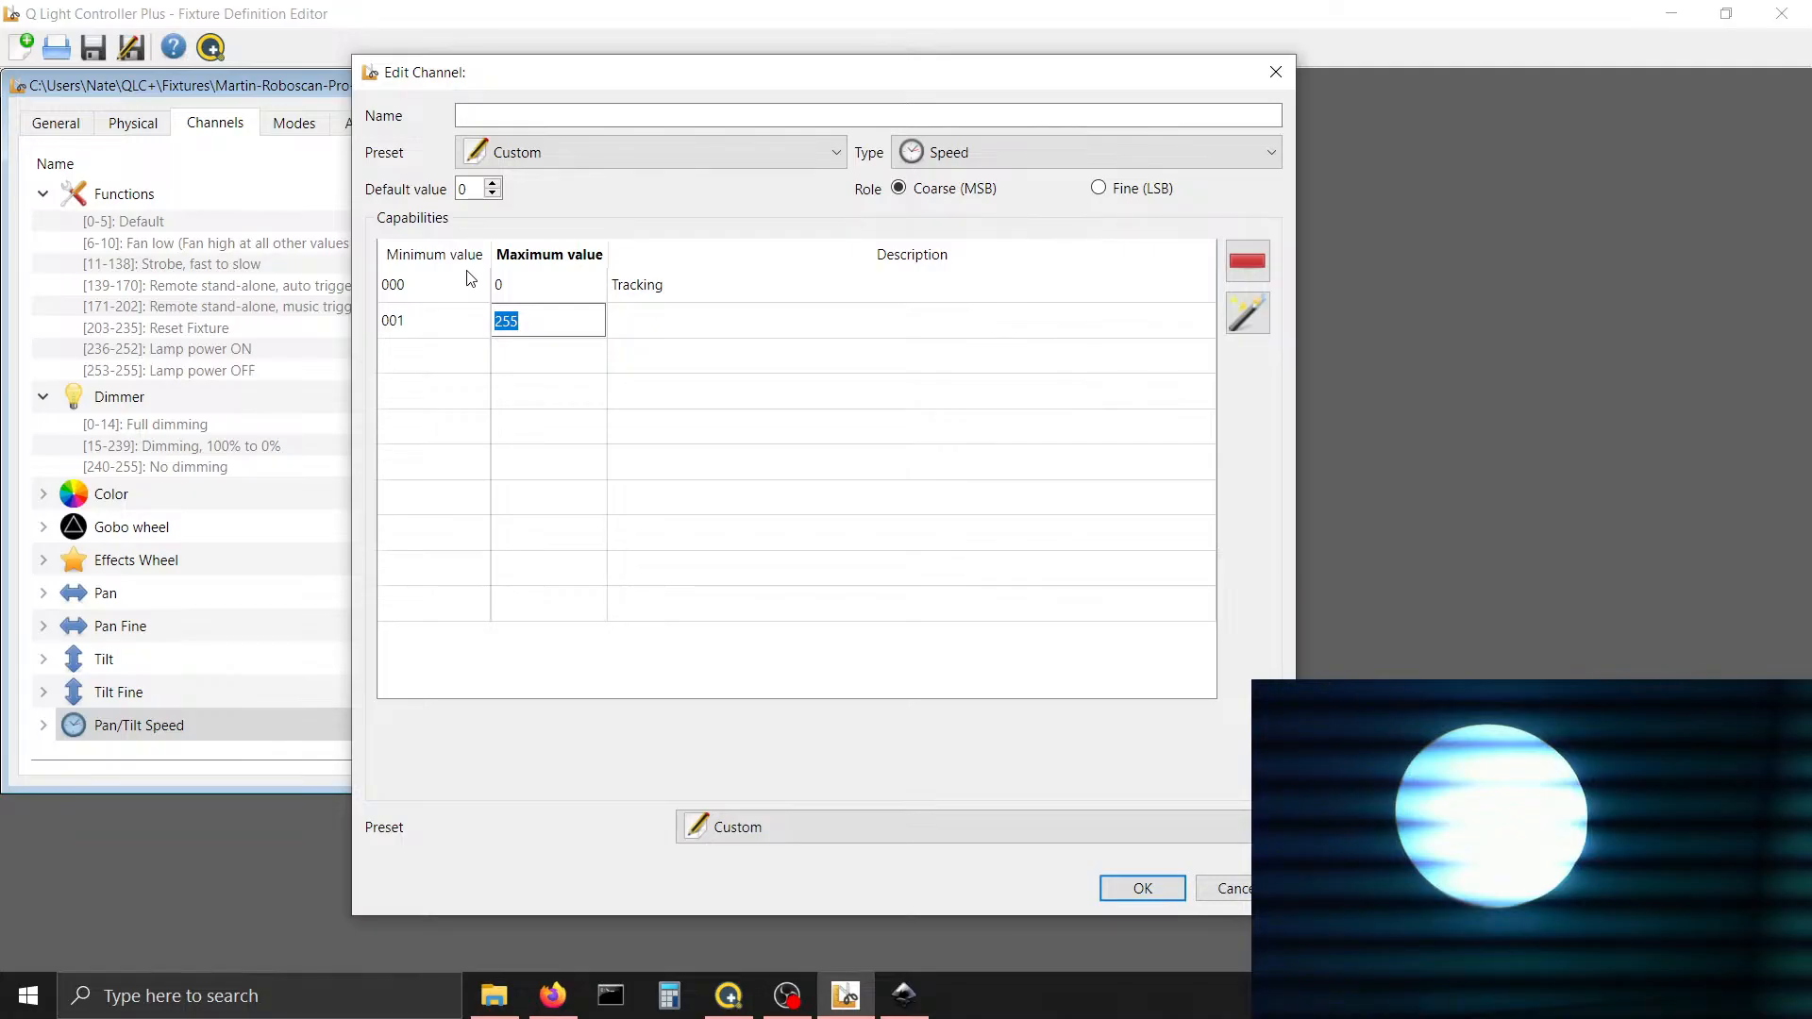
type("251")
key("Tab")
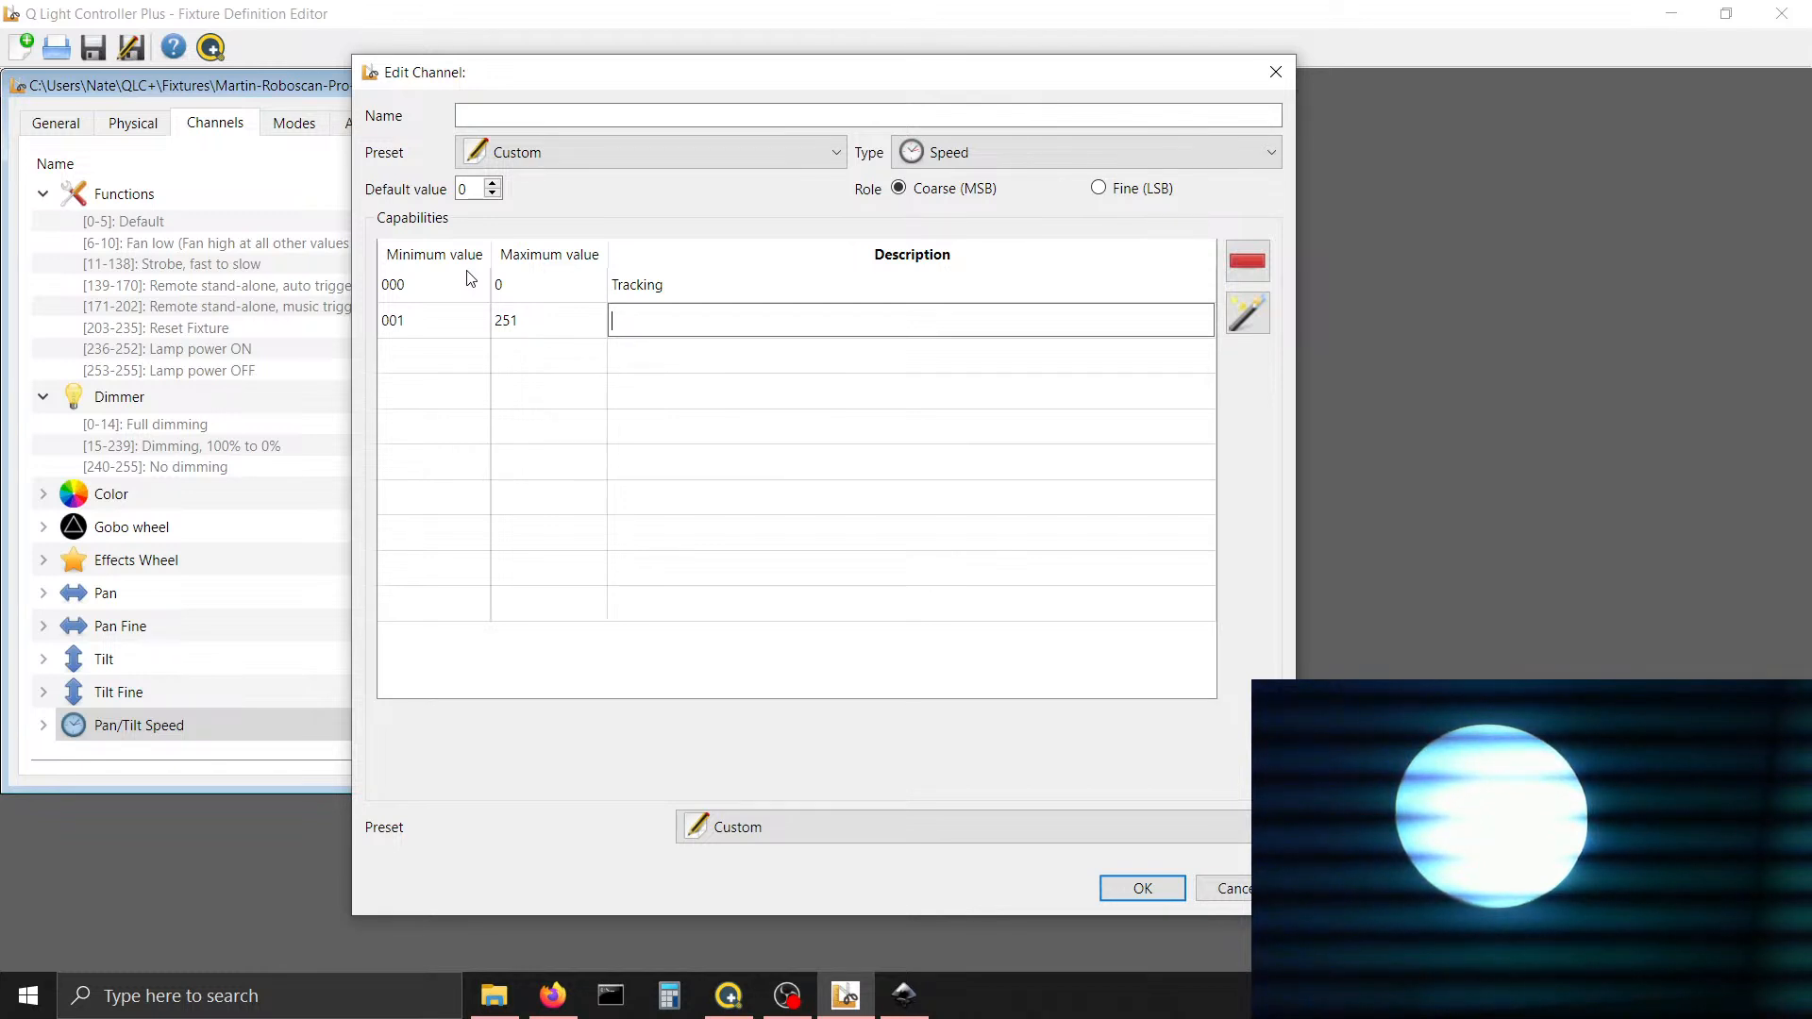
type("Fast to ")
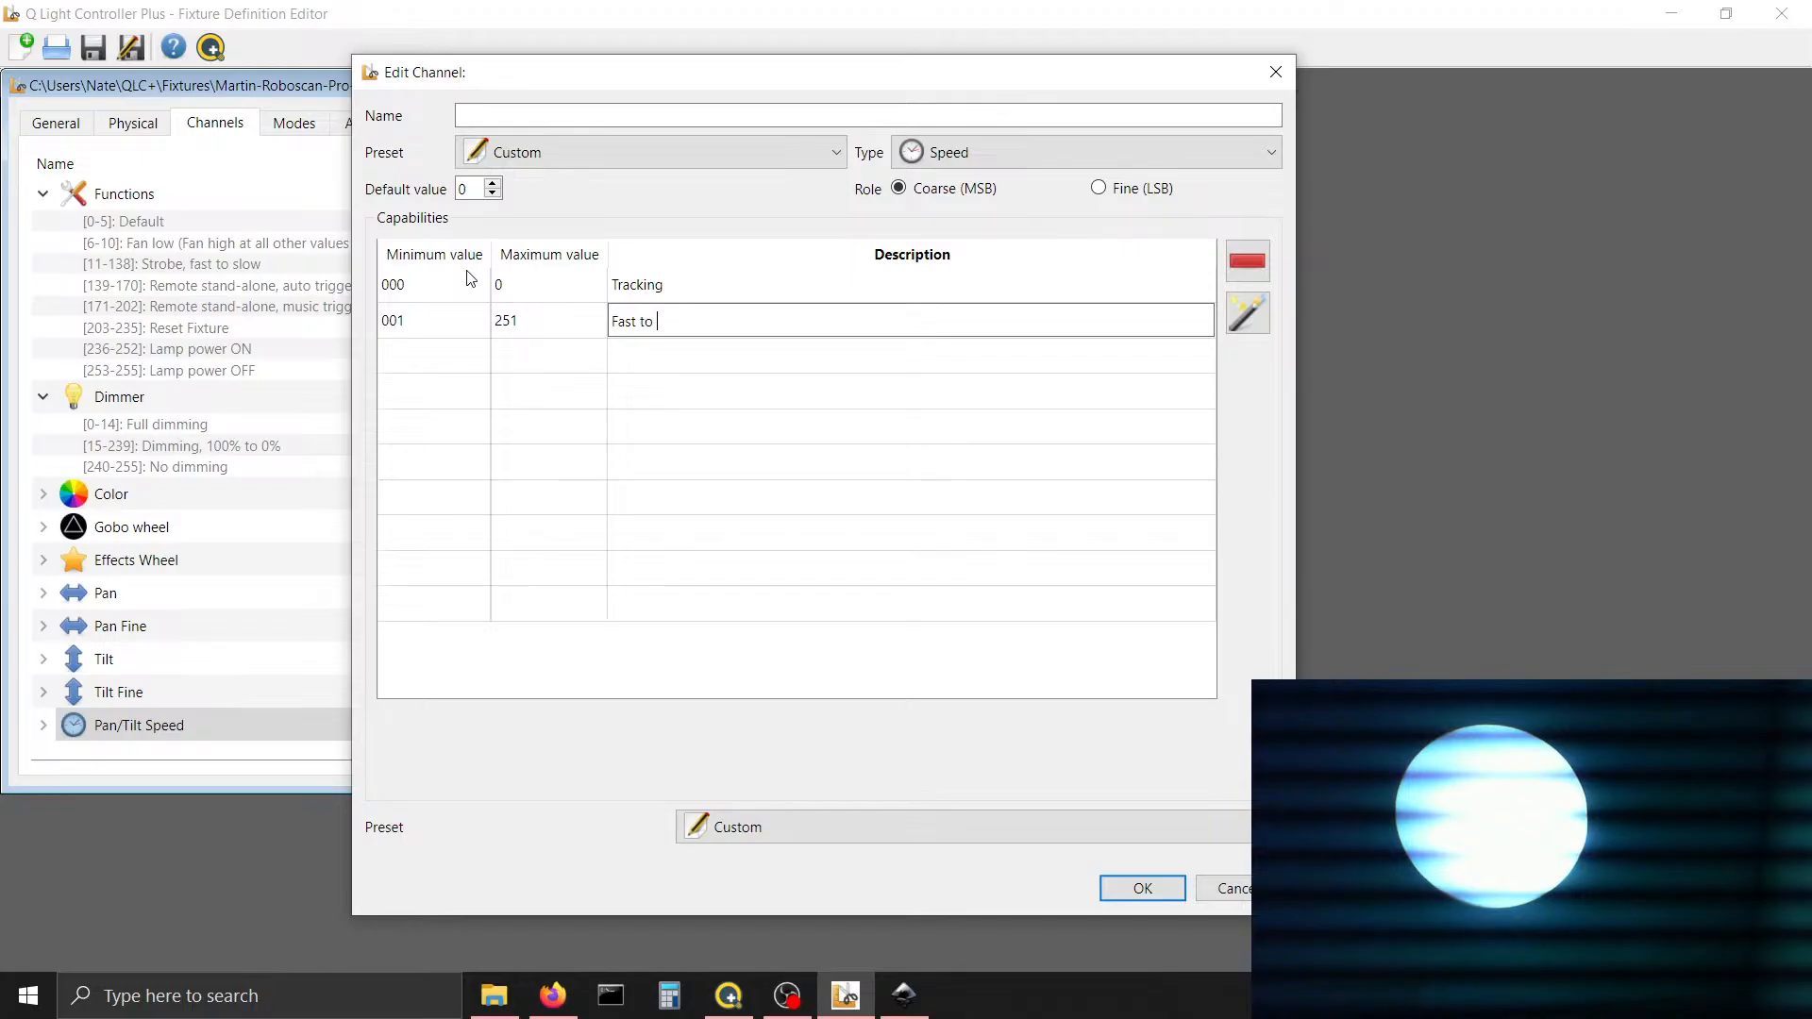
type("Slow")
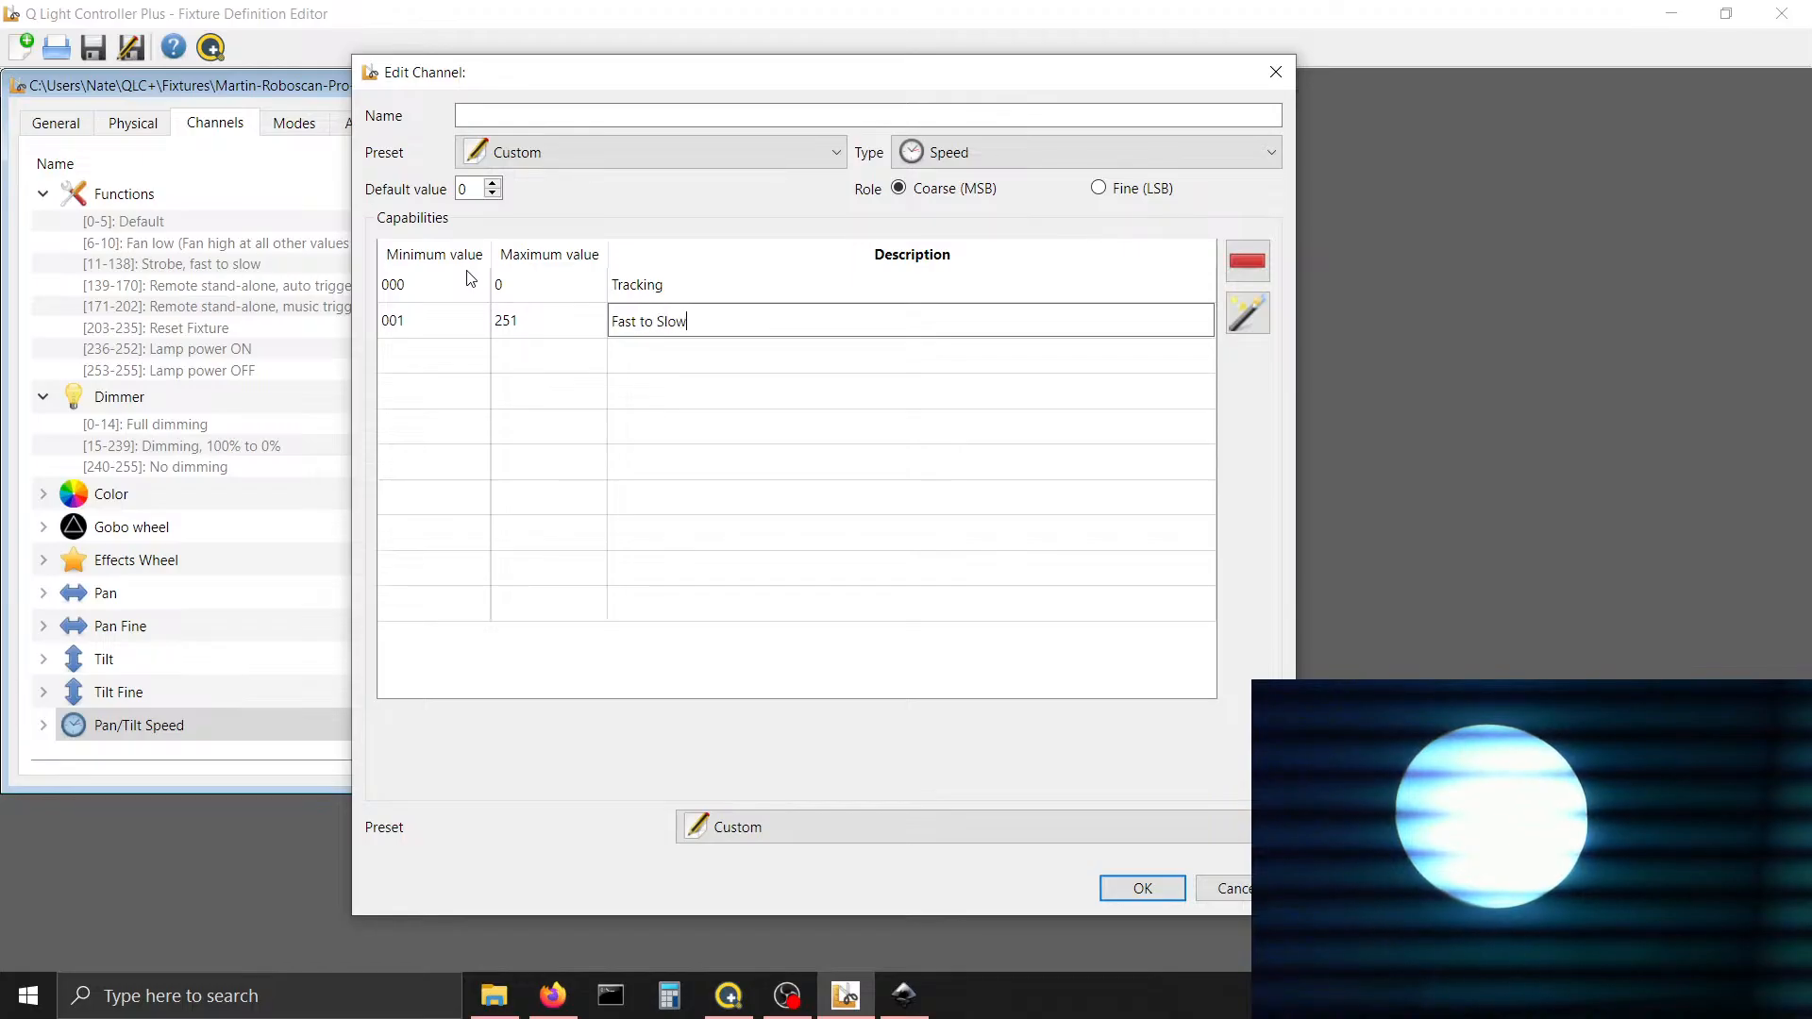
left_click(864, 824)
left_click(718, 651)
Add a third capability from 252 to 255 with the description "Blackout while moving"
left_click(443, 355)
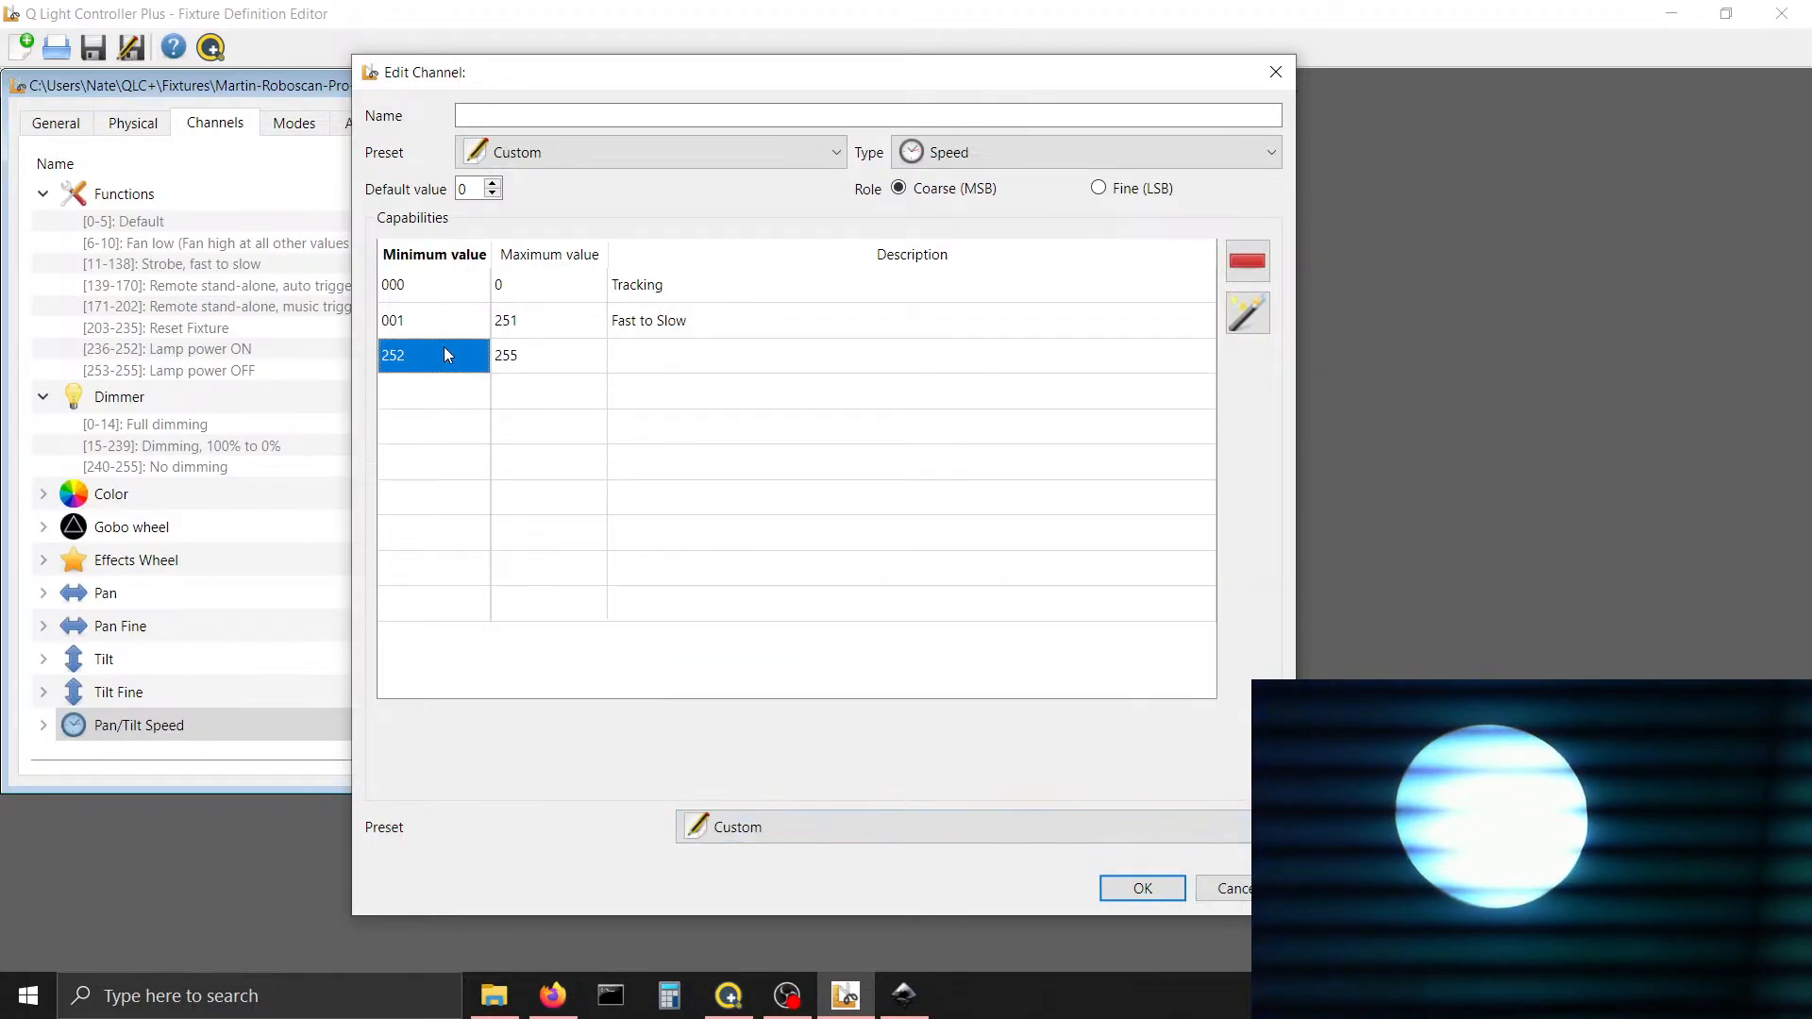
key("Tab")
key("Tab")
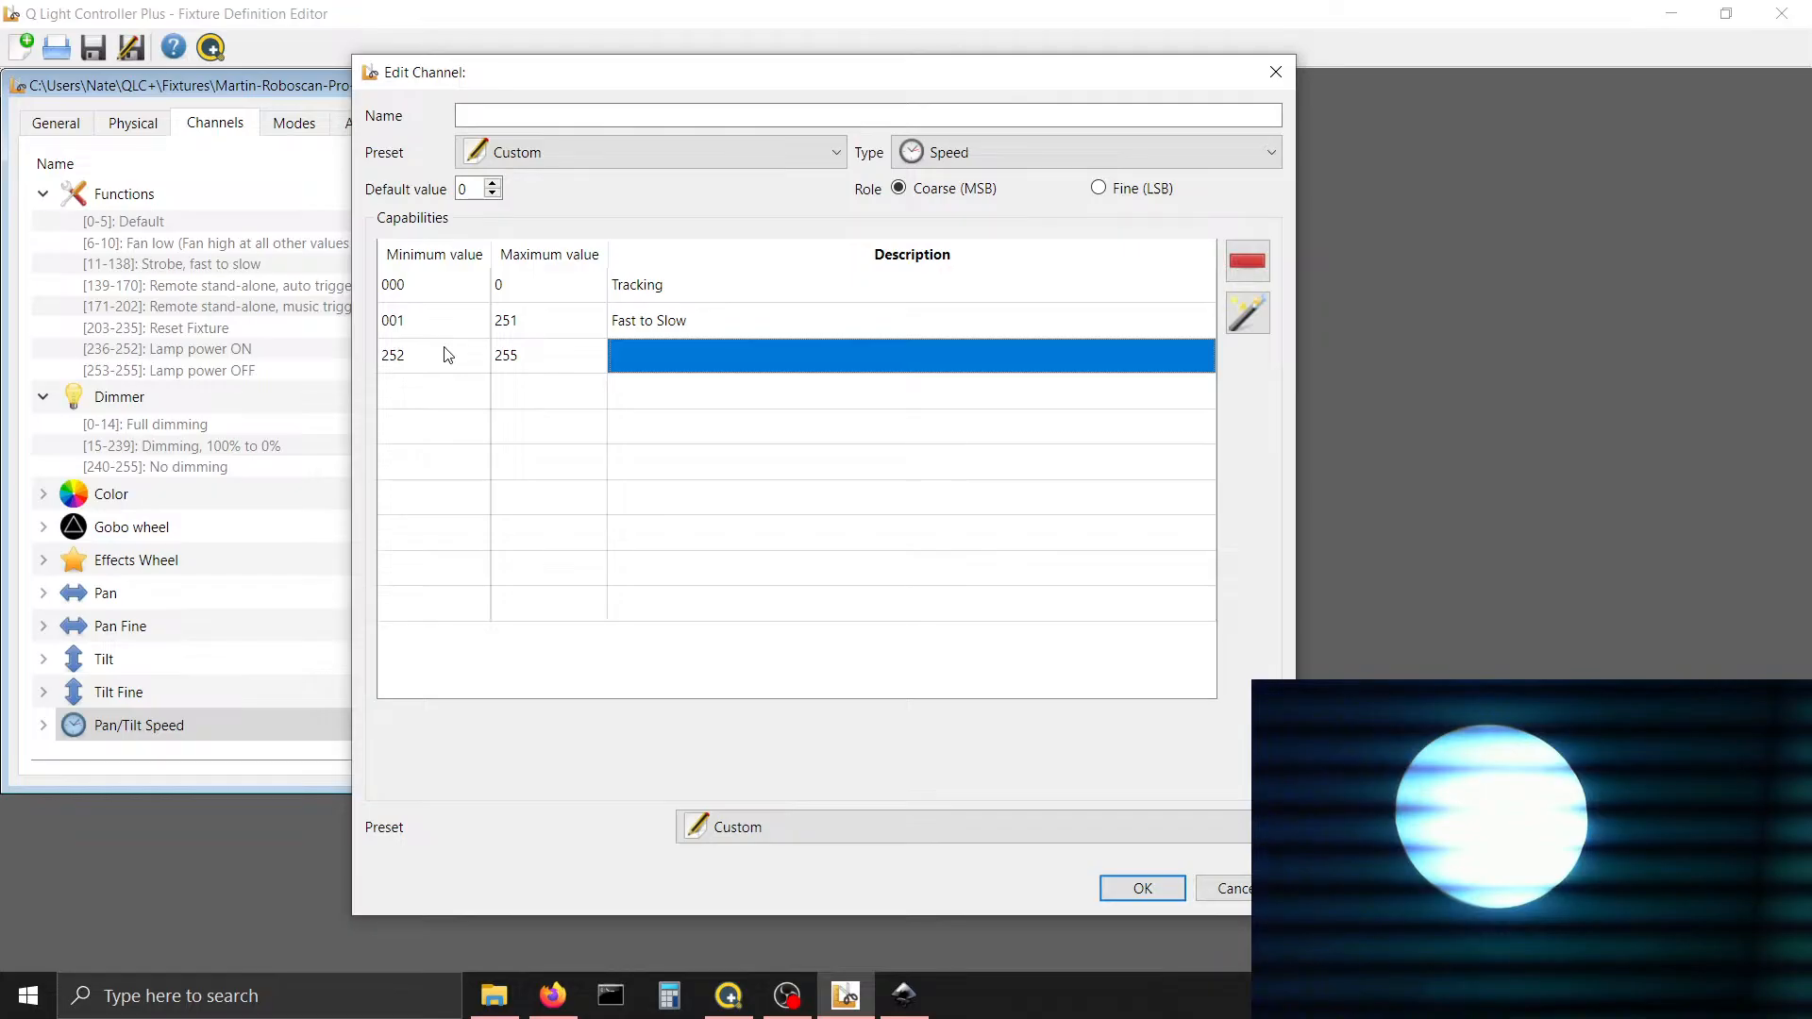
type("Blacko")
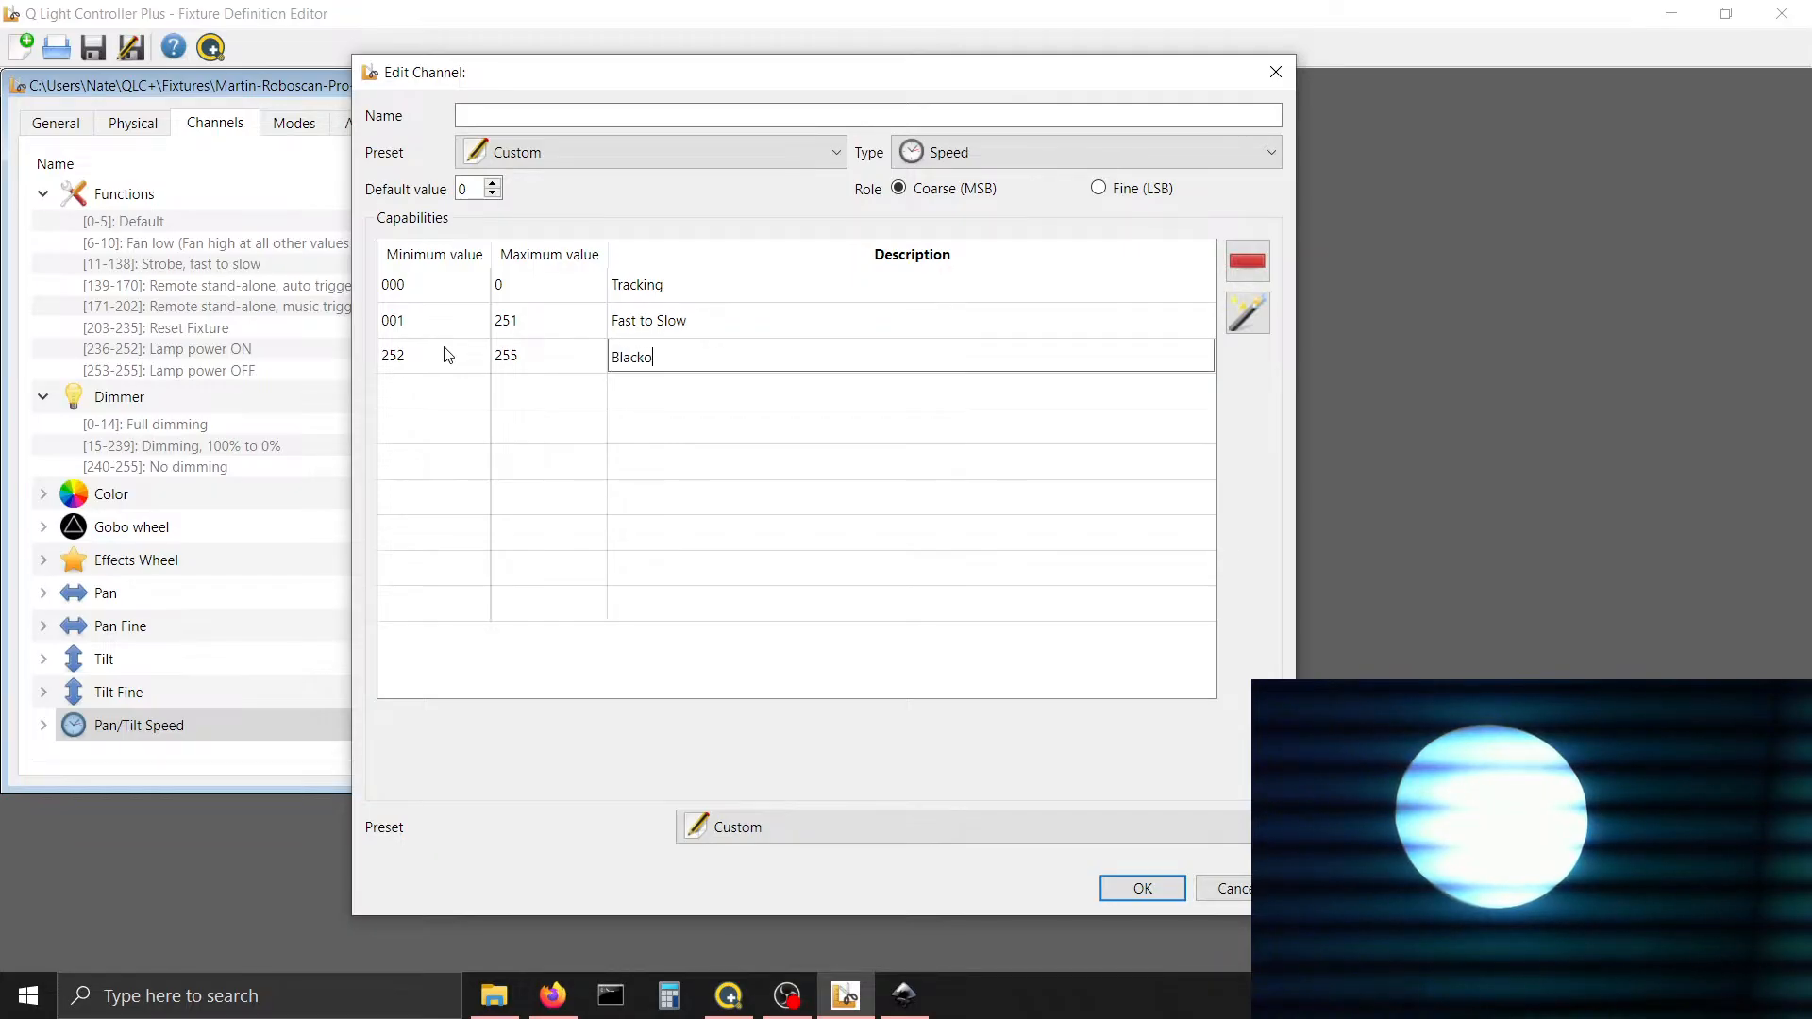
type("ut whi")
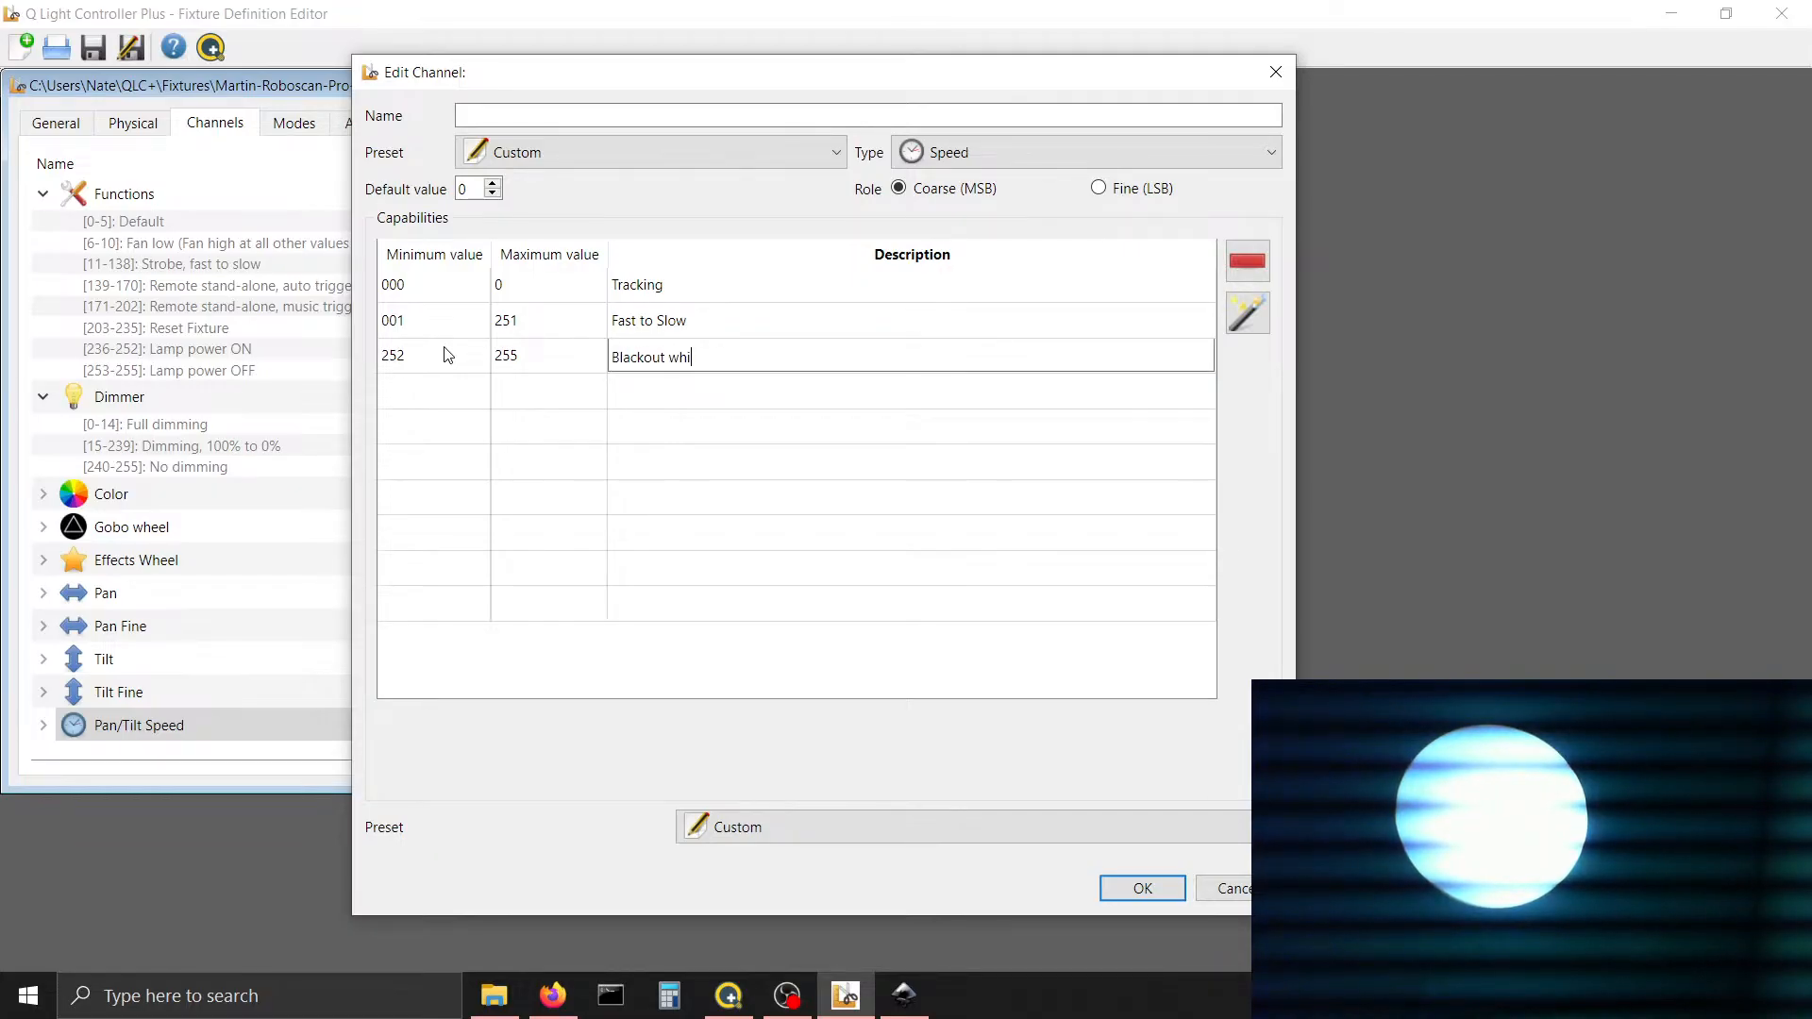
type("le moving")
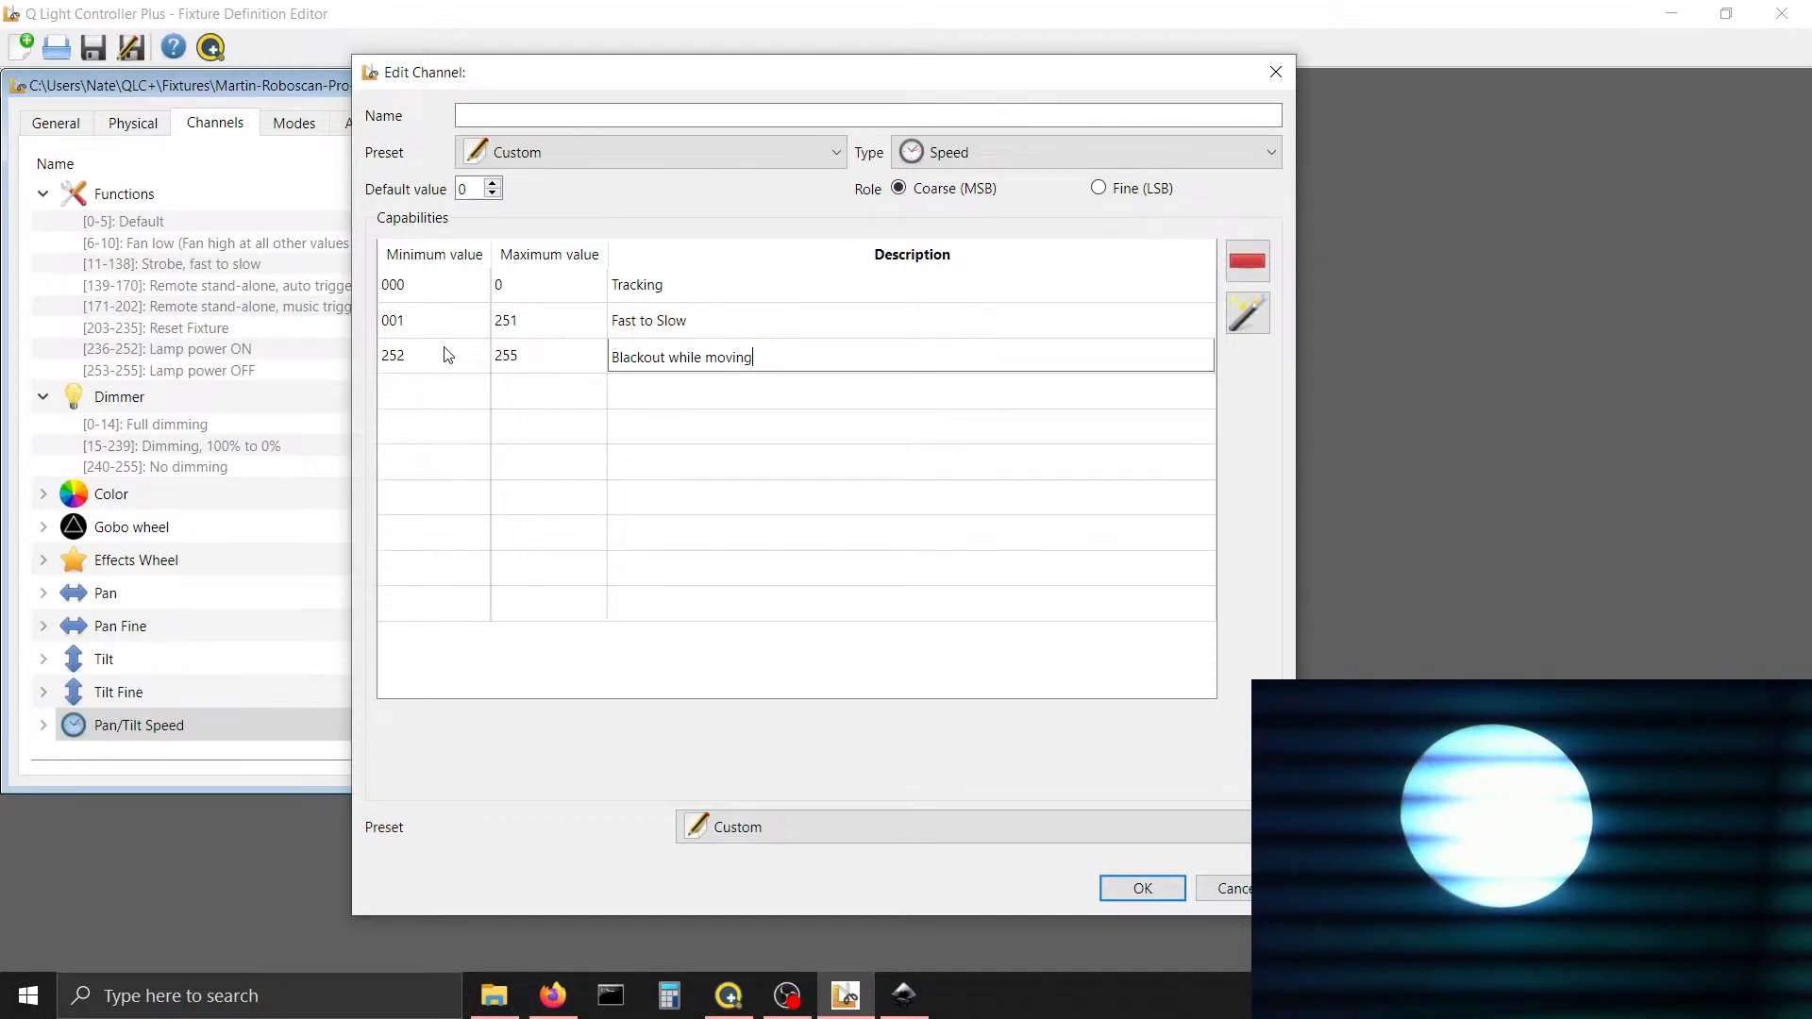
left_click(596, 396)
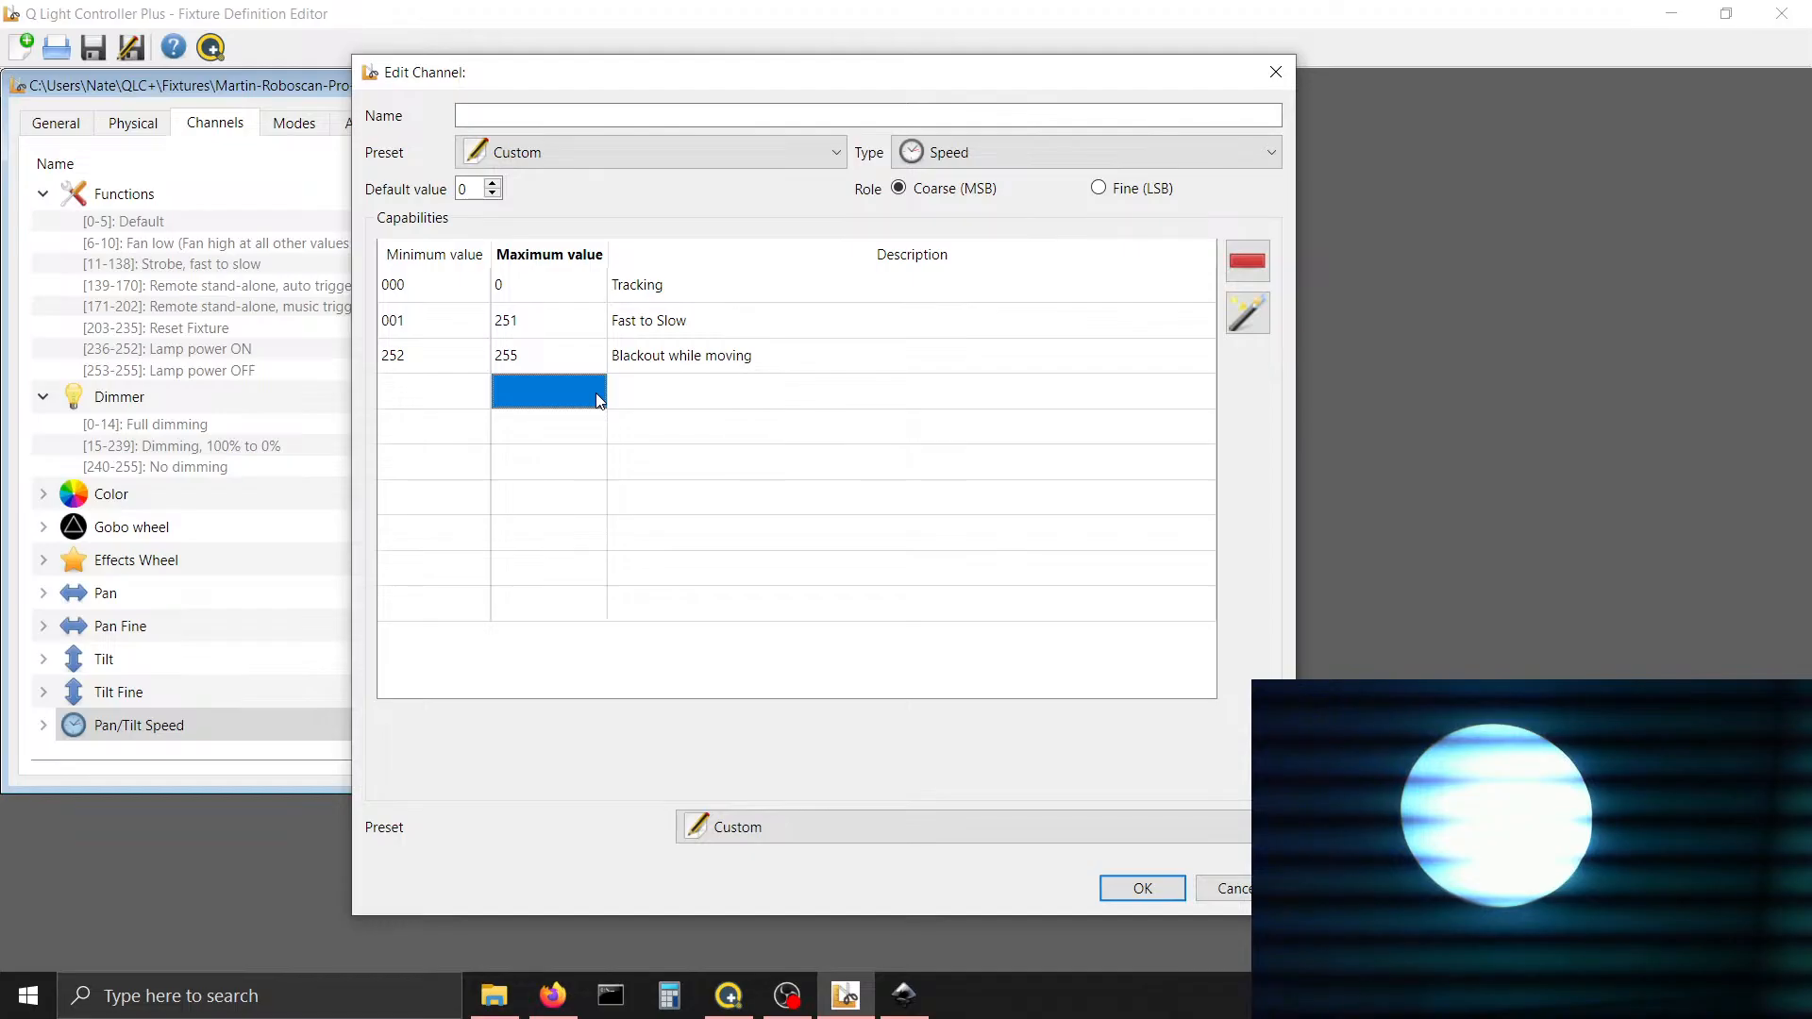
left_click(424, 405)
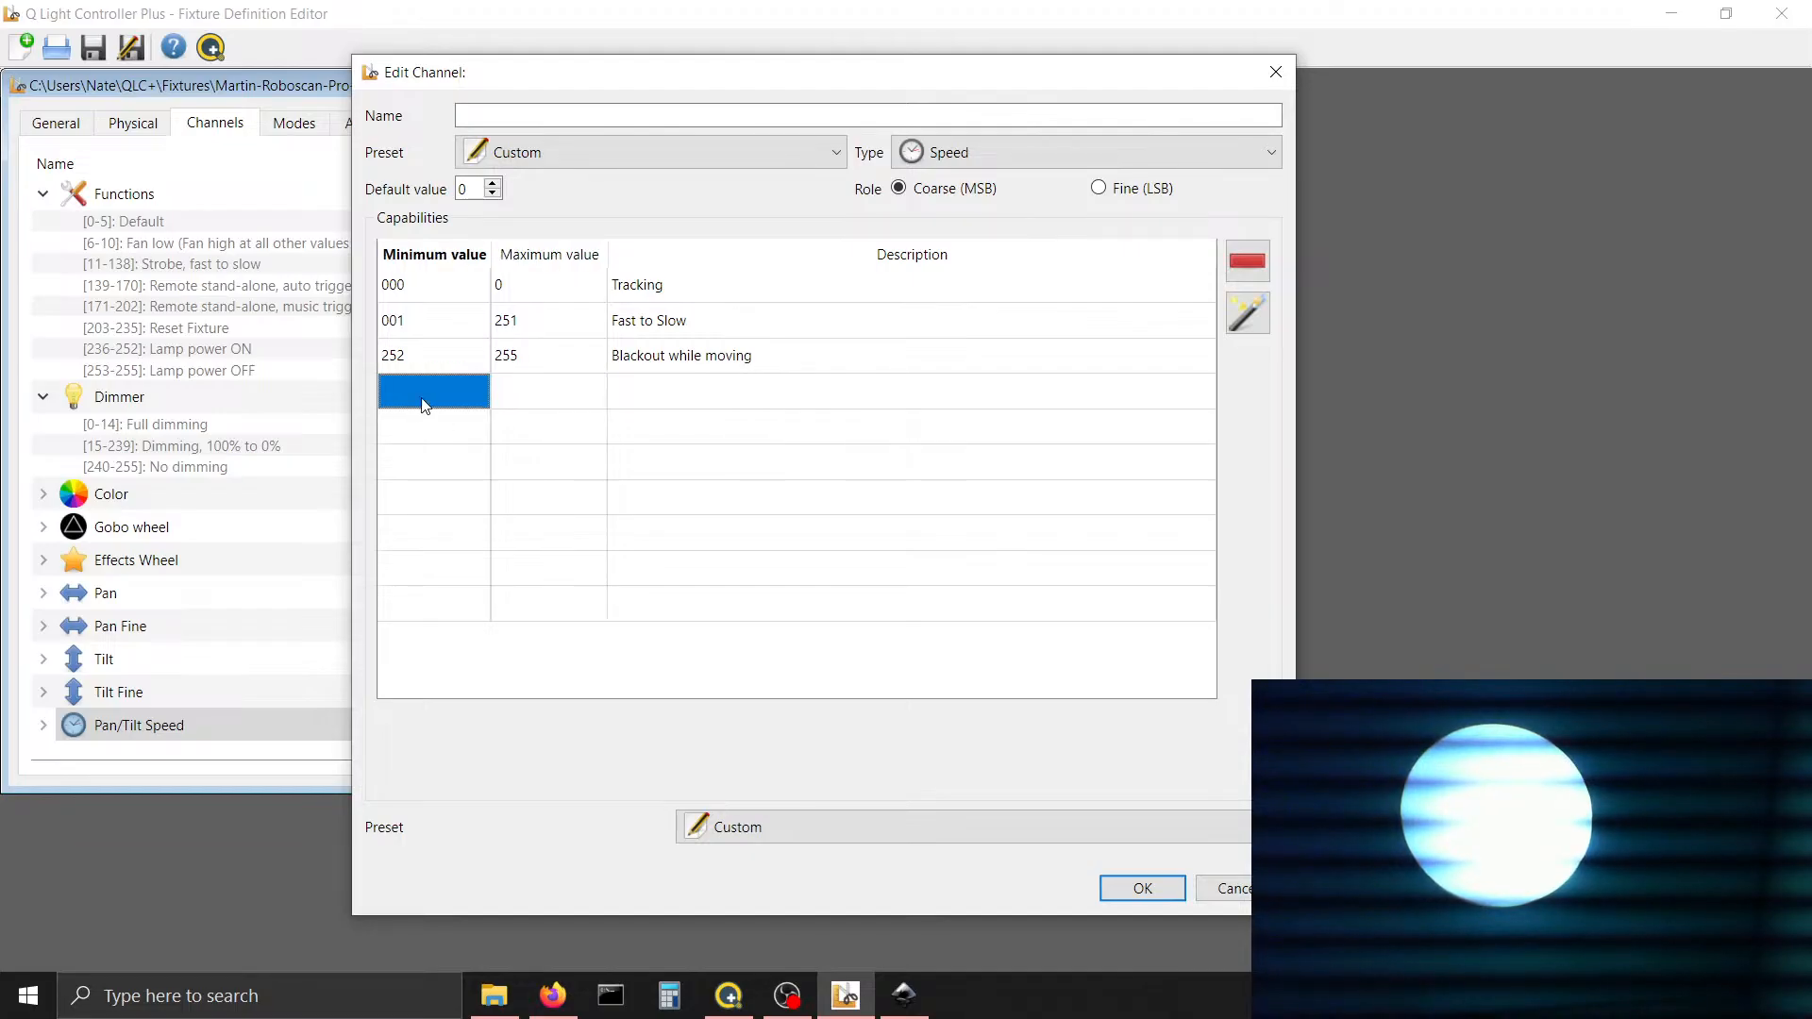
Name the channel "Color Speed", accept it and save the fixture definition
left_click(635, 109)
type("Color Speed")
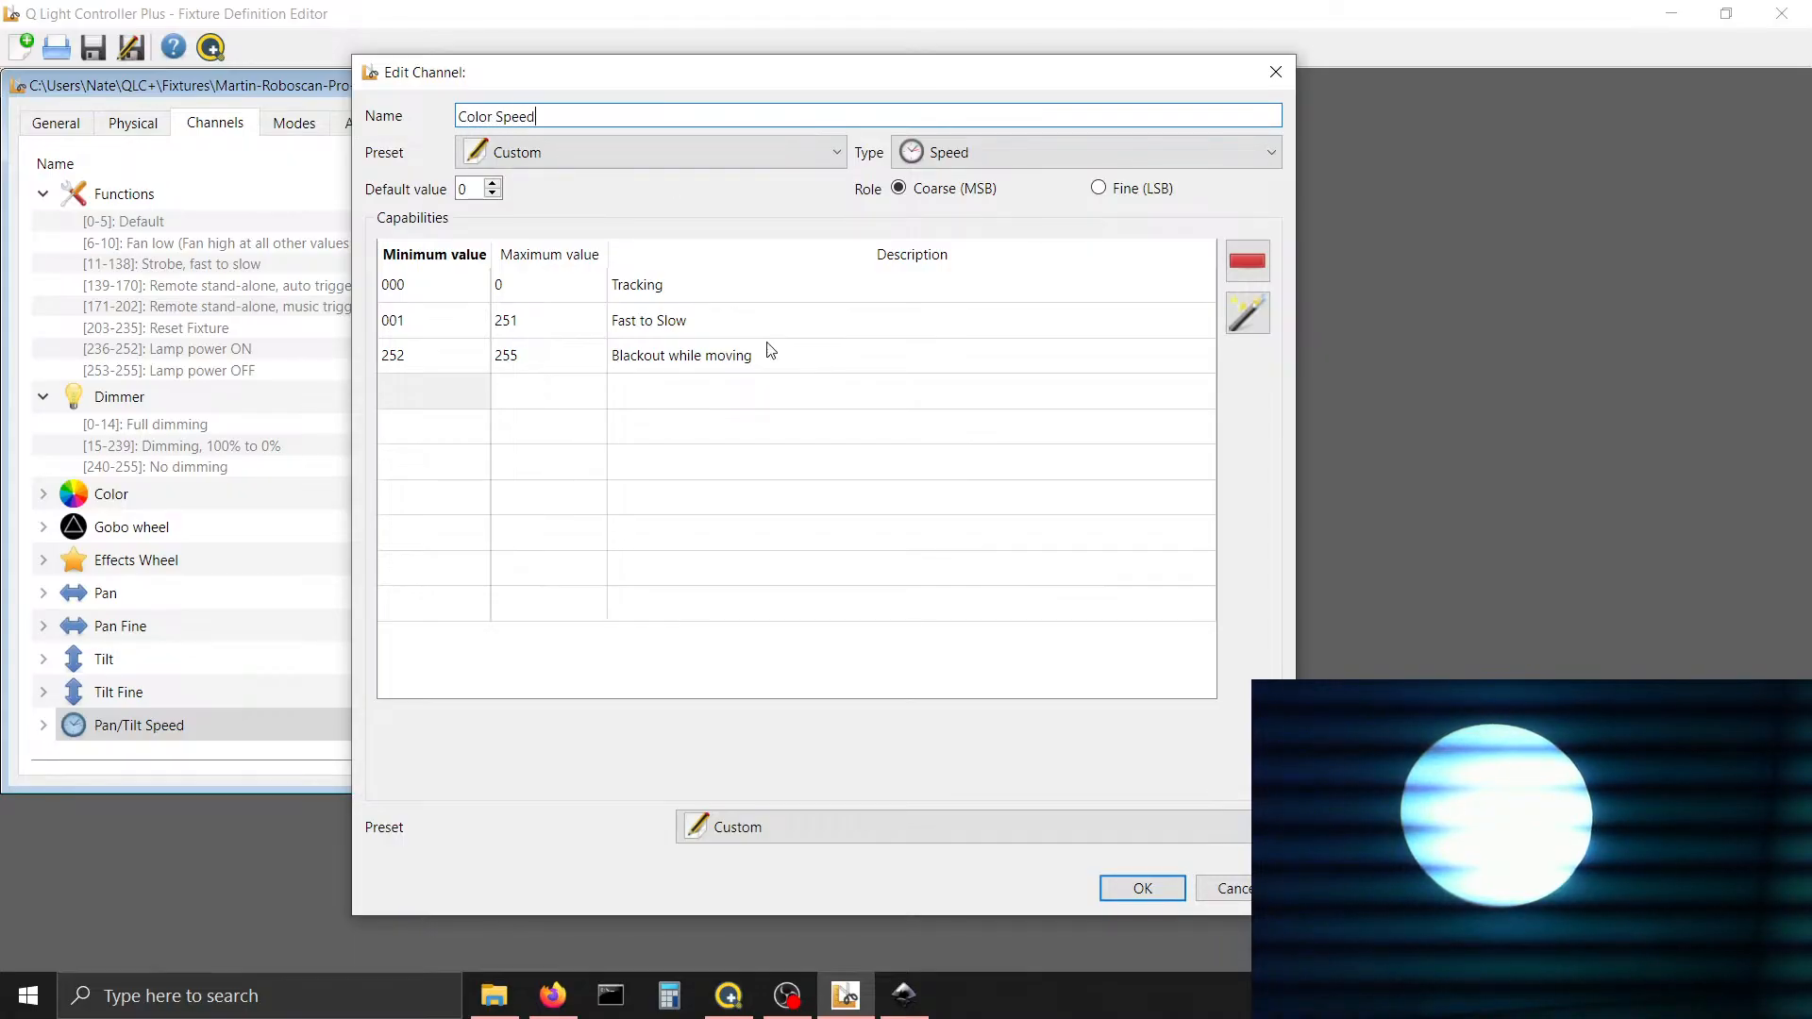
left_click(1123, 887)
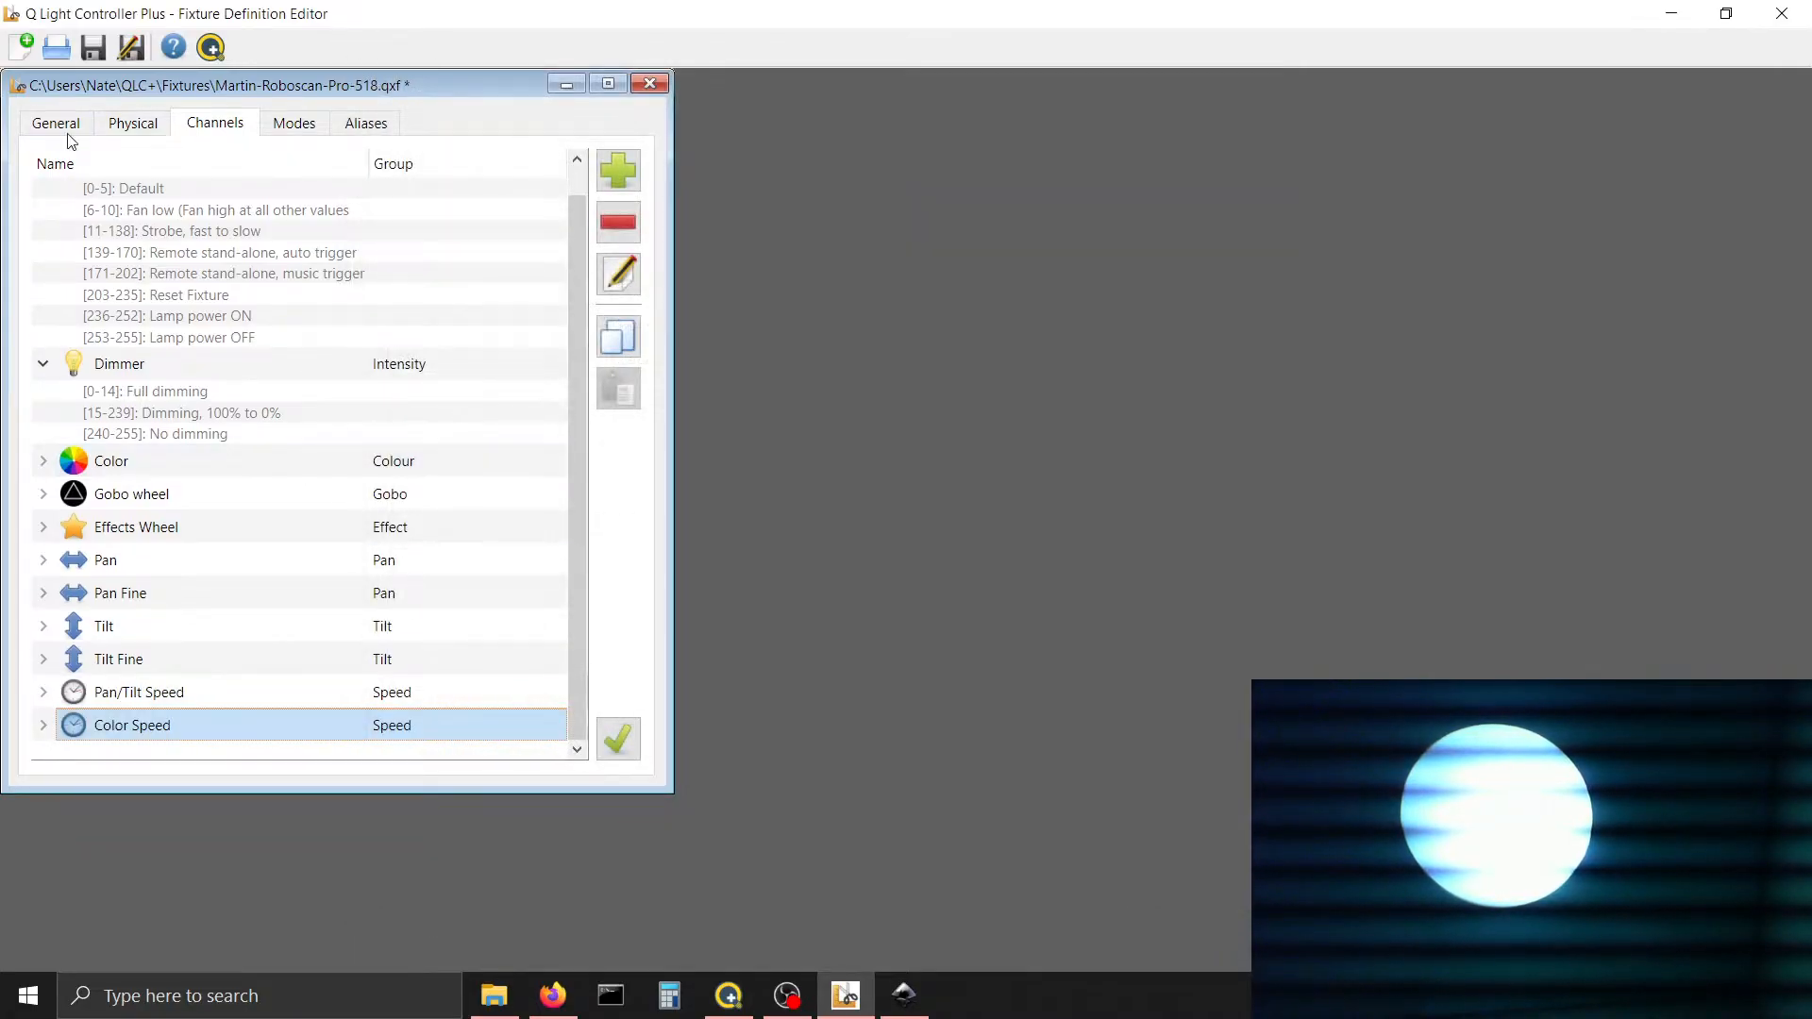
left_click(94, 47)
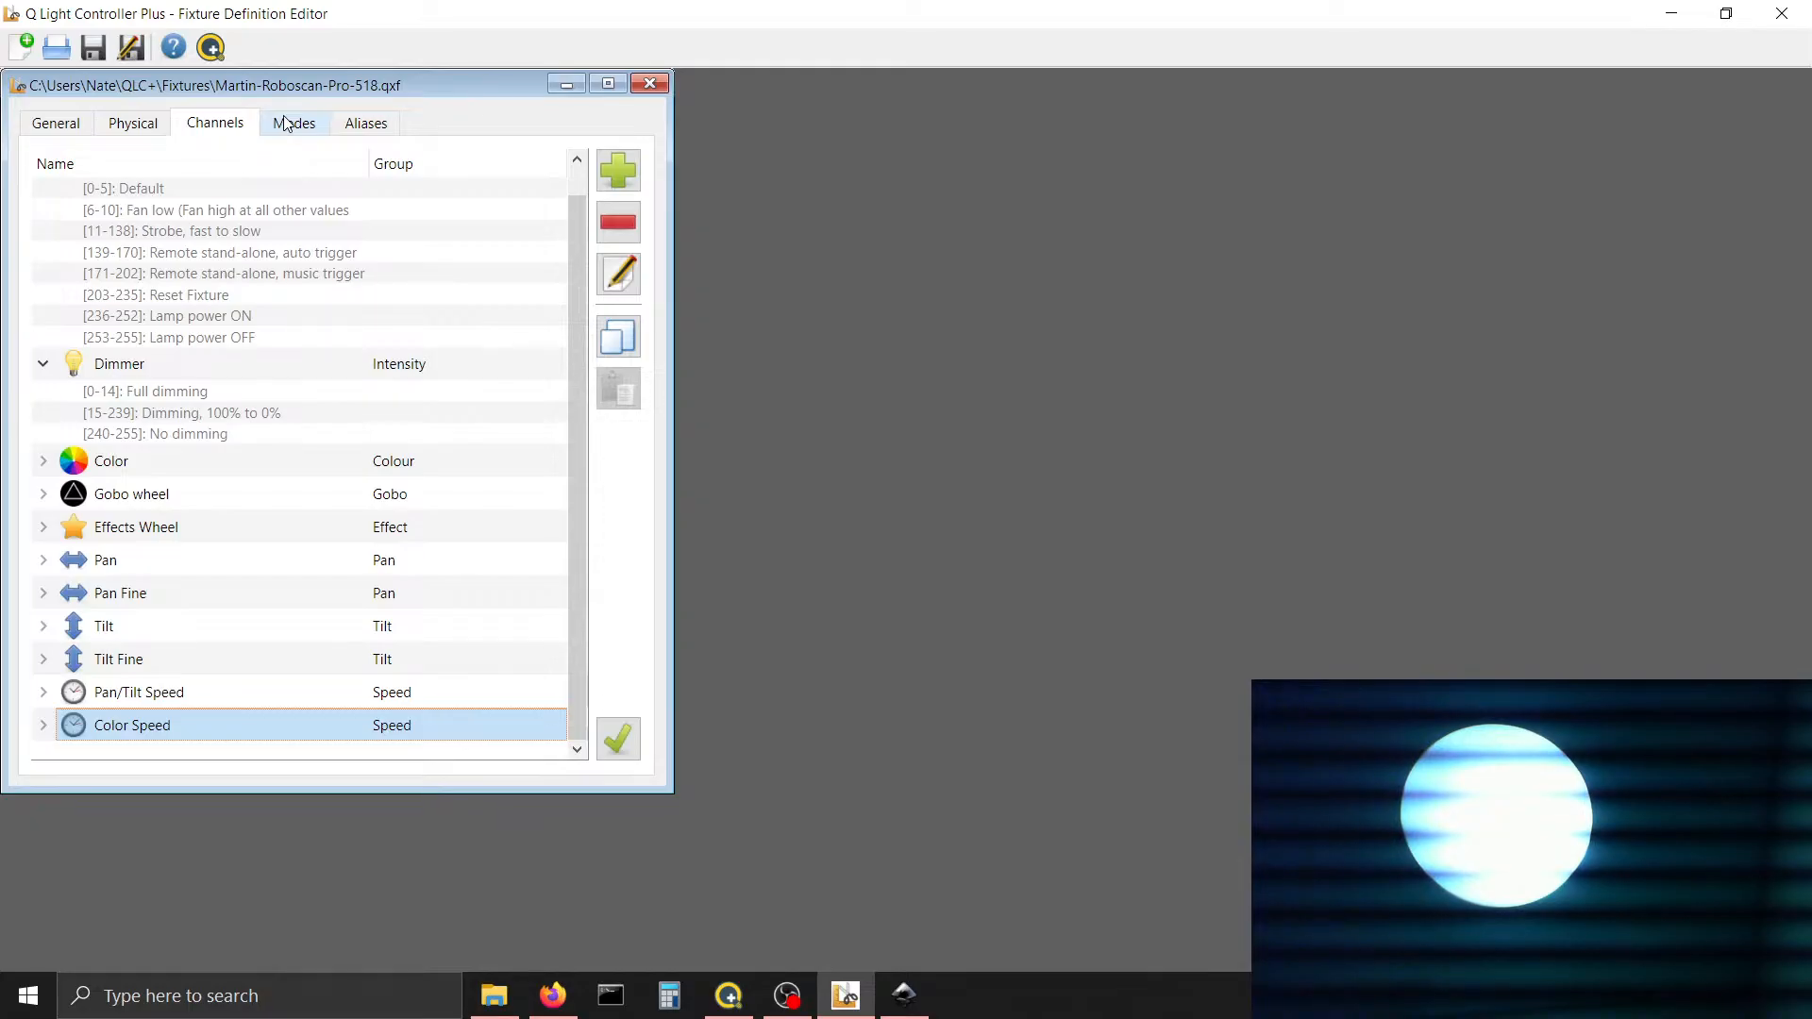
Open Mode 1 (8 bit P/T, Tracking) for editing and look over its physical, heads and channels settings
left_click(375, 133)
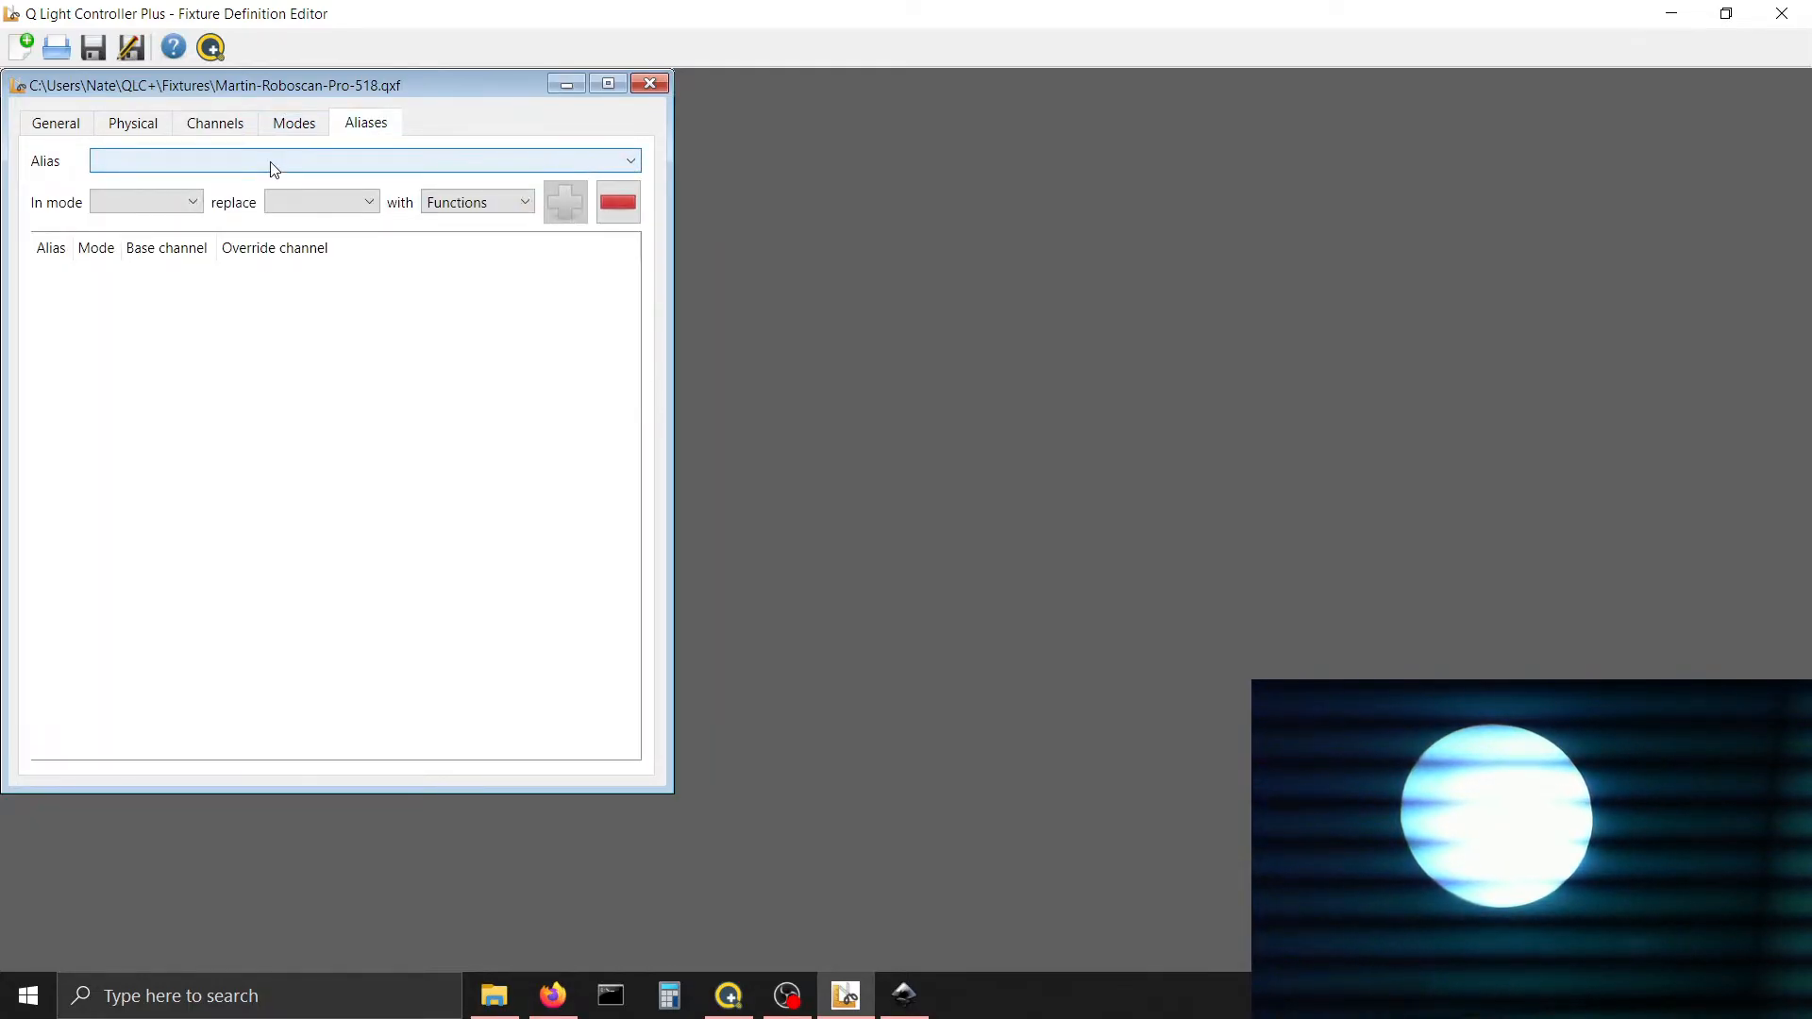
left_click(292, 124)
left_click(310, 190)
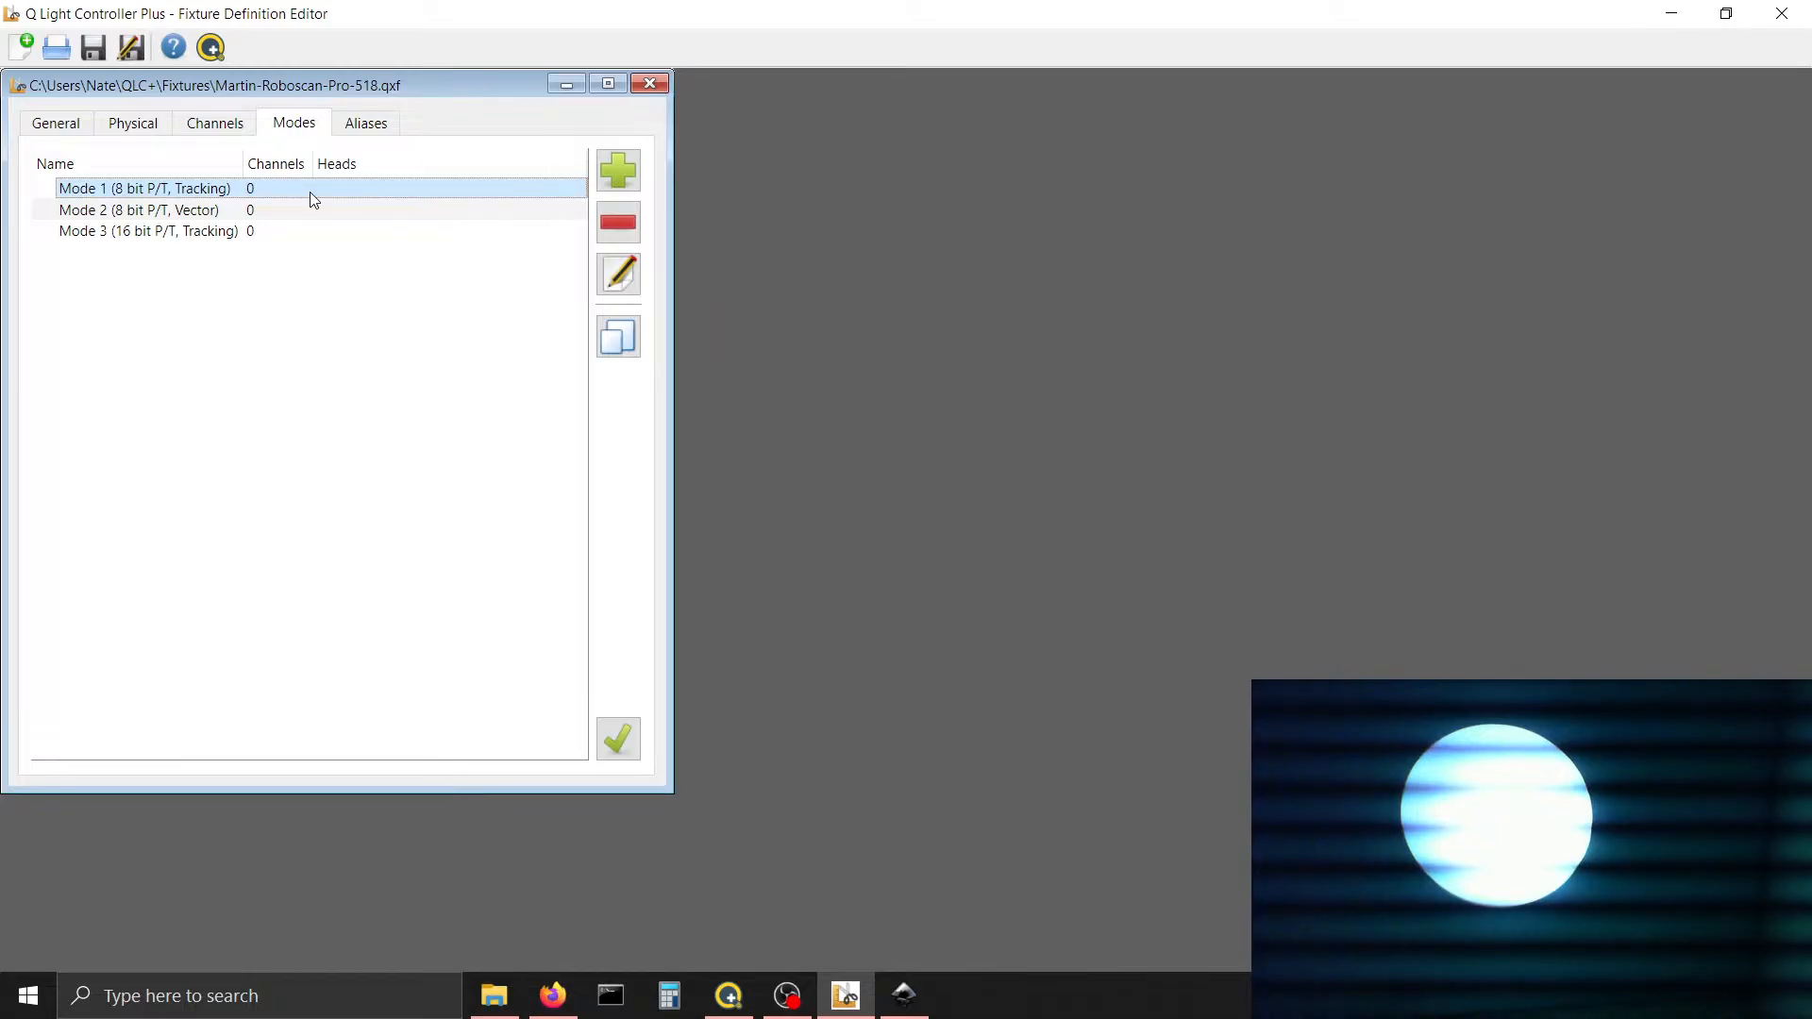
left_click(619, 274)
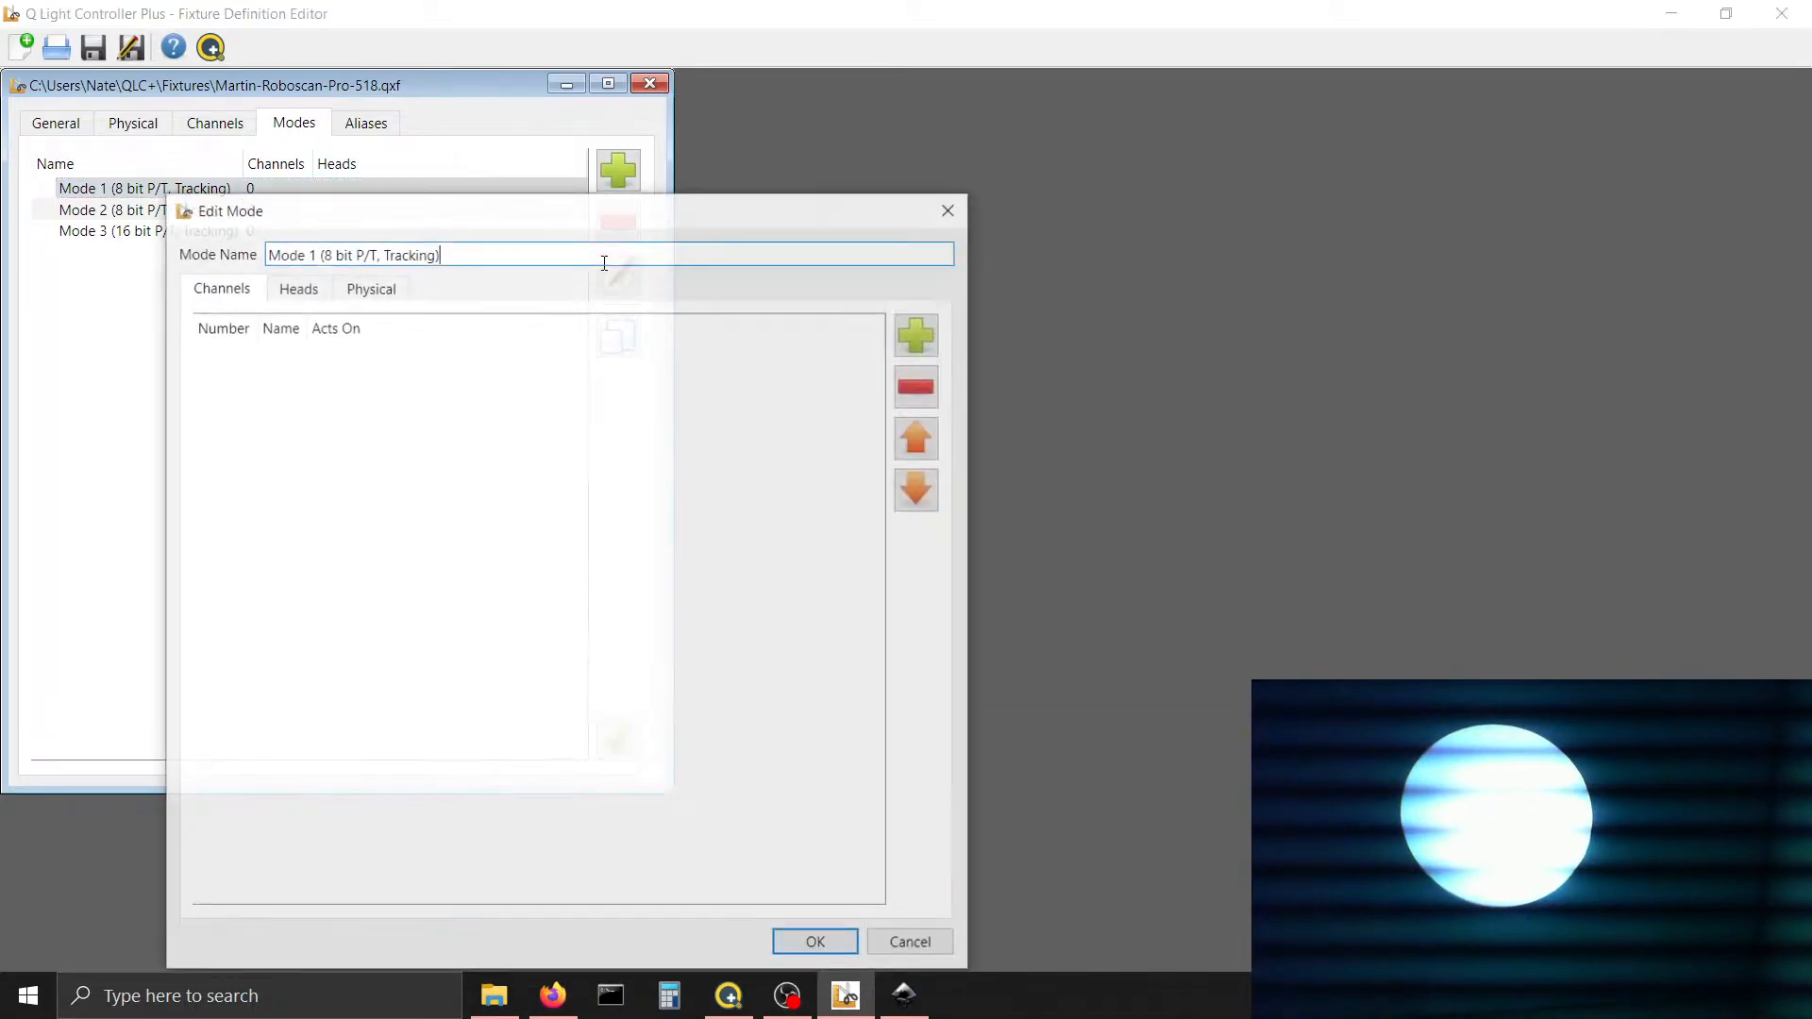
left_click_drag(573, 213, 692, 131)
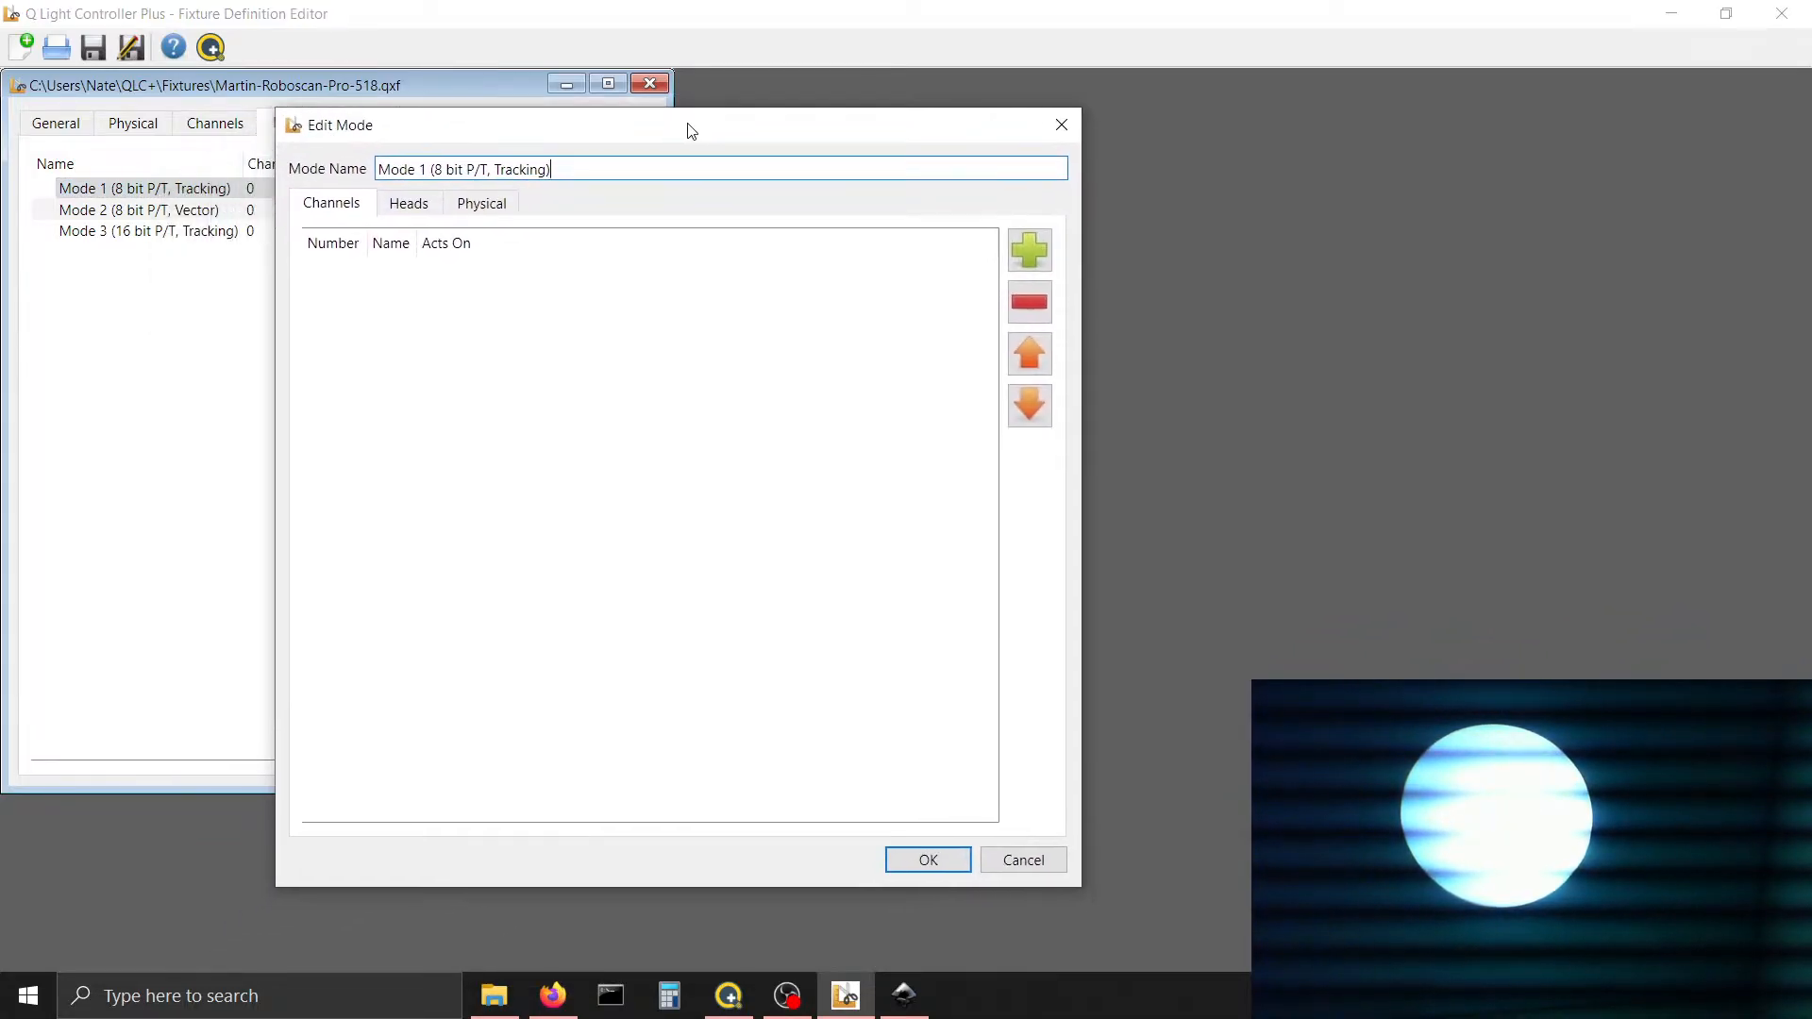
left_click(460, 205)
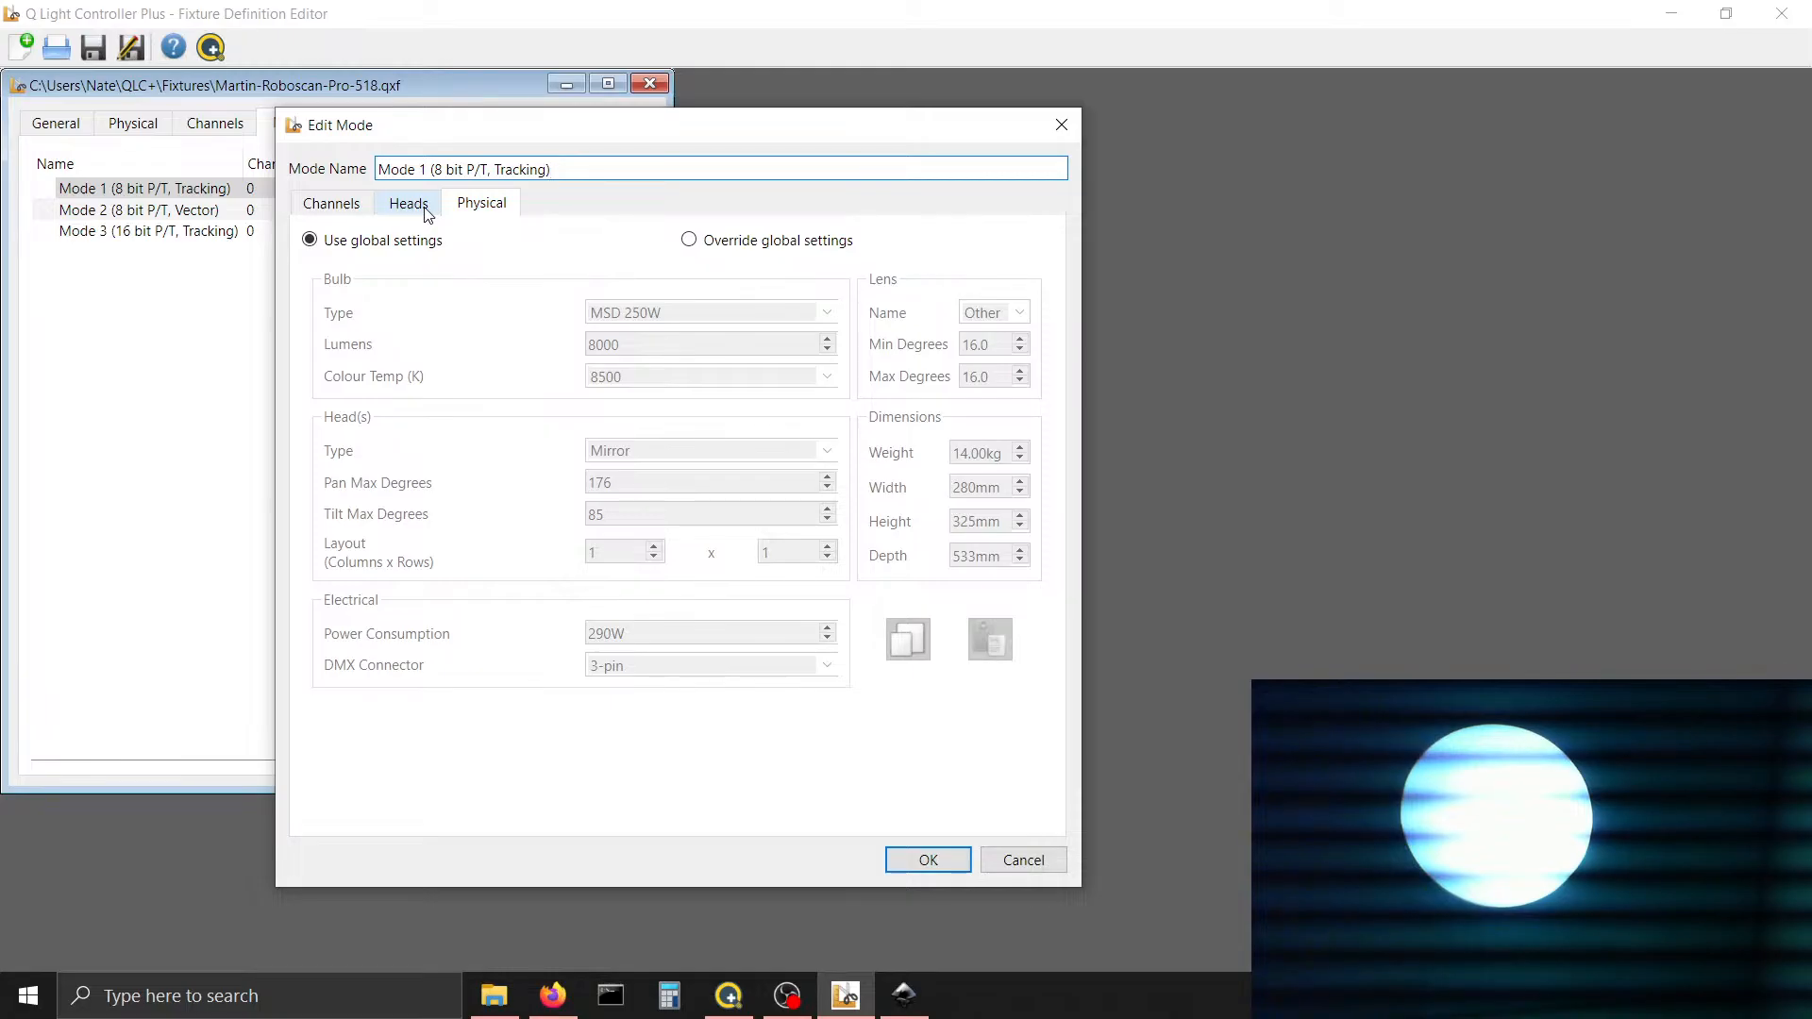
left_click(427, 208)
left_click(347, 211)
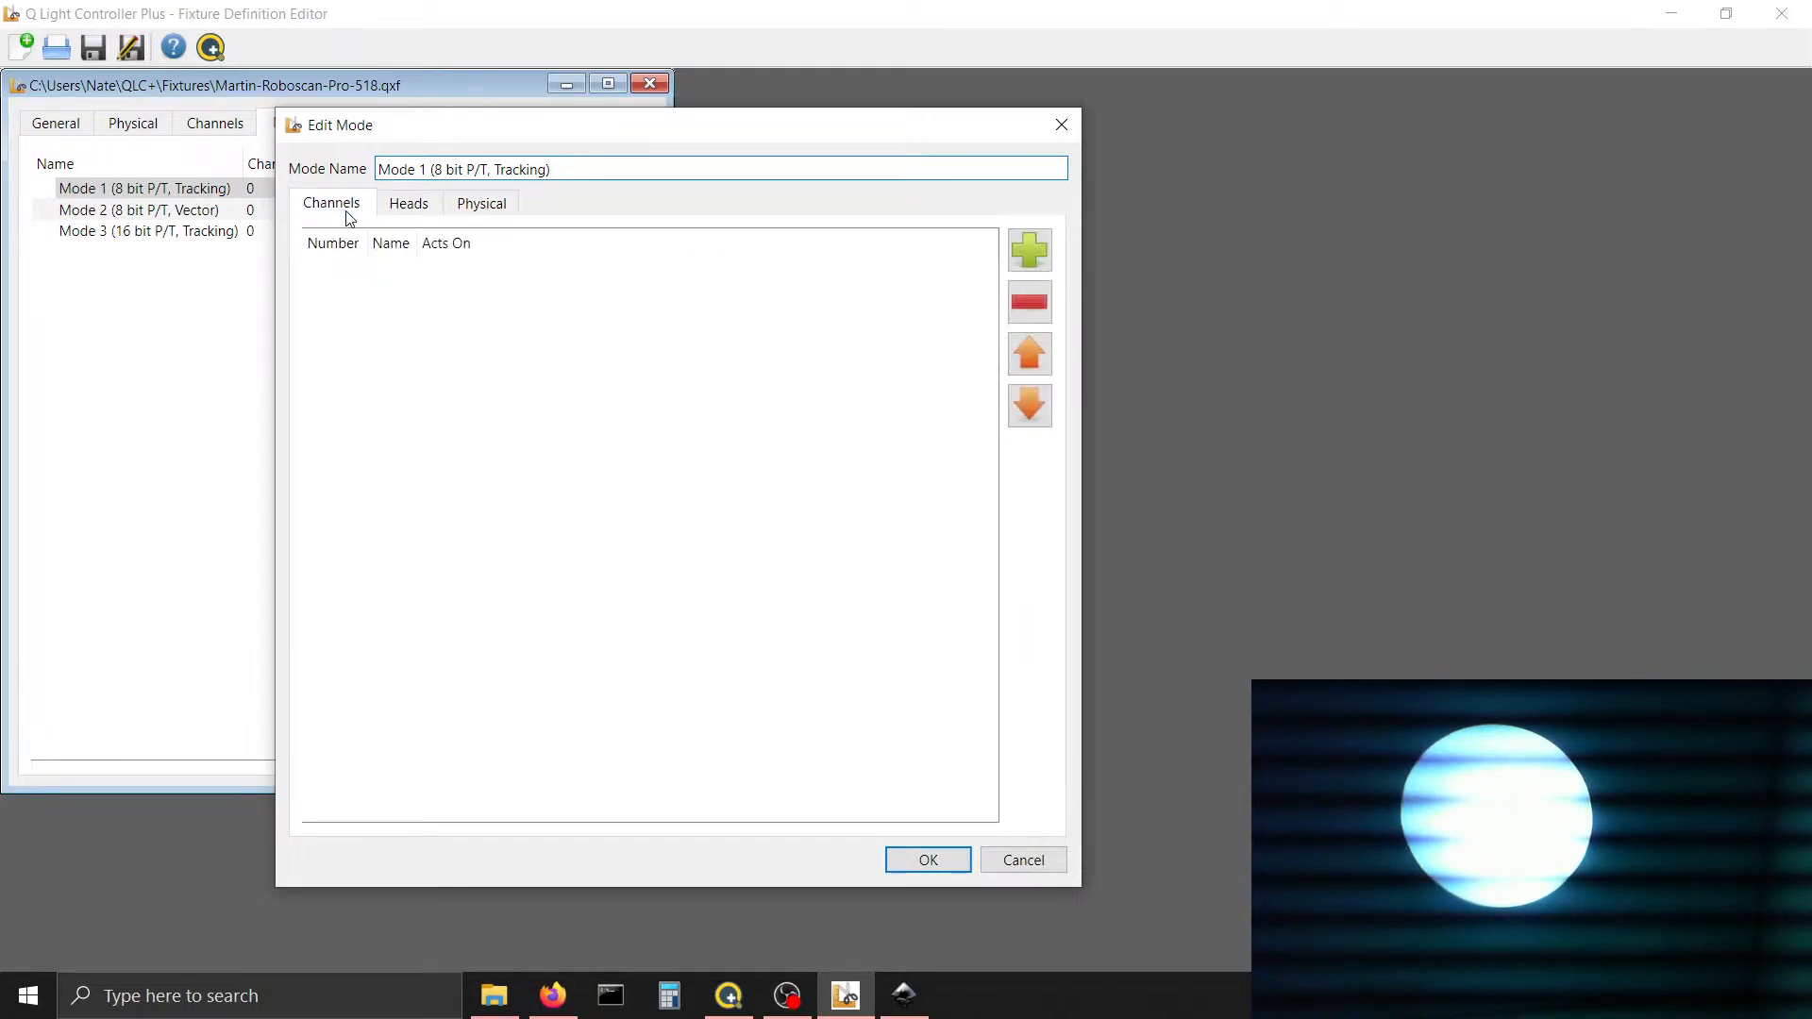
Assign the Functions, Dimmer, Color, Gobo wheel and Effects Wheel channels to Mode 1, in that order
left_click(1017, 247)
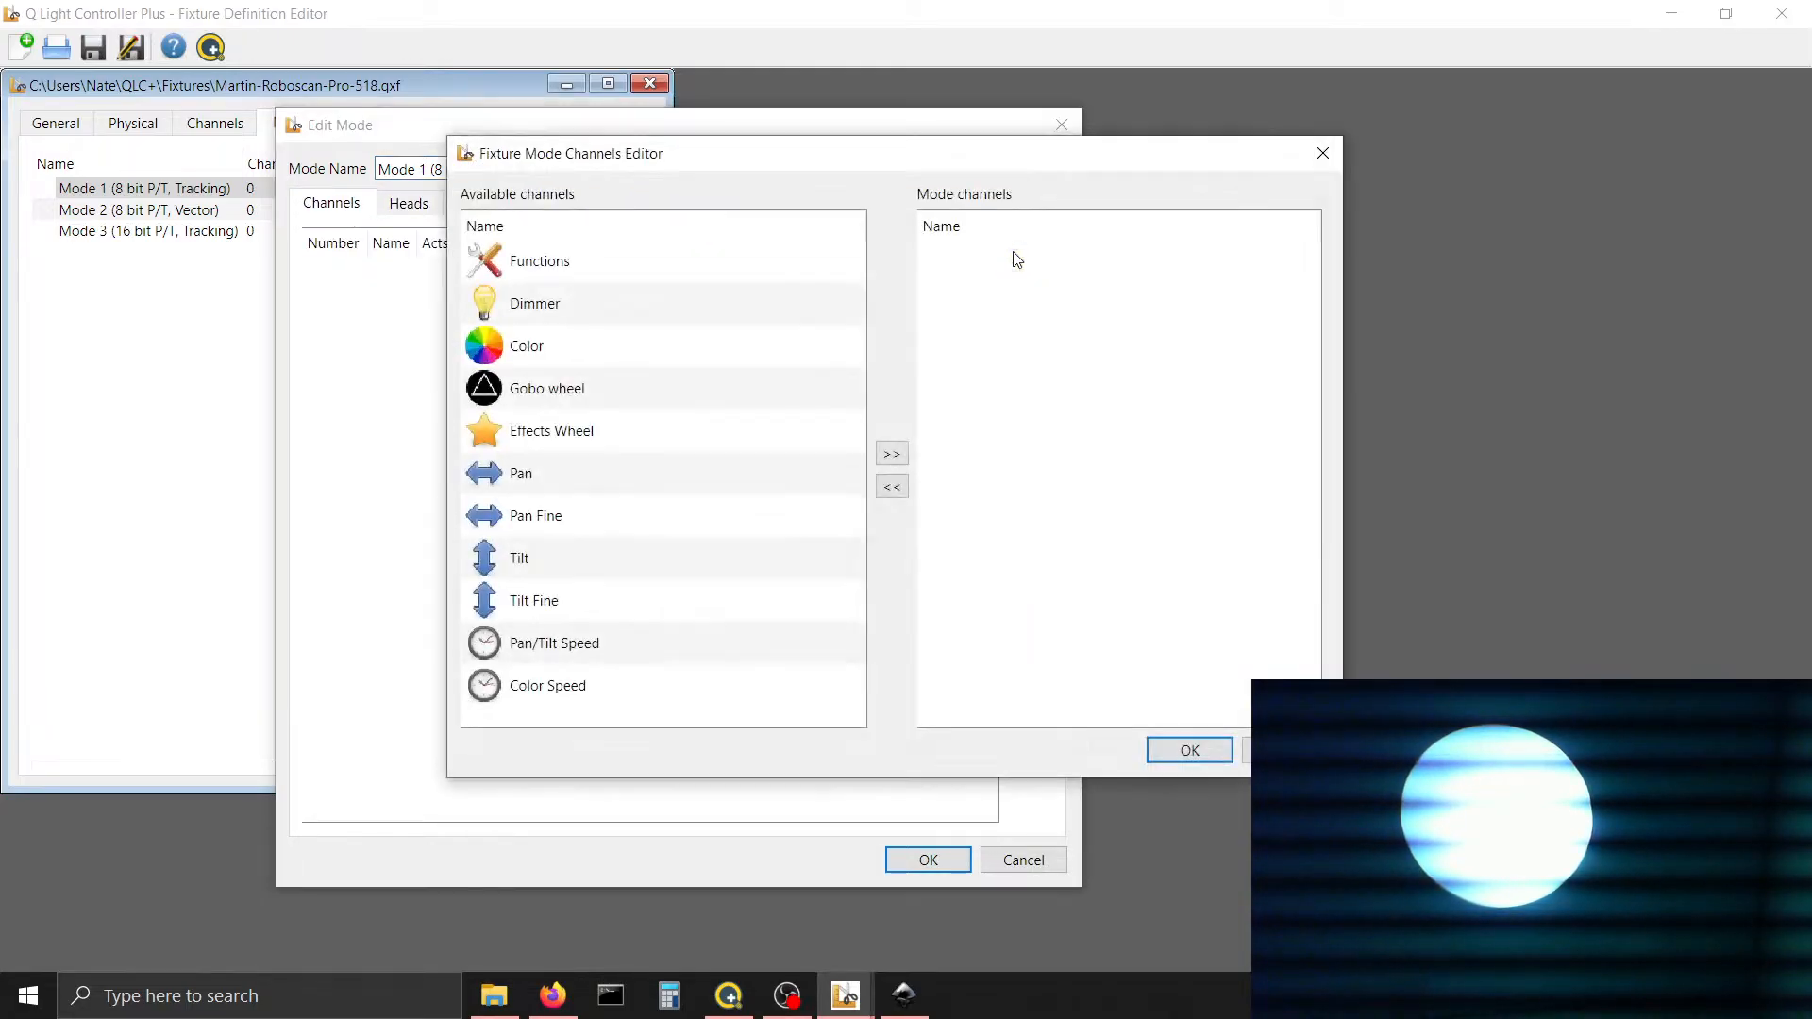
left_click(588, 254)
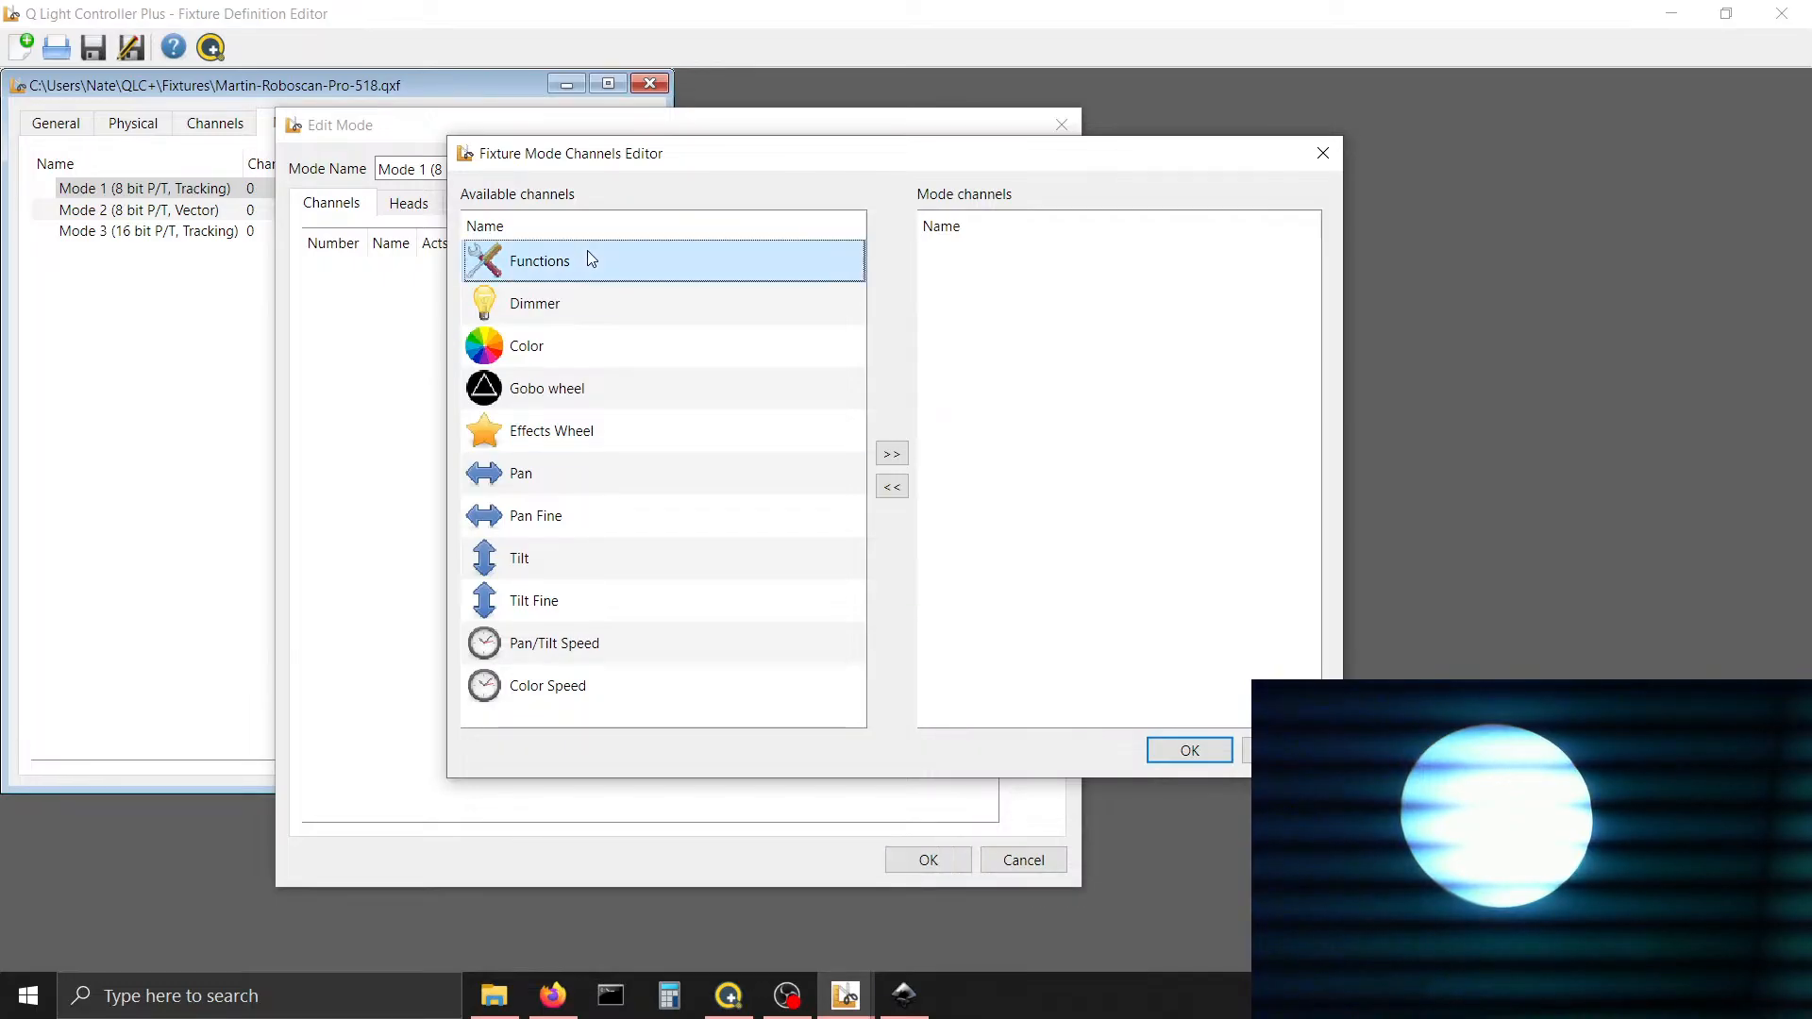
left_click(891, 454)
left_click(891, 454)
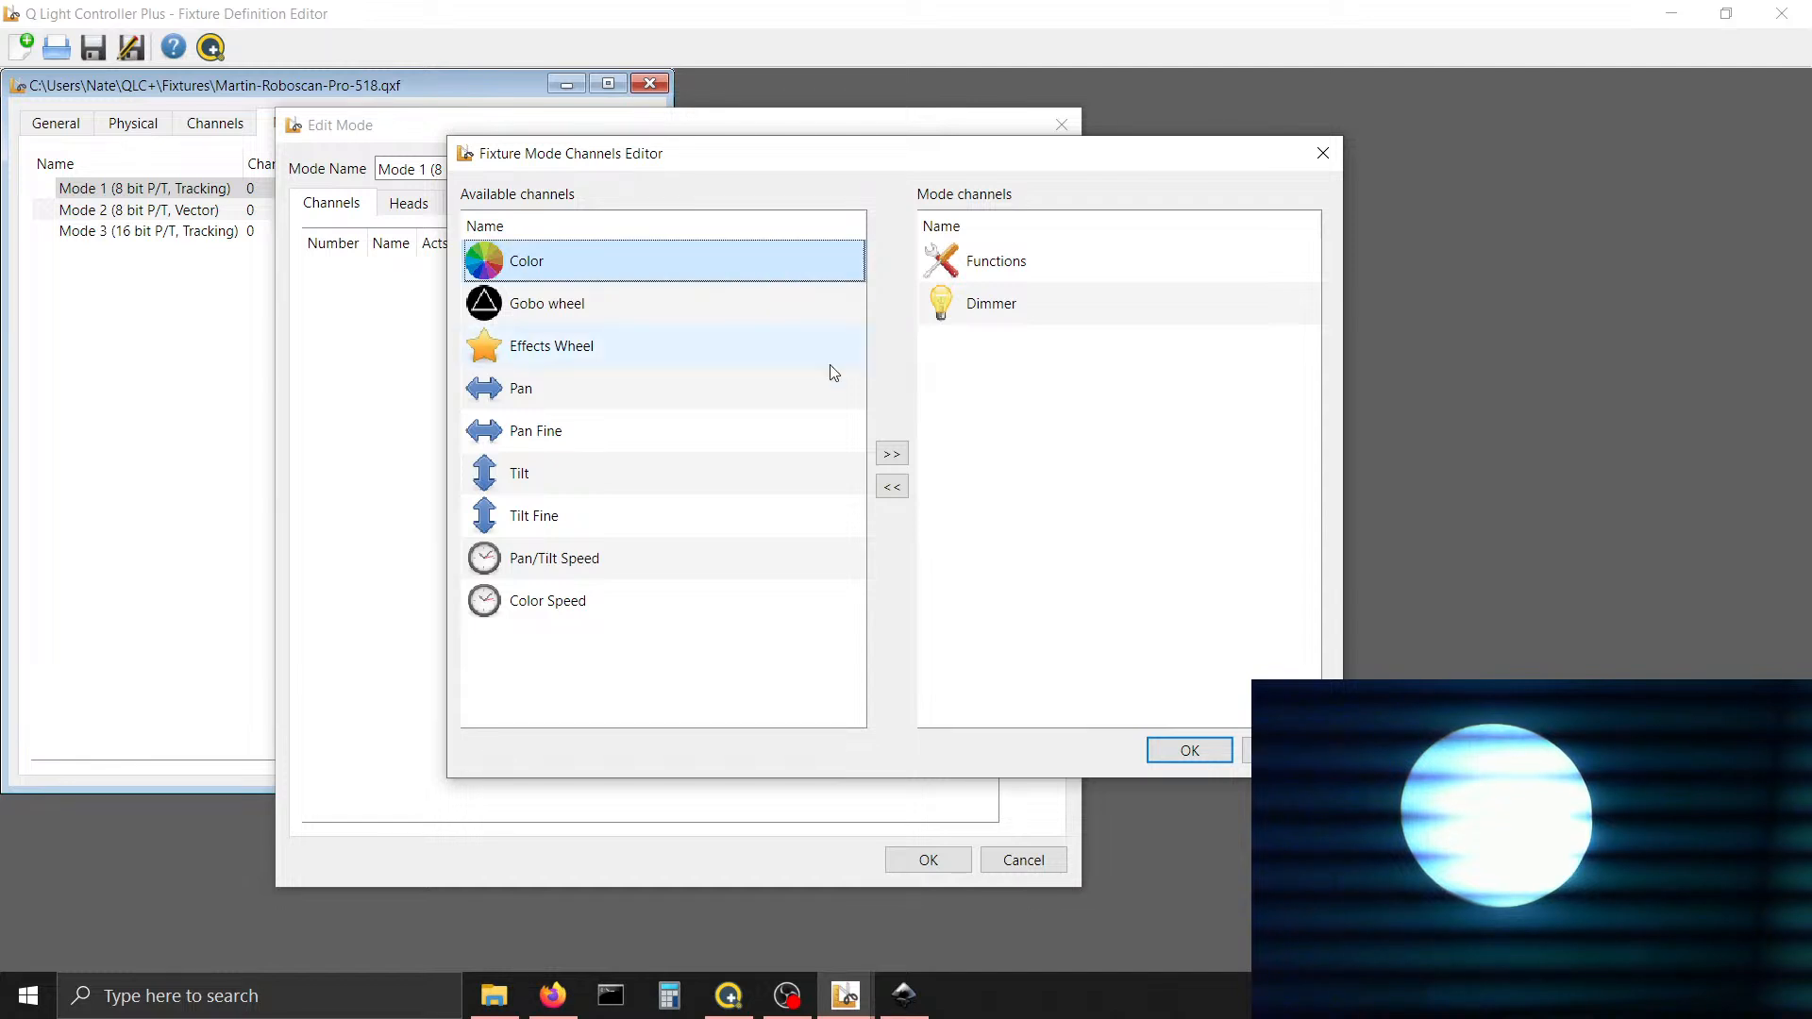
left_click(891, 454)
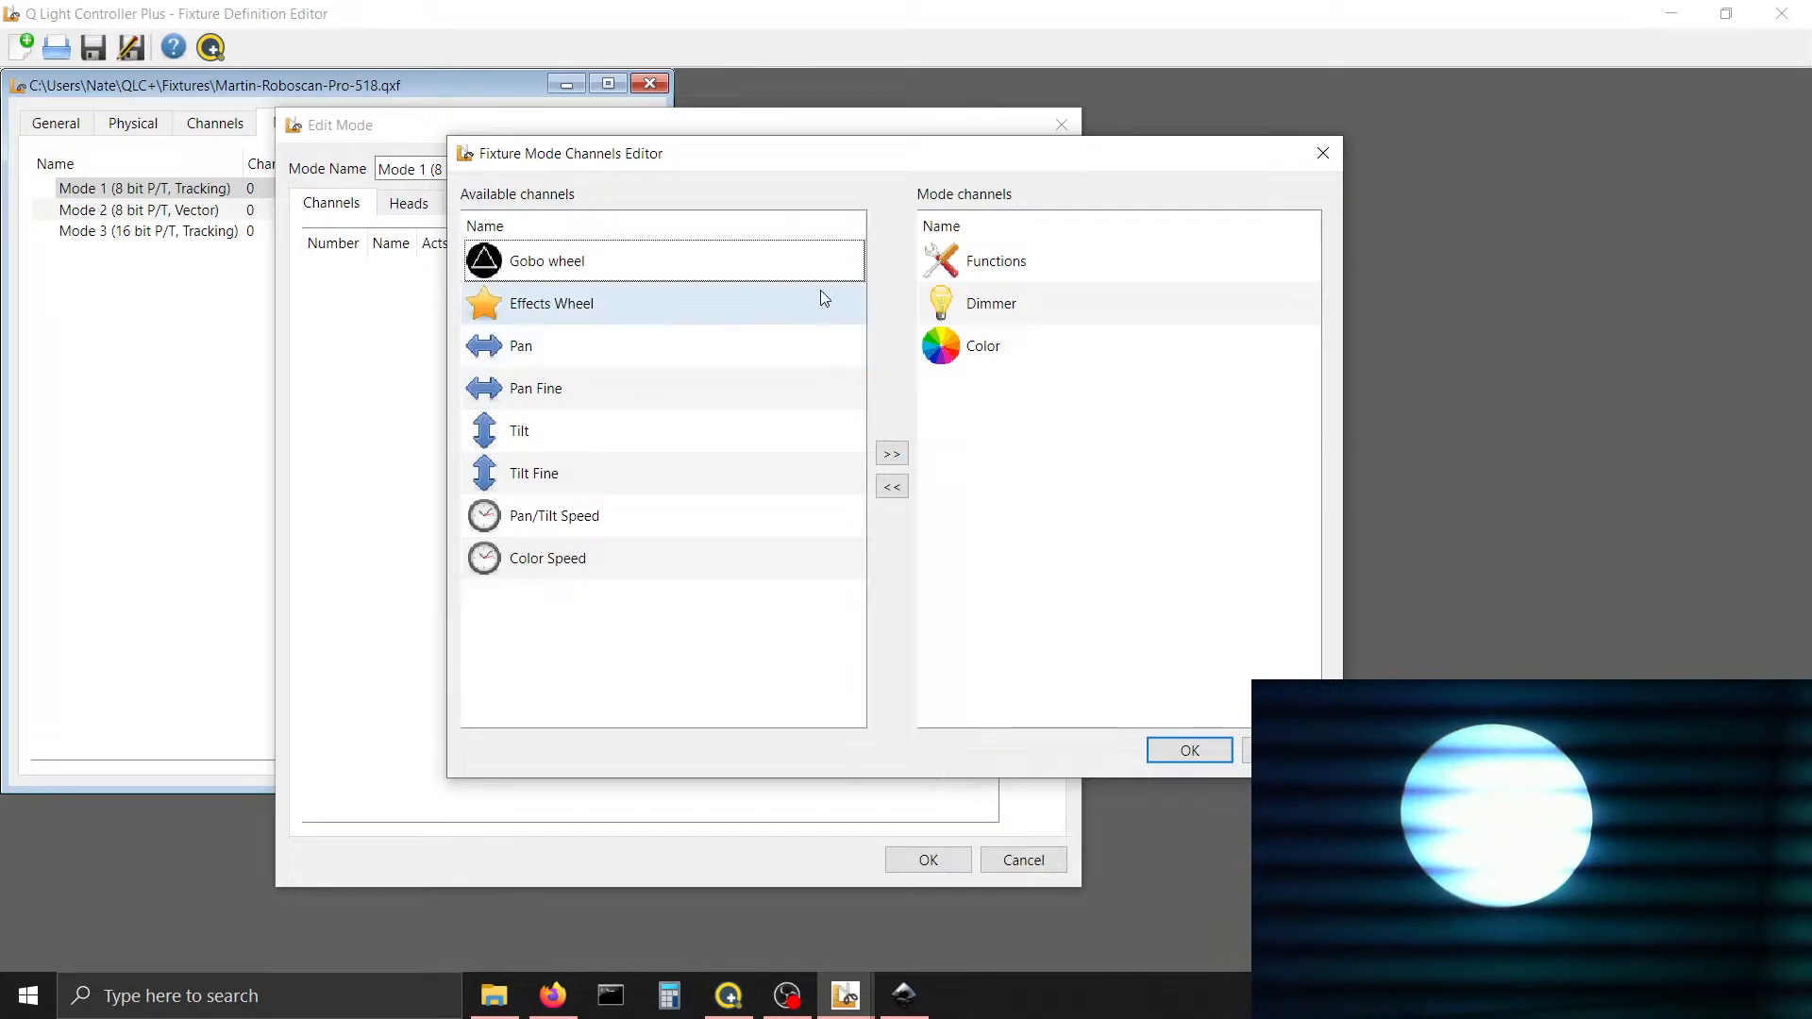
left_click(802, 262)
left_click(892, 454)
left_click(758, 268)
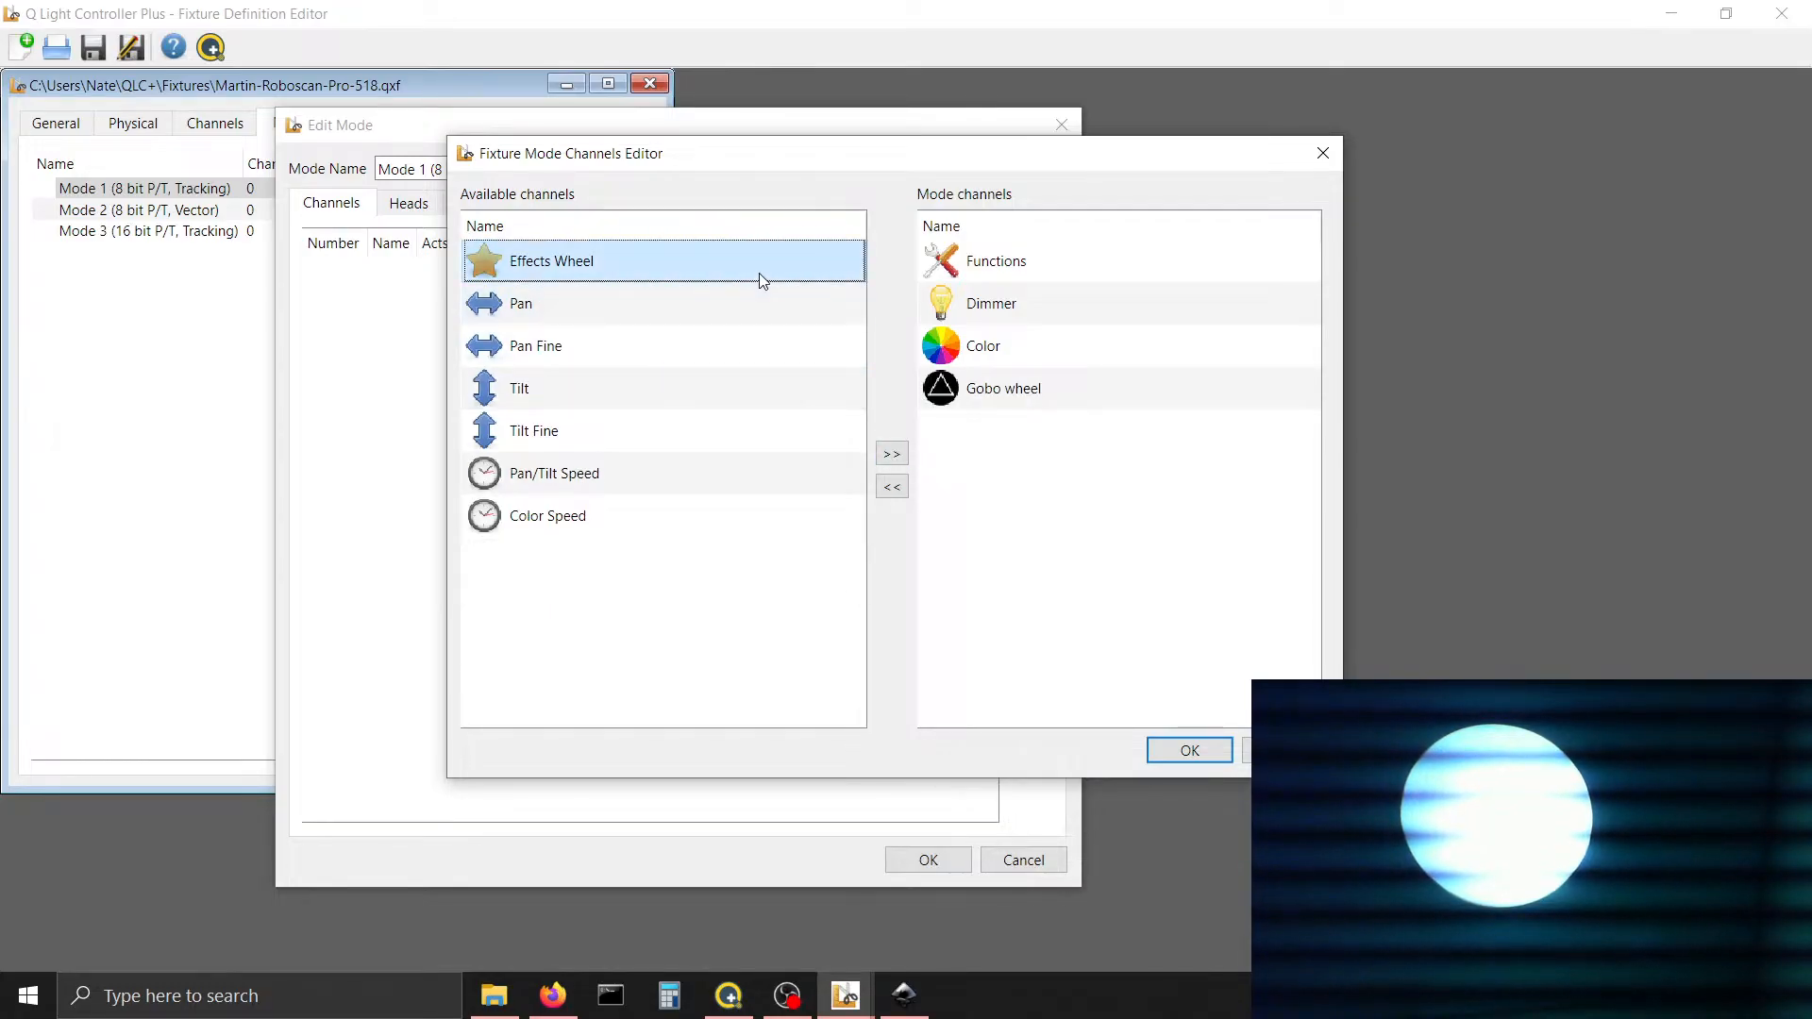
left_click(892, 455)
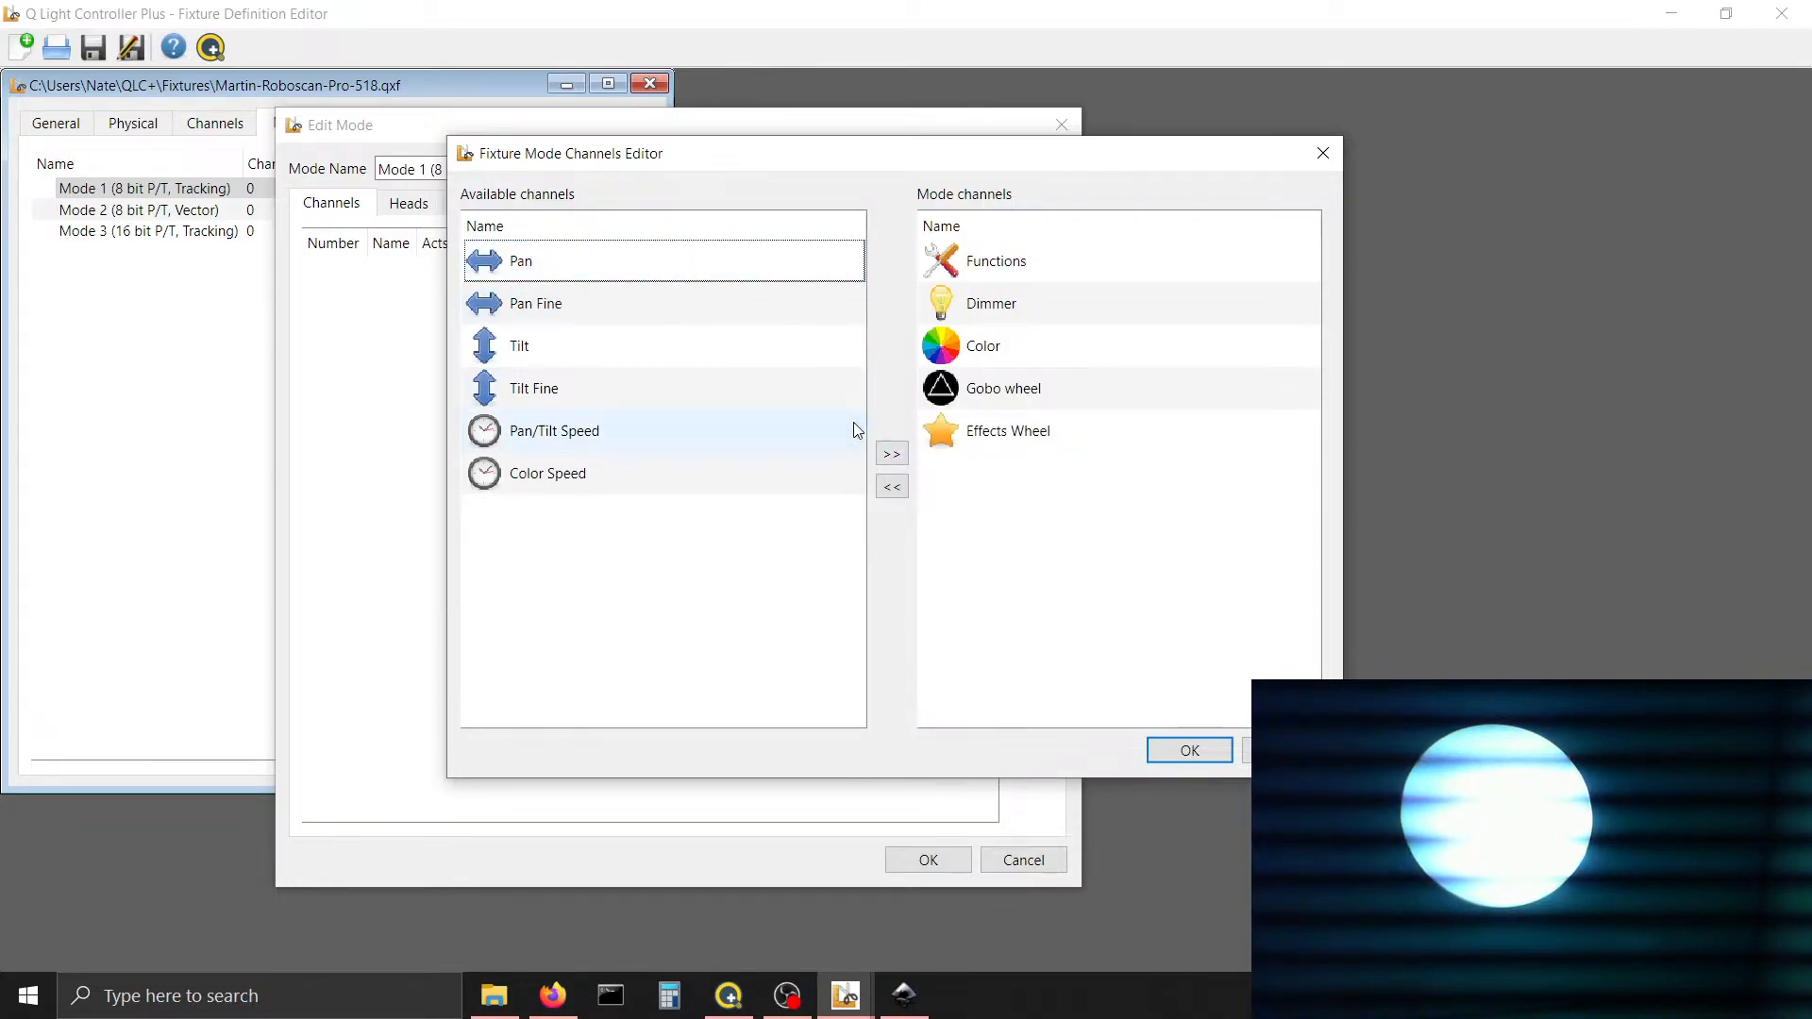
Append the Pan and Tilt channels to Mode 1, leaving out the fine channels, and accept the channel list
left_click(736, 264)
left_click(892, 455)
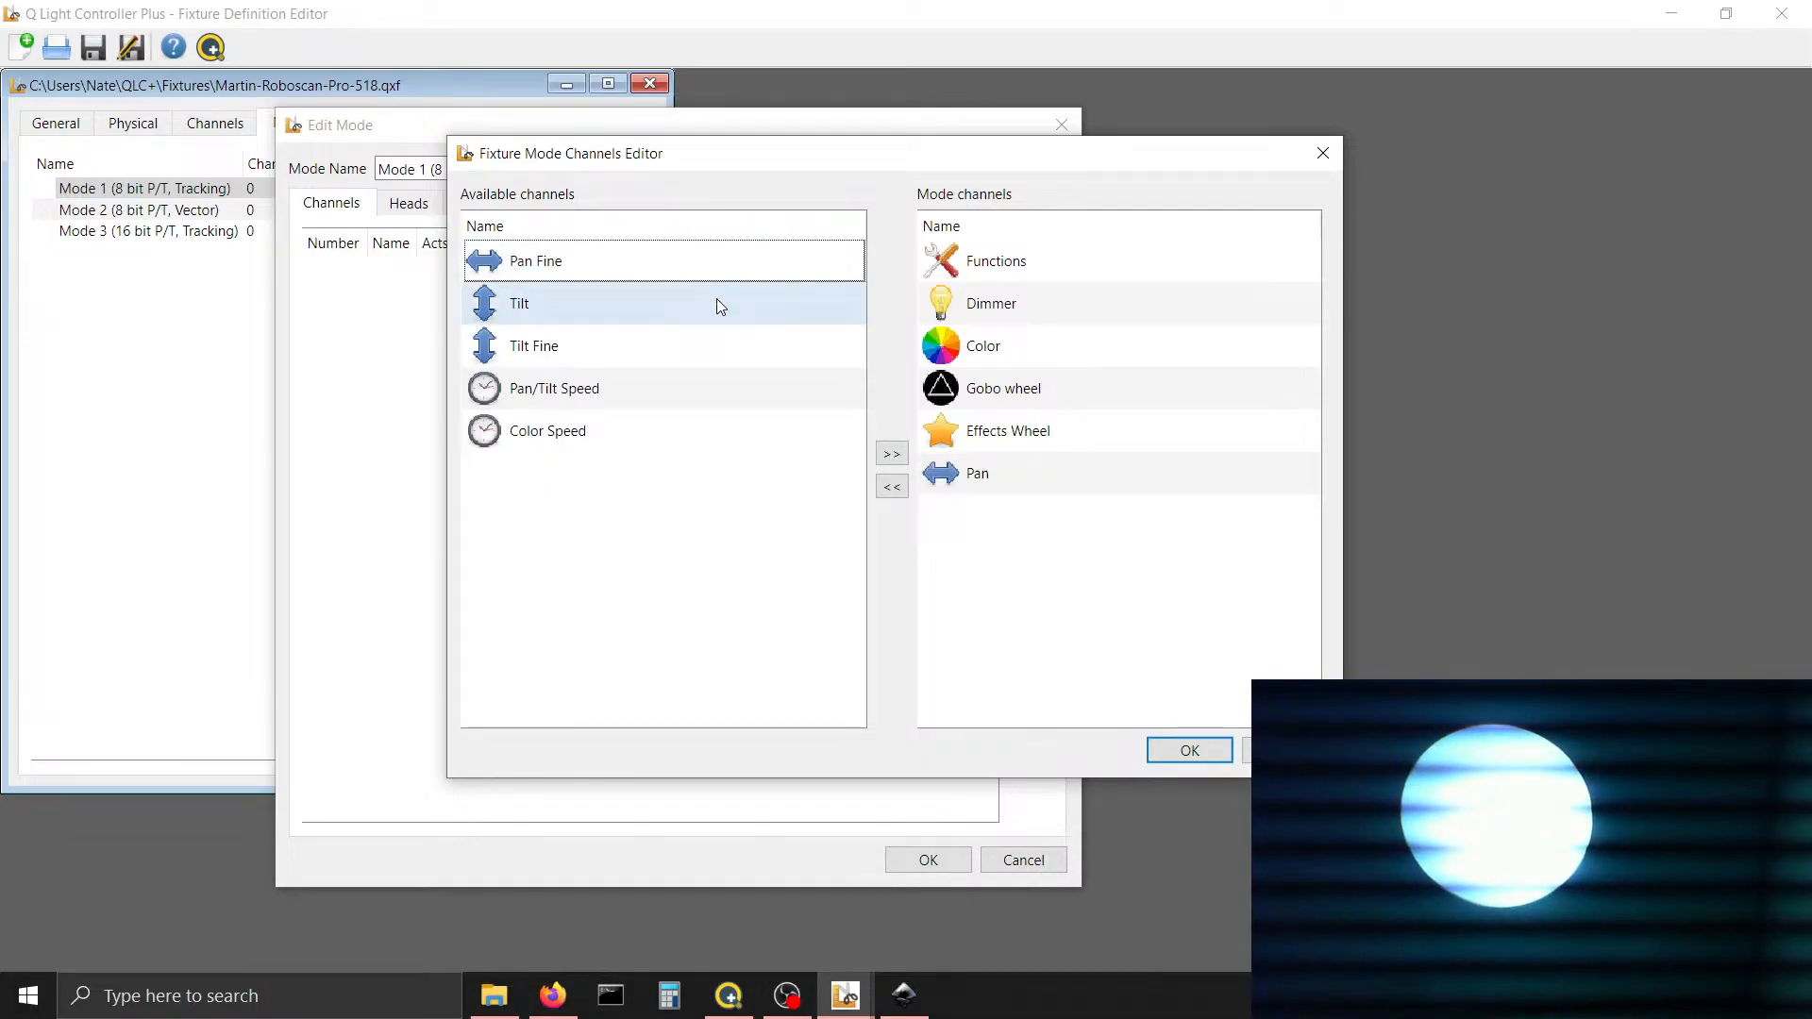
left_click(670, 297)
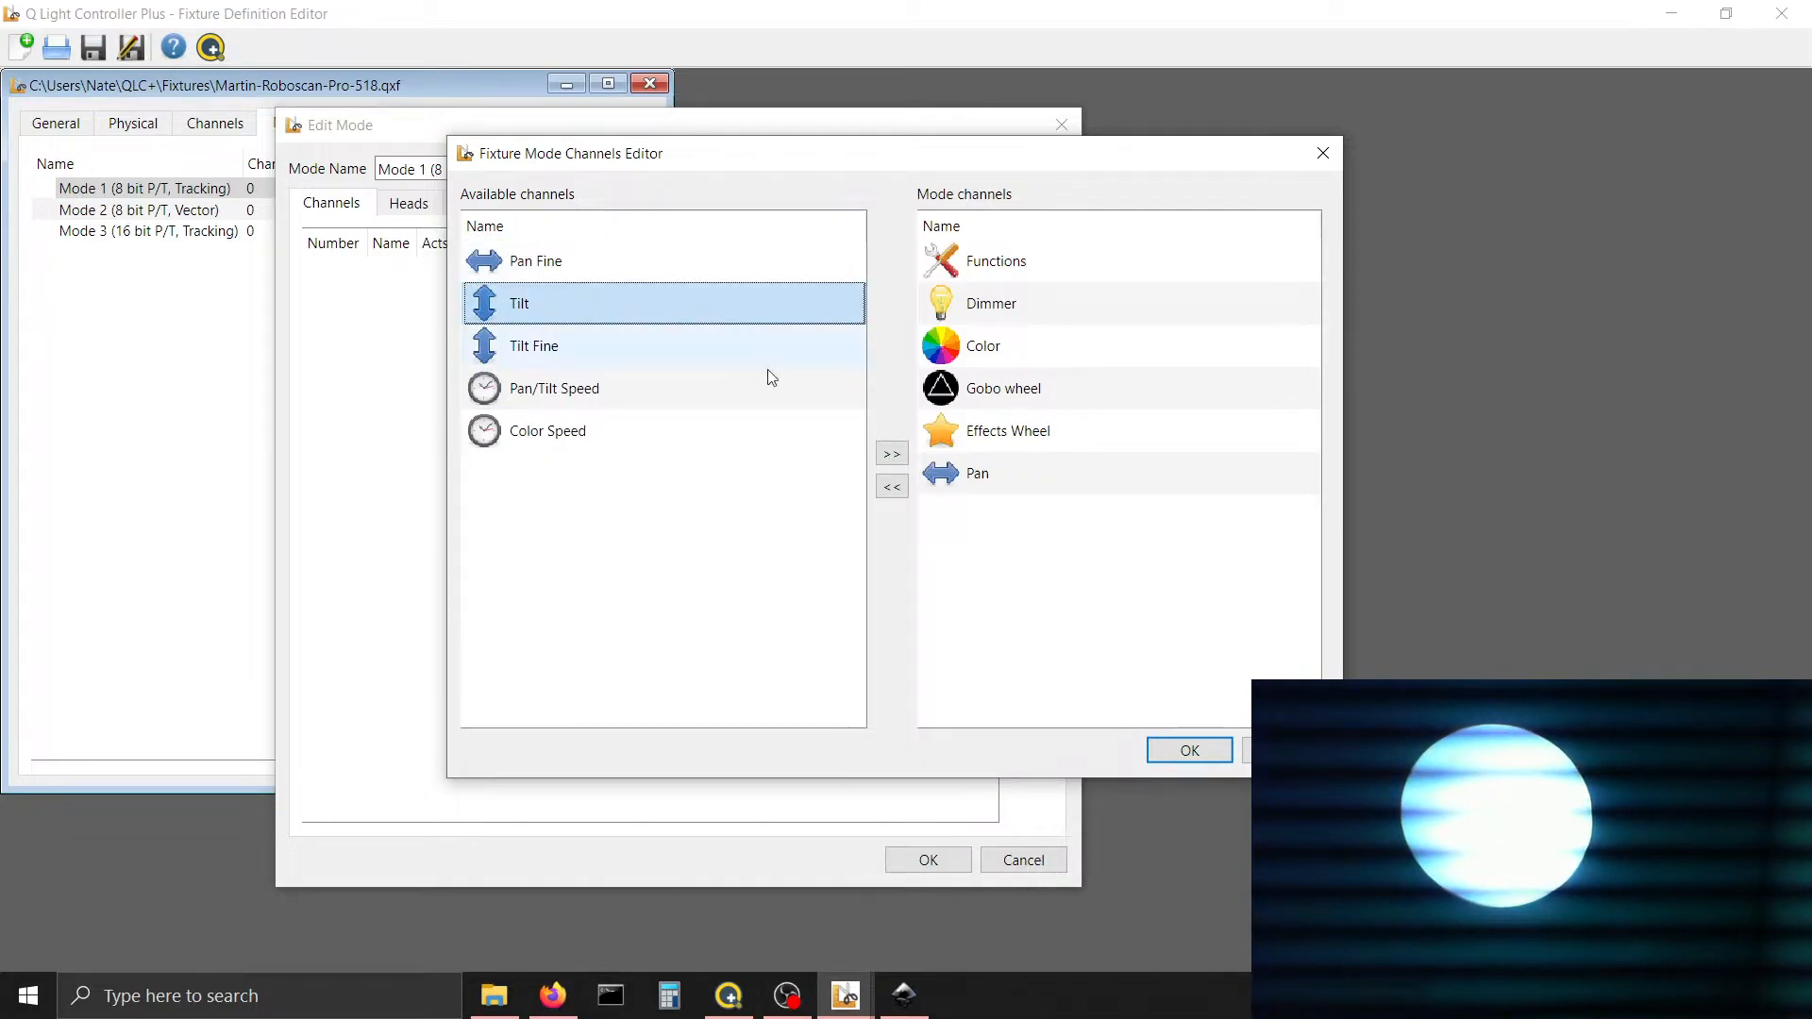
left_click(885, 454)
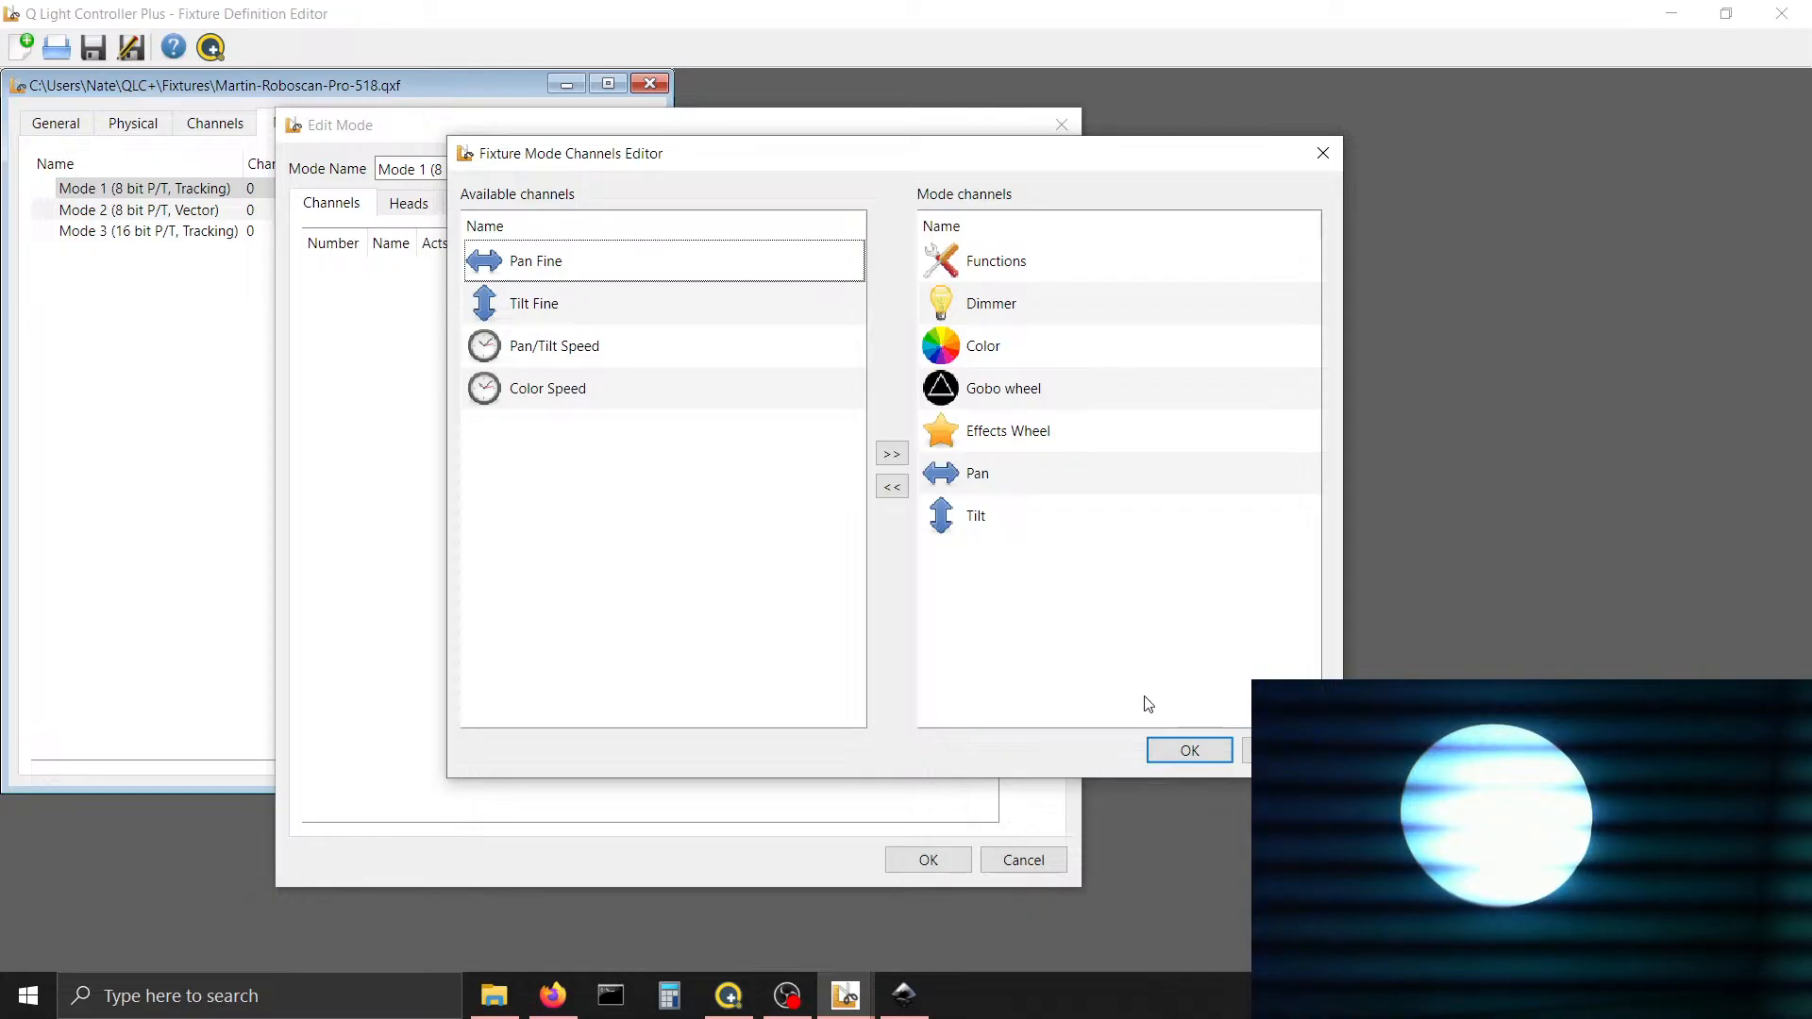
left_click(1189, 751)
left_click(540, 274)
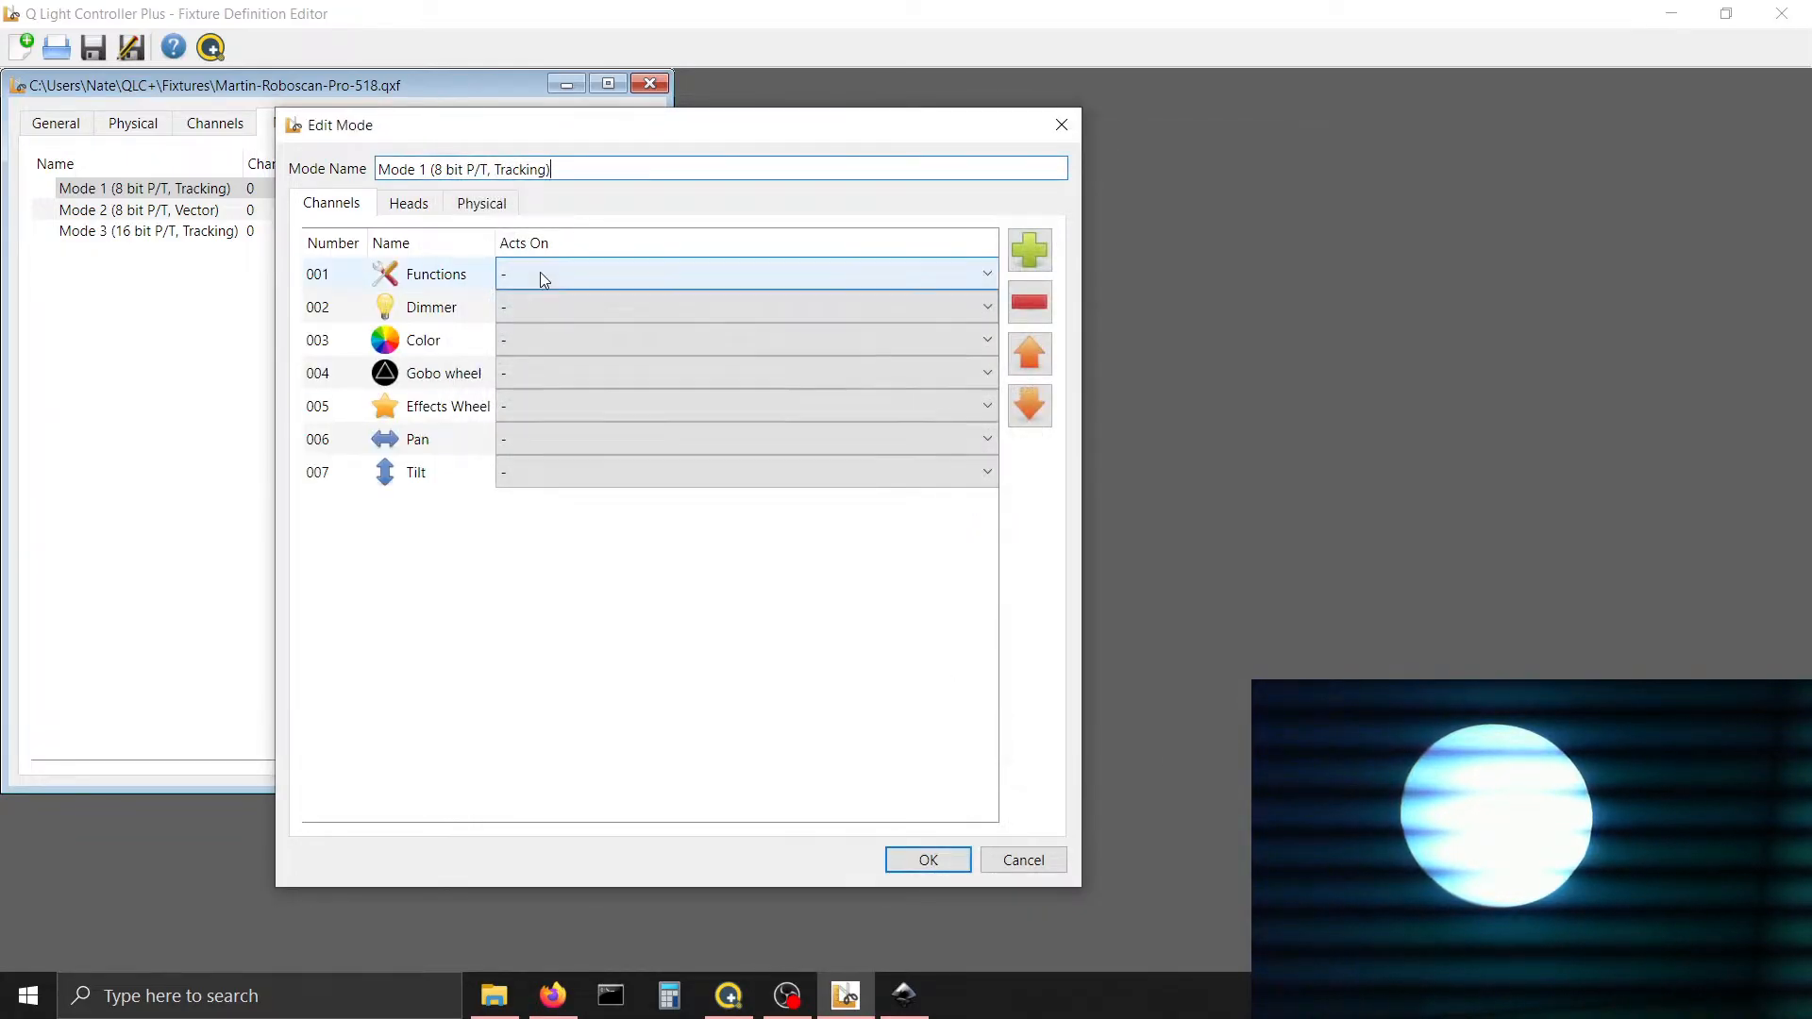
left_click(540, 274)
left_click(540, 274)
Add a head to Mode 1 that includes all seven channels, from Functions through Tilt
left_click(408, 203)
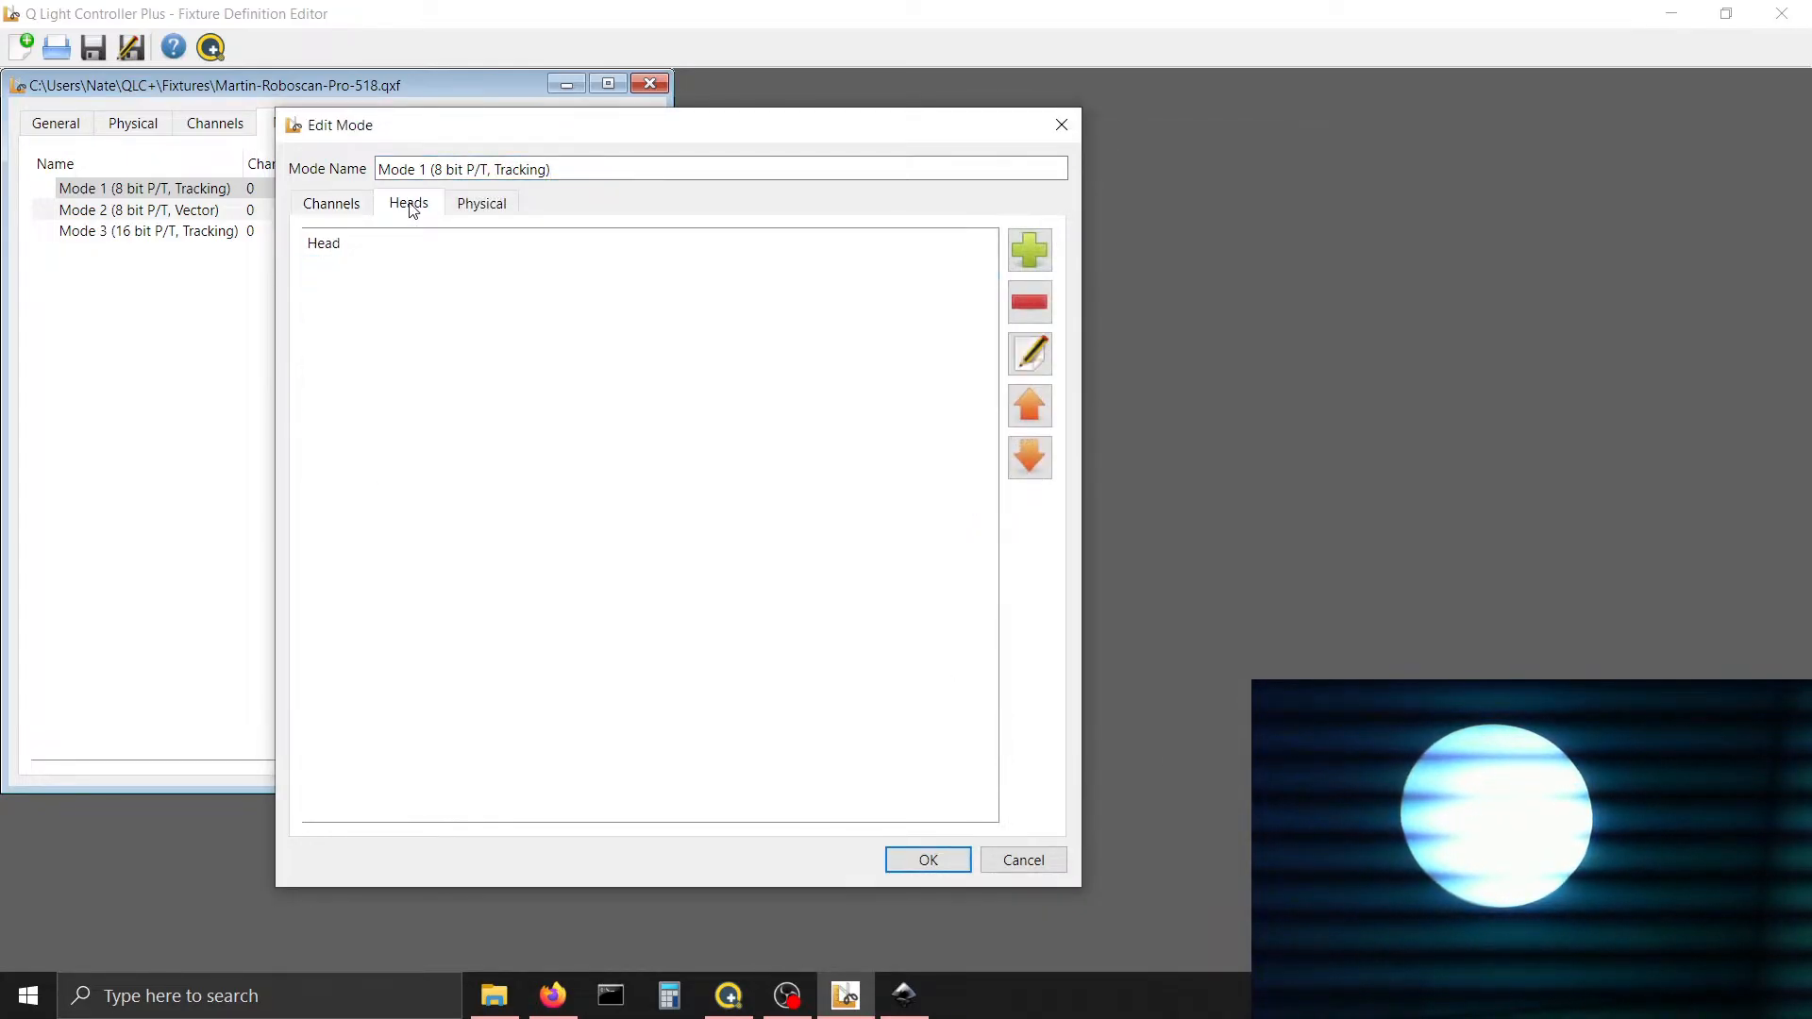
left_click(1028, 250)
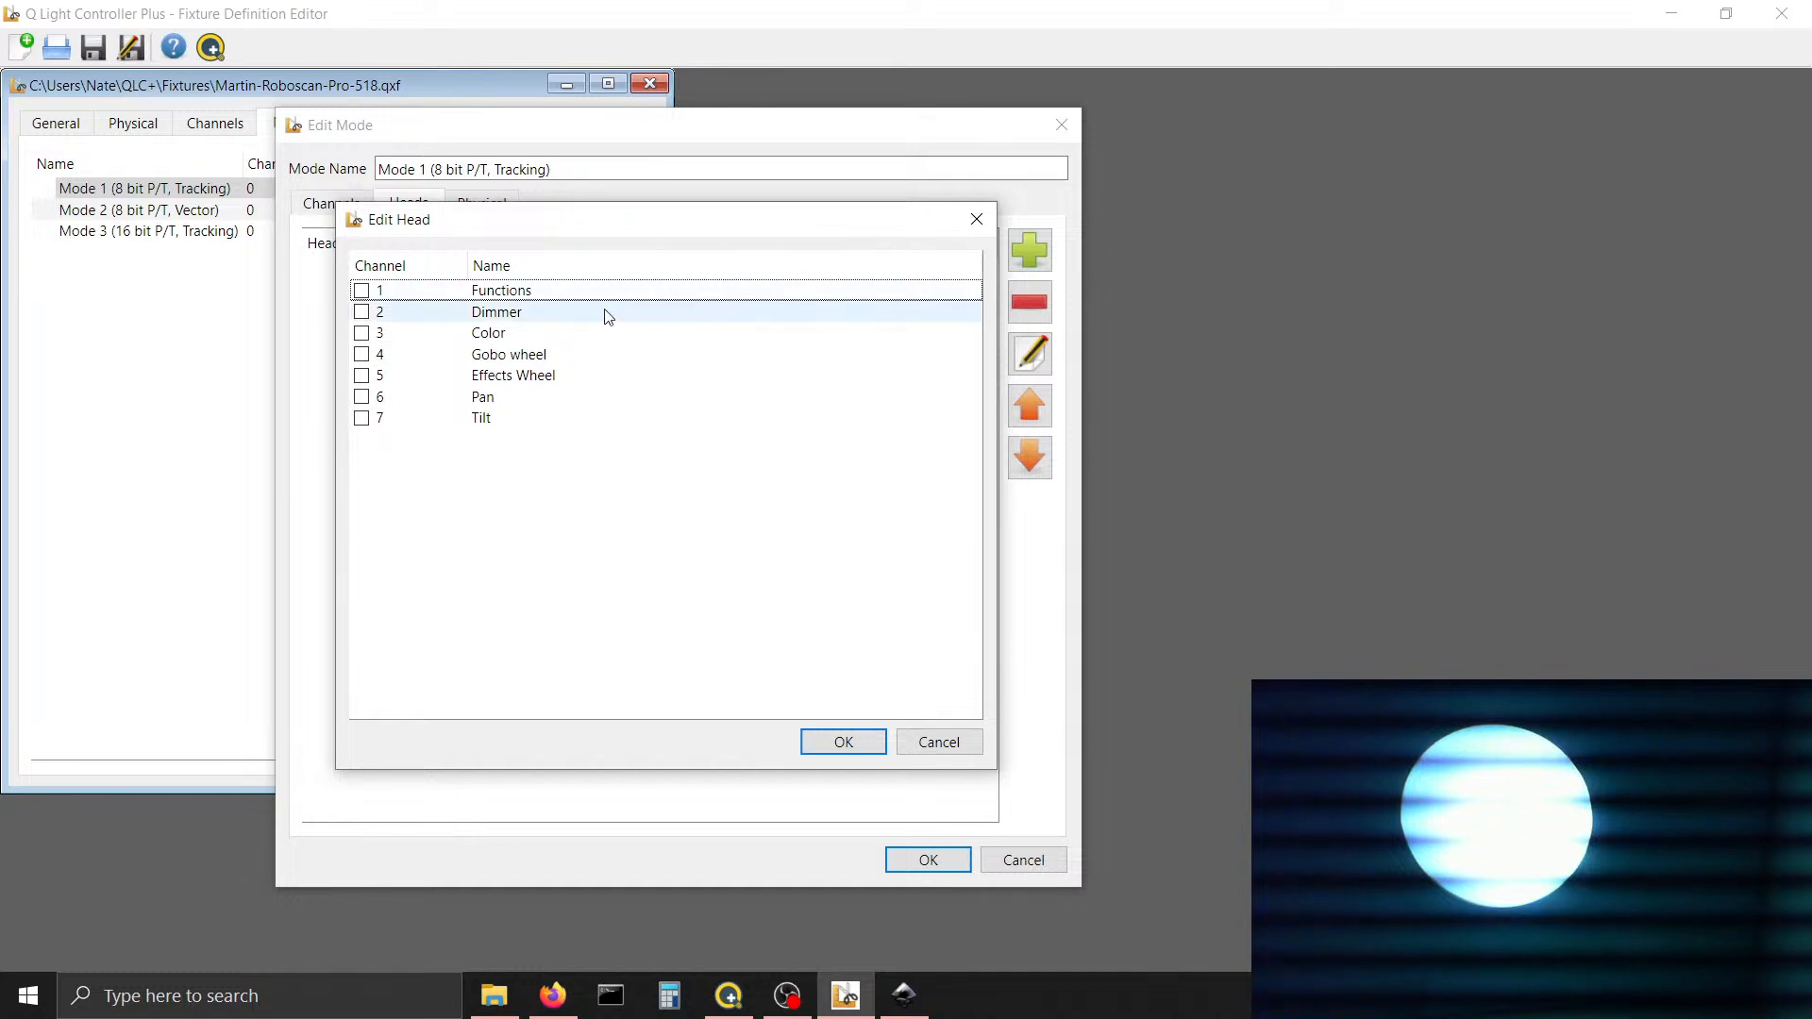
left_click(361, 291)
left_click(362, 311)
left_click(361, 332)
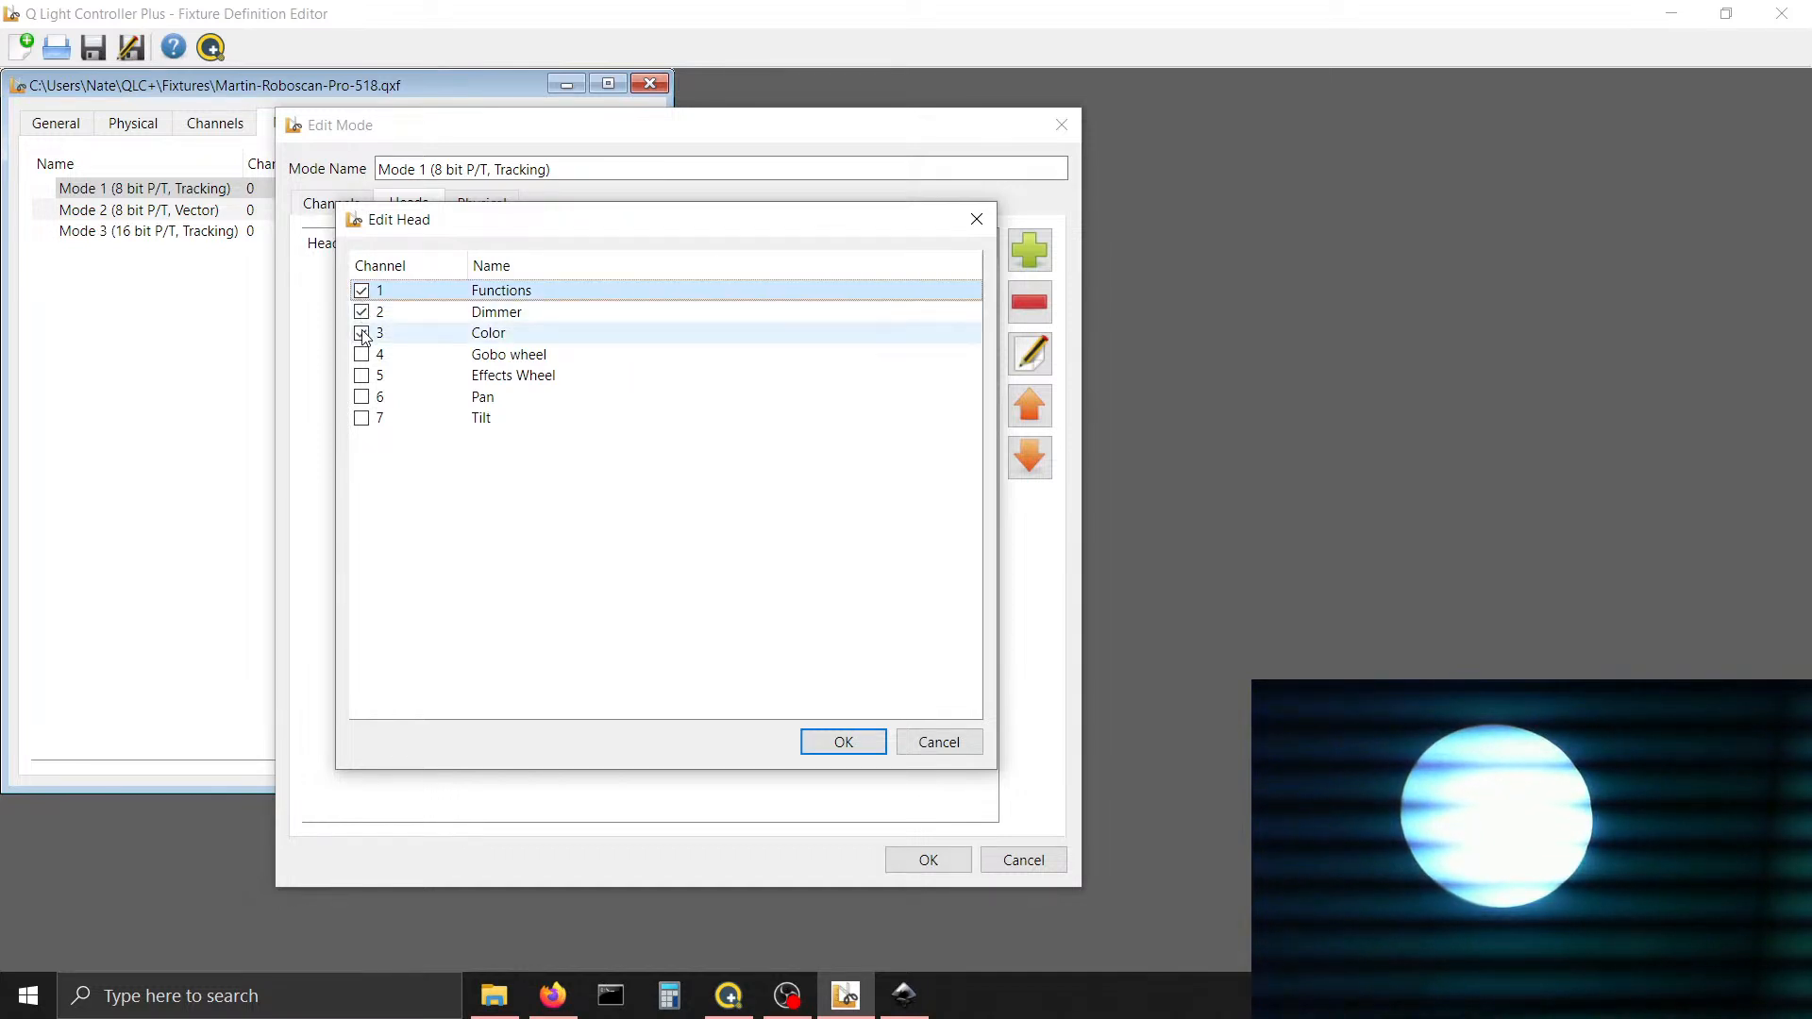
left_click(361, 354)
left_click(362, 375)
left_click(362, 396)
left_click(361, 418)
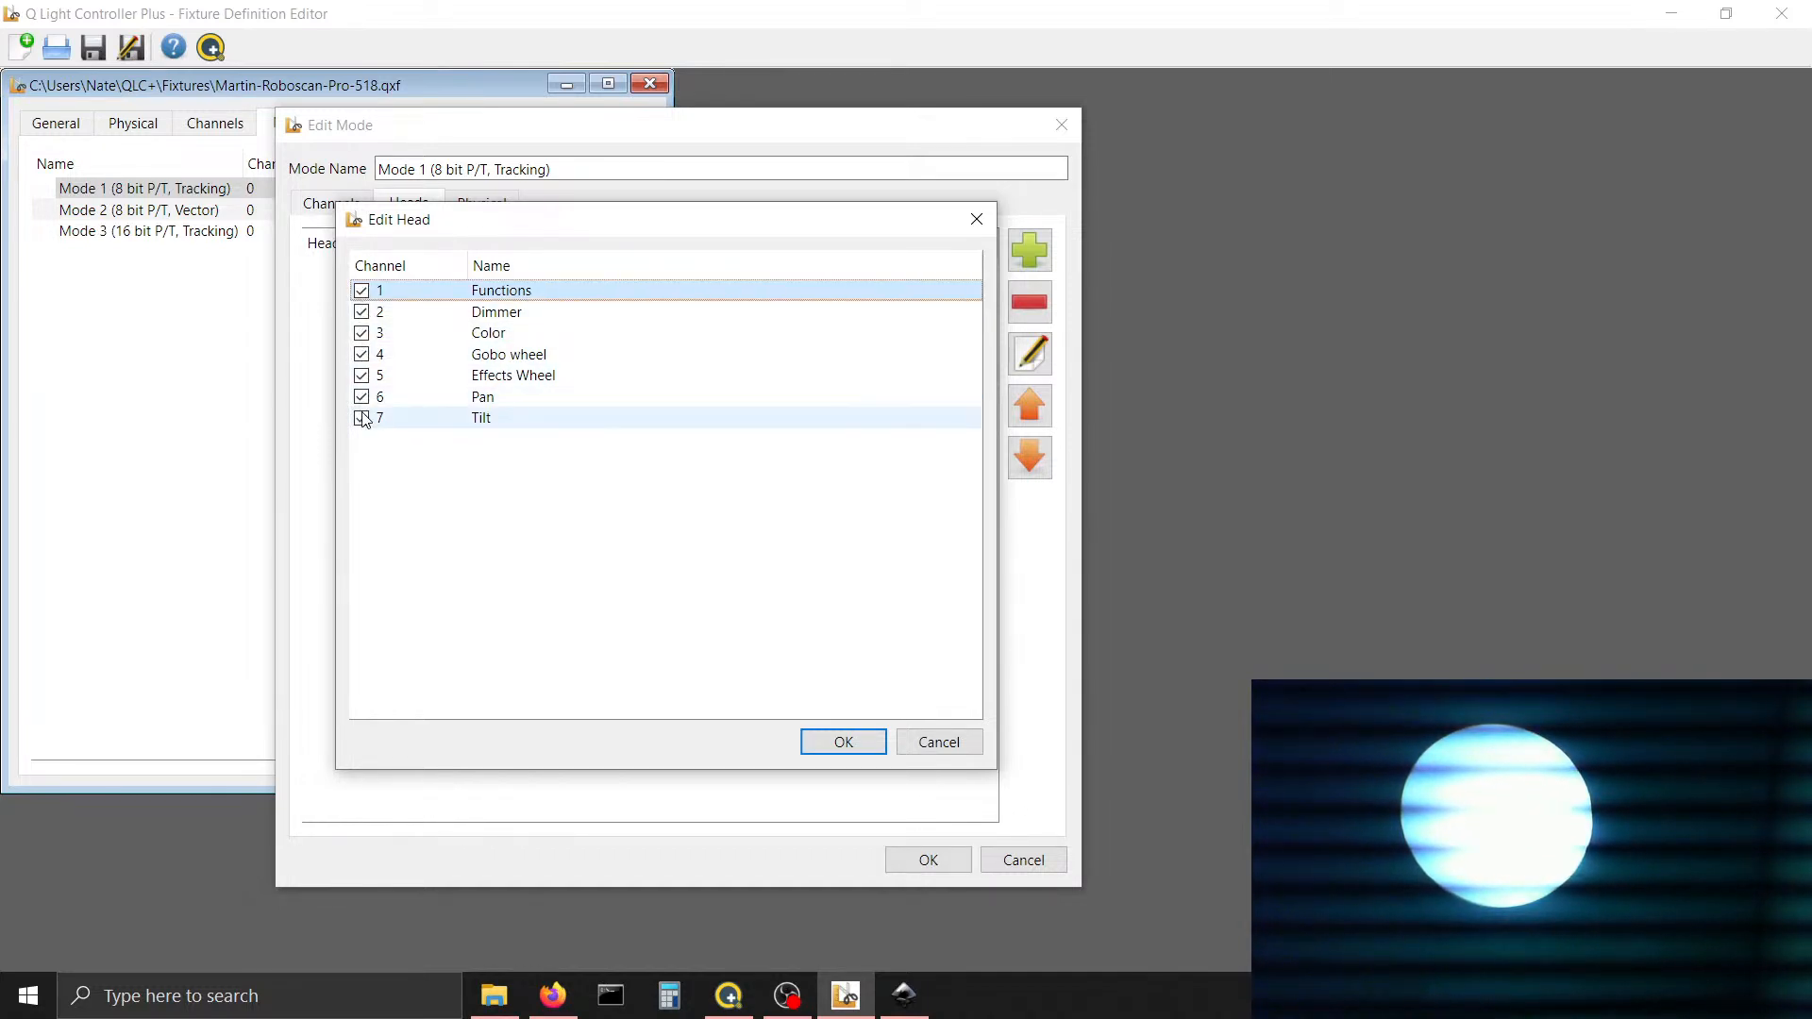
left_click(842, 742)
Review Mode 1's physical, heads and channels settings, including Tilt's Acts On options, and accept the mode
left_click(494, 204)
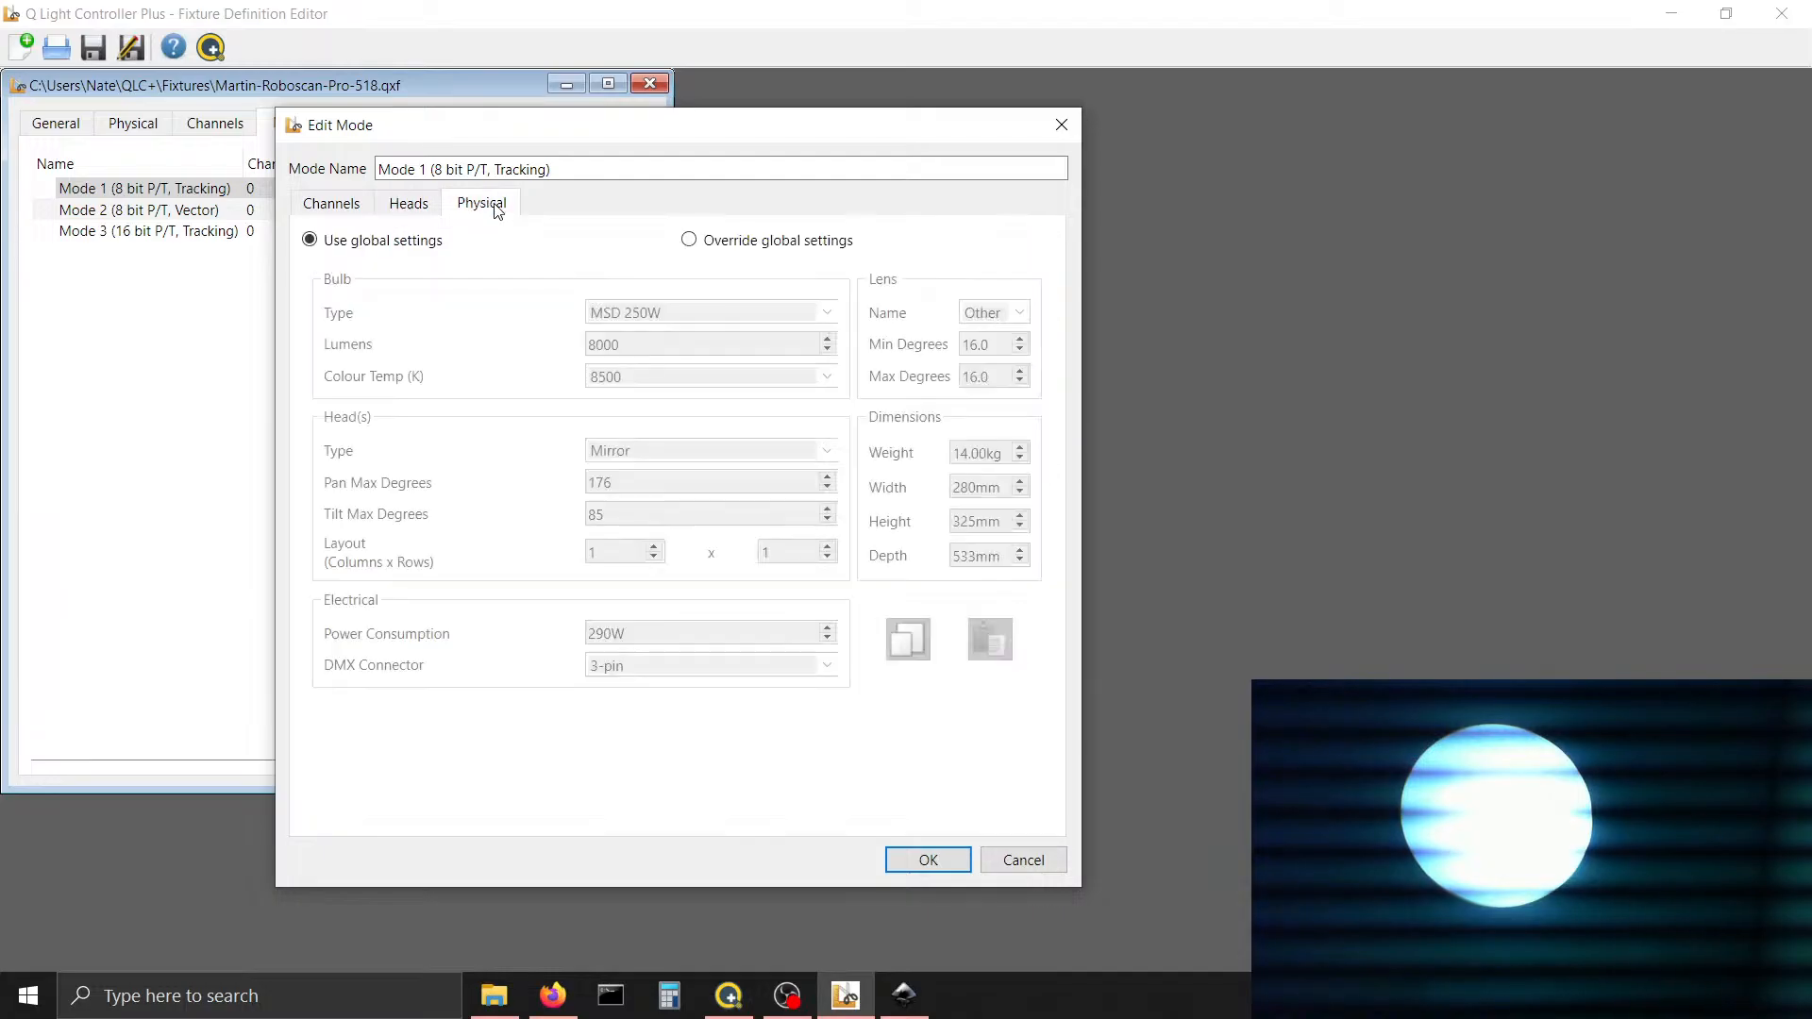
left_click(407, 201)
left_click(335, 200)
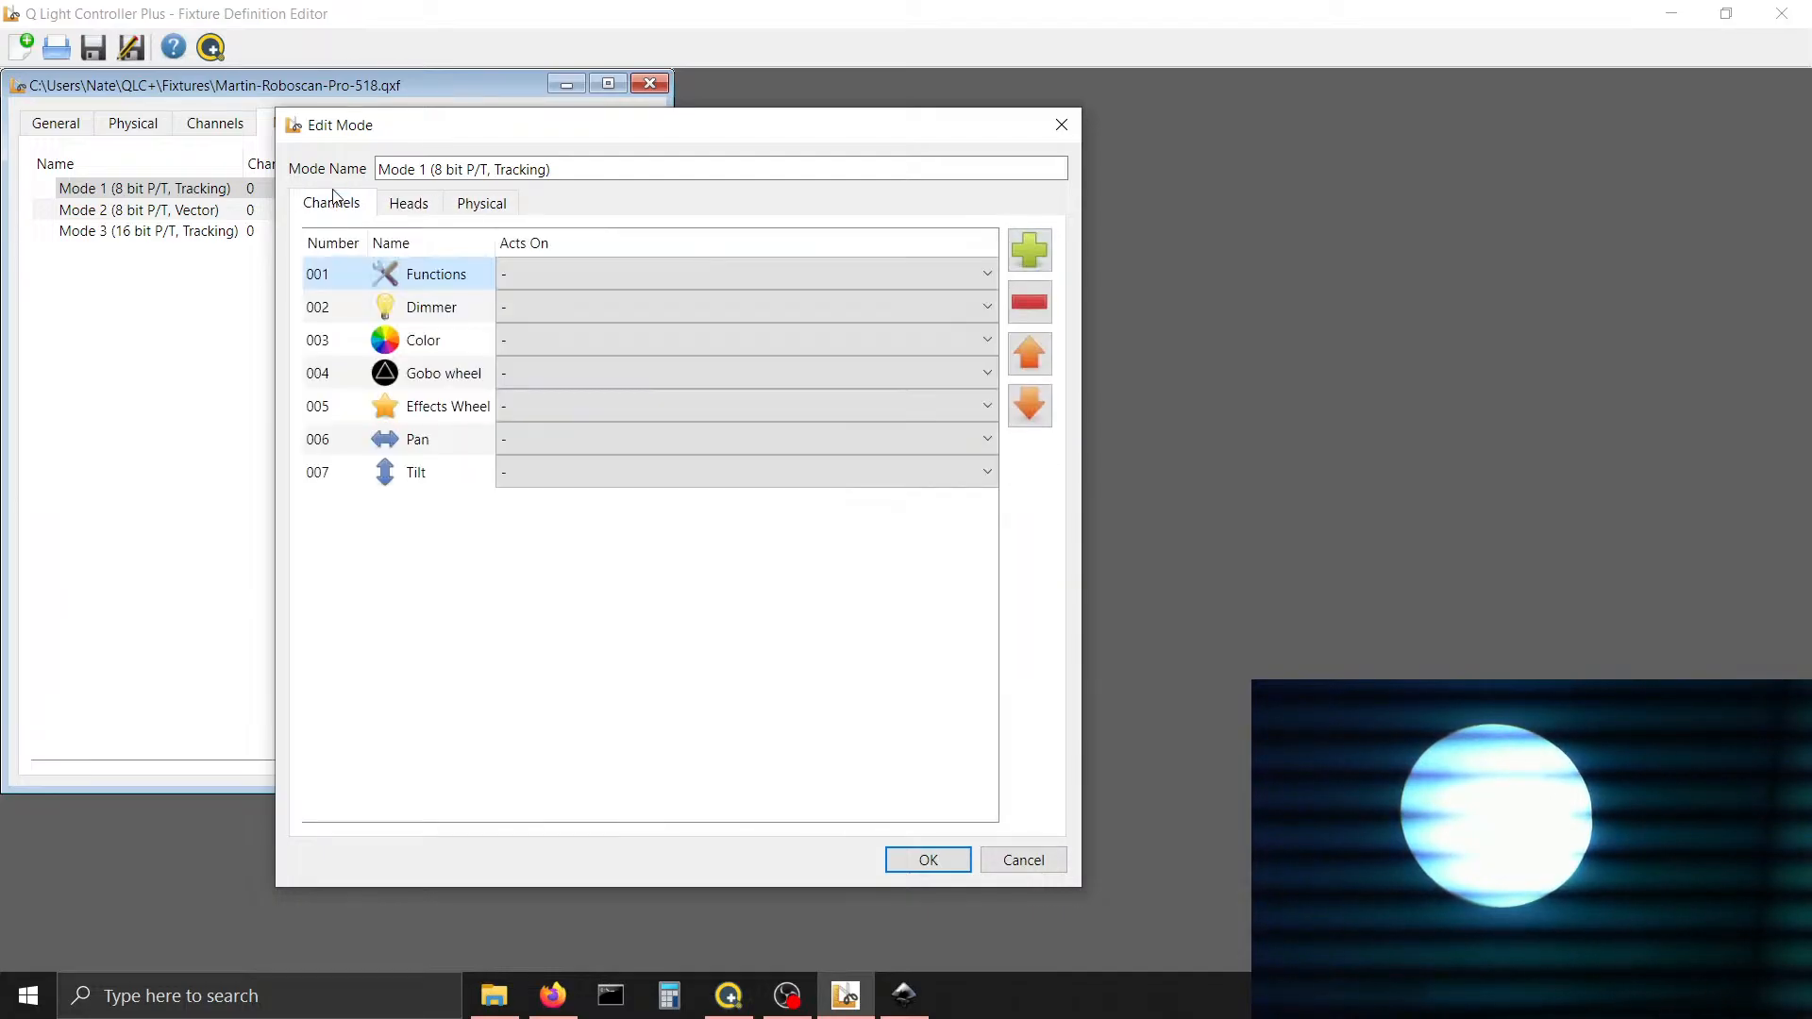
left_click(591, 470)
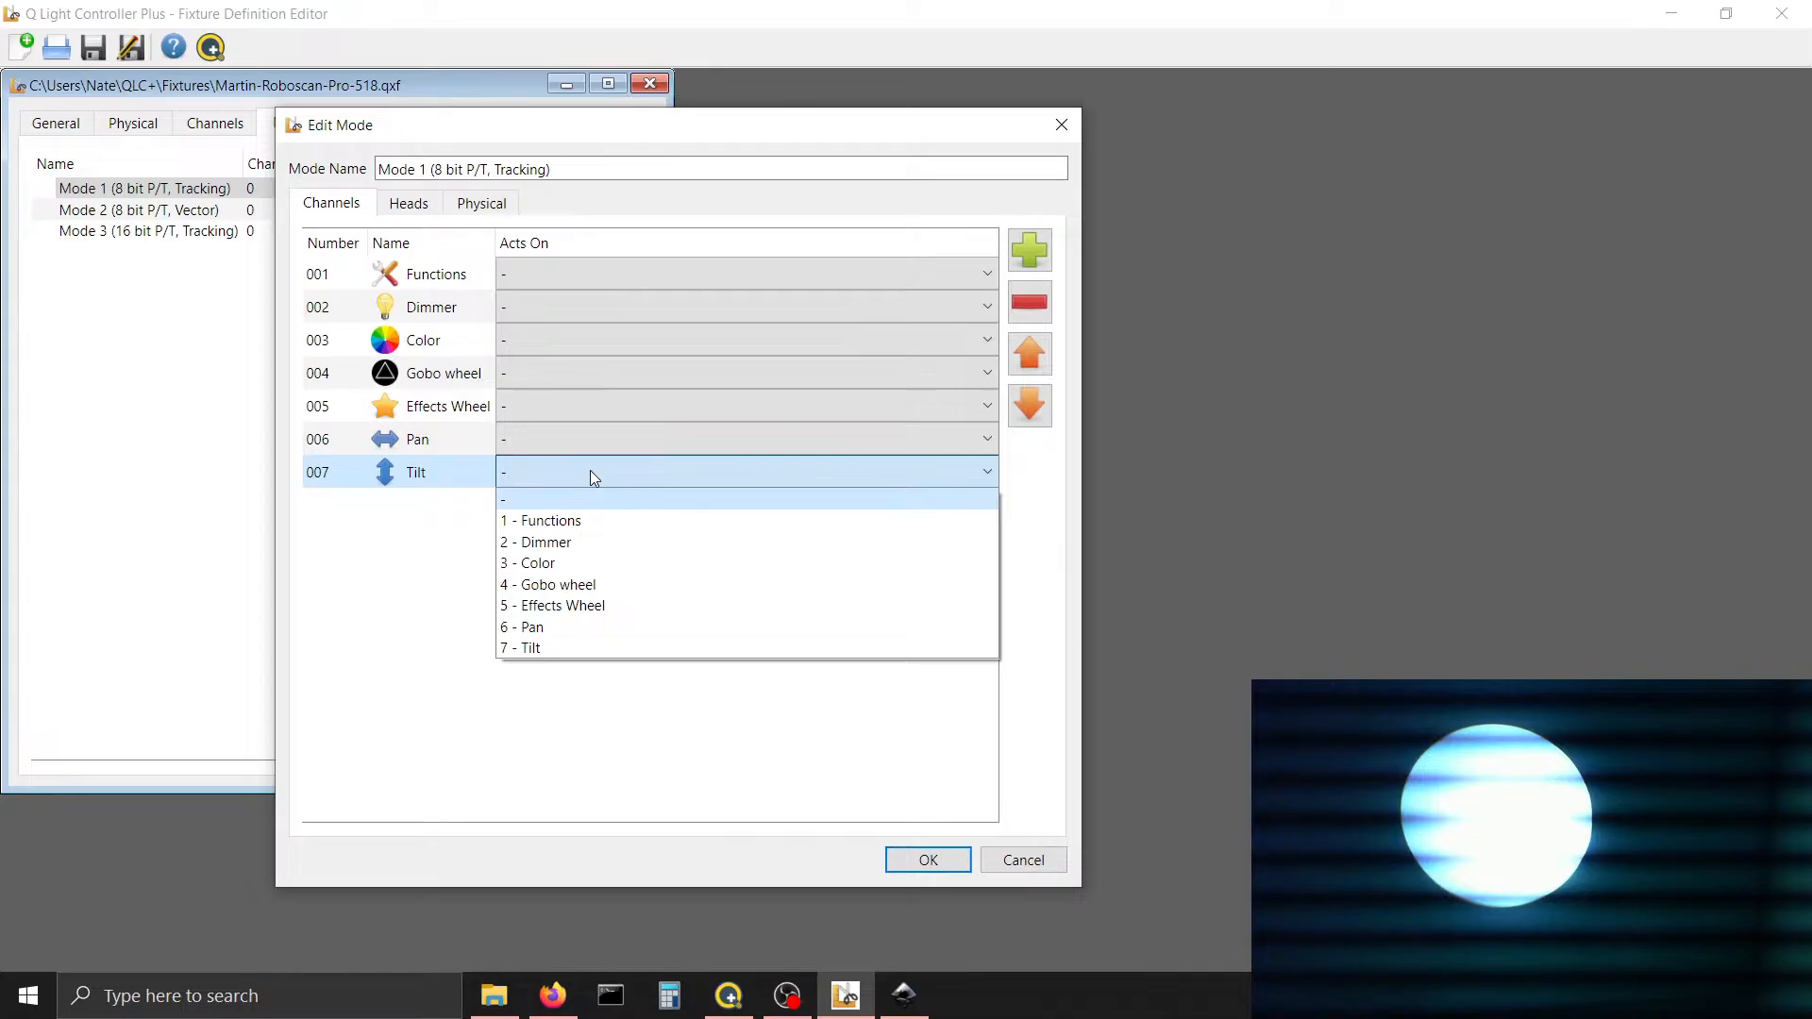
left_click(591, 470)
left_click(352, 318)
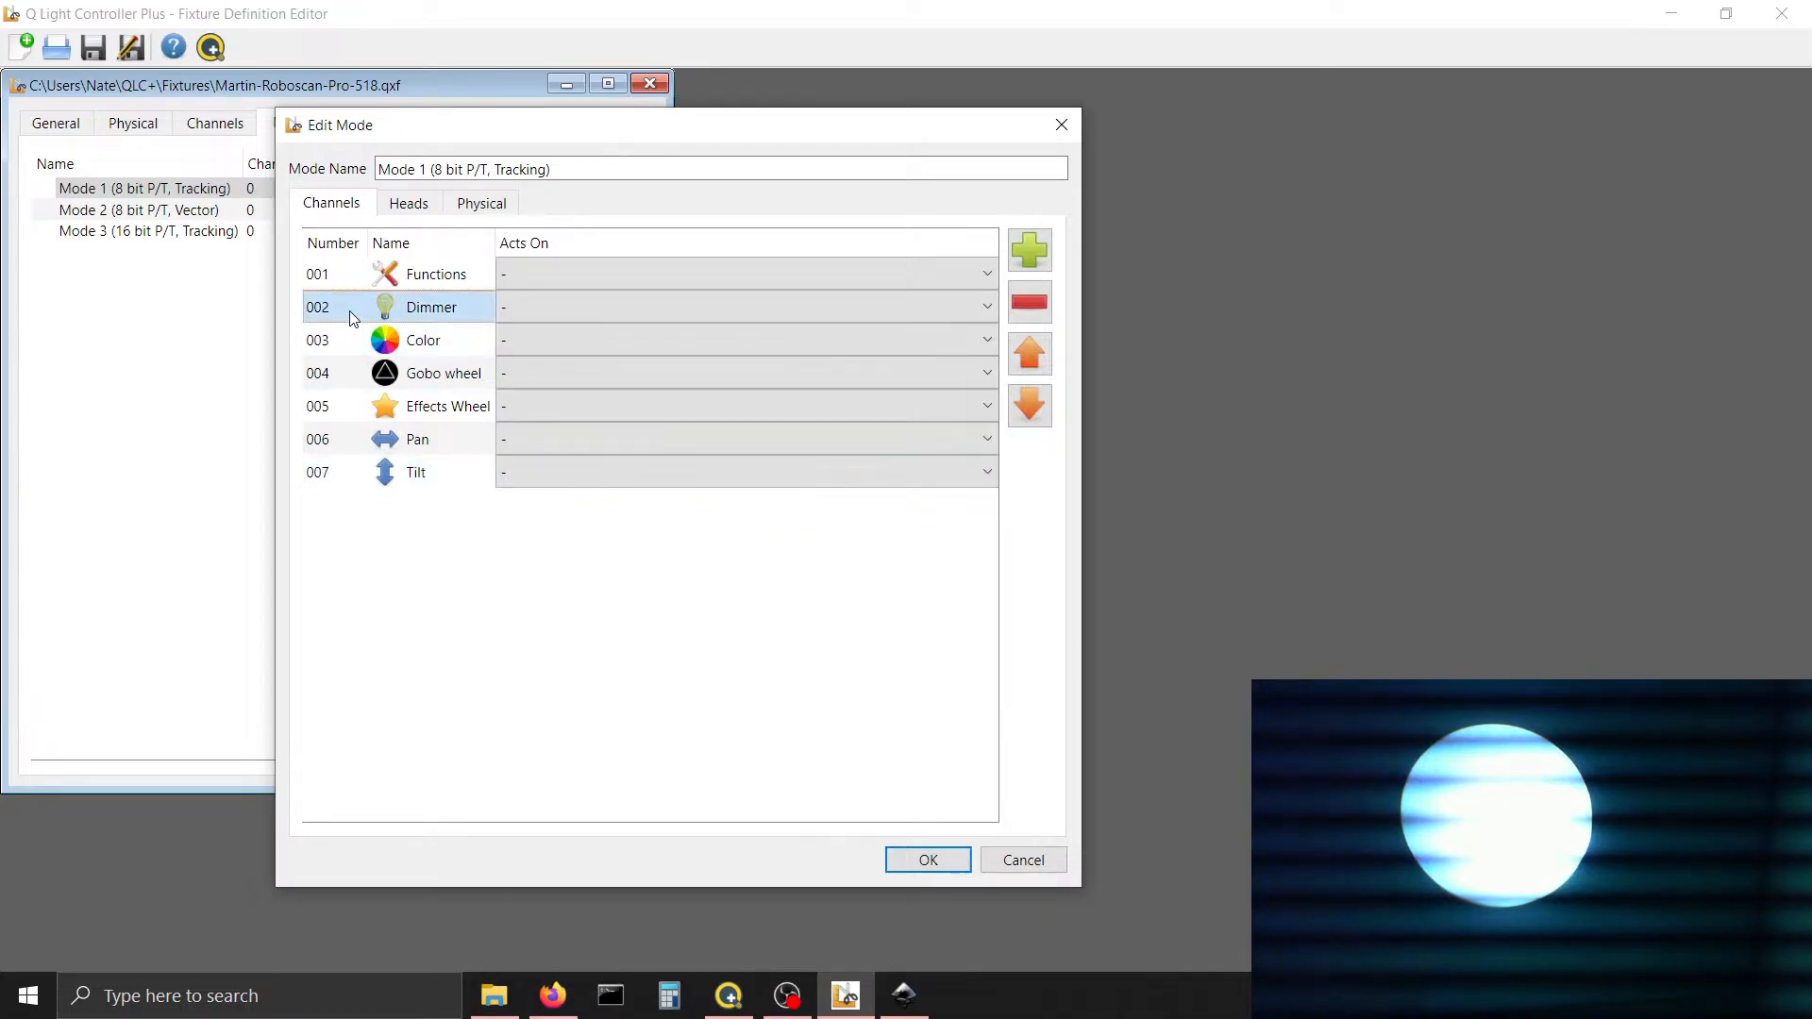
left_click(926, 858)
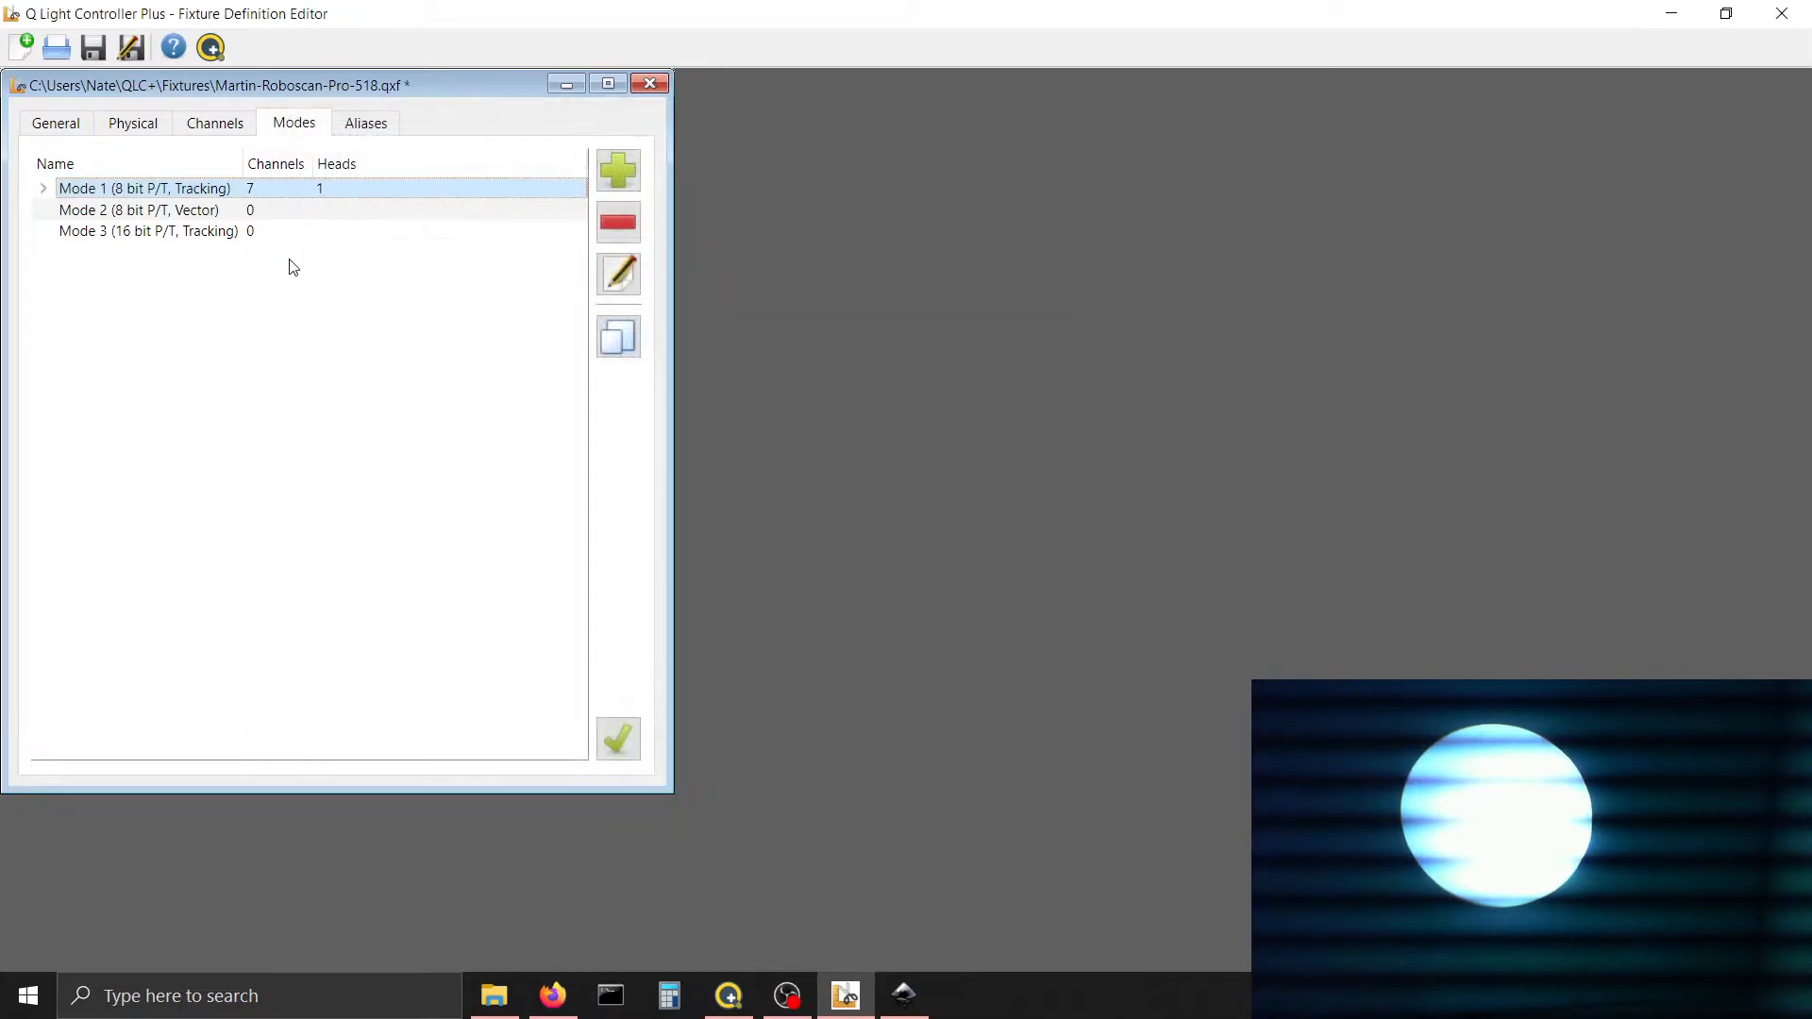
left_click(471, 211)
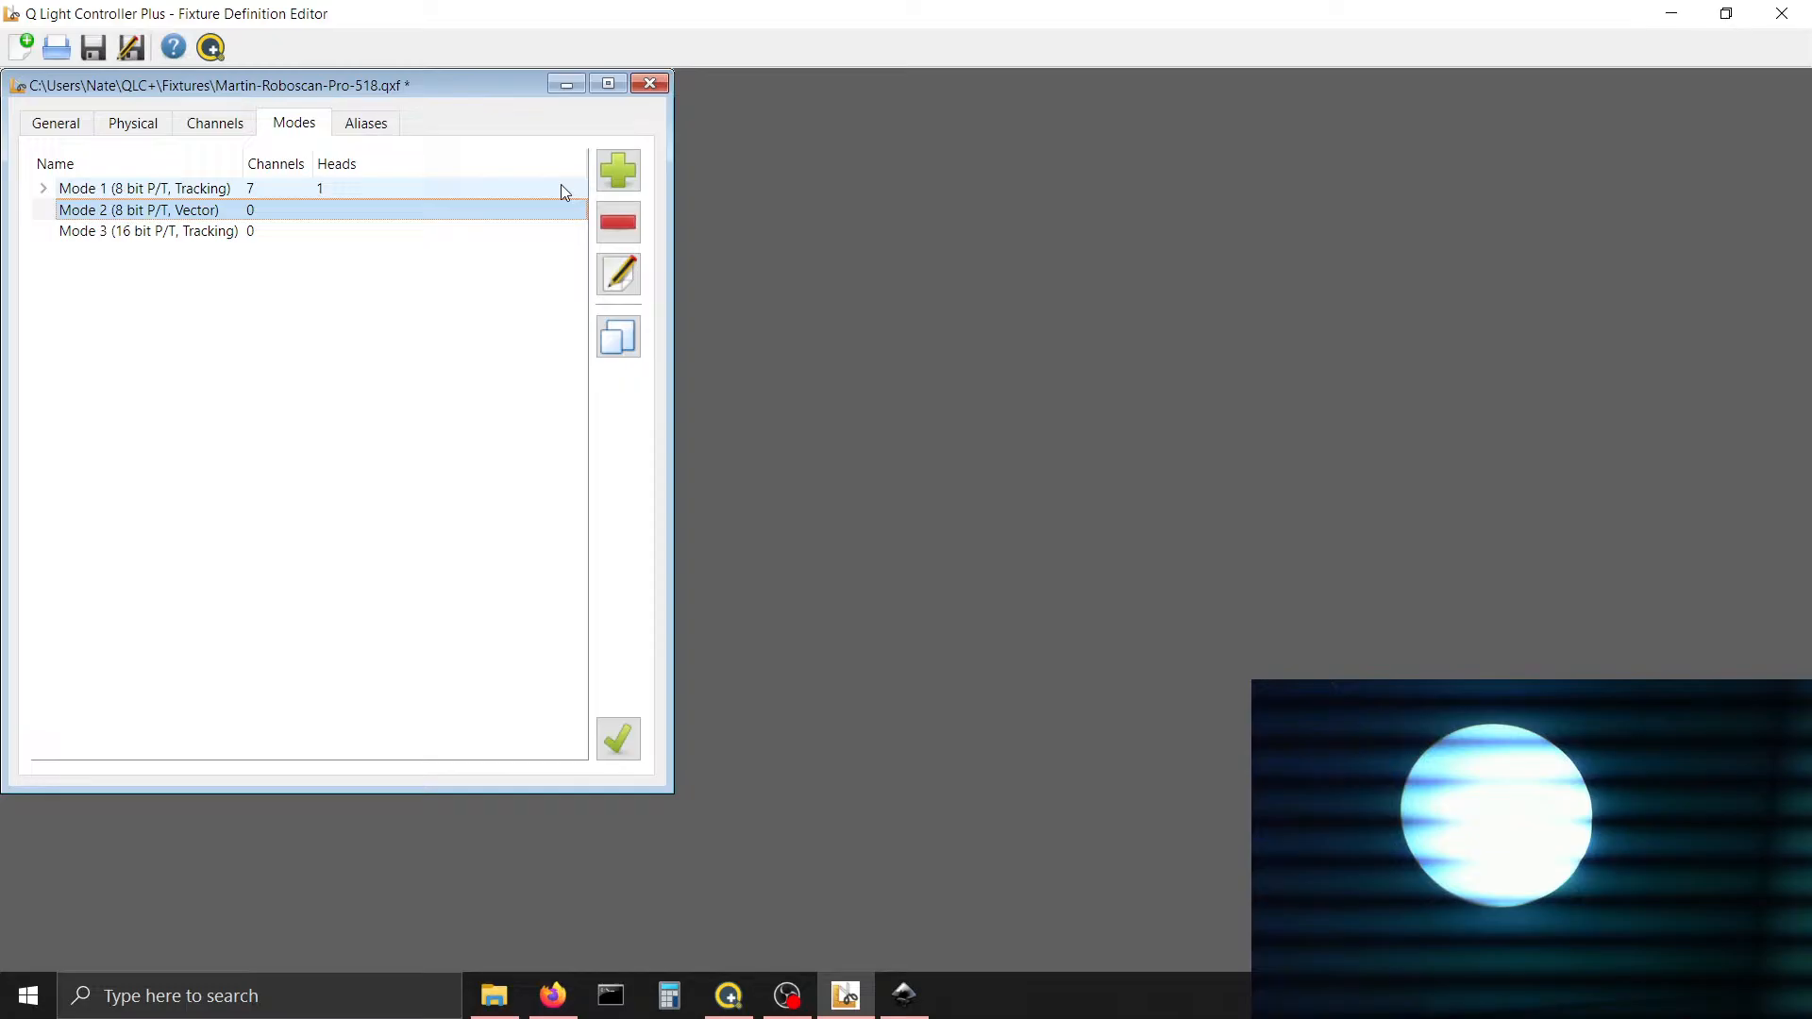
left_click(633, 156)
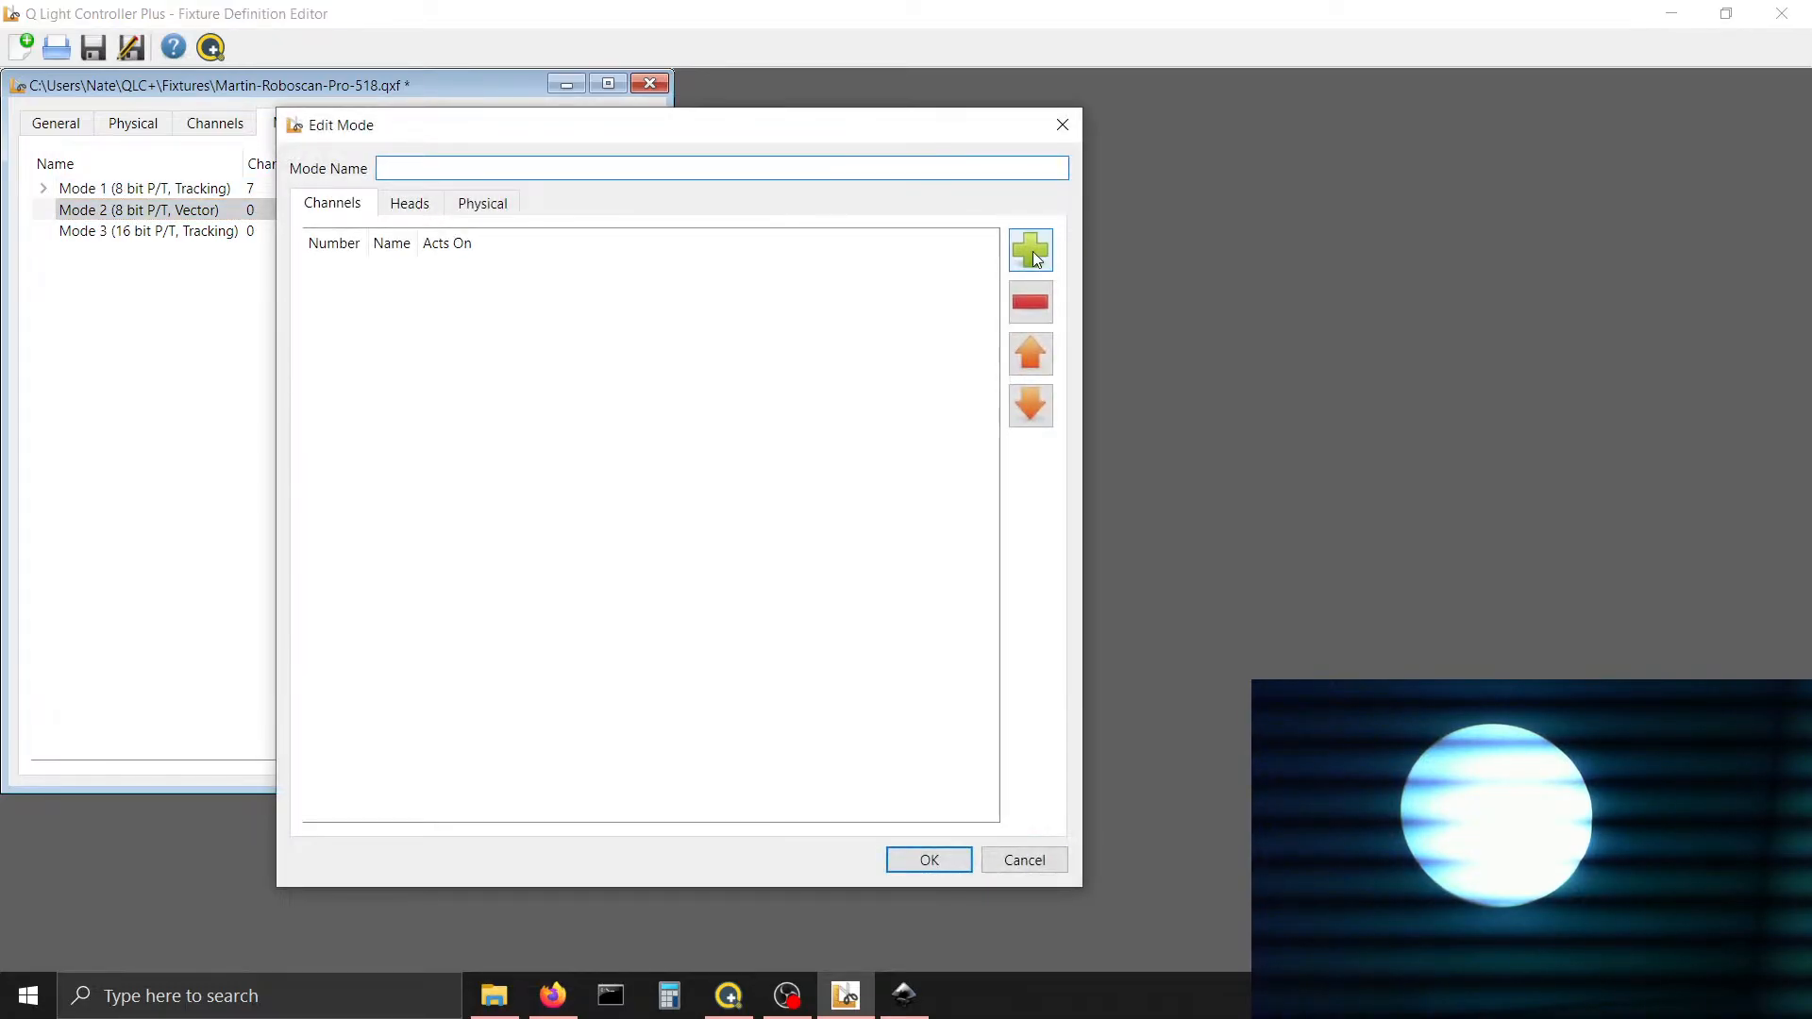
left_click(1032, 253)
left_click(688, 263)
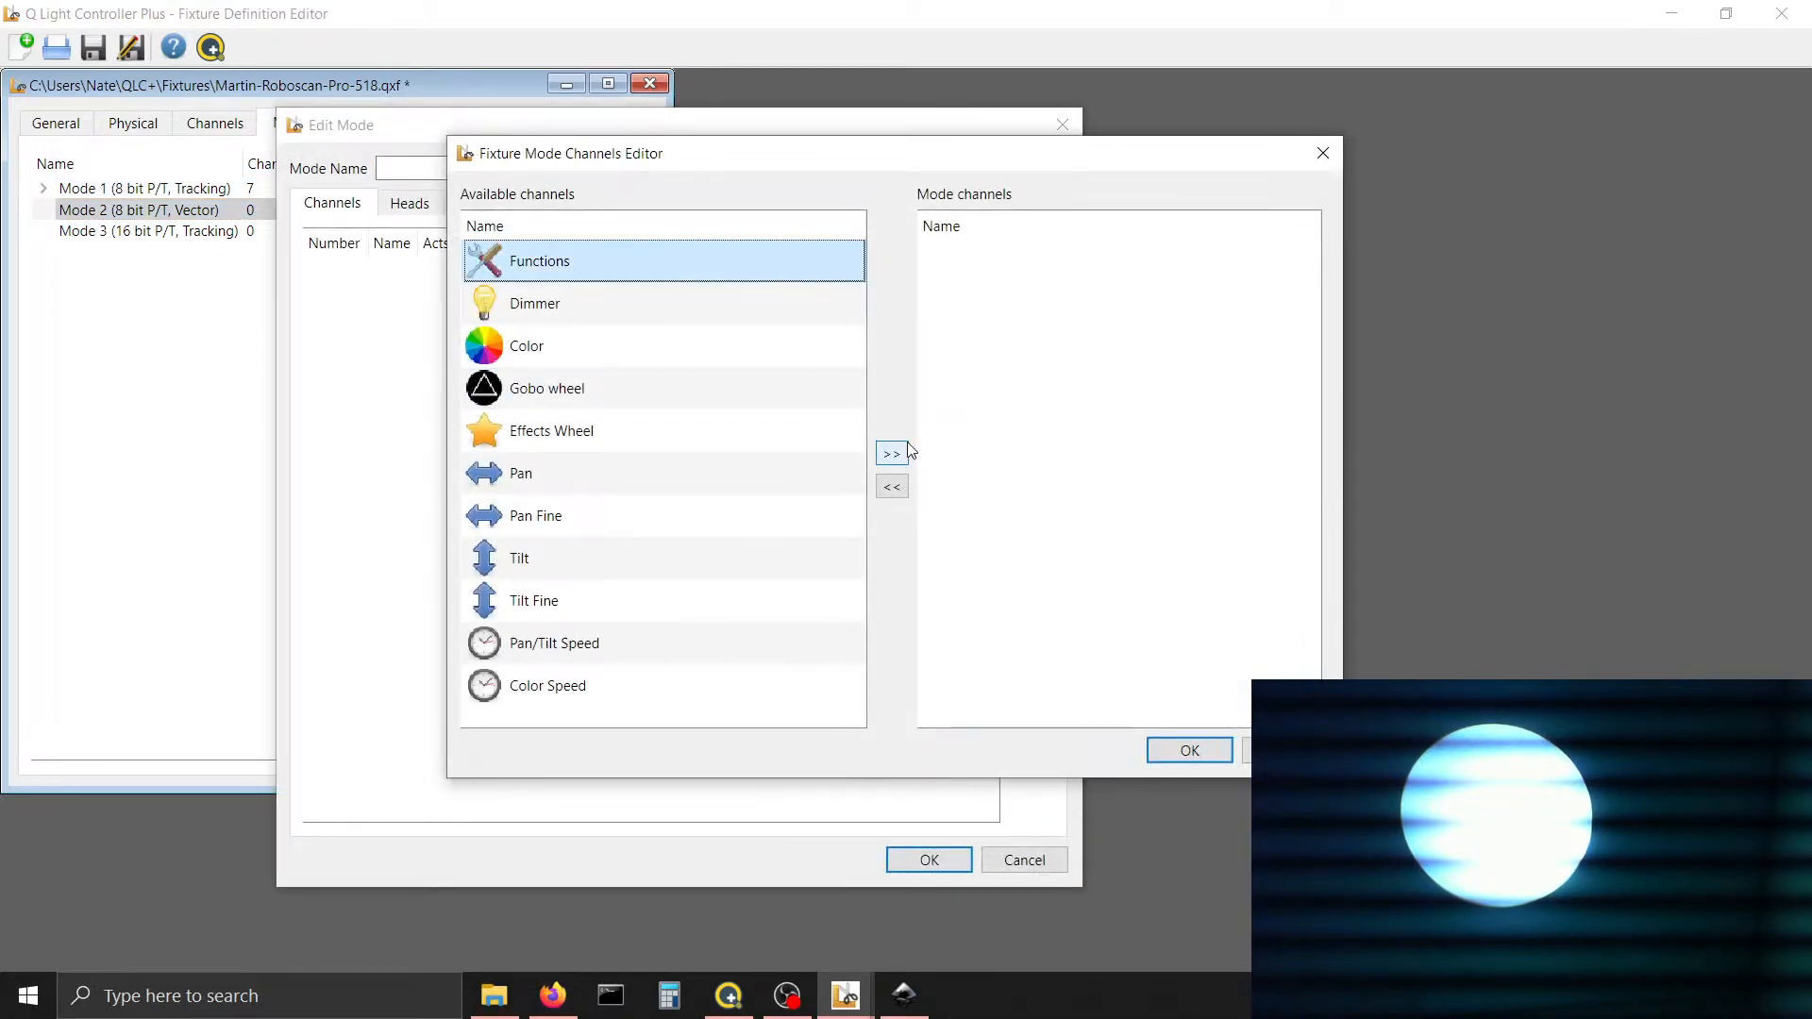
left_click(892, 454)
left_click(825, 275)
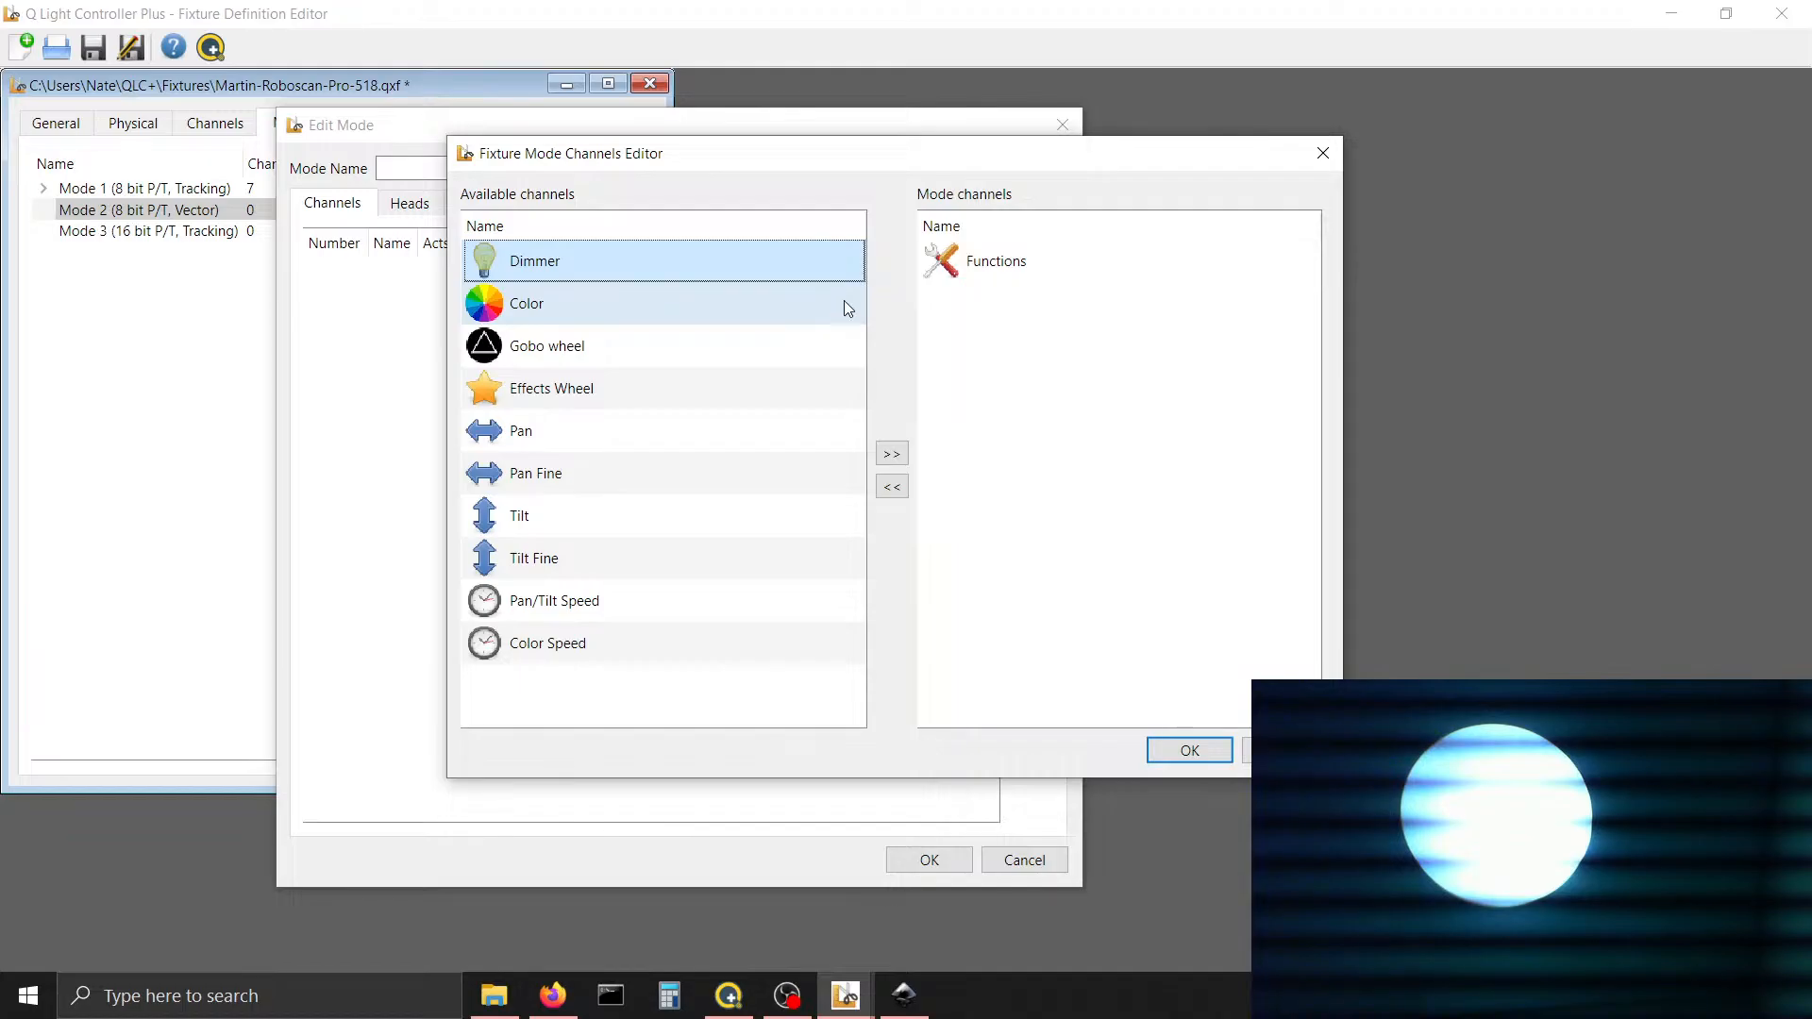
key("shift+Down")
key("shift+Down")
key("shift+Down")
key("shift+Down")
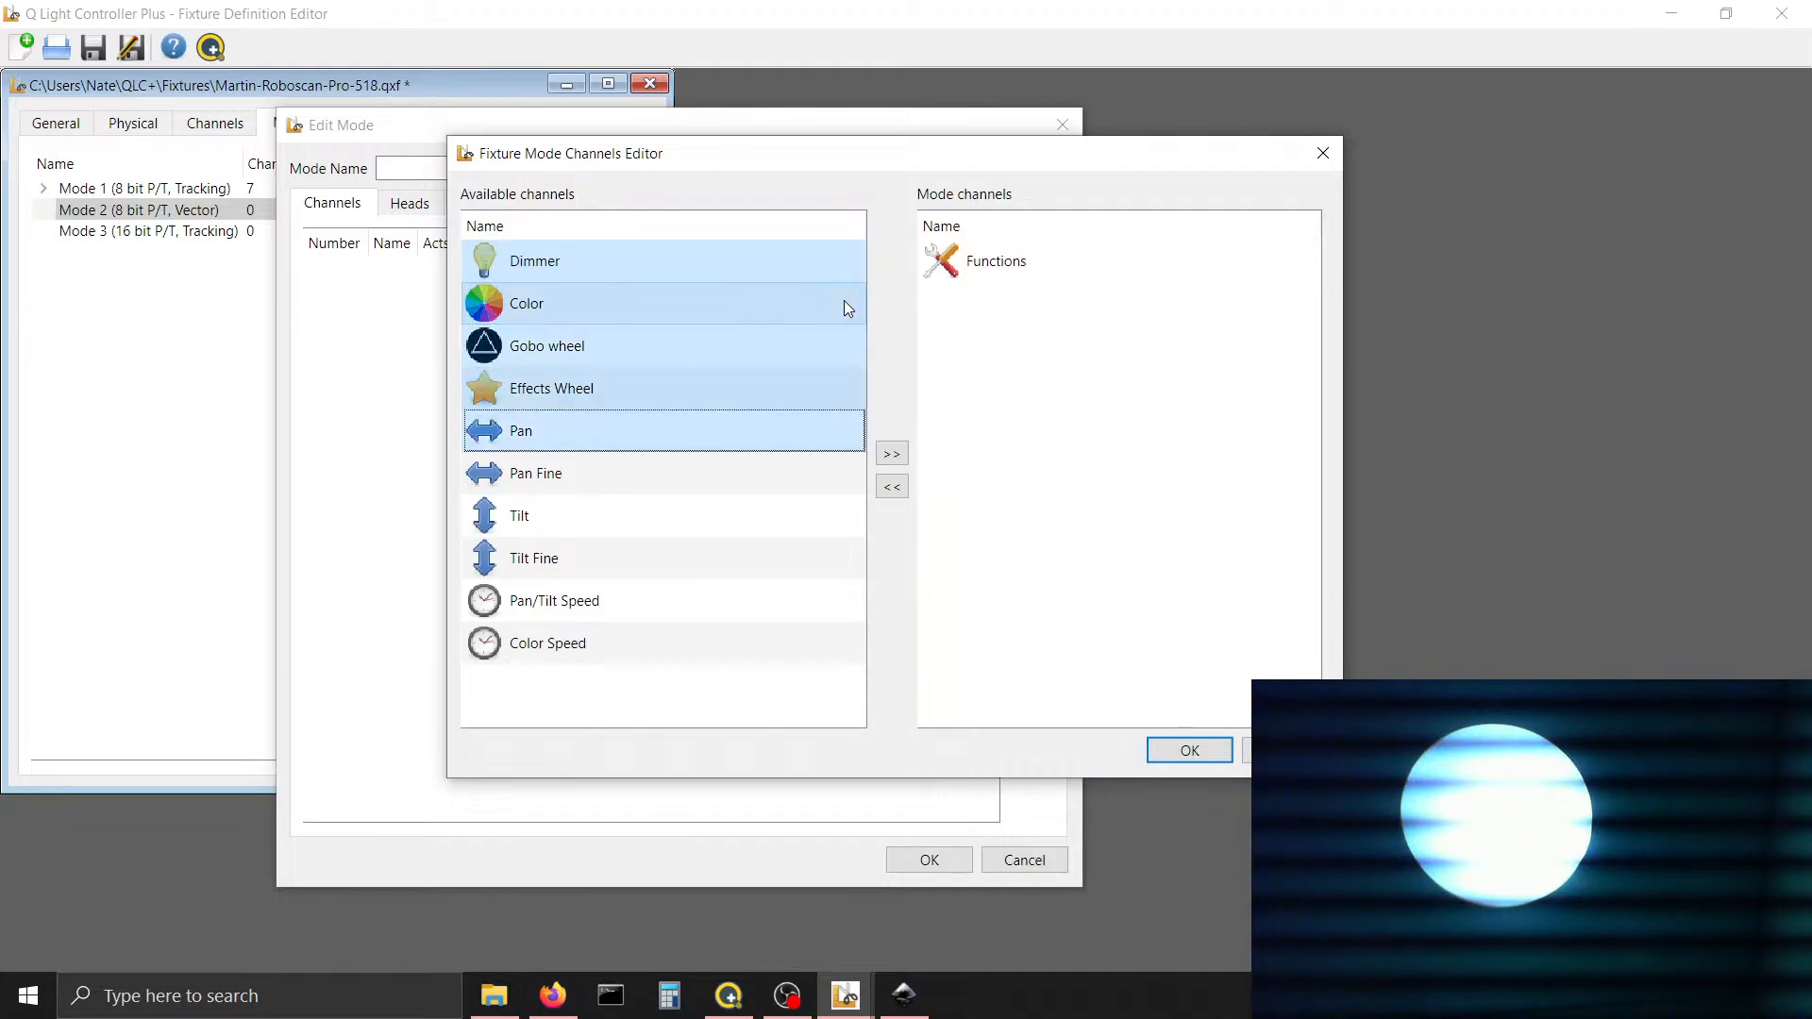
left_click(892, 453)
left_click(737, 262)
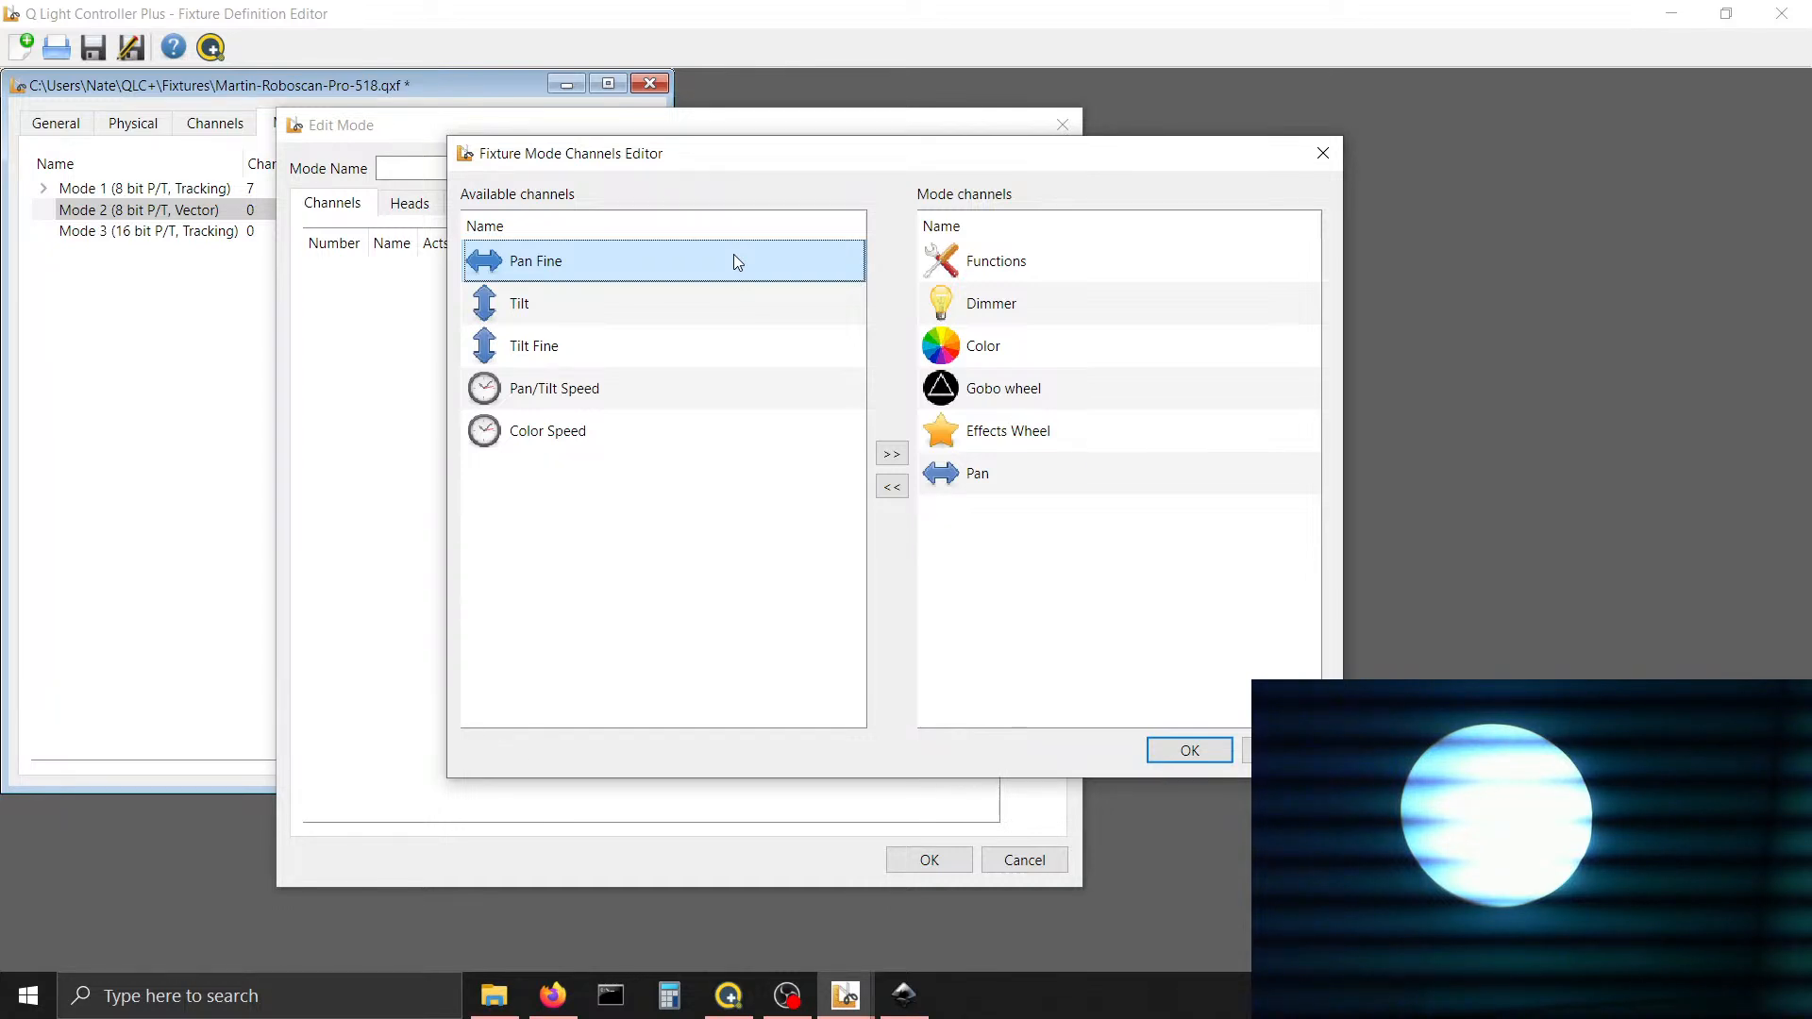
left_click(554, 300)
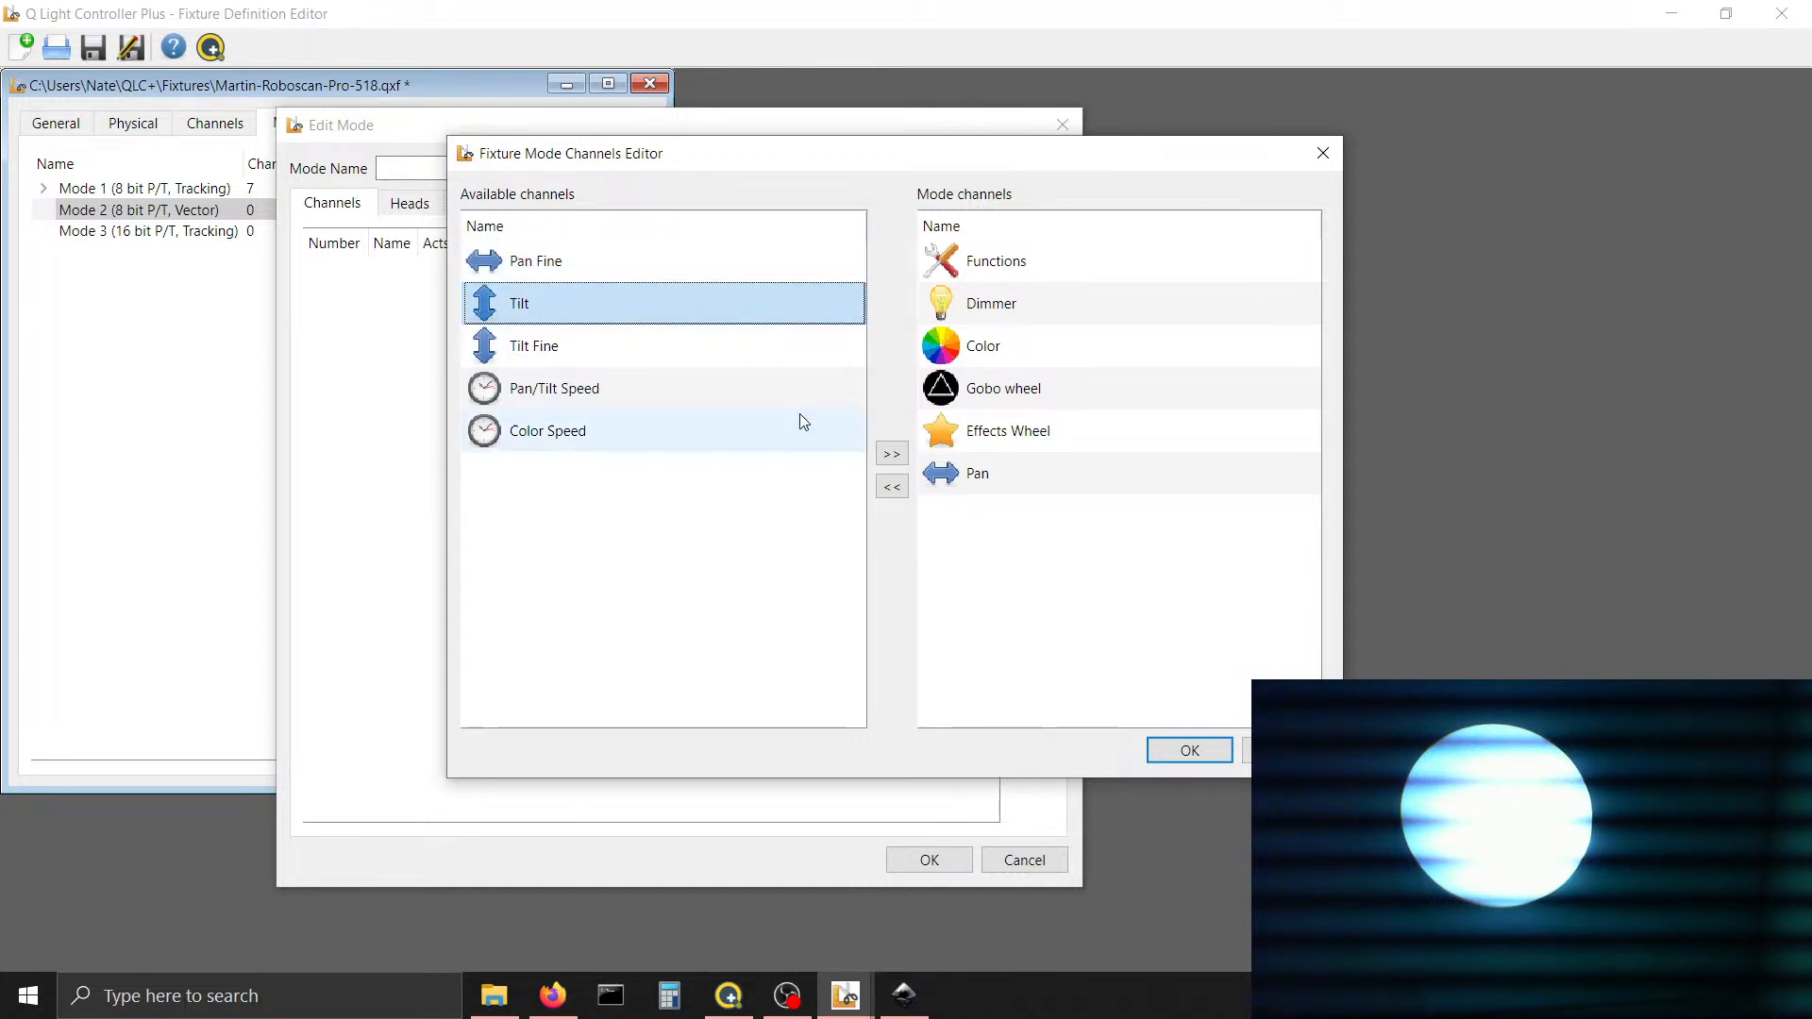
left_click(891, 454)
left_click(766, 366)
left_click(891, 454)
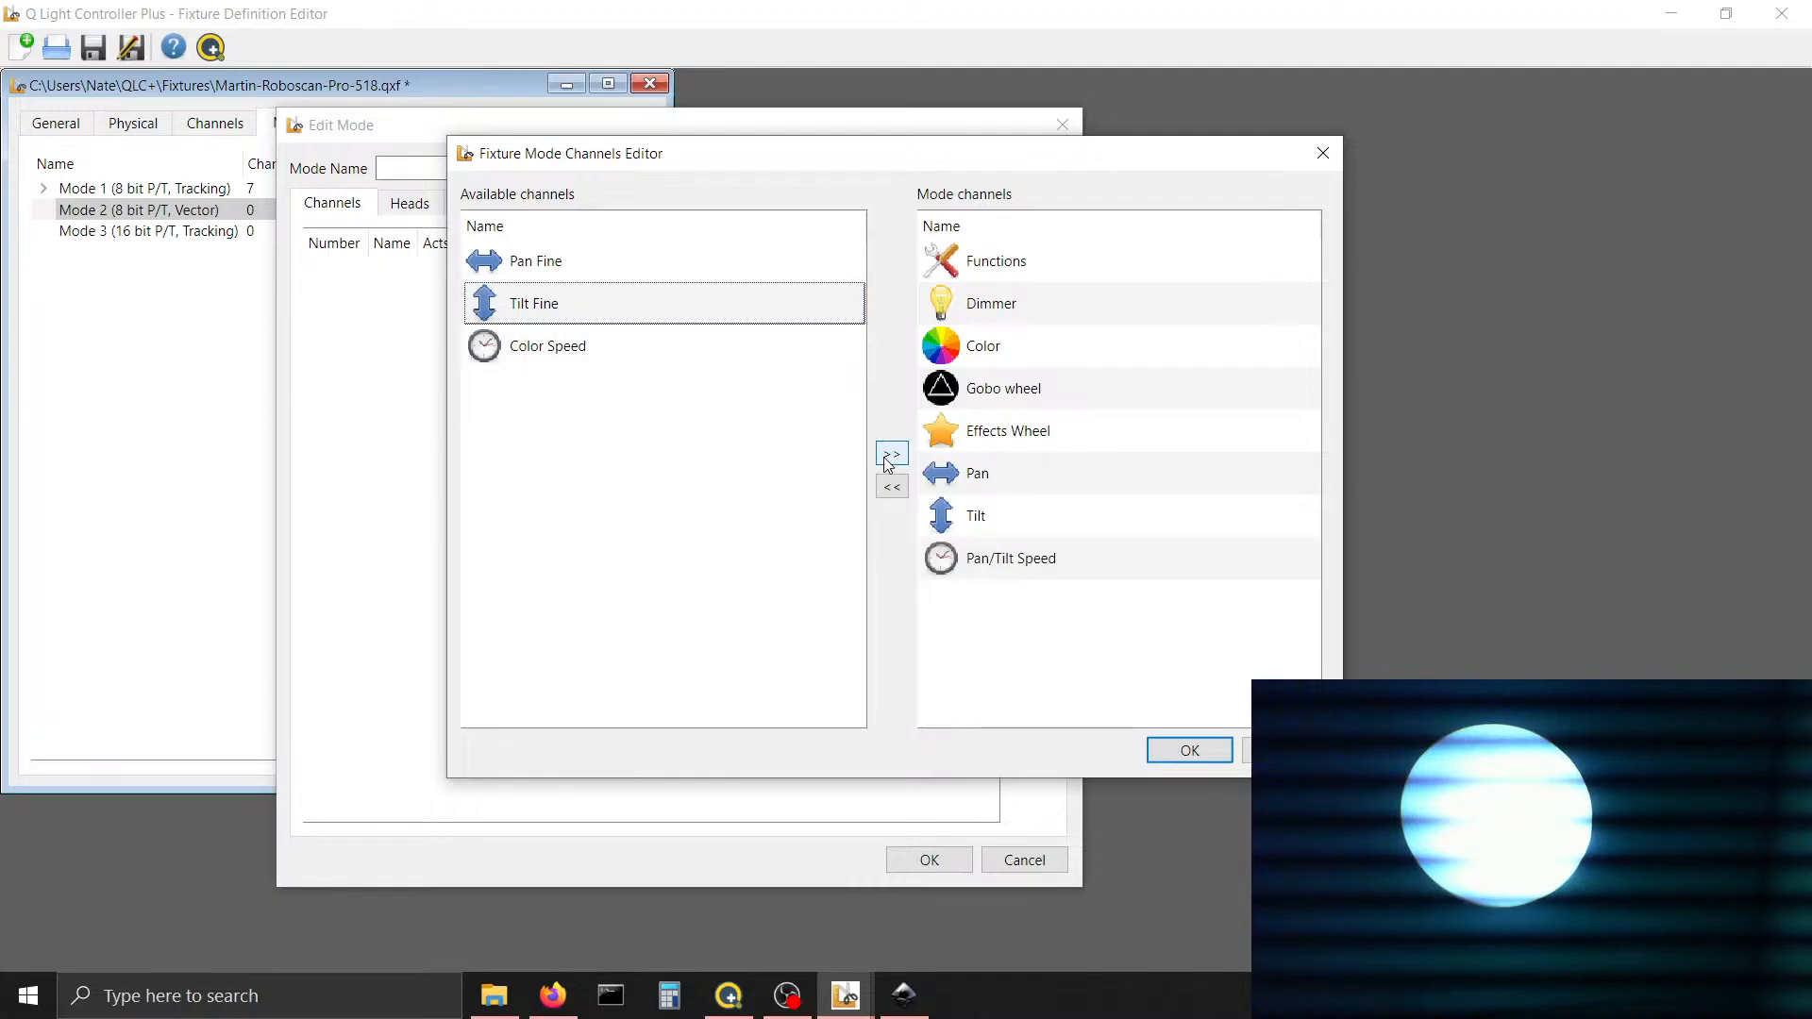
left_click(762, 358)
left_click(888, 452)
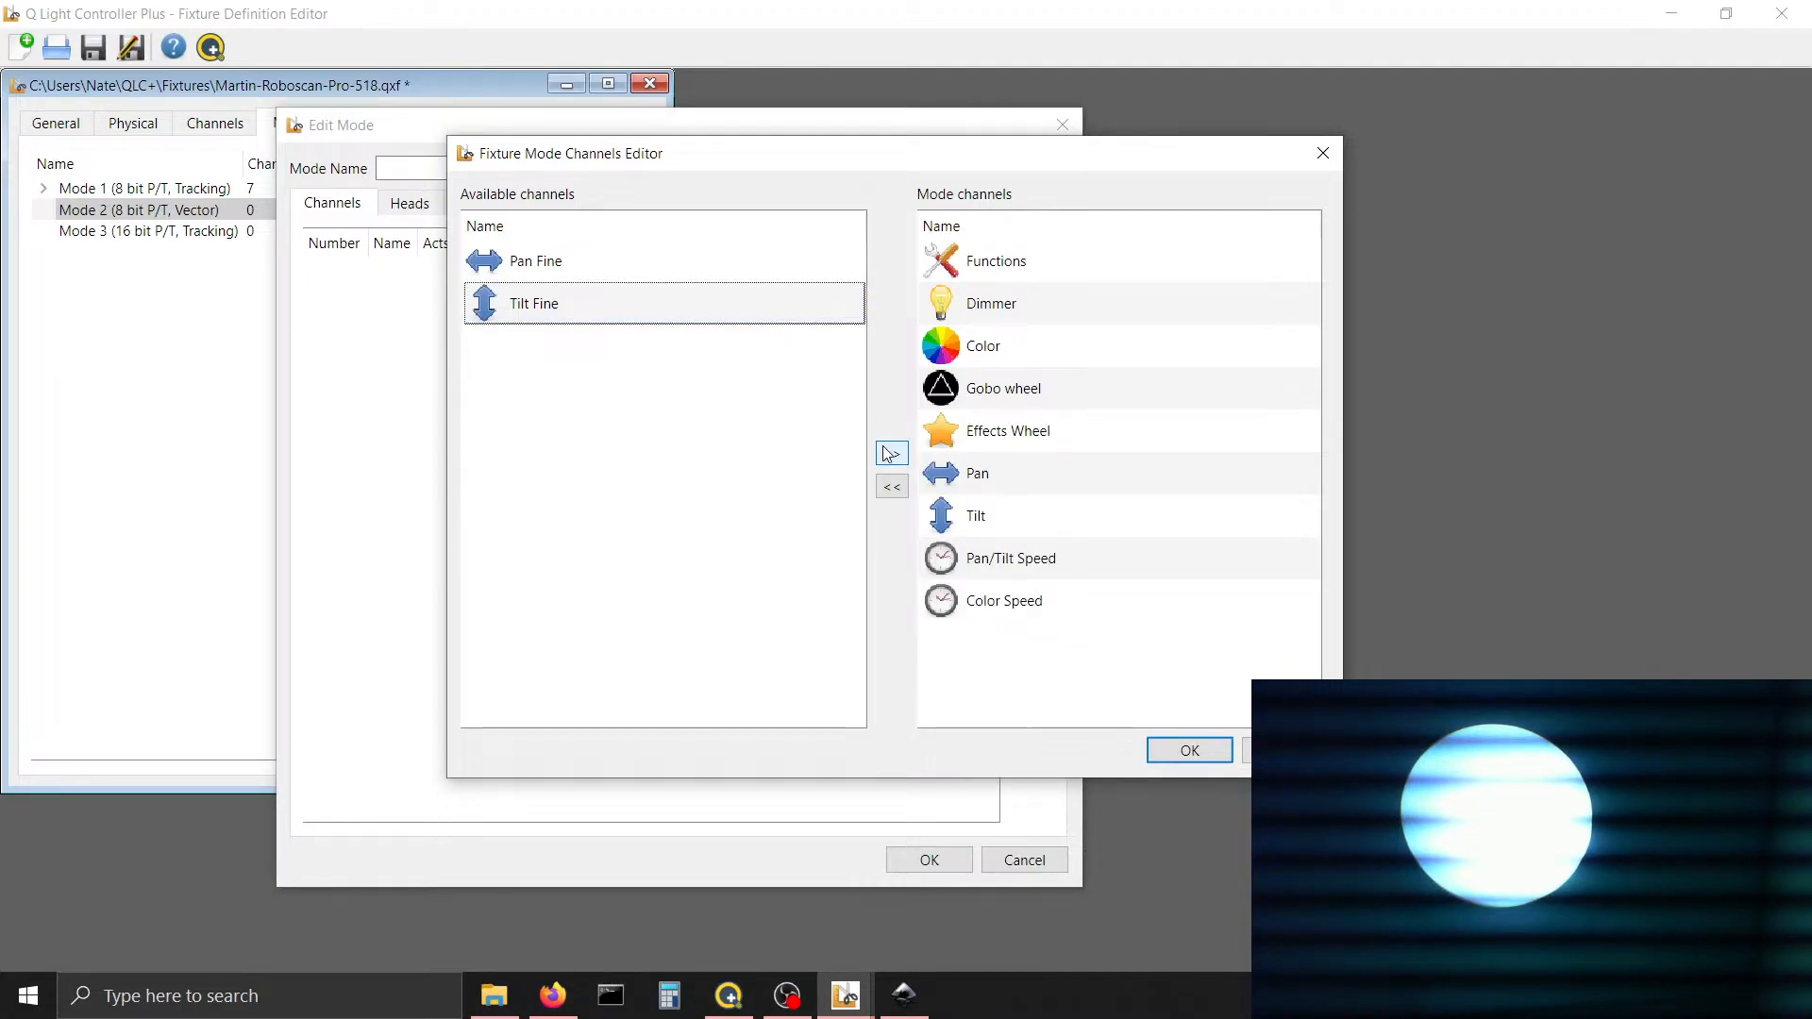
left_click(1159, 750)
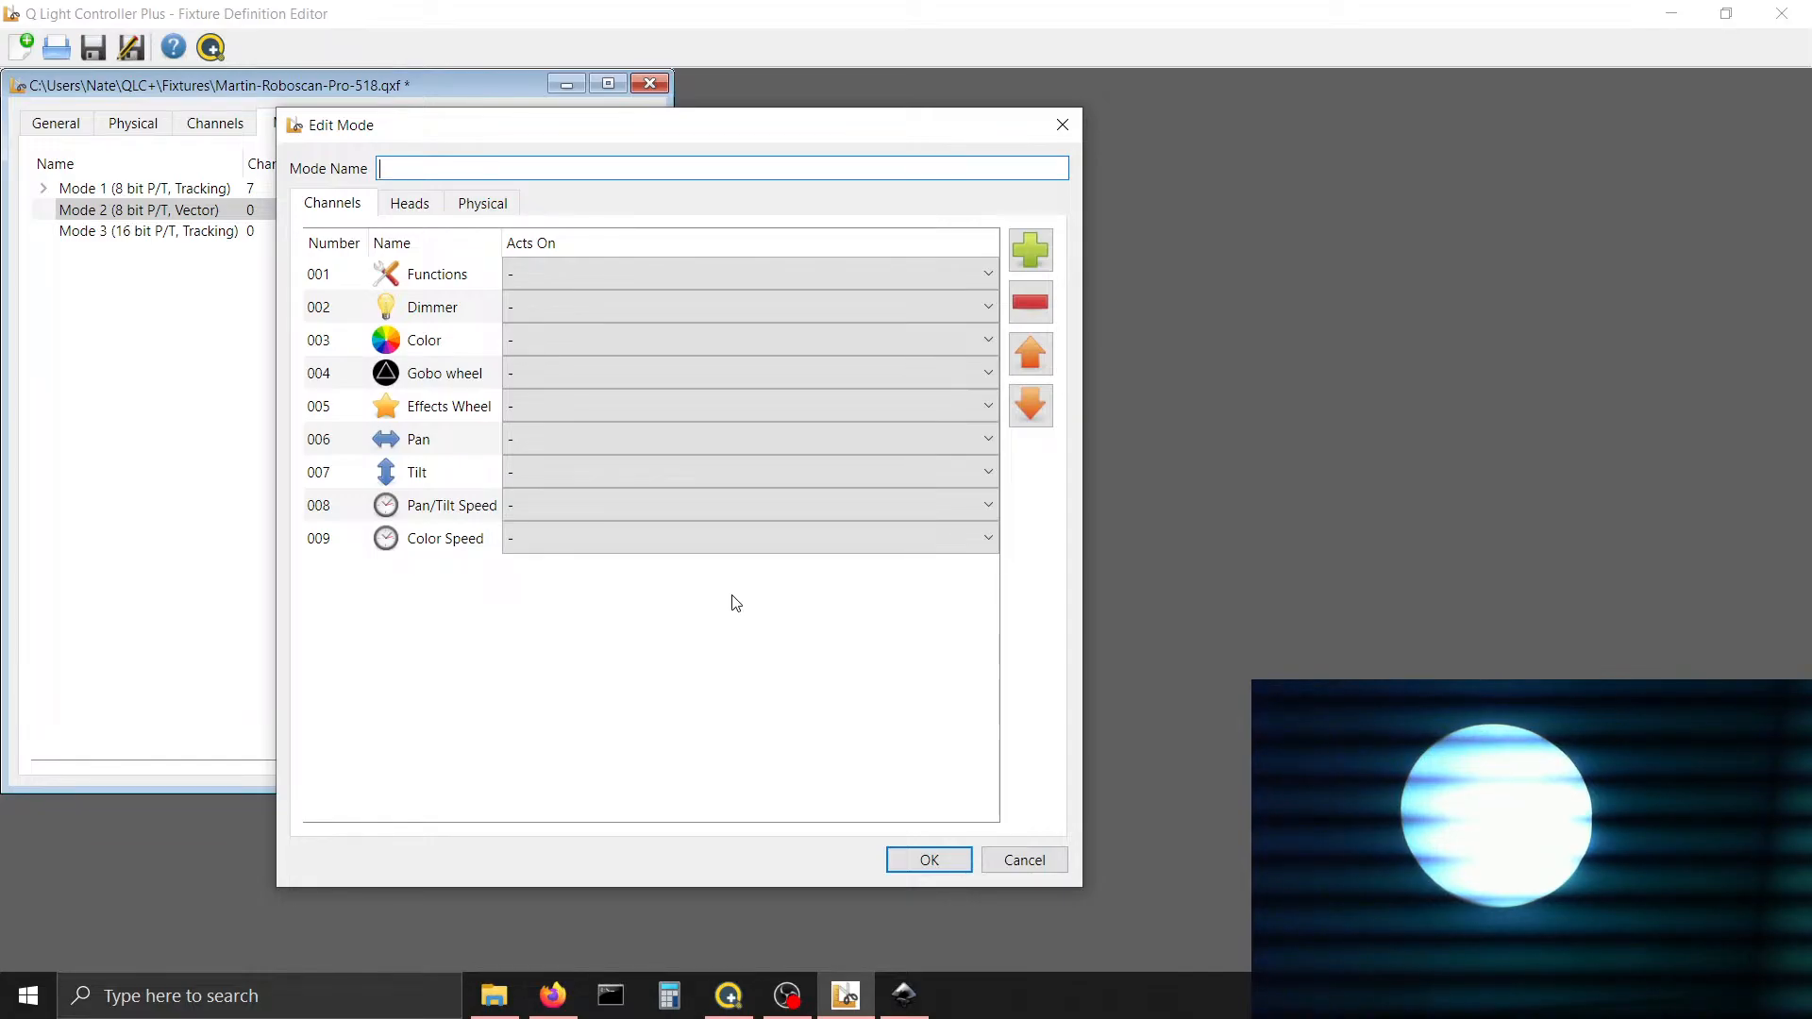
left_click(408, 203)
left_click(1029, 248)
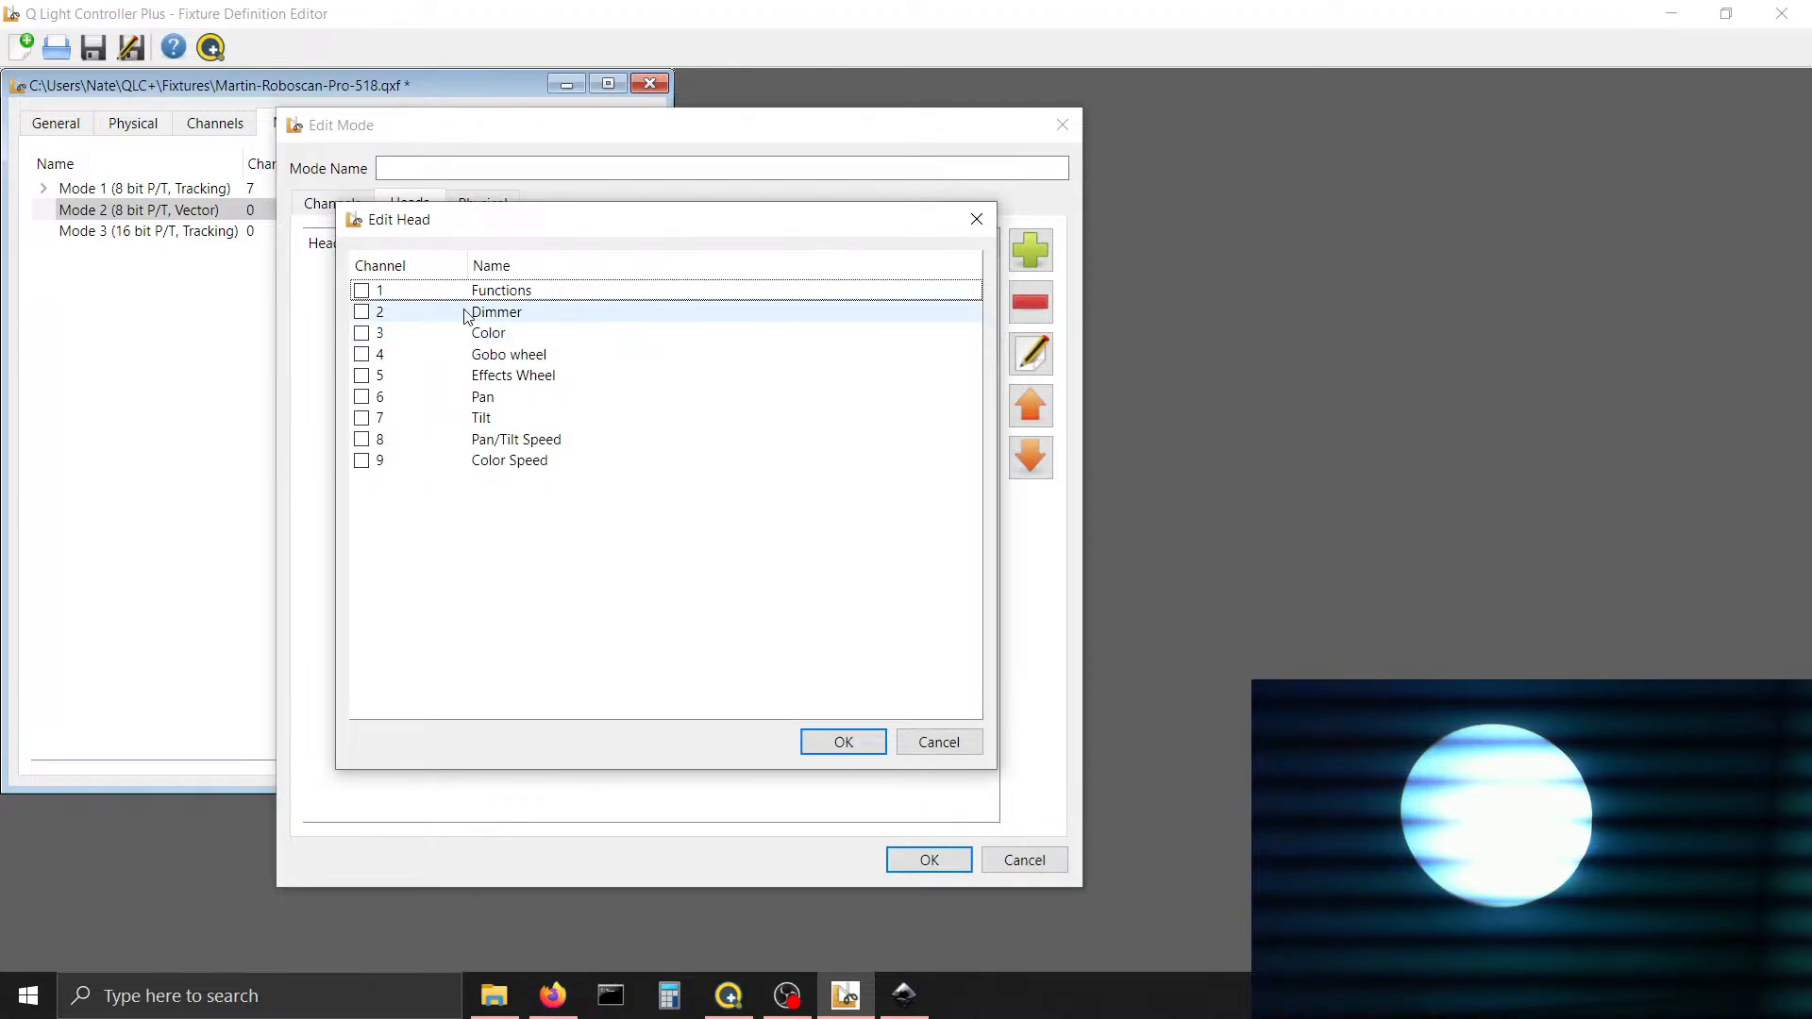
left_click(362, 292)
key("Down")
key("space")
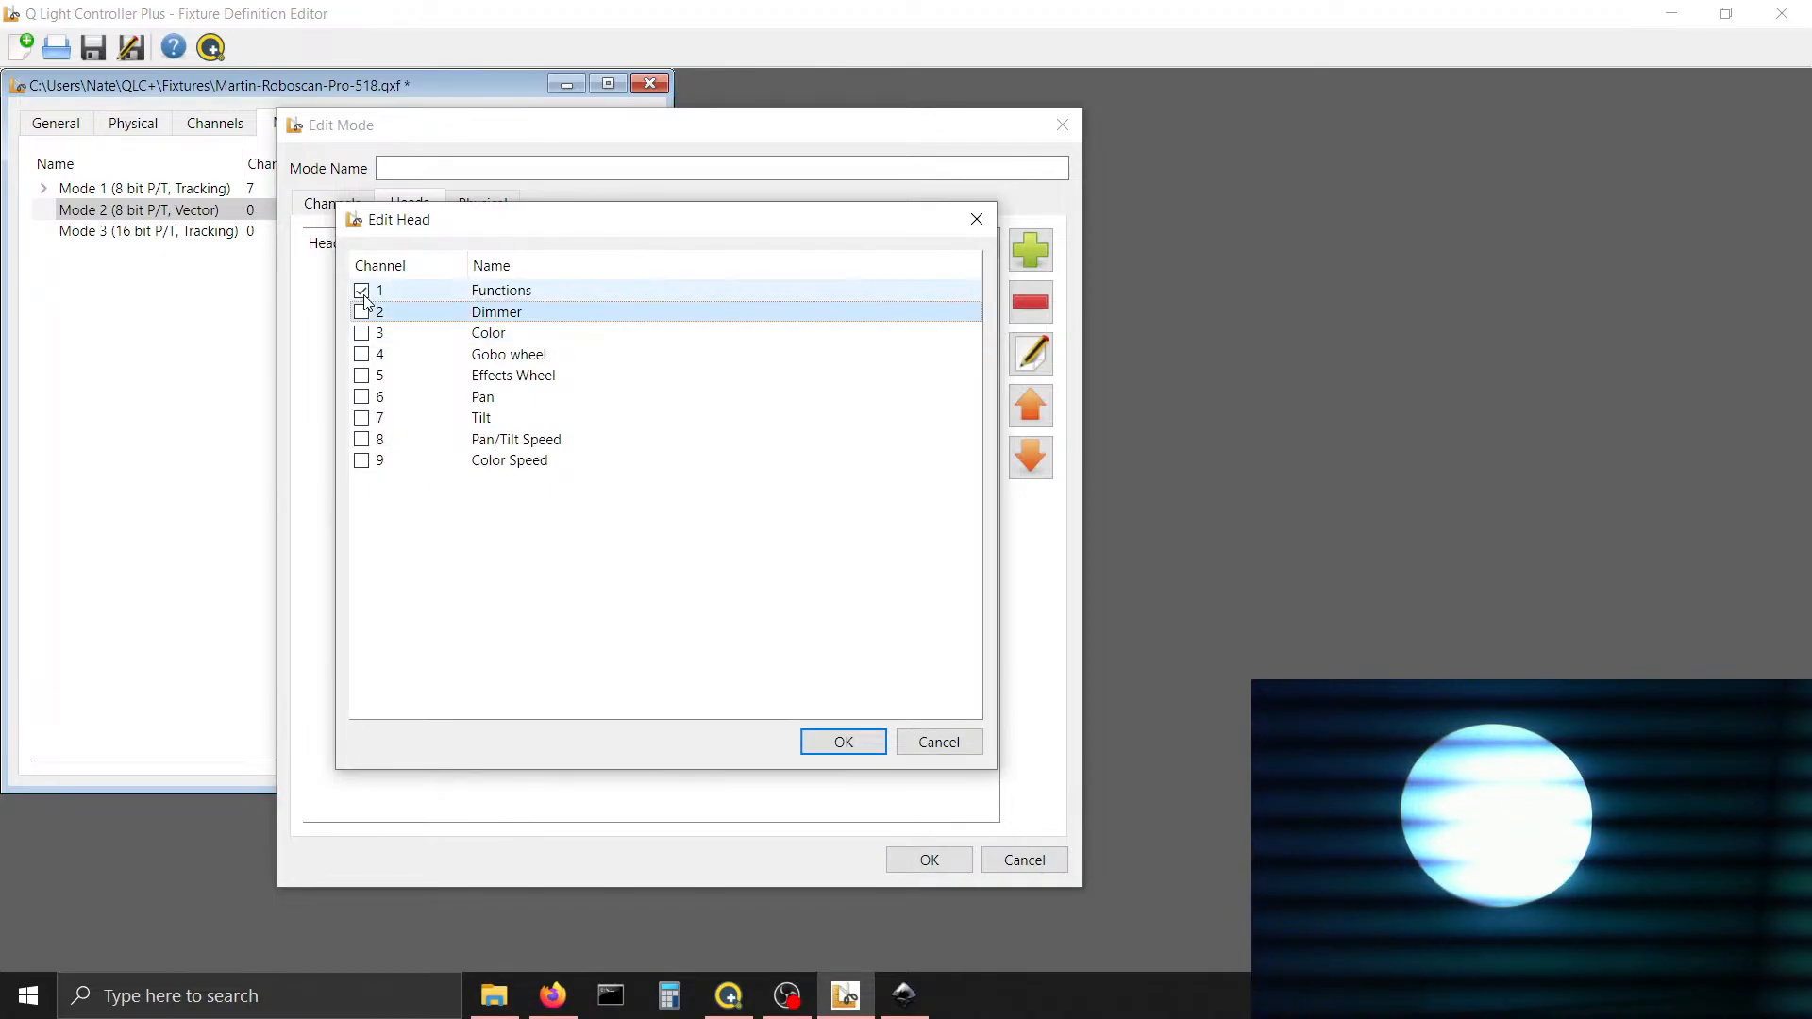
key("Down")
key("space")
key("Down")
key("space")
key("Down")
key("space")
key("Down")
key("space")
key("Down")
key("space")
key("Down")
key("space")
key("Down")
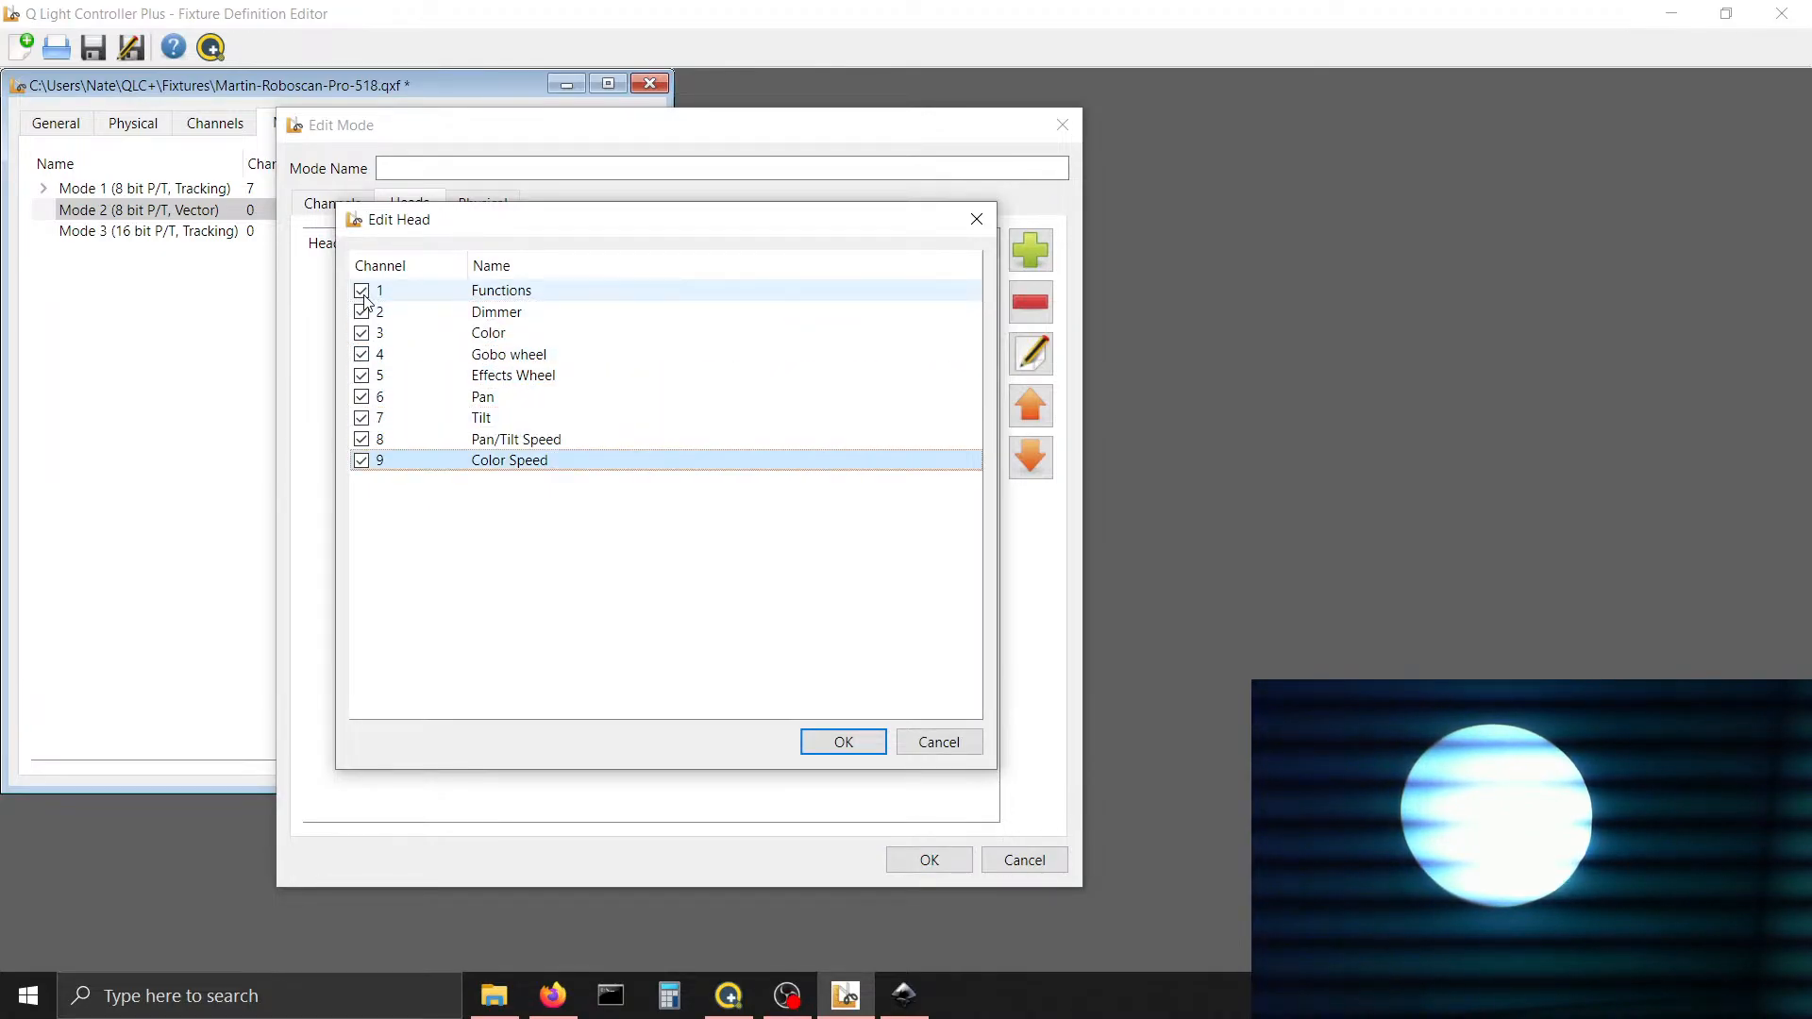
key("space")
key("Return")
left_click(475, 207)
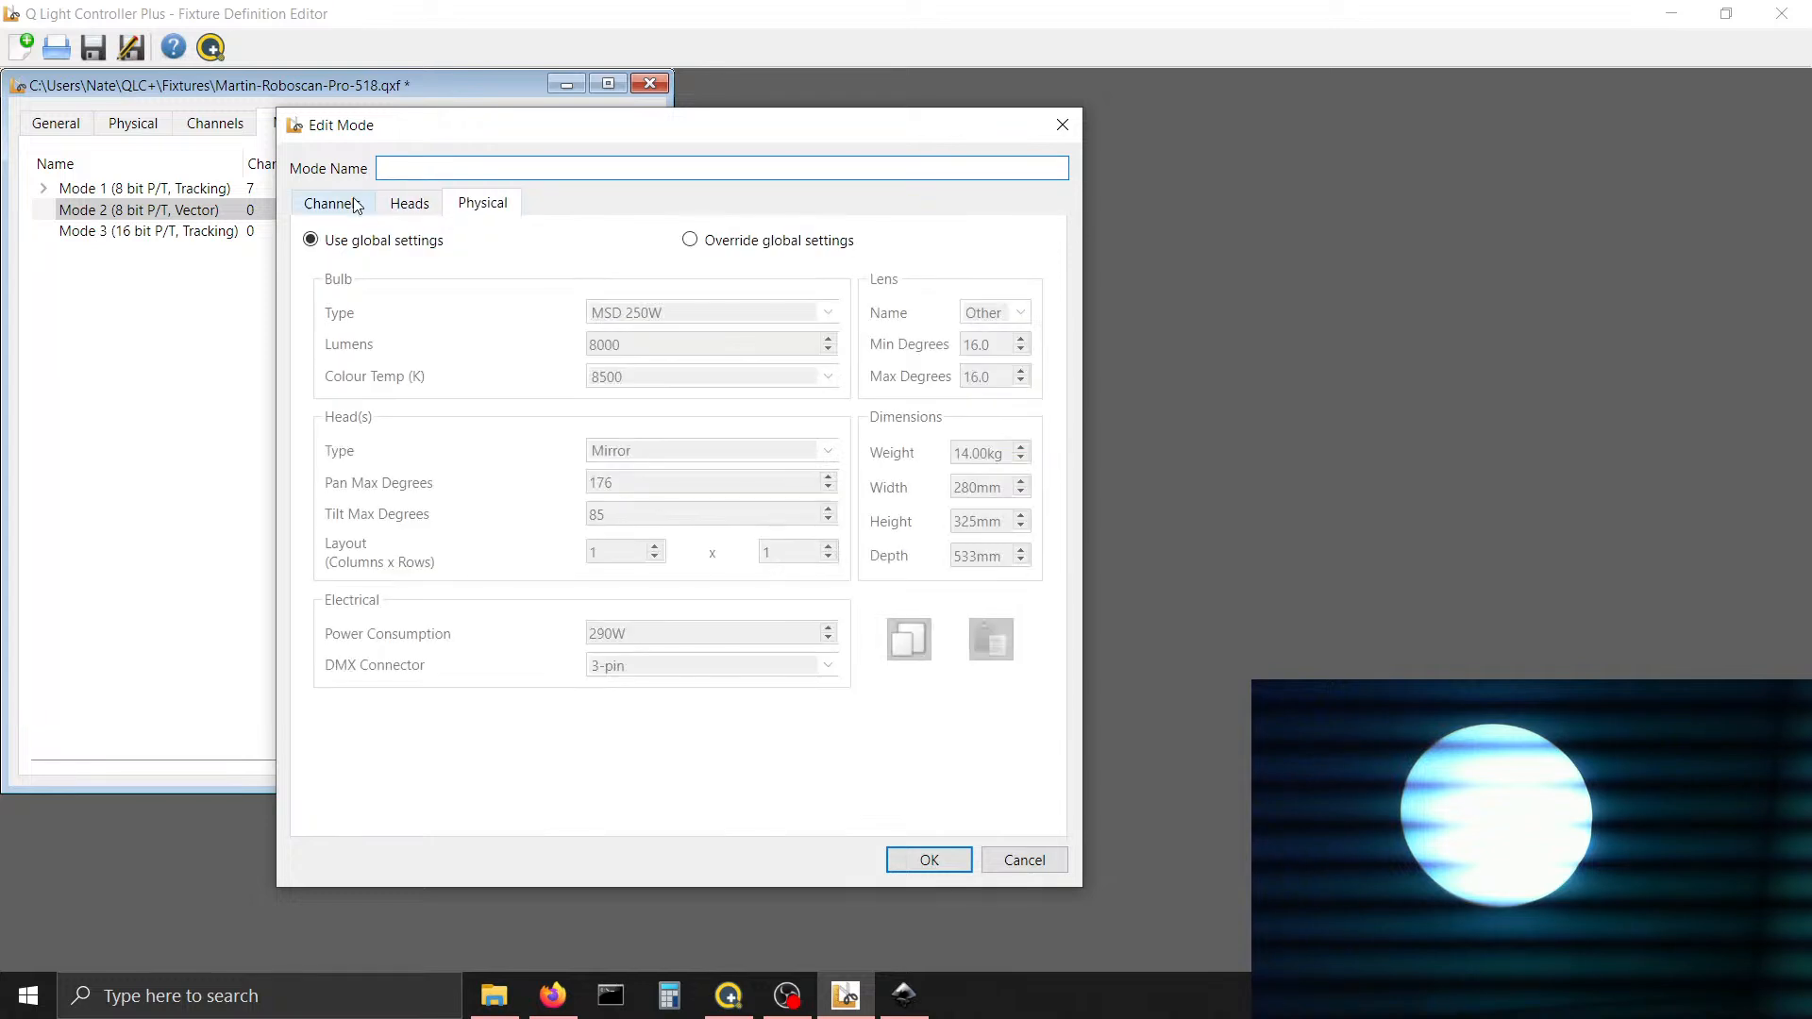
left_click(351, 209)
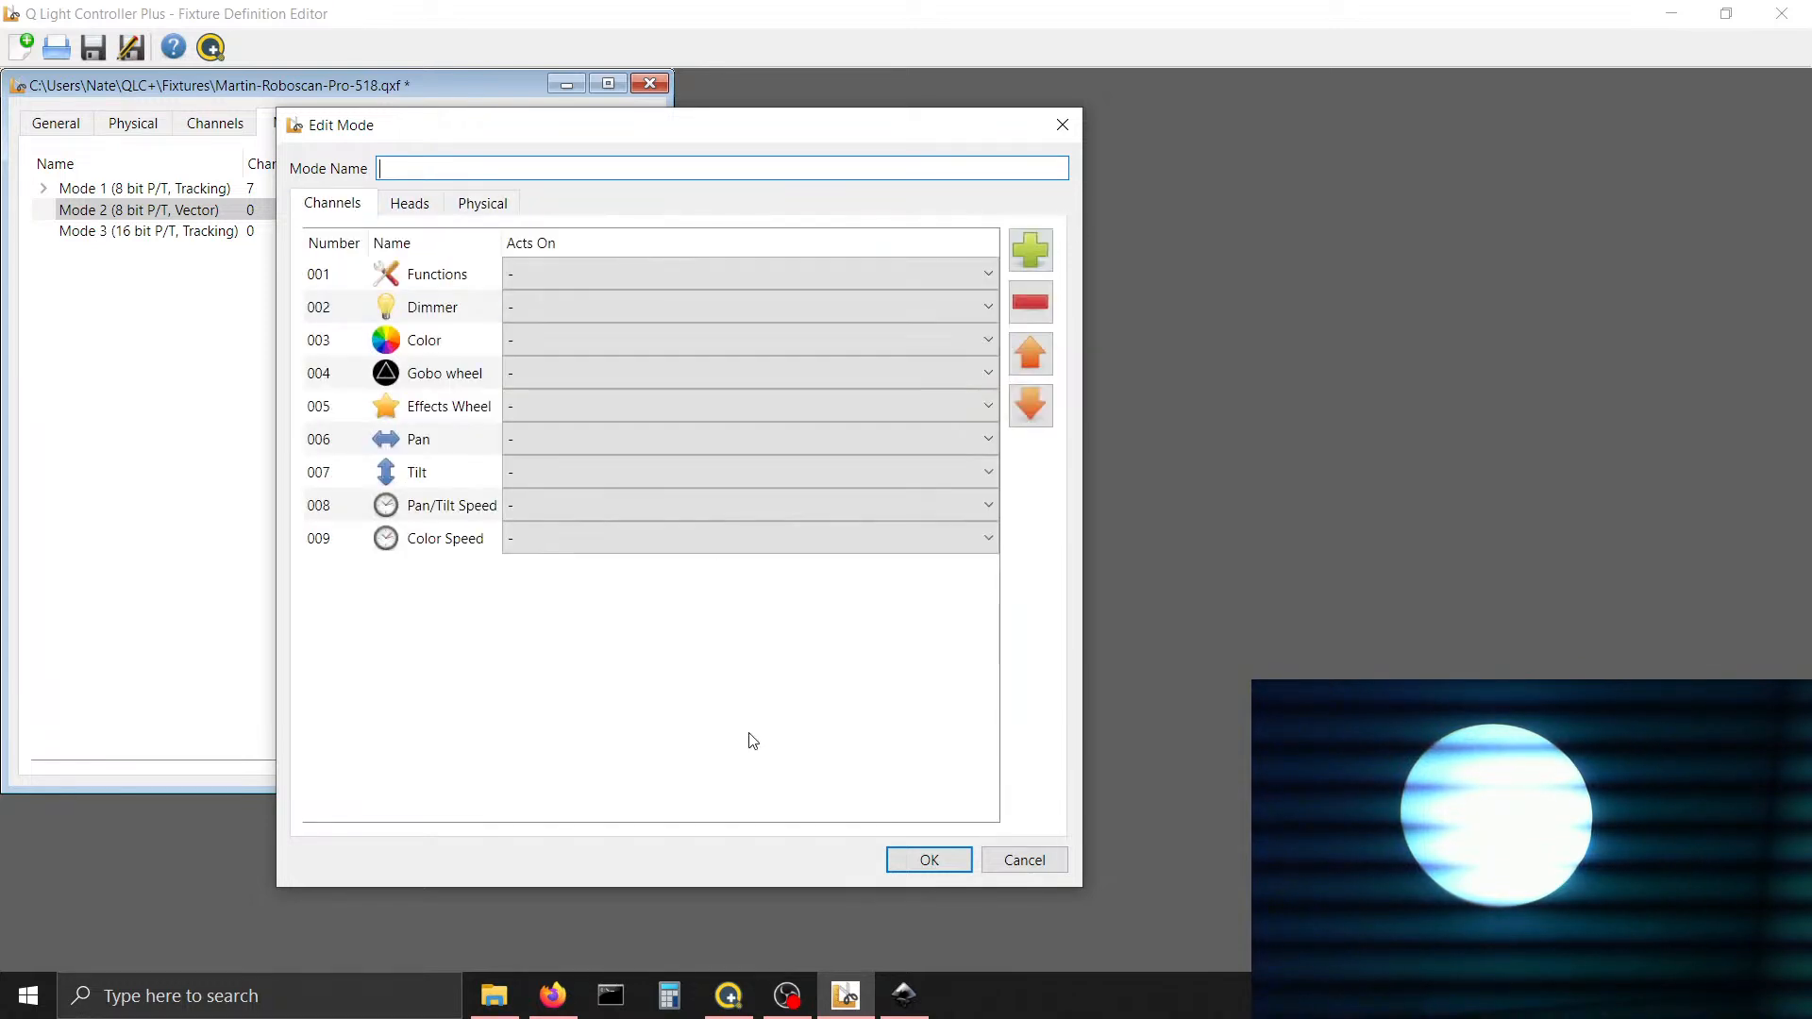
left_click(918, 859)
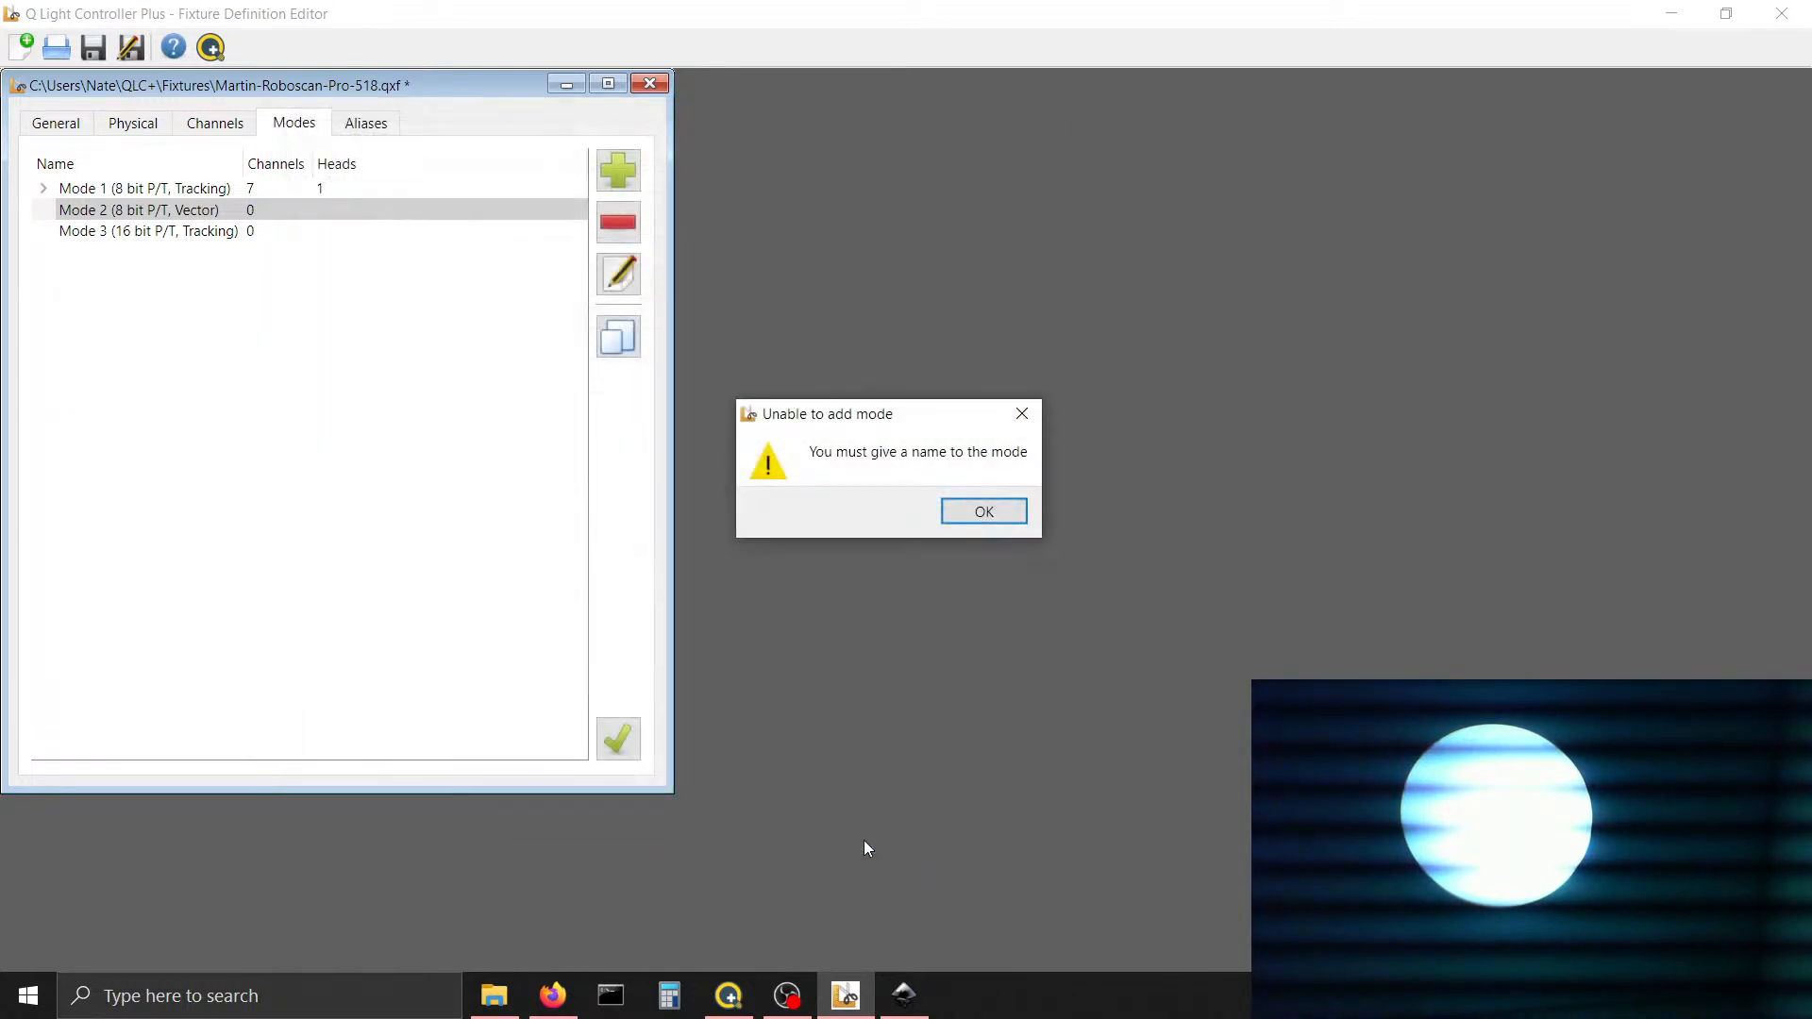
left_click(983, 511)
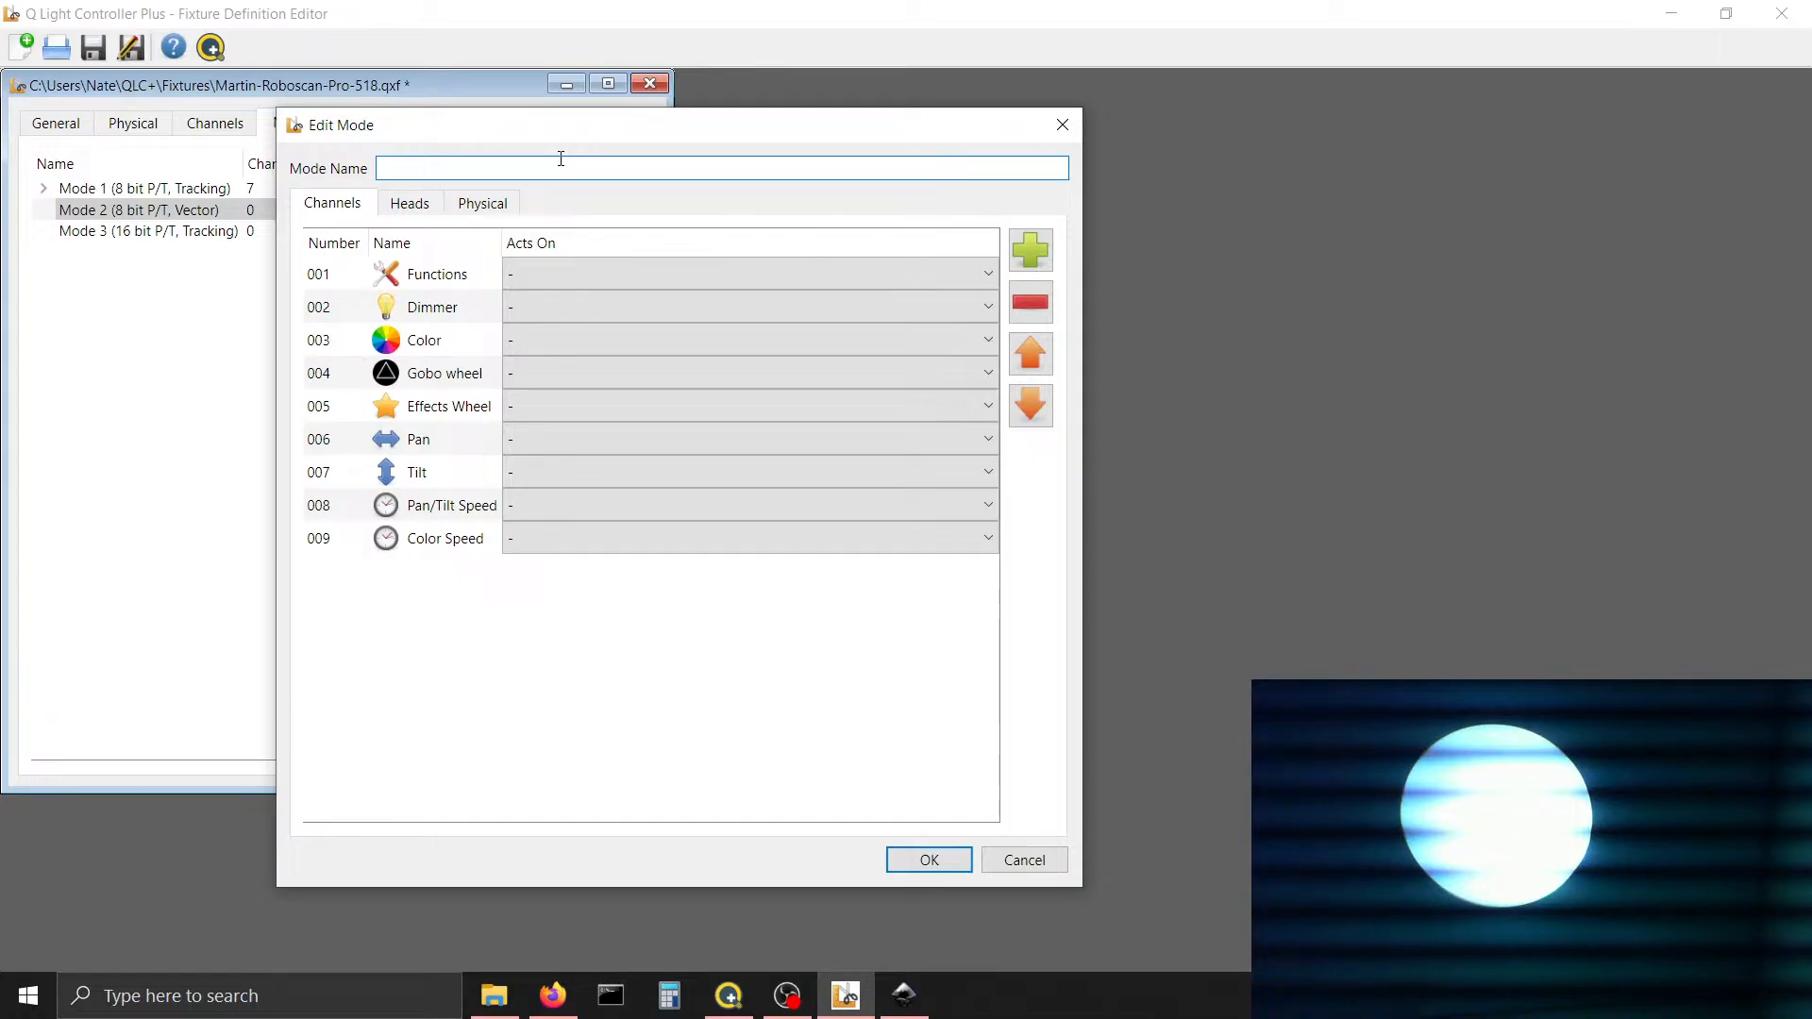
left_click_drag(555, 132, 745, 161)
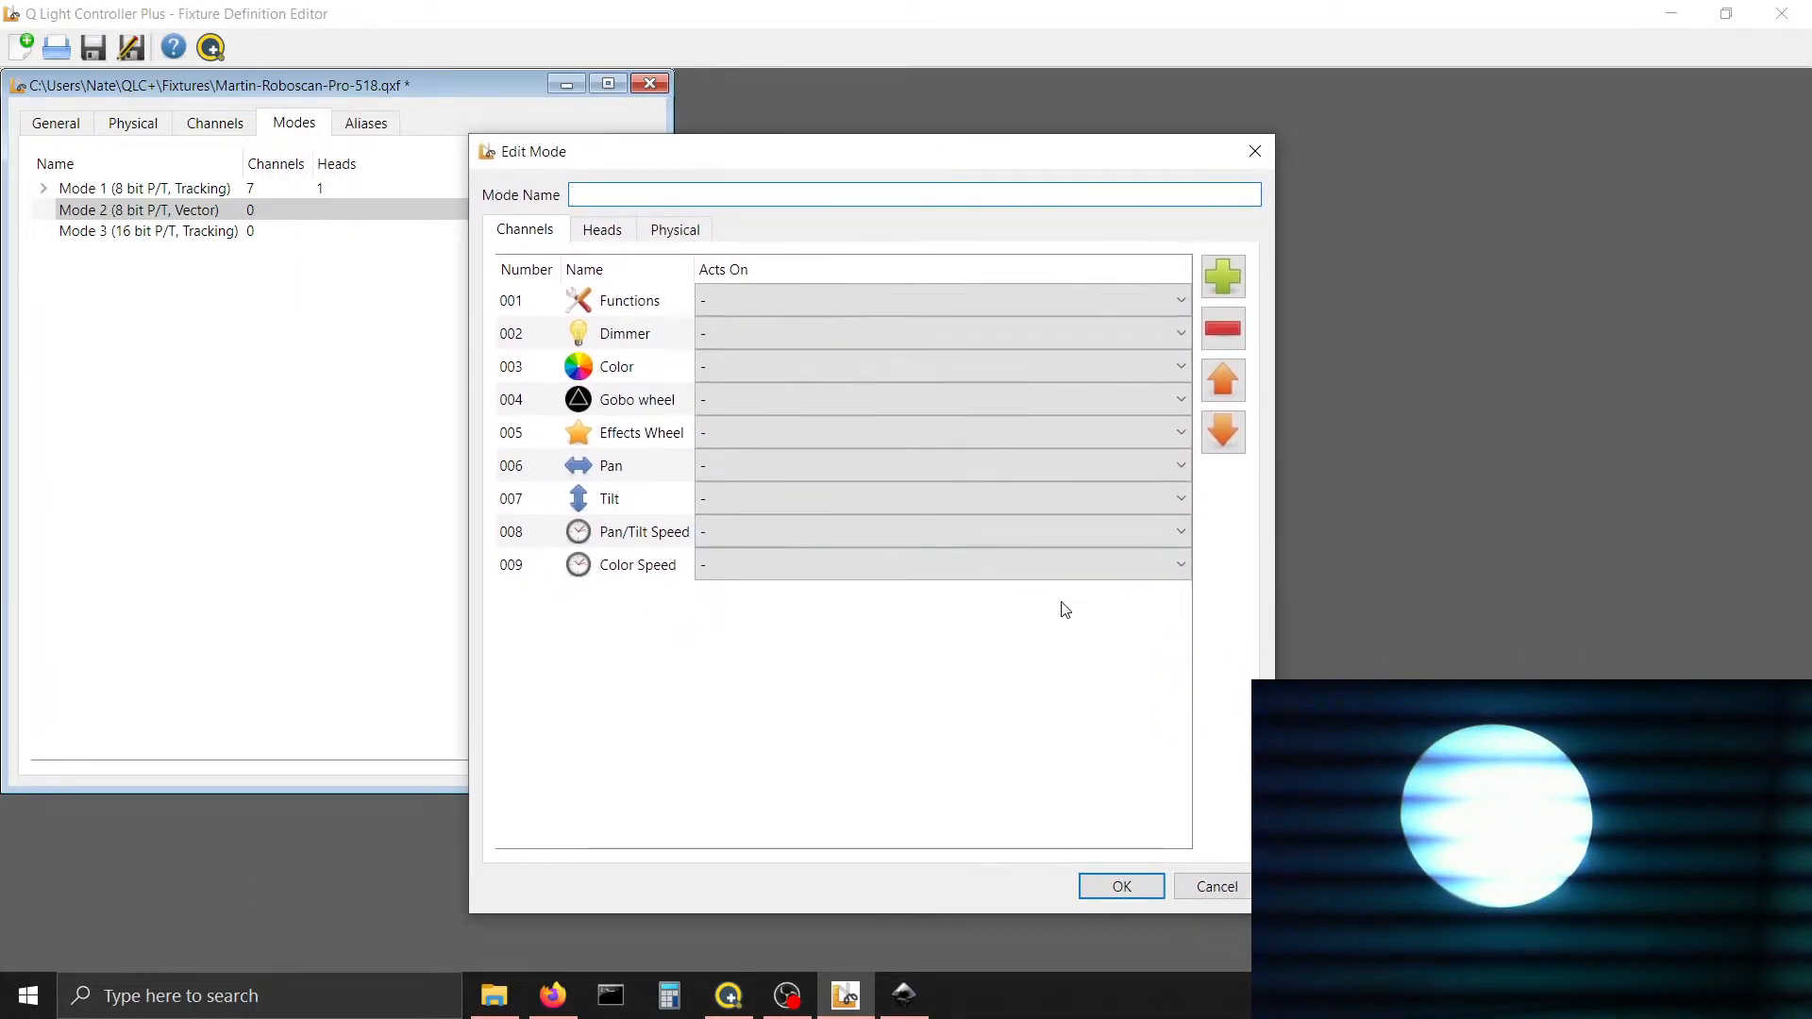
left_click(1208, 885)
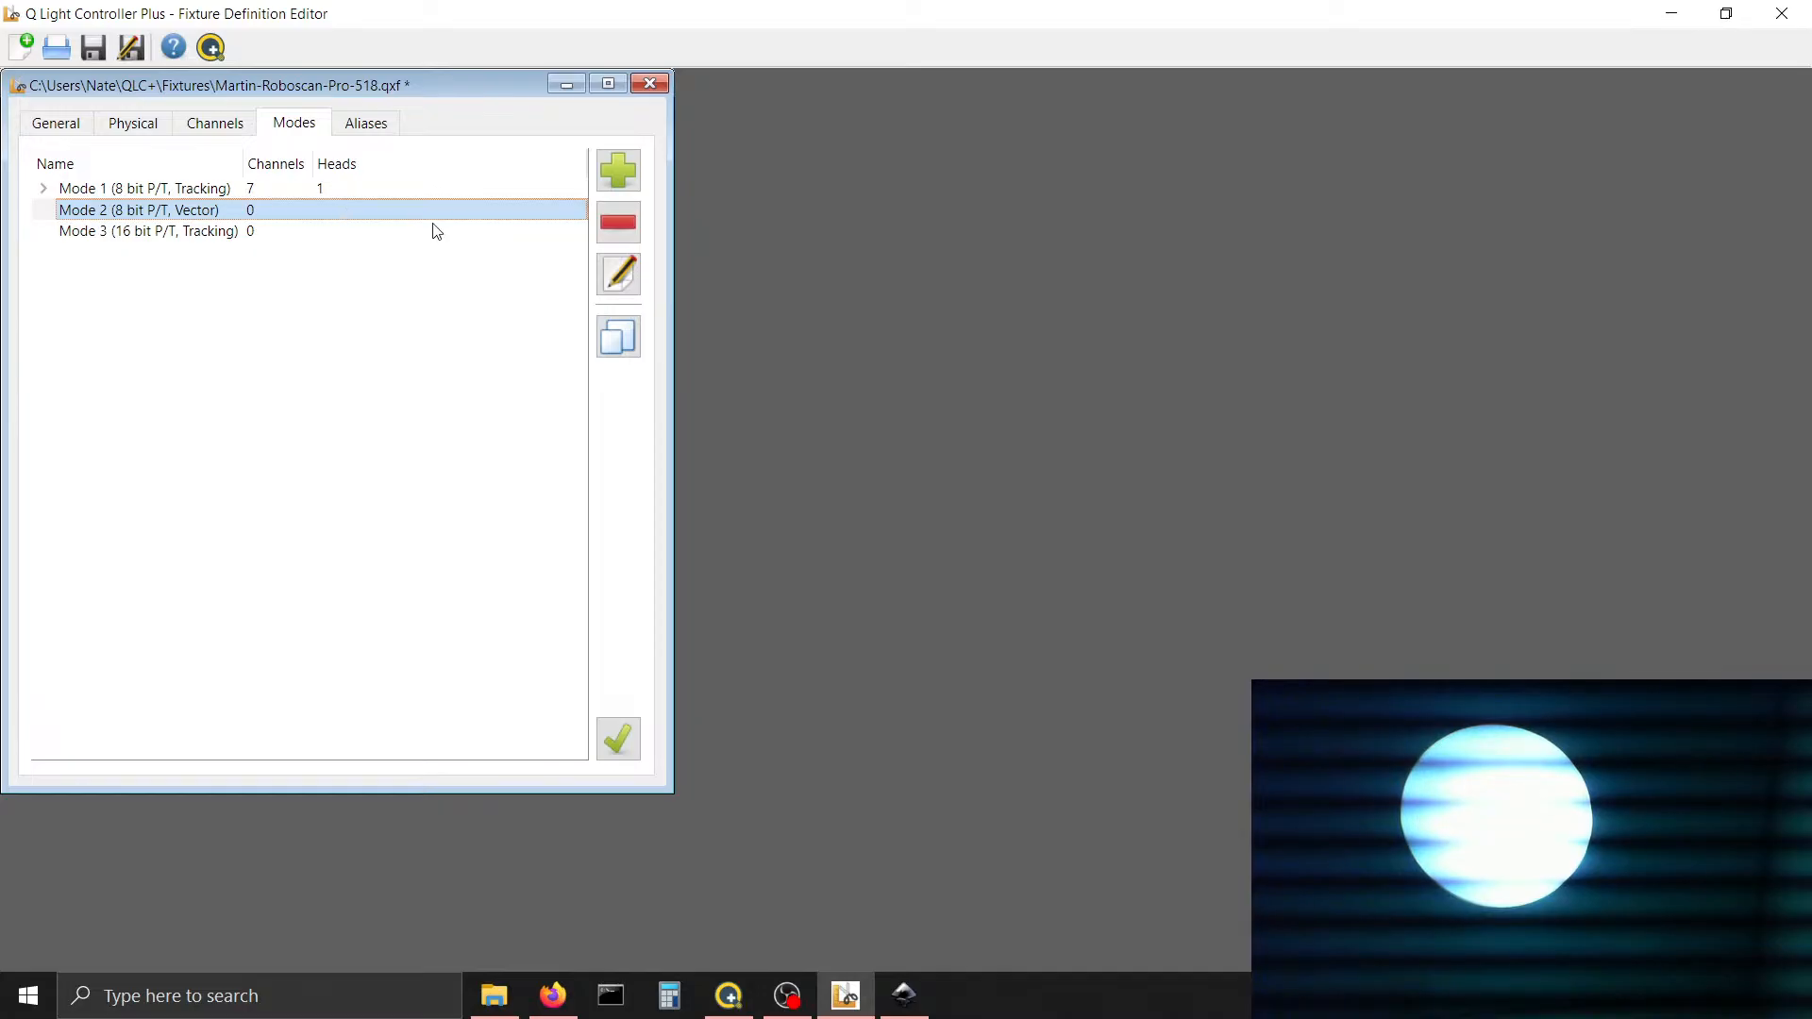
Open Mode 2 for editing and assign it the Functions, Dimmer, Color, Gobo wheel, Effects Wheel and Pan channels, in that order
left_click(637, 277)
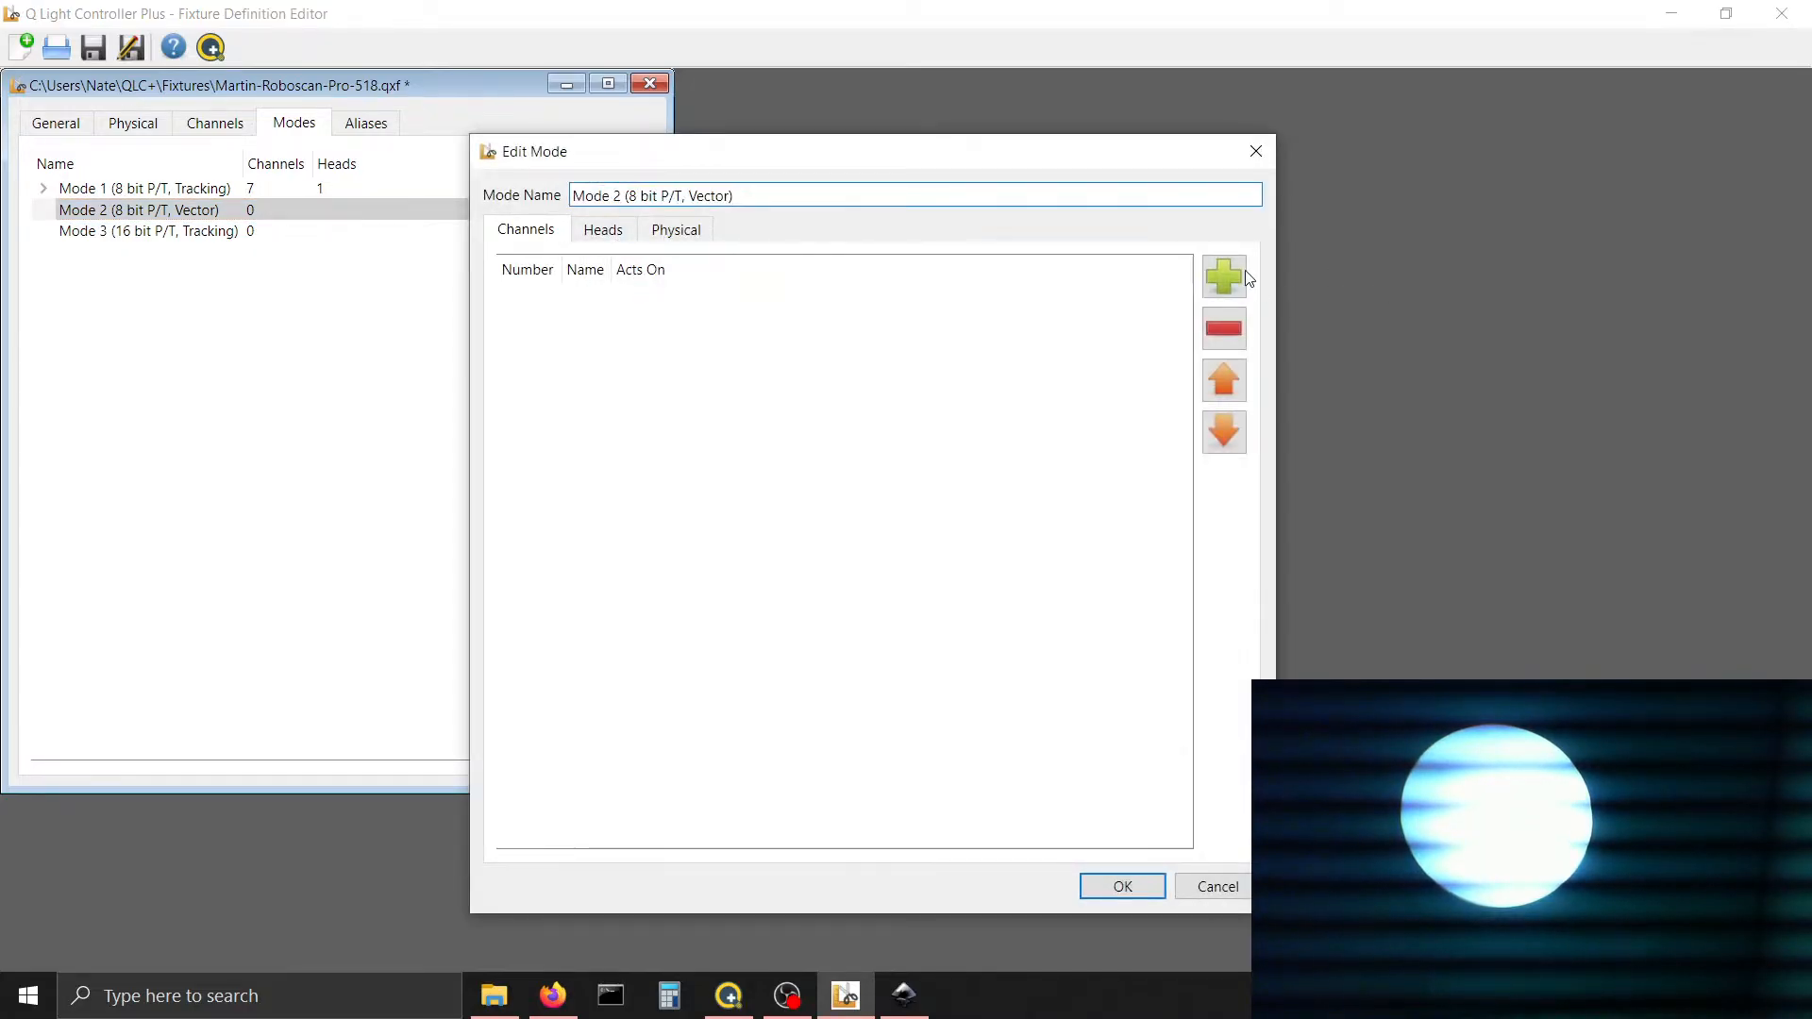
left_click(1217, 280)
left_click(748, 251)
key("shift+Down")
key("shift+Down")
key("shift+Down")
key("shift+Down")
key("shift+Down")
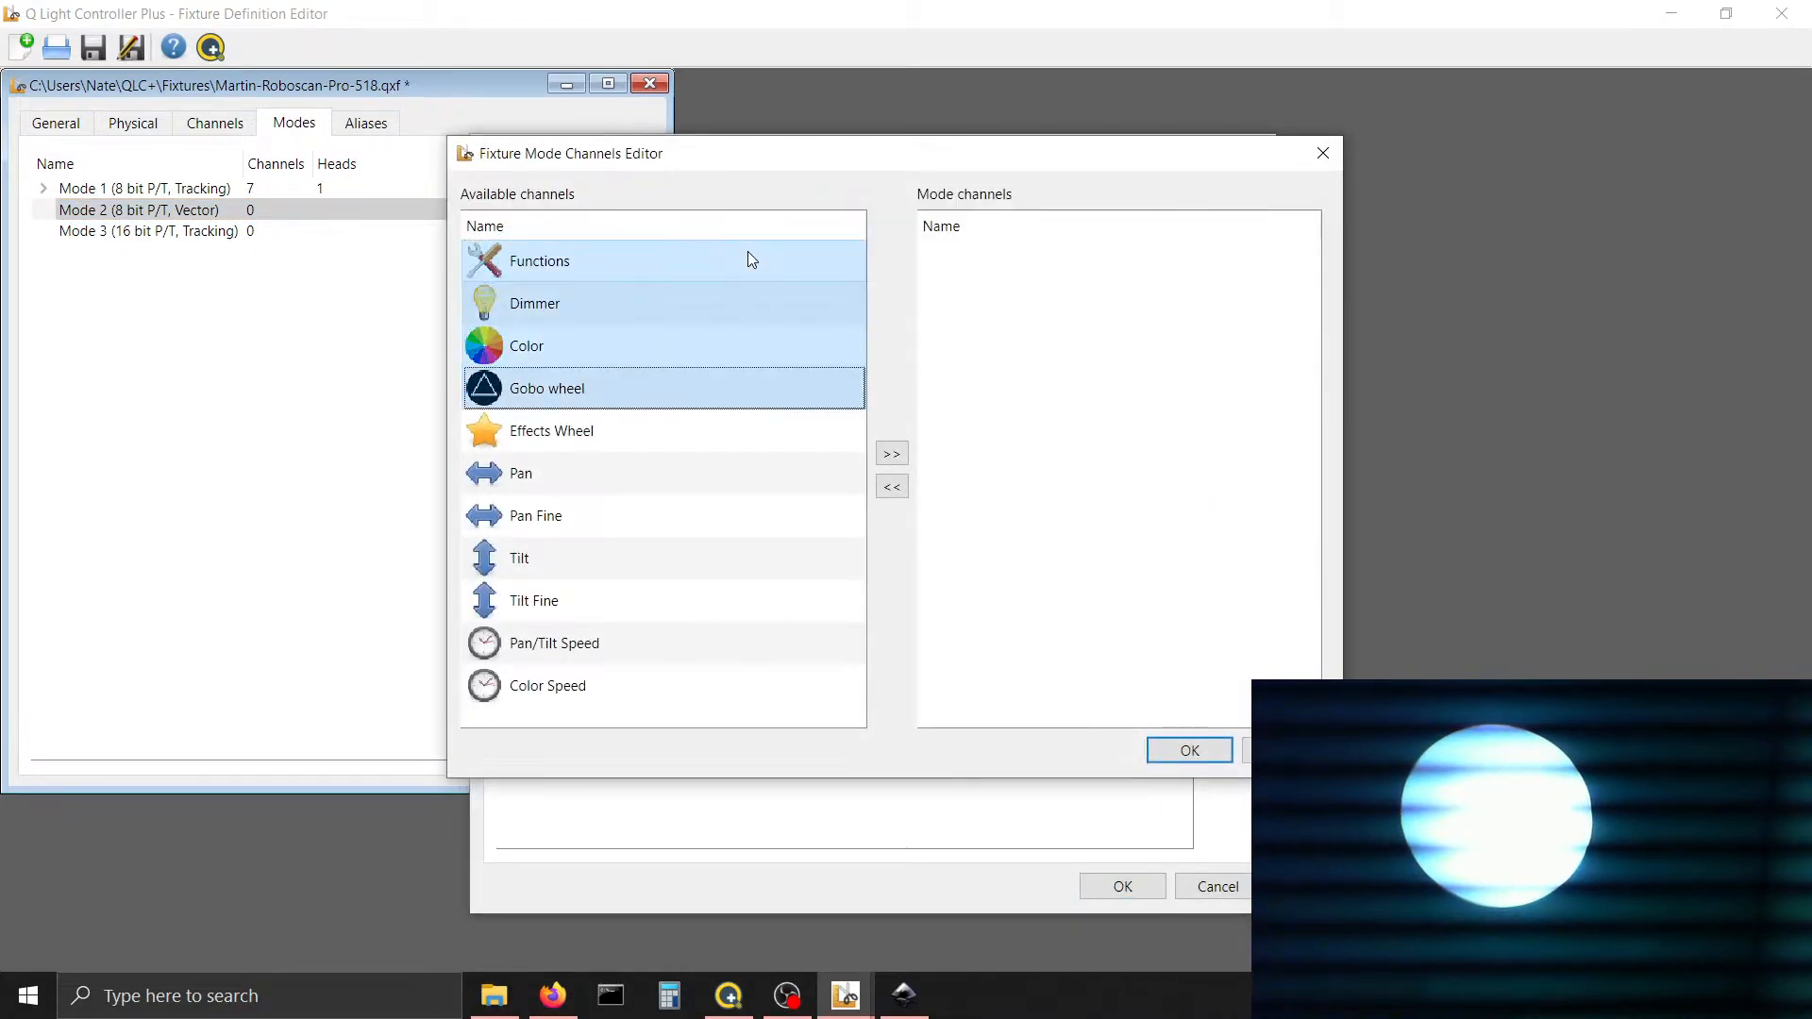
left_click(891, 454)
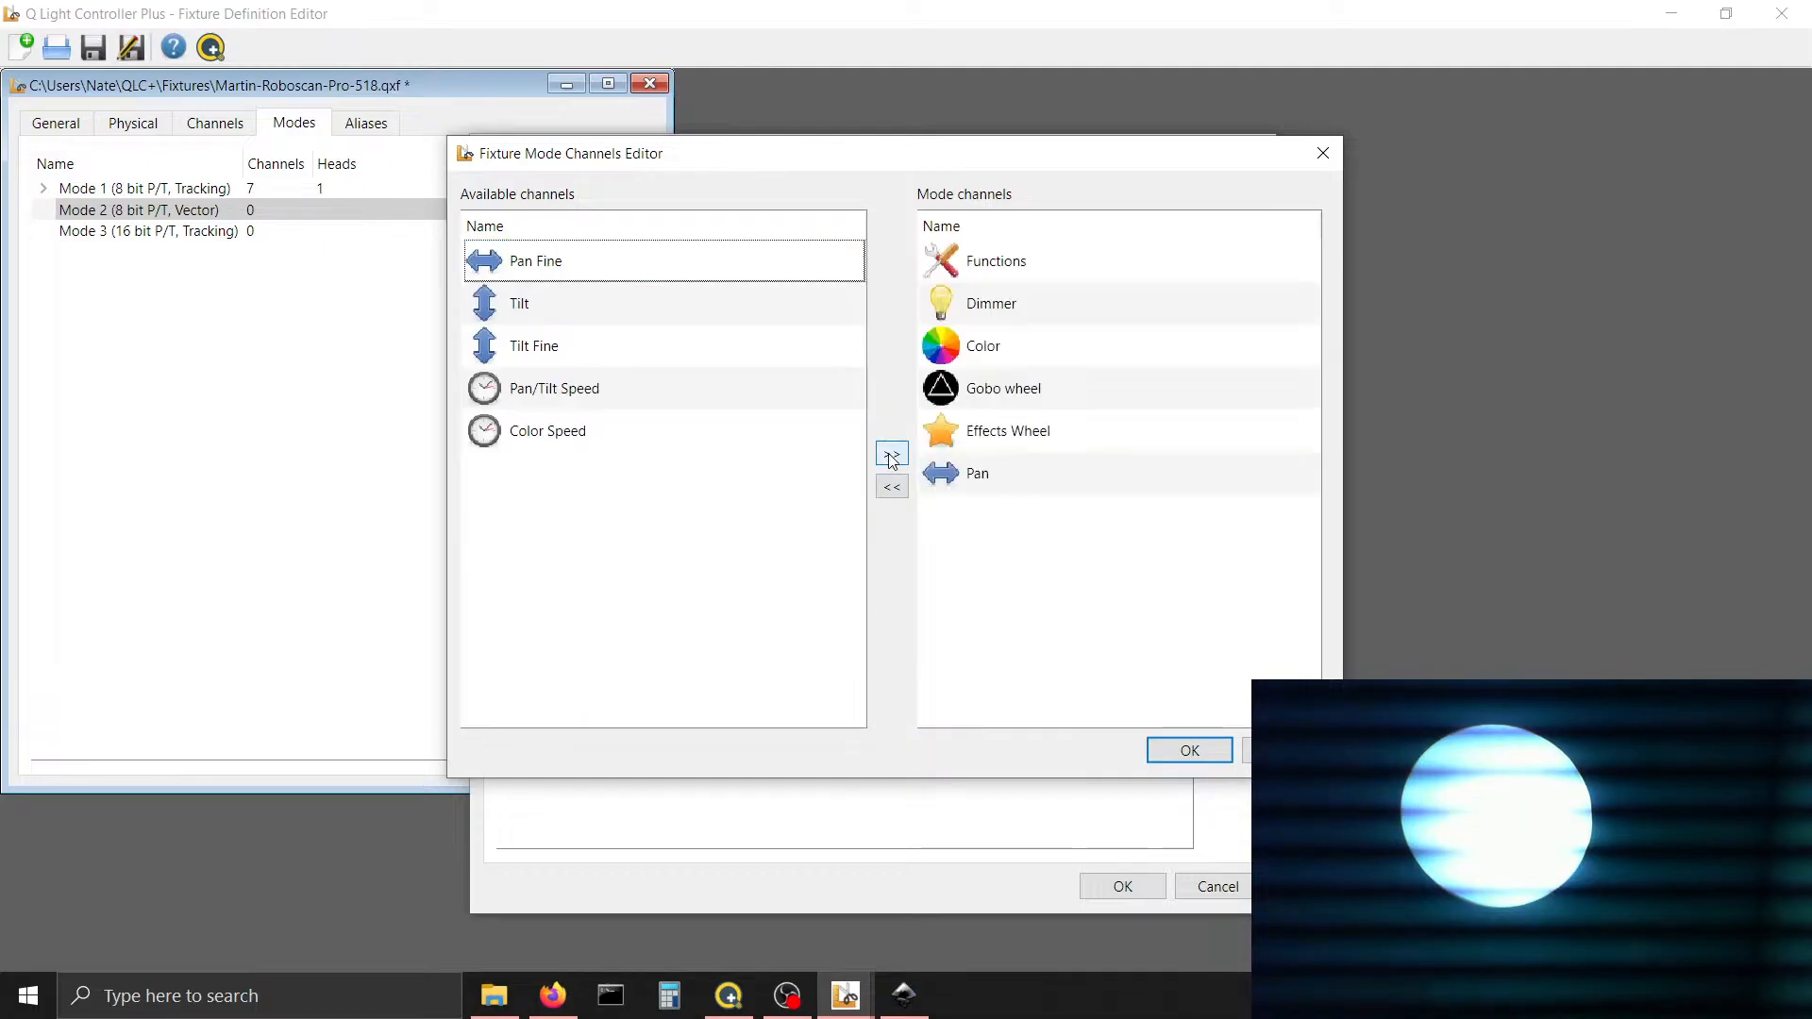
Append Tilt, Pan/Tilt Speed and Color Speed to Mode 2, leaving out the fine channels, and accept the channel list
left_click(616, 303)
left_click(891, 454)
left_click_drag(752, 390, 727, 356)
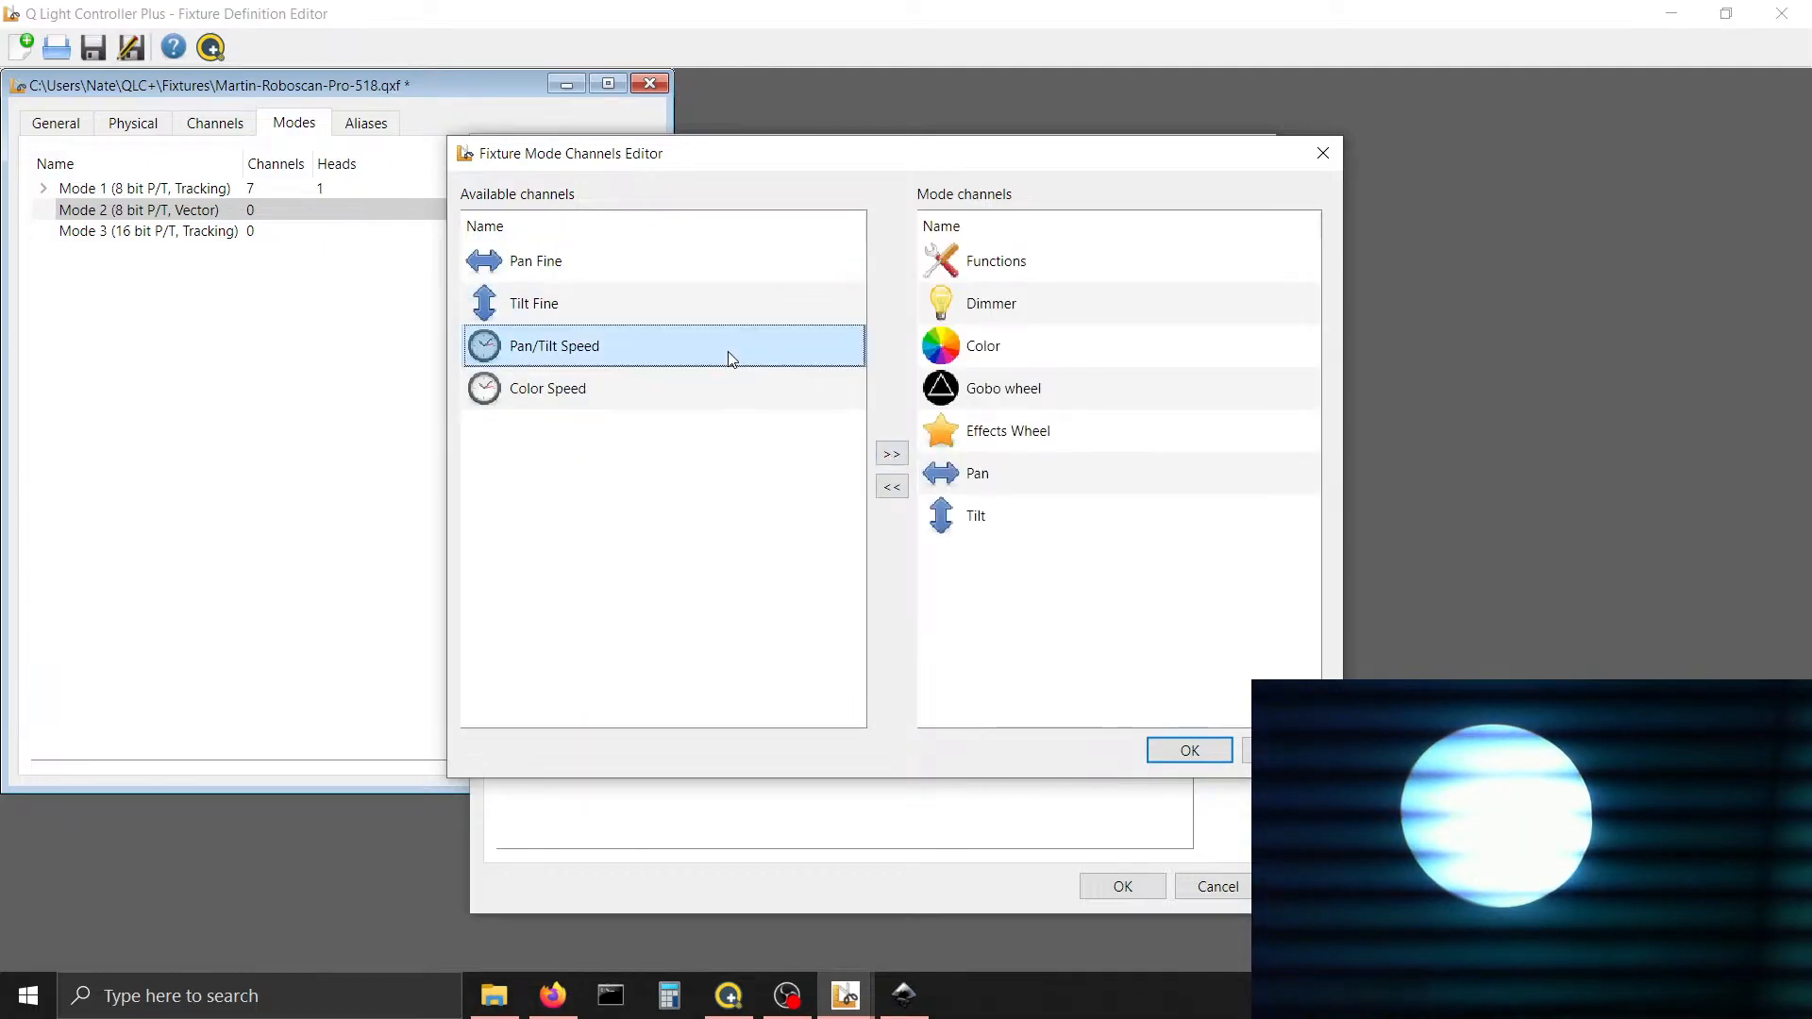
left_click(891, 454)
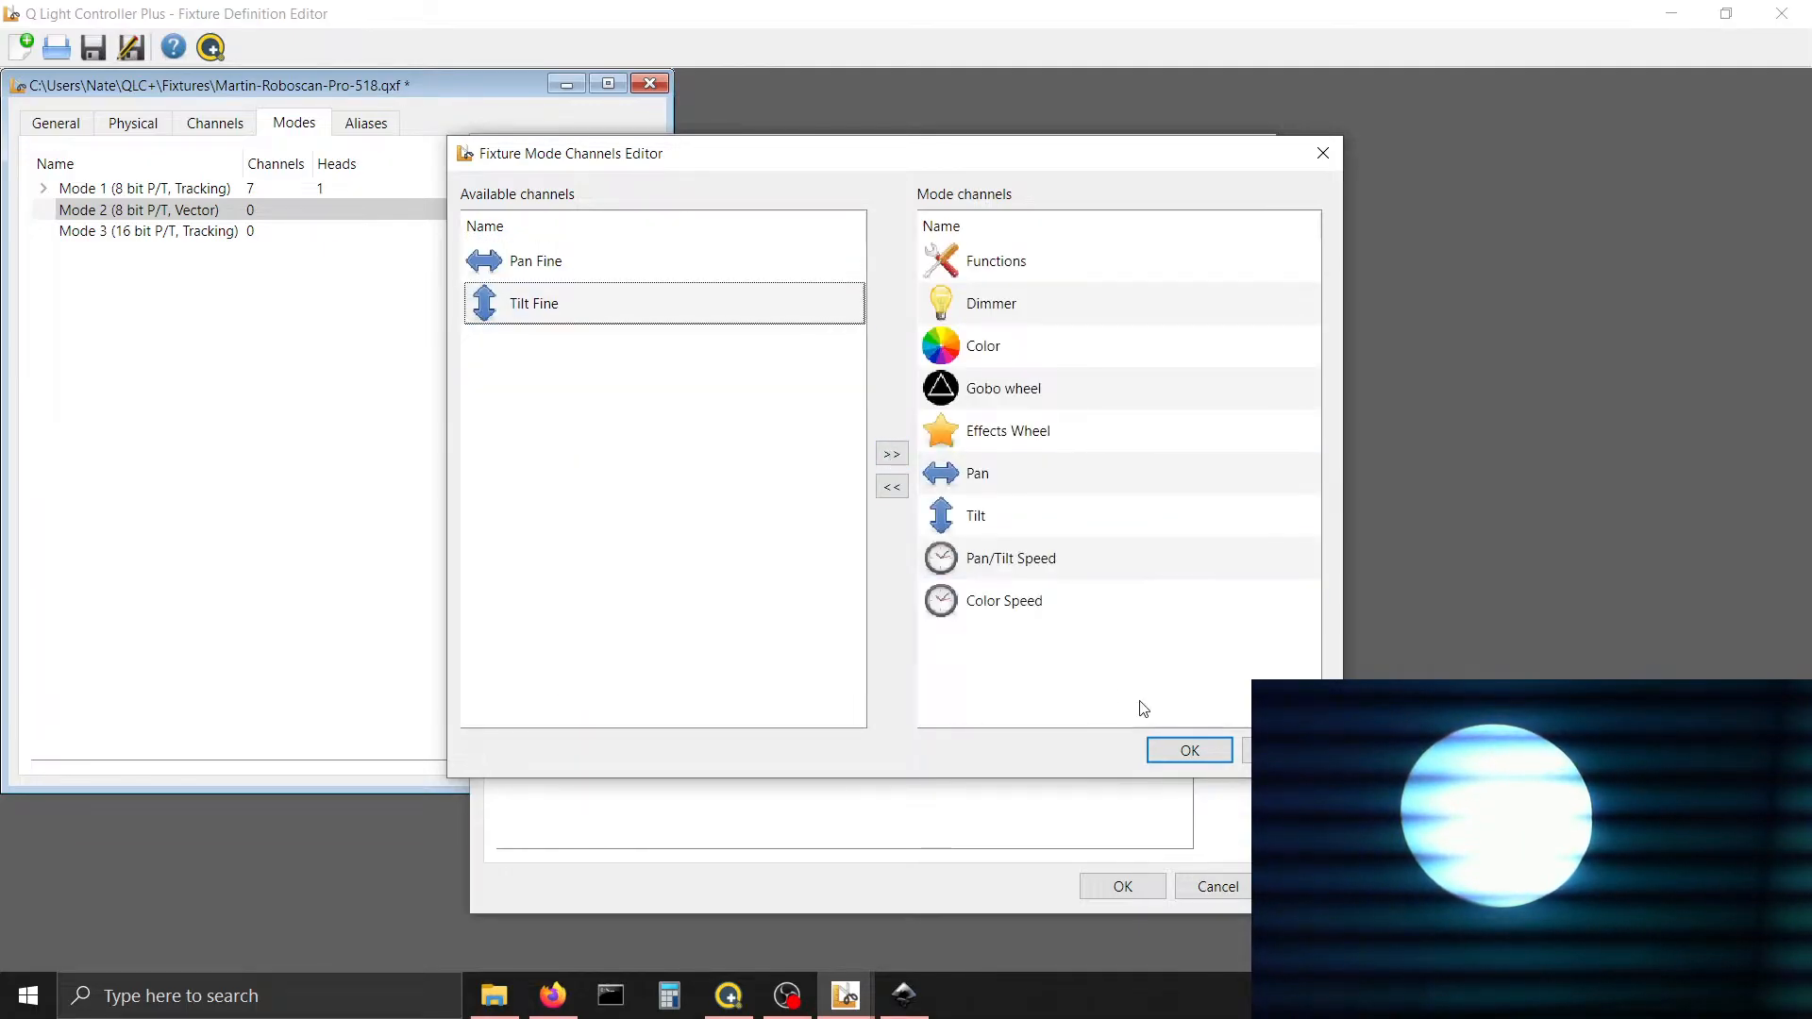
left_click(1170, 751)
Add a head to Mode 2 that includes all nine channels, from Functions through Color Speed, and accept the mode
left_click(623, 234)
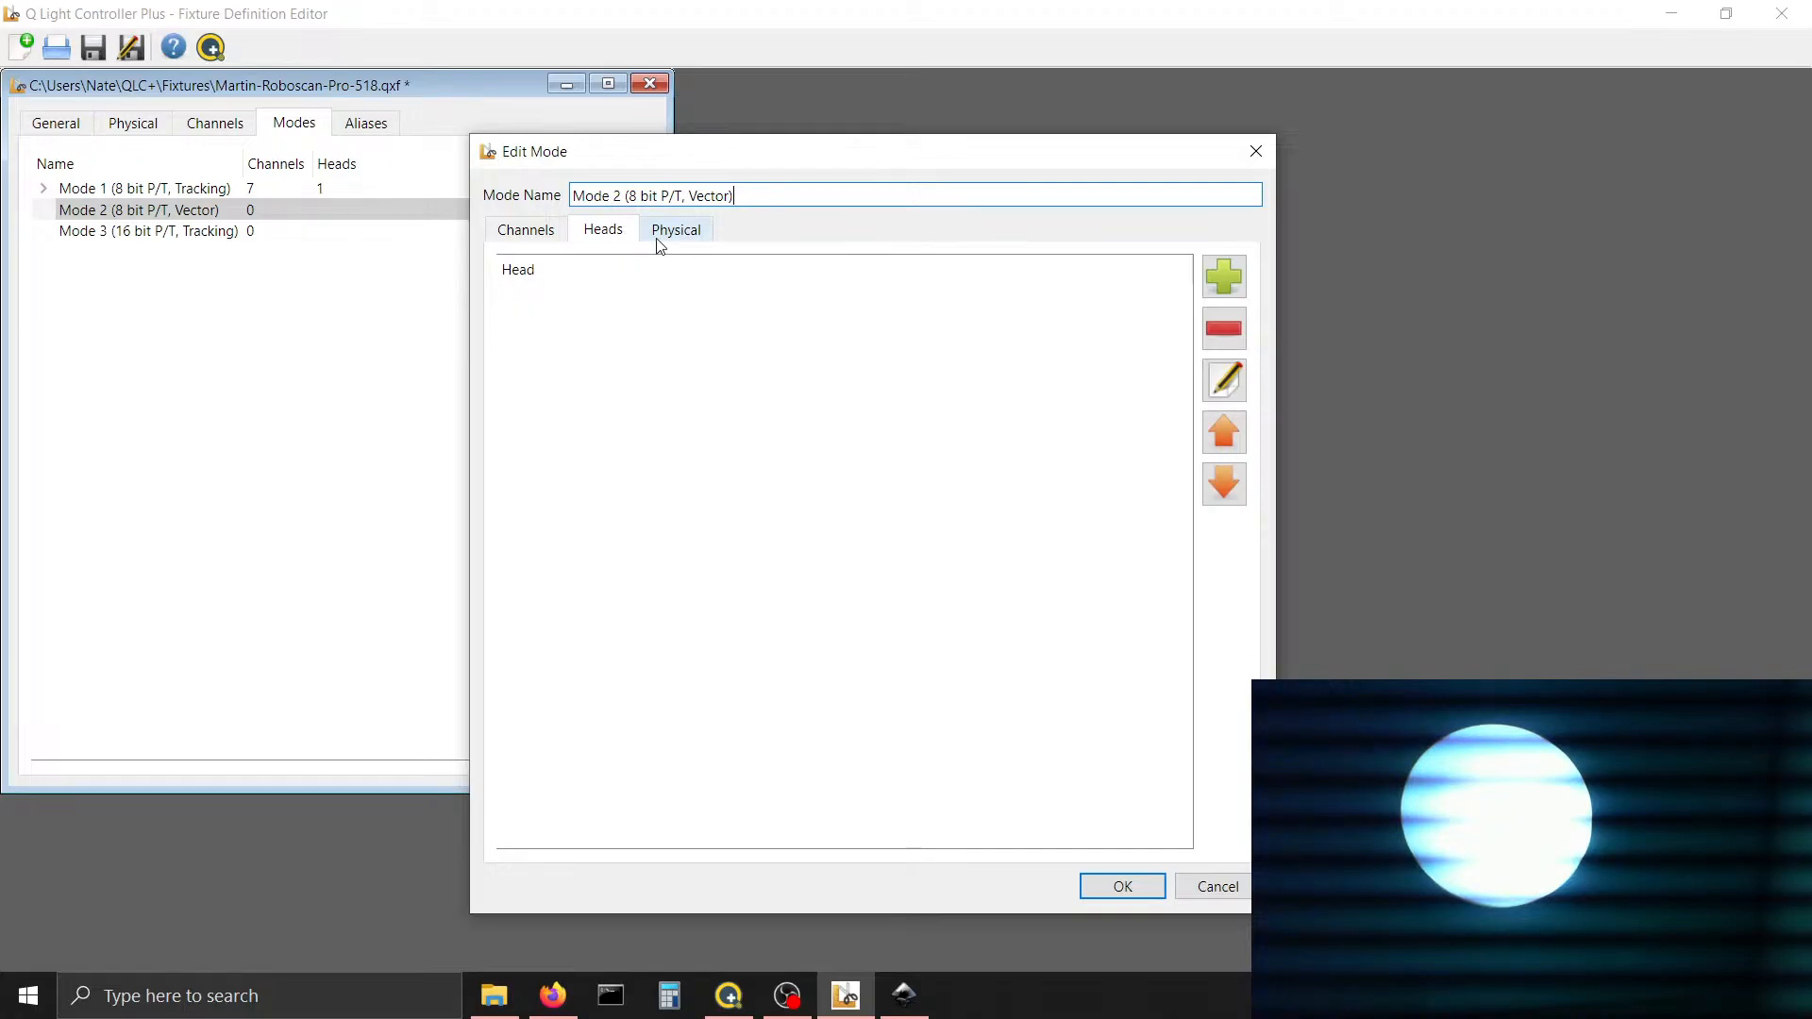
left_click(1228, 271)
key("space")
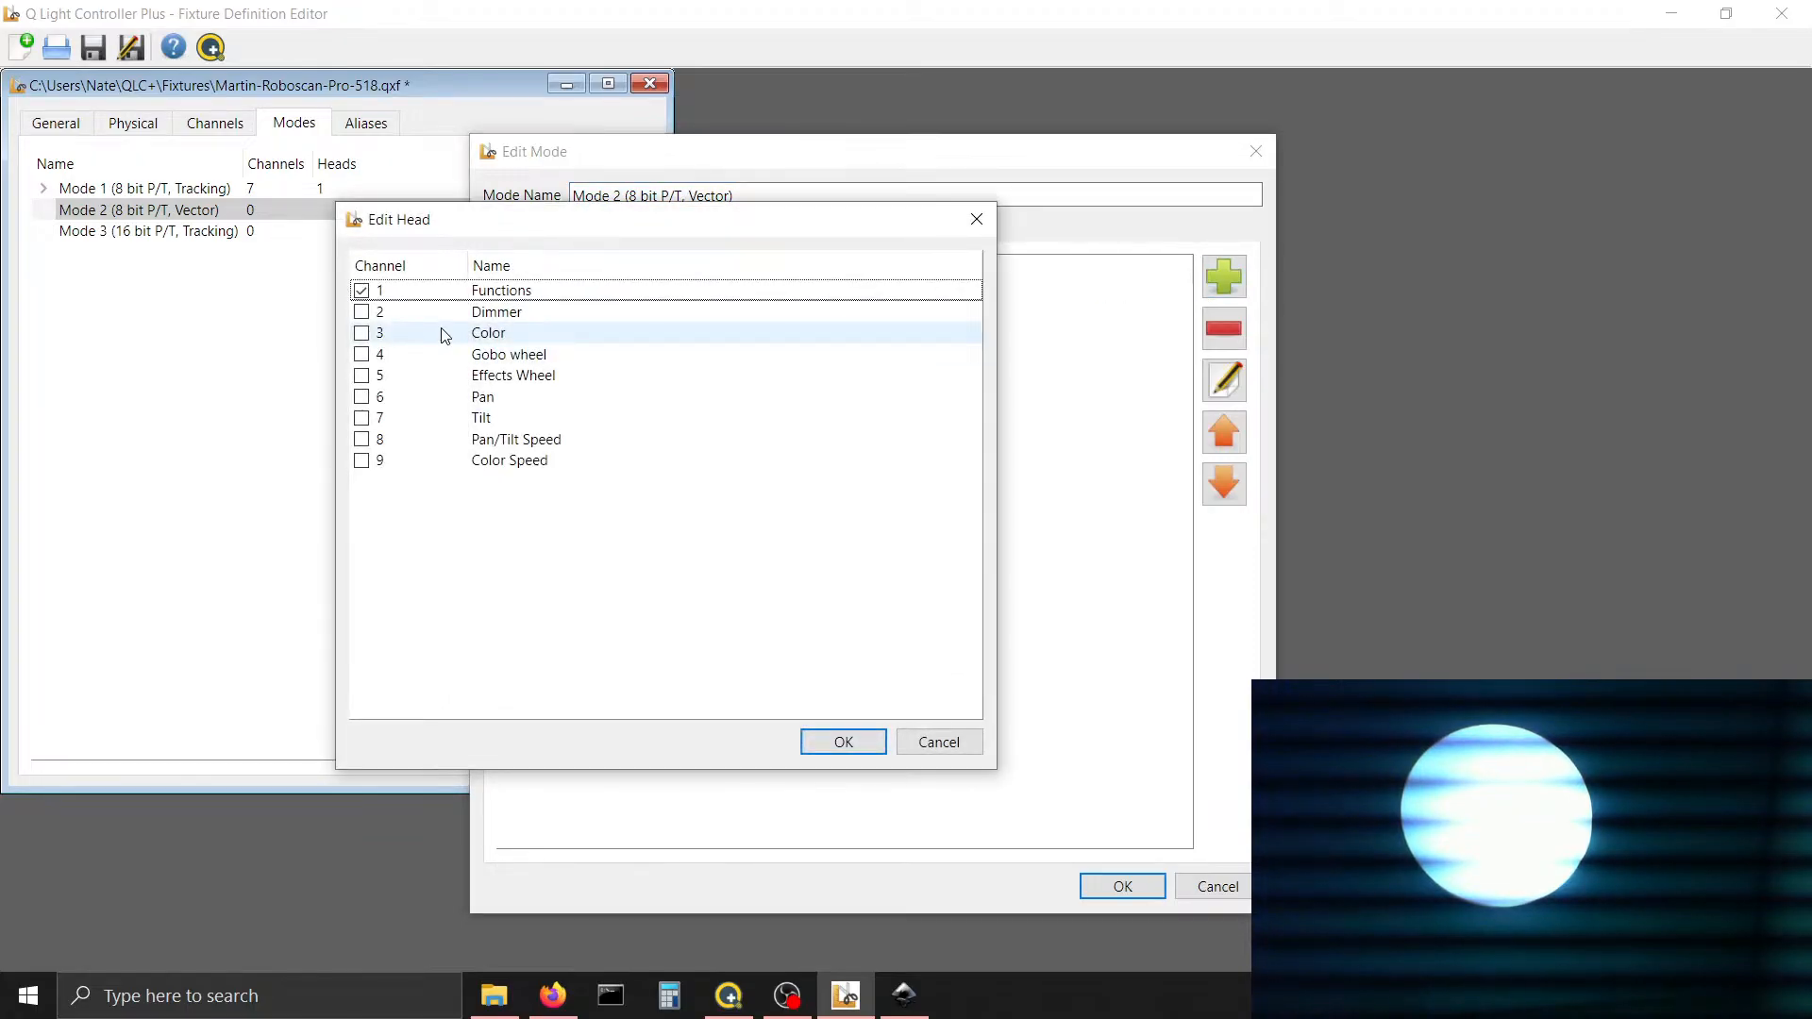
key("Down")
key("space")
key("Down")
key("space")
key("Down")
key("space")
key("Down")
key("space")
key("Down")
key("space")
key("Down")
key("space")
key("Down")
key("space")
key("Down")
key("space")
key("Return")
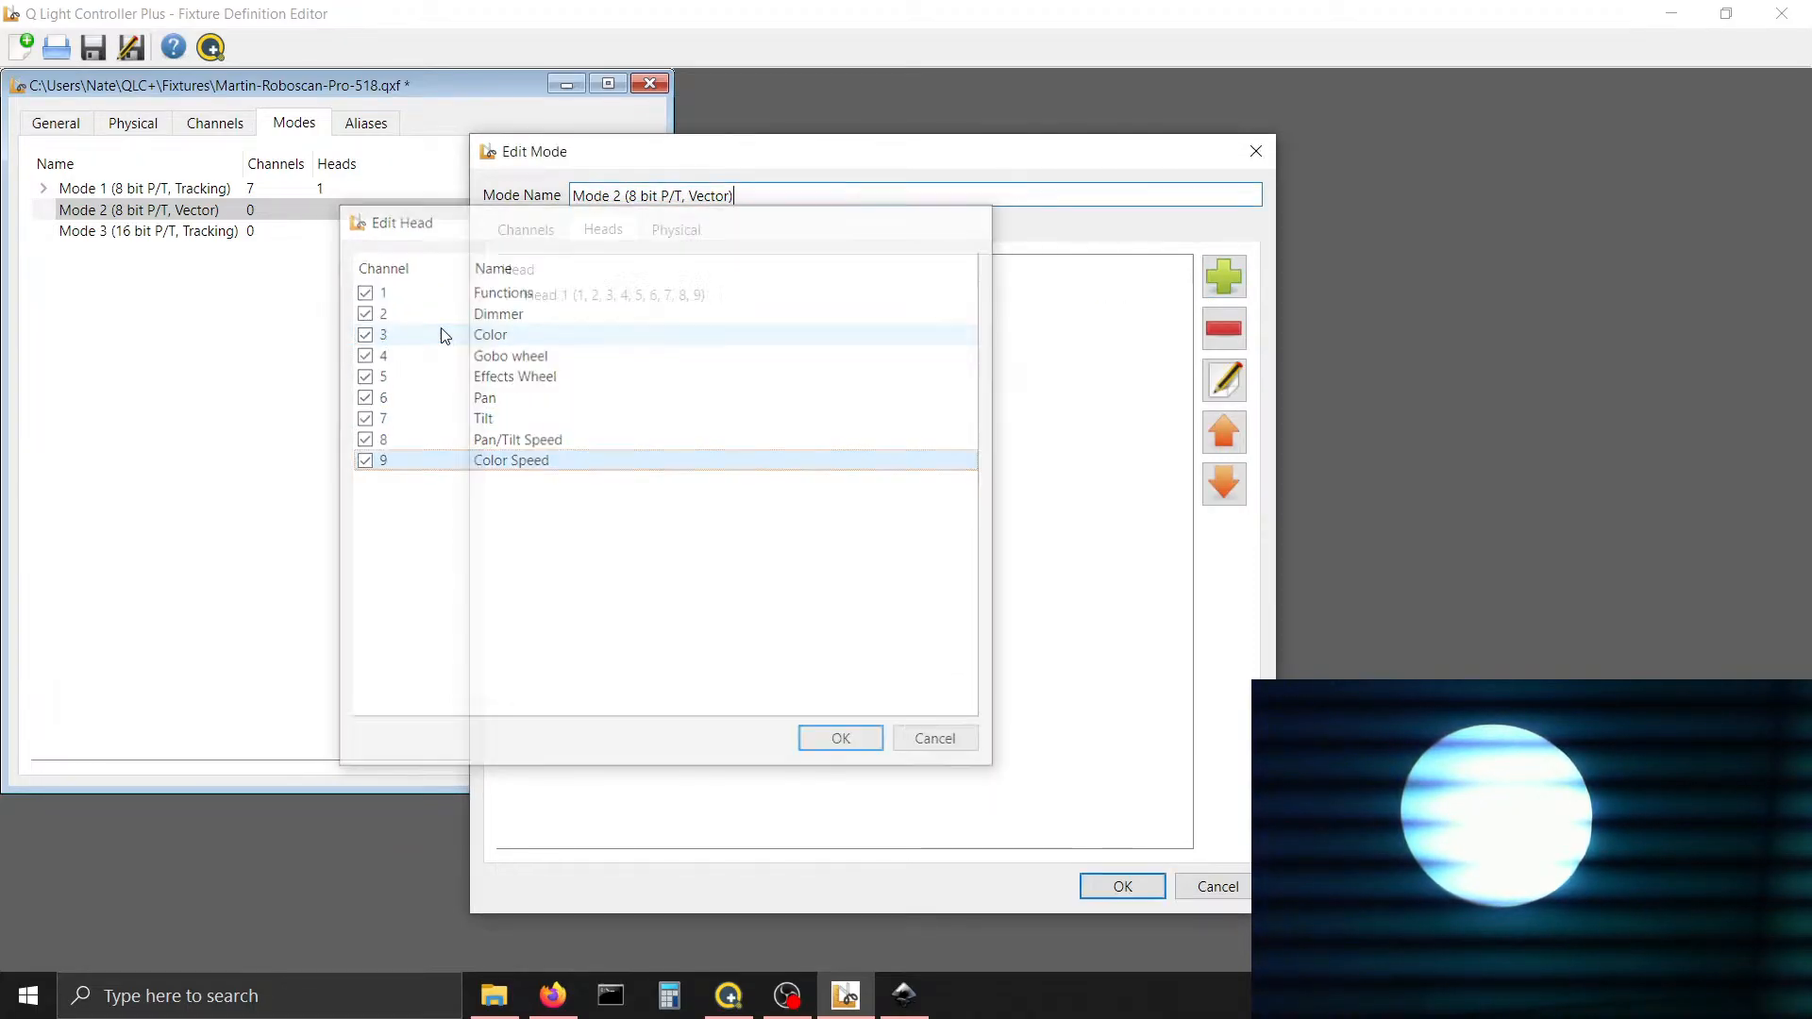
left_click(1121, 885)
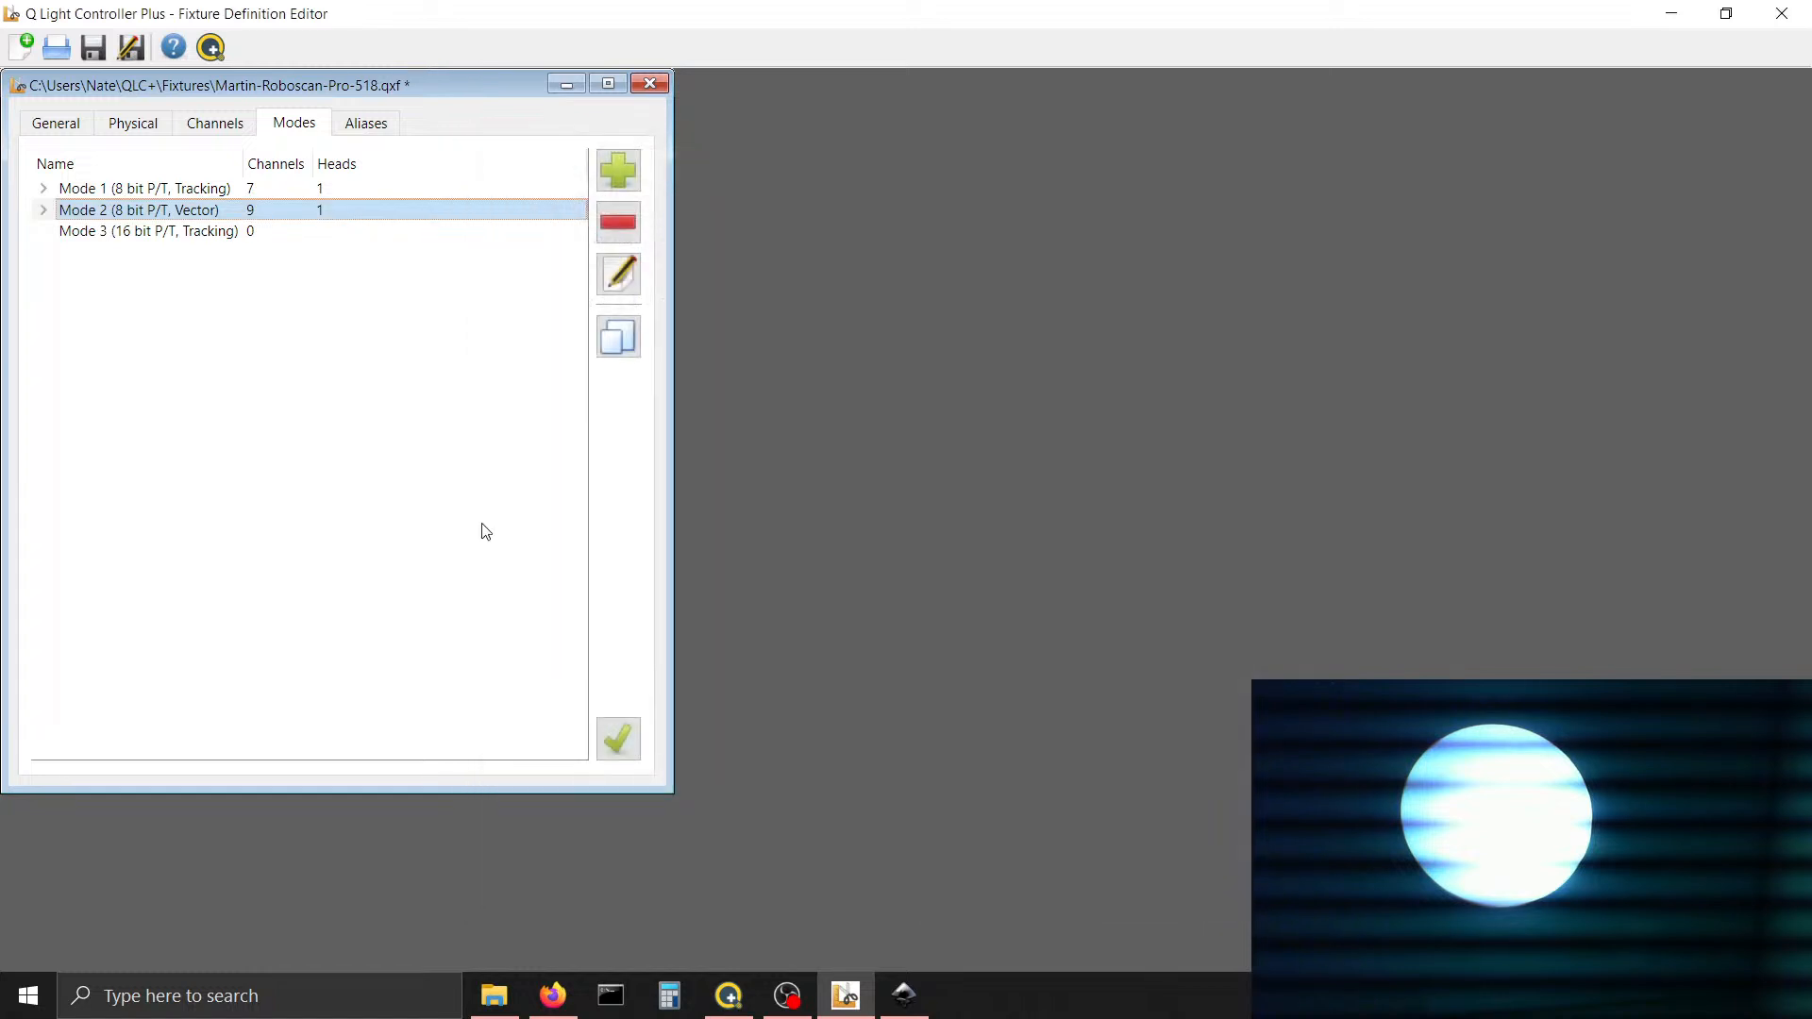
Assign the channels from Functions through Tilt Fine to Mode 3, including both fine channels but neither speed channel, and accept the list
left_click(422, 231)
left_click(618, 273)
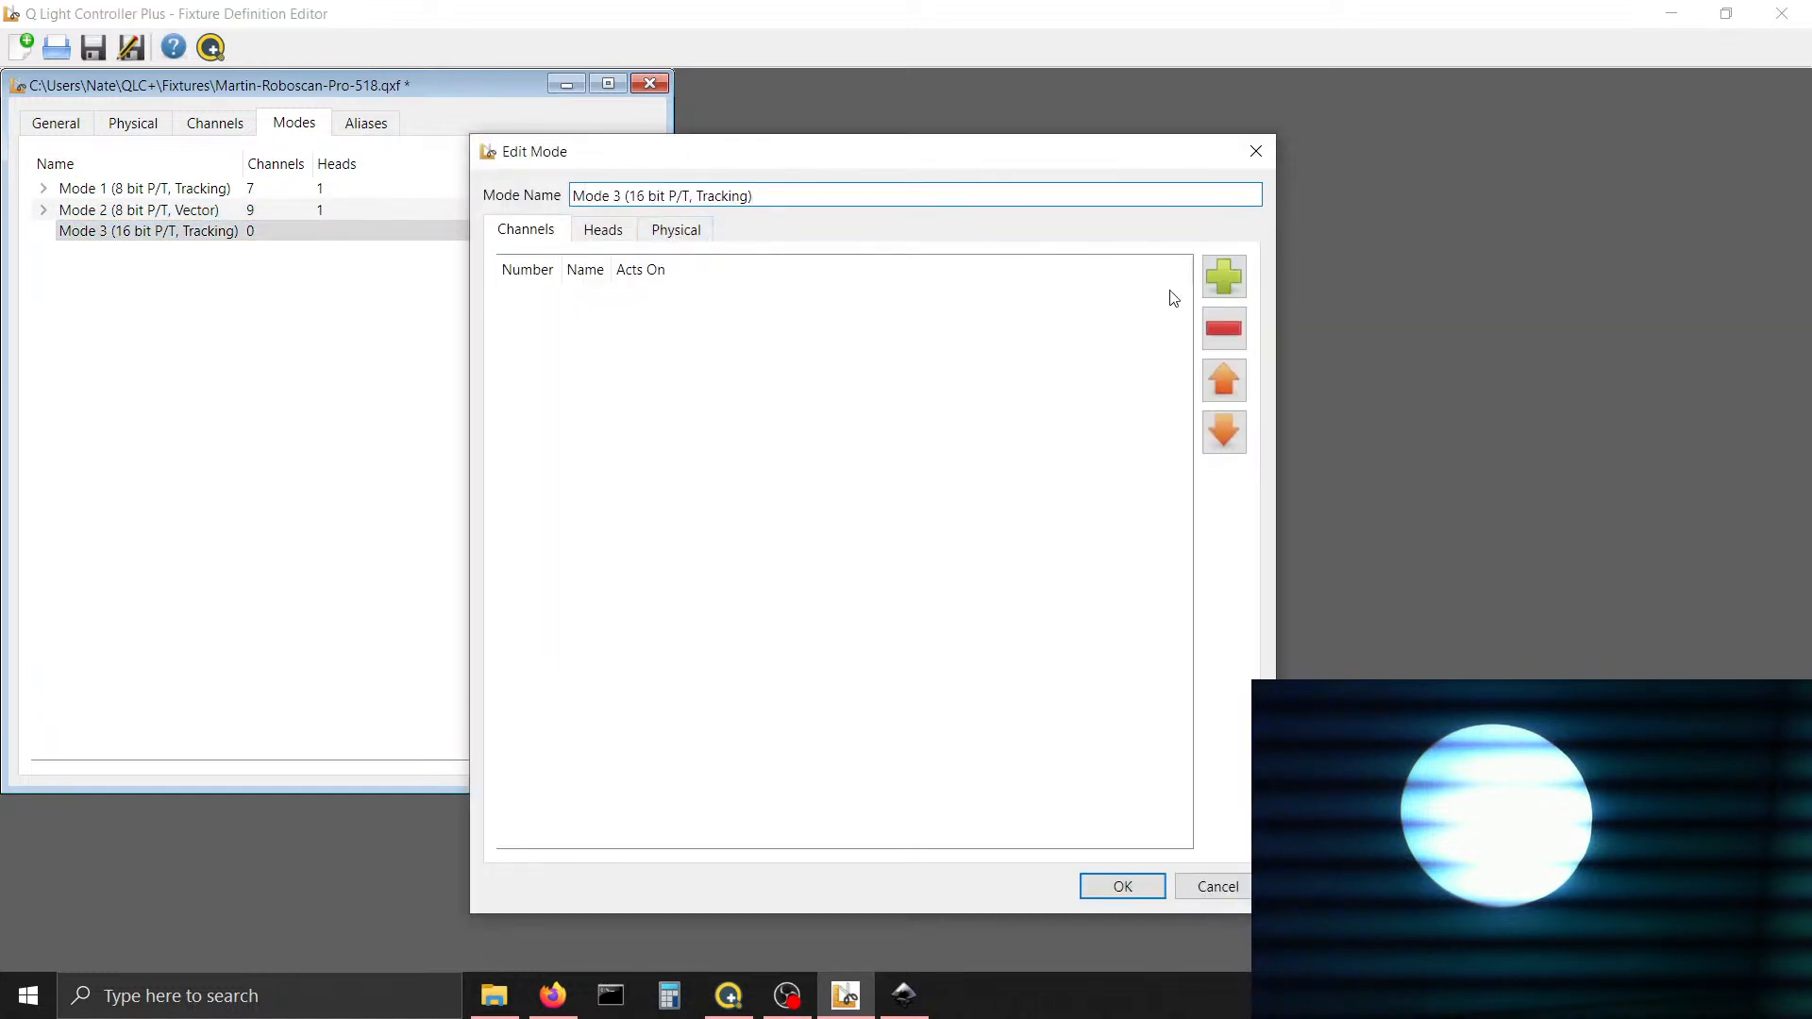
left_click(1233, 281)
left_click(627, 274)
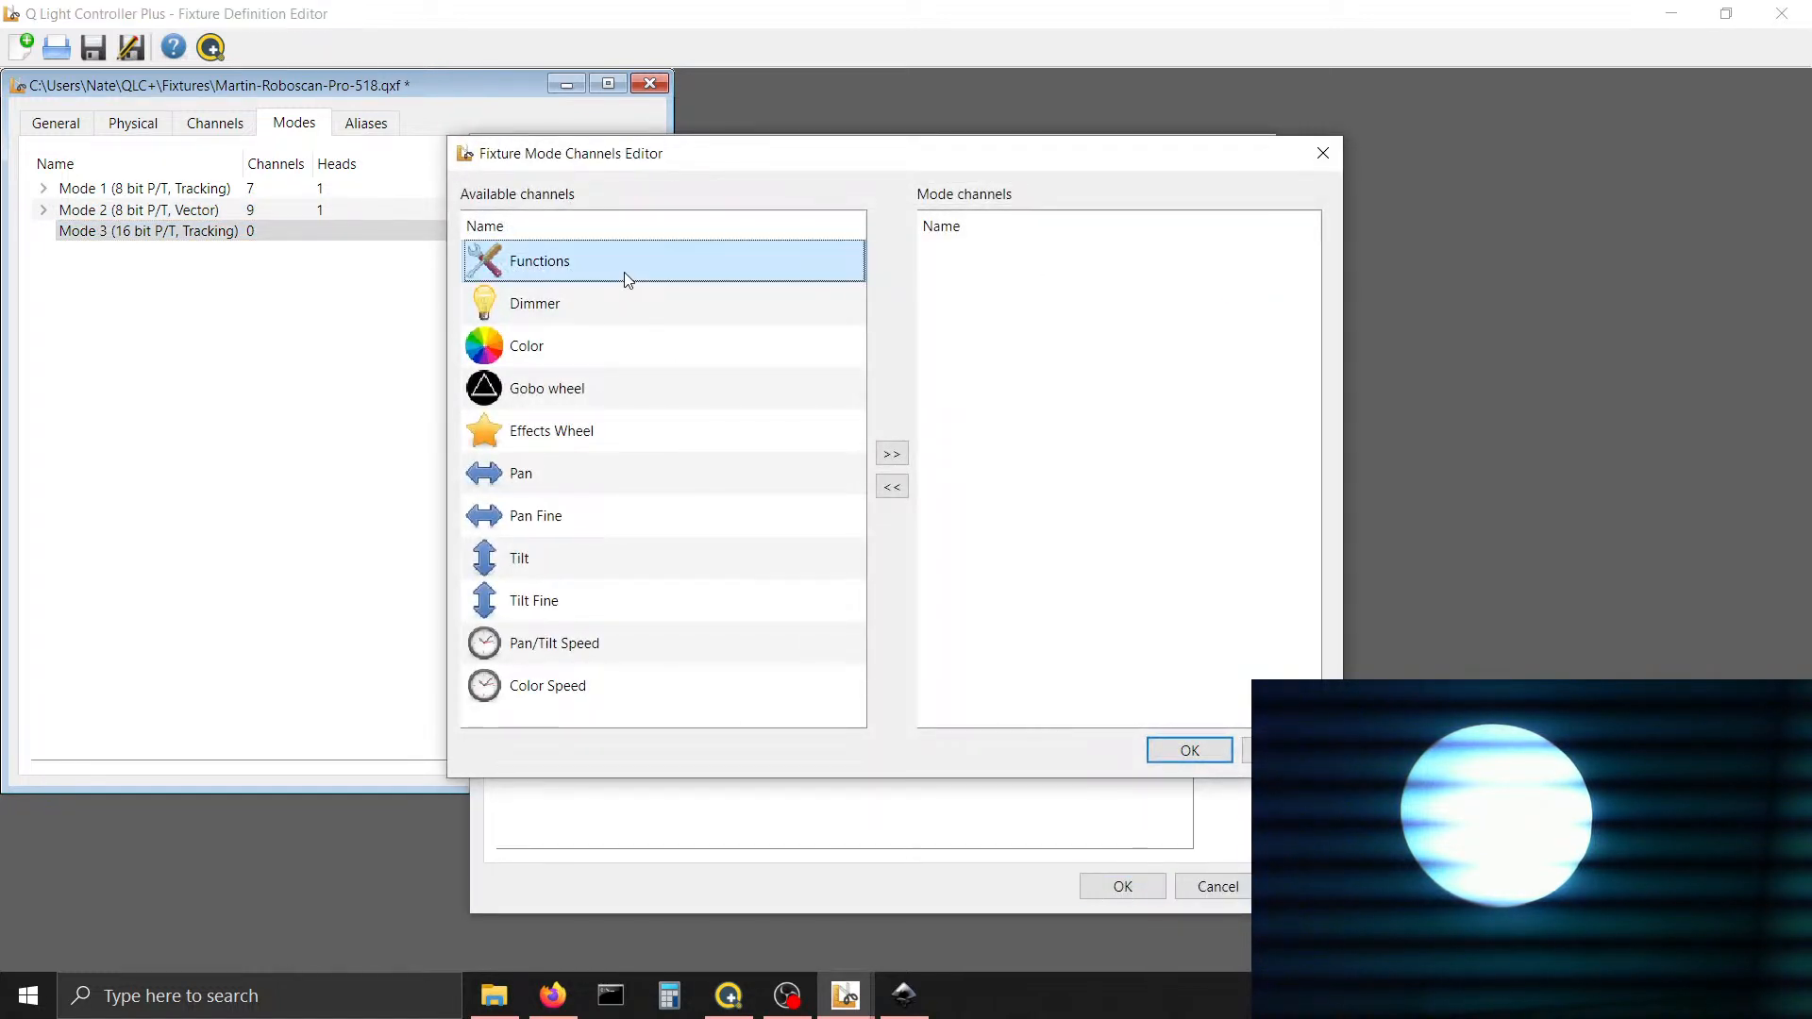
key("shift+Down")
key("shift+Down")
key("shift+Down")
key("shift+Down")
key("shift+Down")
key("shift+Down")
key("shift+Down")
key("shift+Down")
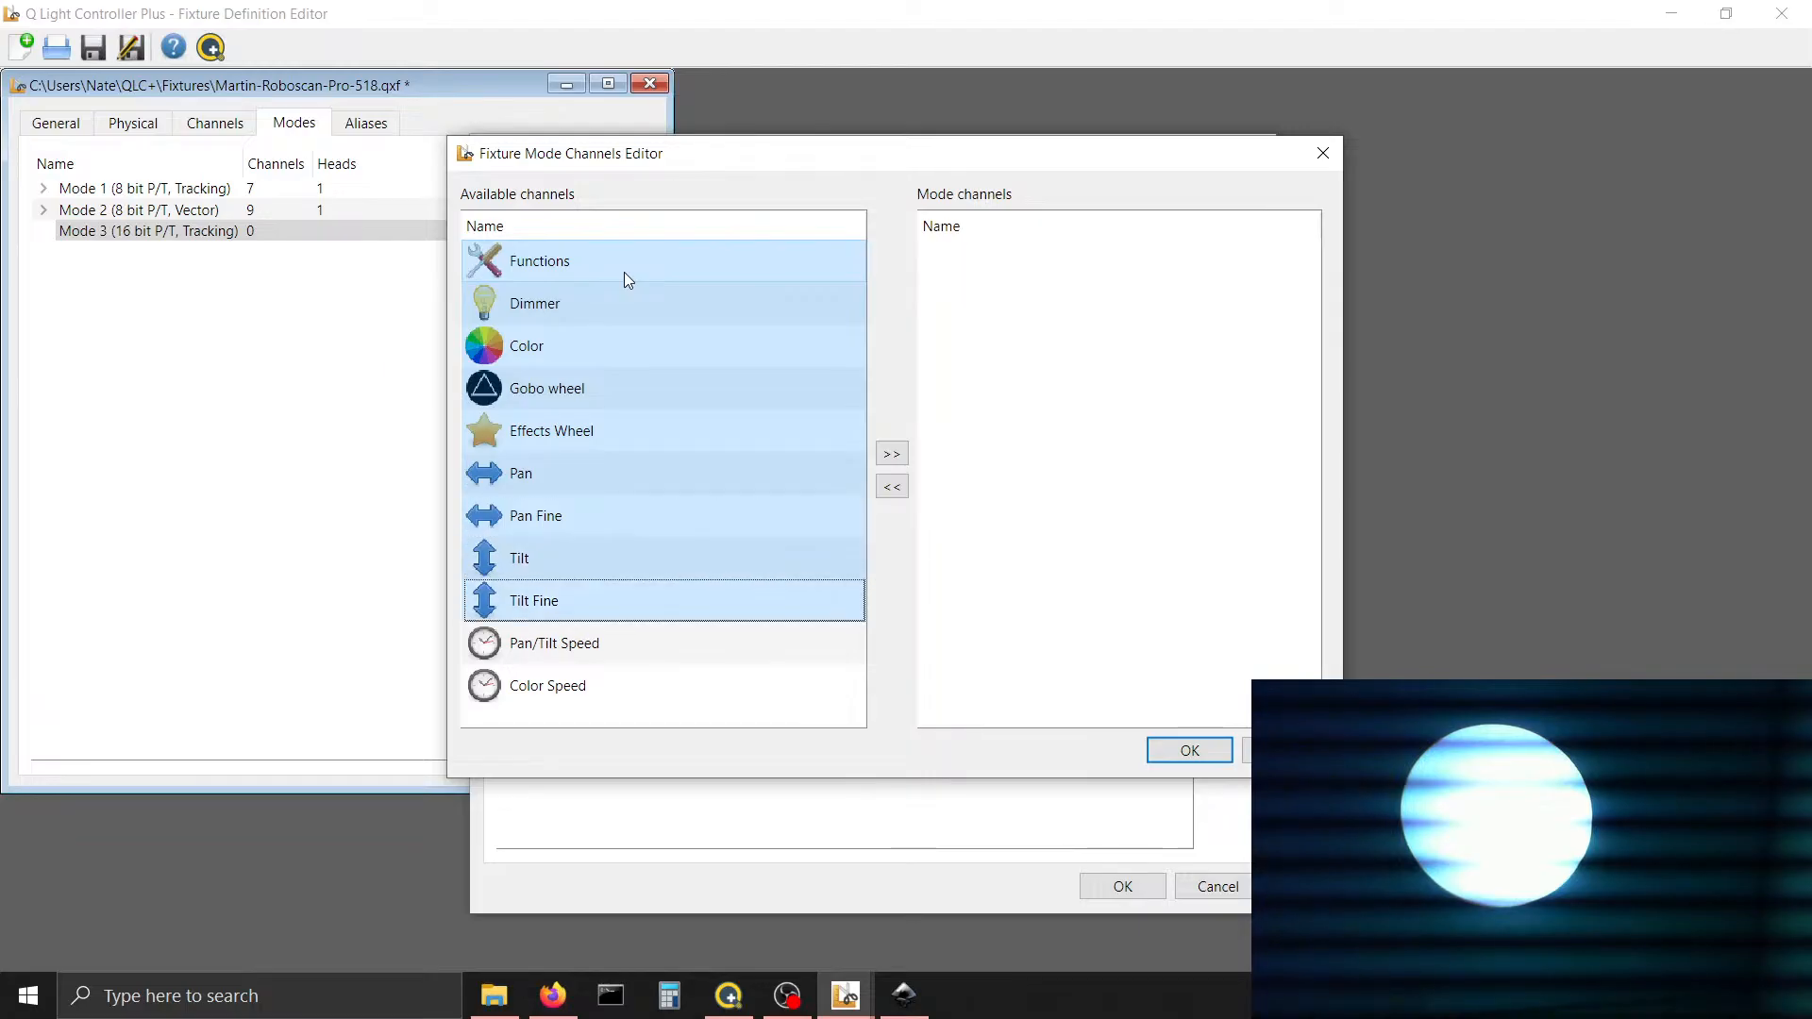
left_click(891, 454)
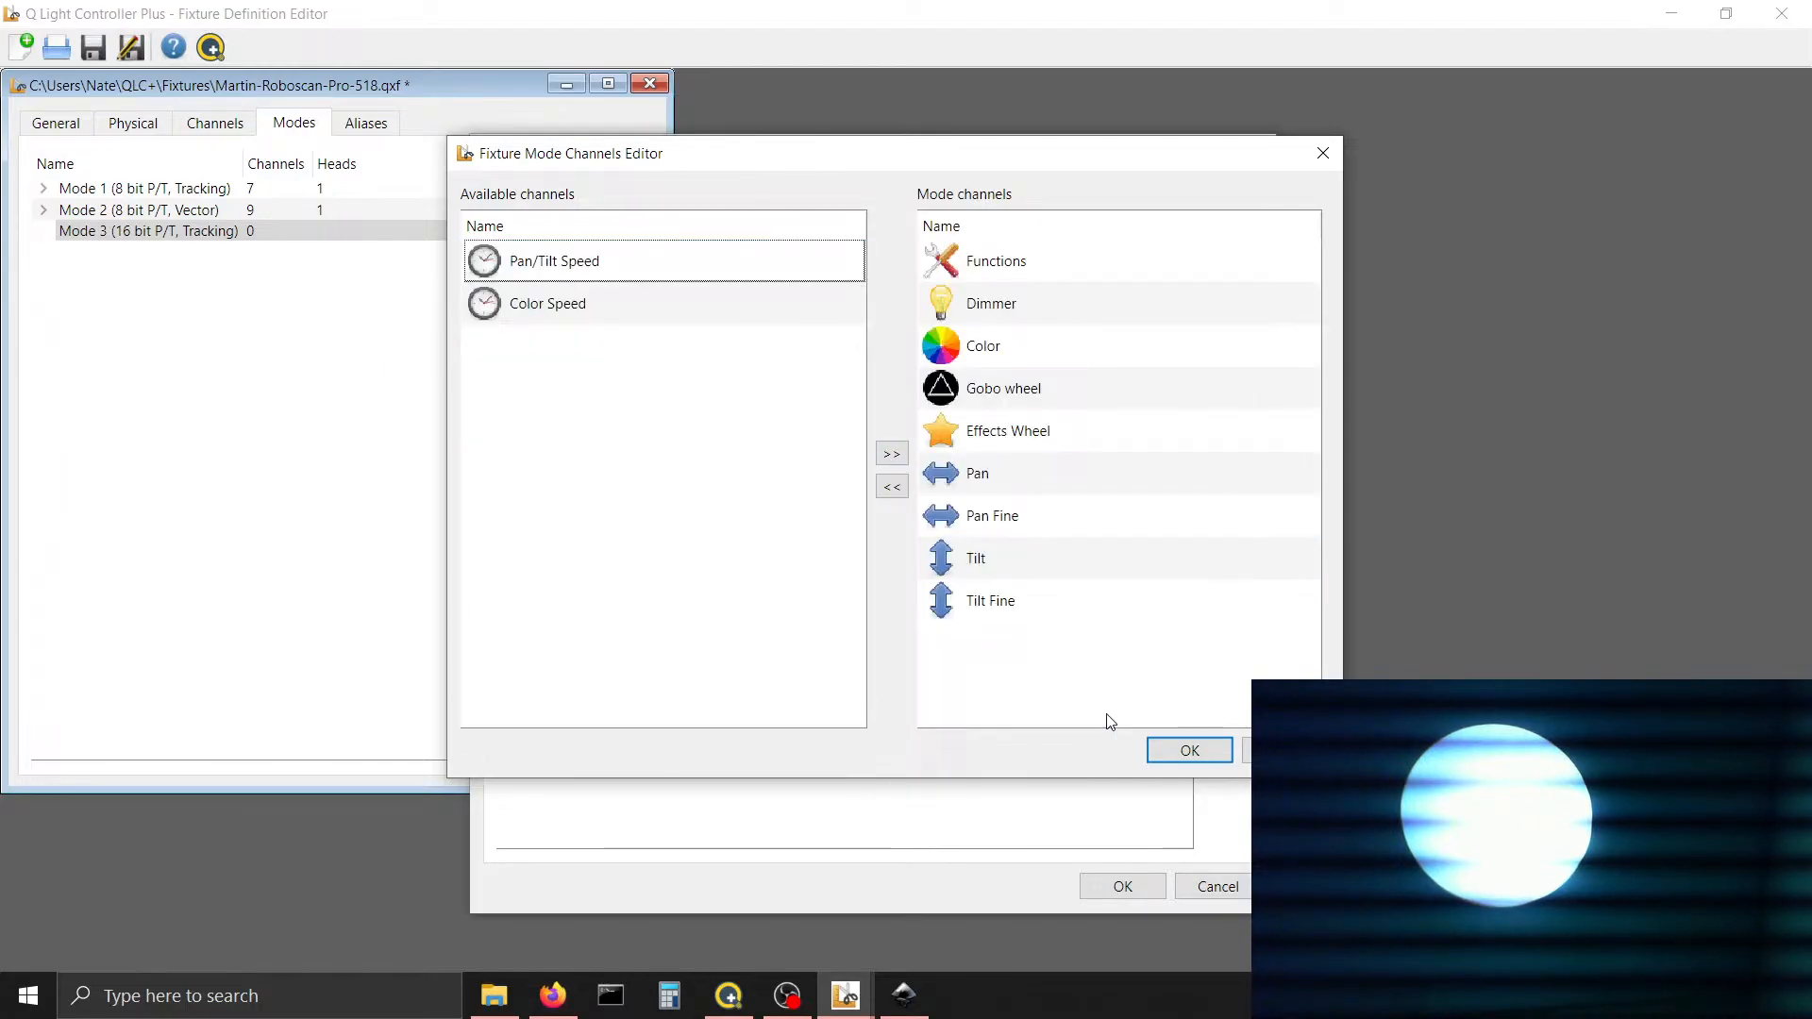
left_click(1170, 757)
Add a head to Mode 3 that includes all nine channels, from Functions through Tilt Fine
left_click(603, 230)
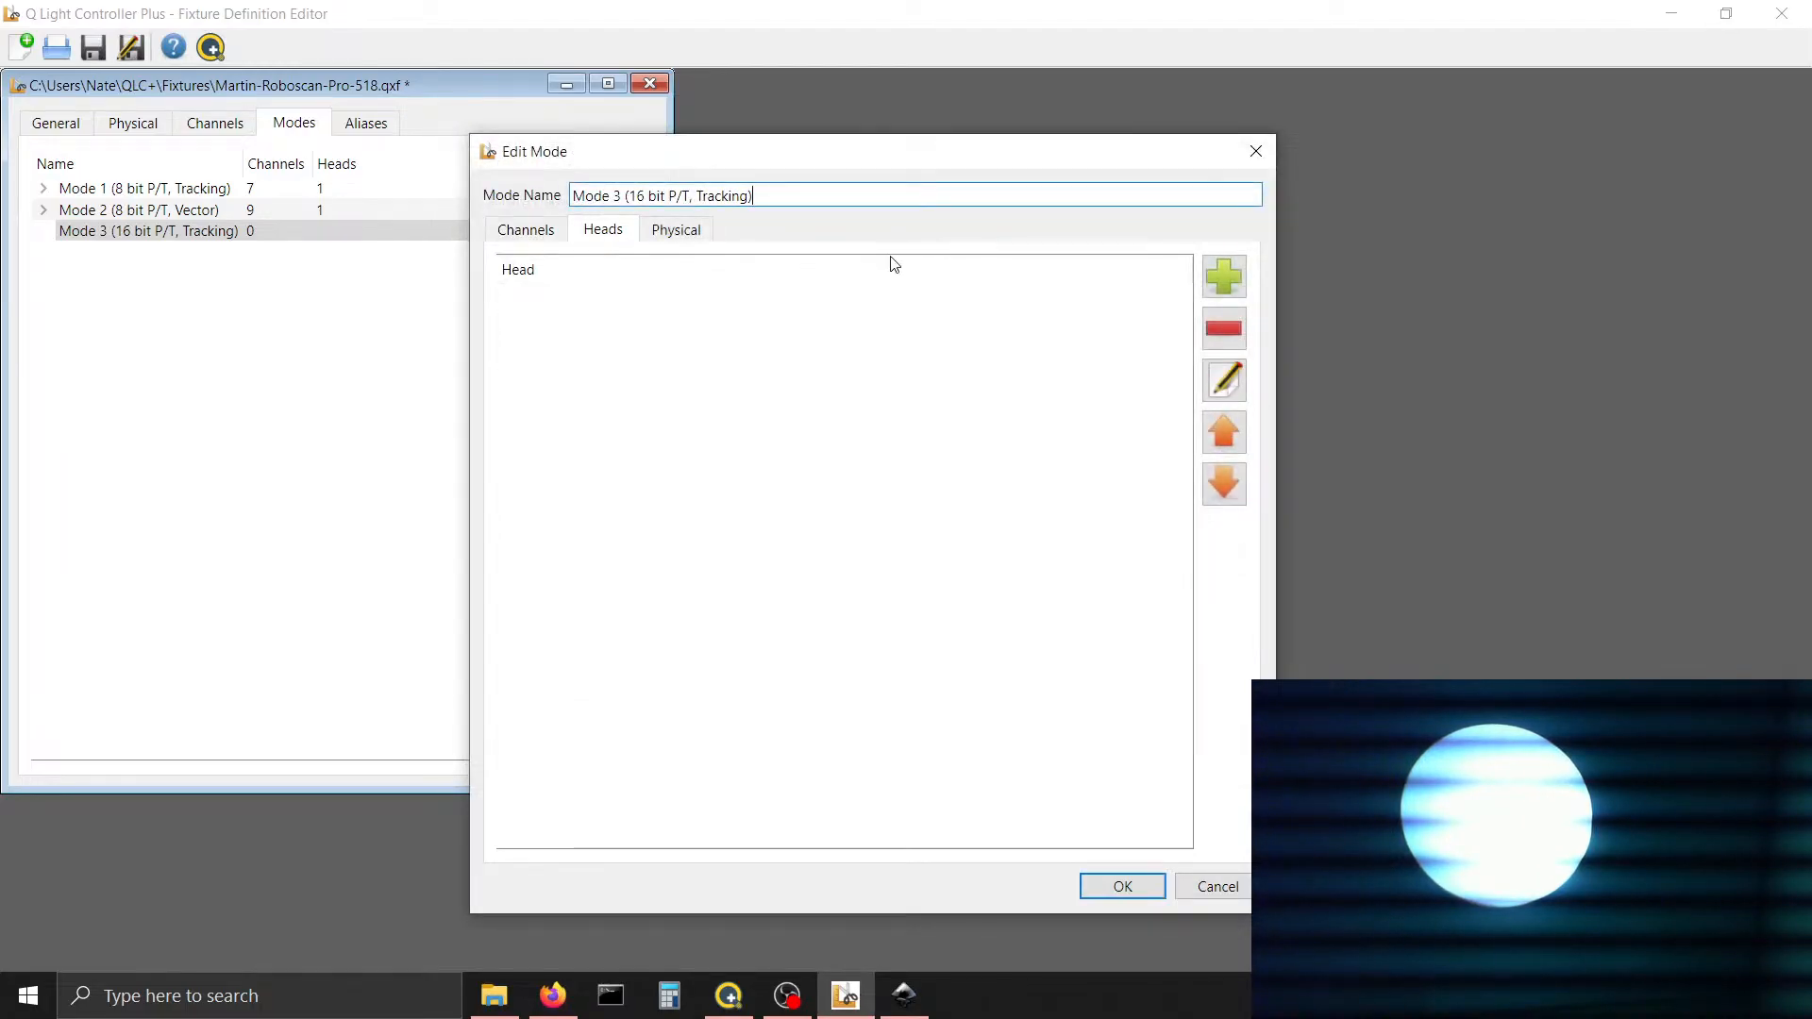
left_click(1219, 286)
key("space")
key("Down")
key("space")
key("Down")
key("space")
key("Down")
key("space")
key("Down")
key("space")
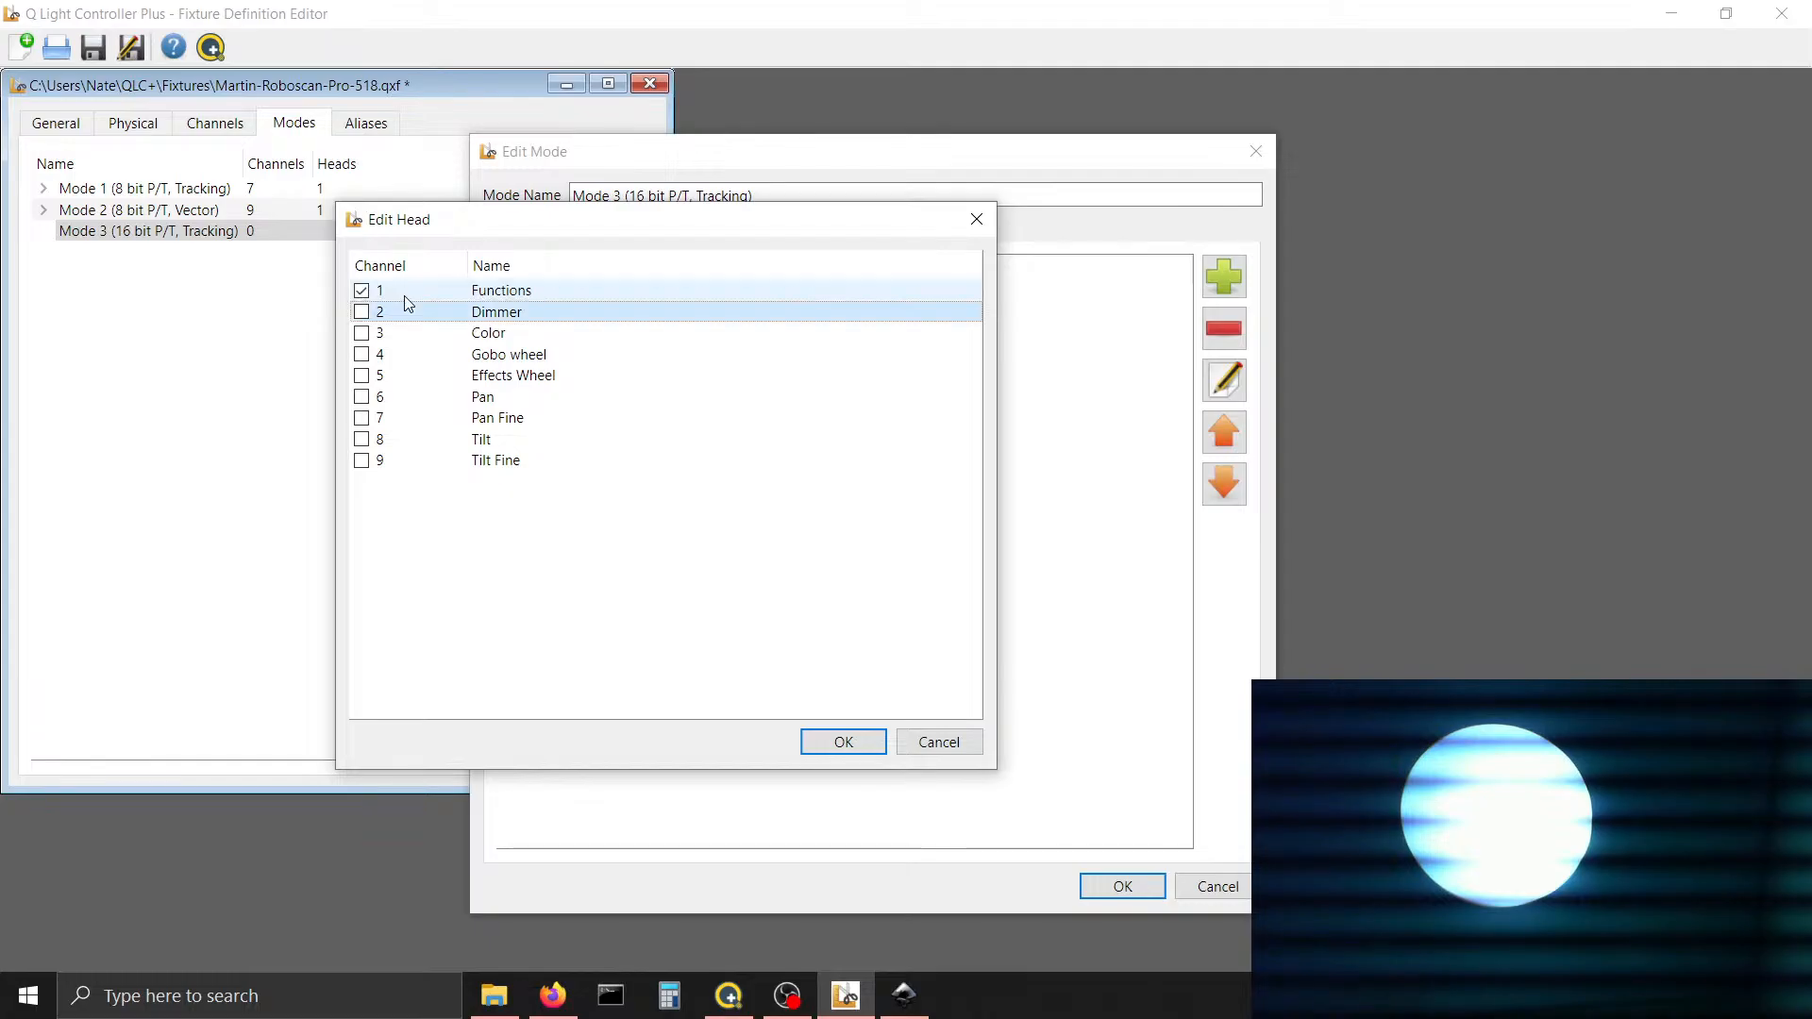
key("Down")
key("space")
key("Down")
key("space")
key("Down")
key("space")
key("Down")
key("Return")
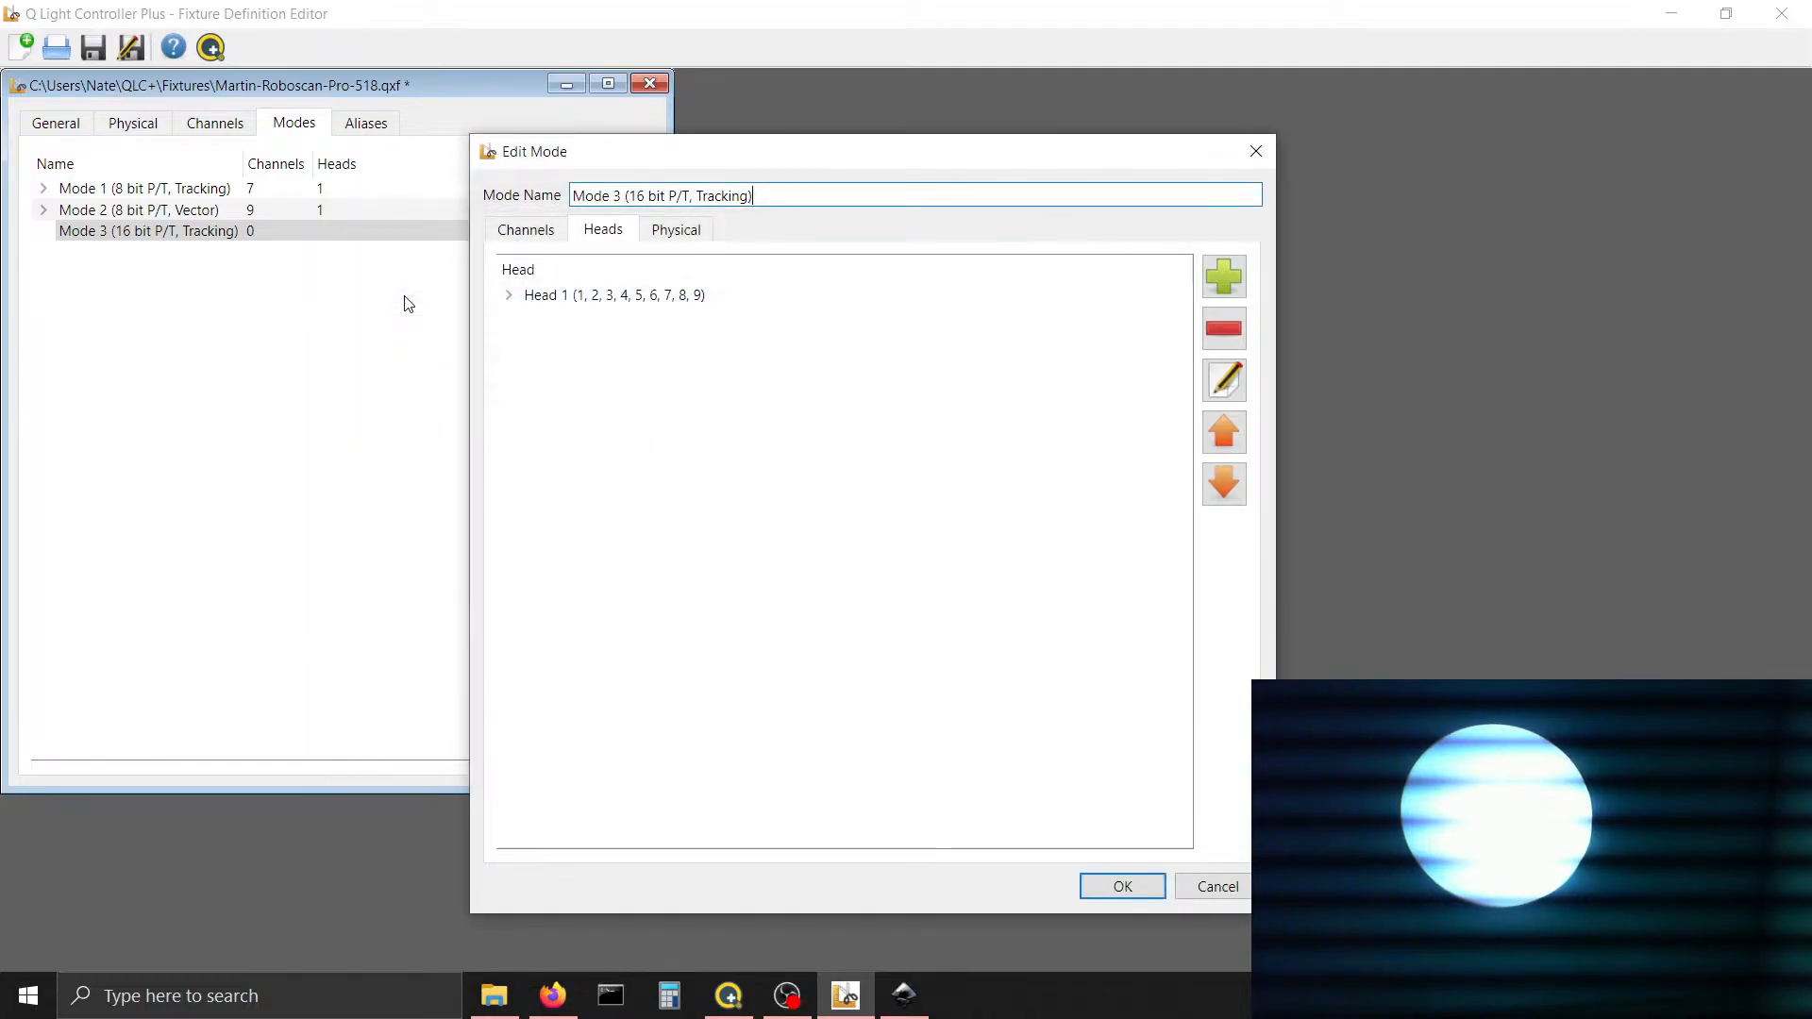
Accept the Mode 3 settings, expand all three modes to list their channels, and make the fixture definition window taller
left_click(1123, 890)
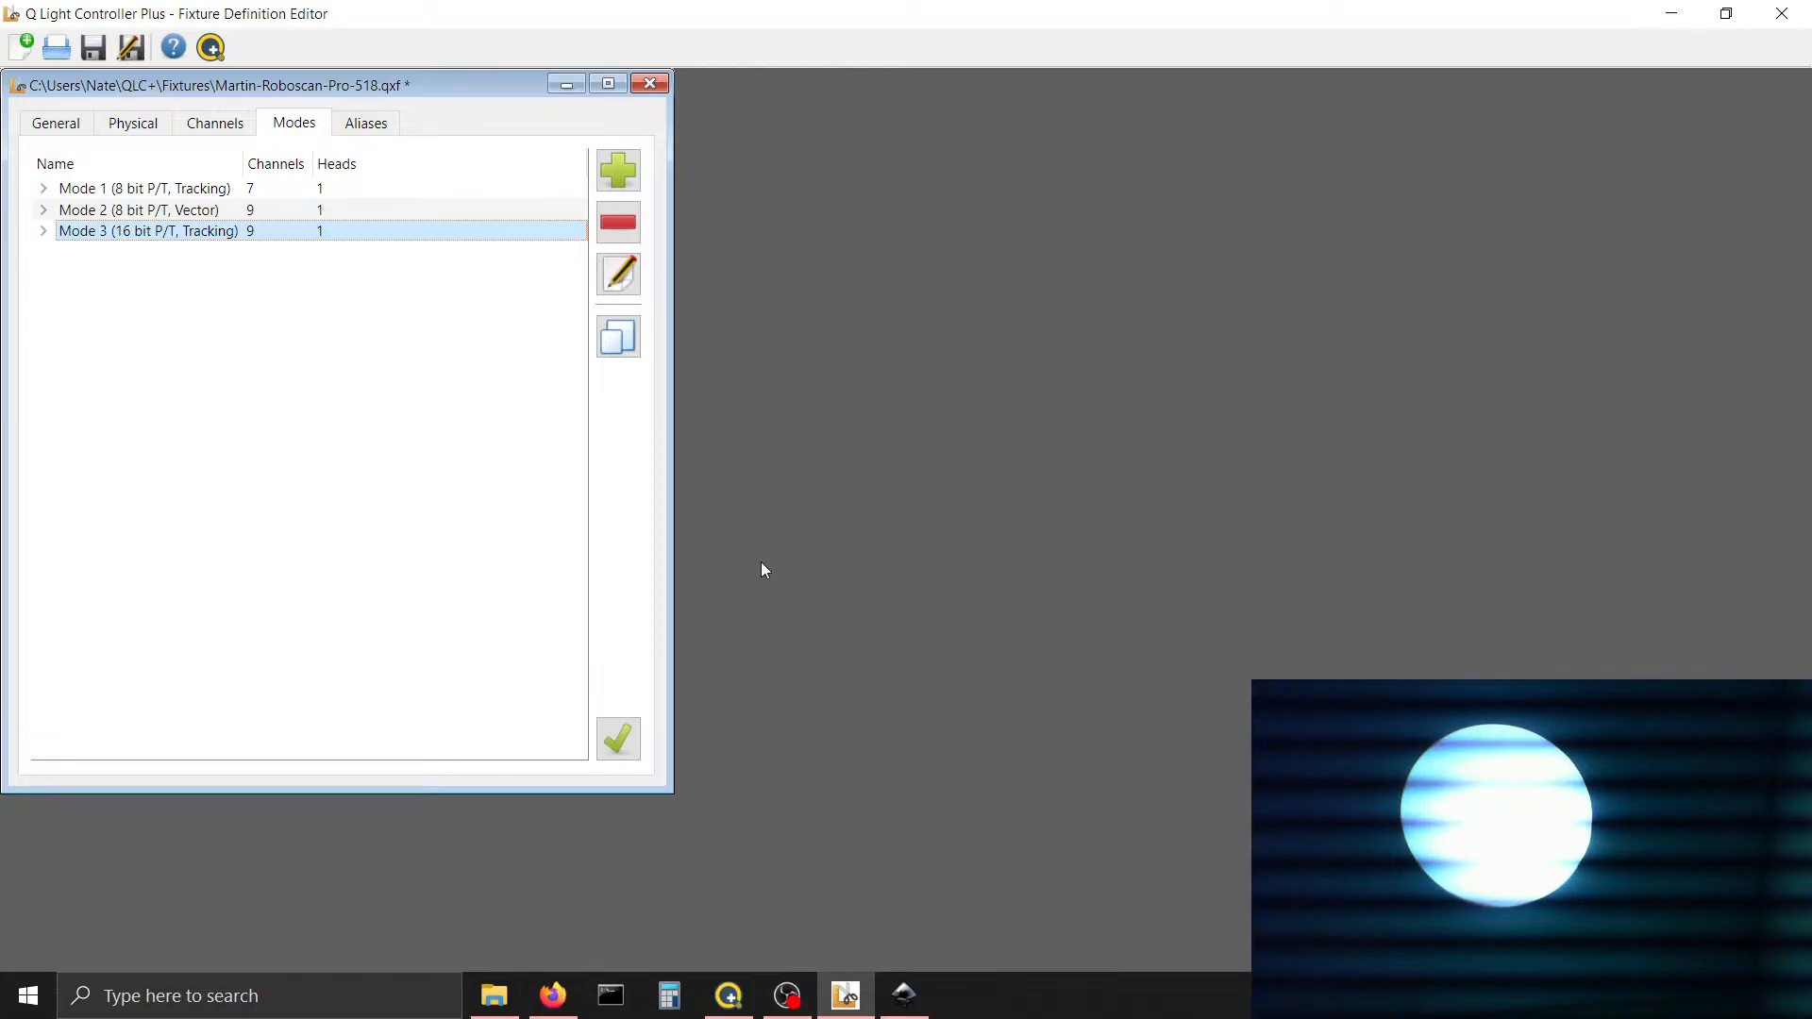
left_click(42, 231)
left_click(43, 211)
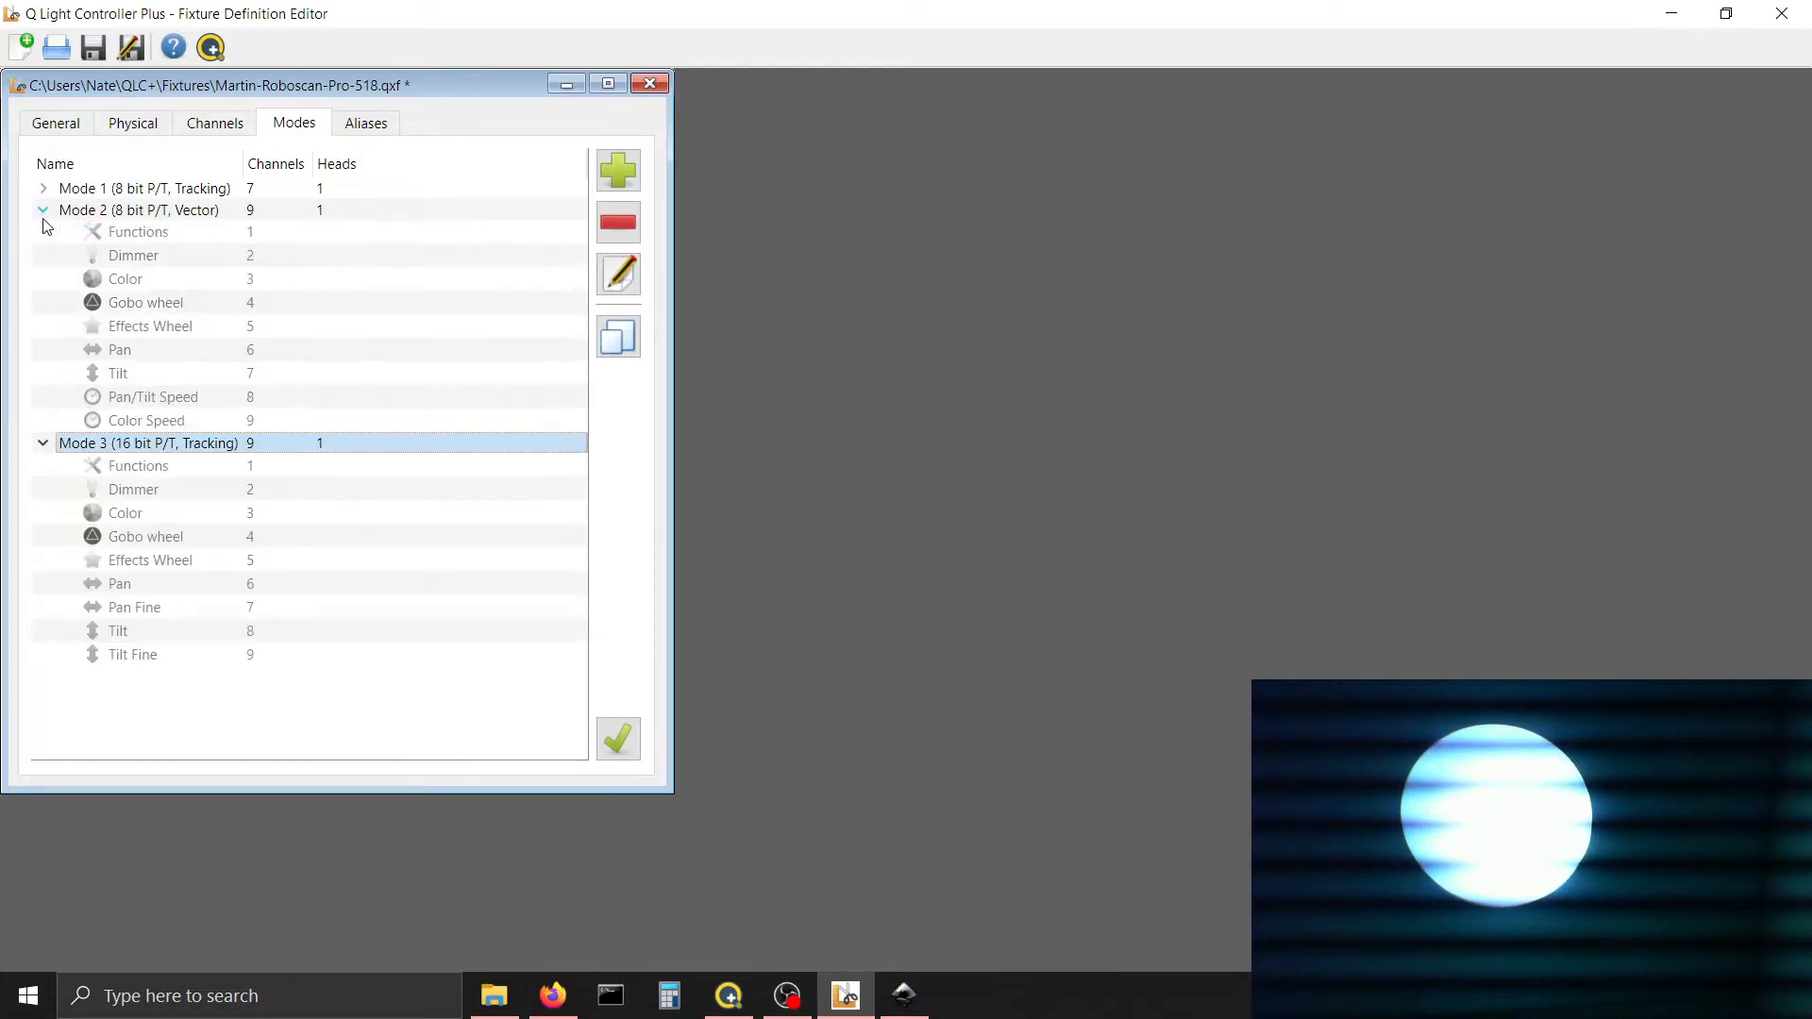
left_click(43, 188)
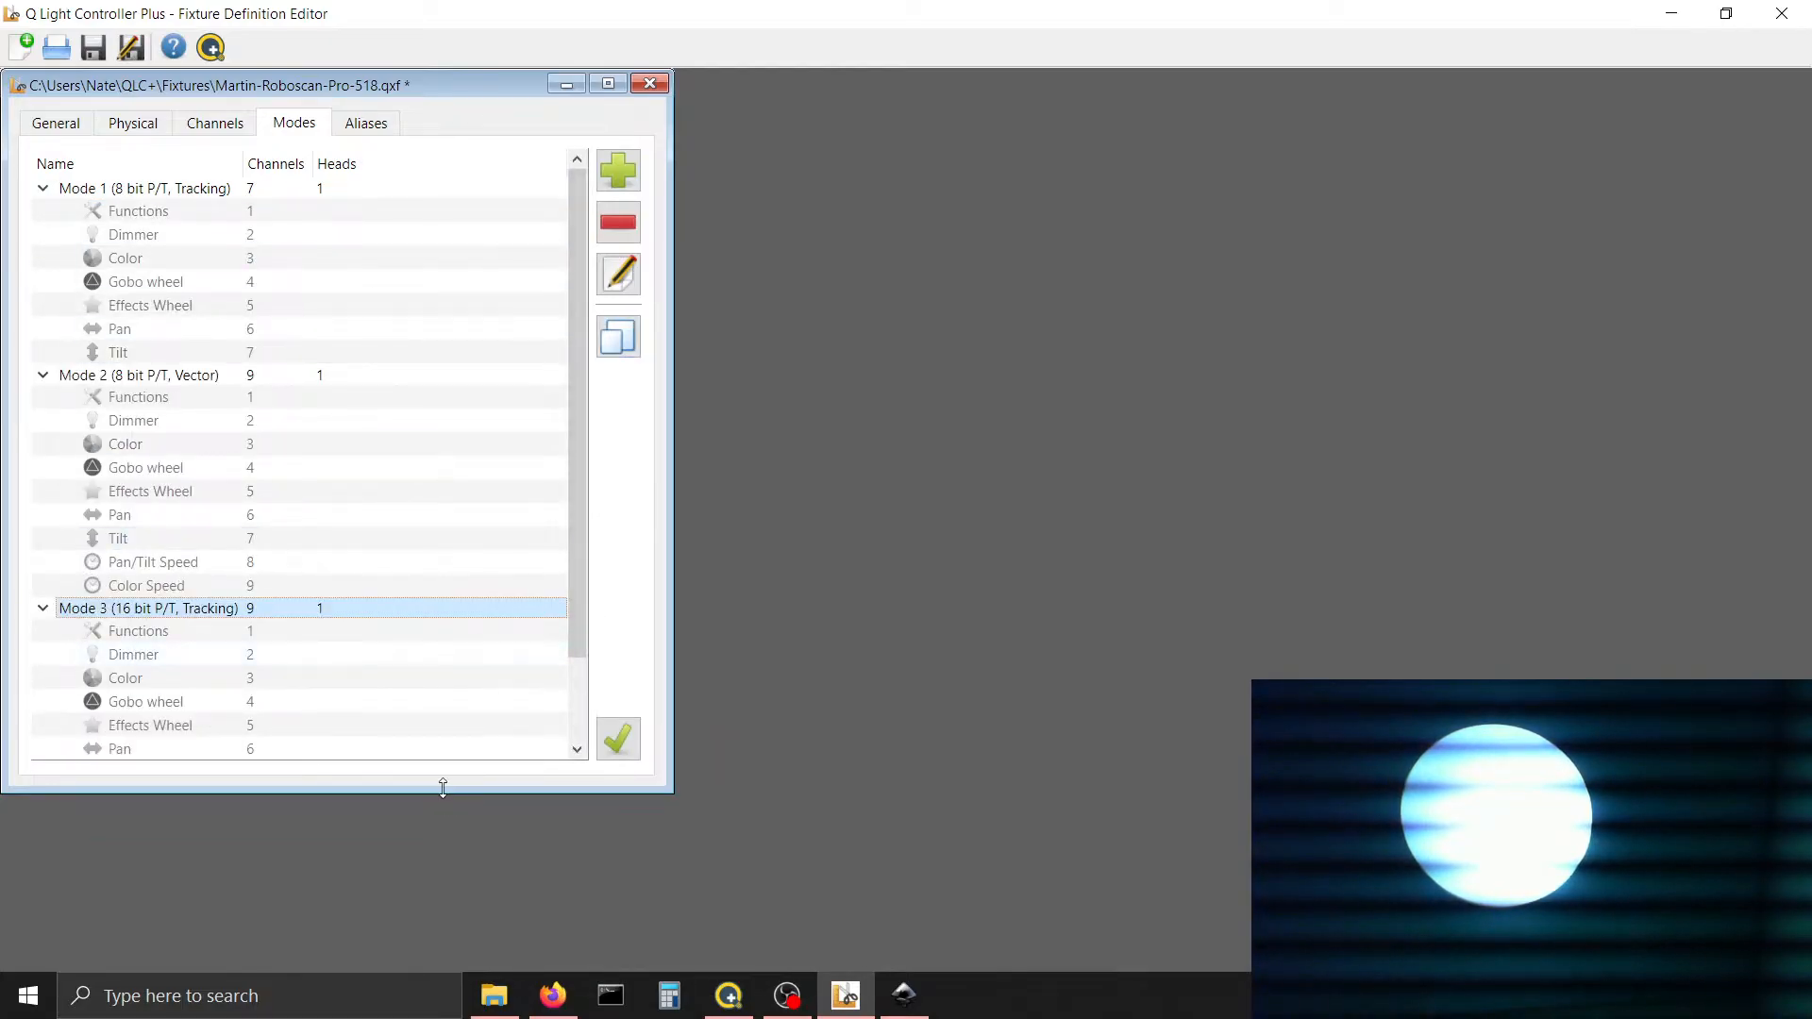
left_click_drag(442, 793, 432, 925)
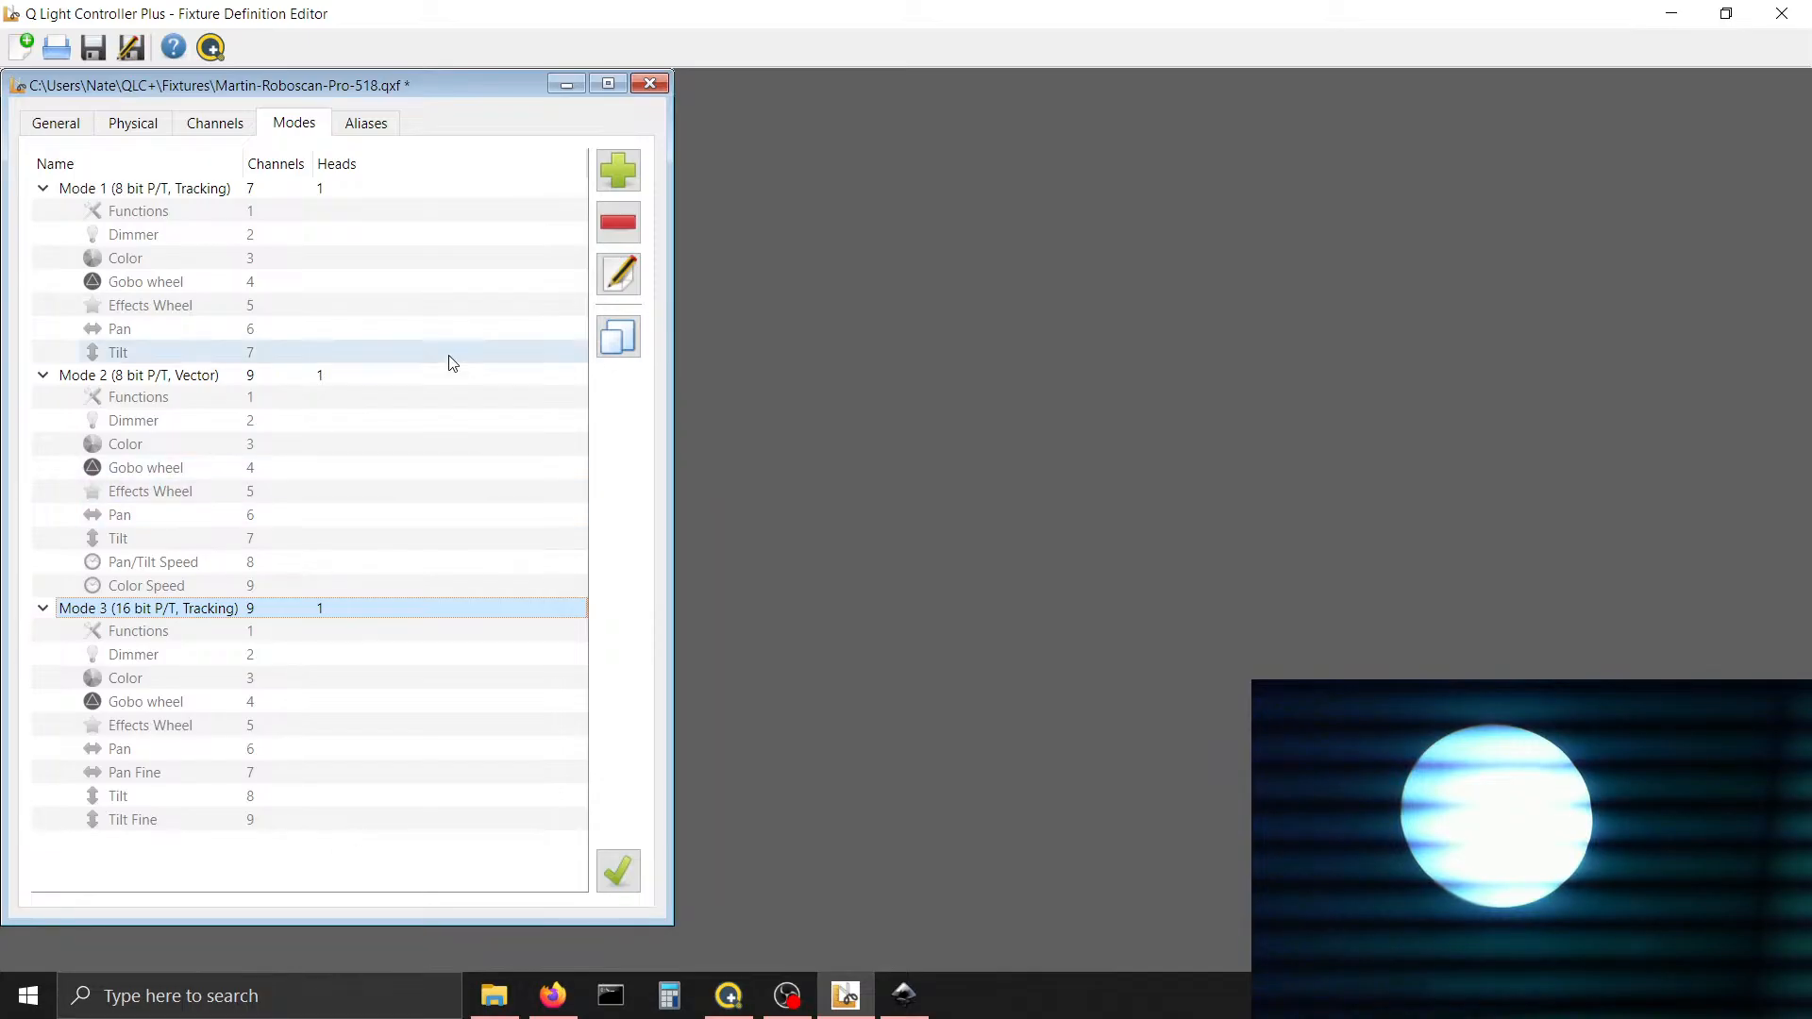
Examine the alias settings and the channels available as replacements, comparing them with the channel and mode lists
left_click(363, 123)
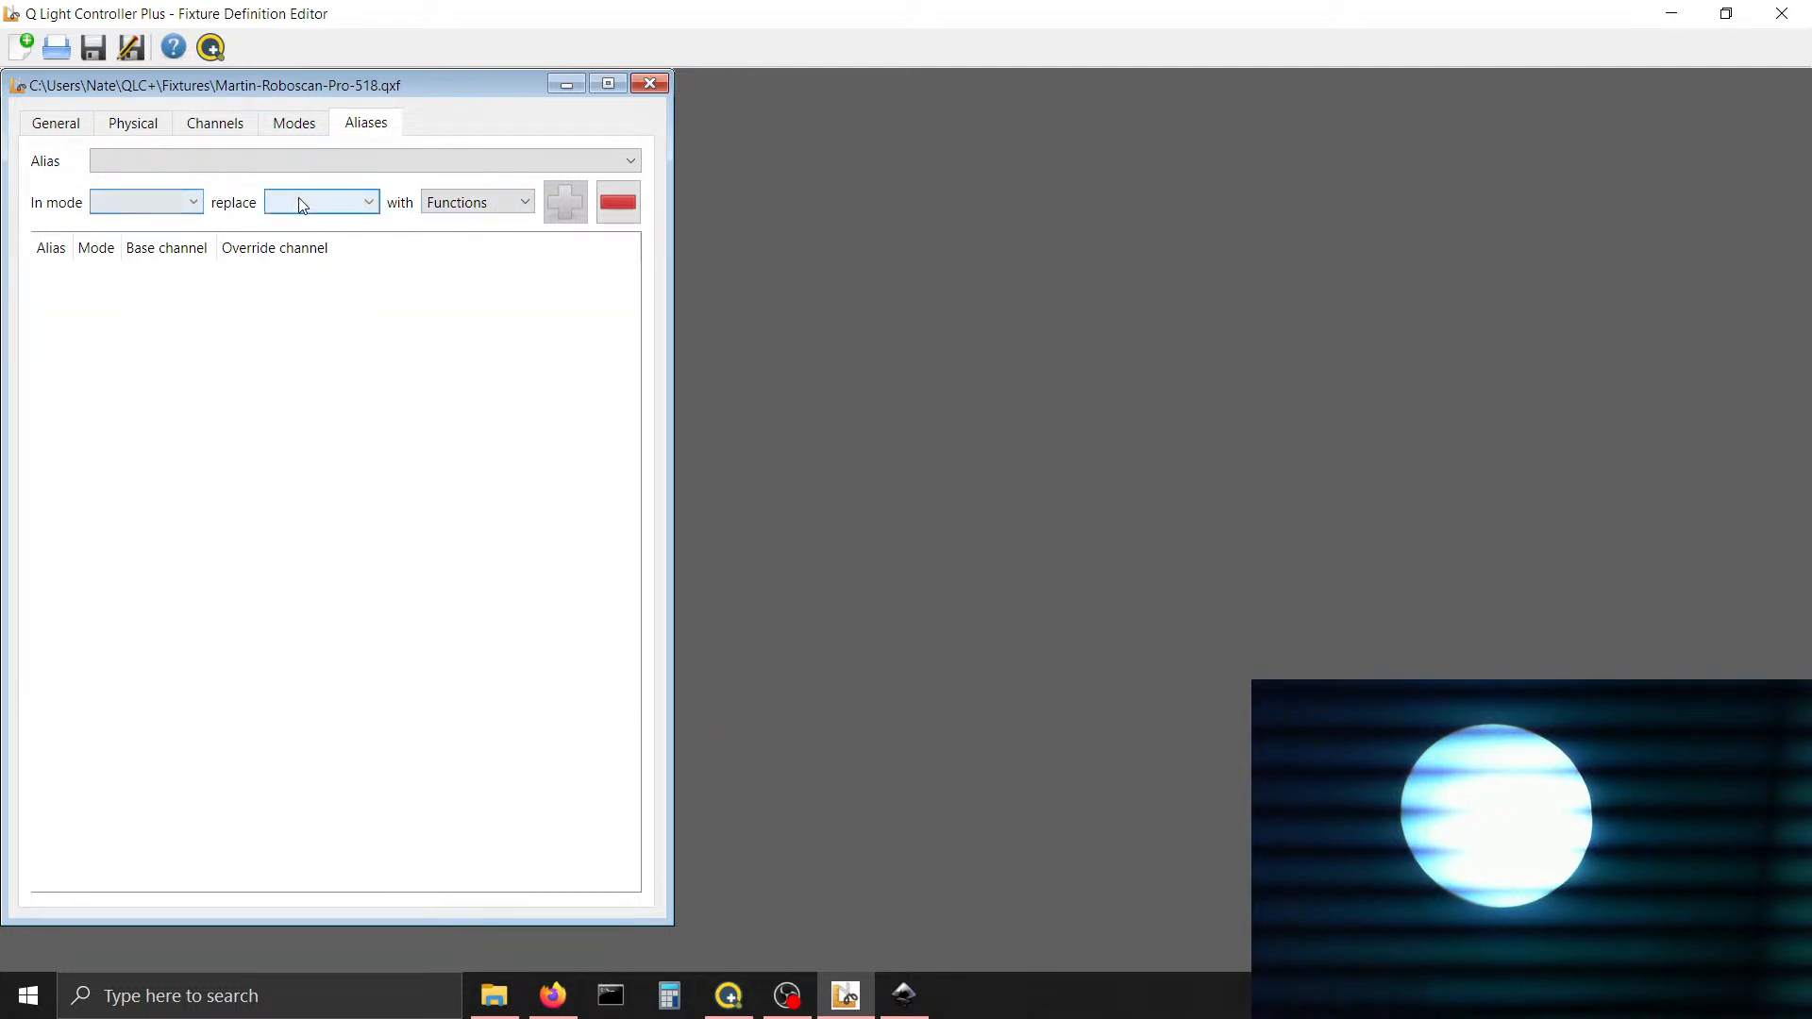
left_click(216, 123)
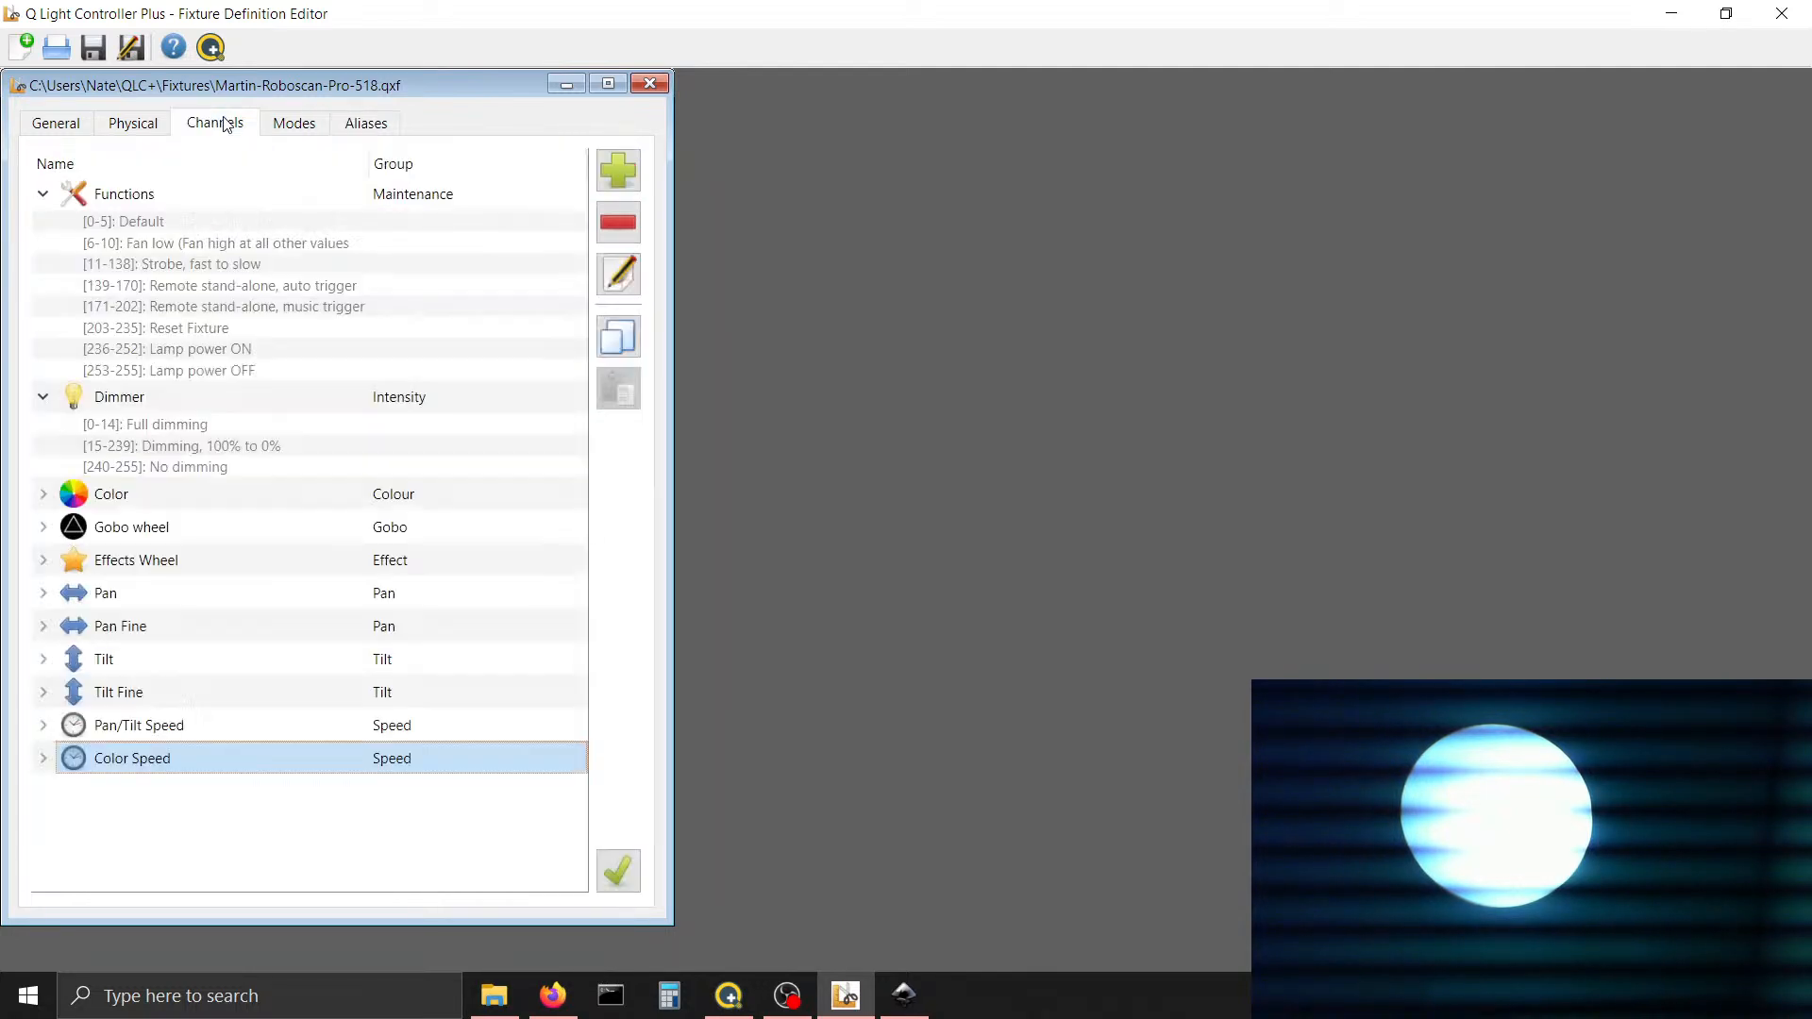
left_click(290, 126)
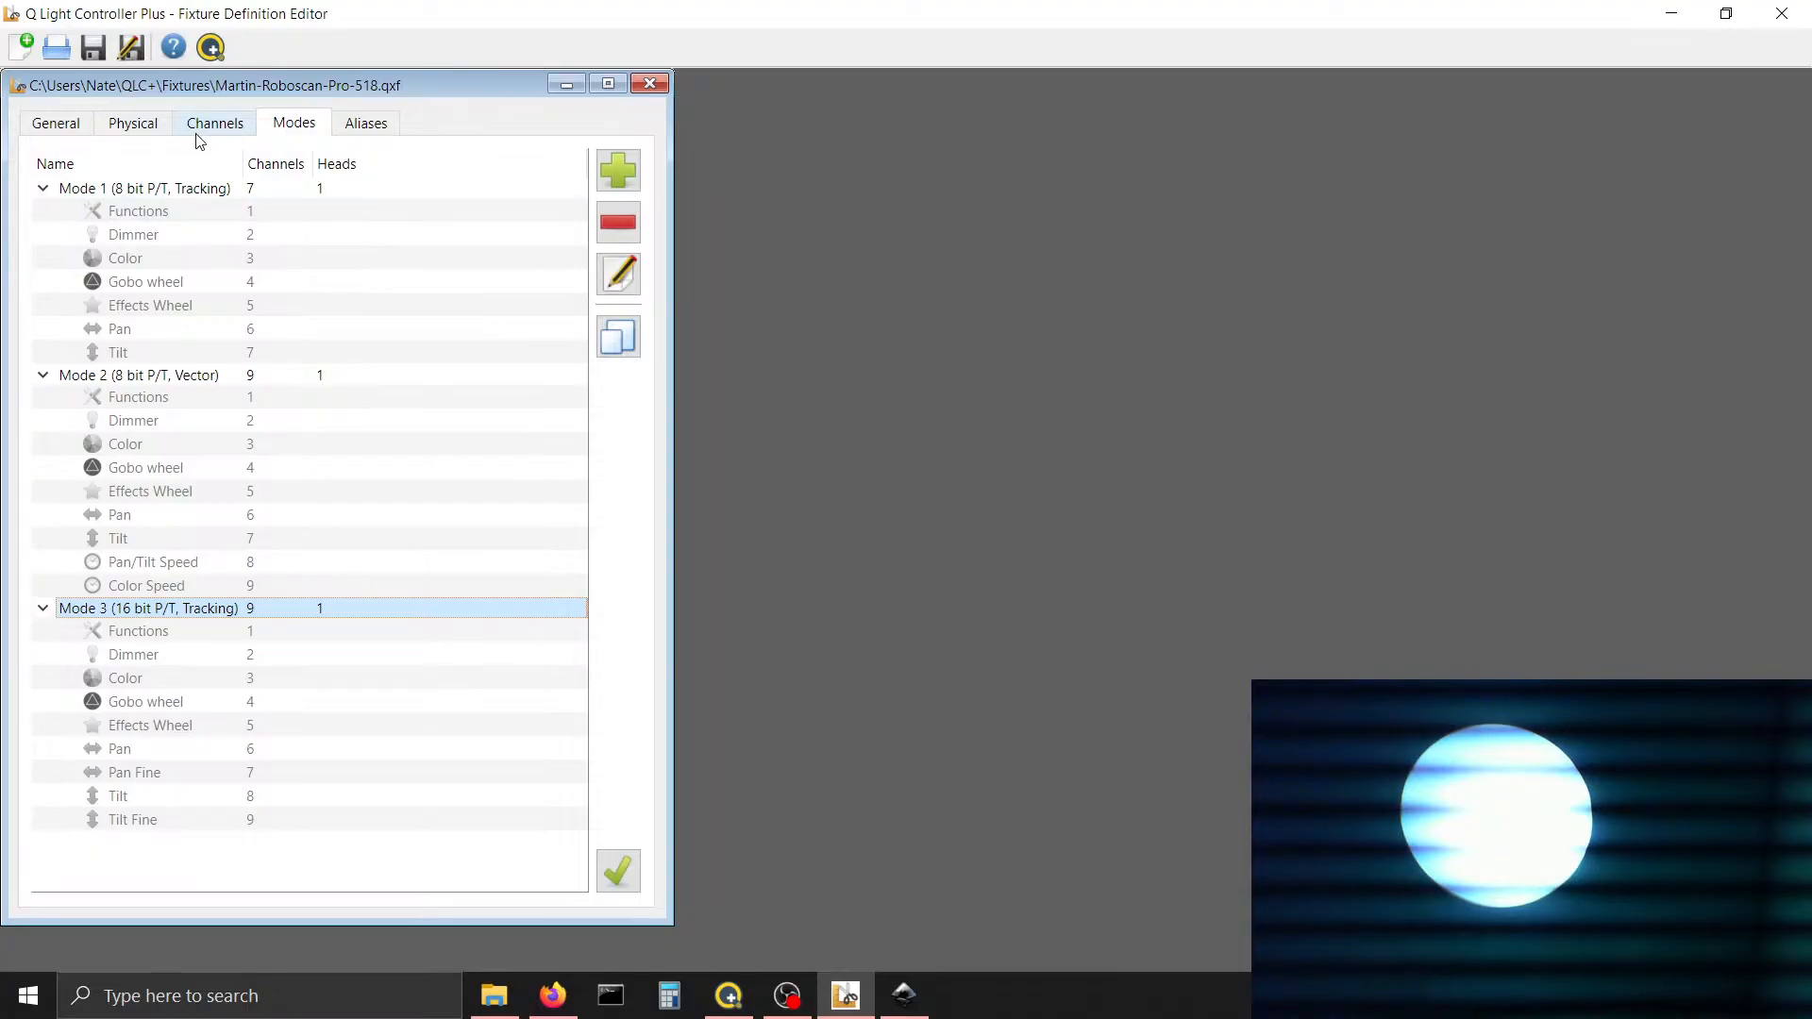
left_click(366, 124)
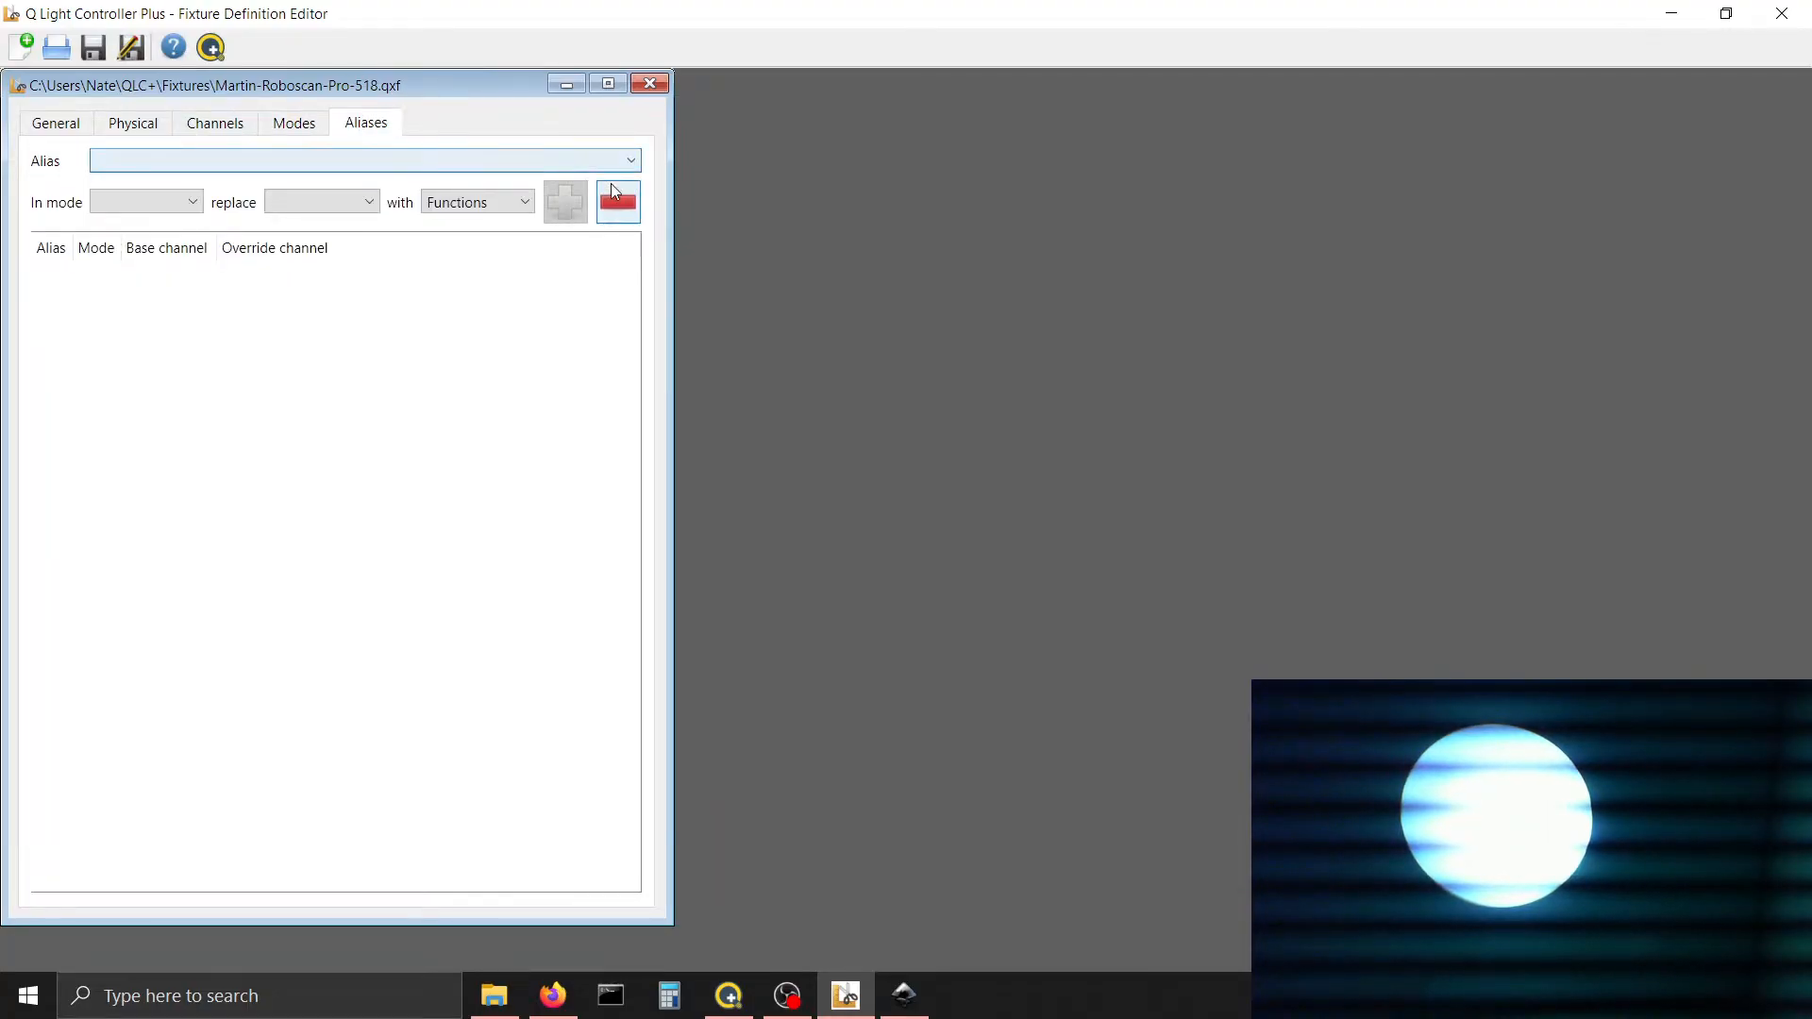
left_click(507, 204)
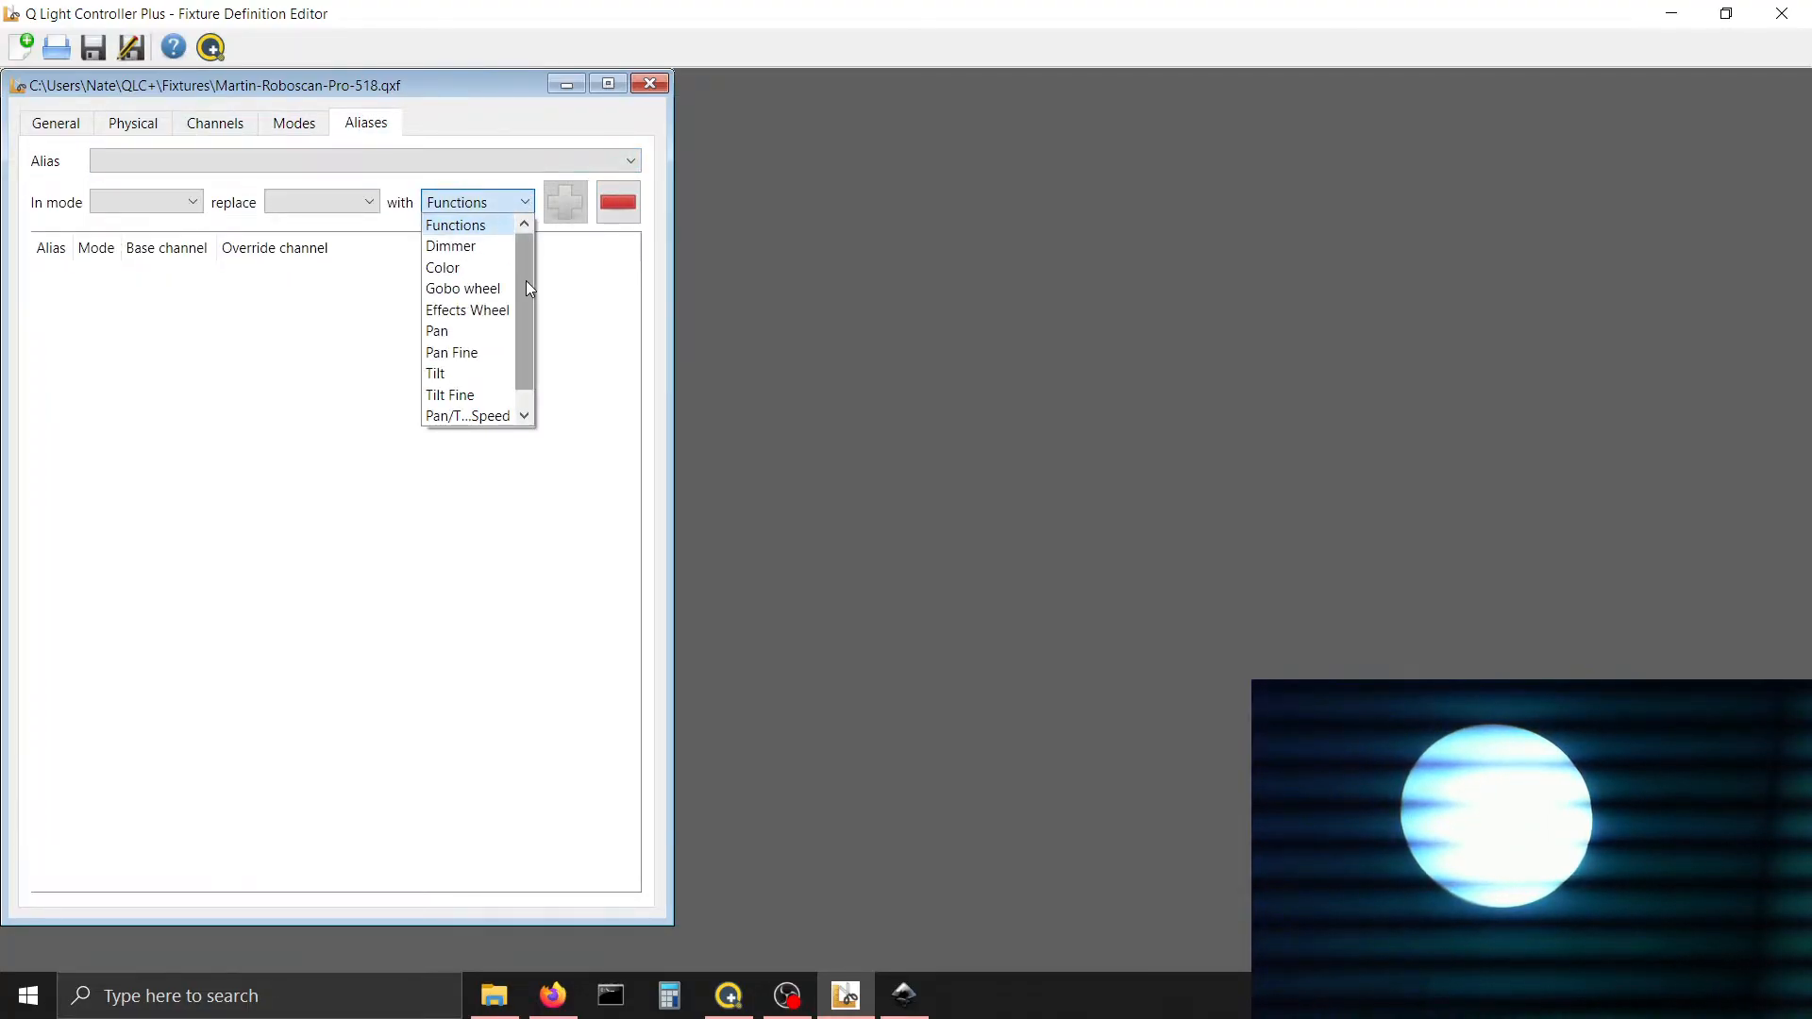
left_click_drag(525, 280, 529, 325)
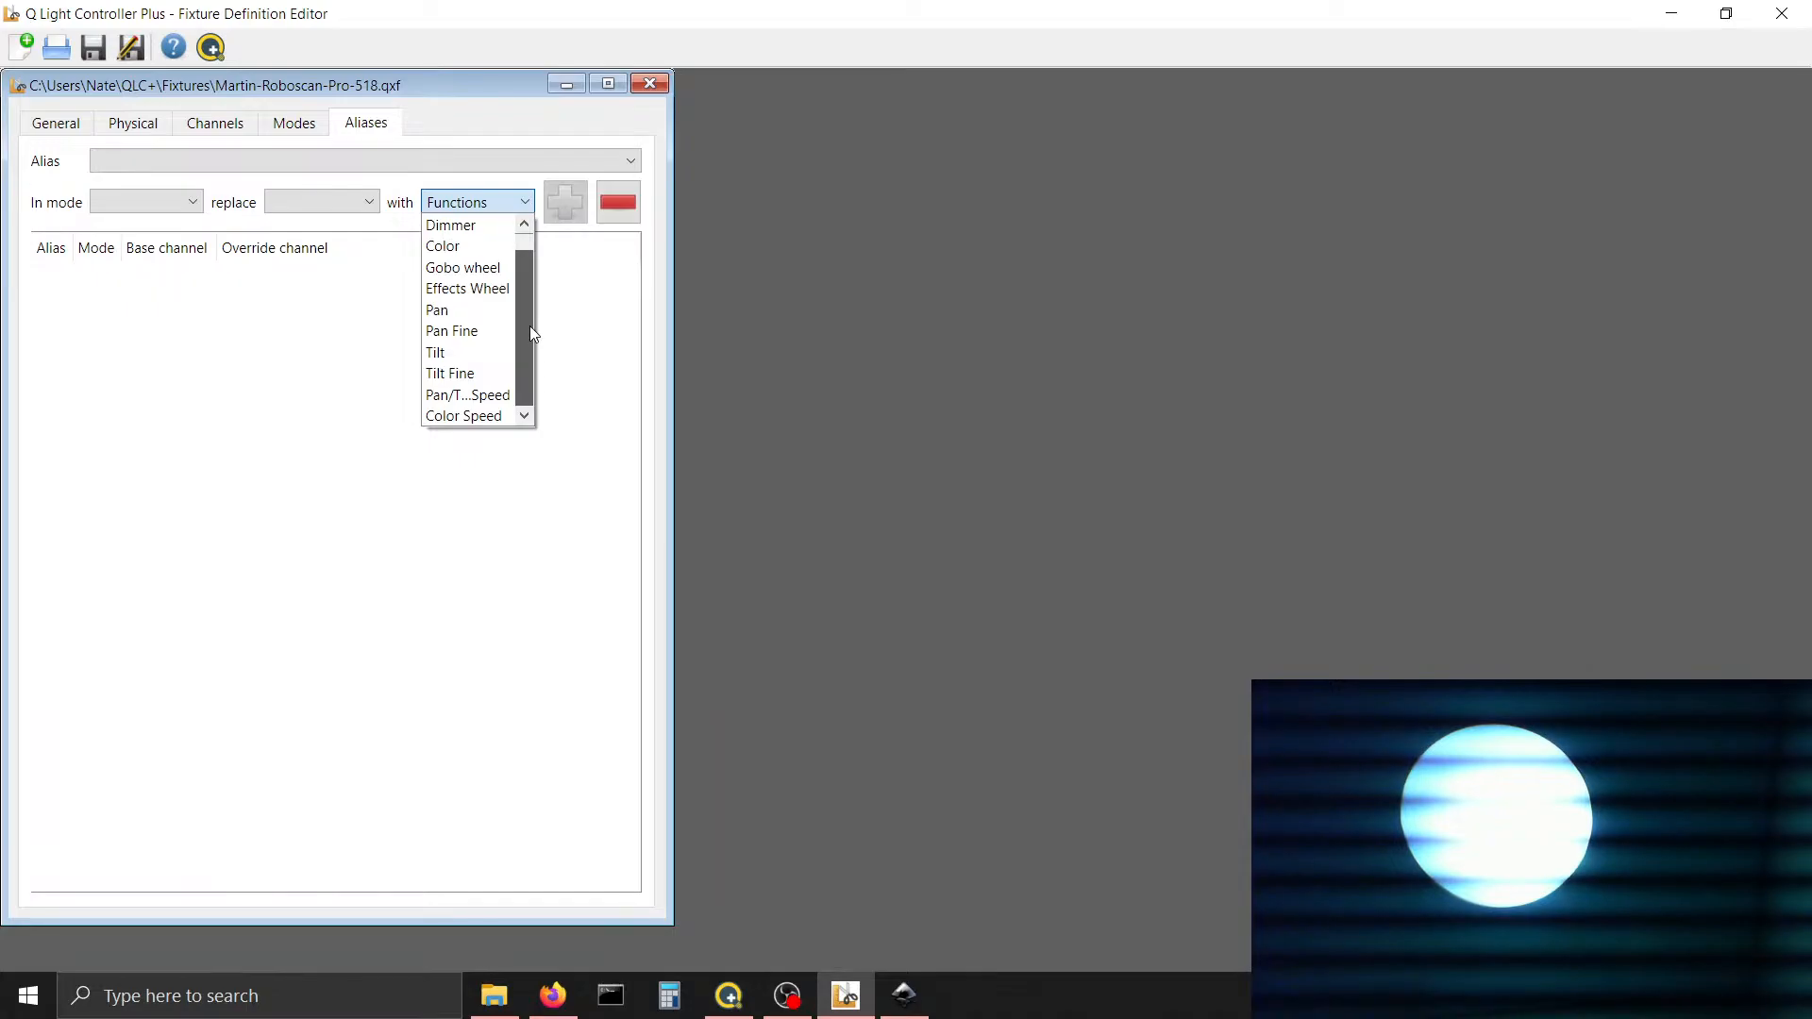
left_click(571, 330)
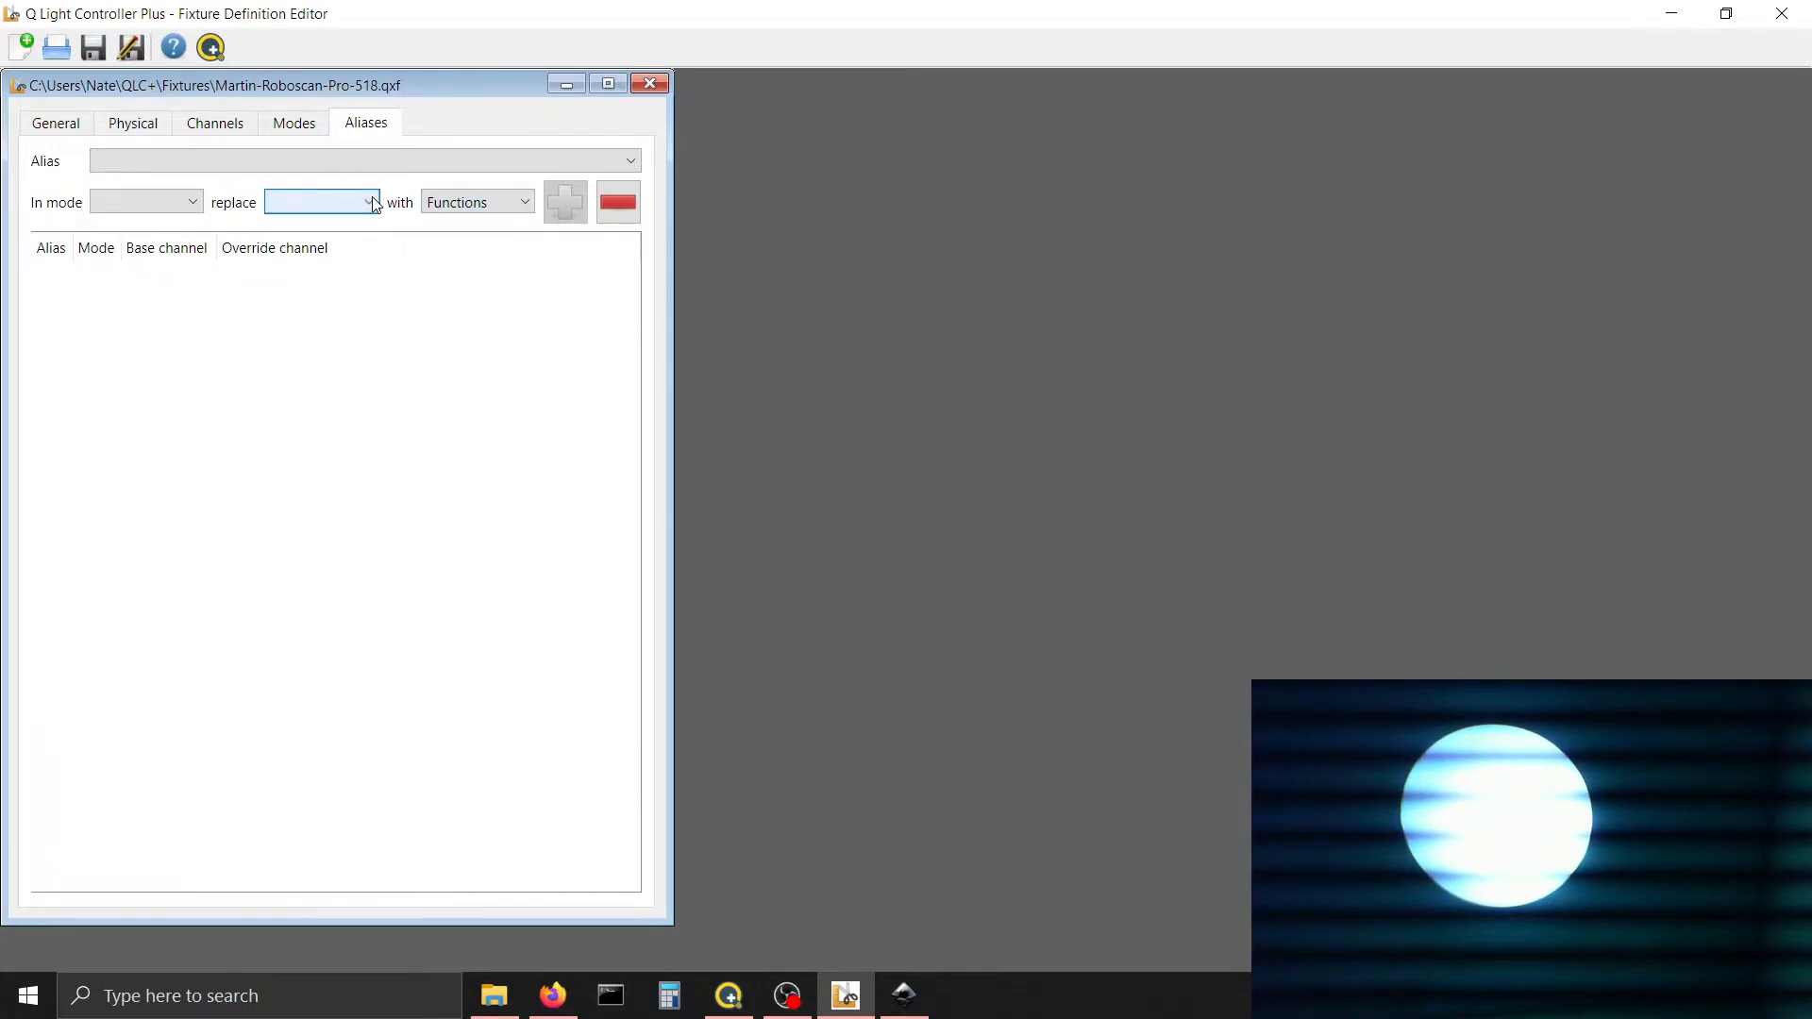
Review the collapsed channel list, the three modes, the aliases and the physical properties of the fixture definition
left_click(121, 124)
left_click(213, 123)
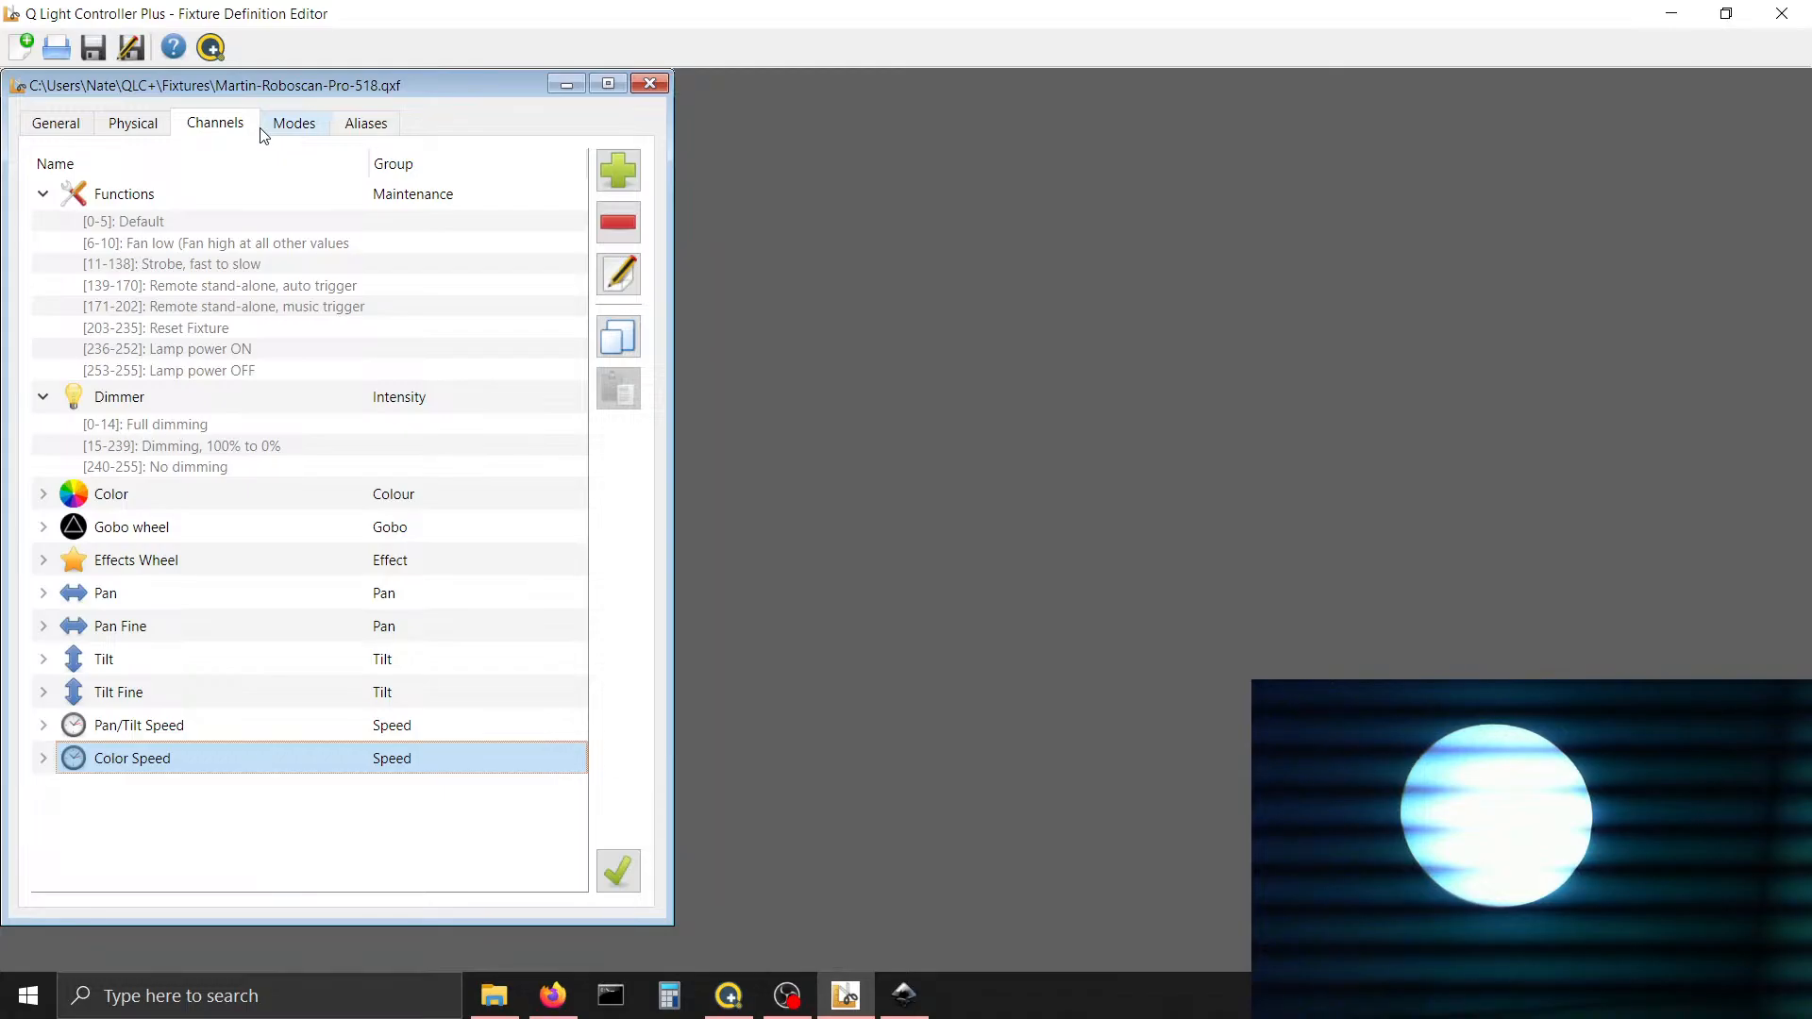
left_click(42, 194)
left_click(43, 226)
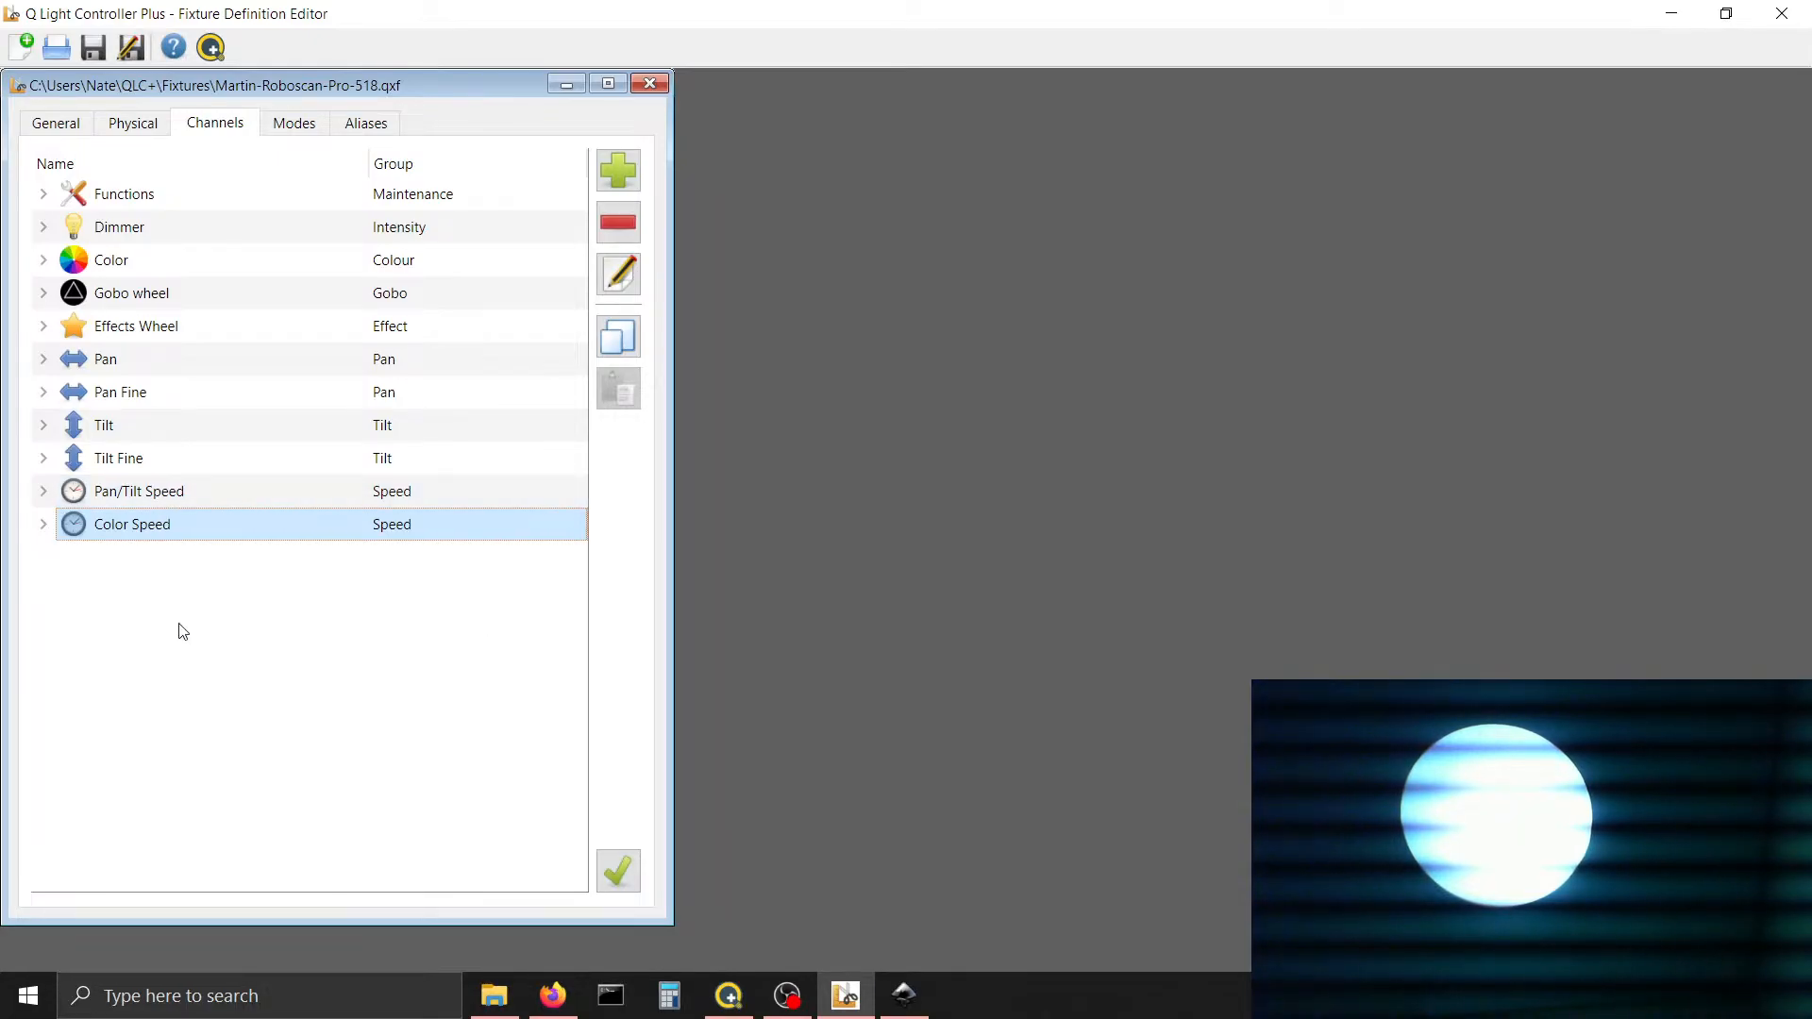
left_click(289, 127)
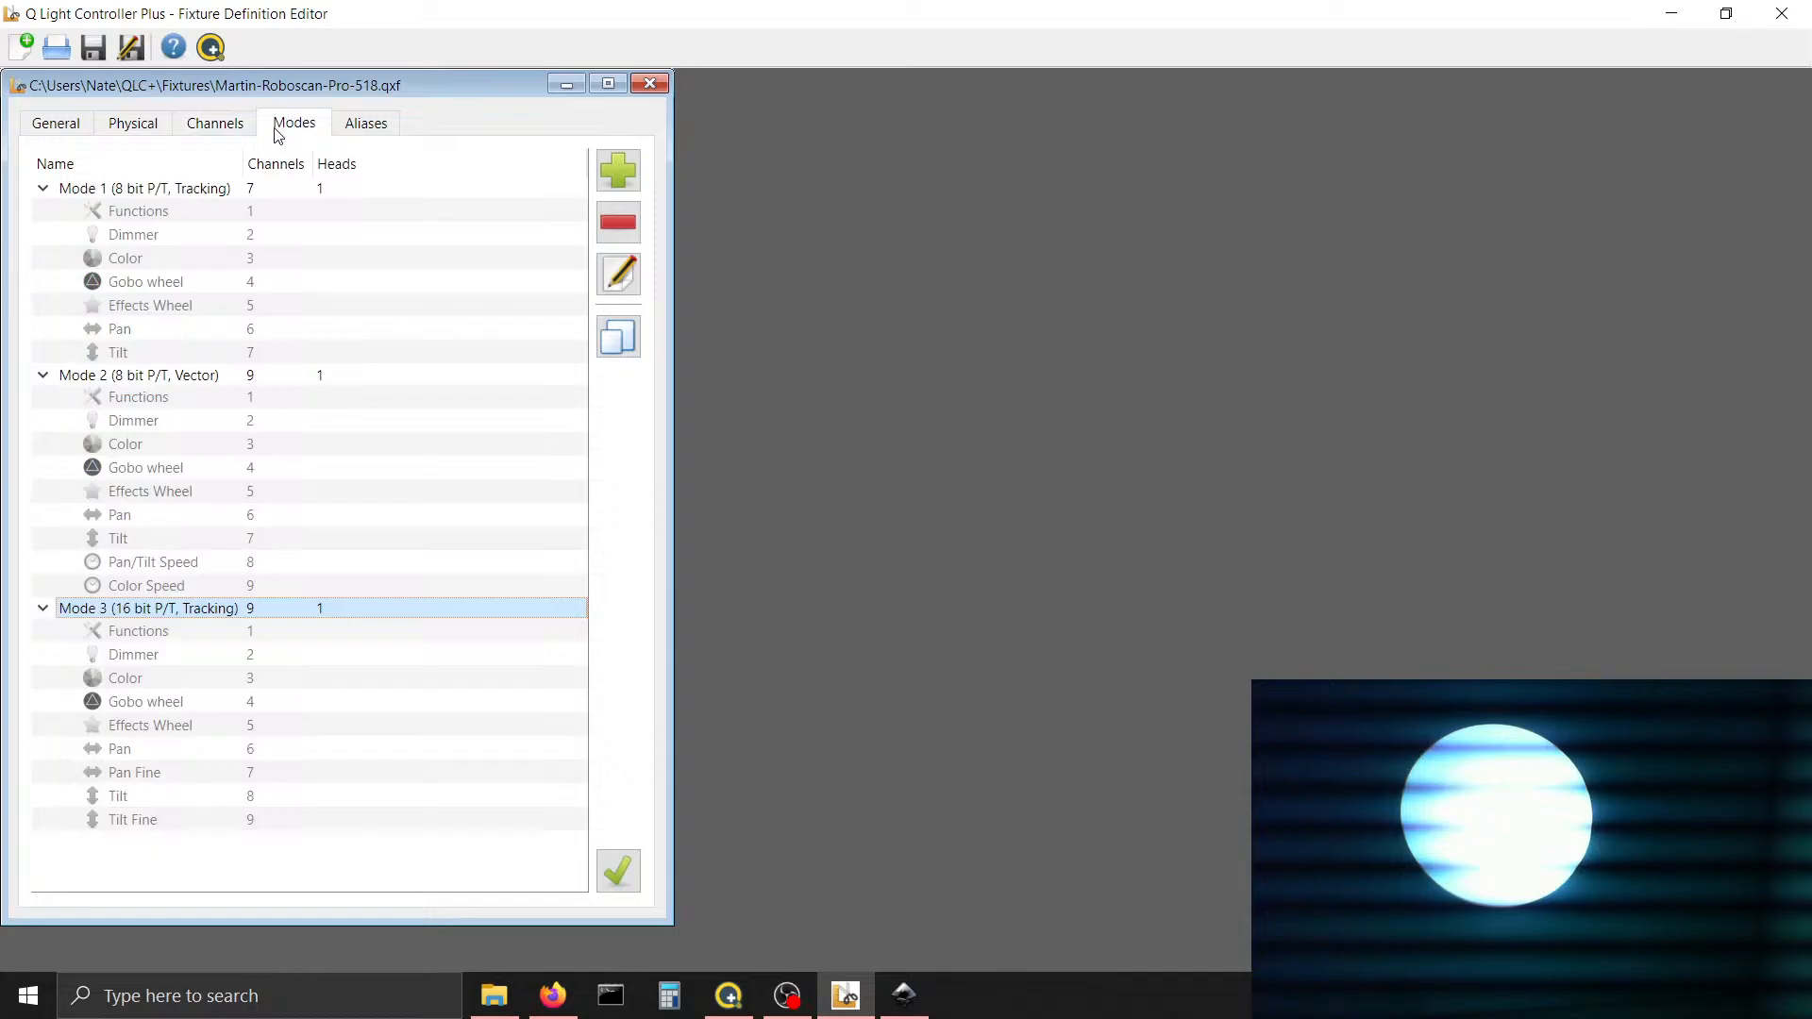
left_click(370, 128)
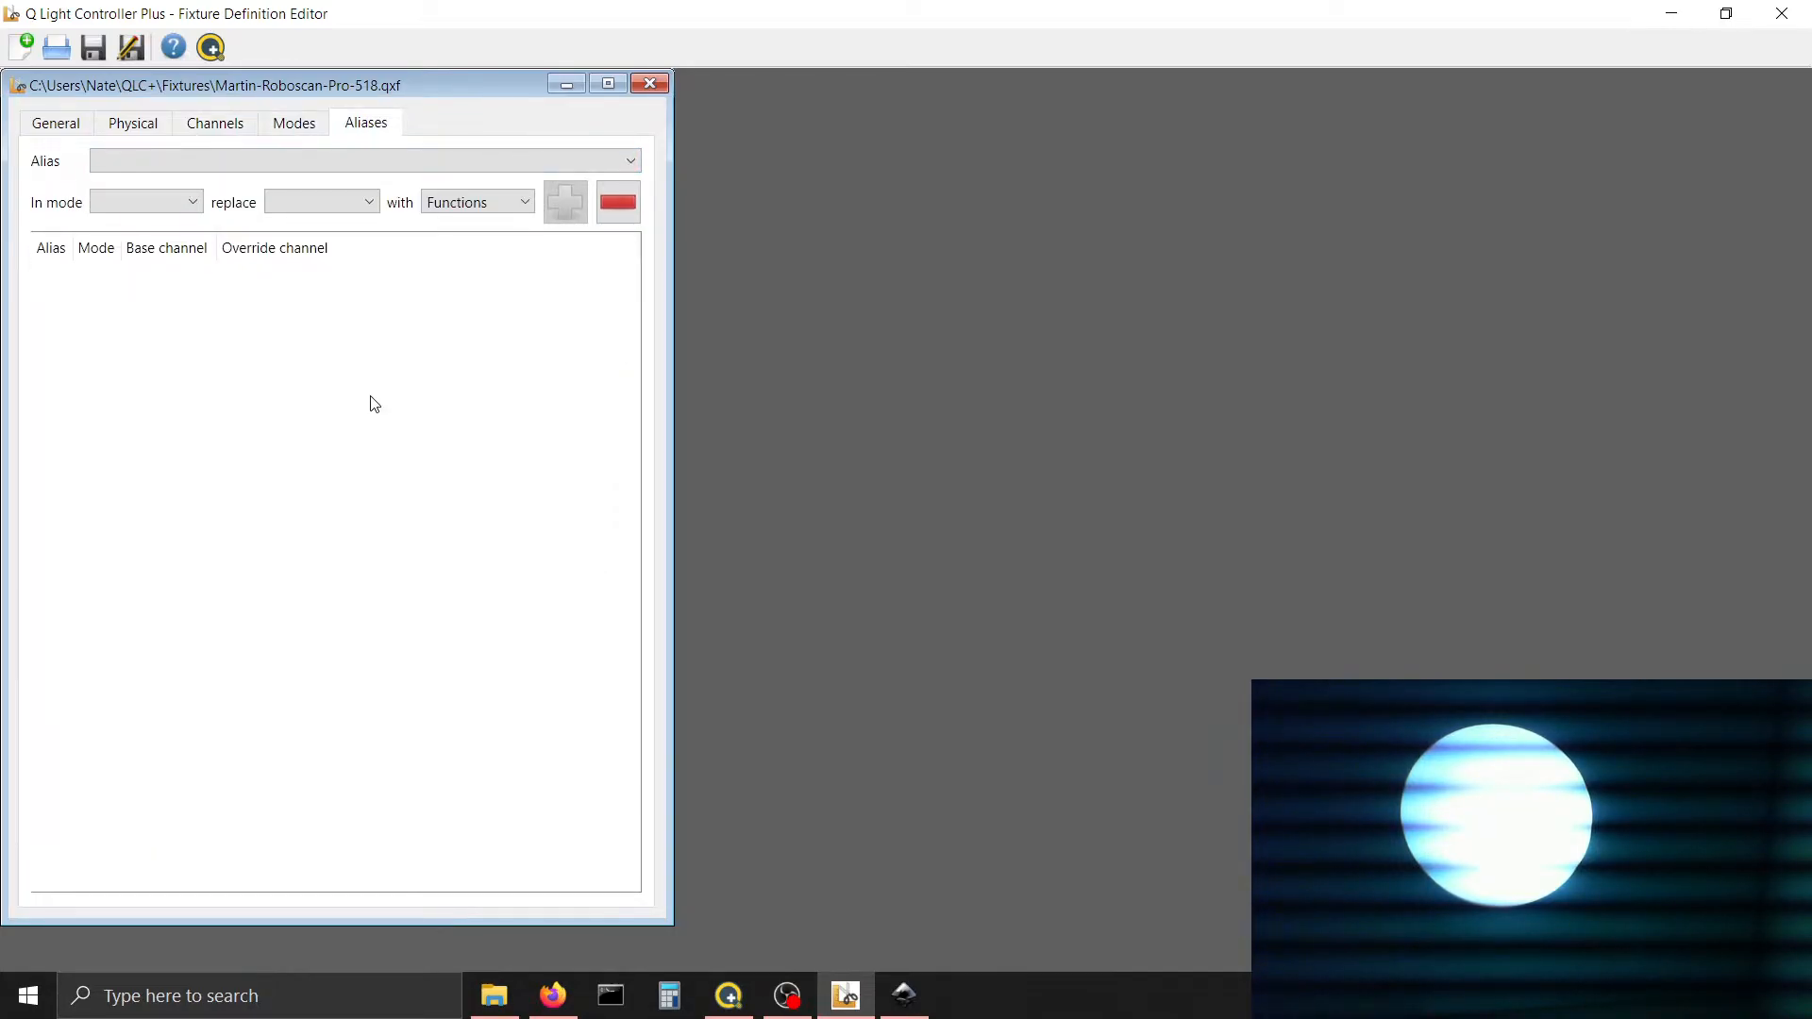
left_click(146, 125)
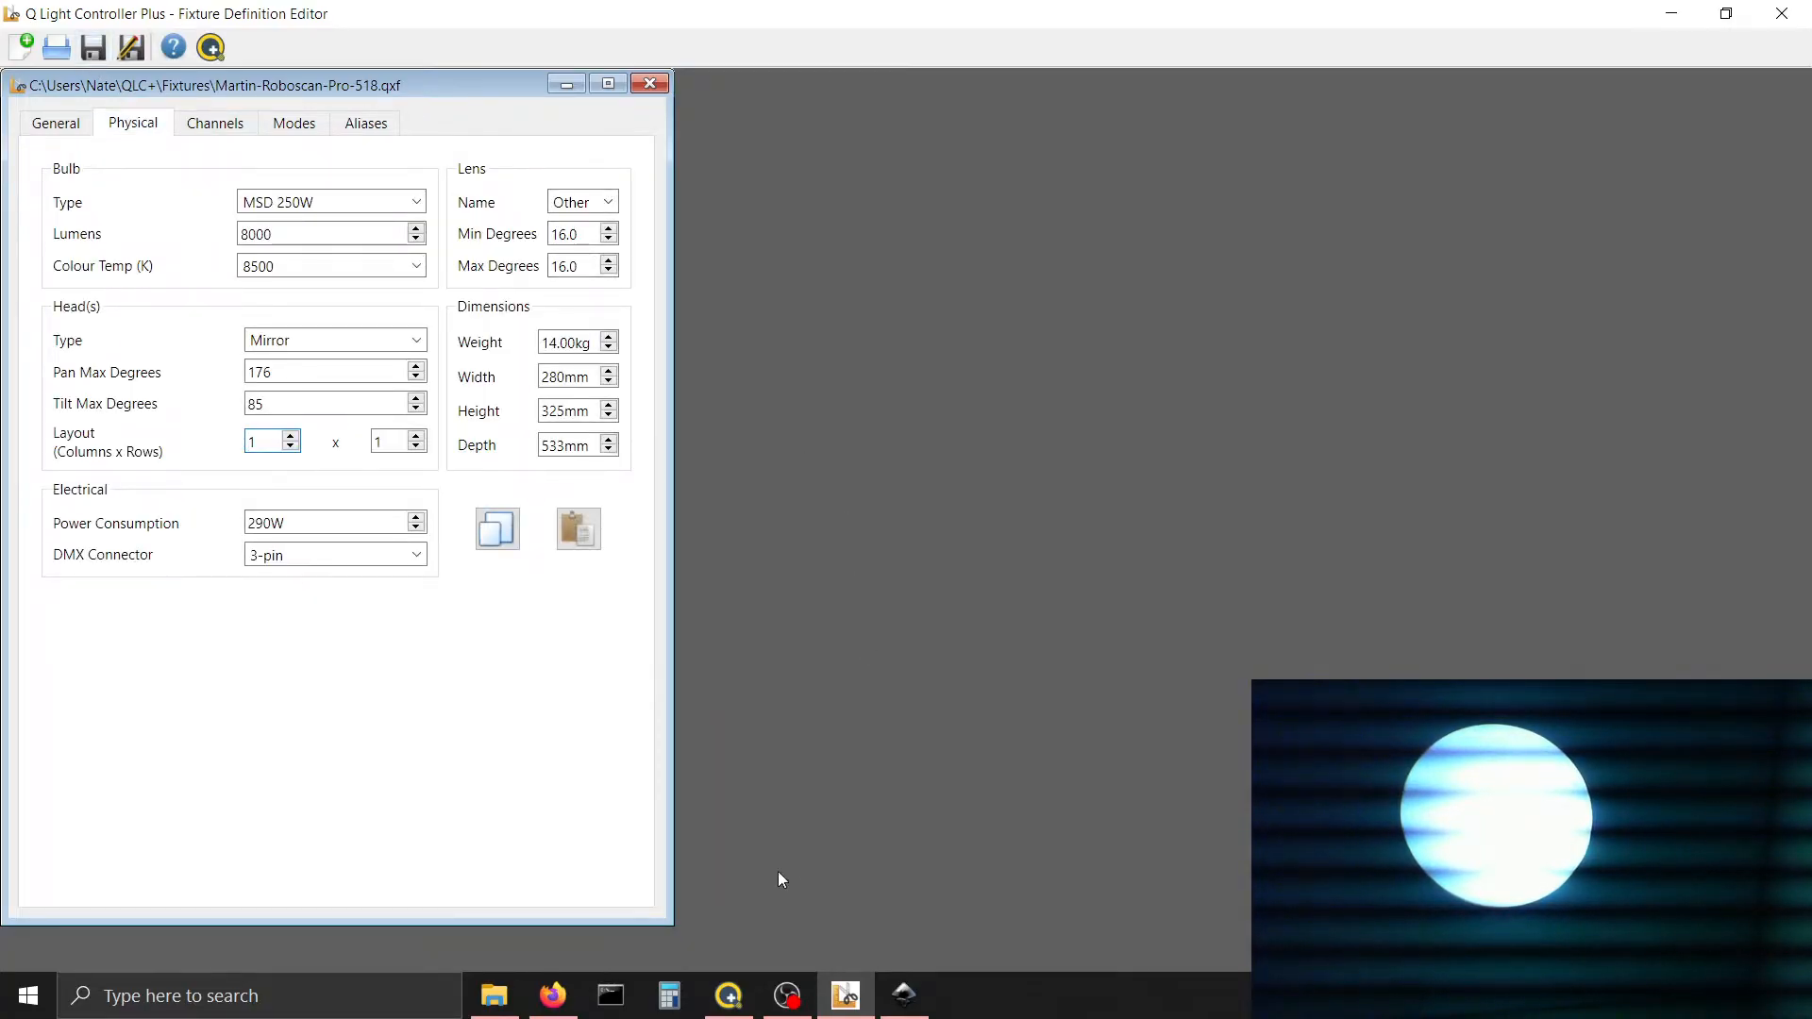
Switch to the main Q Light Controller Plus workspace and view the details of the patched Roboscan 518 fixture
left_click(729, 996)
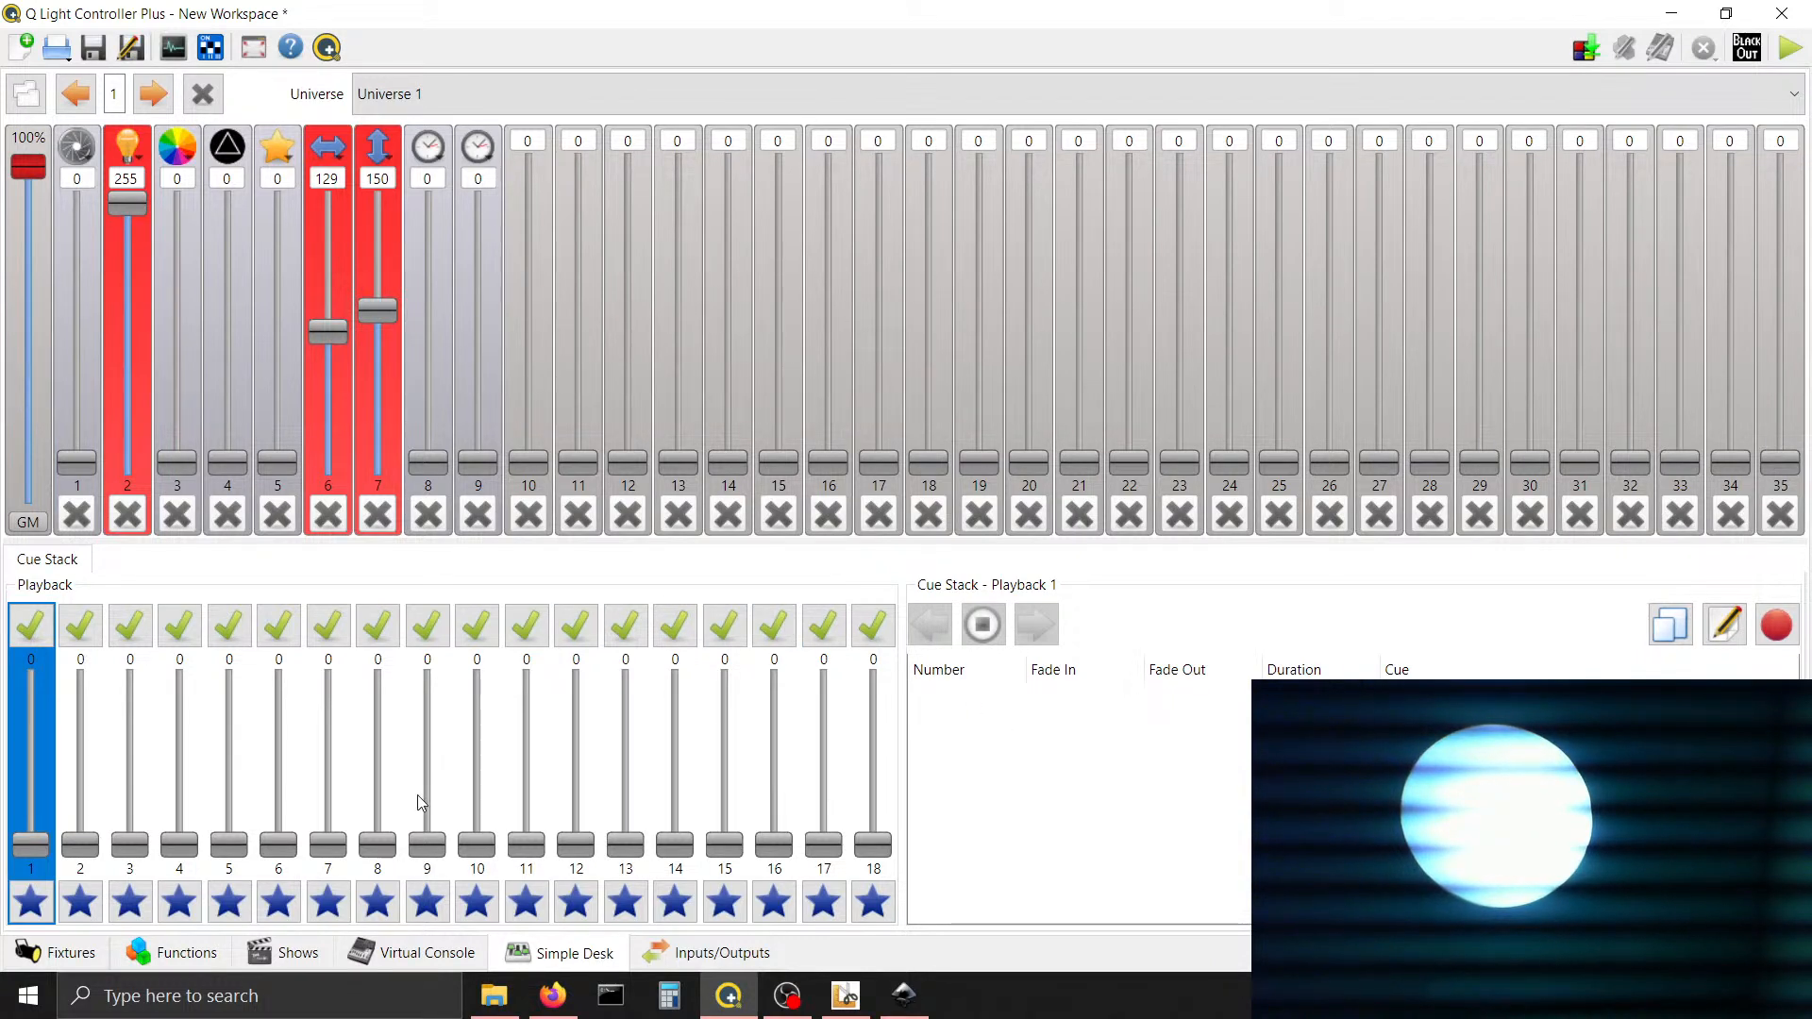
left_click(90, 953)
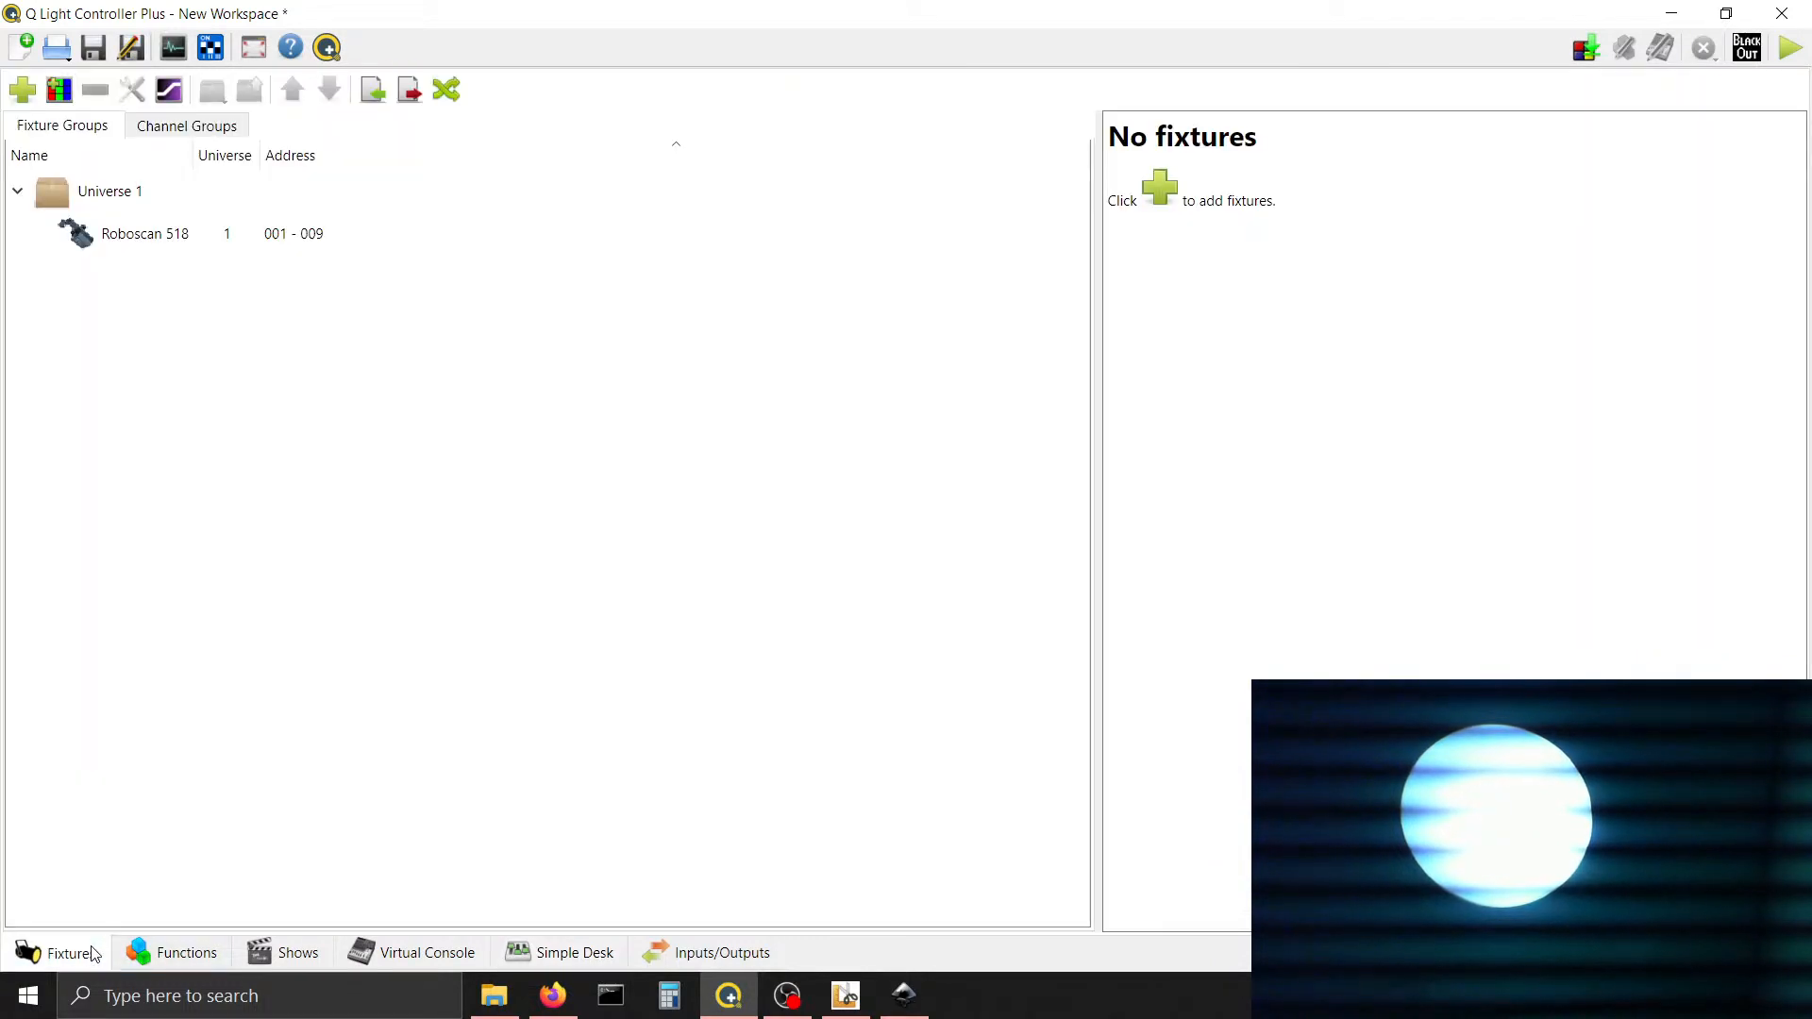
left_click(250, 242)
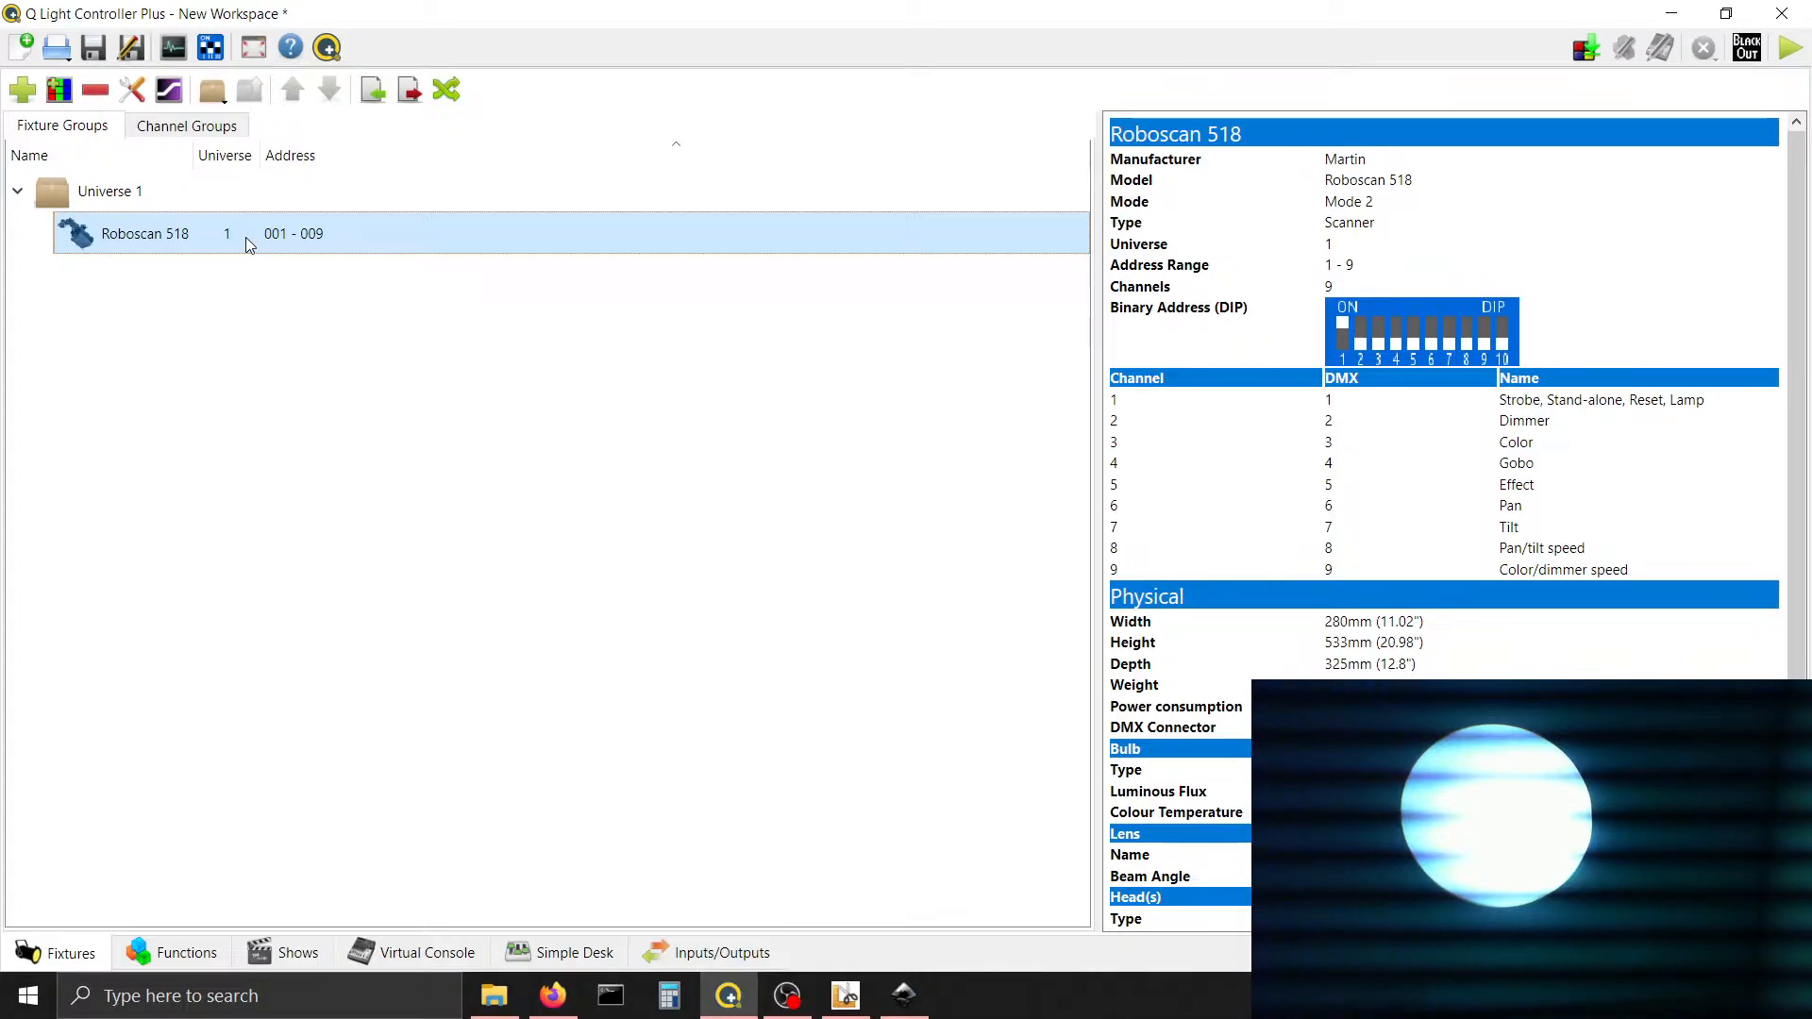
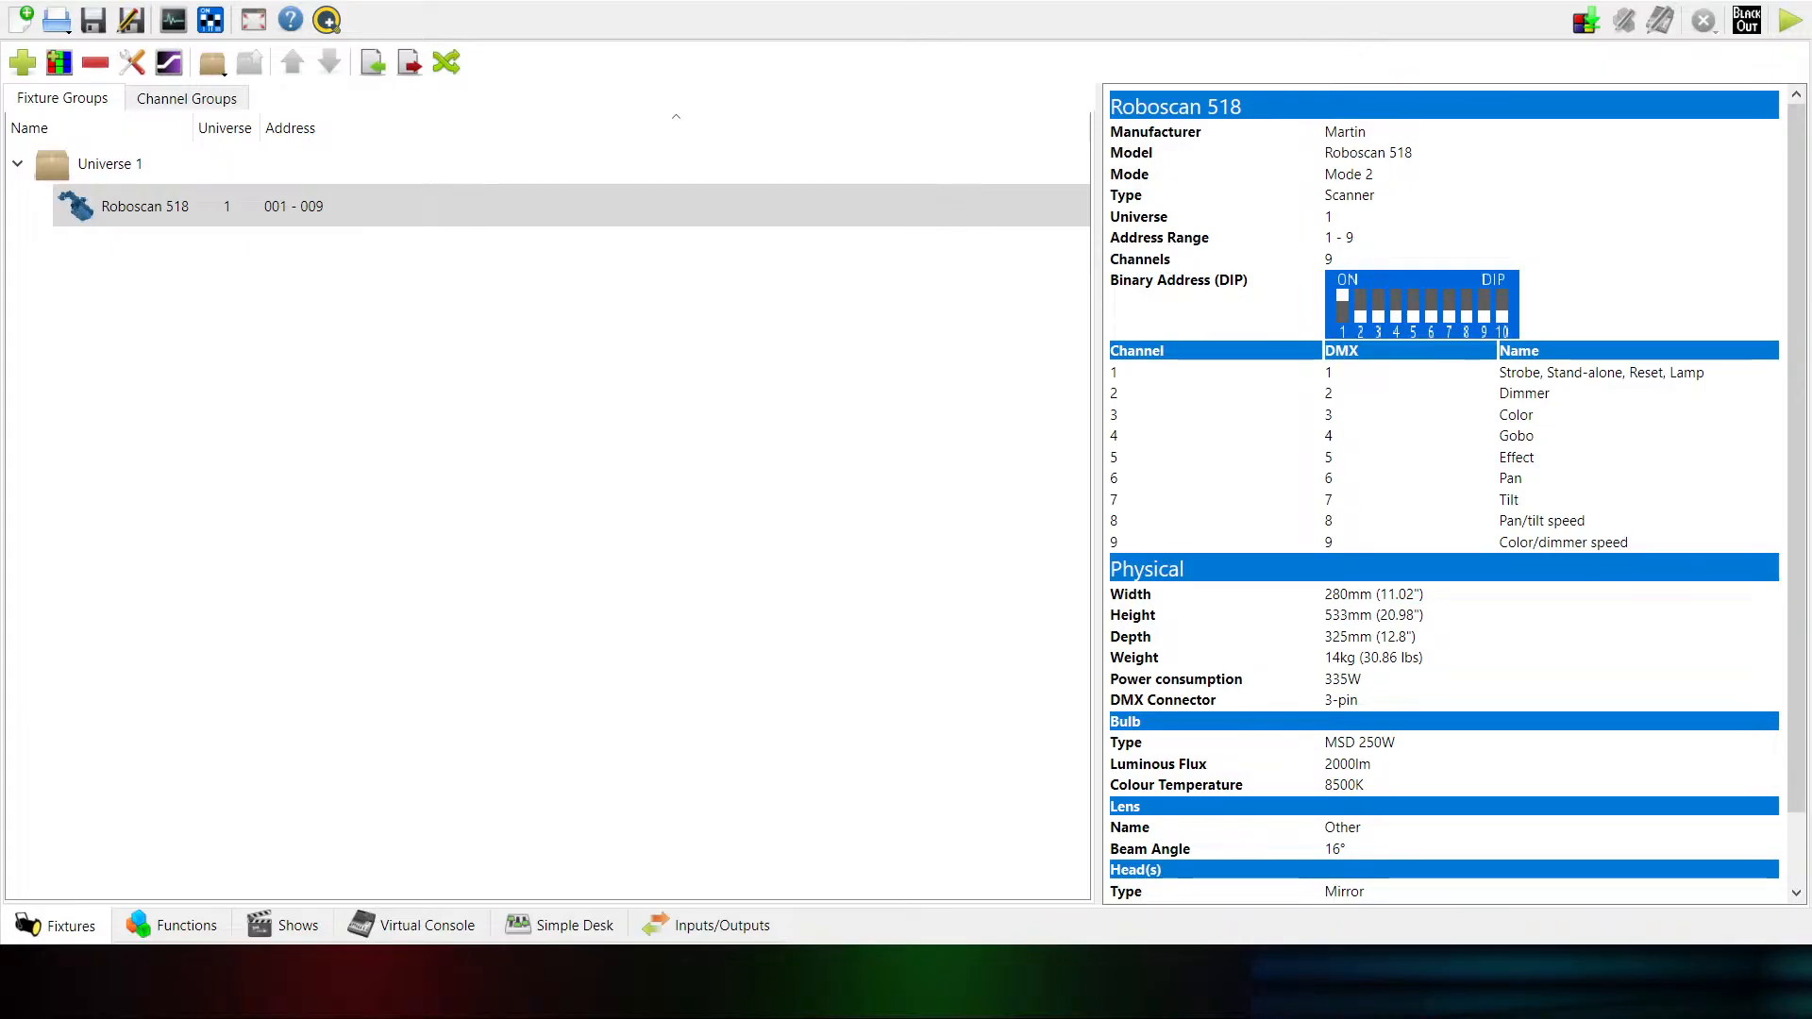
Reset the dimmer, pan and tilt channels (2, 6 and 7) of Universe 1 on the Simple Desk
left_click(1007, 506)
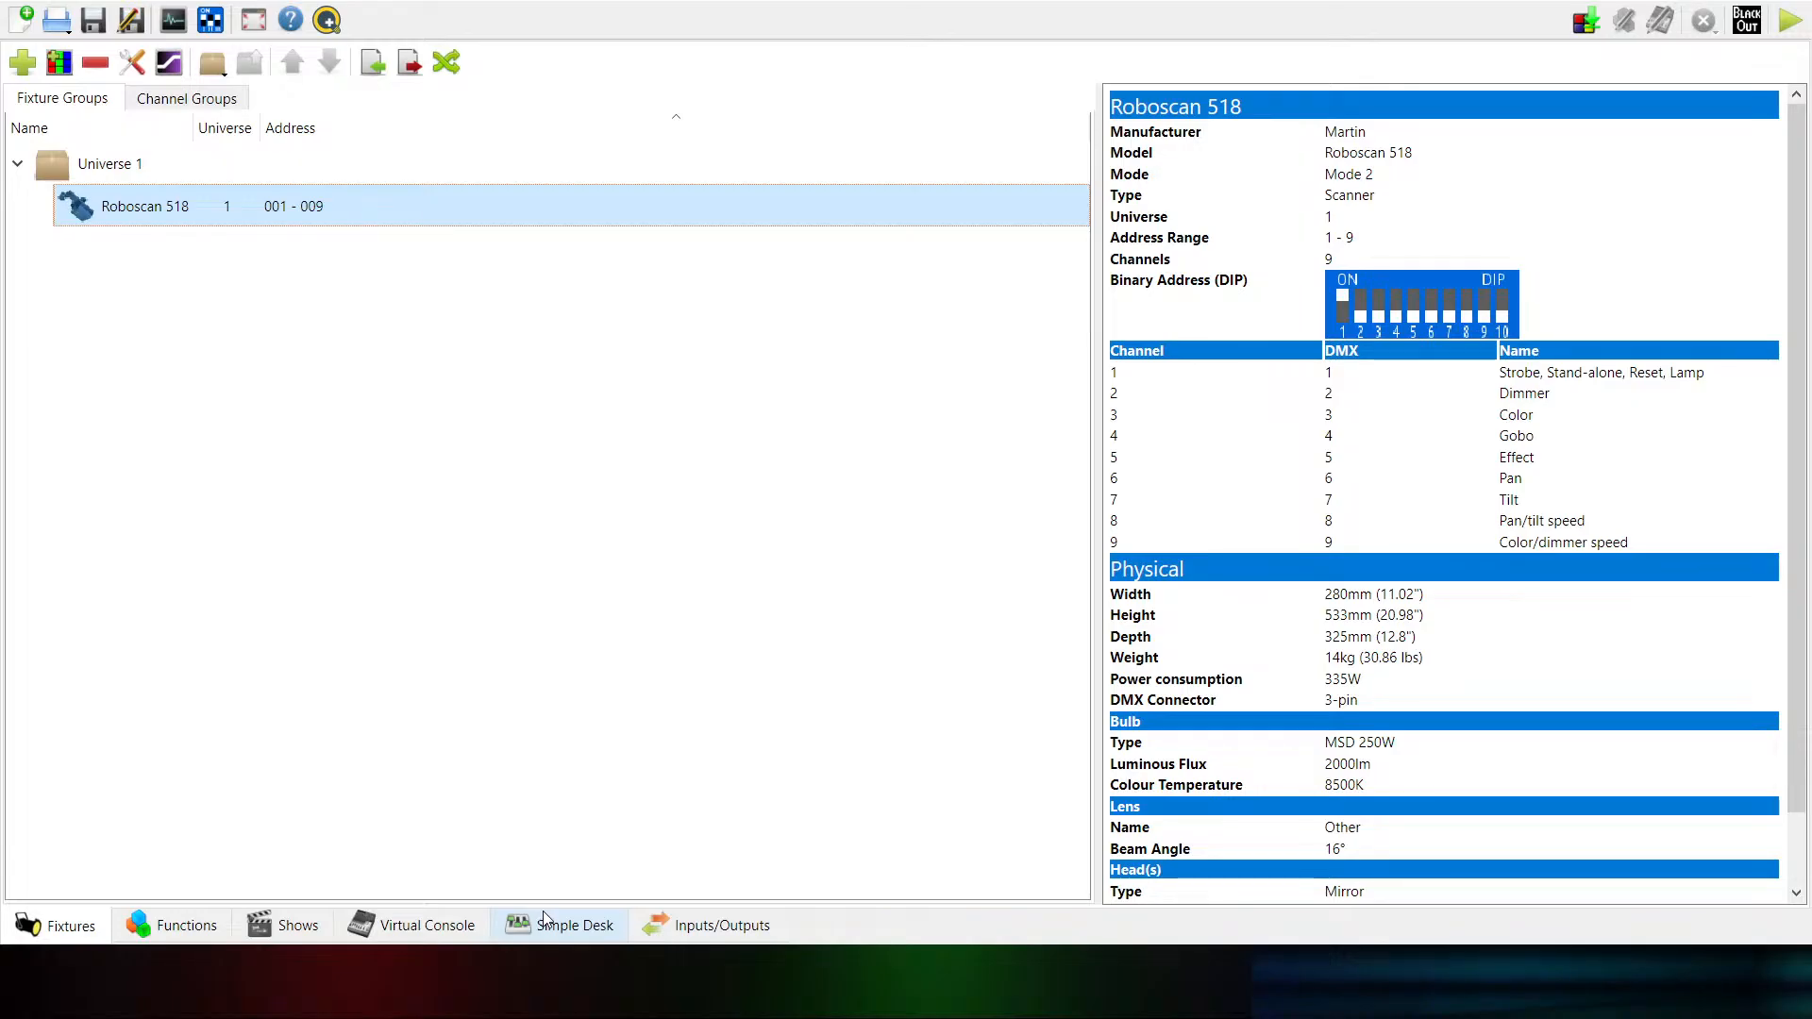
left_click(544, 922)
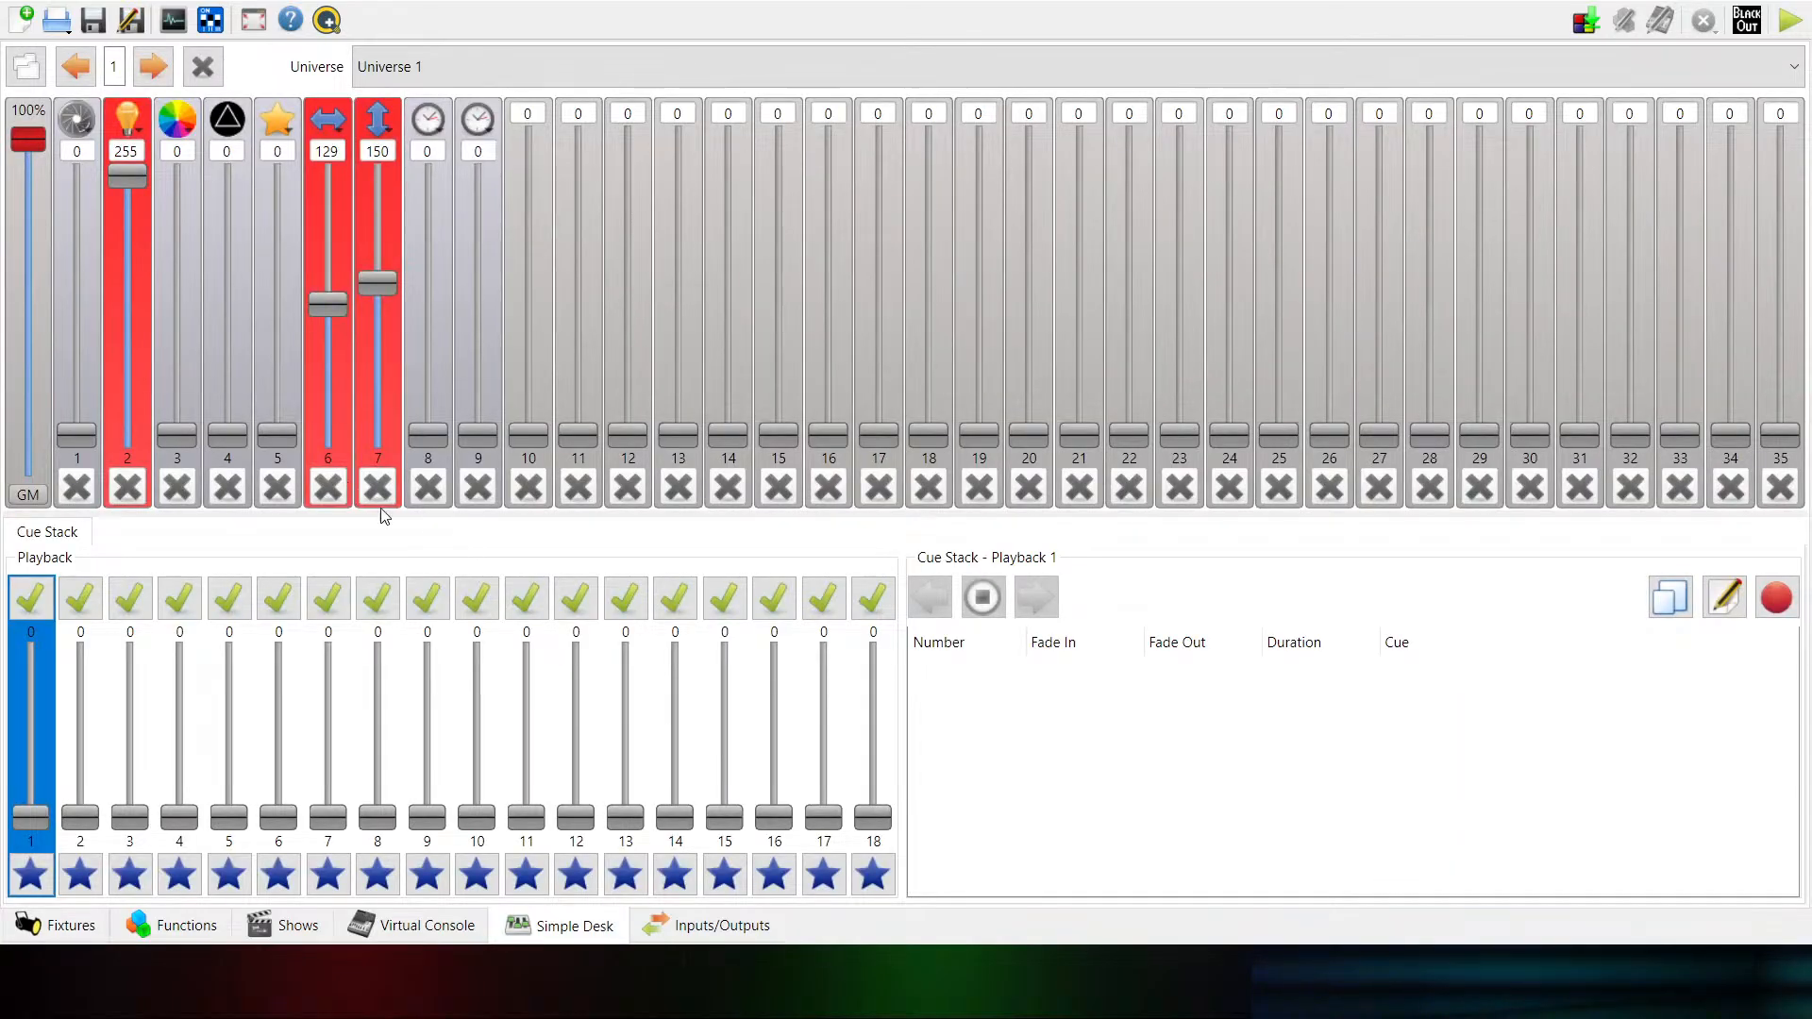
left_click(130, 487)
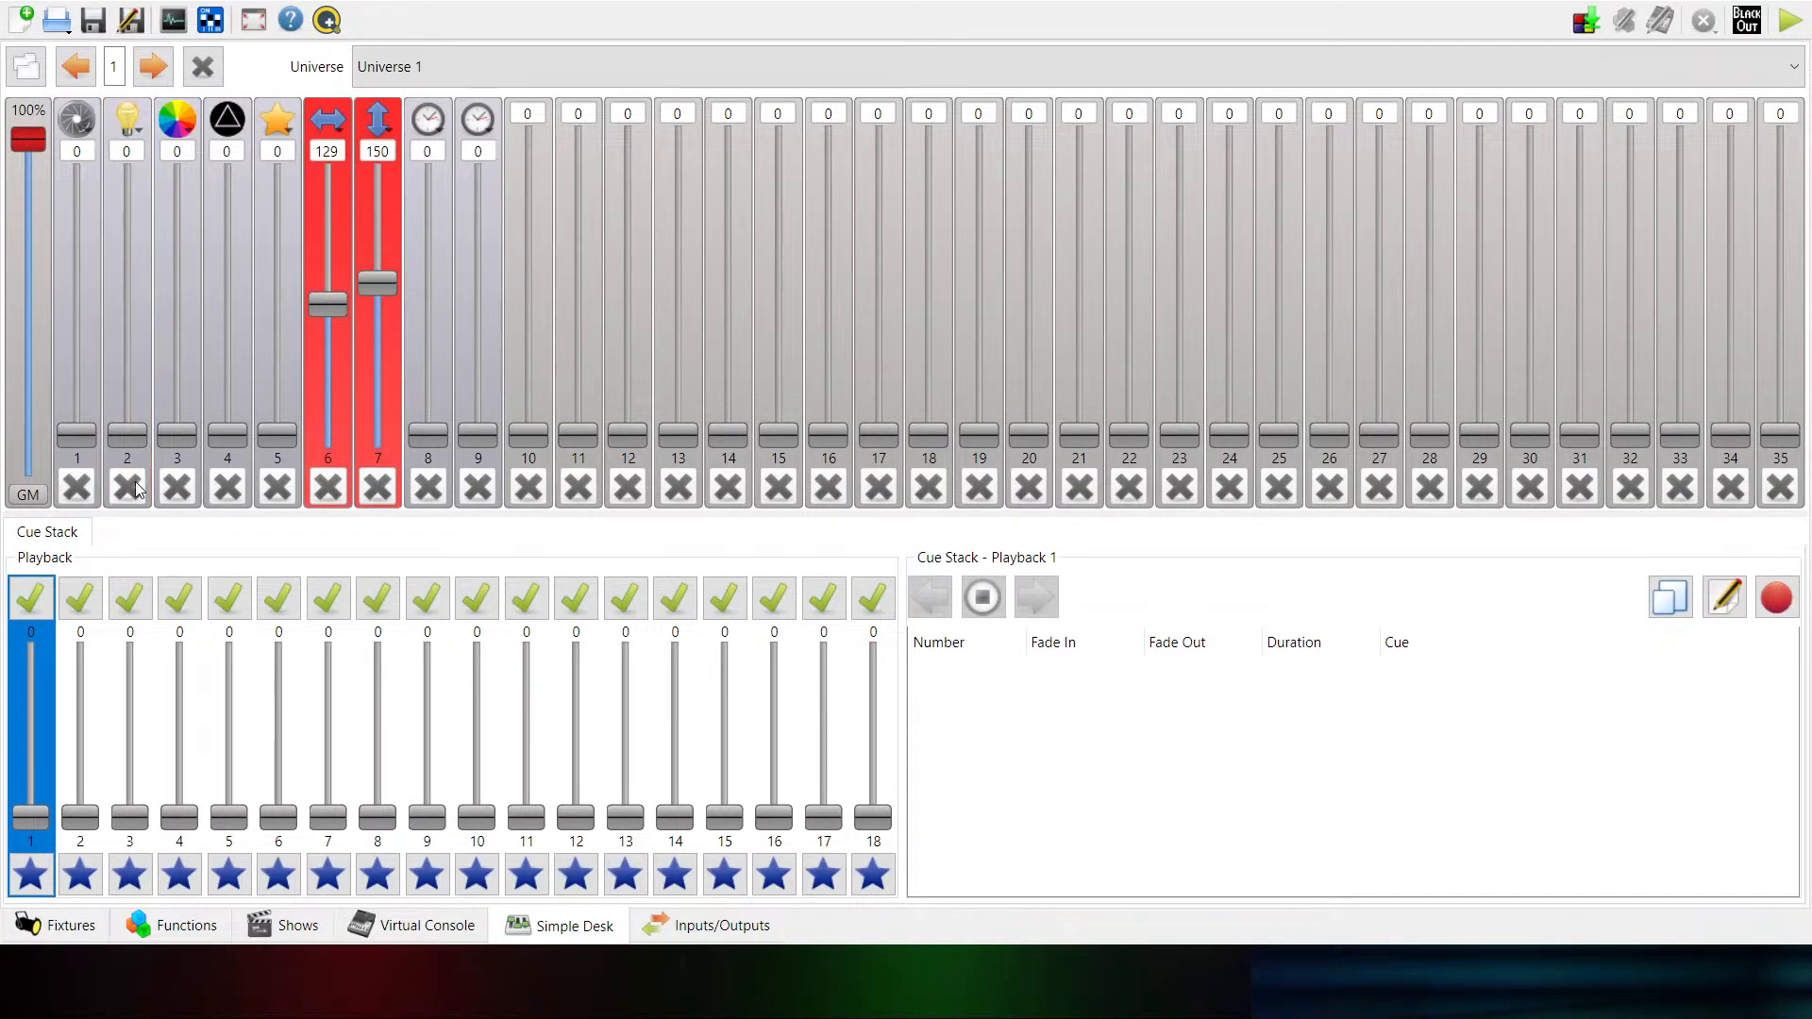
left_click(323, 487)
left_click(383, 498)
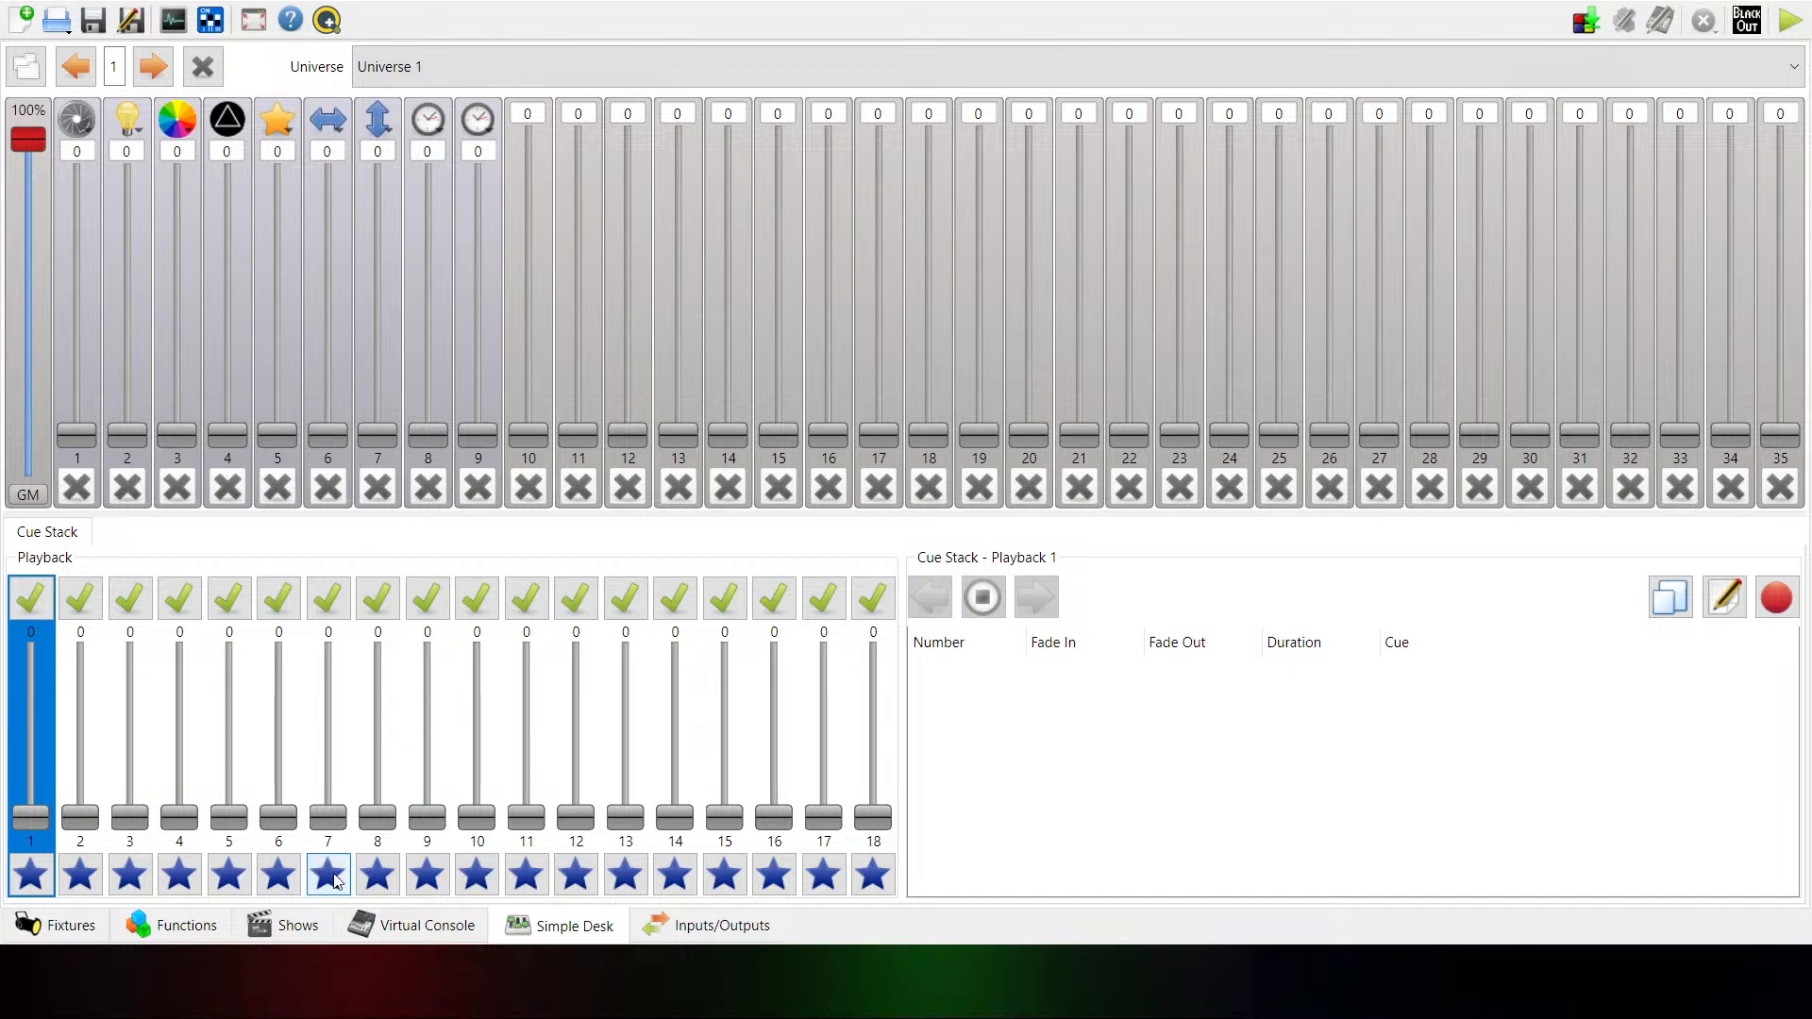
Delete the Roboscan 518 fixture from Universe 1 and confirm its removal
left_click(176, 926)
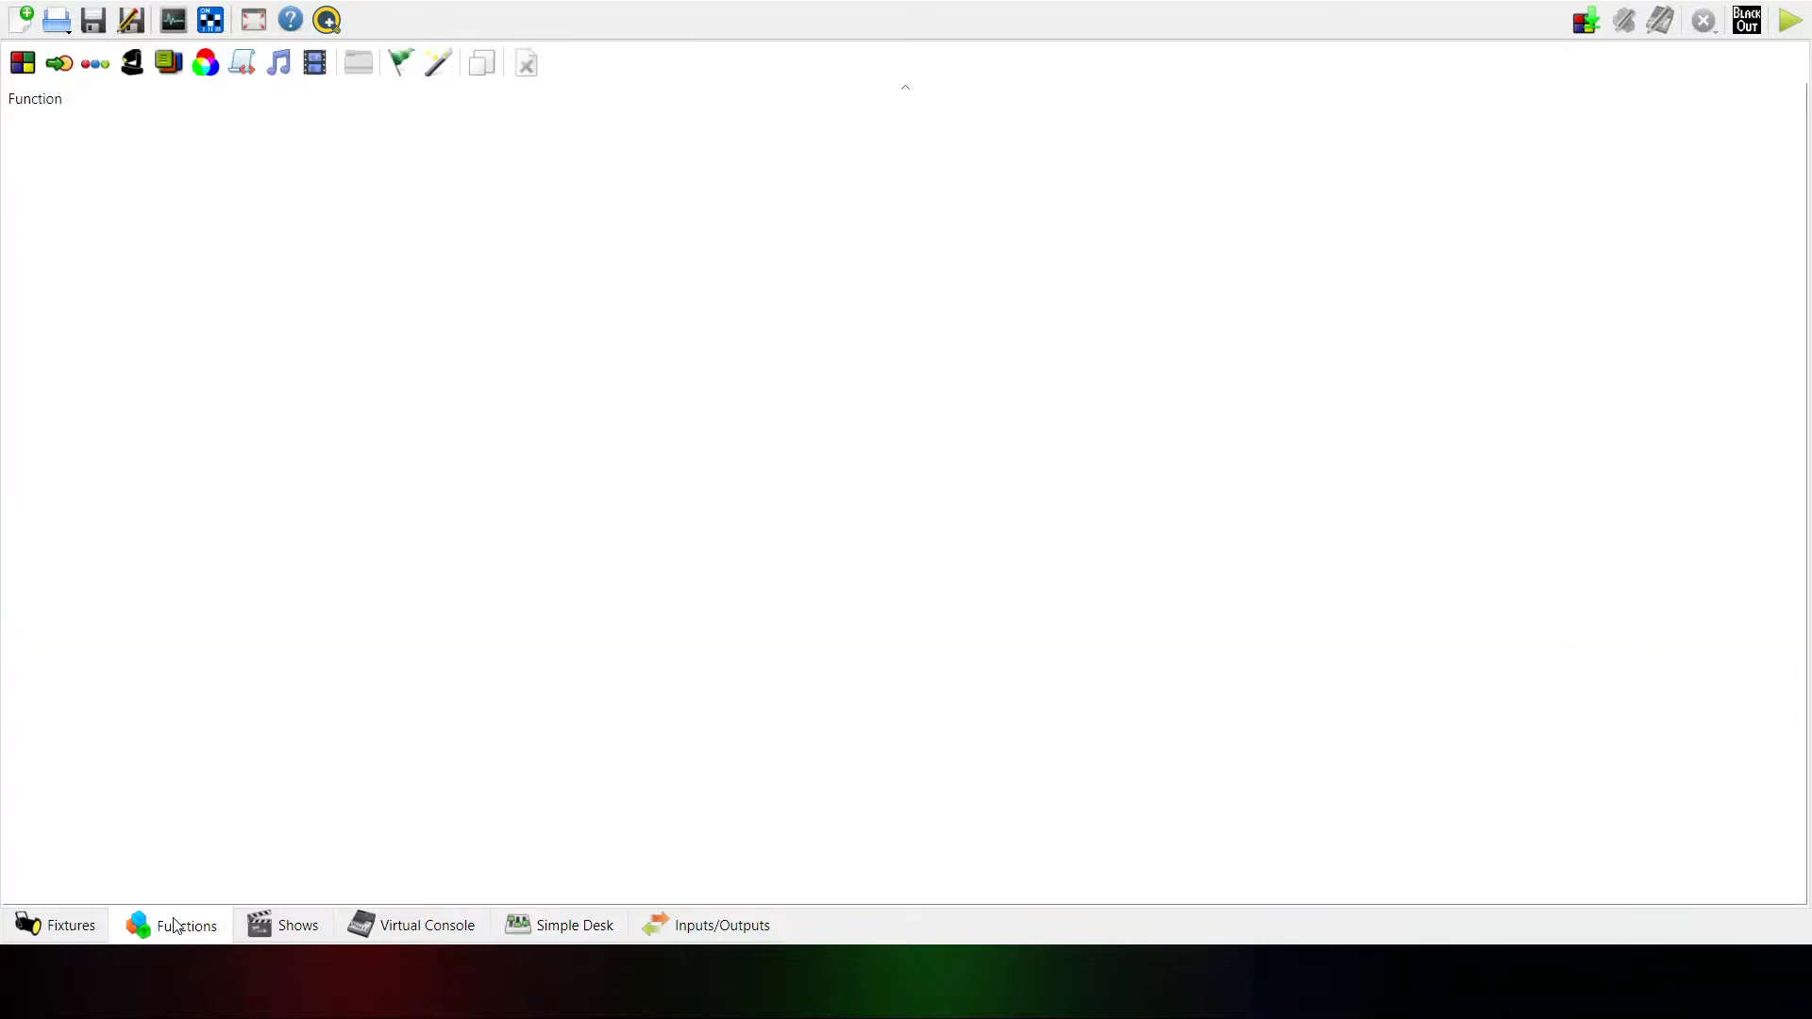
left_click(53, 921)
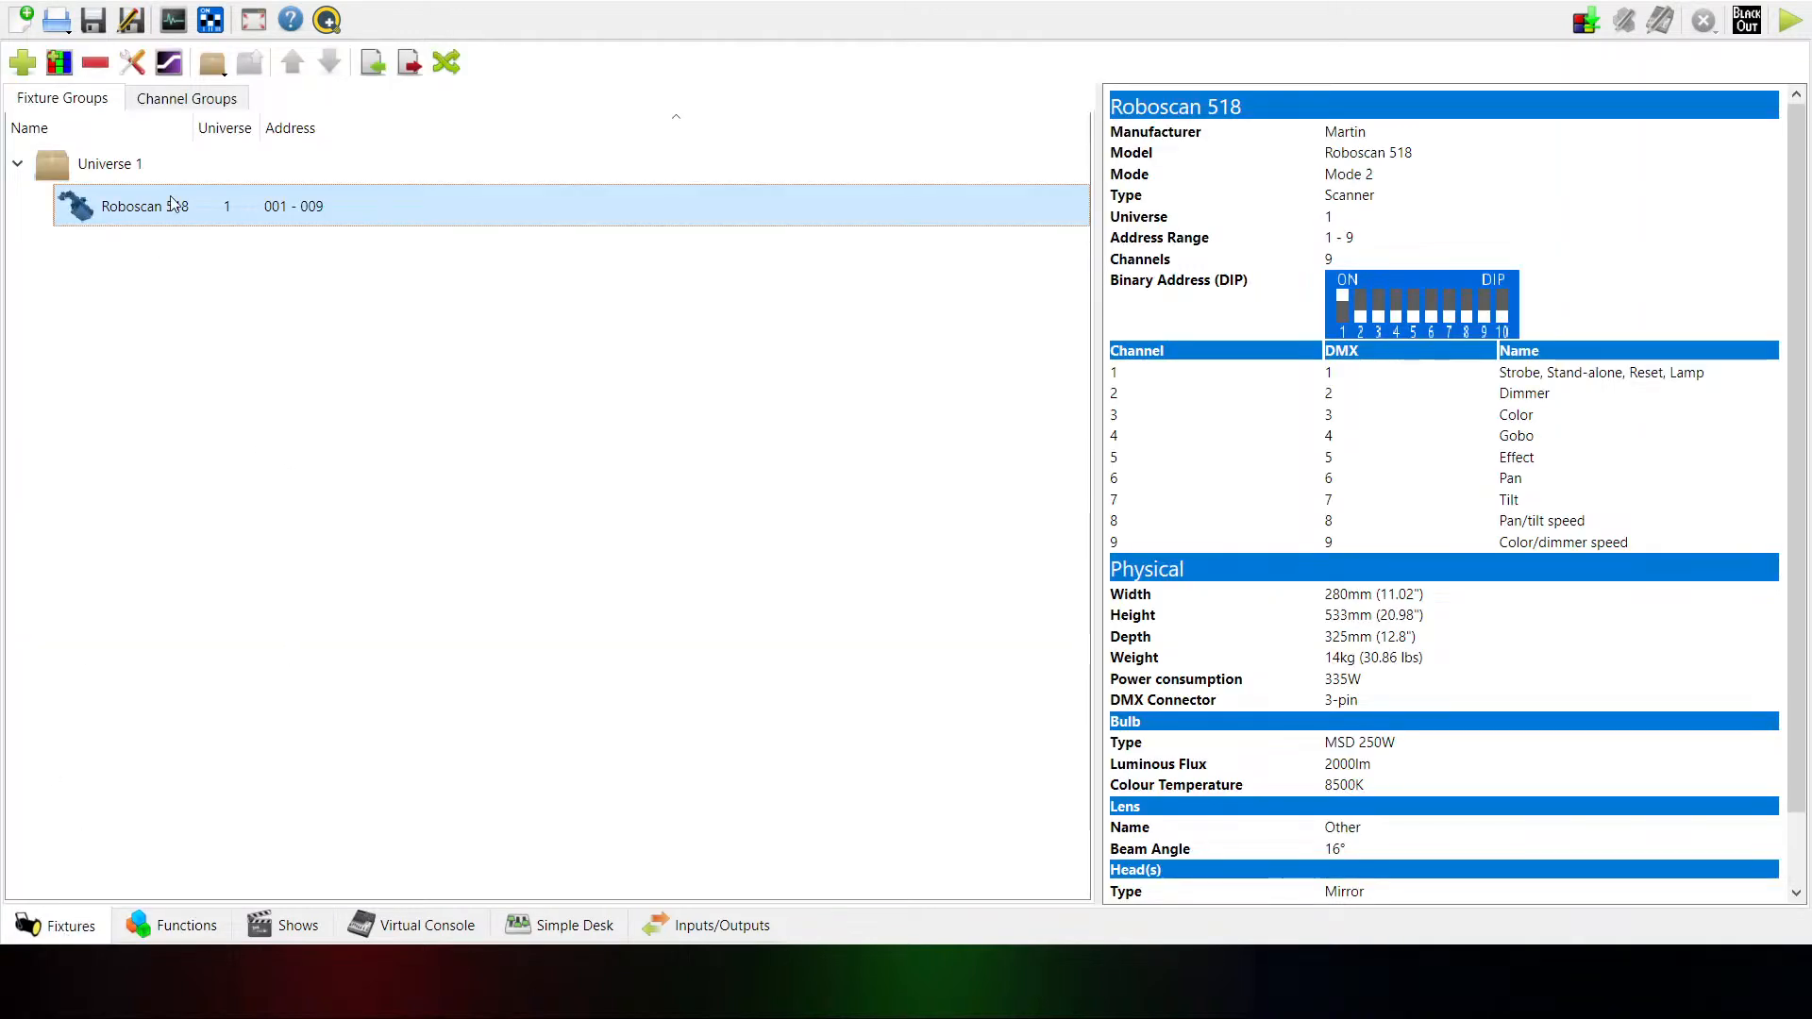
left_click(95, 64)
left_click(915, 486)
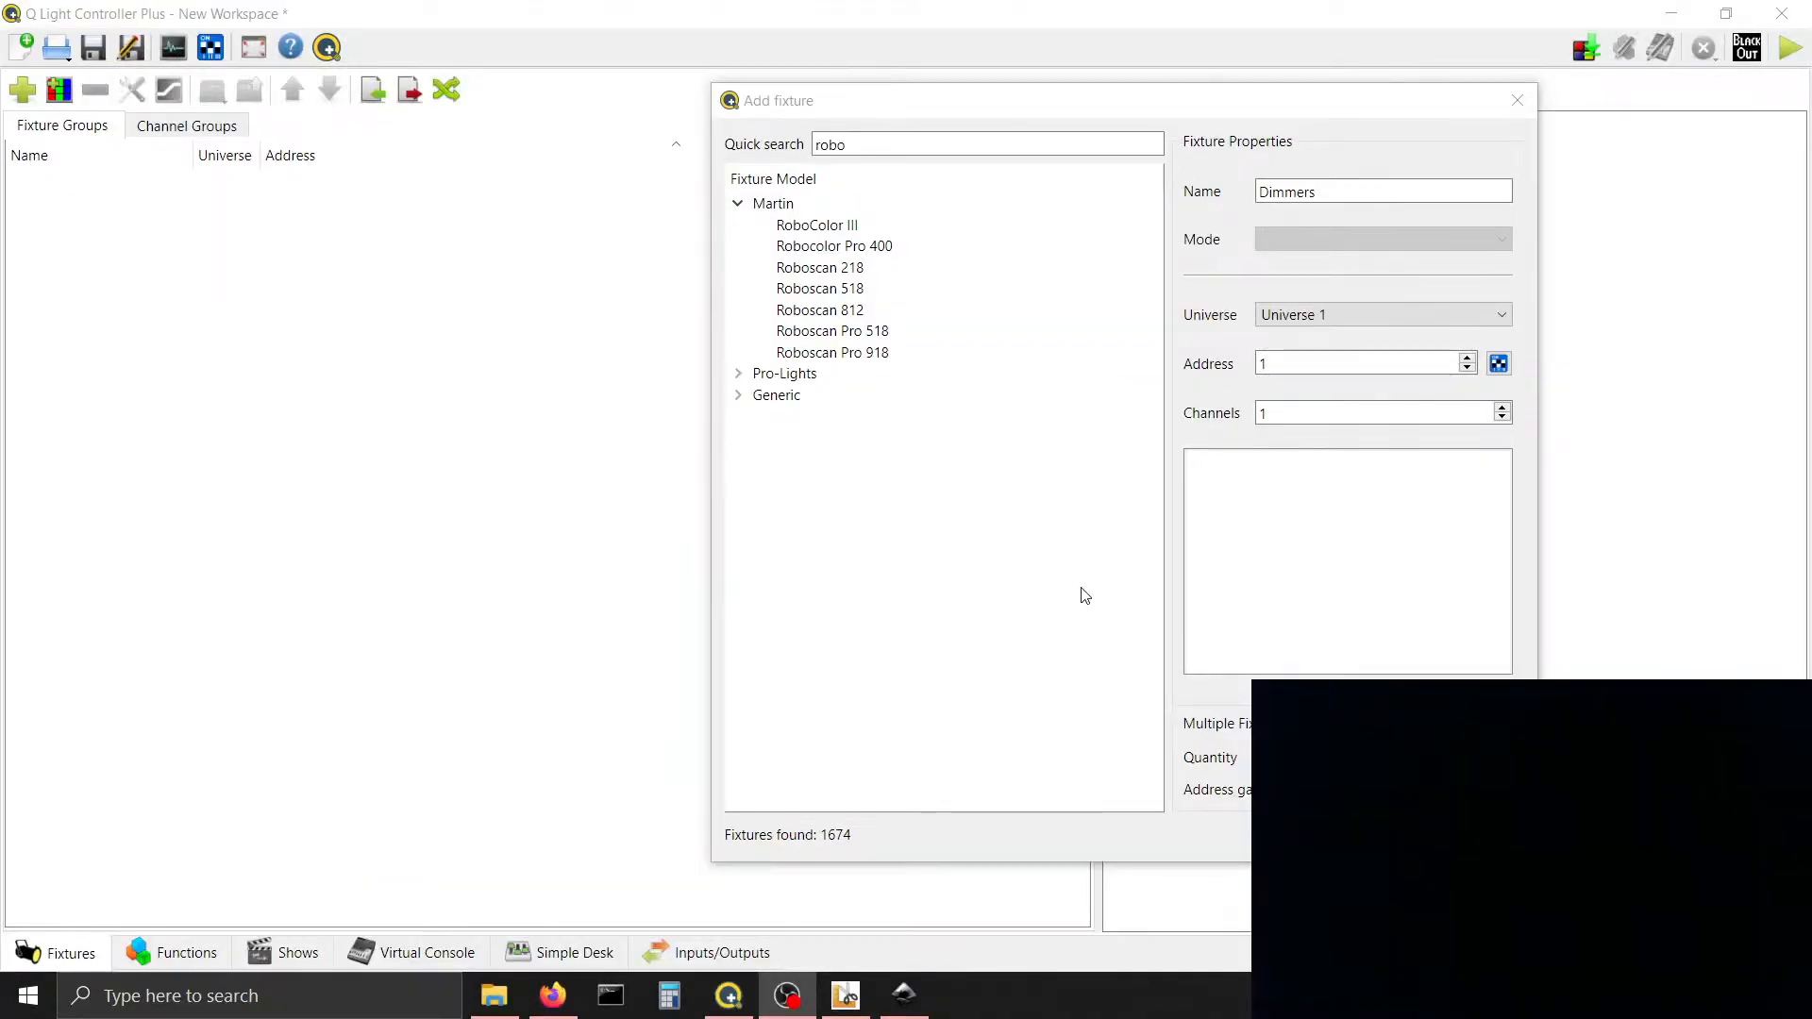
Add a Martin Roboscan Pro 518 to Universe 1 at address 1, using Mode 2 (8 bit P/T, Vector)
left_click(895, 337)
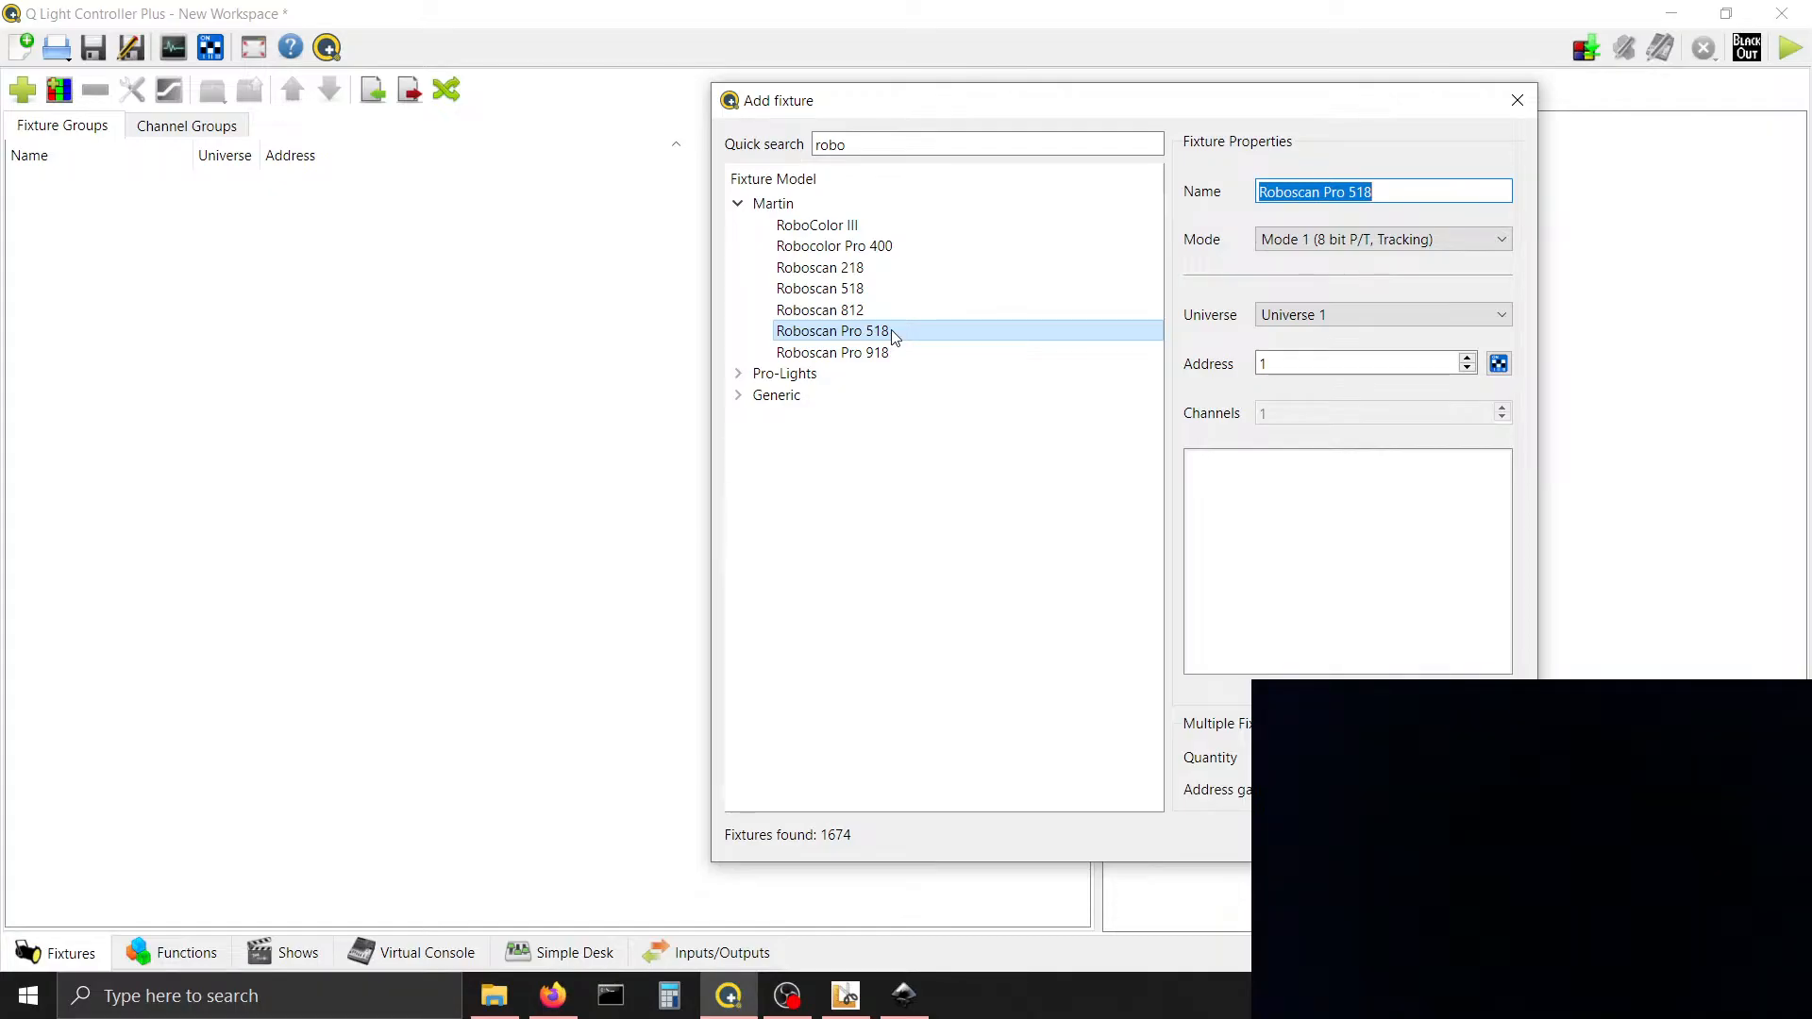
left_click(1301, 243)
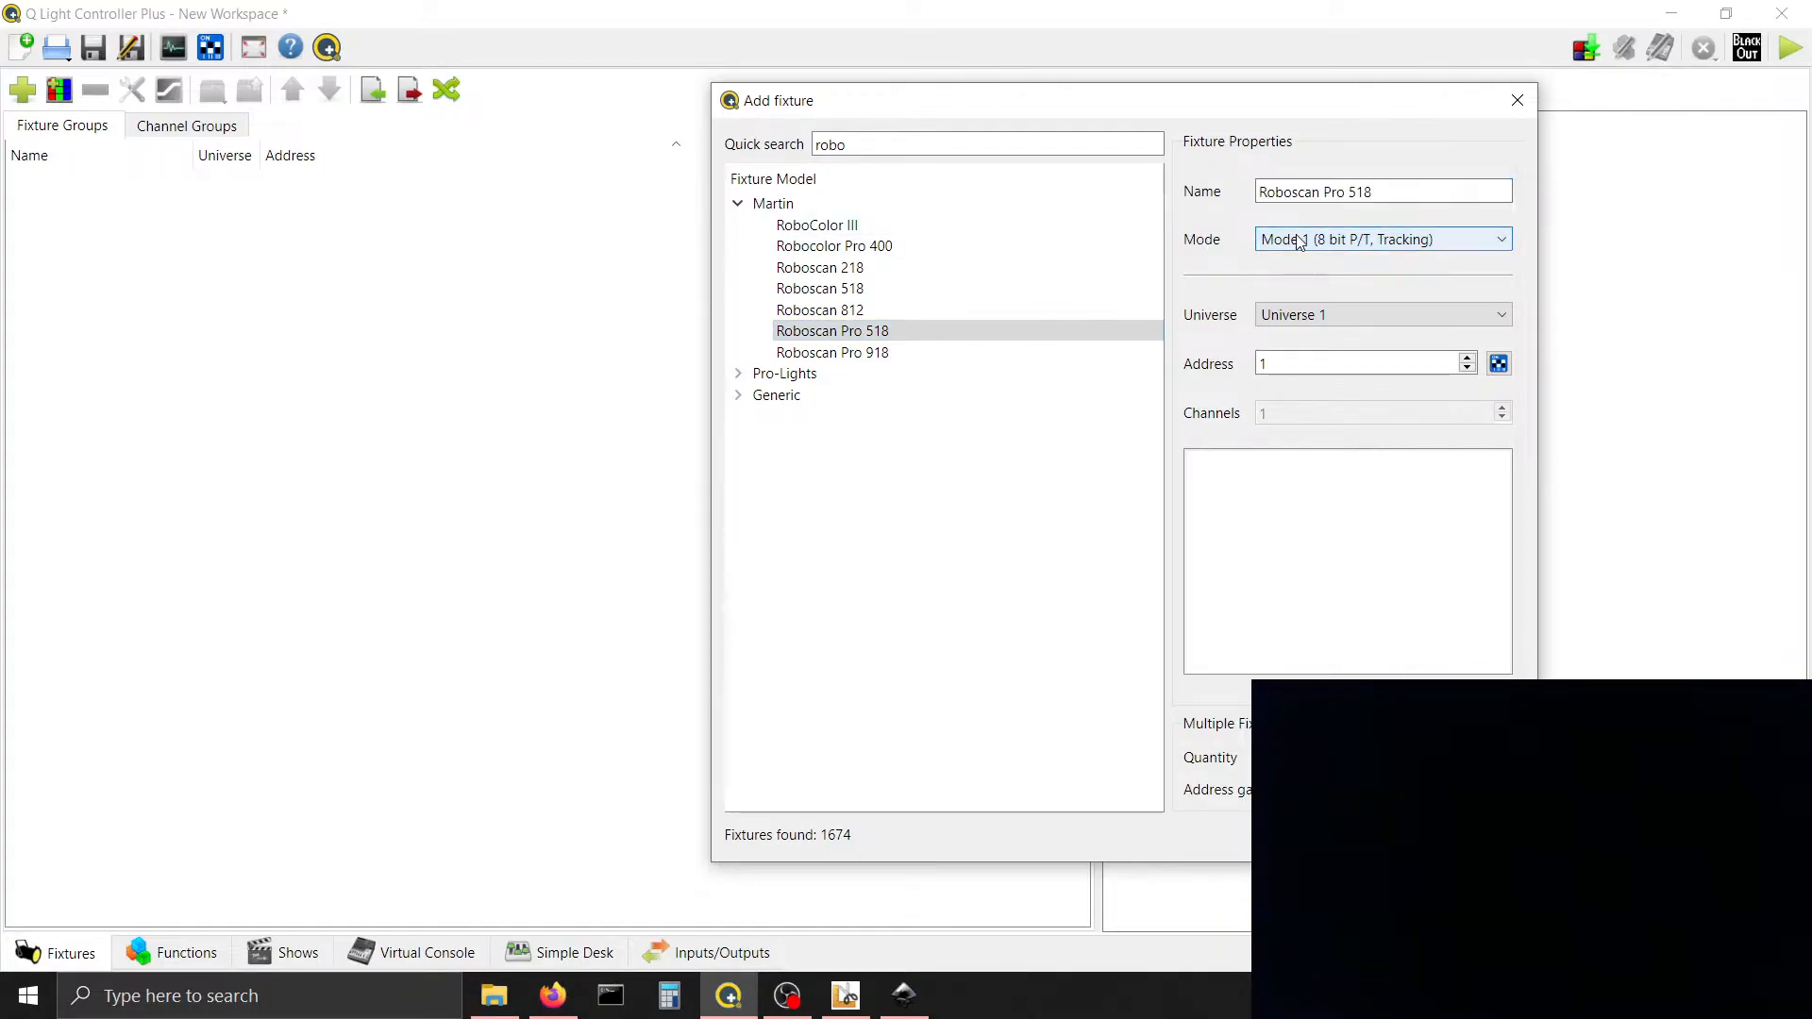
left_click(1298, 284)
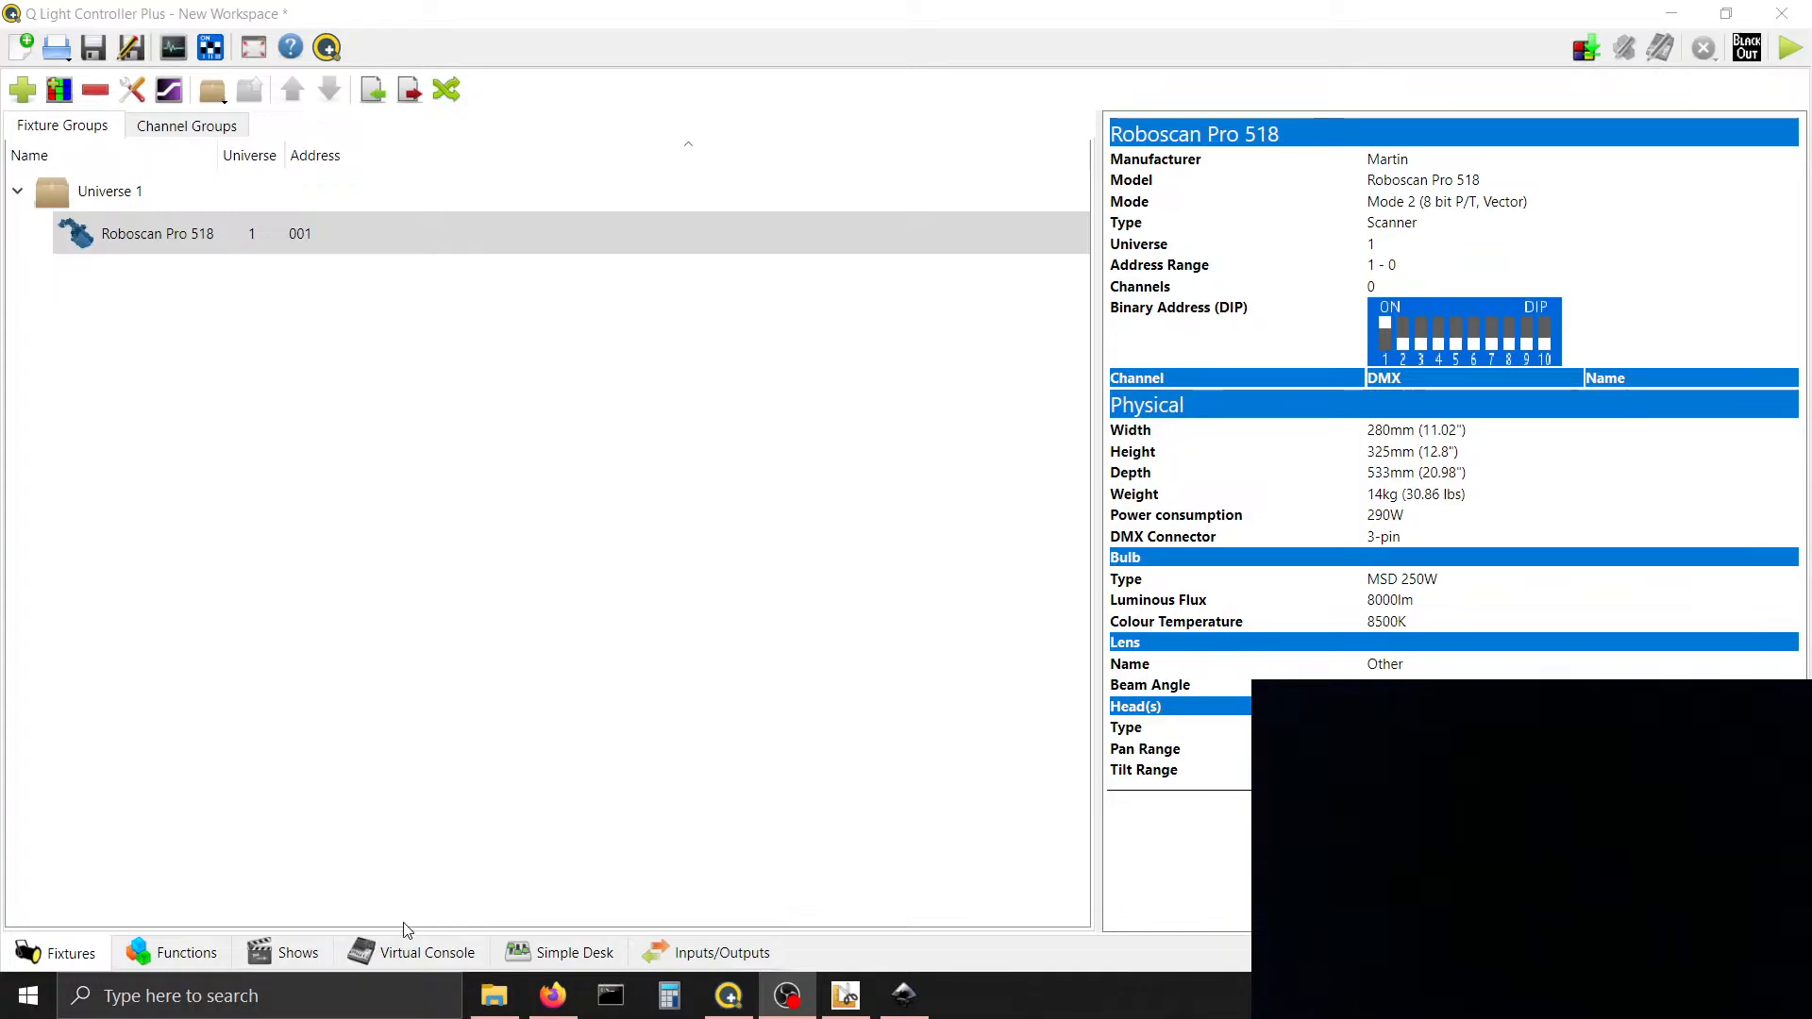
Check the Roboscan Pro 518's channels on the Simple Desk and in its fixture properties, keeping the settings as they are
left_click(557, 956)
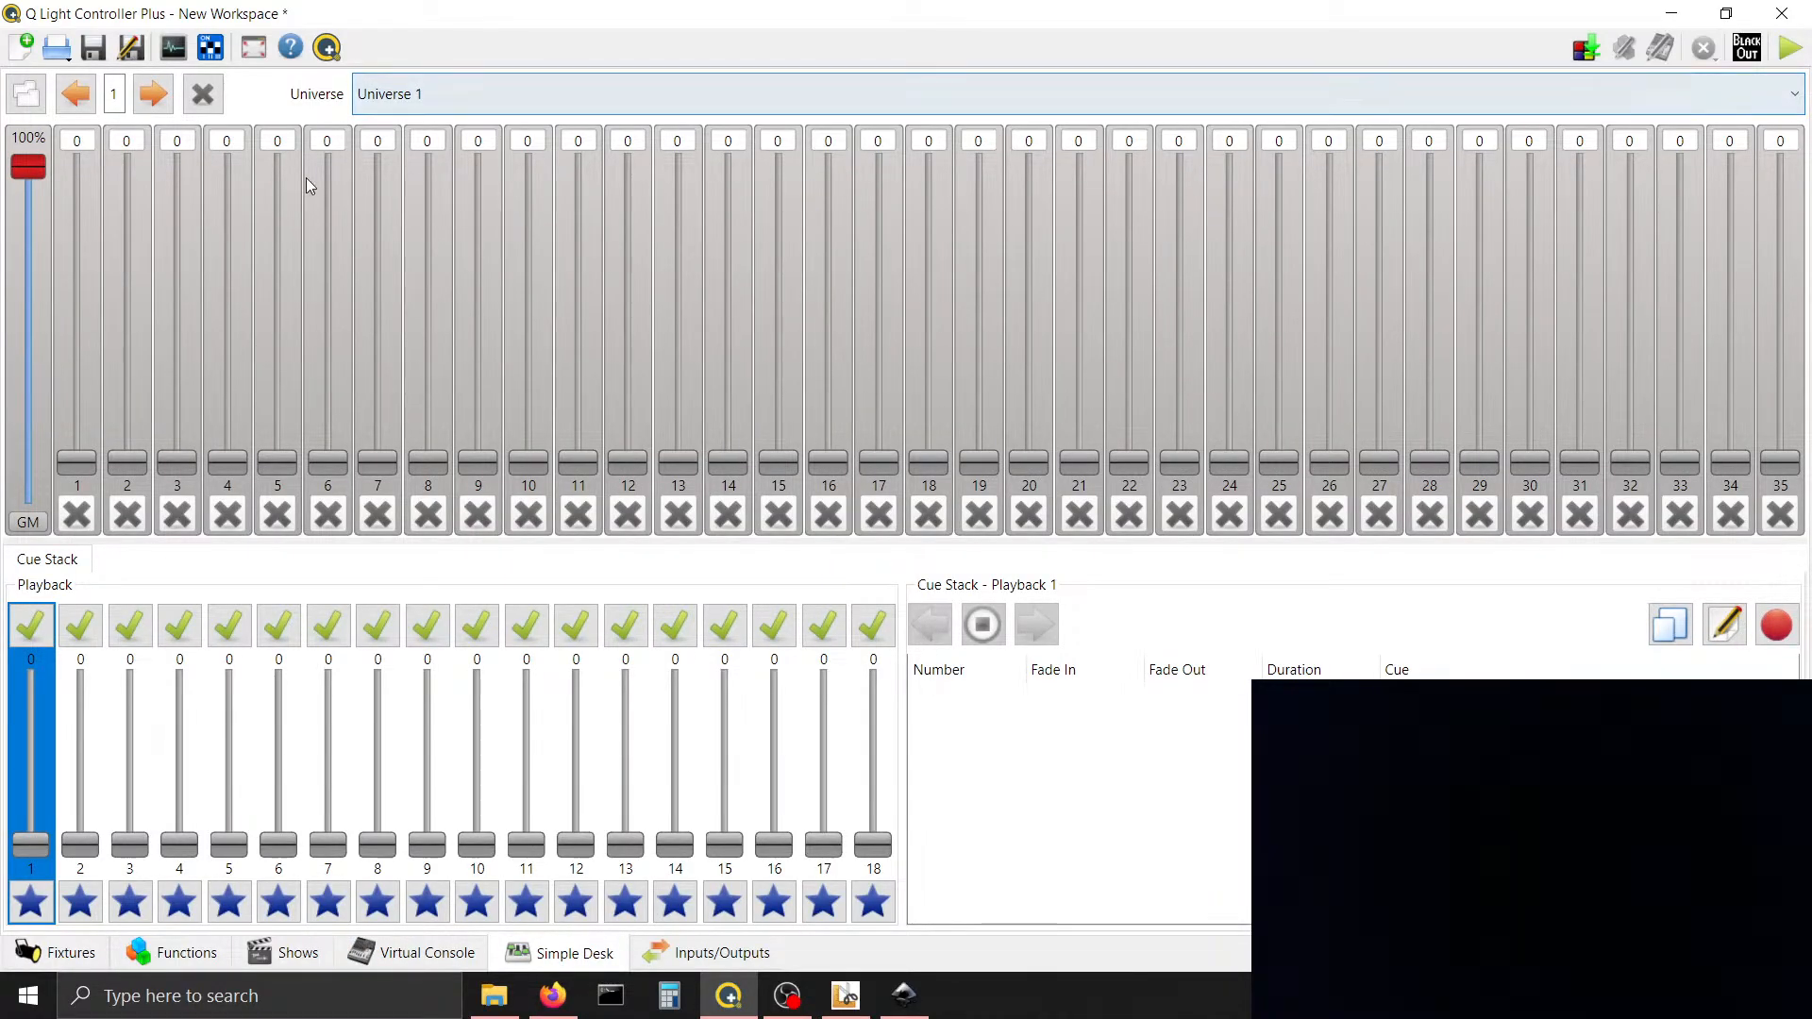
left_click(143, 964)
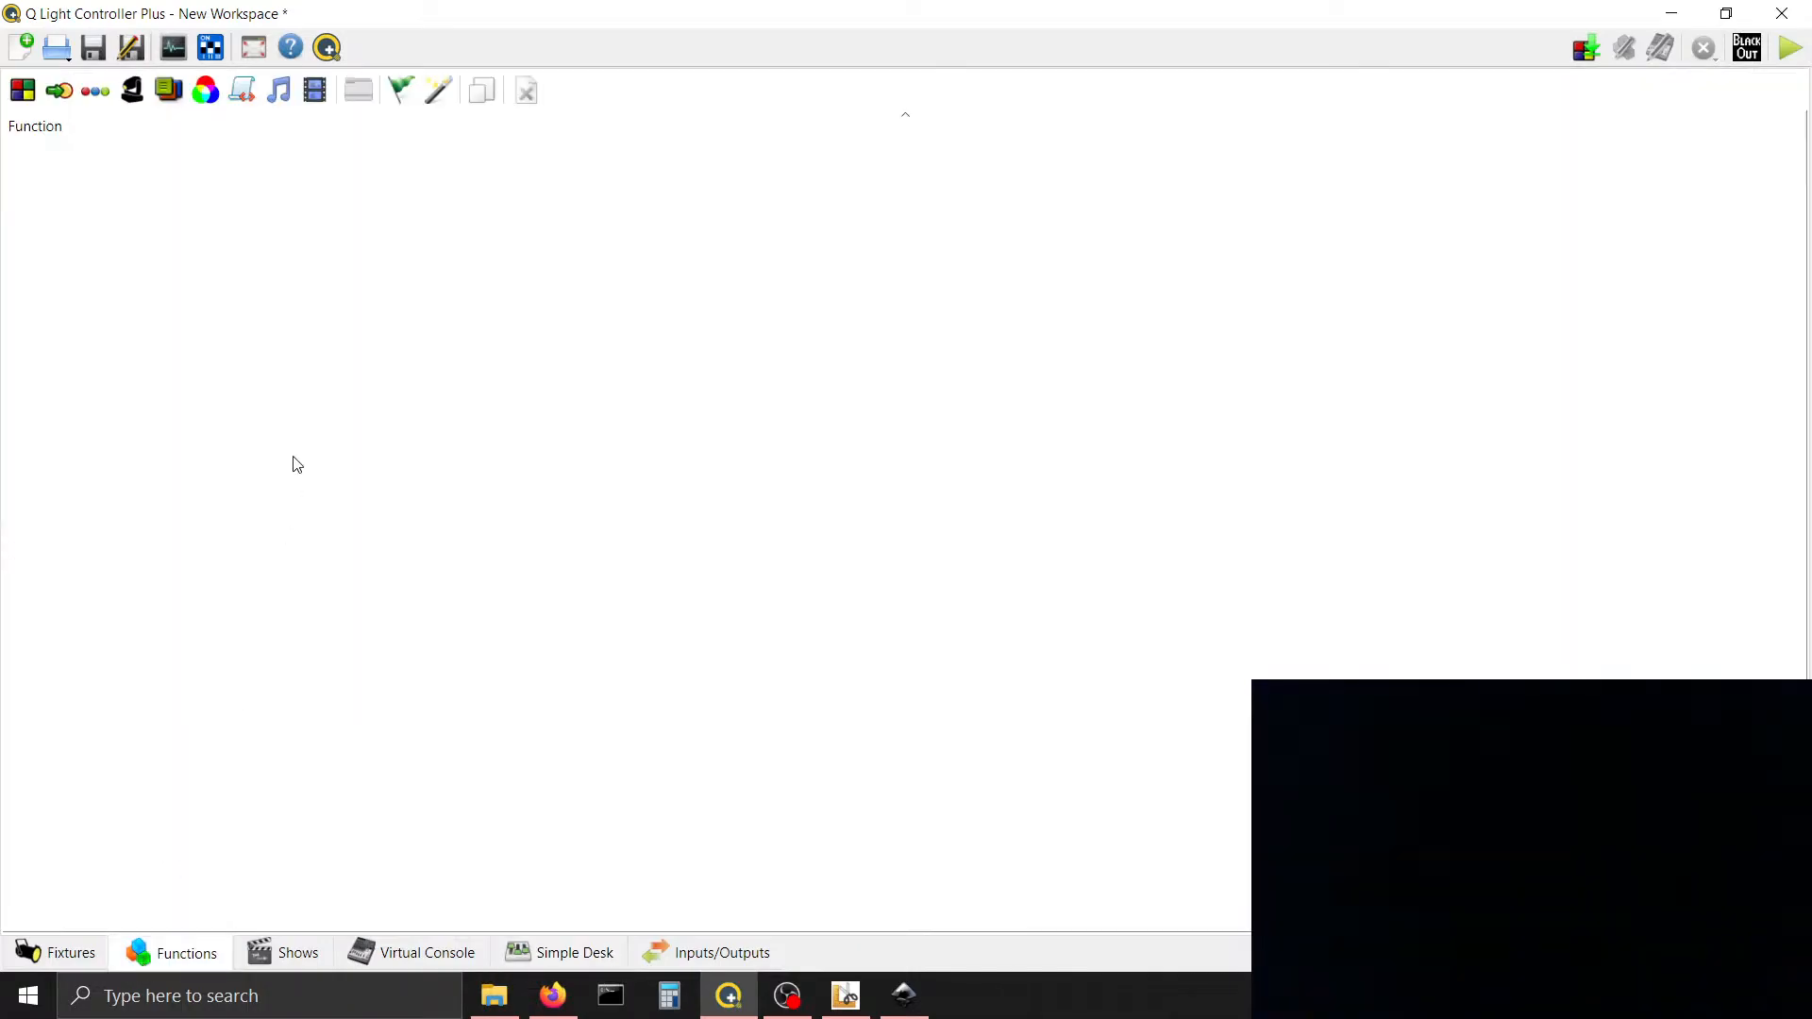
left_click(87, 943)
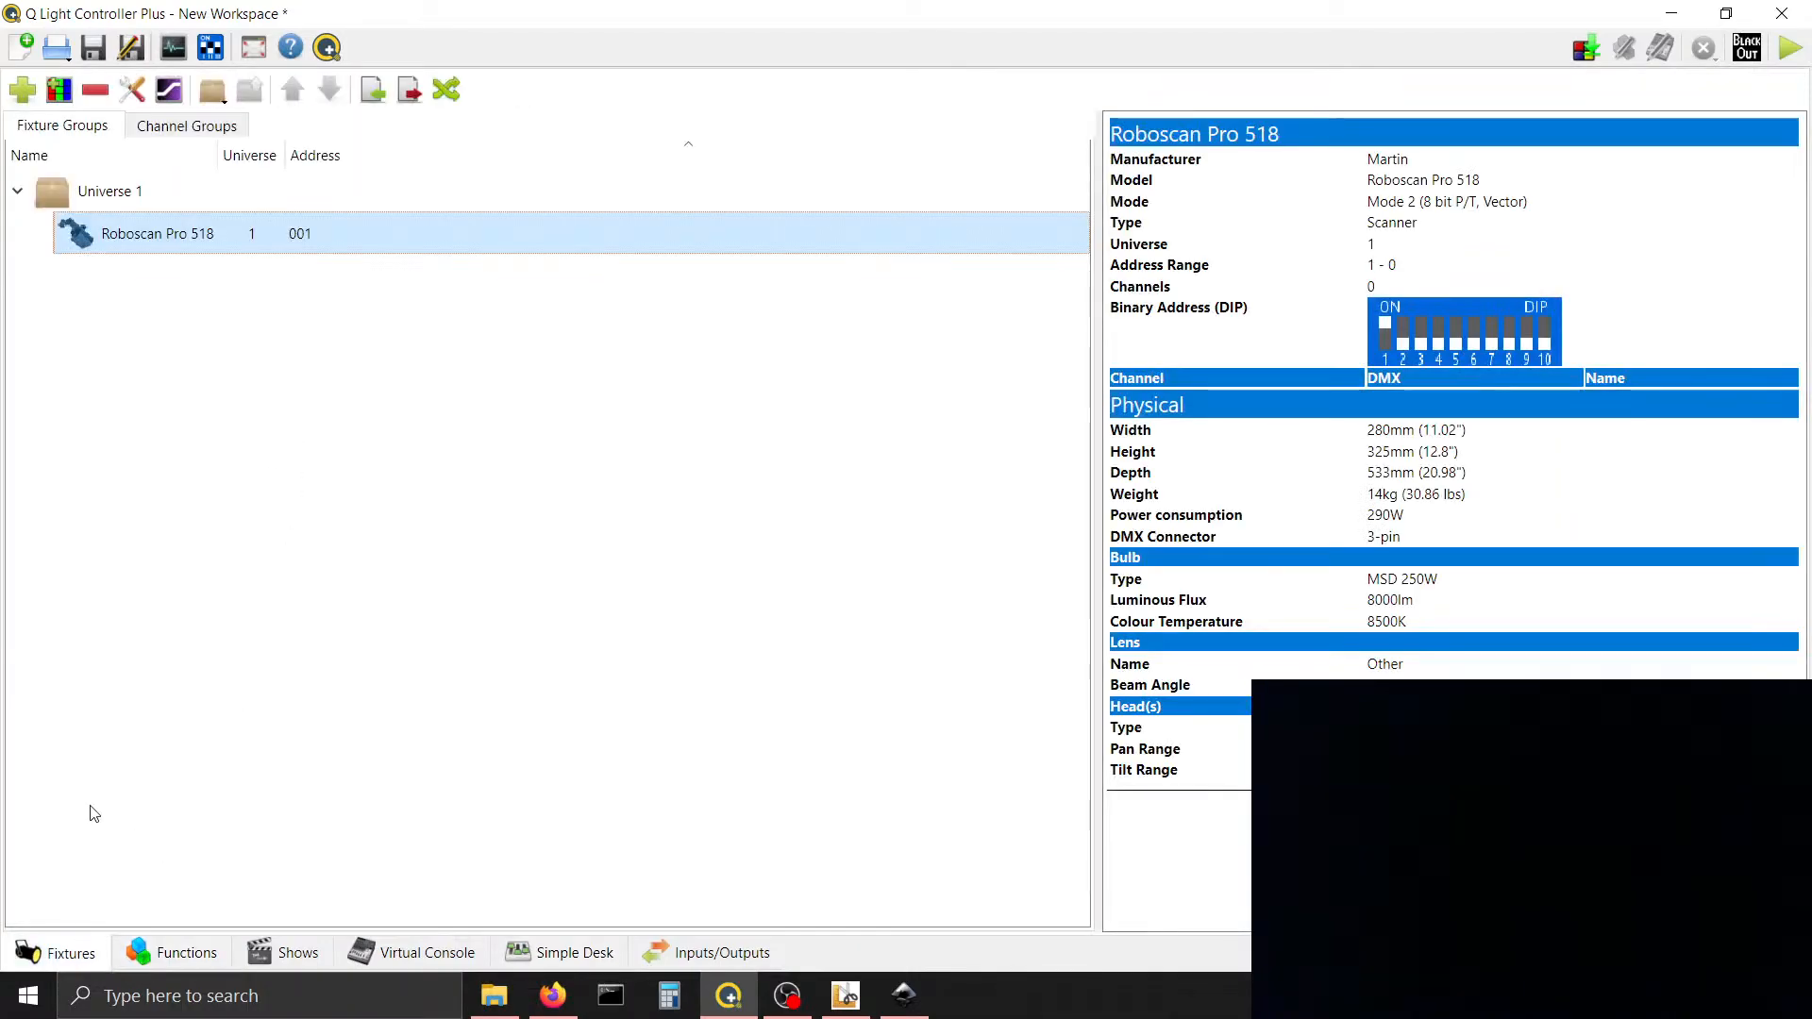
double_click(283, 233)
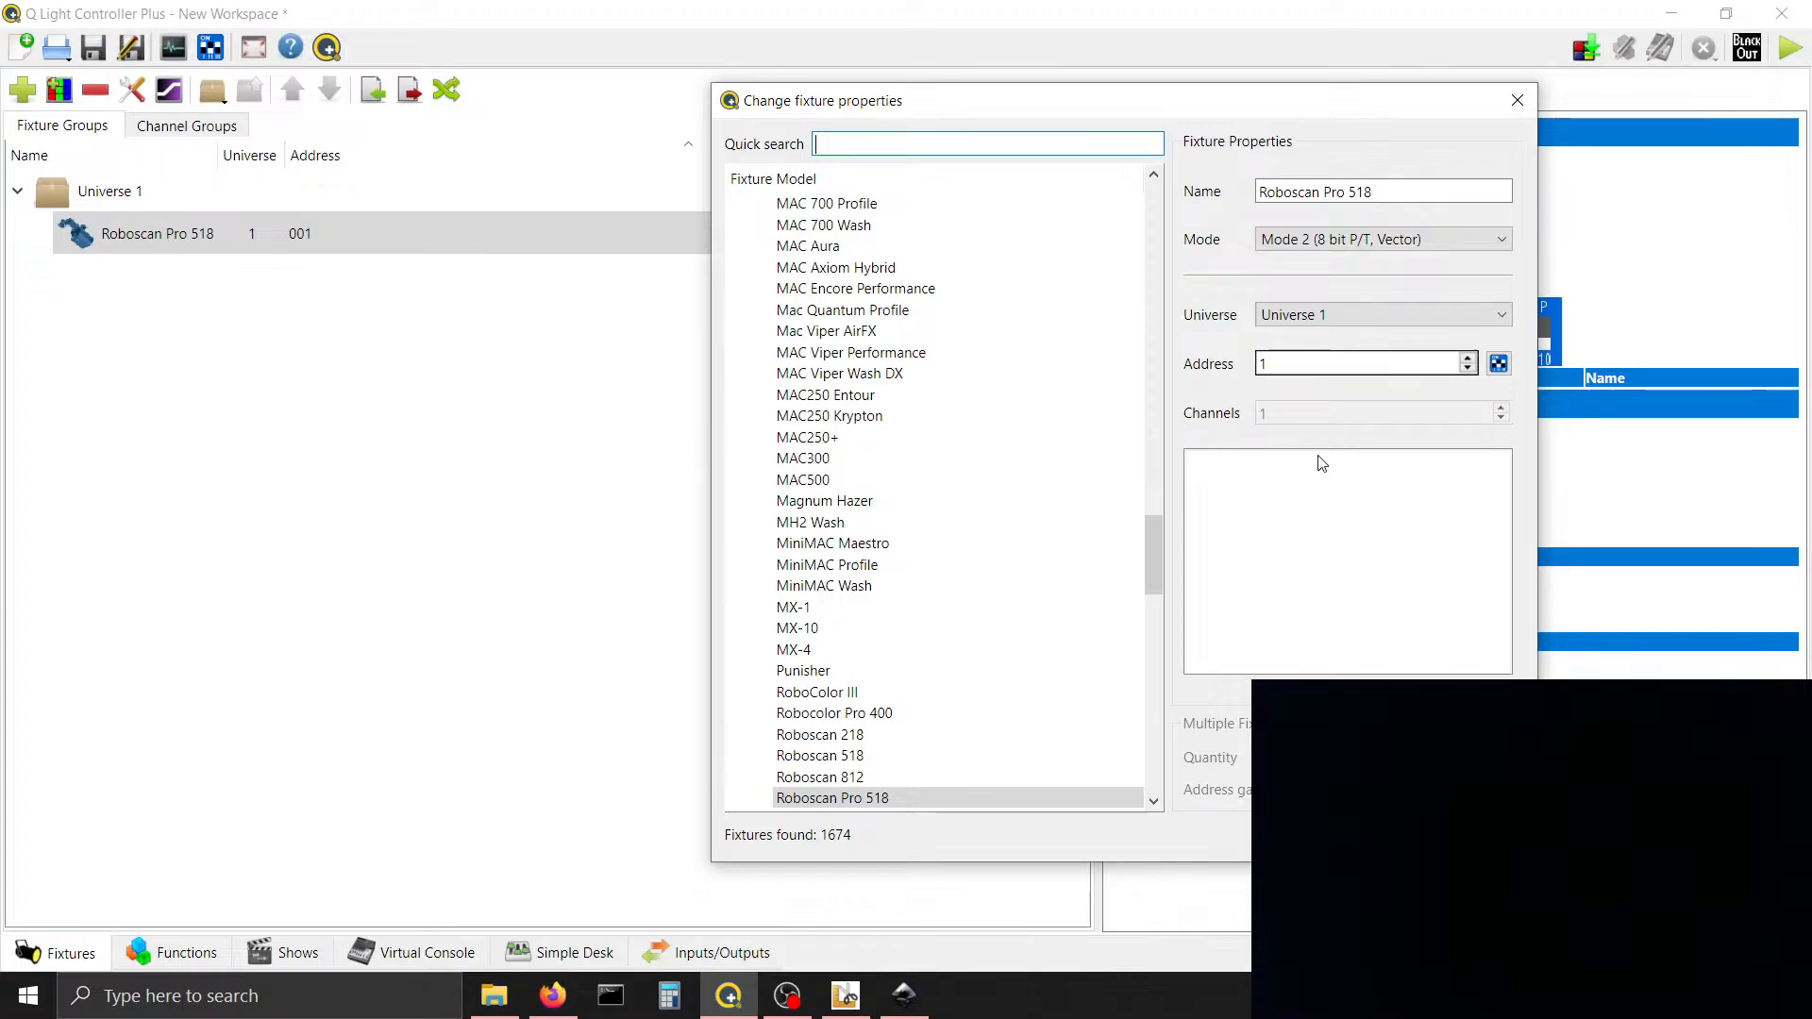
key("Return")
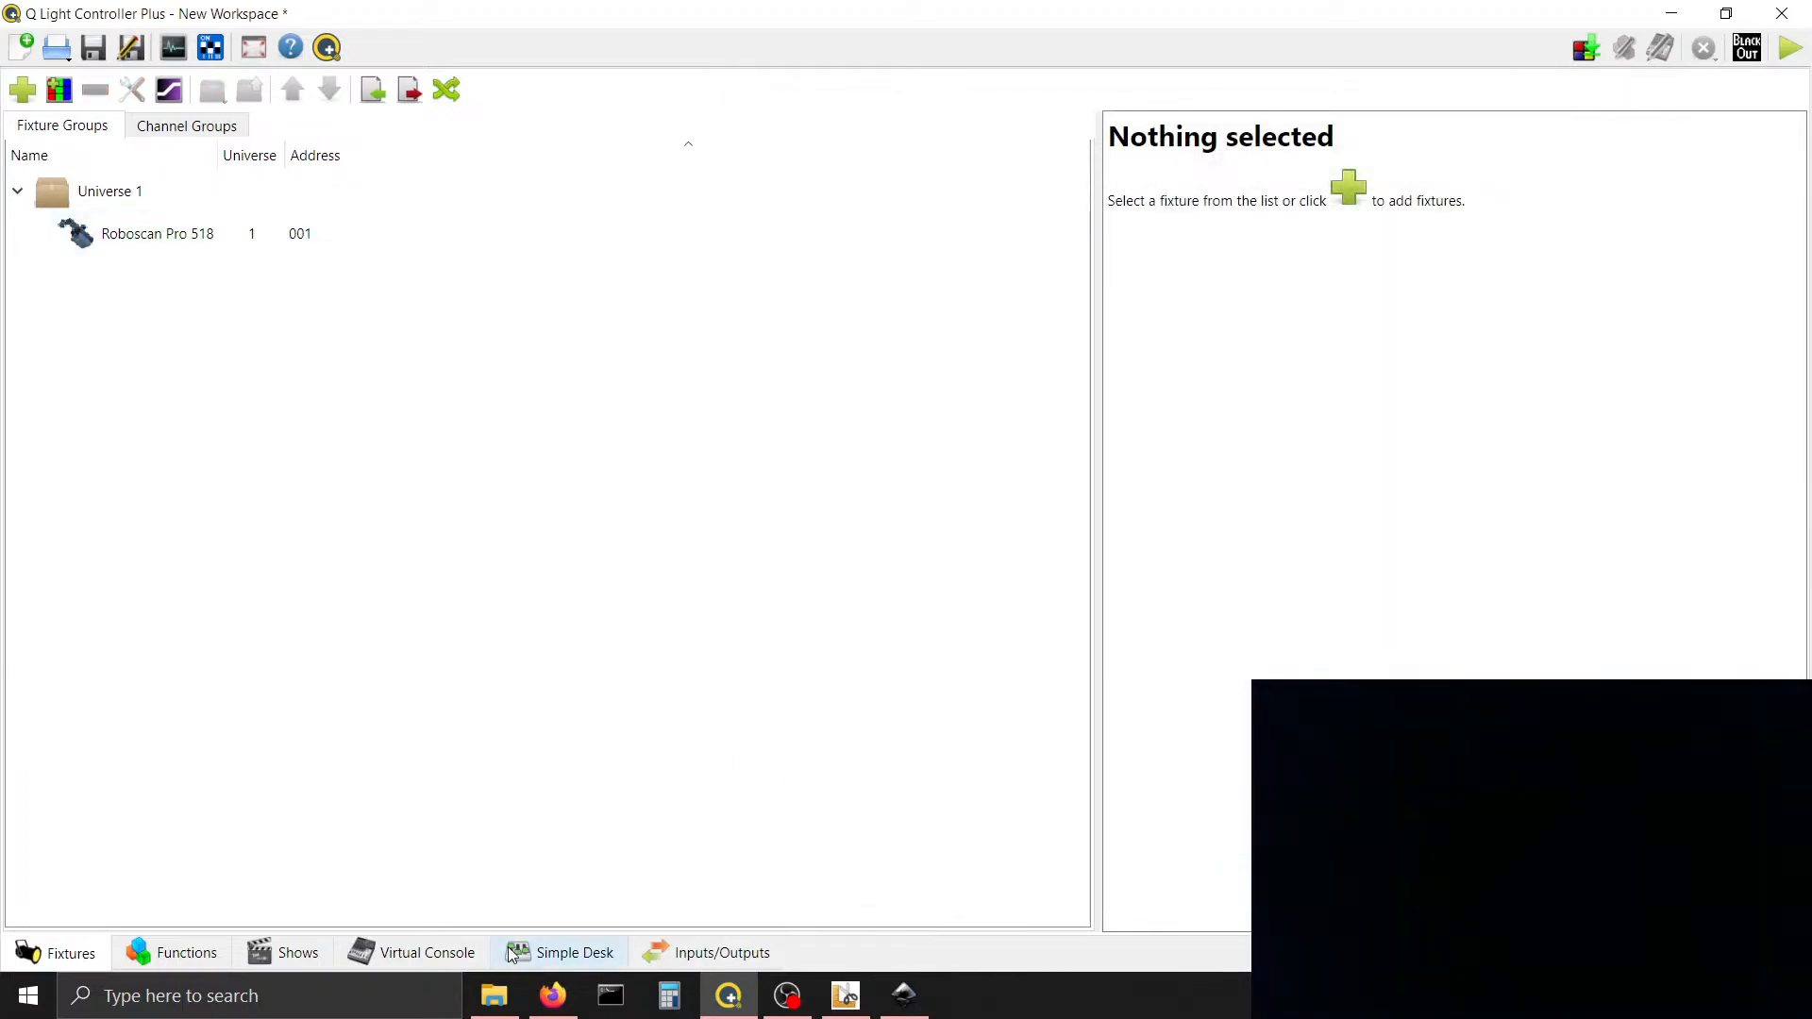
Try to view the Roboscan Pro 518's channels on the Simple Desk, resetting channel 1 and toggling the fixture view
left_click(537, 958)
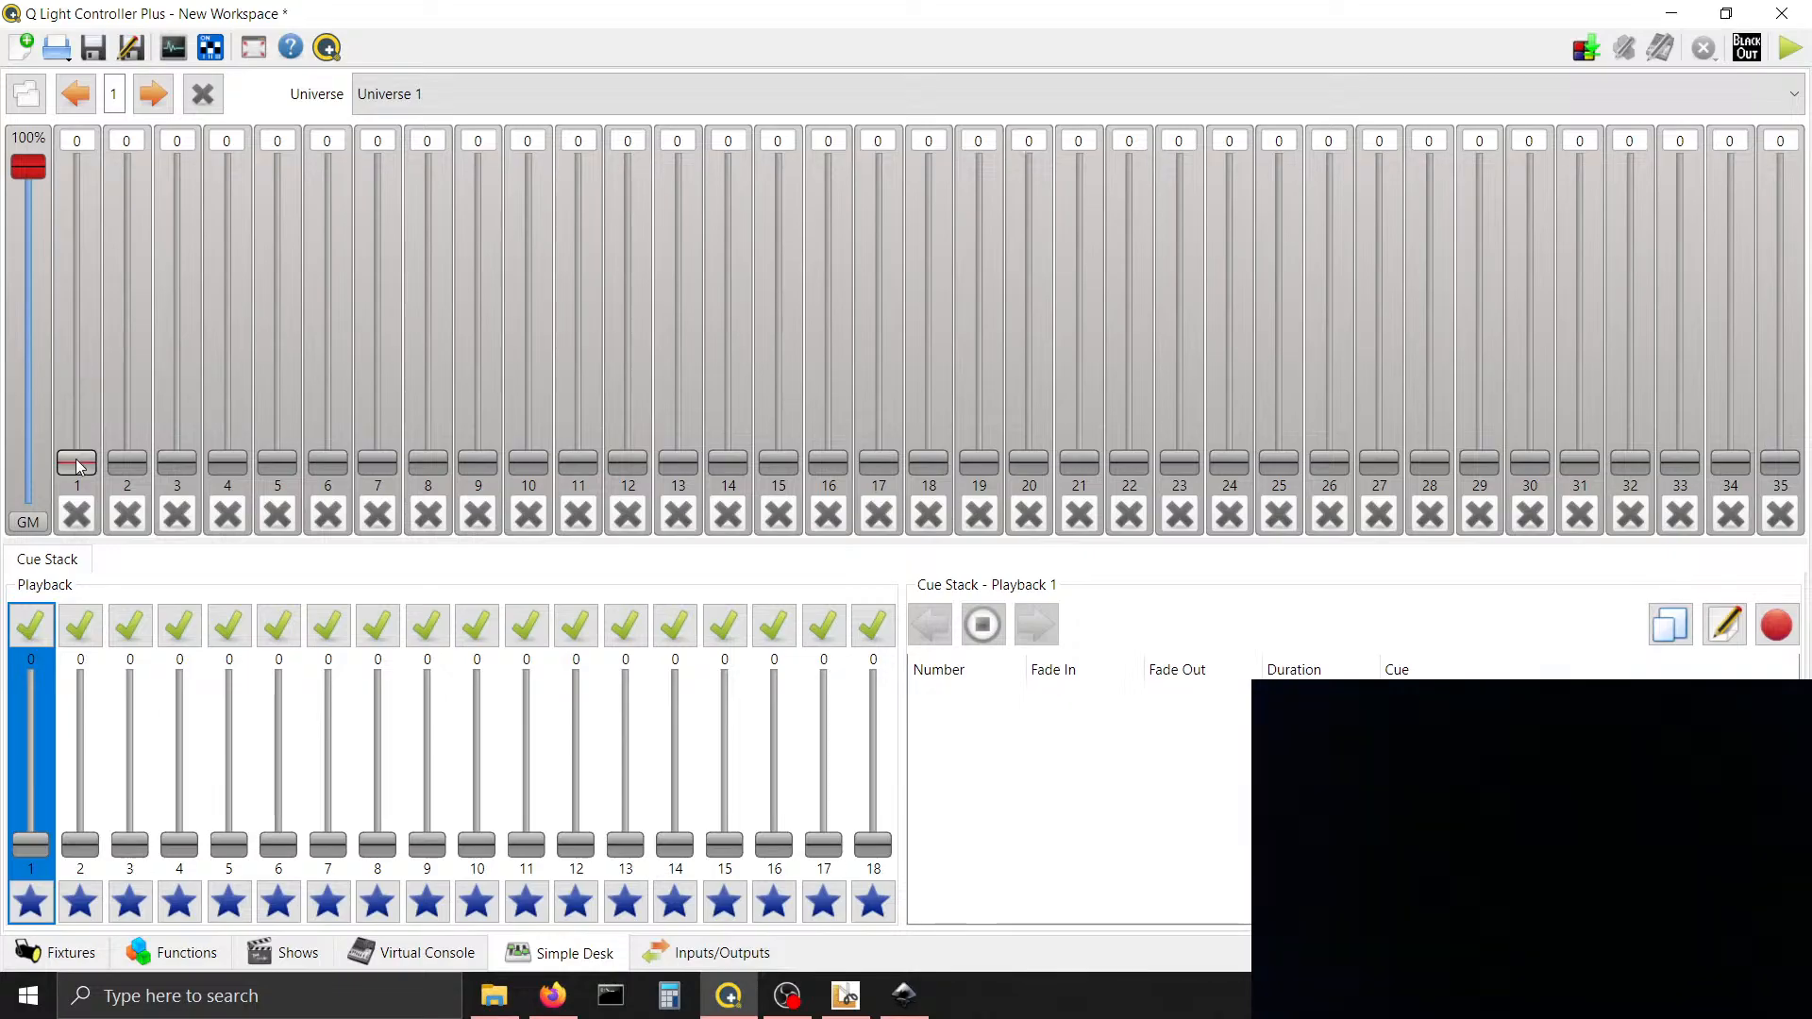
mouse_move(77, 463)
left_mouse_down()
mouse_move(77, 435)
mouse_move(76, 463)
left_mouse_up()
left_click(79, 514)
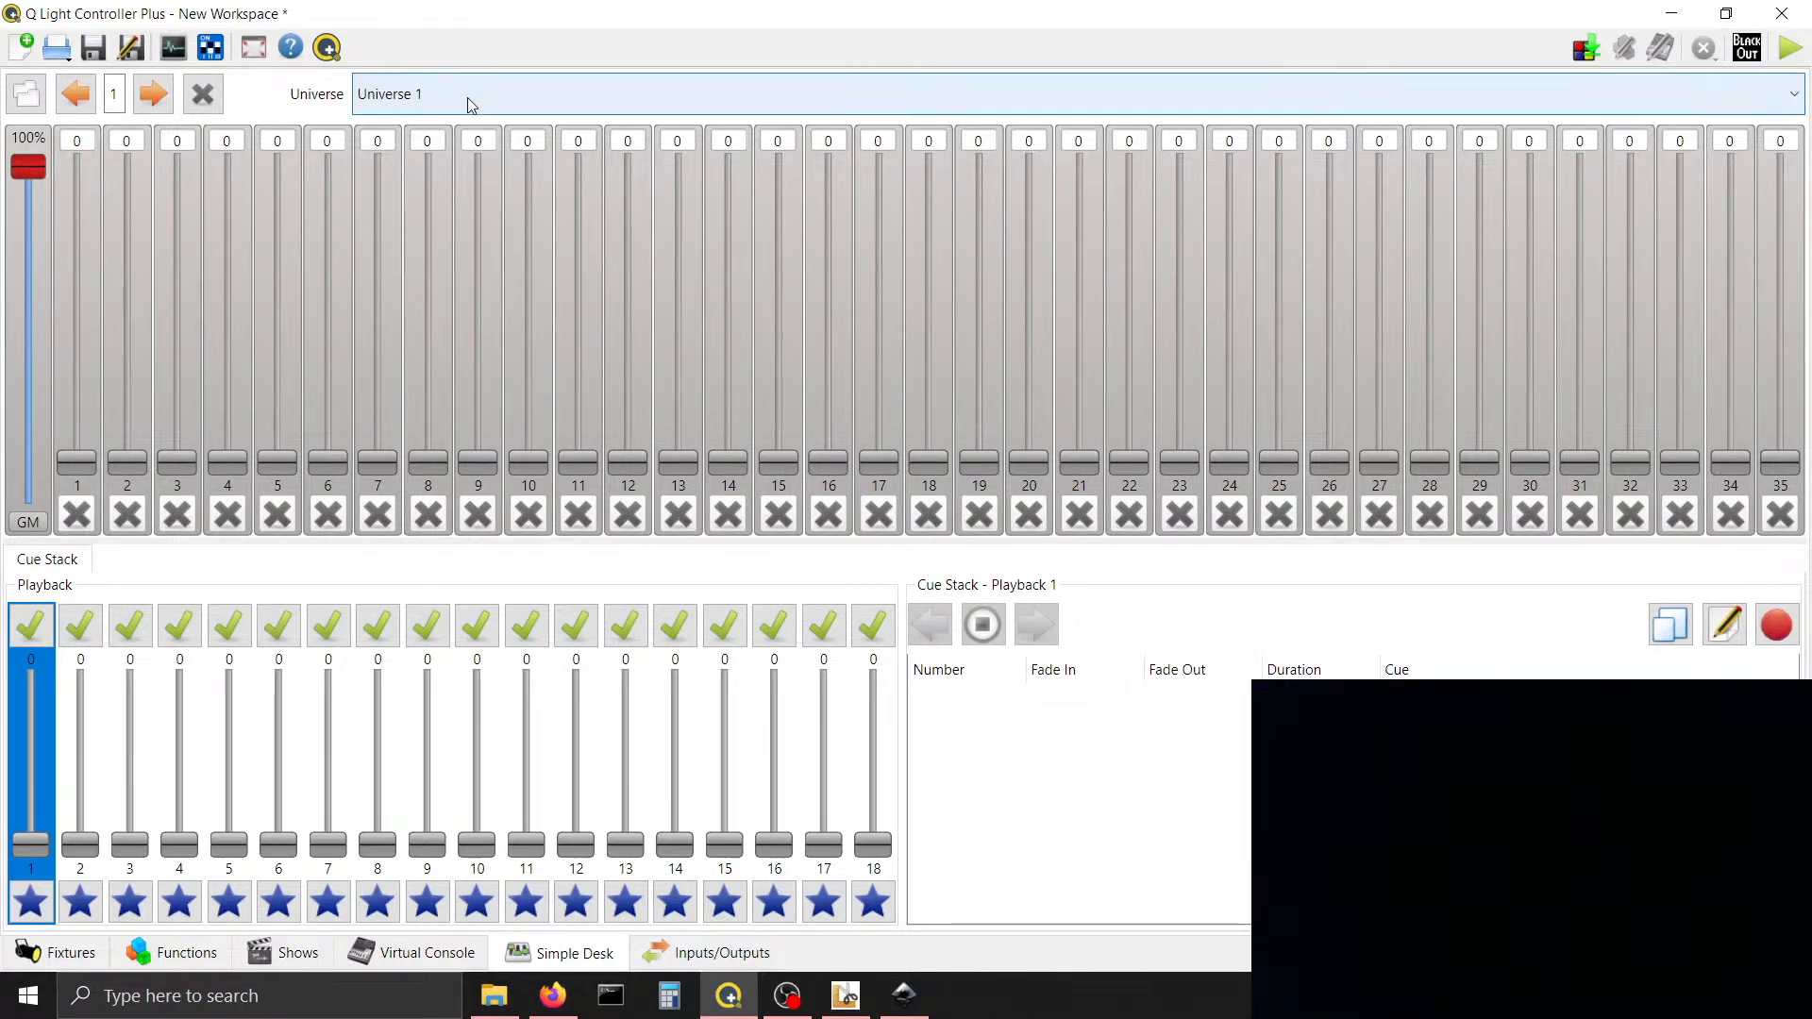
left_click(26, 91)
left_click(26, 92)
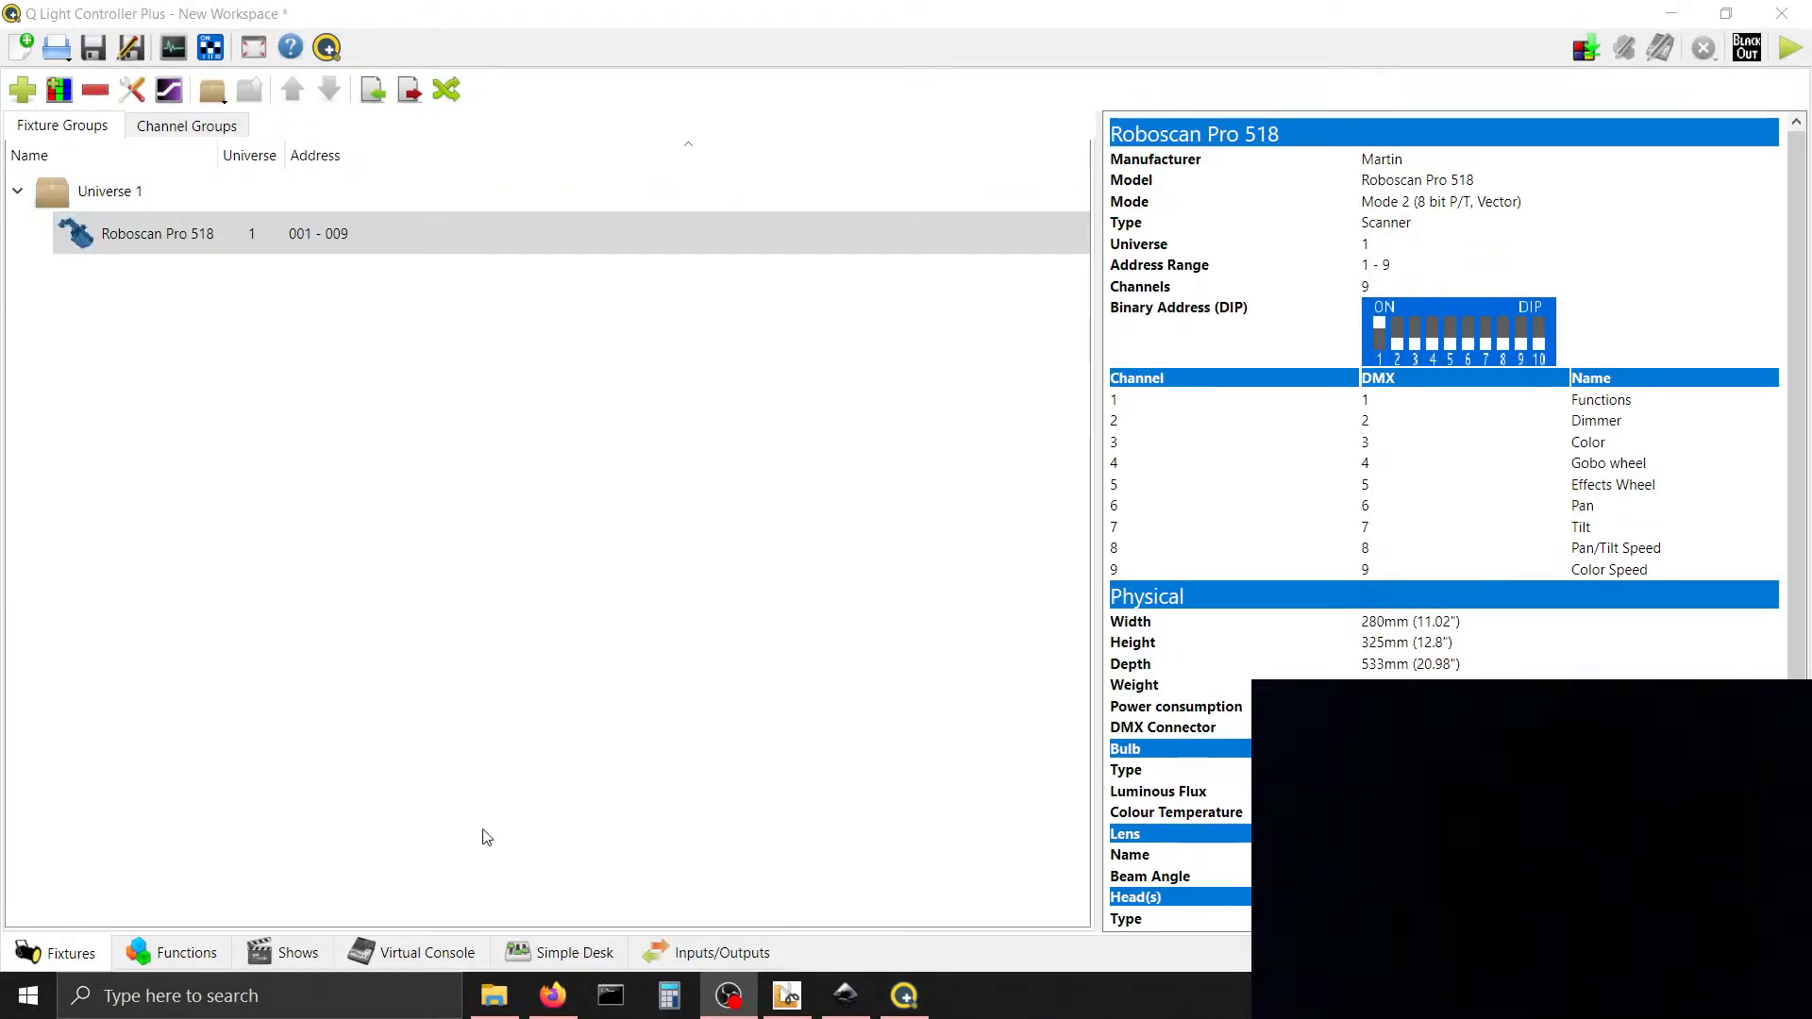
Review the Functions channel's preset ranges on the Simple Desk, including fan low and lamp power ON, and glance at the dimmer's presets
left_click(566, 953)
left_click(70, 157)
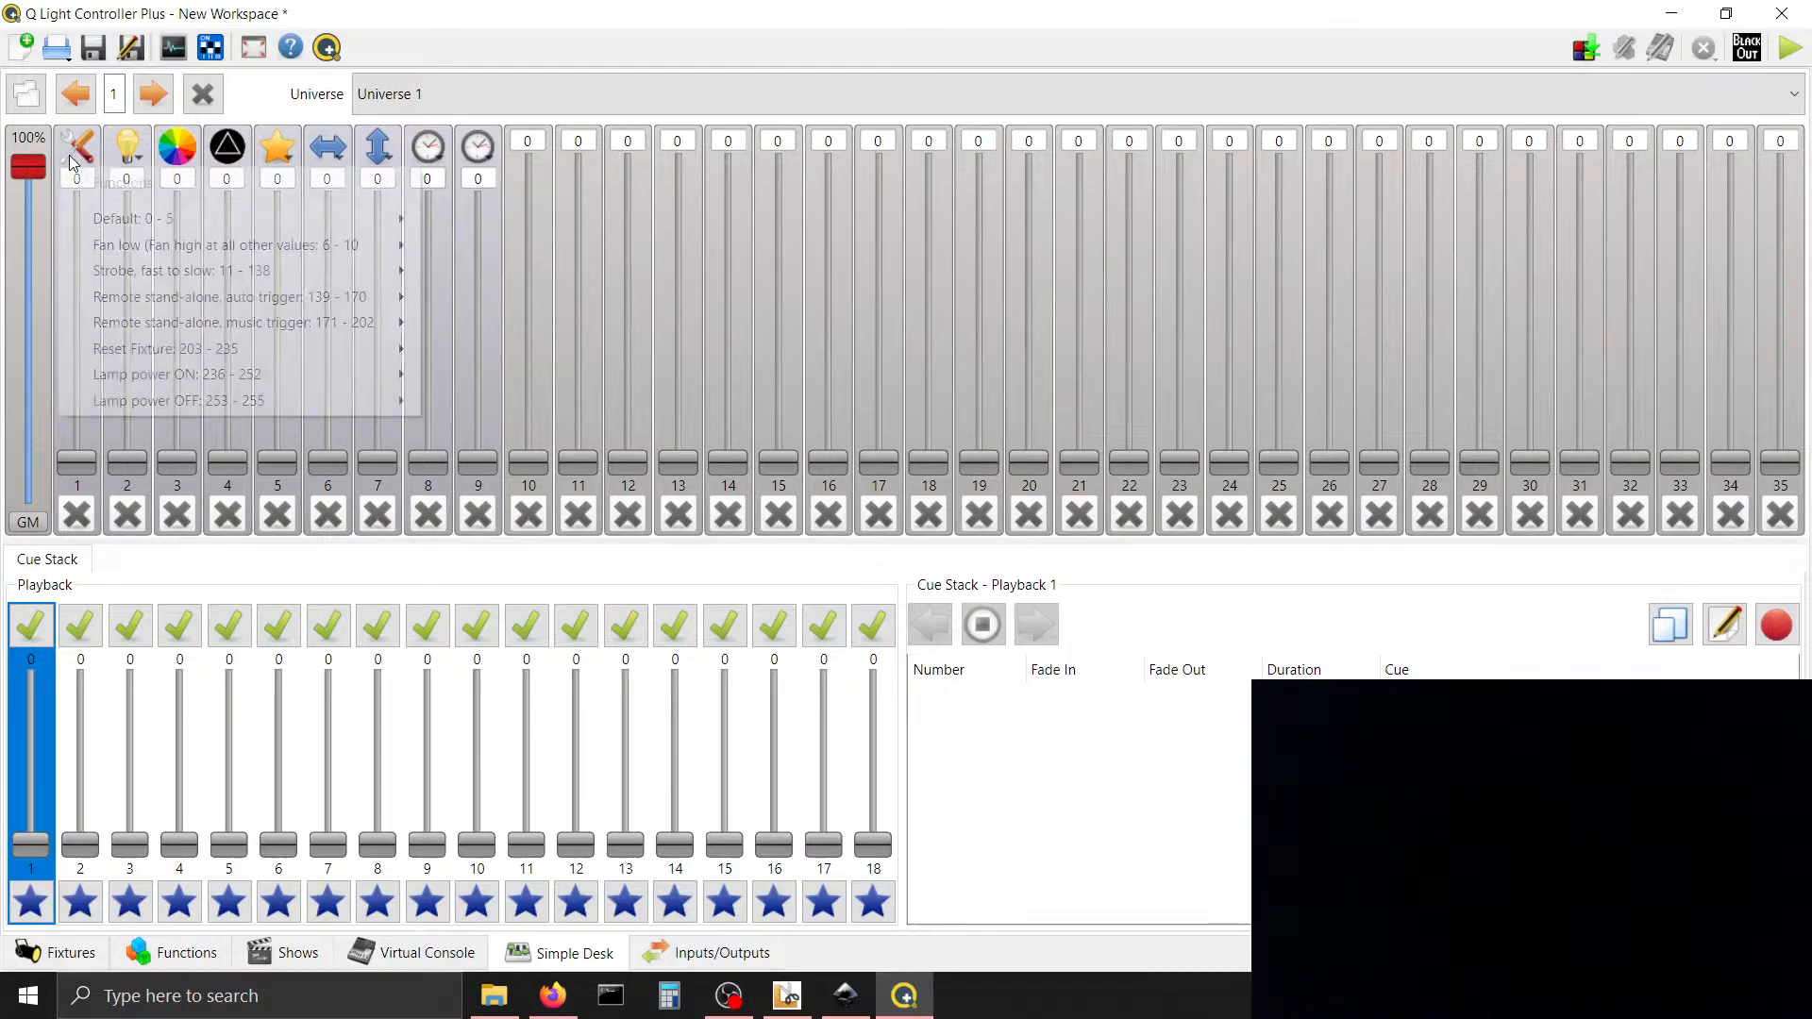
left_click(120, 143)
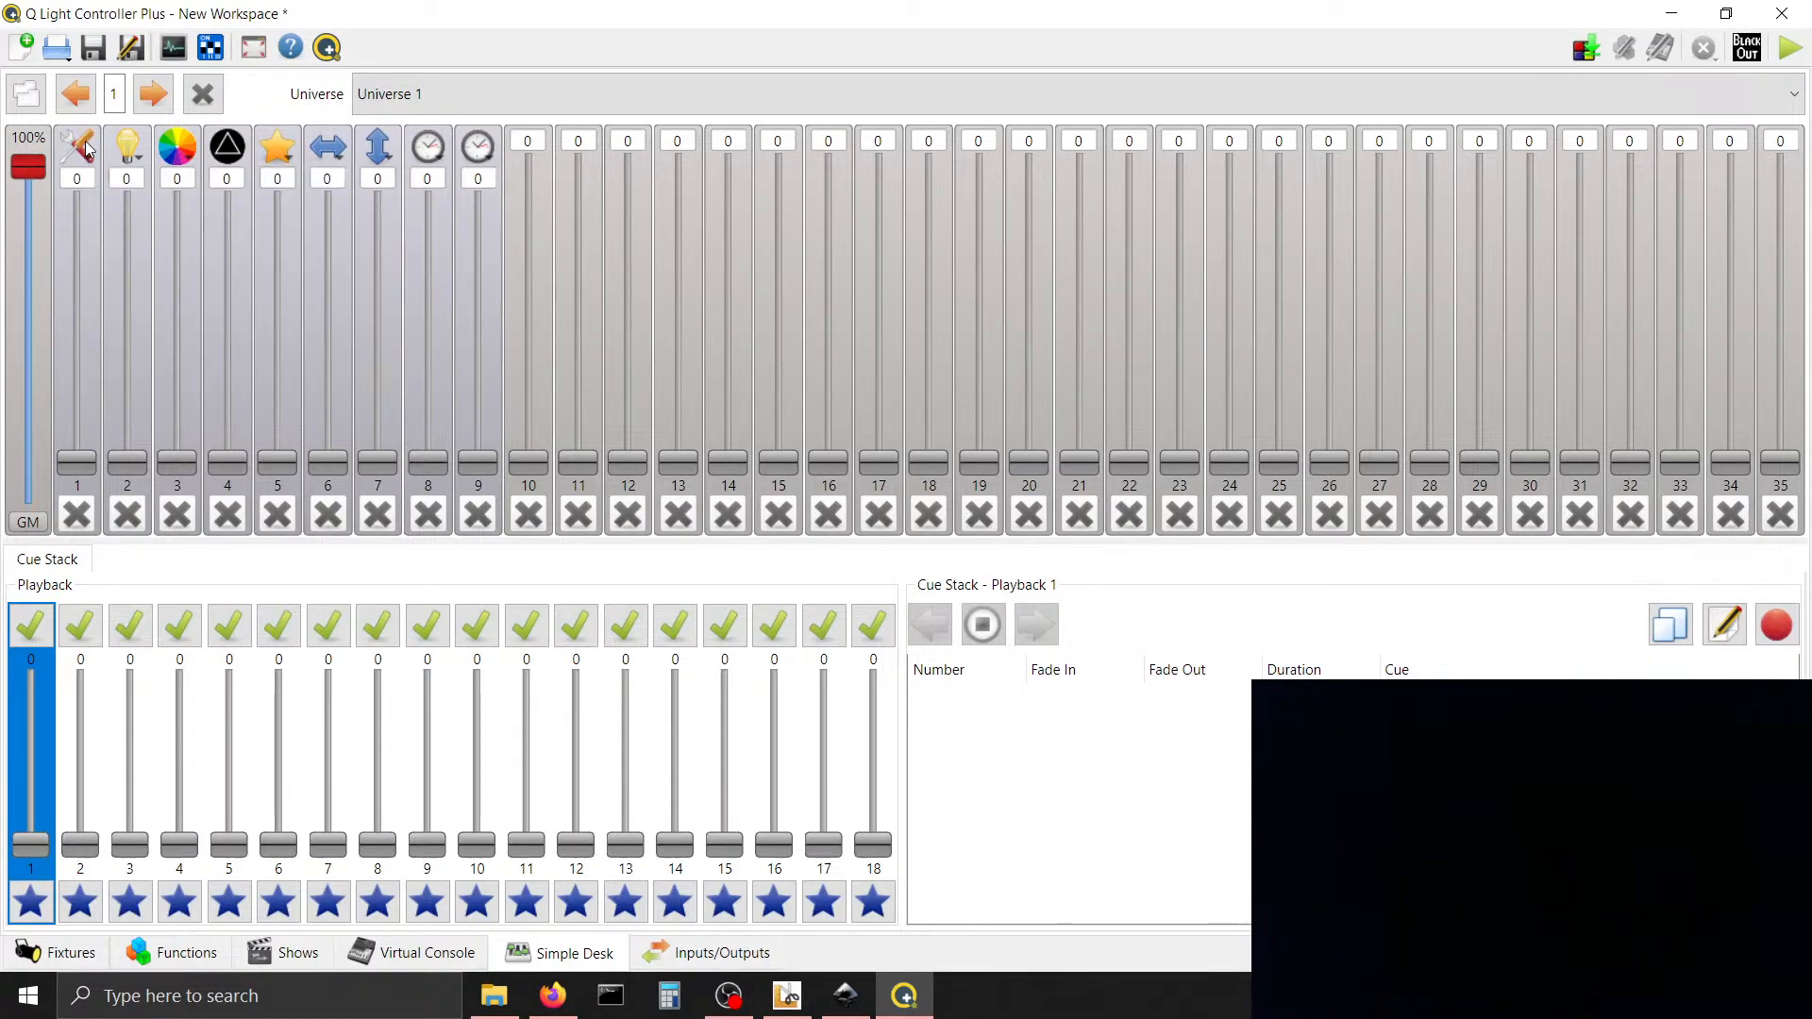
left_click(79, 155)
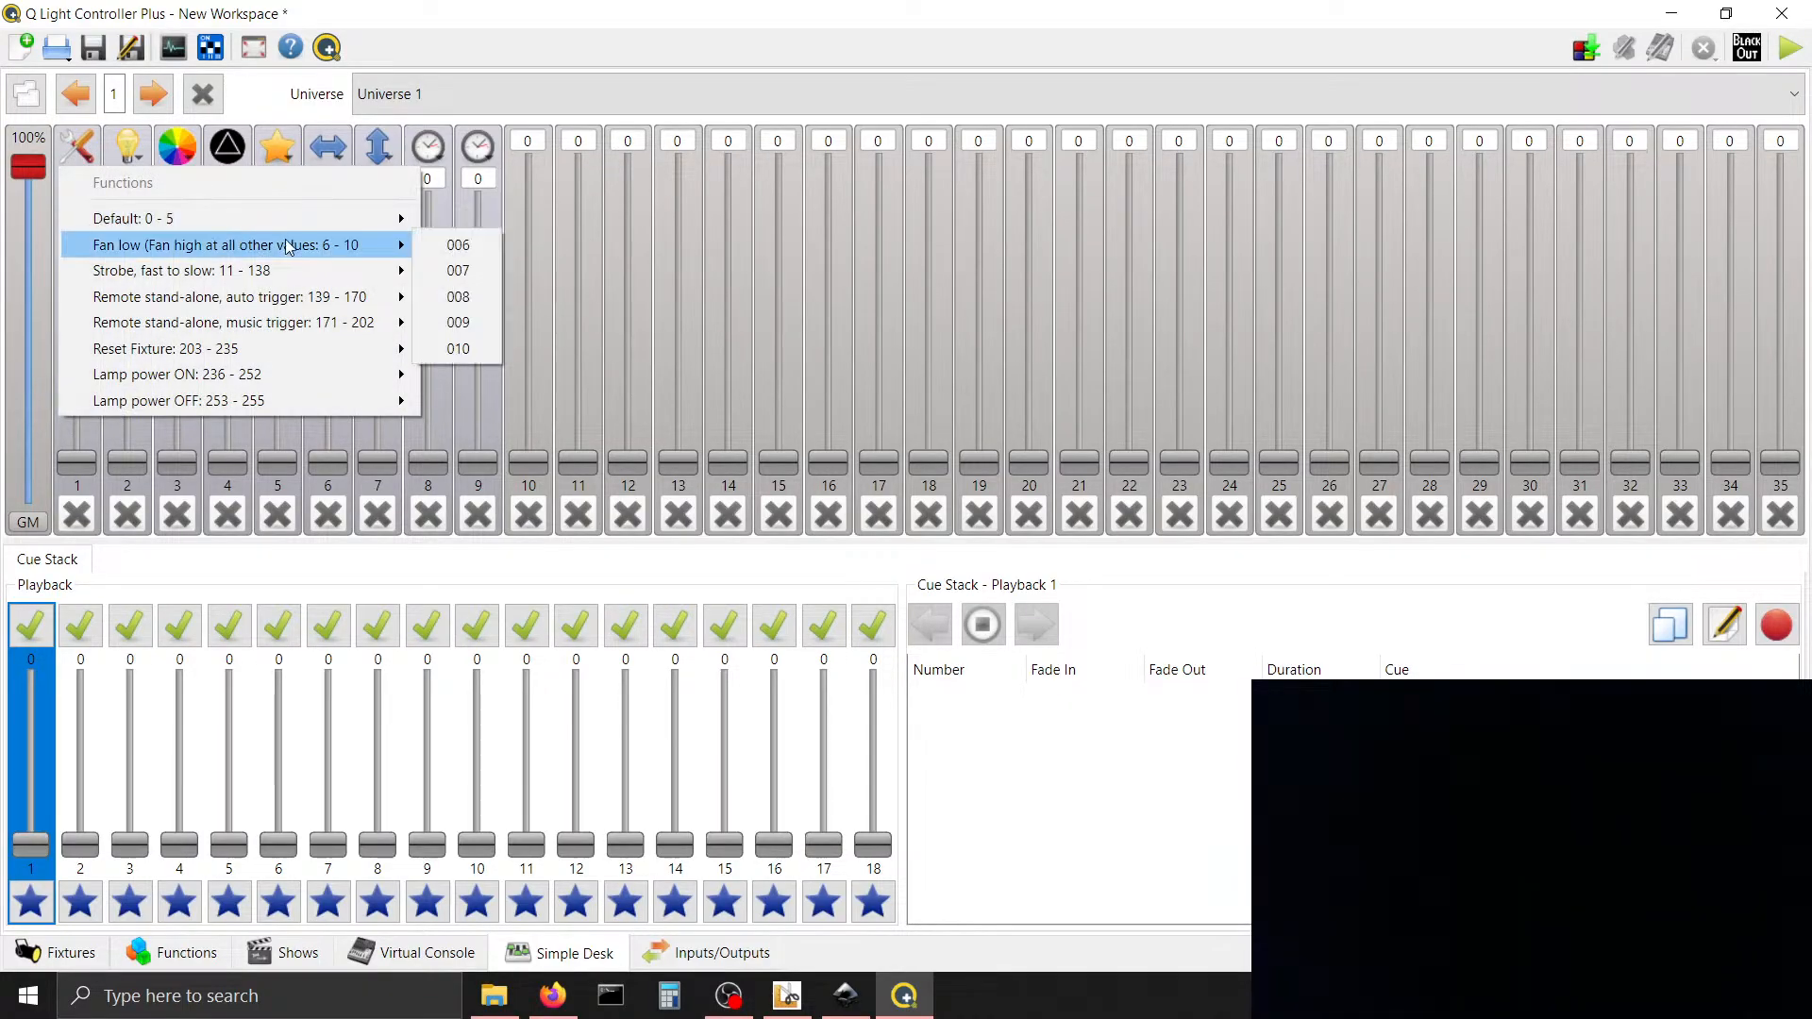
mouse_move(306, 323)
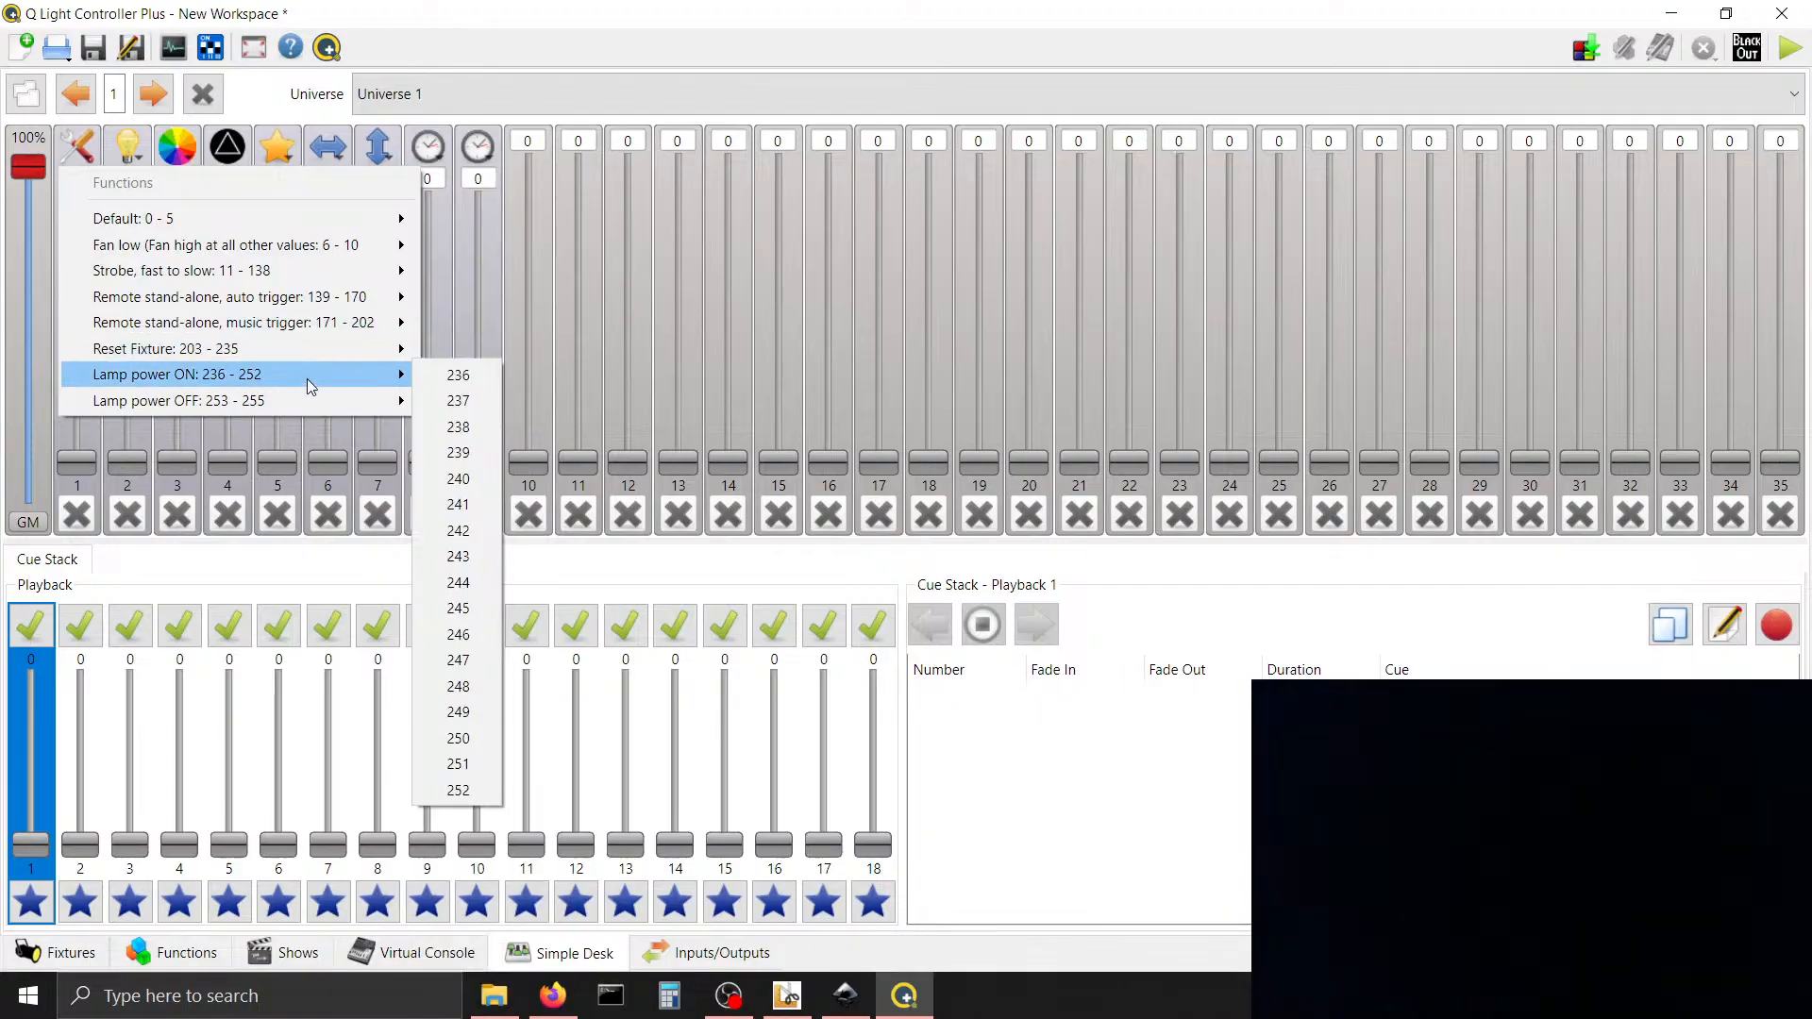
mouse_move(288, 250)
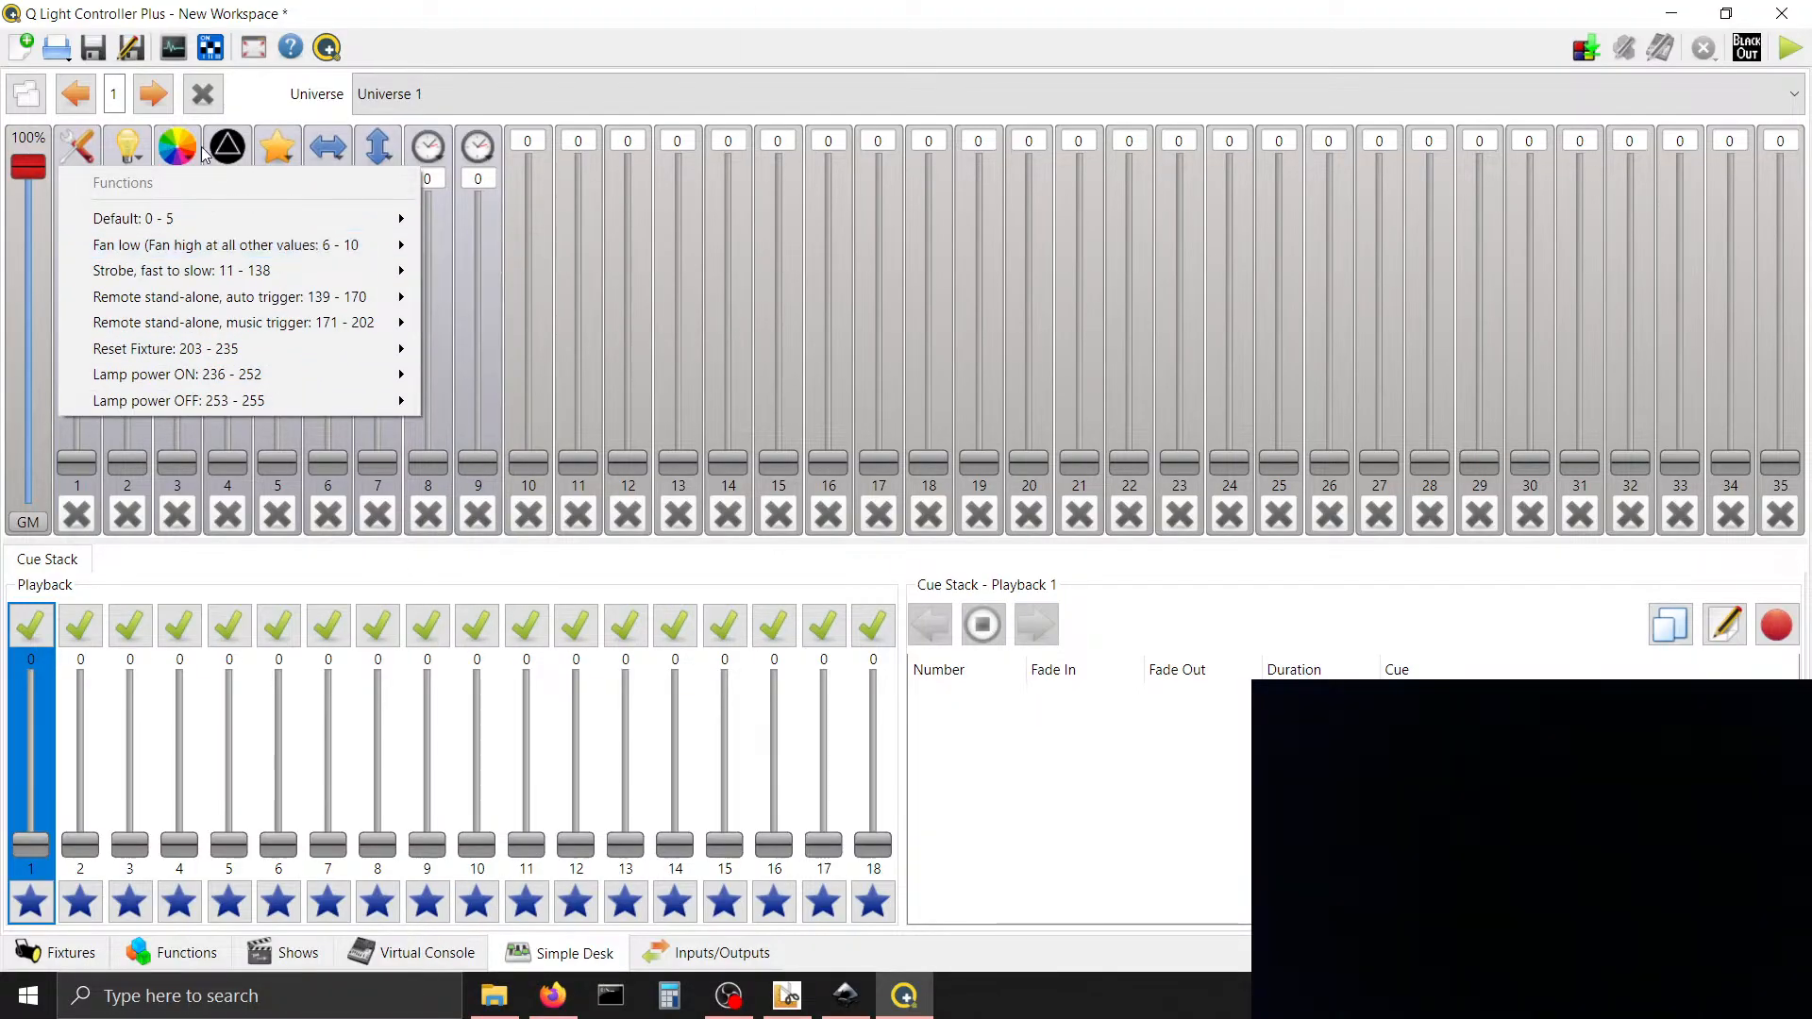
left_click(145, 149)
left_click(145, 149)
Raise the fixture's dimmer to 255, pan to 130 and tilt to 140 on the Simple Desk
left_click_drag(127, 462, 128, 202)
left_click_drag(320, 472, 320, 343)
left_click_drag(375, 462, 344, 329)
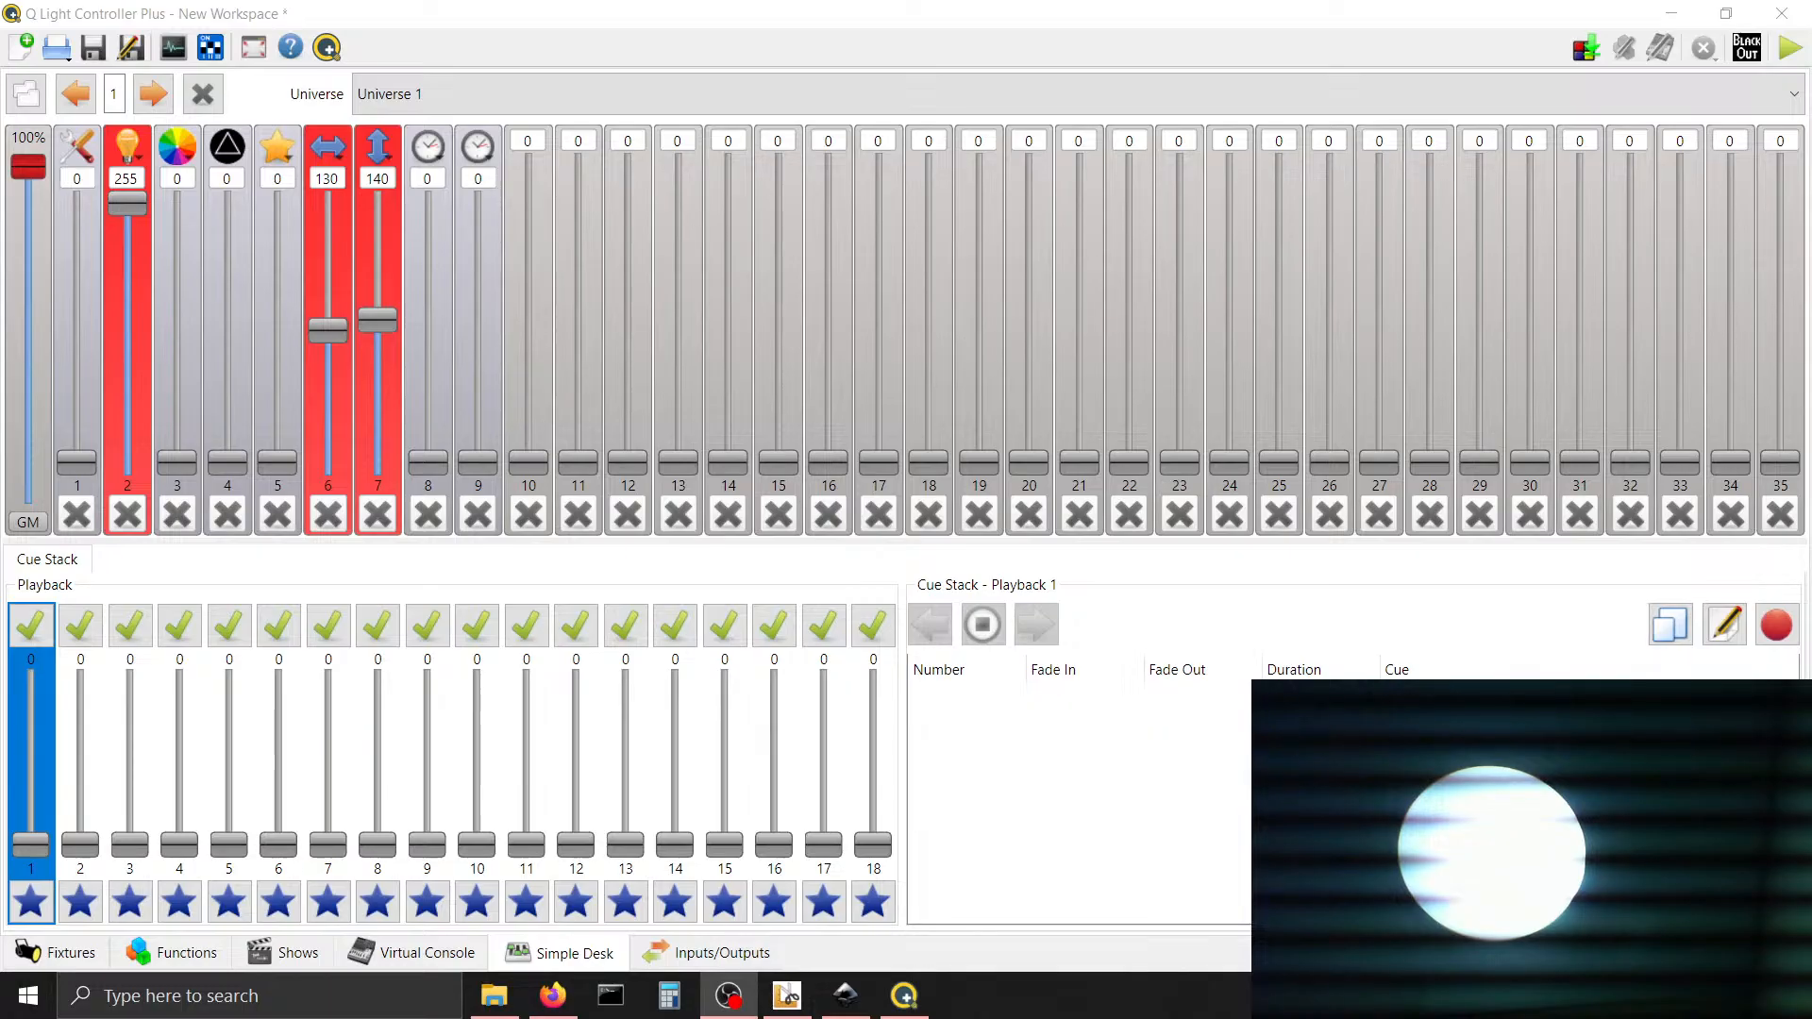
Test the color channel's Pink / Magenta split, Primary Red and Flame Red / Dark Orange split presets on the fixture
left_click(193, 152)
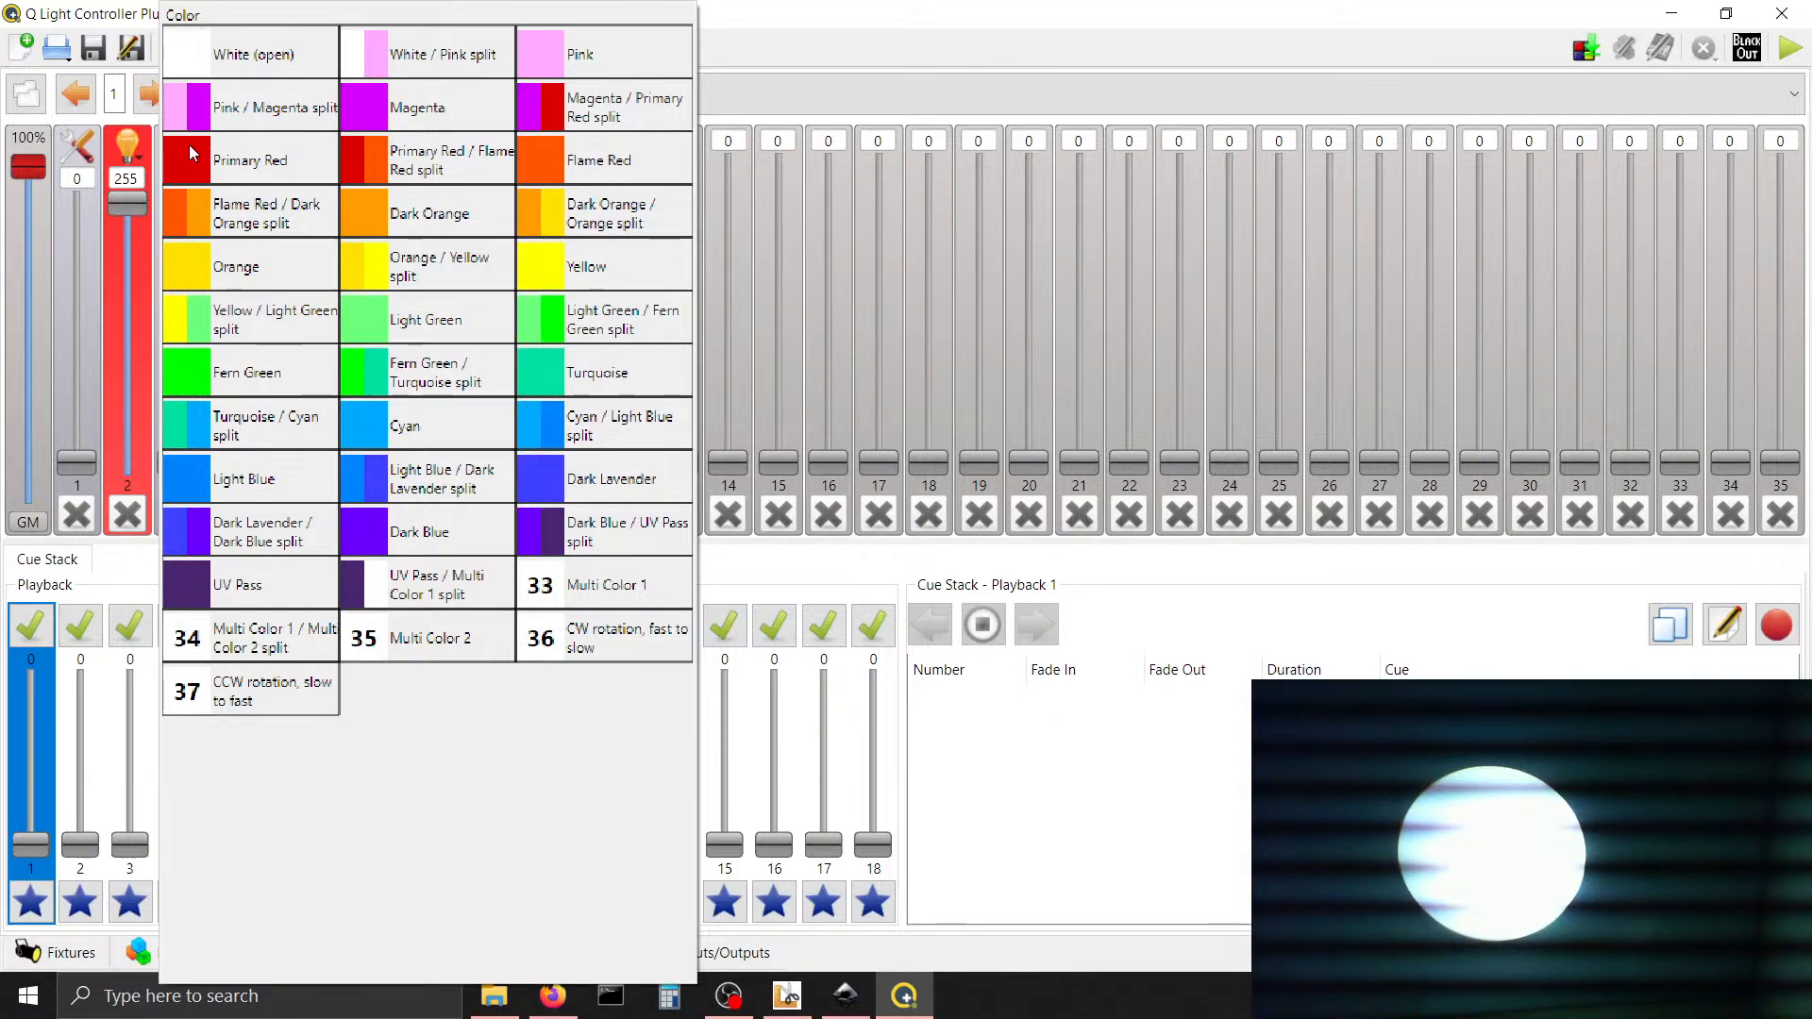
left_click(264, 112)
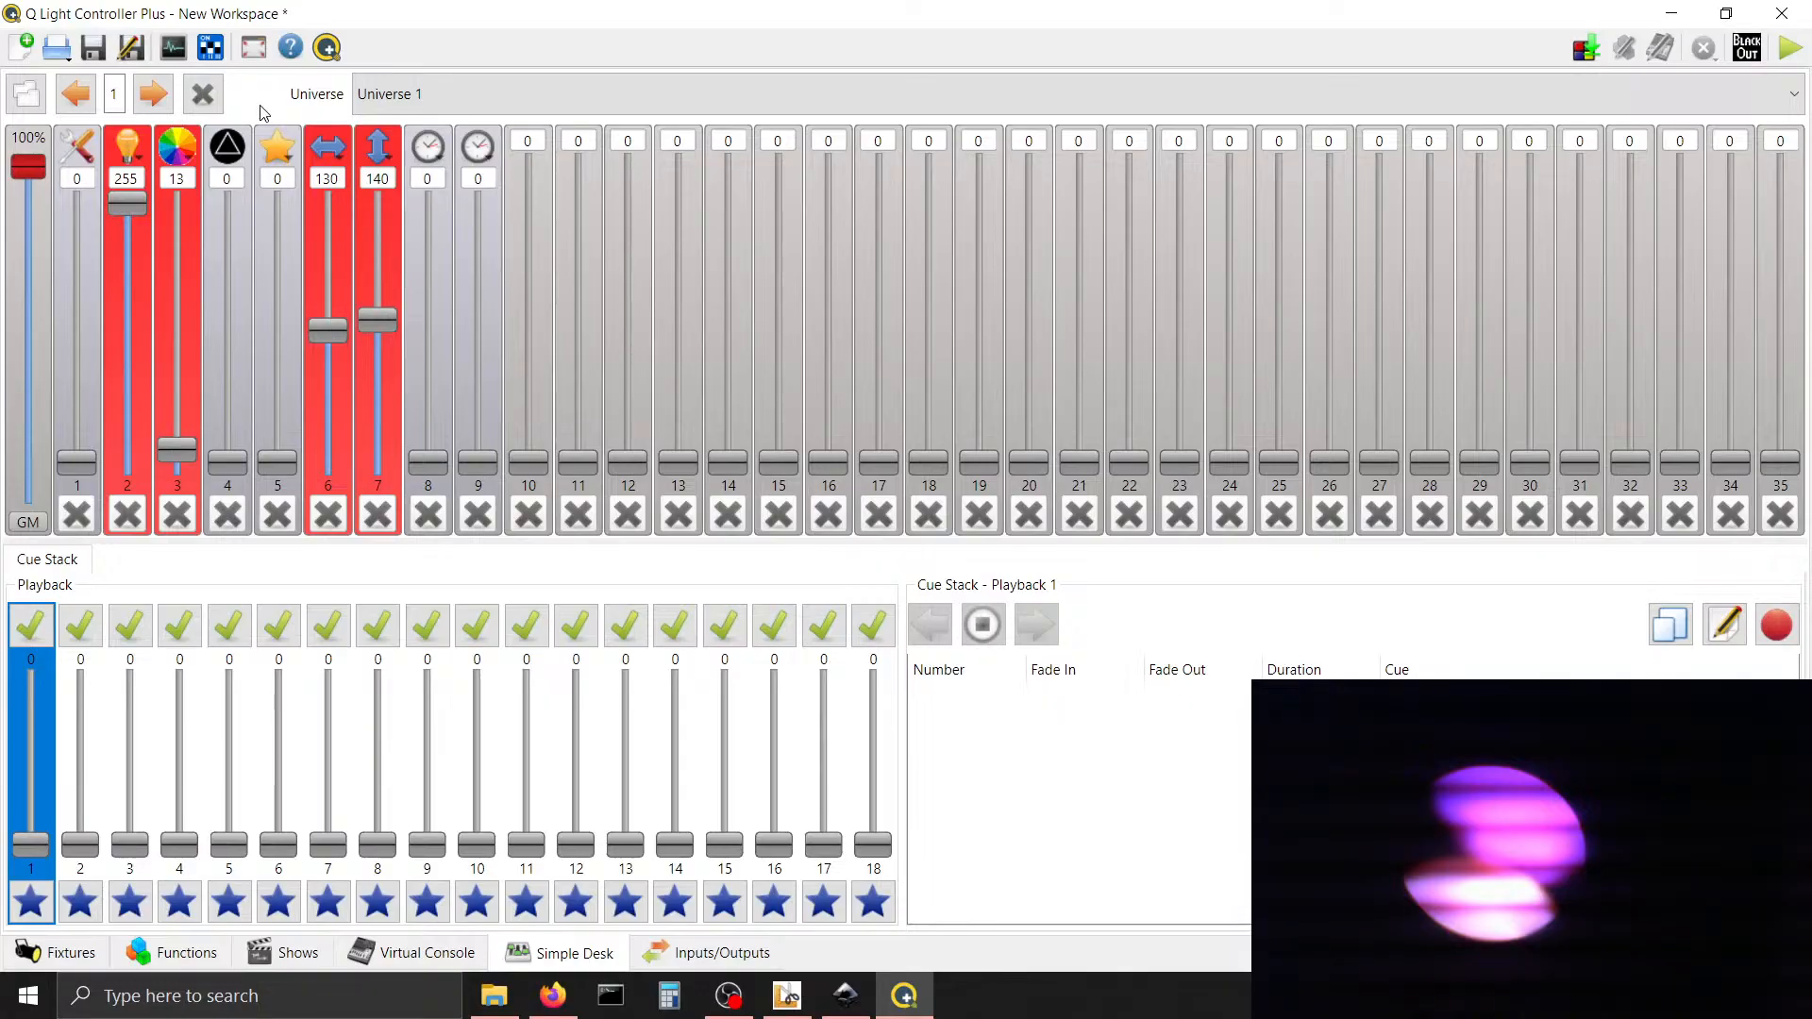
left_click(177, 149)
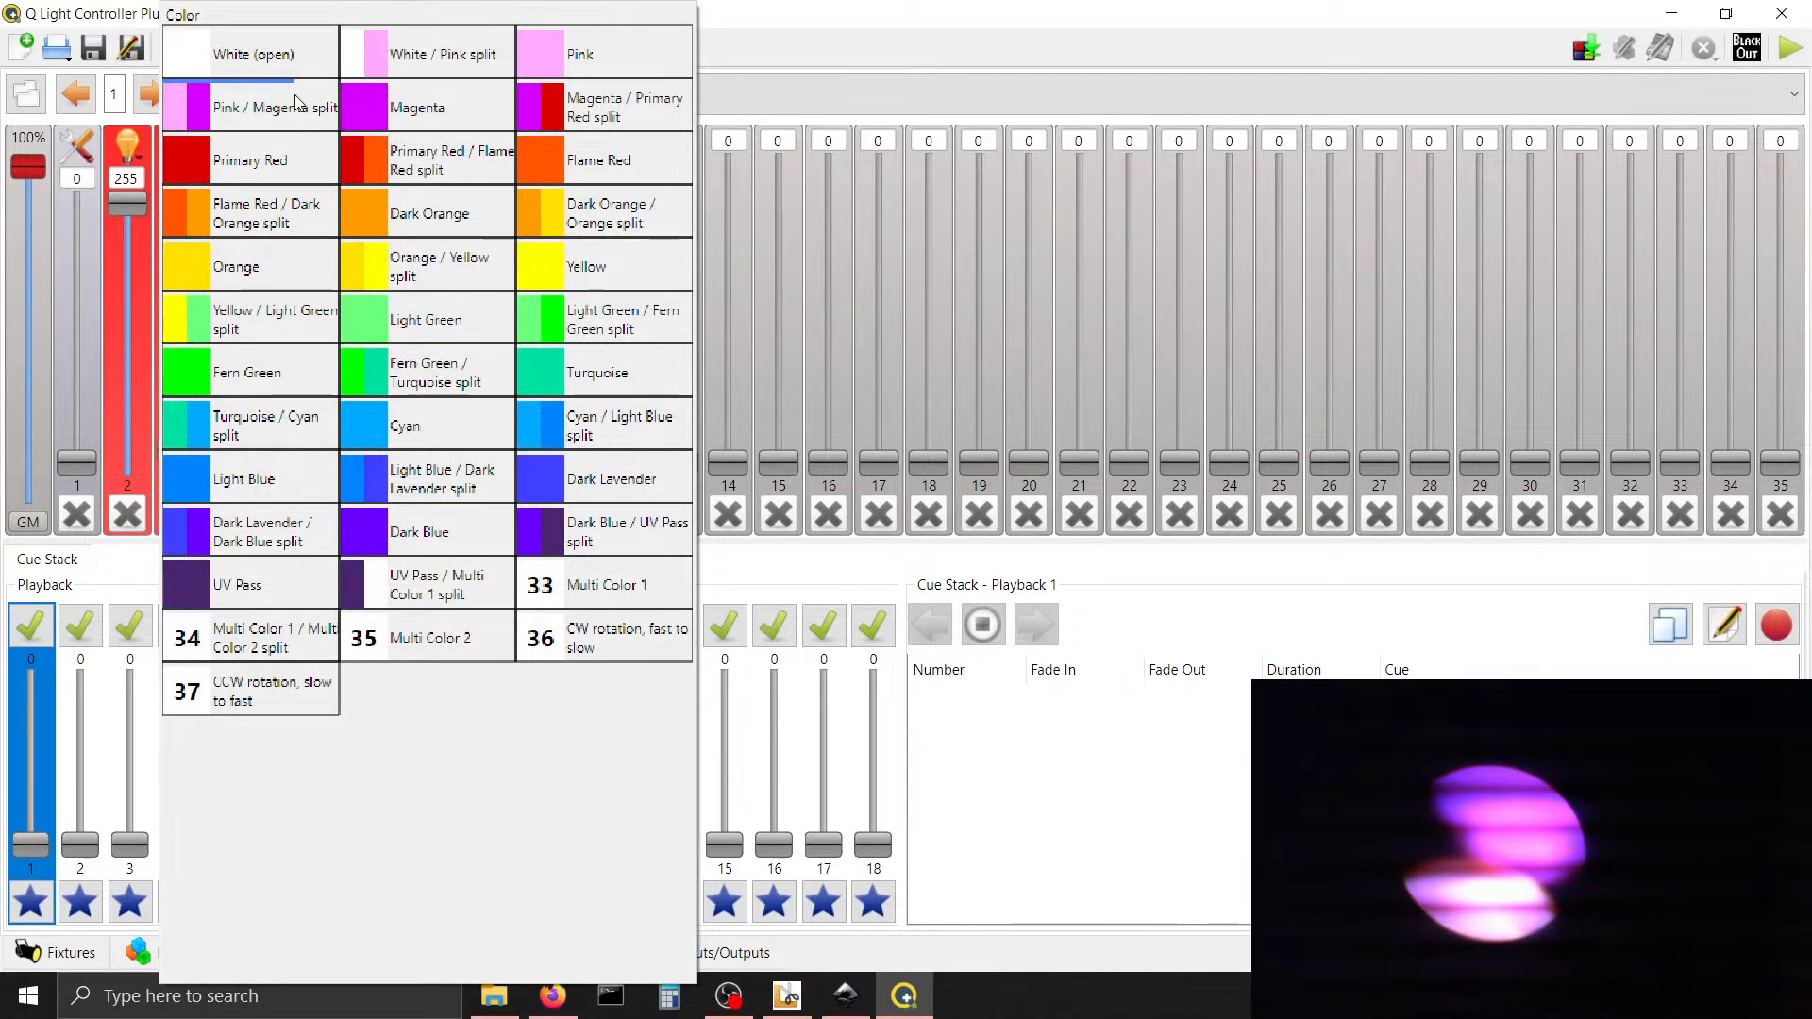
left_click(296, 151)
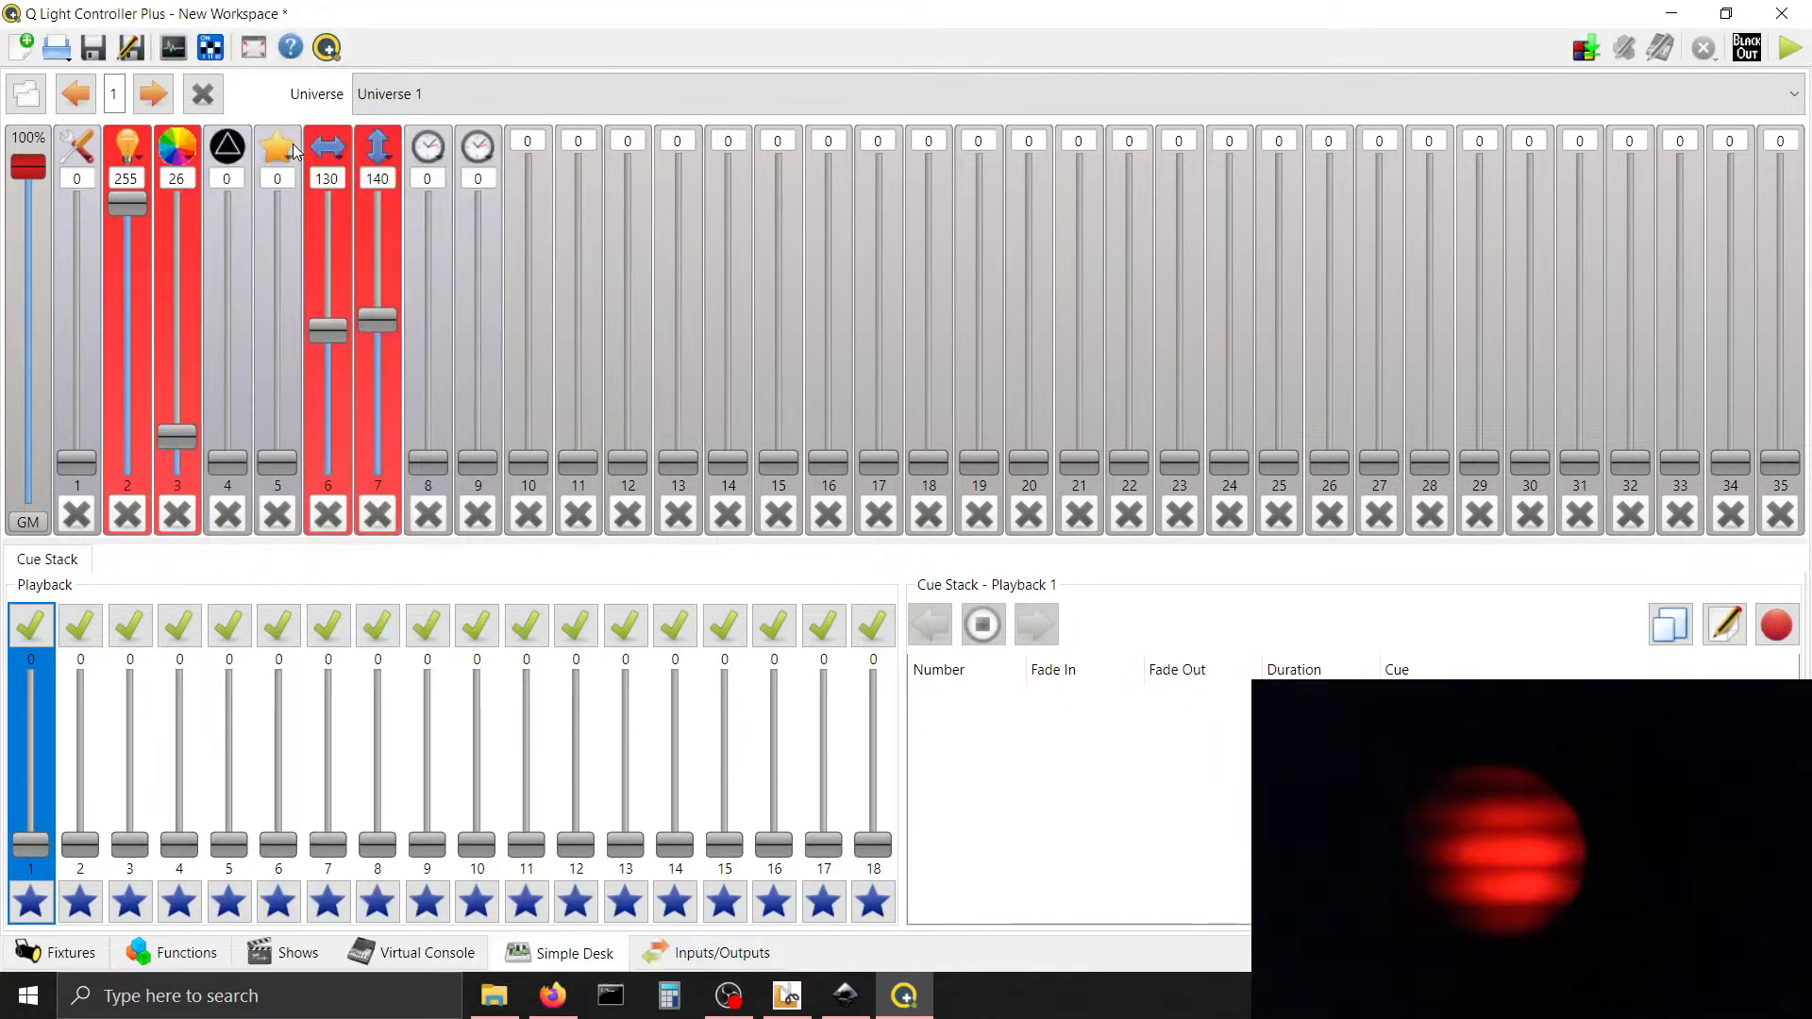
left_click(178, 149)
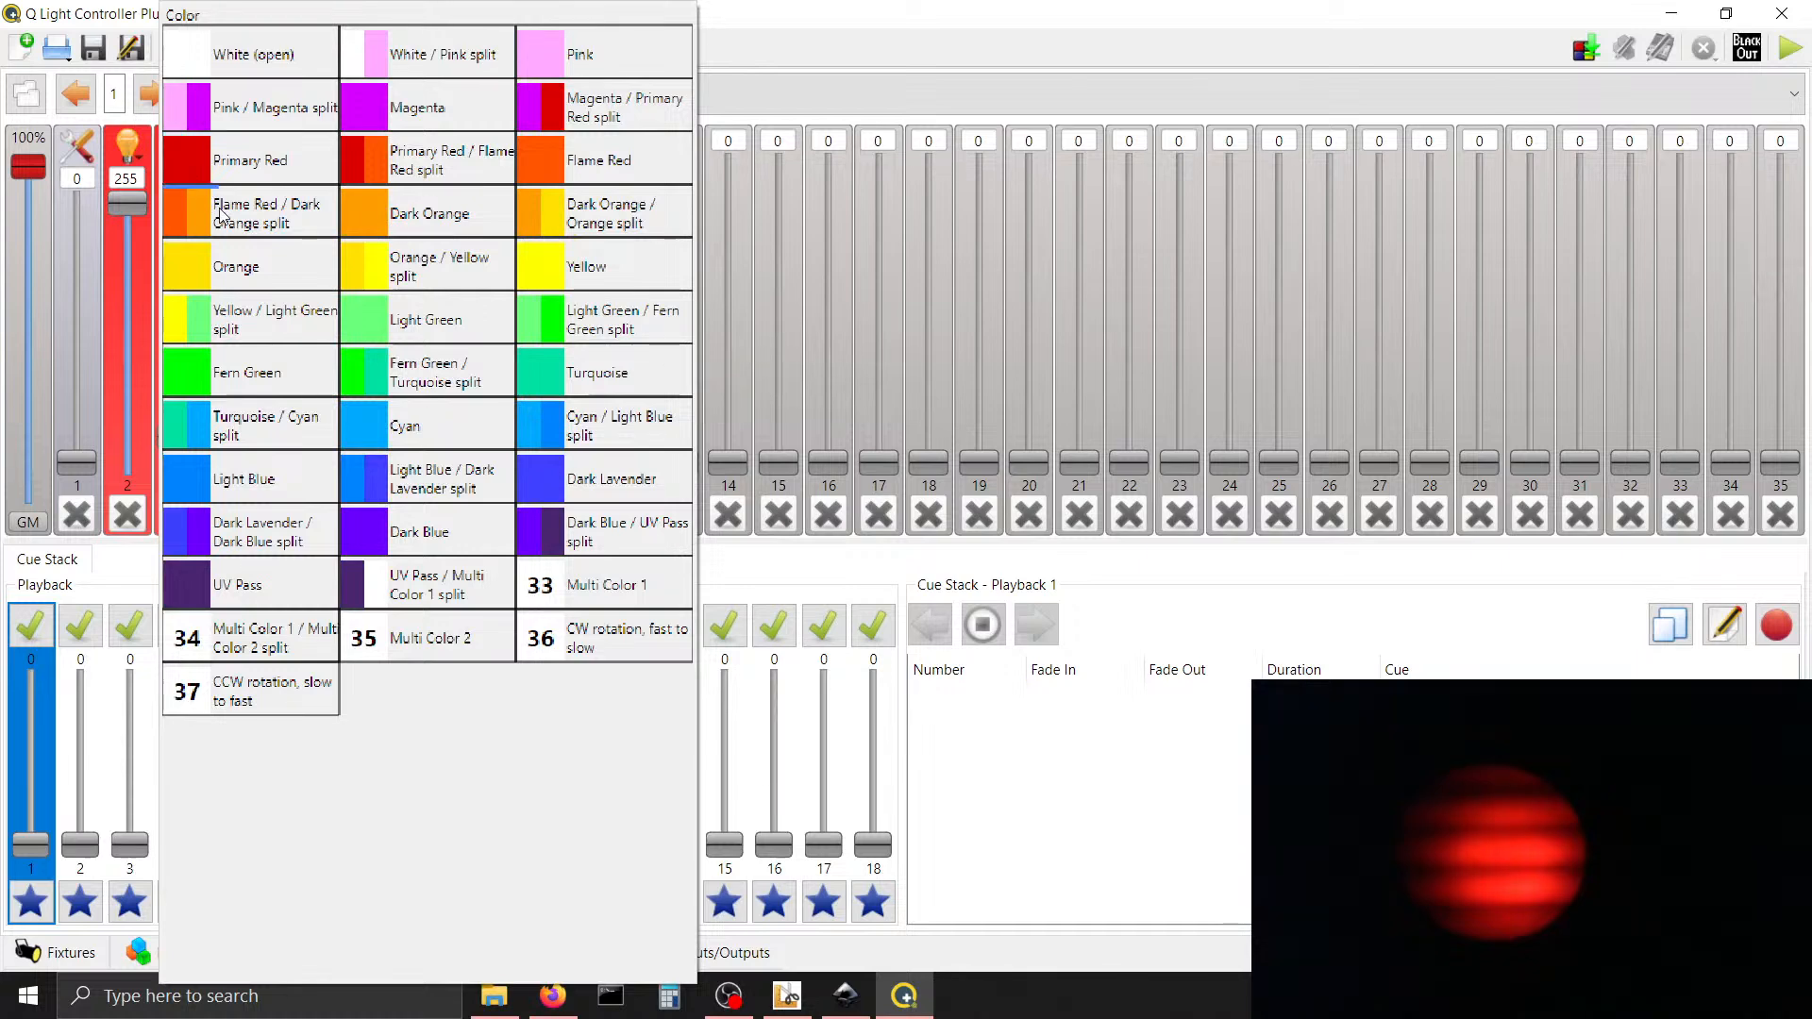
left_click(222, 213)
Test the color channel's Orange, Yellow / Light Green split, Fern Green and Turquoise / Cyan split presets
left_click(178, 144)
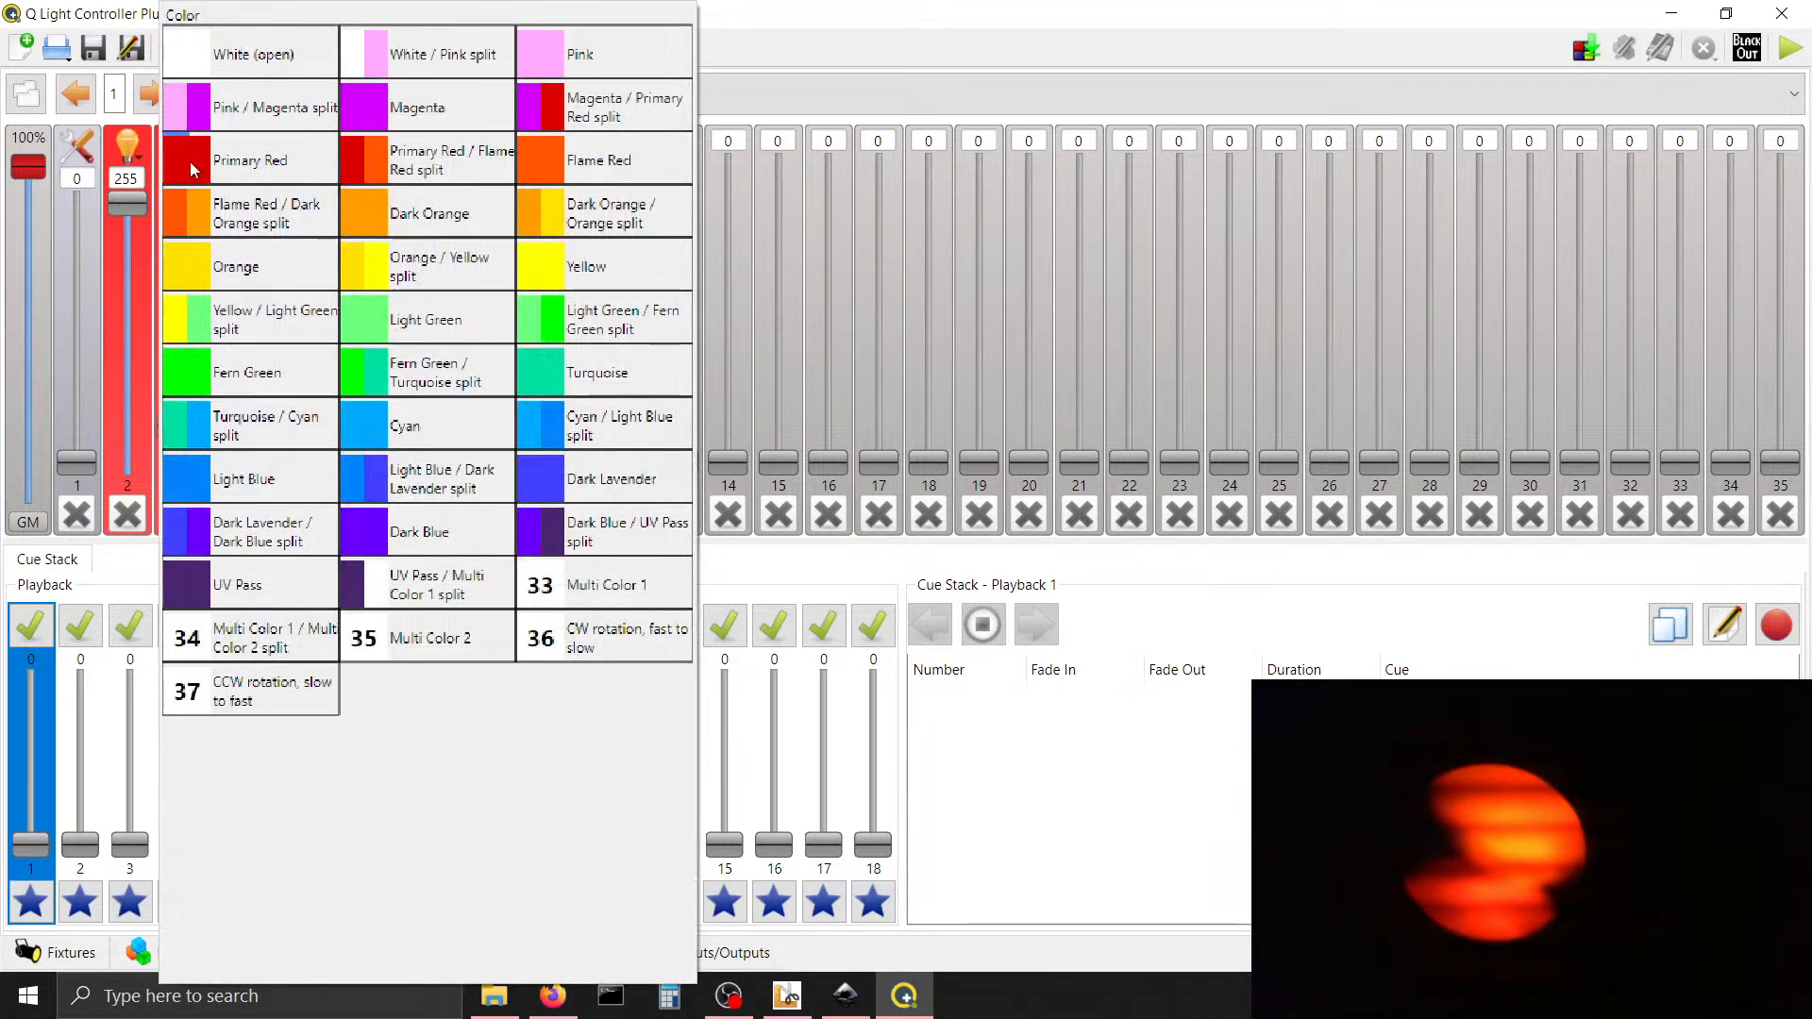
left_click(234, 266)
left_click(180, 168)
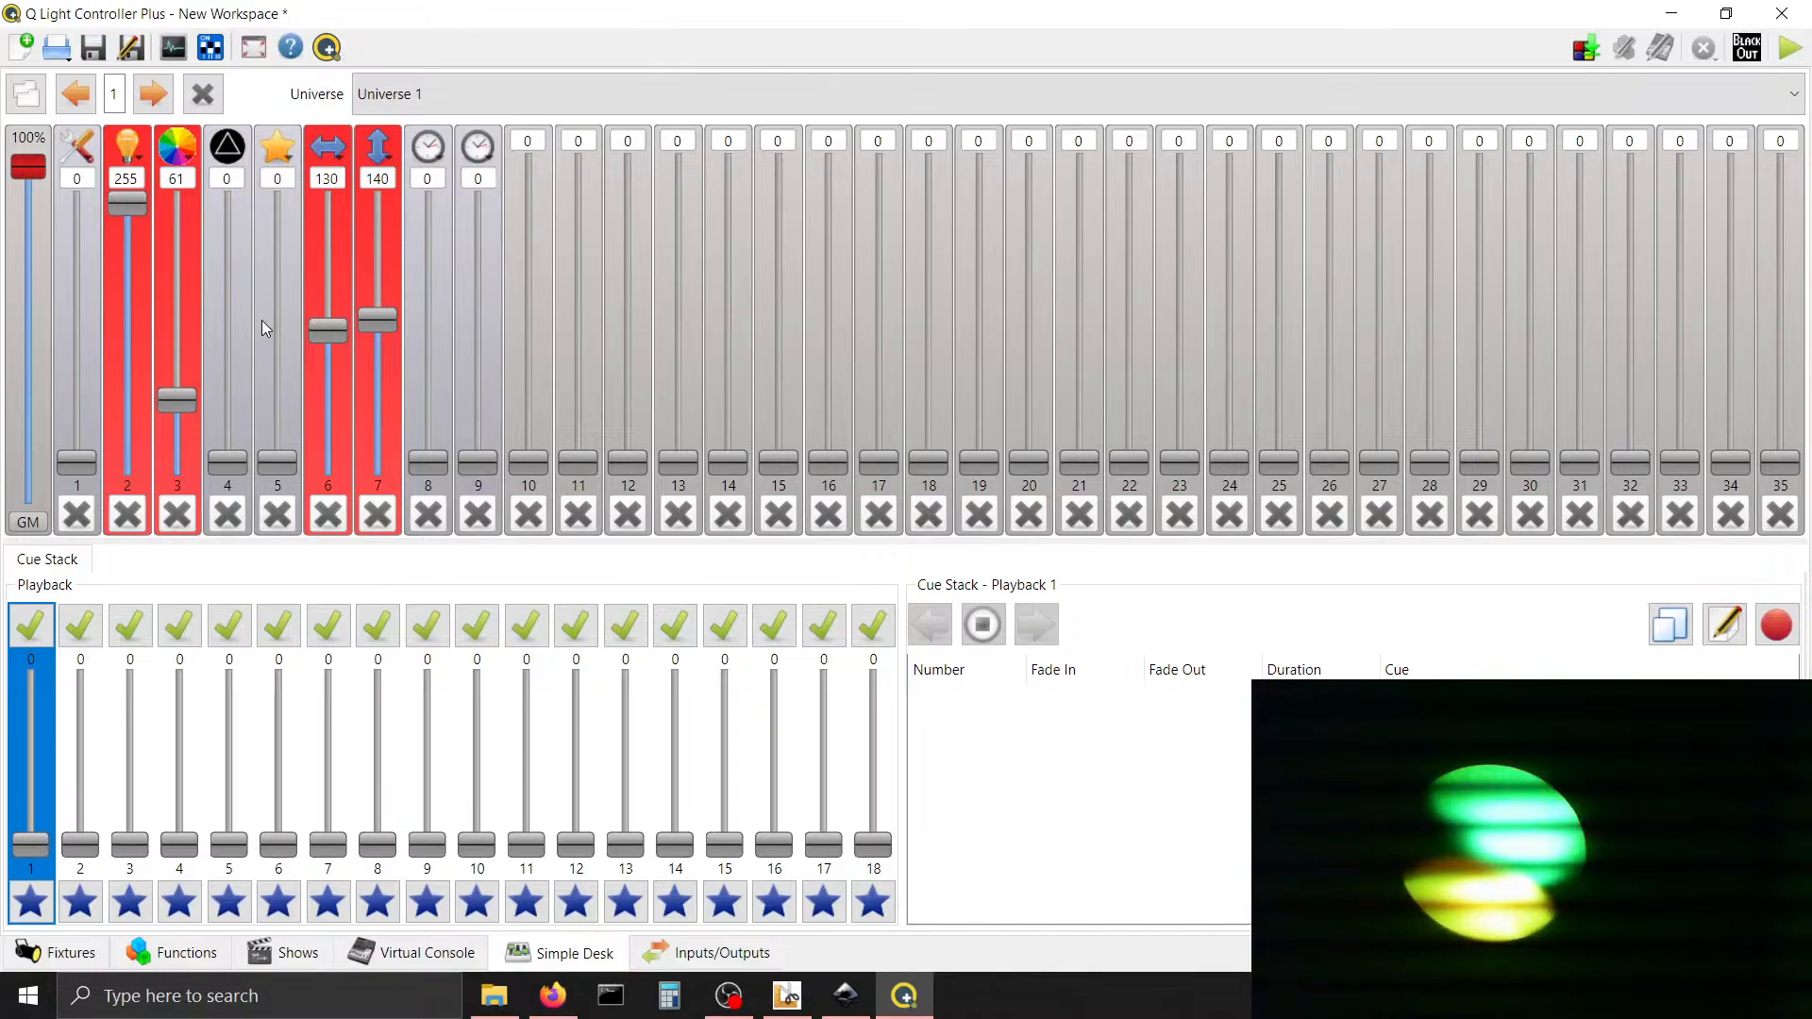
left_click(176, 146)
left_click(262, 382)
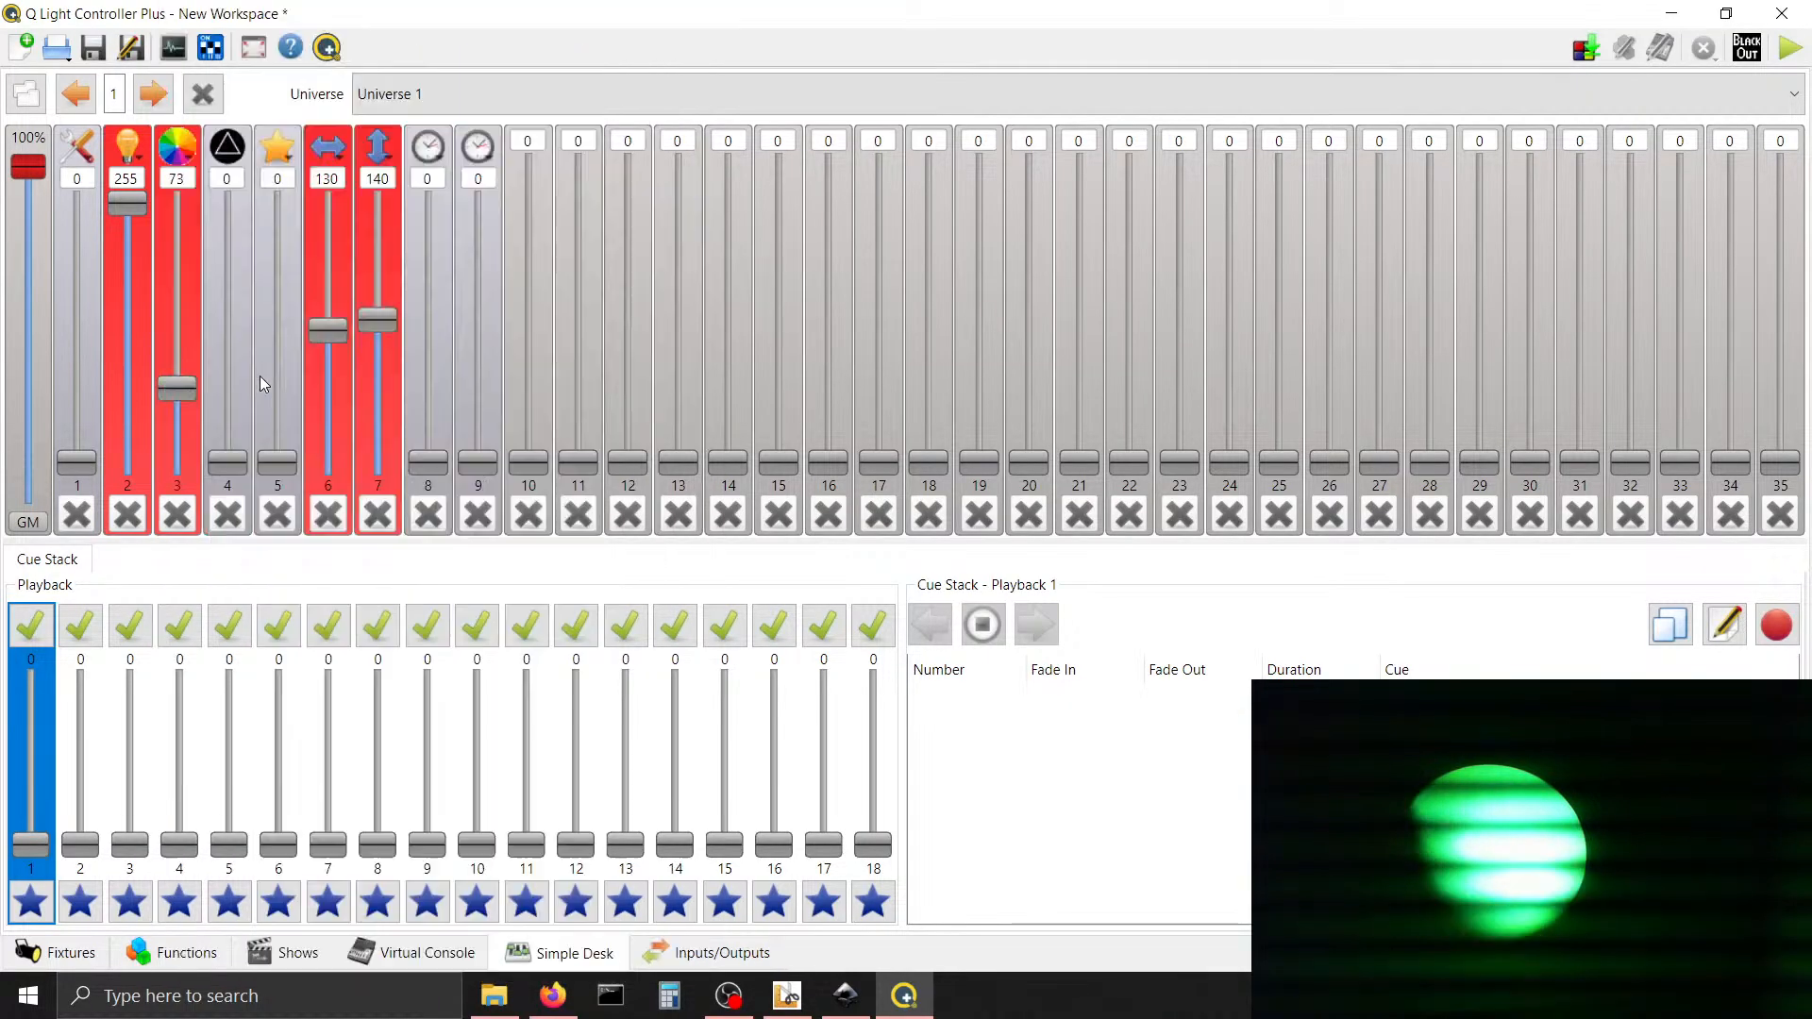
left_click(176, 146)
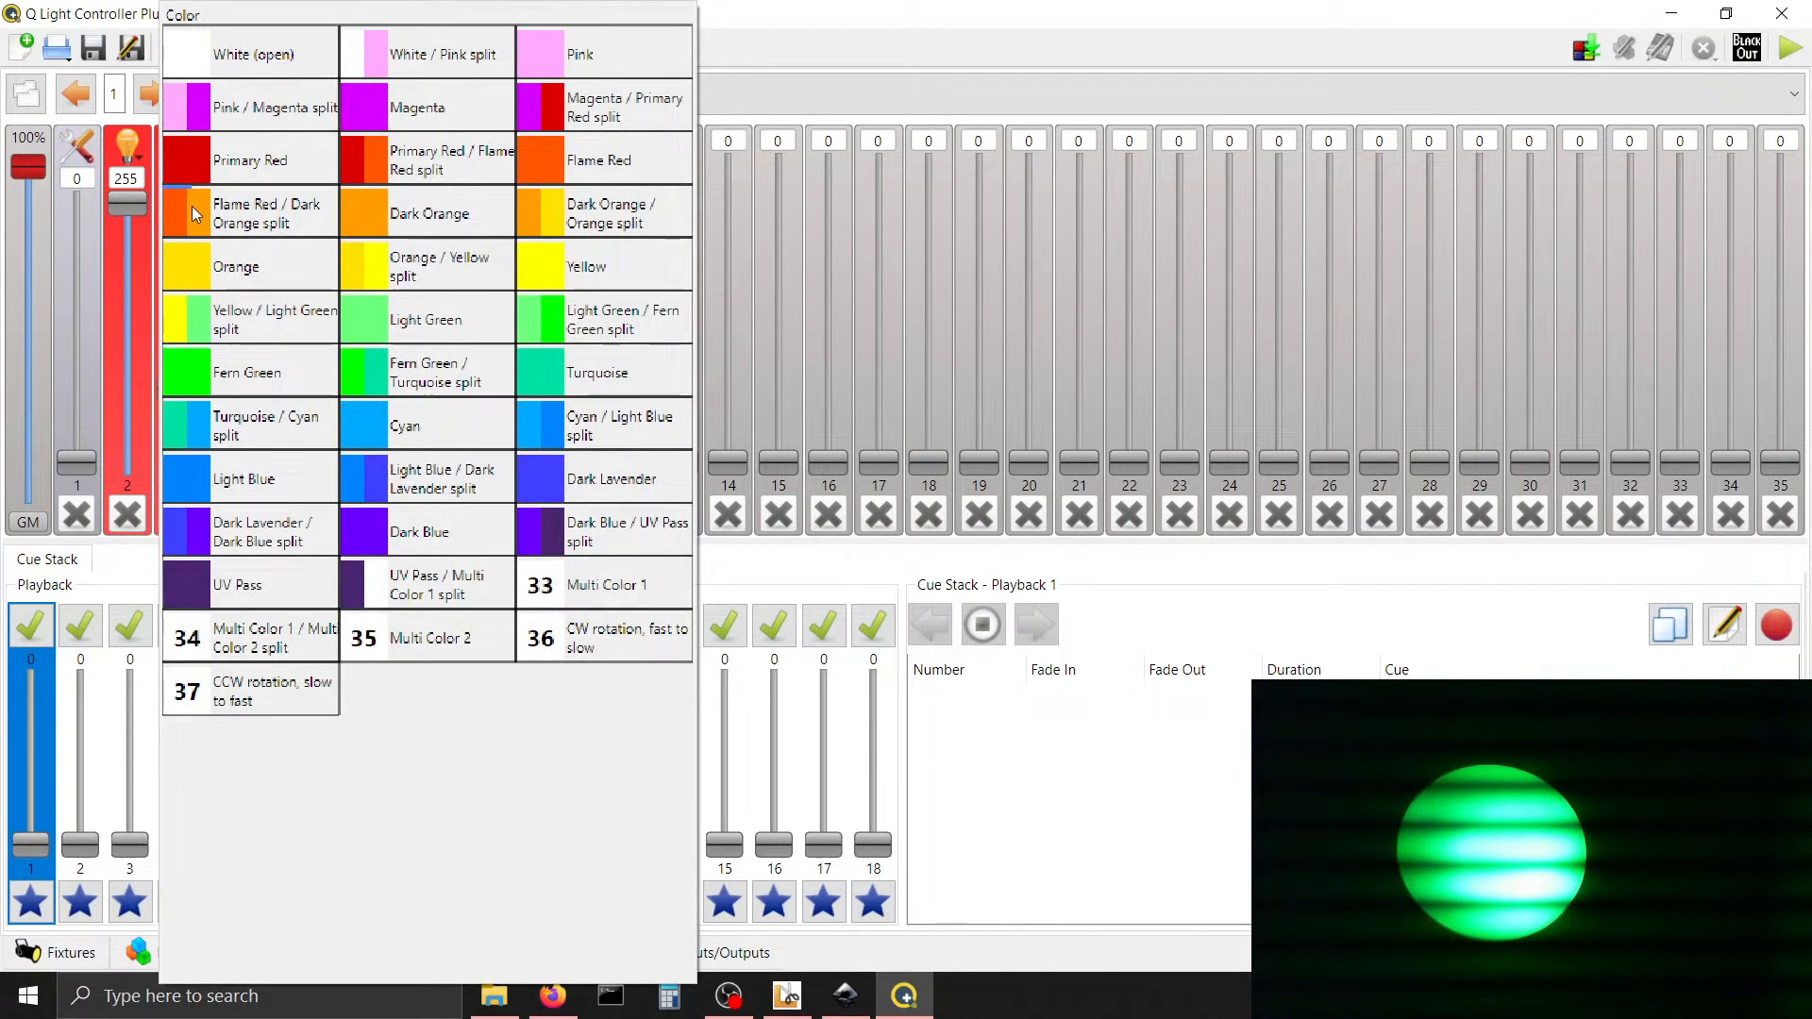
left_click(246, 421)
Test the color channel's Light Blue, Dark Lavender / Dark Blue split and UV Pass presets
left_click(177, 147)
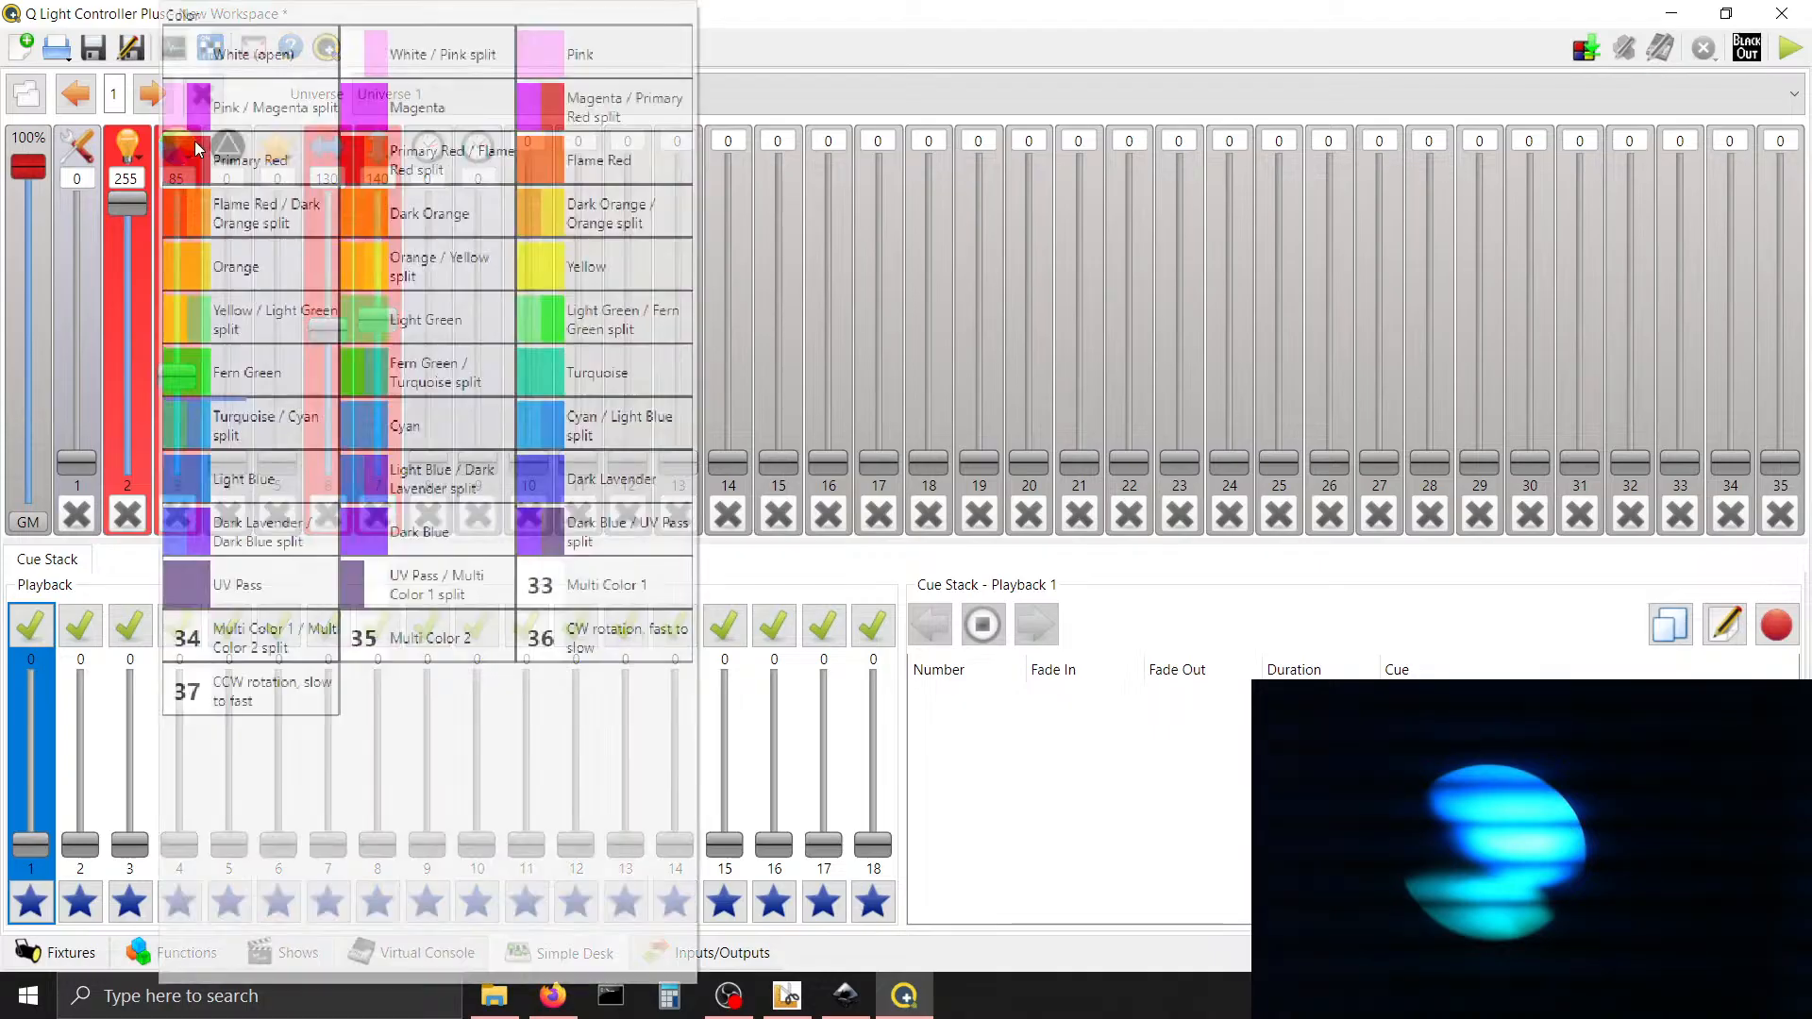
left_click(259, 500)
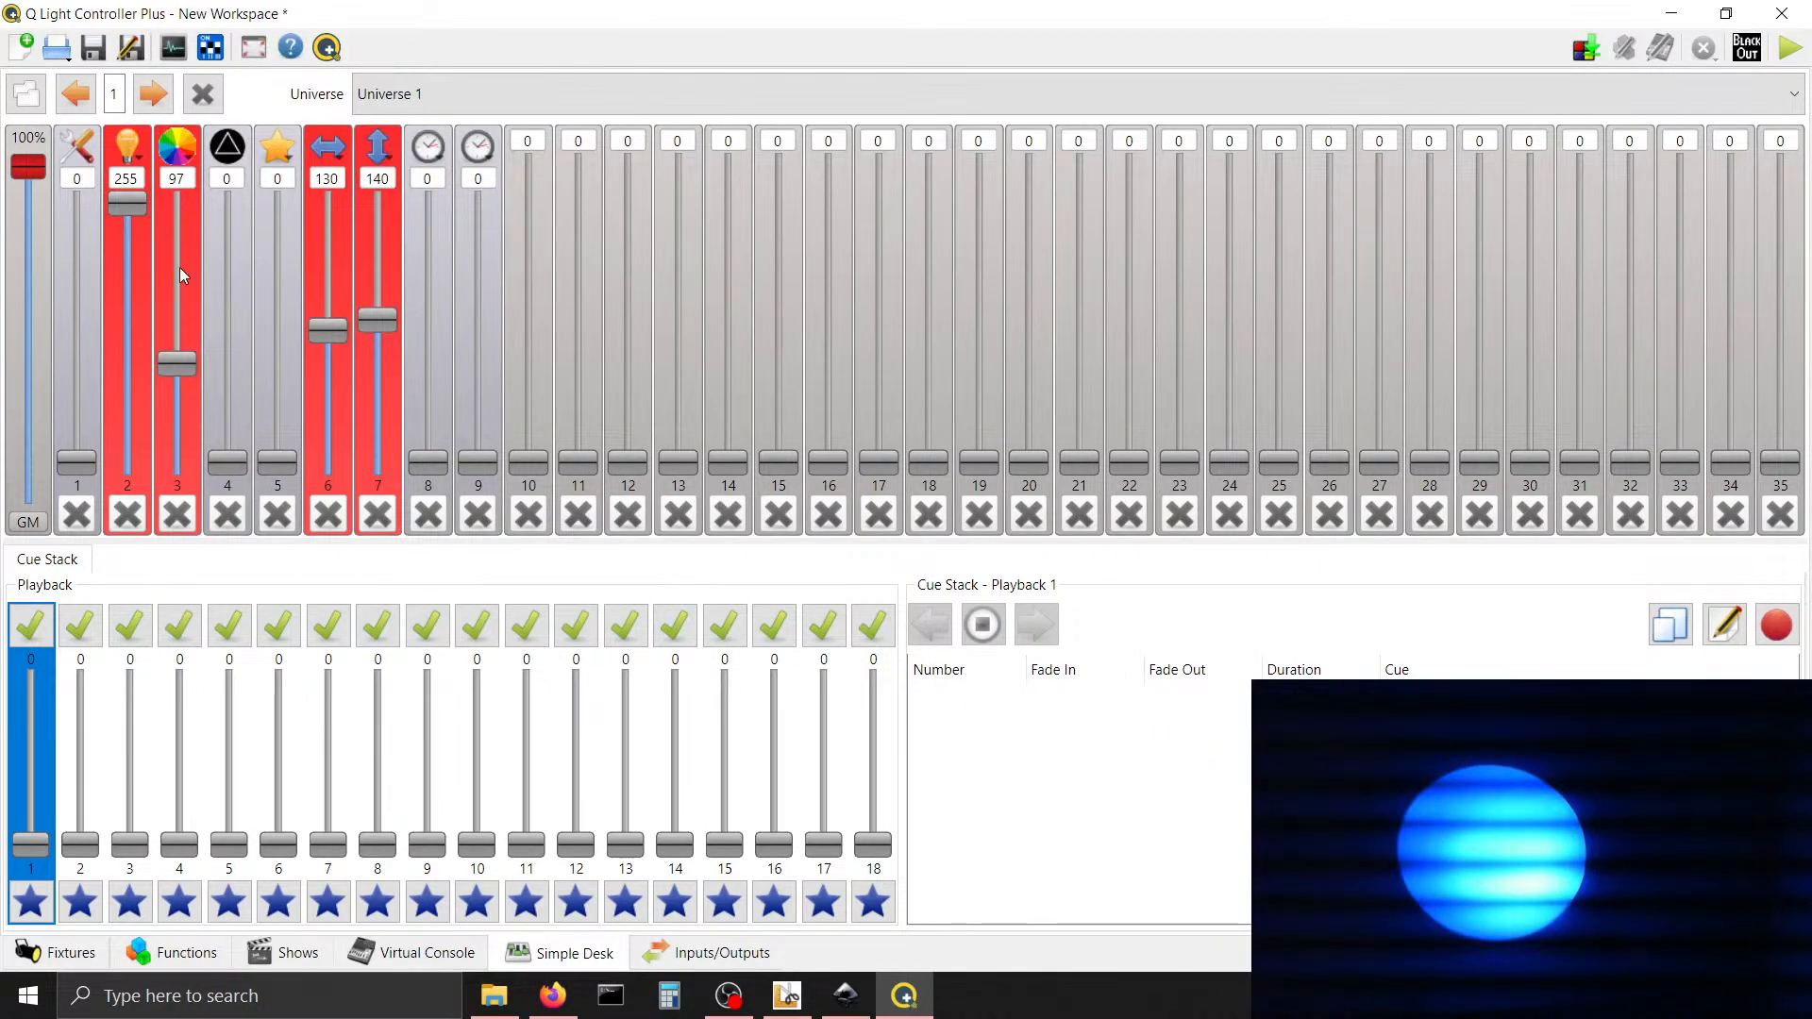
left_click(177, 146)
left_click(262, 523)
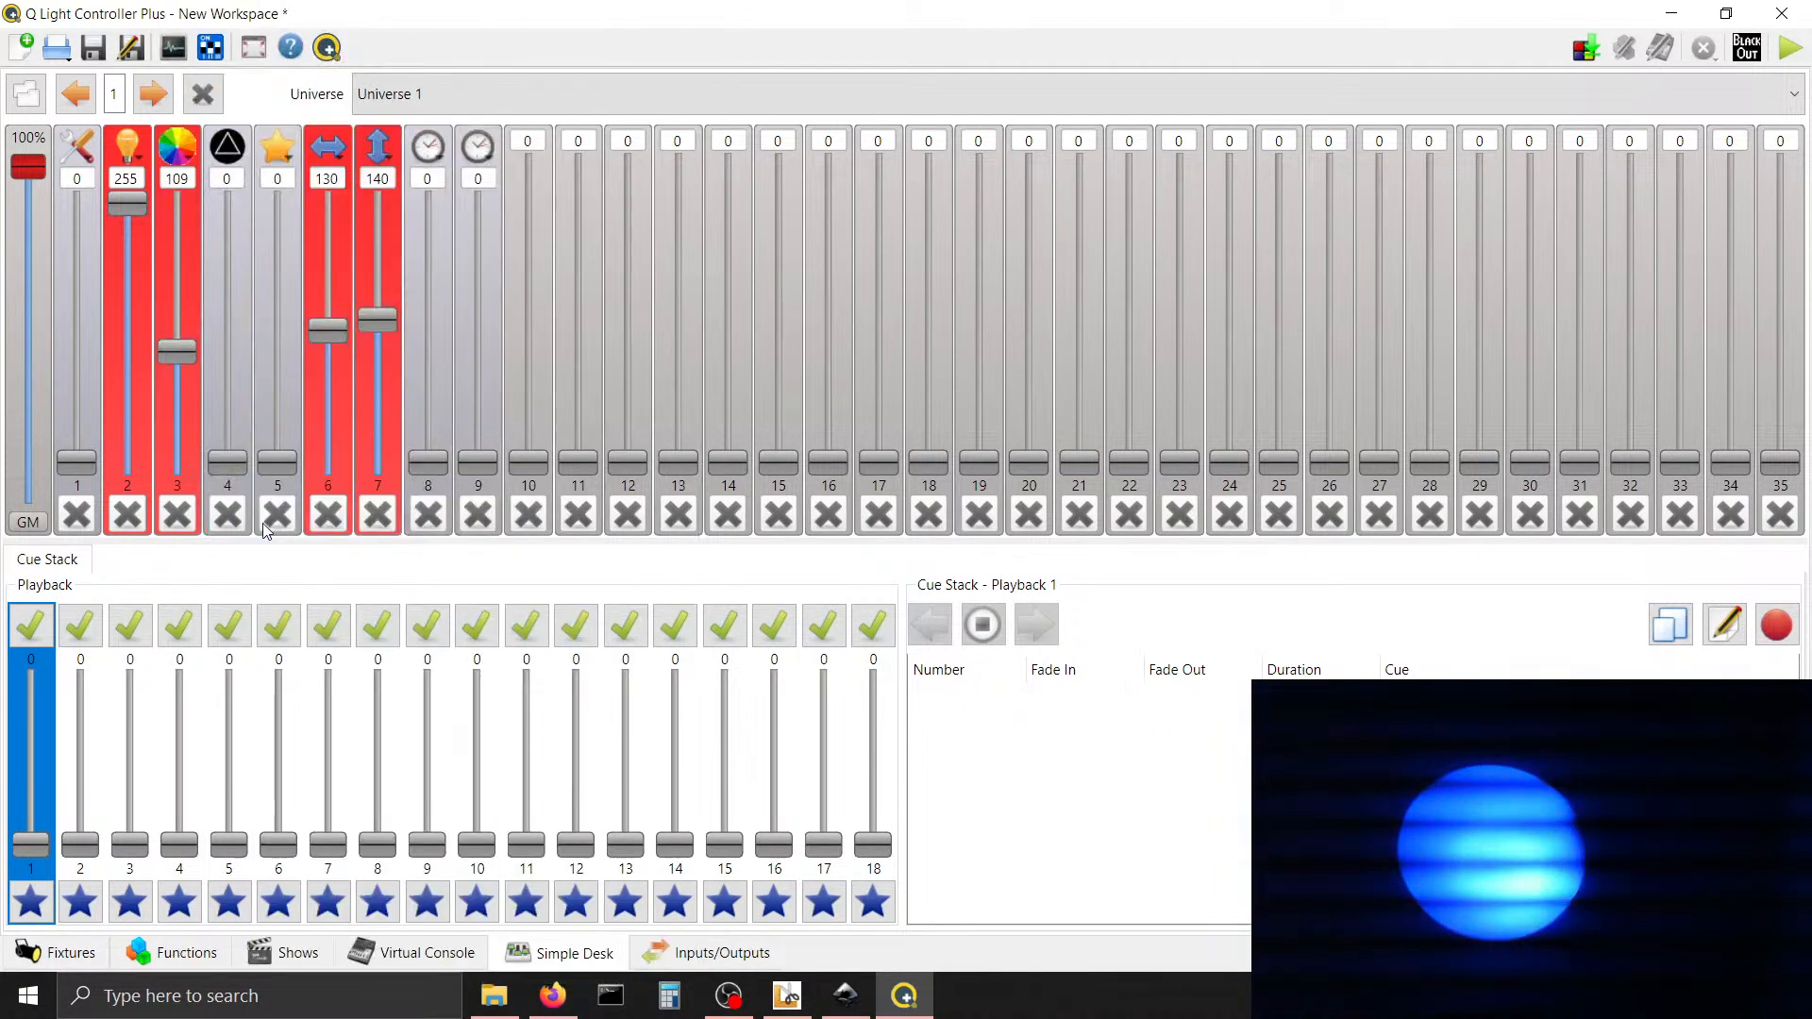
left_click(176, 146)
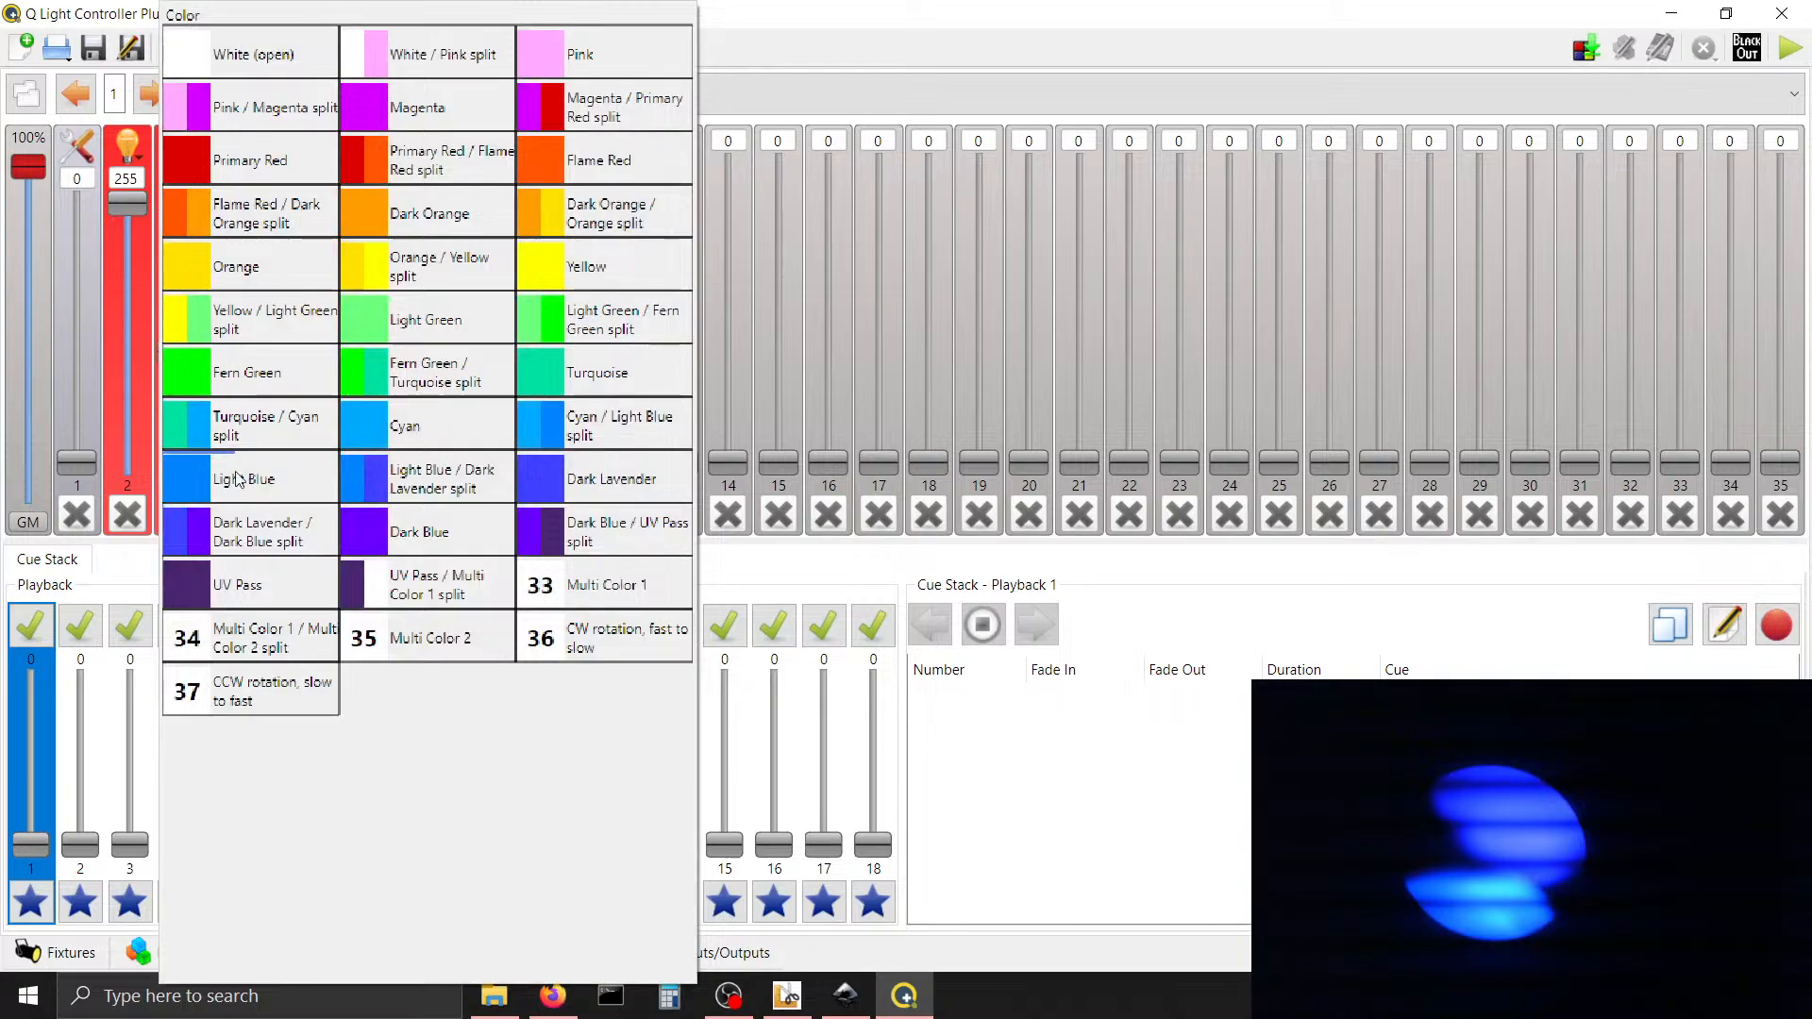
left_click(244, 571)
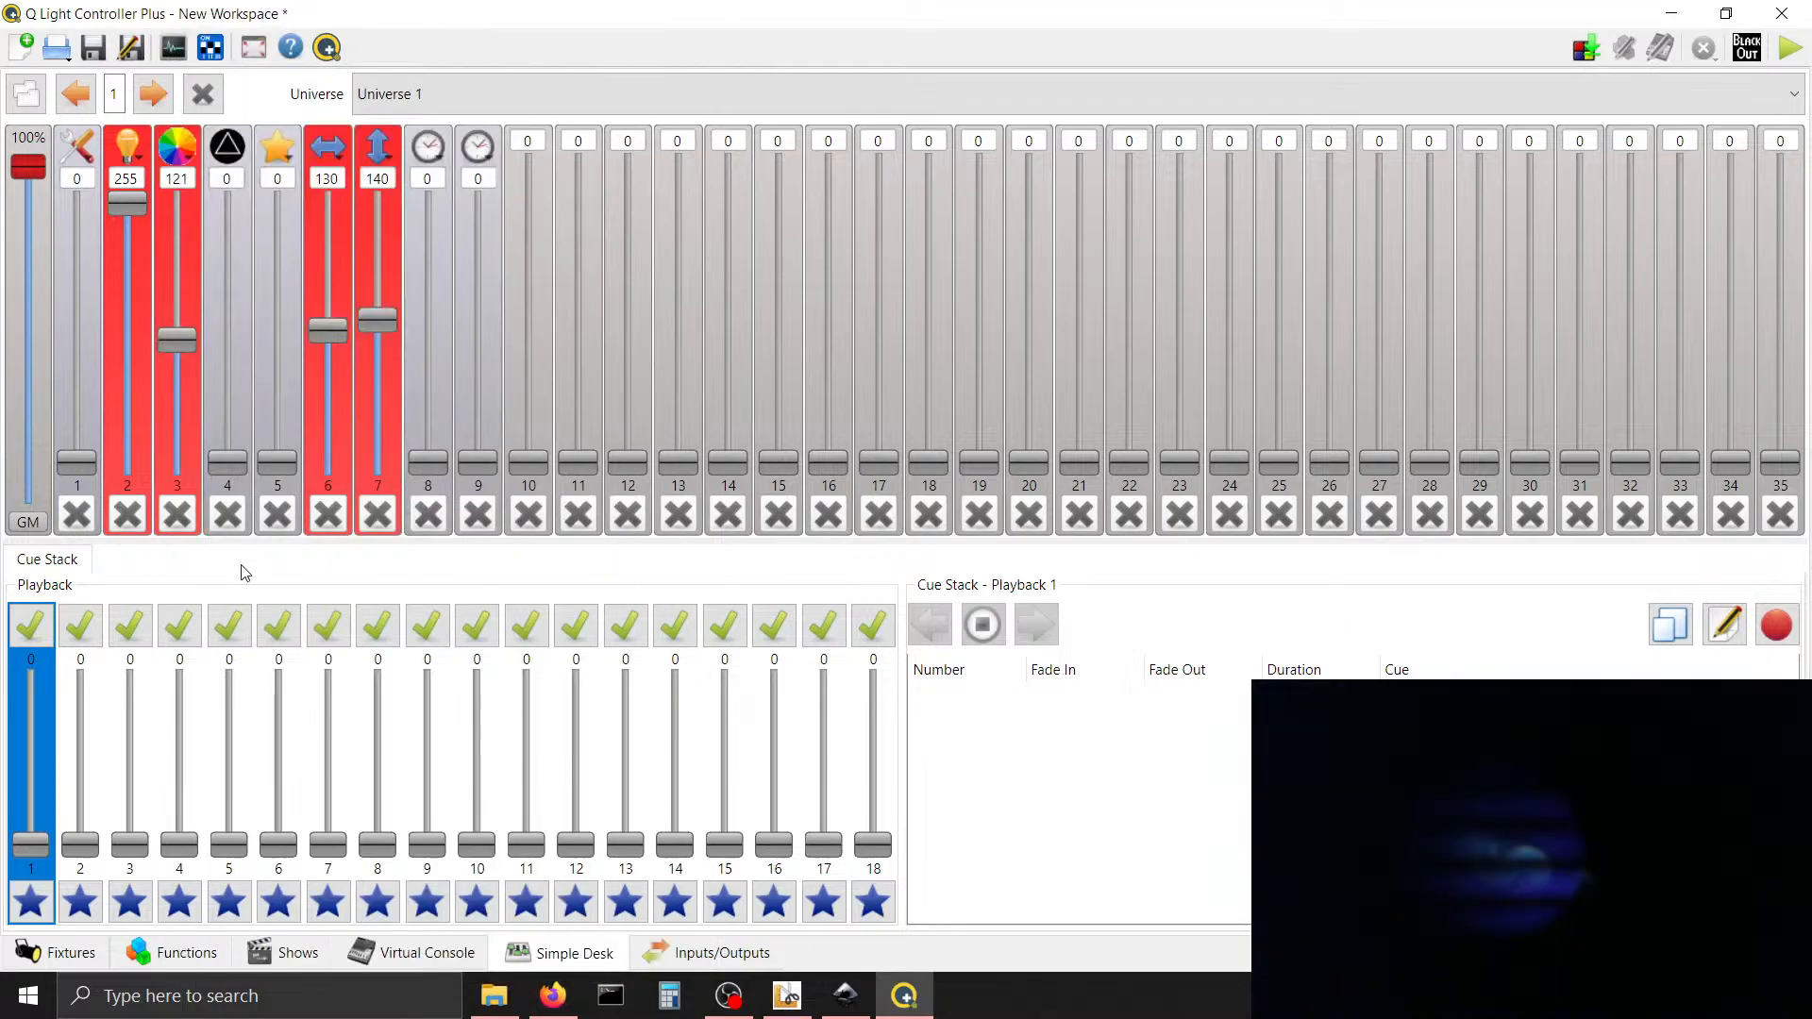
Test the color channel's White / Pink split, Pink and Magenta presets
left_click(179, 141)
left_click(460, 43)
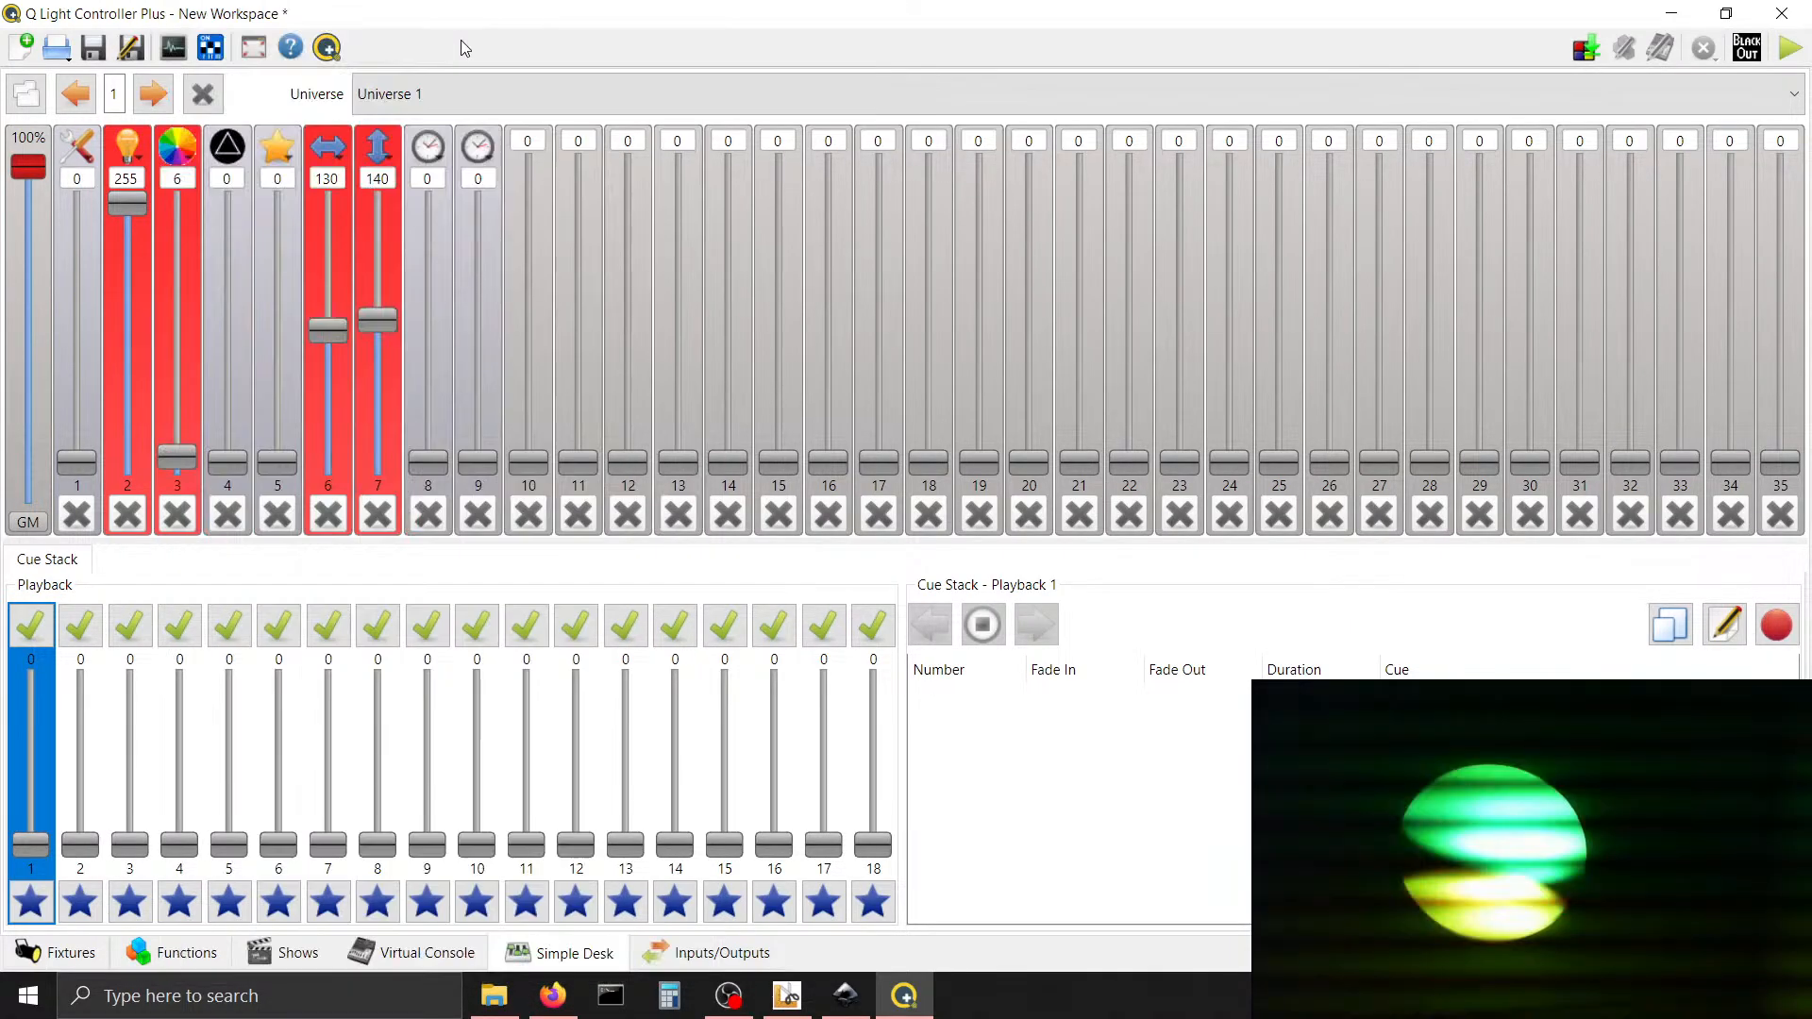
left_click(180, 146)
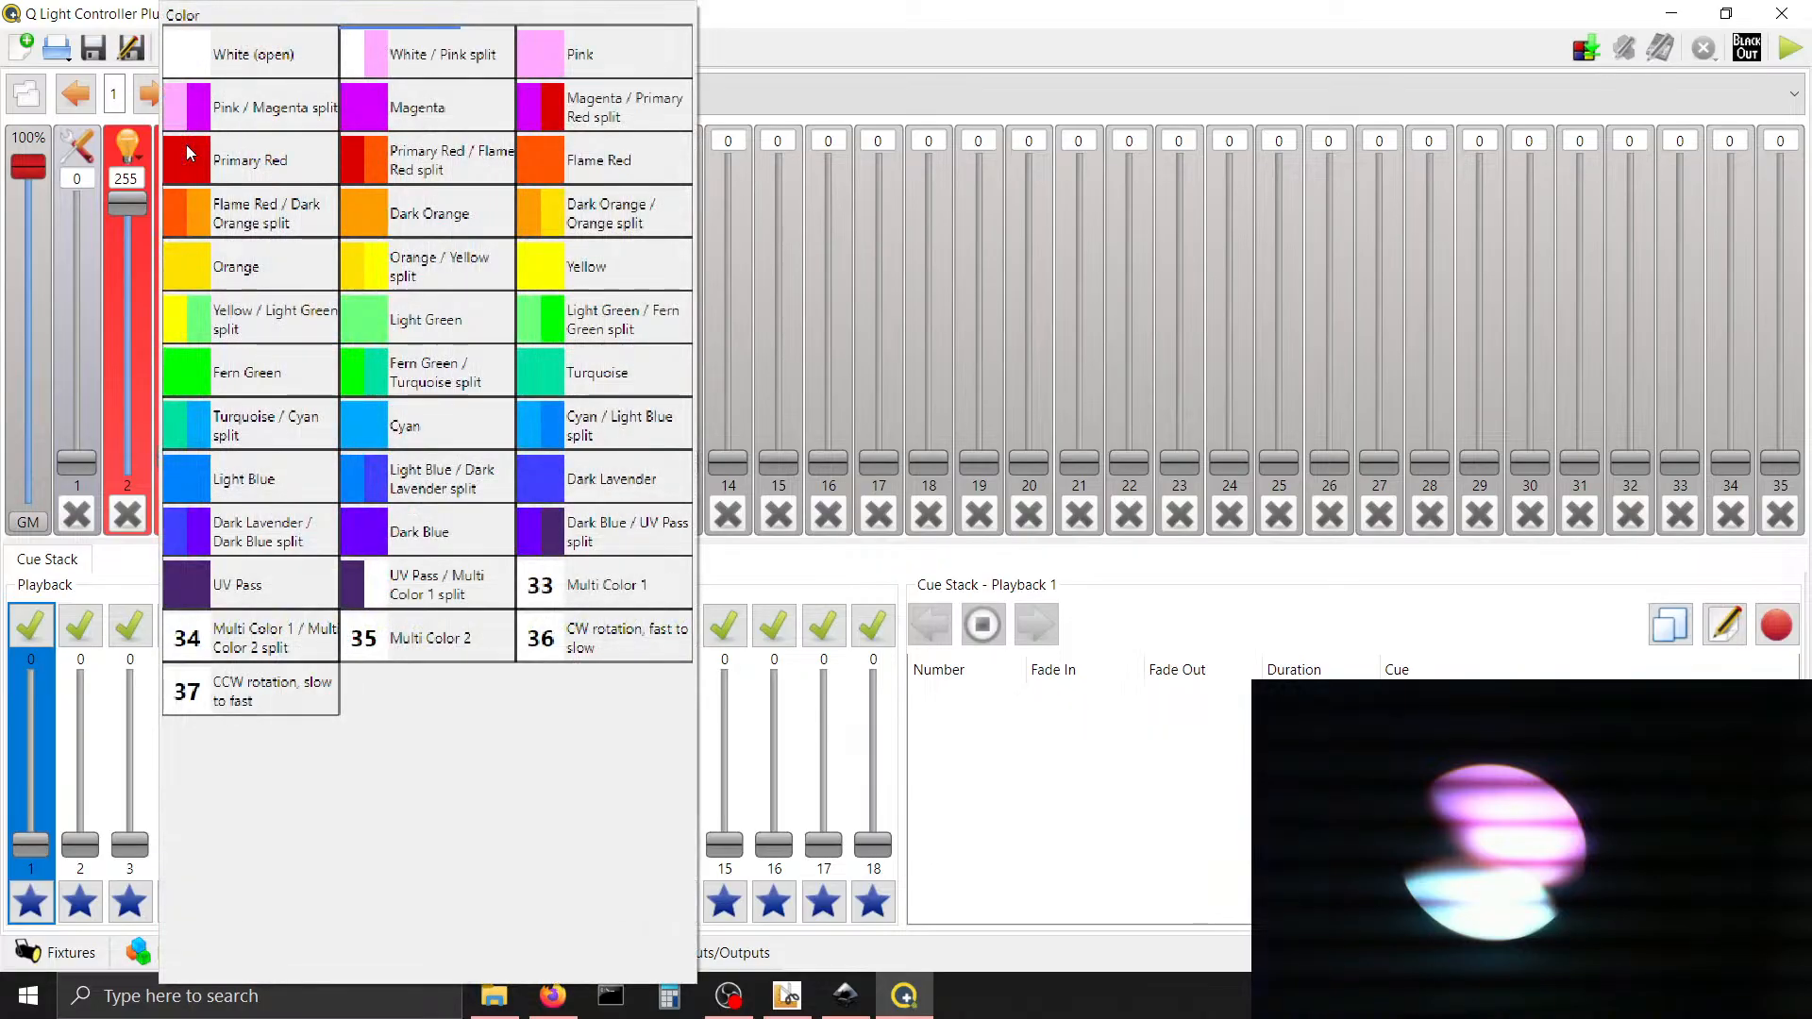
left_click(603, 44)
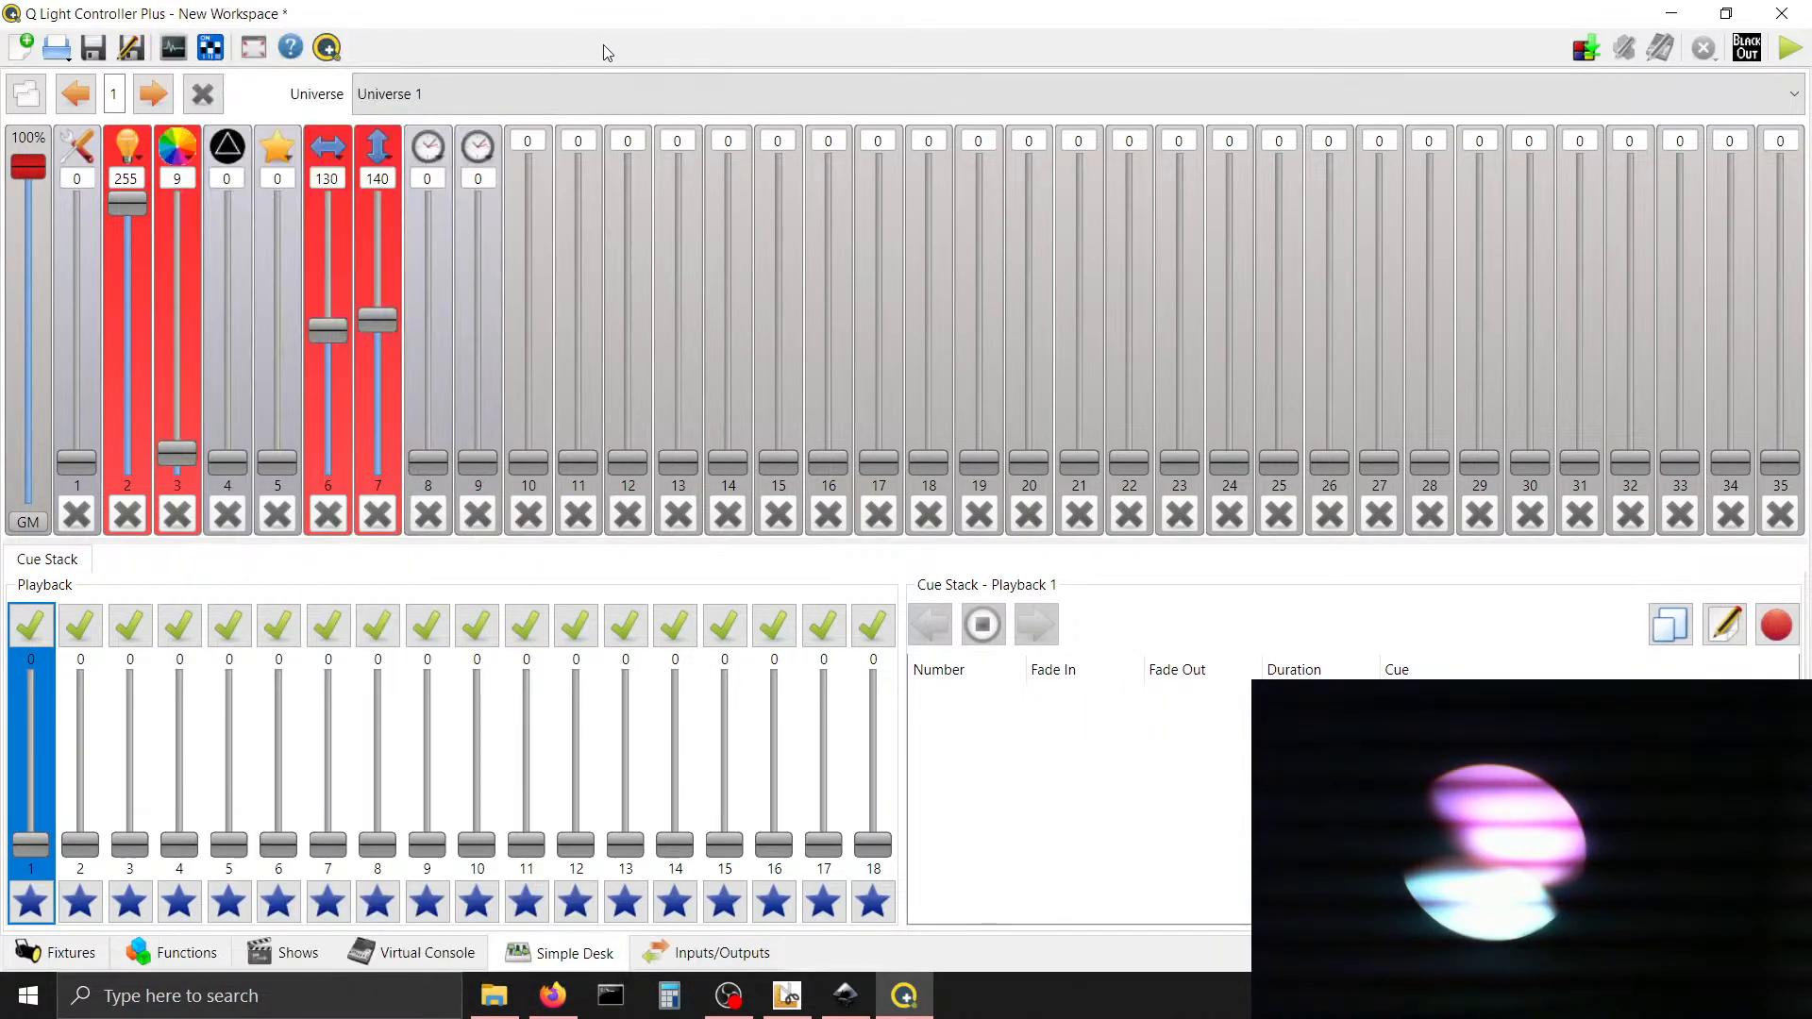
left_click(188, 149)
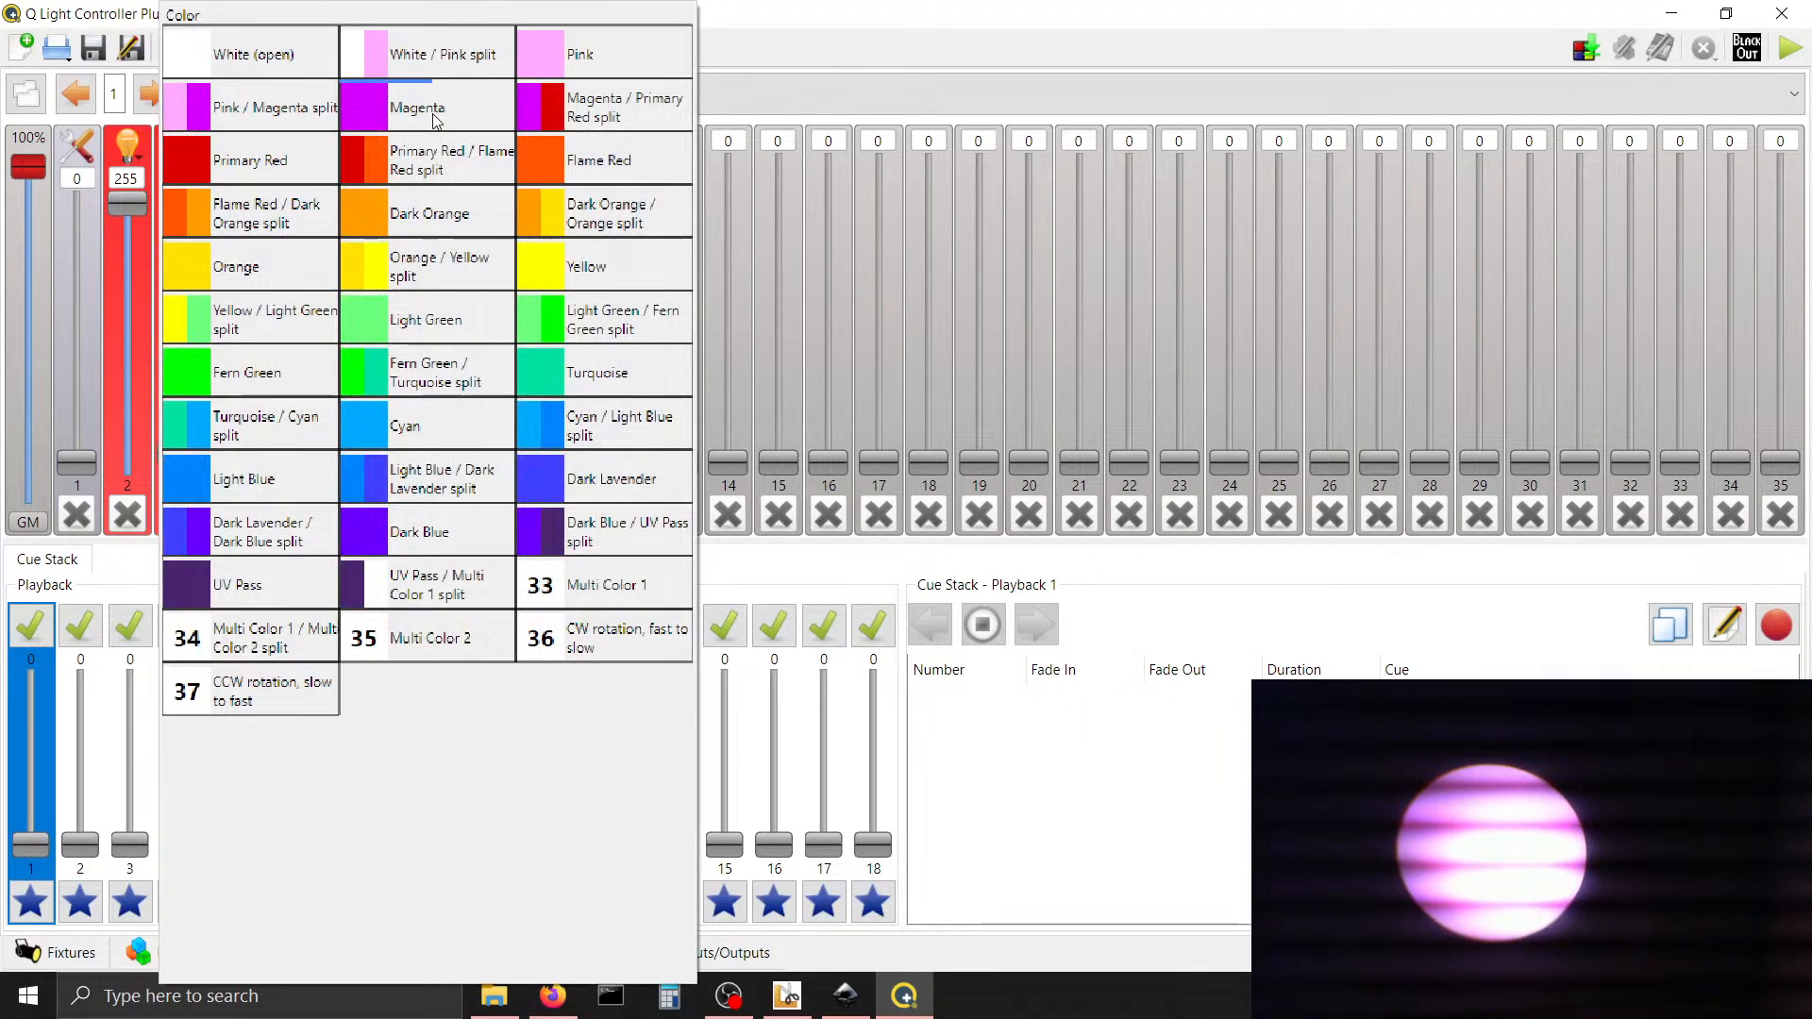
left_click(433, 113)
Test the color channel's Magenta / Primary Red split and Dark Orange presets
left_click(179, 159)
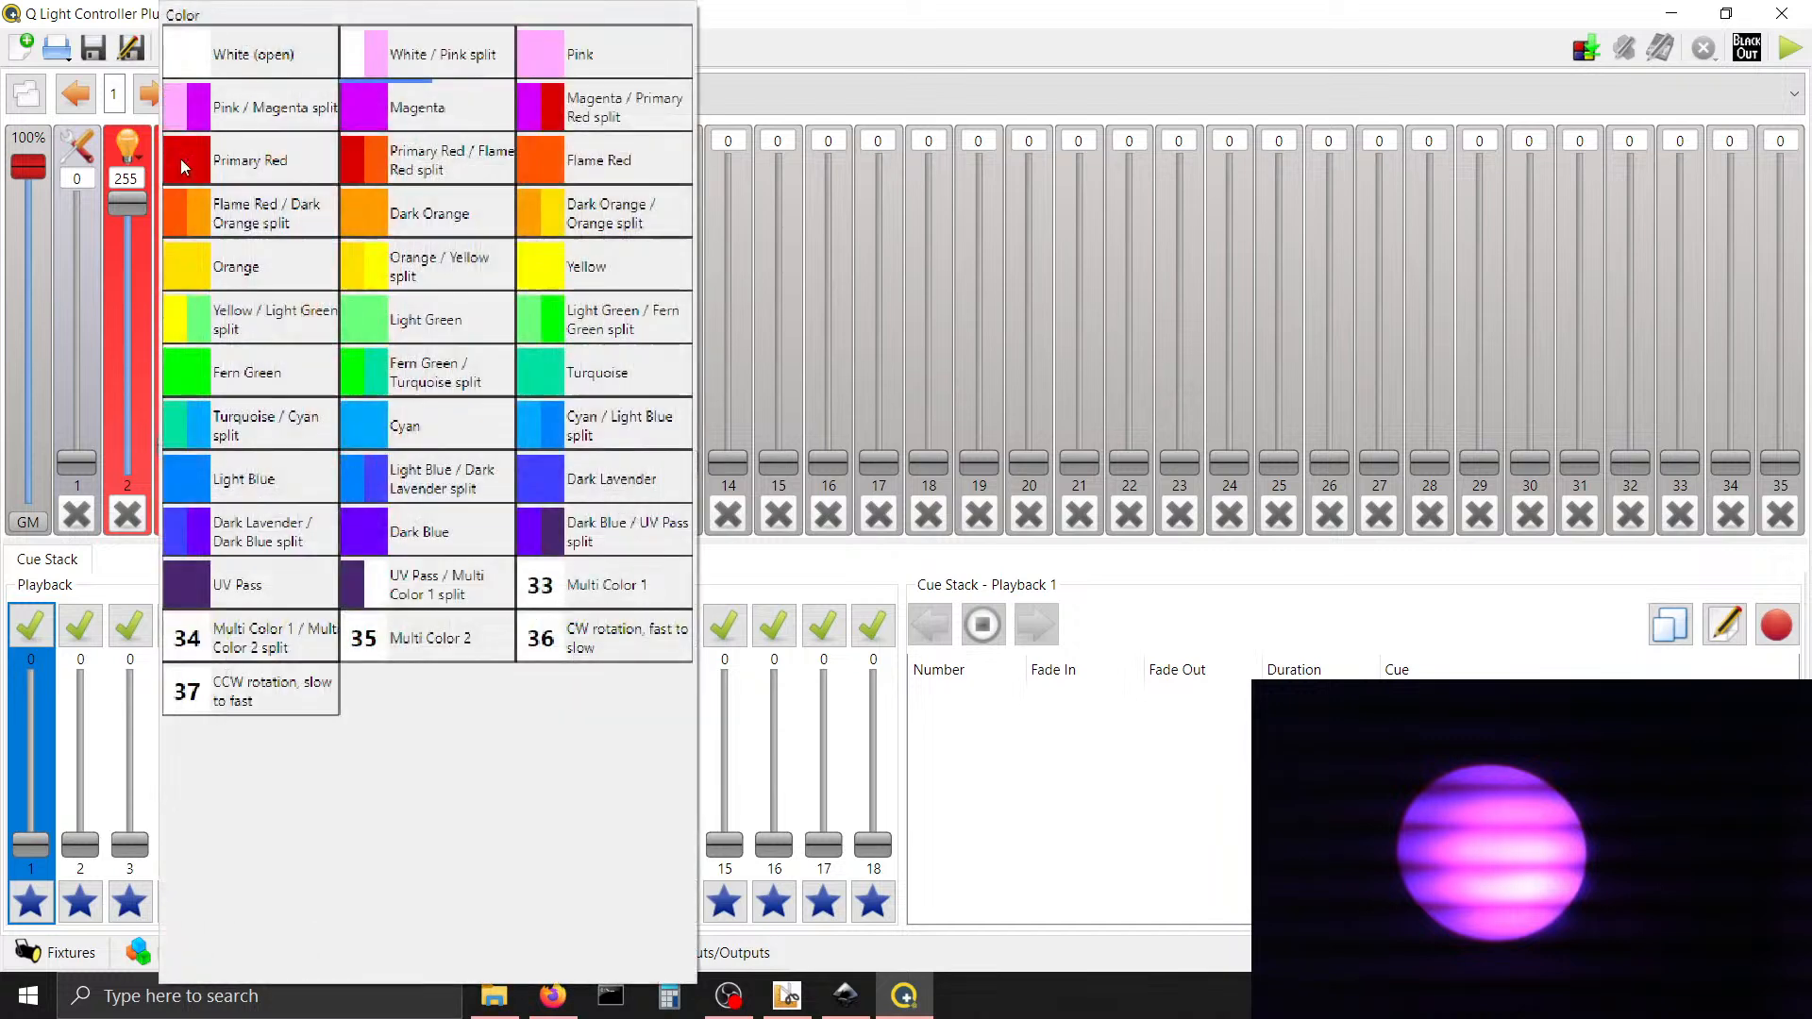
left_click(182, 159)
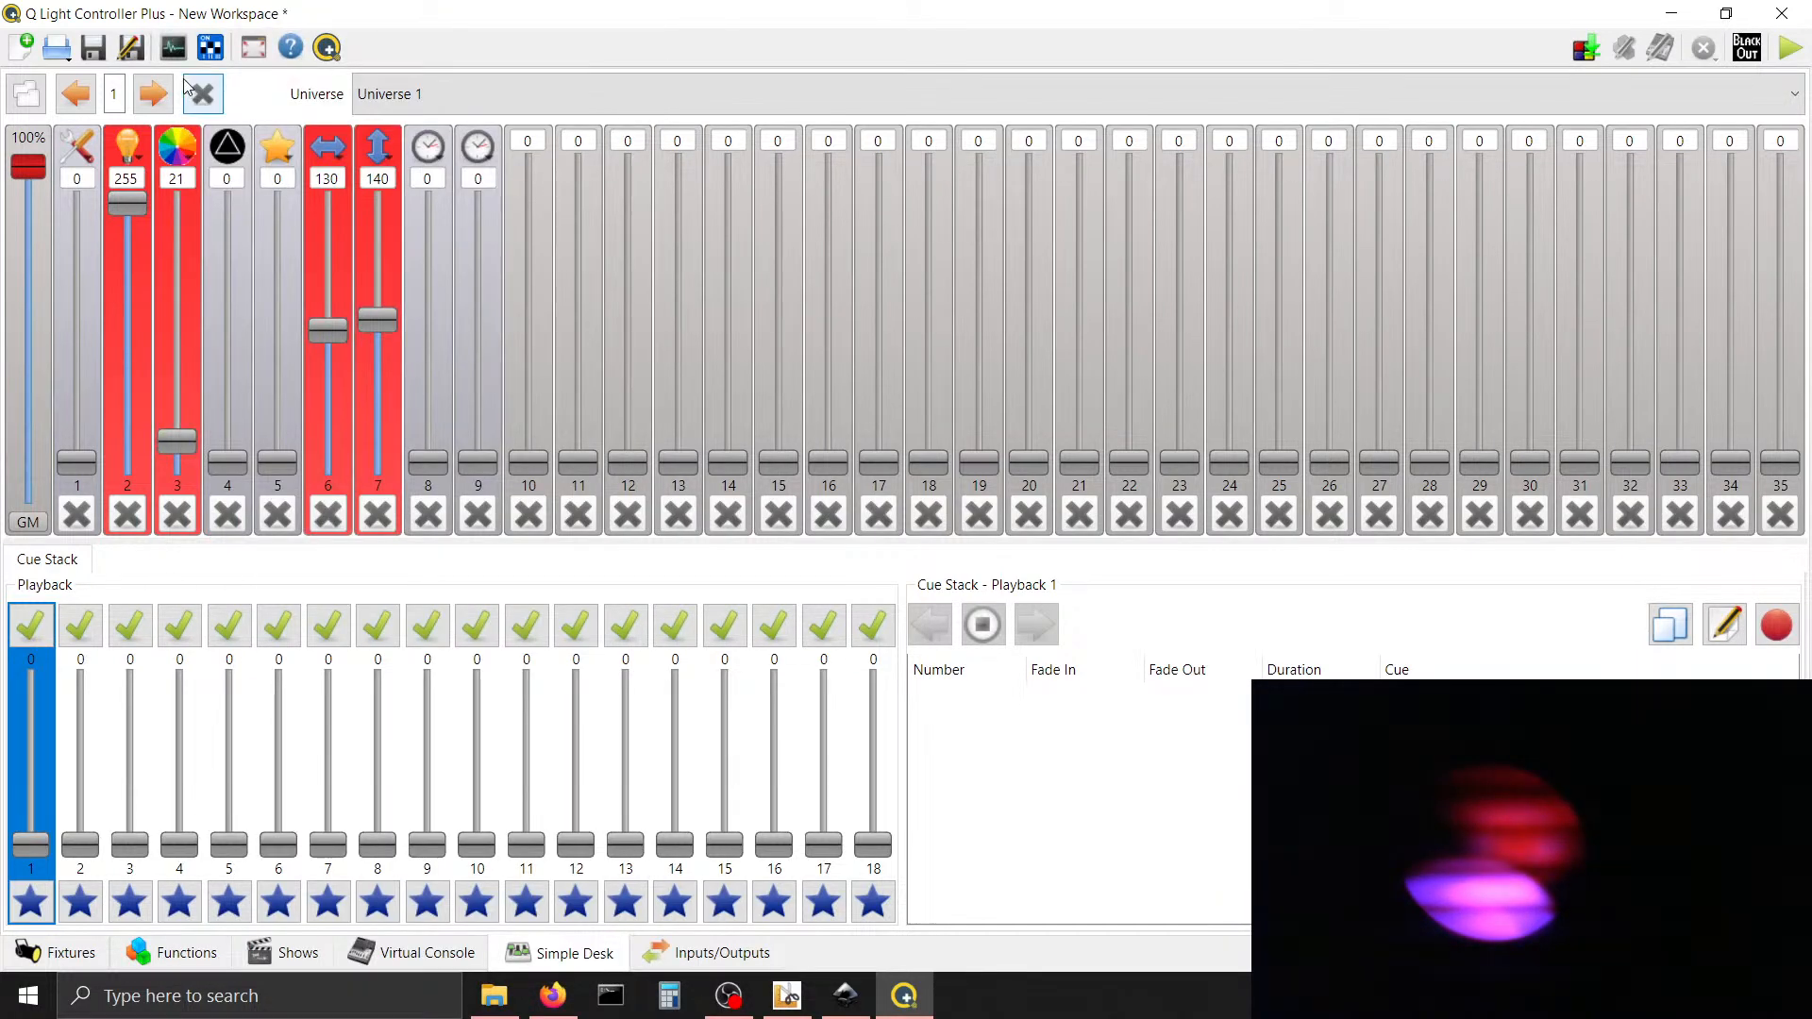
left_click(182, 153)
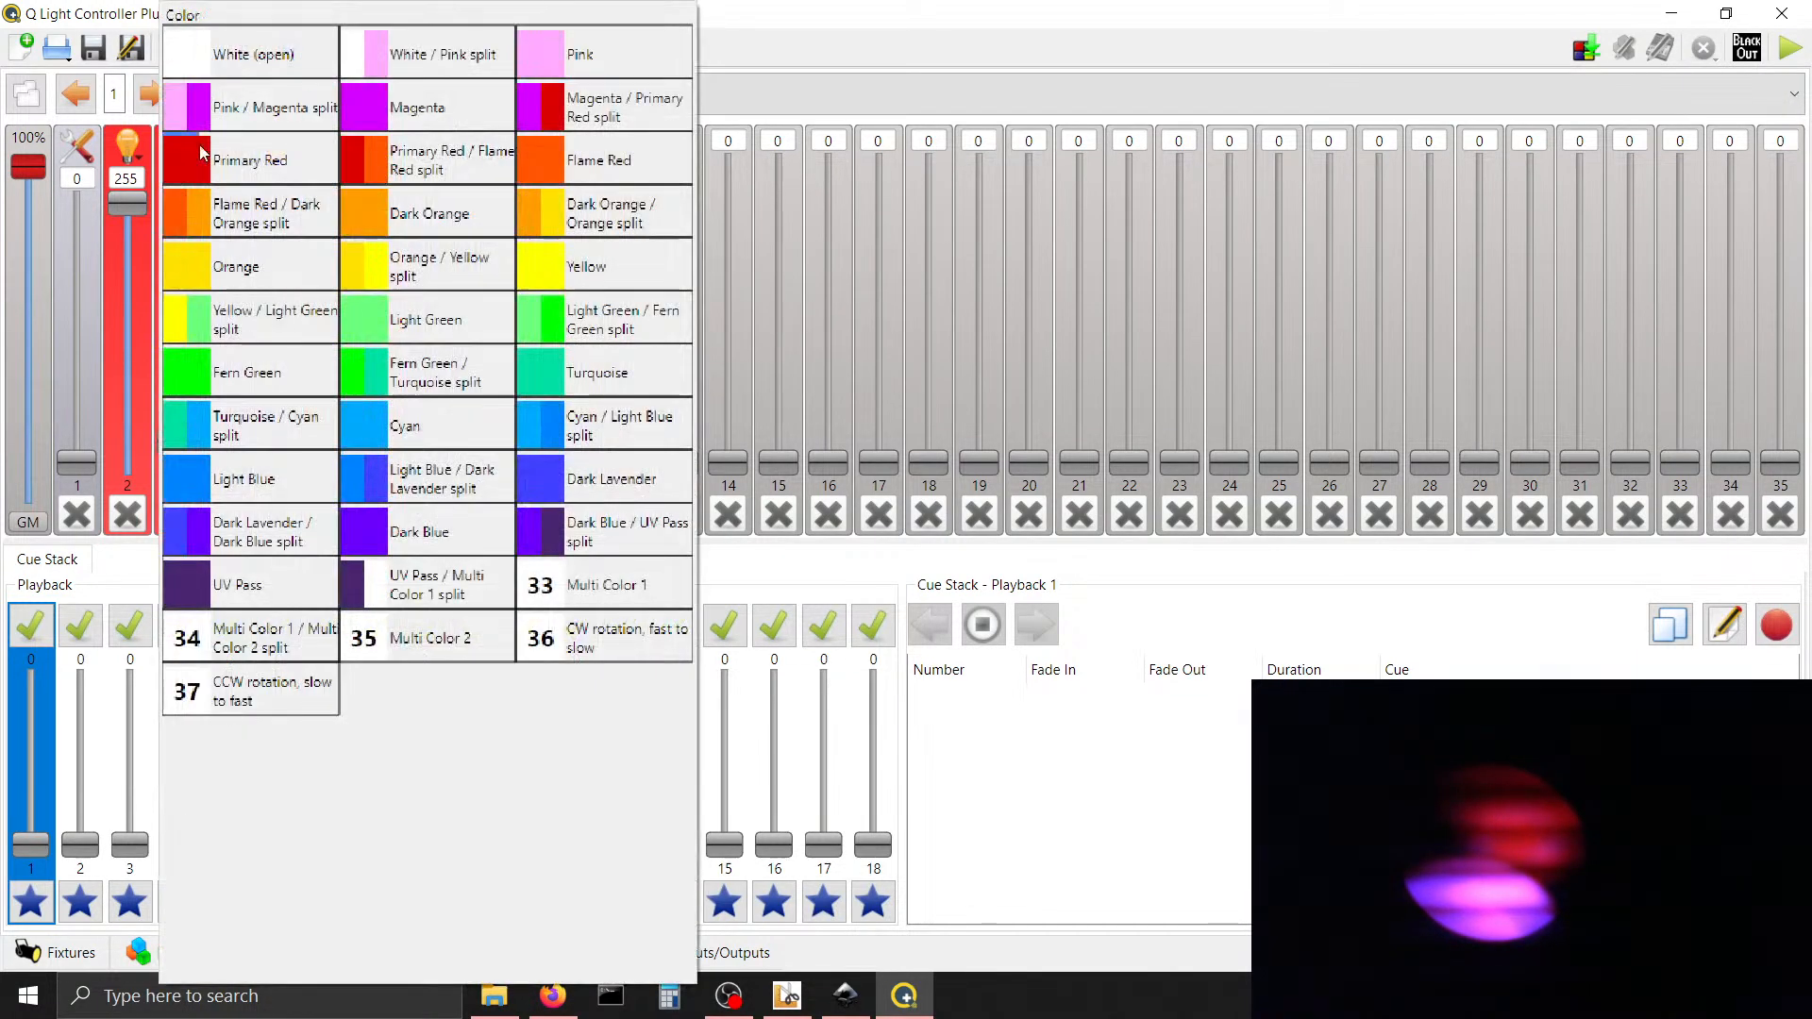
left_click(423, 215)
Compare the Flame Red and Primary Red / Flame Red split presets on the color channel, ending on Flame Red at value 32
left_click(171, 153)
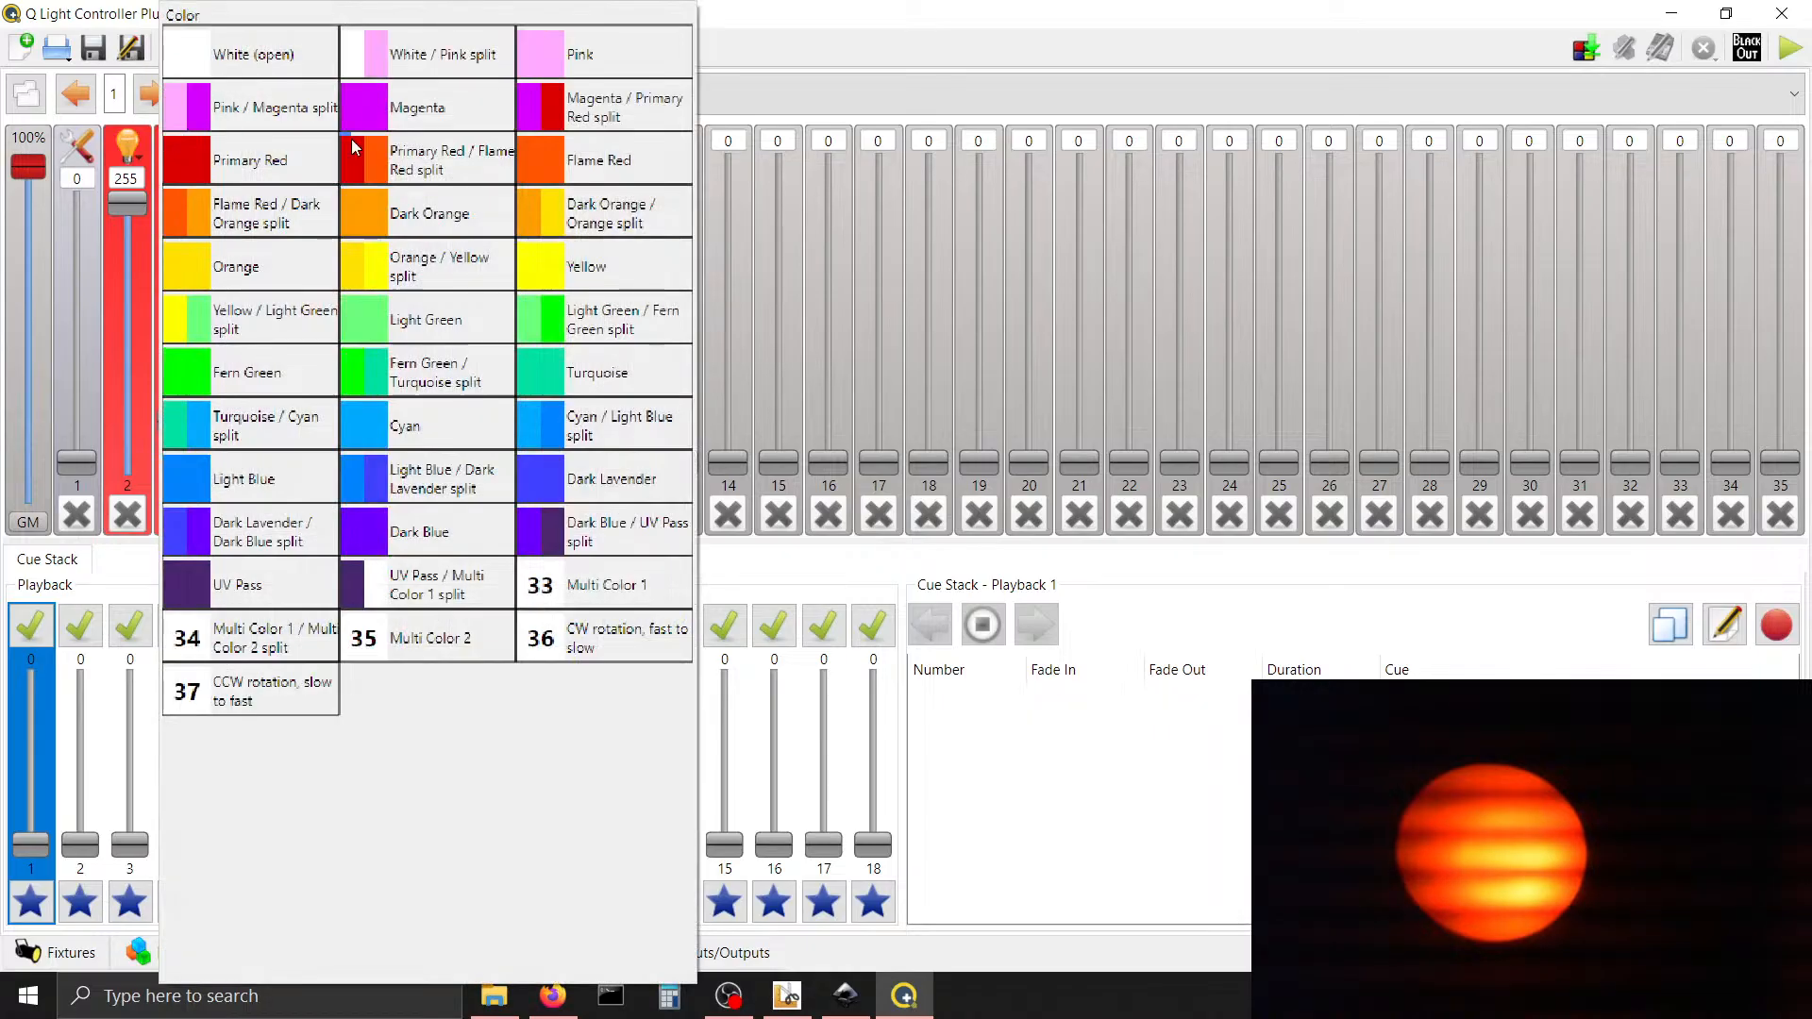
left_click(600, 163)
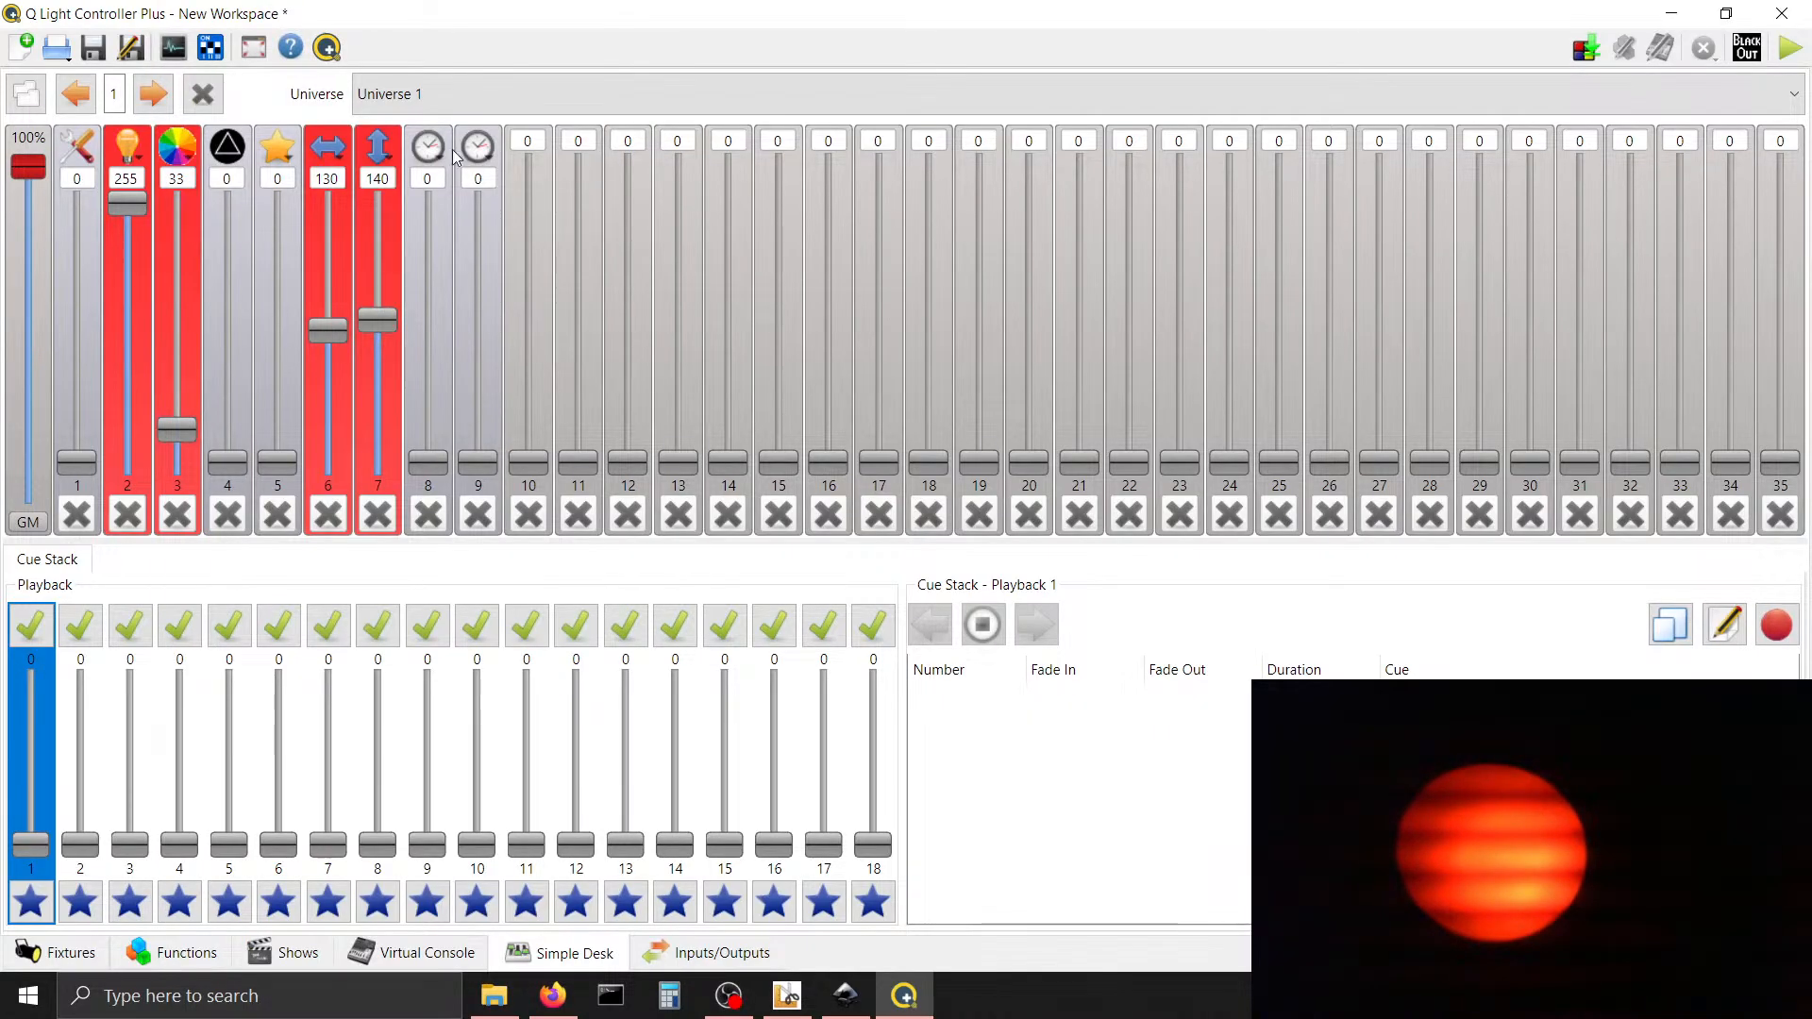
left_click(183, 153)
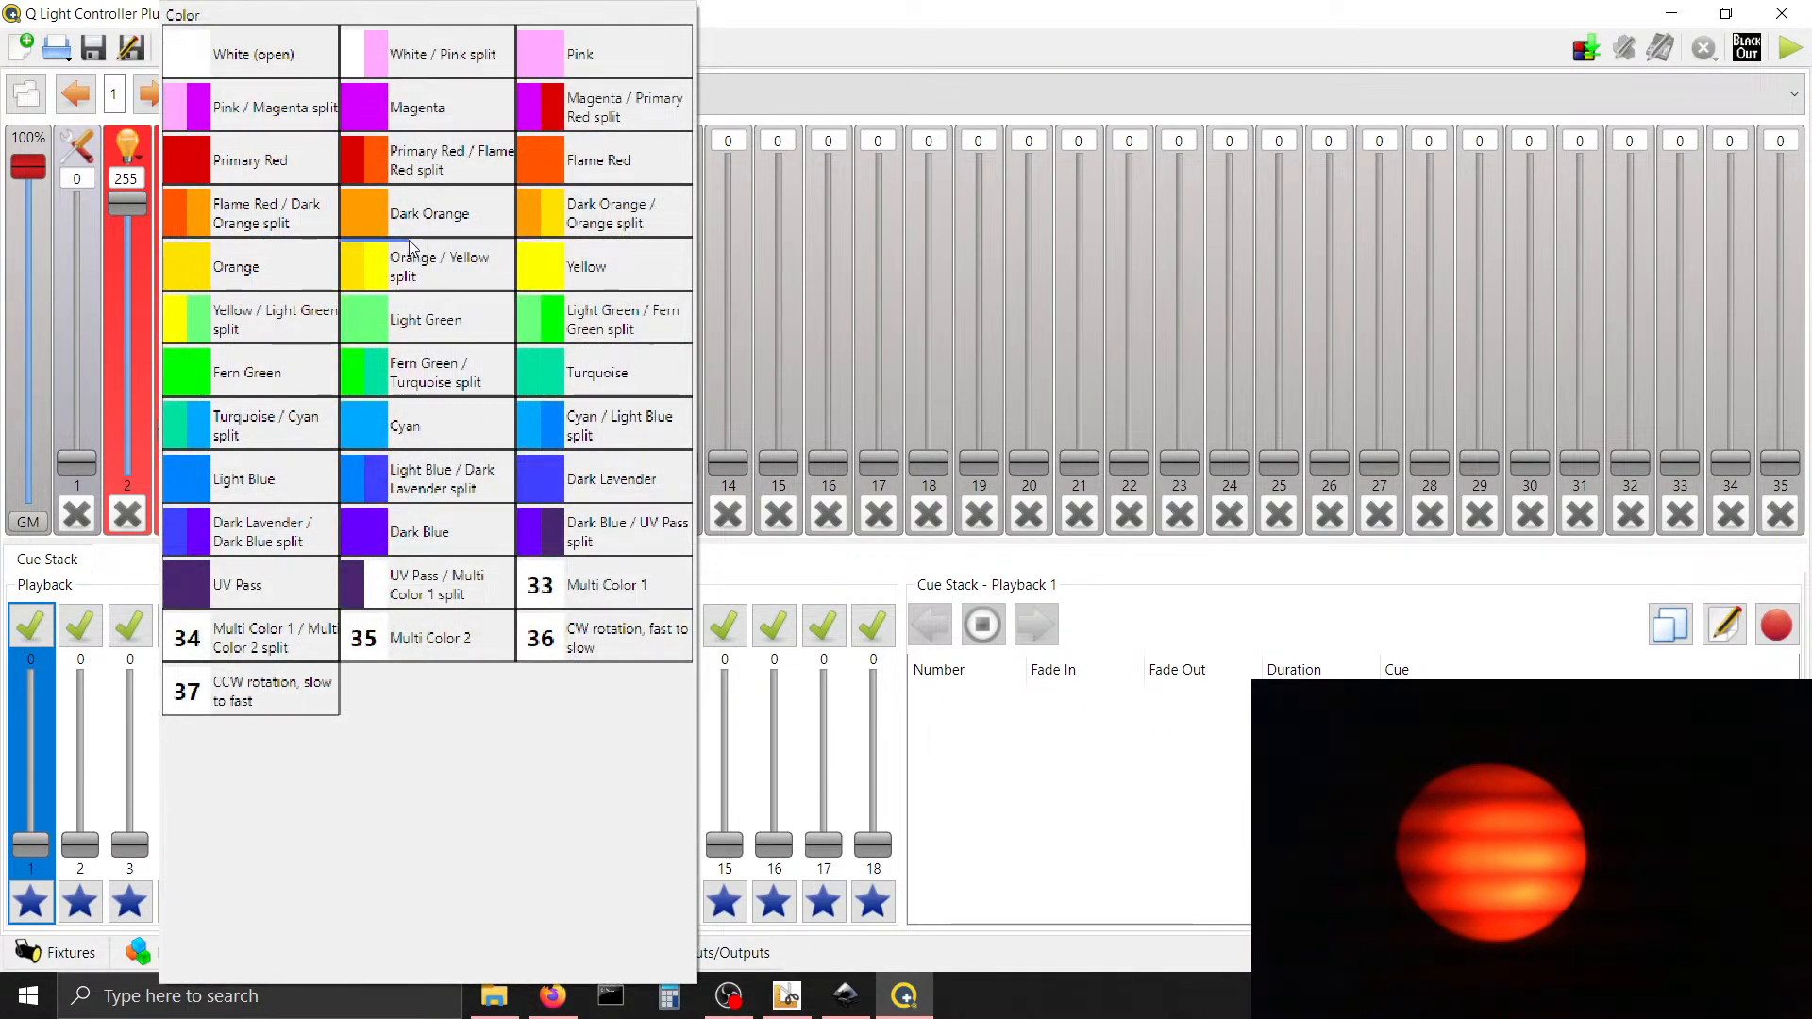
left_click(432, 149)
left_click(183, 149)
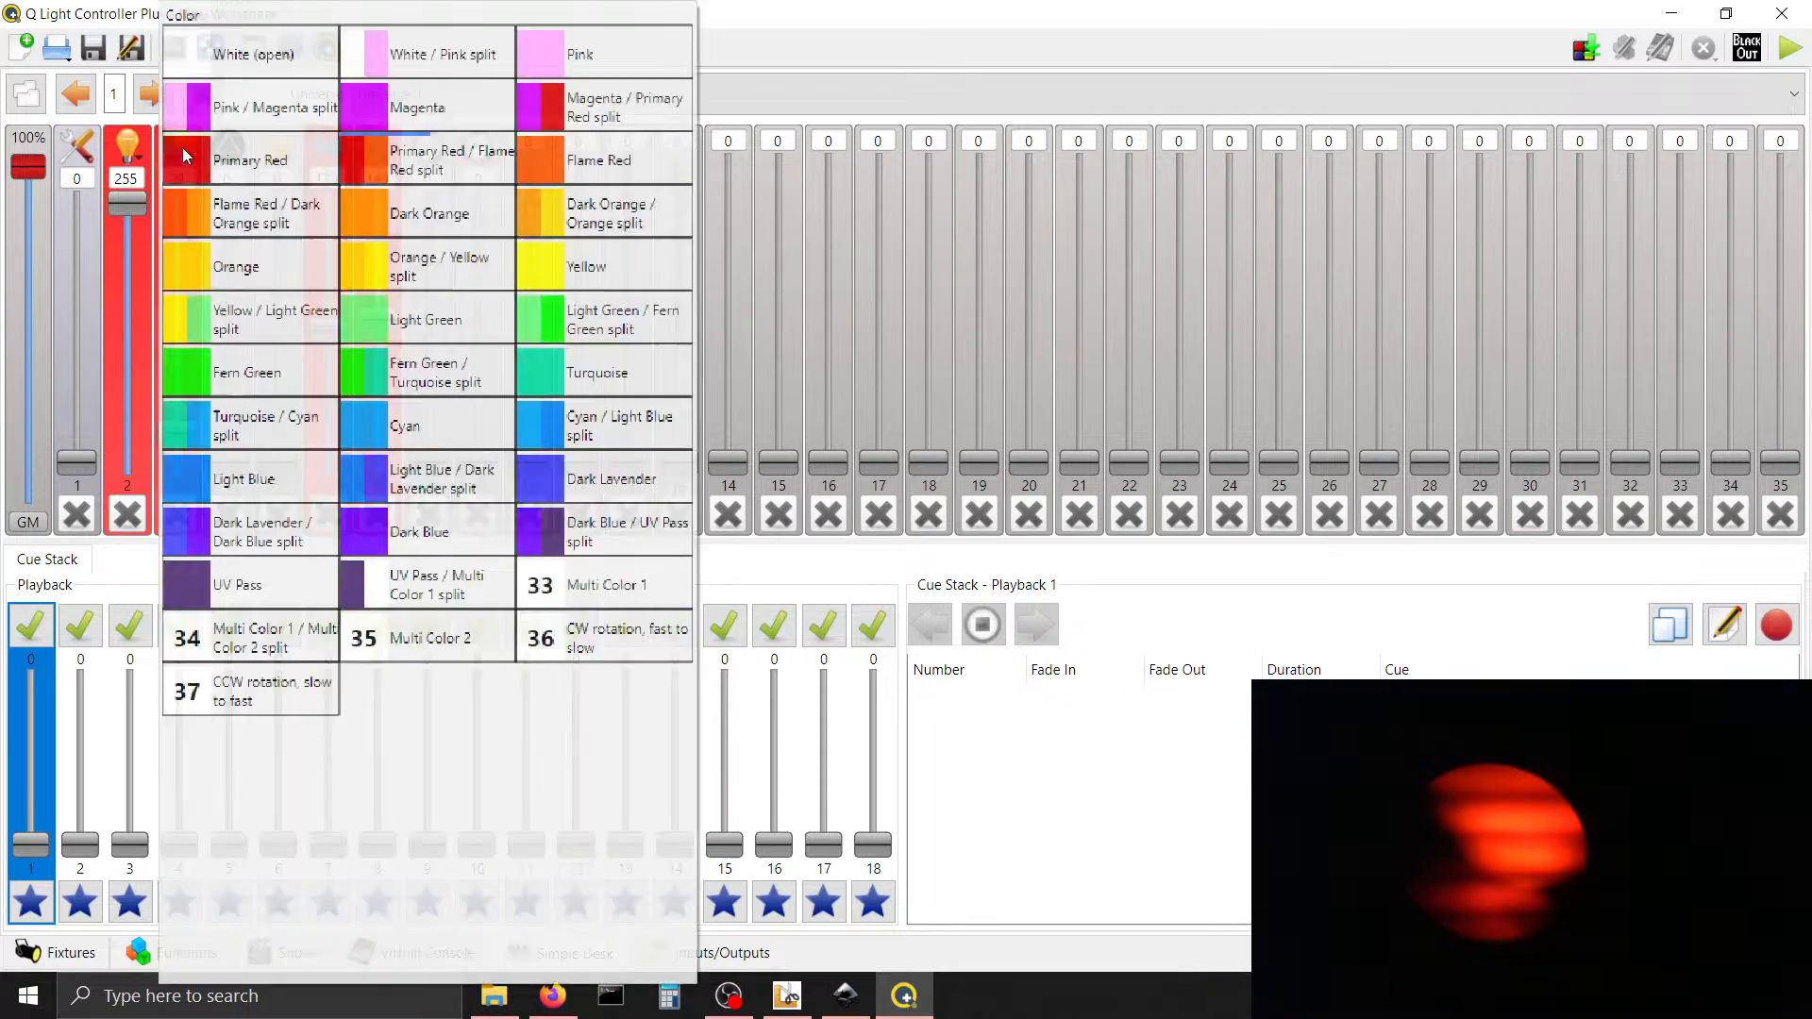
left_click(558, 147)
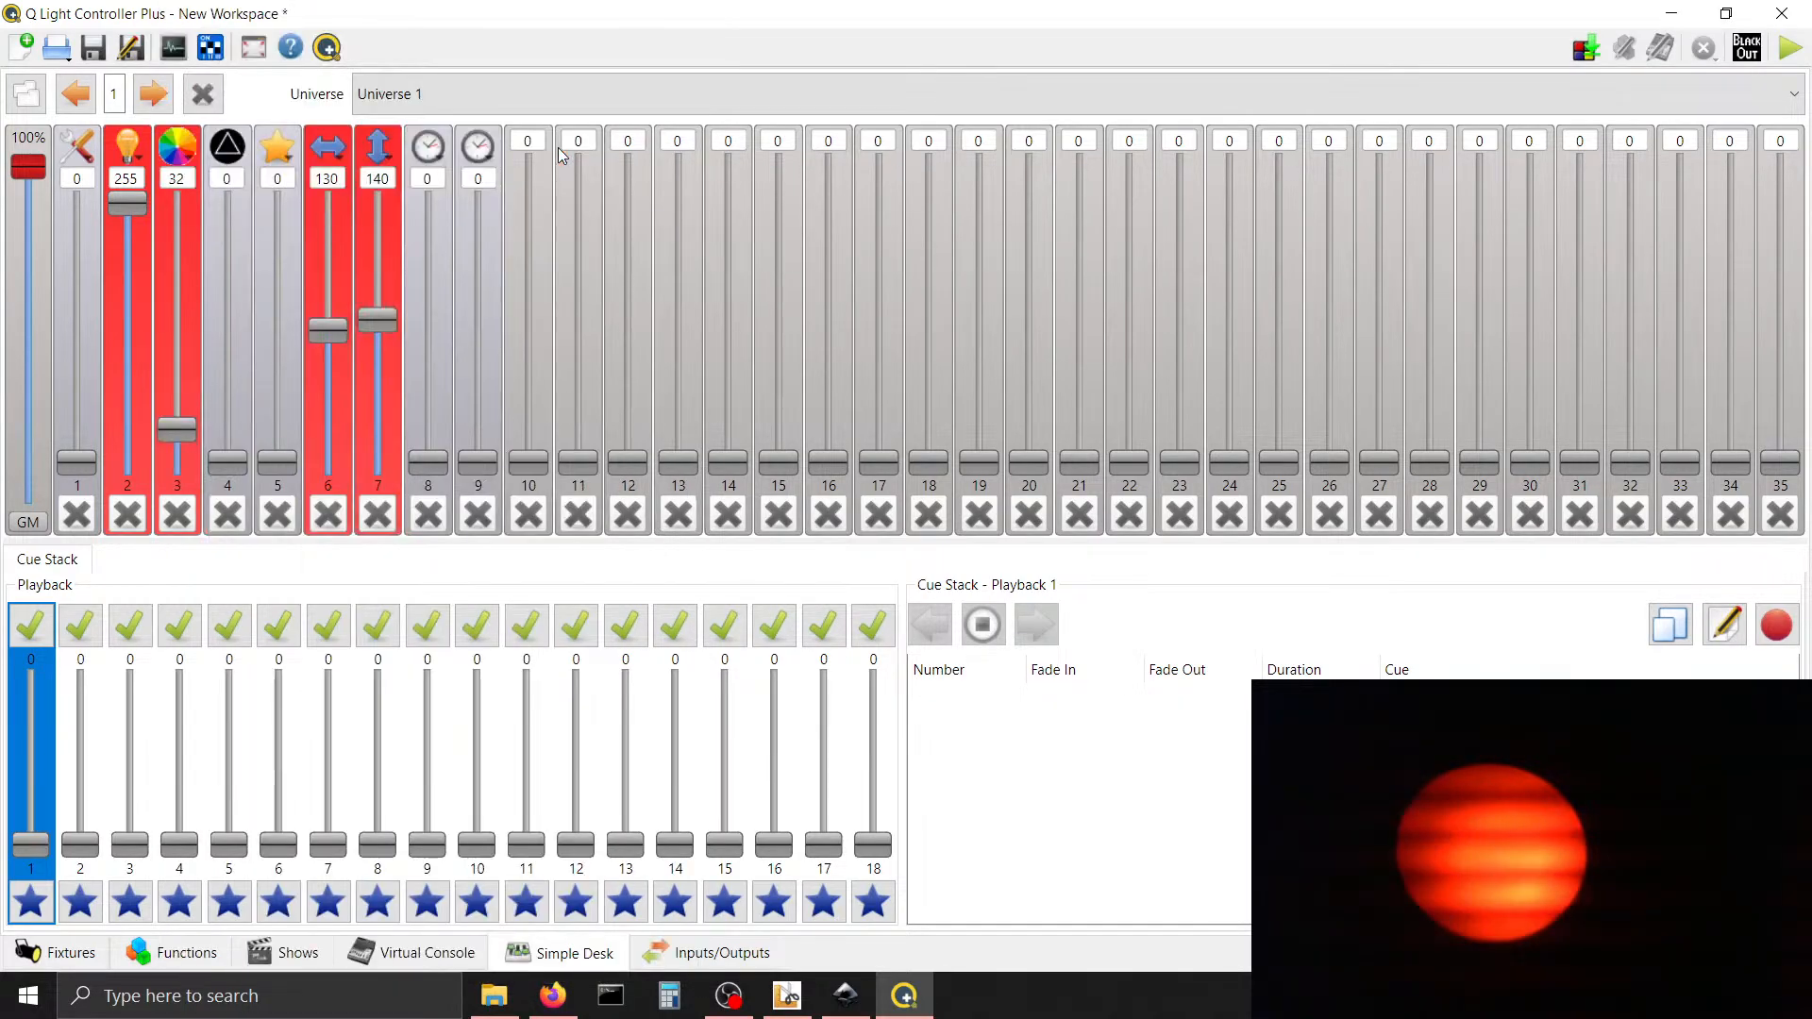
Test the color channel's Dark Orange, Dark Orange / Orange split and Orange / Yellow split presets
left_click(183, 148)
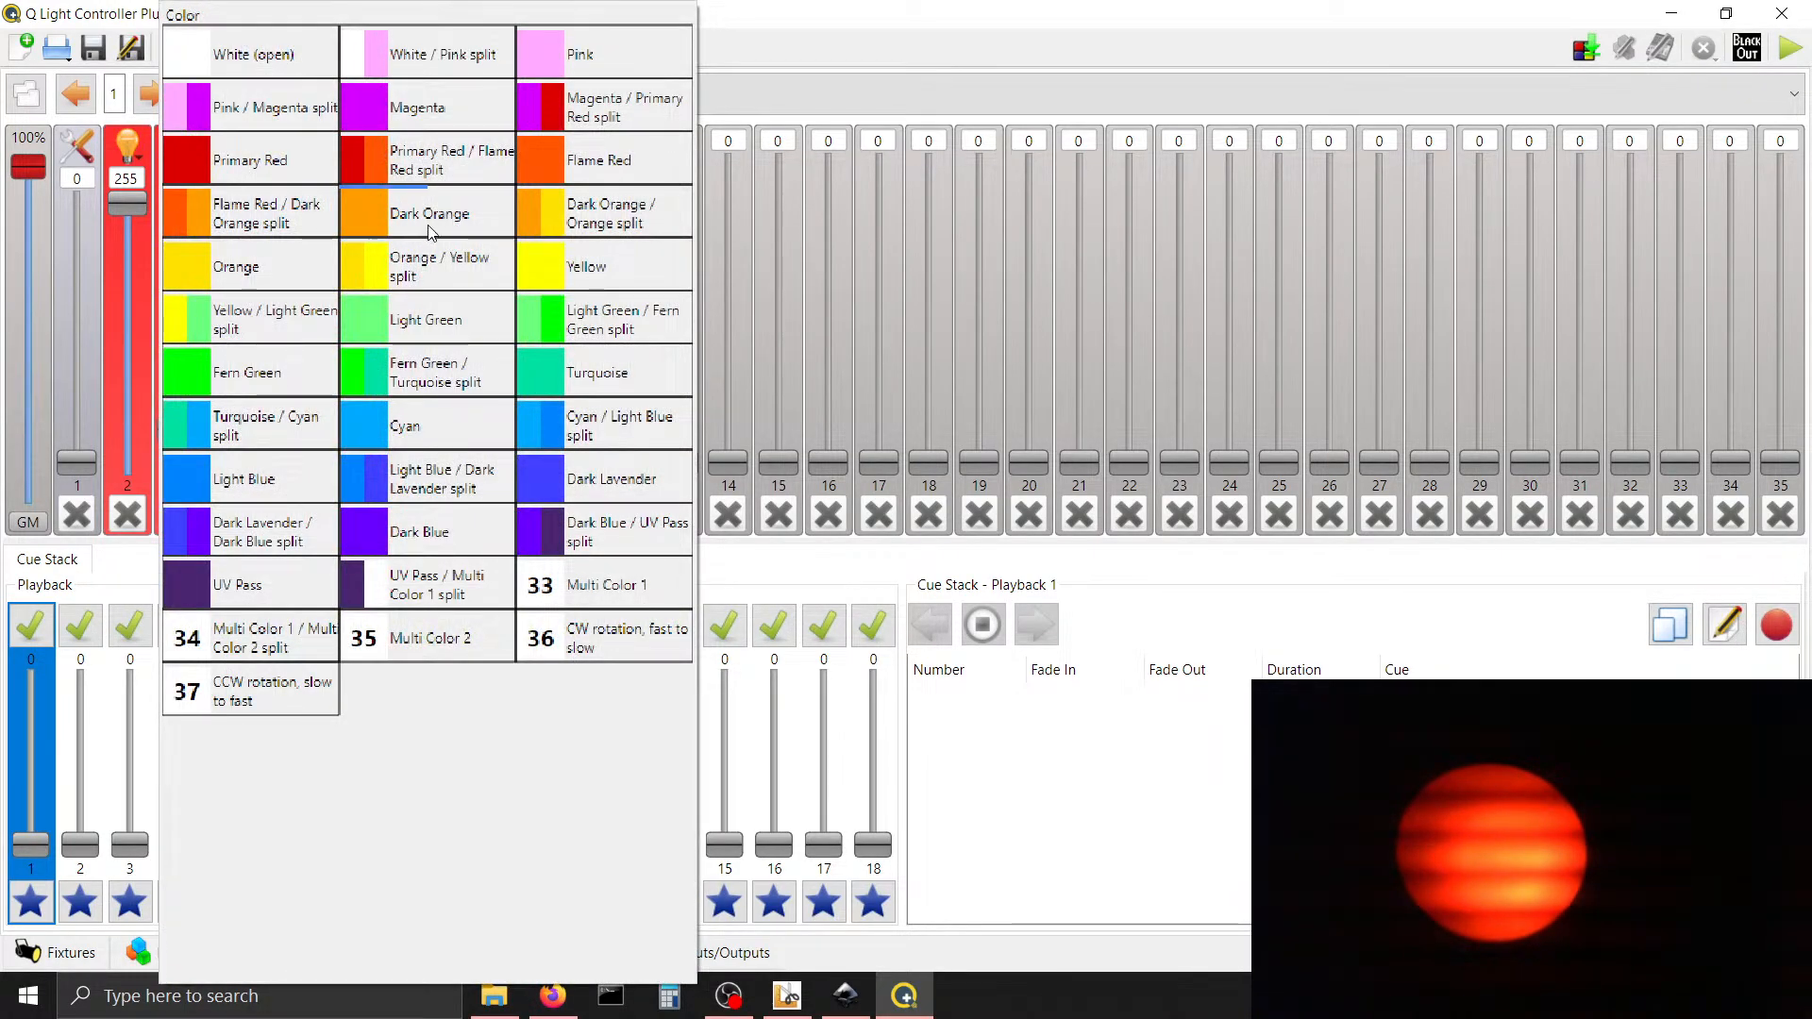
left_click(427, 223)
left_click(183, 149)
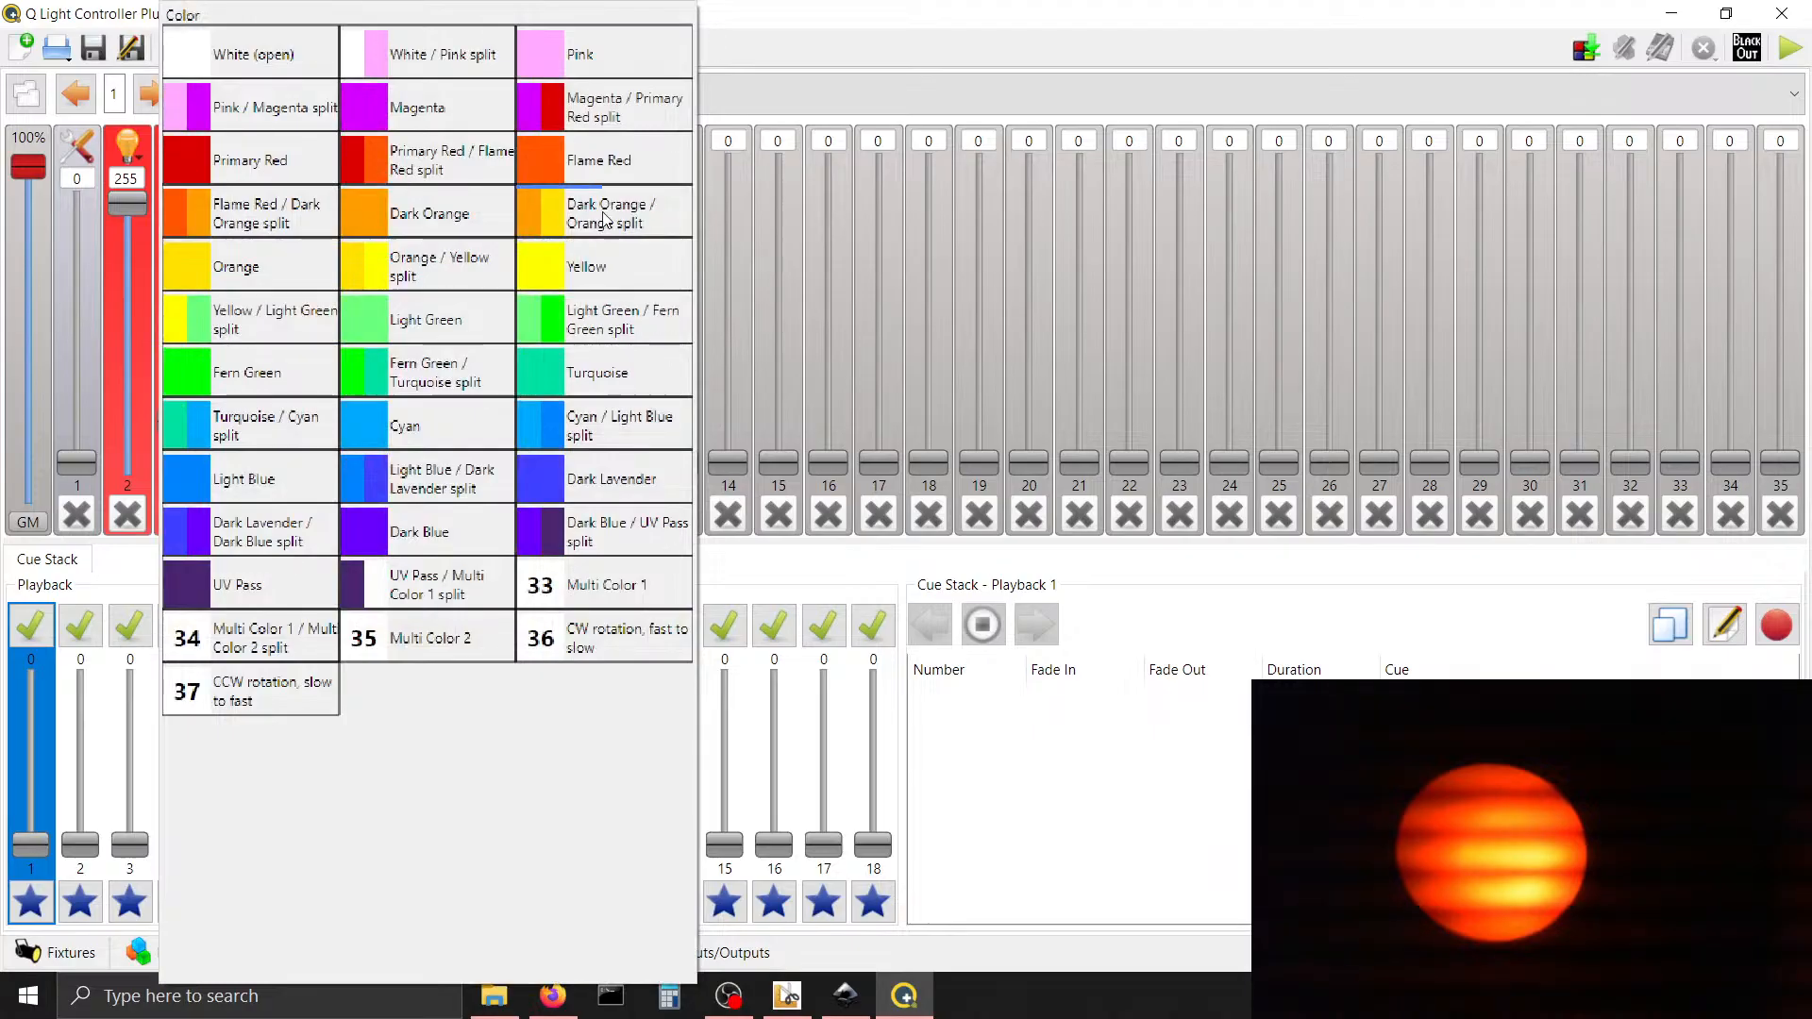
left_click(604, 212)
left_click(187, 162)
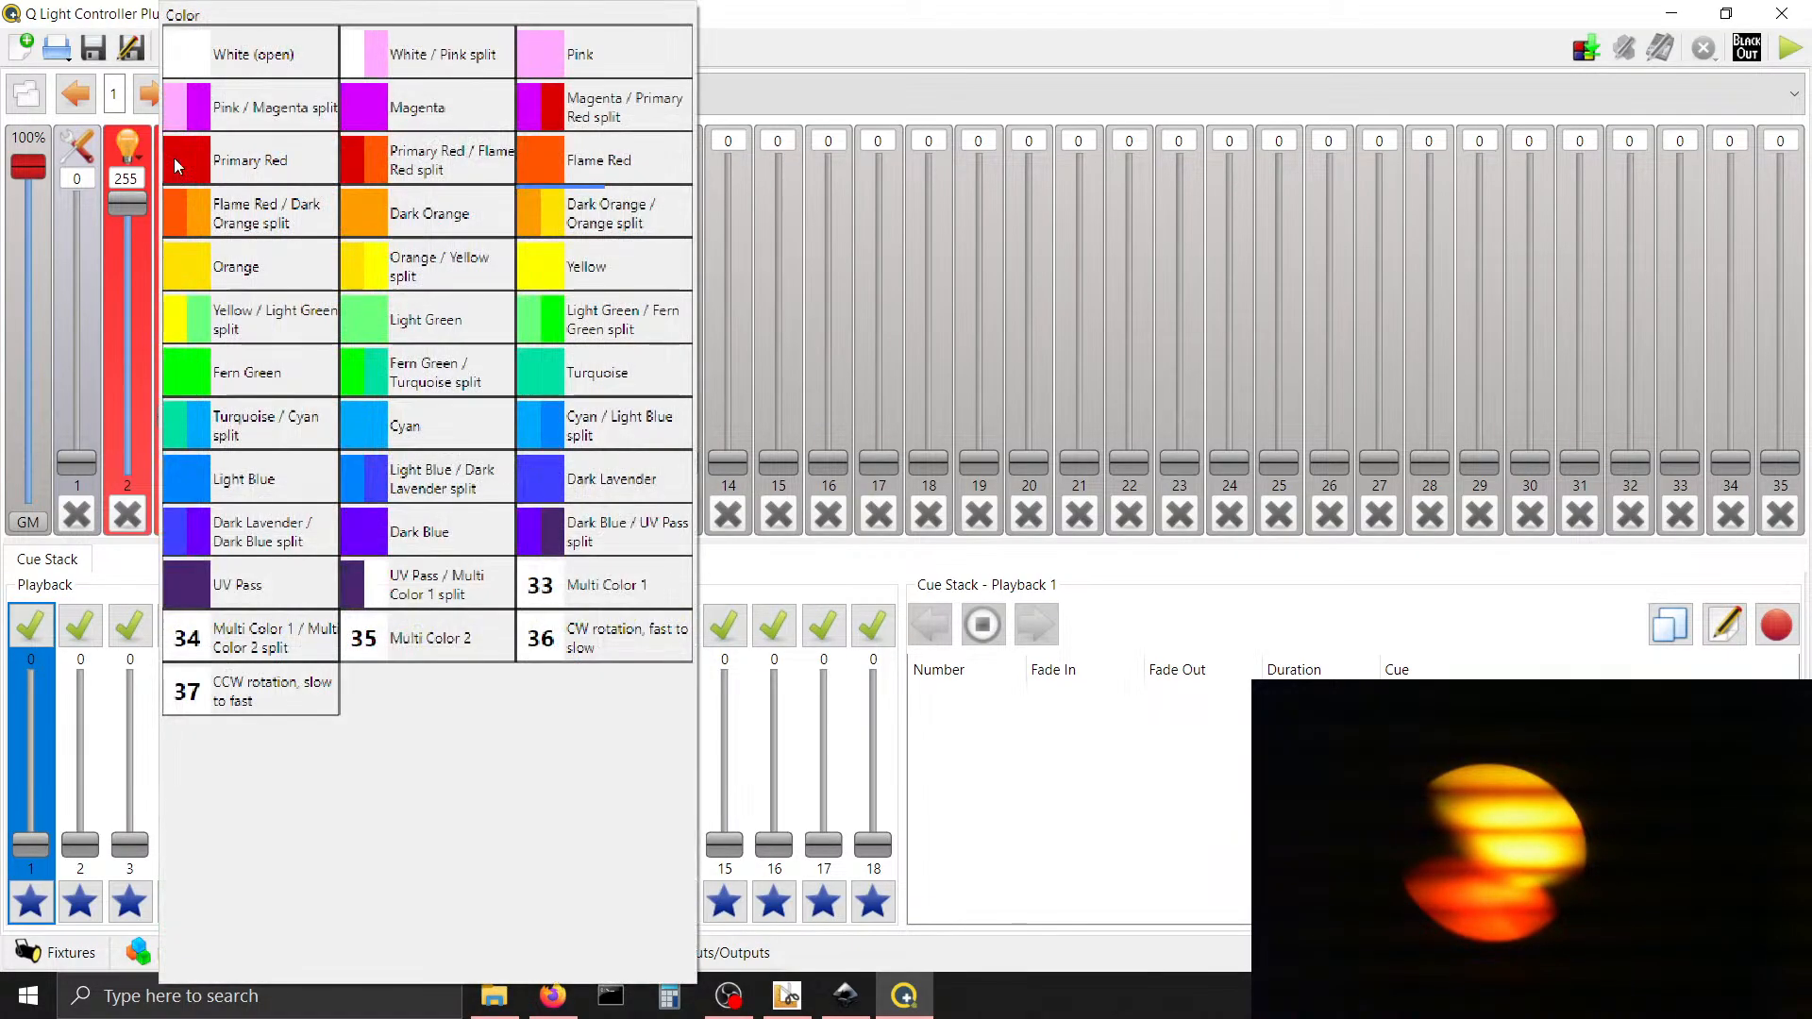
left_click(468, 268)
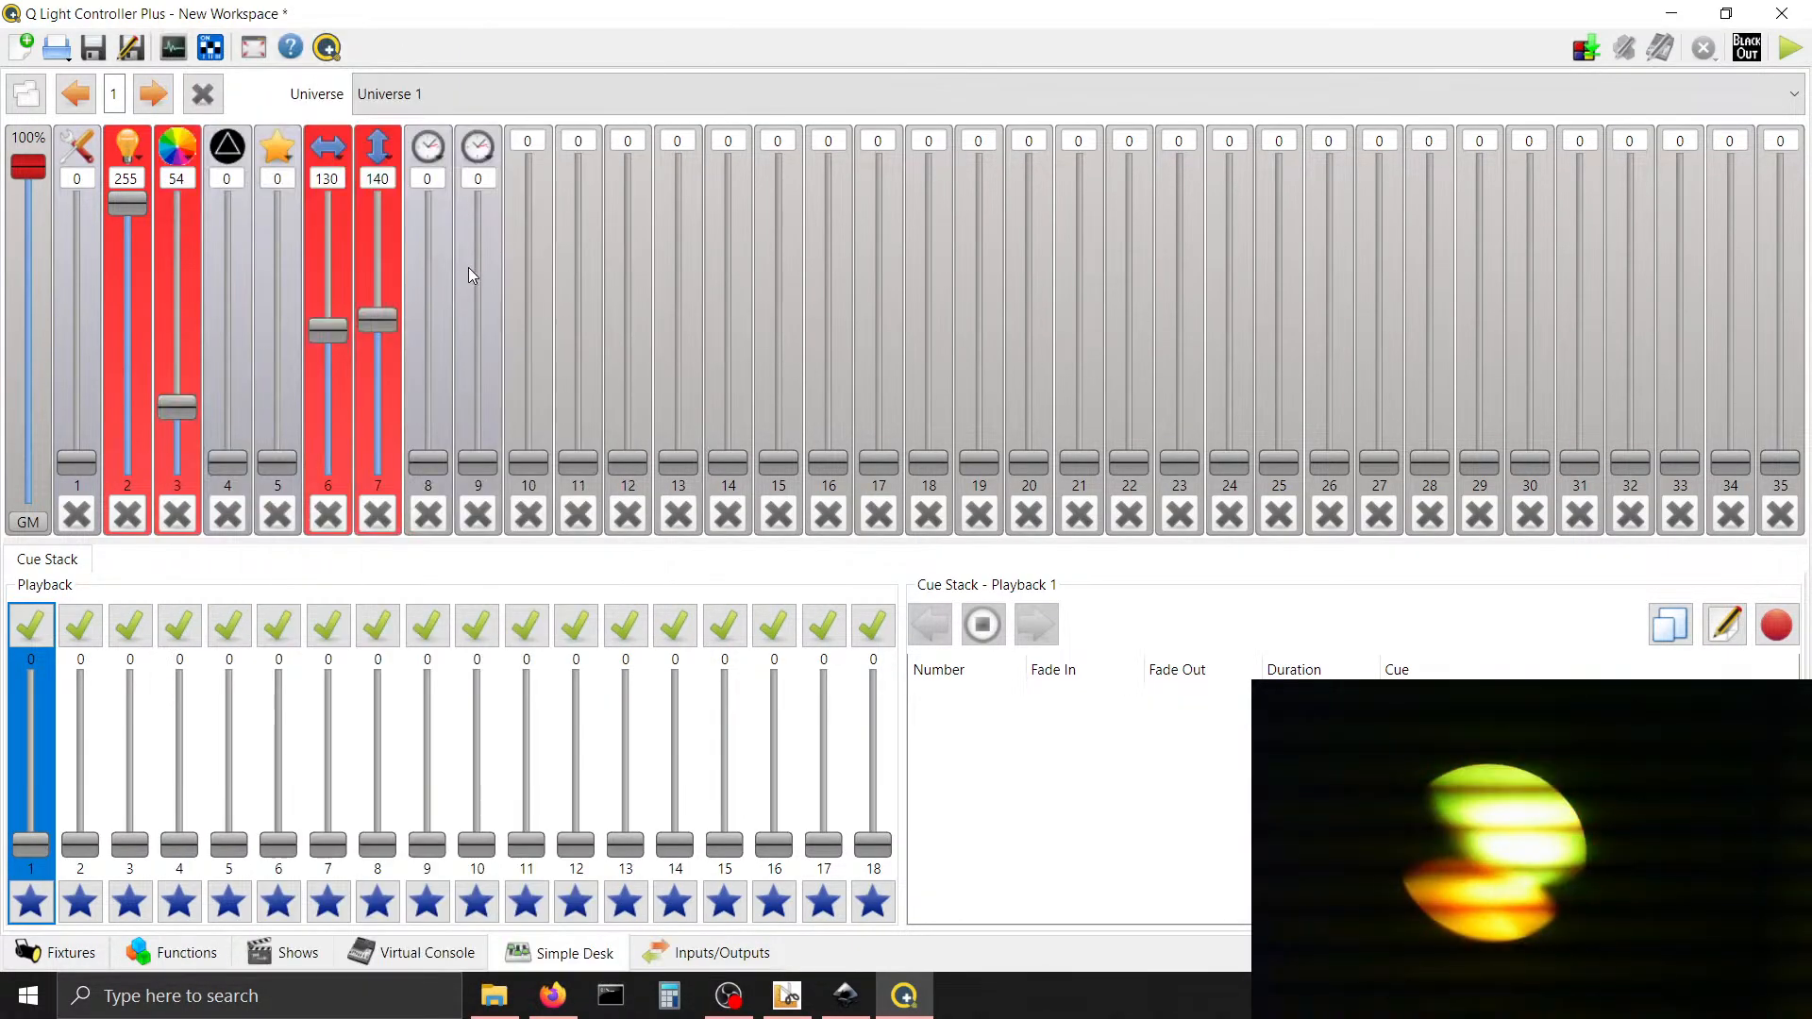
Recheck the color channel's Dark Orange / Orange split preset and test Yellow at value 56
left_click(184, 149)
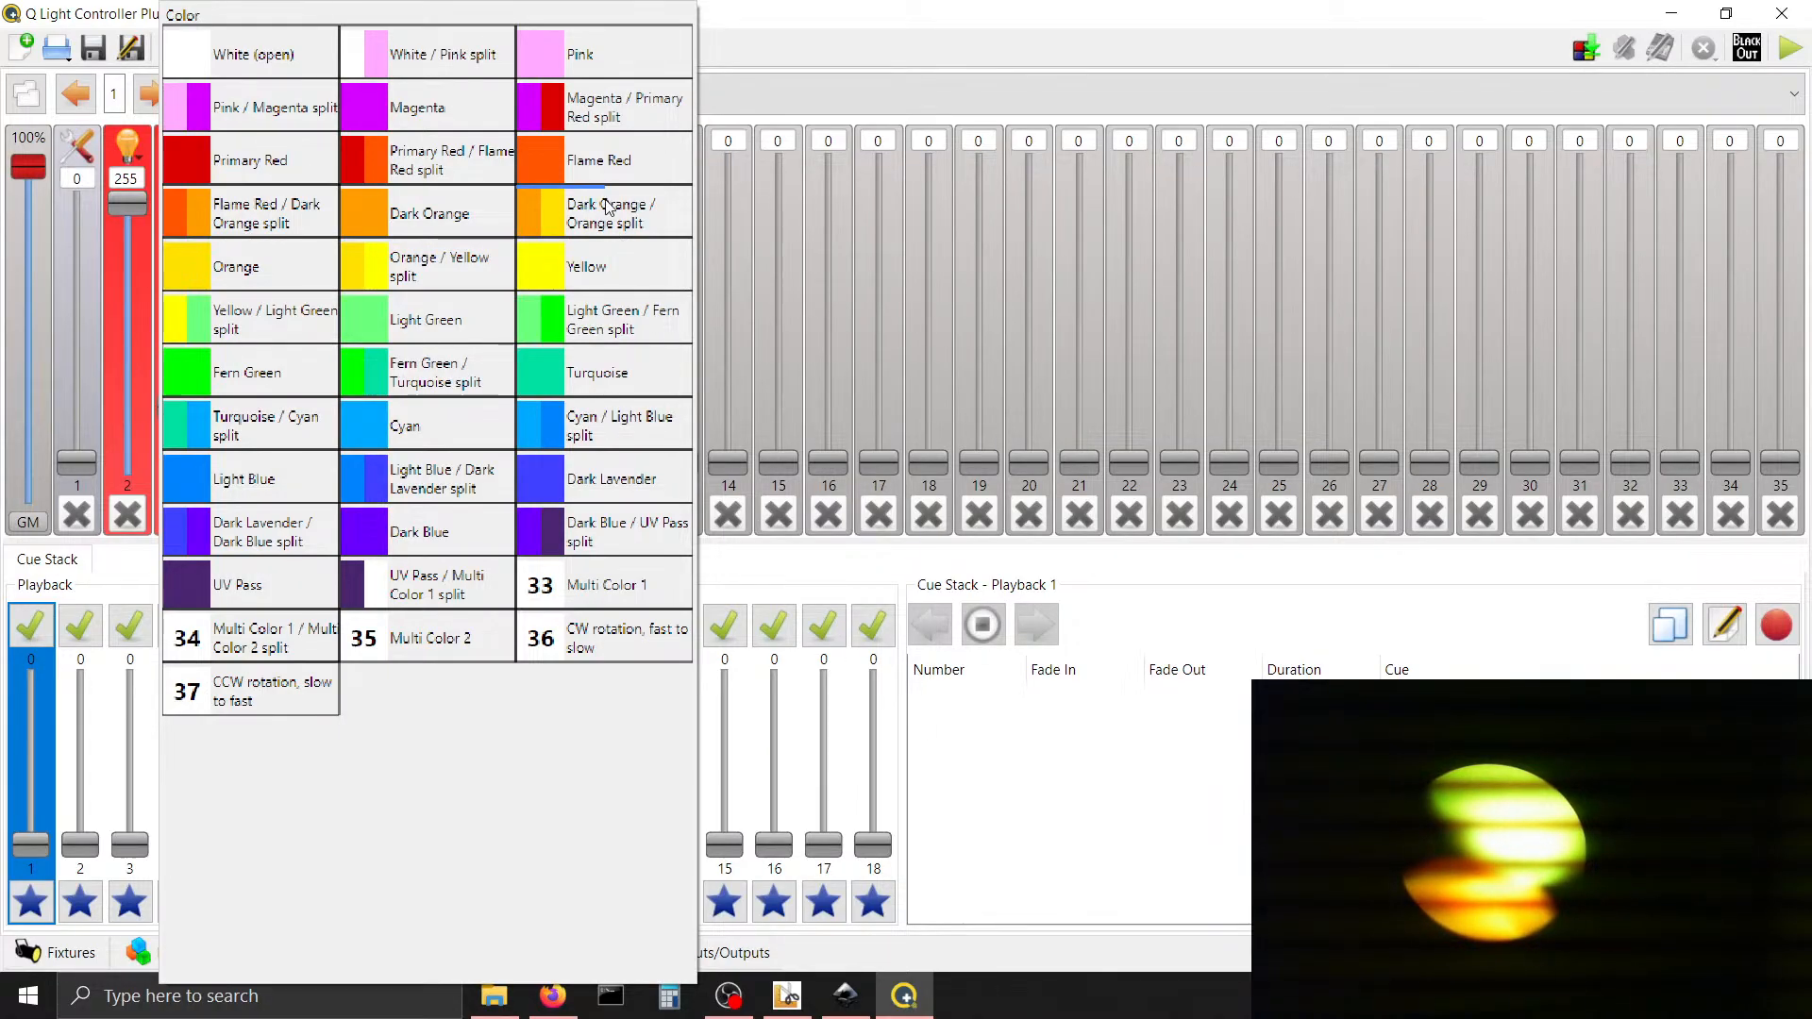
left_click(605, 205)
left_click(176, 146)
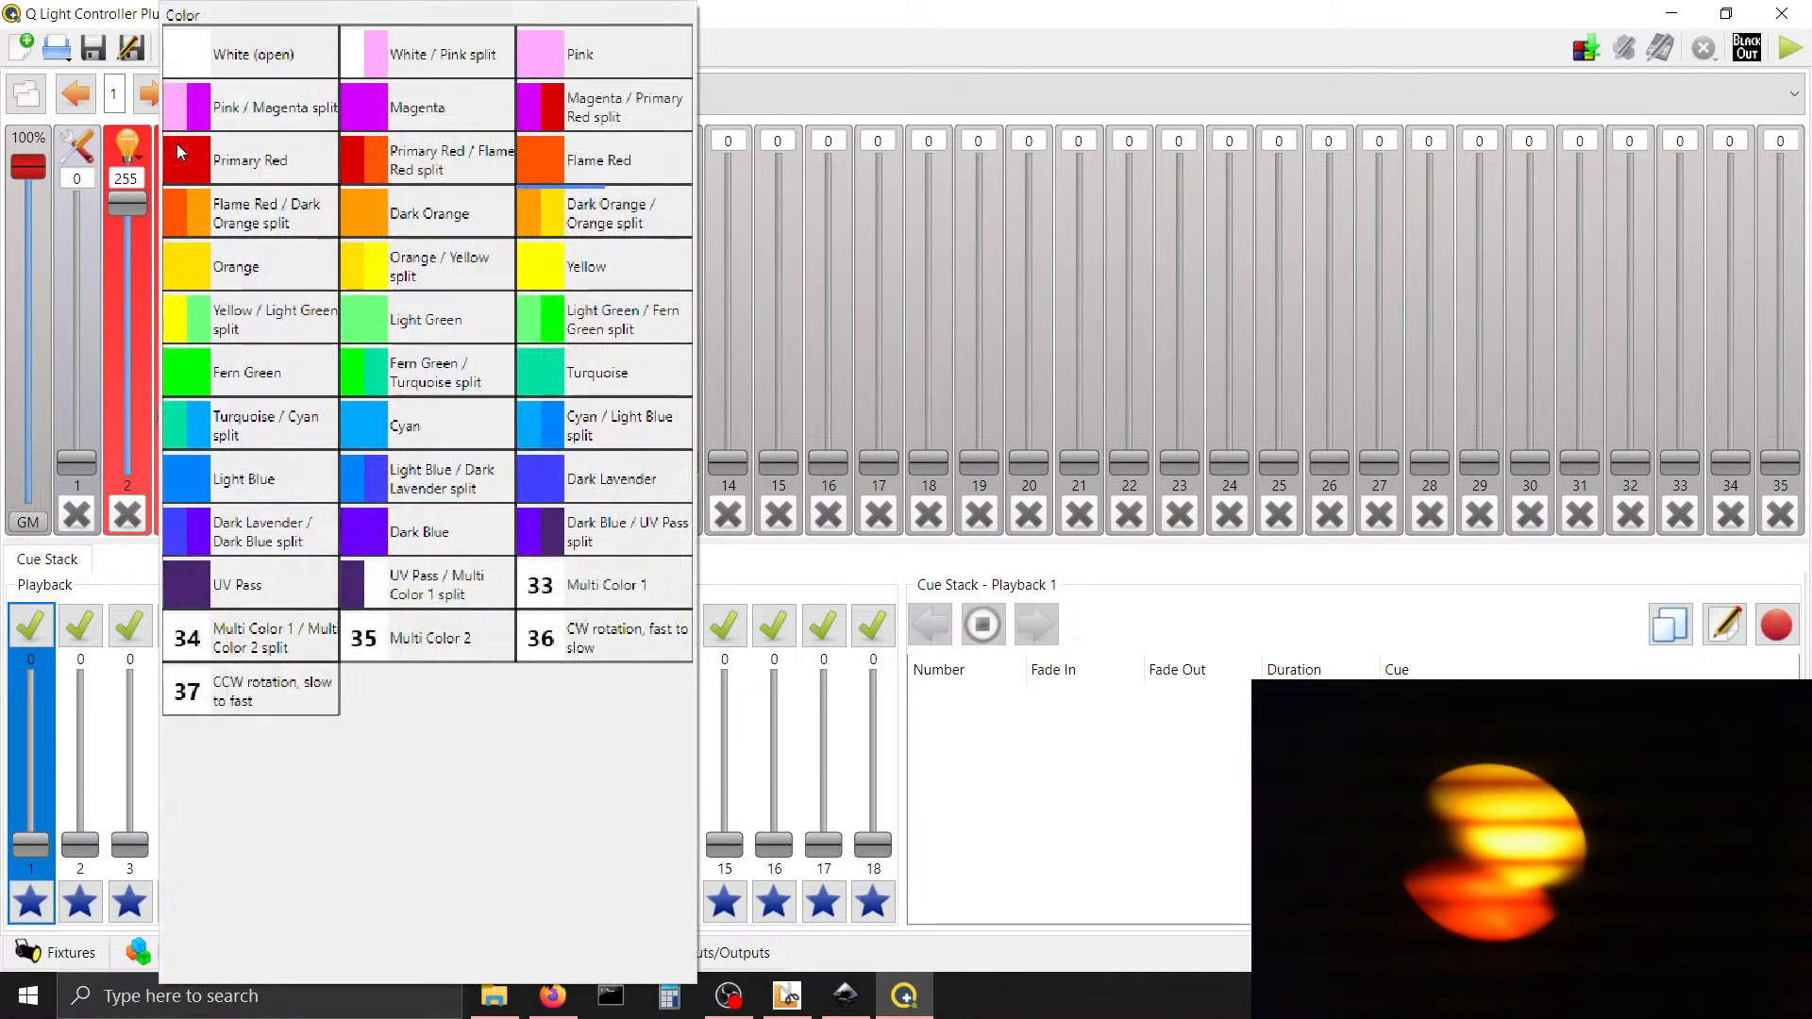
left_click(554, 262)
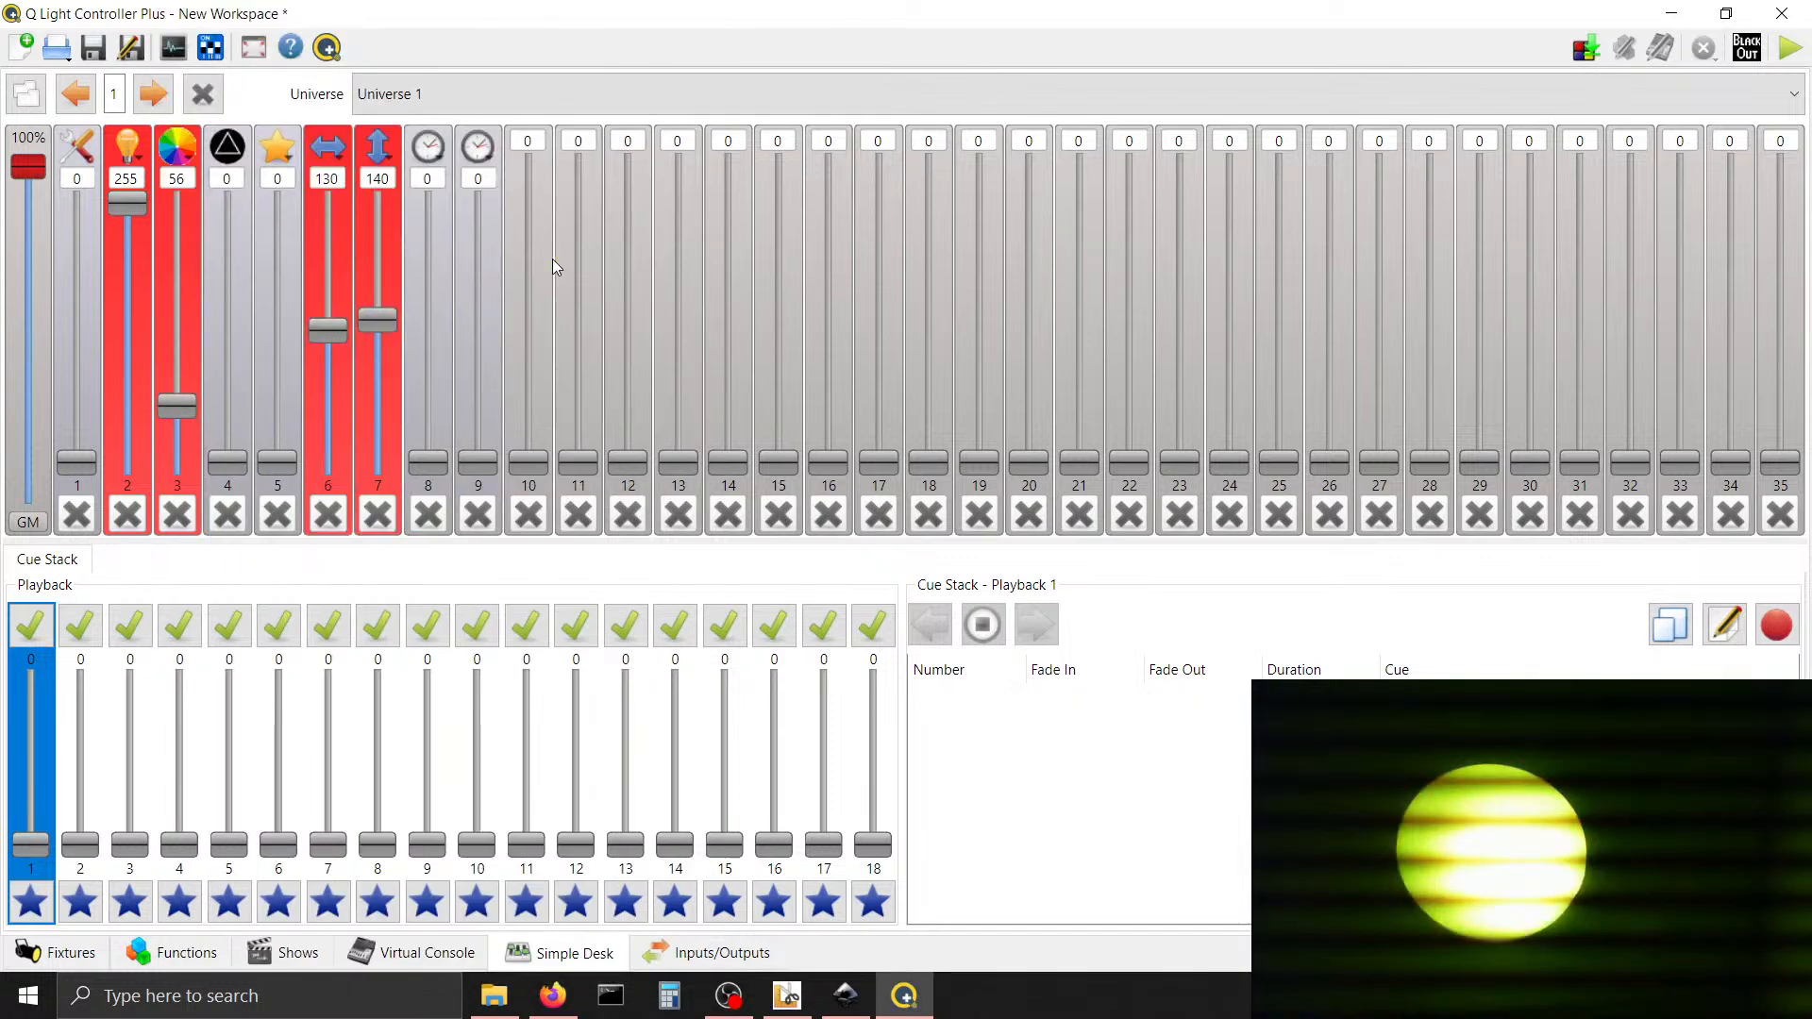
Test the color channel's Light Green, Light Green / Fern Green split and Fern Green / Turquoise split presets
left_click(179, 146)
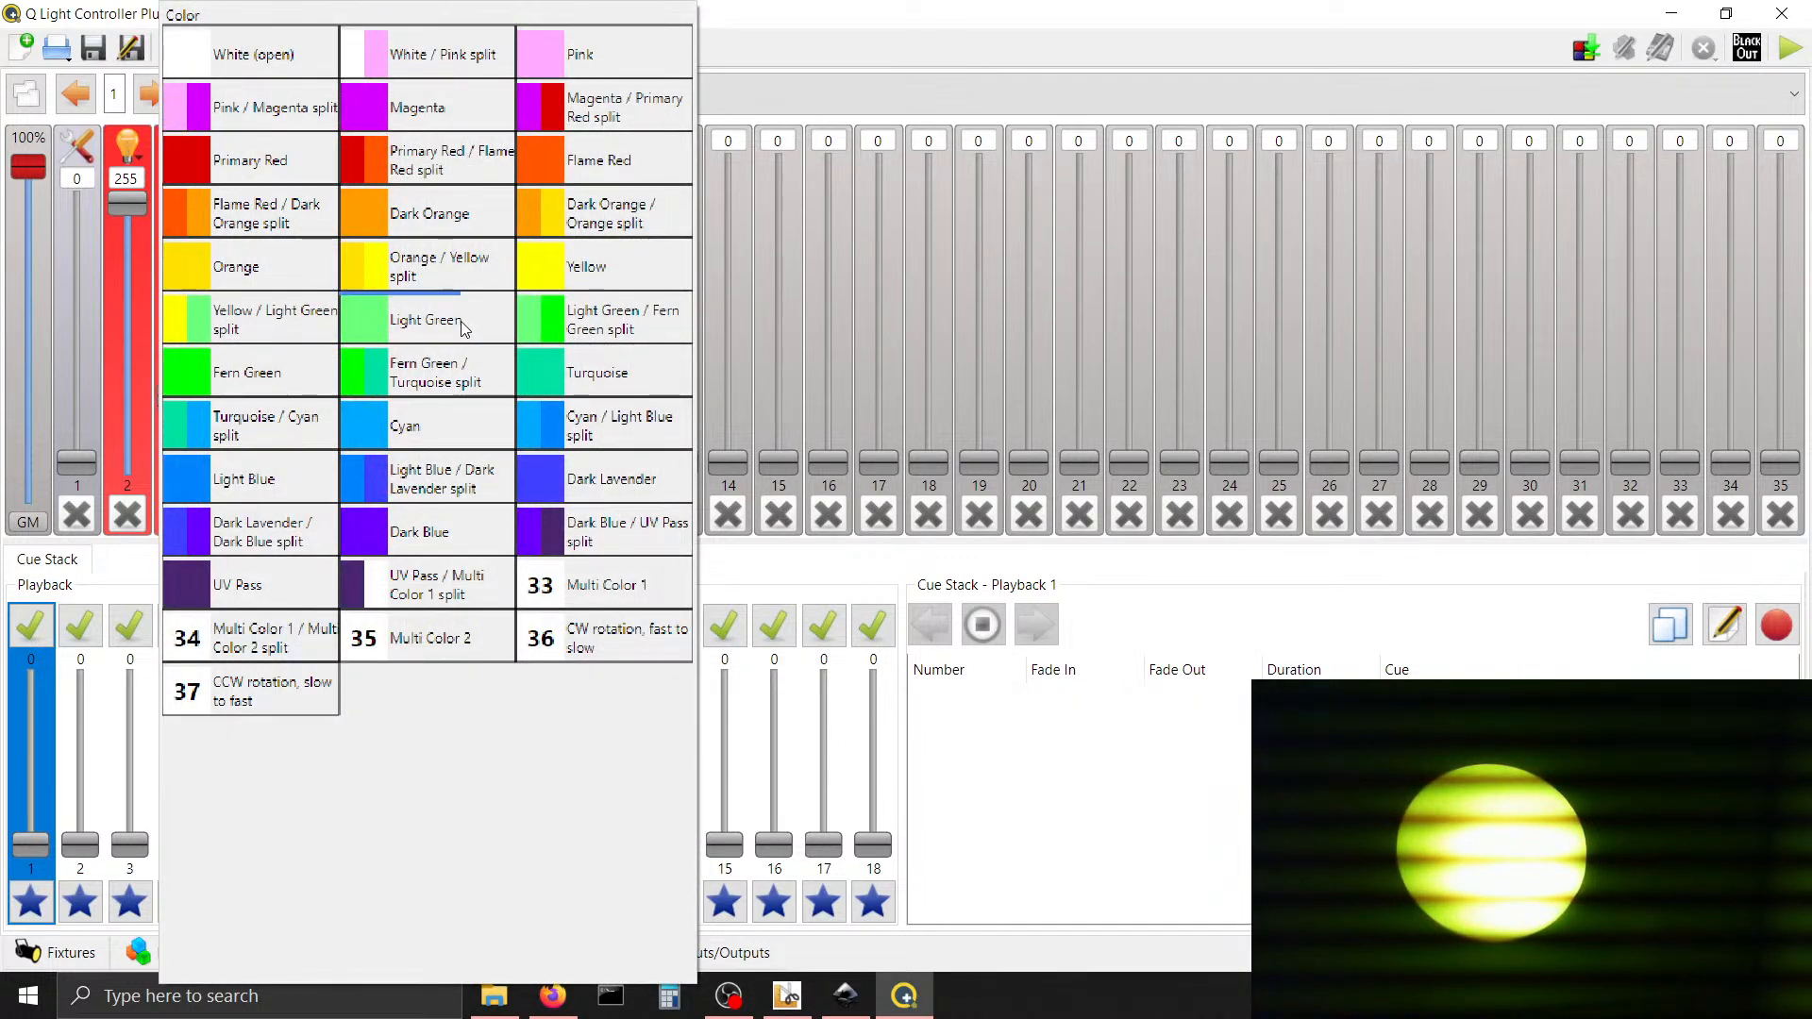
left_click(459, 319)
left_click(184, 148)
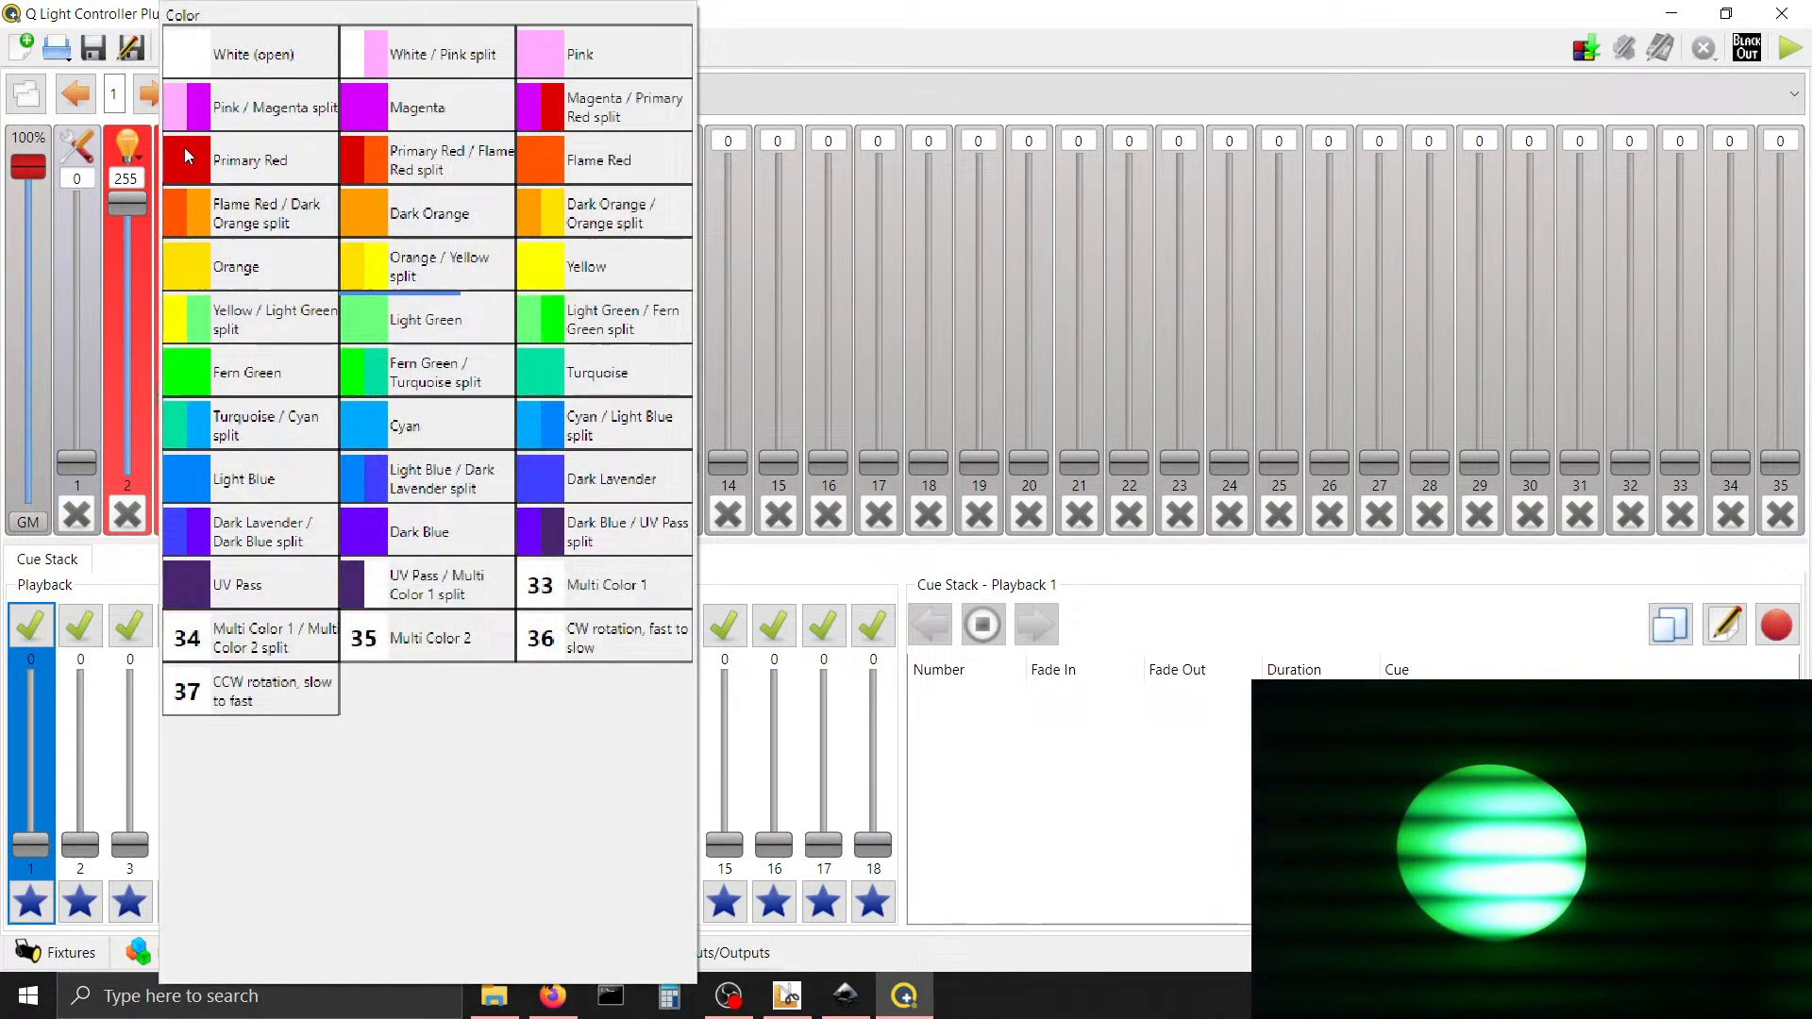
left_click(631, 330)
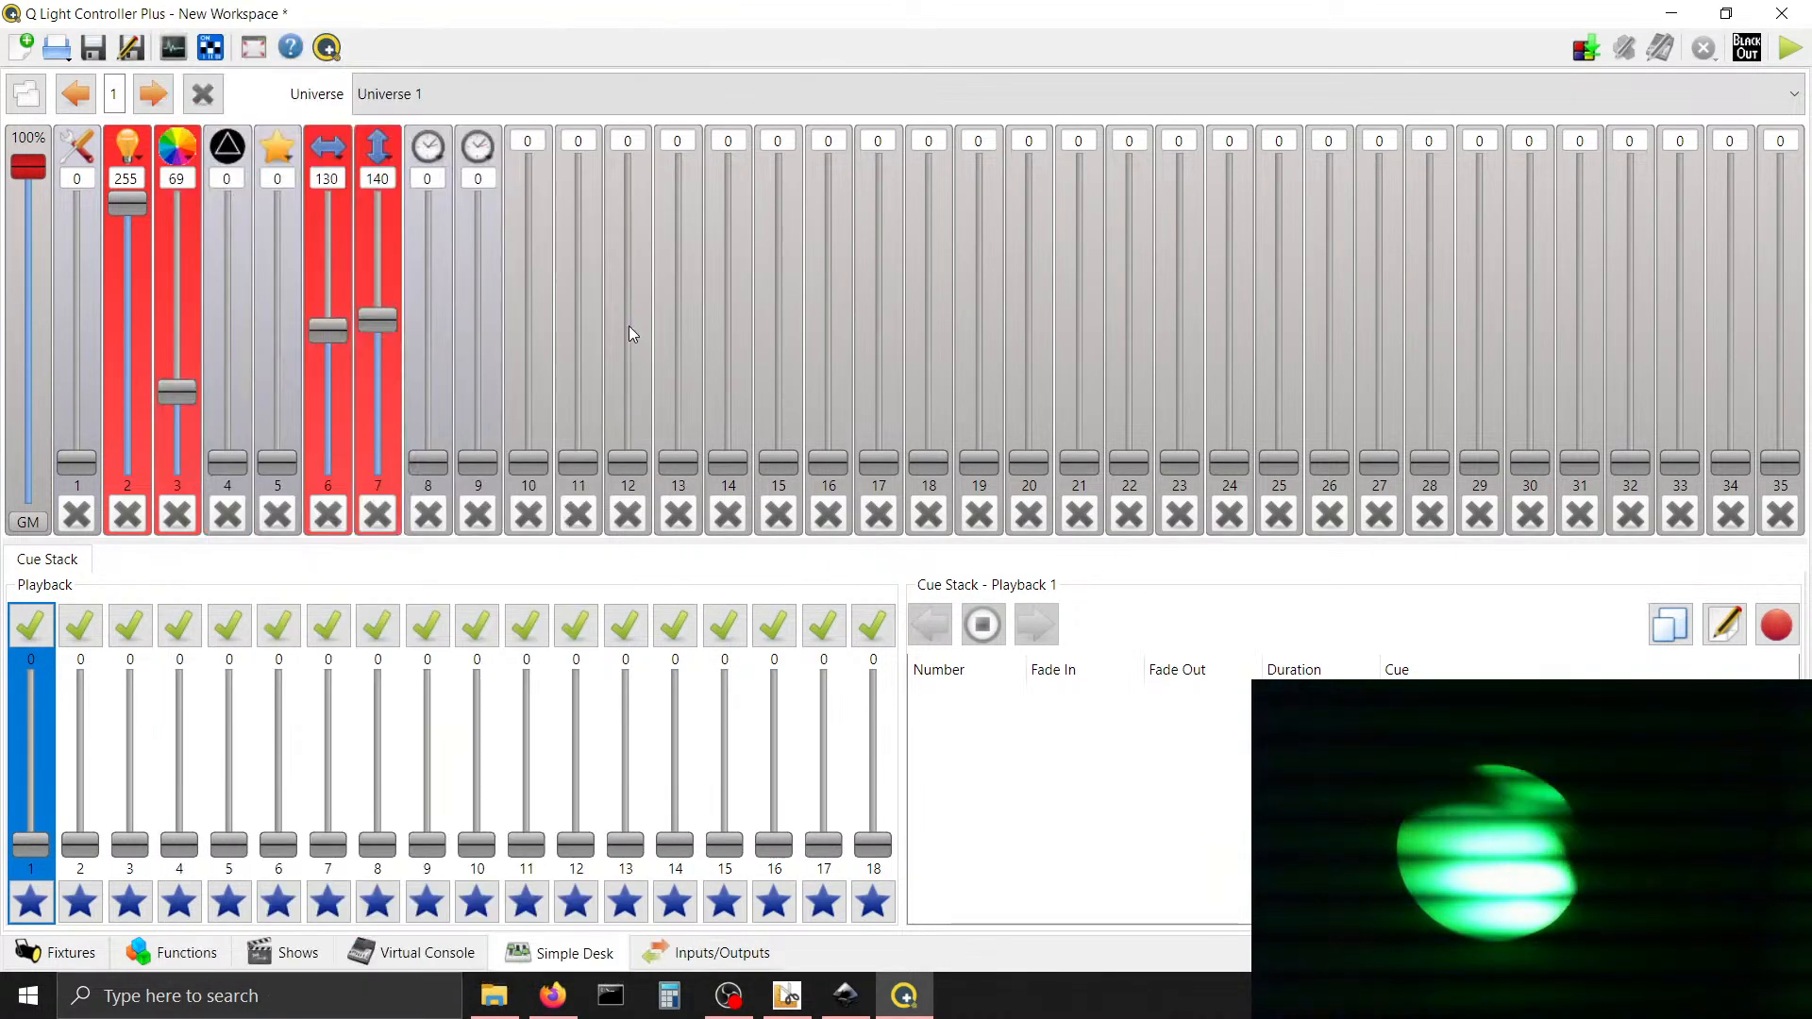
left_click(179, 146)
left_click(406, 366)
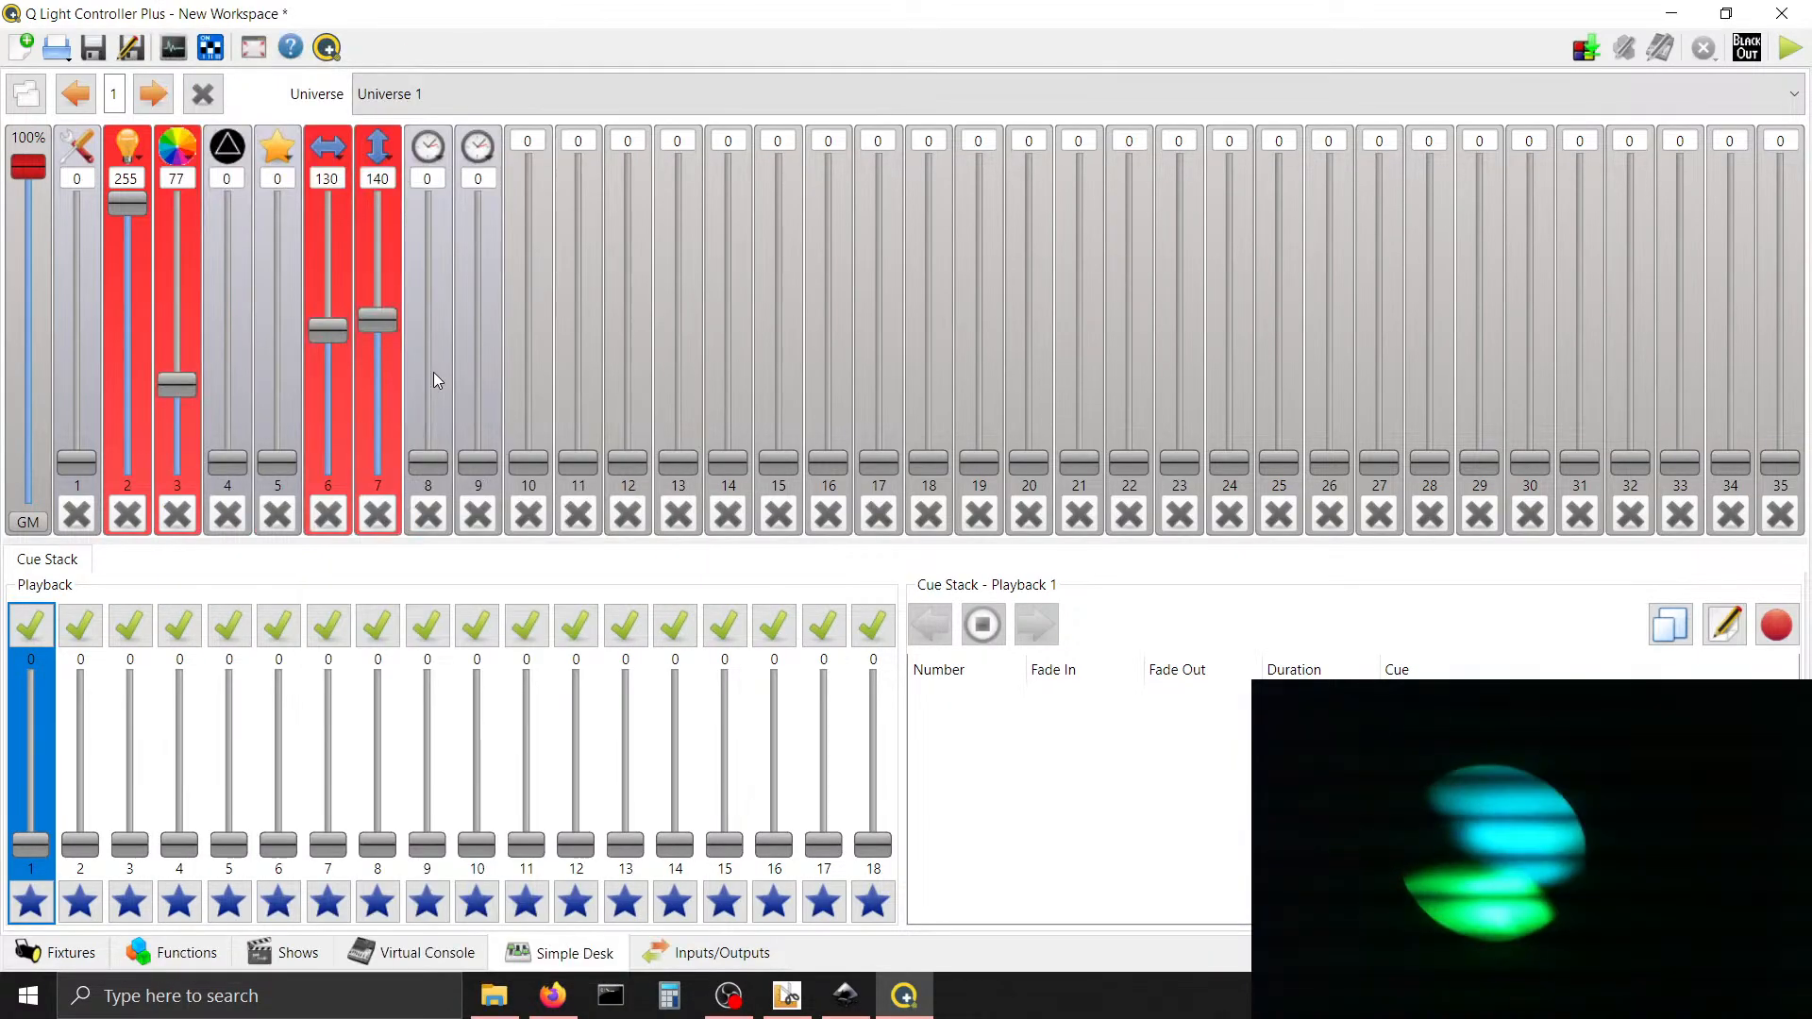
Test the color channel's Turquoise, Cyan and Cyan / Light Blue split presets
left_click(176, 148)
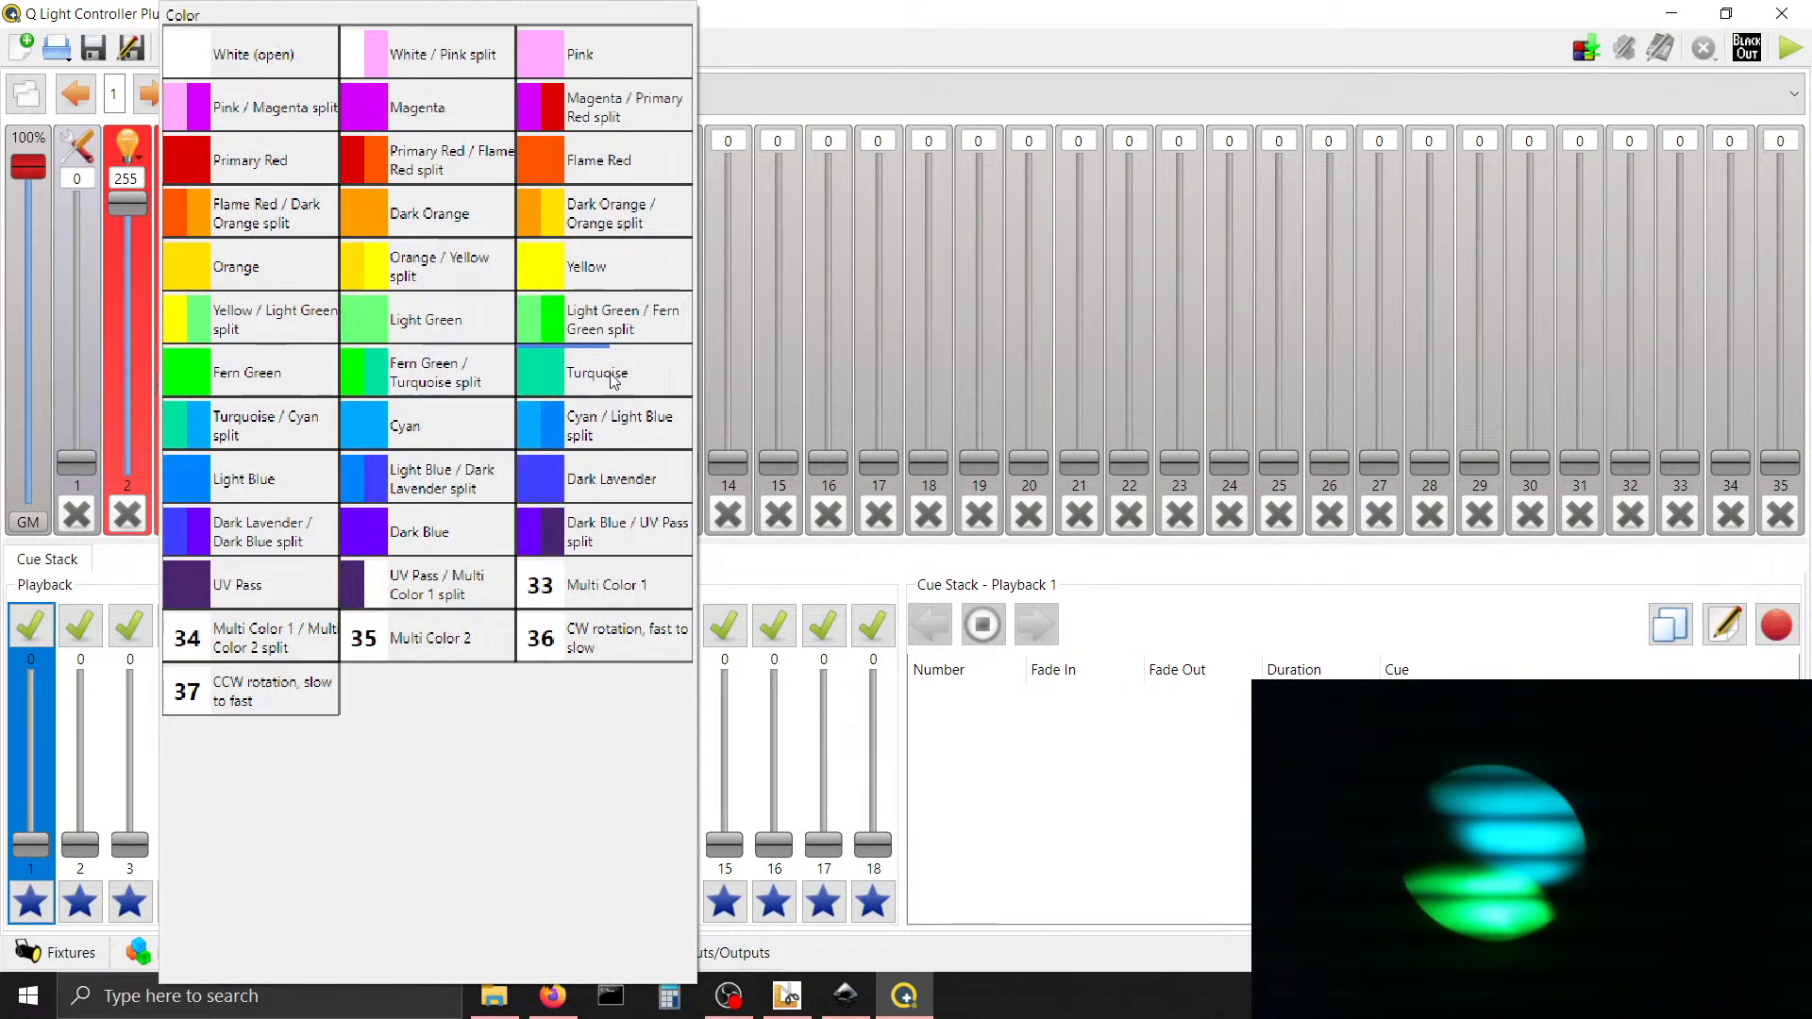
left_click(612, 378)
left_click(177, 146)
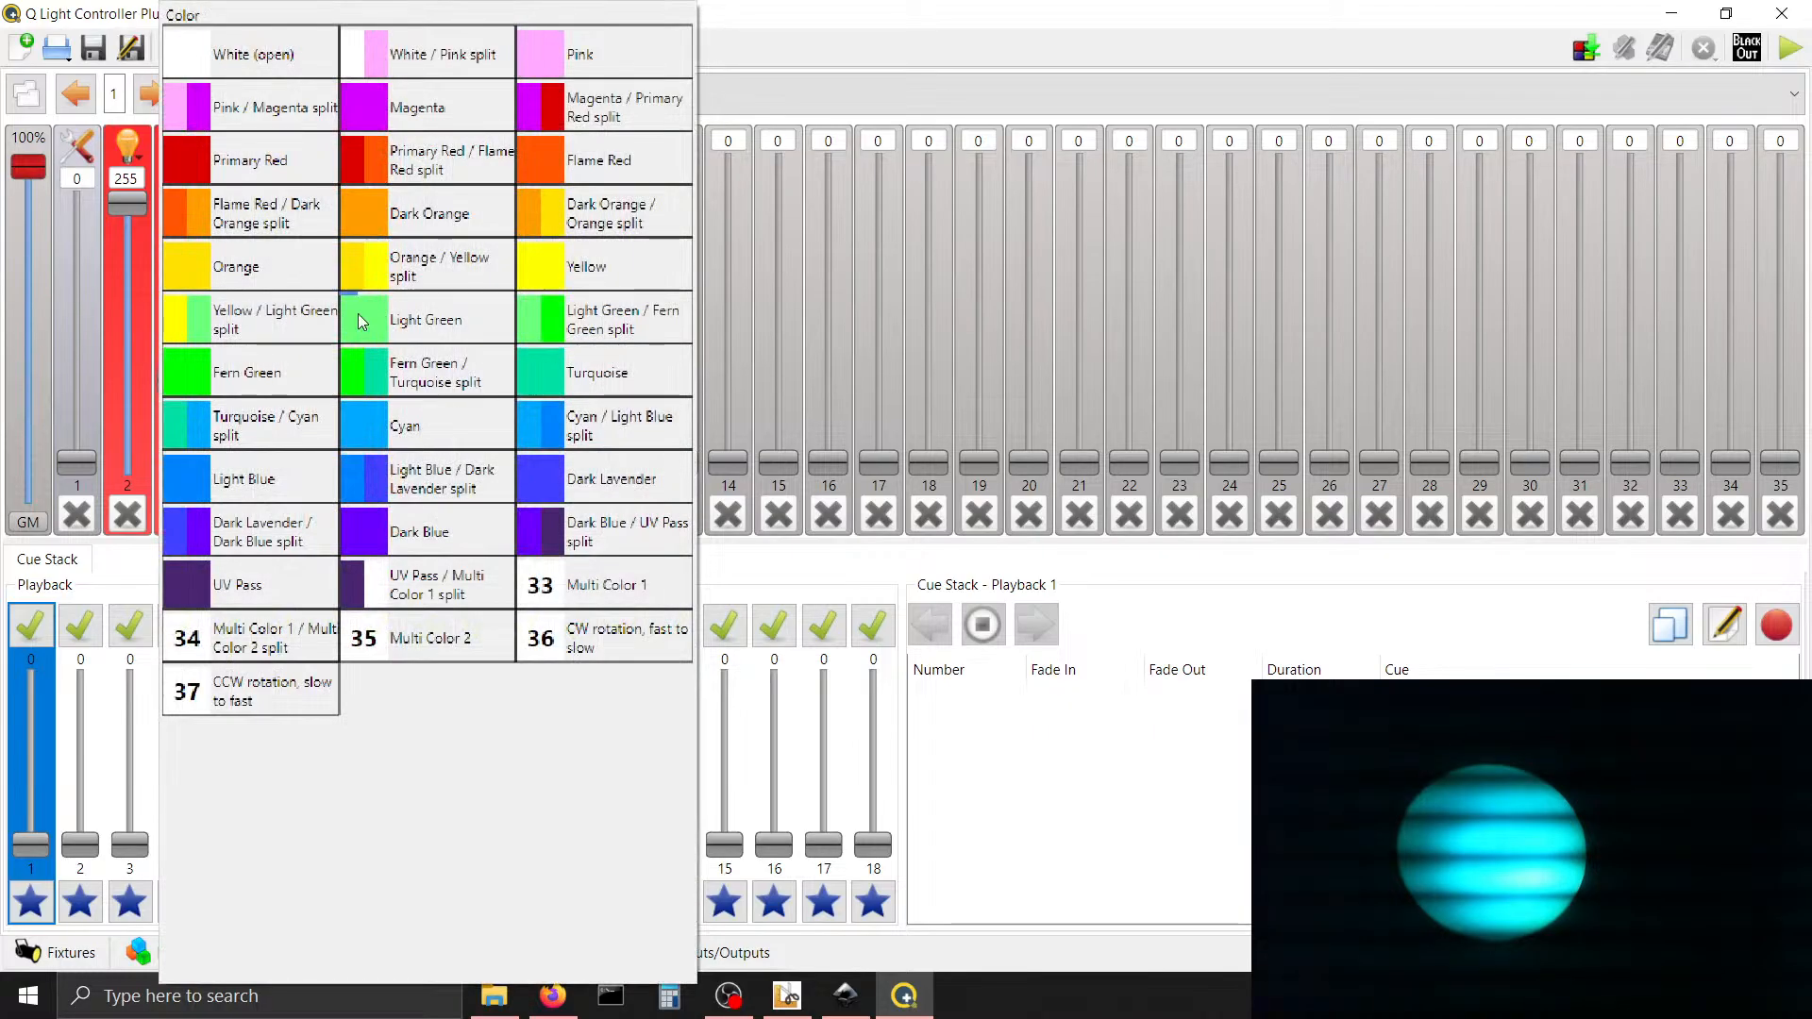
left_click(451, 418)
left_click(178, 148)
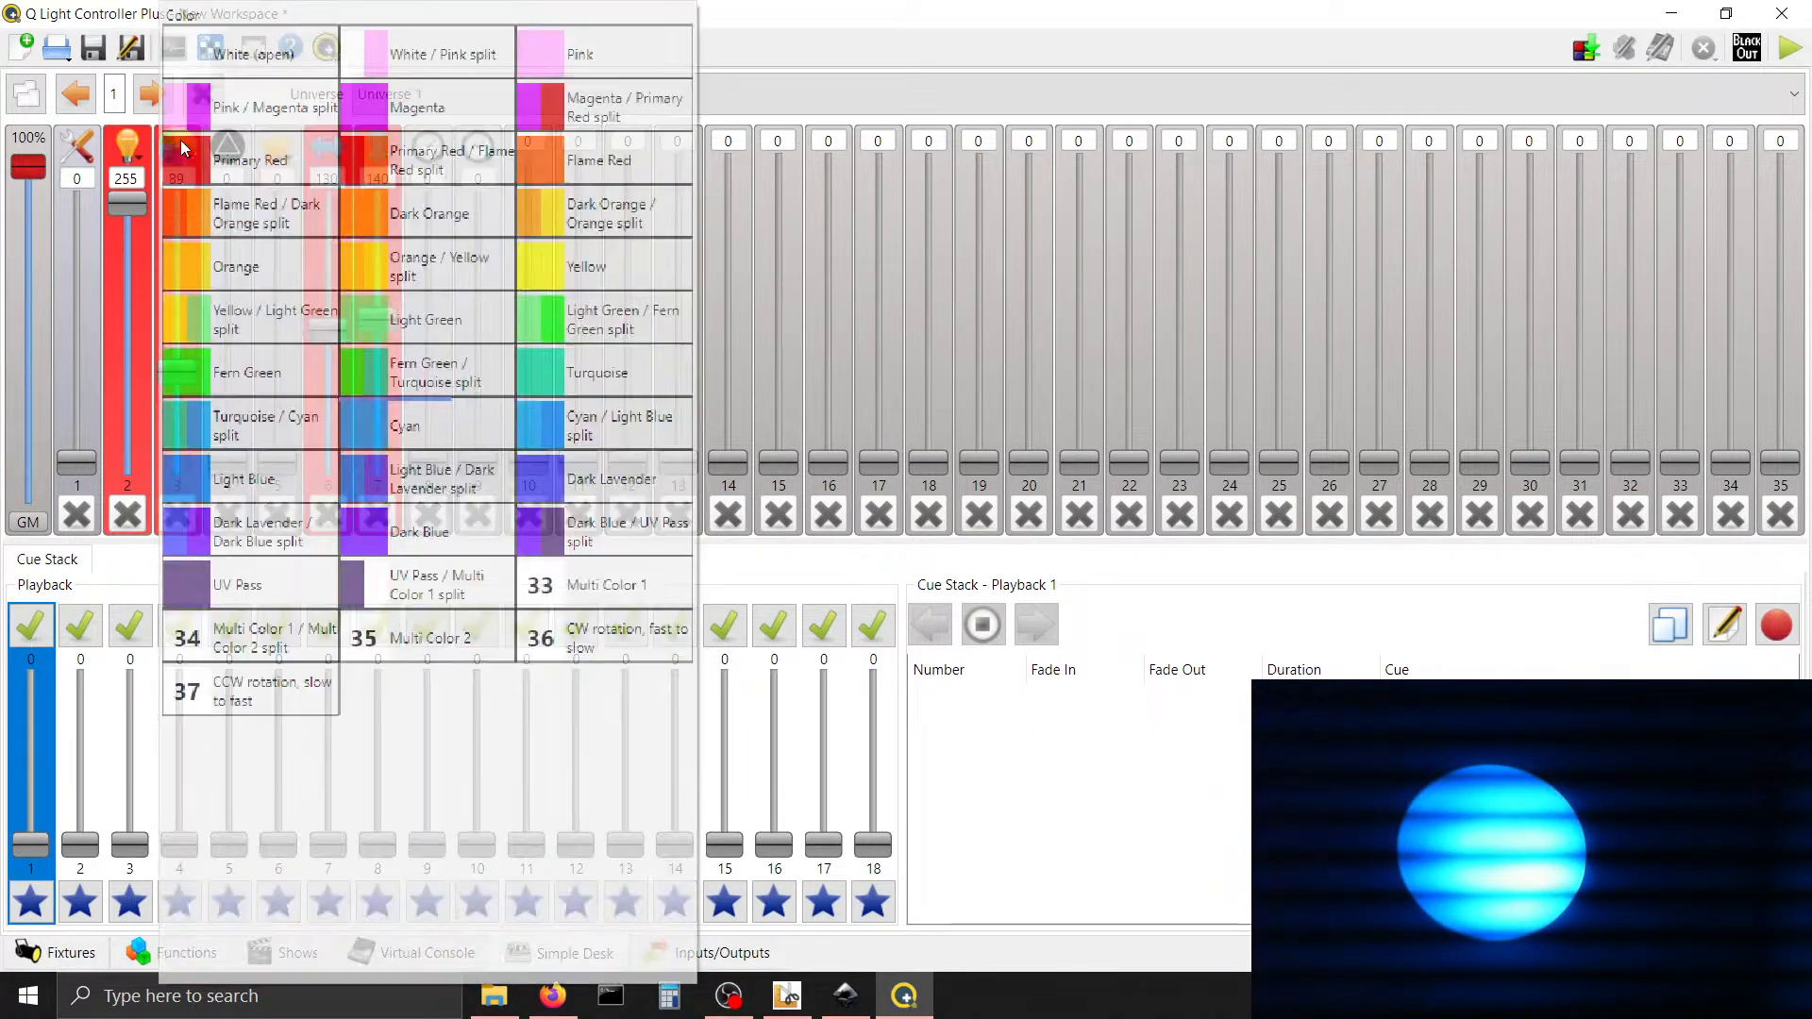
left_click(585, 417)
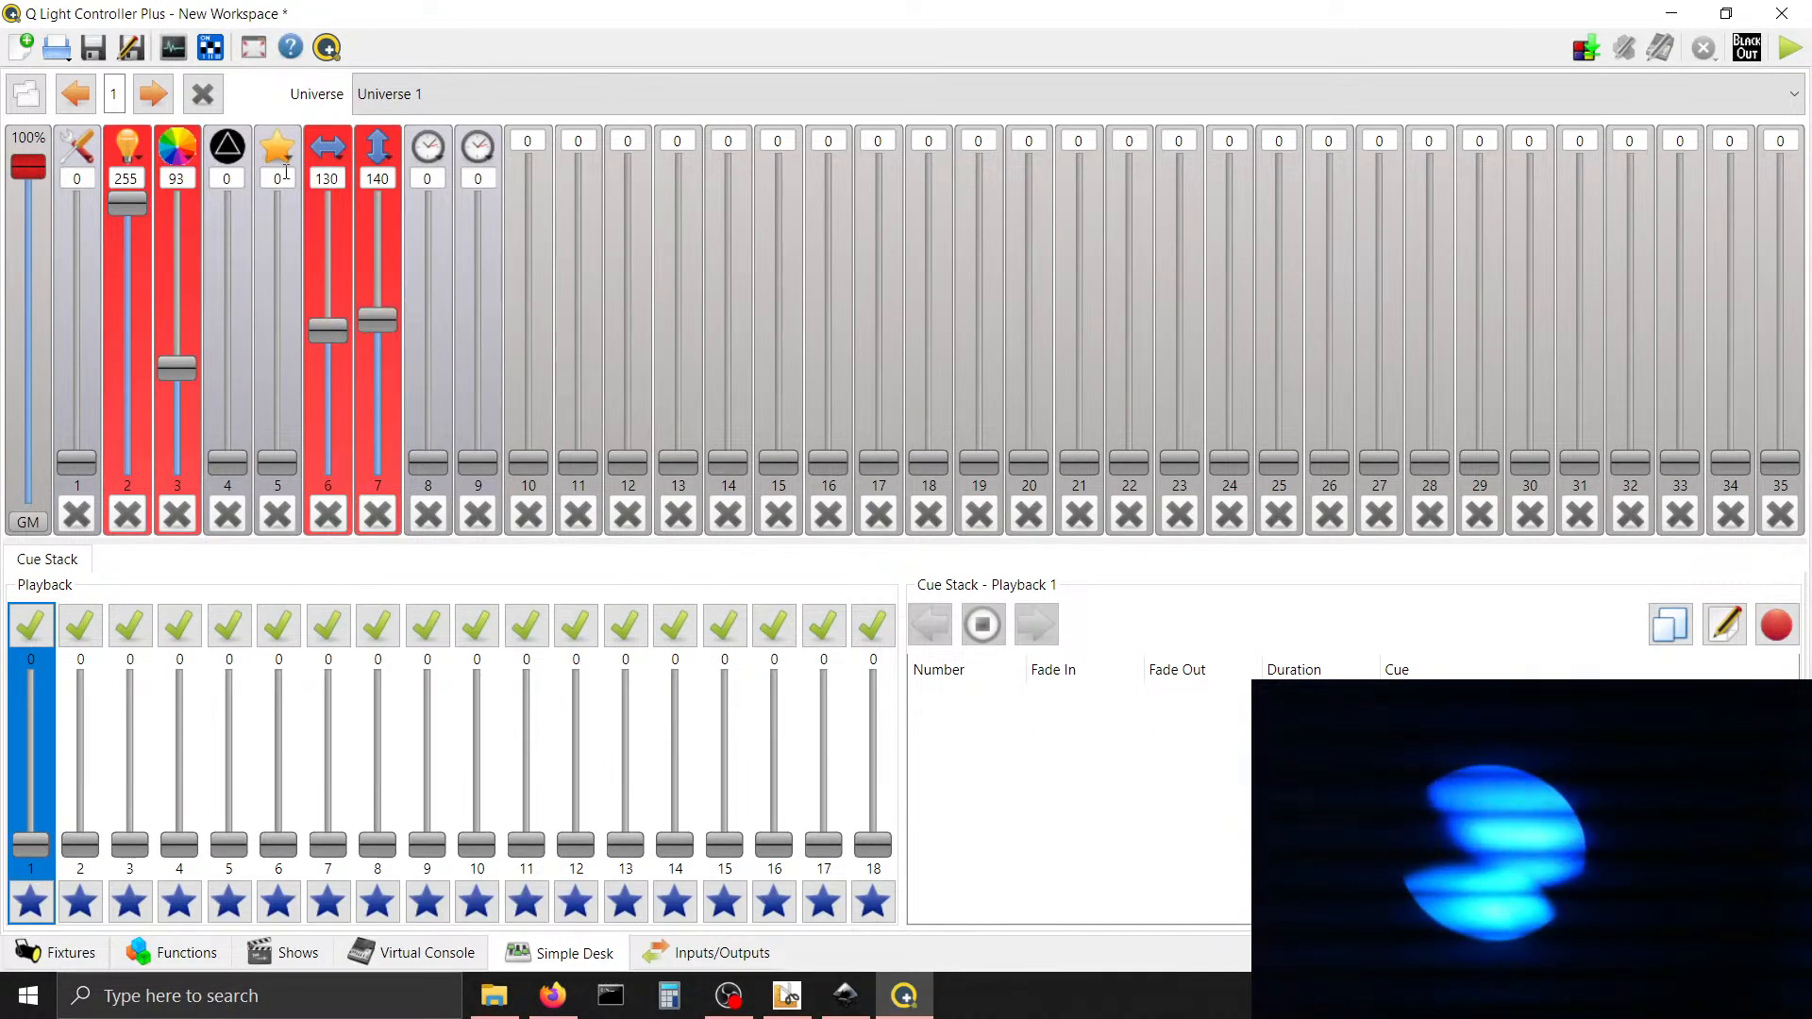
Test the color channel's Light Blue / Dark Lavender split, Dark Lavender and Dark Blue presets
left_click(179, 141)
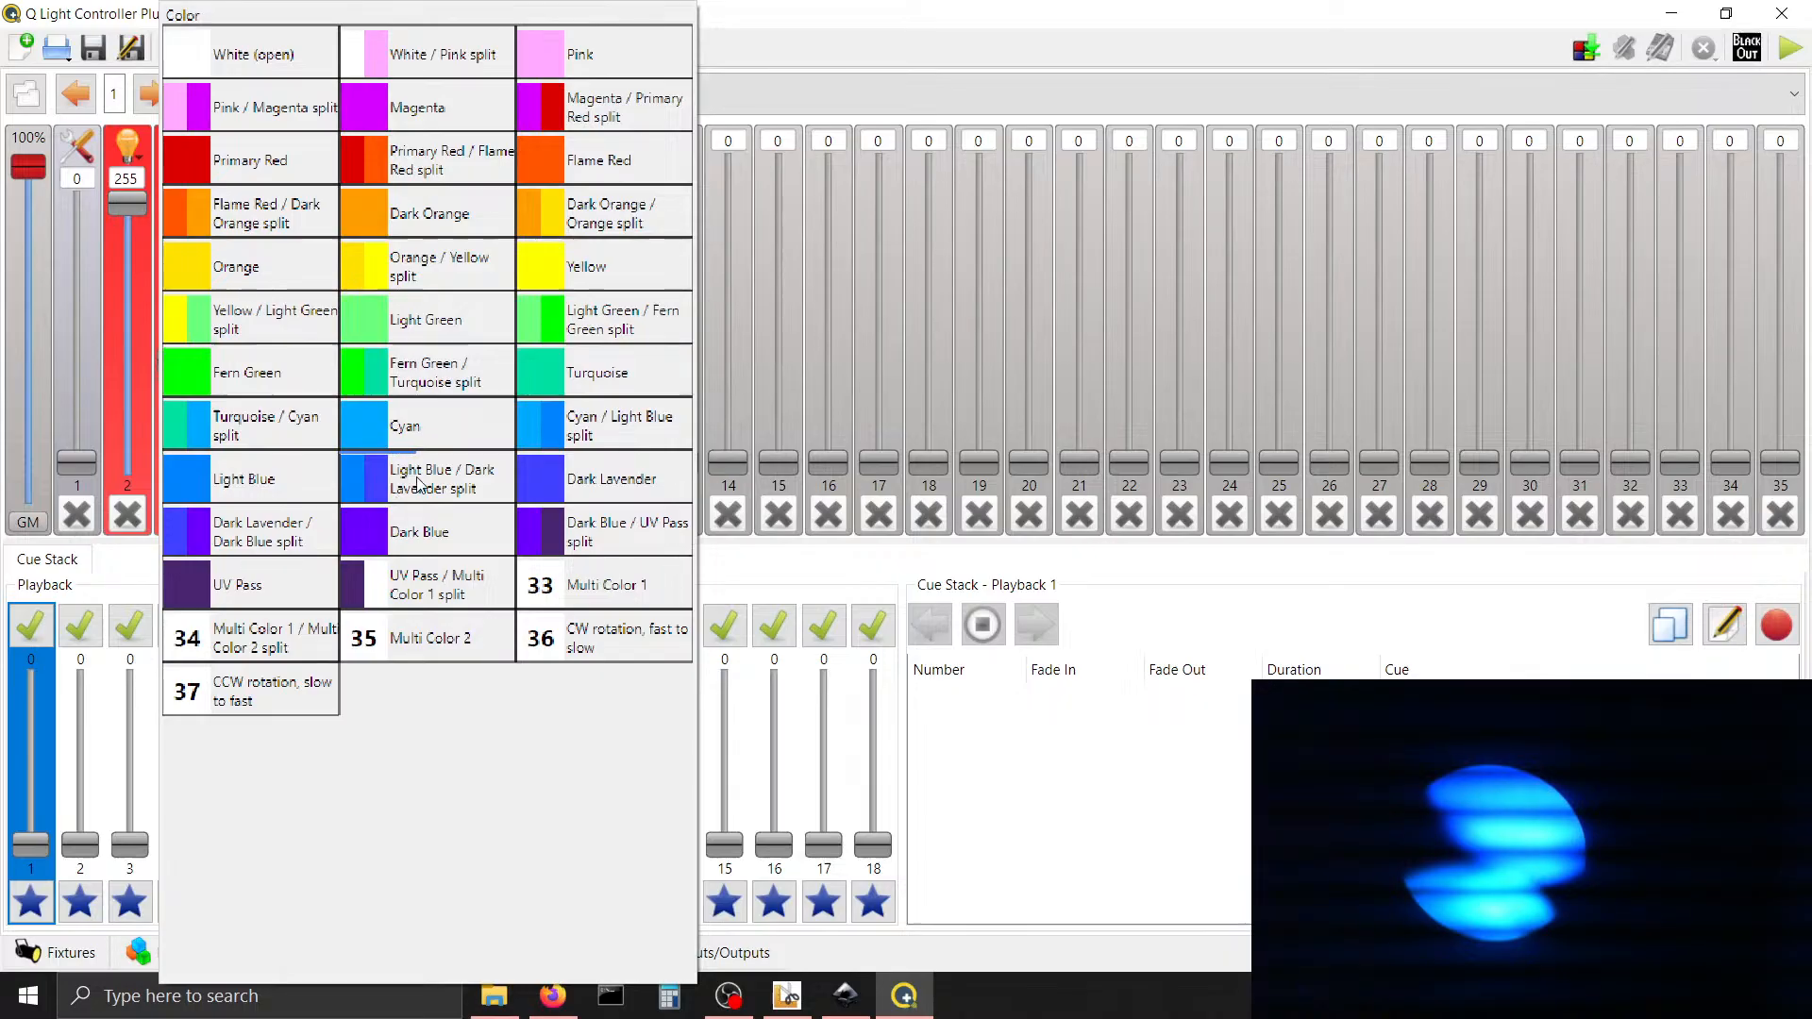
left_click(416, 477)
left_click(182, 151)
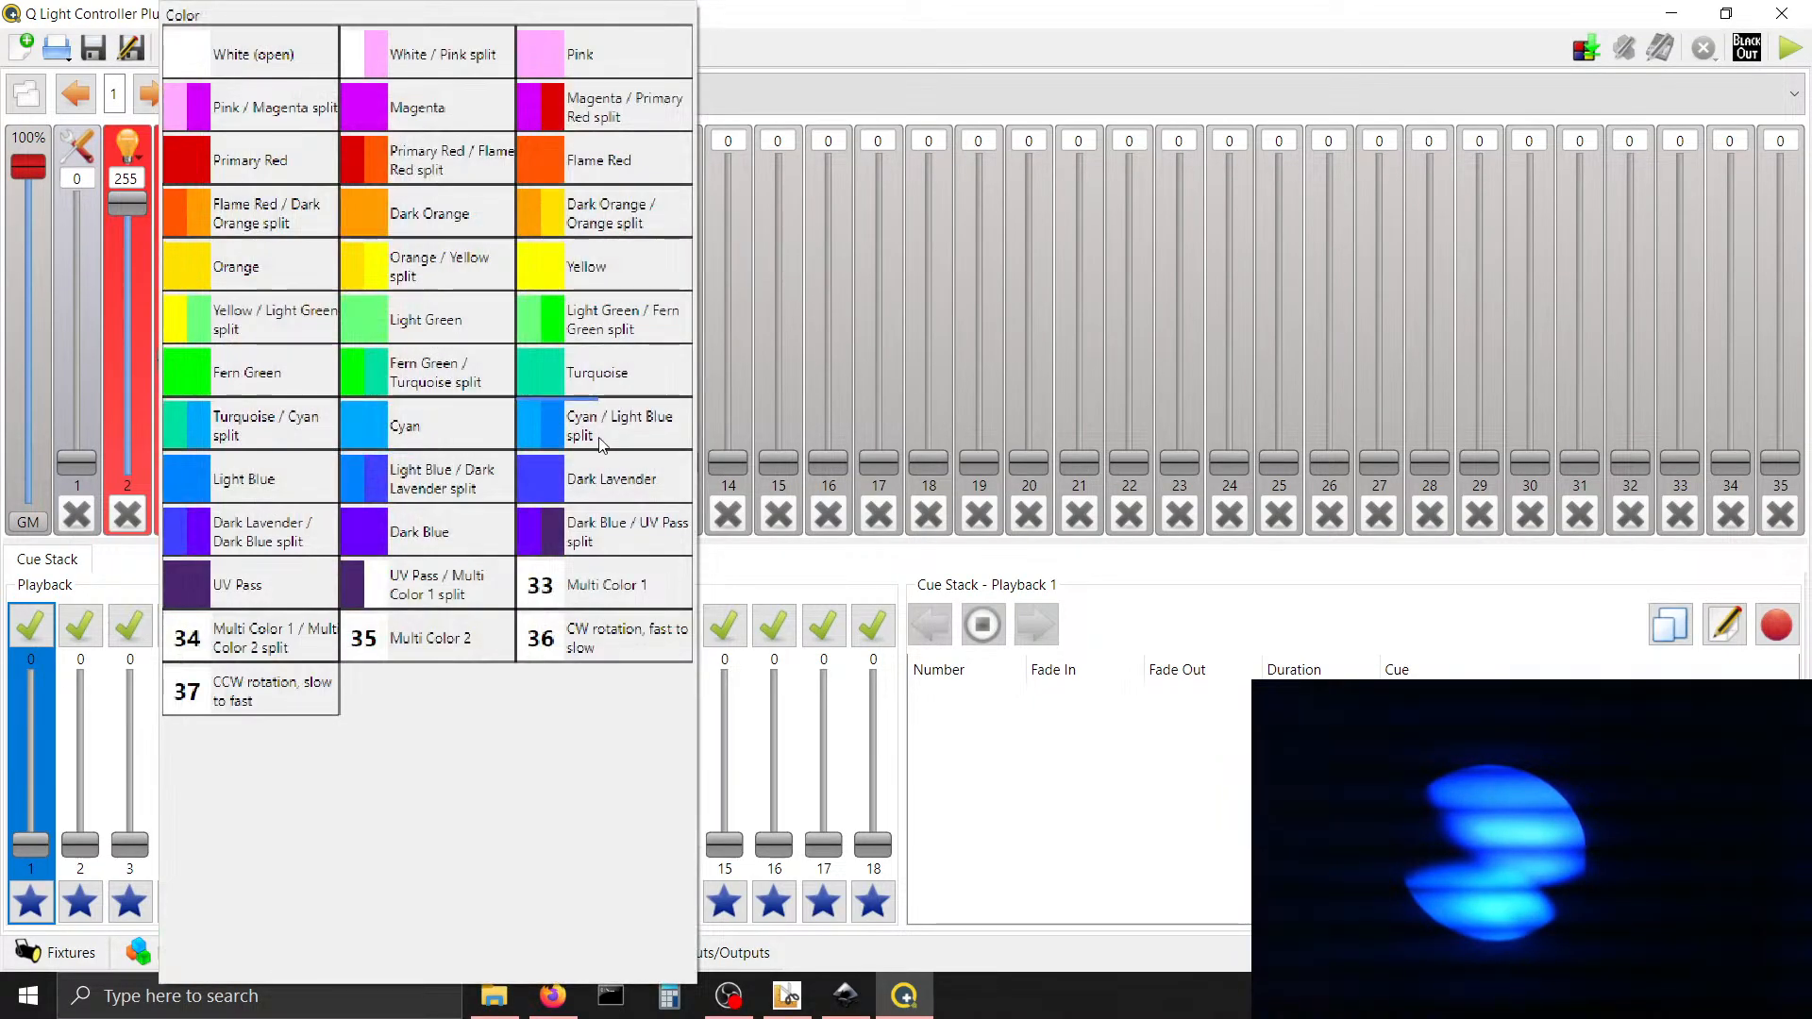
left_click(402, 353)
left_click(182, 144)
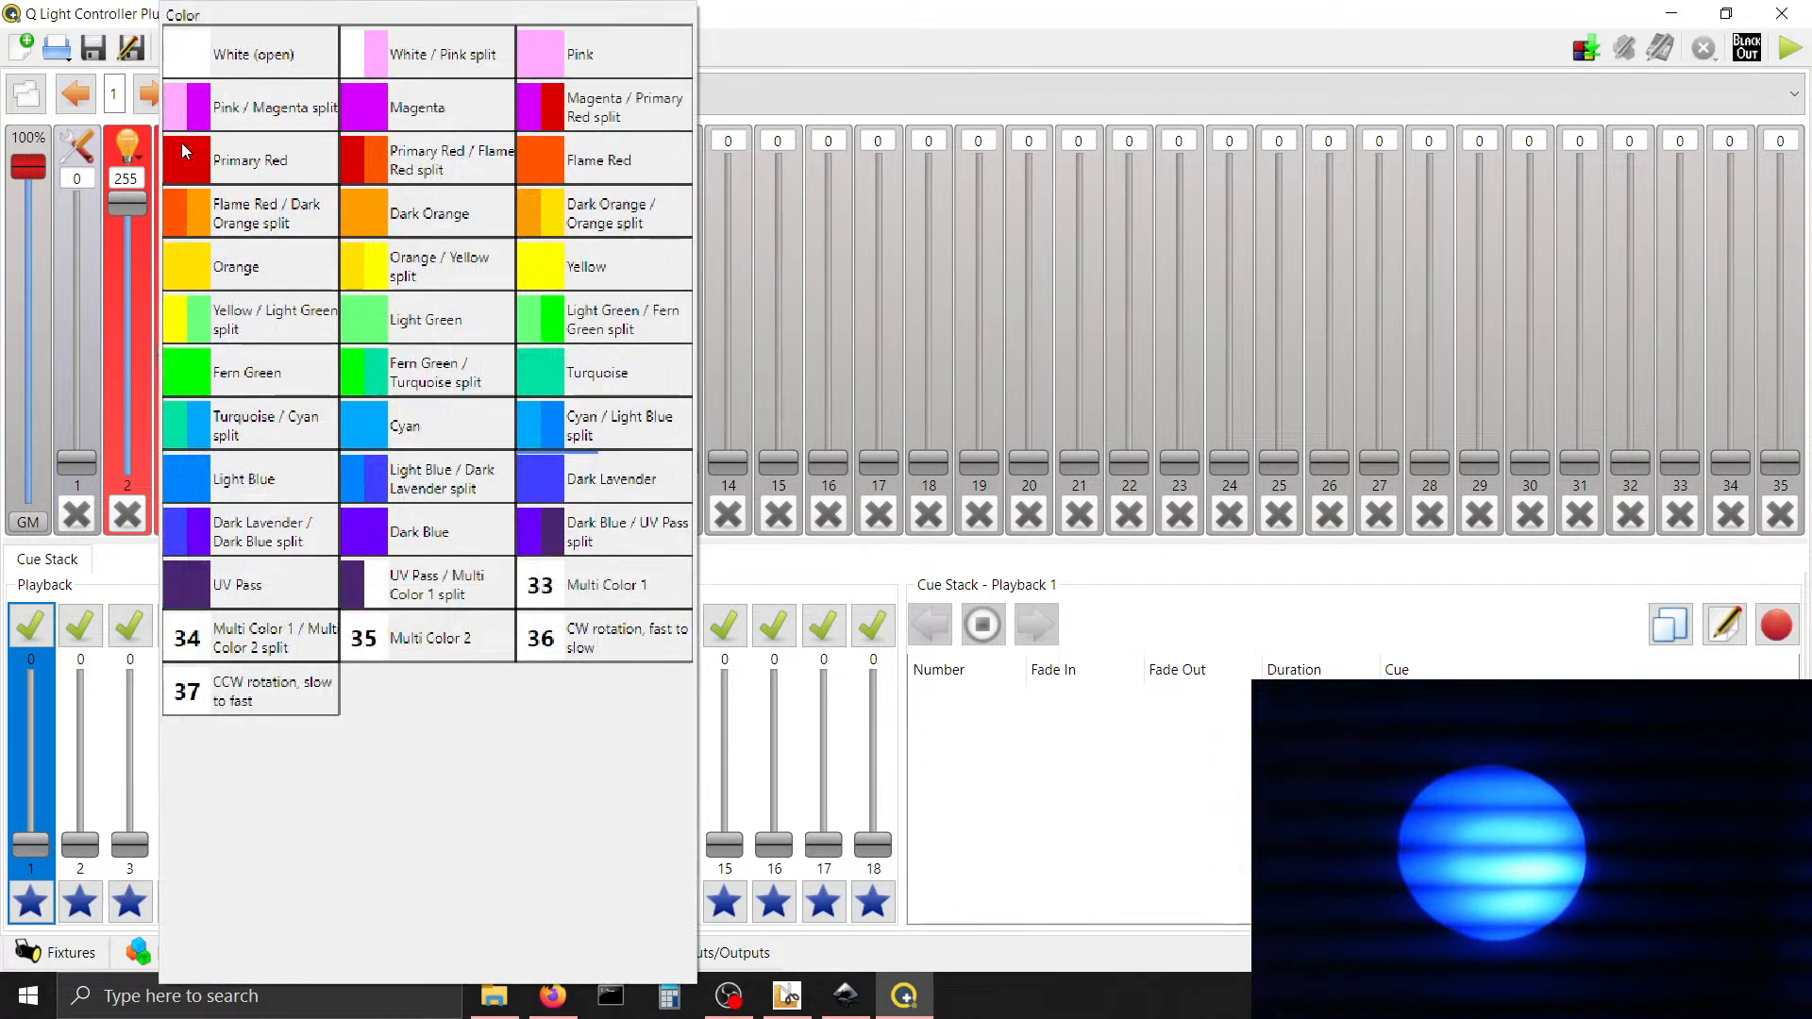
left_click(292, 430)
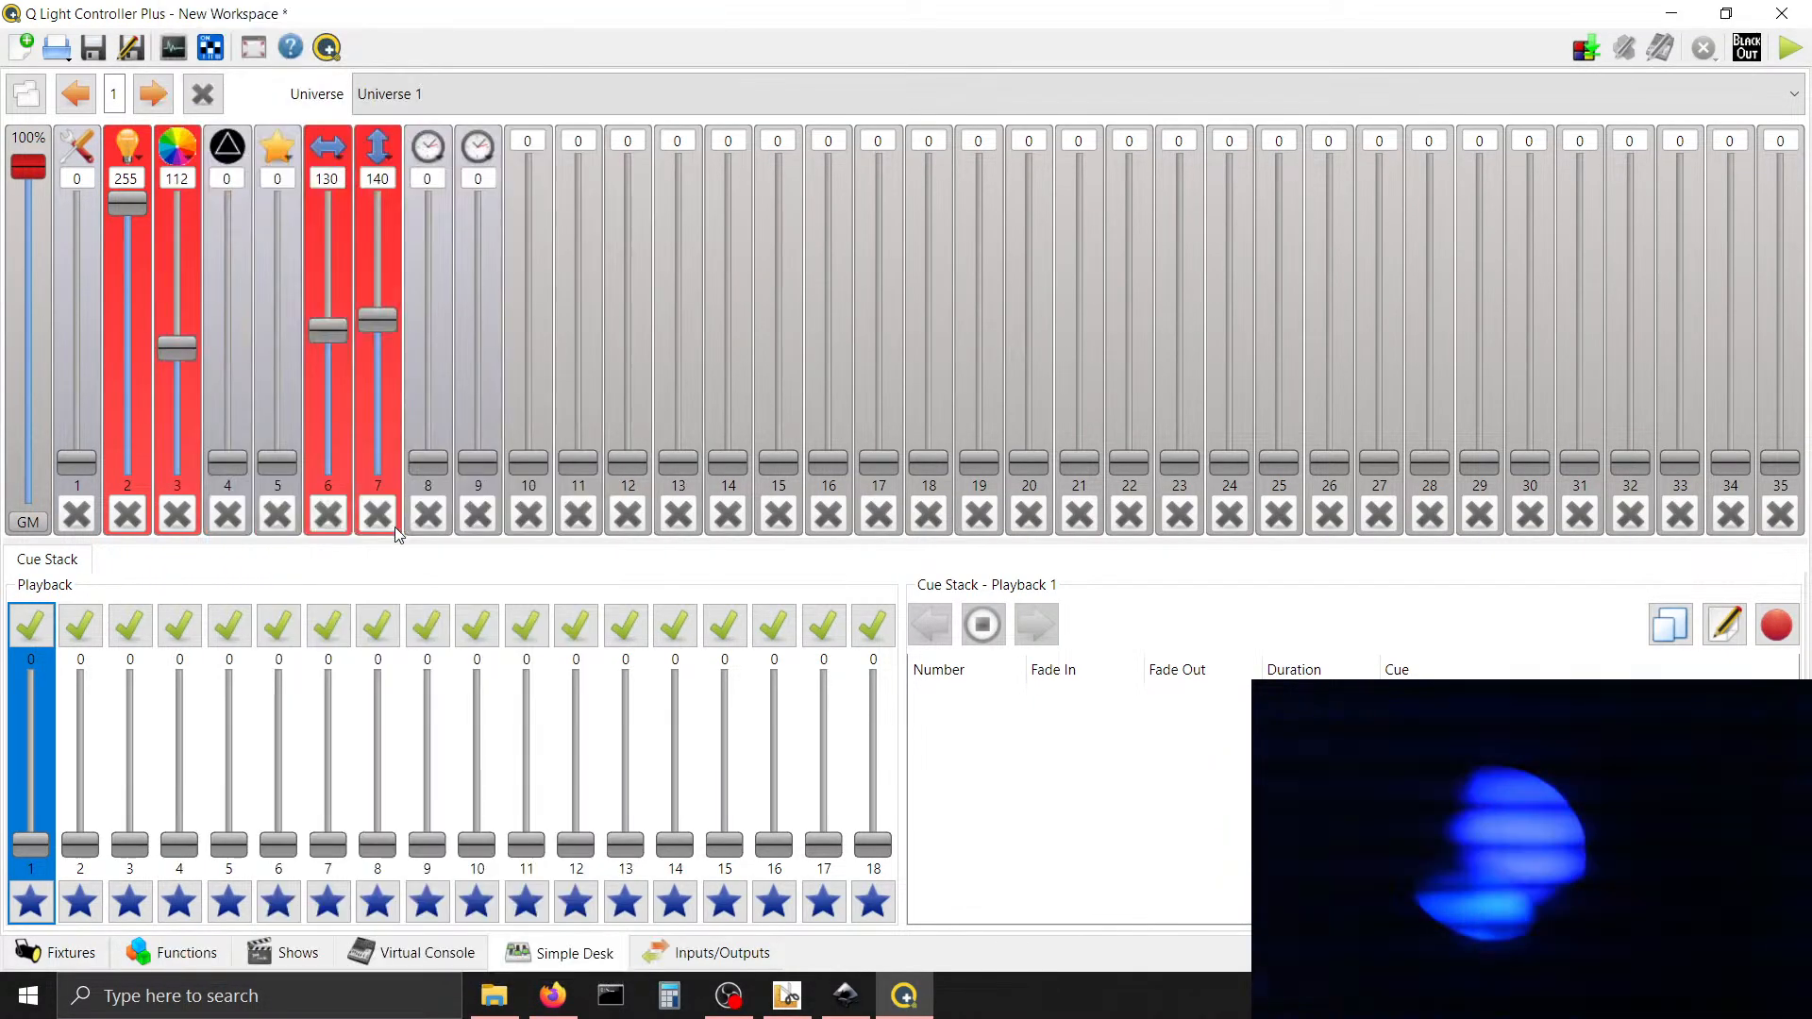
Test the color channel's Dark Blue / UV Pass split, UV Pass / Multi Color 1 split and Multi Color 1 presets
left_click(181, 151)
left_click(617, 539)
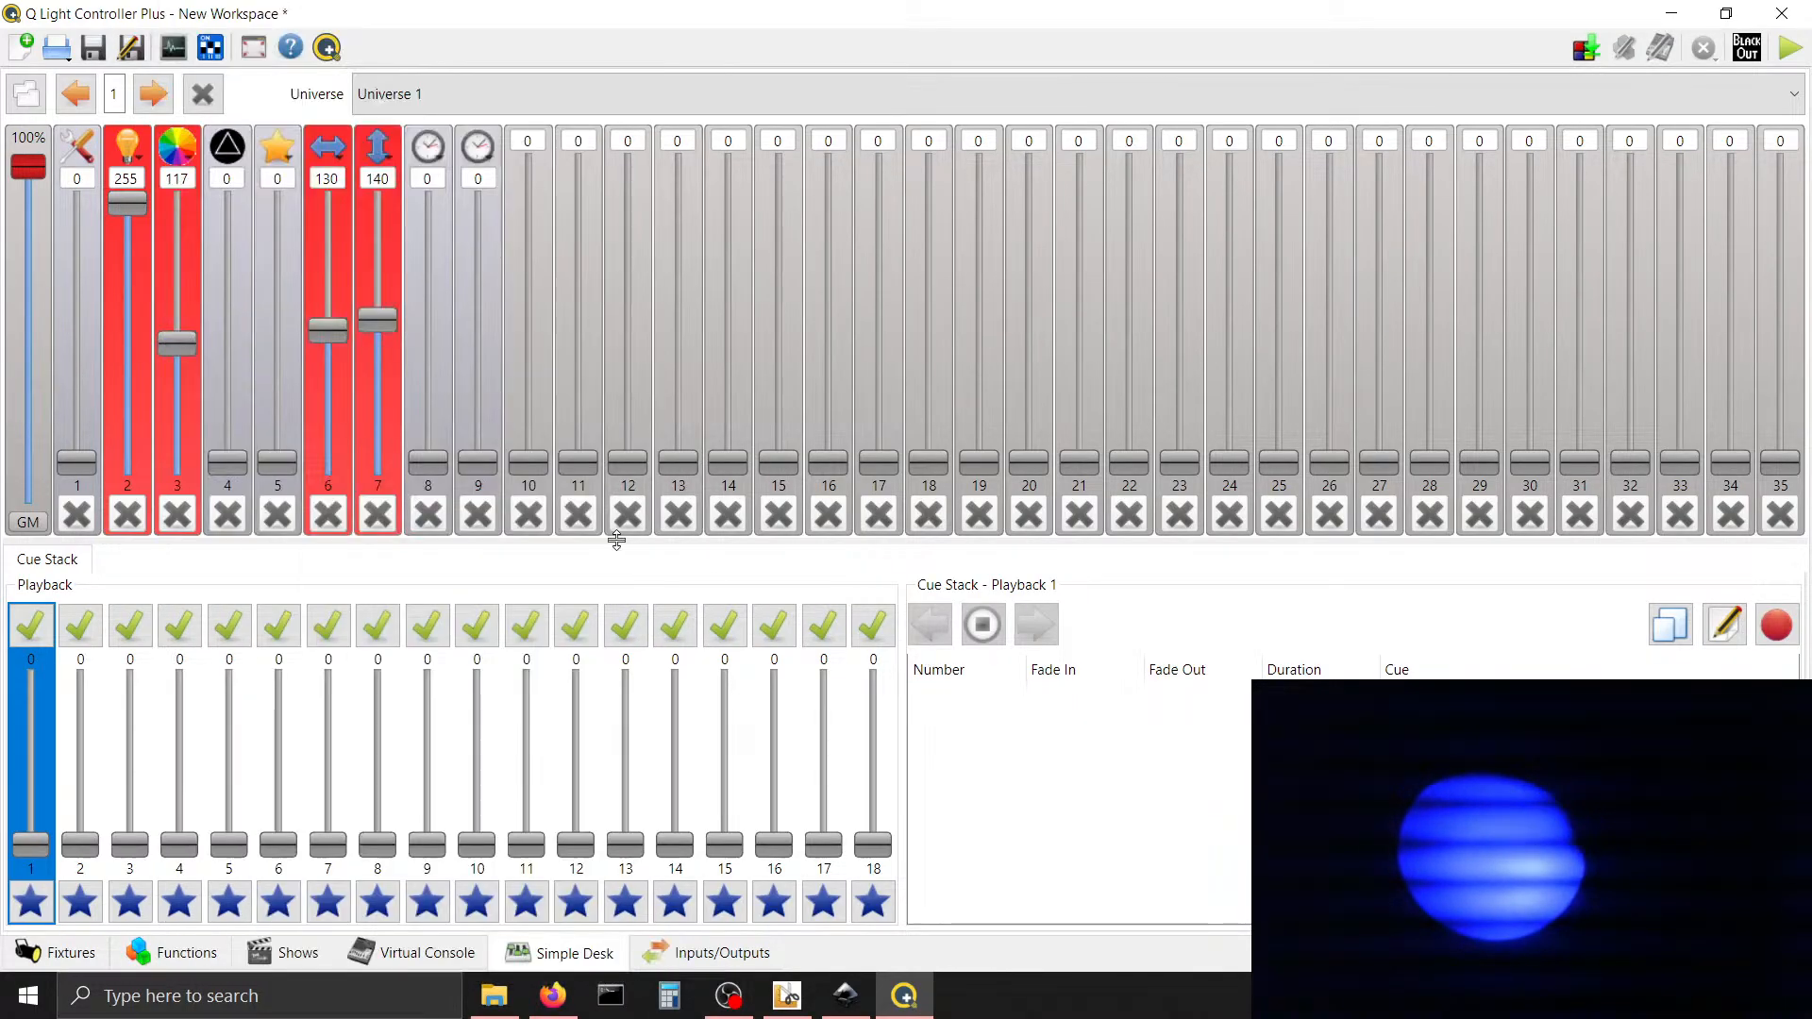
left_click(179, 147)
left_click(397, 585)
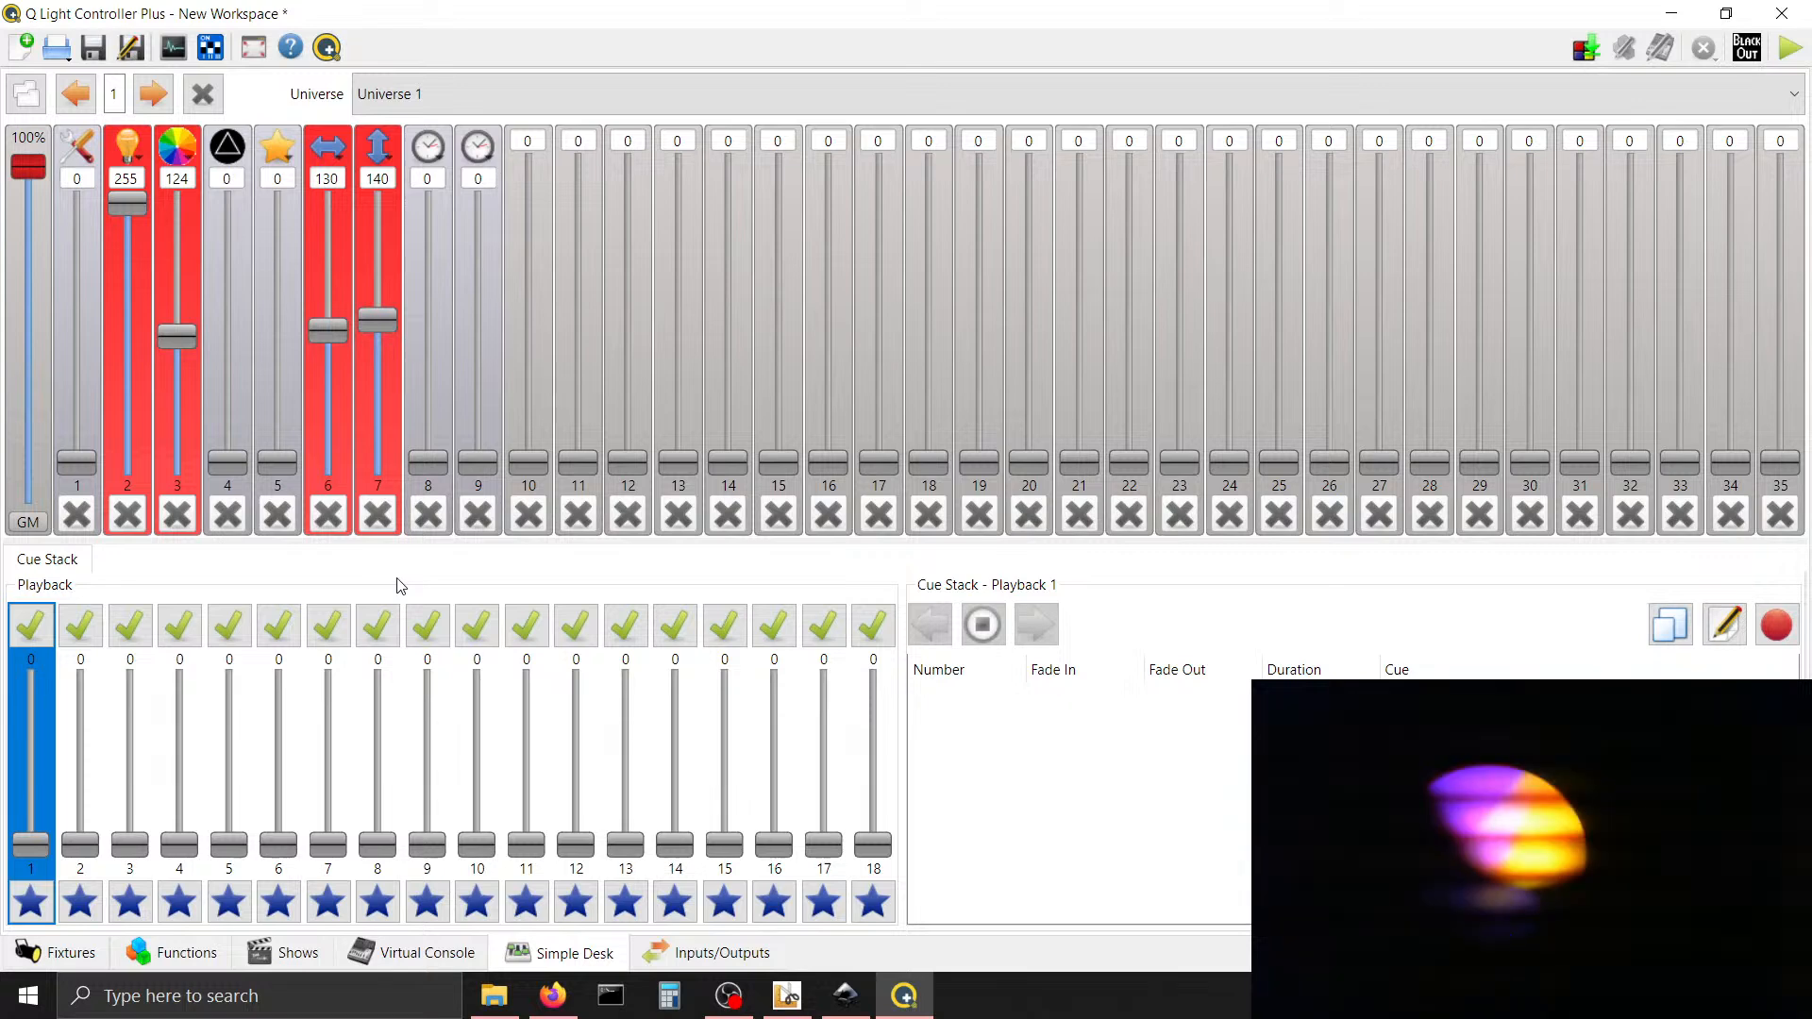
left_click(180, 149)
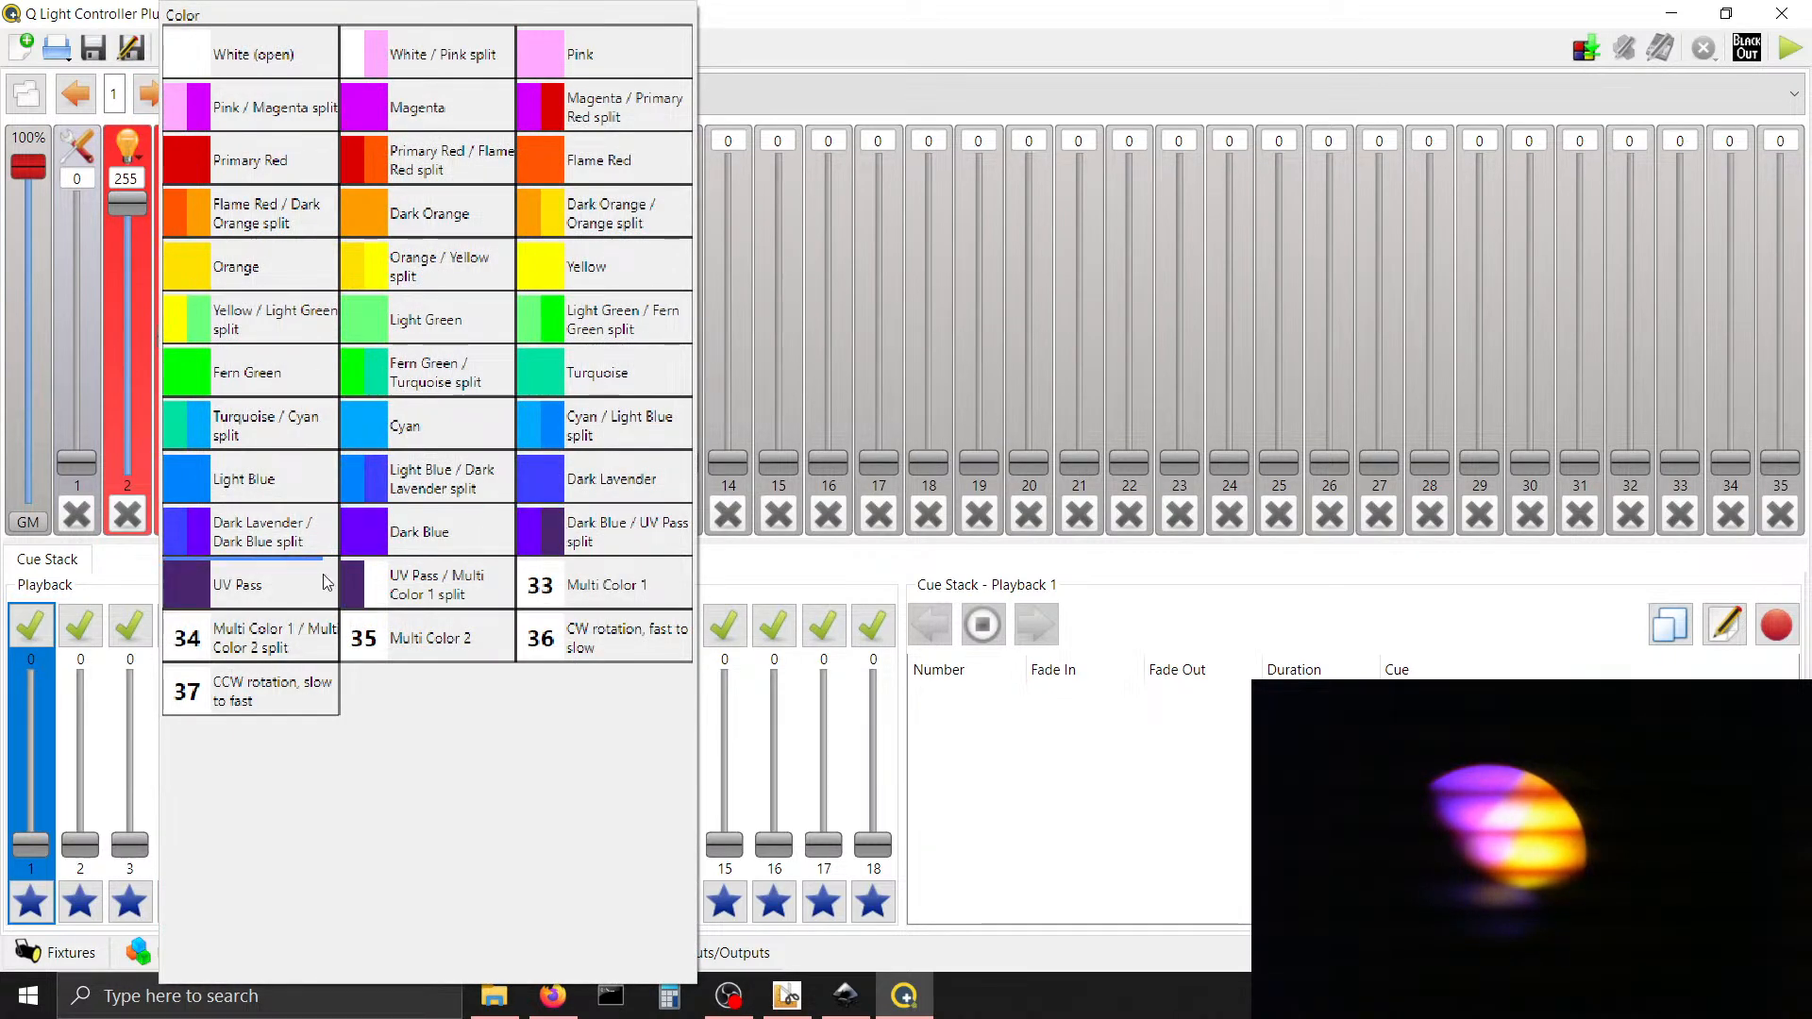
left_click(591, 584)
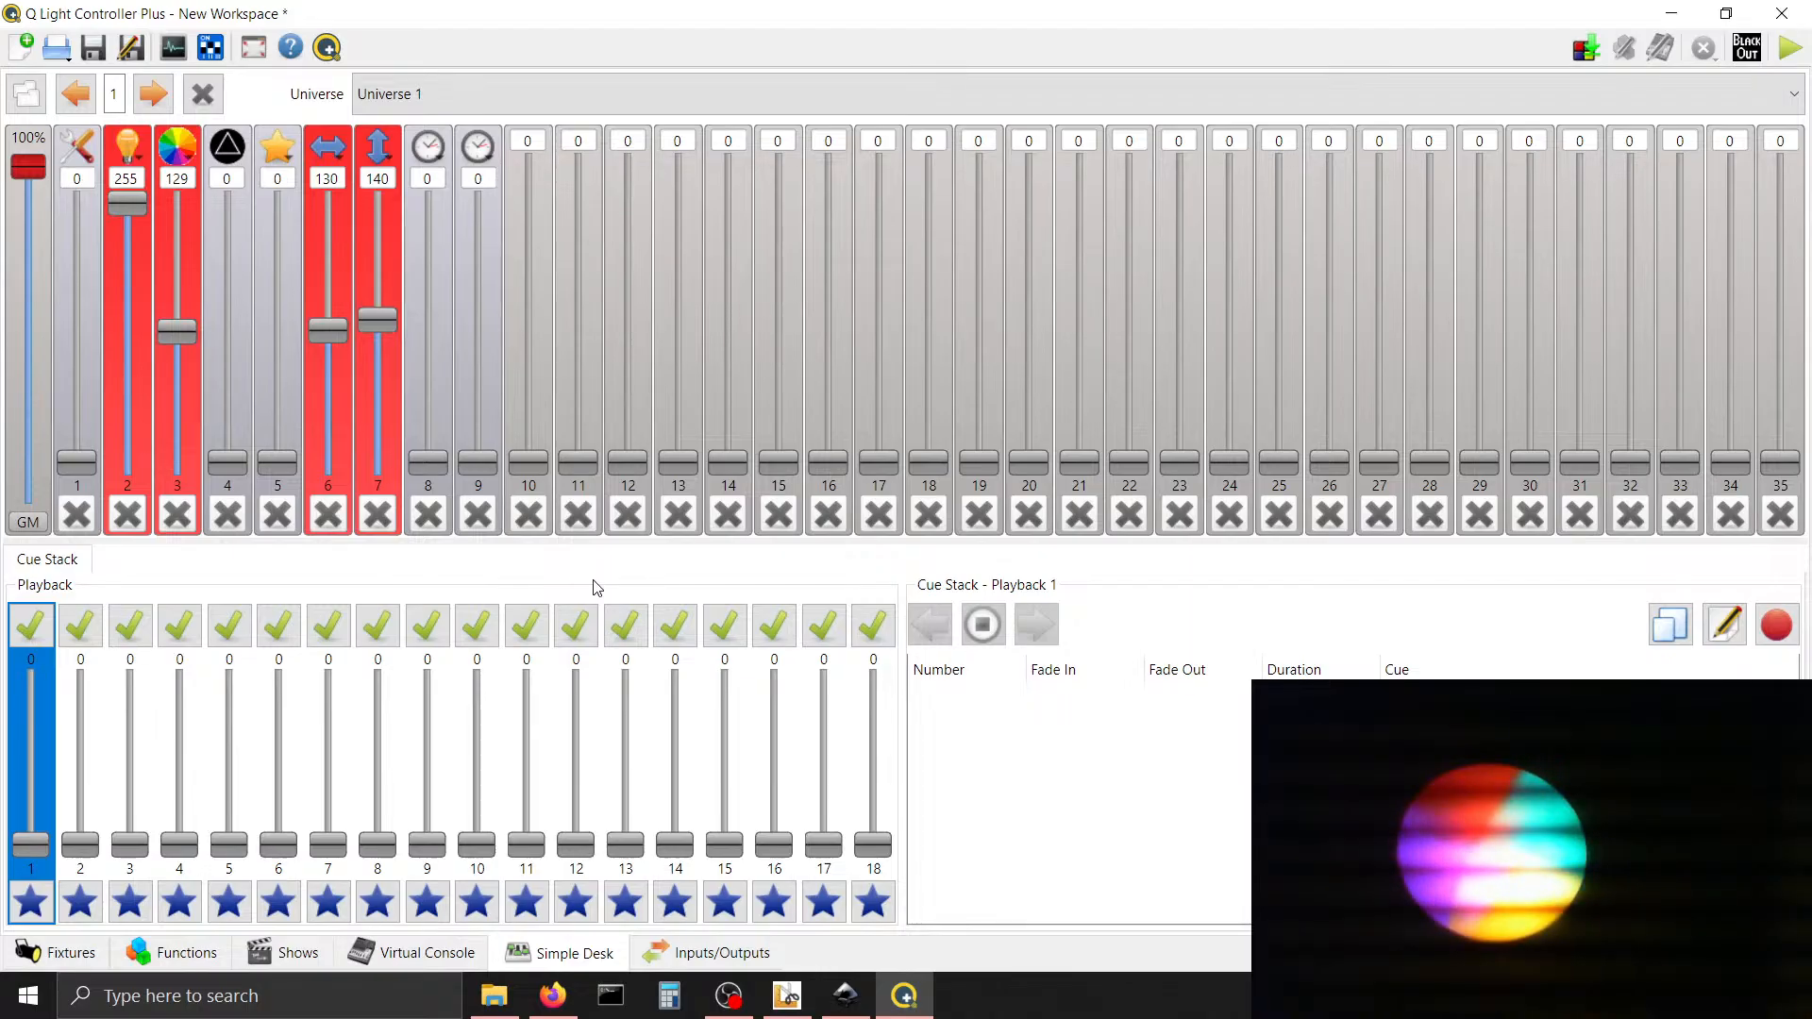
Test the color channel's Multi Color 1 / Multi Color 2 split and Multi Color 2 presets
left_click(178, 145)
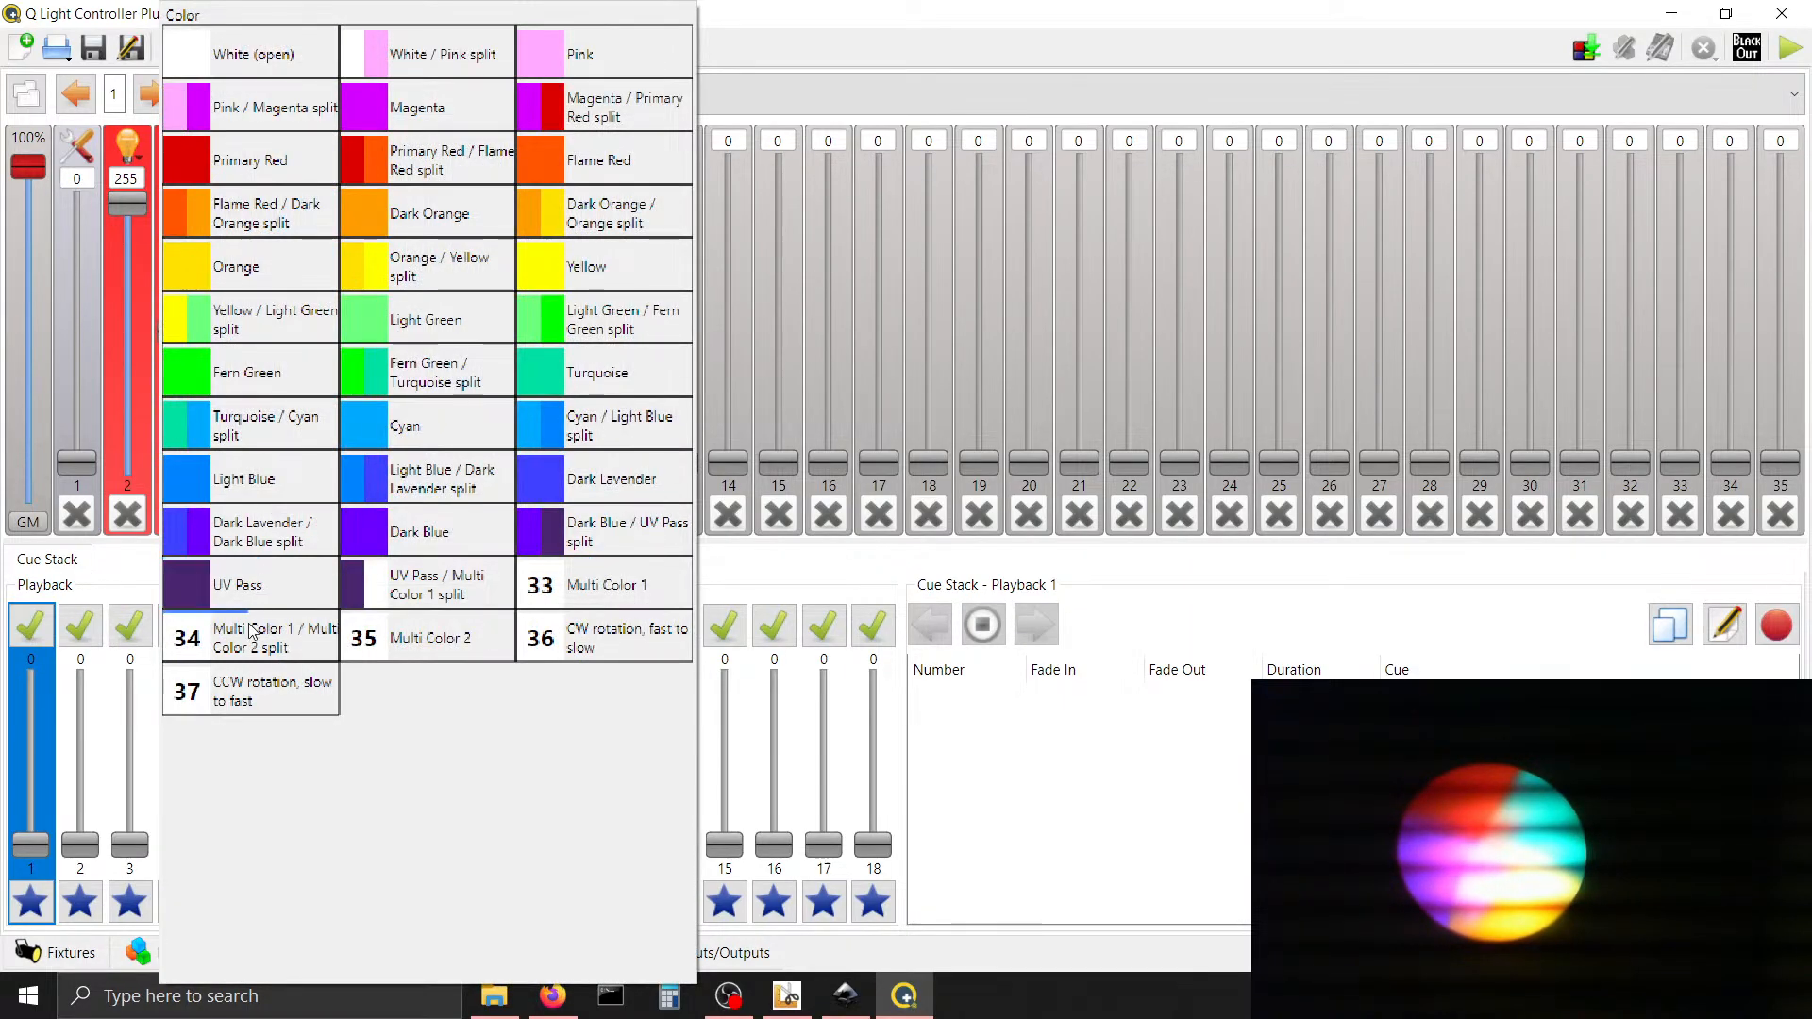
left_click(251, 630)
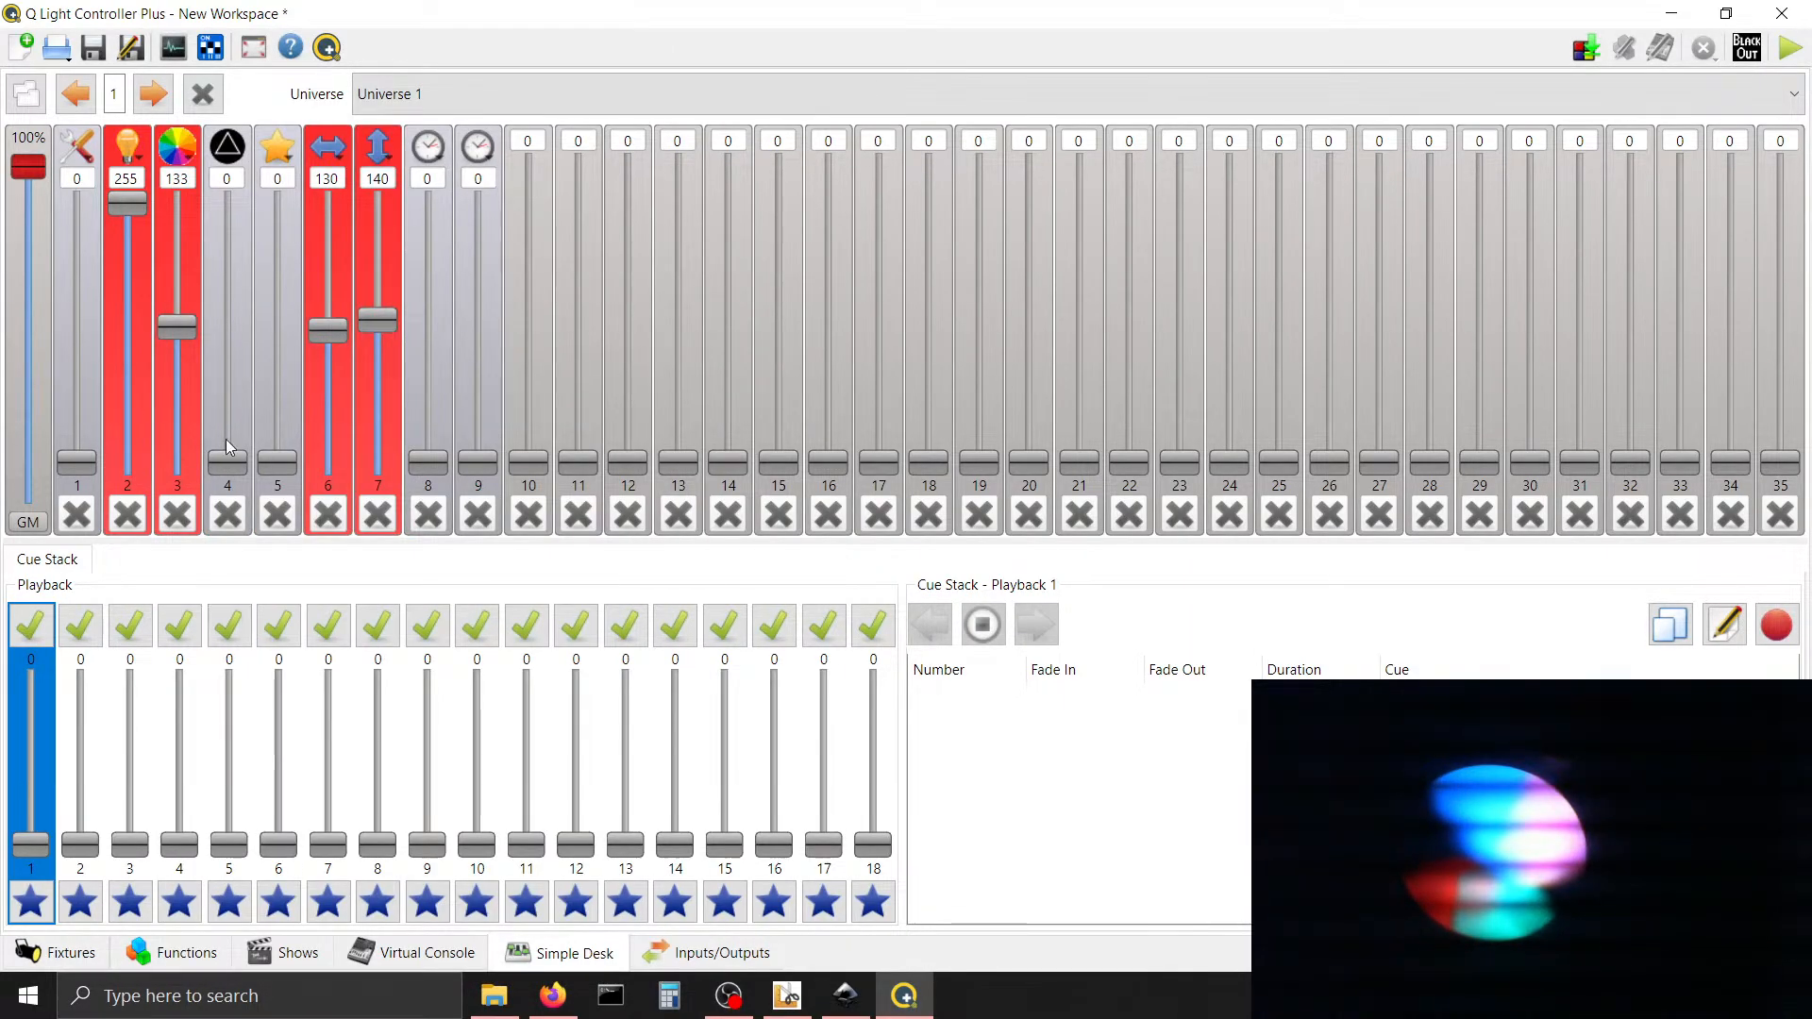
left_click(166, 141)
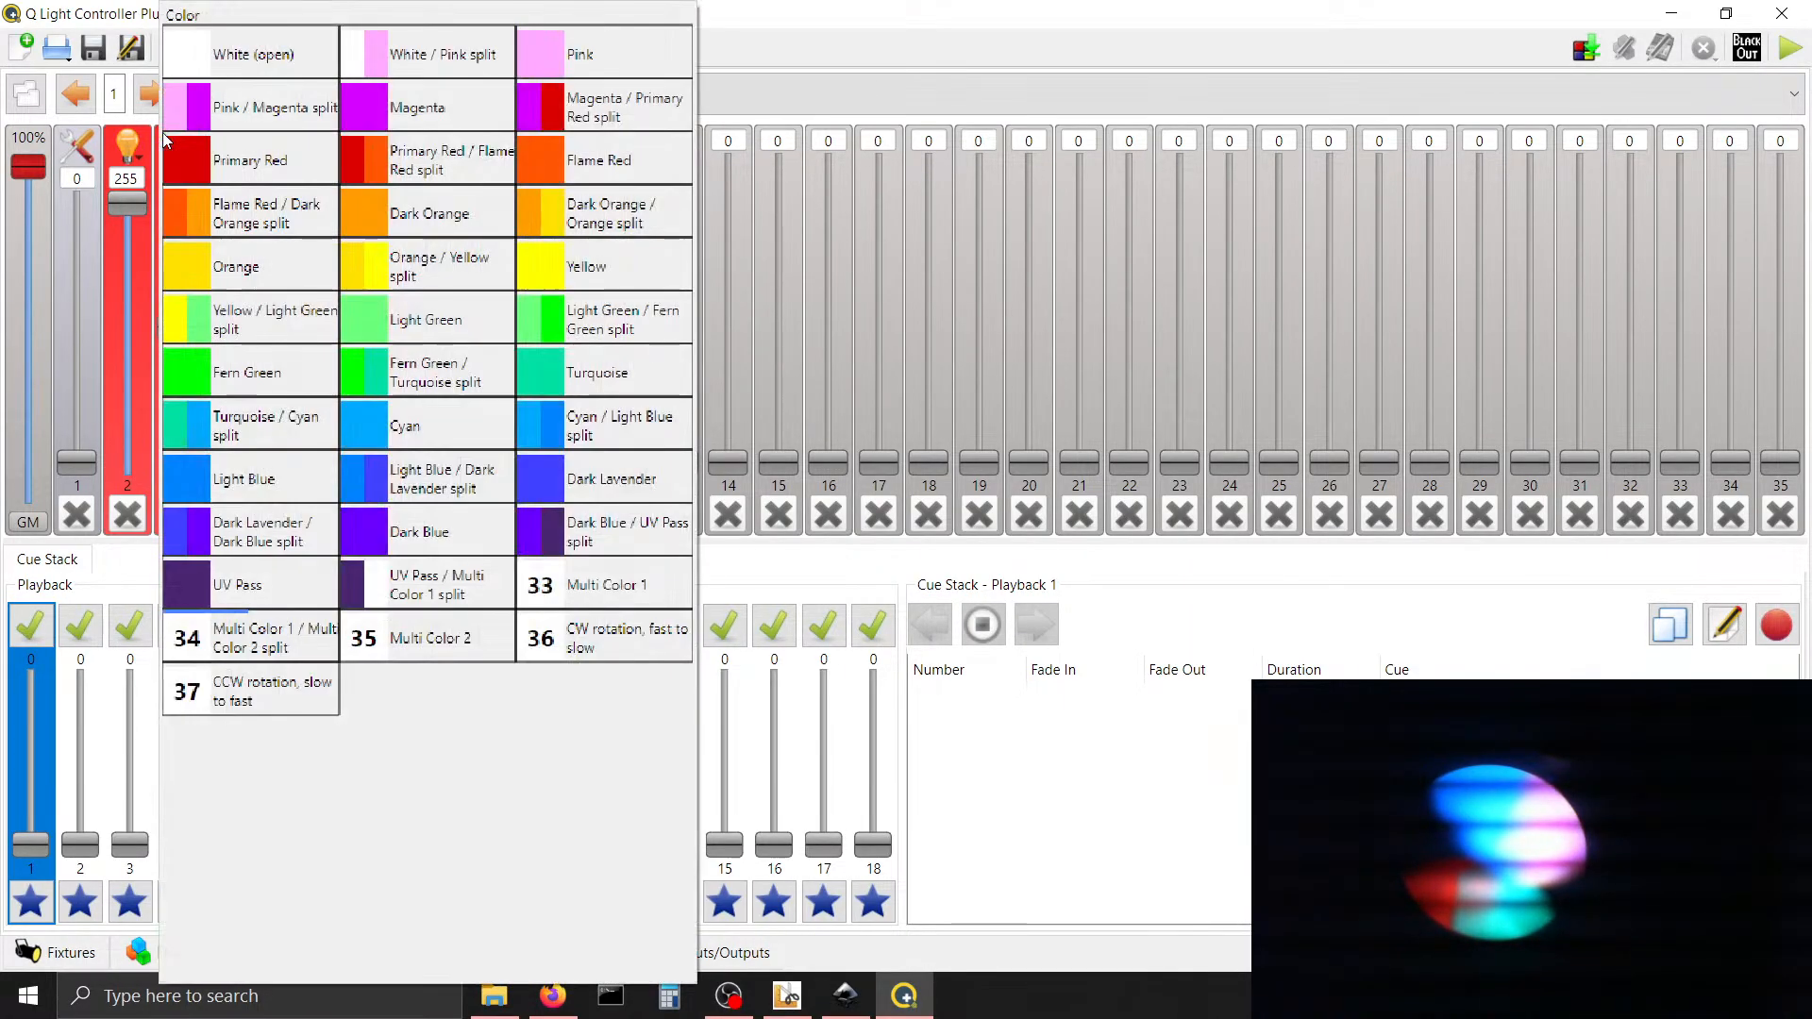
left_click(433, 650)
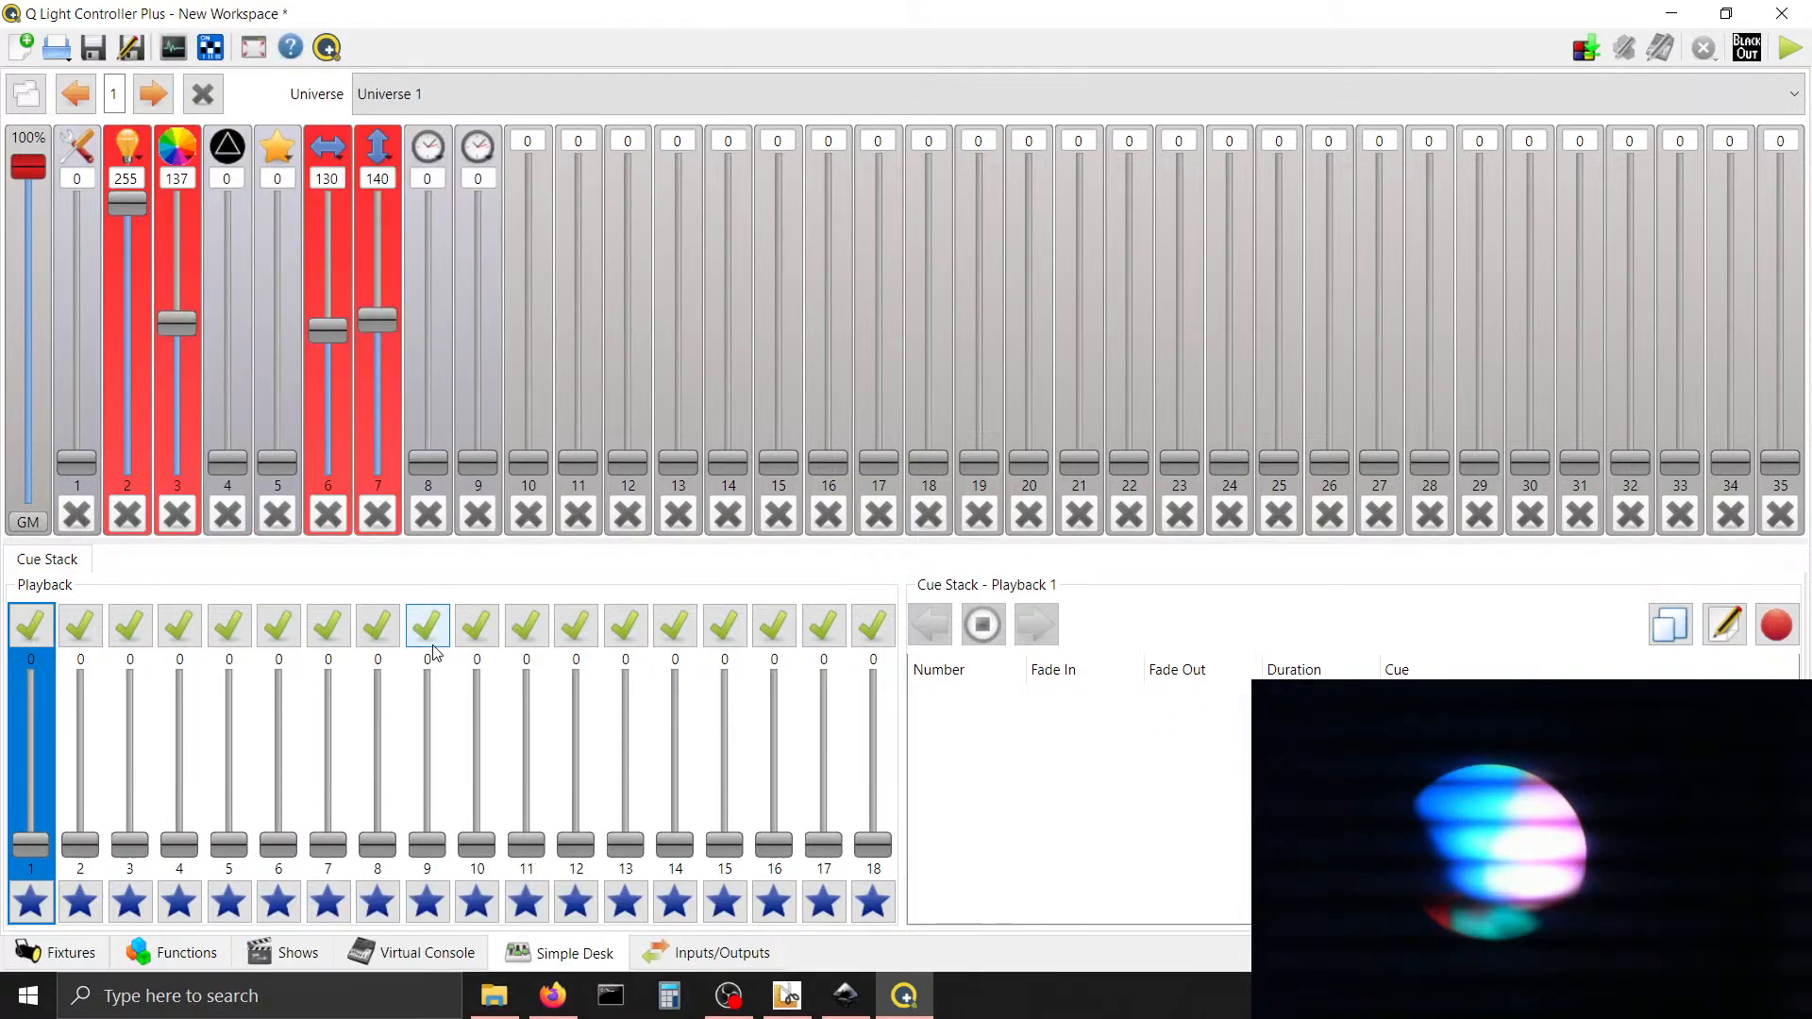
Test the color channel's CW rotation preset at values 144 and 191, ending on CCW rotation at value 201
left_click(178, 143)
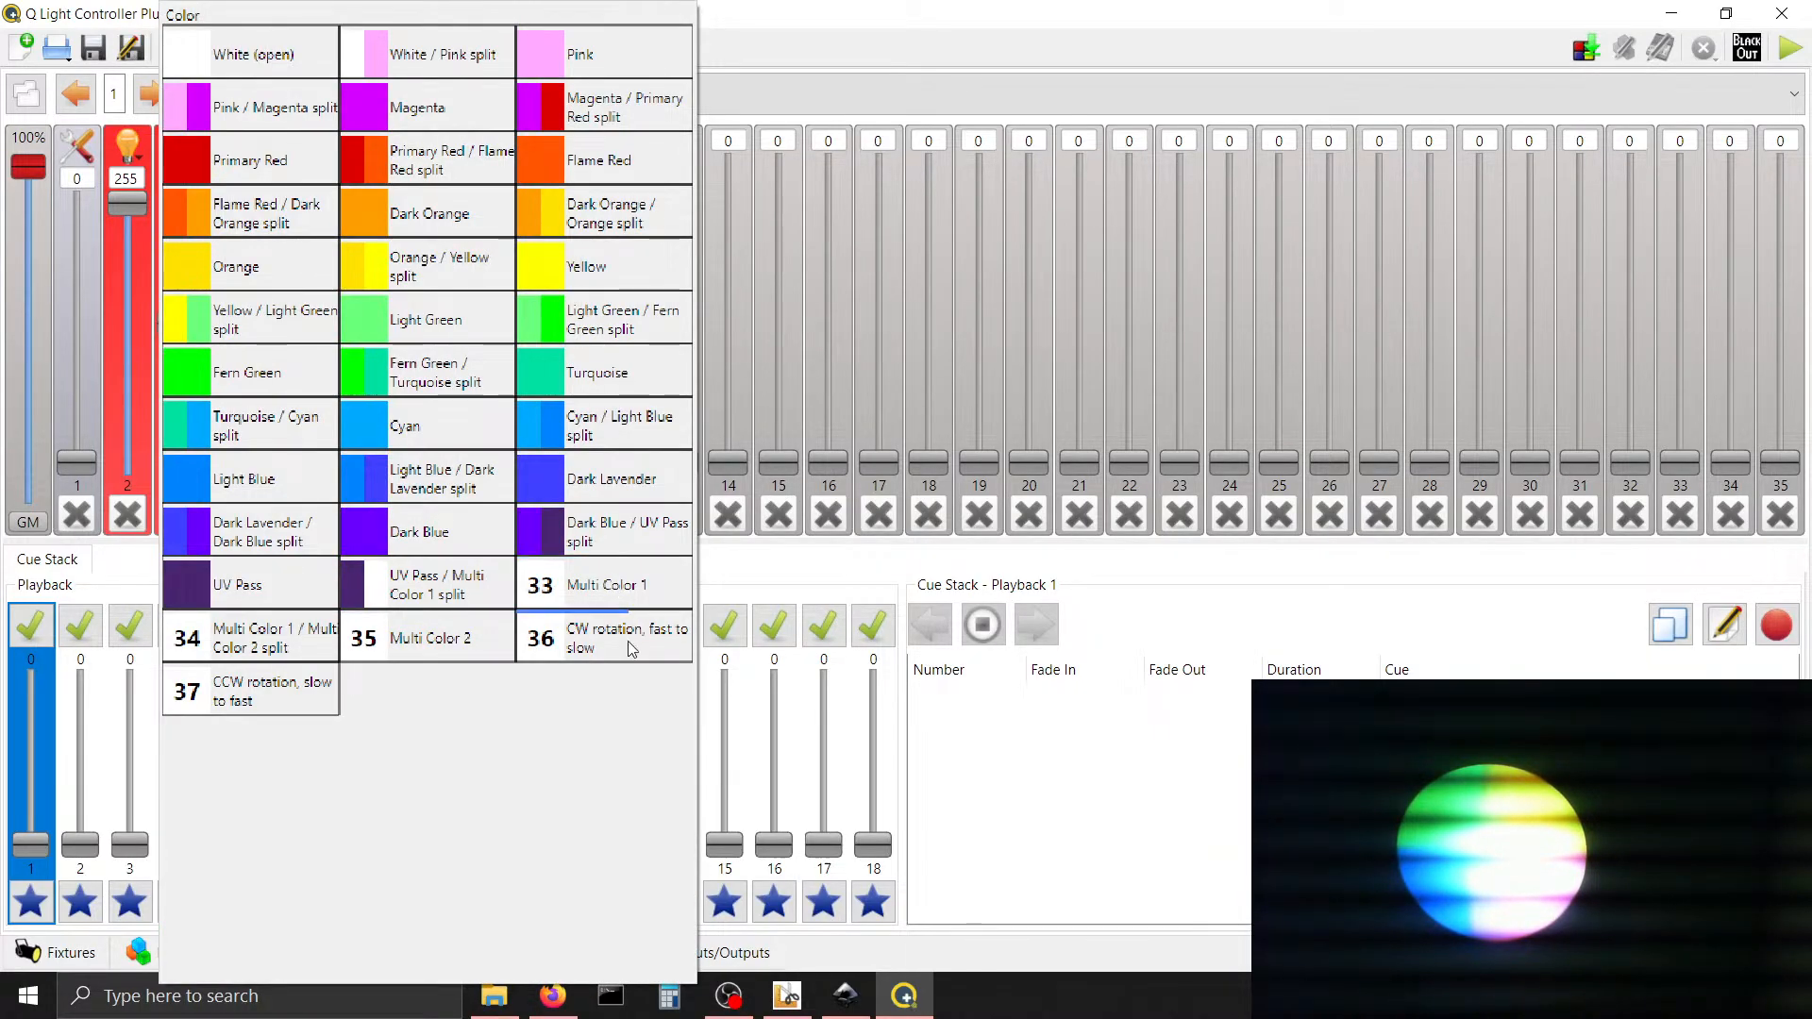
left_click(532, 634)
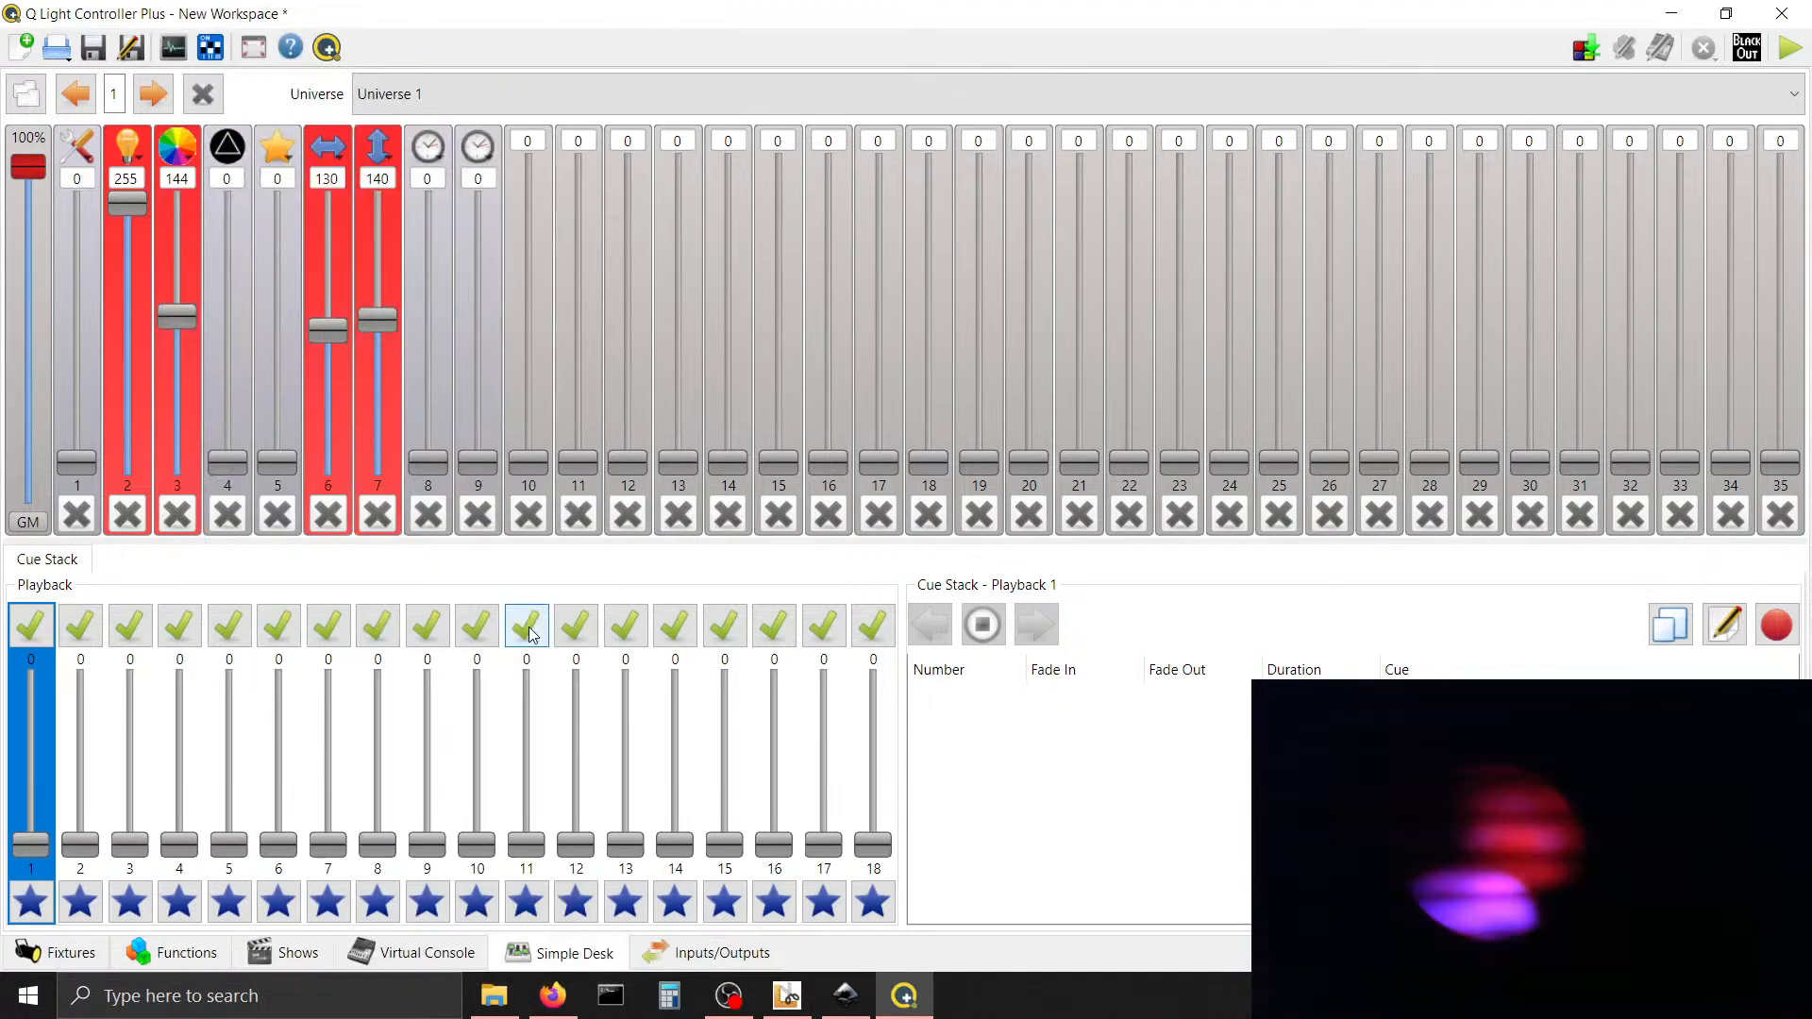
left_click(178, 143)
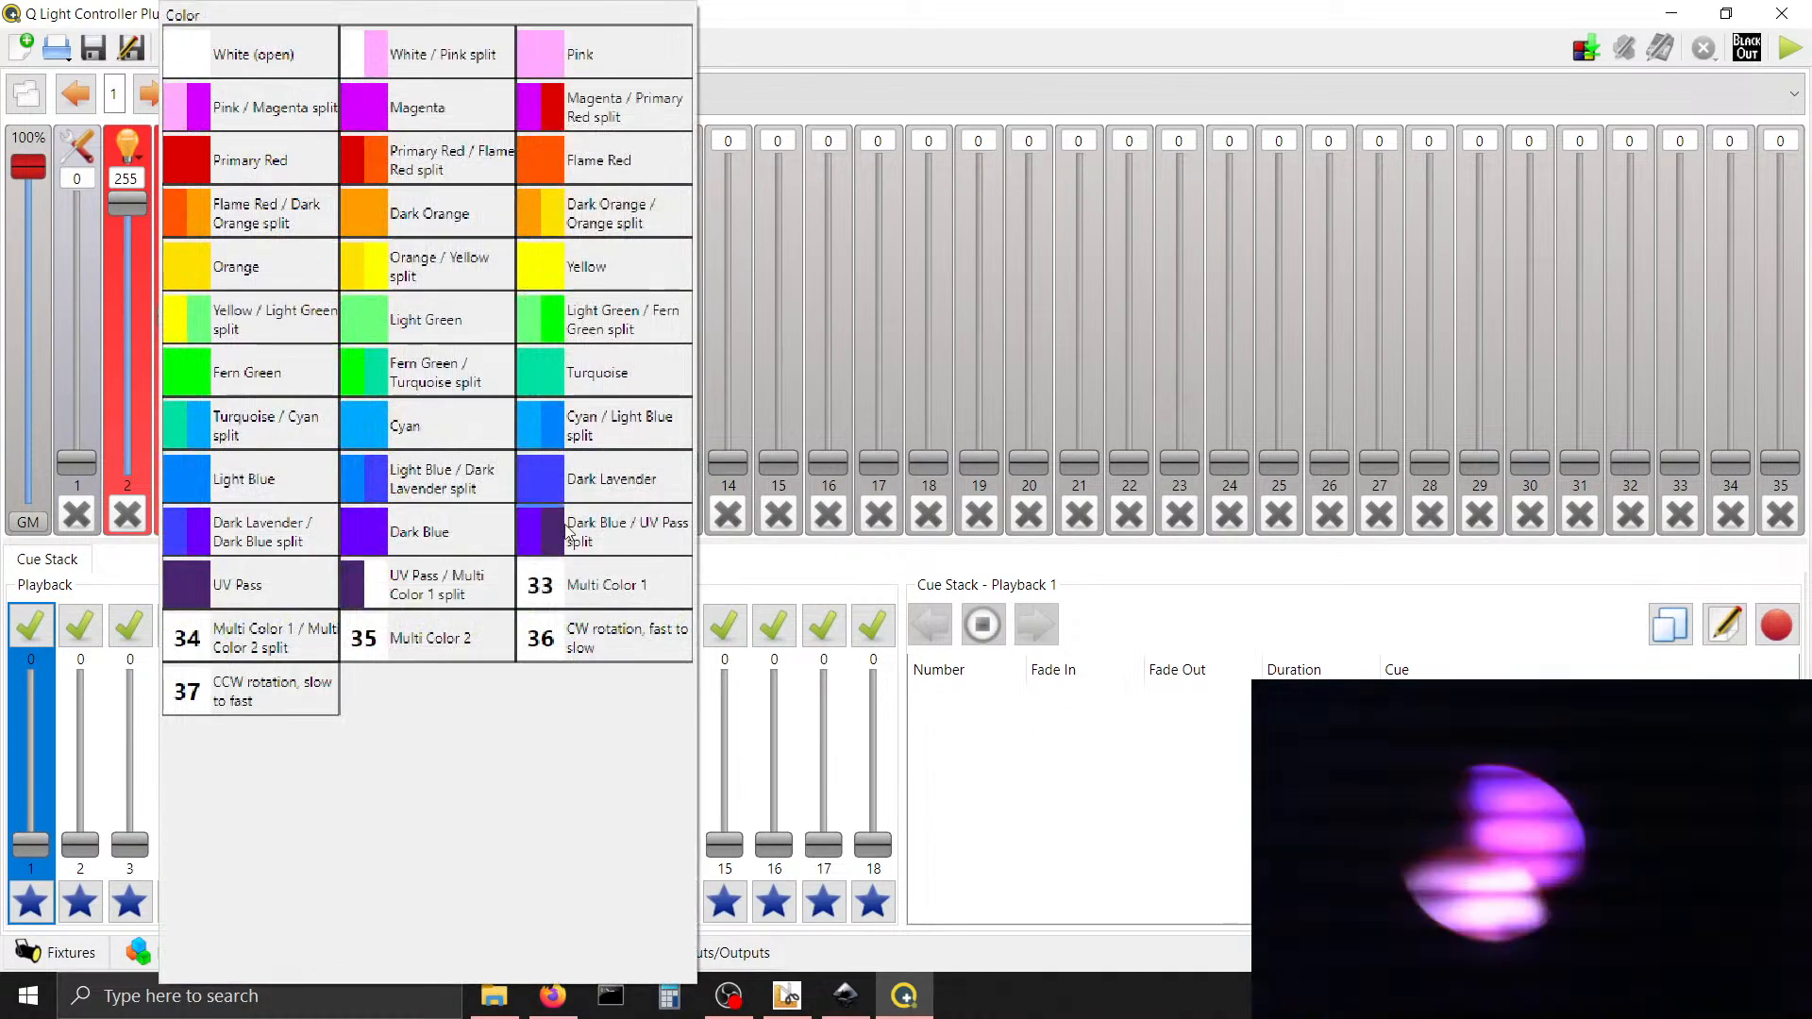
left_click(680, 630)
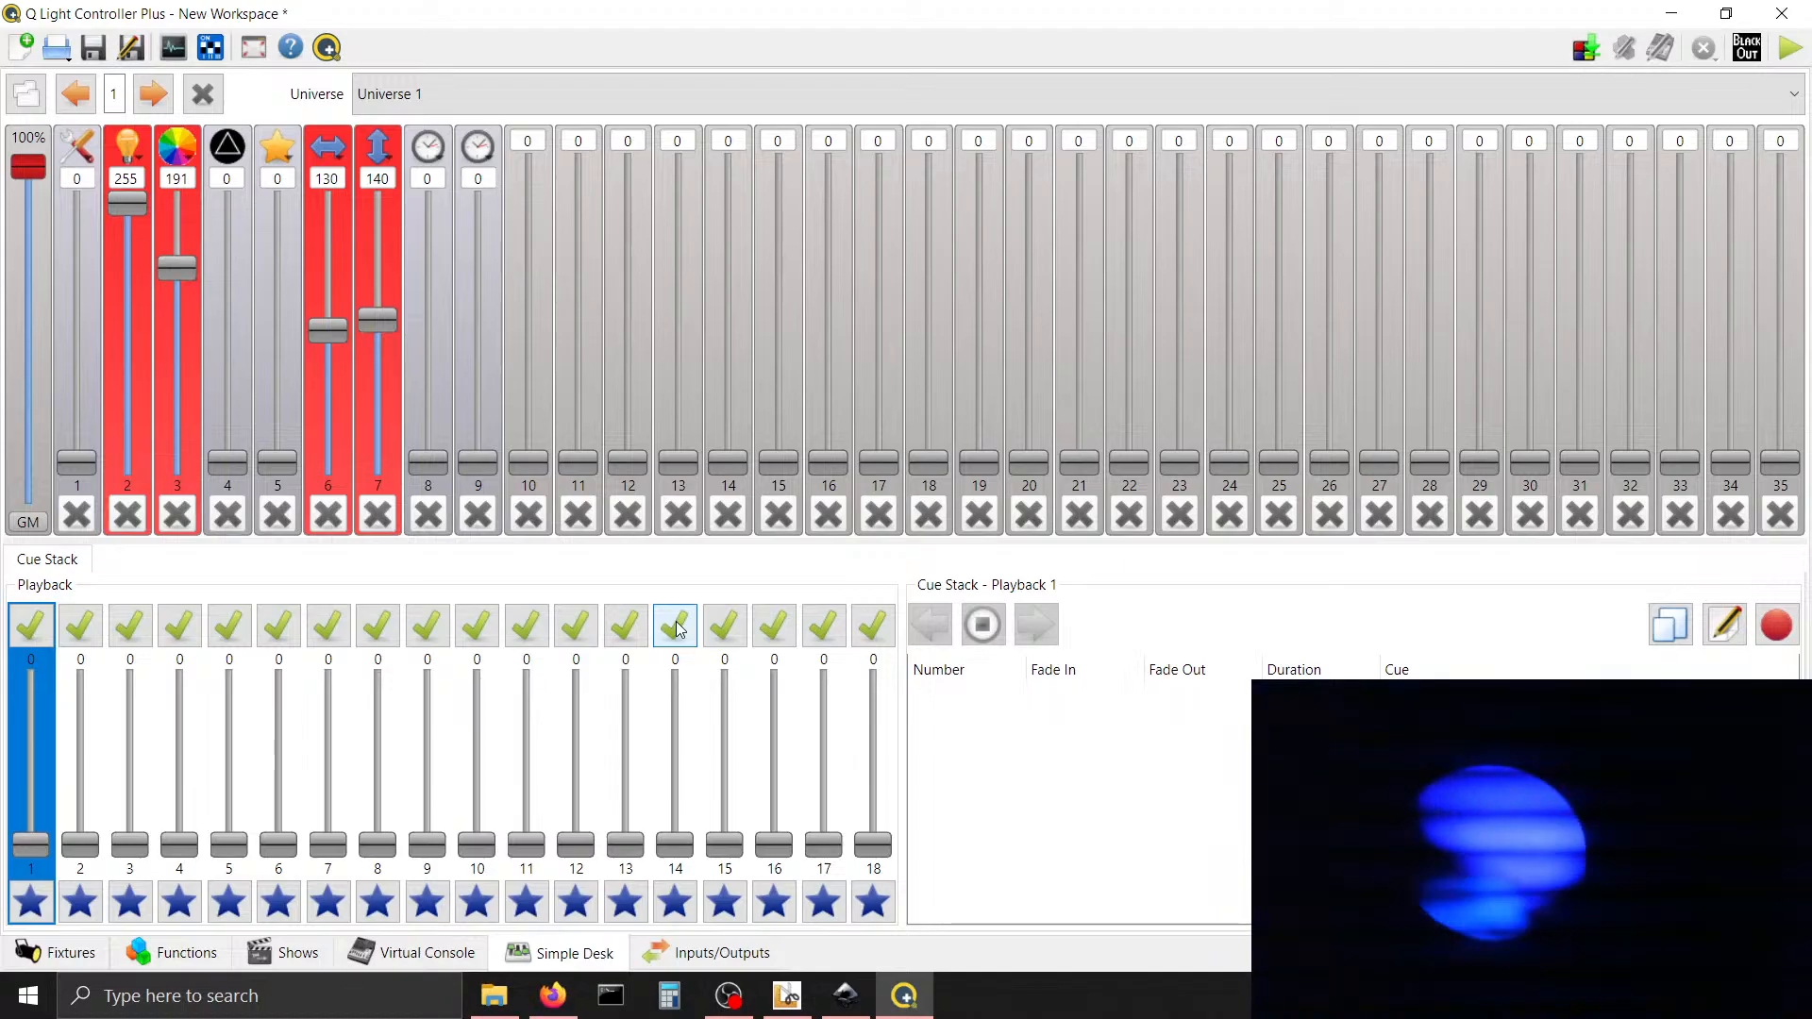
left_click(170, 153)
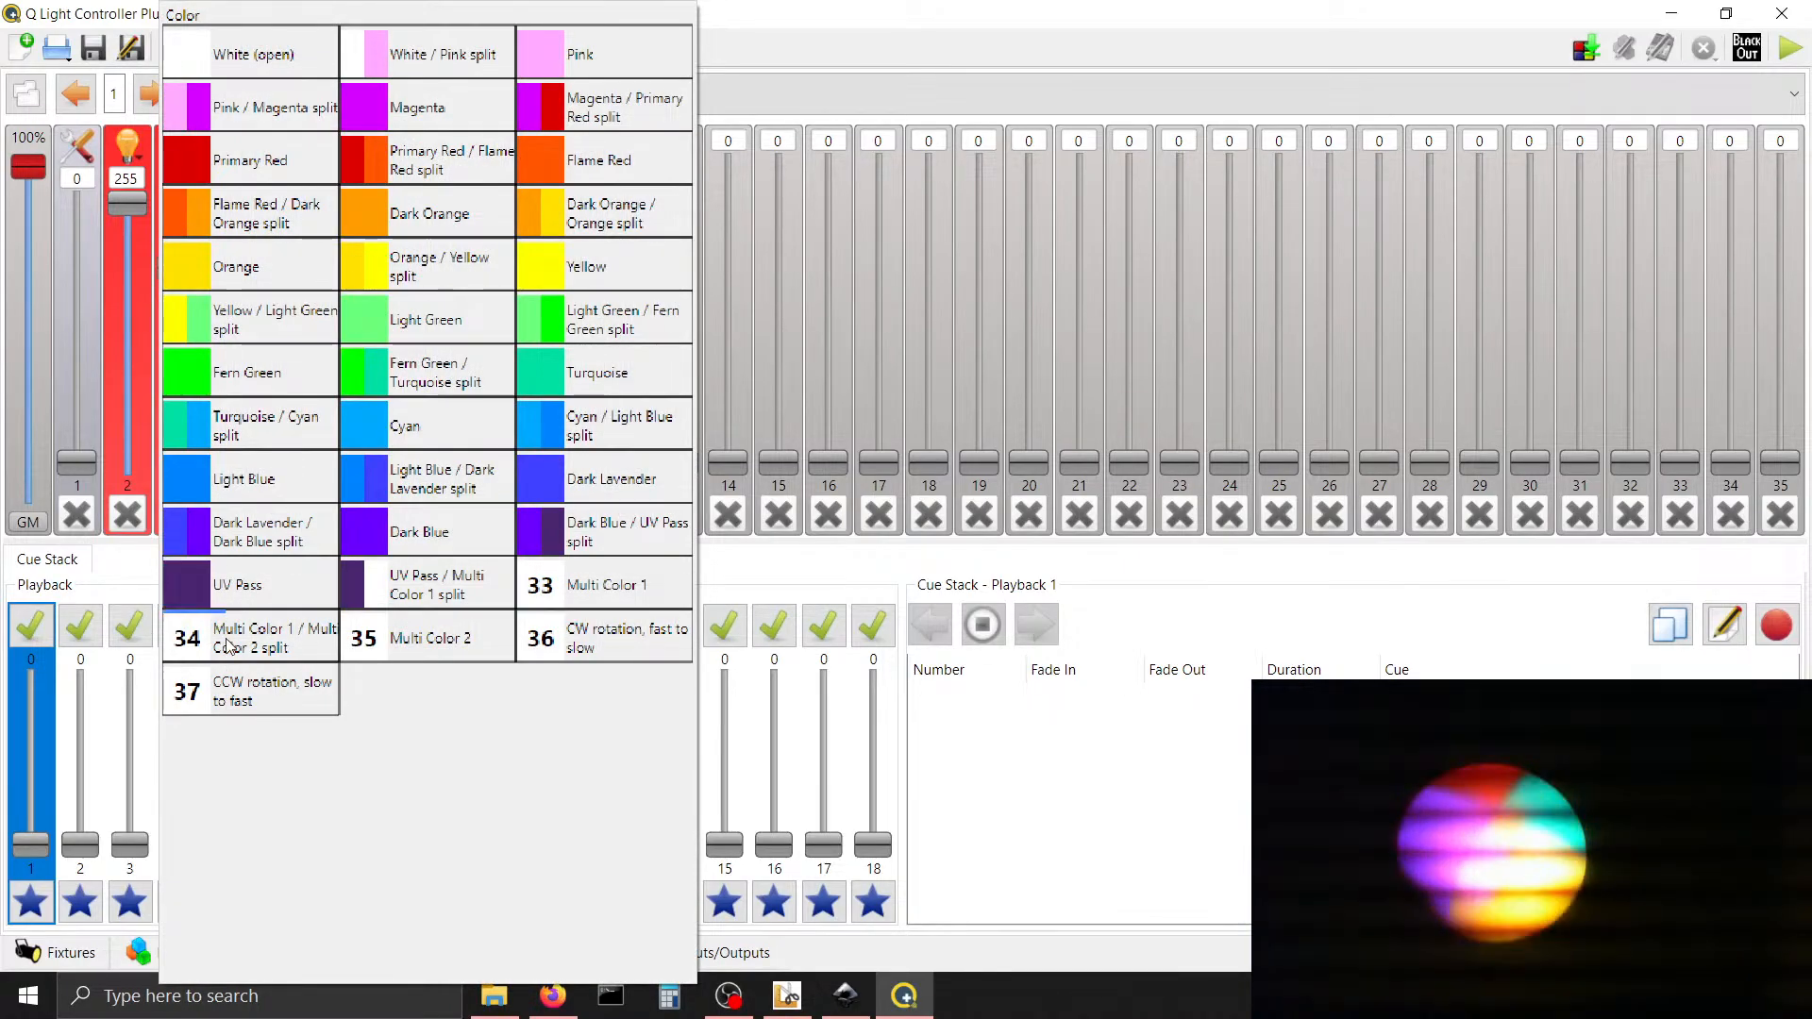
left_click(173, 667)
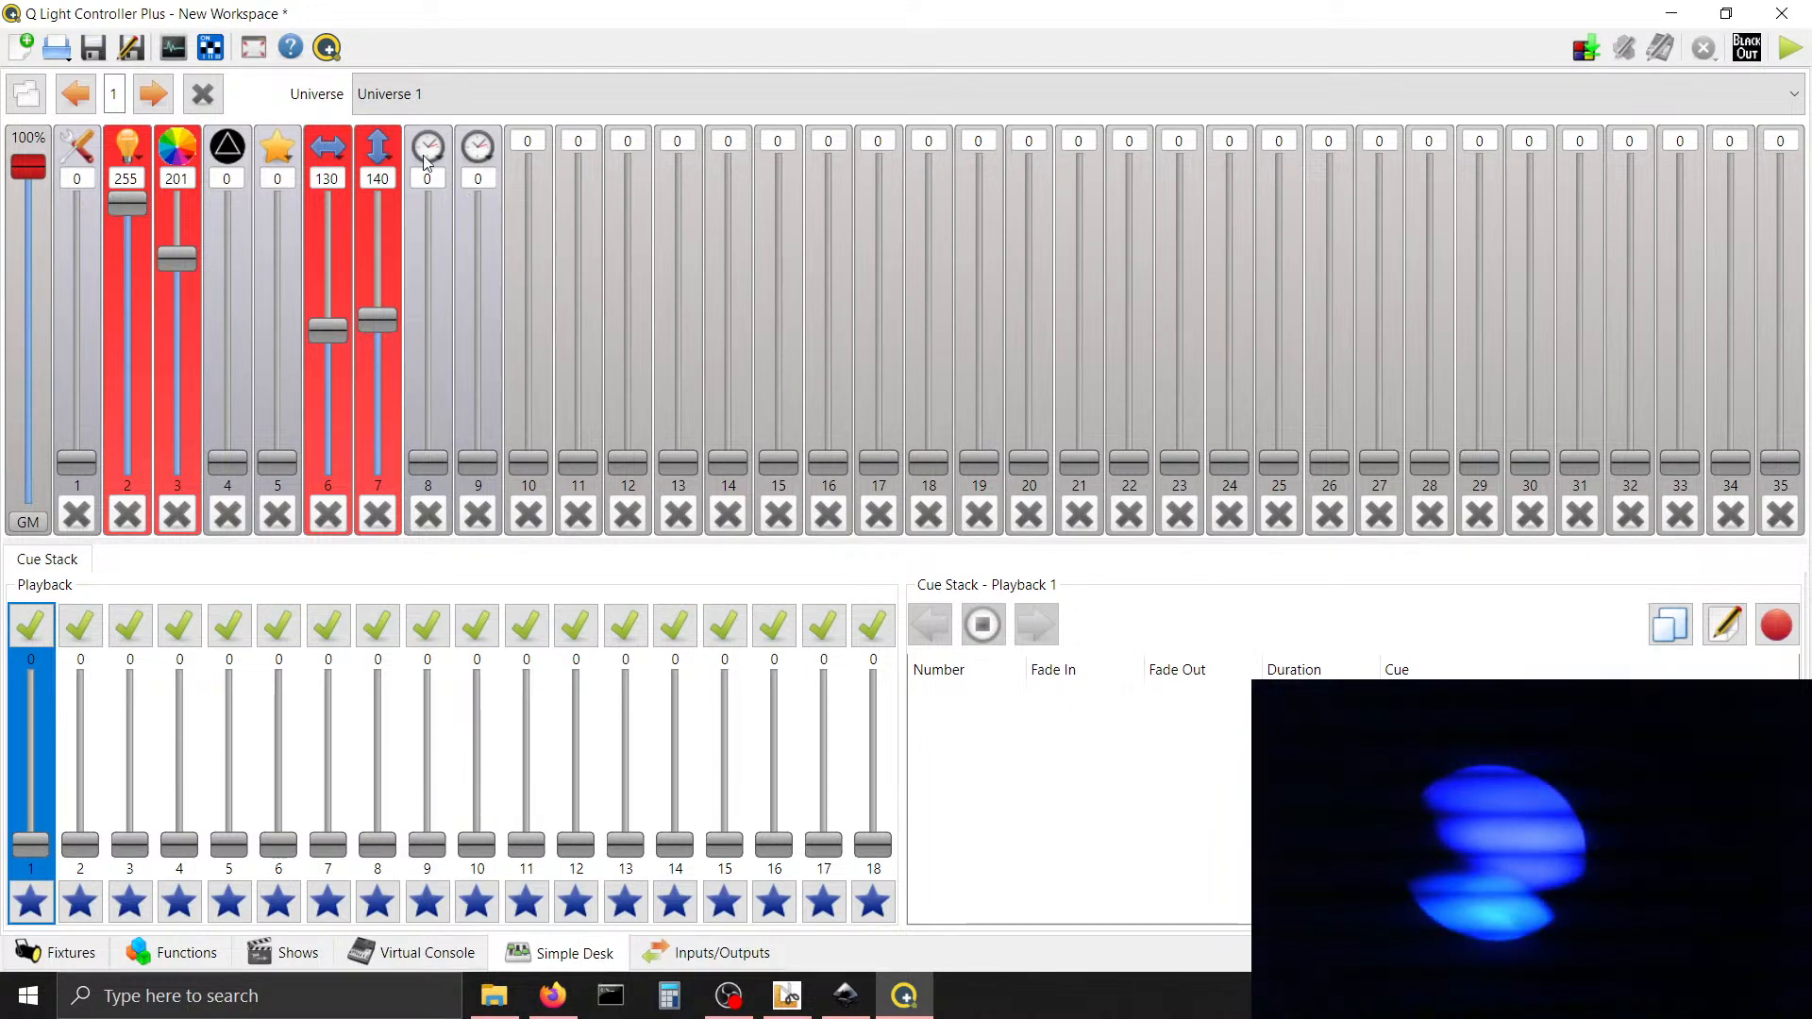
Raise the speed channels 8 and 9 to value 1 each
scroll(437, 174, "up", 1)
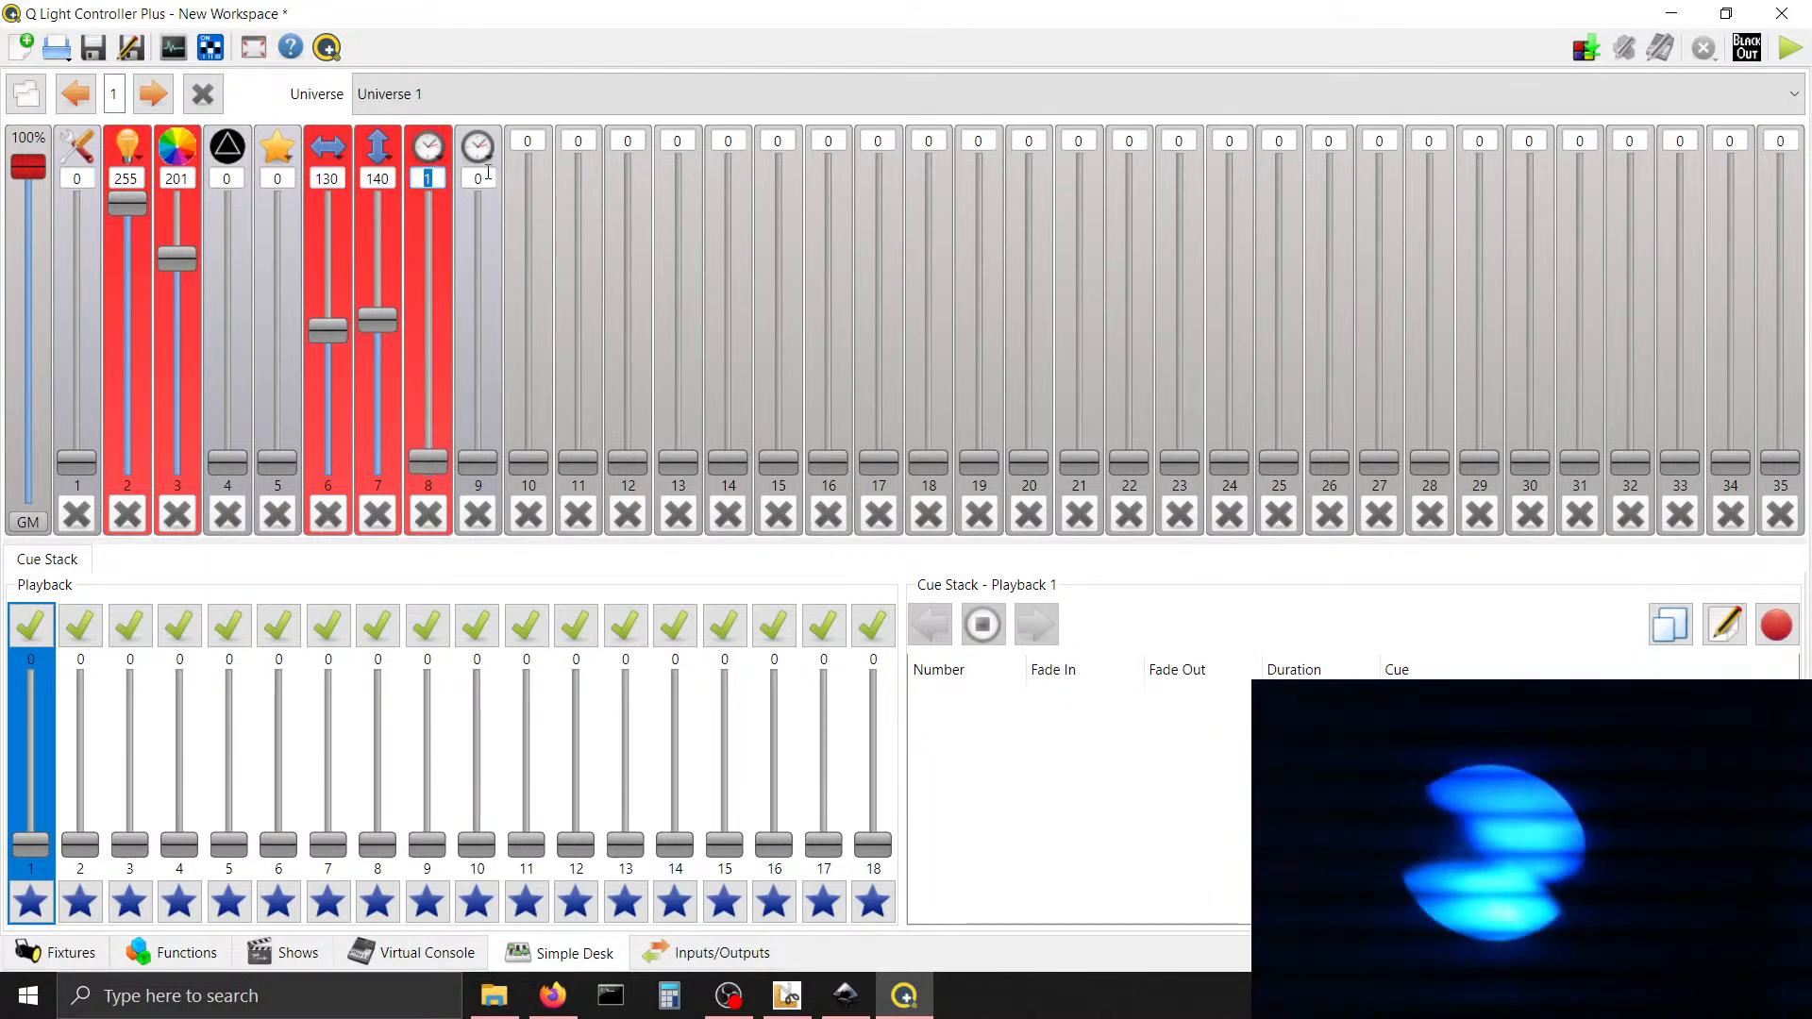
scroll(476, 176, "up", 1)
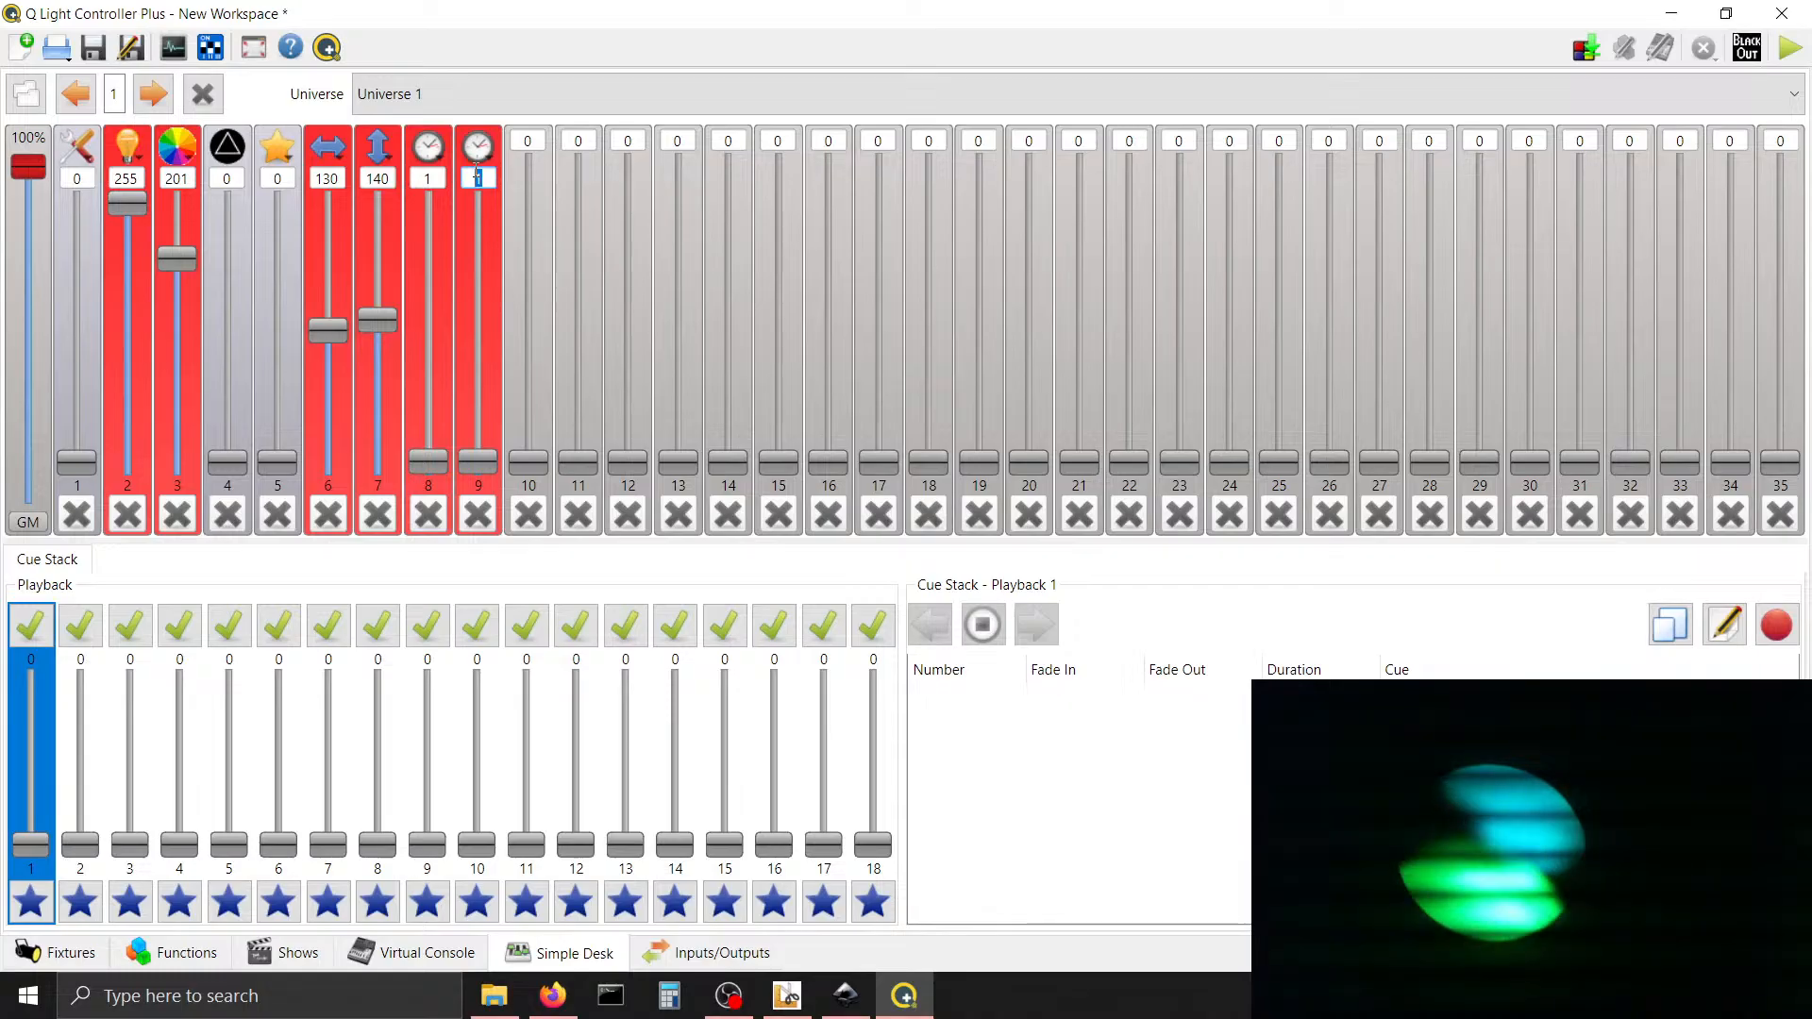
Test the color channel's Light Blue preset against the Light Blue / Dark Lavender split, ending on the split at value 101
left_click(177, 146)
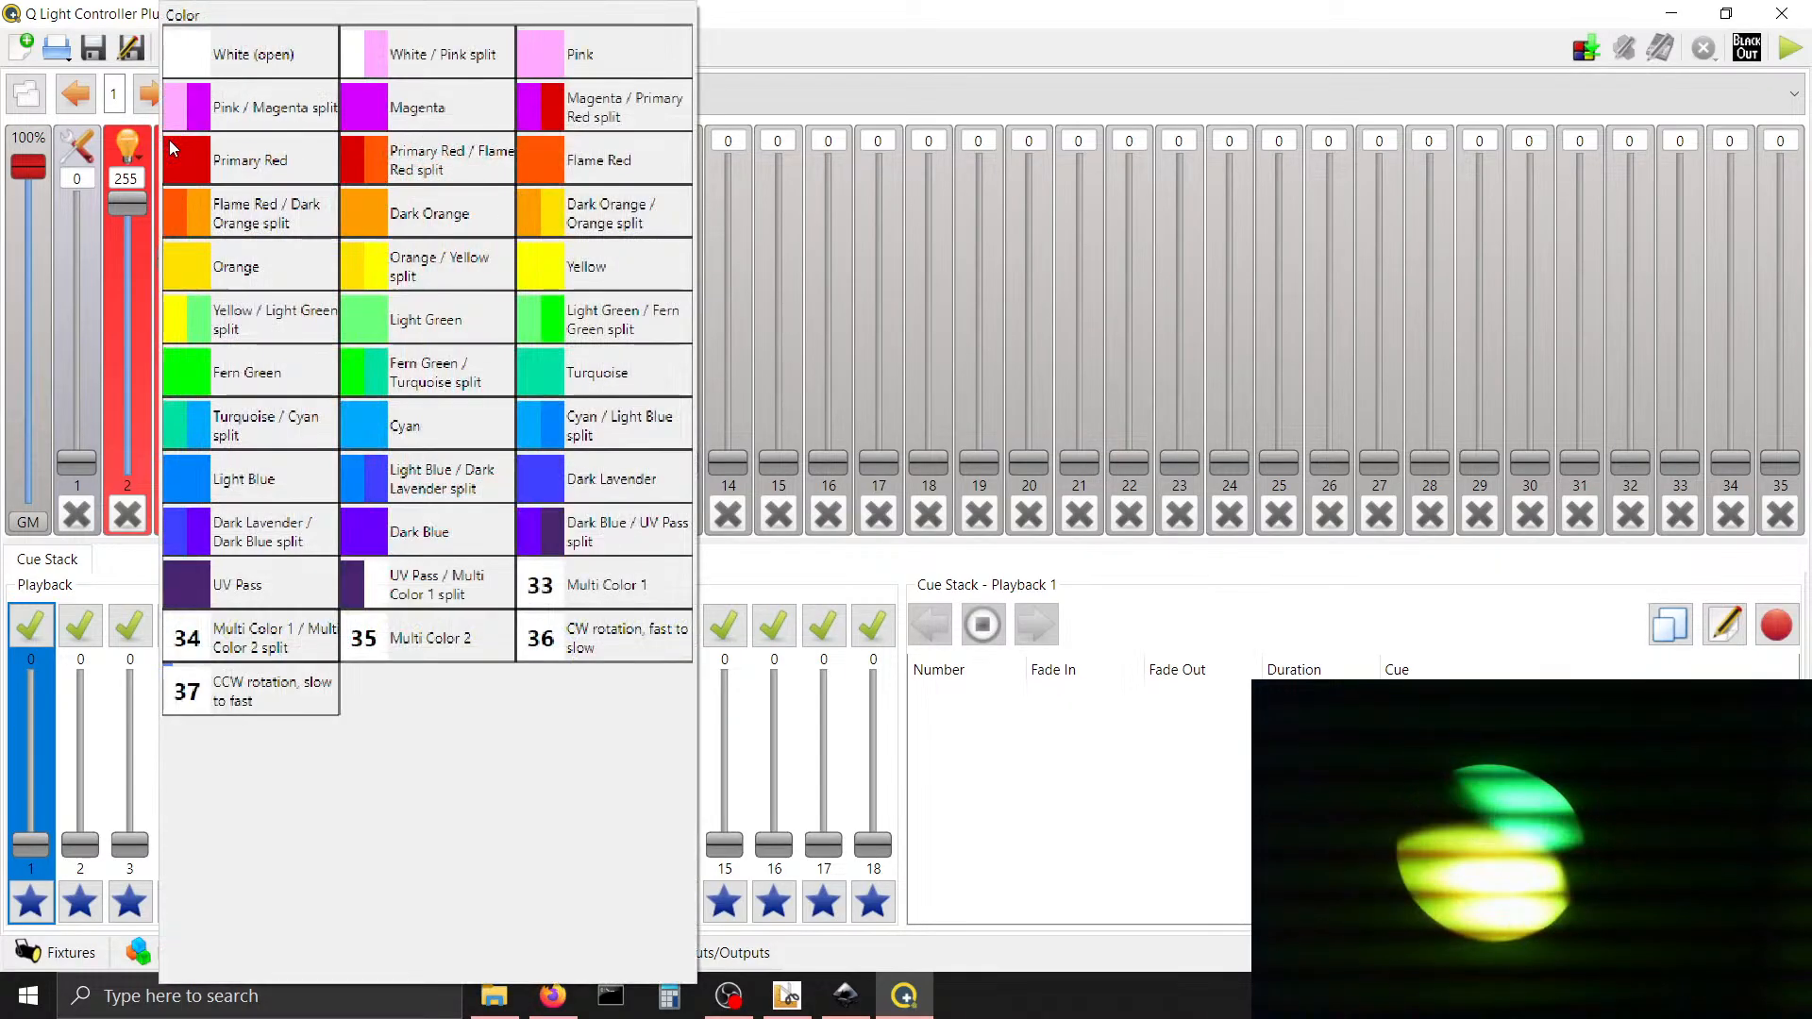
left_click(416, 488)
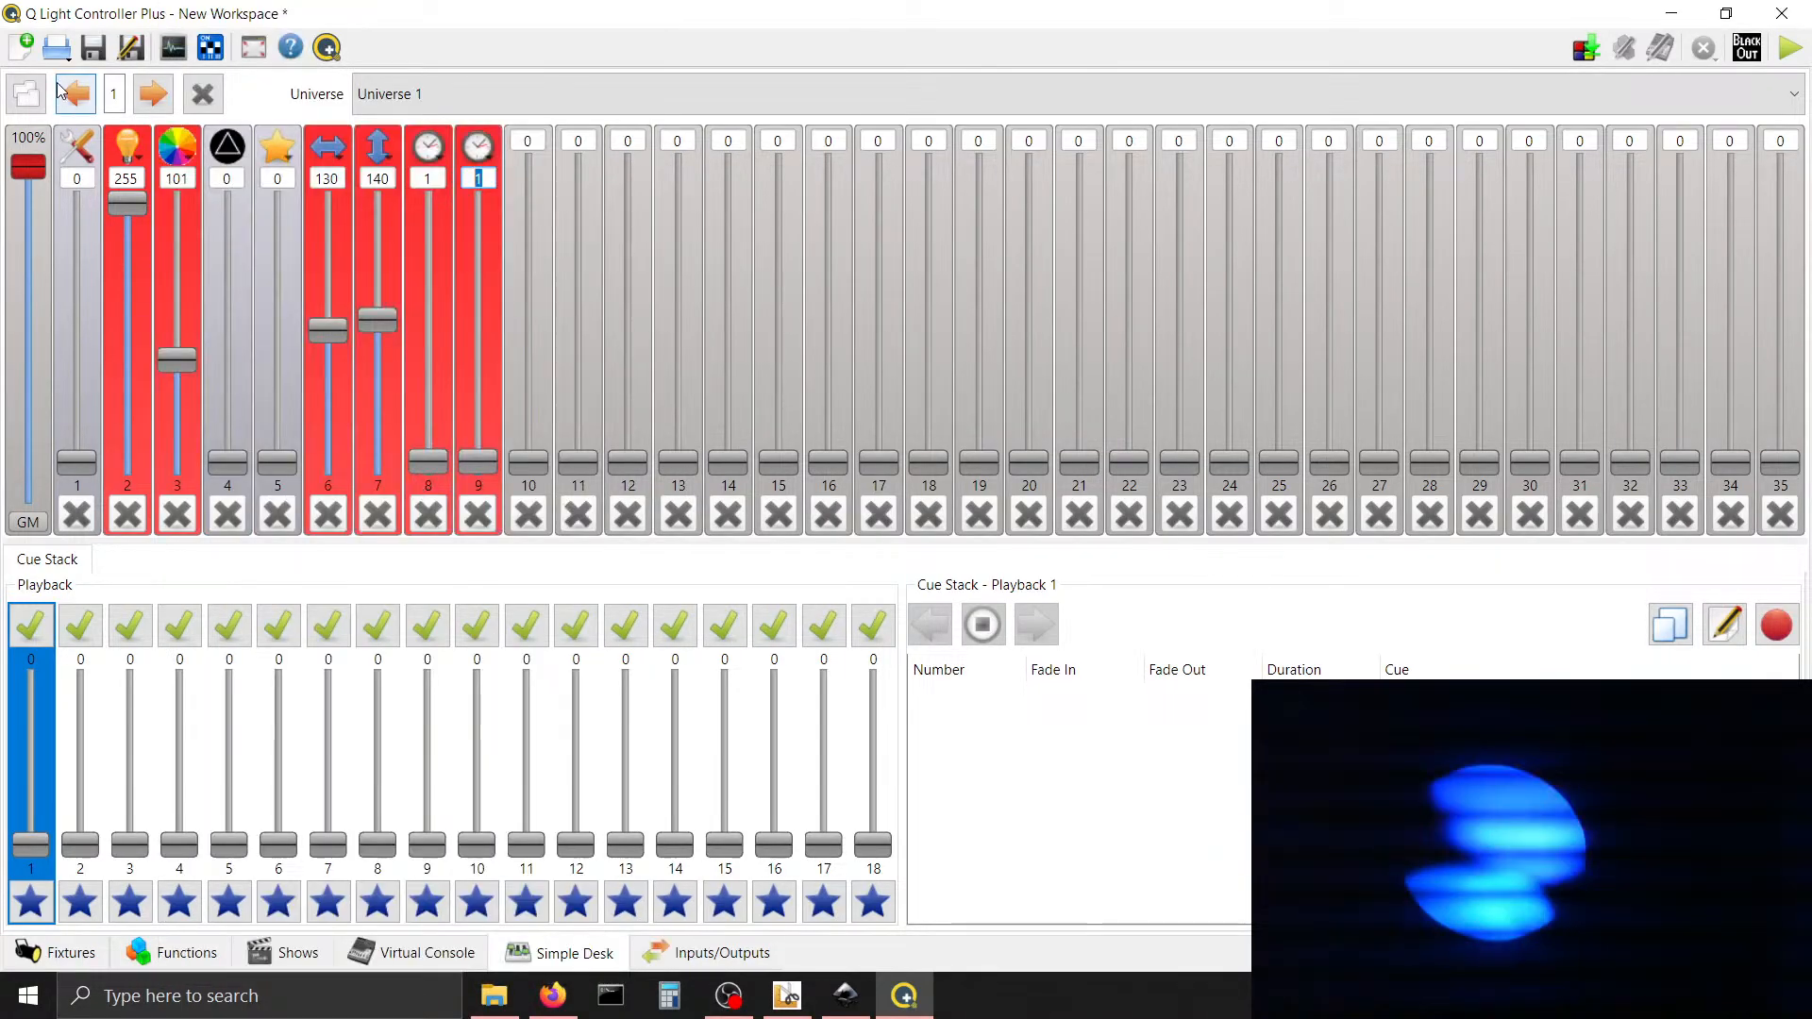
left_click(177, 147)
left_click(253, 483)
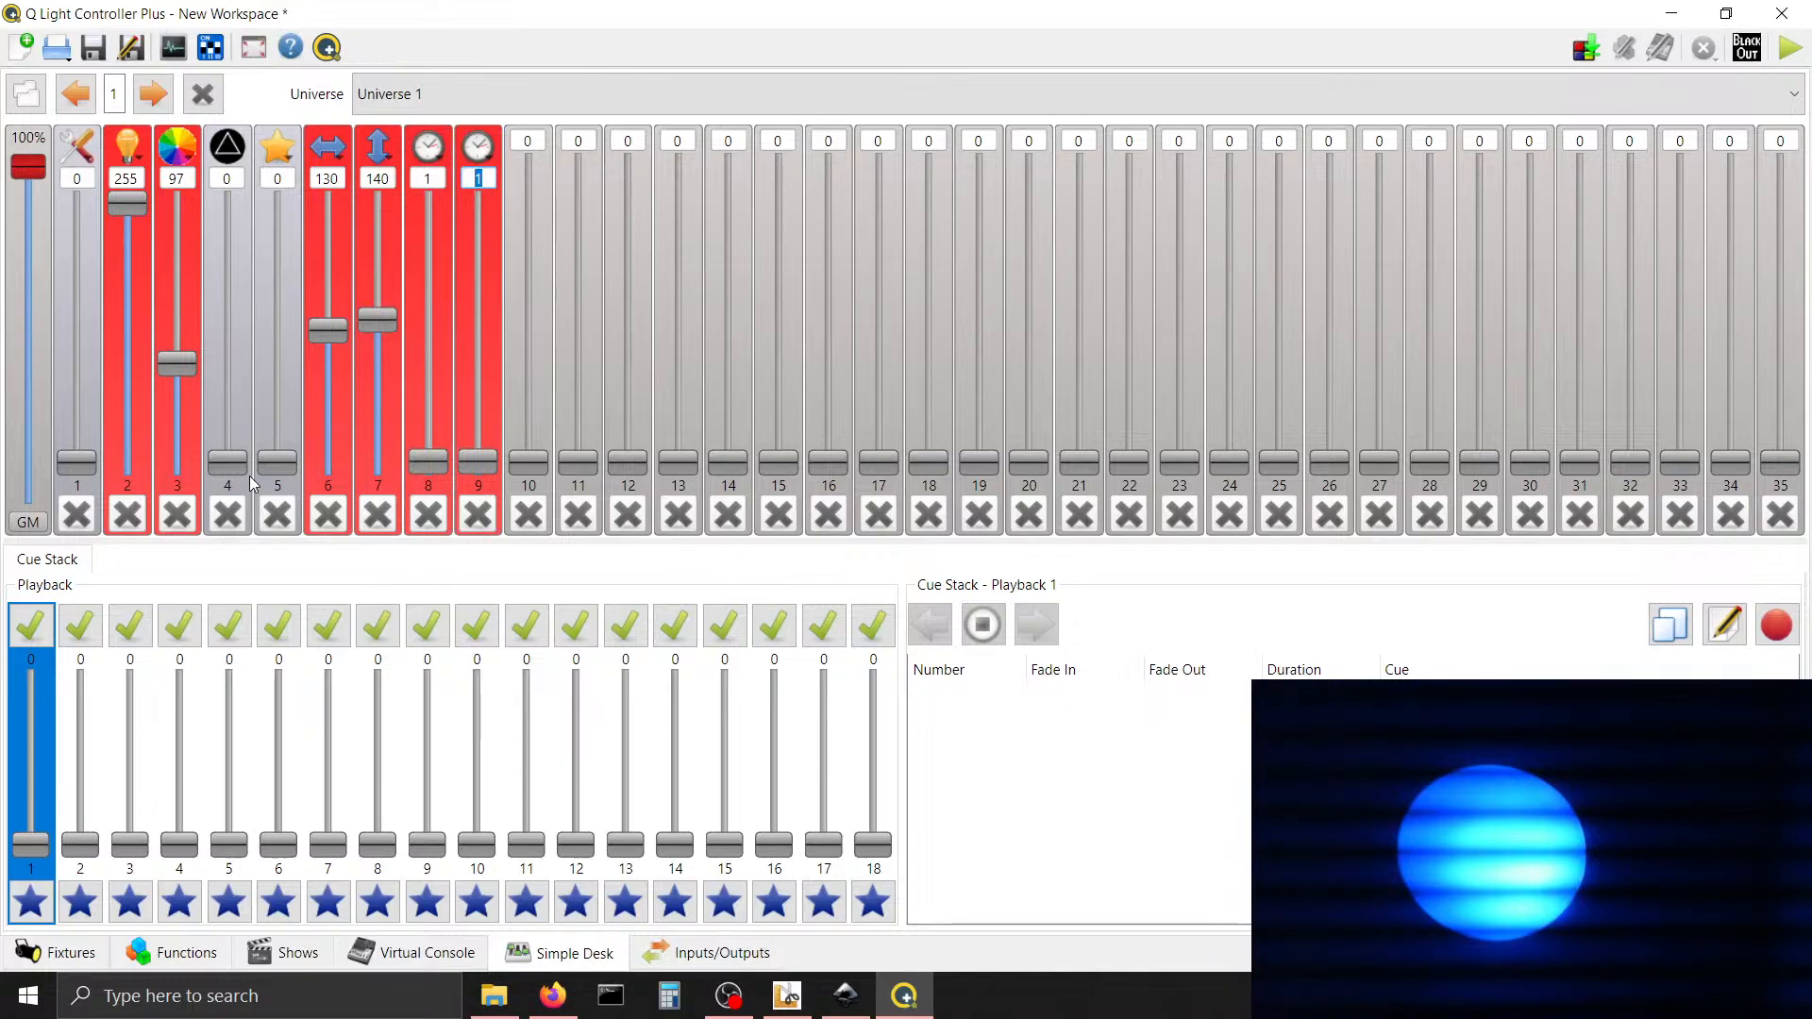
left_click(177, 146)
left_click(429, 463)
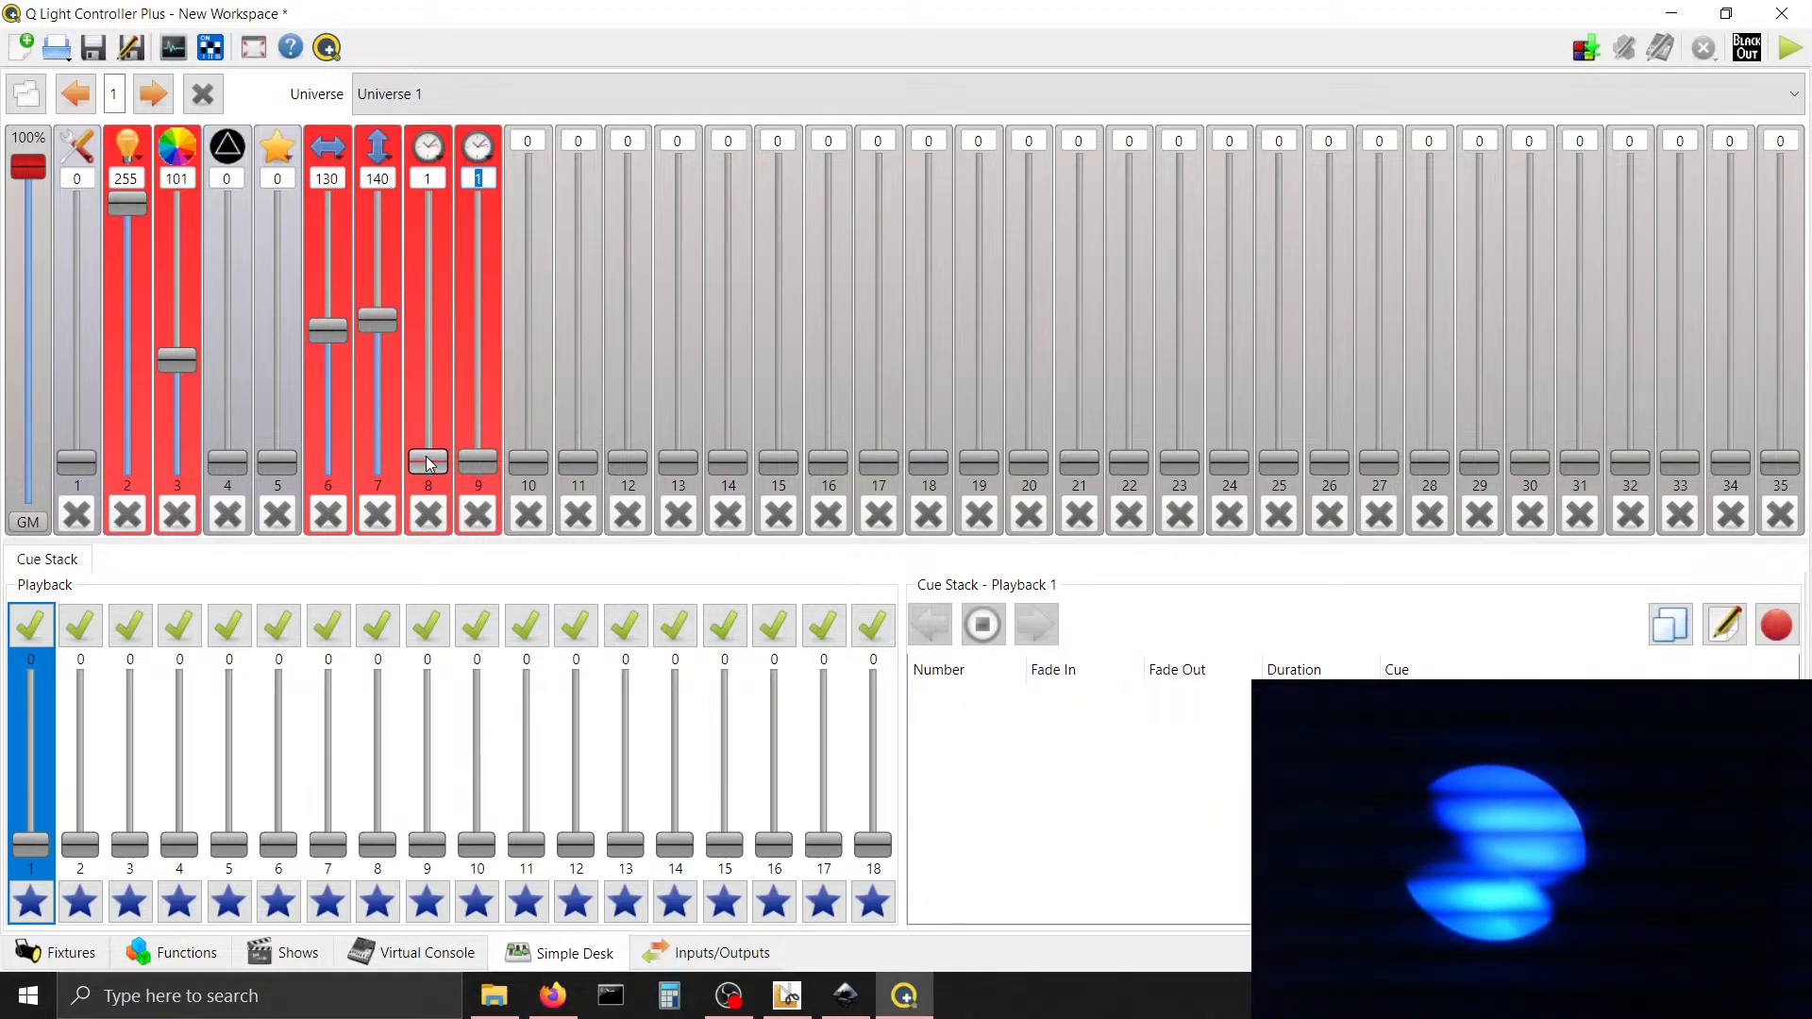
left_click(232, 146)
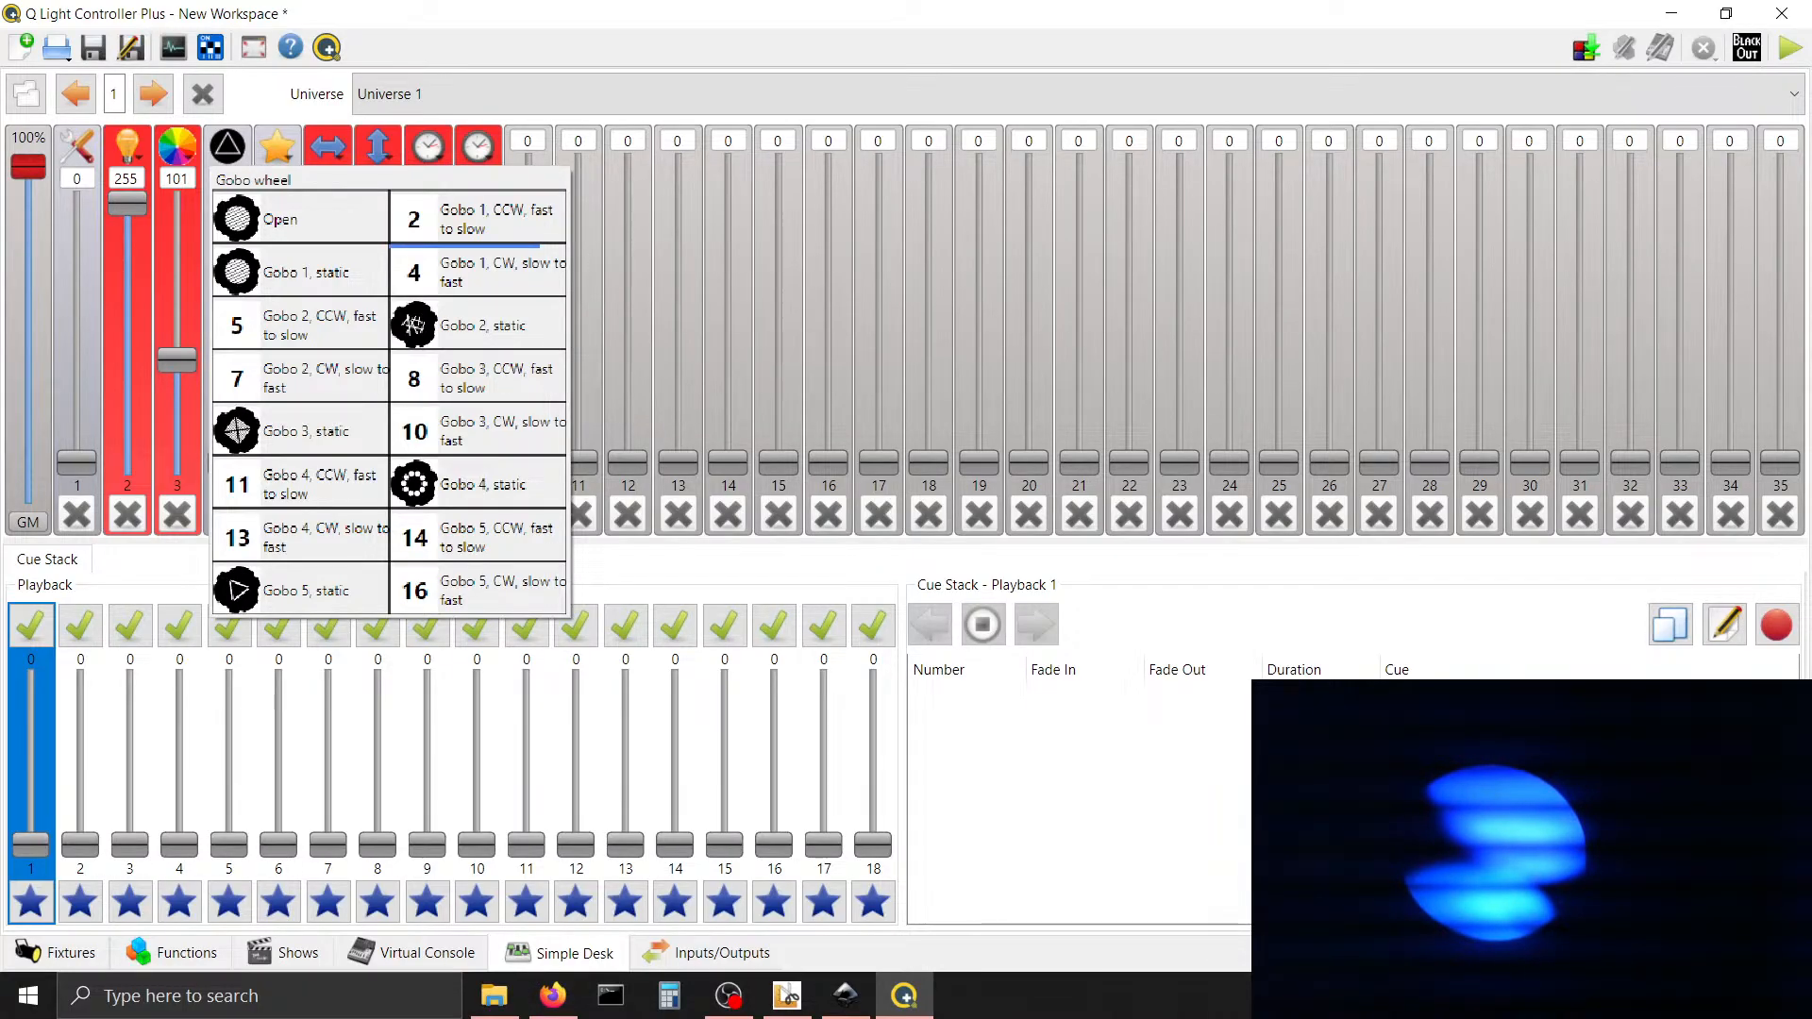
key("alt+Tab")
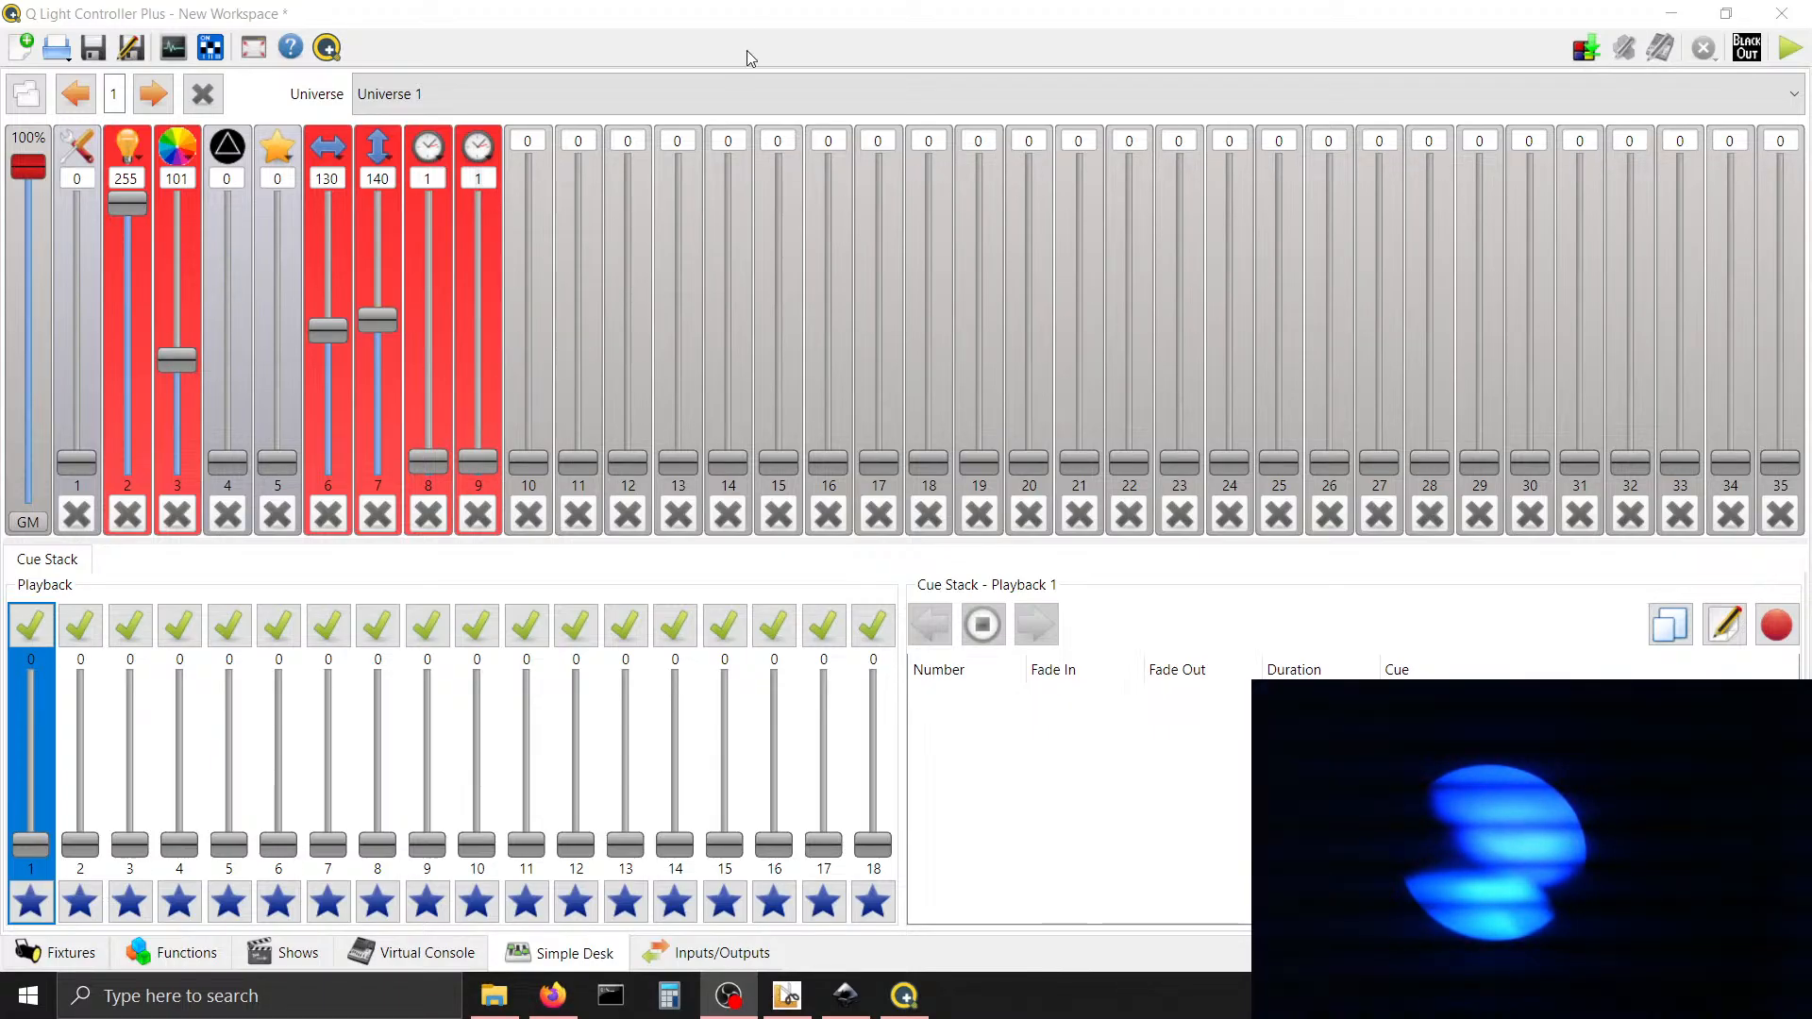
left_click(672, 28)
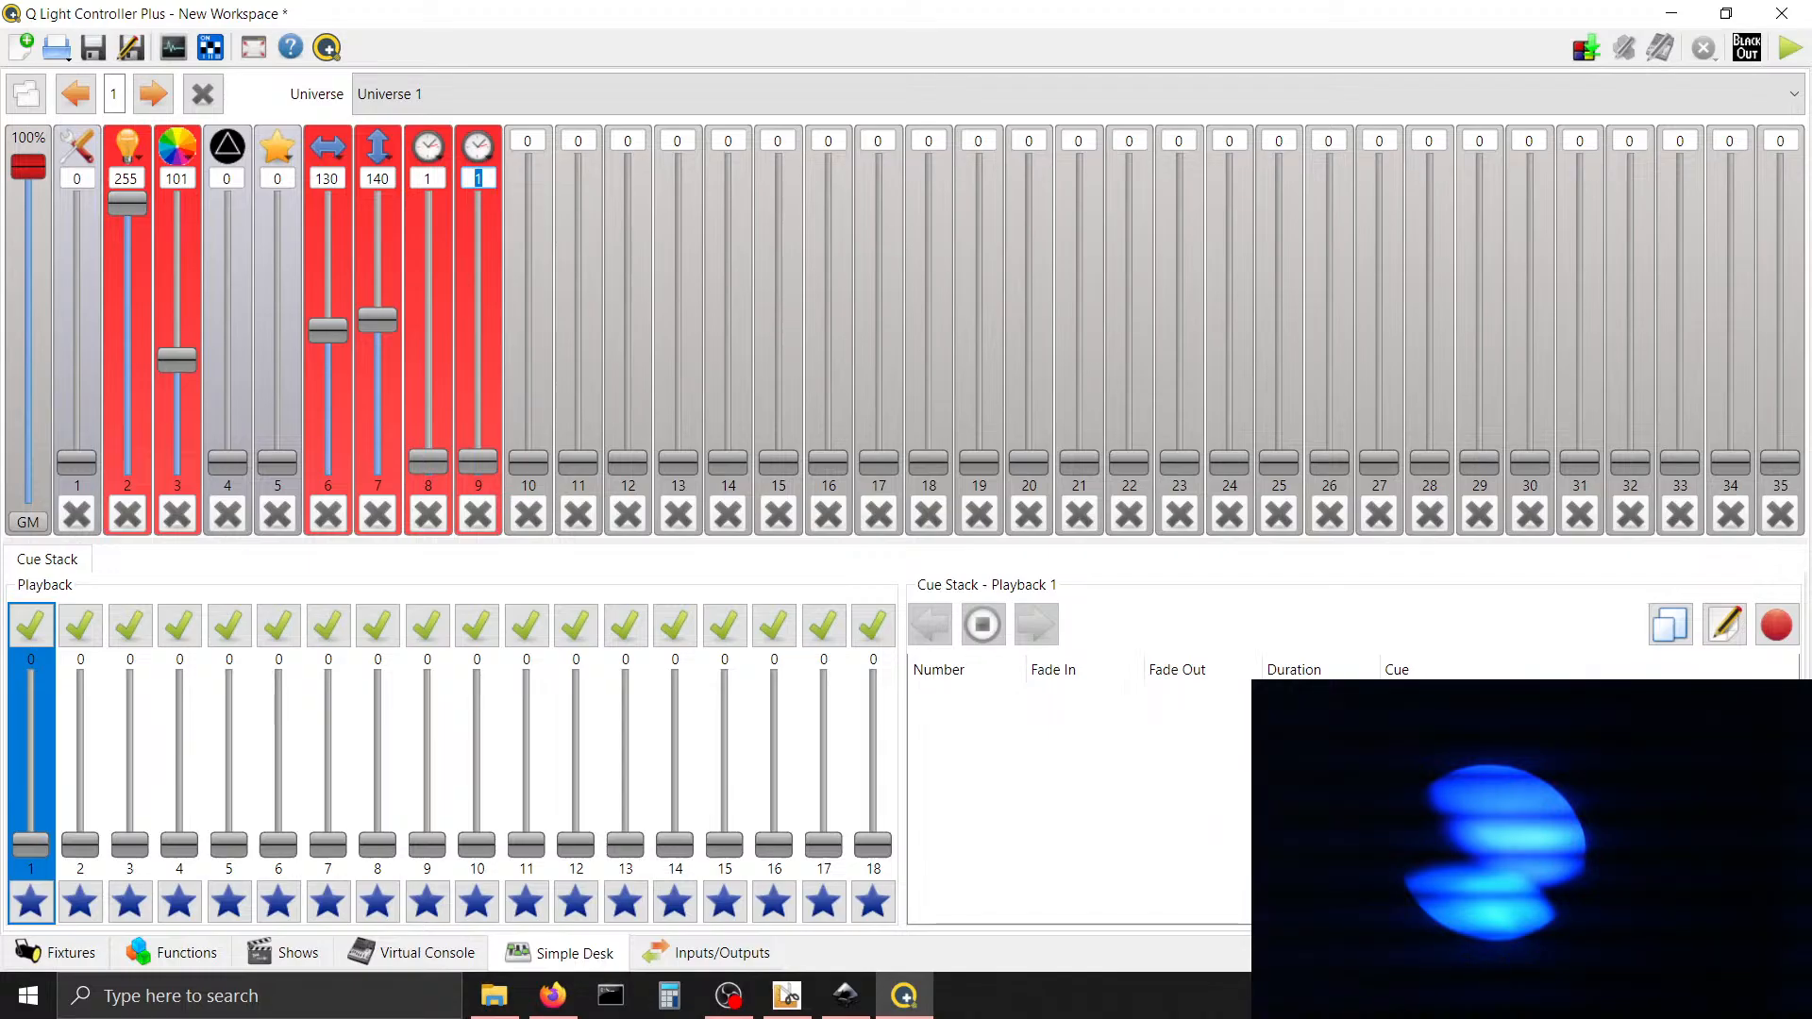
key("alt+Tab")
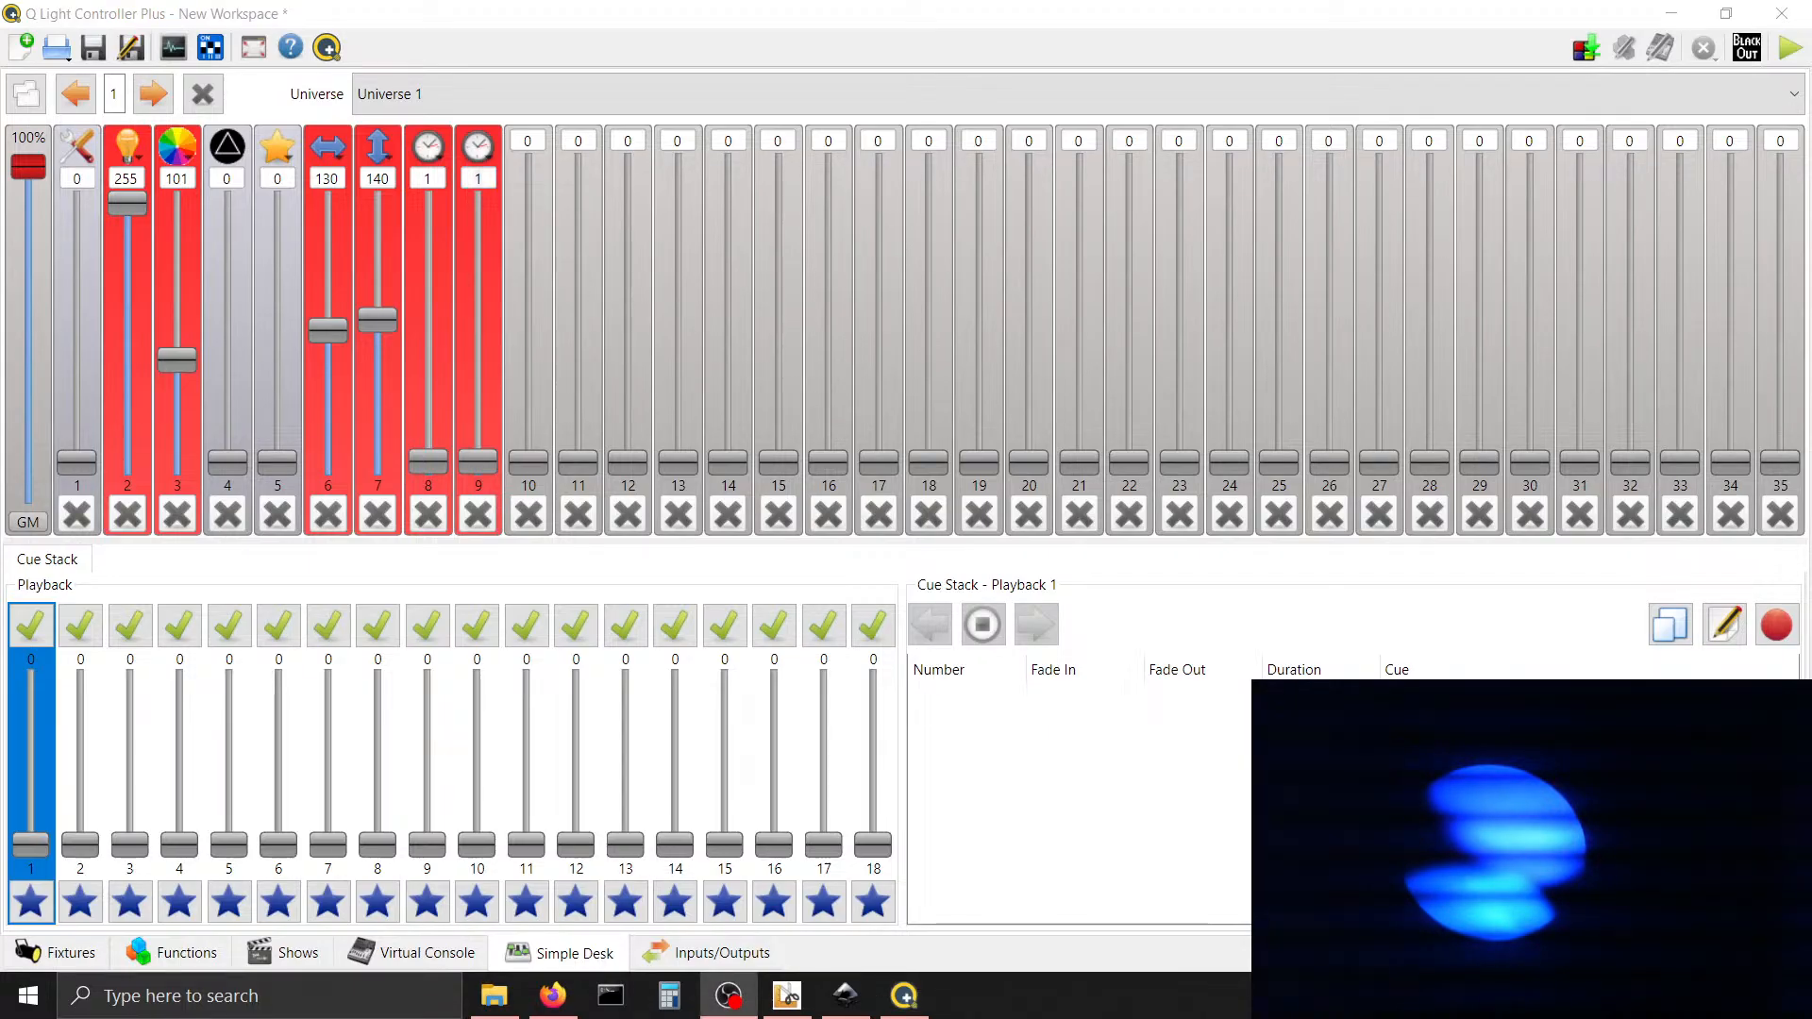